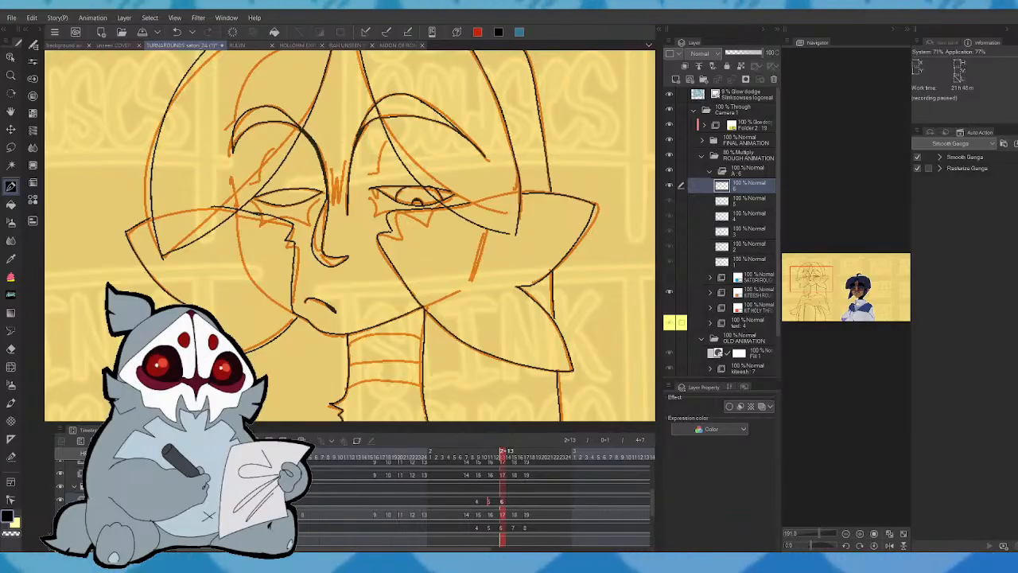
- Check the inked face lines on cel 6 and save the animation file
drag(818, 287, 817, 289)
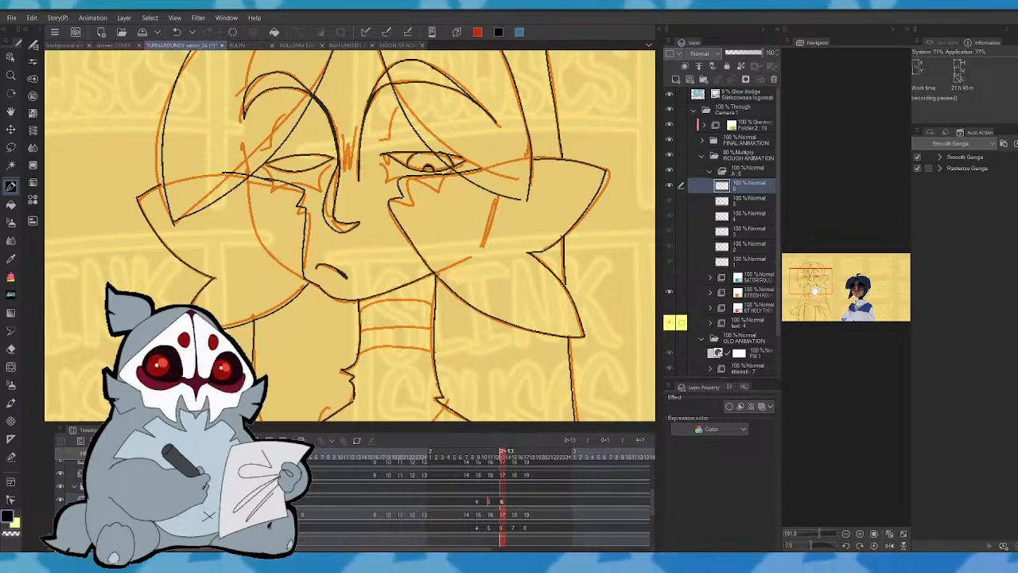
drag(826, 292, 821, 289)
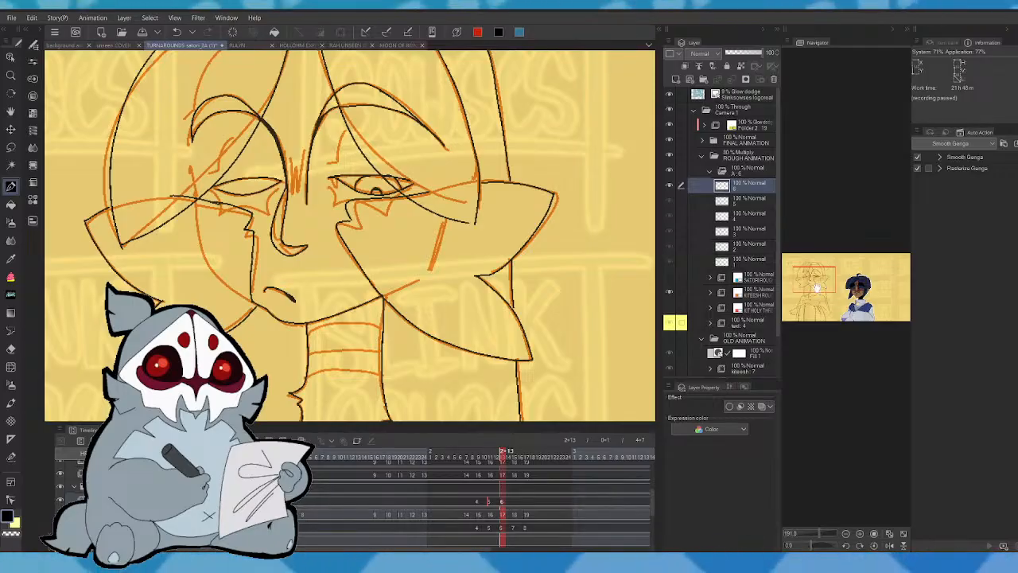
mouse_move(832, 268)
mouse_down()
mouse_move(858, 288)
mouse_move(832, 255)
mouse_up()
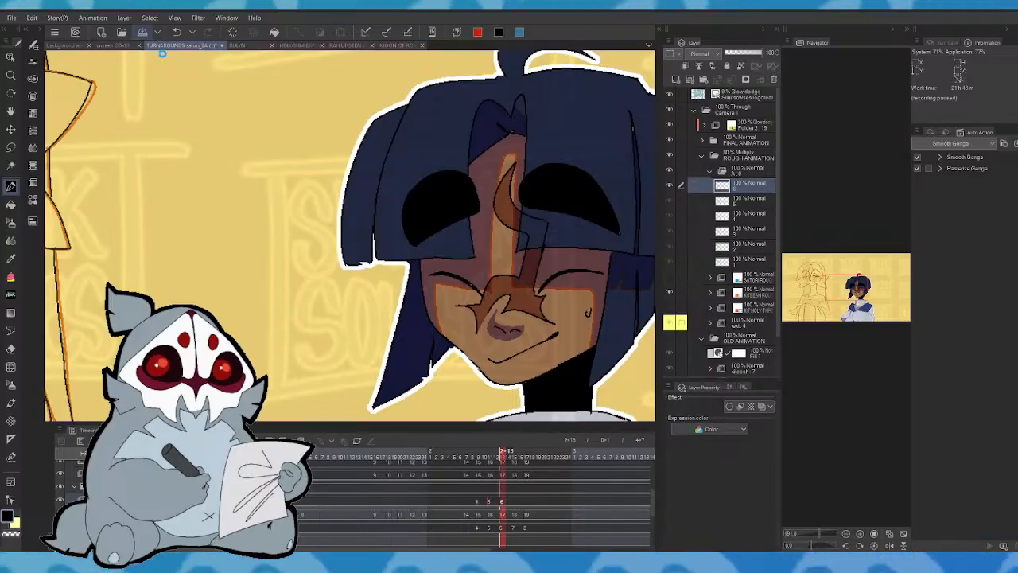
key(ctrl+s)
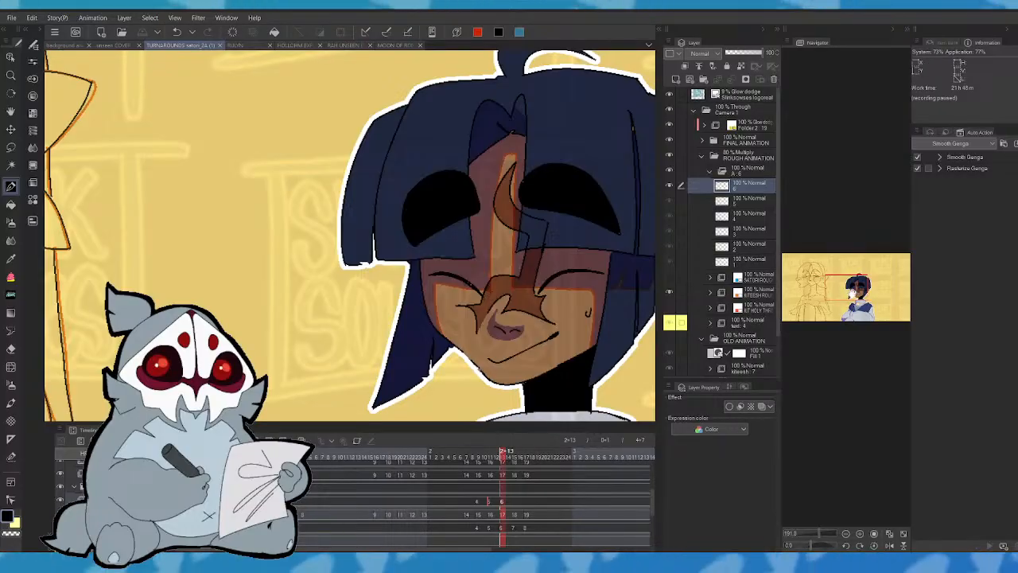
- Ink the armpit creases and the bodice's left side edge on cel 6, following the orange rough and checking against cel 5
mouse_move(853, 293)
mouse_down()
mouse_move(818, 287)
mouse_move(824, 314)
mouse_move(835, 297)
mouse_up()
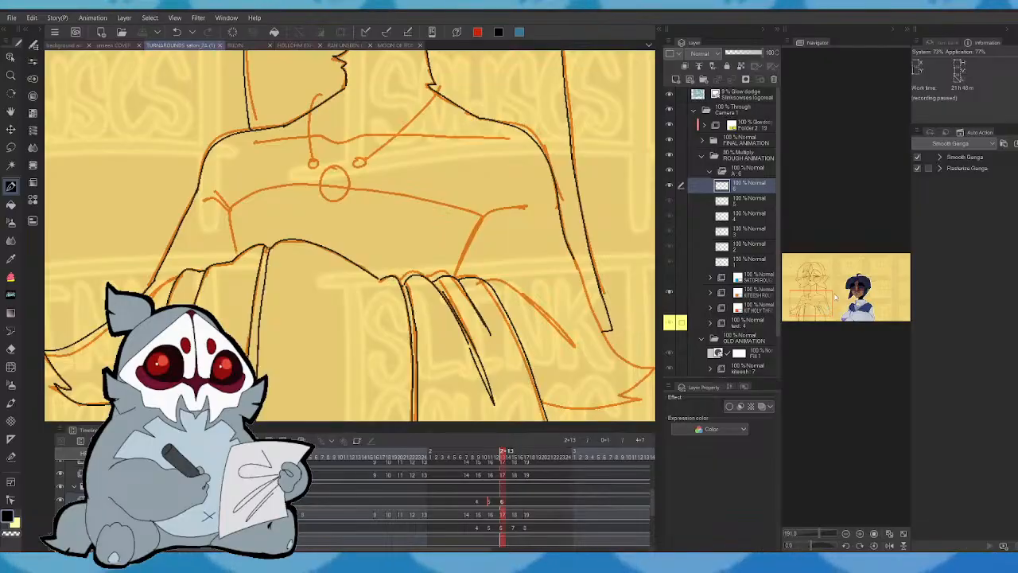
key(comma)
key(period)
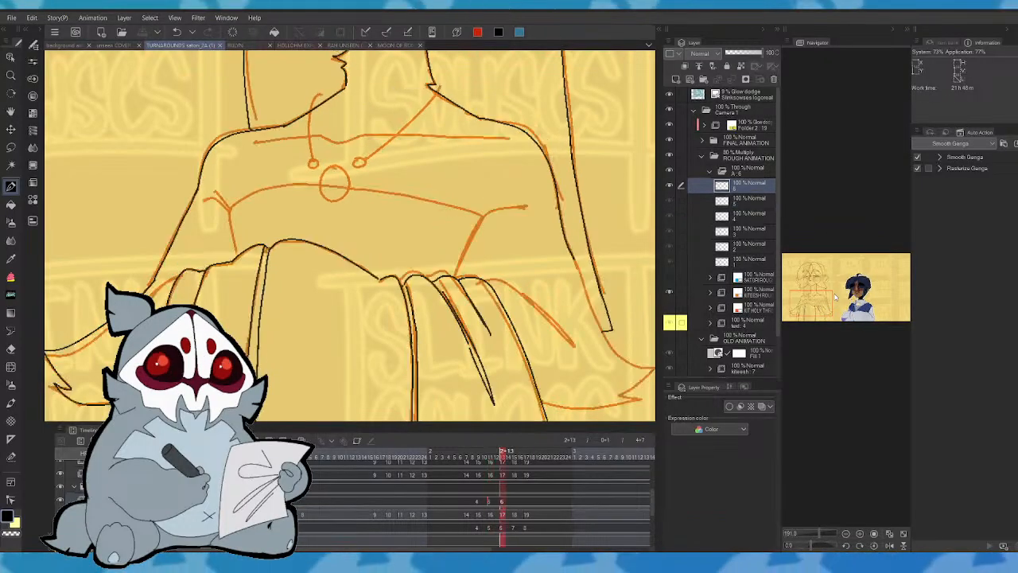
key(comma)
key(period)
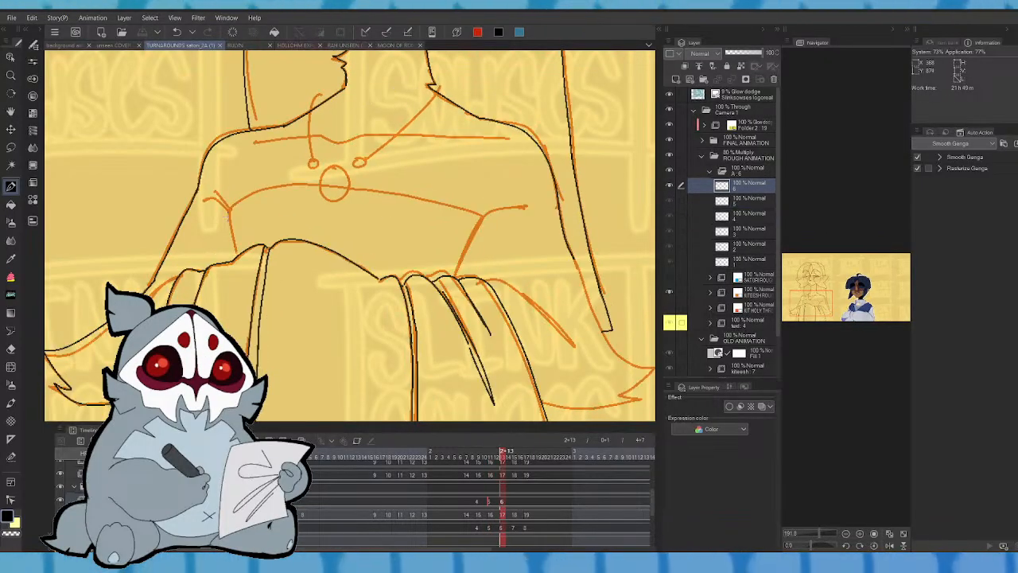
key(comma)
key(period)
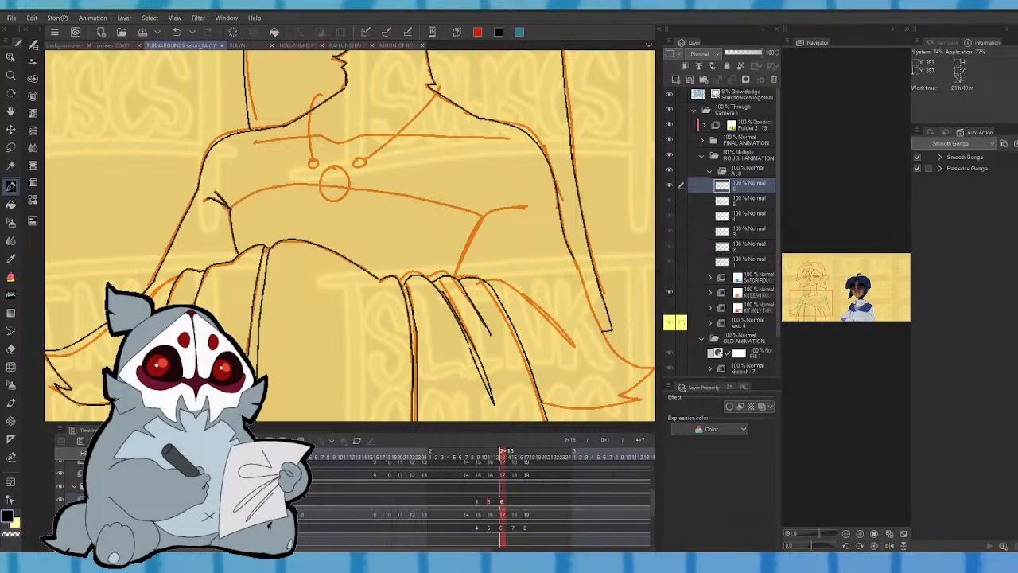
- Ink the curved upper edge of the bodice across the chest on cel 6, using cel 5 as reference
key(comma)
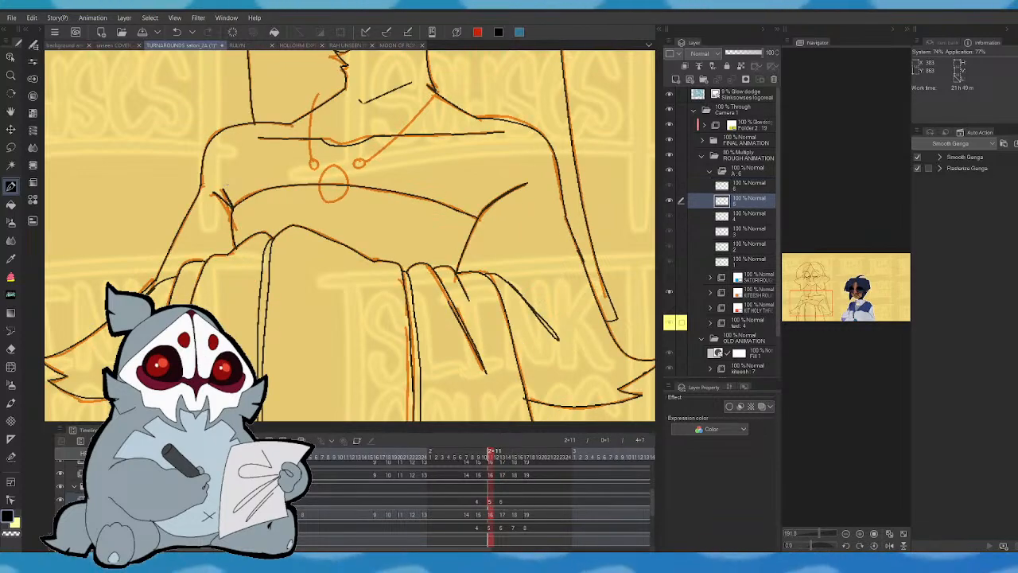
key(period)
key(comma)
key(period)
key(comma)
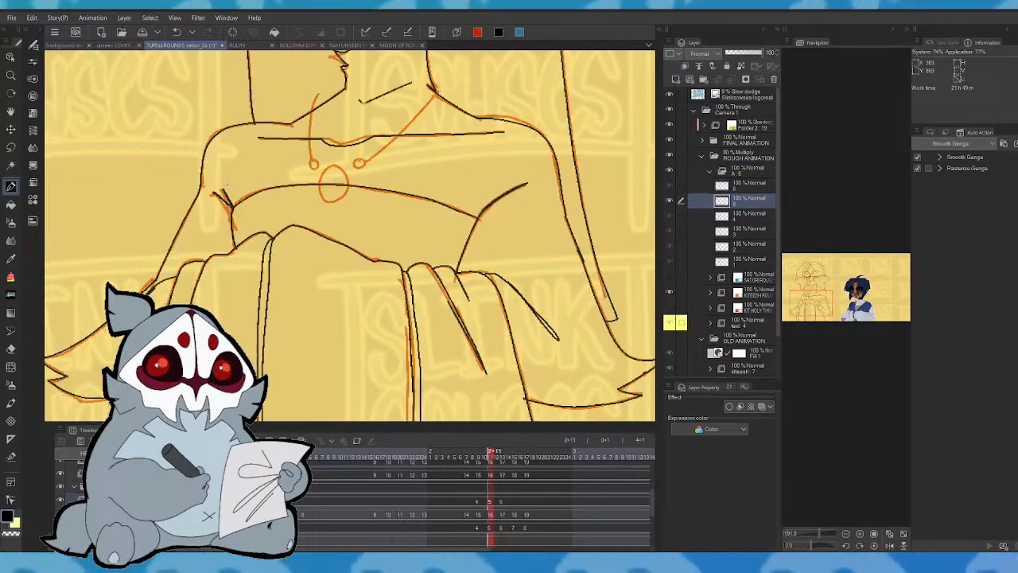
key(period)
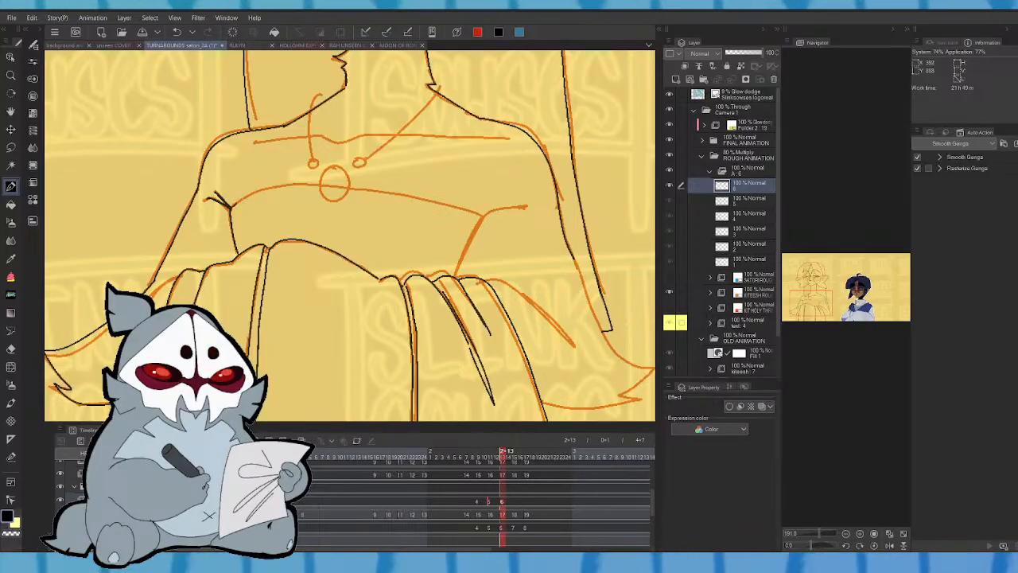
drag(232, 188, 431, 200)
- Ink the bodice's right side edge and the curved armpit crease above it on cel 6
key(comma)
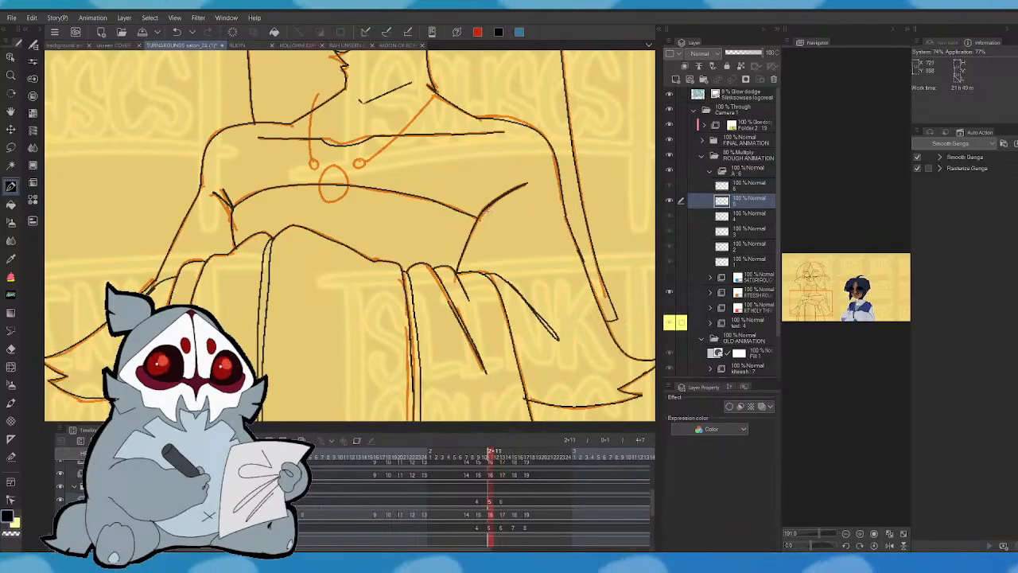
key(period)
mouse_move(455, 275)
mouse_down()
mouse_move(482, 215)
mouse_move(509, 208)
mouse_up()
key(comma)
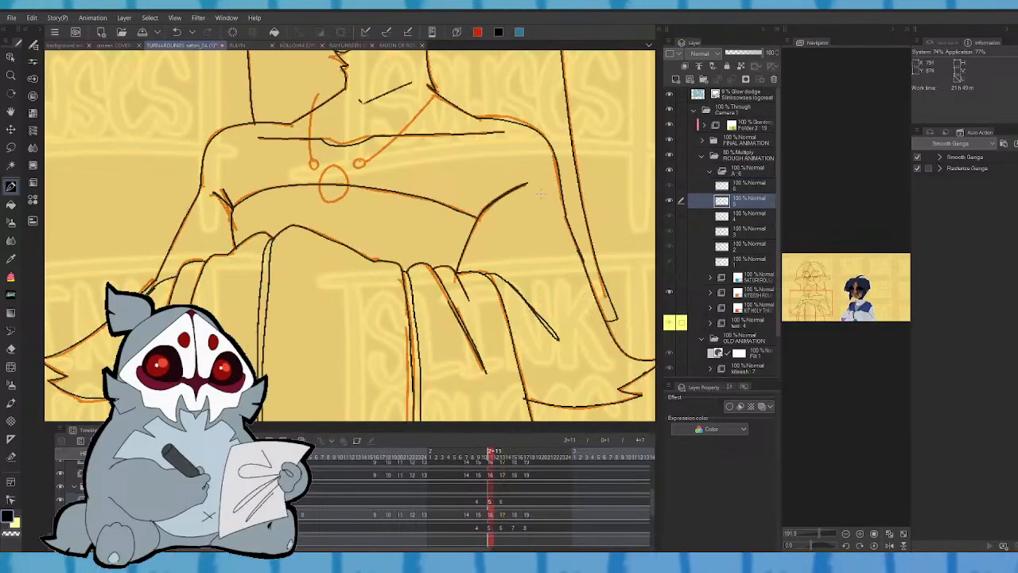
key(period)
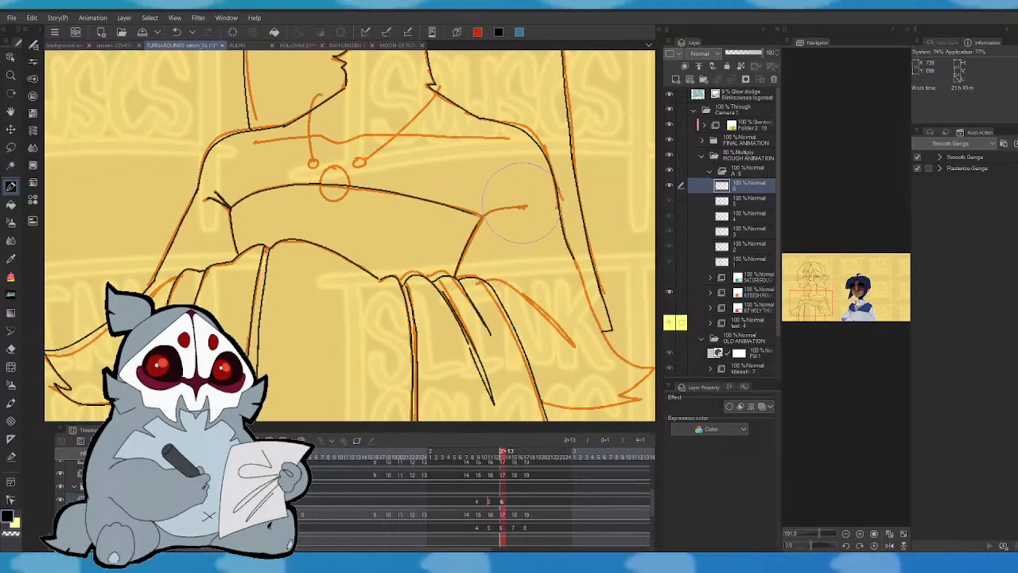
drag(477, 217, 522, 194)
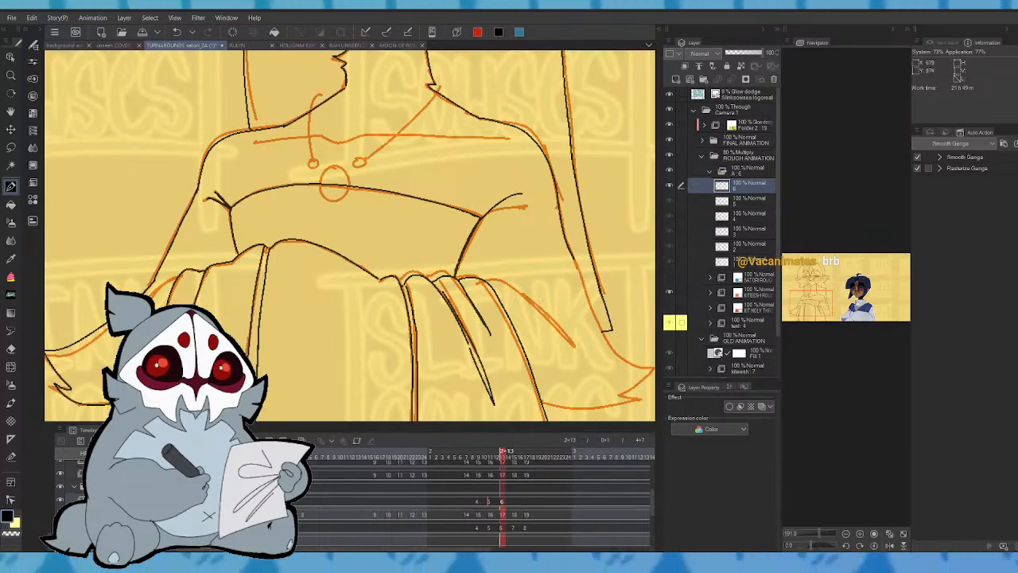
- Ink the ruffle's upper edge and the tapered fold on the right of the skirt on cel 6
key(.)
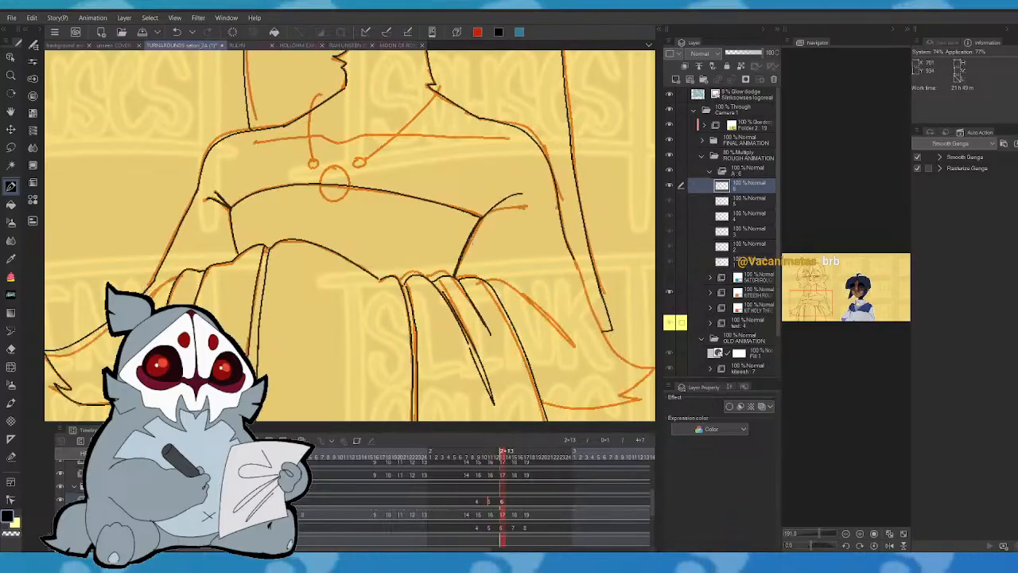
click(840, 286)
drag(840, 287, 810, 276)
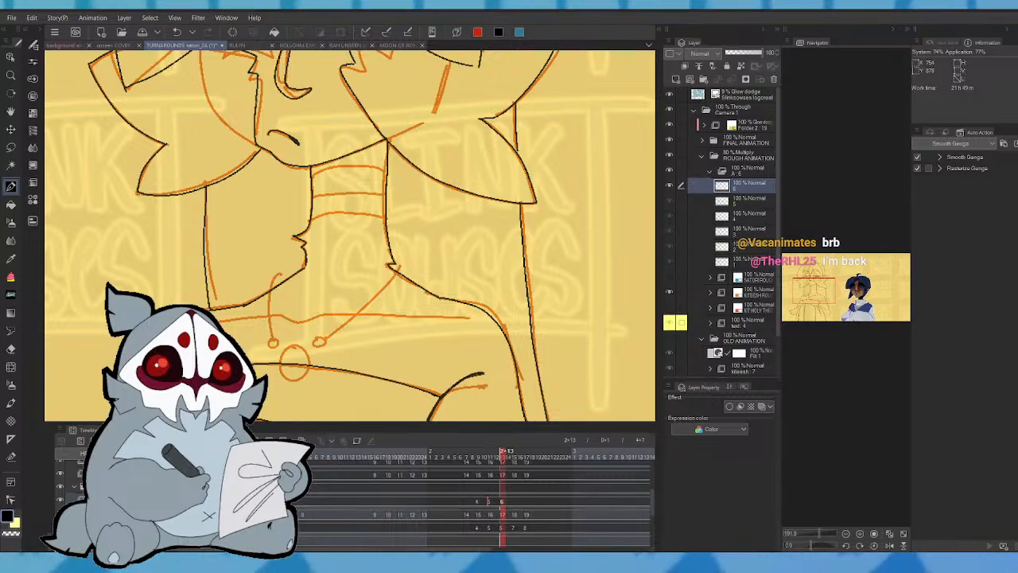
key(comma)
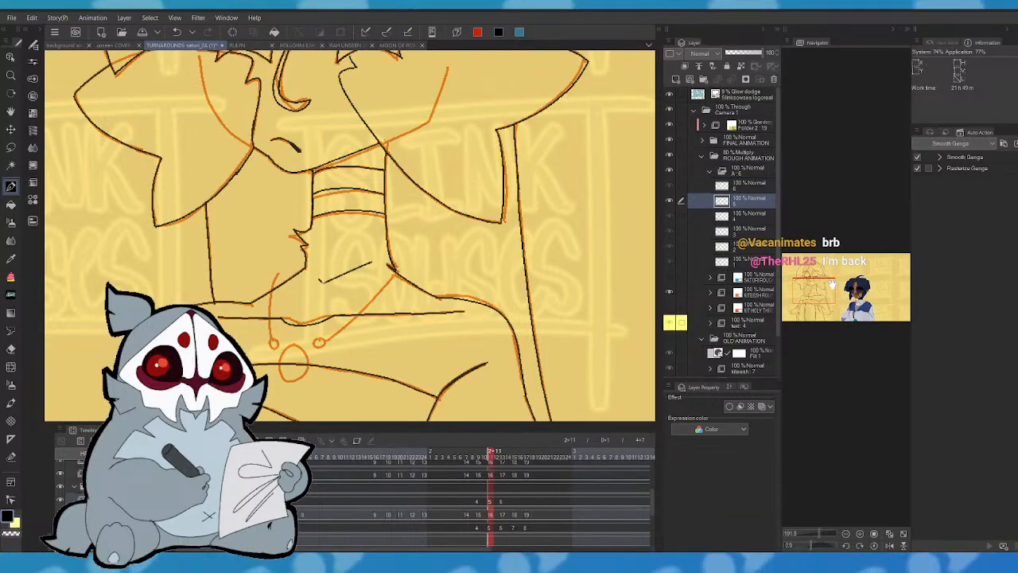
key(period)
mouse_move(830, 283)
mouse_down()
mouse_move(828, 300)
mouse_move(842, 300)
mouse_up()
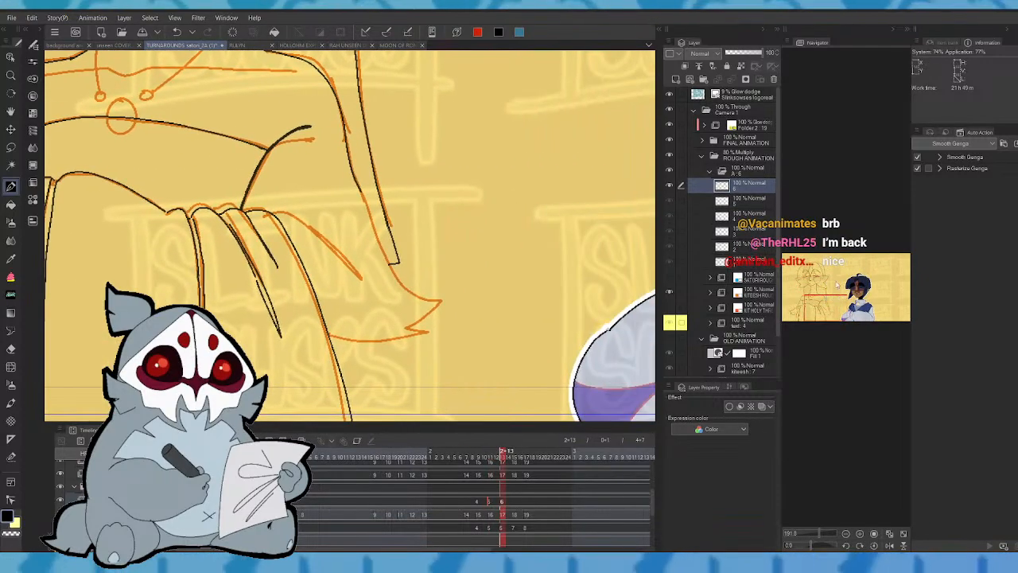
key(comma)
key(period)
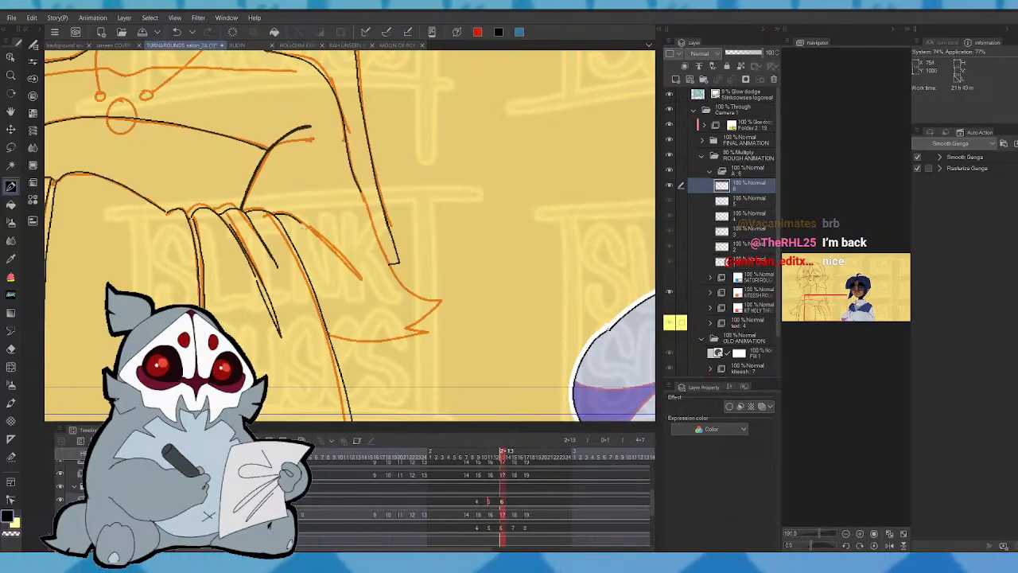
key(comma)
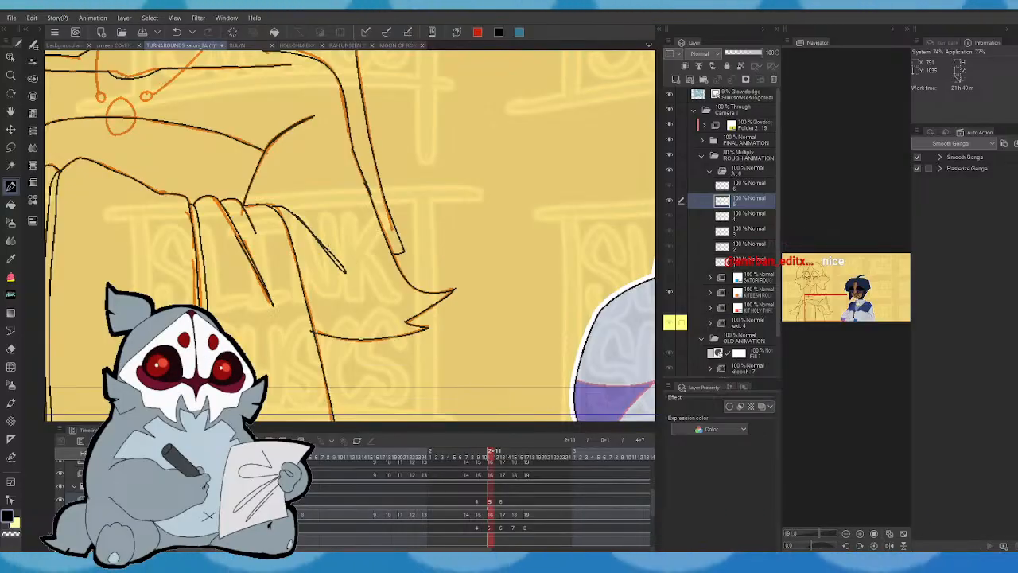
- Compare the ruffle folds and pointed flare on cel 6 with the earlier inked cels
key(Left)
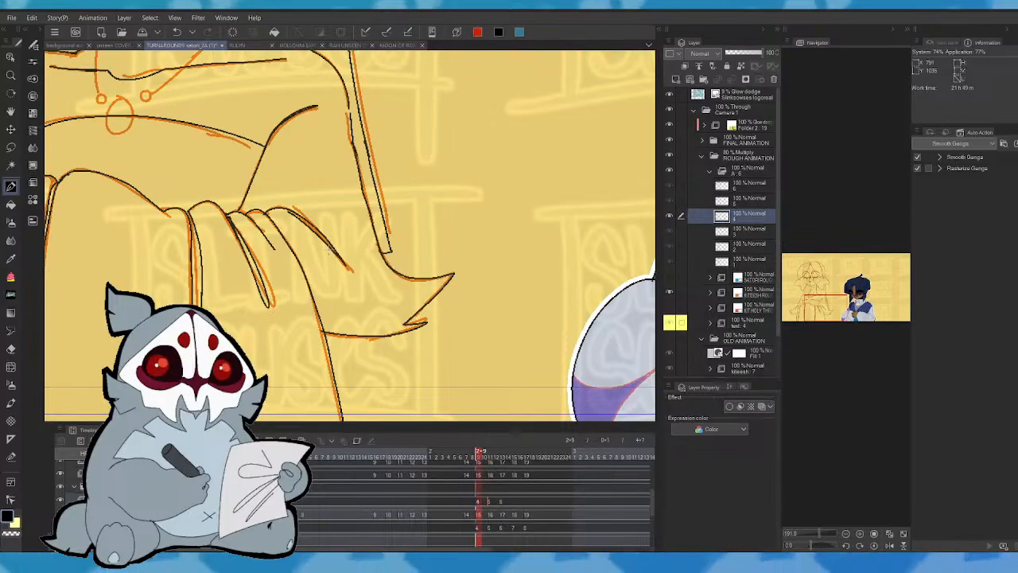
key(Right)
key(Left)
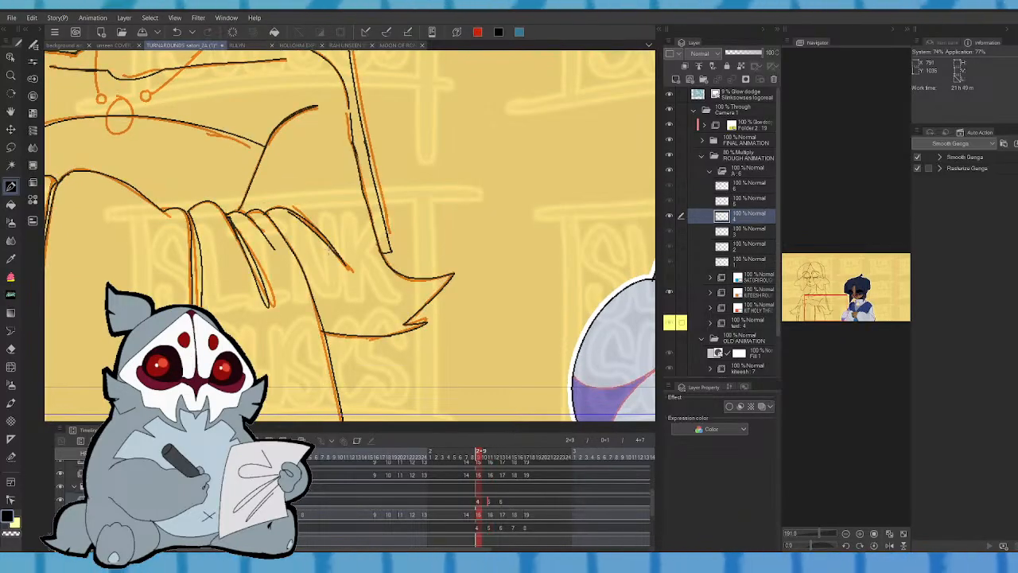
key(Left)
key(Left)
key(Left)
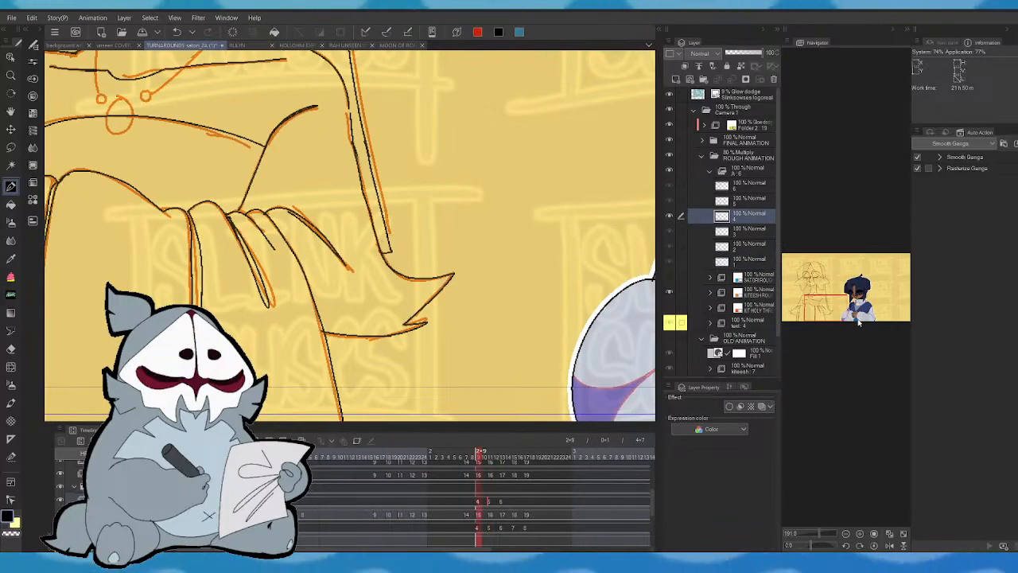
key(Right)
key(Right)
key(Right)
key(Right)
key(Right)
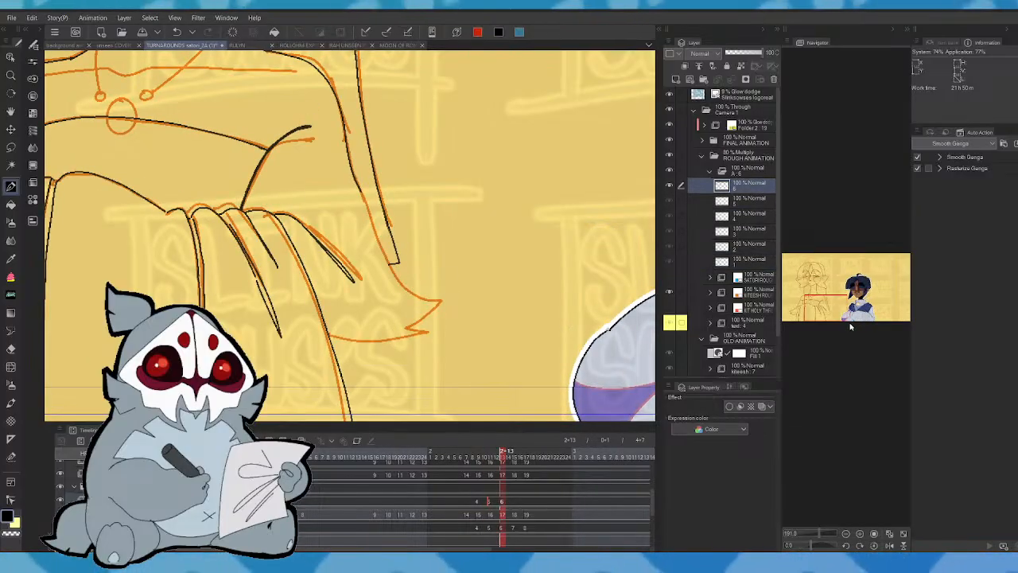
- Ink the pointed flare on the right of the dress on cel 6 and turn on onion skin
key(Left)
key(Right)
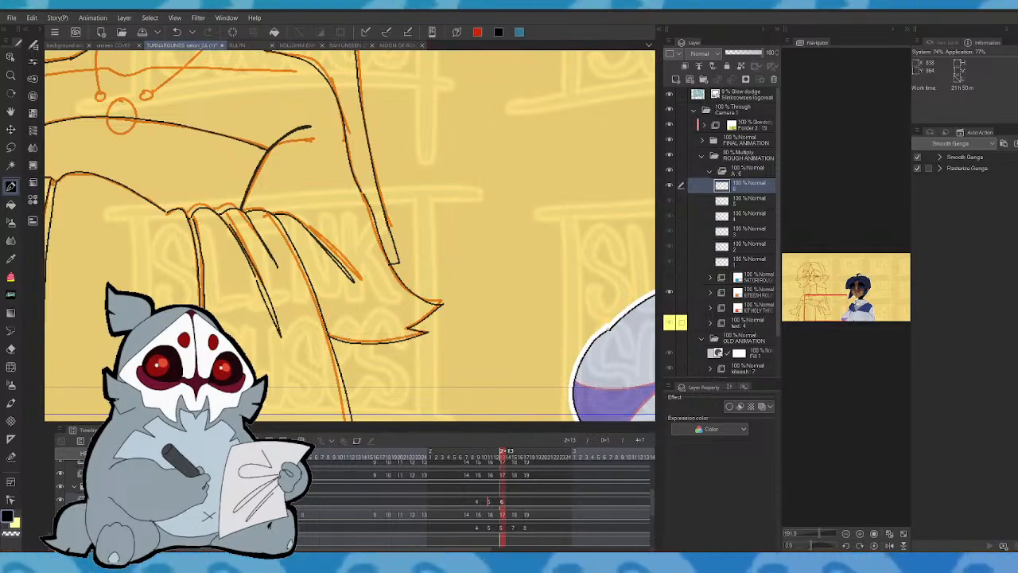
key(ctrl+z)
key(o)
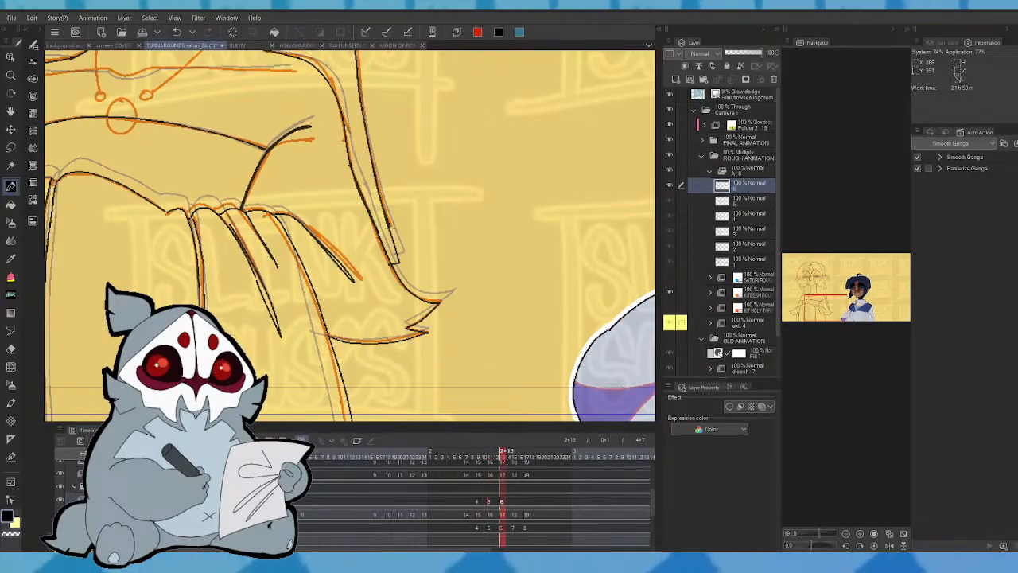
- Review the whole figure's motion by stepping back from cel 6 to cel 1
drag(819, 535, 814, 536)
drag(828, 302, 804, 296)
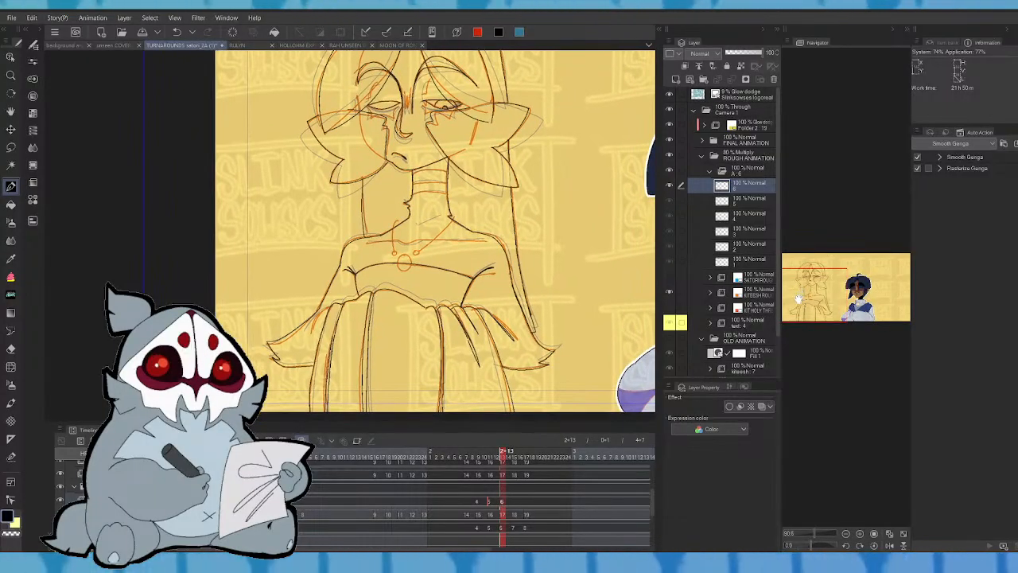
drag(802, 295, 808, 297)
key(comma)
key(comma)
key(comma)
key(comma)
key(comma)
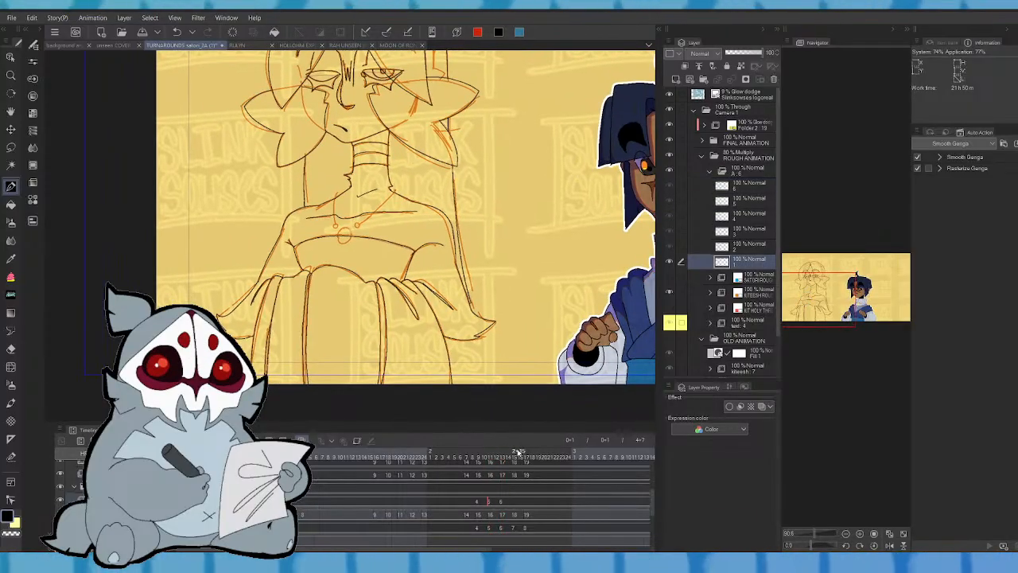
- Create new animation cel 7 at timeline position 2+15
drag(517, 452, 513, 457)
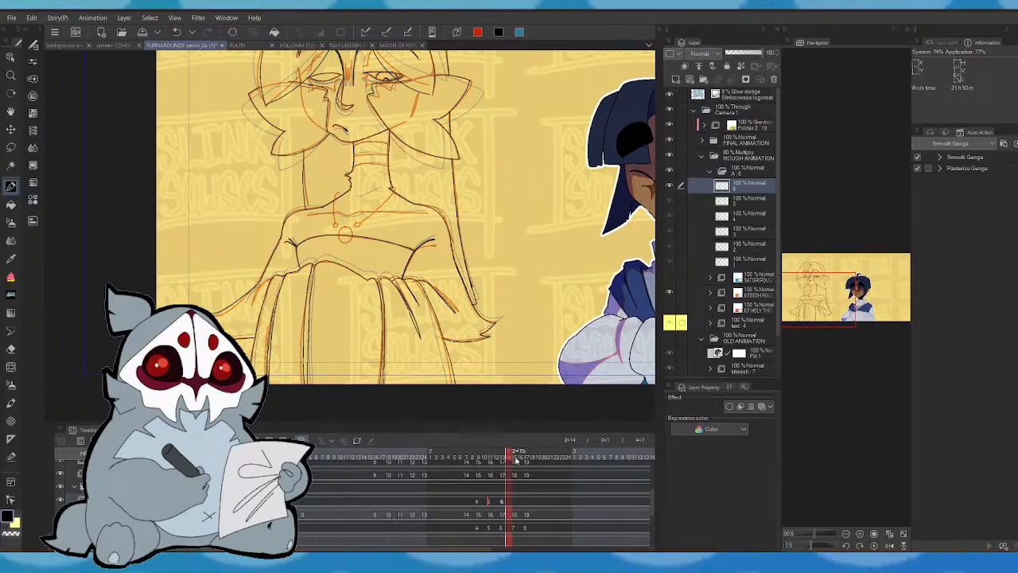
click(513, 458)
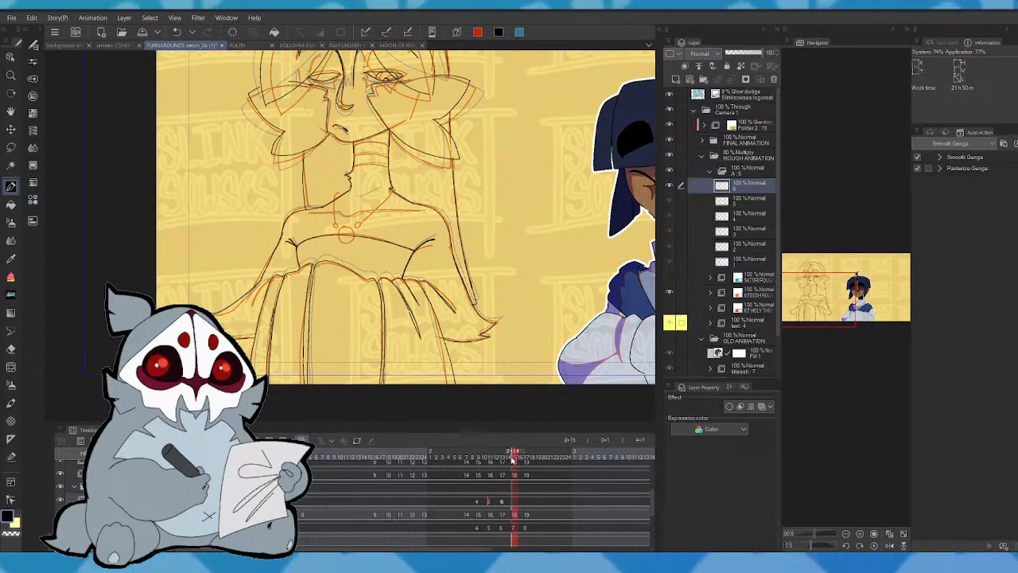
key(ctrl+shift+n)
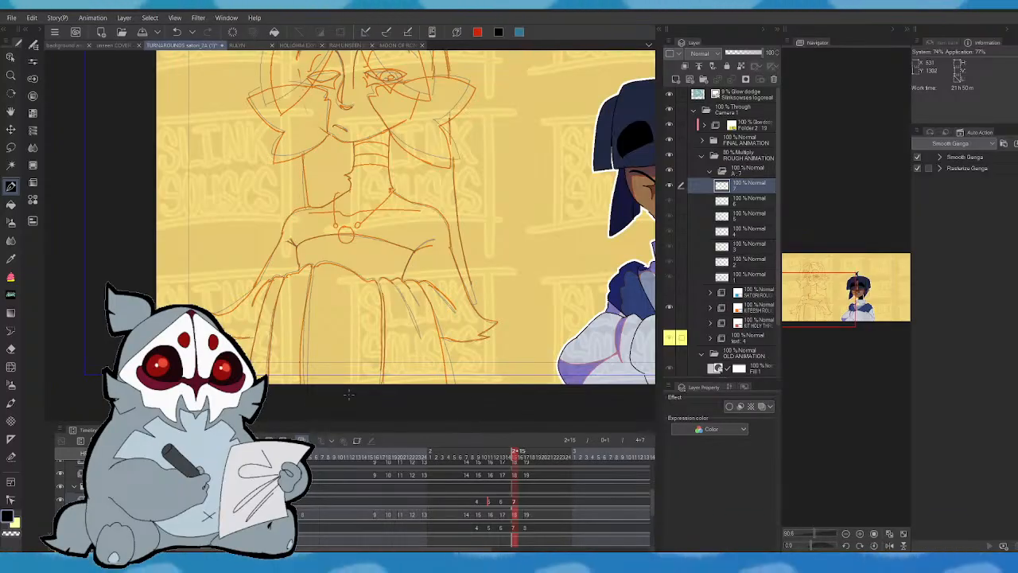
- Ink the upper edge and pointed tip of the left ear-like tuft on cel 7, checking against cel 6
drag(814, 534, 820, 535)
mouse_move(810, 292)
mouse_down()
mouse_move(811, 282)
mouse_move(857, 289)
mouse_move(810, 280)
mouse_up()
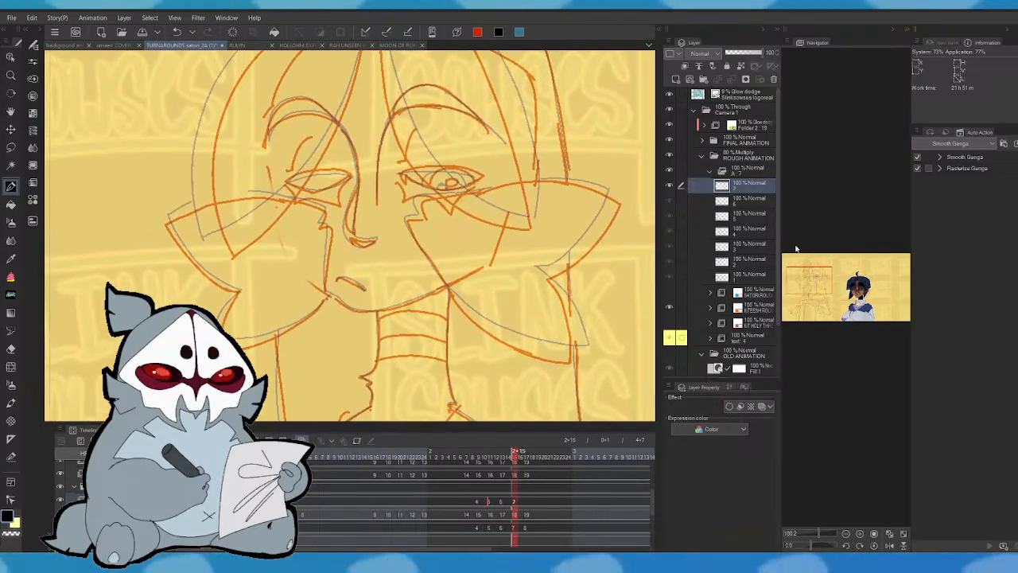
key(comma)
key(period)
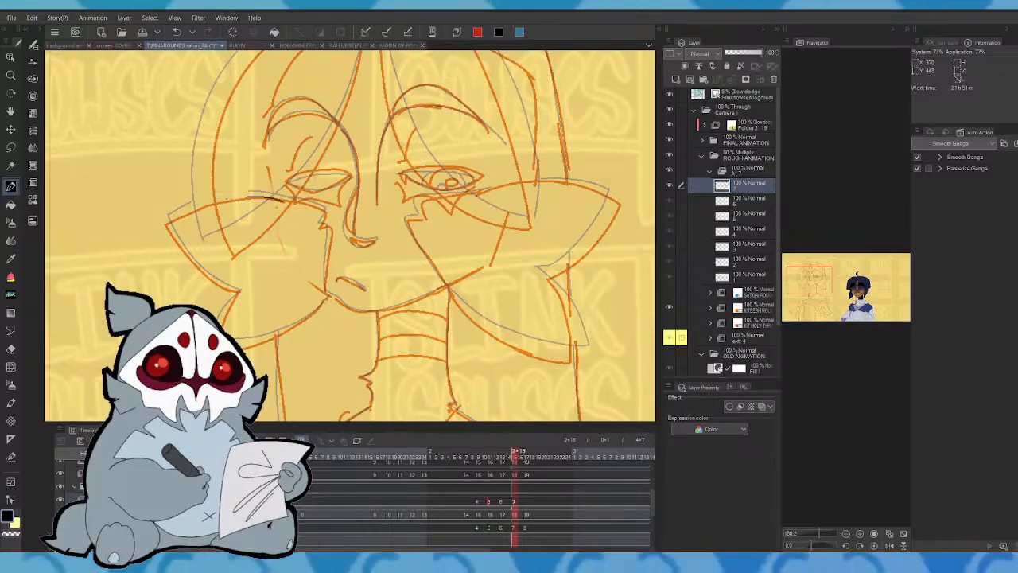
mouse_move(249, 197)
mouse_down()
mouse_move(162, 231)
mouse_move(239, 282)
mouse_up()
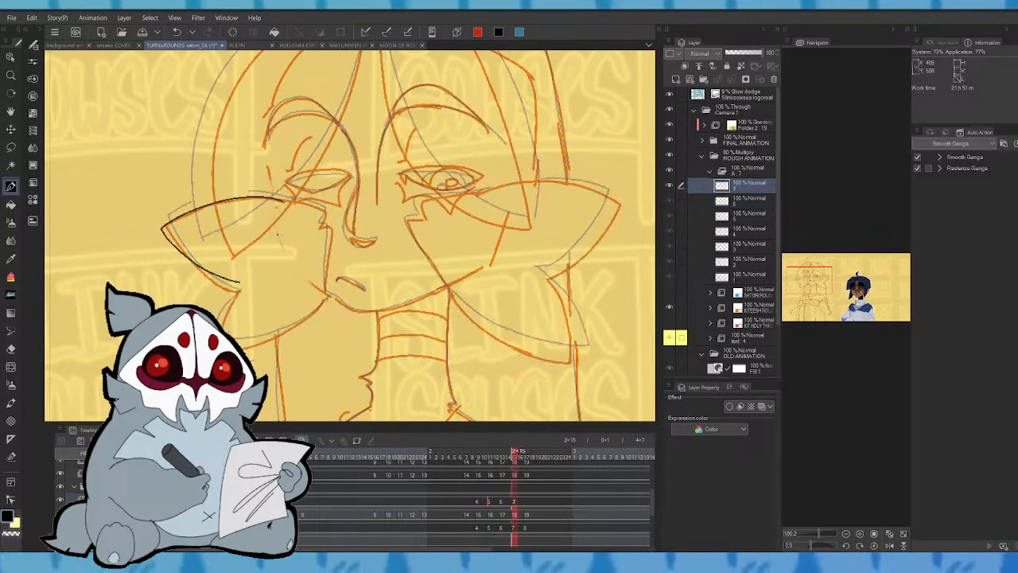
- Redraw the upper edge of the left ear-like tuft on cel 7 as one clean curve out to the tip
key(ctrl+z)
drag(285, 201, 184, 220)
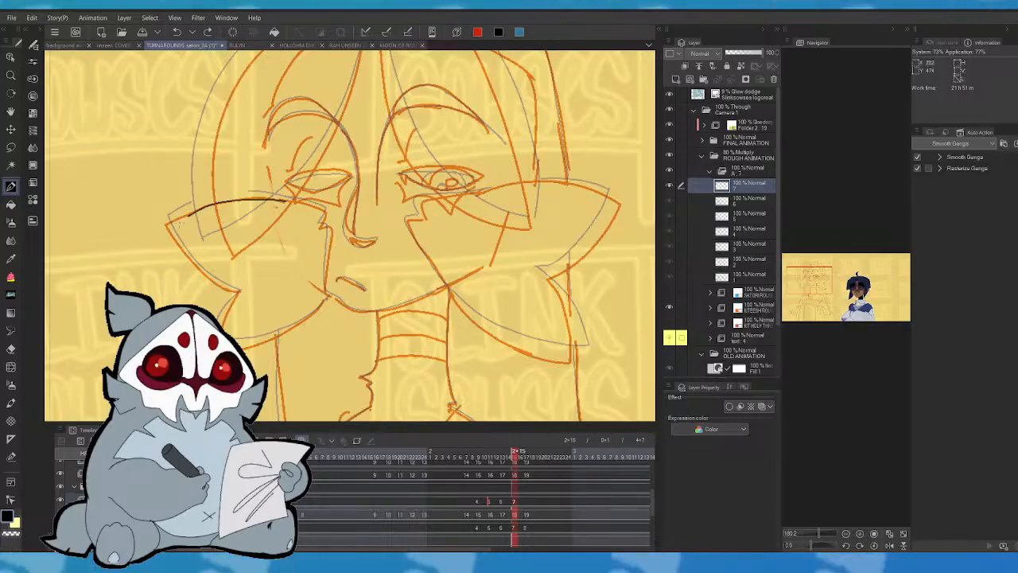
key(ctrl+z)
drag(285, 201, 169, 224)
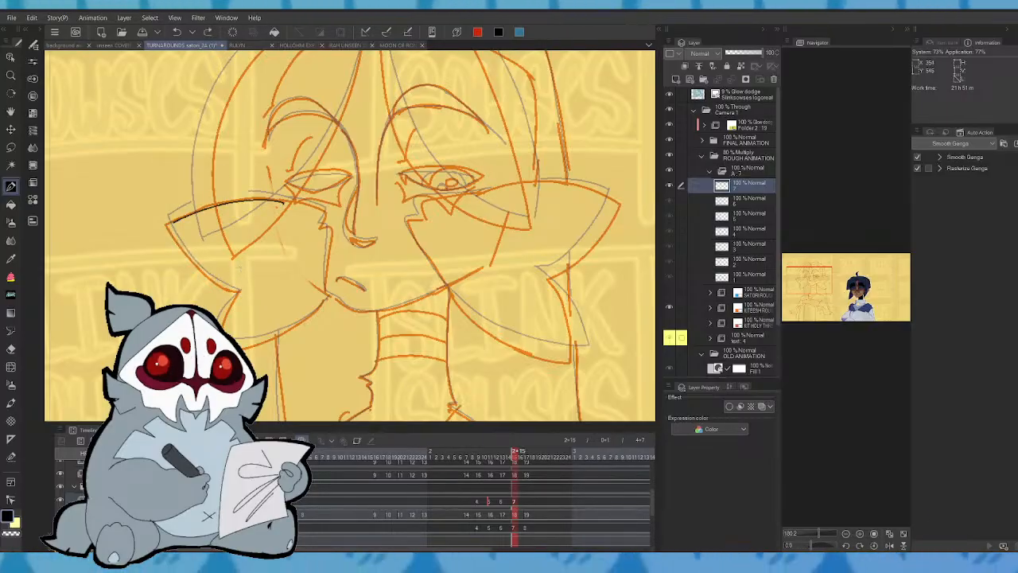
- Ink the left tuft's outer edge and lower lobe down to the jaw on cel 7, working in a mirrored view
click(889, 546)
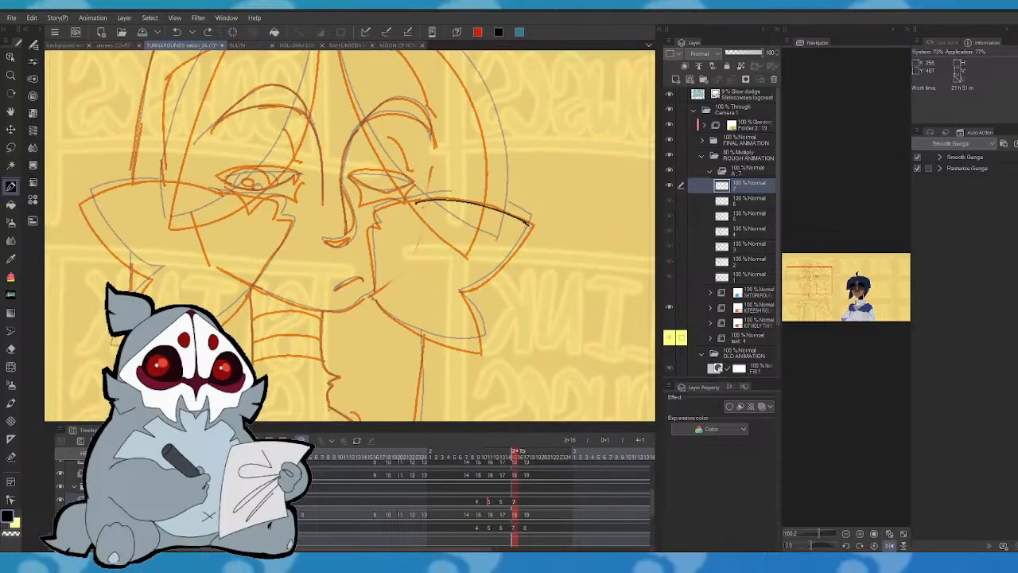
drag(532, 223, 462, 292)
key(ctrl+z)
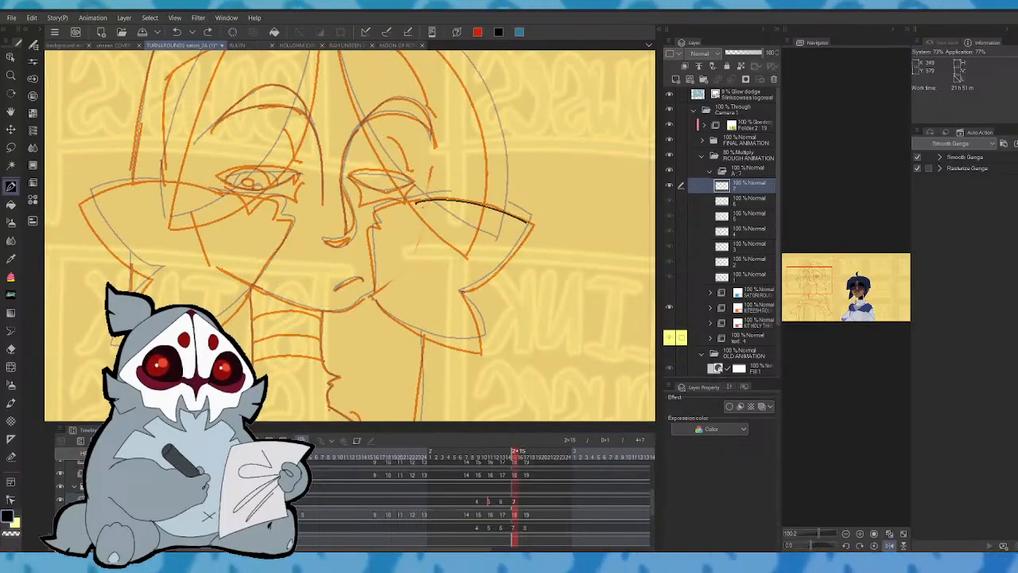
drag(533, 225, 462, 292)
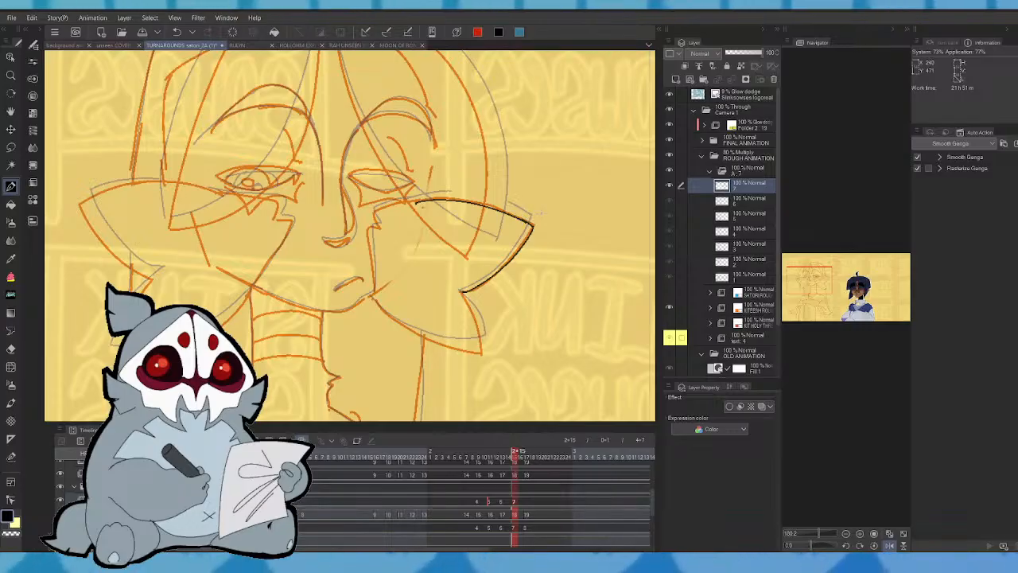
key(Left)
key(Right)
mouse_move(462, 292)
mouse_down()
mouse_move(481, 341)
mouse_move(369, 294)
mouse_up()
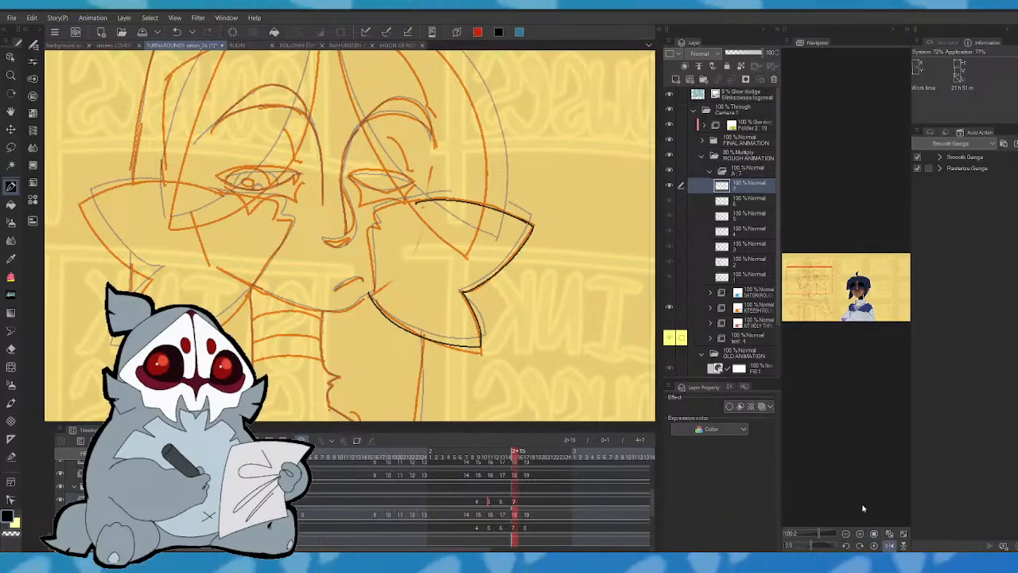
key(space)
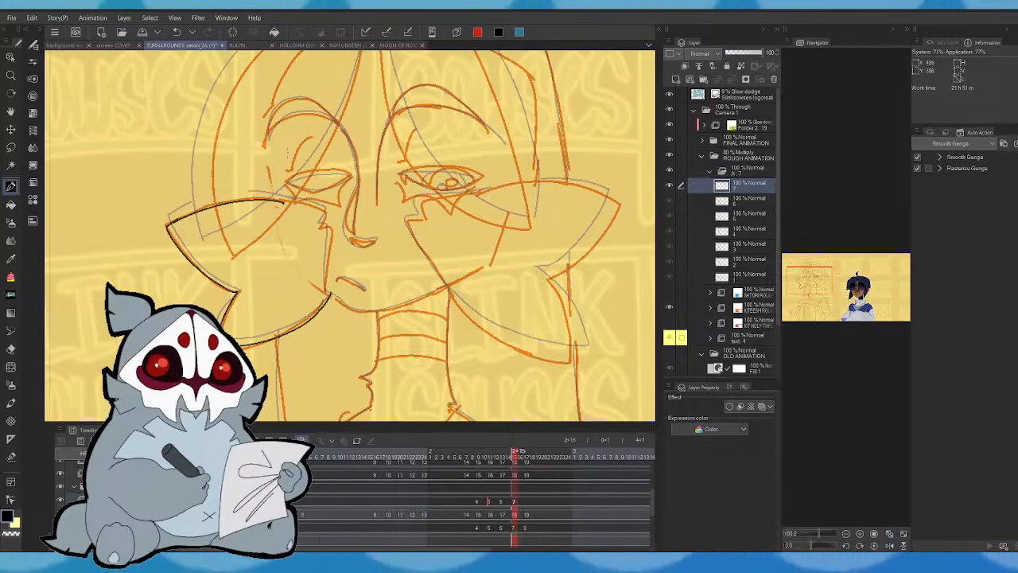
- Ink the left cheek line and jagged fur notch under the eye, and refine the tuft's upper edge on cel 7, comparing with cel 6
key(Left)
key(Right)
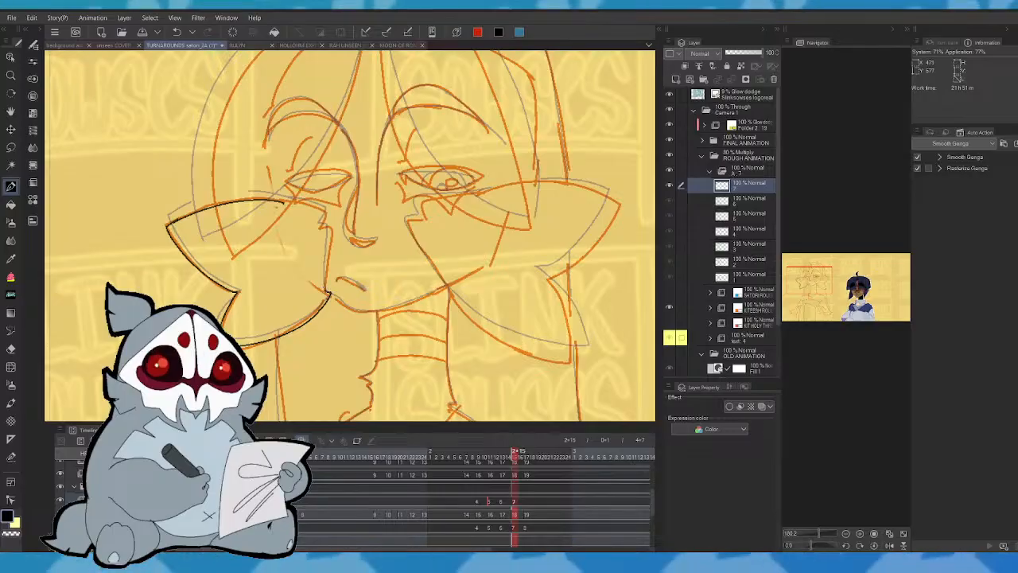
key(Left)
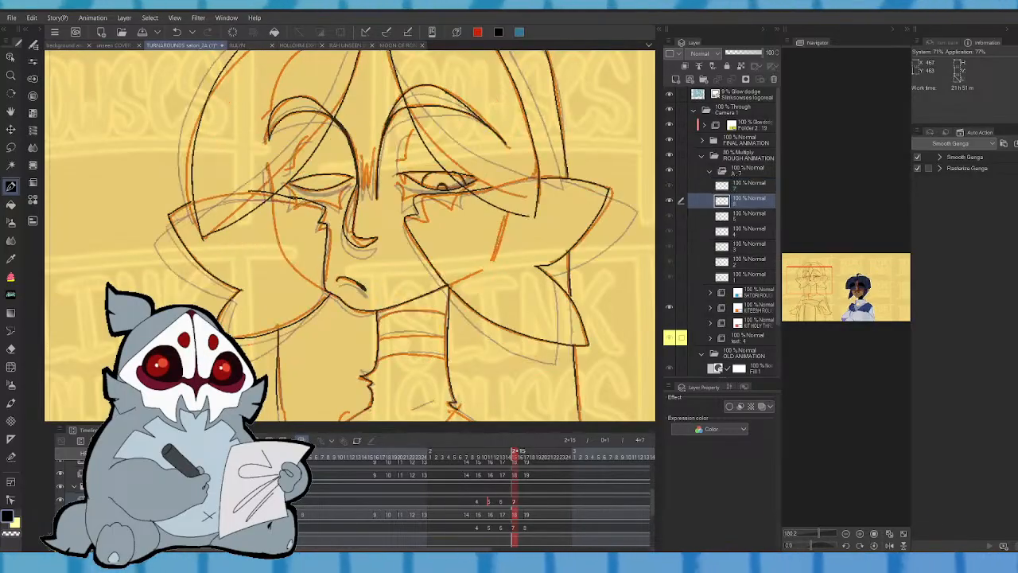
key(Right)
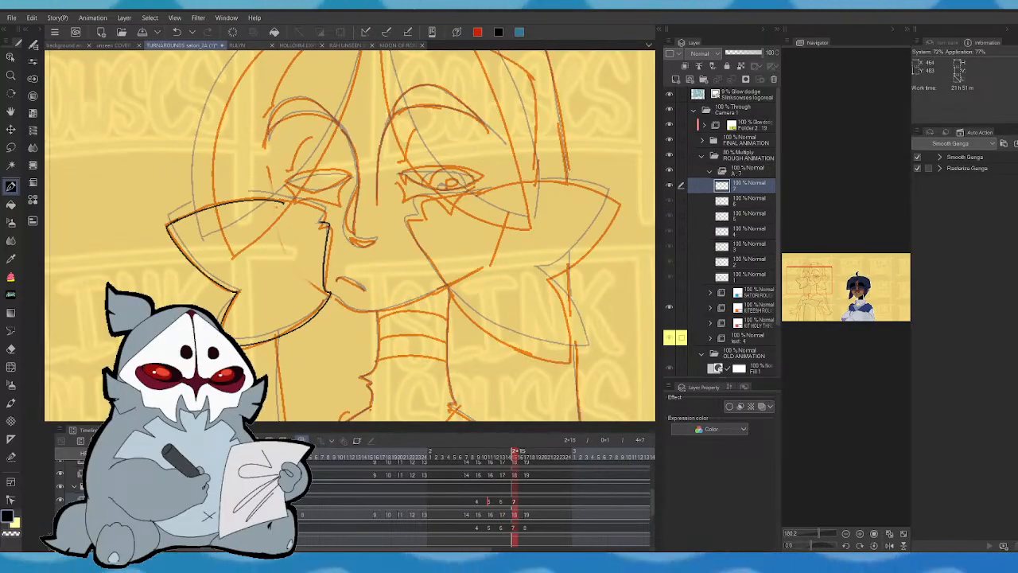
mouse_move(320, 224)
mouse_down()
mouse_move(326, 209)
mouse_move(303, 203)
mouse_up()
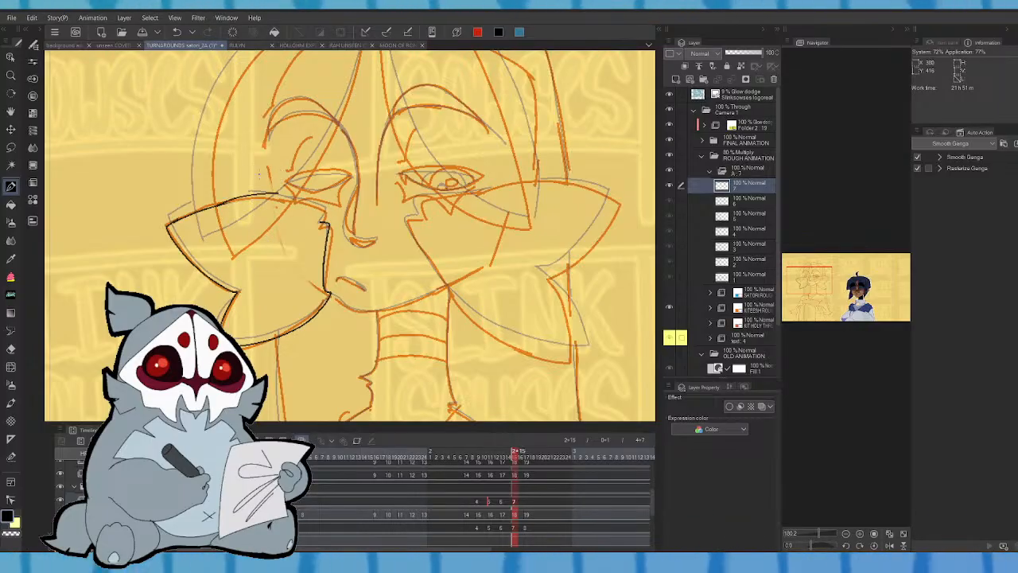
key(Left)
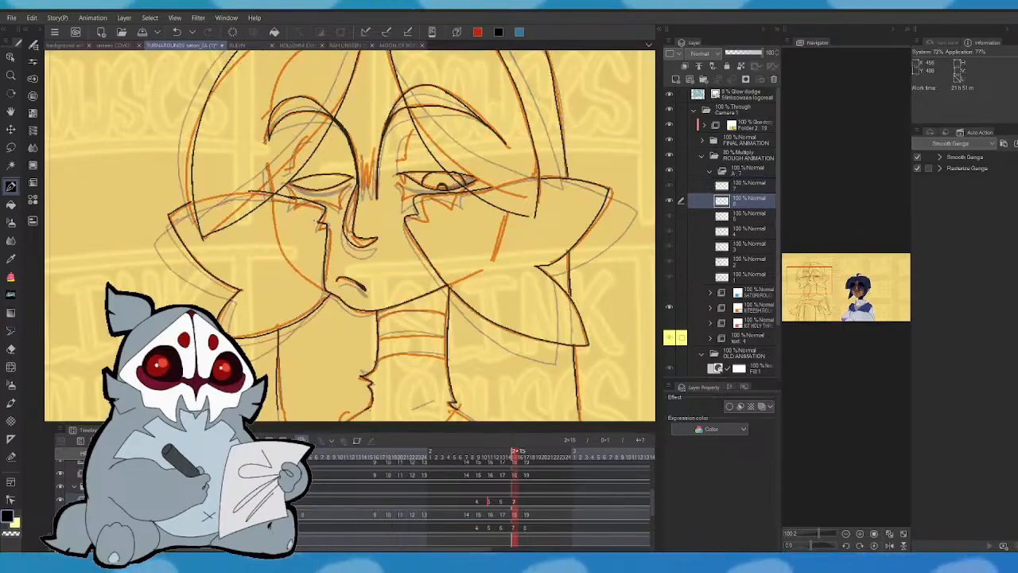
key(Right)
key(Left)
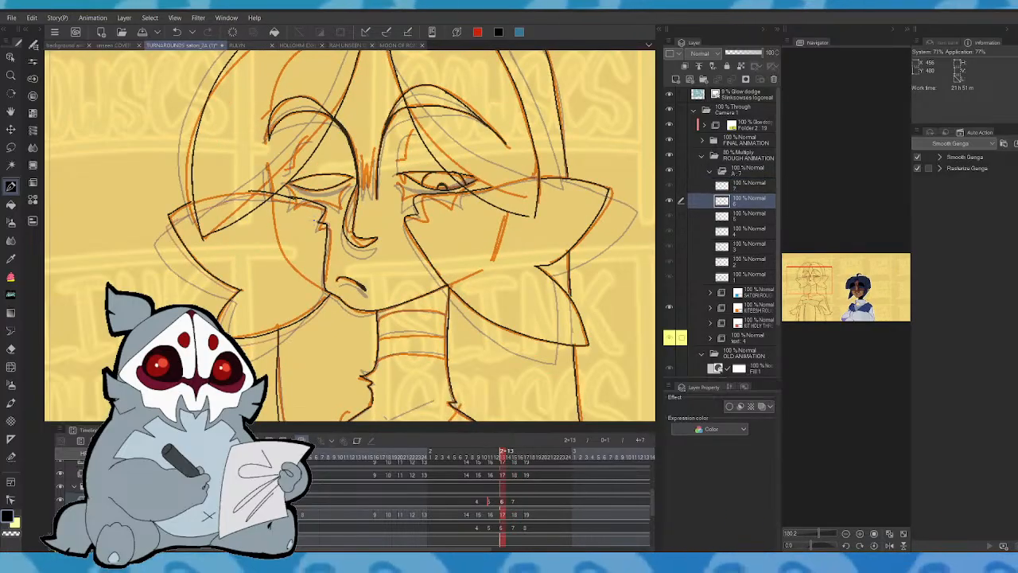
key(Right)
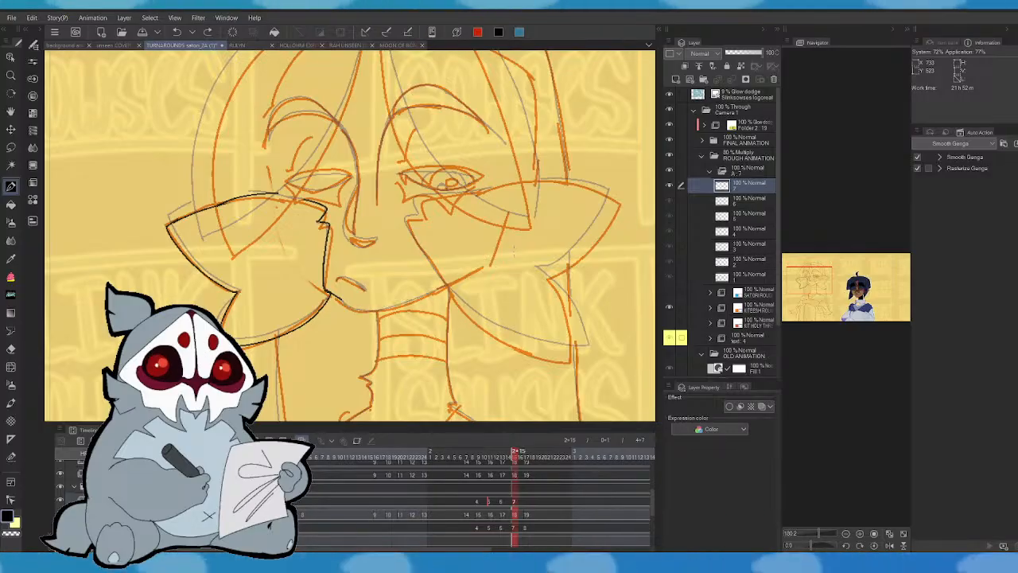
- Fade the orange rough sketch folder to a paler tint and make cel 7 the active drawing layer again
mouse_move(335, 300)
mouse_down()
mouse_move(368, 309)
mouse_move(450, 287)
mouse_up()
key(ctrl+z)
click(754, 308)
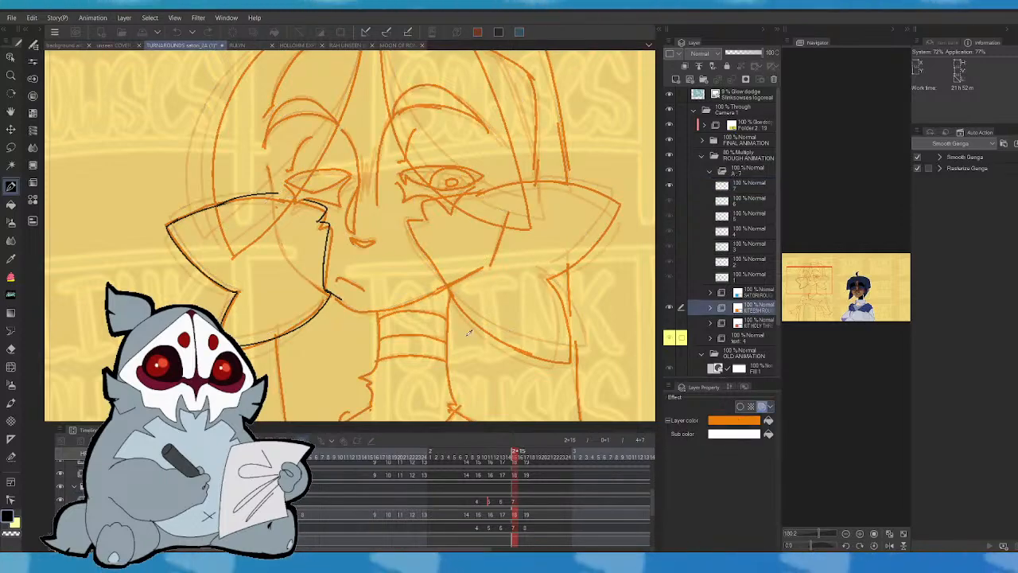
click(469, 332)
click(689, 260)
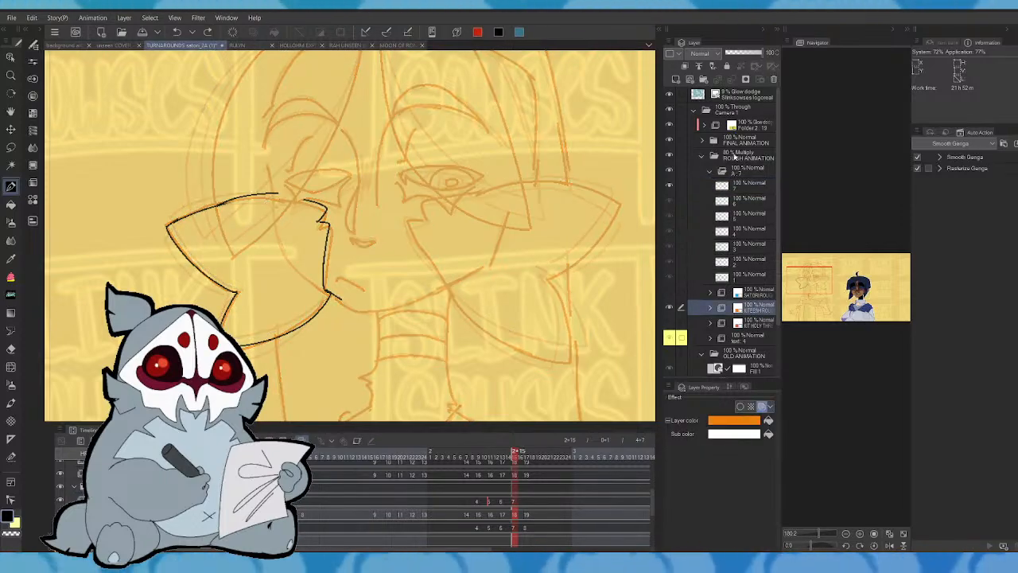
click(748, 189)
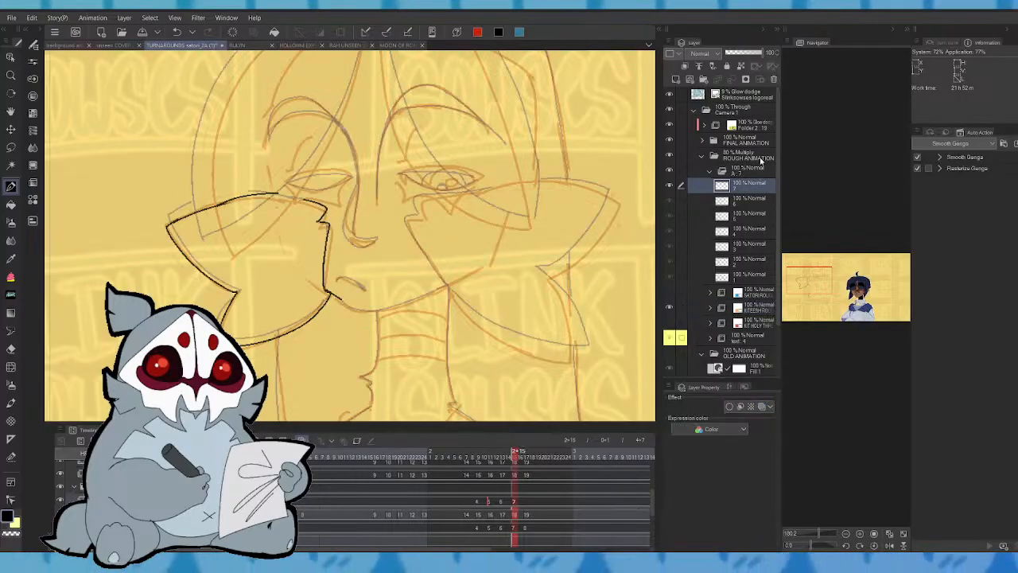
- Ink the chin and jawline from the left cheek to the base of the right tuft on cel 7, checking against cel 6
mouse_move(344, 305)
mouse_down()
mouse_move(430, 295)
mouse_move(459, 279)
mouse_up()
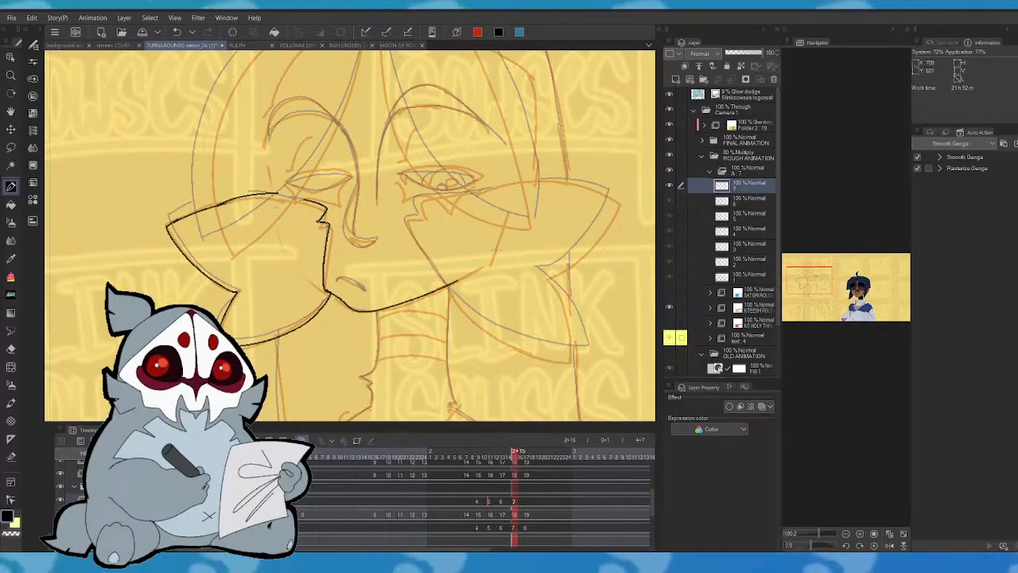
key(Left)
key(Right)
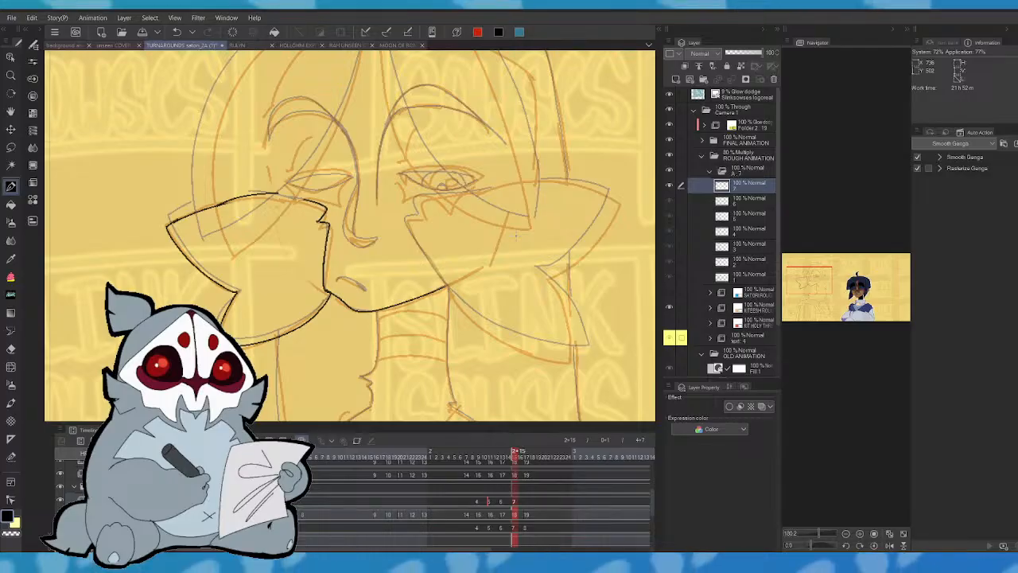
key(Left)
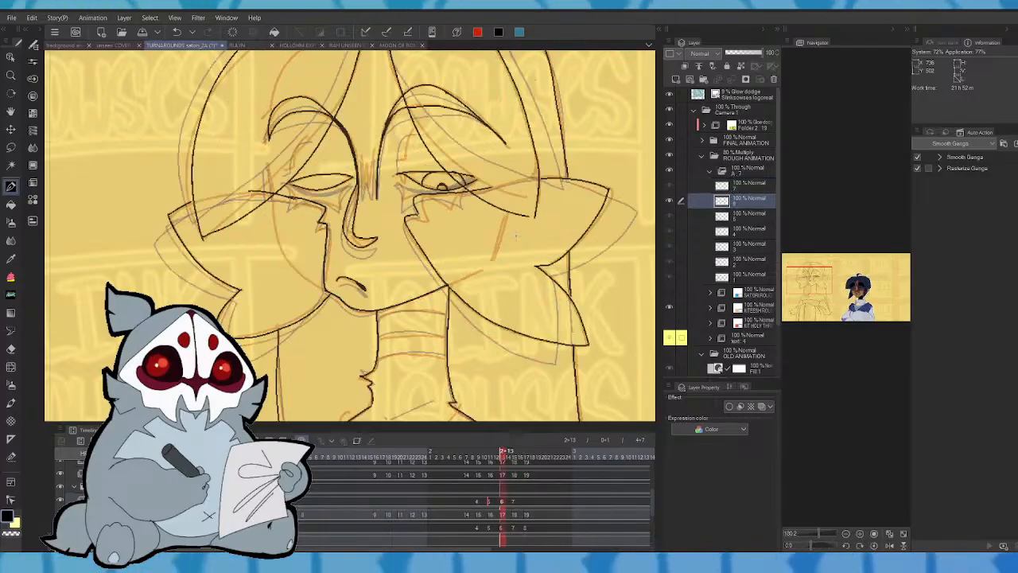
key(Right)
key(Right)
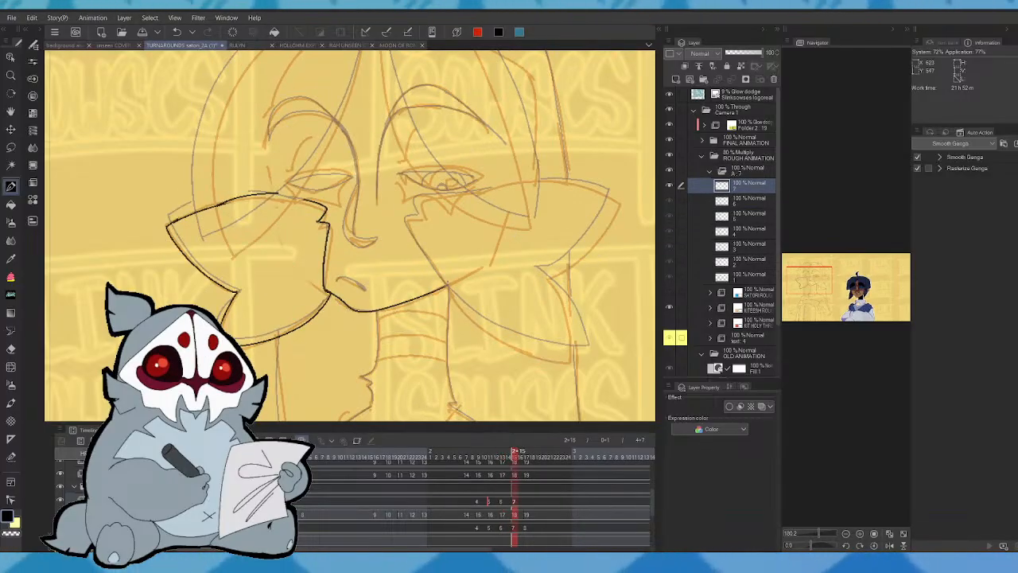
- Ink the right cheek line from the jaw up to the jagged fur notch on cel 7, comparing with cel 6
mouse_move(452, 288)
mouse_down()
mouse_move(407, 225)
mouse_move(417, 214)
mouse_up()
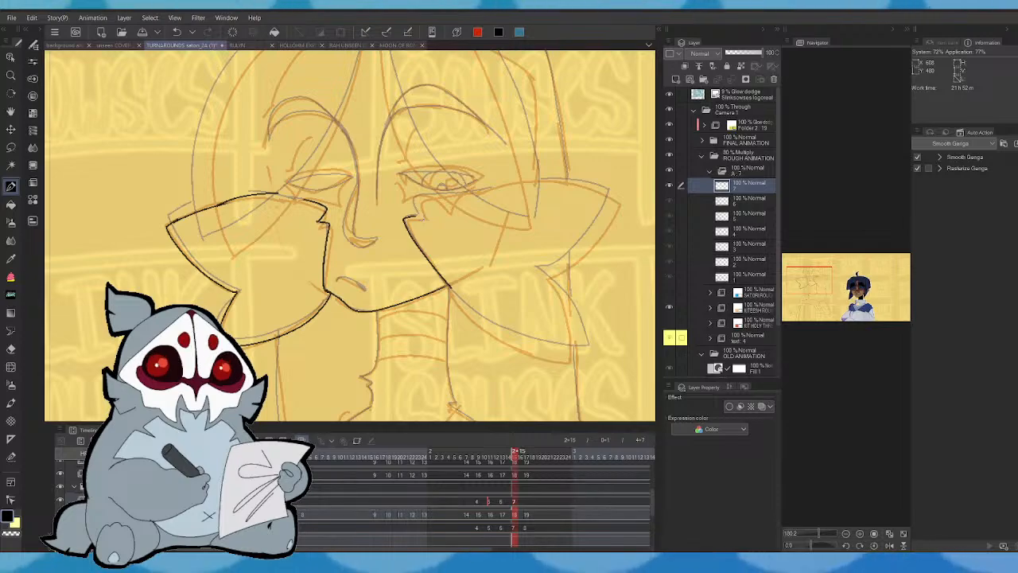
key(Left)
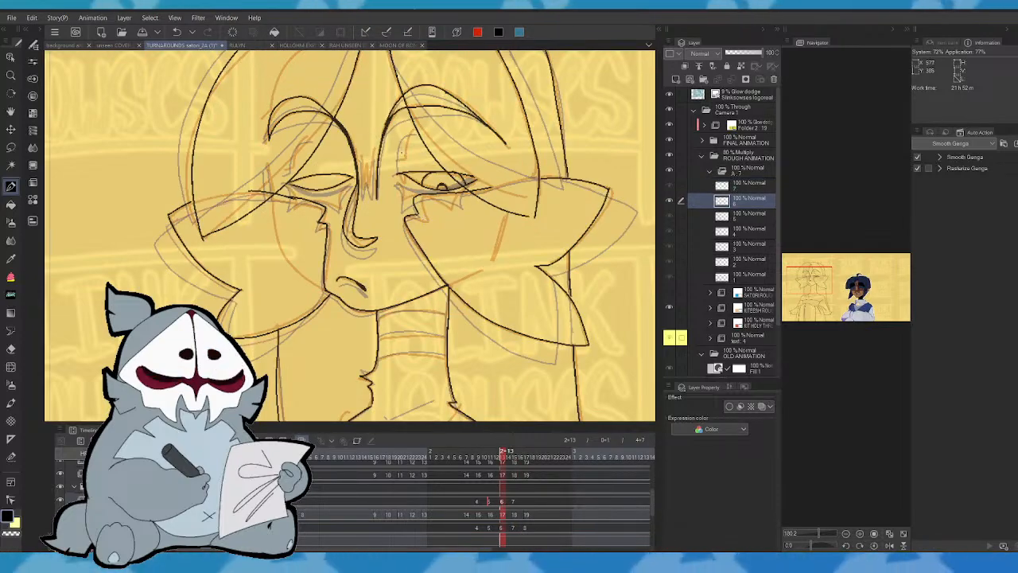
key(Right)
- Ink the line from the right fur notch along the underside of the right eye on cel 7, redrawing it until clean
drag(414, 196, 452, 190)
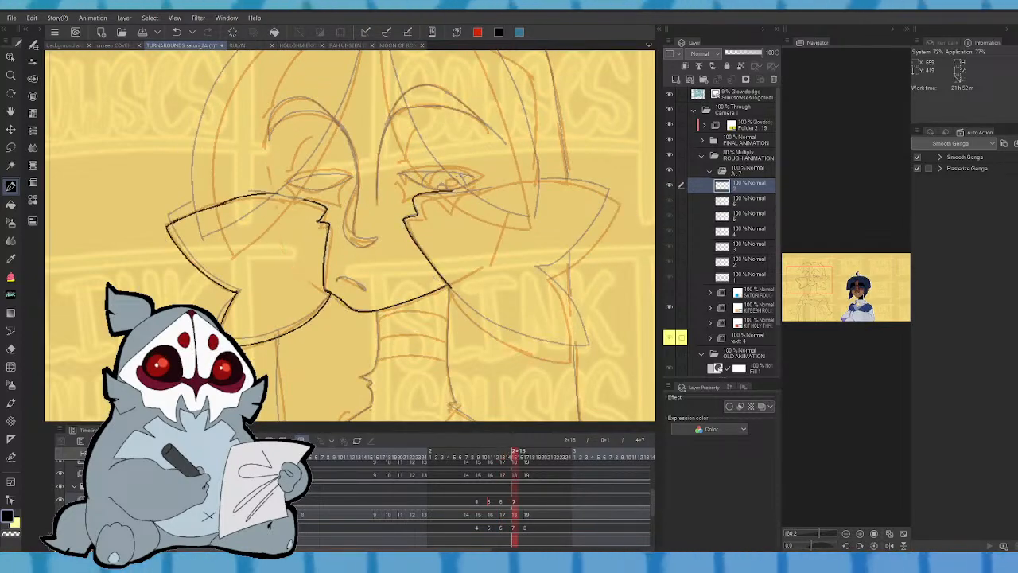
key(ctrl+z)
click(889, 545)
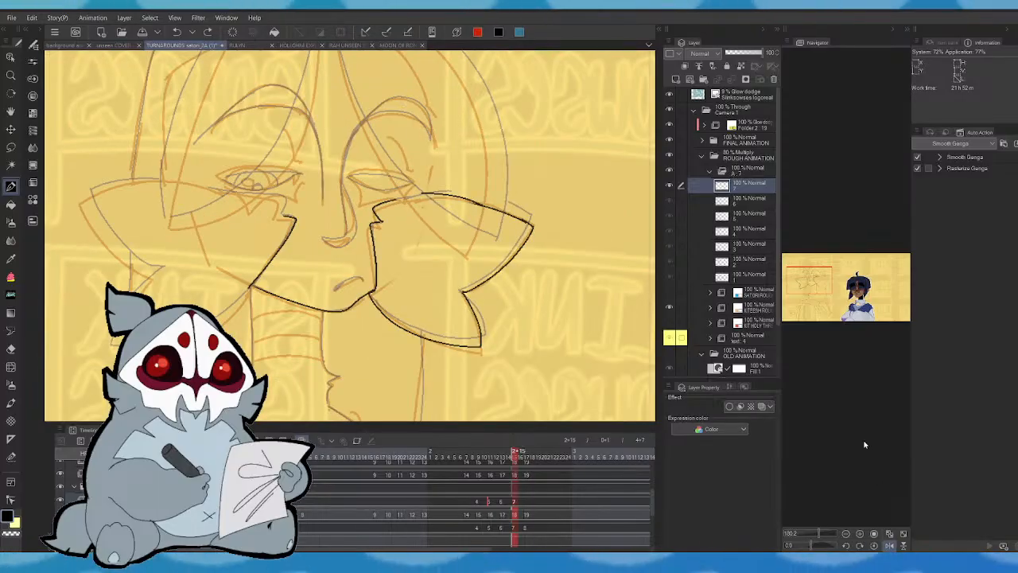
drag(285, 195, 210, 190)
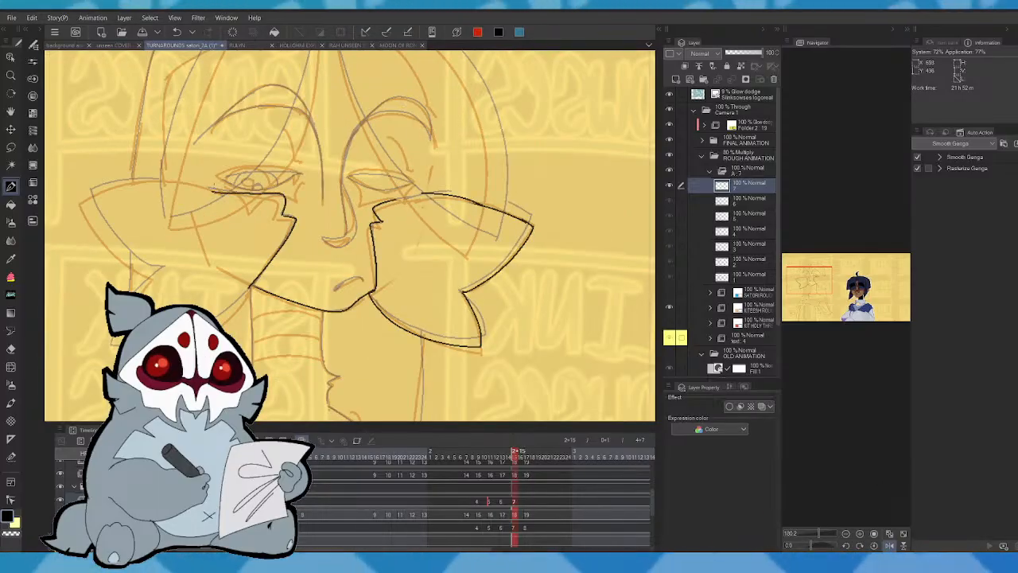
key(ctrl+z)
click(889, 546)
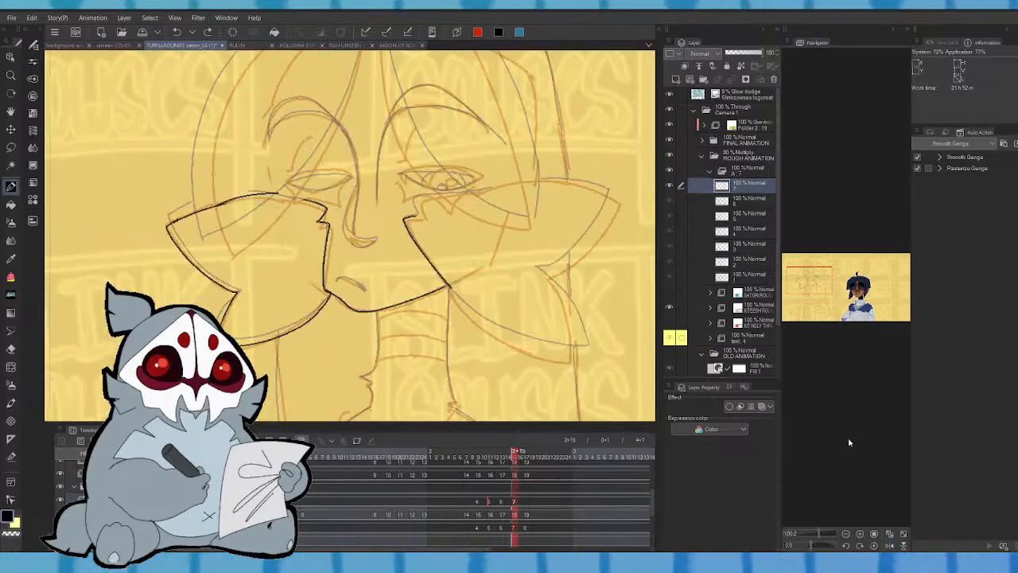
drag(412, 197, 480, 190)
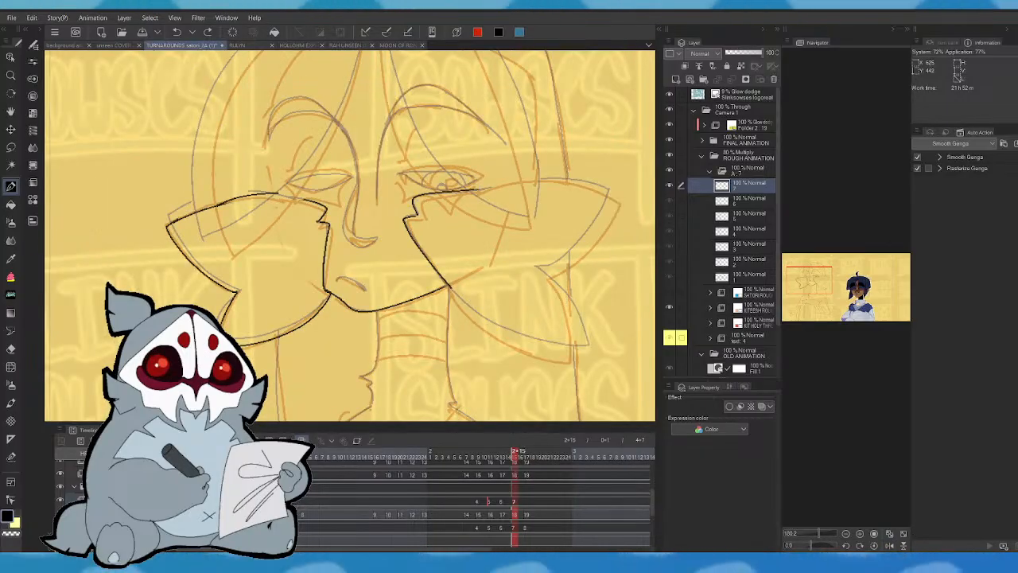
key(comma)
key(period)
- Ink the right tuft's lower lobe, pointed outer tip and upper edge on cel 7, flipping against cel 6 to check the motion
mouse_move(834, 299)
mouse_down()
mouse_move(855, 305)
mouse_move(825, 301)
mouse_move(824, 284)
mouse_up()
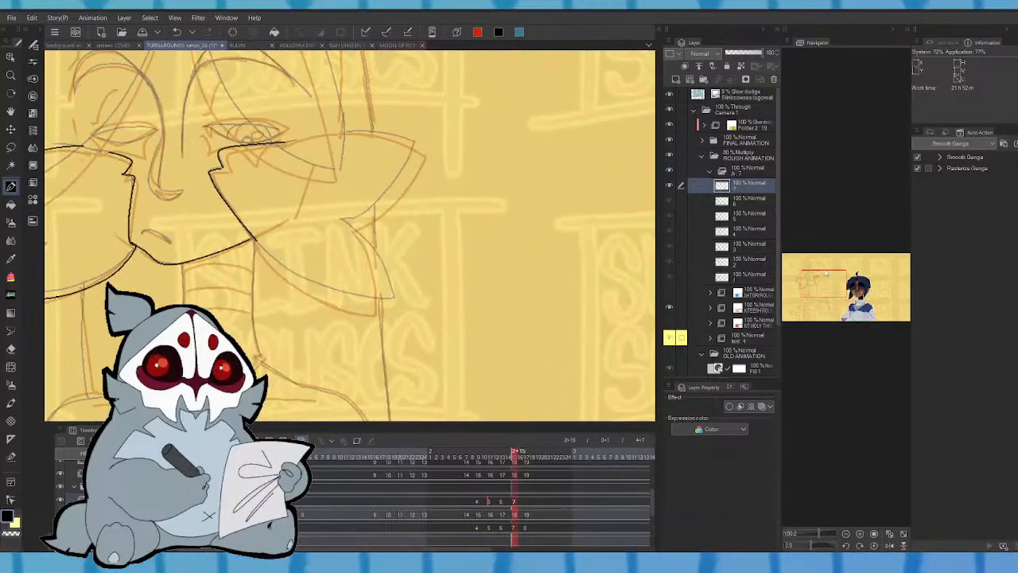
mouse_move(253, 237)
mouse_down()
mouse_move(315, 289)
mouse_move(378, 315)
mouse_move(352, 225)
mouse_move(401, 202)
mouse_move(422, 160)
mouse_move(395, 140)
mouse_move(330, 137)
mouse_up()
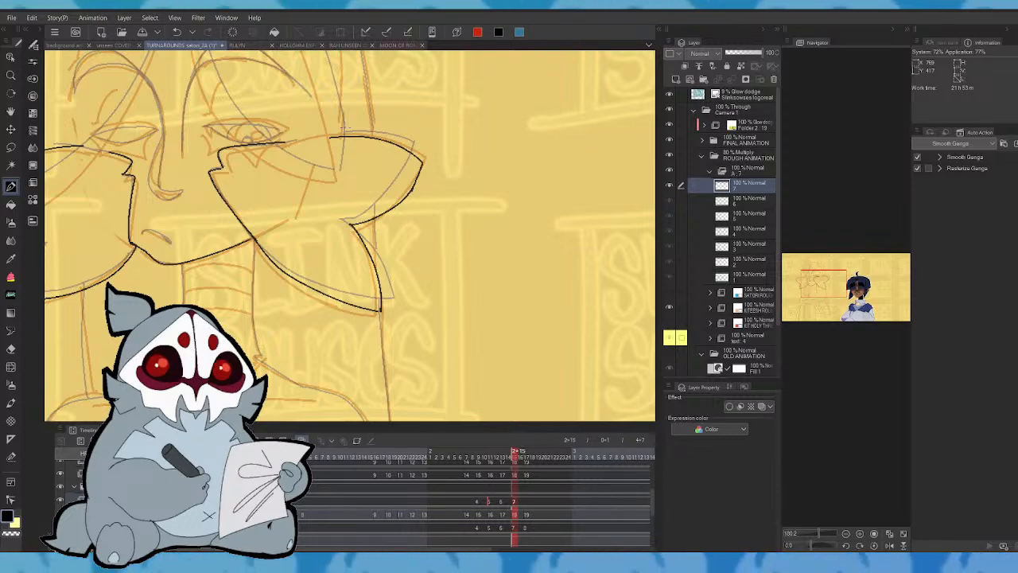
key(Left)
key(Right)
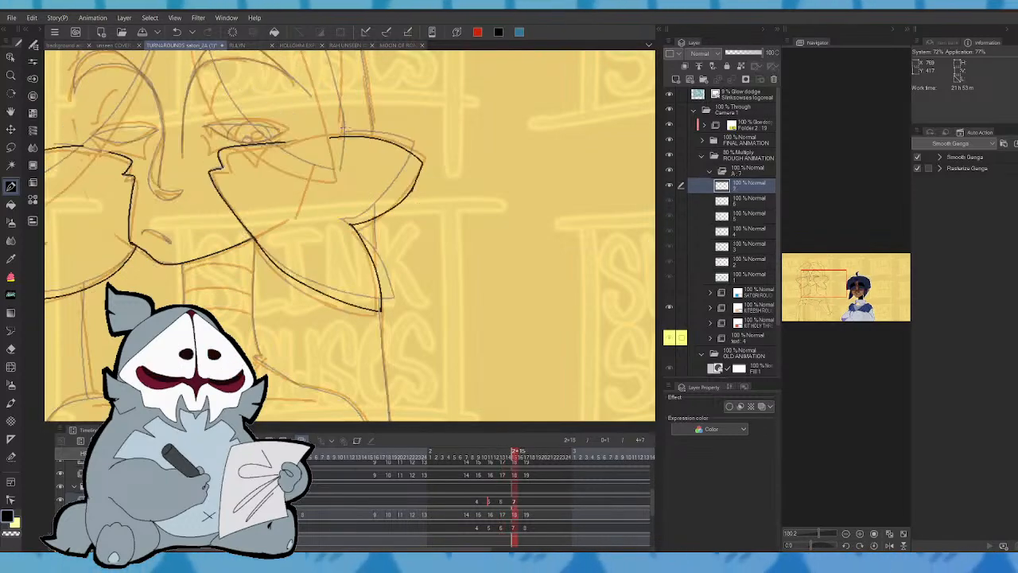
key(Left)
key(Right)
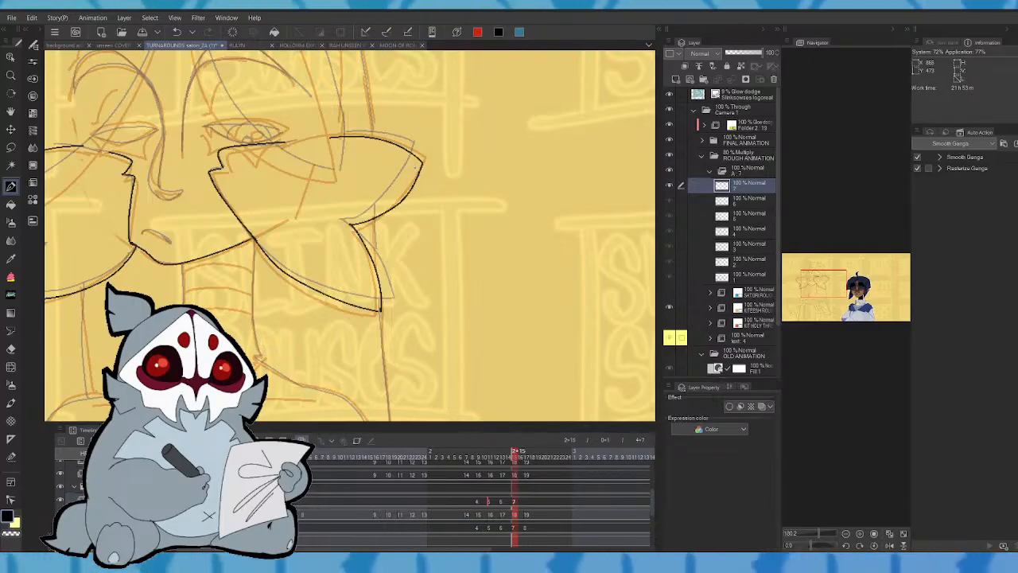
key(Left)
key(Right)
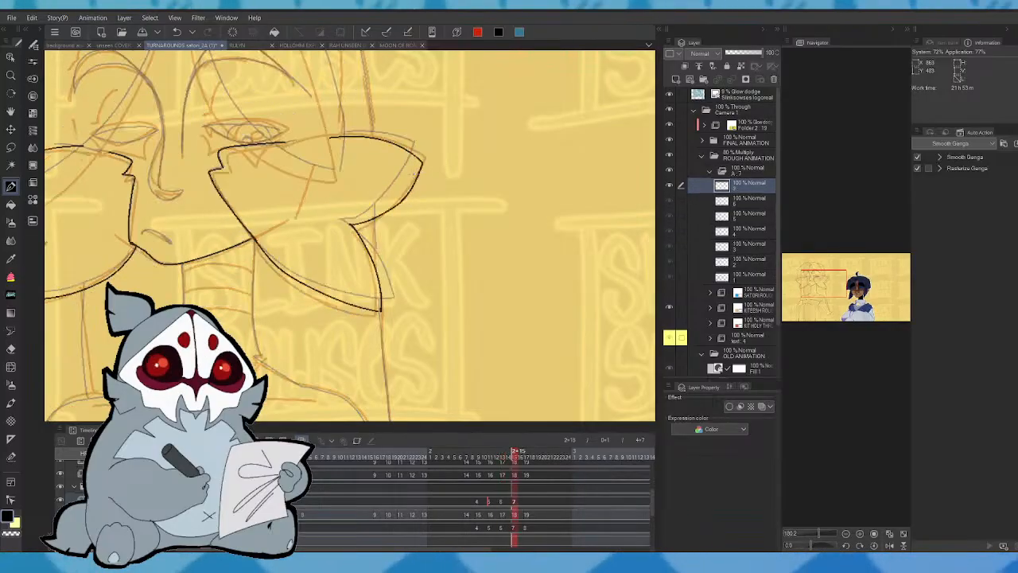
key(Left)
key(Right)
drag(830, 293, 826, 296)
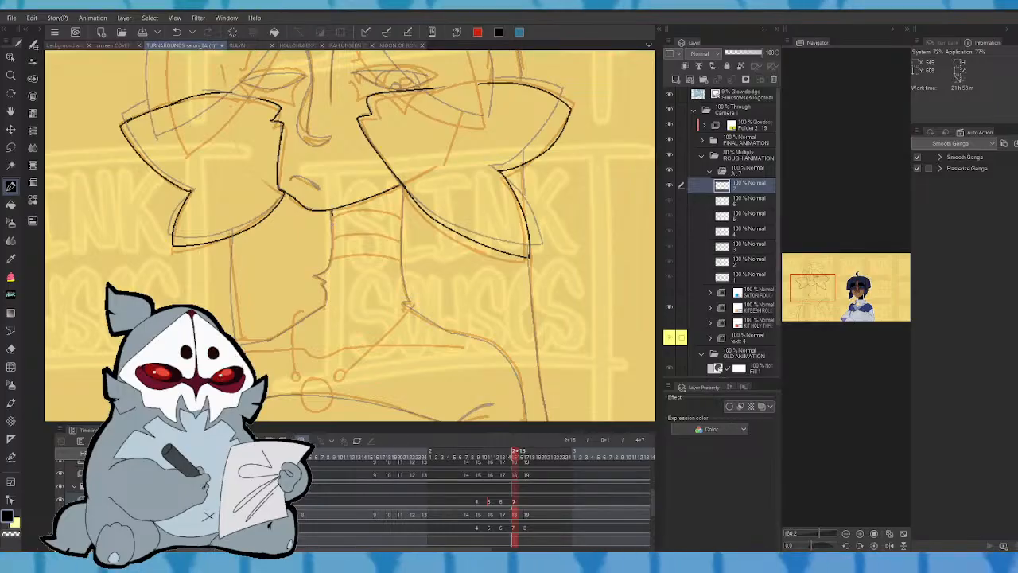
key(ctrl+z)
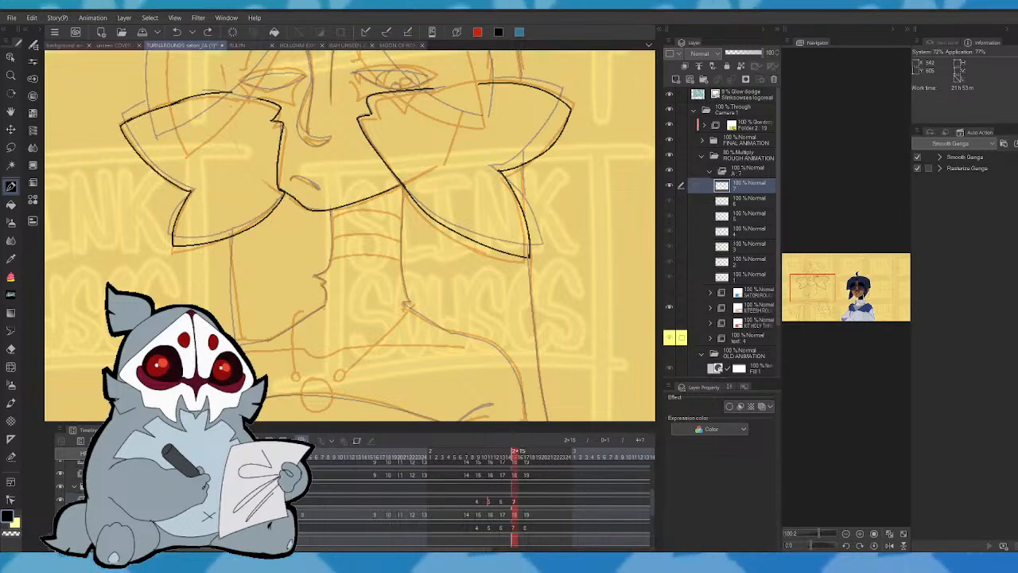
- Ink the left side of the neck from the jaw to the jagged fur notch on cel 7, redrawing it until clean
mouse_move(329, 210)
mouse_down()
mouse_move(334, 258)
mouse_move(322, 279)
mouse_up()
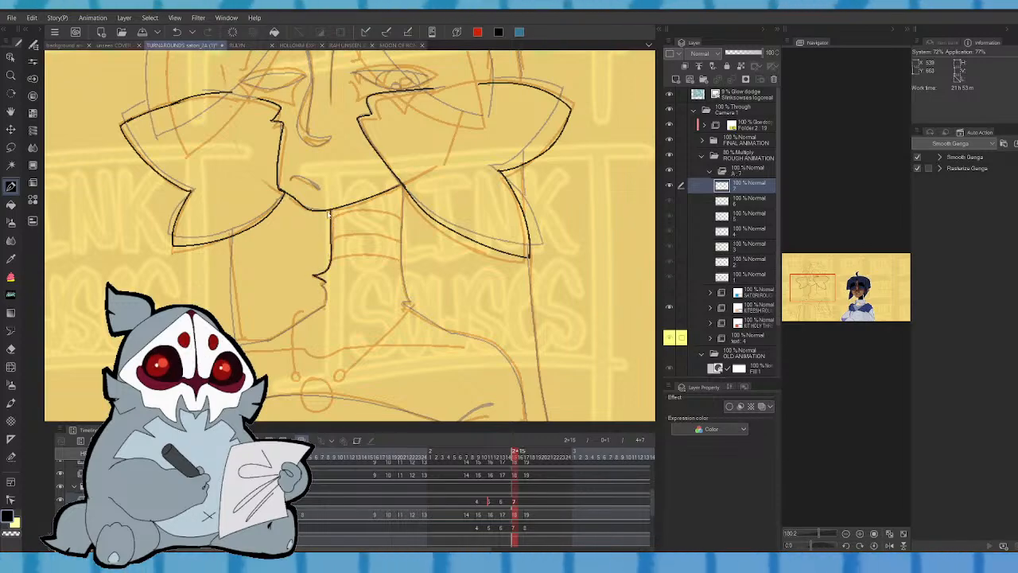
key(ctrl+z)
mouse_move(331, 209)
mouse_down()
mouse_move(331, 267)
mouse_move(313, 280)
mouse_up()
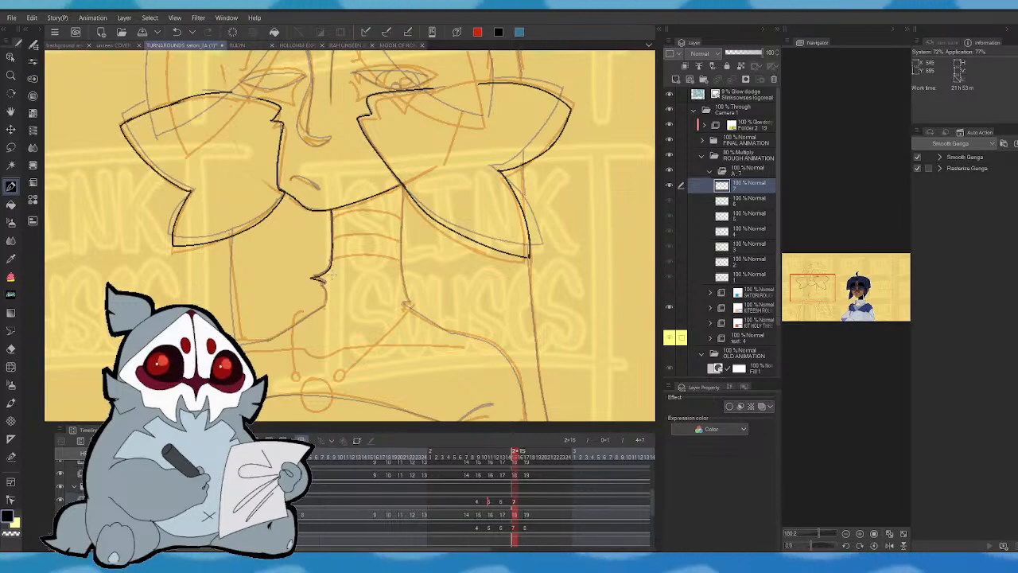
key(ctrl+z)
drag(329, 209, 324, 275)
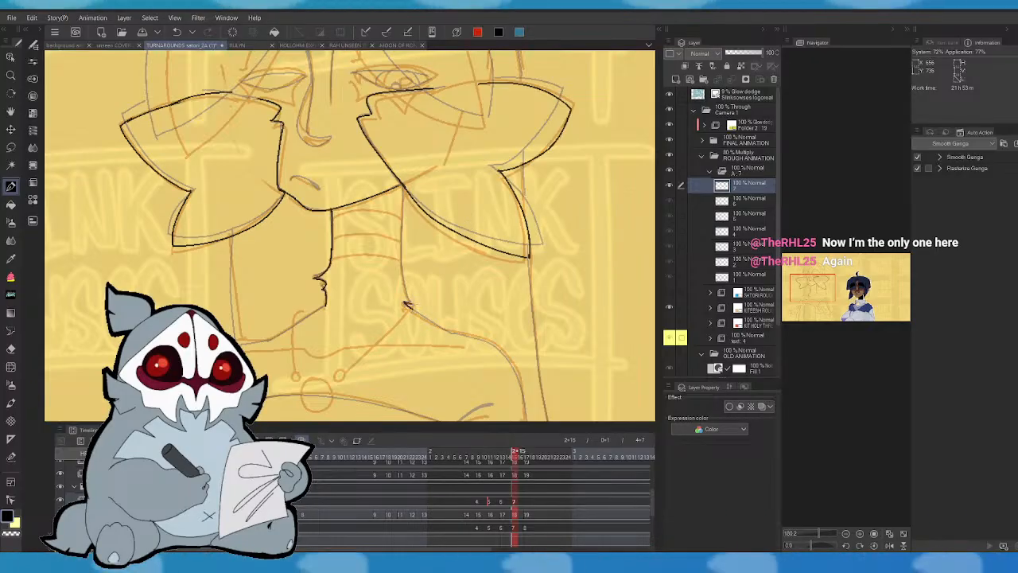
- Ink the right side of the neck through its small fur notch to the start of the shoulder on cel 7, comparing with cel 6
mouse_move(406, 295)
mouse_down()
mouse_move(405, 185)
mouse_move(406, 305)
mouse_move(436, 325)
mouse_up()
key(ctrl+z)
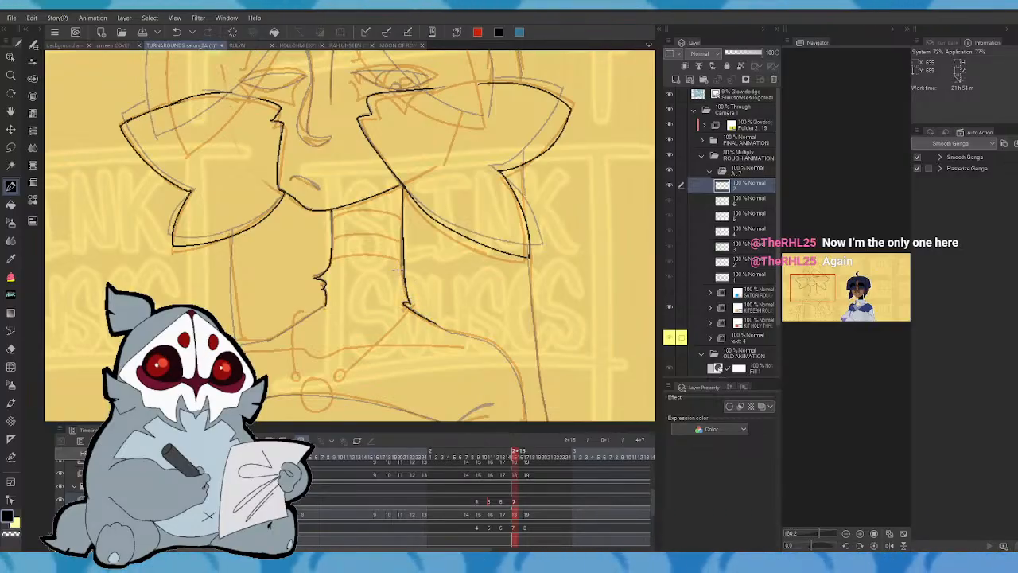
key(ctrl+Left)
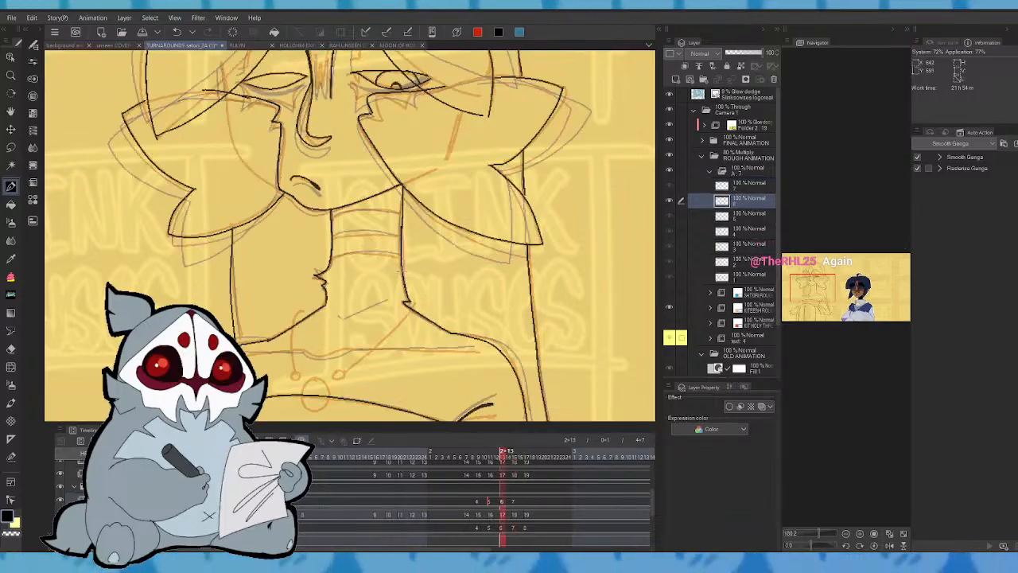
key(ctrl+Right)
mouse_move(437, 324)
mouse_down()
mouse_move(488, 342)
mouse_move(519, 406)
mouse_up()
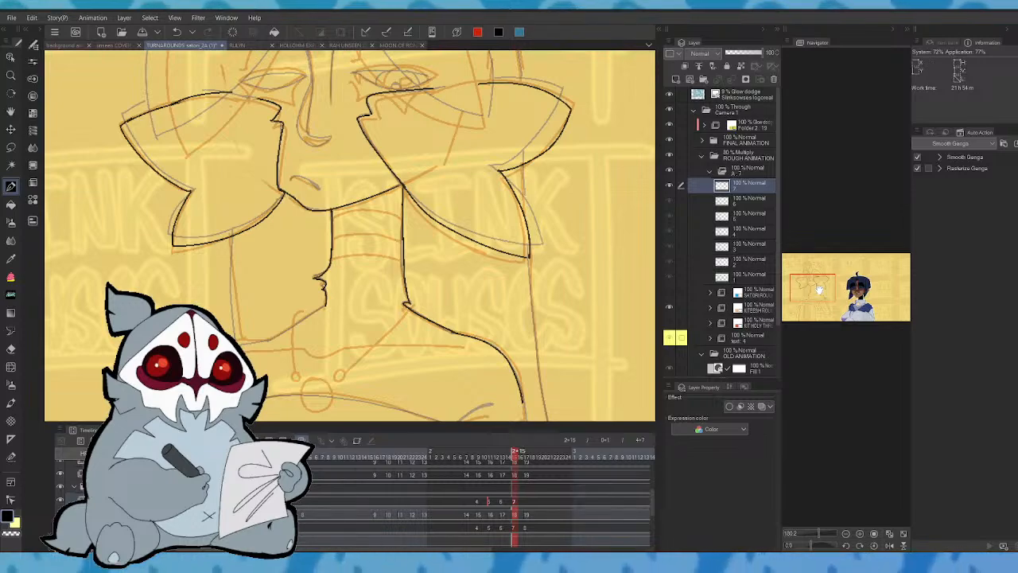
drag(819, 288, 826, 298)
key(ctrl+z)
mouse_move(319, 185)
mouse_down()
mouse_move(413, 239)
mouse_move(440, 304)
mouse_up()
key(ctrl+z)
key(ctrl+z)
key(ctrl+z)
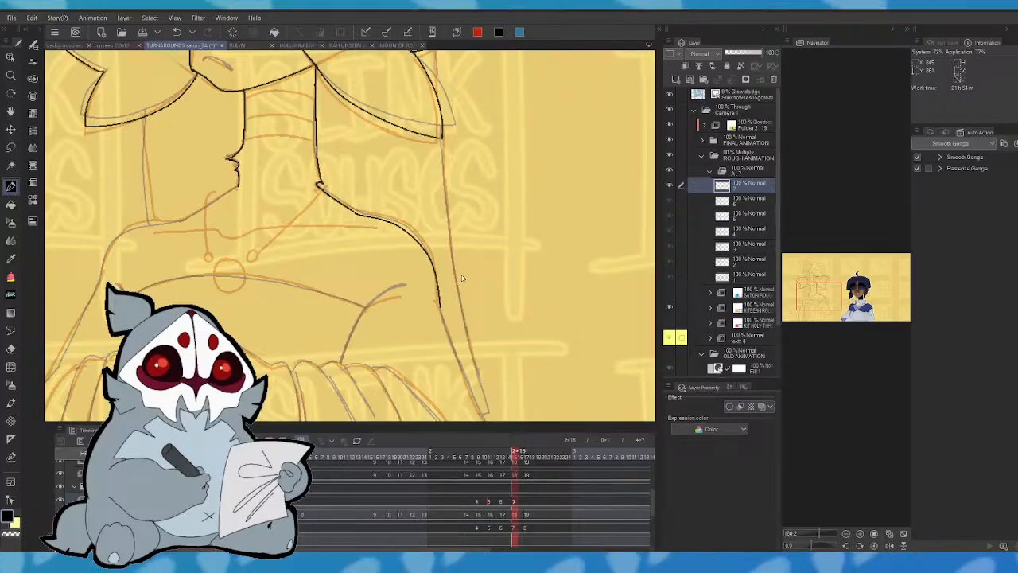
key(ctrl+z)
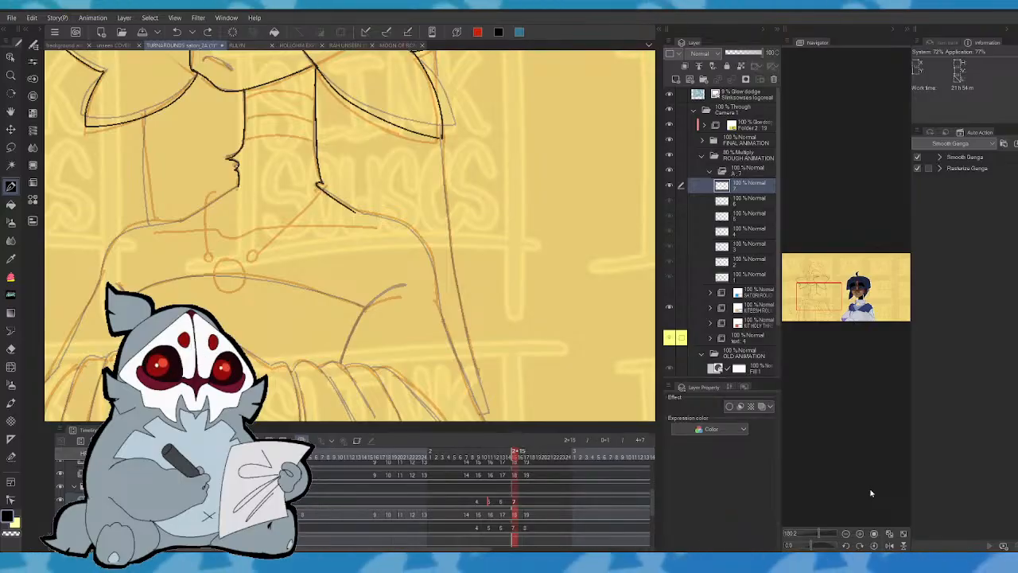
- Mirror the canvas view to ink the right shoulder curve and outer arm line on cel 7, then flip against cel 6
key(h)
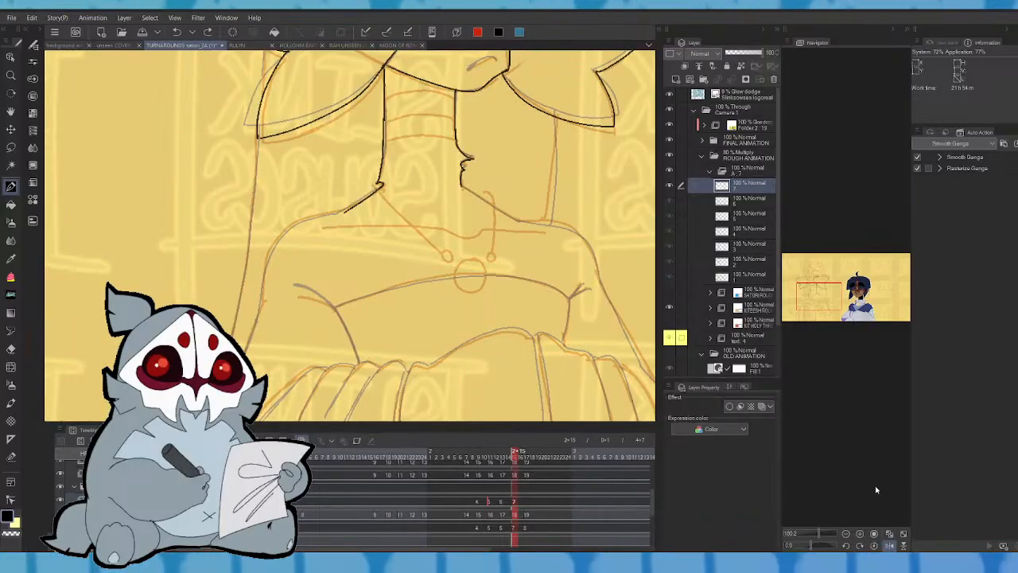
key(Left)
key(Right)
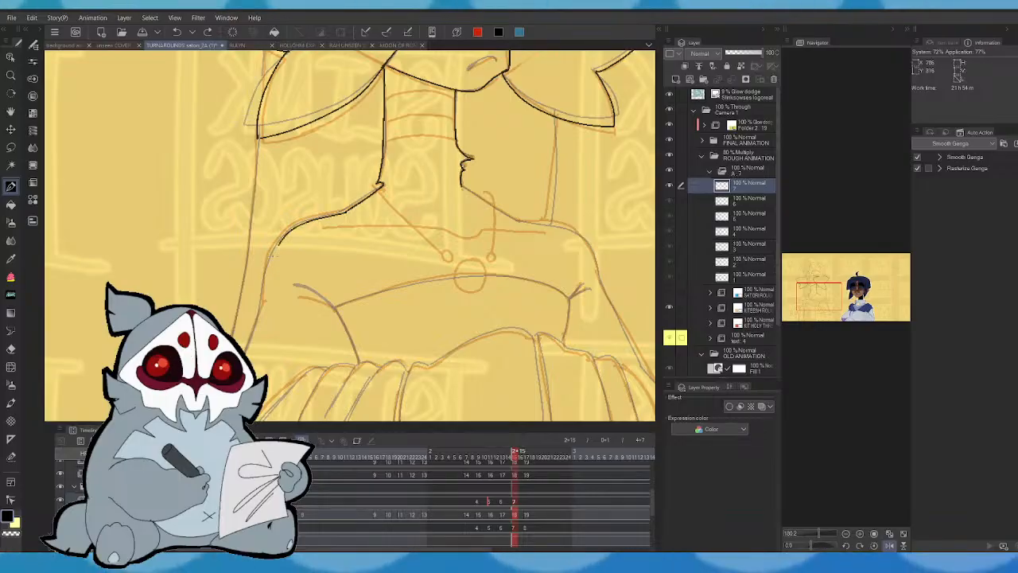
drag(344, 212, 261, 303)
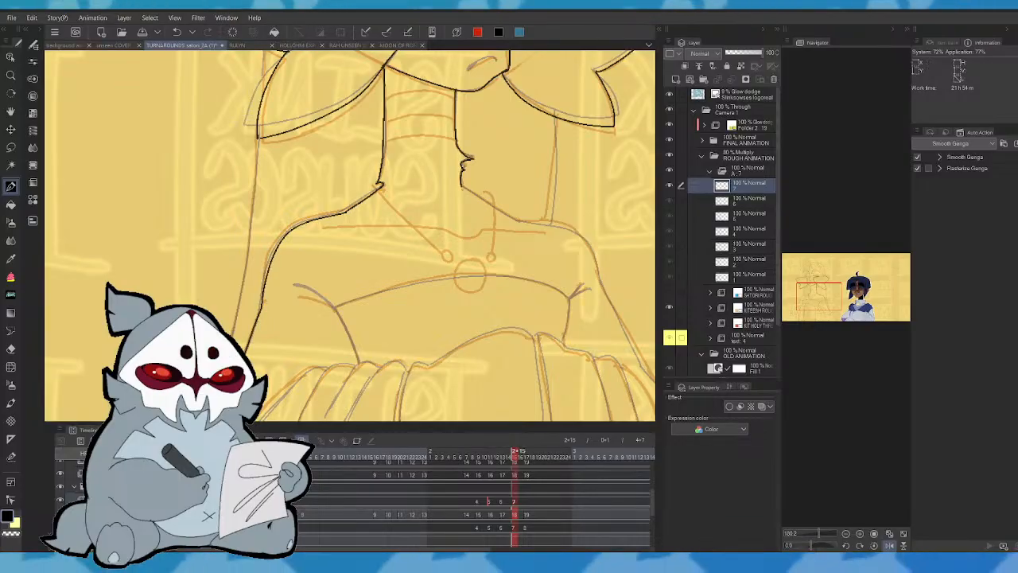
click(890, 544)
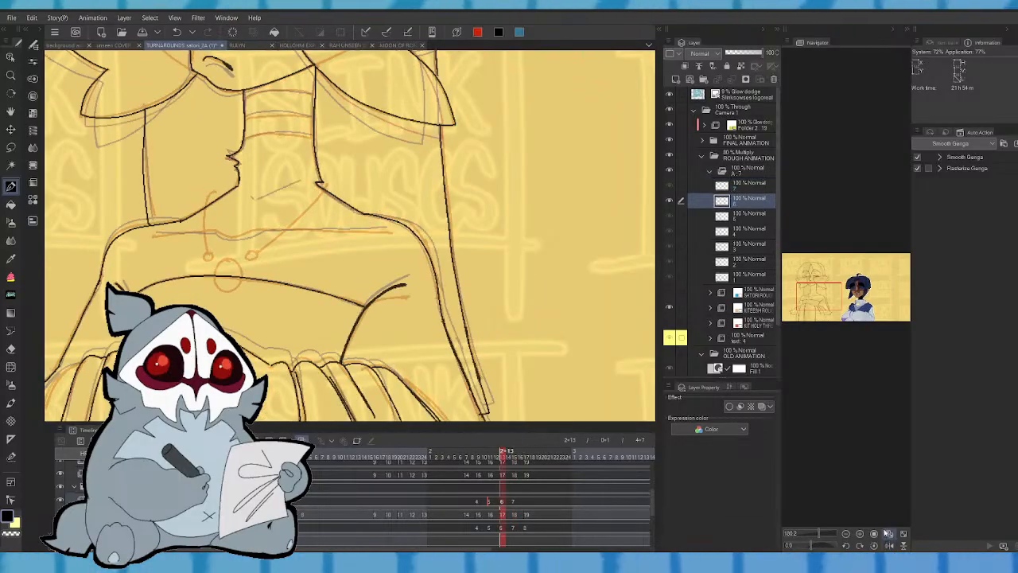
key(Left)
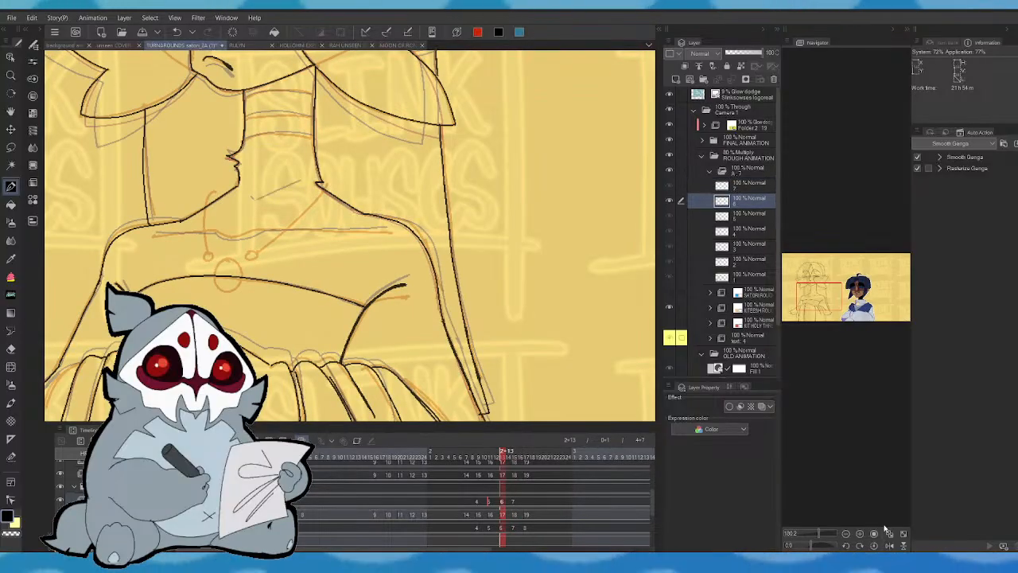
key(Right)
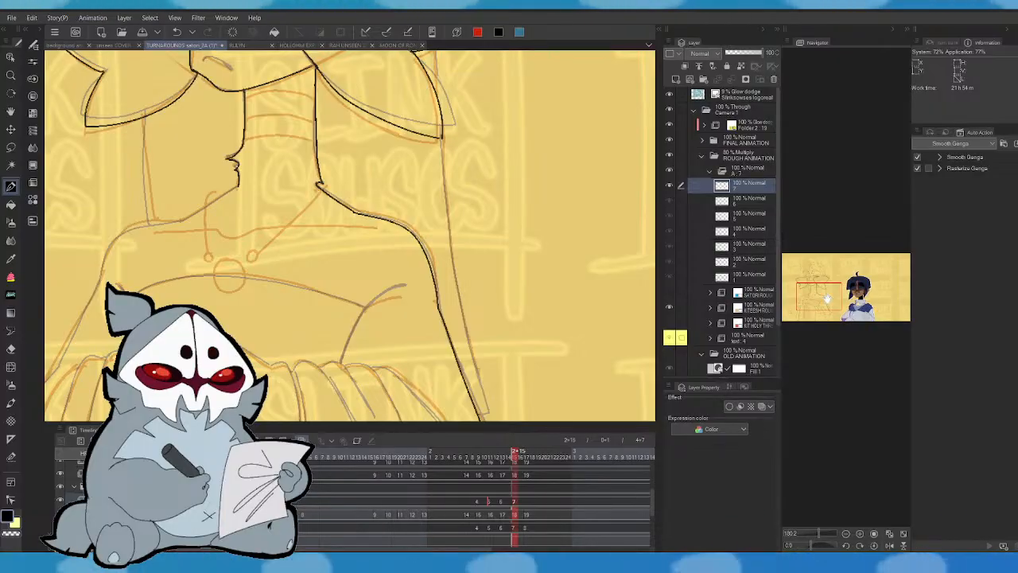
- Ink the continuation of the right outer arm line to the pointed tip of the lower tuft on cel 7, using the mirrored view
mouse_move(350, 318)
mouse_down()
mouse_move(361, 264)
mouse_move(328, 164)
mouse_up()
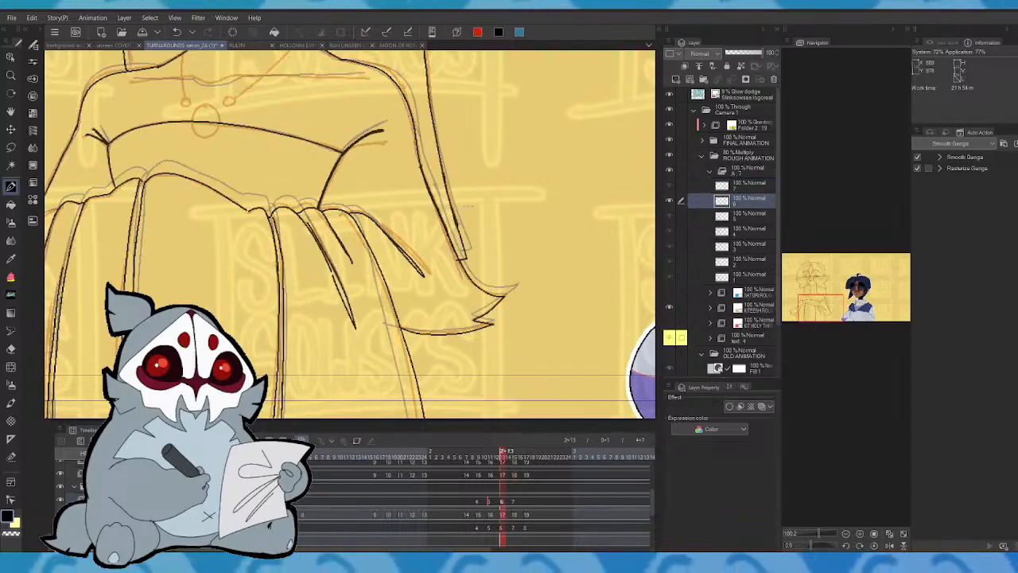
mouse_move(461, 278)
mouse_down()
mouse_move(506, 299)
mouse_move(470, 323)
mouse_move(489, 329)
mouse_up()
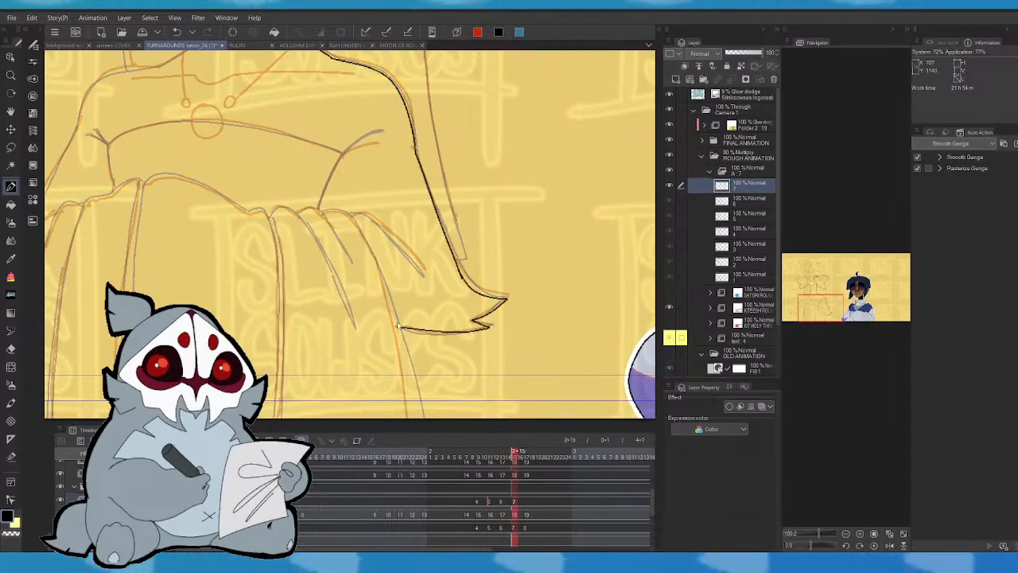
key(ctrl+z)
click(891, 545)
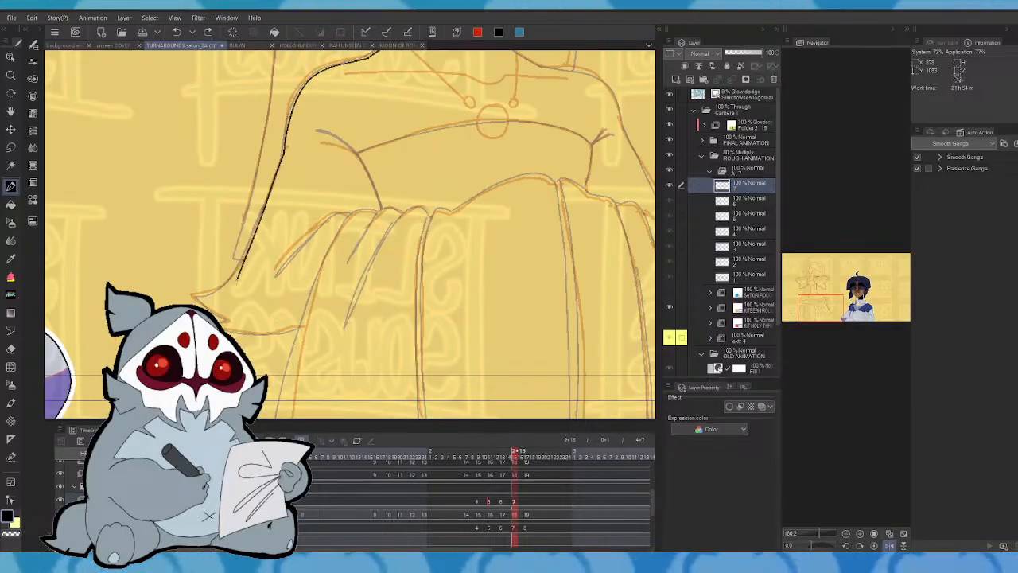
drag(241, 269, 196, 306)
key(ctrl+z)
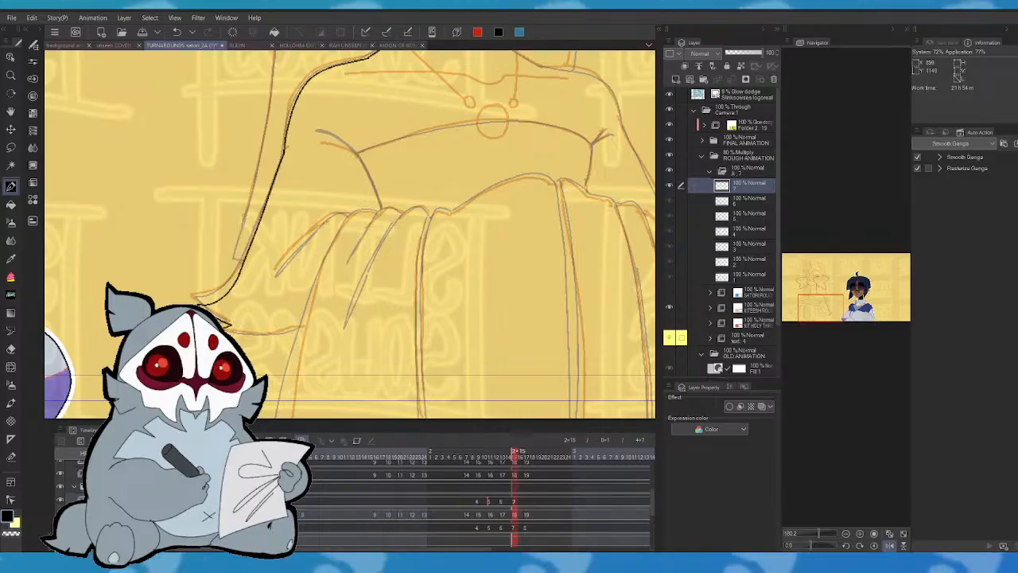
- Ink the underside of the lower arm tuft toward the skirt on cel 7, comparing with cel 6, and unmirror the canvas
drag(241, 338, 299, 329)
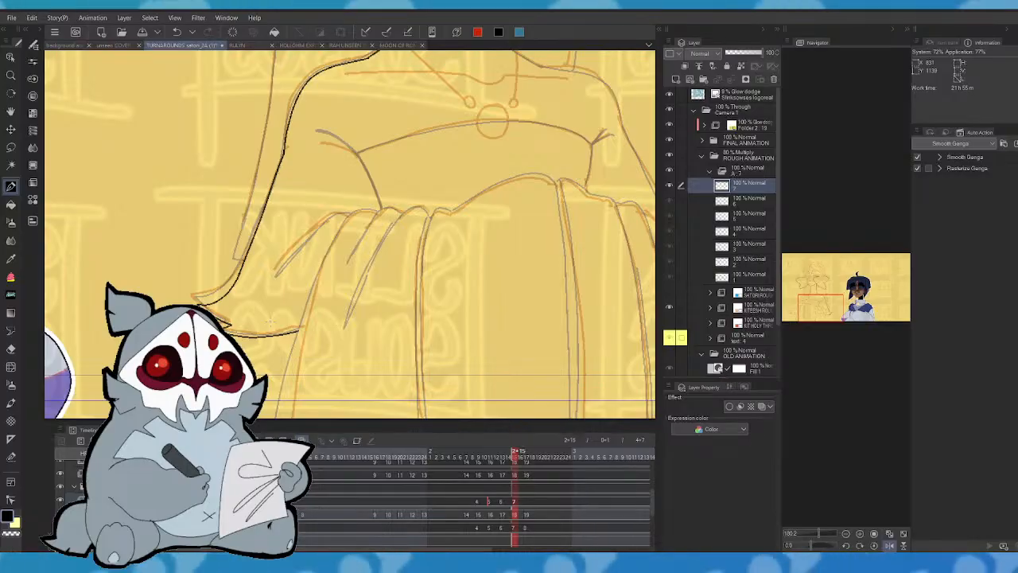
key(Left)
key(Right)
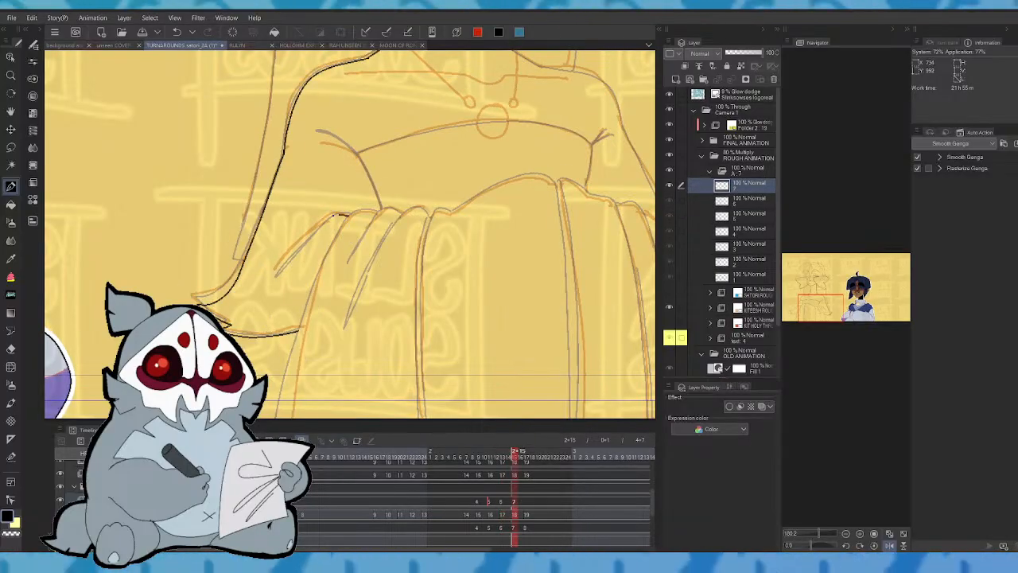
key(Left)
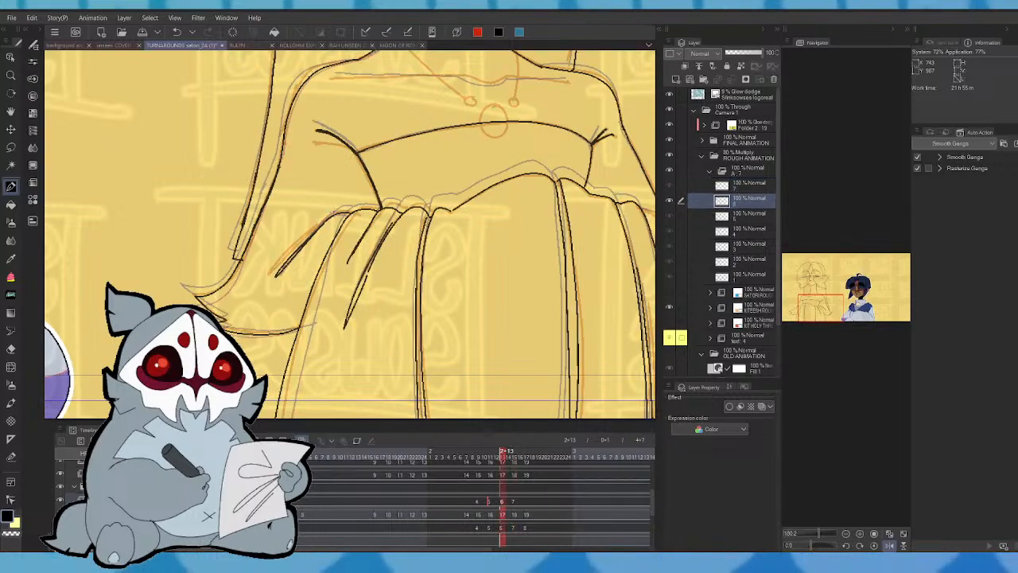
key(Right)
click(890, 546)
- Ink the lower two curved bands across the neck on cel 6 with the curve tool
drag(834, 306, 826, 287)
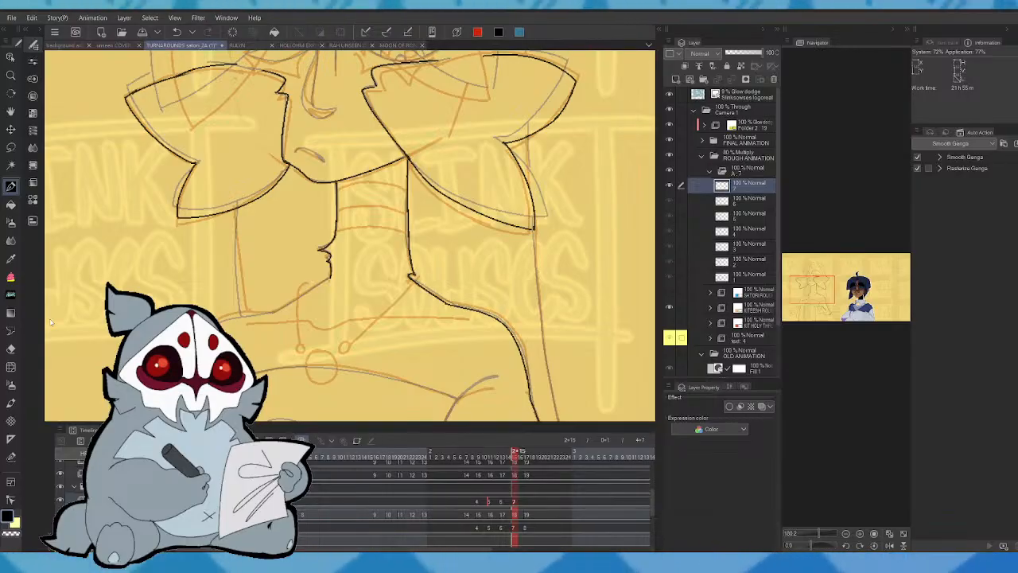
click(35, 280)
key(Left)
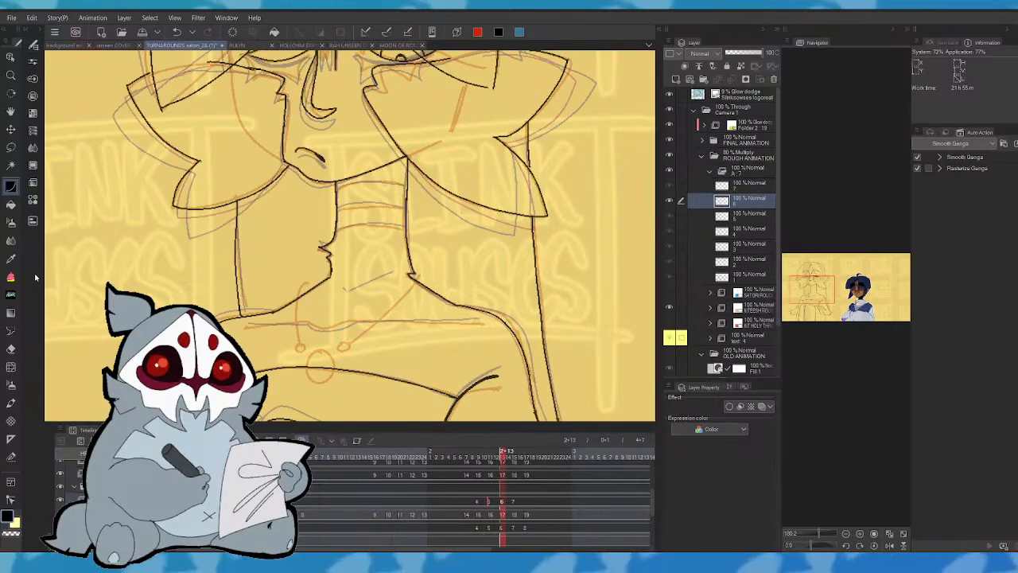
drag(338, 231, 400, 225)
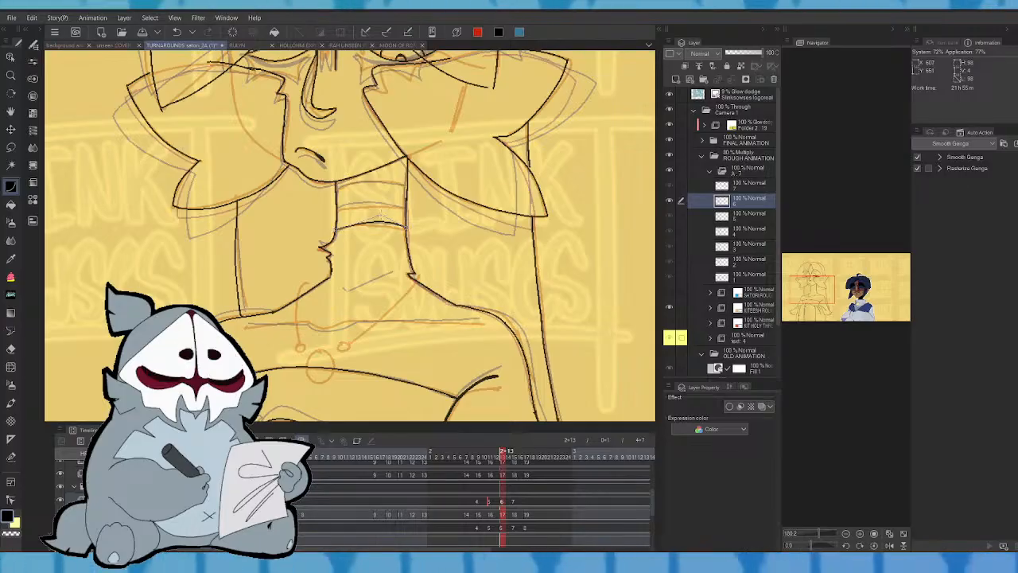
drag(385, 205, 405, 207)
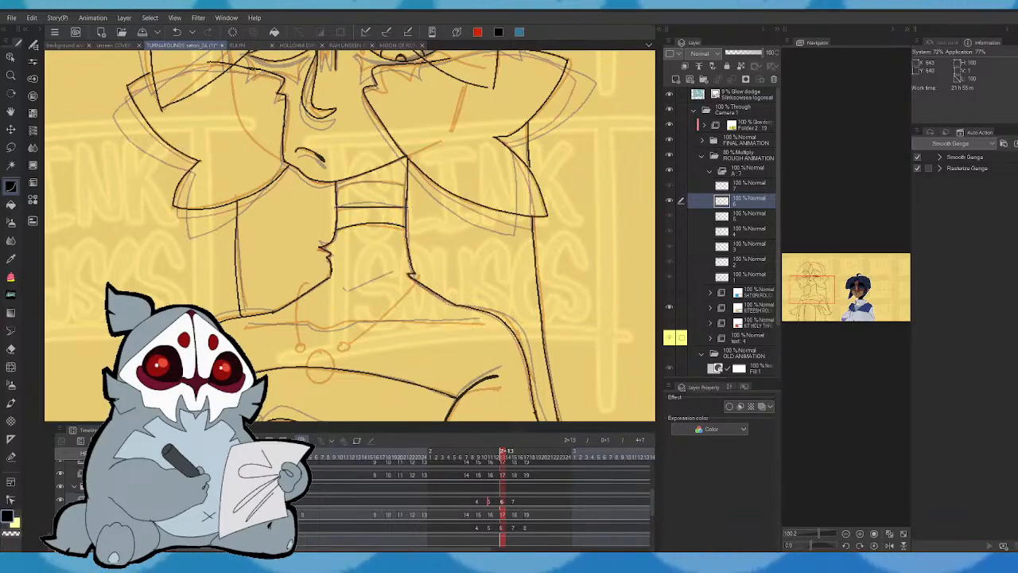
click(367, 197)
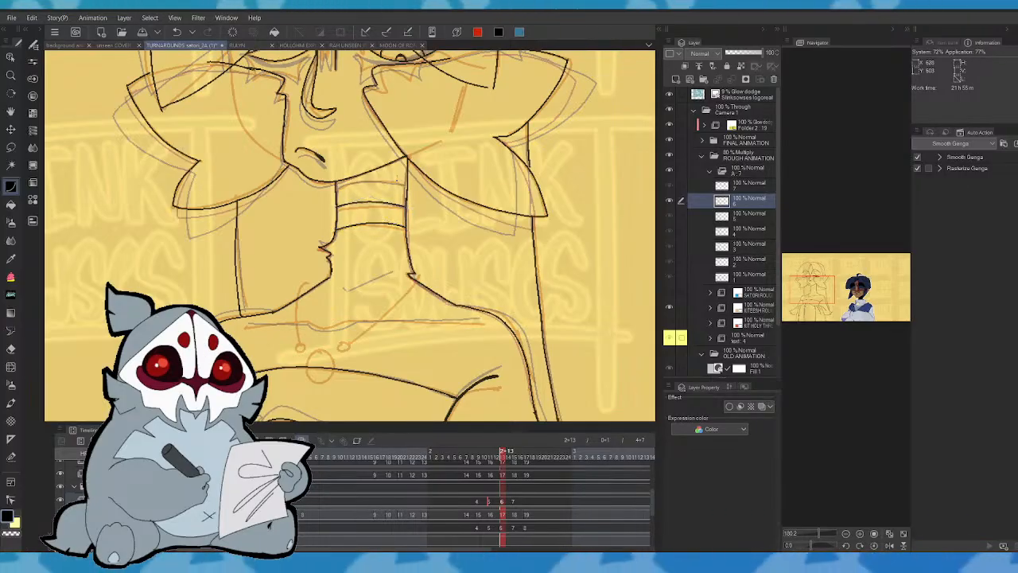
- Ink the uppermost curved neck band below the chin on cel 6, using cel 5 as reference
key(comma)
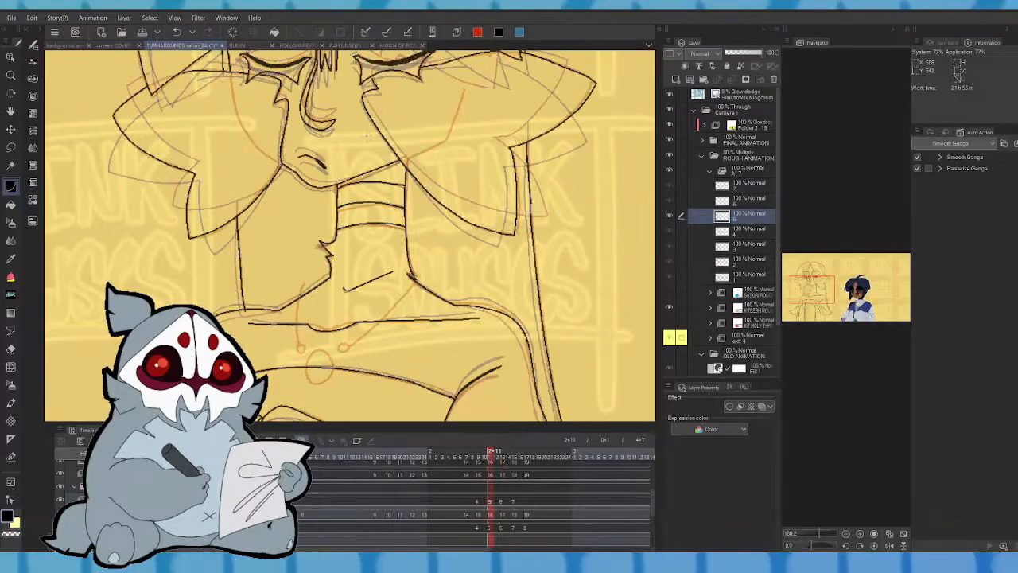
key(period)
drag(337, 190, 406, 187)
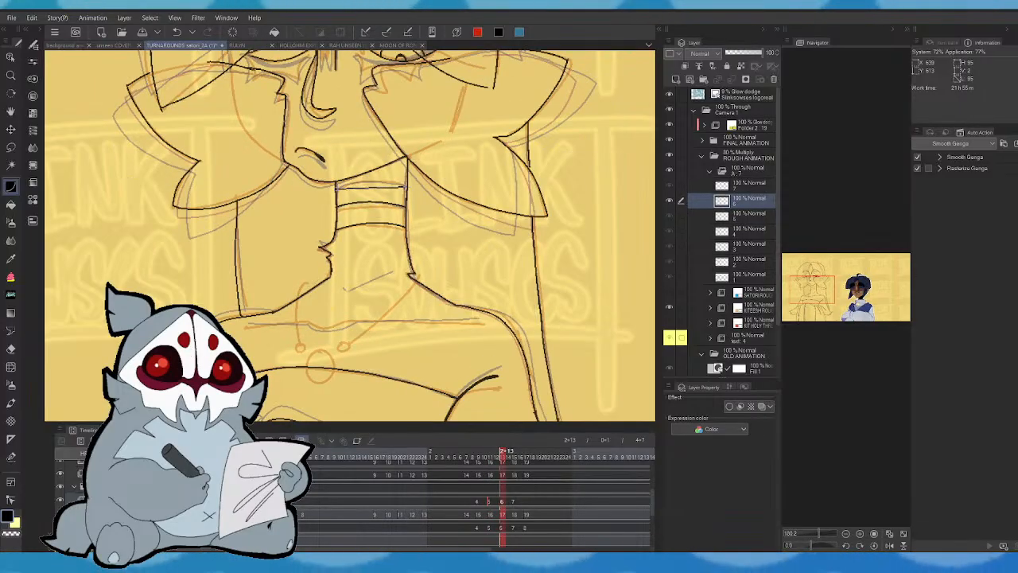
click(376, 177)
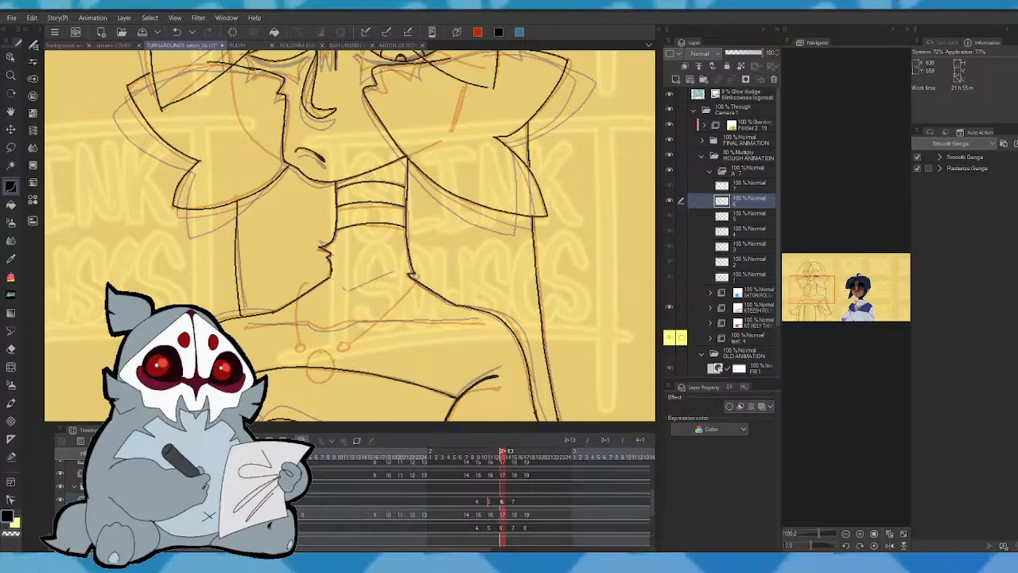
key(comma)
key(period)
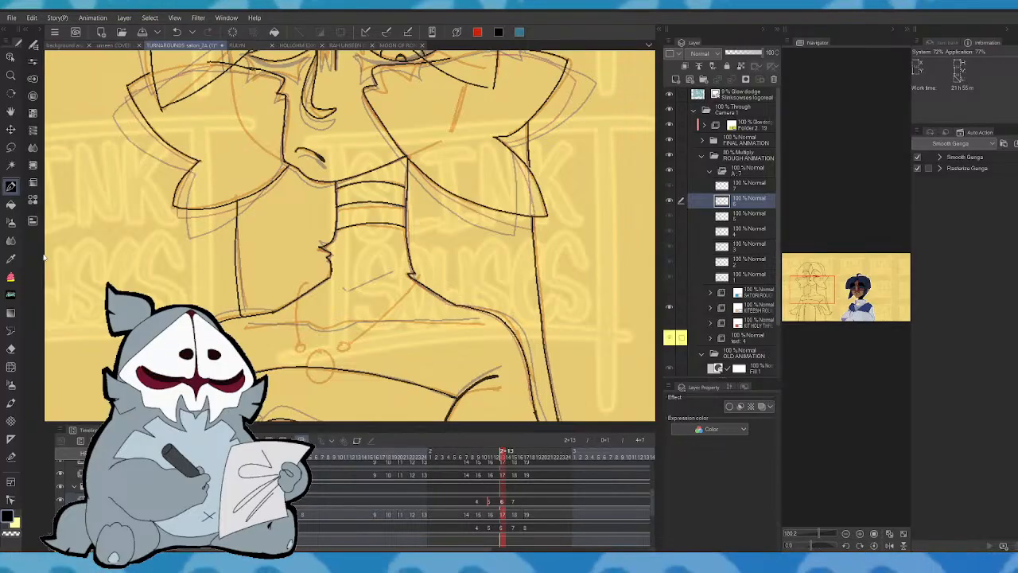
- Ink the short slanted collarbone line at the base of the neck on cel 6, using cel 5 as reference
key(Left)
key(Right)
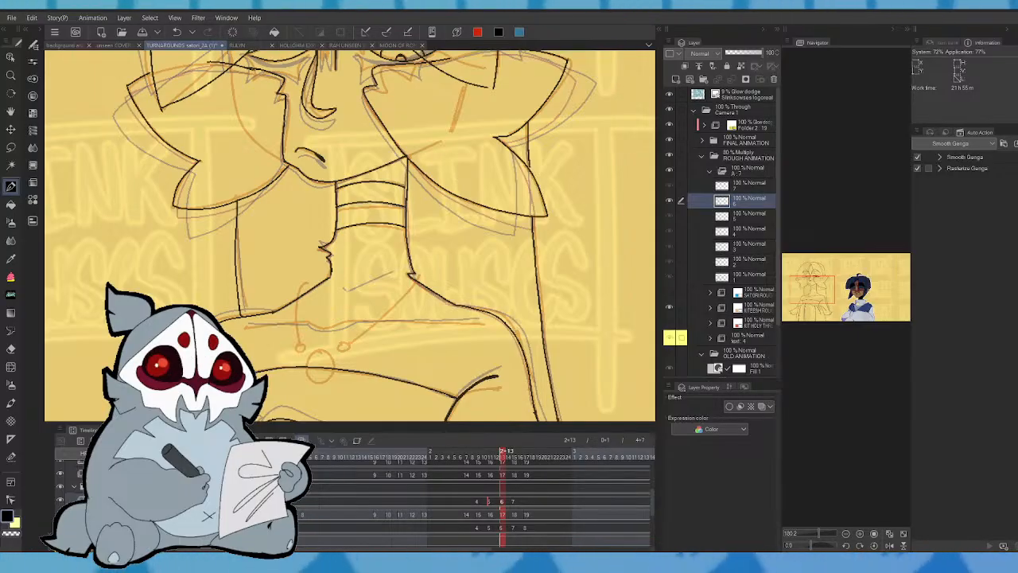
scroll(338, 229, down, 2)
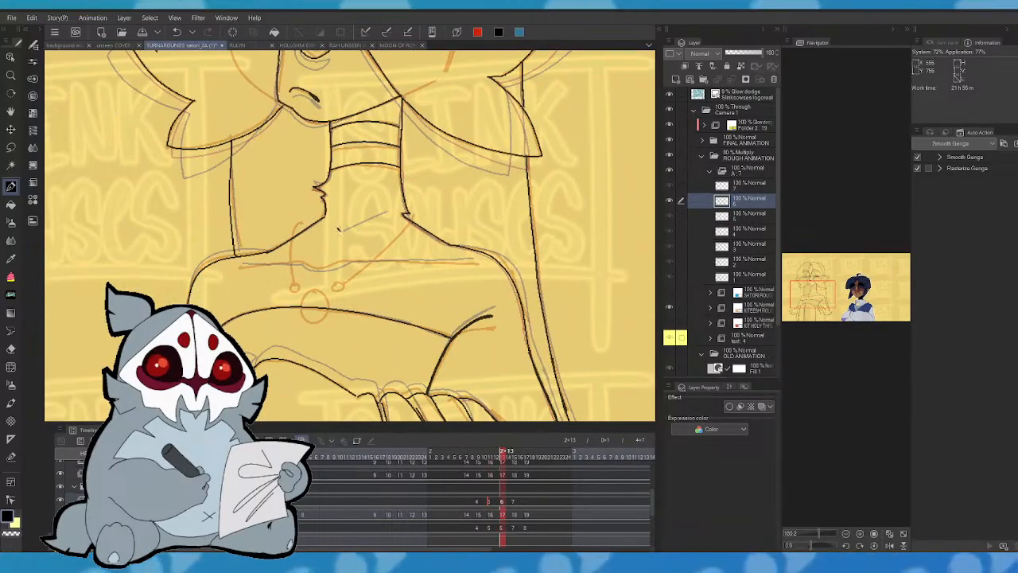
- Flip back and forth through the cels to compare the neck bands, collarbone line and shoulders between frames
key(Left)
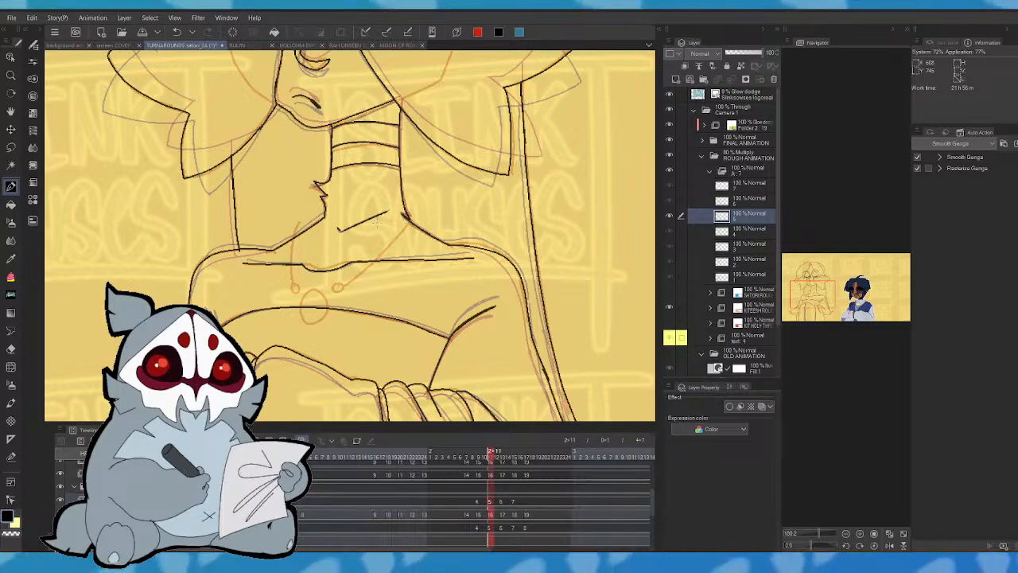
key(Left)
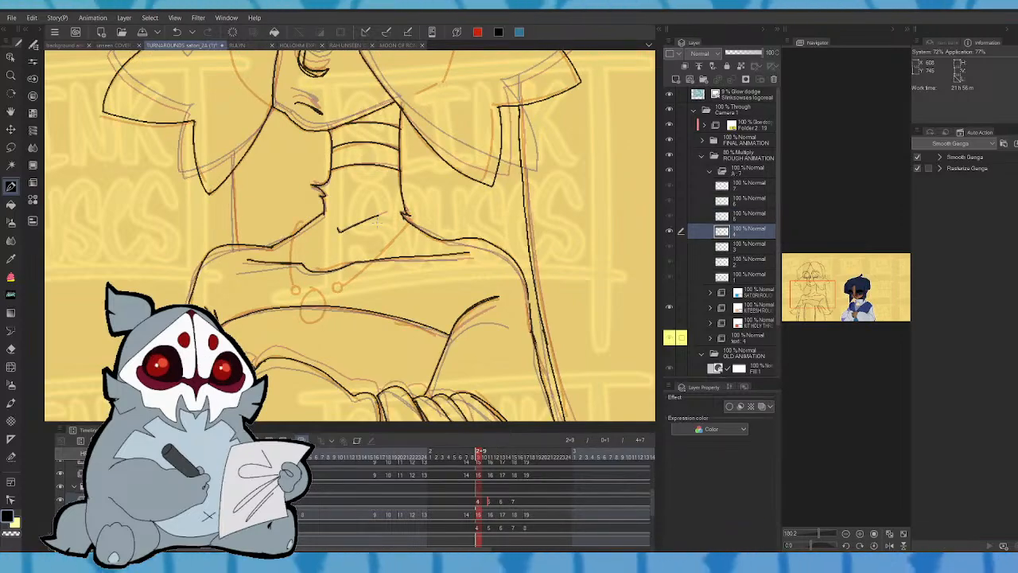
key(Left)
key(Right)
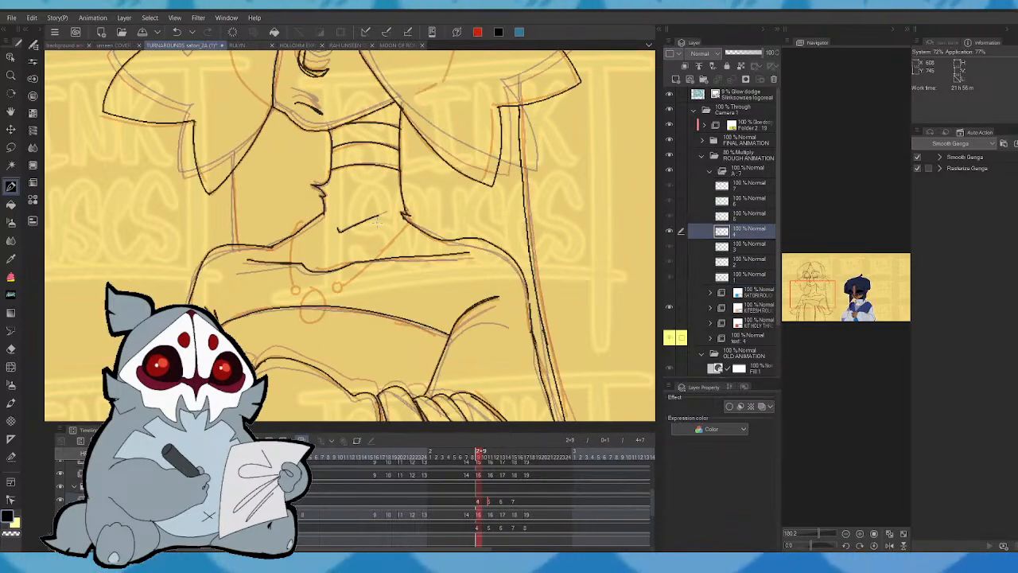
key(Left)
key(Right)
key(Right)
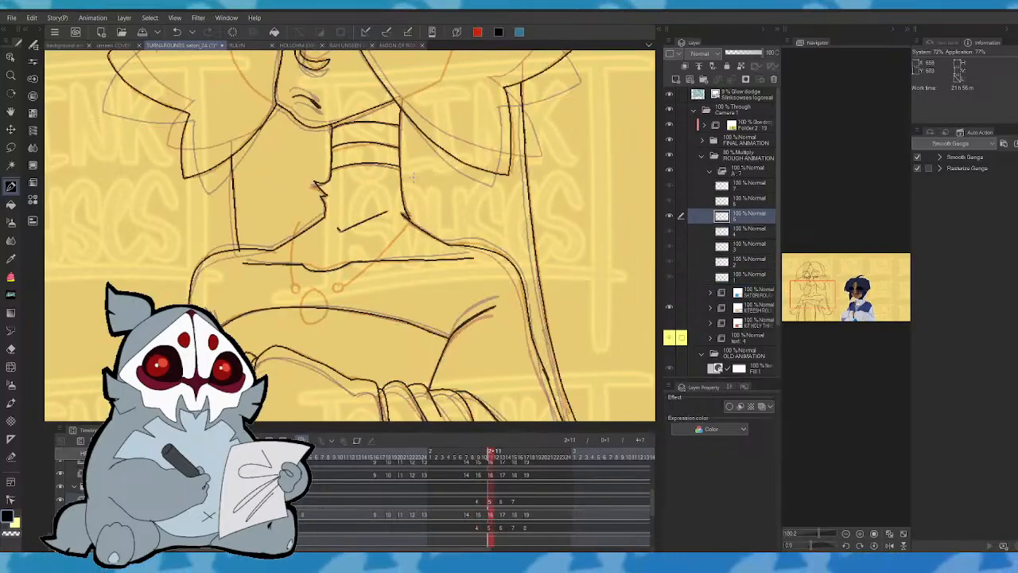
key(Left)
key(Right)
key(Left)
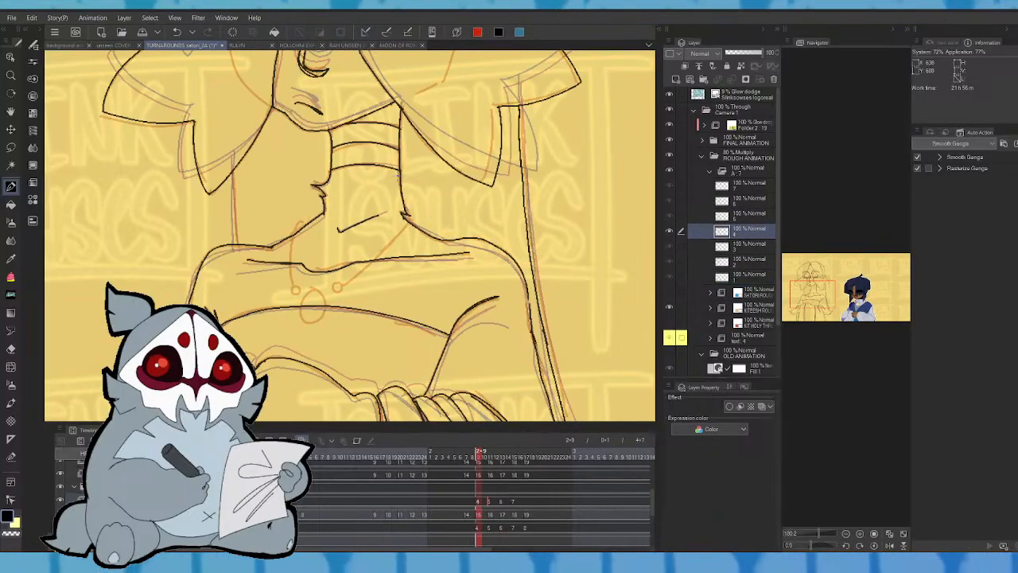
key(Right)
key(Right)
key(Left)
key(Left)
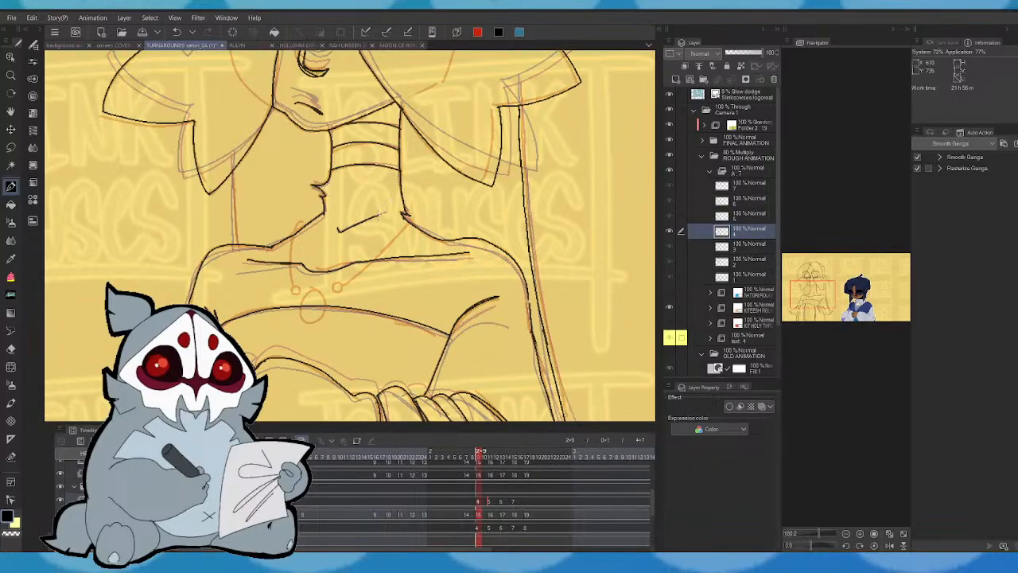
key(Left)
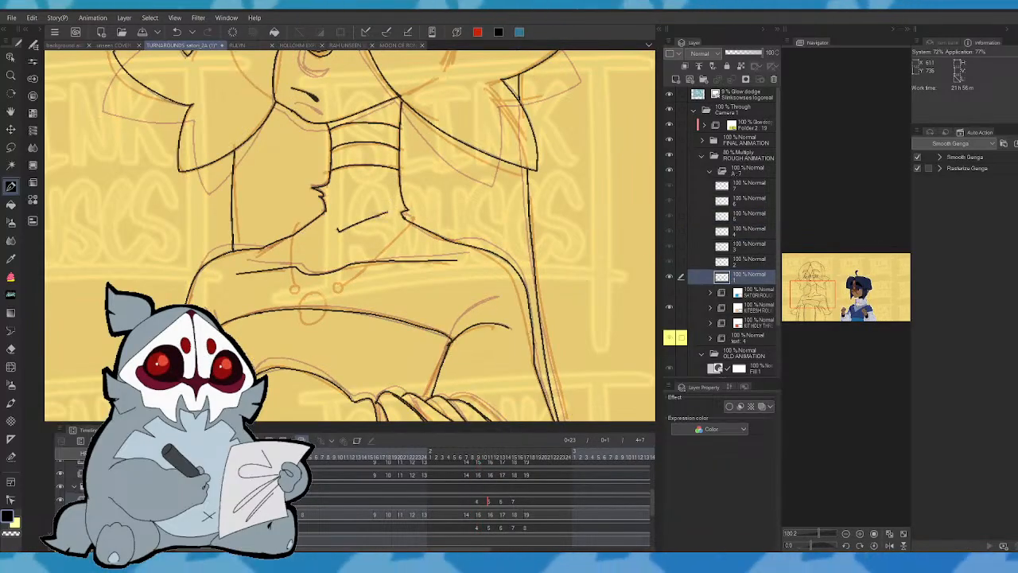
key(Left)
key(Left)
key(Right)
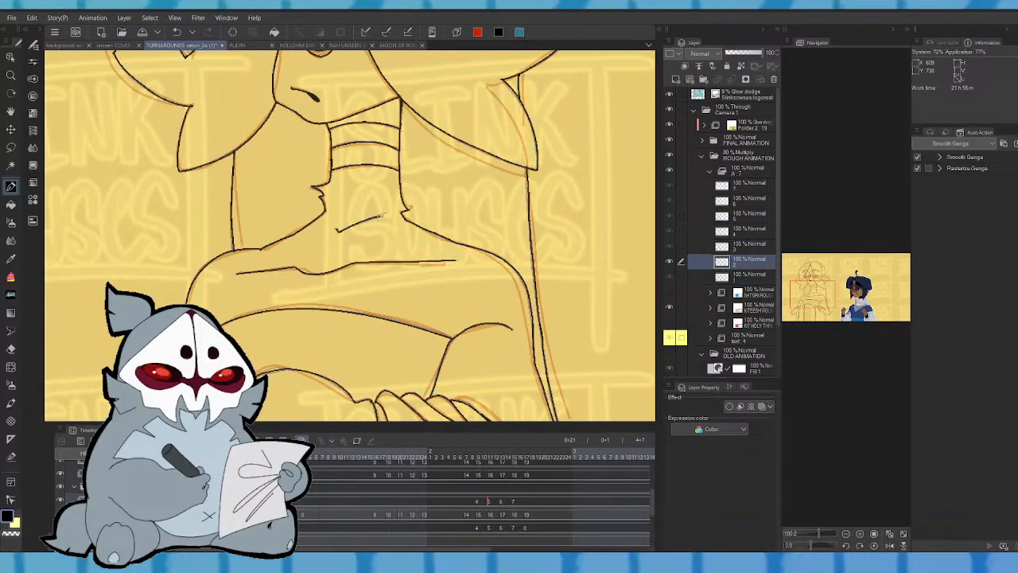
key(Right)
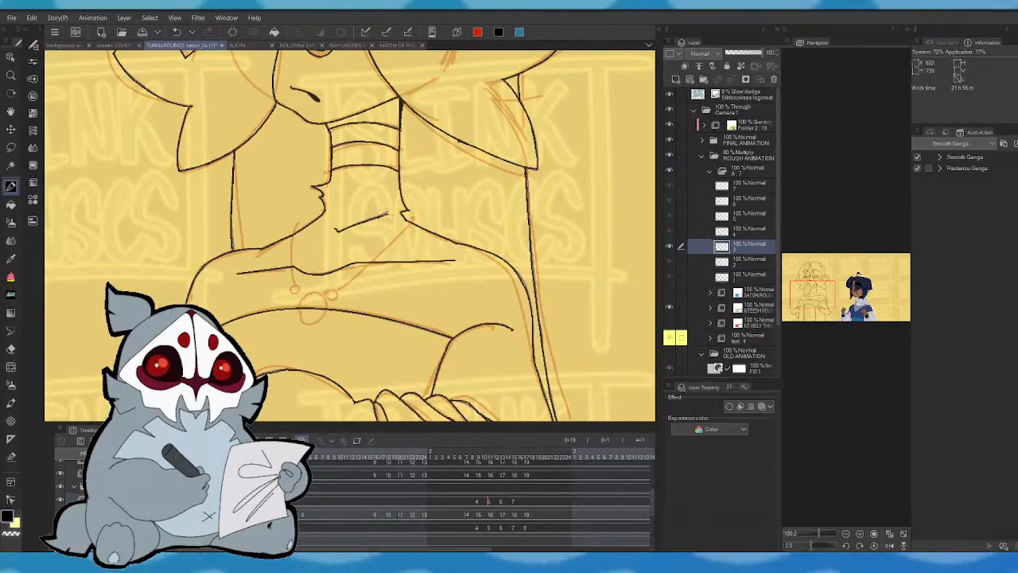
key(Left)
key(Right)
key(Right)
key(Right)
key(Right)
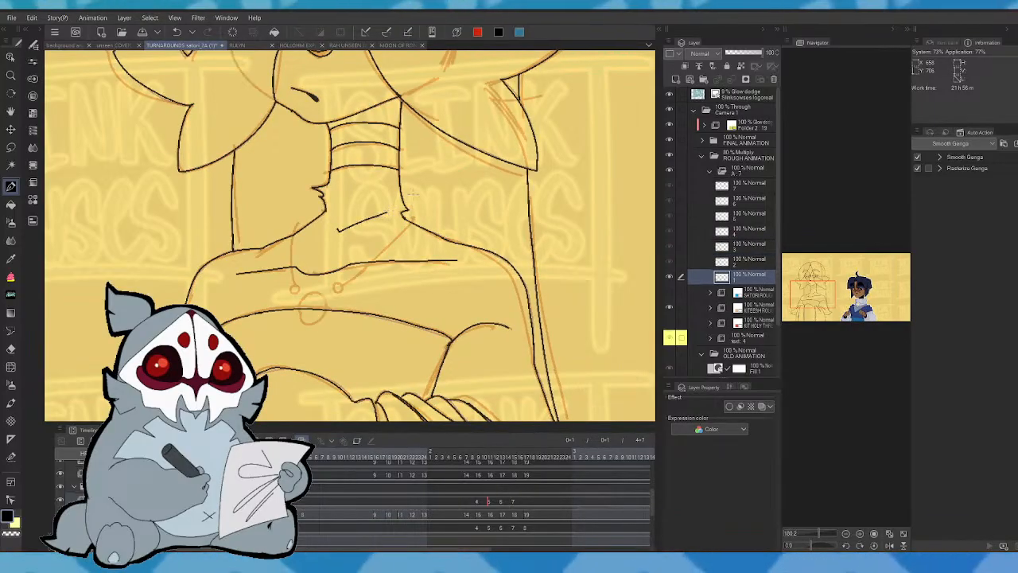
key(Left)
key(Left)
key(Left)
key(Left)
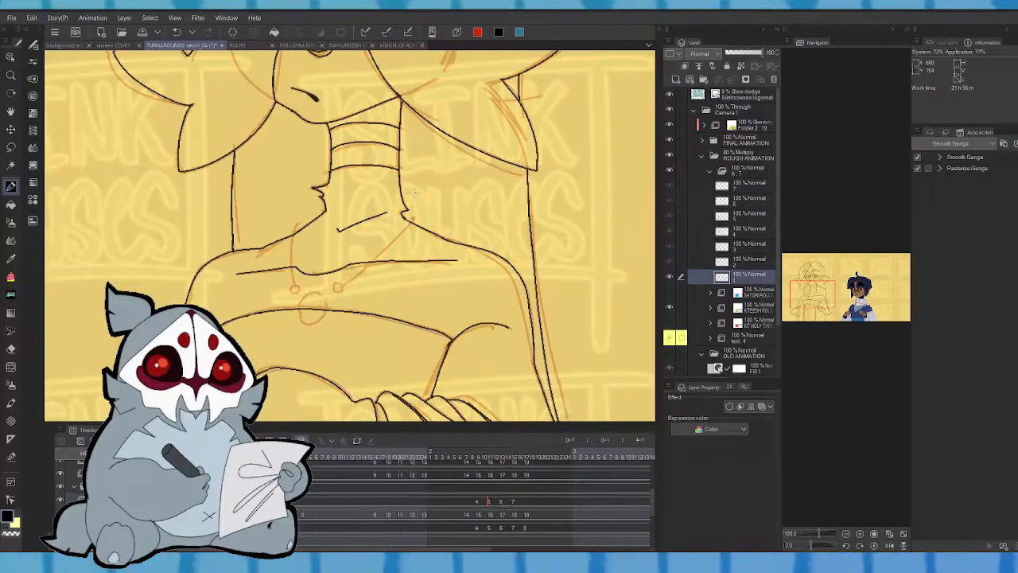
key(Left)
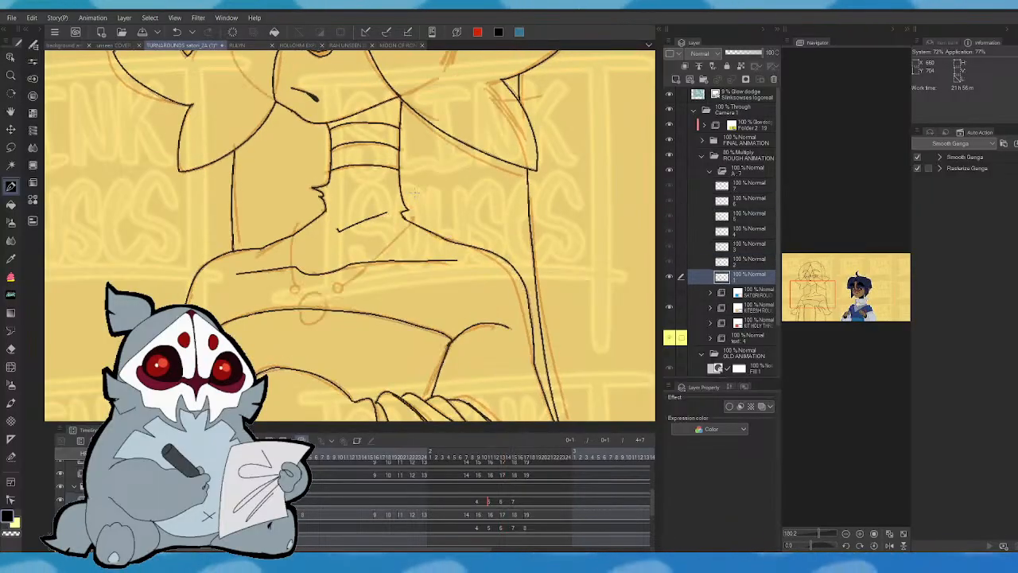
- Ink the short slanted collarbone line at the base of the neck on cel 7, following the cel 6 onion skin
key(Left)
mouse_move(823, 296)
mouse_down()
mouse_move(819, 278)
mouse_move(820, 294)
mouse_up()
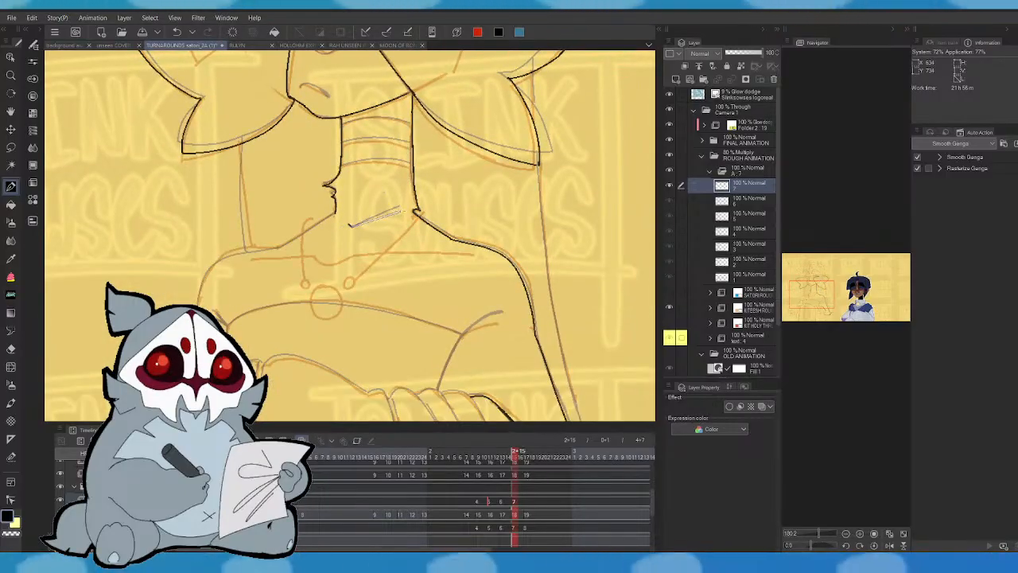
drag(348, 226, 400, 205)
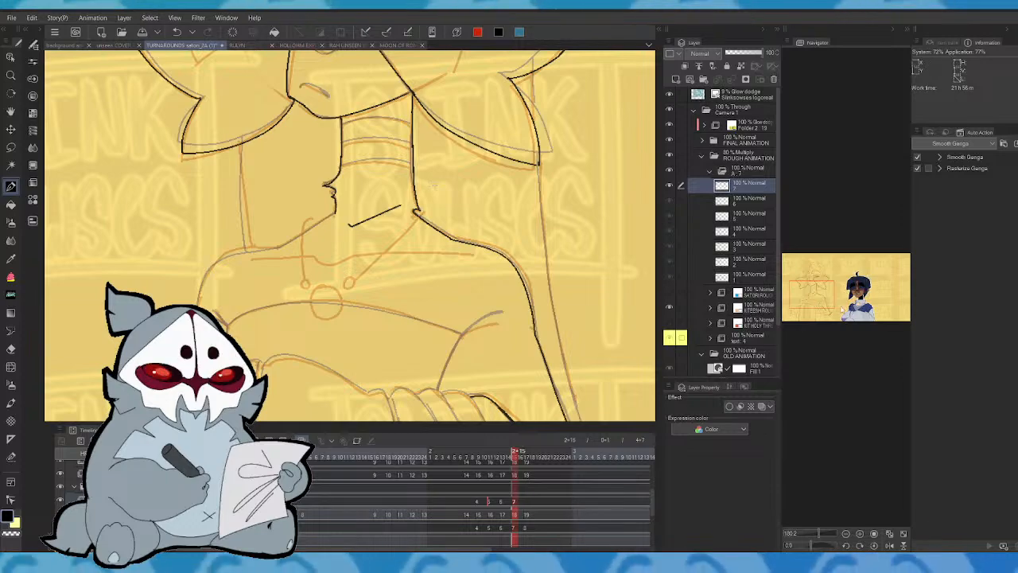
- Ink the left shoulder curve and upper arm line on cel 7, redrawing it with the help of the mirrored view
mouse_move(819, 294)
mouse_down()
mouse_move(841, 288)
mouse_move(830, 299)
mouse_move(825, 291)
mouse_move(835, 310)
mouse_move(817, 295)
mouse_move(811, 306)
mouse_up()
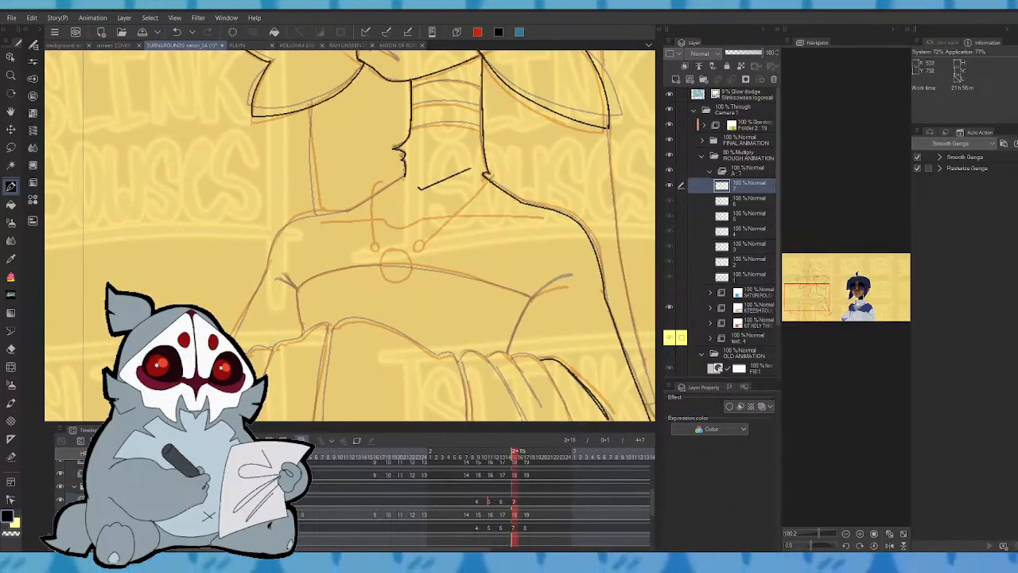
mouse_move(348, 211)
mouse_down()
mouse_move(279, 233)
mouse_move(268, 279)
mouse_up()
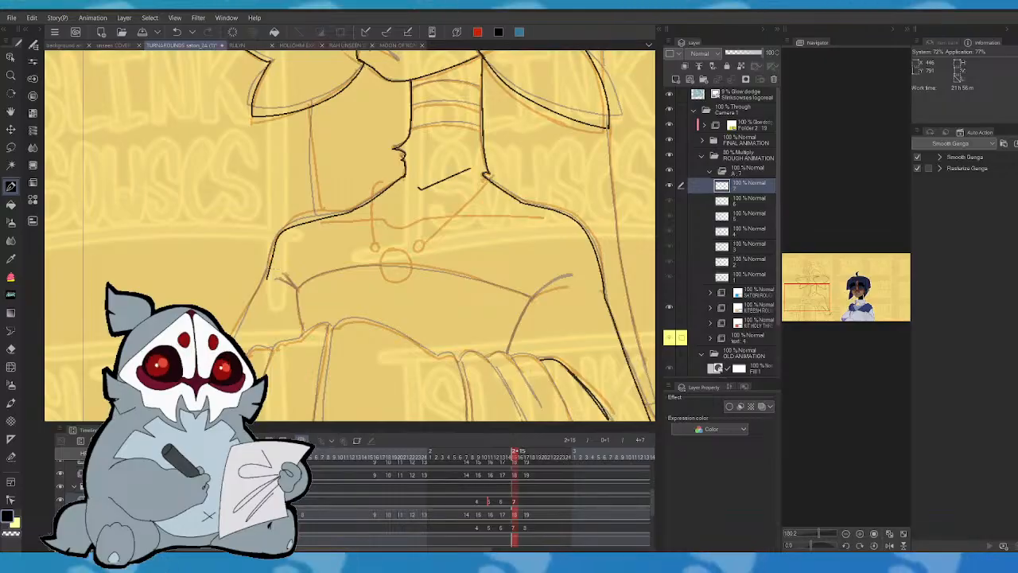
key(ctrl+z)
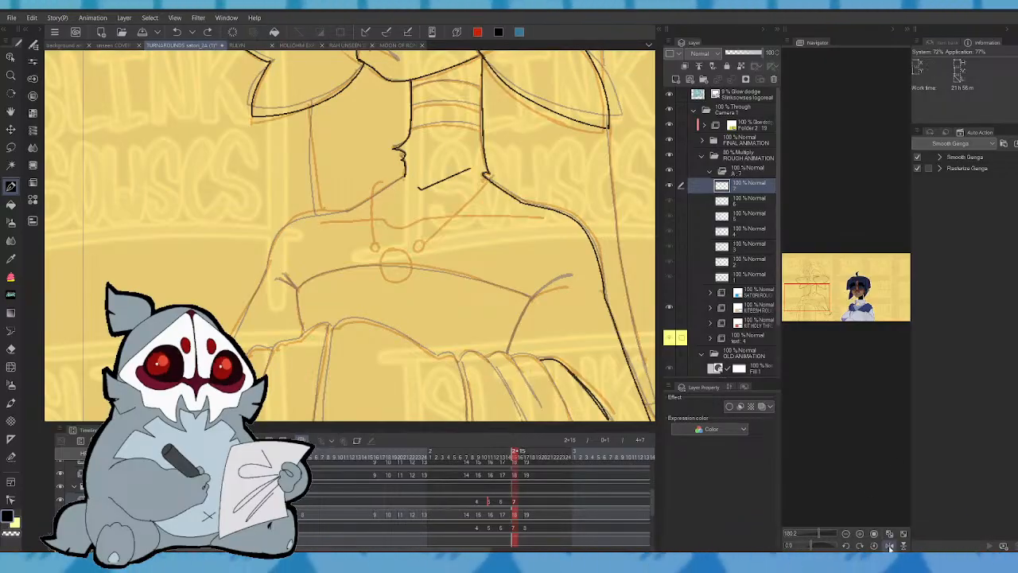
mouse_move(804, 291)
mouse_down()
mouse_move(812, 294)
mouse_move(803, 288)
mouse_up()
mouse_move(318, 148)
mouse_down()
mouse_move(461, 258)
mouse_move(496, 332)
mouse_up()
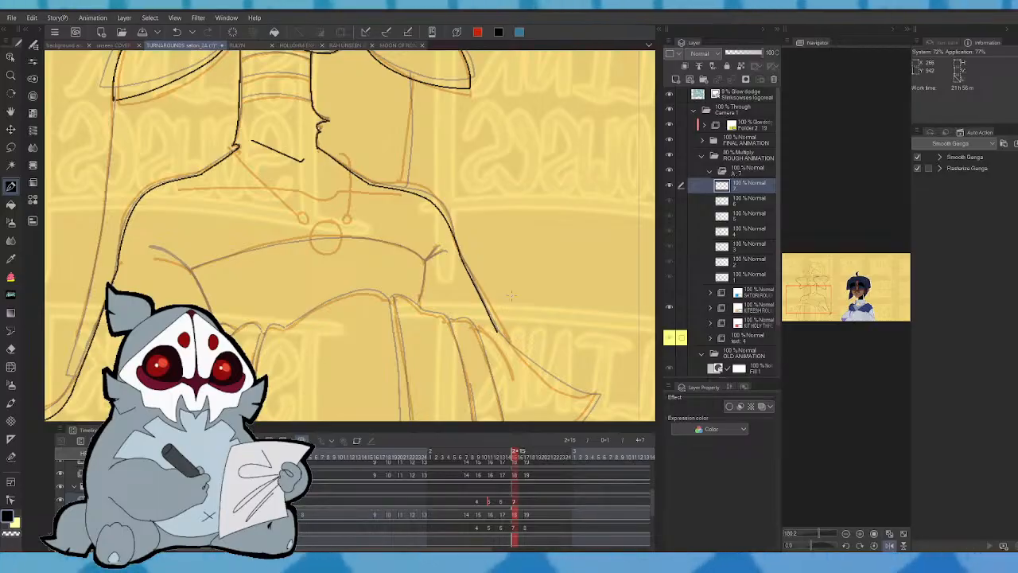
click(890, 546)
key(ctrl+z)
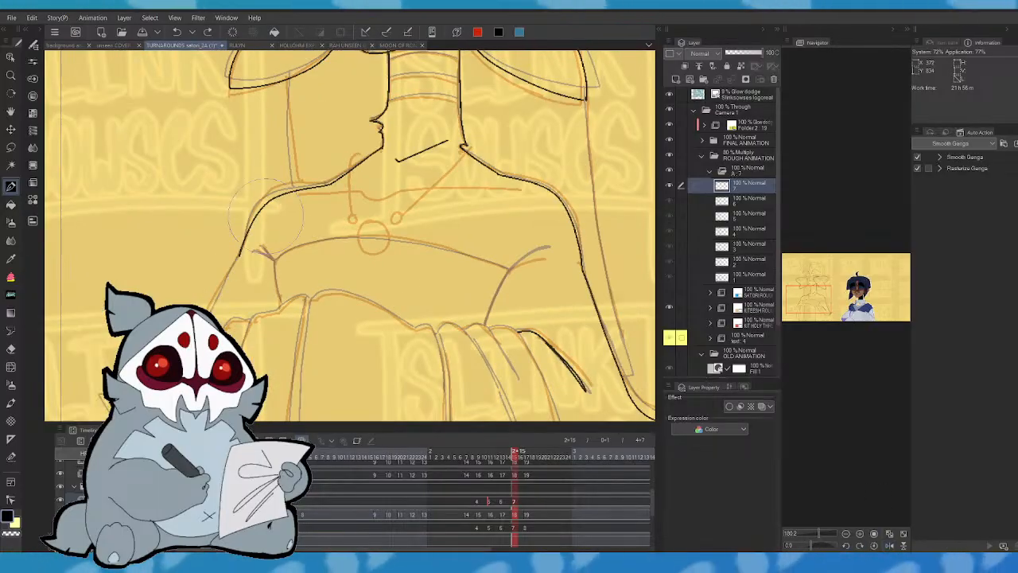
key(ctrl+z)
key(ctrl+z)
drag(280, 193, 212, 310)
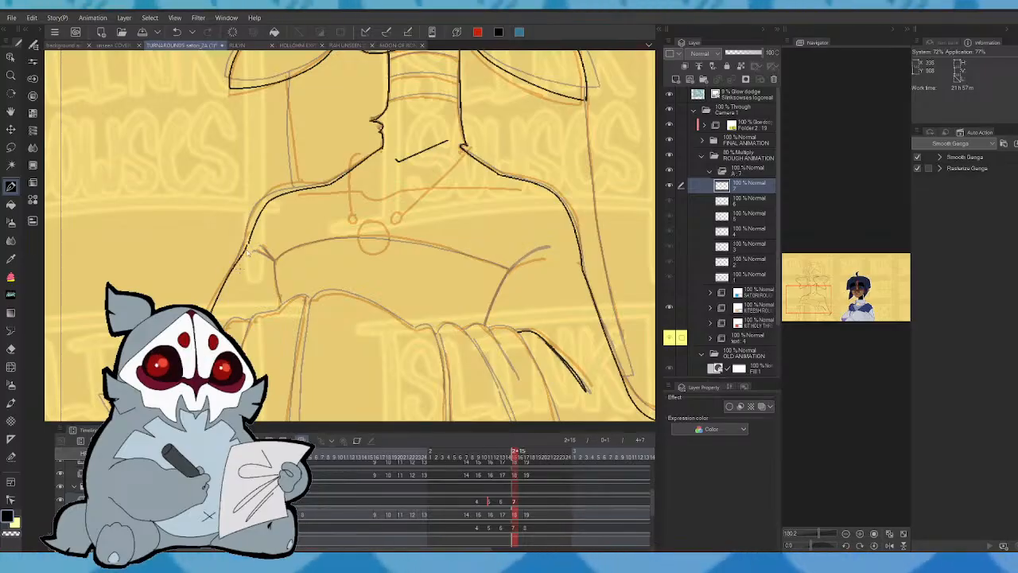
- Redraw the upper arm segment below the left shoulder on cel 7 in the mirrored view and compare it with cel 6
key(ctrl+z)
drag(248, 244, 221, 291)
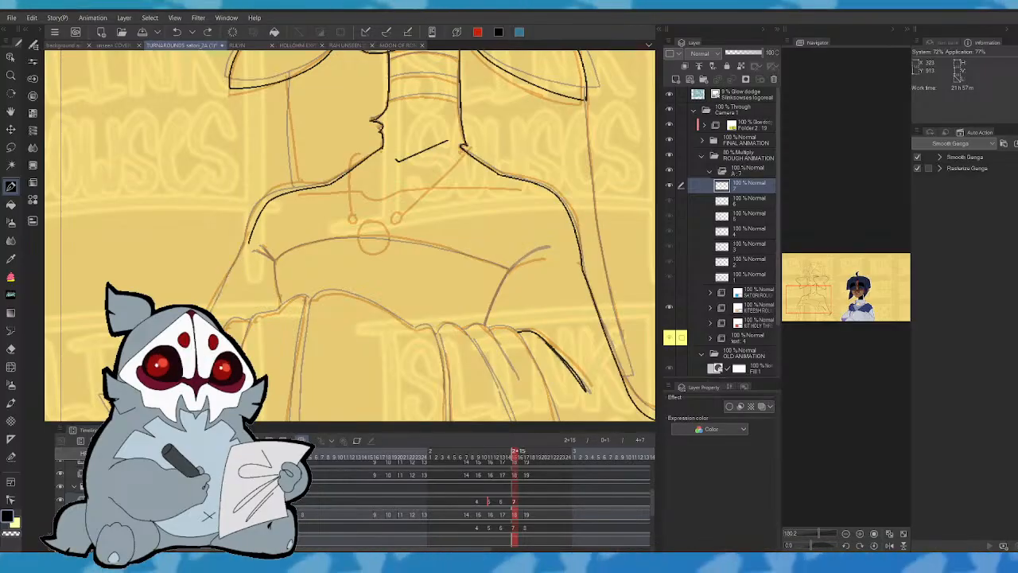
click(878, 534)
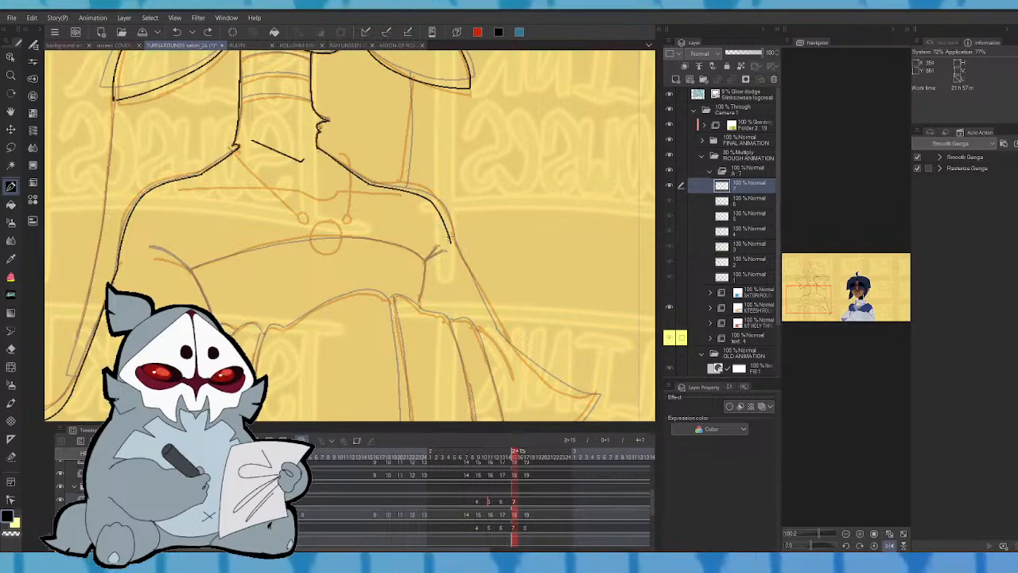
drag(451, 244, 497, 329)
key(Left)
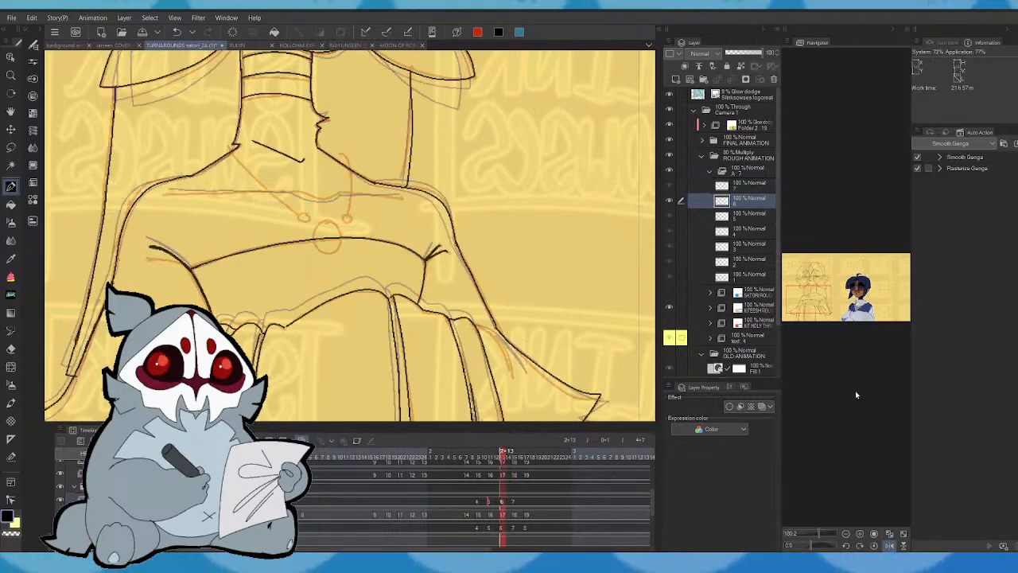
key(Right)
click(878, 535)
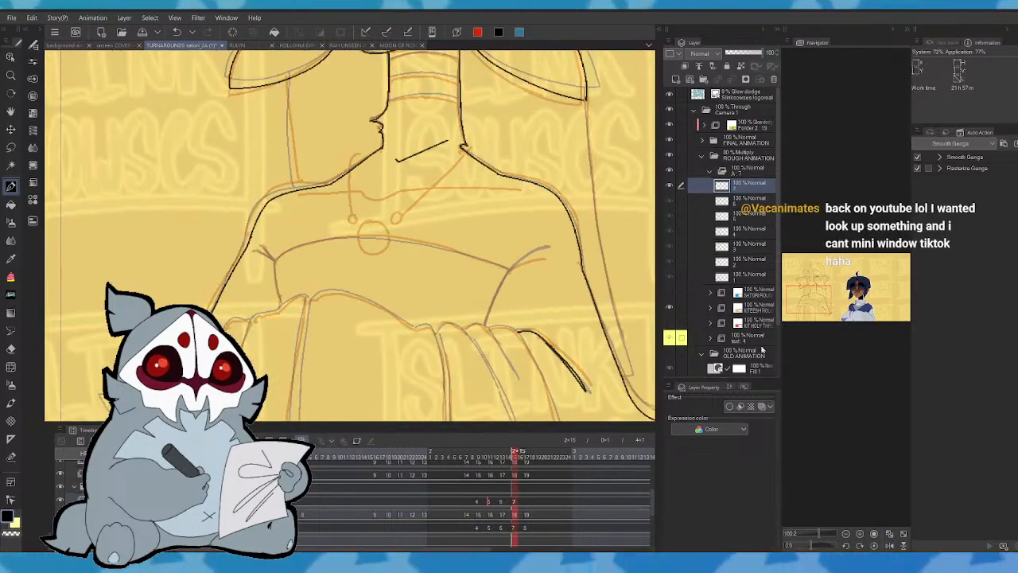
- Rework the line where the left shoulder runs into the upper arm on cel 7, using cel 6 as reference
drag(249, 240, 267, 187)
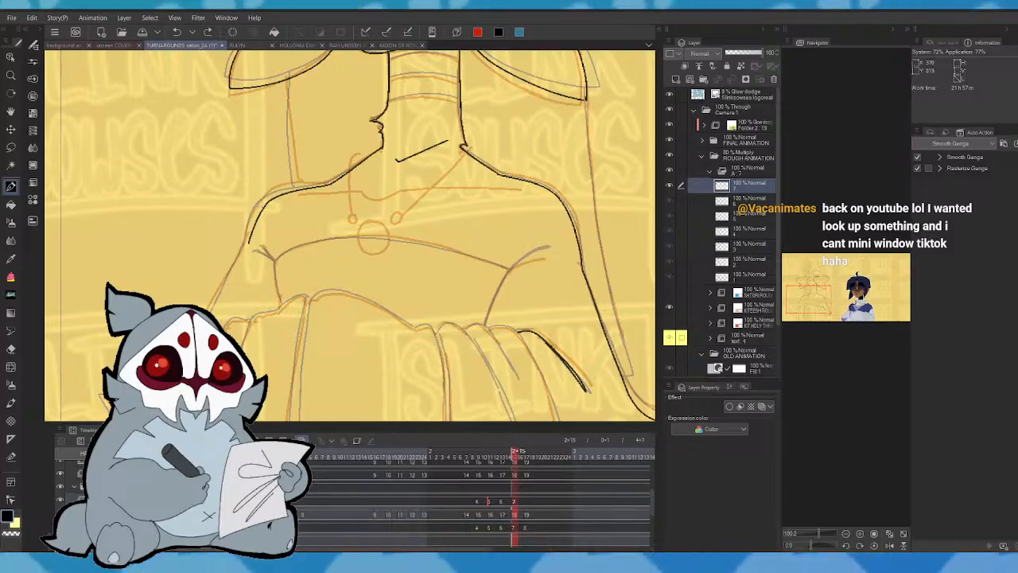
key(Left)
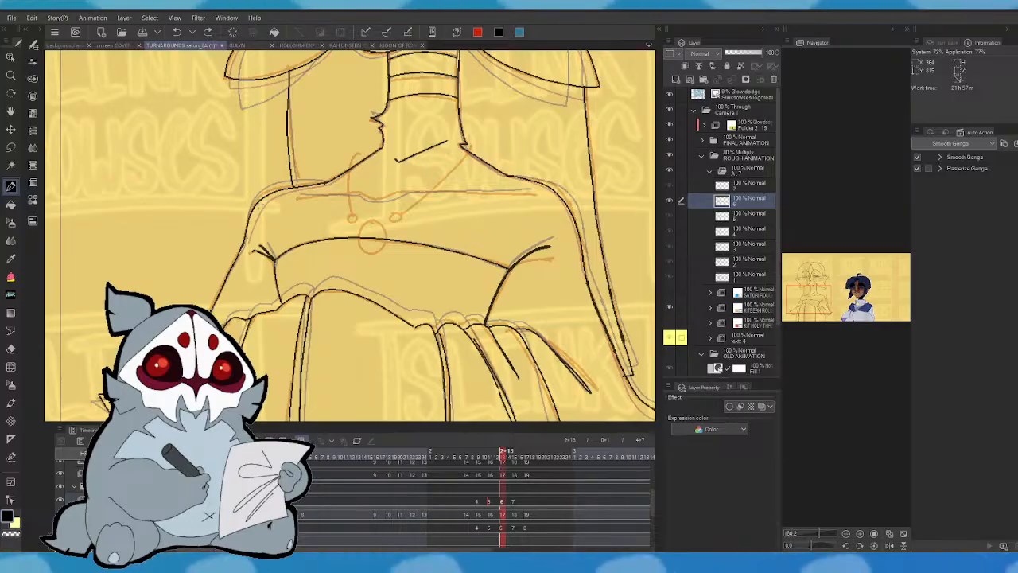
key(Left)
key(Right)
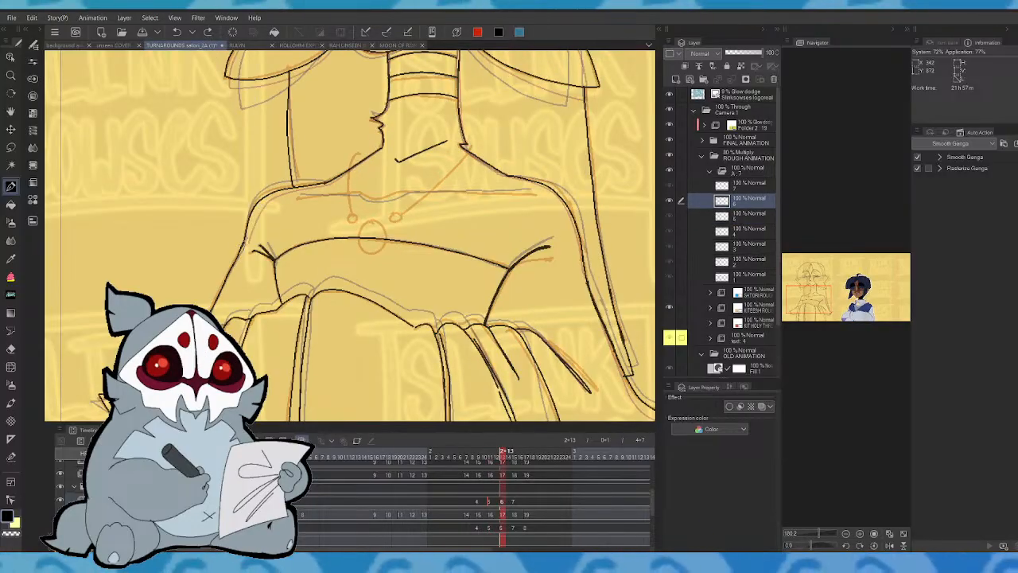
key(space)
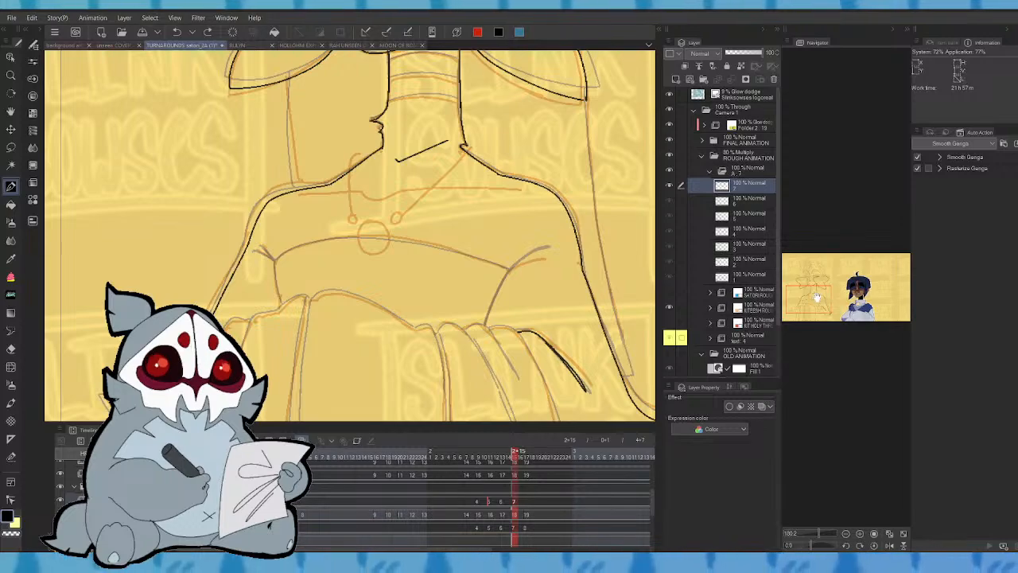
- Ink the left arm's lower outline on cel 7 down to the jagged flared sleeve tip, redrawing it in the mirrored view
drag(817, 296, 817, 306)
mouse_move(208, 191)
mouse_down()
mouse_move(151, 248)
mouse_move(94, 274)
mouse_up()
key(ctrl+z)
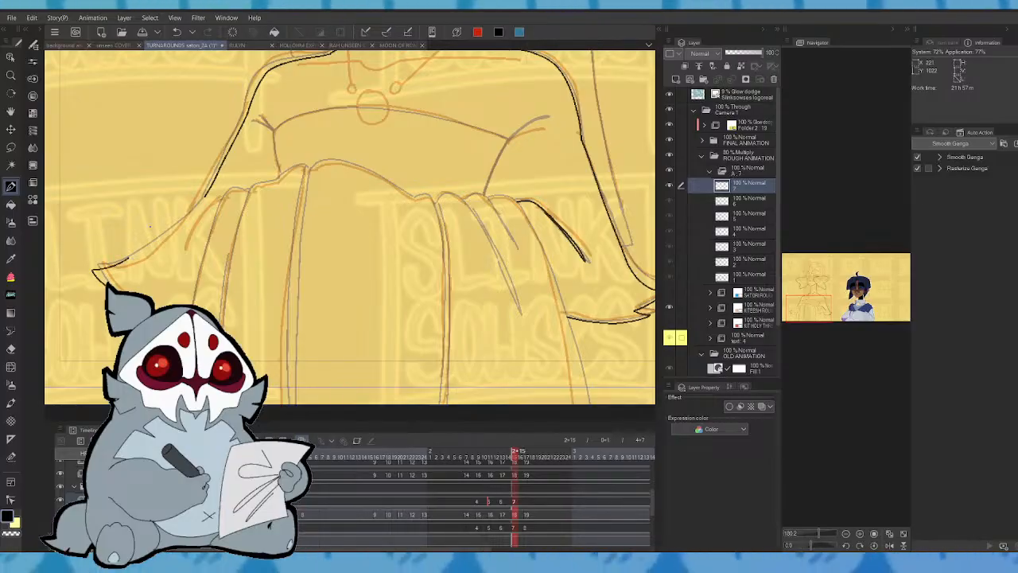
drag(129, 256, 173, 228)
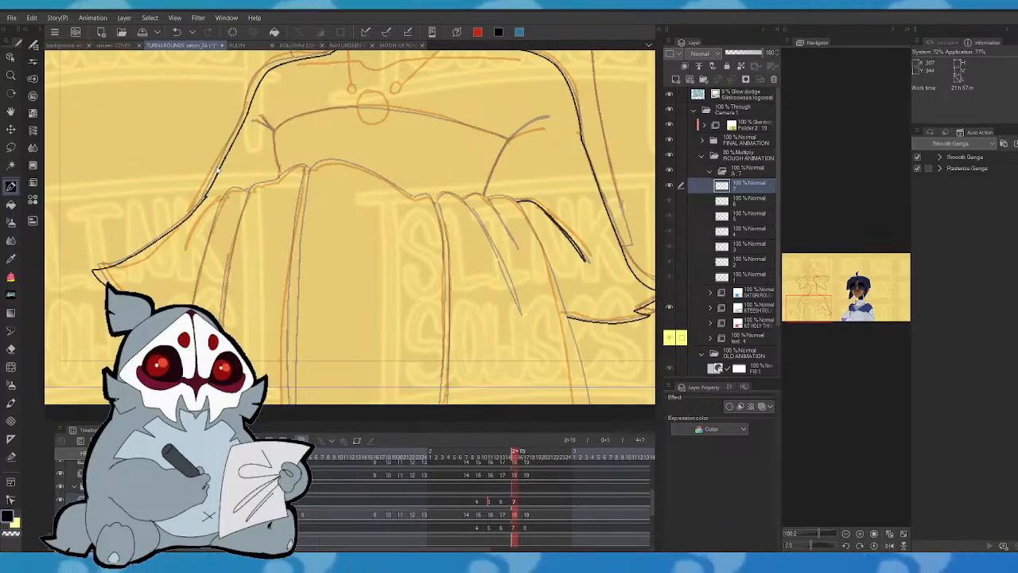
key(ctrl+z)
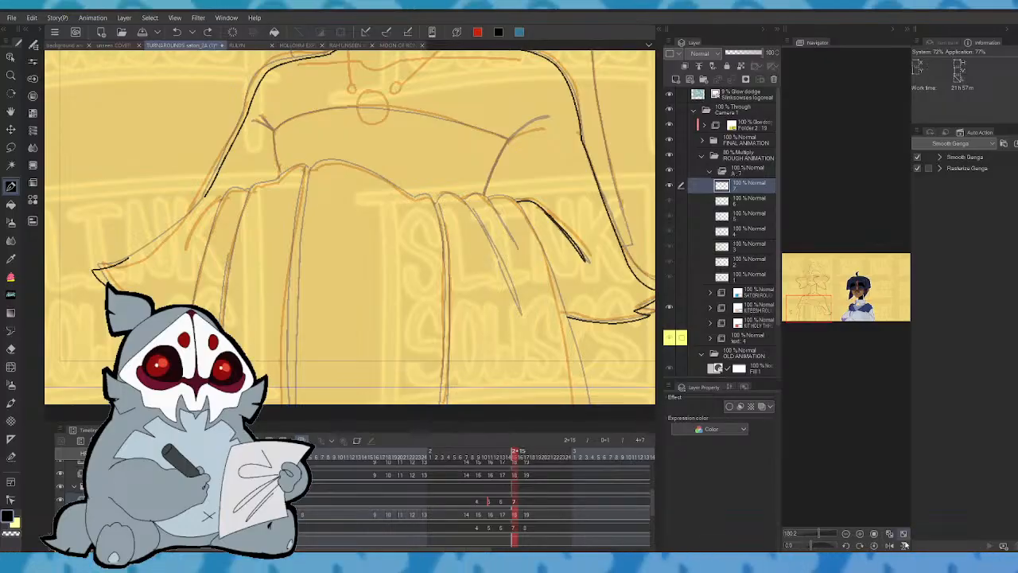
click(889, 545)
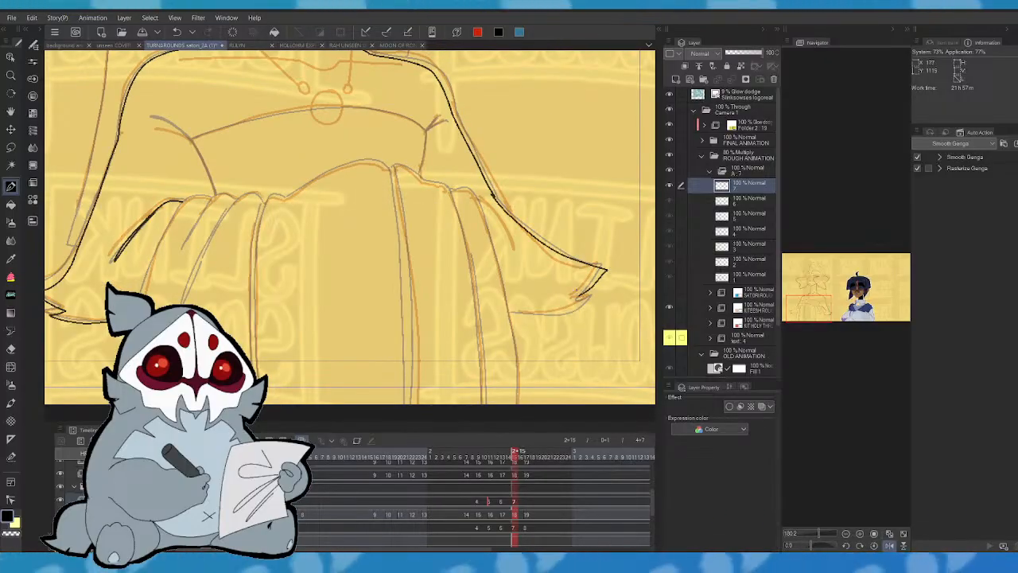
key(ctrl+z)
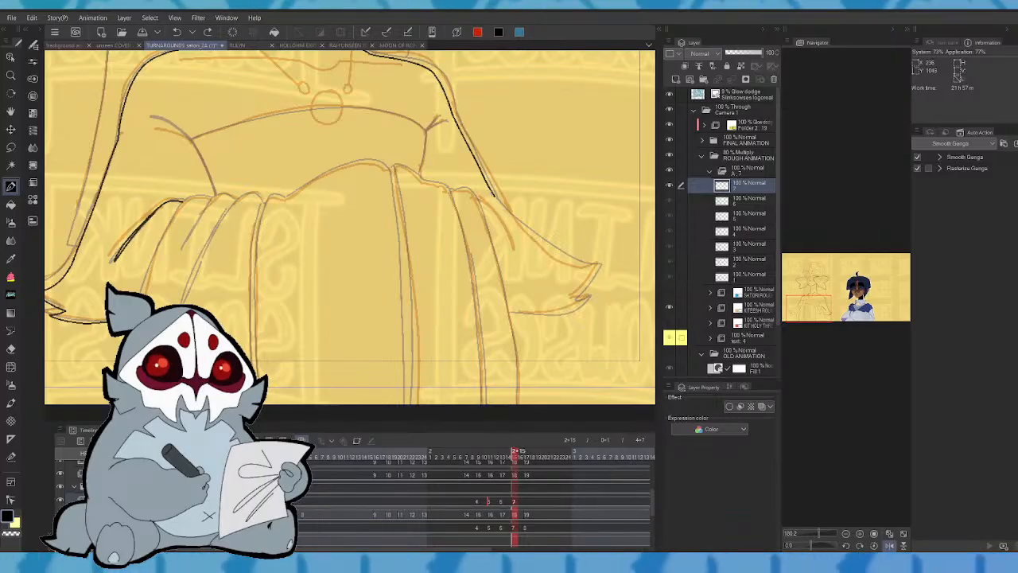
mouse_move(573, 259)
mouse_down()
mouse_move(607, 272)
mouse_move(590, 291)
mouse_up()
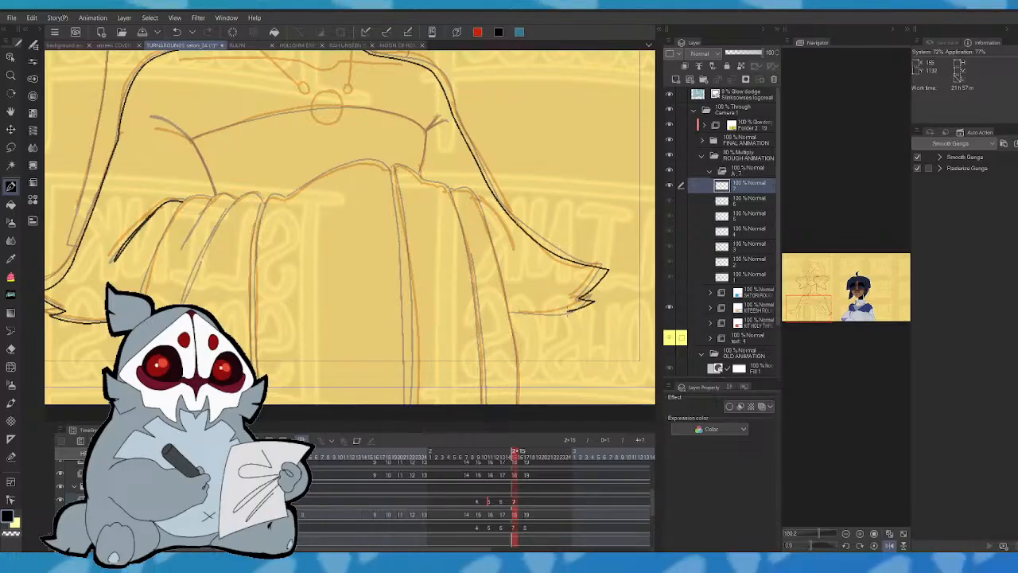
click(891, 546)
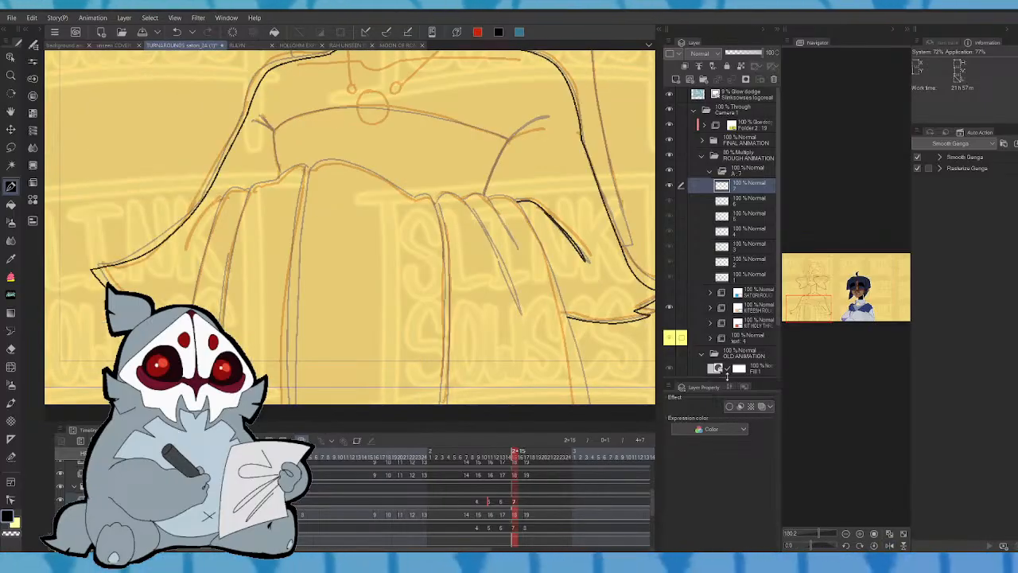
- Compare the left sleeve outline and garment folds on cel 7 with cel 6 and the first cel
key(Left)
key(Right)
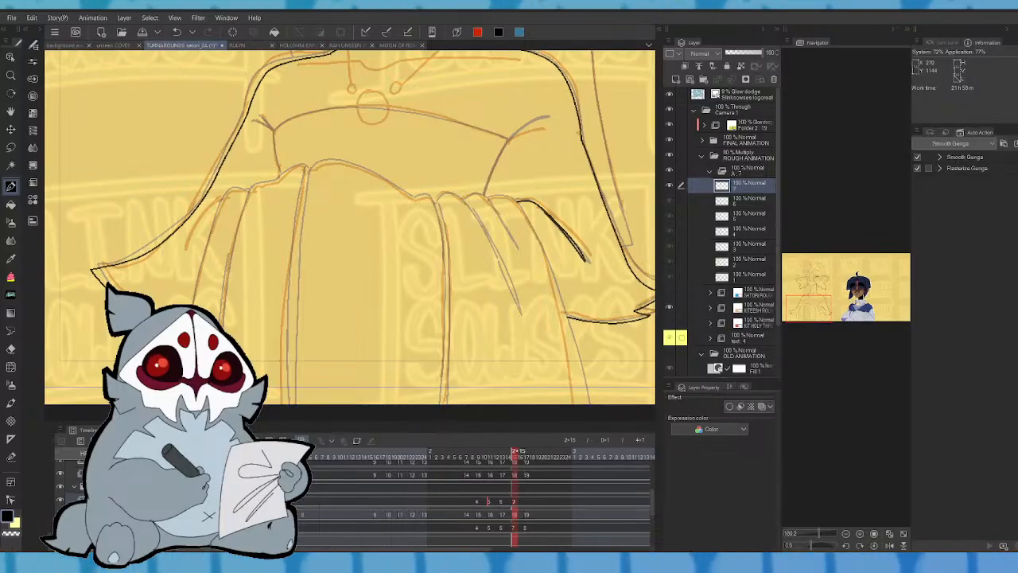
key(Left)
key(Right)
key(Home)
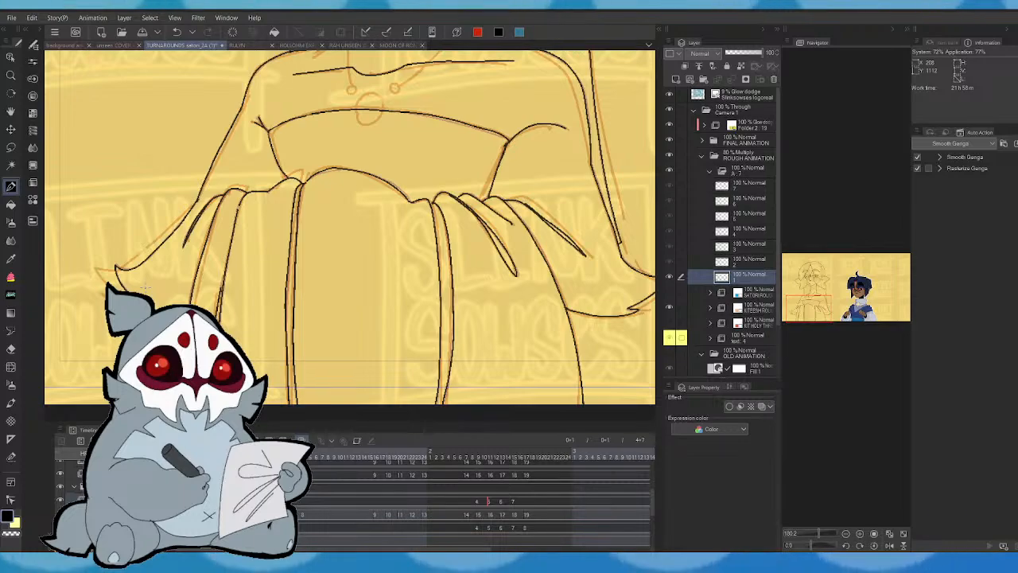
key(End)
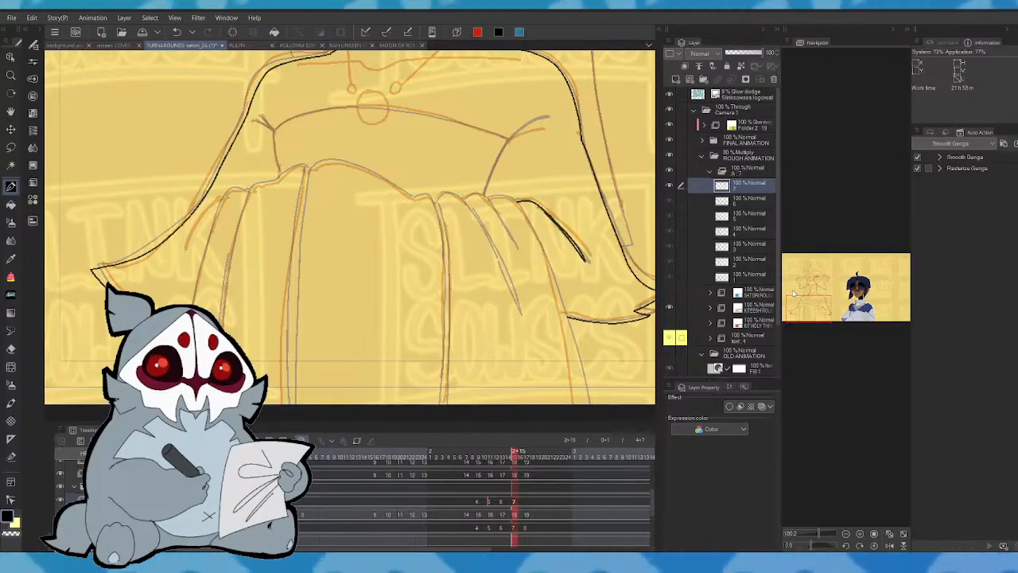
key(Left)
key(Right)
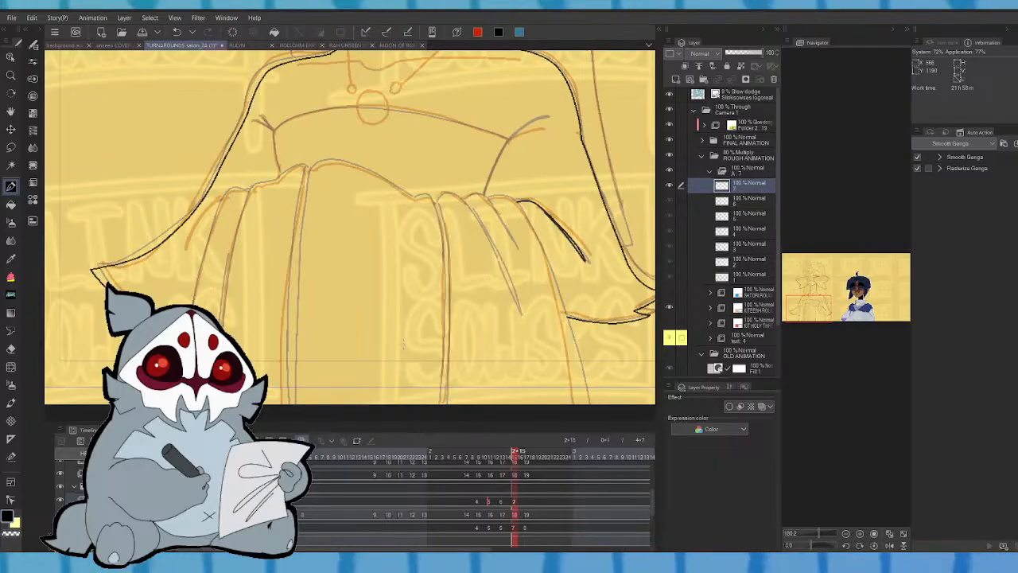
key(Left)
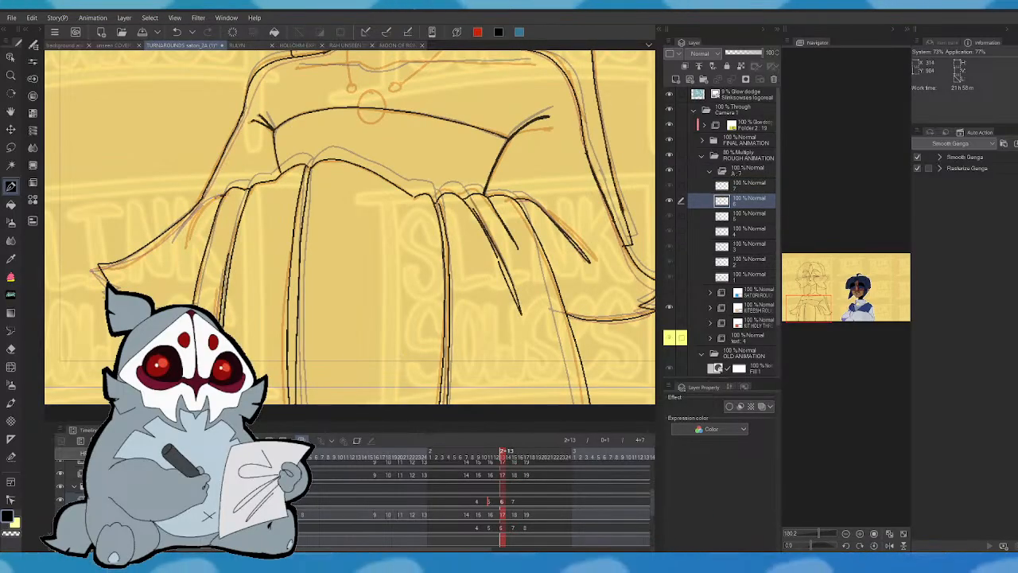
key(ctrl+z)
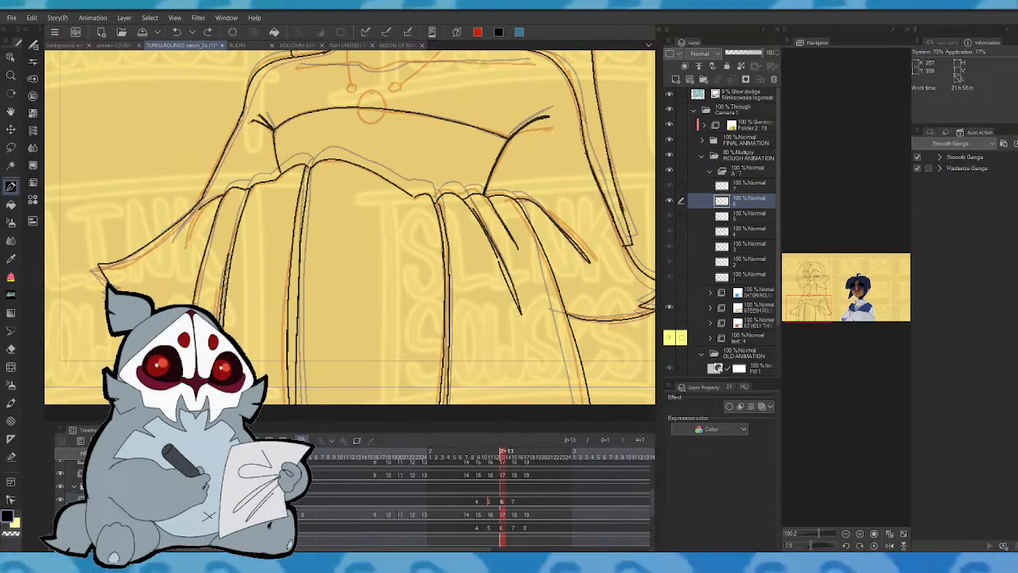
key(Left)
key(Right)
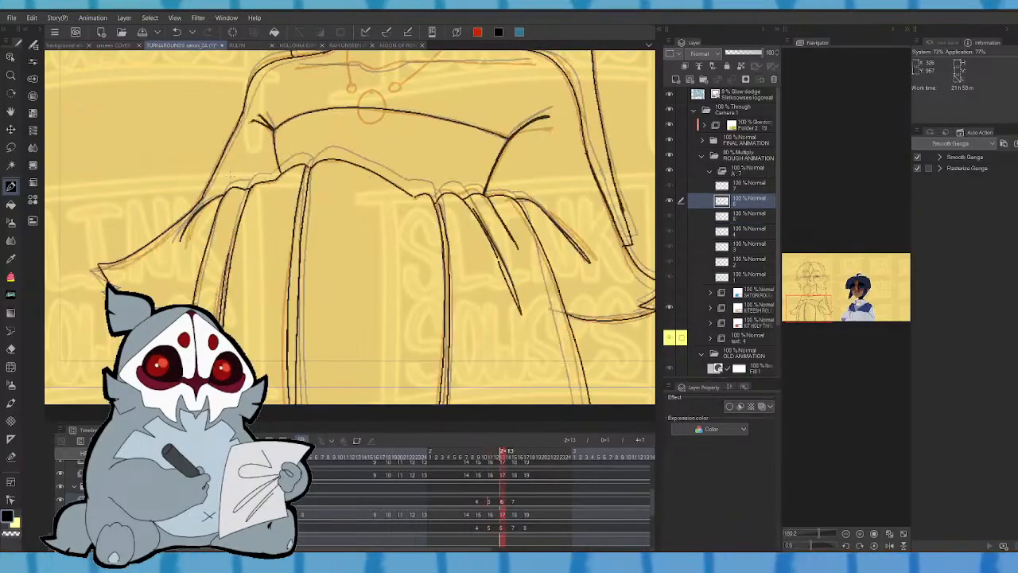
- Ink the short fold beside the left sleeve and the outermost long fold line on cel 7, checking against cel 6
key(Right)
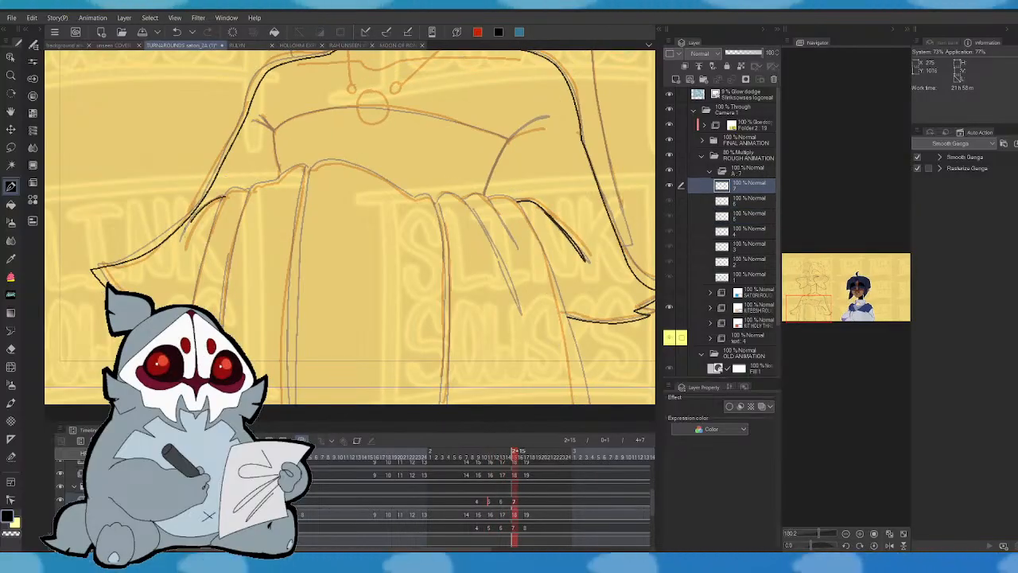
drag(223, 195, 182, 245)
key(Left)
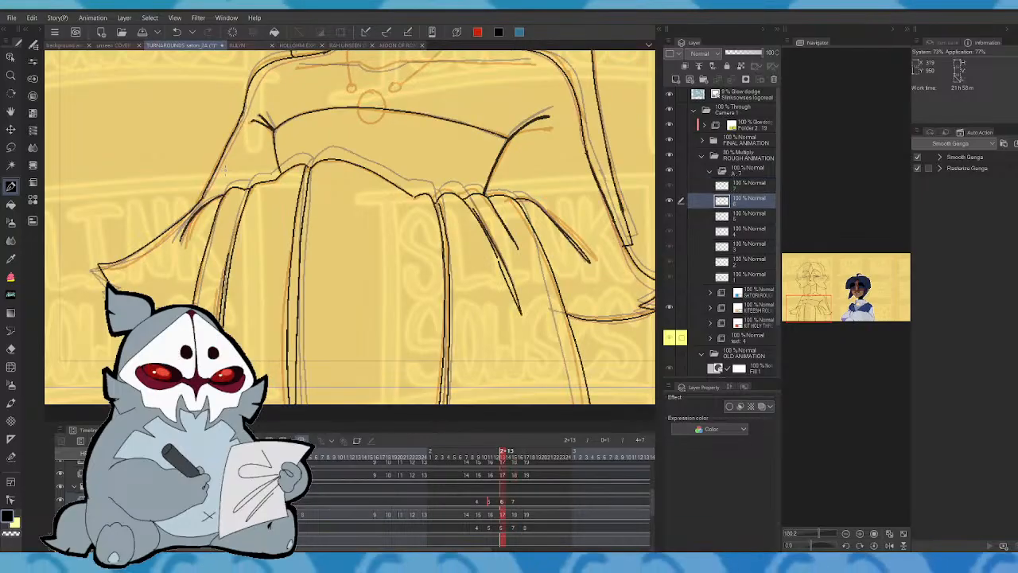
key(Right)
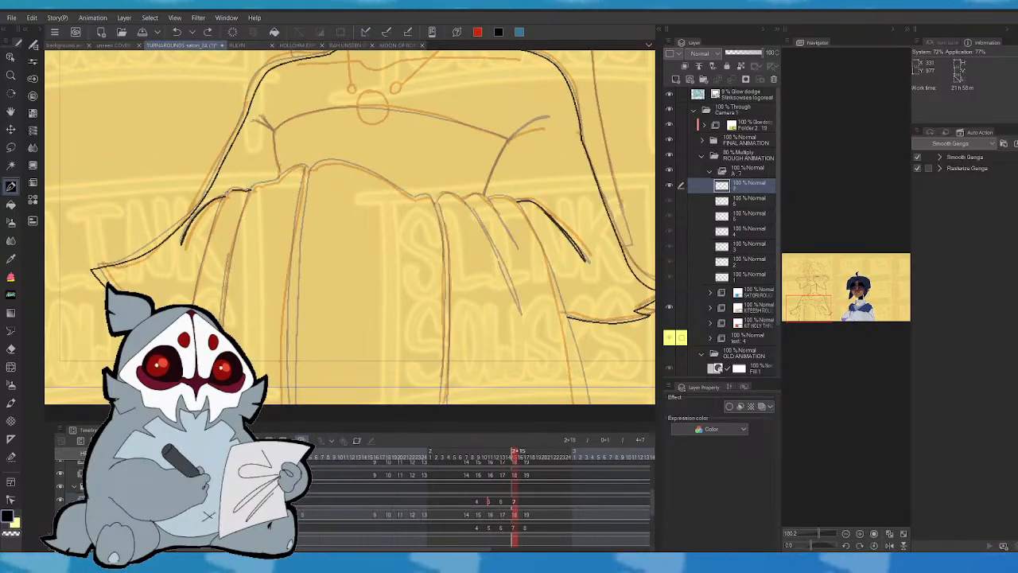
drag(224, 198, 191, 314)
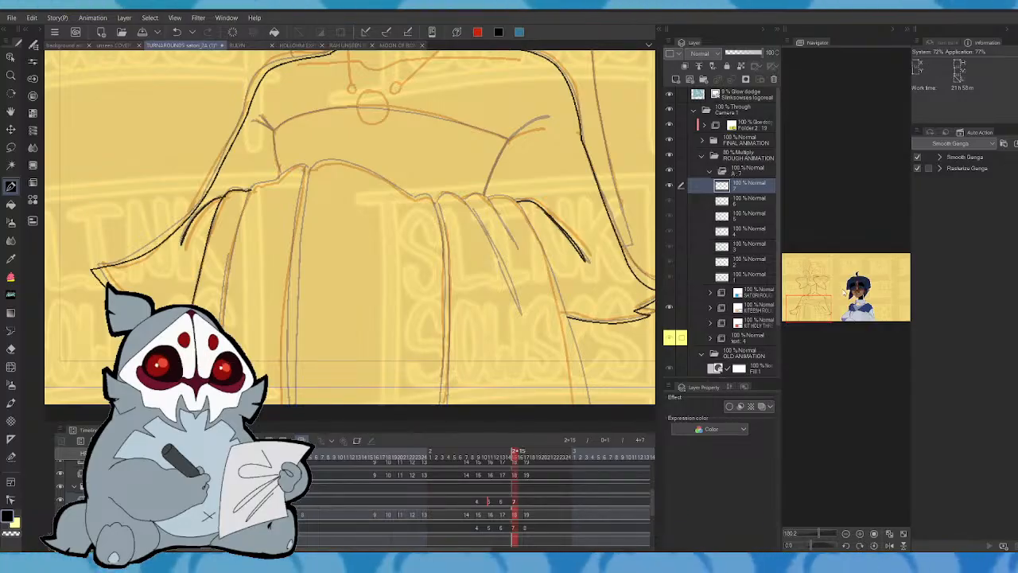
- Ink the second long fold on the garment's left side on cel 7, refining its doubled line in the mirrored view
drag(844, 292, 809, 314)
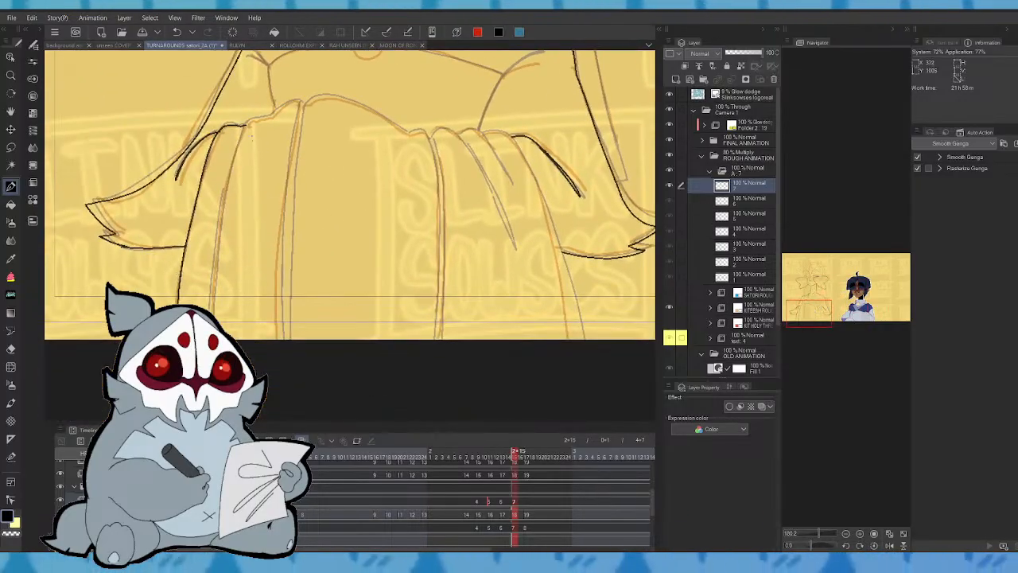
mouse_move(252, 120)
mouse_down()
mouse_move(231, 167)
mouse_move(214, 316)
mouse_up()
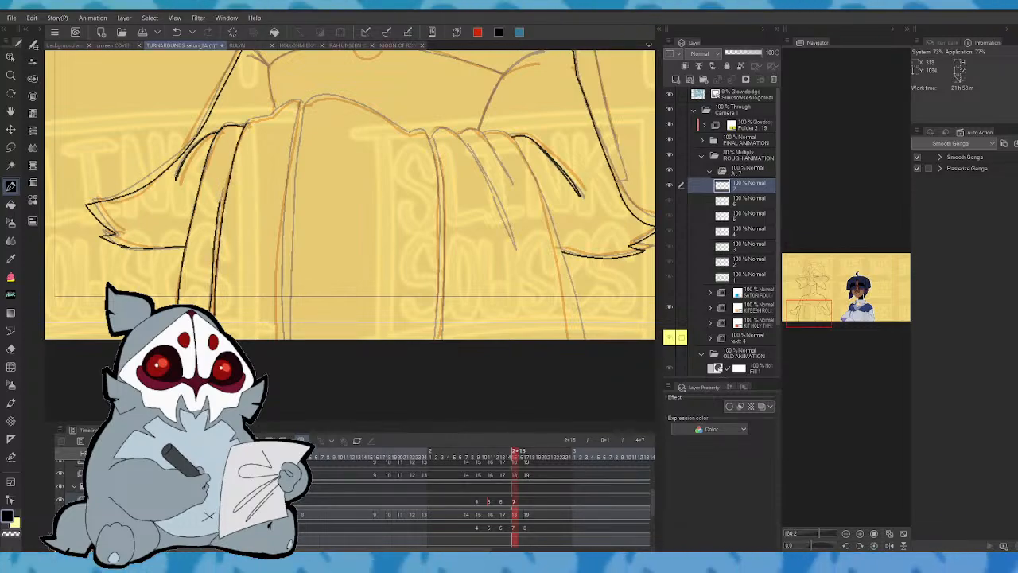
key(ctrl+z)
click(890, 546)
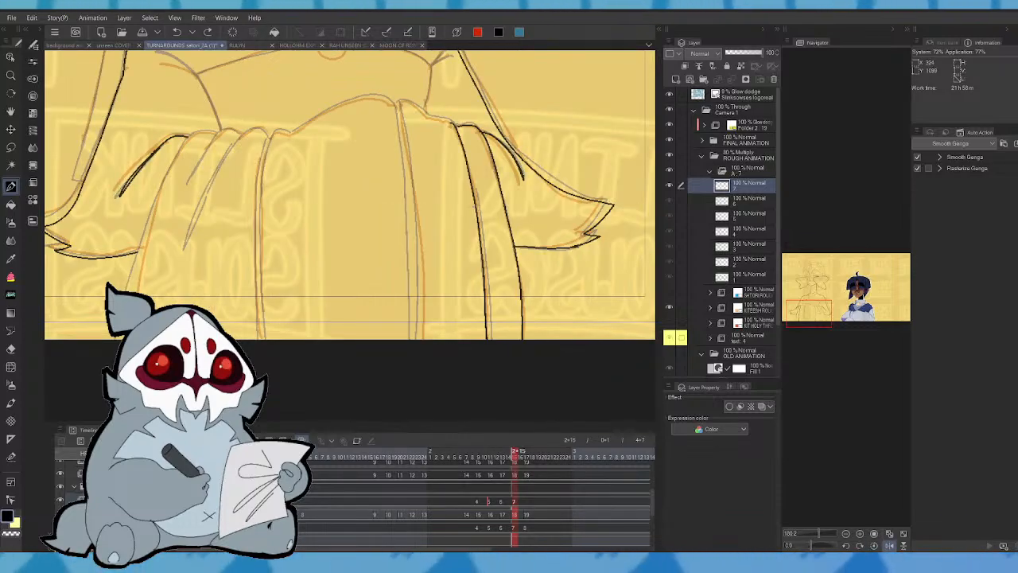
drag(478, 203, 492, 342)
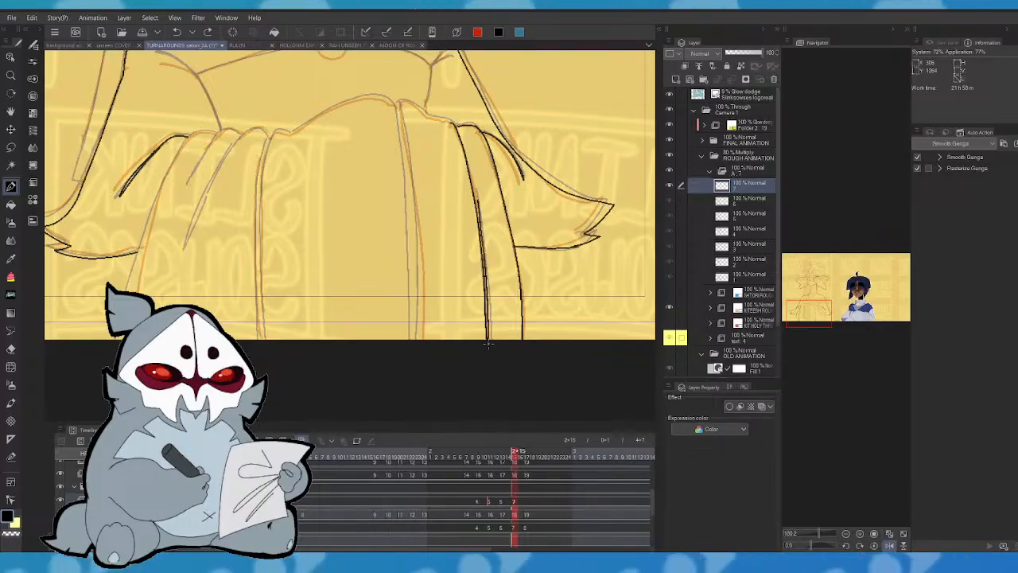
key(ctrl+z)
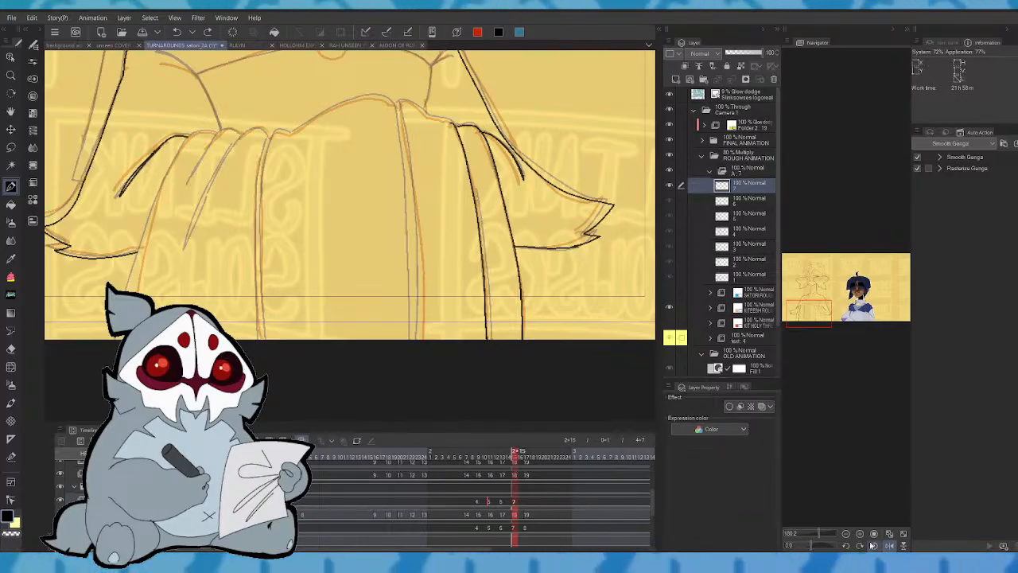
click(891, 546)
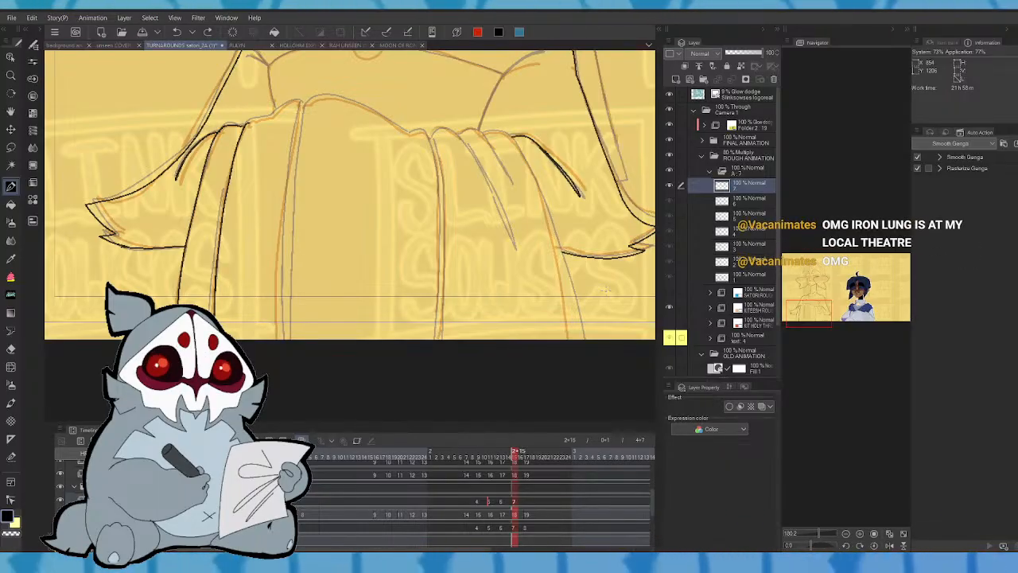
- Ink the doubled fold left of the centre panel and the curved gathered edge above the panel on cel 7, using cel 6 as reference
key(comma)
key(period)
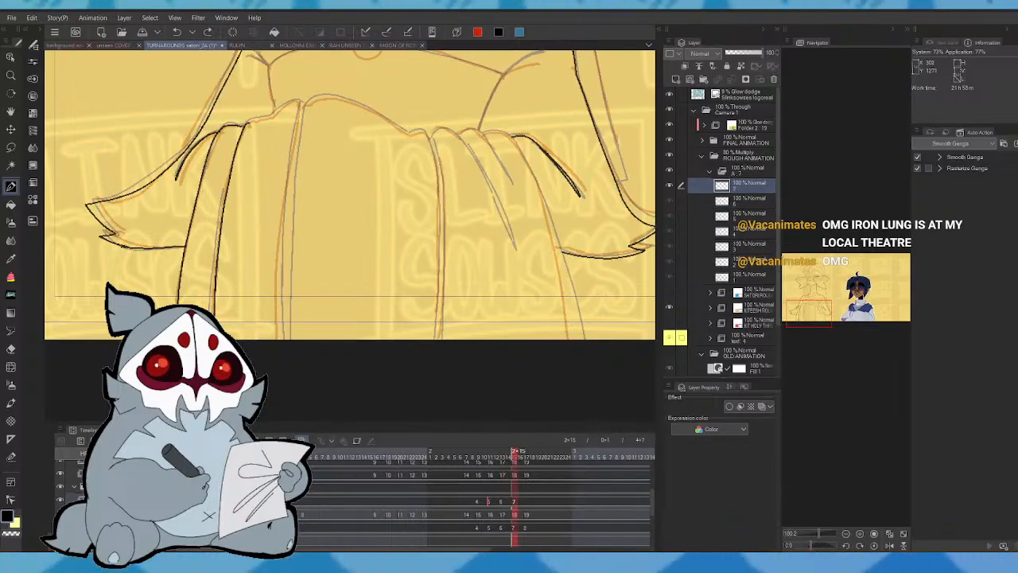
key(comma)
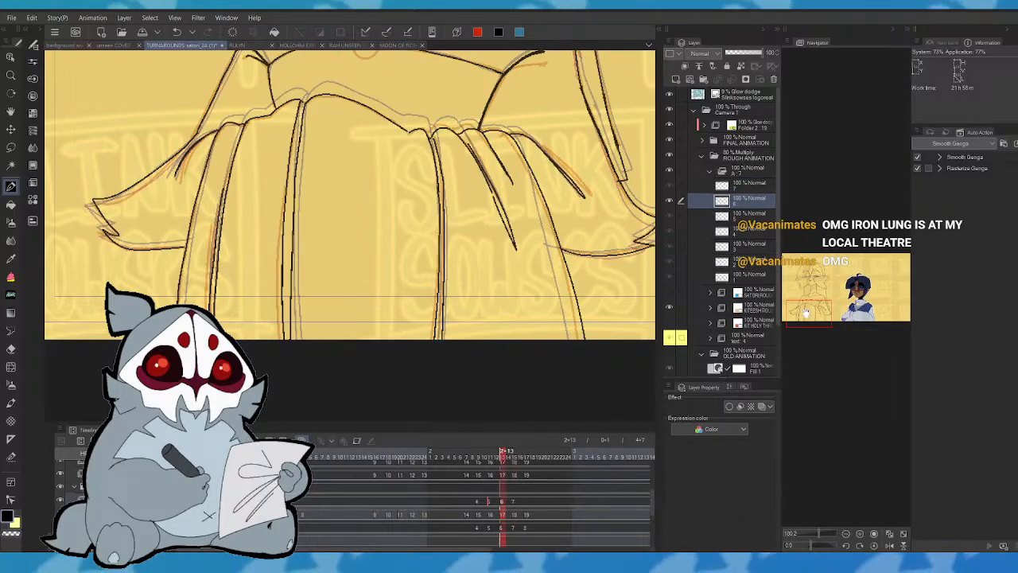
key(period)
click(810, 309)
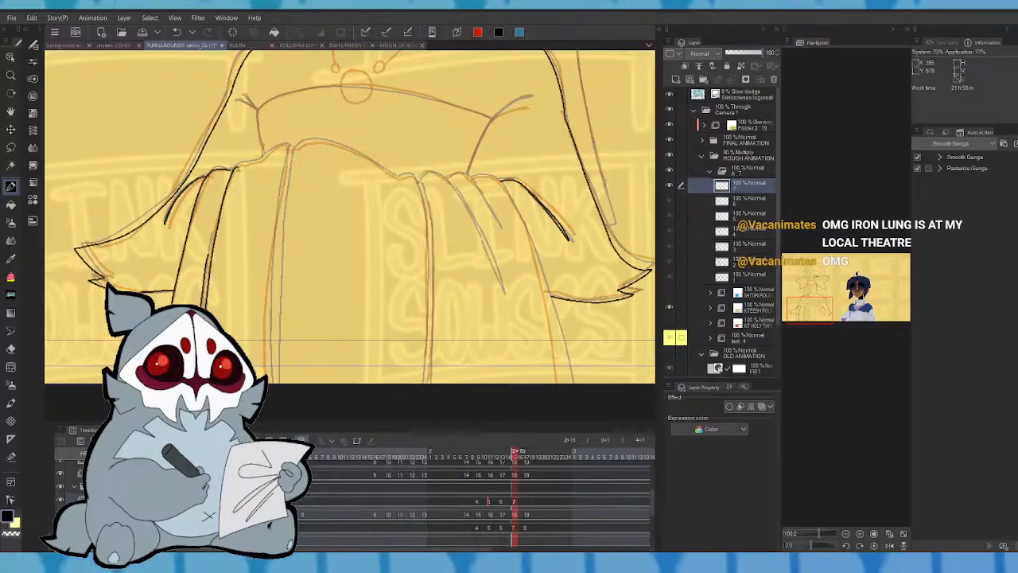
mouse_move(238, 169)
mouse_down()
mouse_move(290, 145)
mouse_move(280, 397)
mouse_up()
key(ctrl+z)
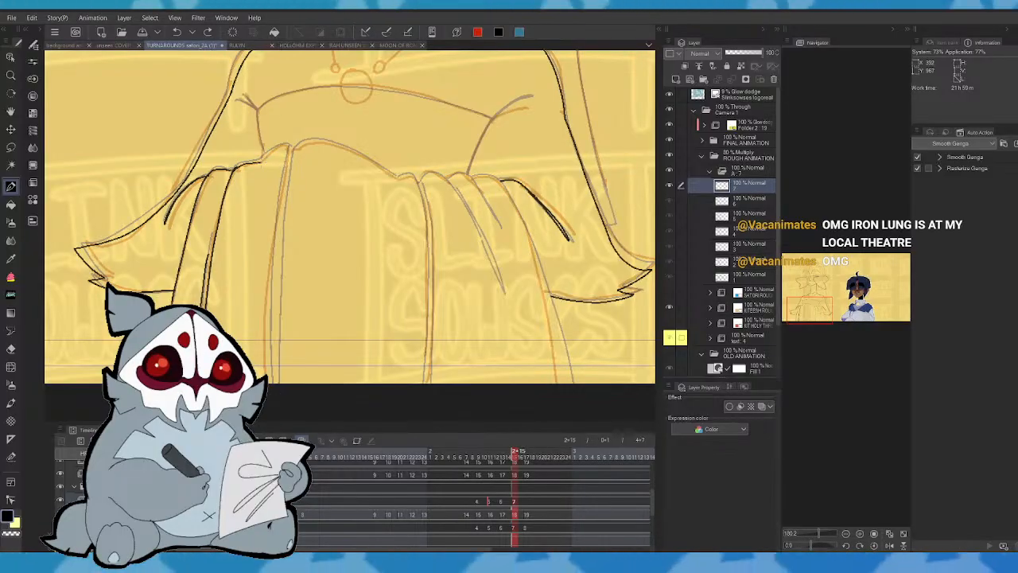
mouse_move(290, 148)
mouse_down()
mouse_move(276, 388)
mouse_move(292, 156)
mouse_move(398, 177)
mouse_up()
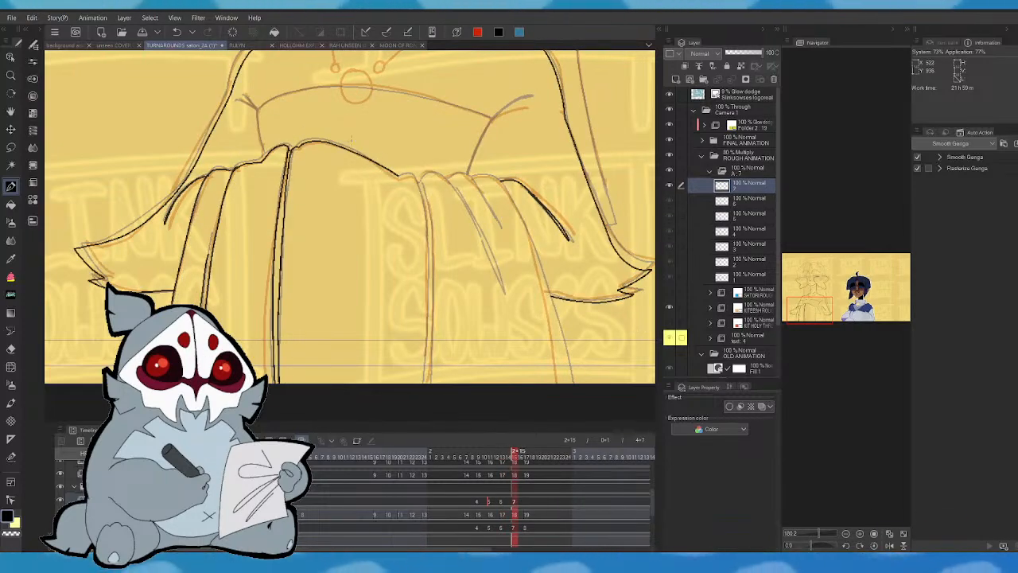
- Clean up the right end of the gathered edge and ink the doubled fold right of the centre panel on cel 7
key(e)
click(388, 164)
key(p)
drag(354, 149, 398, 177)
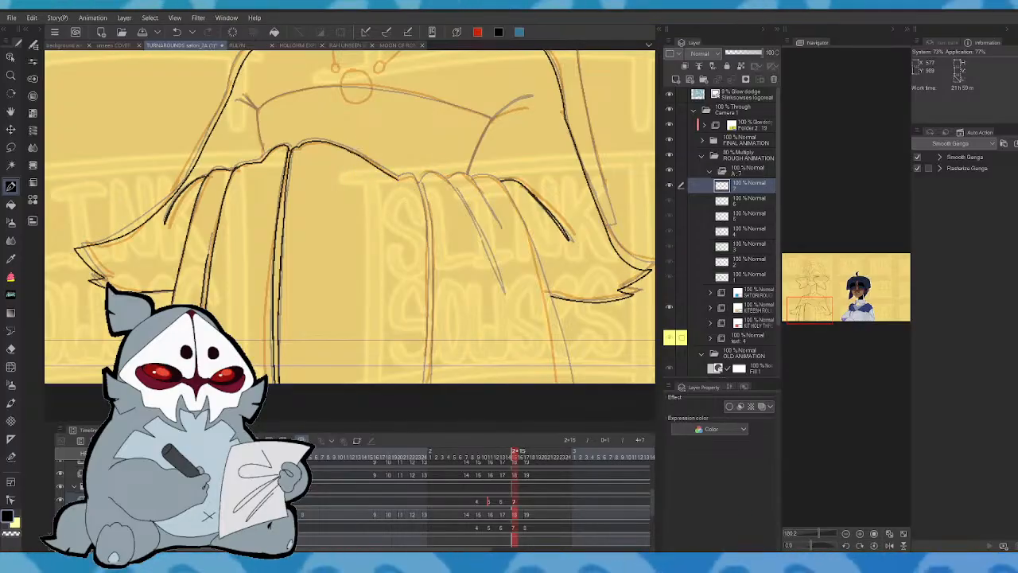
key(ctrl+z)
key(e)
mouse_move(350, 148)
mouse_down()
mouse_move(401, 174)
mouse_move(425, 239)
mouse_move(427, 302)
mouse_up()
drag(426, 202, 428, 373)
- Step back and forth through the earlier cels to check how the garment folds move up to cel 6
key(Left)
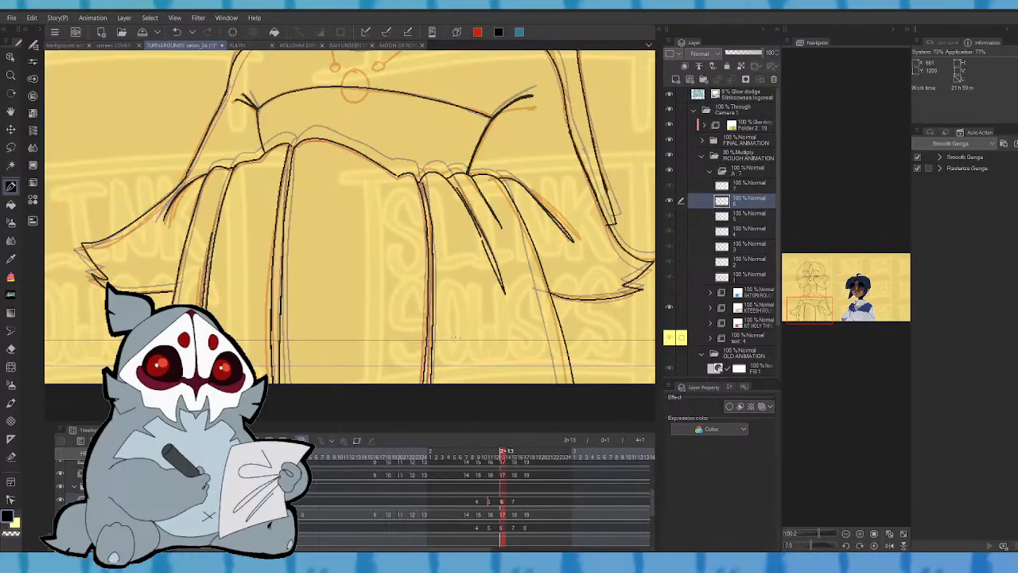
key(Left)
key(Left)
key(Left)
key(Left)
key(Left)
key(Right)
key(Right)
key(Right)
key(Right)
key(Right)
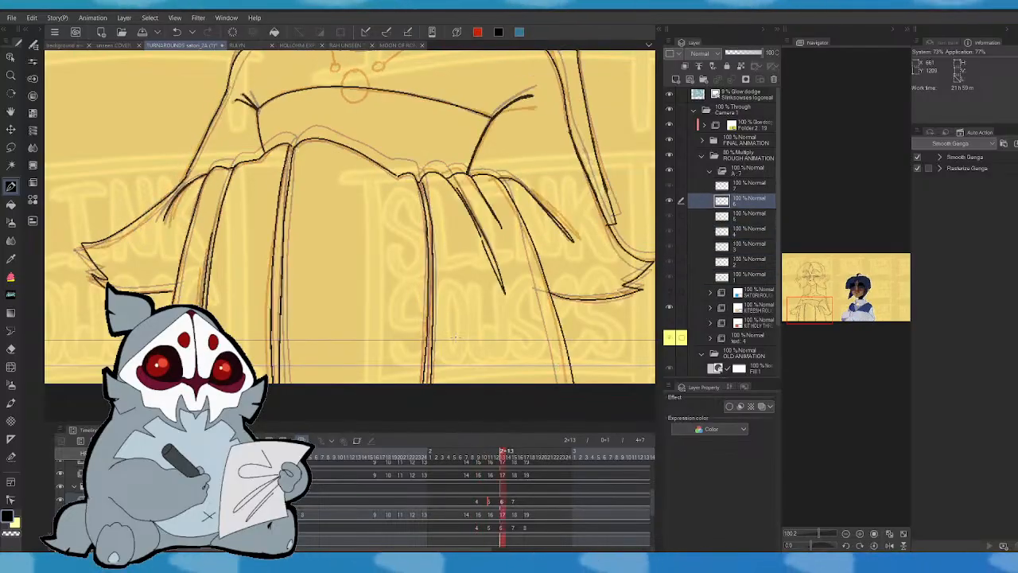
- Ink the remaining gathers, pointed folds and outer fold line on the garment's right side on cel 7
key(Right)
drag(549, 279, 494, 312)
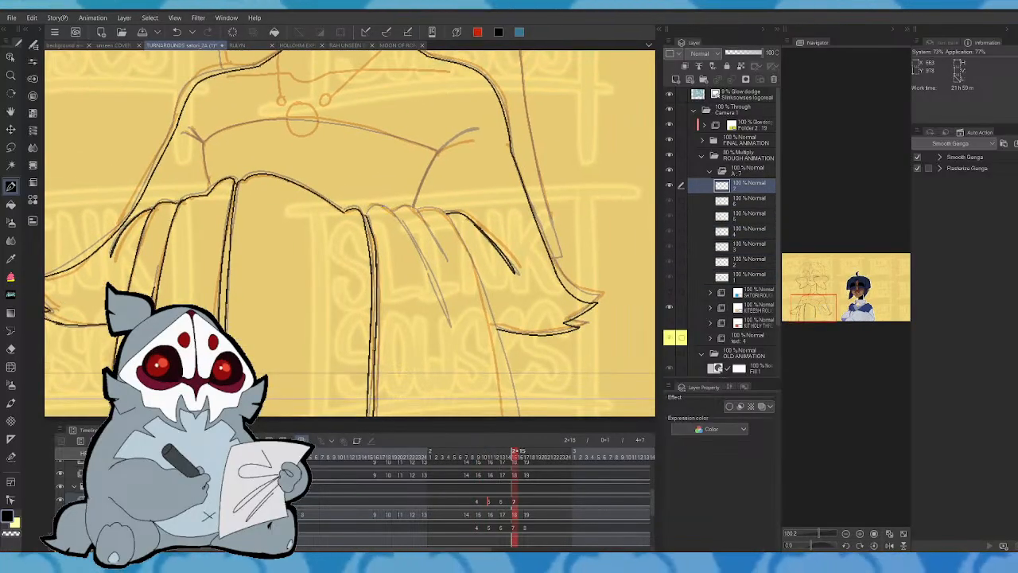
mouse_move(387, 209)
mouse_down()
mouse_move(442, 329)
mouse_move(395, 219)
mouse_move(428, 226)
mouse_move(449, 264)
mouse_up()
mouse_move(449, 264)
mouse_down()
mouse_move(424, 223)
mouse_move(463, 249)
mouse_move(516, 436)
mouse_up()
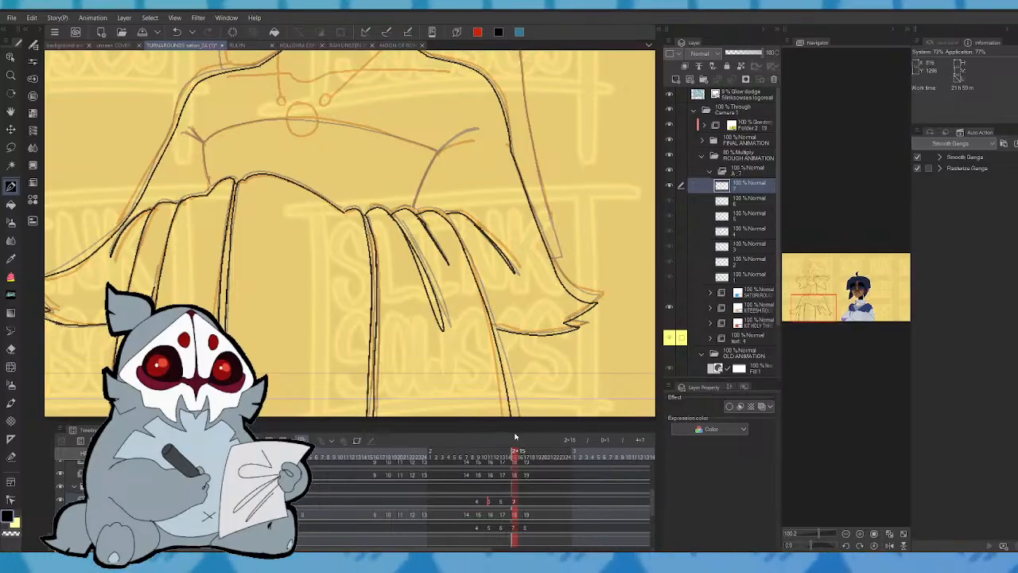
drag(850, 294, 806, 294)
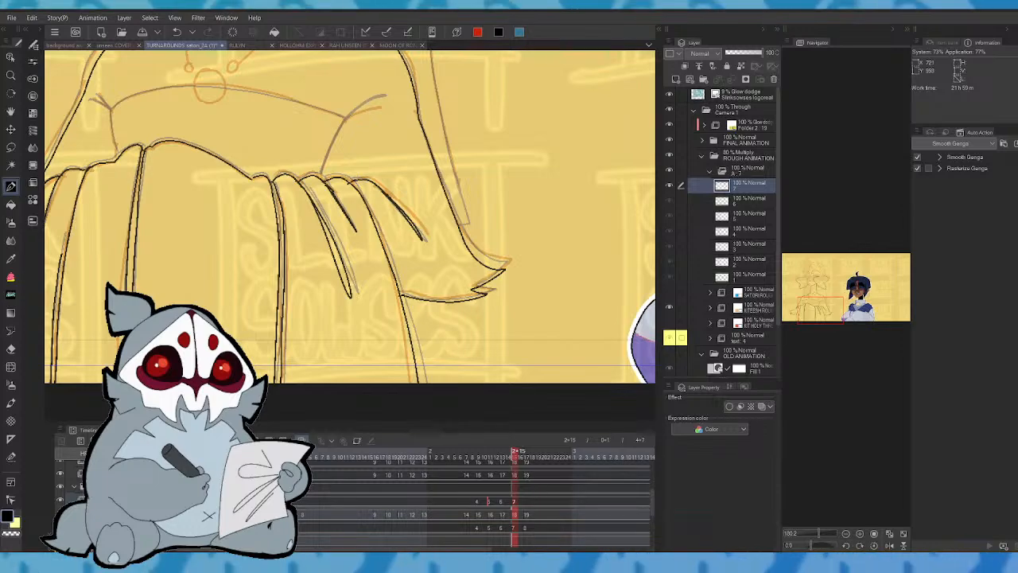
- Ink the bodice's right side line and the curved armpit crease above it on cel 7, using cel 6 as reference
drag(348, 115, 390, 97)
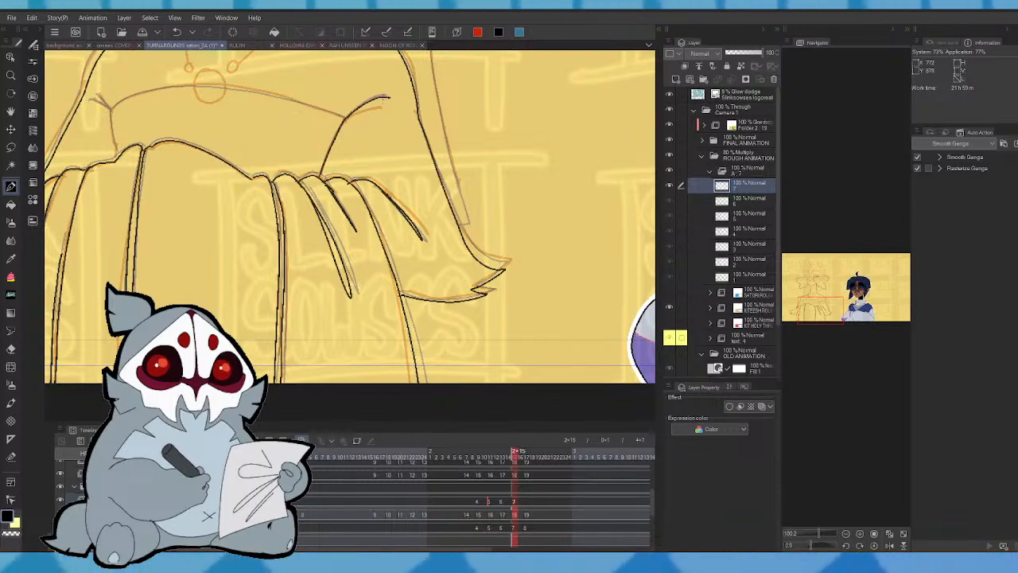
key(ctrl+z)
mouse_move(324, 176)
mouse_down()
mouse_move(350, 116)
mouse_move(384, 95)
mouse_up()
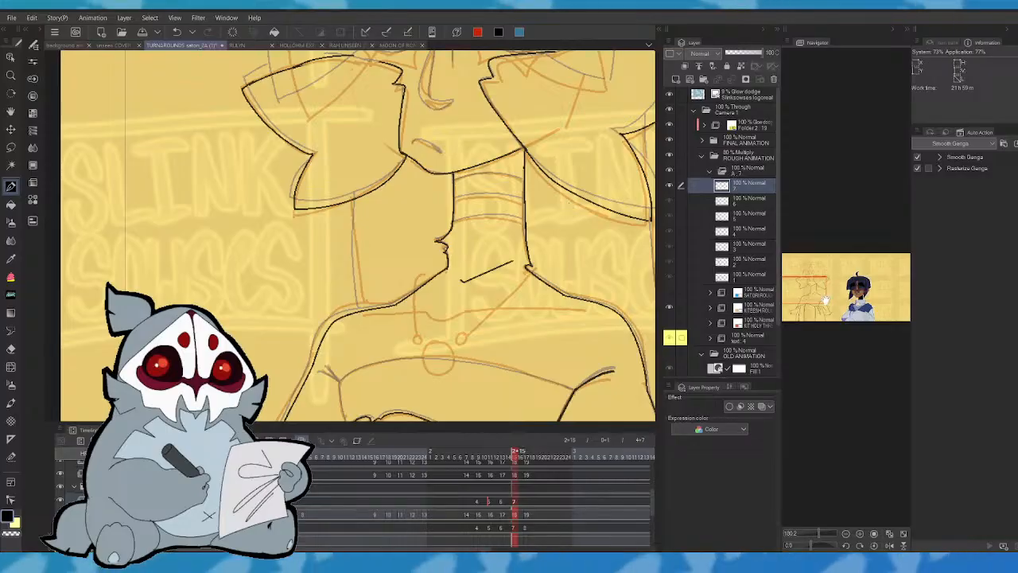
click(799, 284)
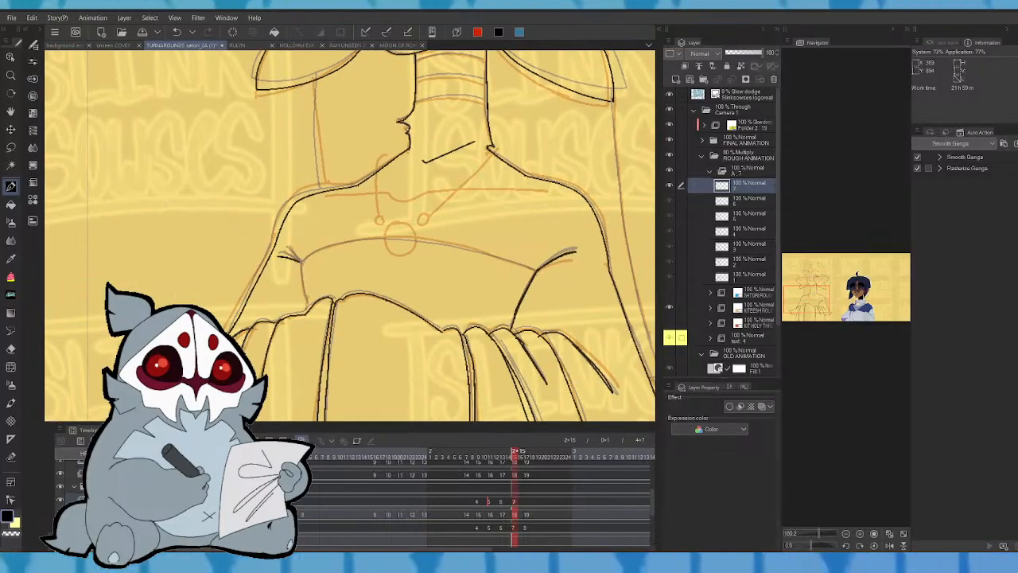
key(Left)
key(Left)
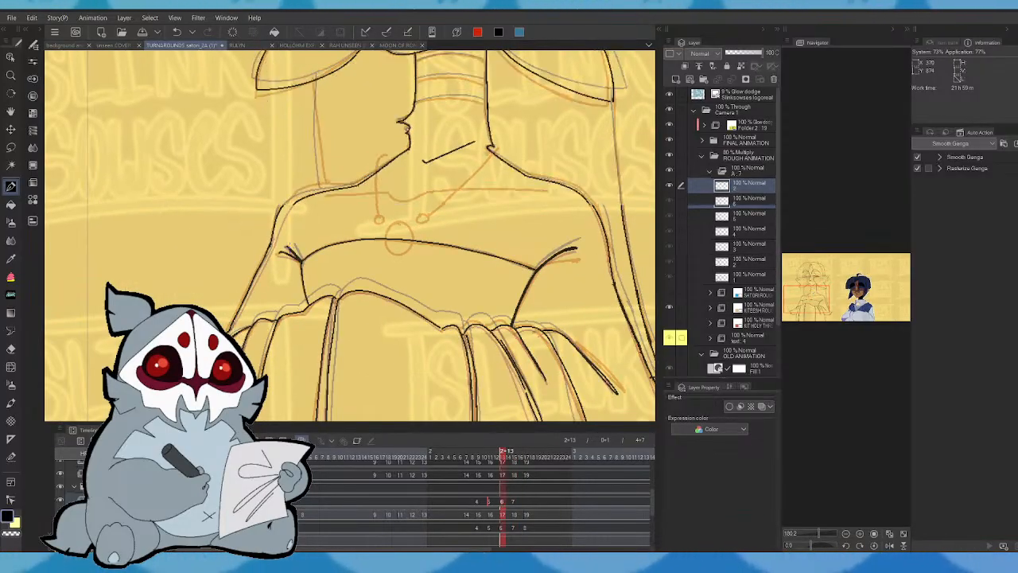
key(Right)
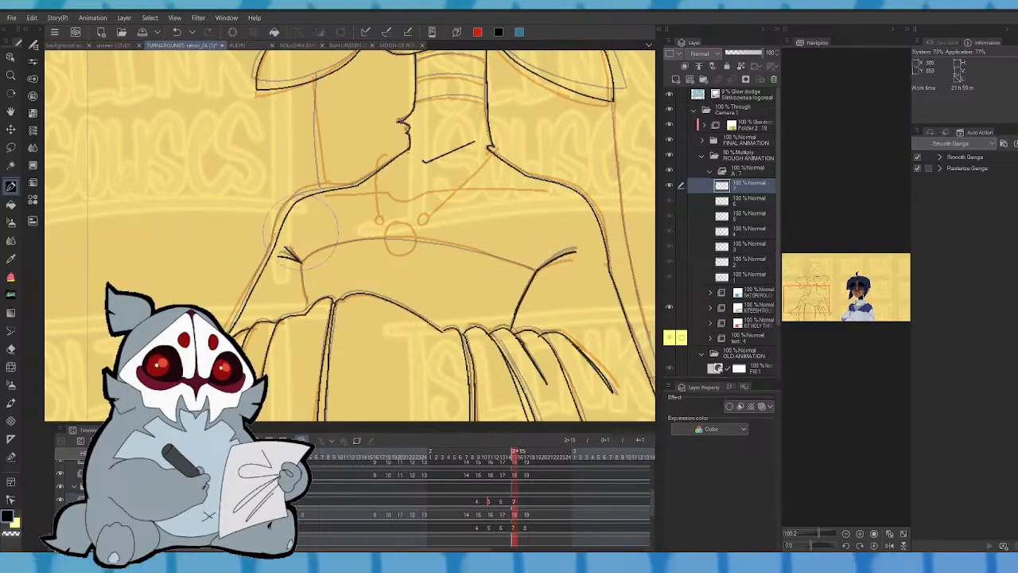
- Rework the left shoulder line on cel 7 and ink the left armpit creases and the bodice's left side line
drag(319, 234, 323, 228)
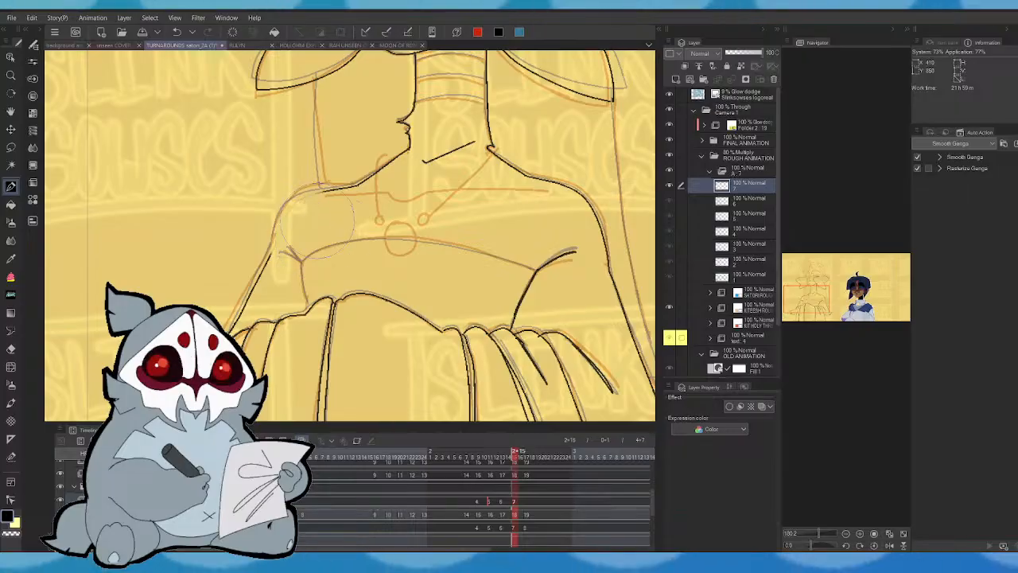
drag(329, 189, 278, 217)
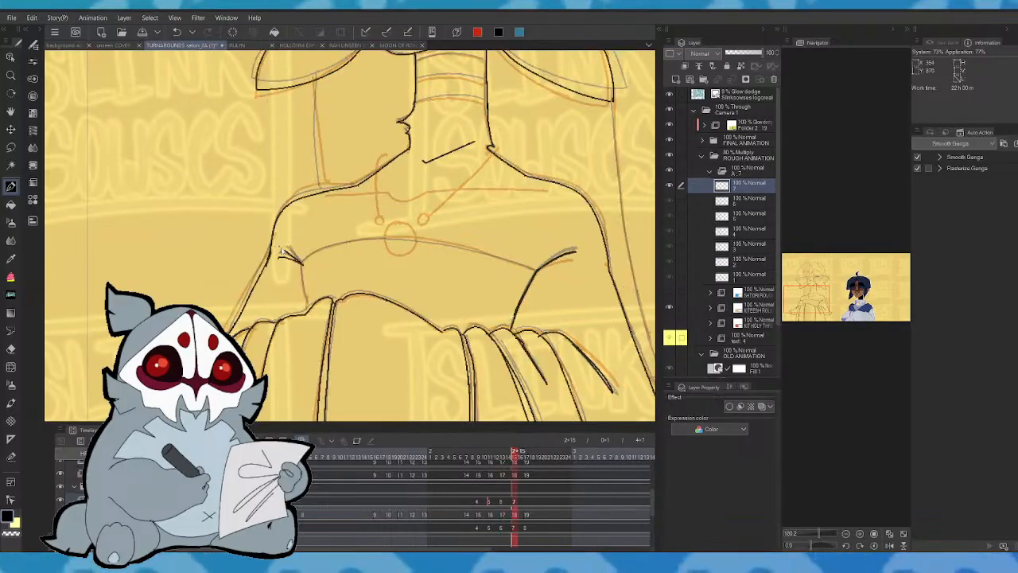
key(ctrl+z)
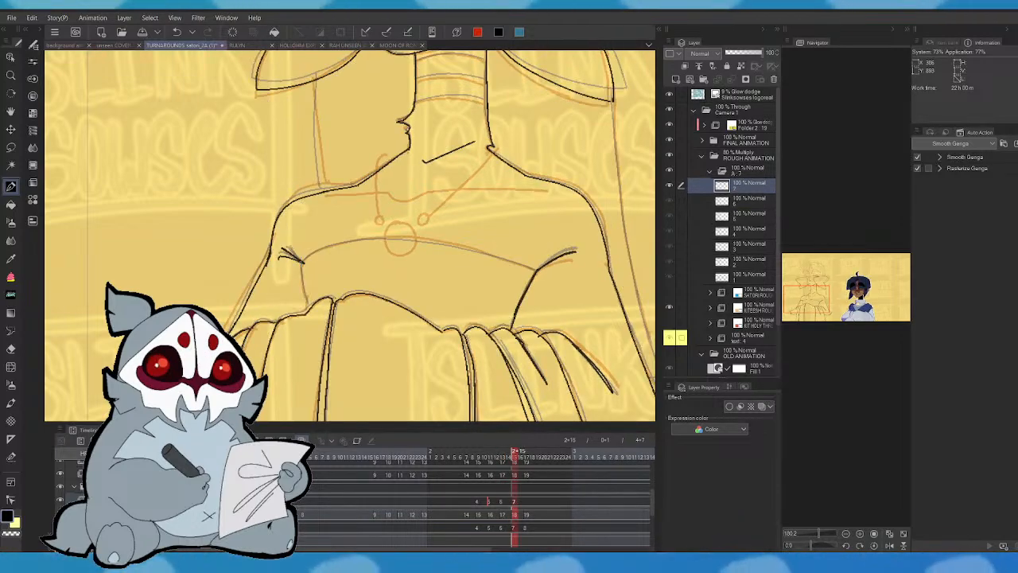
mouse_move(304, 261)
mouse_down()
mouse_move(370, 239)
mouse_move(488, 247)
mouse_move(538, 271)
mouse_up()
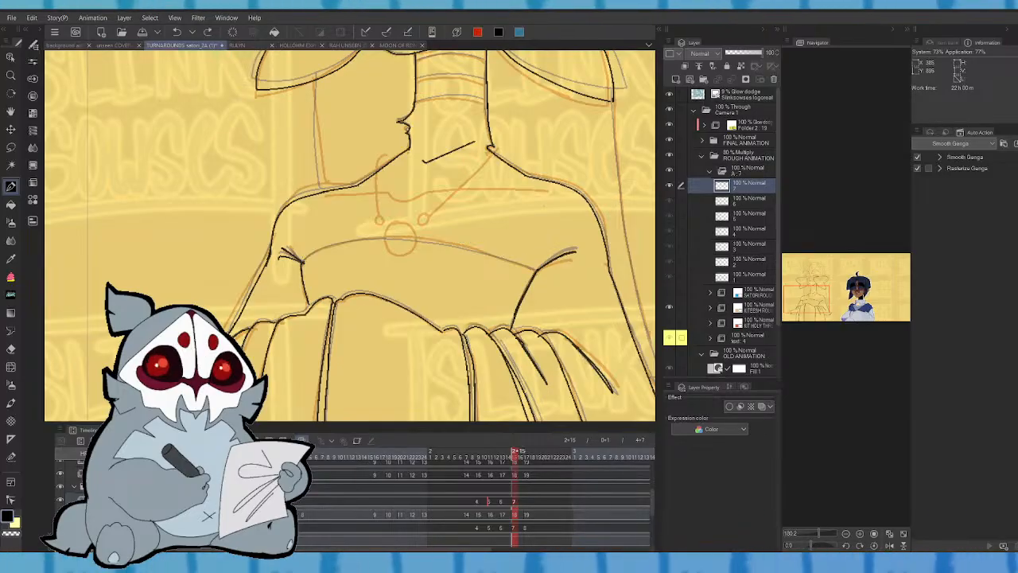
- Ink the bodice's curved upper edge between the two armpit creases on cel 7, working in a horizontally mirrored view
mouse_move(353, 242)
mouse_down()
mouse_move(440, 237)
mouse_move(503, 256)
mouse_up()
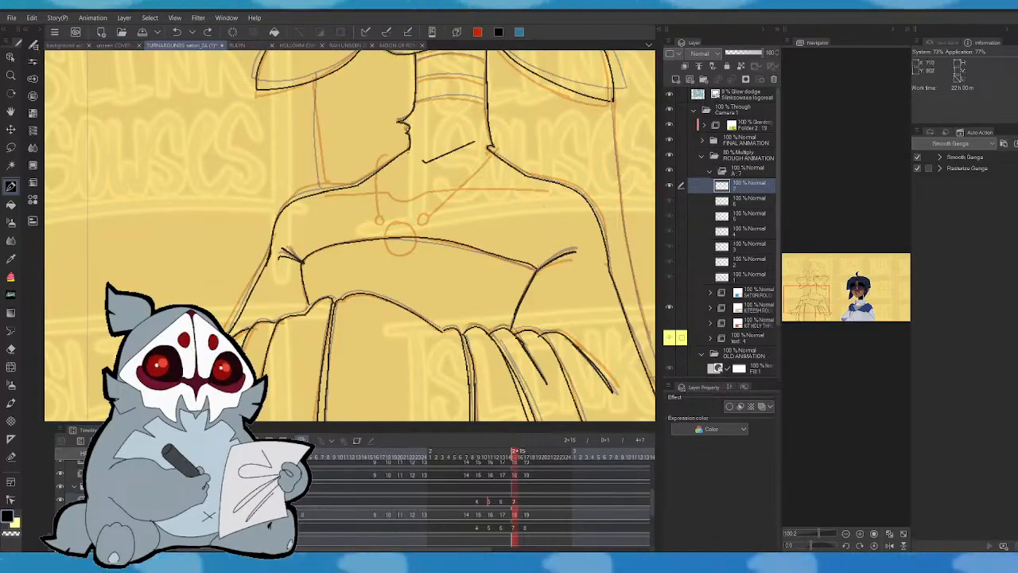
key(ctrl+z)
click(891, 546)
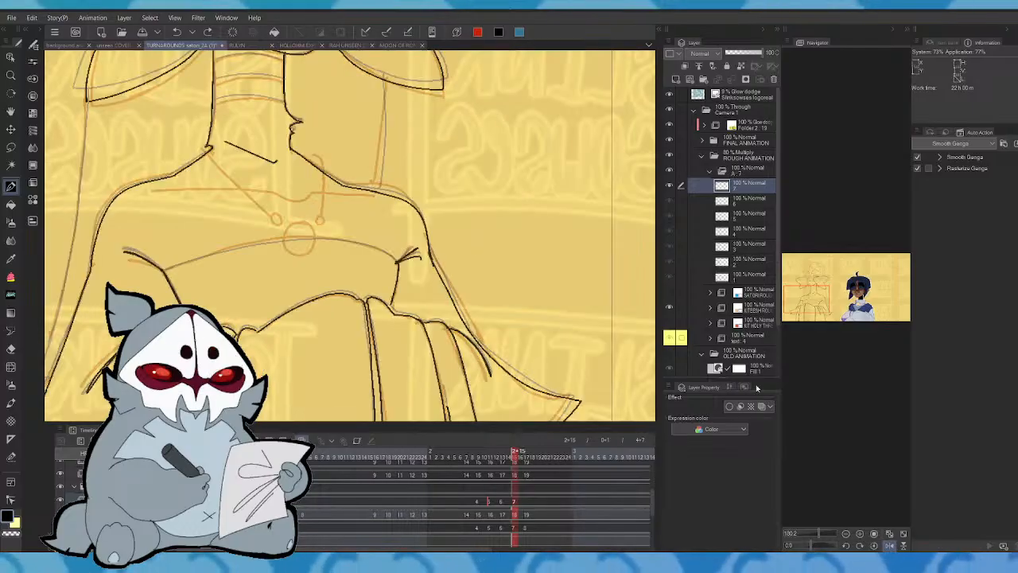
key(Left)
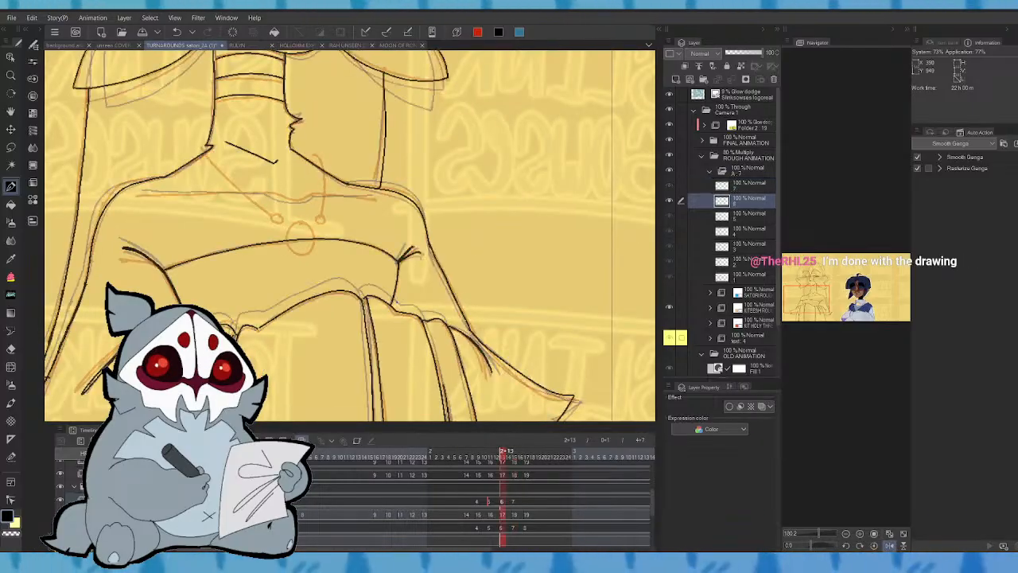
key(Right)
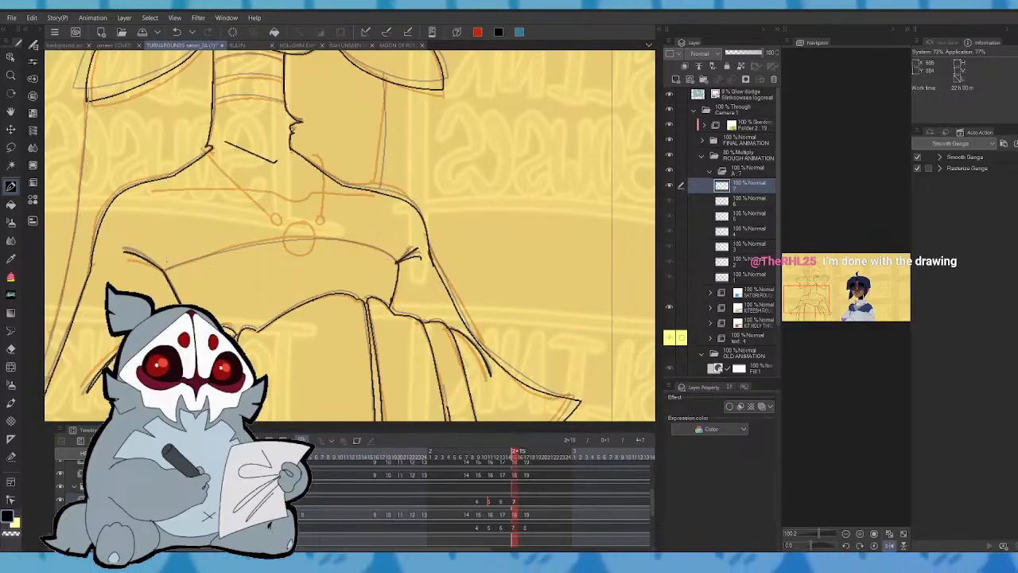
drag(195, 259, 328, 238)
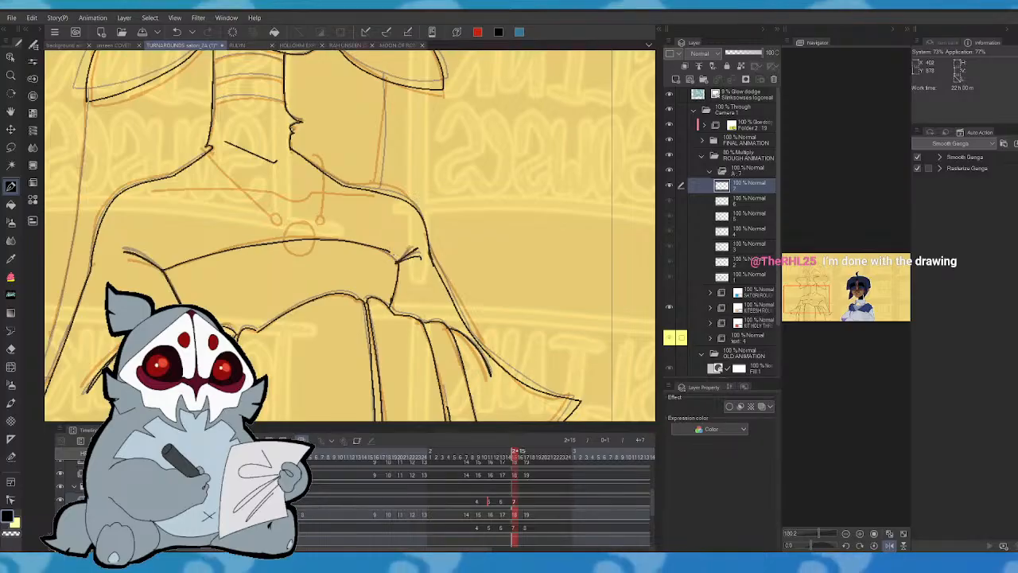
click(889, 546)
key(ctrl+z)
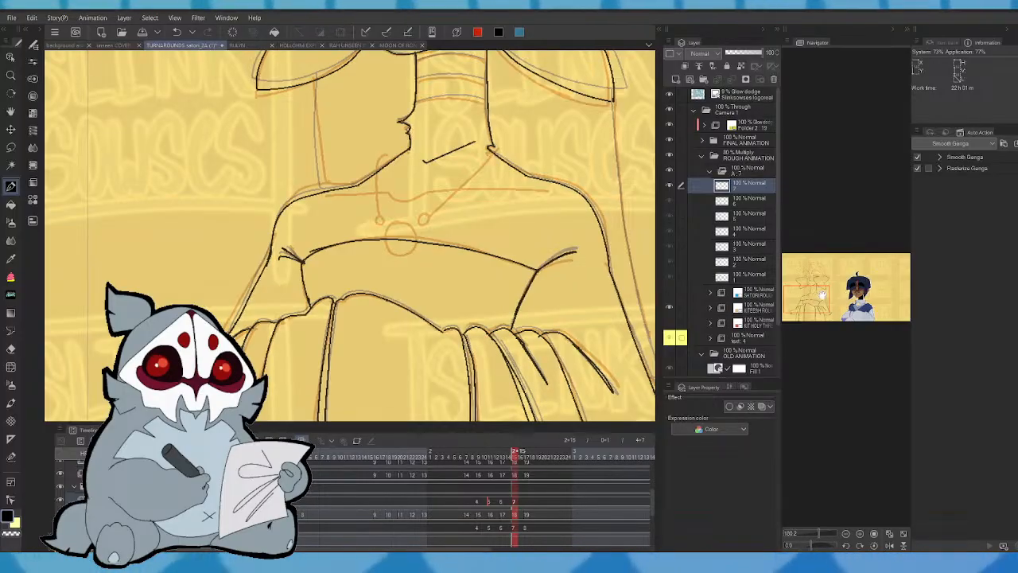
drag(820, 301, 821, 296)
key(comma)
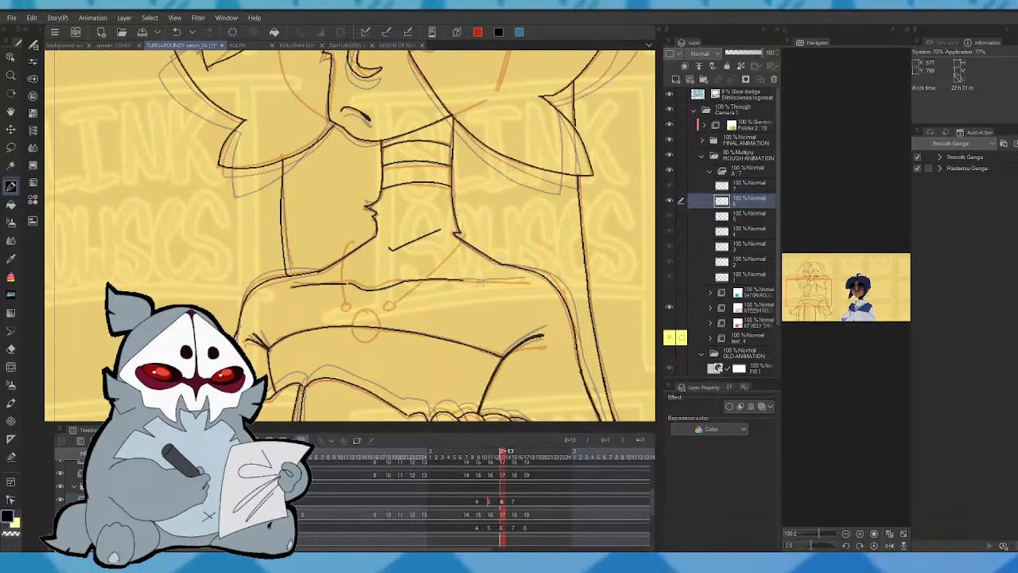
key(comma)
key(period)
key(period)
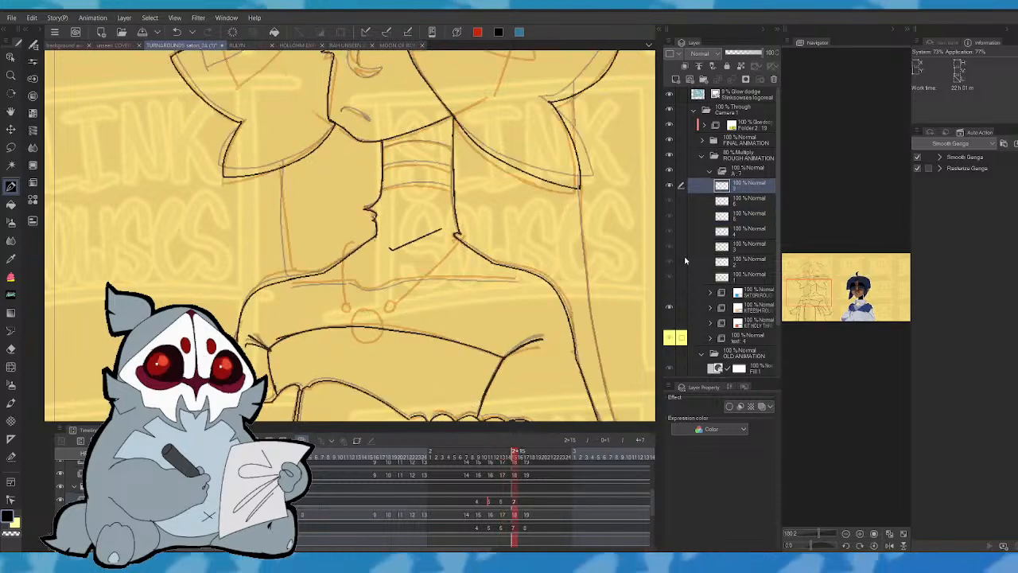
drag(293, 288, 383, 287)
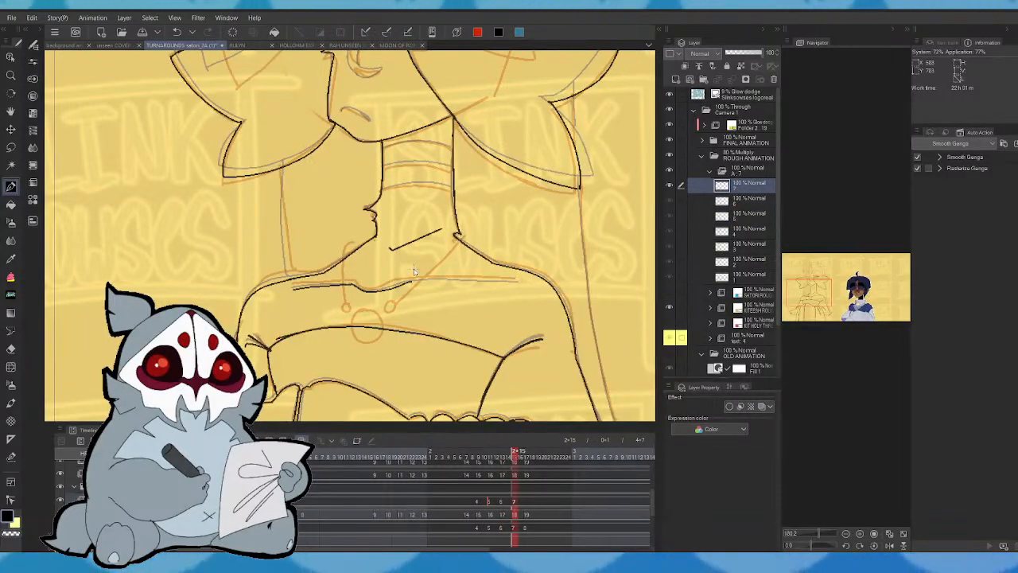
key(ctrl+z)
drag(292, 288, 353, 281)
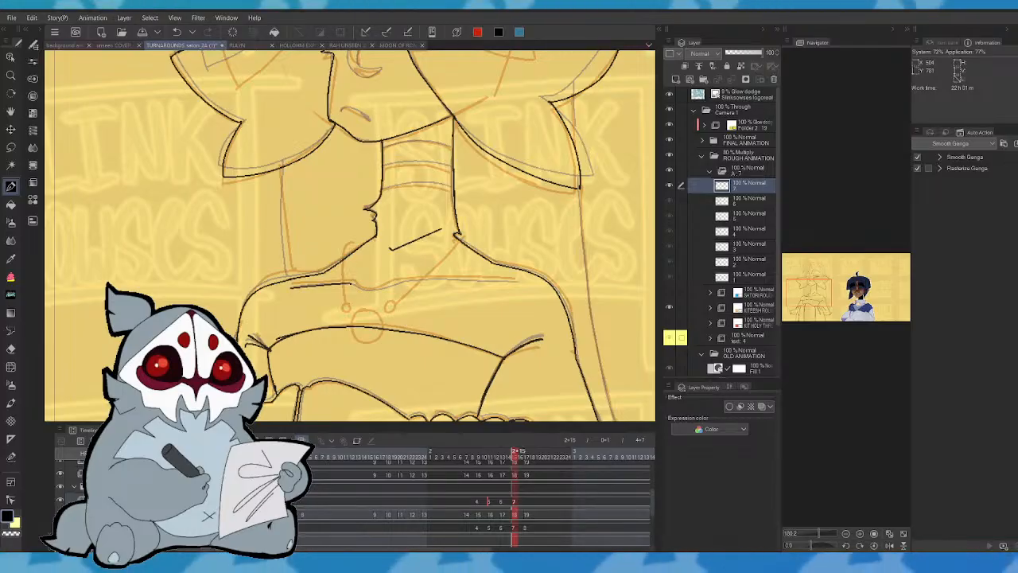
key(ctrl+z)
drag(293, 289, 353, 280)
key(ctrl+z)
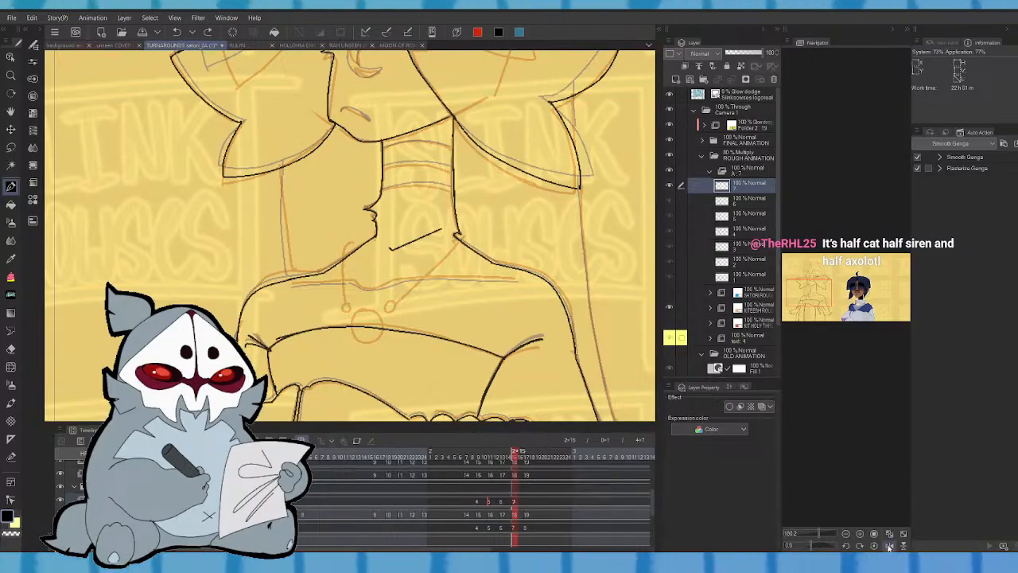
- Ink the dipped collarbone line across the upper chest on cel 7 in a horizontally mirrored view, then restore the normal orientation
click(889, 545)
drag(185, 285, 304, 281)
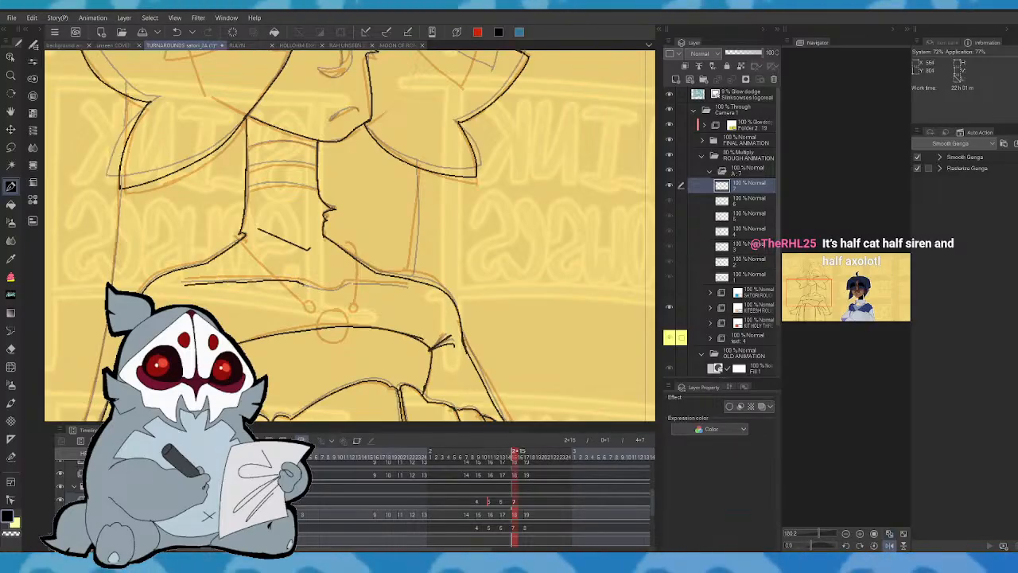
drag(362, 284, 398, 286)
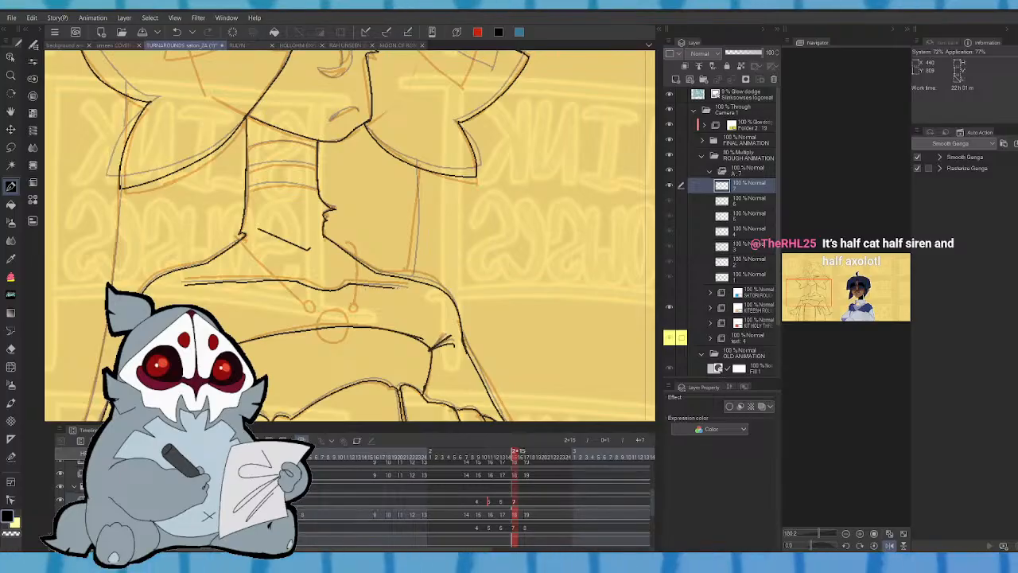
key(comma)
key(period)
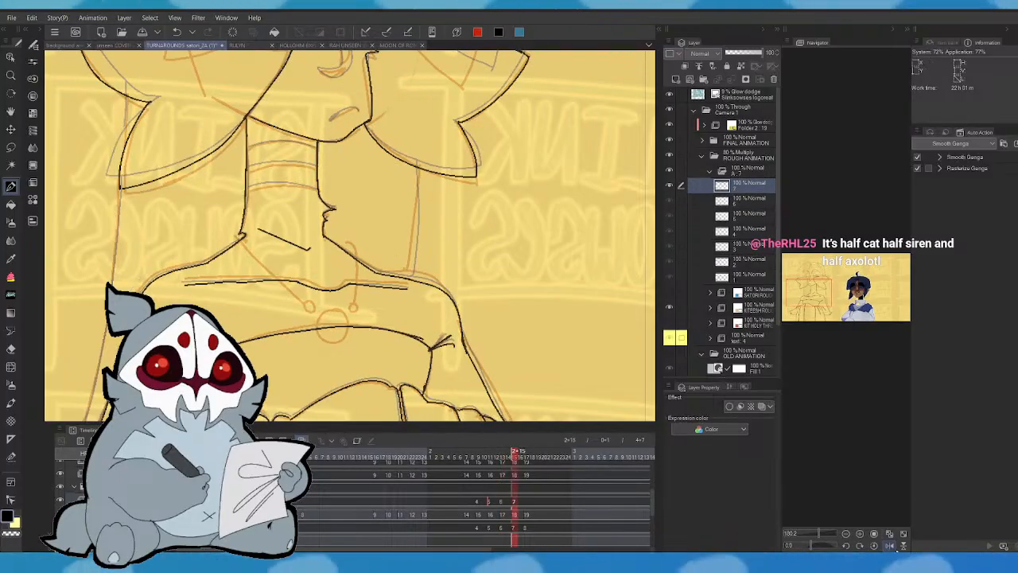
click(890, 545)
- Ink the small curved mouth on cel 7, comparing it with the mouth on cel 6
drag(820, 537, 817, 535)
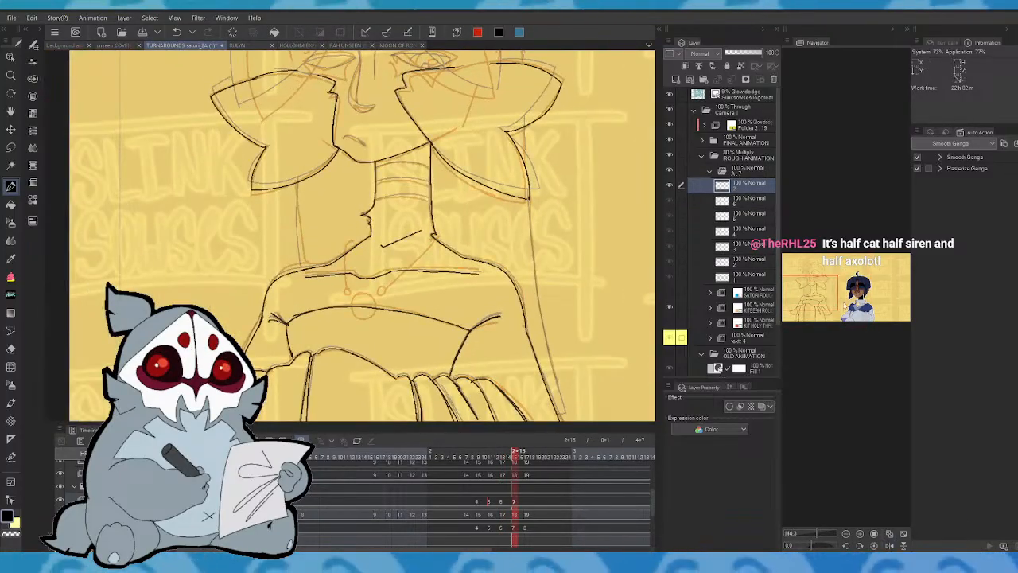
drag(849, 303, 825, 277)
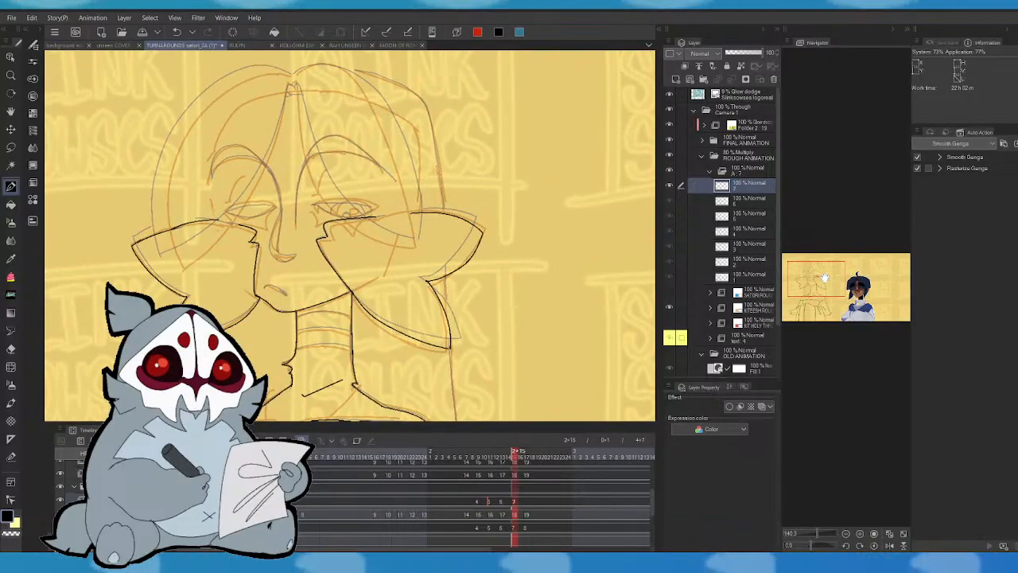
key(comma)
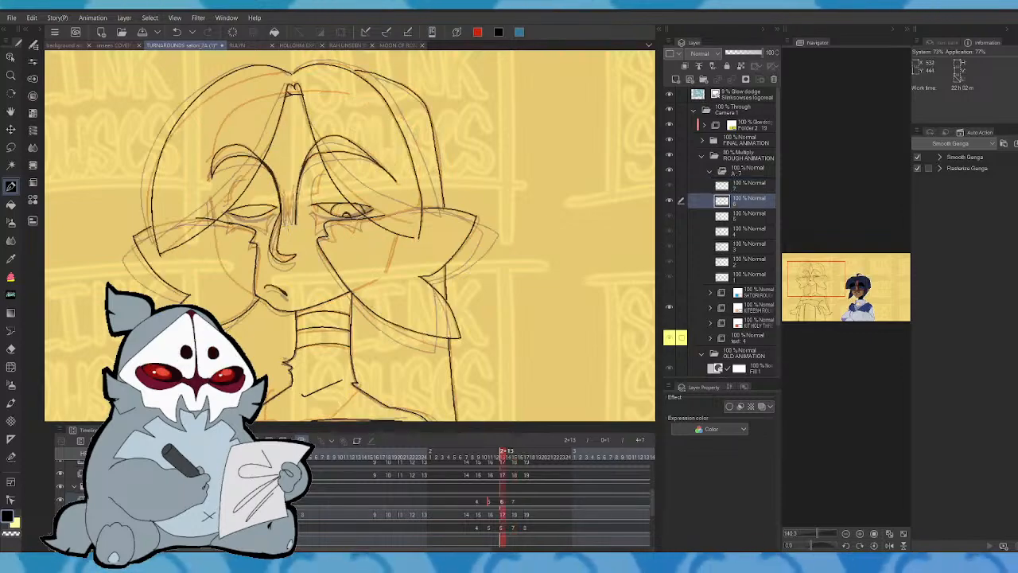
key(period)
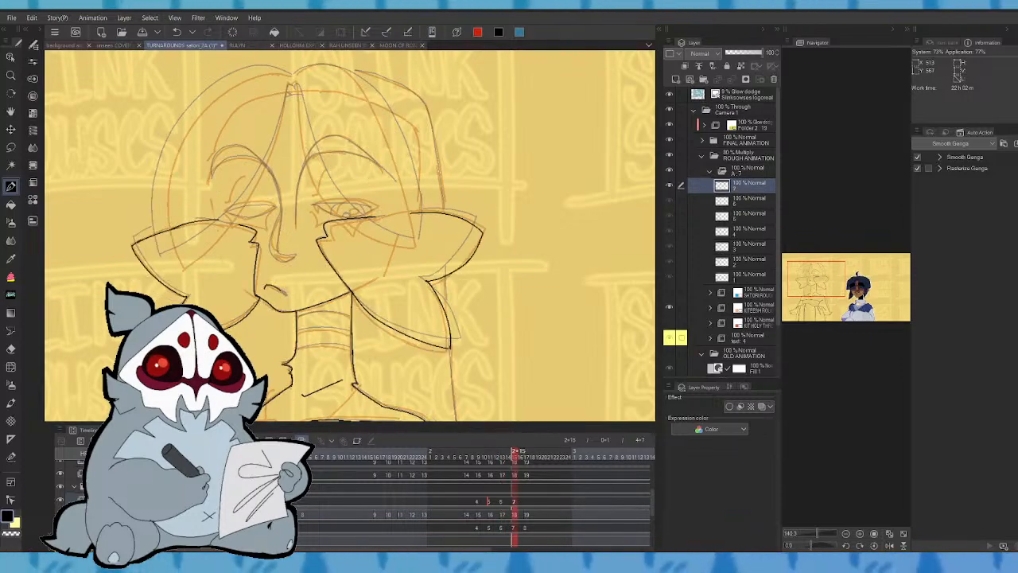
key(comma)
key(period)
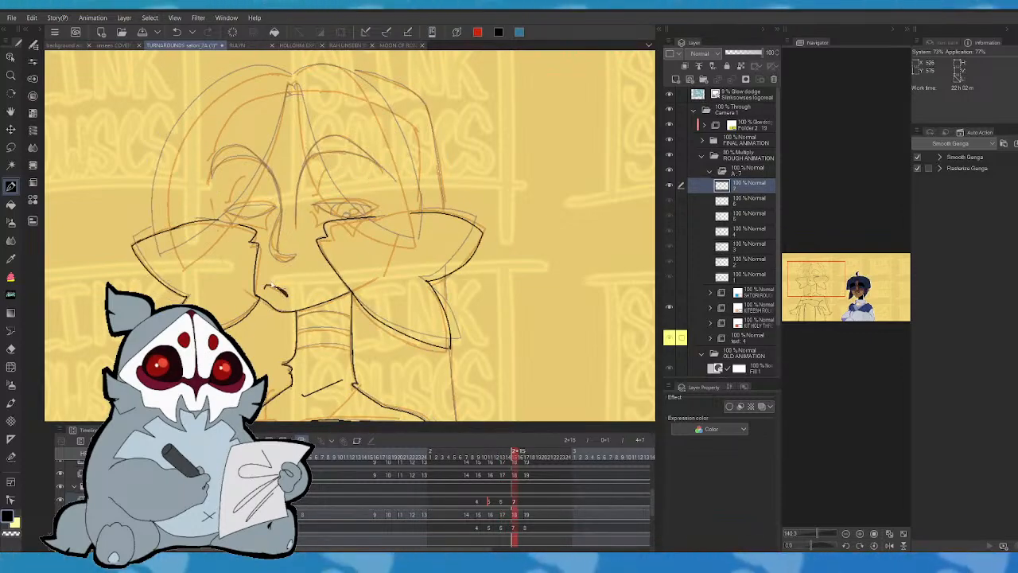
drag(271, 285, 288, 293)
key(ctrl+z)
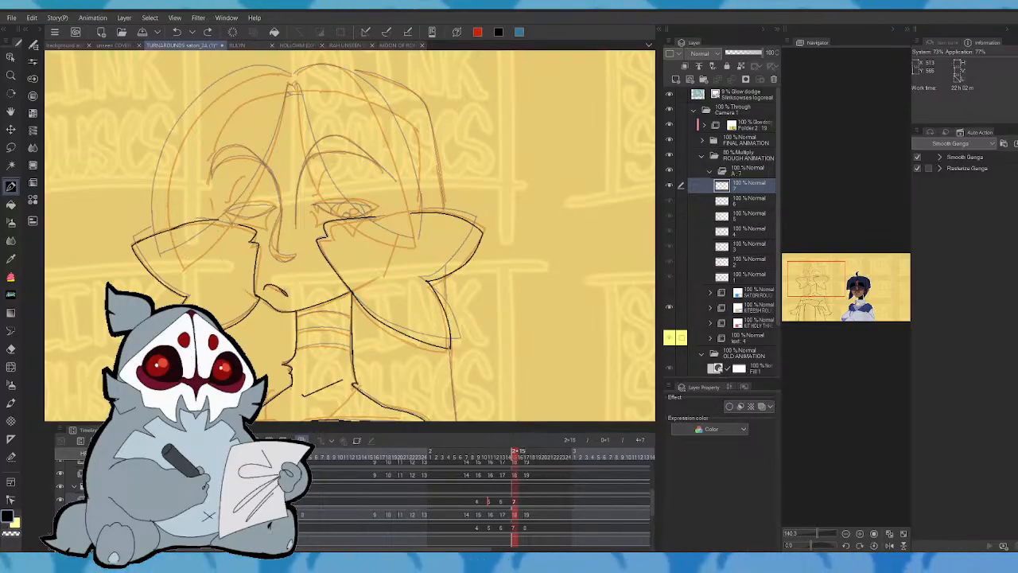
key(comma)
key(period)
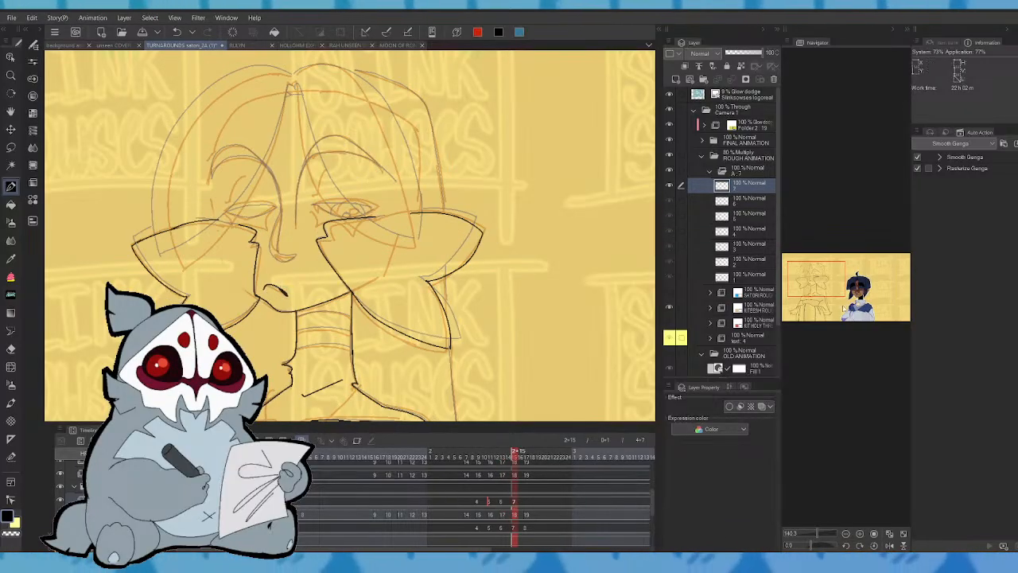
- Ink the almond-shaped outline of the left eye on cel 7, using the earlier cels as reference
click(844, 299)
drag(843, 298, 807, 270)
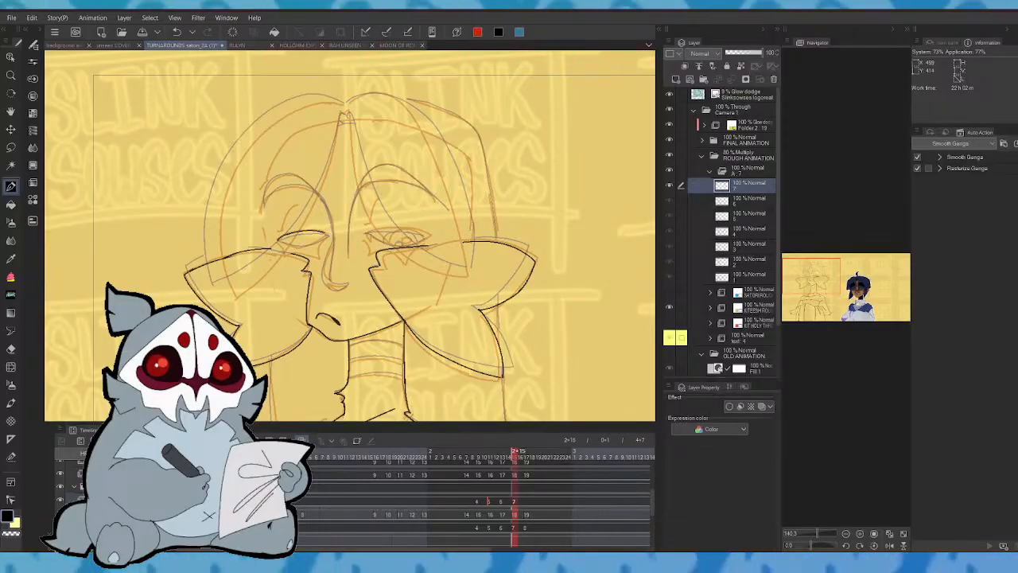
key(comma)
key(comma)
key(period)
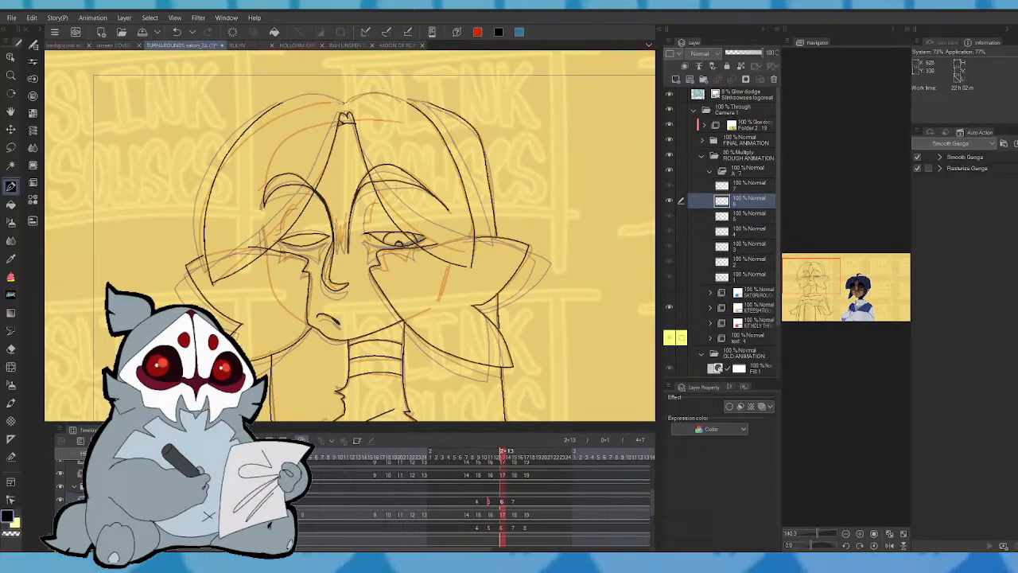
key(period)
mouse_move(278, 242)
mouse_down()
mouse_move(318, 248)
mouse_move(326, 233)
mouse_up()
key(ctrl+z)
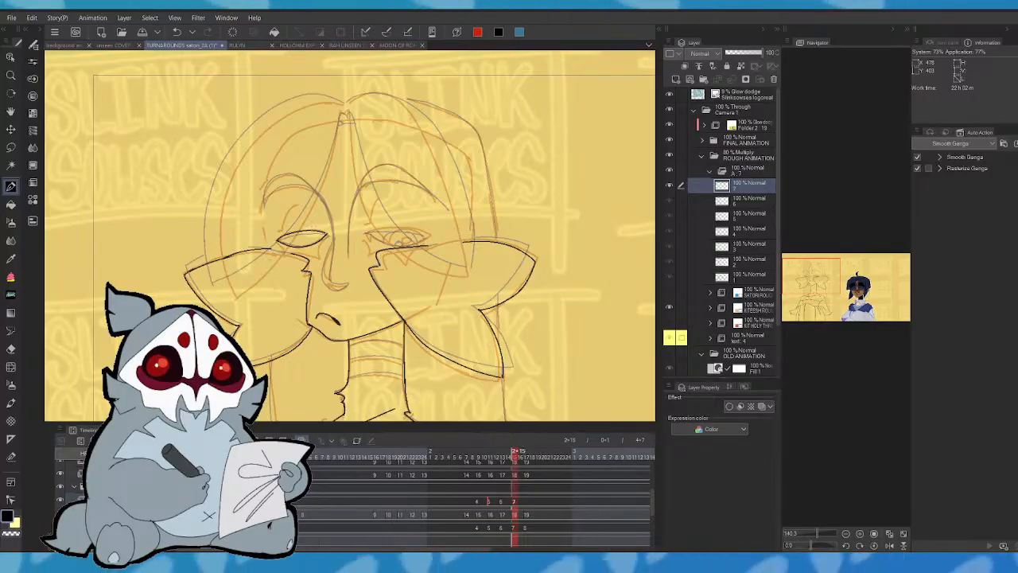
- Ink the outline and inner corner of the right eye on cel 7 and compare it with cel 6
mouse_move(366, 236)
mouse_down()
mouse_move(422, 242)
mouse_move(429, 230)
mouse_up()
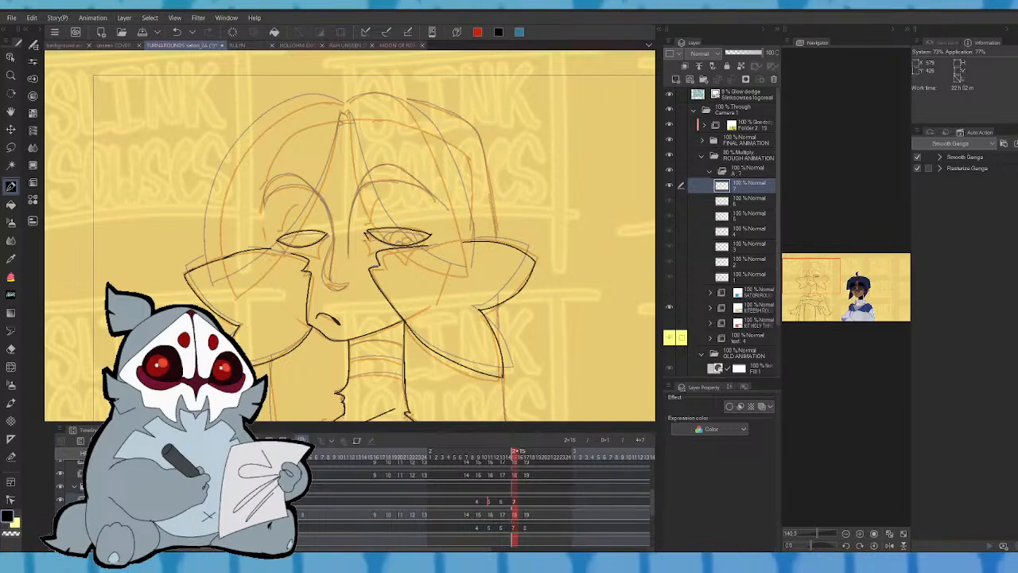
drag(371, 230, 366, 239)
key(Left)
key(Right)
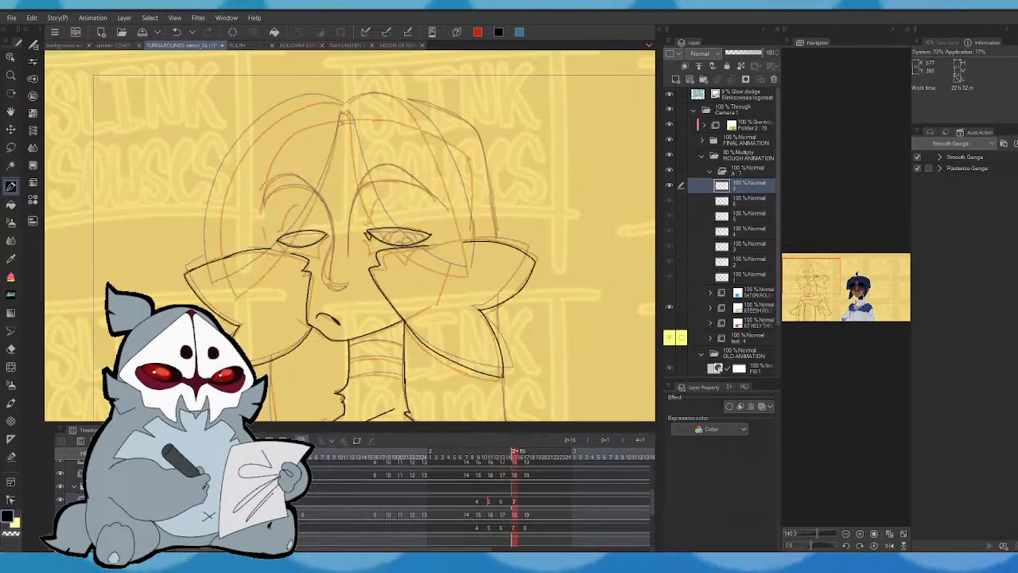
- Refine the inner corner of the right eye on cel 6 and ink the jagged marking beneath it, checking in mirrored view
key(Left)
drag(365, 233, 372, 240)
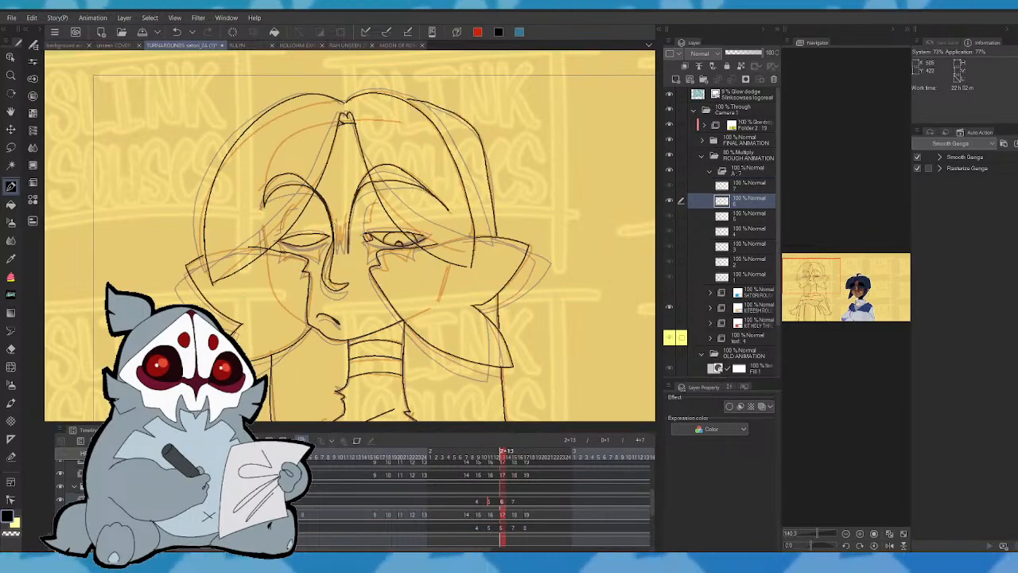
key(Left)
key(Right)
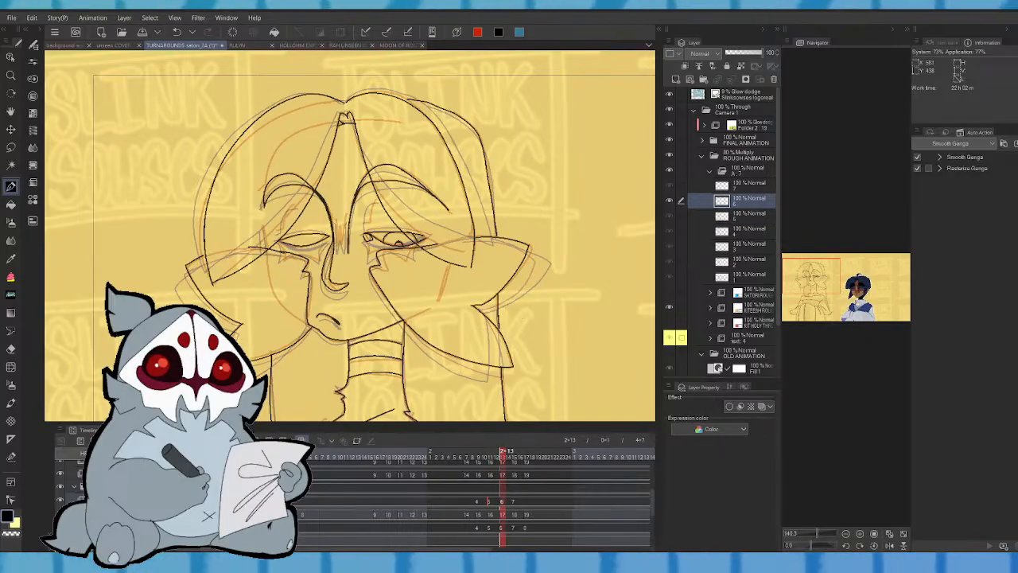
mouse_move(382, 250)
mouse_down()
mouse_move(410, 260)
mouse_move(417, 243)
mouse_up()
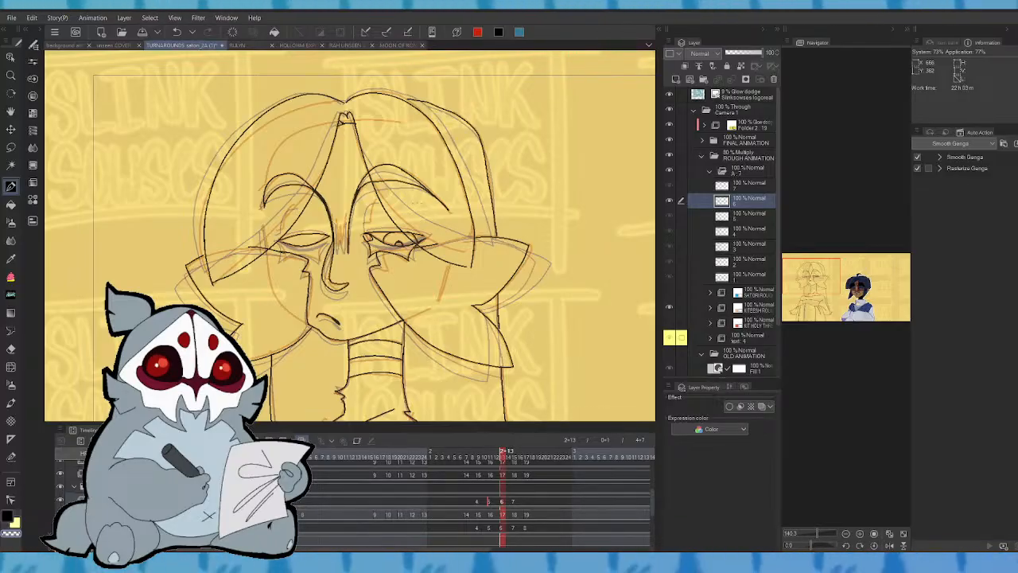
click(890, 546)
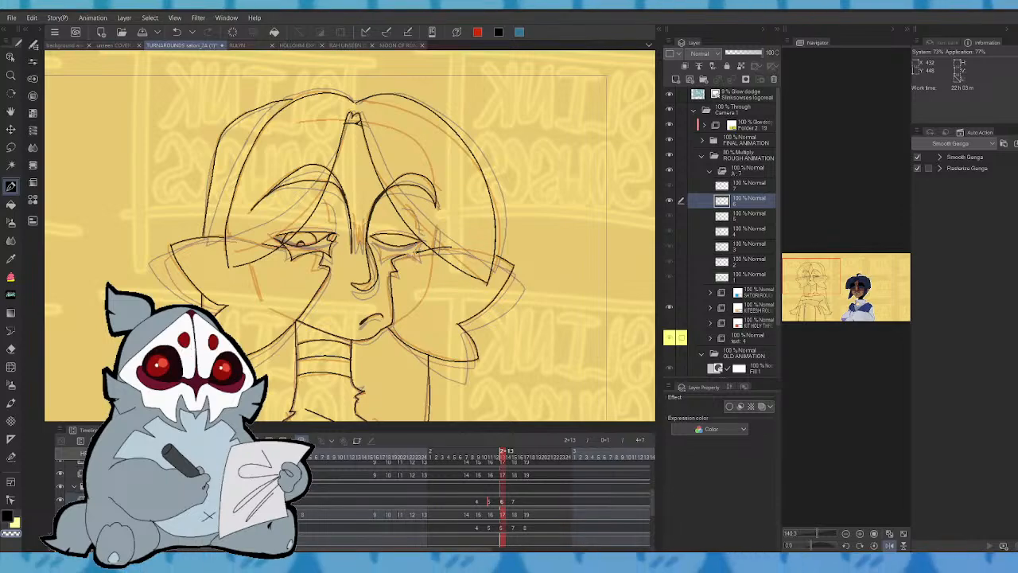
click(889, 546)
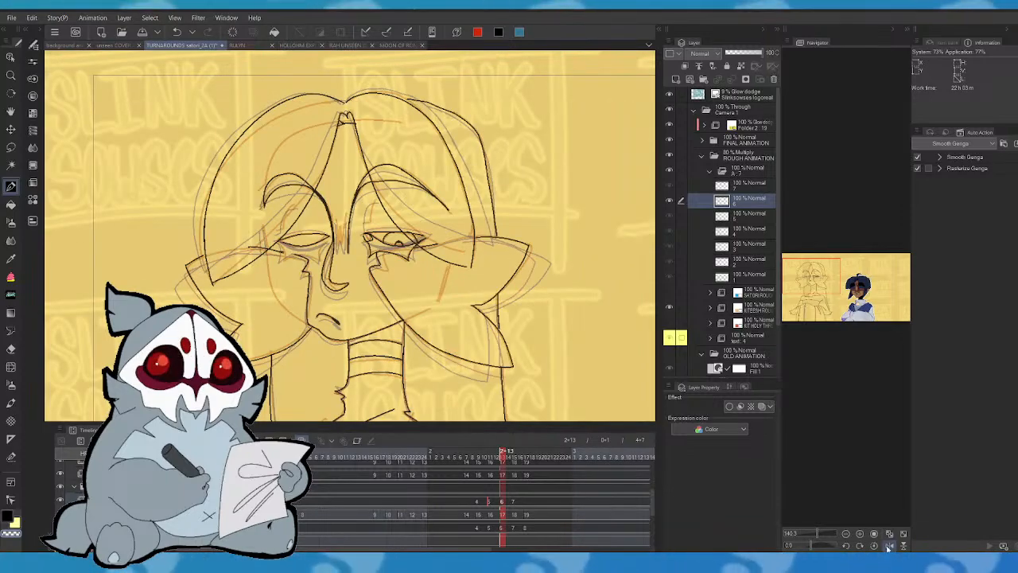
- Ink the jagged marking beneath the left eye and the creases above both eyes on cel 6, comparing with the neighbouring cels
mouse_move(284, 240)
mouse_down()
mouse_move(286, 259)
mouse_move(315, 255)
mouse_up()
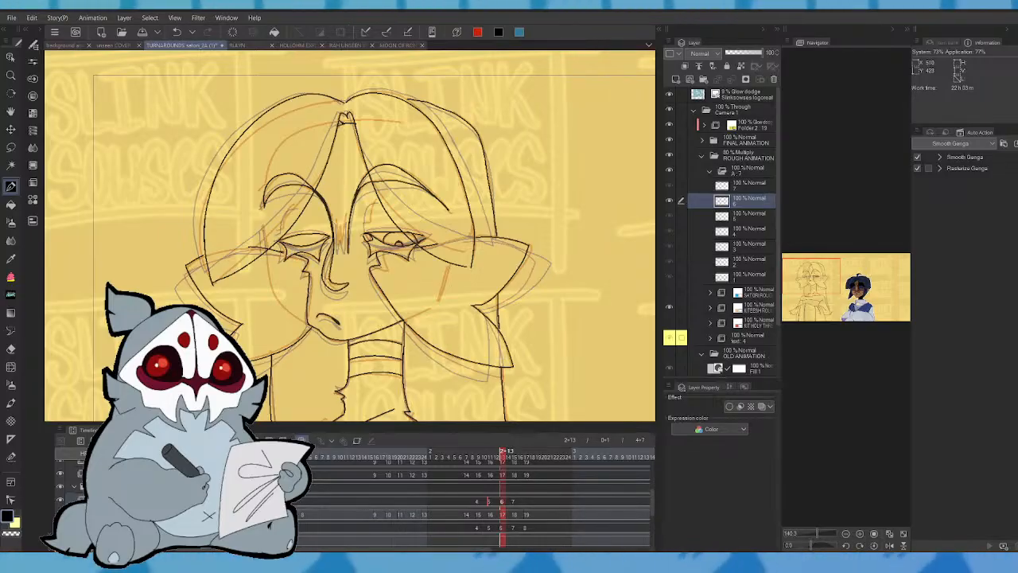
key(Left)
key(Right)
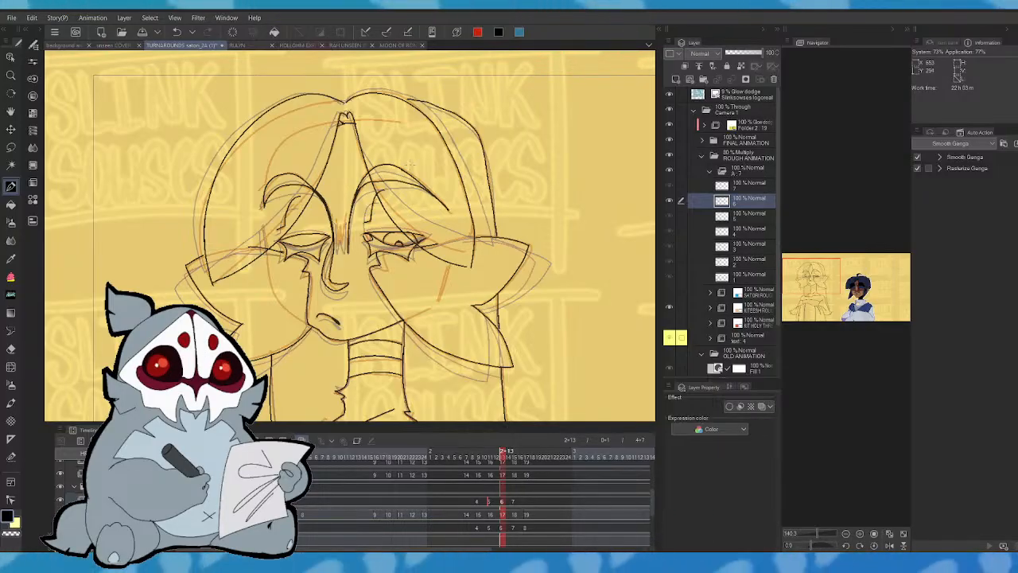
key(Left)
key(Right)
key(Left)
key(Right)
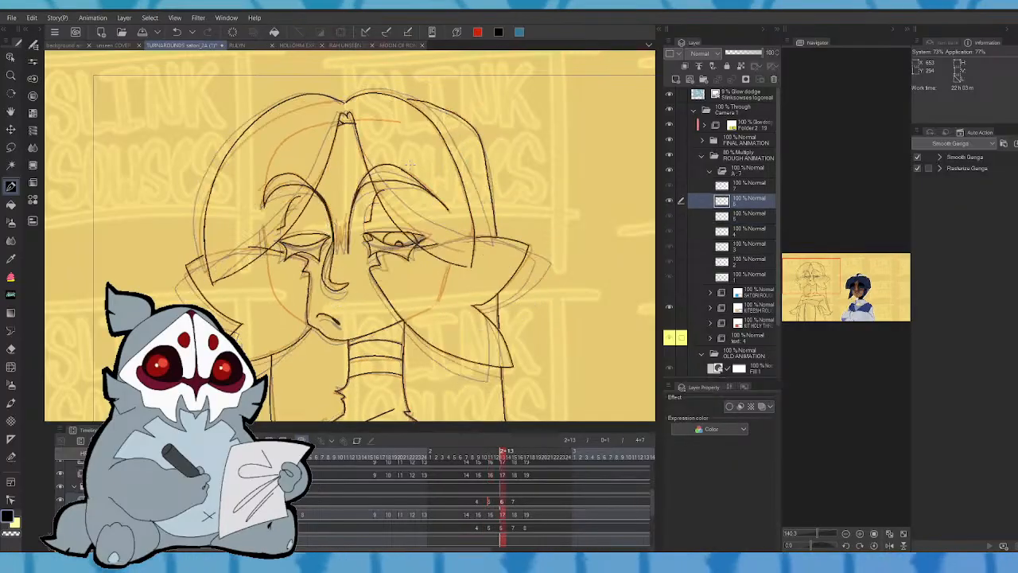
- Flip through the inked cels from cel 1 to cel 7 to examine the motion of the face and upper body
drag(817, 284, 824, 305)
key(Left)
key(Right)
key(Right)
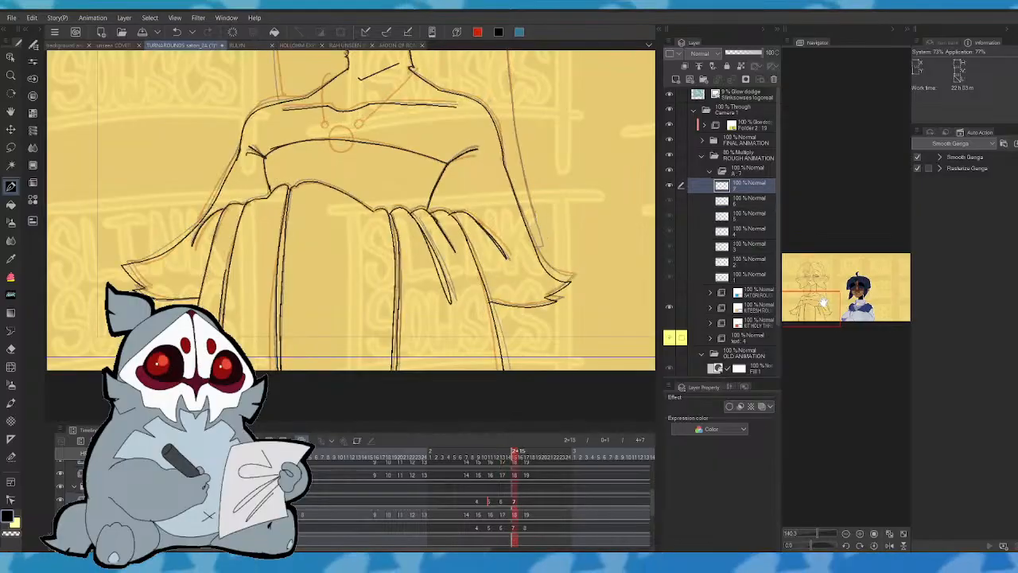
key(Home)
drag(825, 302, 829, 284)
key(Left)
key(Home)
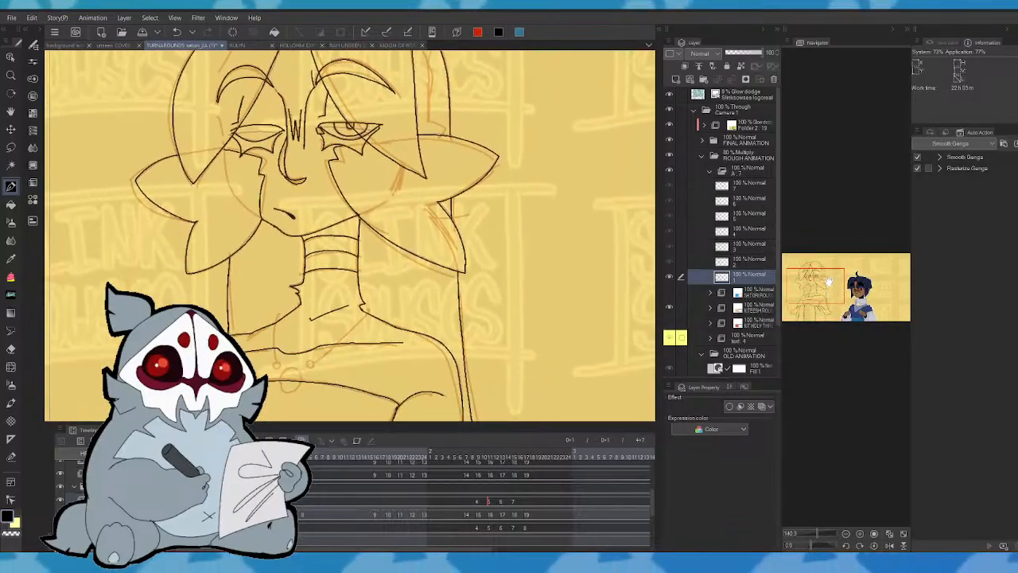
key(Right)
key(Right)
key(Right)
key(Right)
key(Right)
key(Right)
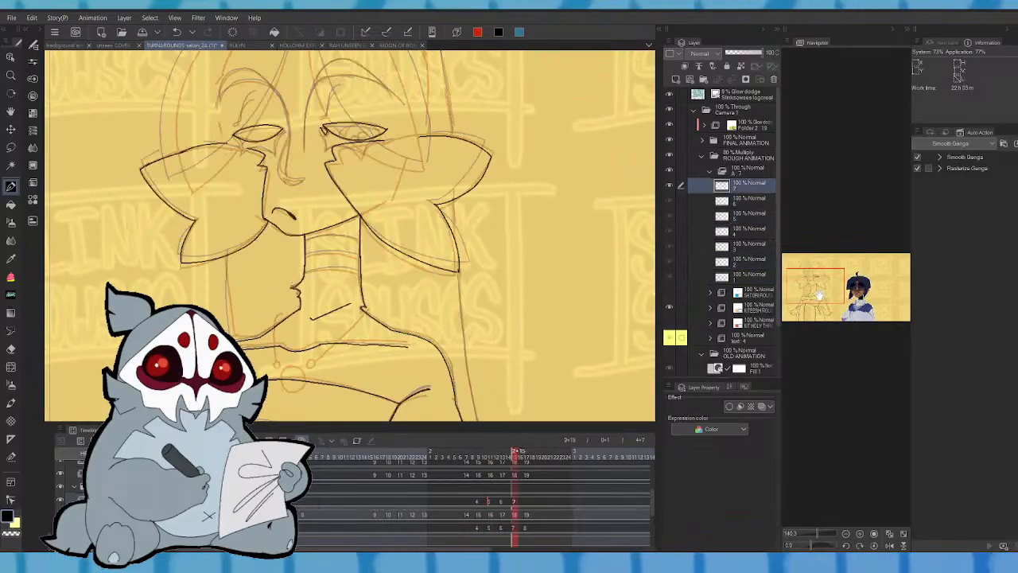
key(Home)
key(Right)
key(Right)
key(Left)
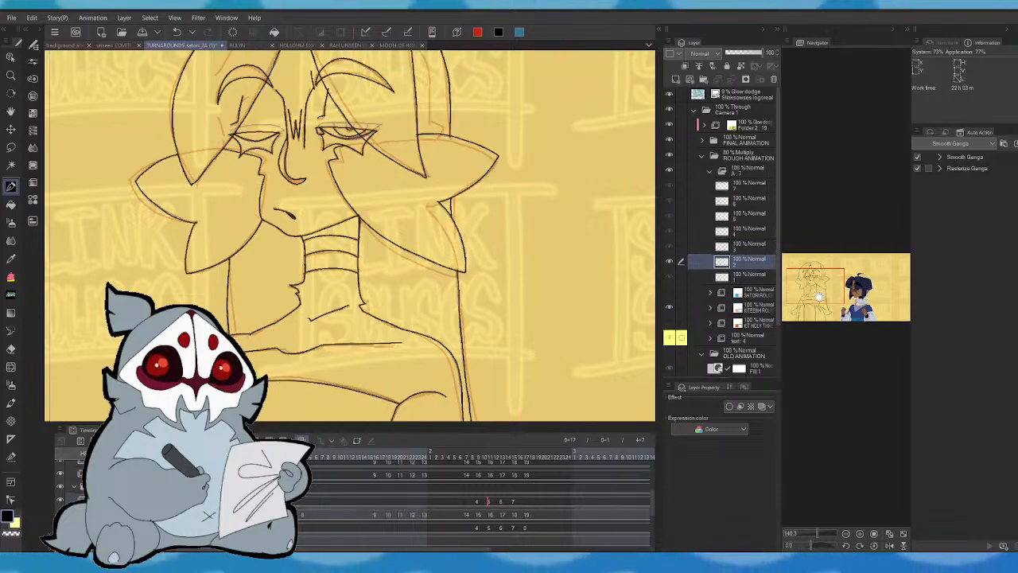
key(Left)
key(Left)
- Ink the right eye's iris and the curved crease above each eye on cel 7, using a mirrored view for the creases
drag(826, 299, 822, 288)
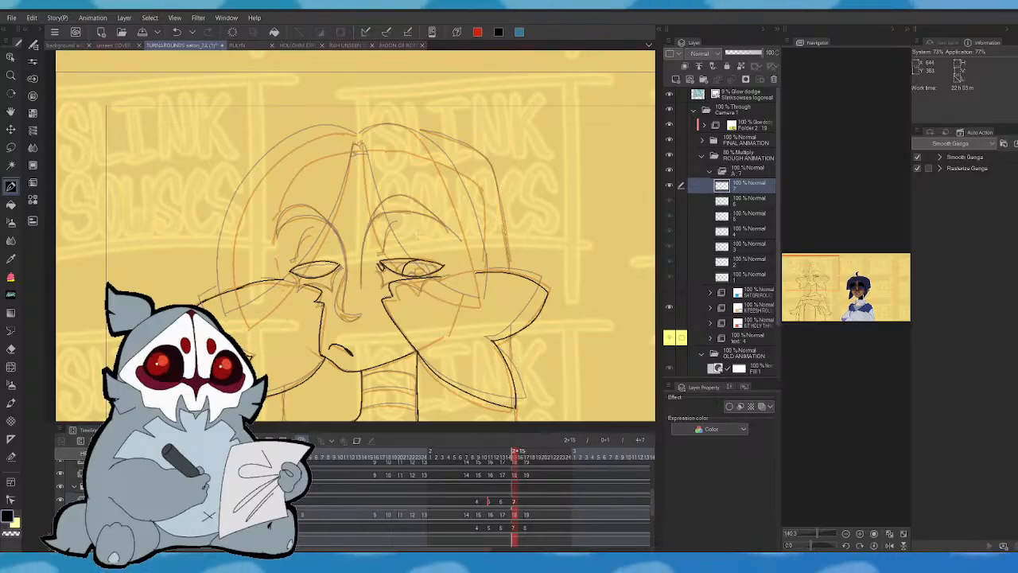
mouse_move(413, 269)
mouse_down()
mouse_move(423, 276)
mouse_move(439, 263)
mouse_up()
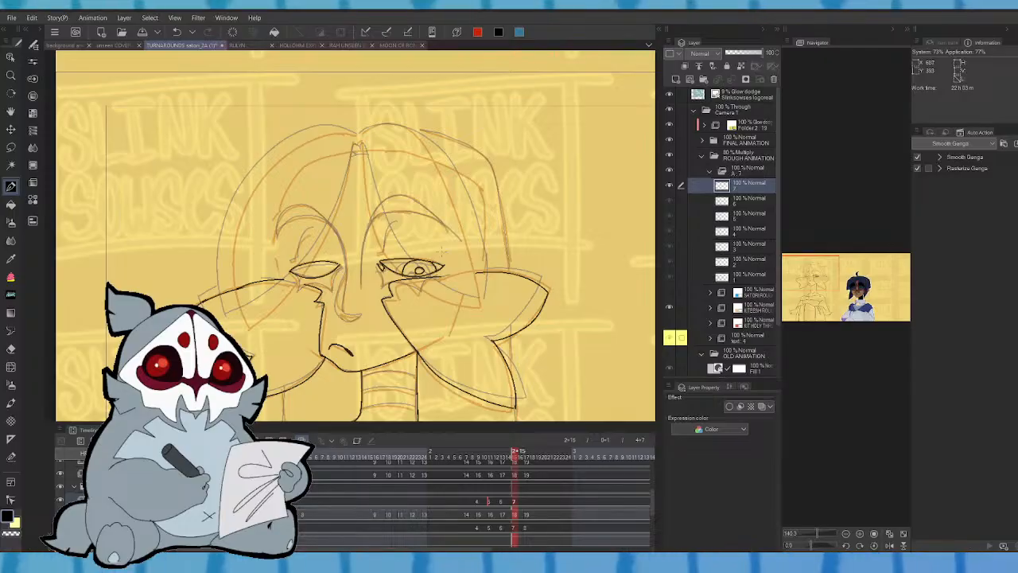
click(889, 540)
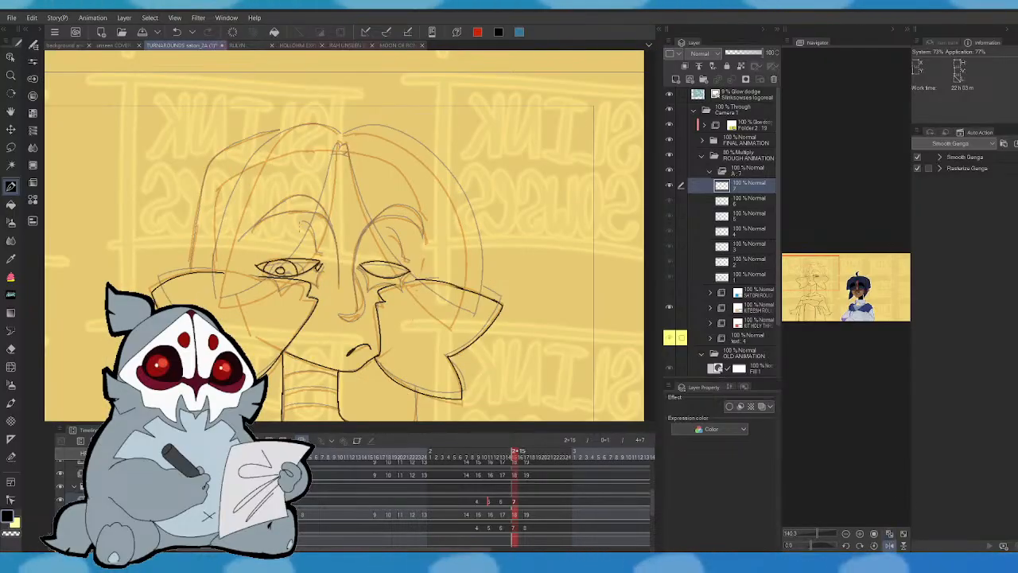
drag(305, 223, 319, 253)
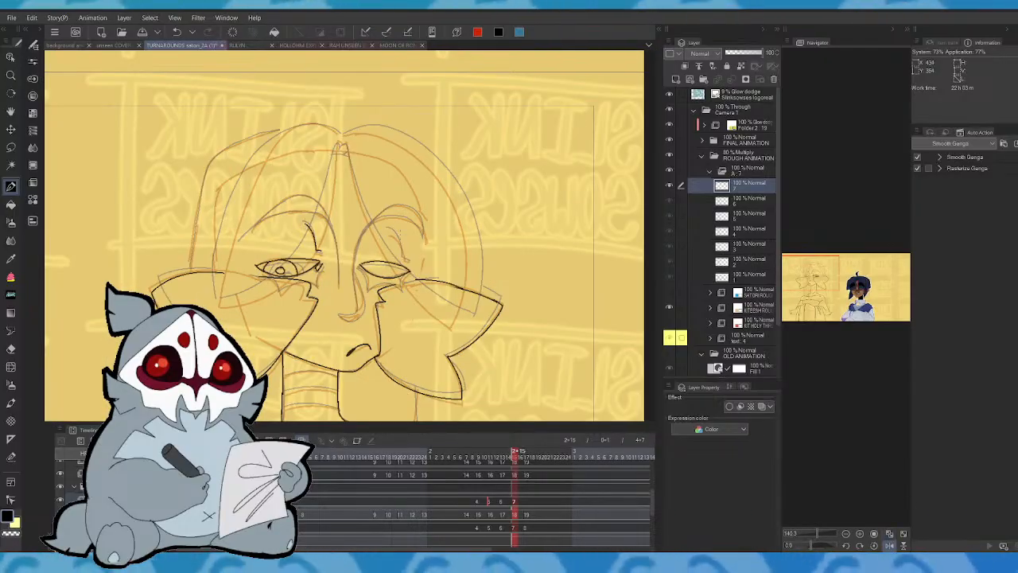
key(Left)
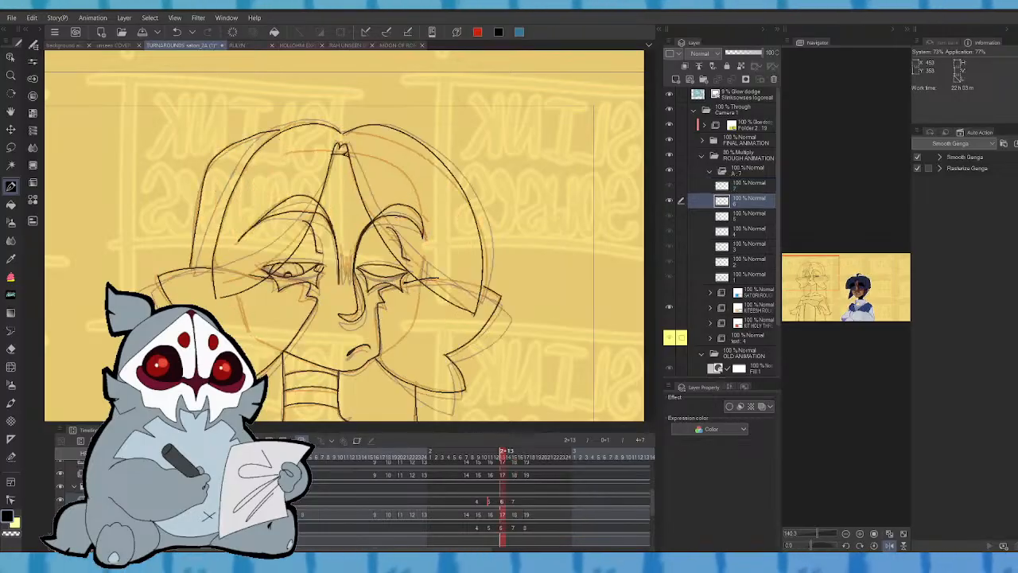
key(Right)
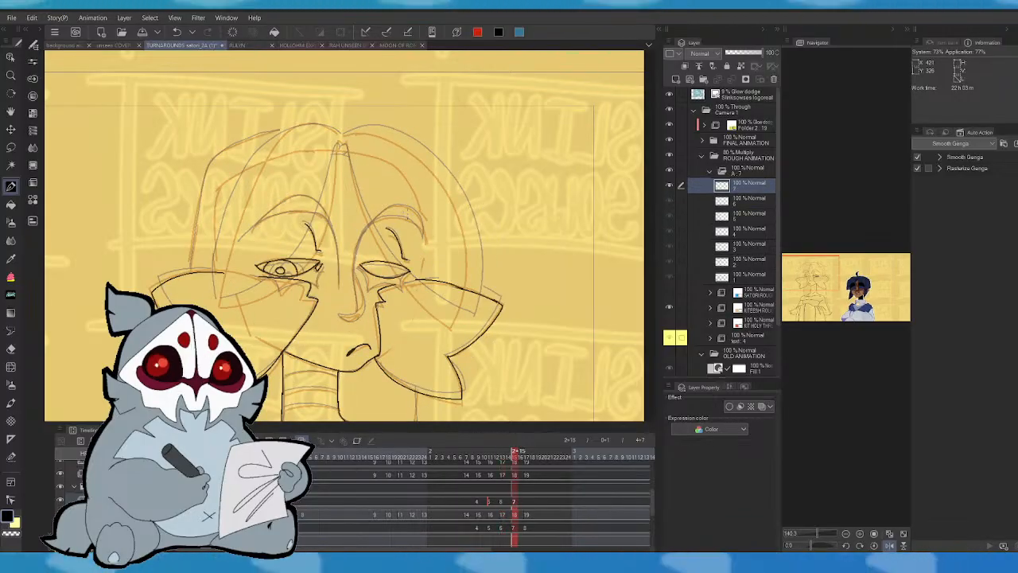
click(890, 546)
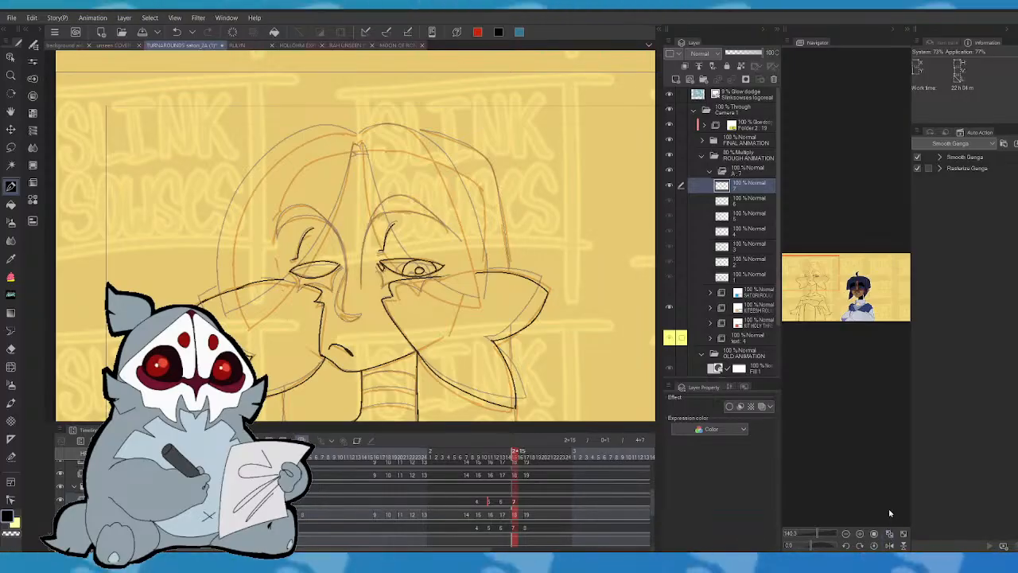
- Redraw the pointed marking beneath the left eye on cel 7, comparing it with cel 6
key(Left)
key(Right)
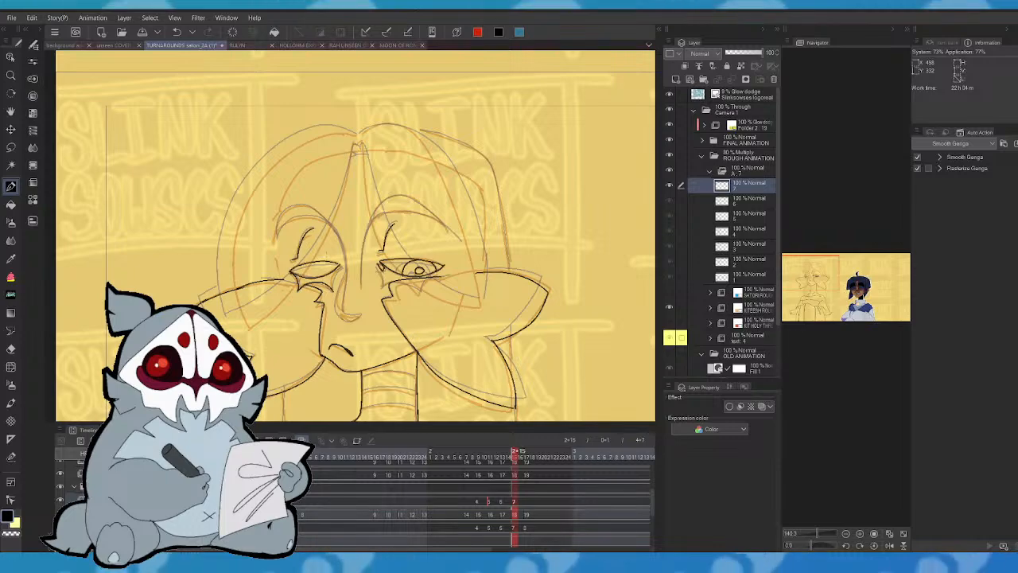
key(ctrl+z)
drag(289, 271, 298, 292)
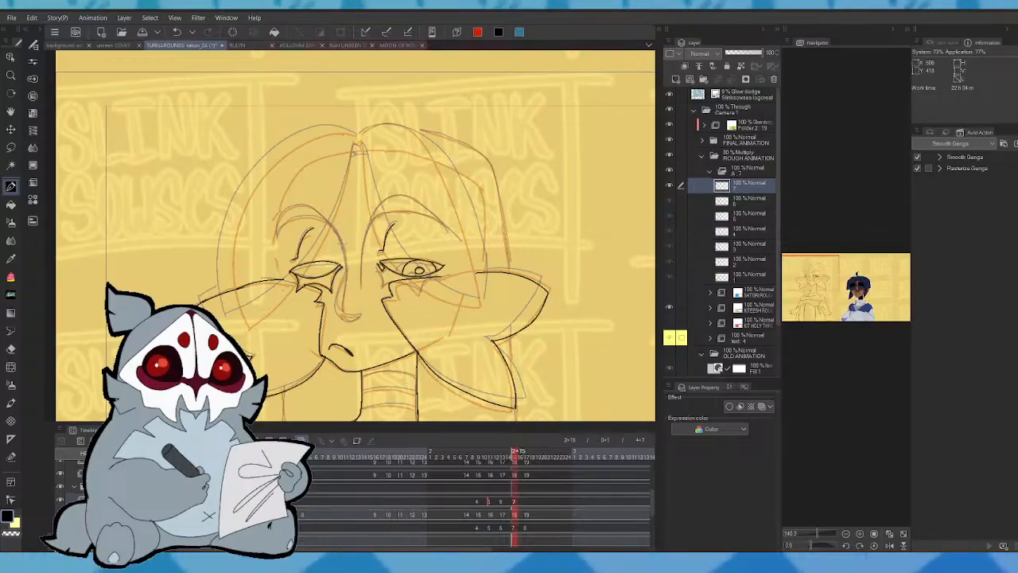
key(Left)
key(Right)
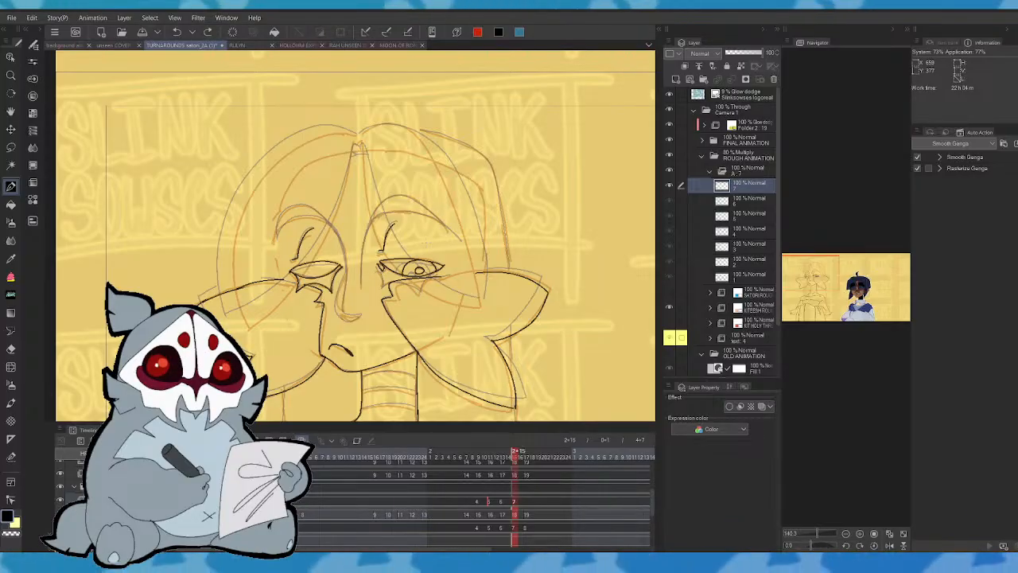
- Lasso the line beneath the right eye on cel 7, delete it and clear the selection
click(11, 147)
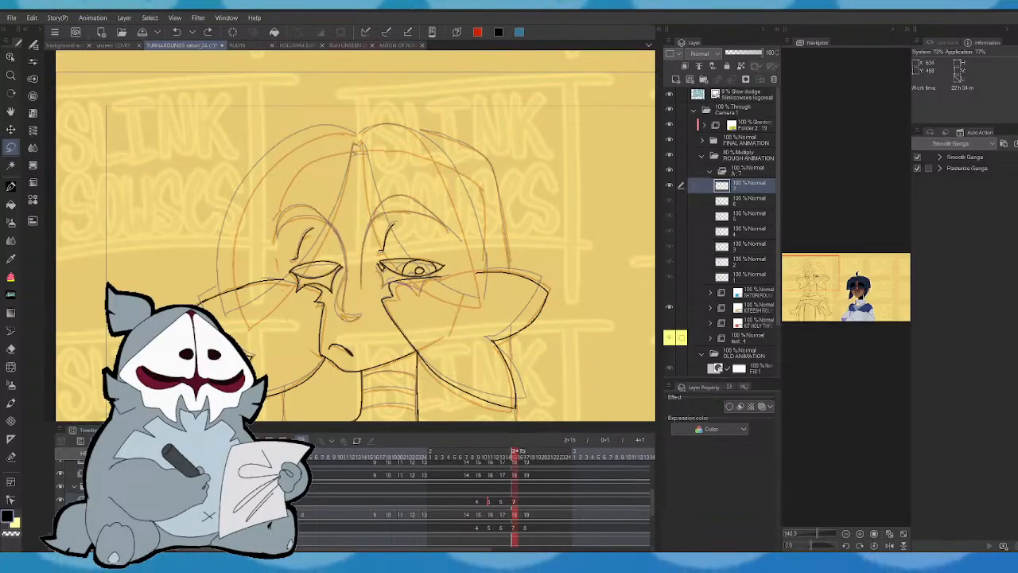
drag(429, 277, 413, 275)
click(389, 308)
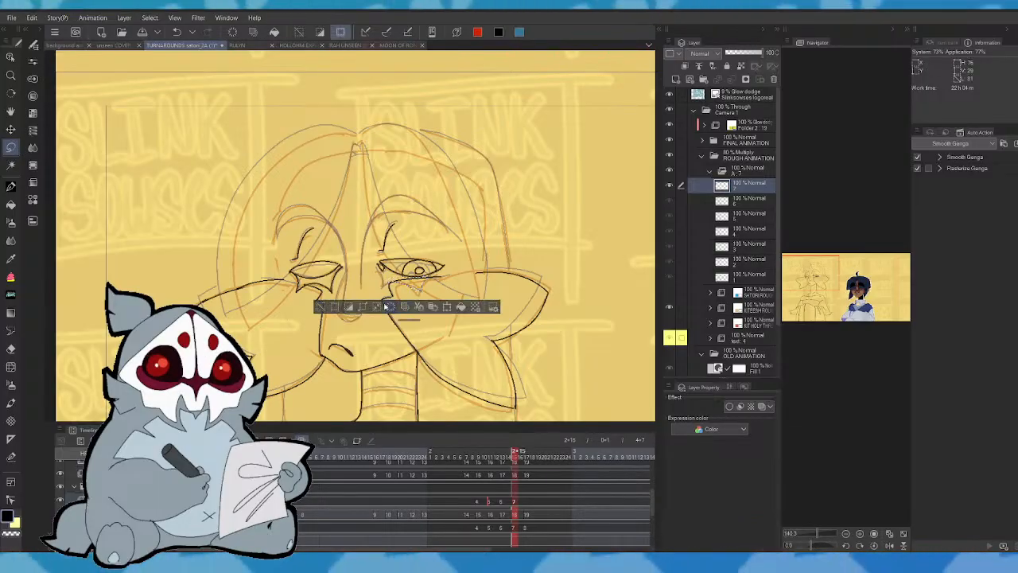
click(321, 307)
- Ink the pointed marking beneath the right eye on cel 7 with the pen and compare it with cel 6
click(11, 186)
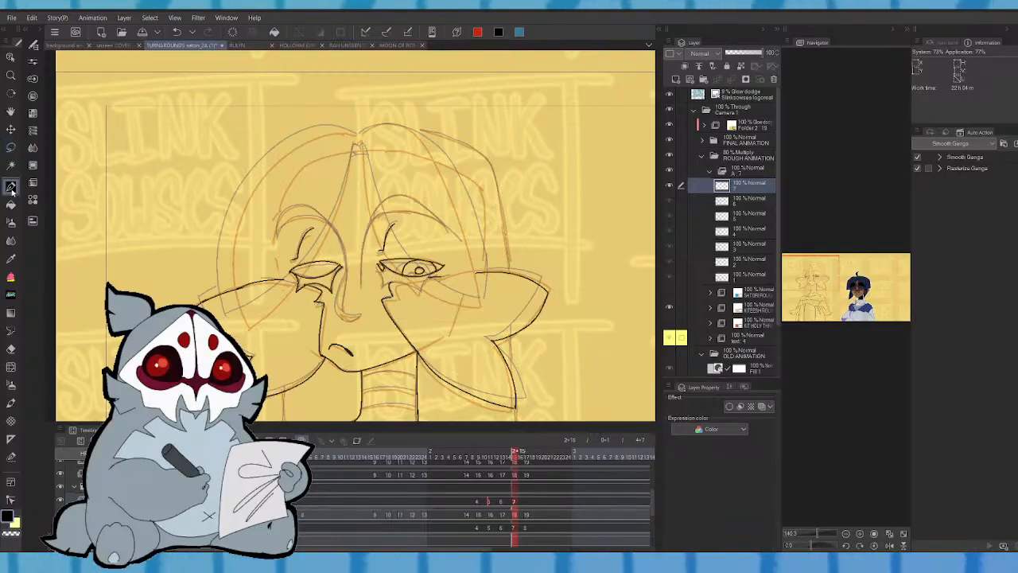
mouse_move(383, 271)
mouse_down()
mouse_move(384, 289)
mouse_move(402, 282)
mouse_move(421, 292)
mouse_move(432, 273)
mouse_up()
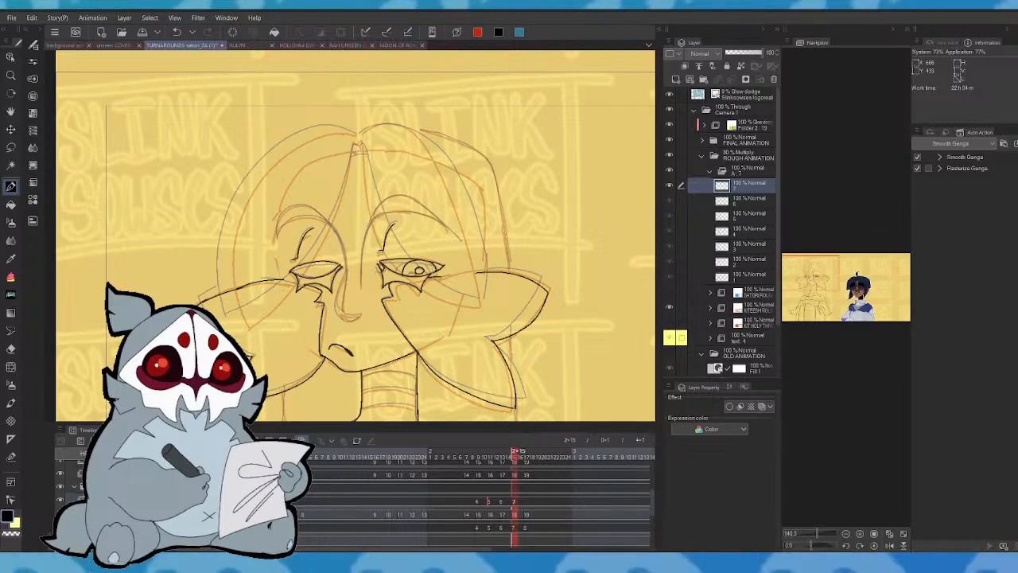
key(comma)
key(period)
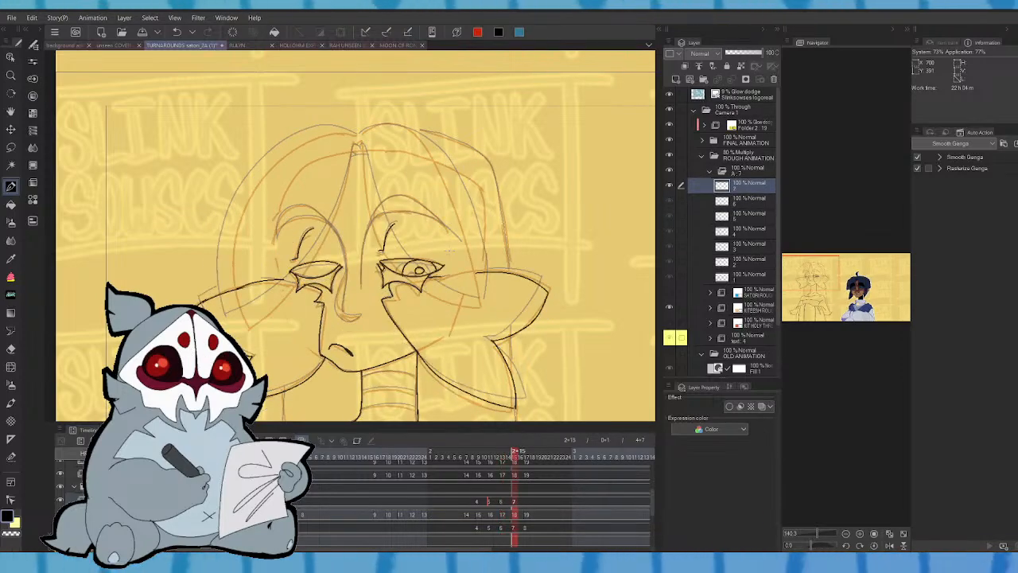
key(comma)
key(period)
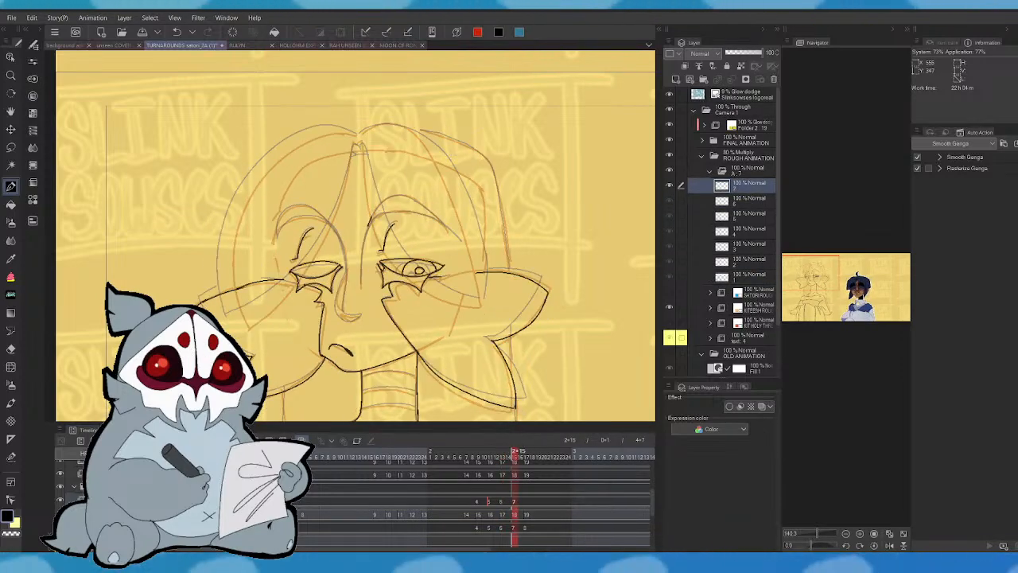
- Ink the arched right eyebrow on cel 7, redrawing its stroke in a mirrored view and restoring the normal orientation
mouse_move(371, 217)
mouse_down()
mouse_move(414, 196)
mouse_move(448, 231)
mouse_up()
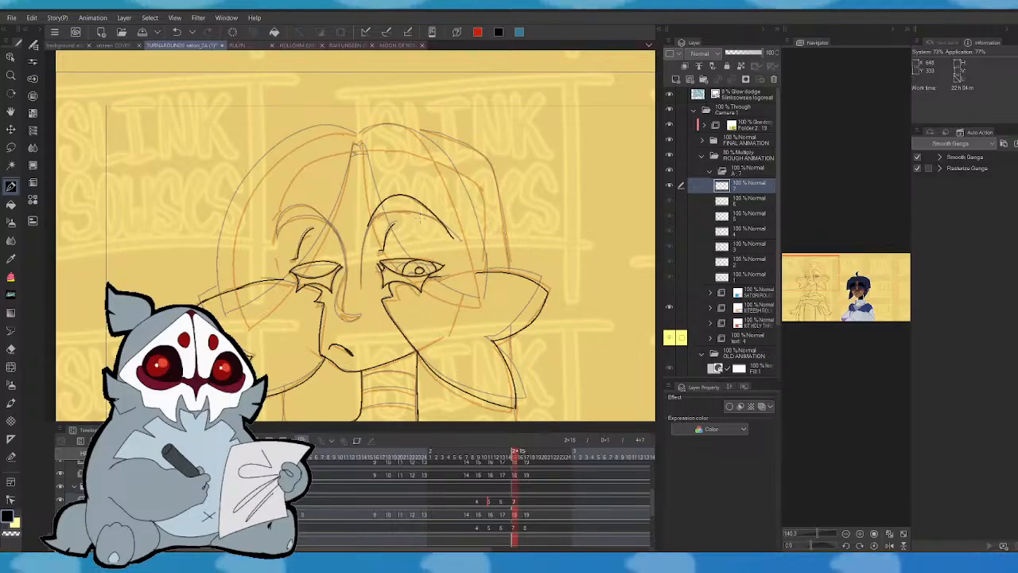
click(891, 546)
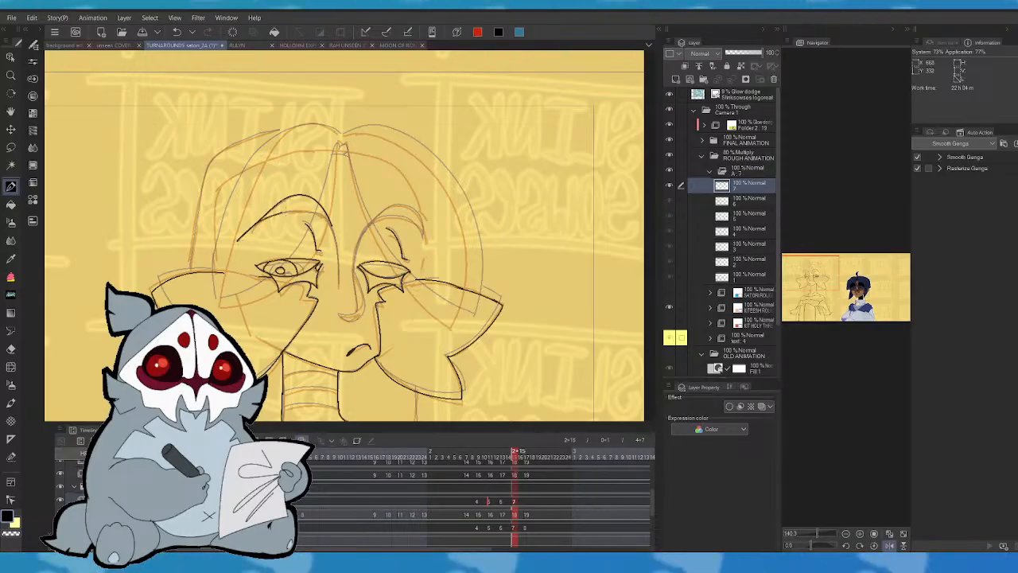
key(ctrl+z)
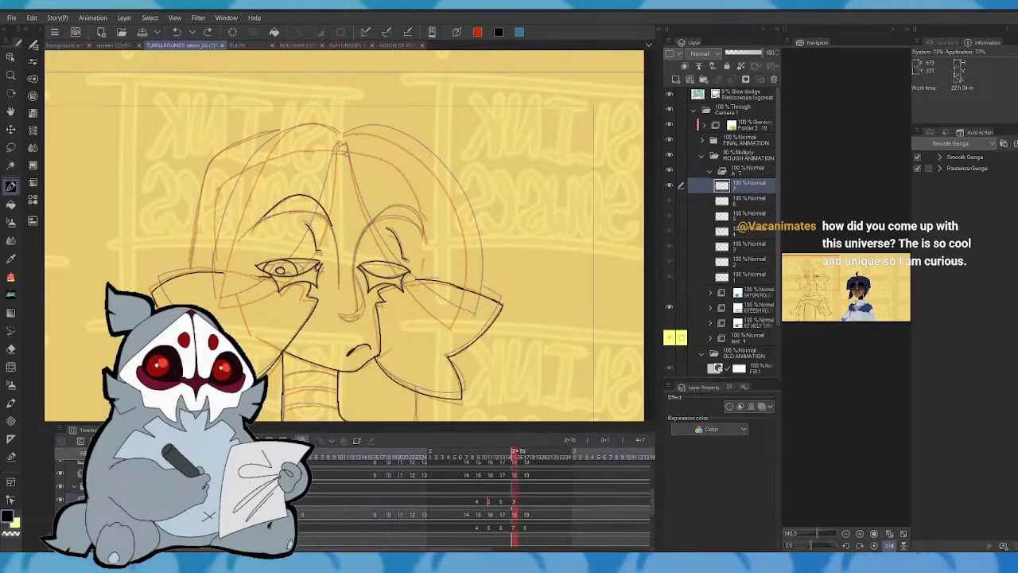
mouse_move(239, 240)
mouse_down()
mouse_move(264, 216)
mouse_move(322, 213)
mouse_up()
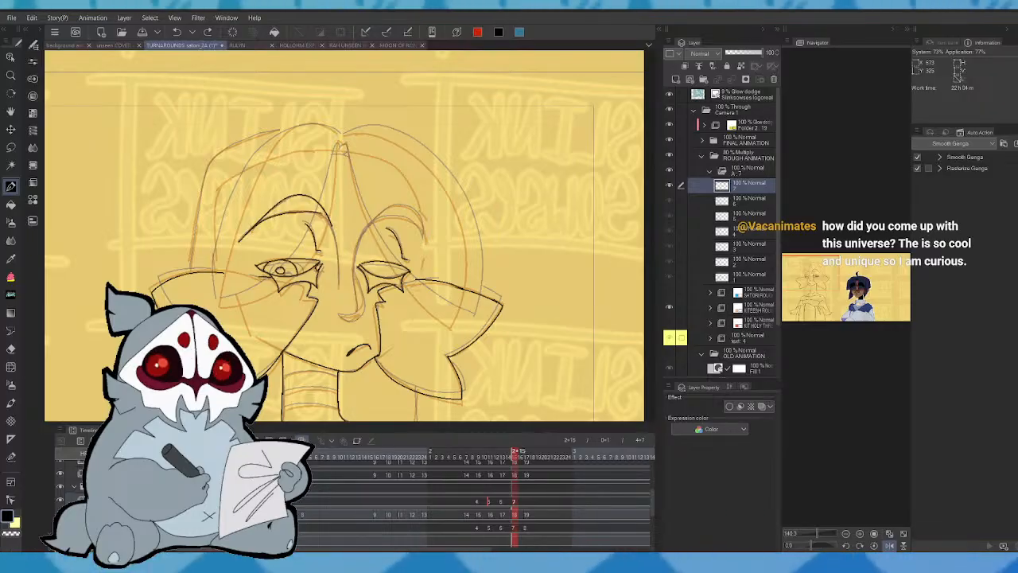
click(890, 546)
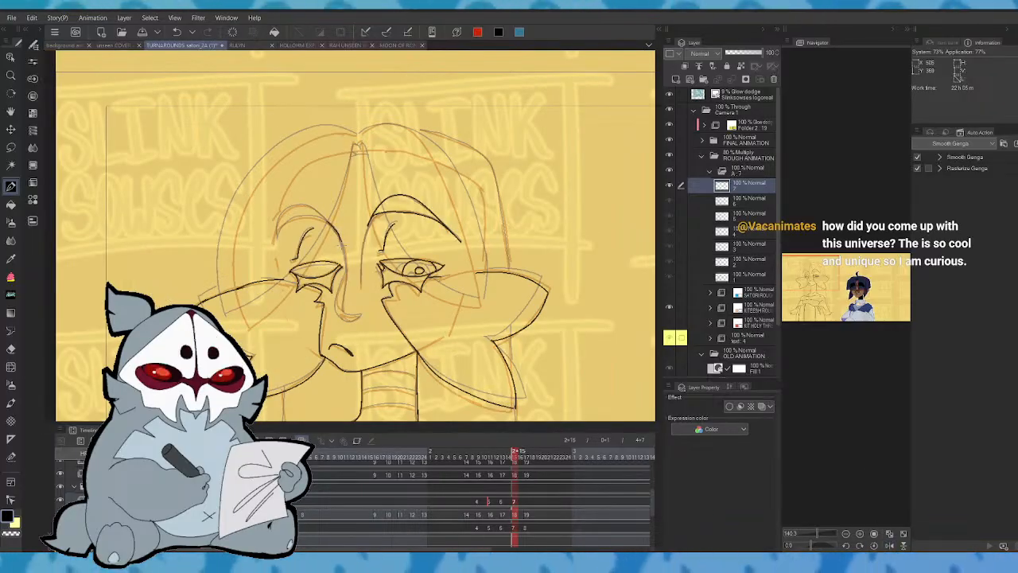
- Ink the nose line down to its hooked tip and the arched left eyebrow joining it on cel 7
mouse_move(345, 270)
mouse_down()
mouse_move(349, 307)
mouse_move(336, 311)
mouse_up()
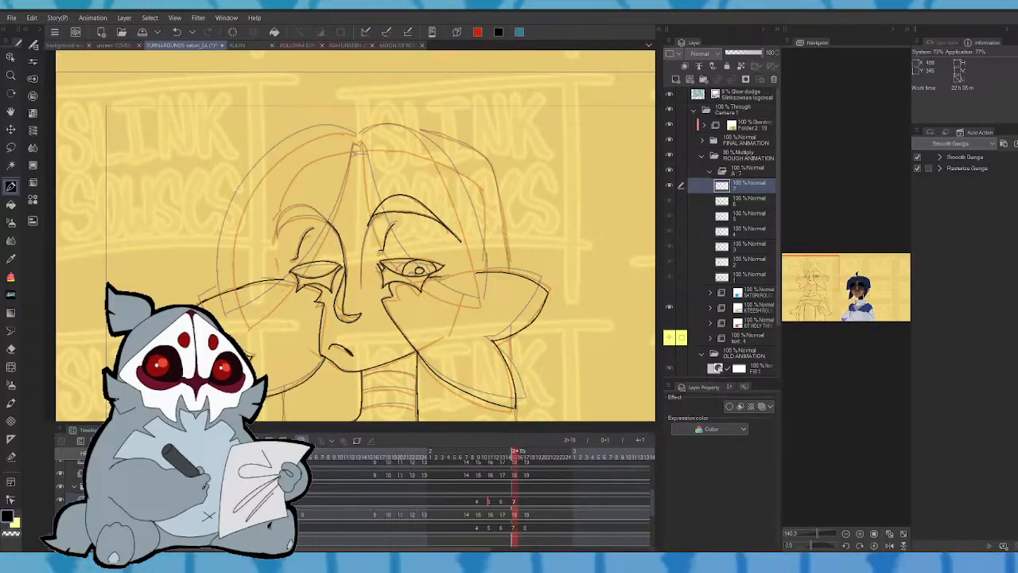
mouse_move(323, 215)
mouse_down()
mouse_move(305, 205)
mouse_move(276, 238)
mouse_move(316, 222)
mouse_up()
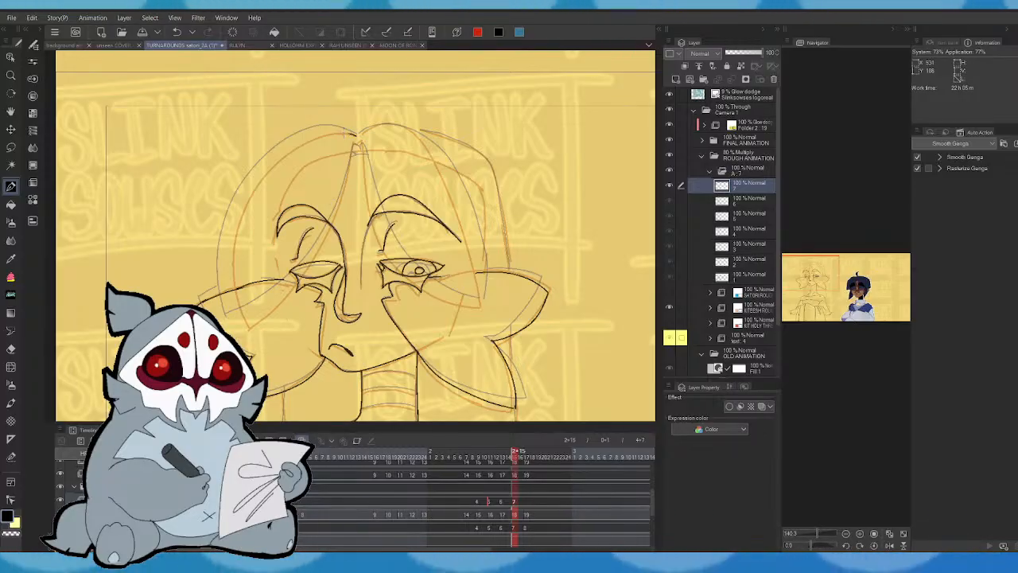
- Ink the front hair locks falling from the centre parting, the crown and the outer hair contour on cel 7, comparing with cel 6
drag(352, 132, 234, 279)
mouse_move(253, 329)
mouse_down()
mouse_move(325, 237)
mouse_move(361, 145)
mouse_up()
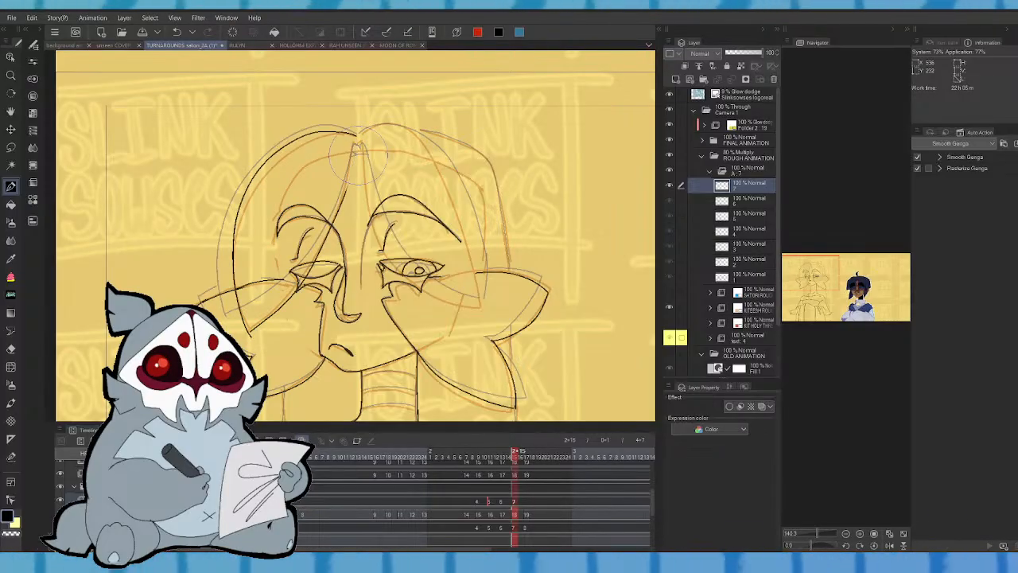
mouse_move(348, 194)
mouse_down()
mouse_move(355, 144)
mouse_move(400, 265)
mouse_move(479, 316)
mouse_up()
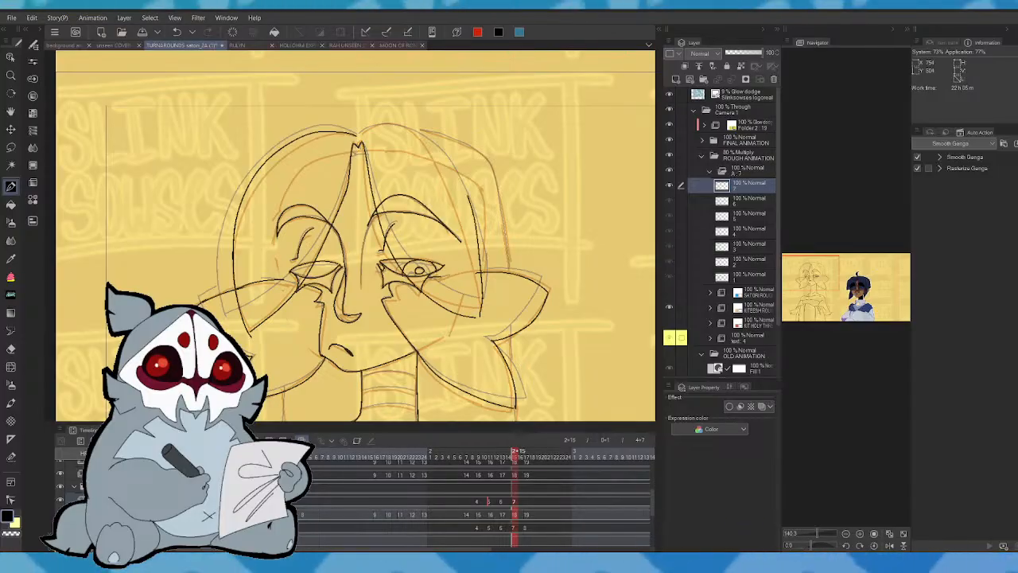
mouse_move(469, 199)
mouse_down()
mouse_move(446, 156)
mouse_move(380, 121)
mouse_move(356, 132)
mouse_up()
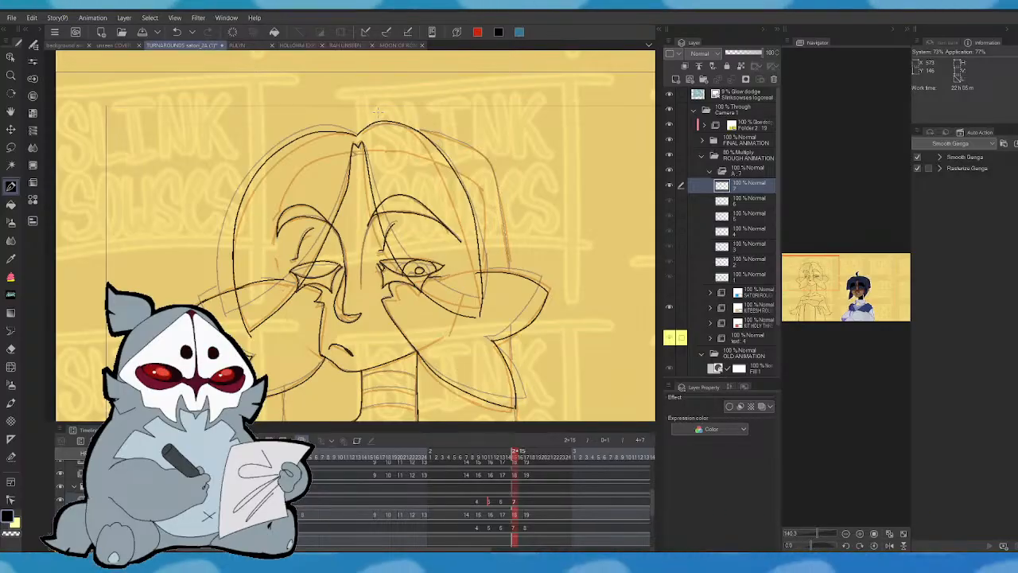
mouse_move(450, 140)
mouse_down()
mouse_move(495, 175)
mouse_move(509, 271)
mouse_up()
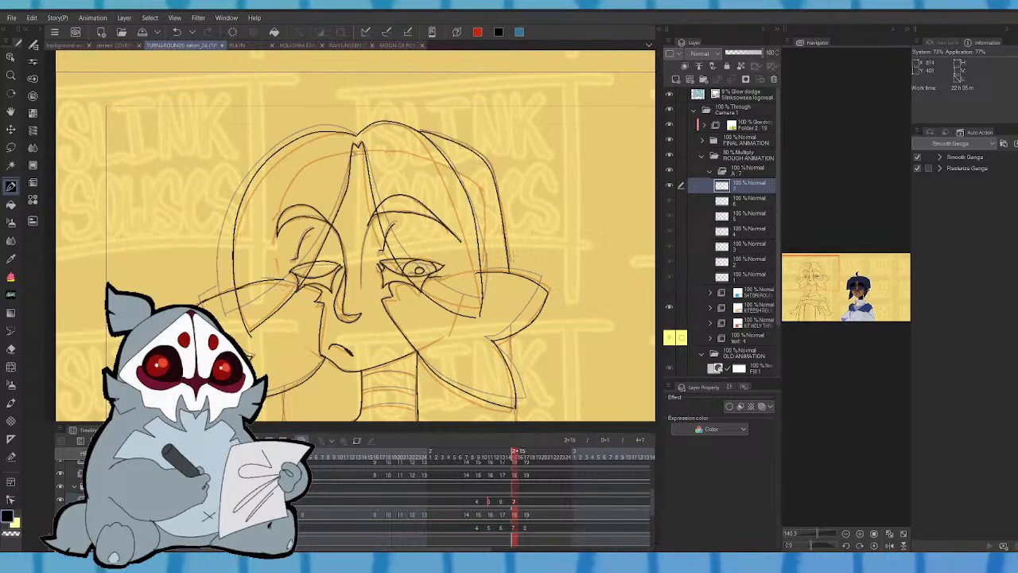
key(Left)
key(Right)
- Ink the long hair strands hanging behind both ears past the neck and shoulder on cel 7, using cel 6 as reference
mouse_move(867, 302)
mouse_down()
mouse_move(855, 284)
mouse_move(872, 299)
mouse_move(826, 294)
mouse_up()
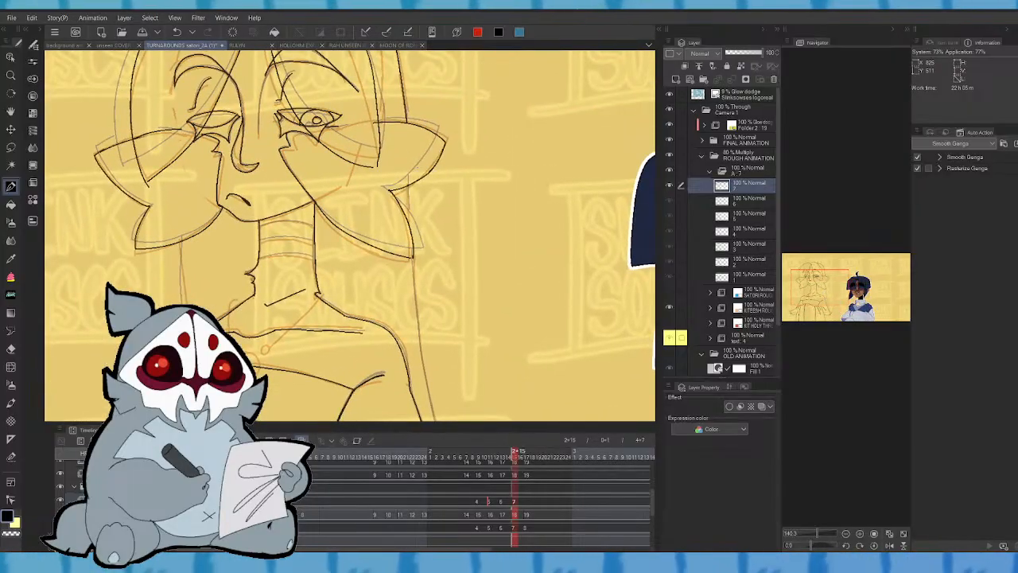
key(Left)
key(Right)
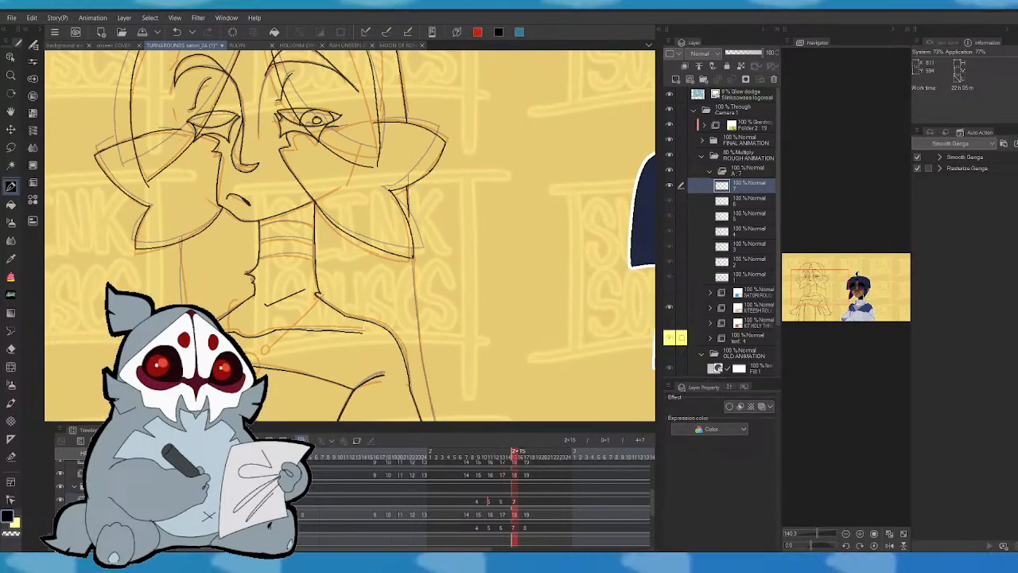
drag(833, 295, 814, 291)
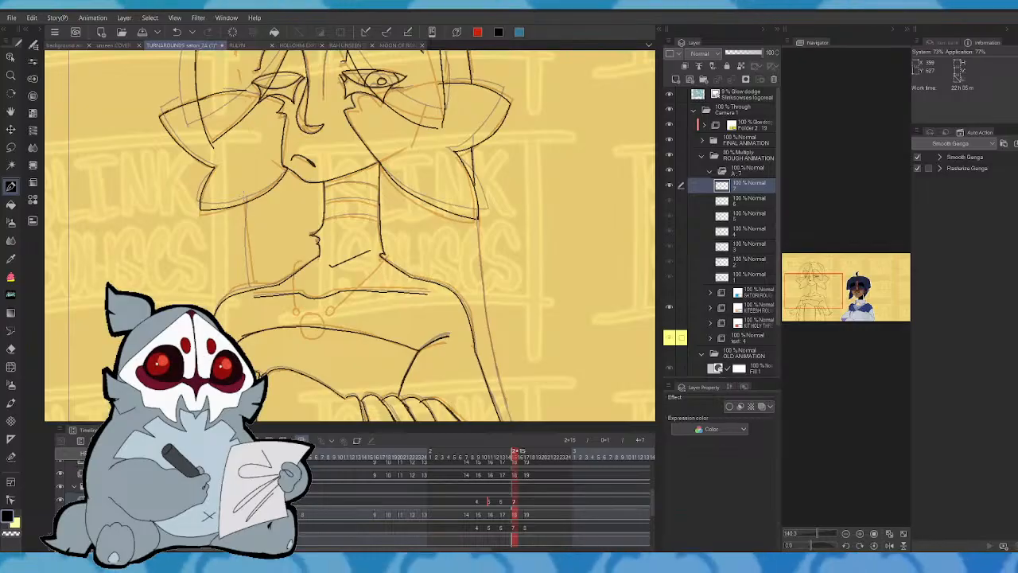
drag(245, 204, 248, 290)
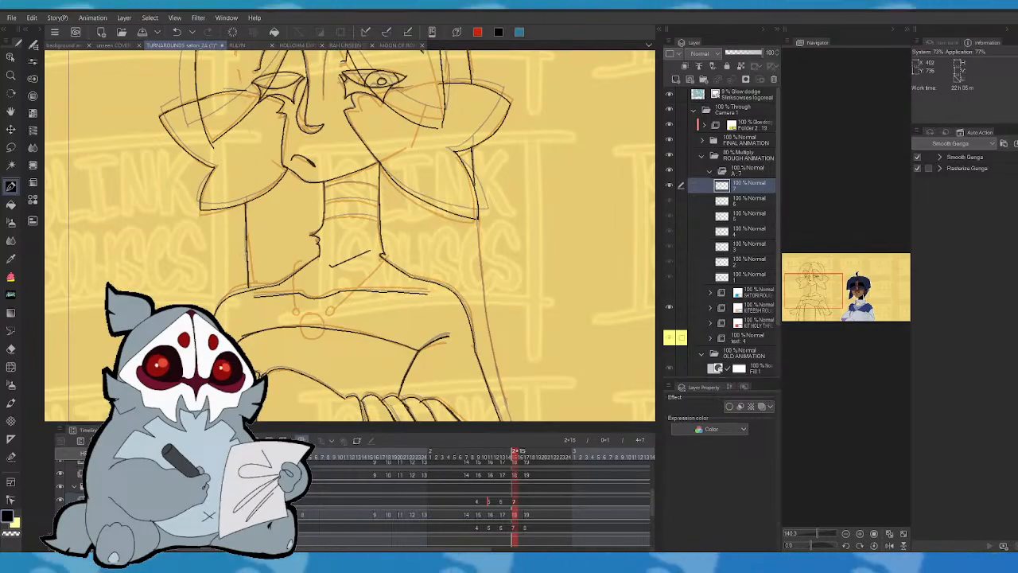
key(Left)
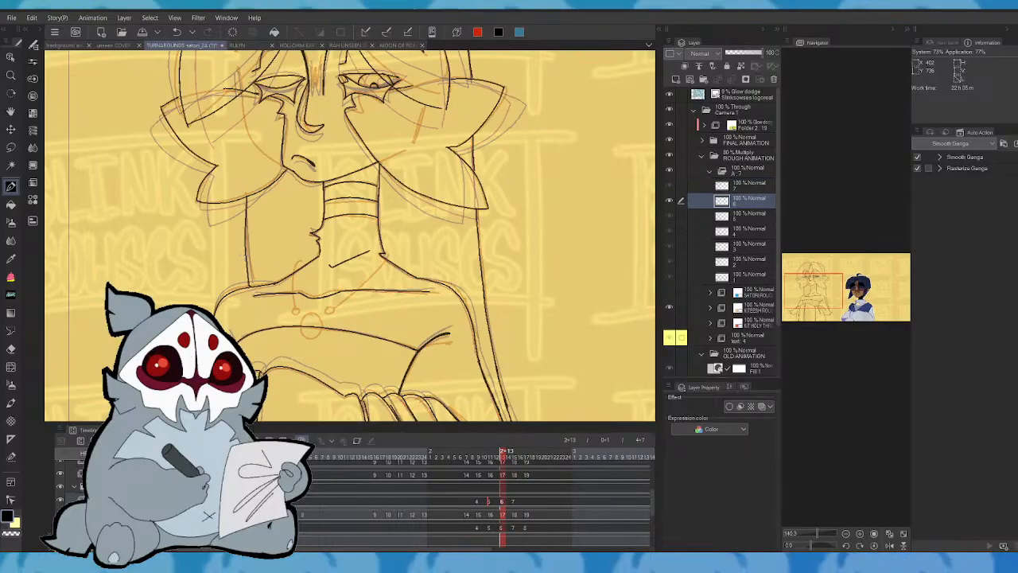
key(Right)
drag(473, 219, 496, 376)
- Lasso and delete the lower end of the right hair strand on cel 7, clear the selection and redraw its tip with the pen
drag(822, 294, 825, 302)
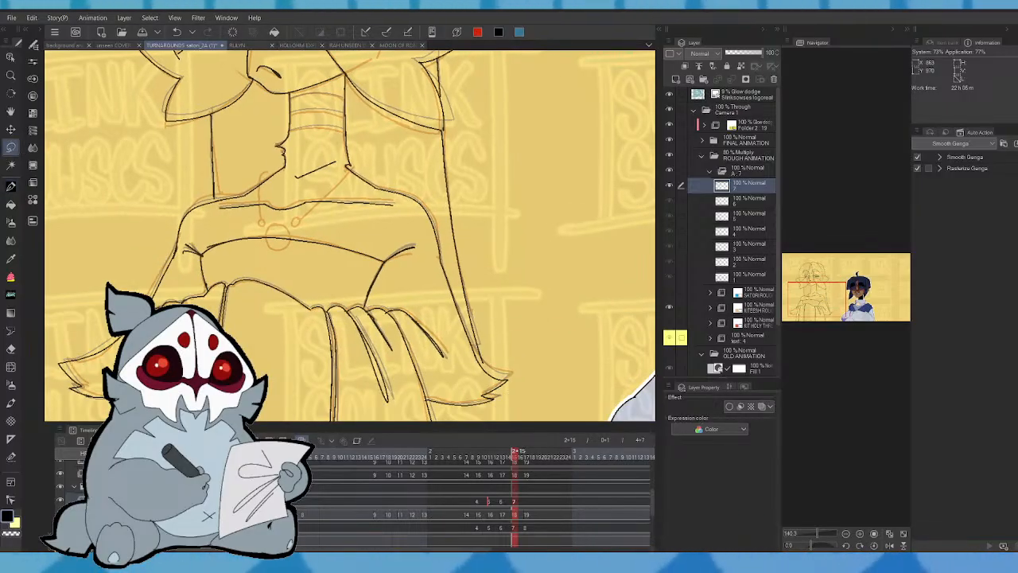
mouse_move(467, 297)
mouse_down()
mouse_move(490, 364)
mouse_move(467, 300)
mouse_up()
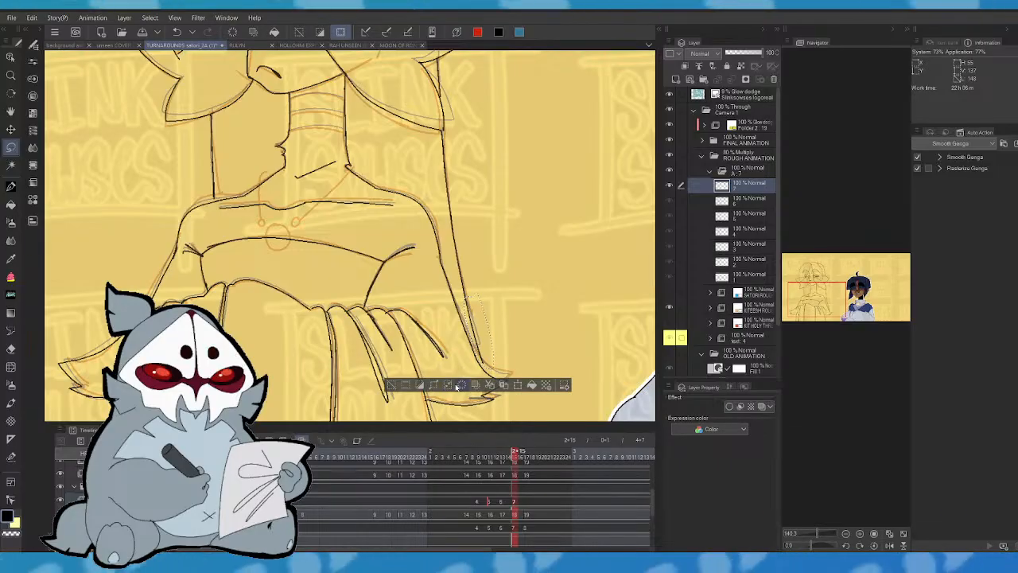
key(ctrl+d)
click(11, 186)
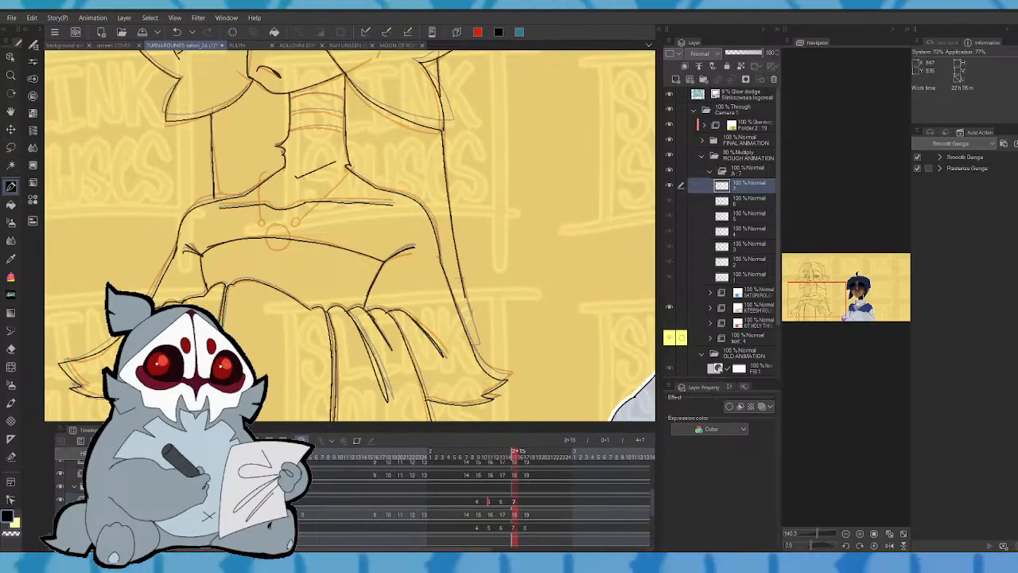
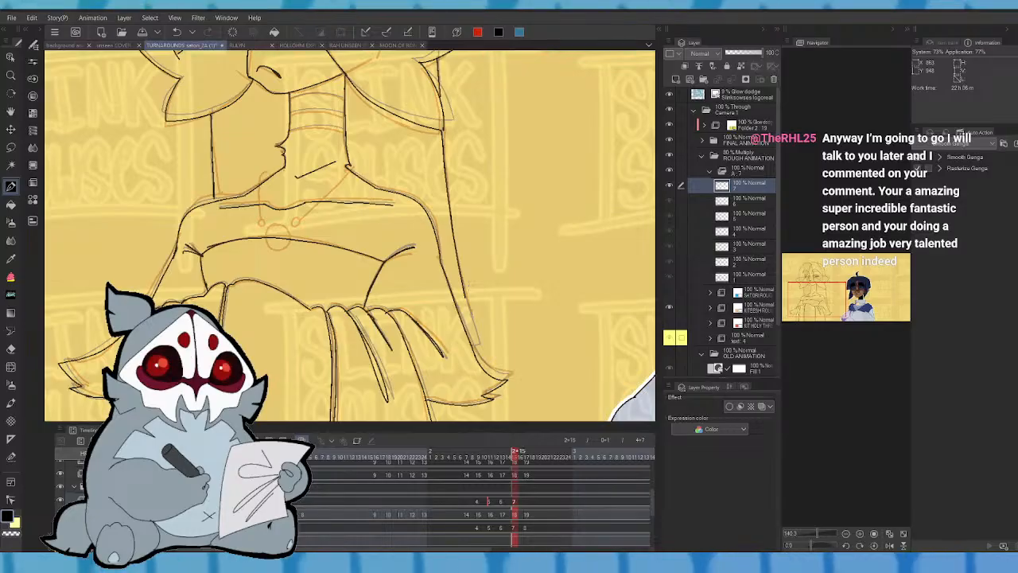
key(Left)
key(Right)
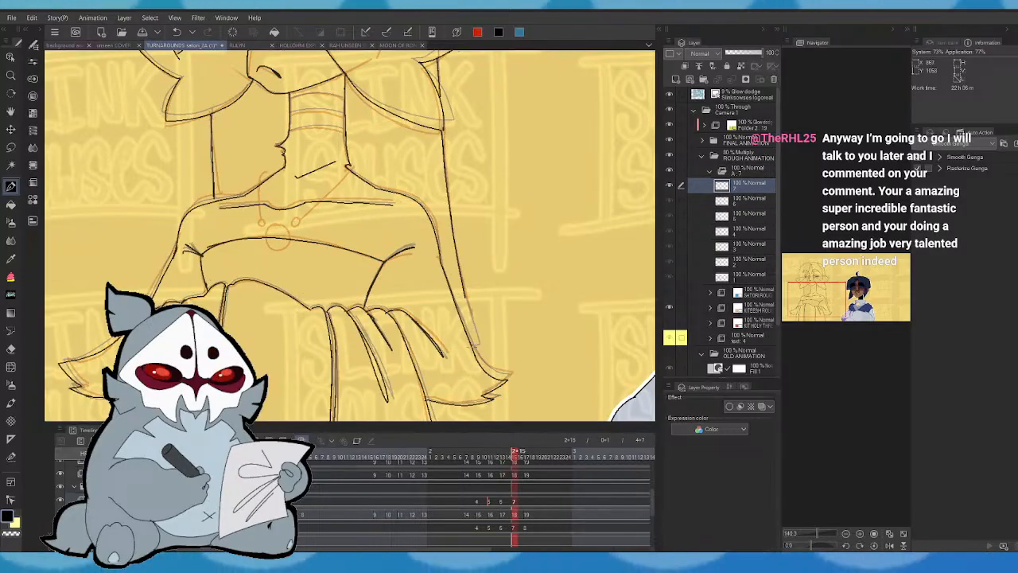
drag(465, 296, 476, 346)
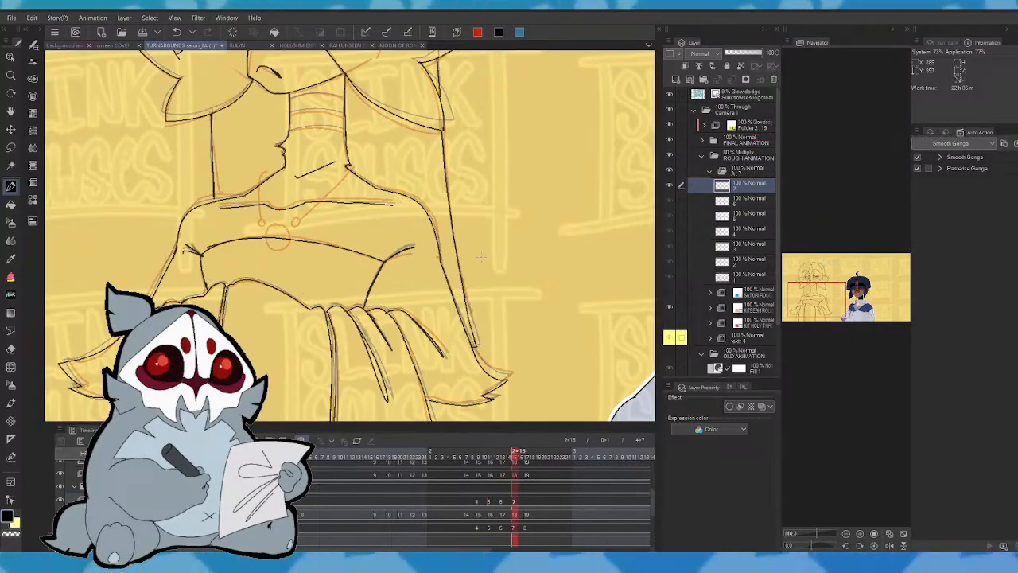
- Compare the right hair strand and the inked head on cel 7 with cel 6 by flipping between the two
key(Left)
key(Right)
key(Left)
key(Right)
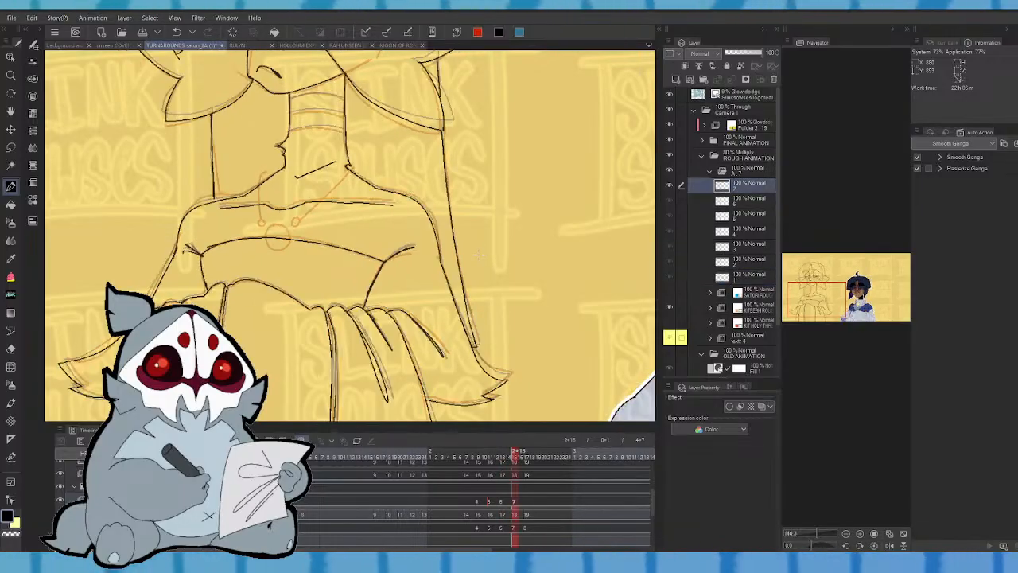
key(Left)
key(Right)
drag(860, 294, 820, 281)
key(Left)
key(Right)
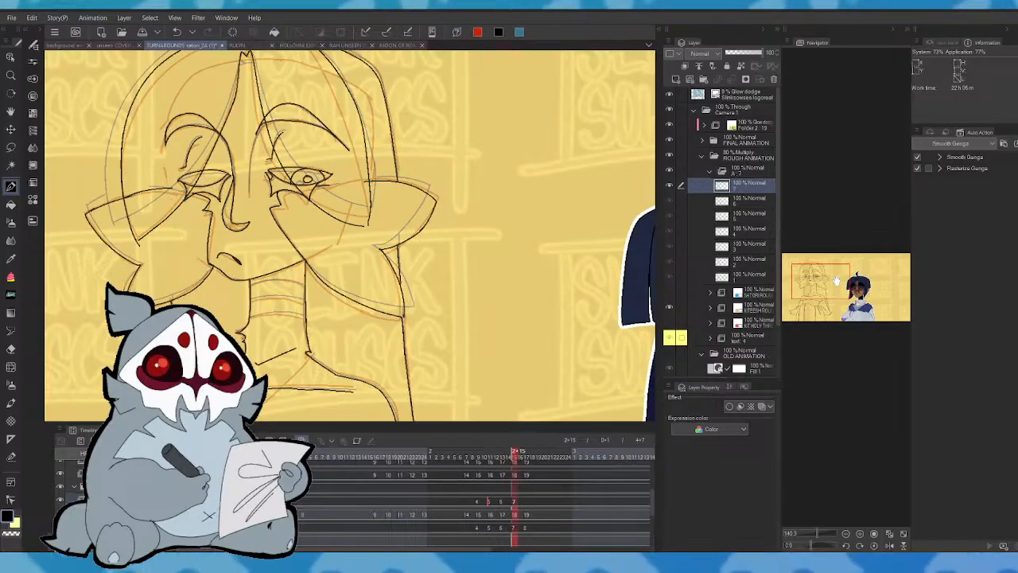
key(Right)
key(space)
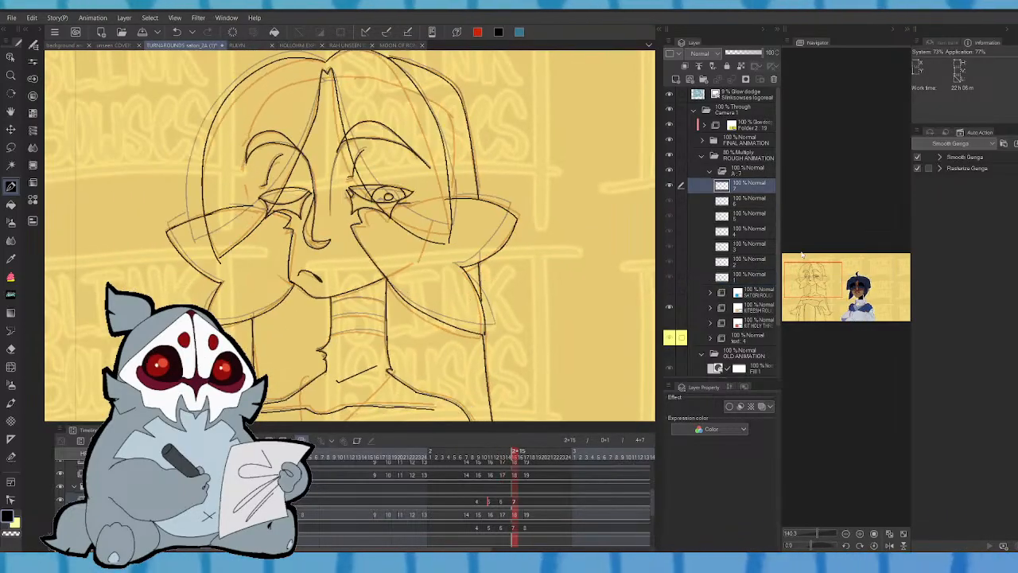
- Clean up the lines at the inner corner of the right eye on cel 7 with a lasso selection and compare with cel 6
click(9, 150)
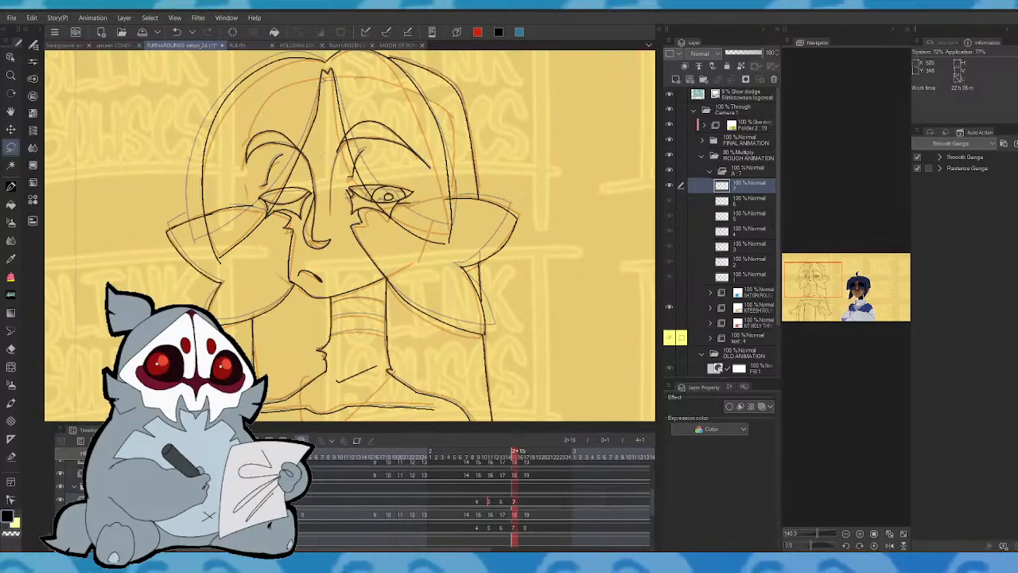
drag(347, 191, 349, 193)
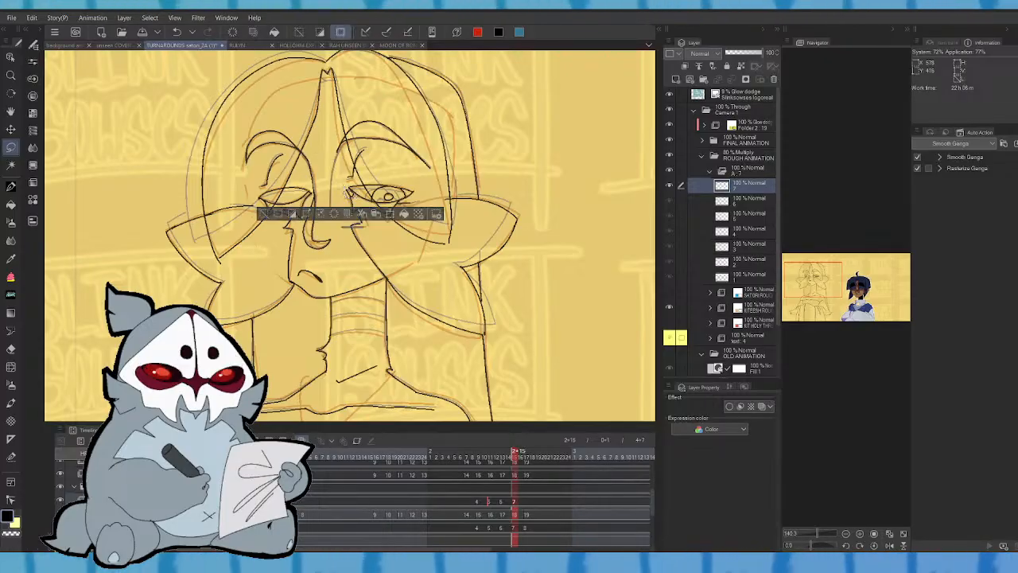
key(ctrl+d)
key(p)
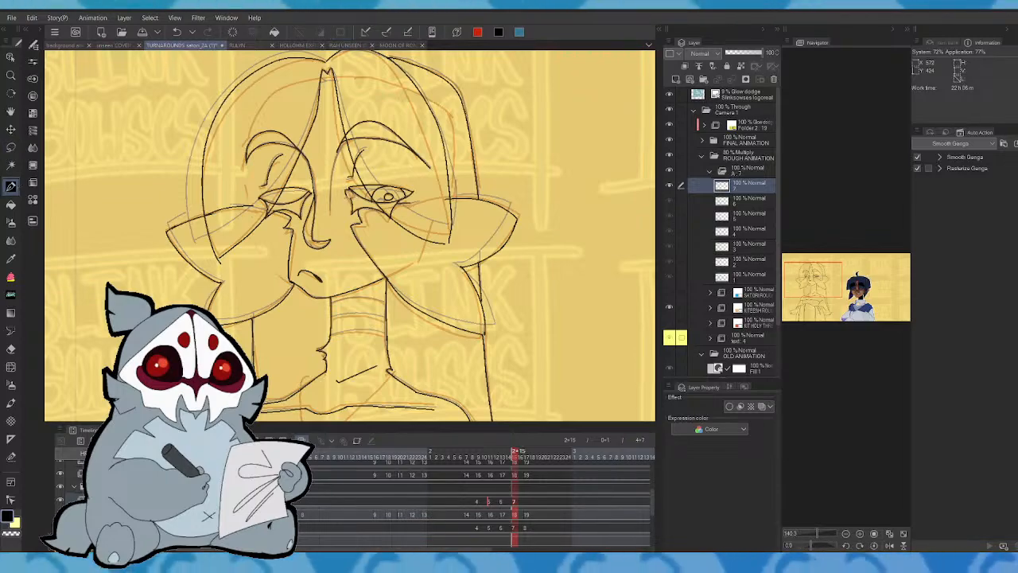
key(Left)
key(Right)
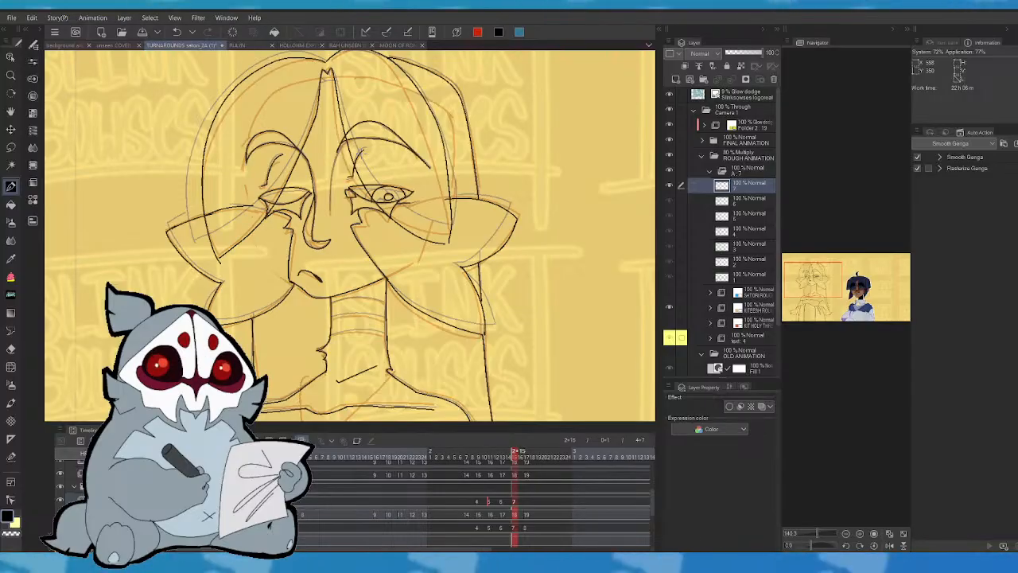
- Add a new empty cel 8 after cel 7 in the animation folder
key(Home)
key(End)
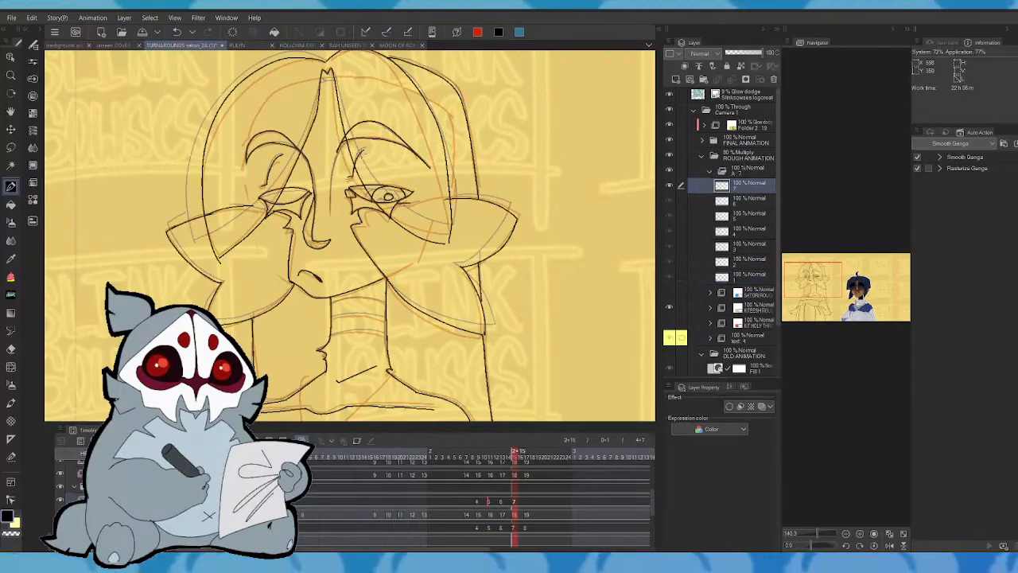
key(alt+n)
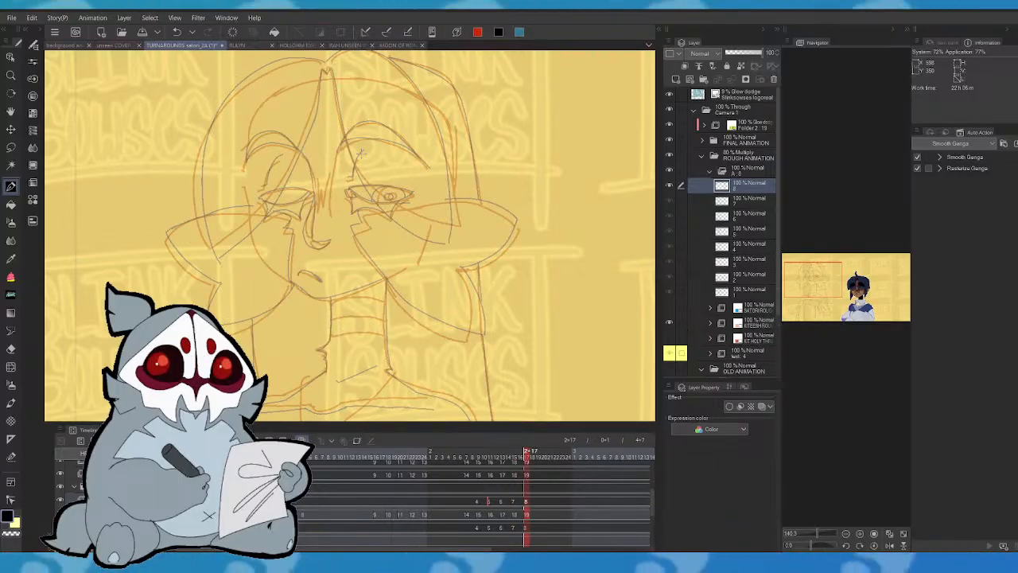
mouse_move(834, 277)
mouse_down()
mouse_move(853, 294)
mouse_move(820, 280)
mouse_up()
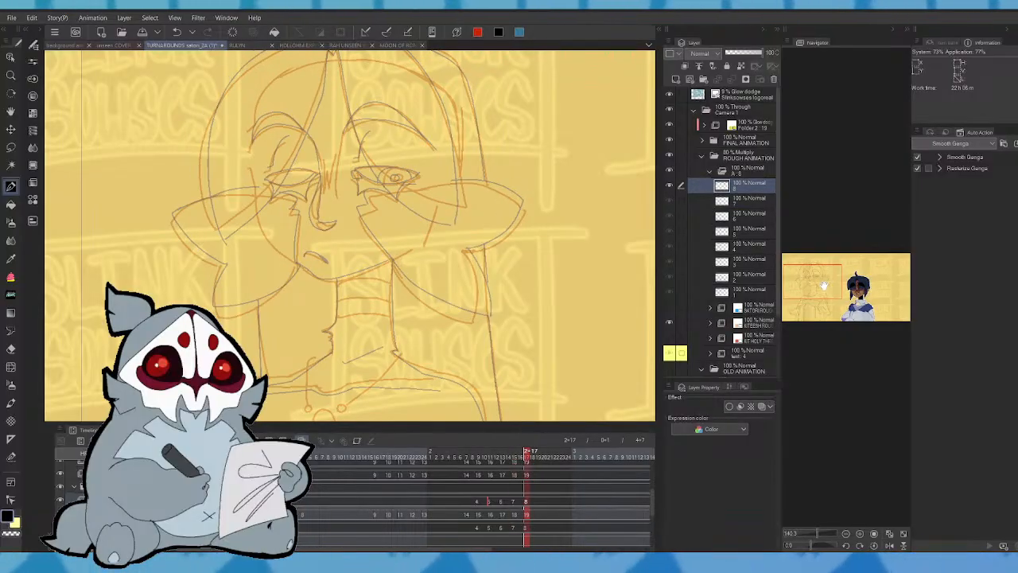
- Return to cel 7, ink three curved stripes across the neck with the curve tool and compare the result with cel 6
key(comma)
key(period)
key(comma)
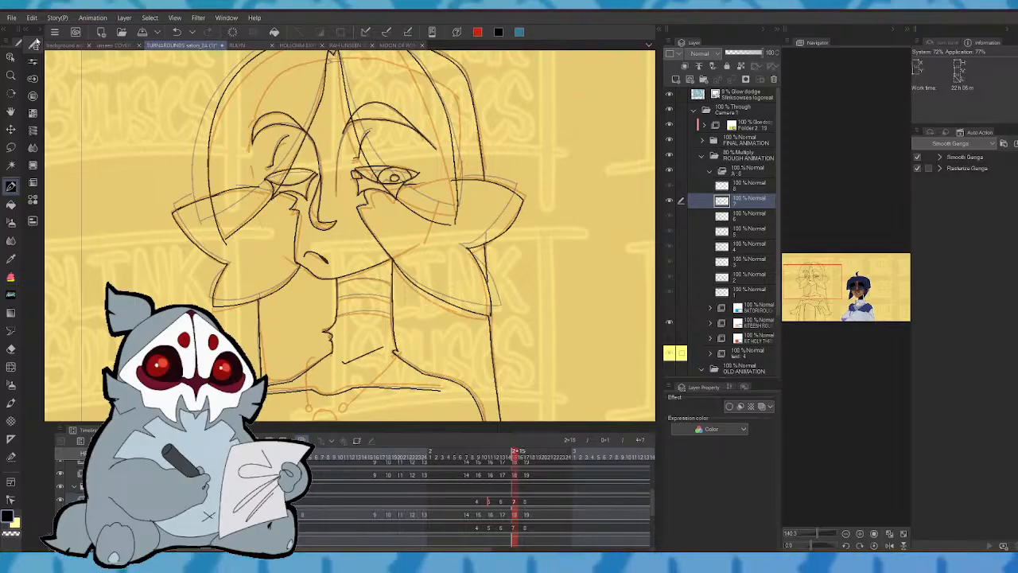
click(69, 182)
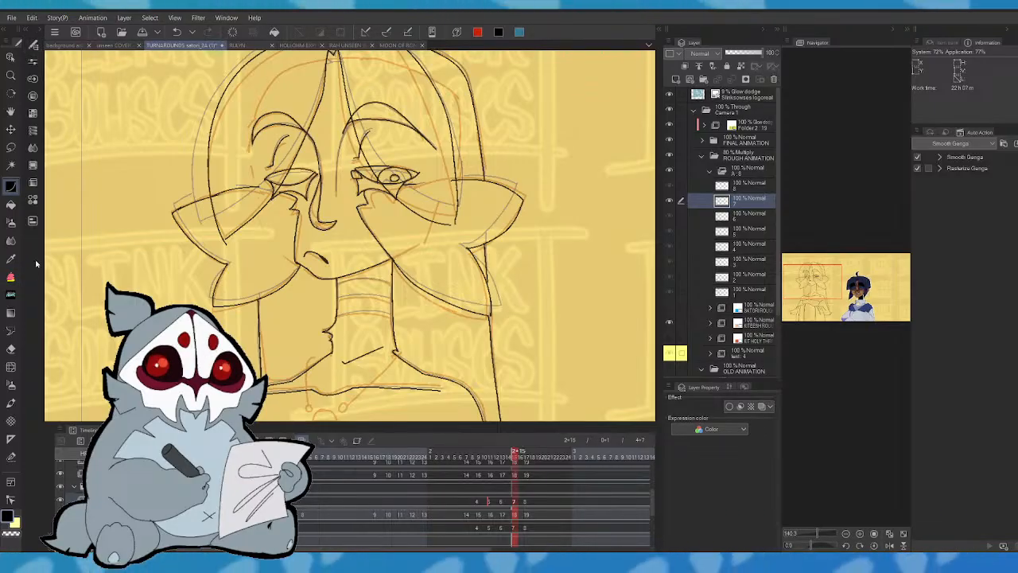
drag(337, 284, 393, 284)
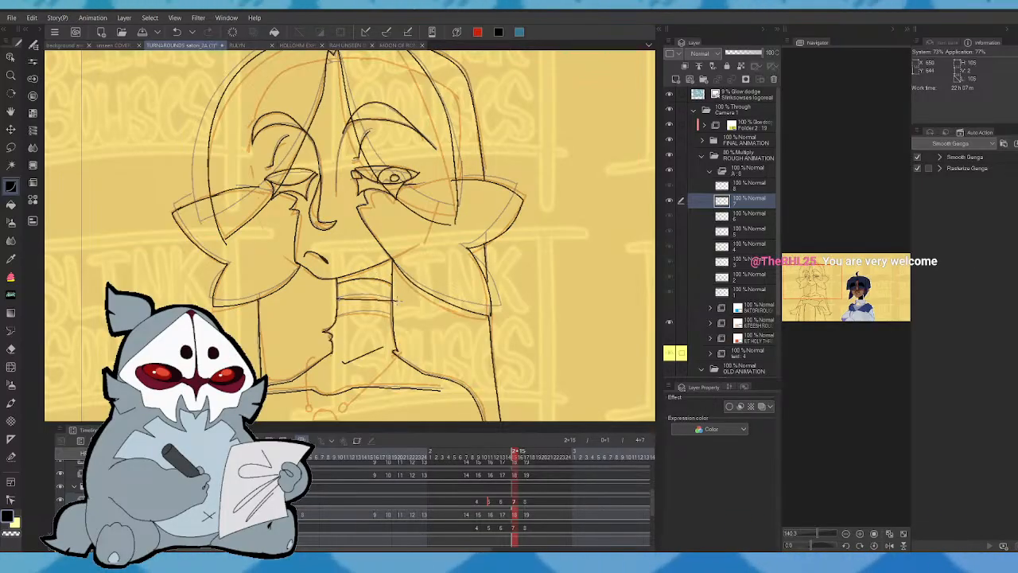
click(370, 288)
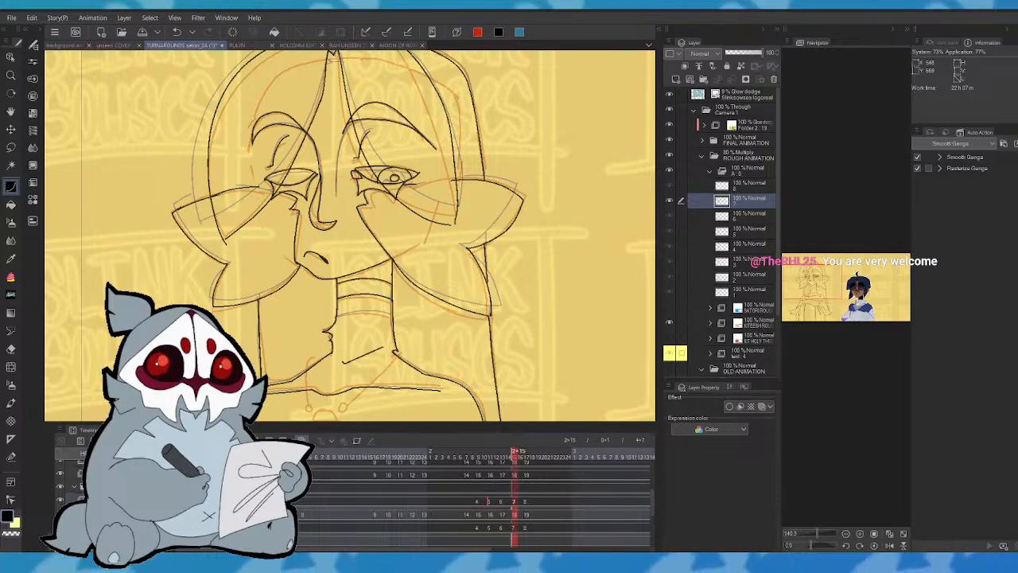
drag(337, 316, 395, 316)
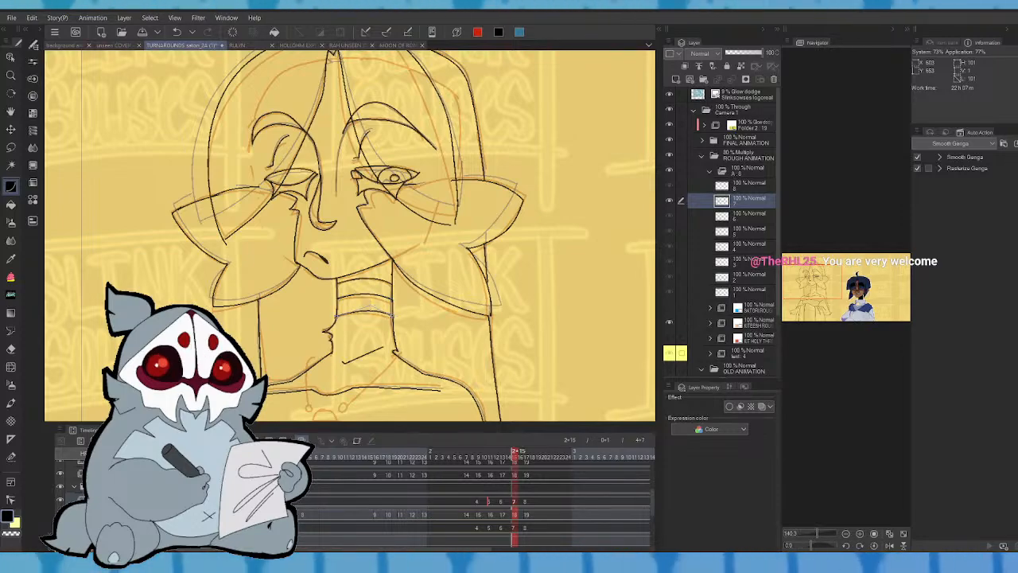
click(366, 308)
key(comma)
key(period)
drag(830, 270, 831, 284)
key(comma)
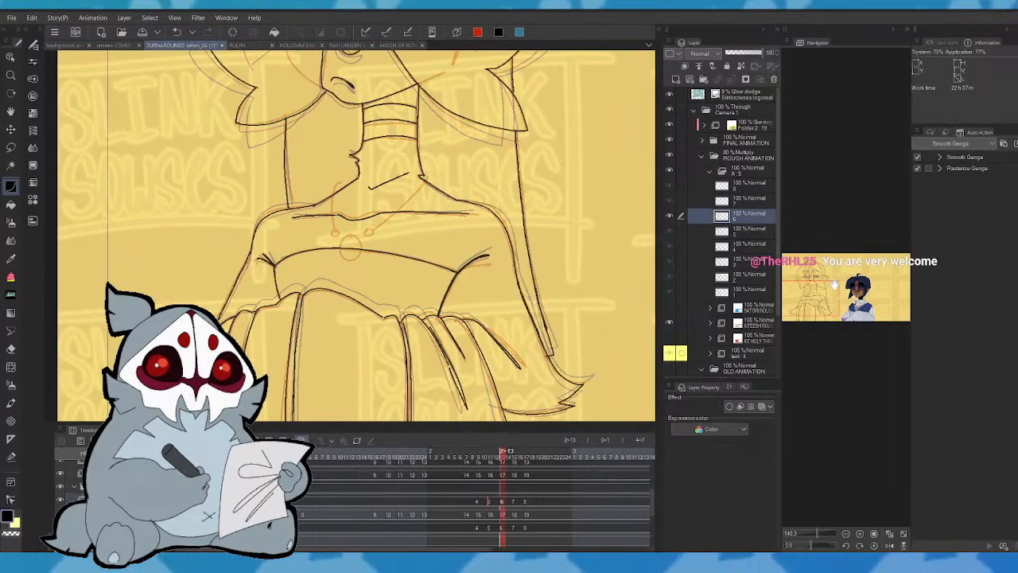
key(period)
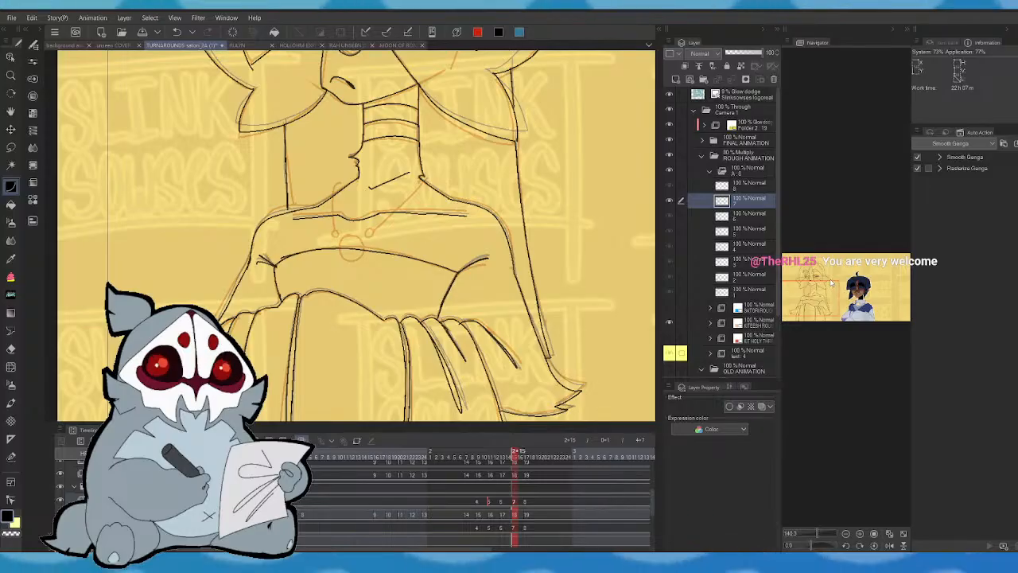
- On cel 8, ink the chin line from the left jaw corner across to the right jaw and check it against cel 7
mouse_move(834, 283)
mouse_down()
mouse_move(849, 275)
mouse_move(808, 280)
mouse_move(808, 293)
mouse_move(812, 277)
mouse_up()
key(Right)
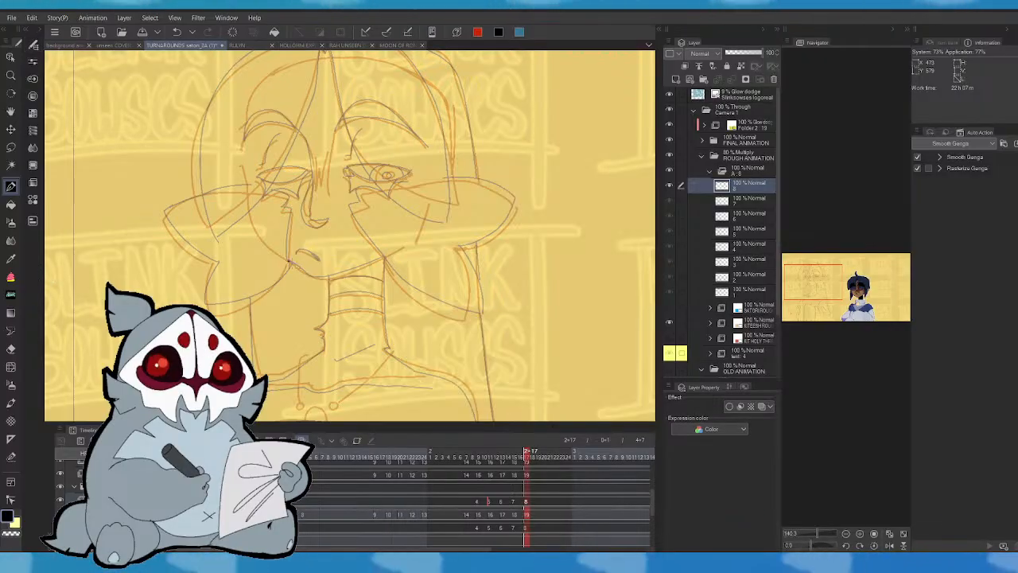
drag(289, 258, 302, 268)
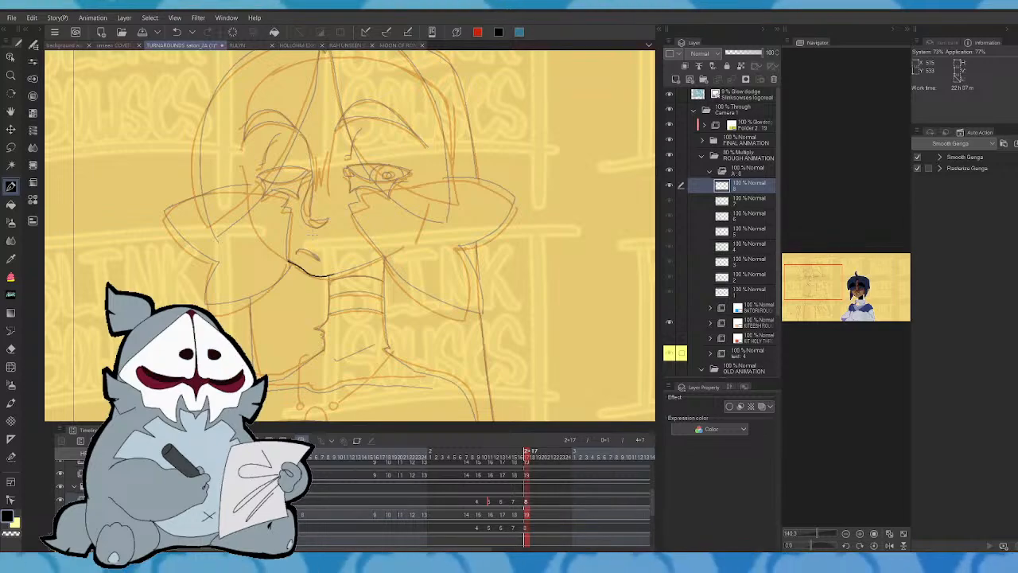
key(ctrl+z)
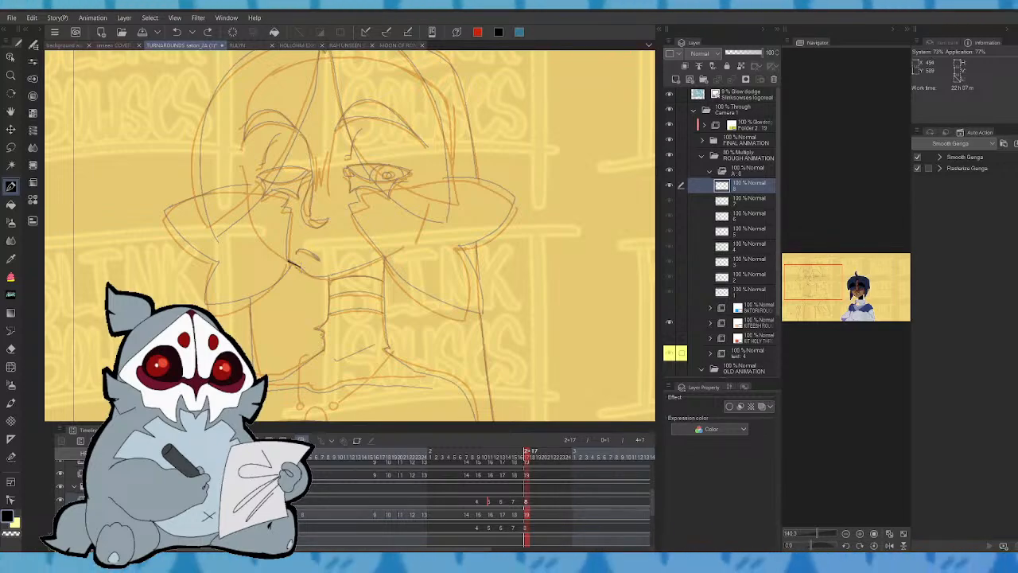
mouse_move(301, 270)
mouse_down()
mouse_move(323, 277)
mouse_move(383, 259)
mouse_up()
key(ctrl+z)
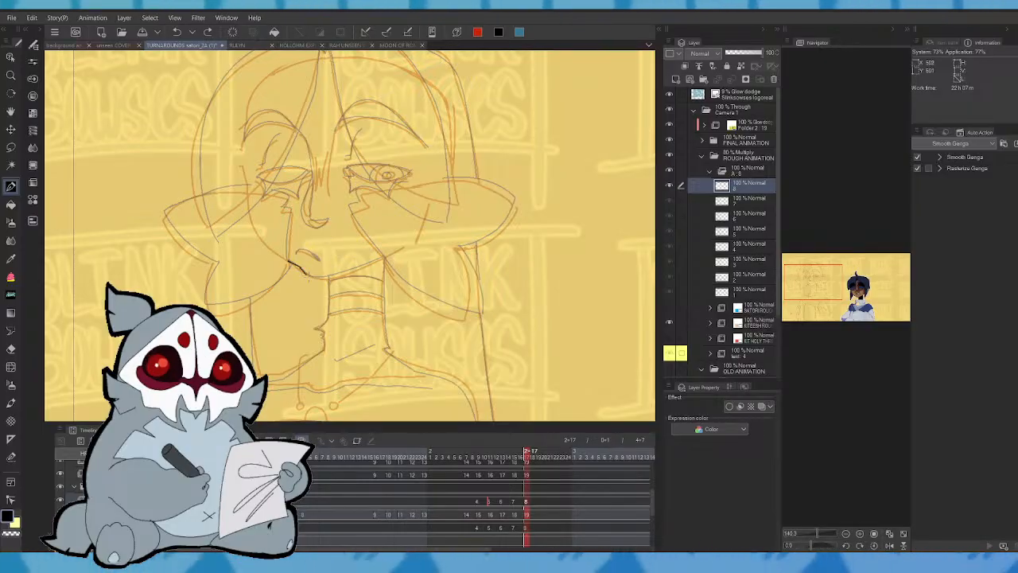
drag(308, 277, 383, 259)
key(comma)
key(period)
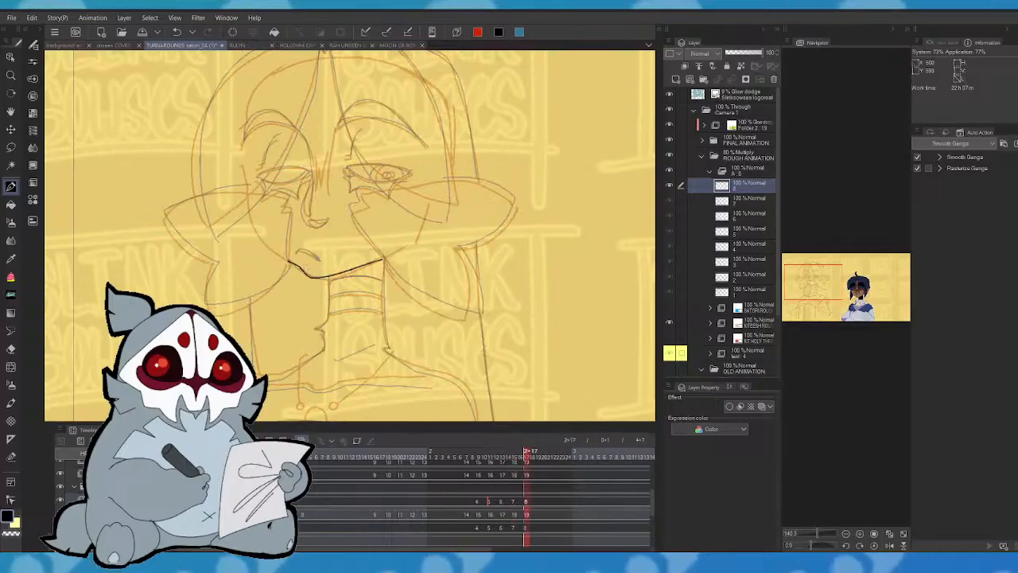
- Redraw the chin curve on cel 8 up to the right jaw and compare it with cel 7
key(ctrl+z)
mouse_move(299, 268)
mouse_down()
mouse_move(315, 279)
mouse_move(382, 258)
mouse_up()
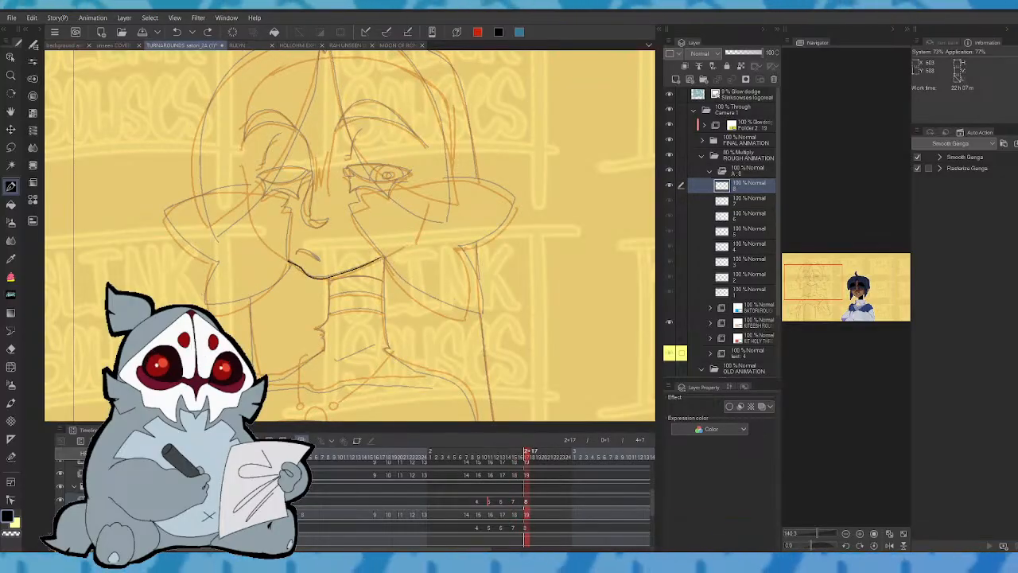
key(ctrl+z)
mouse_move(299, 266)
mouse_down()
mouse_move(311, 276)
mouse_move(384, 258)
mouse_up()
key(comma)
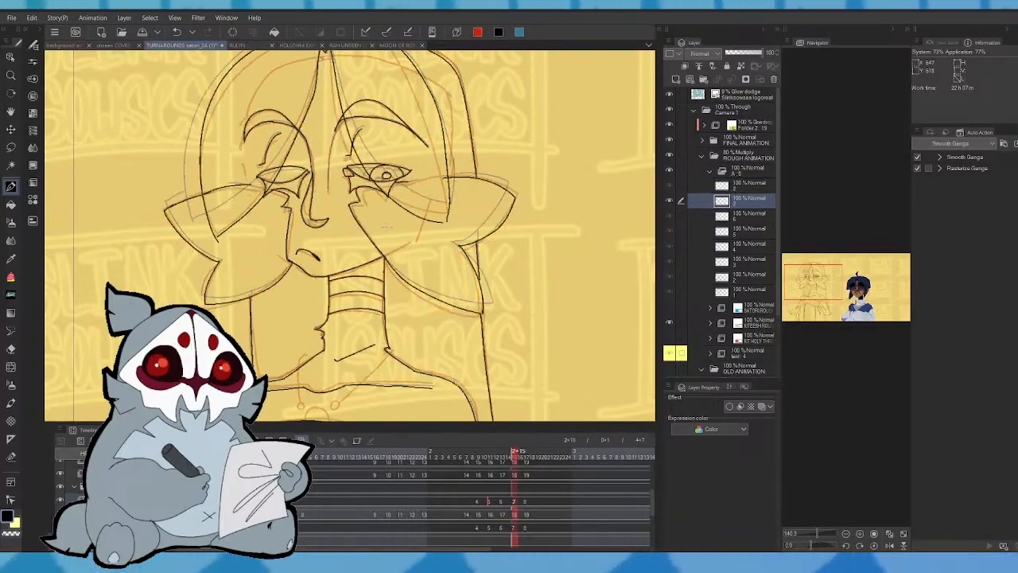
key(period)
- Ink the small curved mouth above the chin on cel 8 and compare it with cel 7
drag(318, 259, 294, 145)
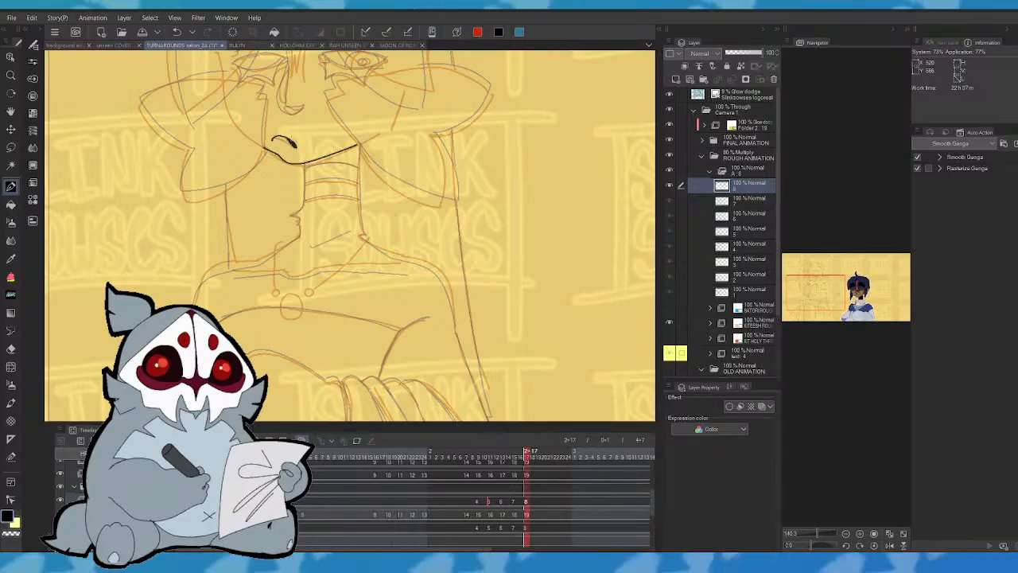
drag(825, 308, 819, 288)
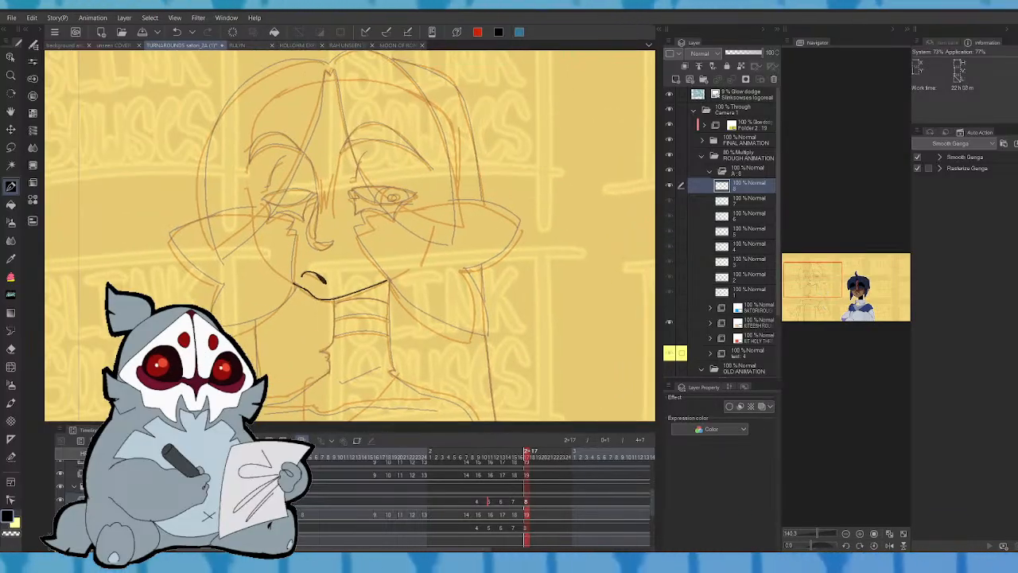
key(Left)
key(Right)
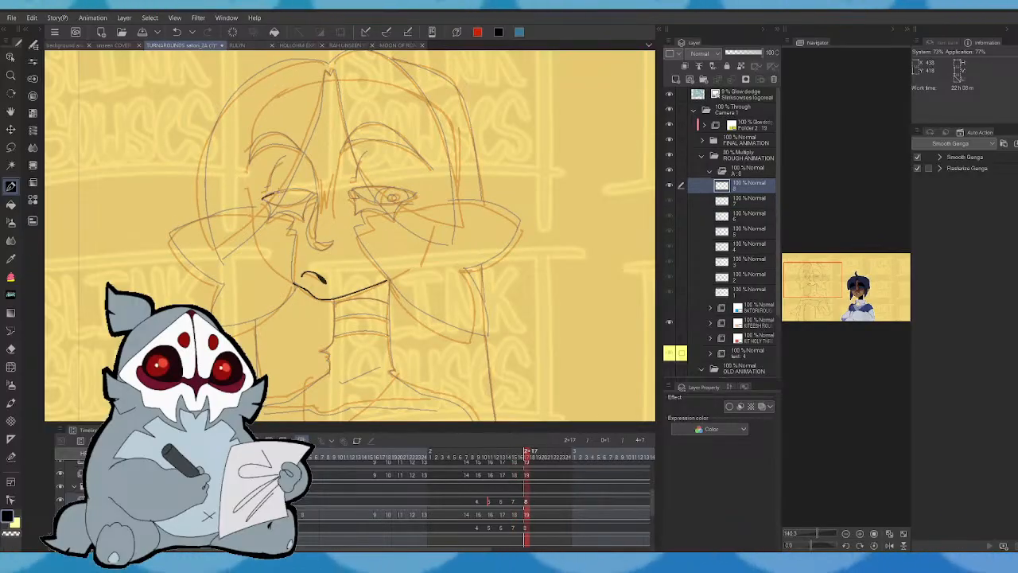
- Ink the almond outlines of both eyes on cel 8 and check them in a mirrored view and against cel 7
drag(263, 199, 284, 204)
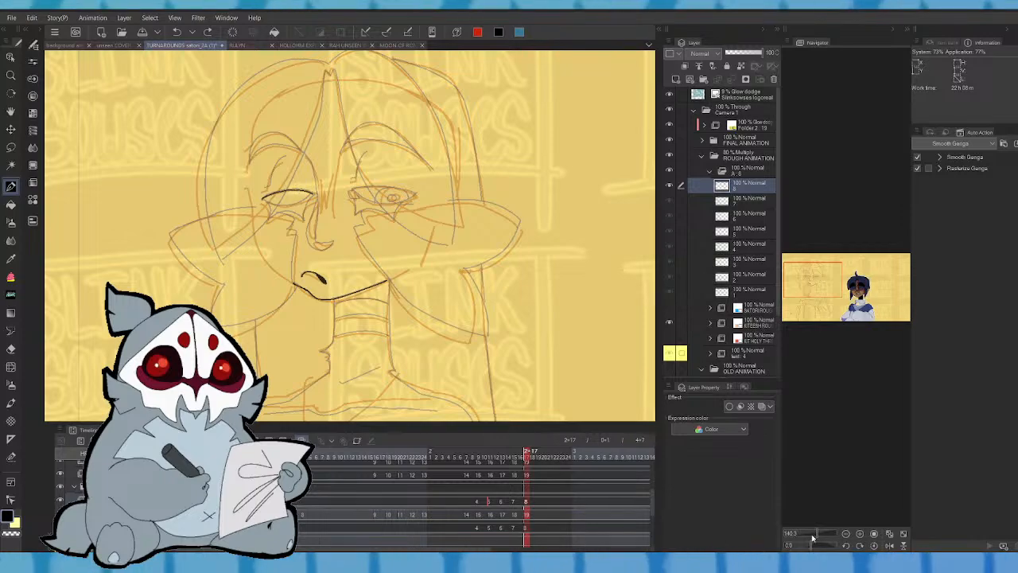
drag(811, 545, 798, 537)
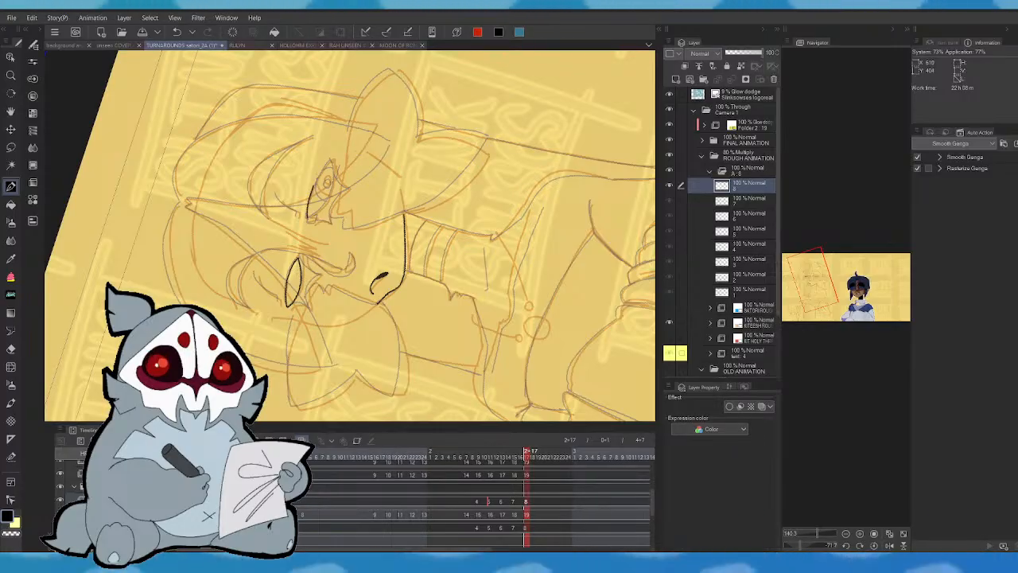
key(ctrl+z)
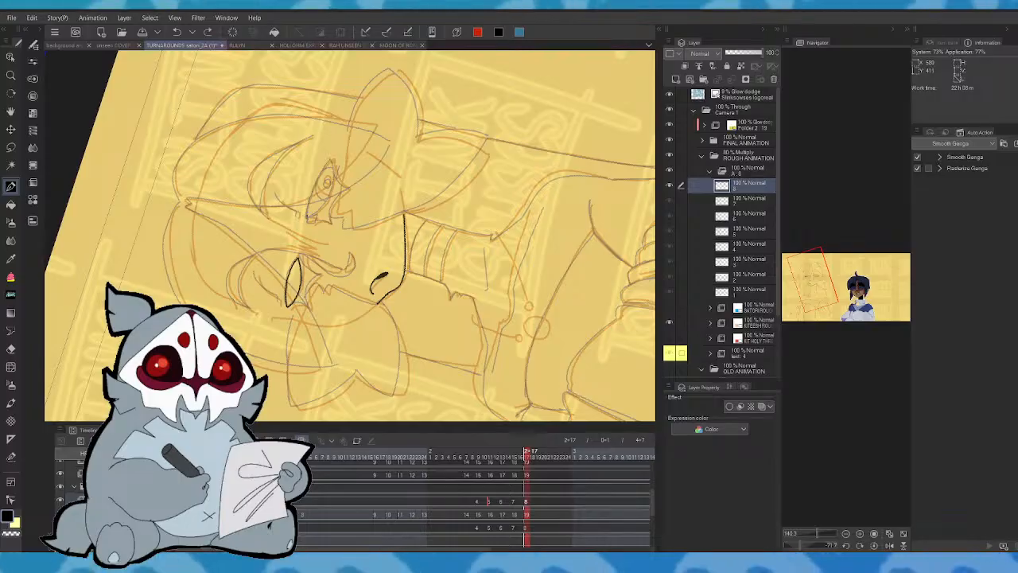
drag(311, 218, 331, 156)
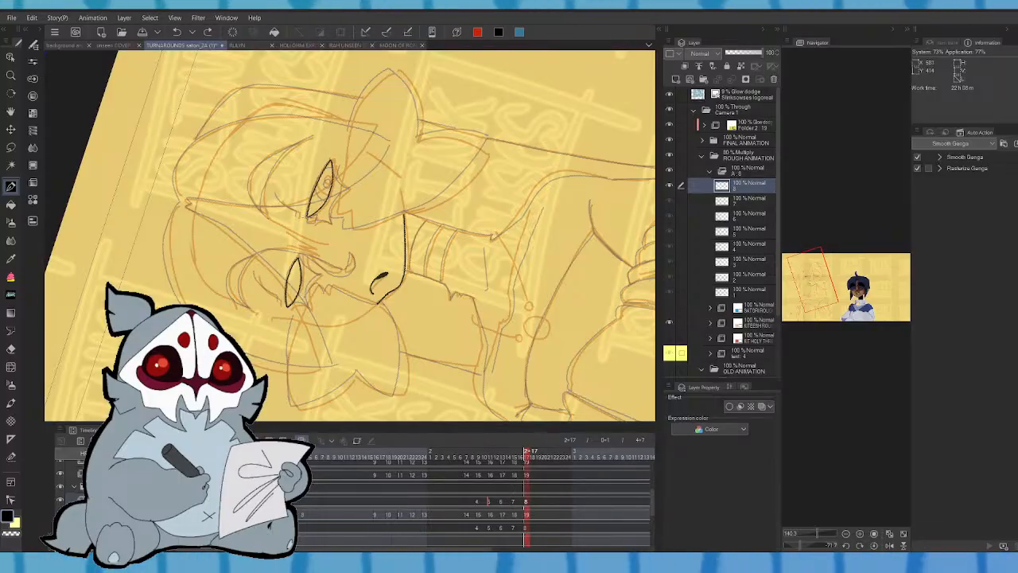
key(comma)
key(period)
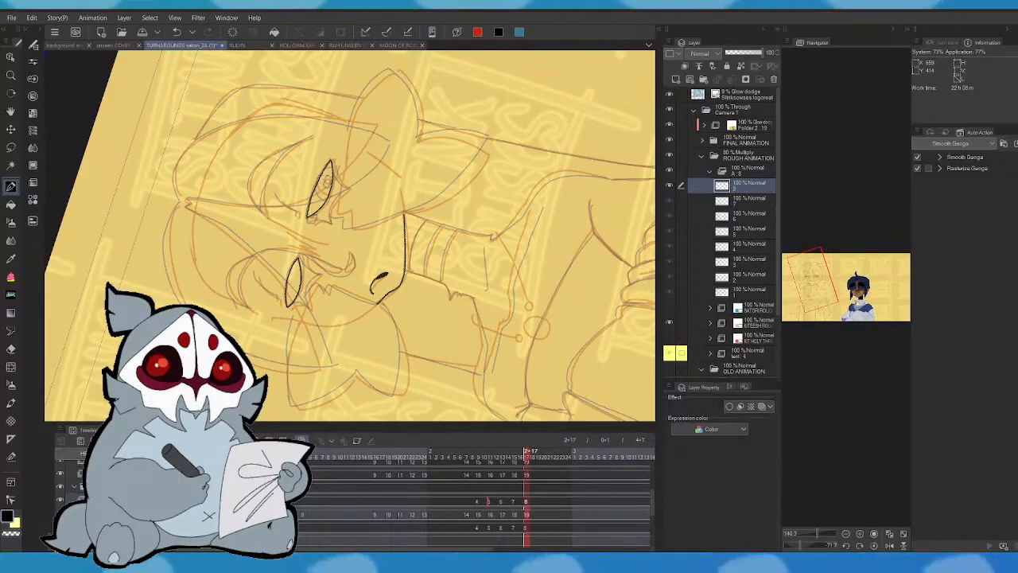
click(878, 546)
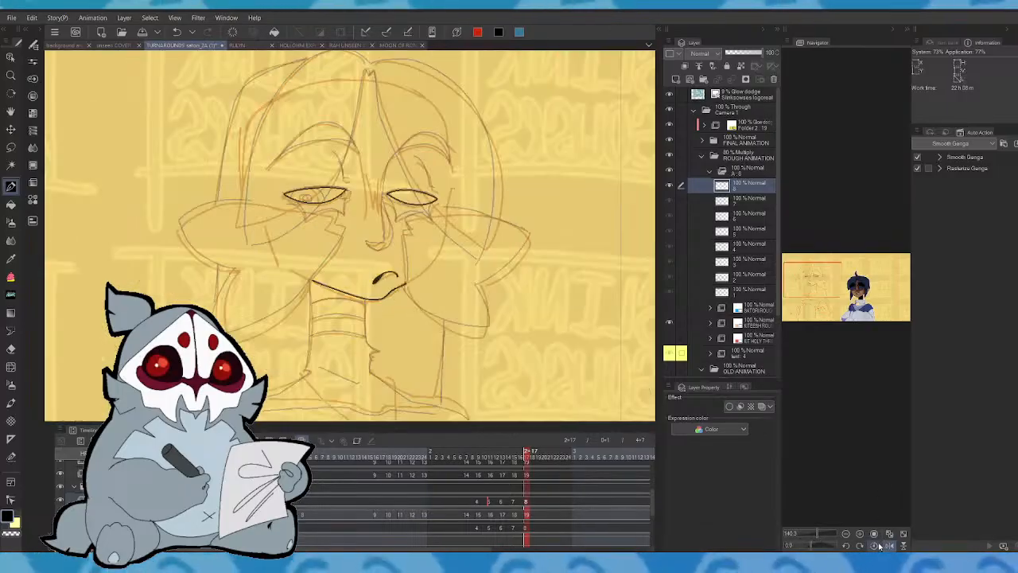
key(comma)
key(period)
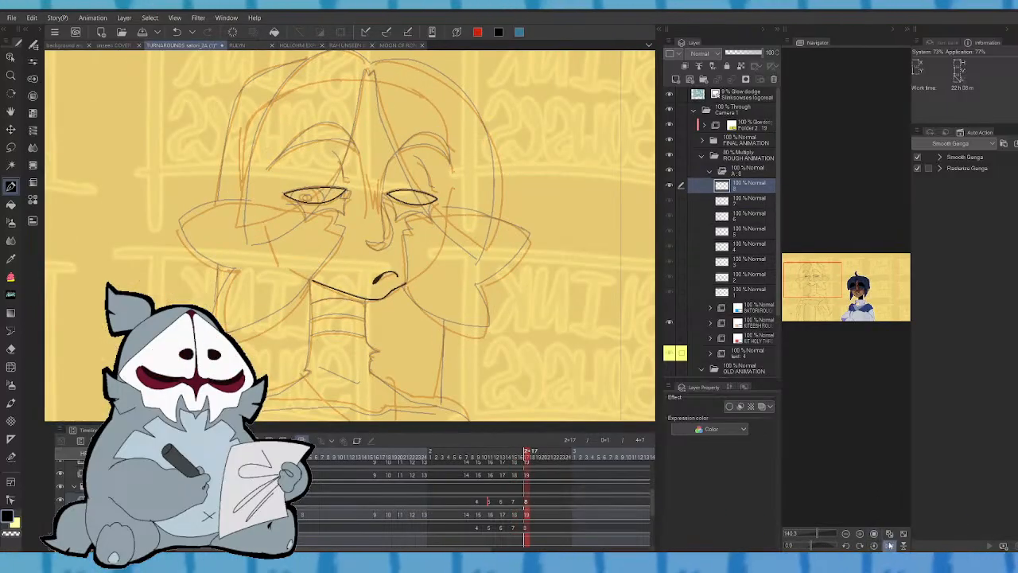
click(889, 546)
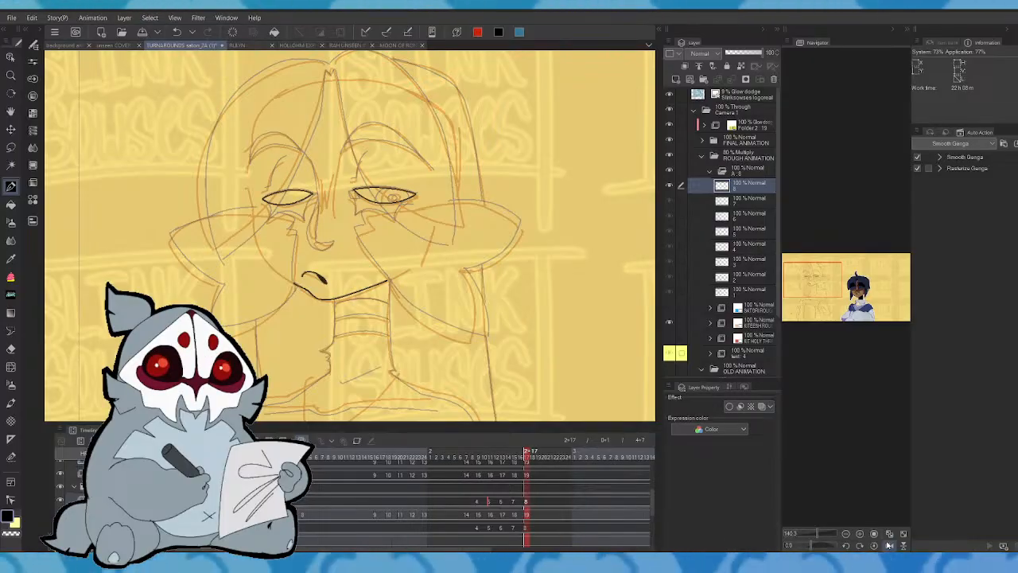
key(comma)
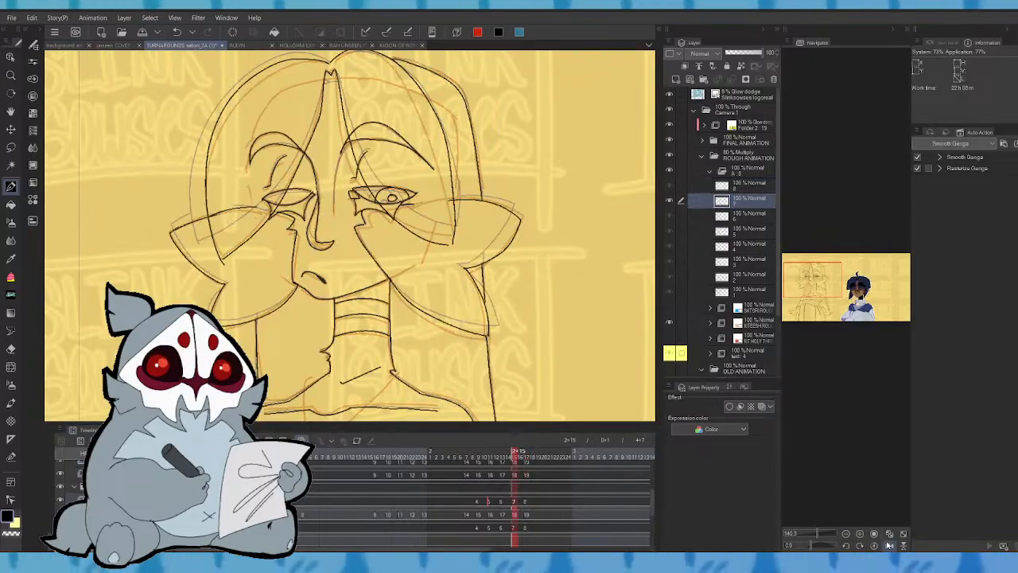
key(period)
- Ink the nose on cel 8 from the inner left brow down around the tip, comparing it with cel 7
drag(323, 243, 304, 154)
drag(316, 192, 318, 250)
key(Left)
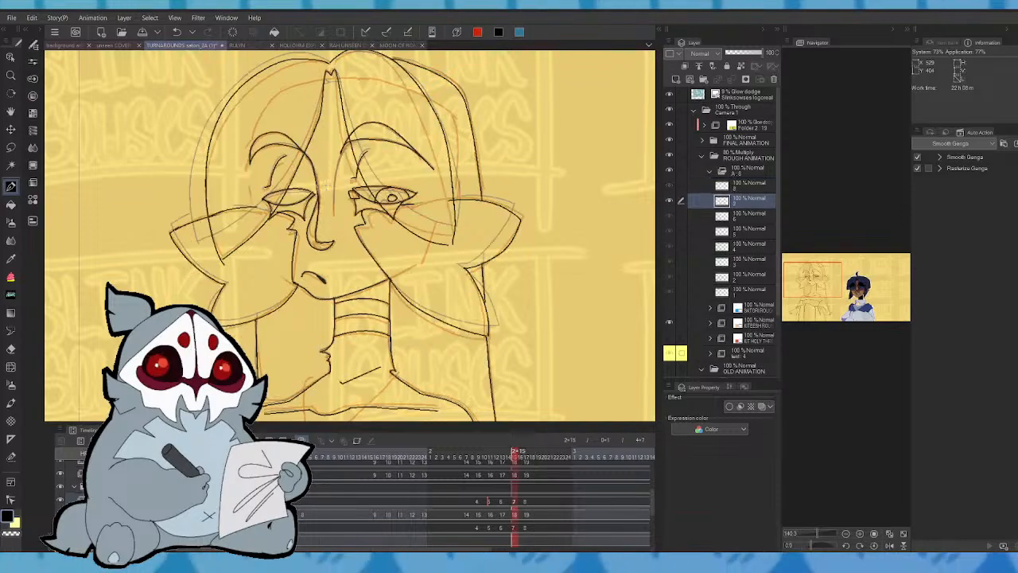
key(Right)
key(Left)
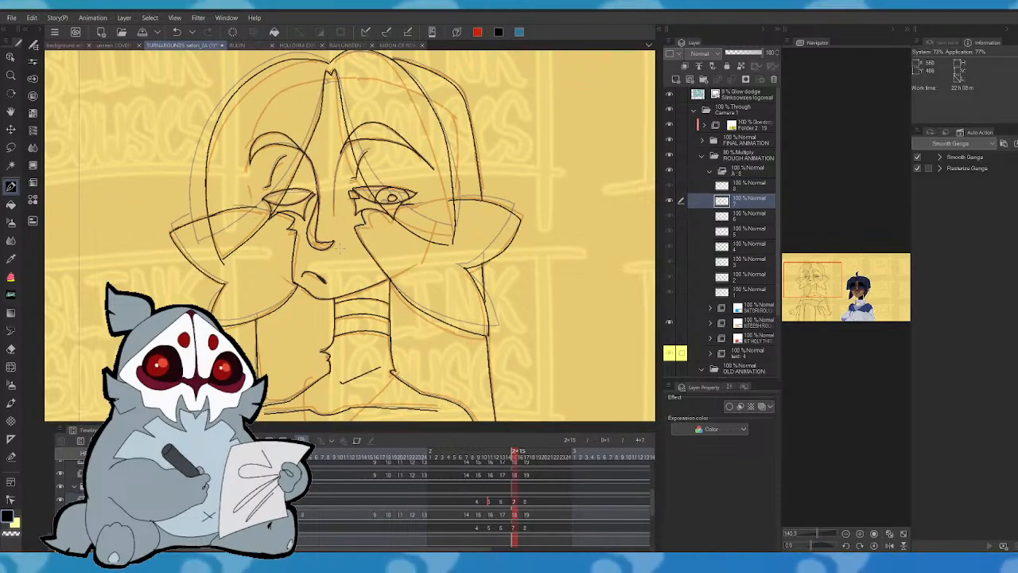
key(Right)
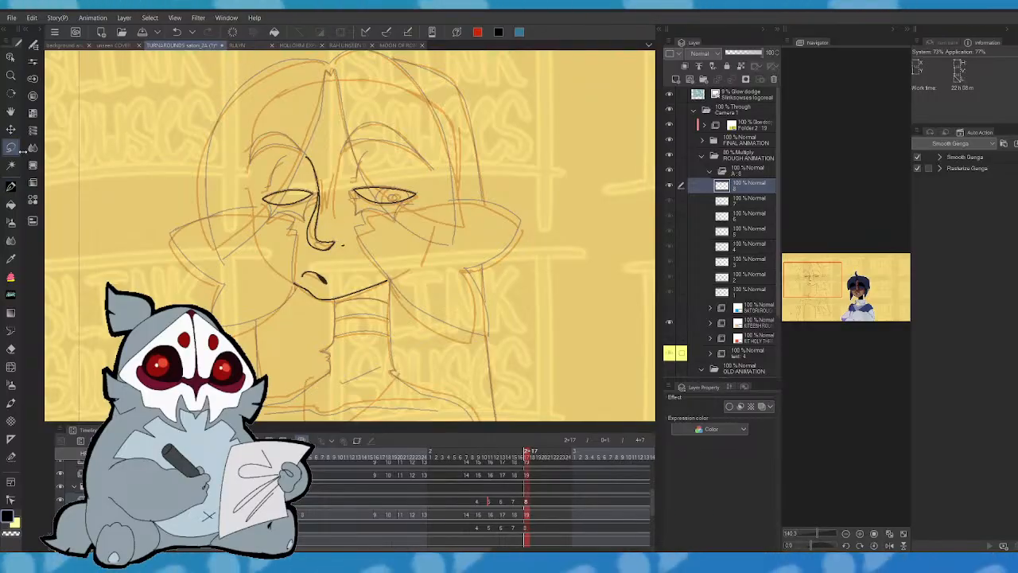
- Lasso the stray dot beside the nose tip on cel 8, delete it, clear the selection and return to the inking pen
click(11, 148)
drag(327, 248, 331, 253)
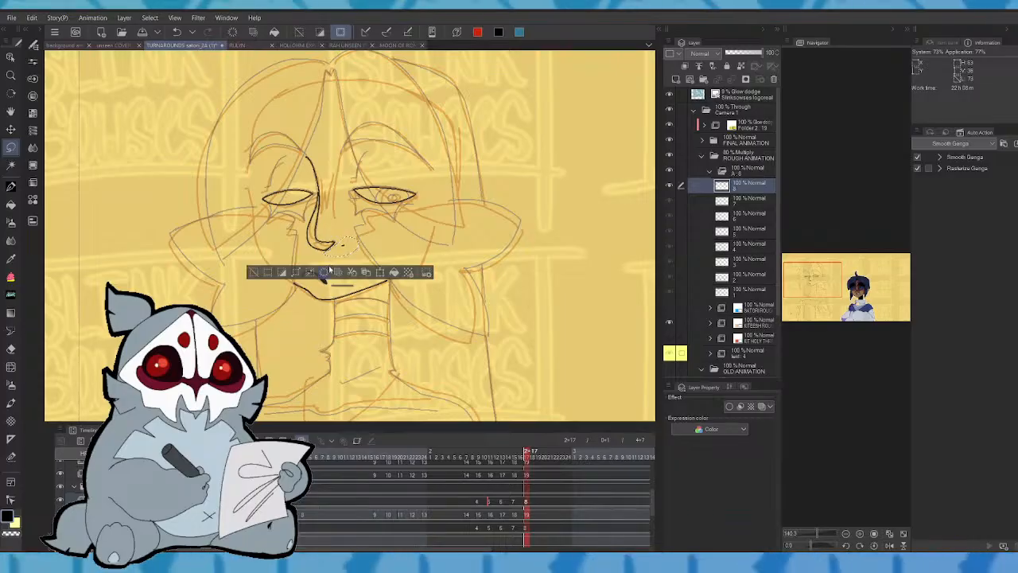
click(330, 270)
click(253, 272)
click(12, 186)
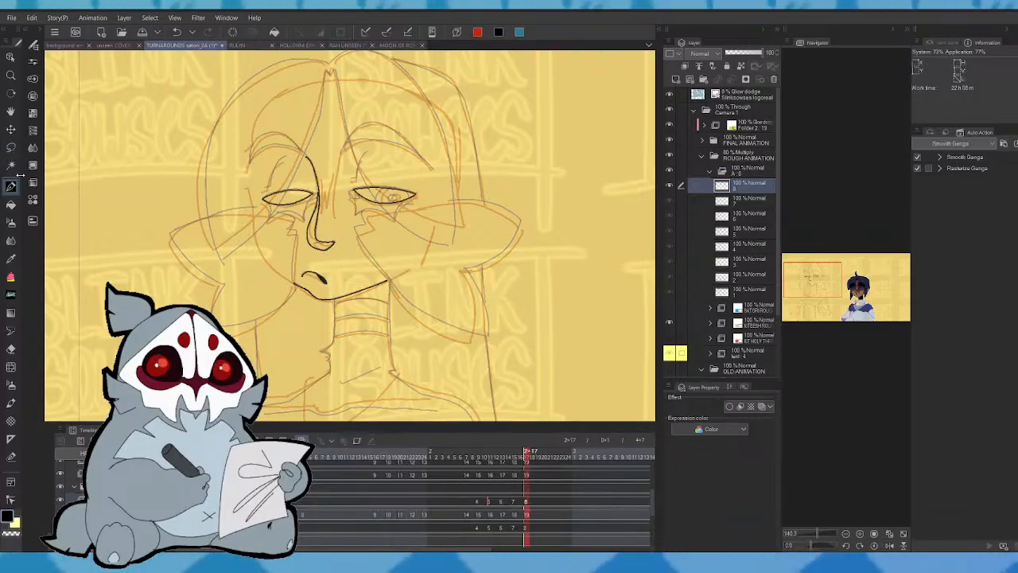
- Ink the small zigzag crease between the eyes on cels 6, 7 and 8, flipping between them to match
key(Left)
key(Left)
key(Left)
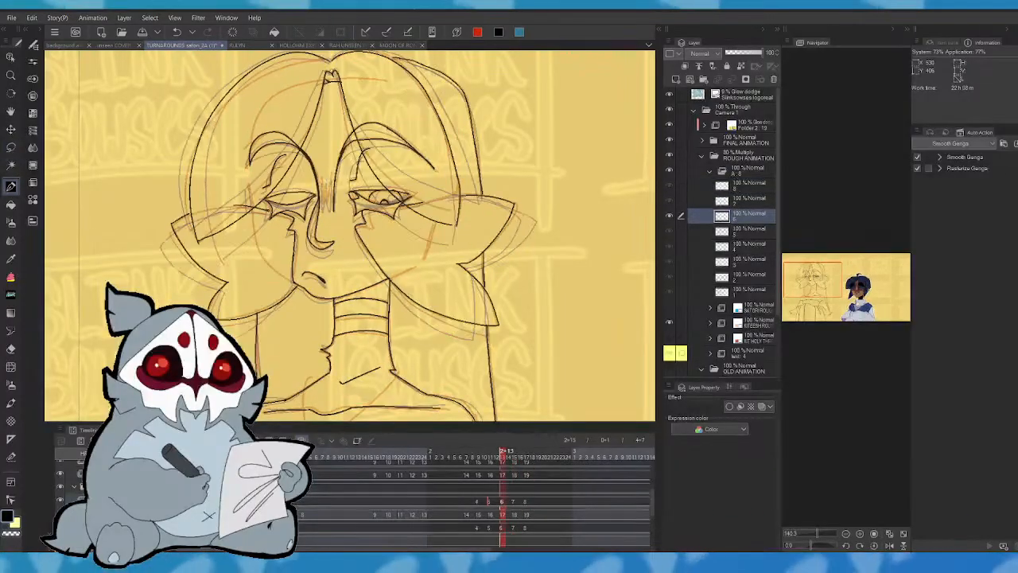
key(Right)
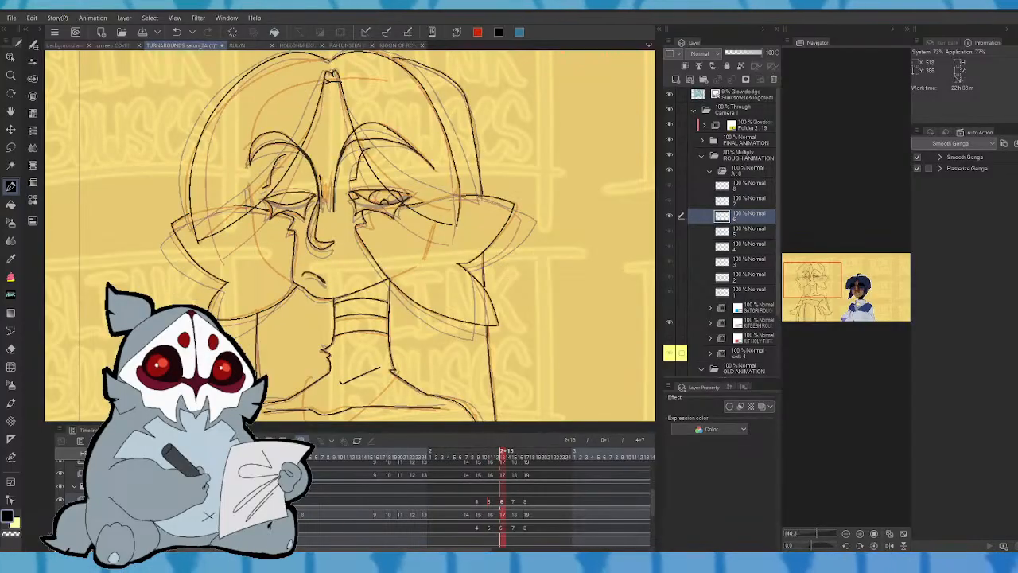
key(Left)
key(Right)
key(Right)
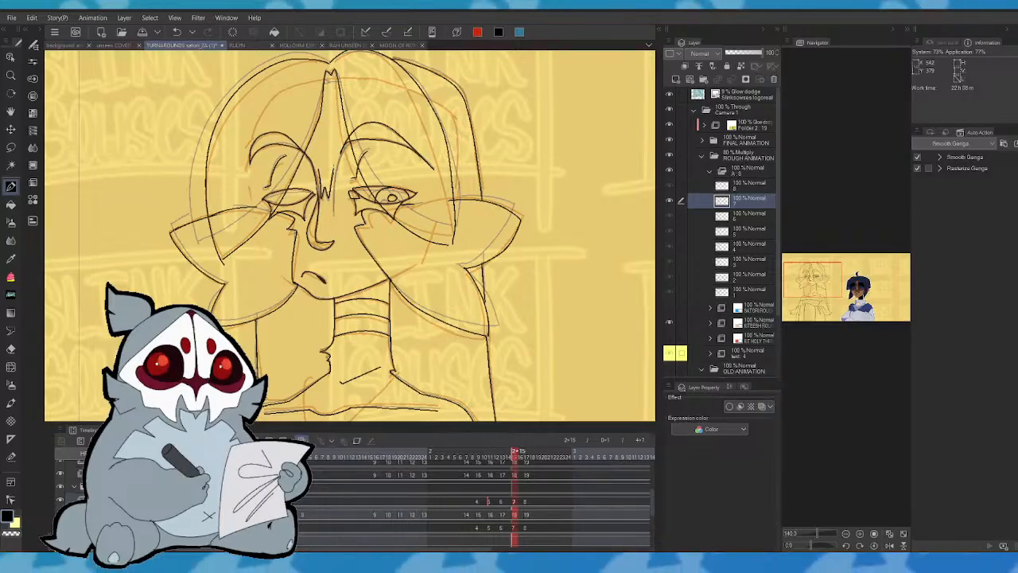
key(Right)
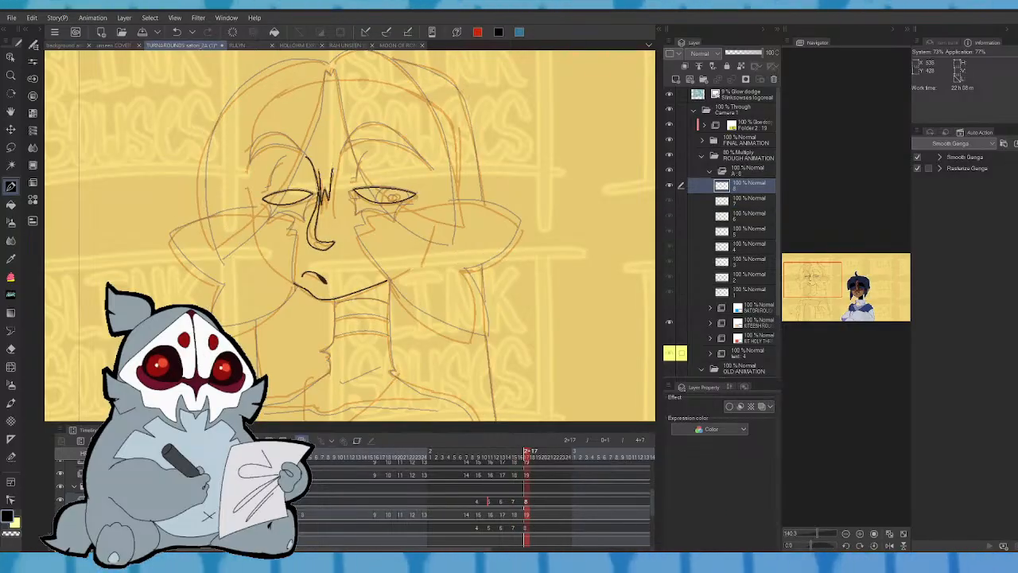
- Ink the line along the right side of the nose bridge on cel 8, rising toward the right brow, using cels 6 and 7 as reference
key(Left)
key(Left)
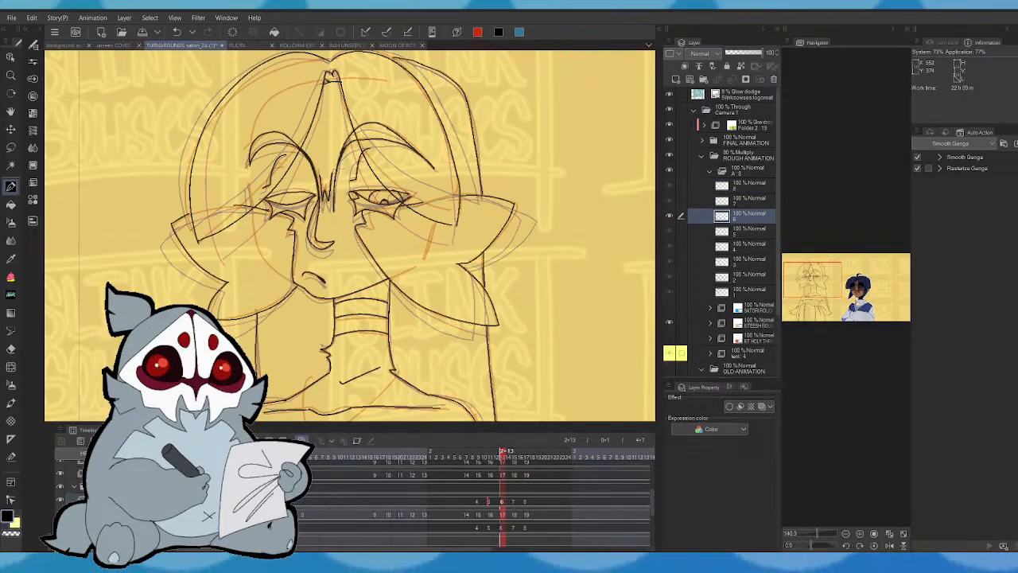
key(Right)
key(Right)
key(ctrl+z)
mouse_move(340, 165)
mouse_down()
mouse_move(327, 200)
mouse_move(334, 175)
mouse_up()
key(ctrl+z)
key(ctrl+z)
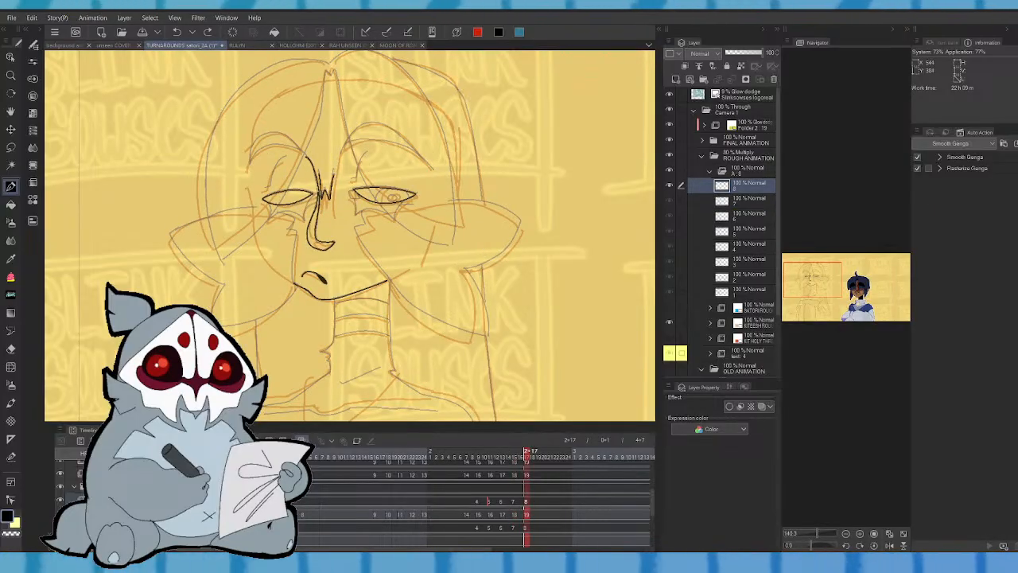
key(Left)
key(Right)
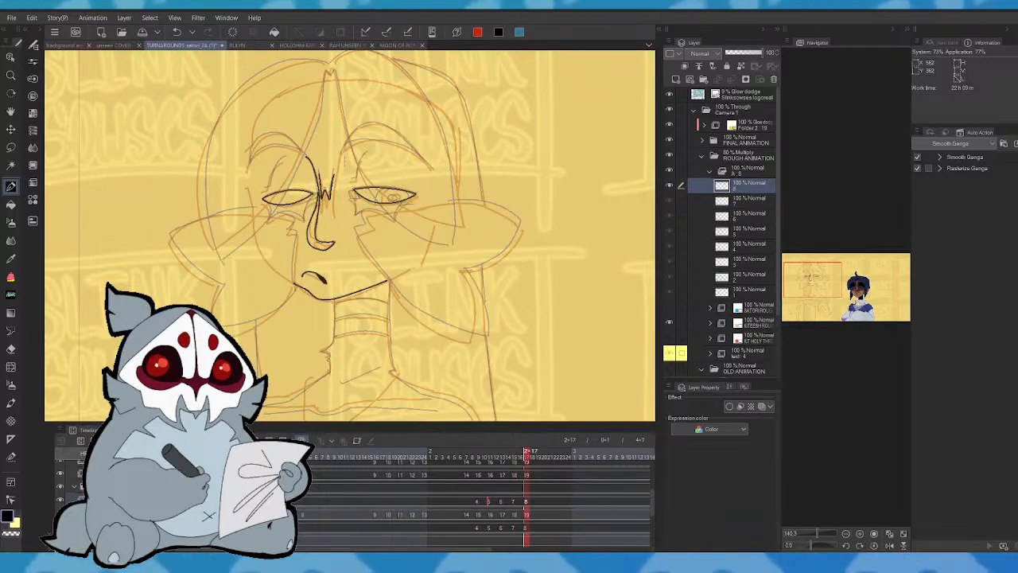
key(Left)
key(Right)
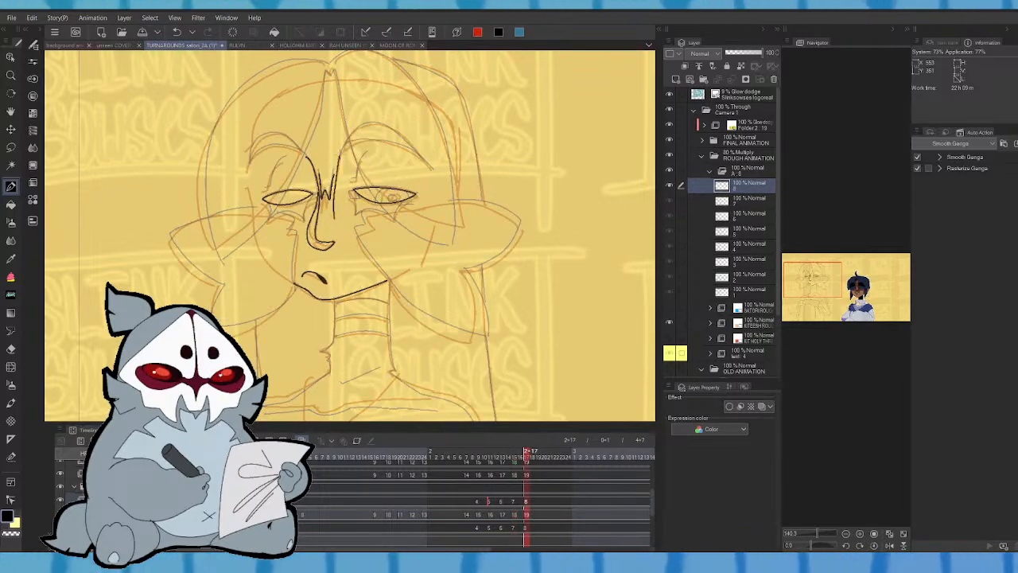
- Extend the line beside the nose bridge into the inner start of the right brow on cel 8, comparing with cels 6 and 7
key(Left)
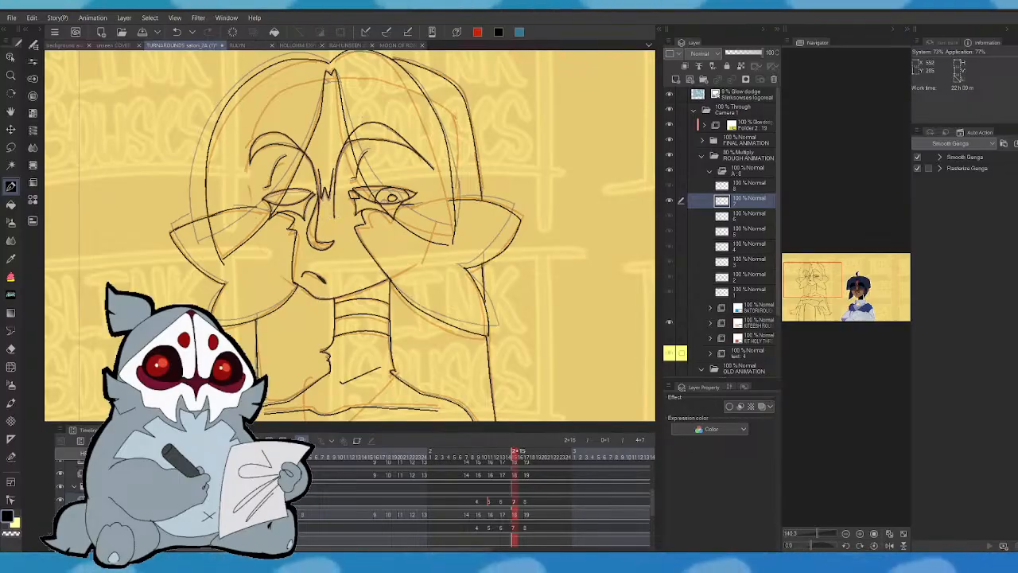
key(Left)
key(Right)
key(Left)
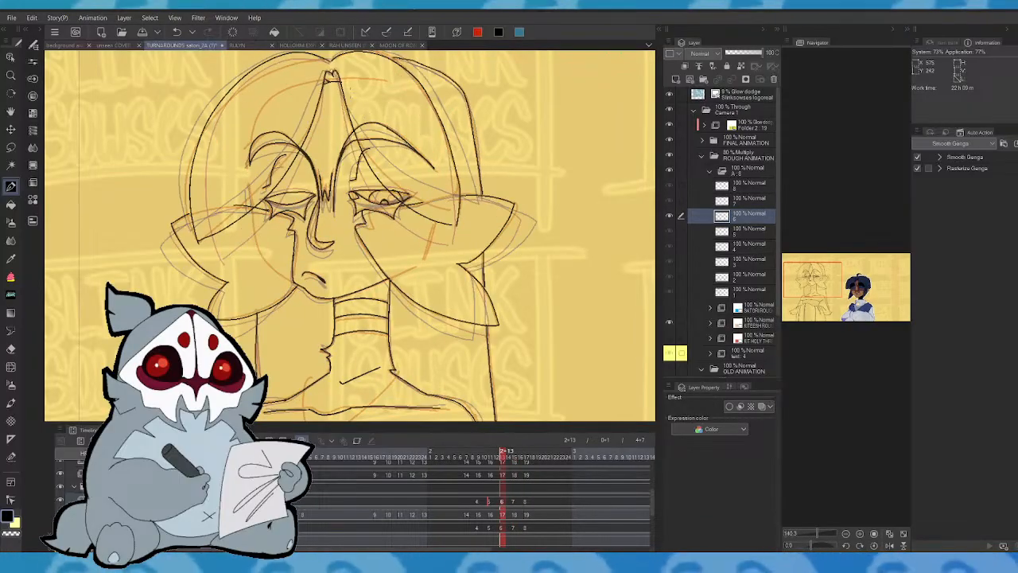
key(Right)
drag(335, 170, 353, 138)
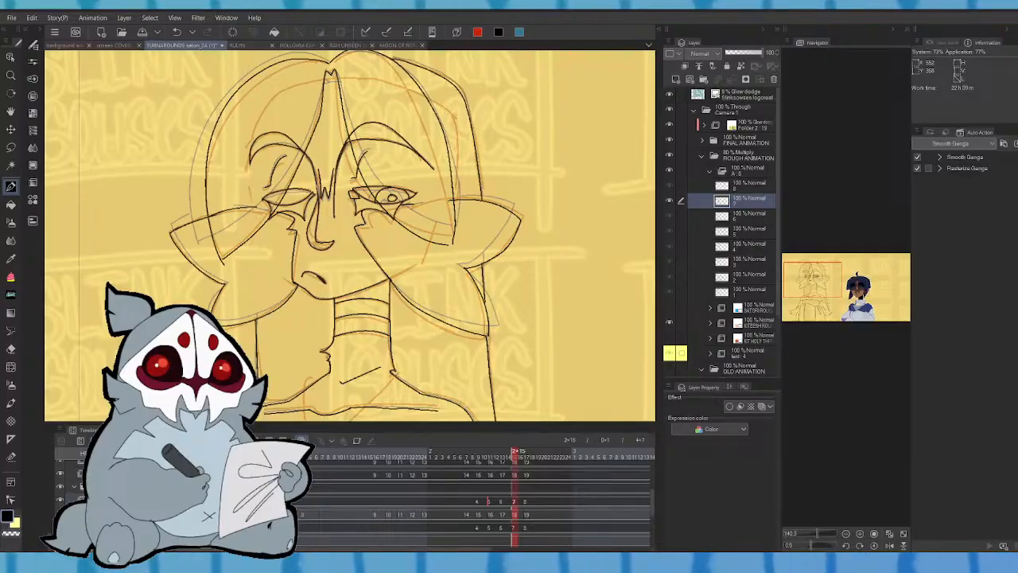
key(Right)
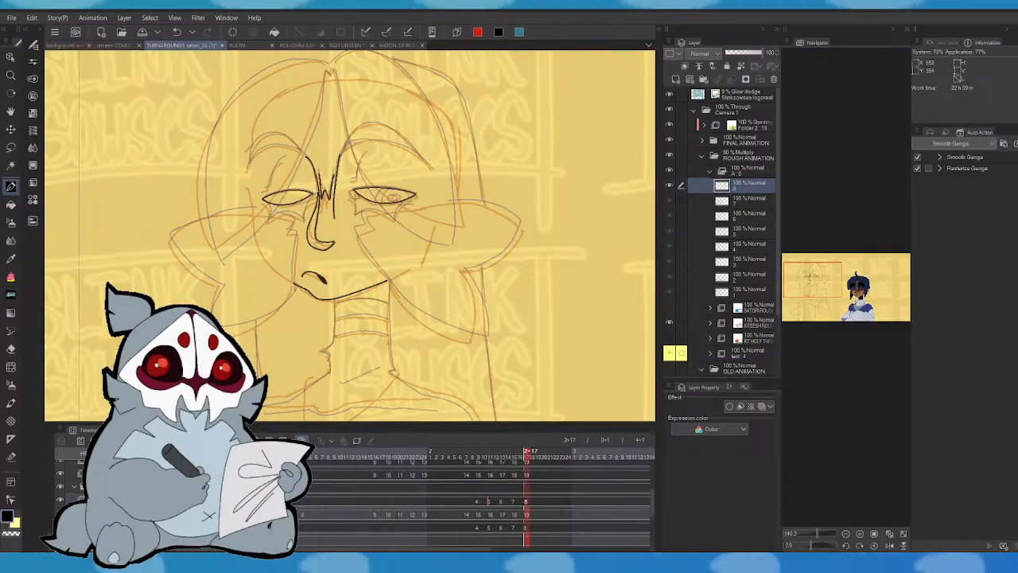
drag(341, 158, 348, 142)
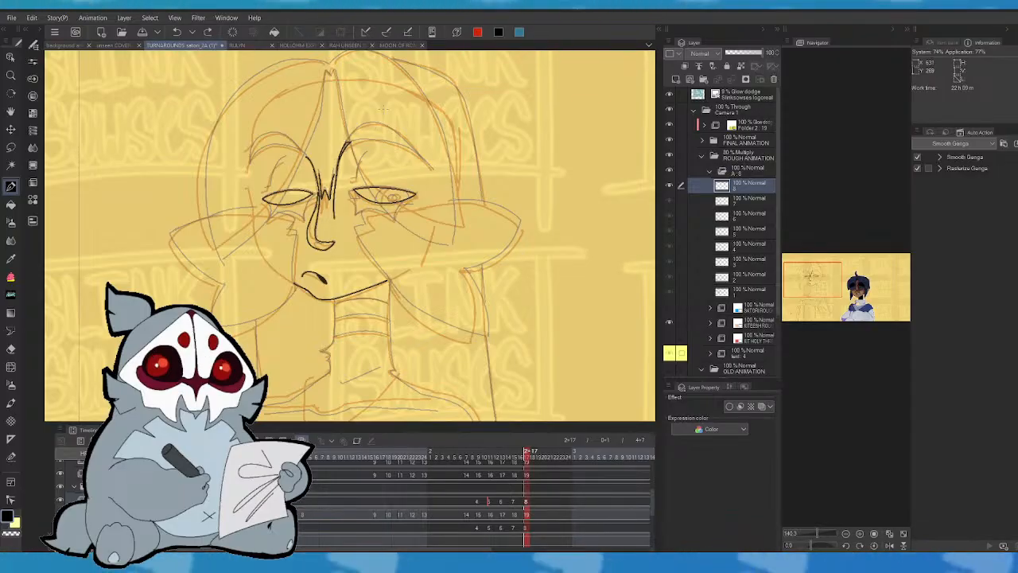
click(889, 545)
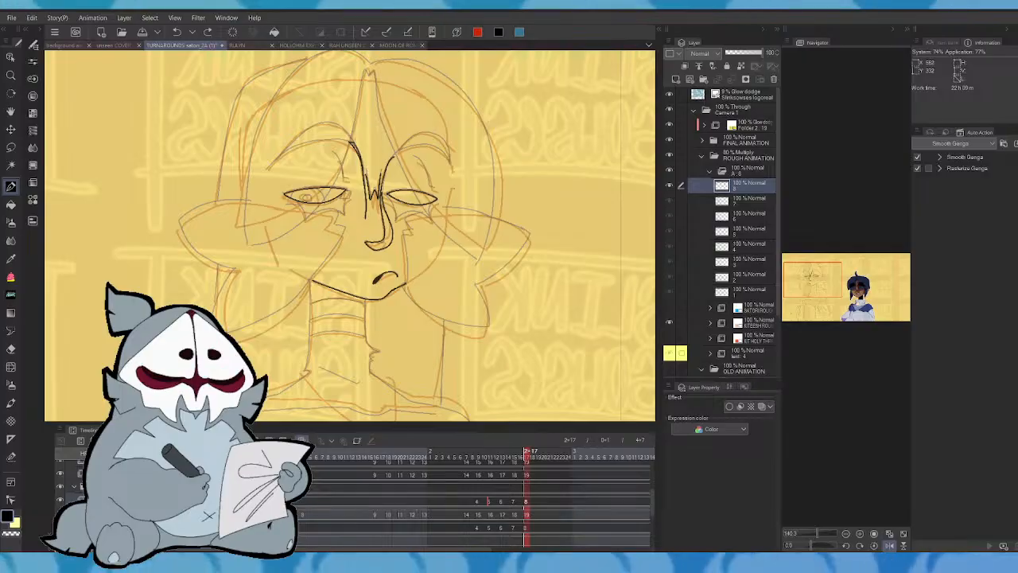
mouse_move(357, 146)
mouse_down()
mouse_move(348, 132)
mouse_move(304, 132)
mouse_move(269, 167)
mouse_move(308, 141)
mouse_up()
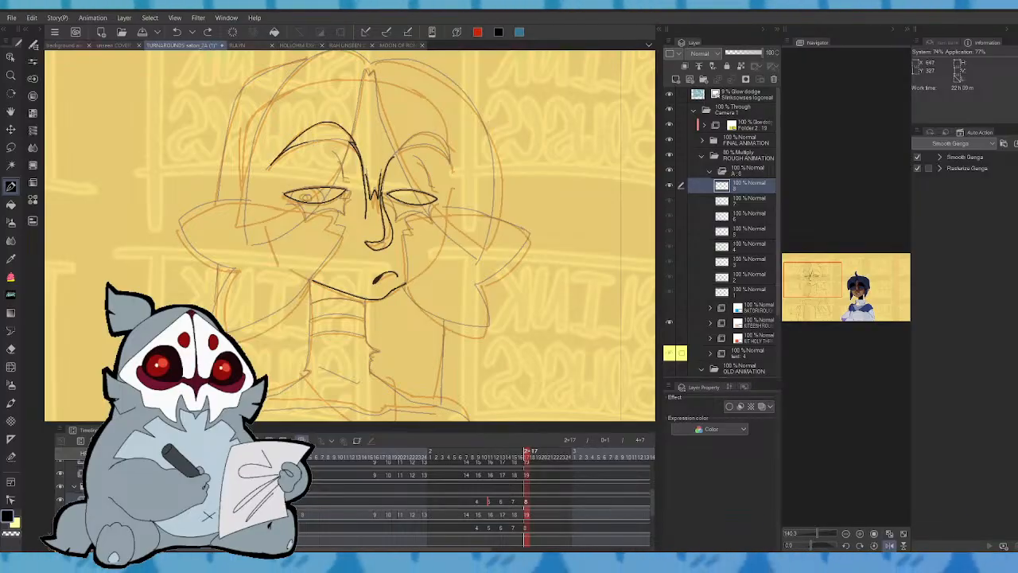
key(ctrl+z)
key(ctrl+z)
click(889, 546)
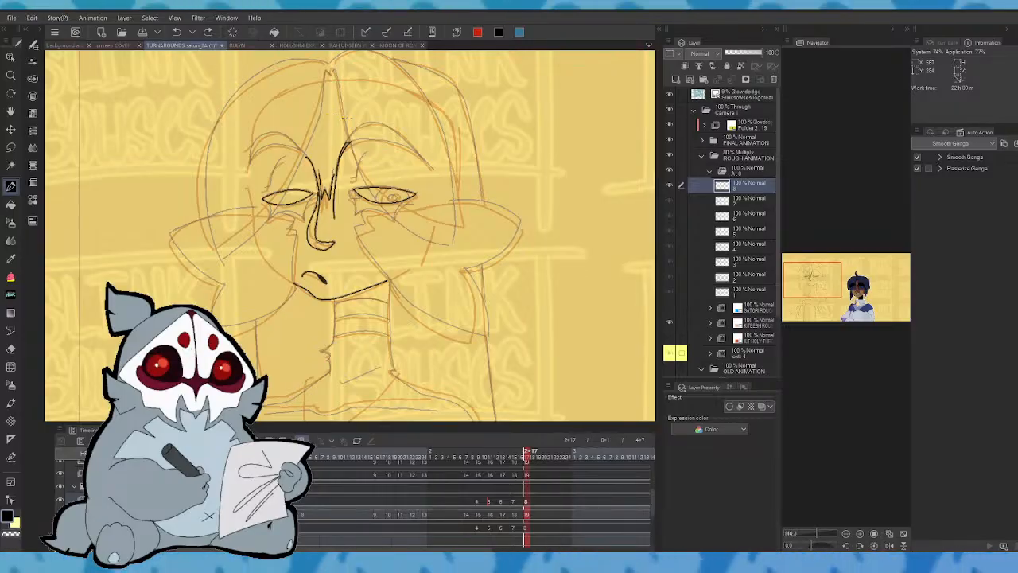
- Ink the right brow's upper arch and lower edge on cel 8, redrawing the arch once and mirroring the canvas for the lower edge
mouse_move(350, 143)
mouse_down()
mouse_move(383, 124)
mouse_move(418, 153)
mouse_up()
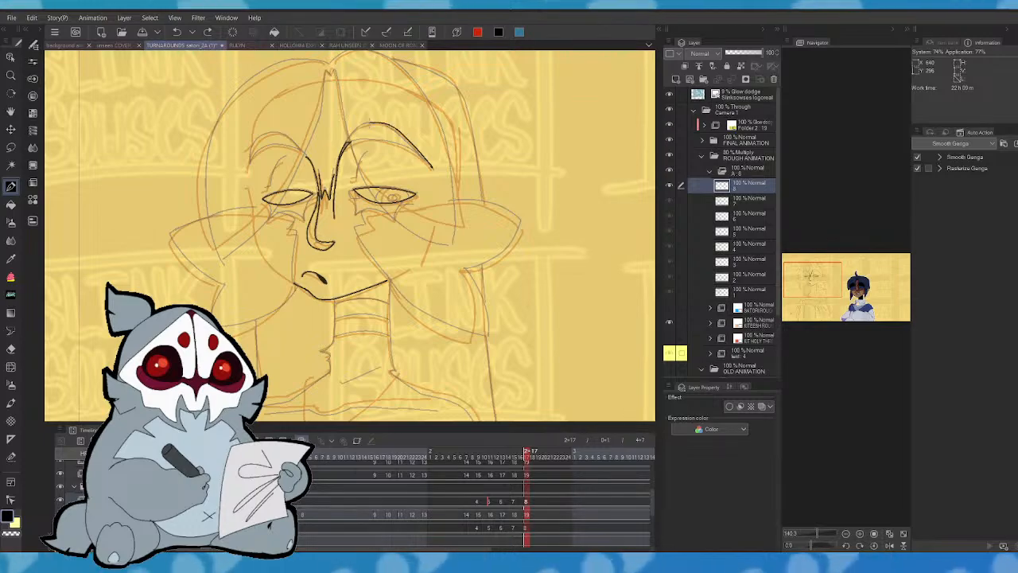
key(ctrl+z)
mouse_move(347, 143)
mouse_down()
mouse_move(387, 124)
mouse_move(430, 168)
mouse_up()
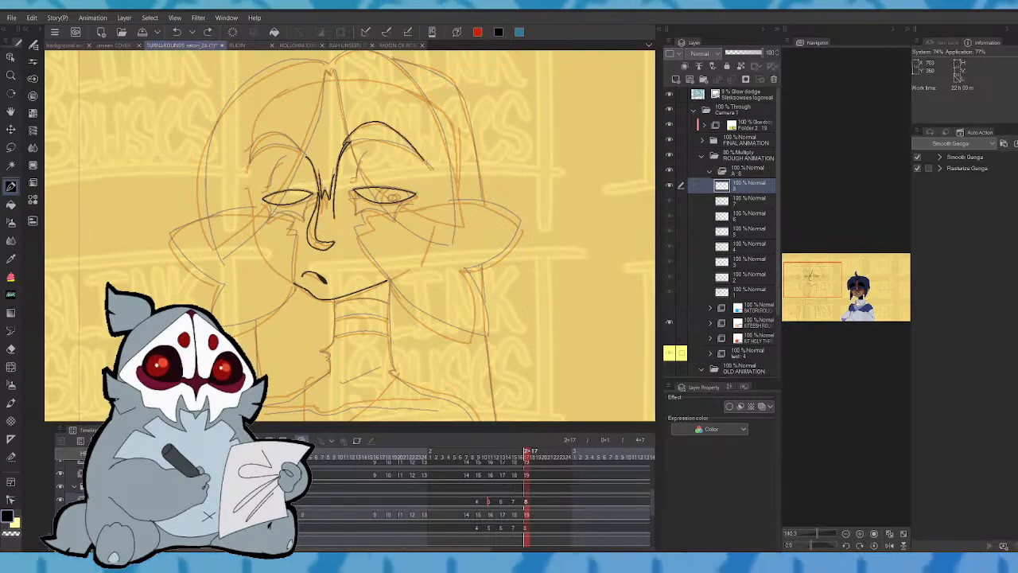
click(875, 534)
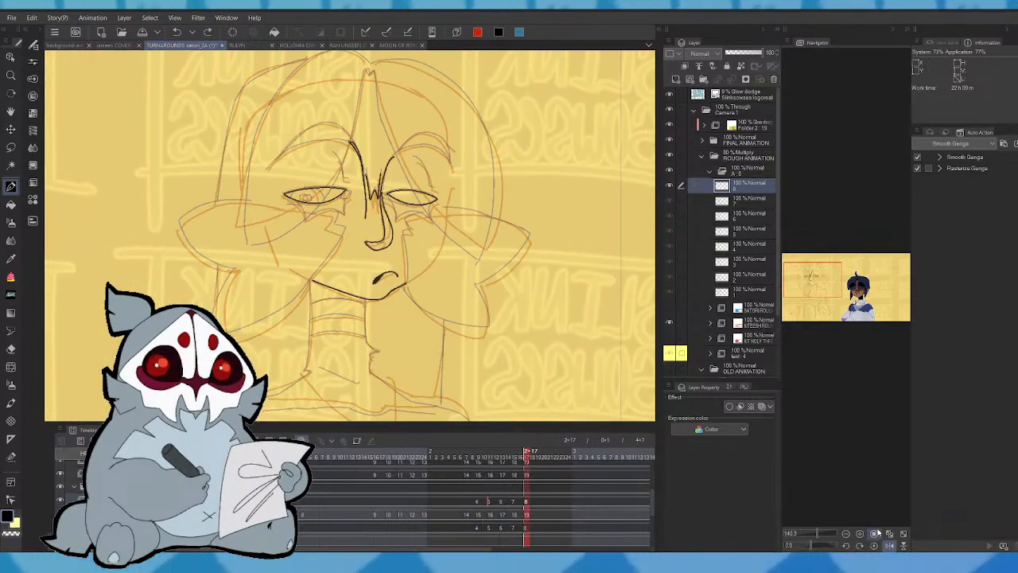
mouse_move(355, 143)
mouse_down()
mouse_move(343, 127)
mouse_move(301, 126)
mouse_move(270, 167)
mouse_move(353, 146)
mouse_up()
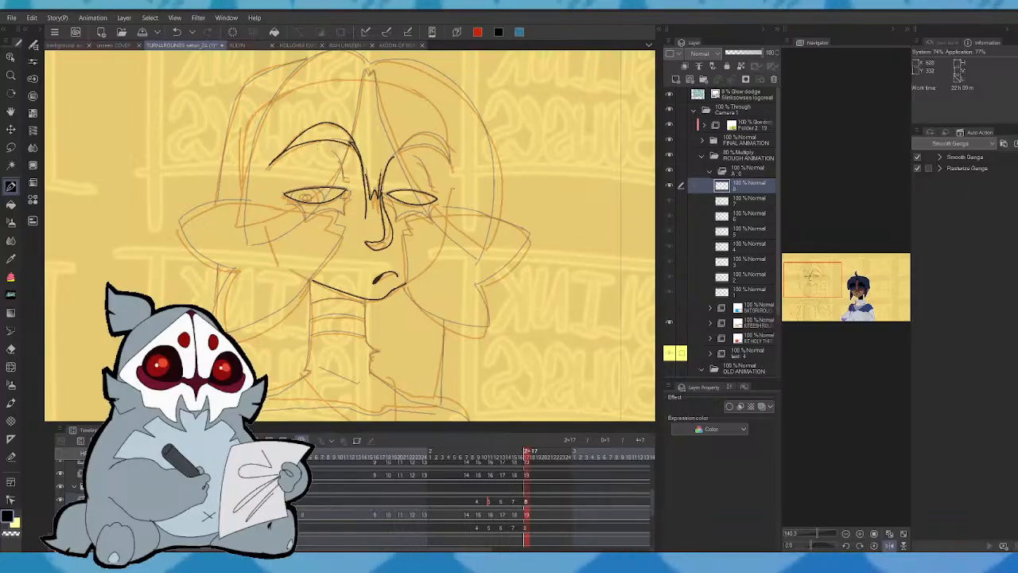
- Lasso and delete the stray line end inside the right brow on cel 8, clear the selection and return to the inking pen
click(11, 148)
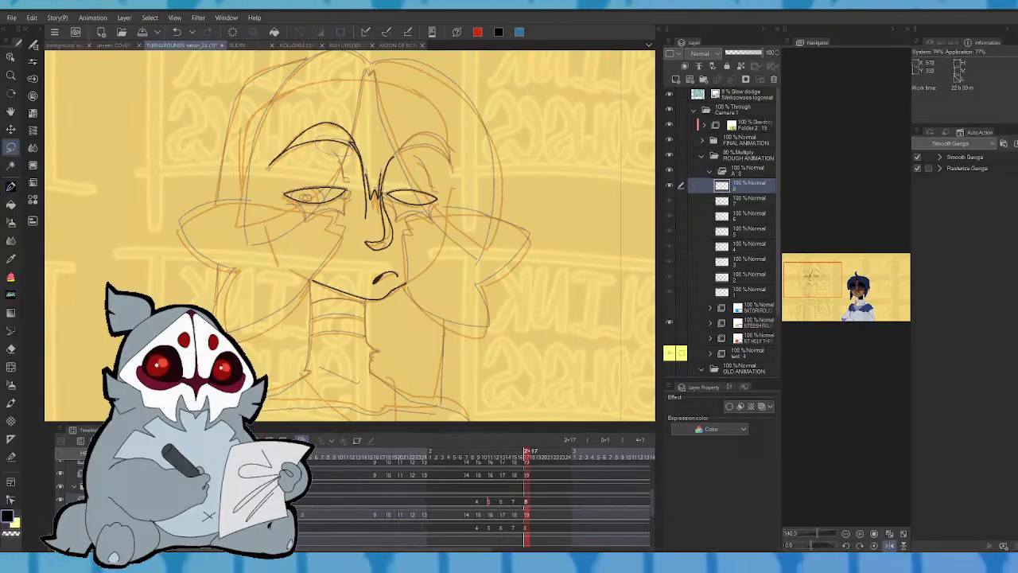
drag(333, 134, 343, 145)
key(ctrl+d)
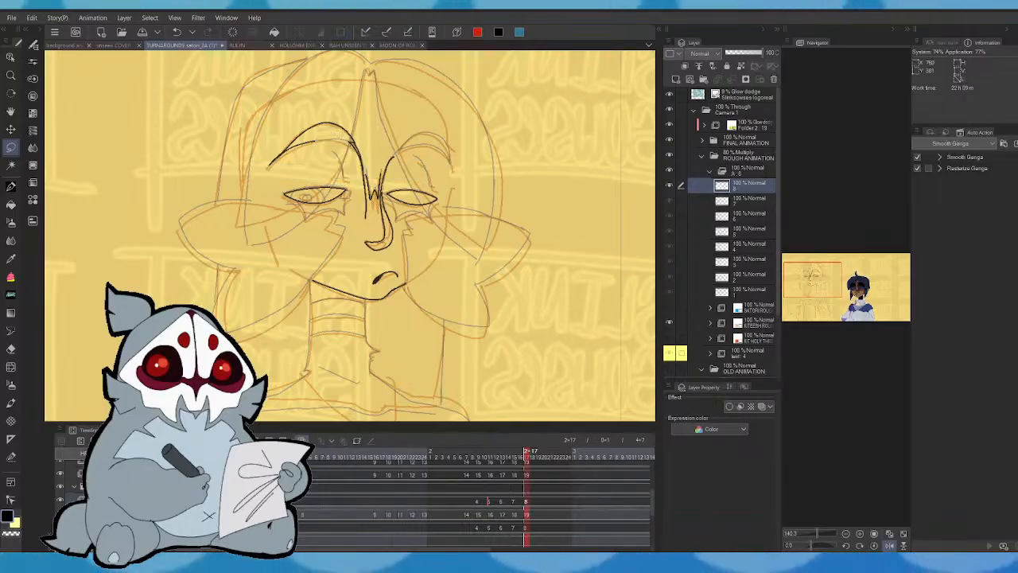
click(890, 544)
key(p)
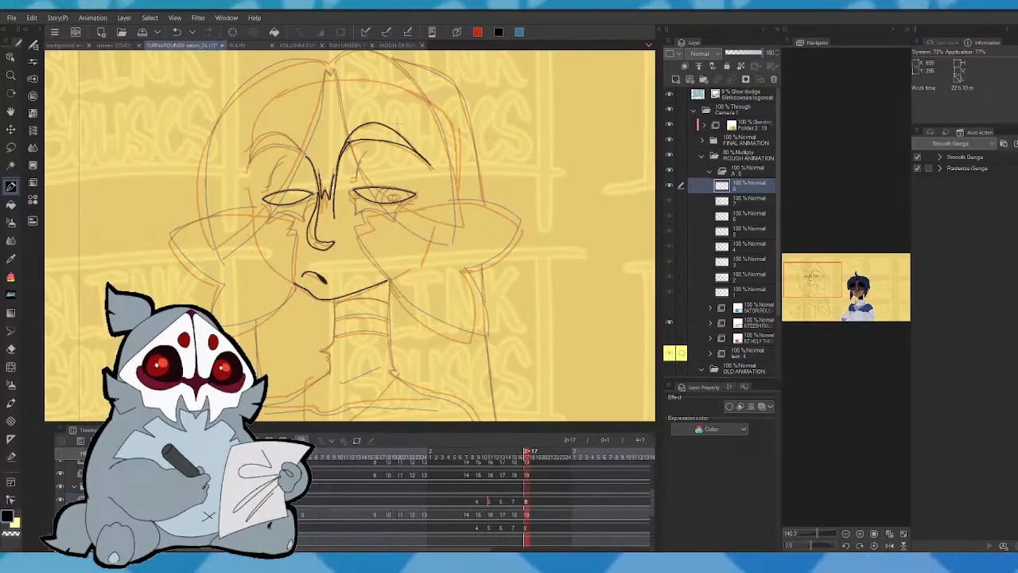
- Ink the left brow's upper and lower edges on cel 8 in mirrored view, checking them against cel 7
click(875, 545)
mouse_move(393, 160)
mouse_down()
mouse_move(409, 140)
mouse_move(450, 142)
mouse_move(451, 162)
mouse_move(393, 159)
mouse_up()
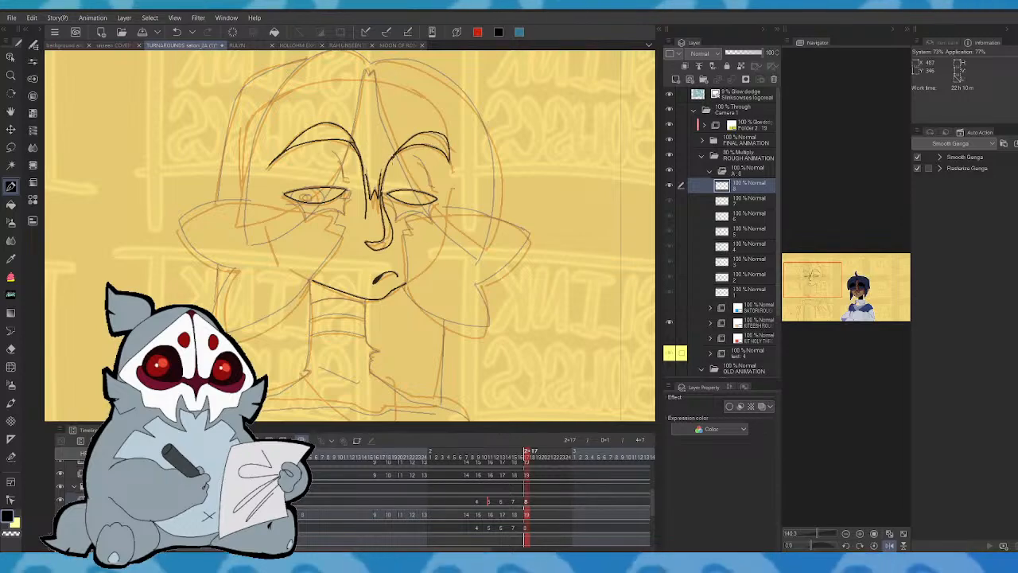
key(Left)
key(Right)
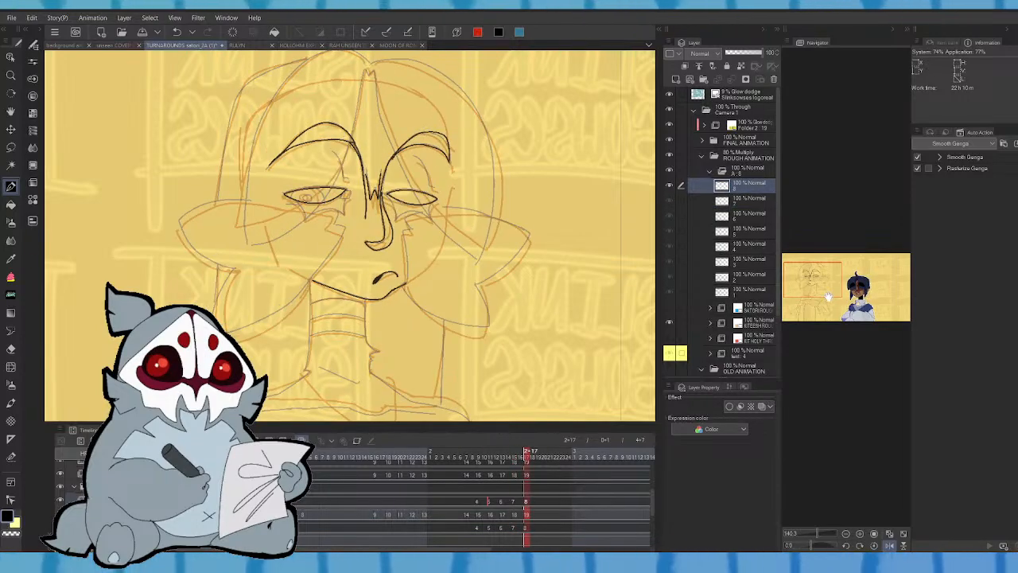
- Ink the small inner corner of the right eye on cel 8, checking it against cel 7, and unmirror the canvas
drag(829, 275, 826, 272)
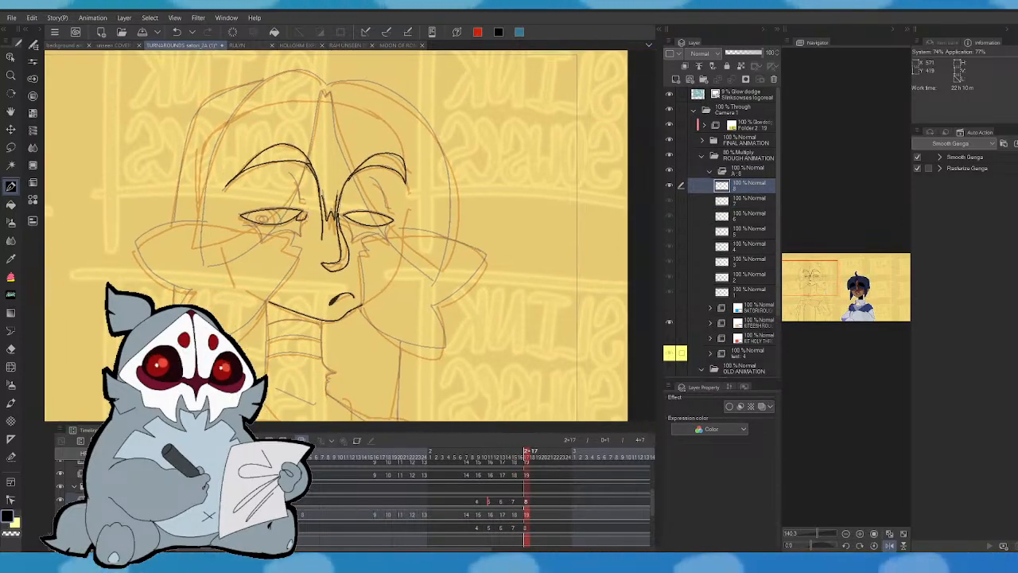
key(Left)
key(Right)
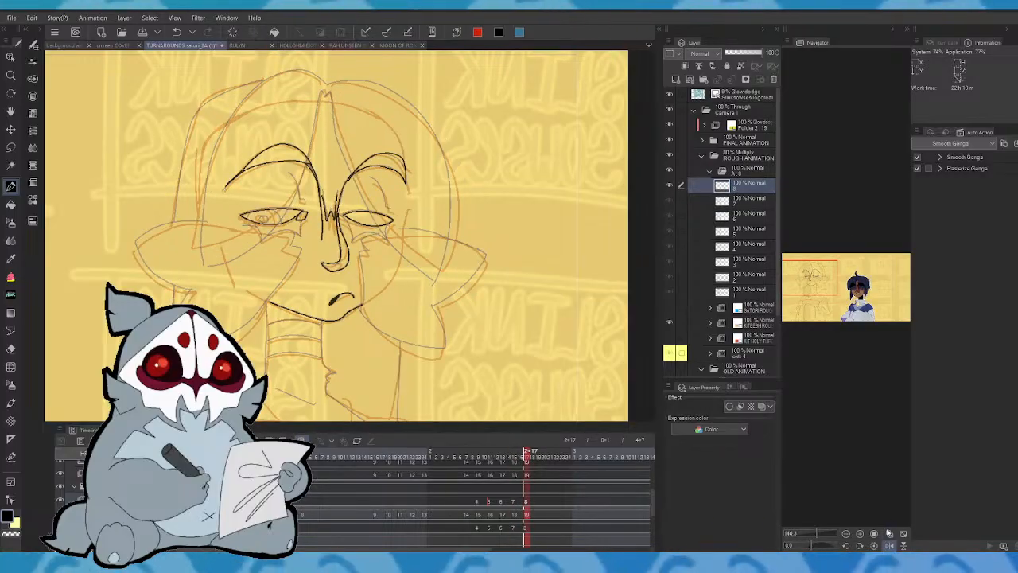
click(890, 545)
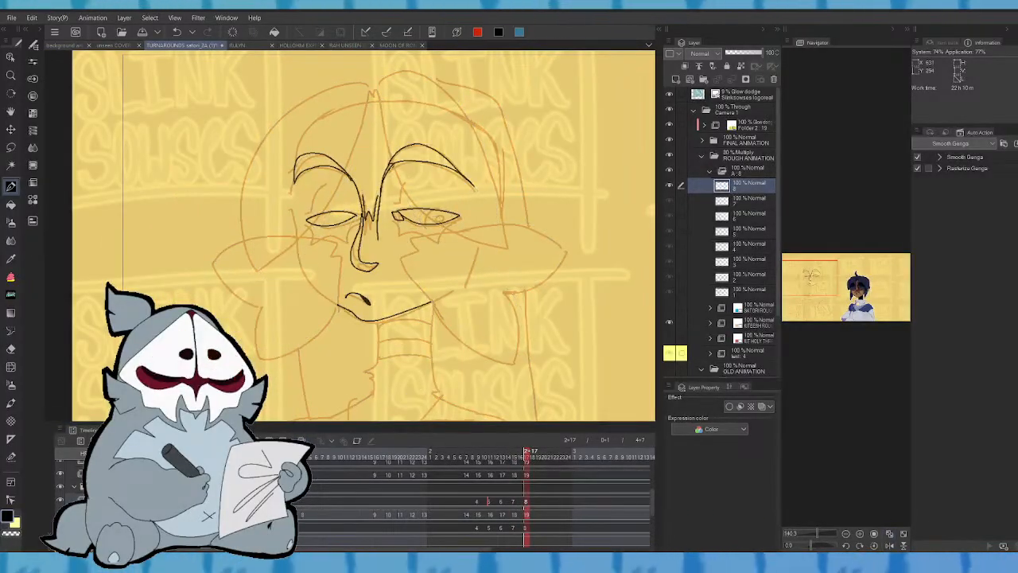
- Ink the iris and pupil of the right eye on cel 8, flipping against cel 7, and turn onion skin back on
key(Left)
key(Right)
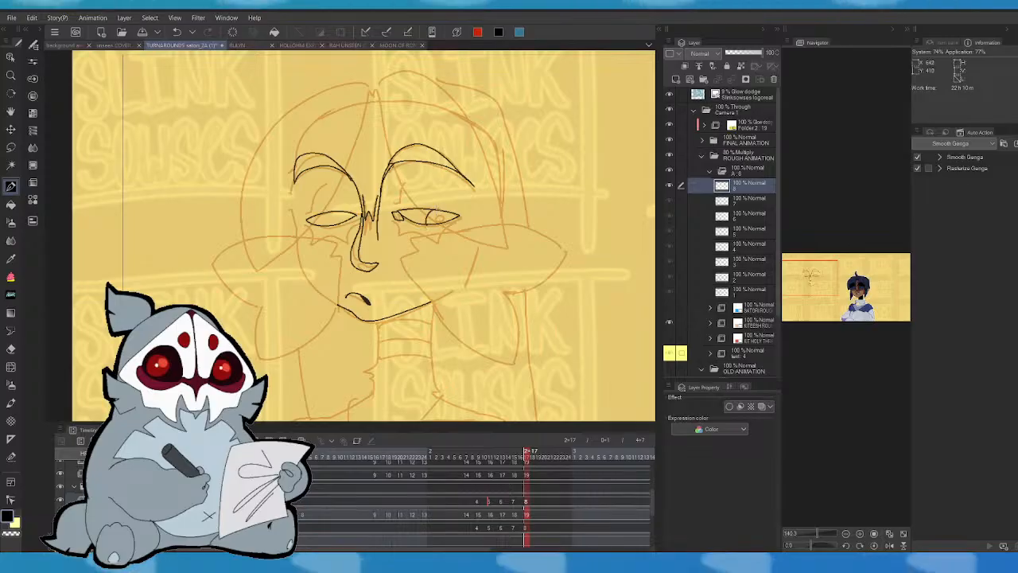
key(Left)
key(Right)
key(Left)
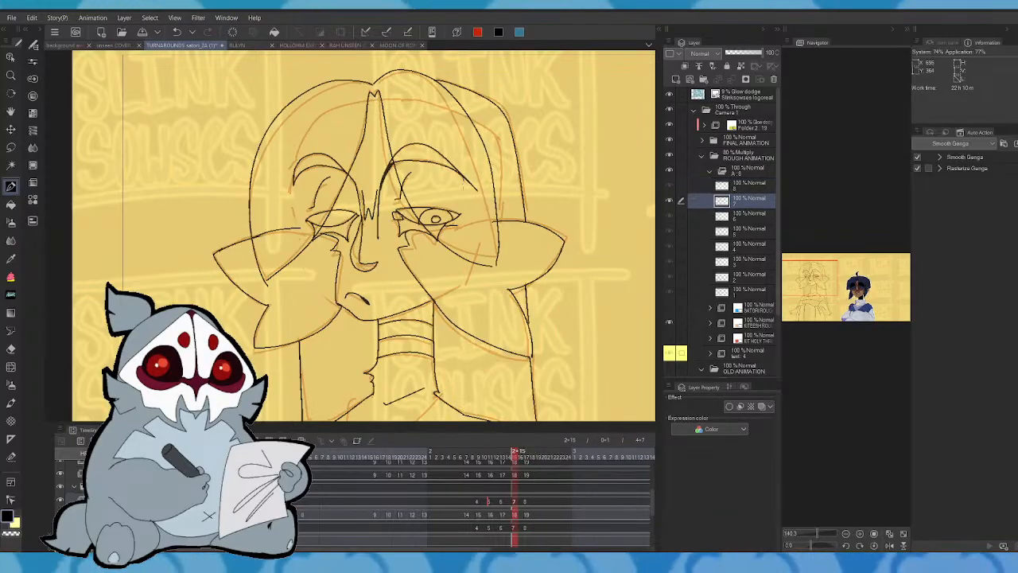
key(Right)
key(Left)
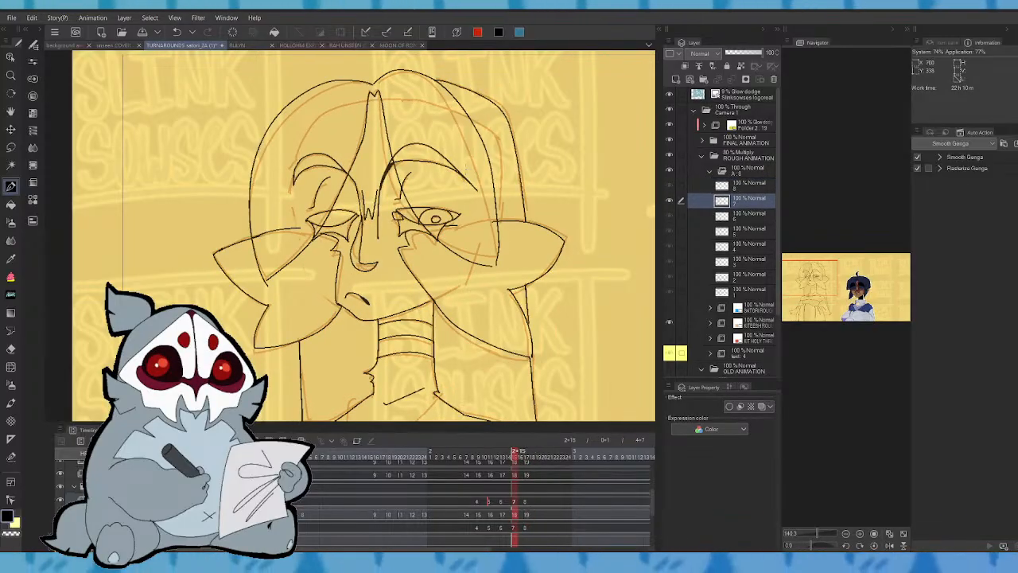
key(Left)
key(Right)
key(Right)
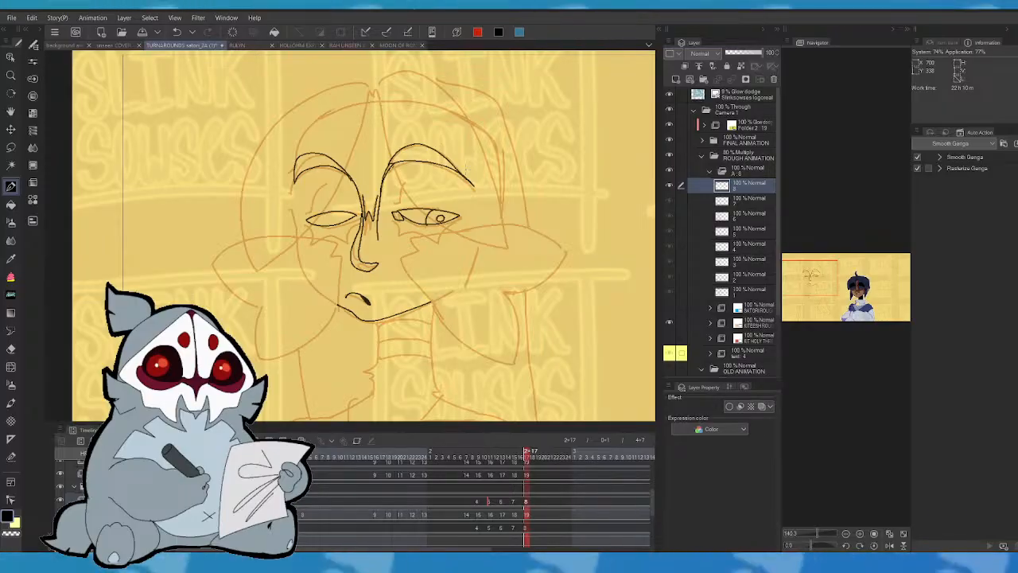
key(Left)
key(Right)
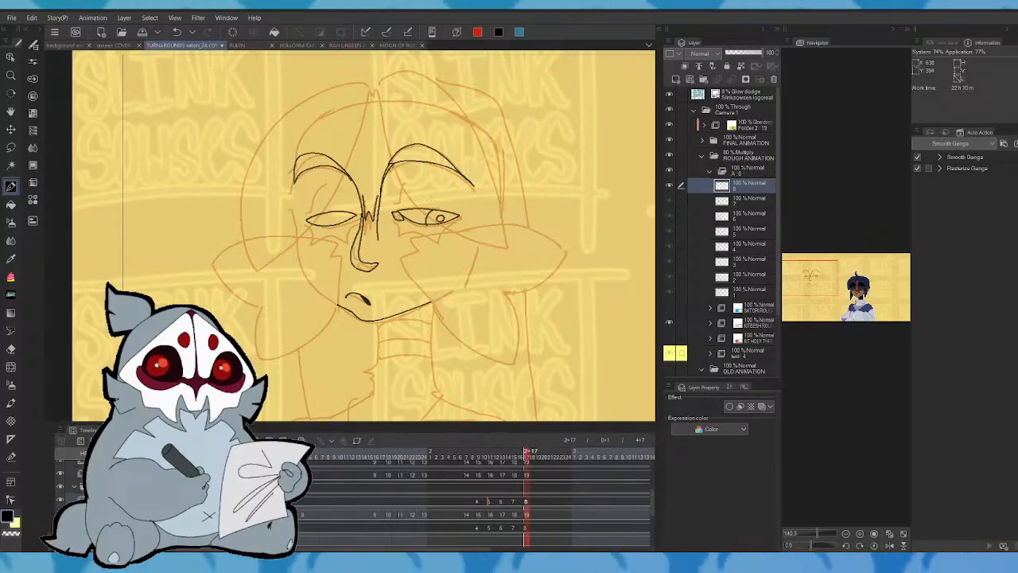
click(300, 440)
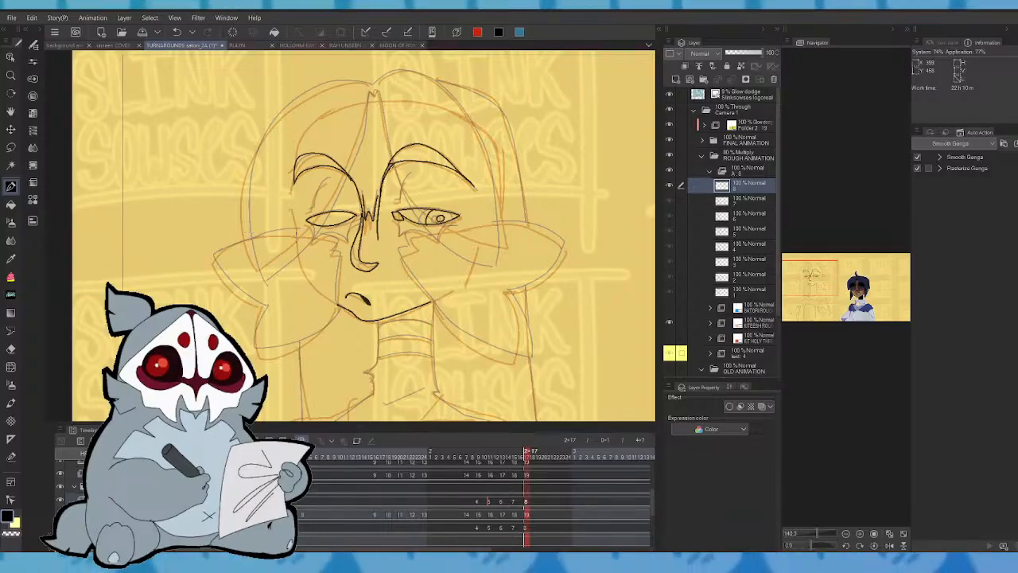
mouse_move(253, 236)
mouse_down()
mouse_move(217, 256)
mouse_move(218, 276)
mouse_up()
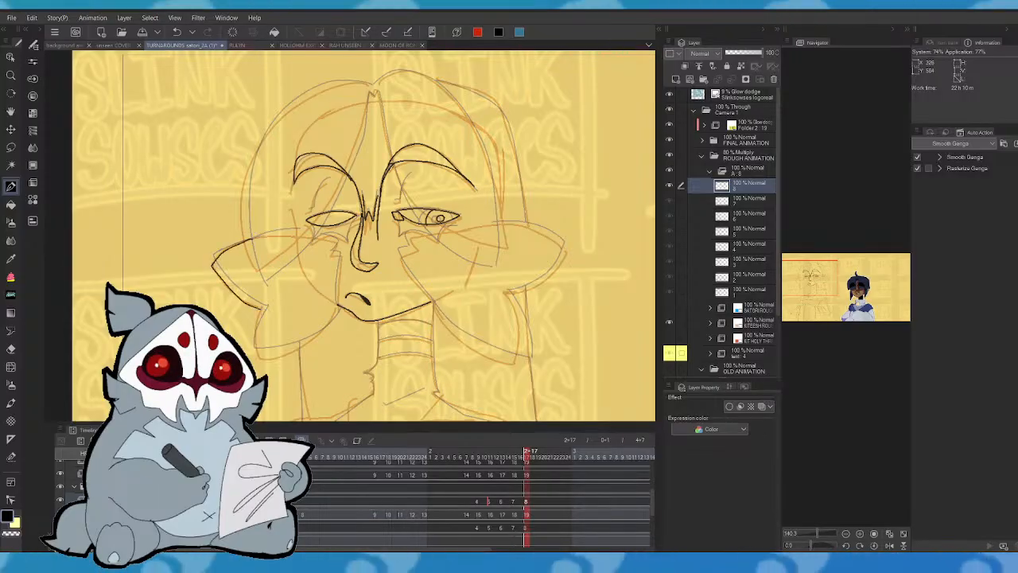
key(ctrl+z)
click(889, 546)
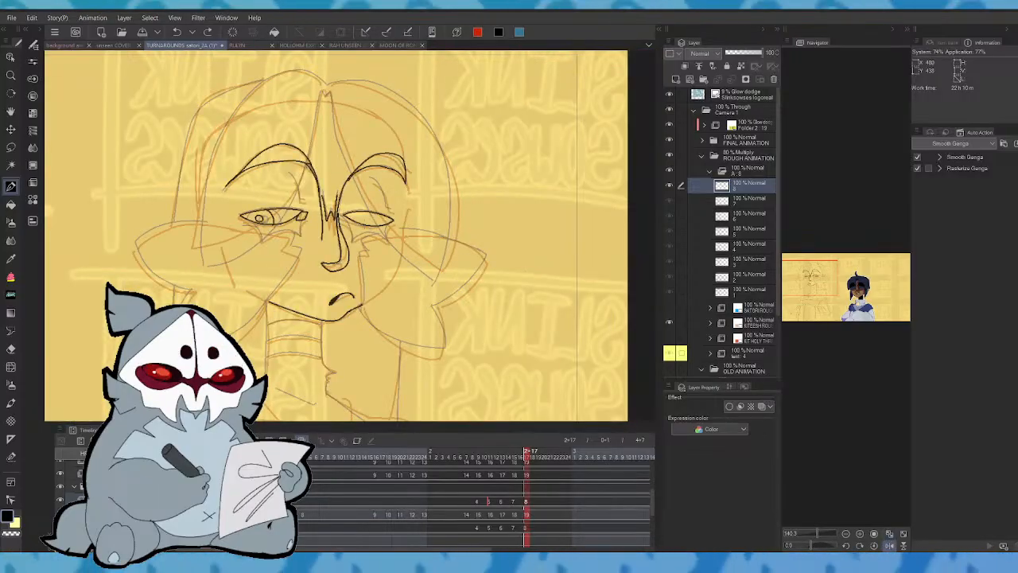
mouse_move(404, 237)
mouse_down()
mouse_move(473, 250)
mouse_move(475, 282)
mouse_move(435, 309)
mouse_up()
key(ctrl+z)
click(889, 545)
- Ink the pointed ear fin on the left side of the face on cel 8 with the canvas rotated, and check it against cel 7
drag(811, 546, 799, 546)
mouse_move(326, 331)
mouse_down()
mouse_move(350, 379)
mouse_move(394, 335)
mouse_move(453, 350)
mouse_move(434, 288)
mouse_up()
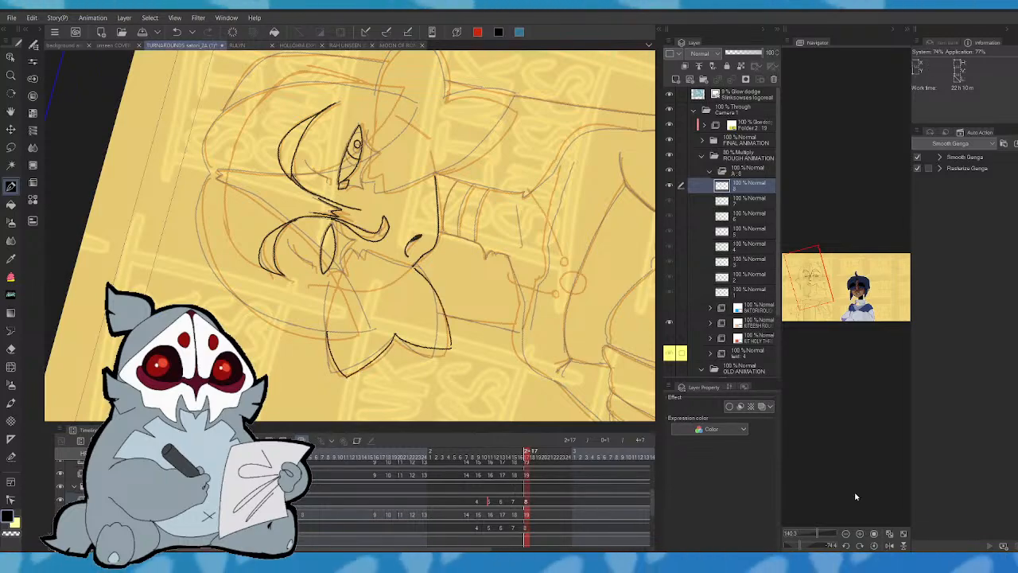
click(890, 546)
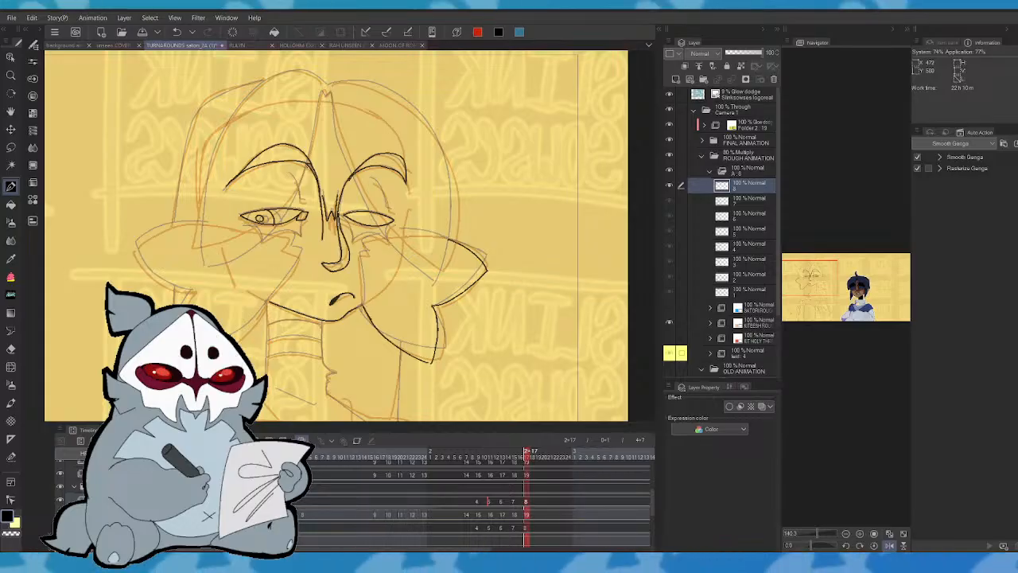
click(889, 545)
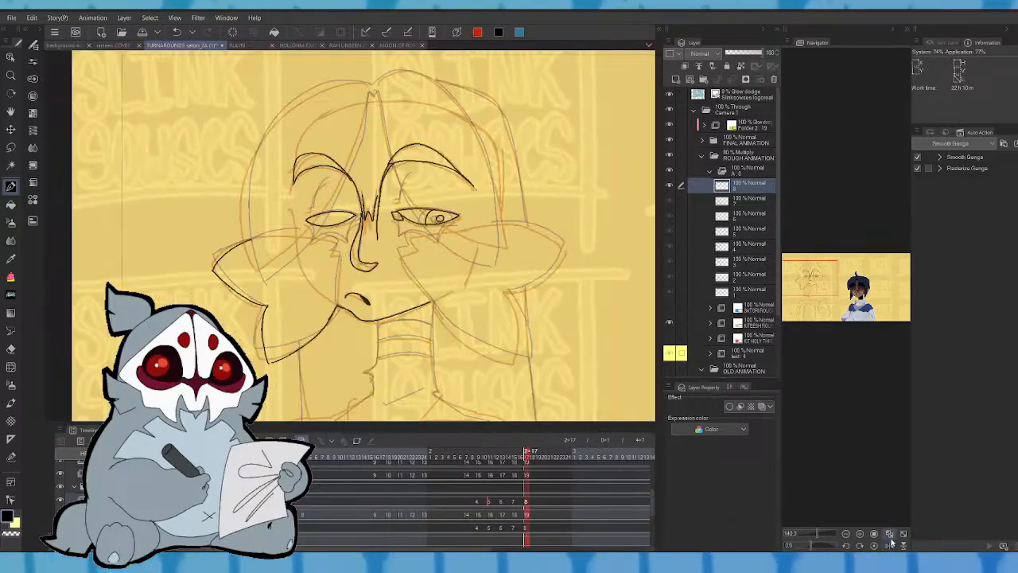
key(comma)
key(period)
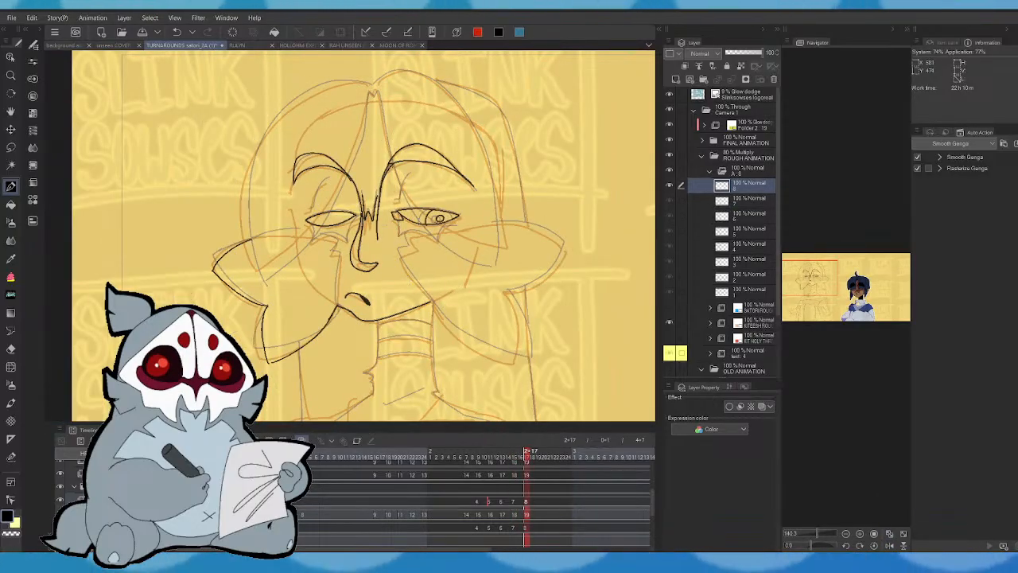
- Lasso and delete the ear fin's lower line end near the chin on cel 8, clear the selection and return to the pen
key(m)
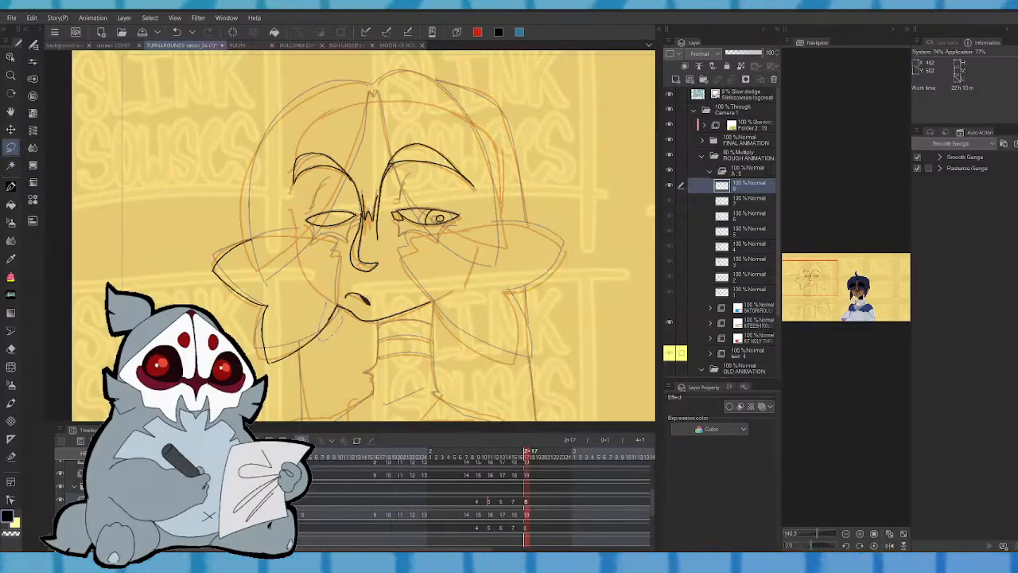
drag(327, 301, 333, 297)
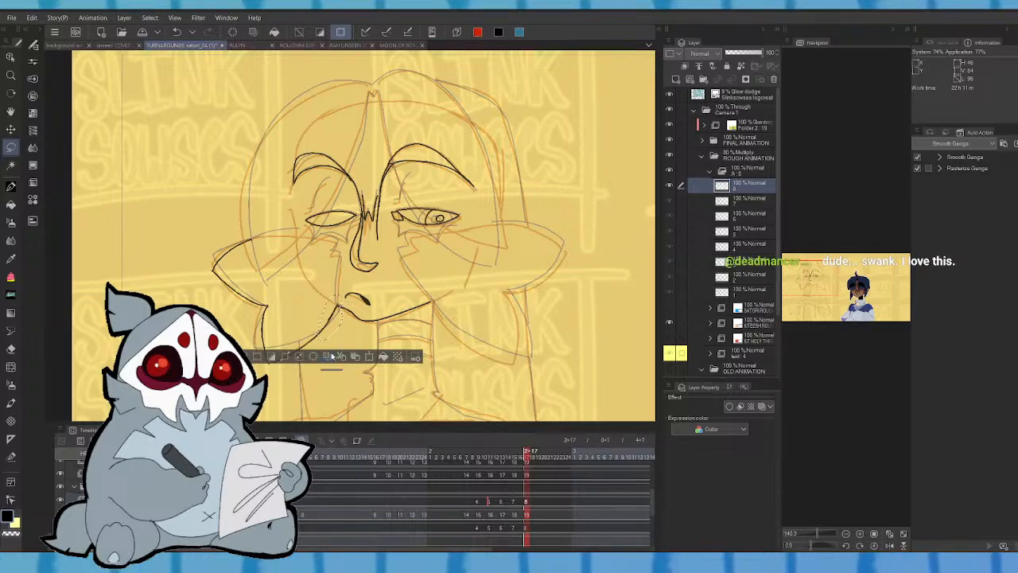
key(ctrl+d)
click(12, 185)
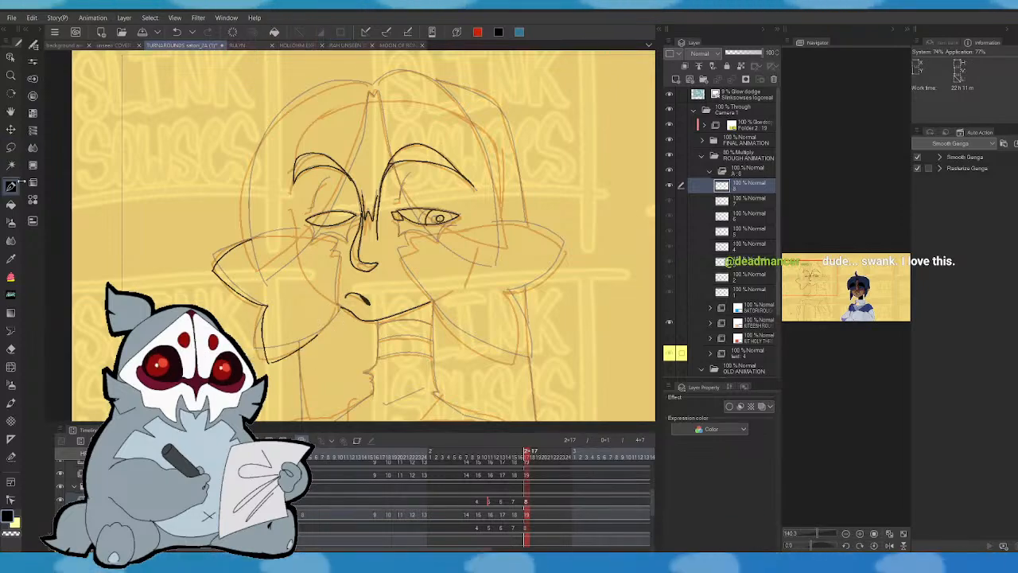
- Ink the lower edge of the left ear fin up to the chin on cel 8, and the left cheek contour with its jagged top
drag(266, 359, 319, 332)
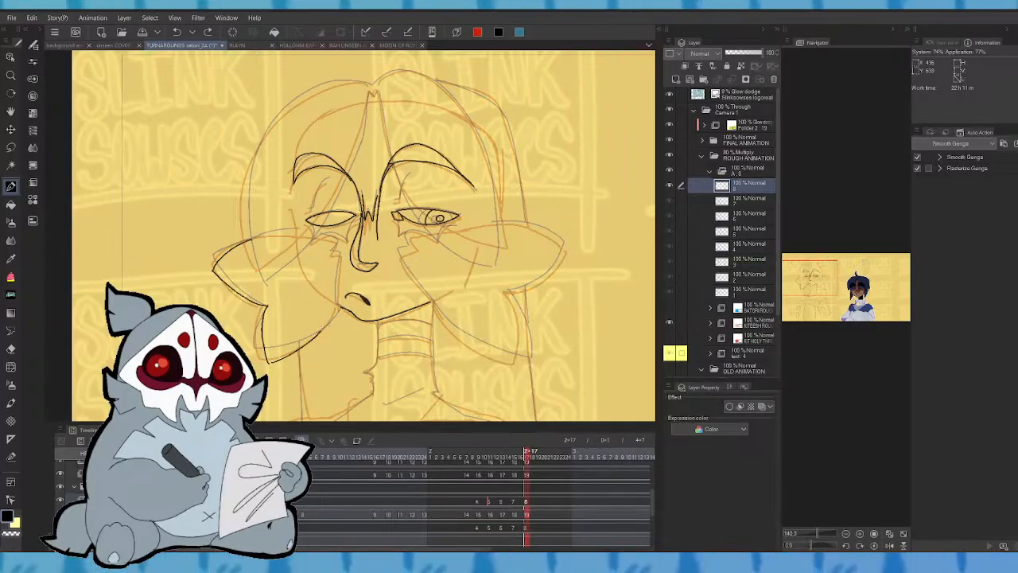
key(ctrl+z)
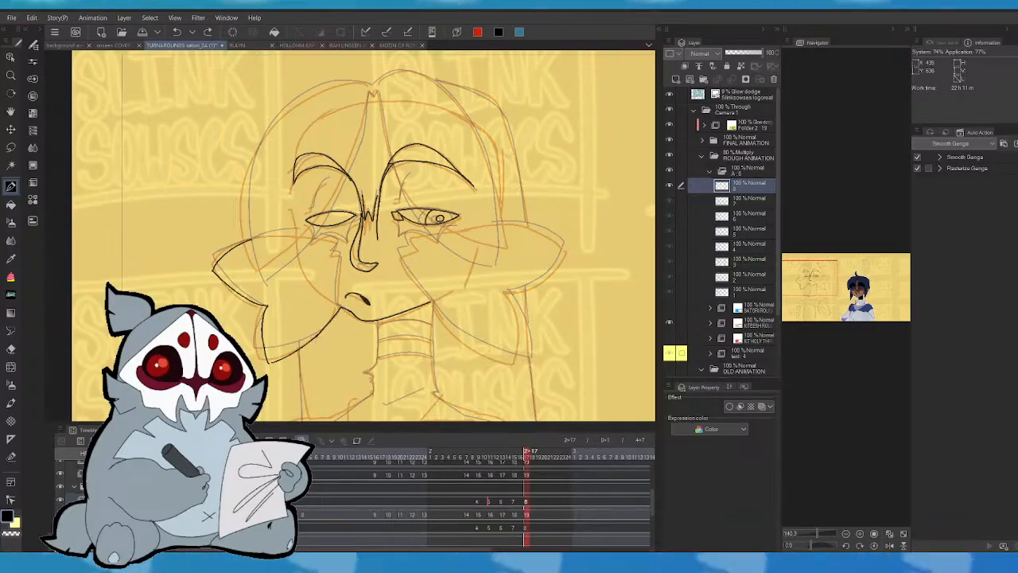
key(Left)
key(Right)
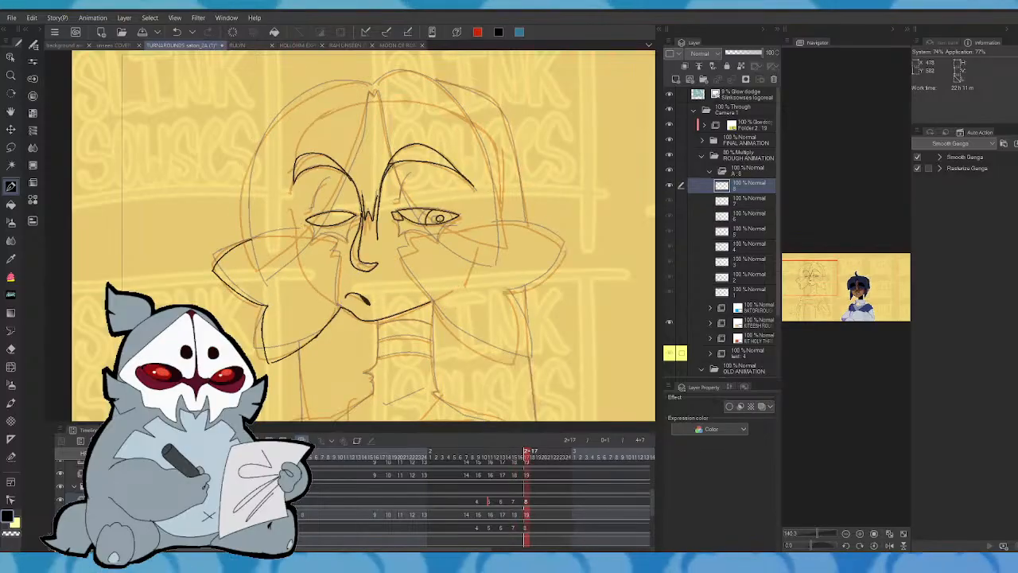
mouse_move(335, 304)
mouse_down()
mouse_move(337, 246)
mouse_move(319, 230)
mouse_up()
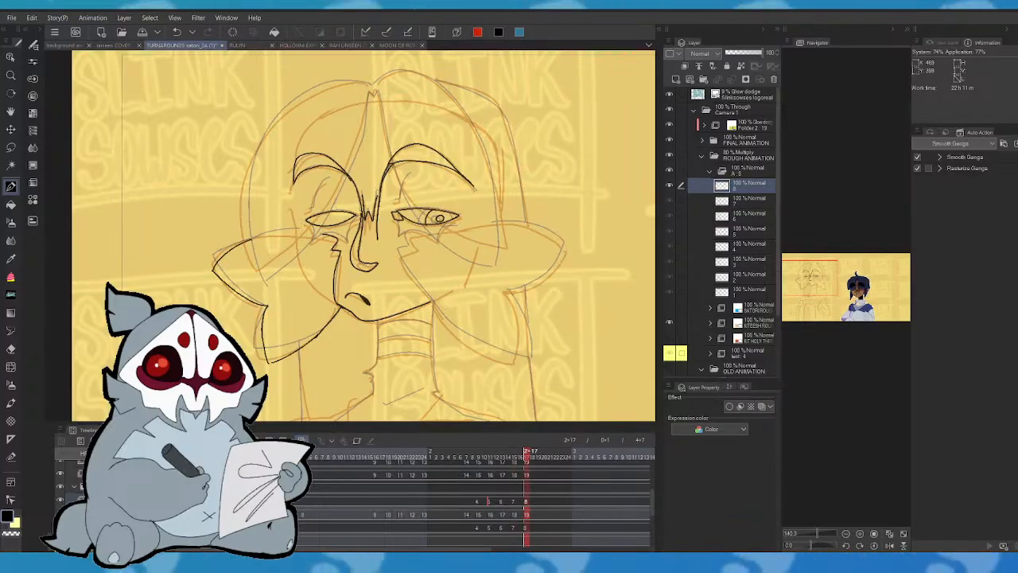
- Ink the left hair bang from the parting down to its pointed tip on cel 8, checking the shape with the canvas mirrored
mouse_move(366, 82)
mouse_down()
mouse_move(269, 130)
mouse_move(239, 245)
mouse_move(362, 115)
mouse_move(370, 91)
mouse_up()
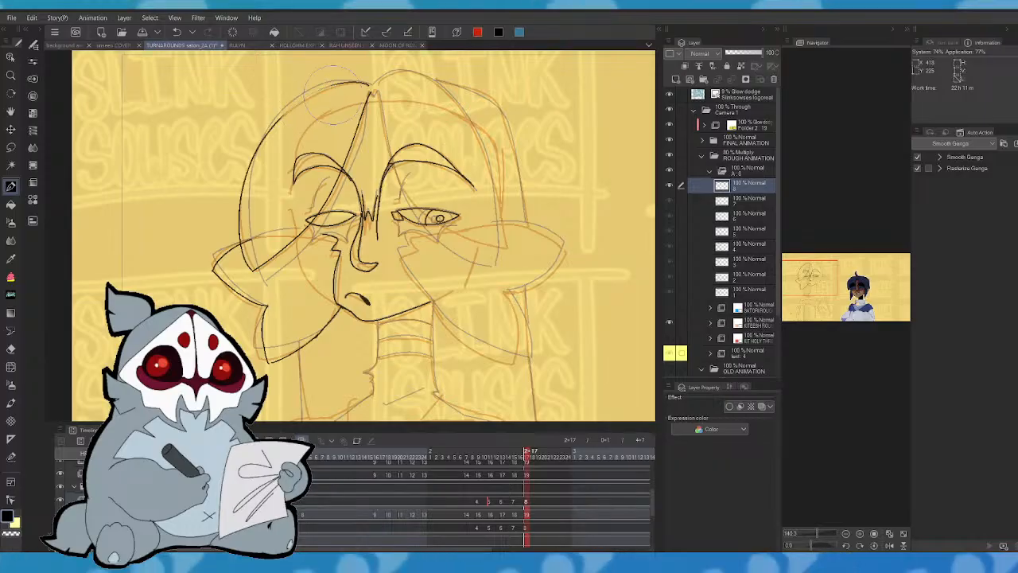
mouse_move(334, 83)
mouse_down()
mouse_move(367, 77)
mouse_move(354, 127)
mouse_up()
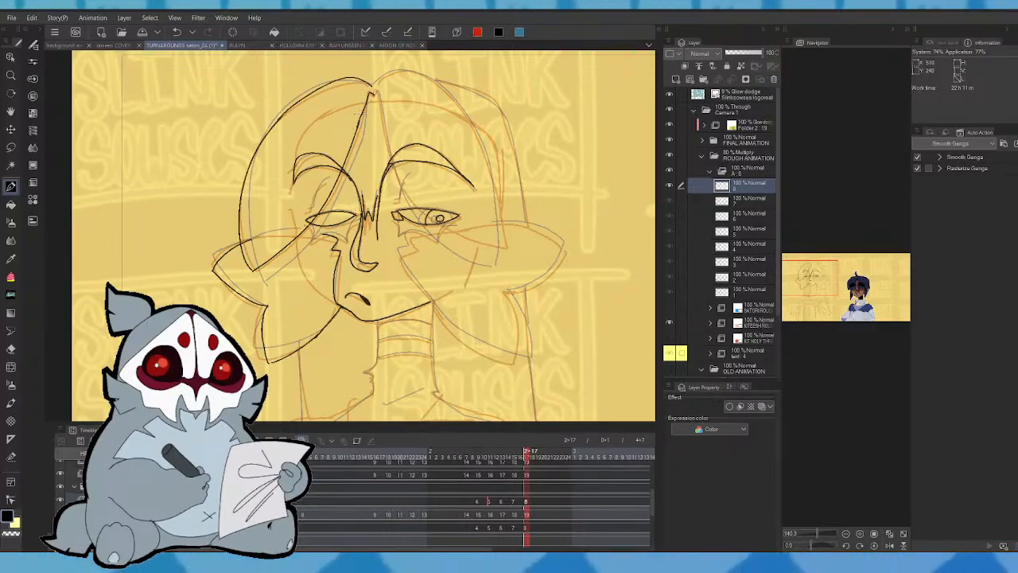
click(889, 546)
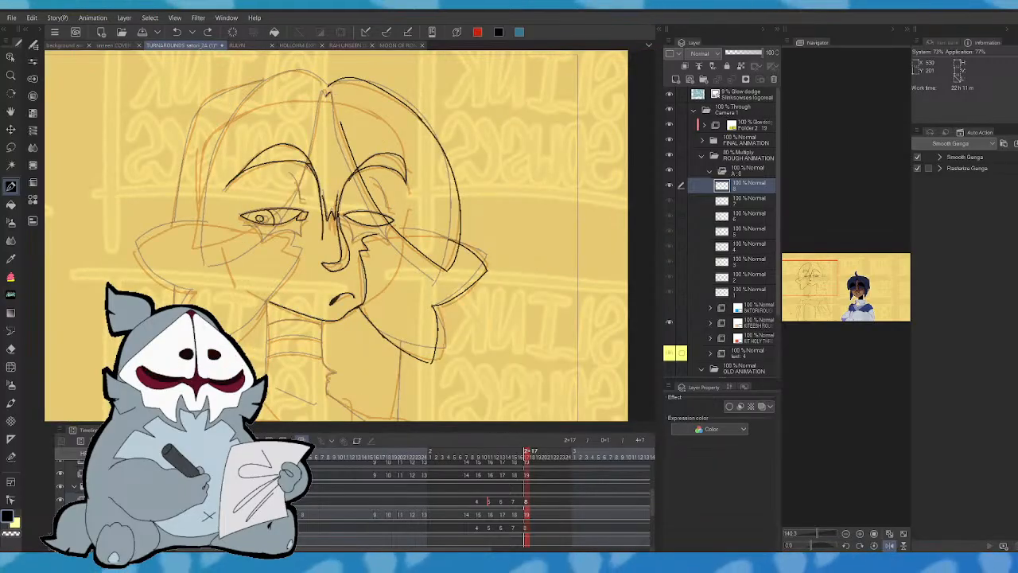
click(890, 546)
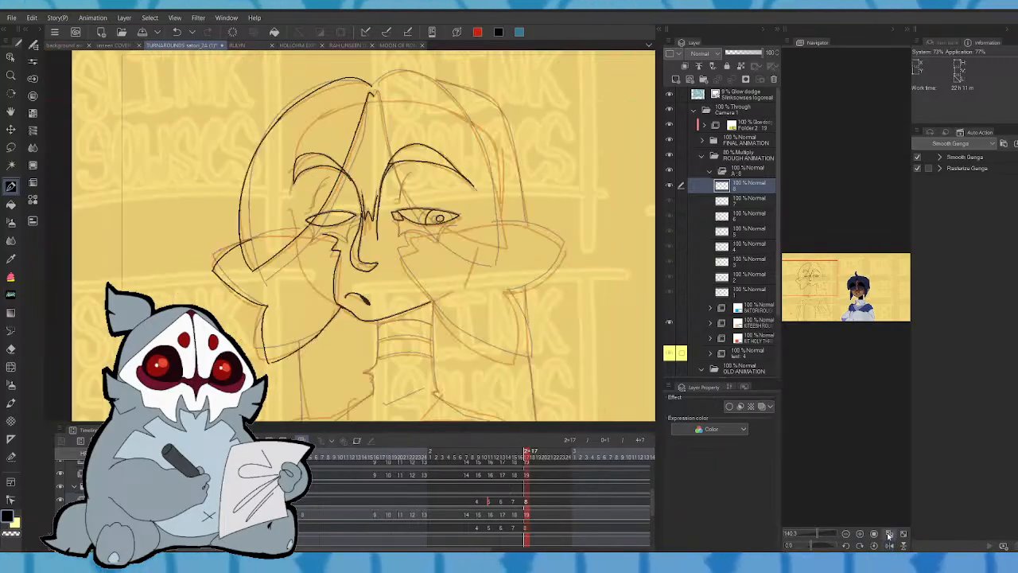
- Ink the right hair bang on cel 8, and add a short line under the hair parting's peak on cel 7
mouse_move(371, 82)
mouse_down()
mouse_move(401, 68)
mouse_move(451, 97)
mouse_move(493, 155)
mouse_move(516, 243)
mouse_move(496, 246)
mouse_move(421, 203)
mouse_move(386, 126)
mouse_up()
key(comma)
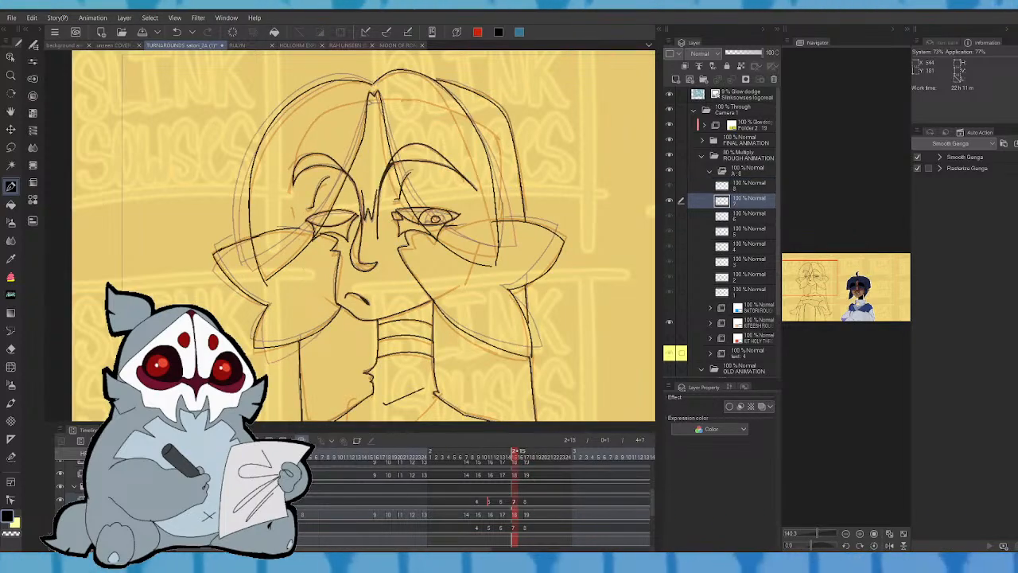
key(comma)
key(period)
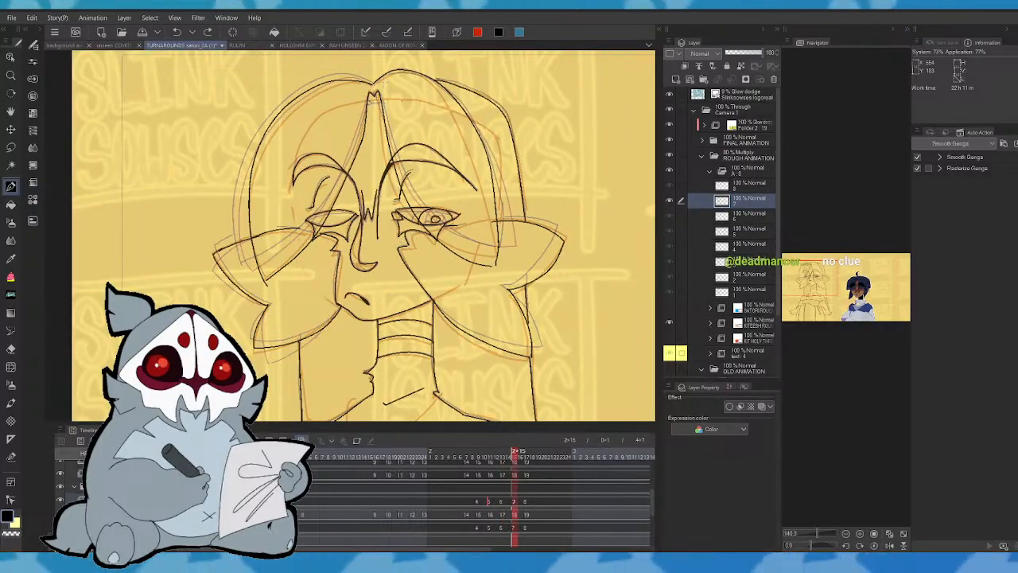
key(comma)
key(period)
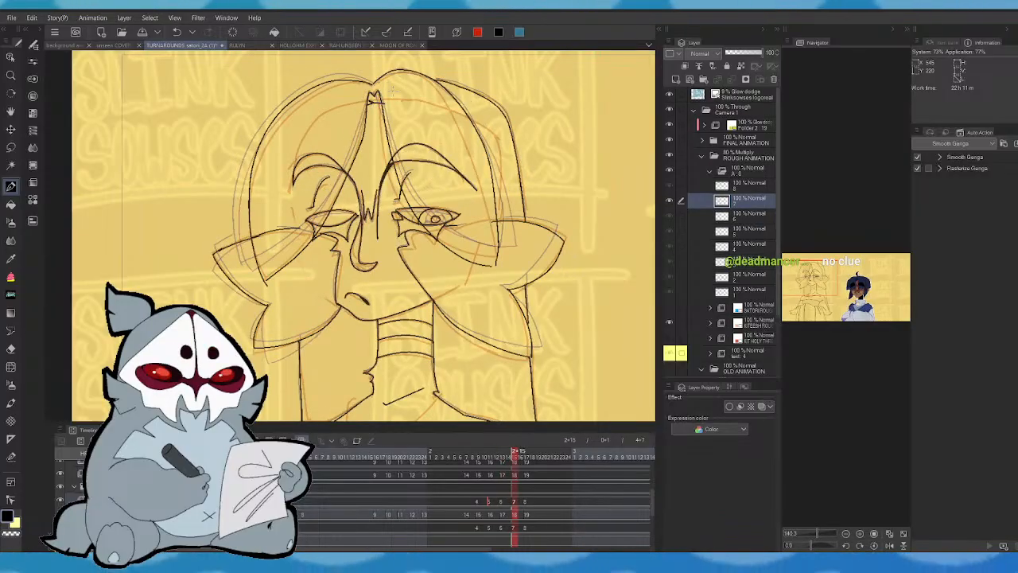
- Ink the small peak of the hair parting and the right cheek line on cel 8, comparing them with cel 7
key(period)
key(period)
key(comma)
key(comma)
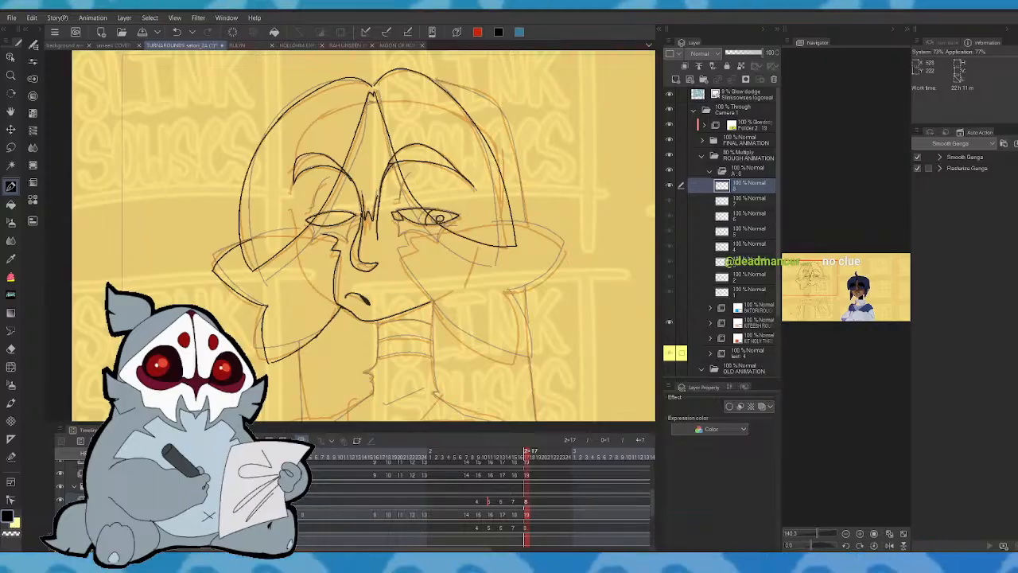
key(Left)
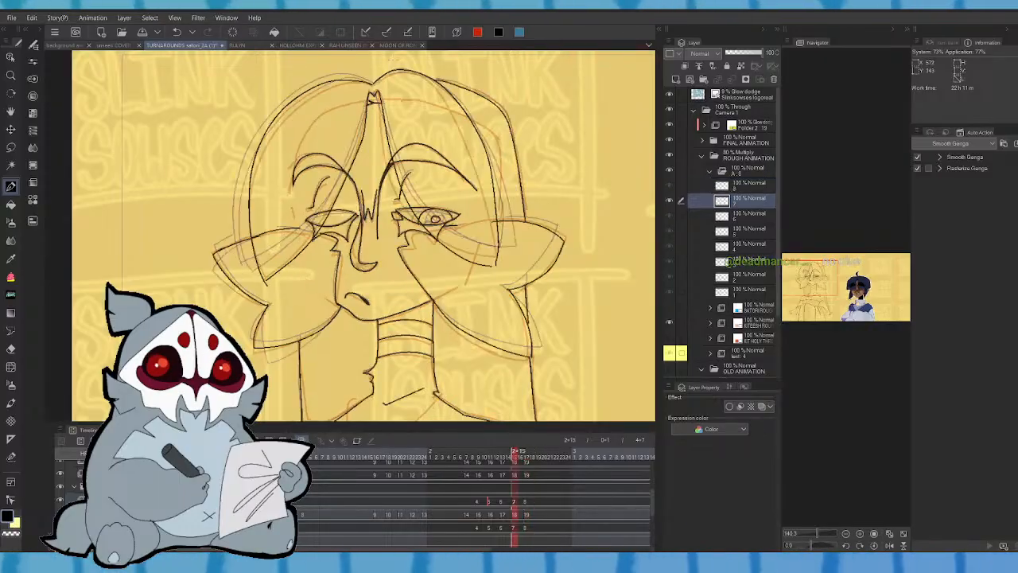
key(Right)
drag(852, 280, 823, 278)
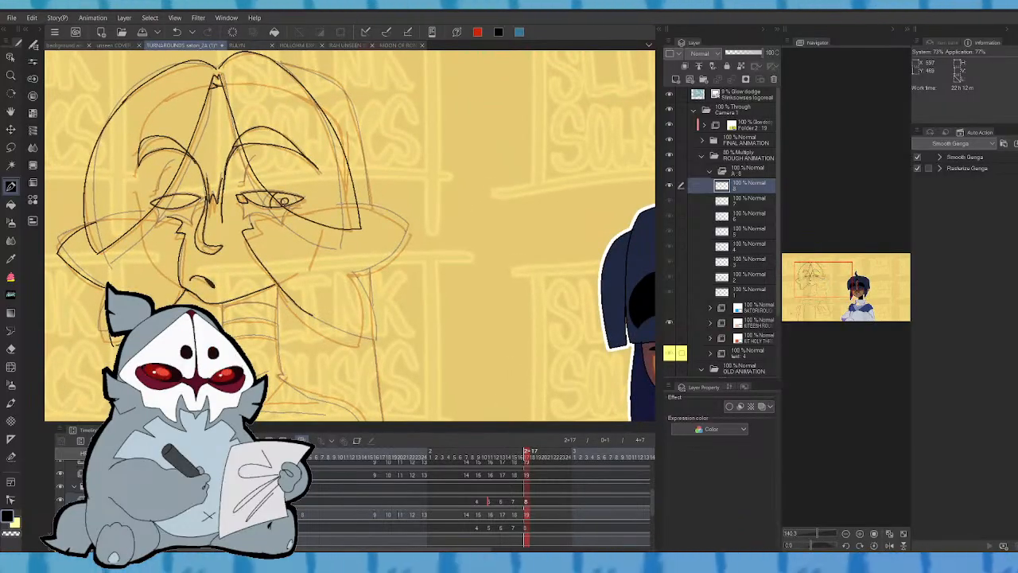
- Ink the pointed markings under both eyes on cel 8 with the canvas mirrored, check them against cel 7 and unmirror
click(890, 546)
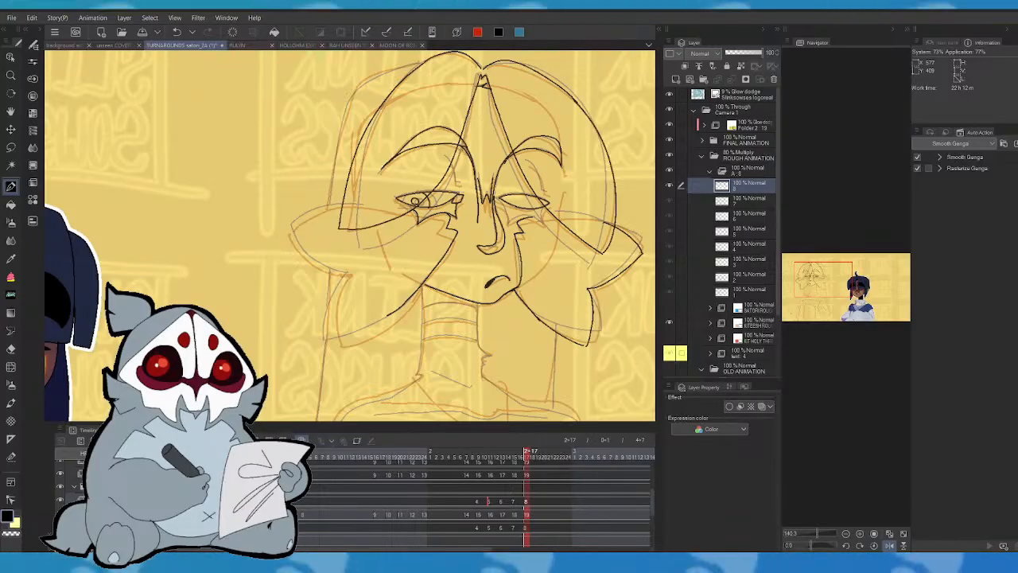
key(Left)
key(Right)
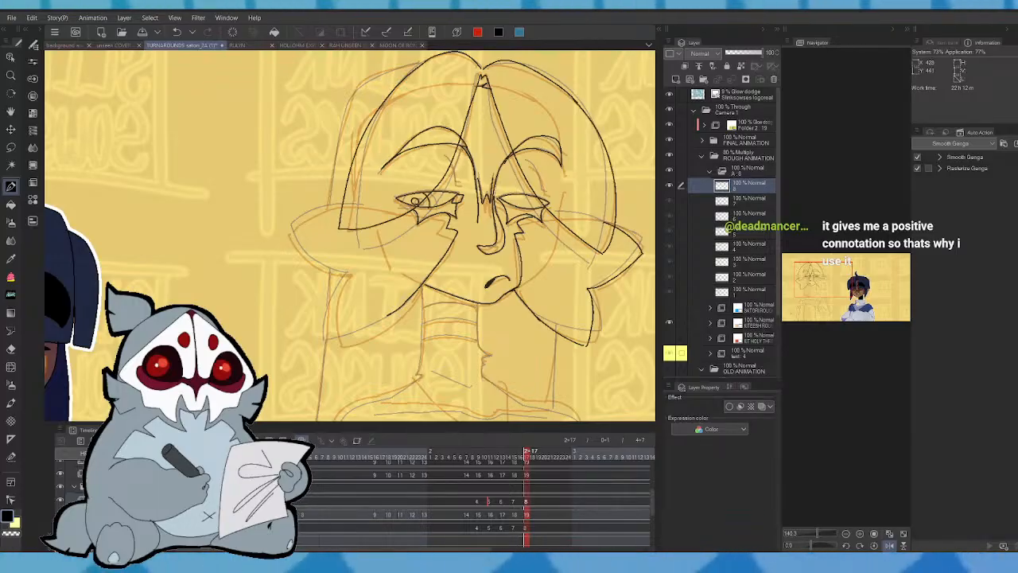
click(891, 546)
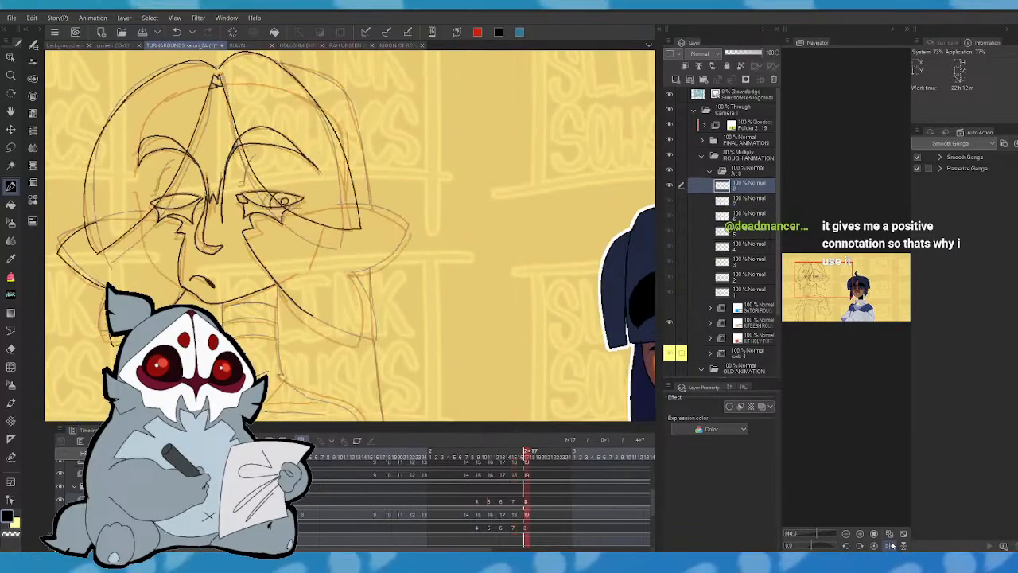
- Ink the crease line between the left eye and eyebrow on cel 8, flipping against cel 7 to match it
drag(174, 161, 157, 191)
key(comma)
key(comma)
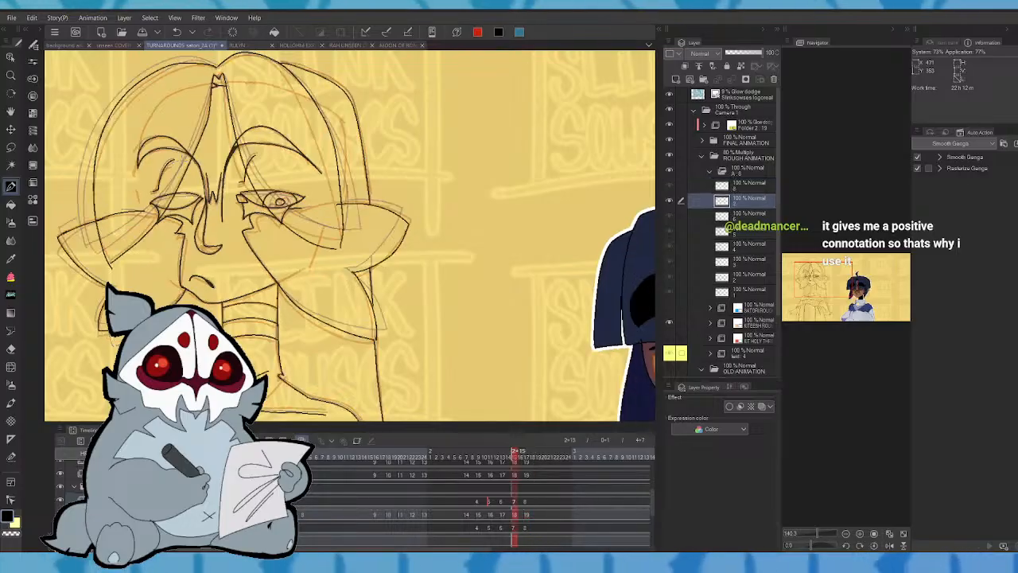
key(period)
key(period)
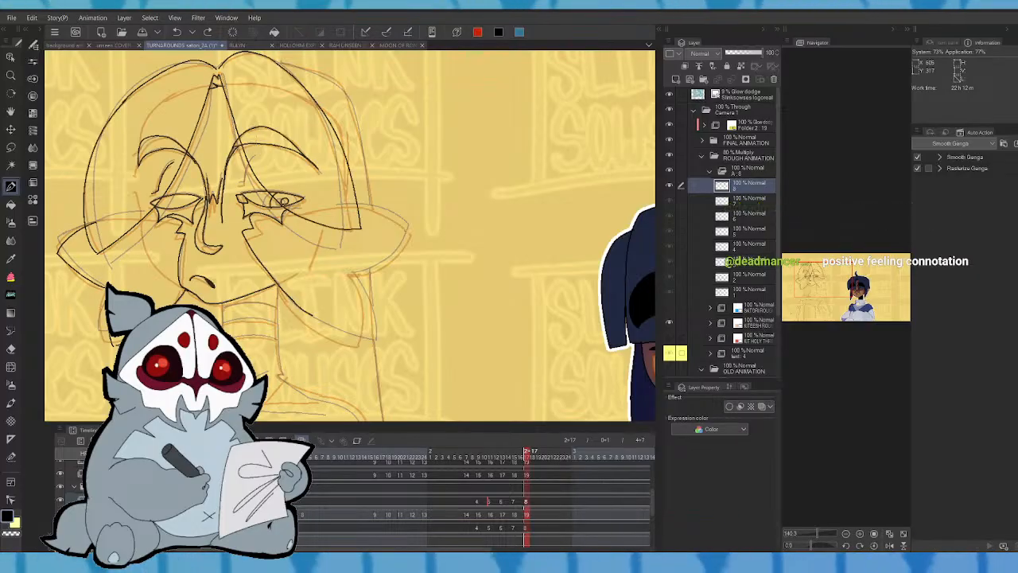
- Ink the crease line between the right eye and eyebrow on cel 8, redrawing it as needed to match cel 7
key(comma)
key(period)
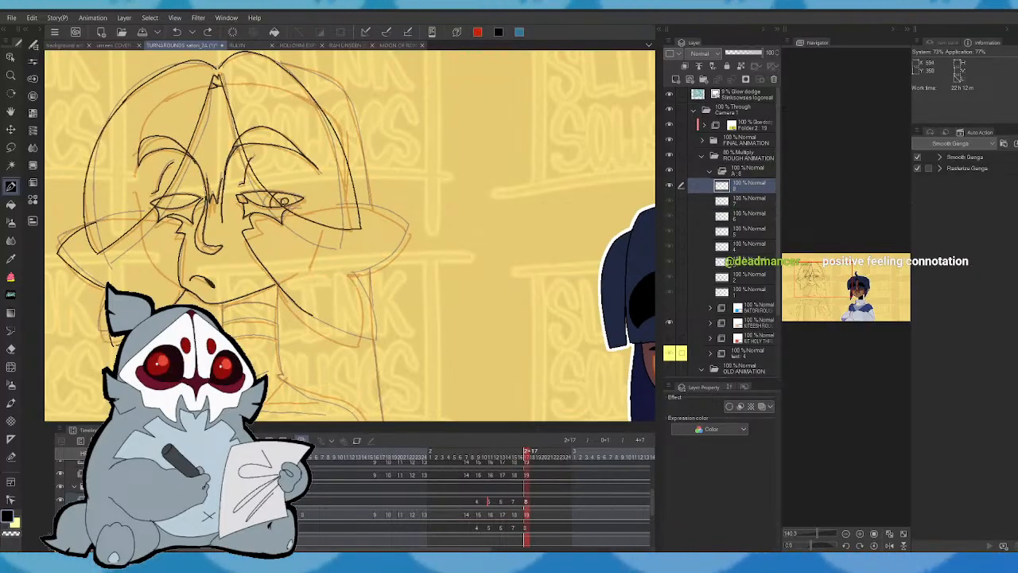
key(comma)
key(period)
key(comma)
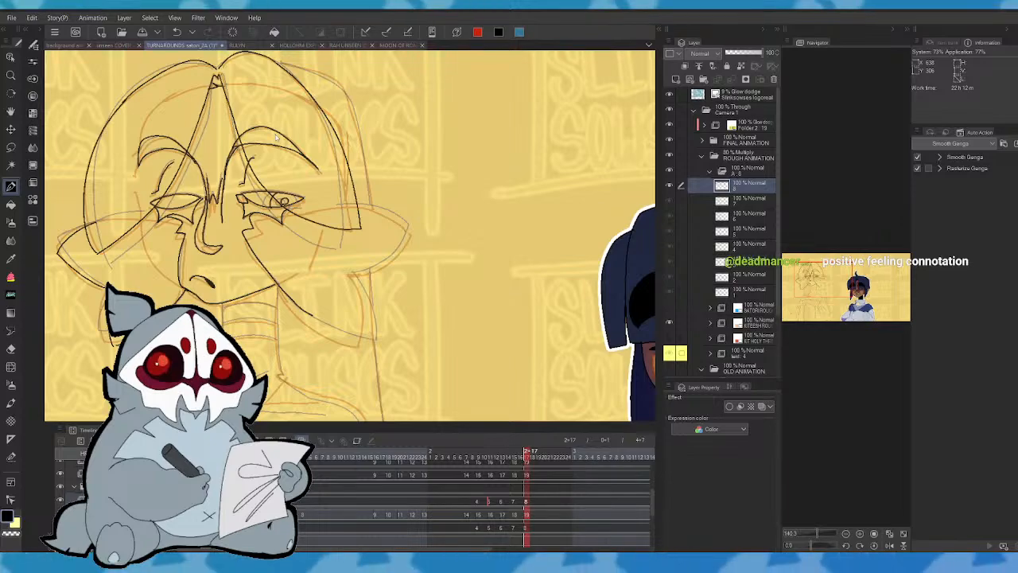
key(period)
drag(245, 184, 256, 156)
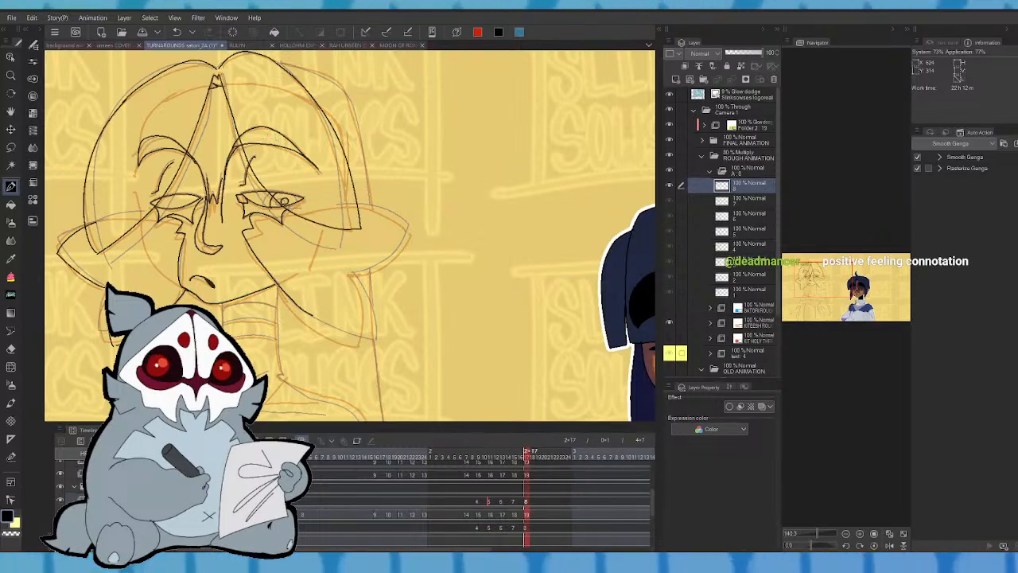
key(comma)
key(period)
drag(293, 127, 324, 131)
key(ctrl+z)
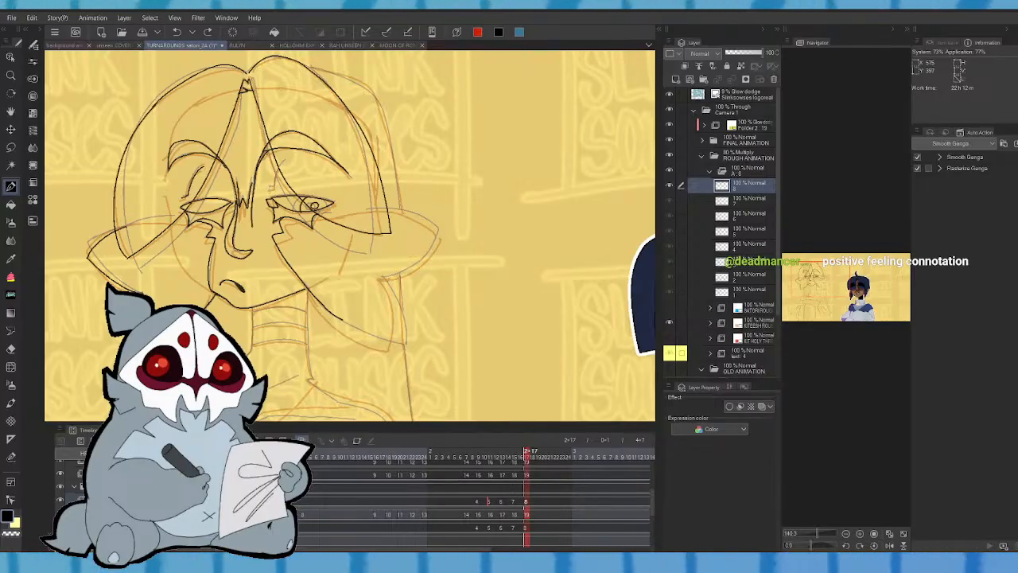
drag(271, 189, 284, 162)
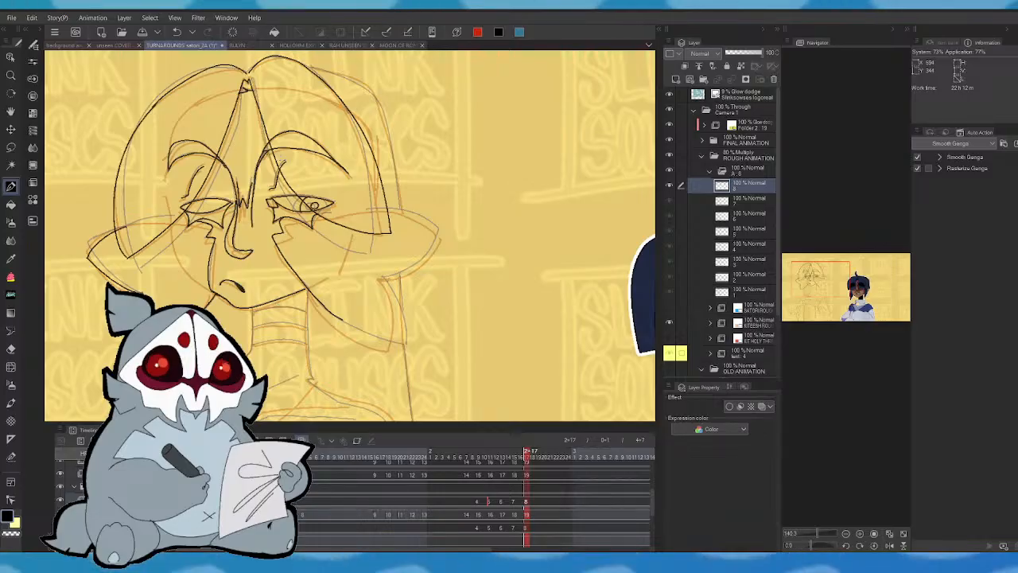
key(Left)
- Compare the neck and shoulder area of cel 8 against cel 7
mouse_move(830, 281)
mouse_down()
mouse_move(832, 294)
mouse_move(798, 293)
mouse_up()
key(Right)
key(ctrl+z)
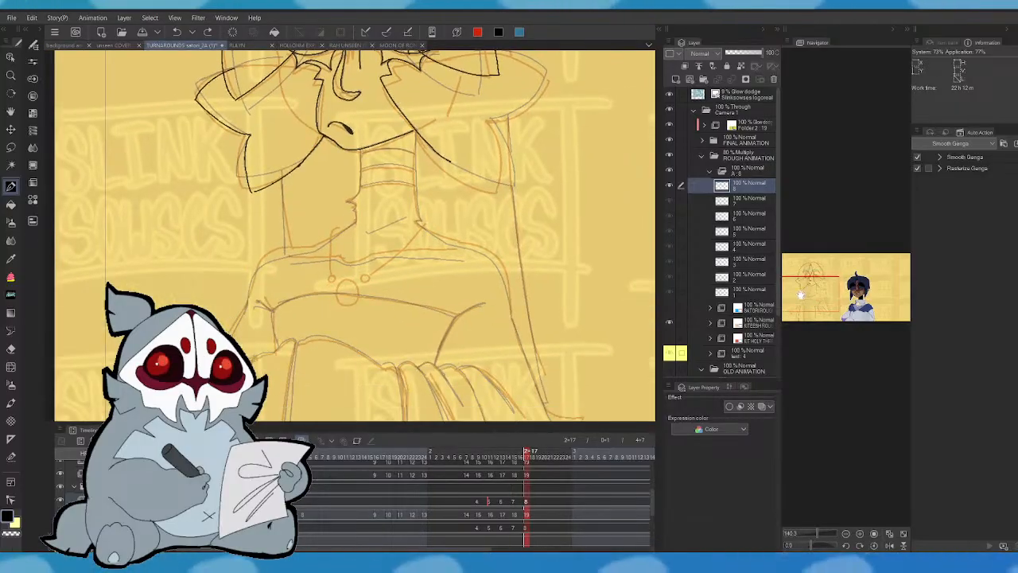
key(Left)
key(Right)
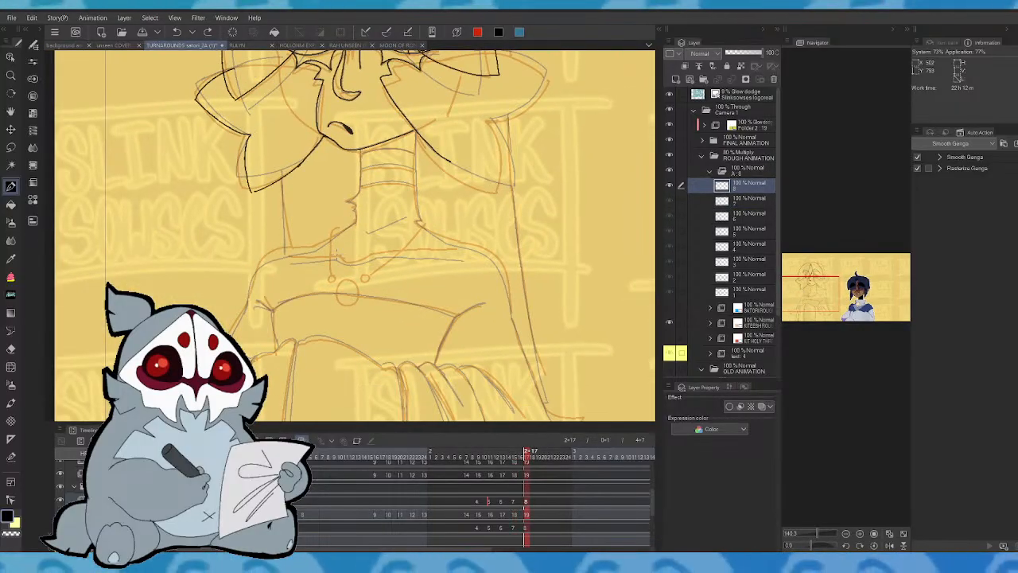
- Compare cels 6 and 8, and ink the neck-to-shoulder contour on the viewer's left side of cel 8
key(Left)
key(Left)
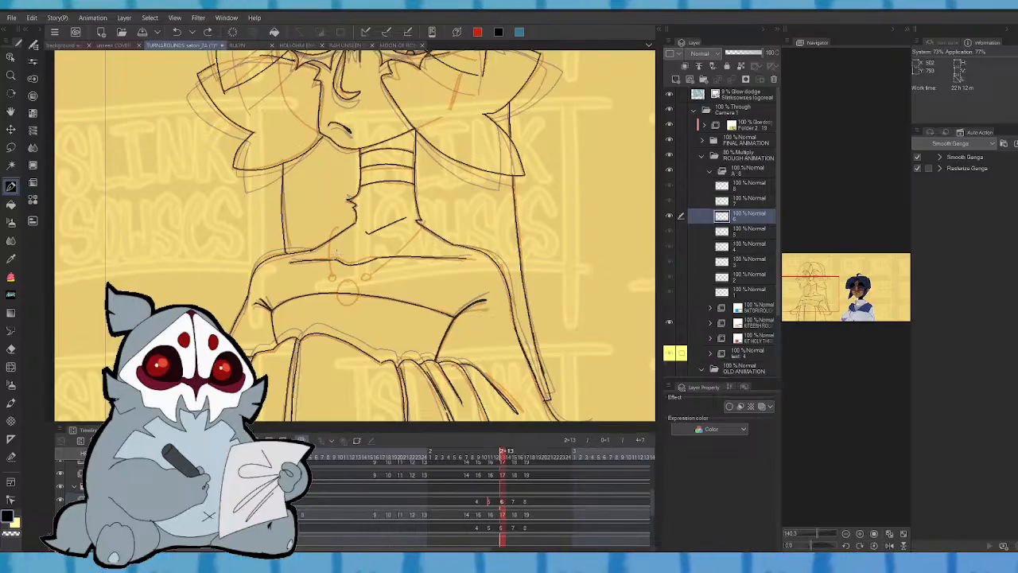
key(Right)
key(Right)
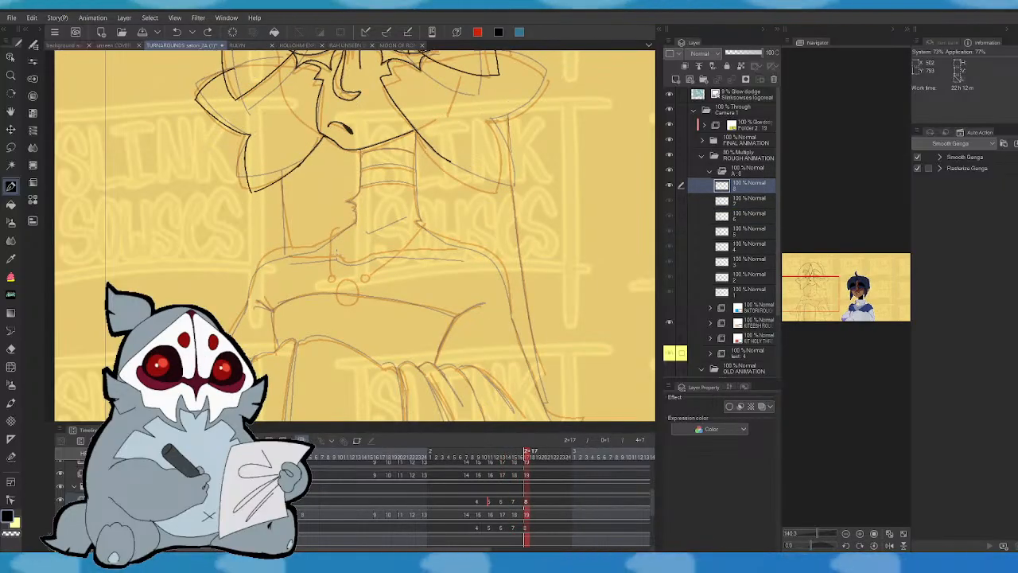
mouse_move(355, 225)
mouse_down()
mouse_move(260, 267)
mouse_move(227, 333)
mouse_up()
key(ctrl+z)
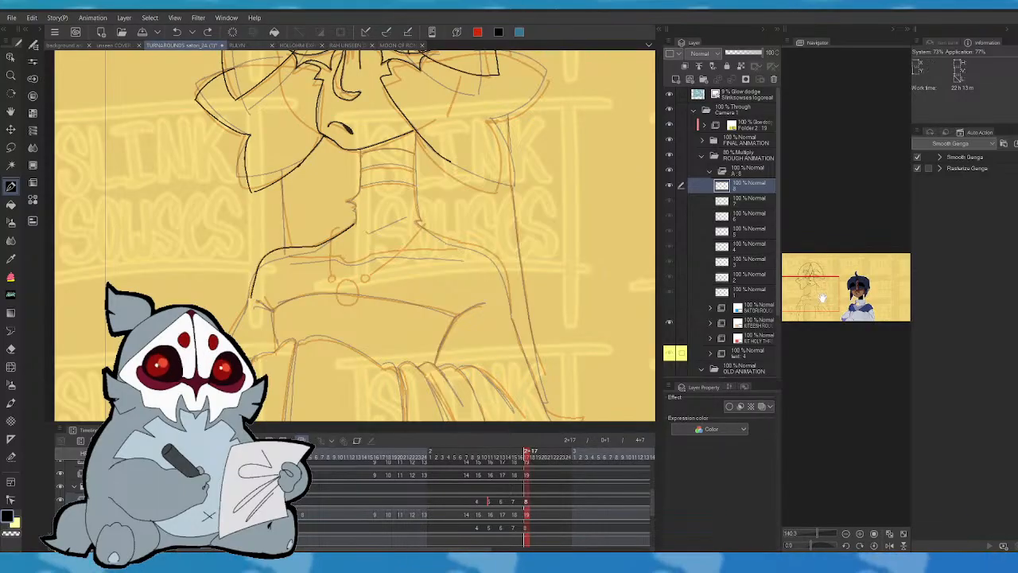
- Ink the outer arm contour below the inked shoulder toward the sleeve's flare, mirroring the canvas view while drawing
drag(837, 263, 808, 298)
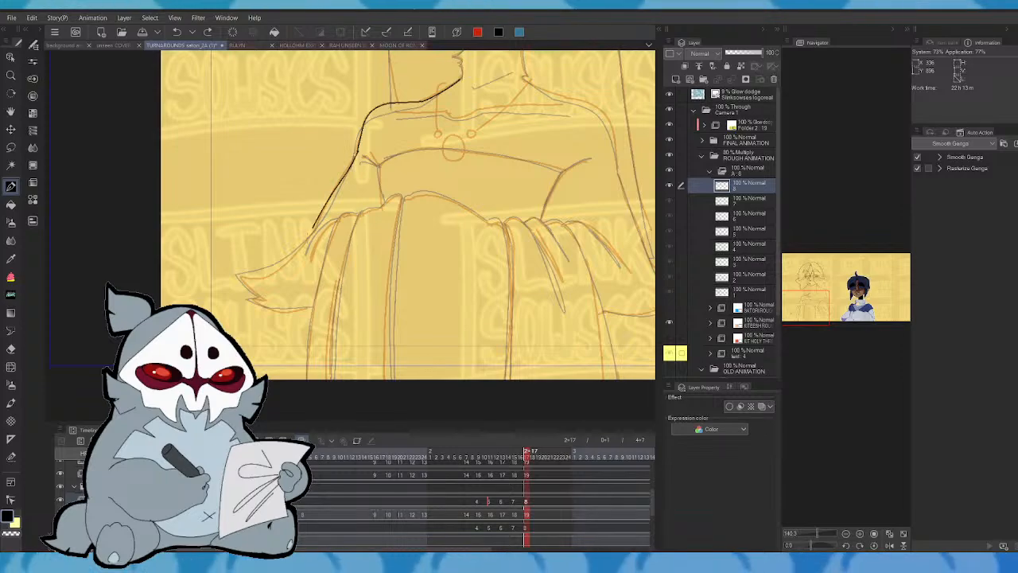
click(889, 546)
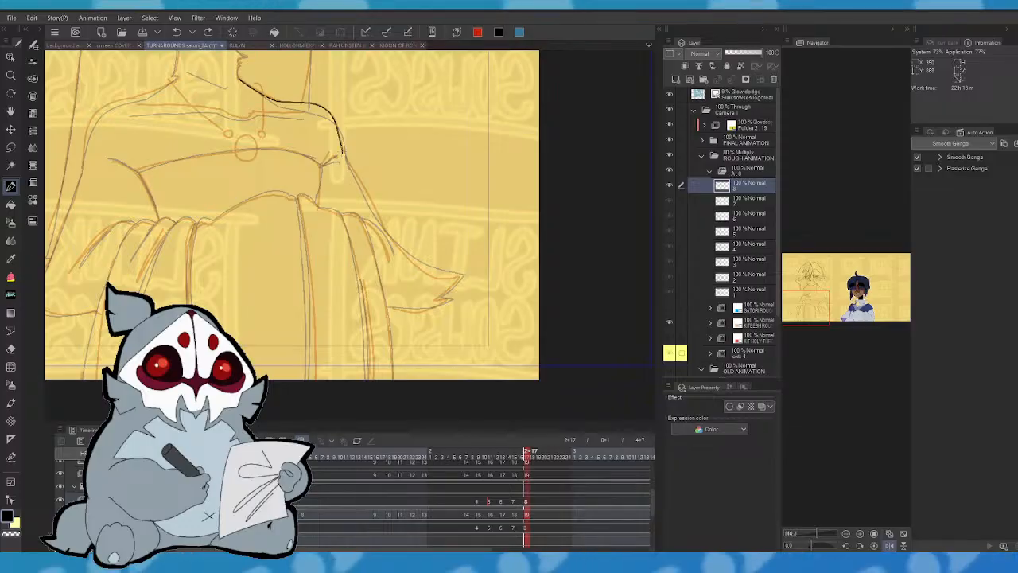
drag(343, 153, 383, 221)
mouse_move(343, 152)
mouse_down()
mouse_move(395, 242)
mouse_move(439, 274)
mouse_move(467, 271)
mouse_move(441, 298)
mouse_up()
key(ctrl+z)
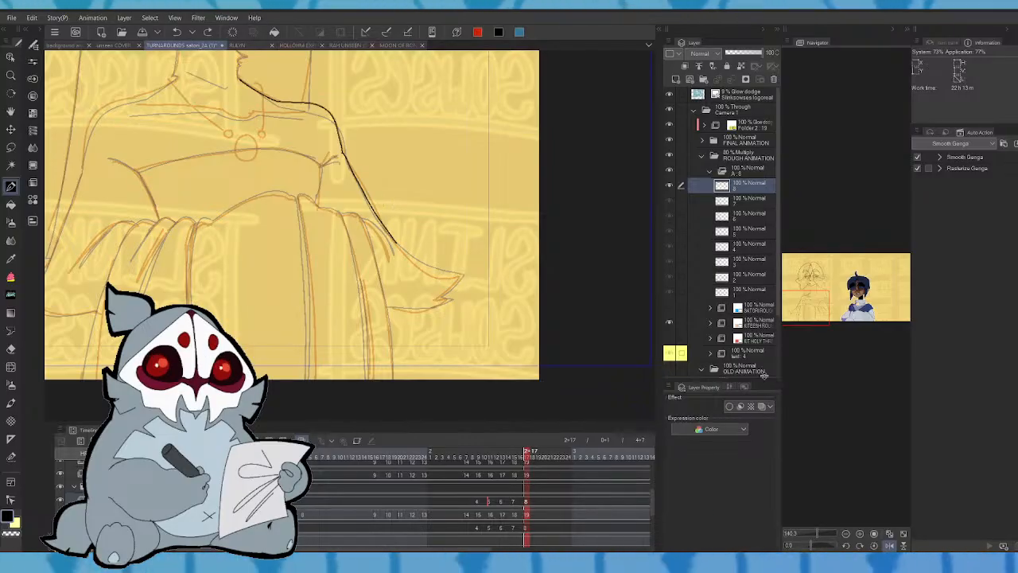
click(888, 546)
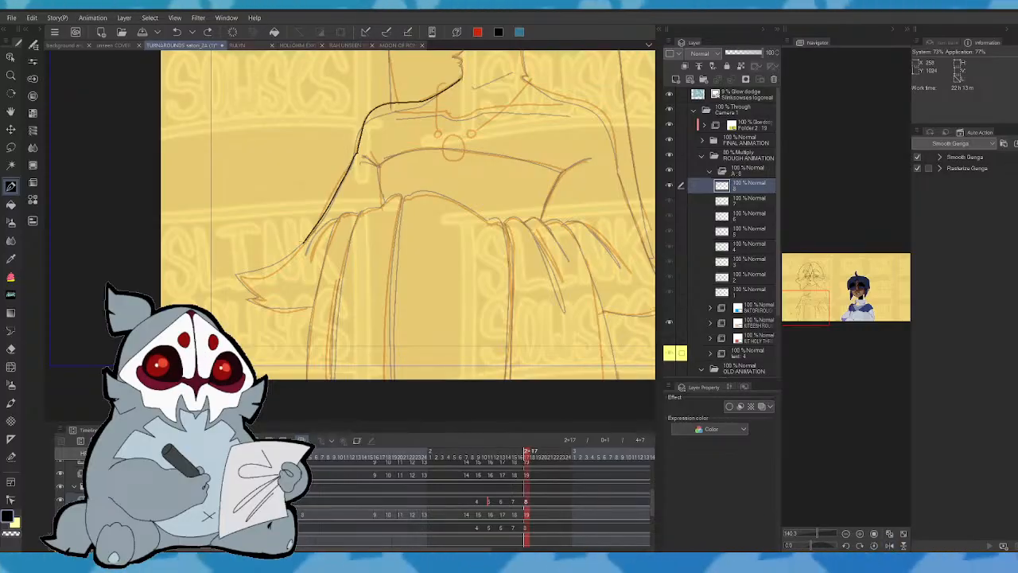
- Ink the flared sleeve's pointed, jagged tip and its underside edge below the inked arm, using the mirrored view for the underside
mouse_move(306, 238)
mouse_down()
mouse_move(249, 265)
mouse_move(256, 296)
mouse_move(307, 313)
mouse_move(272, 308)
mouse_up()
key(ctrl+z)
key(ctrl+z)
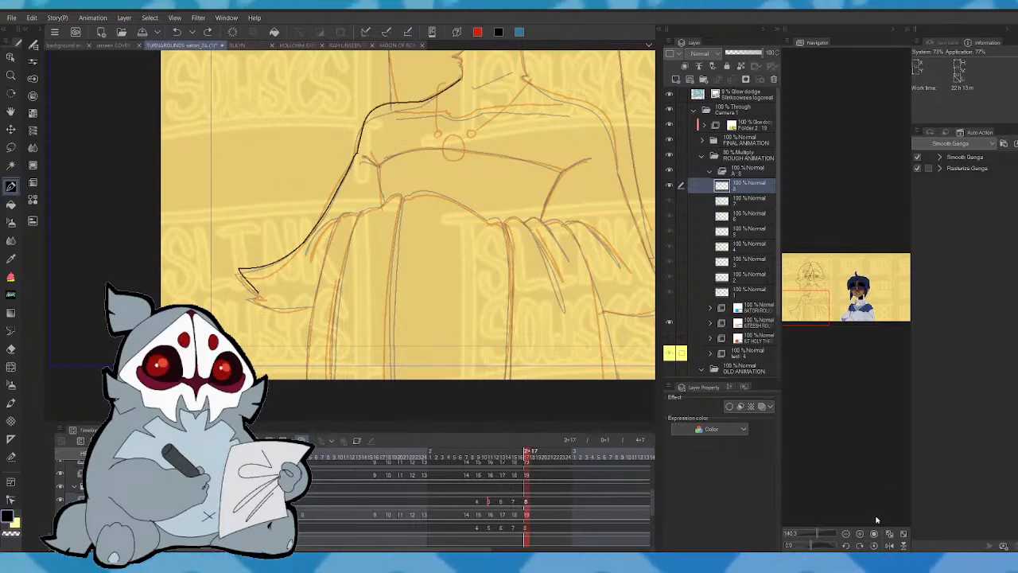
click(890, 545)
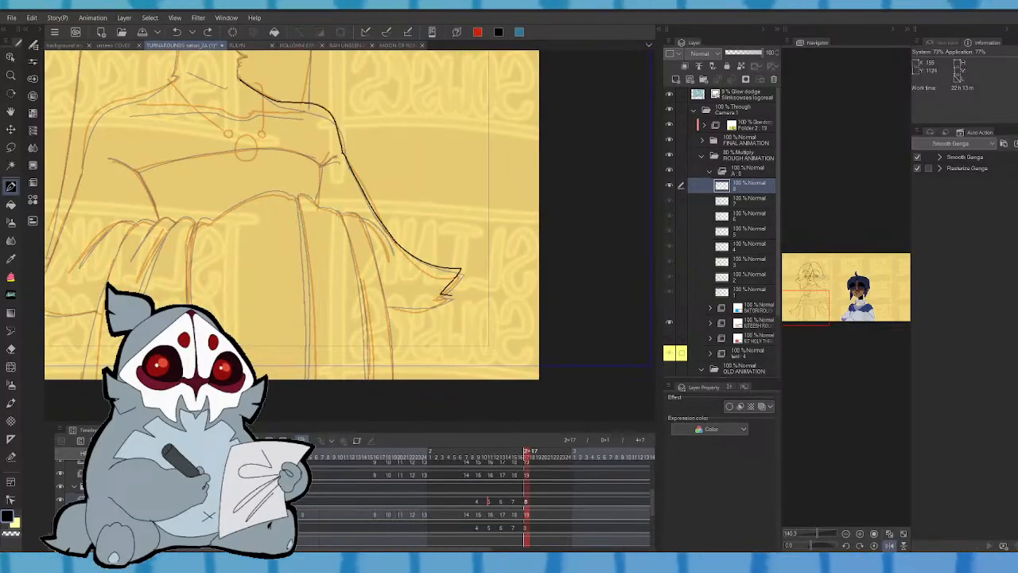
drag(452, 298, 387, 307)
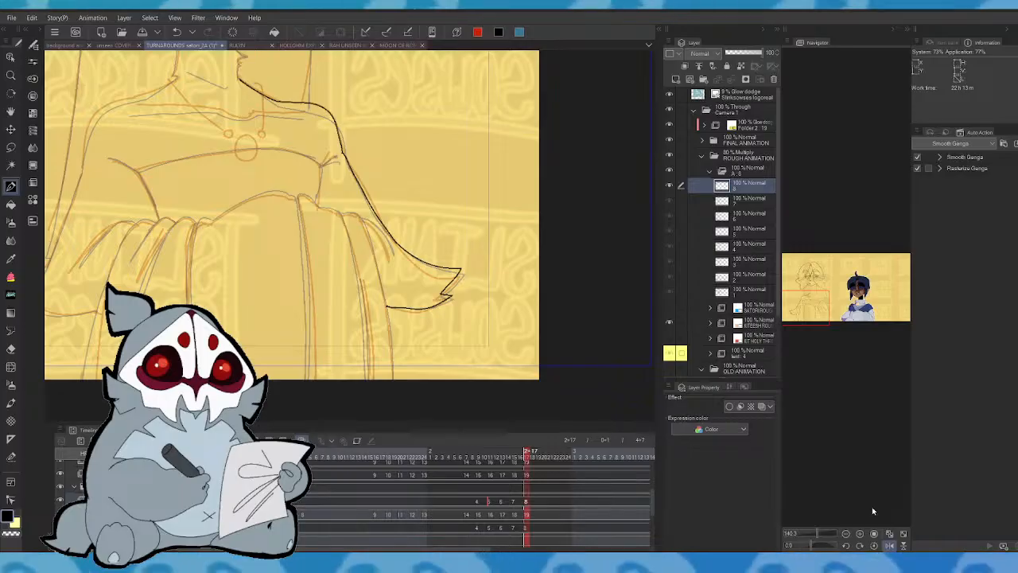
click(890, 546)
- Ink both sides of the neck from the jaw to the shoulders, including the small notches at its base
drag(807, 299, 818, 280)
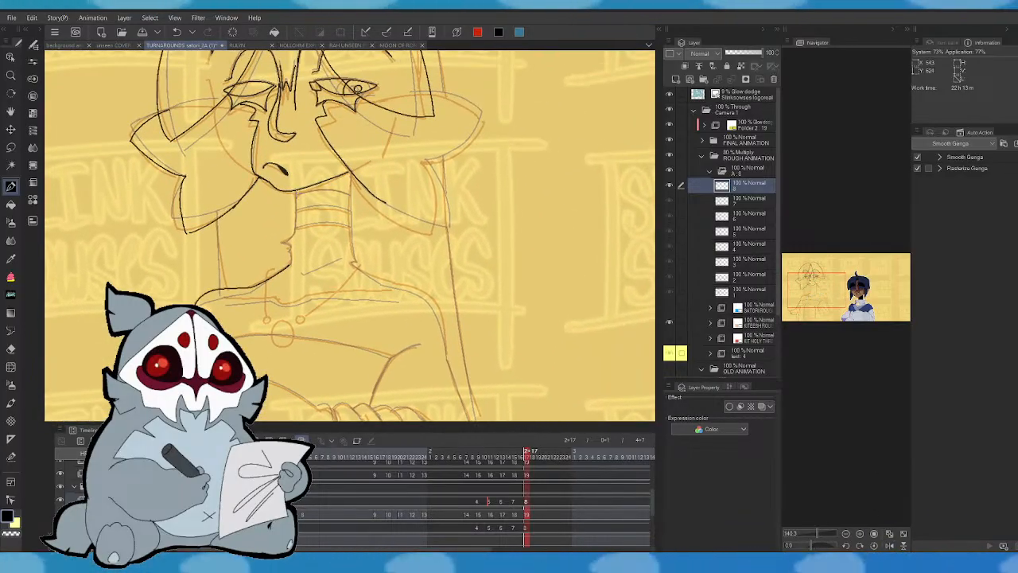
drag(294, 192, 296, 233)
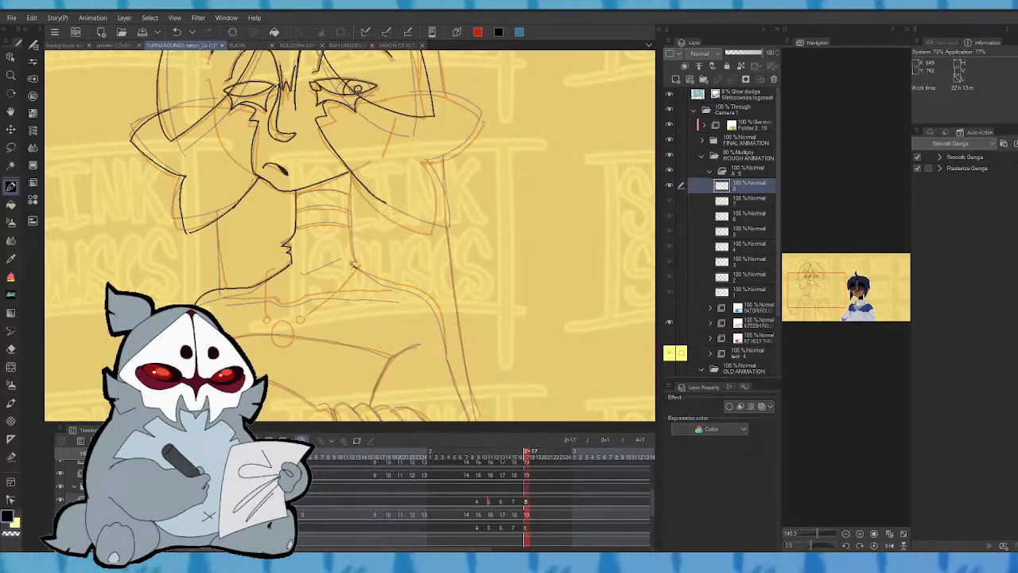
drag(354, 264, 350, 179)
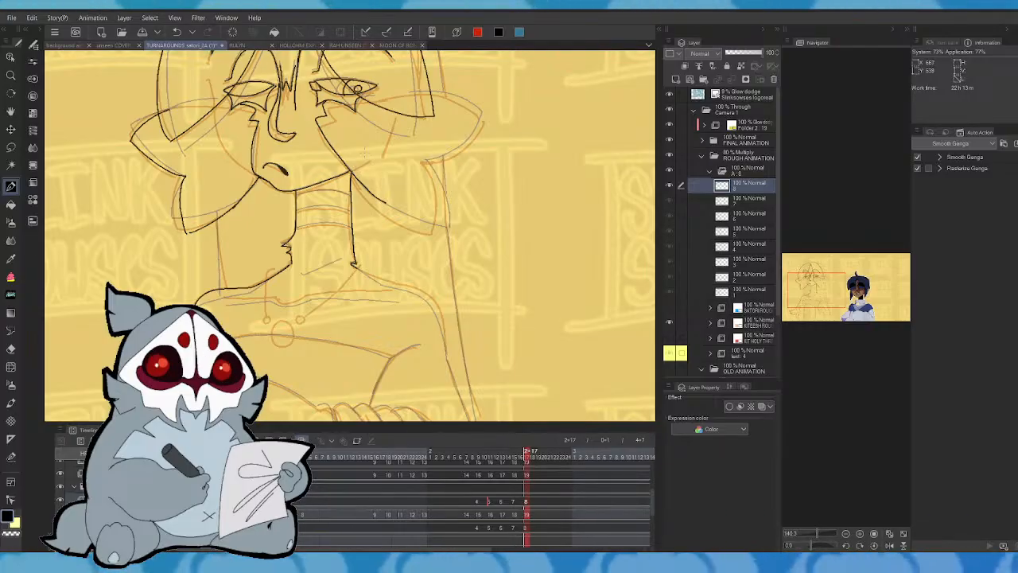
- Compare with cel 7 and ink the vertical hair line beside the neck, from the cheek tuft down to the inked shoulder
key(Left)
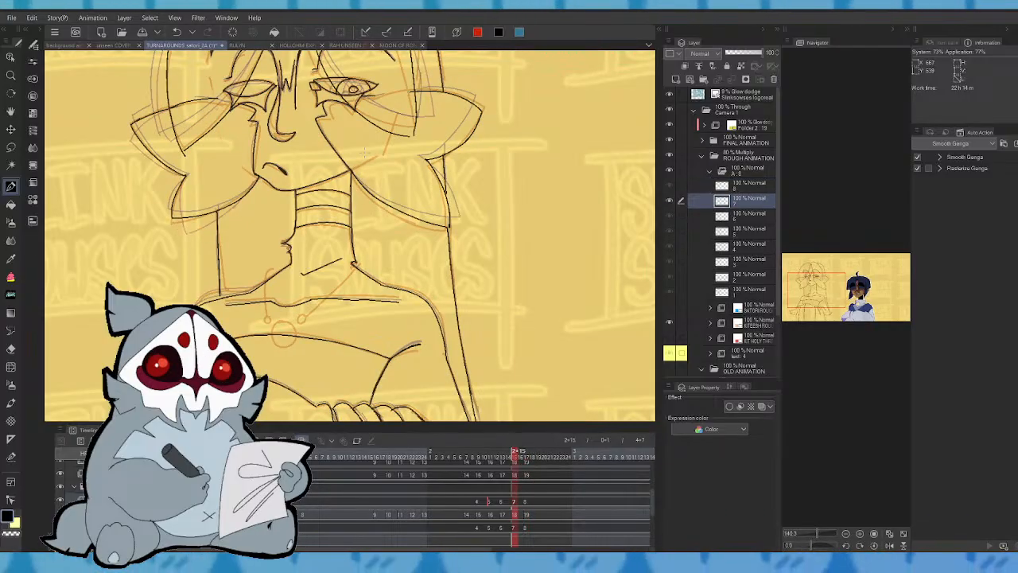
key(Right)
drag(218, 213, 220, 288)
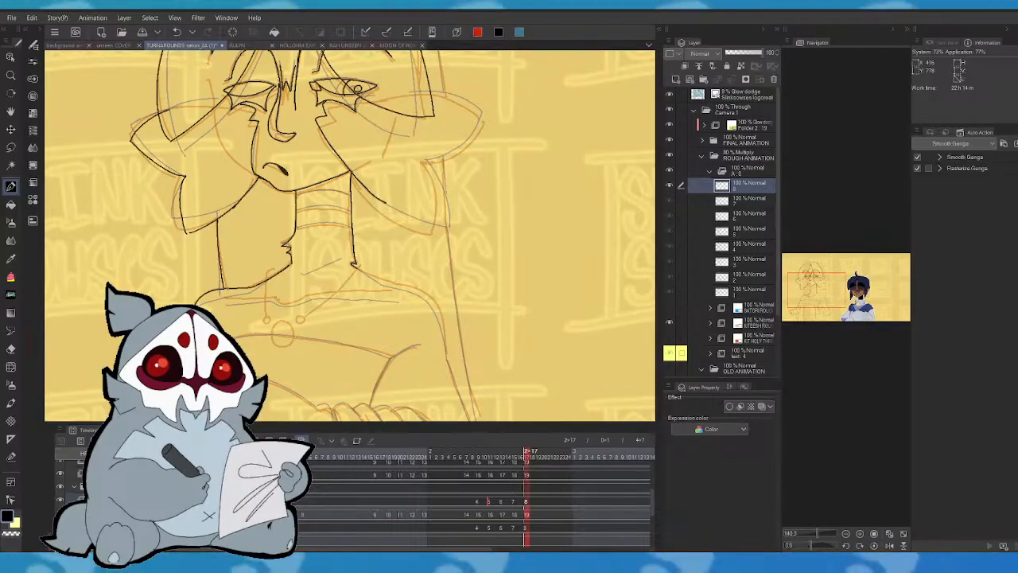
key(ctrl+z)
drag(217, 220, 221, 288)
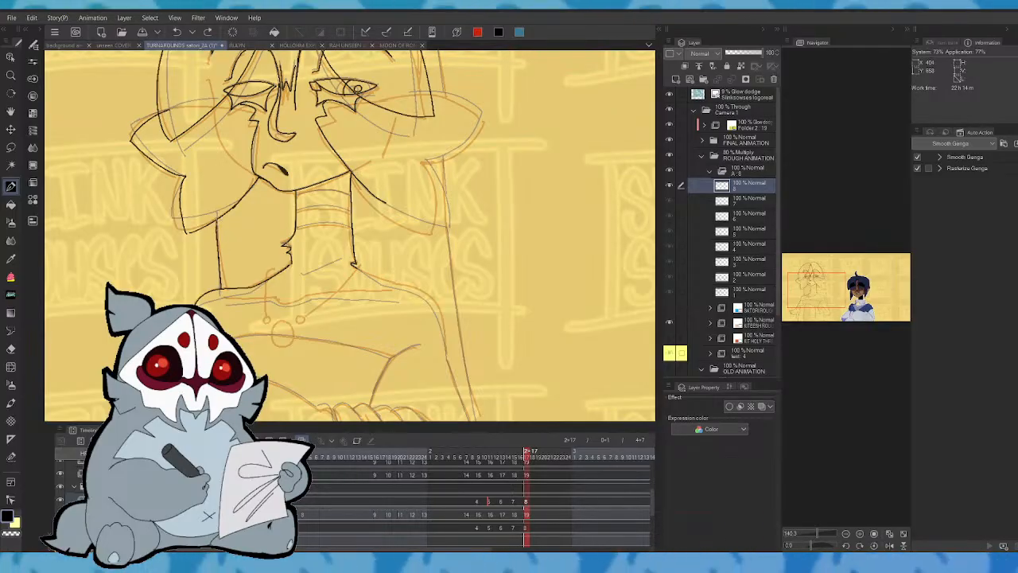
key(ctrl+z)
drag(217, 220, 220, 288)
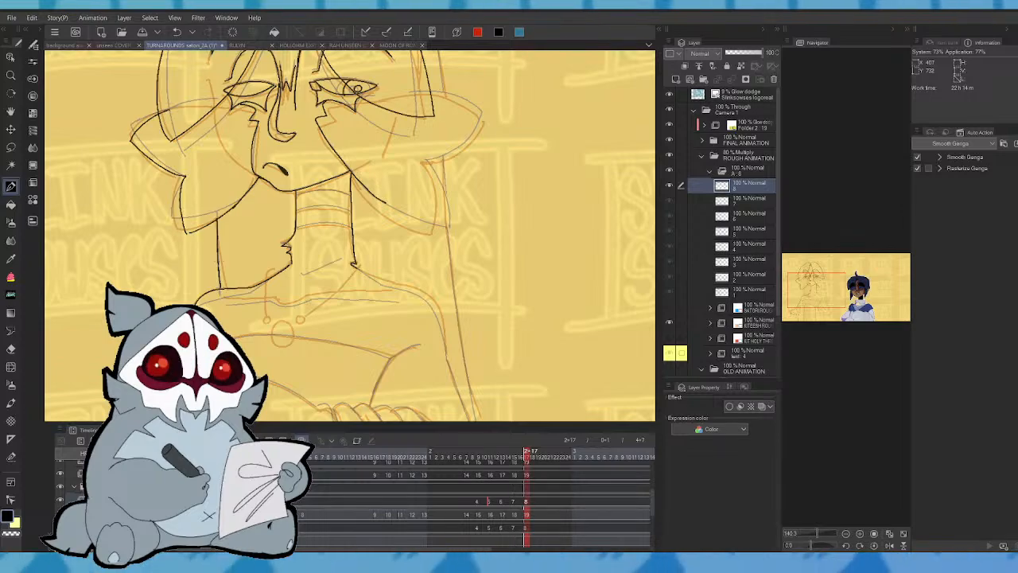
- Ink the pointed cheek tuft on the face's right side and the back hair contour from the crown down to it
mouse_move(857, 298)
mouse_down()
mouse_move(860, 308)
mouse_move(853, 284)
mouse_move(822, 283)
mouse_up()
key(ctrl+z)
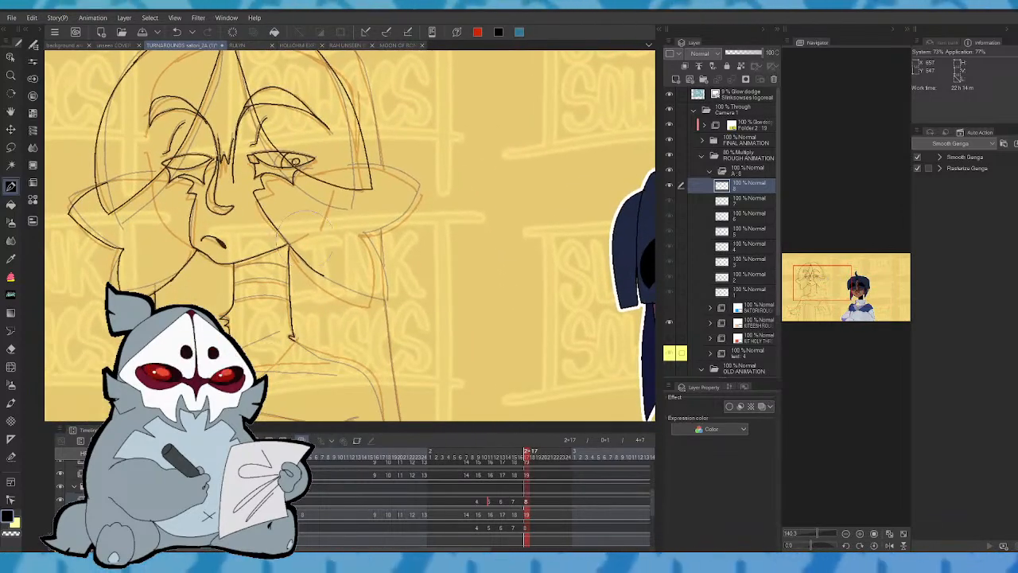
mouse_move(288, 244)
mouse_down()
mouse_move(315, 237)
mouse_move(291, 253)
mouse_move(349, 301)
mouse_move(359, 234)
mouse_up()
drag(417, 188, 369, 167)
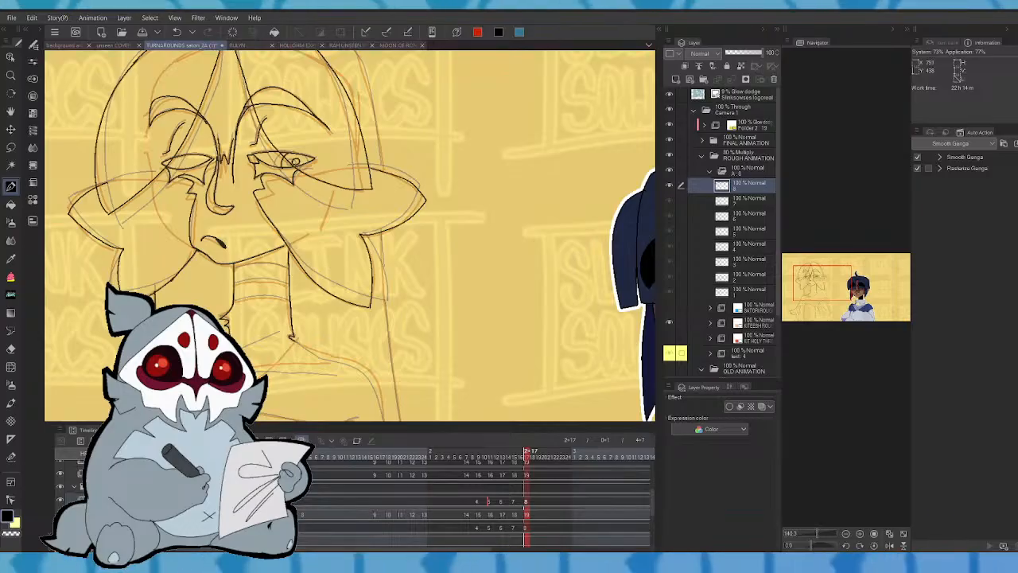
drag(802, 280, 803, 253)
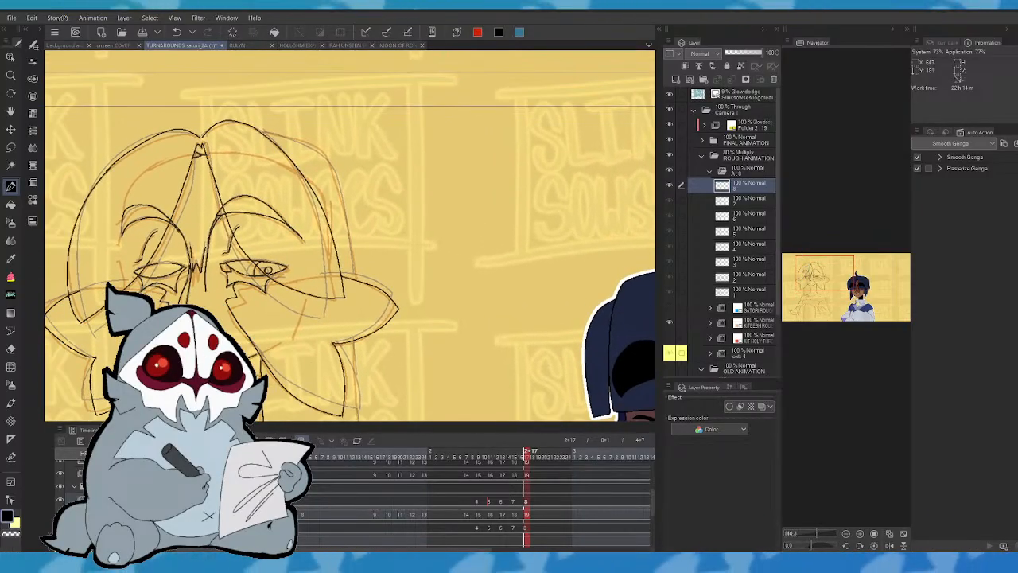
drag(263, 129, 334, 169)
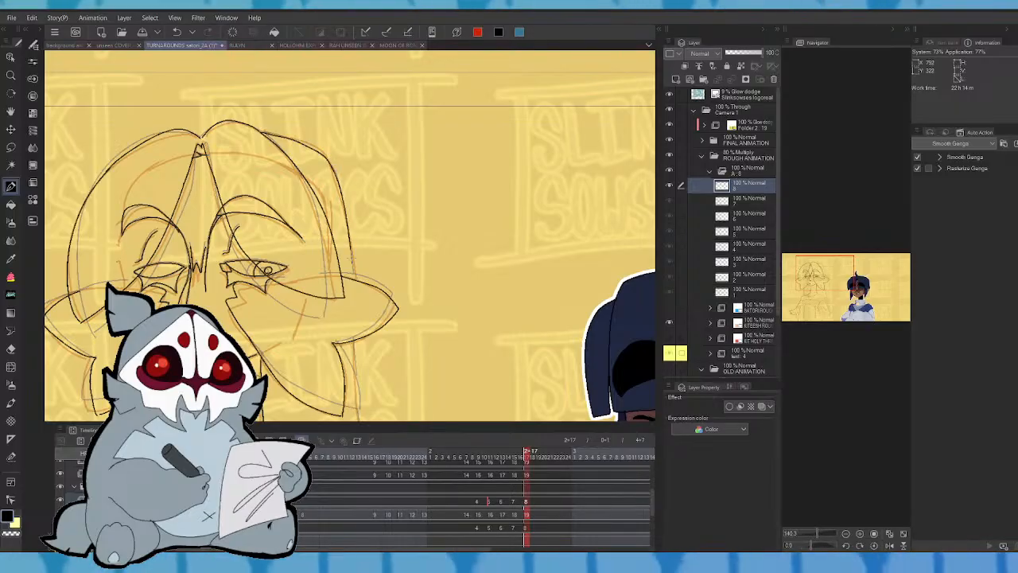
- Ink the long back hair line from beneath the right cheek tuft down past the shoulder, ending in a point near the sleeve
drag(849, 286, 850, 294)
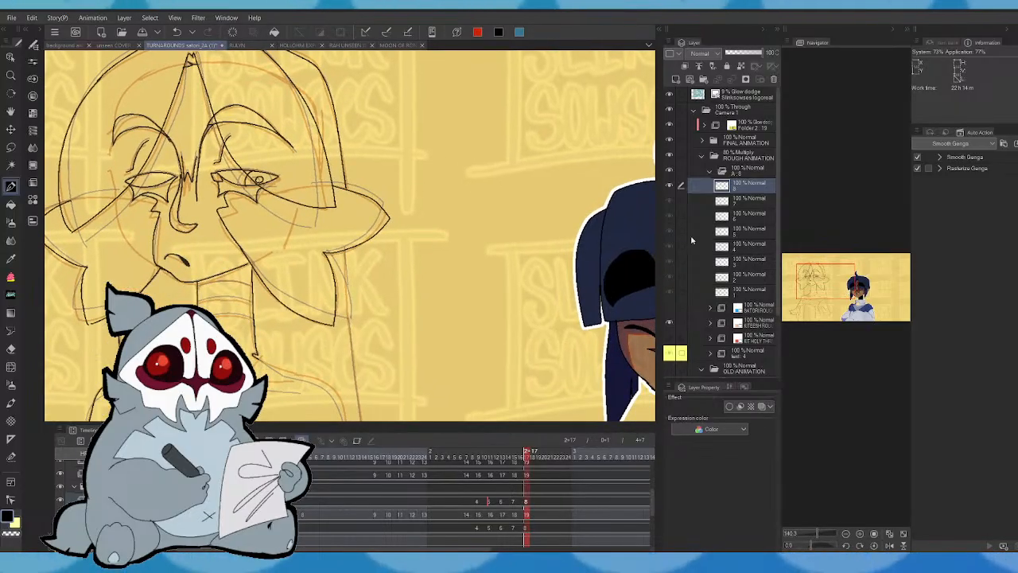
drag(348, 260, 355, 363)
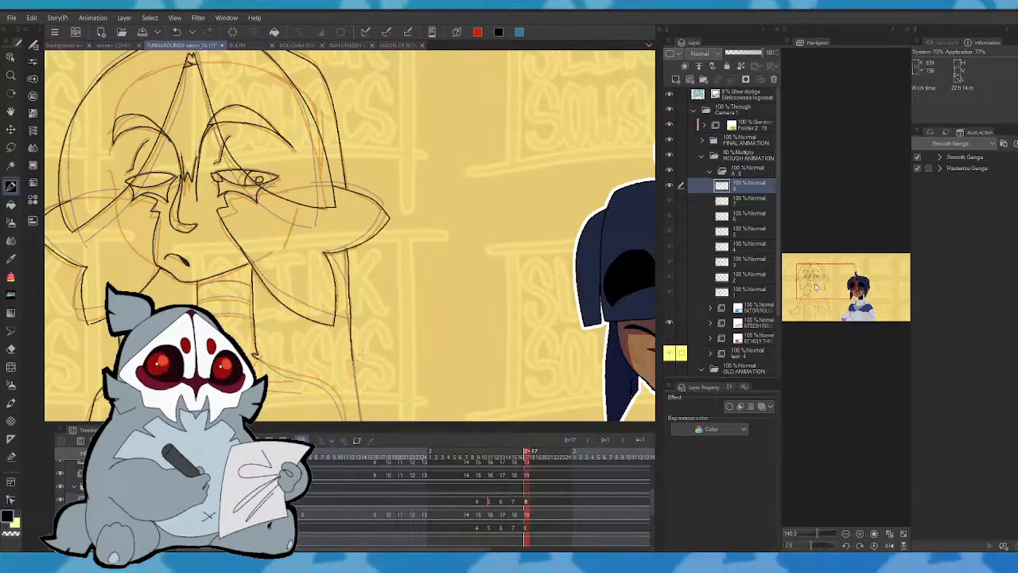
key(ctrl+z)
drag(826, 280, 825, 288)
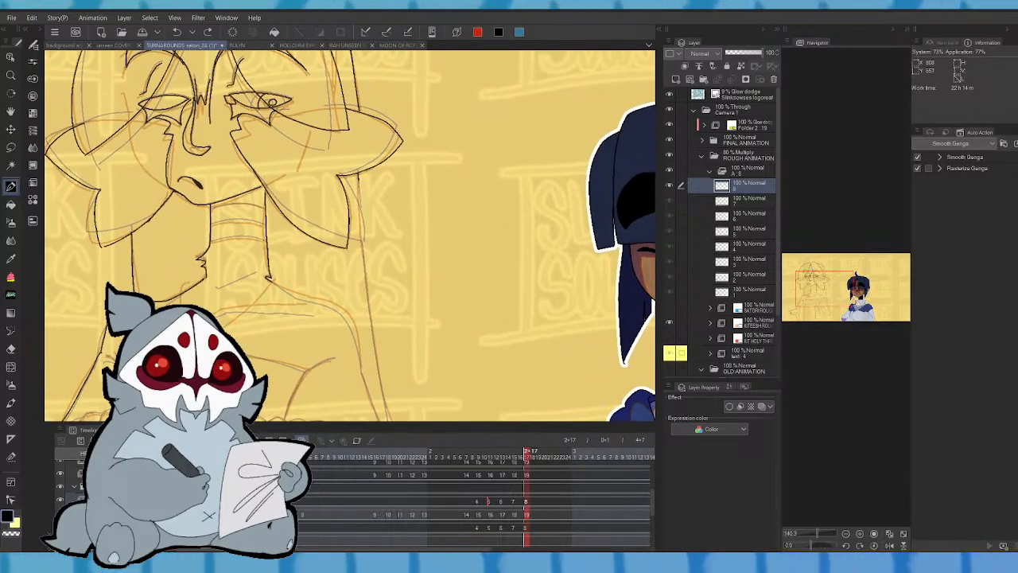
drag(358, 178, 387, 420)
click(825, 300)
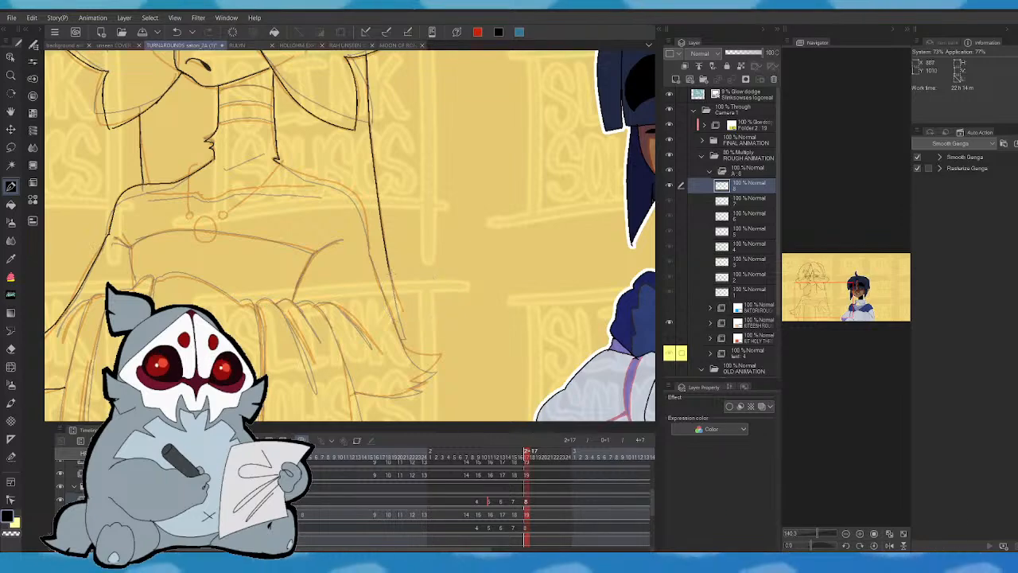
drag(387, 274, 403, 343)
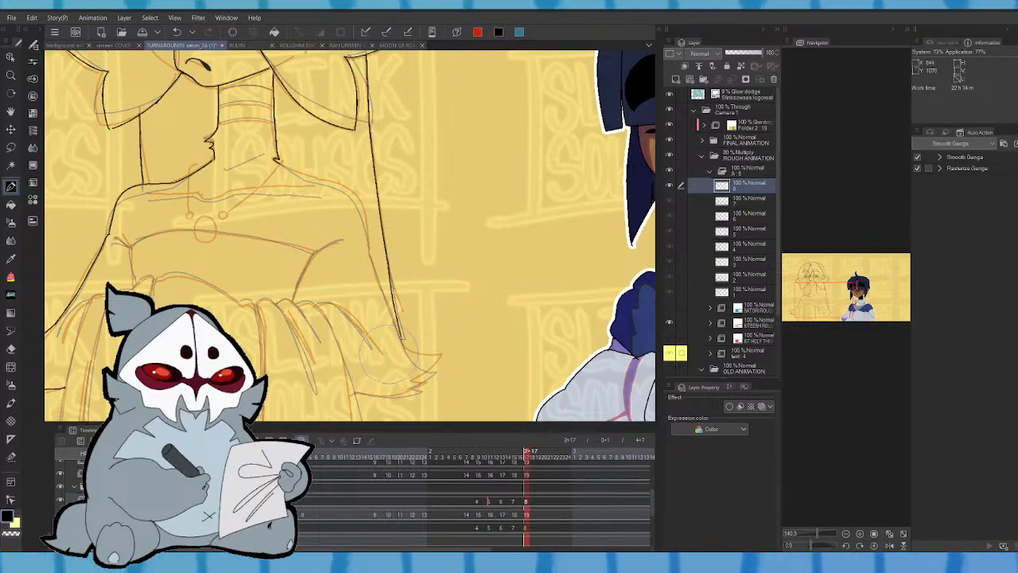
key(ctrl+z)
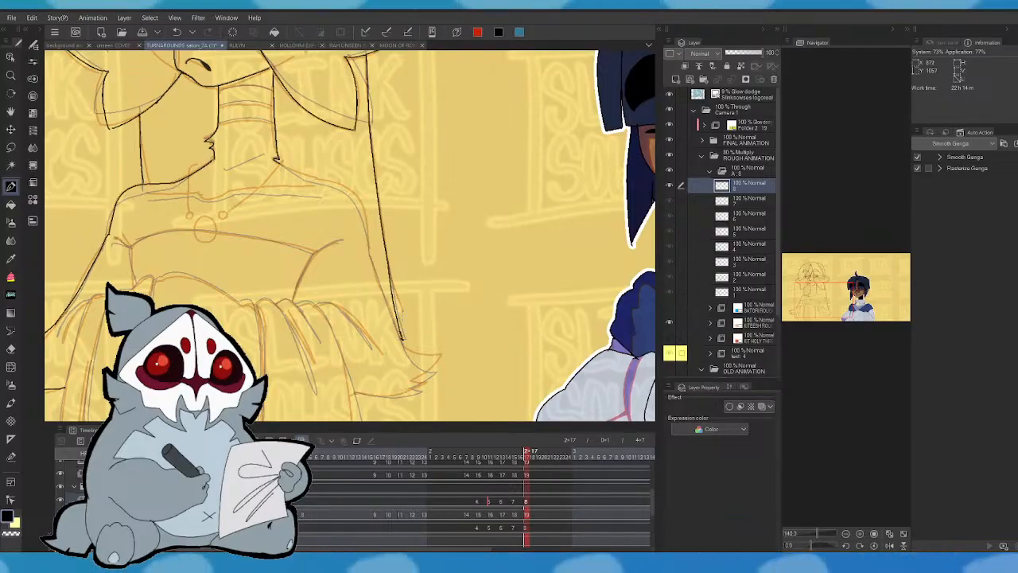
- Ink the curved horizontal bands across the neck below the chin and return to the Pen tool
drag(859, 311, 820, 275)
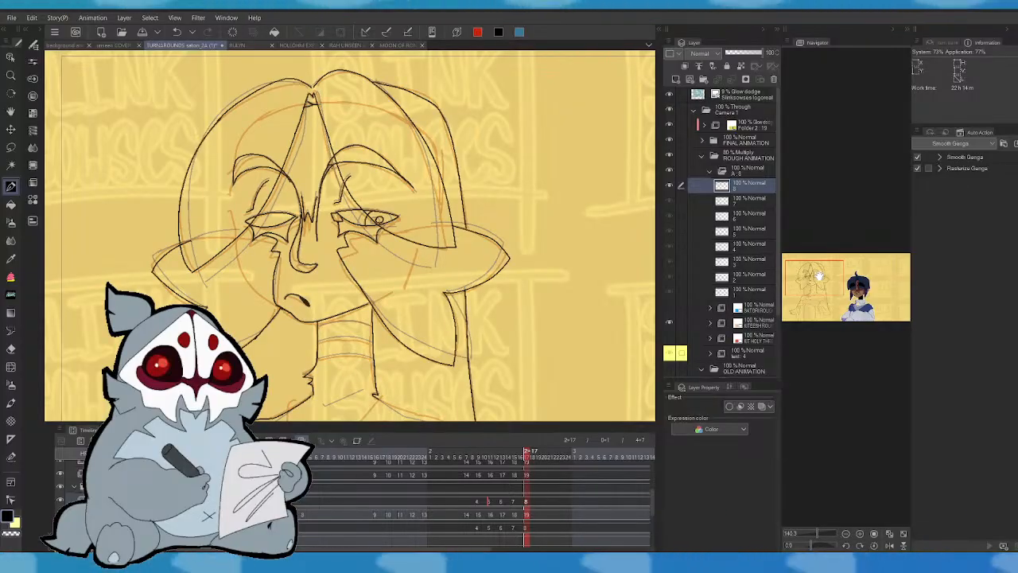
drag(819, 275, 819, 286)
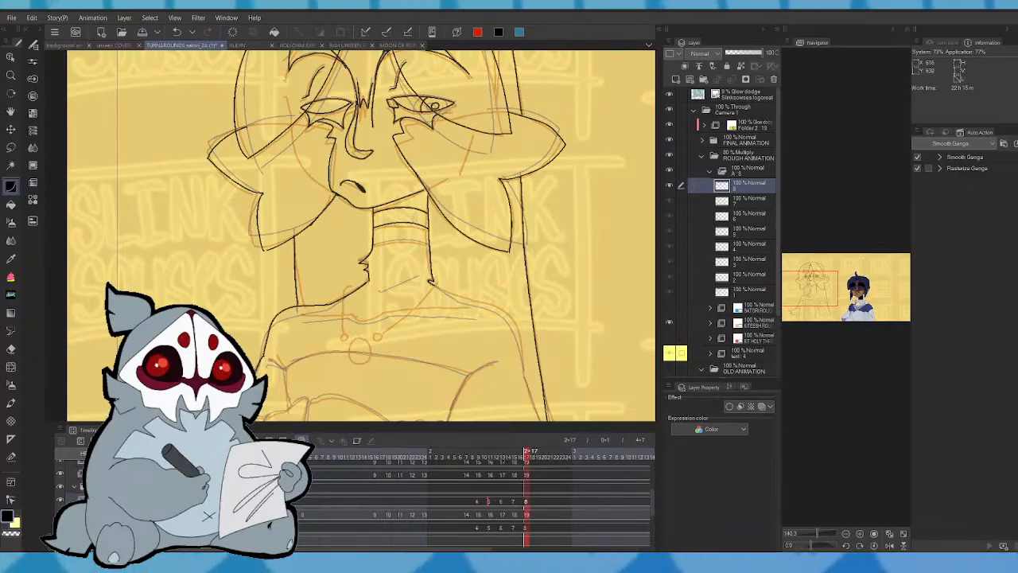
drag(374, 244, 428, 243)
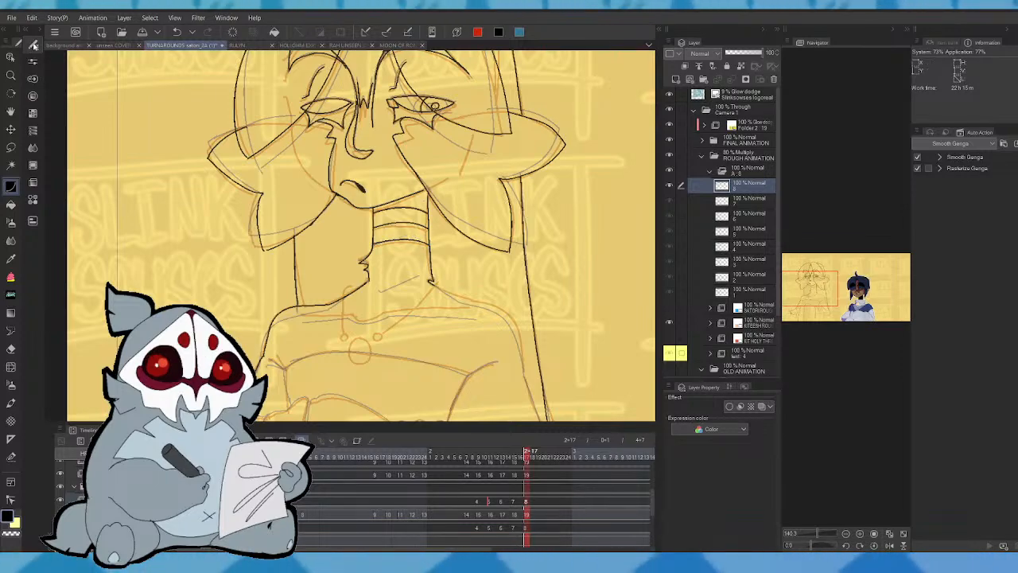
key(p)
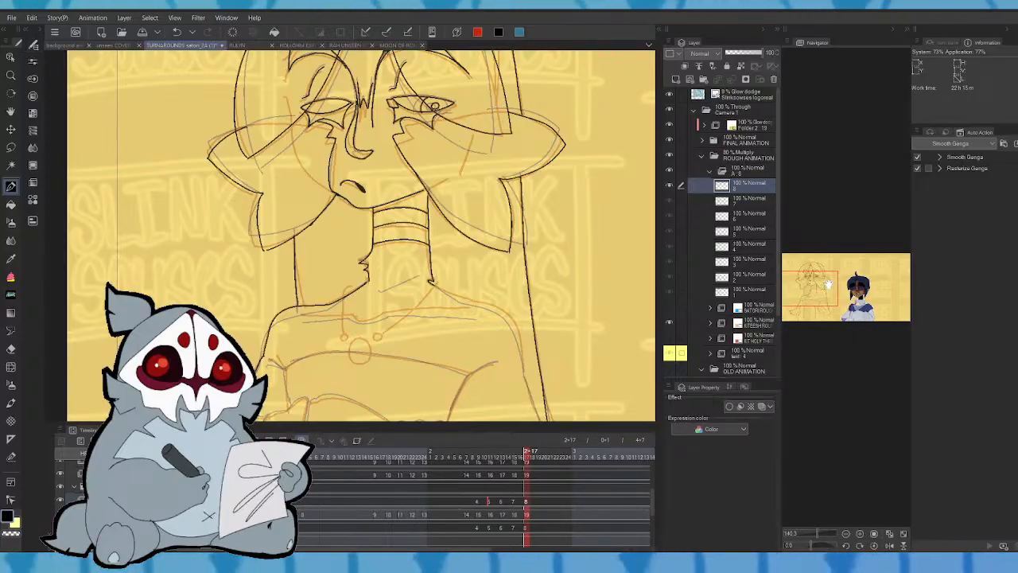
- Ink the collarbone stroke and the right shoulder and arm contour from the neck base down to the sleeve's flare
drag(828, 283, 831, 289)
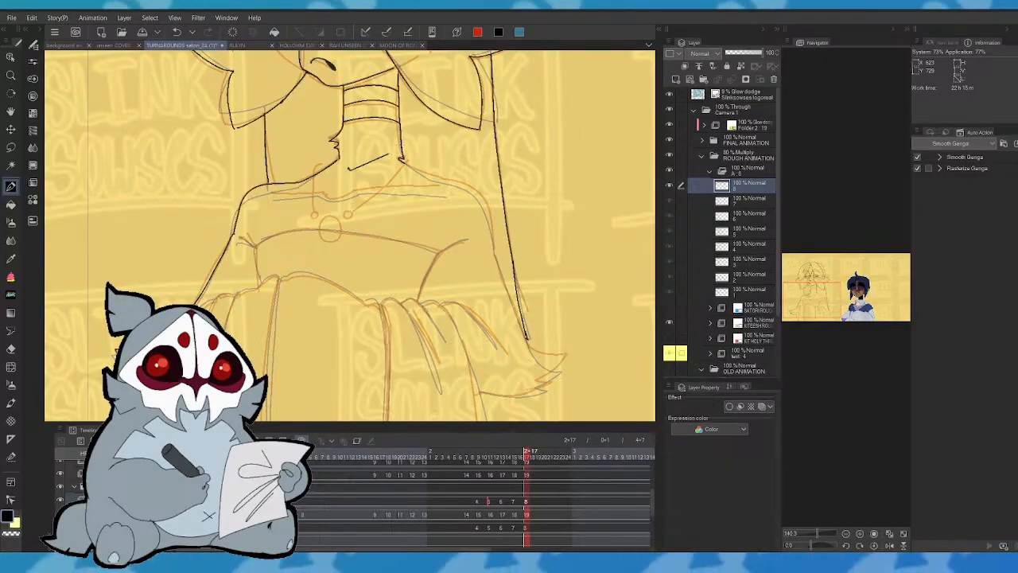
mouse_move(855, 293)
mouse_down()
mouse_move(824, 283)
mouse_move(824, 293)
mouse_up()
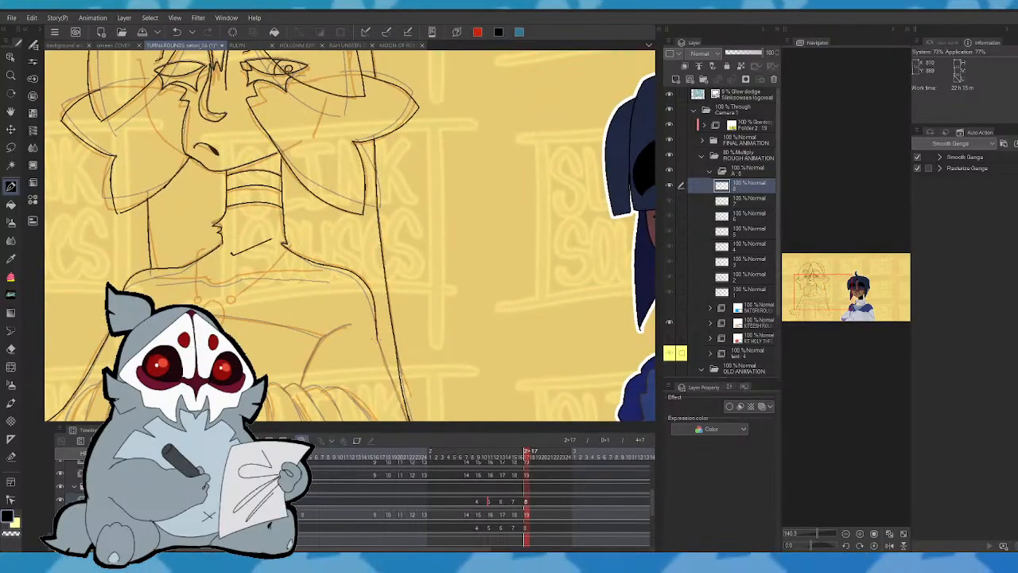
key(comma)
key(period)
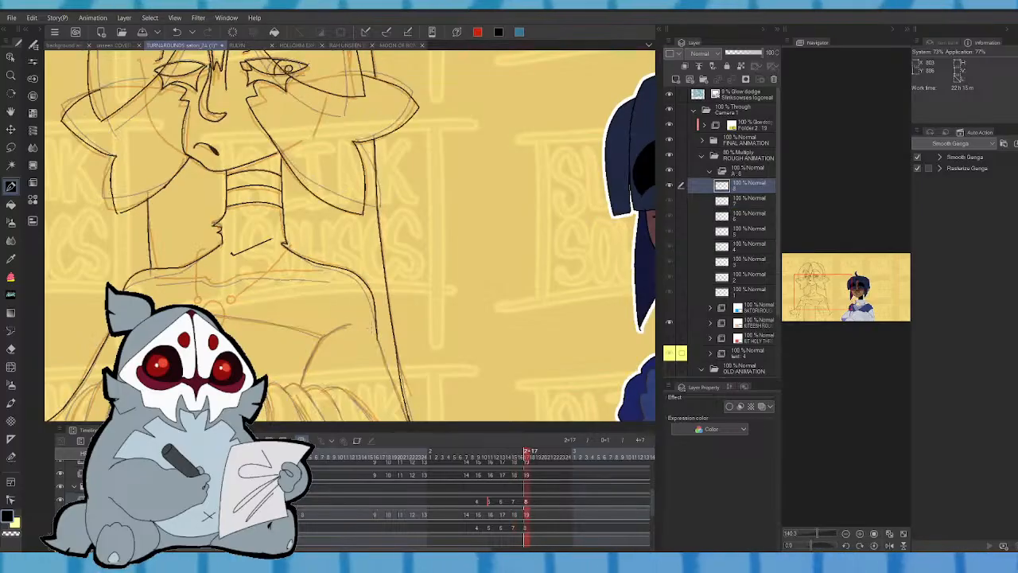
drag(826, 283, 826, 292)
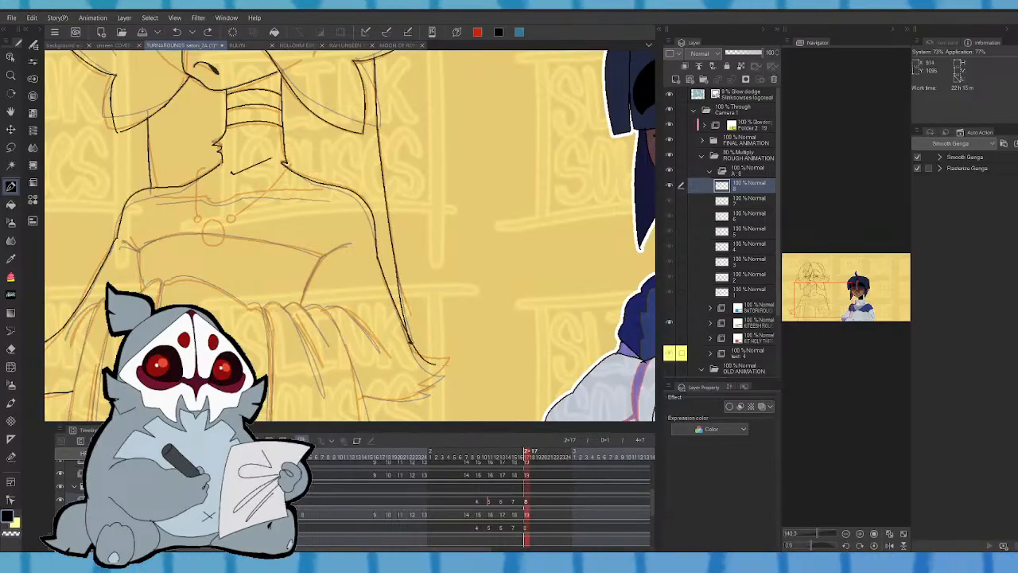
- Ink the ragged tip of the right sleeve and the long skirt fold running from the waist's right side down to the canvas edge
mouse_move(435, 364)
mouse_down()
mouse_move(452, 364)
mouse_move(427, 388)
mouse_up()
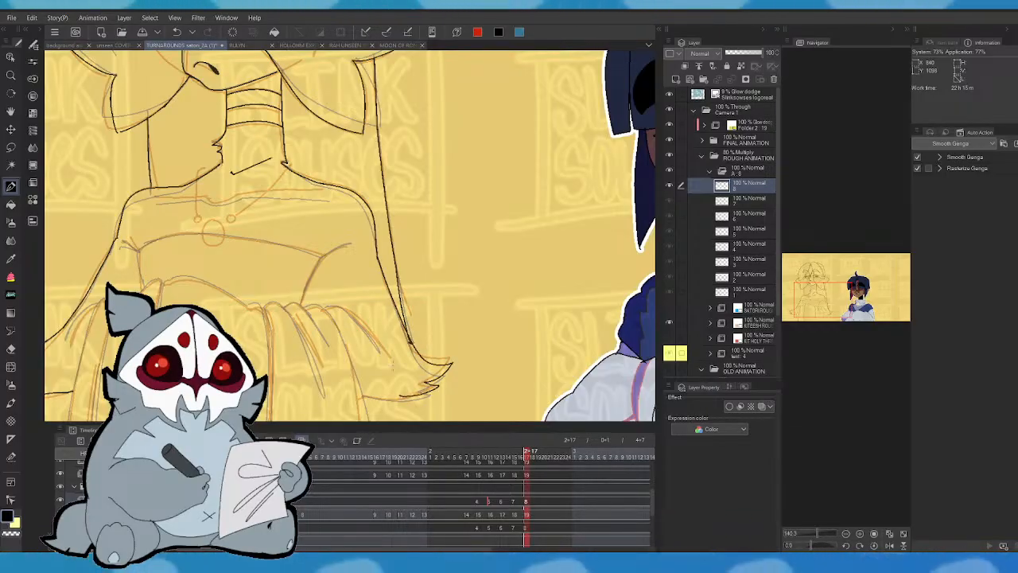
click(890, 546)
click(821, 306)
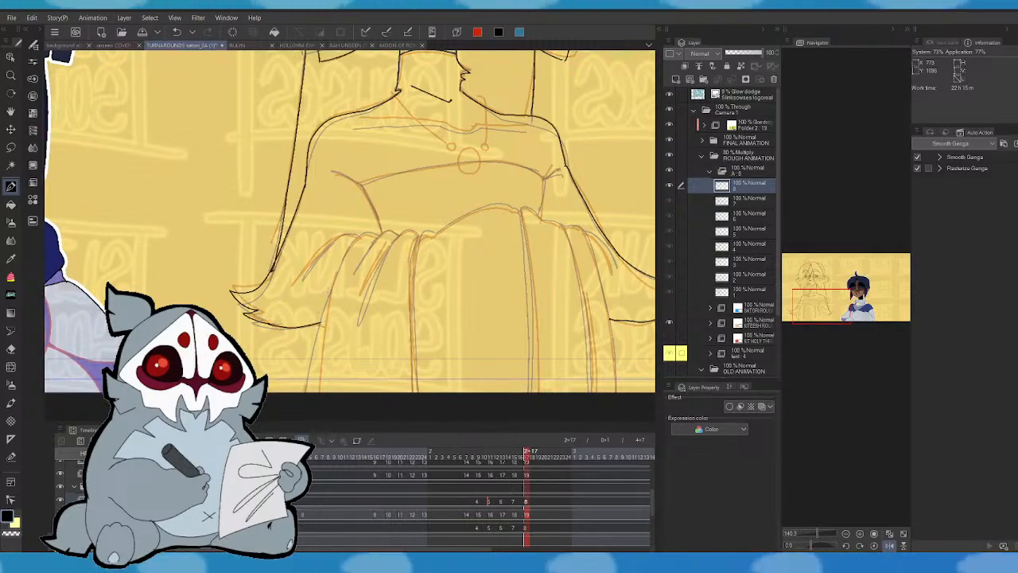
click(877, 531)
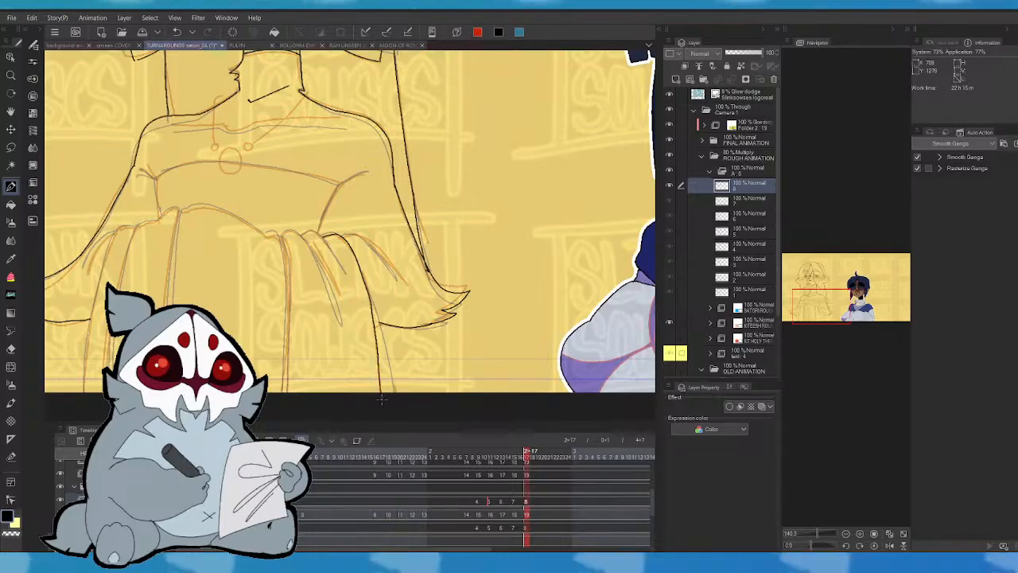
click(890, 545)
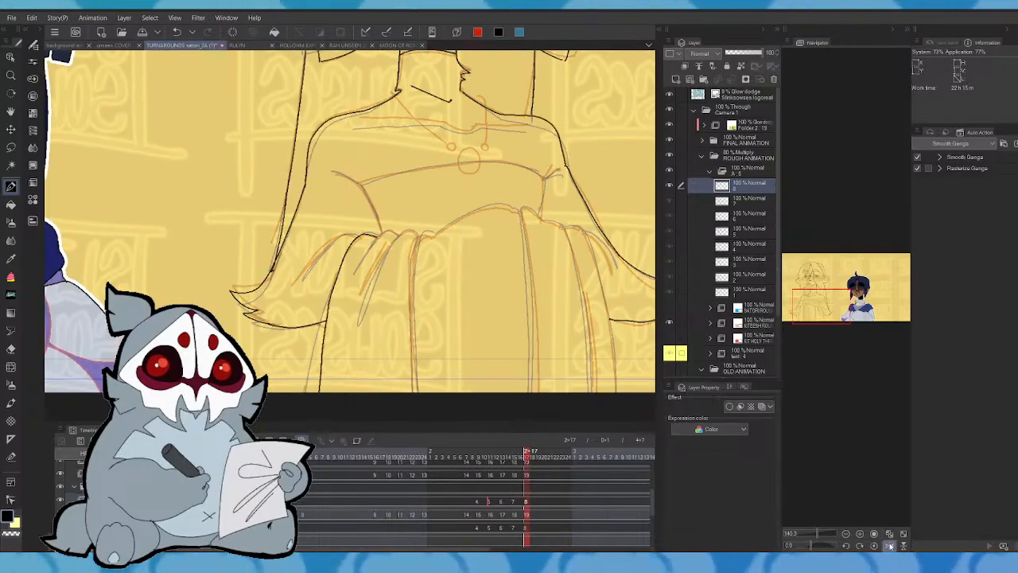
- Ink the short pleat beside the right sleeve and the curved underarm edge of the bodice, comparing against cel 7
drag(836, 307, 833, 300)
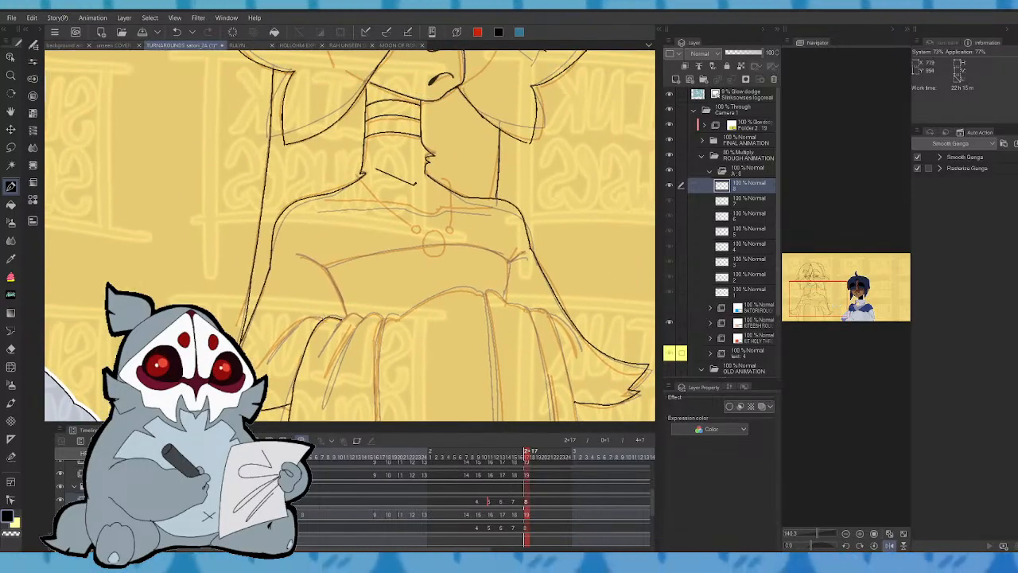
drag(282, 337, 261, 365)
key(comma)
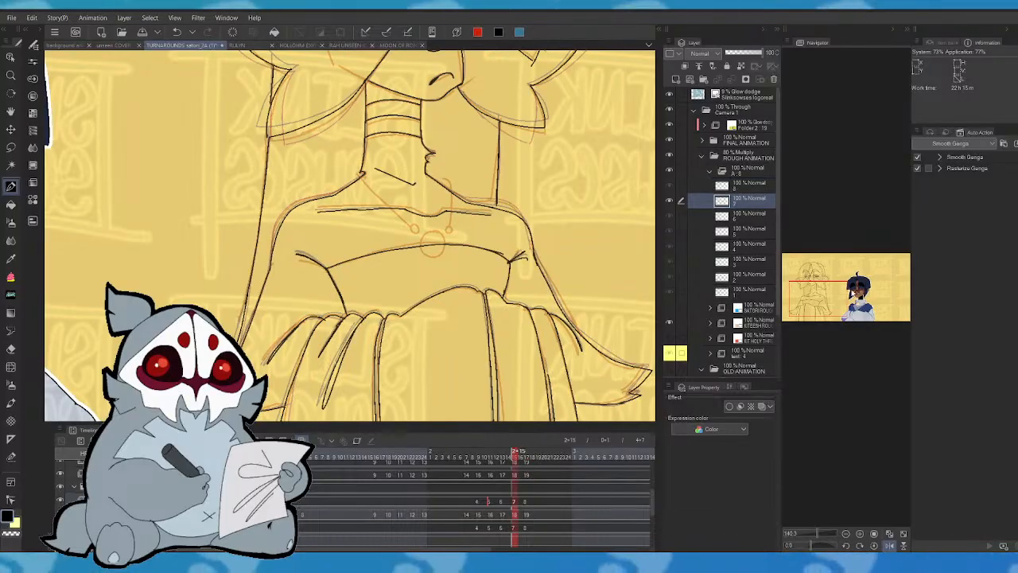
key(period)
drag(853, 288, 804, 286)
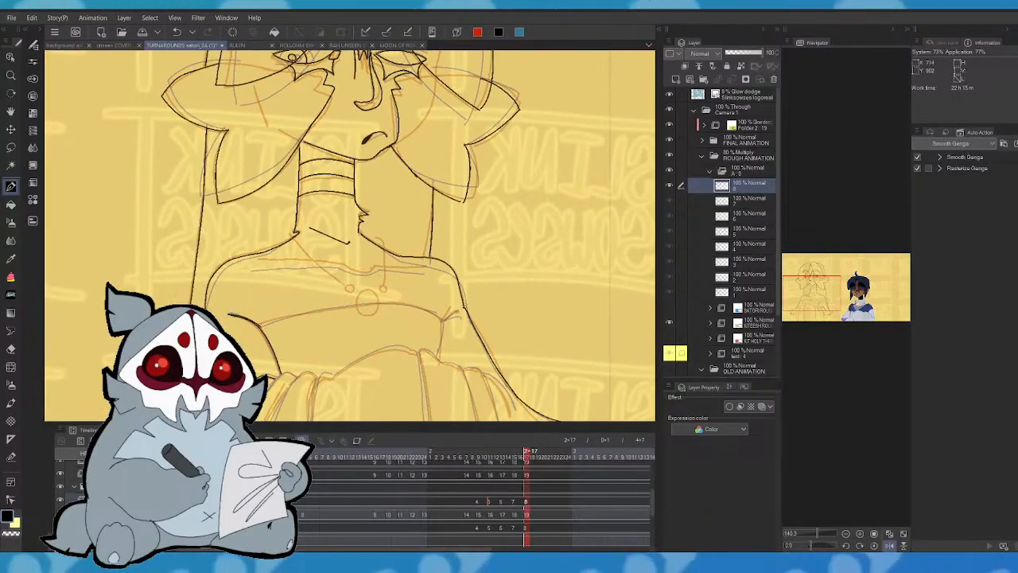
- Ink the bodice's curved upper edge across the chest and the crease marks at the left underarm, comparing against cel 7
click(890, 547)
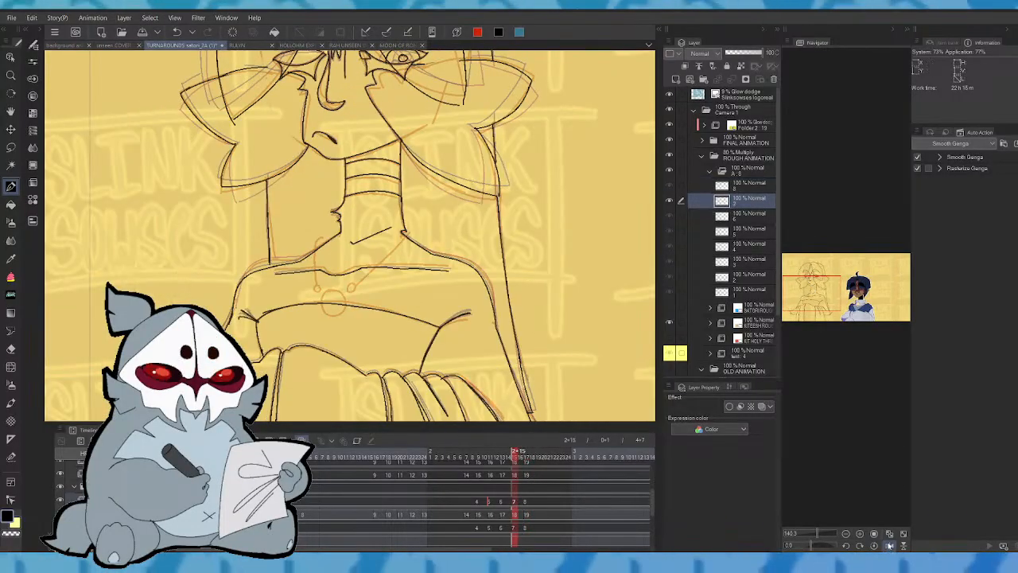
key(.)
key(.)
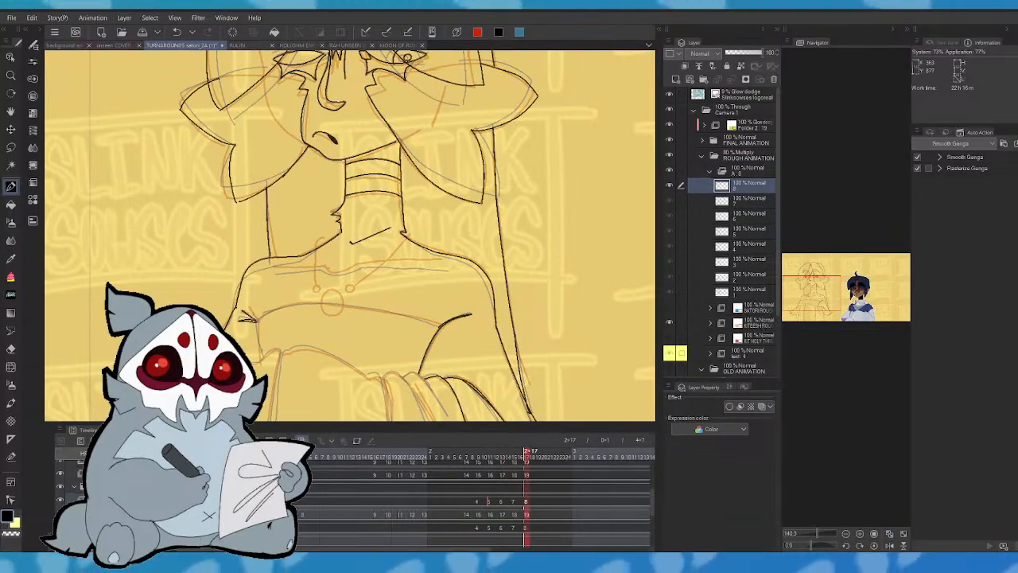
key(.)
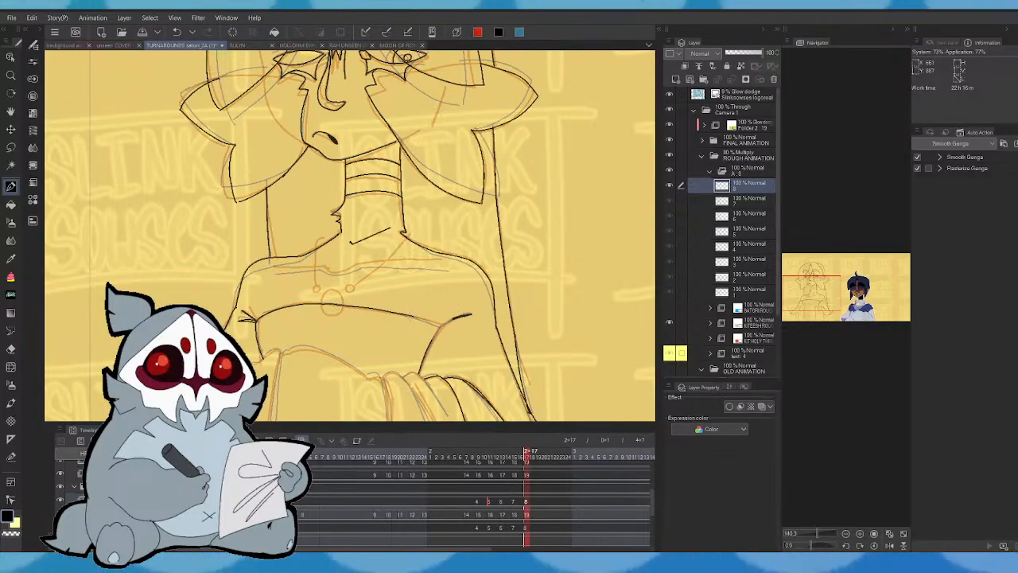
drag(437, 330, 454, 316)
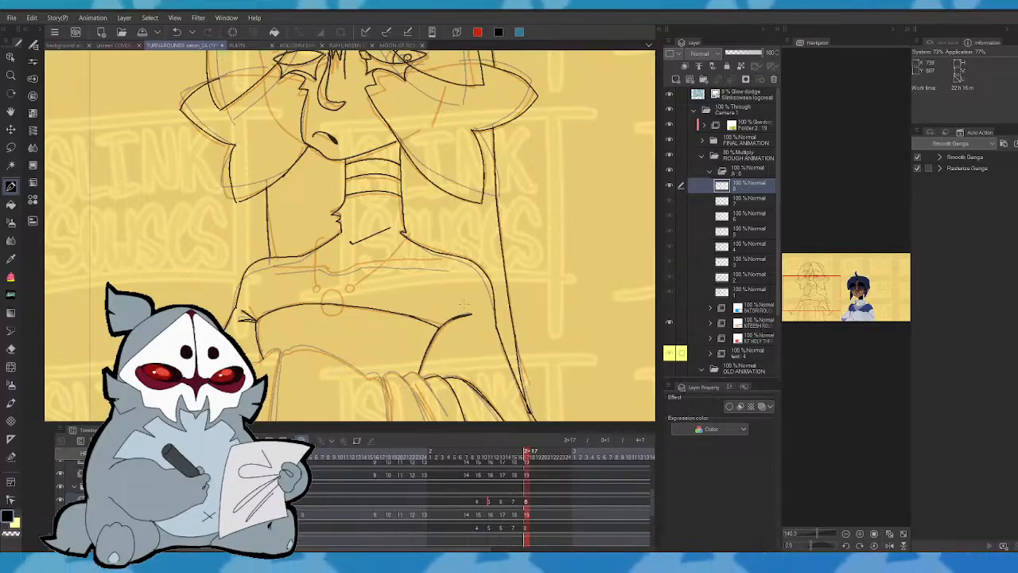
key(Left)
key(Right)
- Ink the neckline below the shoulders with its small central dip, comparing it against cel 7
click(853, 302)
drag(853, 302, 818, 295)
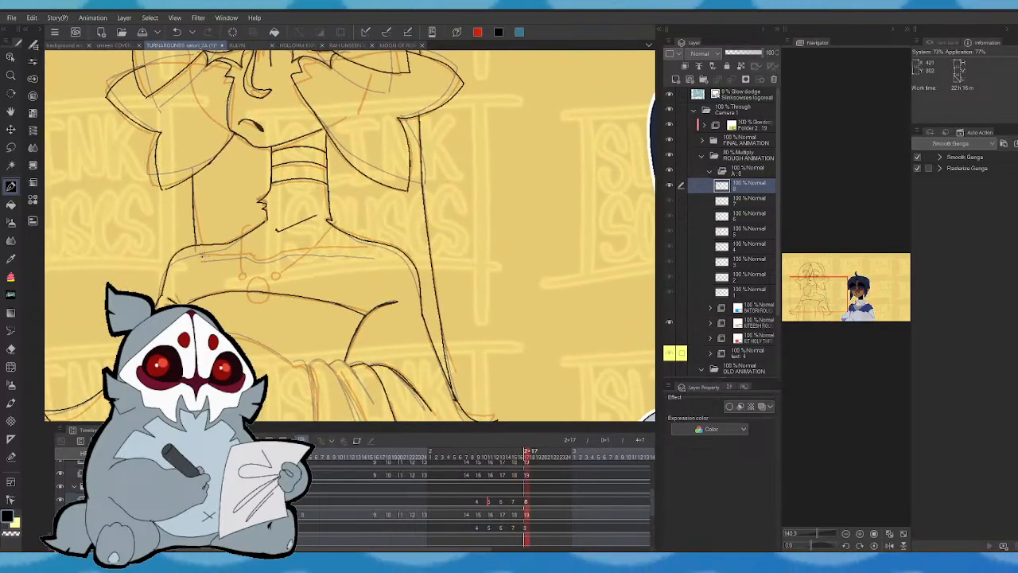
drag(202, 255, 232, 257)
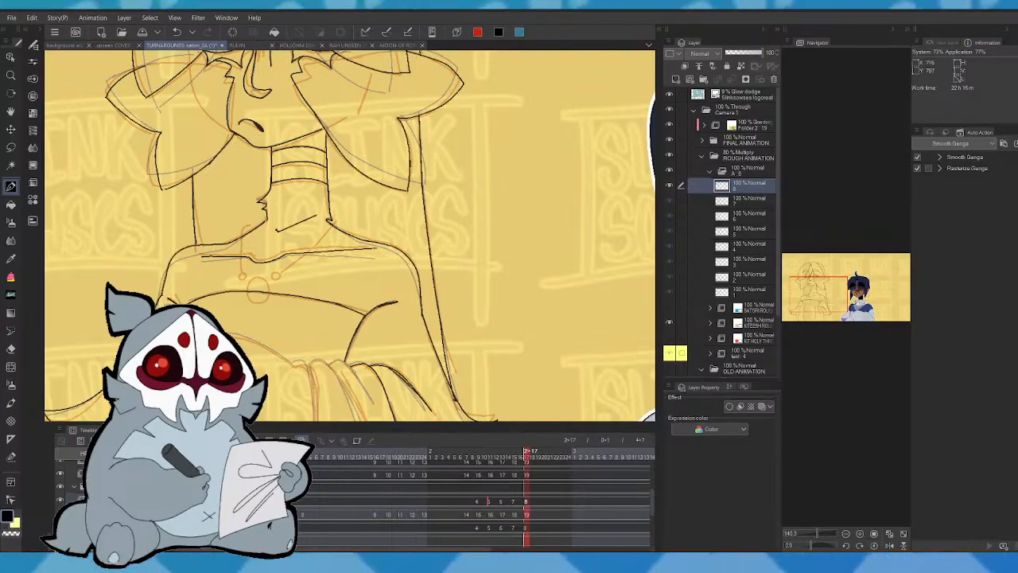
key(comma)
key(period)
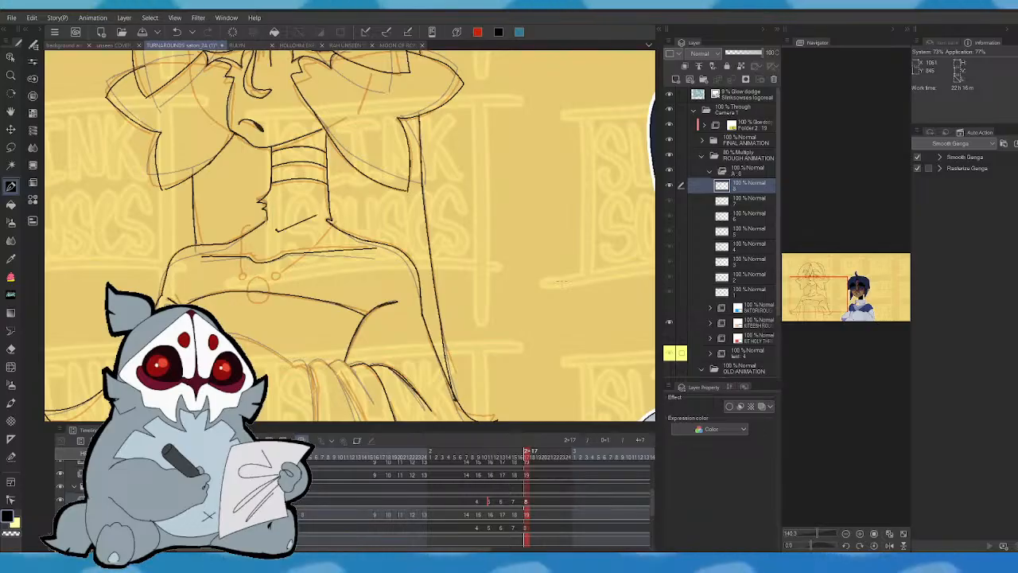
- Ink the gathered waist edge and the hanging pleats on the skirt's left side, using cel 7 as a check
mouse_move(814, 293)
mouse_down()
mouse_move(815, 315)
mouse_move(816, 292)
mouse_up()
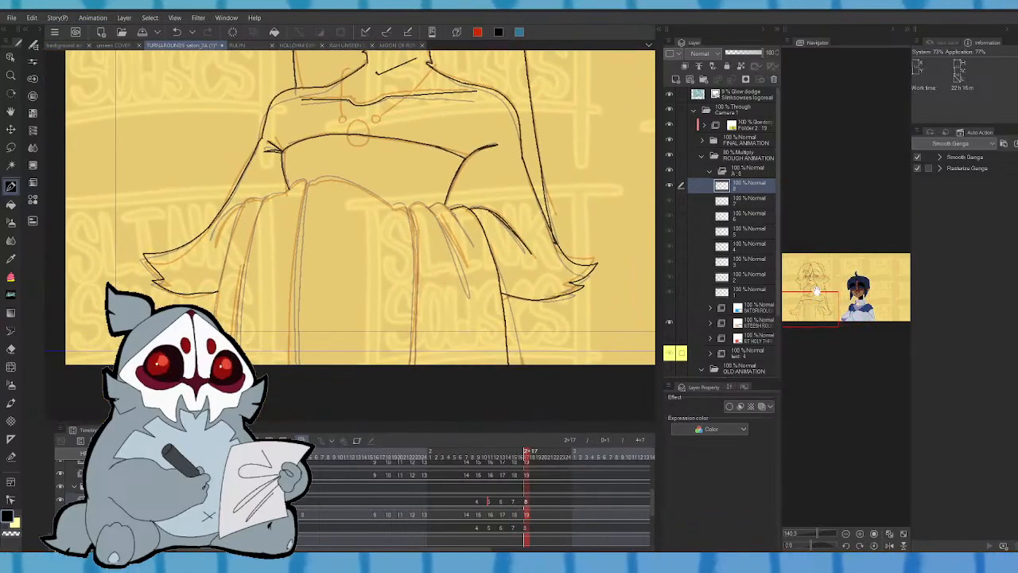
key(Left)
key(Right)
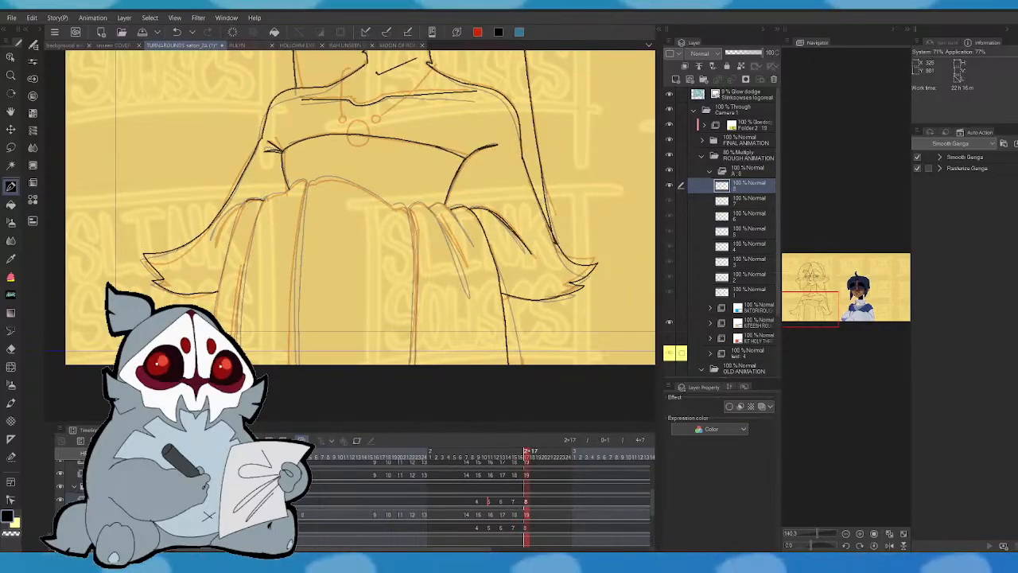
key(ctrl+z)
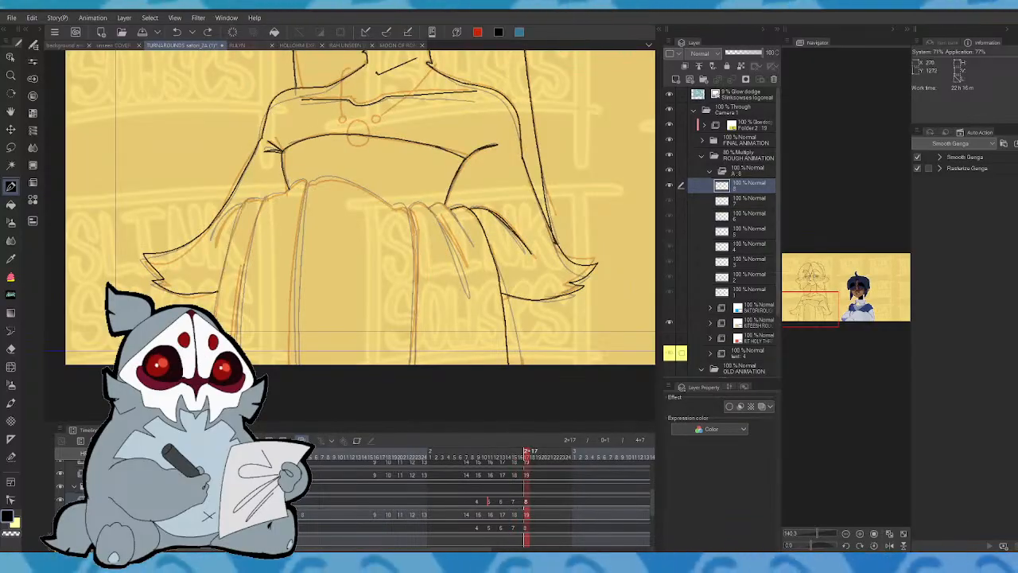
drag(229, 246, 217, 306)
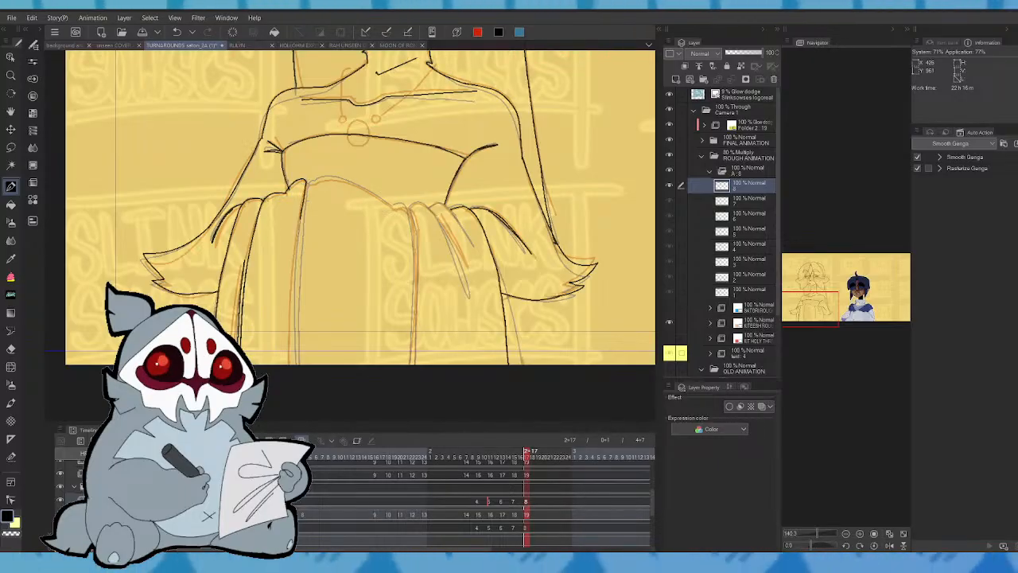
- Ink the double vertical fold left of the skirt's centre and the start of the waist curve above it
drag(306, 183, 295, 352)
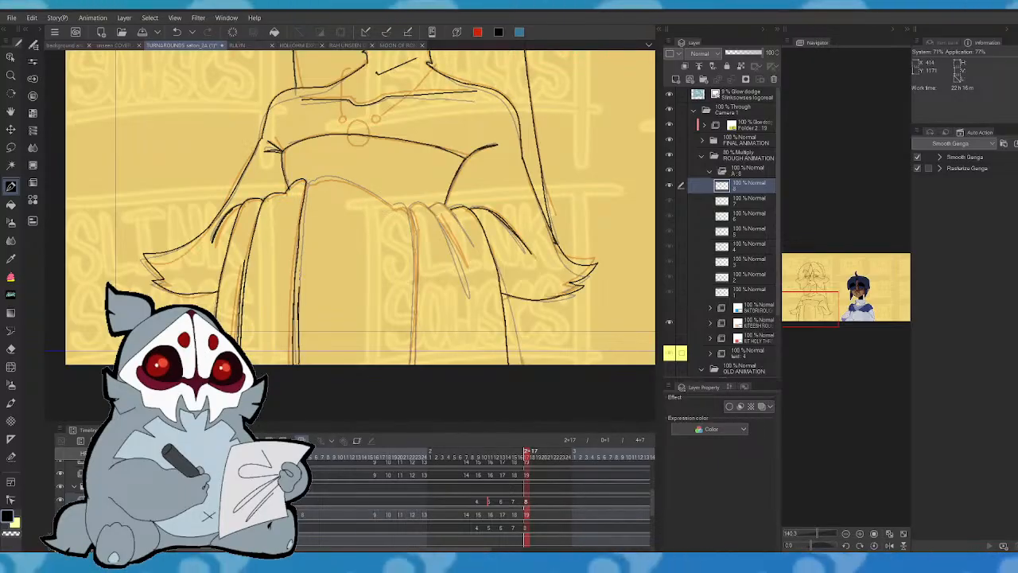
drag(298, 287, 302, 247)
drag(306, 189, 315, 180)
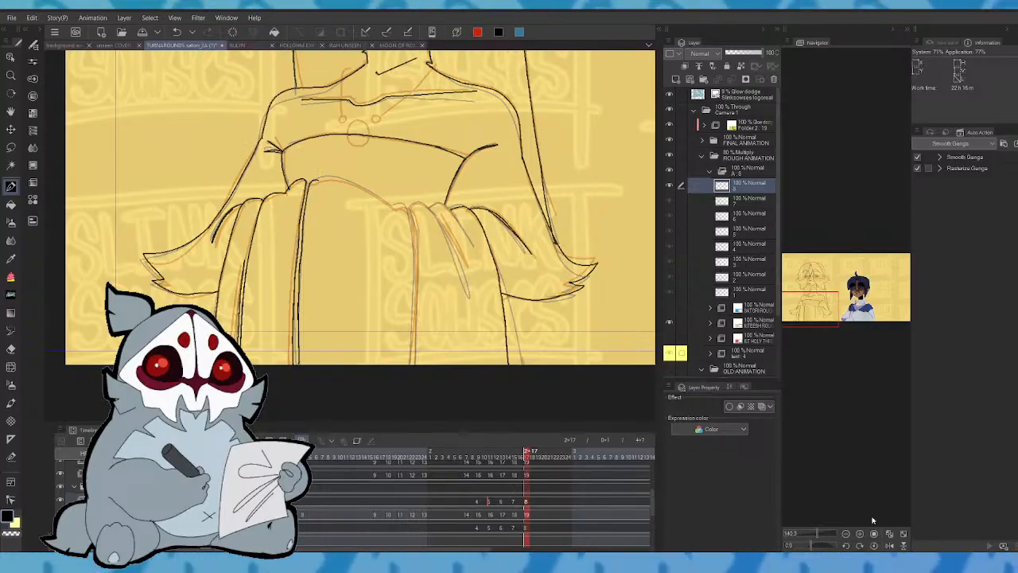
- Ink the waist curve across the skirt's centre and try out a vertical fold line below its right end
click(891, 546)
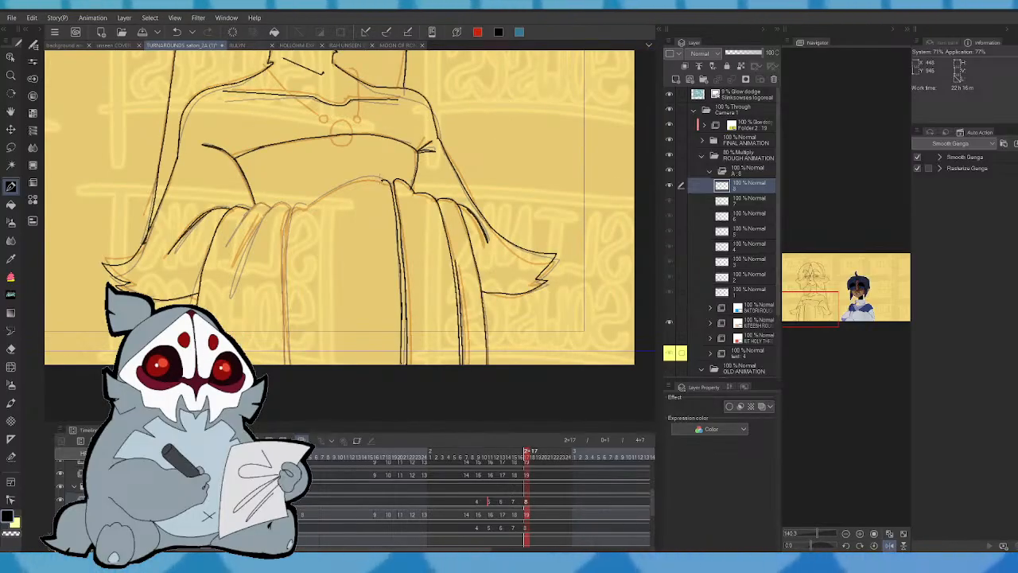
drag(339, 187, 289, 226)
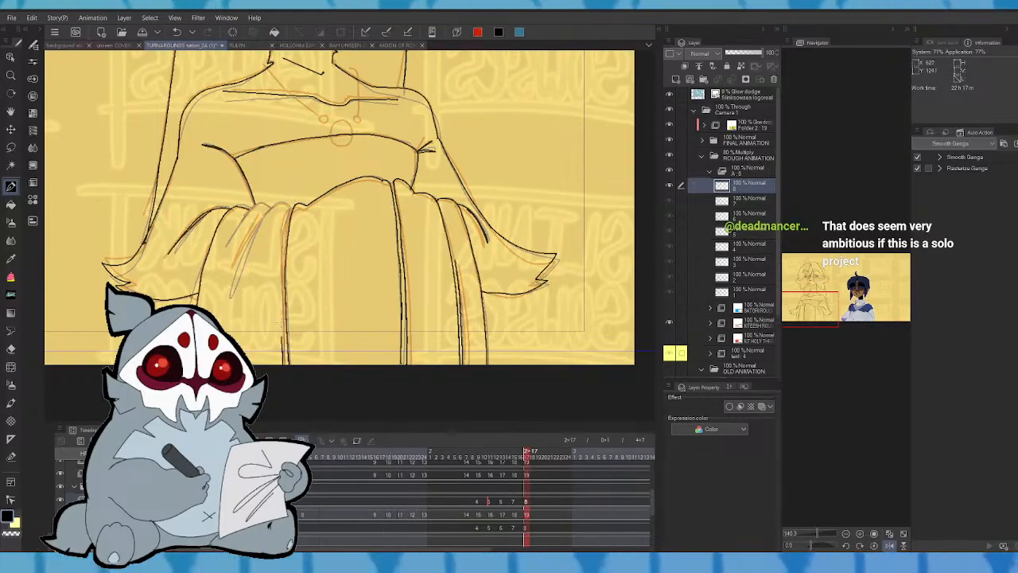
key(ctrl+z)
key(ctrl+z)
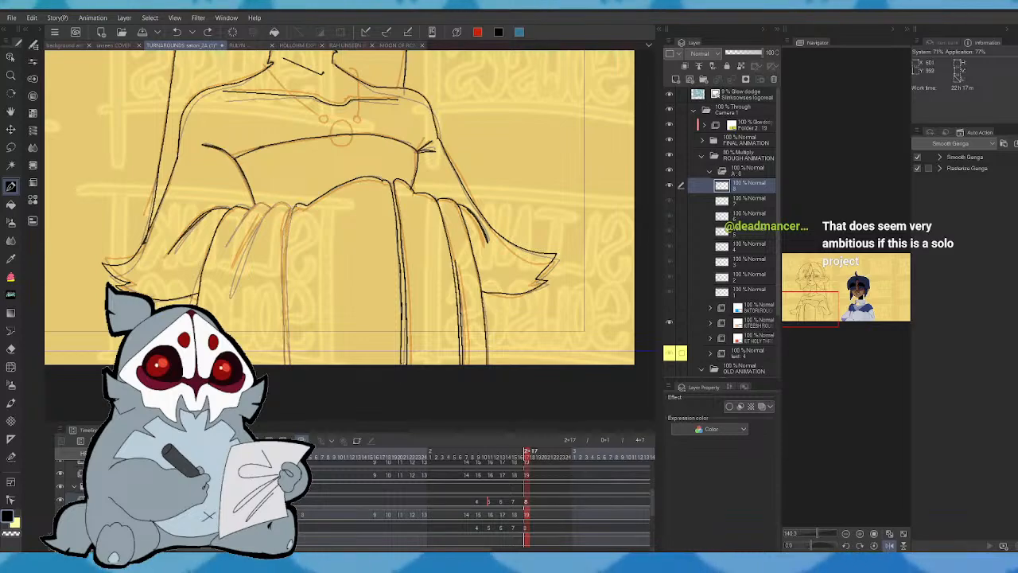
drag(293, 207, 285, 297)
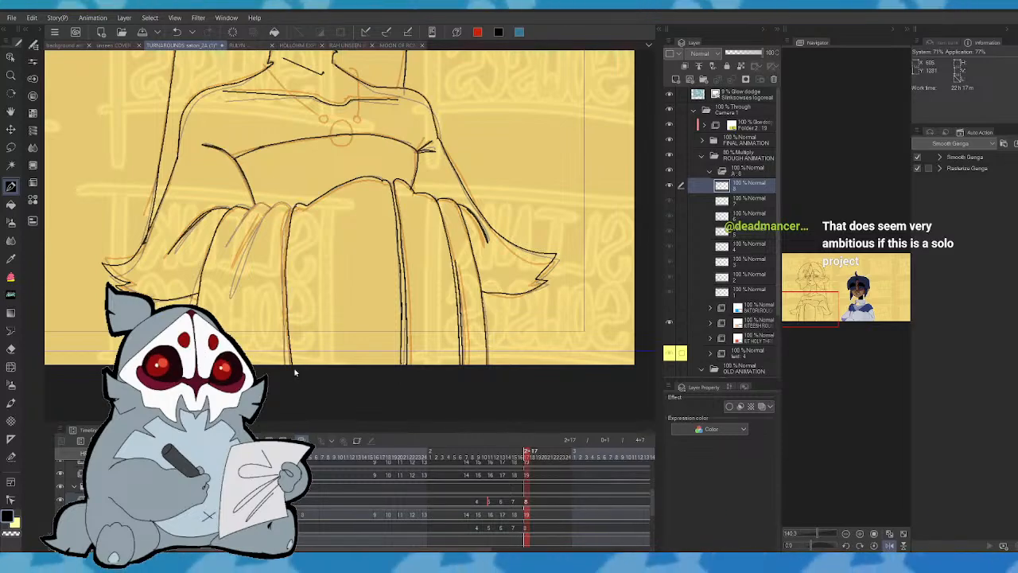
key(ctrl+z)
click(889, 546)
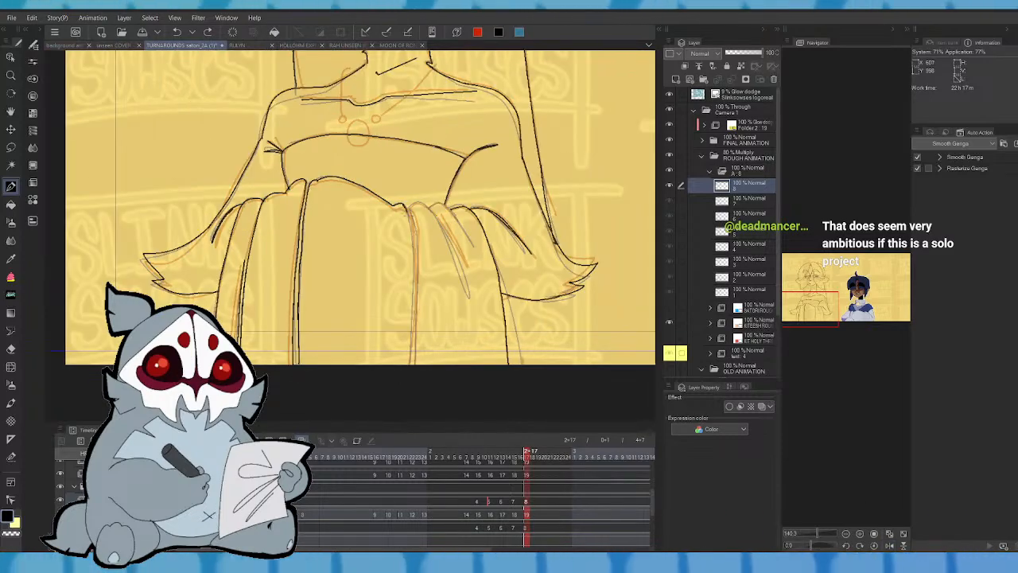
- Ink the double vertical fold below the waist curve's right end, redrawing its second line until it runs cleanly downward
drag(411, 256, 414, 366)
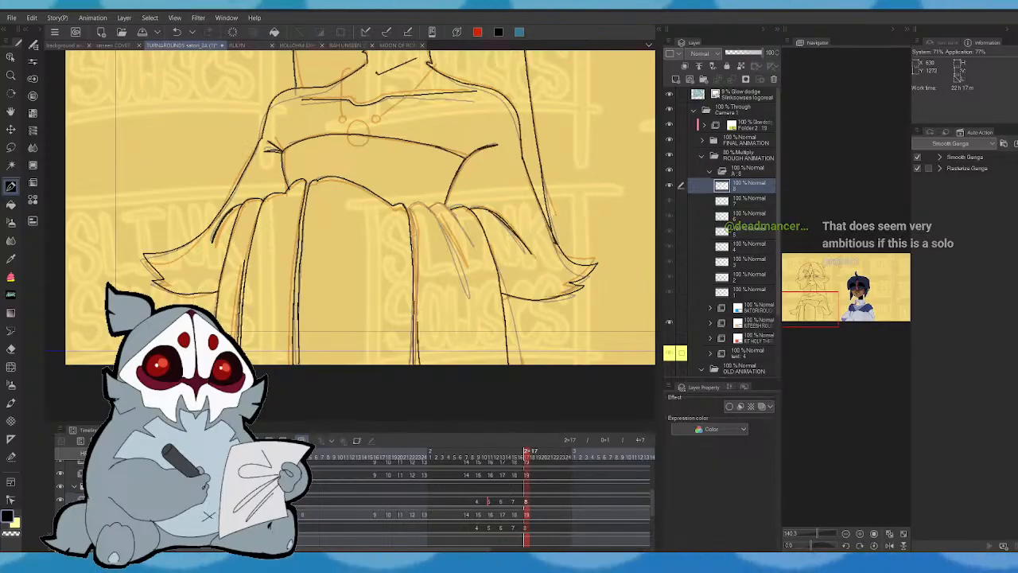
drag(414, 236, 416, 281)
key(ctrl+z)
drag(410, 209, 417, 367)
key(ctrl+z)
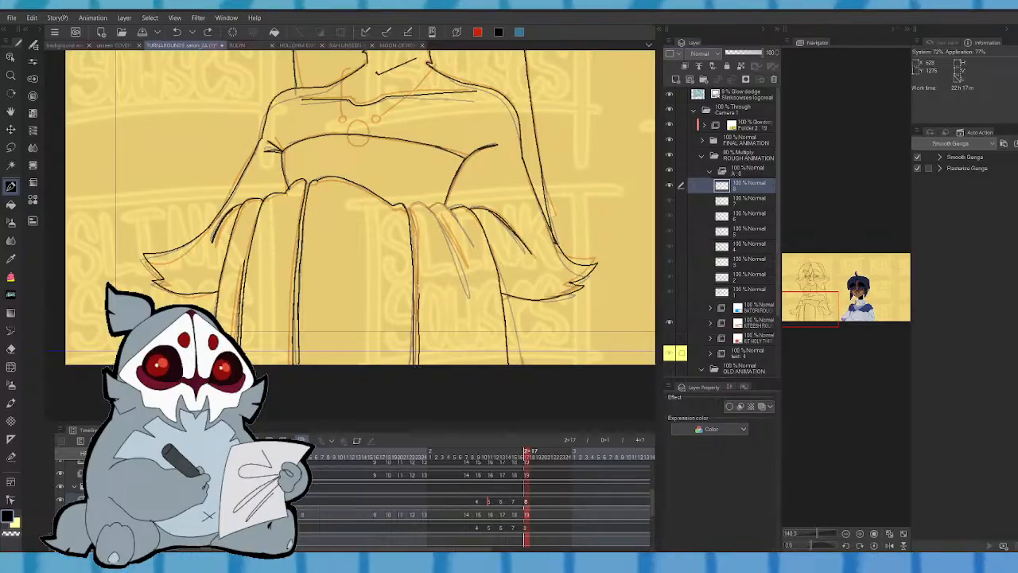
key(ctrl+z)
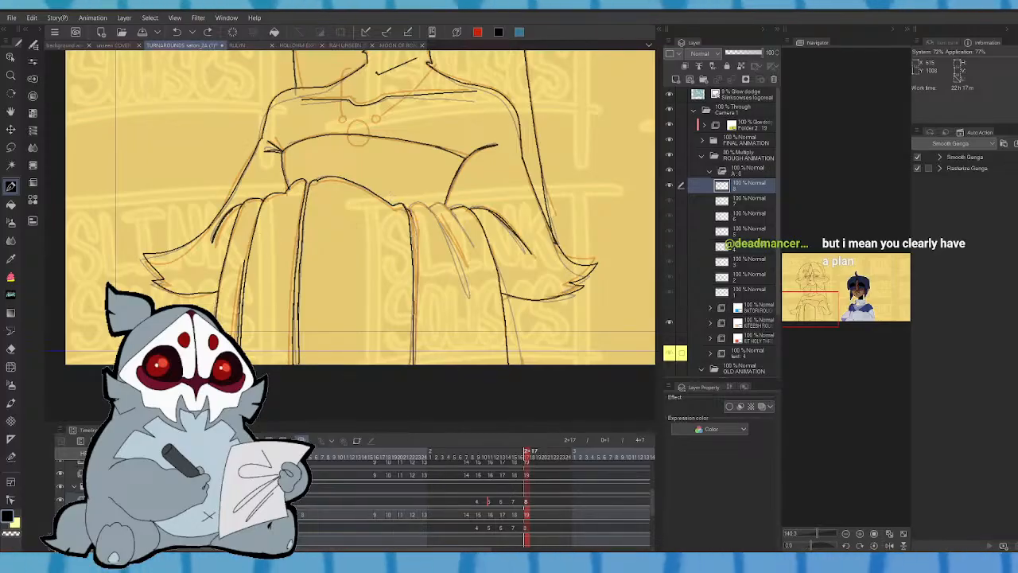
drag(410, 215, 417, 310)
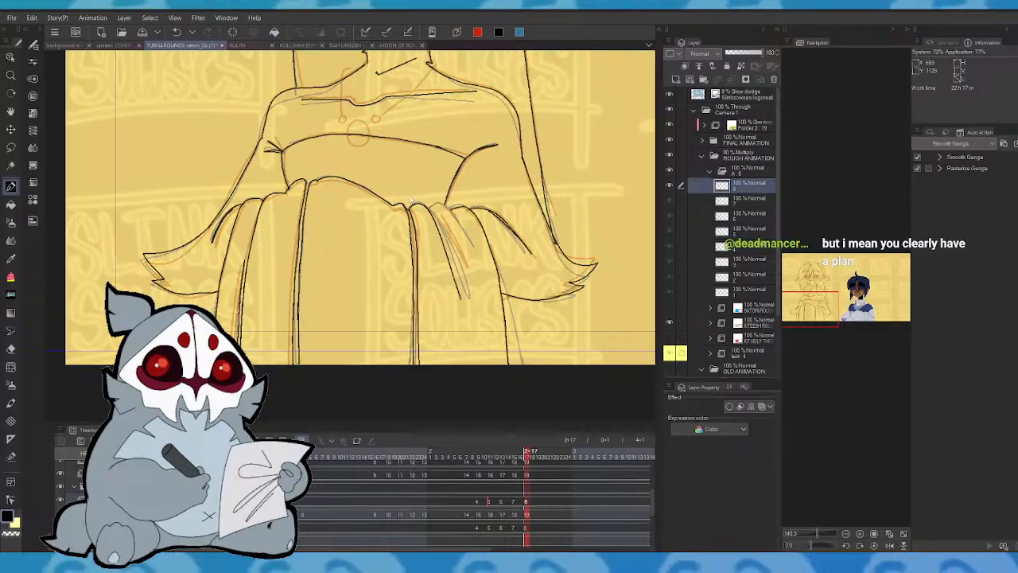
- Ink the short tapering pleats on the right of the waist and compare them against cel 7
key(ctrl+z)
drag(432, 206, 475, 295)
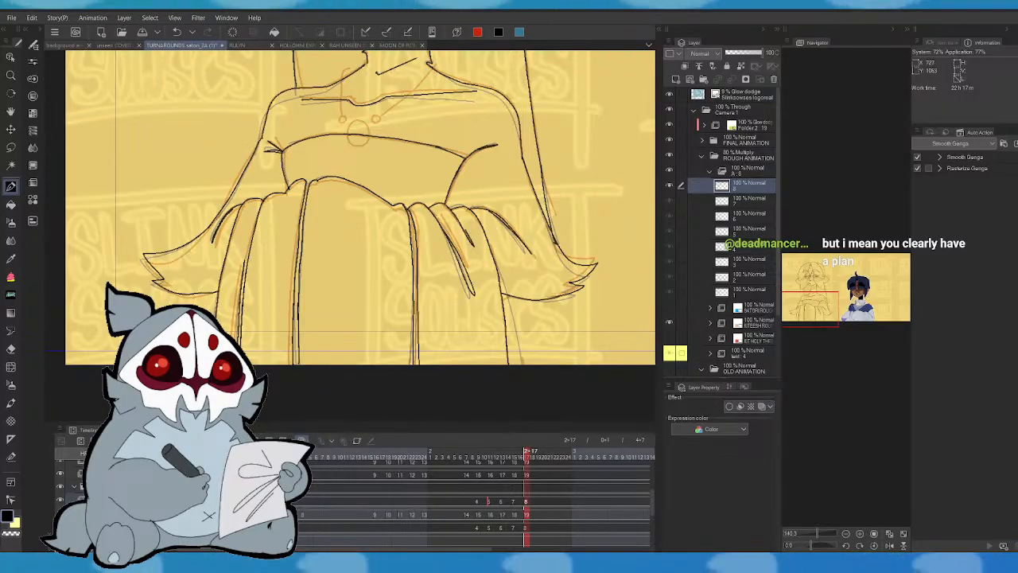
drag(448, 208, 474, 247)
key(comma)
key(period)
- Hide the character's orange rough sketch folder and play the animation from the first frame to review the line art
drag(825, 311, 817, 288)
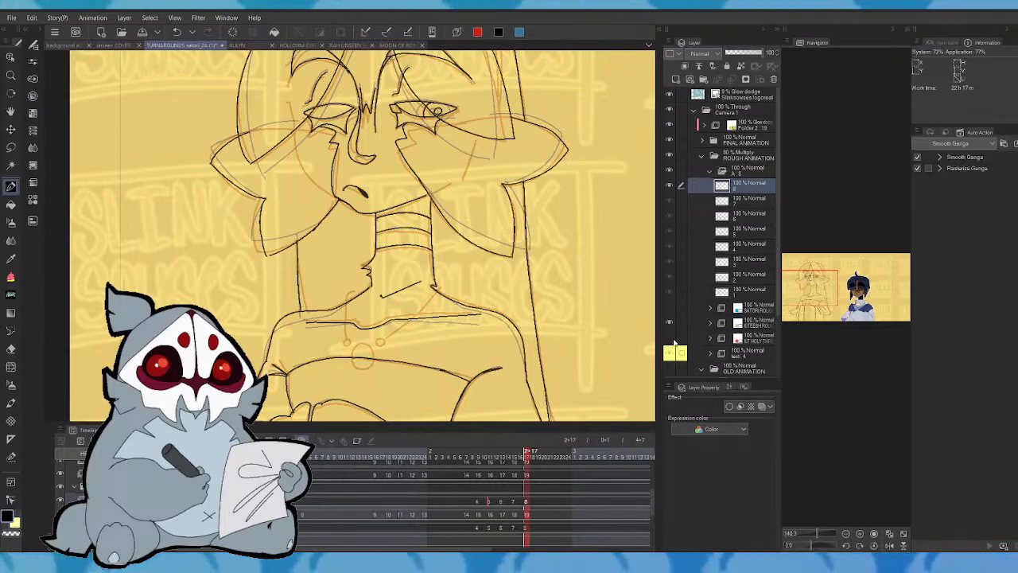
click(669, 323)
drag(817, 534, 813, 534)
drag(823, 285, 837, 290)
key(Home)
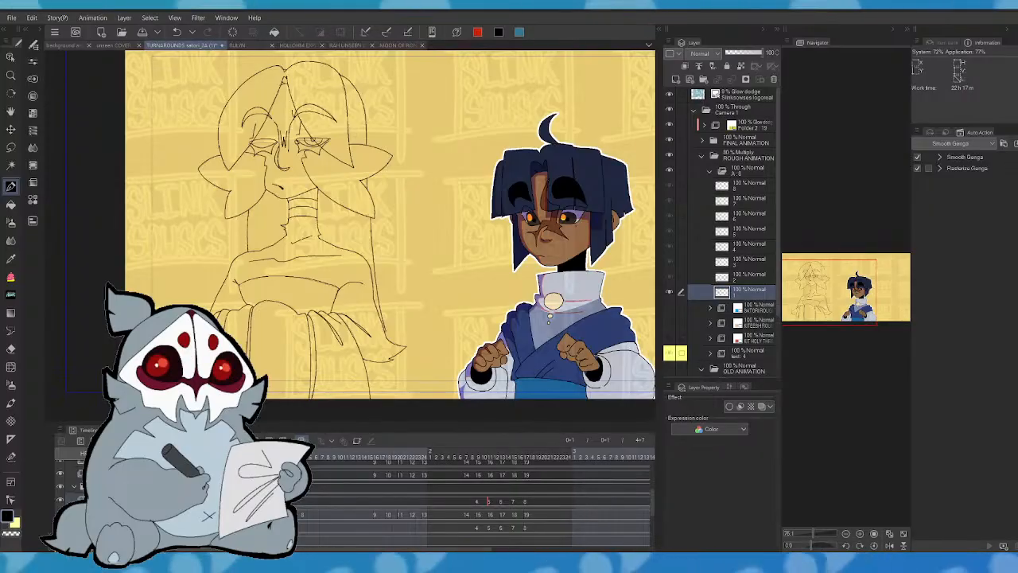
key(space)
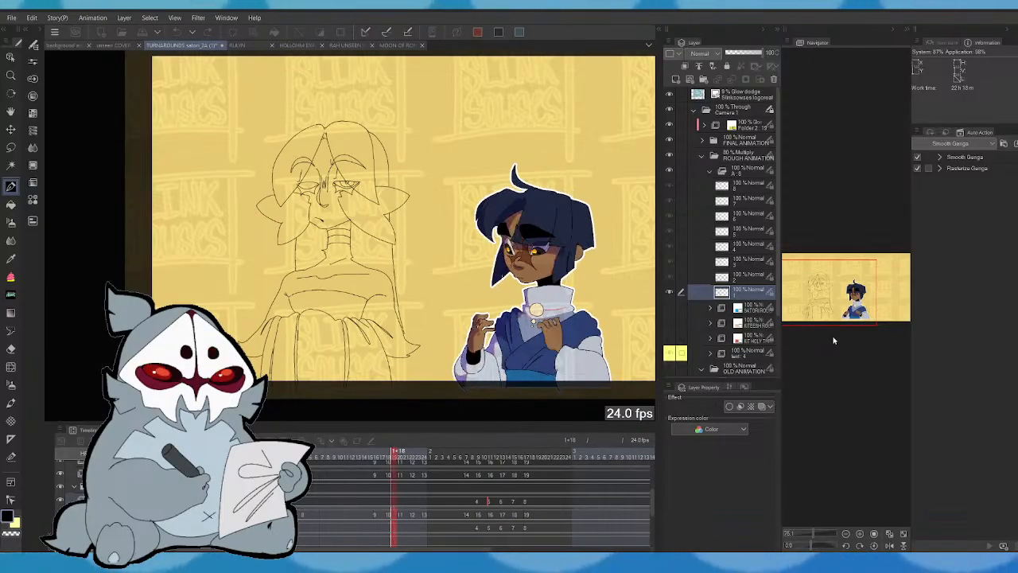
key(Return)
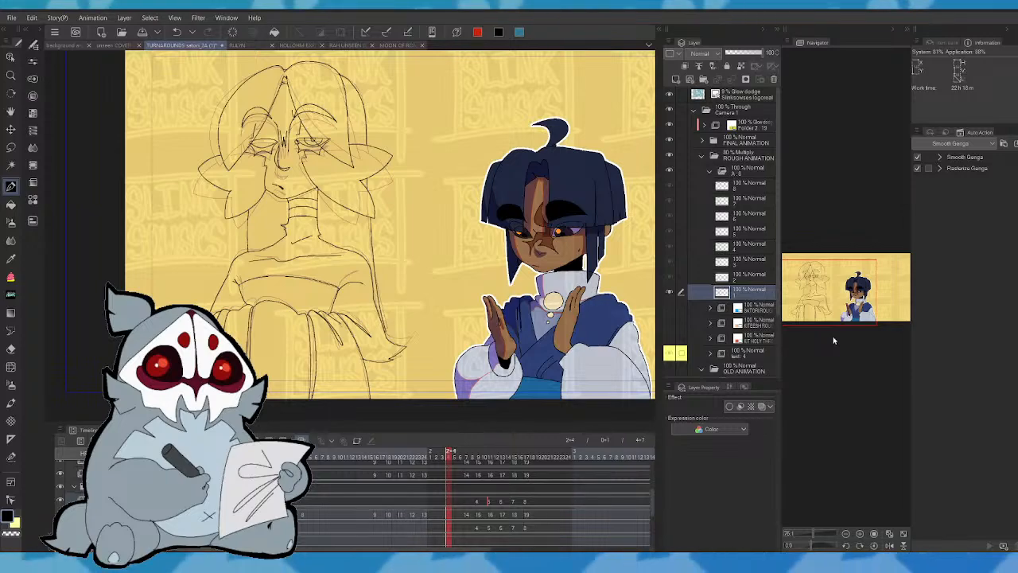
- Bring the third second of the timeline into view and move the playhead to frame 3+15
click(540, 455)
drag(476, 549, 568, 549)
click(515, 451)
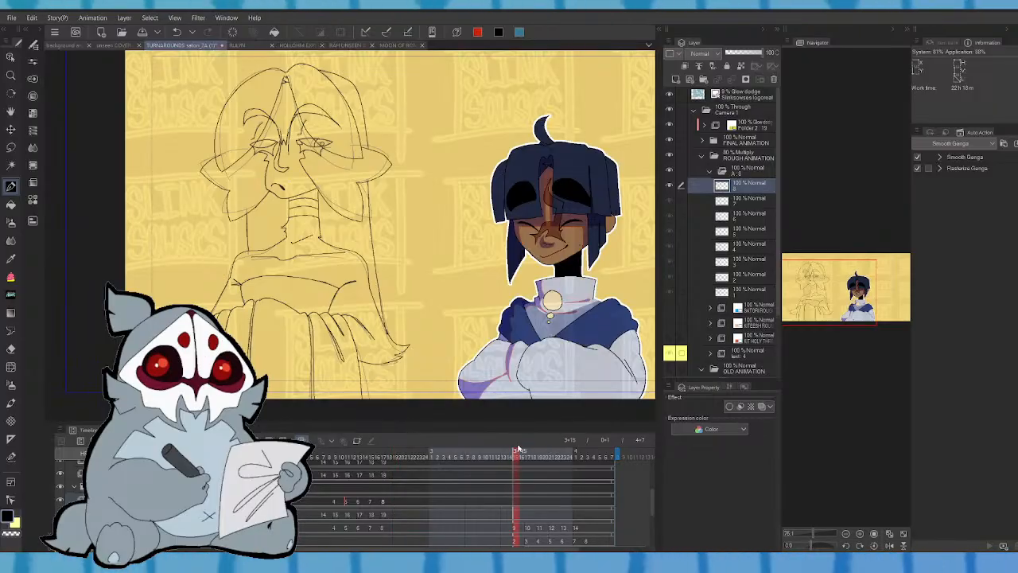
- Add a new cel at frame 3+15 and show the orange rough sketch folder as its guide, with onion skin off
key(ctrl+shift+n)
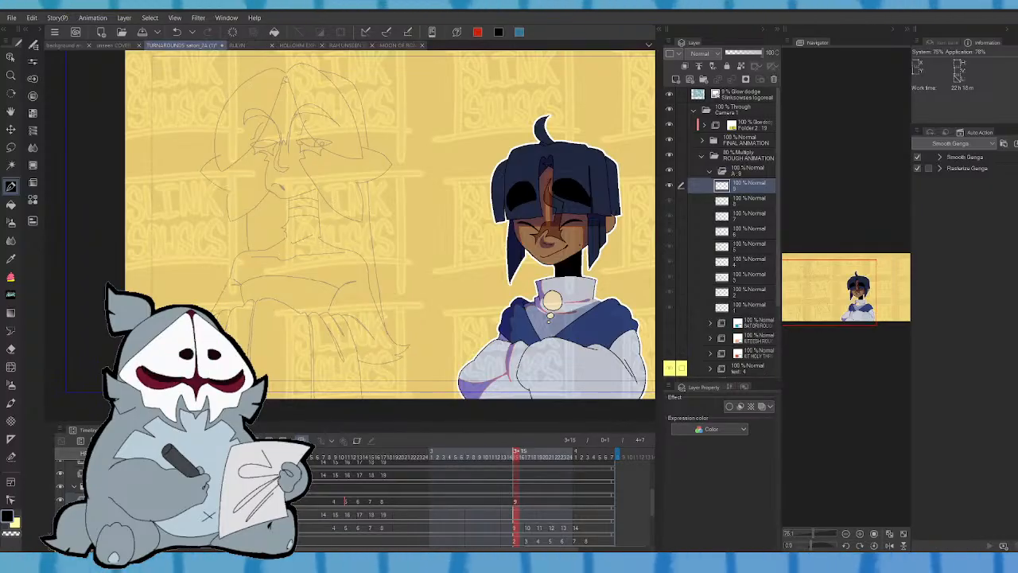
scroll(777, 233, down, 2)
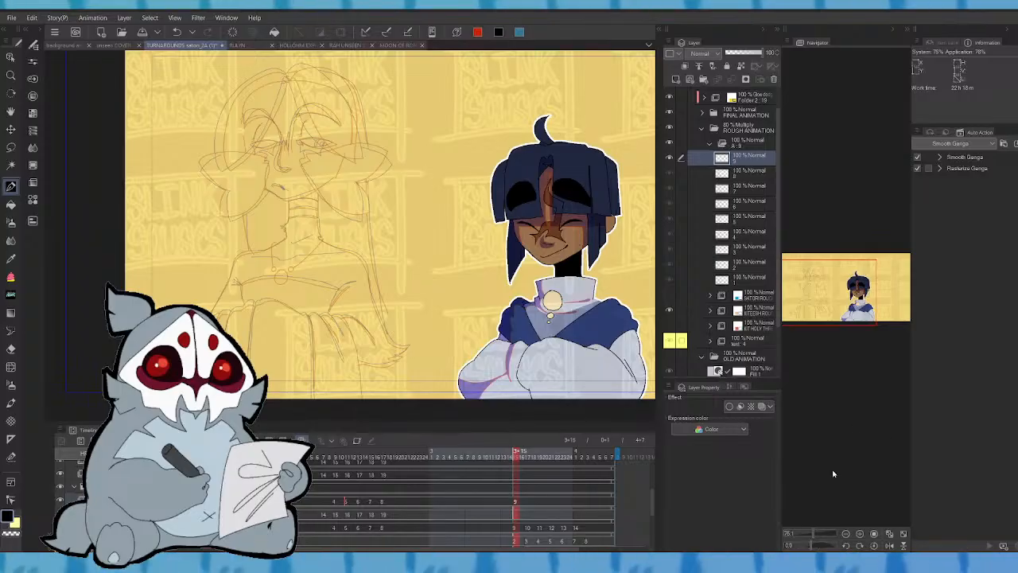
drag(813, 534, 821, 534)
drag(826, 299, 822, 286)
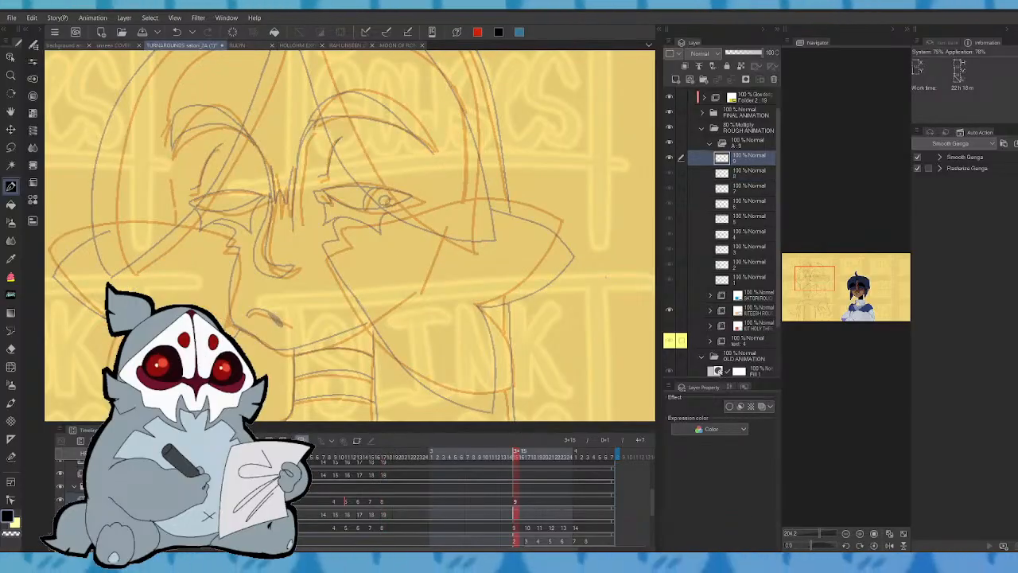
click(301, 440)
- Ink the almond outlines of both eyes on the new cel, using cel 8 as reference and redrawing the right eye's lower lid
key(comma)
key(period)
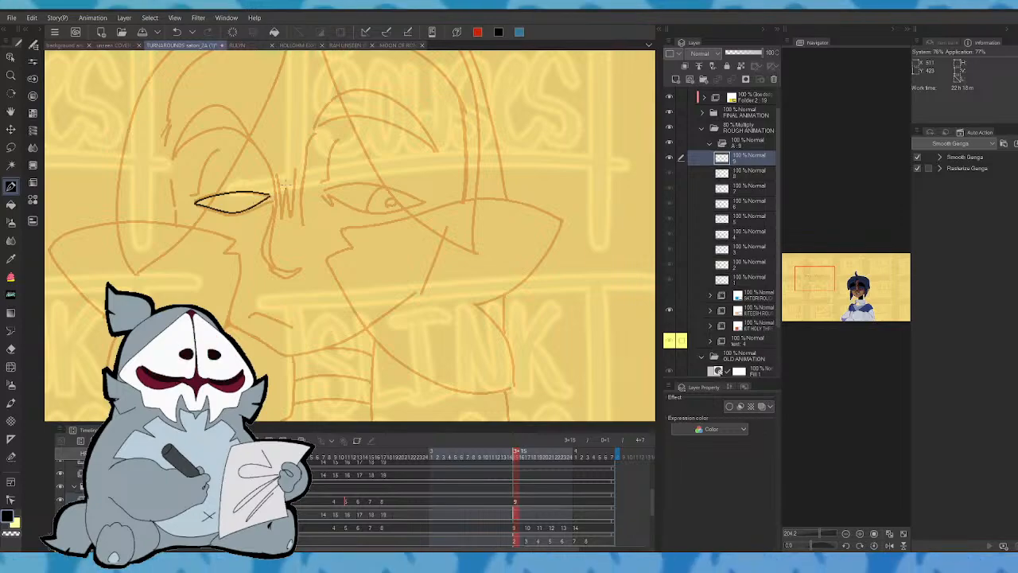
drag(816, 296, 817, 295)
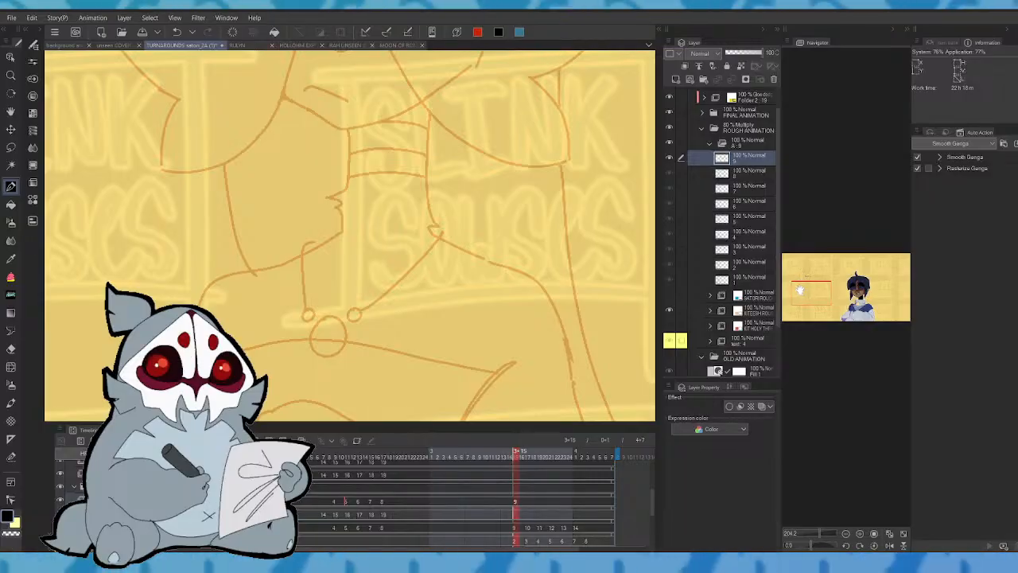
drag(814, 288, 817, 285)
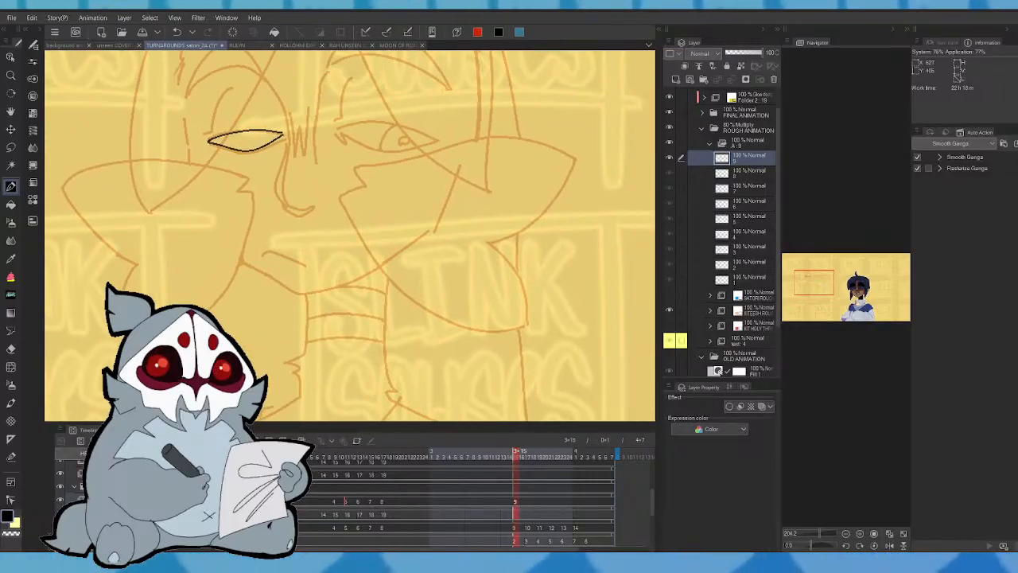
mouse_move(338, 126)
mouse_down()
mouse_move(371, 124)
mouse_move(436, 141)
mouse_up()
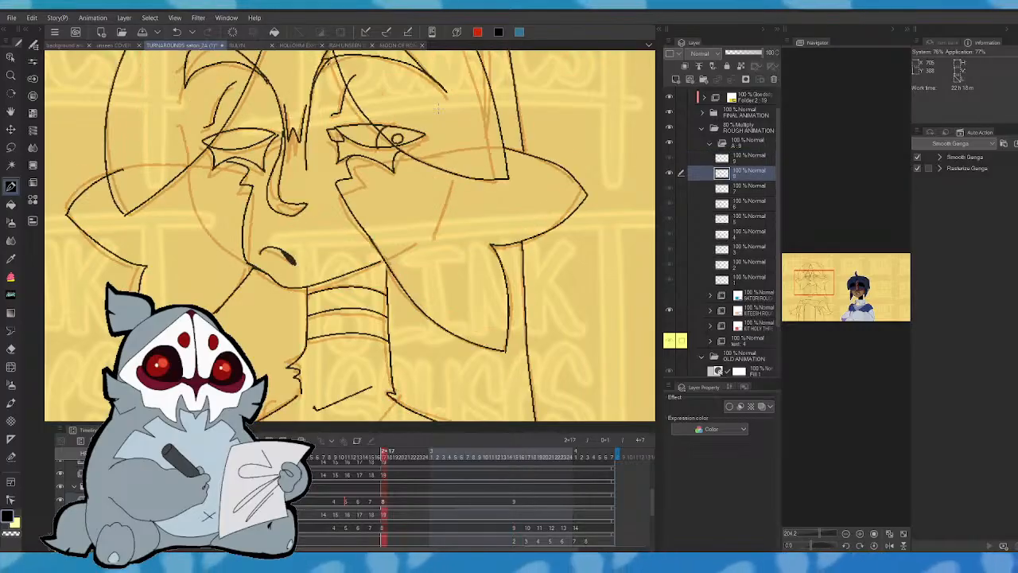
mouse_move(338, 129)
mouse_down()
mouse_move(385, 148)
mouse_move(438, 140)
mouse_up()
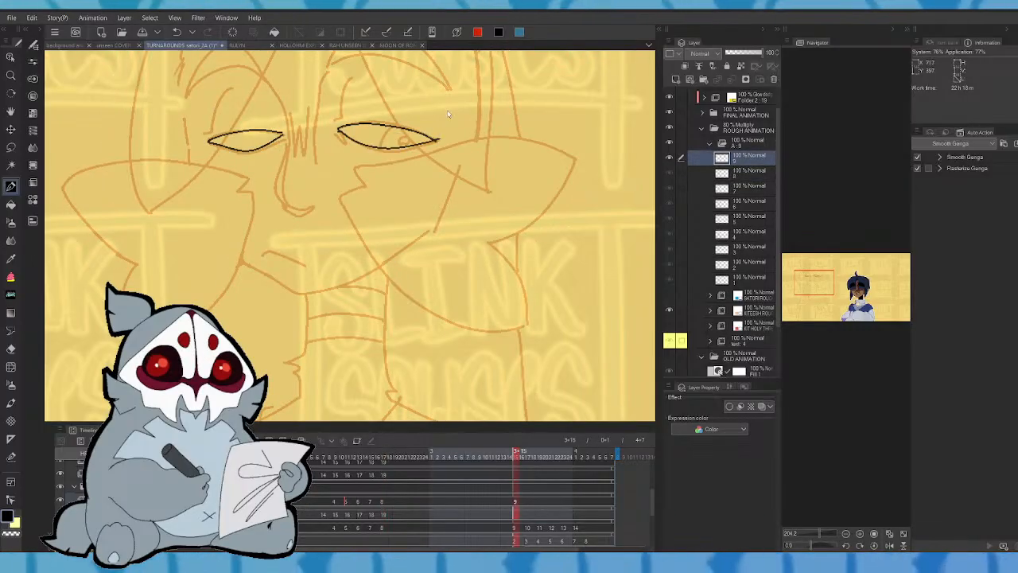
drag(339, 132, 436, 142)
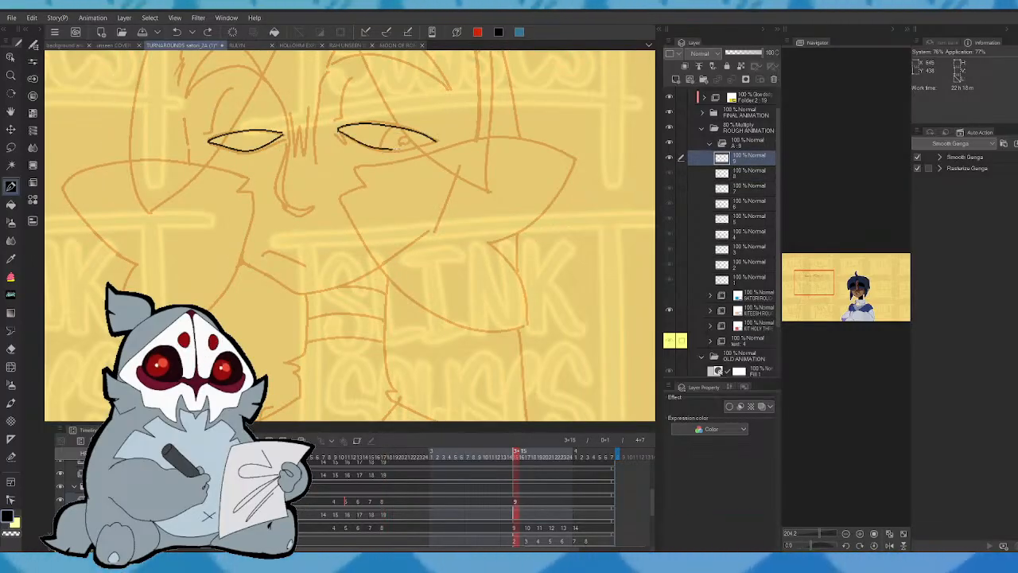
key(Left)
key(Right)
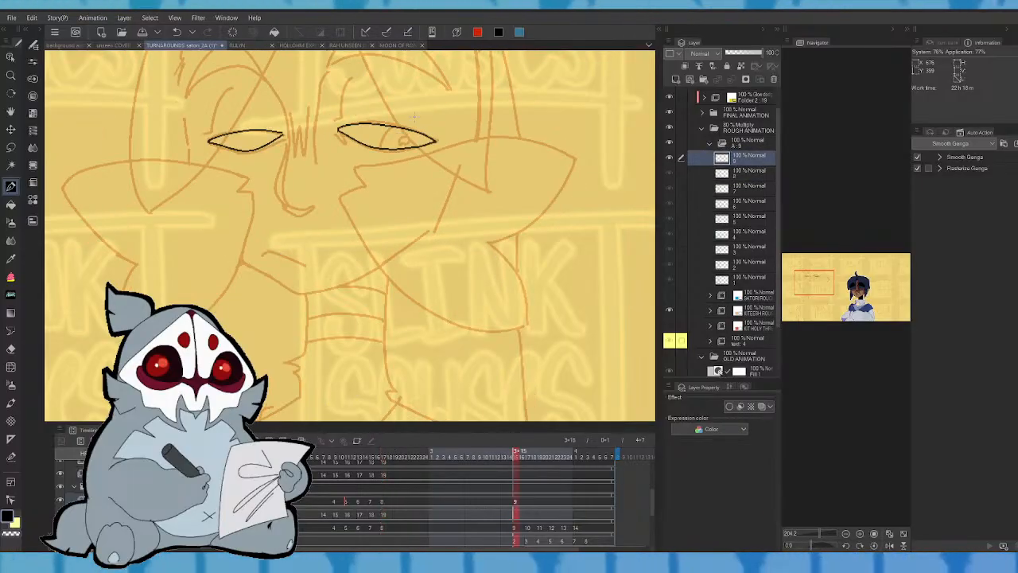
- Ink the iris curve and small round pupil inside the right eye, comparing their placement with cel 8
drag(381, 148, 400, 142)
key(Left)
key(Right)
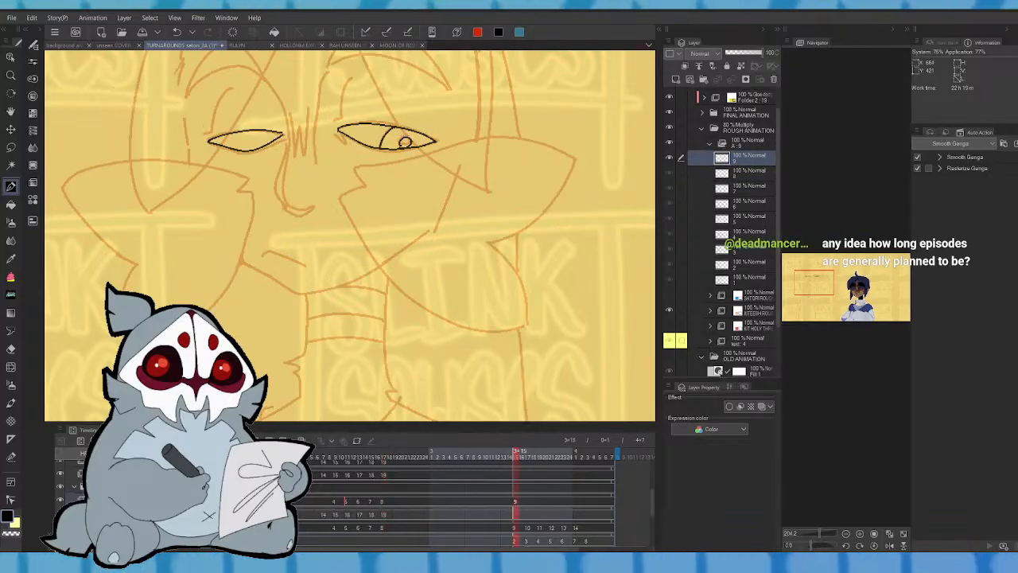
key(Left)
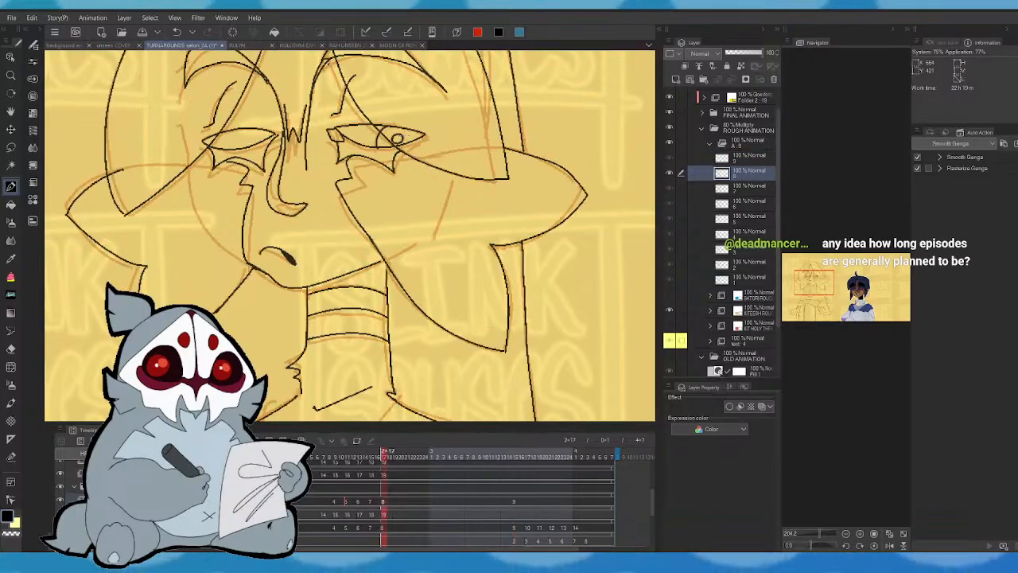
key(Right)
click(843, 300)
drag(843, 300, 816, 280)
drag(308, 199, 312, 192)
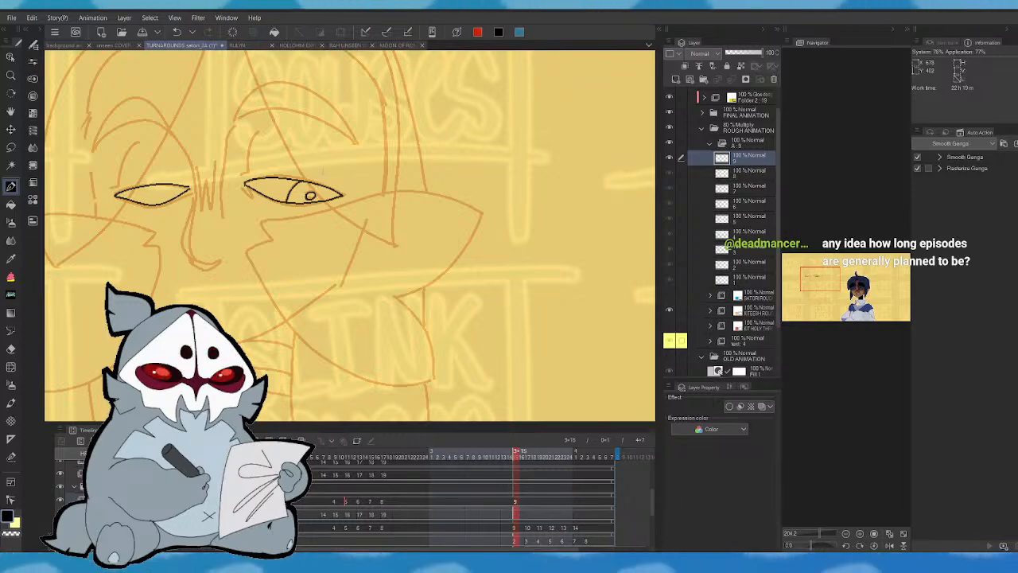
key(comma)
key(period)
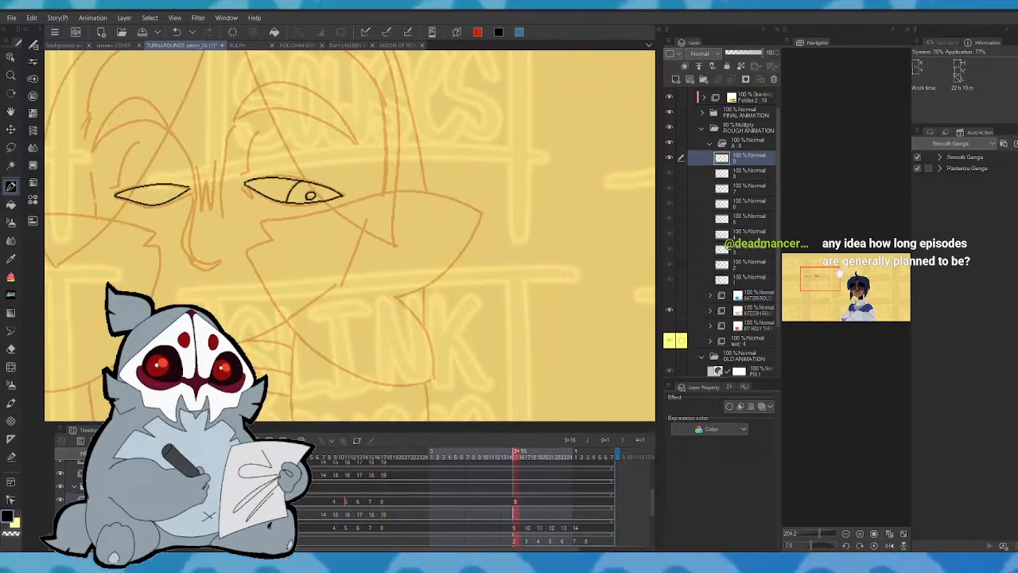
- Ink the curved eyelid crease above each eye, checking the shapes against cels 7 and 8
mouse_move(848, 287)
mouse_down()
mouse_move(801, 282)
mouse_move(826, 278)
mouse_up()
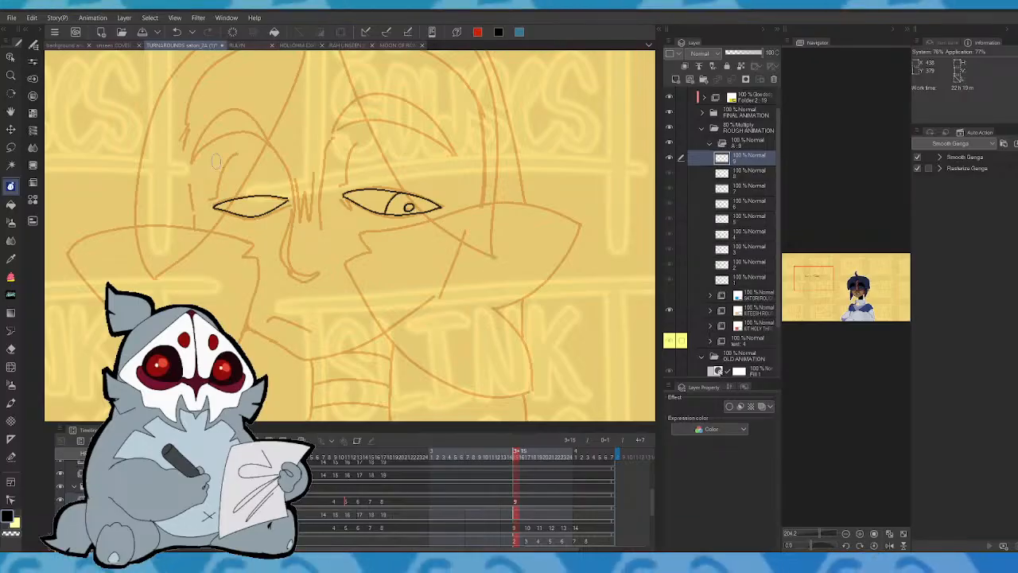
key(comma)
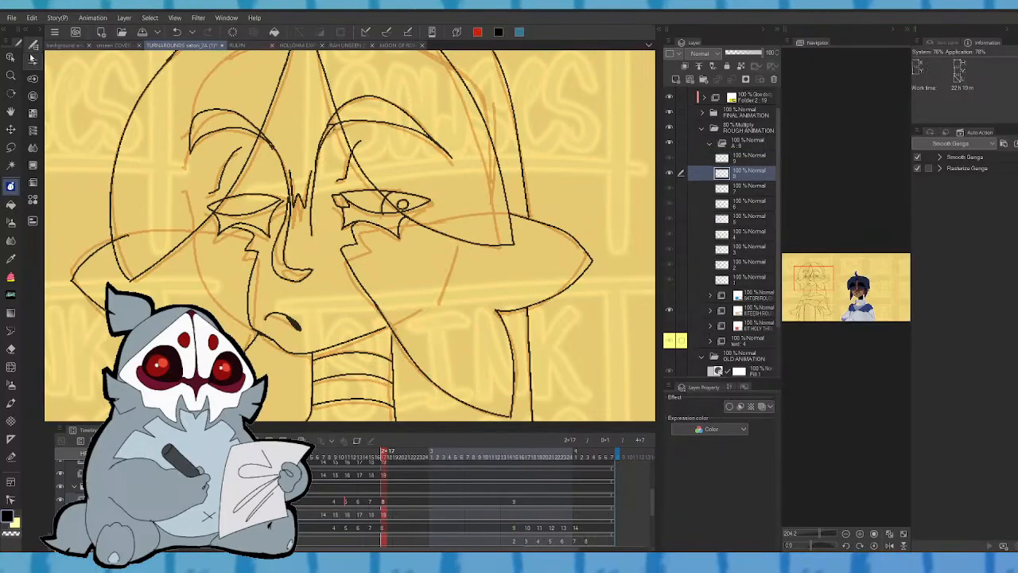
key(comma)
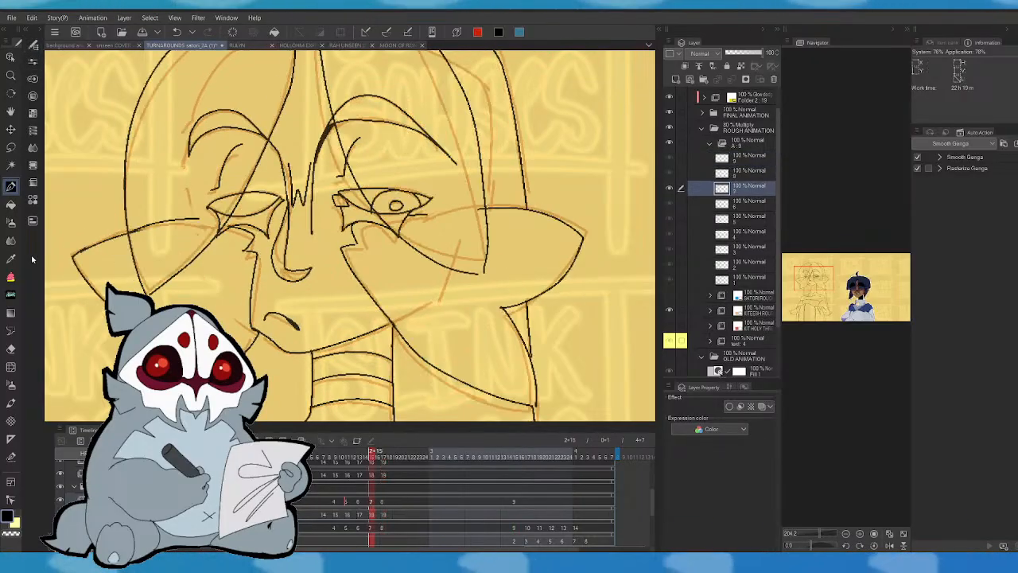
key(period)
key(period)
drag(211, 200, 237, 153)
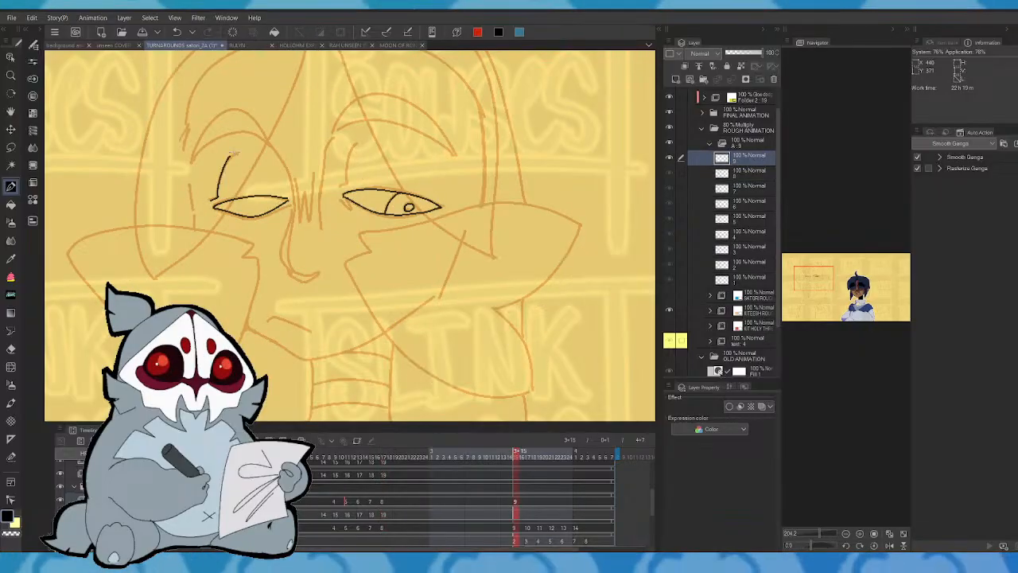
key(comma)
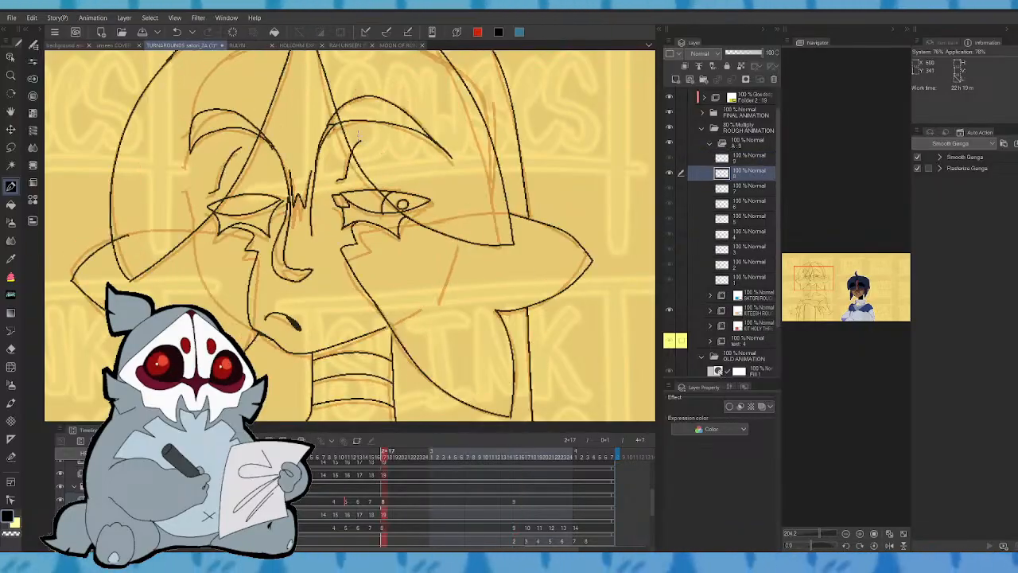
key(period)
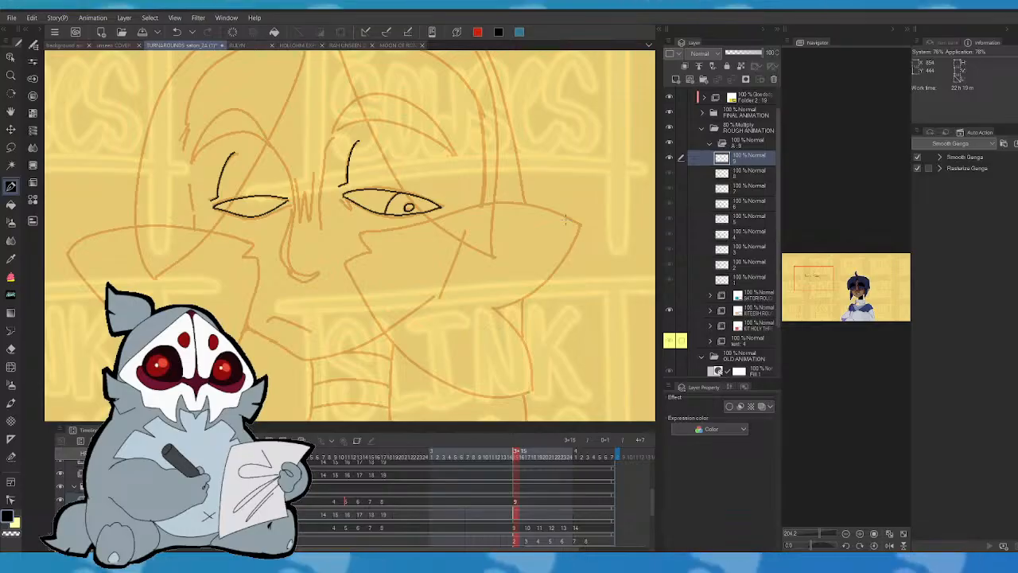
key(comma)
key(period)
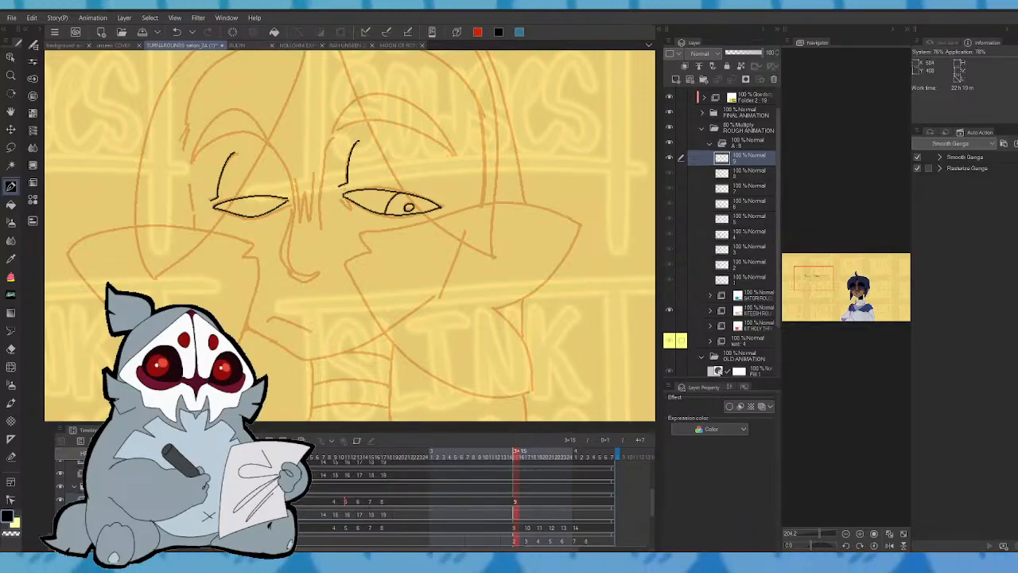
- Ink the small angular inner corner of the right eye, flipping to cel 8 for comparison
key(comma)
key(period)
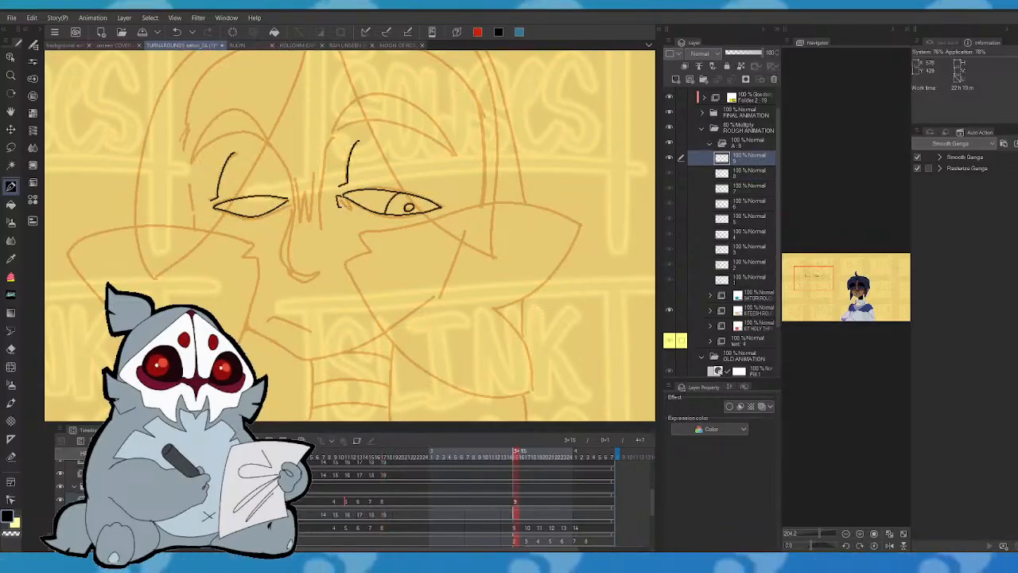
key(comma)
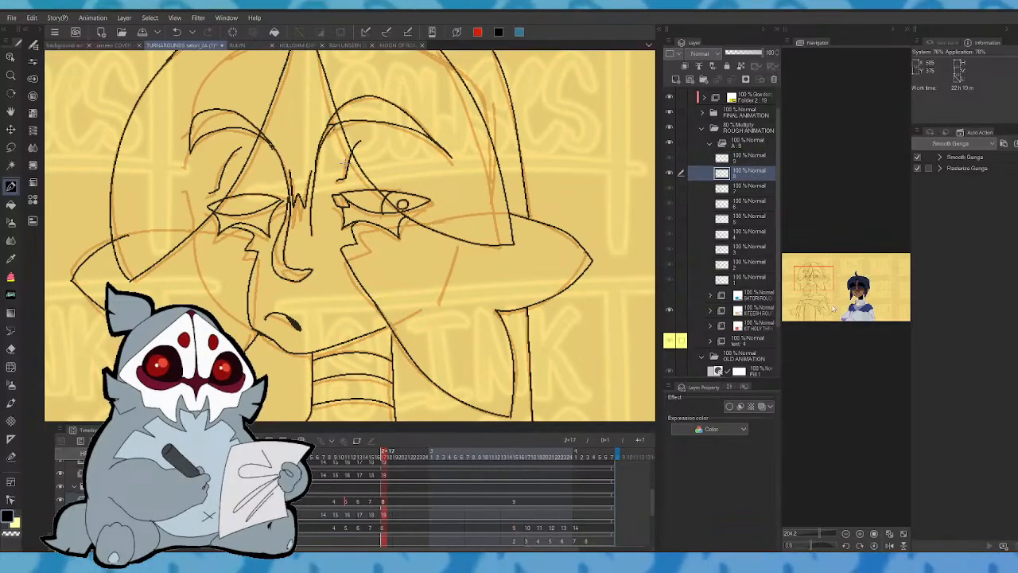
key(period)
- Undo the oversized curve below the right eye and redraw the pointed under-eye marking to match cel 8
drag(826, 306, 797, 261)
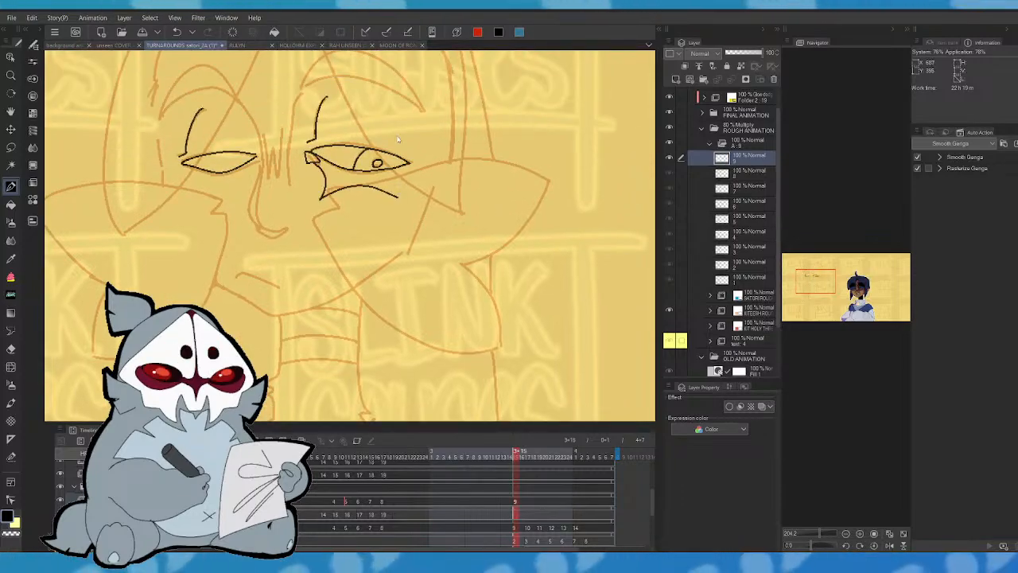
key(ctrl+z)
key(ctrl+z)
key(comma)
key(period)
drag(313, 159, 366, 182)
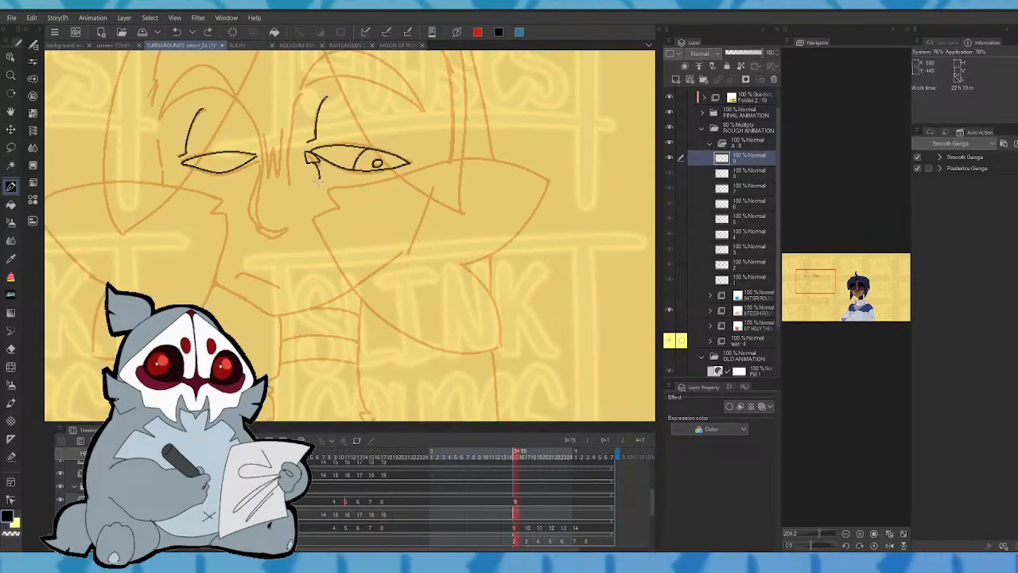
key(comma)
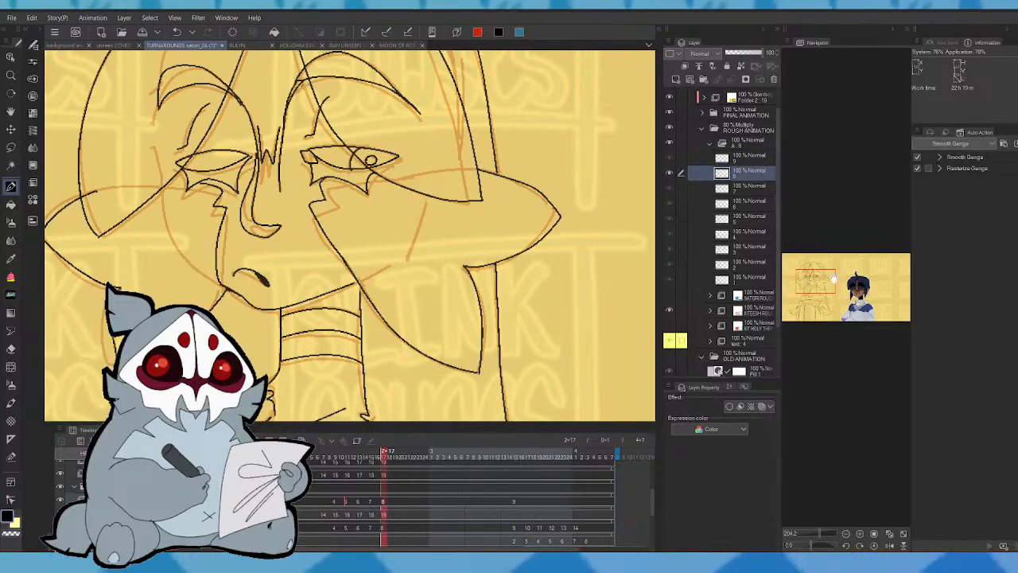
key(period)
- Ink the pointed marking under the left eye with the canvas mirrored, restore the normal view, and compare it with cel 8
drag(834, 280, 811, 278)
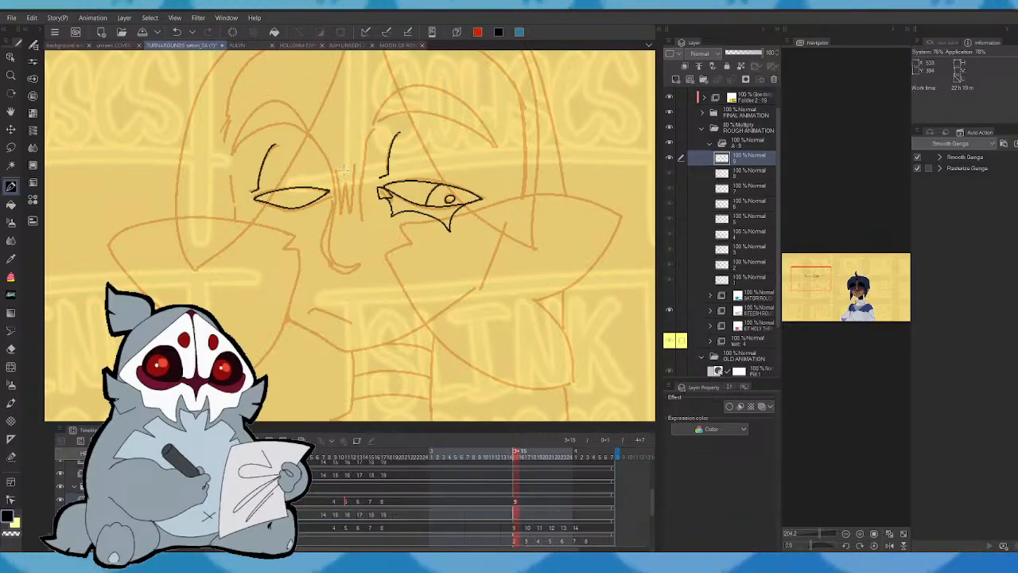
key(h)
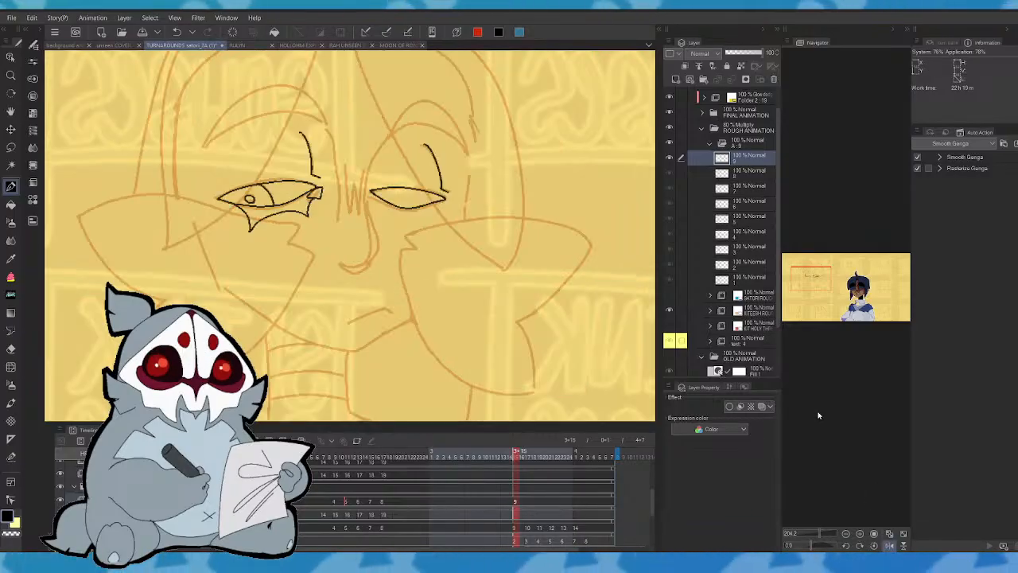
drag(372, 197, 382, 216)
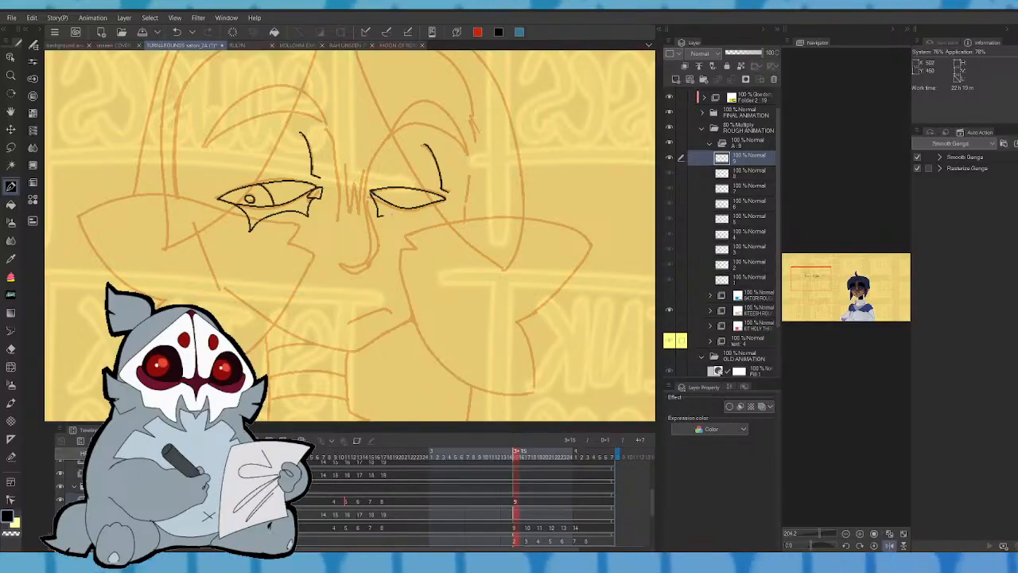
key(Left)
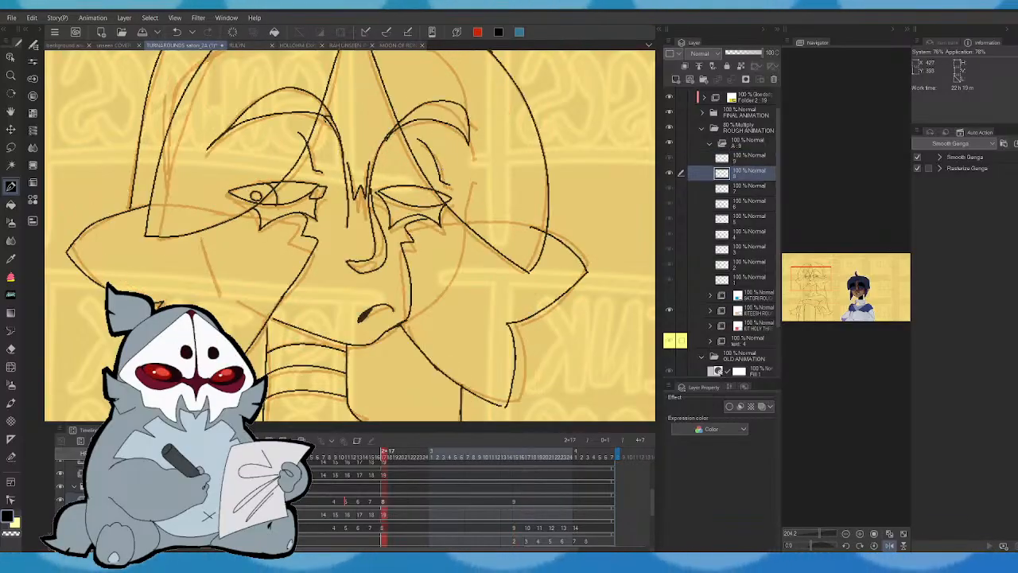
key(Right)
click(890, 546)
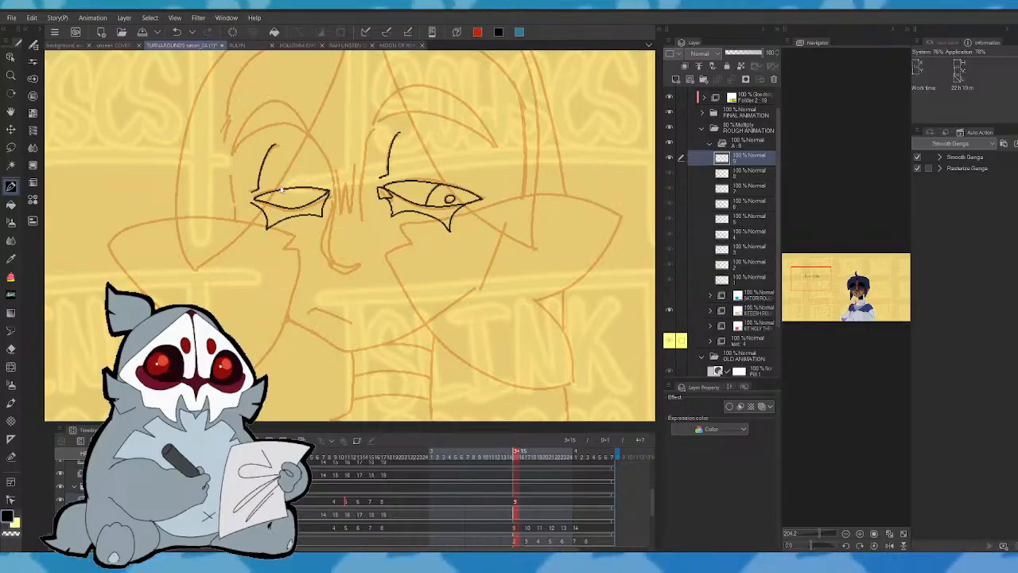
key(Left)
key(Right)
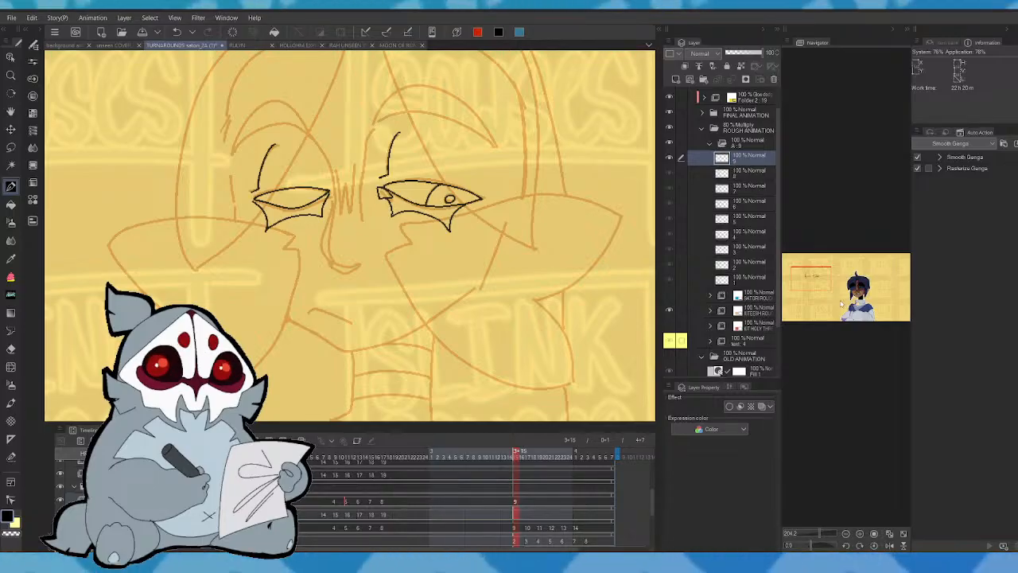
key(Left)
key(Right)
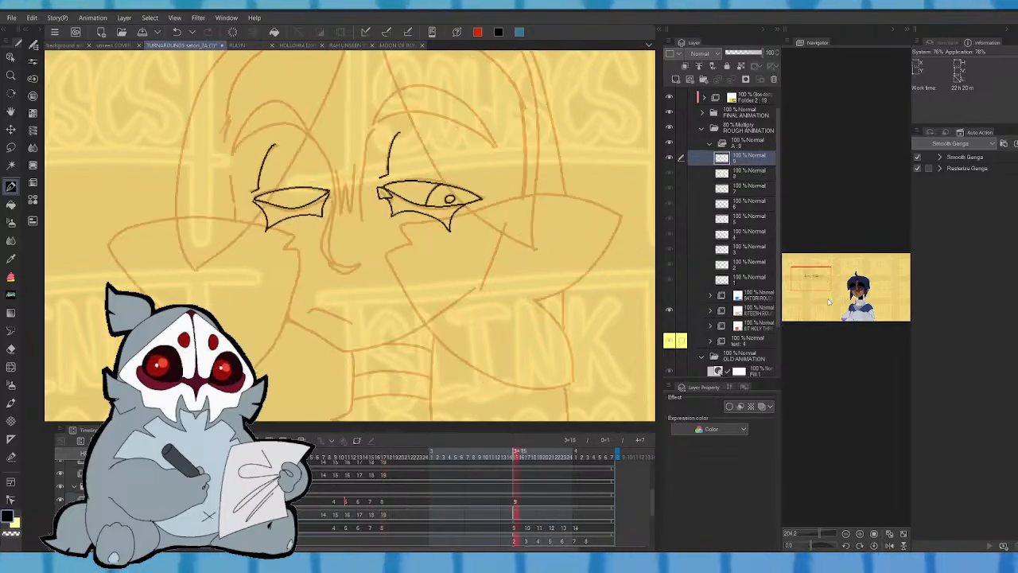
- Remove the inner corner of the left under-eye marking with a lasso selection, redraw it, and compare it with cel 8
click(824, 296)
drag(824, 297, 810, 279)
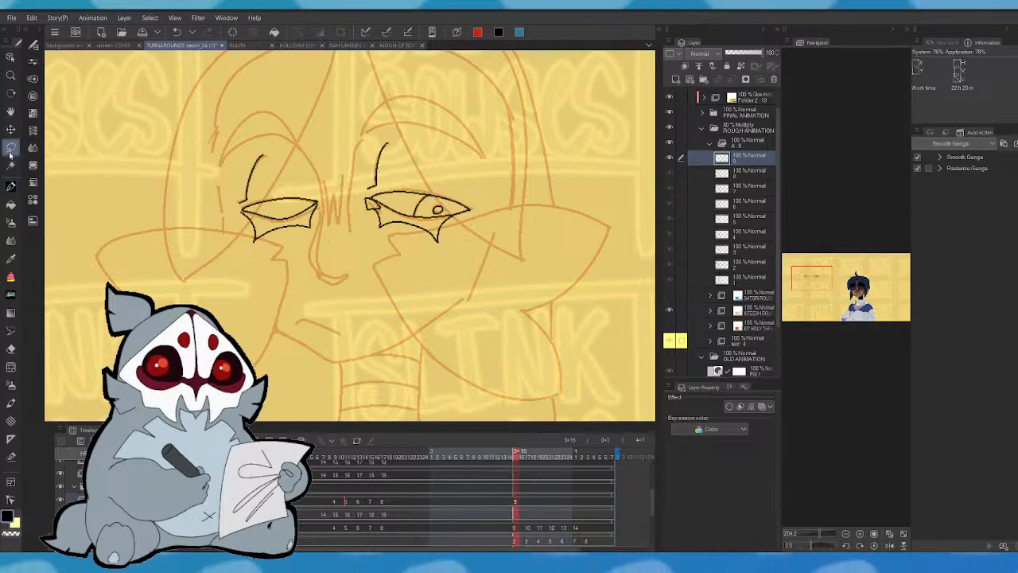
drag(306, 230, 286, 233)
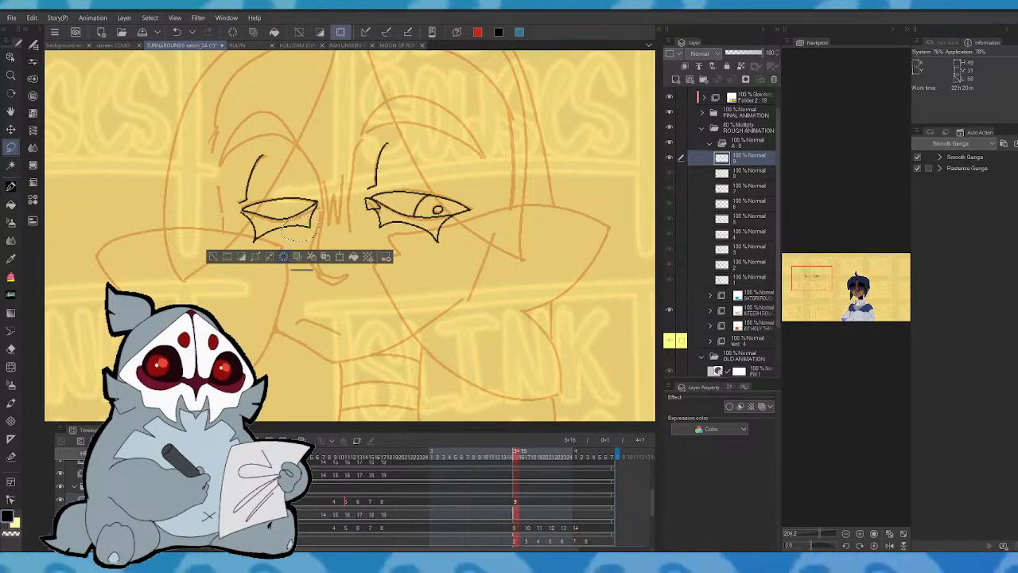
click(213, 255)
click(10, 187)
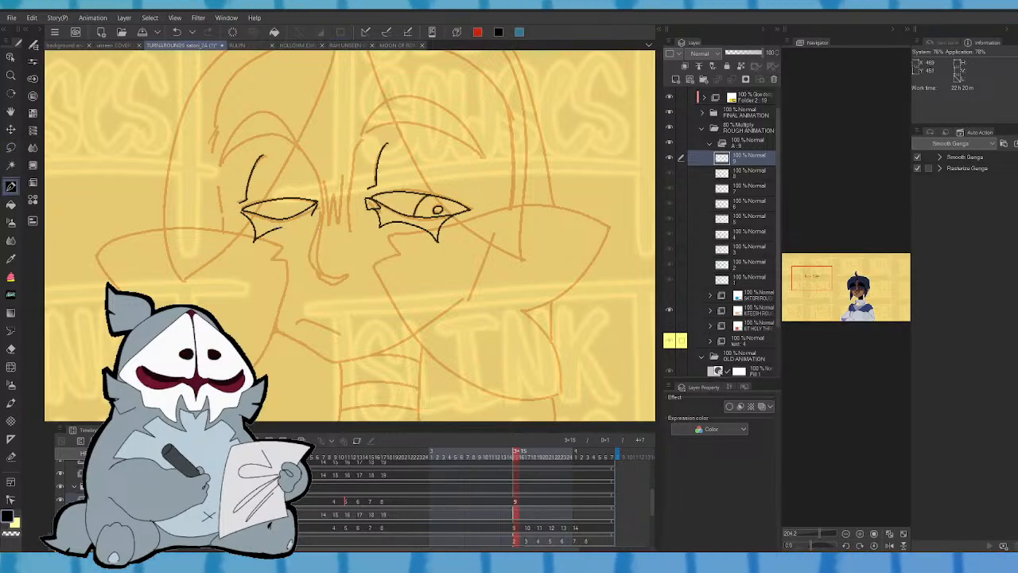
drag(282, 229, 309, 234)
key(comma)
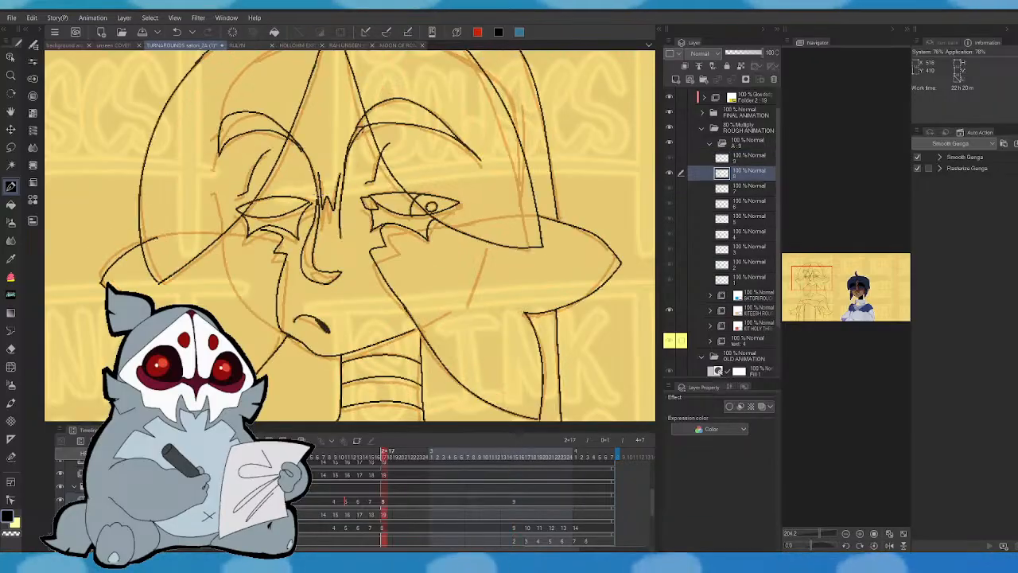
key(period)
- Ink the upper and lower curves of both arched eyebrows over the orange sketch, flipping to cel 8 for comparison
mouse_move(856, 321)
mouse_down()
mouse_move(847, 291)
mouse_move(814, 283)
mouse_move(812, 270)
mouse_up()
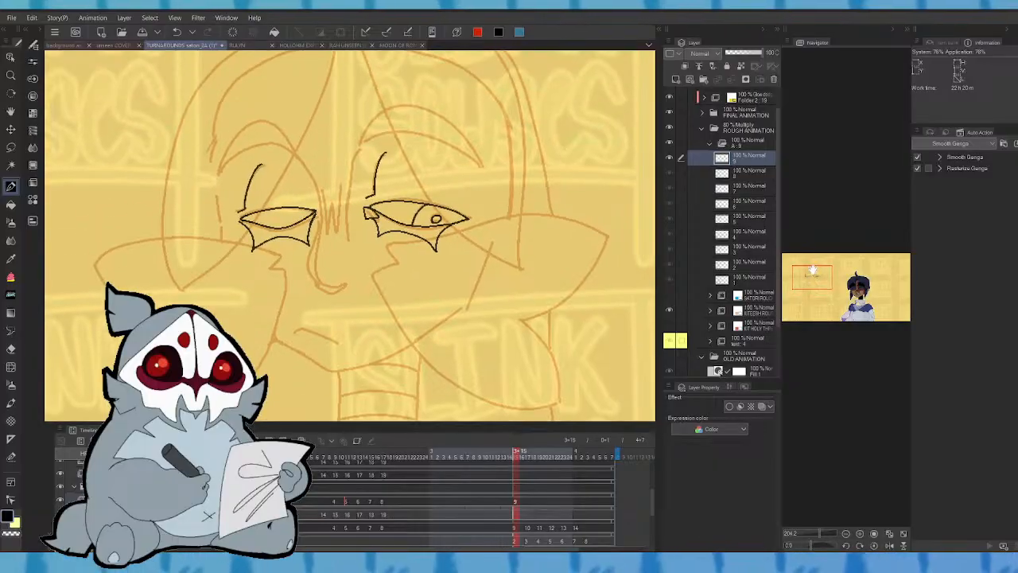
mouse_move(217, 177)
mouse_down()
mouse_move(233, 141)
mouse_move(266, 122)
mouse_up()
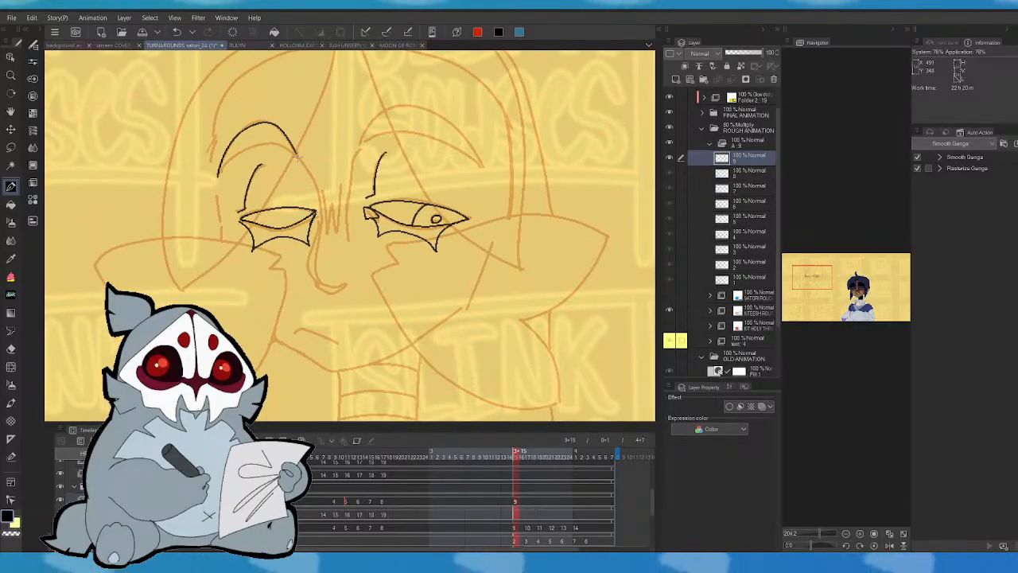
drag(219, 173, 298, 157)
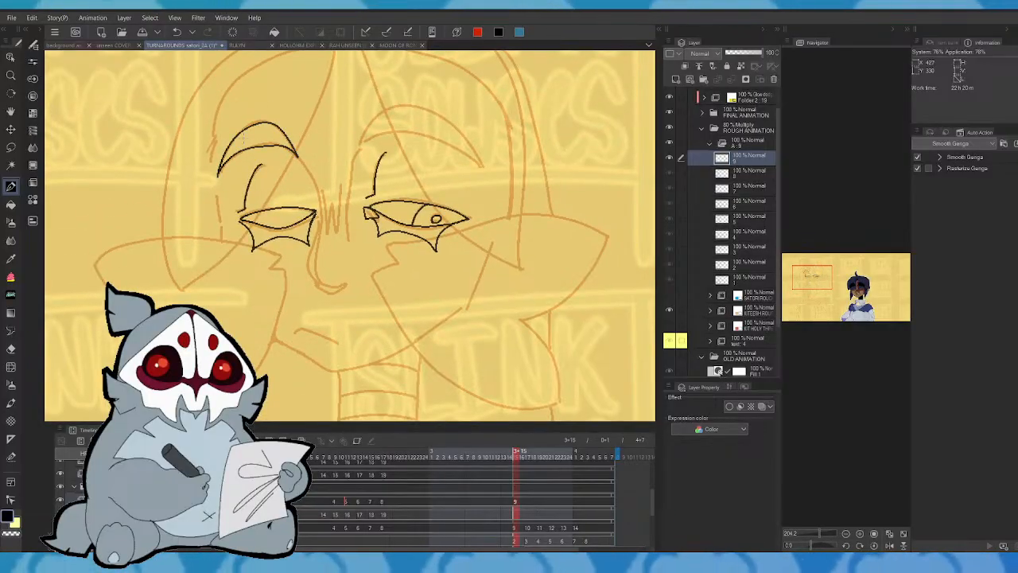
mouse_move(359, 147)
mouse_down()
mouse_move(439, 116)
mouse_move(488, 167)
mouse_up()
drag(358, 149, 380, 133)
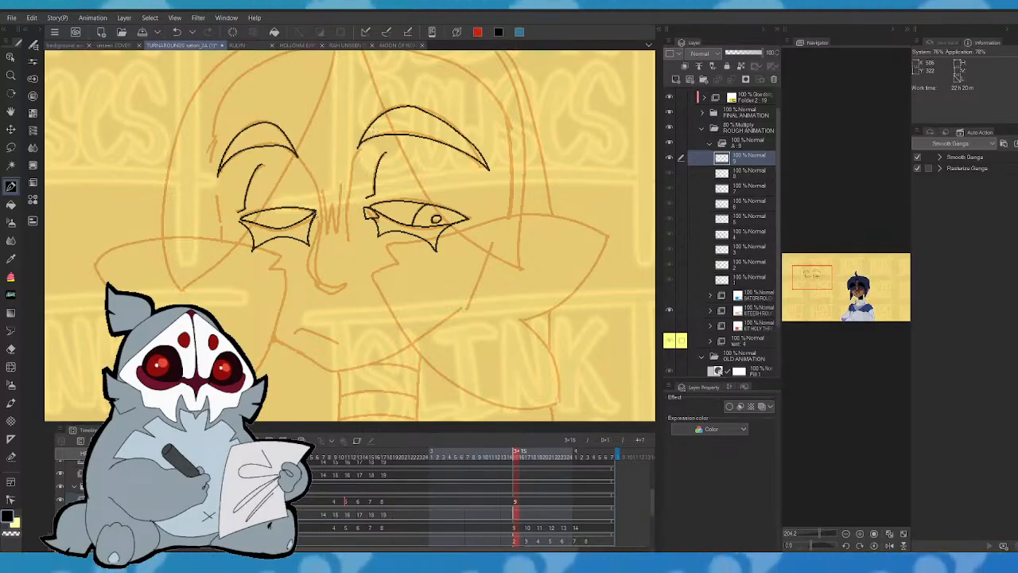
key(comma)
key(period)
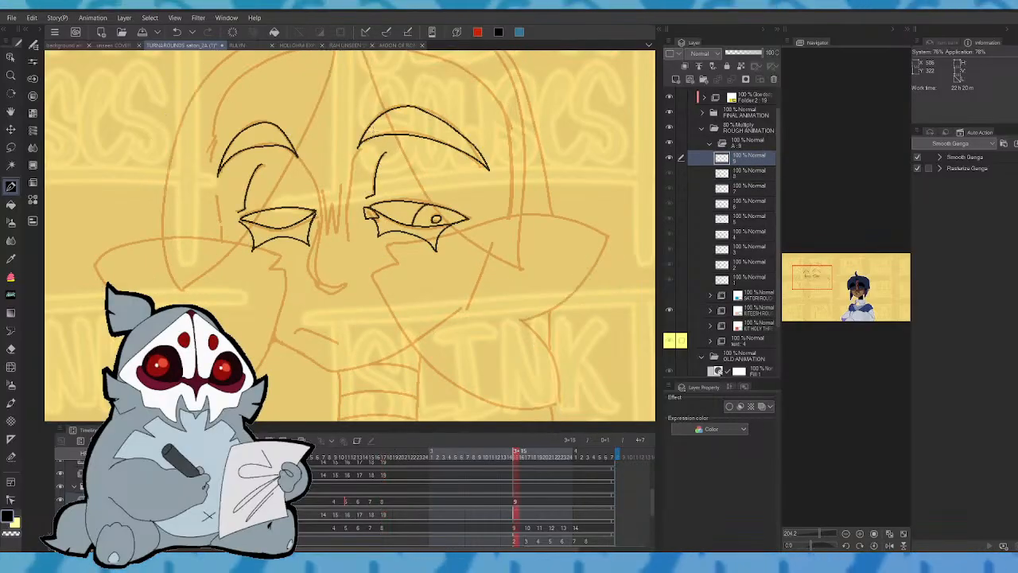
key(comma)
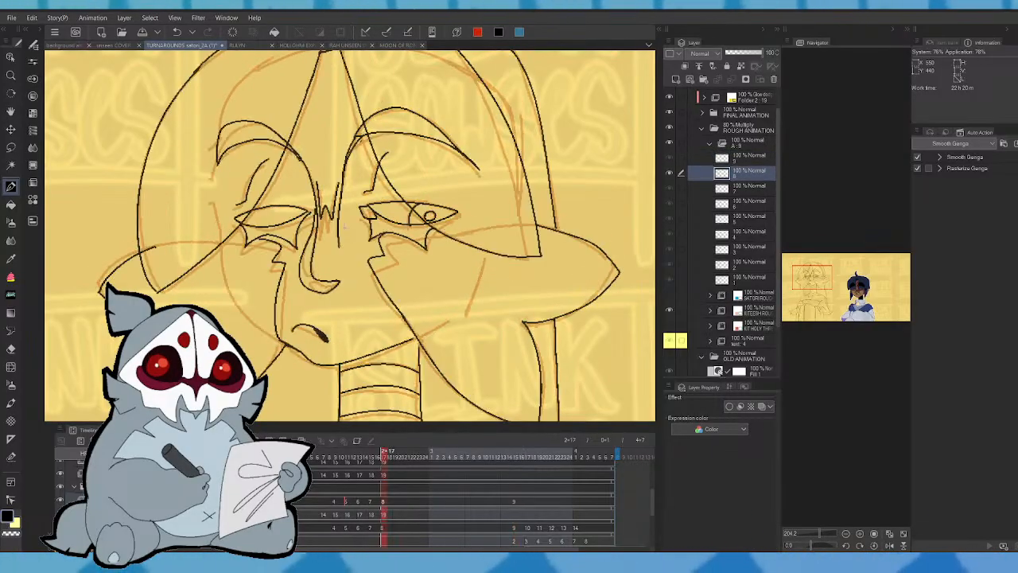
key(period)
- Ink the nose bridge and hooked nose with the canvas mirrored, restore the normal view, and compare them with cel 8
click(887, 547)
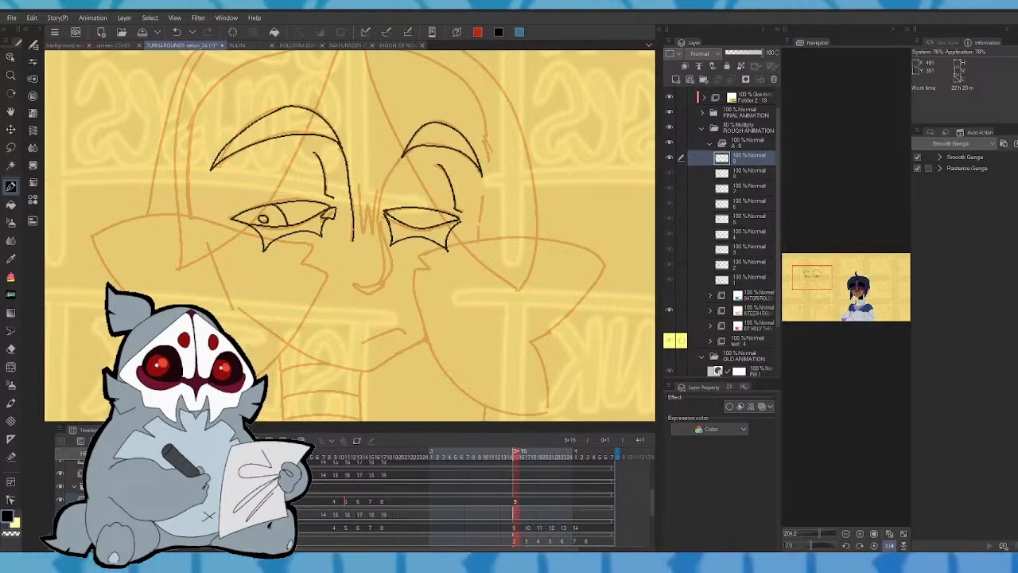
mouse_move(382, 181)
mouse_down()
mouse_move(380, 280)
mouse_move(352, 282)
mouse_move(372, 295)
mouse_move(383, 239)
mouse_up()
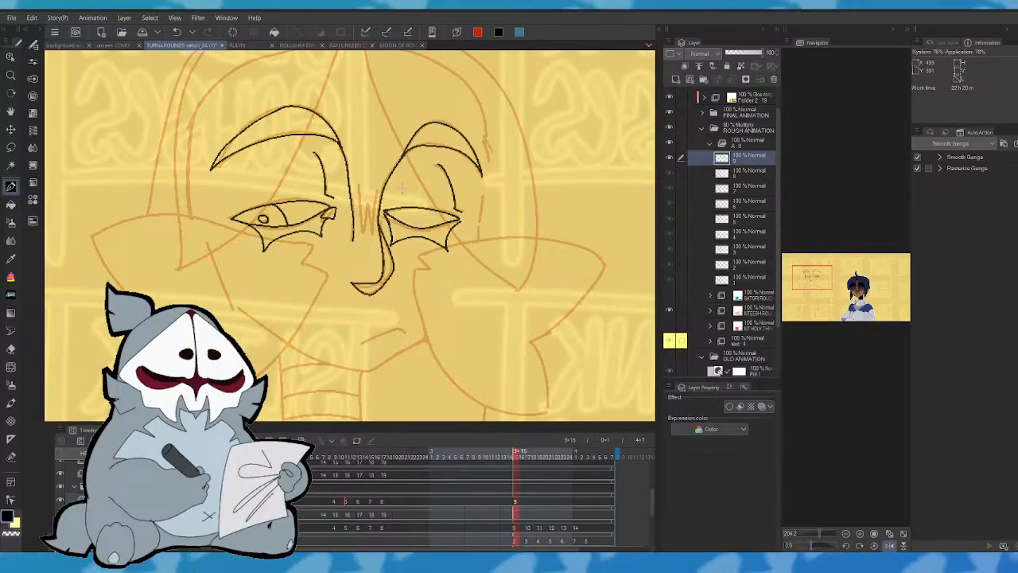
key(comma)
key(period)
click(889, 547)
key(comma)
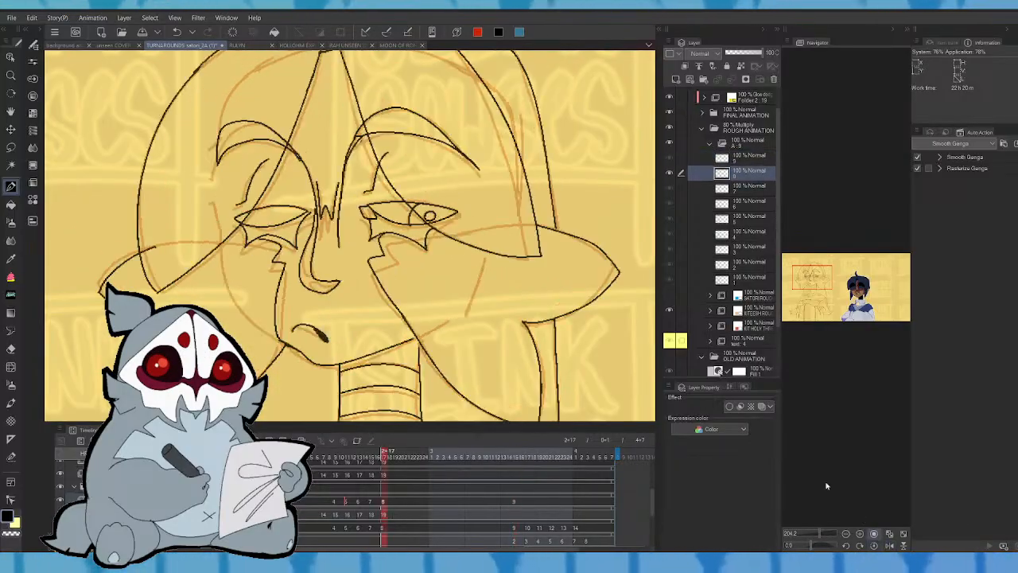
key(period)
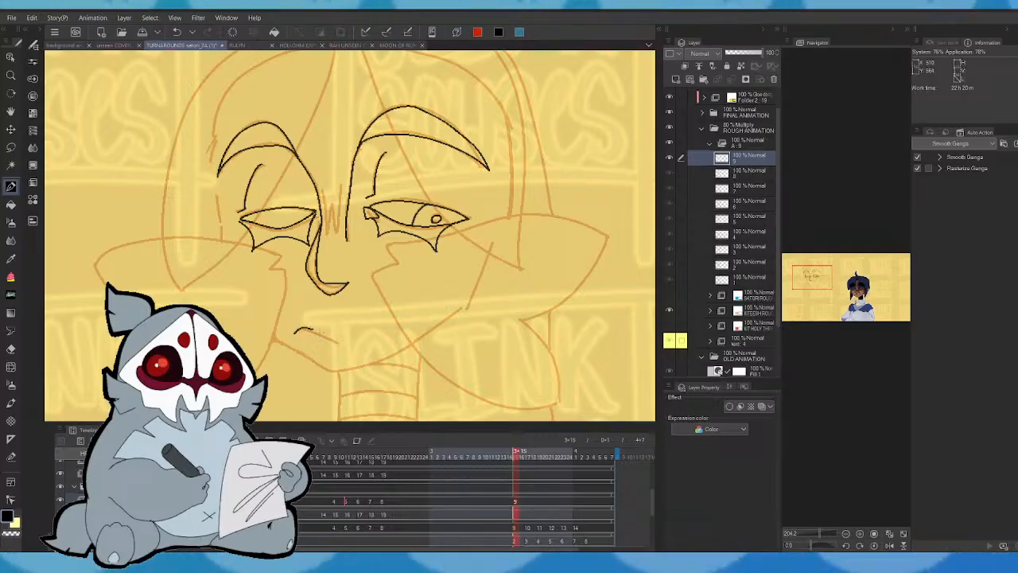
- Ink the small frowning mouth with a thick, dark outer corner, checking its shape against cel 8
key(comma)
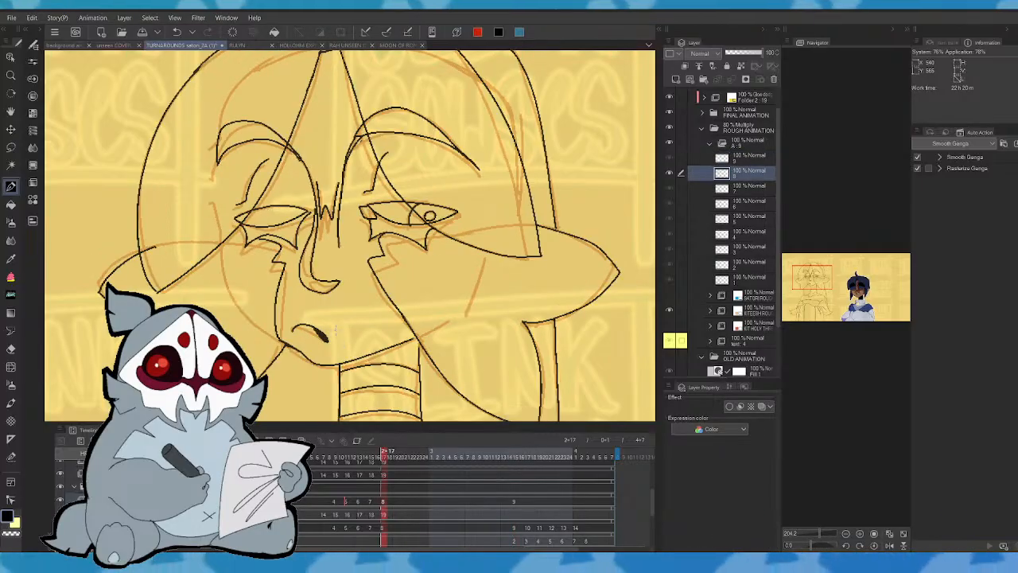
key(period)
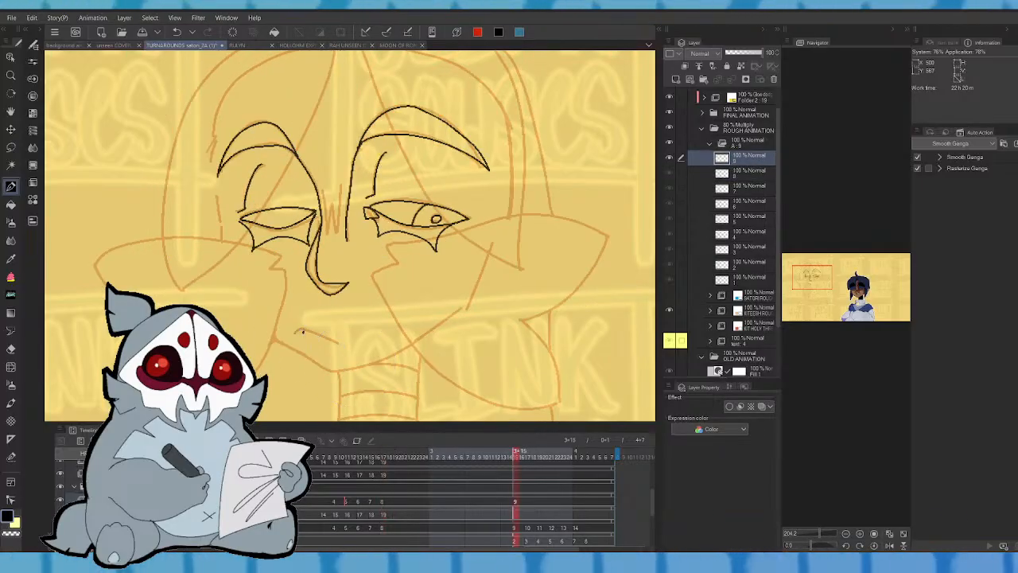
drag(333, 335, 347, 344)
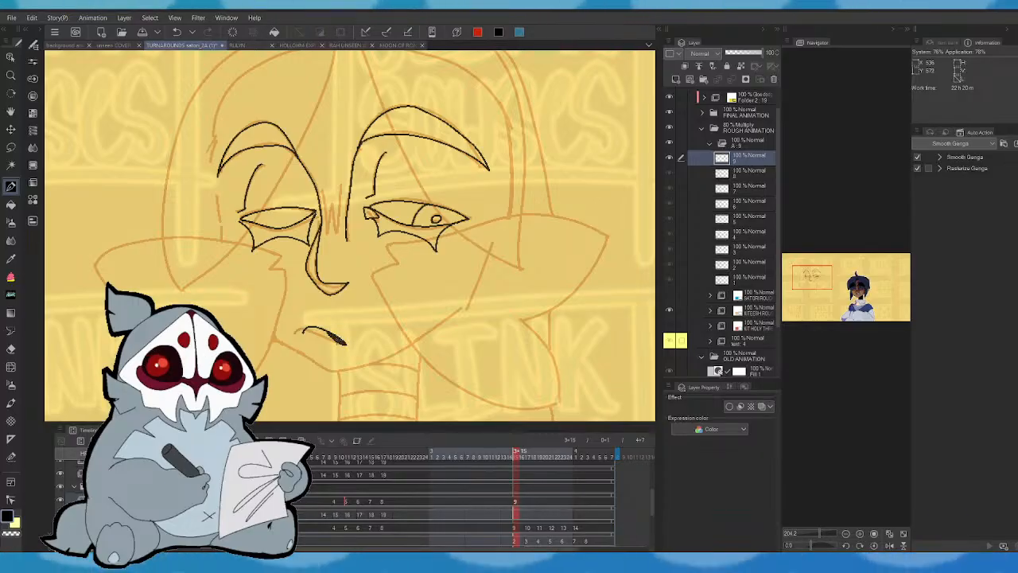
key(comma)
key(period)
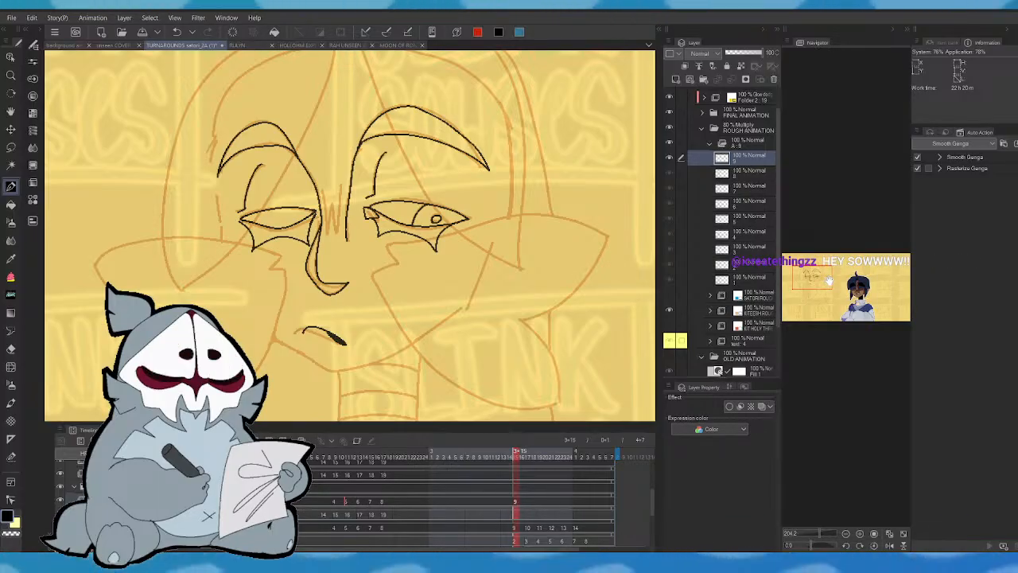
key(comma)
key(period)
- Ink the chin and jaw line below the mouth, redrawing its right end after comparing it with cel 8
drag(829, 285, 829, 289)
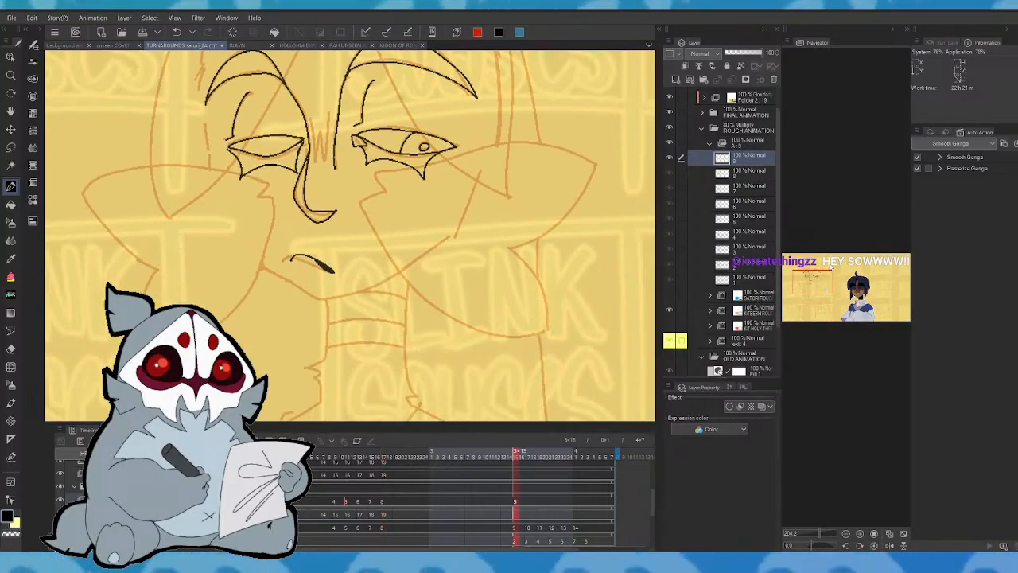
key(comma)
key(period)
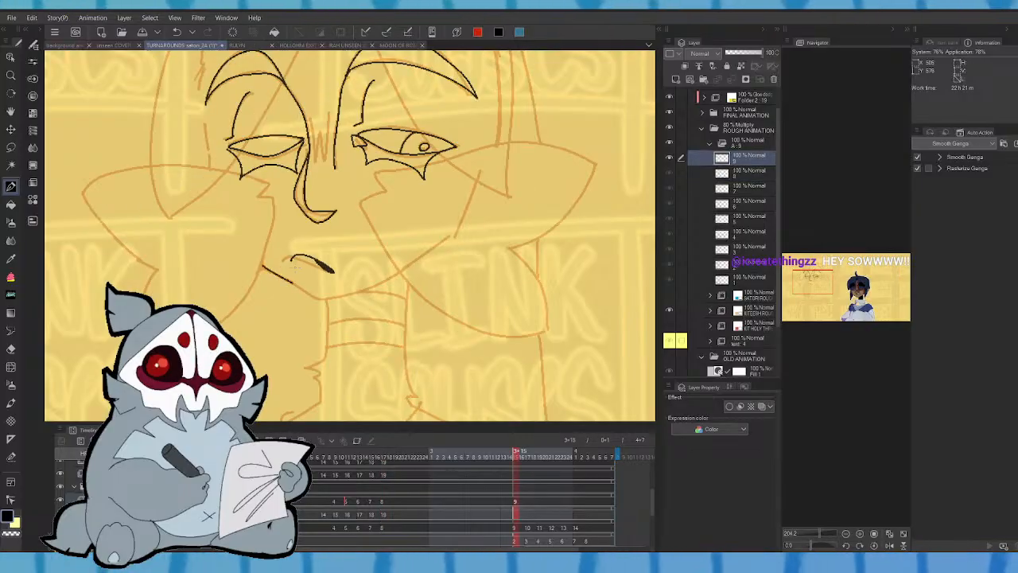
drag(292, 283, 363, 288)
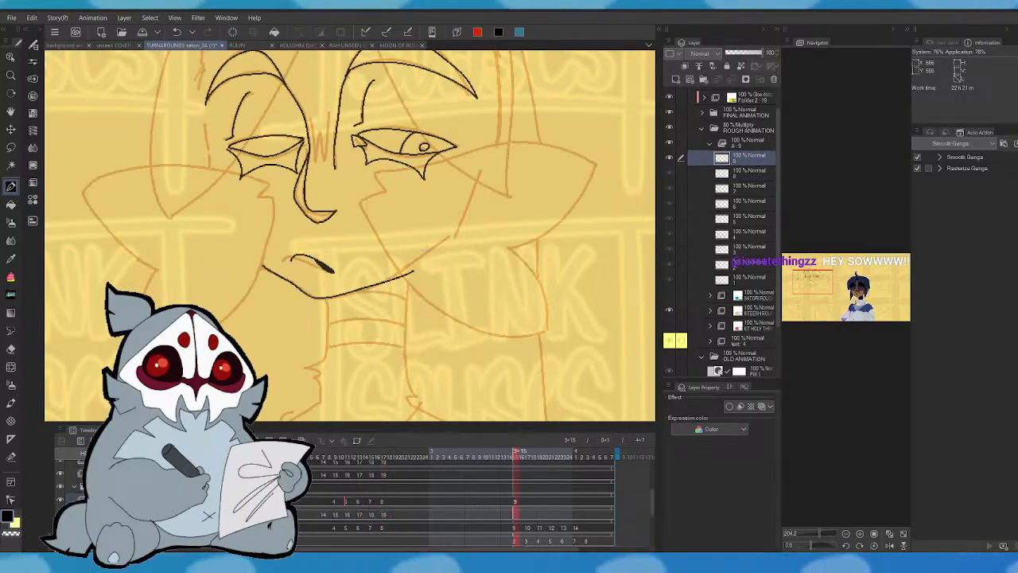
key(ctrl+z)
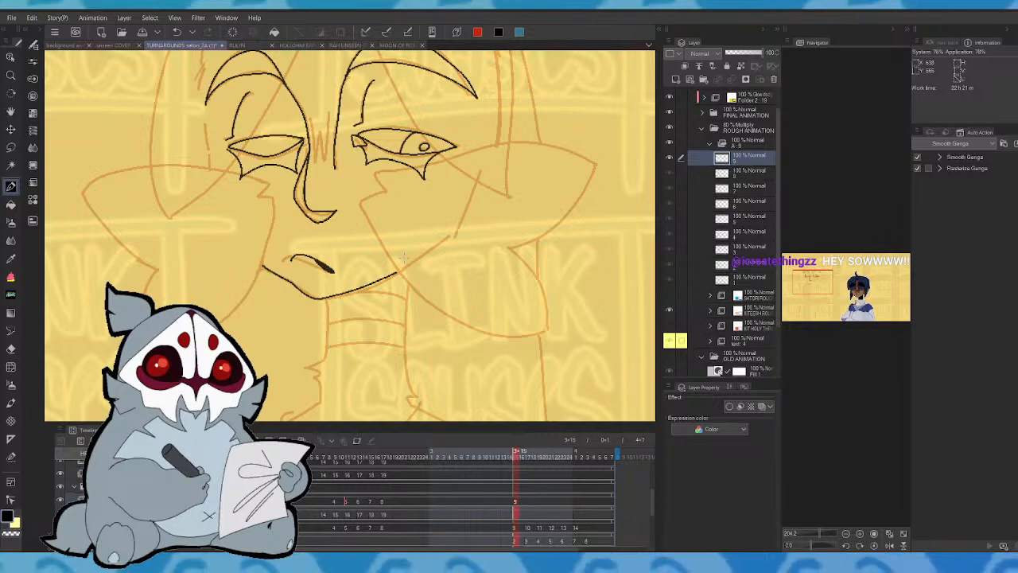
key(ctrl+z)
key(comma)
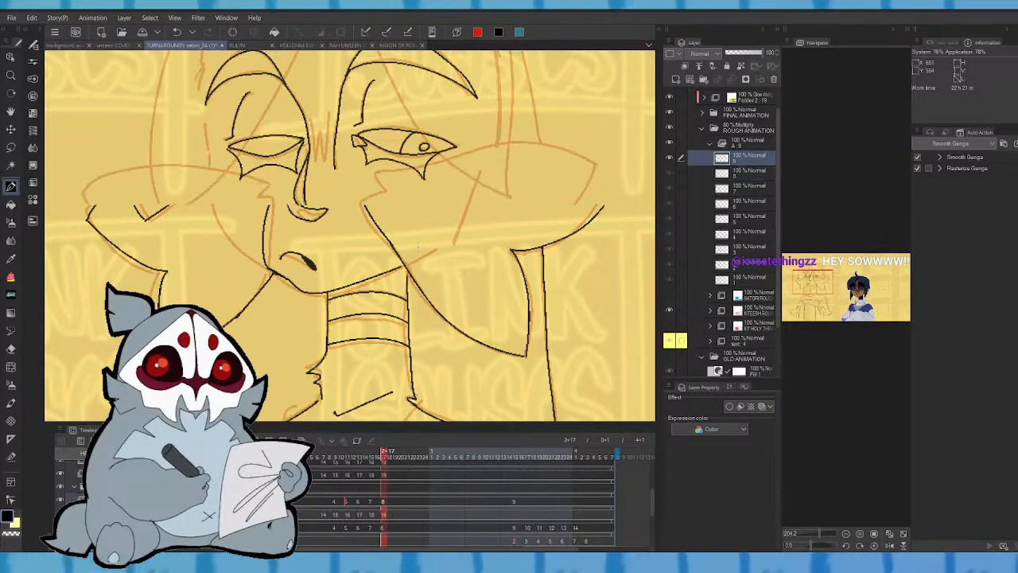
key(period)
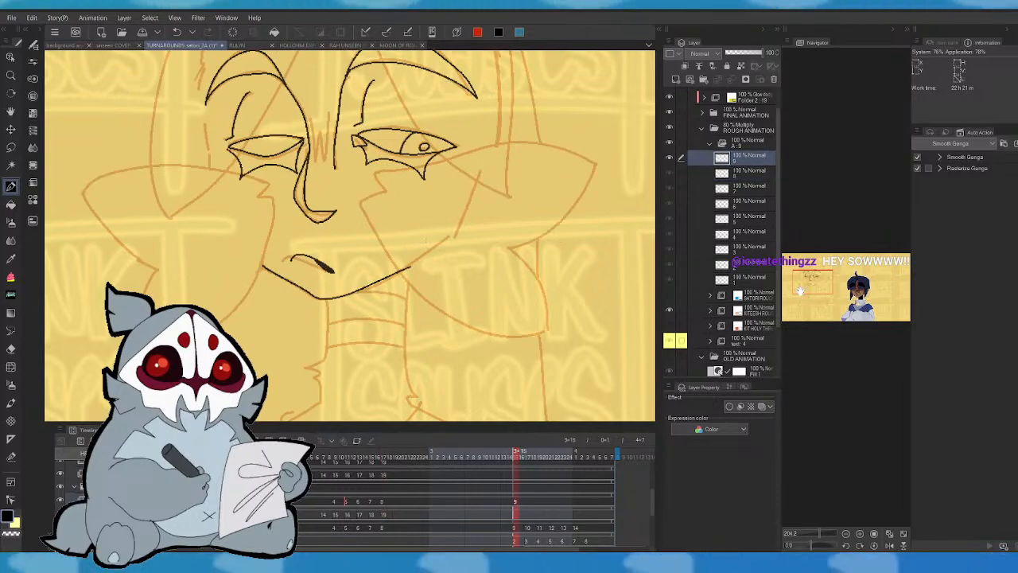
mouse_move(800, 292)
mouse_down()
mouse_move(776, 312)
mouse_move(790, 311)
mouse_move(813, 281)
mouse_up()
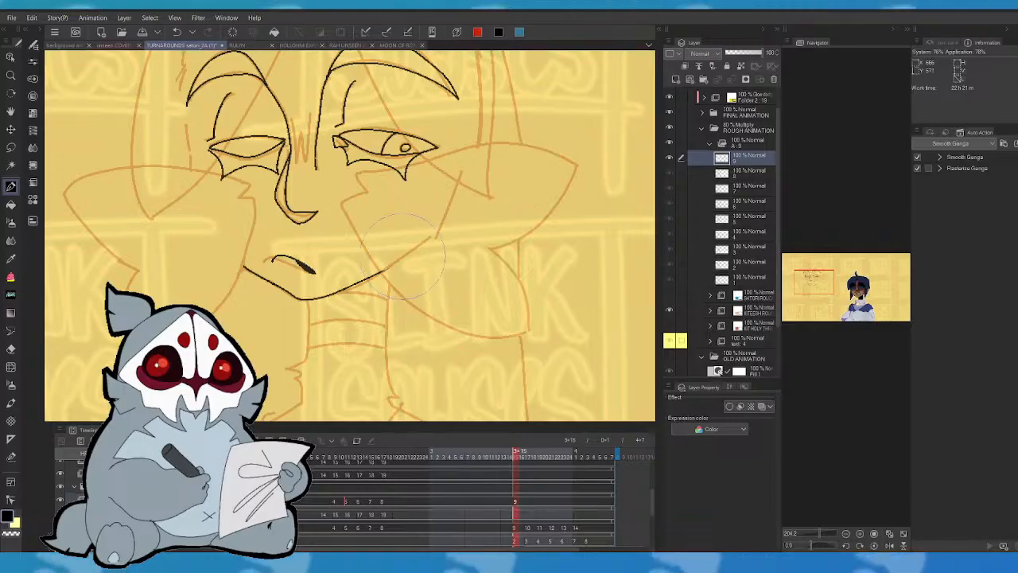
mouse_move(382, 271)
mouse_down()
mouse_move(342, 205)
mouse_move(366, 191)
mouse_up()
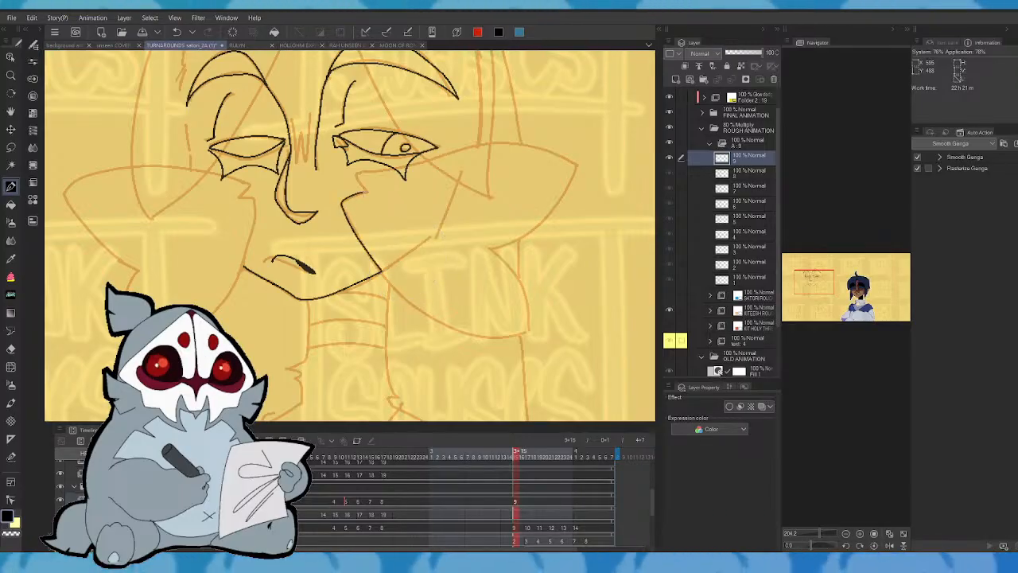
key(alt+bracketleft)
key(alt+bracketright)
key(ctrl+z)
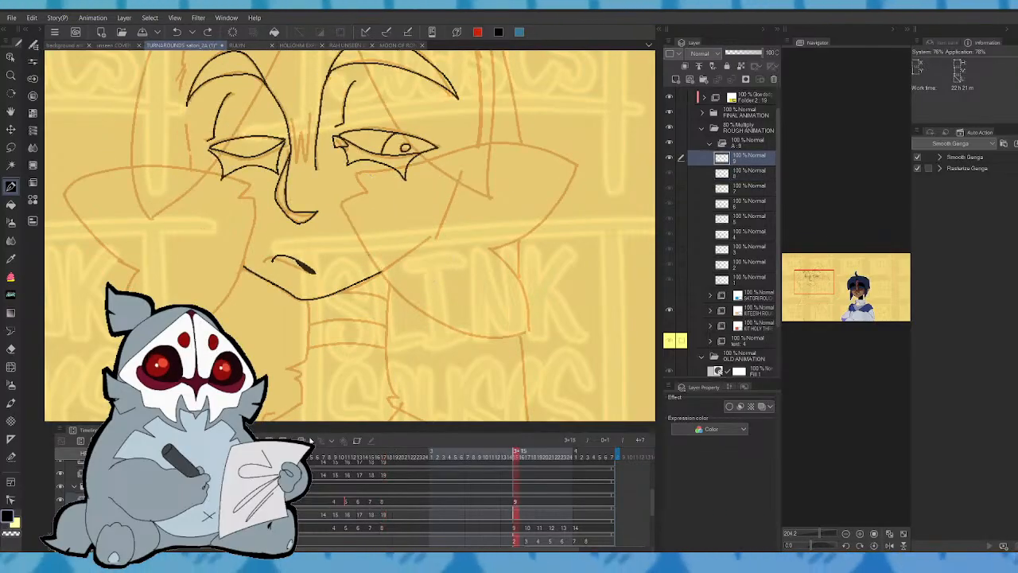
- Turn on onion skin and ink the right cheek edge from the jaw up to the jagged notches under the eye
click(301, 440)
drag(382, 272, 354, 189)
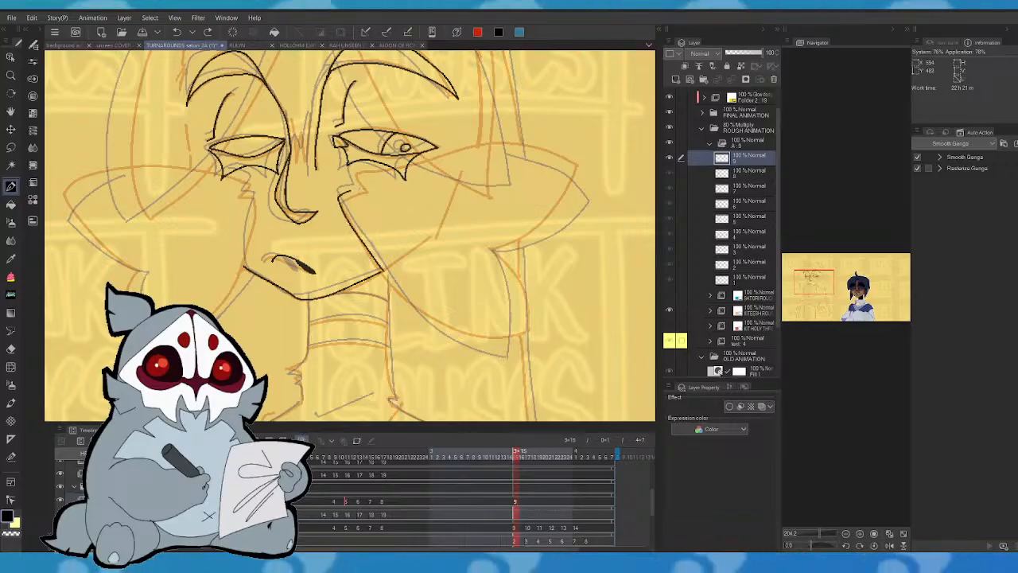
key(ctrl+z)
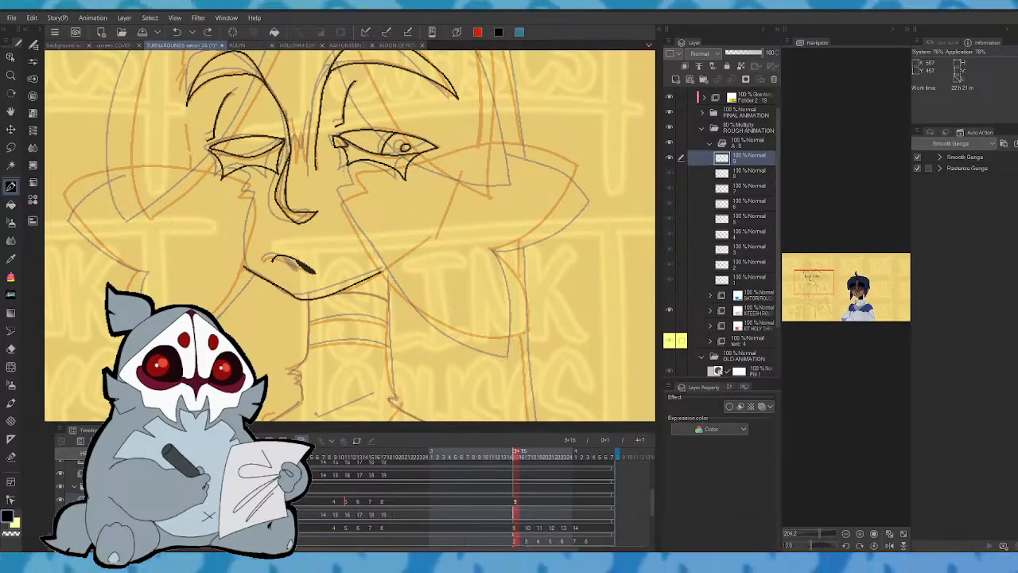
key(ctrl+y)
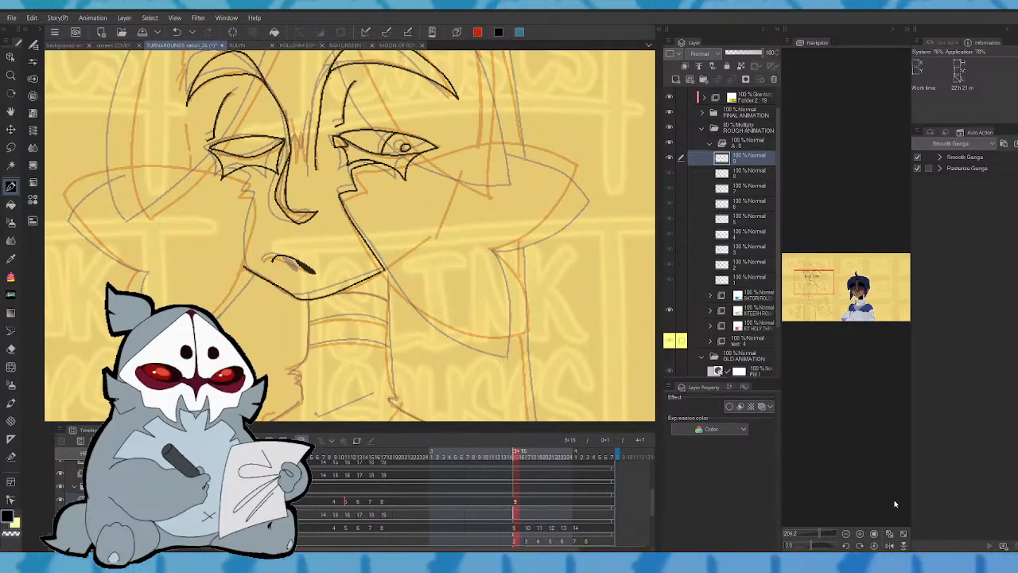
- Mirror the canvas and ink the lower and outer outline of the large pointed shape beside the right cheek, including its notch
click(890, 546)
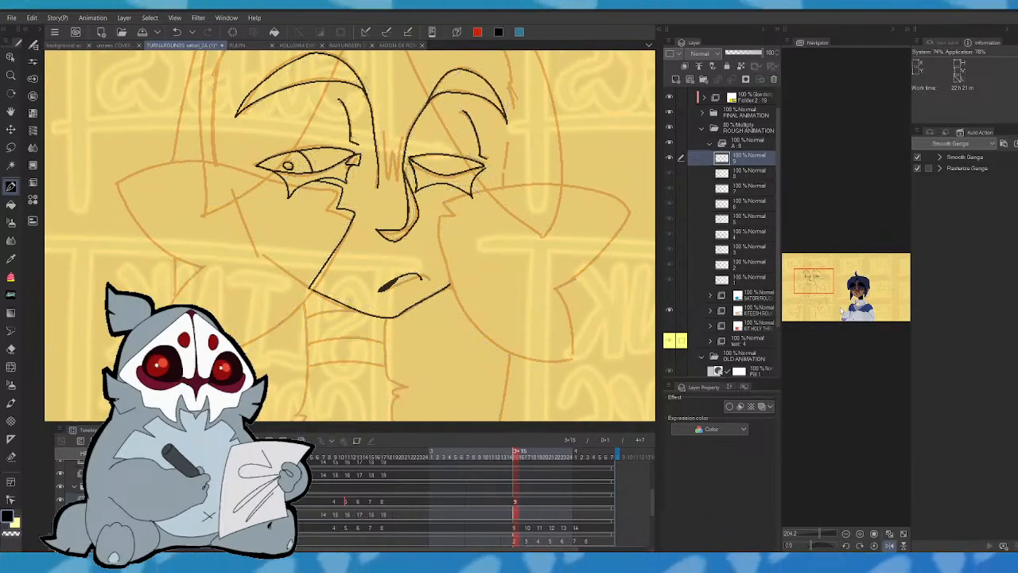
mouse_move(814, 281)
mouse_down()
mouse_move(864, 294)
mouse_move(820, 299)
mouse_move(808, 284)
mouse_move(828, 278)
mouse_move(832, 288)
mouse_move(828, 280)
mouse_up()
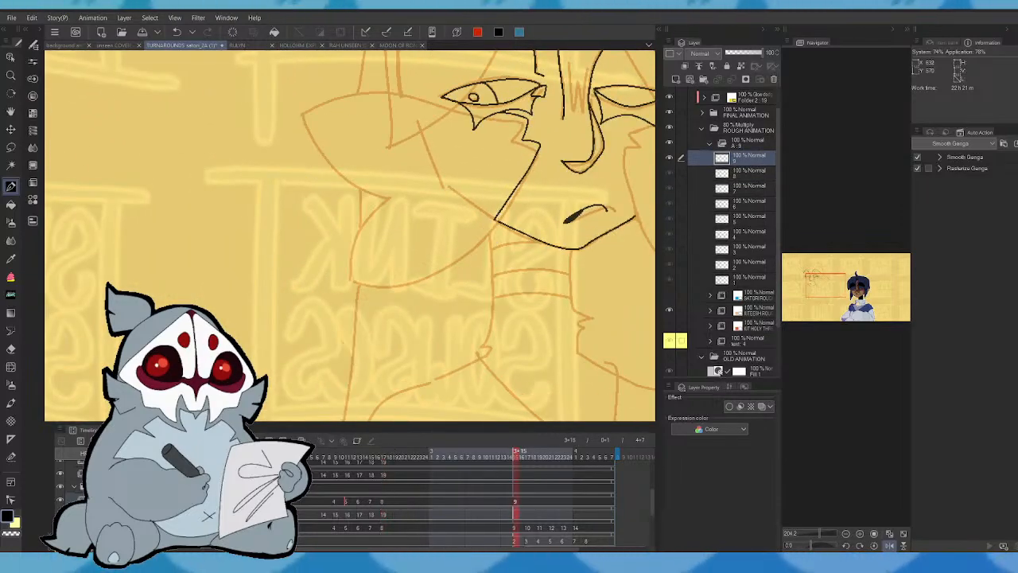
mouse_move(495, 229)
mouse_down()
mouse_move(417, 270)
mouse_move(390, 201)
mouse_move(371, 196)
mouse_move(302, 110)
mouse_up()
key(Left)
key(Right)
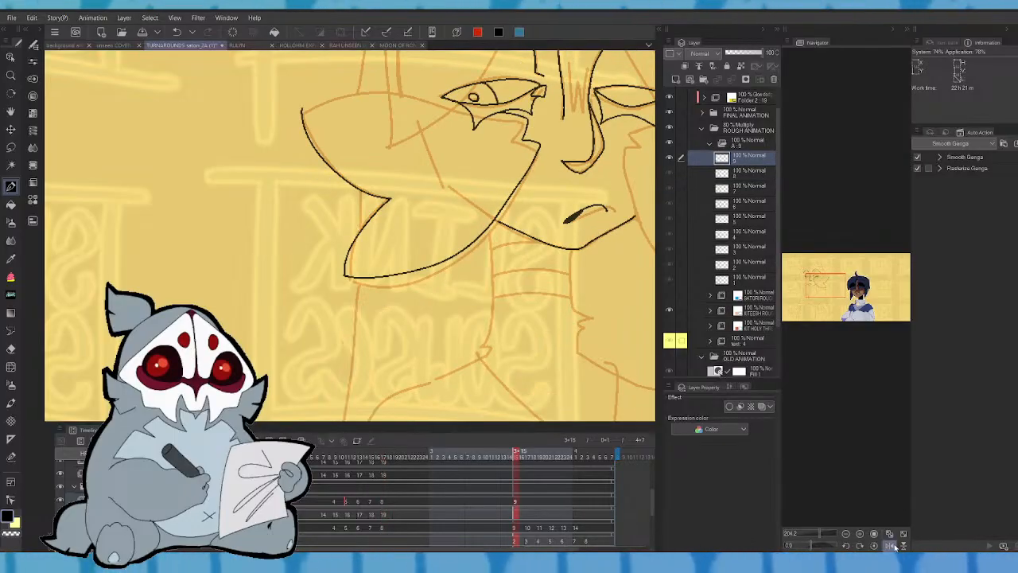
- Restore the normal view and ink the curved top edge of the pointed cheek shape from the right eye to its tip
click(890, 546)
drag(822, 273, 821, 267)
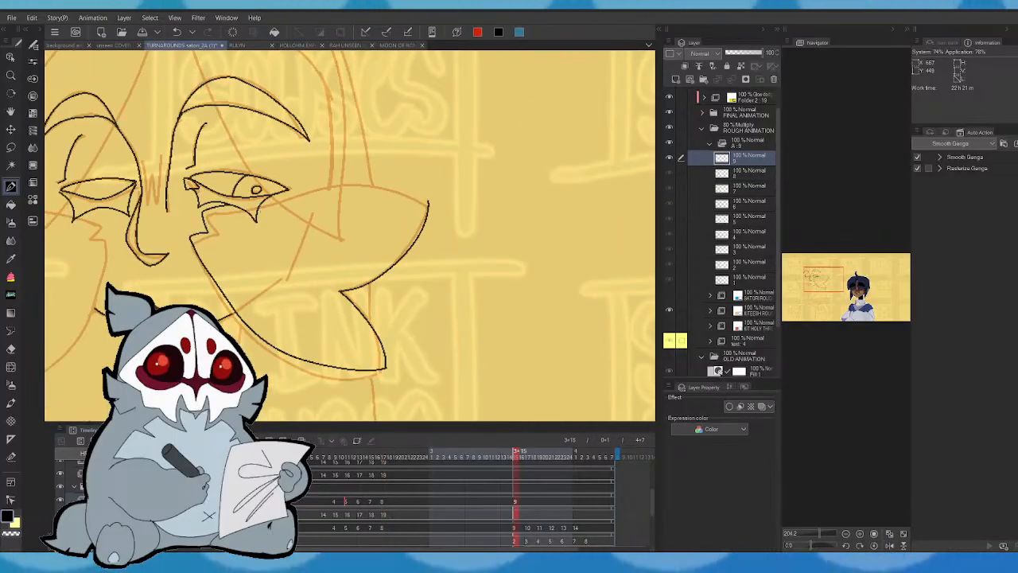
mouse_move(263, 200)
mouse_down()
mouse_move(363, 184)
mouse_move(418, 206)
mouse_up()
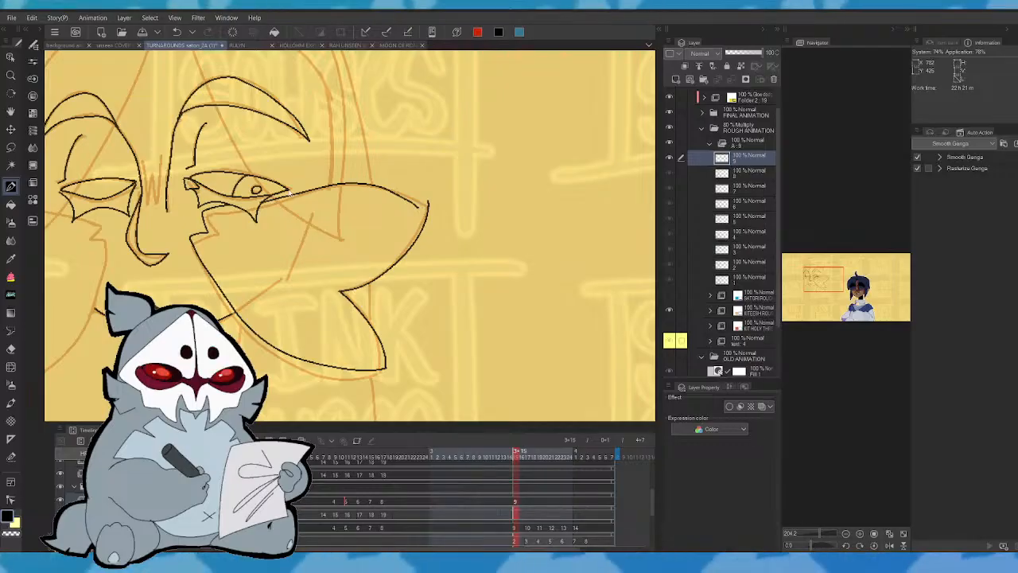
- Redraw the top edge of the pointed shape beside the right cheek and lasso away its inner stretch next to the eye
key(ctrl+z)
key(ctrl+z)
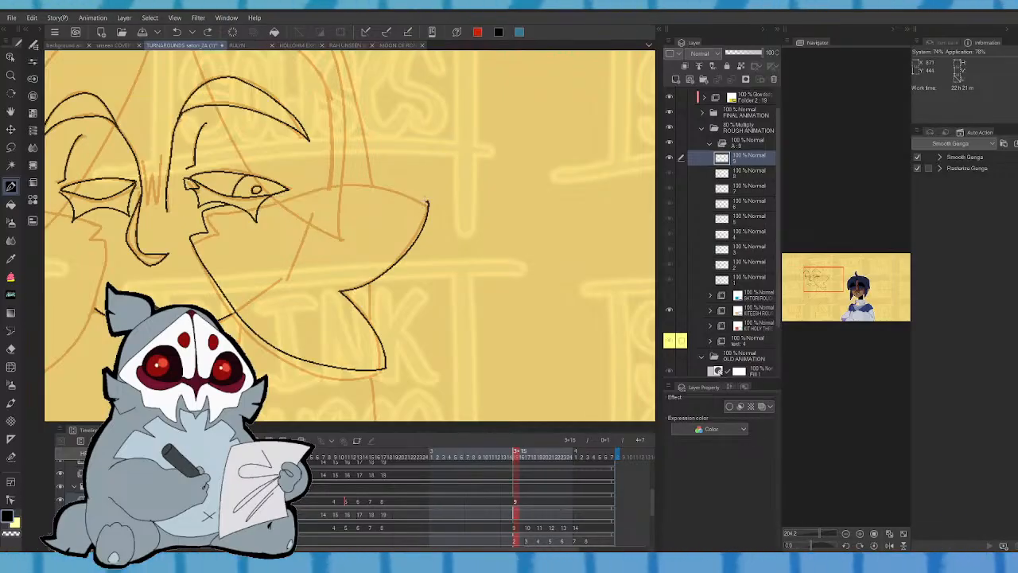
mouse_move(429, 202)
mouse_down()
mouse_move(311, 187)
mouse_move(265, 199)
mouse_up()
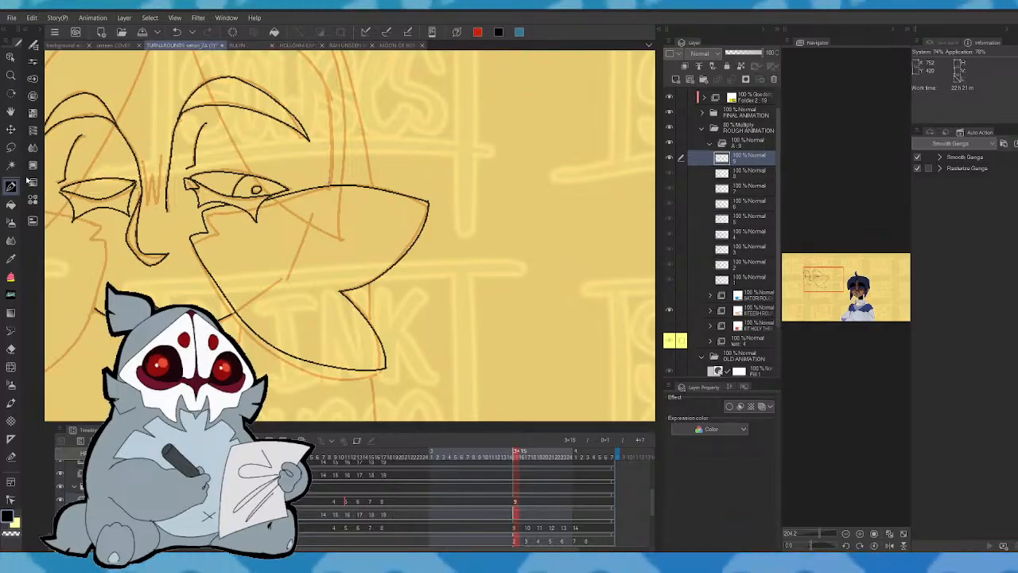
key(m)
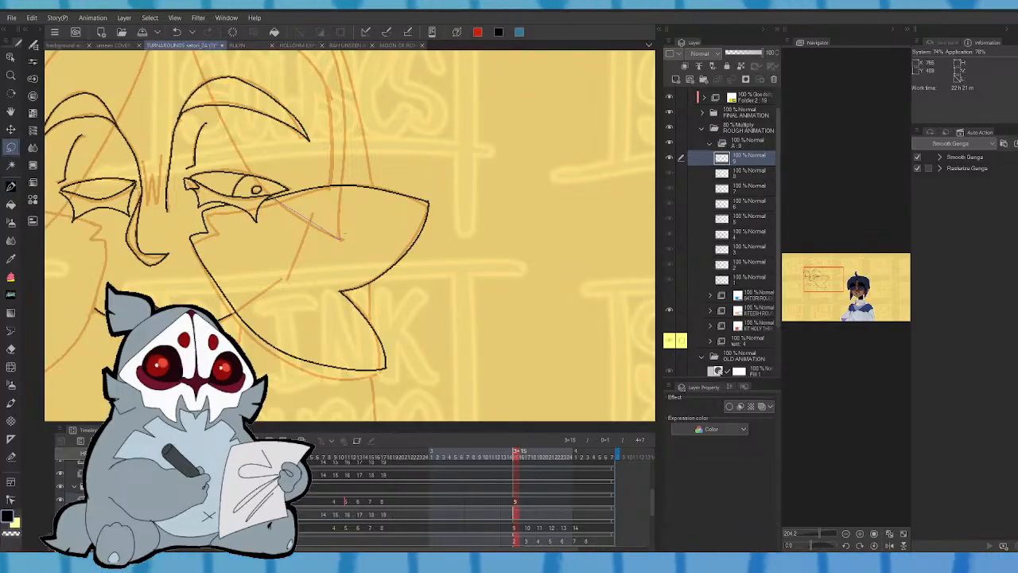
click(292, 255)
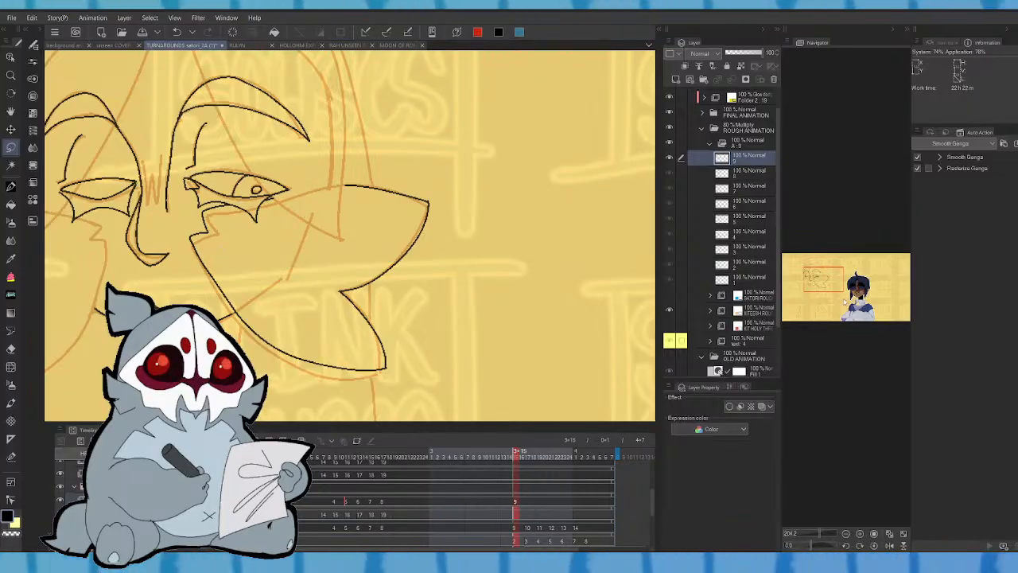
mouse_move(602, 199)
mouse_down()
mouse_move(693, 281)
mouse_move(736, 256)
mouse_up()
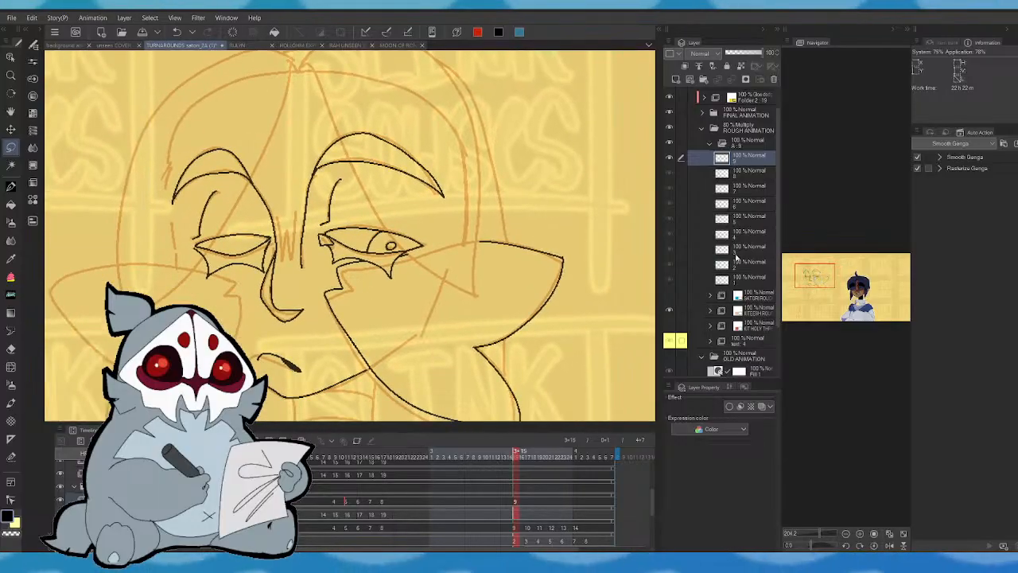
- Compare with cel 8, then ink the left cheek edge from the jagged notches under the eye down to the jaw with the pen
click(12, 185)
key(ctrl+comma)
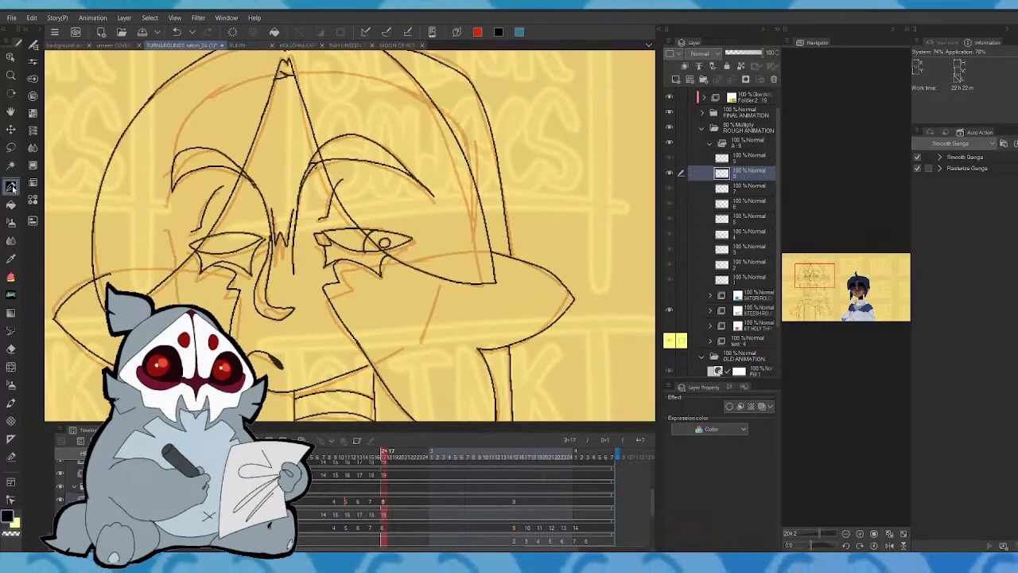
key(ctrl+period)
drag(830, 280, 817, 284)
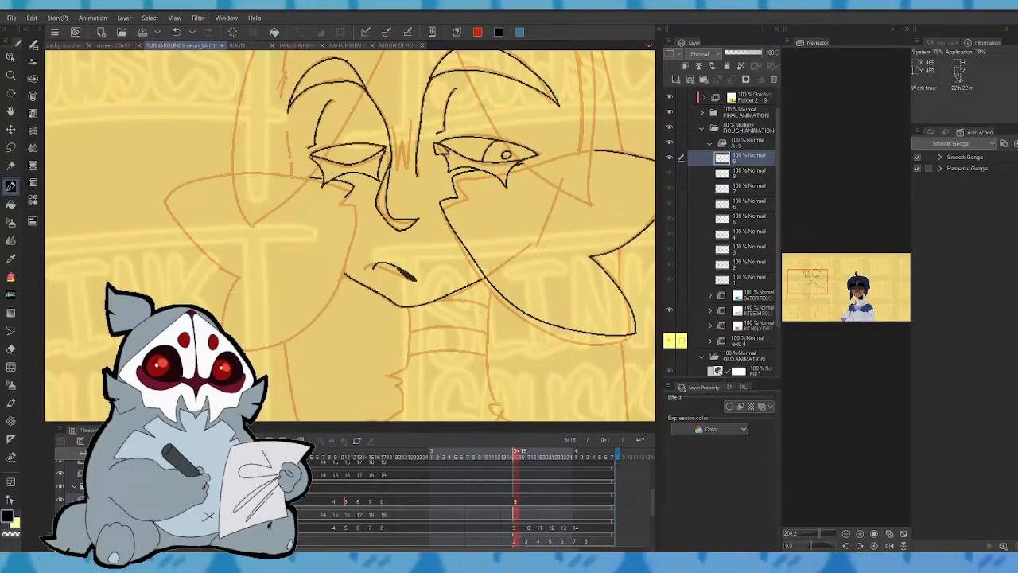
drag(355, 213, 345, 277)
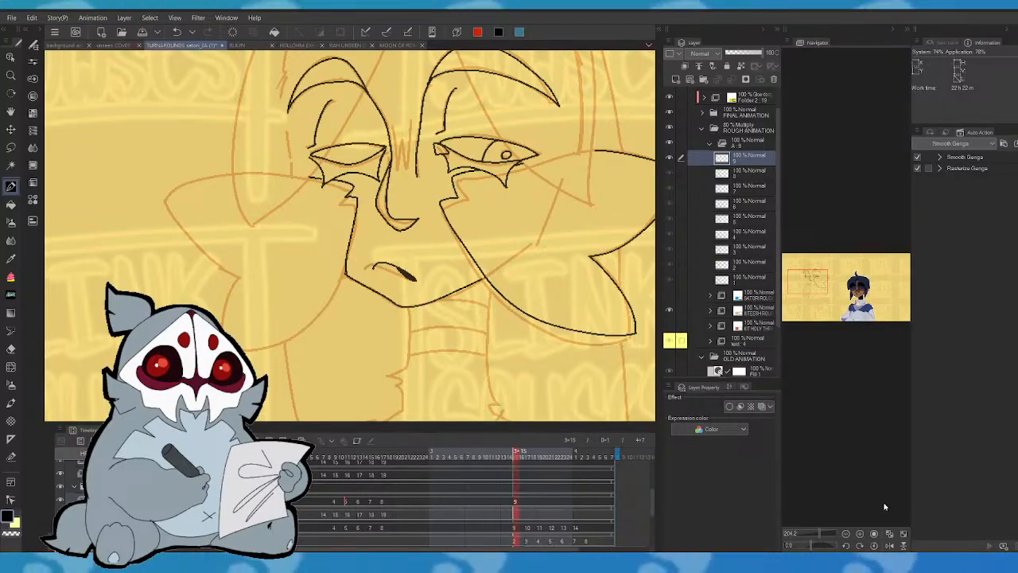
- Mirror the canvas, ink the notched outline of the pointed shape beside the left cheek, and restore the normal view
click(889, 547)
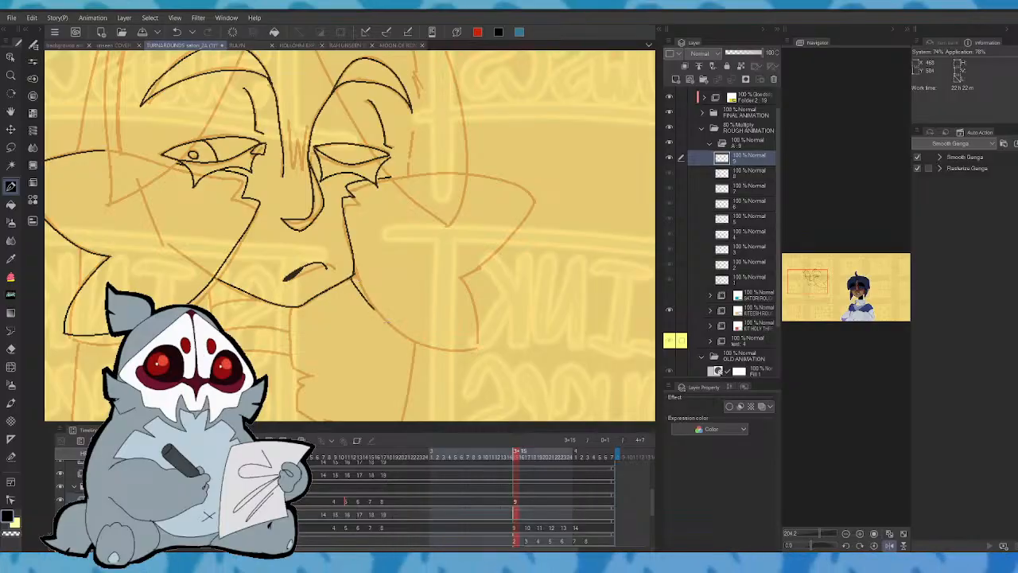
drag(426, 340, 485, 348)
key(ctrl+z)
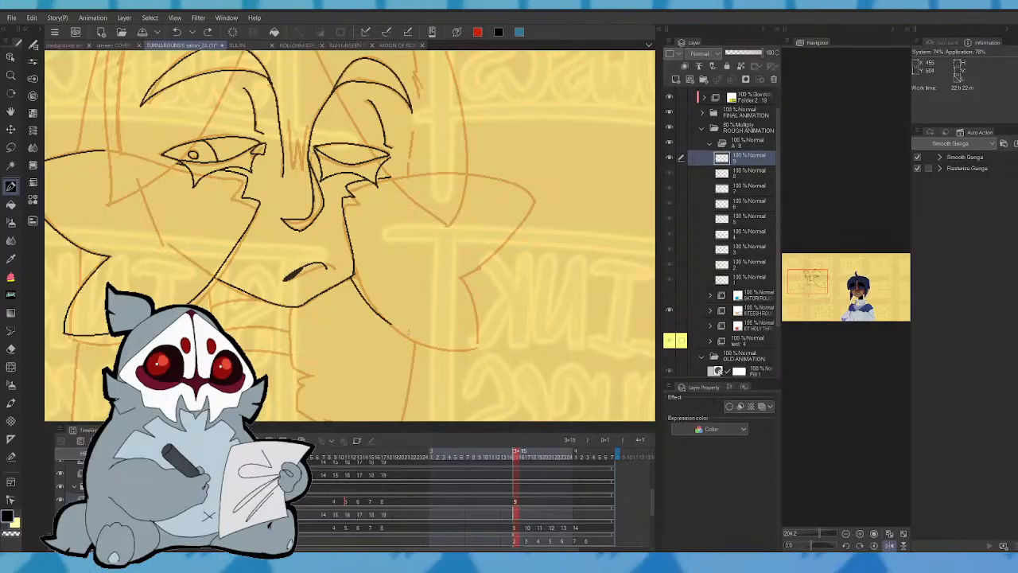
mouse_move(477, 346)
mouse_down()
mouse_move(461, 275)
mouse_move(491, 259)
mouse_move(524, 208)
mouse_move(497, 184)
mouse_up()
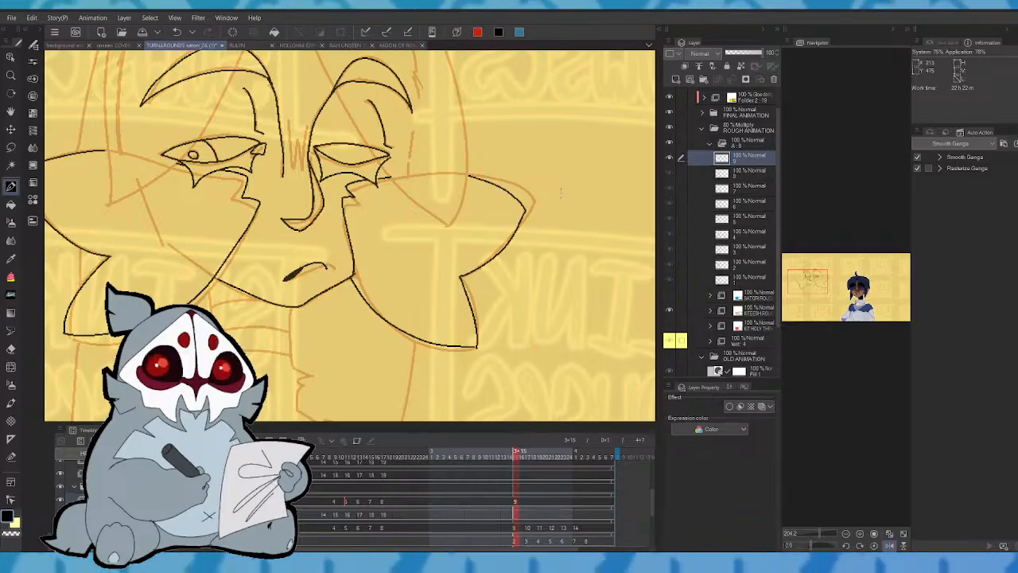
click(891, 546)
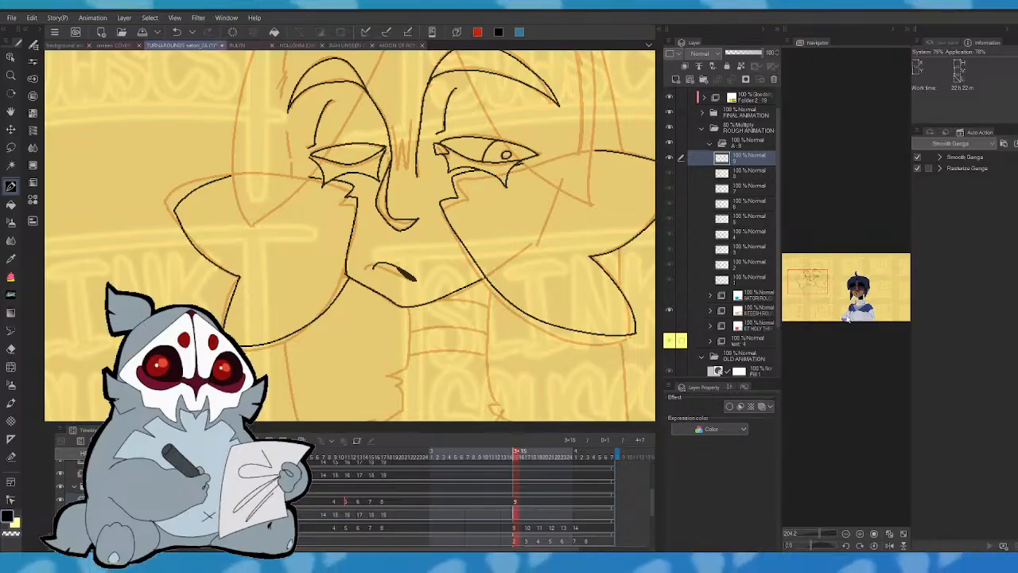
- Ink the left front hair lock from the center parting across the eye and around its outer curve, comparing it with the neighbouring cel
drag(848, 319, 811, 272)
drag(356, 104, 254, 291)
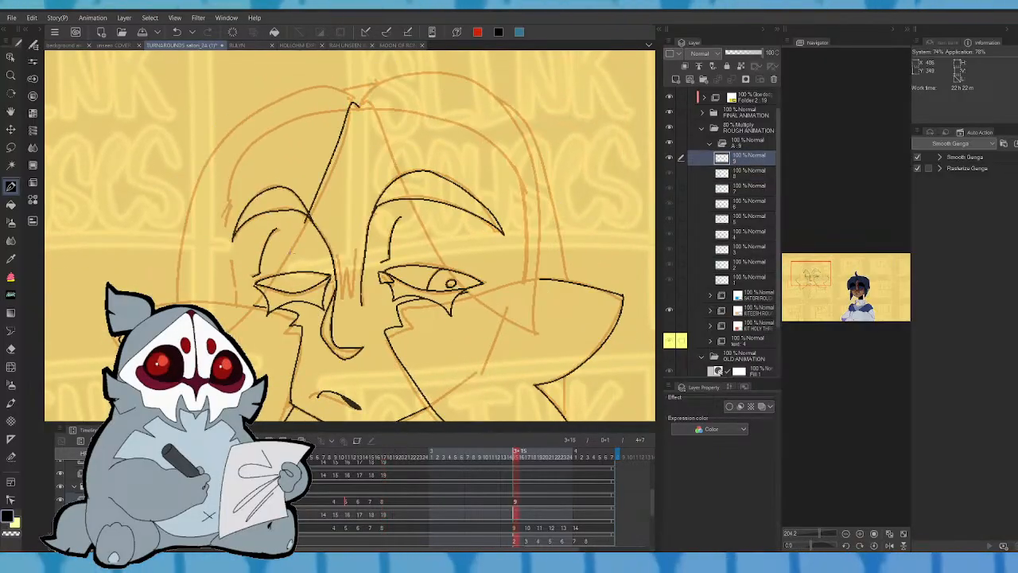
mouse_move(180, 302)
mouse_down()
mouse_move(282, 96)
mouse_move(354, 93)
mouse_move(255, 293)
mouse_up()
key(ctrl+z)
key(ctrl+z)
mouse_move(180, 304)
mouse_down()
mouse_move(181, 252)
mouse_move(322, 79)
mouse_move(386, 151)
mouse_move(478, 293)
mouse_up()
key(comma)
key(period)
key(ctrl+z)
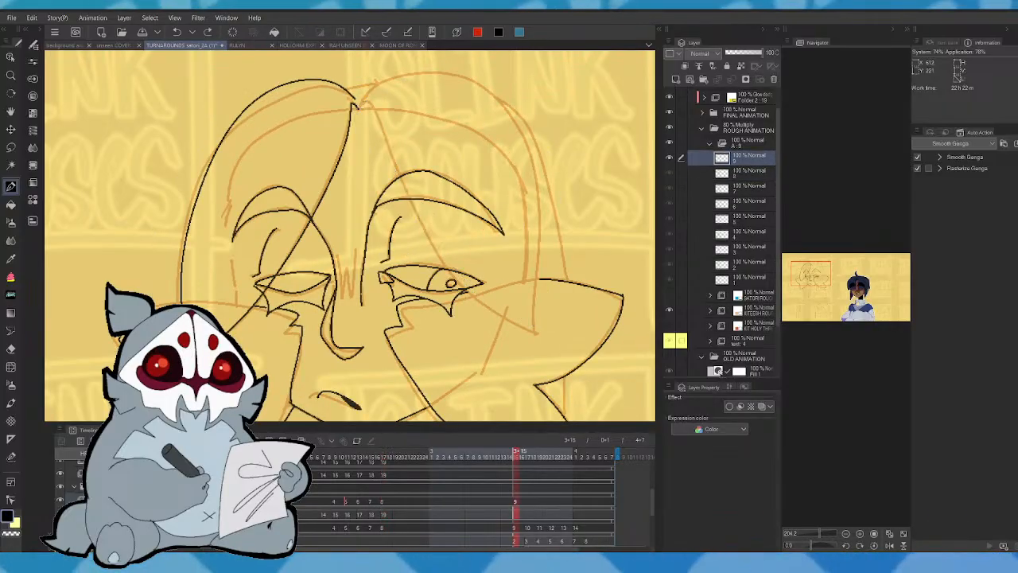
- Ink the right front hair lock from the parting down to its tip and back up around the head, checking against cel 8
mouse_move(359, 105)
mouse_down()
mouse_move(440, 255)
mouse_move(535, 331)
mouse_up()
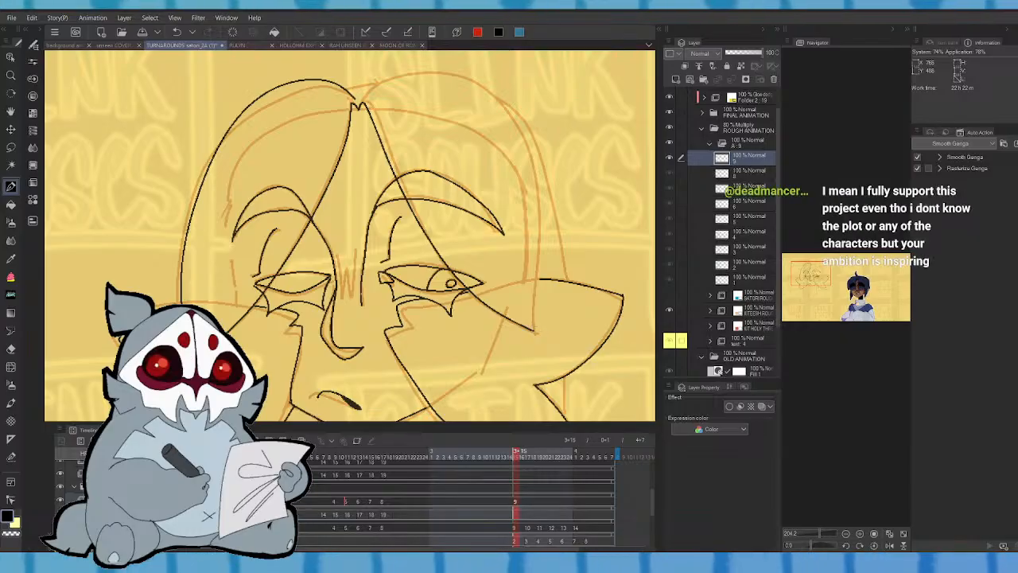
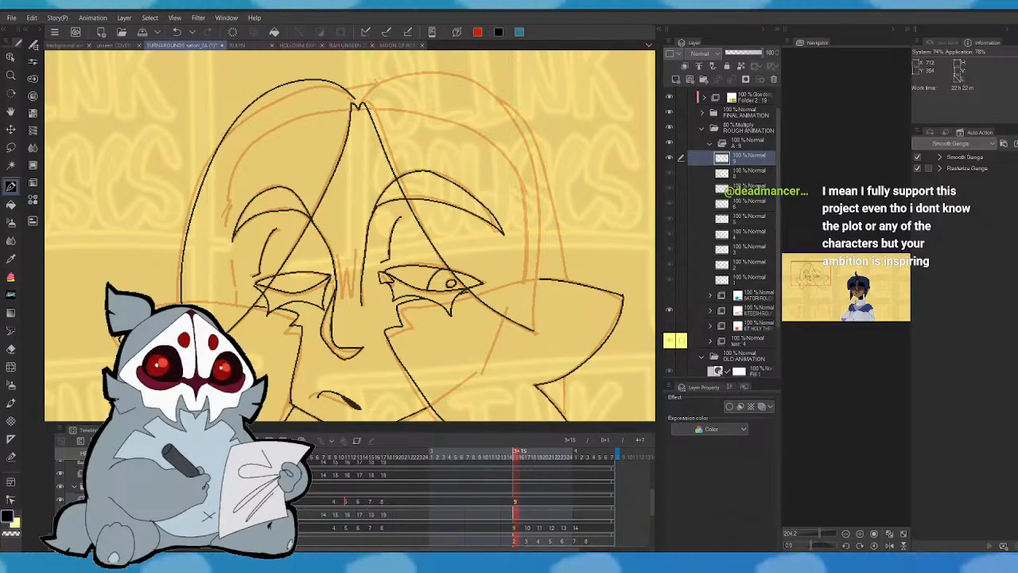
mouse_move(535, 332)
mouse_down()
mouse_move(536, 194)
mouse_move(510, 104)
mouse_move(414, 74)
mouse_move(363, 80)
mouse_up()
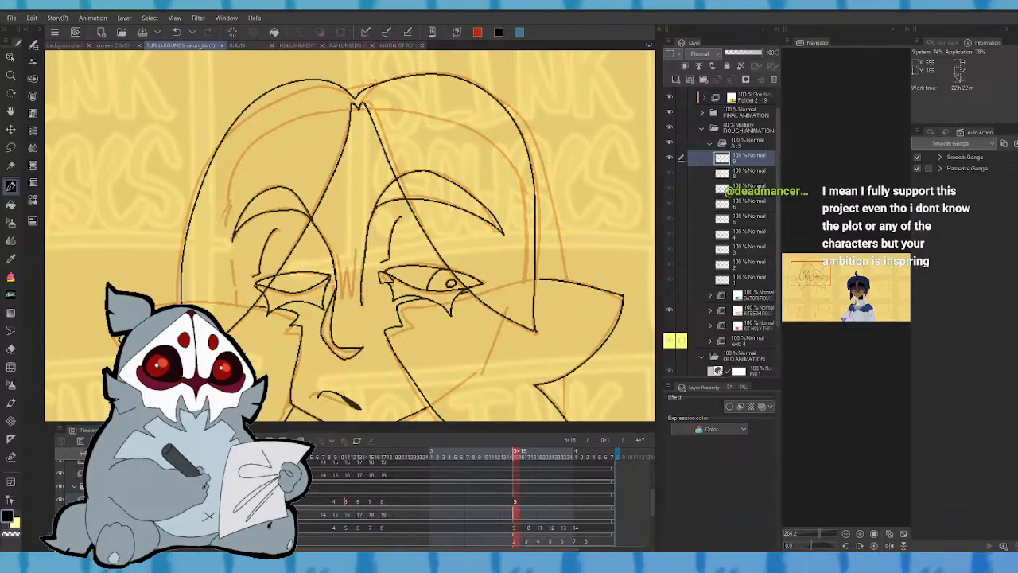
key(alt+[)
key(alt+])
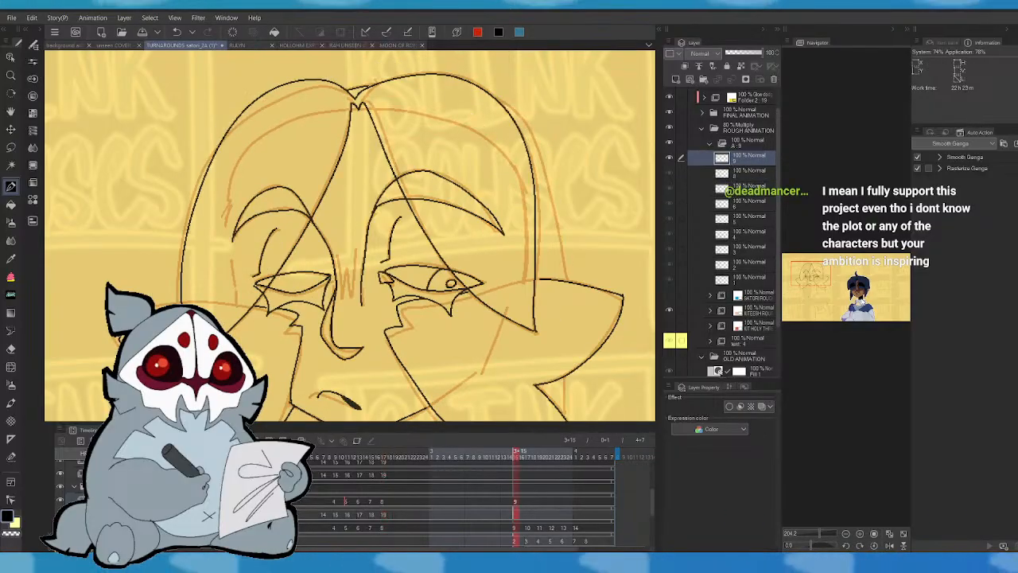
- Ink the back hair line behind the right front lock down to the top edge of the pointed cheek shape
drag(872, 290, 816, 273)
key(Home)
key(space)
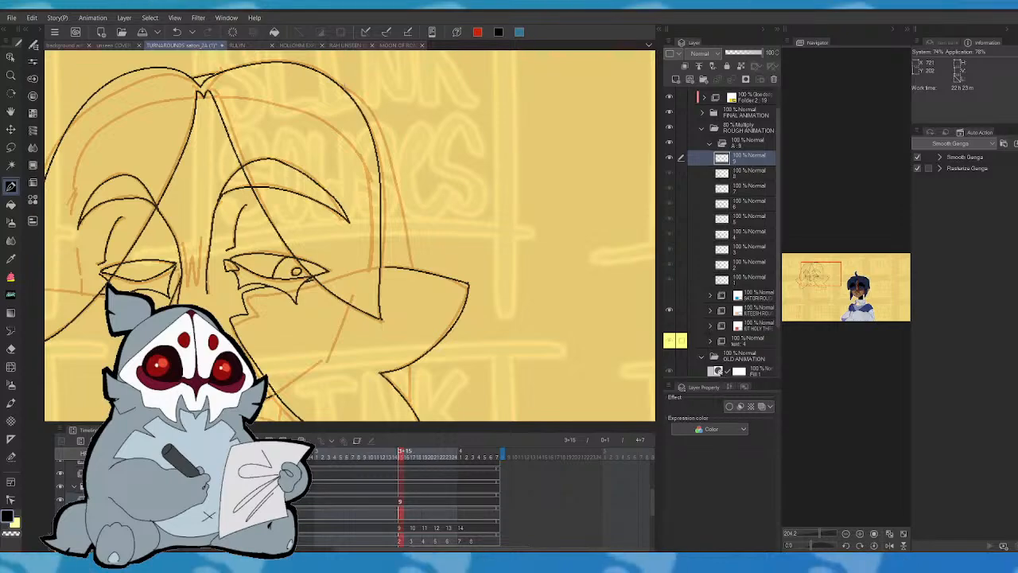
drag(385, 143, 403, 215)
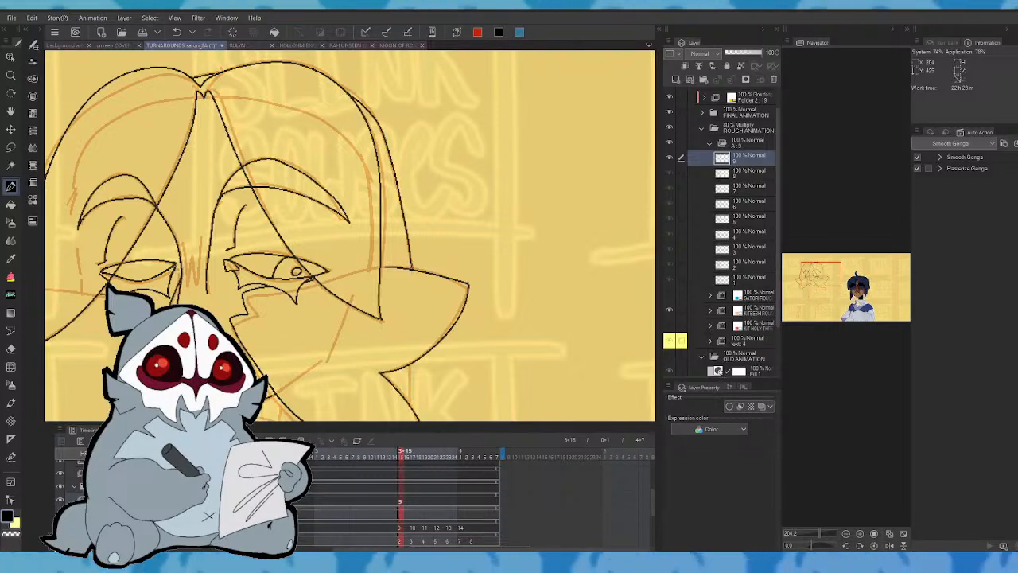
- Ink the left side of the neck from the jaw down through the jagged notch, redrawing it after comparing with cel 8
click(858, 299)
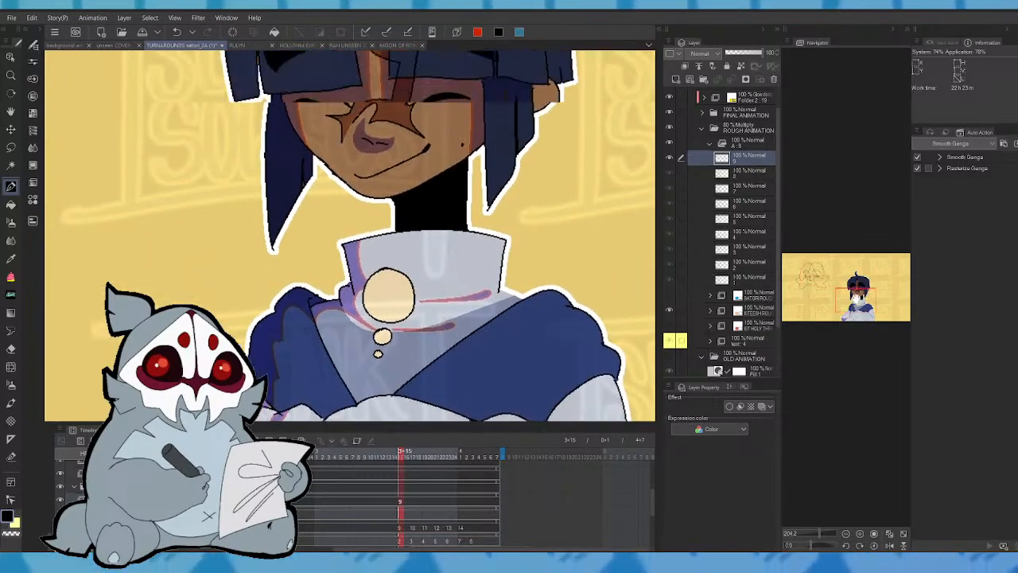
drag(858, 299, 832, 288)
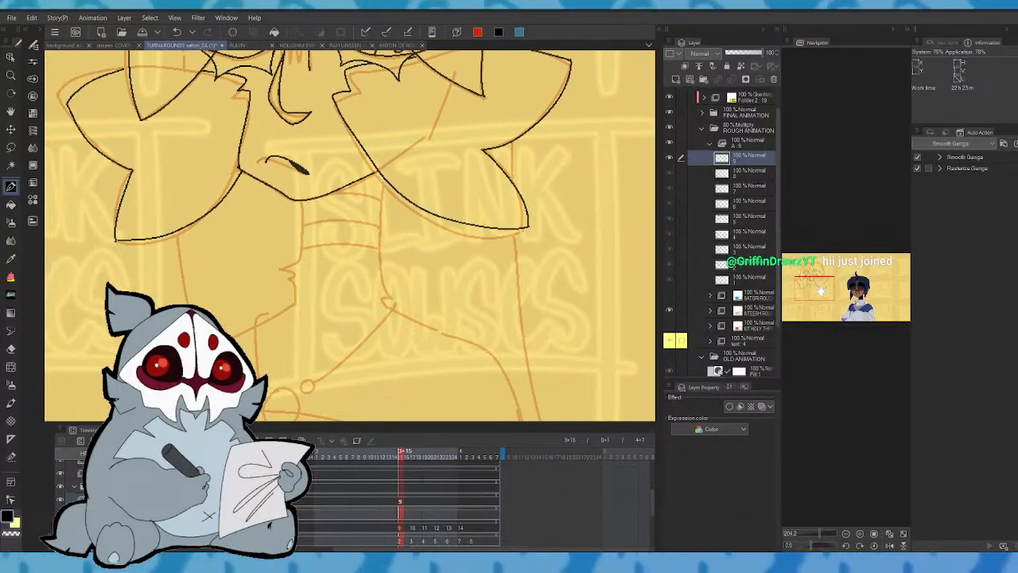
drag(825, 299, 829, 302)
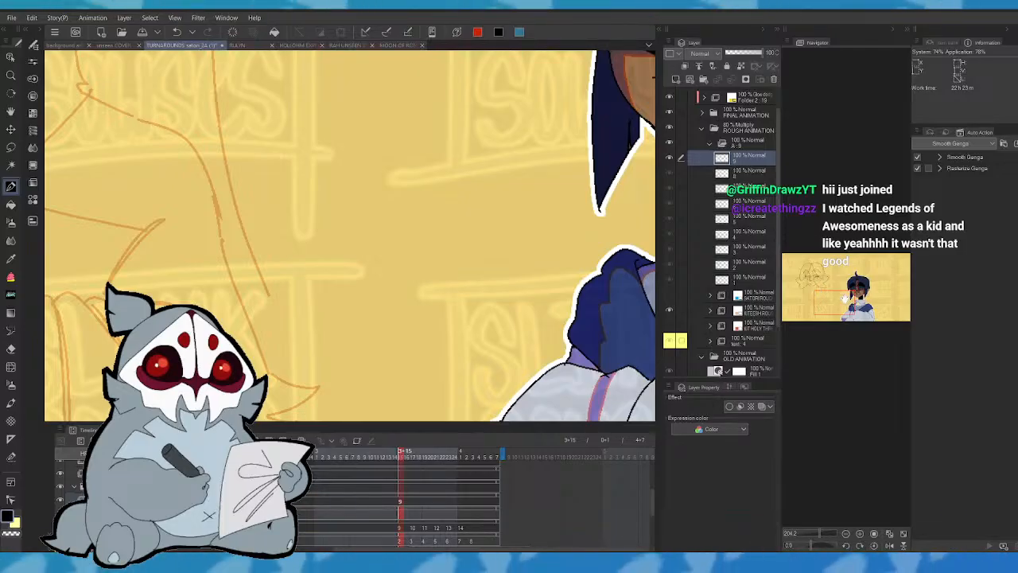
drag(839, 308, 813, 287)
key(Left)
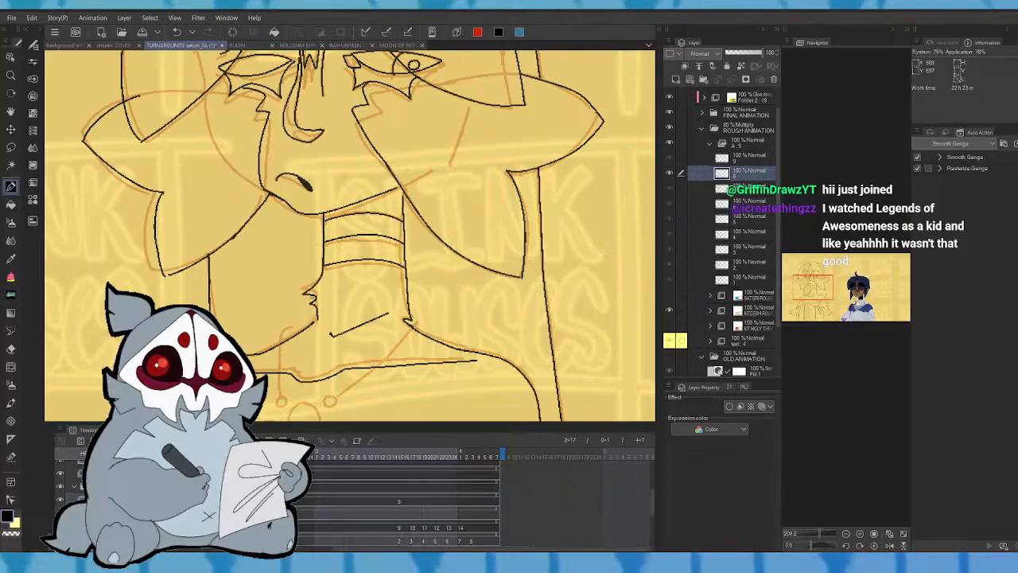
key(Right)
drag(326, 267, 327, 278)
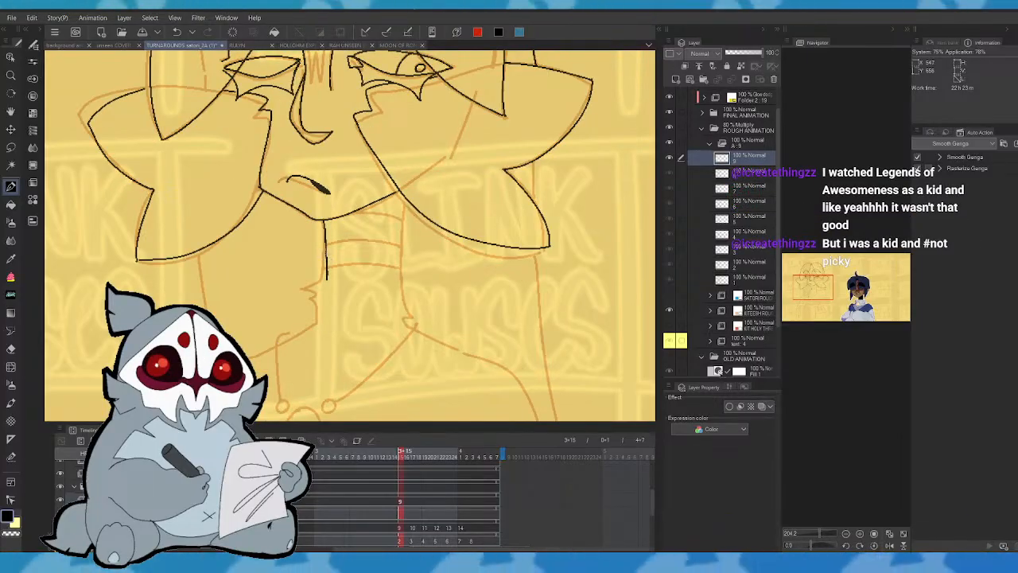
key(Left)
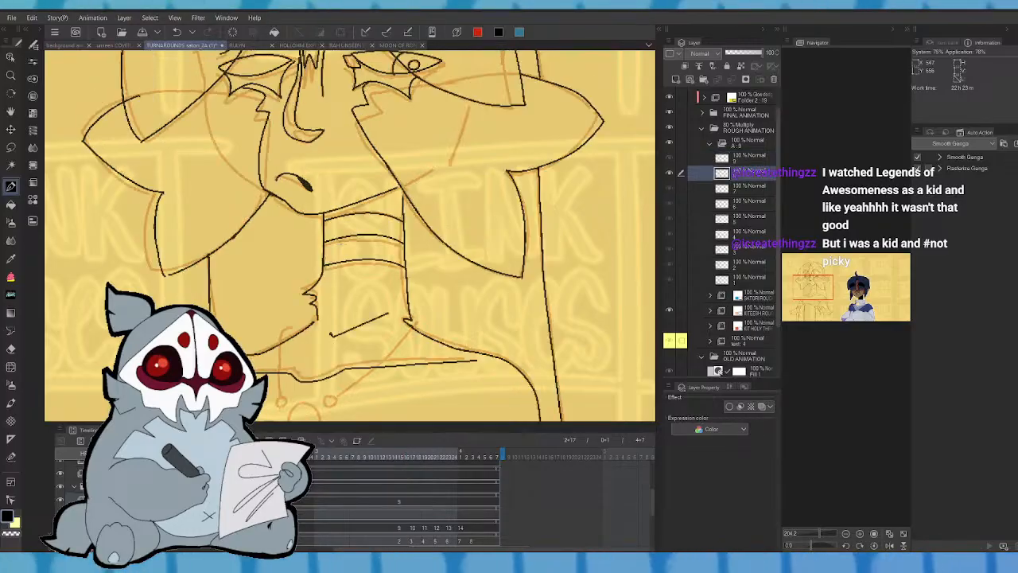
key(Right)
click(178, 34)
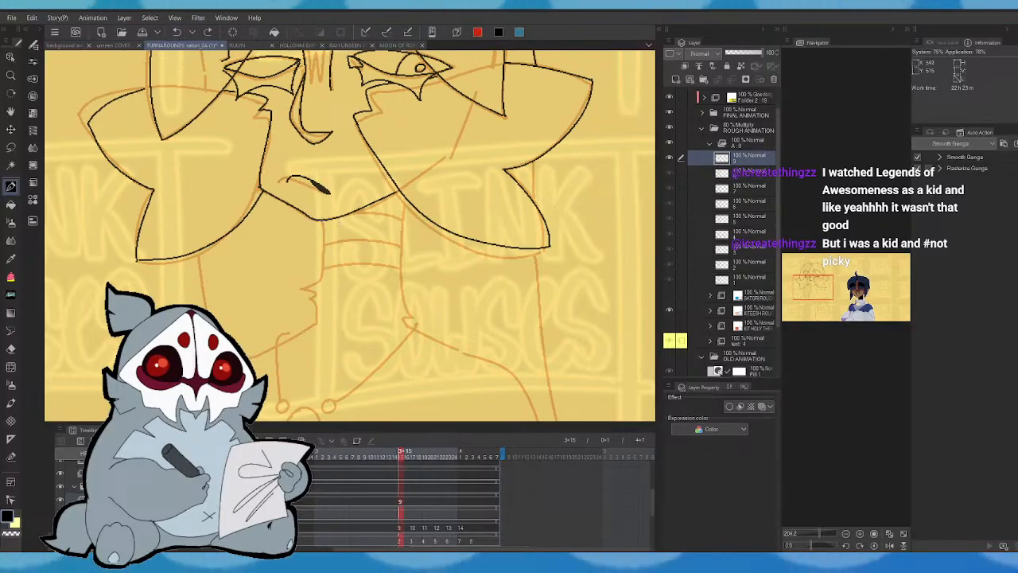
drag(322, 218, 316, 326)
key(Left)
key(Right)
- Ink the right side of the neck down to the small notch at the start of the shoulder, using cel 8 as reference
mouse_move(814, 287)
mouse_down()
mouse_move(845, 300)
mouse_move(819, 288)
mouse_up()
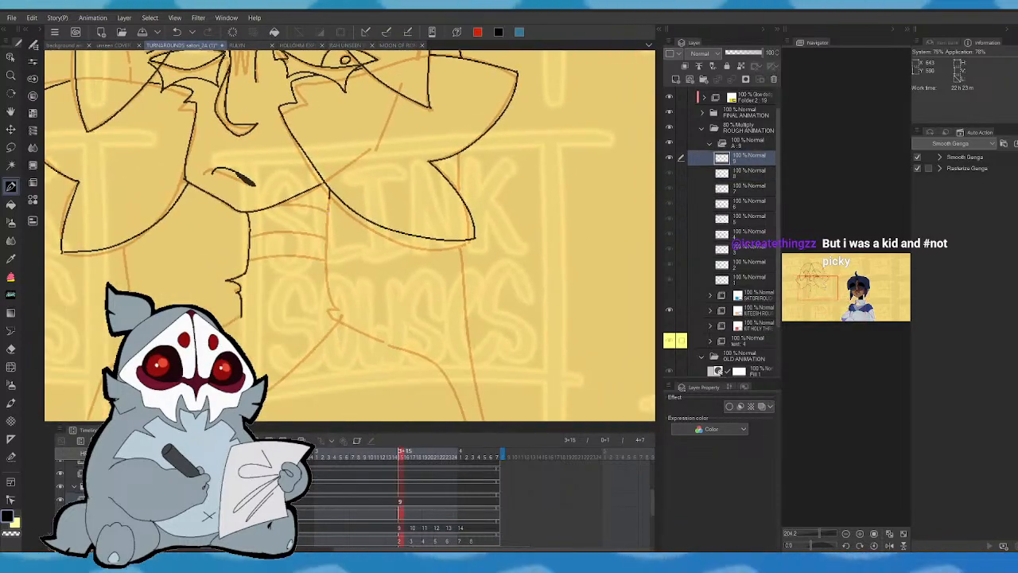
drag(328, 189, 340, 311)
key(Left)
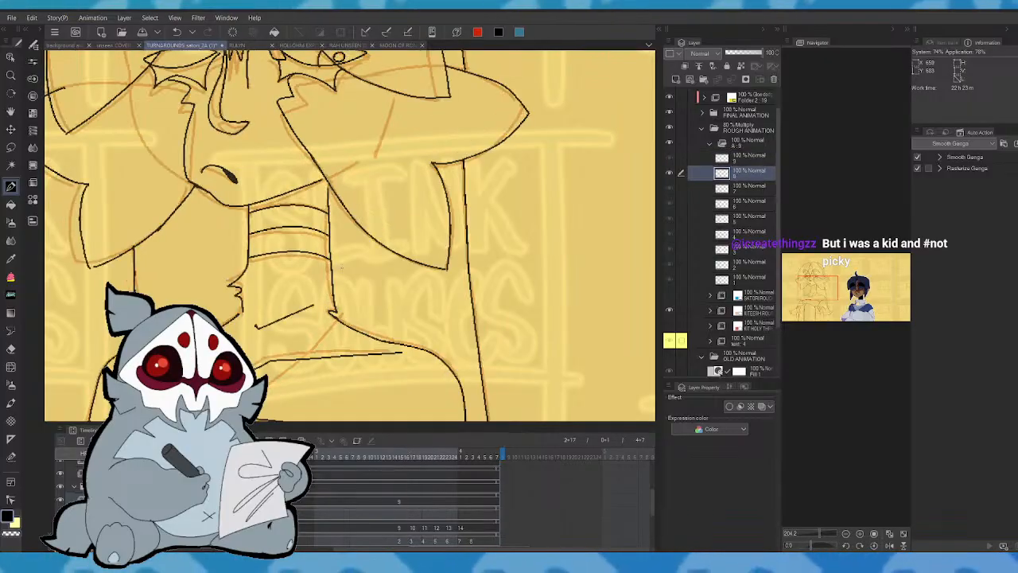
key(Right)
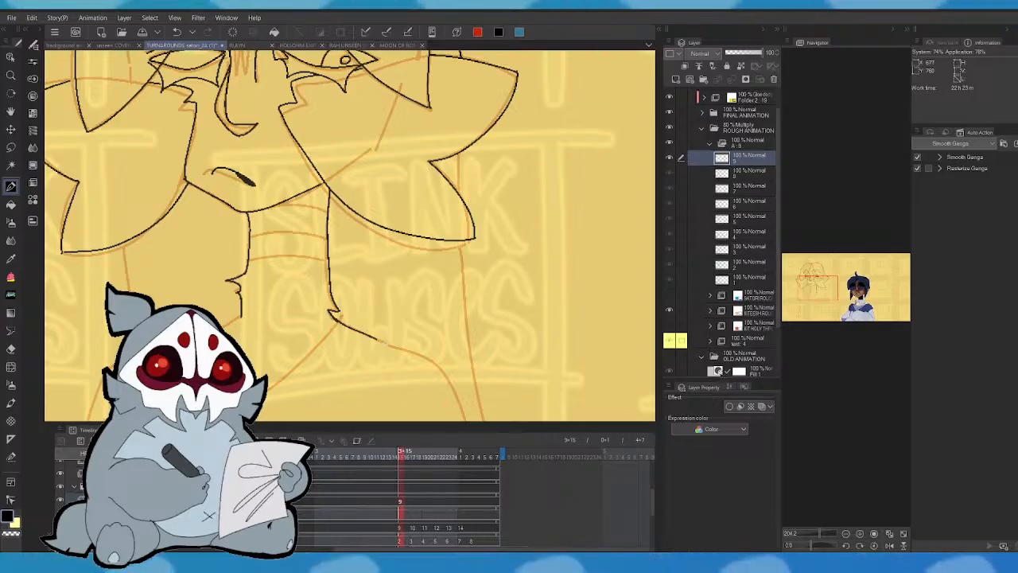
- Ink the right shoulder curve and upper arm line, redrawing it after comparing with cel 8
drag(430, 360, 450, 381)
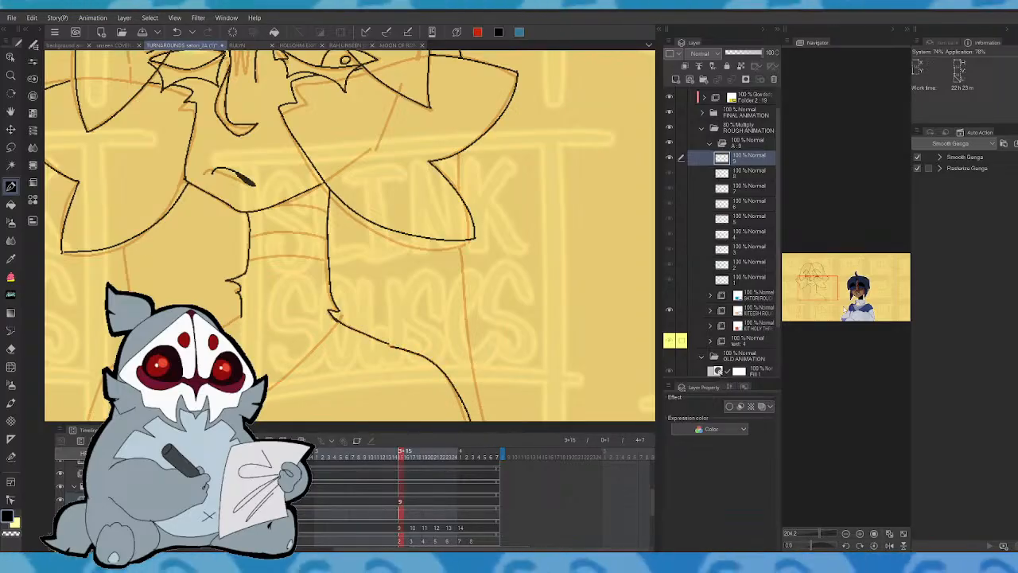
key(Left)
key(Right)
drag(845, 297, 821, 297)
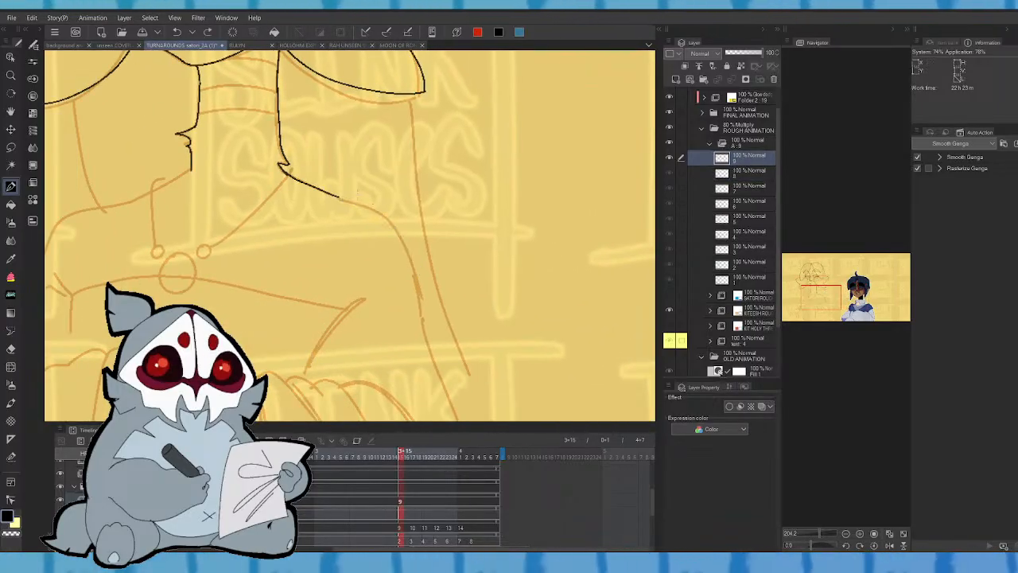
key(Left)
key(Right)
mouse_move(348, 199)
mouse_down()
mouse_move(379, 206)
mouse_move(403, 233)
mouse_move(458, 418)
mouse_up()
key(Left)
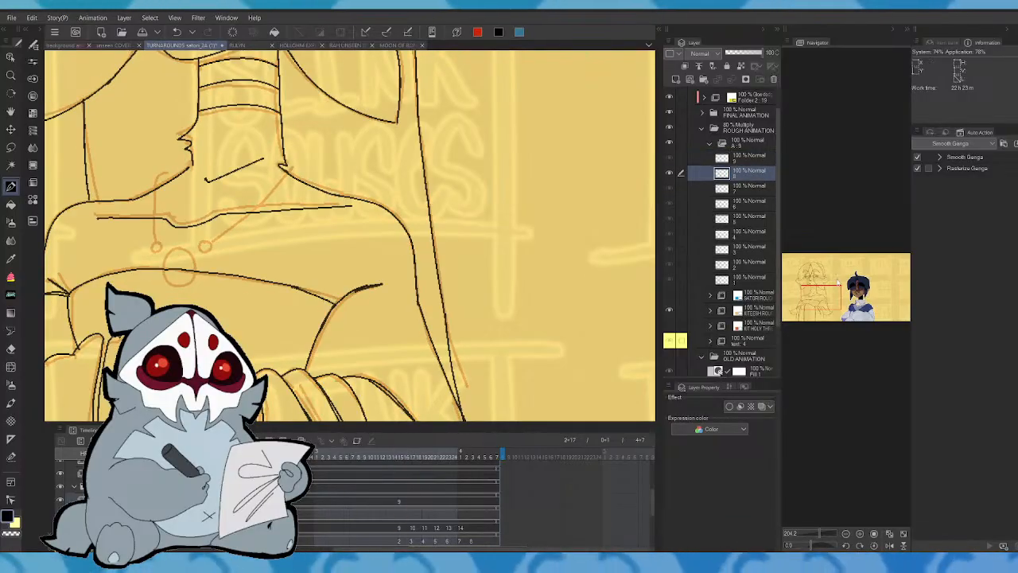
key(Right)
- Ink the left shoulder line from the base of the neck out and down to the upper arm
drag(821, 297, 805, 293)
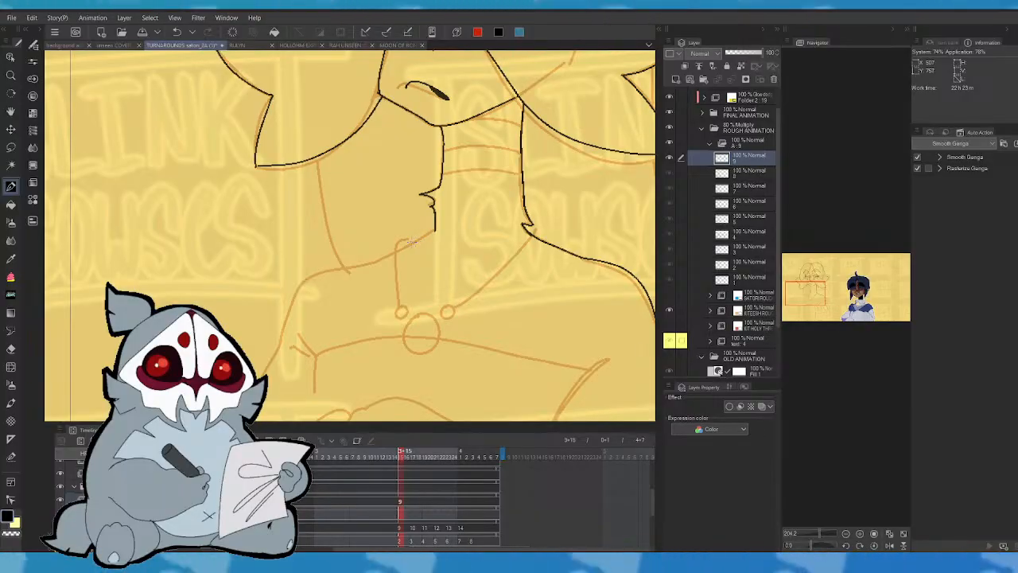
mouse_move(434, 229)
mouse_down()
mouse_move(287, 315)
mouse_move(256, 377)
mouse_up()
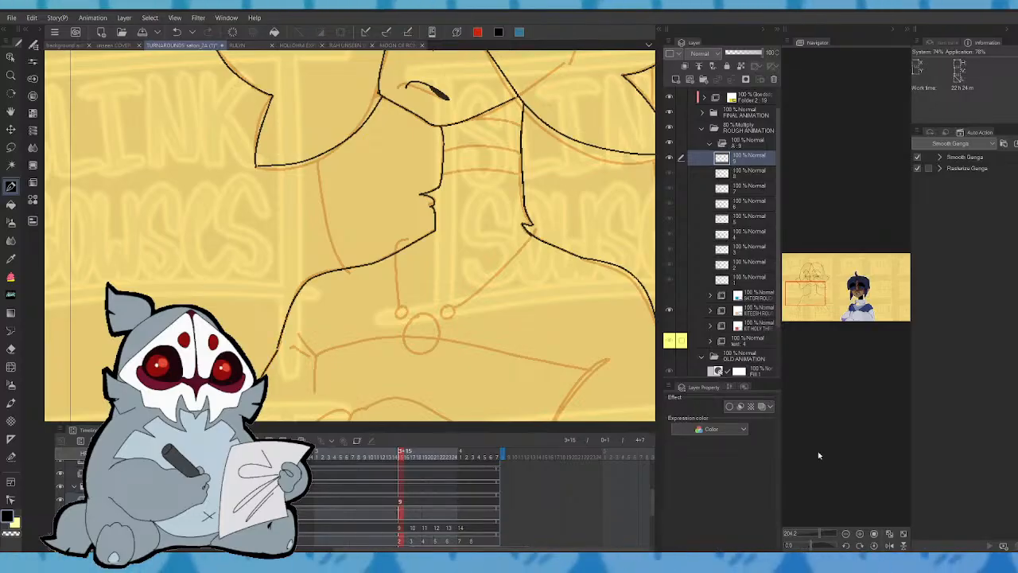
- Ink the left back-hair line from below the hair lock down to the shoulder, redrawing it after comparing with cel 8
drag(822, 538, 820, 540)
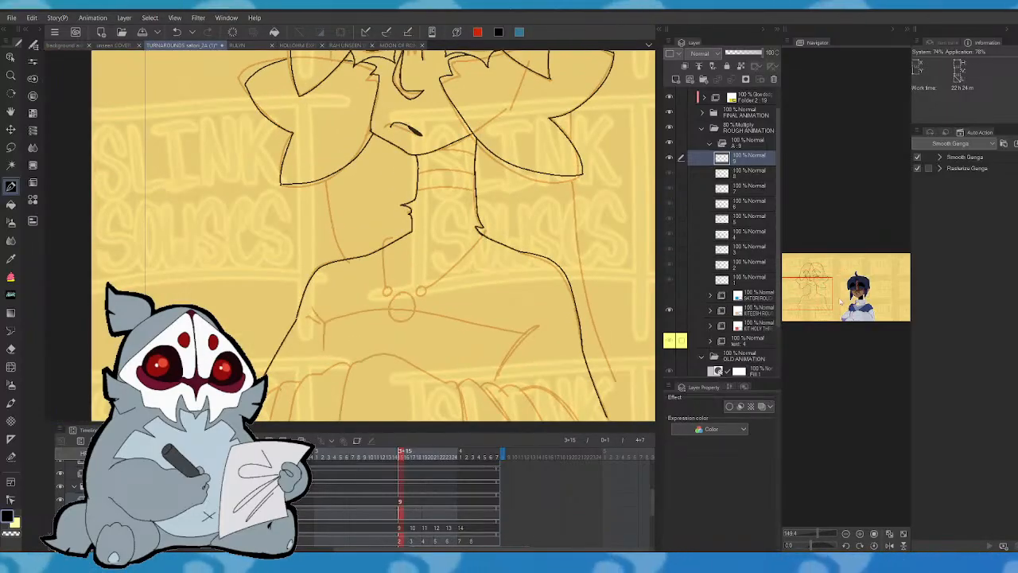
mouse_move(813, 296)
mouse_down()
mouse_move(846, 295)
mouse_move(815, 290)
mouse_up()
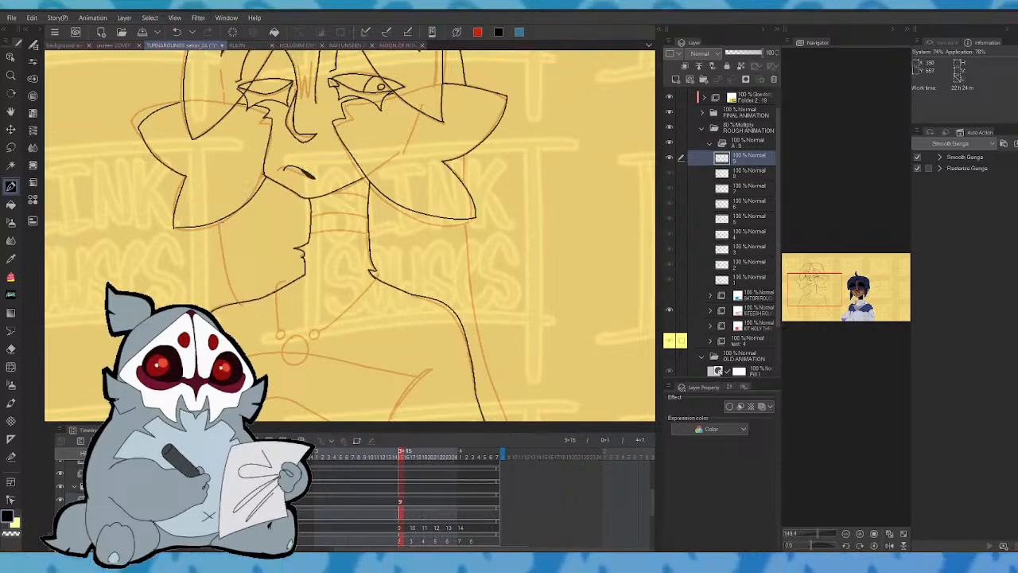
key(comma)
key(period)
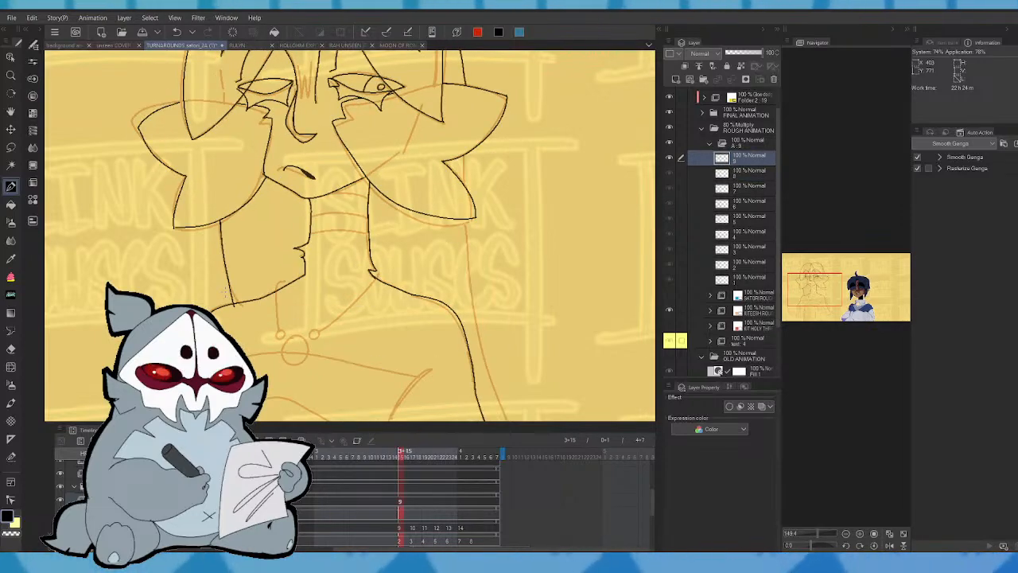
key(ctrl+z)
drag(224, 221, 226, 276)
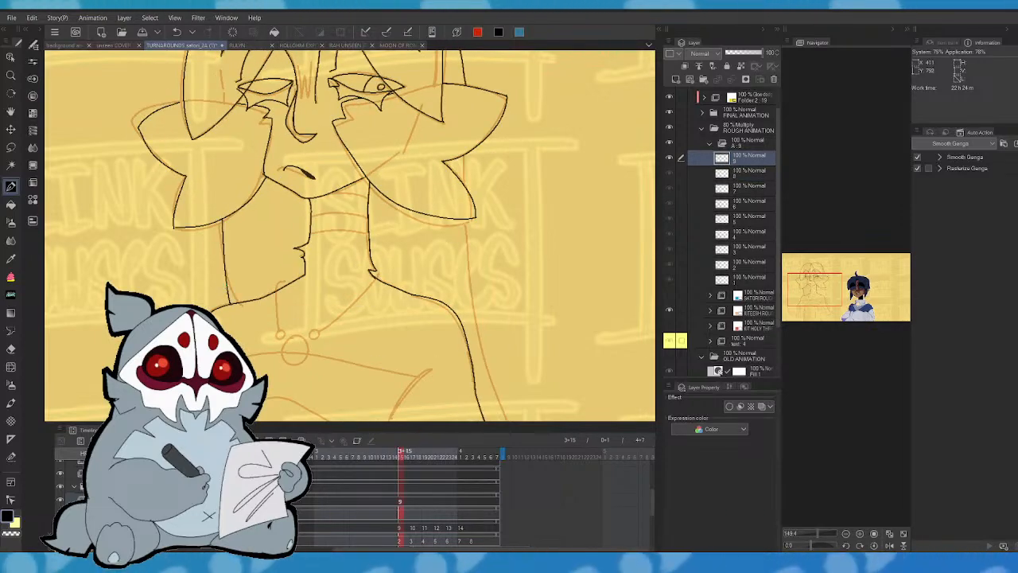
key(comma)
key(period)
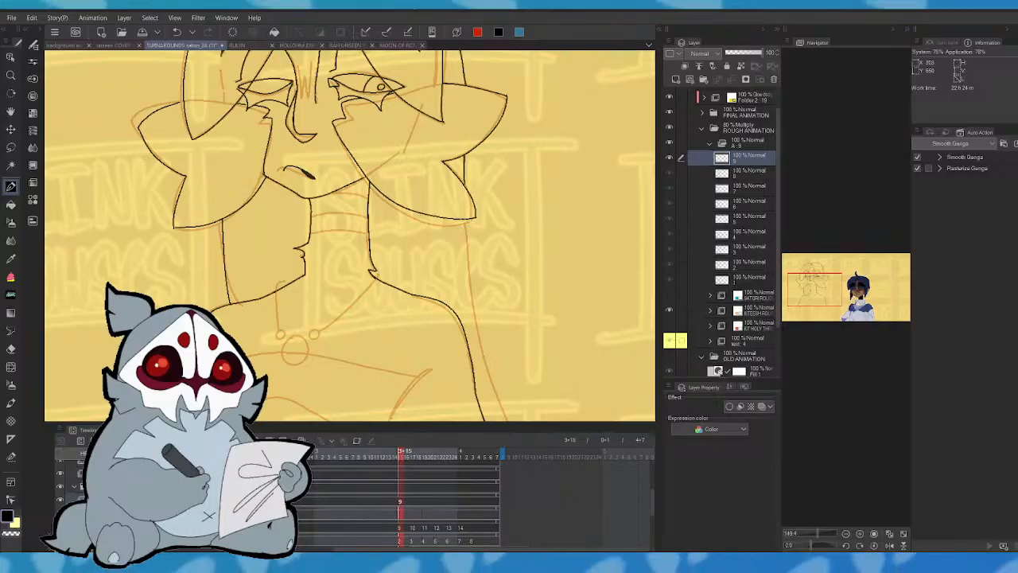
- Ink the right back-hair line from below the hair lock down along the outer arm, using cel 8 as reference
drag(462, 220, 481, 369)
click(827, 300)
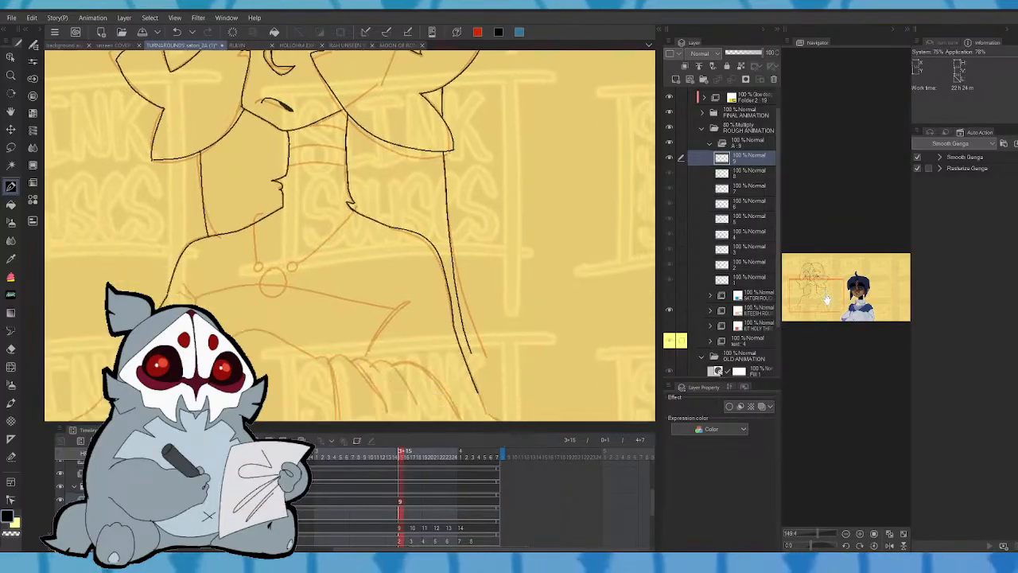
drag(828, 299, 829, 303)
drag(458, 298, 462, 327)
key(Left)
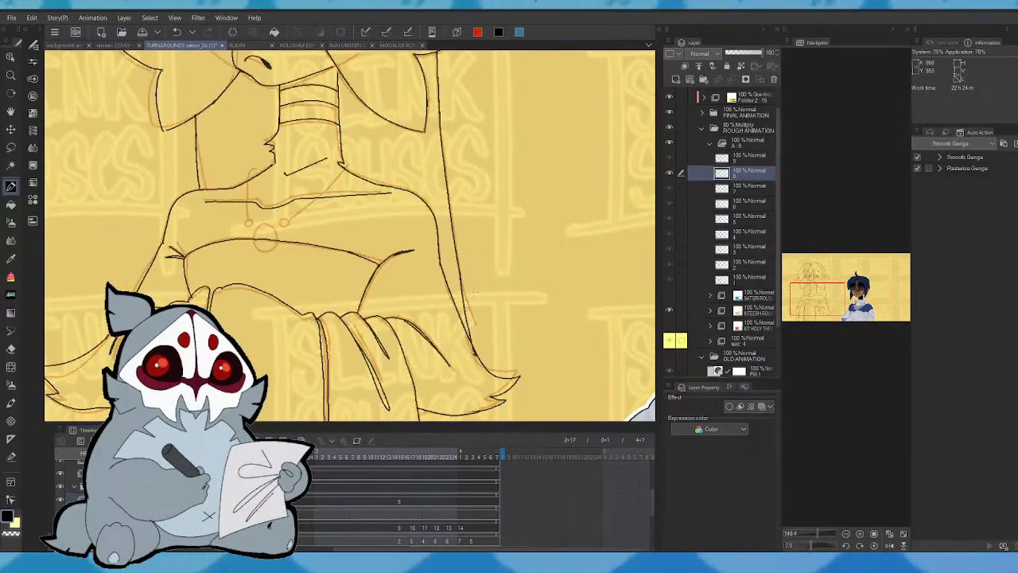
key(Right)
- Ink the collarbone line across the upper chest with a small dip at its centre, checking it against cel 8
drag(821, 303, 832, 289)
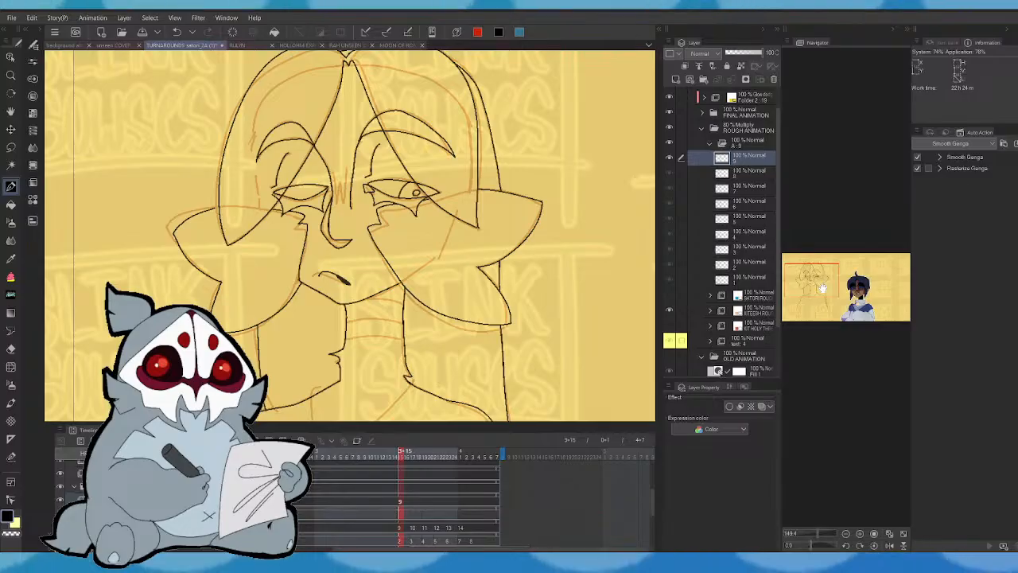
mouse_move(827, 285)
mouse_down()
mouse_move(823, 276)
mouse_move(822, 296)
mouse_up()
key(Left)
key(Right)
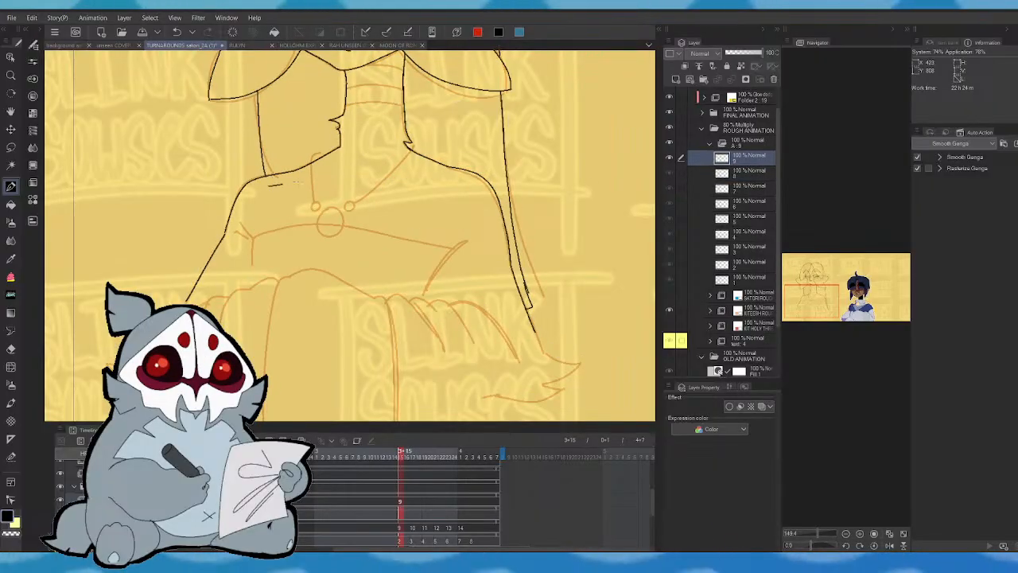
drag(283, 183, 328, 181)
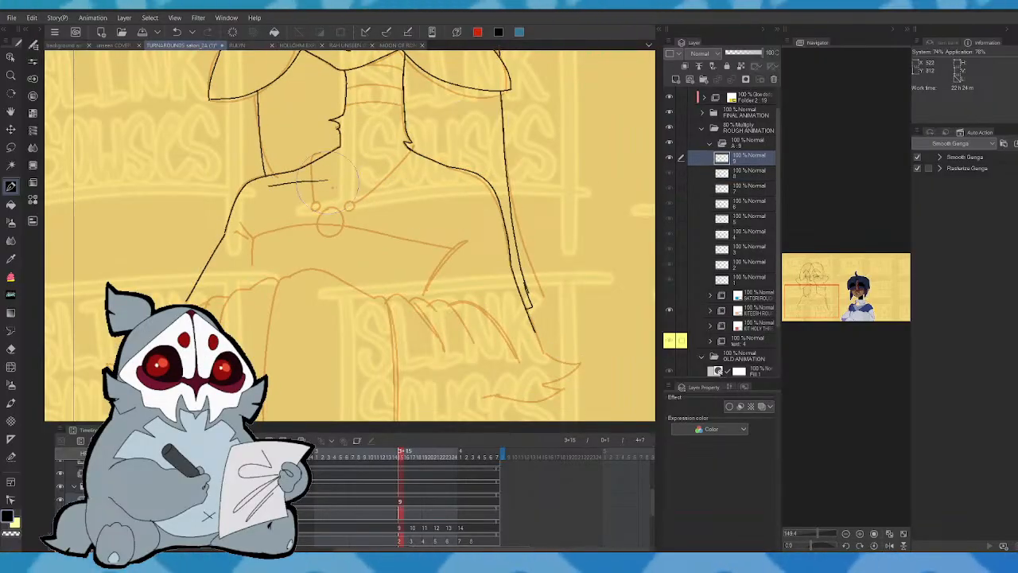
key(ctrl+z)
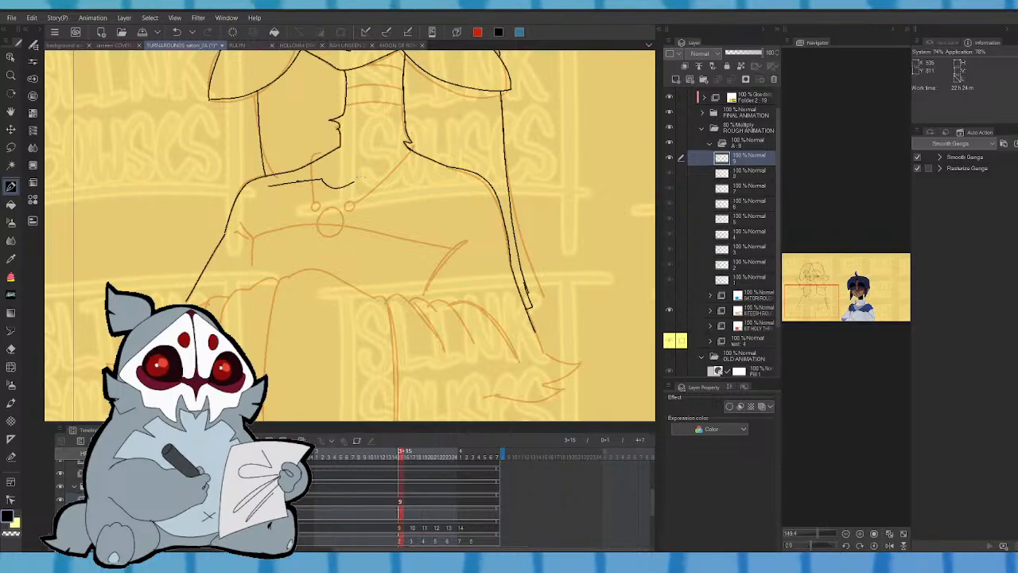
drag(306, 182, 436, 176)
key(Left)
key(Right)
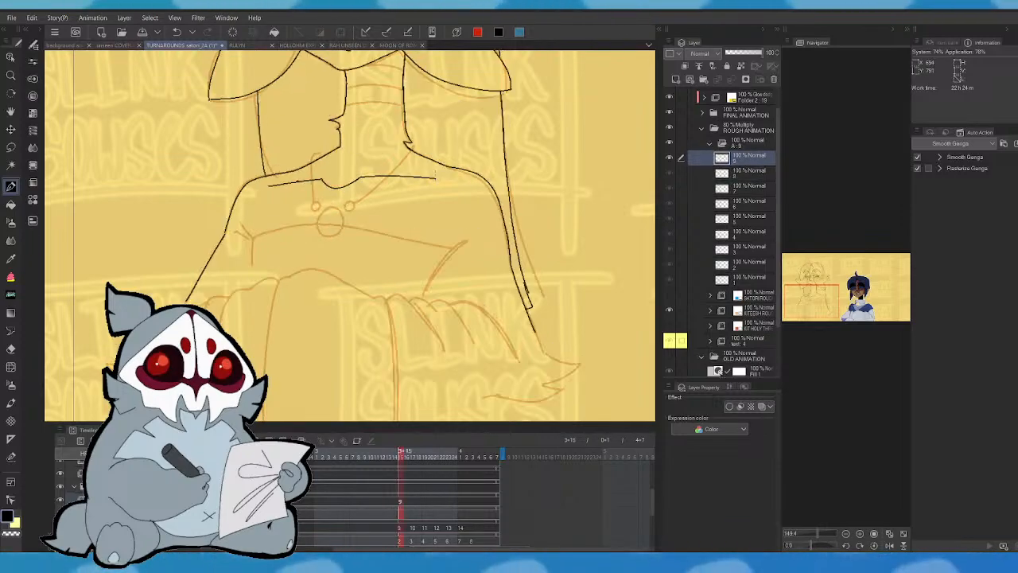
- Redraw the central dip and right half of the collarbone line, extending it toward the right shoulder
key(ctrl+z)
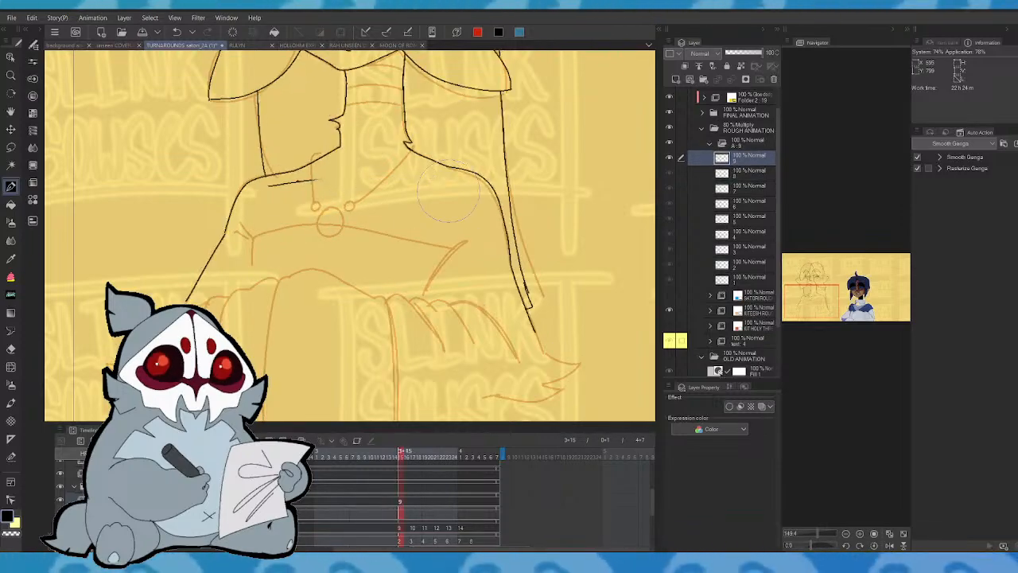
drag(368, 179, 466, 175)
key(ctrl+z)
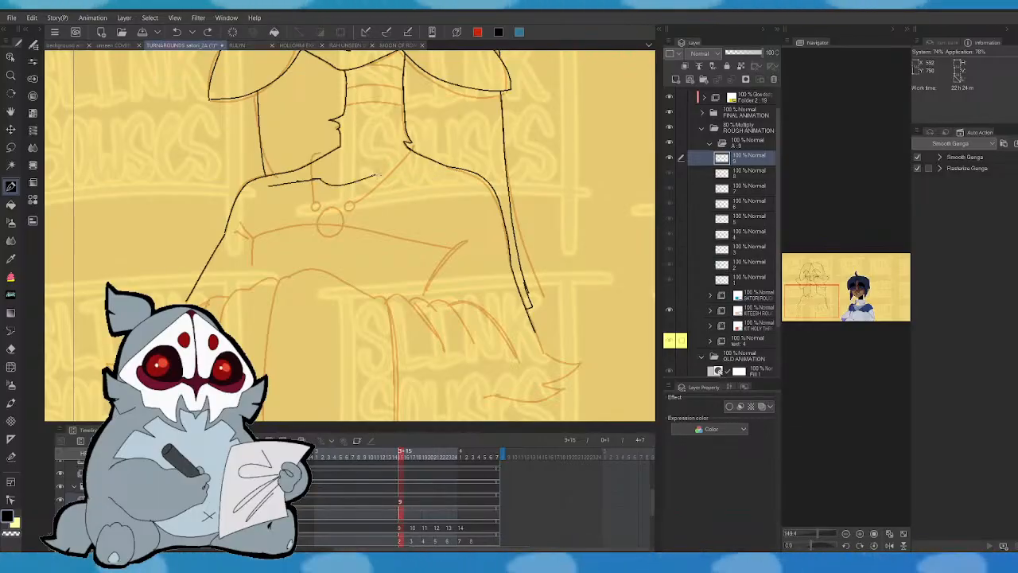
drag(378, 175, 452, 172)
key(Left)
key(Right)
- Ink the short crease strokes at the left armpit, comparing them with cel 8
drag(833, 291, 830, 274)
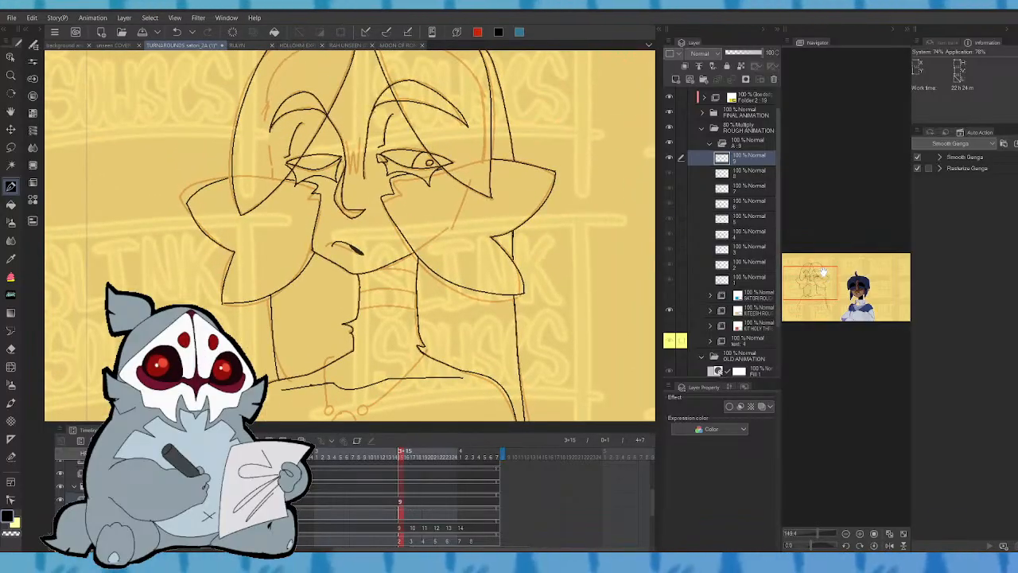
drag(824, 287, 825, 301)
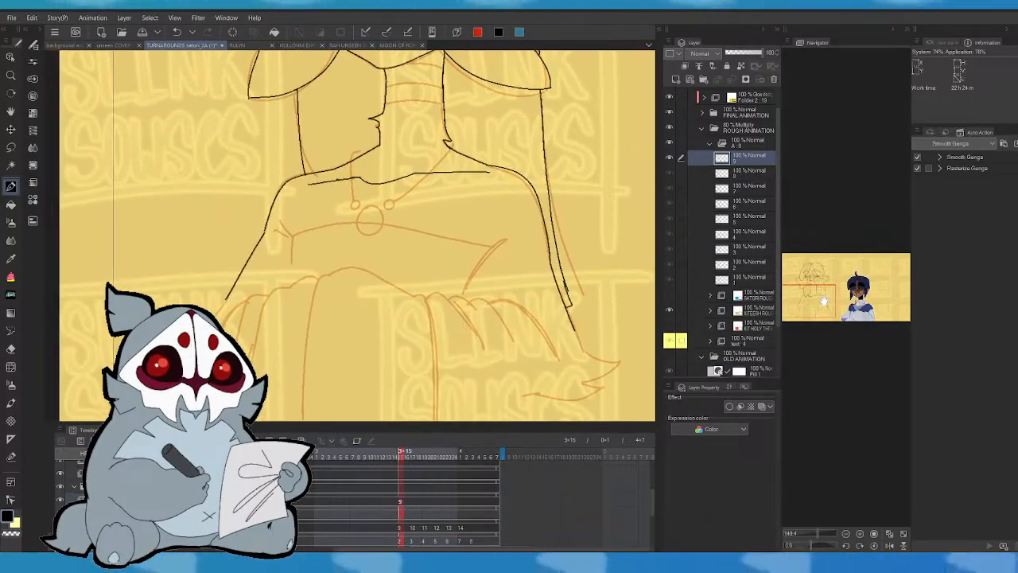
key(Left)
key(Right)
drag(277, 230, 292, 238)
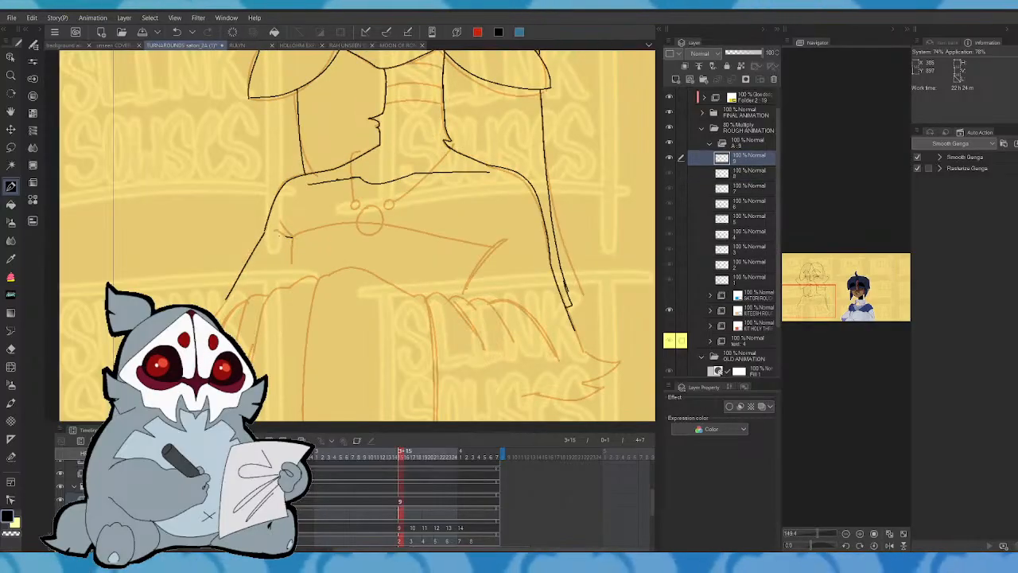
key(Left)
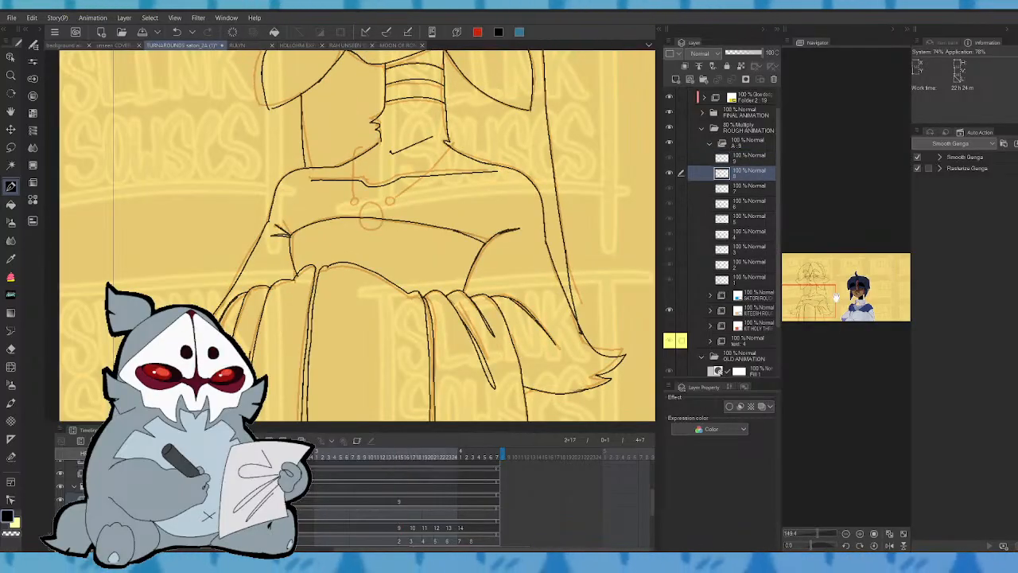
key(Right)
drag(833, 305, 832, 297)
key(Left)
key(Right)
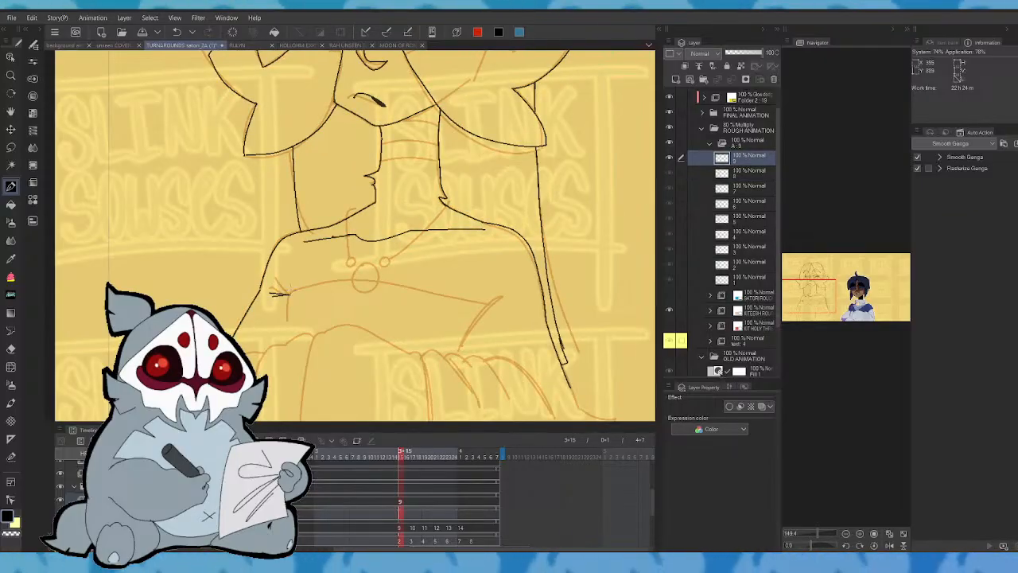
- Ink the short left side line of the torso down from the armpit crease, checking it against cel 8
drag(289, 294, 291, 340)
key(Left)
key(Right)
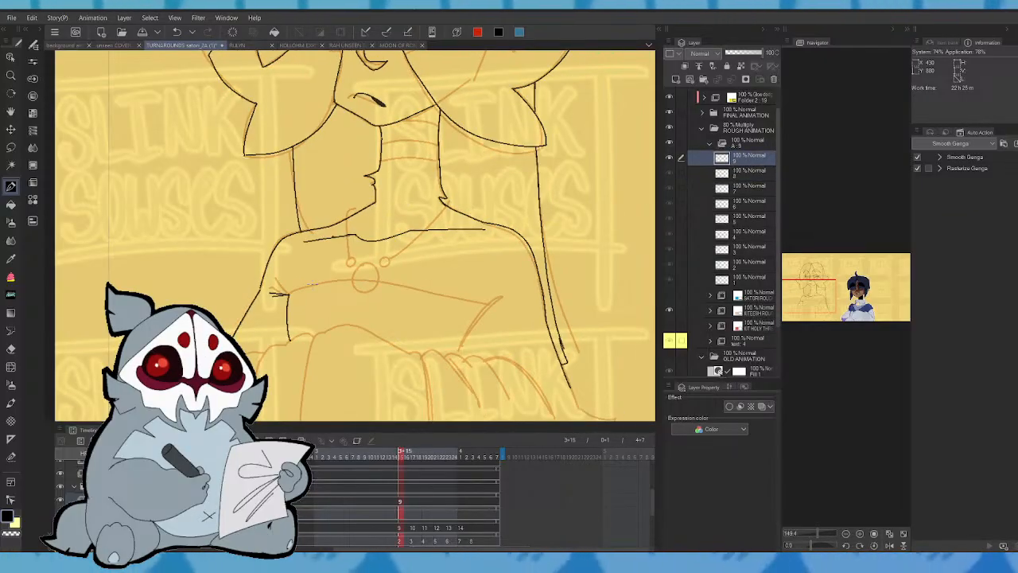
key(Left)
key(Right)
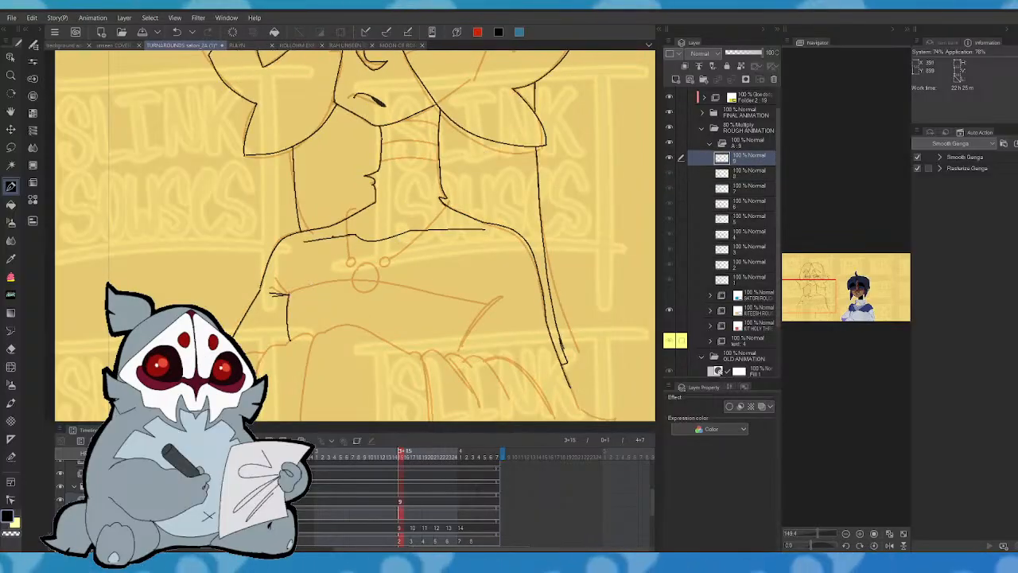
- Ink the arched line across the chest, redrawing it until it fits, plus the right armpit crease and torso side
mouse_move(289, 296)
mouse_down()
mouse_move(365, 276)
mouse_move(479, 288)
mouse_up()
key(ctrl+z)
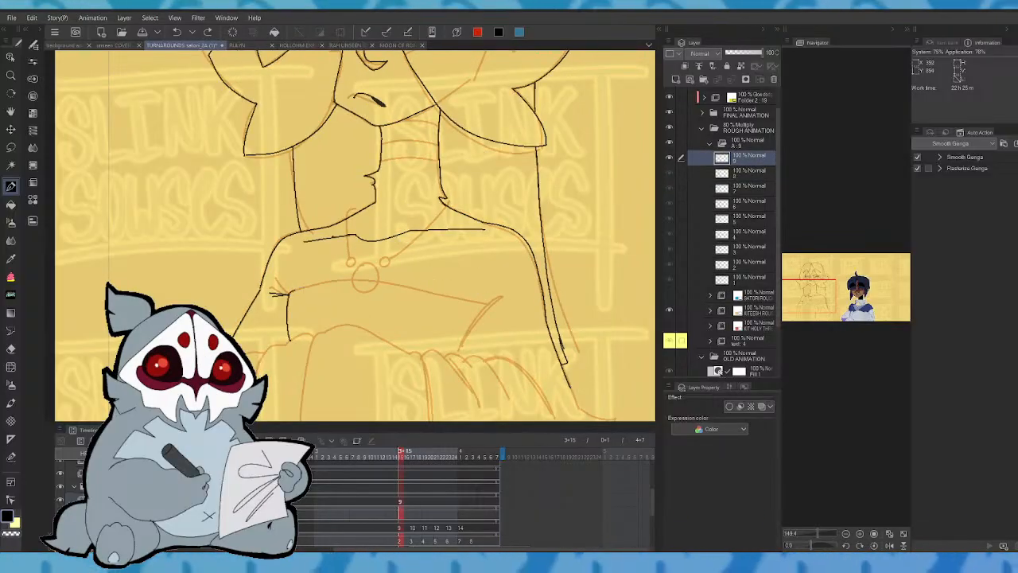
mouse_move(291, 293)
mouse_down()
mouse_move(390, 282)
mouse_move(479, 292)
mouse_up()
key(ctrl+z)
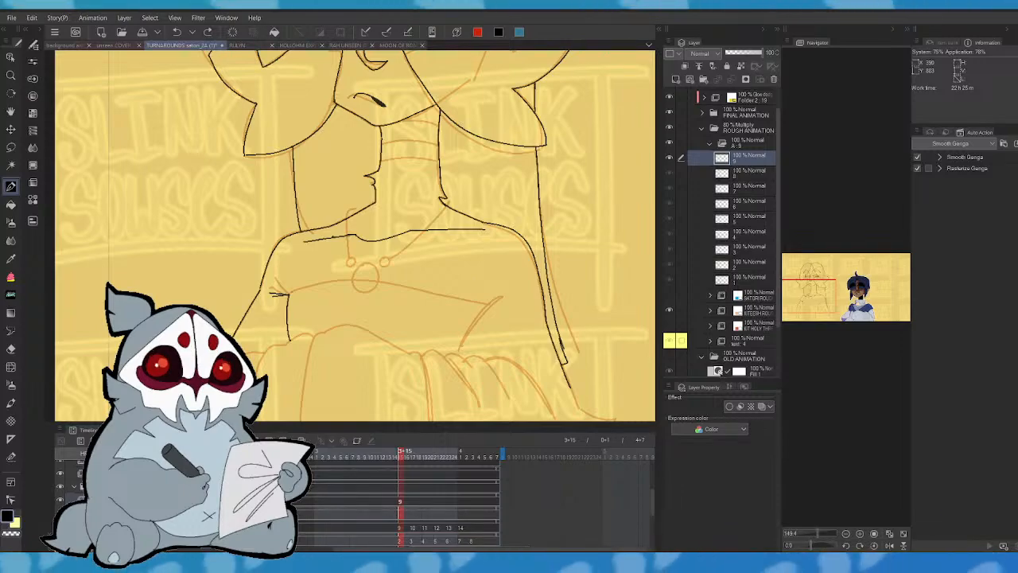
drag(342, 280, 482, 302)
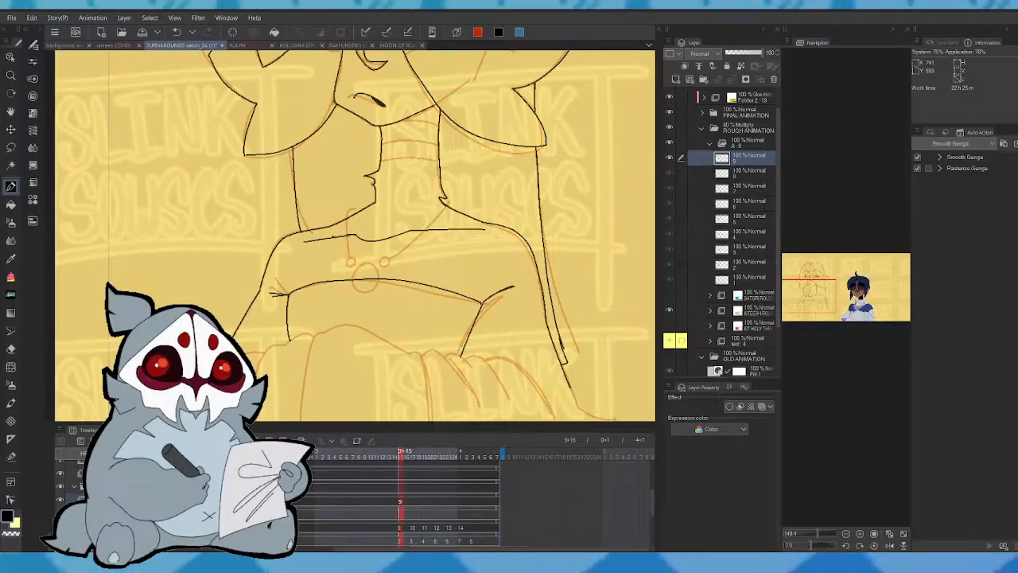
key(comma)
key(period)
- Draw three curved bands across the neck below the chin
mouse_move(845, 318)
mouse_down()
mouse_move(856, 296)
mouse_move(821, 294)
mouse_up()
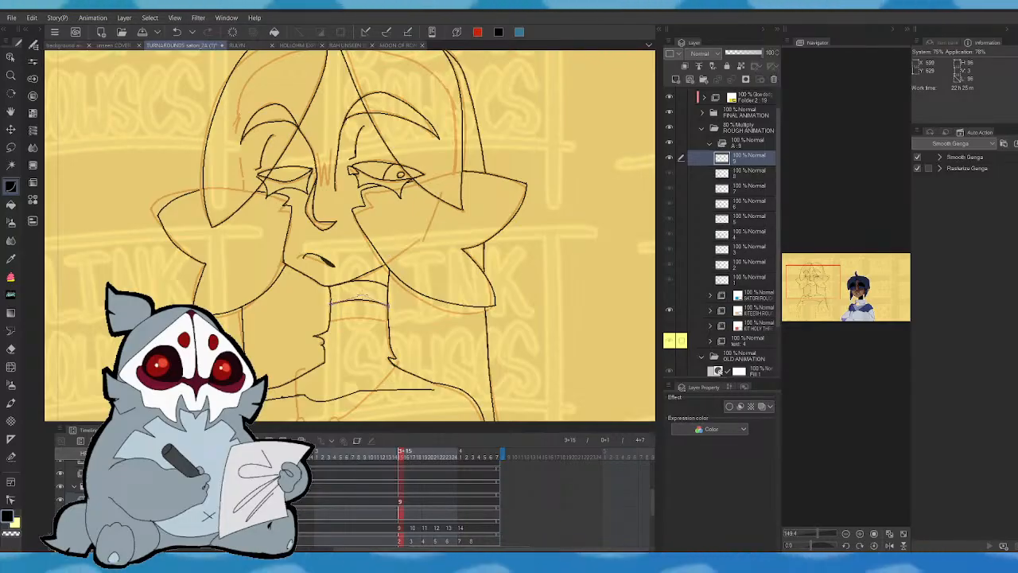
click(363, 296)
drag(330, 322, 388, 321)
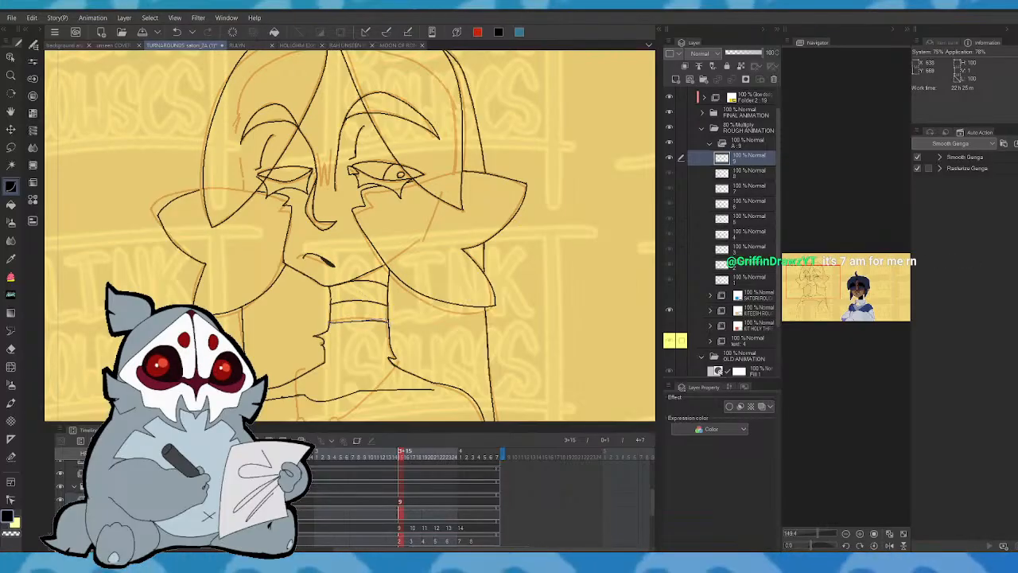
click(367, 313)
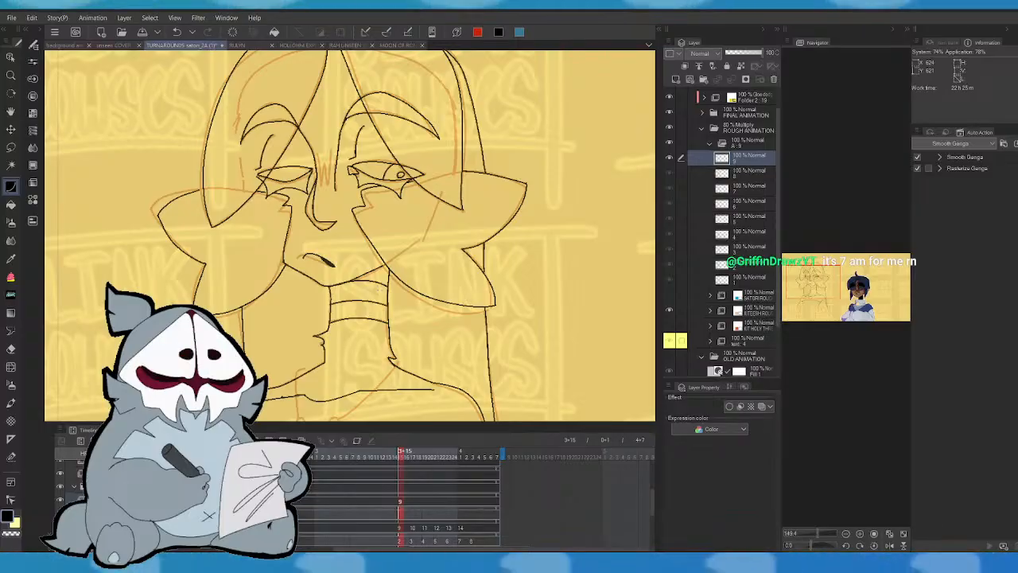
- Extend the left arm line with the pen down to its flared, jagged tip
drag(818, 285, 817, 314)
click(18, 183)
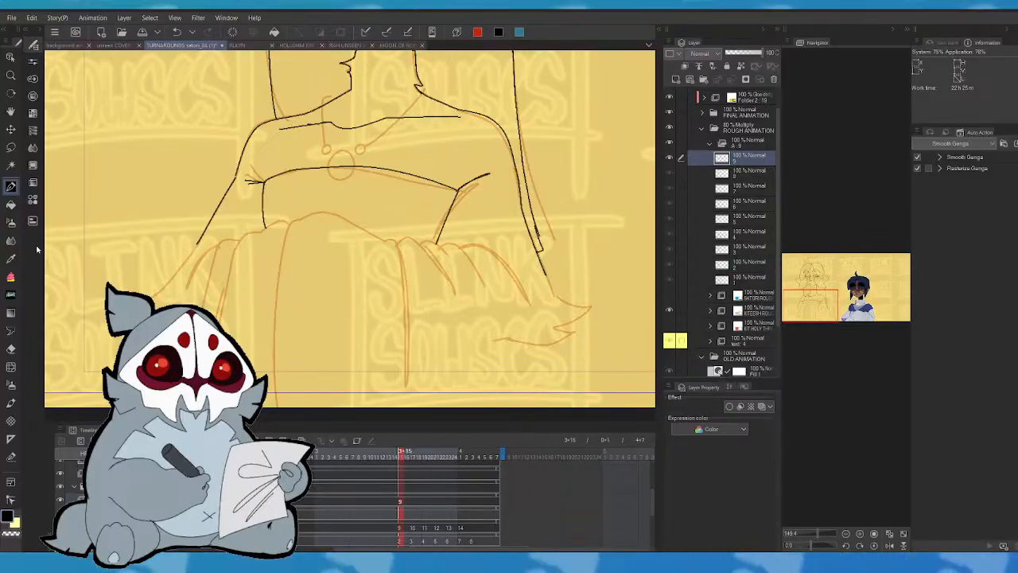
drag(198, 242, 162, 289)
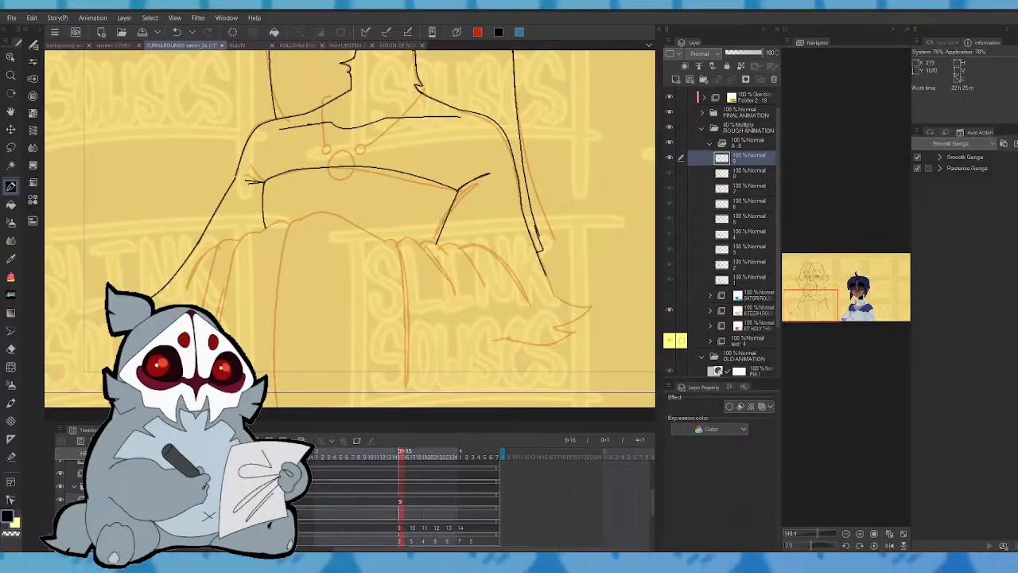
- Ink the flared, jagged tip of the right arm in a horizontally flipped view, then unflip it and compare with cels 8 and 7
click(890, 545)
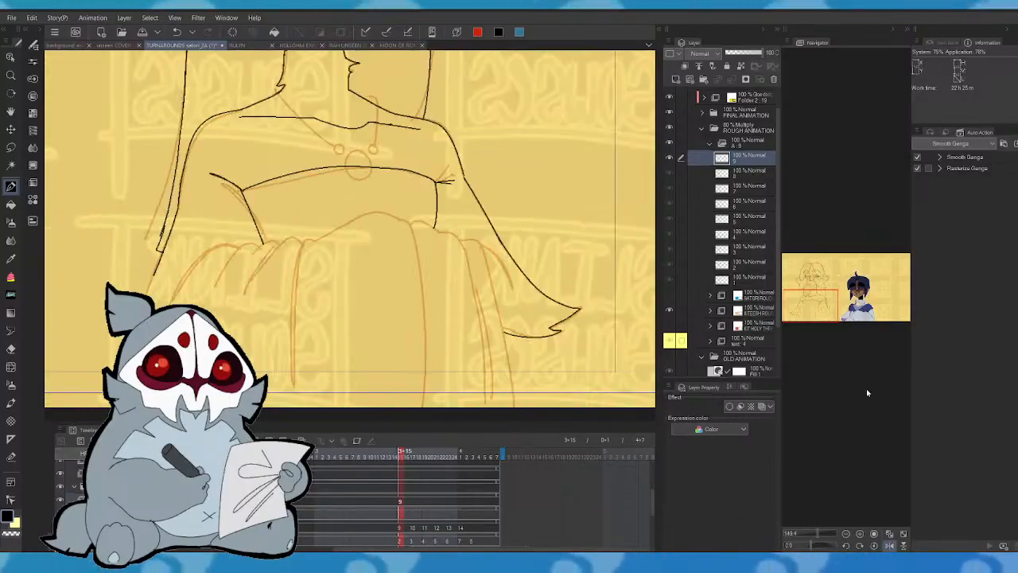
drag(820, 302, 823, 301)
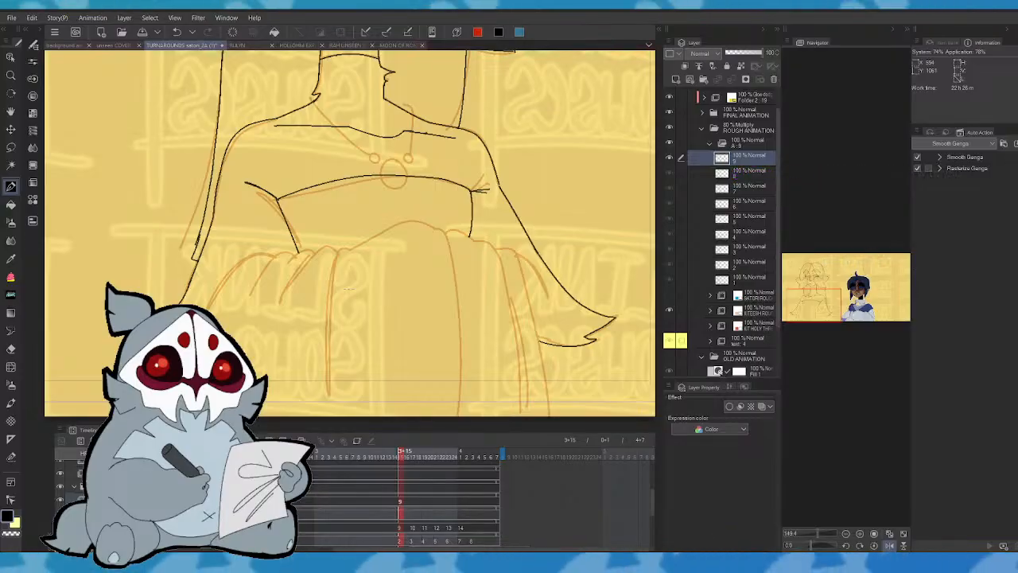
key(Left)
key(Right)
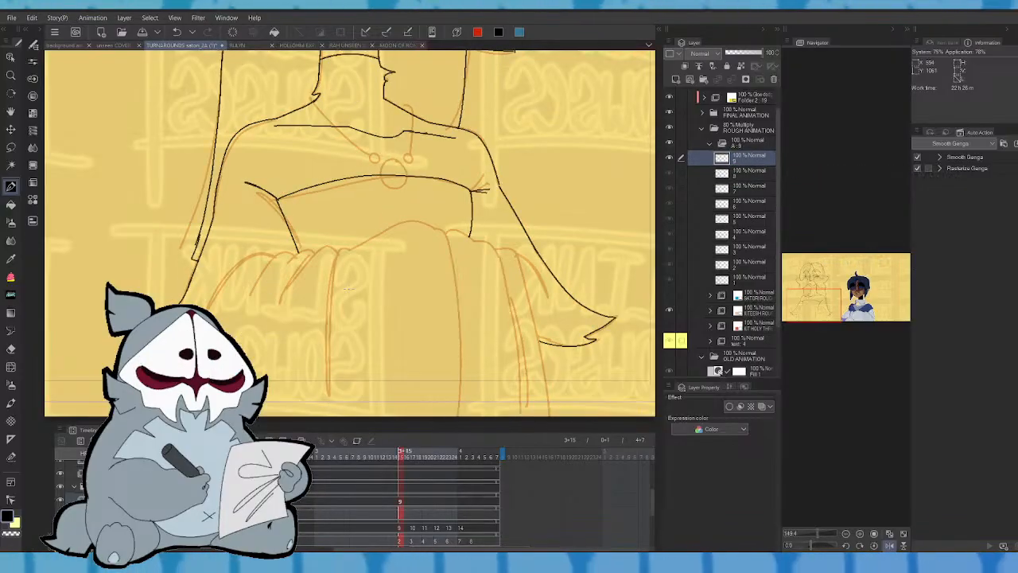
key(Left)
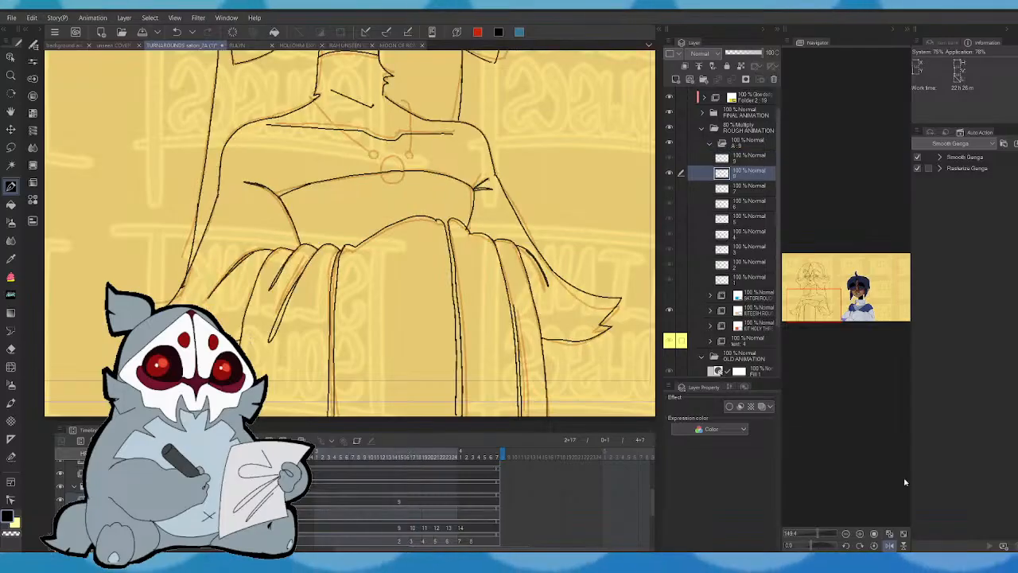
key(Right)
click(889, 546)
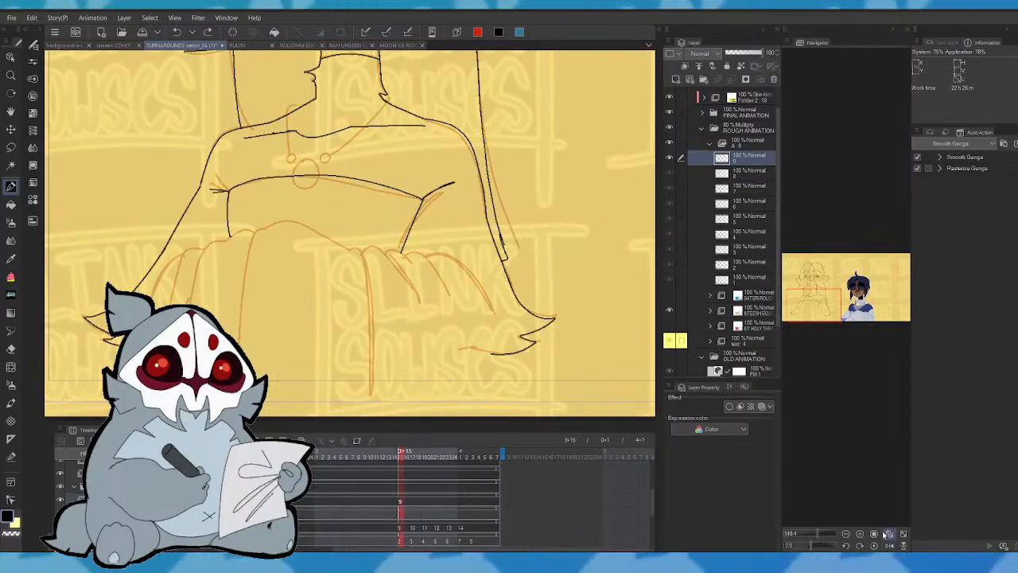
key(Left)
key(Left)
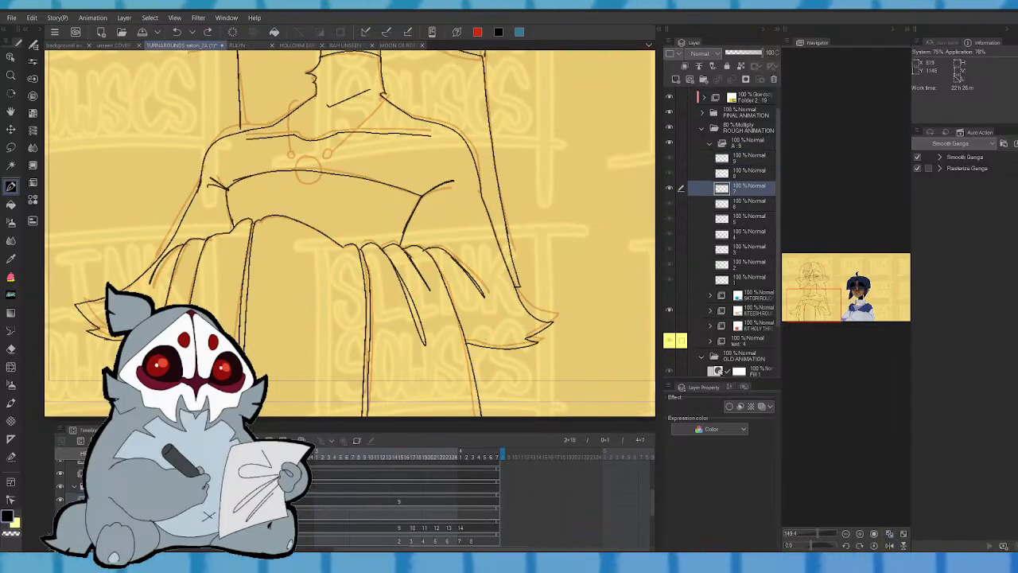
- Compare cel 9 with the earlier cels, flip the view horizontally and ink the curved outer crease of the skirt beside the right arm
key(Right)
key(Right)
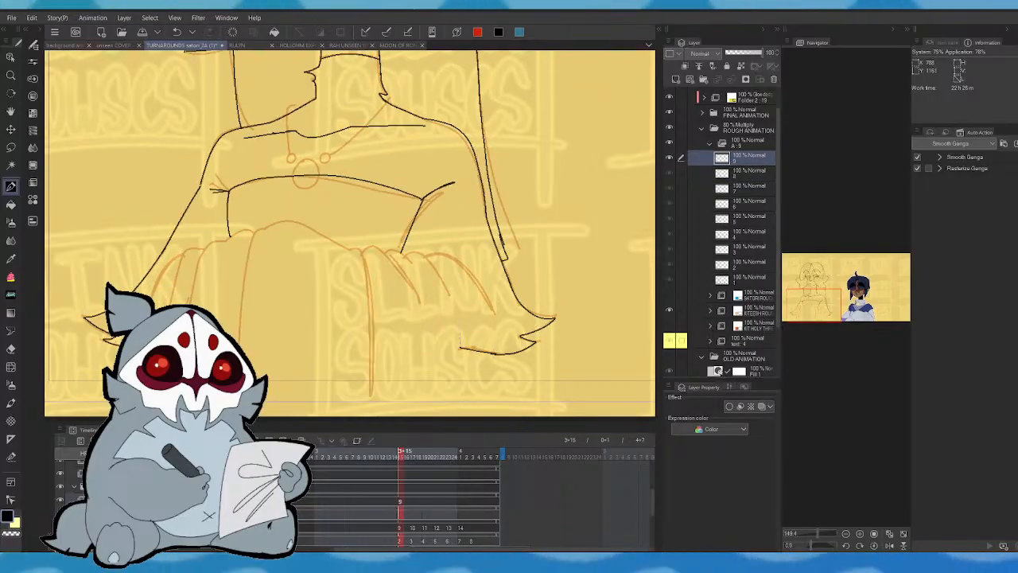
key(Left)
key(Right)
click(889, 545)
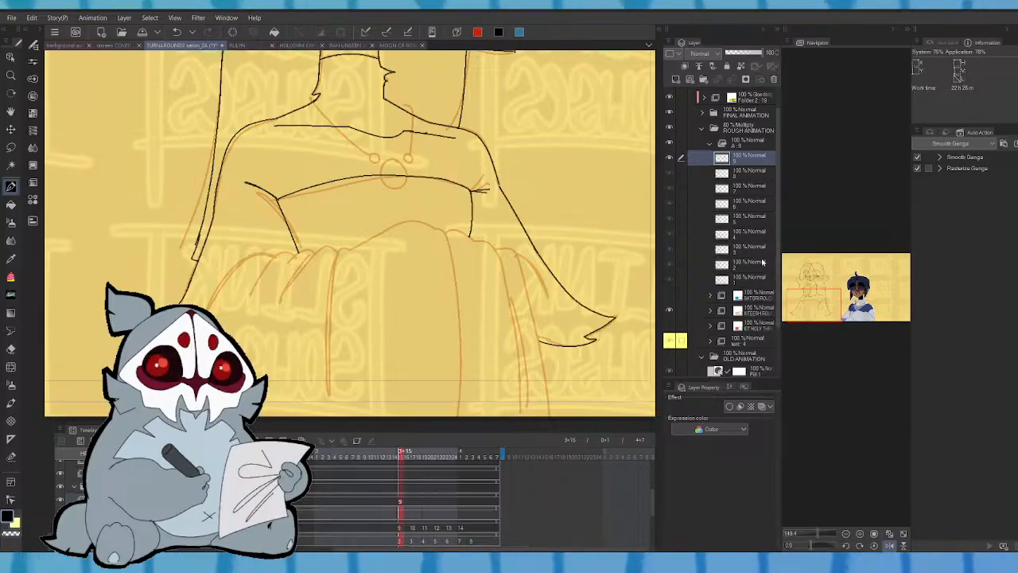
drag(829, 312, 819, 308)
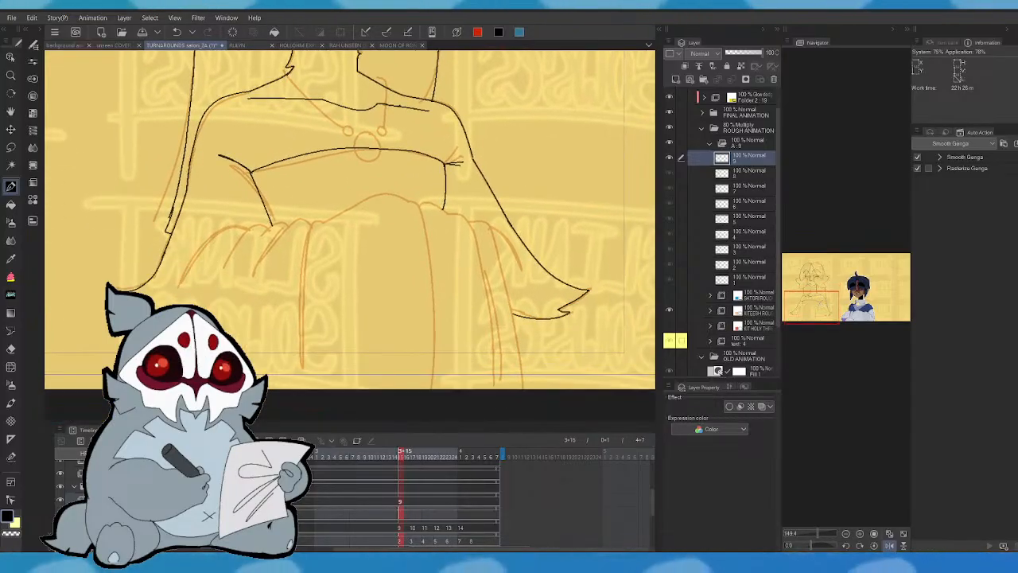
key(Left)
key(Right)
mouse_move(236, 228)
mouse_down()
mouse_move(209, 238)
mouse_move(181, 281)
mouse_up()
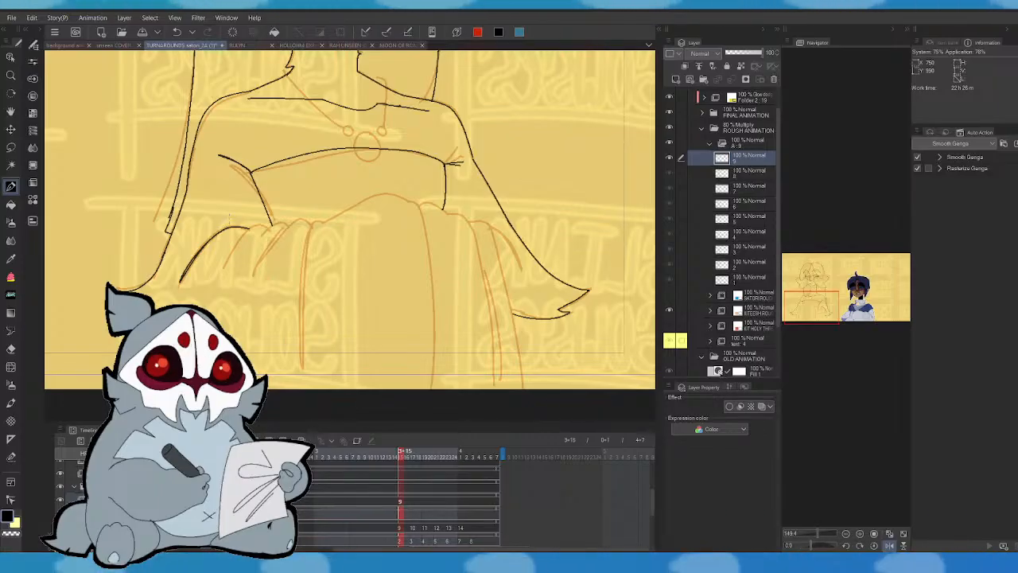
- Ink the long side line of the skirt under the right arm, checking it against cel 8
mouse_move(811, 307)
mouse_down()
mouse_move(812, 284)
mouse_move(813, 316)
mouse_up()
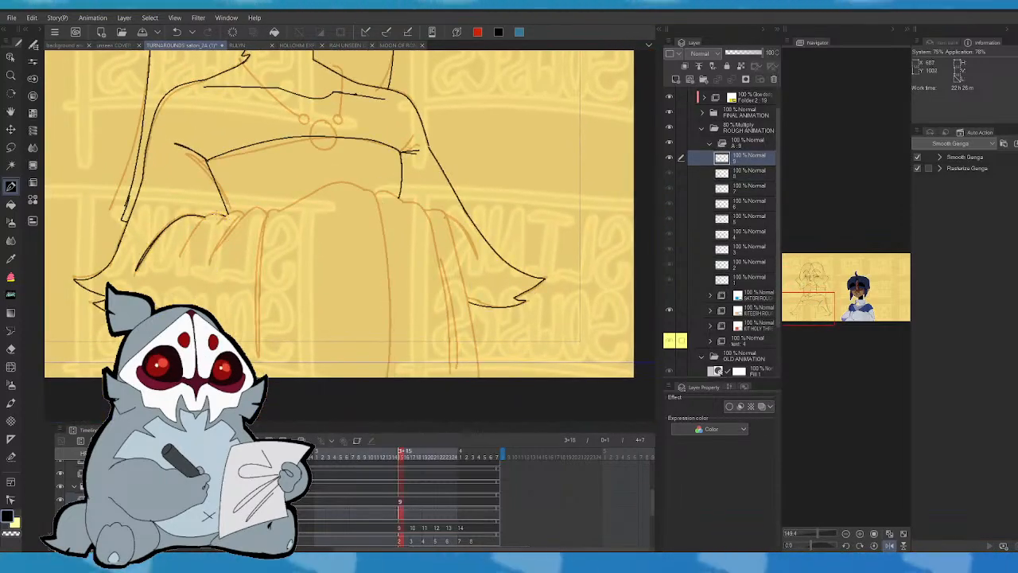
drag(215, 217, 176, 282)
key(Left)
key(Right)
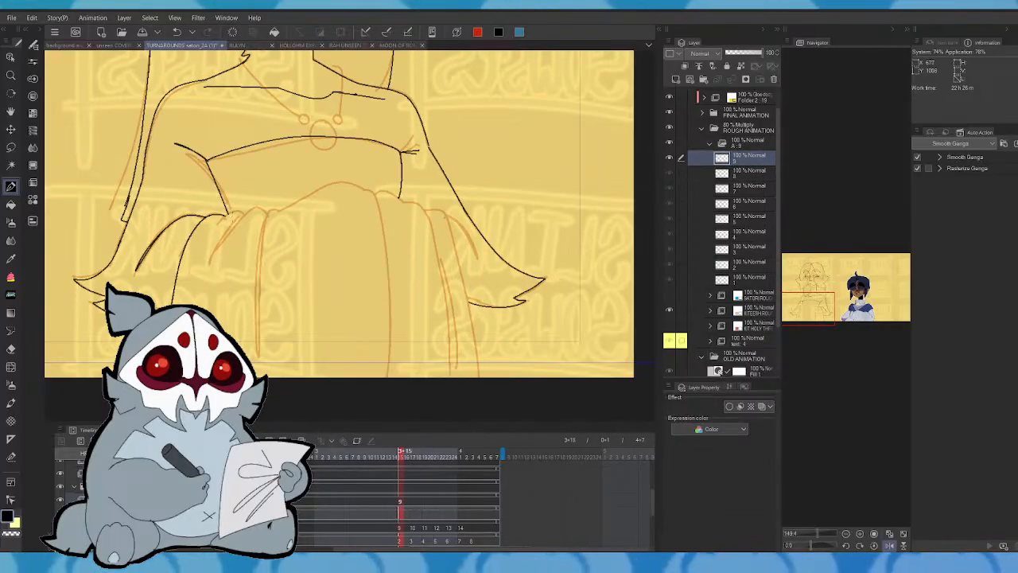
drag(238, 211, 204, 248)
key(Left)
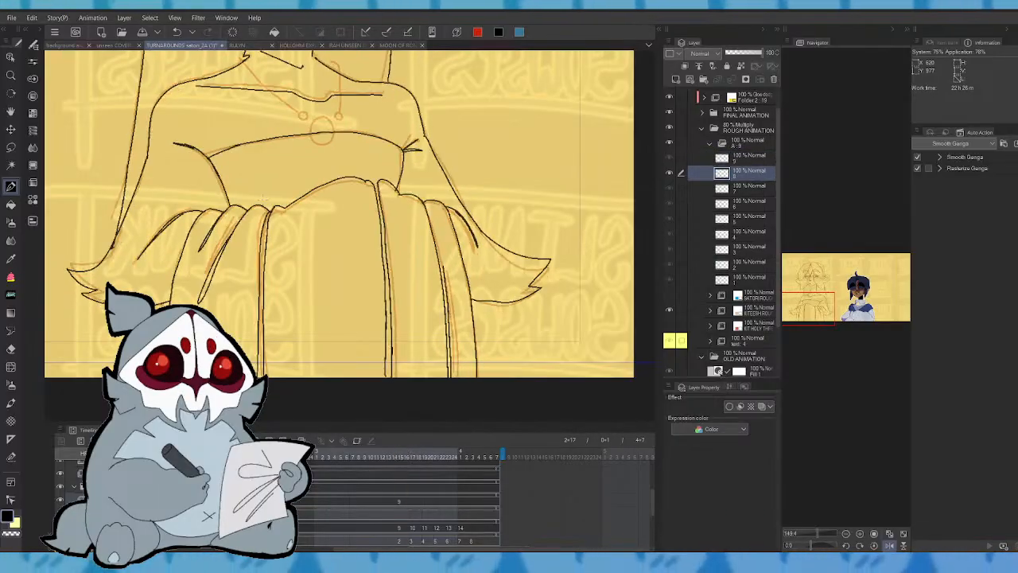
key(Right)
- Unflip the view and ink the two short looped folds along the waist below the right armpit crease, matching cel 8
click(875, 533)
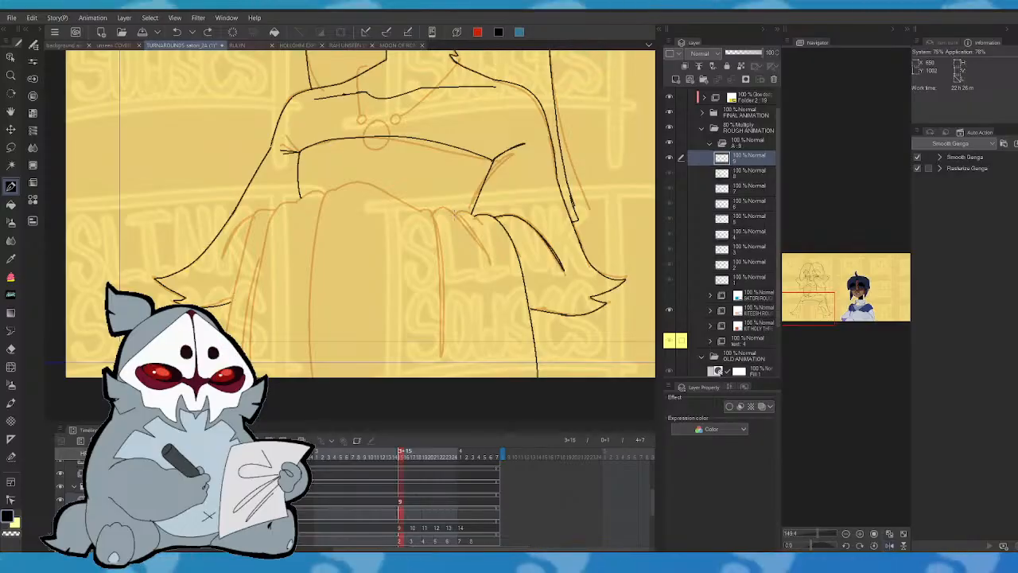
drag(475, 217, 497, 246)
key(Left)
key(Right)
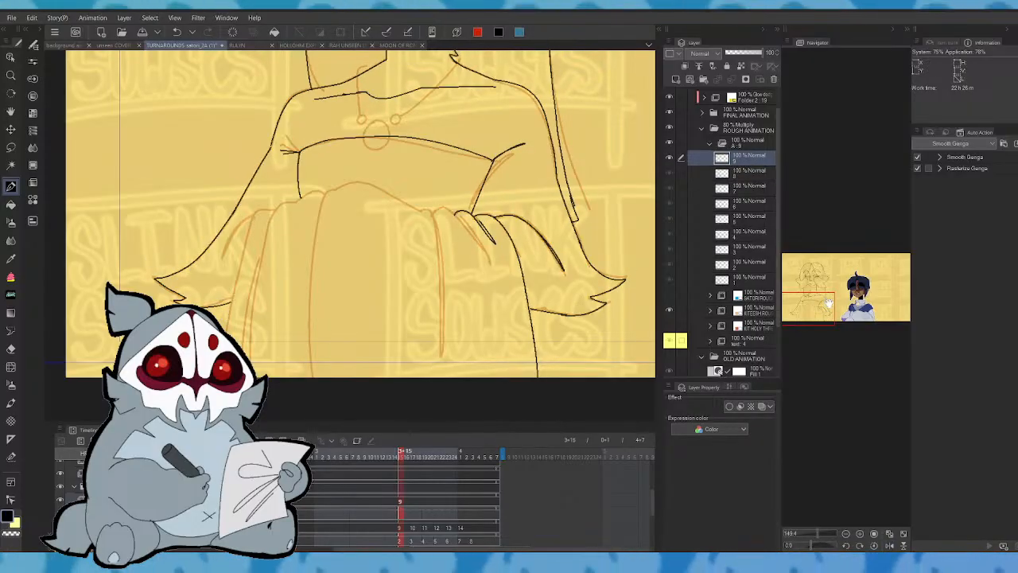
drag(828, 304, 822, 285)
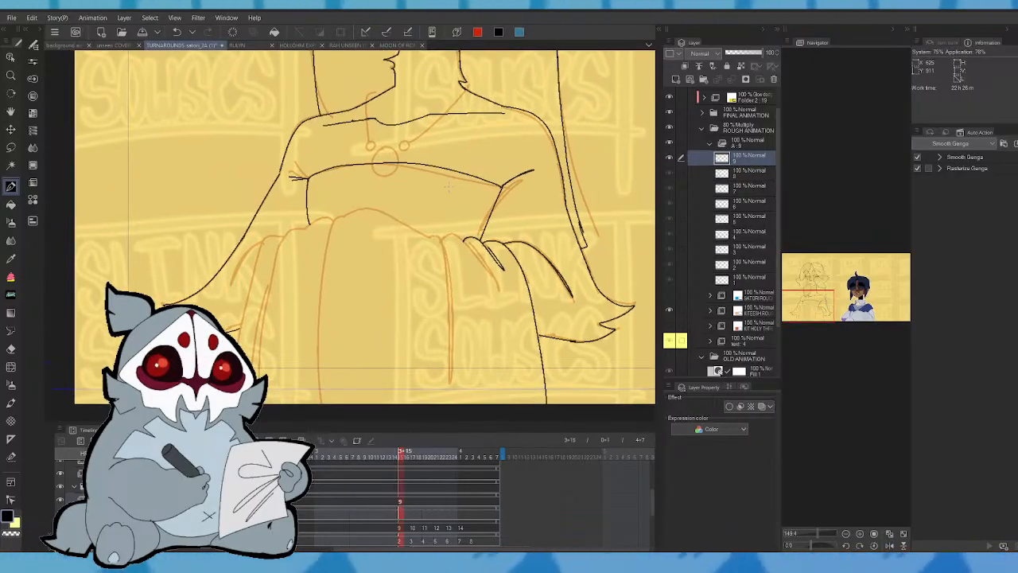
key(Left)
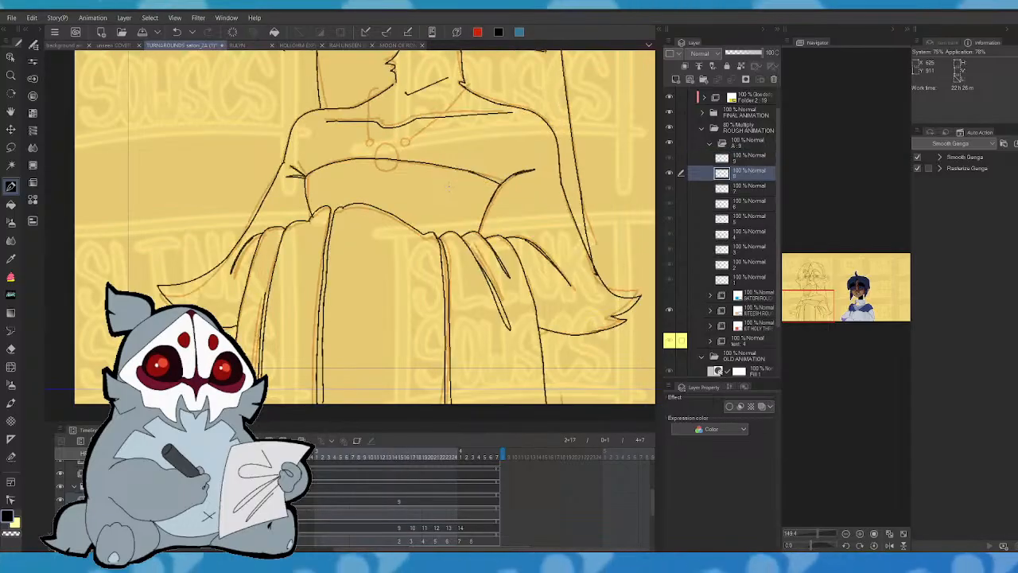
key(Right)
drag(442, 238, 501, 294)
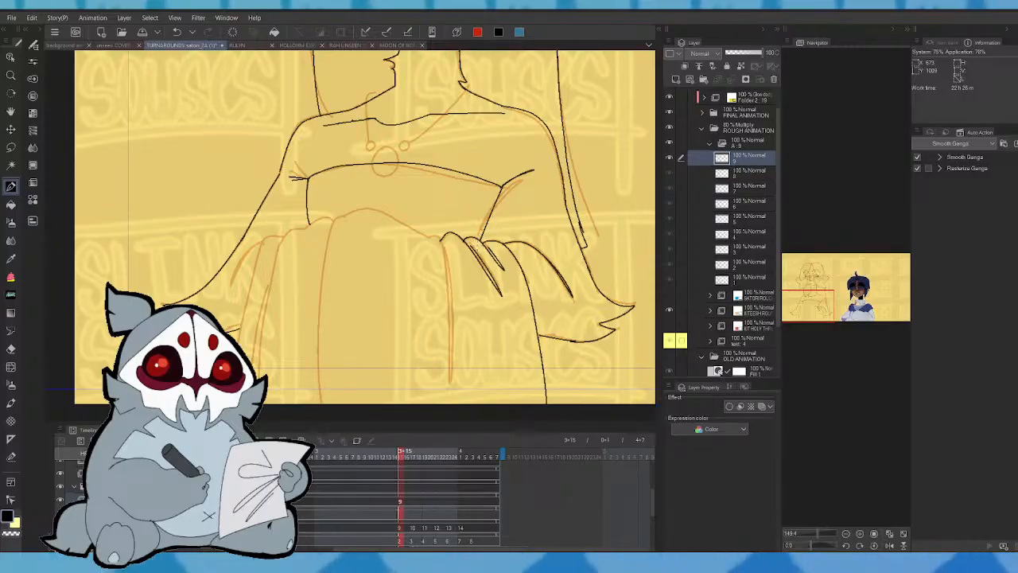
- Ink the two long, nearly parallel lines of the pleat right of the skirt's centre down to the canvas edge, redoing the first
drag(439, 237, 450, 409)
key(ctrl+z)
drag(824, 302, 826, 308)
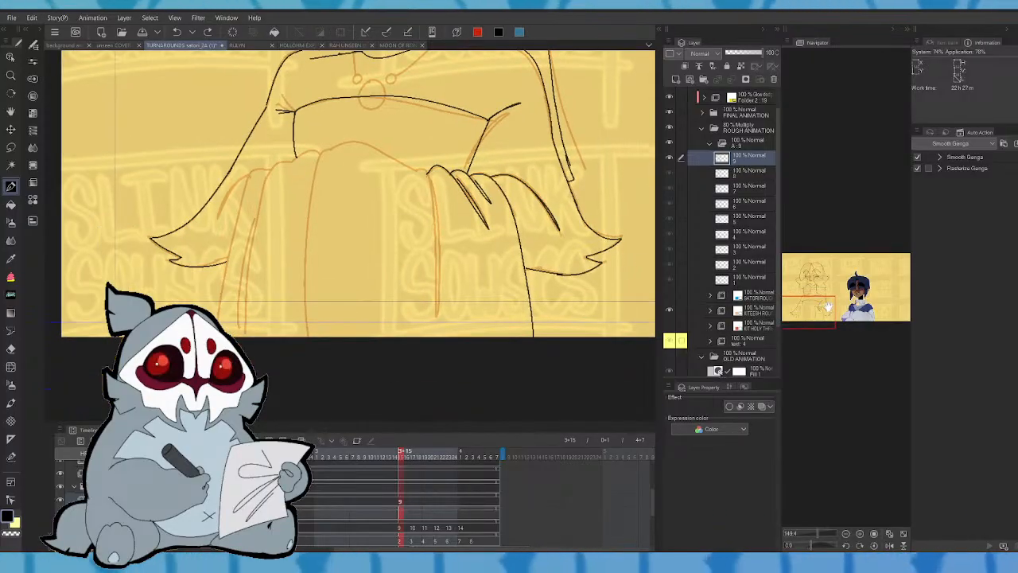
key(Left)
key(Right)
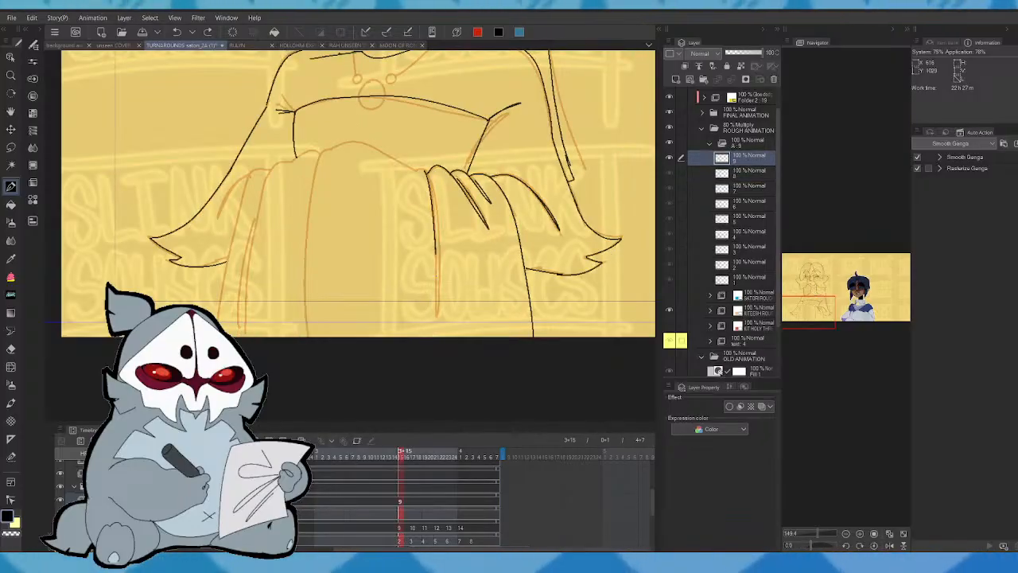
drag(443, 337, 435, 184)
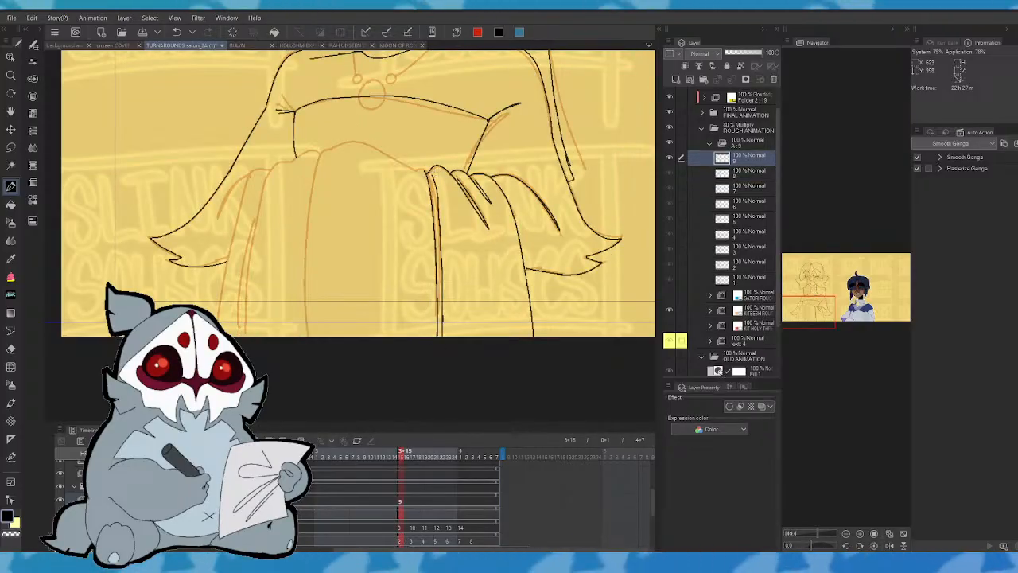
key(Left)
- In a flipped view, ink the arched top of the skirt's front panel, its far vertical edge and the adjoining scalloped waist edge
click(889, 545)
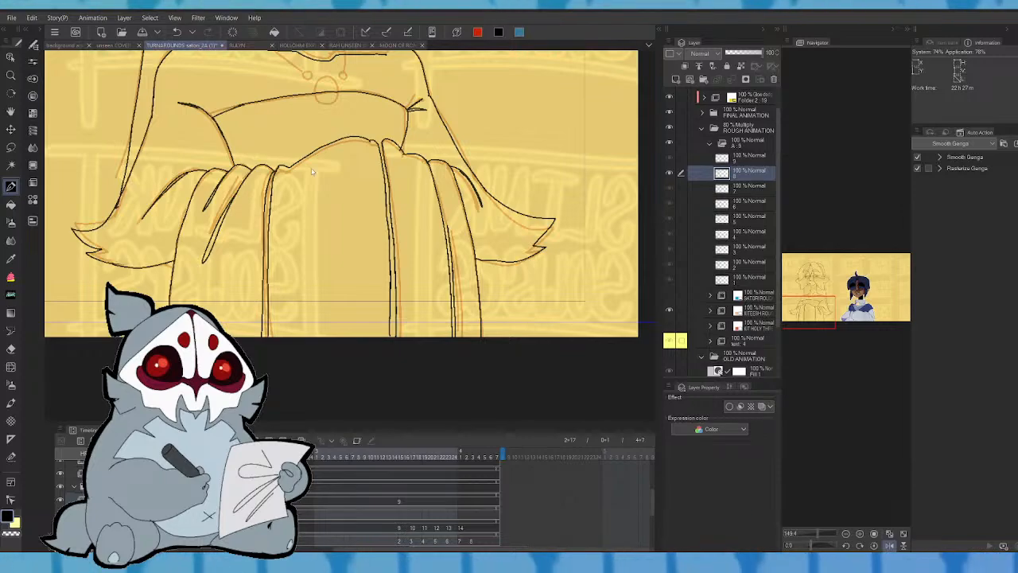
key(Right)
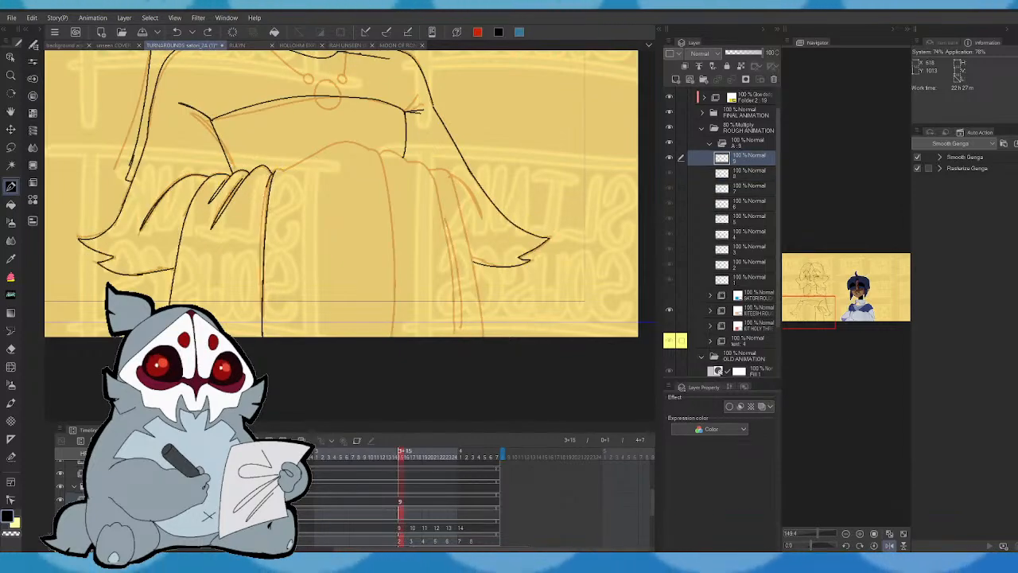
click(838, 324)
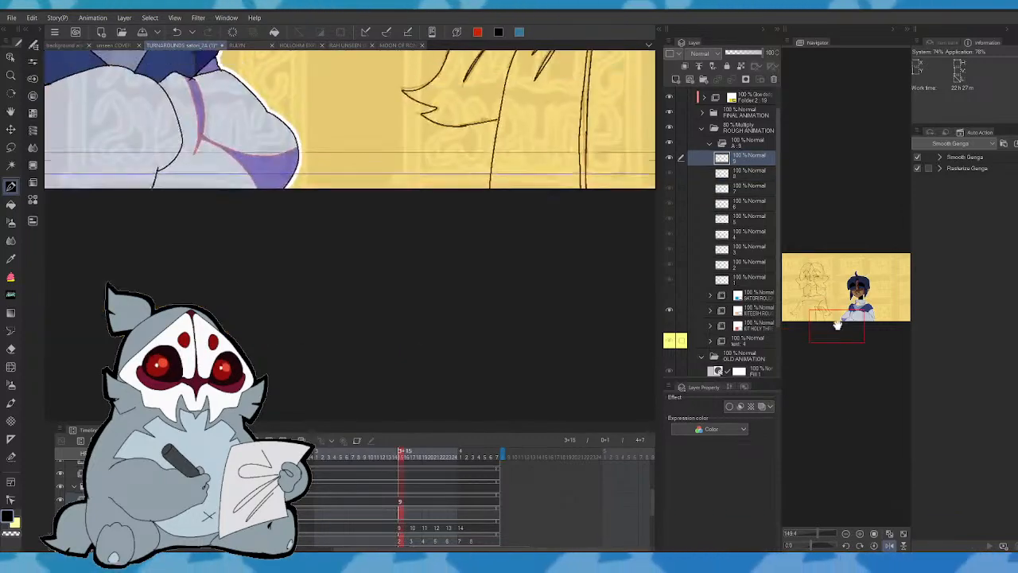
mouse_move(838, 325)
mouse_down()
mouse_move(852, 299)
mouse_move(828, 301)
mouse_up()
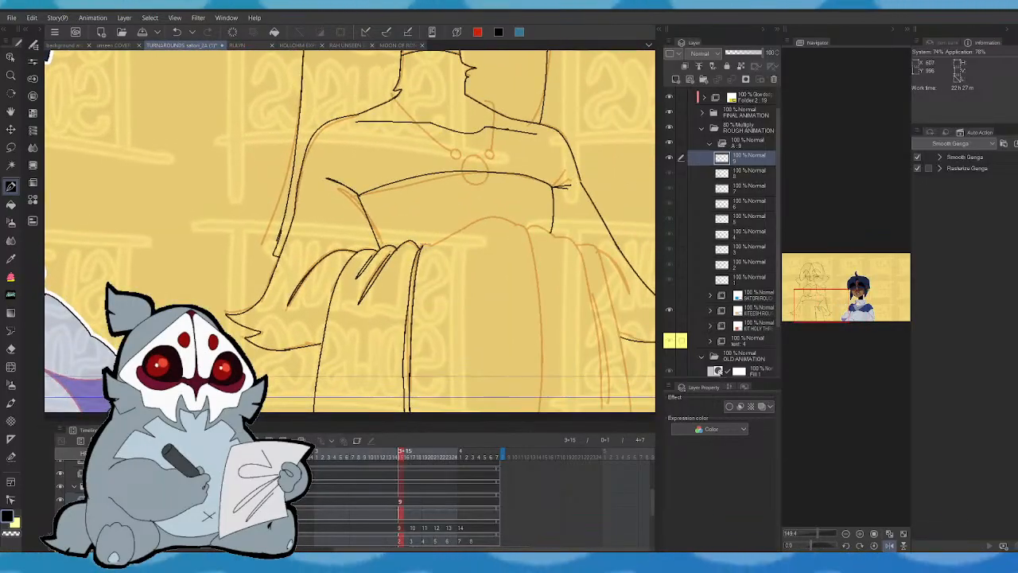
mouse_move(435, 246)
mouse_down()
mouse_move(485, 219)
mouse_move(523, 229)
mouse_move(539, 412)
mouse_up()
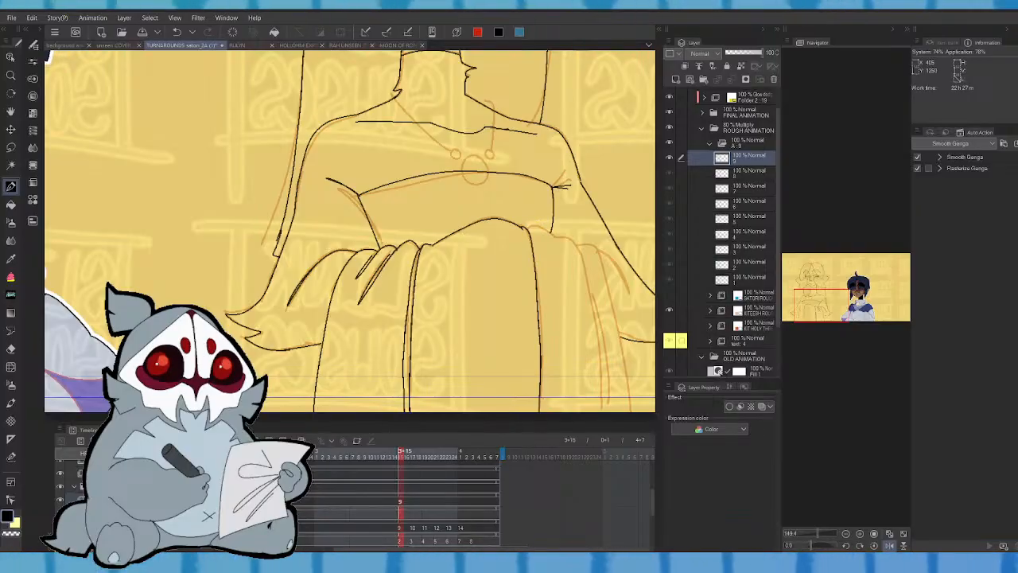
drag(822, 305, 813, 305)
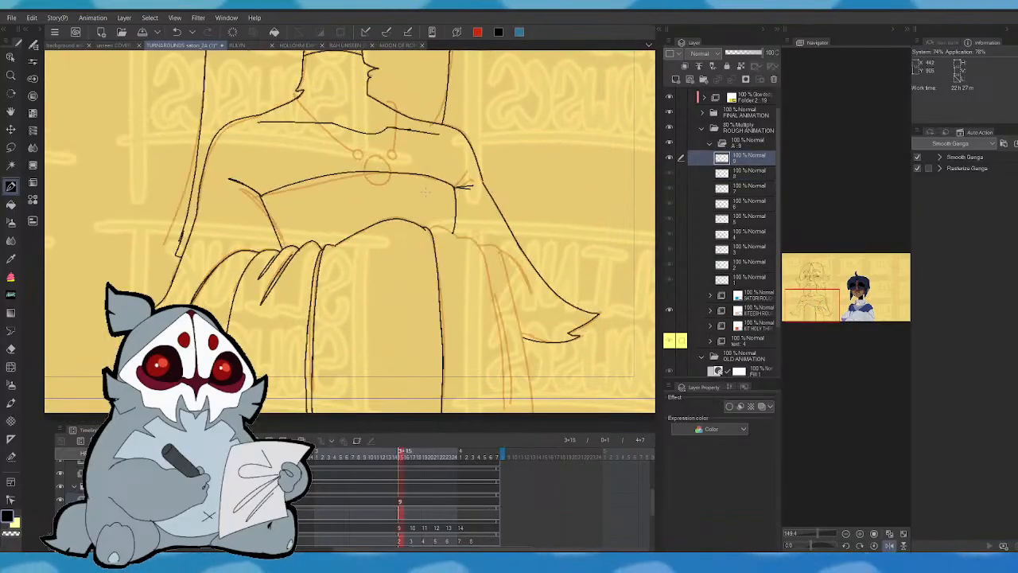
mouse_move(421, 228)
mouse_down()
mouse_move(445, 325)
mouse_move(440, 410)
mouse_up()
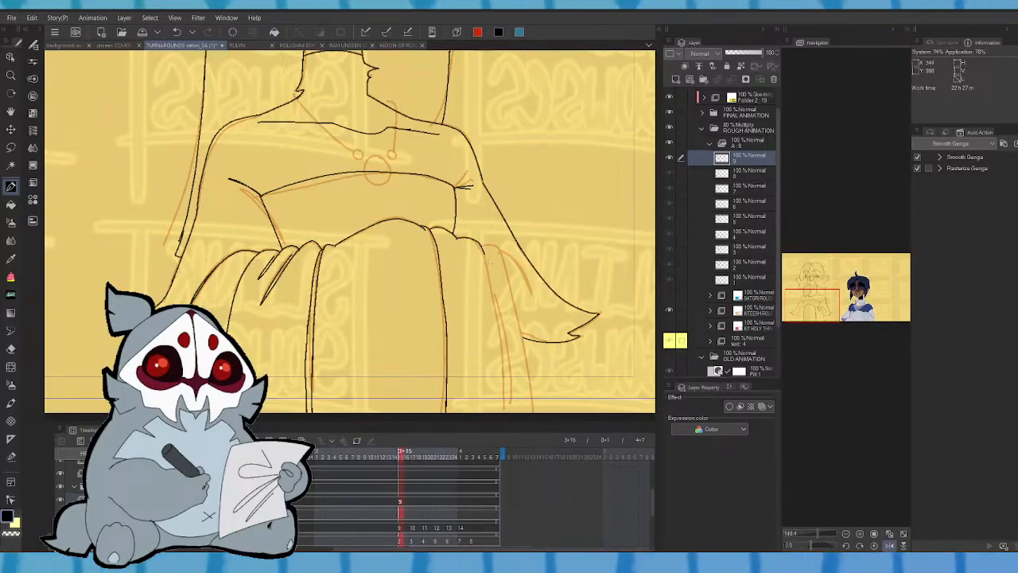
- Ink the long pleat line on the skirt's left side, undoing and redrawing it to match cel 8
drag(485, 255, 506, 407)
mouse_move(509, 368)
mouse_down()
mouse_move(494, 269)
mouse_move(531, 411)
mouse_up()
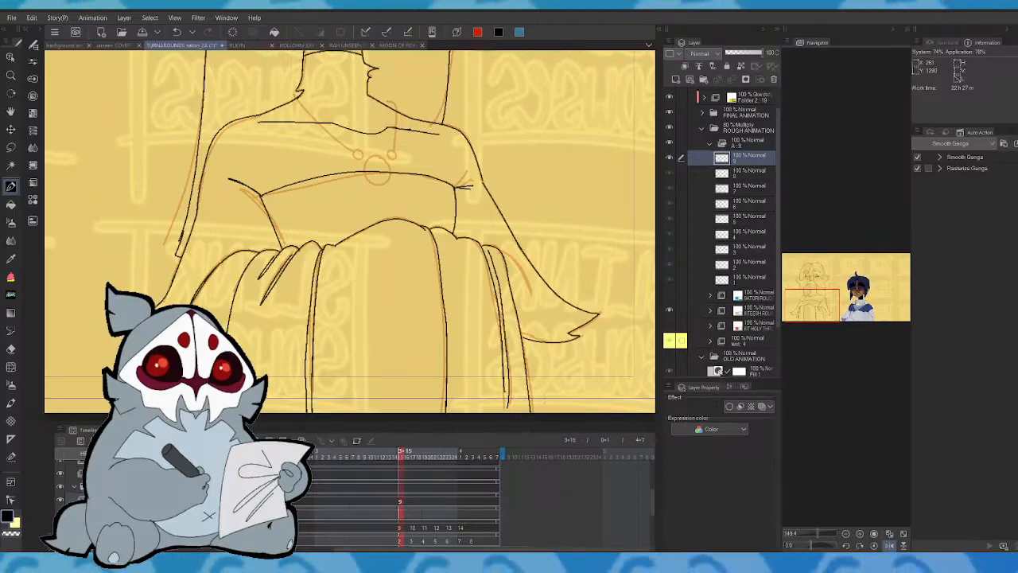
key(Left)
key(Right)
drag(834, 297, 834, 302)
key(ctrl+z)
key(ctrl+z)
key(Left)
key(Right)
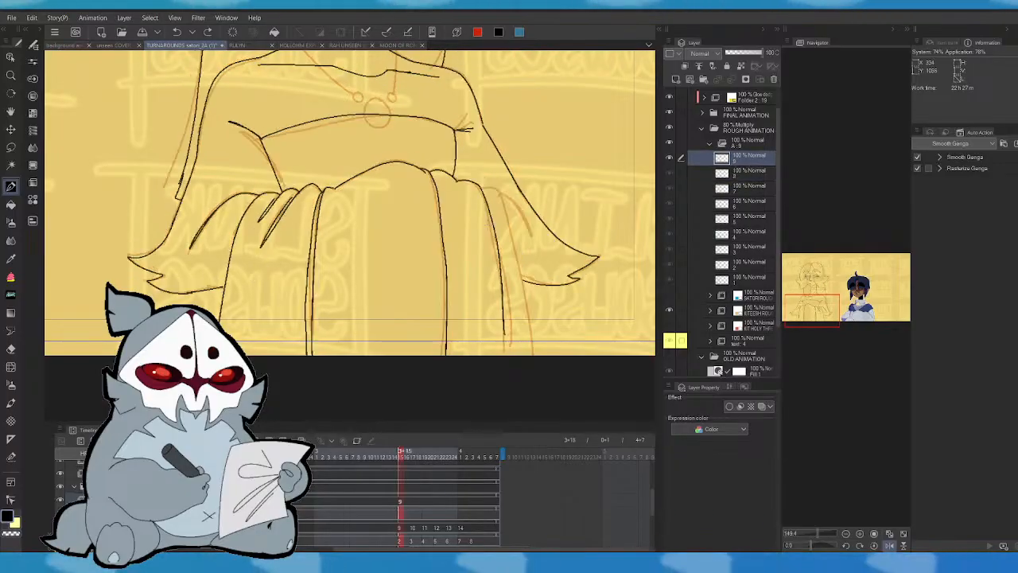
drag(482, 190, 505, 338)
drag(486, 200, 503, 357)
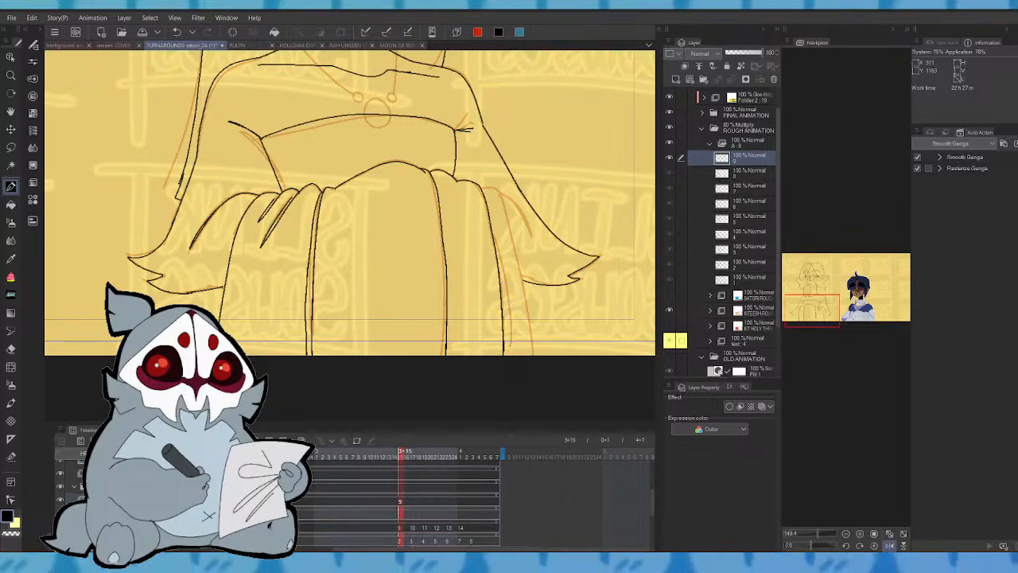
- Unflip the view, add the short inner line along the left pleat and compare the skirt with cel 8
click(889, 546)
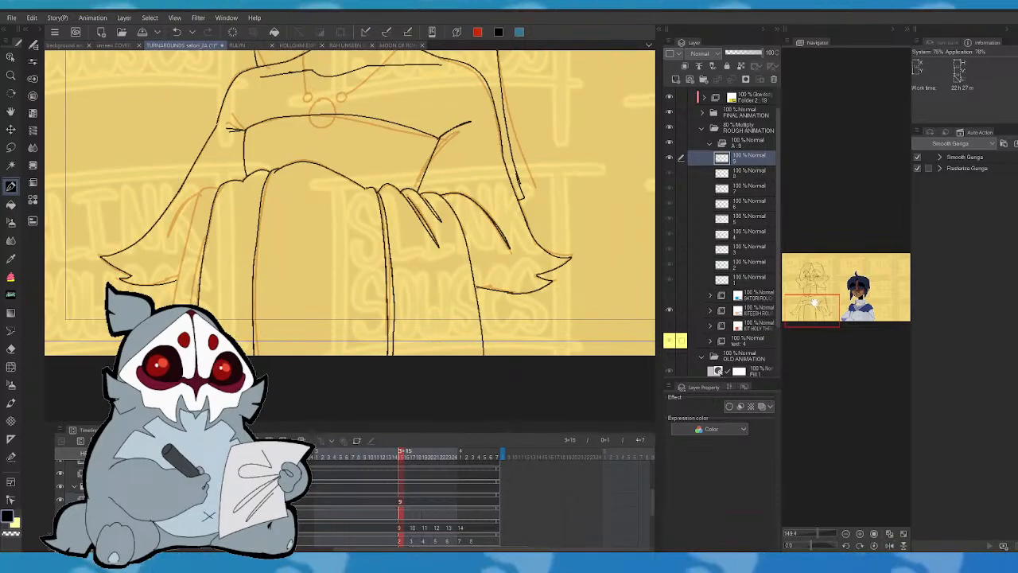
click(812, 306)
drag(226, 255, 209, 374)
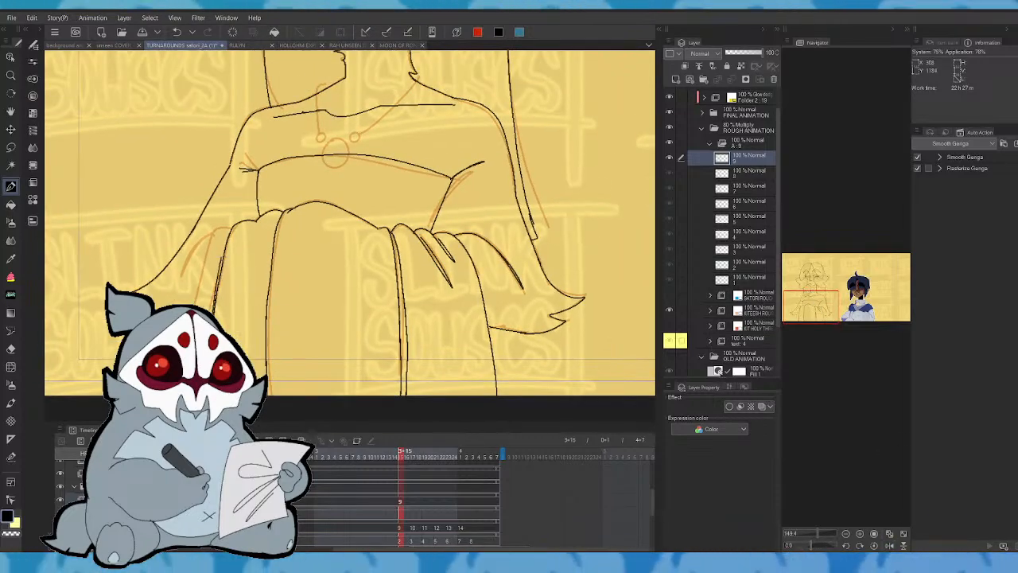
key(ctrl+comma)
key(ctrl+period)
key(ctrl+comma)
key(ctrl+period)
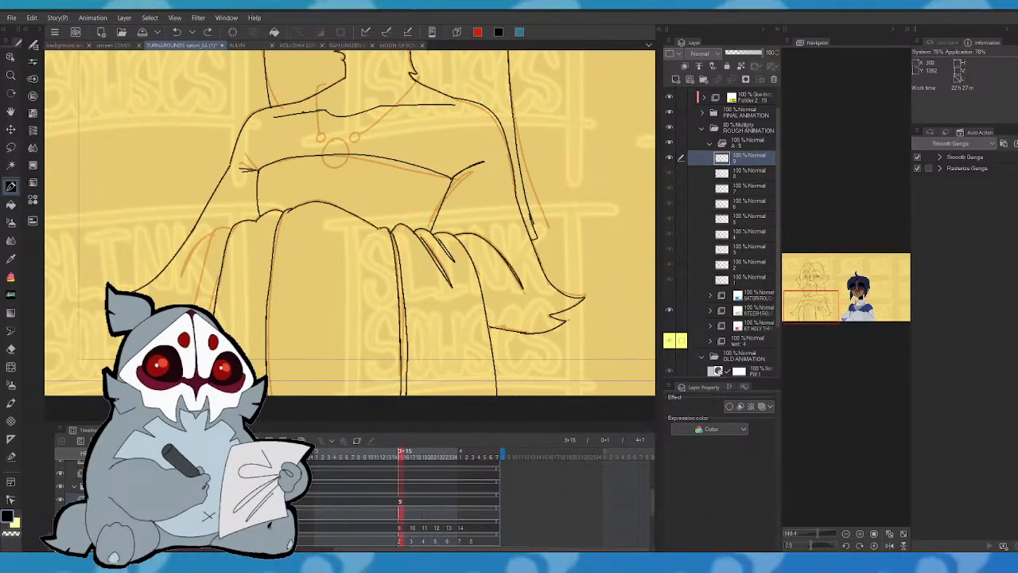
key(ctrl+comma)
key(ctrl+period)
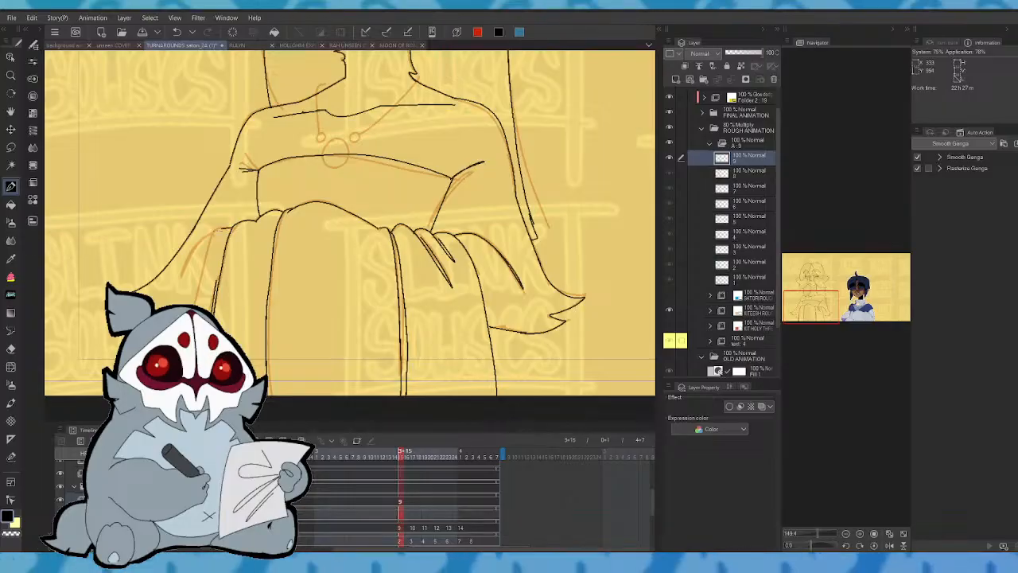
- Ink the skirt's outermost left side line and the short curved crease beside the left arm, comparing with cel 8
drag(215, 231, 195, 304)
key(ctrl+comma)
key(ctrl+period)
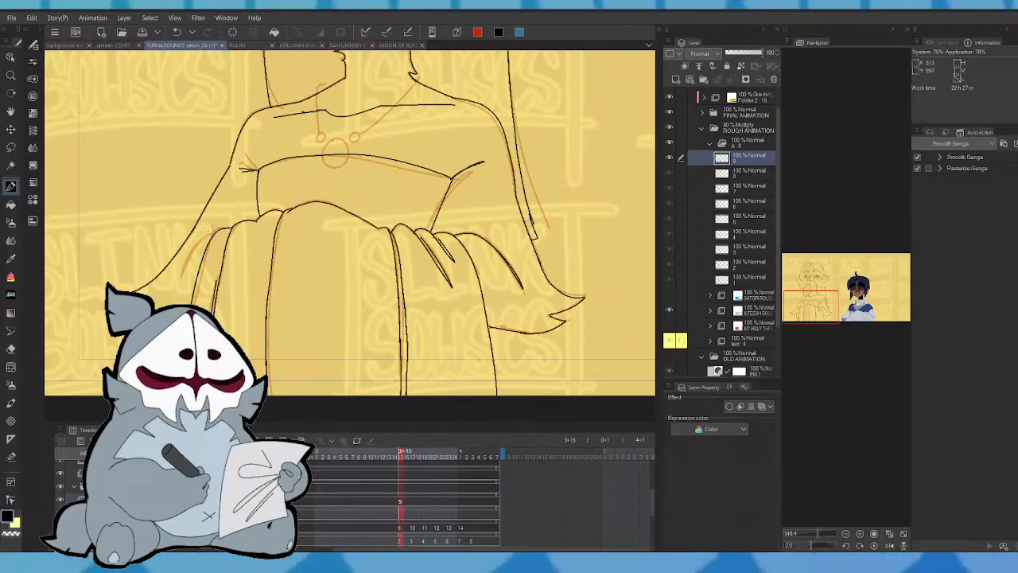
drag(215, 232, 179, 277)
key(ctrl+comma)
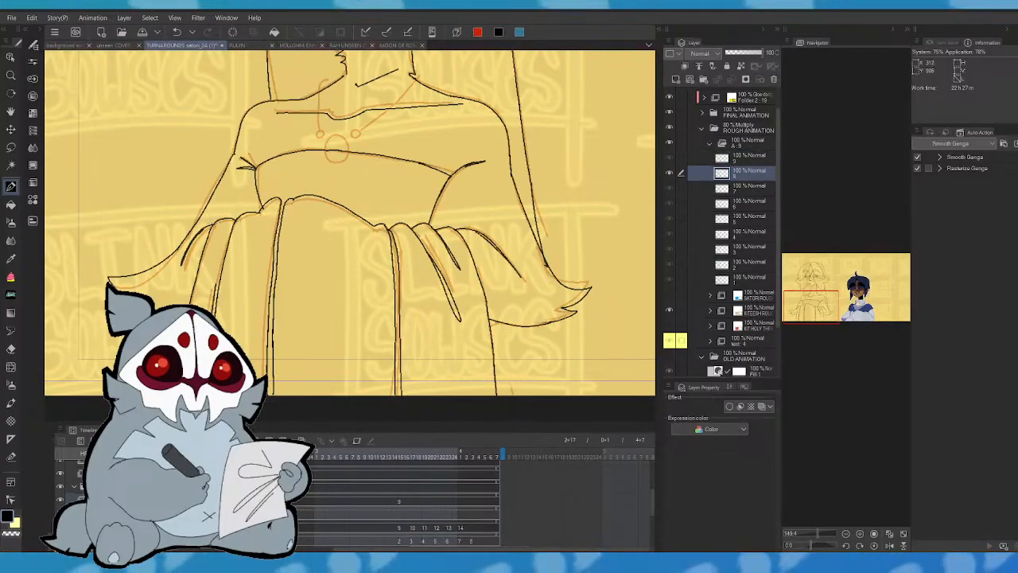
key(ctrl+period)
- Ink the small zigzag wrinkle between the eyebrows, undoing the first version and redrawing it against cel 8
mouse_move(862, 305)
mouse_down()
mouse_move(857, 284)
mouse_move(829, 280)
mouse_move(839, 296)
mouse_up()
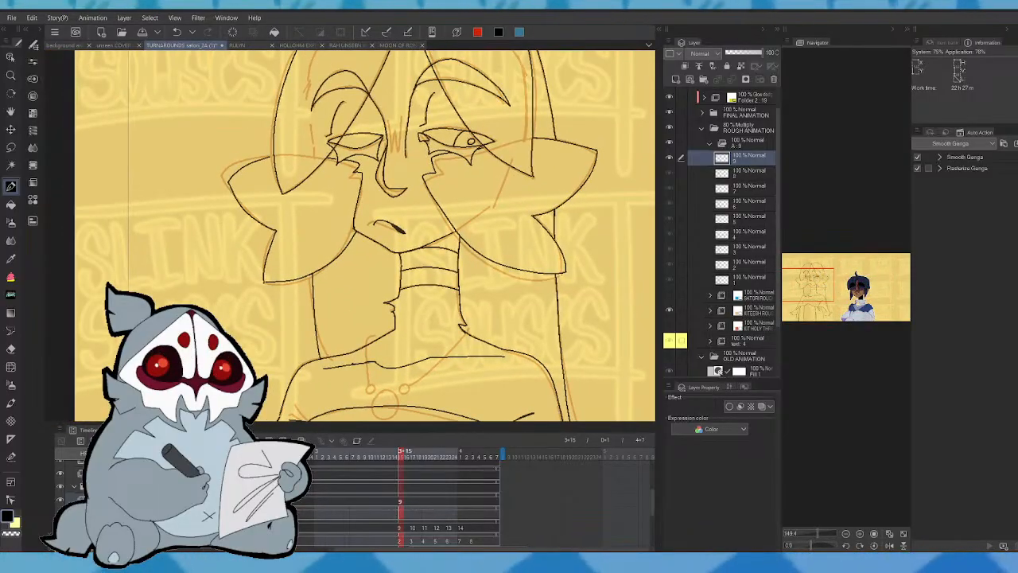
key(ctrl+comma)
key(ctrl+period)
drag(384, 119, 394, 145)
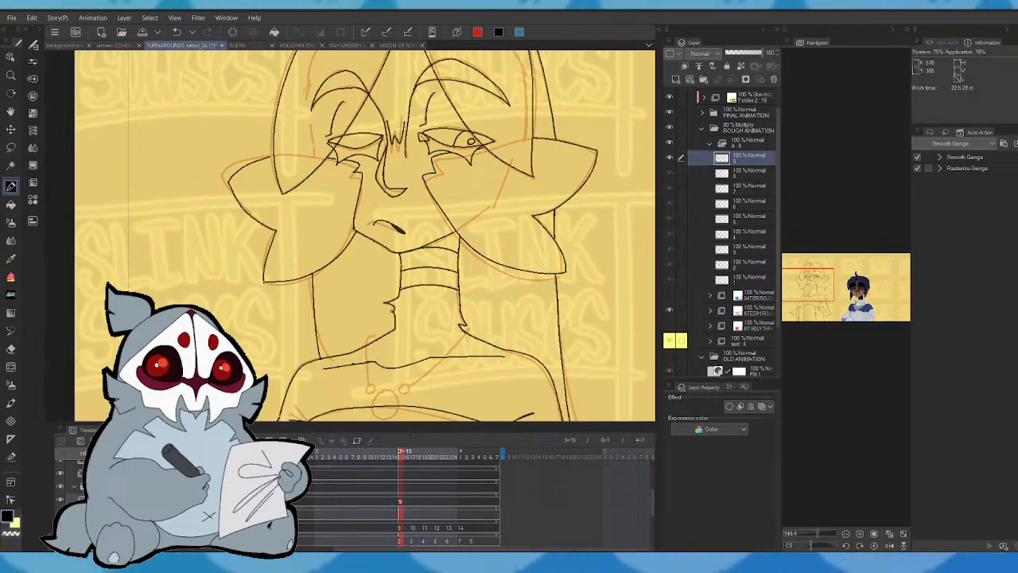
key(ctrl+comma)
key(ctrl+period)
key(ctrl+z)
key(ctrl+z)
key(ctrl+z)
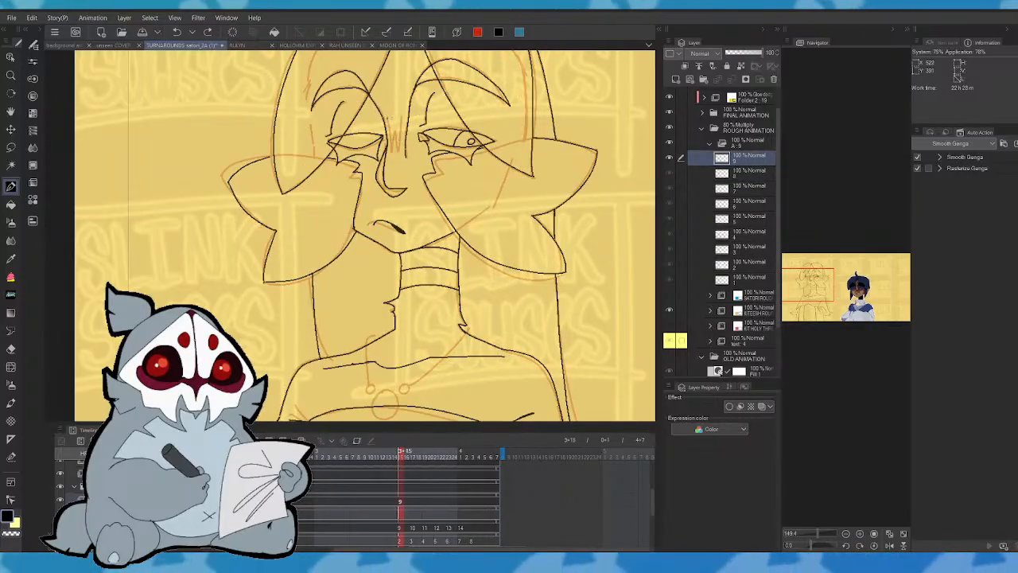
key(ctrl+comma)
key(ctrl+period)
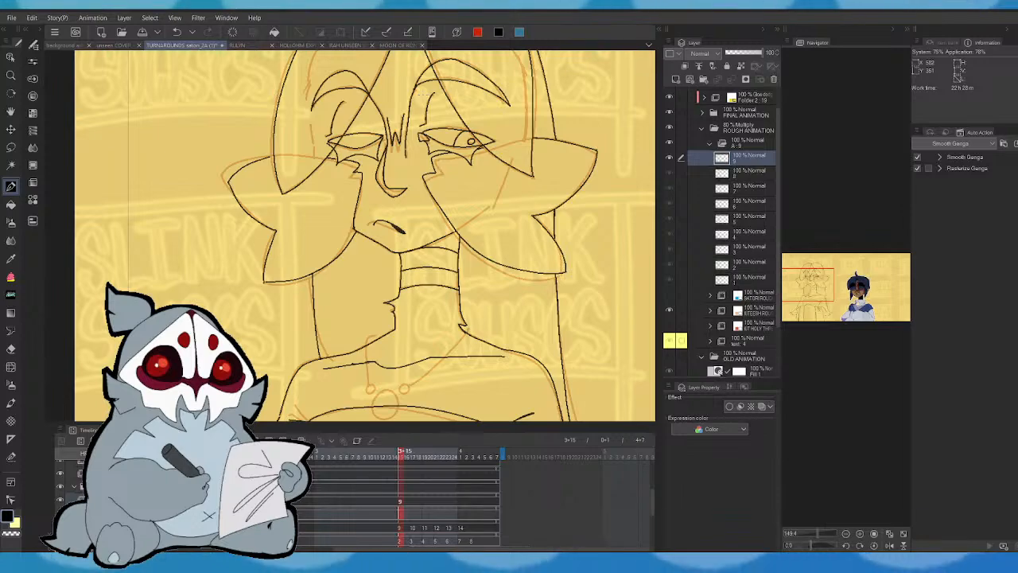
- Add animation cel 10 after cel 9 and place it at frame 3+17, with the head's rough sketch in view
key(alt+n)
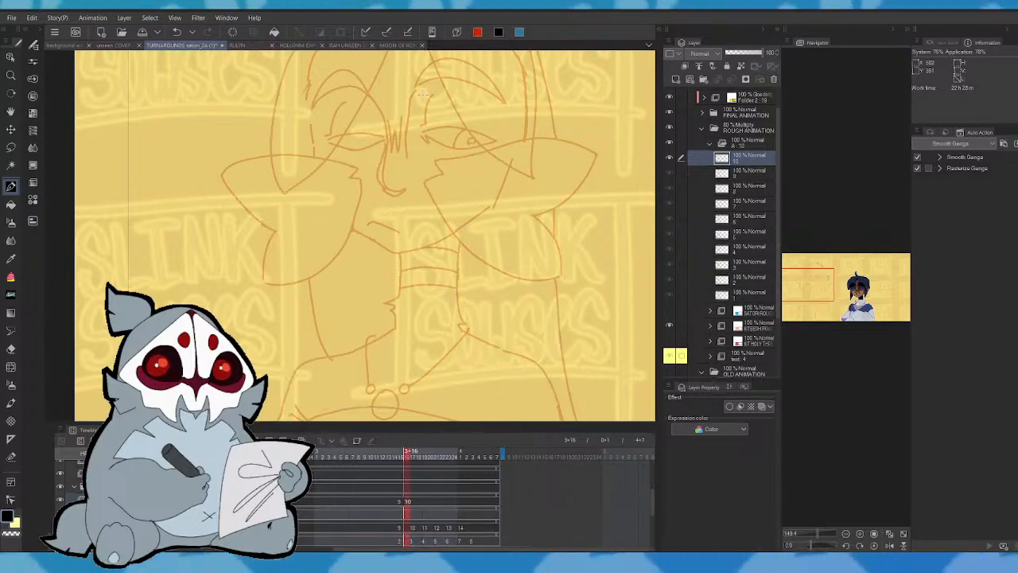
drag(813, 291, 812, 294)
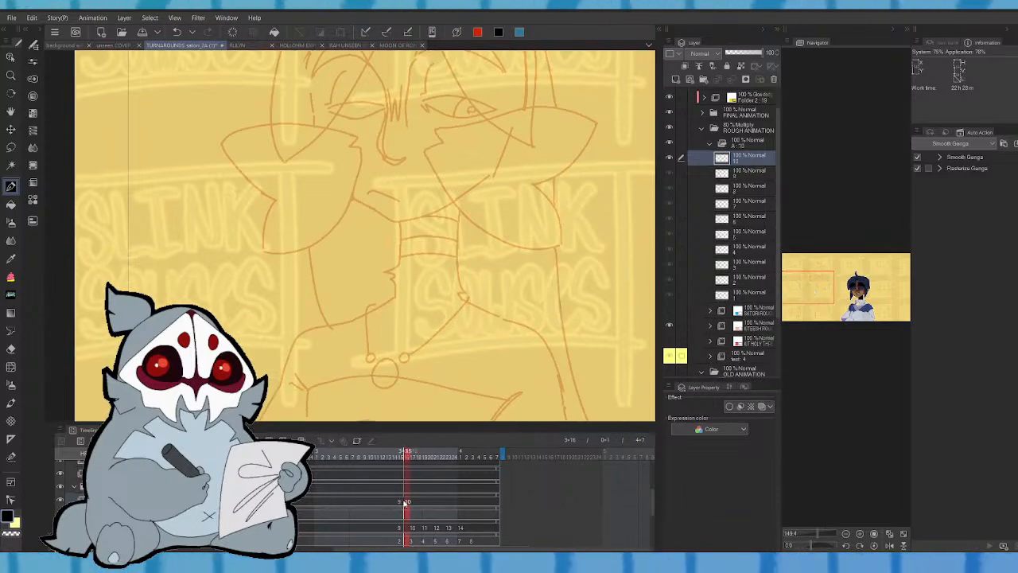
click(413, 451)
drag(413, 452, 413, 452)
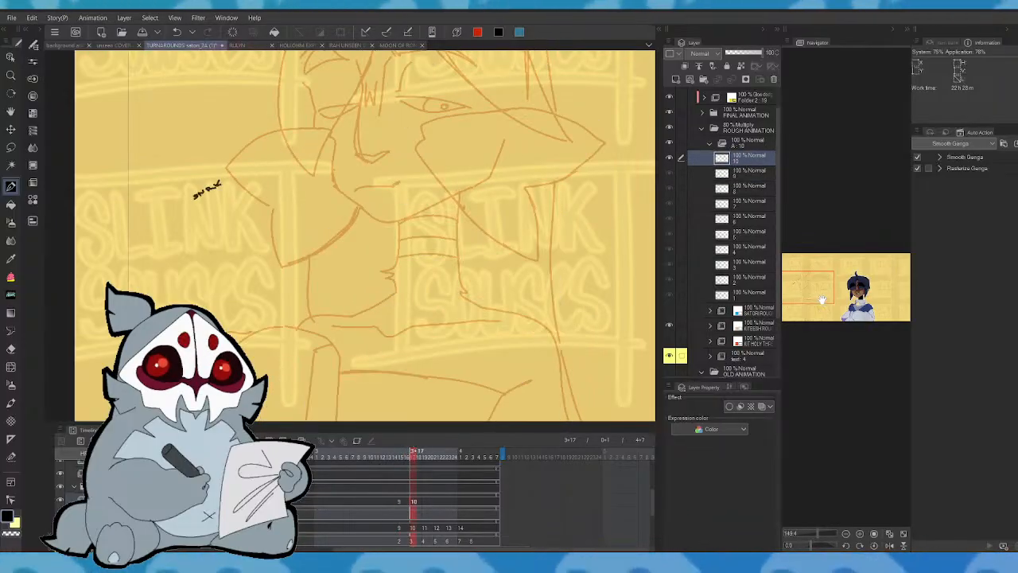
drag(822, 299, 820, 290)
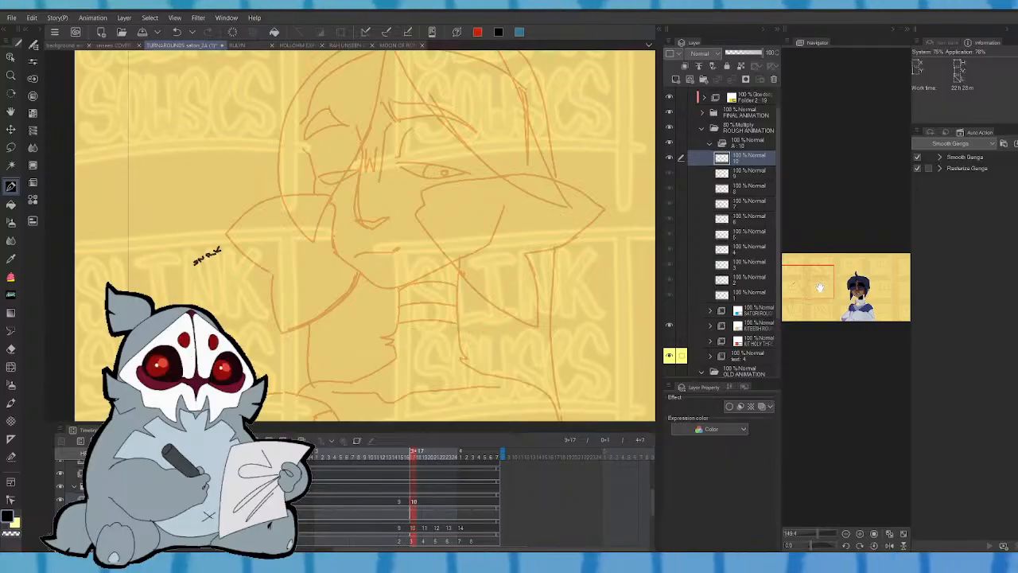
drag(819, 287, 810, 266)
- Compare the inked face of cel 9 with the rough sketch for cel 10
key(Left)
key(Right)
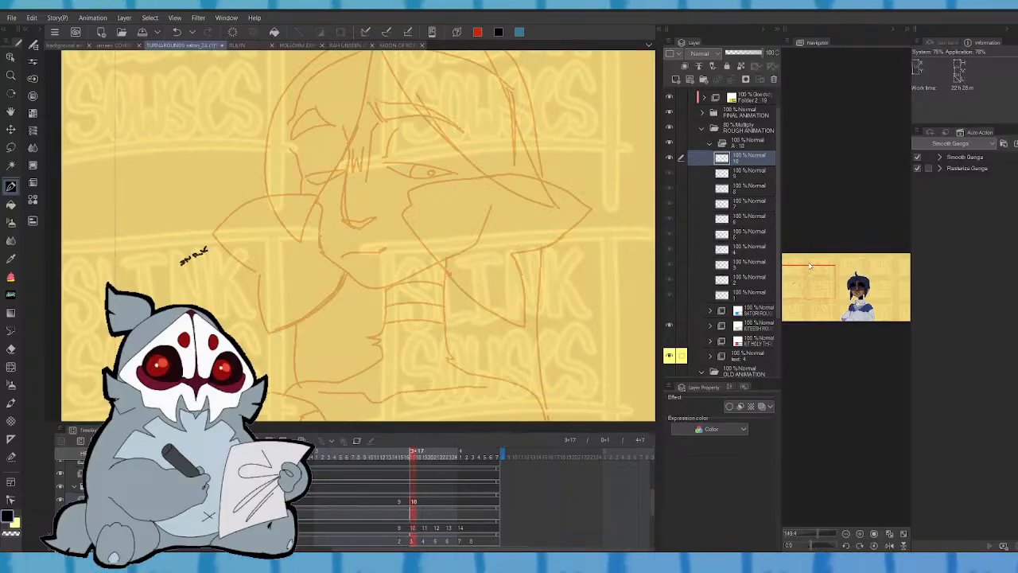
key(Left)
key(Right)
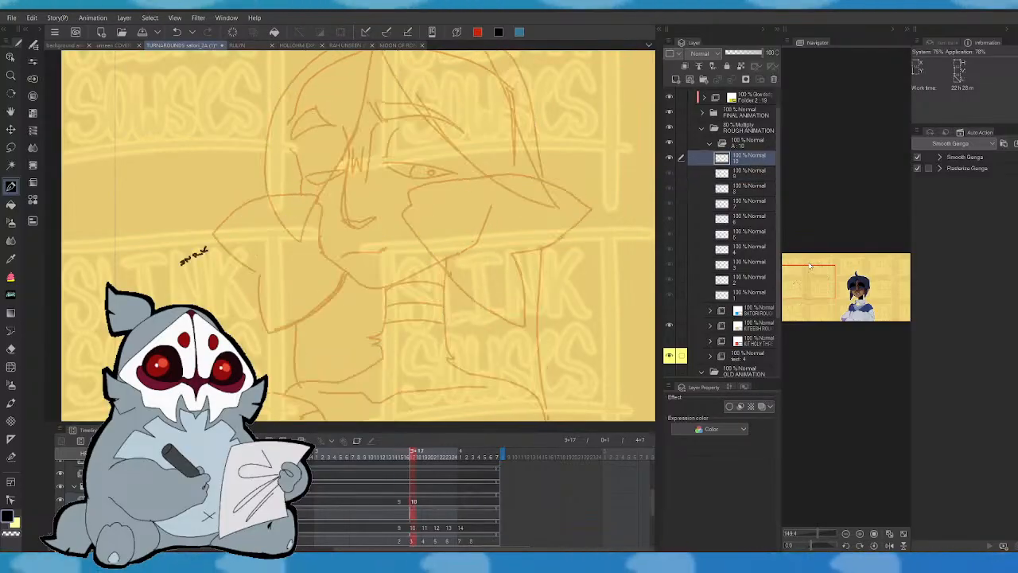
key(Left)
key(Right)
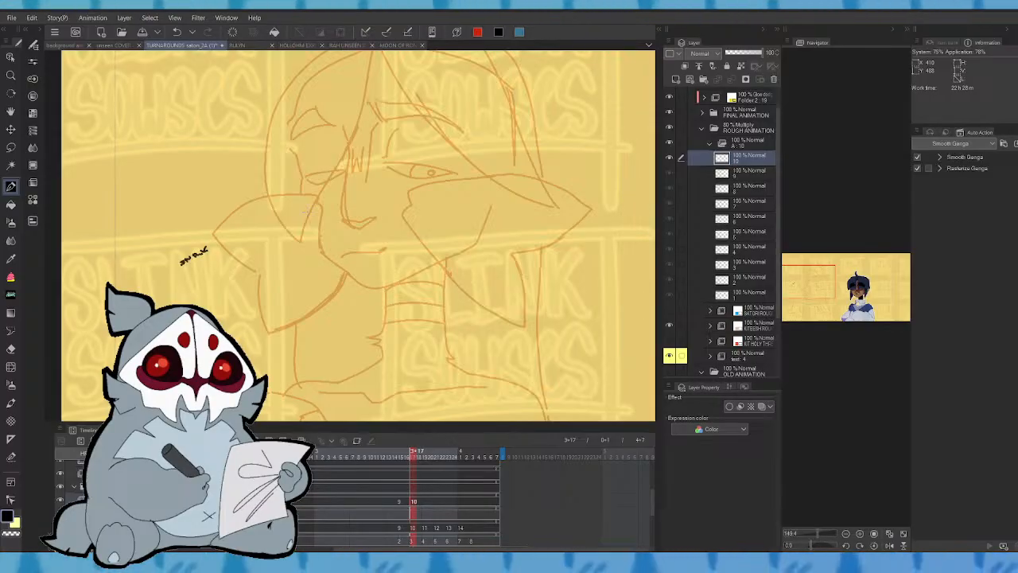
key(Left)
key(Left)
key(Right)
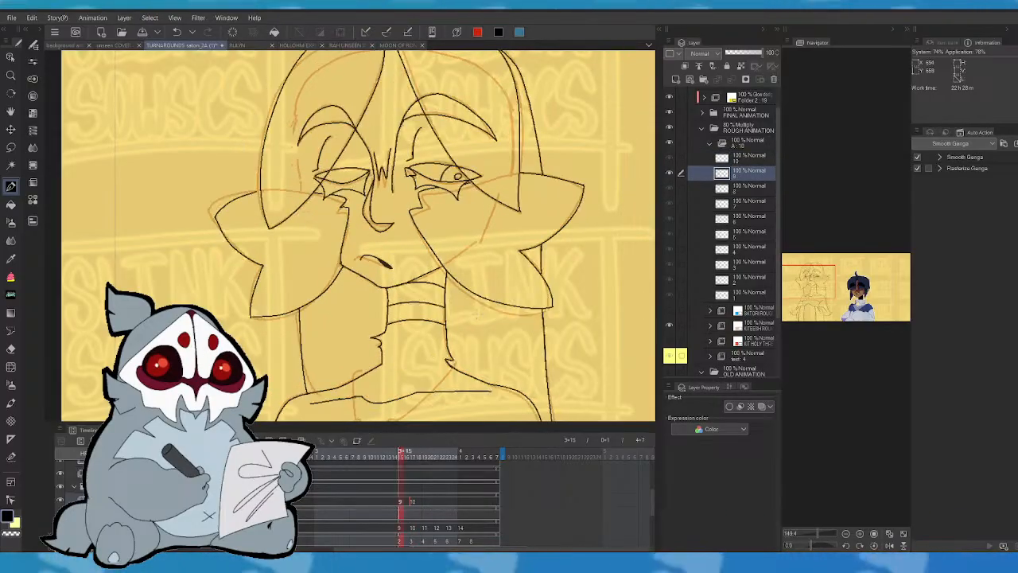
key(Right)
- Ink the jaw and chin line on cel 10 and trim its excess at the cheek end
mouse_move(321, 252)
mouse_down()
mouse_move(358, 282)
mouse_move(389, 284)
mouse_move(345, 273)
mouse_move(357, 283)
mouse_move(462, 256)
mouse_up()
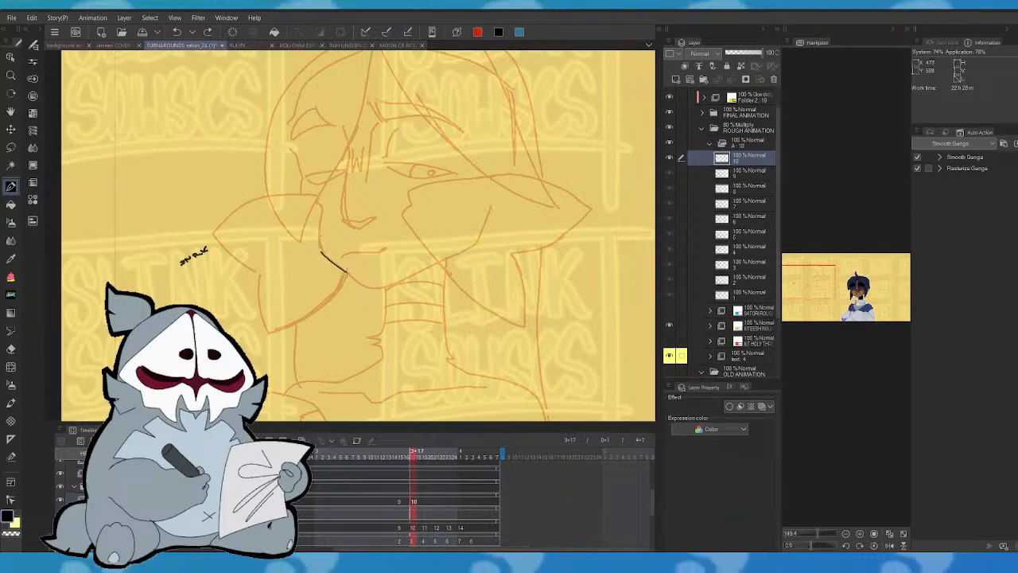
drag(350, 276, 391, 285)
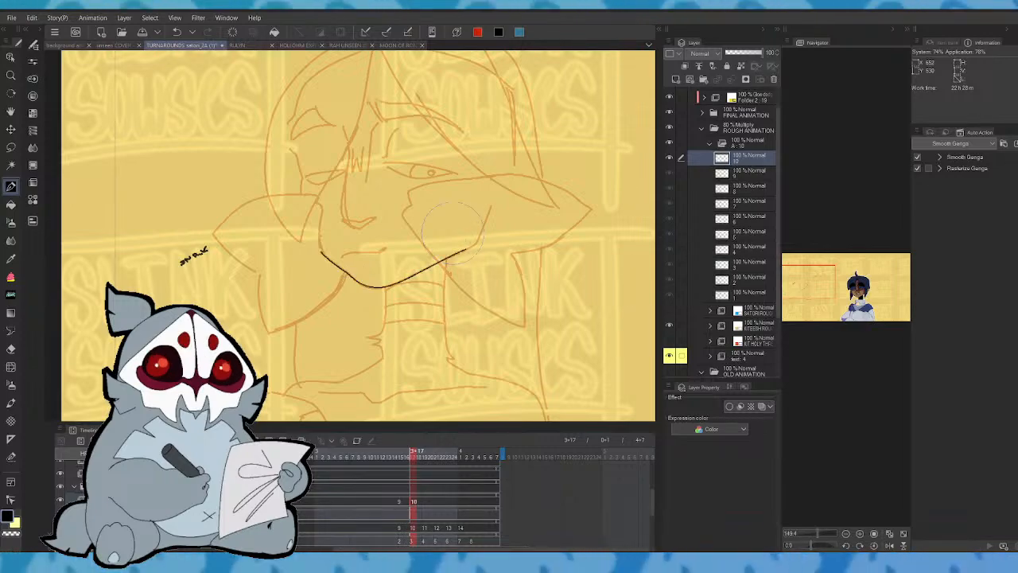
drag(481, 251, 471, 248)
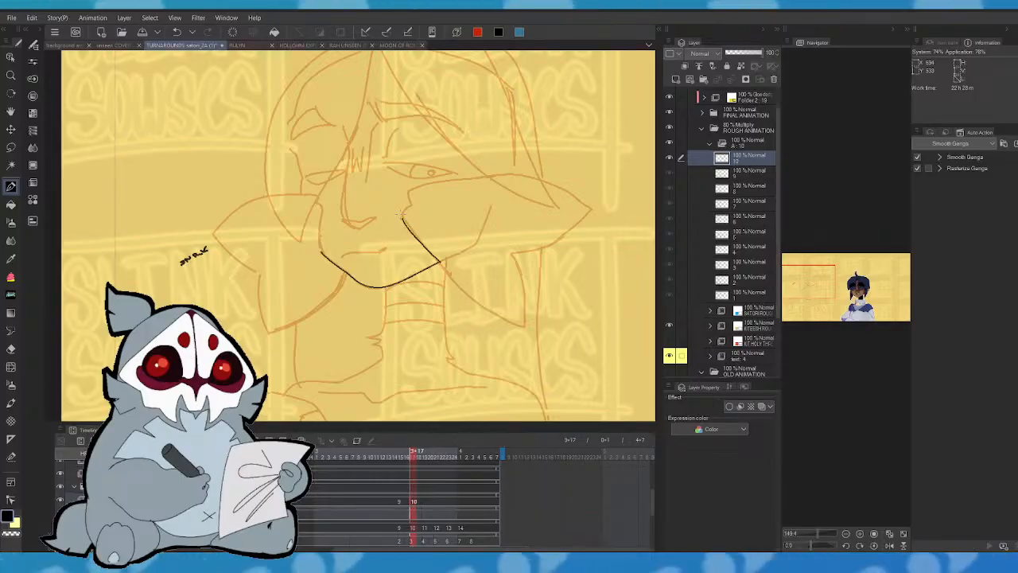
- Redraw the cheek tuft's inner edge up from the jaw, add the small notch at its top, and compare with cel 9
key(ctrl+z)
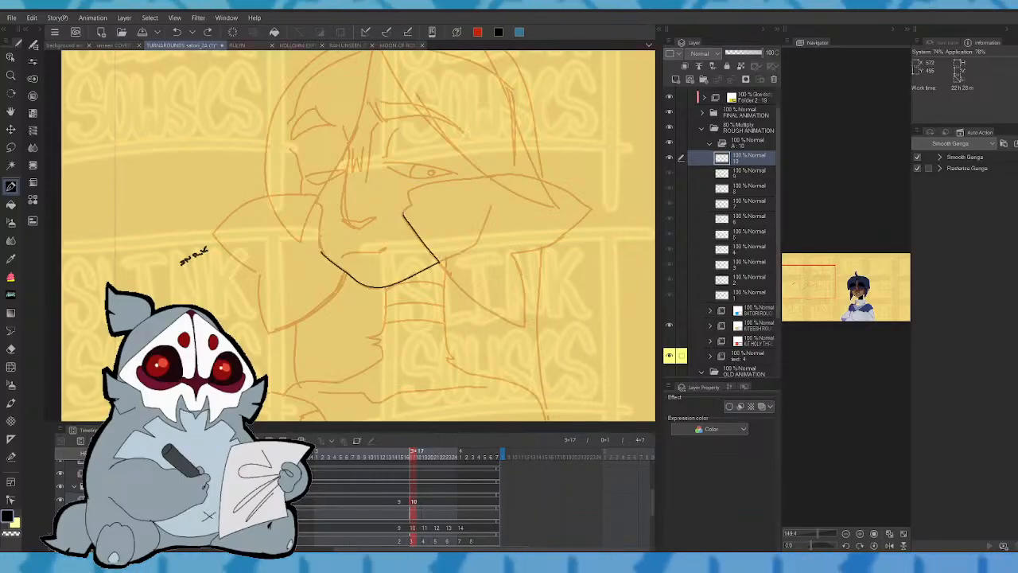
drag(412, 205, 418, 188)
key(Left)
key(Right)
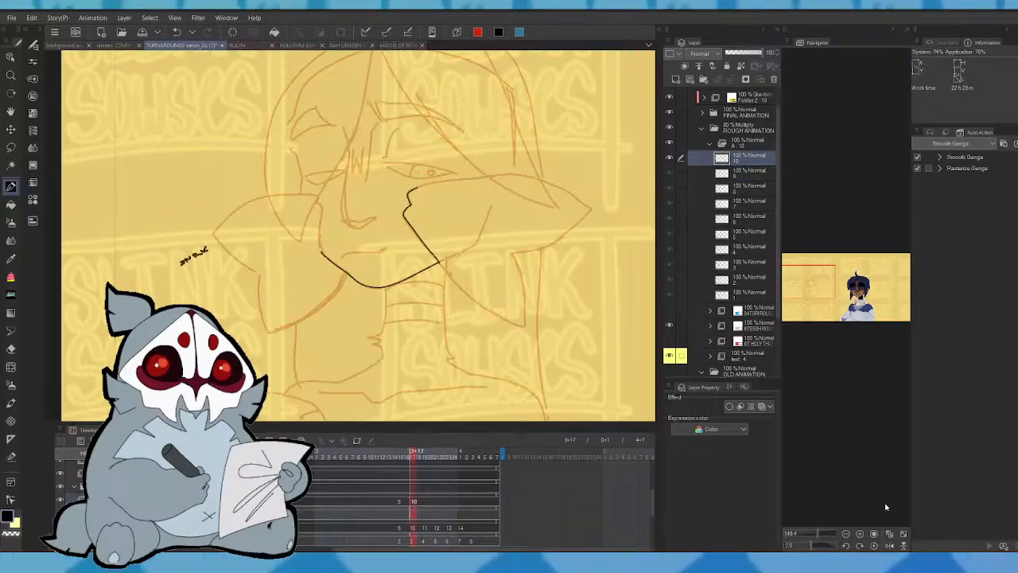
- Check the face mirrored, then ink the cheek tuft's upper edge below the open eye, undoing the first version and redrawing it
click(889, 545)
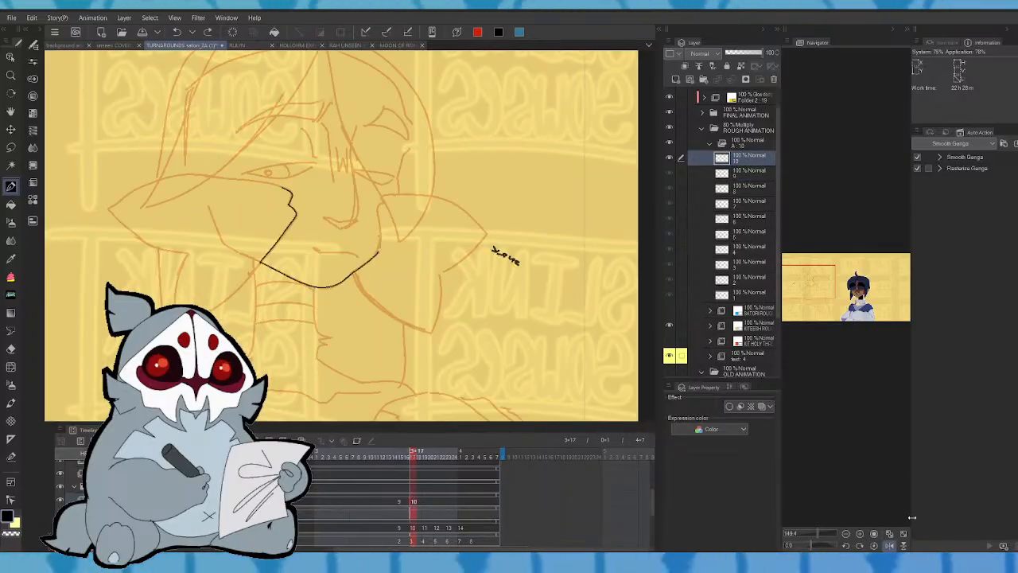
click(891, 545)
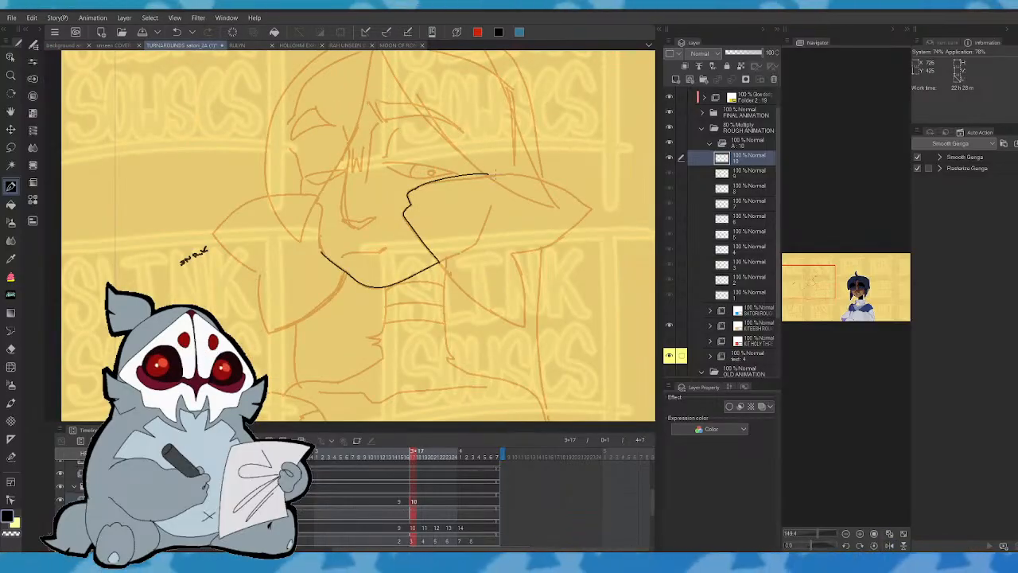
key(ctrl+z)
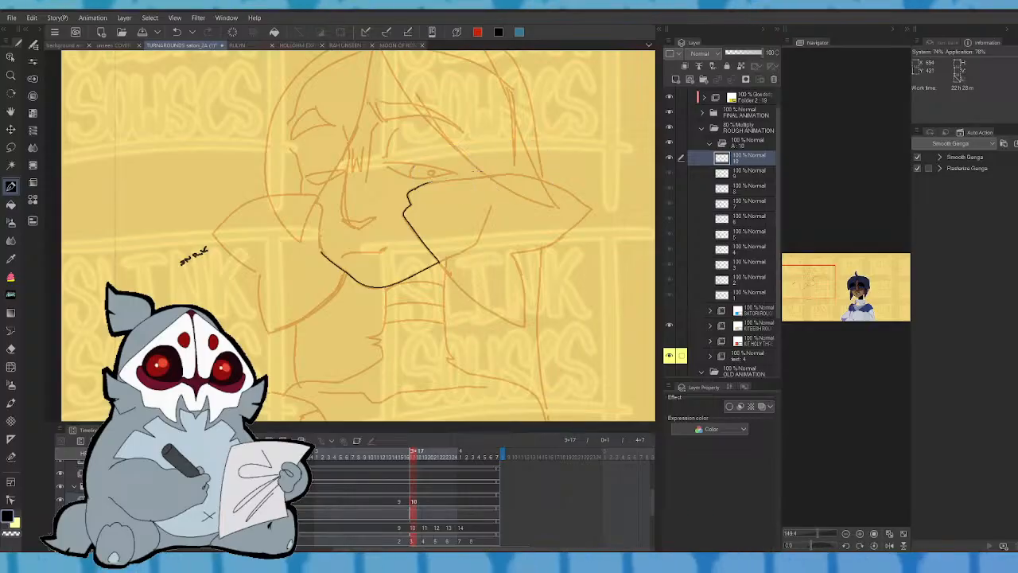
mouse_move(430, 184)
mouse_down()
mouse_move(494, 177)
mouse_move(426, 180)
mouse_up()
- Ink the open eye's inner corner and jagged lower lash line, comparing with cel 9 and mirroring the view
key(.)
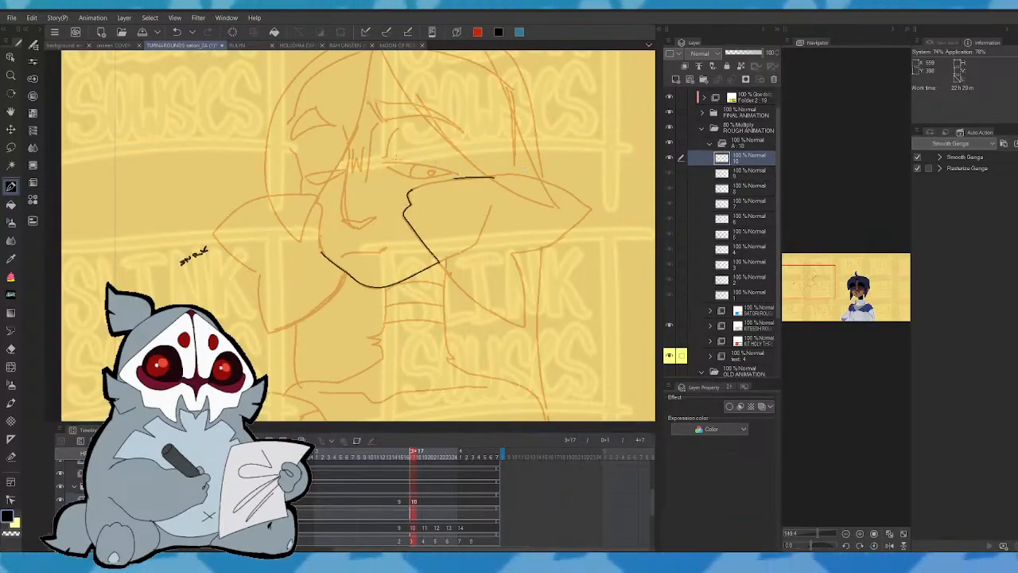
key(.)
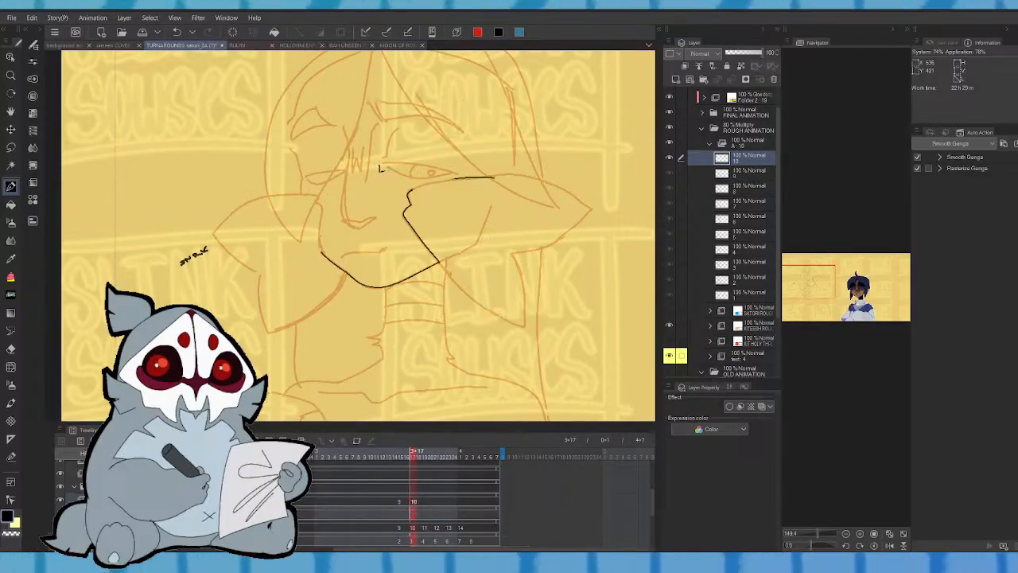
key(.)
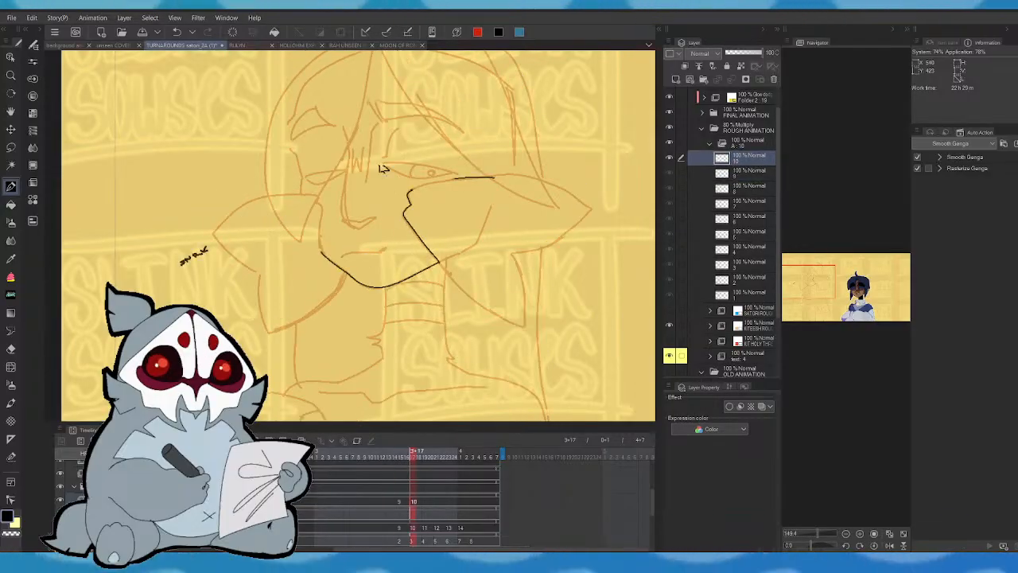
mouse_move(386, 172)
mouse_down()
mouse_move(401, 185)
mouse_move(450, 177)
mouse_up()
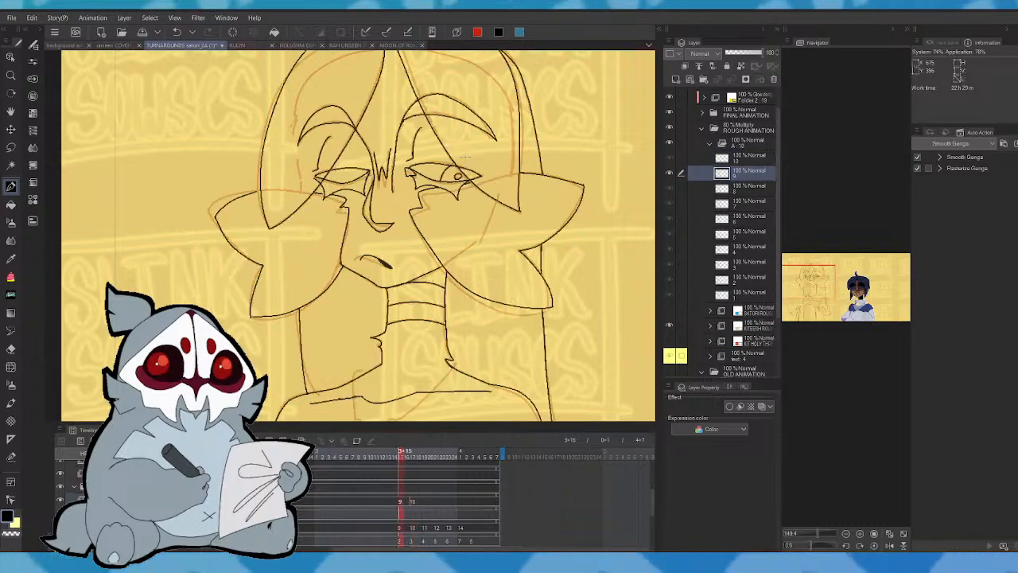
key(.)
click(889, 545)
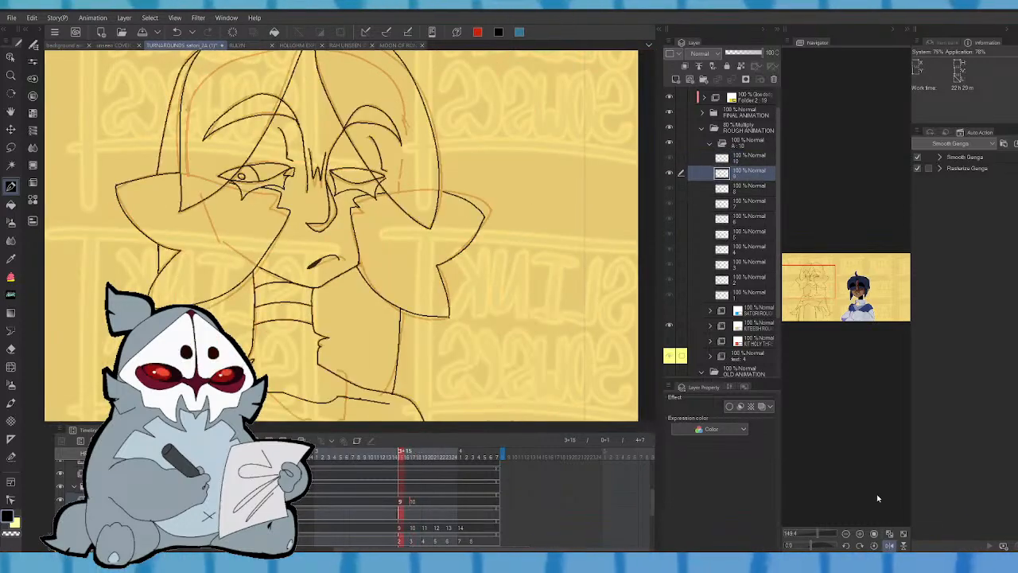
key(.)
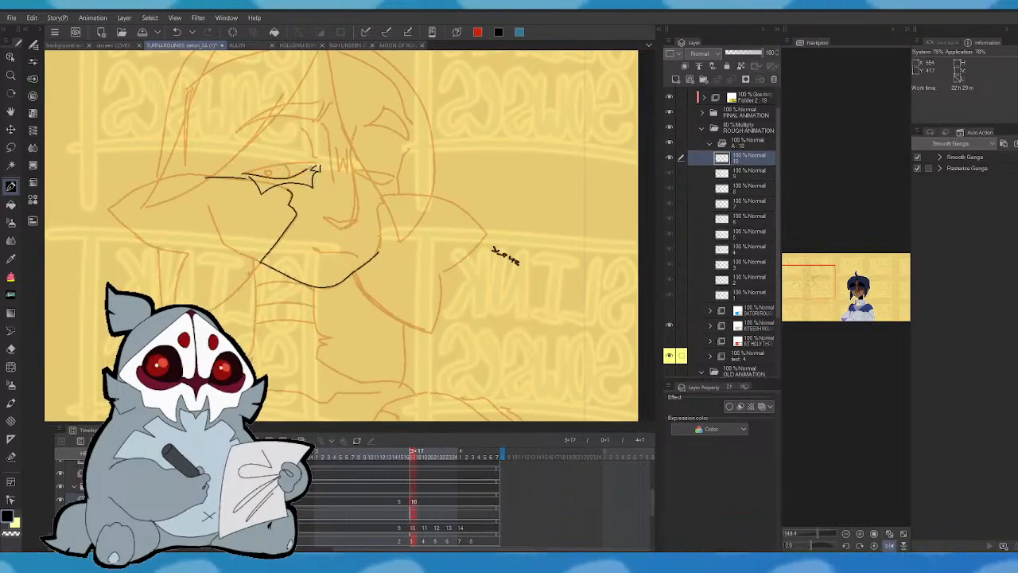
- Ink the open eye's upper lid line, undoing and redrawing it, and unflip the view
drag(316, 165, 268, 167)
key(ctrl+z)
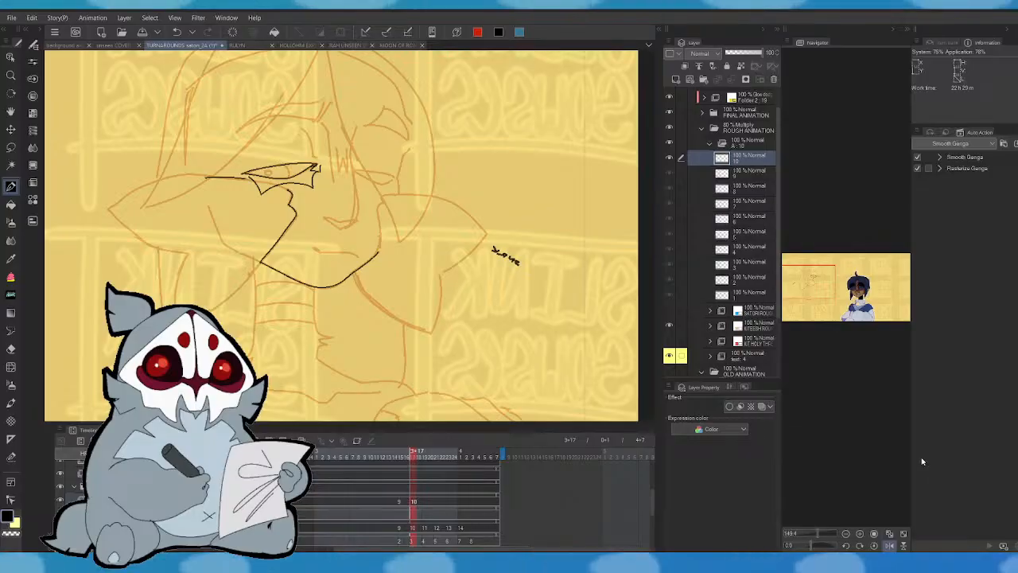
click(889, 545)
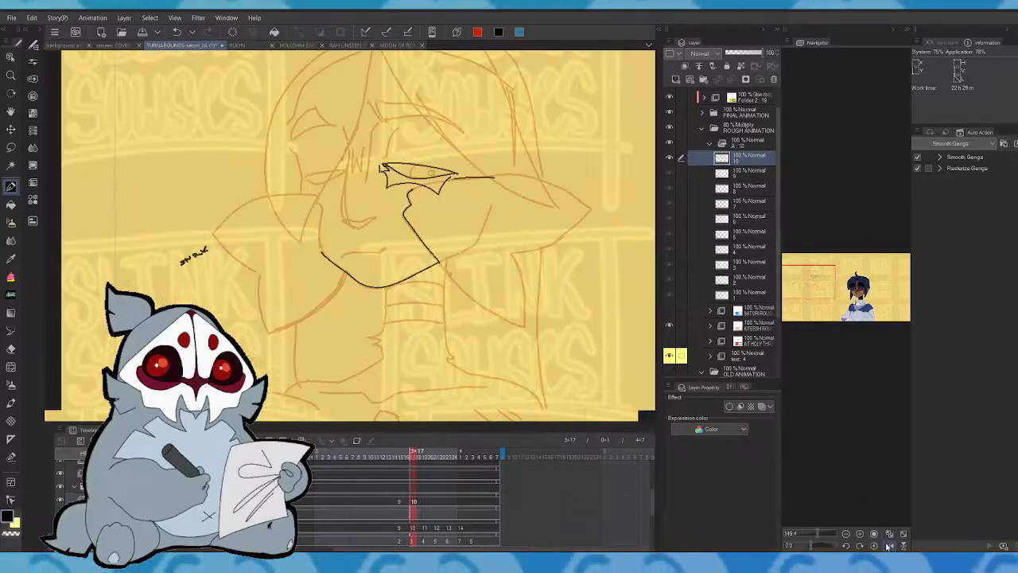
- Ink the iris and small round pupil inside the open eye, matching them to cel 9
key(Left)
key(Right)
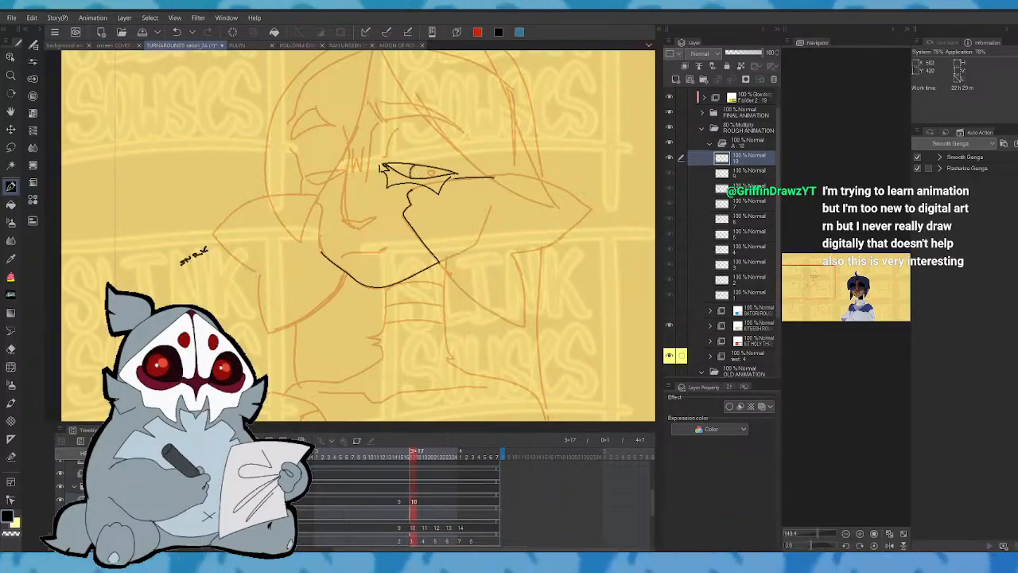
key(Left)
key(Right)
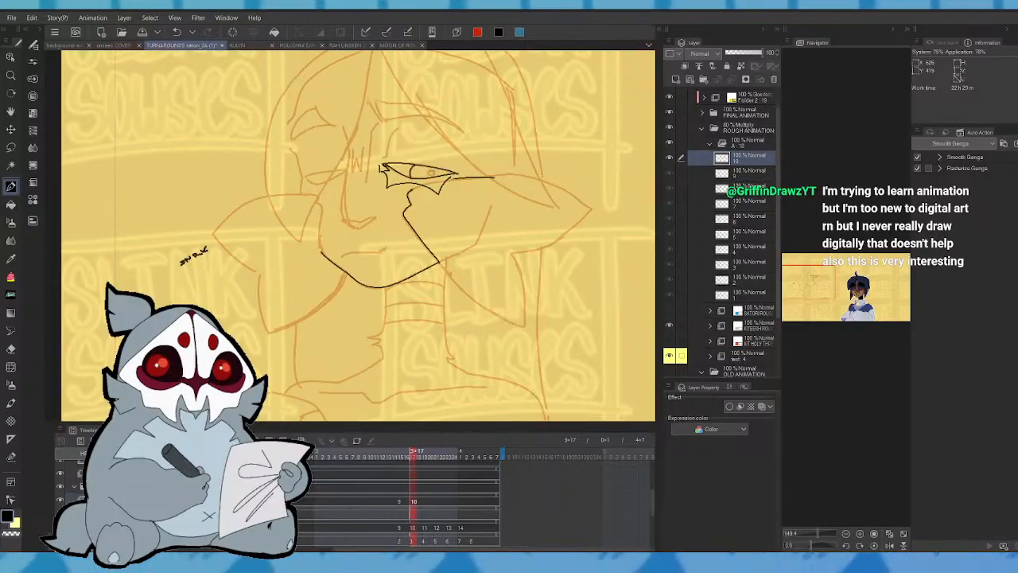
key(Left)
key(Right)
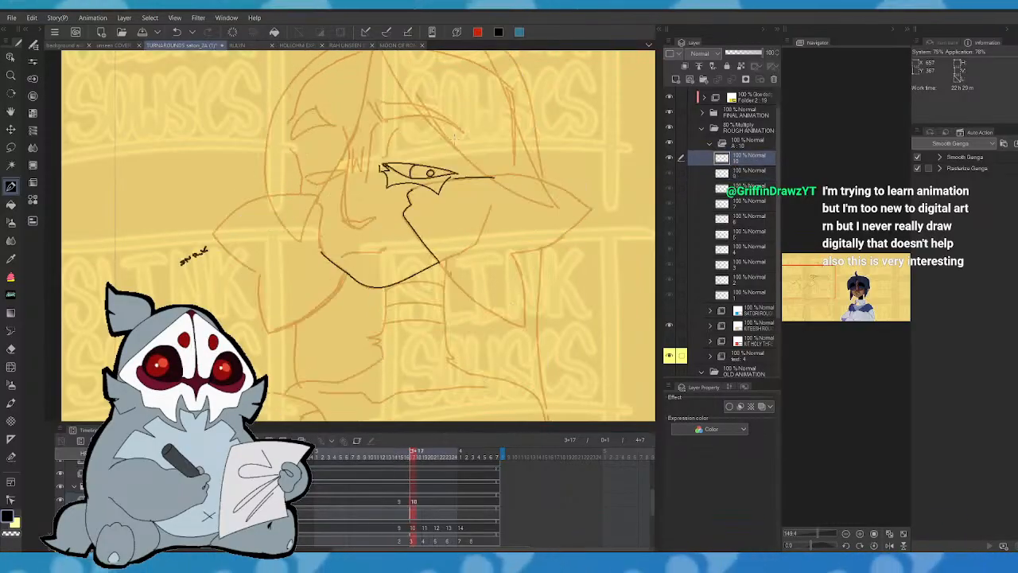
- Ink the curved crease above the open eye's inner corner and compare it with cel 9
drag(396, 125, 388, 155)
key(Left)
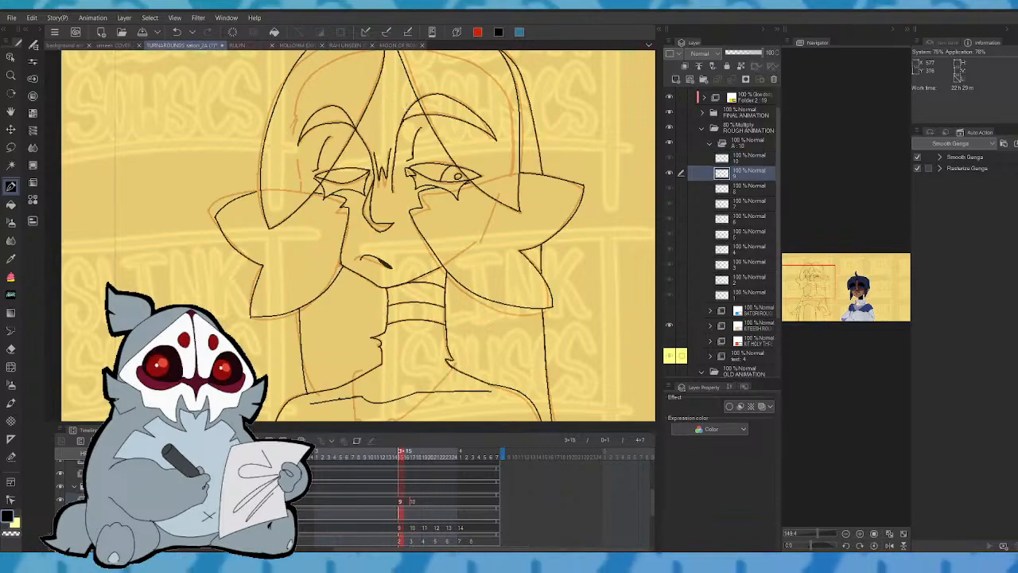
key(Right)
- Ink the far eye's outline and the curved crease above it using the mirrored view, then compare with cel 9
click(889, 546)
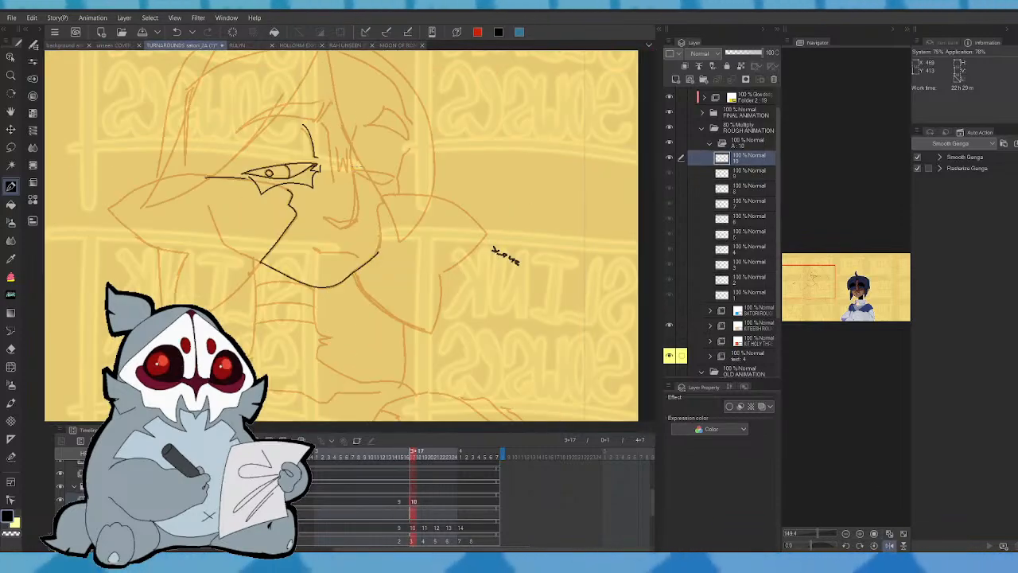
drag(385, 182, 393, 176)
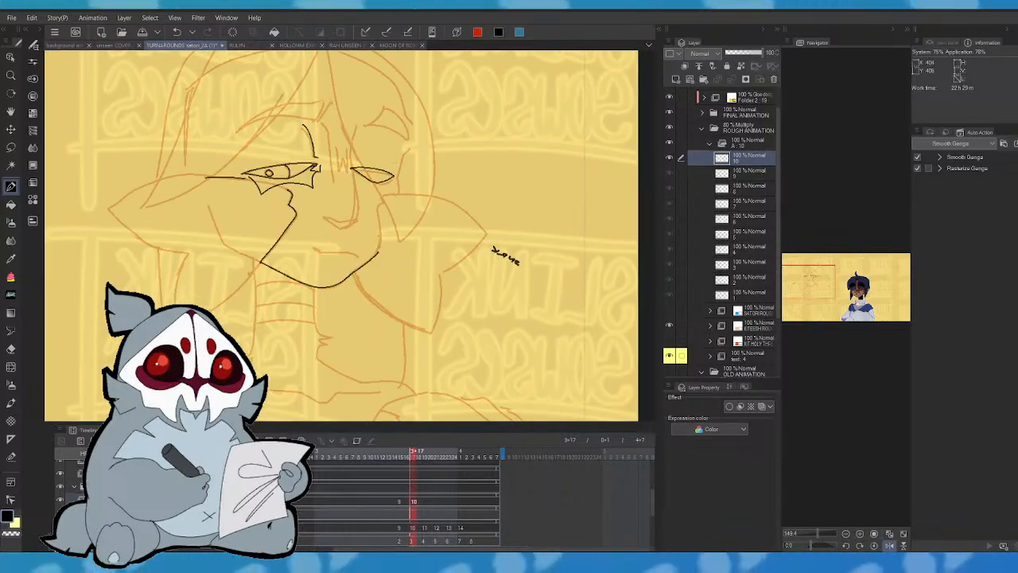
click(891, 546)
key(ctrl+Left)
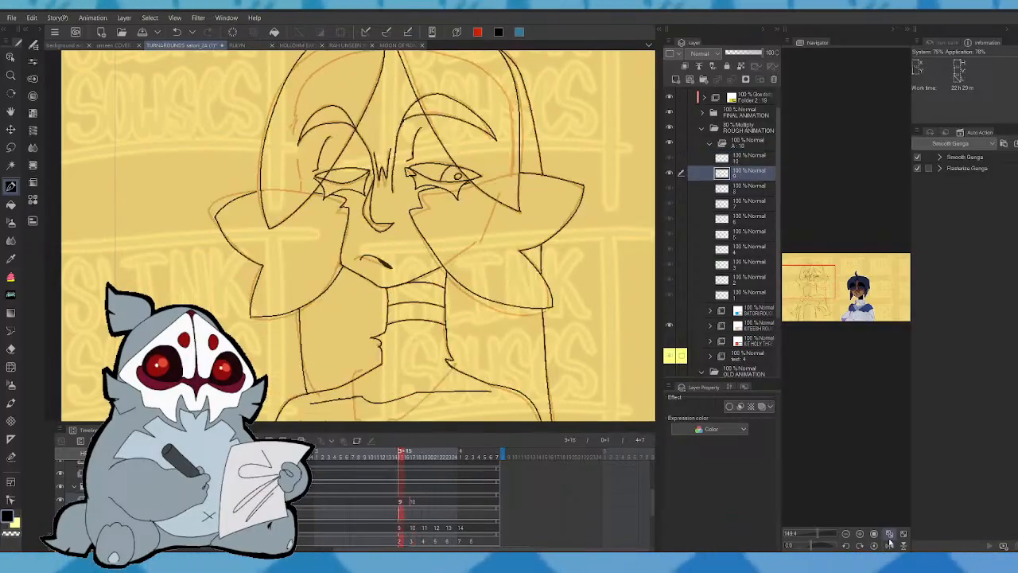
key(ctrl+Right)
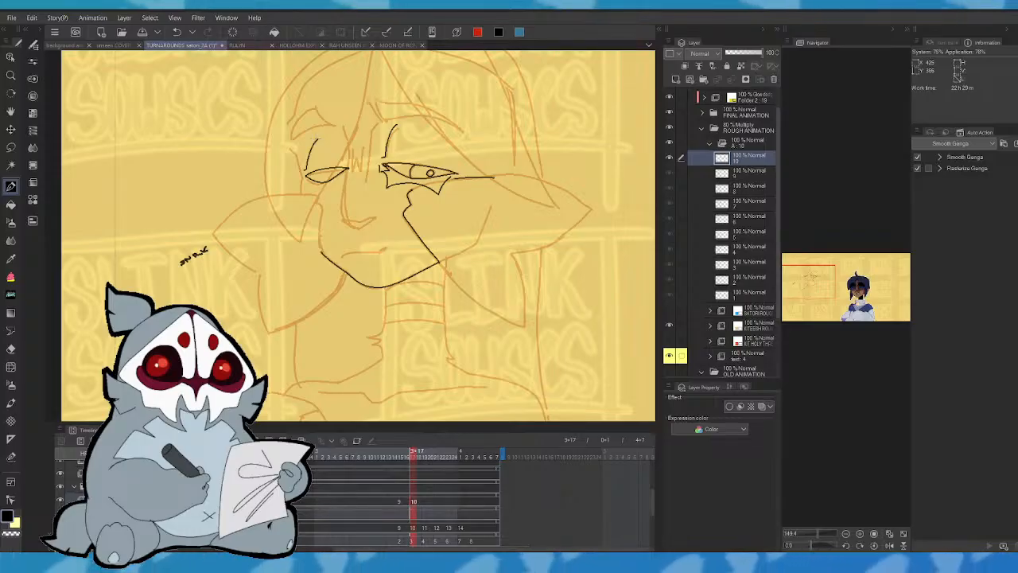
key(ctrl+Left)
key(ctrl+Right)
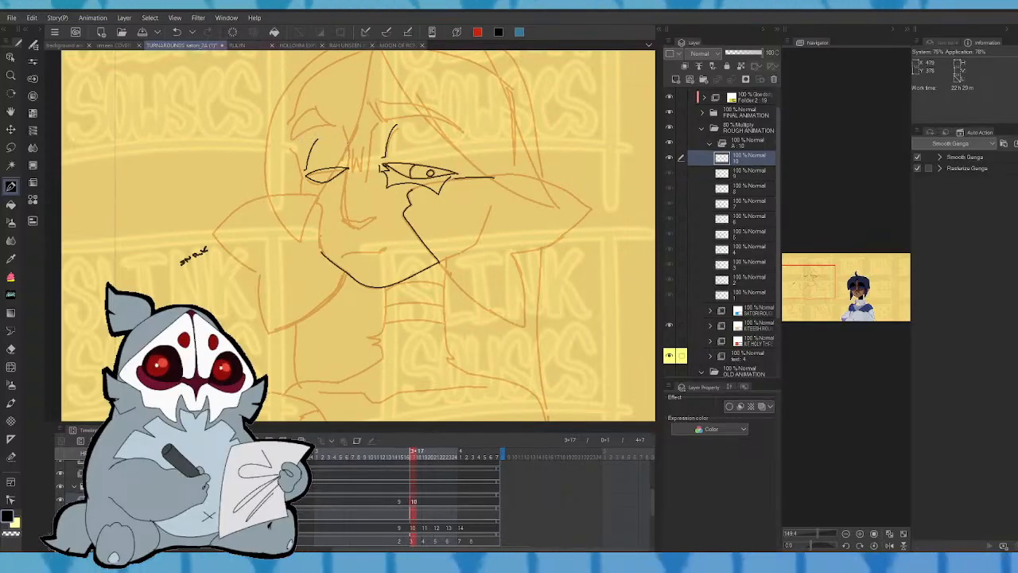
- Ink the nose from the bridge down to its curved tip, comparing it with cel 9
drag(348, 176, 374, 217)
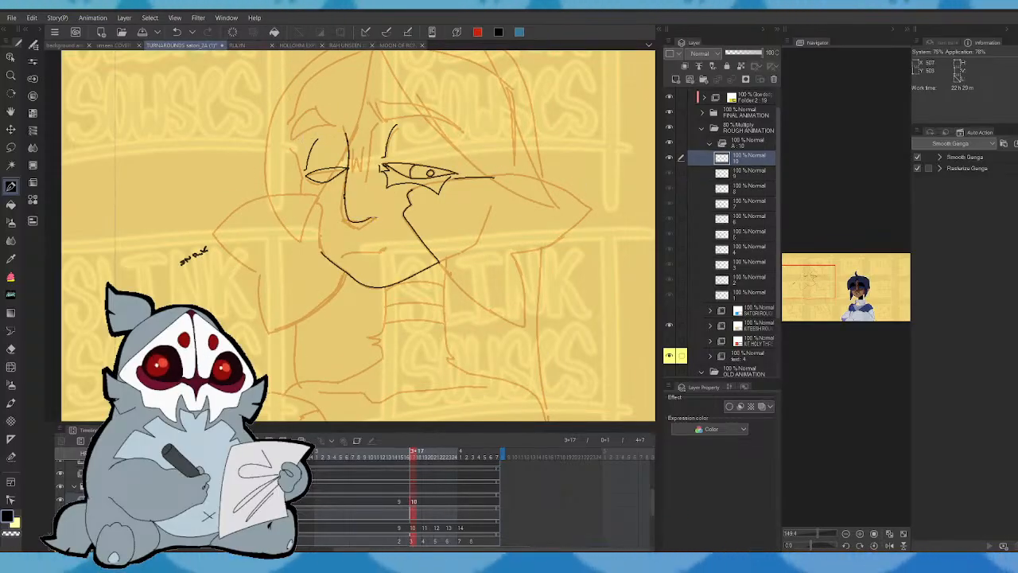
key(ctrl+Left)
key(ctrl+Right)
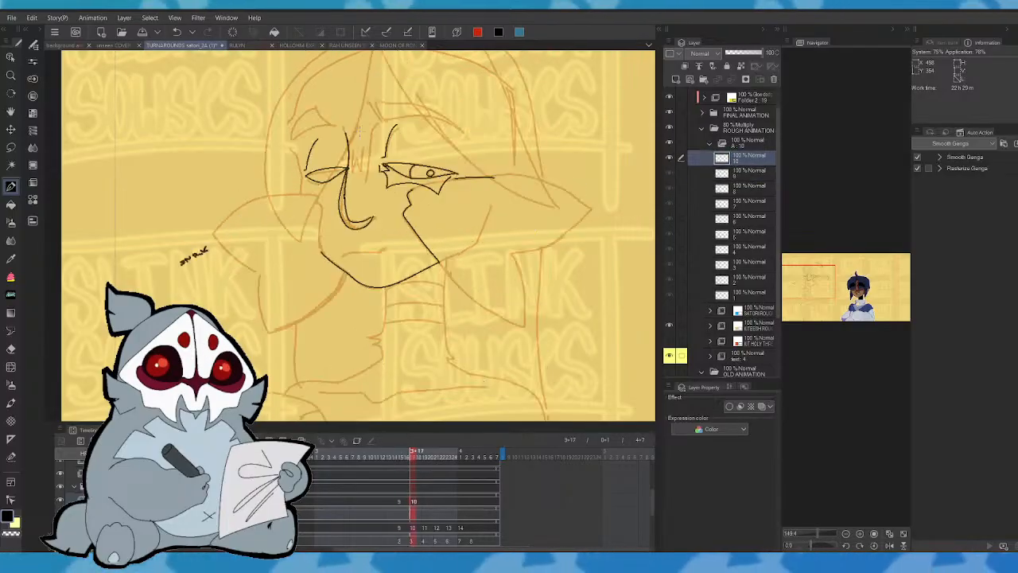
- Ink the underside of the nose tip and the smirking mouth line, comparing cel 10 with cel 9
key(ctrl+Left)
key(ctrl+Right)
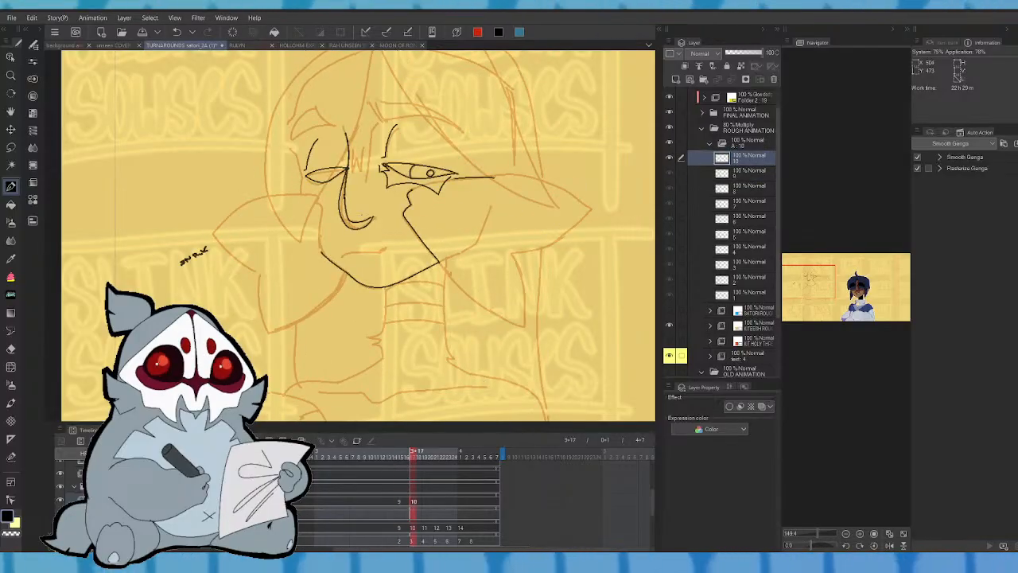
drag(350, 220, 373, 219)
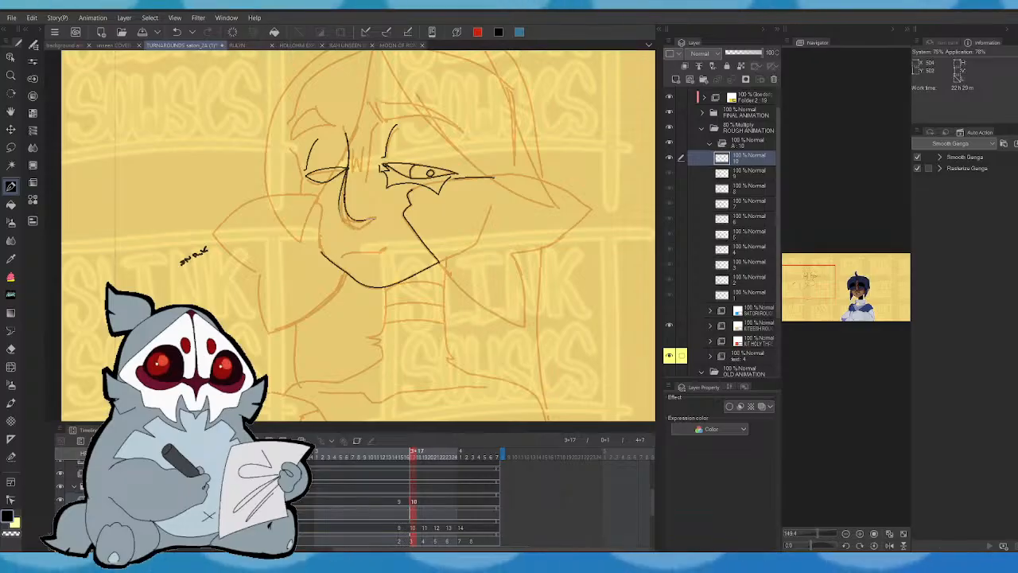
key(ctrl+Left)
key(ctrl+Right)
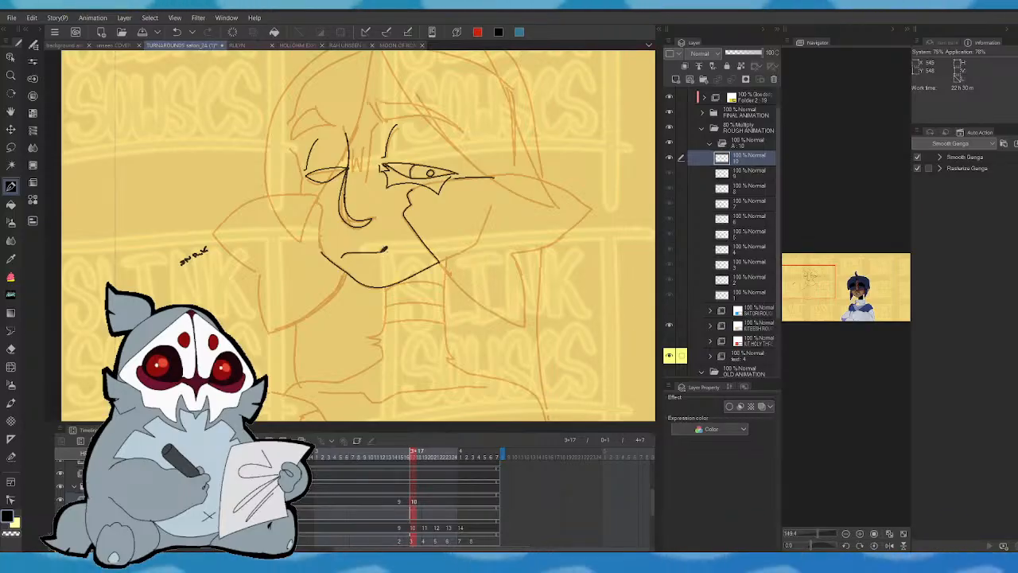
key(ctrl+Left)
key(ctrl+Right)
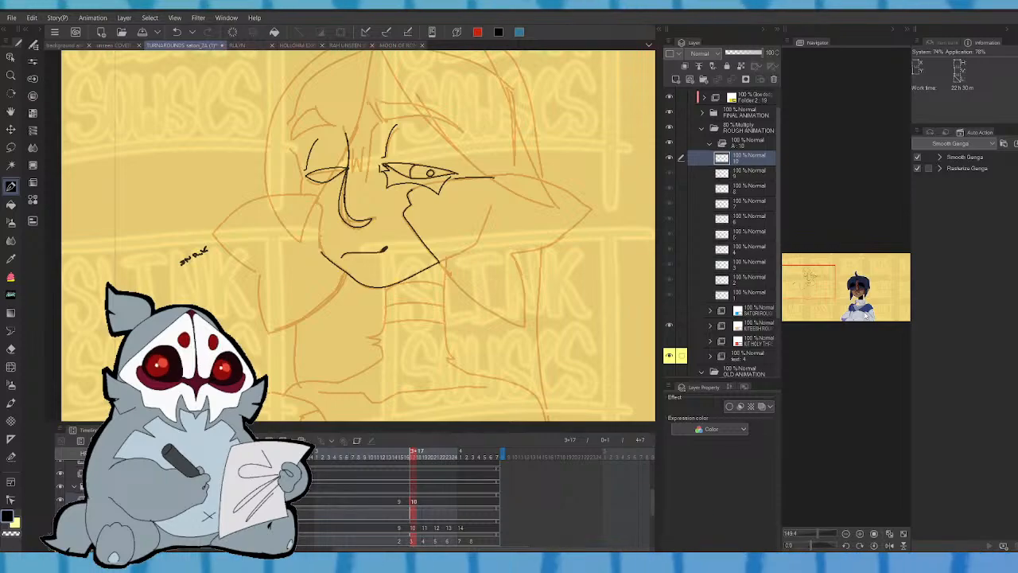
- Ink the arched, tapering eyebrow above the open eye, redrawing its long outer strokes
drag(816, 288, 811, 275)
mouse_move(351, 171)
mouse_down()
mouse_move(344, 154)
mouse_move(373, 156)
mouse_up()
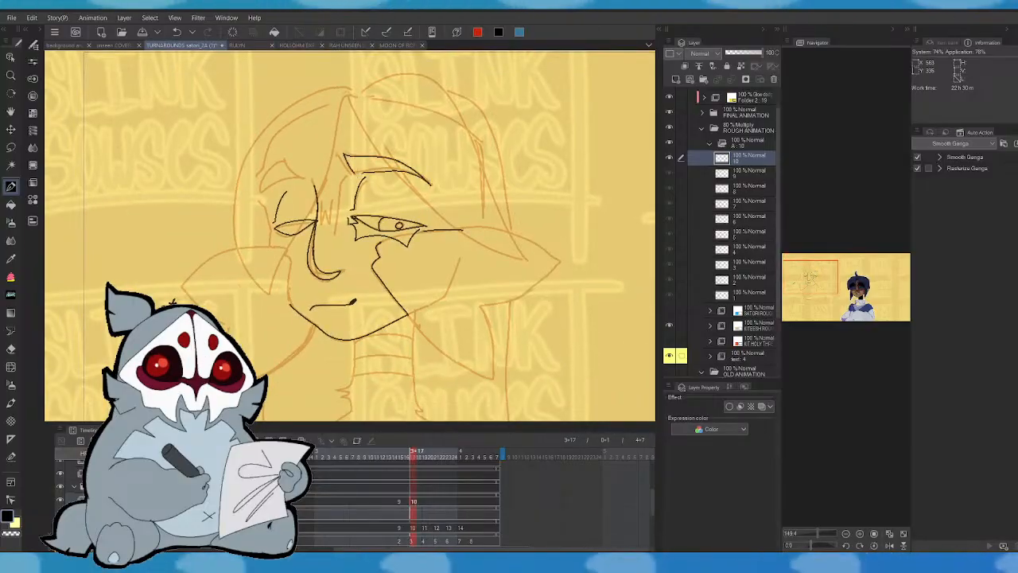
key(ctrl+z)
key(ctrl+z)
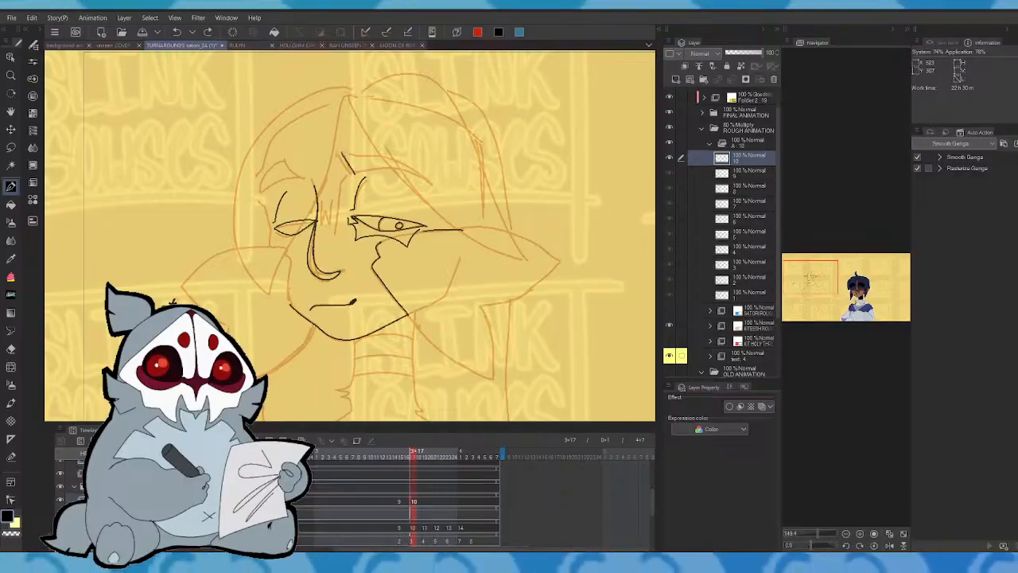
drag(370, 157, 419, 172)
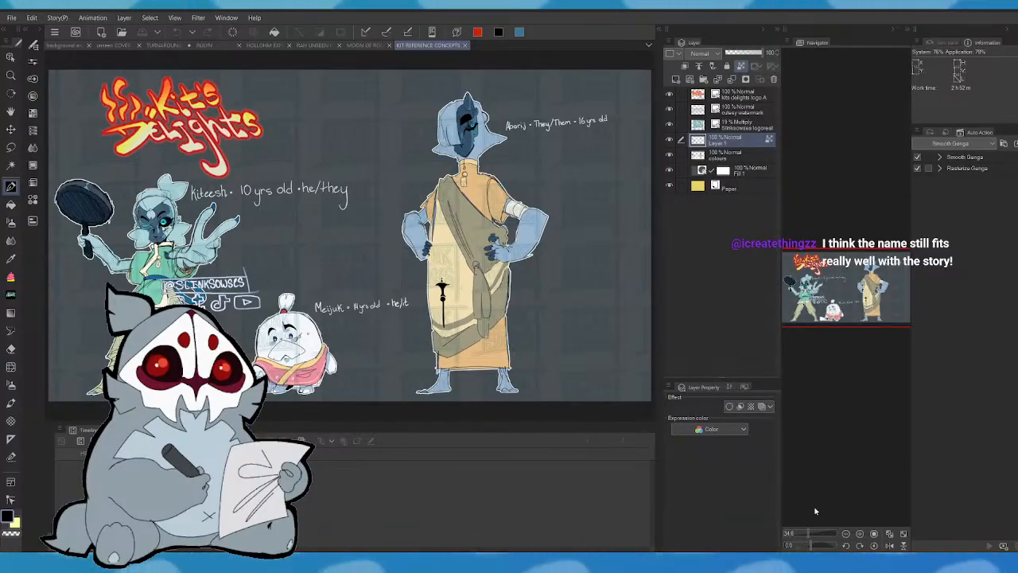
- Examine the Kiteesh, Meijuk and Abarij designs up close in the Kit reference concepts document
drag(809, 534, 812, 534)
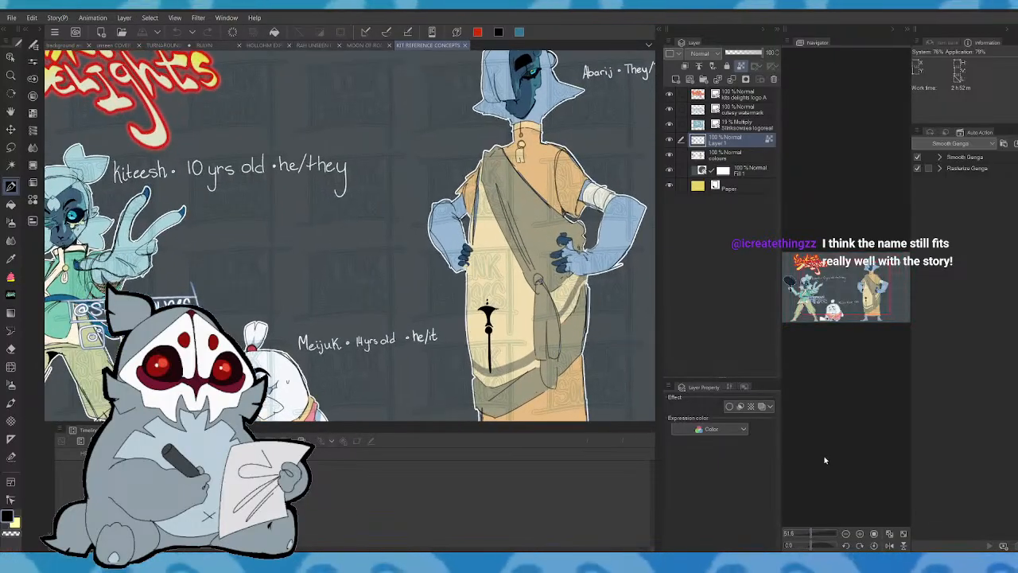
drag(846, 285, 826, 290)
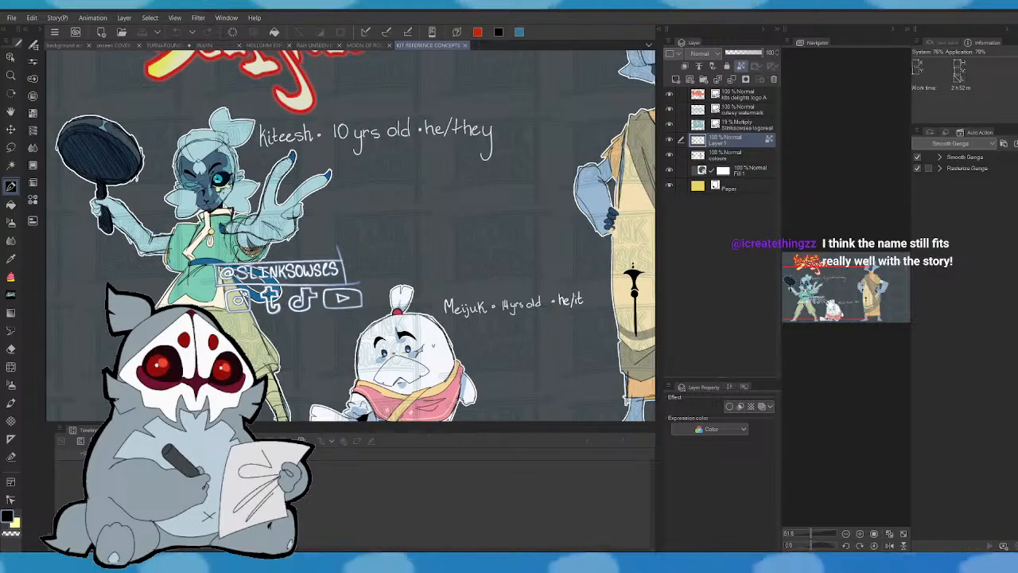
drag(811, 534, 816, 534)
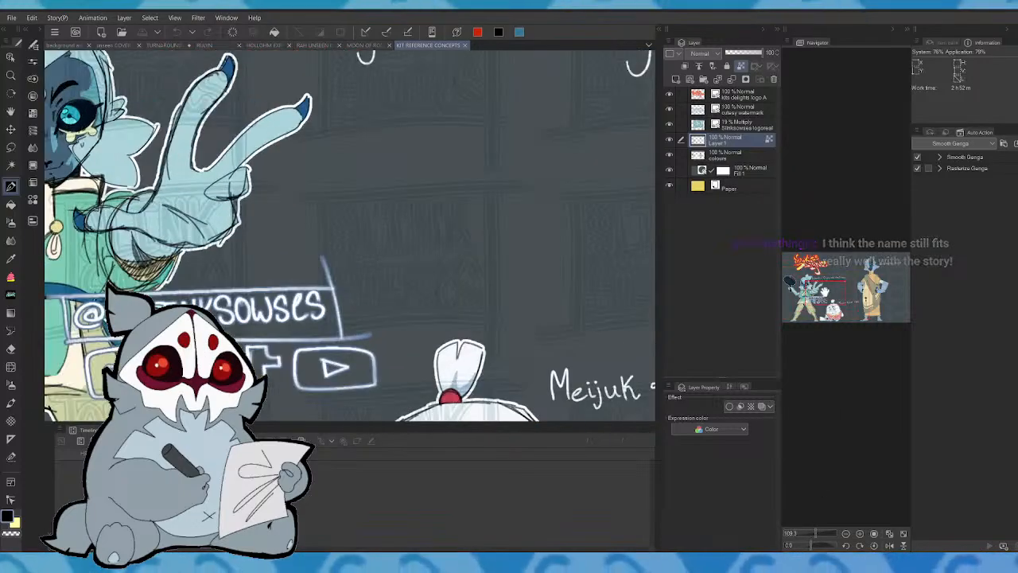
mouse_move(822, 294)
mouse_down()
mouse_move(809, 289)
mouse_move(835, 303)
mouse_up()
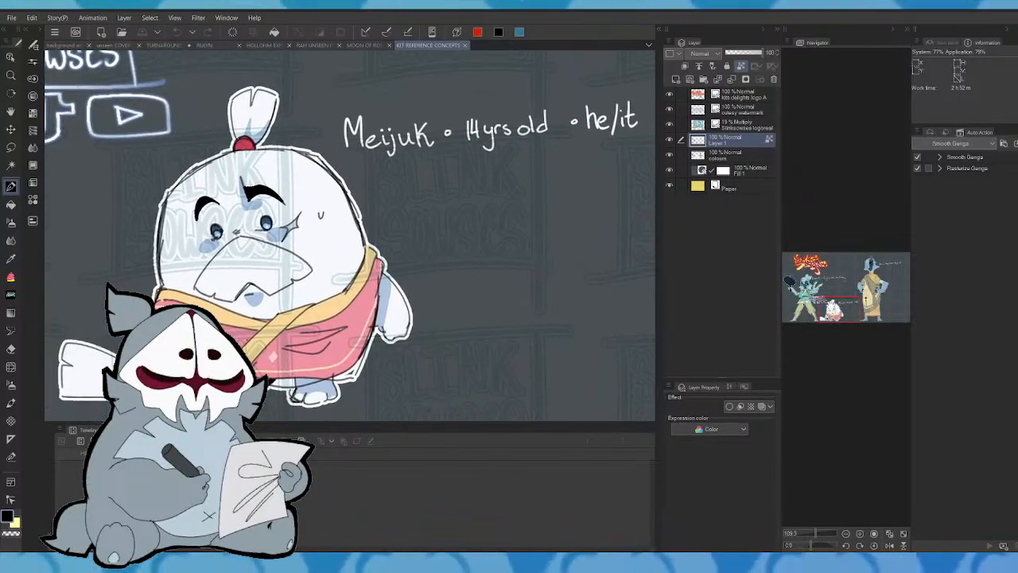
drag(834, 303, 815, 291)
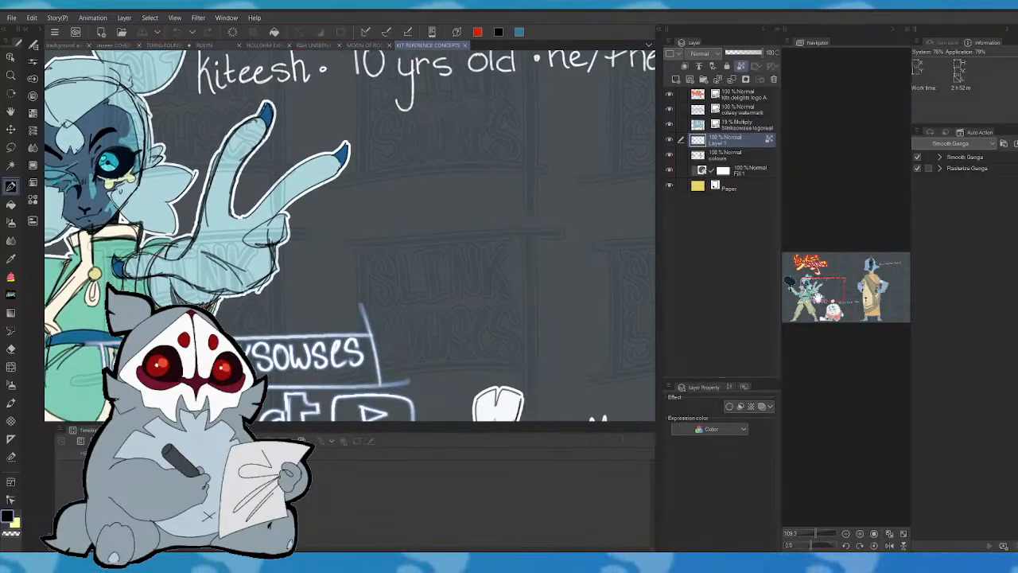
drag(817, 292, 852, 279)
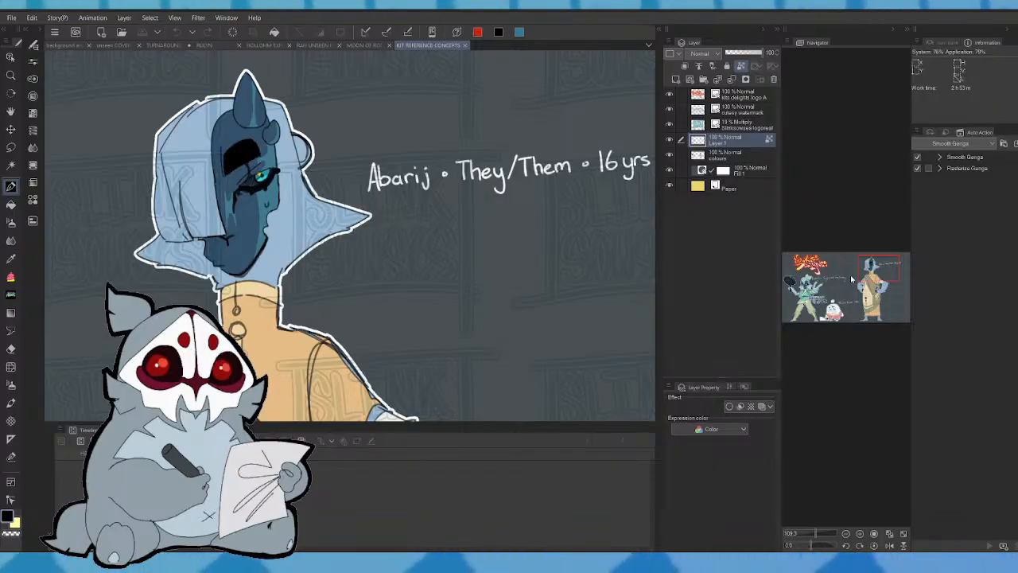
- Return to the turnaround animation document and save it
click(178, 46)
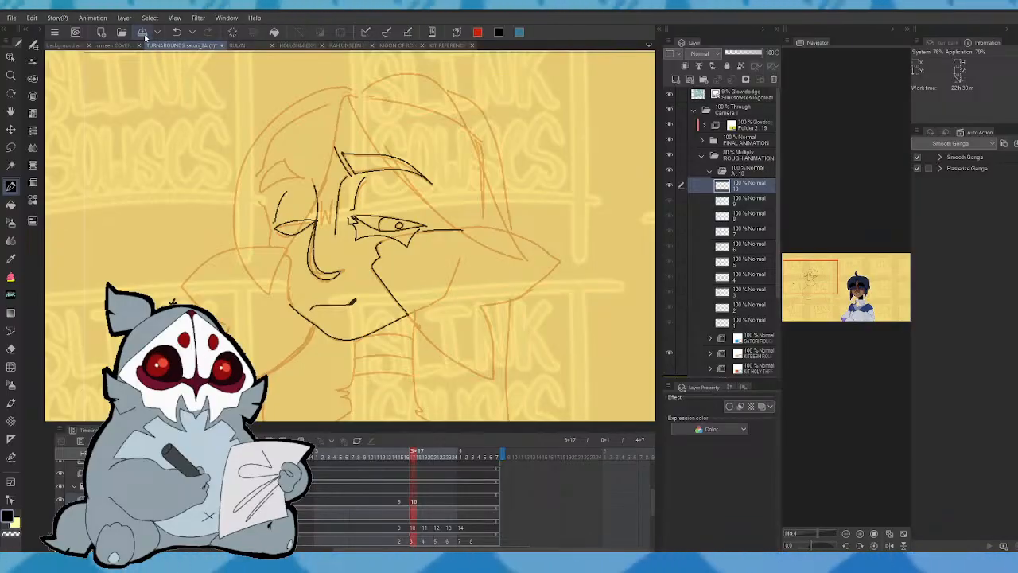
key(ctrl+s)
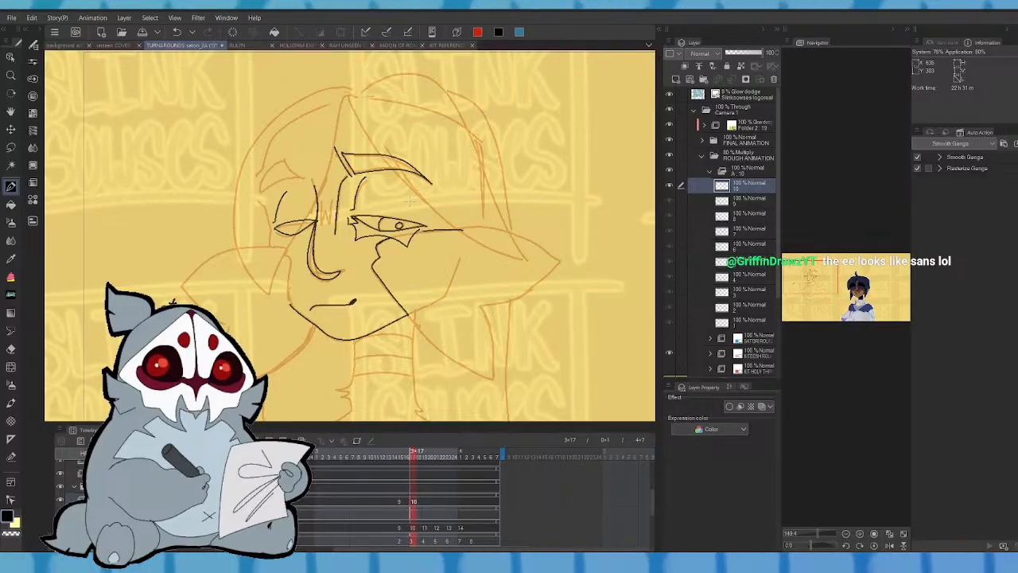
- Look over the Kiteesh notes in the Kit reference concepts and the Moon of Ronos short, returning to the turnaround document
click(448, 45)
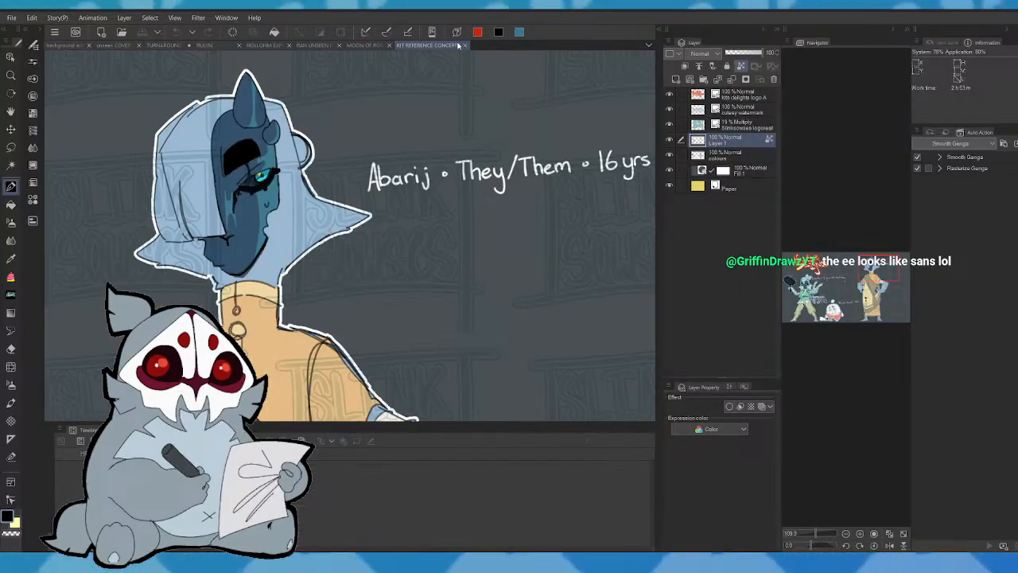
drag(869, 275, 827, 275)
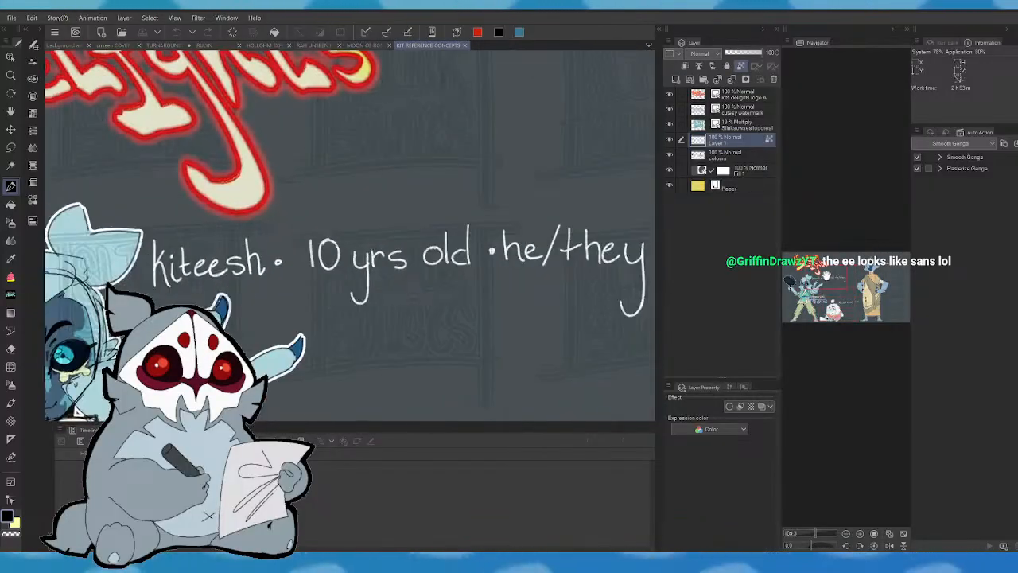
click(366, 46)
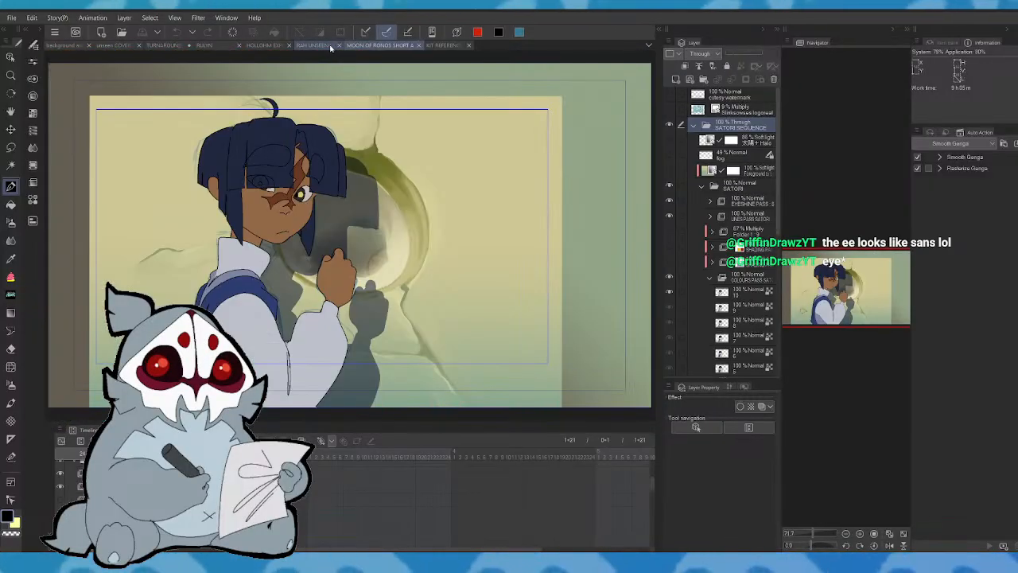
click(330, 45)
click(399, 46)
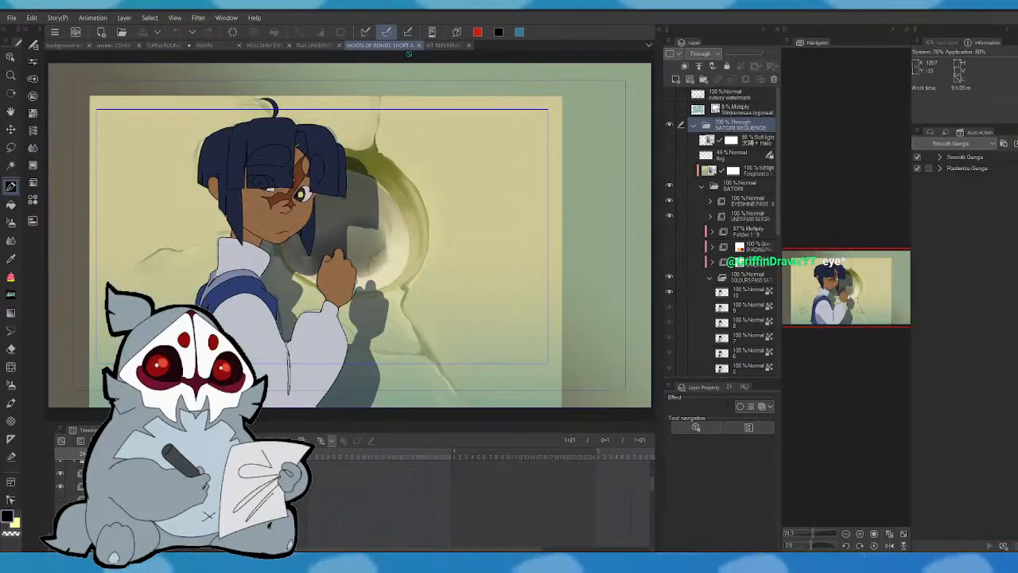
click(175, 46)
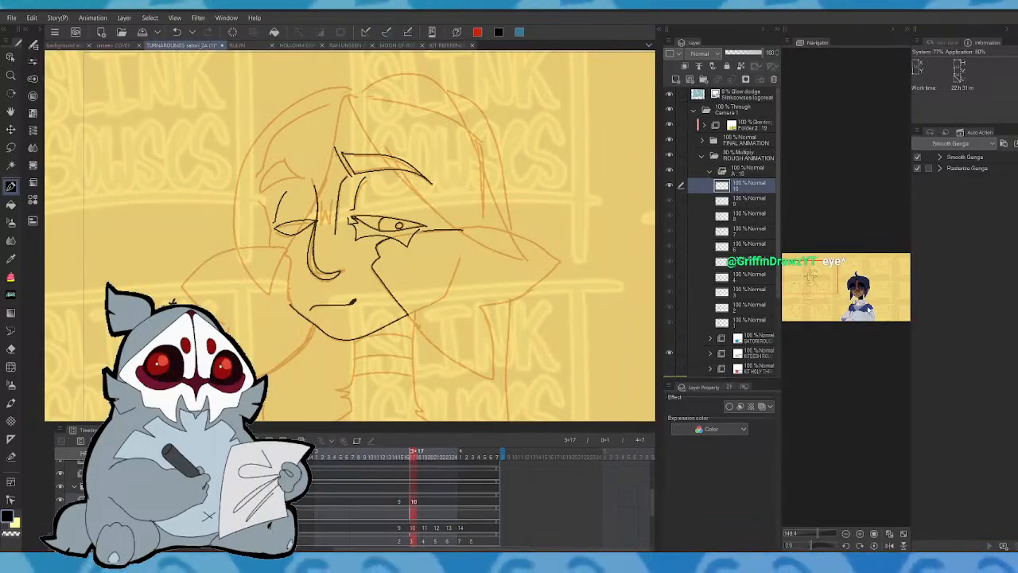
- Ink the lower pointed cheek tuft on the open-eye side, from the jaw corner down to its tip and back up
drag(824, 284, 822, 283)
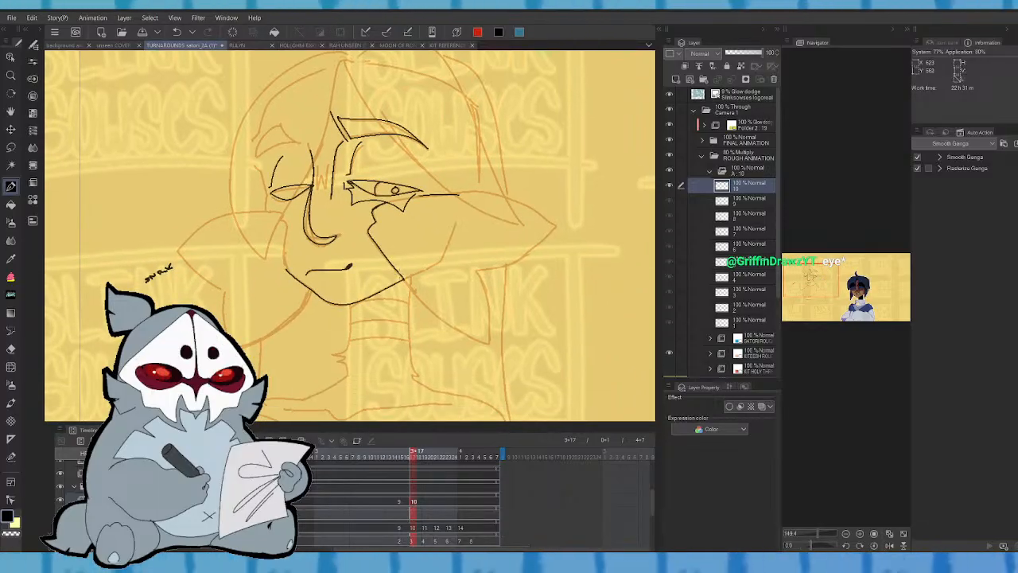
drag(404, 279, 487, 336)
key(ctrl+z)
mouse_move(405, 279)
mouse_down()
mouse_move(491, 344)
mouse_move(484, 263)
mouse_move(477, 267)
mouse_move(546, 230)
mouse_up()
key(ctrl+z)
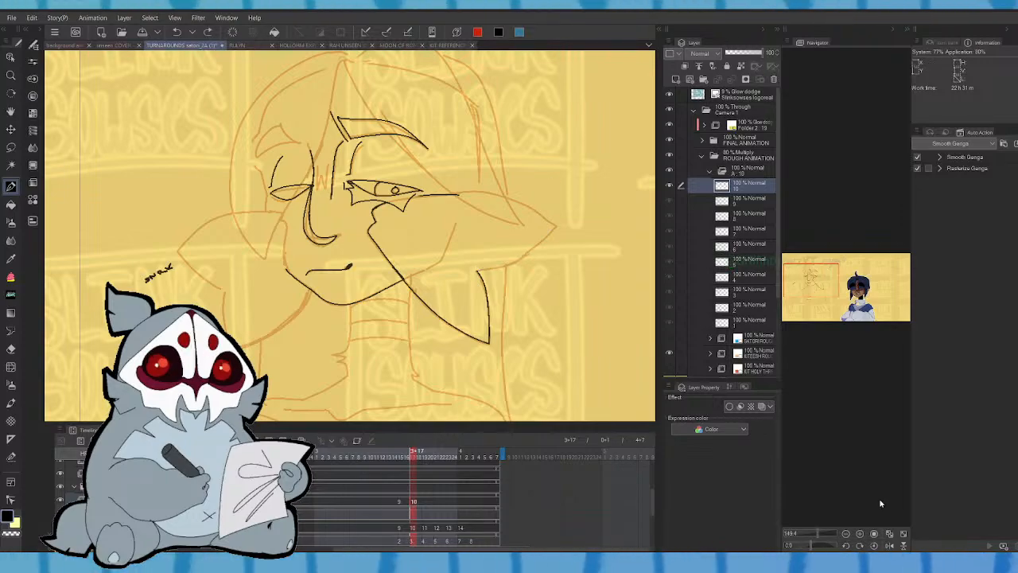
- Ink the upper pointed cheek tuft on the open-eye side using the mirrored view, comparing its shape with cel 9
click(891, 546)
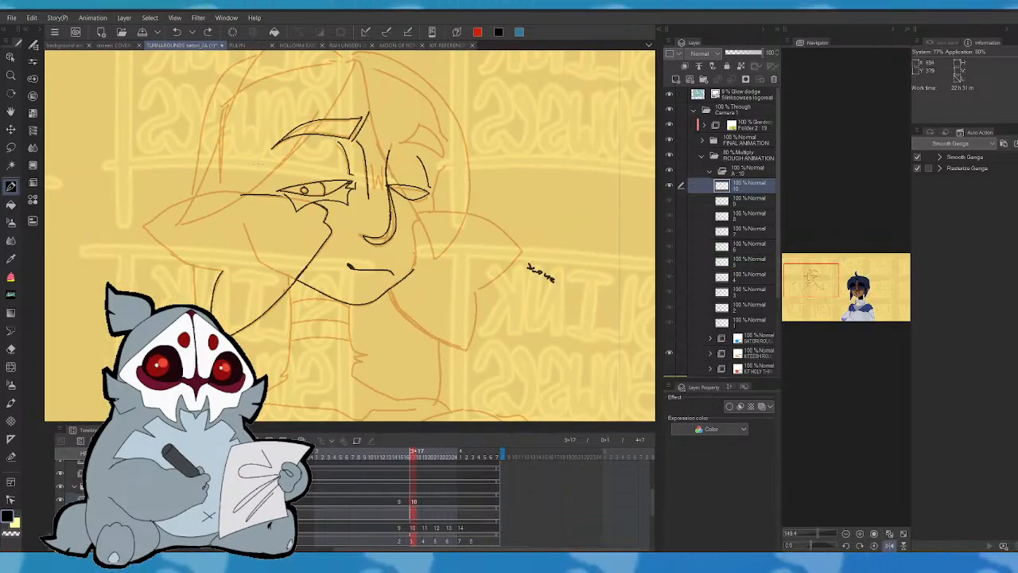
key(Left)
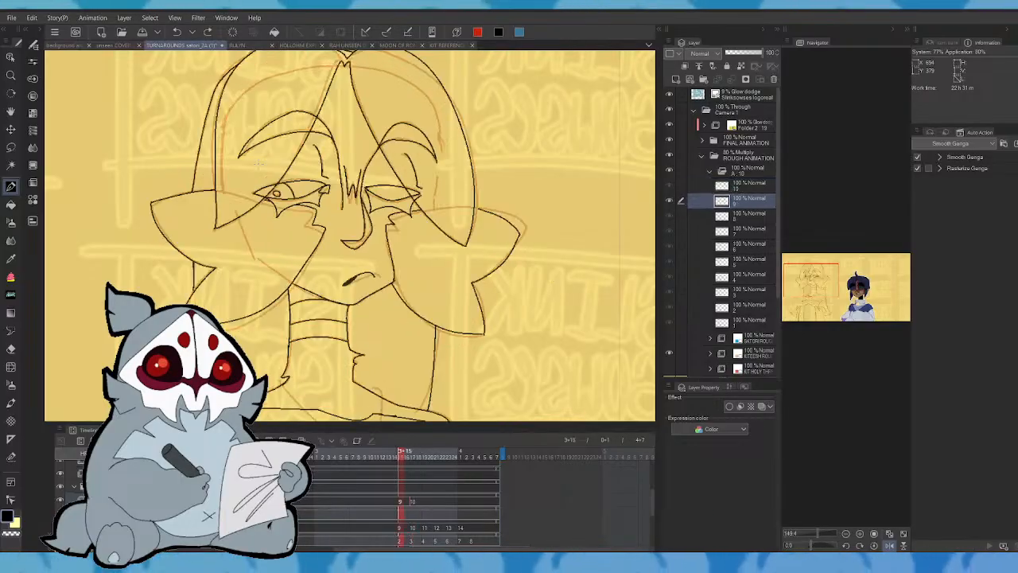
key(Right)
drag(223, 271, 164, 232)
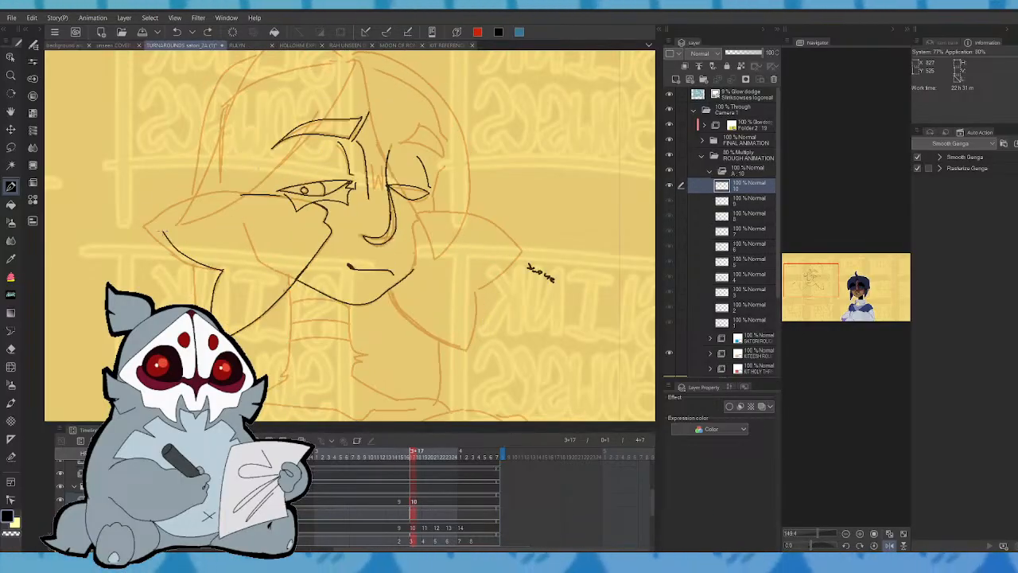
key(ctrl+z)
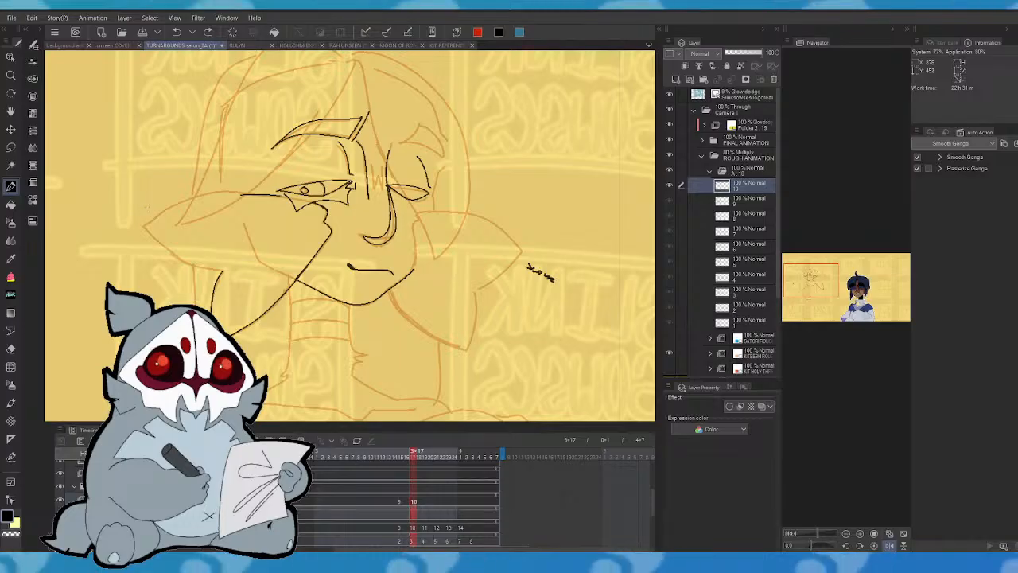
key(Left)
key(Right)
mouse_move(222, 271)
mouse_down()
mouse_move(188, 265)
mouse_move(144, 225)
mouse_up()
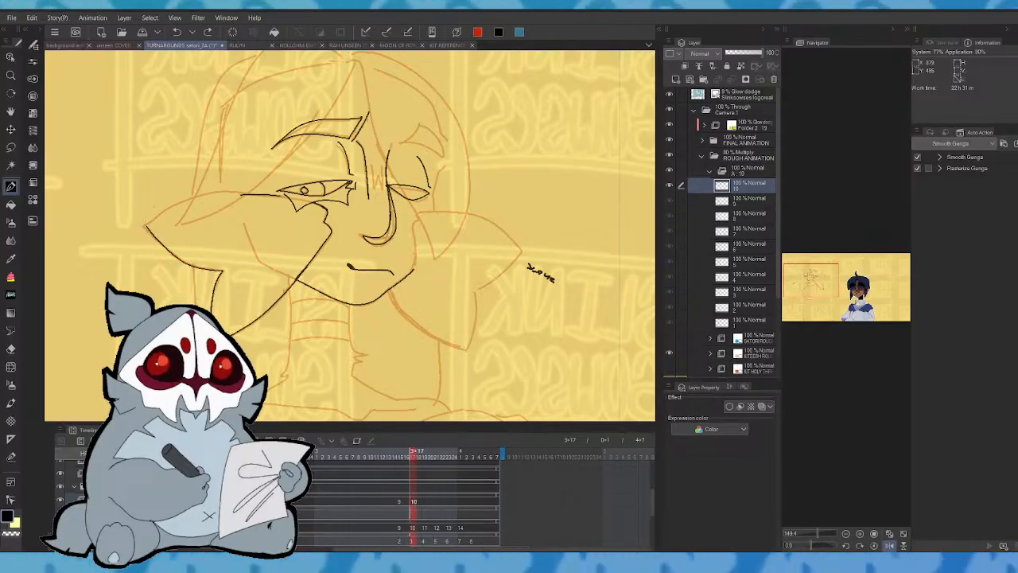
key(Left)
key(Right)
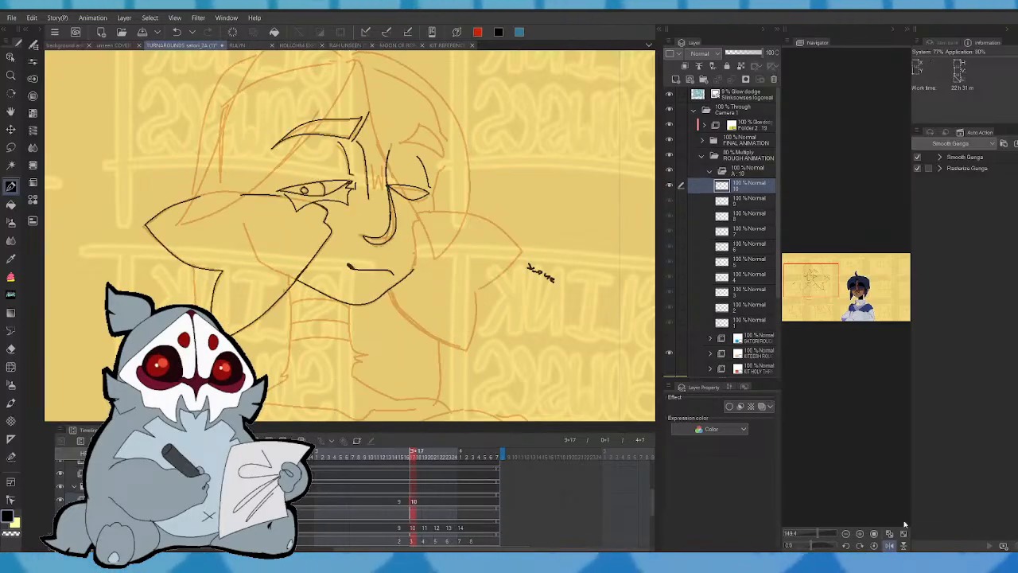
click(890, 546)
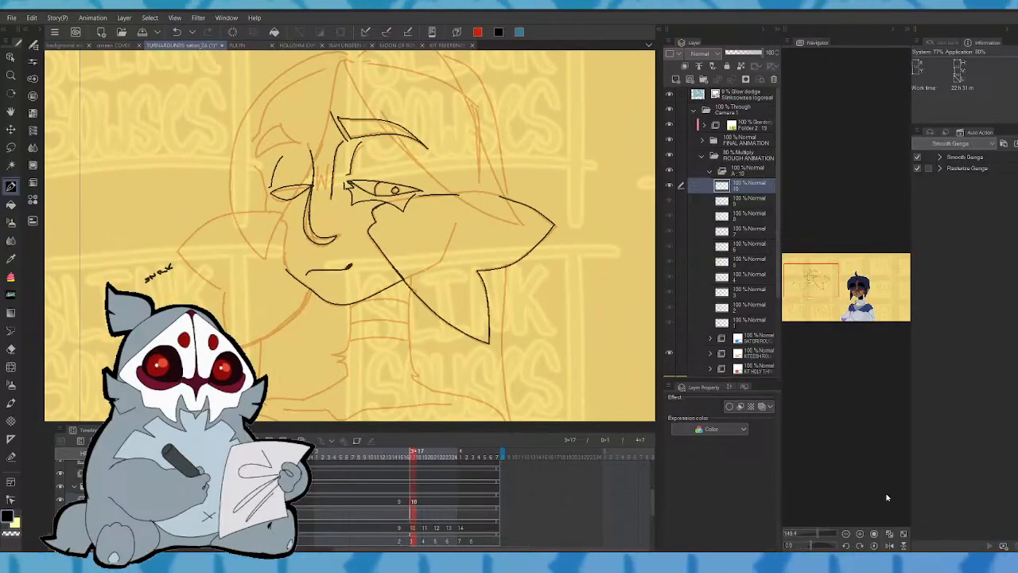
drag(463, 171, 457, 172)
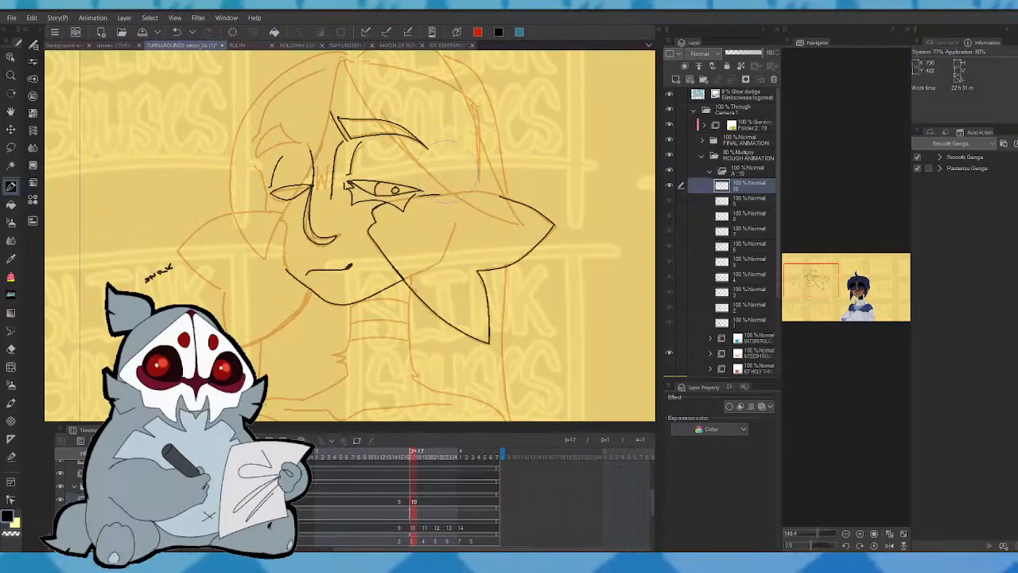
- Ink the hair from the centre parting: the curved locks framing both sides of the face and the outer back contour
drag(818, 278, 818, 273)
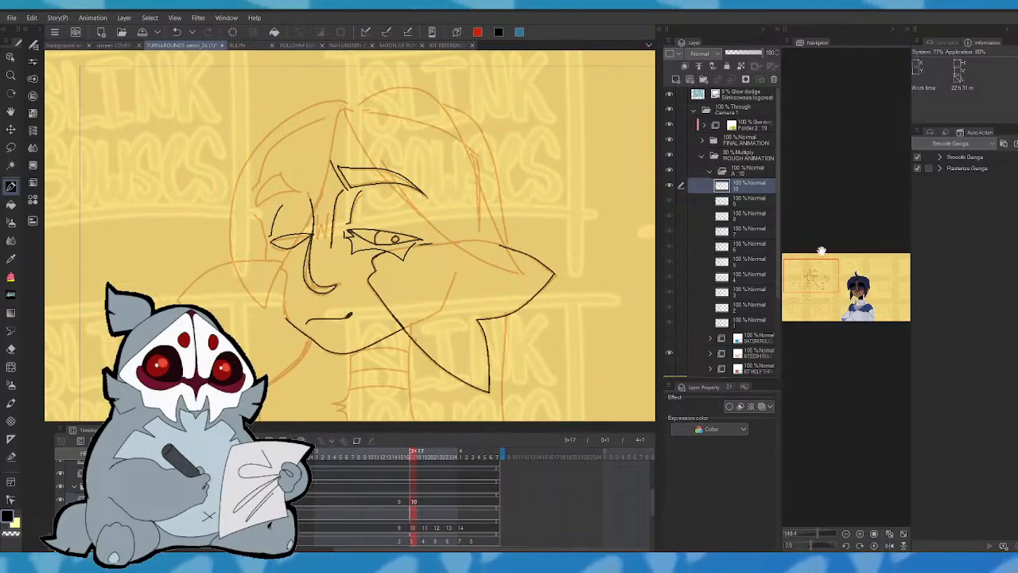
key(Left)
key(Right)
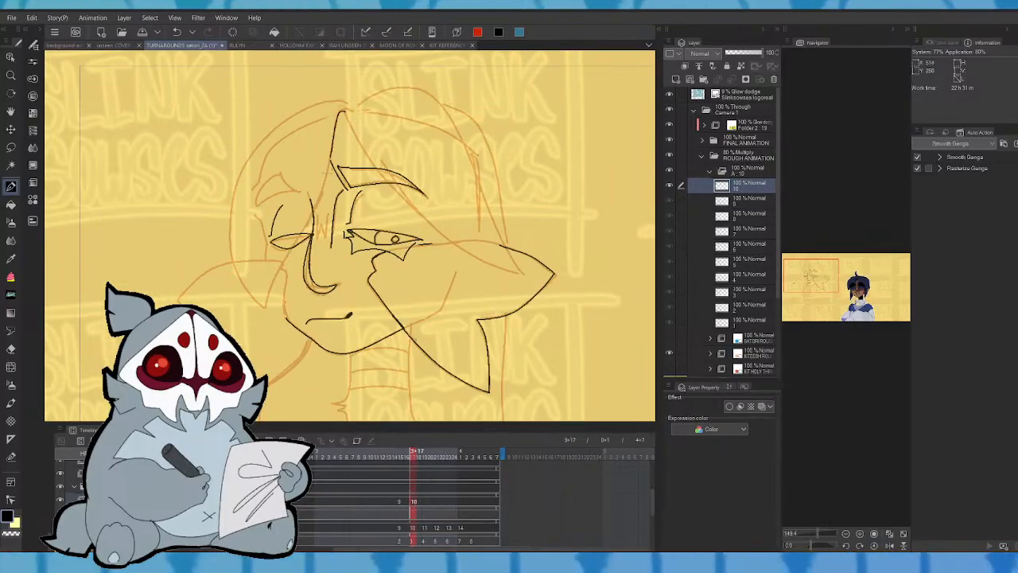
mouse_move(343, 111)
mouse_down()
mouse_move(260, 306)
mouse_move(230, 246)
mouse_move(344, 101)
mouse_up()
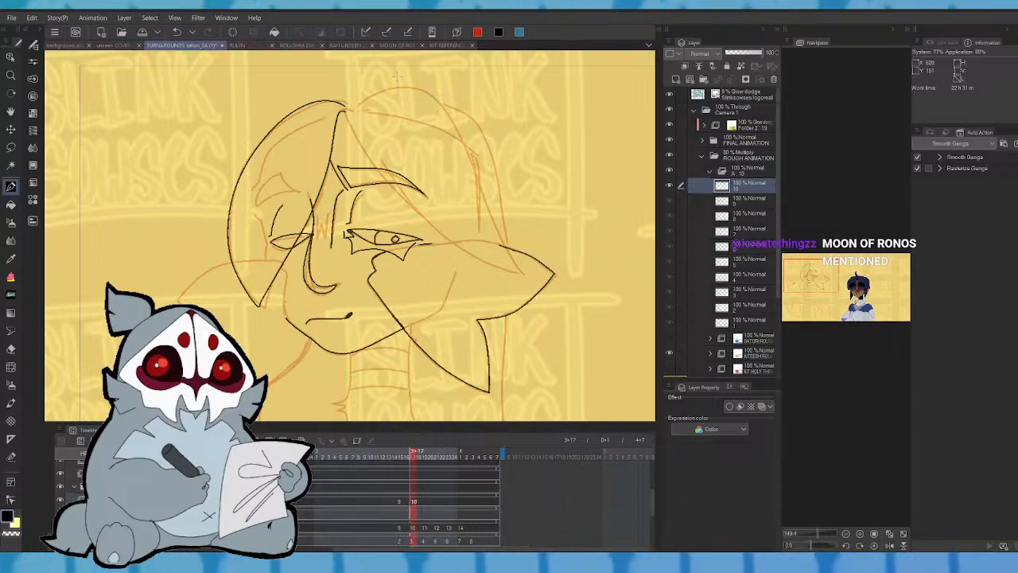
mouse_move(344, 108)
mouse_down()
mouse_move(348, 134)
mouse_move(388, 185)
mouse_move(487, 268)
mouse_move(476, 168)
mouse_move(356, 92)
mouse_up()
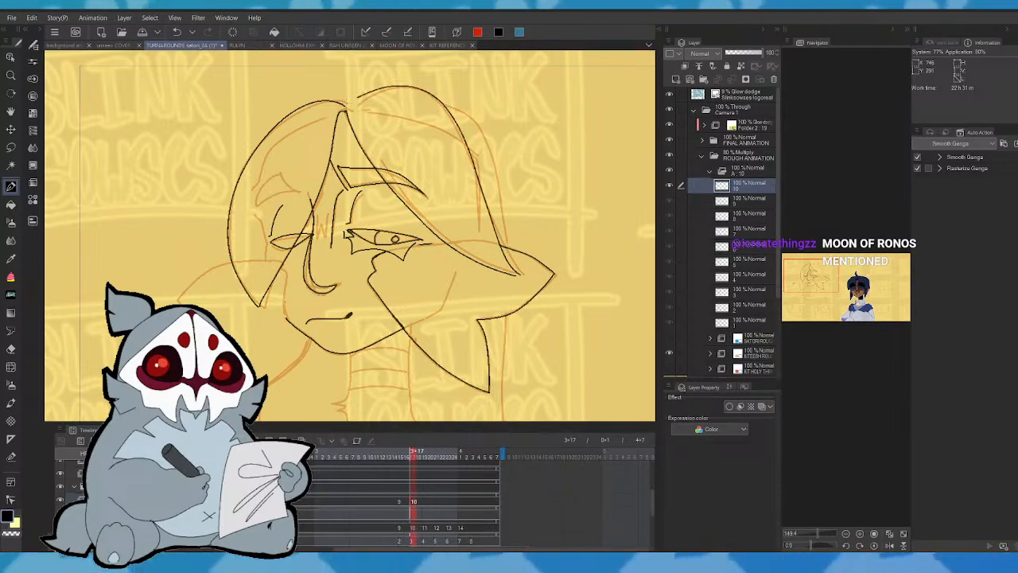
mouse_move(468, 116)
mouse_down()
mouse_move(487, 145)
mouse_move(505, 226)
mouse_up()
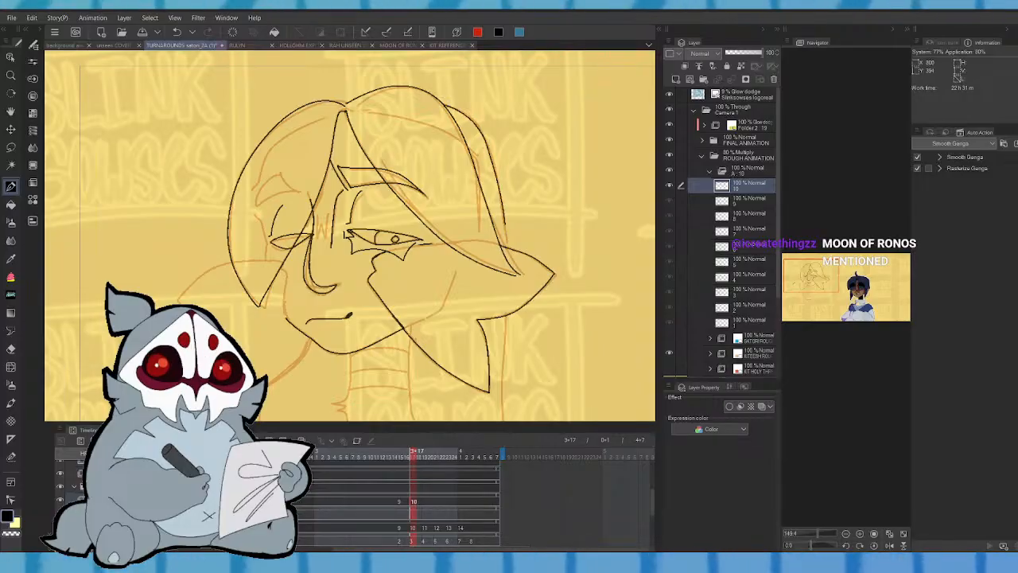
- Compare the inked head and hair of cel 10 with cel 9 by alternating between the two drawings
key(Left)
key(Right)
drag(851, 285, 821, 281)
key(Left)
key(Right)
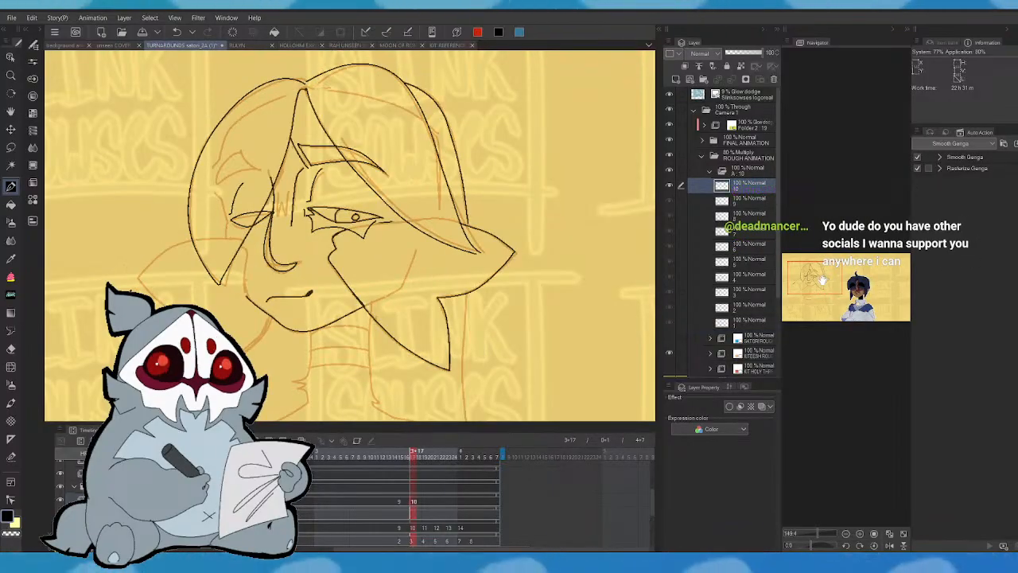
drag(826, 282, 835, 285)
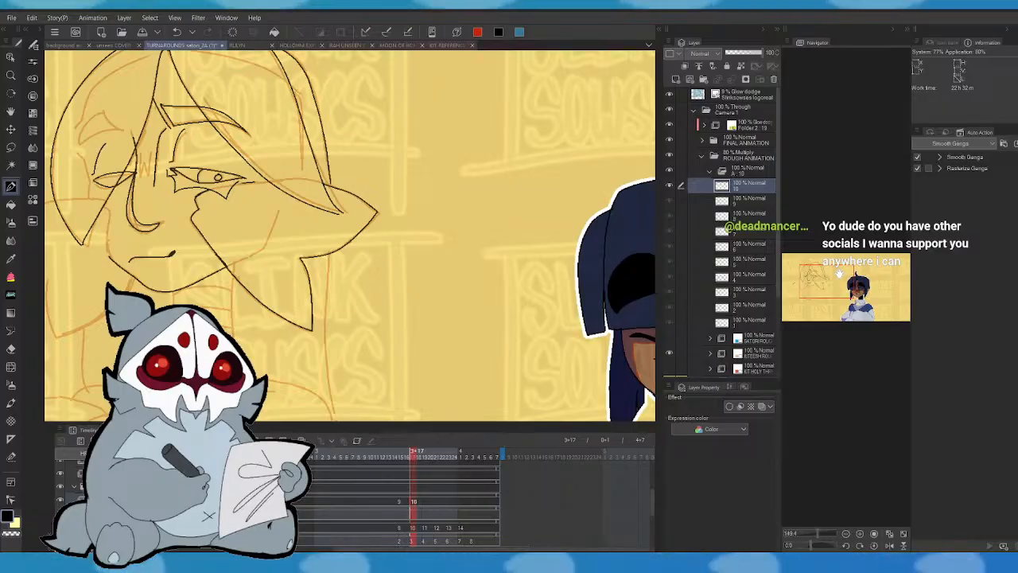
drag(839, 272, 822, 282)
key(Left)
key(Right)
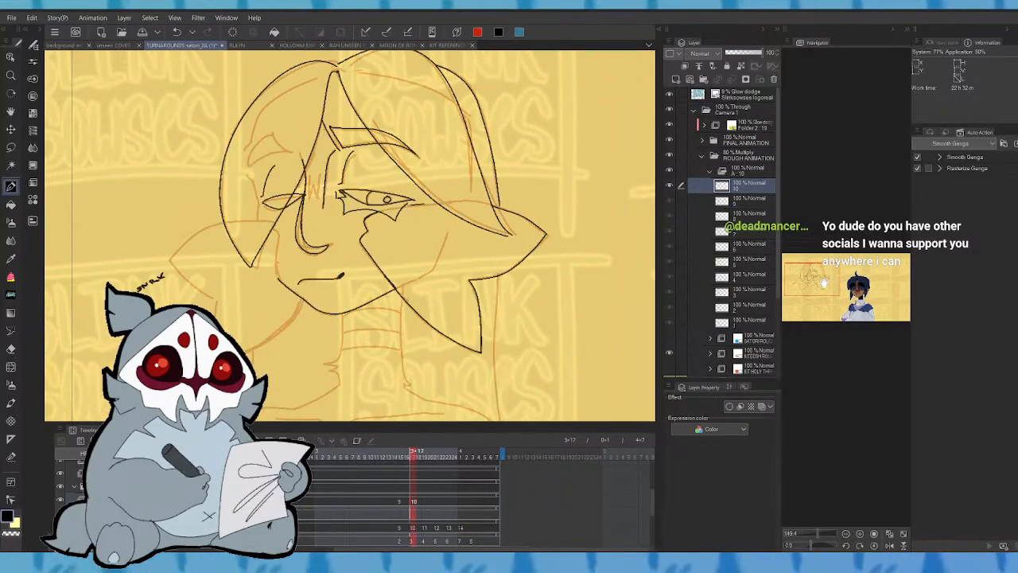
- Ink the lower and upper pointed cheek tufts on the closed-eye side, from the jaw around to the hair, checking against cel 9
click(889, 545)
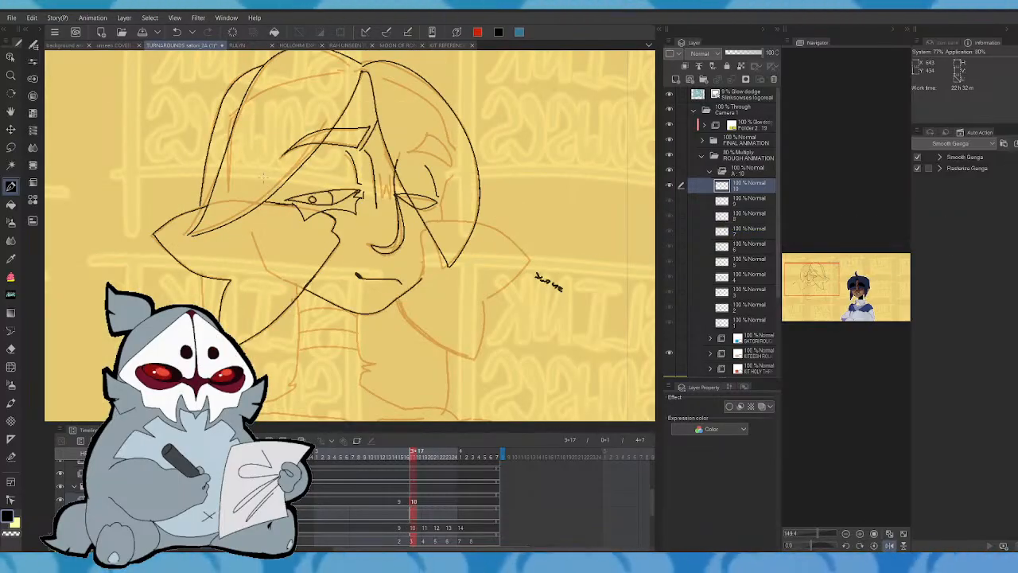
key(Left)
key(Right)
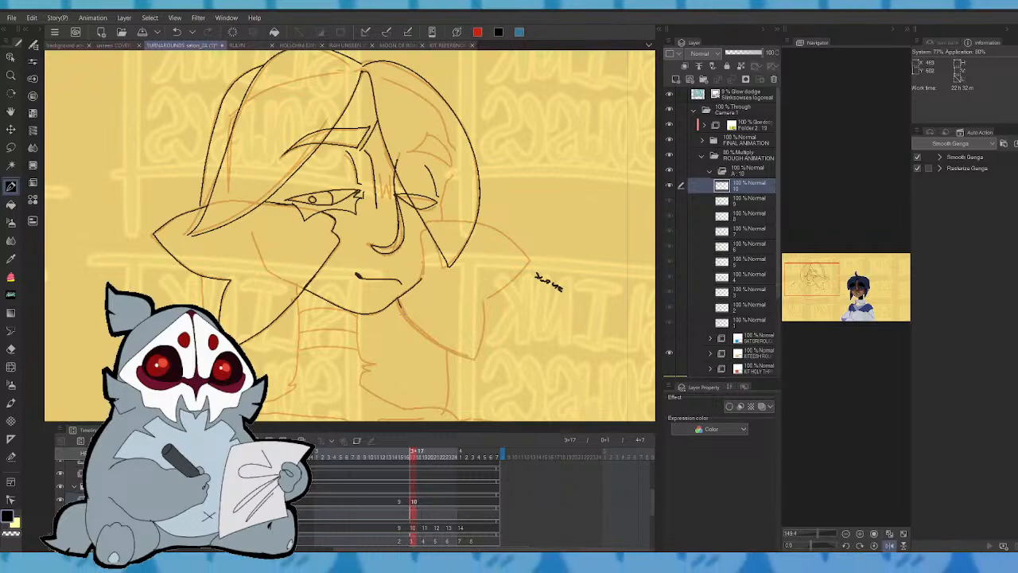
mouse_move(400, 308)
mouse_down()
mouse_move(475, 356)
mouse_move(484, 301)
mouse_move(529, 265)
mouse_move(517, 237)
mouse_move(477, 221)
mouse_up()
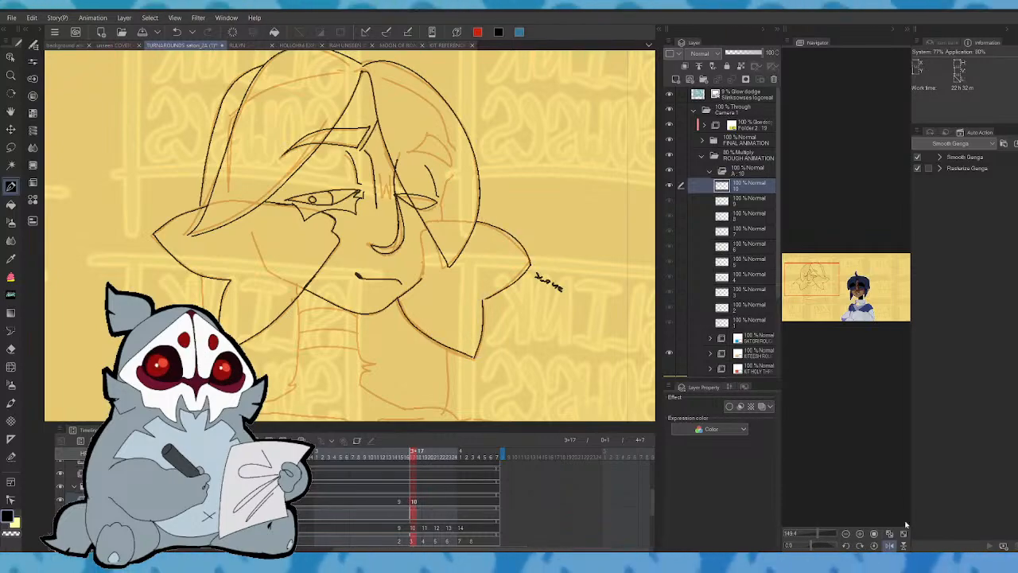
click(889, 545)
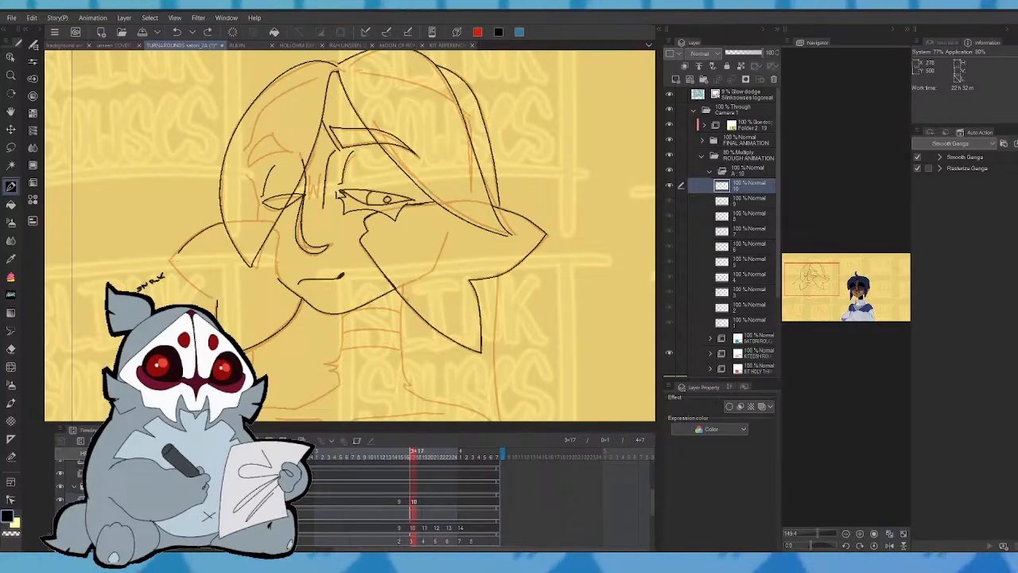
mouse_move(178, 253)
mouse_down()
mouse_move(194, 289)
mouse_move(216, 297)
mouse_up()
key(Left)
key(Right)
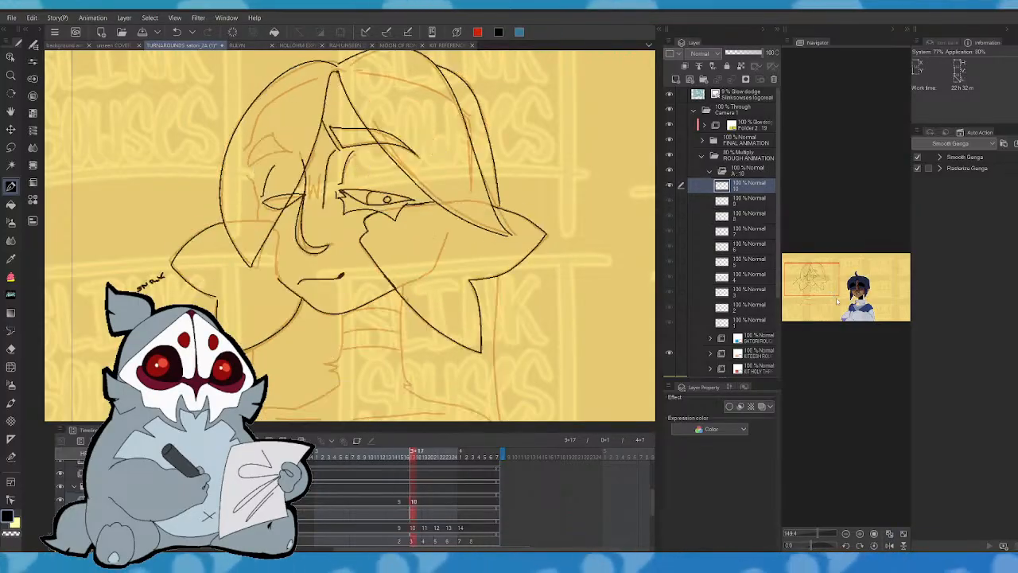
- Ink the long vertical lines running from behind the cheek tufts down to the shoulders on both sides of the neck
mouse_move(837, 300)
mouse_down()
mouse_move(867, 296)
mouse_move(835, 312)
mouse_up()
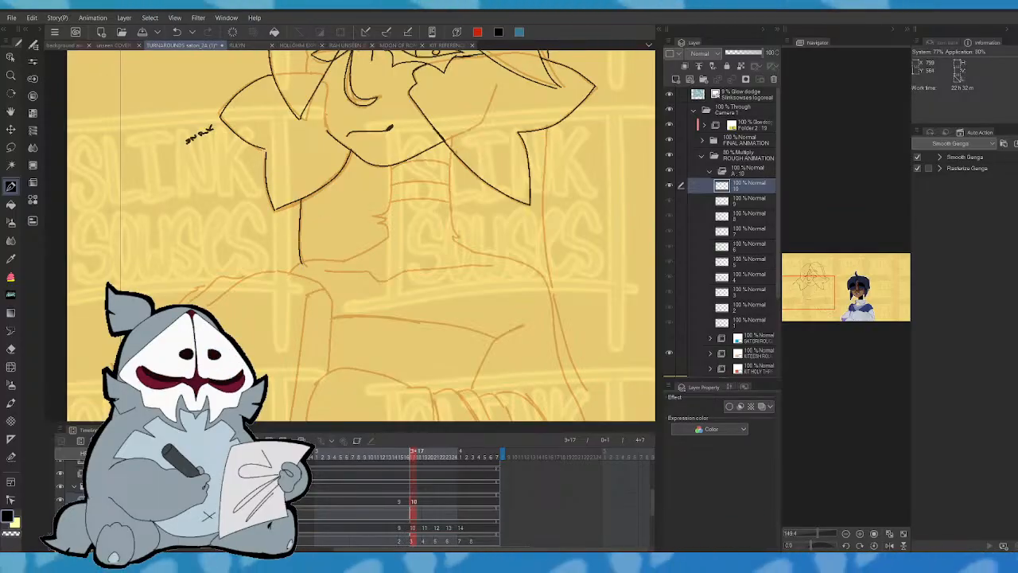
key(Left)
key(Right)
drag(545, 156, 551, 296)
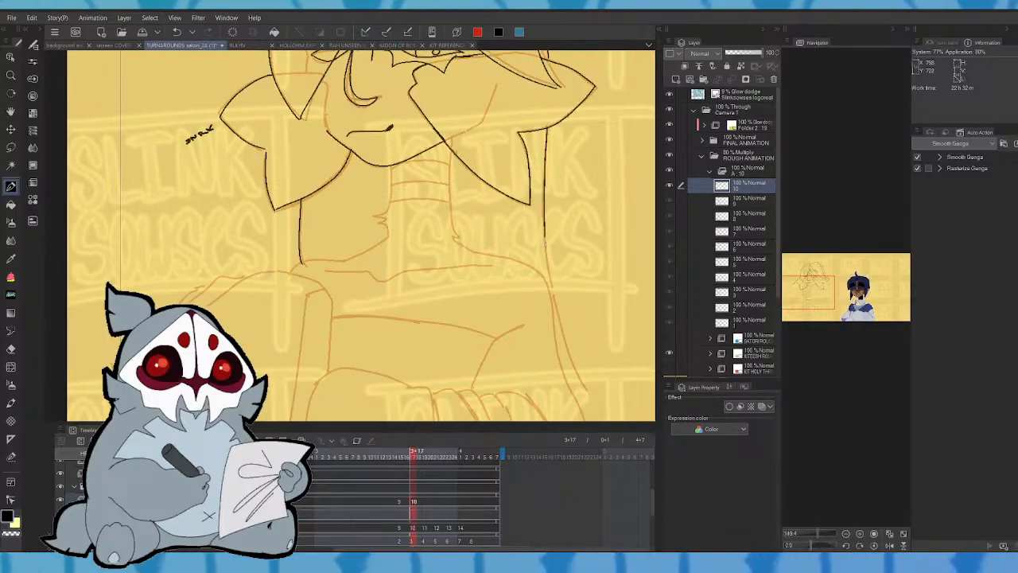
key(Left)
key(Right)
- Ink both sides of the neck with their jagged fur notches and the shoulder slope on the closed-eye side
mouse_move(862, 295)
mouse_down()
mouse_move(820, 271)
mouse_move(812, 302)
mouse_move(823, 294)
mouse_up()
key(ctrl+z)
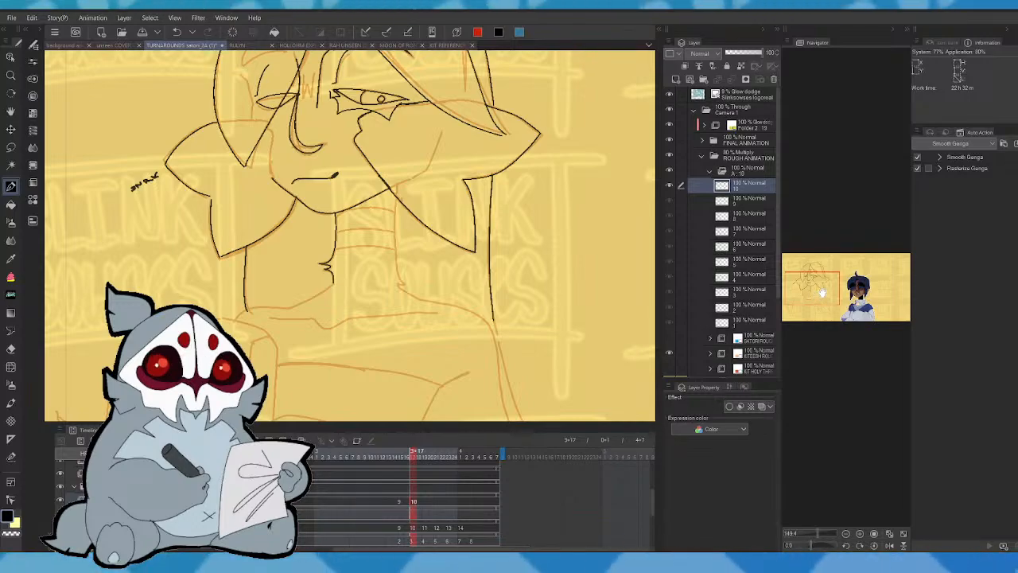
drag(804, 293, 814, 289)
drag(383, 209, 396, 288)
key(Left)
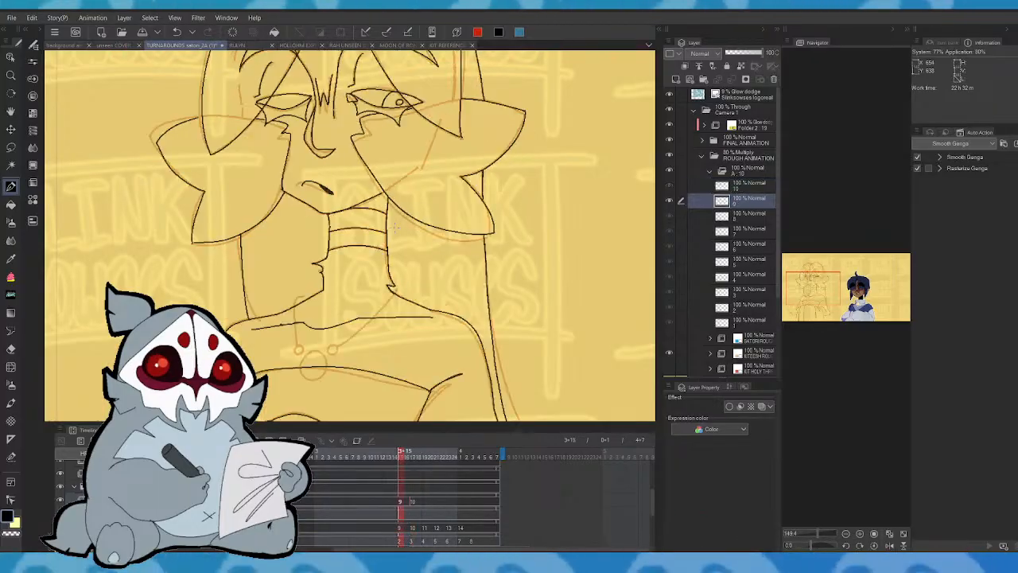
key(Right)
drag(824, 288, 819, 288)
drag(361, 304, 301, 320)
key(Left)
key(Right)
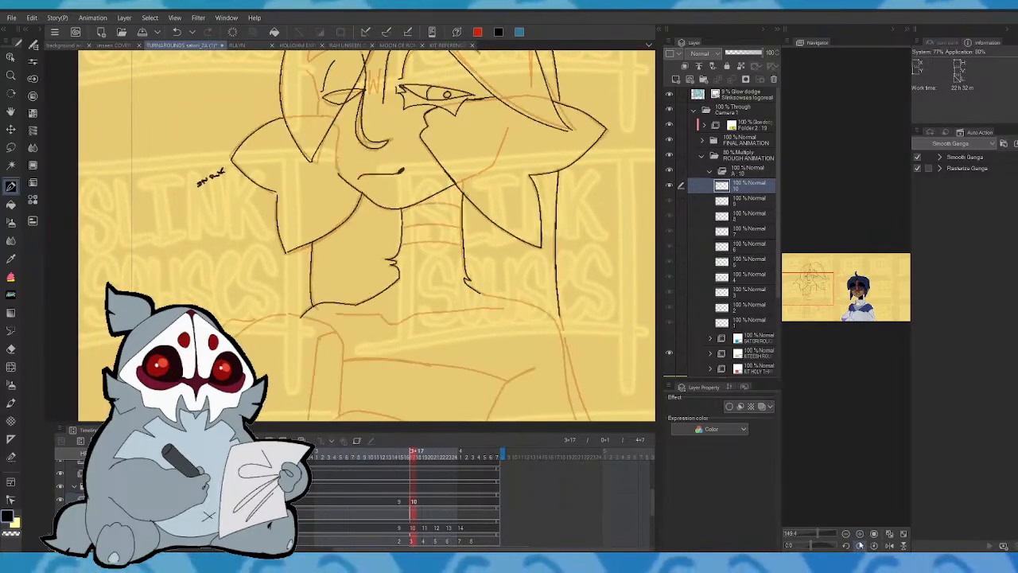
- Using the mirrored view, ink the open-eye side's shoulder curve and outer arm contour, redrawing the upper arm stroke, and restore the normal view
click(888, 546)
drag(826, 271, 820, 296)
key(Left)
key(Right)
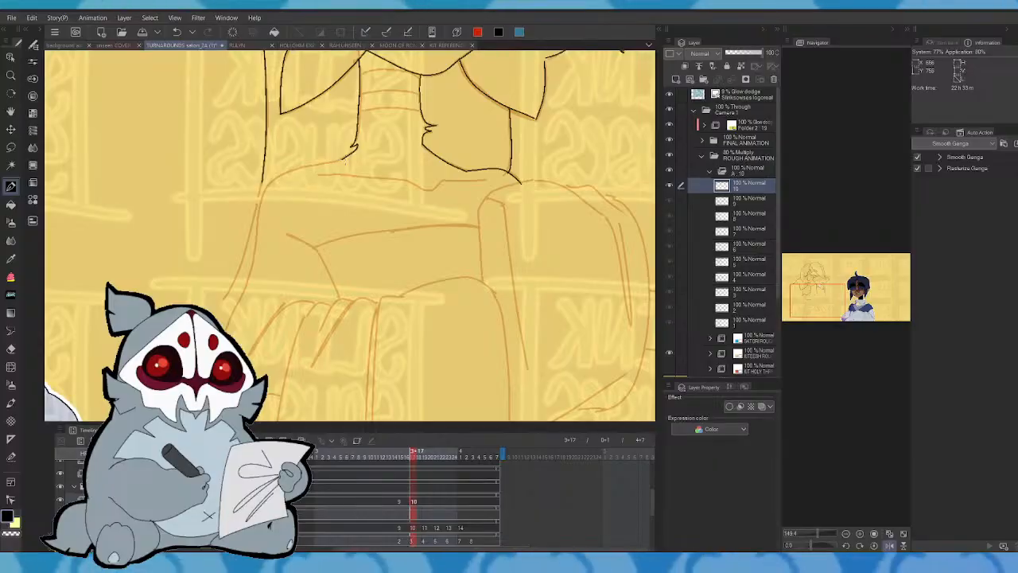
mouse_move(260, 183)
mouse_down()
mouse_move(254, 268)
mouse_move(223, 327)
mouse_up()
key(Left)
key(Right)
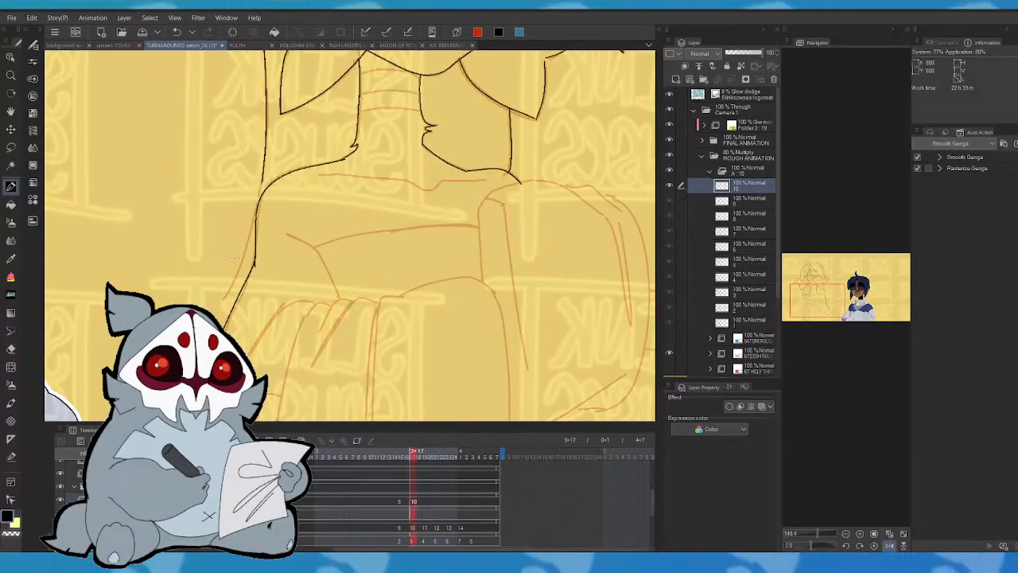
key(ctrl+z)
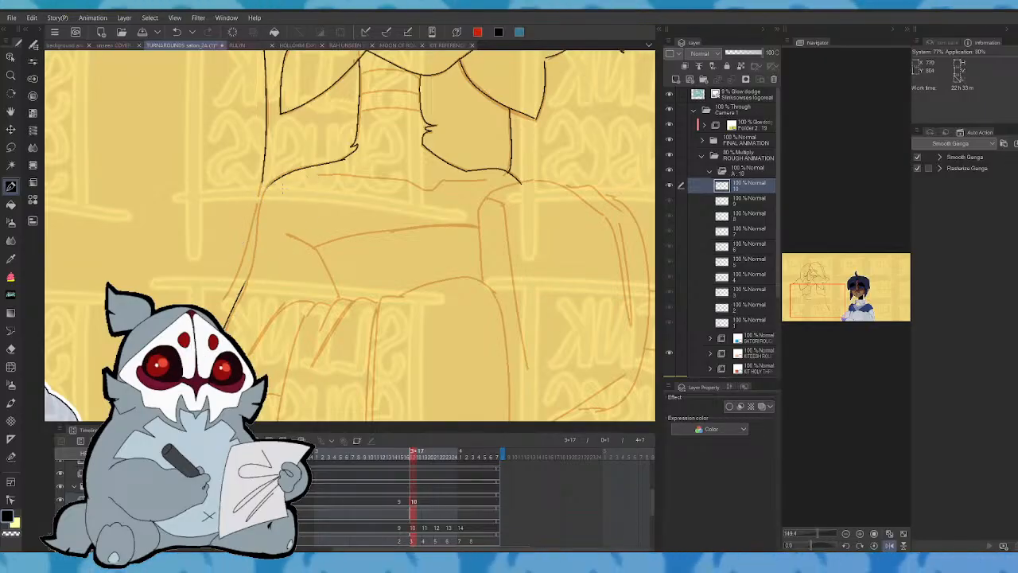
mouse_move(268, 182)
mouse_down()
mouse_move(254, 268)
mouse_move(239, 294)
mouse_up()
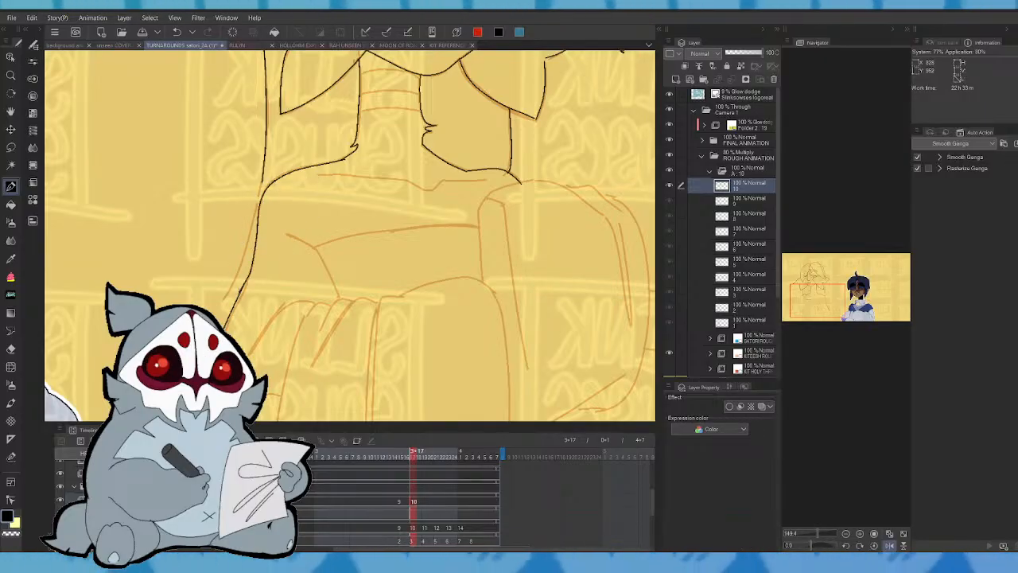
click(889, 533)
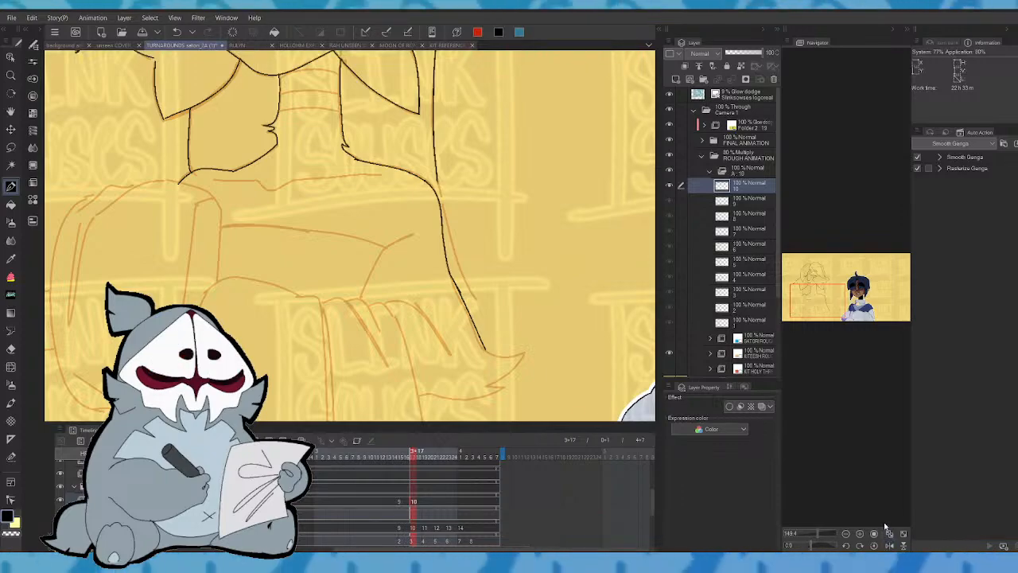
- Ink the wavy neckline across the upper chest between the shoulders, following the orange sketch
key(Left)
key(Right)
mouse_move(213, 180)
mouse_down()
mouse_move(265, 187)
mouse_move(376, 172)
mouse_up()
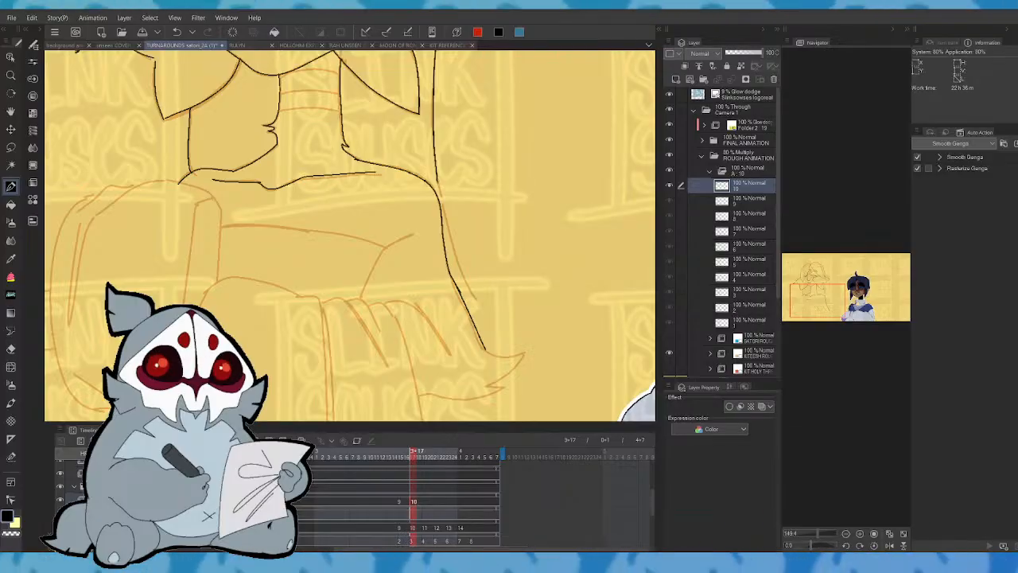
- Review the whole cel 10 drawing beside the finished character, scrubbing the timeline to frame 3+18
scroll(410, 224, down, 5)
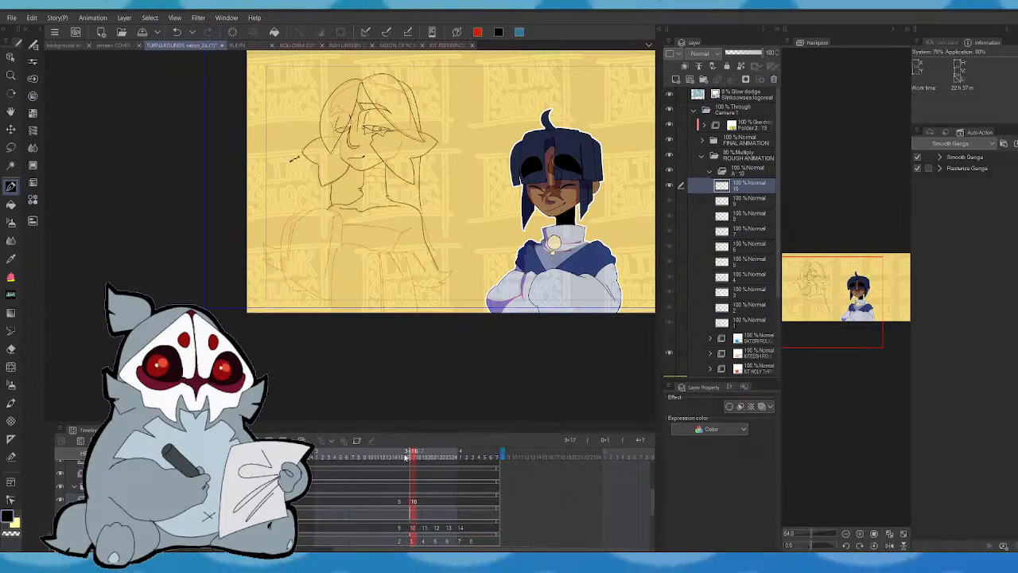
drag(405, 459, 419, 458)
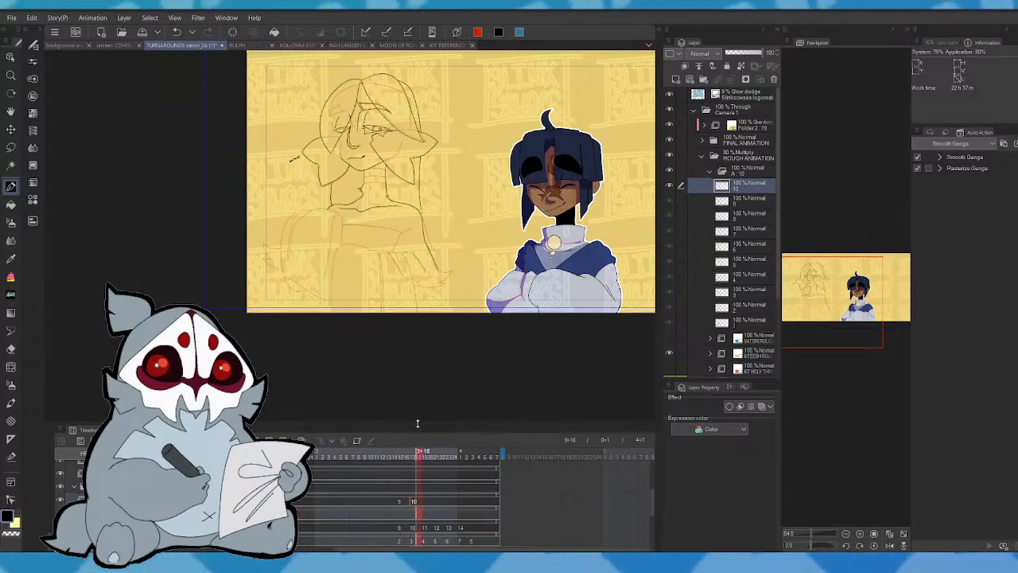
drag(851, 320, 829, 313)
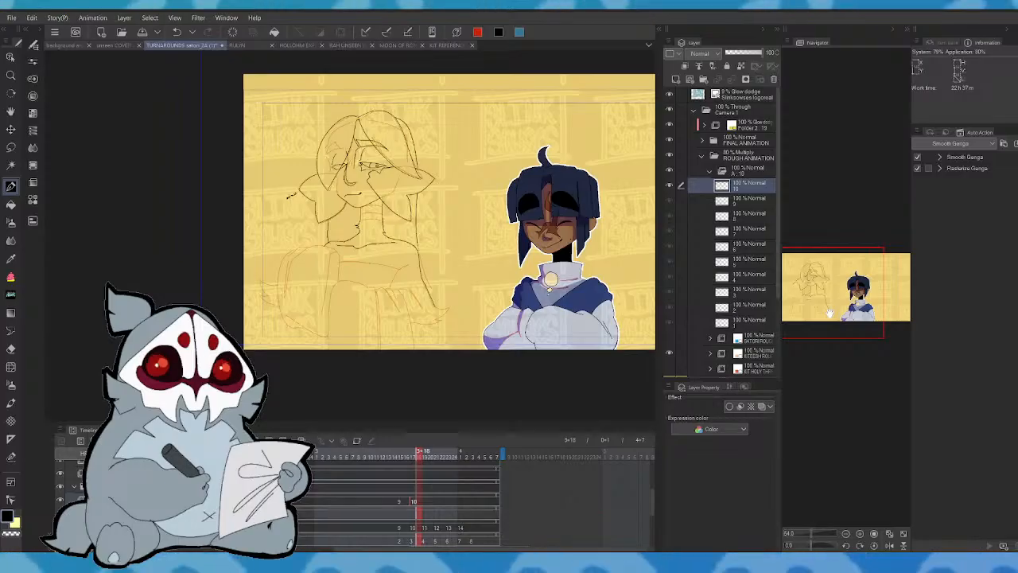
drag(811, 534, 815, 534)
drag(820, 301, 833, 295)
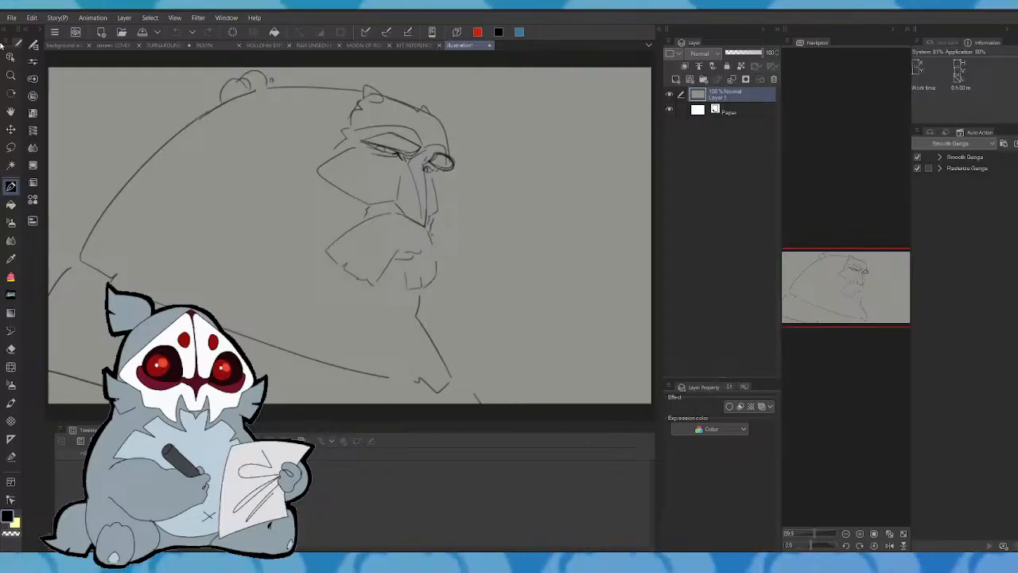
- Look over the bearded creature sketch in the Illustration document and the Kit reference concepts, returning to the turnaround document
drag(862, 303, 860, 301)
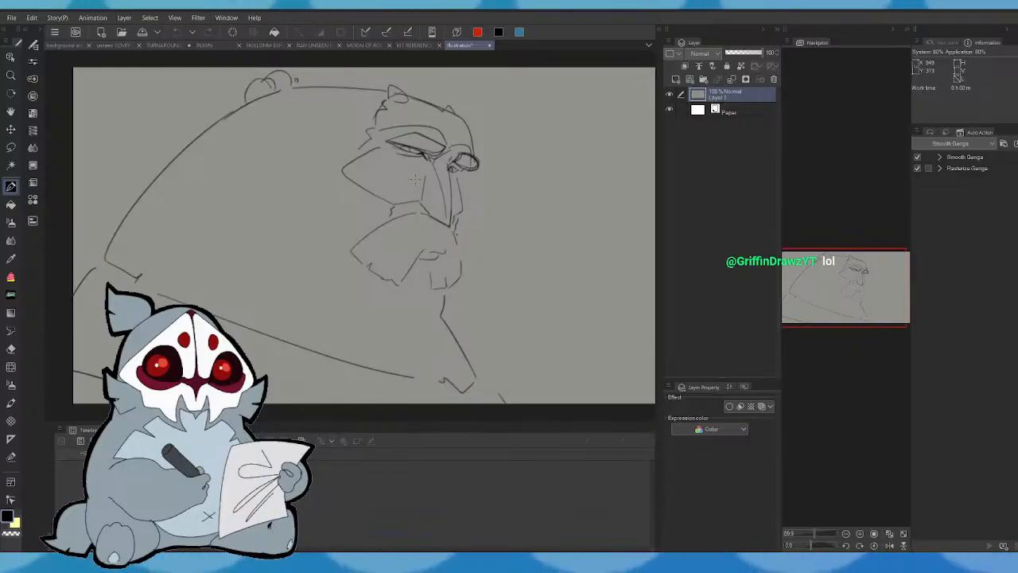
click(408, 45)
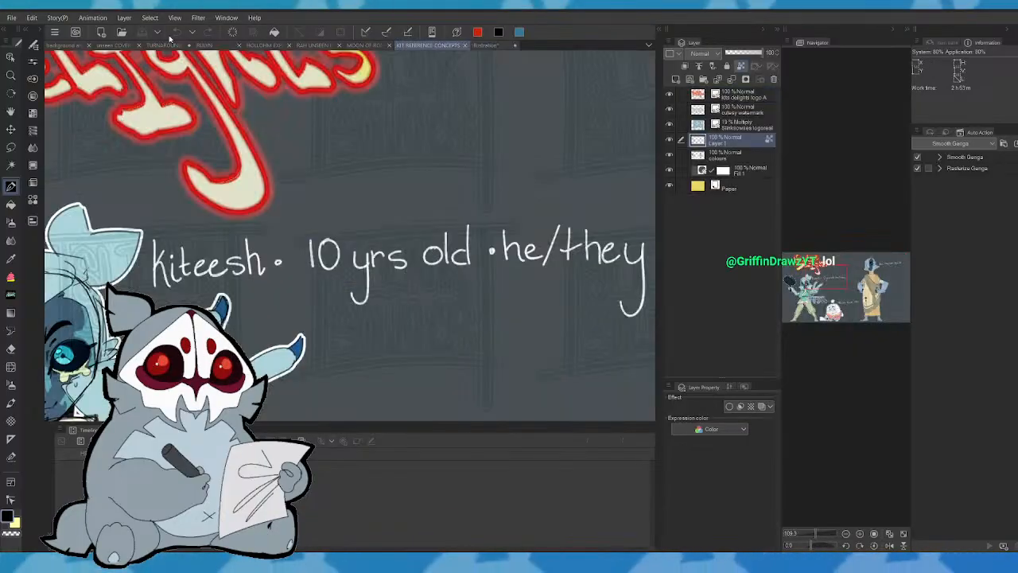
click(178, 47)
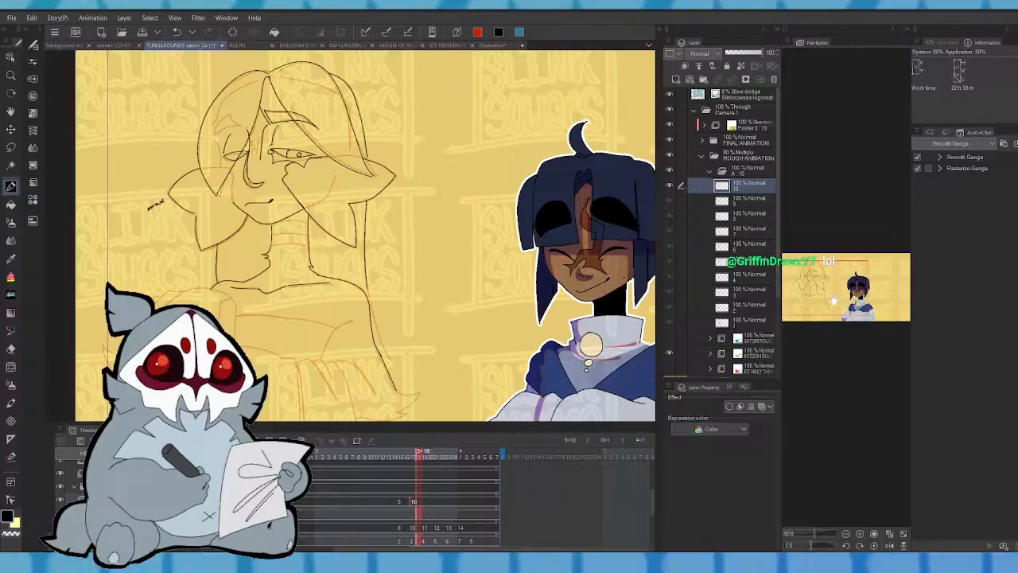
drag(846, 263, 842, 266)
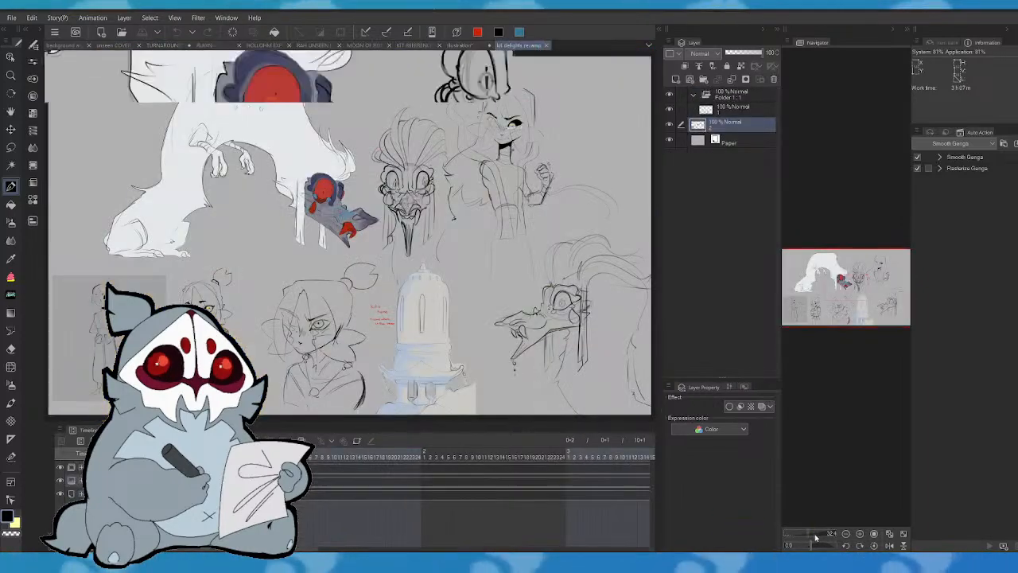
- Examine the creature head concepts in the kit delights revamp document up close and return to the turnaround document
scroll(814, 529, up, 5)
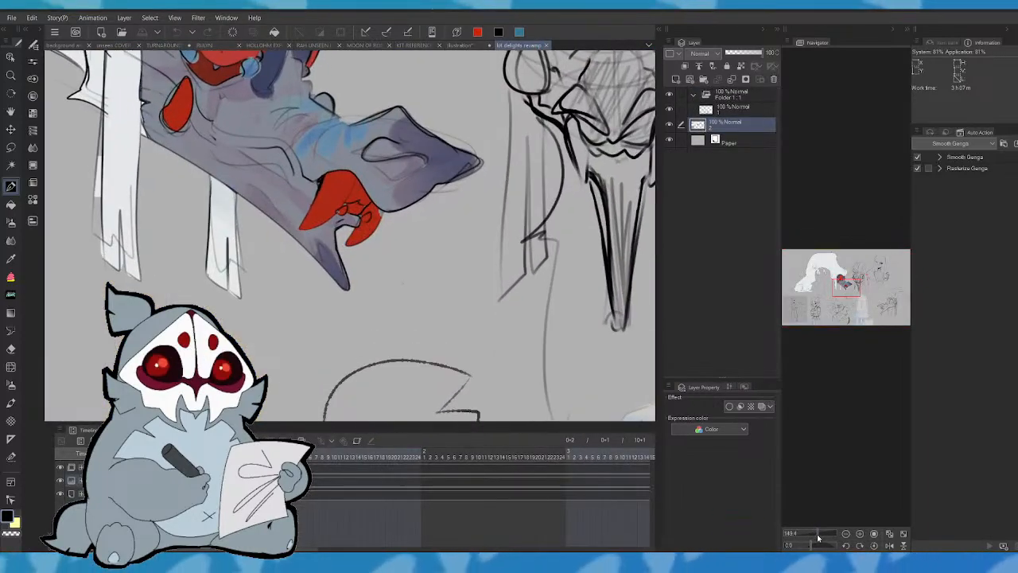
drag(850, 288, 844, 280)
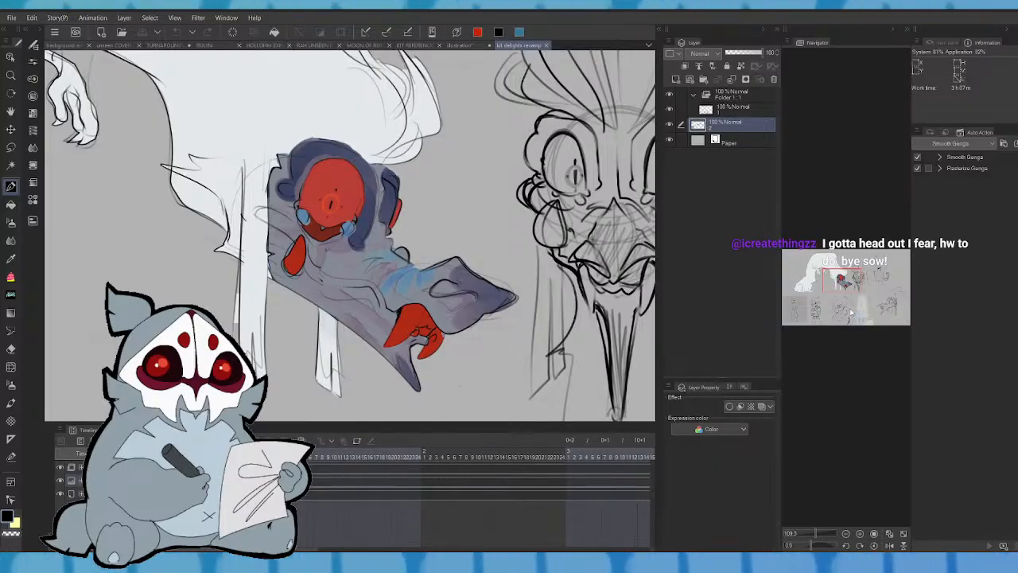
click(842, 281)
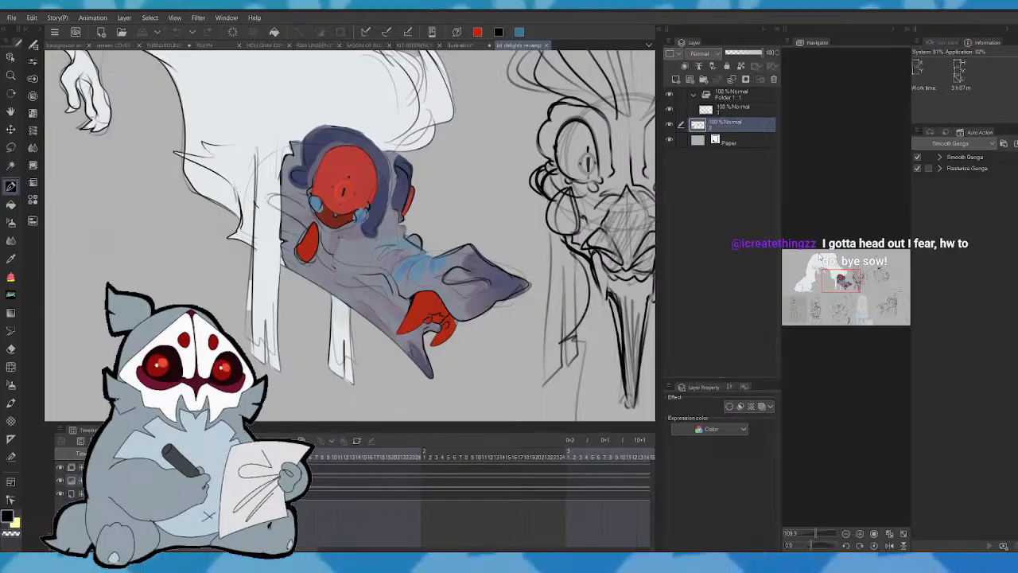
drag(837, 282, 839, 282)
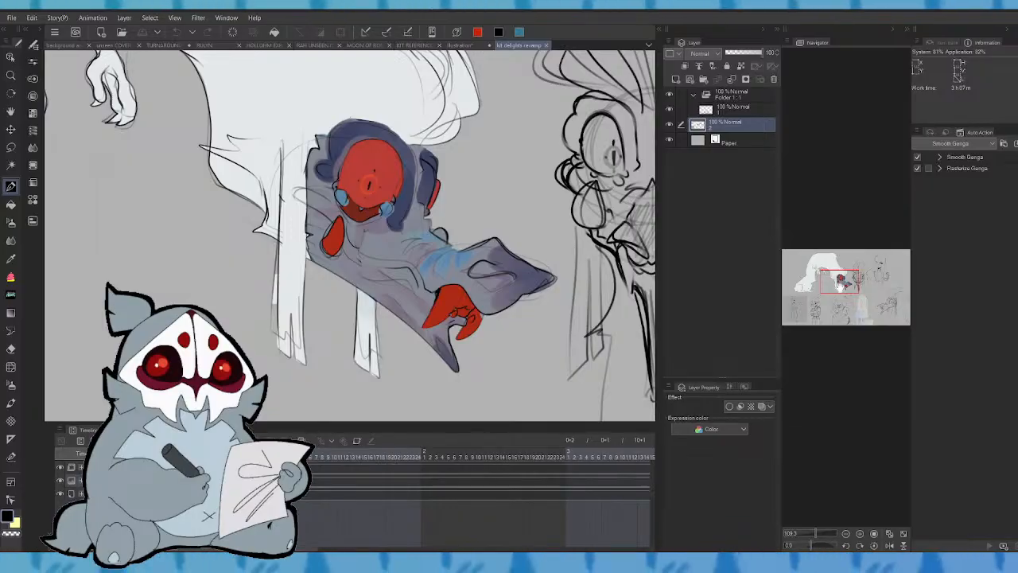
drag(847, 285, 843, 282)
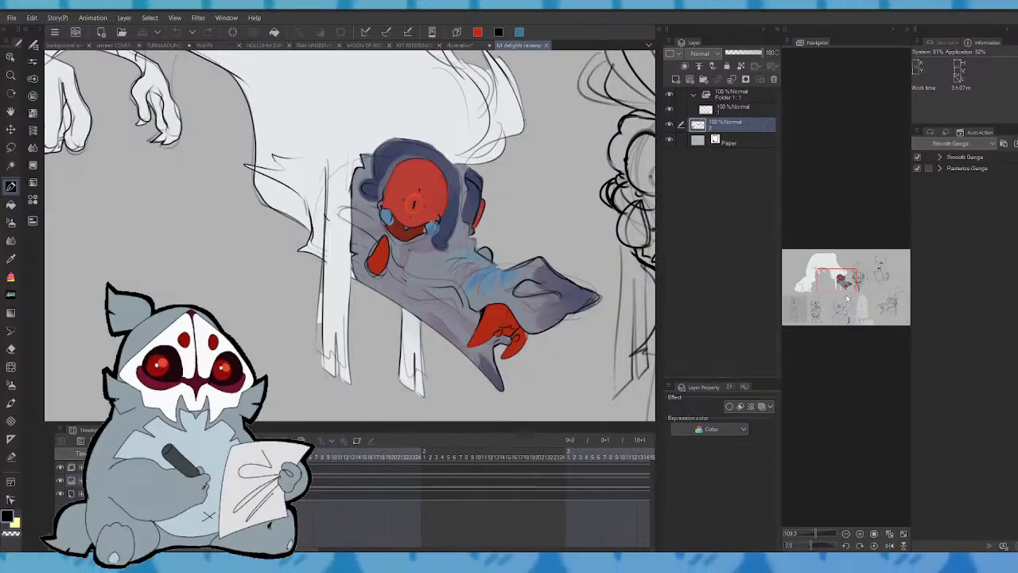
drag(848, 298, 885, 299)
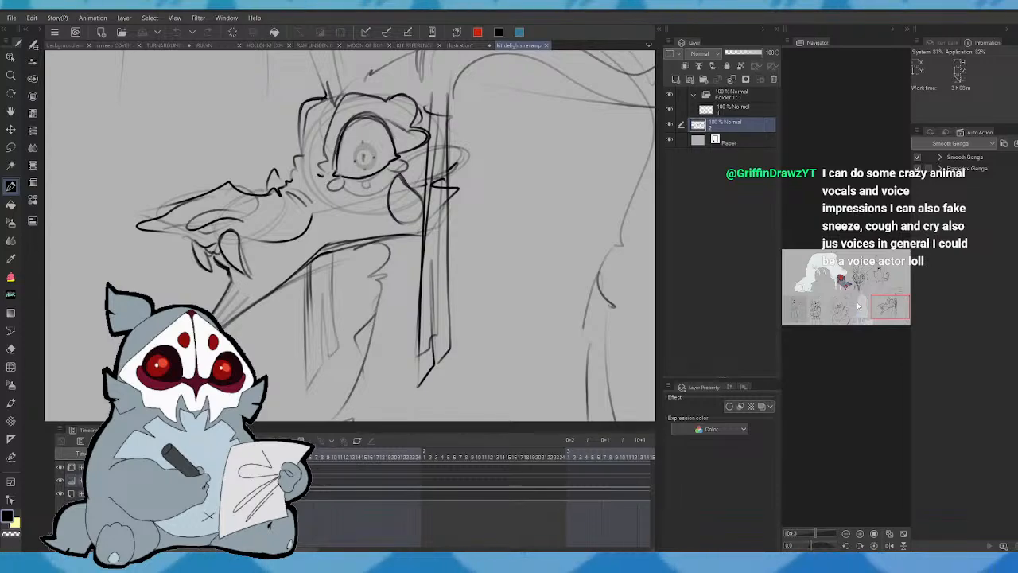
click(459, 45)
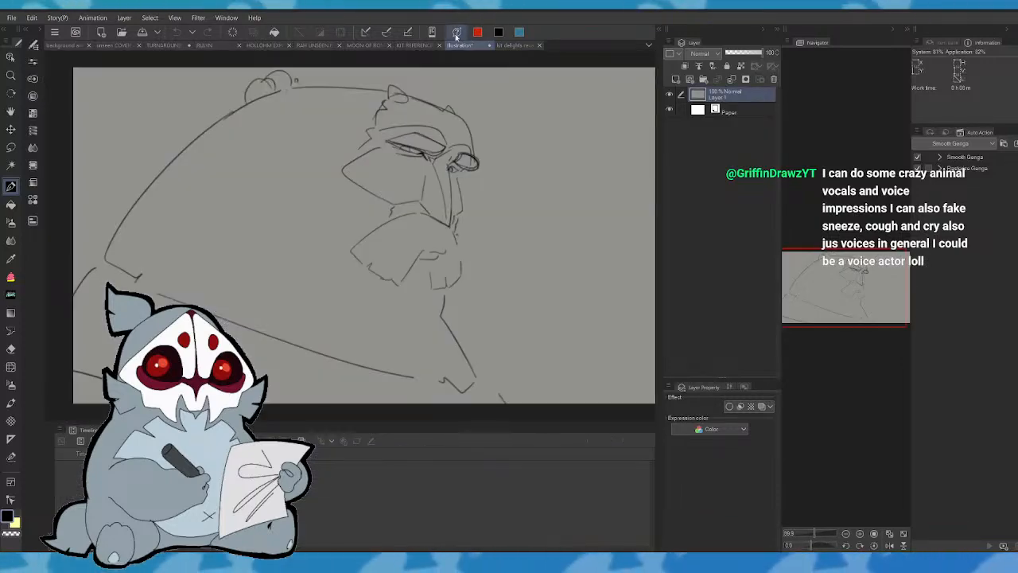
click(180, 47)
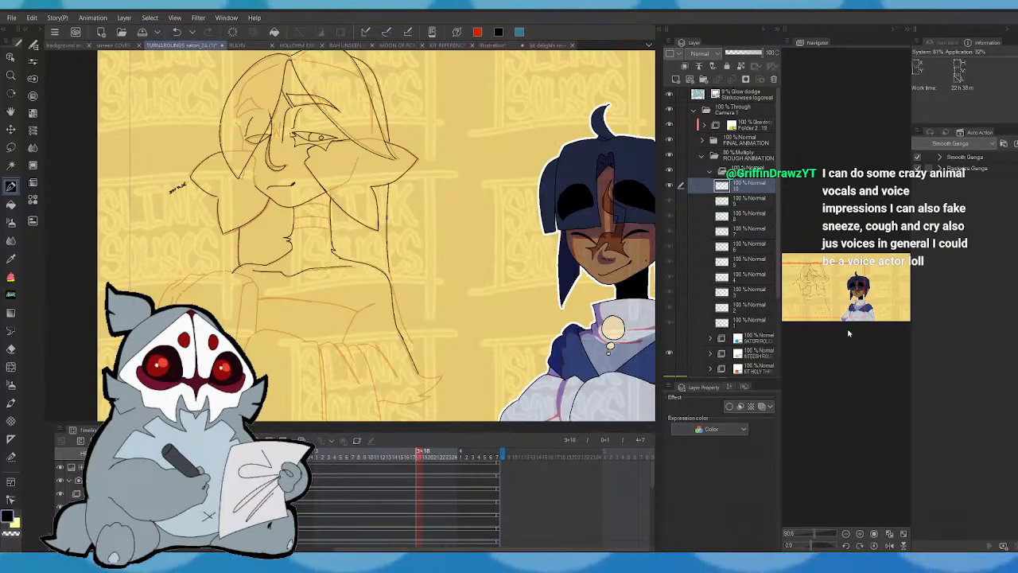
- Mirror the canvas at frame 3+17 and ink the inner edge and rounded top of the draped sleeve beside the chest on cel 10
key(Left)
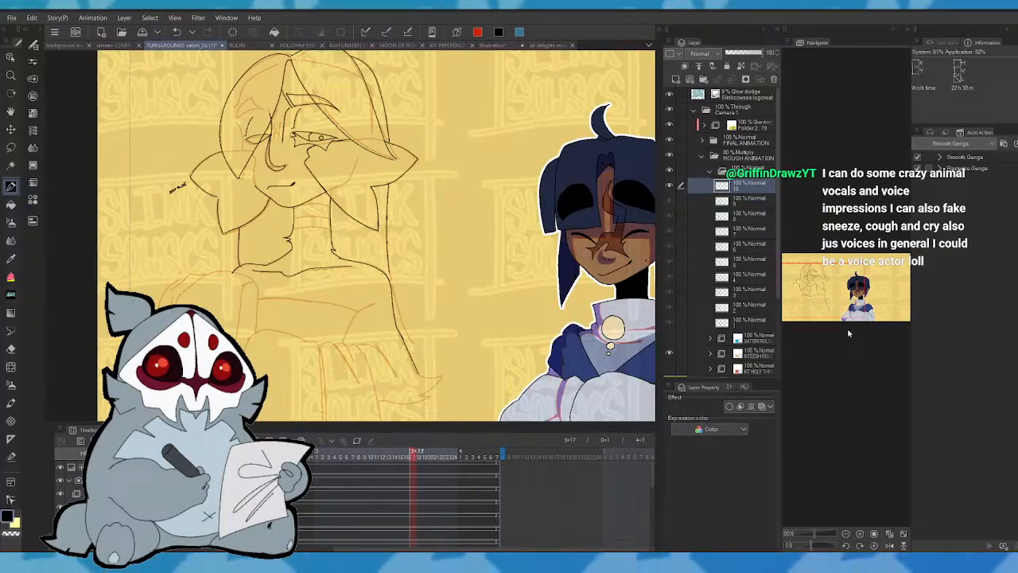
key(ctrl+z)
key(ctrl+y)
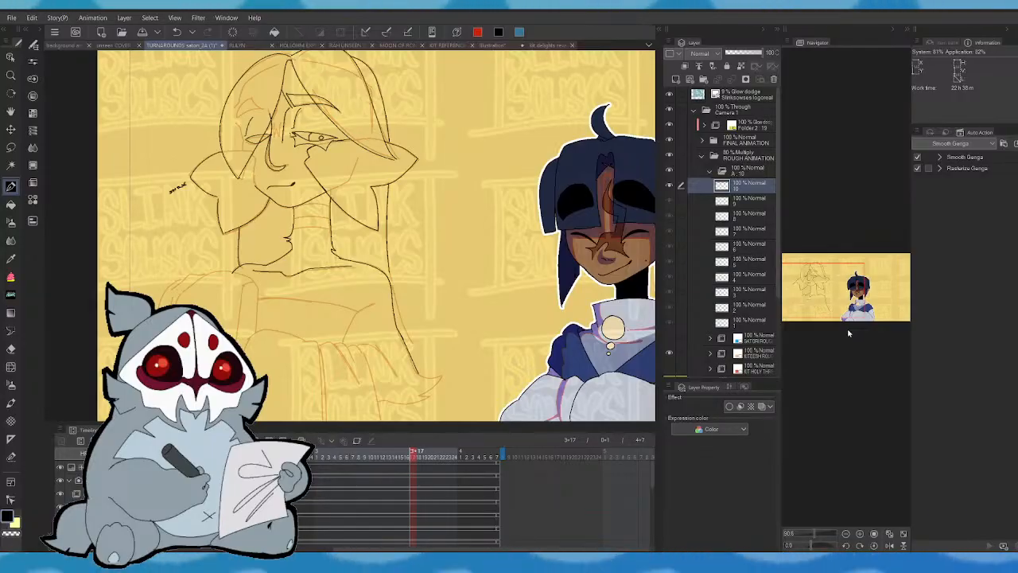
drag(835, 295, 833, 301)
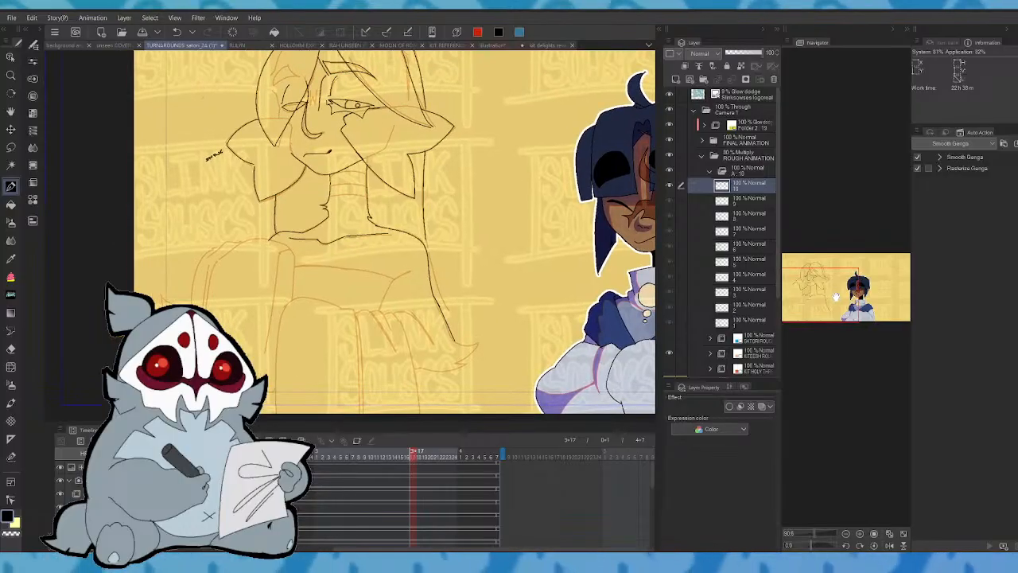
click(890, 545)
drag(407, 247, 407, 290)
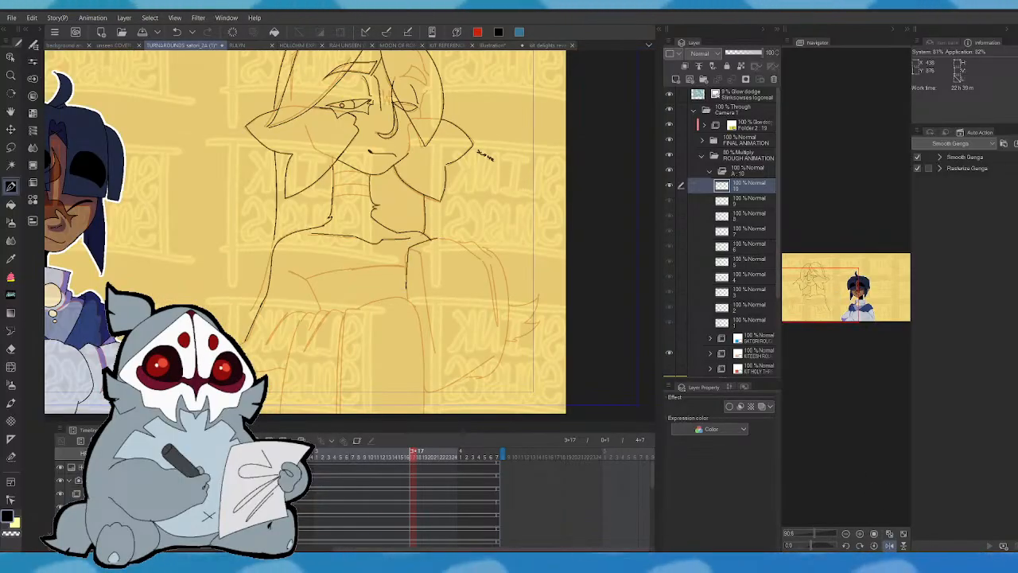
key(ctrl+z)
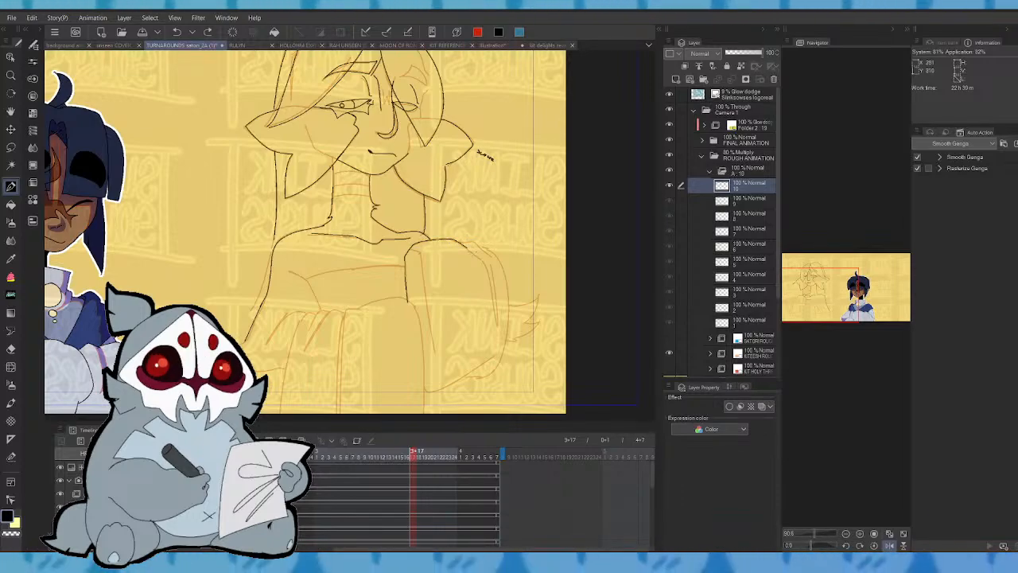
- Ink the draped sleeve's outer contour and the long fold lines inside it, following the orange sketch, and restore the unmirrored view
key(Left)
key(Right)
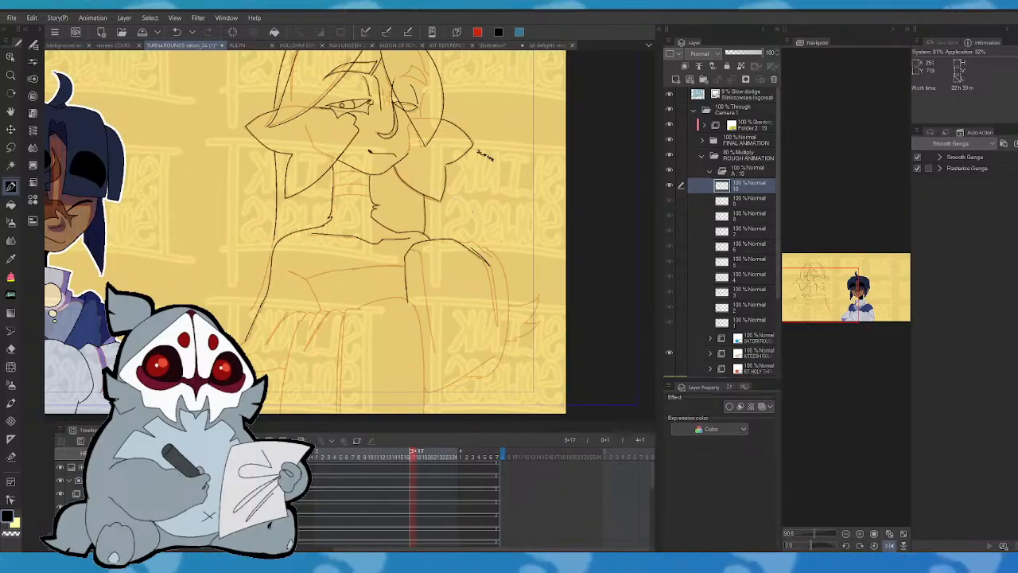
drag(468, 245, 490, 322)
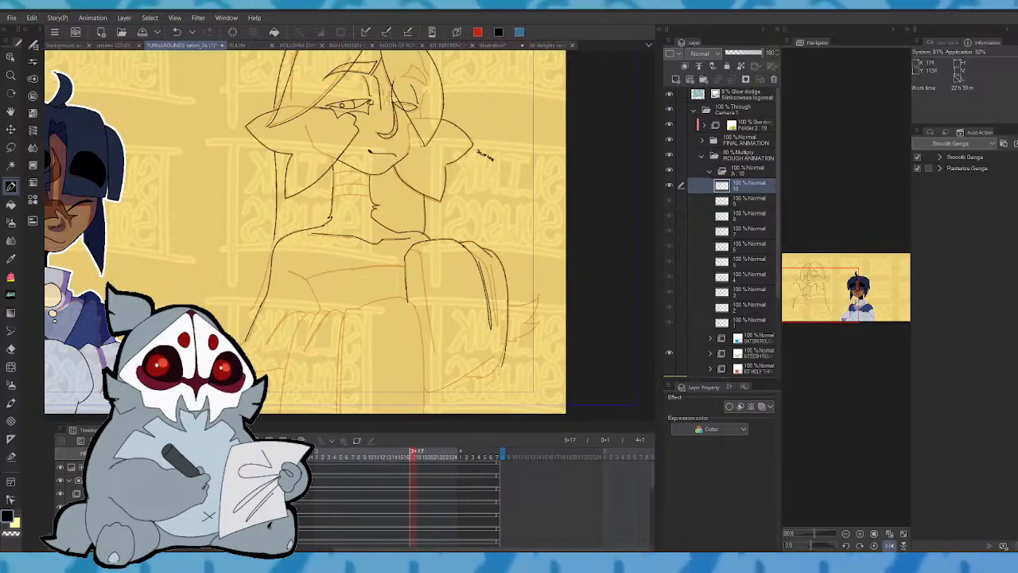
click(890, 546)
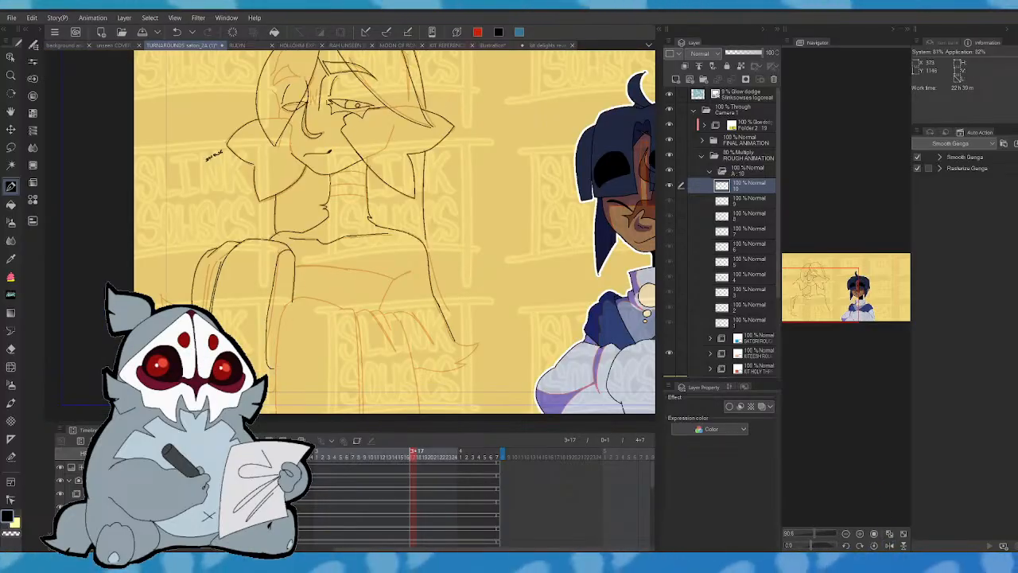
- Redraw the sleeve's lower inner edge after comparing with cel 9, and ink the pointed tuft jutting out beyond the sleeve in mirrored view
key(ctrl+z)
key(Left)
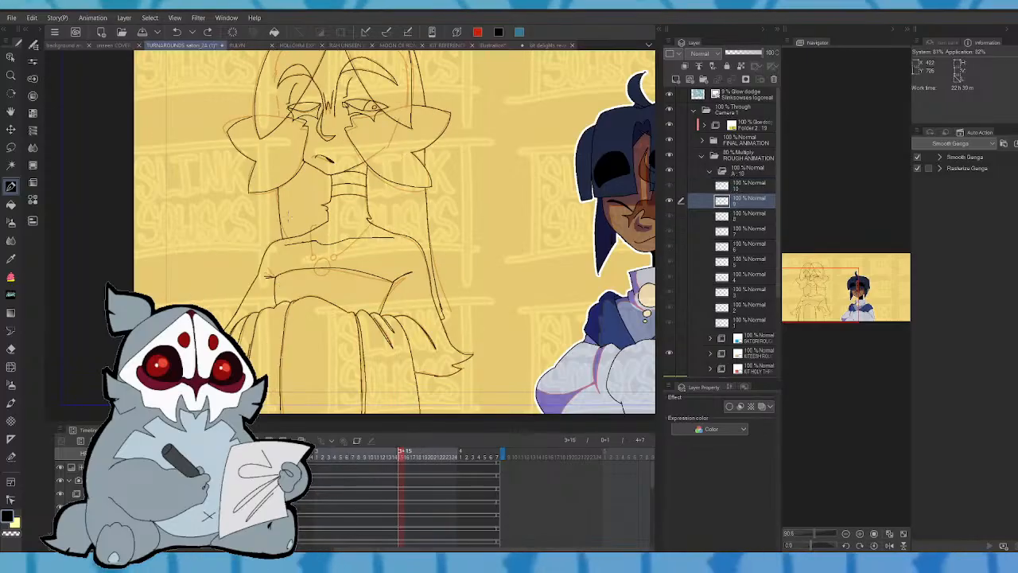
key(Right)
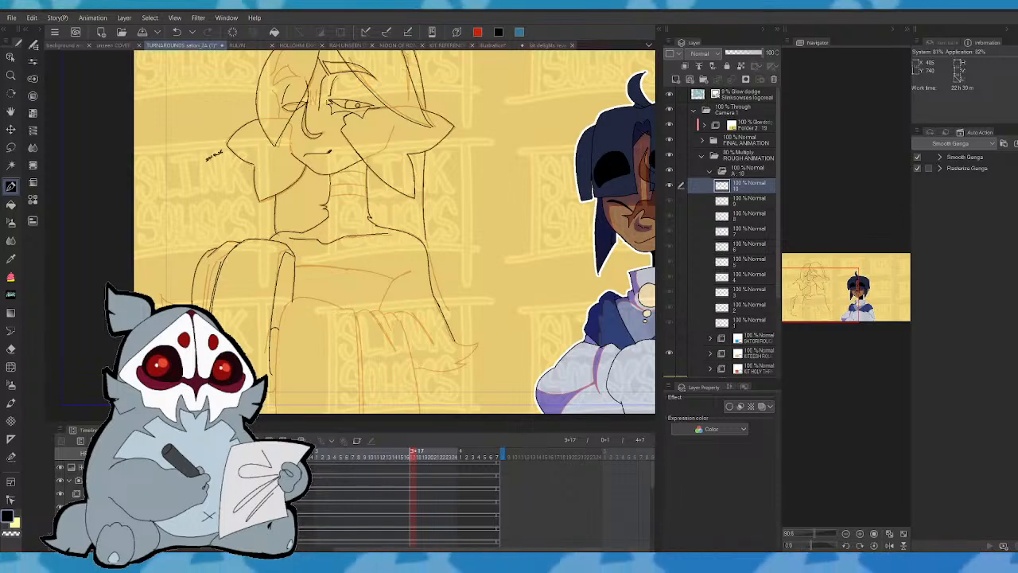
click(889, 546)
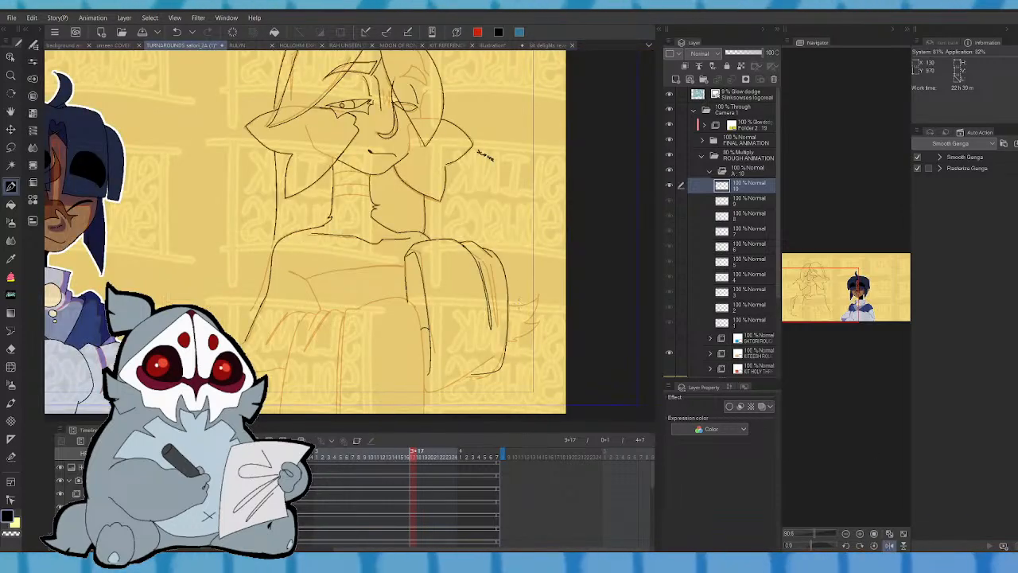
drag(508, 304, 539, 297)
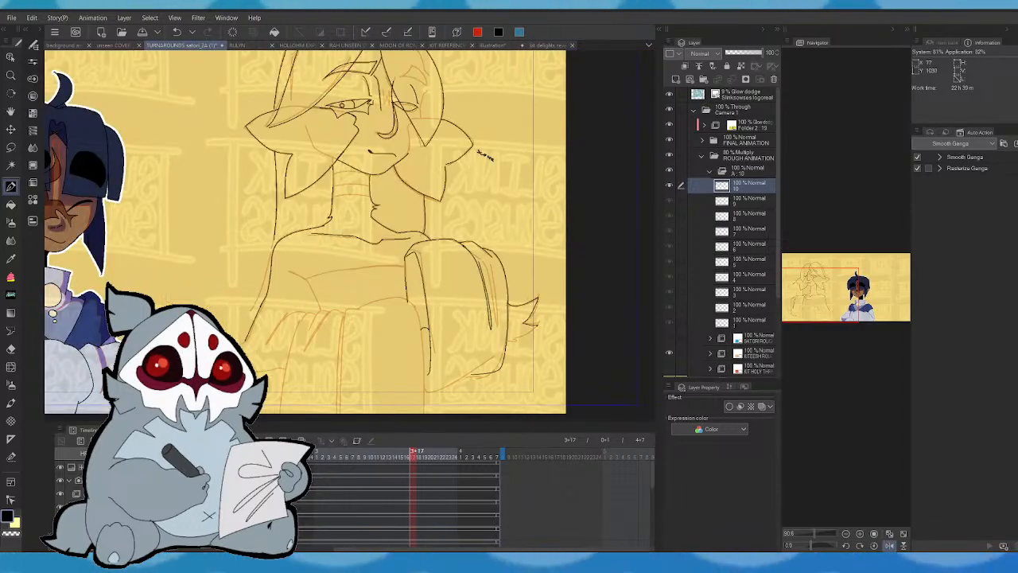
- Ink the pointed tuft beside the raised arm in cel 10 and compare it with the preceding drawing
drag(515, 340, 509, 338)
key(comma)
key(period)
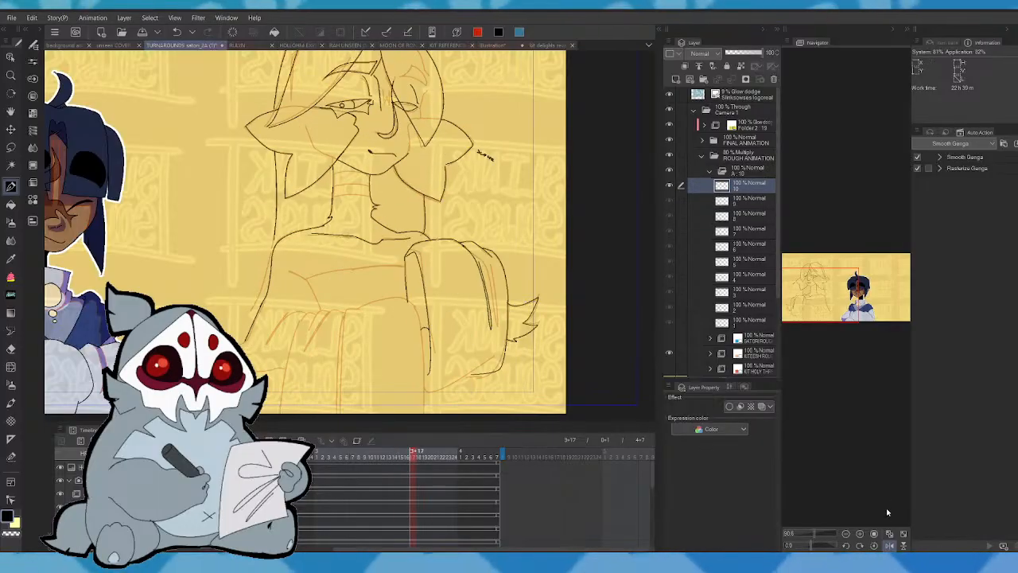
click(890, 546)
key(comma)
key(period)
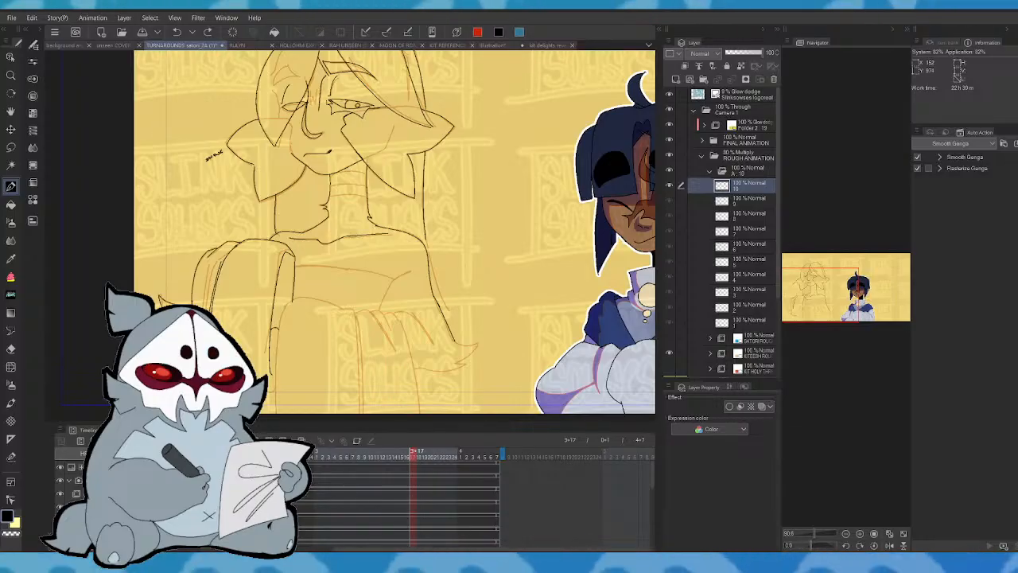
- Ink the raised arm's lower edge and the curved body contour beside it, down to the canvas edge
key(comma)
key(period)
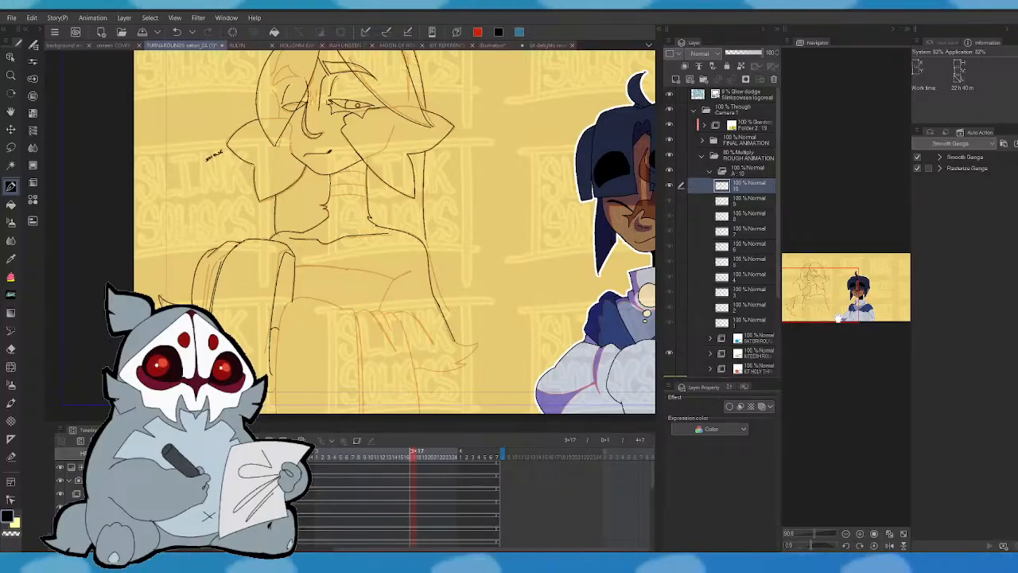
key(comma)
key(period)
drag(826, 294, 824, 297)
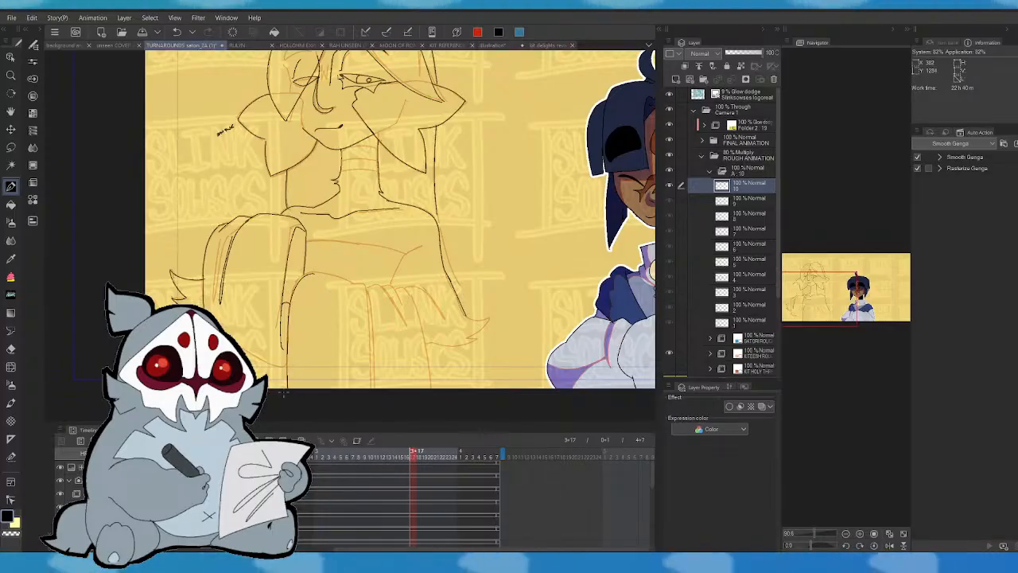
key(comma)
key(period)
click(890, 546)
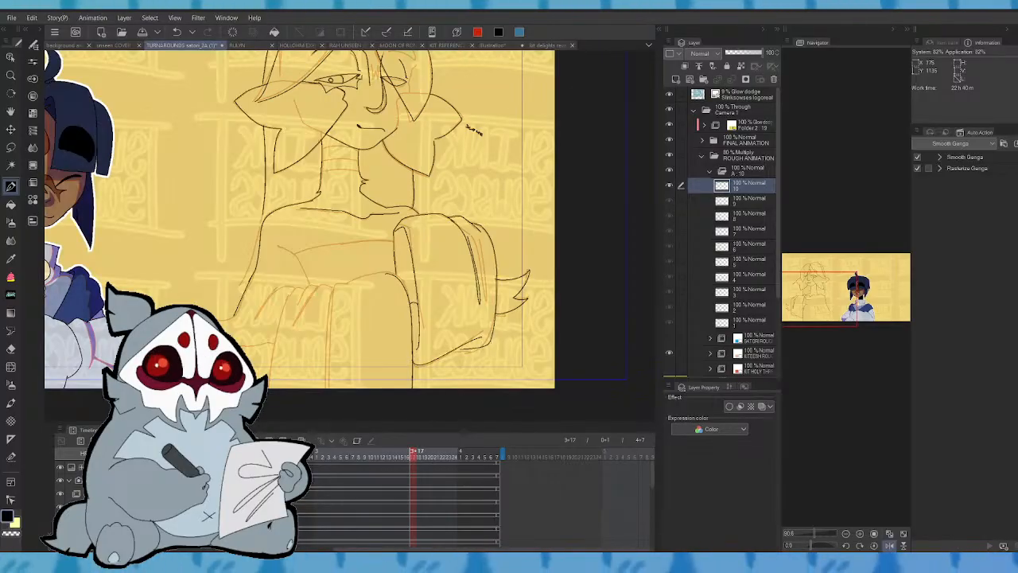
click(890, 546)
drag(829, 294, 831, 297)
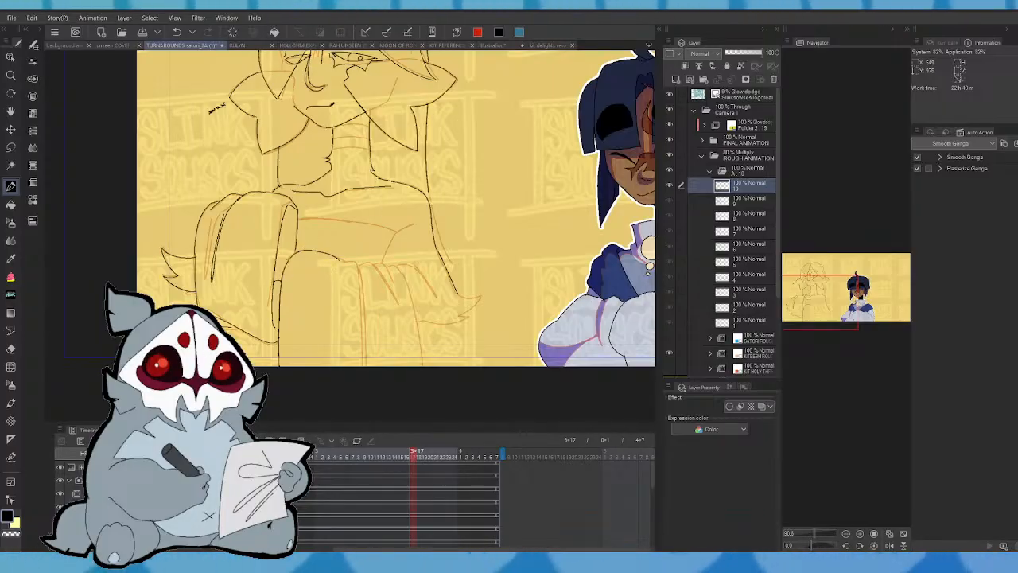
- Ink the vertical fold lines of the draped cloth on the lower body in cel 10
drag(358, 263, 365, 366)
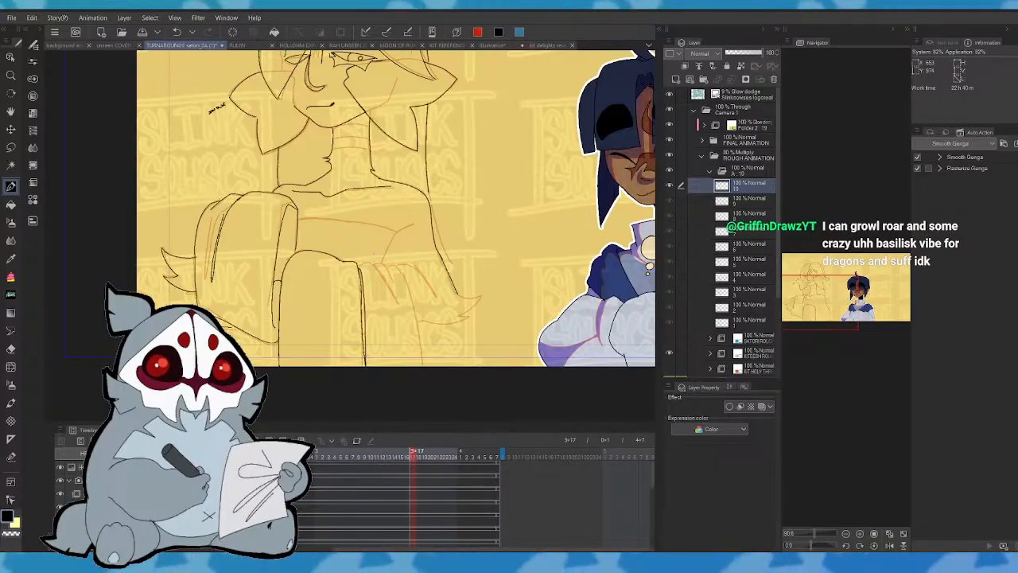
key(ctrl+Left)
key(ctrl+Right)
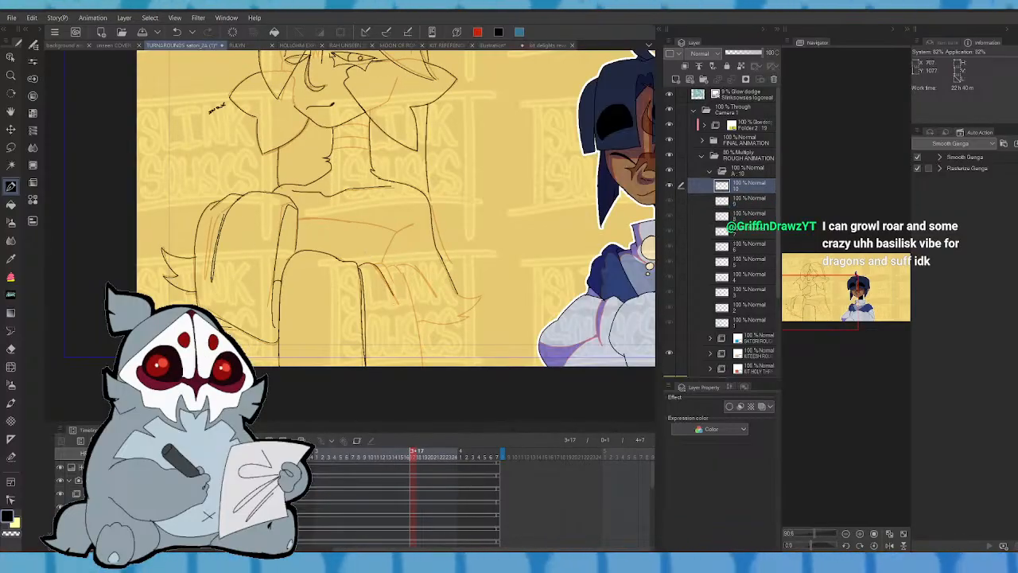
drag(393, 290, 400, 307)
drag(399, 268, 423, 366)
key(ctrl+Left)
key(ctrl+Right)
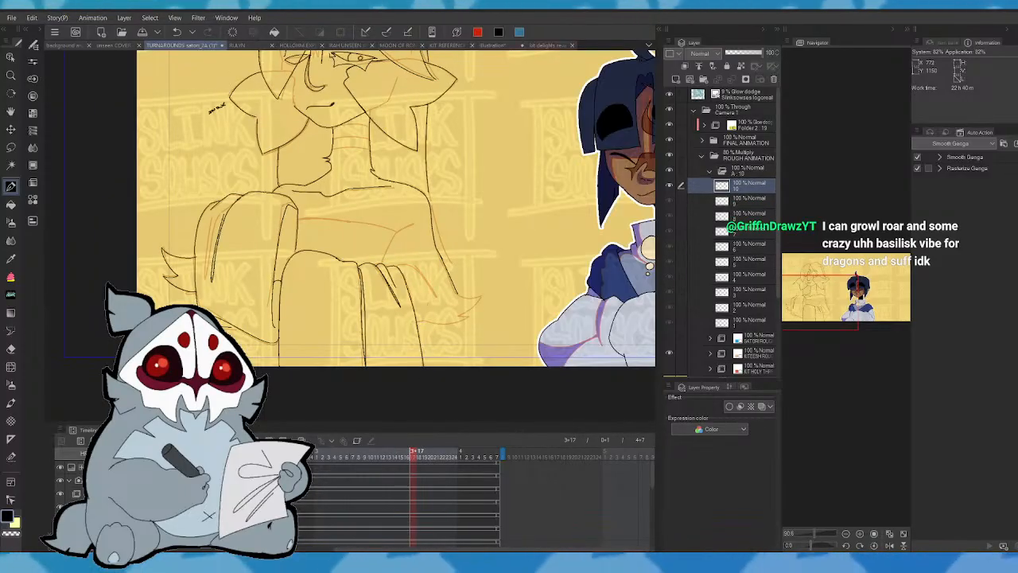
- Ink the pointed tuft at the elbow of the lowered arm and check it against the neighbouring frame
mouse_move(418, 321)
mouse_down()
mouse_move(468, 315)
mouse_move(480, 297)
mouse_move(459, 294)
mouse_up()
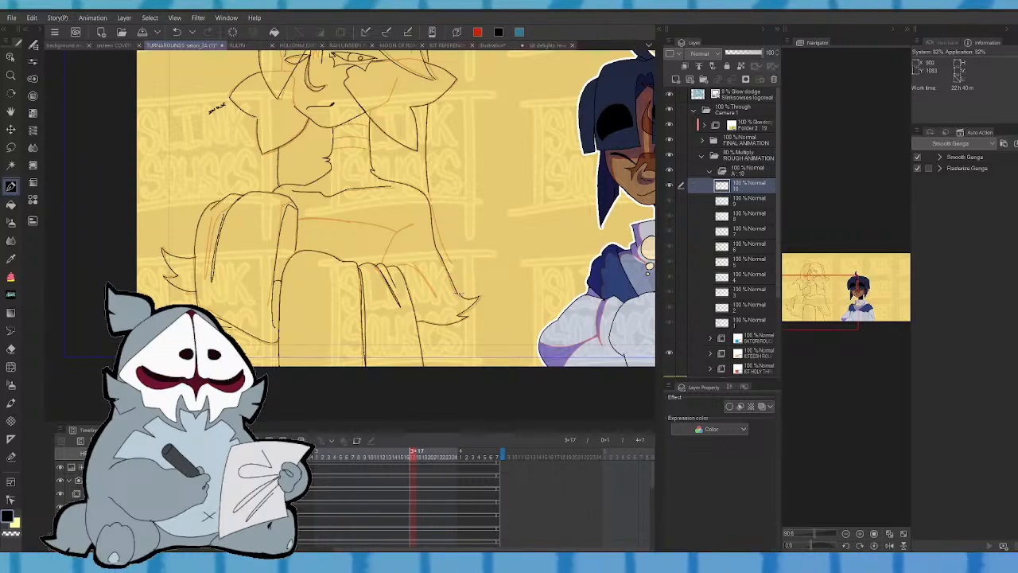
key(ctrl+Left)
key(ctrl+Right)
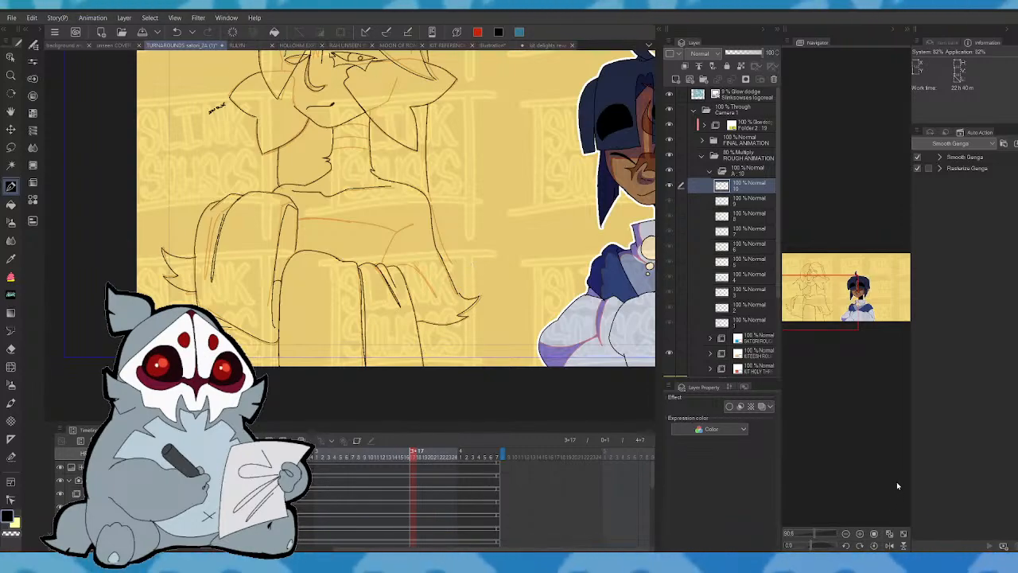
- Check cel 10 mirrored and against cel 9, and extend the long hair strand down over the lowered arm
click(890, 545)
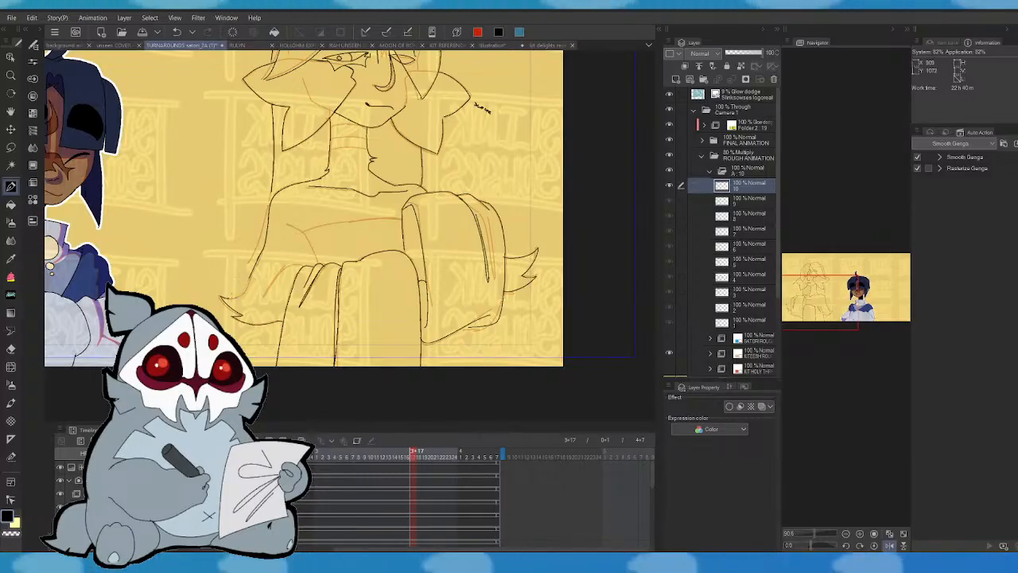
key(comma)
key(comma)
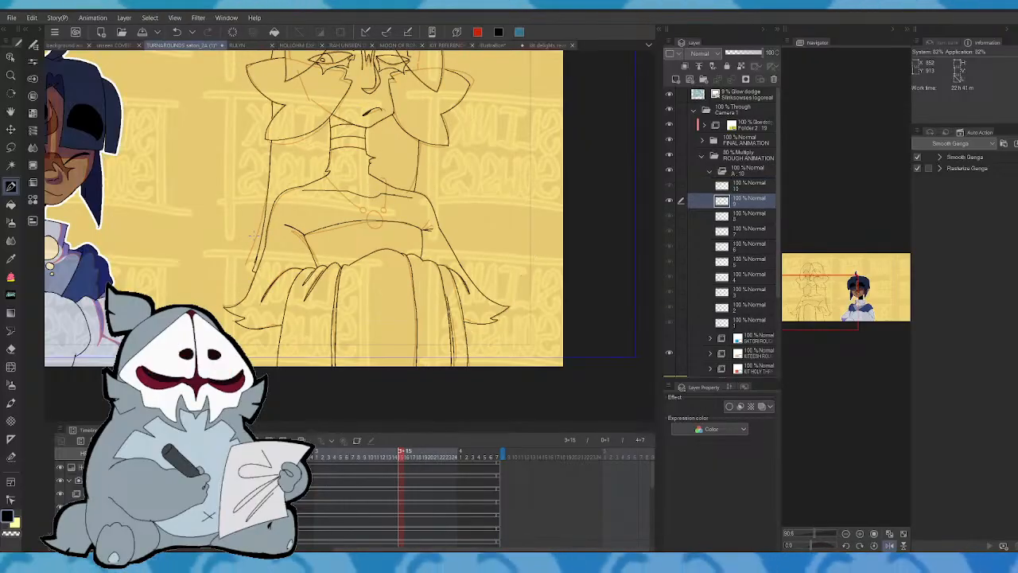
key(period)
key(period)
click(889, 546)
drag(480, 214, 478, 233)
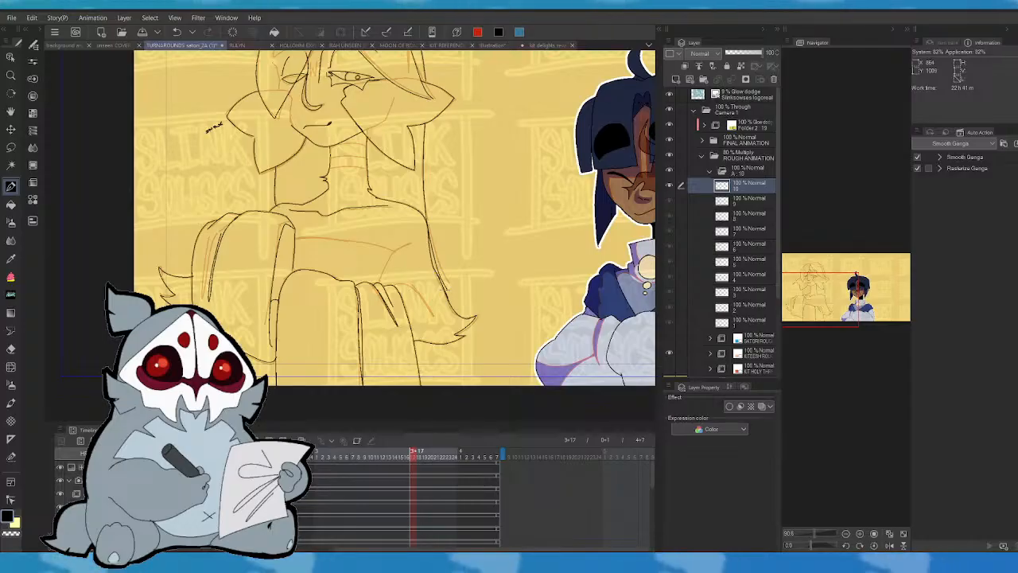
- Compare the inked body lines of cels 9 and 10 and save the file
key(comma)
key(period)
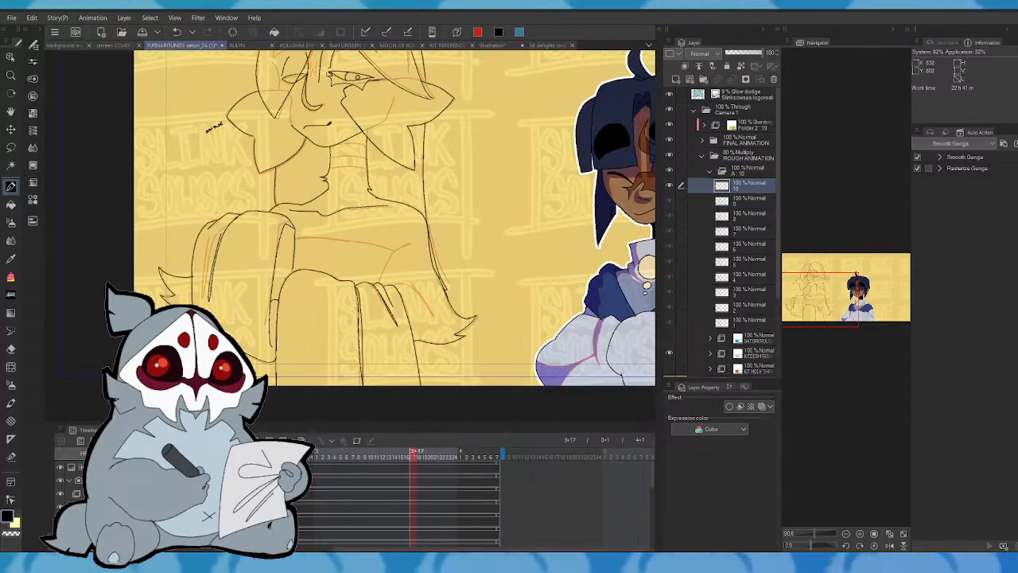
key(comma)
key(period)
key(comma)
key(period)
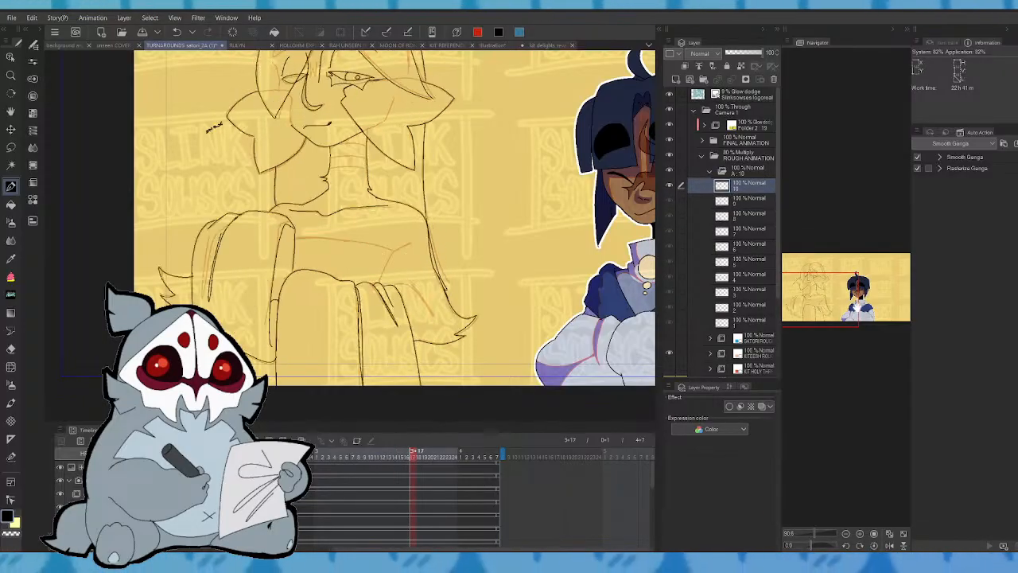
drag(358, 207, 380, 286)
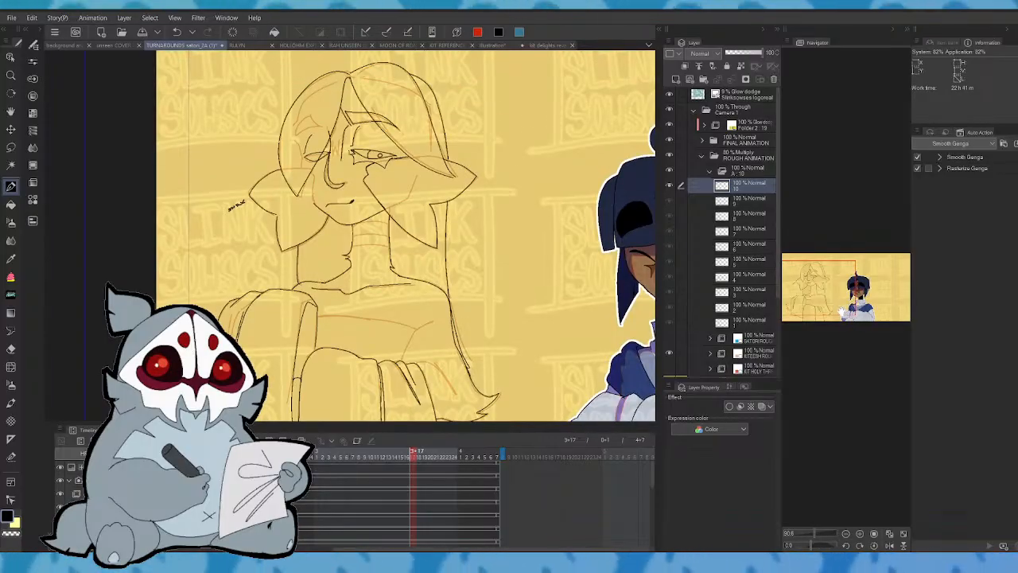
key(ctrl+s)
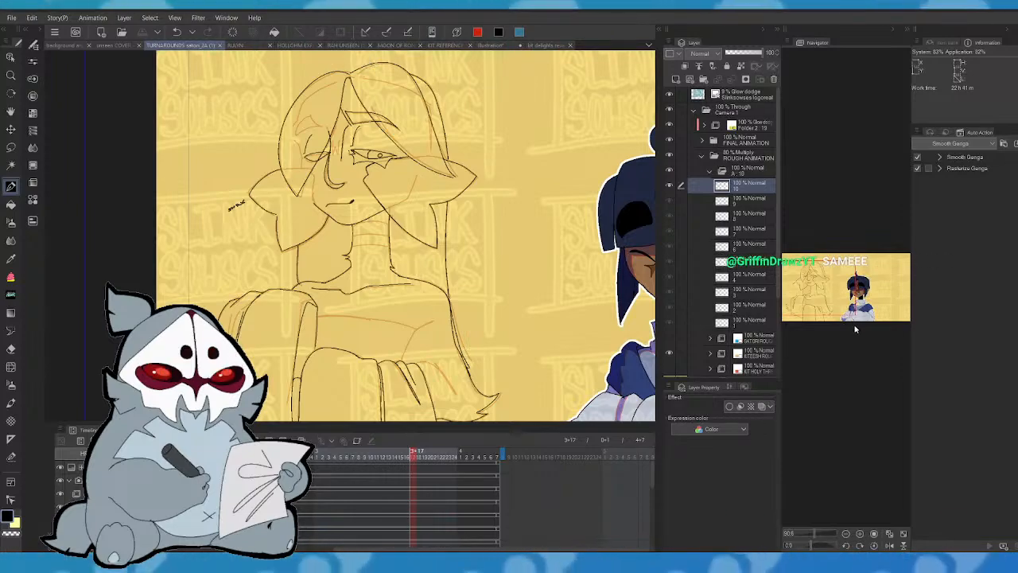
- Ink the crease and the curved line across the chest in cel 10, using cel 9 as reference
drag(852, 331, 820, 298)
key(comma)
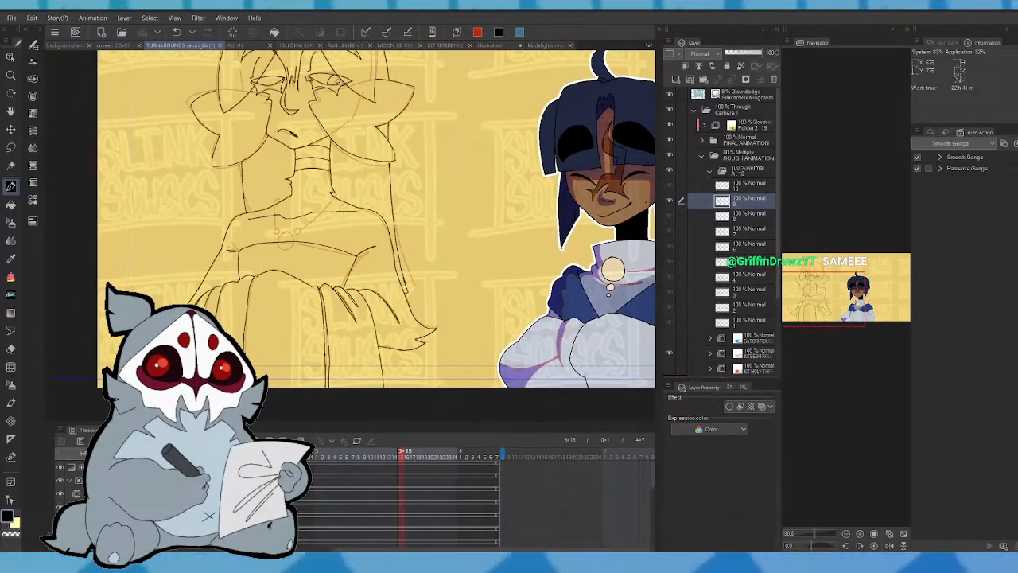
key(period)
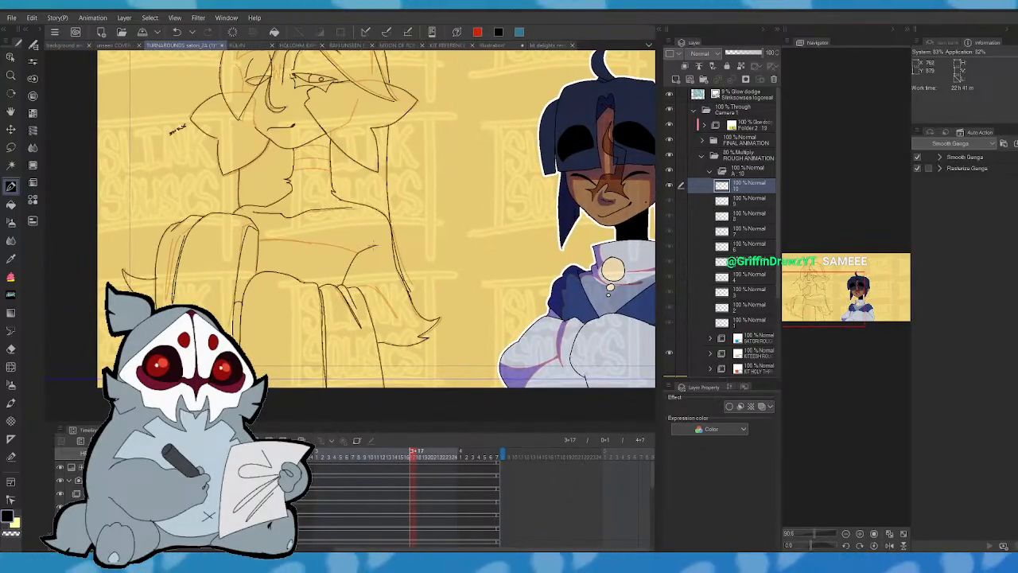
click(890, 545)
key(comma)
key(period)
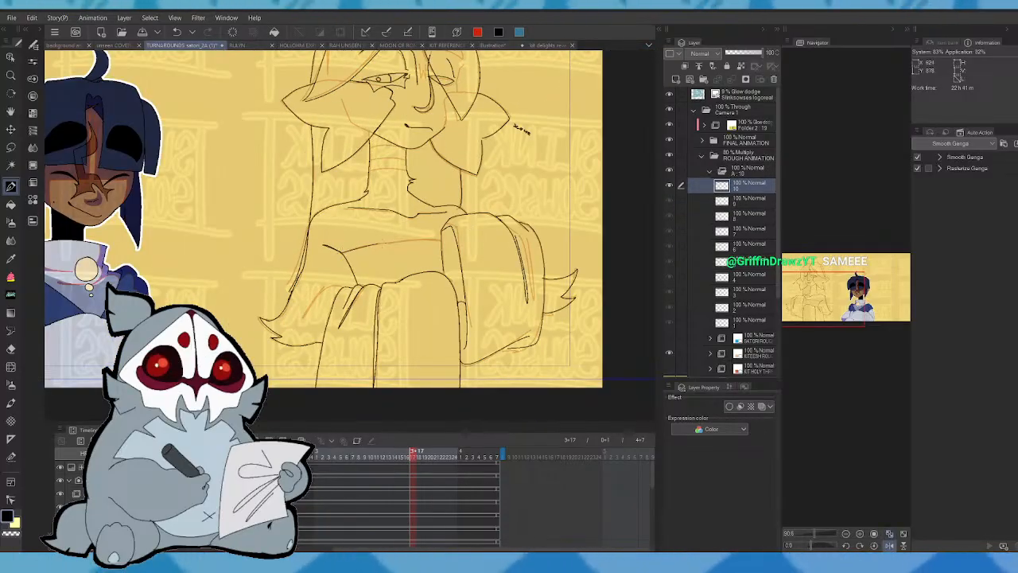
key(comma)
key(period)
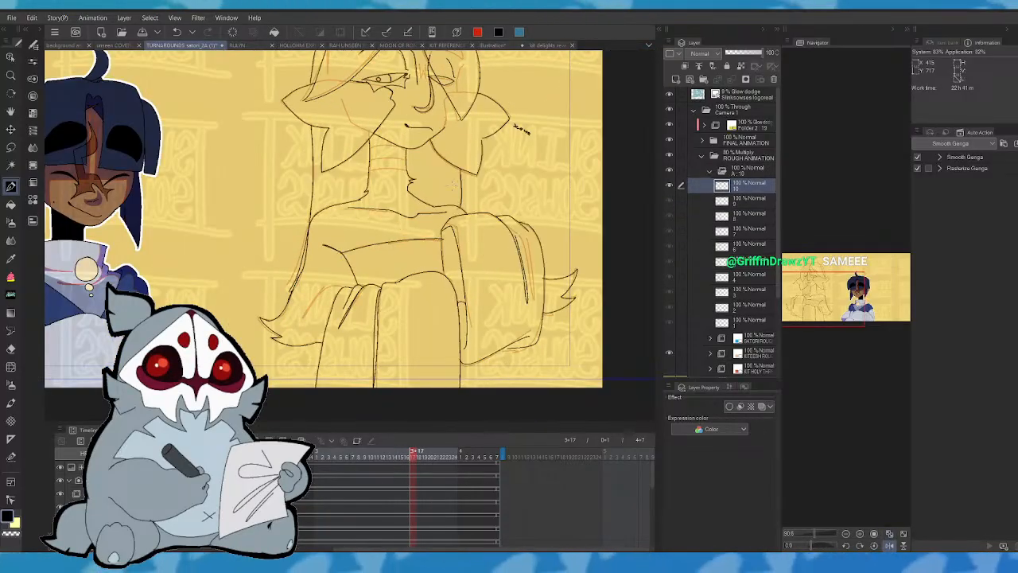
- Undo the last stroke, redraw the curved chest line in cel 10 and check it against cel 9
click(890, 546)
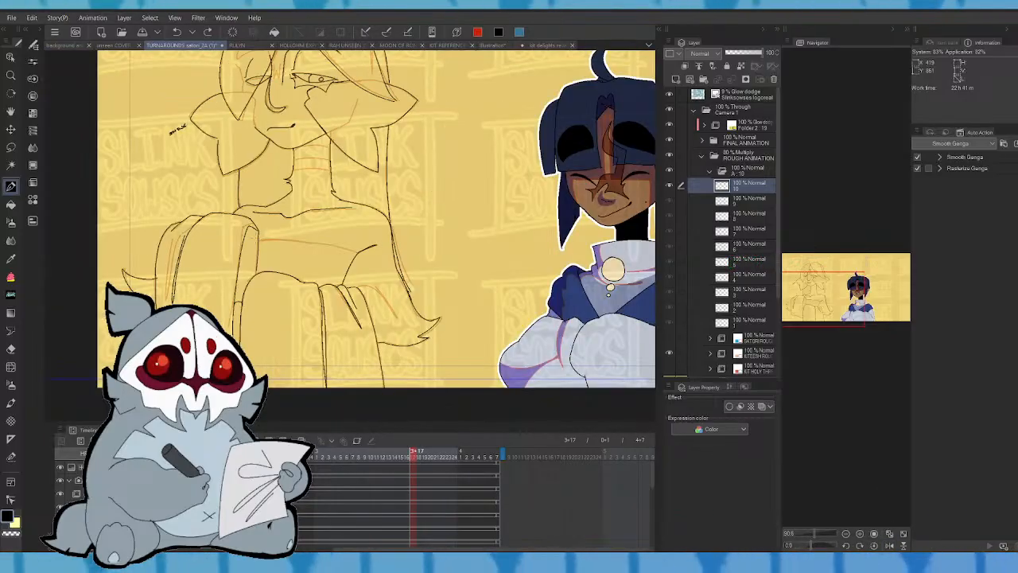
key(ctrl+z)
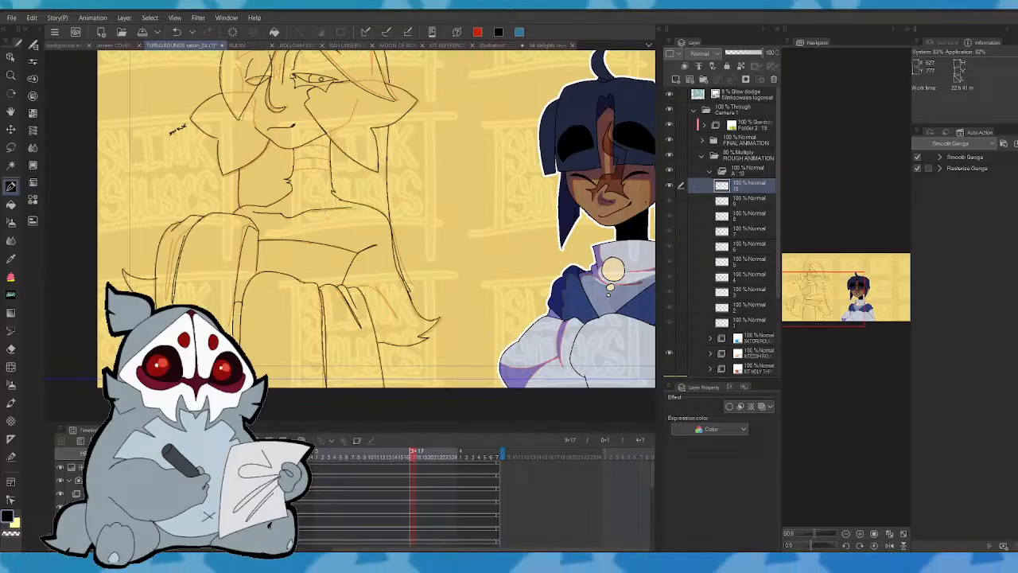
key(Left)
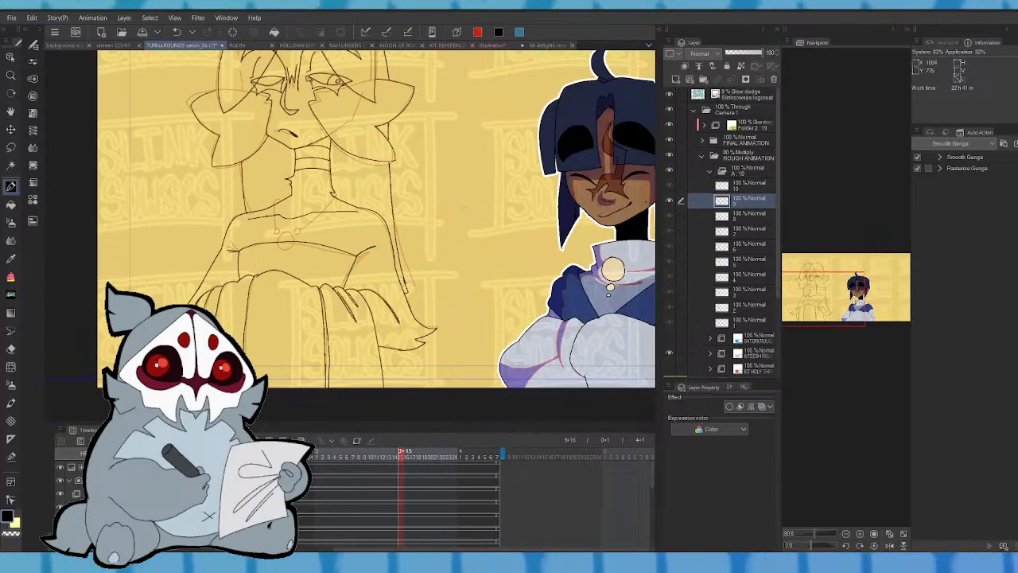
key(Right)
key(Left)
key(Right)
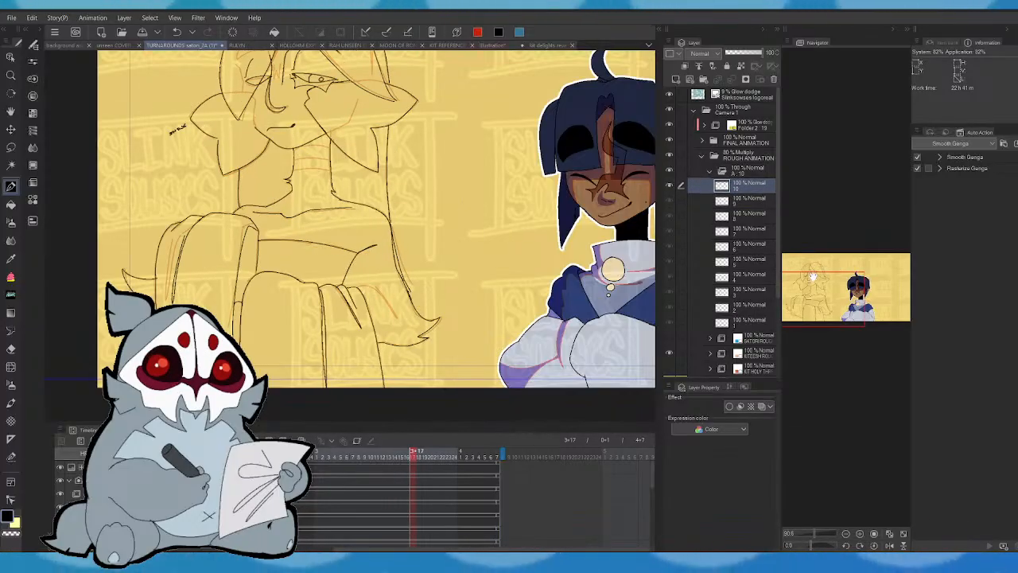
- Add cel 11 at frame 3+19 in animation folder A and compare it with cel 10
key(Left)
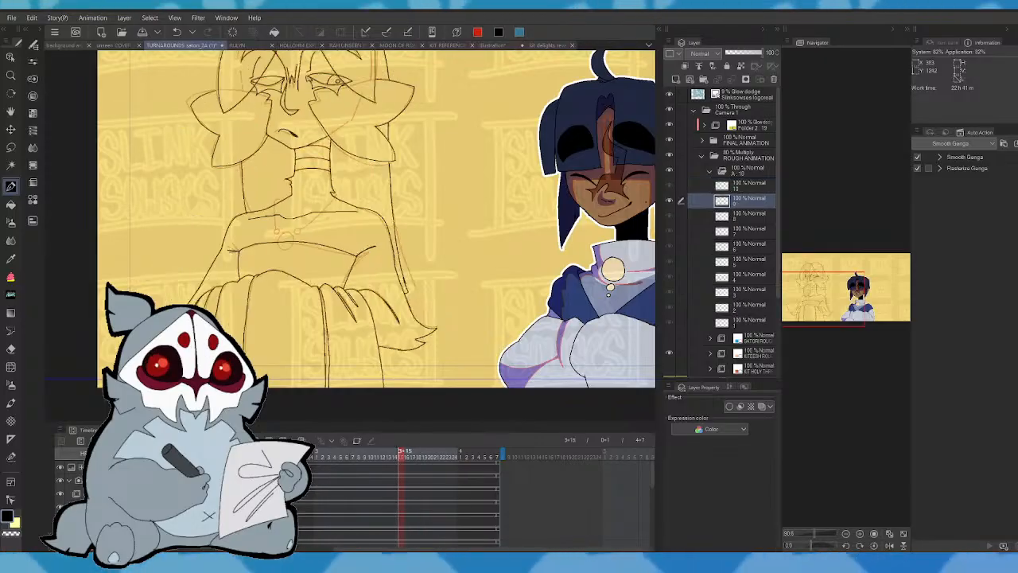
key(Right)
key(Left)
key(Right)
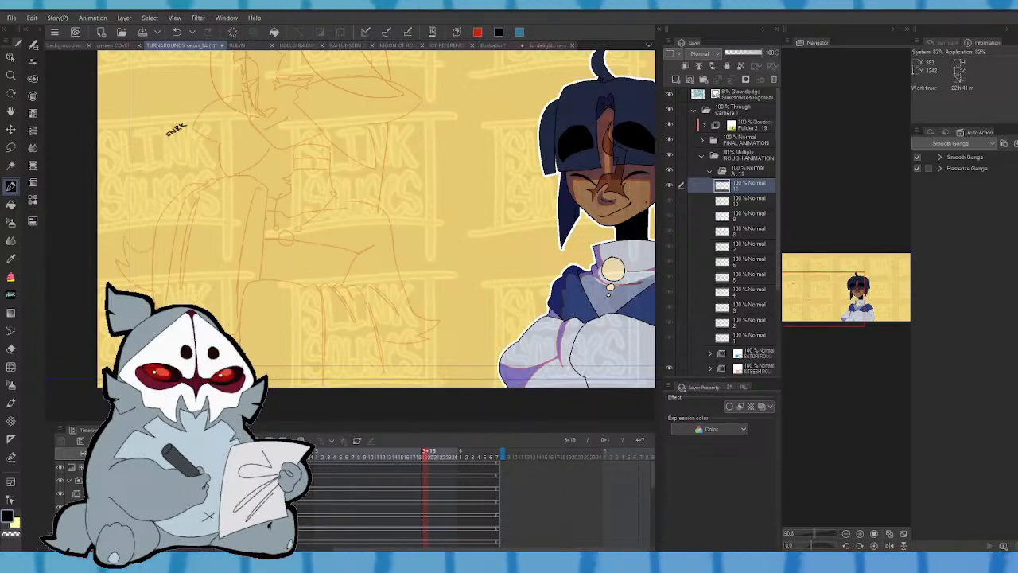
drag(652, 475, 654, 499)
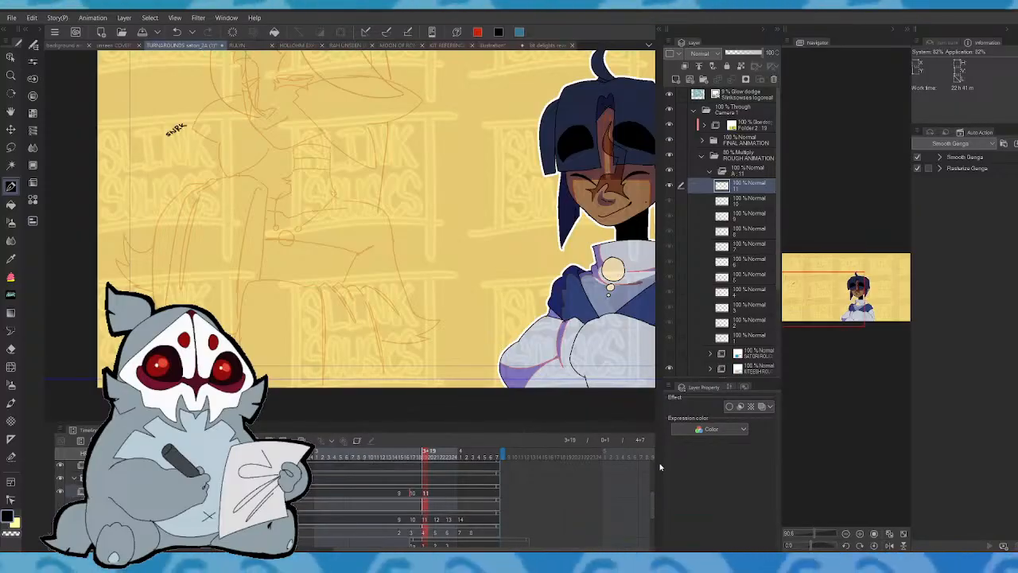
key(Left)
key(Right)
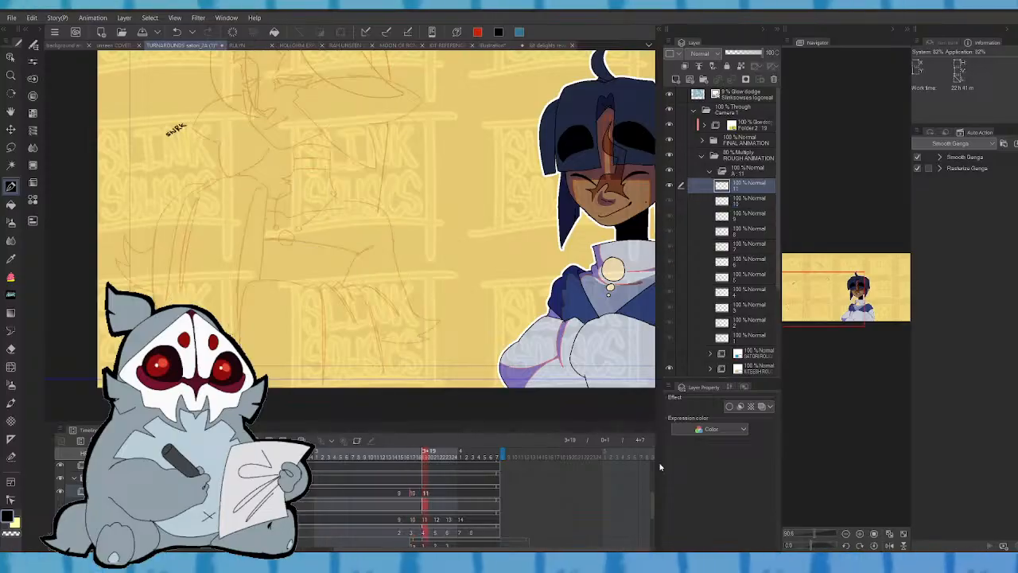
key(Left)
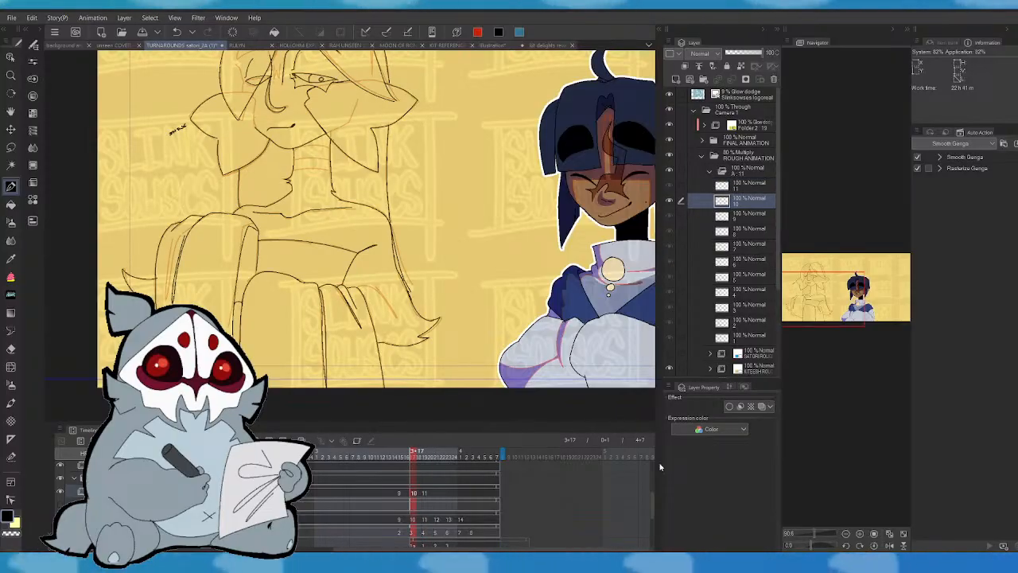
- Ink the far eyebrow in cel 10 over the rough sketch and compare the face with cel 9
drag(813, 533, 819, 533)
drag(820, 296, 809, 284)
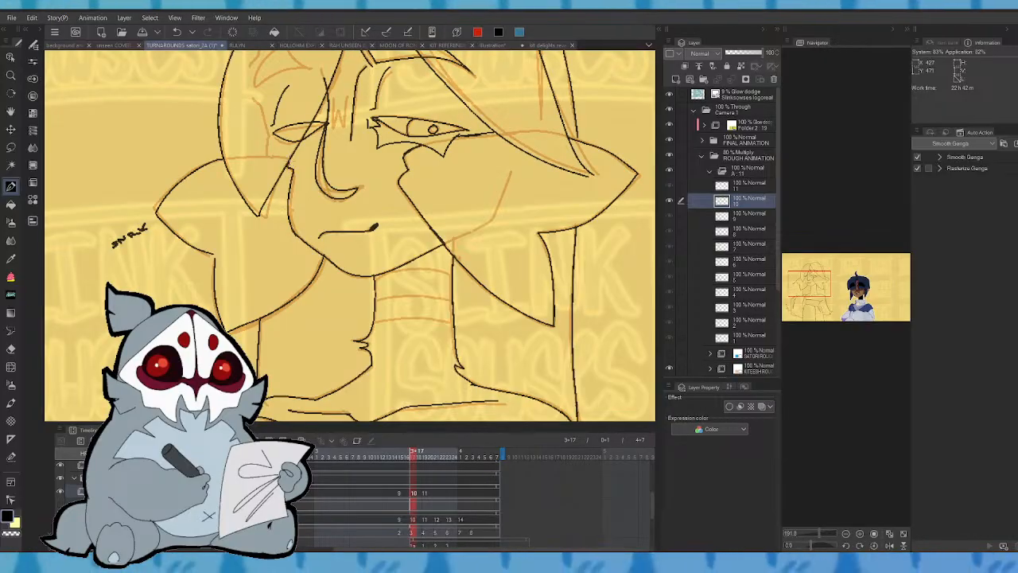
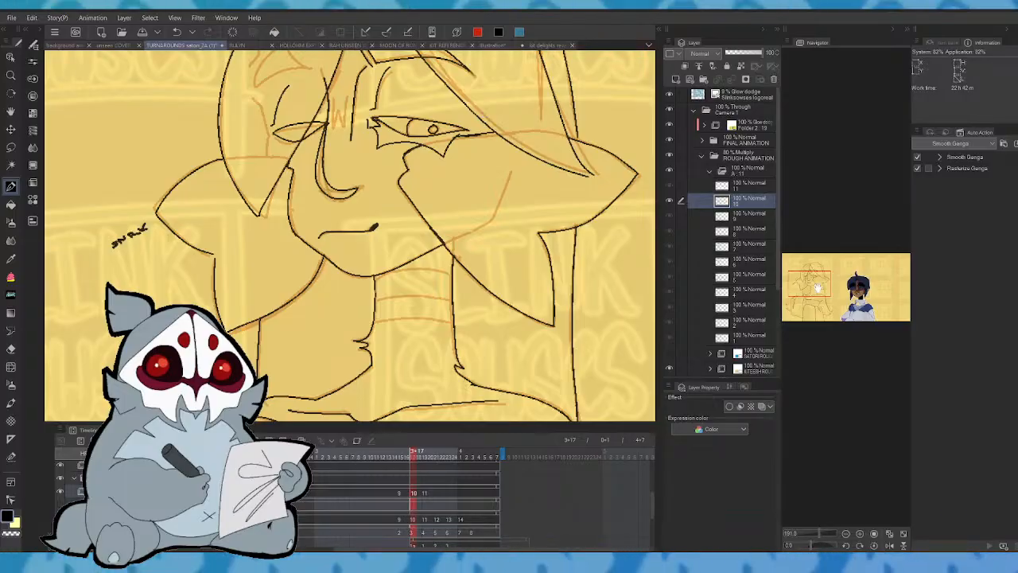
drag(818, 288, 818, 278)
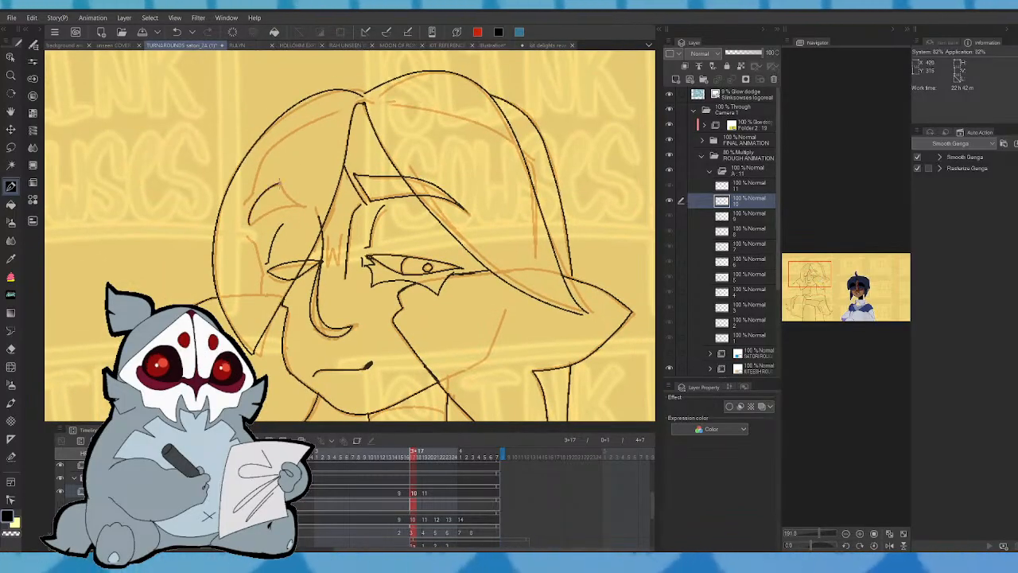
drag(280, 185, 304, 206)
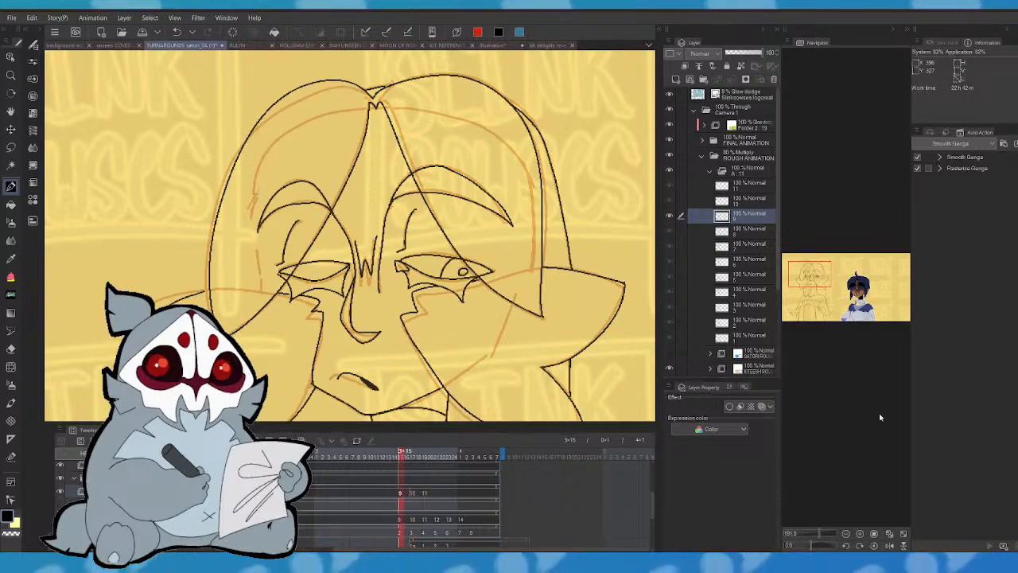
key(.)
click(814, 534)
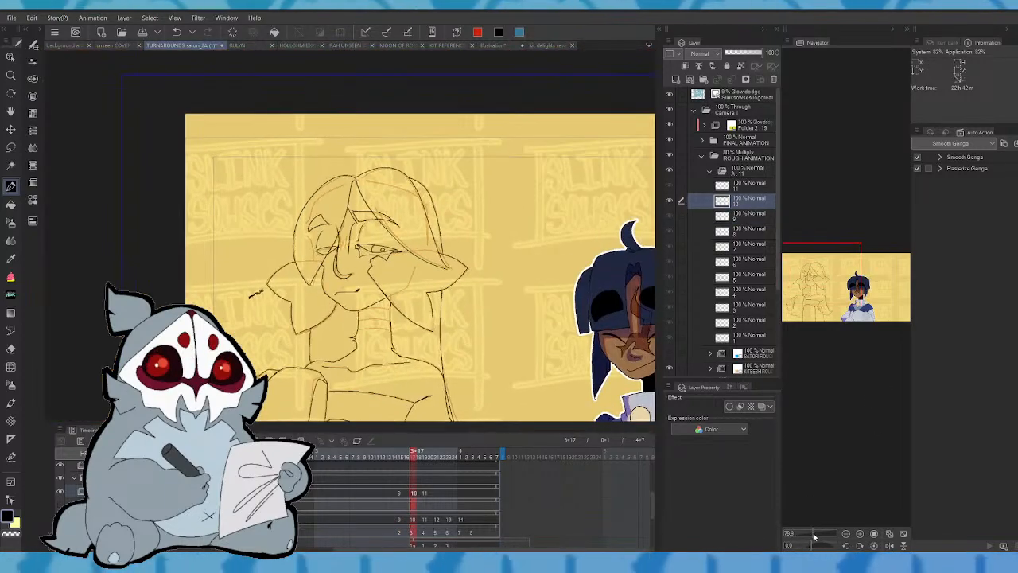
- Ink the nose bridge and nose tip in cel 11 over the rough profile
key(.)
drag(814, 536, 820, 536)
drag(811, 270, 812, 277)
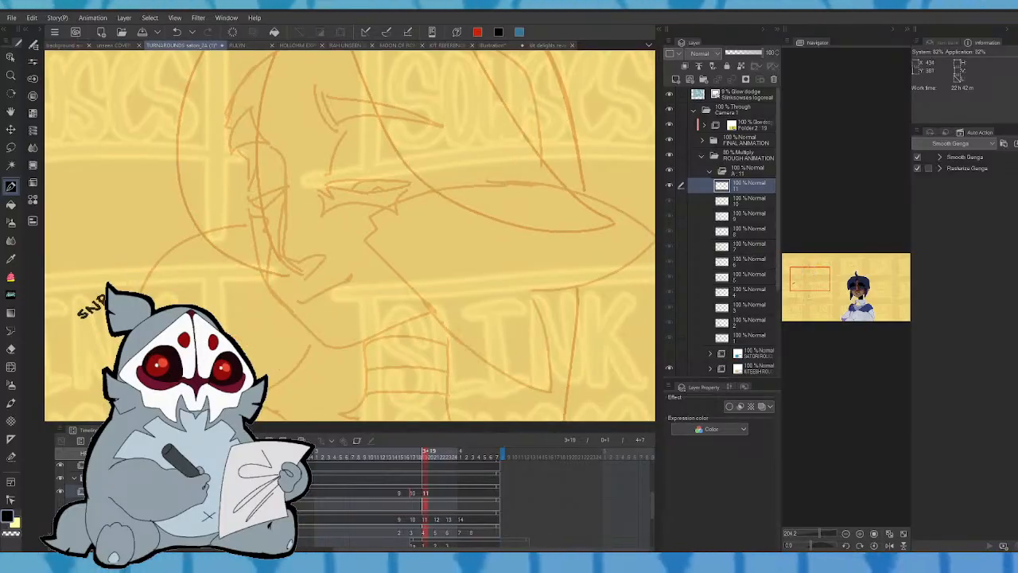
drag(268, 144, 284, 203)
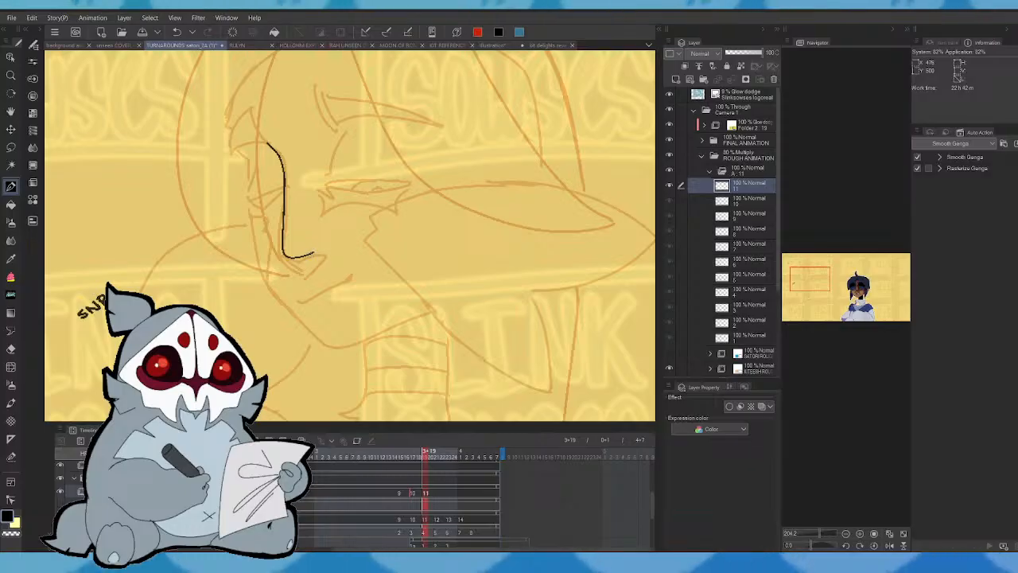
drag(318, 253, 317, 266)
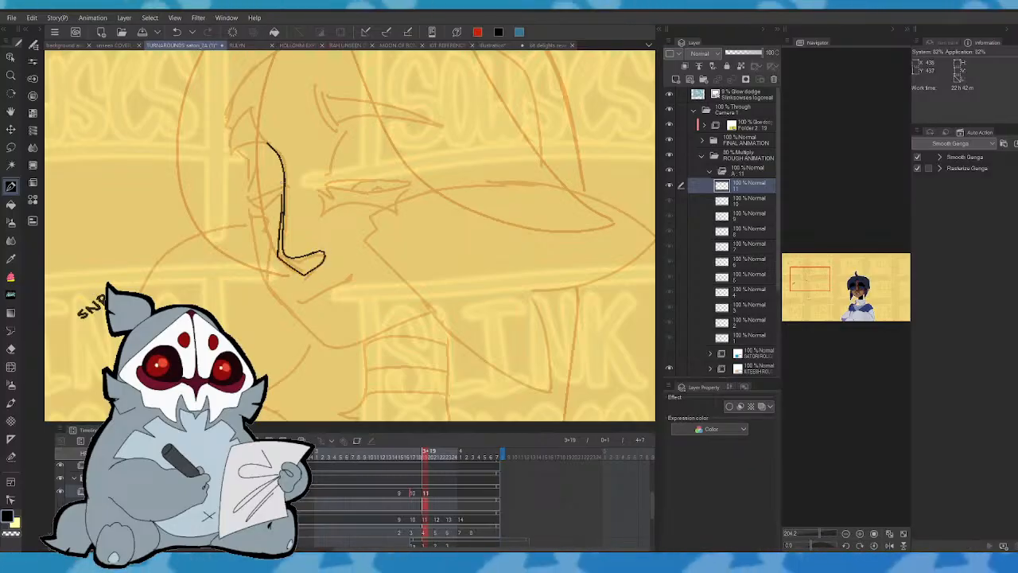
- Undo the last nose stroke in cel 11, redraw the rounded underside of the nose and check it against cel 10
key(ctrl+z)
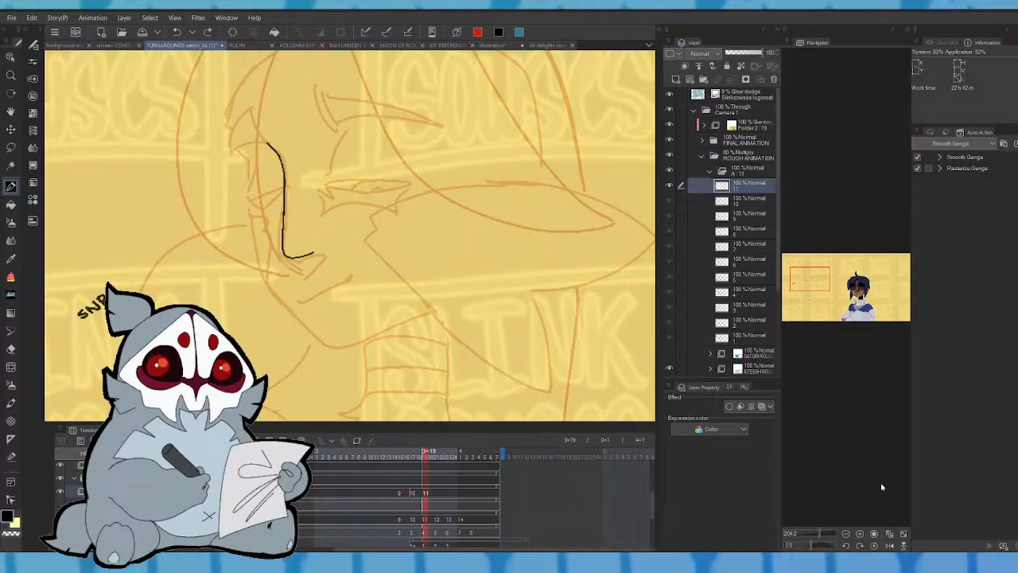
click(889, 545)
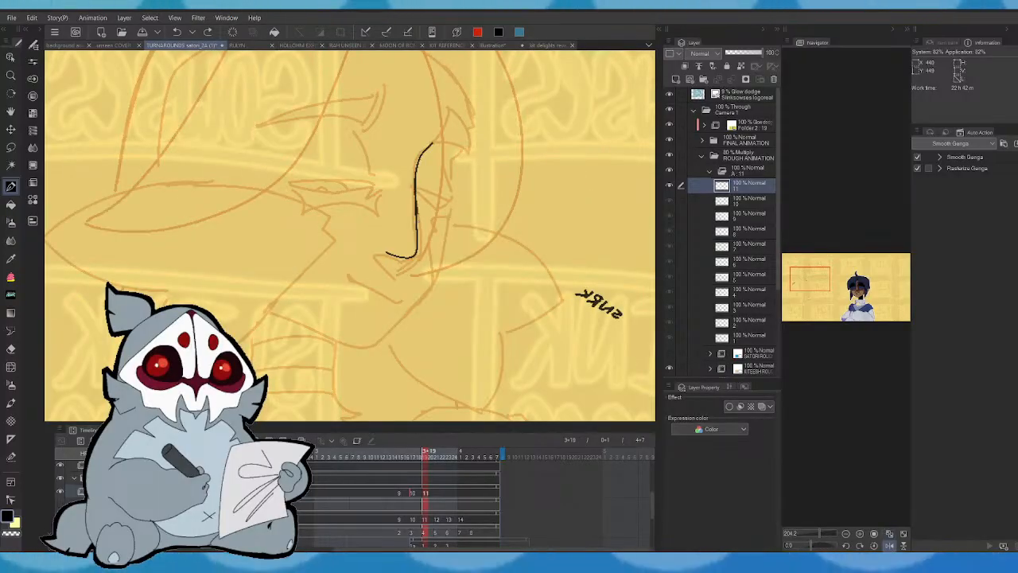
drag(415, 269, 377, 261)
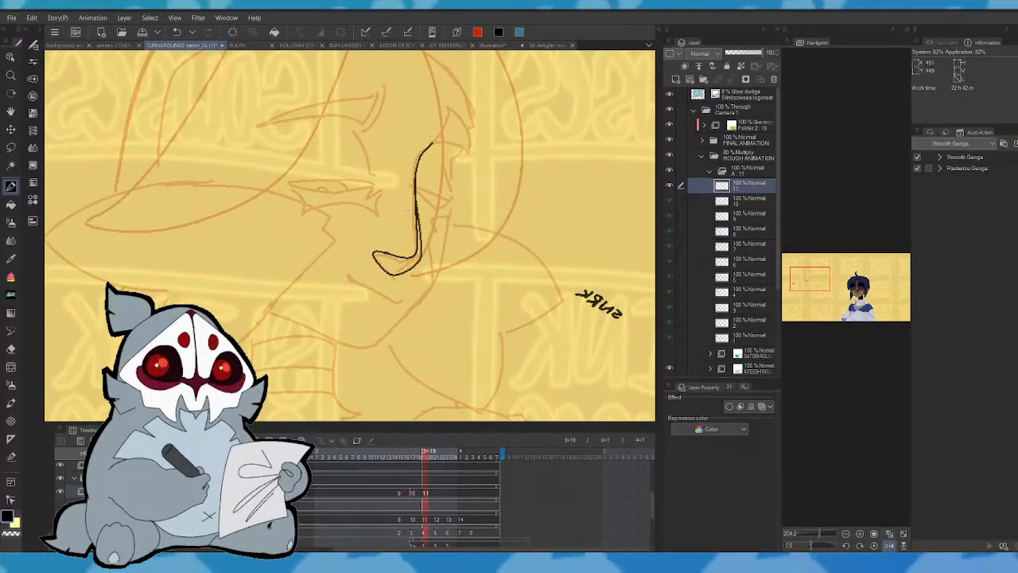
key(comma)
key(period)
click(890, 545)
key(comma)
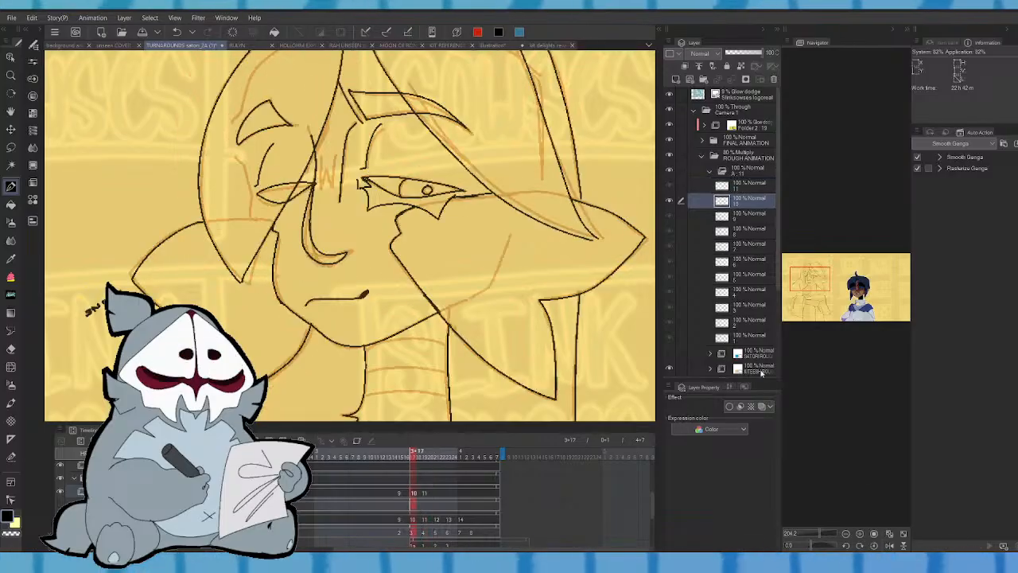
key(period)
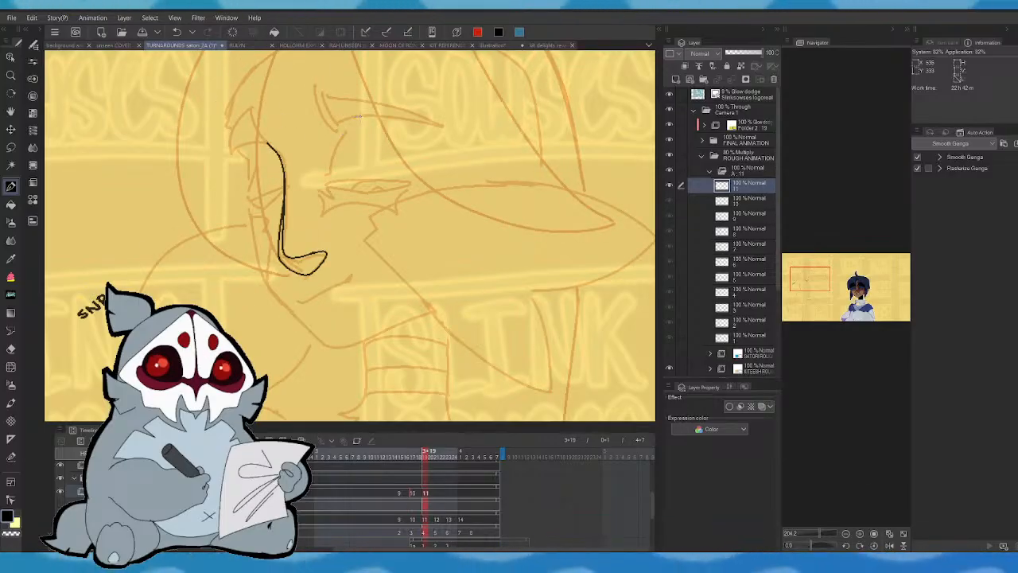
key(comma)
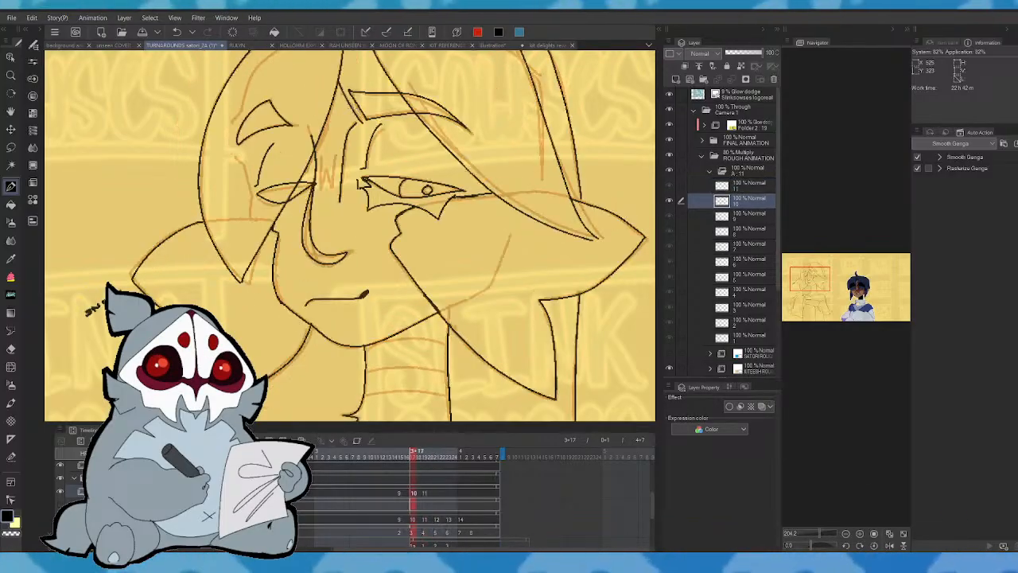
key(period)
- Ink the near eye's upper and lower lids and its iris in cel 11, using cel 10 as reference
drag(321, 185, 410, 182)
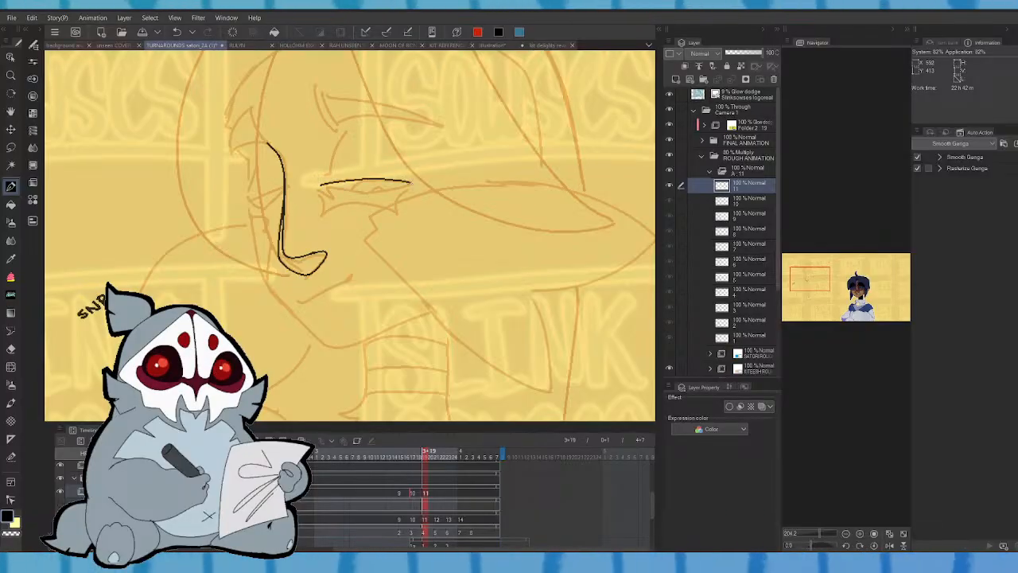
drag(322, 187, 411, 183)
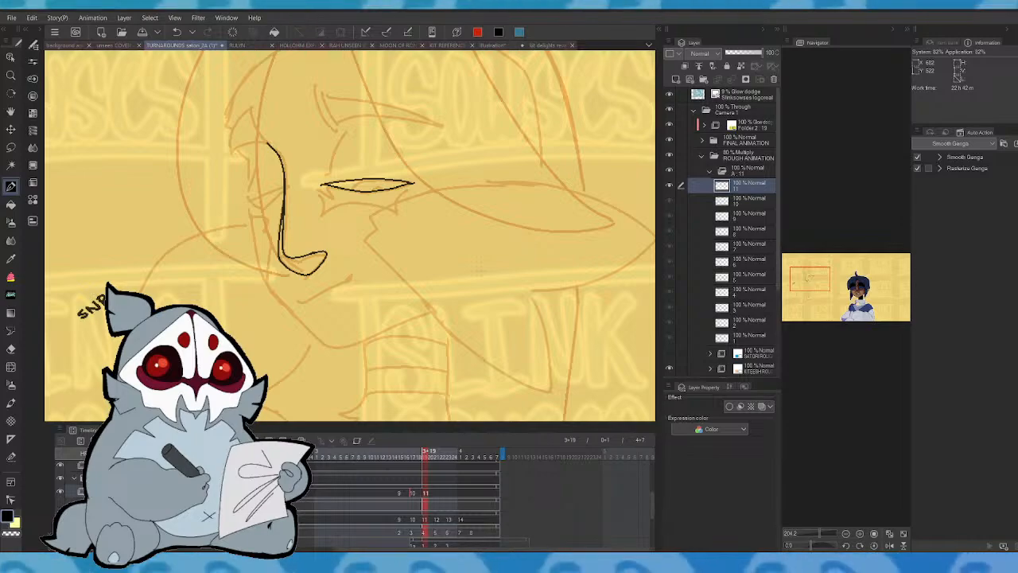
click(889, 545)
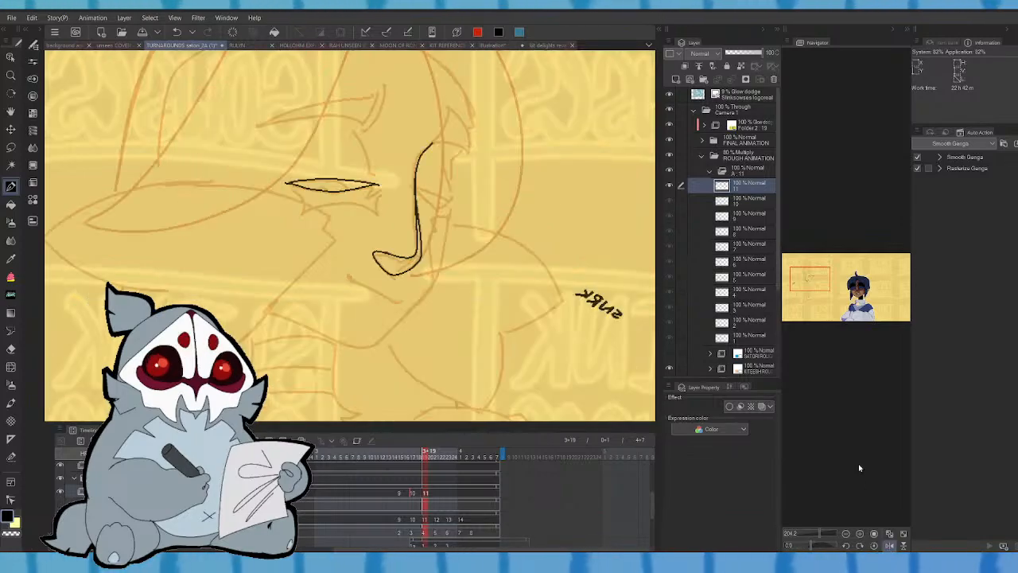
key(Left)
key(Right)
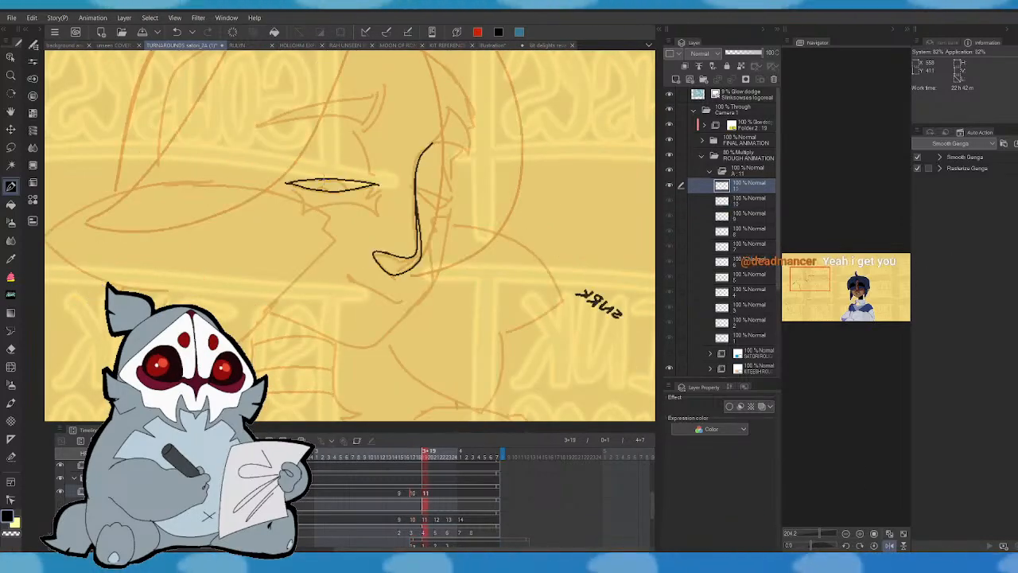
drag(316, 189, 326, 188)
key(Left)
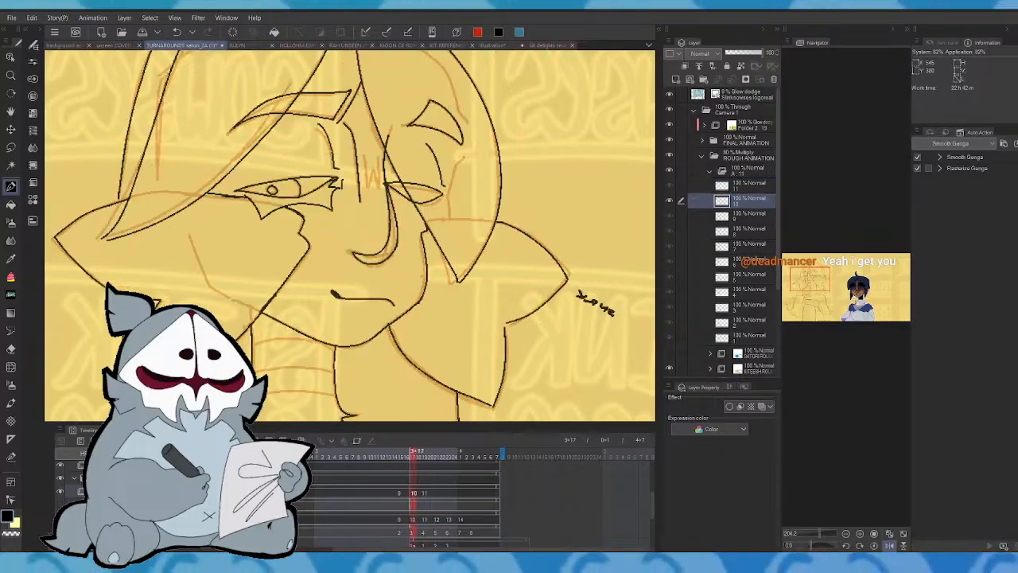
key(Right)
click(889, 545)
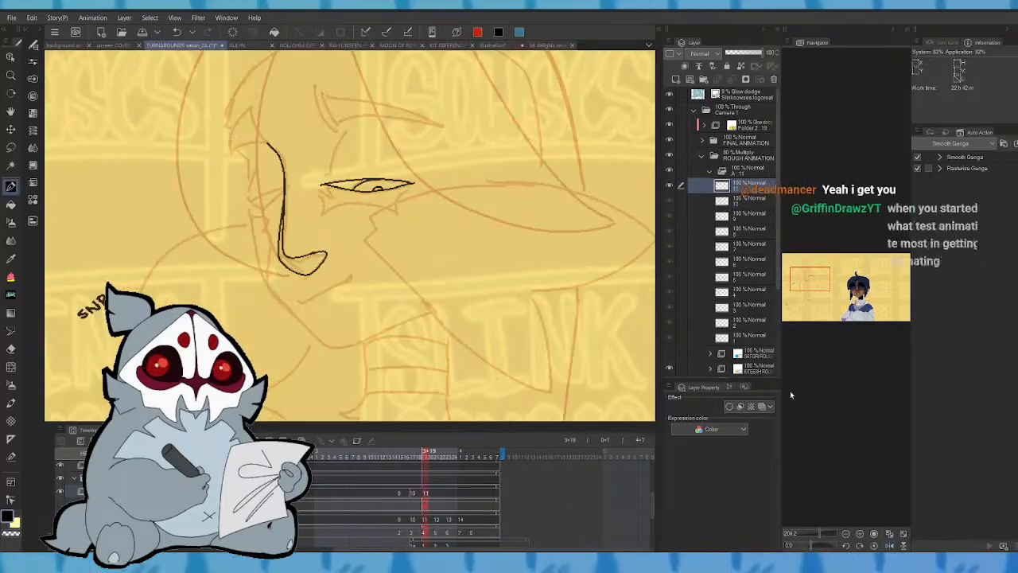
- Ink the far eye and its lid crease beside the nose bridge in cel 11, comparing with cel 10
key(Left)
key(Right)
mouse_move(251, 200)
mouse_down()
mouse_move(283, 188)
mouse_move(259, 207)
mouse_up()
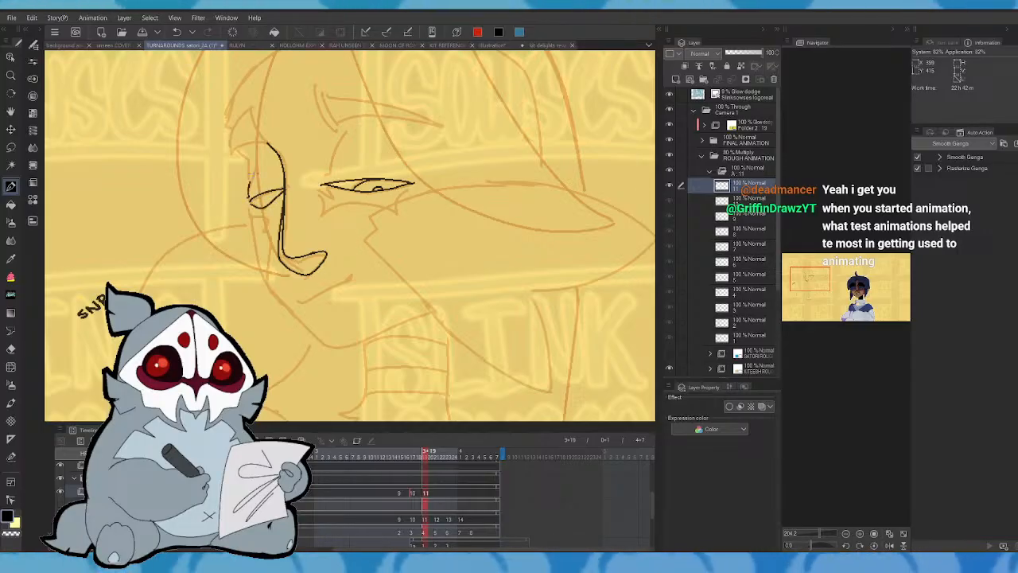
drag(260, 164, 249, 185)
key(Left)
key(Right)
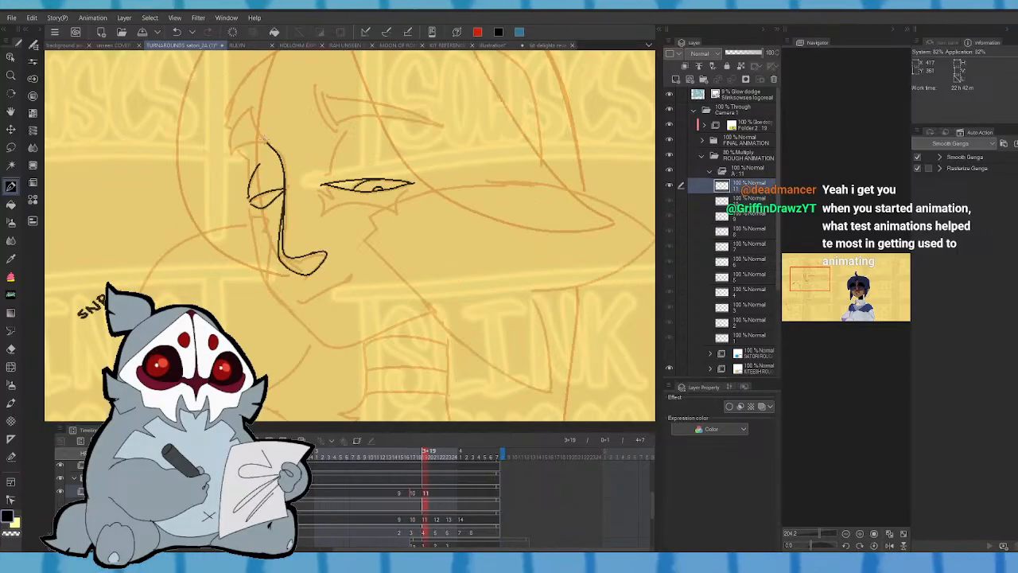
- Ink the curved lid crease above the near eye in cel 11 and compare it with cel 10
click(887, 542)
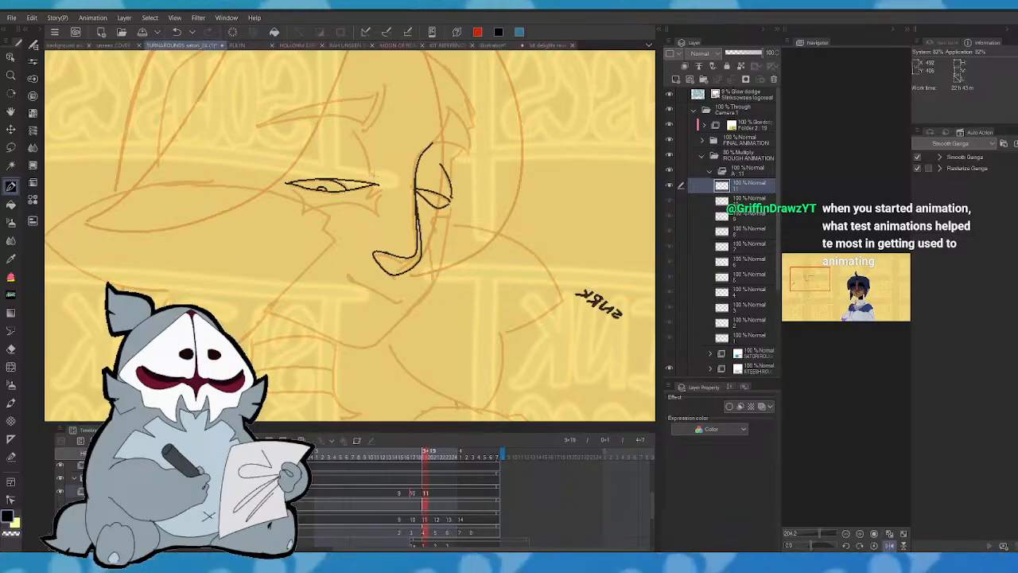
drag(372, 174, 353, 127)
key(comma)
key(period)
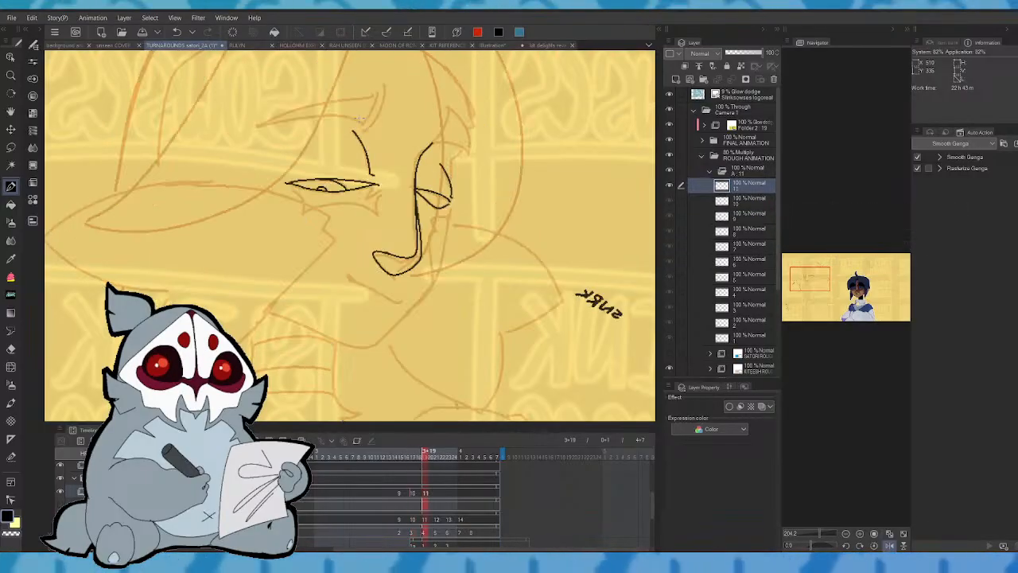
key(period)
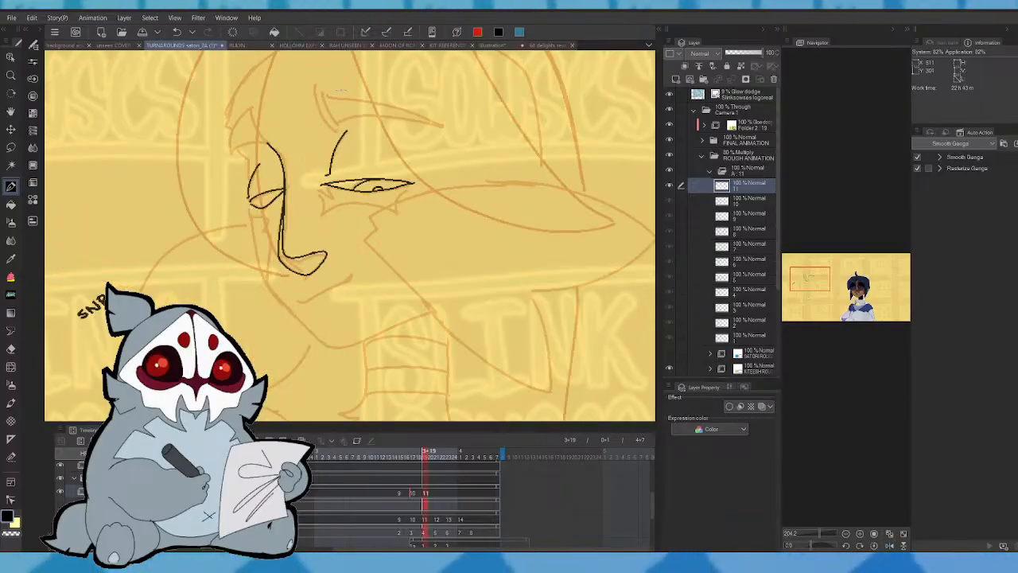
- Ink the near eyebrow and the curved line running down beside the nose in cel 11, checking against cel 10
key(comma)
key(period)
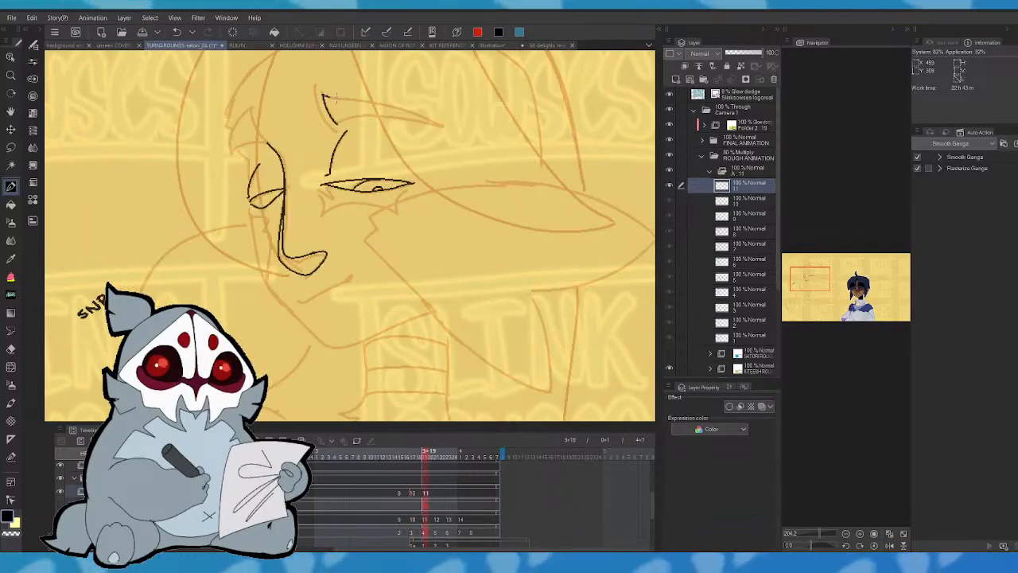
drag(432, 126, 373, 110)
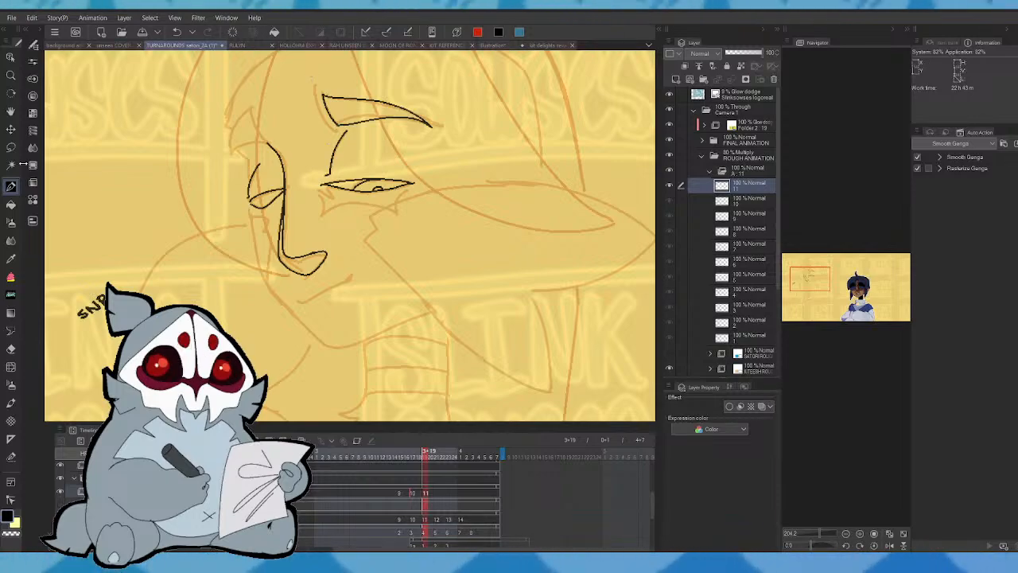
key(comma)
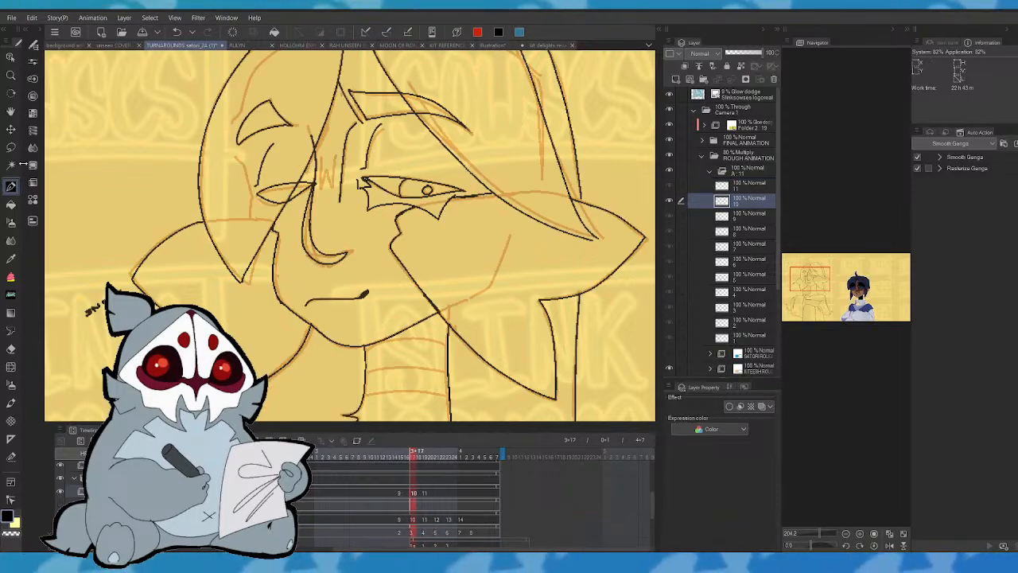
key(period)
drag(323, 148, 307, 213)
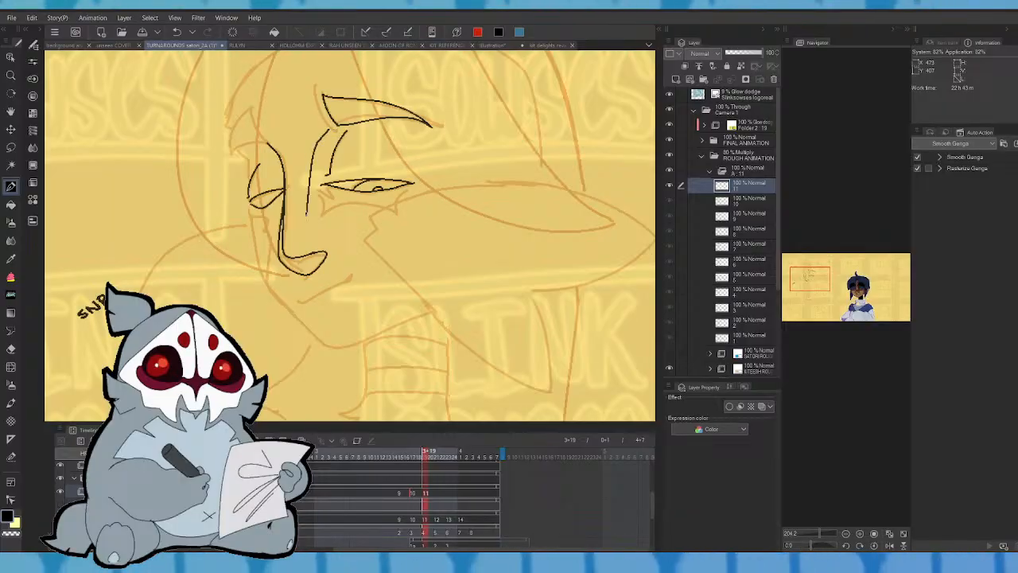
key(comma)
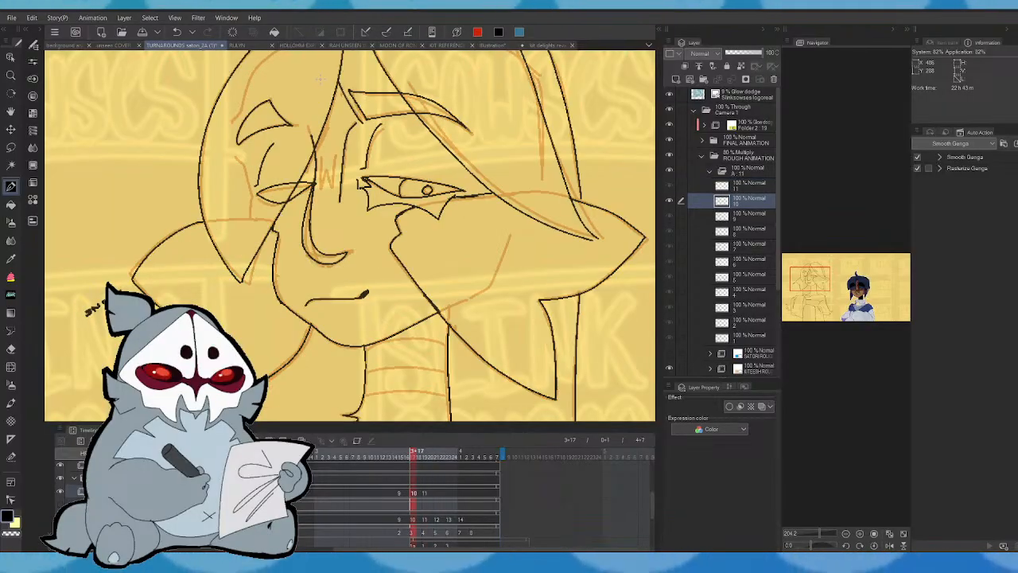
key(period)
- Ink the far eyebrow above the nose bridge in cel 11
click(889, 544)
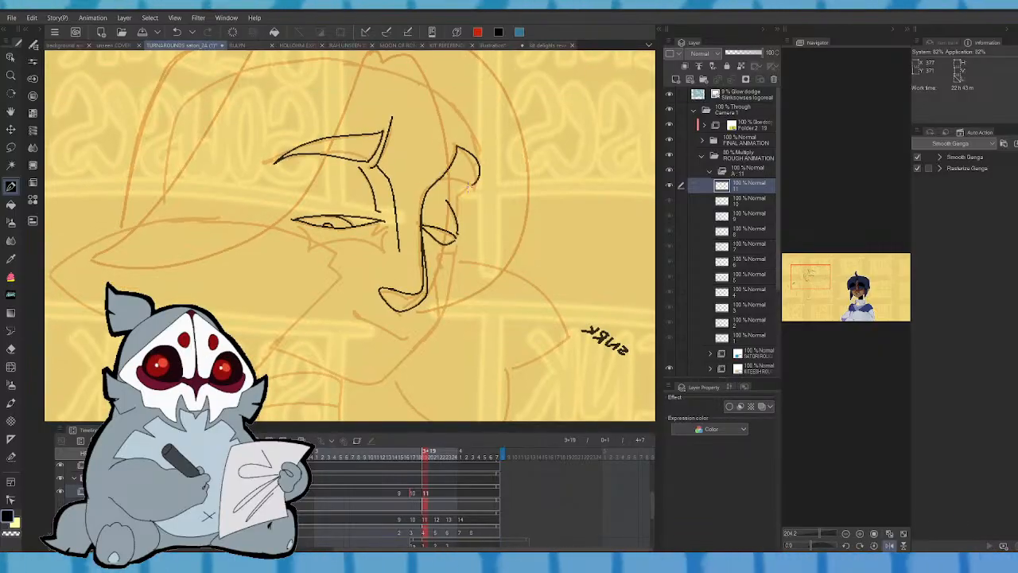
drag(458, 155, 437, 179)
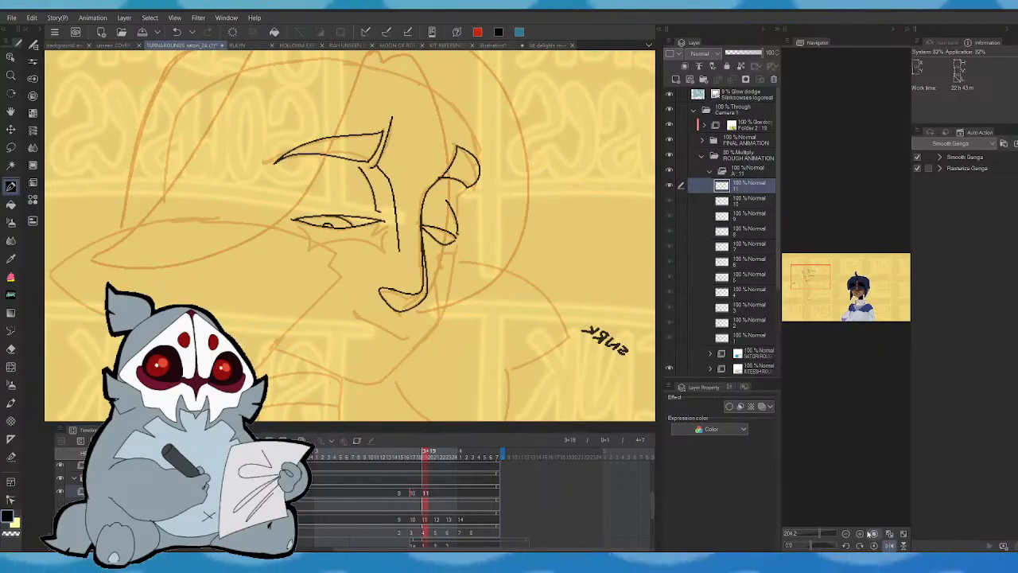
click(890, 546)
- Ink the chin and jawline in cel 11, undoing the first jaw stroke and redrawing it slightly higher
drag(841, 299, 806, 280)
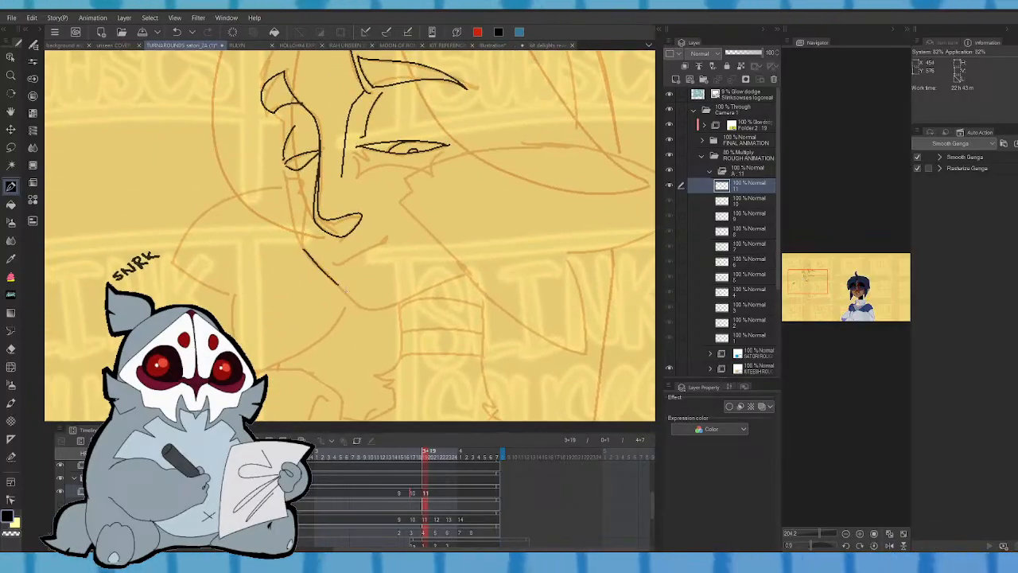
drag(403, 304, 488, 274)
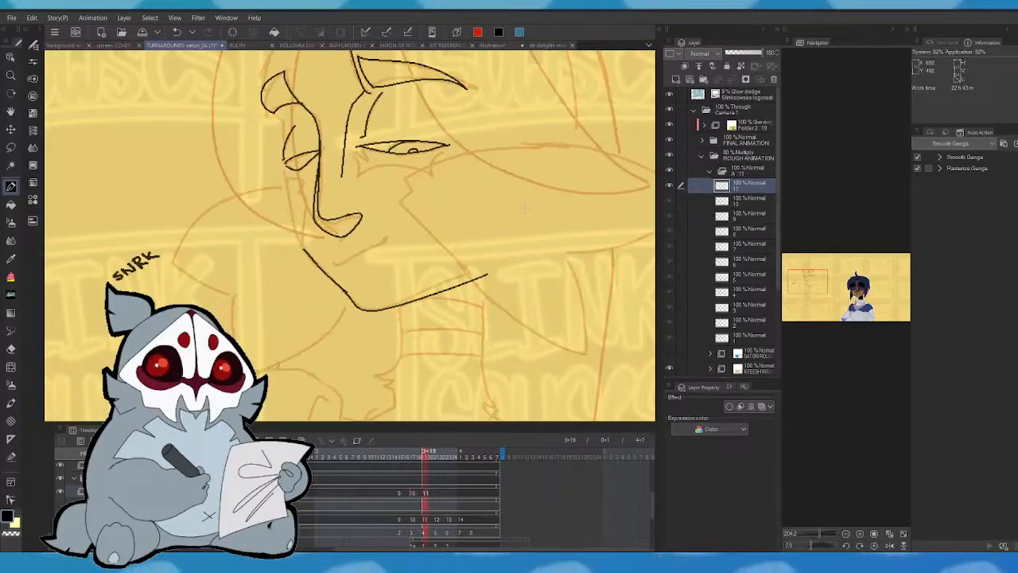
key(ctrl+z)
mouse_move(347, 292)
mouse_down()
mouse_move(370, 305)
mouse_move(484, 268)
mouse_up()
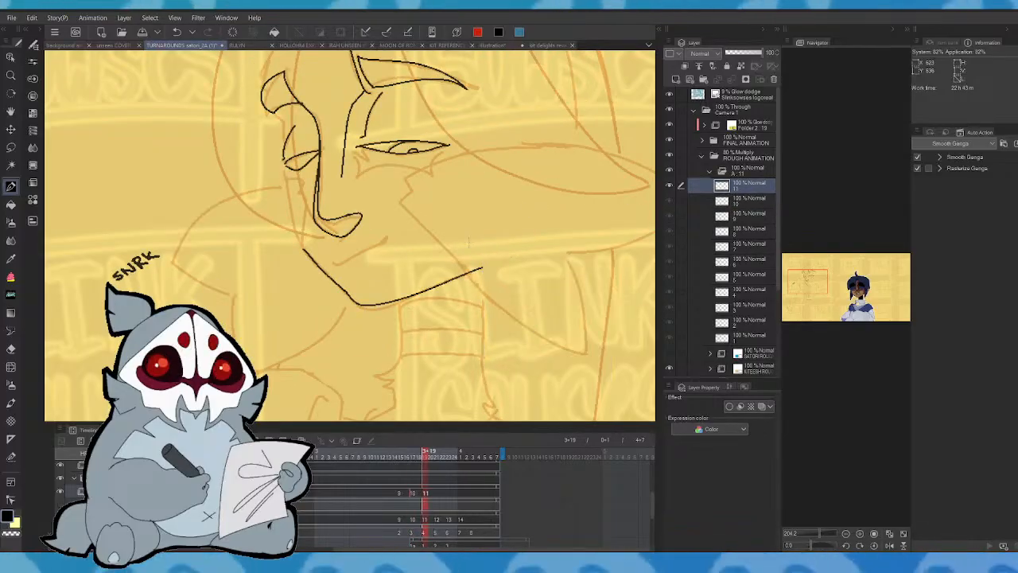
- Undo the jaw strokes in cel 11 and redraw the chin and jawline along the rough sketch, comparing with cel 10
key(ctrl+z)
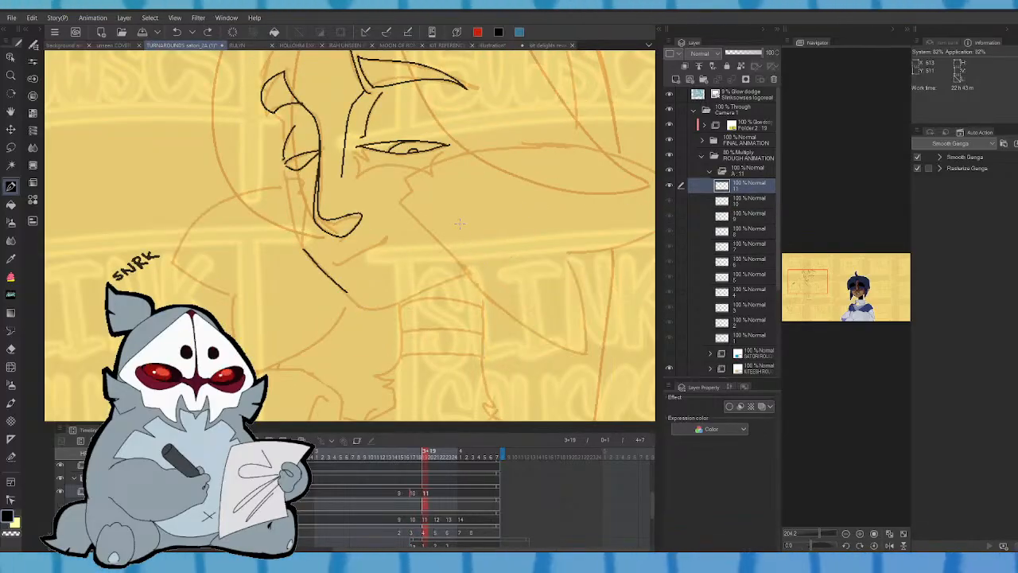
key(alt+bracketleft)
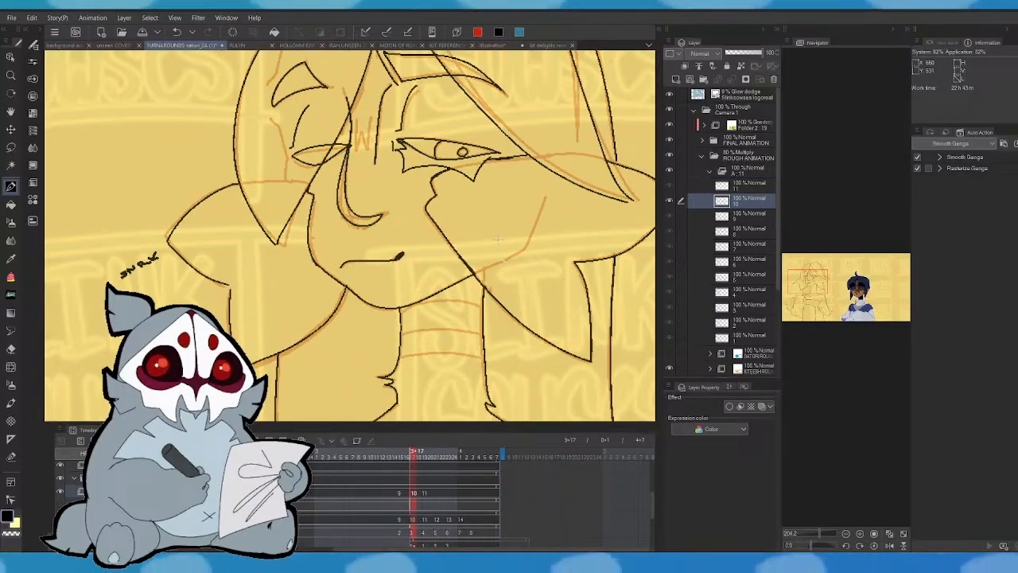
key(alt+bracketright)
key(ctrl+z)
drag(365, 308, 478, 272)
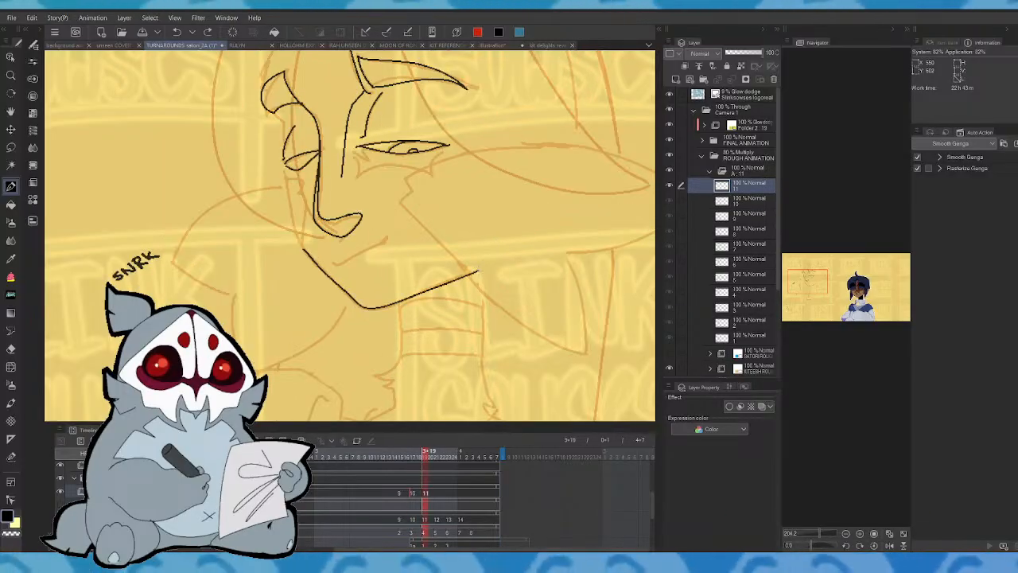
key(alt+bracketleft)
key(alt+bracketright)
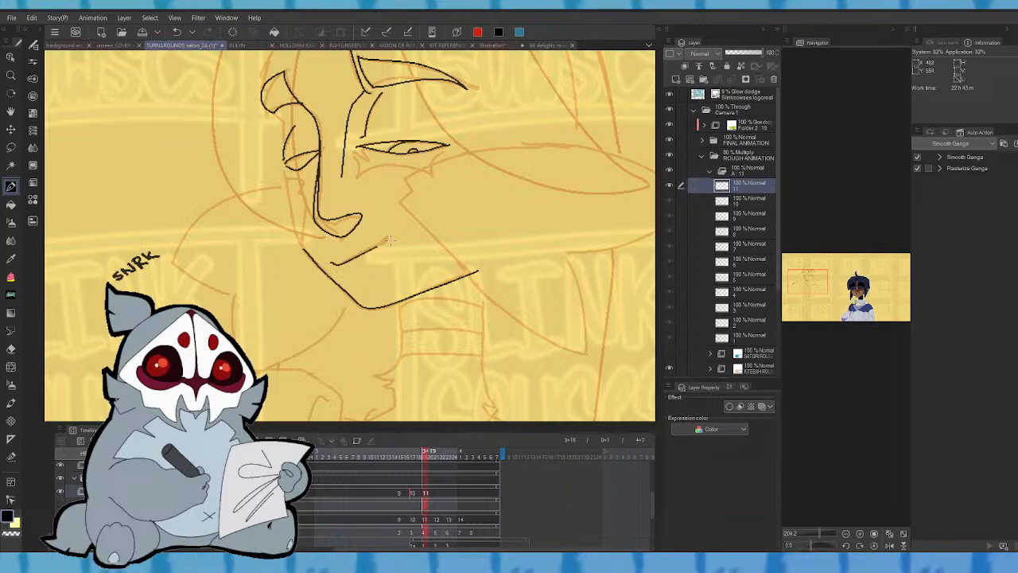
- Ink the slanted smiling mouth with its thickened corner in cel 11, checking it against cel 10
drag(390, 237, 393, 239)
key(alt+bracketleft)
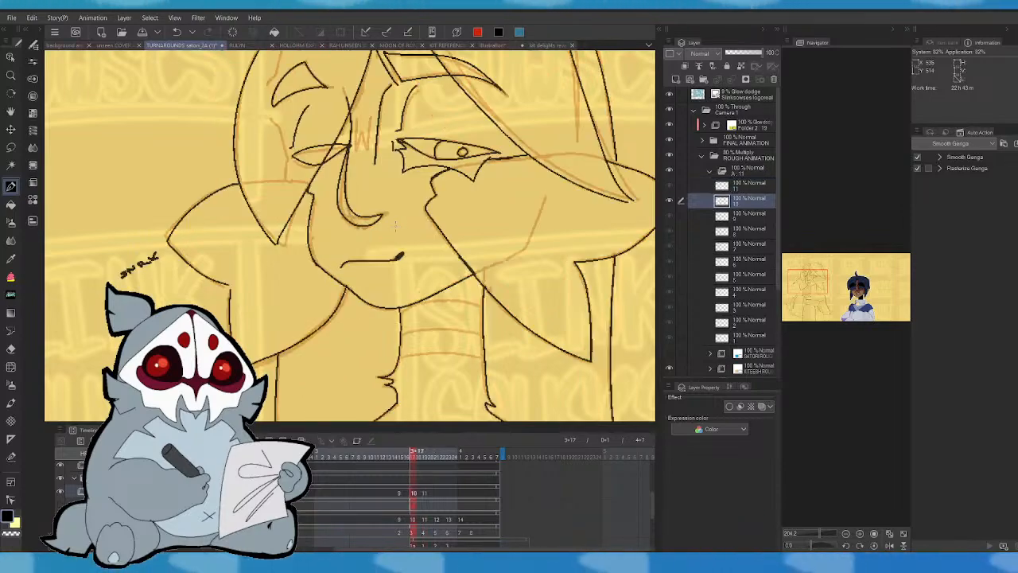
key(alt+bracketright)
- Flip through the earlier cels and cel 11 to compare the top of the head and the hair parting
mouse_move(848, 276)
mouse_down()
mouse_move(823, 259)
mouse_move(812, 267)
mouse_up()
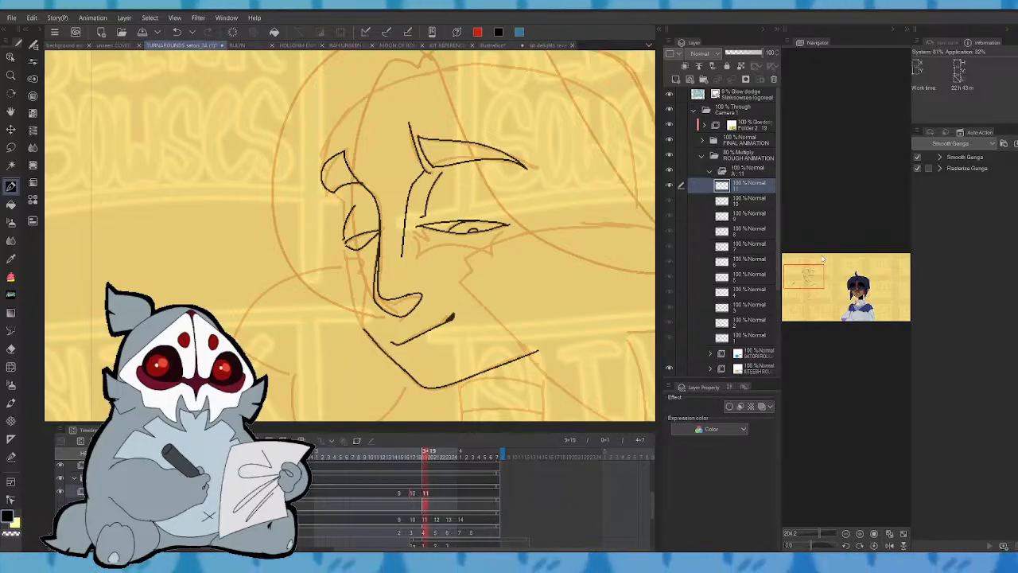
key(alt+bracketleft)
key(alt+bracketright)
drag(819, 255, 808, 272)
key(alt+bracketright)
key(alt+bracketleft)
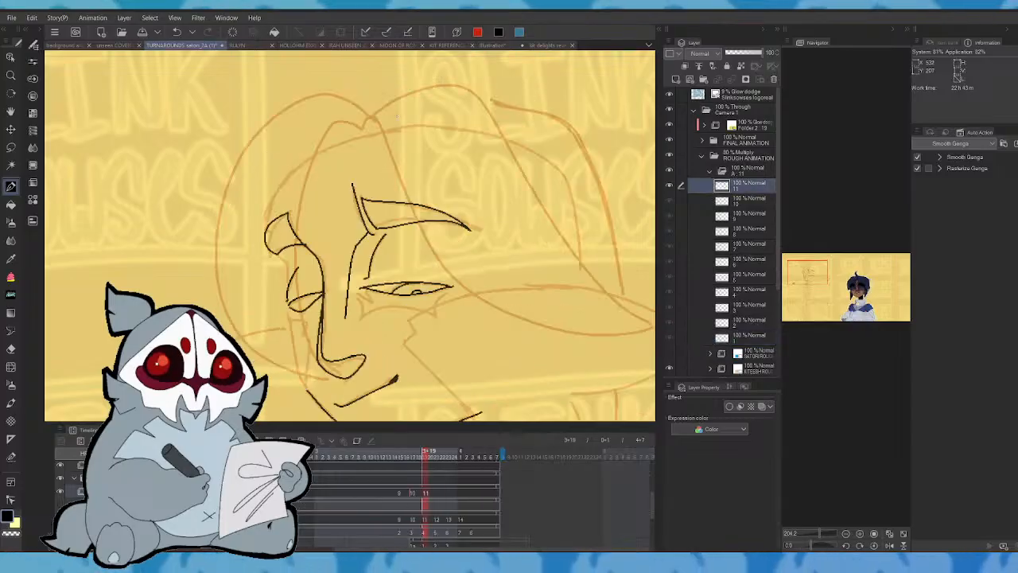
key(alt+bracketright)
key(alt+bracketright)
key(alt+bracketright)
key(alt+bracketleft)
key(alt+bracketright)
key(alt+bracketright)
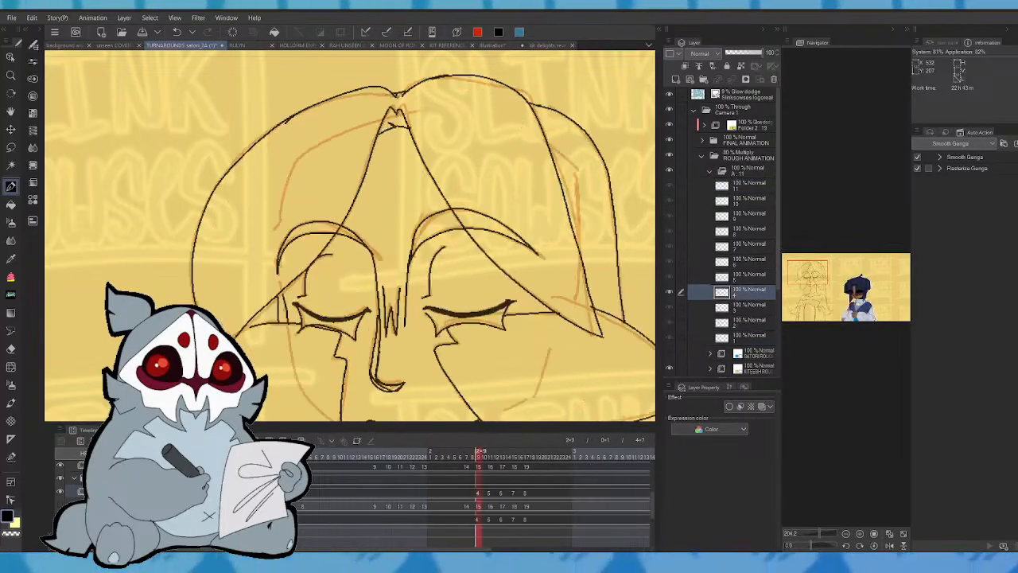
key(alt+bracketleft)
key(alt+bracketleft)
key(alt+bracketright)
key(alt+bracketleft)
key(alt+bracketleft)
key(alt+bracketleft)
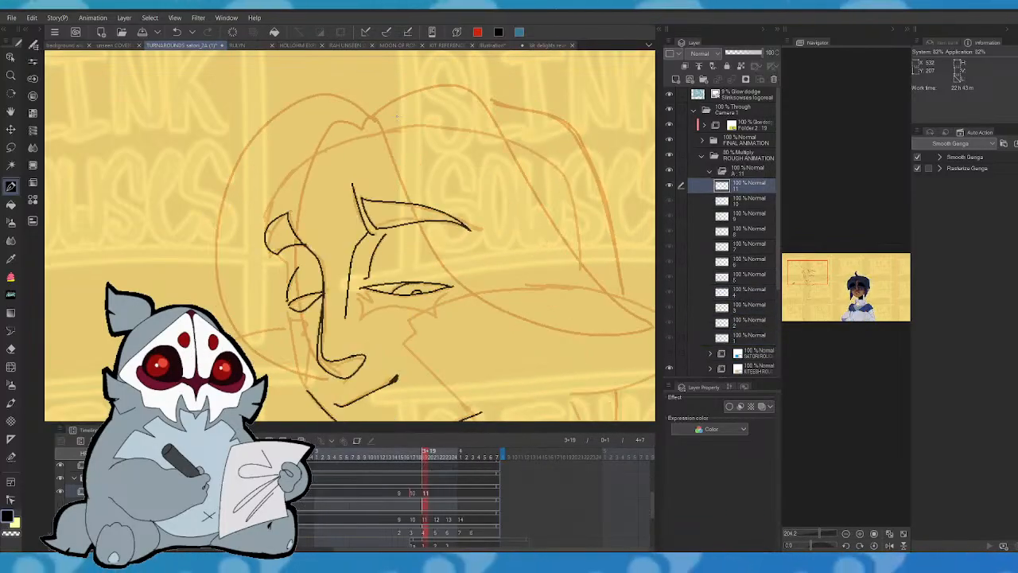
- Ink the small line across the forehead just below the hair parting in cel 9, comparing with the neighbouring cel
key(alt+bracketleft)
key(alt+bracketleft)
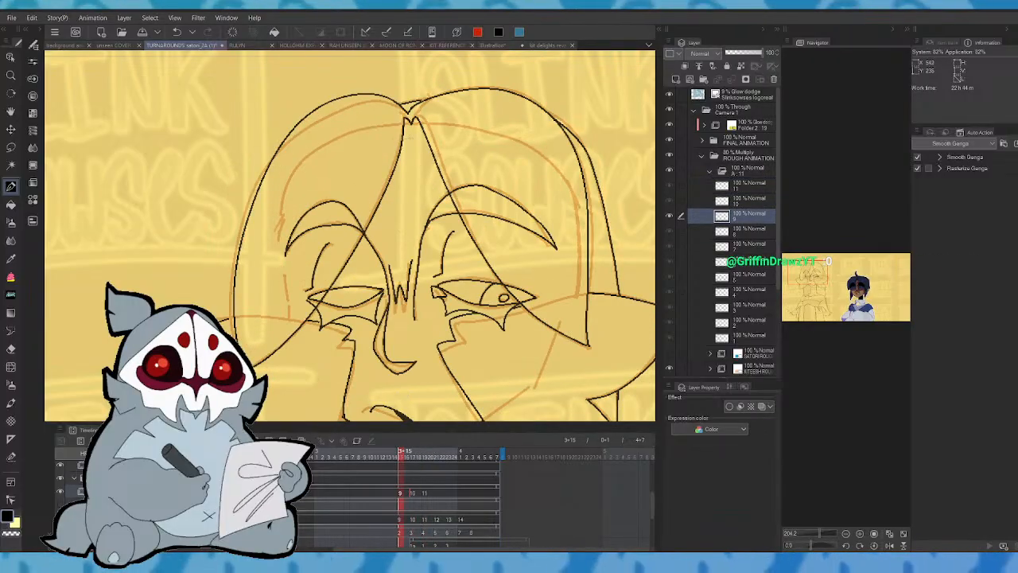
key(alt+bracketleft)
key(alt+bracketright)
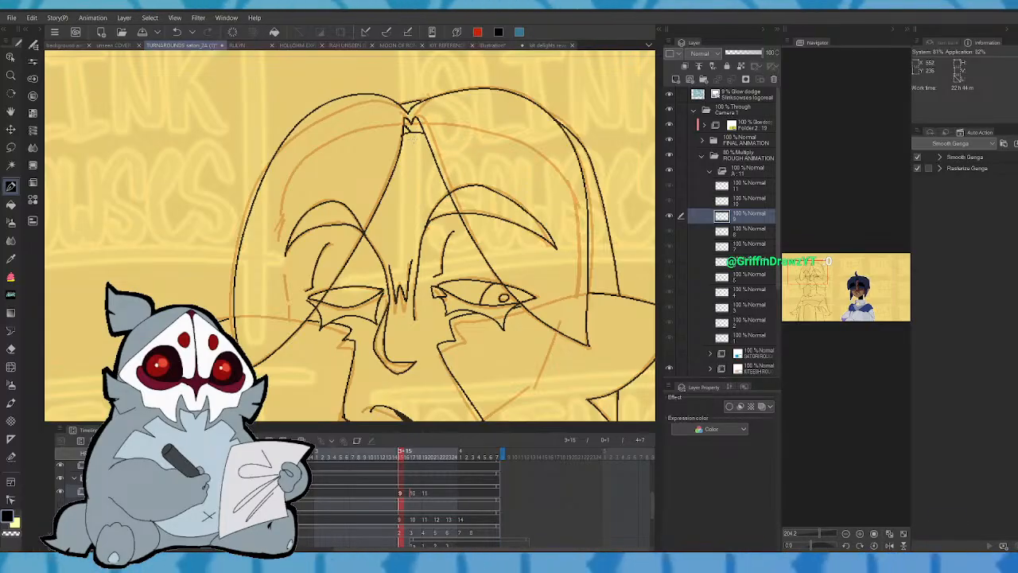
key(alt+bracketleft)
key(alt+bracketright)
- Ink the matching small line below the hair parting in cel 10, using cel 9 as reference
key(alt+bracketright)
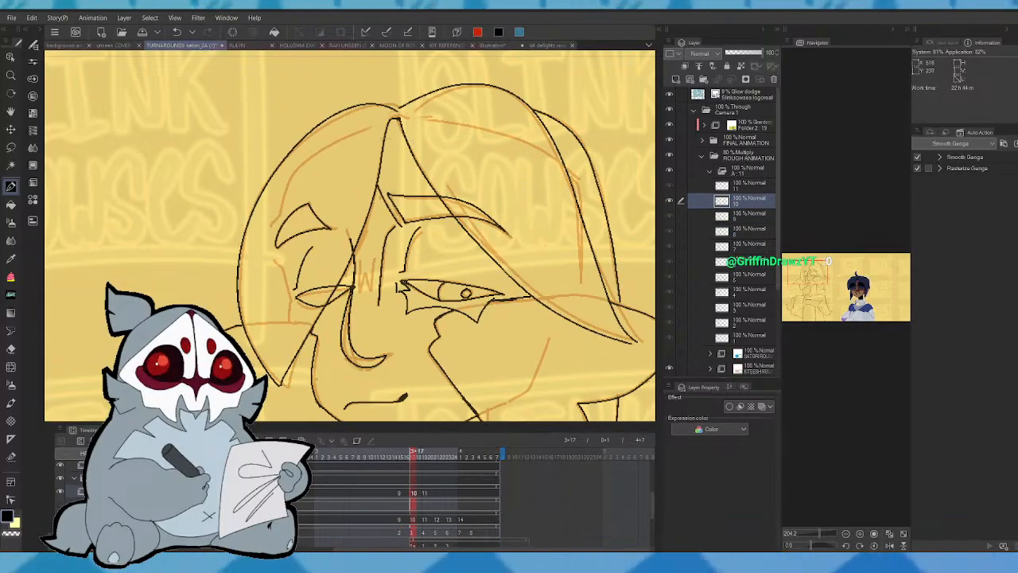
key(alt+bracketleft)
key(alt+bracketright)
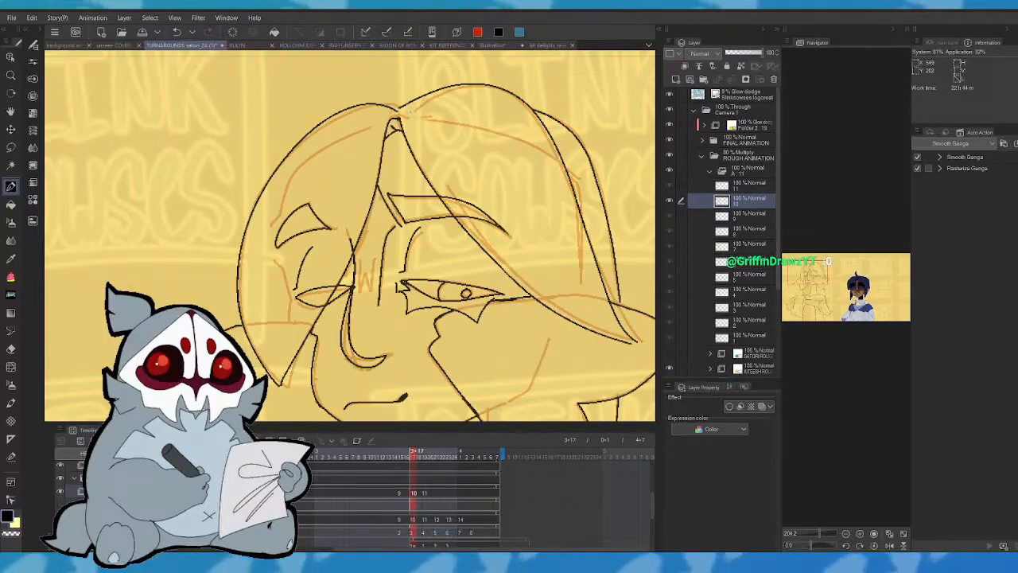
key(alt+bracketleft)
- Ink the curved bands across the neck in cel 10, using the bands in cel 9 as reference
drag(820, 535, 817, 535)
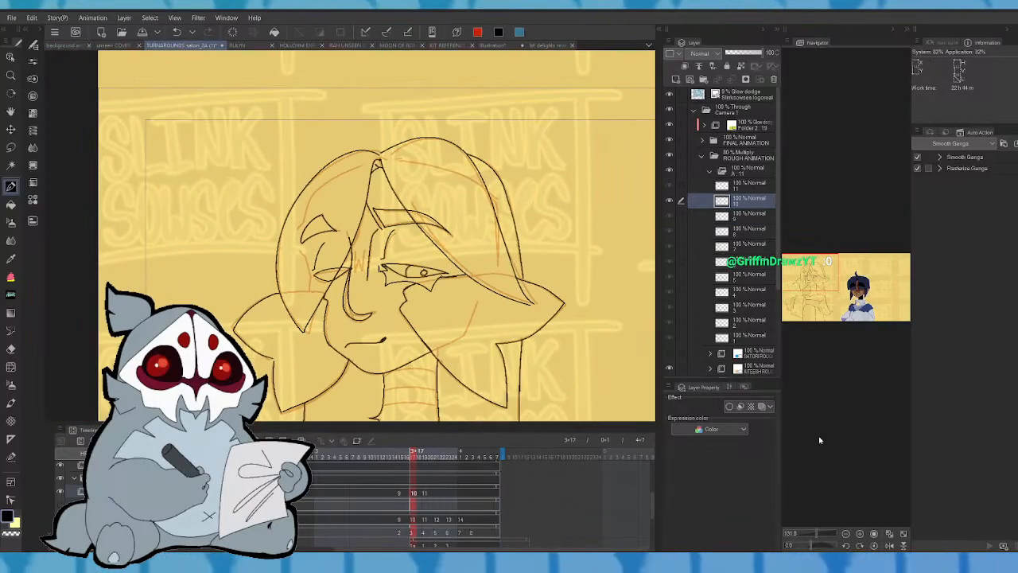
mouse_move(846, 299)
mouse_down()
mouse_move(833, 302)
mouse_move(823, 284)
mouse_up()
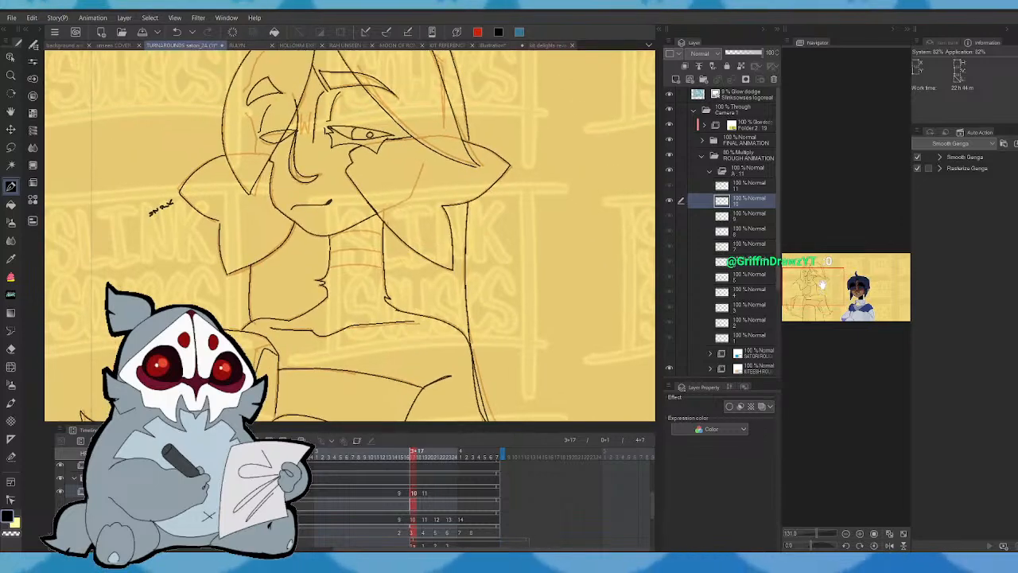
key(alt+bracketleft)
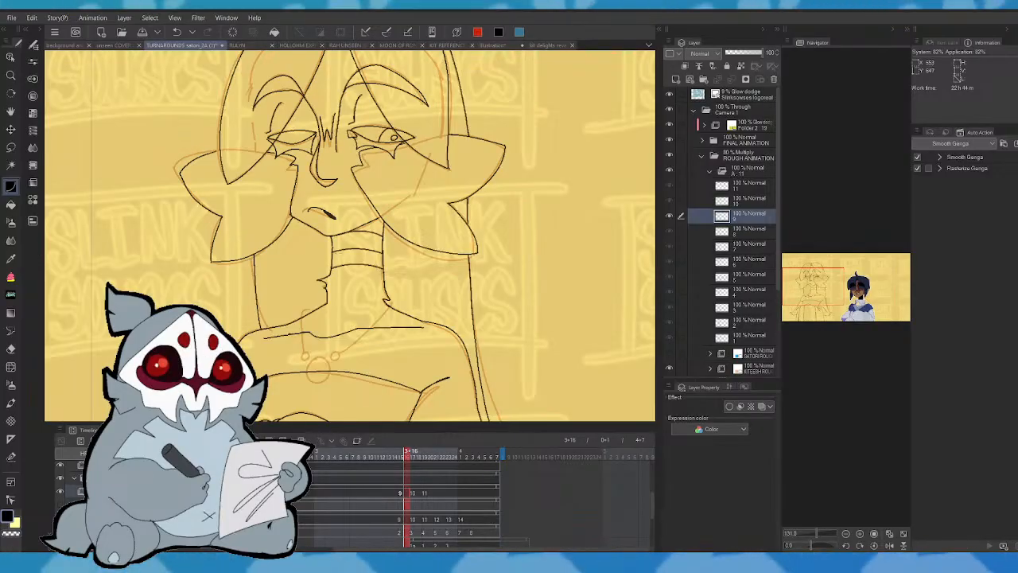
key(alt+bracketright)
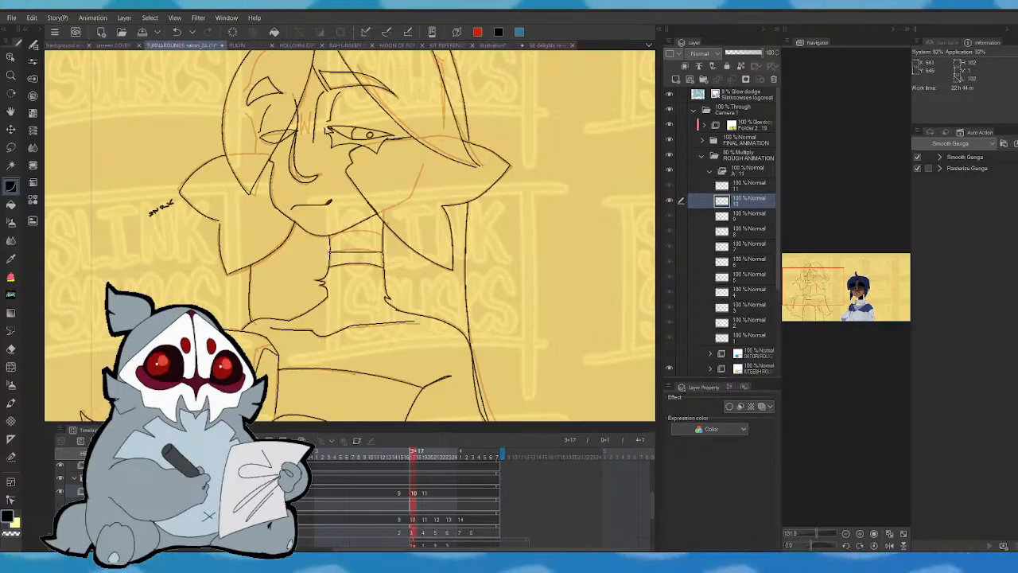
click(359, 244)
drag(329, 237, 384, 236)
click(366, 225)
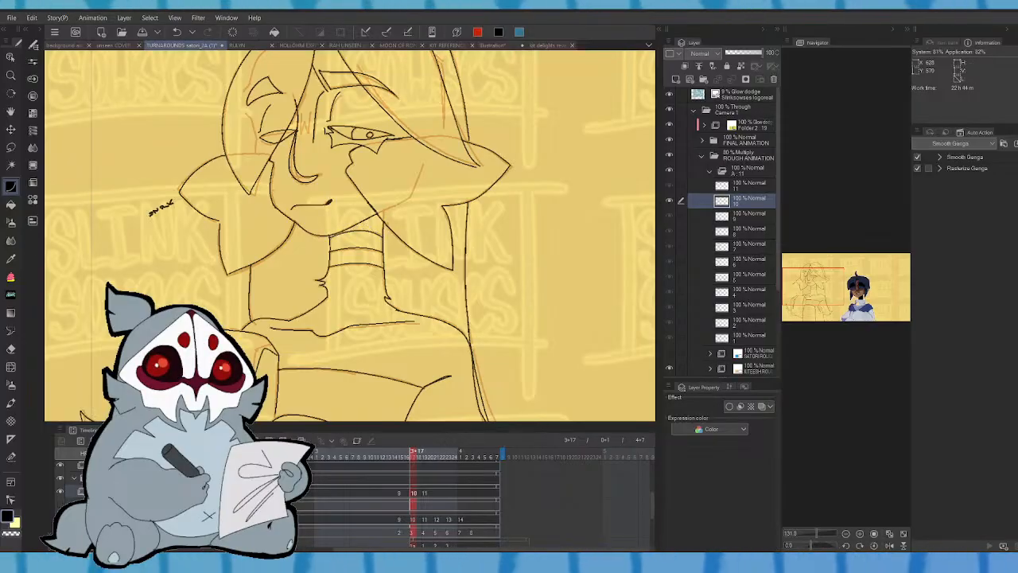
- Flip between cel 11 and the preceding cels to compare the neck bands and the motion of the head turn
key(Left)
key(Right)
key(Left)
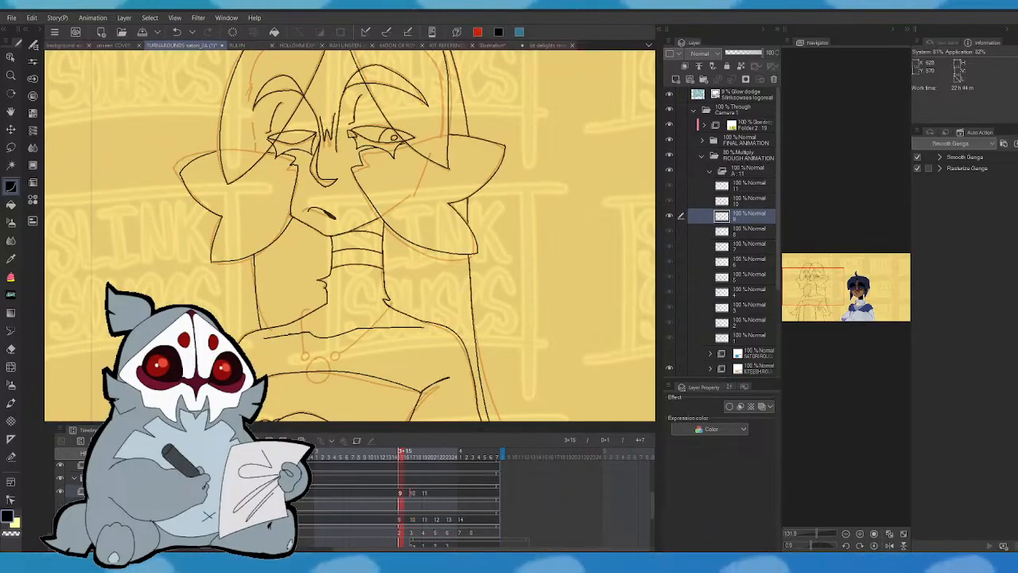
key(Right)
key(Right)
key(Left)
key(Left)
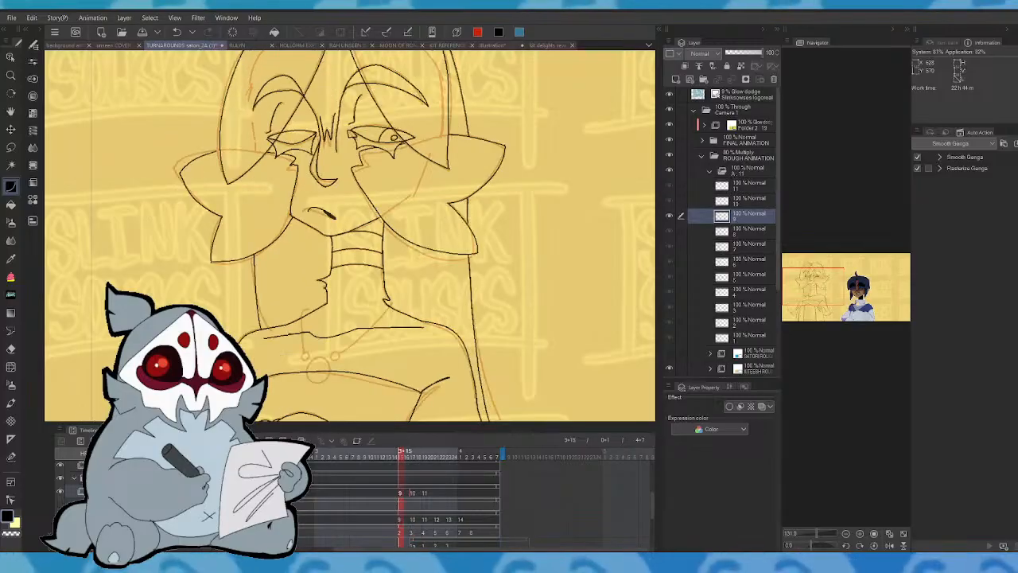
key(Left)
key(Right)
key(Right)
key(Right)
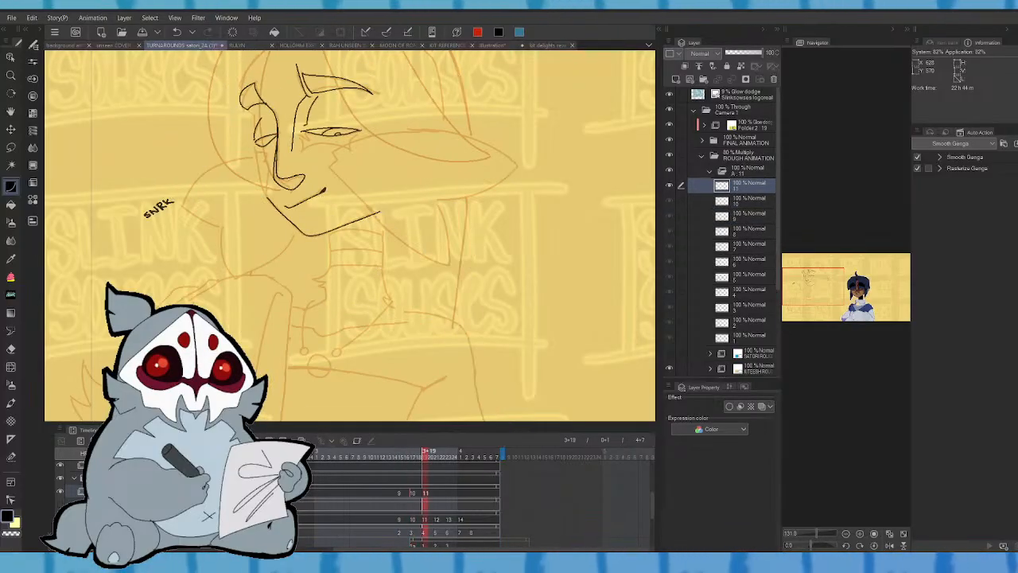
key(Left)
key(Right)
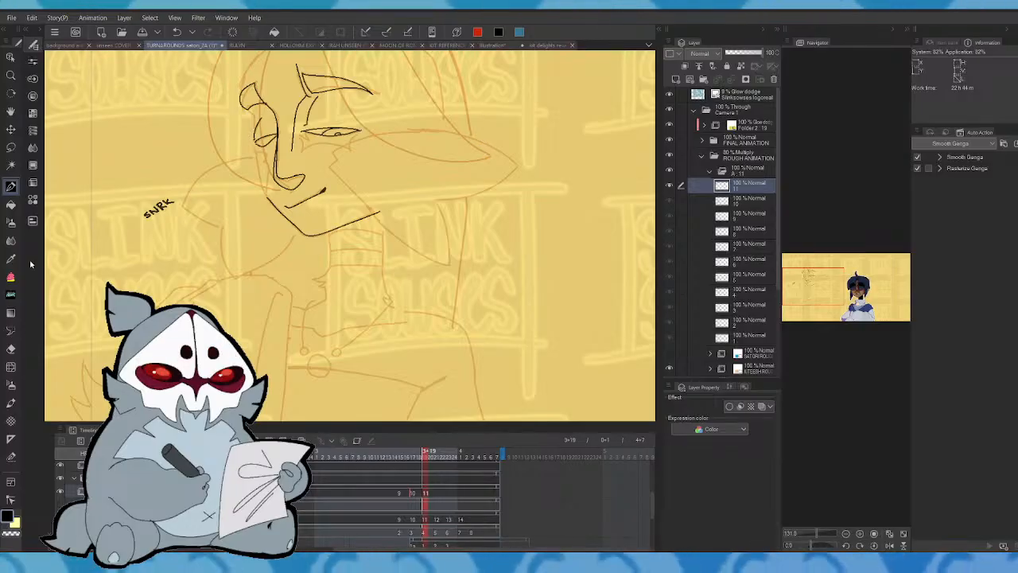
- Ink the front neck outline with its jagged tuft in cel 11, undoing the lower strokes and redrawing them curving toward the shoulder
key(Left)
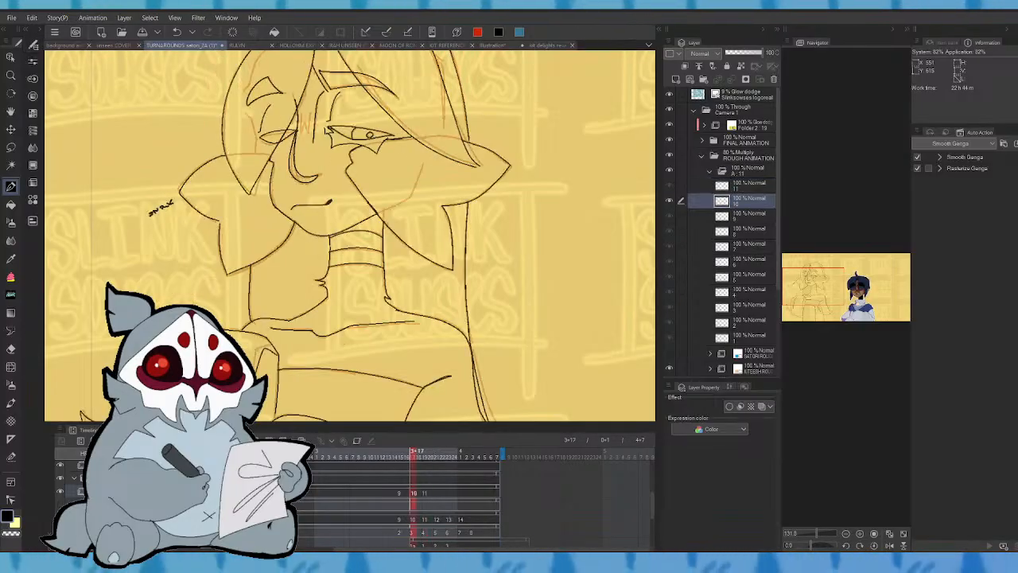
key(Right)
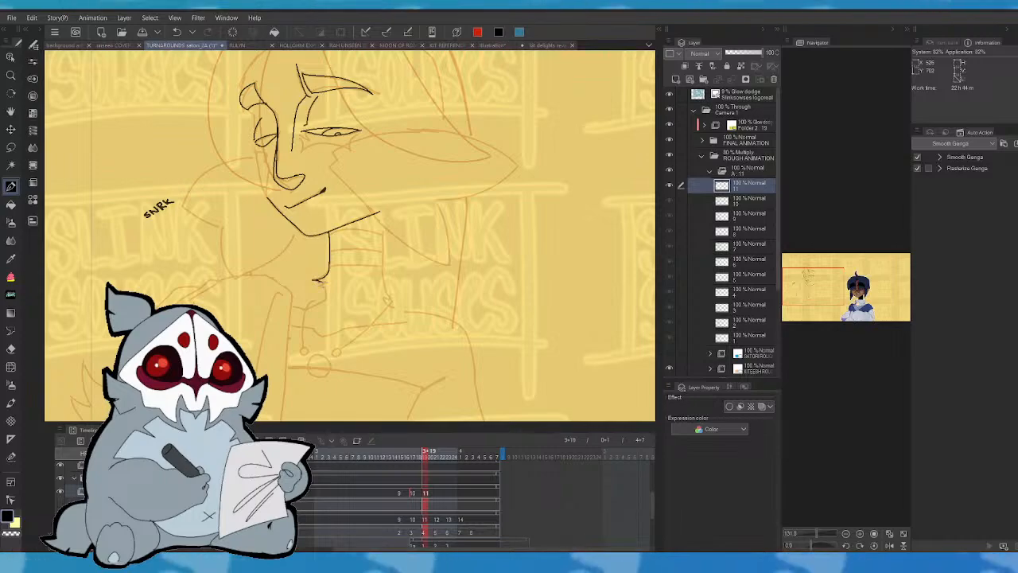
key(Left)
key(Right)
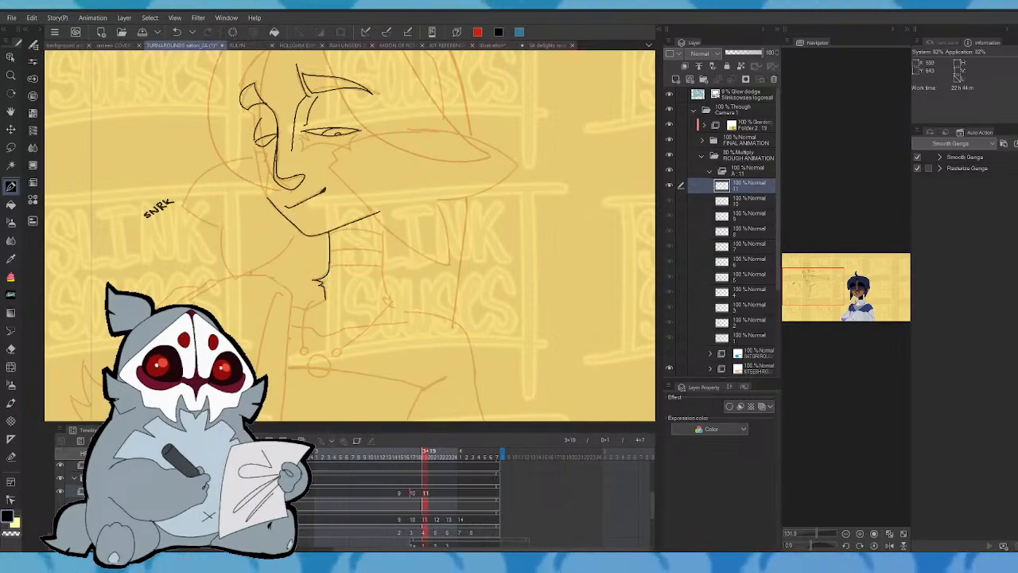
key(ctrl+z)
key(ctrl+z)
drag(329, 268, 303, 310)
key(Left)
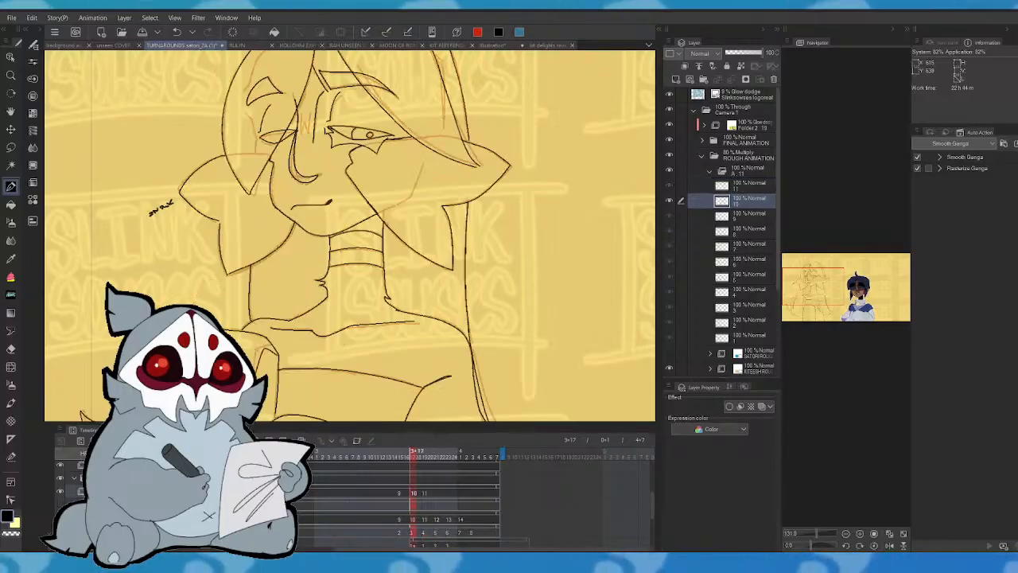
- Ink the back neck outline with its small notch at the base in cel 11, checking against cel 10
key(Right)
drag(383, 278, 391, 307)
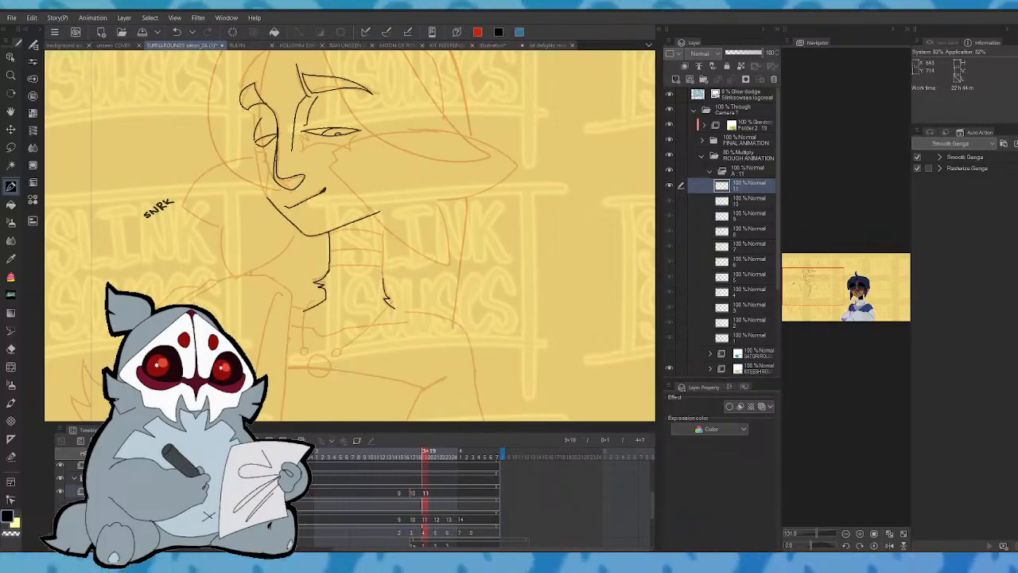
key(comma)
key(period)
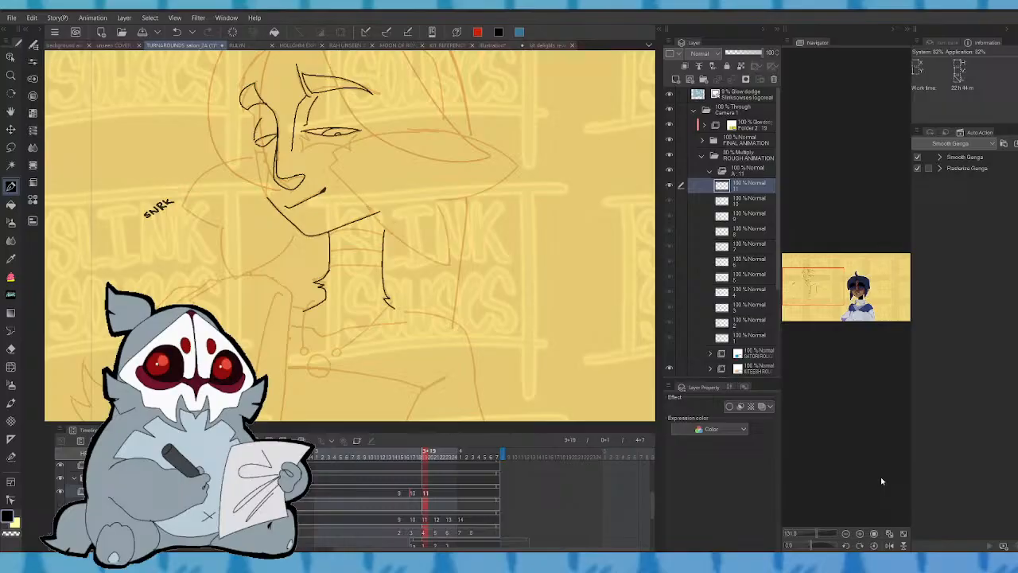
- Mirror the canvas, ink the inner and outer edges of the far-side hair lock in cel 11, and restore the view
click(891, 546)
mouse_move(827, 275)
mouse_down()
mouse_move(860, 282)
mouse_move(825, 266)
mouse_up()
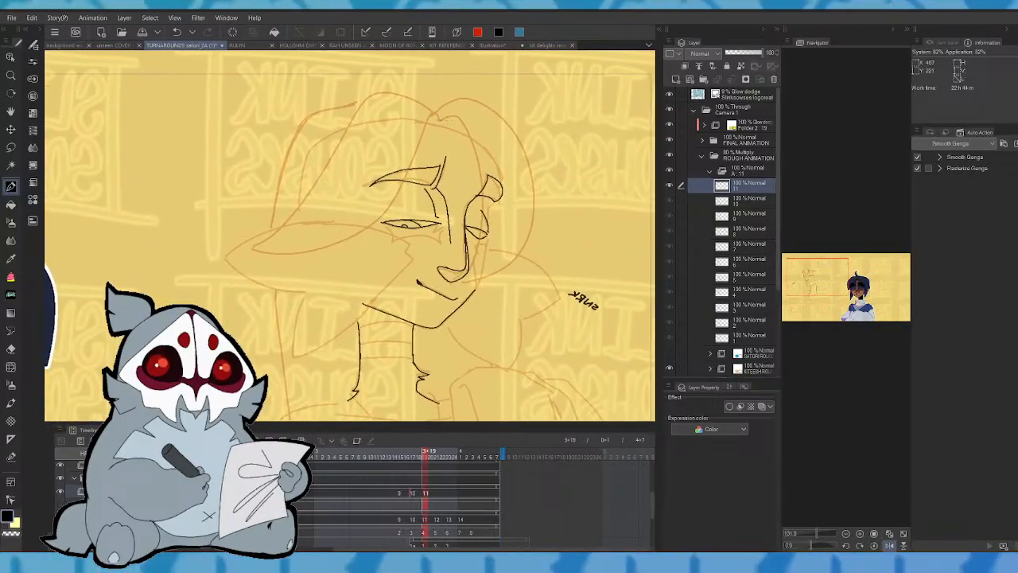
drag(442, 130, 467, 129)
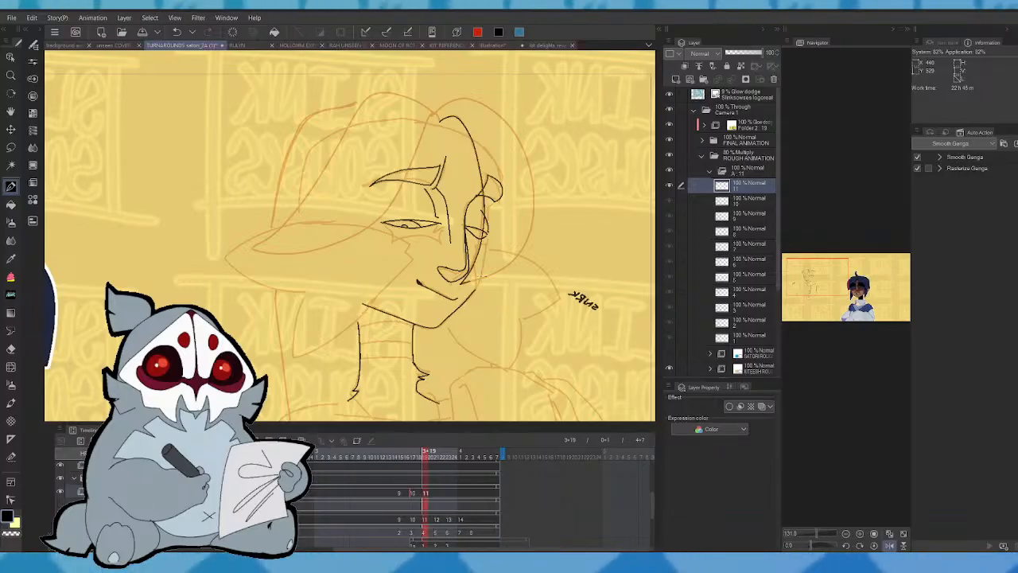
mouse_move(465, 282)
mouse_down()
mouse_move(510, 256)
mouse_move(539, 188)
mouse_move(518, 137)
mouse_move(437, 107)
mouse_up()
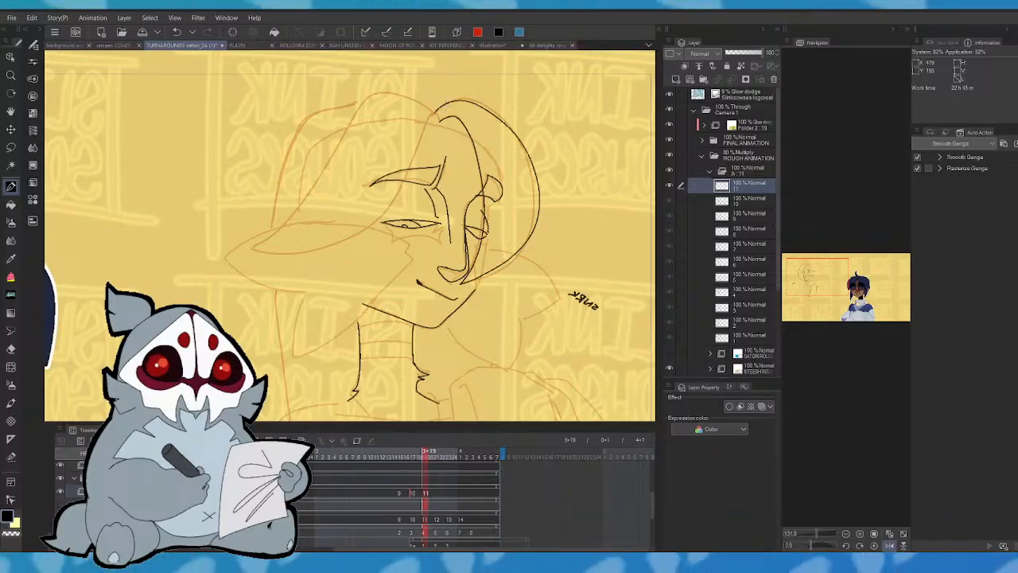
click(888, 533)
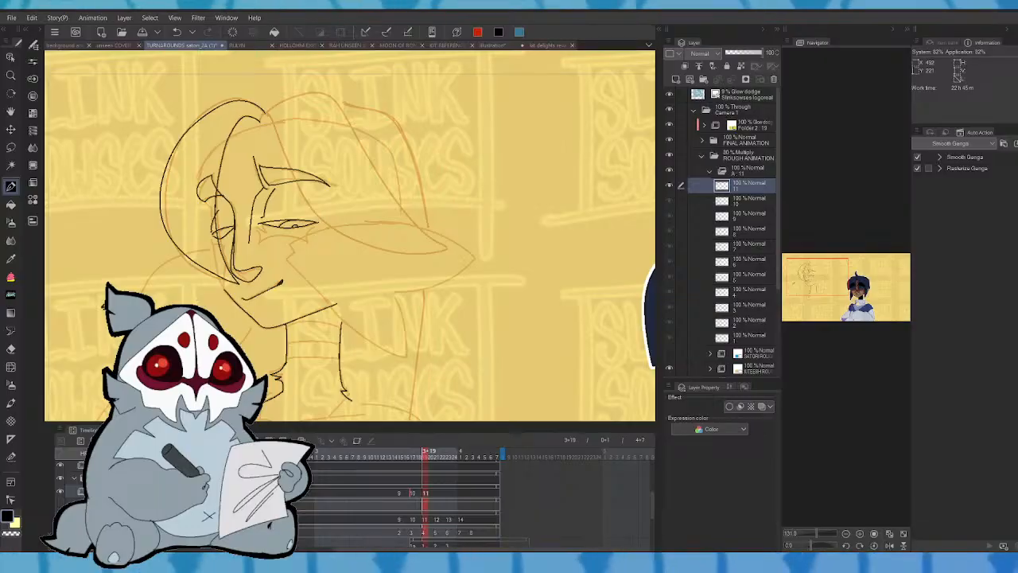
- Ink the long fringe lock sweeping from the parting past the near eye in cel 11, redoing its first stroke and comparing with cel 10
mouse_move(264, 119)
mouse_down()
mouse_move(348, 232)
mouse_move(433, 249)
mouse_up()
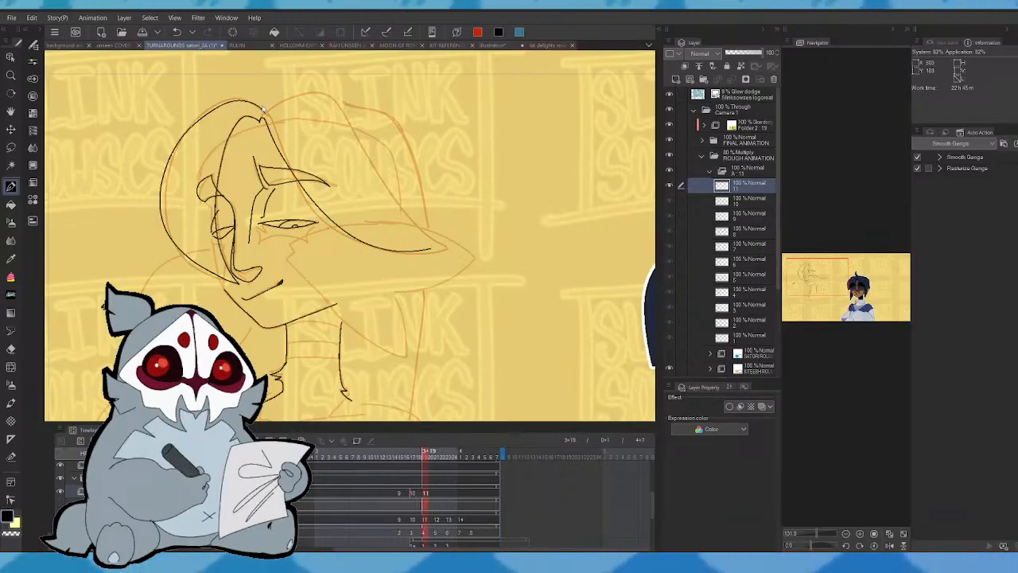
key(ctrl+z)
mouse_move(366, 226)
mouse_down()
mouse_move(445, 247)
mouse_move(400, 213)
mouse_move(326, 103)
mouse_up()
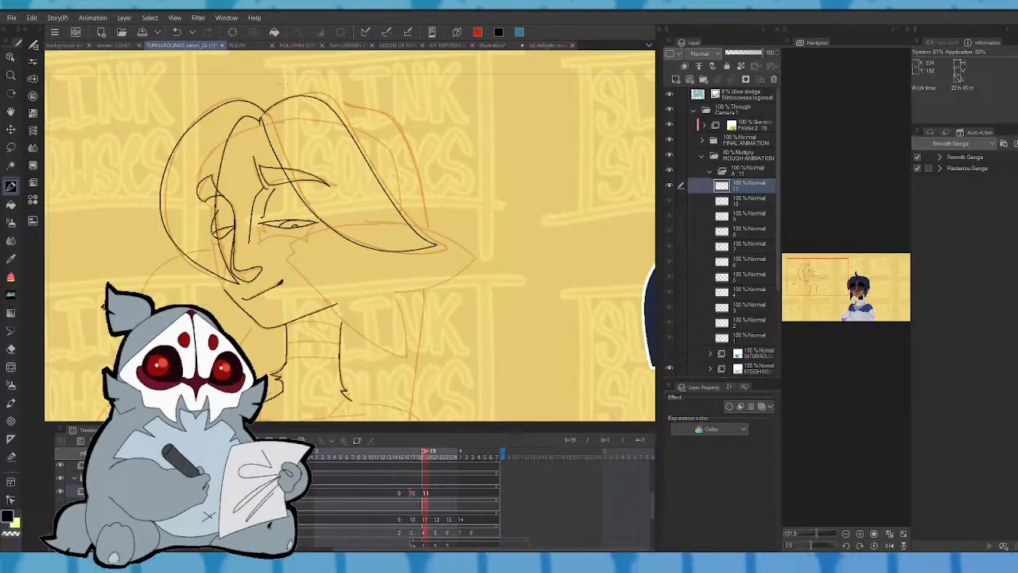
key(Left)
key(Right)
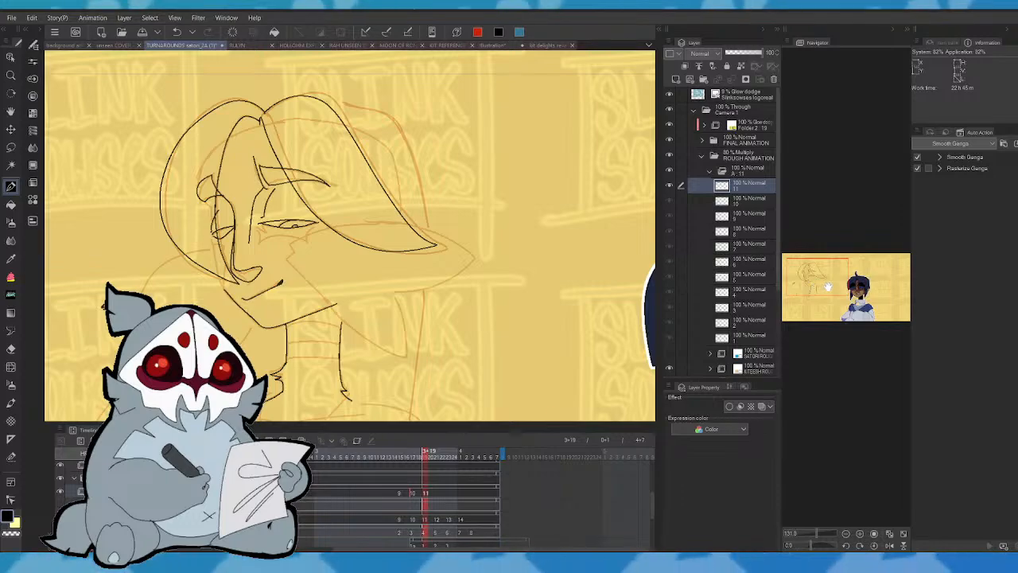
- Ink the hairline across the forehead and the small notch at the parting in cel 11, comparing repeatedly with cel 10
drag(827, 287, 815, 258)
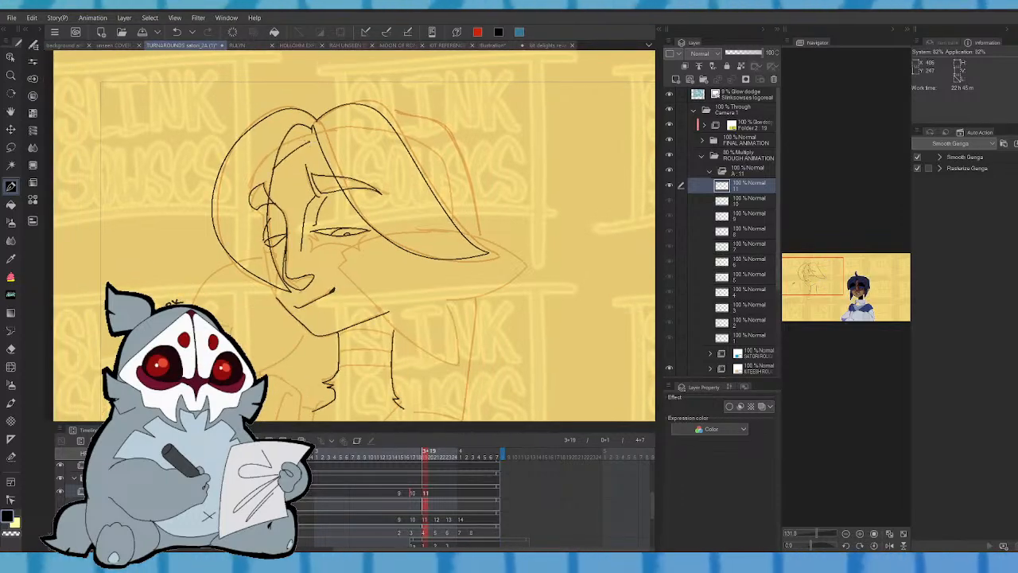
key(Left)
key(Right)
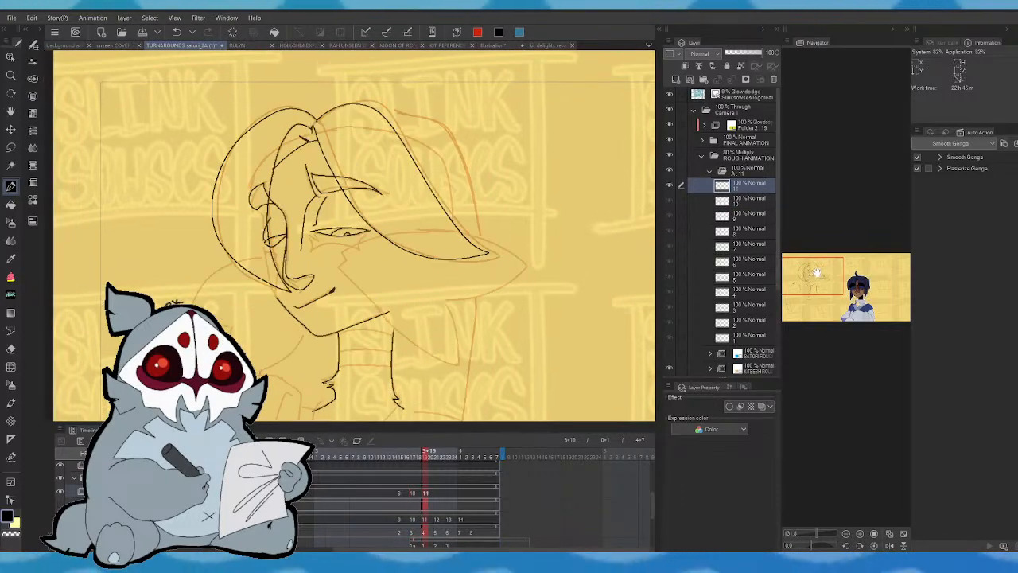
scroll(815, 272, up, 1)
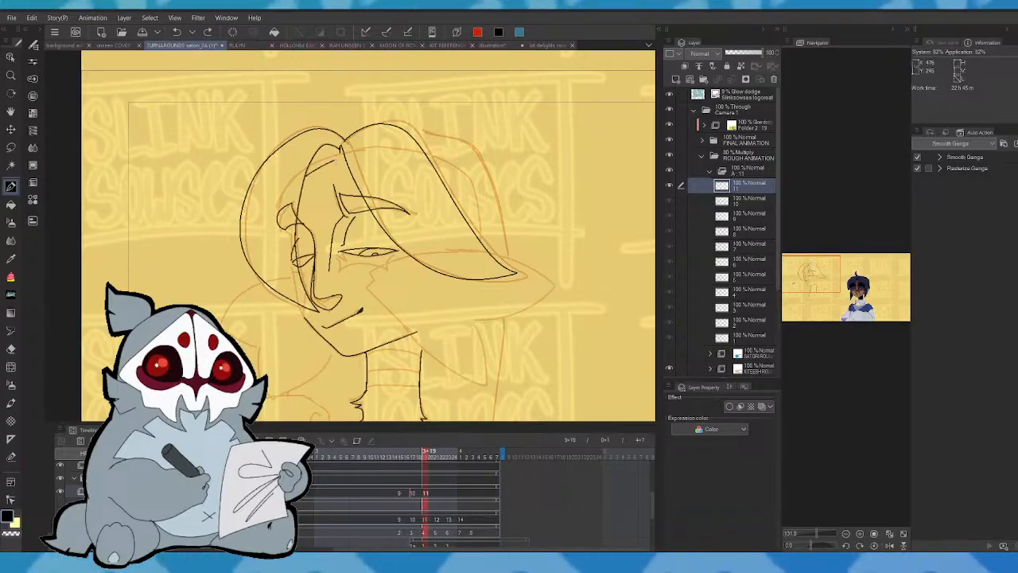
key(Left)
key(Right)
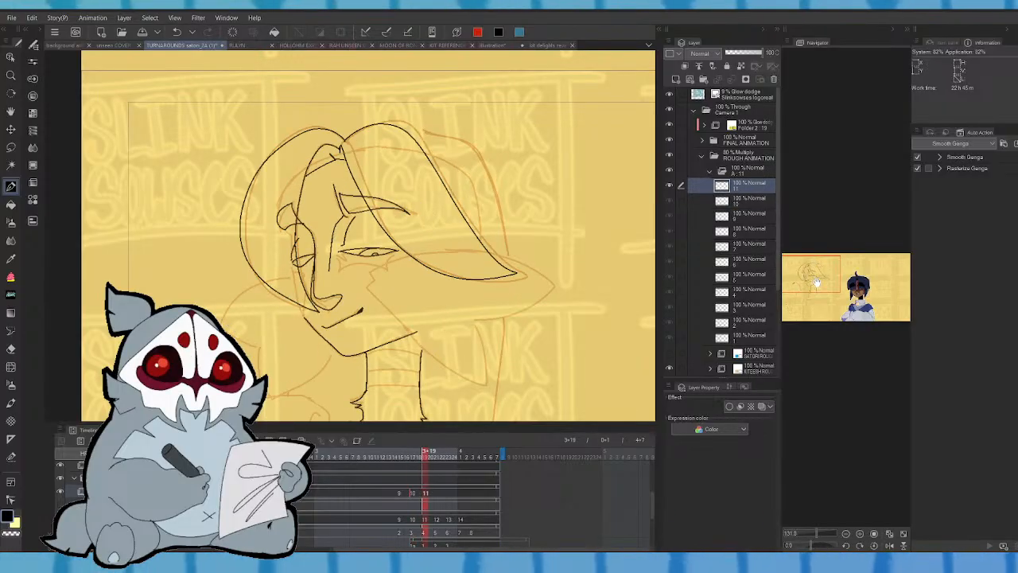
drag(820, 283, 807, 252)
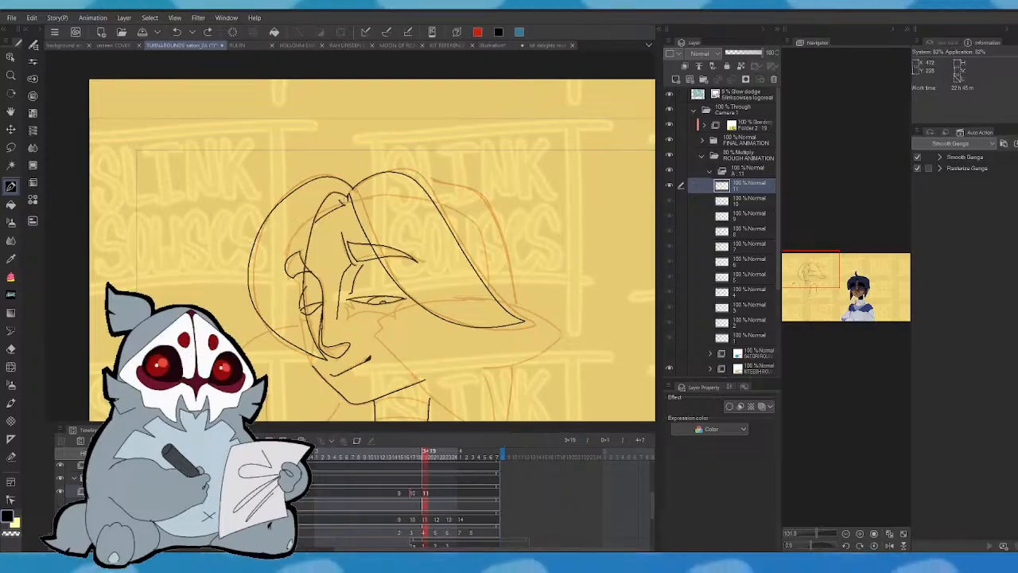
key(Left)
key(Right)
mouse_move(829, 285)
mouse_down()
mouse_move(804, 278)
mouse_move(812, 278)
mouse_up()
key(Left)
key(Right)
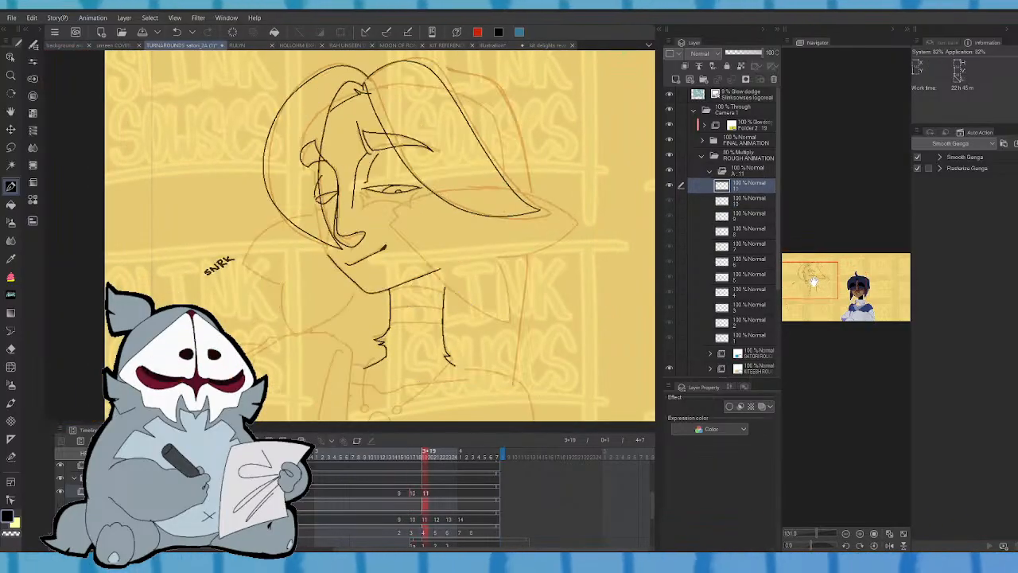
- Ink the pointed two-tipped cheek tuft on the far side of the face in cel 11, checking against cel 10 and in mirrored view
key(Left)
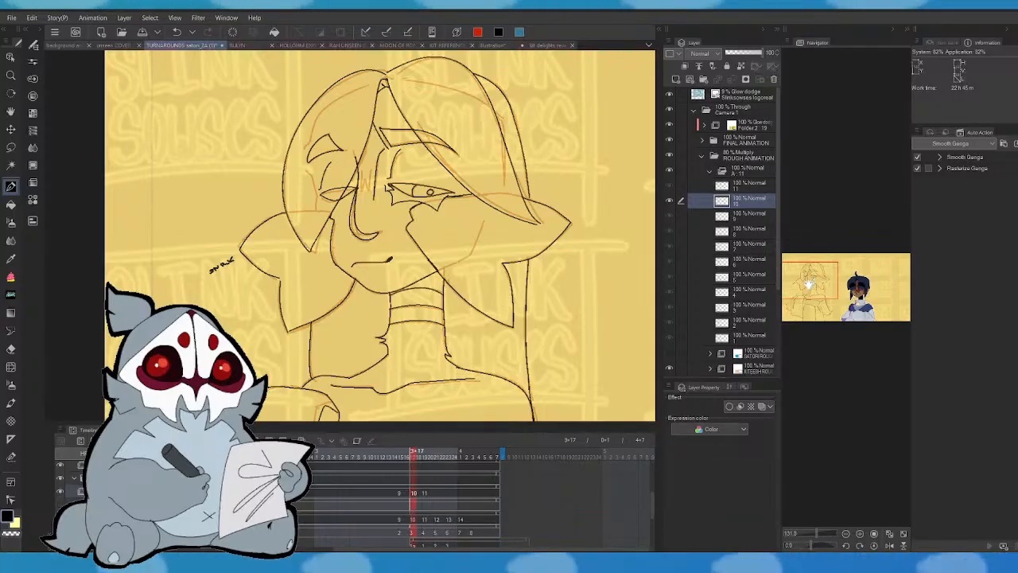
key(Right)
key(Left)
key(Right)
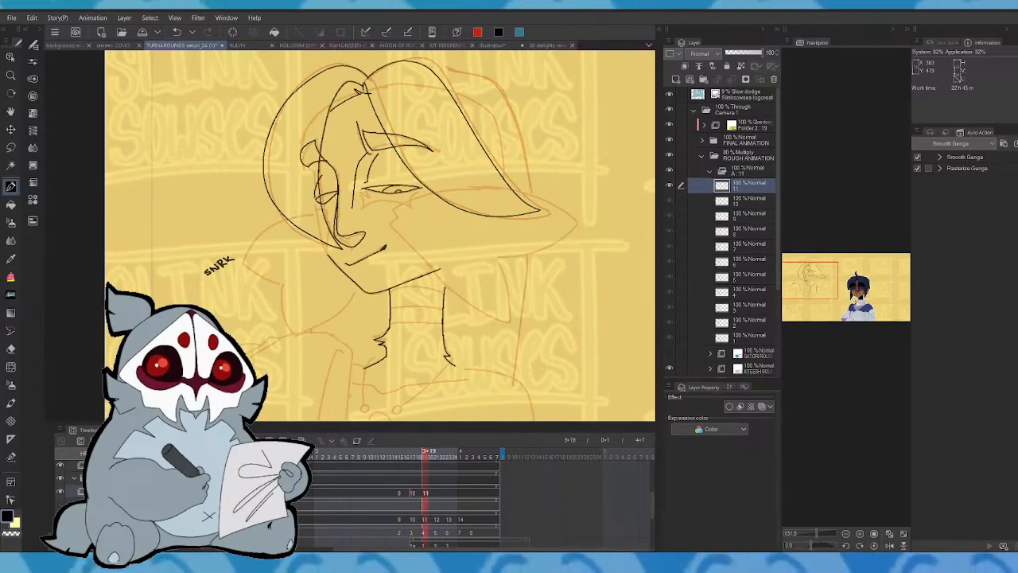
mouse_move(291, 218)
mouse_down()
mouse_move(245, 261)
mouse_move(284, 325)
mouse_up()
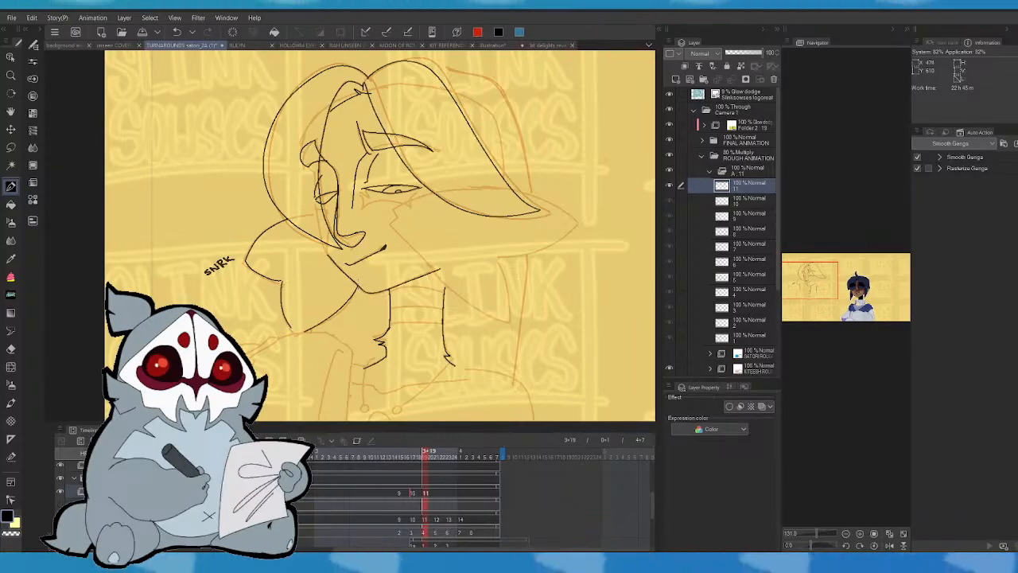
key(Left)
key(Right)
click(890, 546)
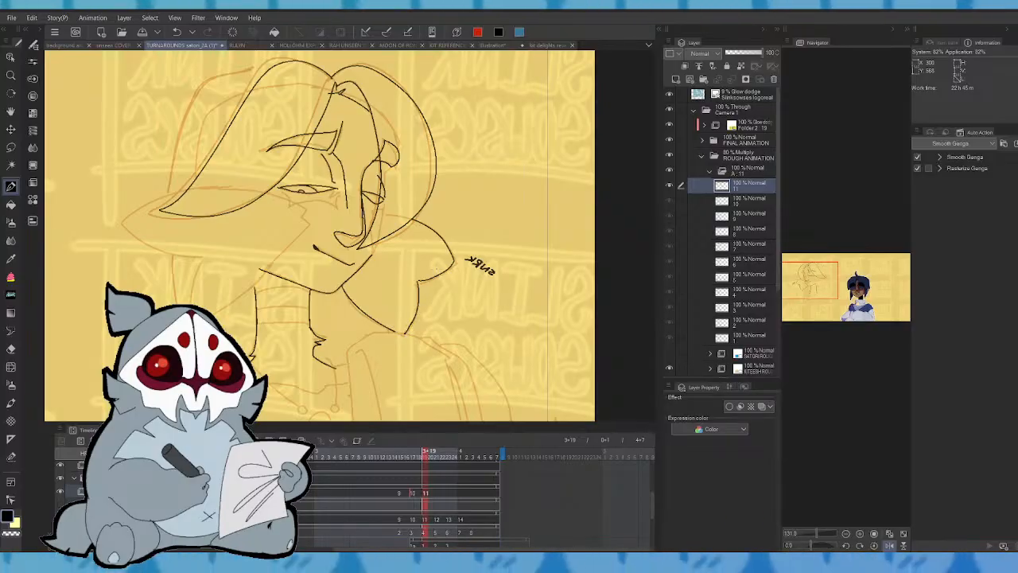
key(Left)
key(Right)
click(890, 544)
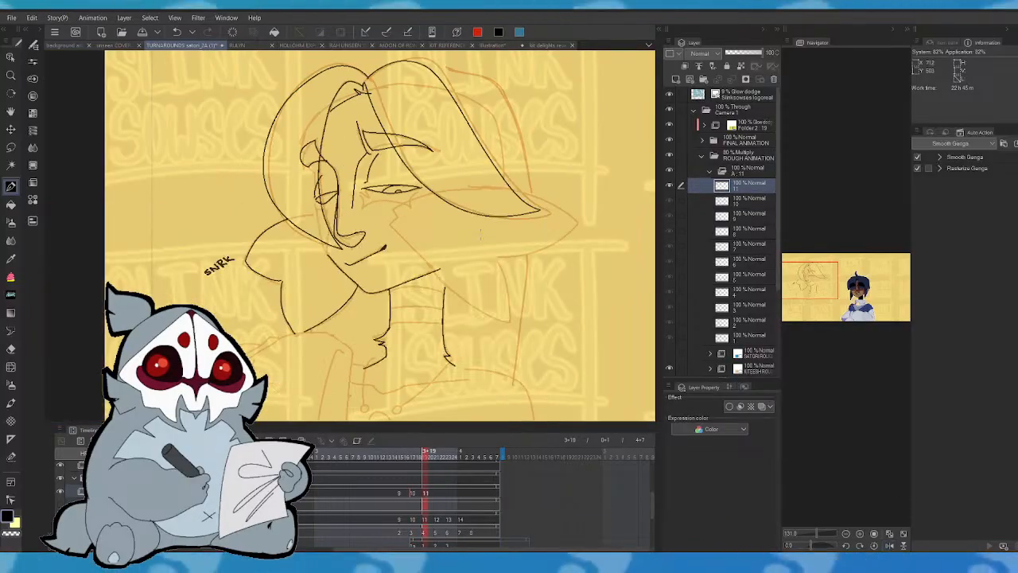
- Ink the jagged marks around the near eye in cel 11, consulting cels 9 and 10 and checking the drawing mirrored
key(Left)
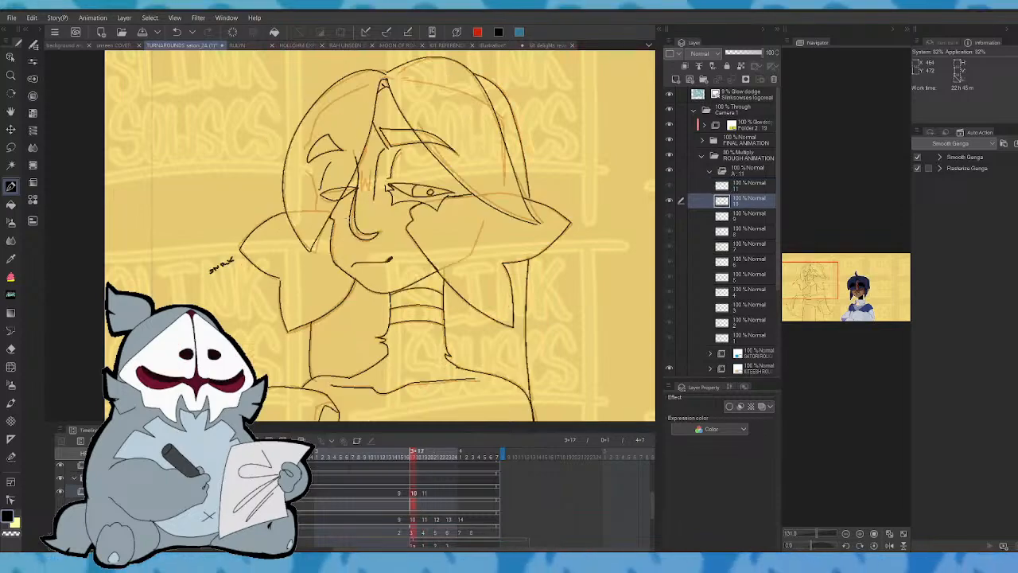
key(Left)
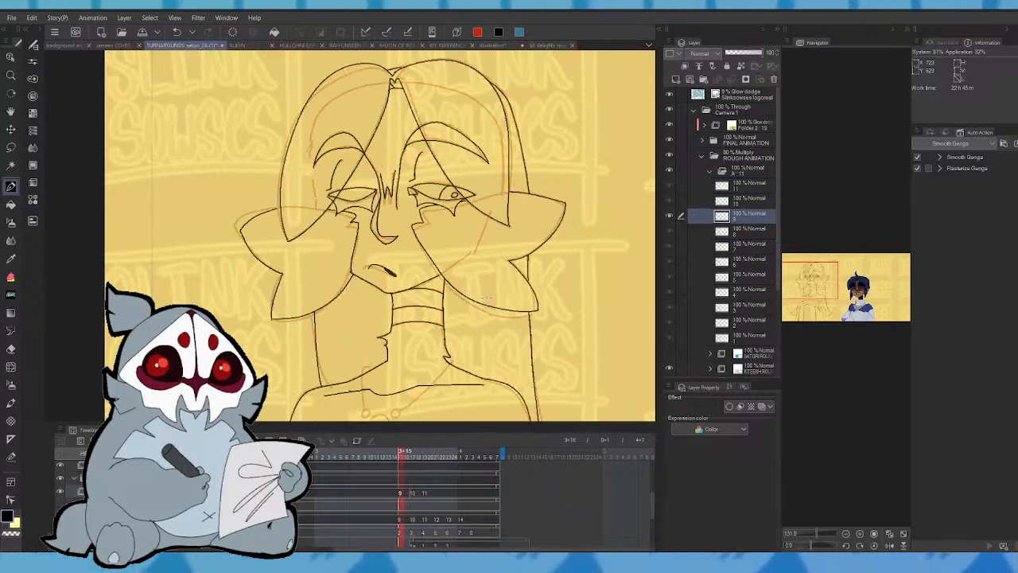
key(Right)
key(Right)
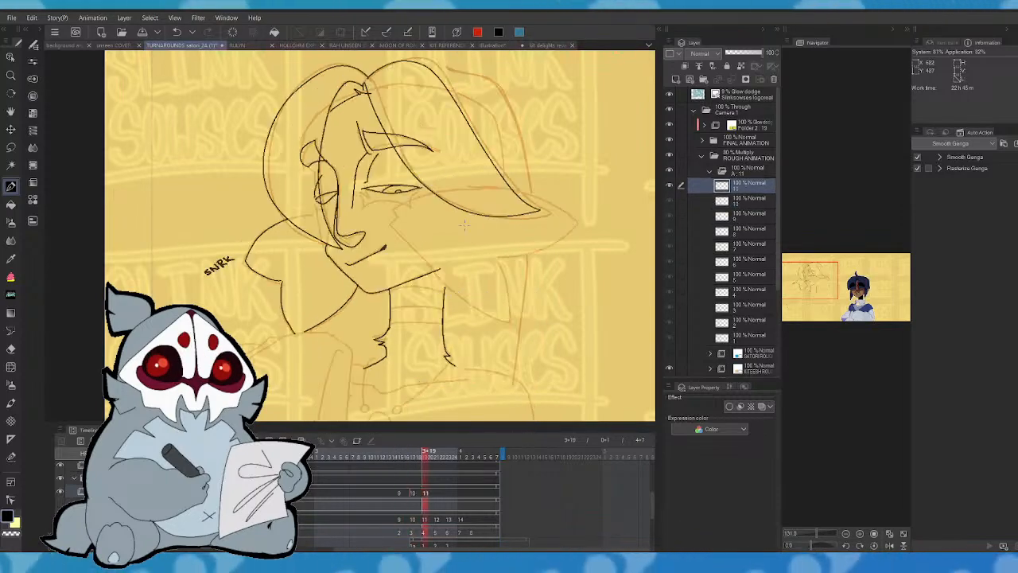
drag(863, 298, 817, 276)
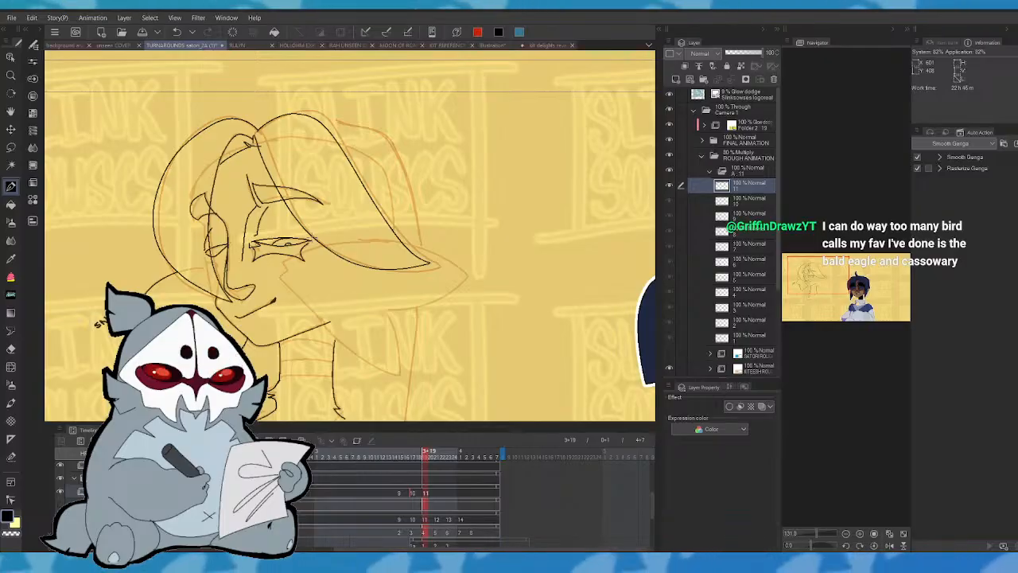
click(890, 545)
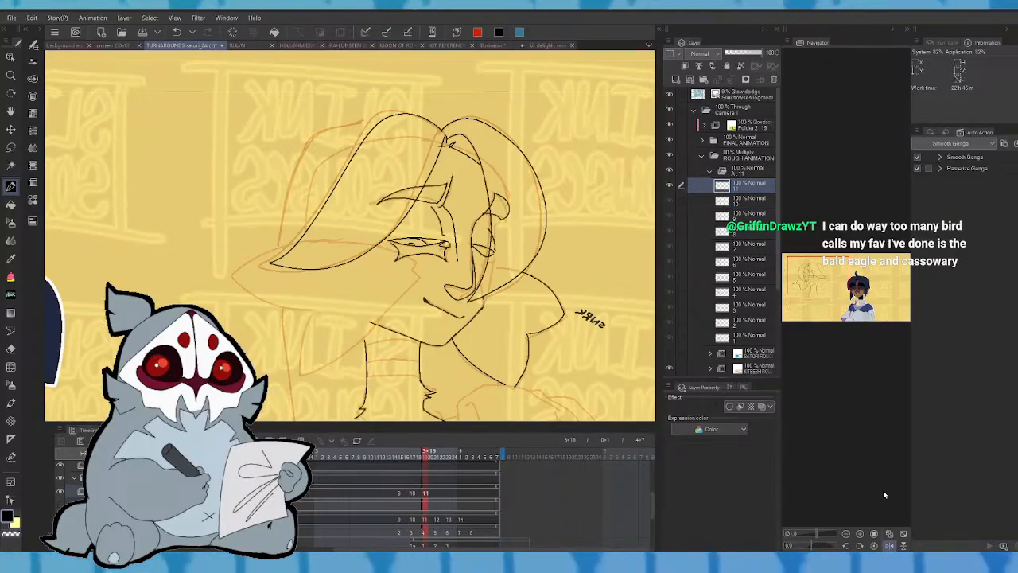
key(Left)
key(Right)
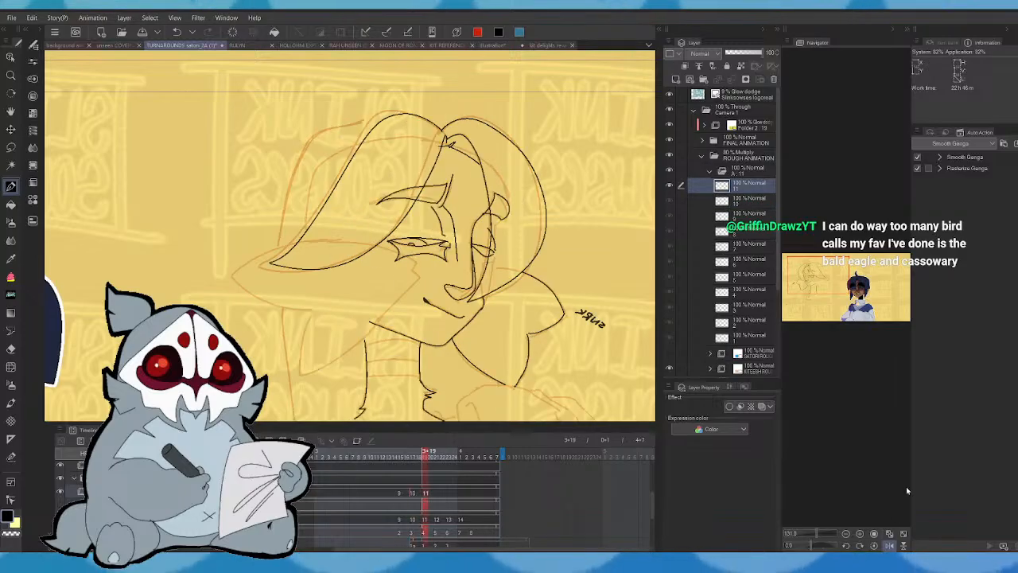
click(890, 545)
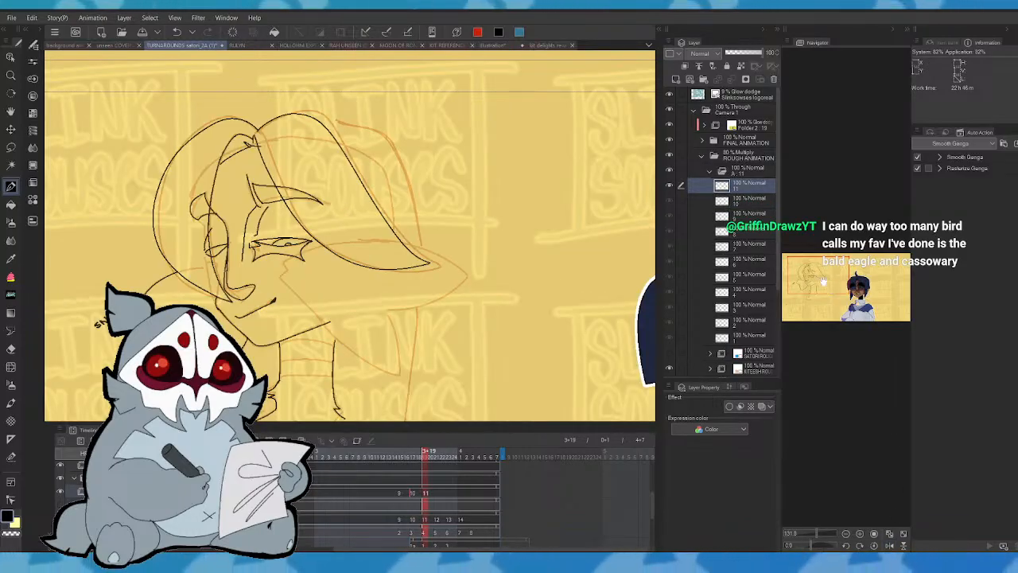
- Ink the near-side cheek tuft's inner edge in cel 11, with a jagged notch below the eye and a diagonal line past the jaw
drag(825, 281, 820, 287)
key(Left)
key(Right)
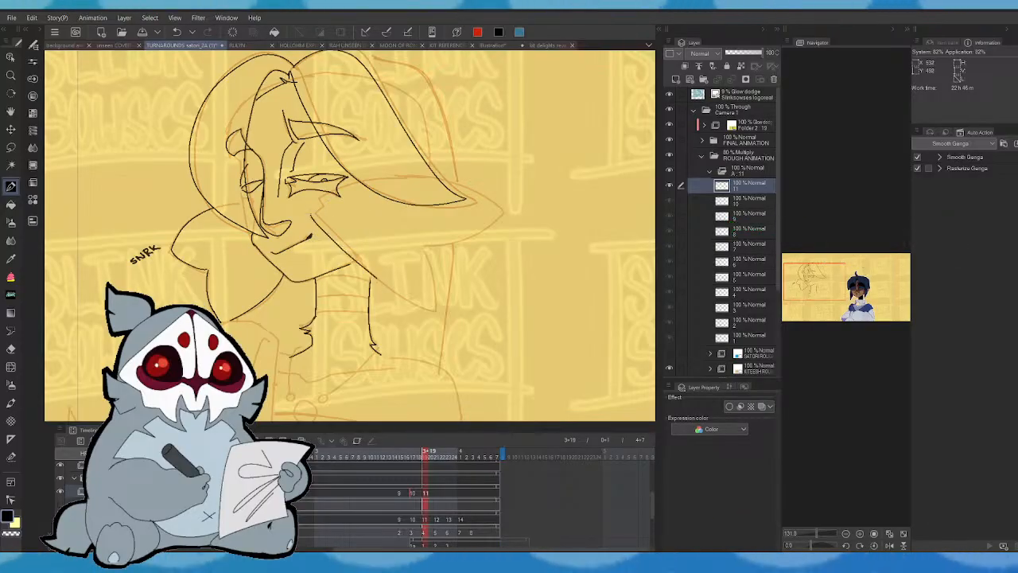
key(Left)
key(Right)
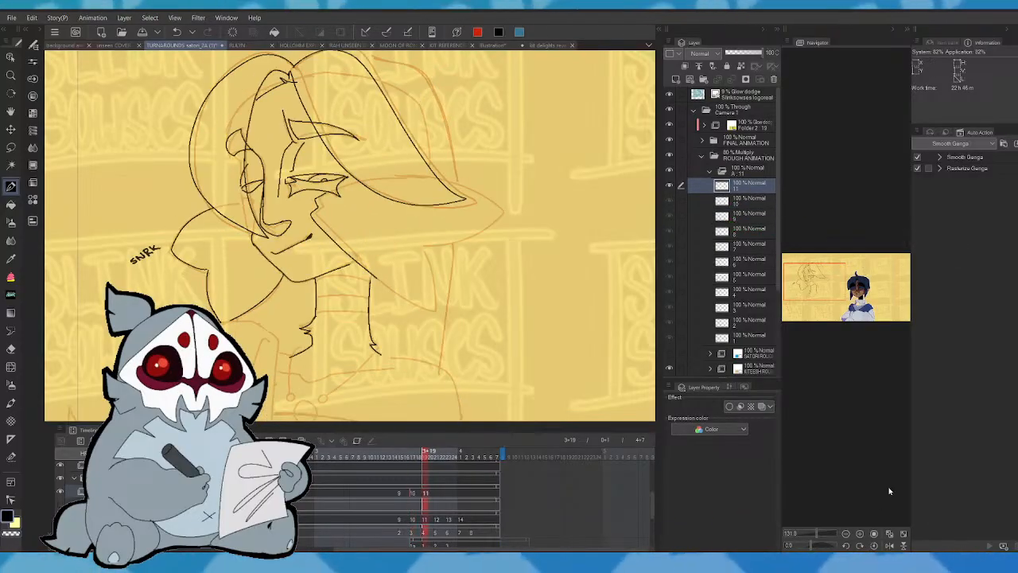
- Mirror the canvas, add the small jagged marks under the far eye in cel 11, and restore the view
click(889, 545)
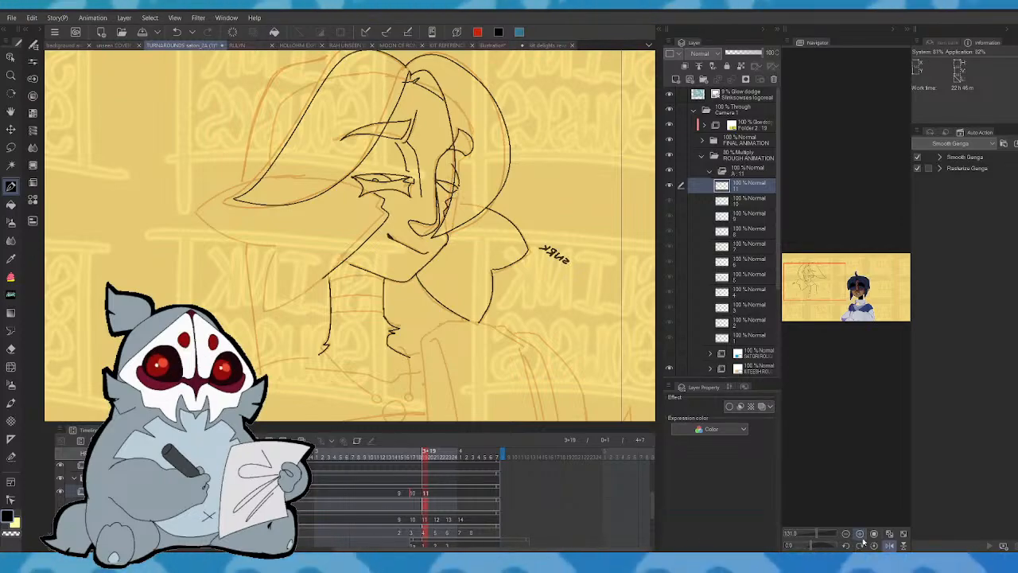
click(889, 545)
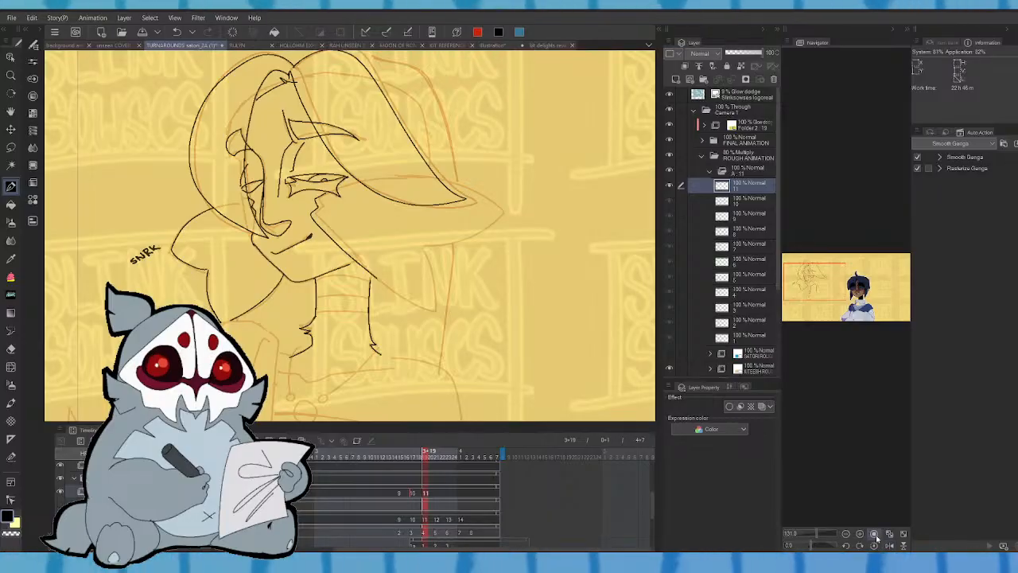
key(Left)
key(Right)
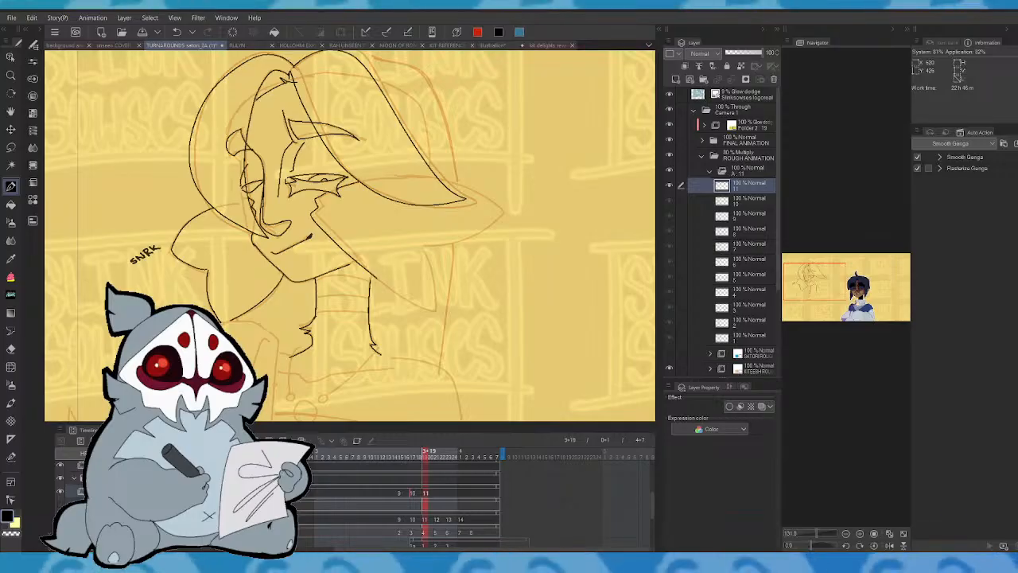
- Ink the near-side cheek tuft's outer outline in cel 11, including its lower point, inner notch and outer tip
drag(405, 298, 437, 306)
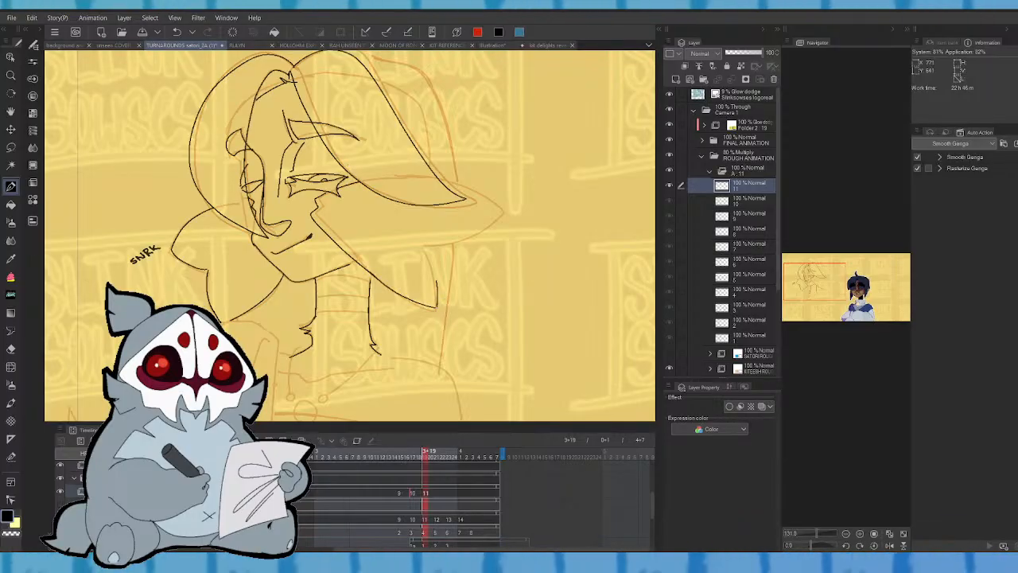
drag(476, 233, 499, 217)
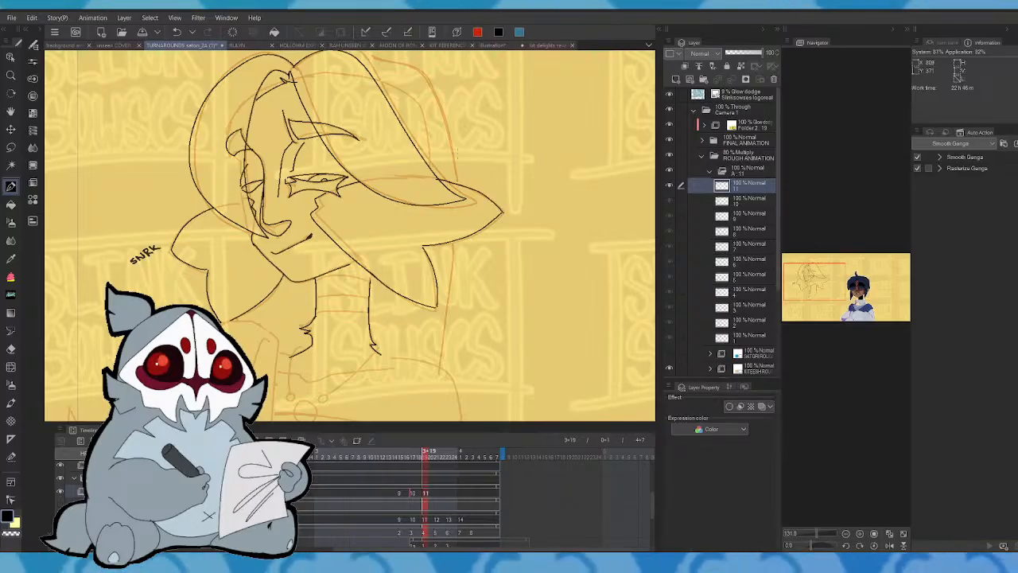
key(Left)
key(Right)
- Check cel 11 mirrored against cel 10, then restore the view and ink the back-of-head hair curve behind the long fringe lock
click(889, 546)
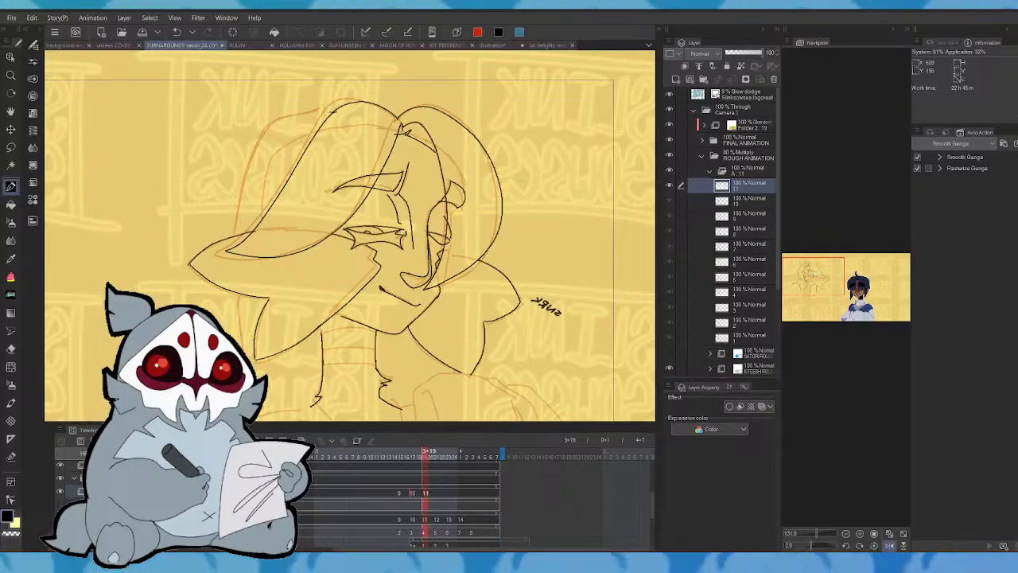
key(Left)
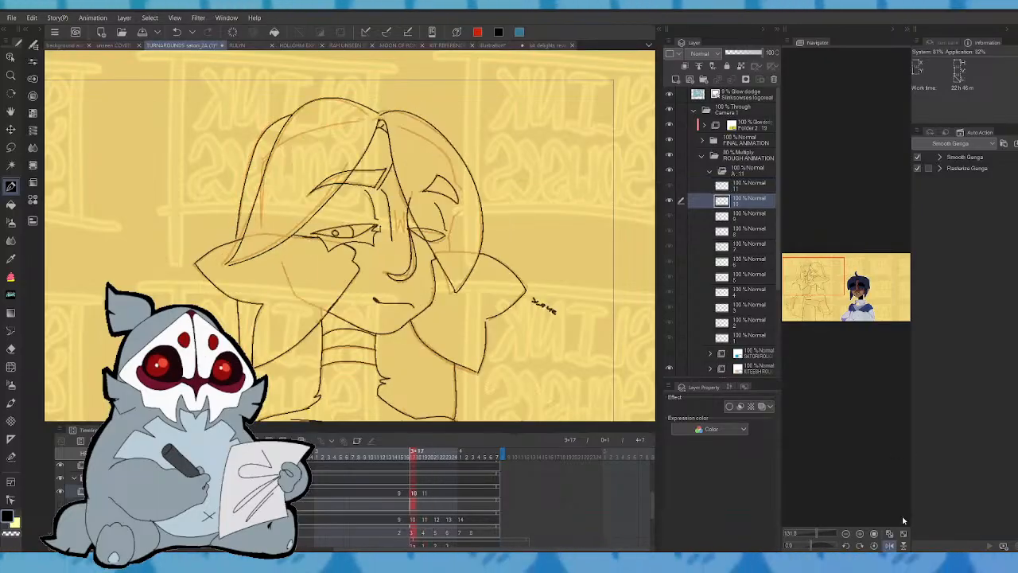
key(Right)
click(889, 546)
drag(820, 268, 821, 272)
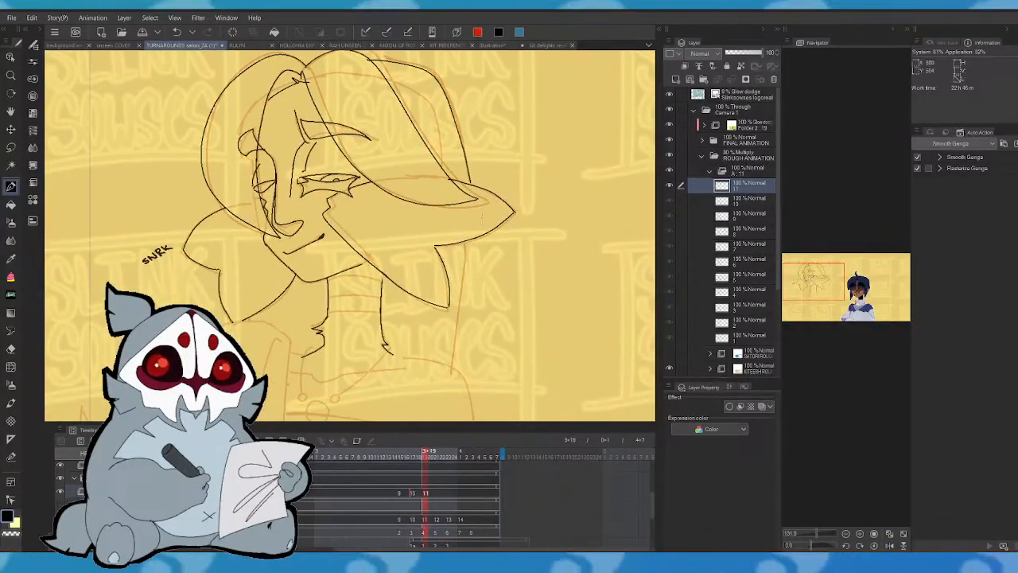
- Ink the back hair line running from under the near-side cheek tuft down to the shoulder in cel 11
key(Left)
key(Right)
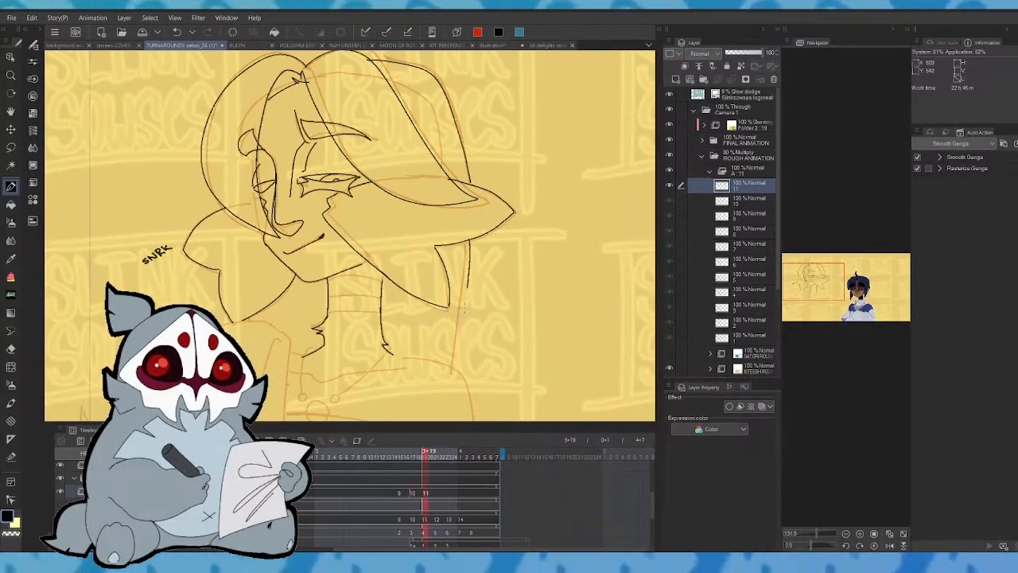
key(Left)
key(Right)
drag(835, 296, 835, 301)
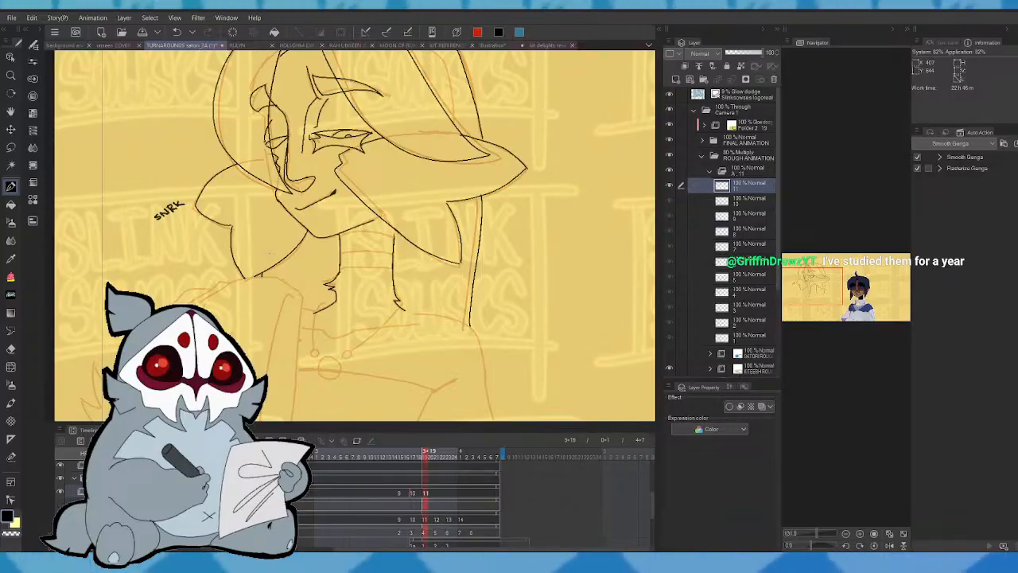
- Mirror the canvas and ink the far-side sleeve's long inner panel edges and cuff curve in cel 11, checking against cel 10
drag(834, 301, 829, 307)
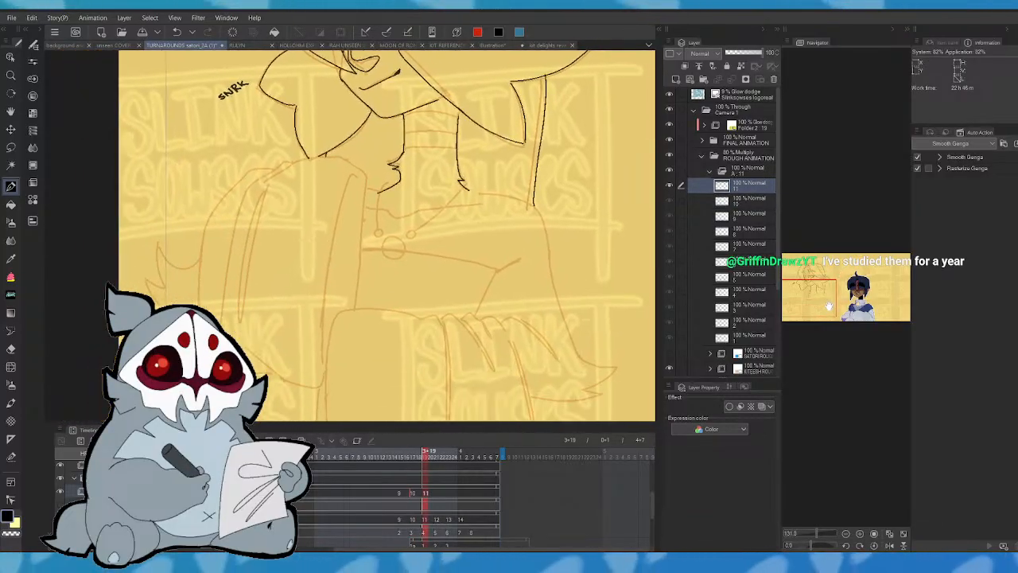
key(Right)
key(Left)
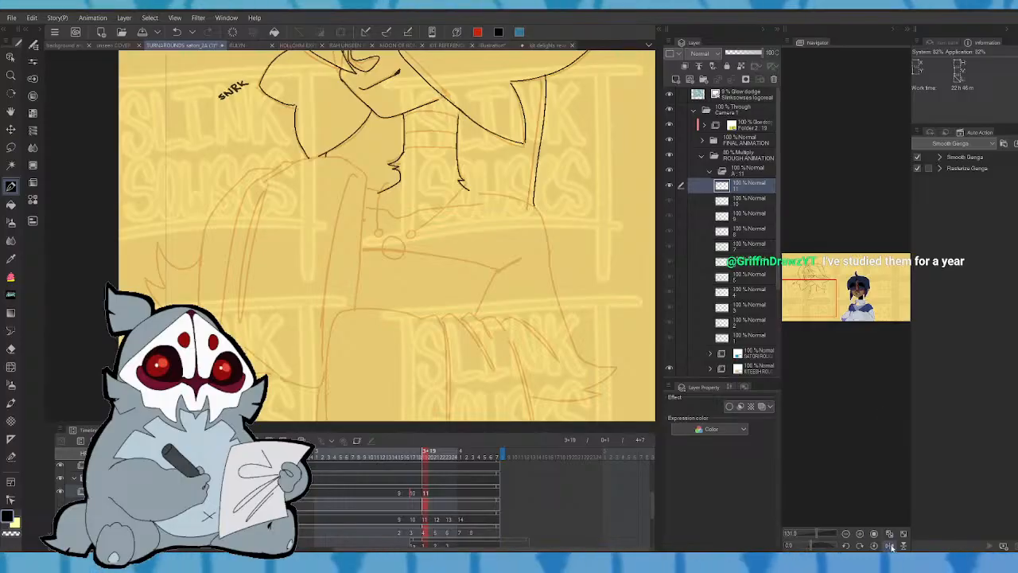
click(891, 545)
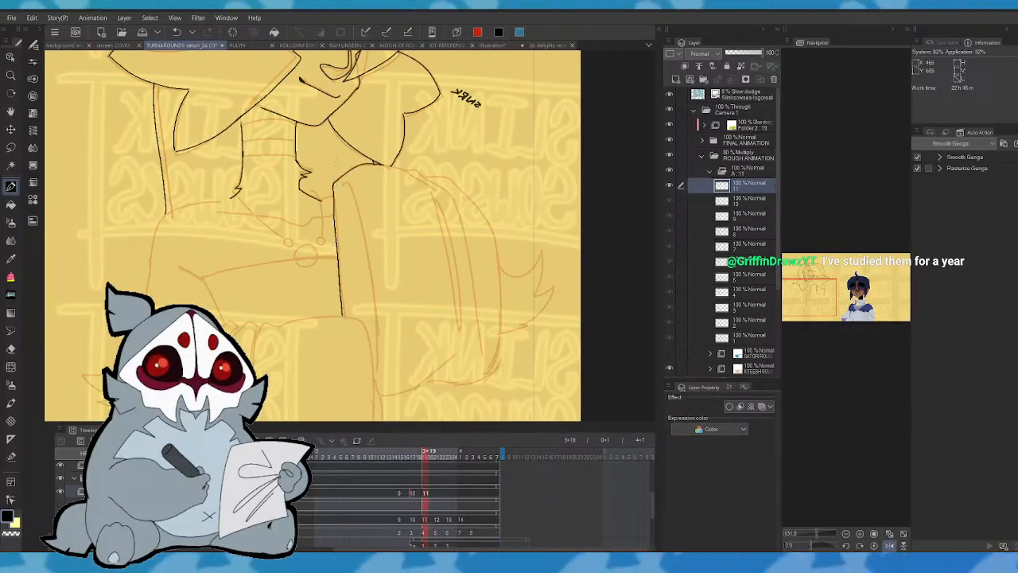
key(Right)
key(Left)
drag(348, 182, 372, 280)
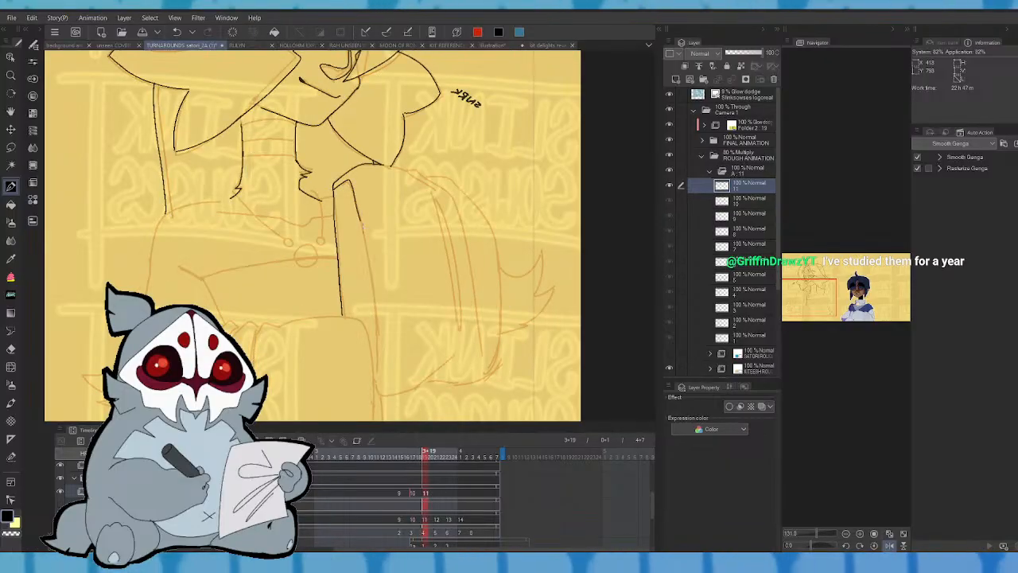
key(Right)
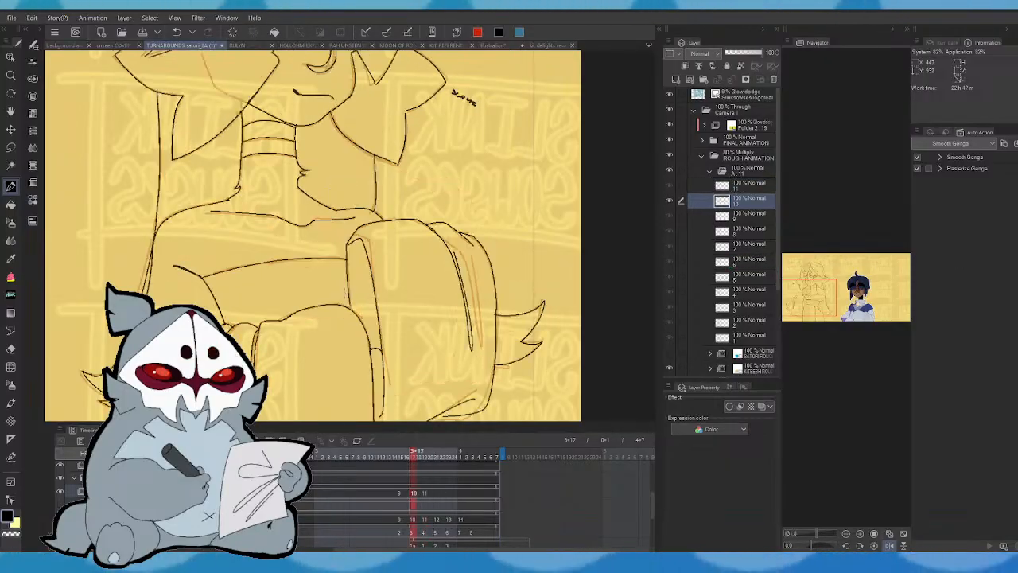
key(Left)
- Ink the far-side sleeve's lower hem with its short fold and the rounded outer contour in cel 11
drag(825, 296, 823, 304)
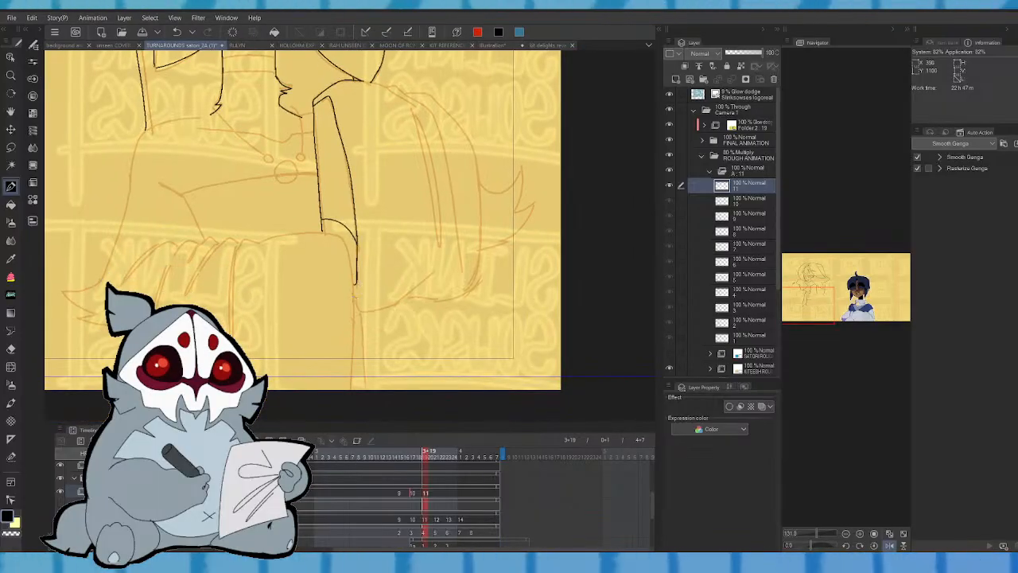
drag(356, 283, 419, 294)
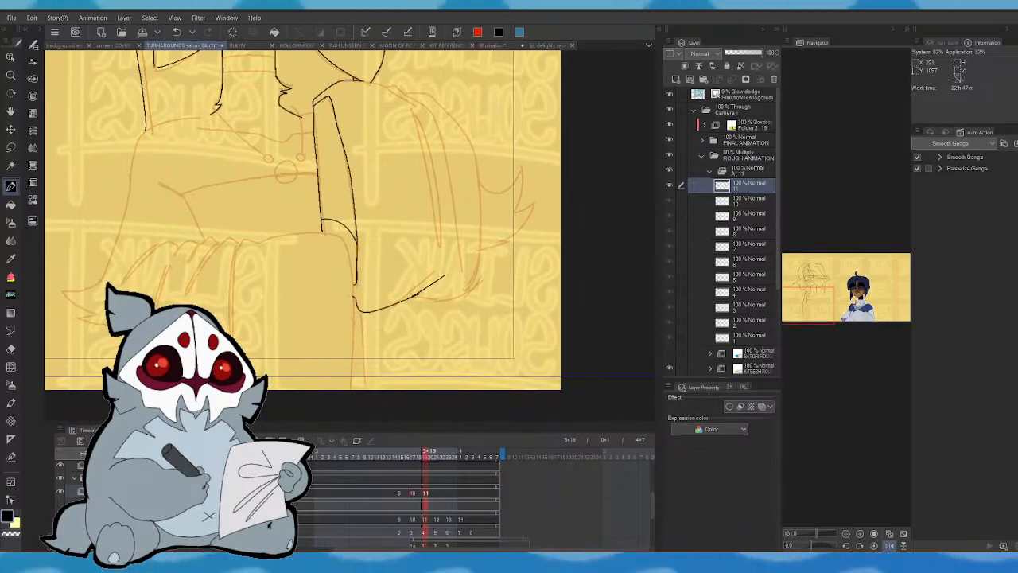
key(ctrl+z)
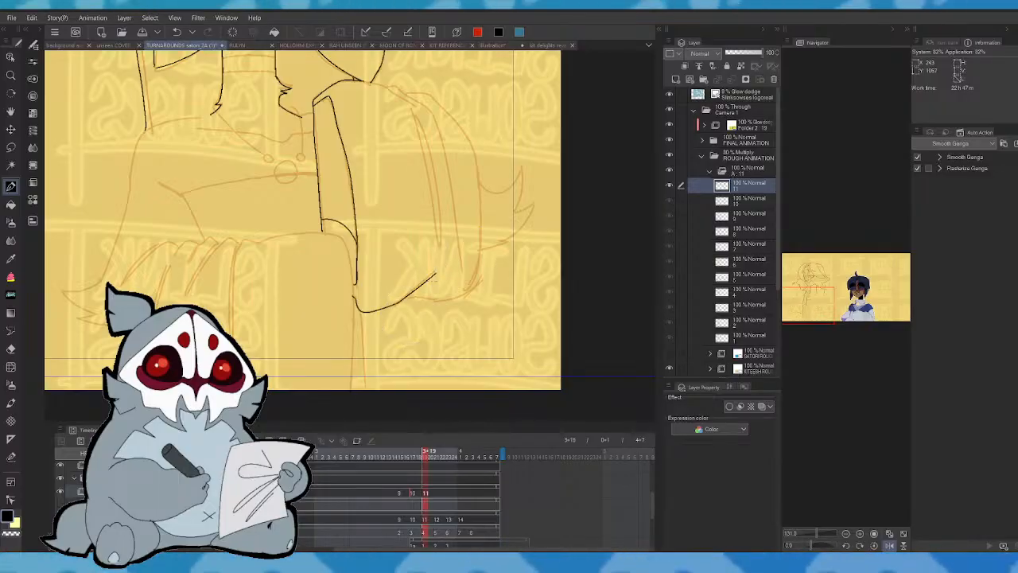
mouse_move(455, 299)
mouse_down()
mouse_move(482, 272)
mouse_move(487, 220)
mouse_move(469, 127)
mouse_up()
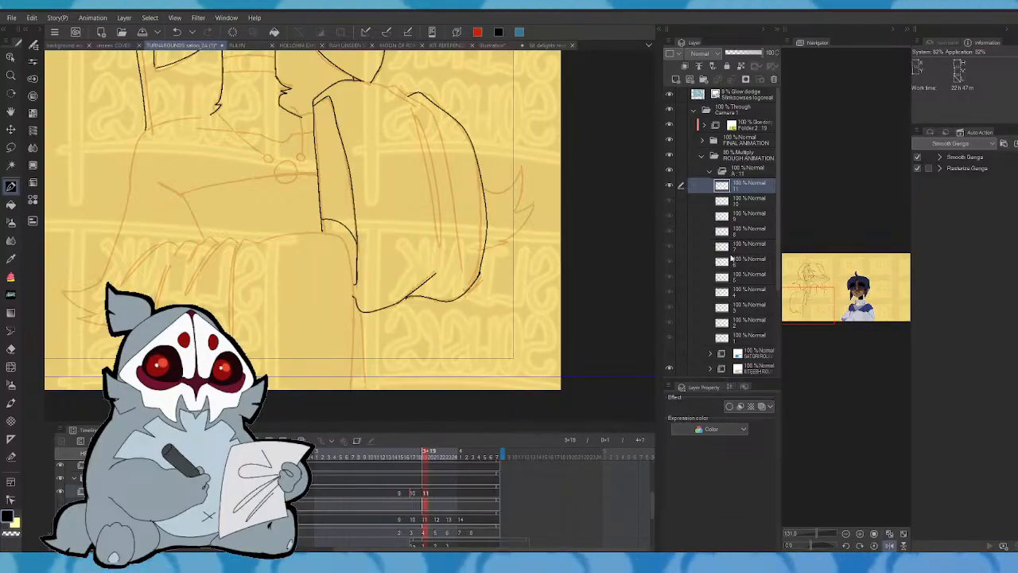
key(ctrl+comma)
key(ctrl+period)
- Ink the far-side sleeve's top edge and long inner fold lines in cel 11, and restore the unmirrored view
mouse_move(836, 297)
mouse_down()
mouse_move(852, 295)
mouse_move(835, 299)
mouse_move(815, 280)
mouse_up()
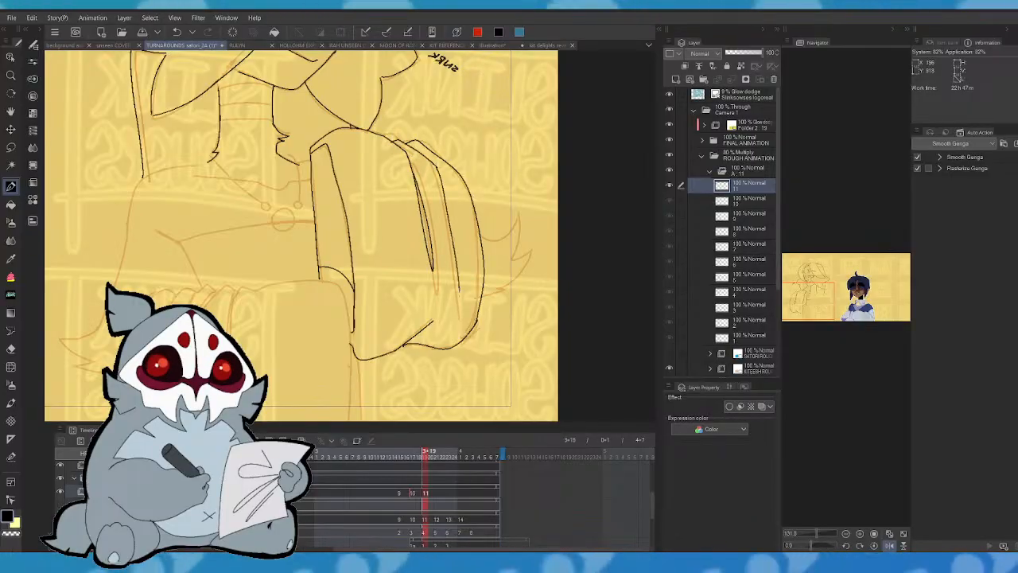
key(comma)
key(period)
click(885, 548)
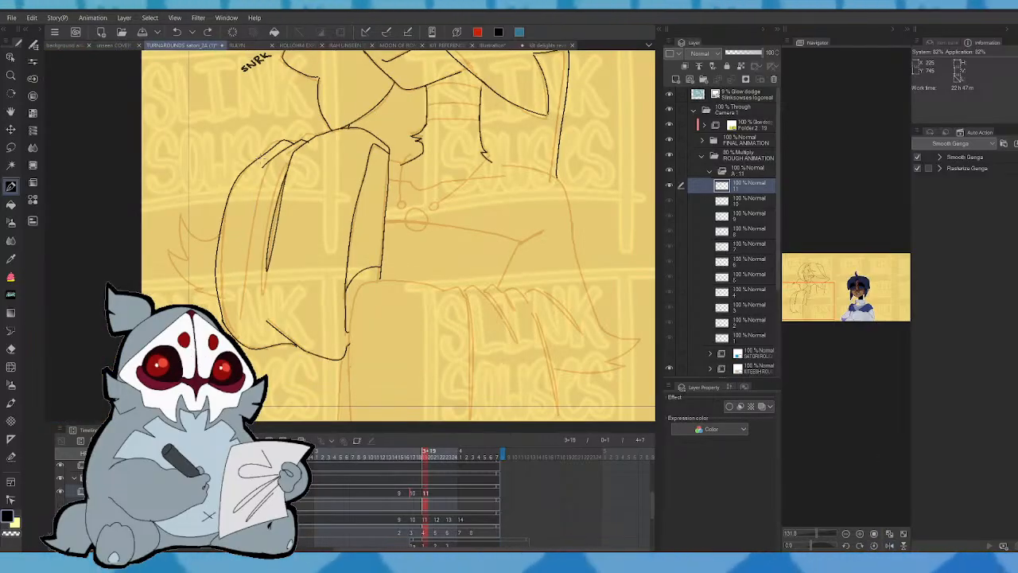
key(comma)
key(period)
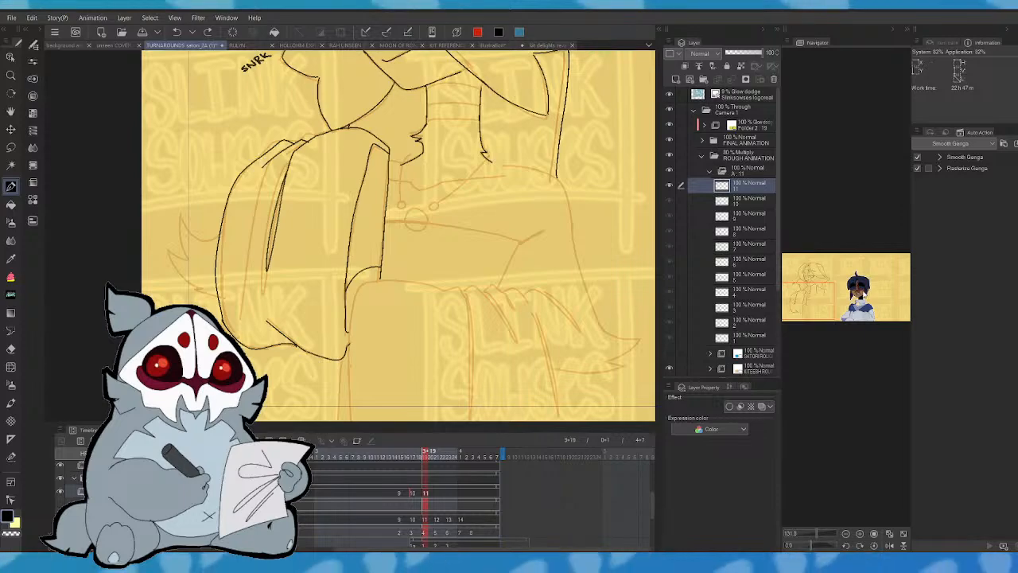
- Mirror the canvas and ink the near-side shoulder line from the neck base and down the outer arm in cel 11
mouse_move(864, 288)
mouse_down()
mouse_move(822, 276)
mouse_move(814, 290)
mouse_up()
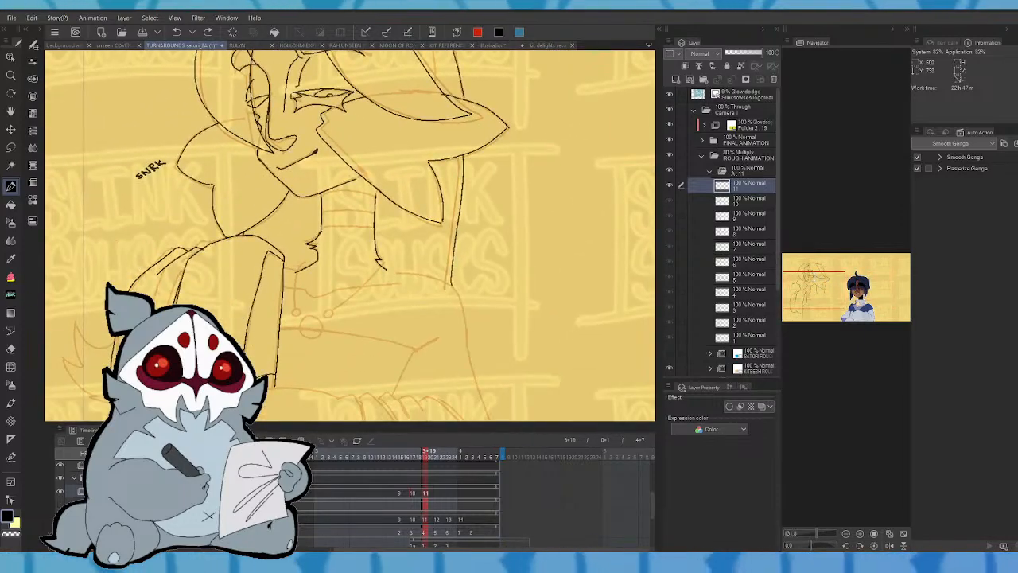
key(comma)
key(period)
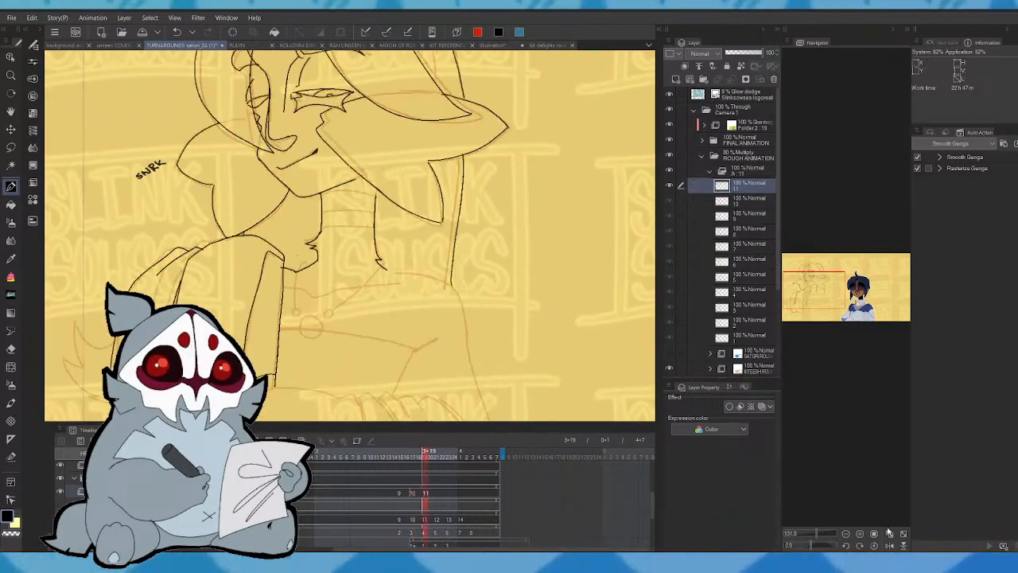
click(887, 546)
drag(827, 281, 819, 287)
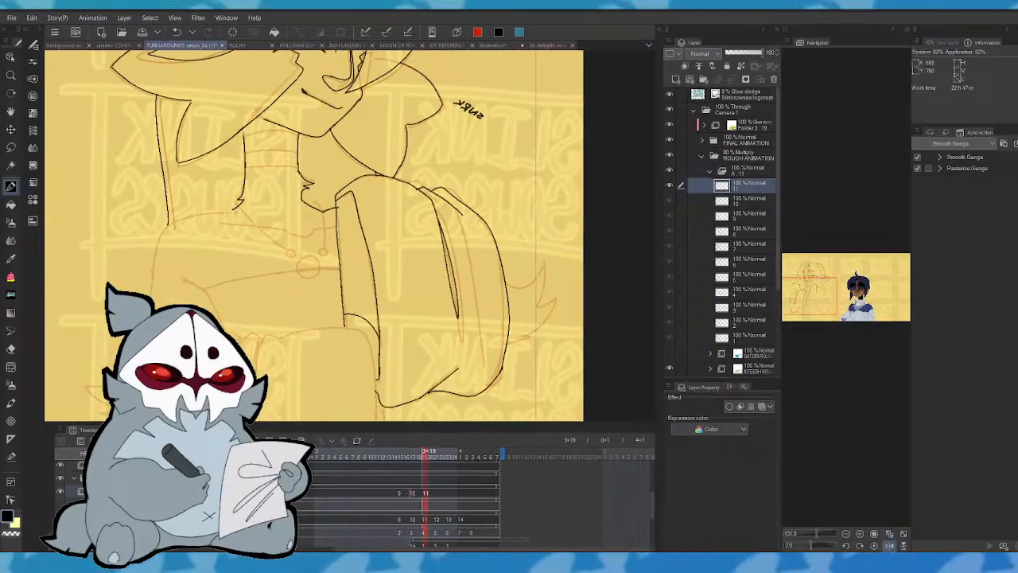
mouse_move(240, 208)
mouse_down()
mouse_move(192, 218)
mouse_move(150, 299)
mouse_up()
key(comma)
key(period)
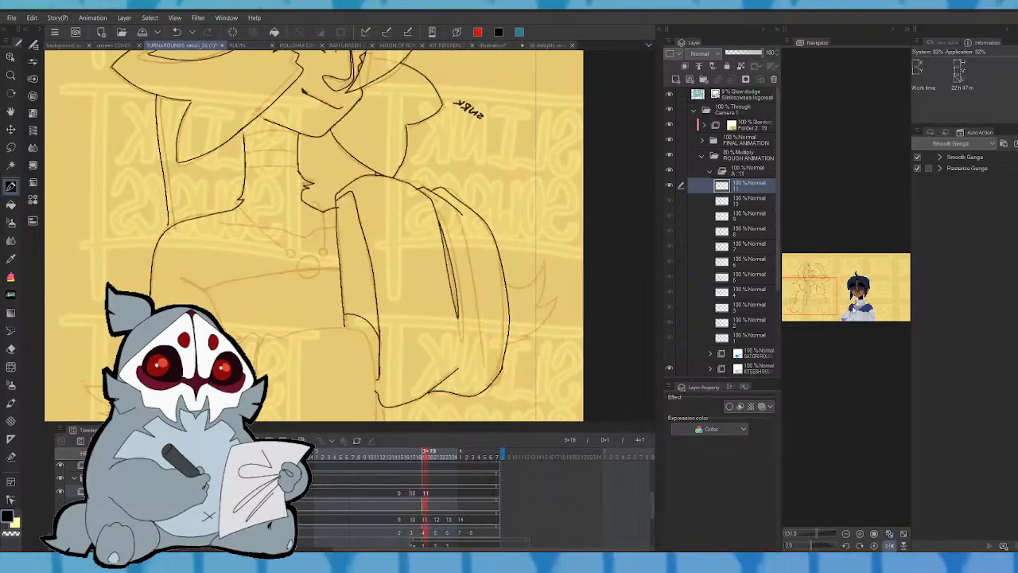
mouse_move(839, 304)
mouse_down()
mouse_move(851, 299)
mouse_move(829, 300)
mouse_up()
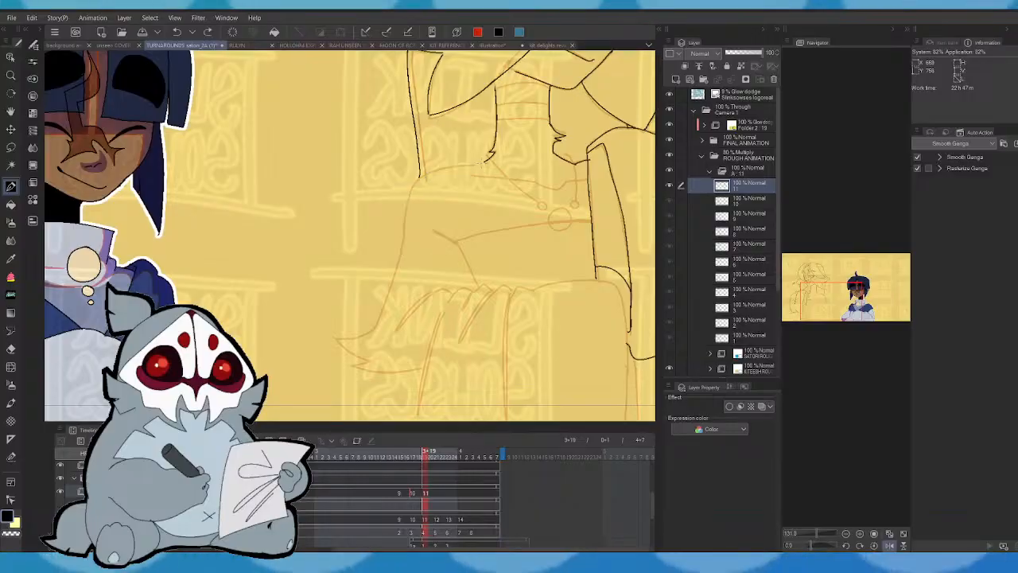
drag(404, 230, 379, 314)
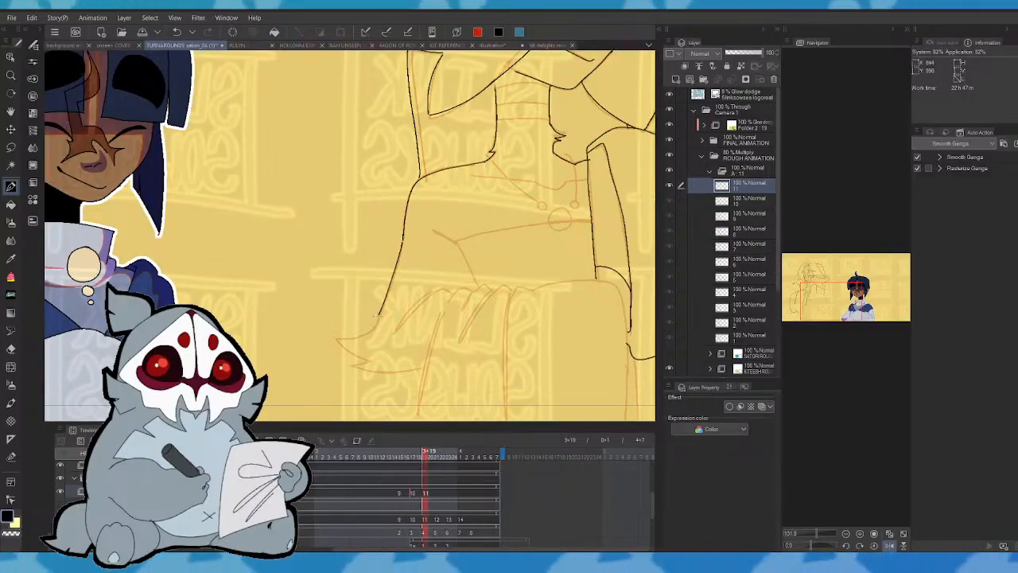
- Extend the near-side arm outline, ink the jagged pointed tuft at its lower end, and restore the unmirrored view
key(comma)
key(period)
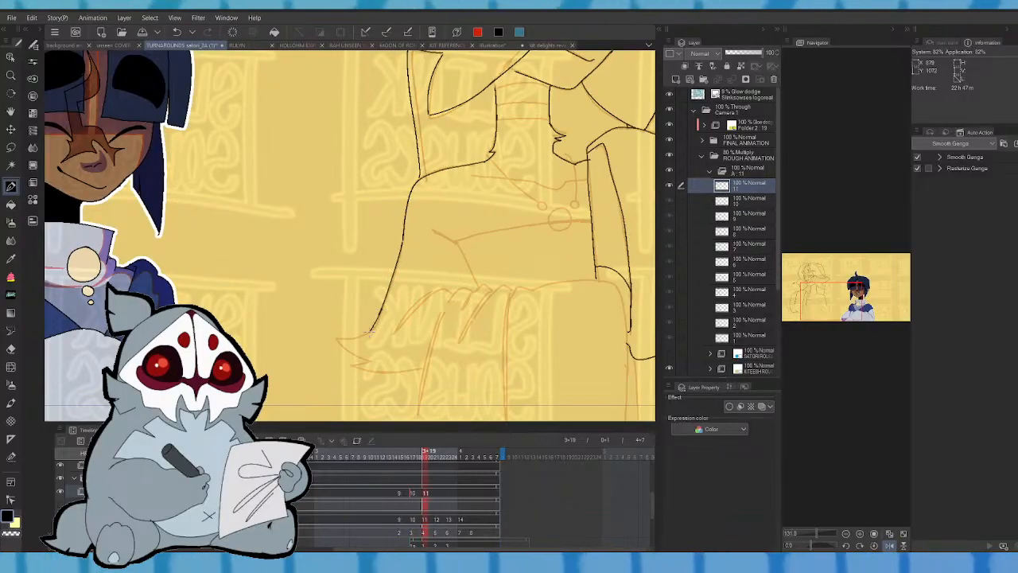
mouse_move(342, 335)
mouse_down()
mouse_move(368, 362)
mouse_move(423, 367)
mouse_up()
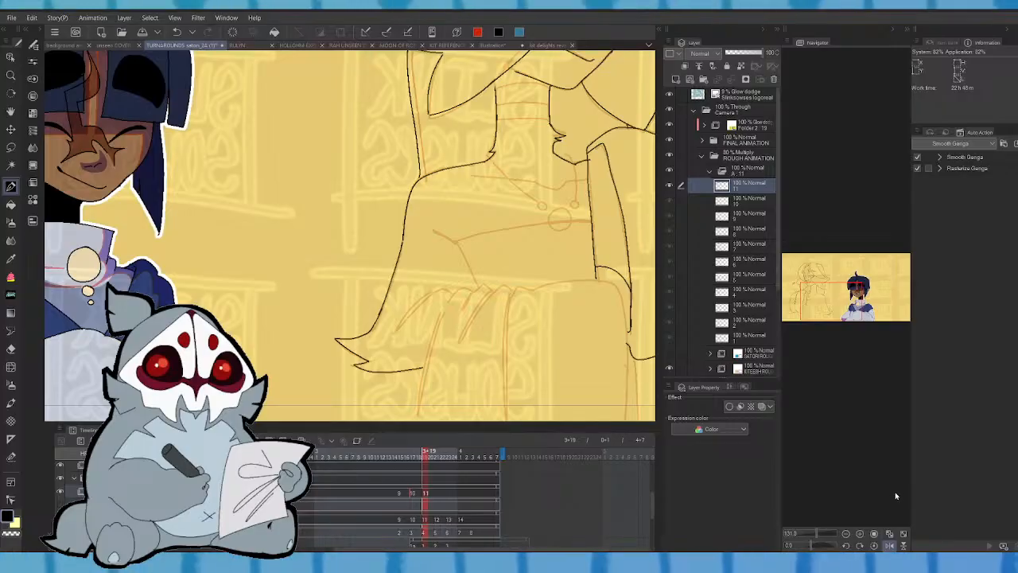
click(889, 546)
- Ink the two vertical lines below the far-side sleeve and the curved top edge of the lower garment in cel 11
drag(834, 295, 811, 302)
key(Left)
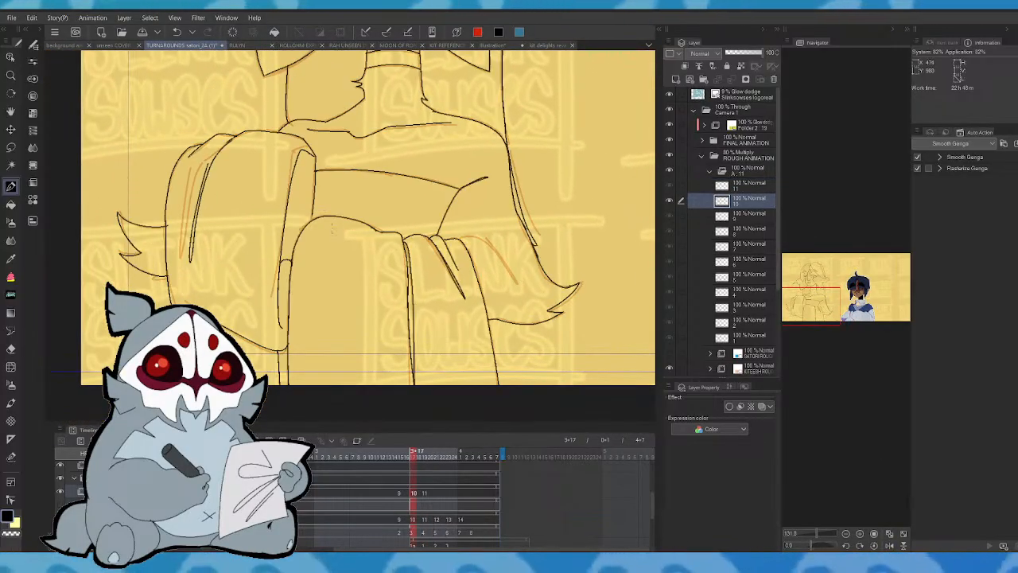
key(Right)
drag(288, 296, 289, 376)
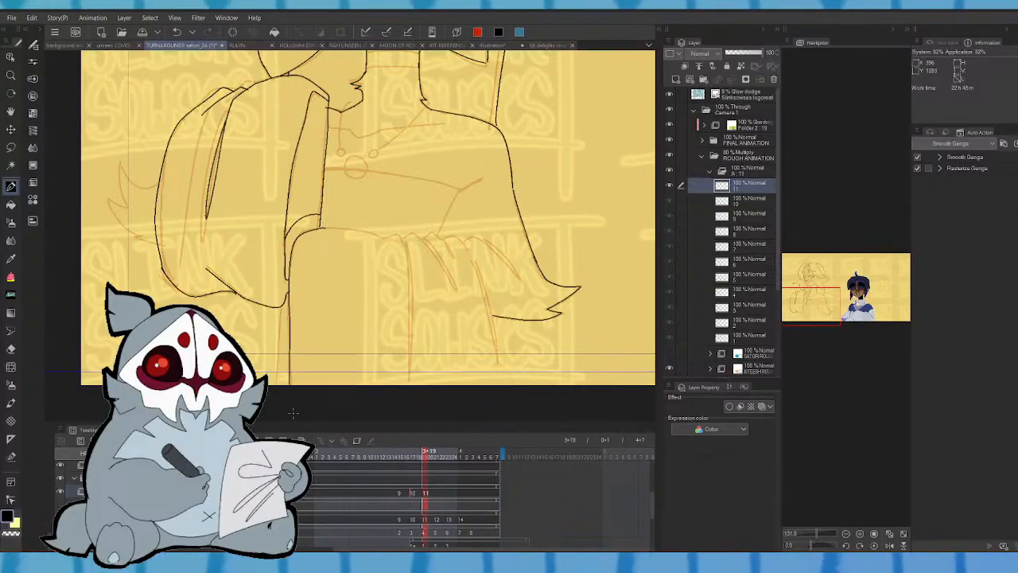
key(Left)
key(Right)
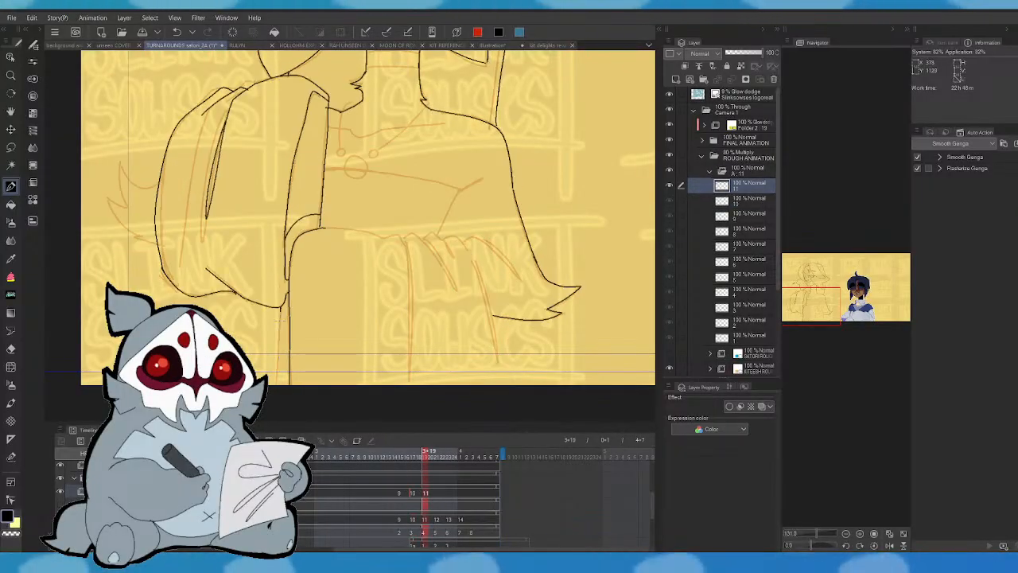
drag(281, 308, 280, 384)
key(Left)
key(Right)
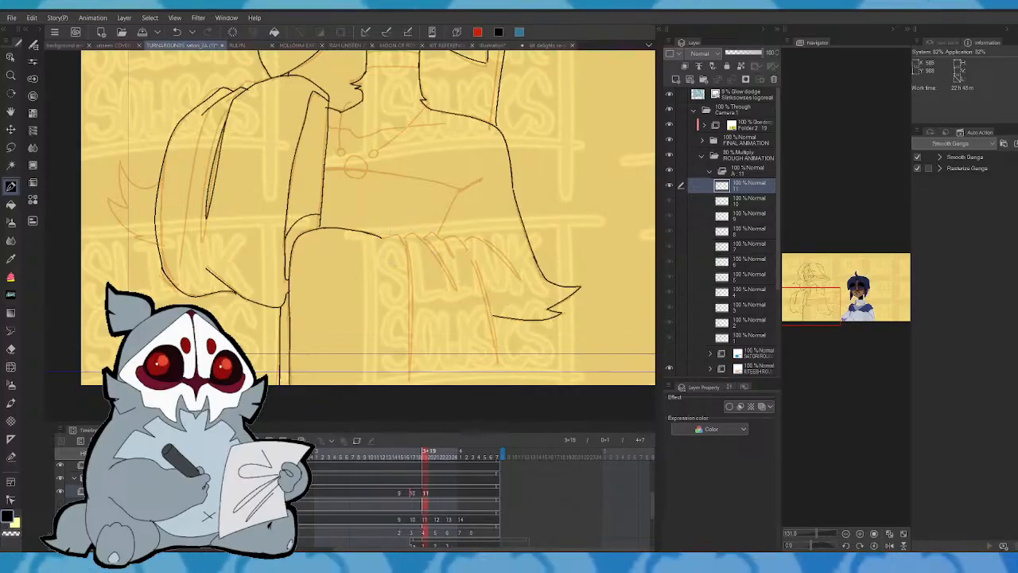
- Ink the lower garment's near-side corner and paired vertical lines in cel 11, redoing the second line and comparing with cel 10
key(Left)
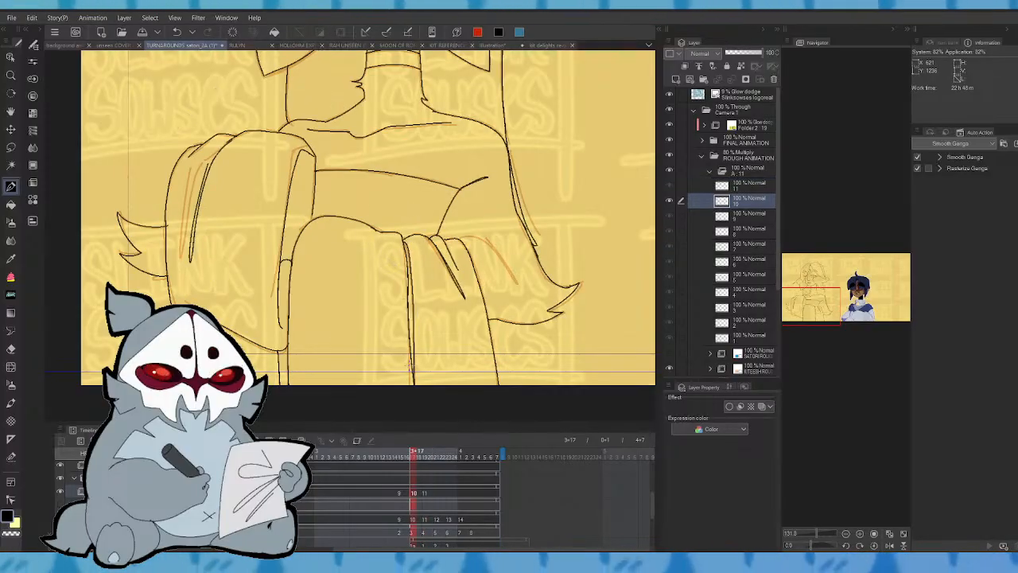
key(Right)
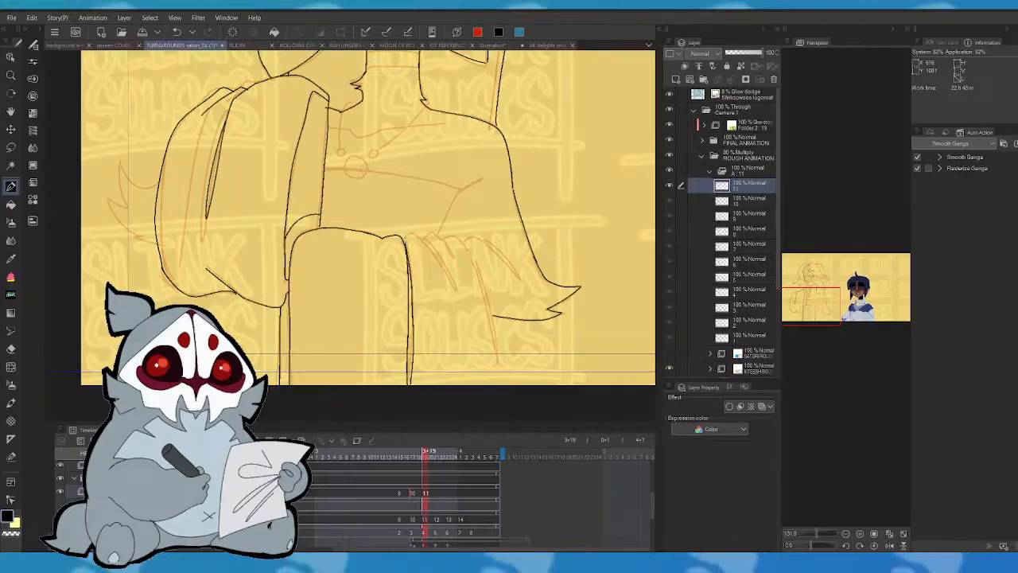
key(ctrl+z)
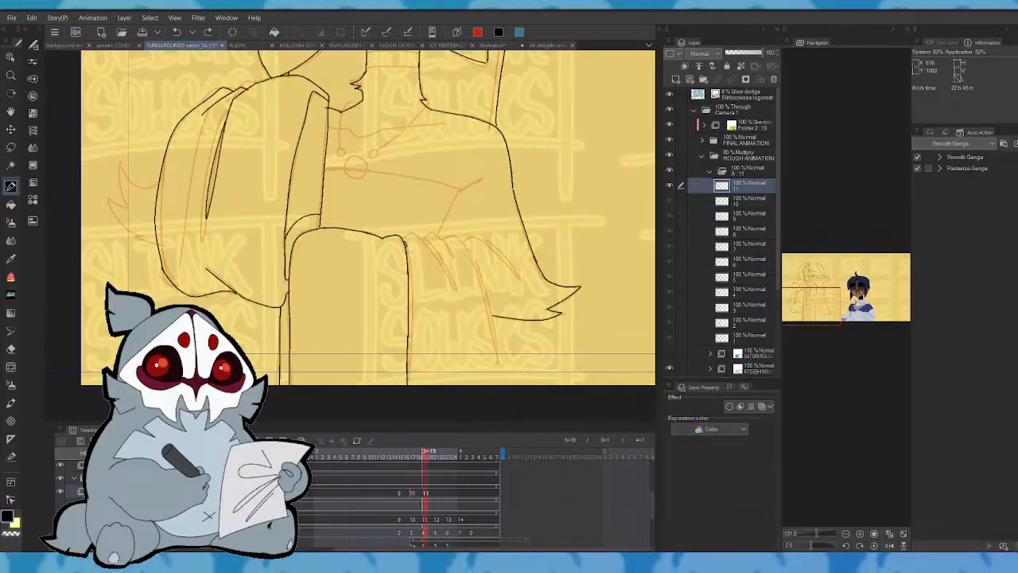
key(Left)
key(Right)
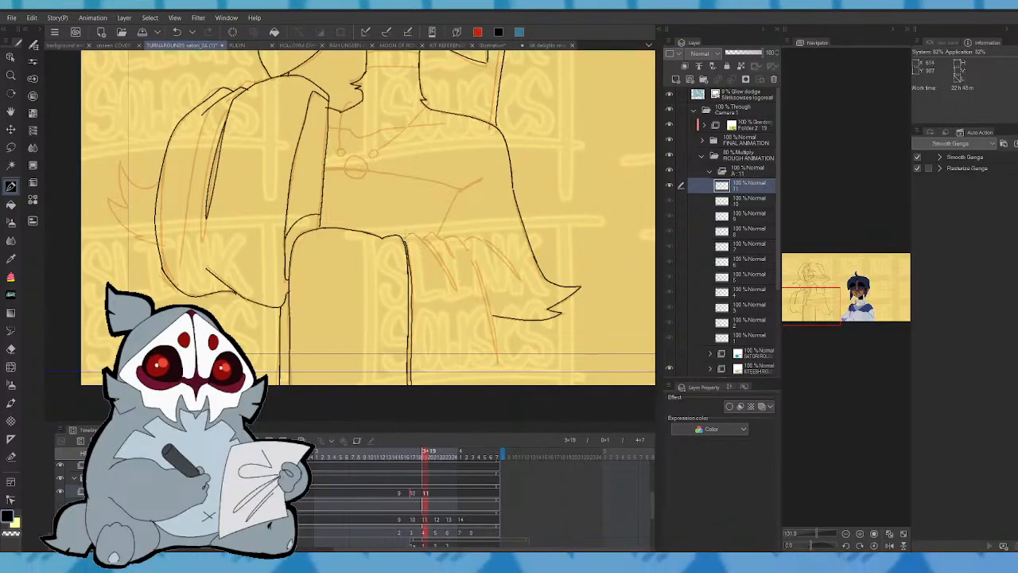
- Ink the diagonal folds beside the lower garment's paired lines and its near-side outer edge in cel 11
mouse_move(404, 239)
mouse_down()
mouse_move(428, 238)
mouse_move(455, 291)
mouse_up()
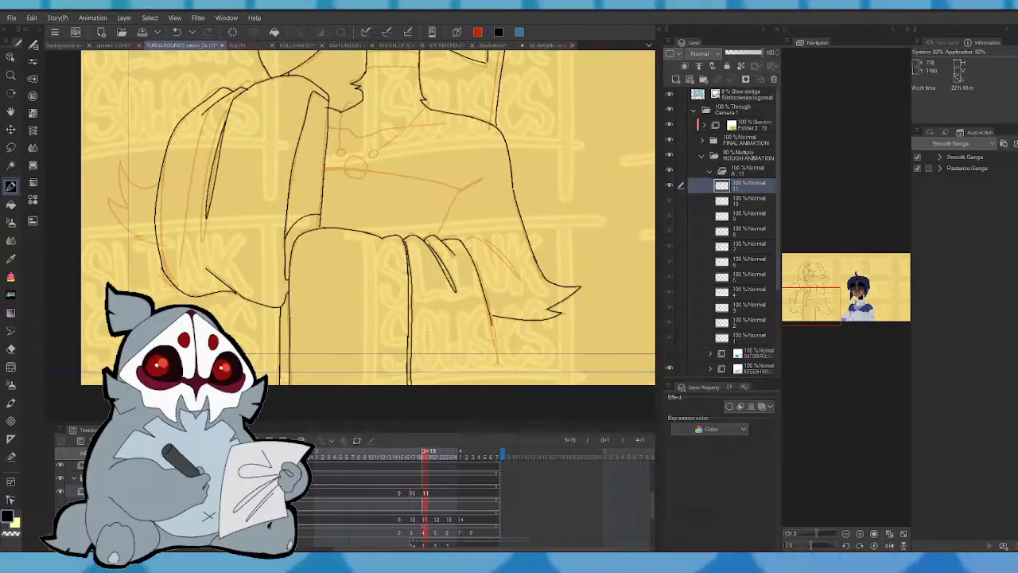
key(Right)
key(Right)
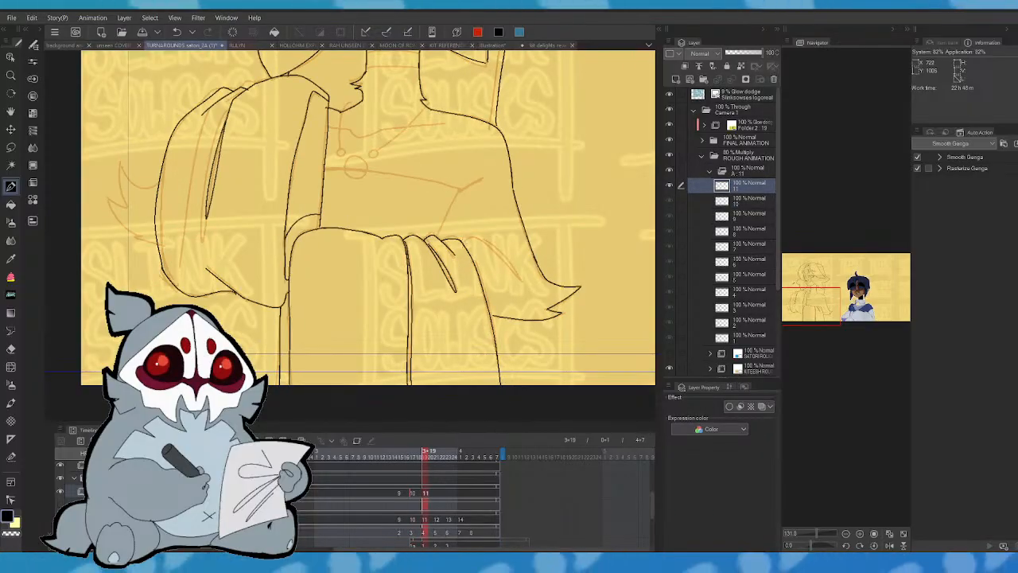
- Ink the last diagonal fold beside the near-side arm in cel 11 and add the matching fold in cel 10
key(Left)
key(Left)
key(Left)
key(Left)
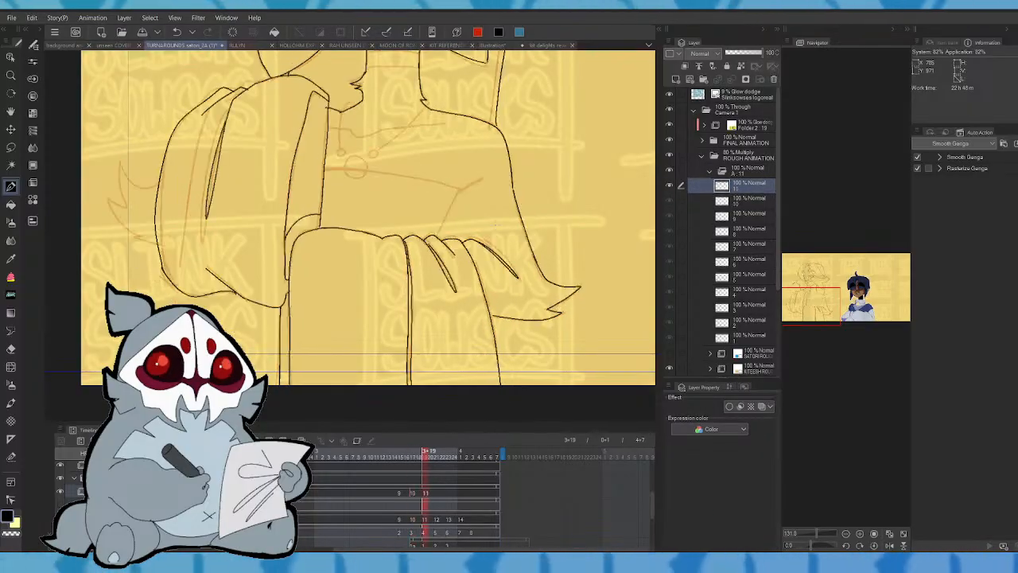
key(Right)
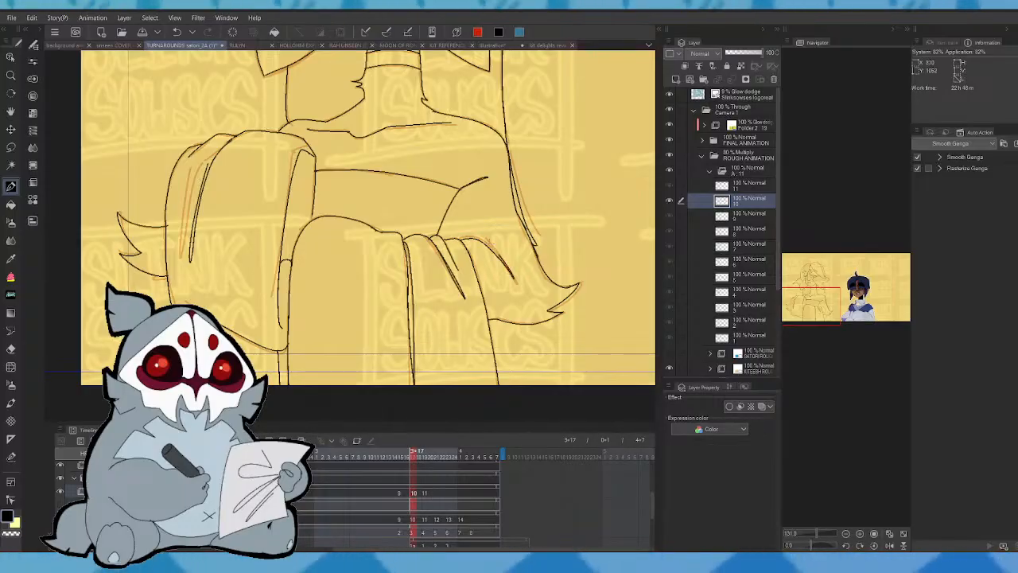
key(Right)
key(Left)
- Ink the curved crease between the torso and near-side arm in cel 11, compare with cel 10, and mirror the canvas
drag(836, 289, 836, 283)
key(Right)
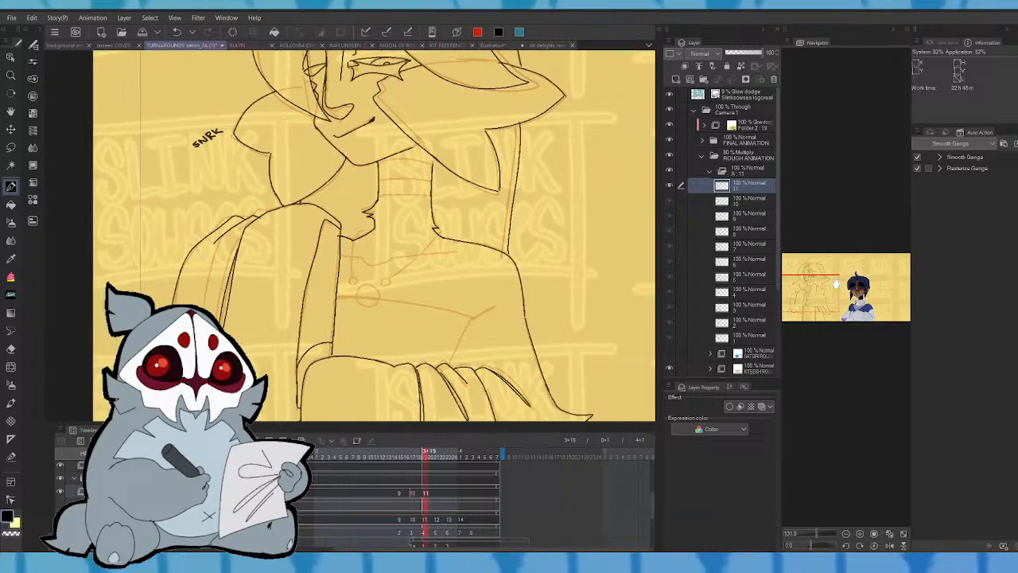
mouse_move(450, 365)
mouse_down()
mouse_move(477, 316)
mouse_move(471, 323)
mouse_up()
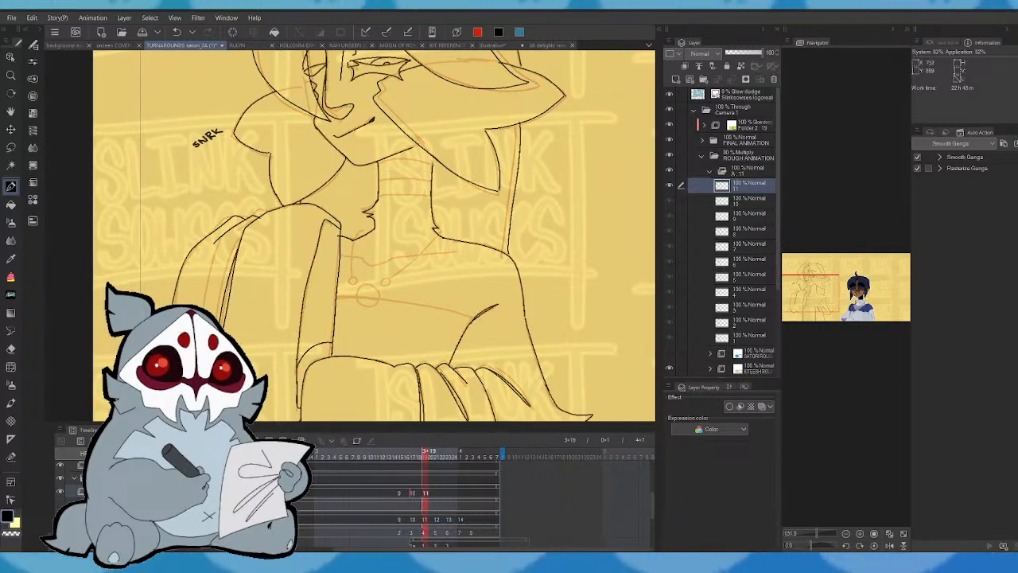
key(Left)
key(Right)
click(890, 545)
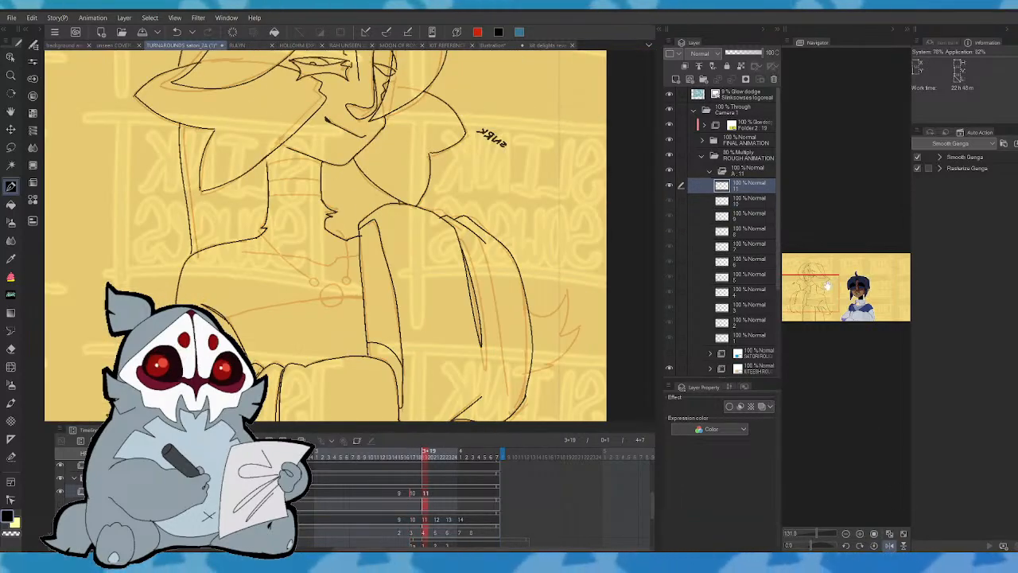
- Ink the gently curved line across the chest from the far-side sleeve to the near-side crease in cel 11
drag(828, 284, 824, 295)
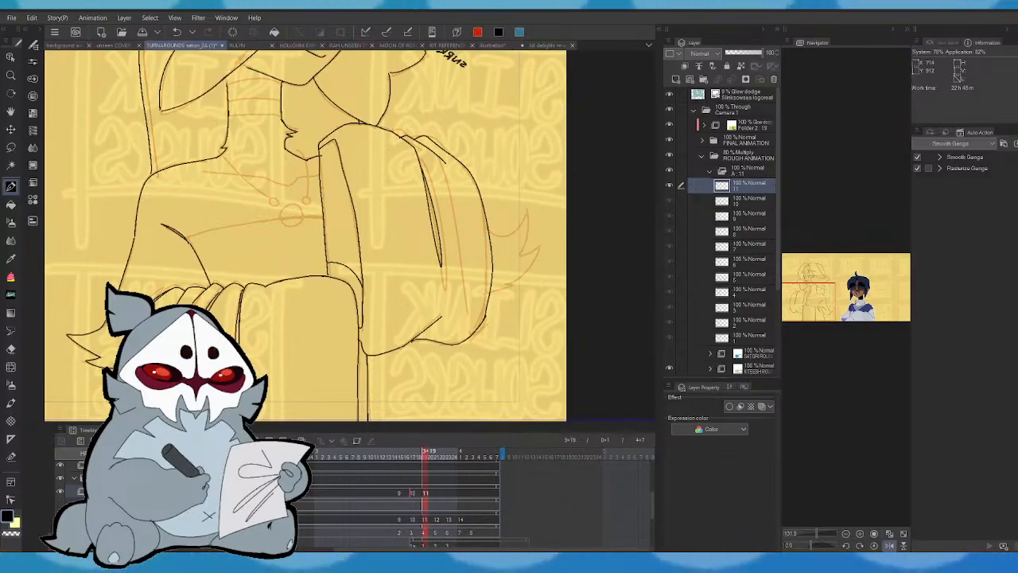
drag(188, 237, 239, 224)
key(ctrl+z)
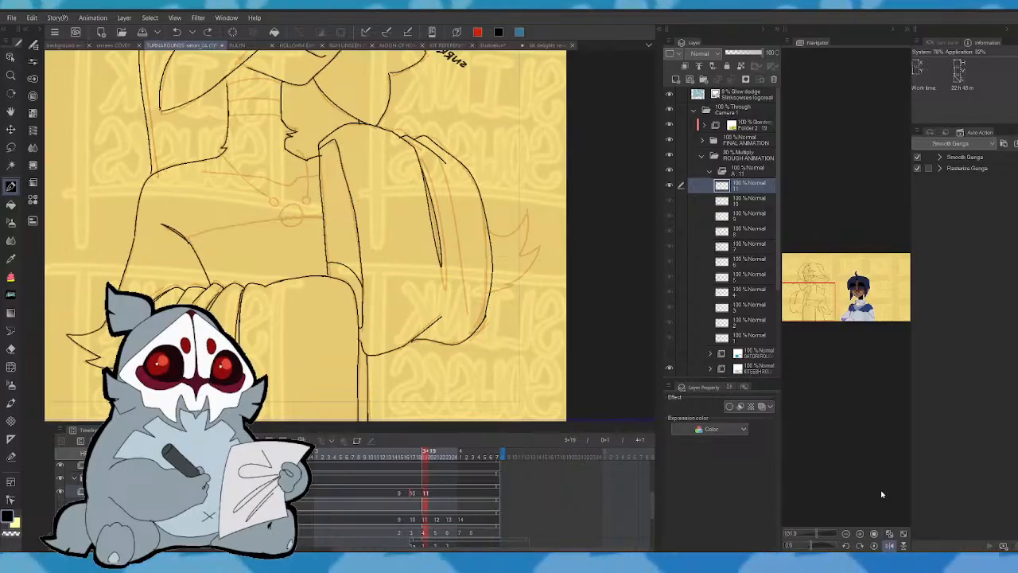
click(889, 546)
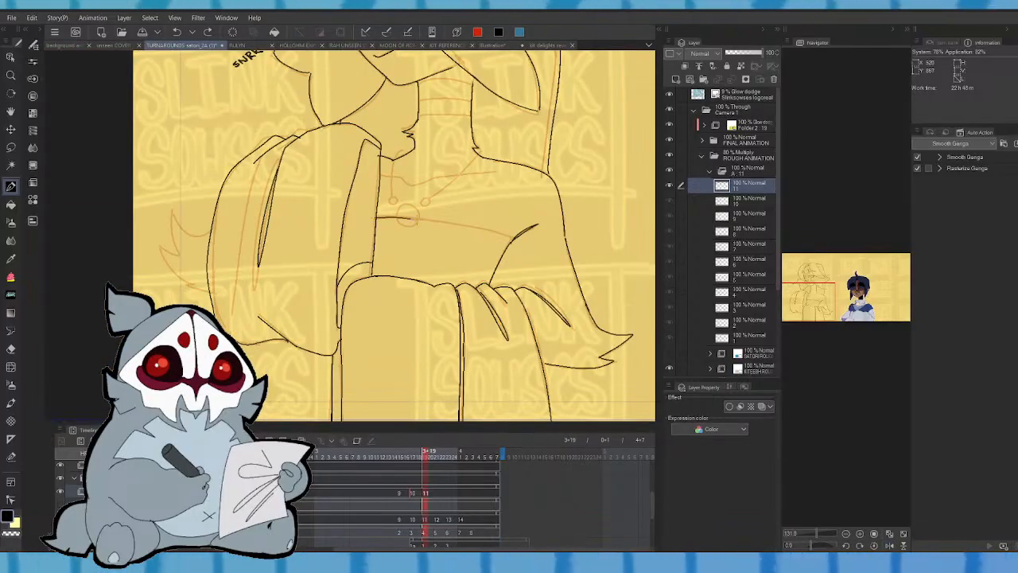
mouse_move(411, 216)
mouse_down()
mouse_move(503, 235)
mouse_move(524, 277)
mouse_up()
click(890, 545)
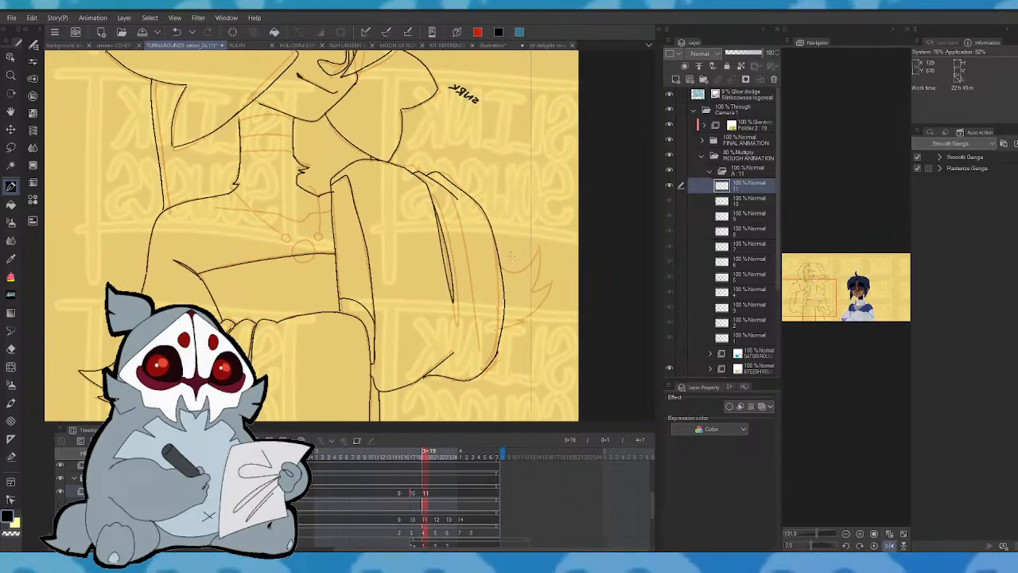
- Ink the pointed tuft at the far-side elbow in cel 11, comparing with cel 10, and unmirror the canvas
key(comma)
key(comma)
key(period)
key(period)
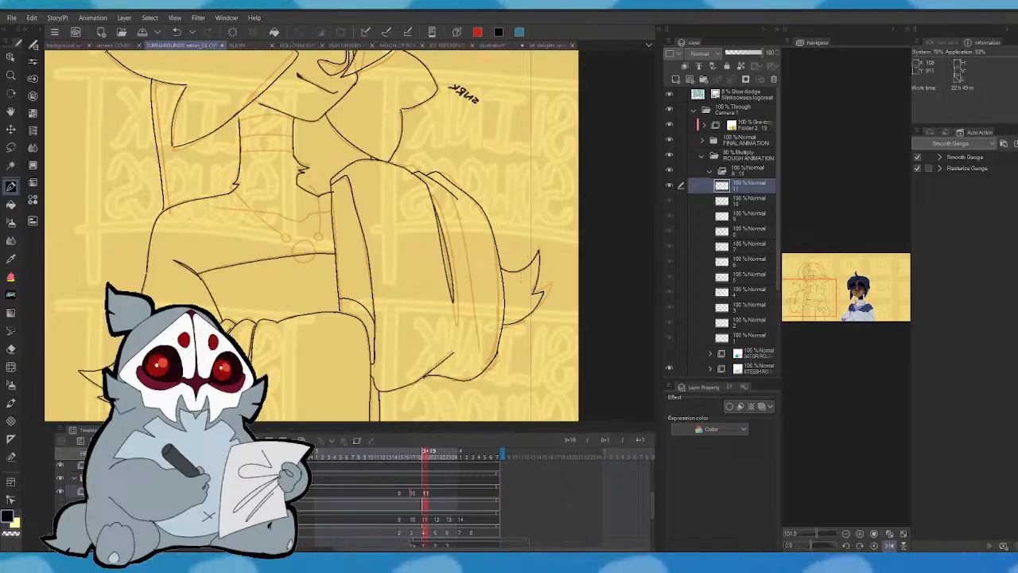
key(comma)
key(period)
click(890, 546)
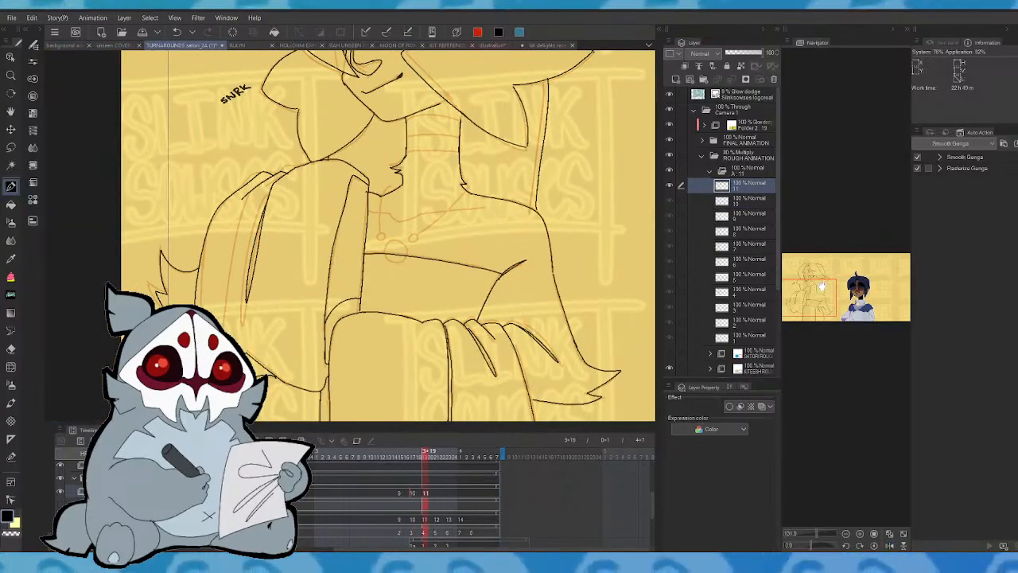
- Ink the three curved bands across the neck in cel 11 with the curve tool, comparing with cel 10
drag(818, 288, 804, 271)
key(comma)
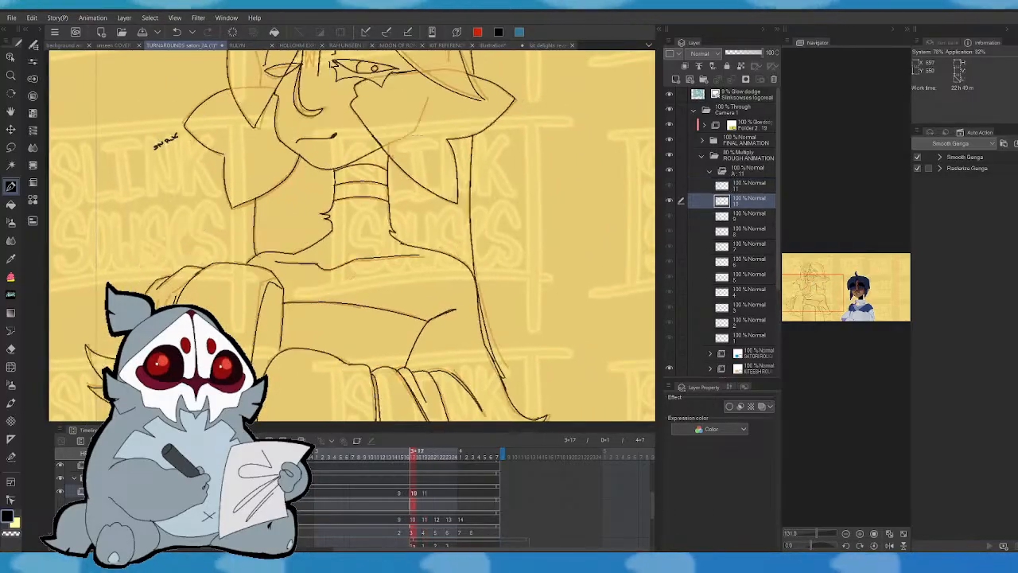
key(period)
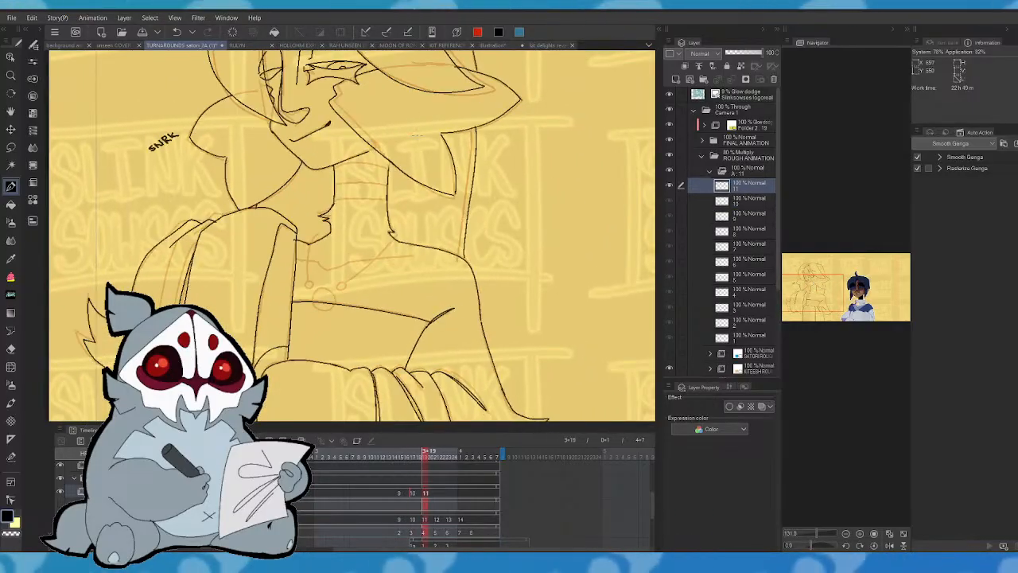
click(36, 48)
click(38, 278)
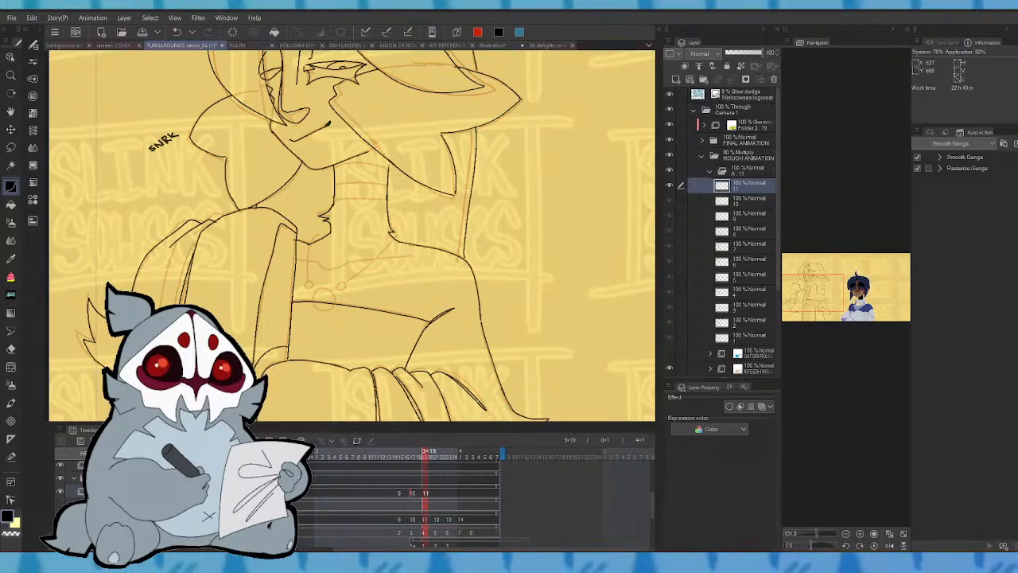
mouse_move(333, 201)
mouse_down()
mouse_move(388, 201)
mouse_move(388, 186)
mouse_up()
click(362, 194)
click(362, 179)
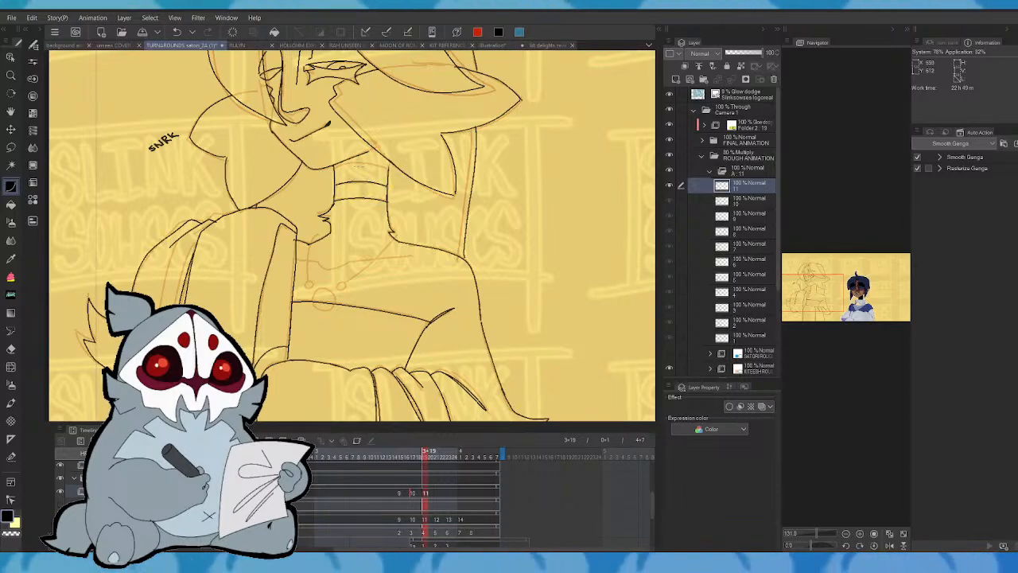
drag(334, 167, 389, 167)
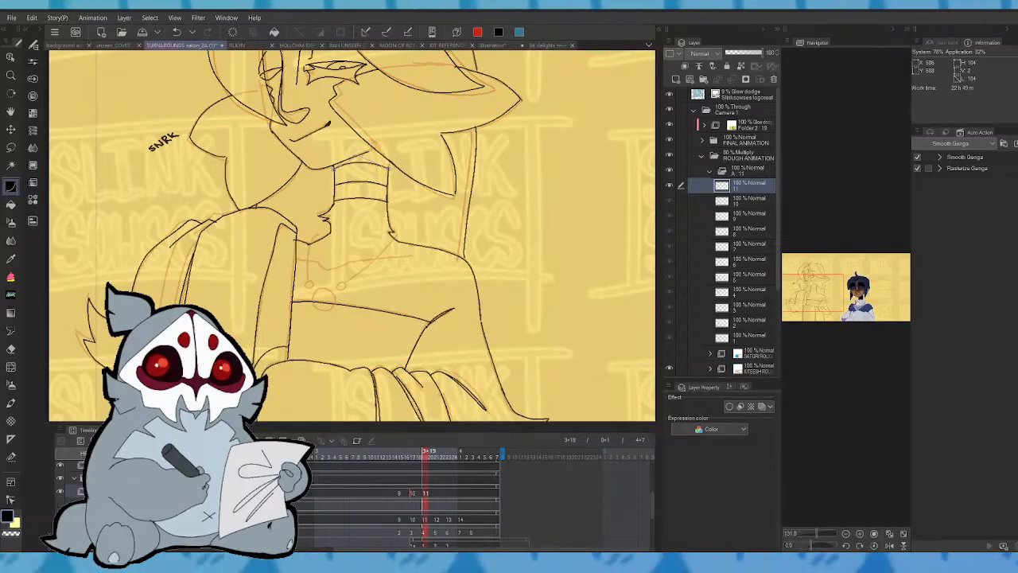
click(360, 156)
key(Left)
key(Right)
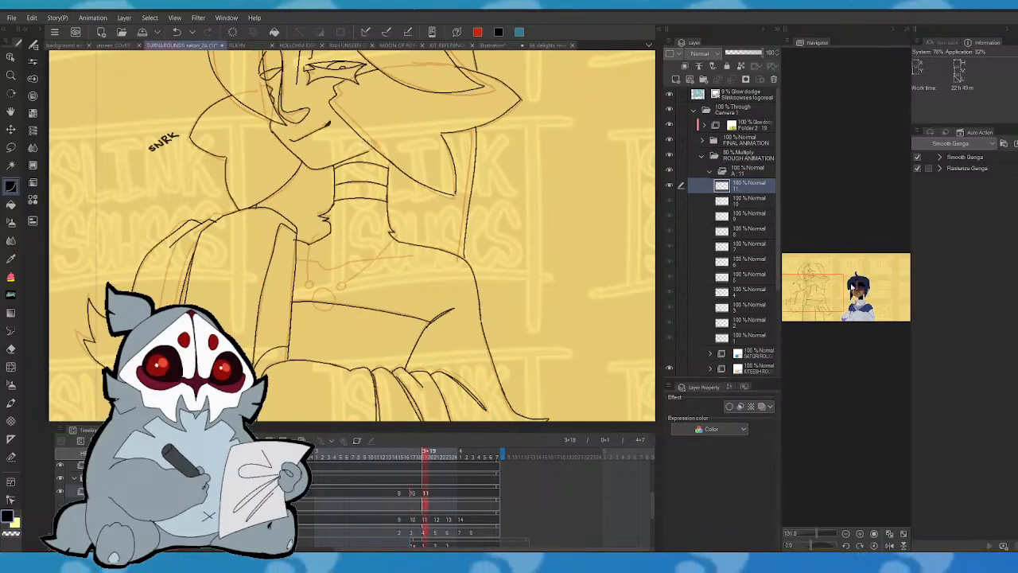
- Look over the blue-haired character's pose and ink the neckline below the neck in cel 11
click(854, 291)
mouse_move(855, 291)
mouse_down()
mouse_move(833, 288)
mouse_move(850, 301)
mouse_up()
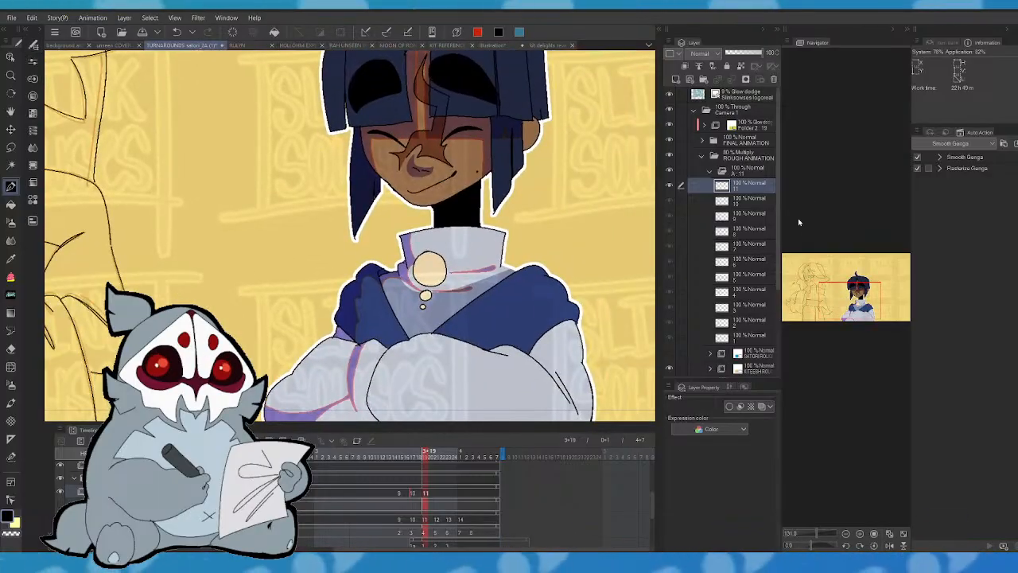
click(801, 289)
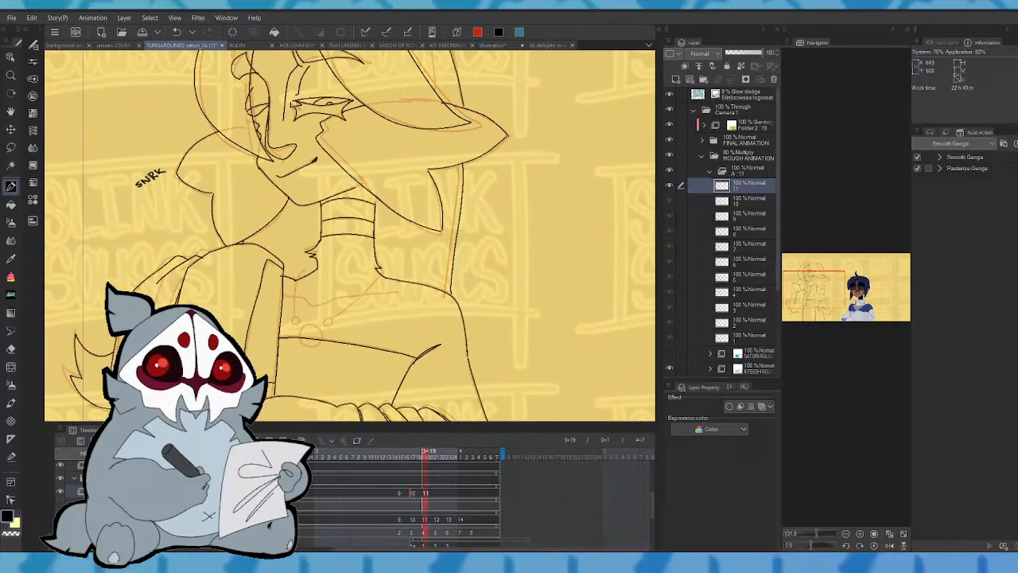
key(.)
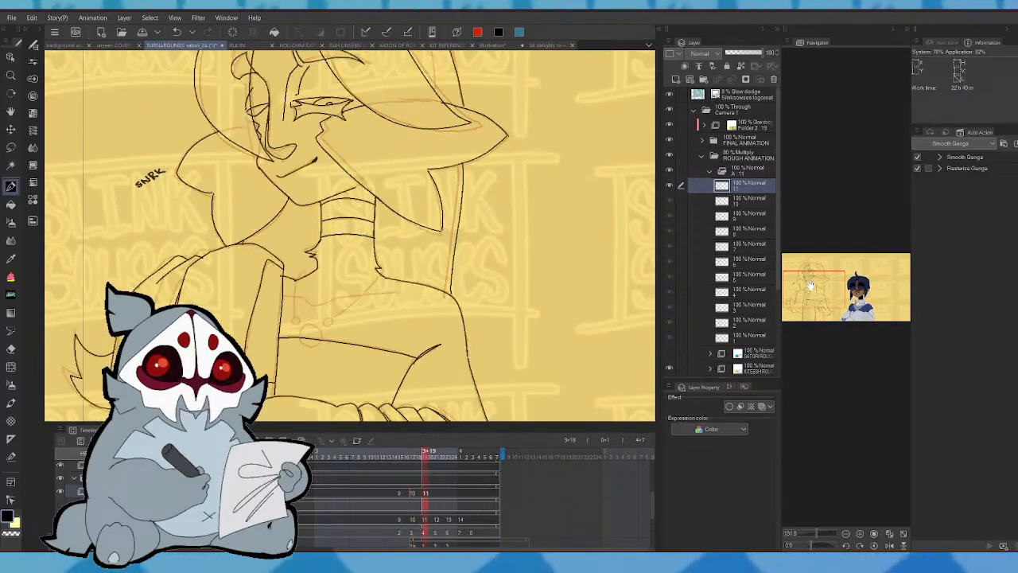
click(812, 284)
drag(312, 275, 430, 259)
key(.)
- Ink the zigzag wrinkle between the brows in cels 10 and 11
drag(837, 305, 835, 288)
key(.)
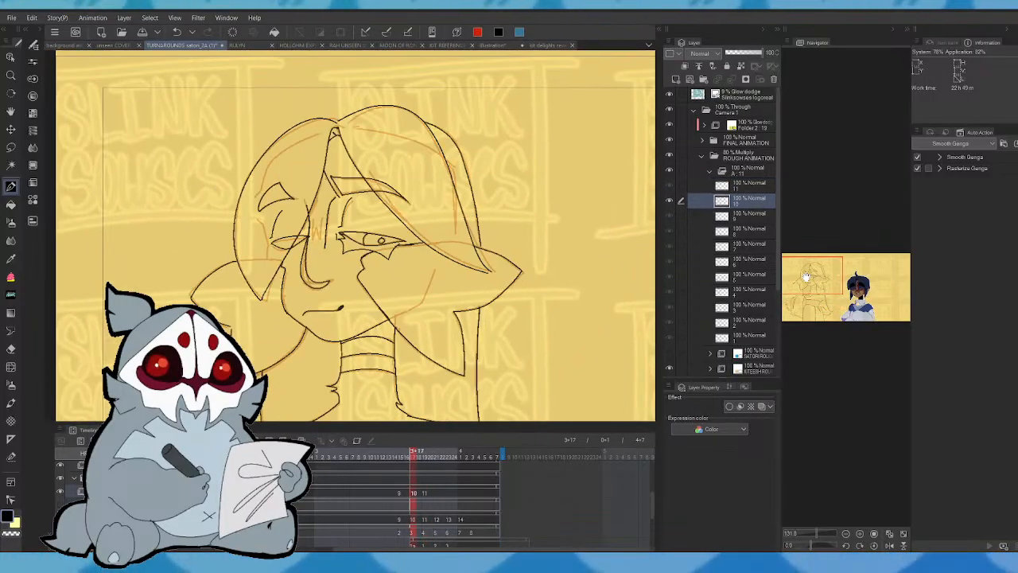
key(.)
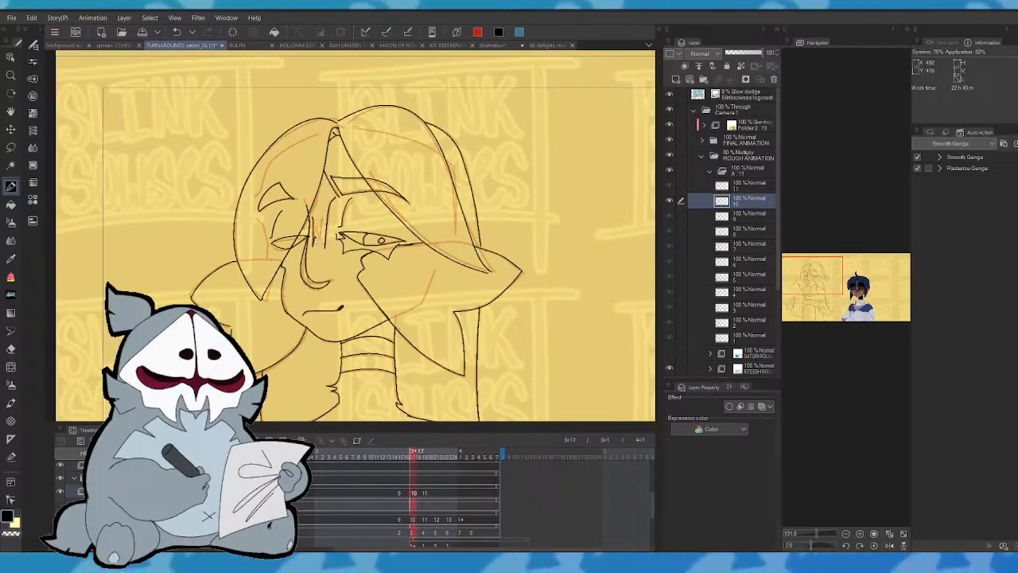
key(.)
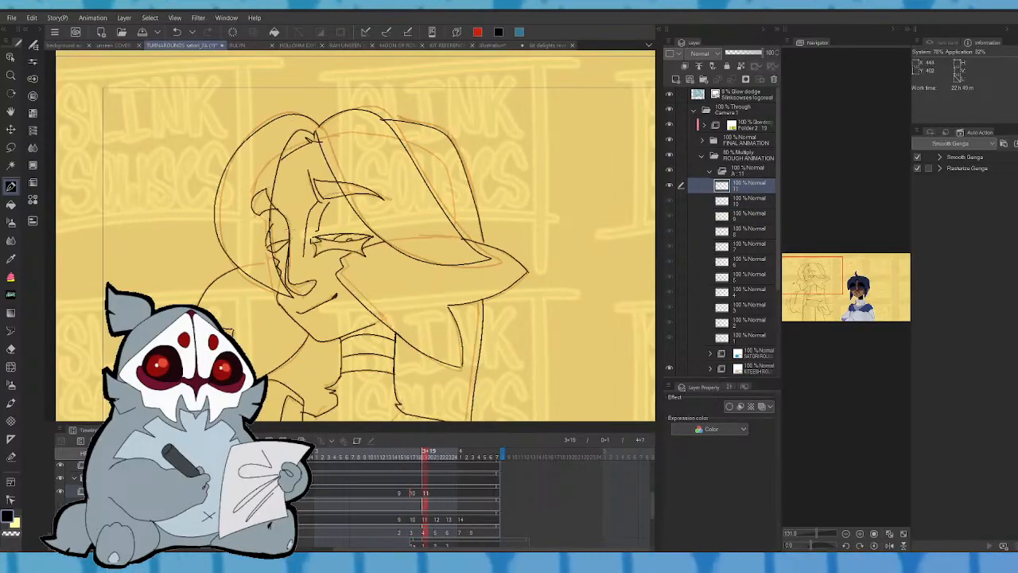
drag(295, 229, 303, 250)
key(.)
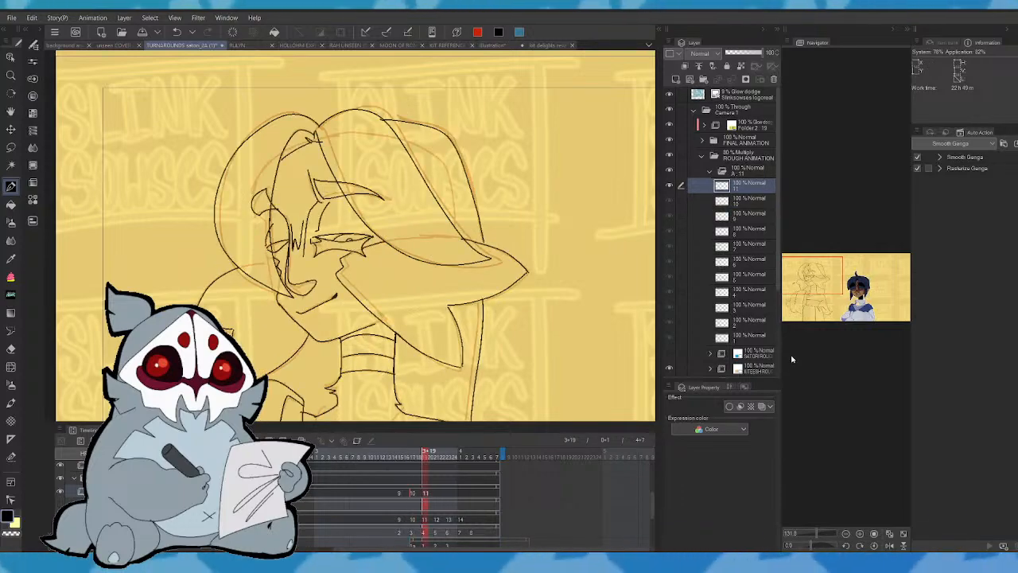
- Review the animation from the first frame for both characters and compare cels 10 and 11 from head to lower garment
key(.)
key(Home)
click(850, 286)
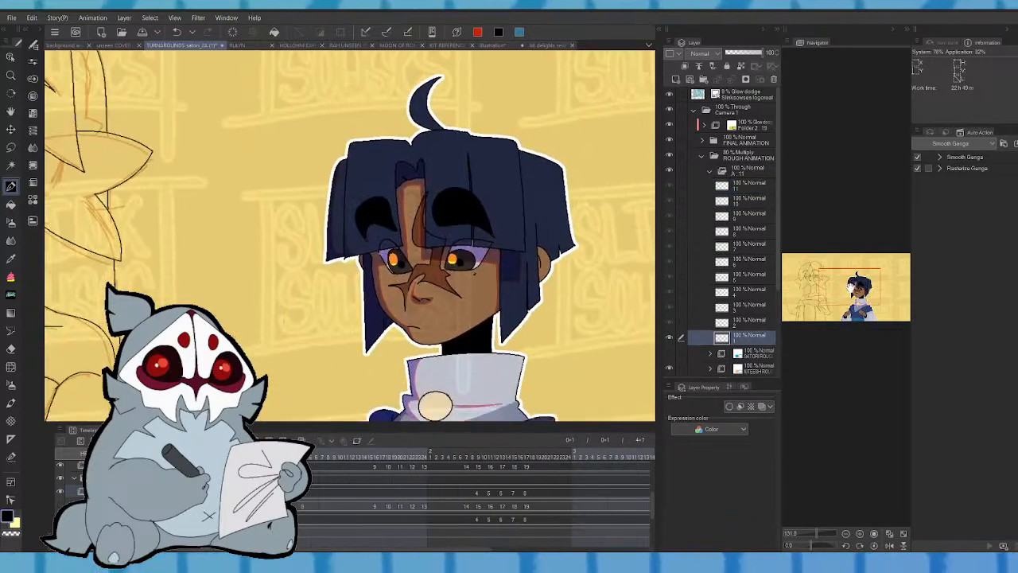
drag(851, 286, 831, 253)
key(.)
key(.)
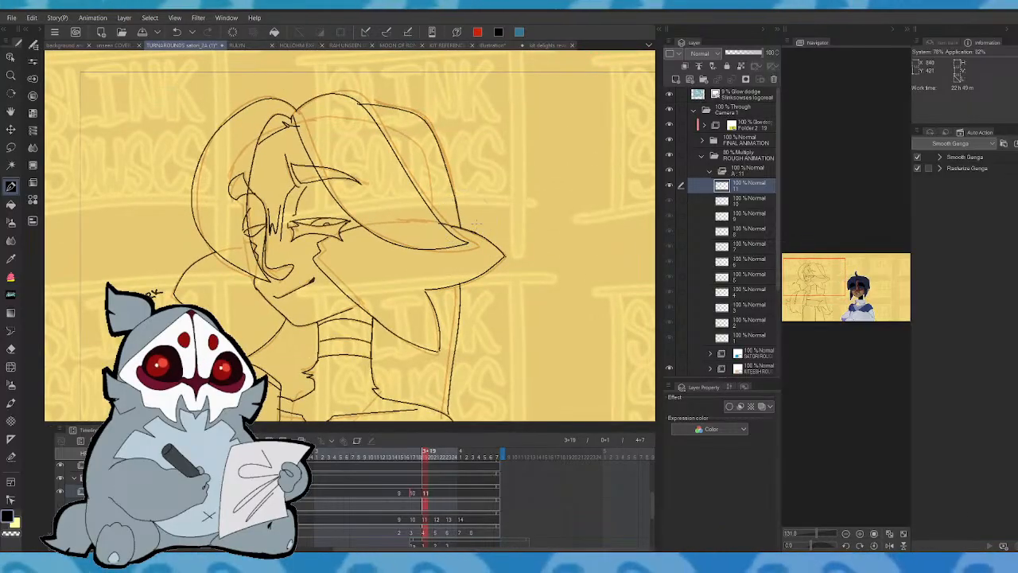
key(Left)
key(Right)
drag(850, 303, 827, 309)
key(Left)
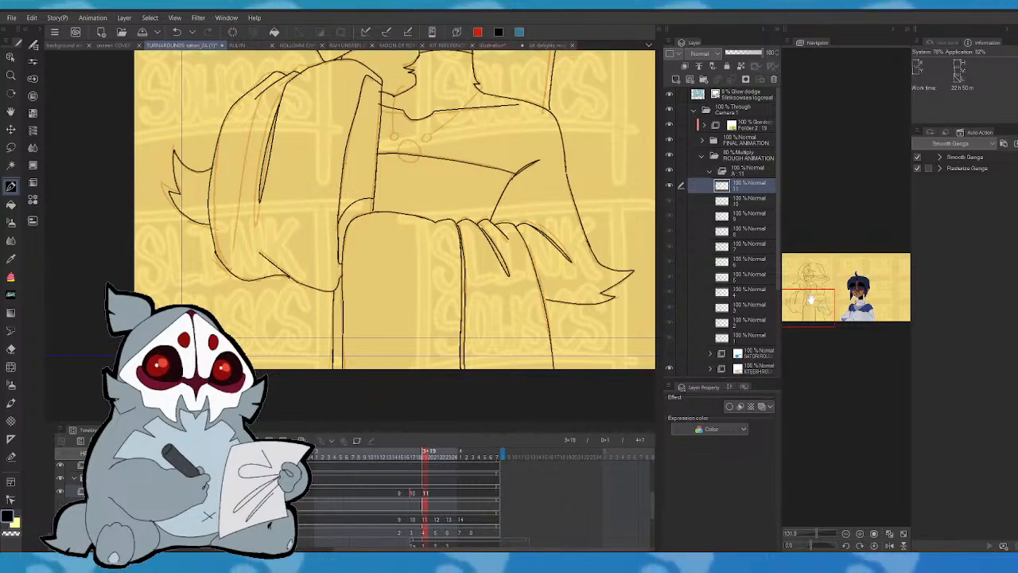
key(Right)
- Add cel 12 at frame 3+21, check its rough sketch against cel 11, and frame the head
key(Right)
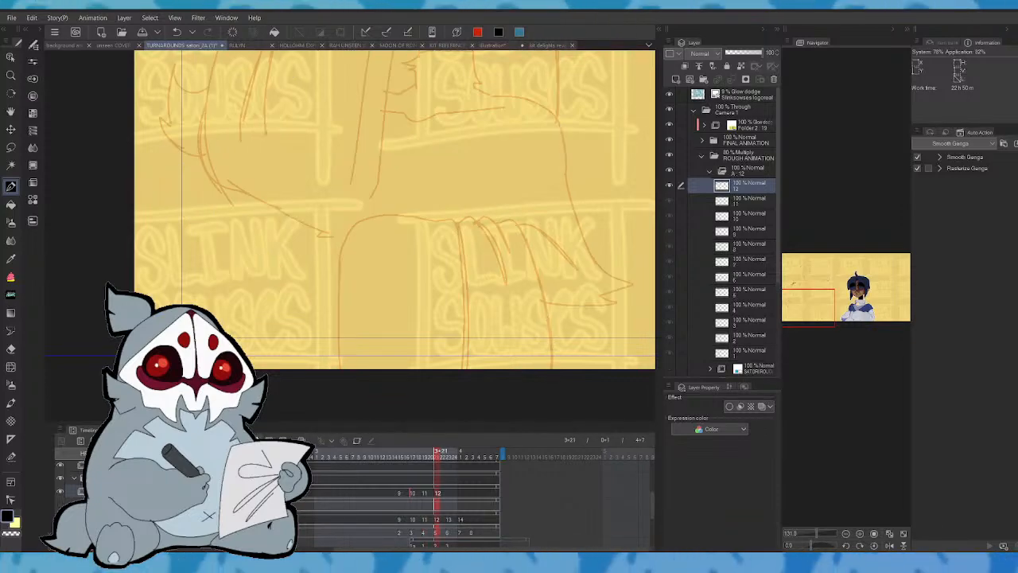
key(Left)
key(Right)
drag(835, 286, 821, 270)
key(Left)
key(Right)
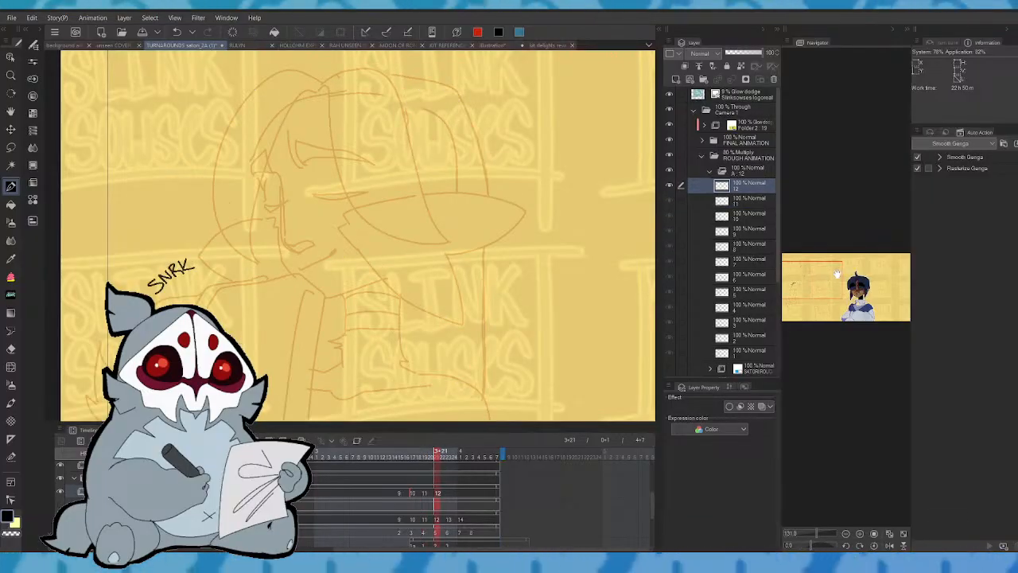
- Ink the far-side eye in cel 12, redoing its front edge on the mirrored canvas and comparing with cel 11
drag(265, 208, 283, 205)
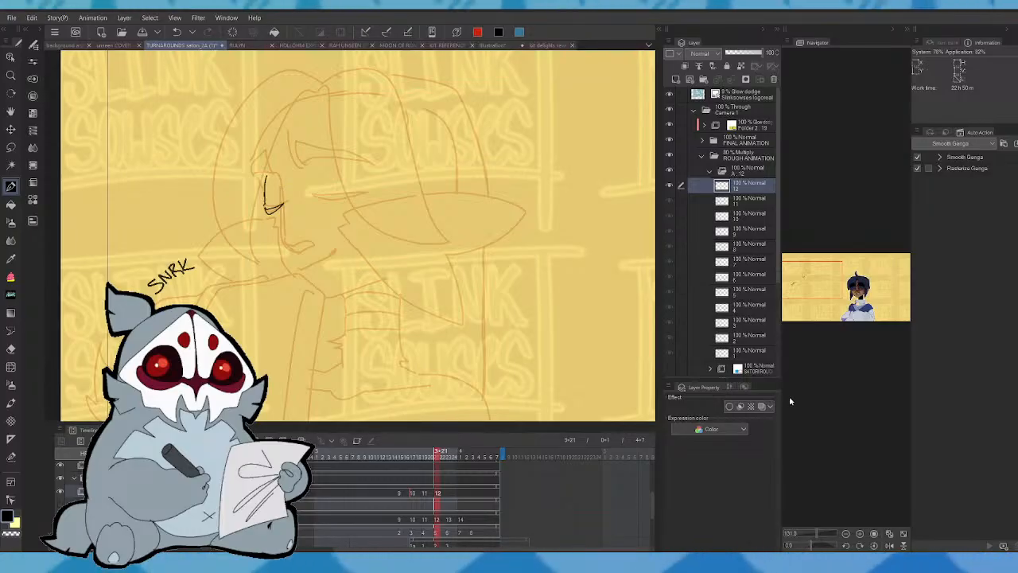
key(h)
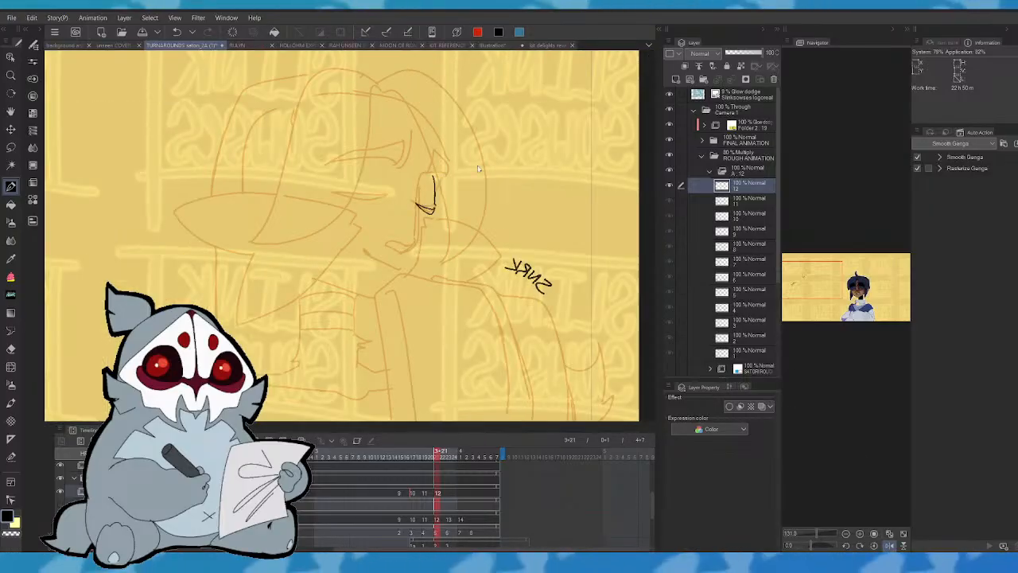
key(ctrl+z)
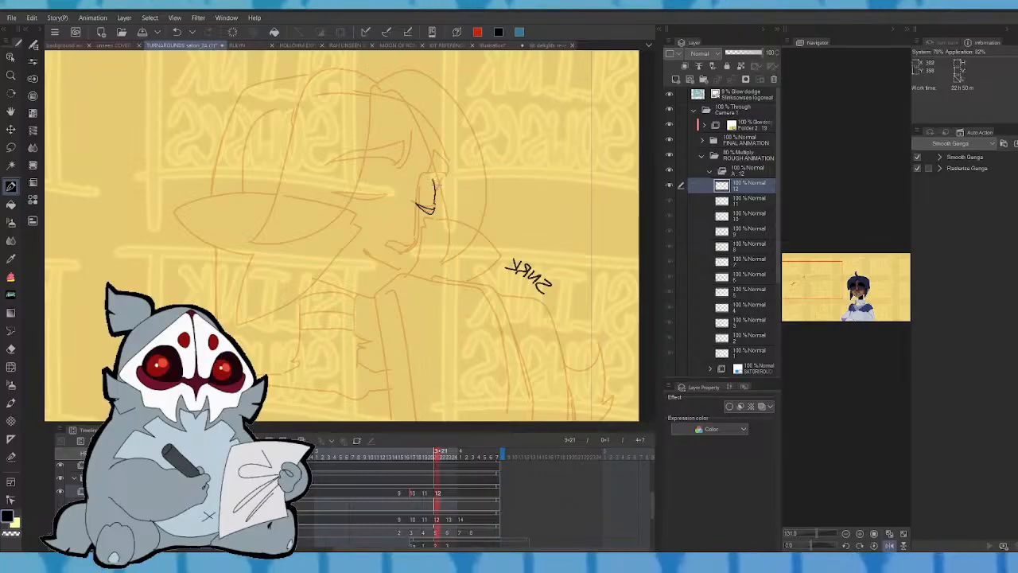
key(Left)
key(Right)
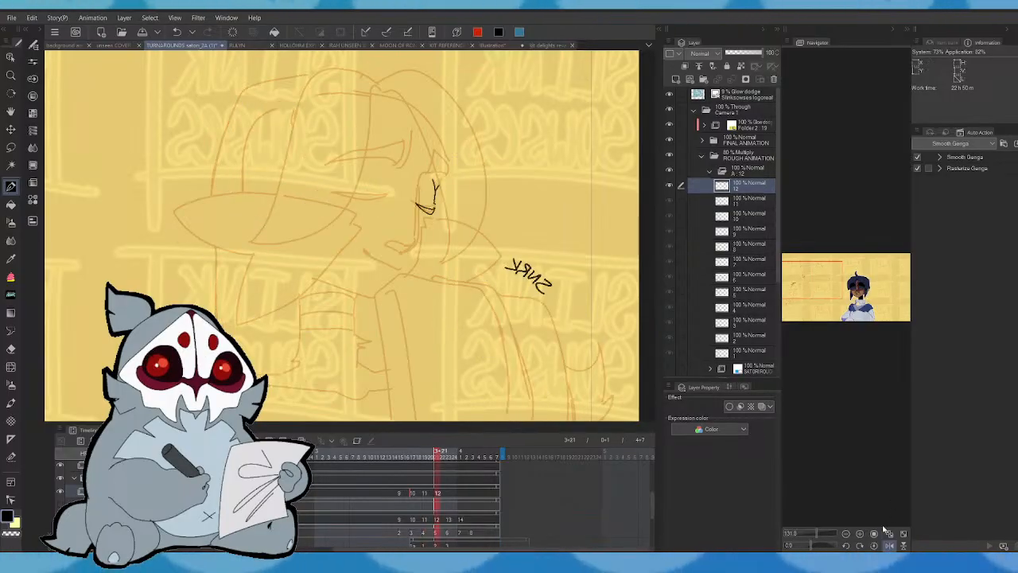
click(891, 545)
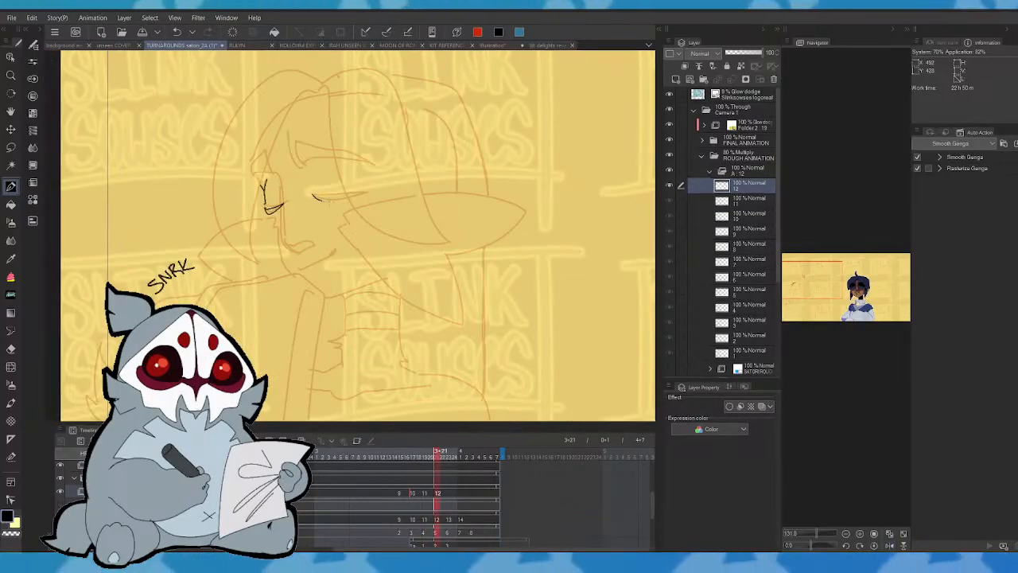
- Ink the narrow outline of the near-side eye in cel 12, comparing it with cels 11 and 1
key(Left)
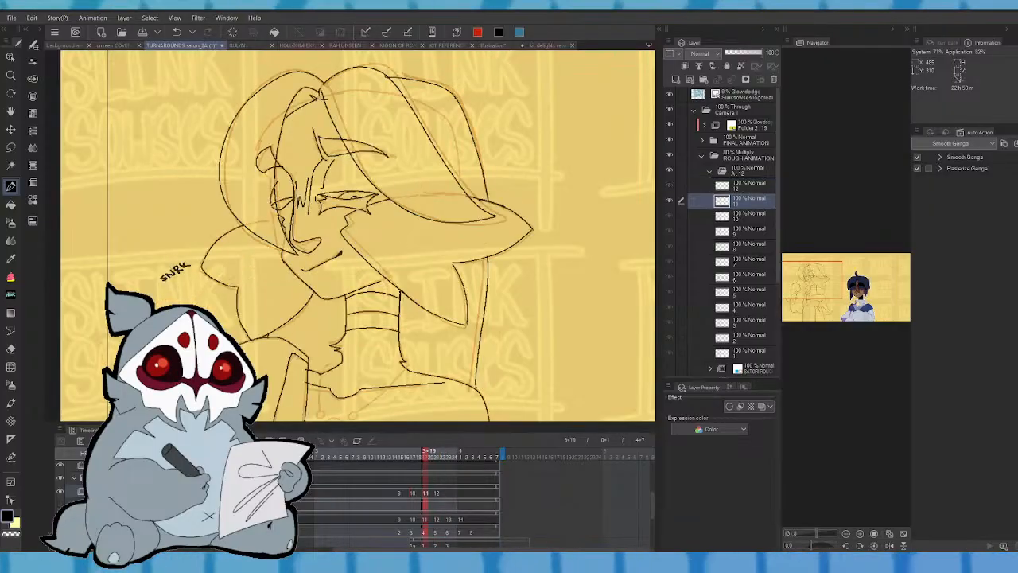
key(Right)
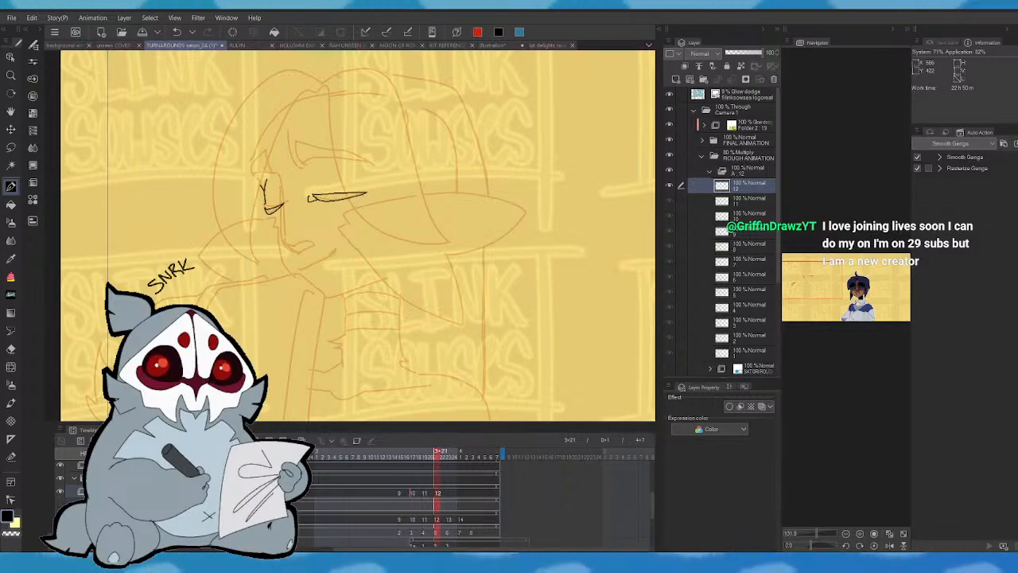
key(comma)
key(period)
key(comma)
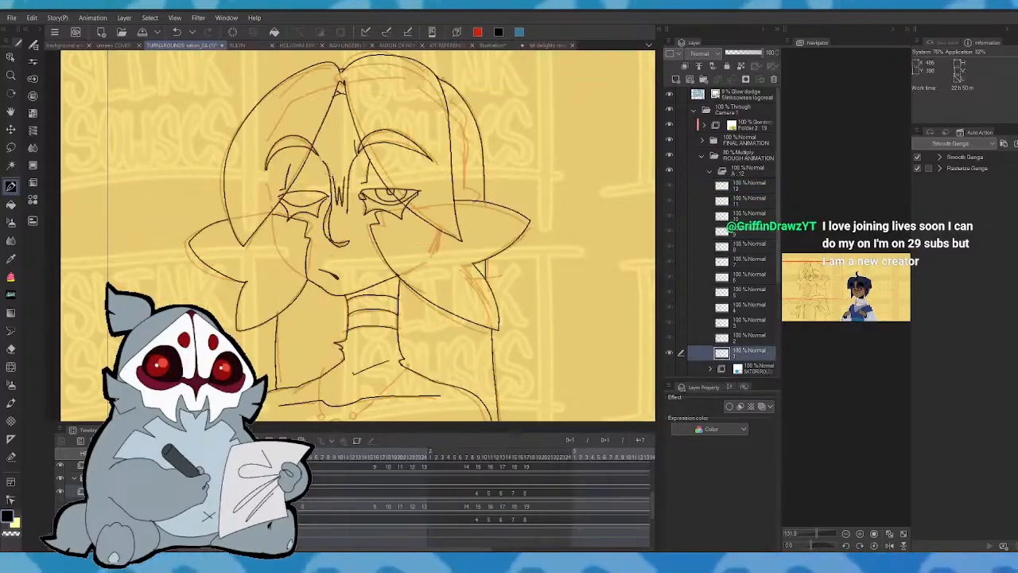
key(period)
key(comma)
key(period)
key(comma)
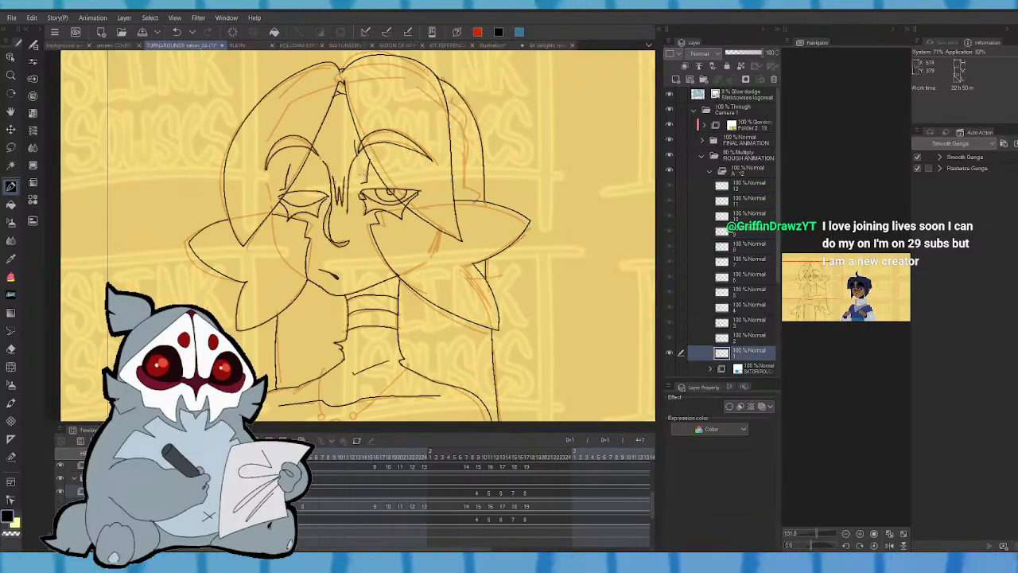
key(period)
key(comma)
key(period)
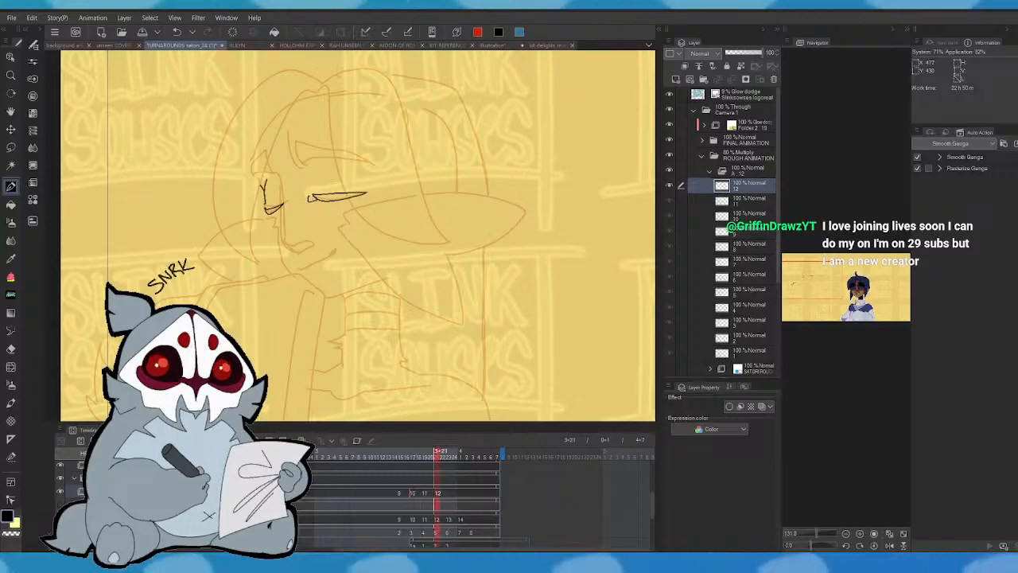
- Ink the pointed marking beneath the near-side eye in cel 12 and compare it with cel 11
drag(365, 195, 358, 213)
key(comma)
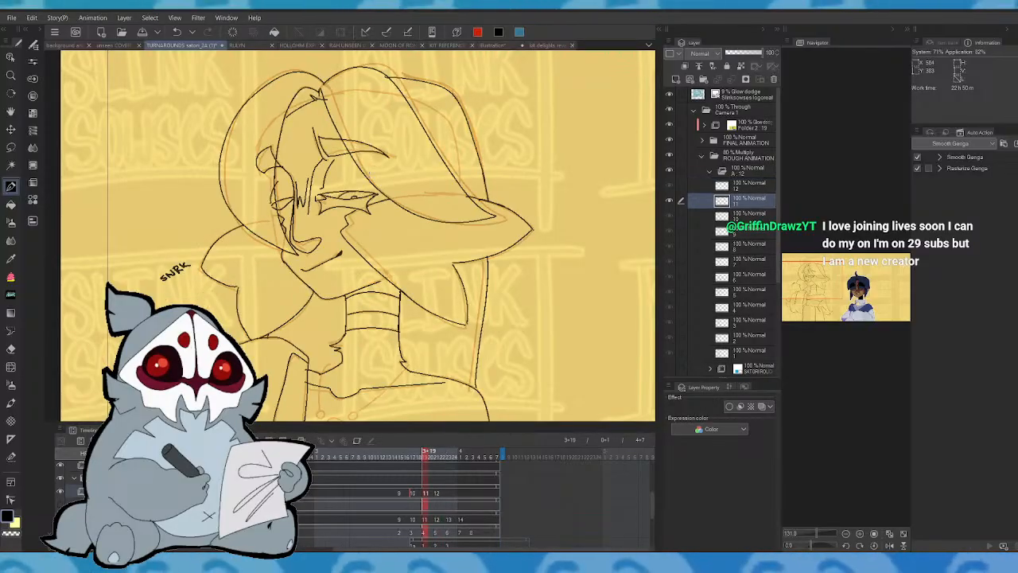
key(period)
- Ink the hooked nose line on the mirrored canvas and the slanted mouth line below it in cel 12, checking against cel 11
click(891, 545)
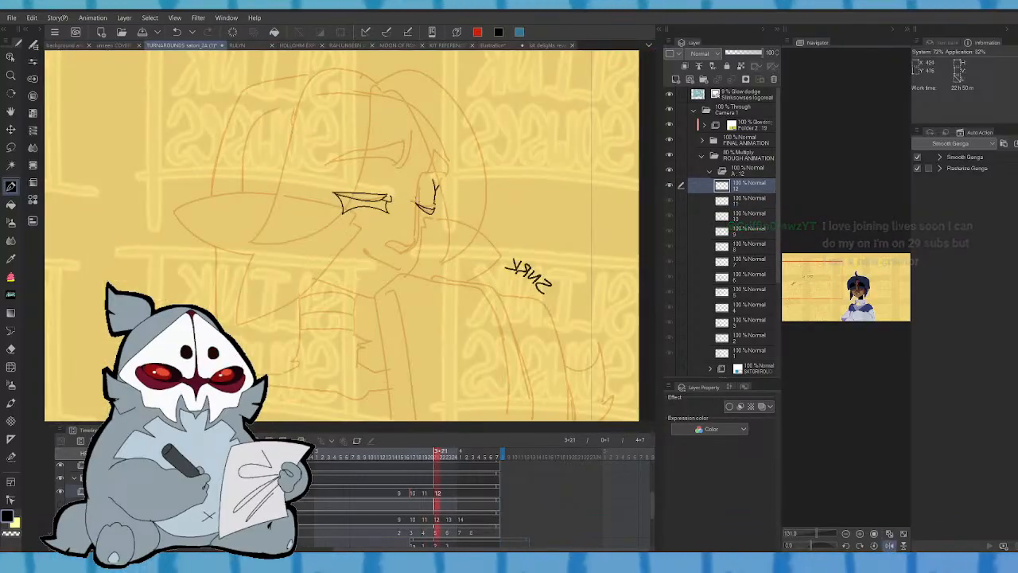
drag(418, 185, 416, 212)
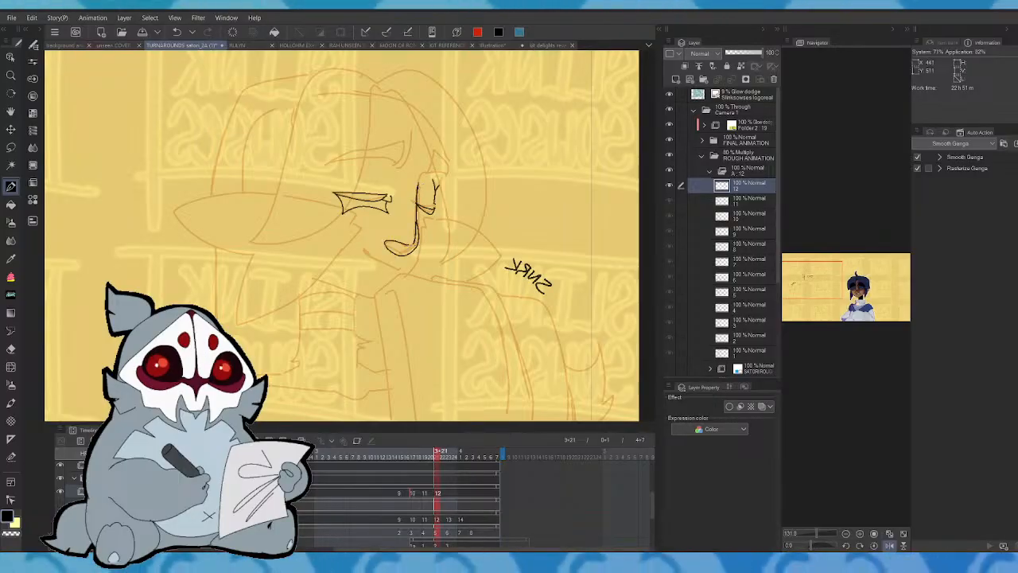
key(comma)
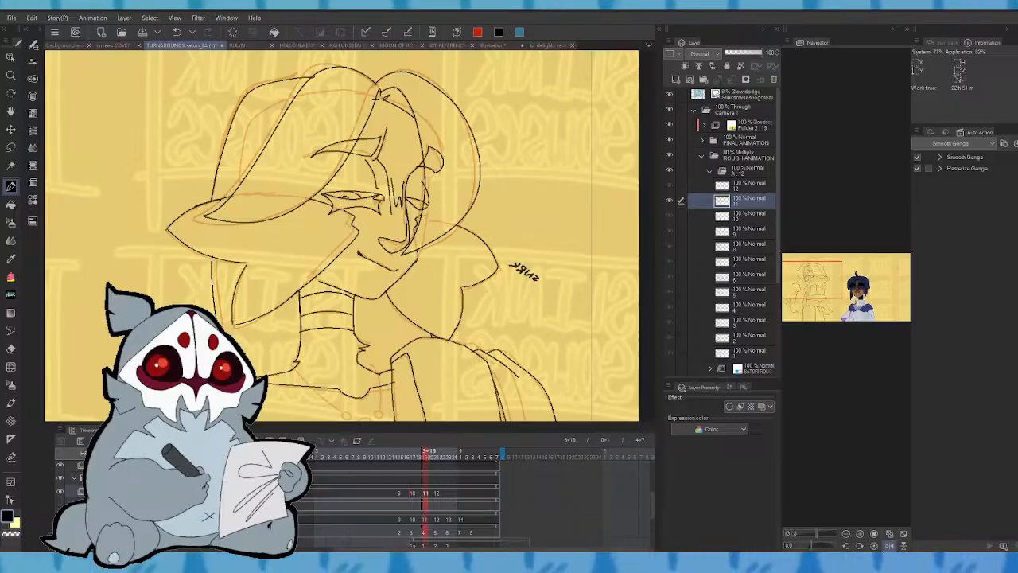
click(890, 545)
key(period)
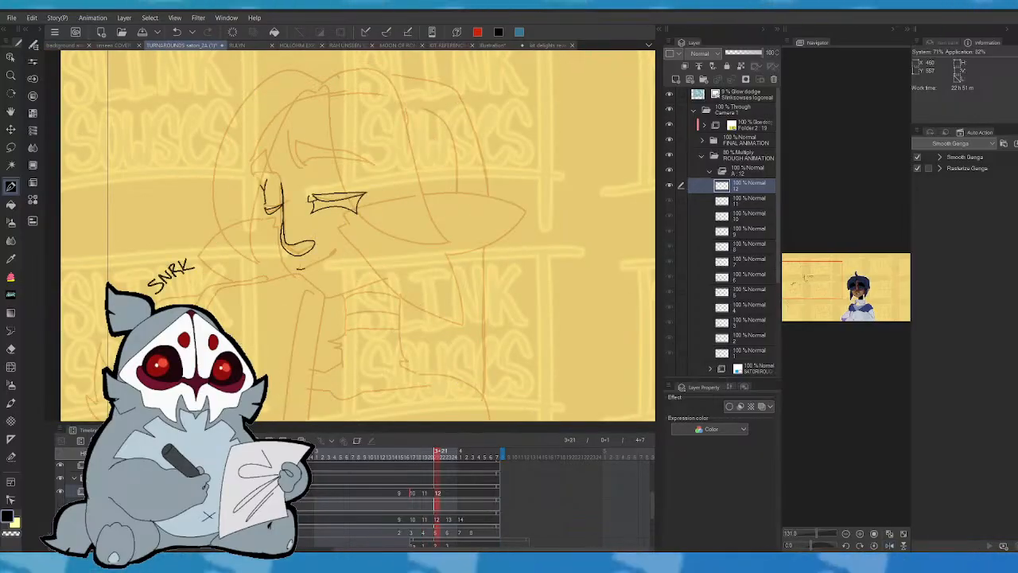
drag(330, 254, 338, 250)
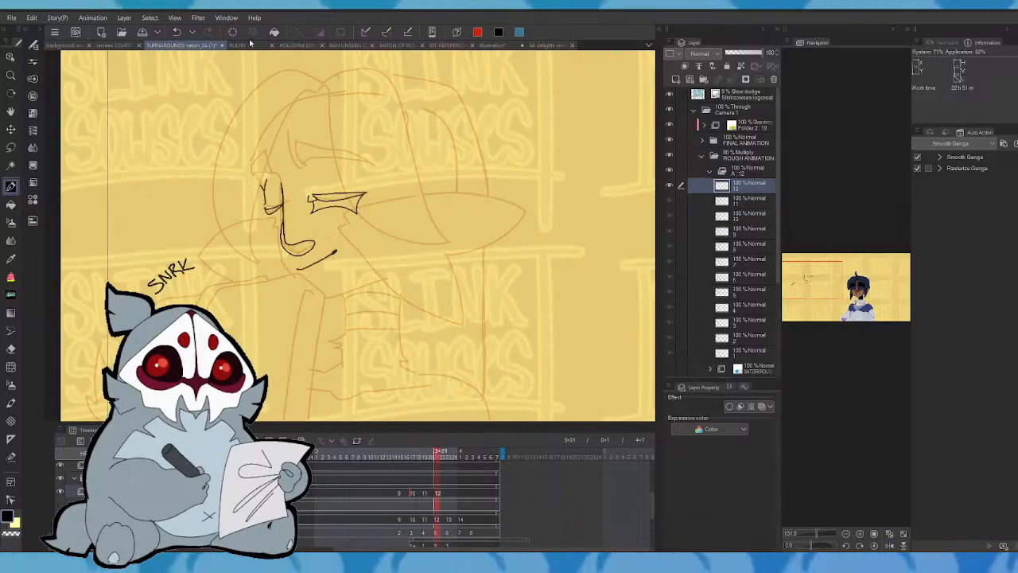
- Switch to the cover art document and examine the green-eyed character's face and shoulder up close
click(122, 46)
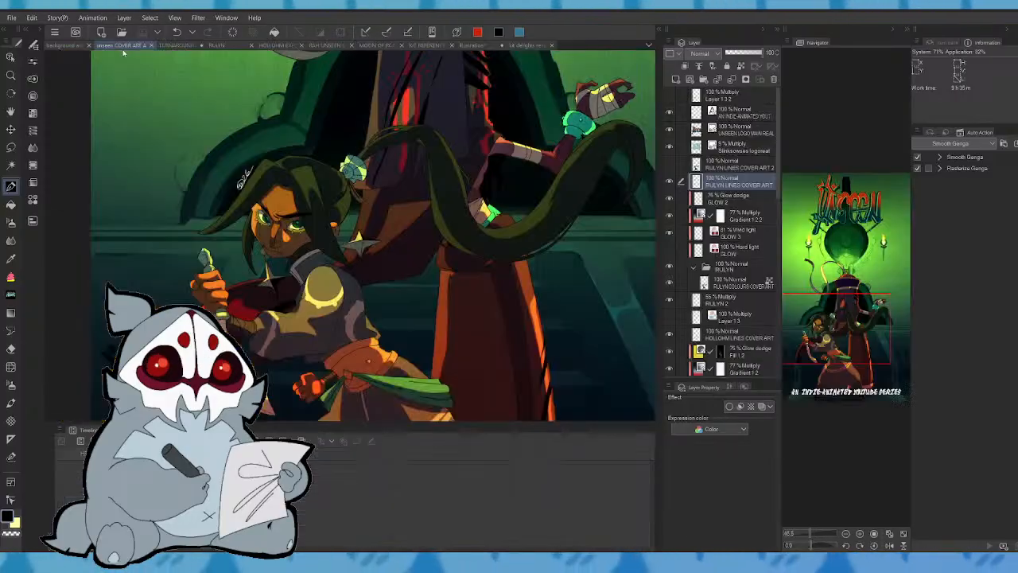
drag(810, 534, 815, 534)
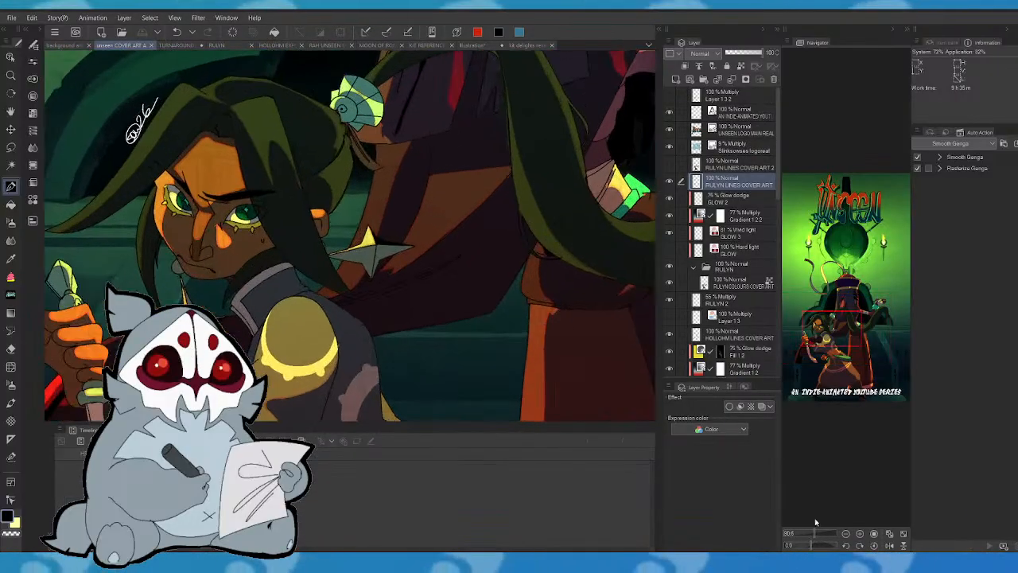
drag(832, 322, 824, 322)
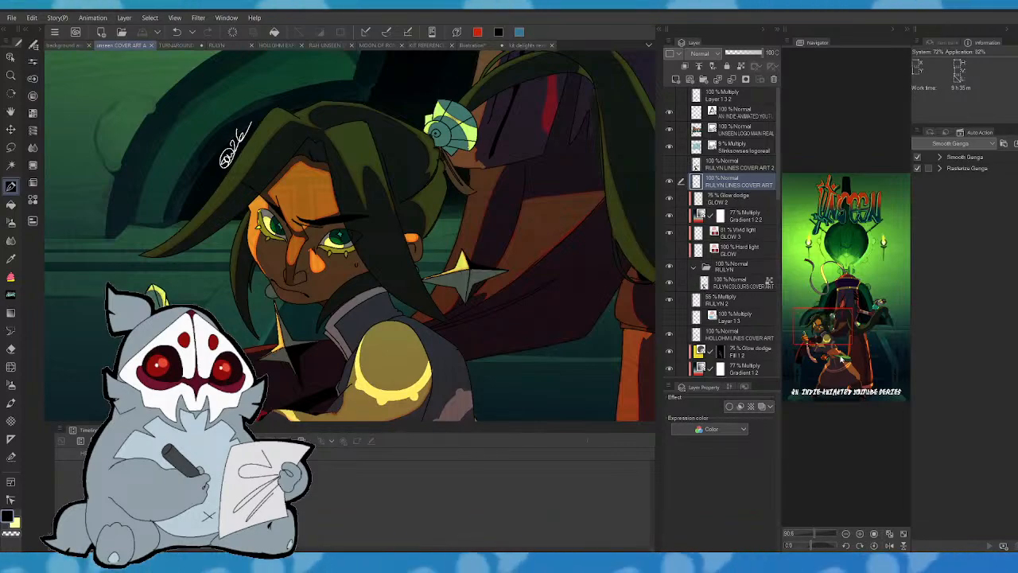
drag(832, 332, 831, 333)
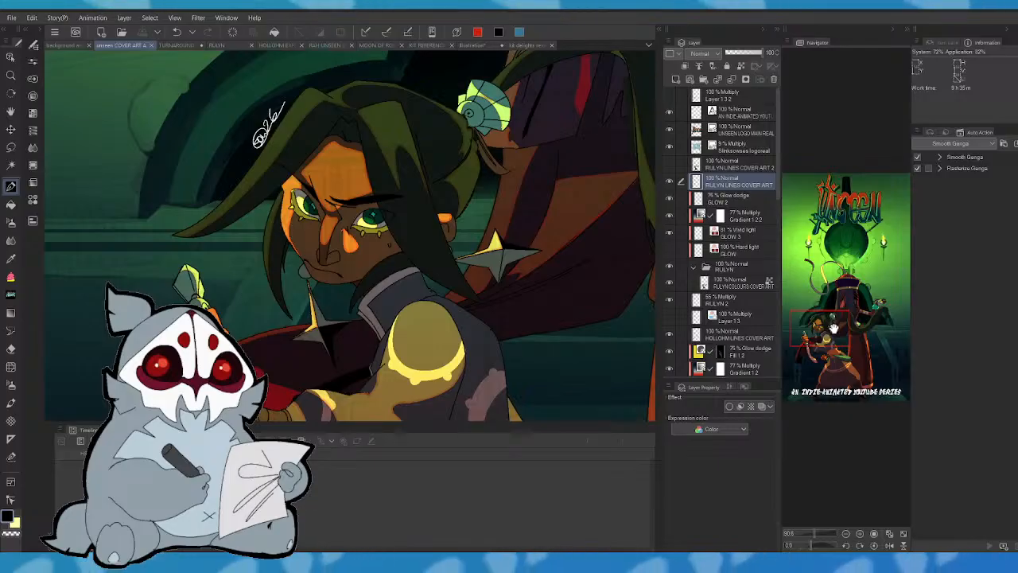
drag(832, 329, 831, 326)
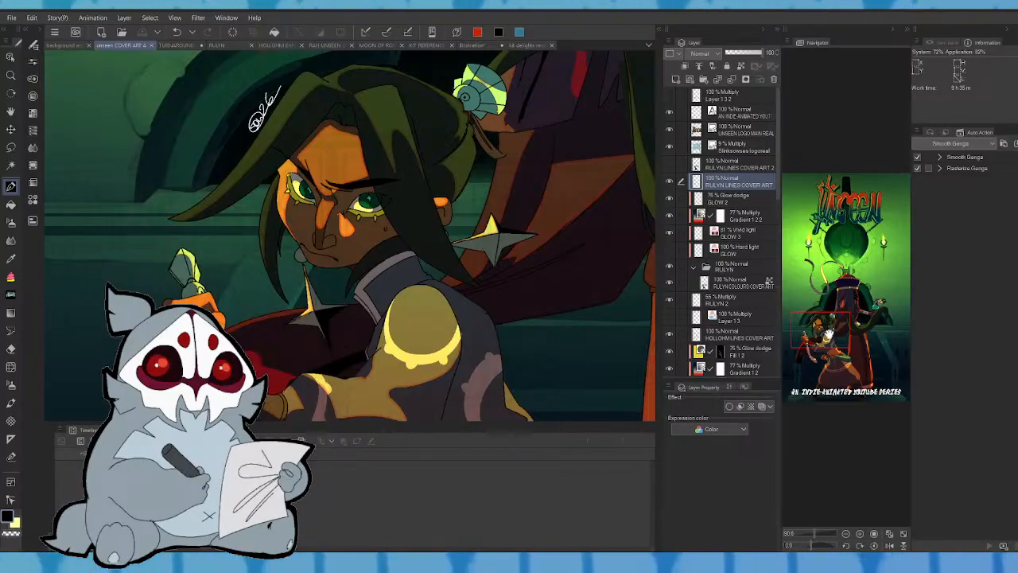
mouse_move(829, 334)
mouse_down()
mouse_move(830, 382)
mouse_move(831, 335)
mouse_up()
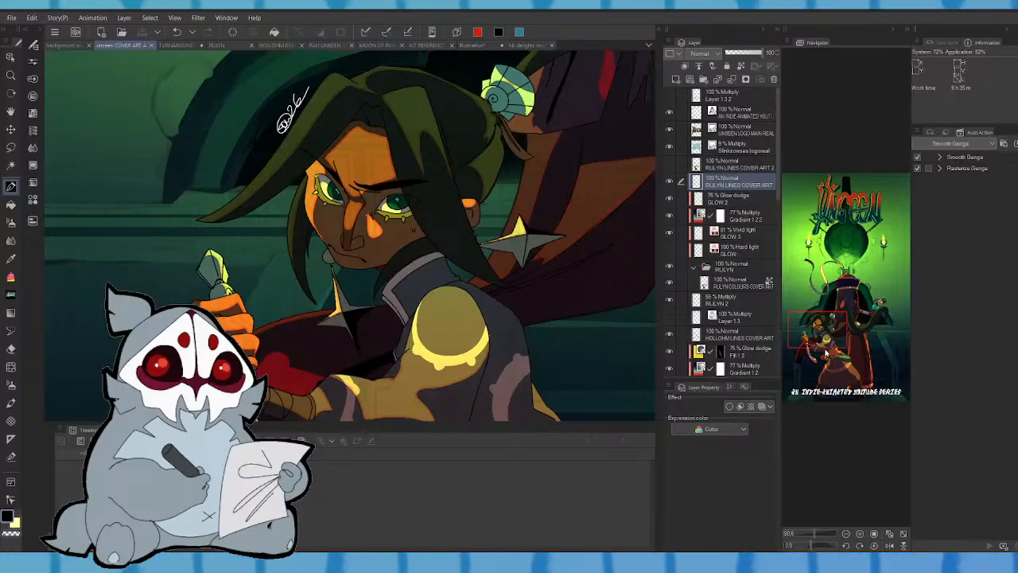
drag(825, 354, 830, 341)
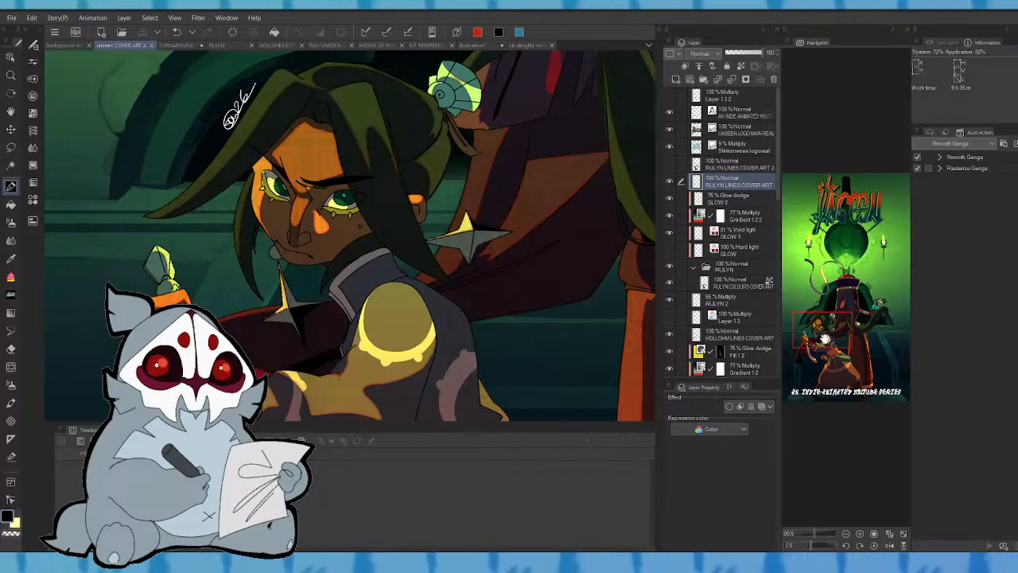
drag(831, 334, 831, 337)
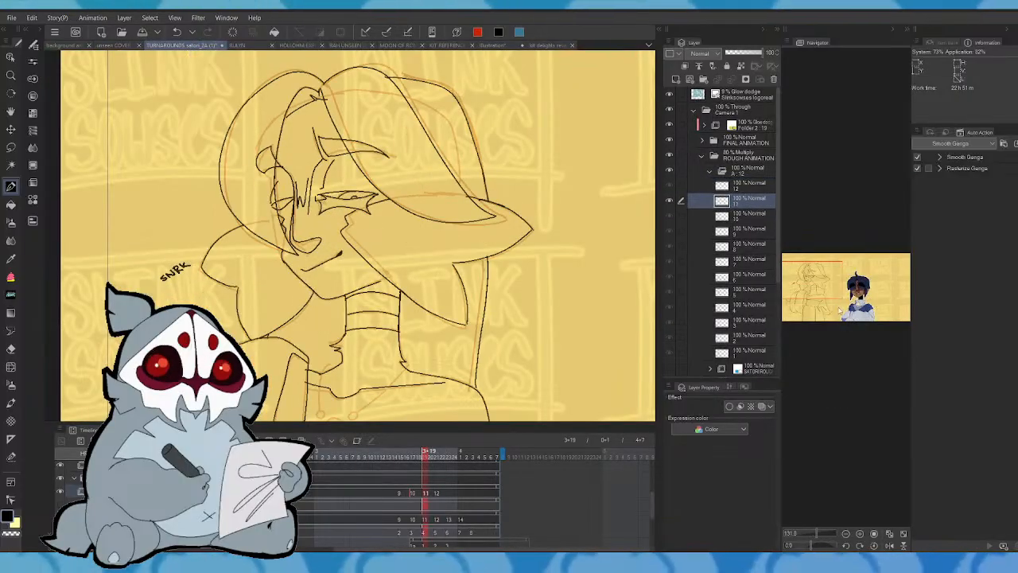
- Back in the turnaround animation, ink the chin and jaw lines in cel 12 and compare them with cel 11
mouse_move(283, 261)
mouse_down()
mouse_move(323, 295)
mouse_move(387, 278)
mouse_up()
key(comma)
key(period)
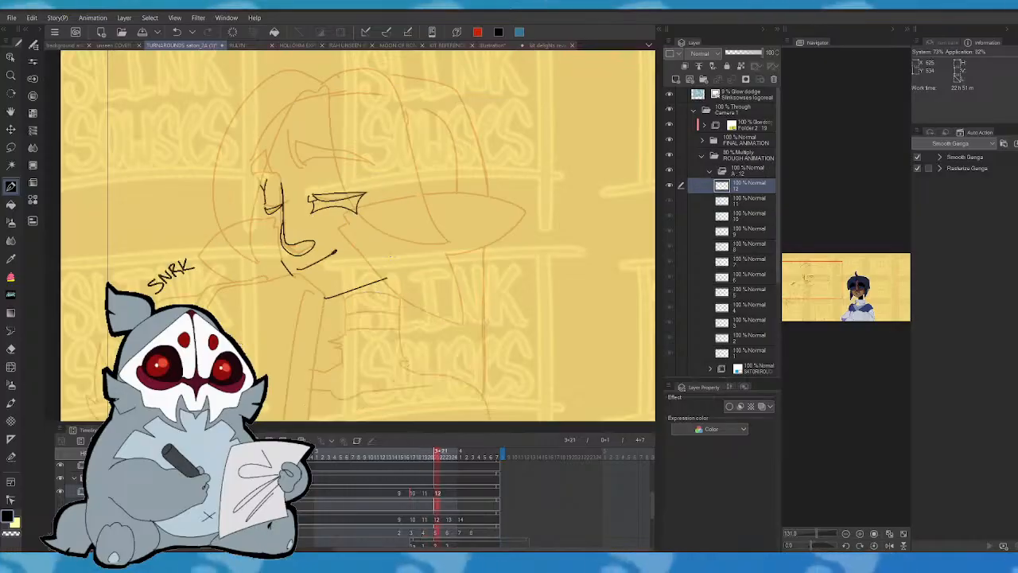
- Ink the shoulder curve under the chin and the garment's front edge on the mirrored cel 12, and review the animation with the other character
mouse_move(832, 293)
mouse_down()
mouse_move(839, 301)
mouse_move(840, 268)
mouse_move(806, 278)
mouse_up()
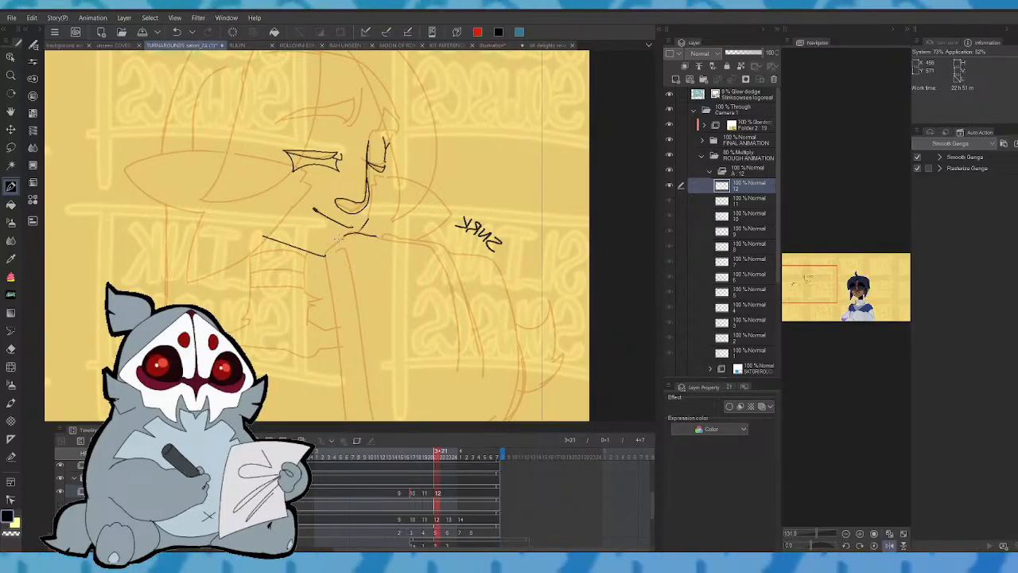
mouse_move(342, 234)
mouse_down()
mouse_move(328, 280)
mouse_move(334, 358)
mouse_up()
click(889, 544)
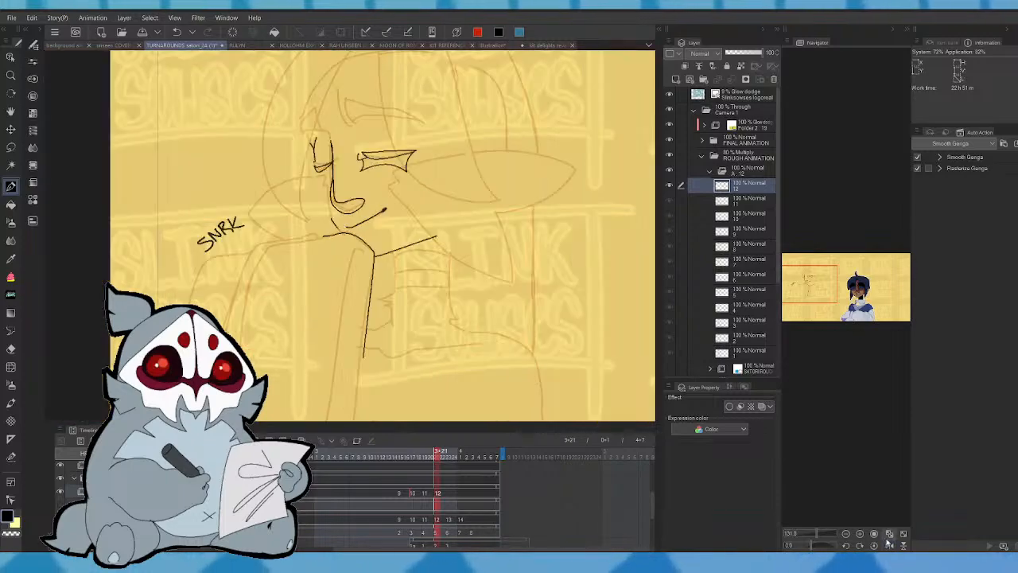
drag(813, 291, 862, 299)
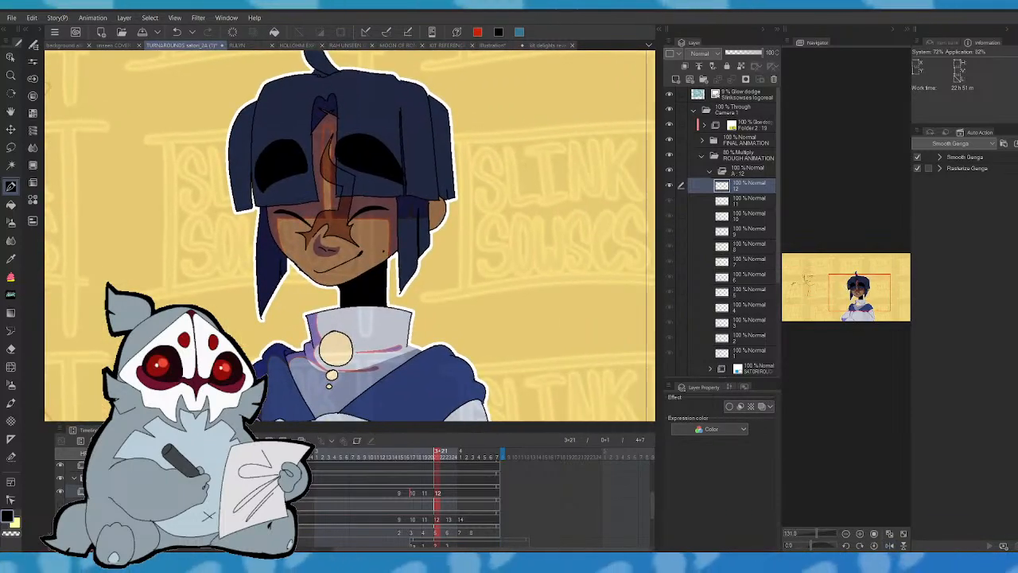
key(Home)
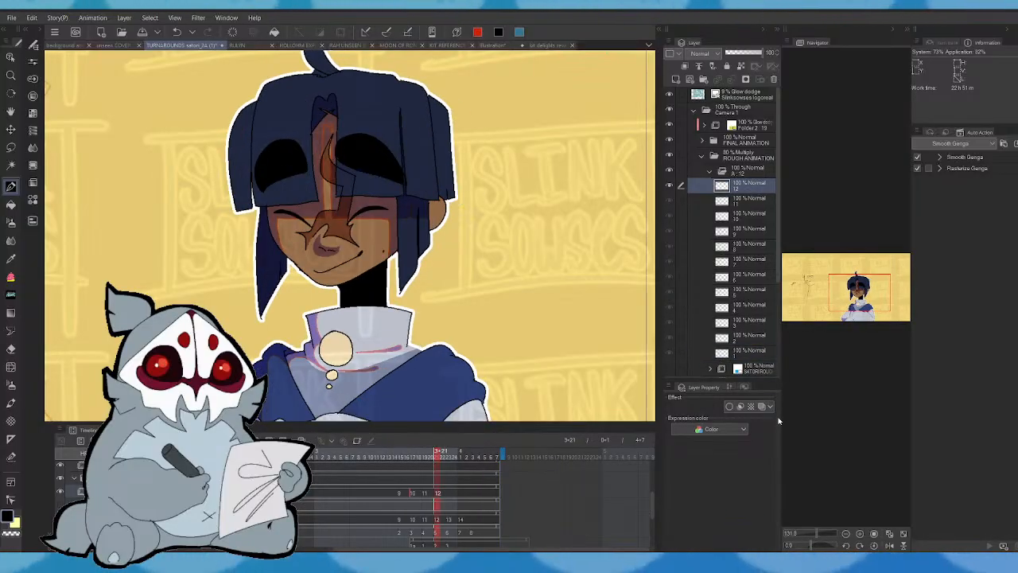
drag(853, 287, 819, 285)
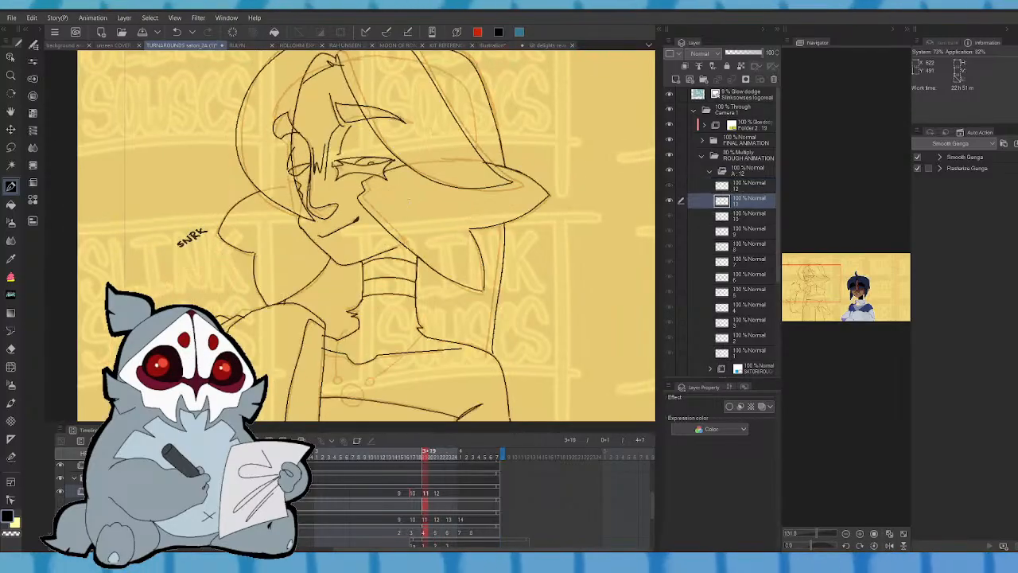
- Ink the second long edge of the garment's front band in cel 12 on the mirrored canvas, comparing with cel 11
click(890, 546)
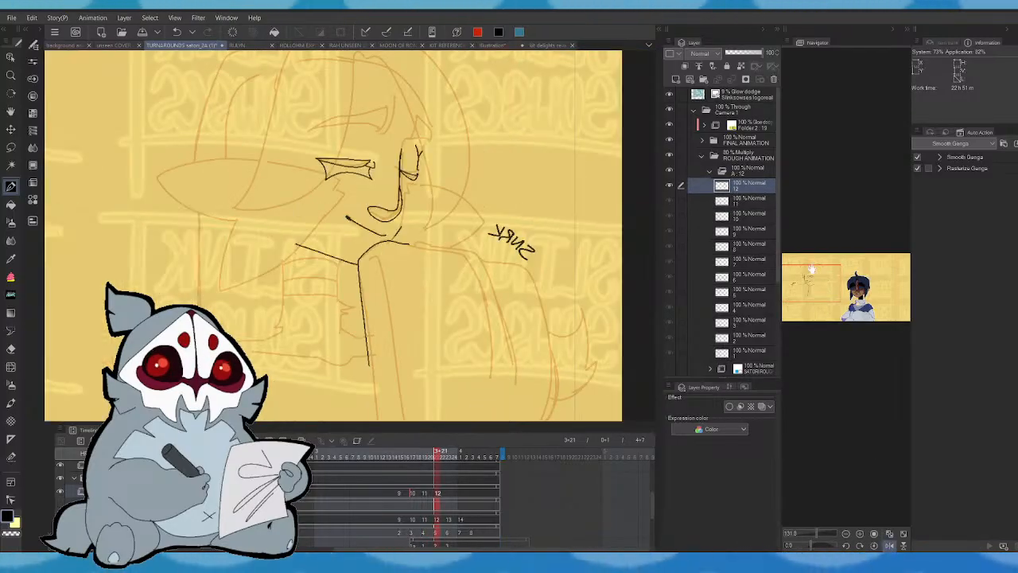
drag(386, 213, 410, 346)
key(Left)
key(Right)
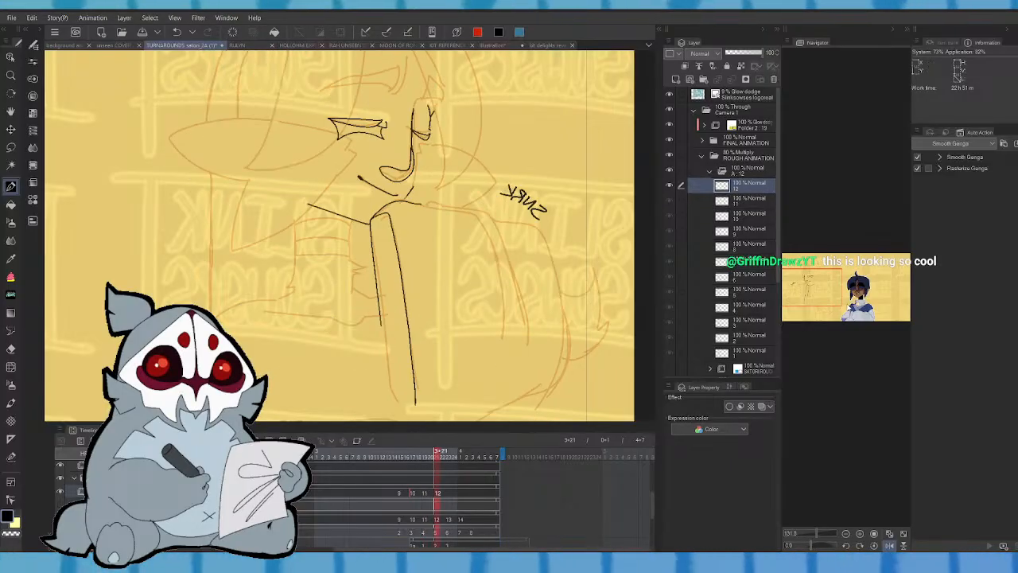
- Extend the front band's edge down to its lower corner in cel 12, checking against cel 11 and undoing a stray stroke
drag(852, 307, 795, 286)
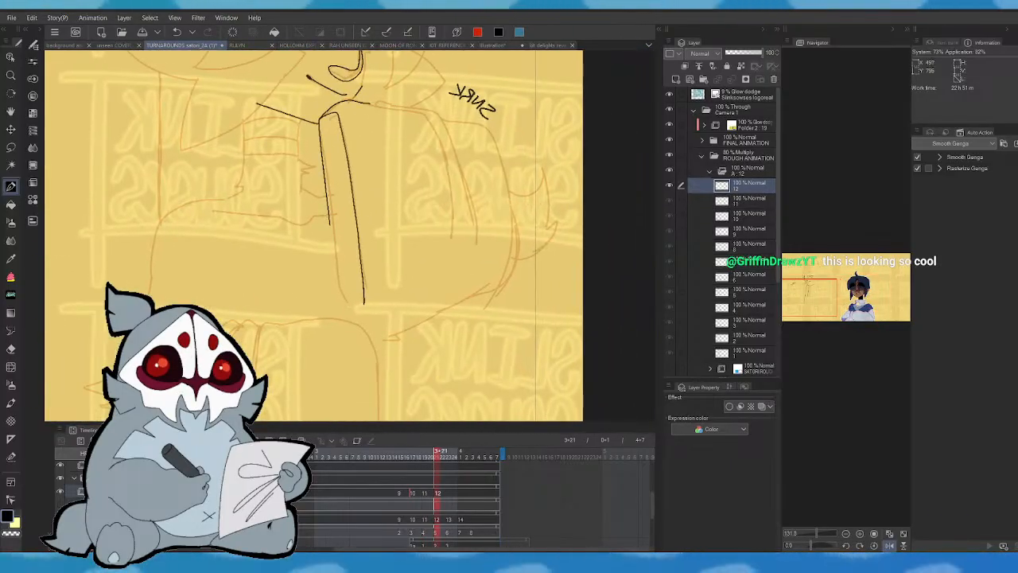
drag(328, 213, 350, 316)
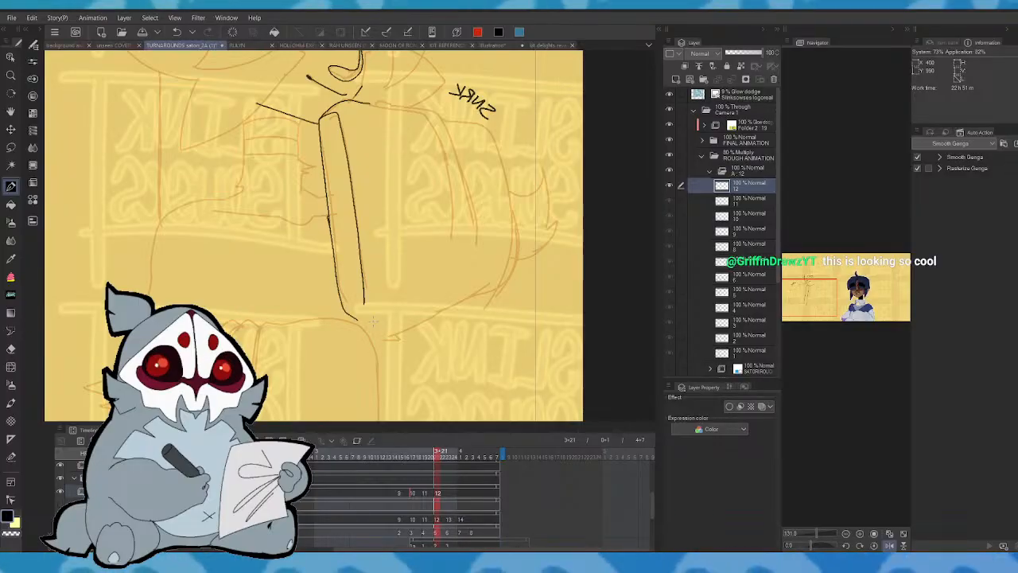
key(Left)
key(Right)
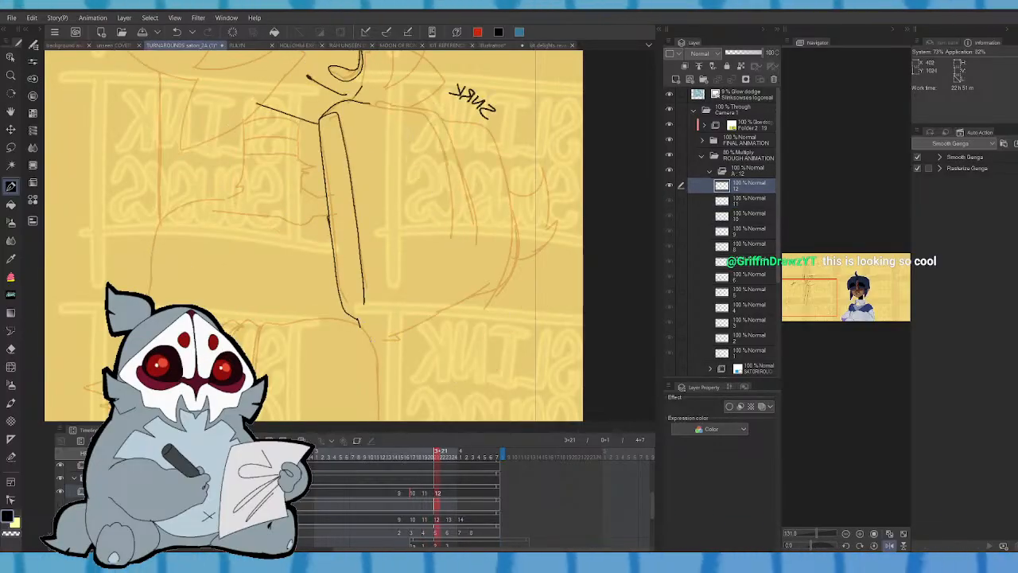
key(ctrl+z)
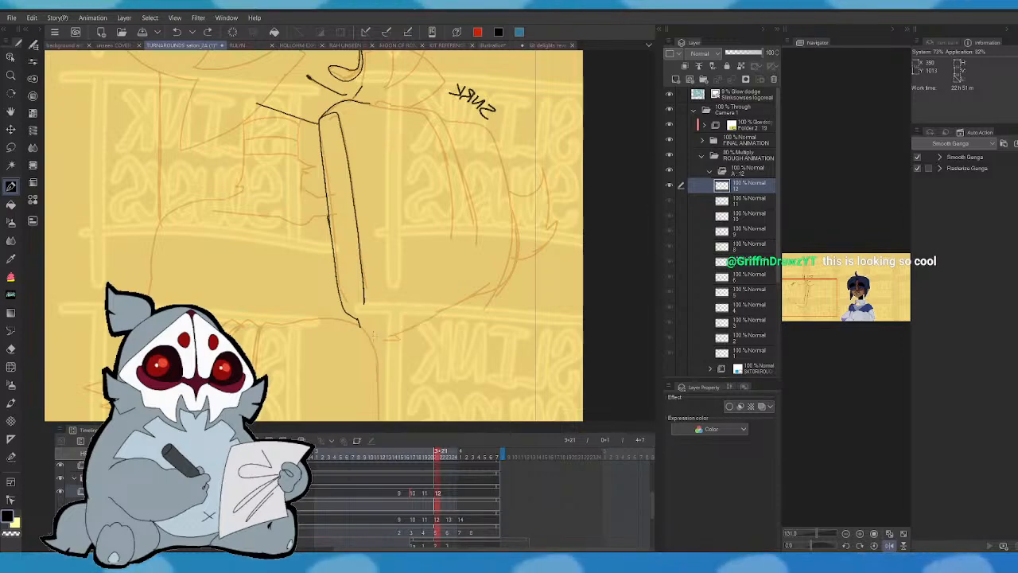
- Ink the garment's lower hem and curved outer corner in cel 12, redoing the outer part after comparing with cel 11
mouse_move(450, 301)
mouse_down()
mouse_move(506, 277)
mouse_move(514, 257)
mouse_up()
key(Left)
key(Right)
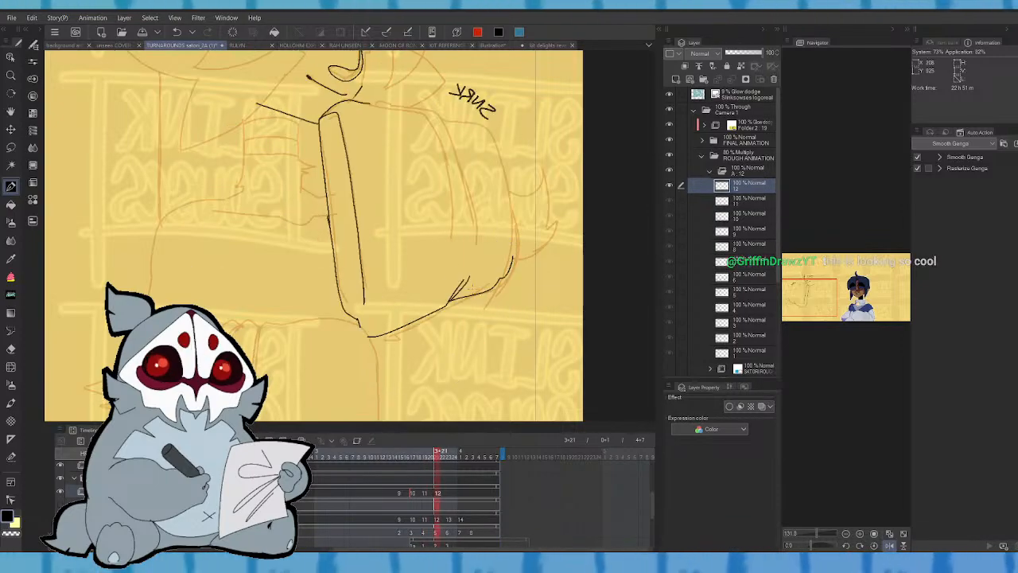
key(ctrl+z)
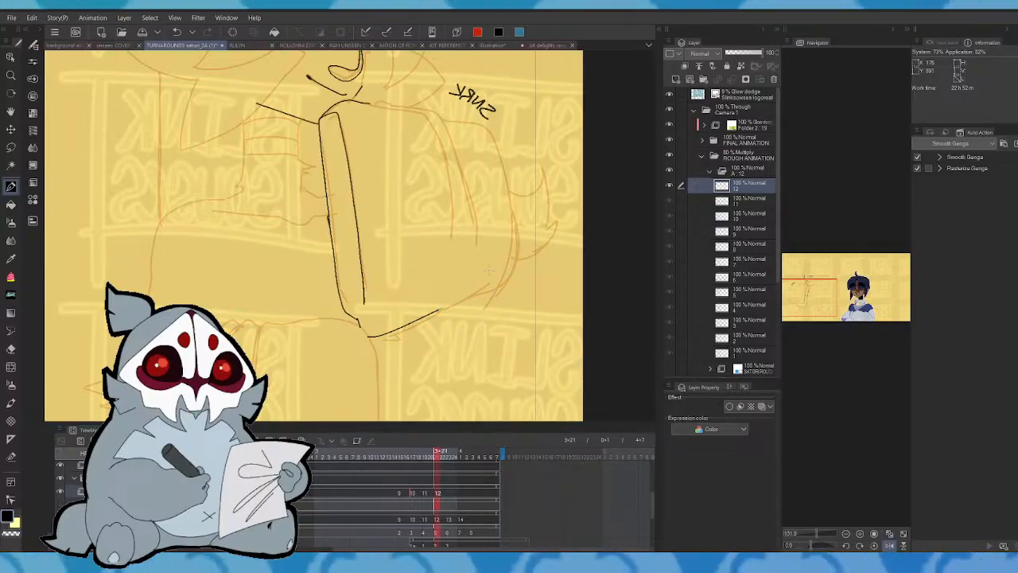
mouse_move(439, 311)
mouse_down()
mouse_move(482, 274)
mouse_move(469, 293)
mouse_move(516, 231)
mouse_up()
- Unmirror the canvas and ink the garment's outer back contour from the shoulder down to the hem in cel 12
click(890, 545)
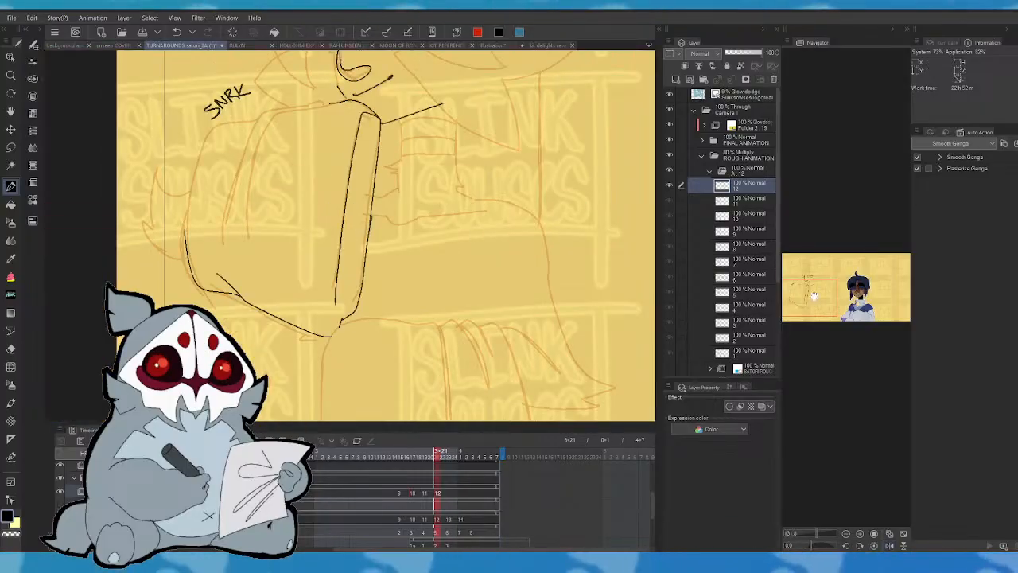
drag(811, 294, 809, 288)
drag(274, 170, 202, 294)
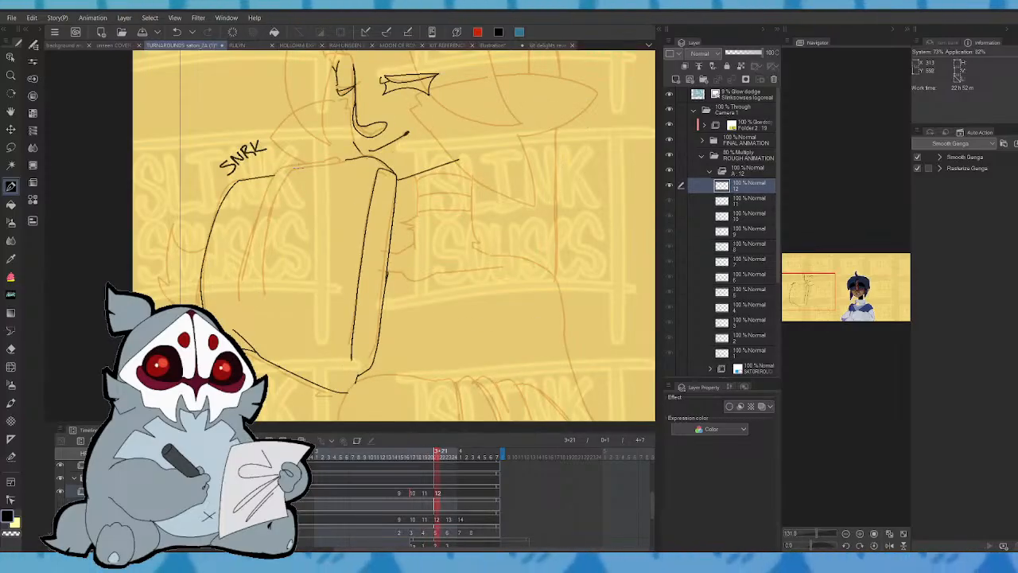
- Try to ink the two long fold lines running down the garment from the shoulder in cel 12, then undo the strokes
mouse_move(325, 162)
mouse_down()
mouse_move(291, 170)
mouse_move(263, 294)
mouse_up()
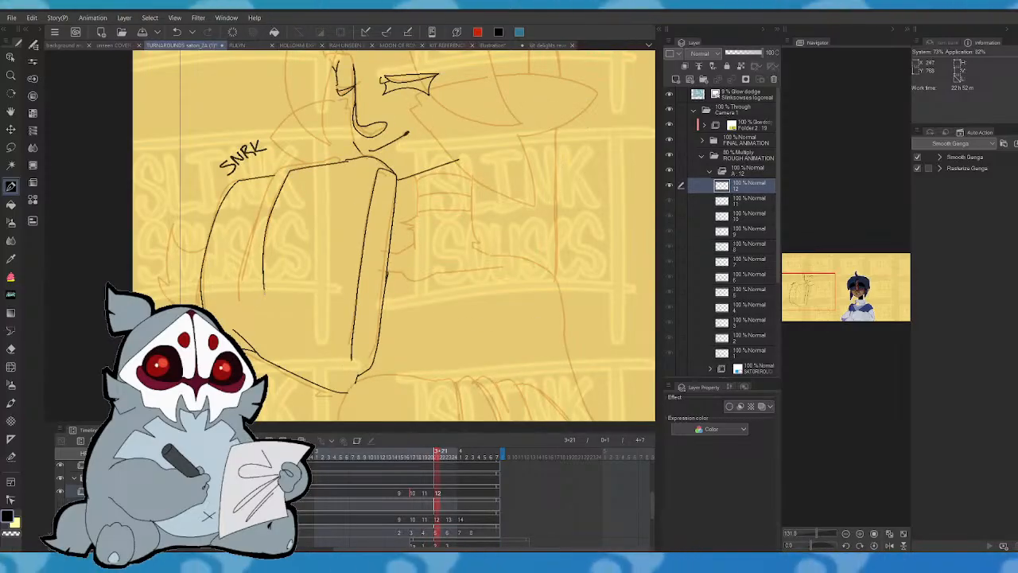
key(comma)
key(period)
click(891, 546)
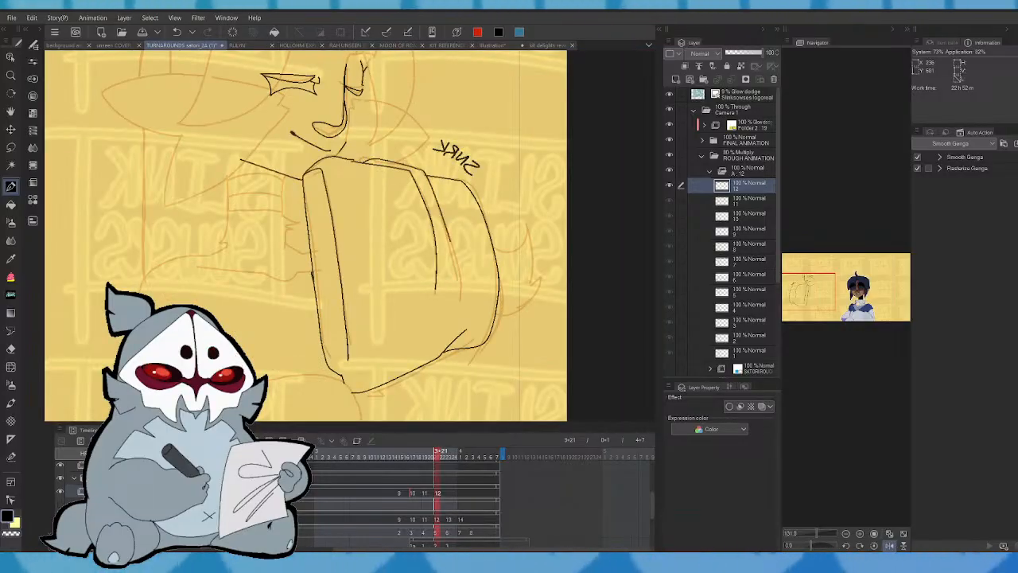
drag(431, 180, 464, 288)
key(comma)
key(period)
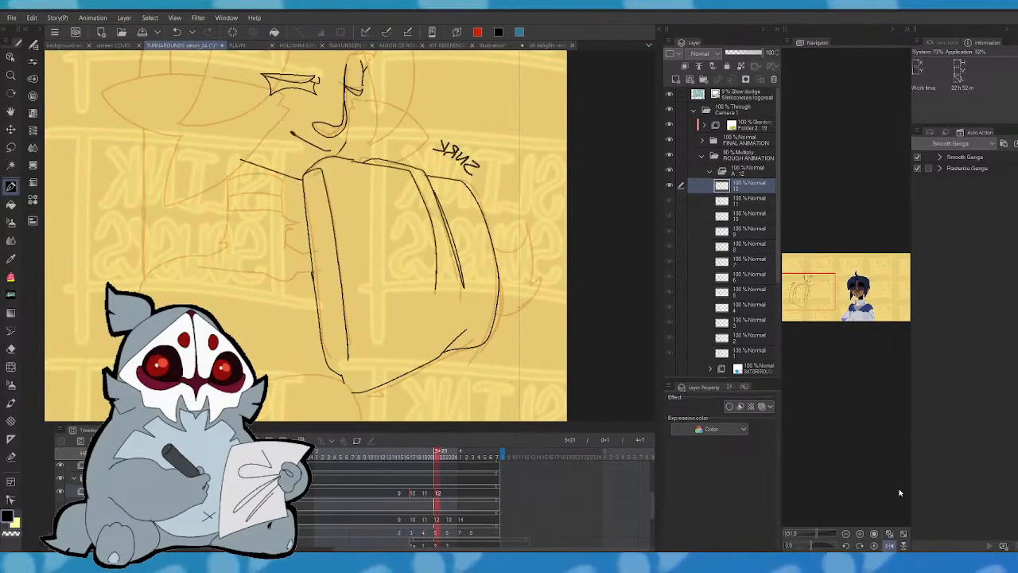
key(ctrl+z)
key(ctrl+z)
key(ctrl+z)
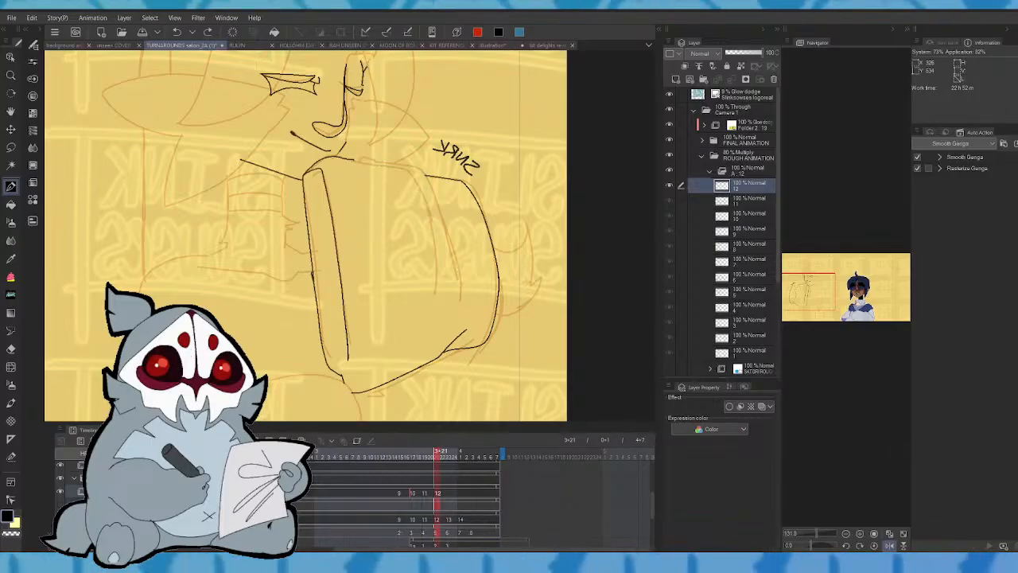
- Ink the garment's shoulder folds in cel 12 as shorter tapered lines on the mirrored canvas, comparing with neighbouring cels, then unmirror it
key(comma)
key(period)
key(period)
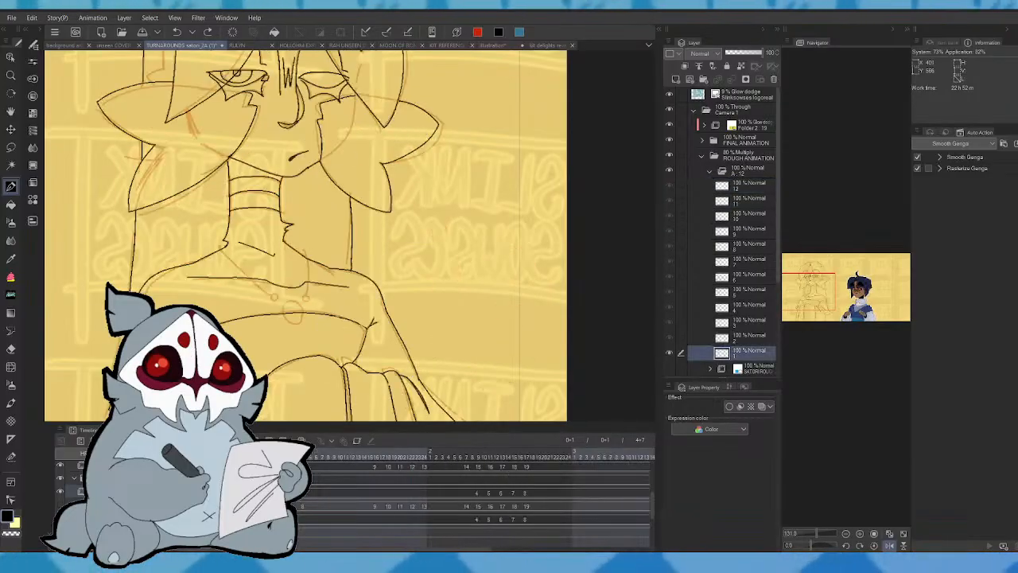
key(comma)
mouse_move(353, 159)
mouse_down()
mouse_move(401, 170)
mouse_move(442, 226)
mouse_up()
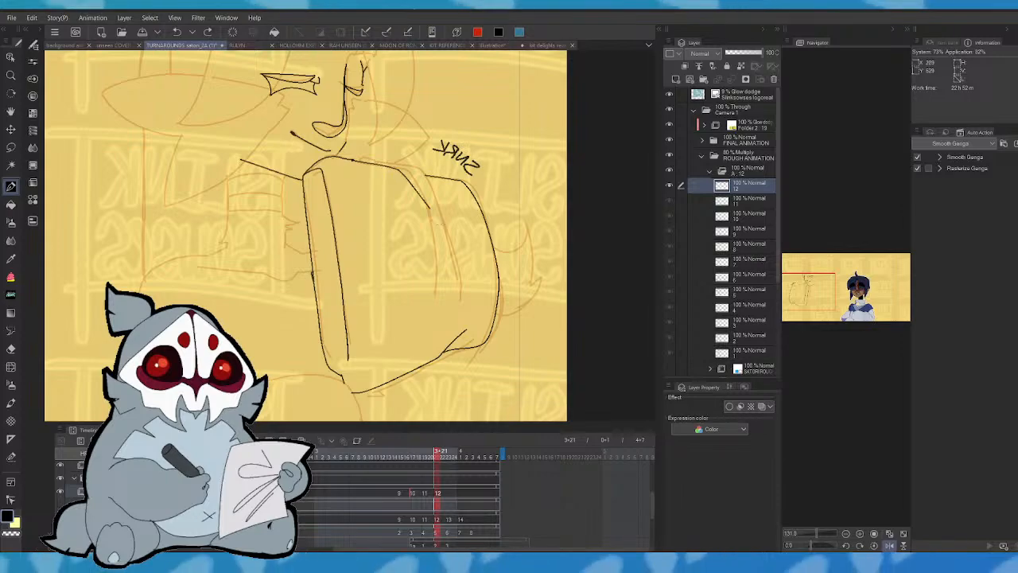
drag(404, 173, 446, 231)
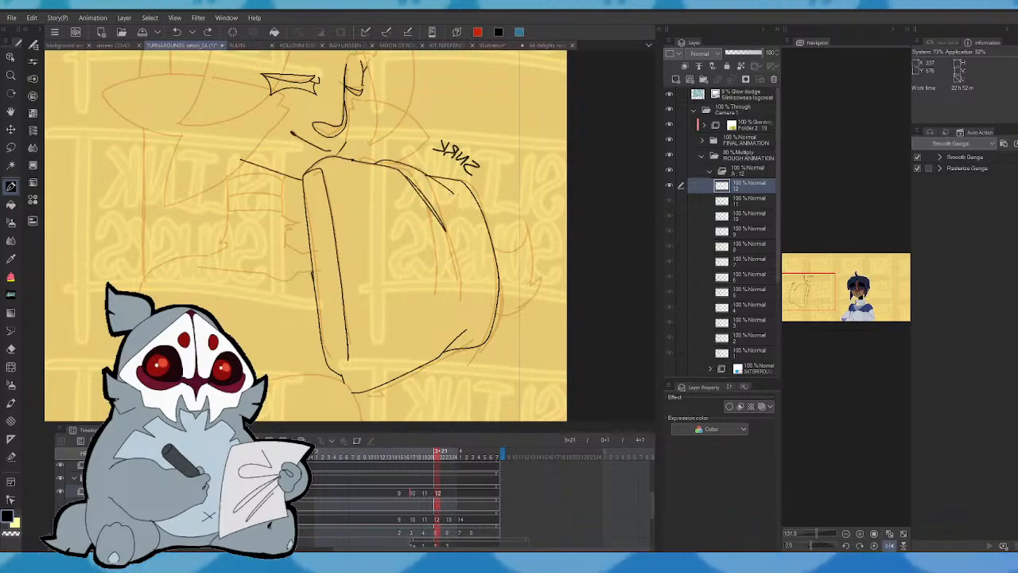
key(comma)
key(period)
click(891, 545)
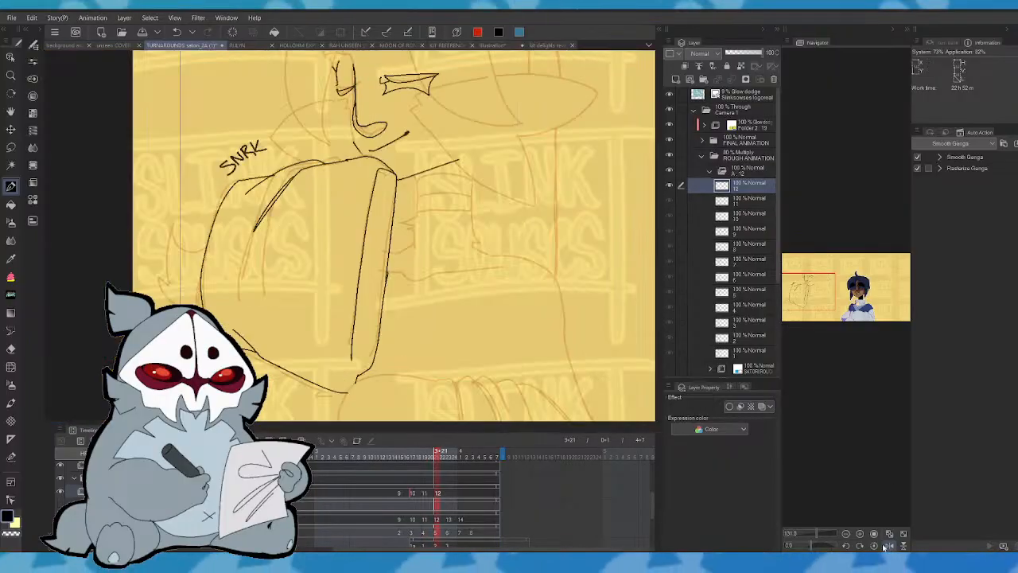
- Ink a short curved seam across the garment's front band in cel 12, using cel 11 as reference
key(period)
key(comma)
key(comma)
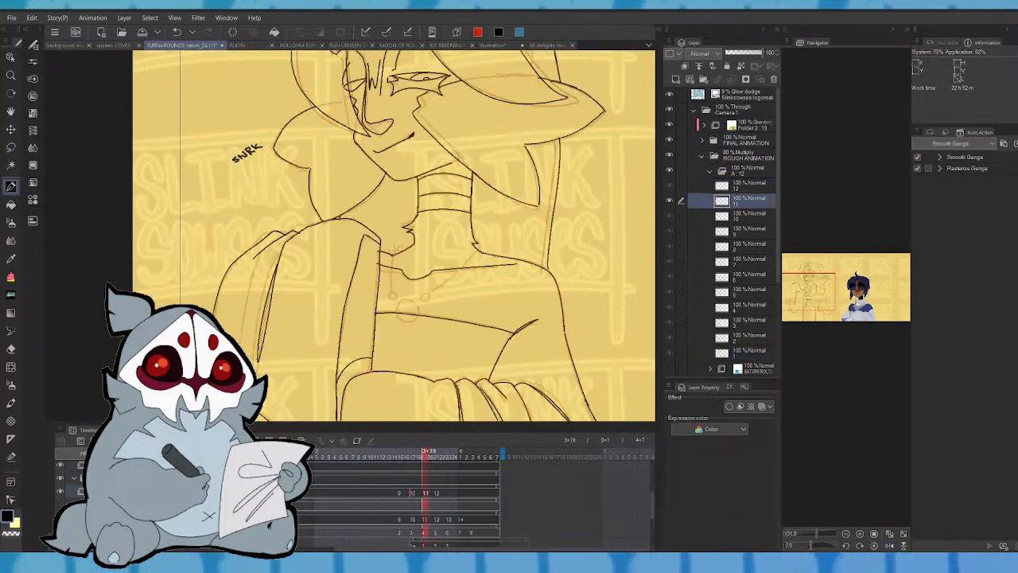
key(period)
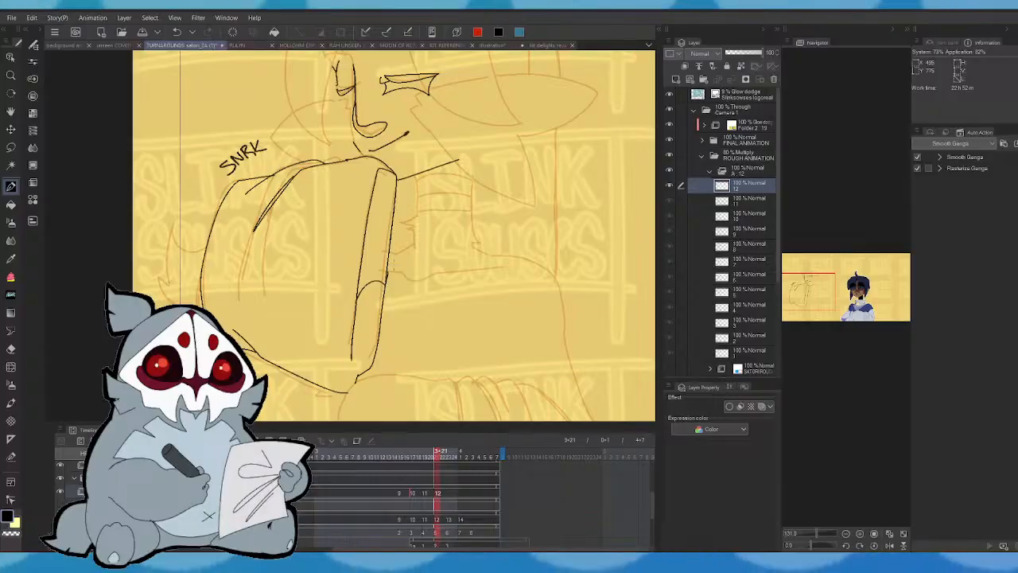
key(comma)
key(period)
- Ink the near eye's upper lid crease and both eyebrows in cel 12, checking against cel 11
drag(822, 295, 815, 284)
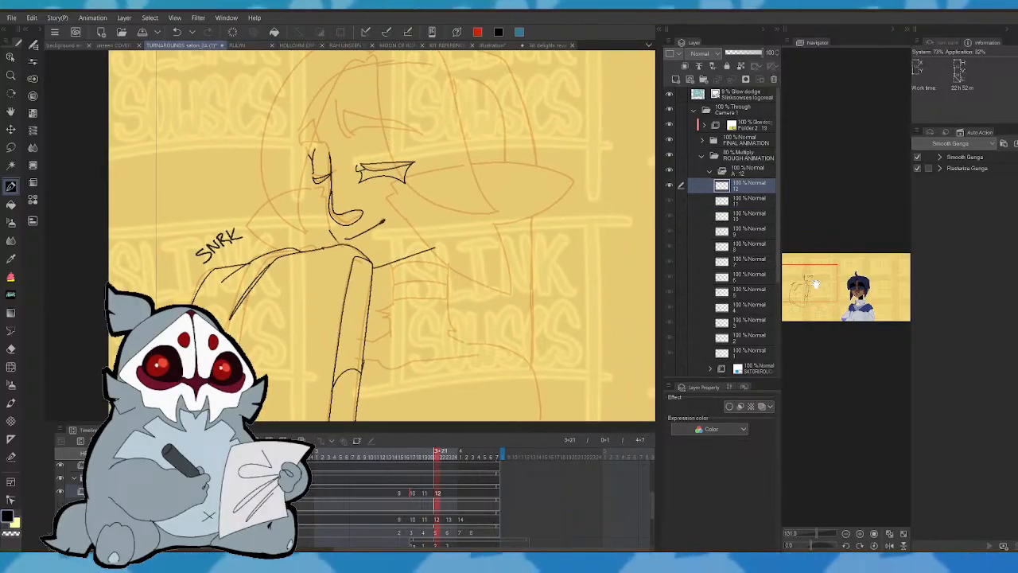
key(comma)
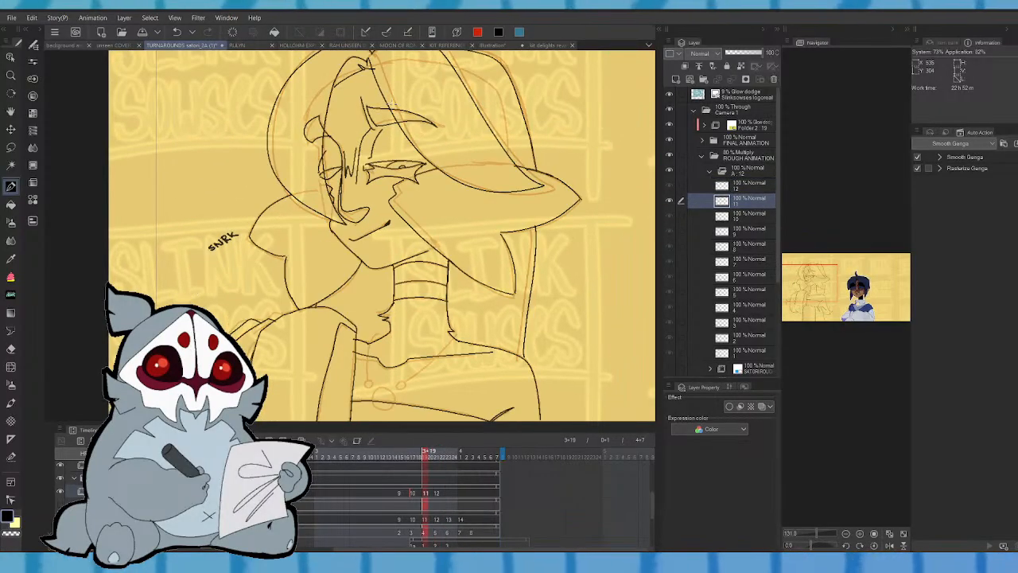
key(period)
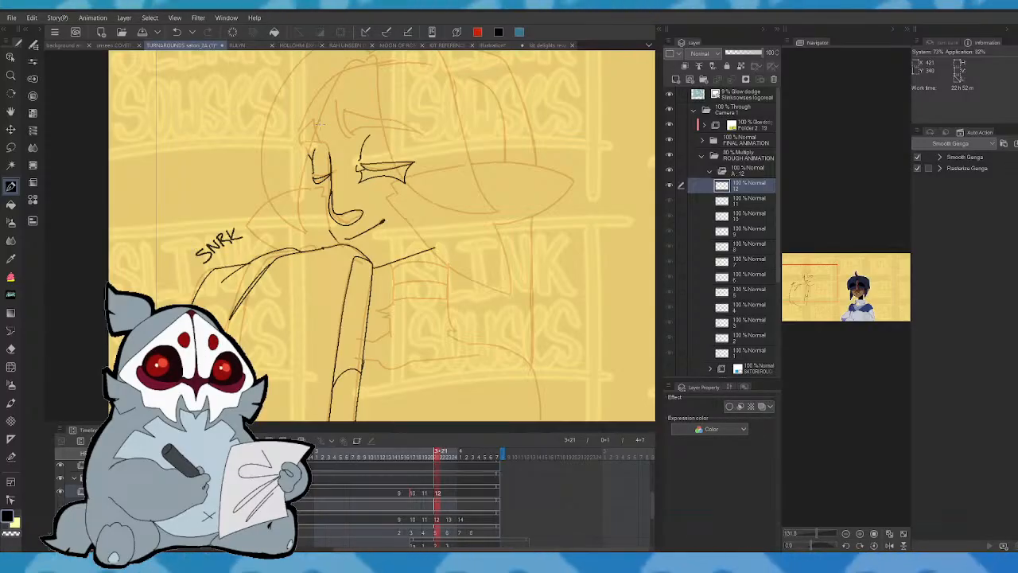
mouse_move(304, 146)
mouse_down()
mouse_move(313, 120)
mouse_move(320, 142)
mouse_up()
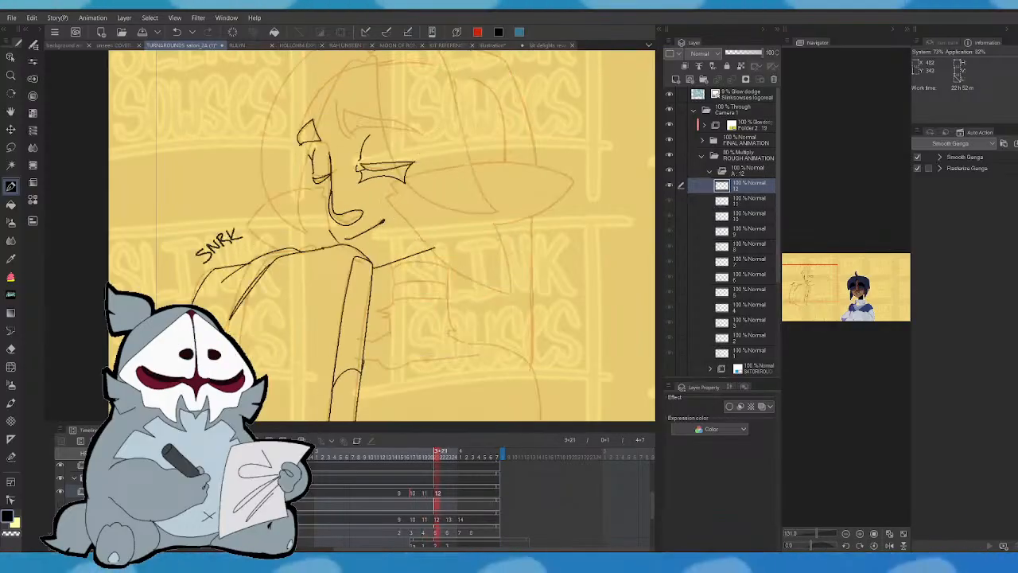
mouse_move(348, 132)
mouse_down()
mouse_move(366, 117)
mouse_move(415, 131)
mouse_up()
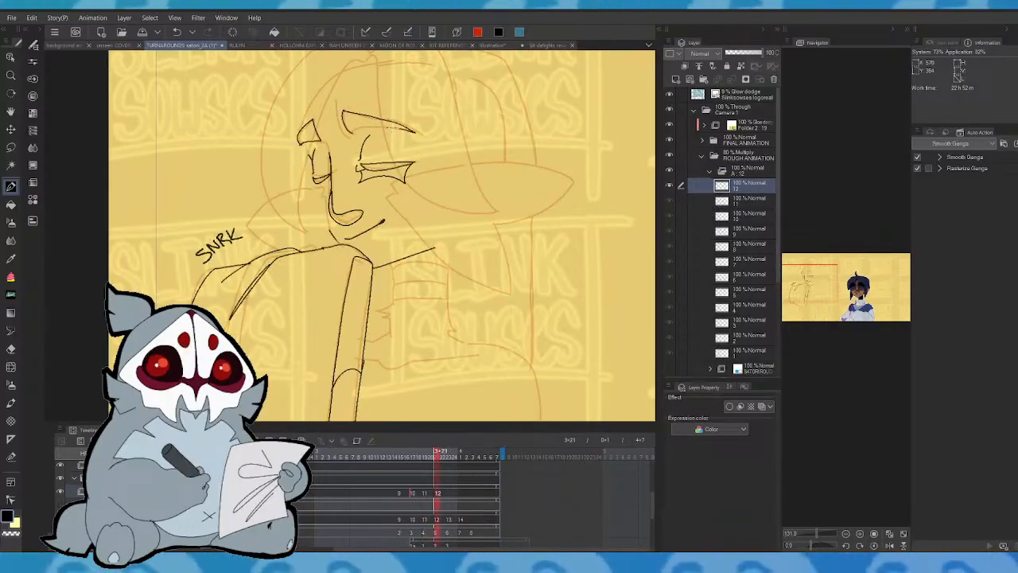
- Ink the forehead crease by the inner brow and the jagged wrinkle lines between the eyes in cel 12, comparing with cel 11
drag(336, 100, 339, 132)
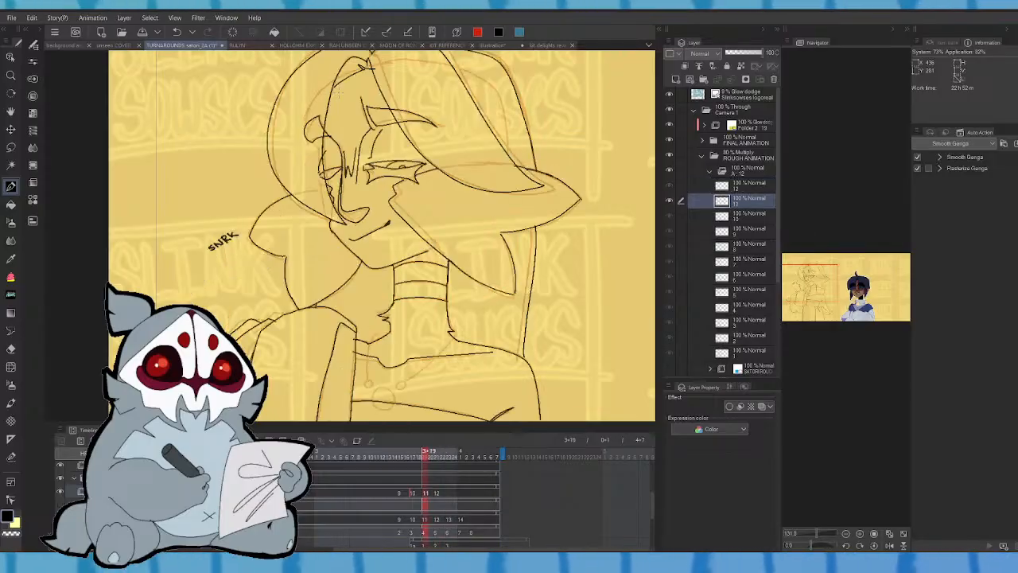
click(890, 545)
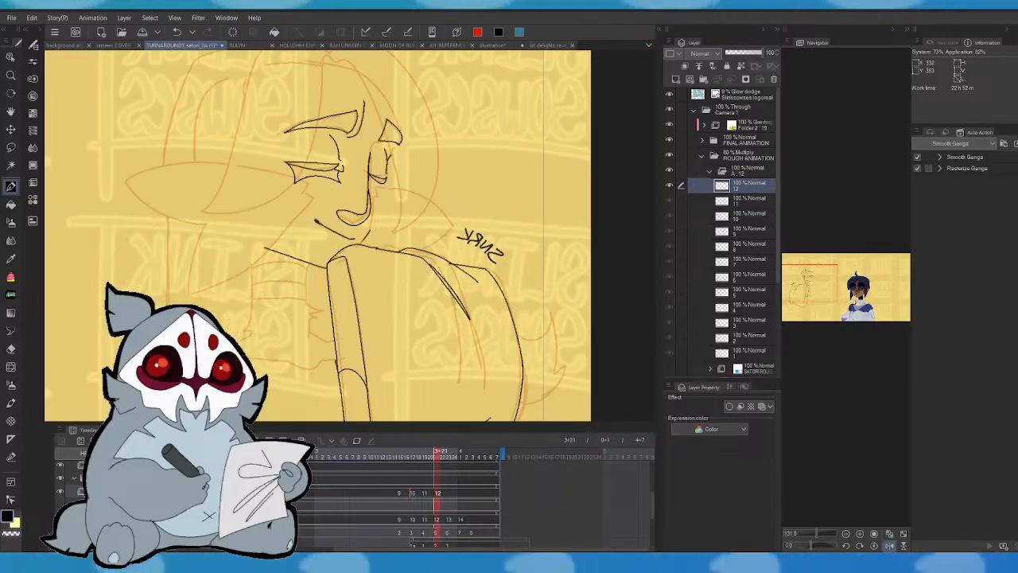
drag(356, 137, 357, 179)
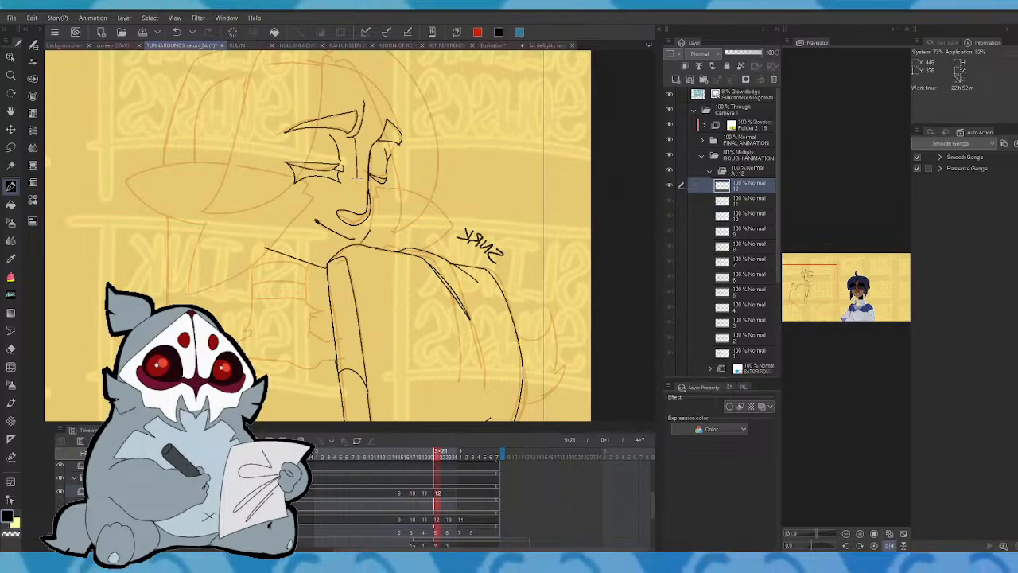
key(Left)
key(Right)
click(889, 545)
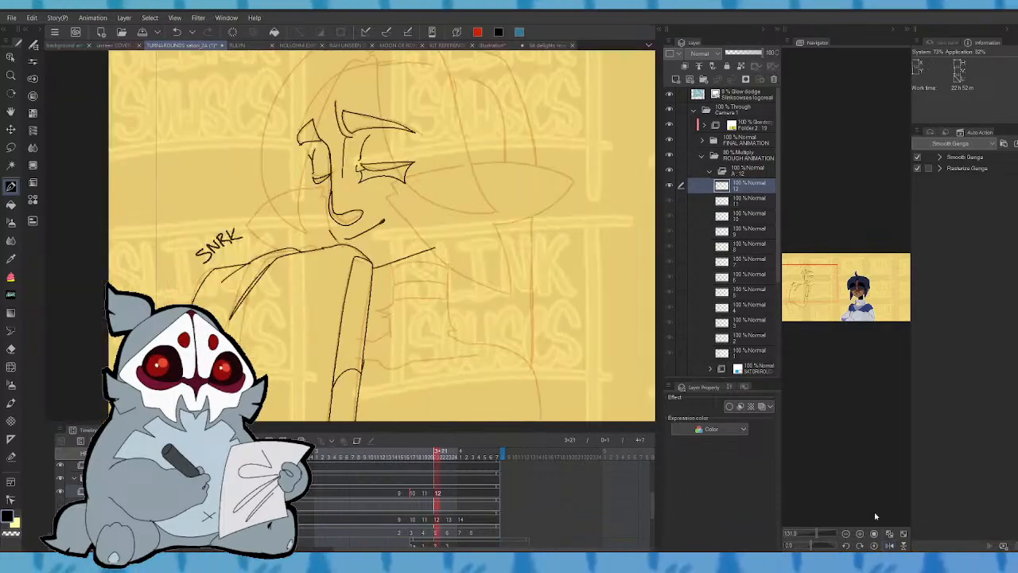
mouse_move(333, 154)
mouse_down()
mouse_move(336, 171)
mouse_move(344, 148)
mouse_up()
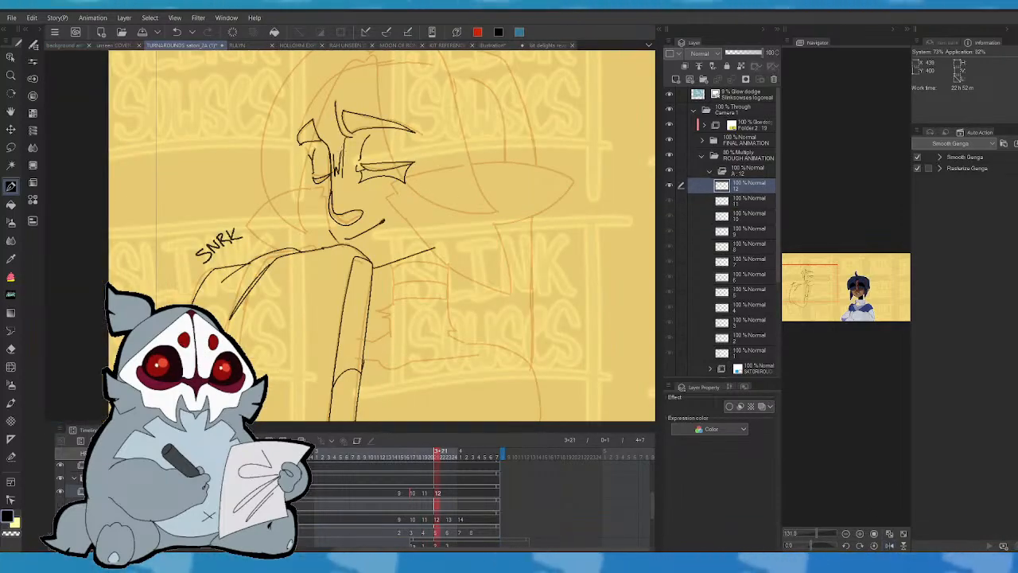
key(Left)
key(Right)
key(Left)
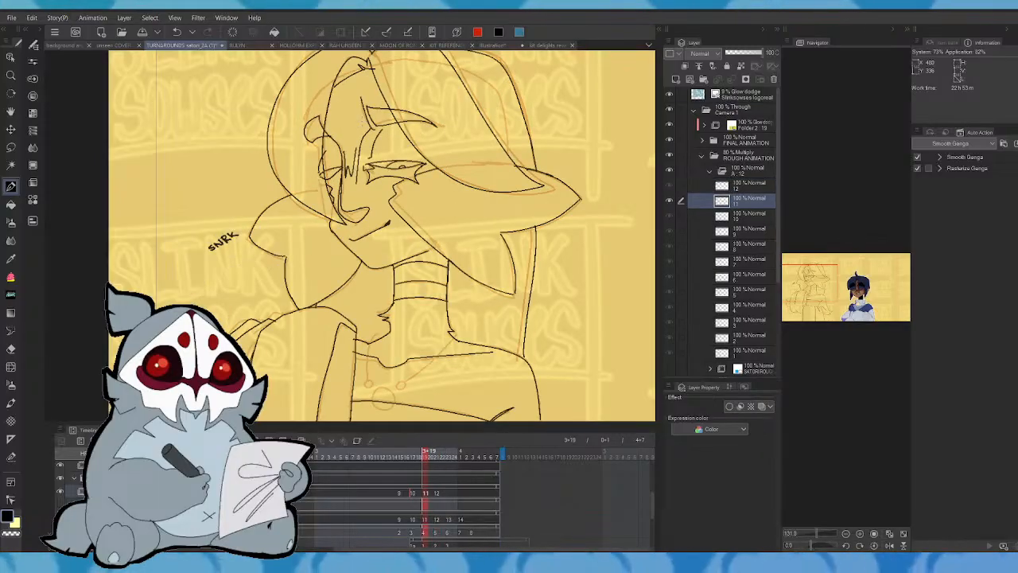
key(Right)
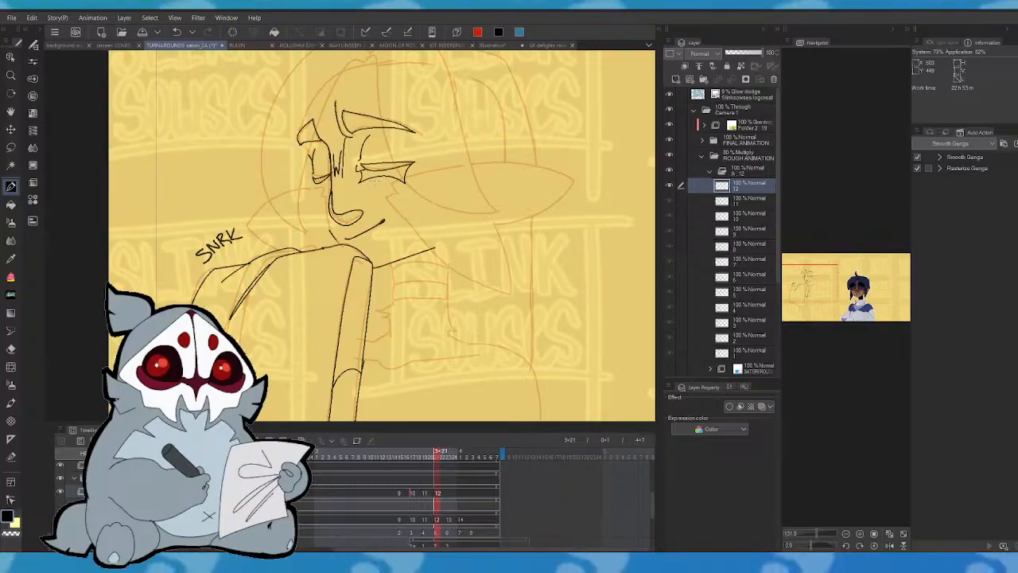
- Ink the near cheek's edge from the jaw up to the jagged marking below the eye in cel 12, comparing with cel 11
drag(437, 253, 401, 216)
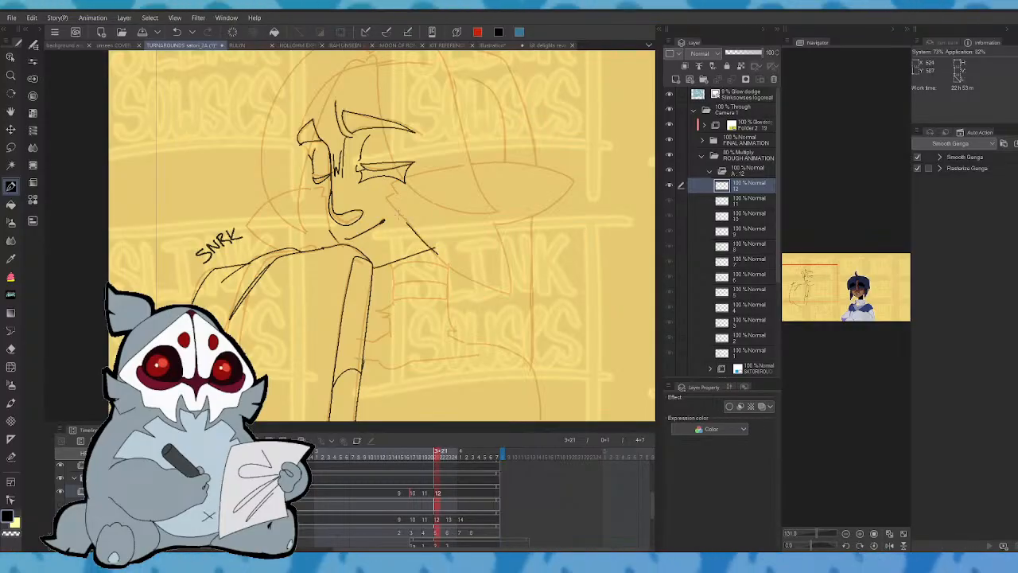
key(Left)
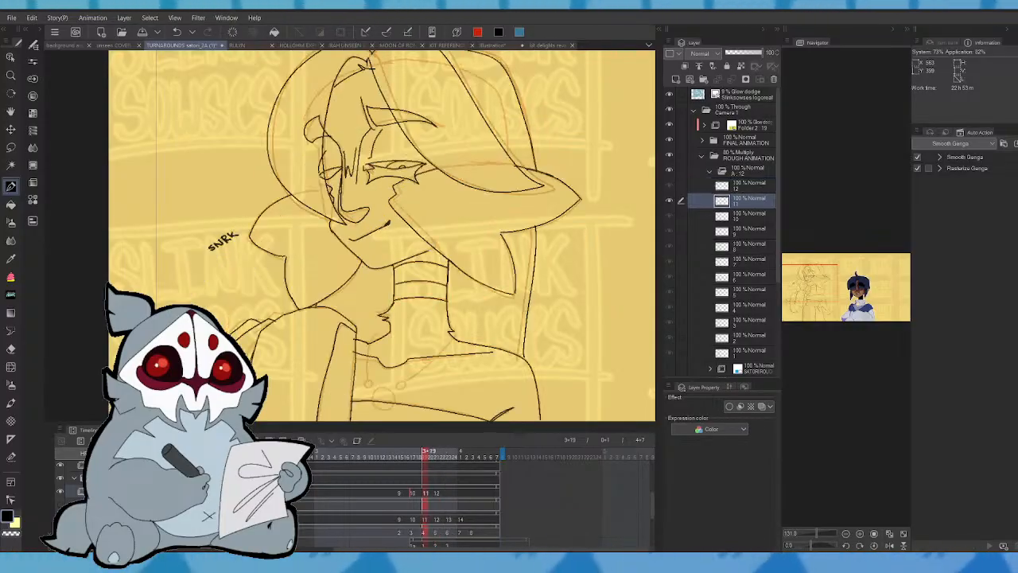
key(Right)
click(890, 546)
key(Right)
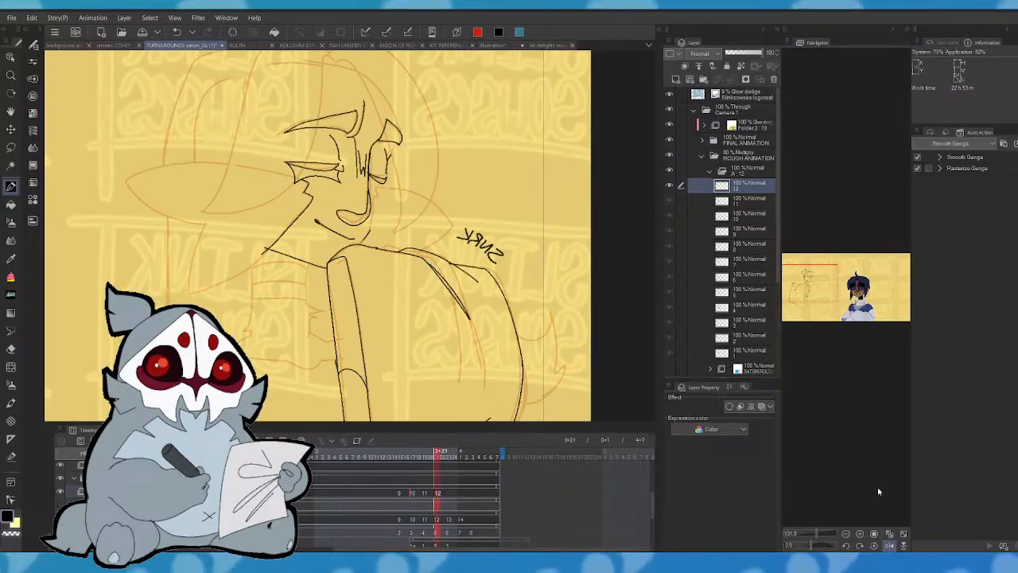
- Ink the near ear's lower edge from the jaw out to its lower tip in cel 12 on the mirrored canvas
drag(266, 250, 193, 295)
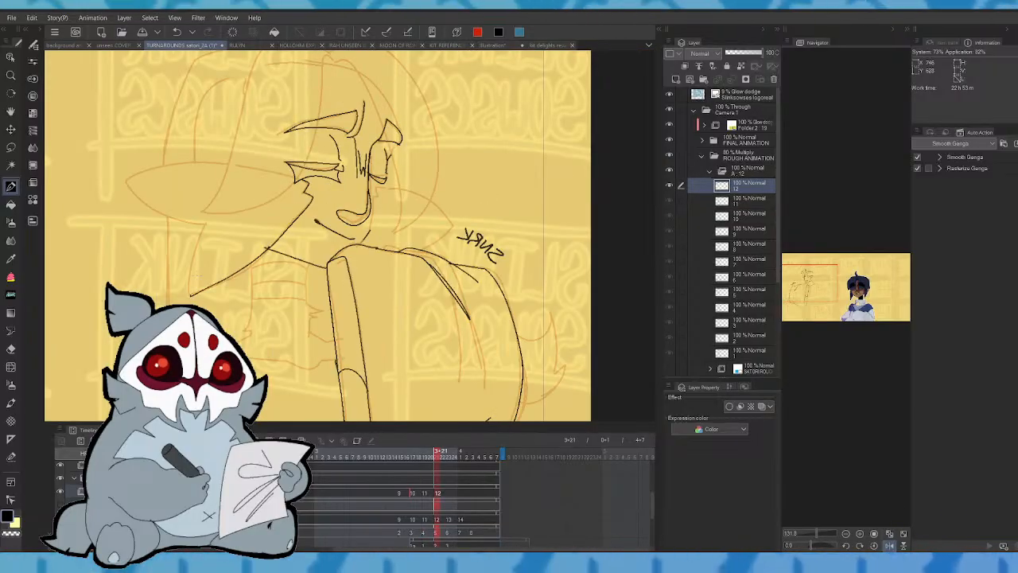
key(Left)
key(Right)
click(889, 546)
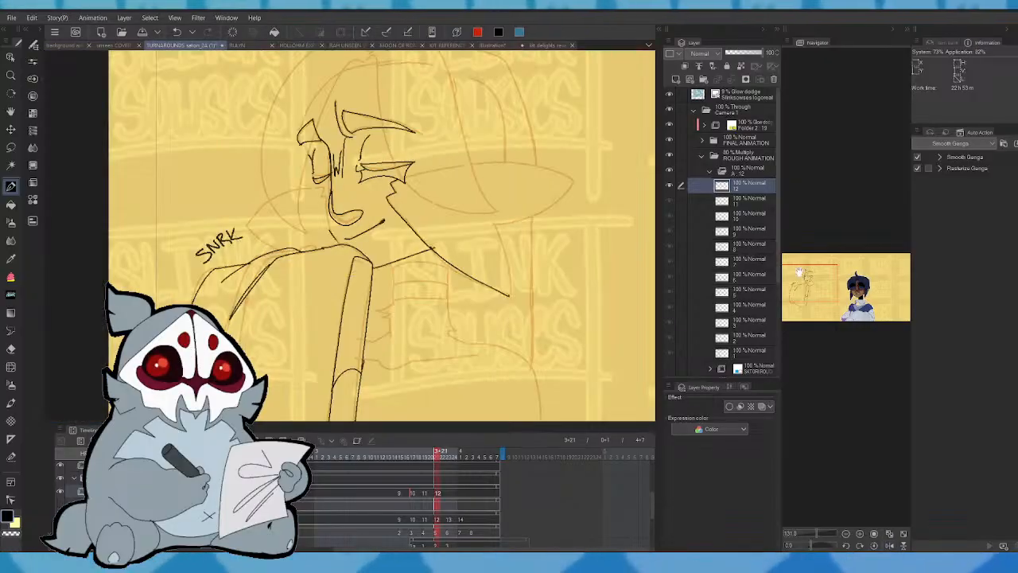
- Ink the near ear's outer contour in cel 12 from the lower tip around the long upper tip and back along its upper edge
drag(799, 273, 812, 272)
drag(278, 273, 358, 315)
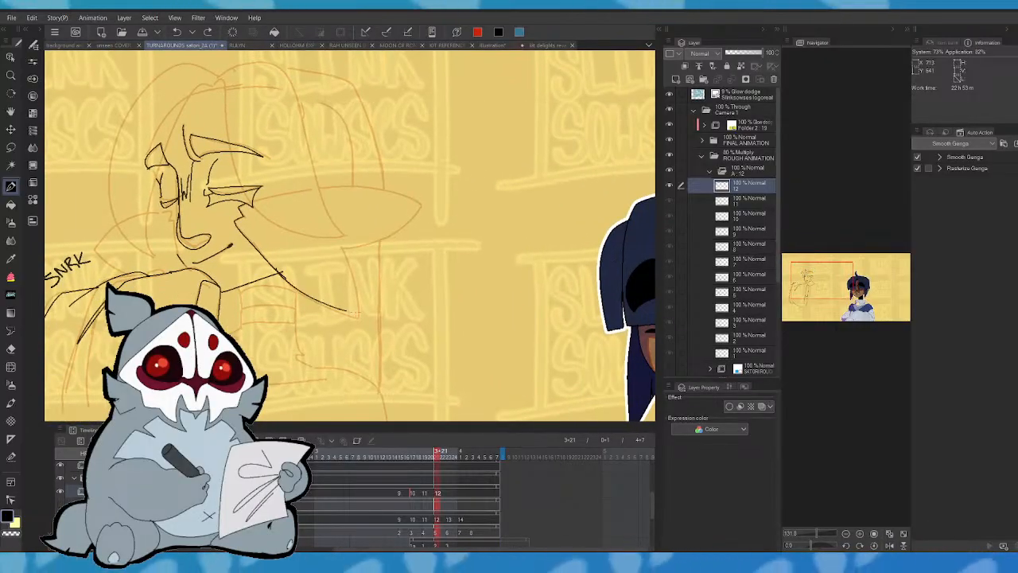
drag(366, 237, 402, 211)
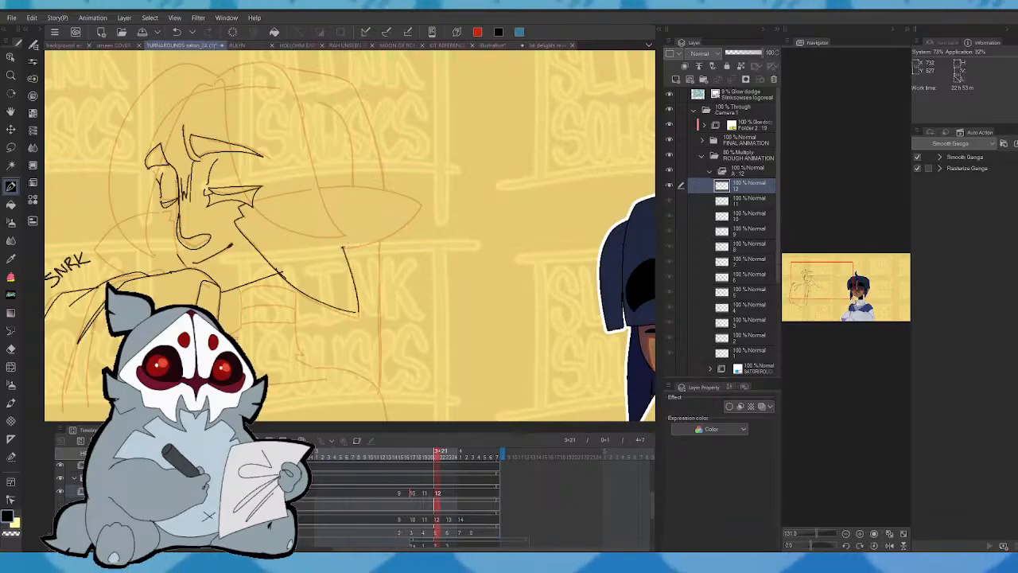
drag(344, 252, 422, 206)
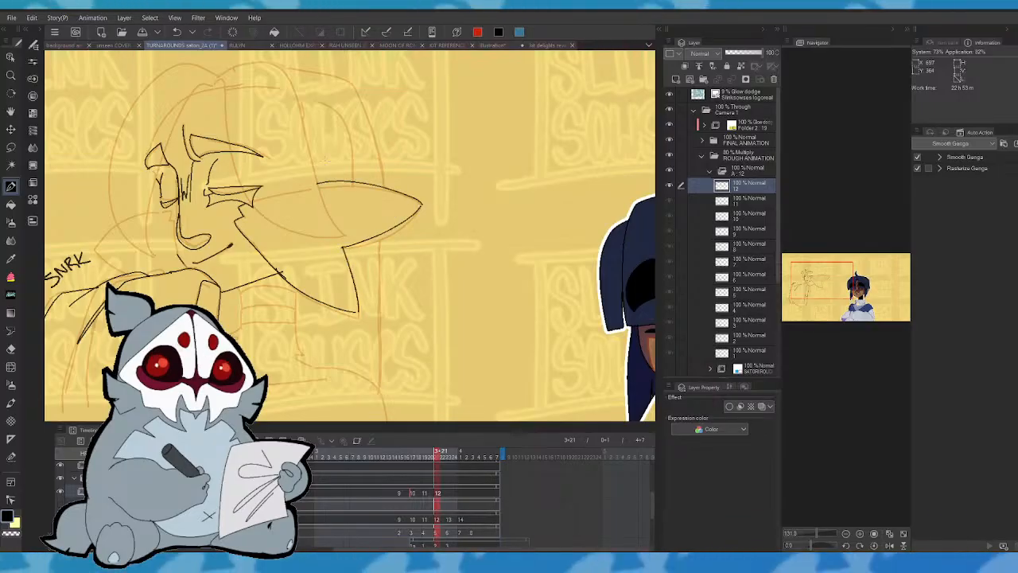
key(Left)
key(Right)
- Ink the far ear's visible tip above the garment's shoulder in cel 12 on the mirrored canvas, comparing with cels 1 and 11
click(891, 545)
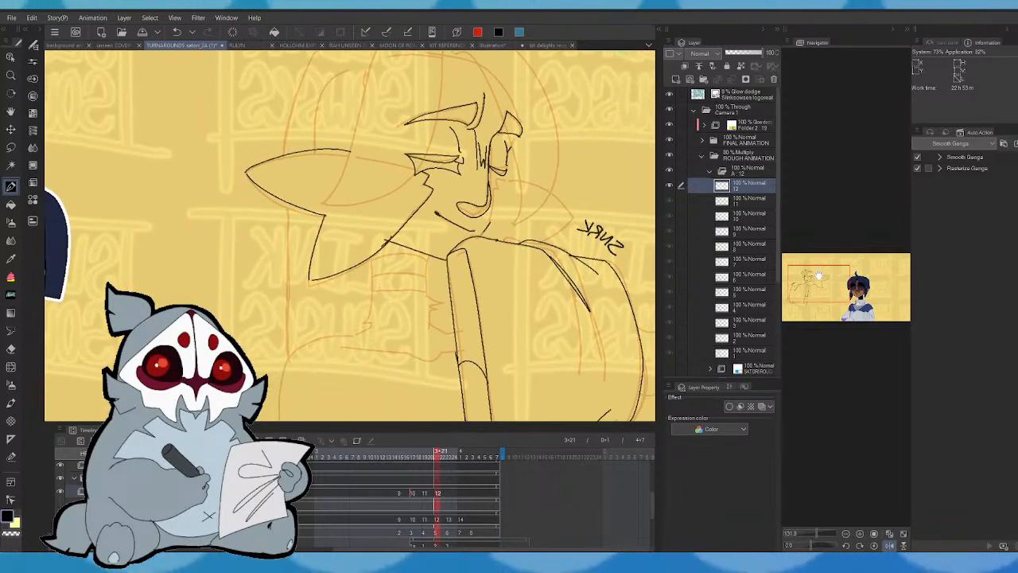
drag(819, 275, 820, 272)
key(Home)
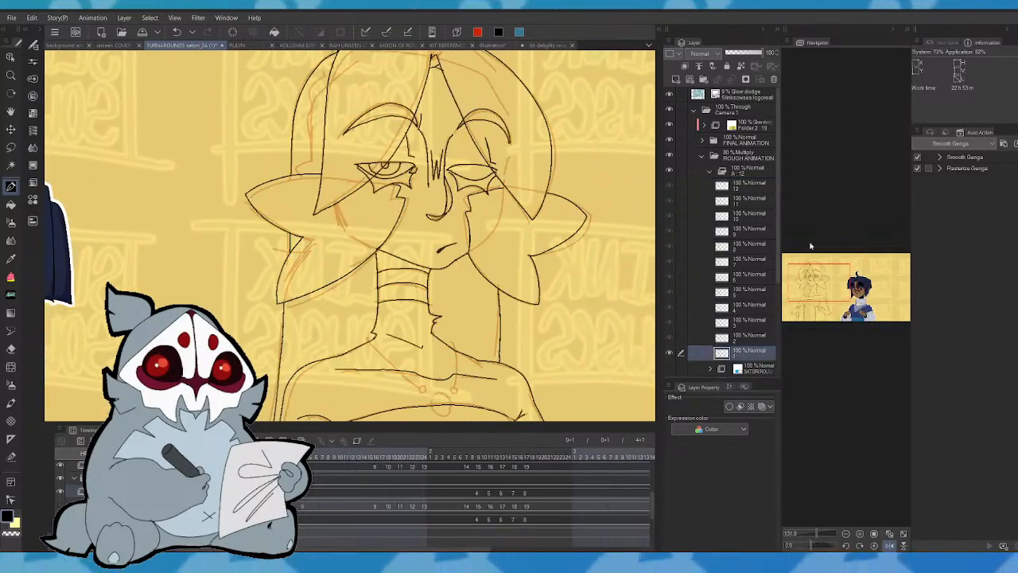
key(Left)
key(Right)
key(Left)
key(Left)
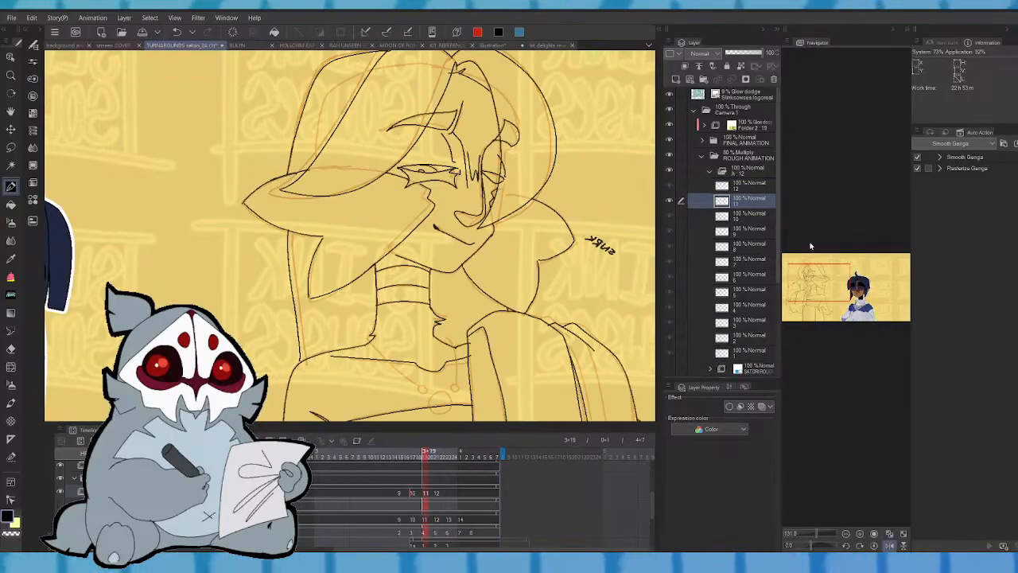
key(Right)
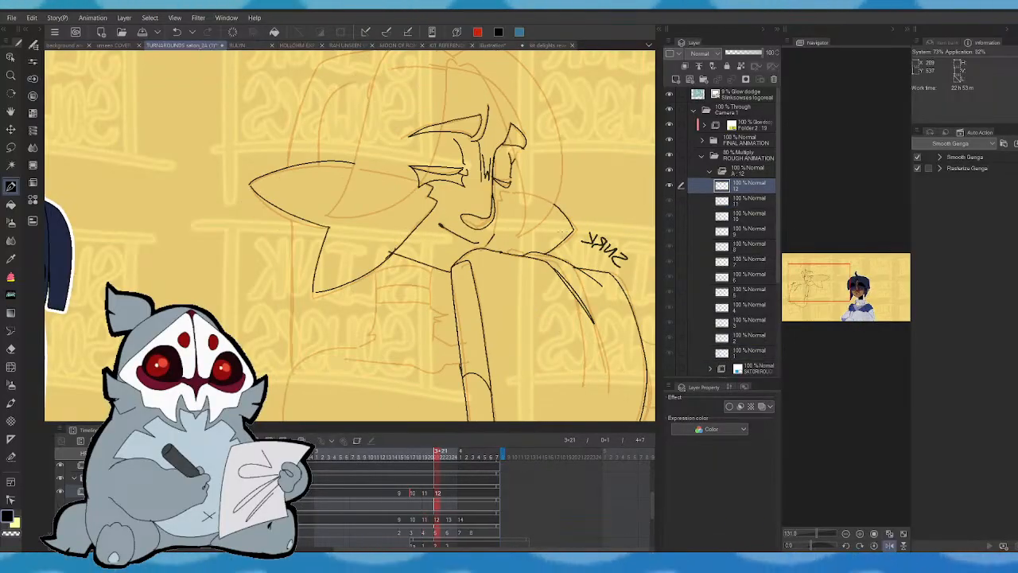
key(Left)
key(Right)
click(889, 546)
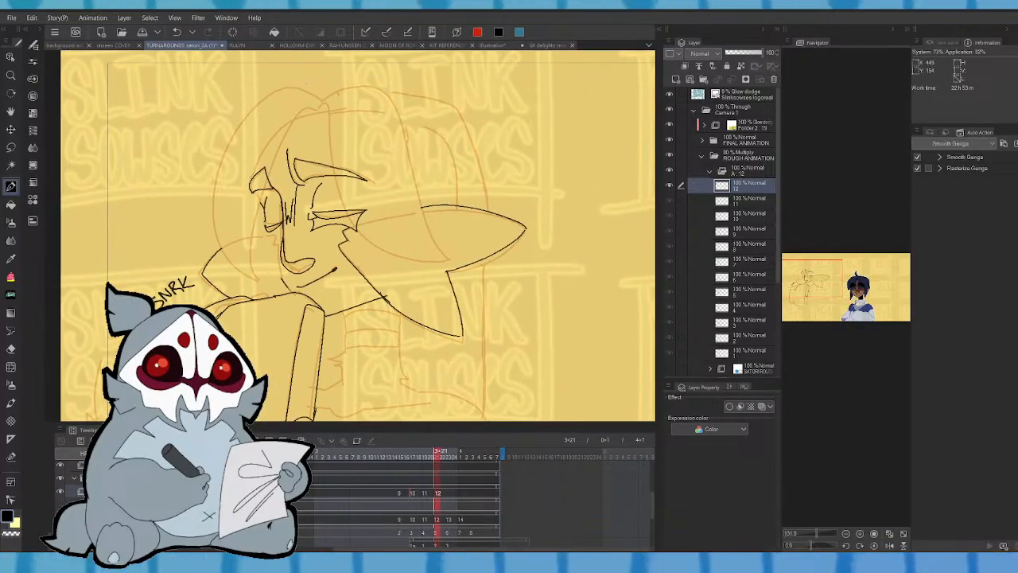
- Ink the far-side hair lock in cel 12 from the parting down past the far cheek, comparing with cel 11
drag(263, 103, 320, 98)
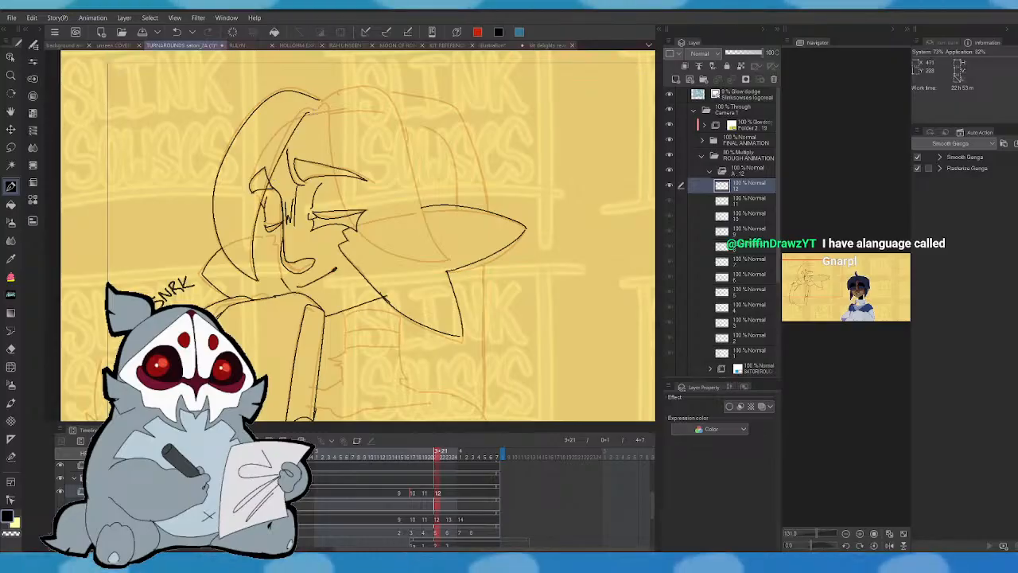
key(Left)
key(Right)
key(ctrl+z)
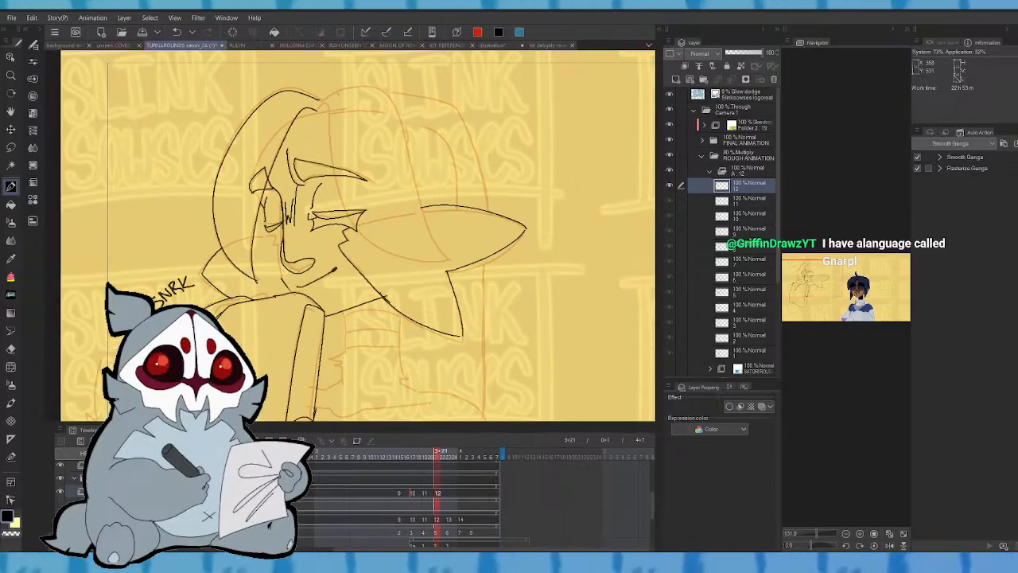
- Ink the near hair lock in cel 12 from the parting down to its tip over the ear and back up to the crown
key(Left)
key(Right)
mouse_move(324, 110)
mouse_down()
mouse_move(341, 197)
mouse_move(447, 261)
mouse_up()
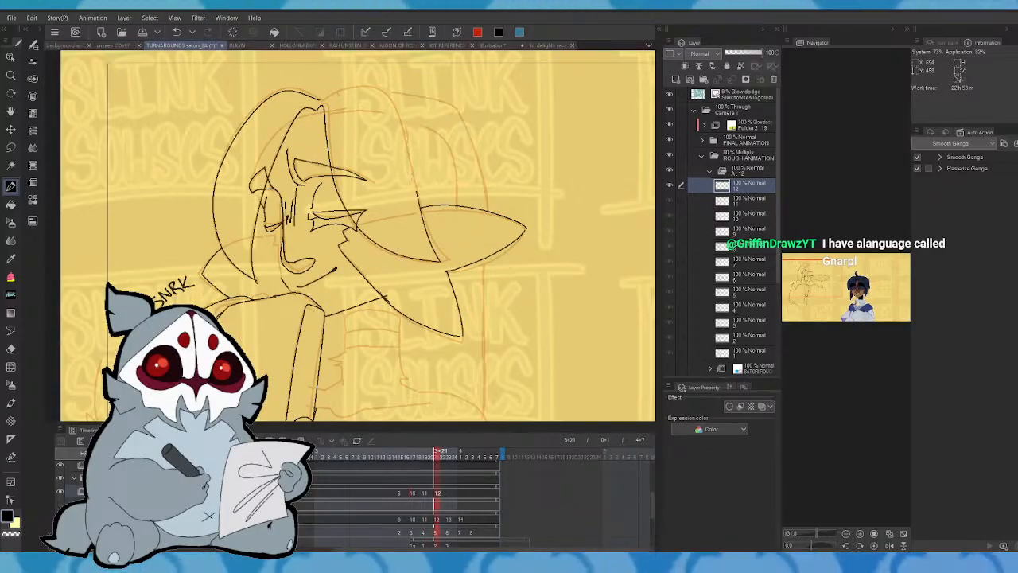
mouse_move(416, 191)
mouse_down()
mouse_move(376, 90)
mouse_move(318, 99)
mouse_up()
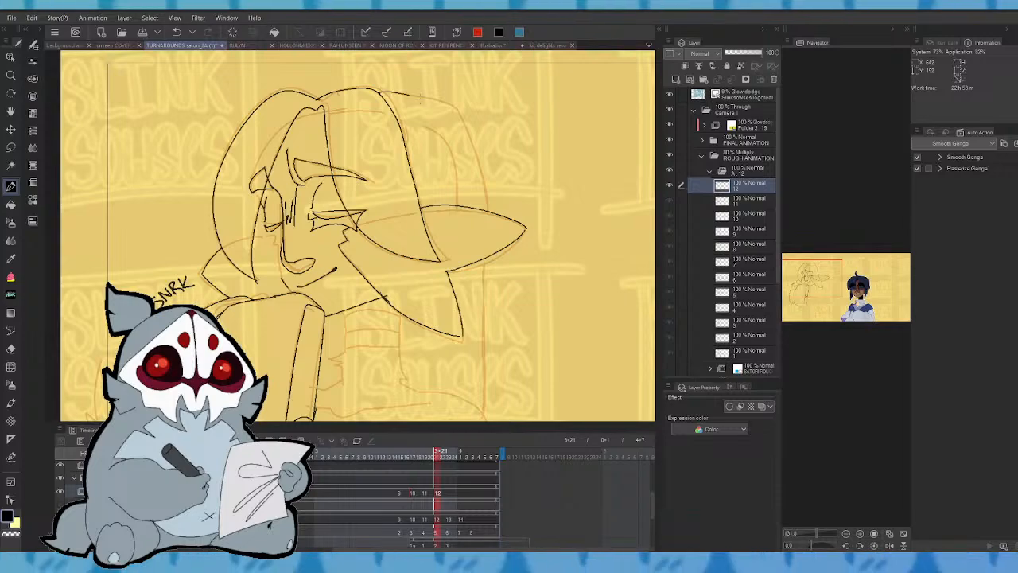
- Ink the back contour of the hair in cel 12 from the crown down to the near ear, comparing with cel 11
drag(468, 122, 487, 213)
key(Left)
key(Right)
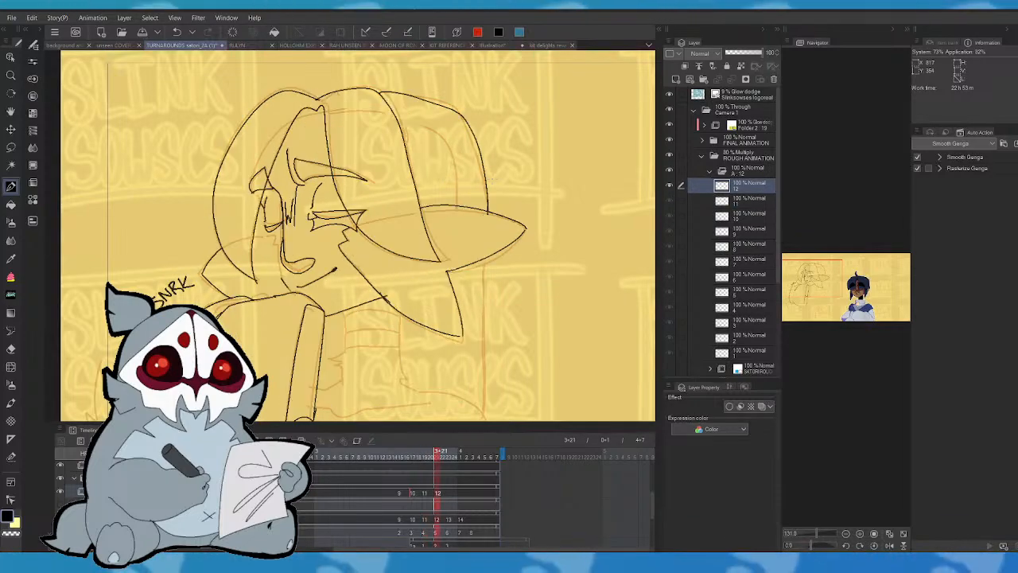
key(Left)
key(Right)
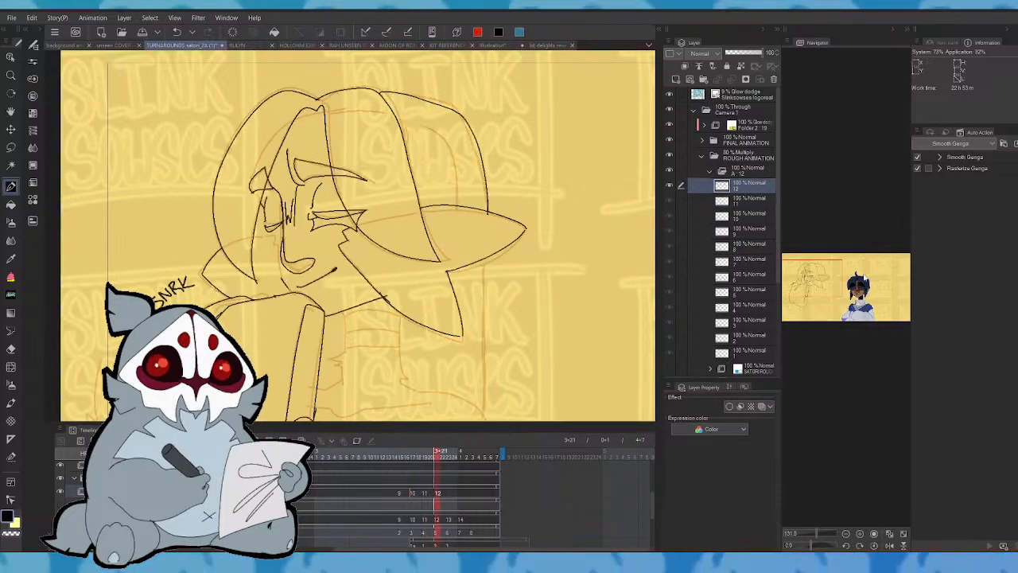
- Compare the inked hair of cel 12 with cels 10 and 11
key(Left)
key(Left)
key(Right)
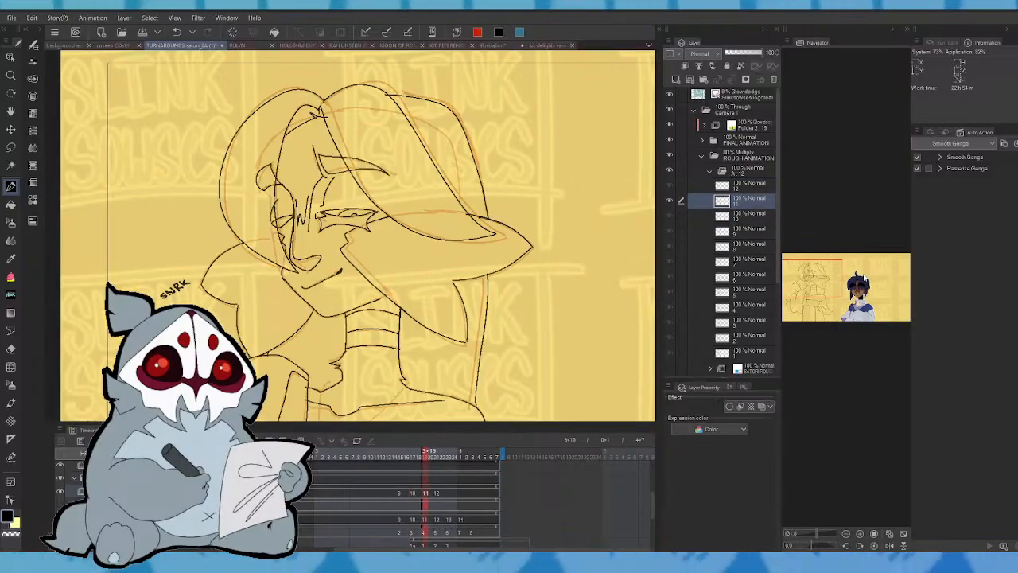
key(Left)
key(Right)
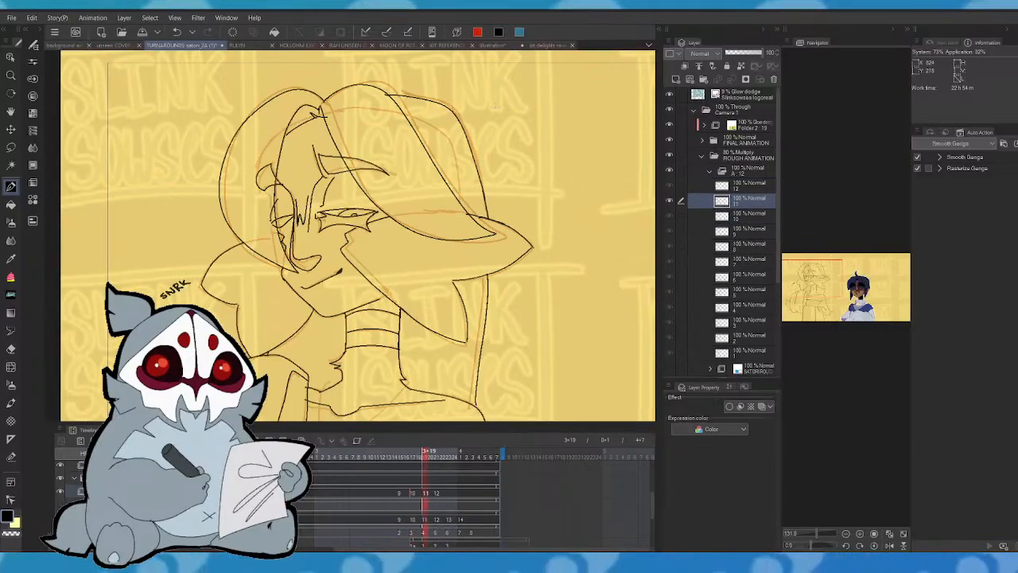
key(Right)
key(Left)
key(Right)
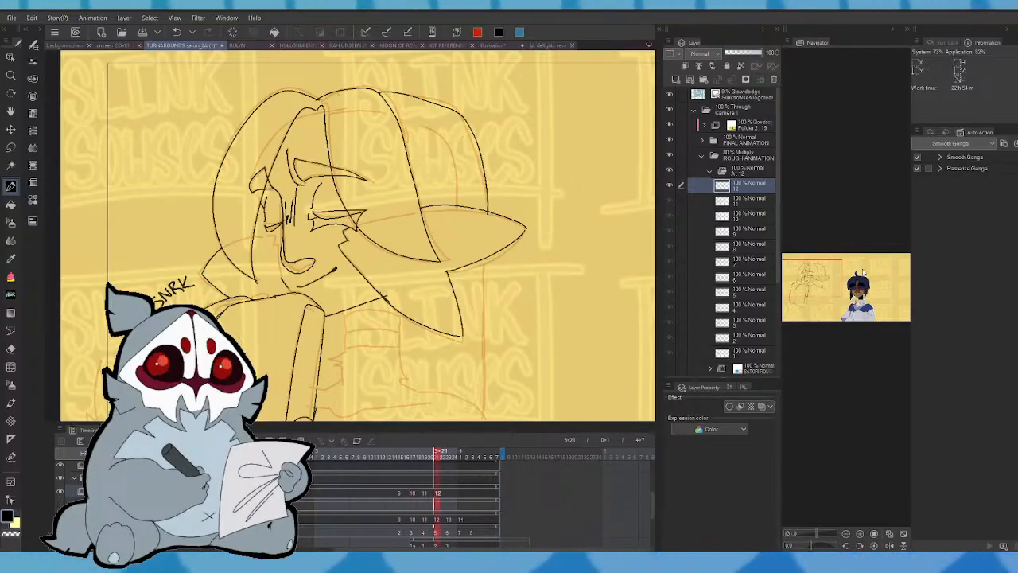
- Check the head of cel 12 on the mirrored canvas, comparing it with cel 11
click(812, 283)
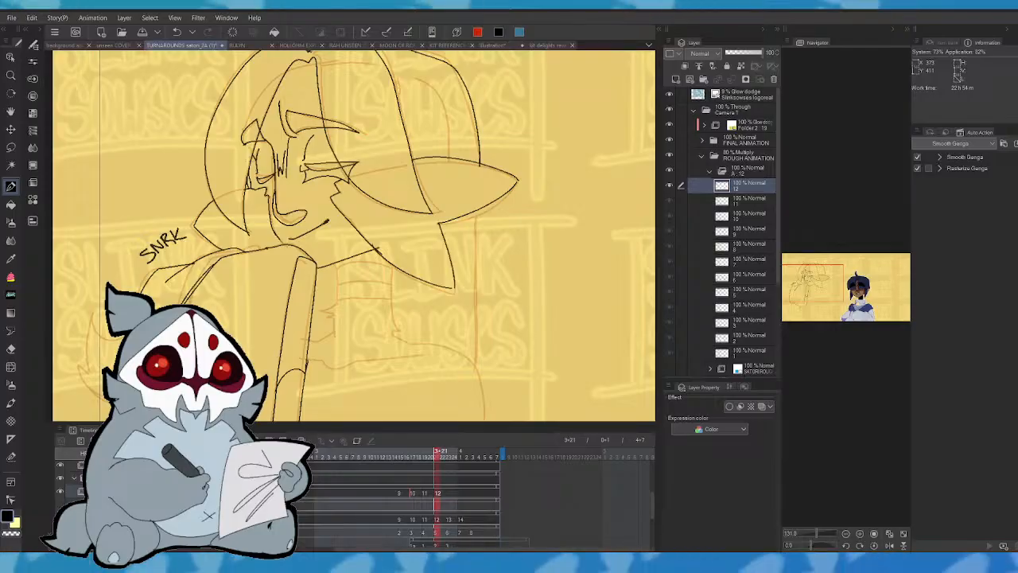
click(890, 545)
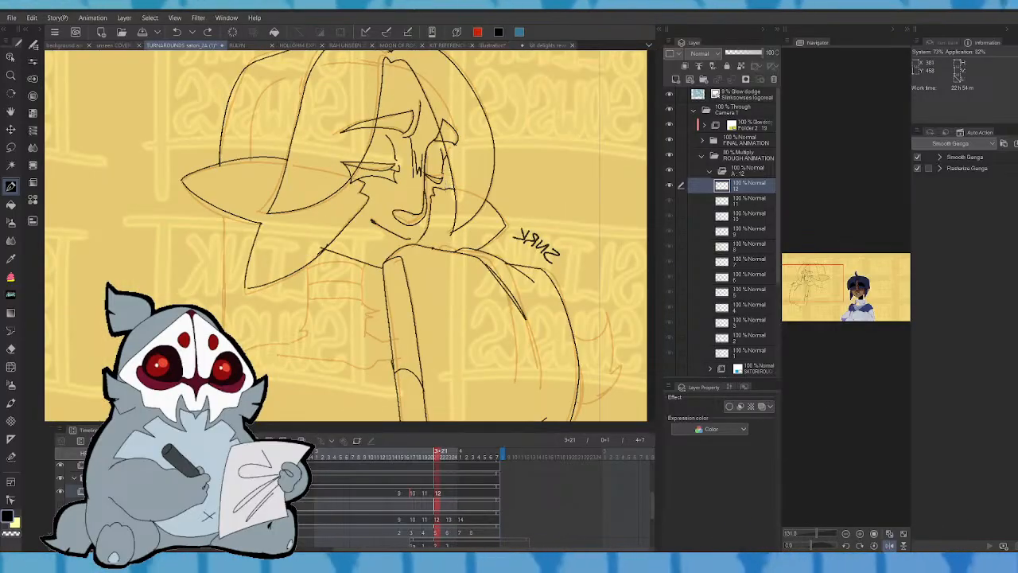
click(890, 545)
click(890, 545)
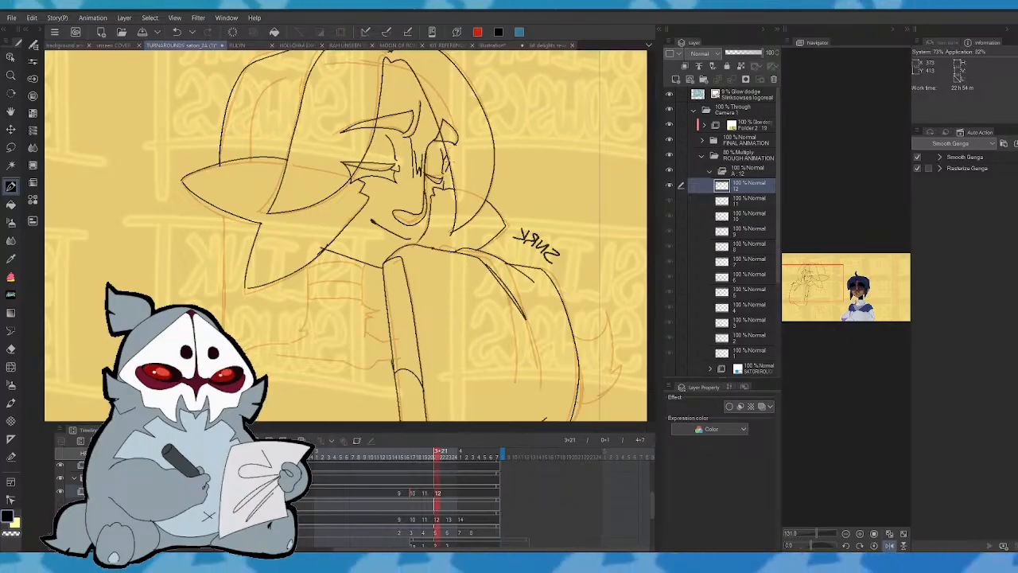
click(891, 545)
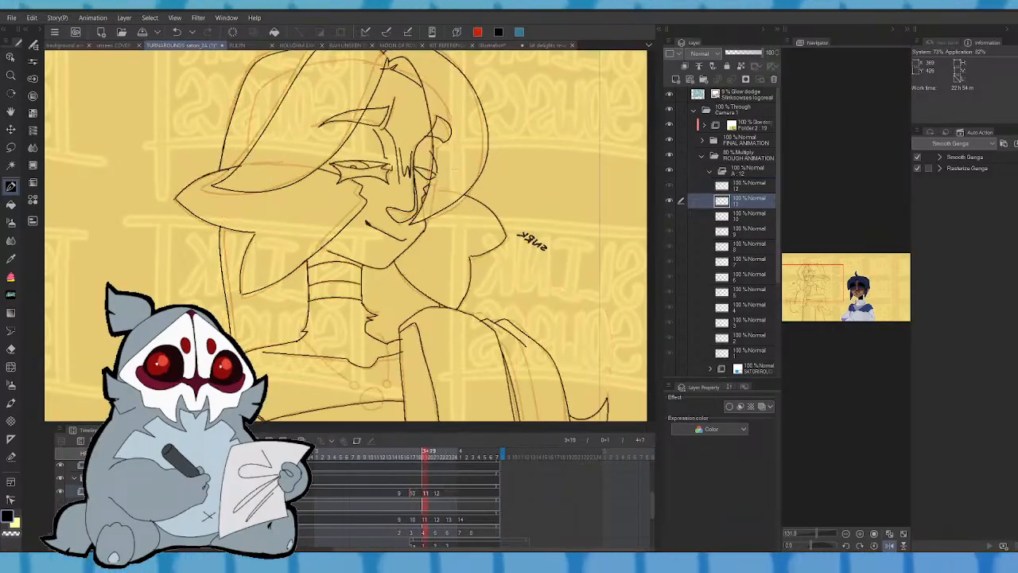
click(890, 545)
click(889, 546)
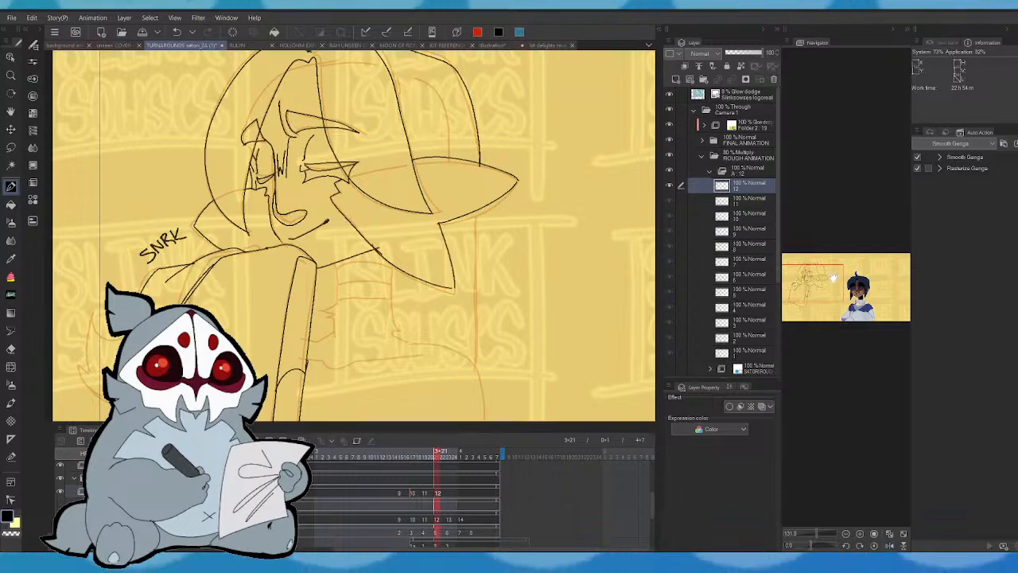
- Ink the long rear hair edge in cel 12 from below the near ear straight down to the shoulder, comparing with cel 11
drag(833, 277, 834, 282)
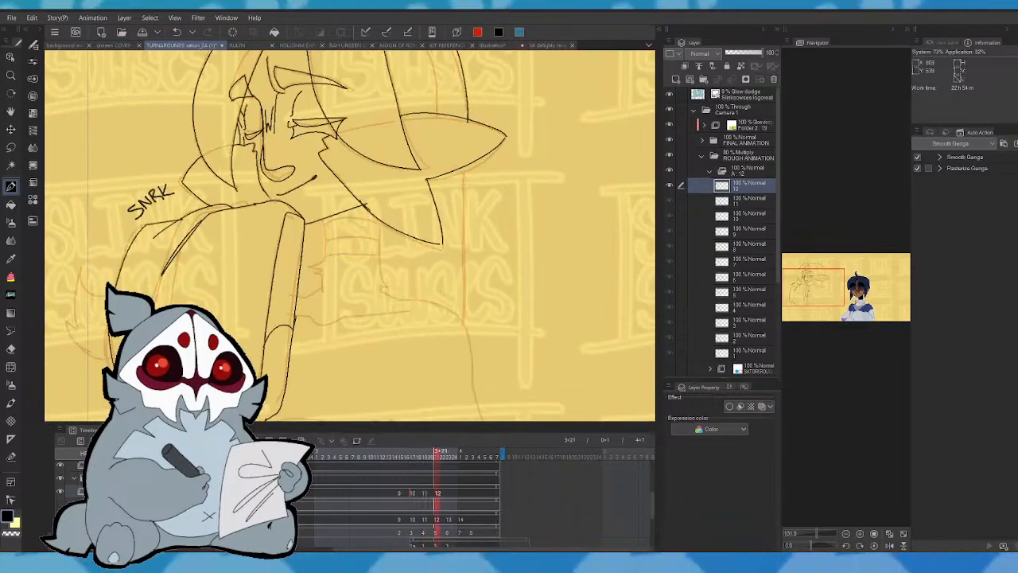
drag(465, 168, 466, 253)
key(comma)
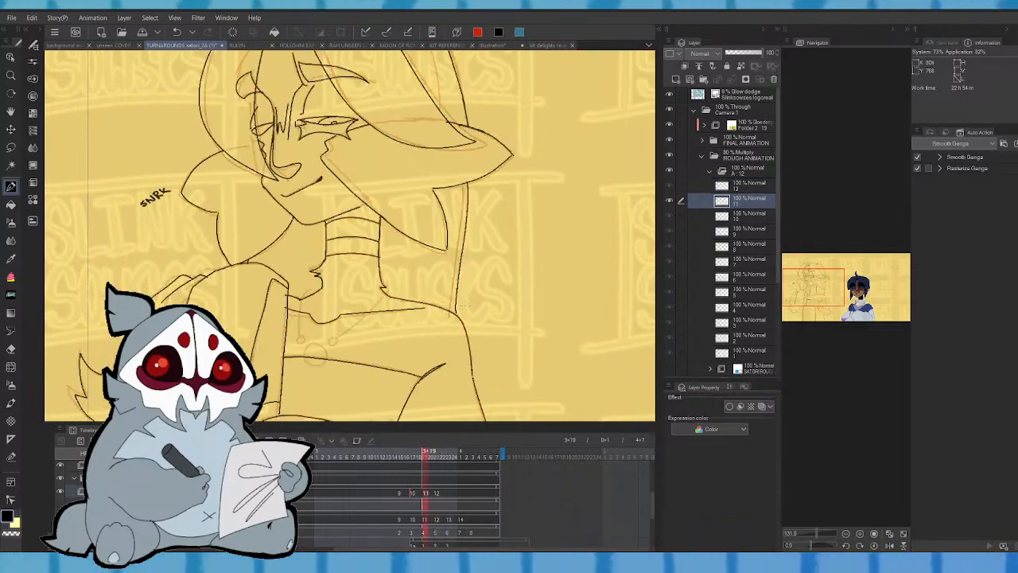
key(period)
mouse_move(853, 297)
mouse_down()
mouse_move(825, 286)
mouse_move(832, 291)
mouse_up()
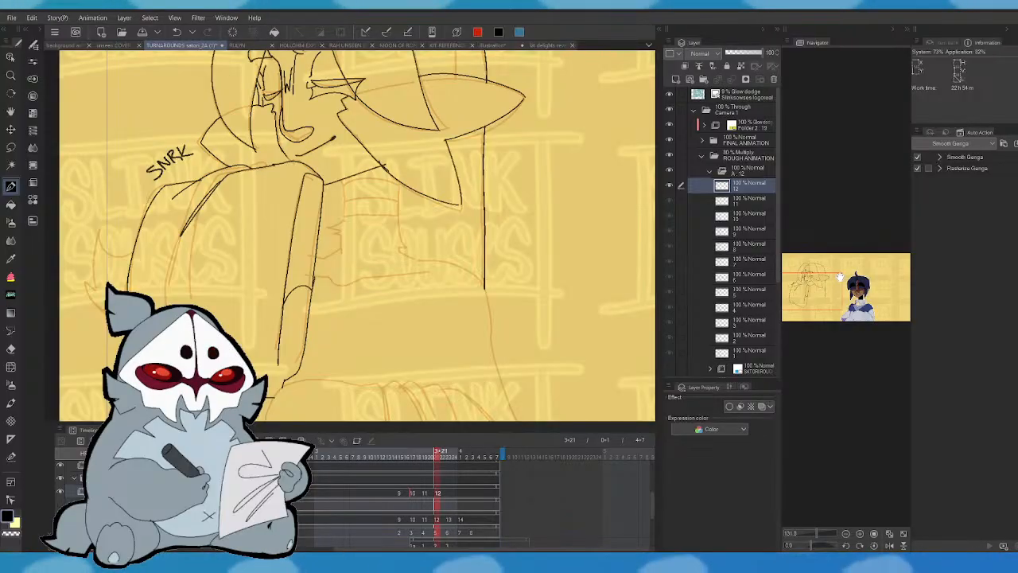
- Ink both sides of the neck in cel 12 with the jagged tufts at its base, comparing with cel 11
drag(819, 299, 820, 294)
key(comma)
key(period)
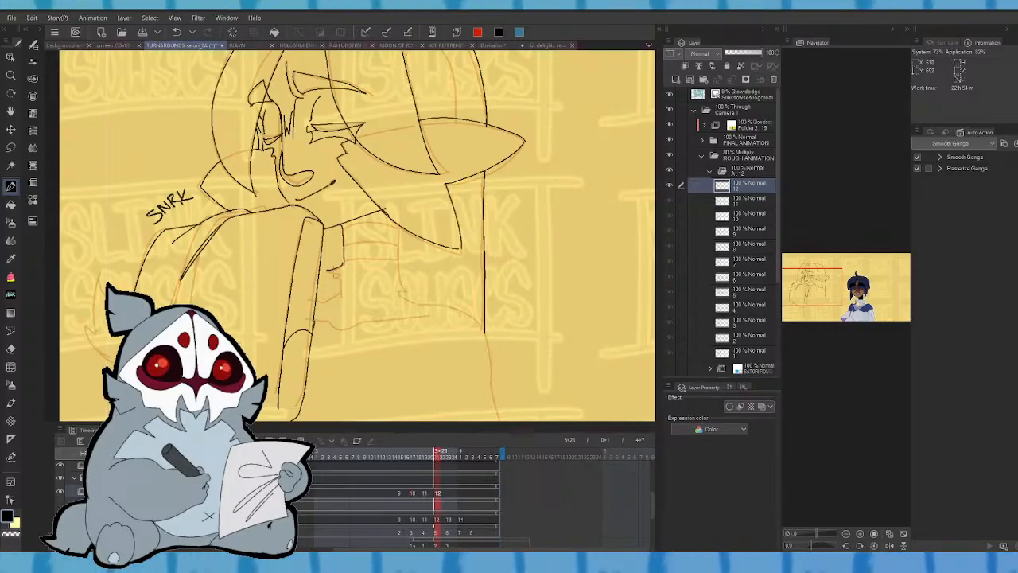
drag(328, 271, 341, 295)
key(comma)
key(period)
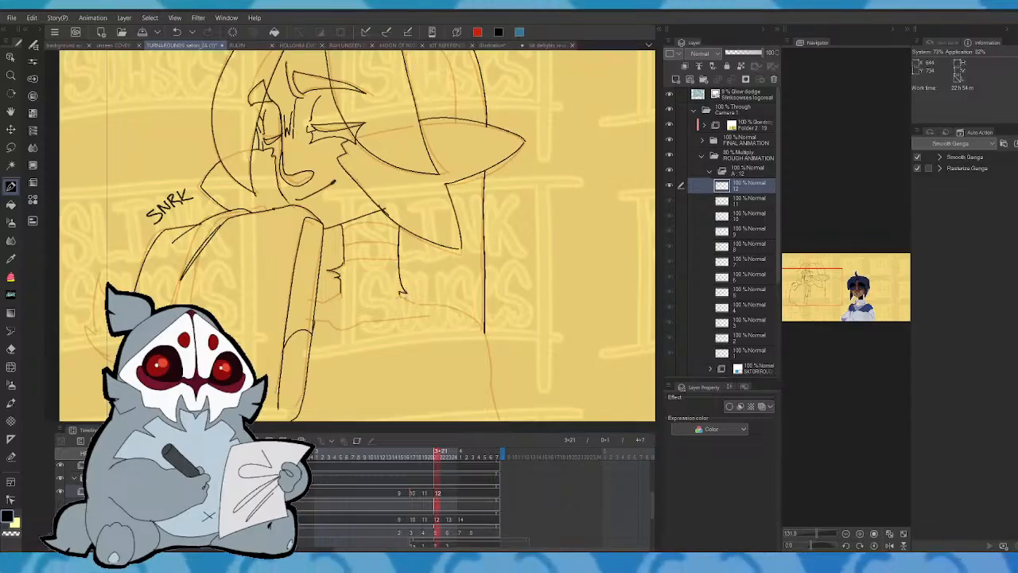
key(comma)
key(period)
- Try to ink the chest's neckline in cel 12 from the garment's edge toward the near shoulder, checking it on the mirrored canvas
drag(411, 283, 447, 144)
key(comma)
key(period)
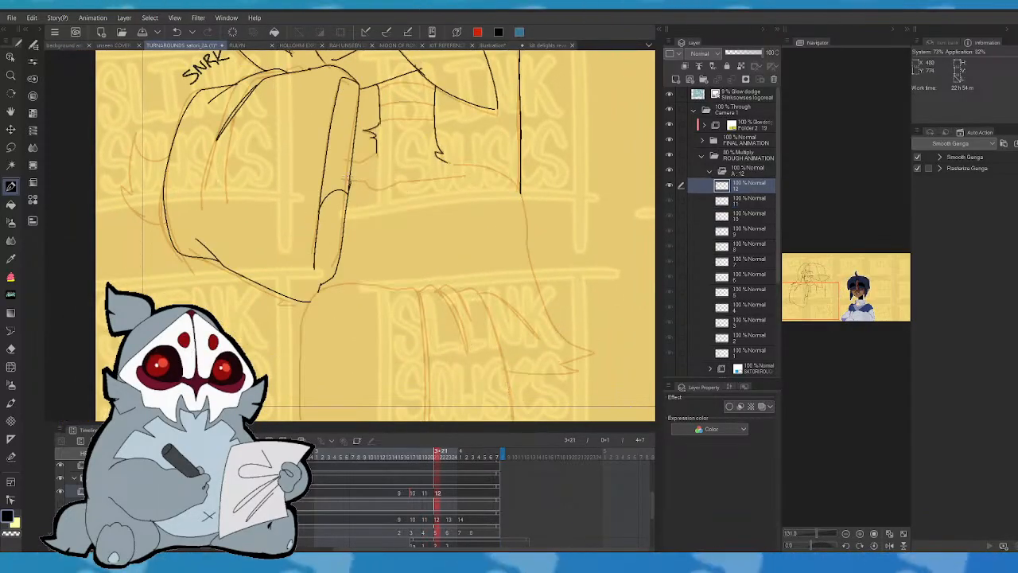
drag(387, 184, 481, 177)
key(comma)
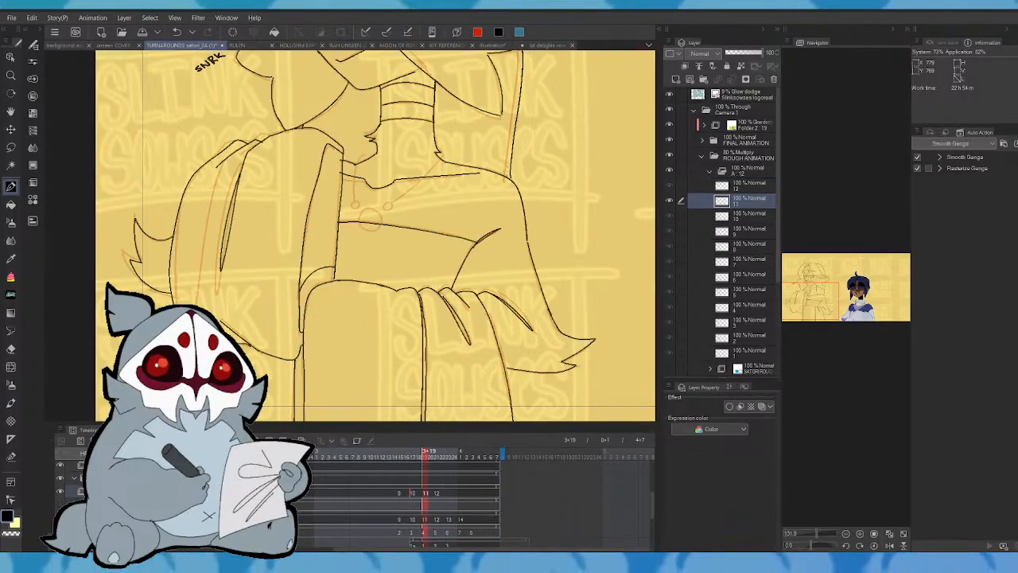
key(period)
click(890, 546)
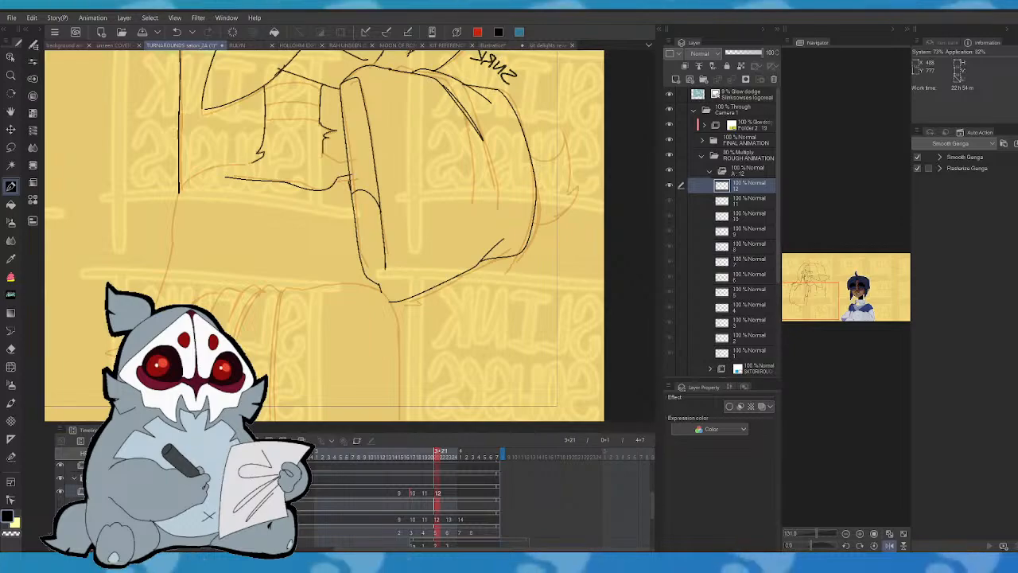
key(Left)
key(Right)
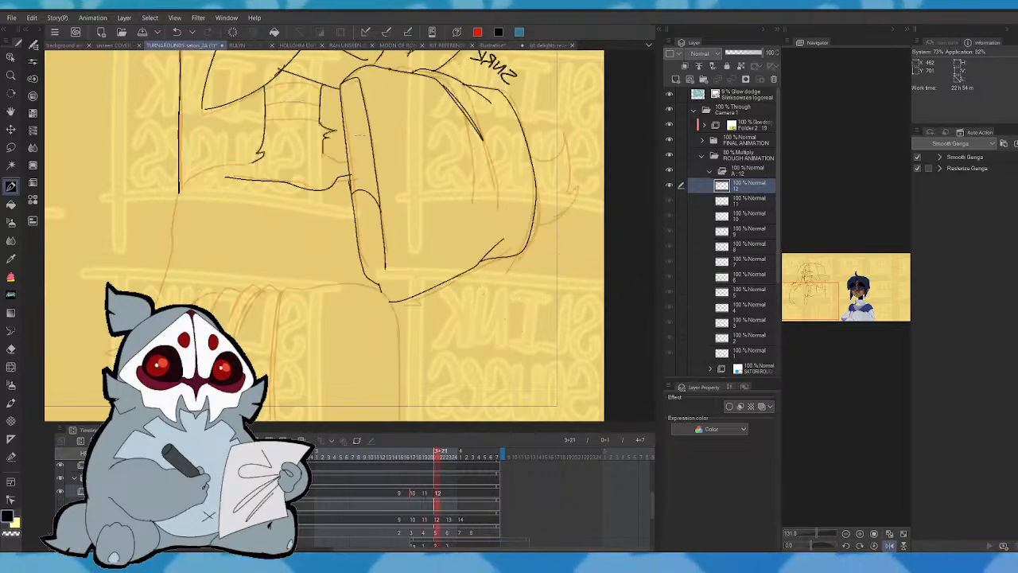
- Ink the dipped neckline across the upper chest in cel 12 from the garment's edge toward the near shoulder on the unmirrored canvas
click(891, 546)
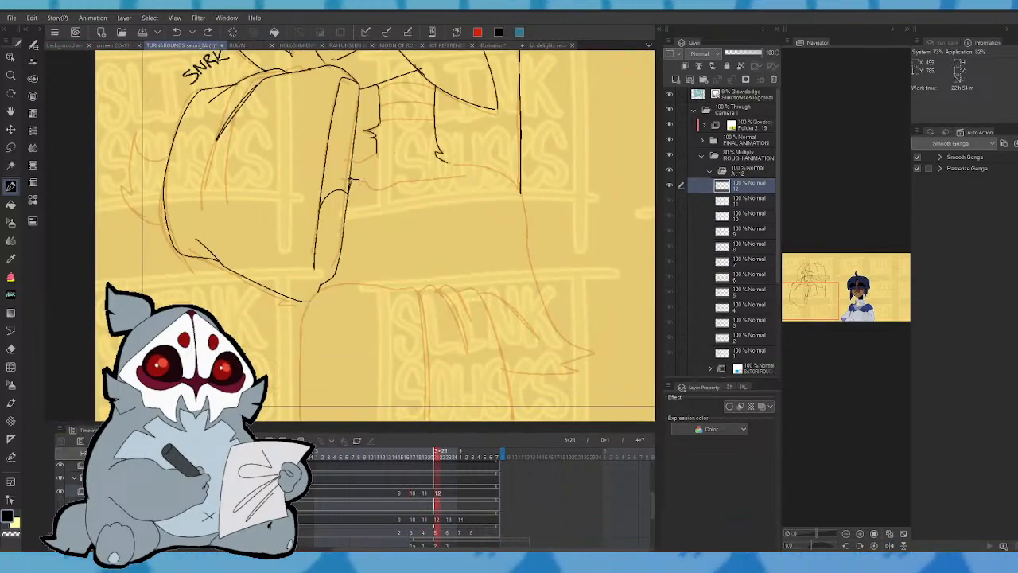
drag(417, 178, 475, 178)
key(comma)
key(period)
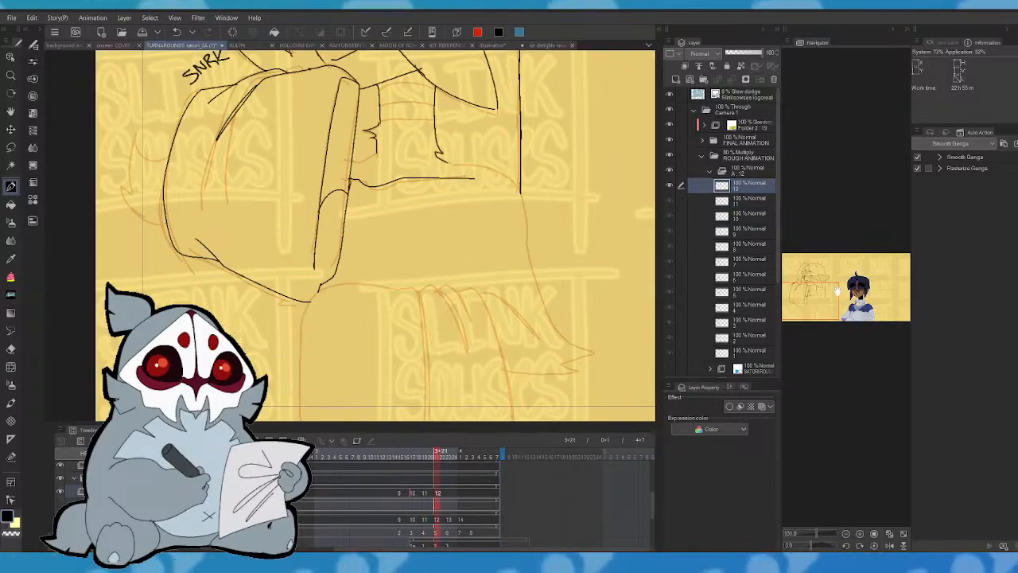
- Ink the lower edge of the tuft at the neck's front in cel 12 down to the garment's edge, comparing with cel 11
click(841, 295)
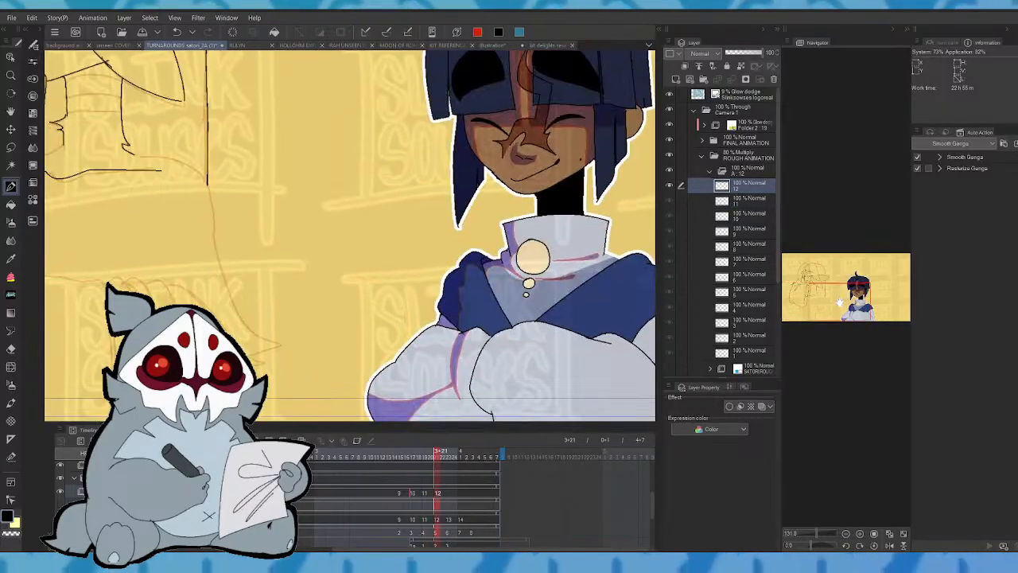
mouse_move(842, 294)
mouse_down()
mouse_move(828, 300)
mouse_move(849, 322)
mouse_move(818, 282)
mouse_up()
key(Left)
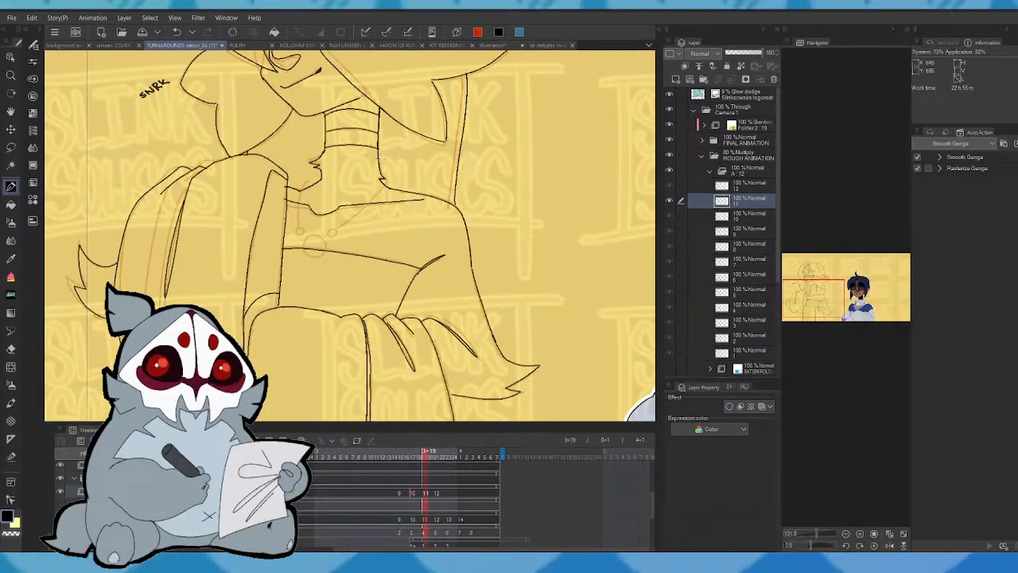
key(Right)
key(Left)
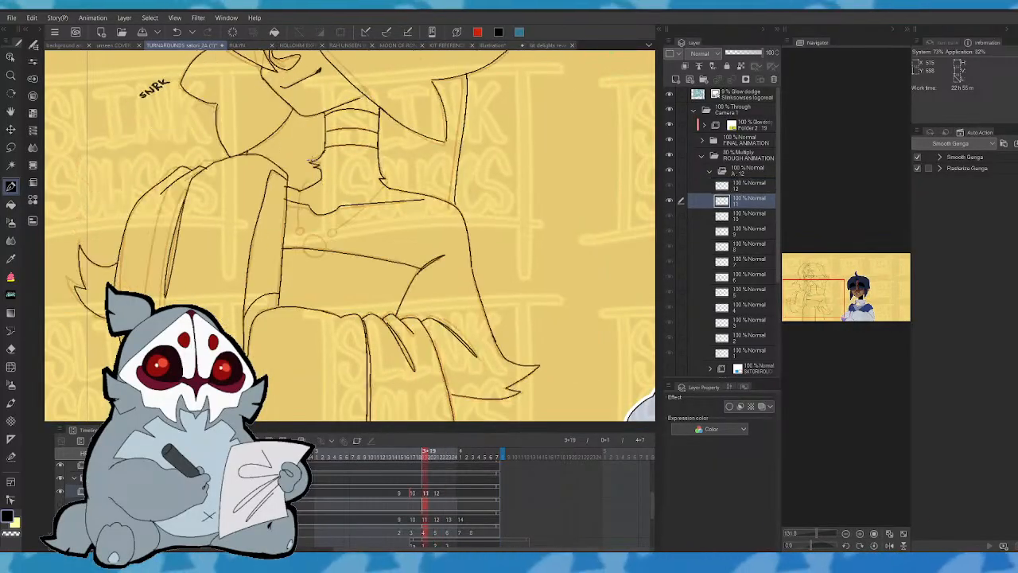
key(Right)
- Ink the forked tuft sticking out behind the garment's outer edge in cel 12 on the mirrored canvas, comparing with cel 11
click(890, 546)
mouse_move(837, 288)
mouse_down()
mouse_move(850, 289)
mouse_move(824, 296)
mouse_up()
key(Left)
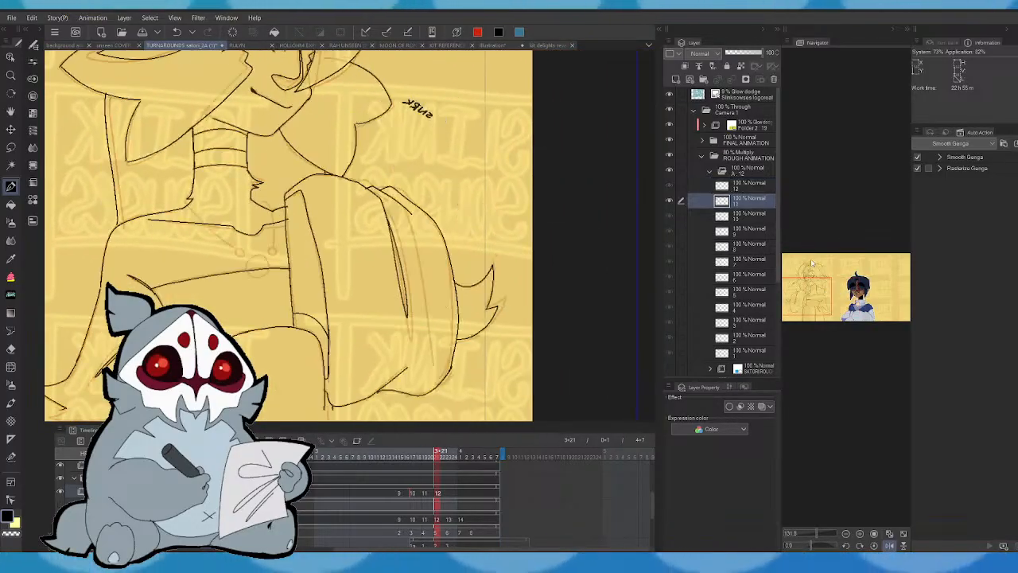
key(Right)
mouse_move(460, 204)
mouse_down()
mouse_move(496, 204)
mouse_move(503, 240)
mouse_move(463, 263)
mouse_up()
key(Left)
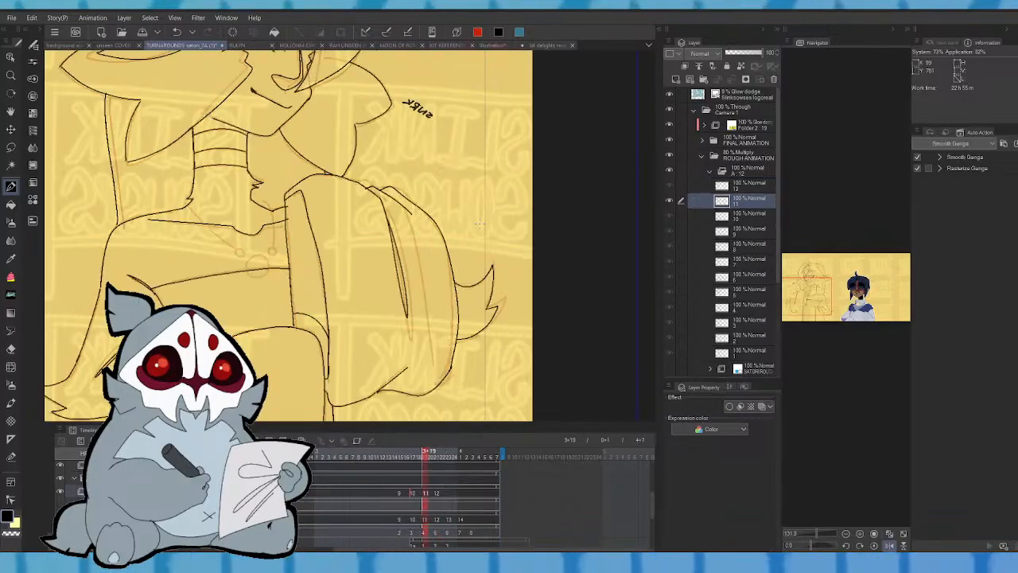
key(Right)
click(889, 546)
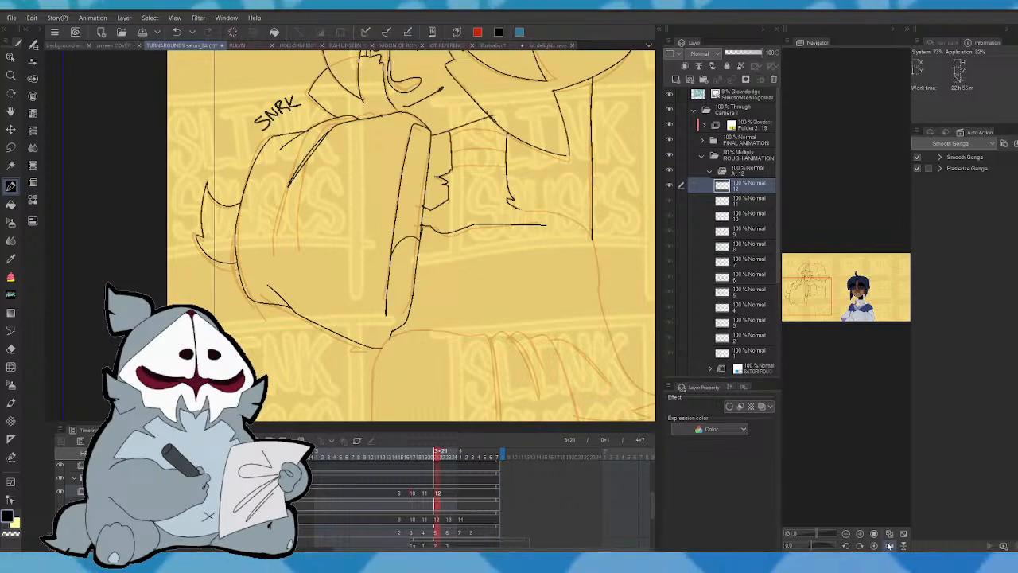
key(Left)
key(Right)
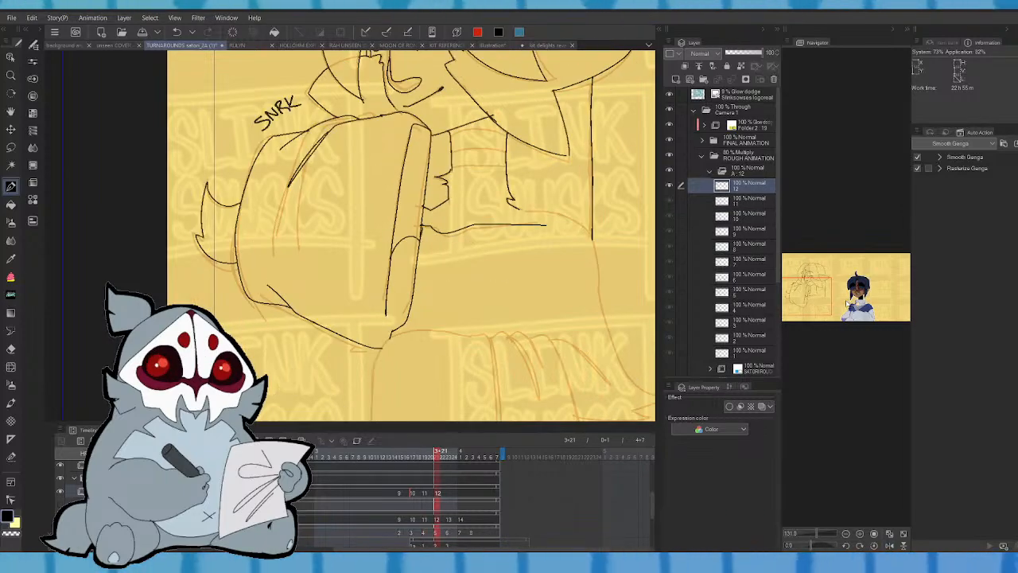
- Ink the lower garment's outer side and its rounded upper edge in cel 12, from the canvas's lower border toward the pleats
drag(835, 297, 826, 291)
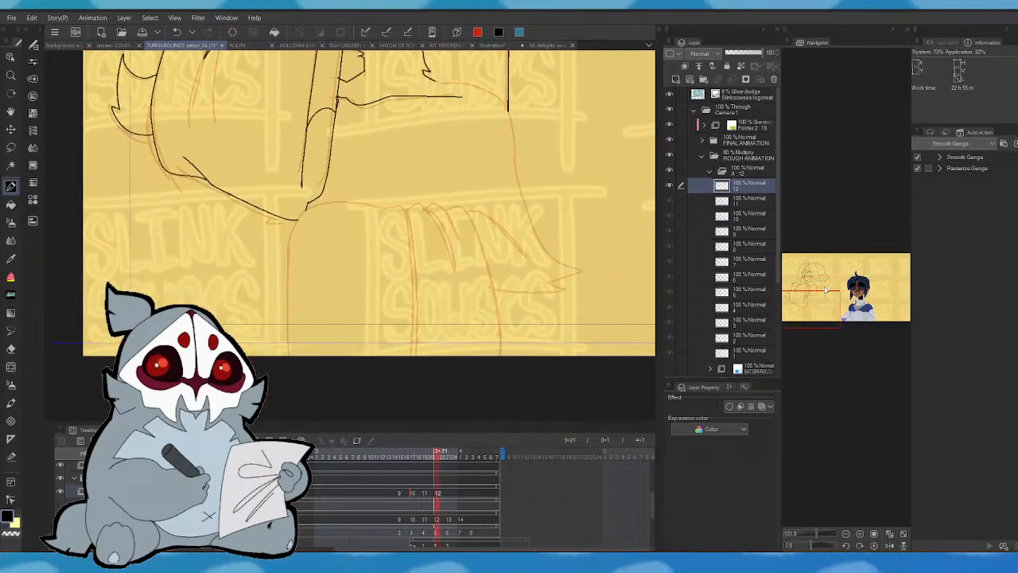
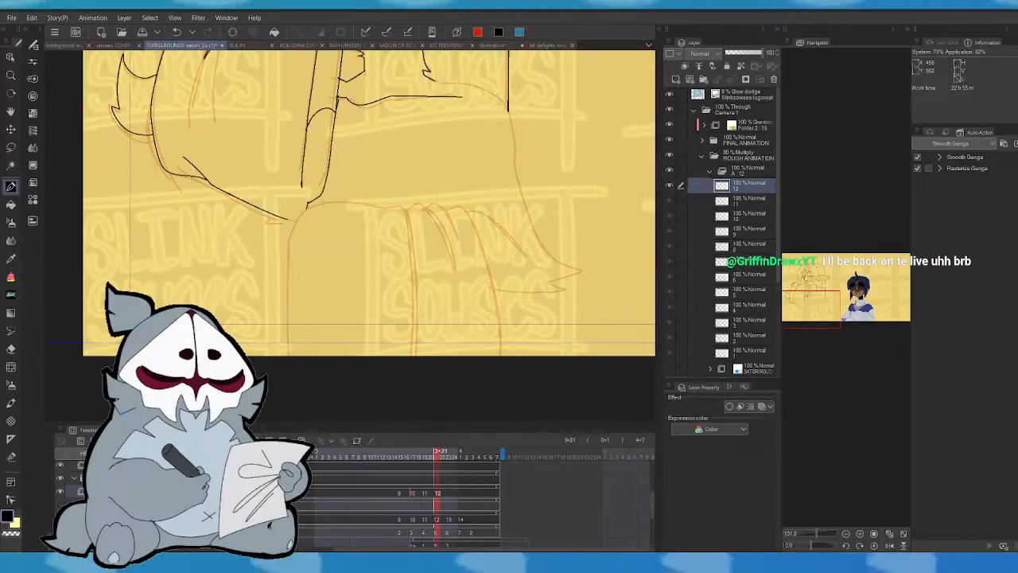
drag(309, 205, 290, 354)
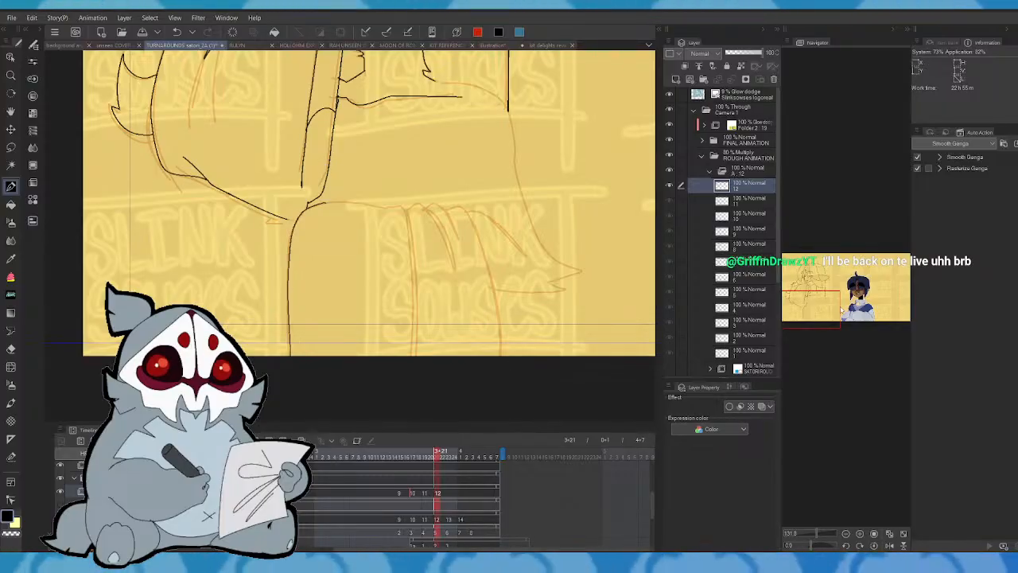
click(816, 305)
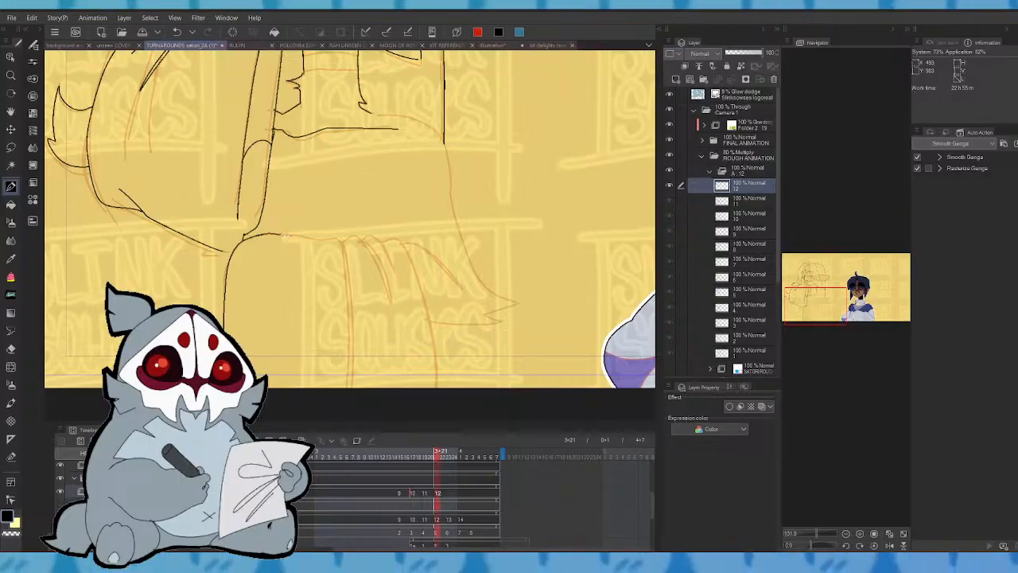
drag(286, 236, 312, 240)
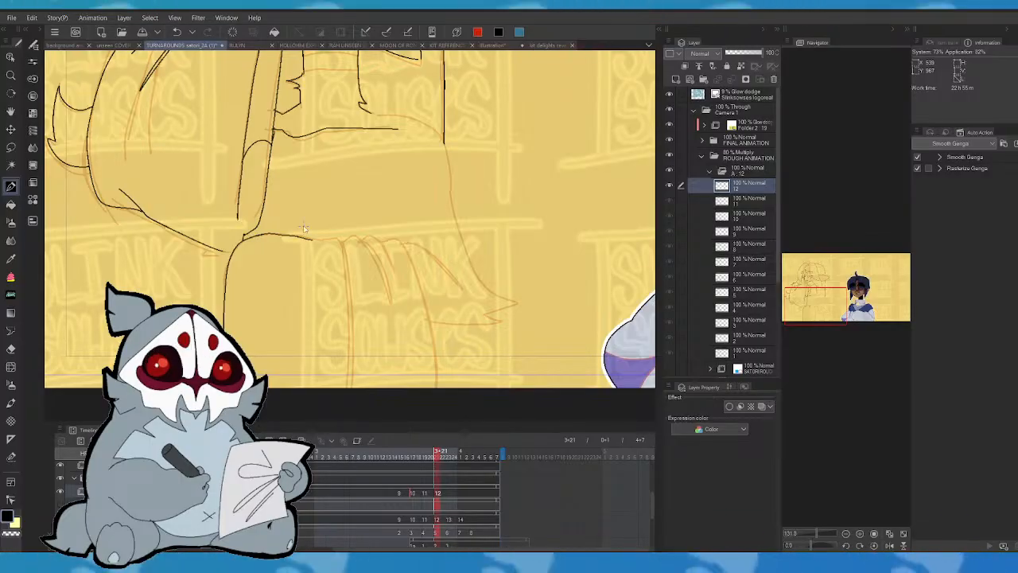
key(ctrl+z)
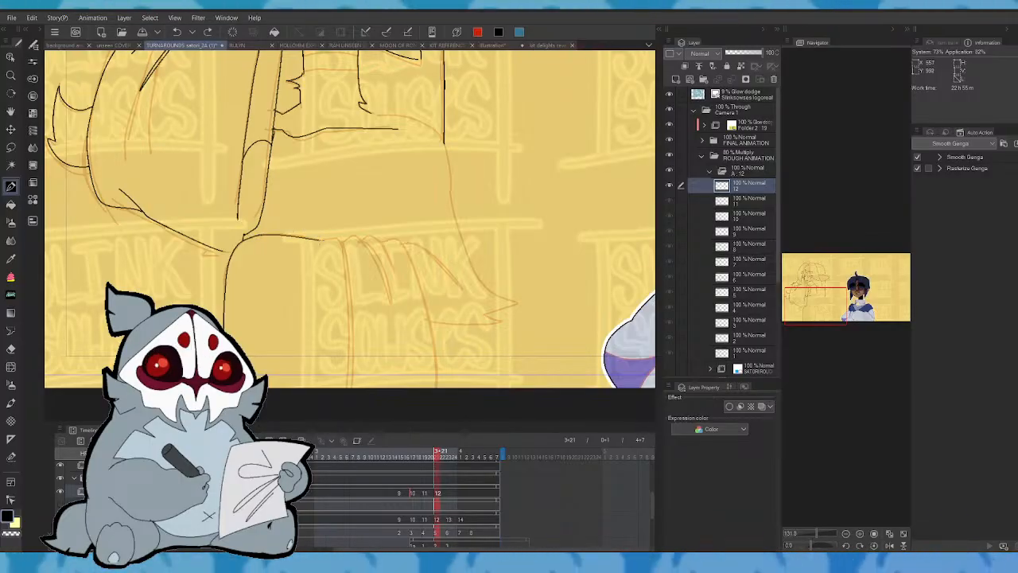
- Ink the doubled vertical fold running down the lower garment from its upper edge in cel 12, comparing with cel 11
drag(342, 239, 351, 391)
key(comma)
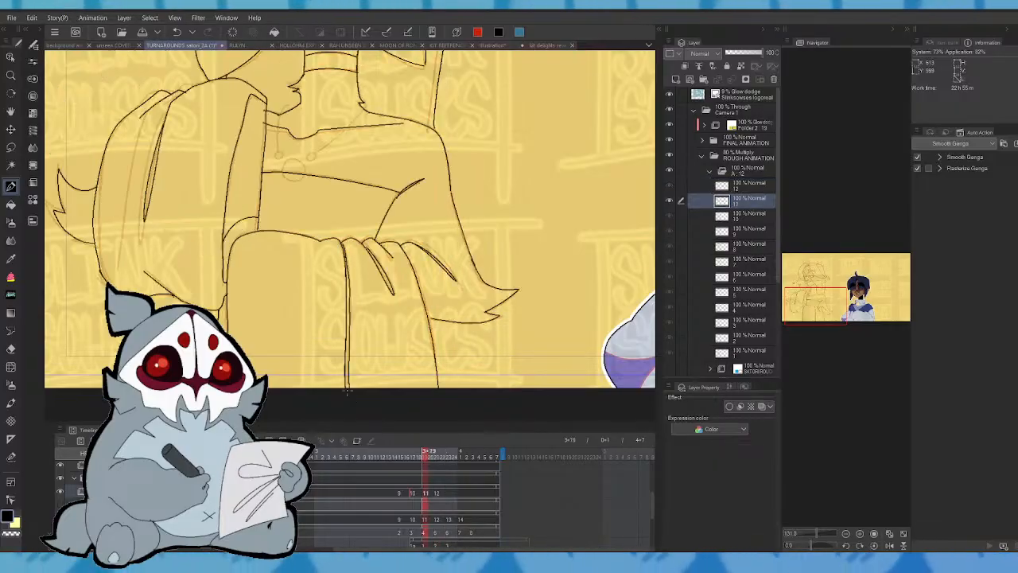
key(period)
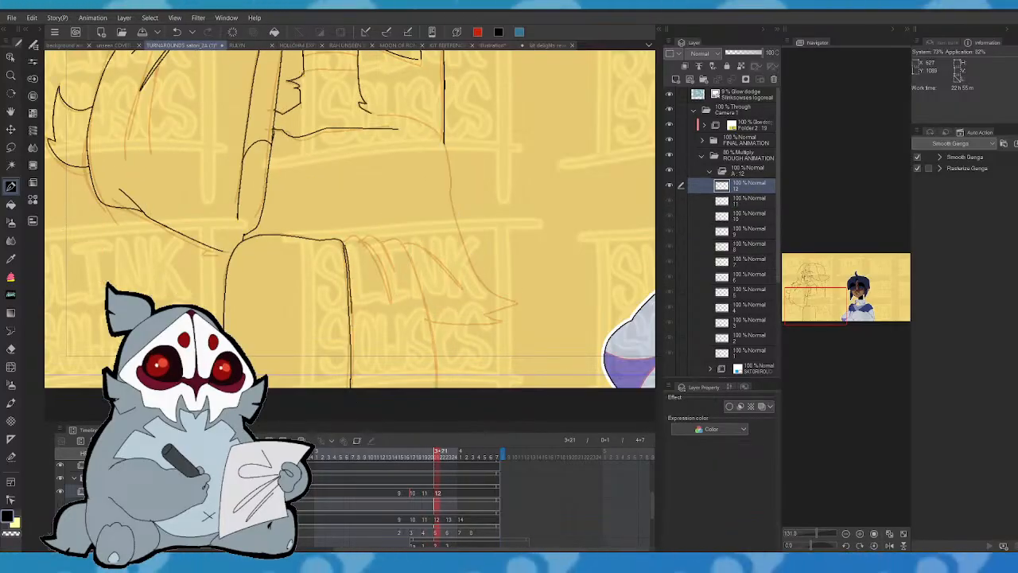
key(comma)
key(period)
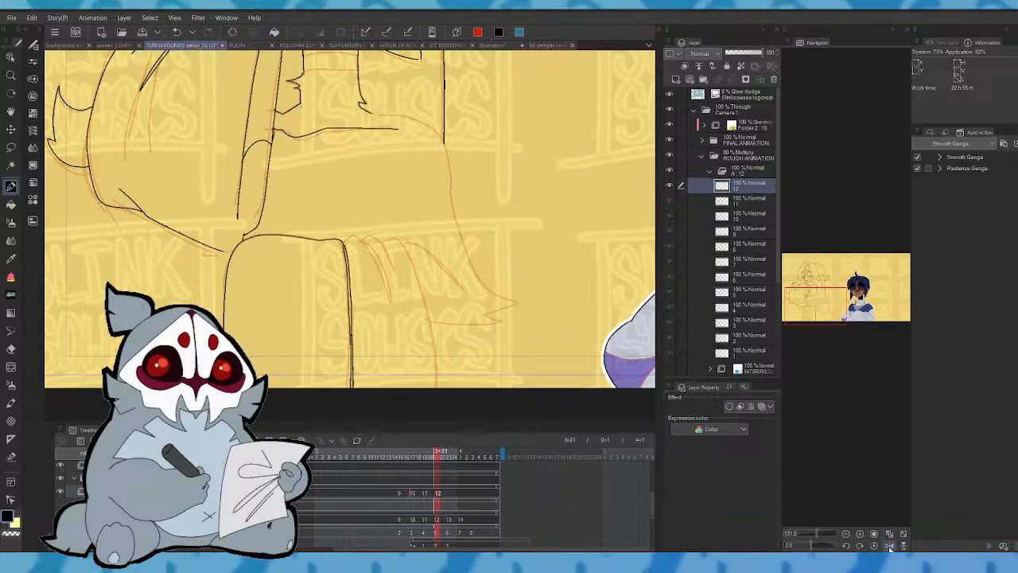
- Try to ink the first slanted pleat beside the vertical fold in cel 12 on the mirrored canvas
click(875, 535)
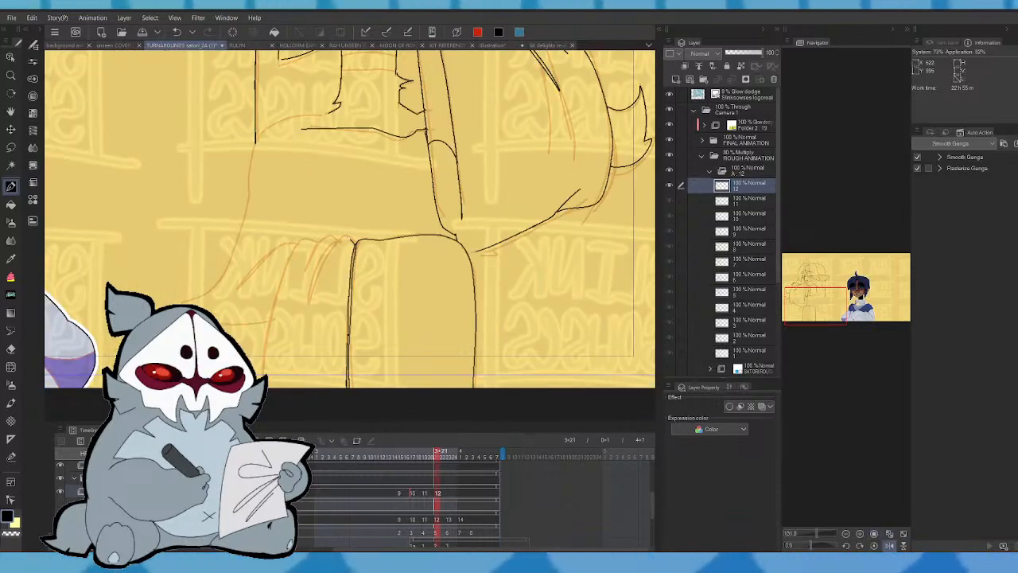
key(comma)
key(period)
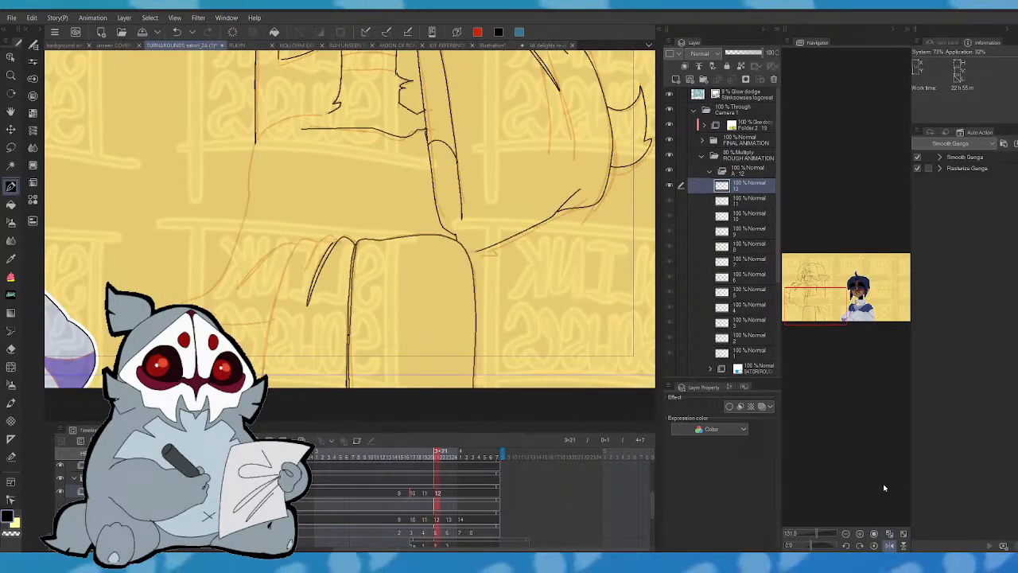
click(875, 534)
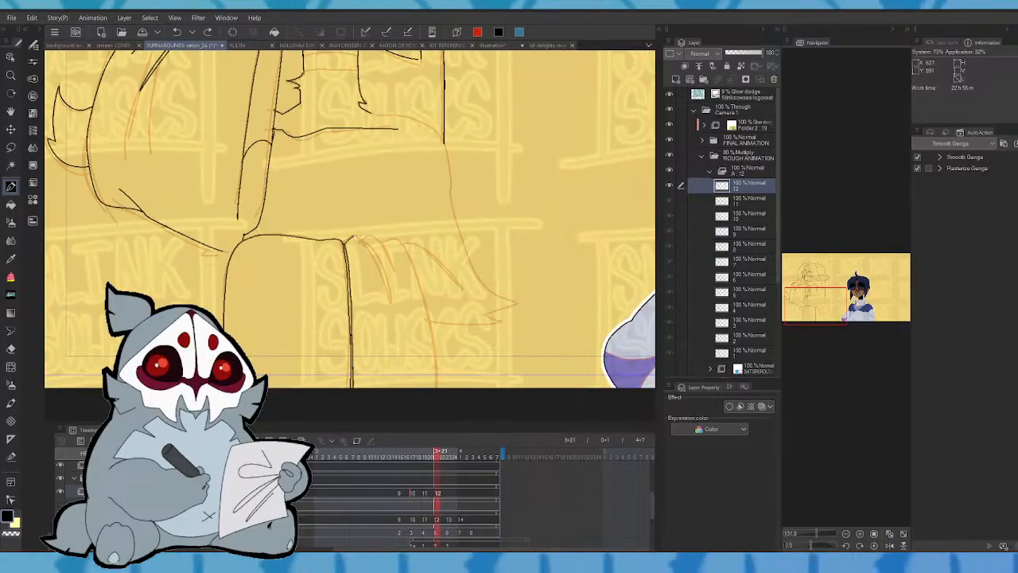
- Ink the two short slanted pleats beside the vertical fold in cel 12 on the unmirrored canvas, comparing with cel 11
drag(348, 239, 397, 290)
key(comma)
key(period)
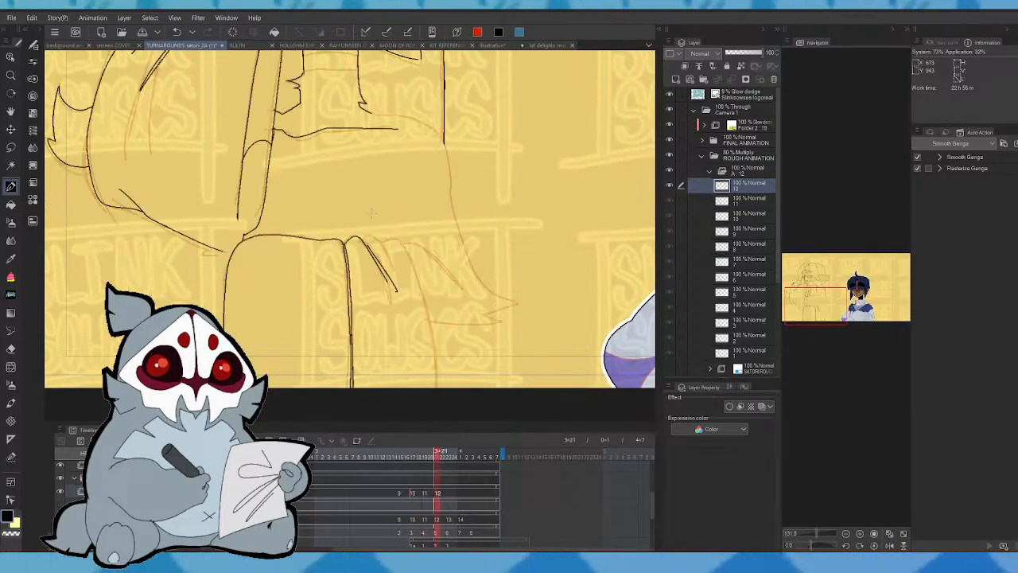
drag(376, 239, 401, 277)
key(comma)
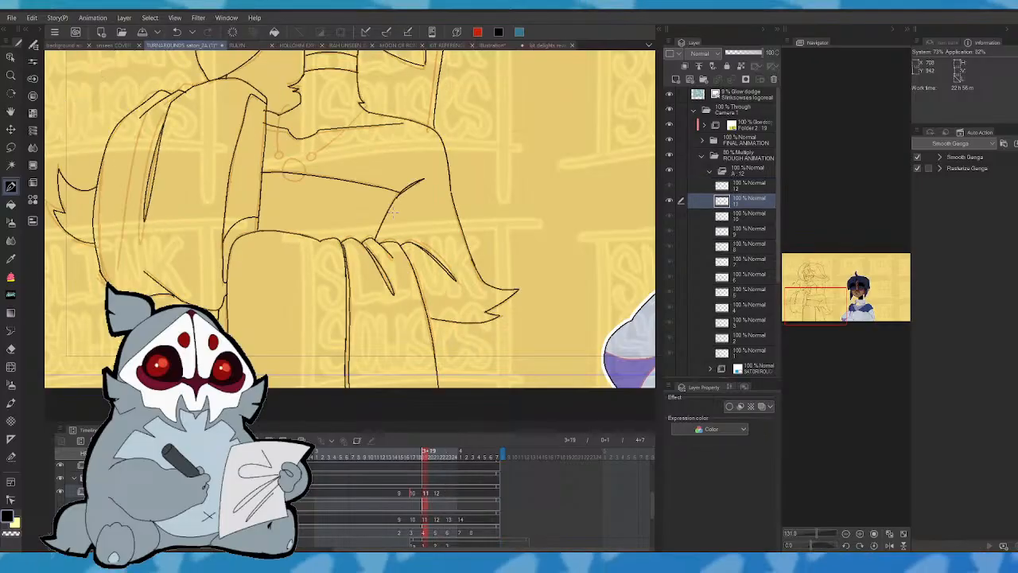
key(period)
- Ink the lower garment's curved side edge past the pleats and the slanted crease beyond it in cel 12, comparing with cel 11
mouse_move(372, 235)
mouse_down()
mouse_move(395, 258)
mouse_move(401, 244)
mouse_move(433, 333)
mouse_up()
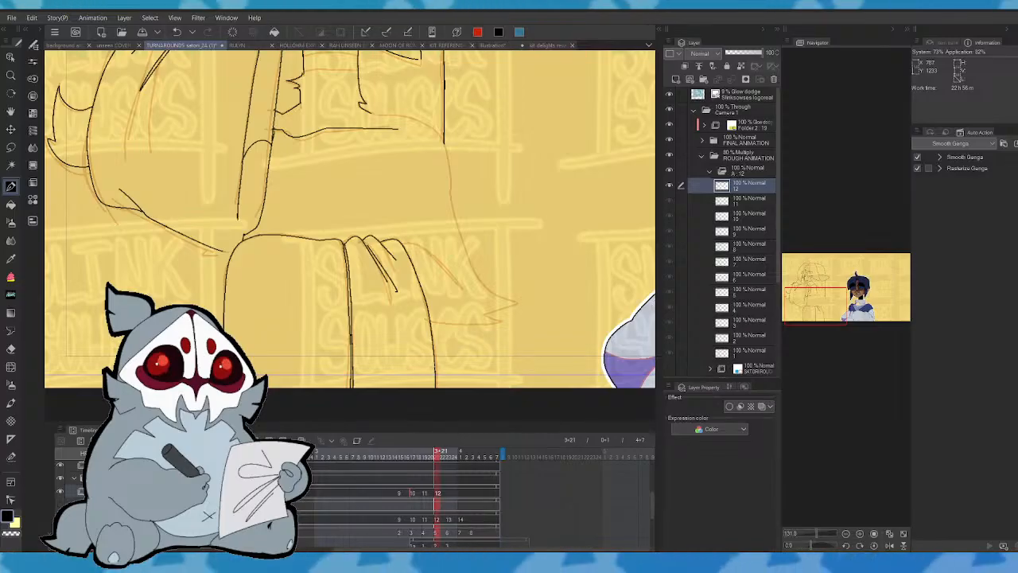
key(Left)
key(Right)
drag(402, 241, 462, 284)
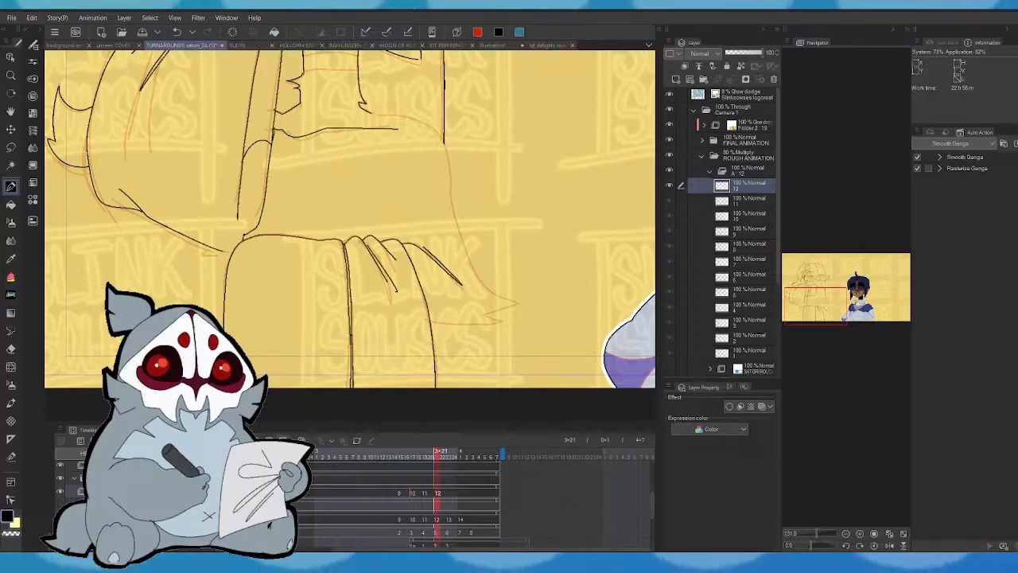
- With onion skin on, ink the bent crease rising above the pleats and the straight line beside the lower garment's outer side in cel 12
click(301, 440)
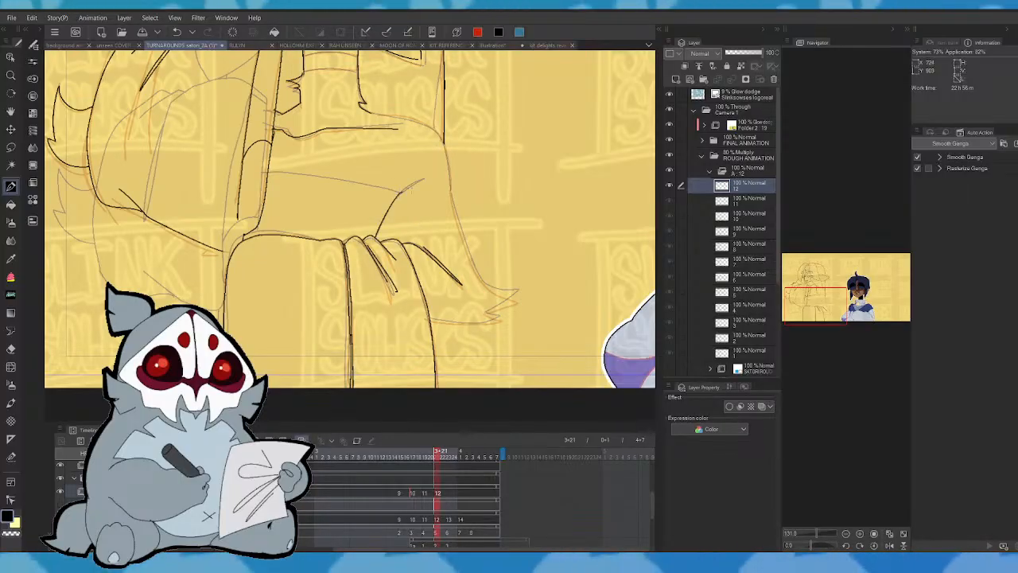
drag(401, 193, 426, 182)
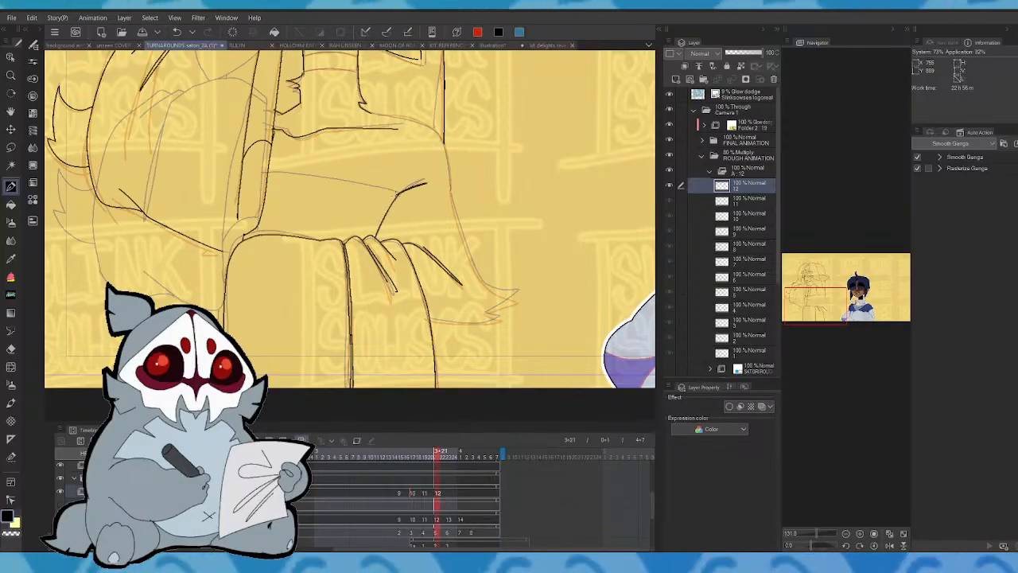
click(889, 546)
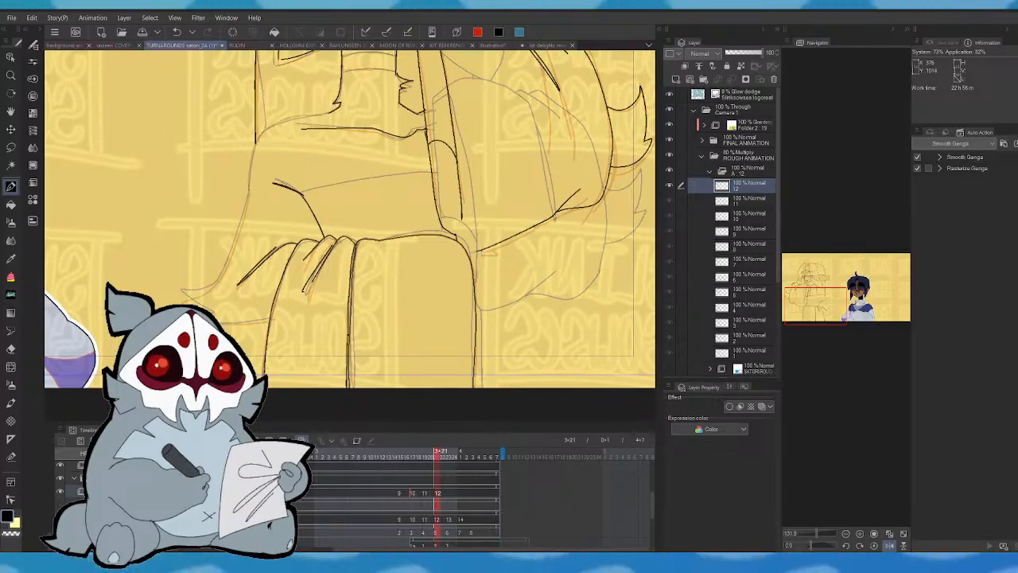
key(ctrl+z)
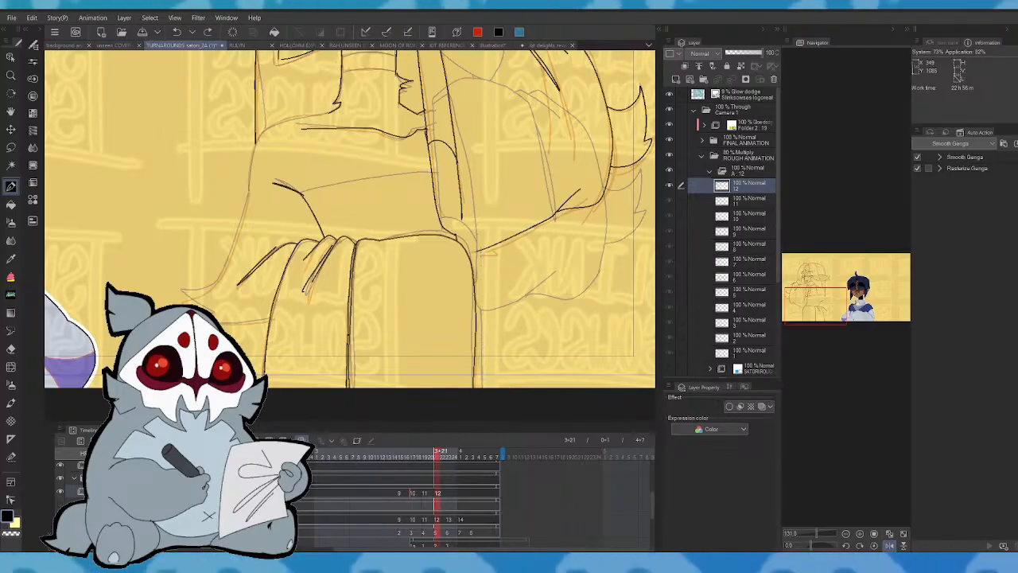
drag(480, 253, 482, 390)
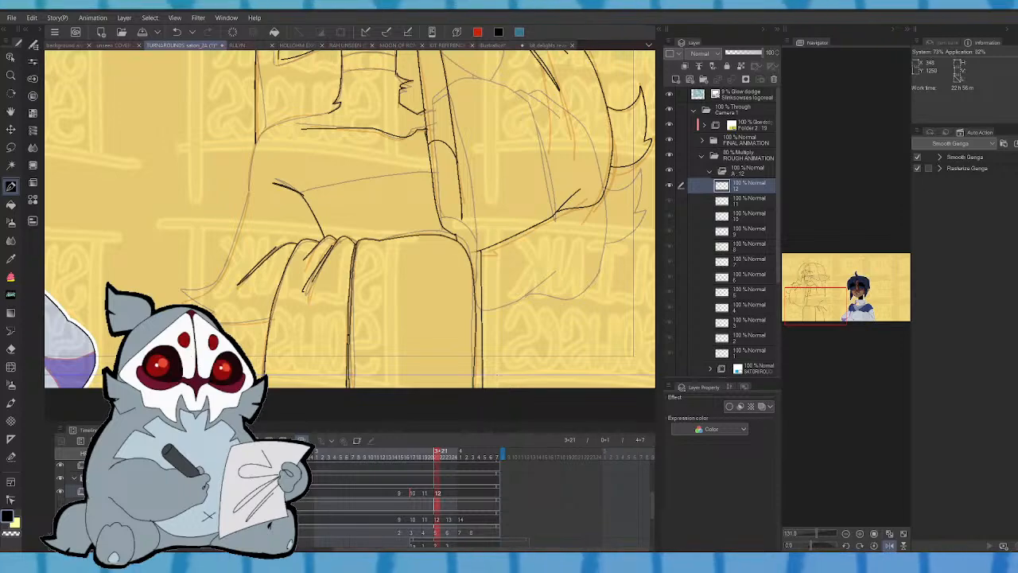
click(889, 545)
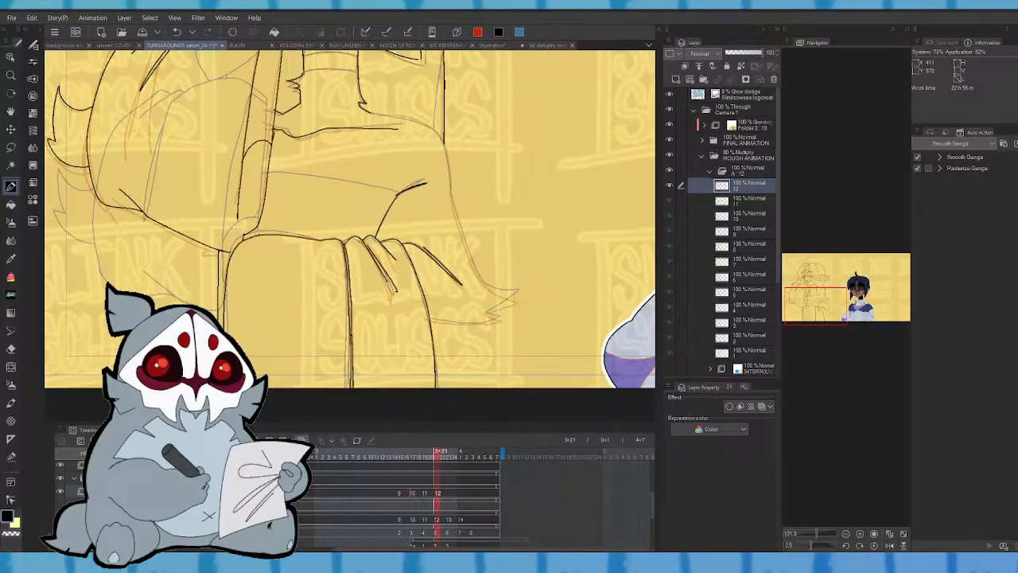
- Compare cel 12 with the earlier cels, and with onion skin on ink its shoulder line from the neck's base to the upper arm
key(Left)
key(Left)
key(Right)
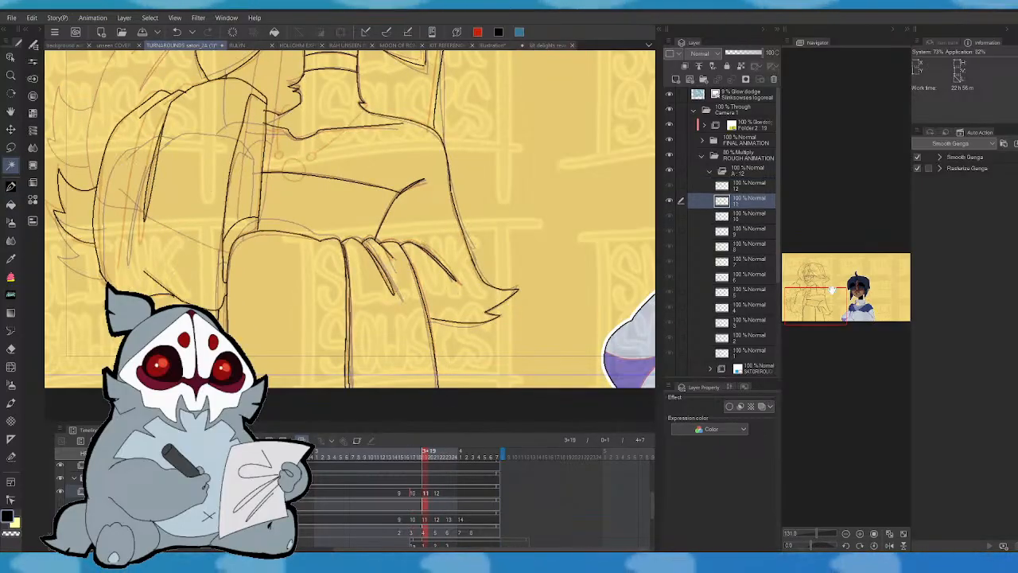
mouse_move(833, 309)
mouse_down()
mouse_move(821, 290)
mouse_move(827, 308)
mouse_up()
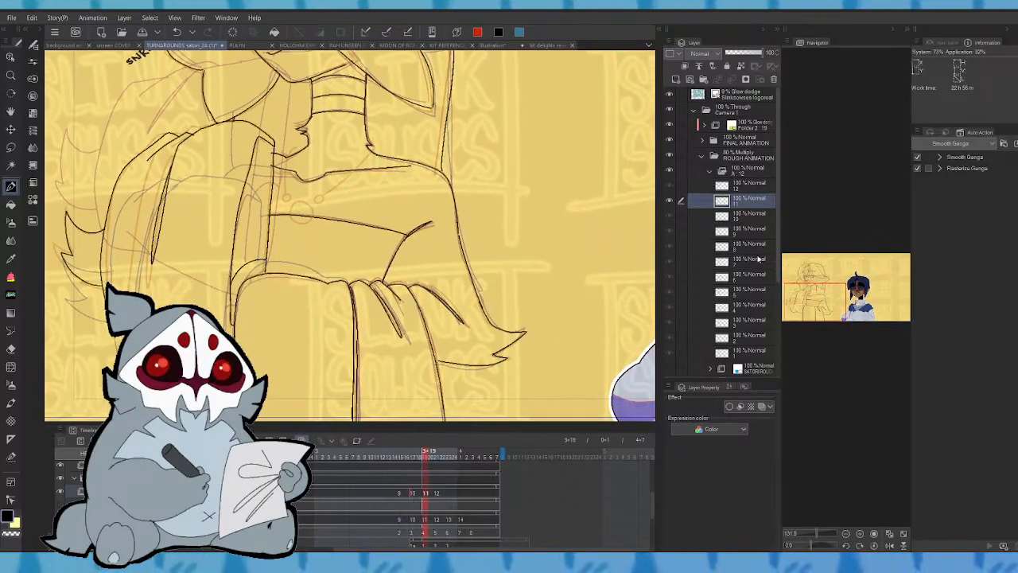
key(Right)
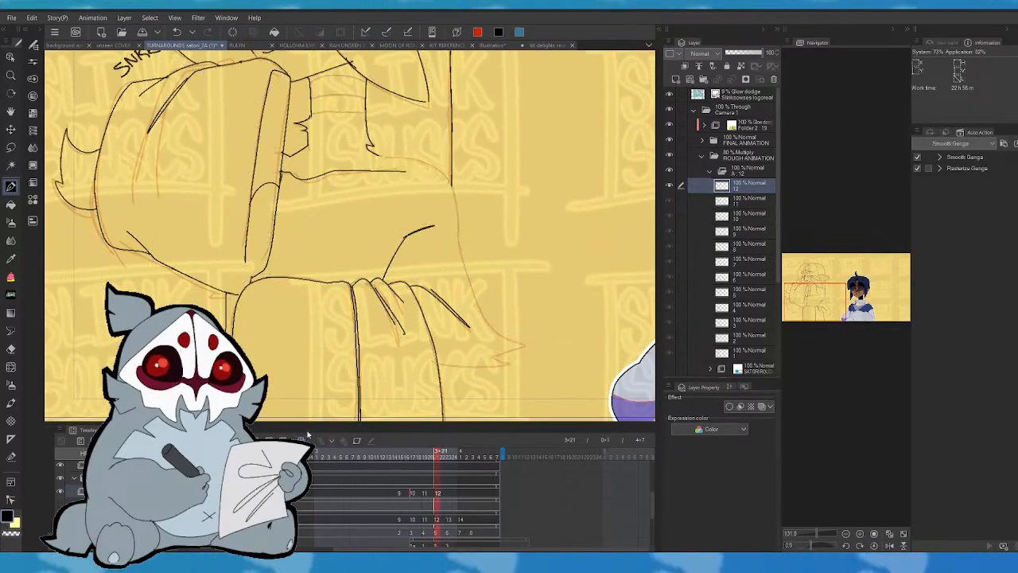
drag(818, 285, 818, 274)
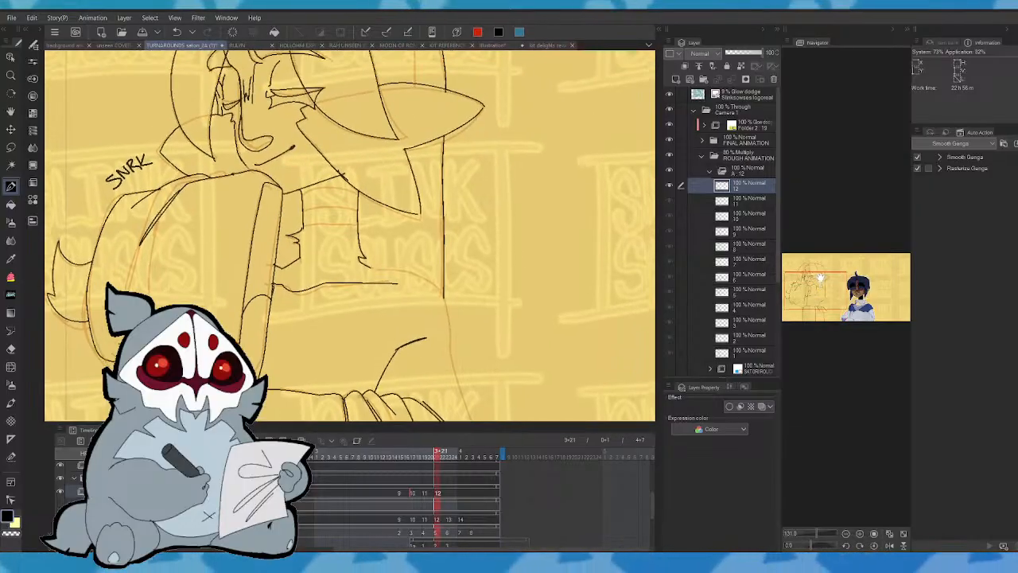
click(300, 440)
mouse_move(377, 268)
mouse_down()
mouse_move(428, 280)
mouse_move(451, 348)
mouse_up()
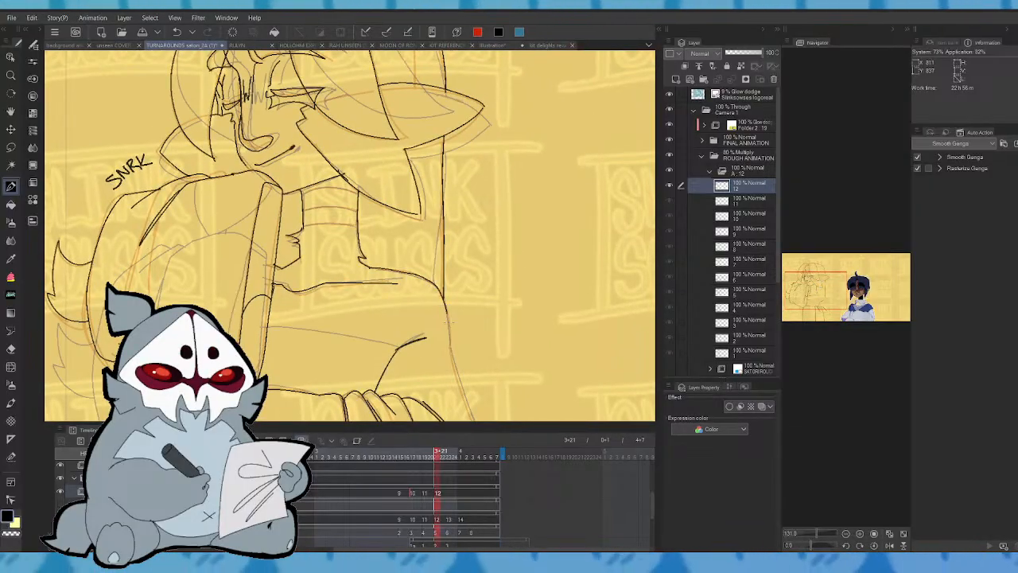
- Ink the sleeve's outer edge down to its pointed tuft and back along the lower edge in cel 12 on the mirrored canvas
drag(825, 291, 828, 307)
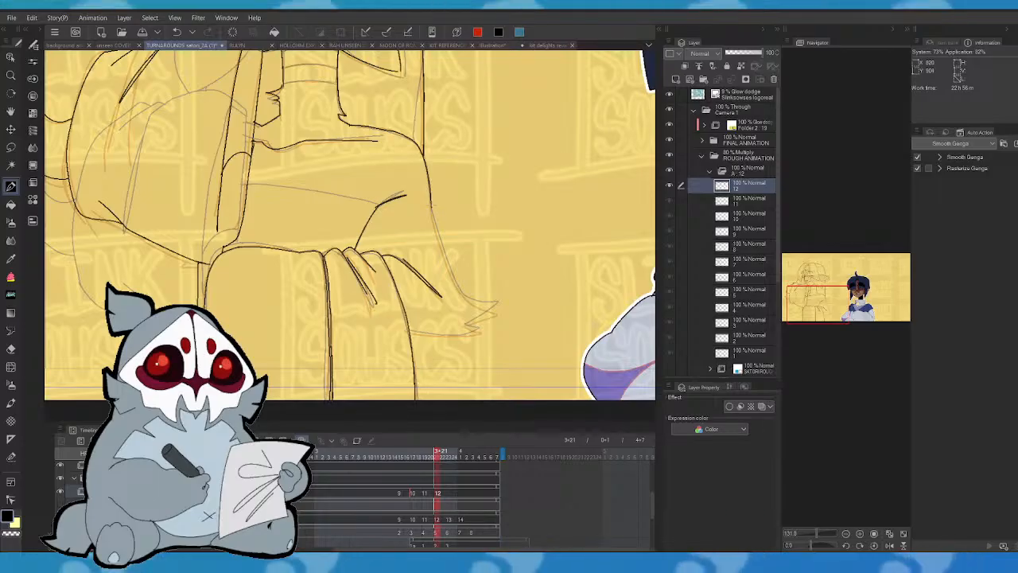
mouse_move(431, 204)
mouse_down()
mouse_move(458, 288)
mouse_move(498, 313)
mouse_move(414, 333)
mouse_up()
key(ctrl+z)
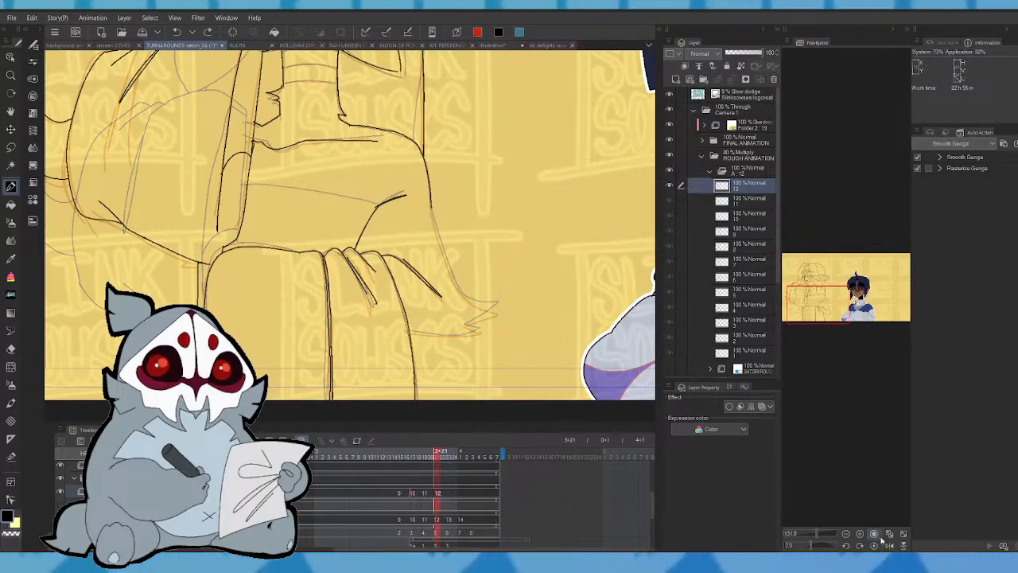
click(889, 545)
mouse_move(269, 212)
mouse_down()
mouse_move(220, 309)
mouse_move(240, 325)
mouse_move(291, 330)
mouse_up()
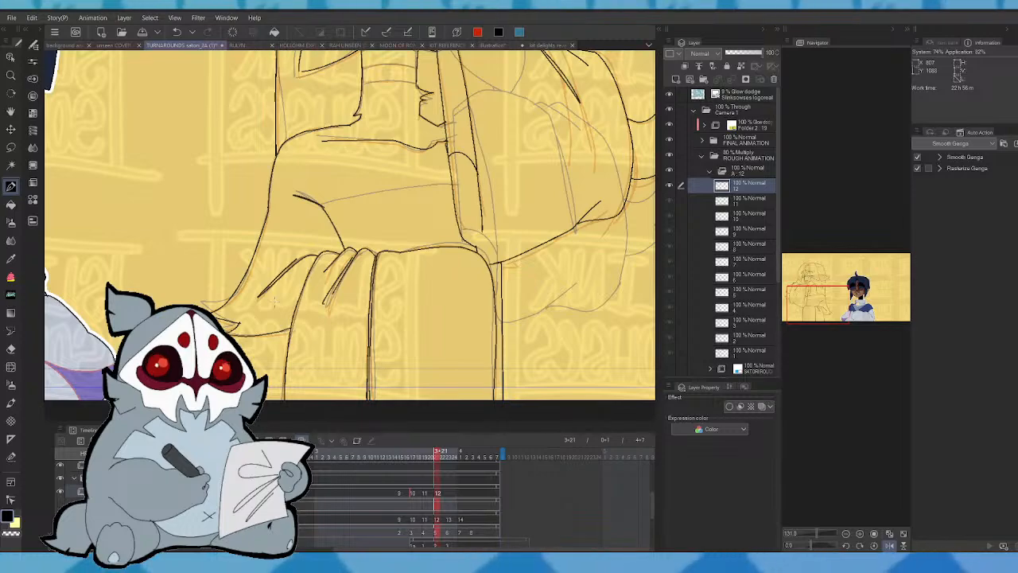
click(889, 545)
- Ink the line across the torso from the garment's edge to the bent crease in cel 12, comparing with cel 11
drag(815, 296, 805, 275)
drag(268, 268, 401, 290)
key(Left)
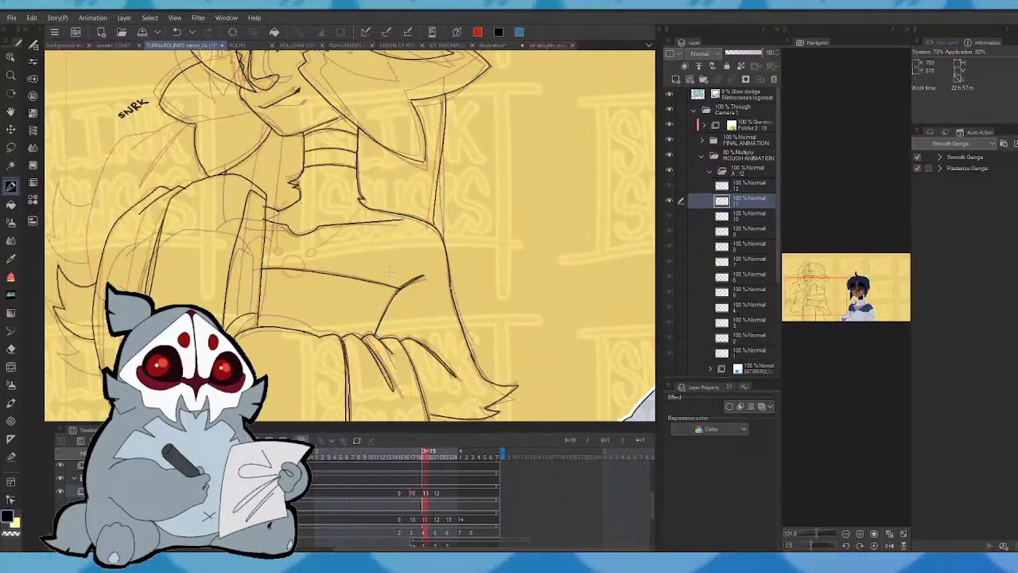
key(Right)
- Flip back through the cels before cel 12 with onion skin on to examine how the head, face and hair move
drag(842, 274, 820, 272)
key(Left)
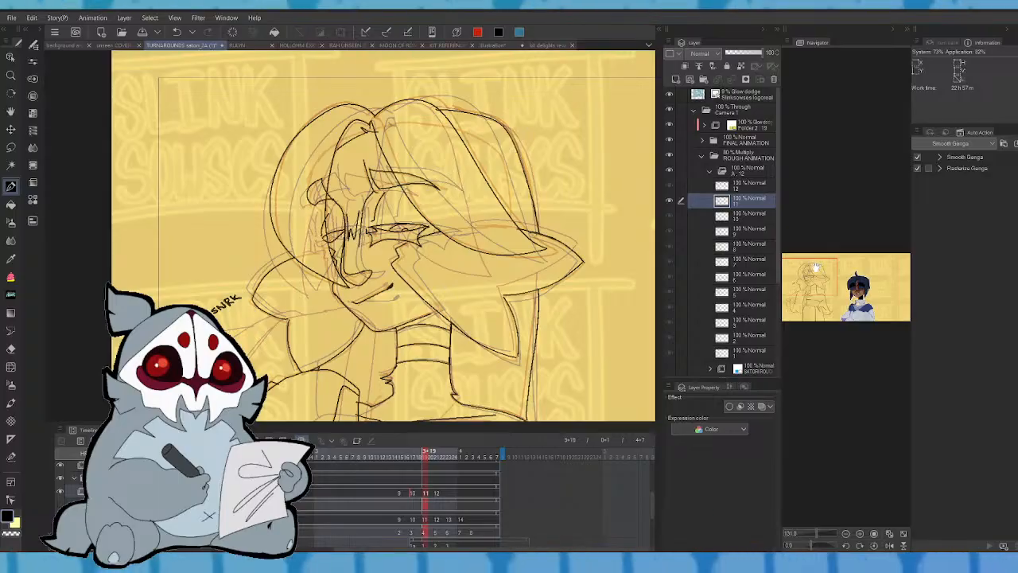
key(Left)
key(Right)
key(Left)
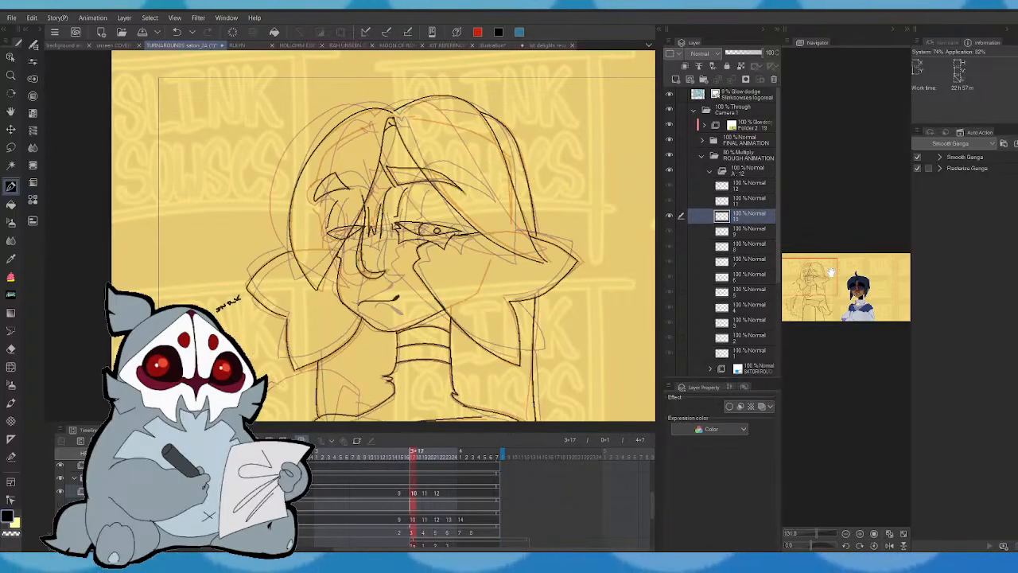
key(Right)
key(Left)
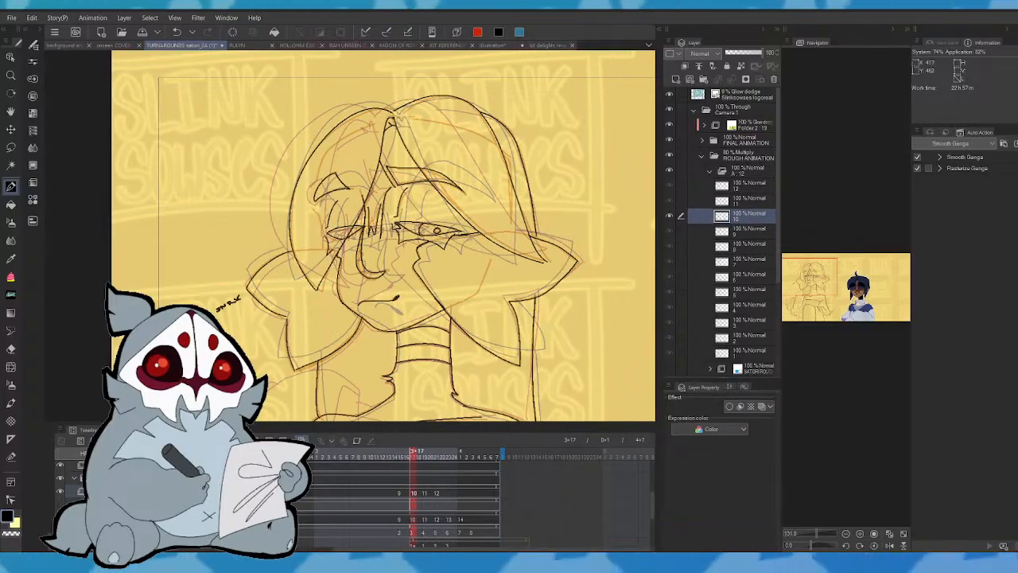
key(Left)
key(Right)
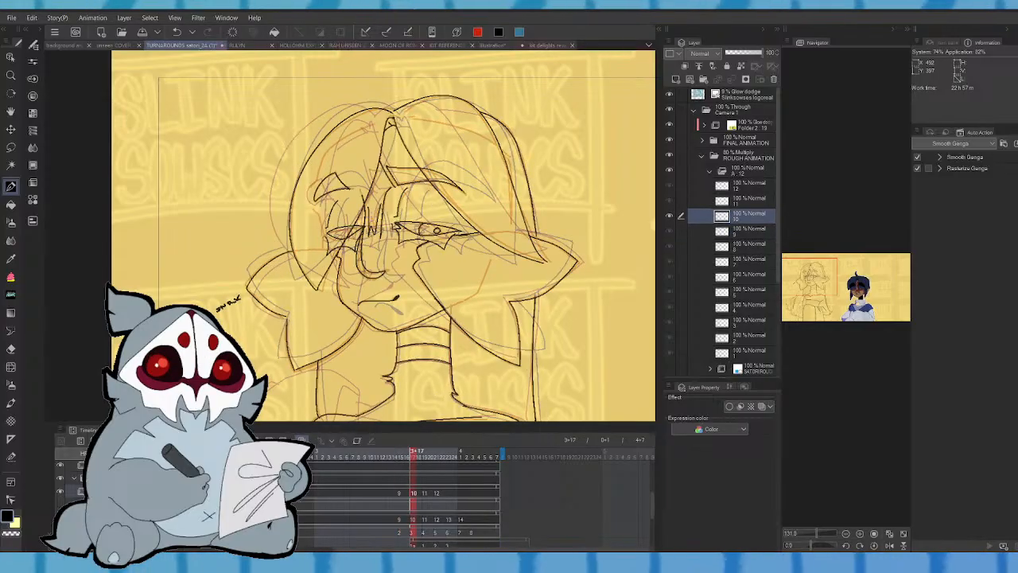
- Flip between cels 10 and 11 with onion skin on, in normal and mirrored view, to examine how the face and hair shift
key(Left)
key(Right)
key(Right)
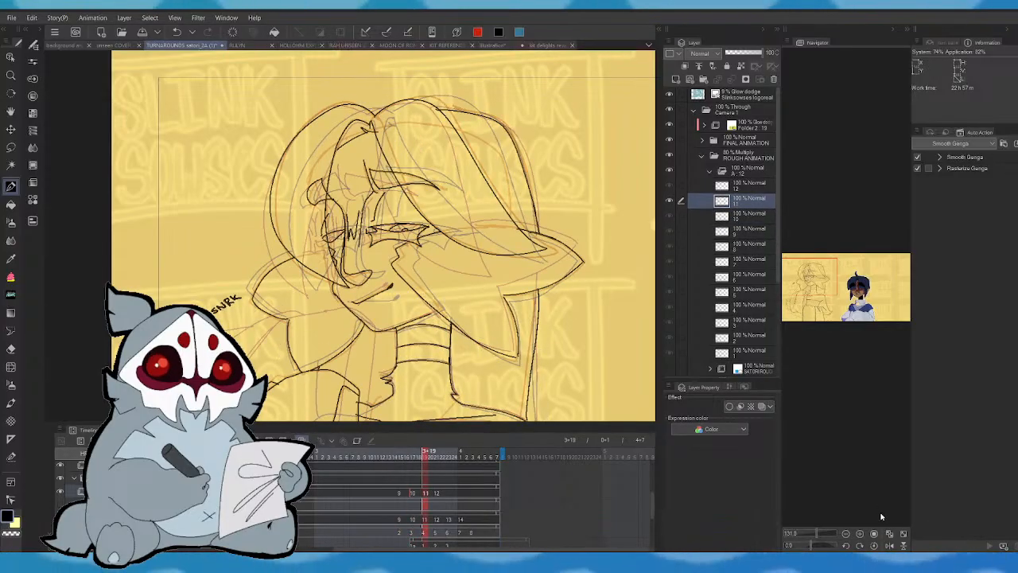
key(Left)
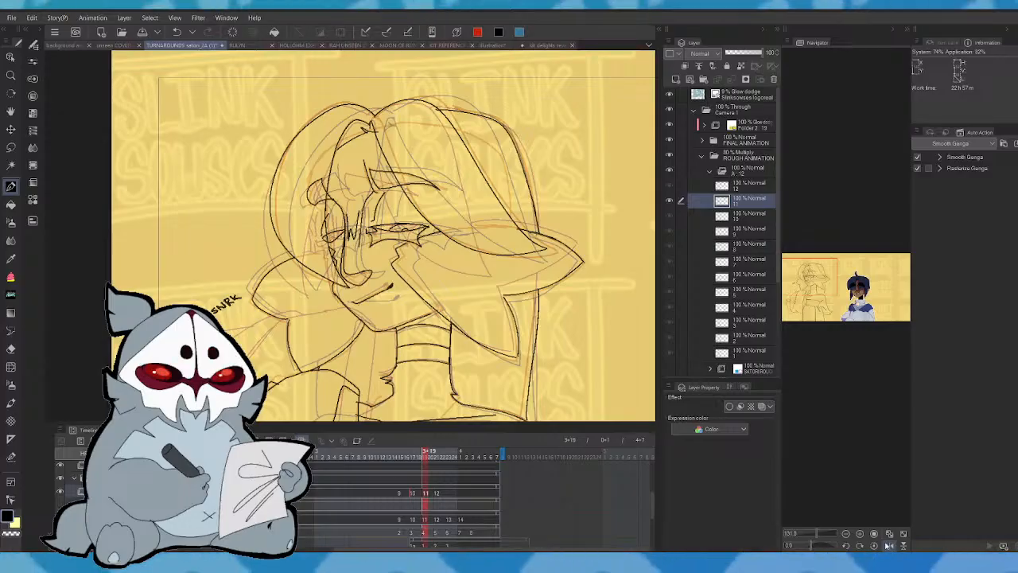
key(Right)
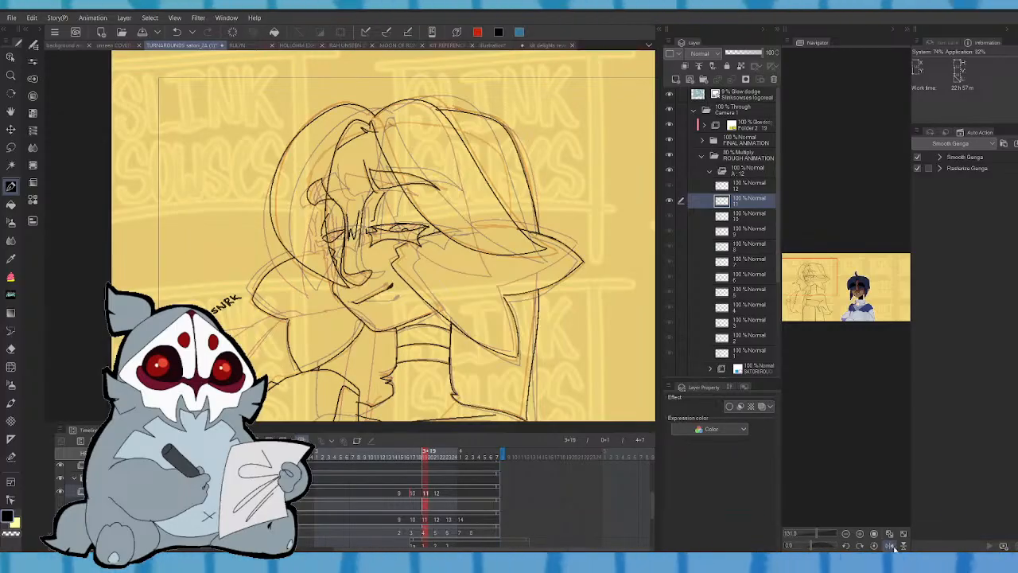
click(892, 546)
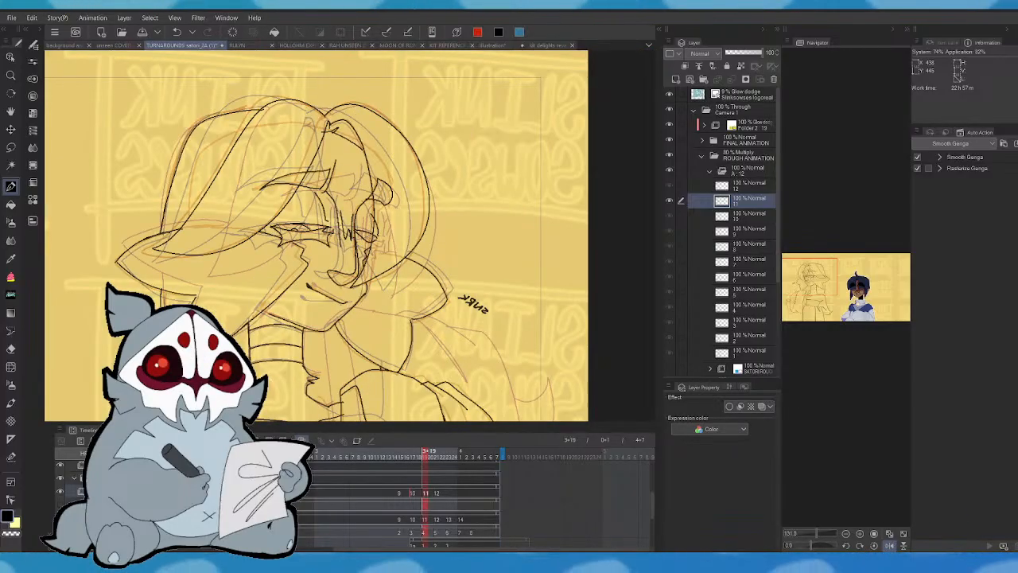
key(Left)
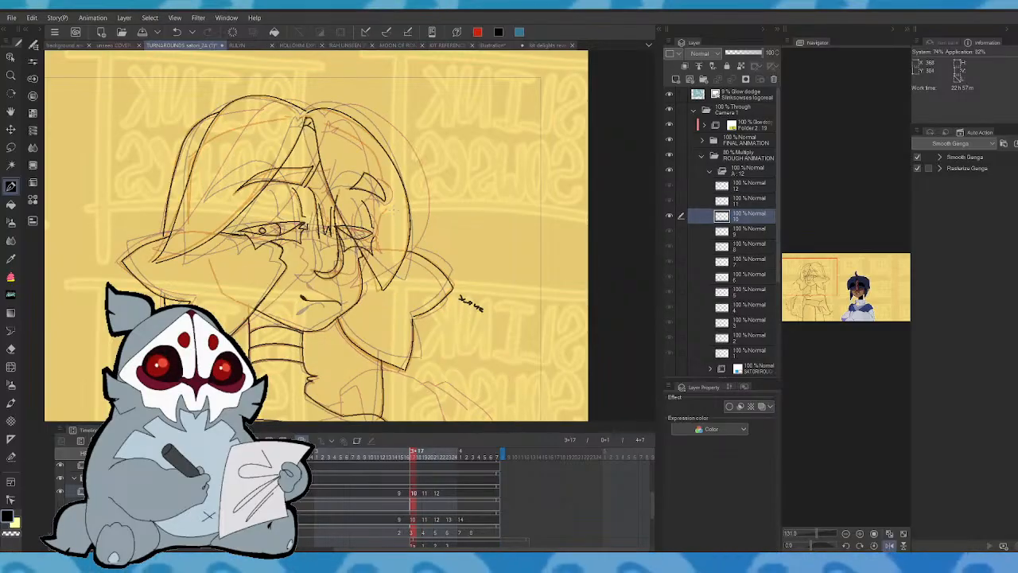
key(Right)
click(890, 546)
- Turn off onion skin, check cels 11 and 12 over the whole figure, and add cel 13 after cel 12
drag(817, 534, 813, 539)
drag(822, 271, 824, 282)
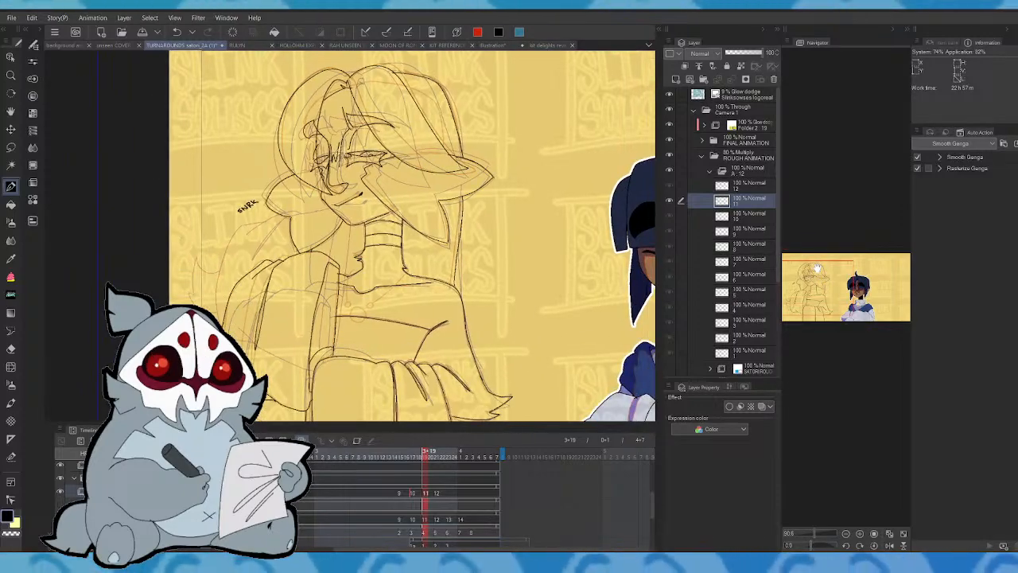
click(302, 440)
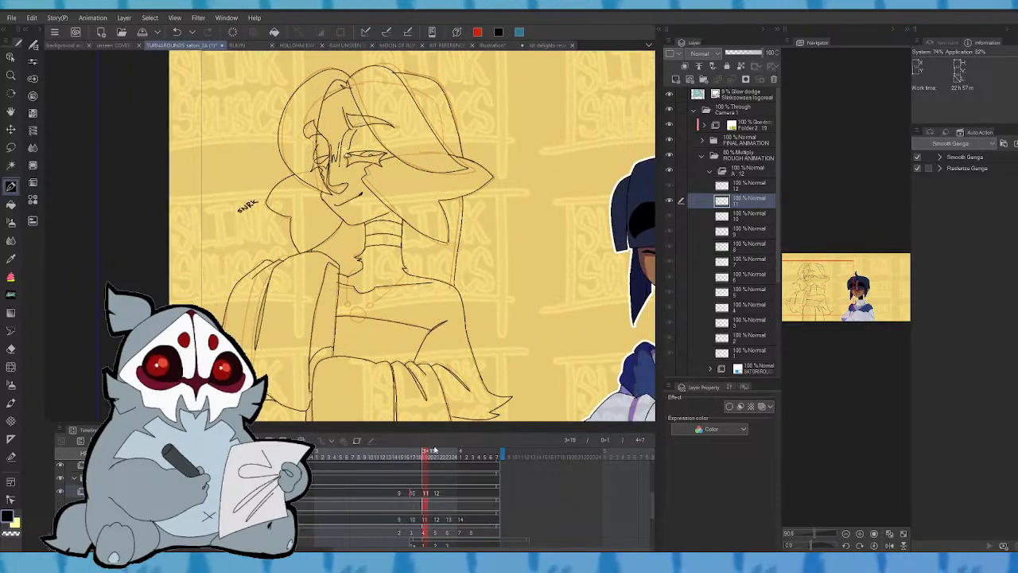
drag(423, 456, 435, 451)
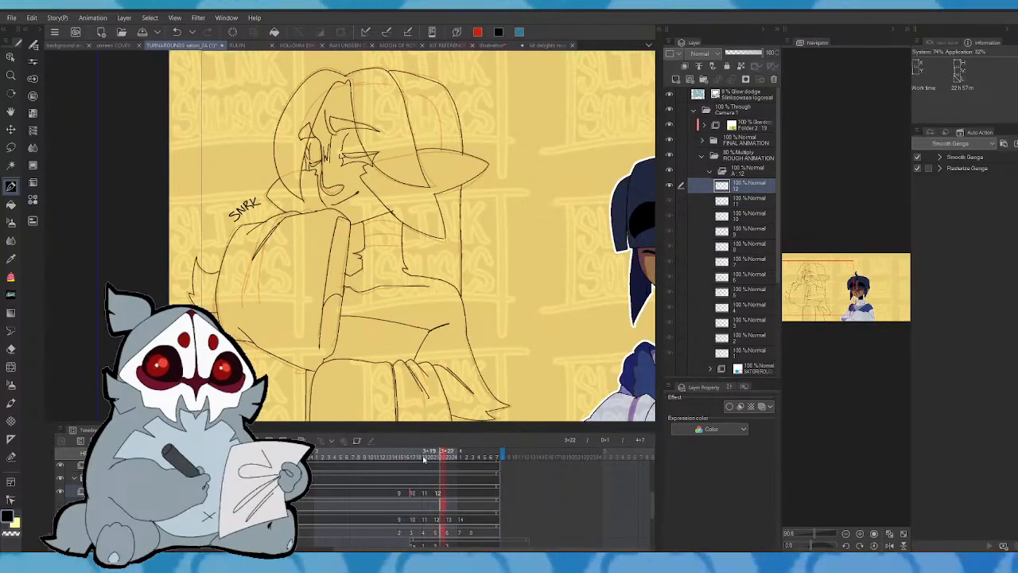
mouse_move(435, 451)
mouse_down()
mouse_move(451, 457)
mouse_move(453, 424)
mouse_up()
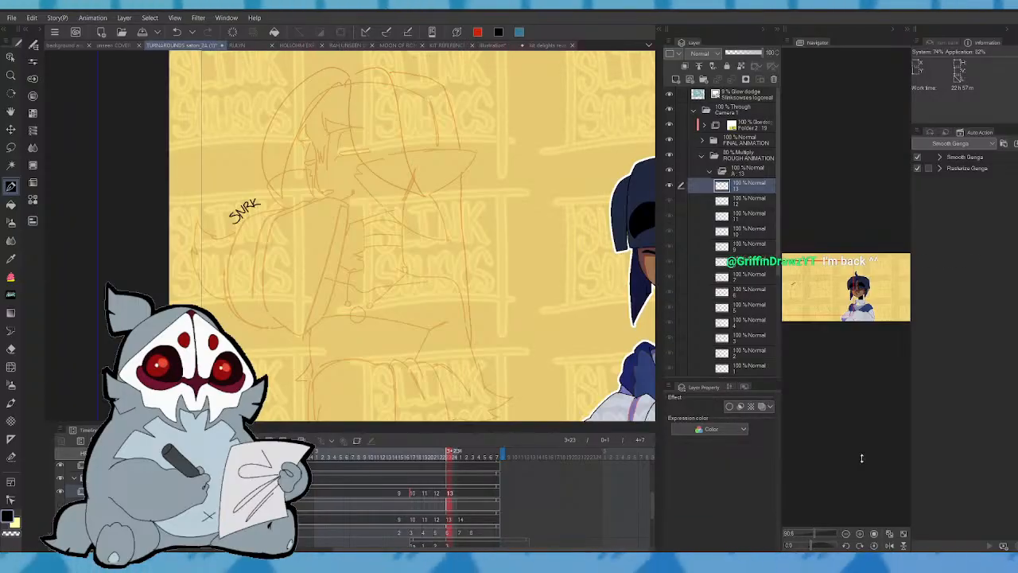
- Ink the far eye's curved upper lid and narrow lower shape in cel 13, checking against the onion skin and cel 12
drag(814, 534, 818, 534)
drag(814, 278, 814, 271)
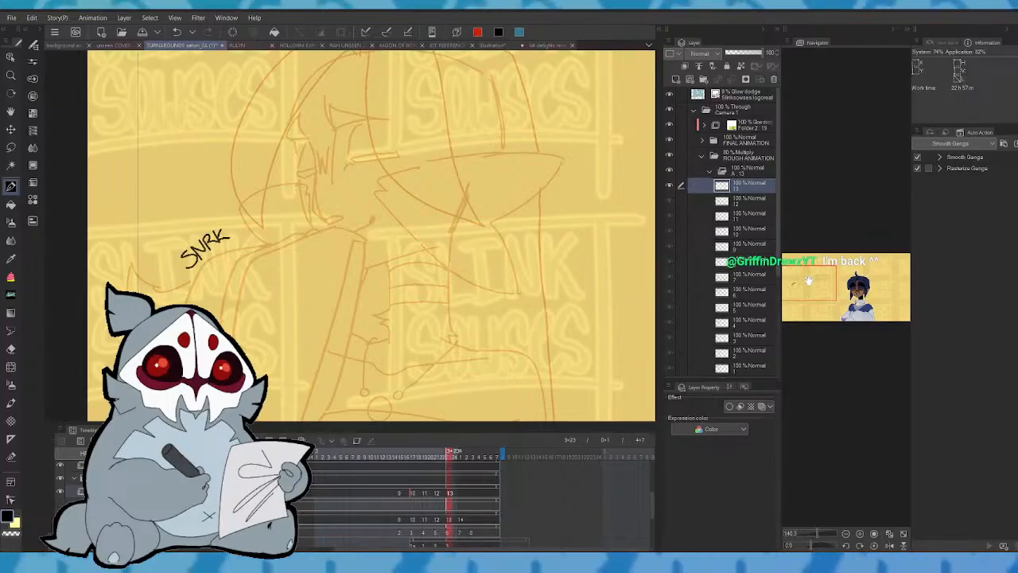
click(302, 441)
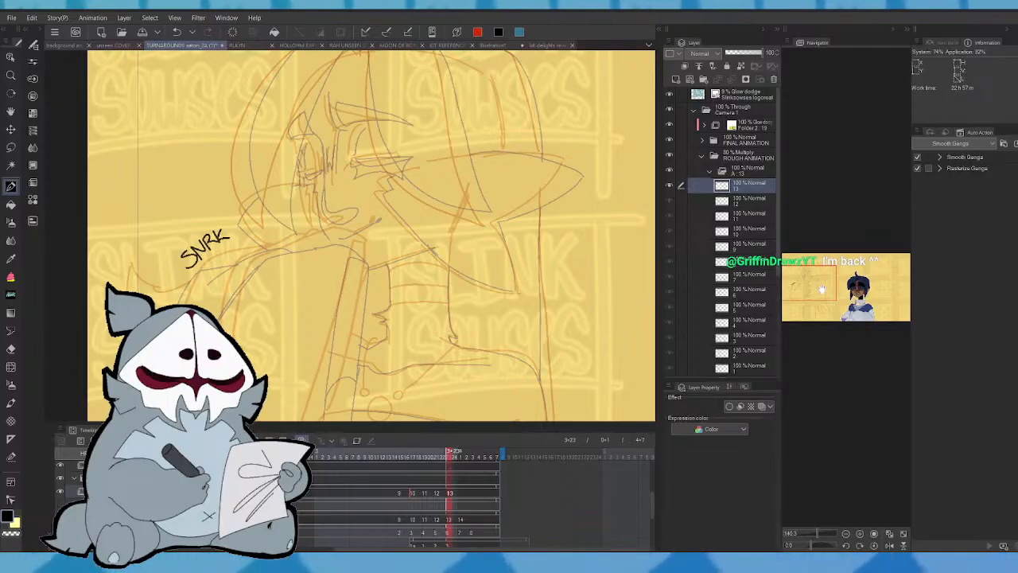
drag(817, 276, 818, 273)
click(301, 441)
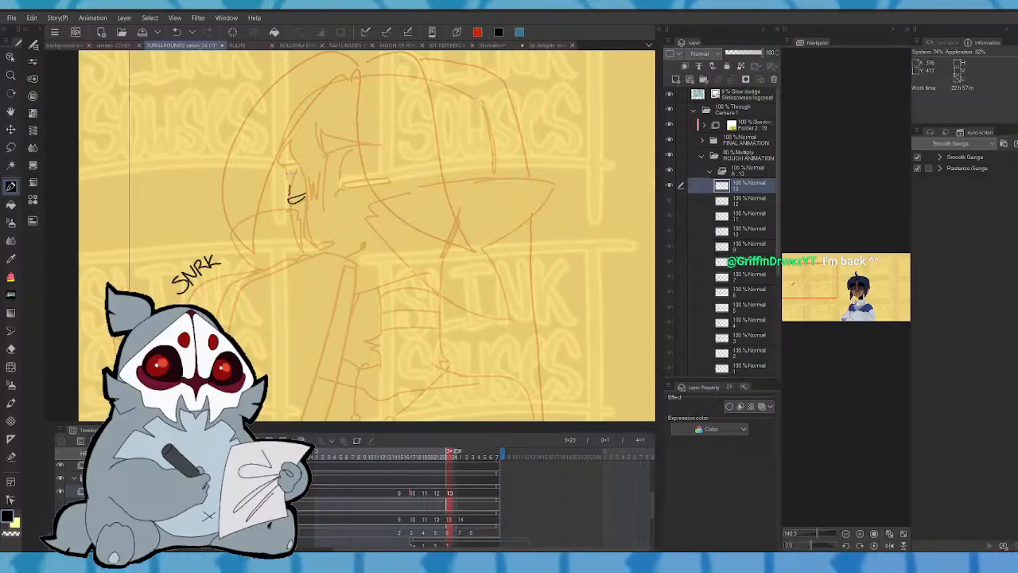
drag(292, 174, 297, 167)
key(Left)
key(Right)
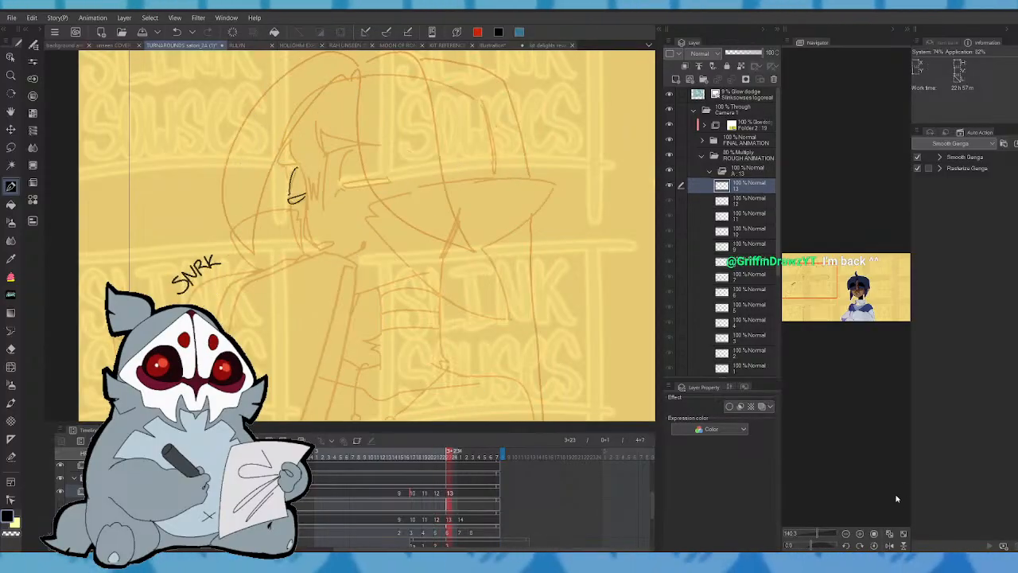
- Ink the near eye's thin, half-closed outline in cel 13 on the mirrored canvas, comparing with cel 12
click(893, 544)
mouse_move(307, 181)
mouse_down()
mouse_move(357, 184)
mouse_move(310, 178)
mouse_up()
key(Left)
key(Right)
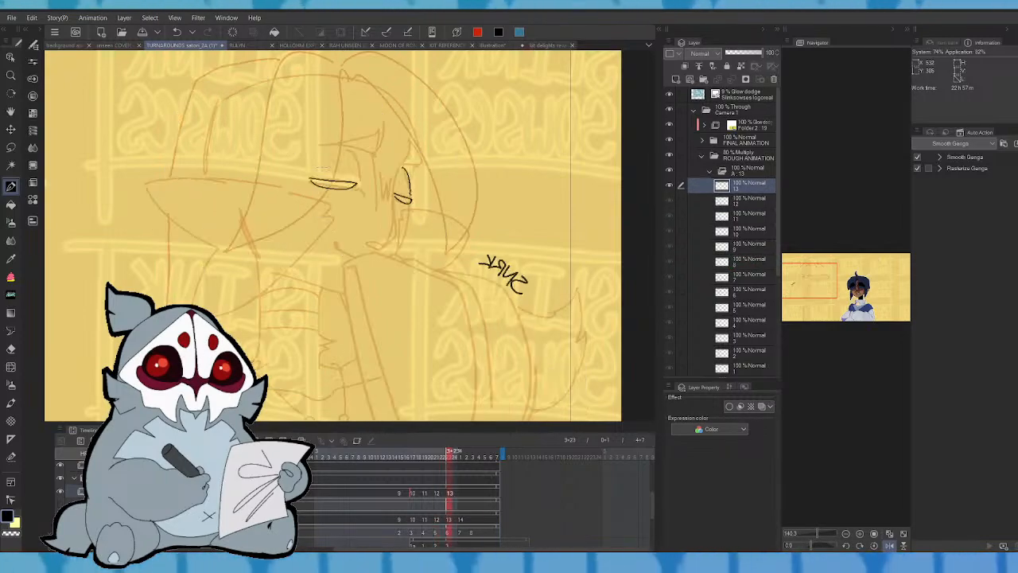
- Restore the unmirrored view and ink the curved crease above the near eye's inner corner in cel 13, comparing with cel 12
click(890, 545)
key(Left)
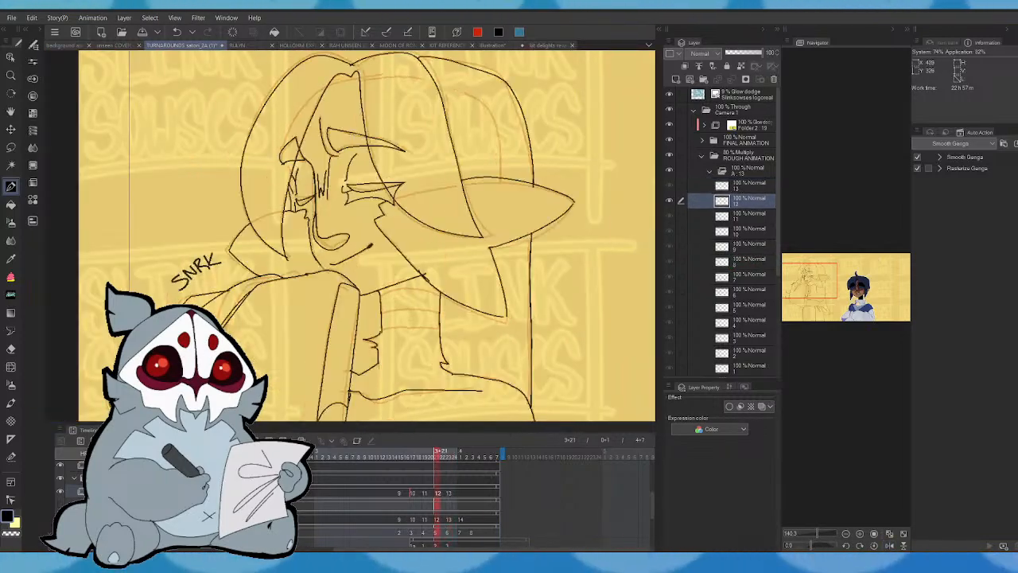
key(Right)
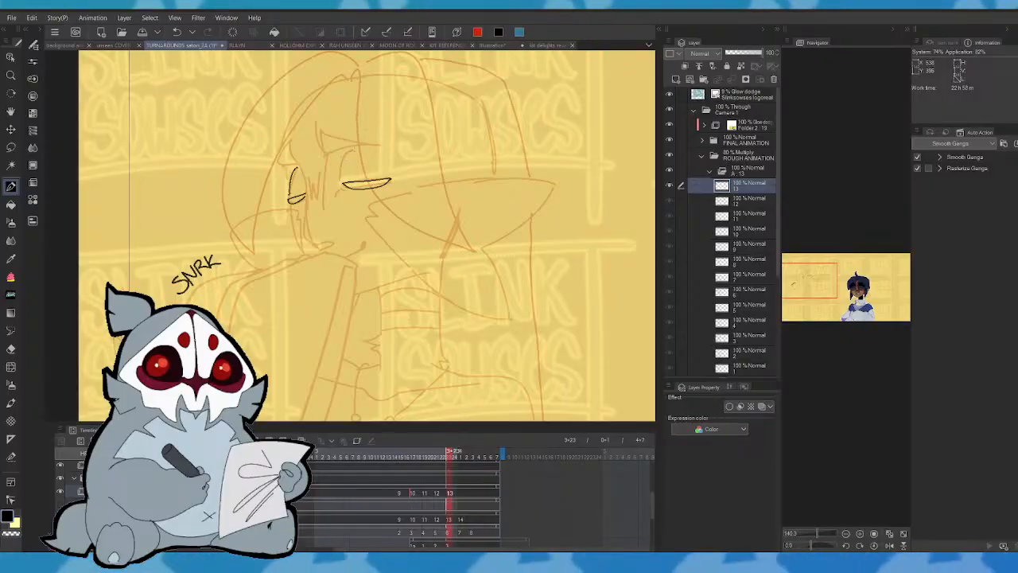
key(Left)
key(Right)
drag(346, 155, 339, 181)
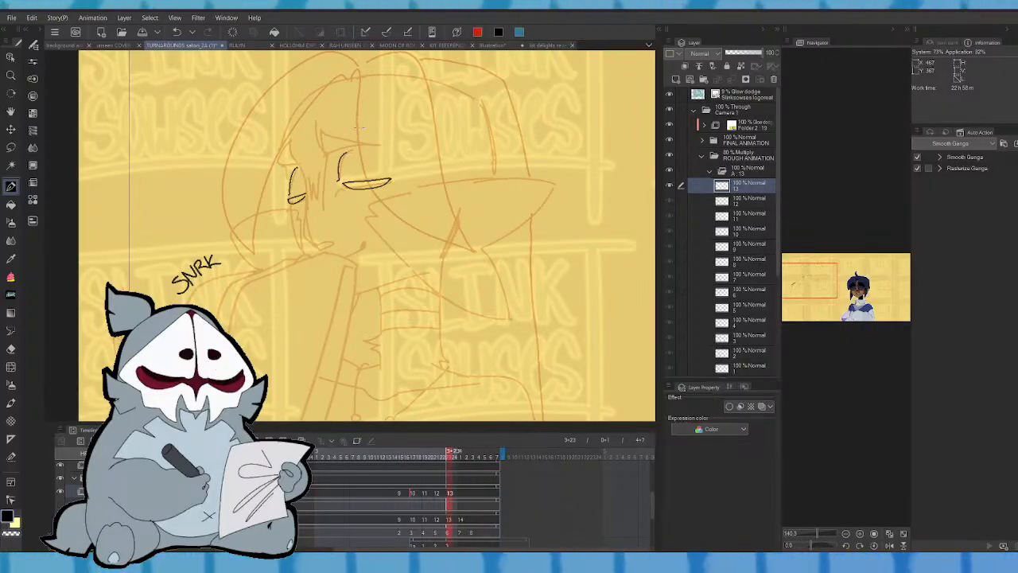
key(Left)
key(Right)
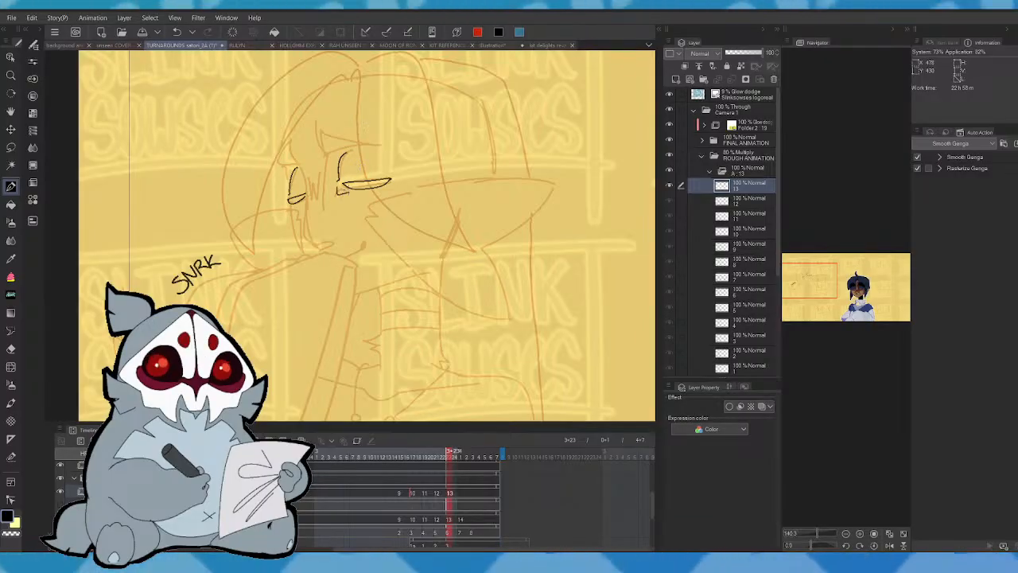
- Ink the near eye's inner corner and the pointed, curved lower edge beneath it in cel 13, flipping to cel 12 for reference
key(Left)
key(Right)
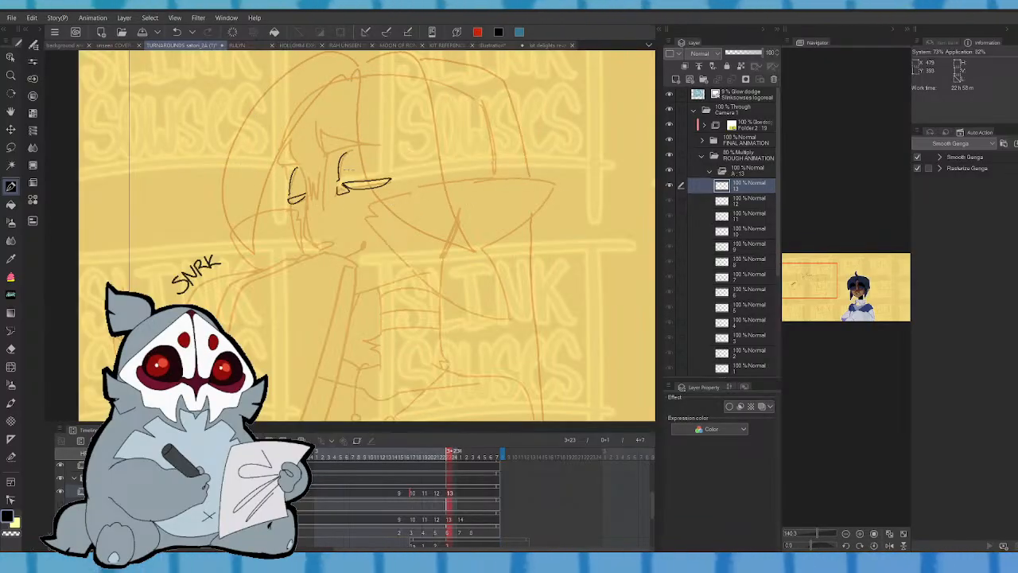
key(Left)
key(Right)
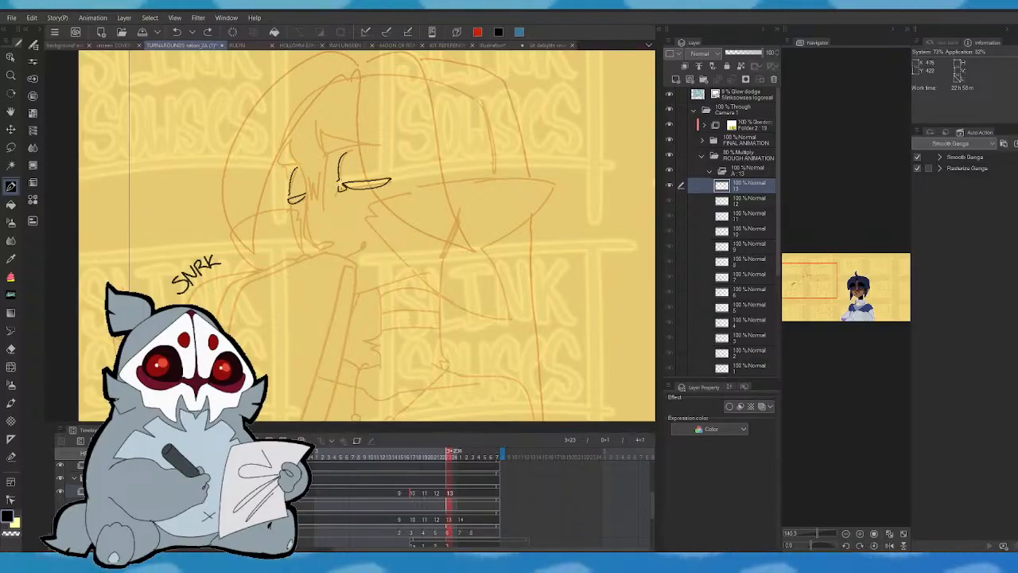
key(Left)
key(Right)
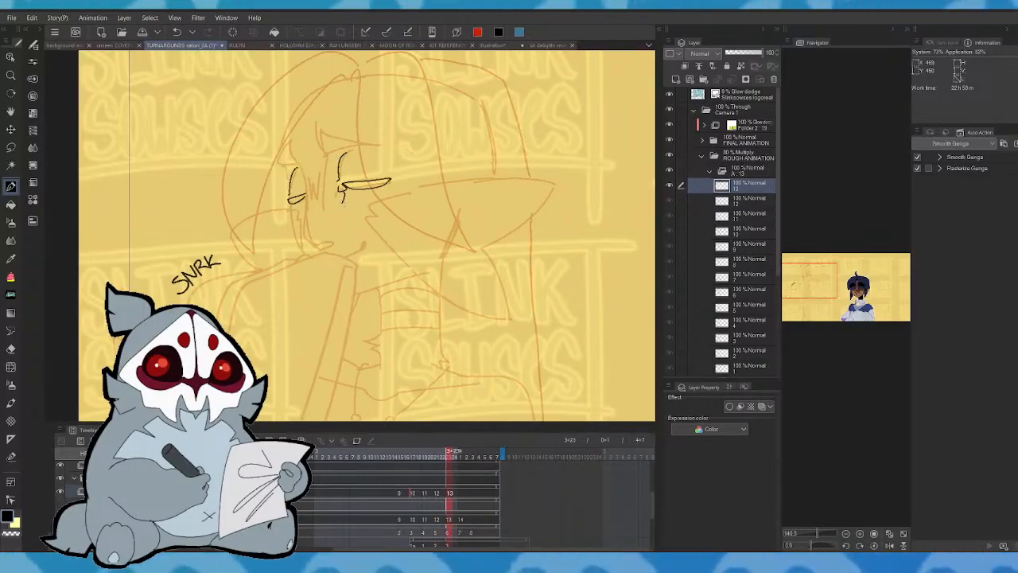
key(Right)
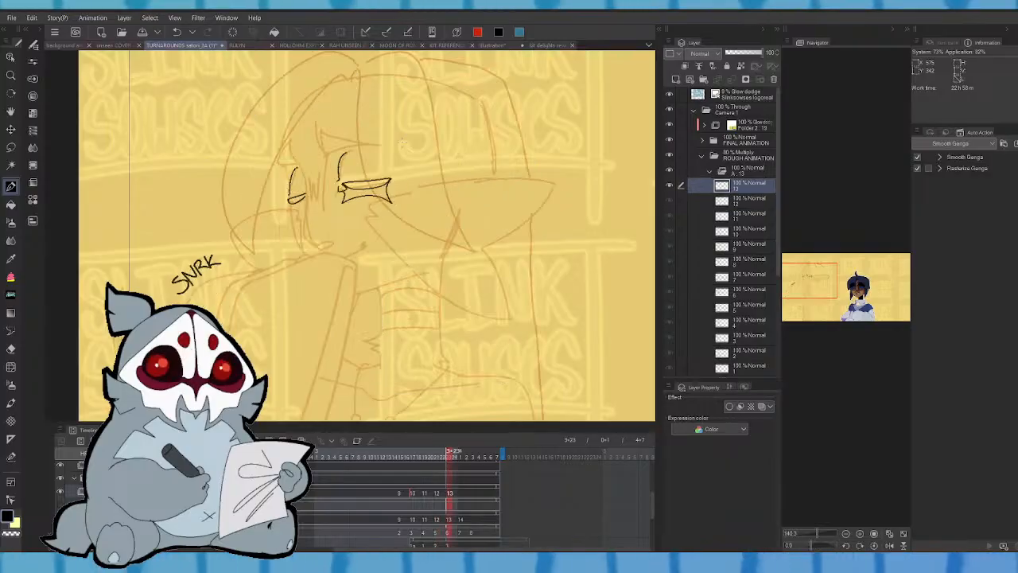
- Ink the nose bridge line from the far eye down towards the nose tip in cel 13 on the mirrored canvas
click(890, 545)
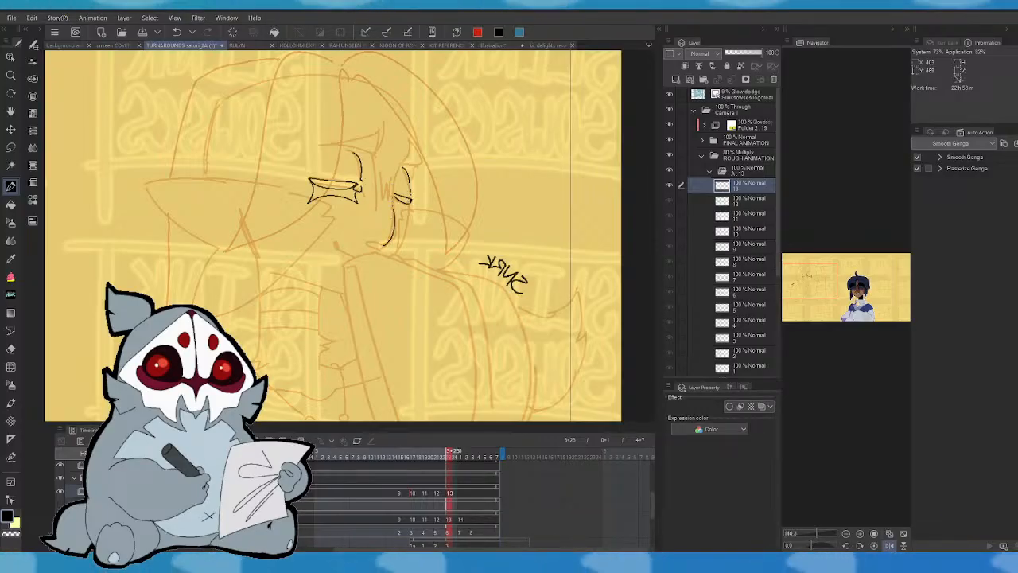
drag(394, 208, 392, 186)
key(comma)
key(period)
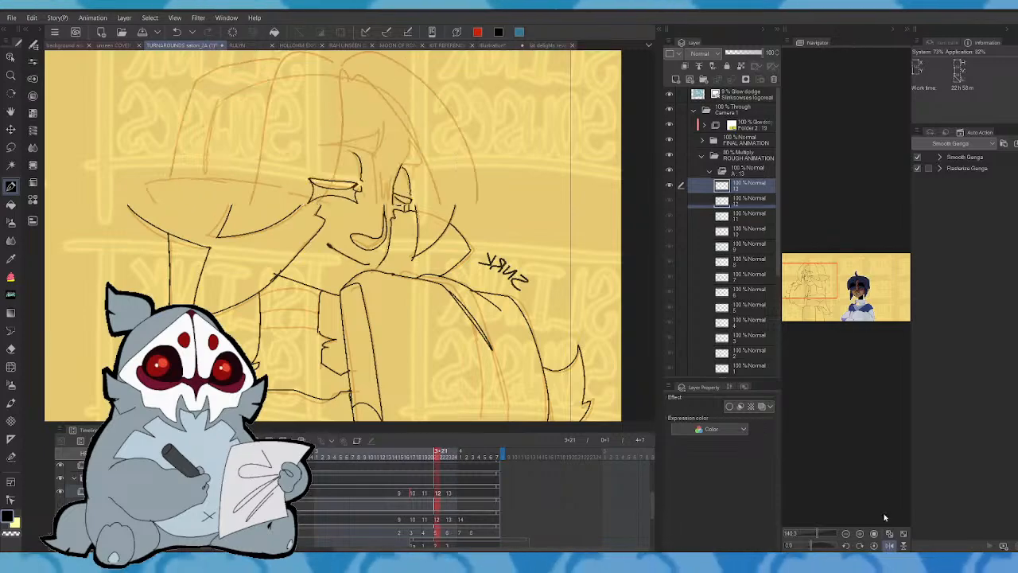
- Ink the rounded nose tip and close its underside in cel 13 on the unmirrored canvas, comparing with cel 12
click(890, 546)
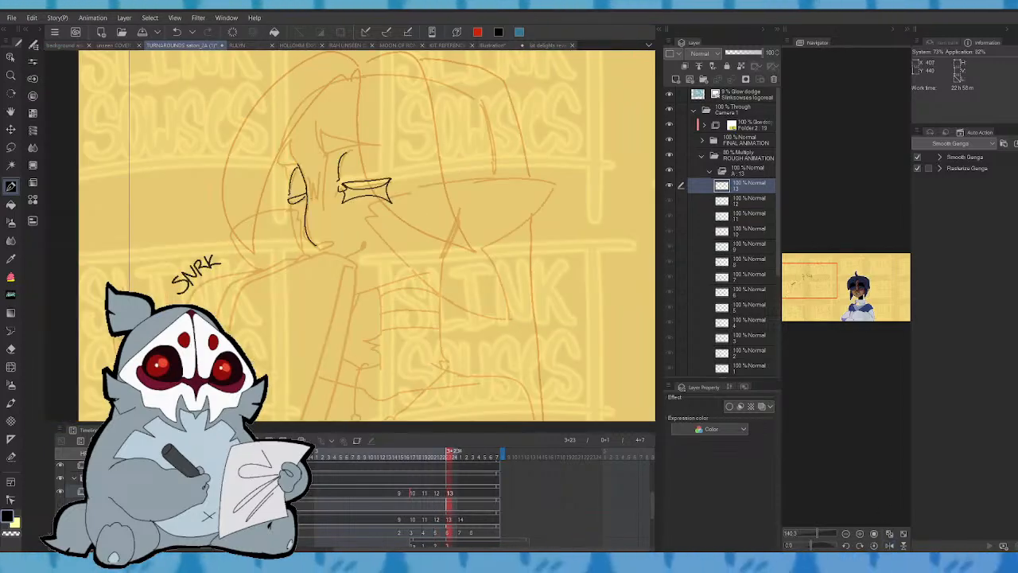
key(comma)
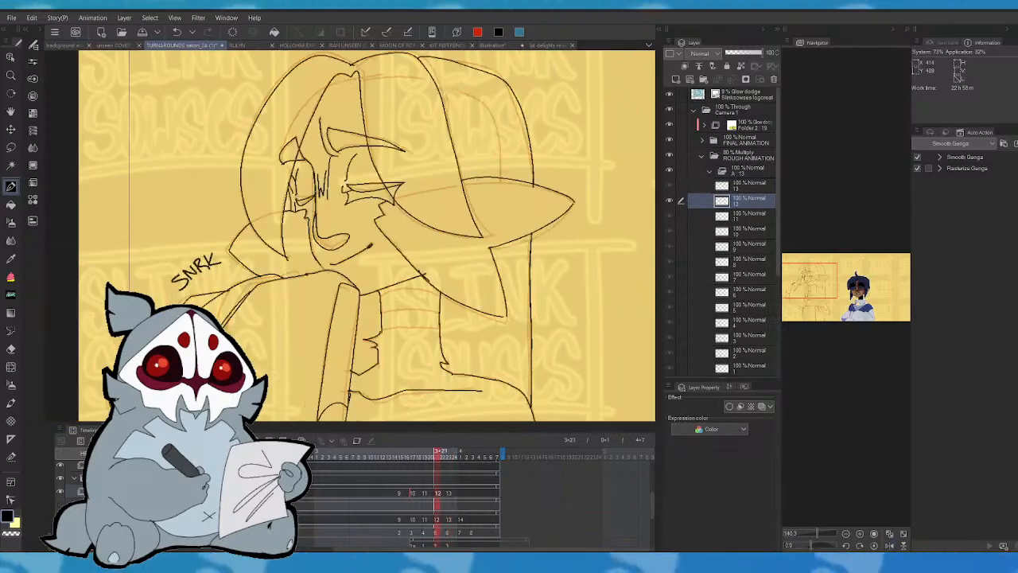
key(period)
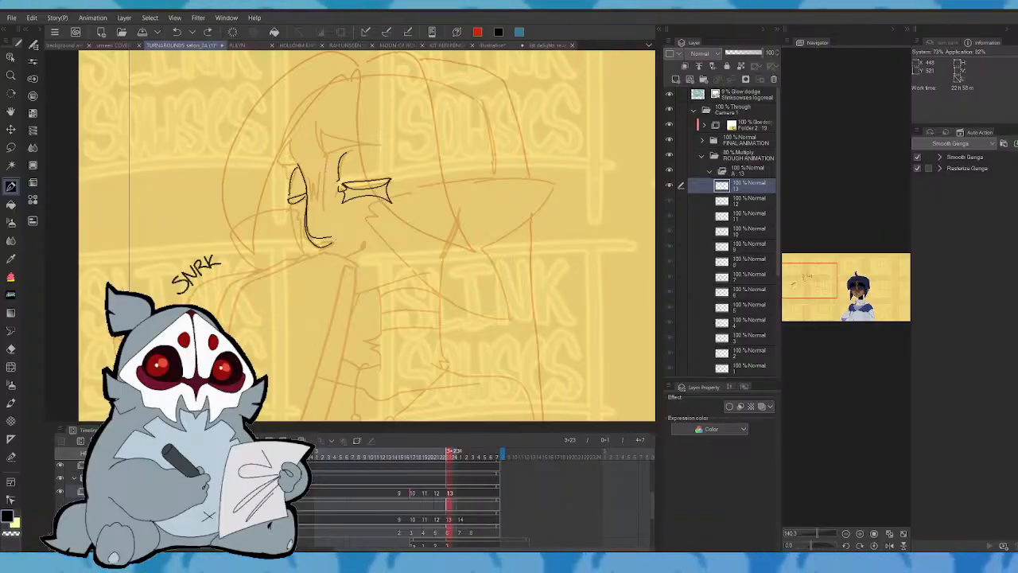
key(comma)
key(period)
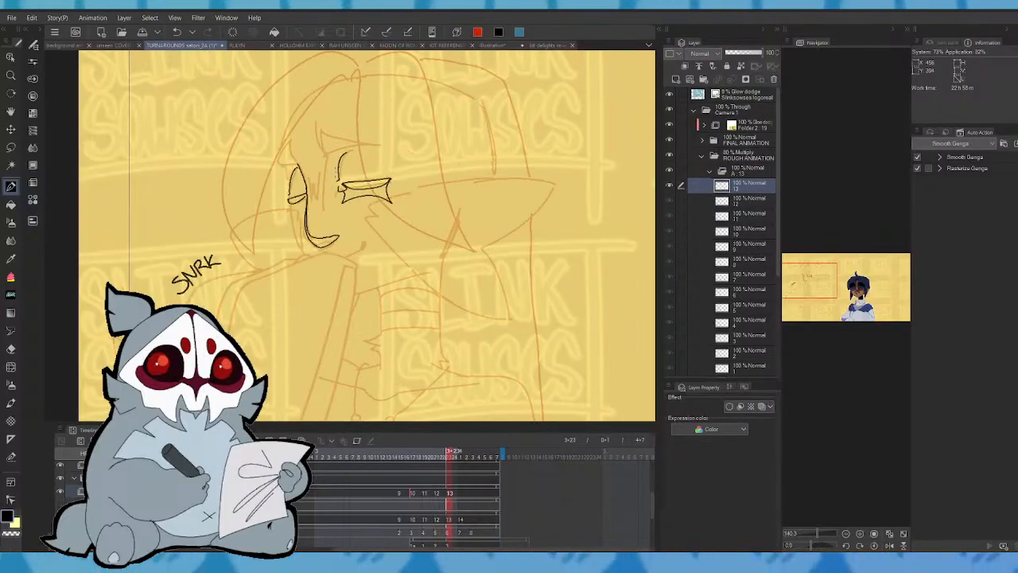
- Draw both eyebrows above the half-closed eyes on rough drawing 13, checking them against the previous drawing and in a mirrored view
key(comma)
key(period)
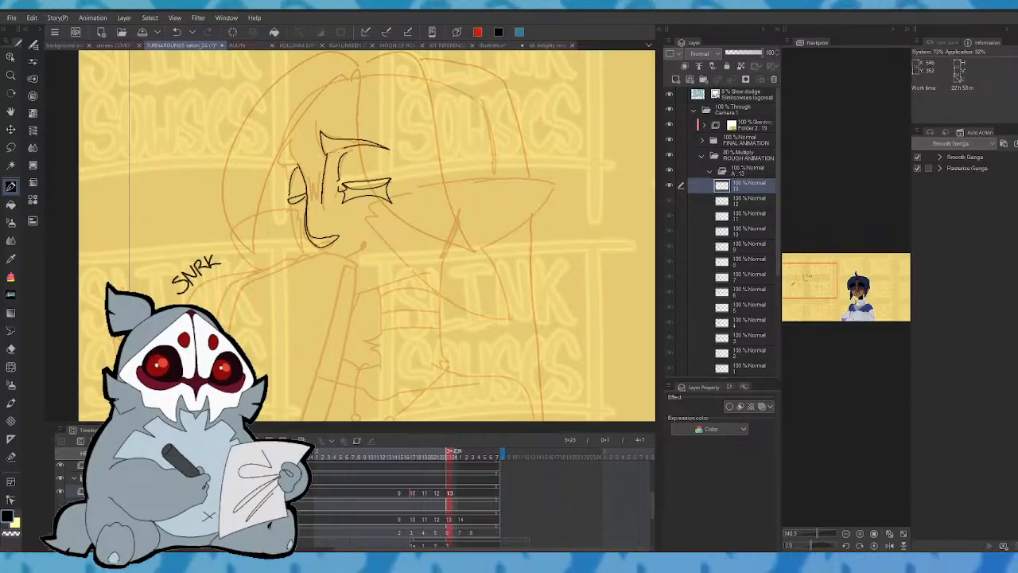
key(comma)
key(period)
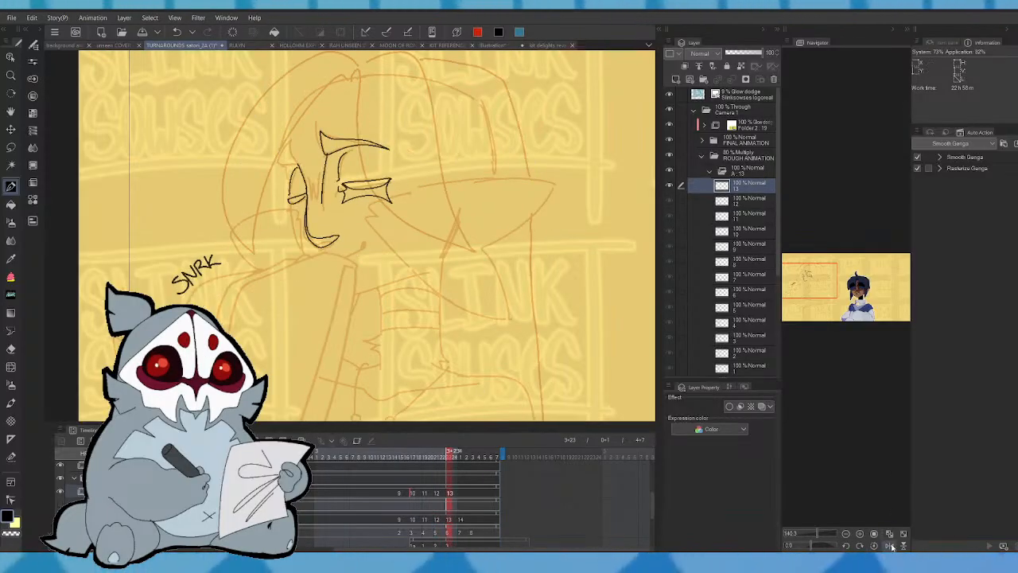
click(890, 546)
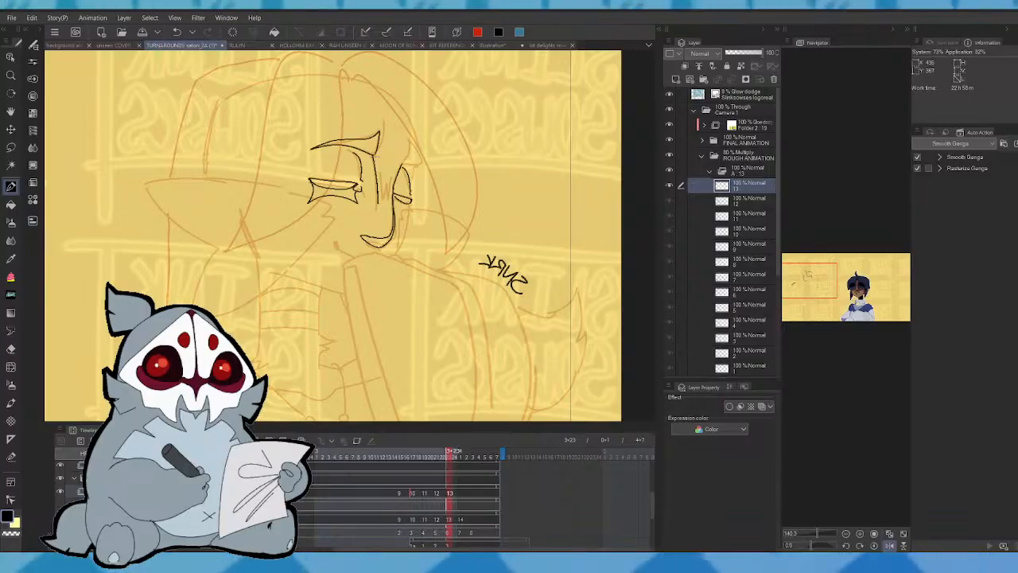
drag(401, 166, 409, 143)
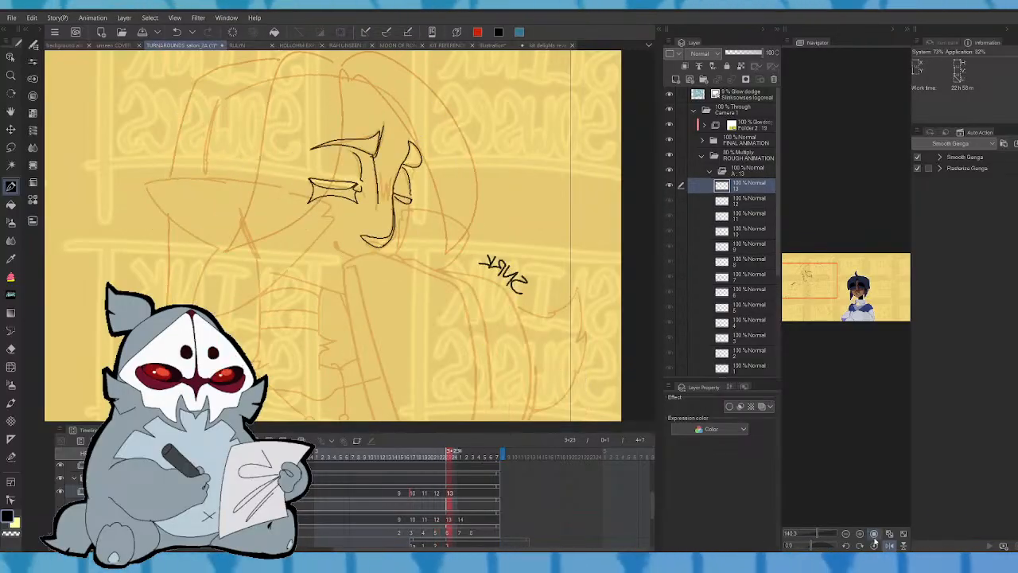
click(889, 544)
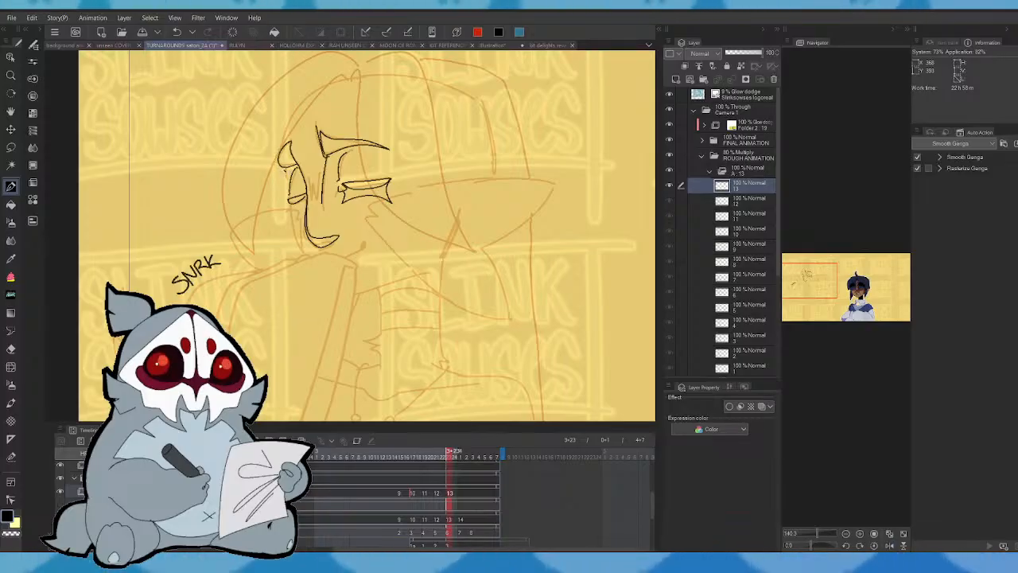
key(Left)
key(Right)
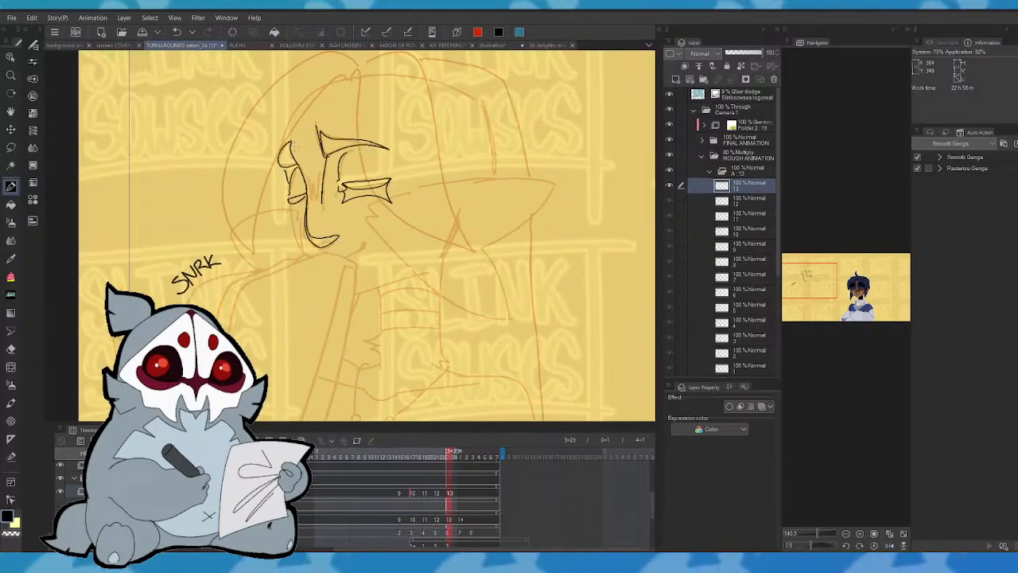
- Draw the jagged far-side cheek edge below the far eye and a short line running outward from it
key(Left)
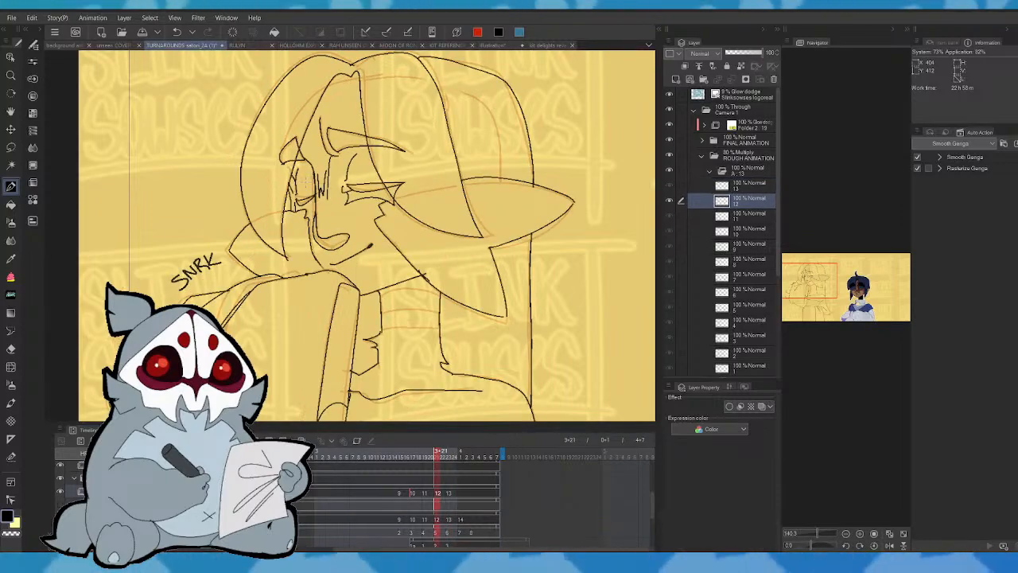
key(Left)
key(Right)
key(Right)
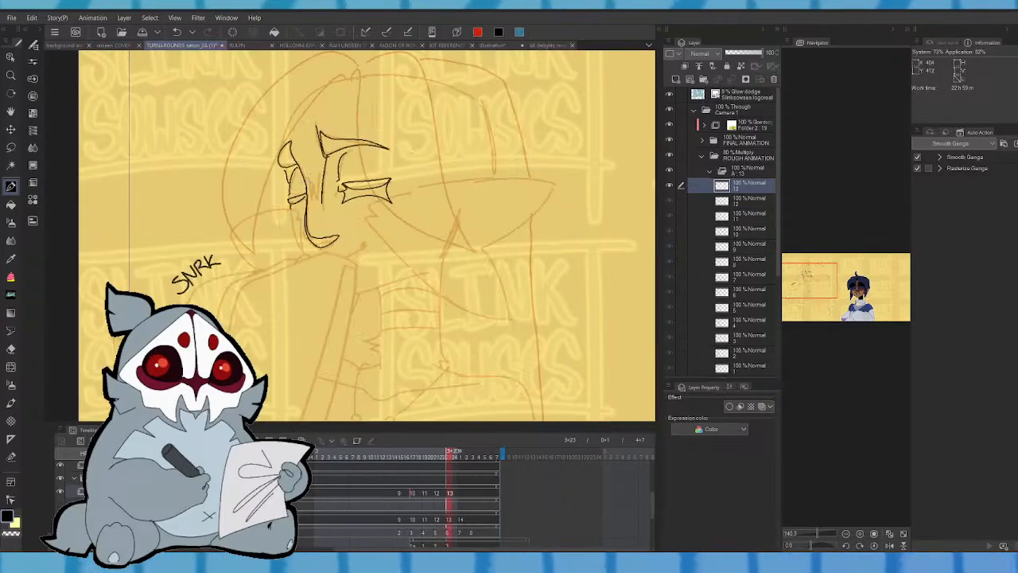
drag(285, 210, 303, 254)
key(Left)
key(Right)
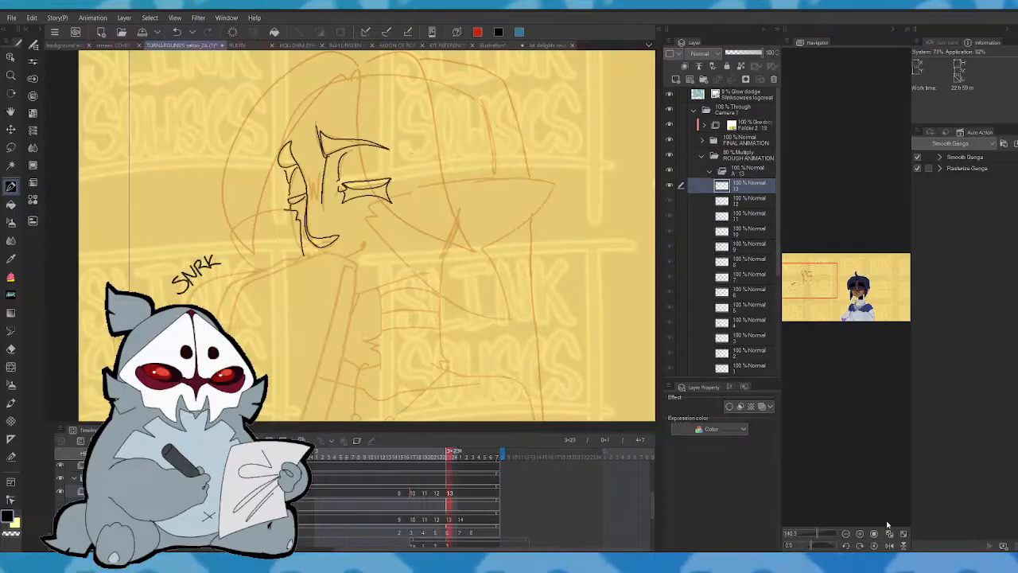
click(889, 545)
drag(409, 210, 443, 214)
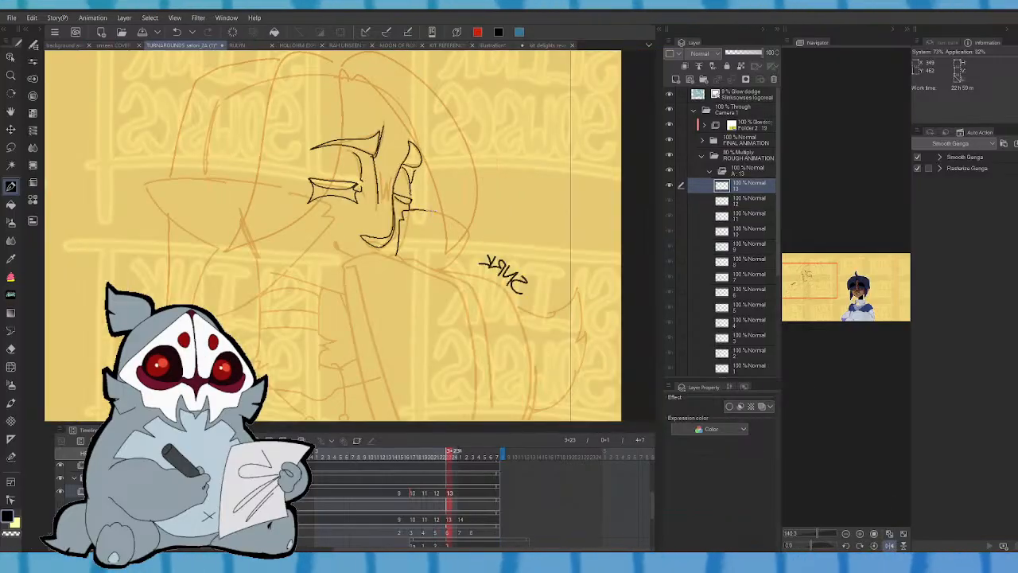
- Draw the long curved far-side hair lock from the parting down to a point beside the cheek
mouse_move(368, 80)
mouse_down()
mouse_move(423, 159)
mouse_move(444, 211)
mouse_move(443, 253)
mouse_move(475, 154)
mouse_up()
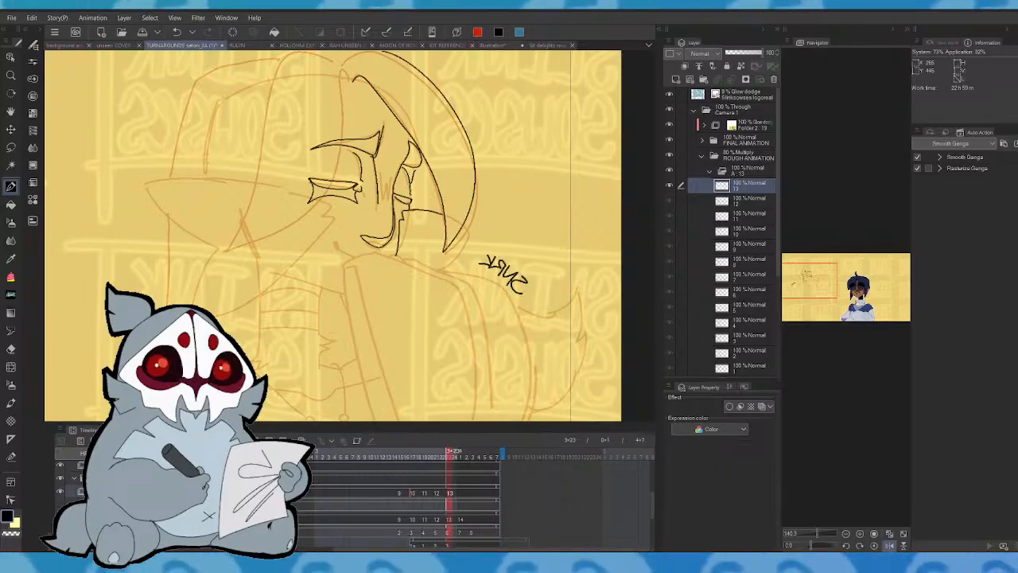
key(Left)
key(Right)
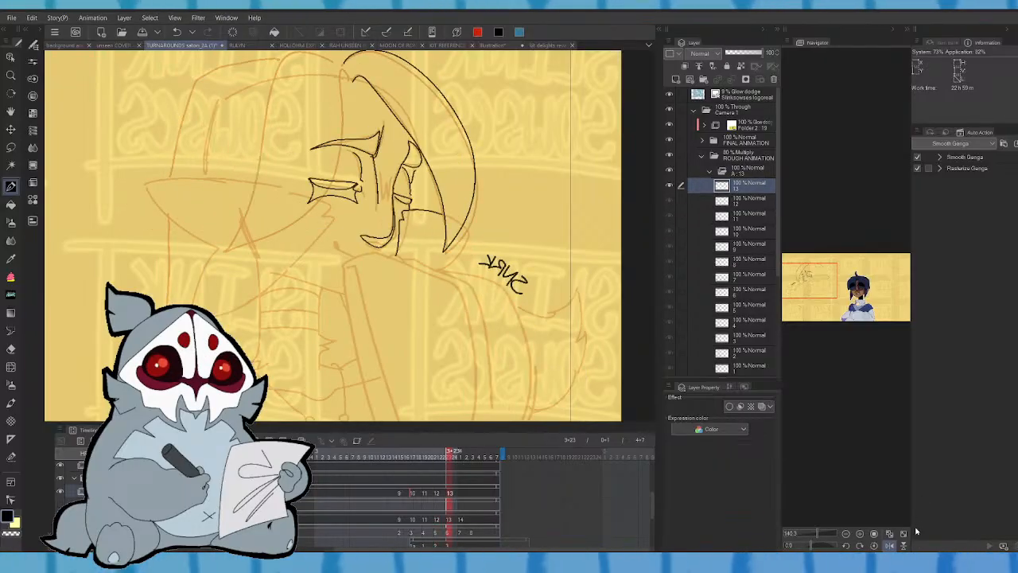
click(890, 545)
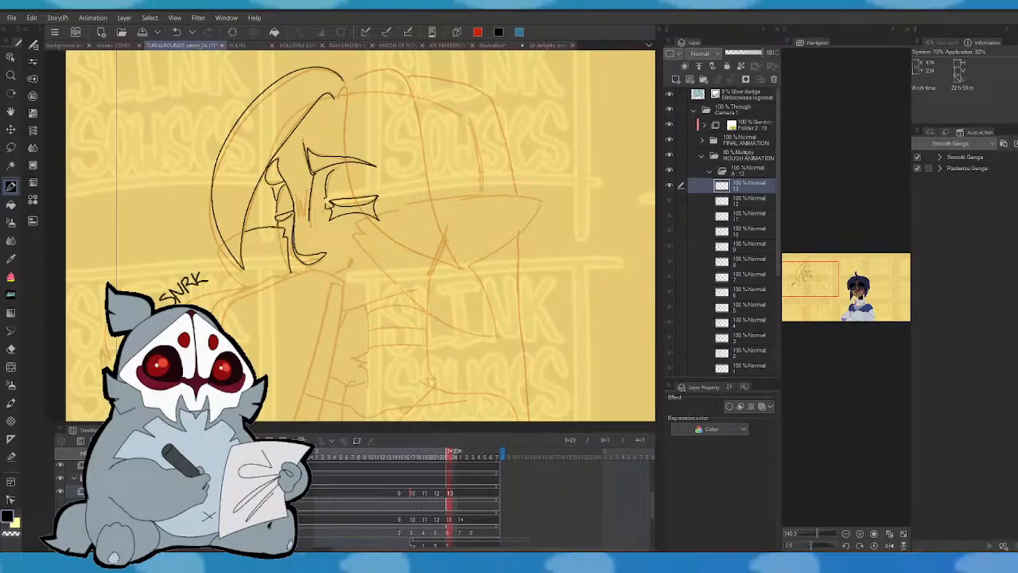
- Draw the near-side hair lock from the parting, sweeping down past the near eye to a pointed tip
mouse_move(337, 92)
mouse_down()
mouse_move(348, 166)
mouse_move(462, 262)
mouse_move(422, 109)
mouse_up()
drag(345, 70, 434, 223)
key(Left)
key(Right)
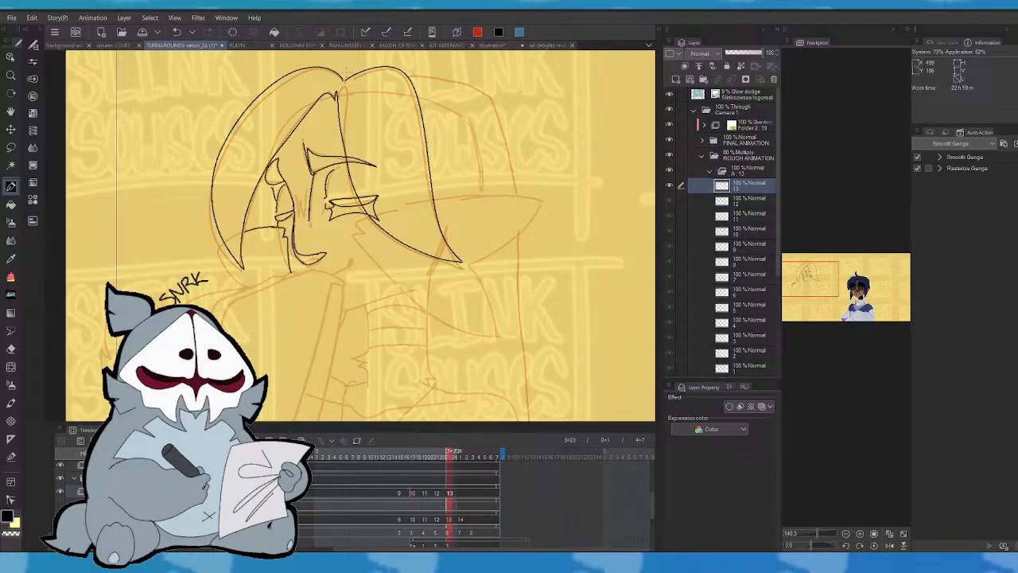
- Compare drawing 13 with drawings 11 and 12 and add the short hairline stroke beneath the parting
scroll(821, 280, up, 2)
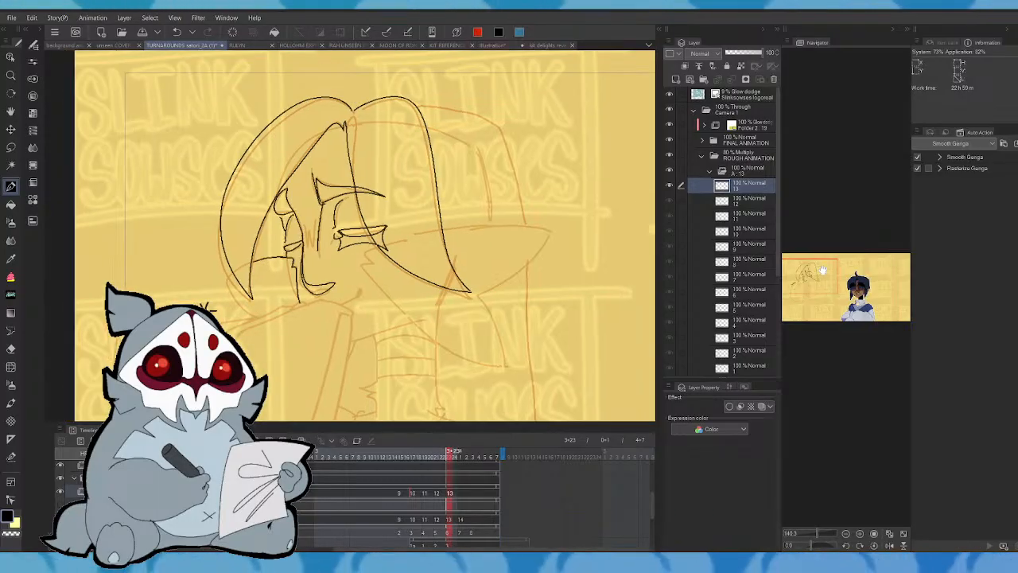
key(Left)
key(Right)
key(Left)
key(Right)
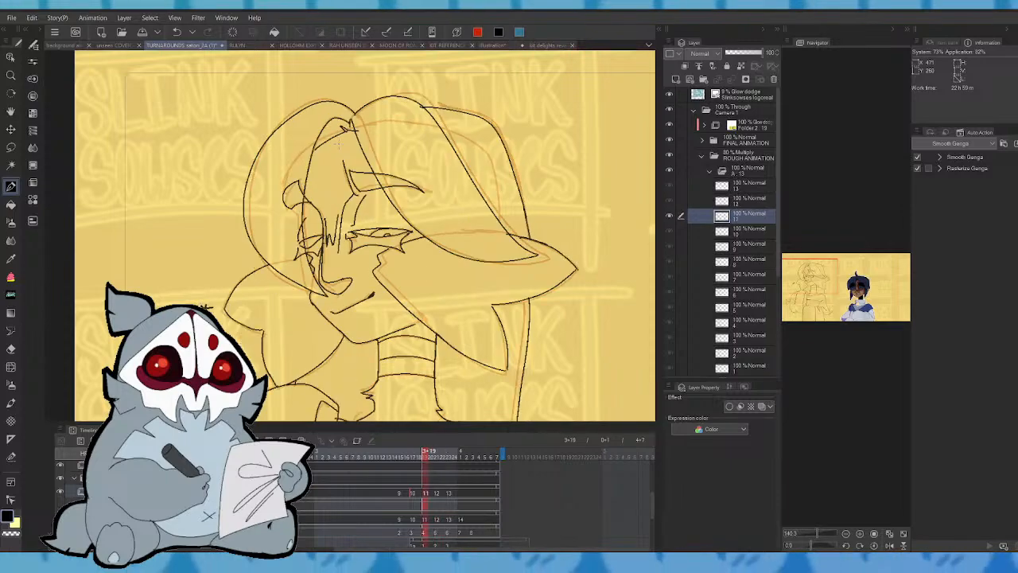
key(Left)
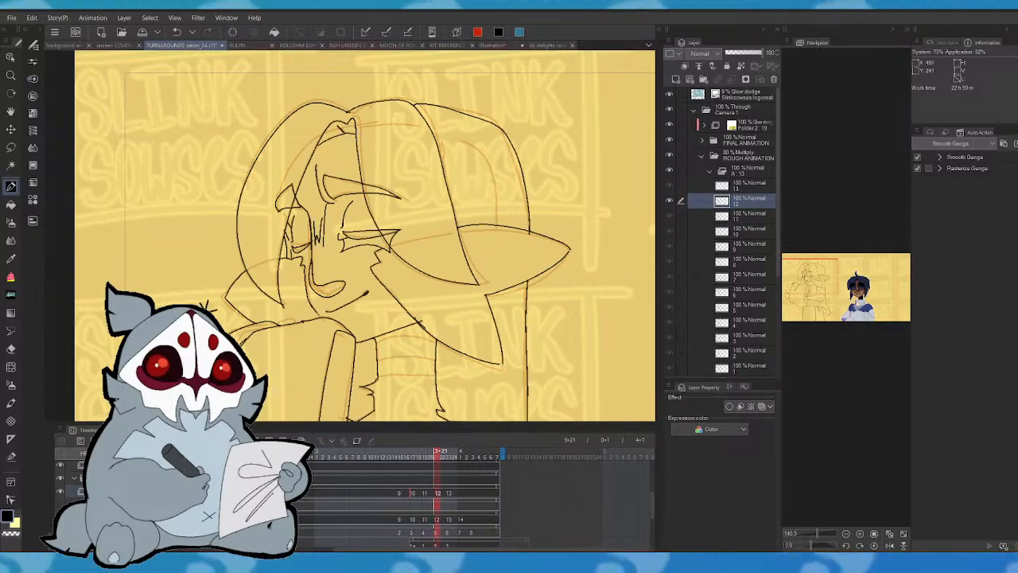
key(Right)
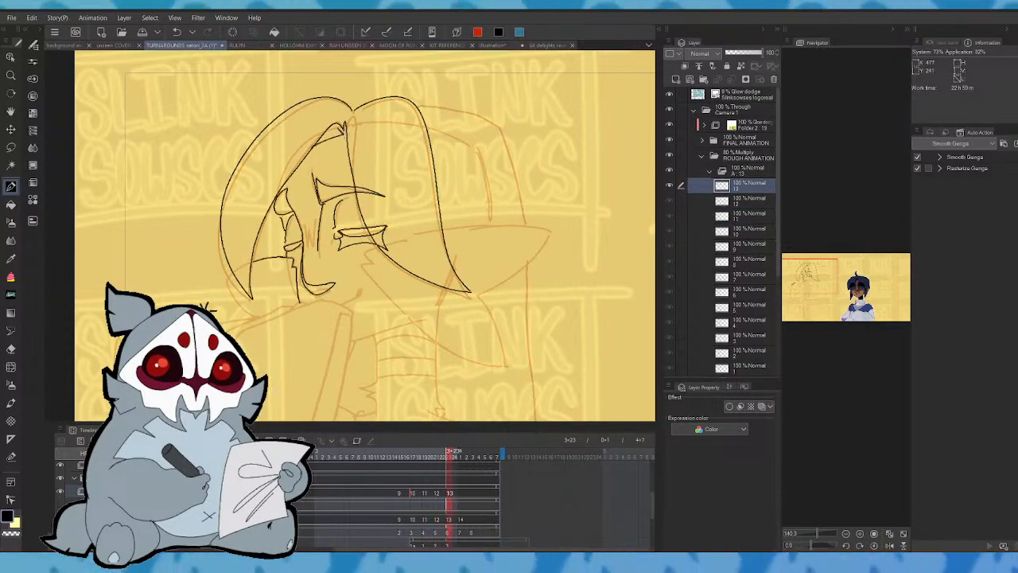
key(Left)
key(Left)
key(Right)
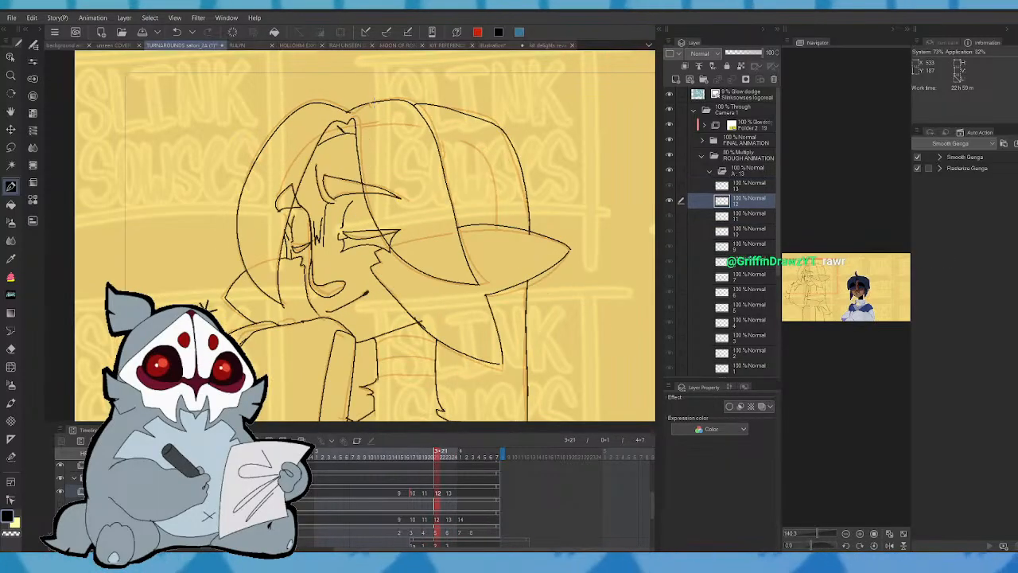
key(Right)
- Draw the notched tuft below the near eye and the diagonal edge running down from it under the ear
scroll(365, 235, up, 4)
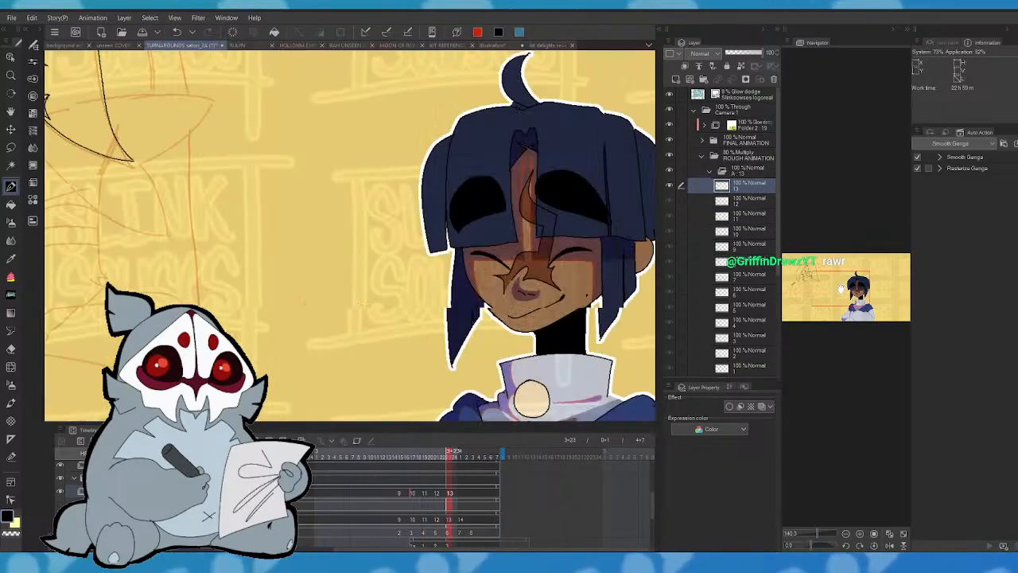
drag(822, 287, 805, 268)
key(Left)
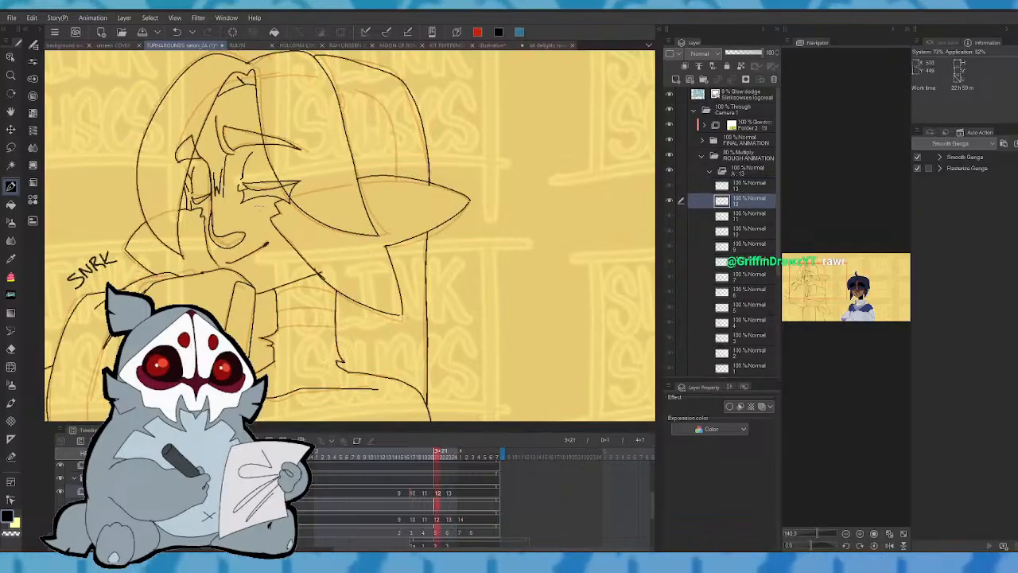
key(Right)
drag(266, 240, 322, 280)
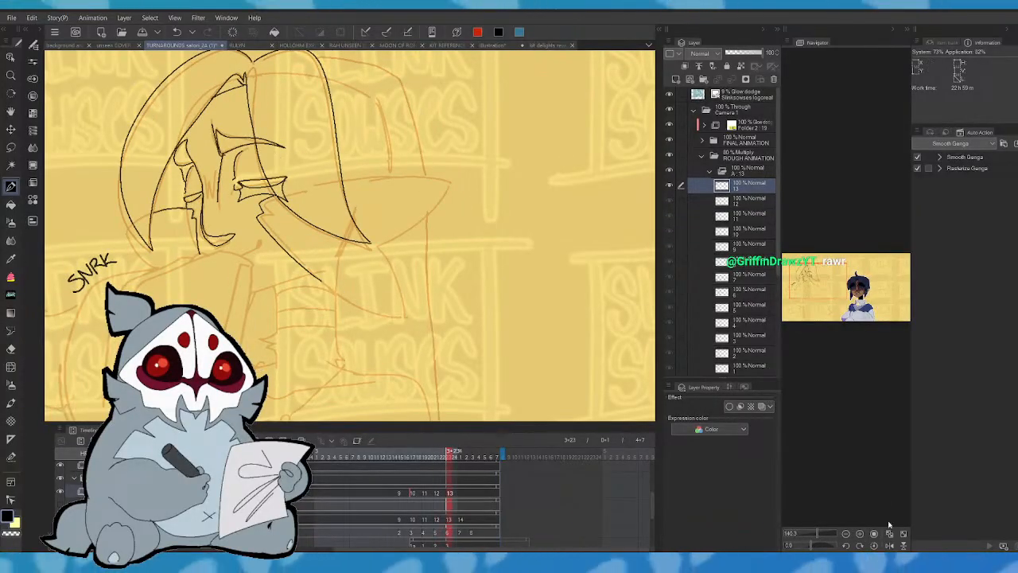
key(h)
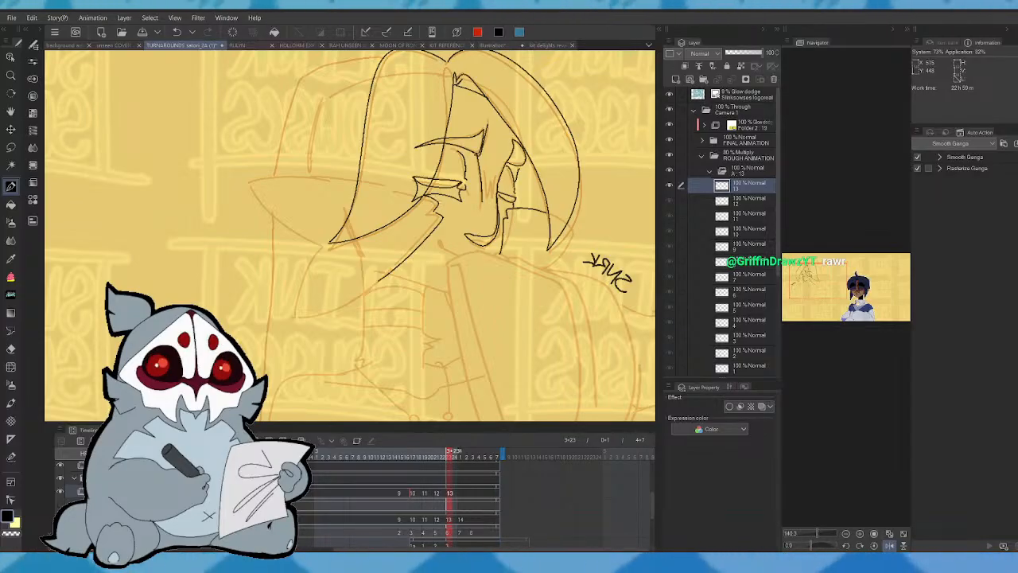
click(889, 546)
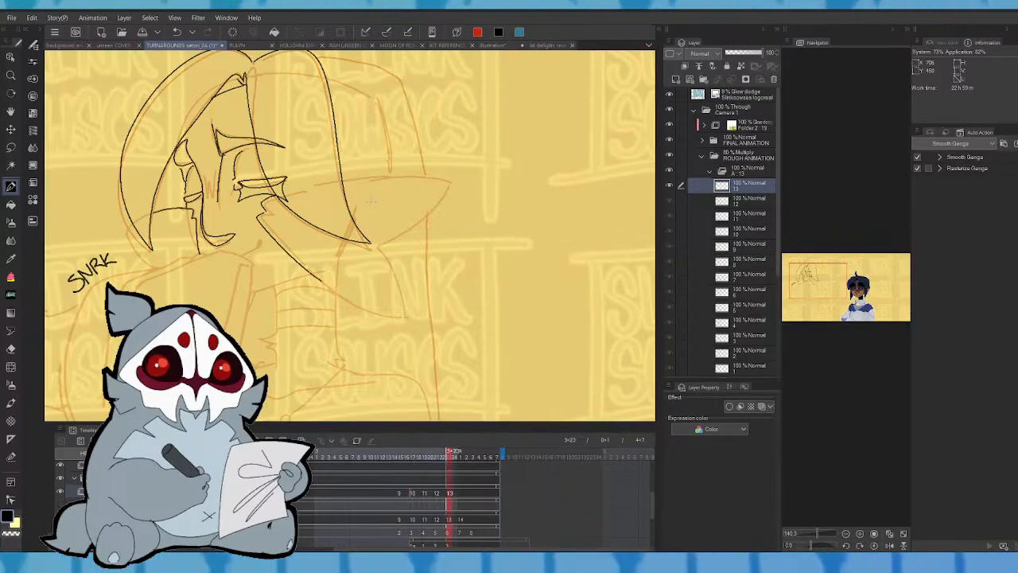
- Close the pointed lock under the ear and outline the long pointed ear, checking against the previous drawing
key(ctrl+Left)
key(ctrl+Right)
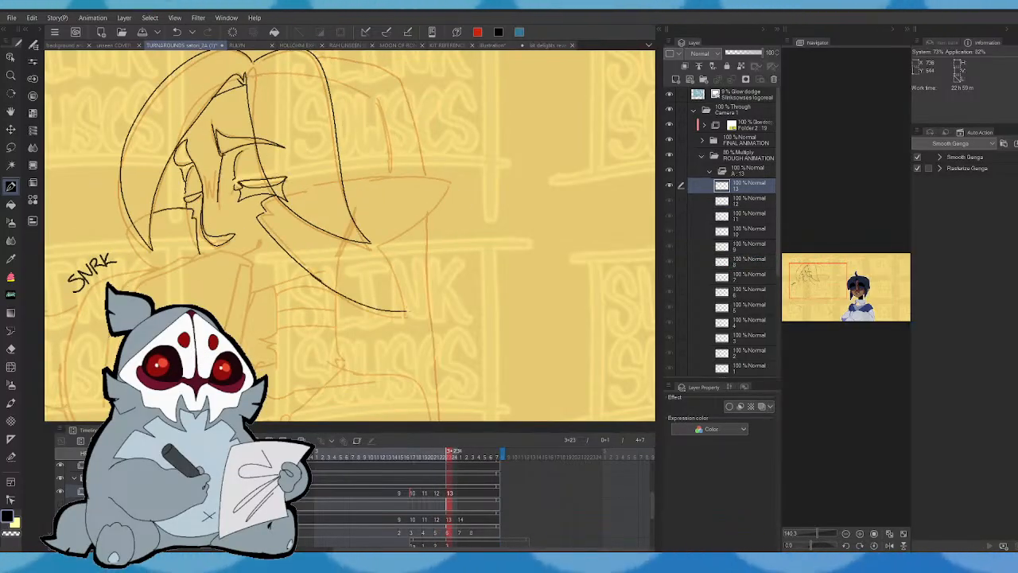
drag(382, 239, 451, 185)
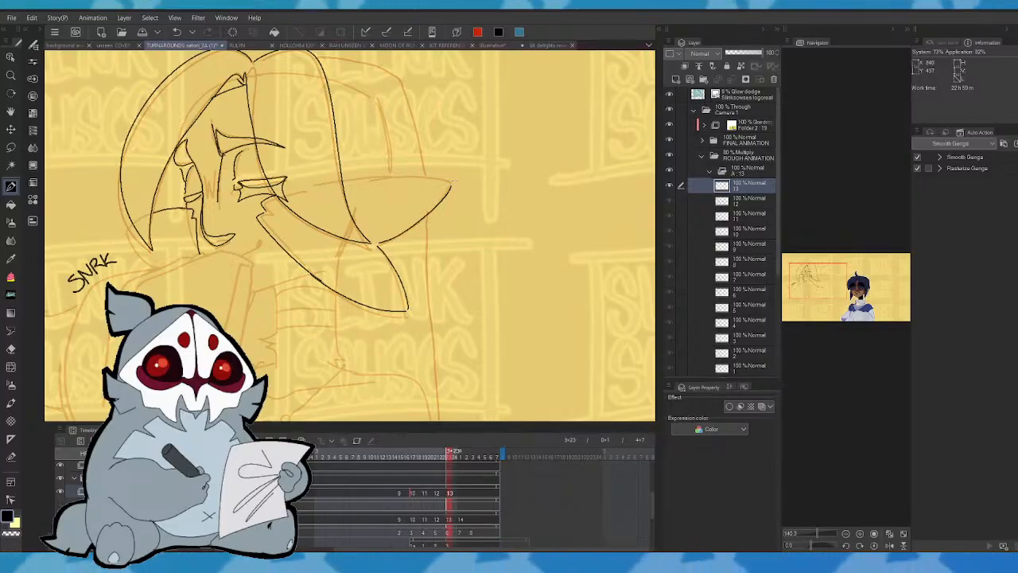
key(ctrl+Left)
key(ctrl+Right)
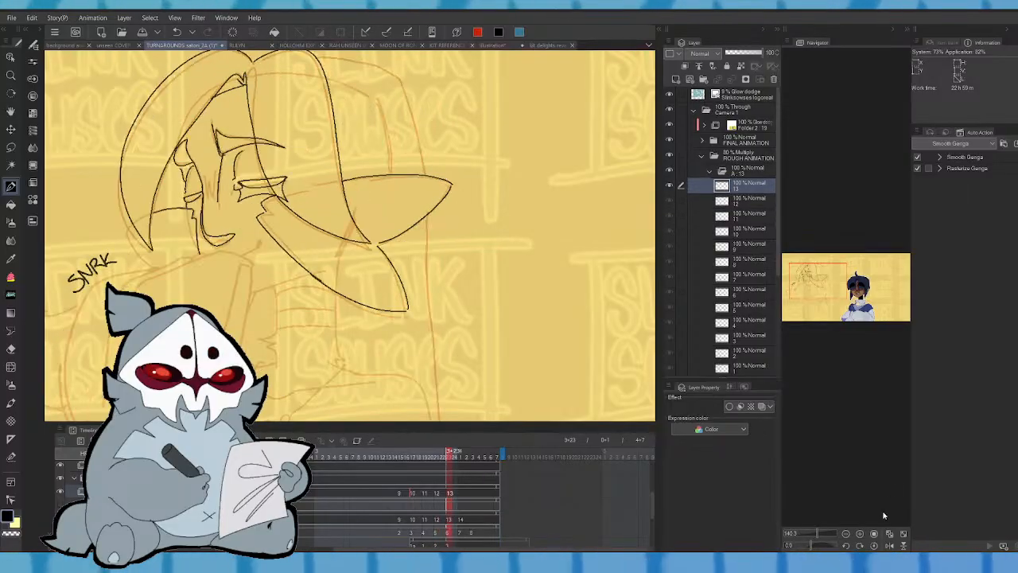
- Draw the small pointed hair tip behind the far-side lock in a mirrored view and compare it with the previous drawing
click(889, 545)
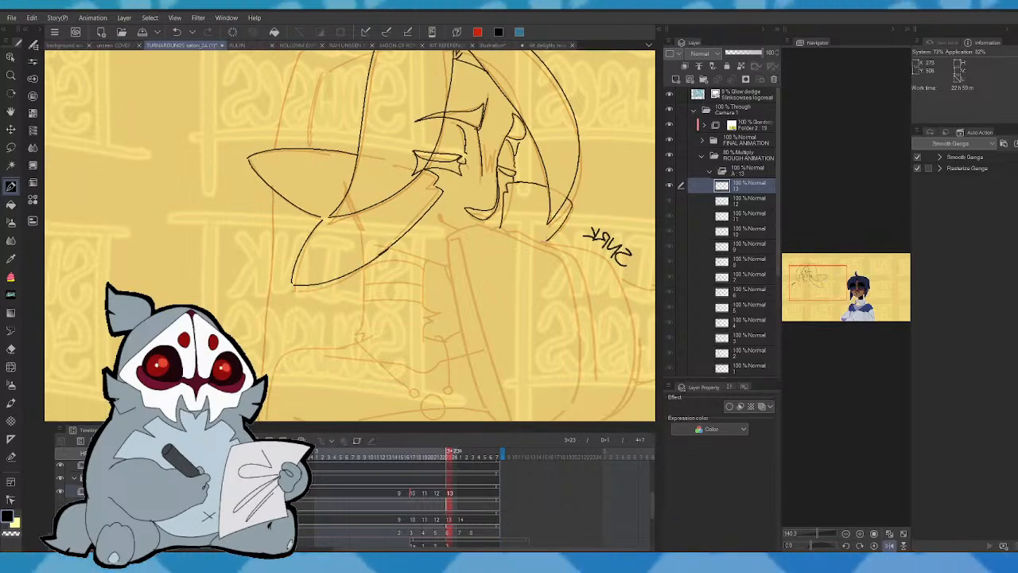
key(ctrl+Left)
key(ctrl+Right)
click(889, 546)
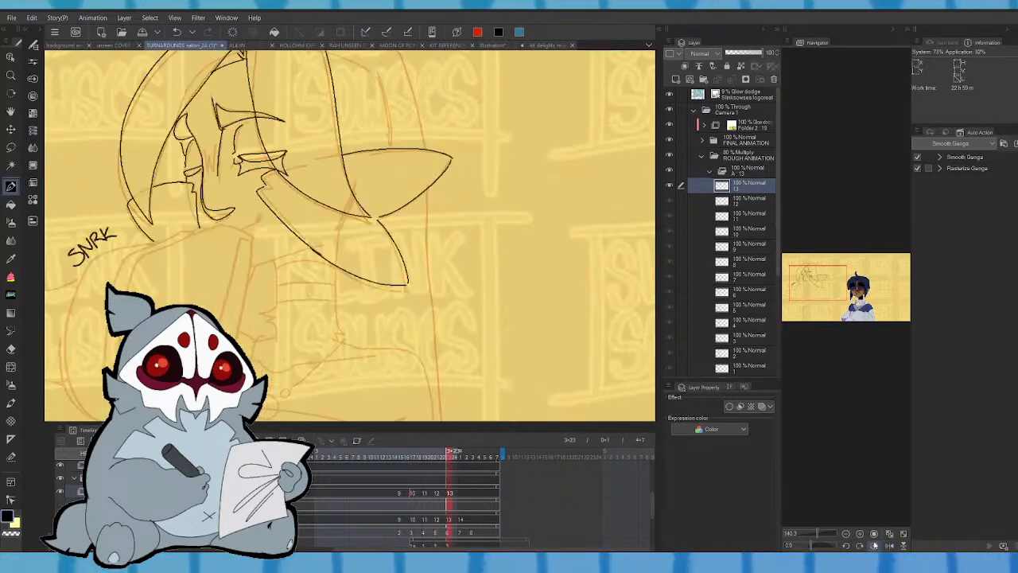
- Draw the top edge and upper near side of the tall shape directly below the chin in a mirrored view
drag(817, 534, 818, 530)
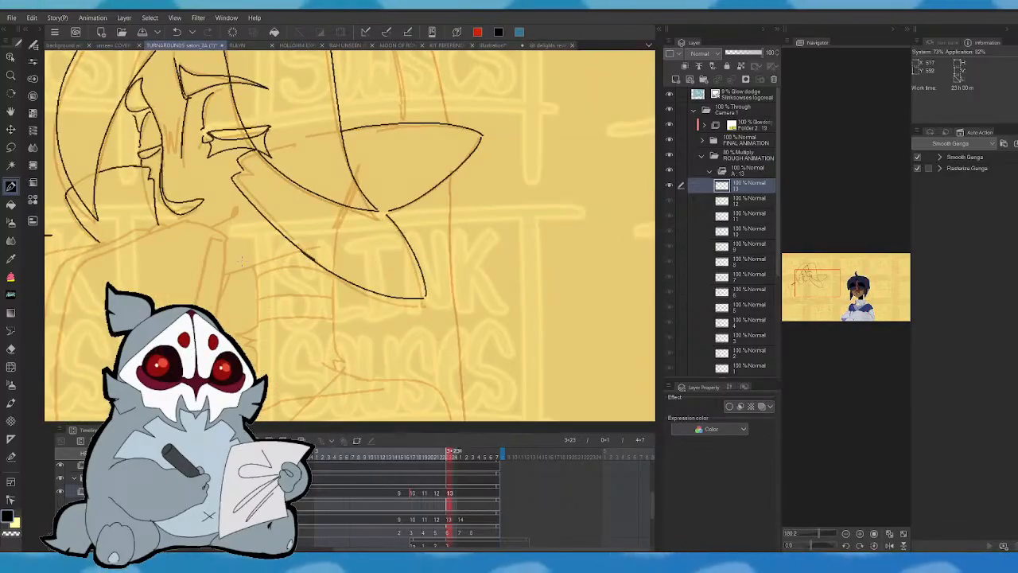
click(890, 546)
drag(819, 279, 807, 282)
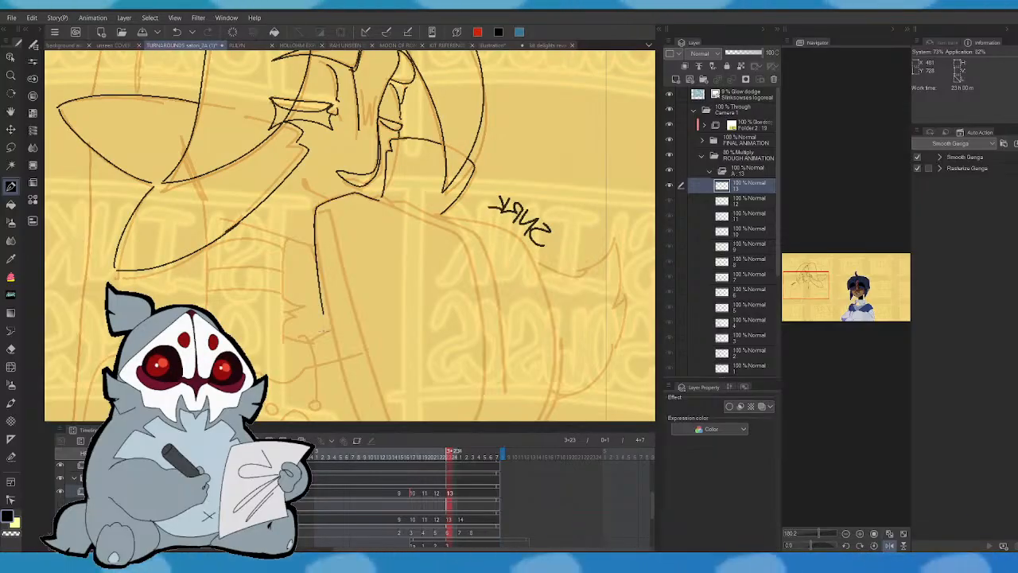
- Draw the smiling mouth line above the tall shape and thicken its upturned corner
key(Left)
key(Right)
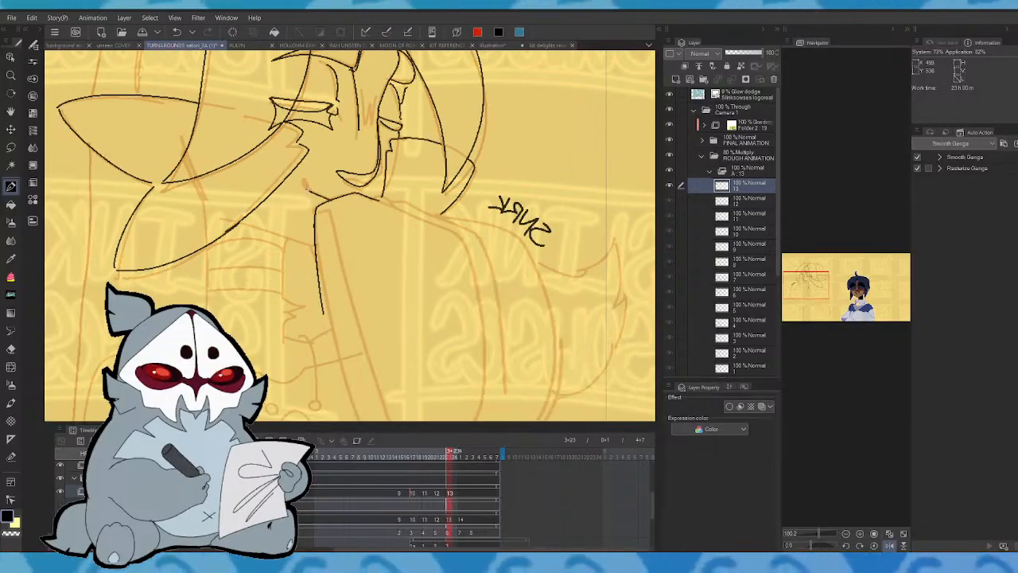
drag(330, 200, 302, 180)
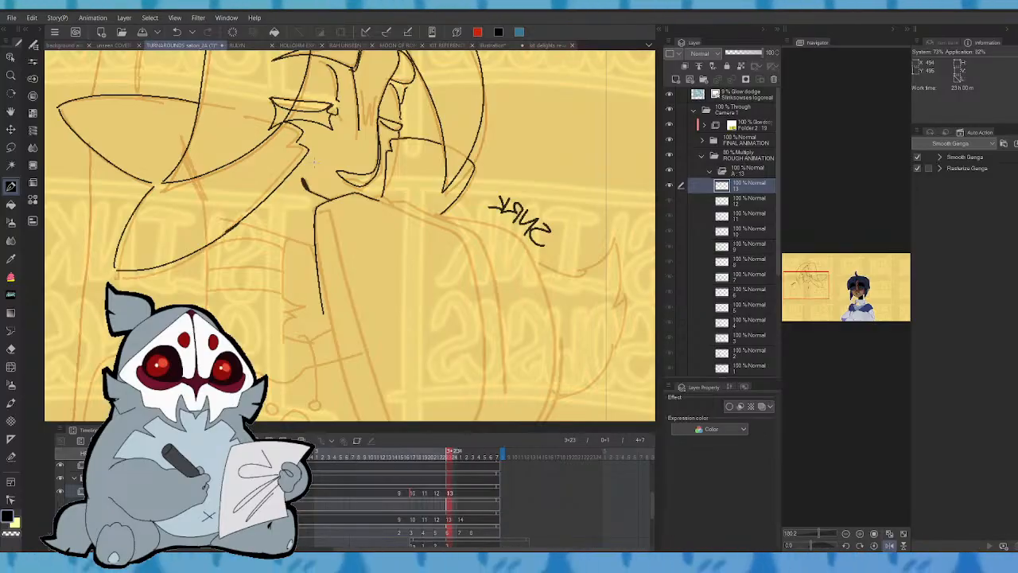
- Extend the near edge of the tall shape down to its lower corner, comparing it with the previous drawing and mirrored
click(889, 546)
drag(808, 274, 811, 278)
key(Left)
key(Right)
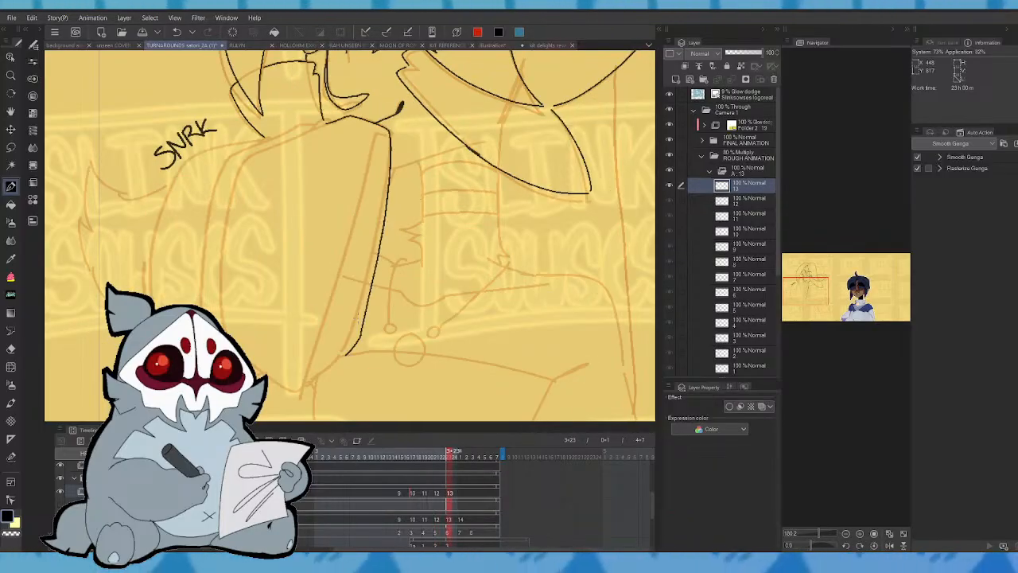
key(Left)
key(Right)
click(889, 546)
drag(822, 534, 817, 536)
key(Left)
key(Right)
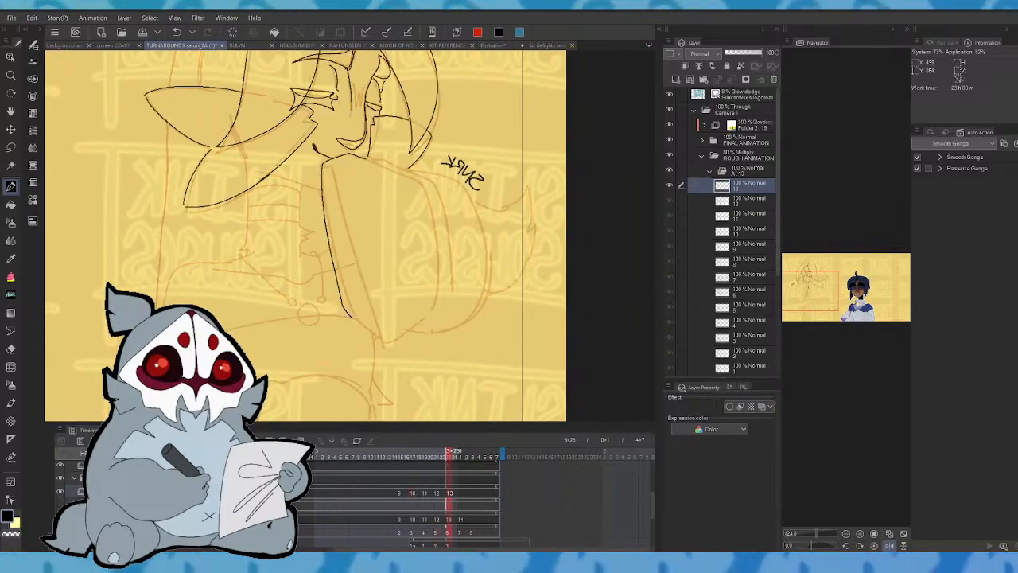
- Draw the lower edge and rounded outer side of the tall shape in the mirrored view, comparing them with the previous drawing
drag(357, 324, 390, 346)
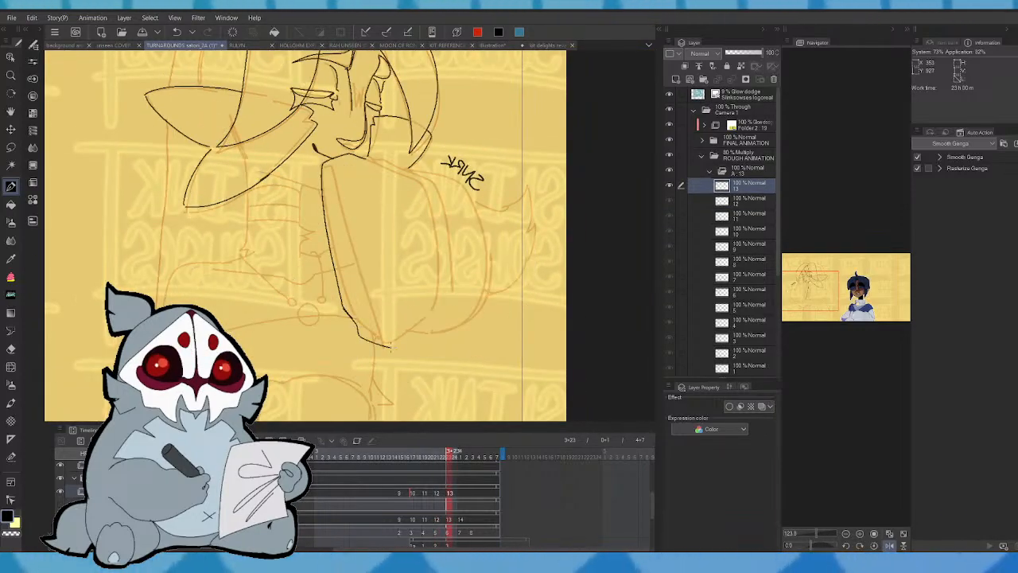
key(Left)
key(Right)
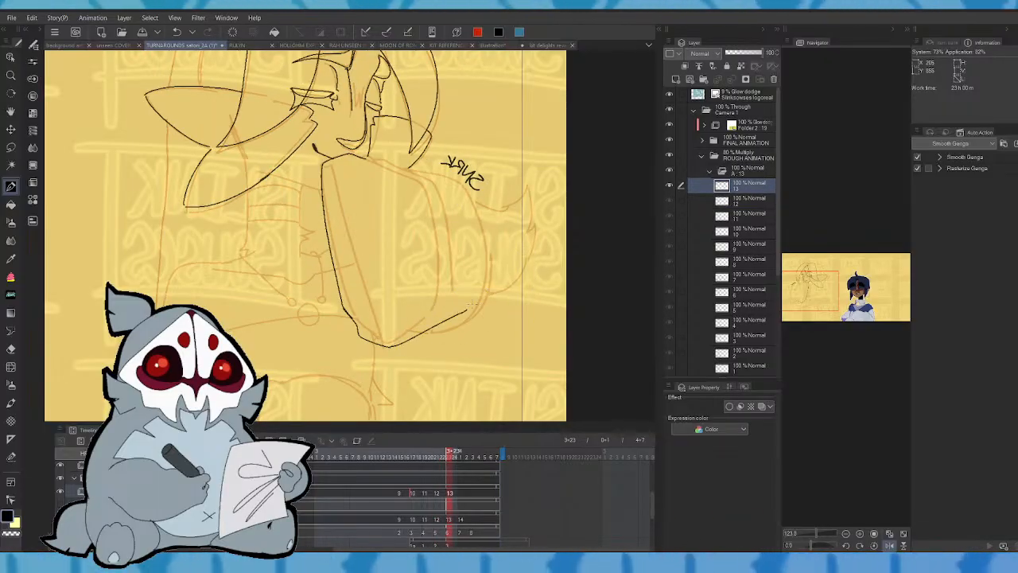
mouse_move(473, 304)
mouse_down()
mouse_move(477, 315)
mouse_move(491, 251)
mouse_move(456, 181)
mouse_up()
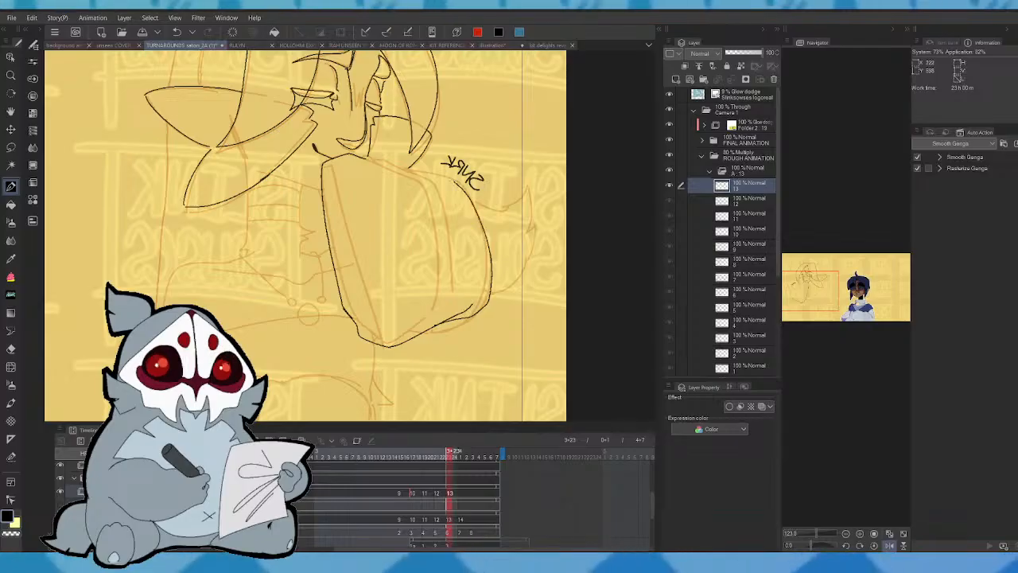
key(Left)
key(Right)
- Draw the short fold line and upper outer edge of the tall shape, comparing them with the previous drawing in both view orientations
click(890, 546)
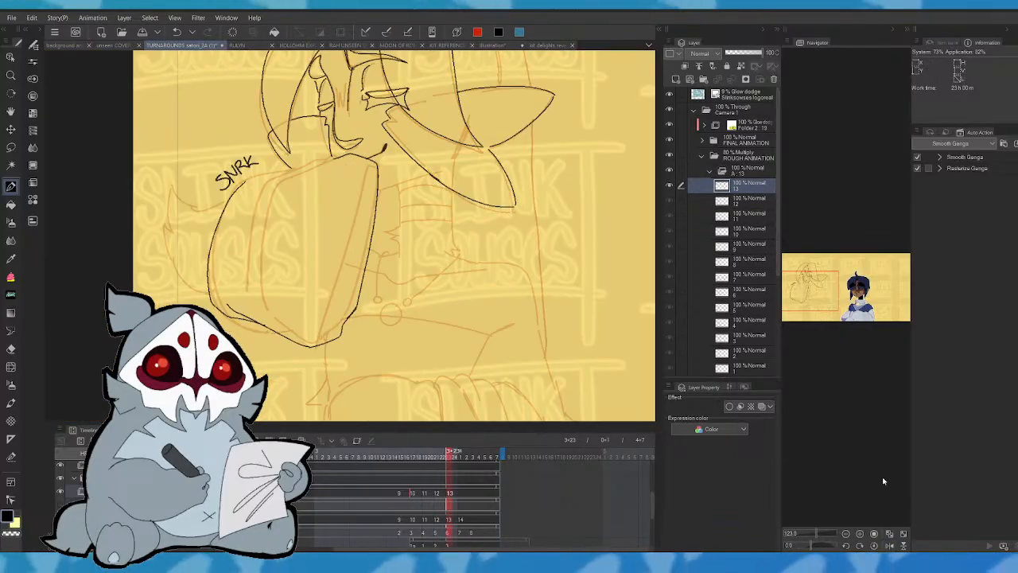
key(Left)
key(Right)
key(Left)
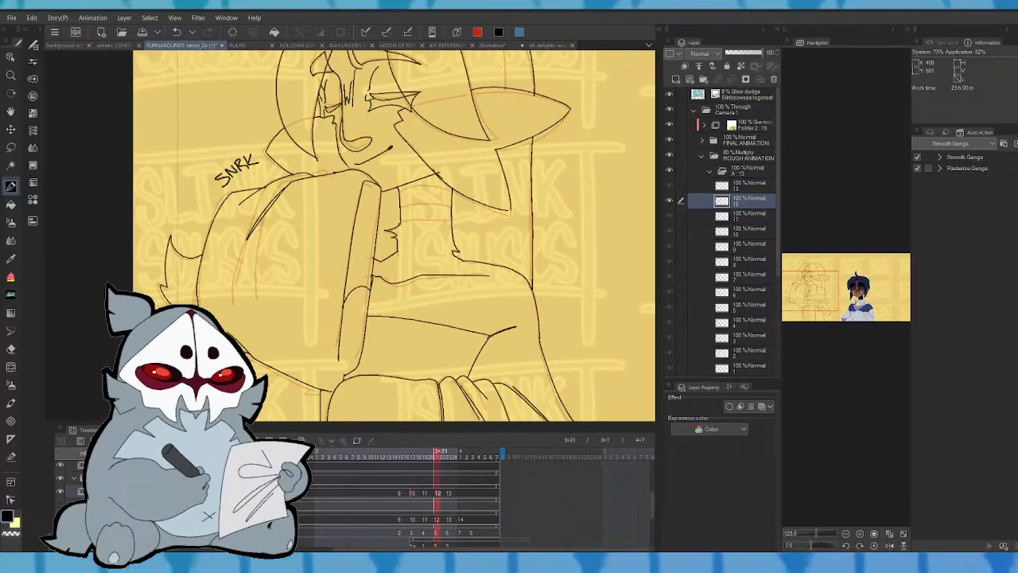
key(Right)
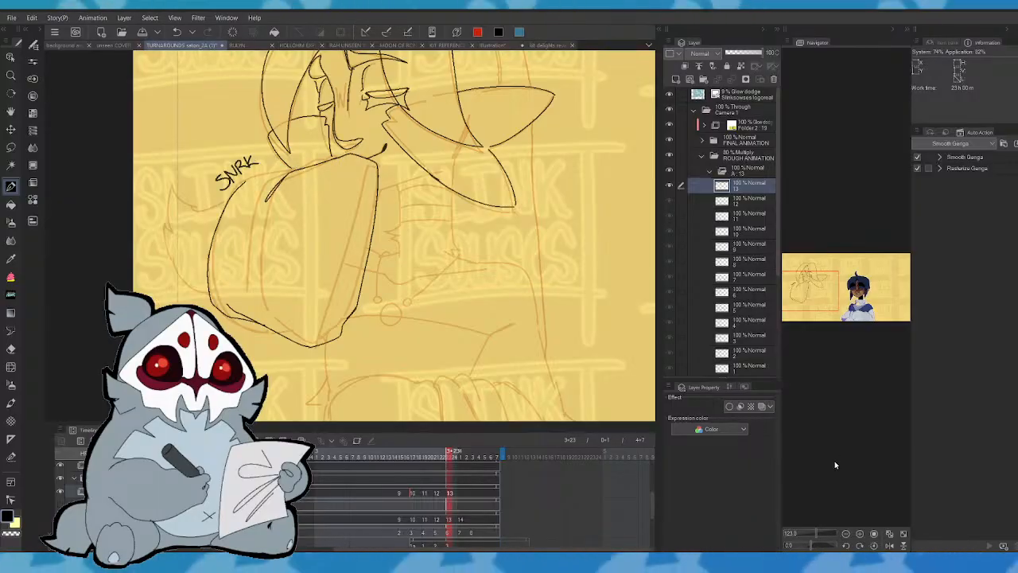
click(890, 545)
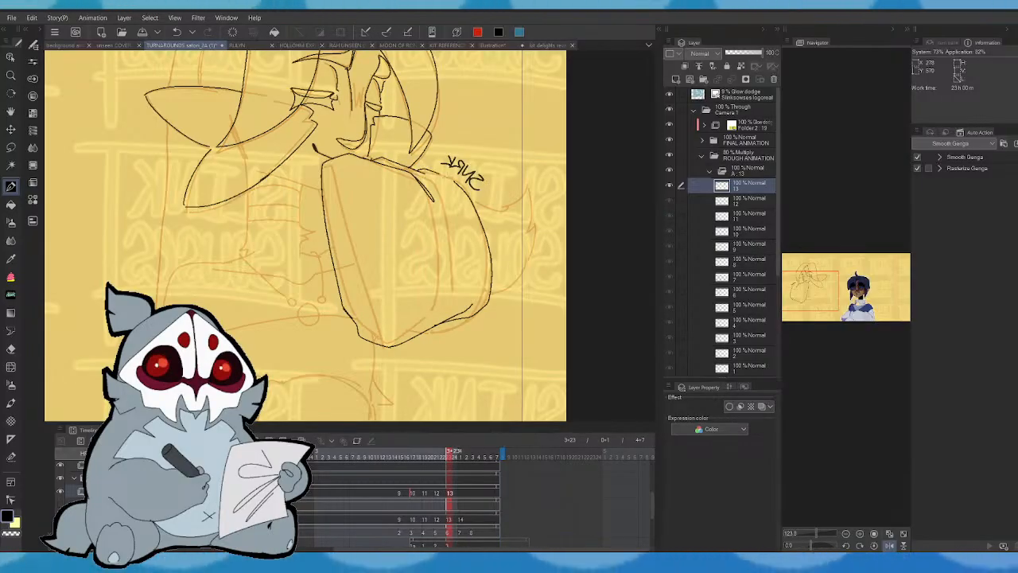
key(Left)
key(Right)
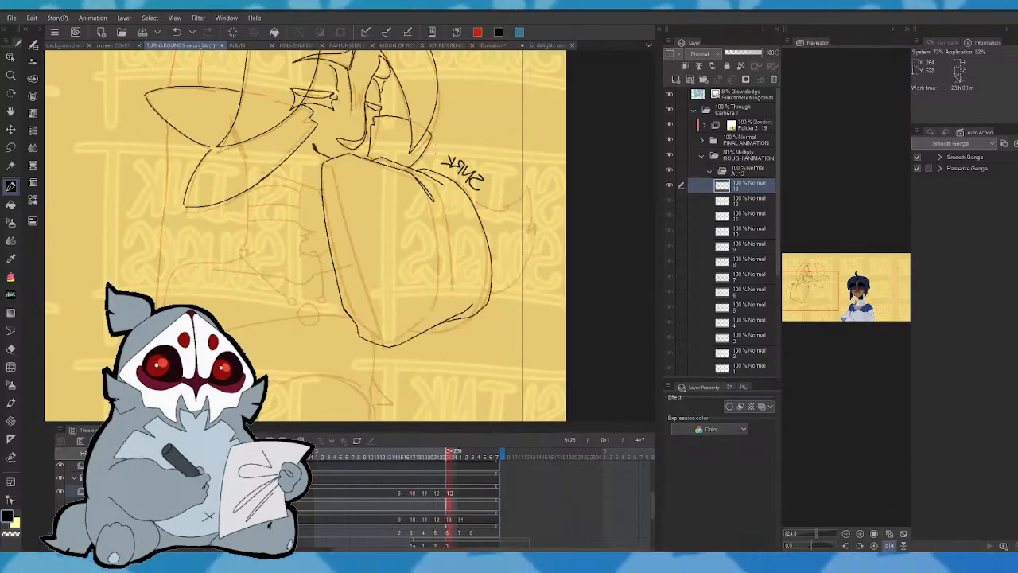
- Rework the tall shape's upper outer contour where it meets the fold below the SNRK lettering, in the unmirrored view
click(889, 543)
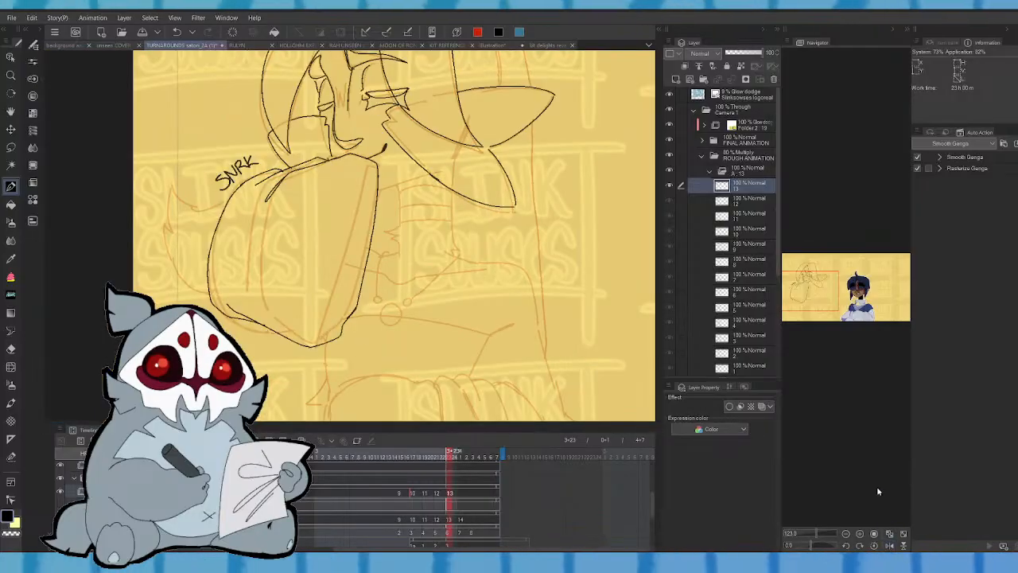
key(Left)
key(Right)
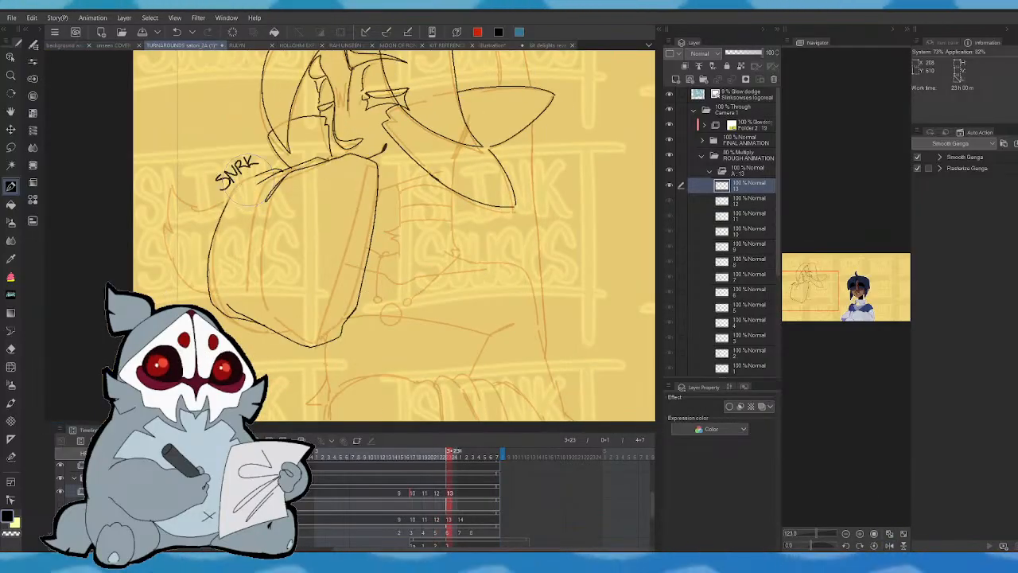
key(Left)
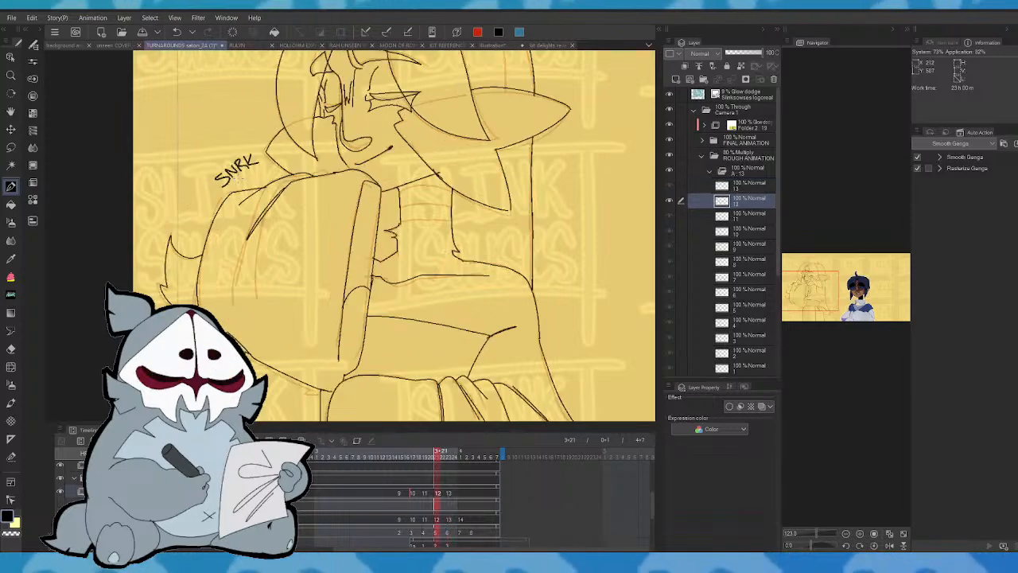
key(Right)
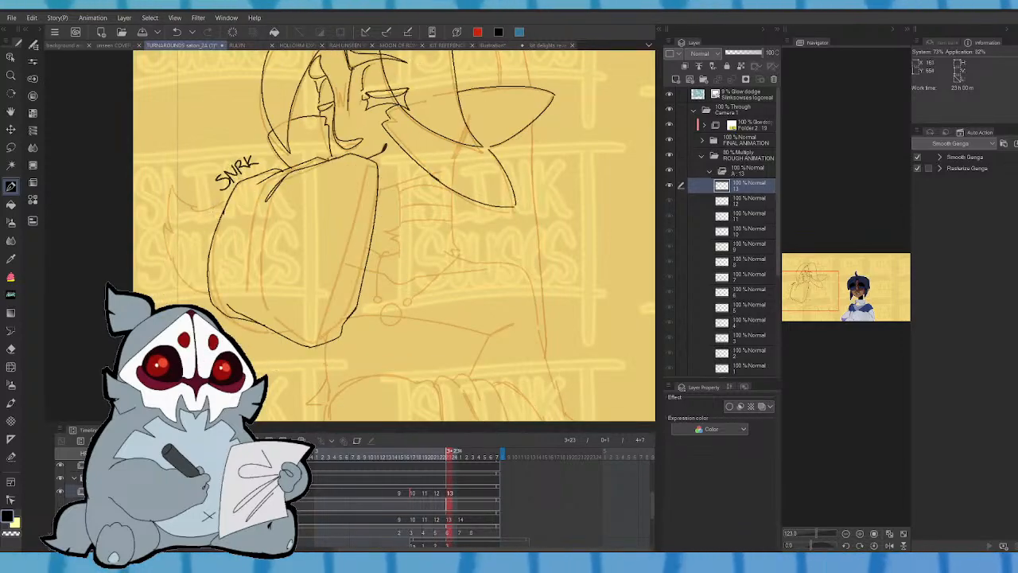
- Turn on onion skin and draw the pointed fur tuft on the tall shape's outer side in the mirrored view
click(890, 546)
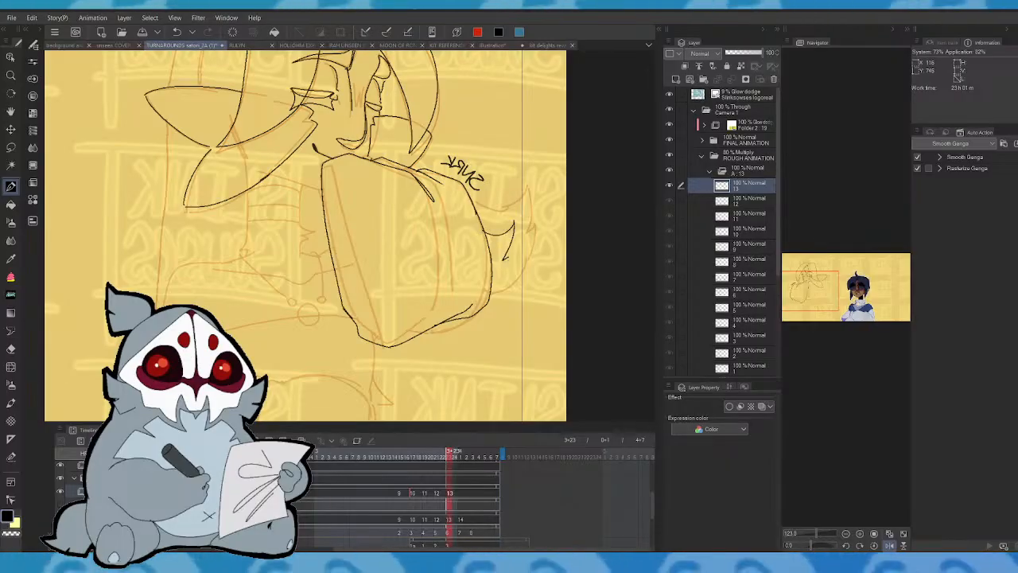
key(Left)
key(Right)
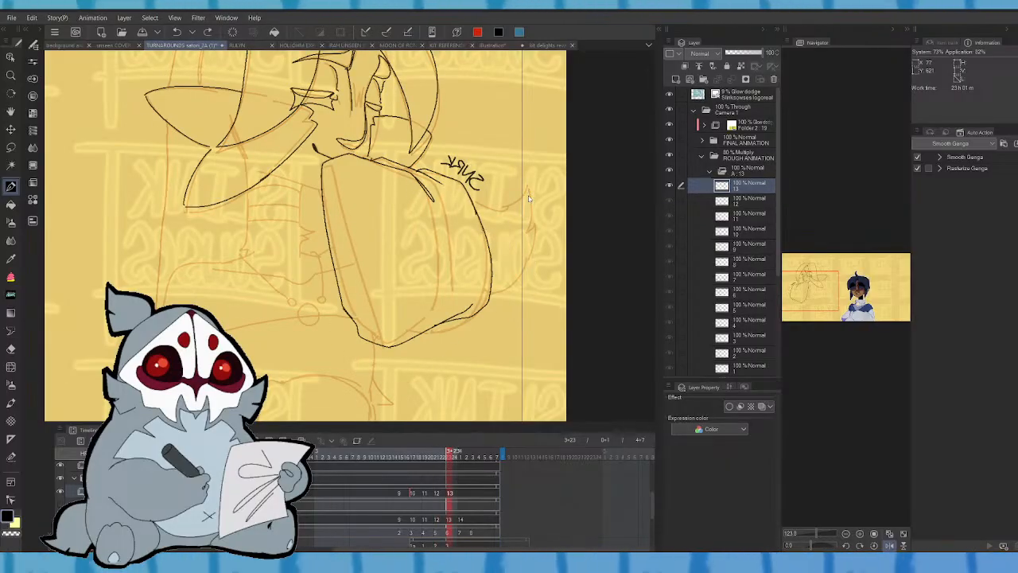
click(301, 440)
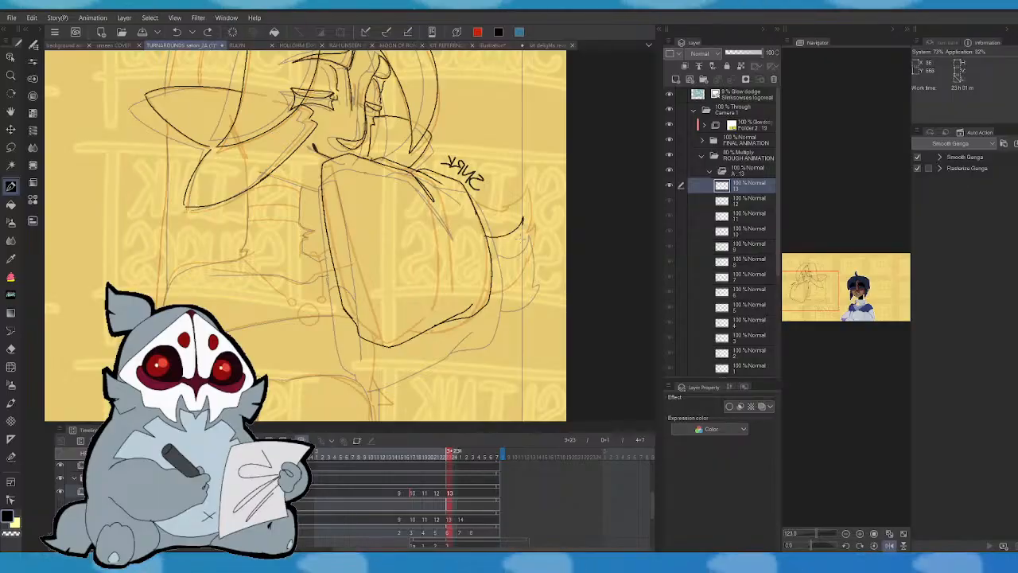
key(Left)
key(Right)
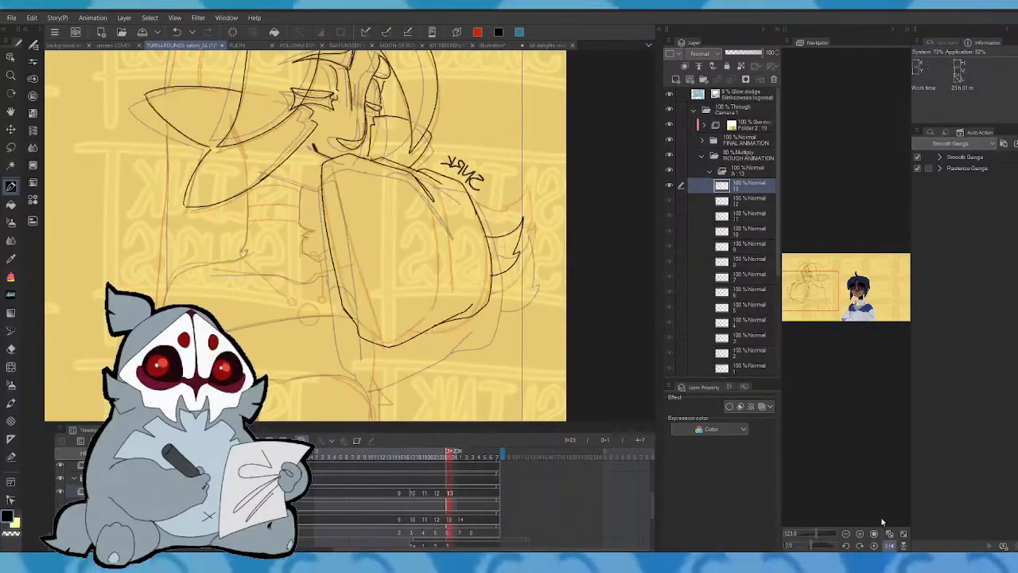
drag(485, 240, 526, 231)
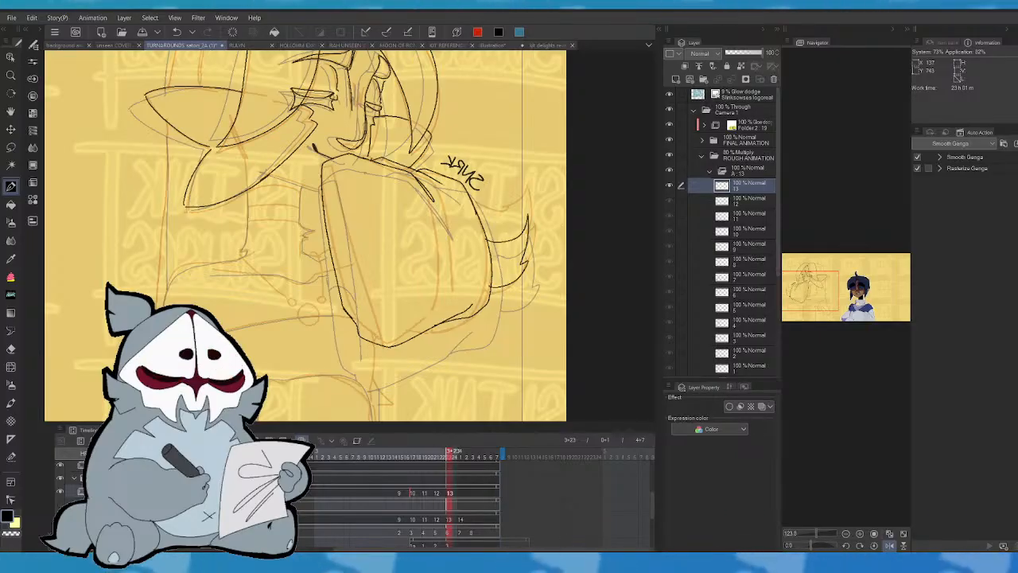
key(Left)
key(Right)
- Compare the outer fur tuft with the neighbouring drawings in the unmirrored view and turn off onion skin
click(890, 546)
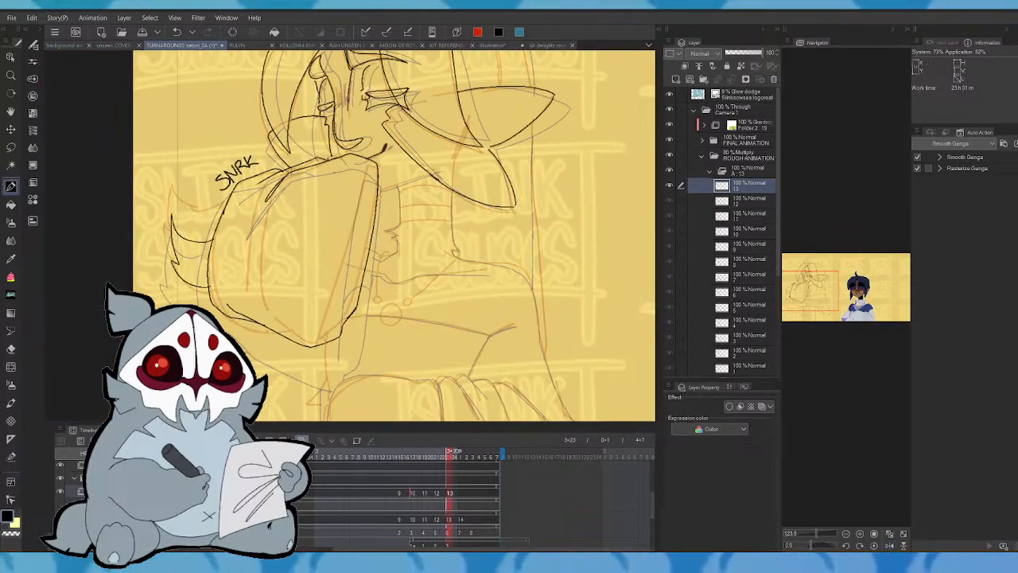
key(Left)
key(Right)
click(303, 440)
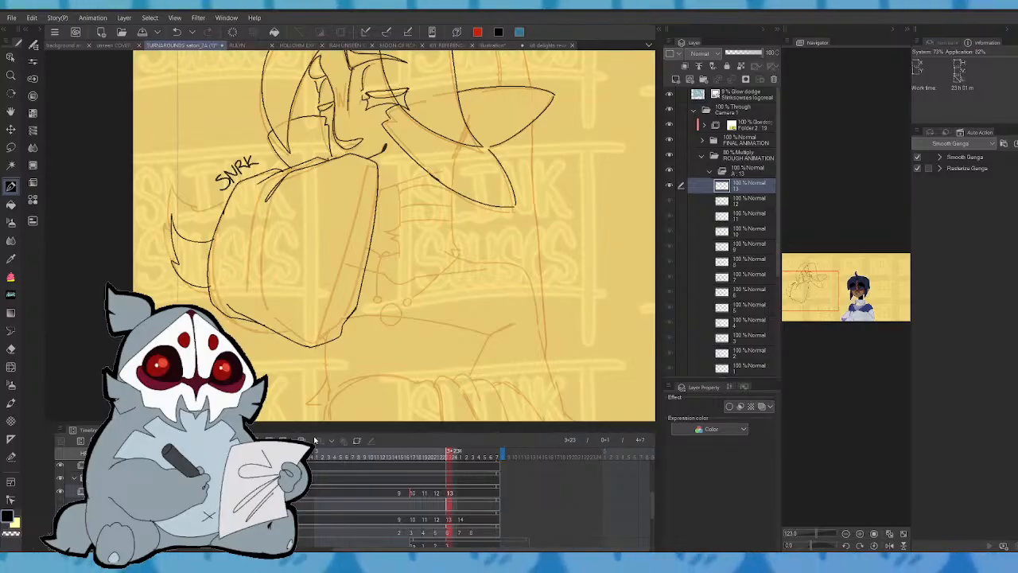
key(Right)
key(Left)
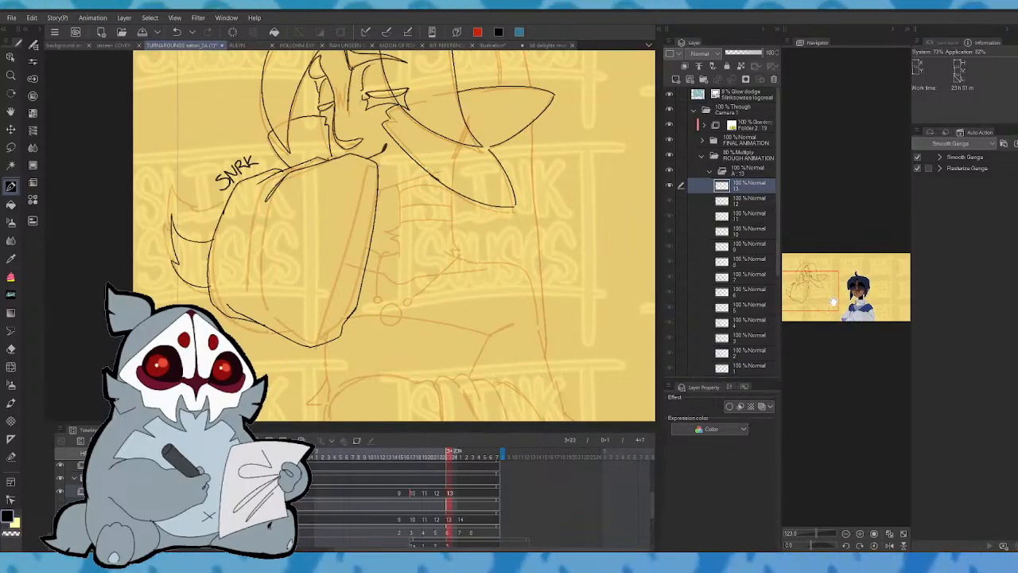
- Draw the long inner line and curved crossing line that form the narrow strip along the tall shape's near edge
drag(833, 301, 842, 310)
key(Left)
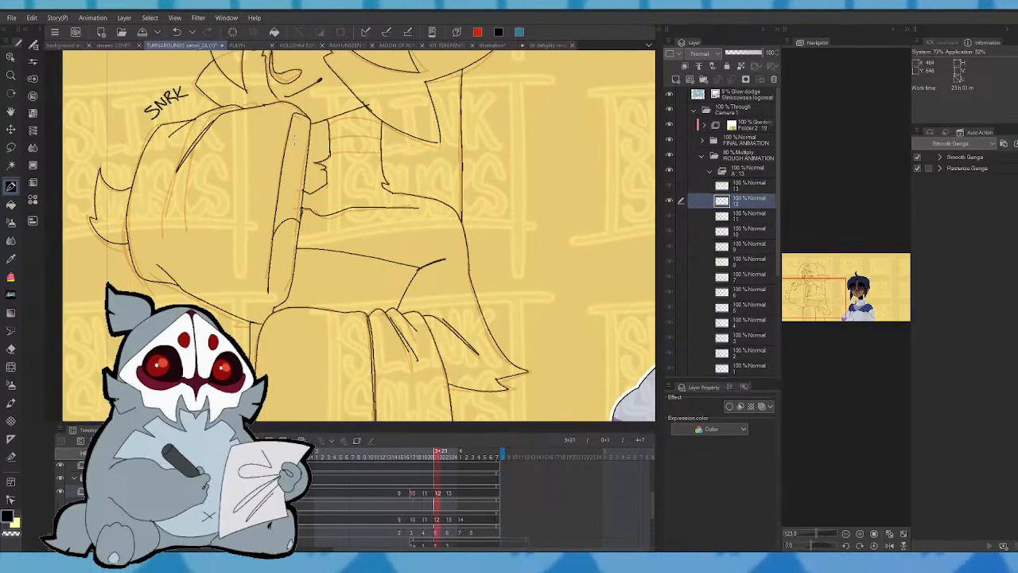
key(Right)
mouse_move(266, 241)
mouse_down()
mouse_move(287, 105)
mouse_move(307, 97)
mouse_up()
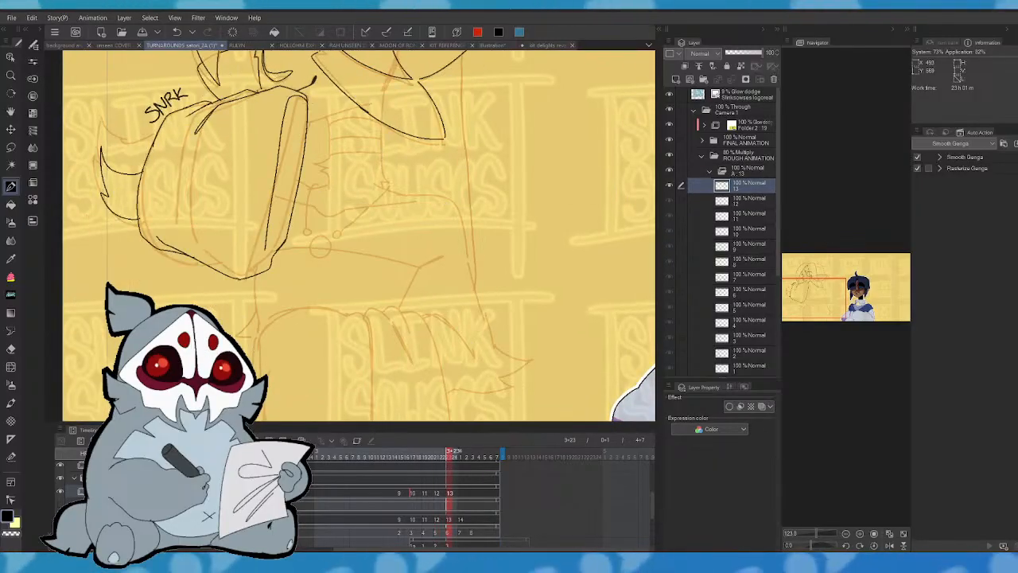
key(Left)
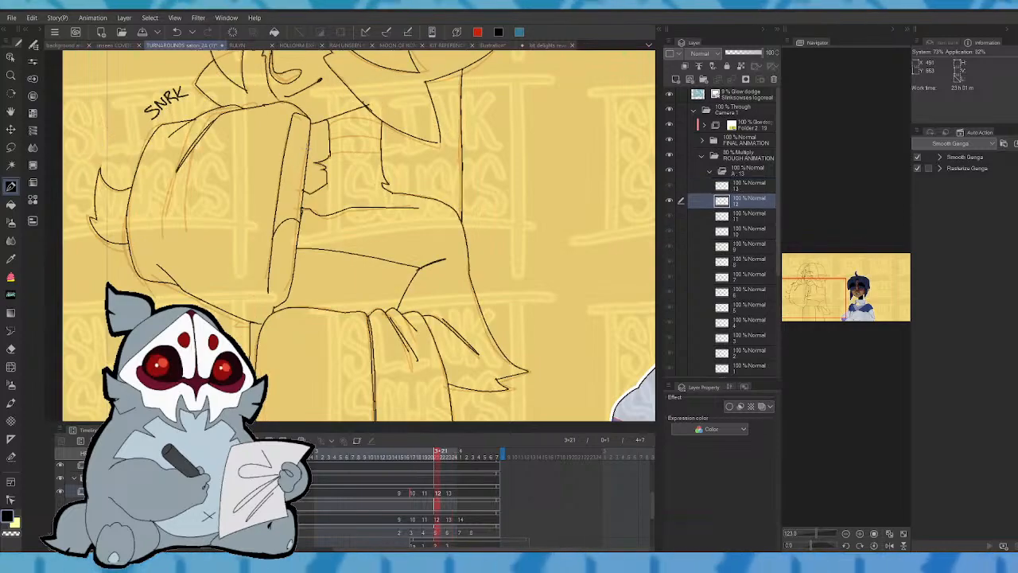
key(Right)
- Draw and refine the jaw line from the tall shape's upper corner to the lower ear, checking it against the previous drawing
drag(836, 284, 835, 269)
key(Left)
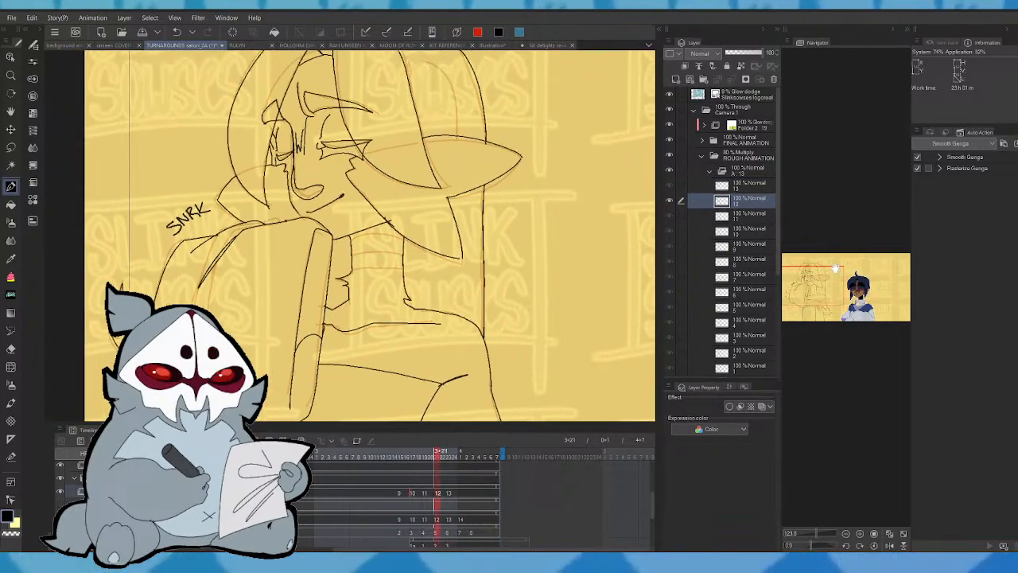
key(Right)
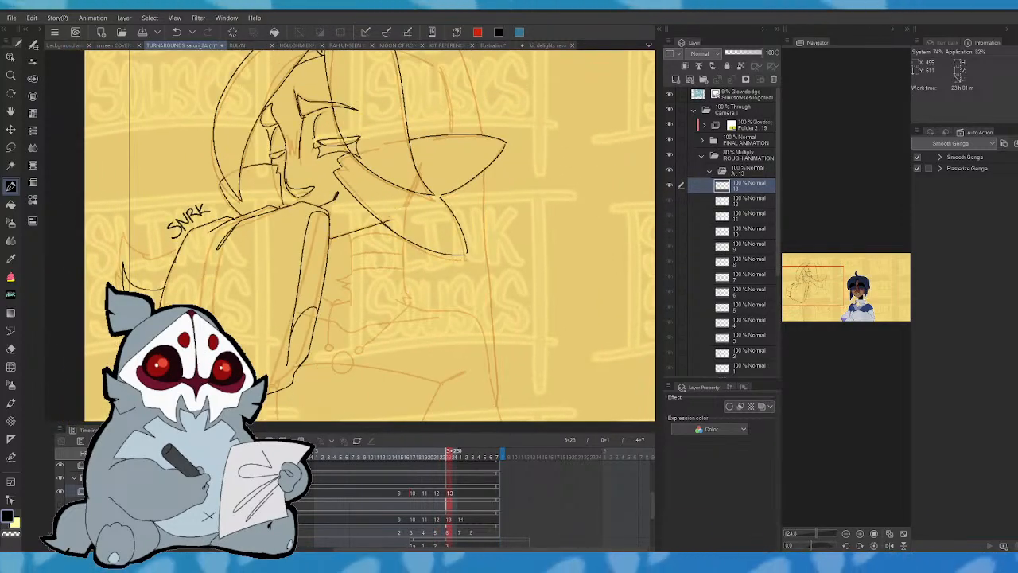
key(Left)
key(Right)
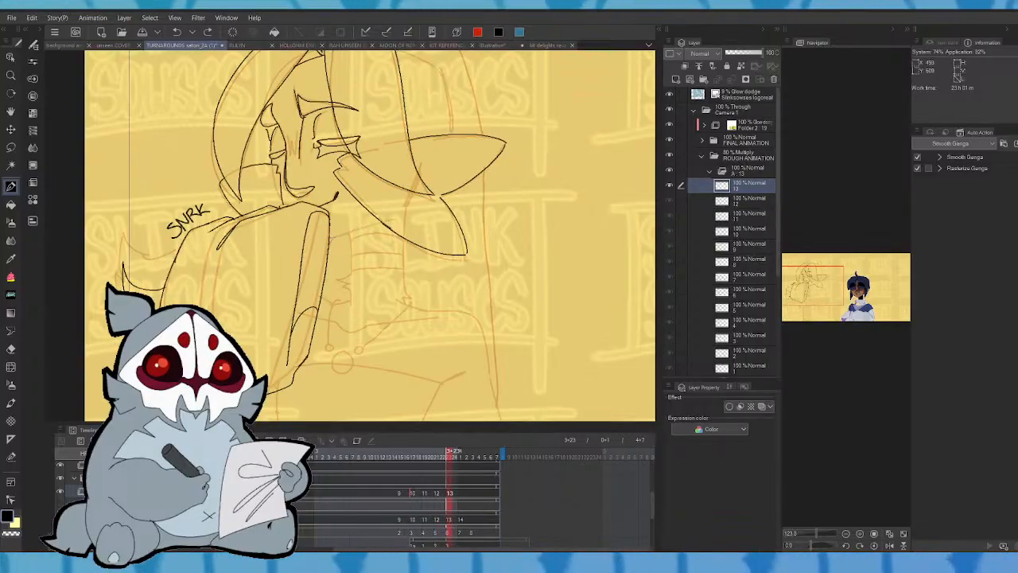
key(Left)
key(Right)
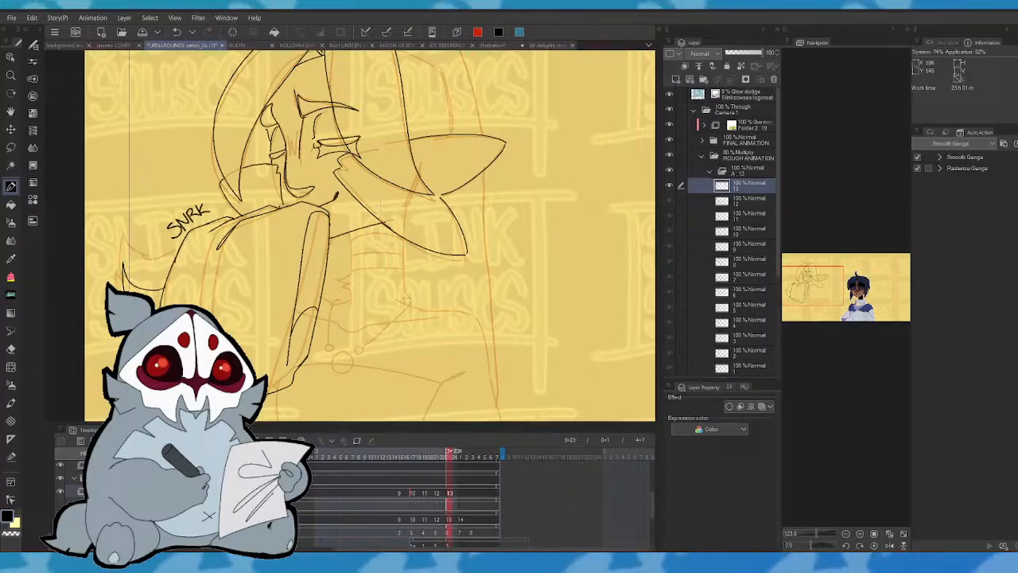
key(ctrl+z)
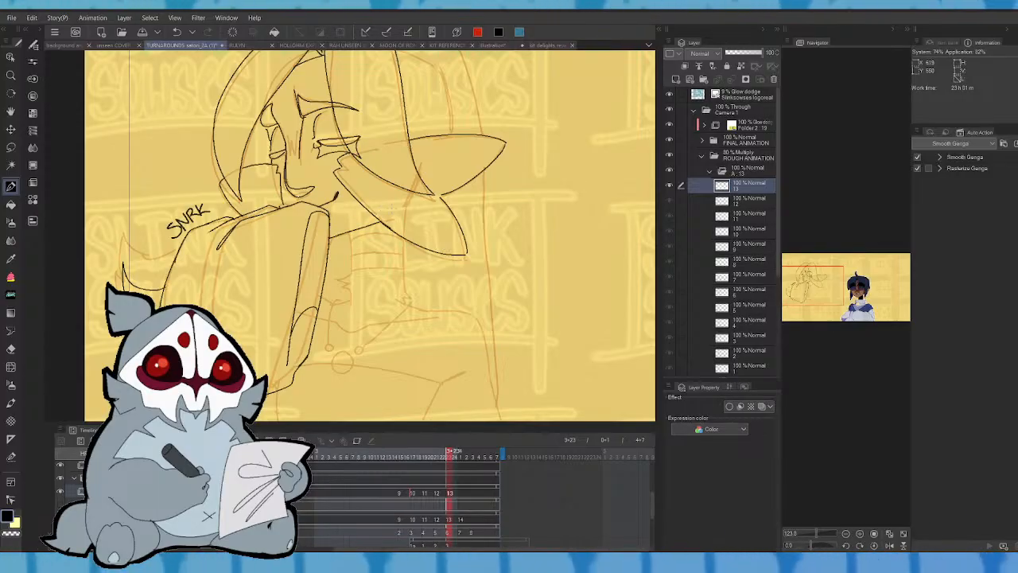
key(Left)
key(Right)
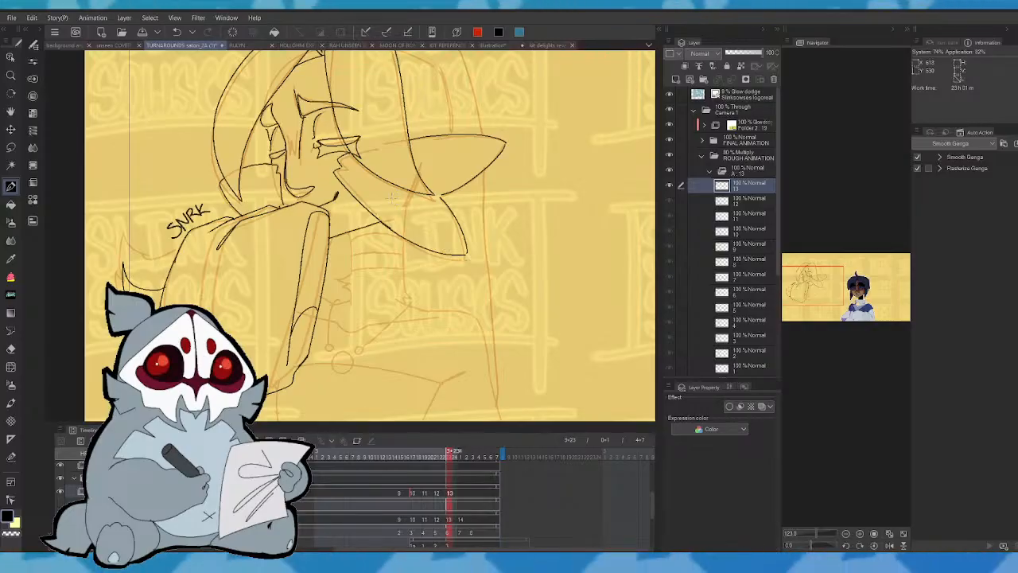
key(Left)
key(Right)
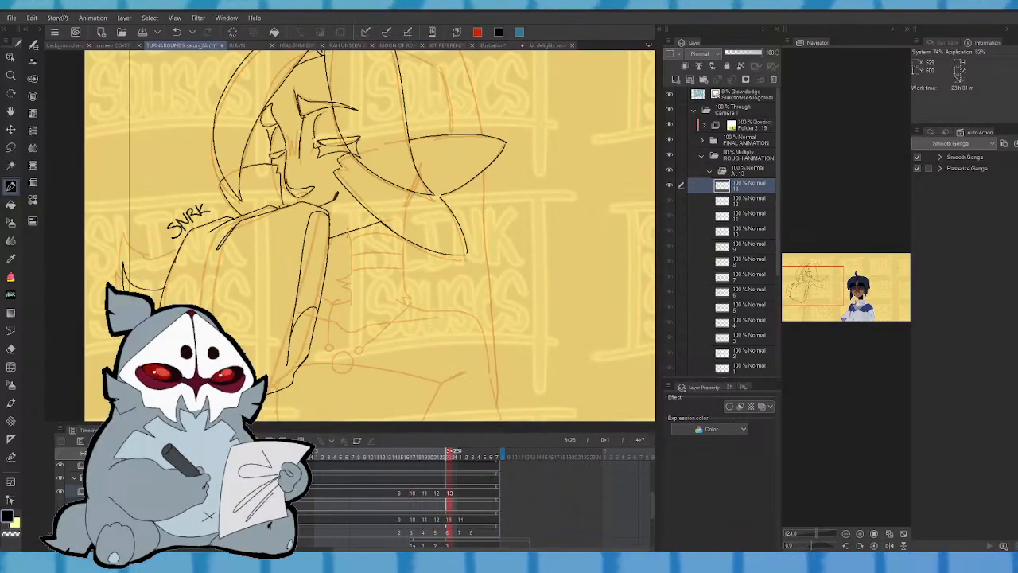
- Draw the front neck line below the jaw with its jagged fur tuft at the base
drag(350, 245, 352, 268)
key(Left)
key(Right)
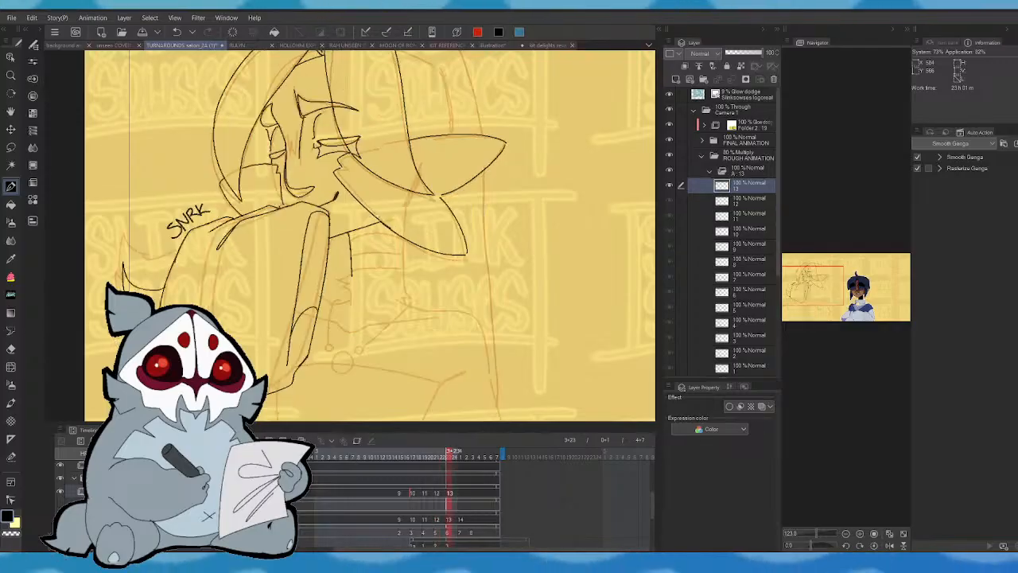
mouse_move(350, 233)
mouse_down()
mouse_move(348, 278)
mouse_move(335, 281)
mouse_move(349, 286)
mouse_move(347, 275)
mouse_move(350, 301)
mouse_up()
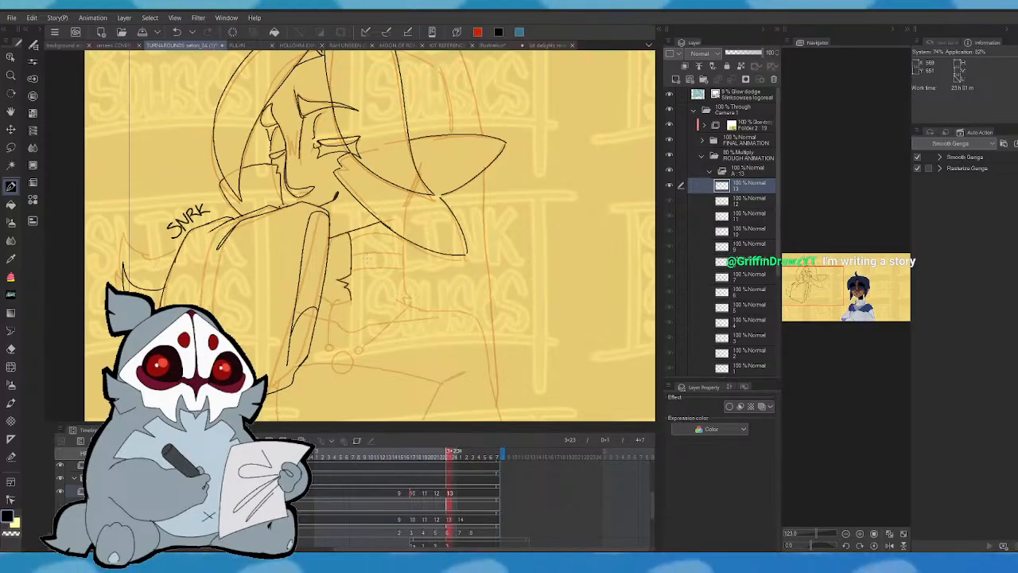
- Draw the back neck line with its small hooked end and compare the neck with the neighbouring drawings
key(Left)
key(Right)
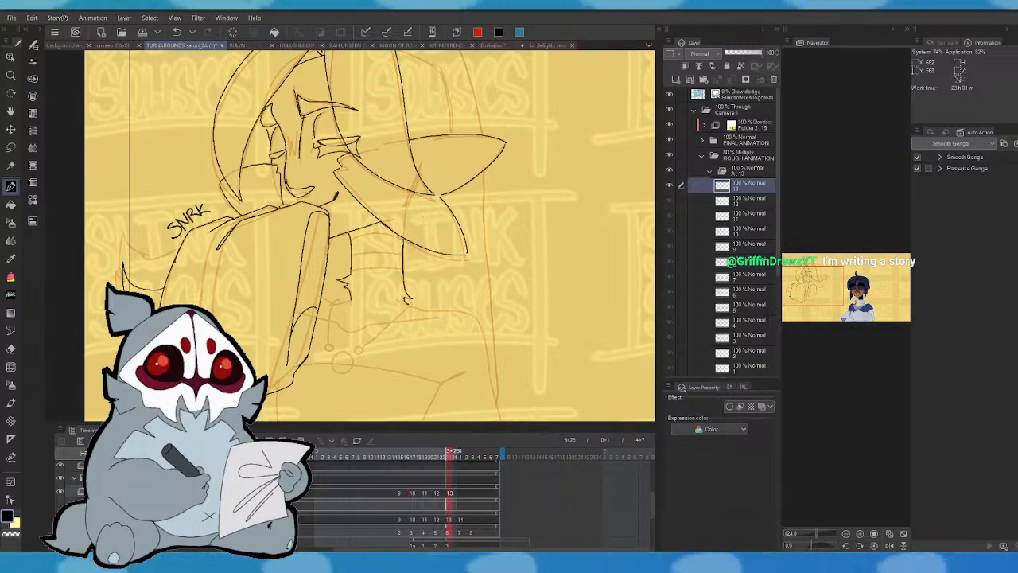
key(Left)
key(Right)
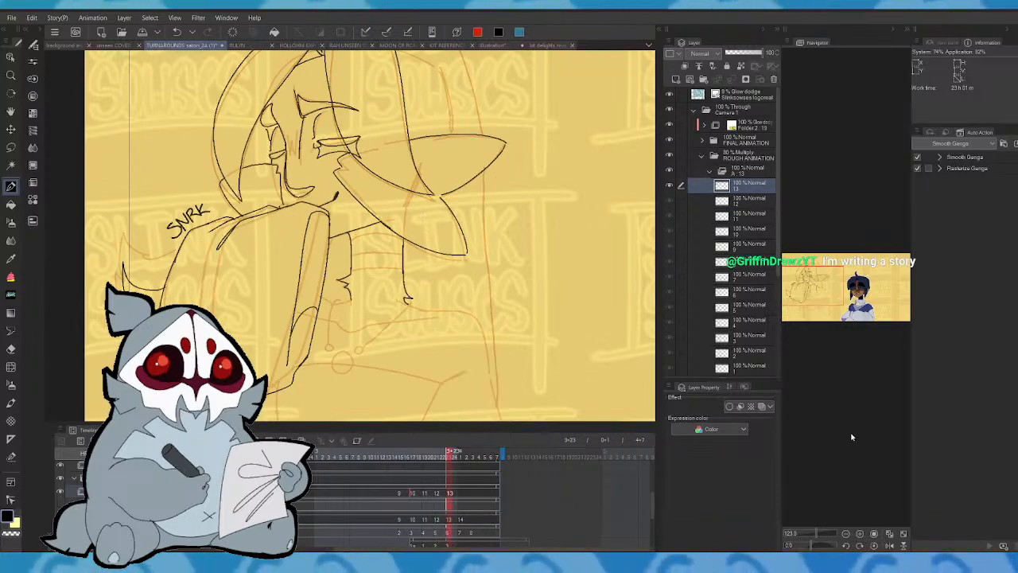
key(Right)
key(Left)
key(Left)
key(Right)
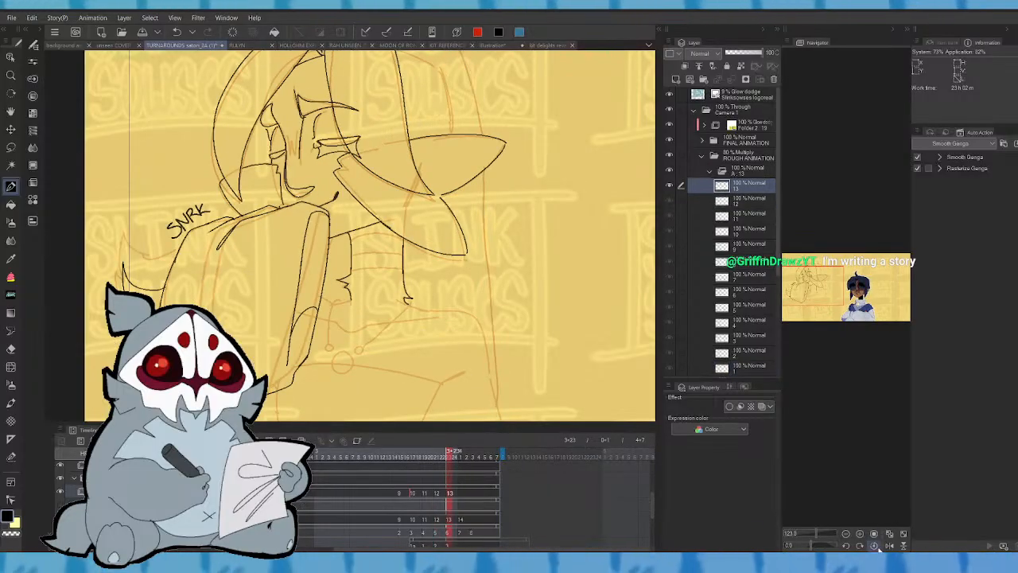
- Draw the outer outline behind the head, curving from the crown down to the upper ear, and compare it with drawing 12
click(890, 545)
drag(816, 276, 816, 267)
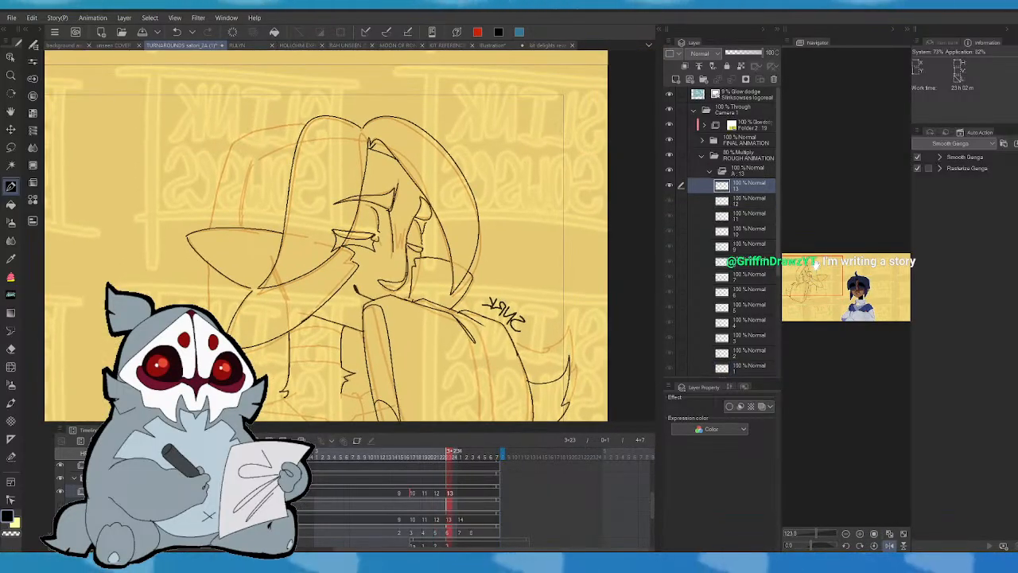
key(Left)
key(Right)
click(890, 544)
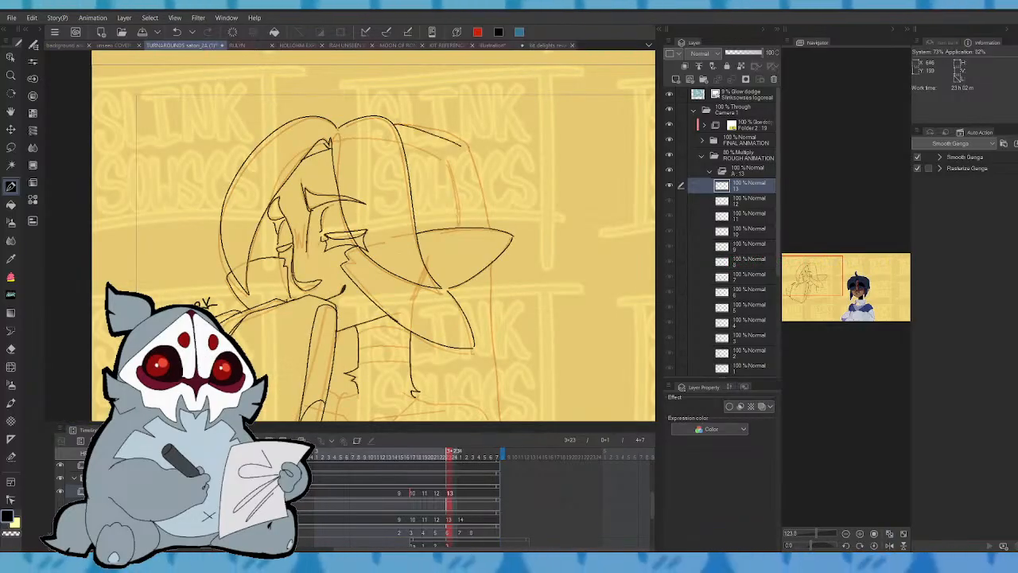
key(Left)
key(Right)
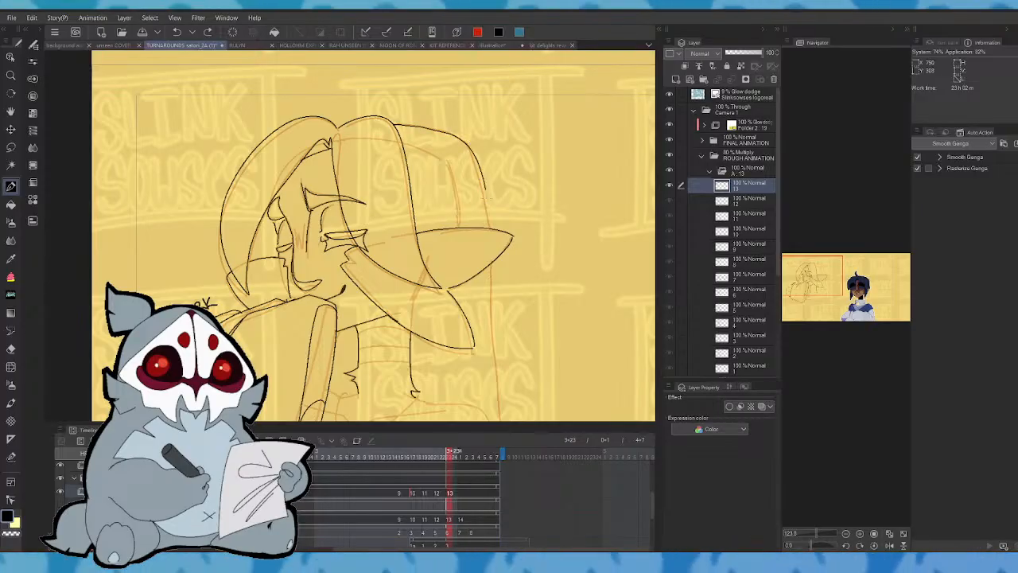
drag(487, 198, 490, 229)
key(Left)
key(Right)
- Draw and redo the long, nearly vertical line running from below the upper ear down behind the neck and shoulder
mouse_move(836, 281)
mouse_down()
mouse_move(838, 296)
mouse_move(824, 277)
mouse_up()
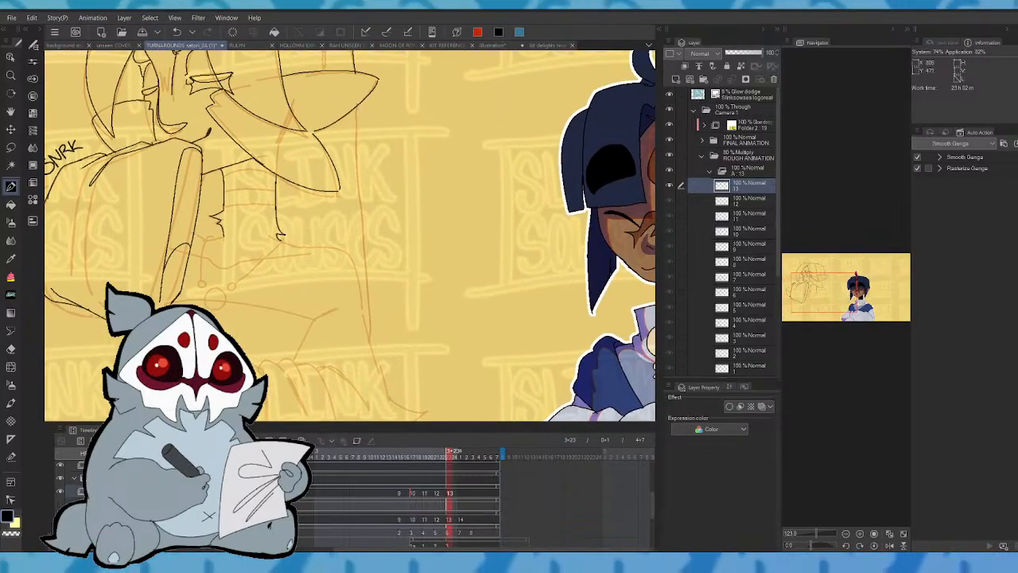
drag(360, 160, 367, 249)
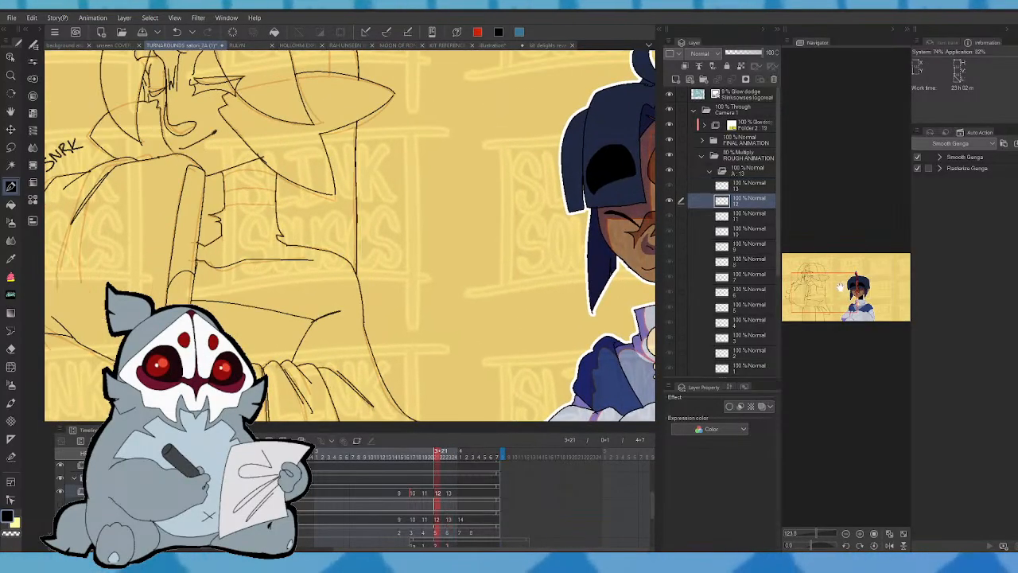
drag(841, 293, 841, 288)
key(ctrl+z)
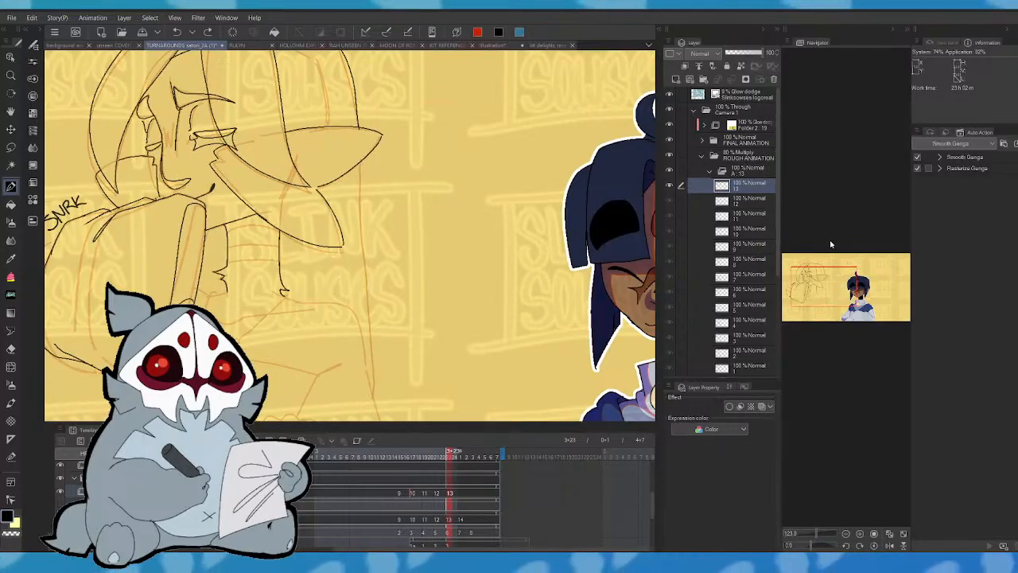
drag(361, 160, 371, 382)
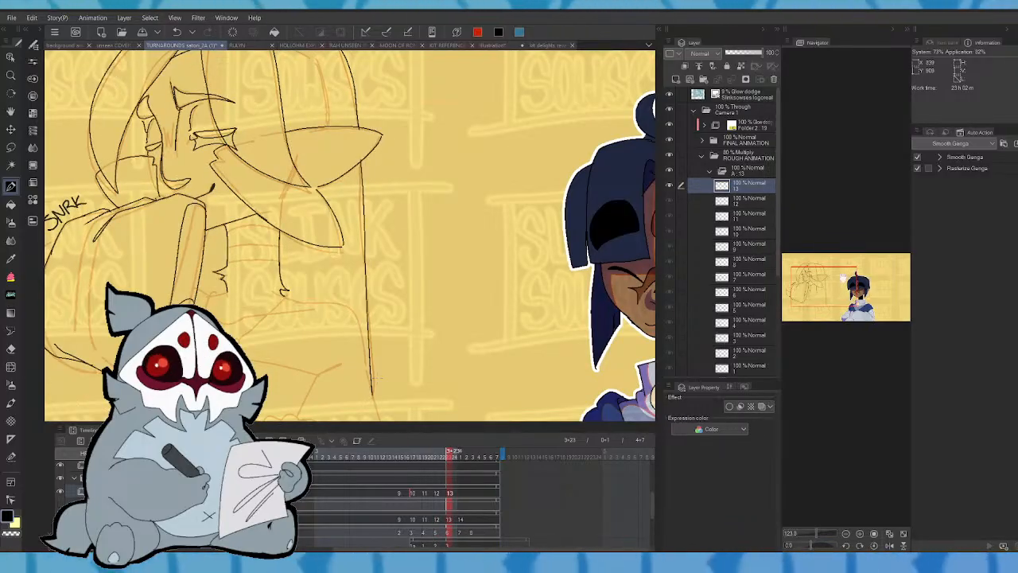
- Compare the torso in drawings 12 and 13, and add the two missing lower band lines across the neck on drawing 12
drag(842, 278, 833, 288)
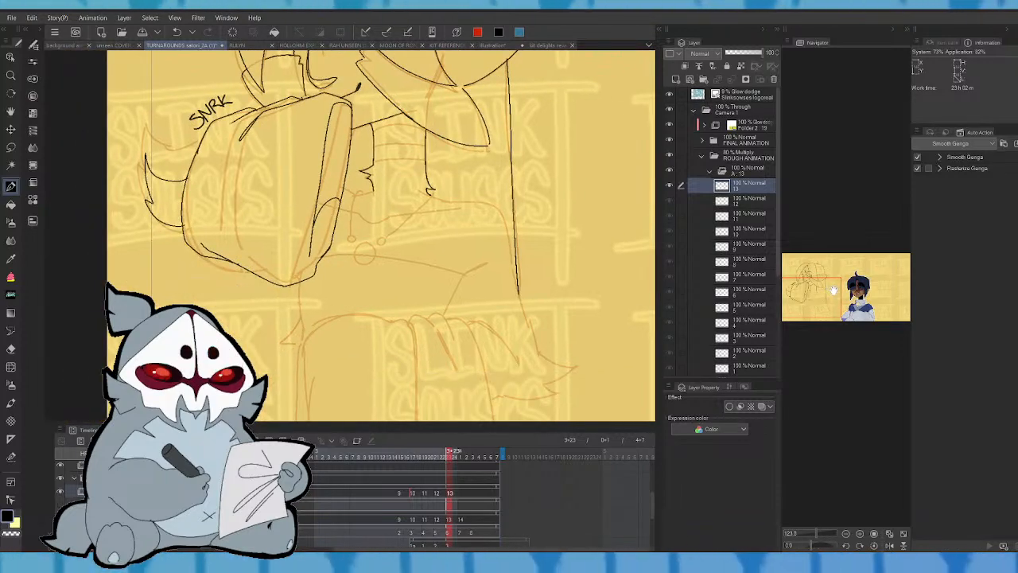
drag(823, 300, 826, 308)
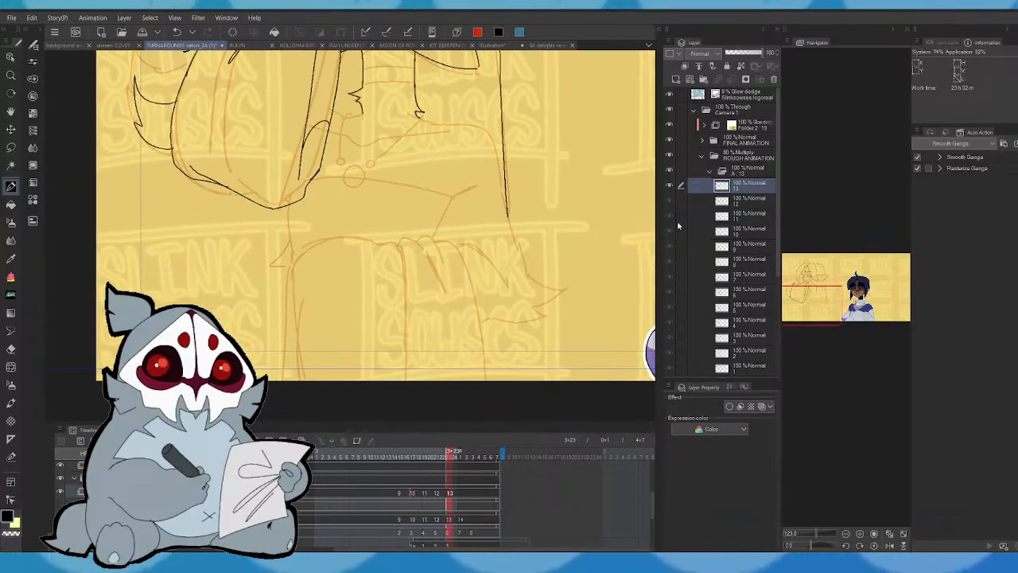
key(w)
key(comma)
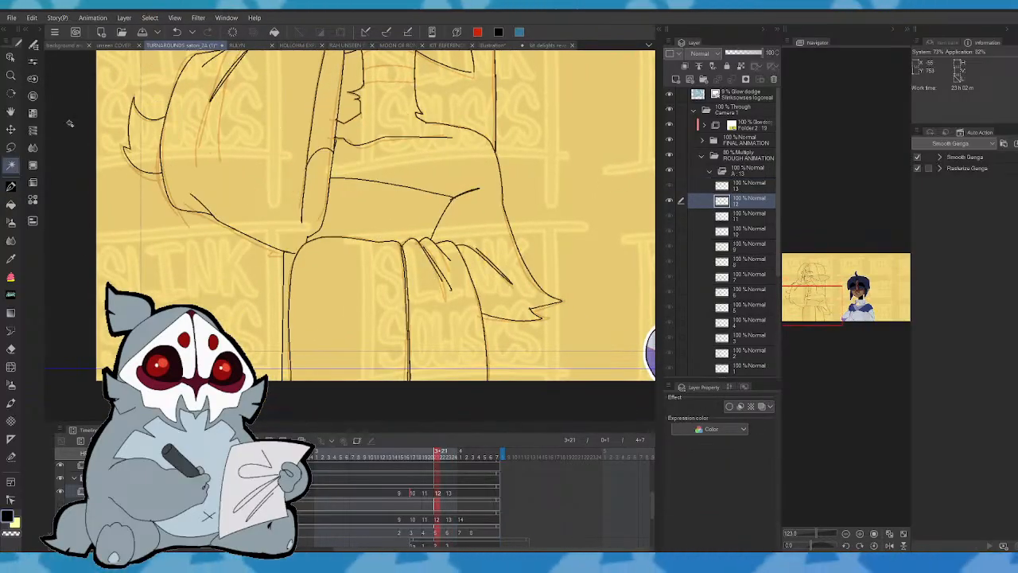
key(p)
drag(831, 305, 824, 295)
key(period)
key(comma)
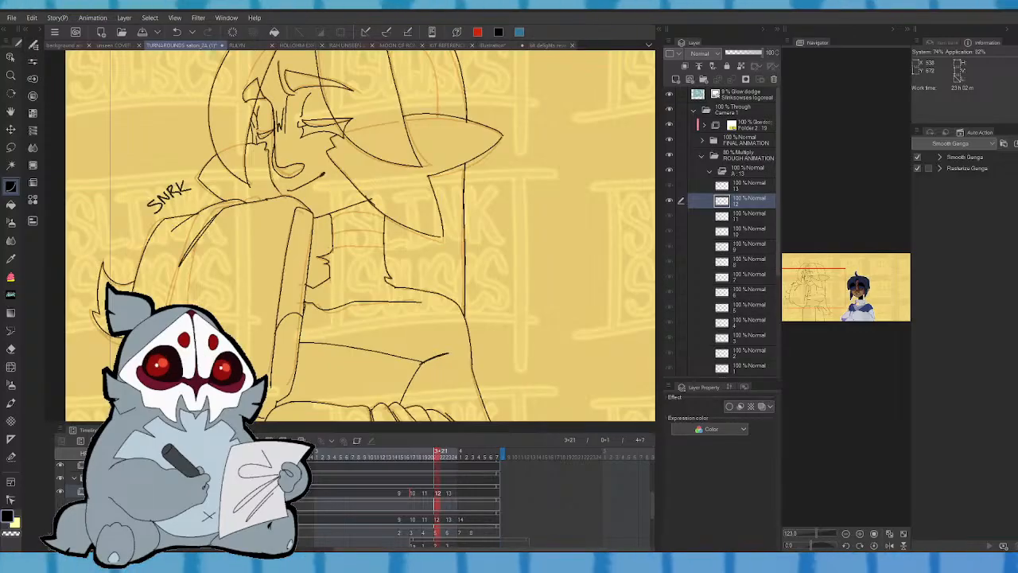
drag(331, 247, 387, 246)
key(ctrl+z)
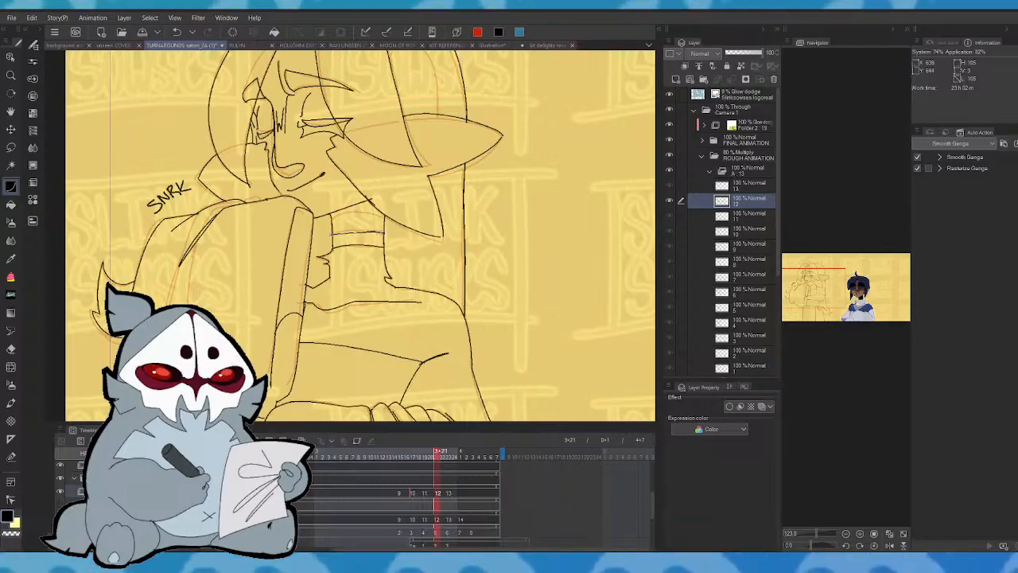
key(ctrl+Left)
key(ctrl+Right)
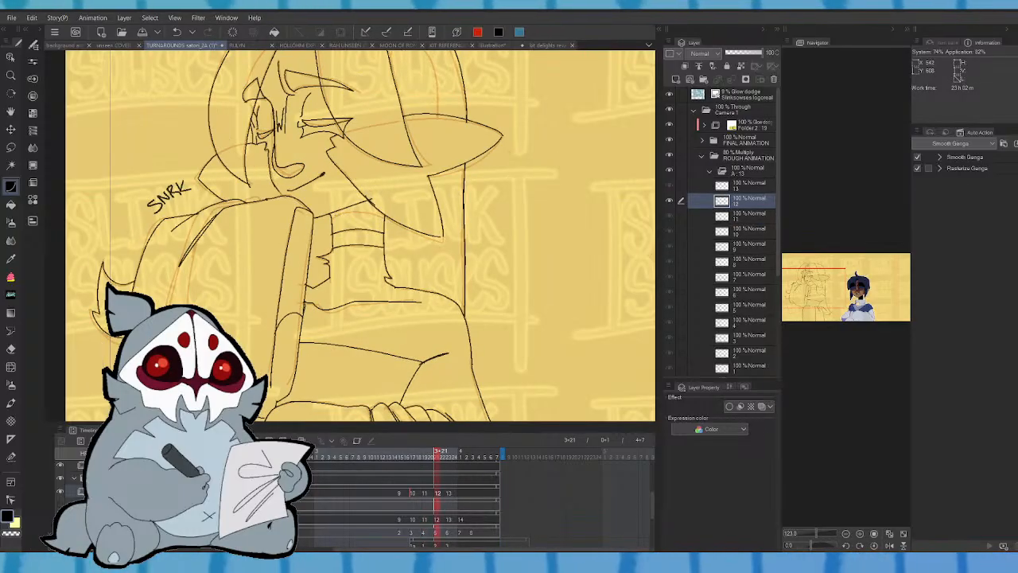
- Draw the top curved band line across the neck just below the jaw on drawing 12
drag(334, 215, 385, 216)
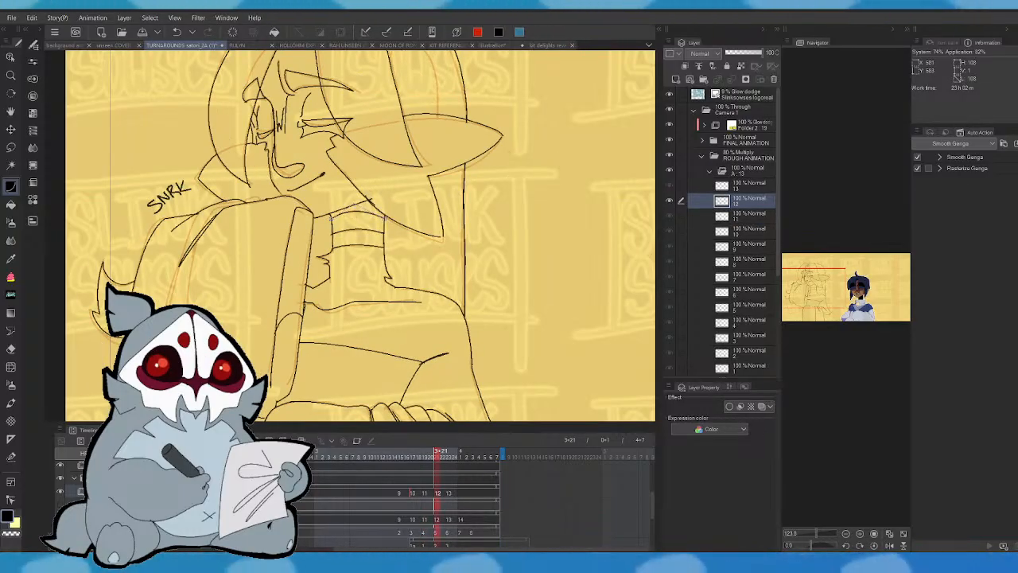
key(ctrl+Left)
key(ctrl+Right)
- On drawing 13, draw the top and middle band lines across the neck, redoing the middle one to match drawing 12
key(ctrl+Right)
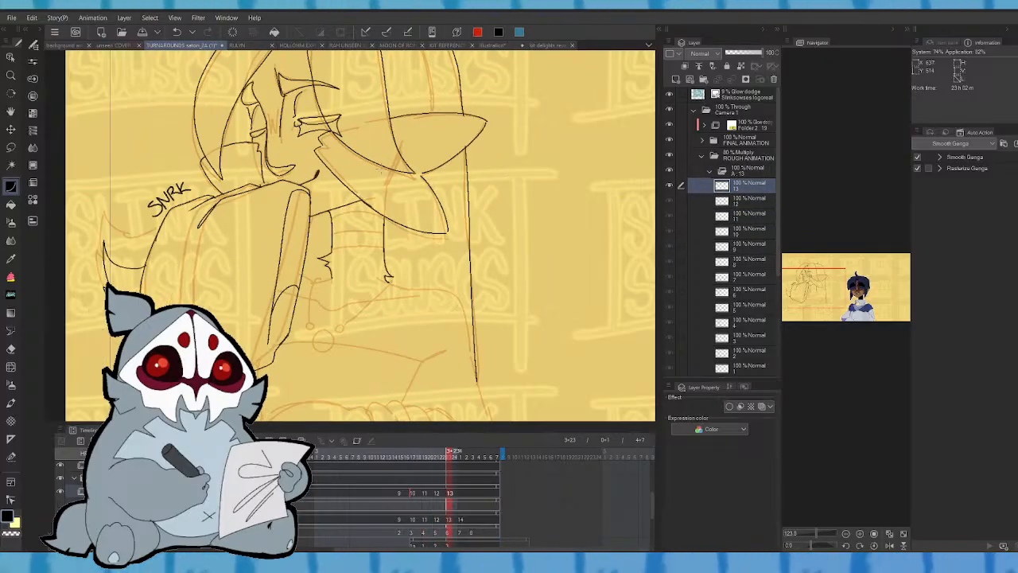
mouse_move(333, 220)
mouse_down()
mouse_move(390, 216)
mouse_move(382, 208)
mouse_move(388, 231)
mouse_up()
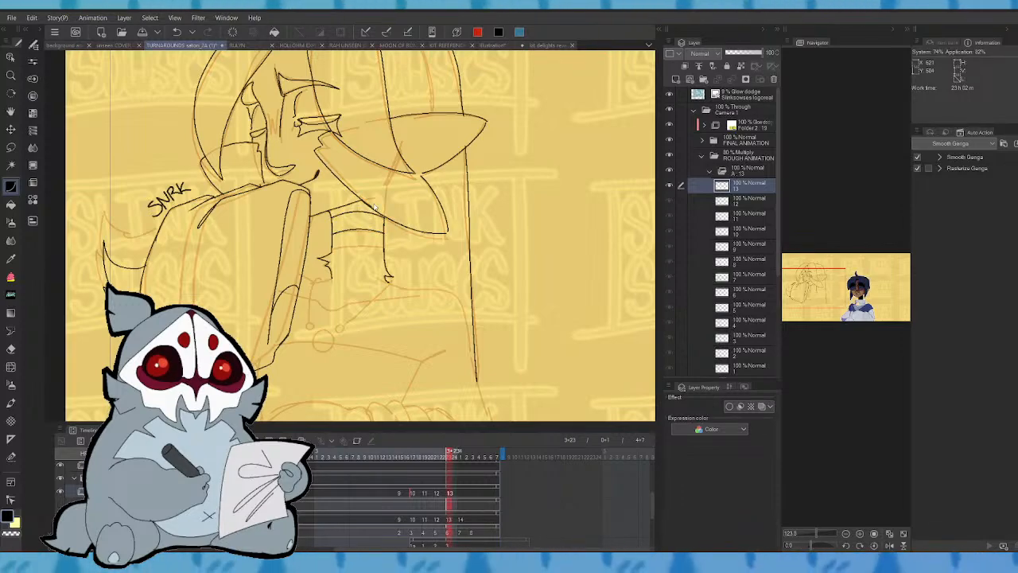
key(comma)
key(period)
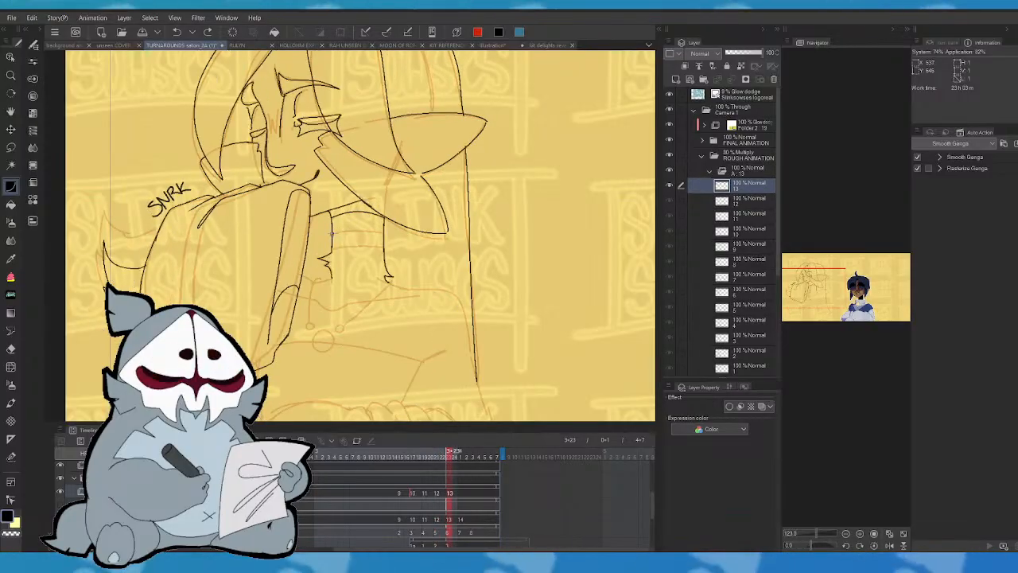
drag(333, 234, 382, 227)
key(ctrl+z)
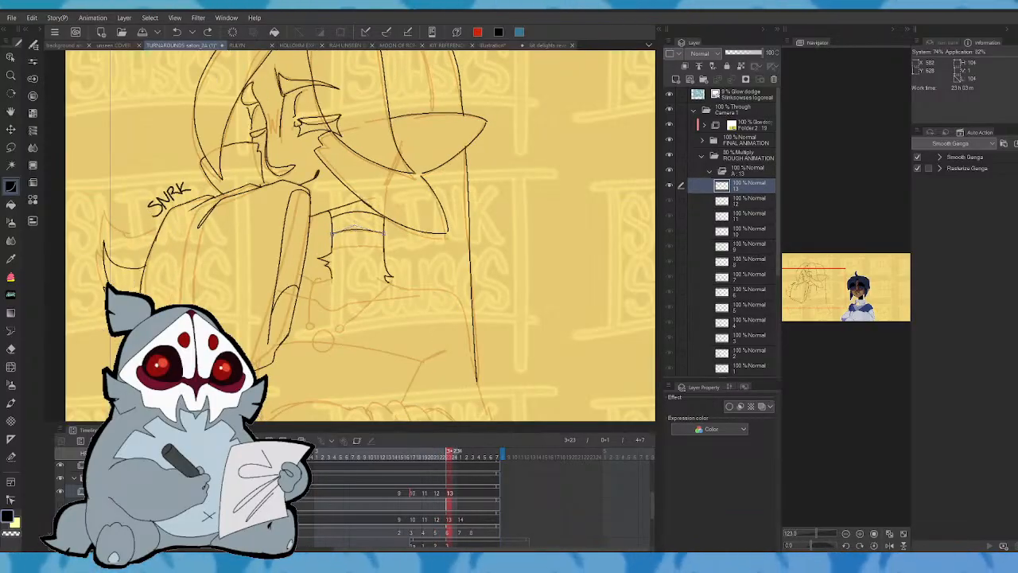
key(comma)
key(period)
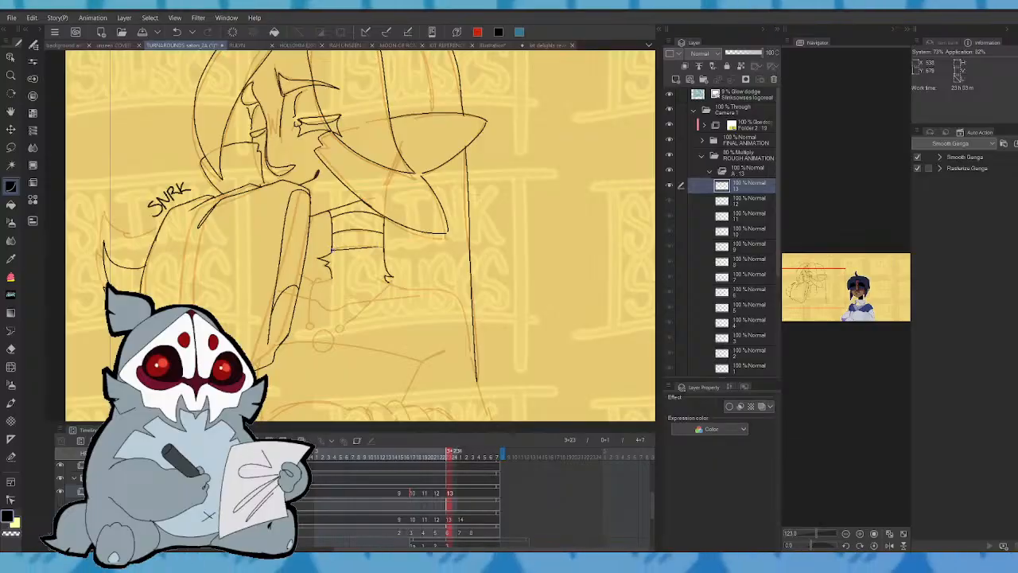
- Draw and redo the lowest neck band line on drawing 13, comparing the bands with drawing 12
drag(332, 250, 384, 247)
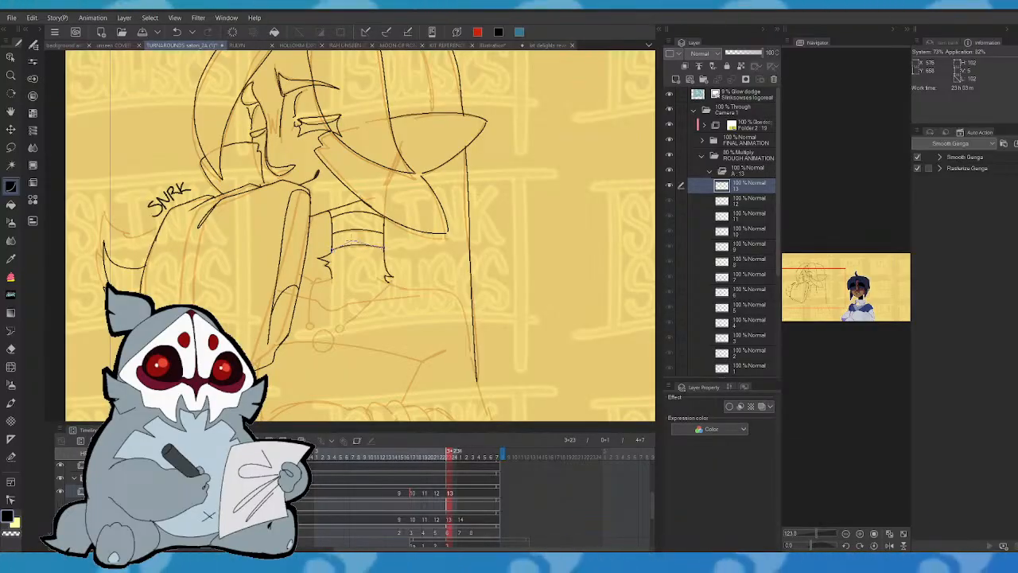
key(ctrl+z)
drag(332, 250, 385, 249)
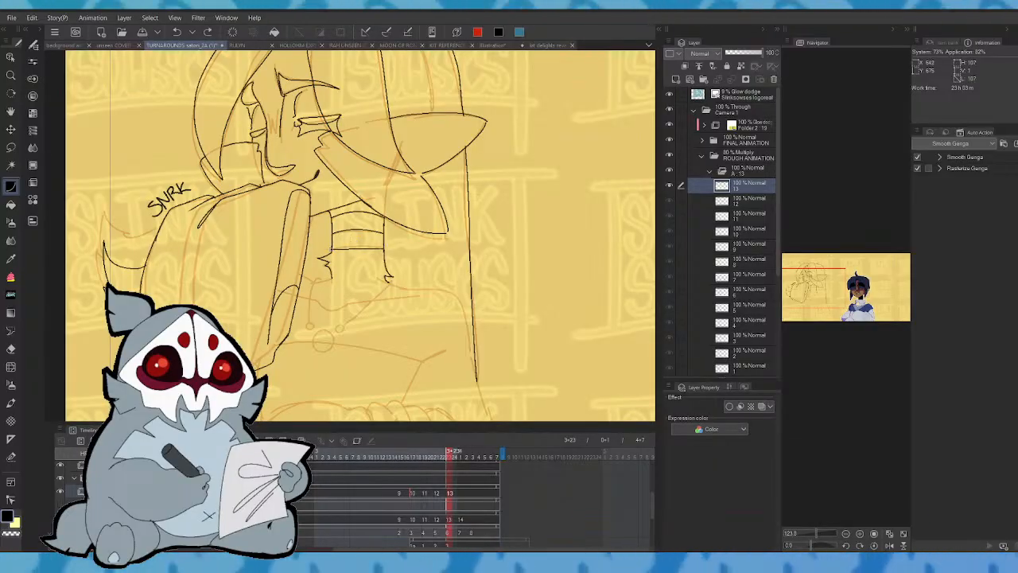
click(361, 240)
key(comma)
key(period)
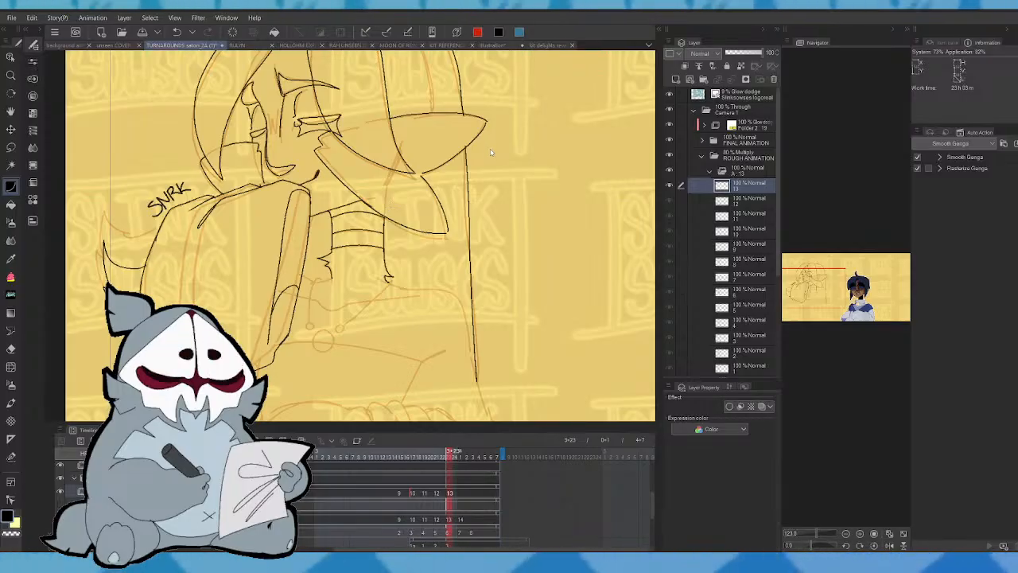
key(comma)
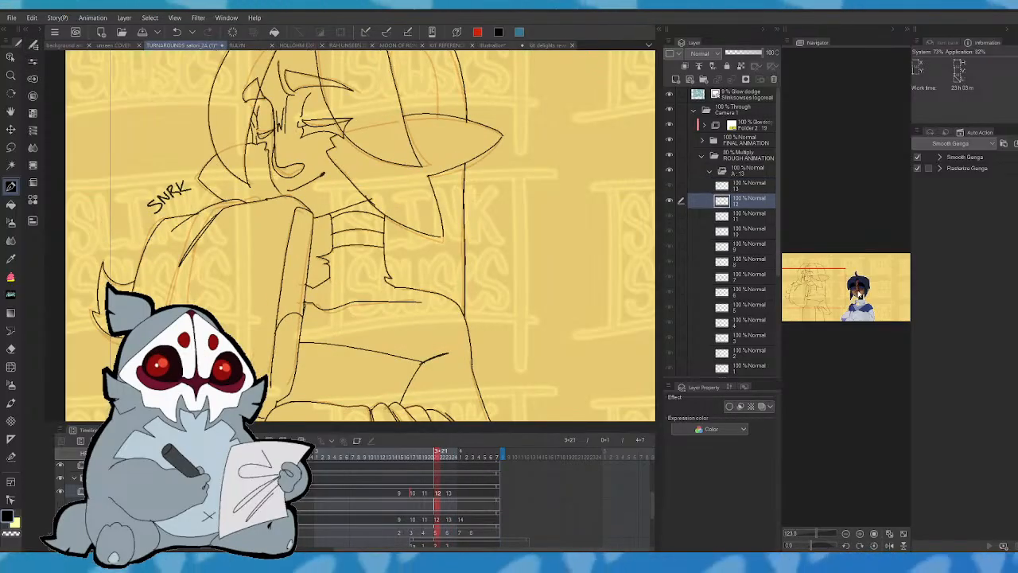
key(period)
- Draw the shoulder line from the hooked neck base around and down the outer edge of the upper arm
drag(883, 296, 815, 301)
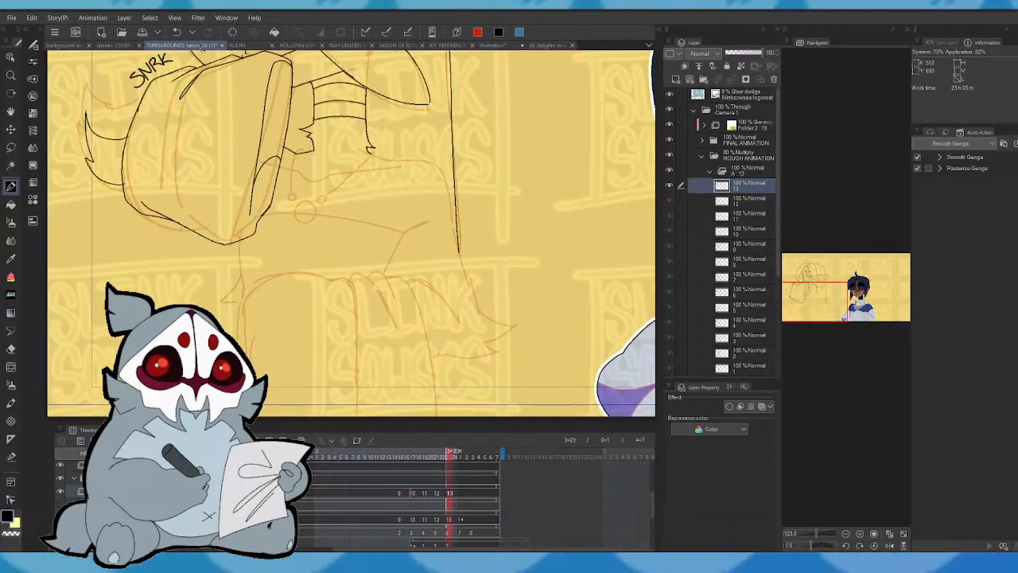
key(comma)
key(period)
mouse_move(828, 283)
mouse_down()
mouse_move(824, 273)
mouse_move(834, 277)
mouse_up()
drag(340, 212, 364, 214)
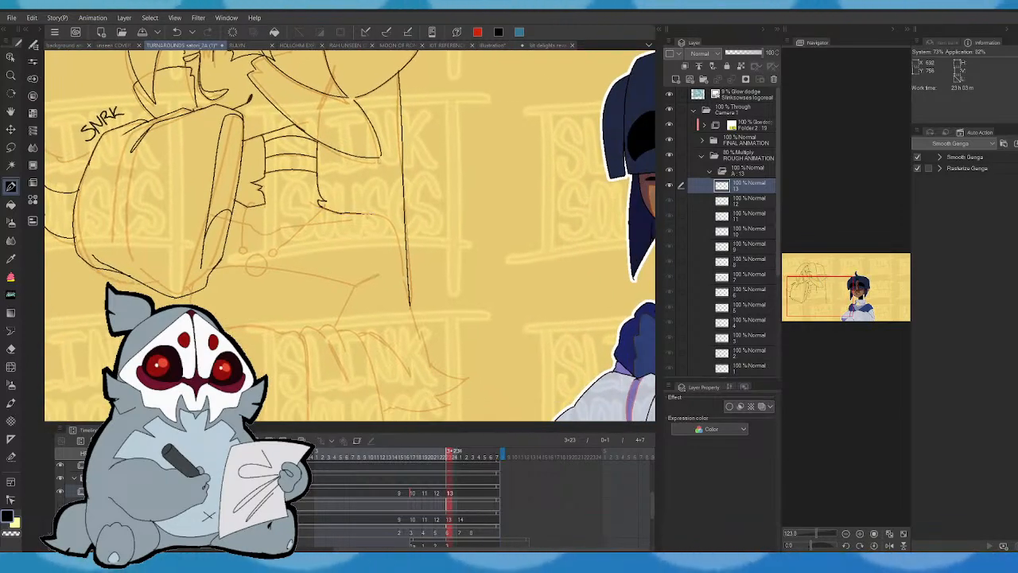
key(ctrl+z)
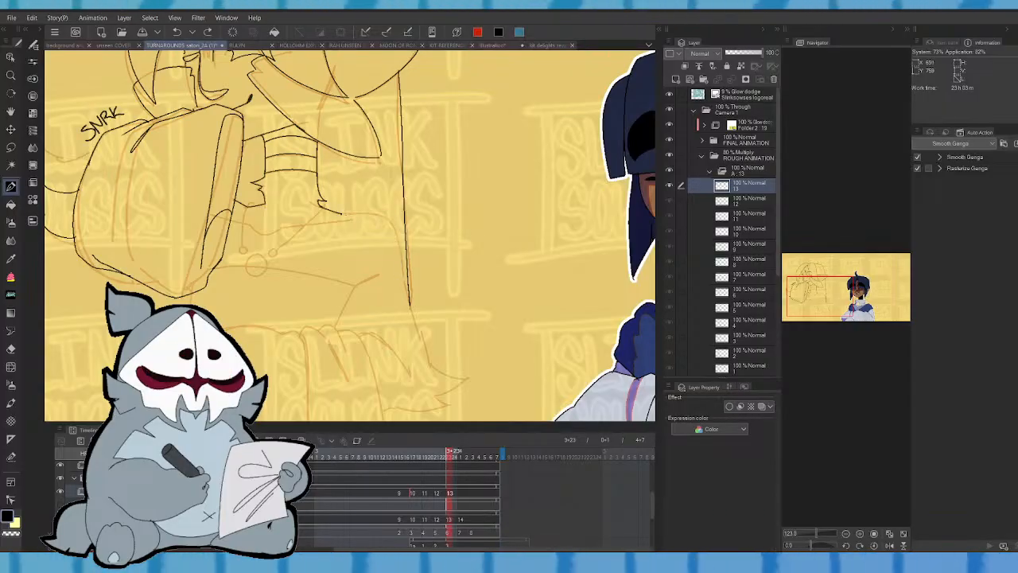
drag(350, 215, 388, 220)
drag(402, 272, 417, 329)
key(Left)
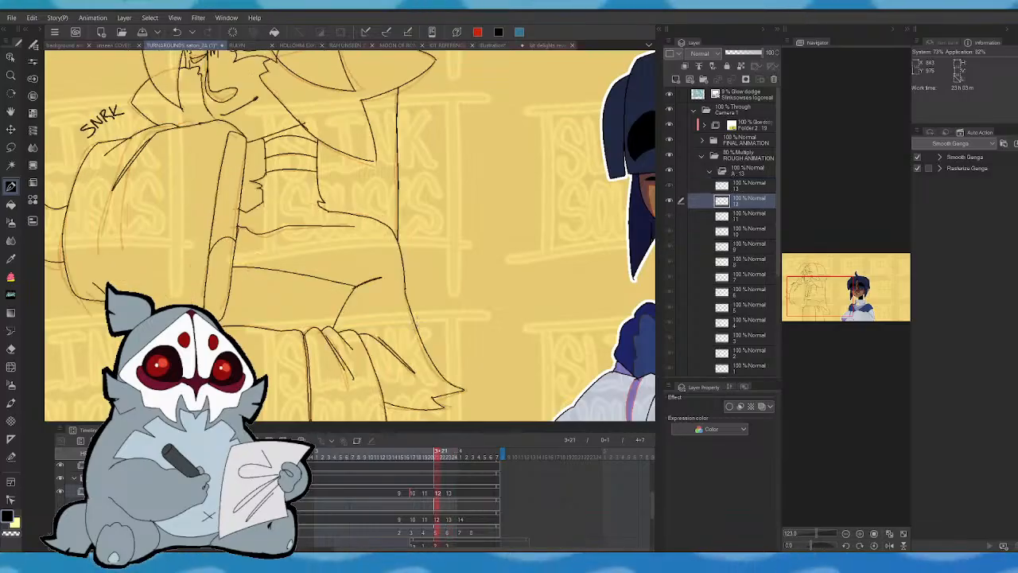
key(Right)
- Draw the pointed fur tuft at the elbow and its lower edge, working in the mirrored view
click(889, 544)
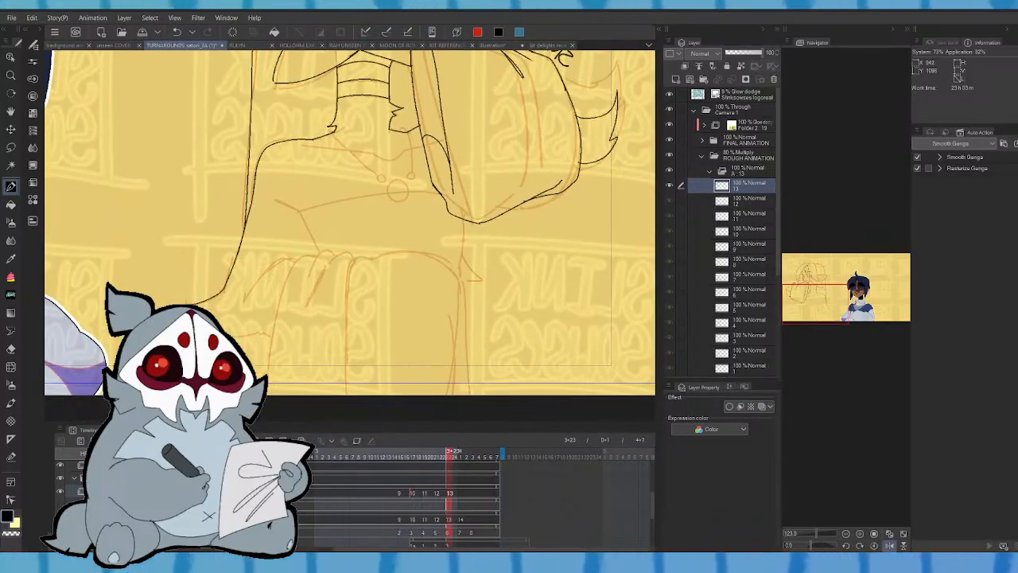
drag(193, 334, 275, 329)
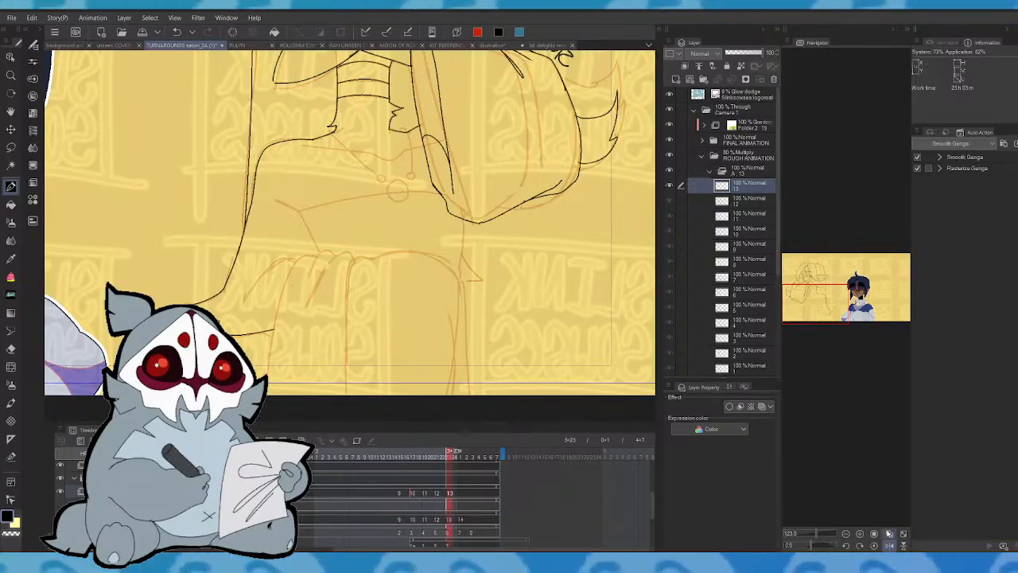
click(891, 544)
- Draw the short curved line above the elbow tuft, checking its position against drawing 12
key(Left)
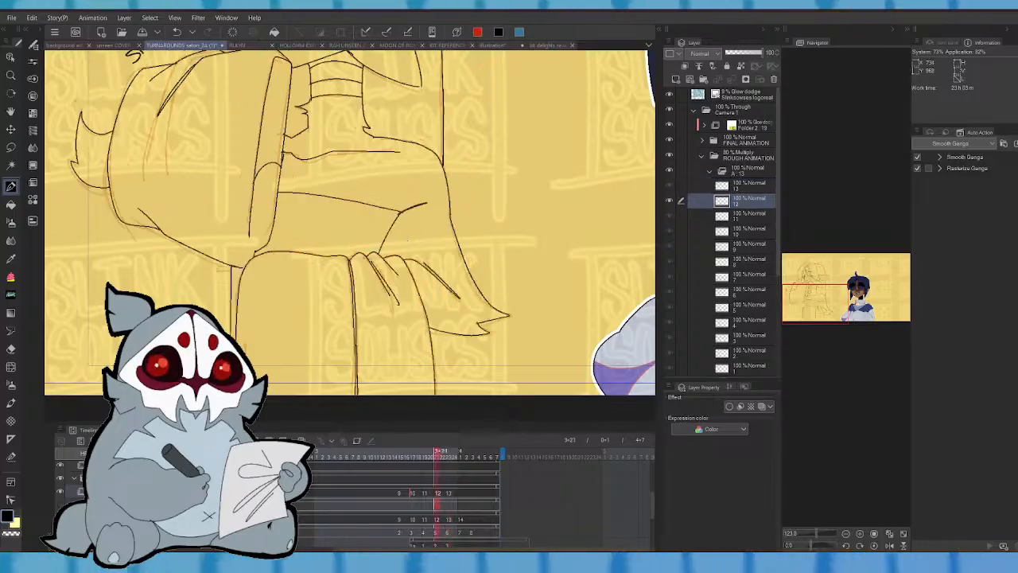
key(Right)
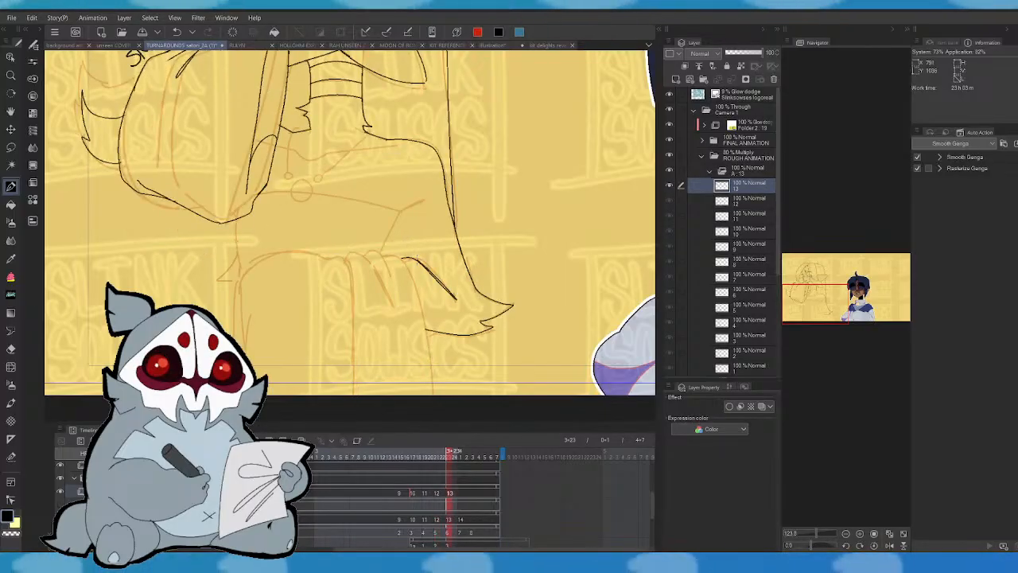
key(Left)
key(Right)
- Refine the short line above the elbow tuft using the mirrored view and the neighbouring drawing's ghost, and compare with drawing 12
click(890, 544)
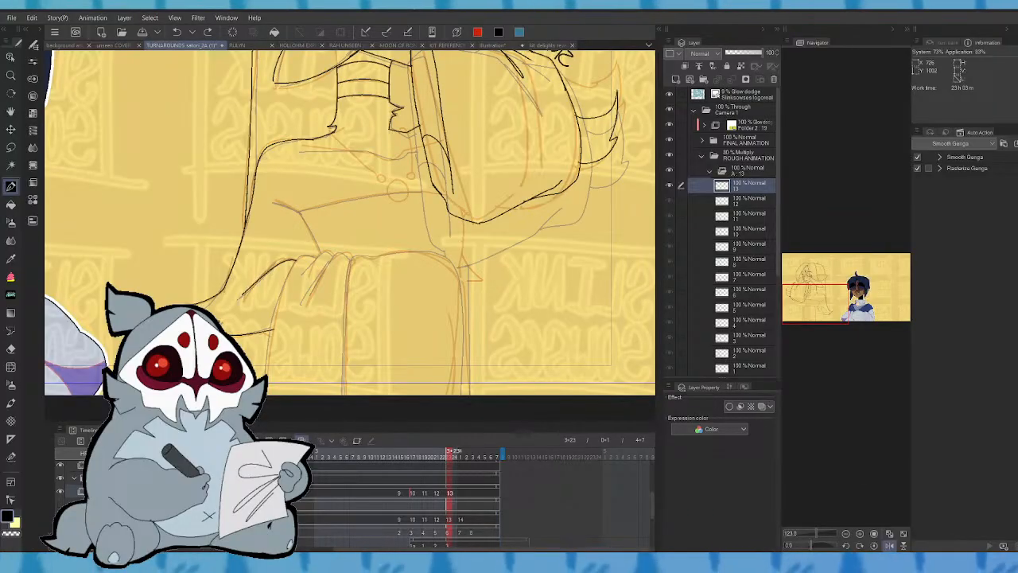
key(Left)
key(Right)
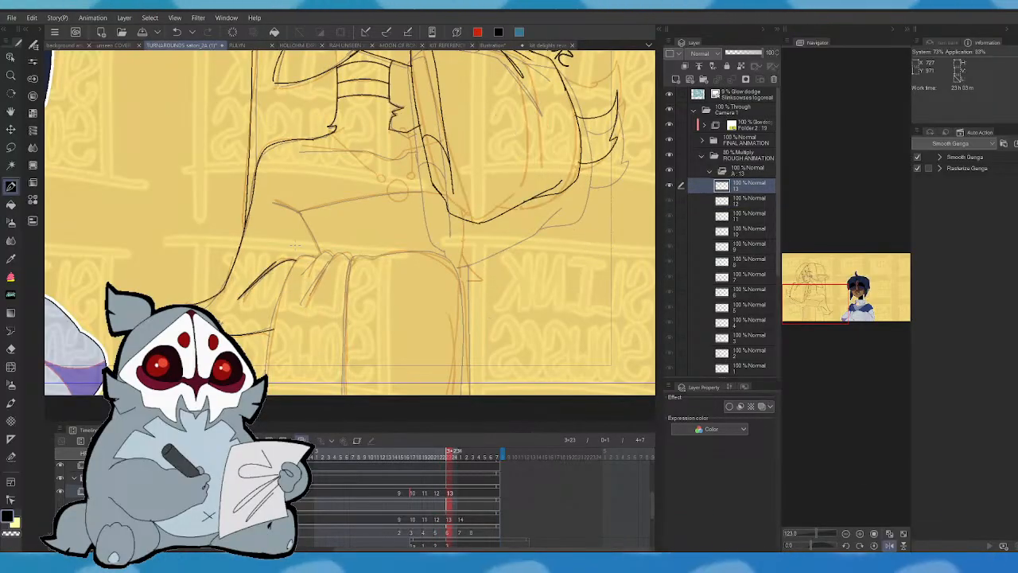
click(890, 544)
key(Left)
key(Right)
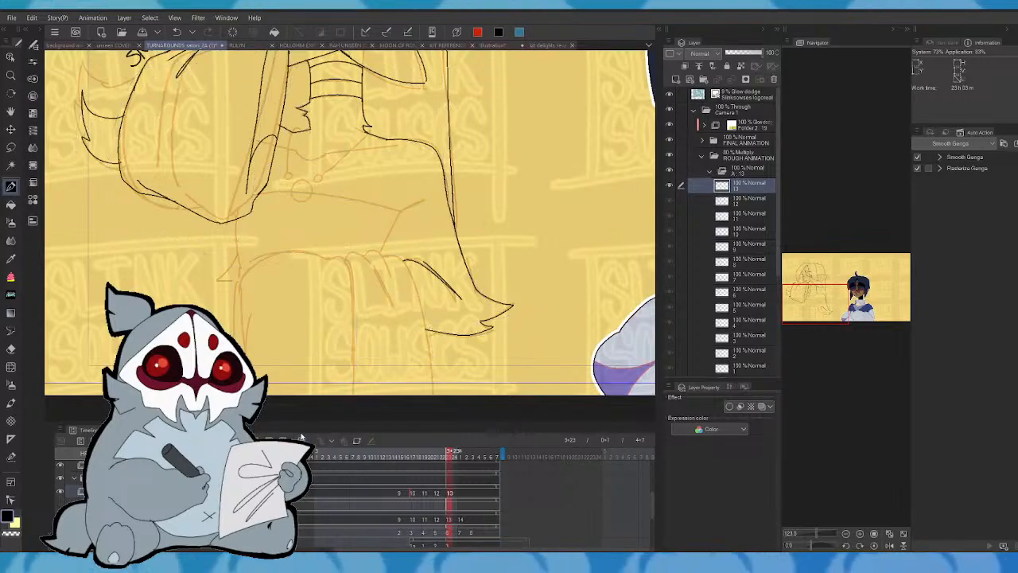
key(Left)
key(Right)
key(Left)
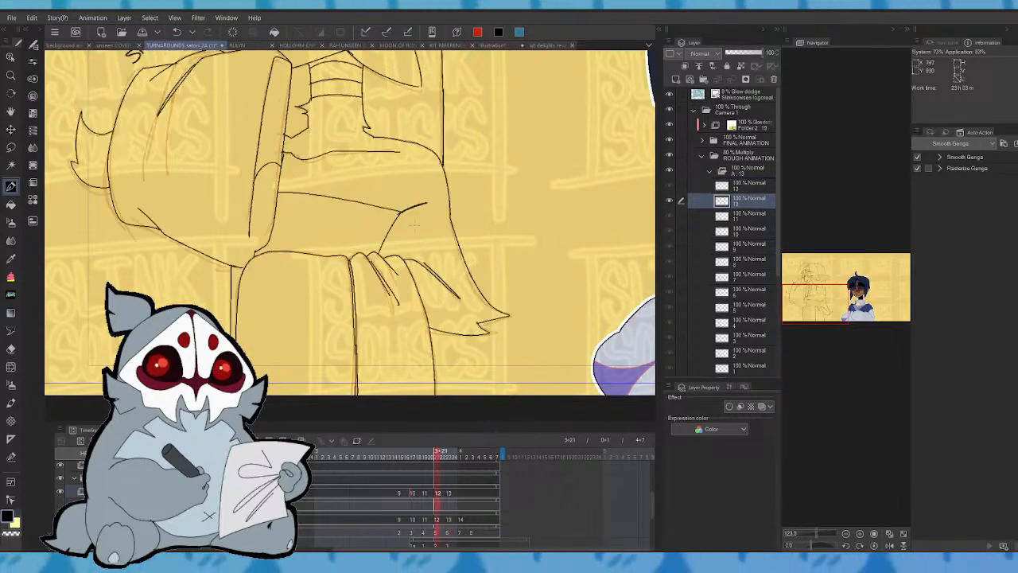
- Draw the vertical torso line straight down from the raised elbow's lowest point in drawing 13, comparing with drawing 12
key(Right)
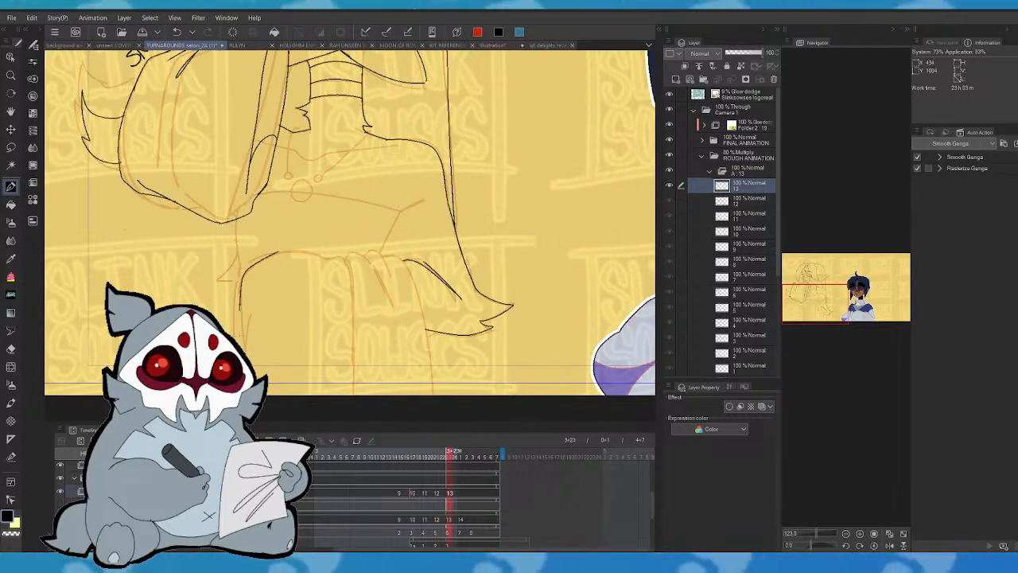
key(Left)
key(Right)
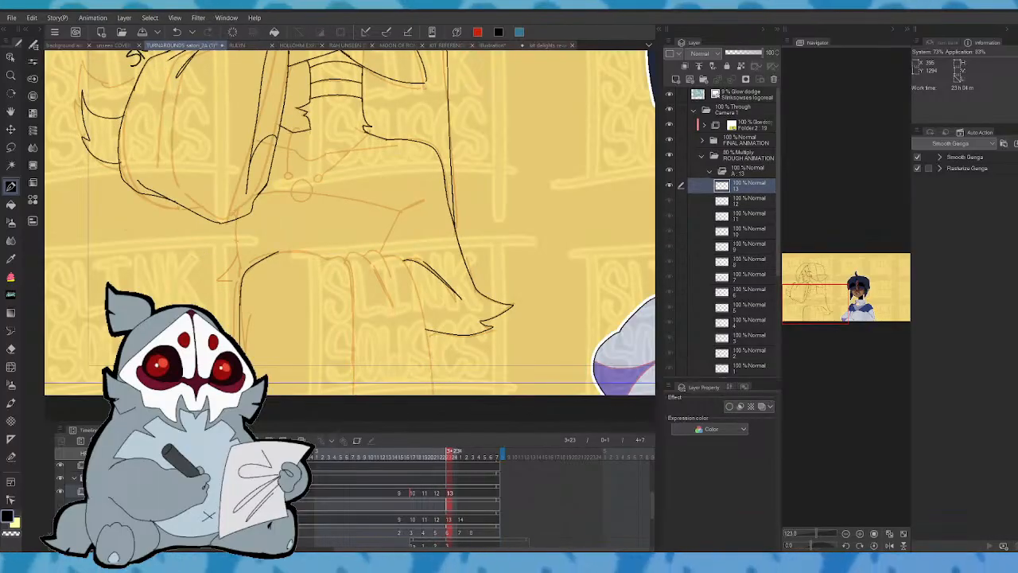
key(Left)
key(Right)
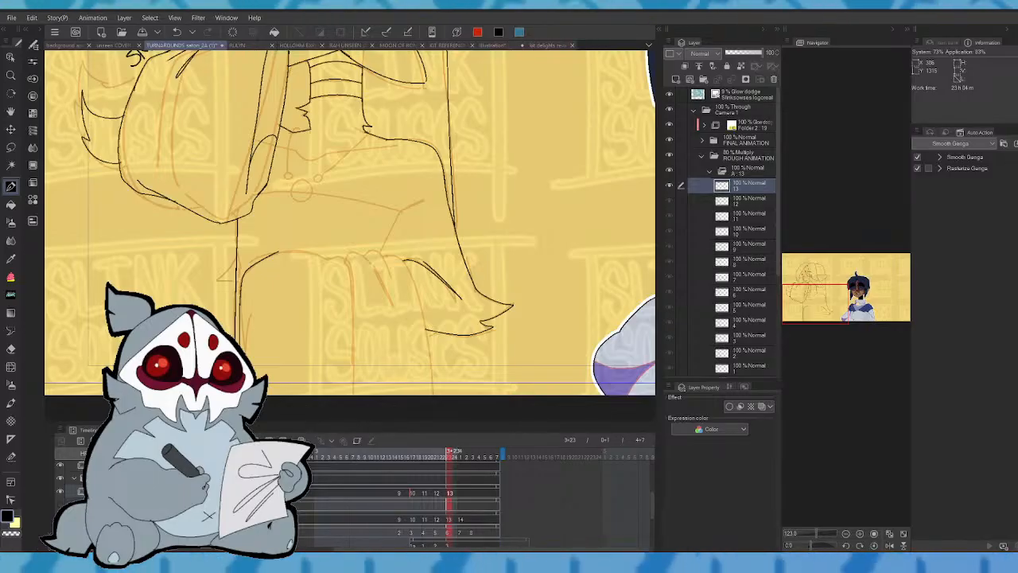
- Try to draw the curved inner elbow crease of the folded arm, checking it in mirrored view and against drawing 12
click(890, 545)
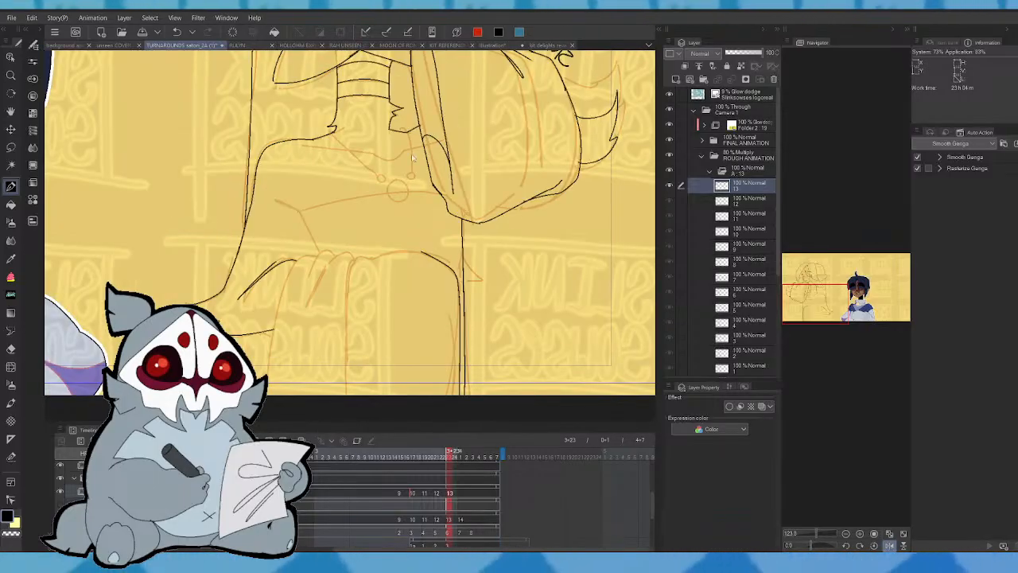
key(Left)
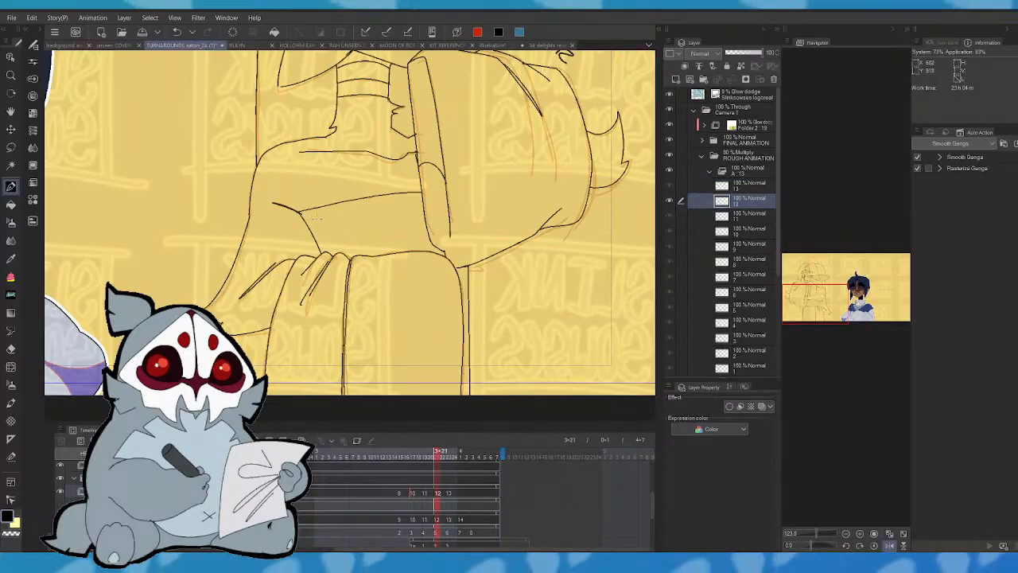
key(Right)
drag(320, 254, 283, 202)
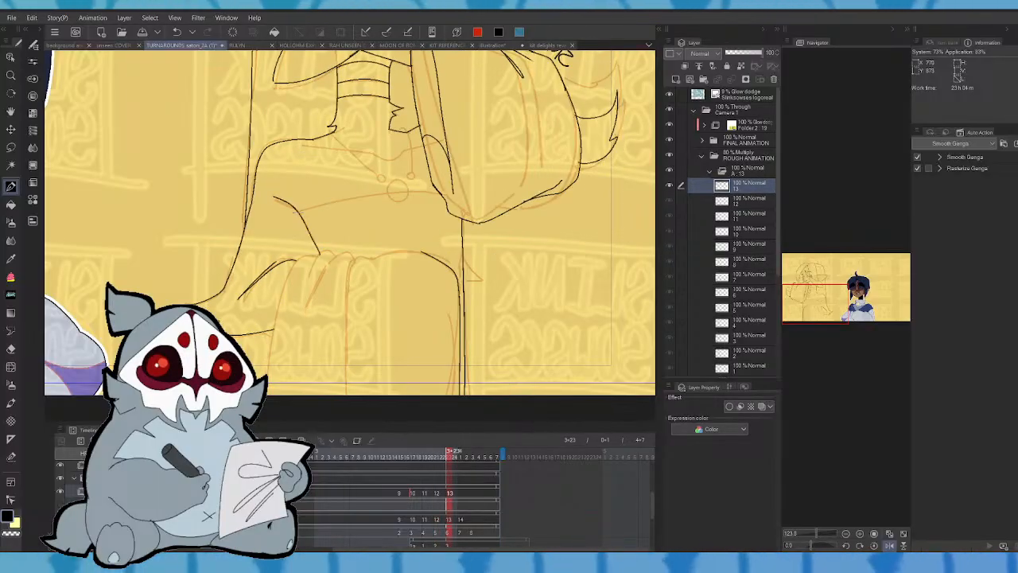
key(Left)
key(Right)
click(889, 546)
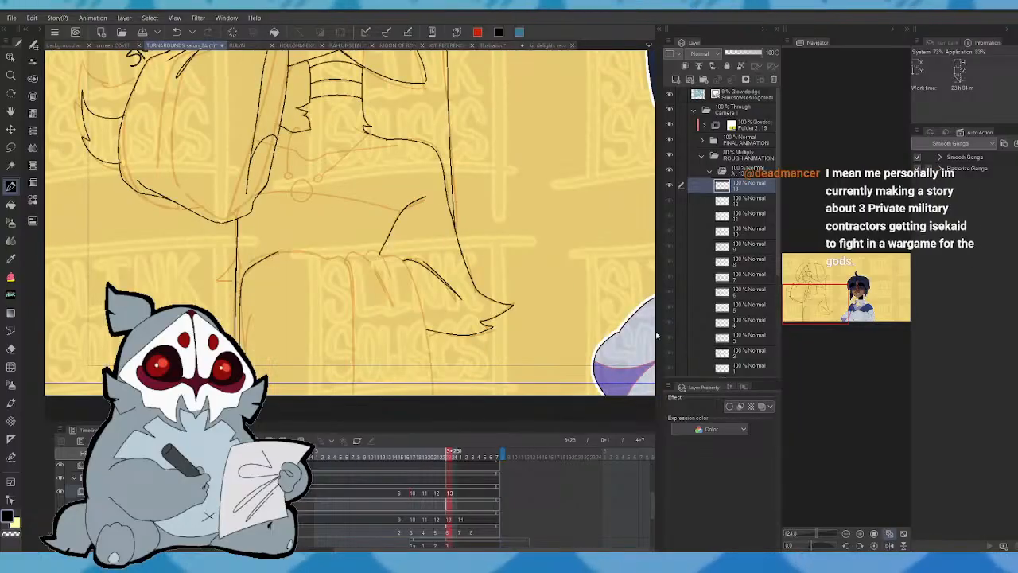
key(ctrl+z)
key(ctrl+y)
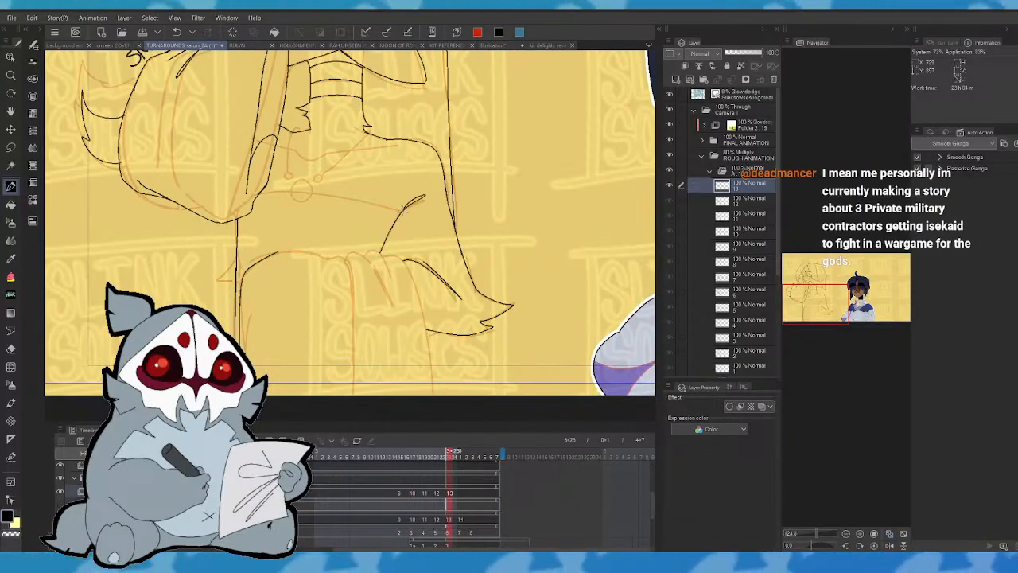
key(Left)
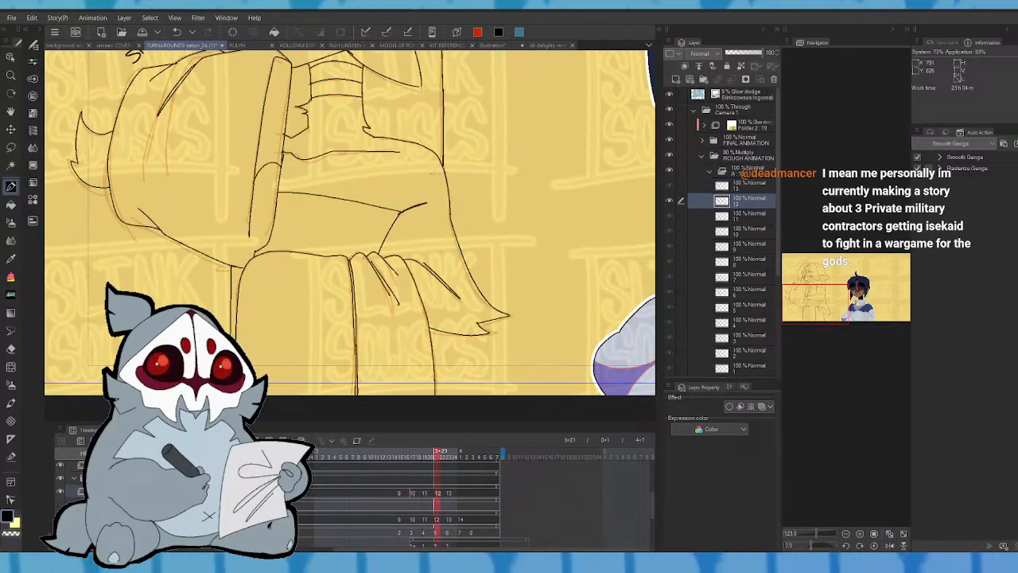
key(Right)
key(ctrl+z)
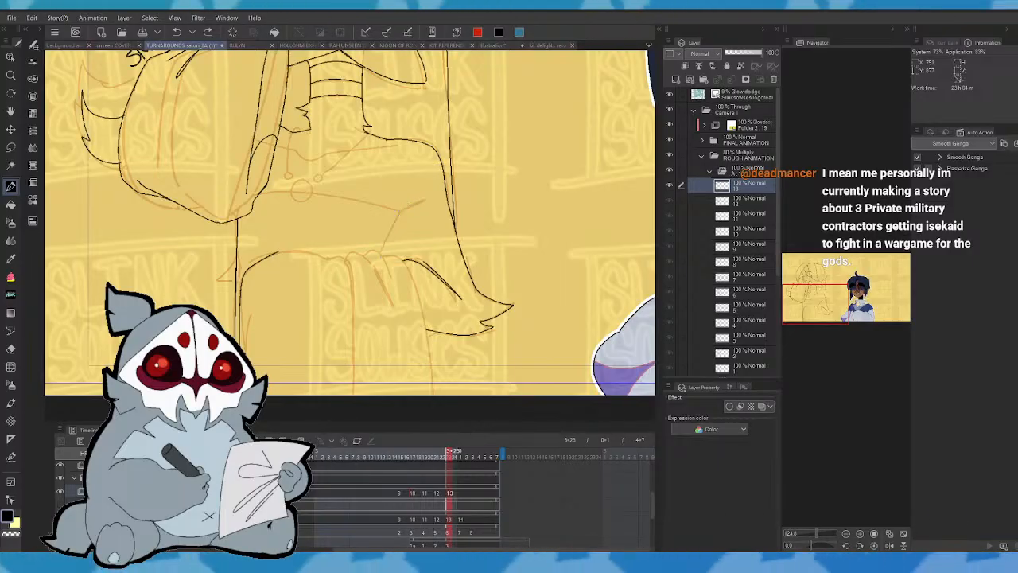
- Redraw the inner elbow crease of the folded arm over the sketch and check it against drawing 12
key(ctrl+y)
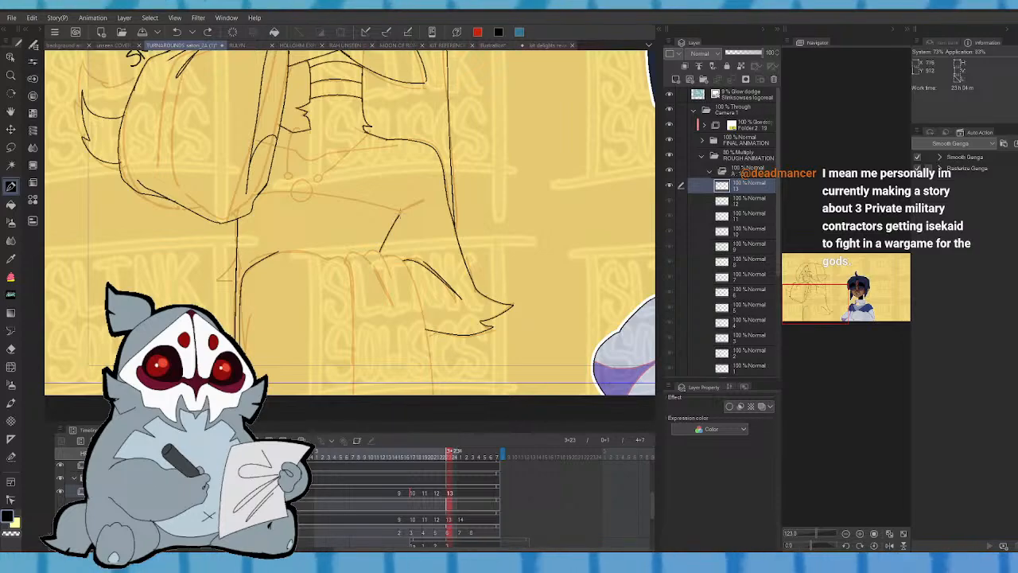
key(alt+bracketleft)
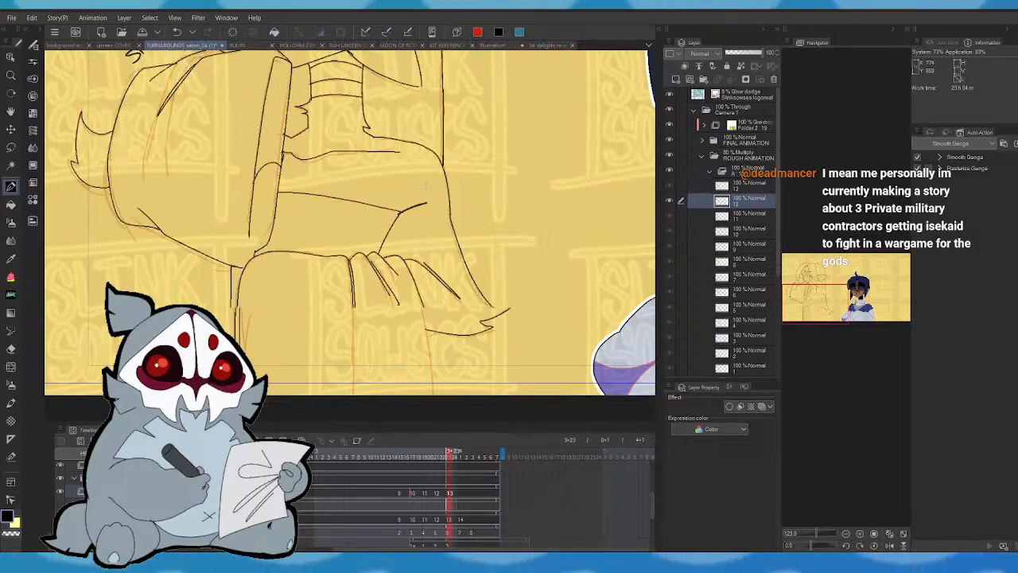
key(alt+bracketright)
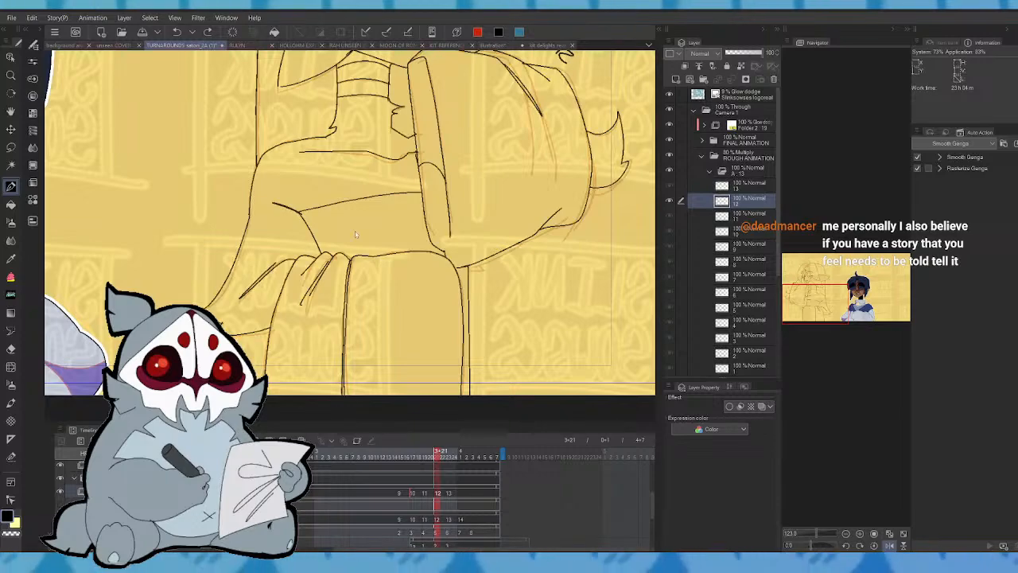
- Try to draw the long line from the elbow crease across the torso to the raised arm, working in mirrored view
key(Right)
drag(300, 211, 420, 191)
key(Left)
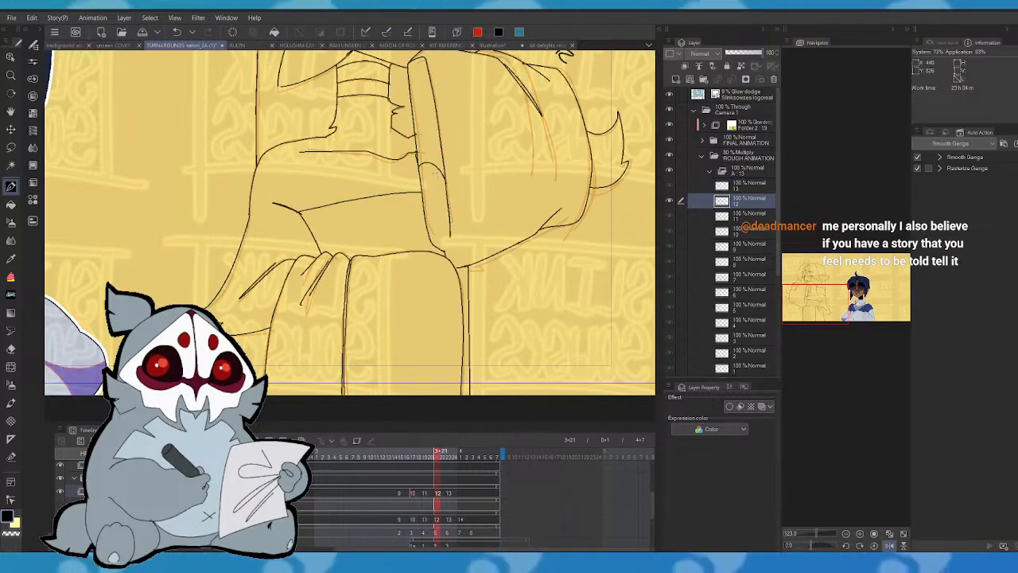
key(Right)
drag(297, 211, 432, 198)
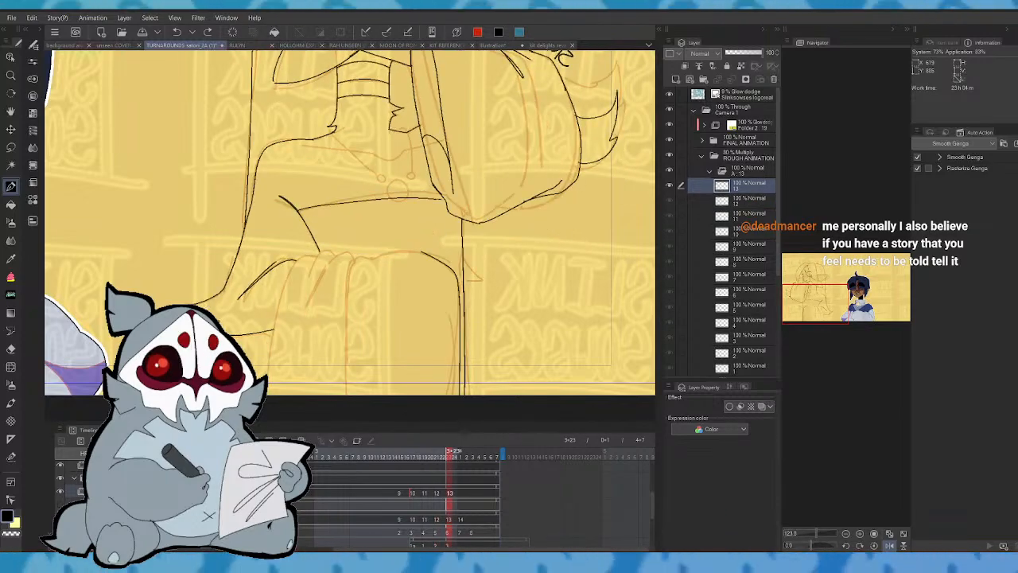
key(ctrl+z)
drag(298, 212, 447, 196)
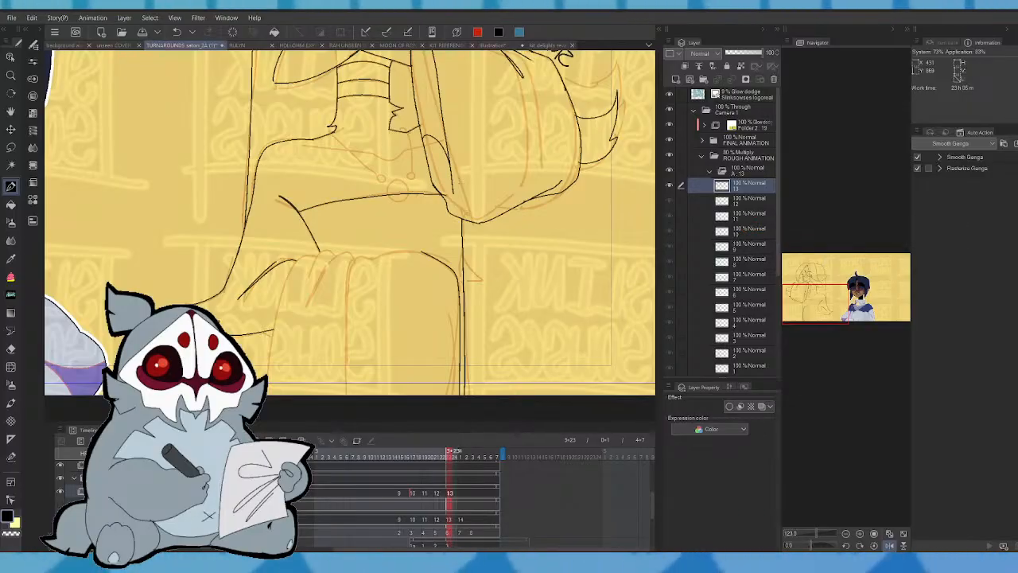
key(Left)
key(Right)
click(890, 546)
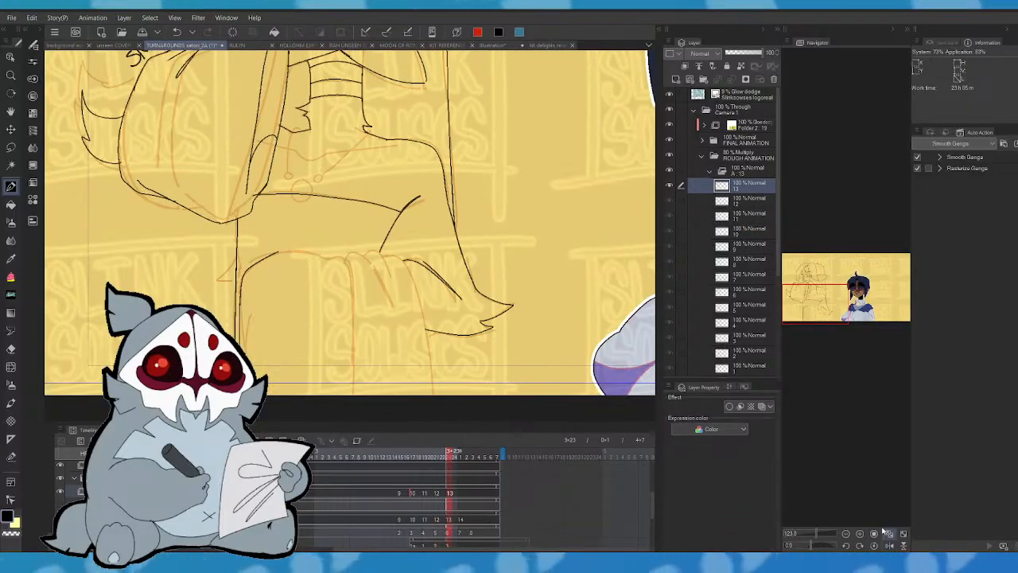
key(Left)
key(Right)
key(ctrl+z)
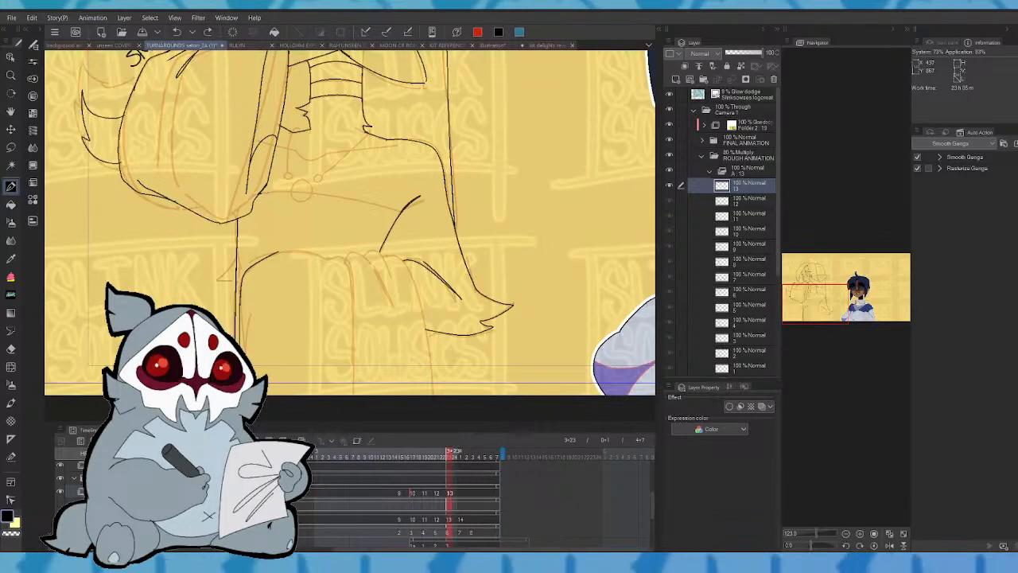
- Redraw the long curved line from the raised arm to the elbow crease and add a small pointed tuft beside the vertical torso line
mouse_move(263, 191)
mouse_down()
mouse_move(407, 210)
mouse_move(261, 193)
mouse_move(363, 202)
mouse_up()
key(ctrl+z)
key(ctrl+z)
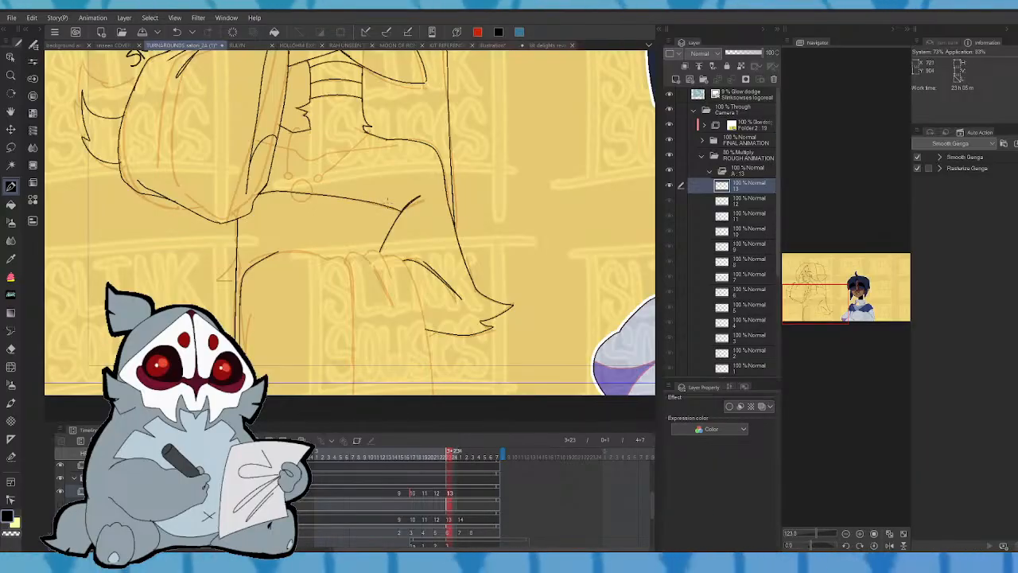
key(Left)
key(Right)
mouse_move(237, 254)
mouse_down()
mouse_move(227, 292)
mouse_move(237, 287)
mouse_up()
- Add a new drawing 14 at the next frame and flip between it and drawing 13
key(Right)
key(Right)
key(alt+shift+n)
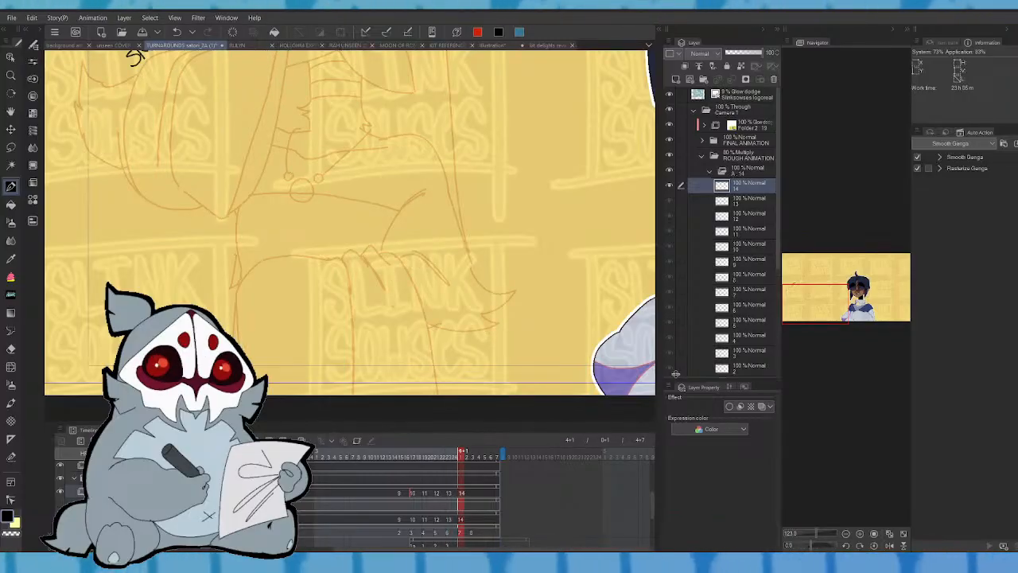
key(Left)
key(Left)
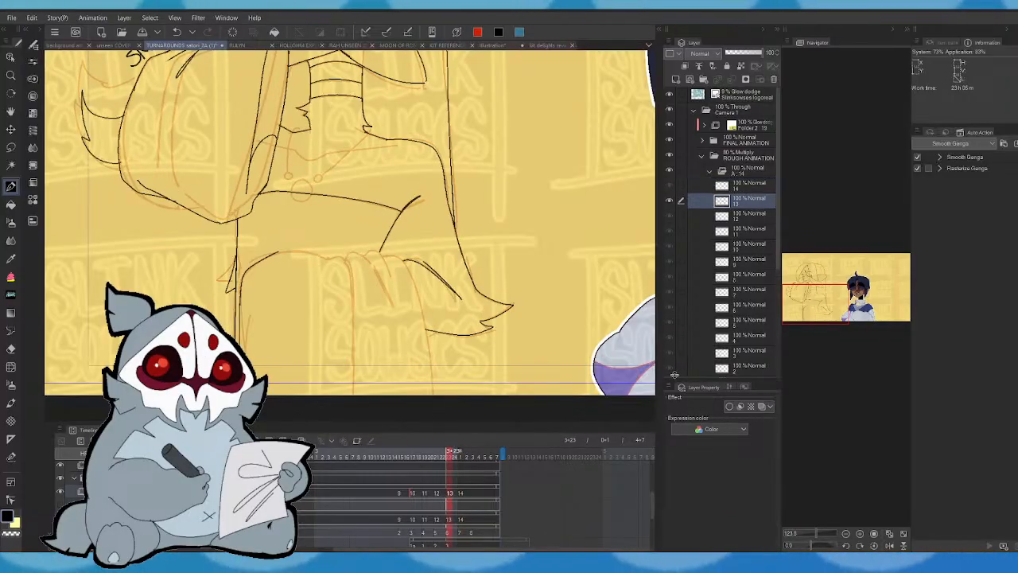
key(Right)
key(Right)
key(Left)
key(Left)
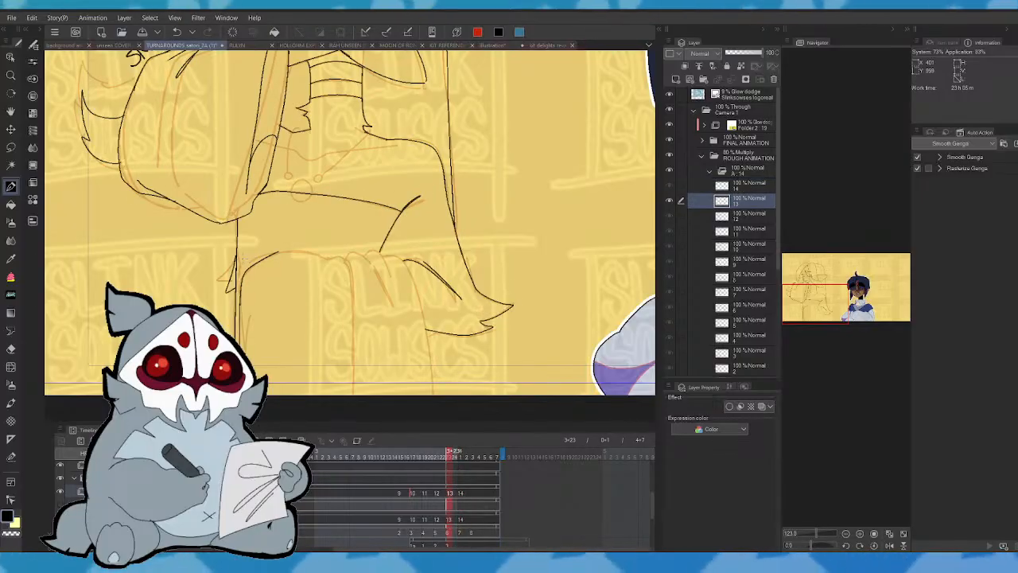
- Select and delete the small tuft beside the vertical torso line in drawing 13
key(m)
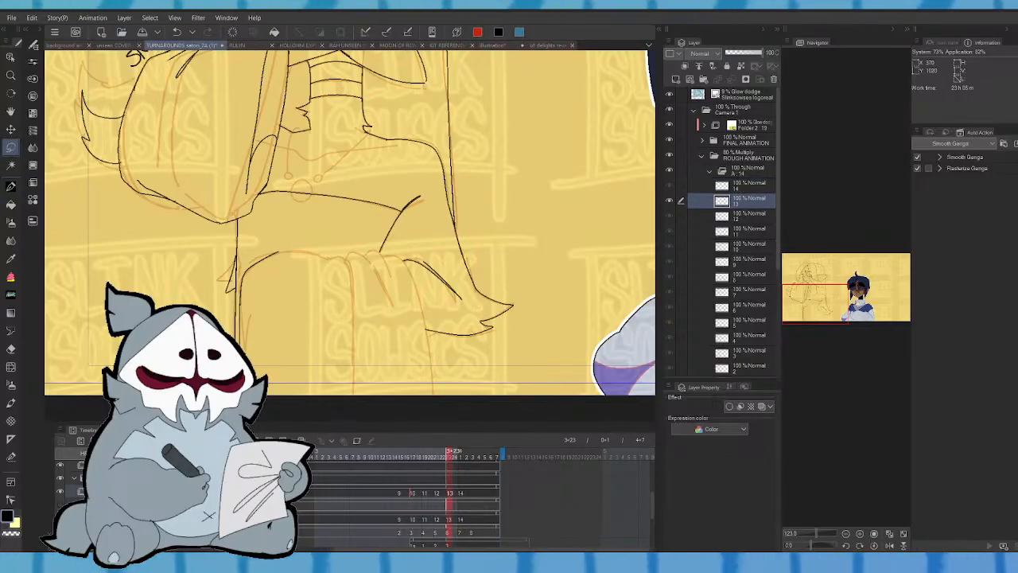
mouse_move(228, 265)
mouse_down()
mouse_move(230, 303)
mouse_move(236, 278)
mouse_up()
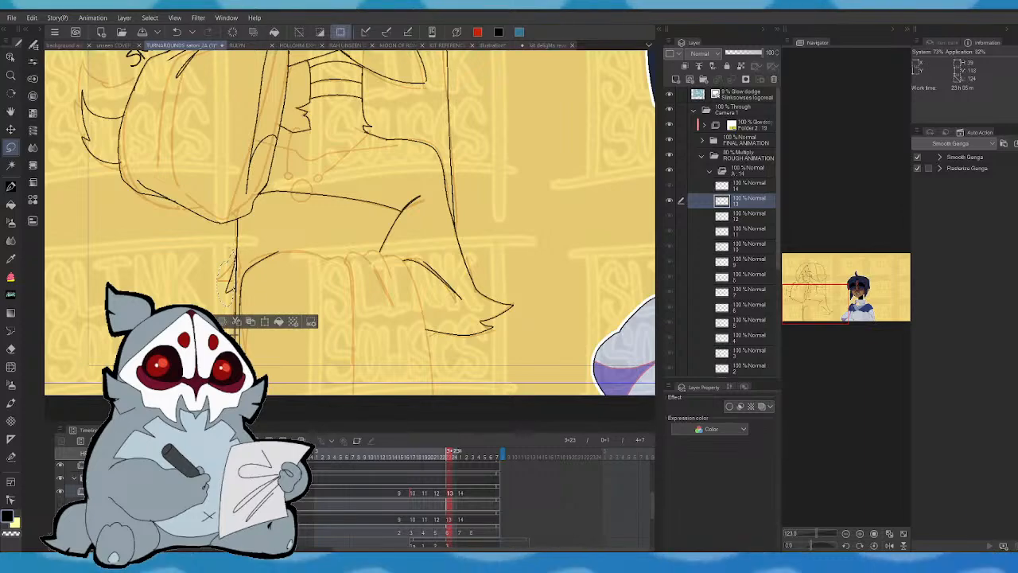
key(Delete)
key(ctrl+d)
click(15, 186)
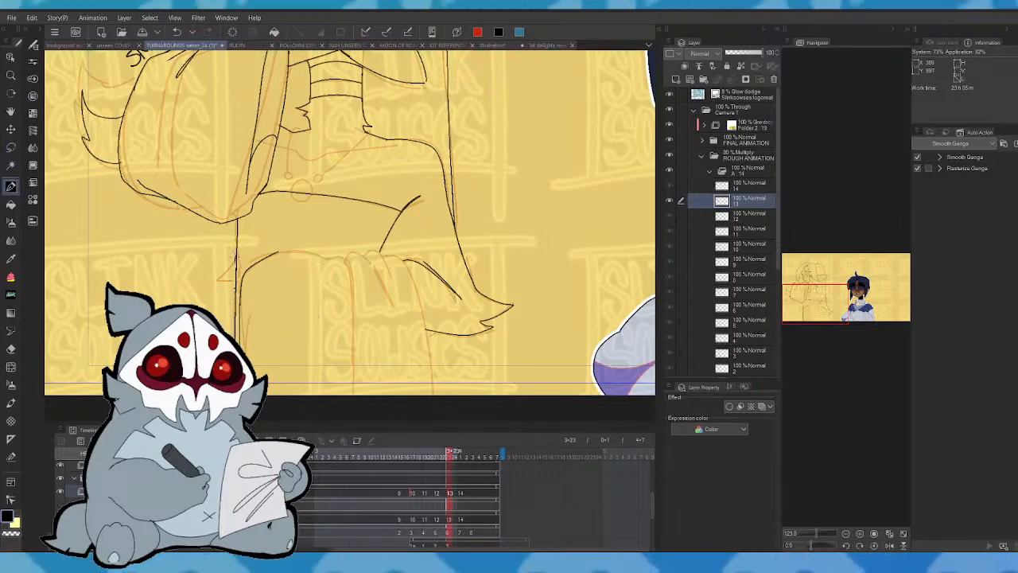
- Redraw the tuft beside the torso line in drawing 13 as a wider point, comparing with the neighbouring drawings
key(Left)
key(Left)
key(Right)
key(Right)
key(Right)
key(Right)
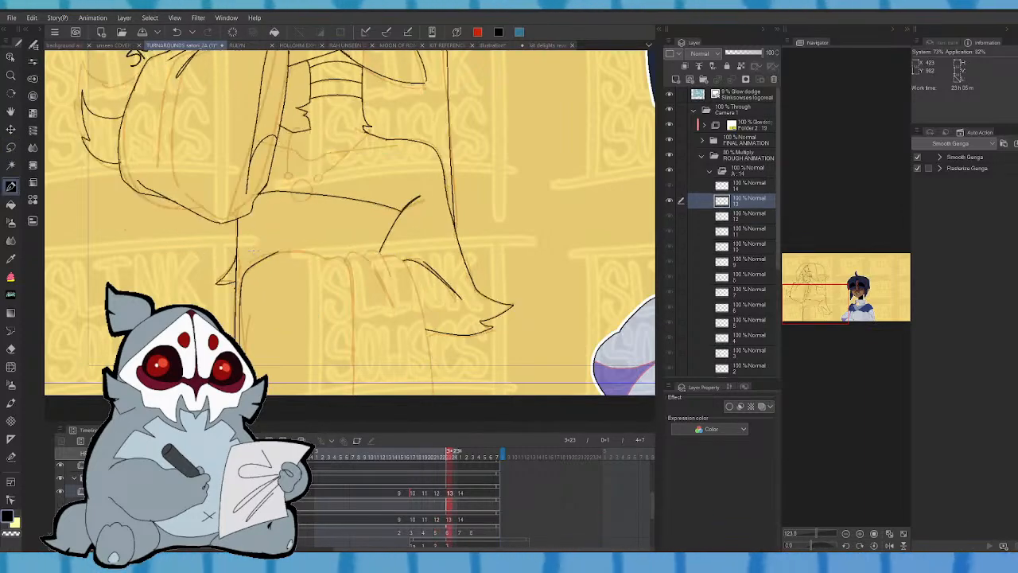
- Draw the narrow pointed tuft beside the torso in drawing 14 and compare it with drawing 13
drag(235, 255, 230, 293)
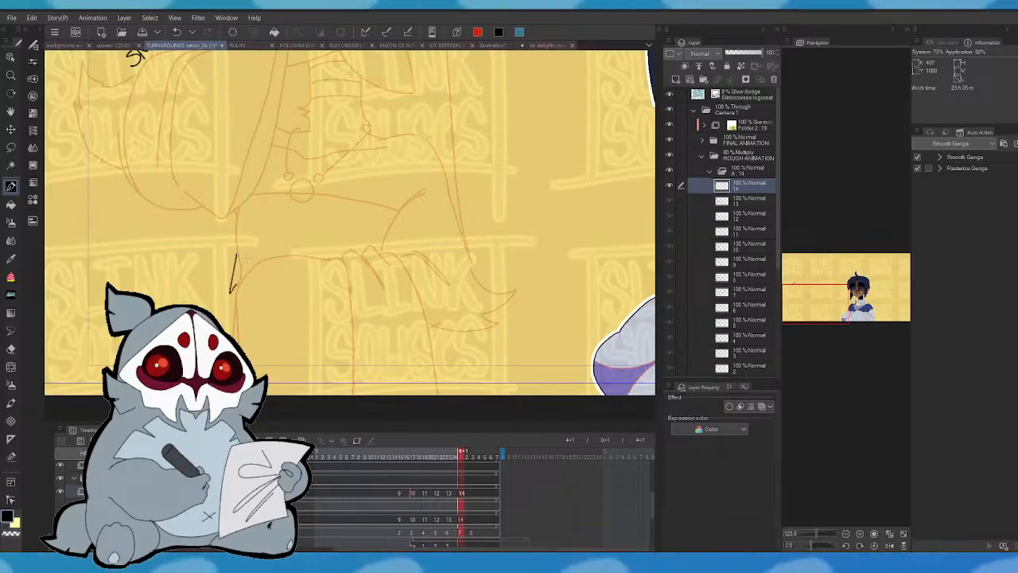
key(Left)
key(Right)
key(Left)
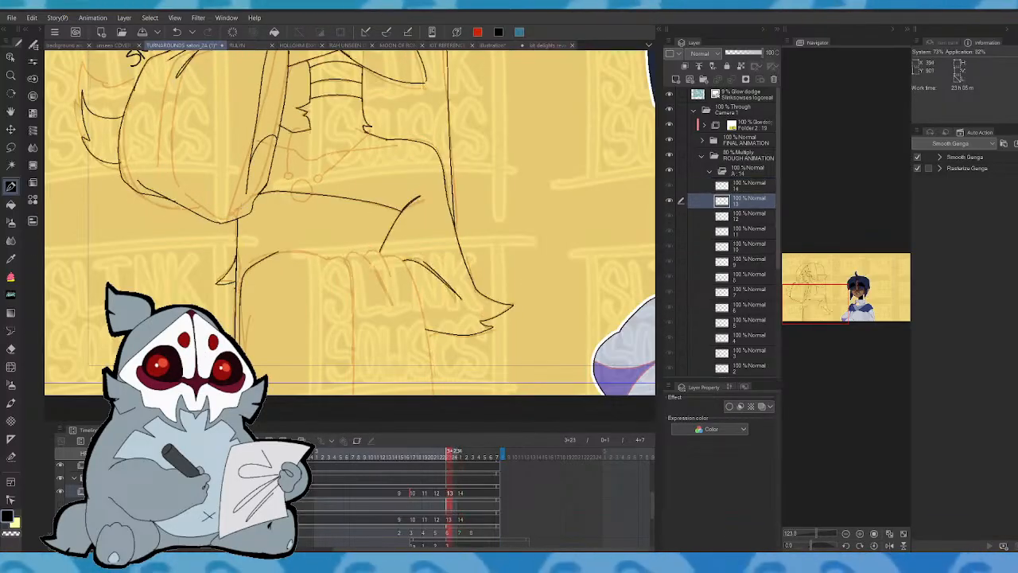
- Draw the vertical torso line past the tuft in drawing 14, checking its position against drawing 13
key(Right)
drag(237, 216, 235, 382)
key(Left)
key(Right)
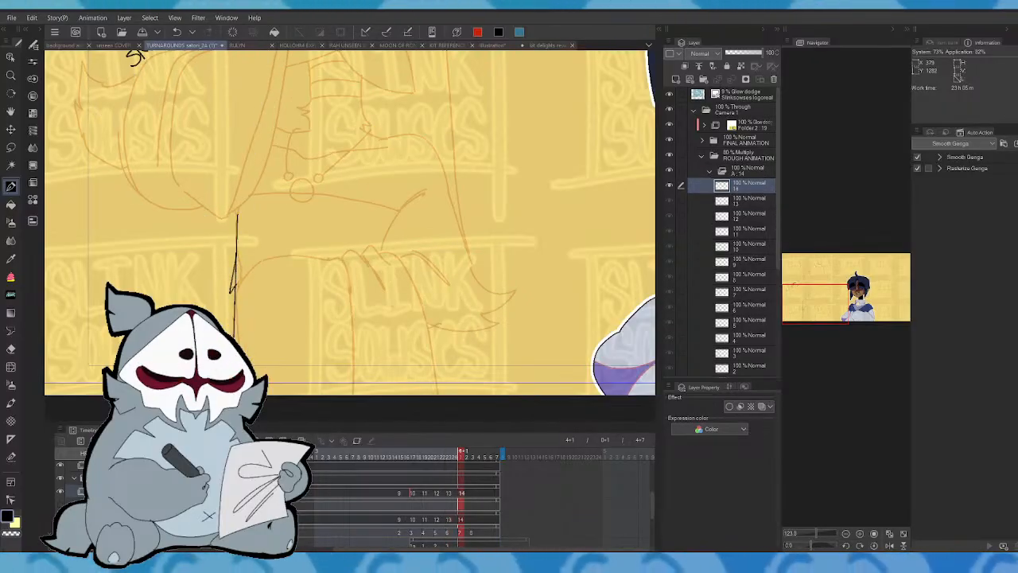
key(Left)
key(Right)
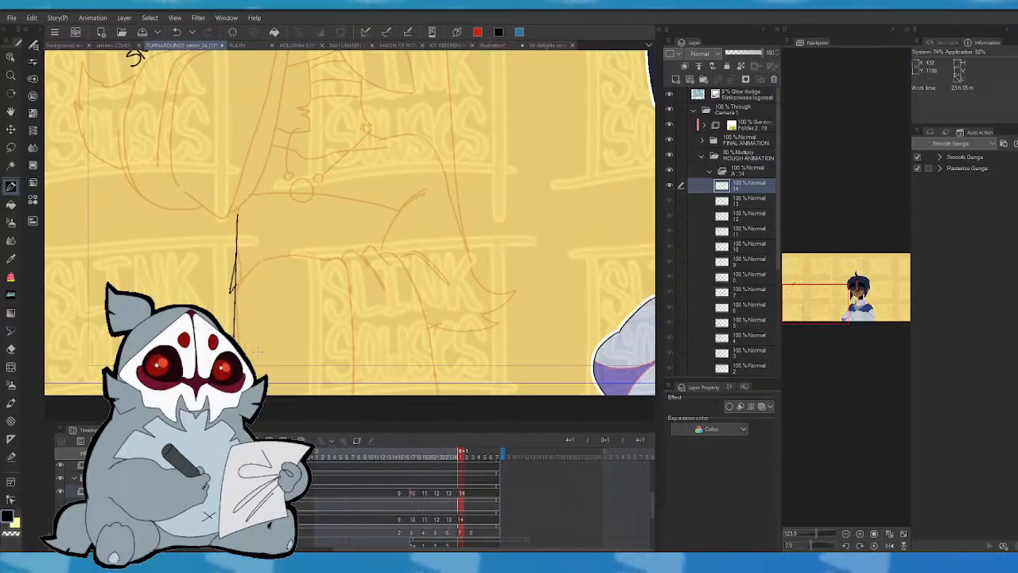
- Draw the face contour from eye level down to the chin in drawing 14, refining it in mirrored view with the onion skin
drag(829, 312, 824, 291)
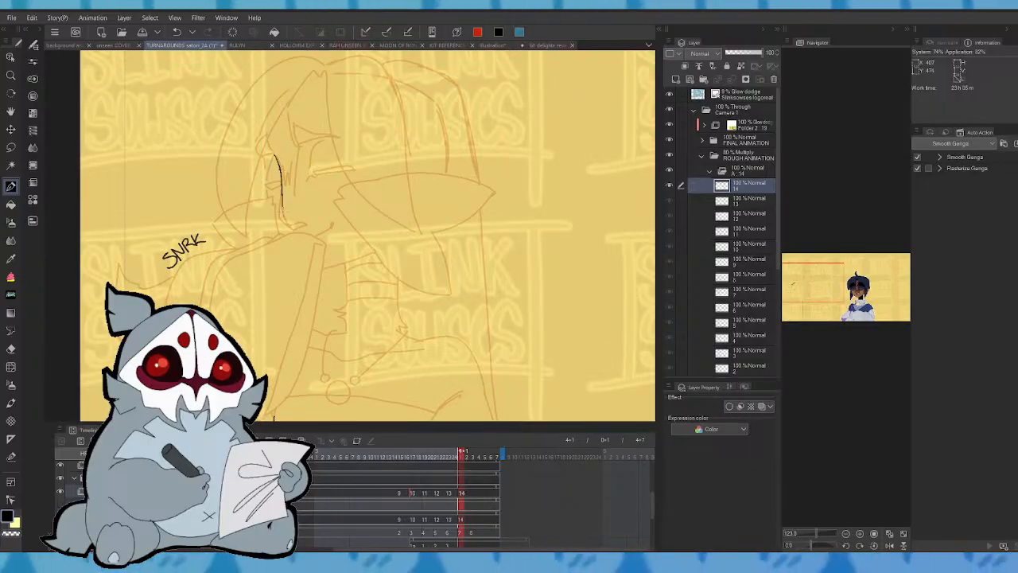
mouse_move(290, 223)
mouse_down()
mouse_move(304, 222)
mouse_move(293, 229)
mouse_move(281, 183)
mouse_up()
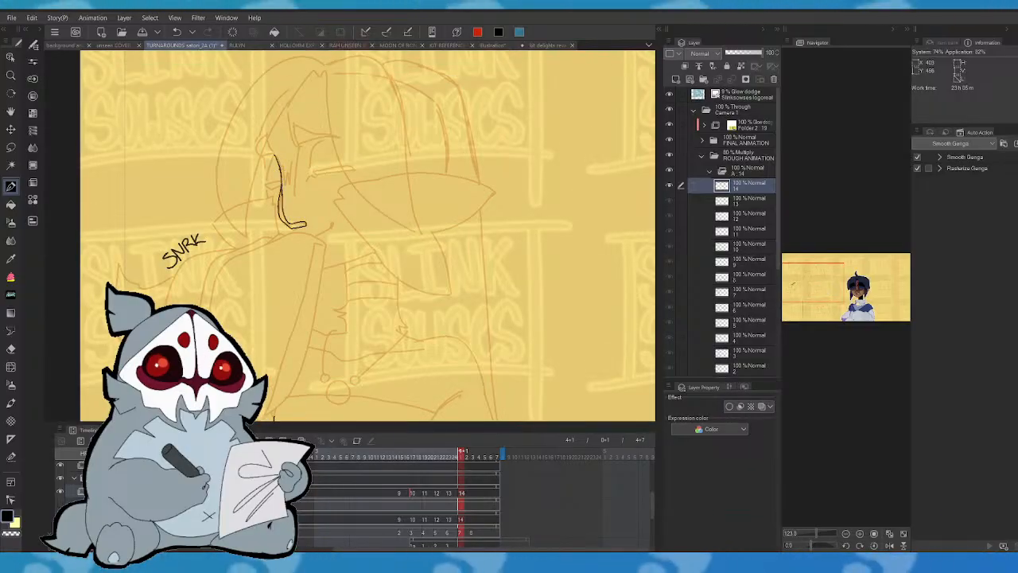
click(890, 546)
key(ctrl+z)
click(302, 440)
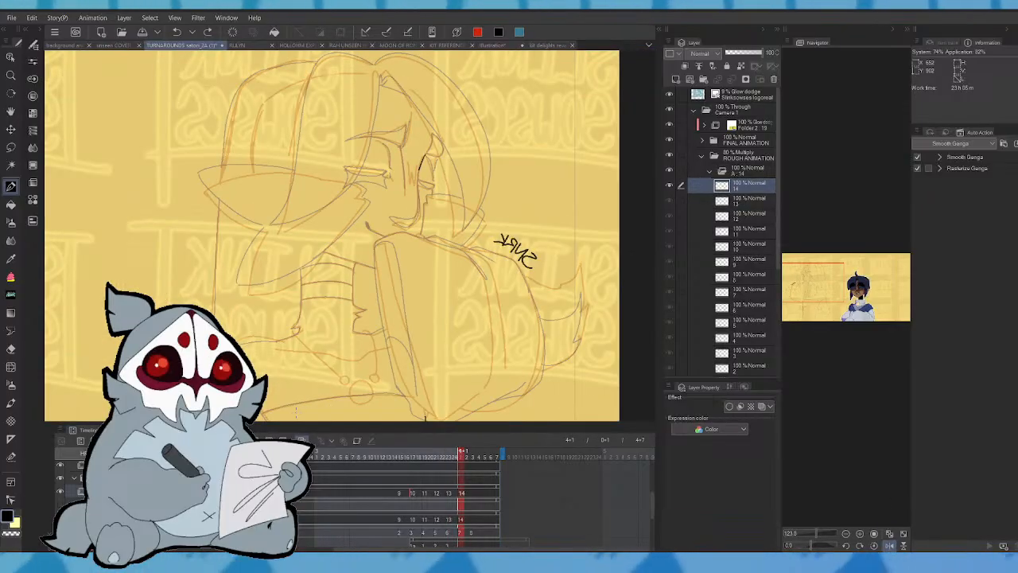
mouse_move(401, 218)
mouse_down()
mouse_move(419, 201)
mouse_move(419, 178)
mouse_up()
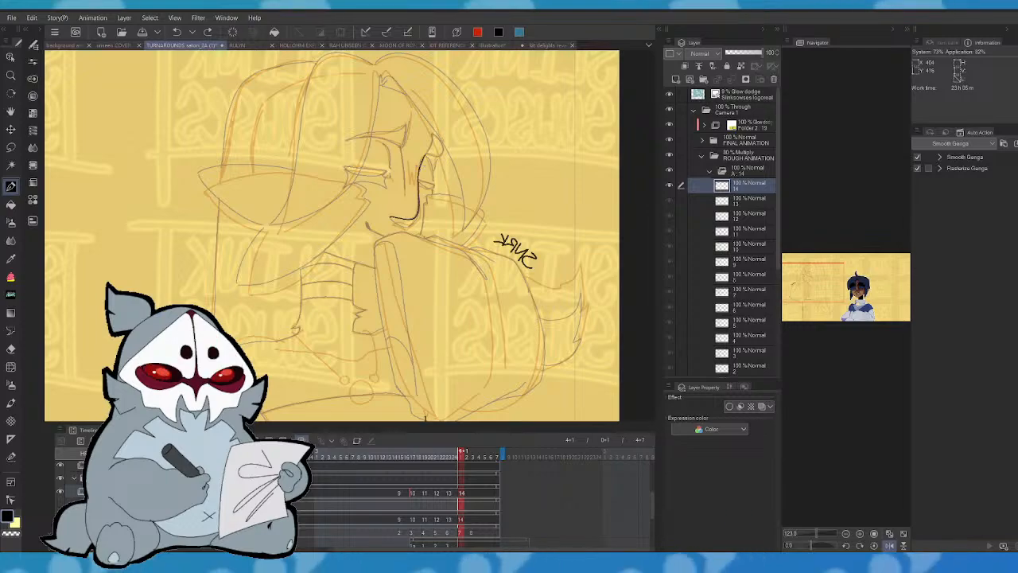
click(303, 439)
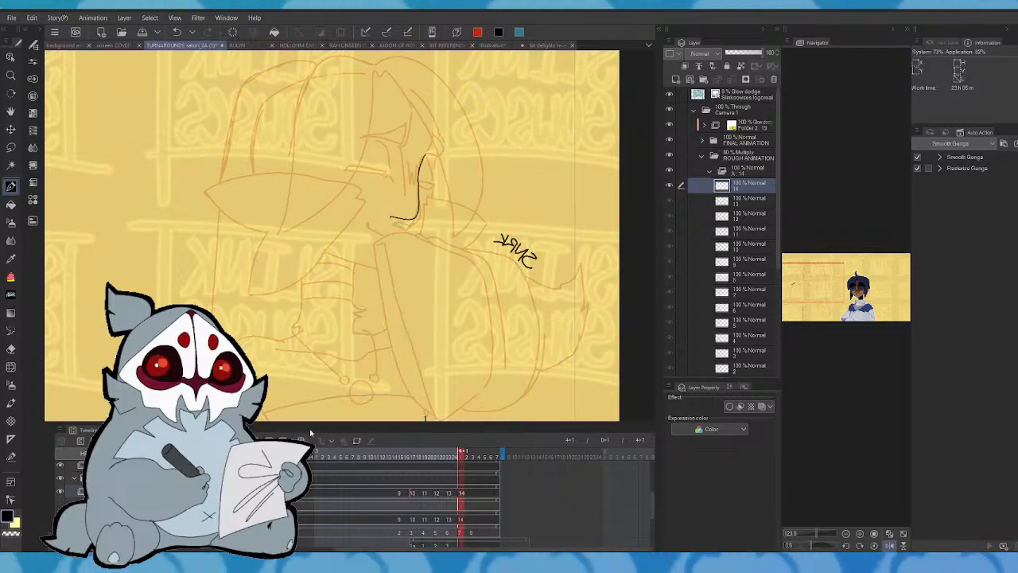
- Draw the second edge closing the curved, pointed tip of the face line in drawing 14 and compare it with drawing 13
click(889, 546)
mouse_move(278, 197)
mouse_down()
mouse_move(296, 228)
mouse_move(309, 218)
mouse_up()
key(Left)
key(Right)
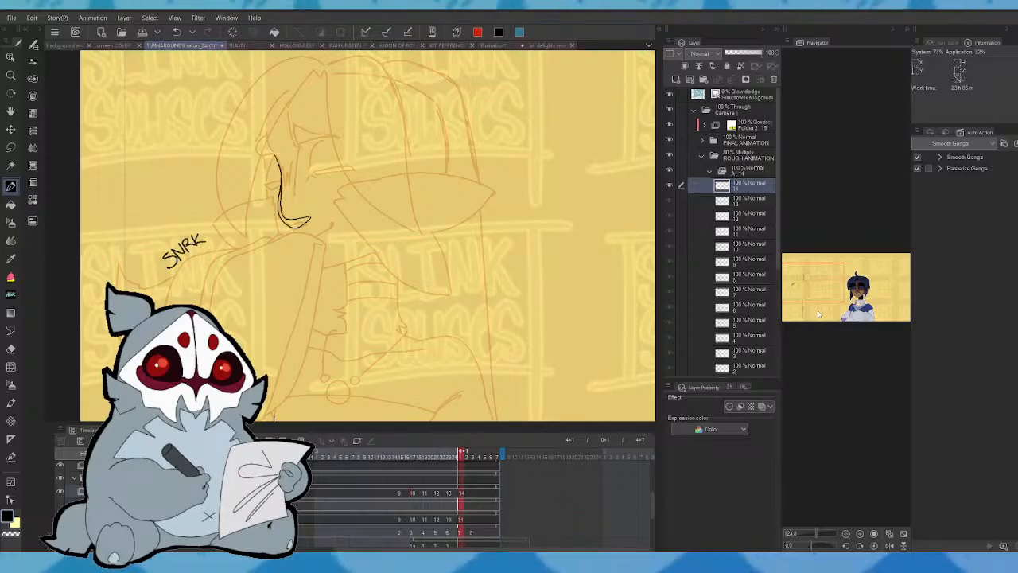
key(Left)
key(Right)
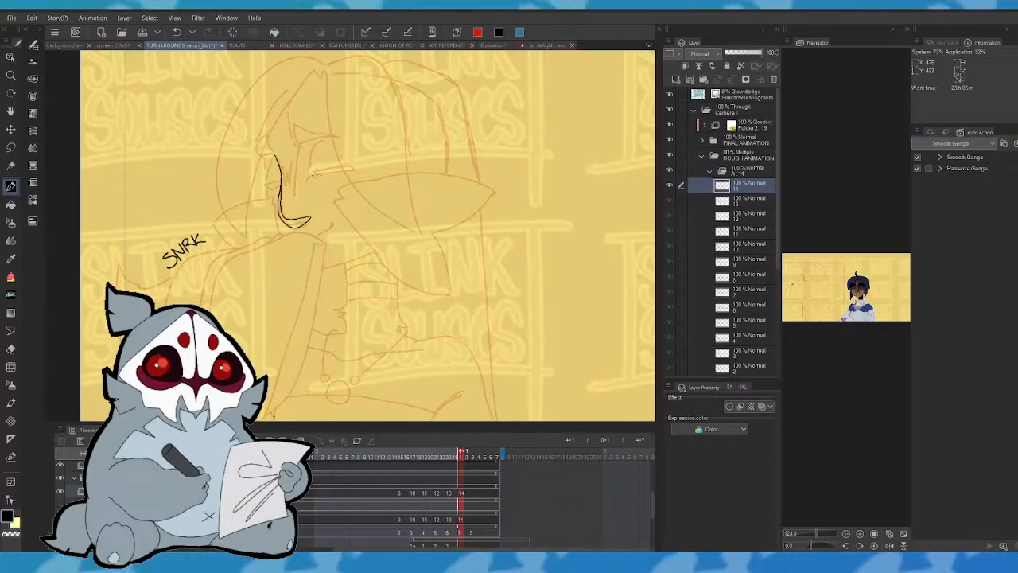
drag(355, 167, 319, 174)
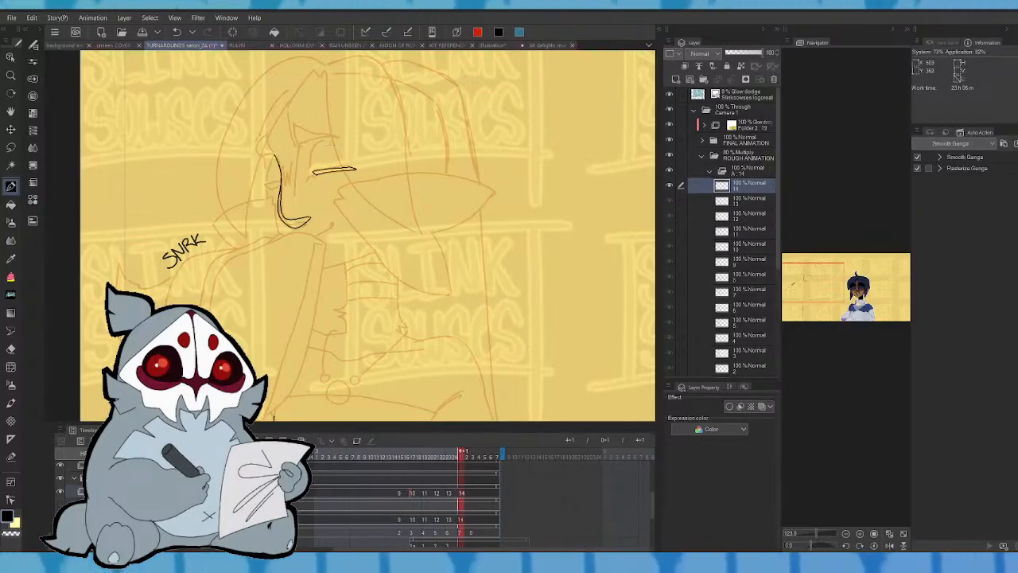
key(Left)
key(Right)
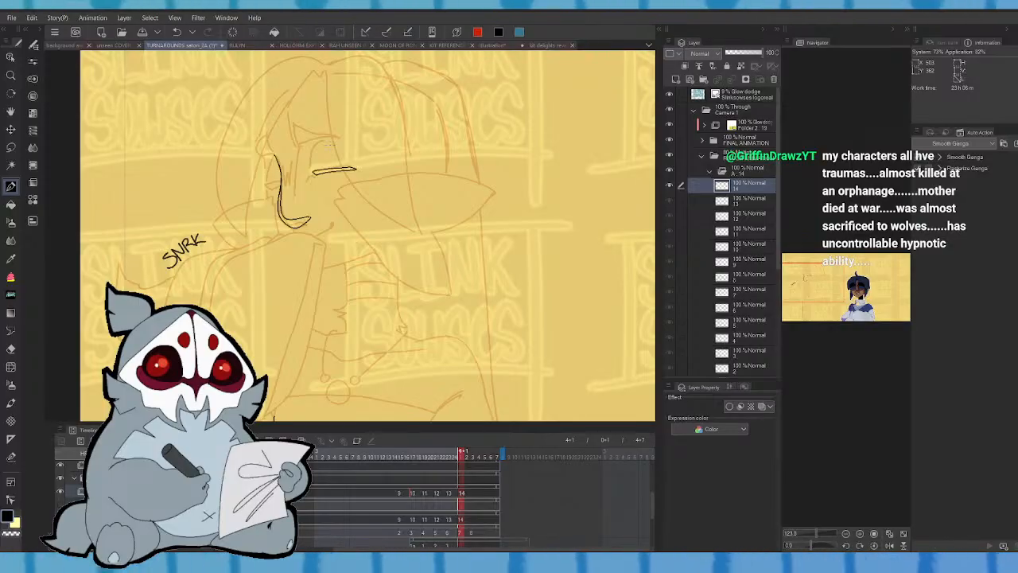
key(Left)
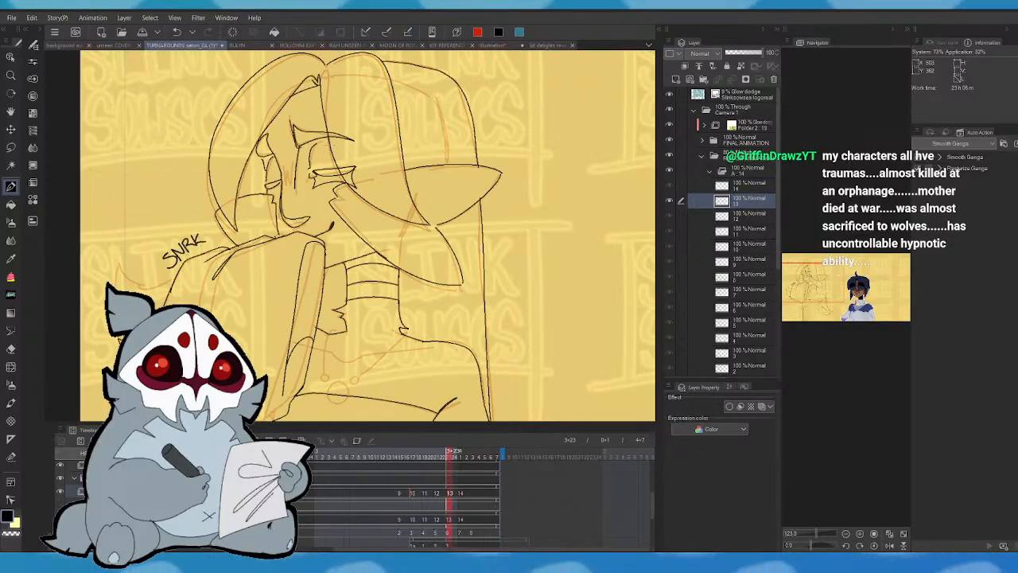
key(Right)
key(ctrl+z)
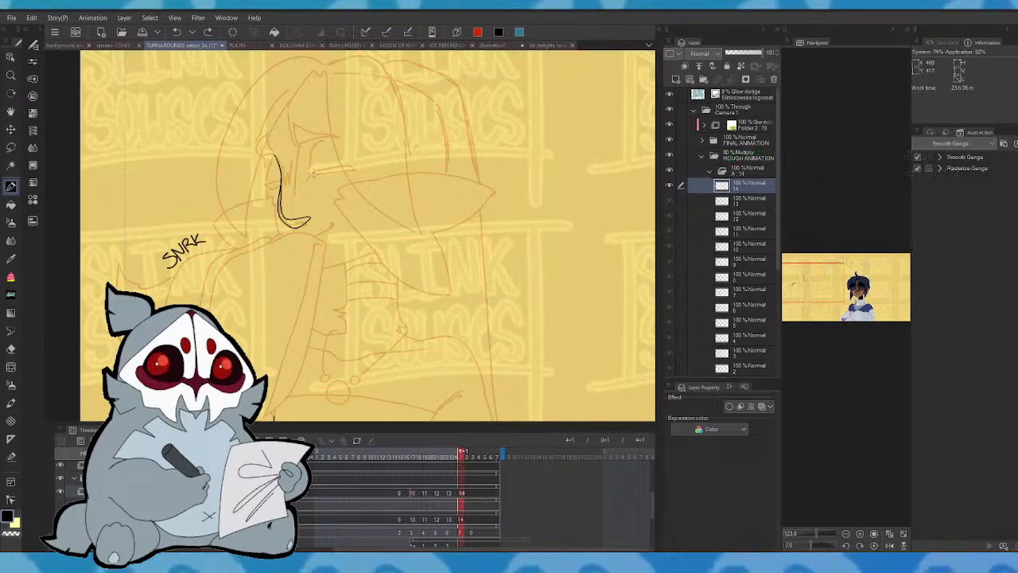
mouse_move(329, 175)
mouse_down()
mouse_move(354, 167)
mouse_move(328, 172)
mouse_up()
key(Left)
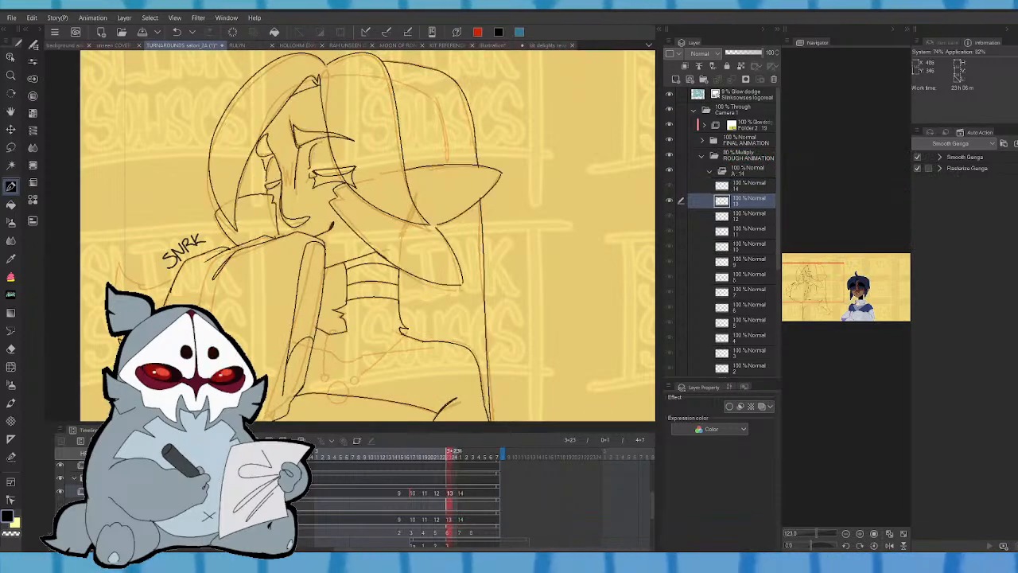
key(Right)
click(890, 545)
key(ctrl+z)
- Draw the nearer eye's lid as a thin crescent in drawing 14 with the onion skin on, then compare it with drawing 13
click(302, 441)
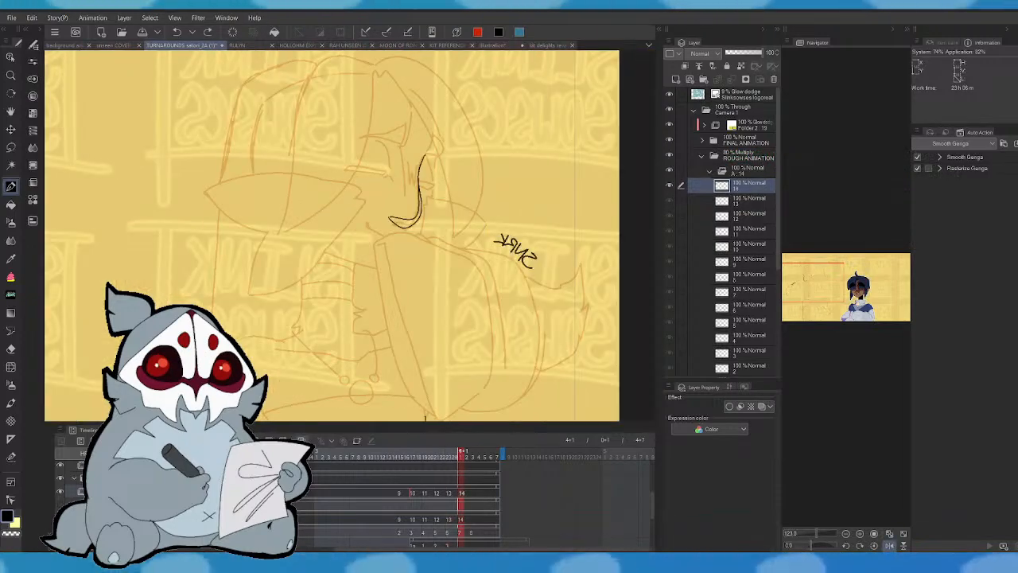
key(ctrl+y)
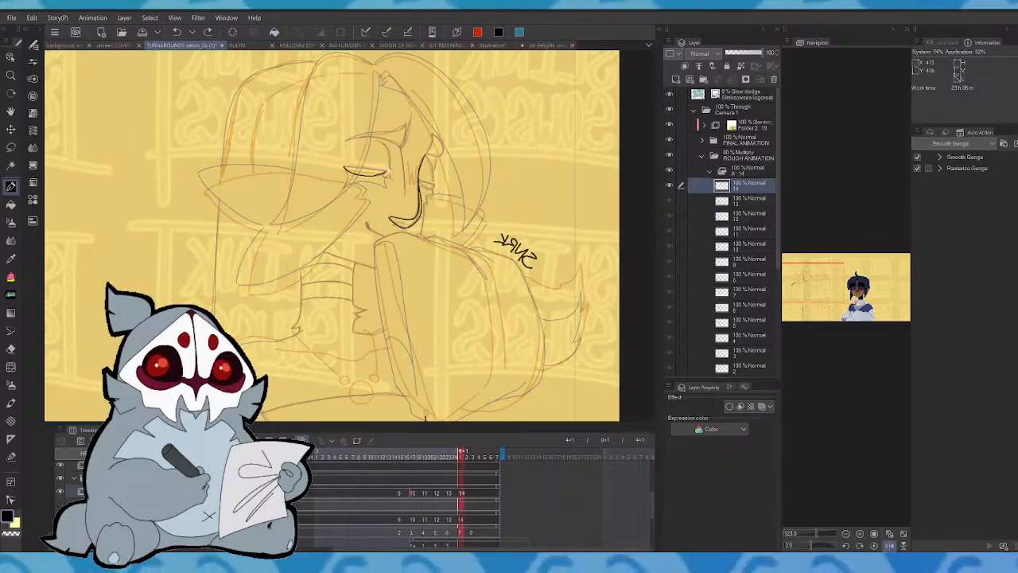
key(ctrl+y)
key(ctrl+y)
key(Left)
key(Right)
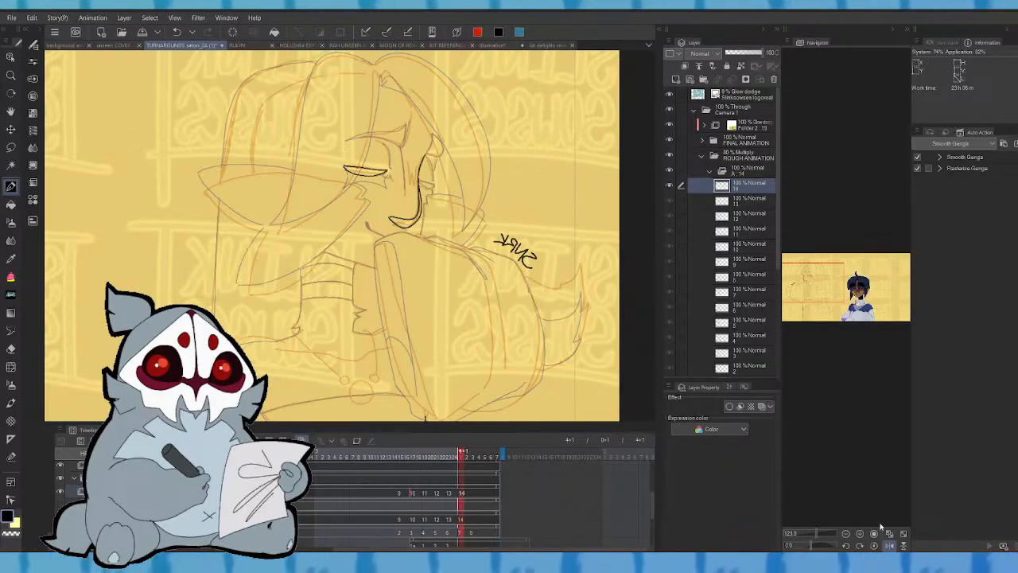
click(889, 545)
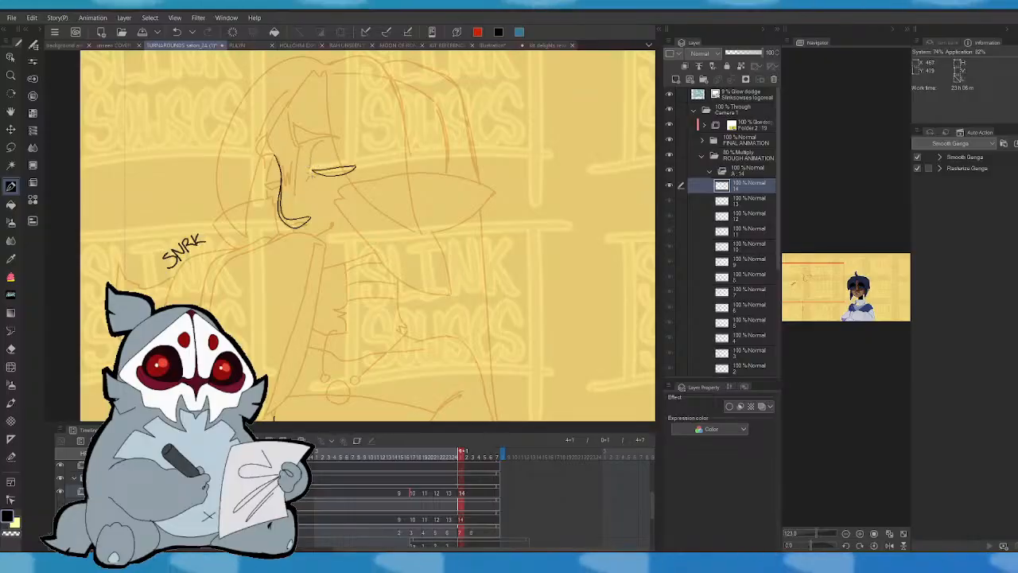
key(Left)
key(Right)
- Add the pointed corners and lower edge under the nearer eye's crescent in drawing 14, checking them against drawing 13
drag(309, 177, 346, 180)
key(Left)
key(Right)
key(Left)
key(Right)
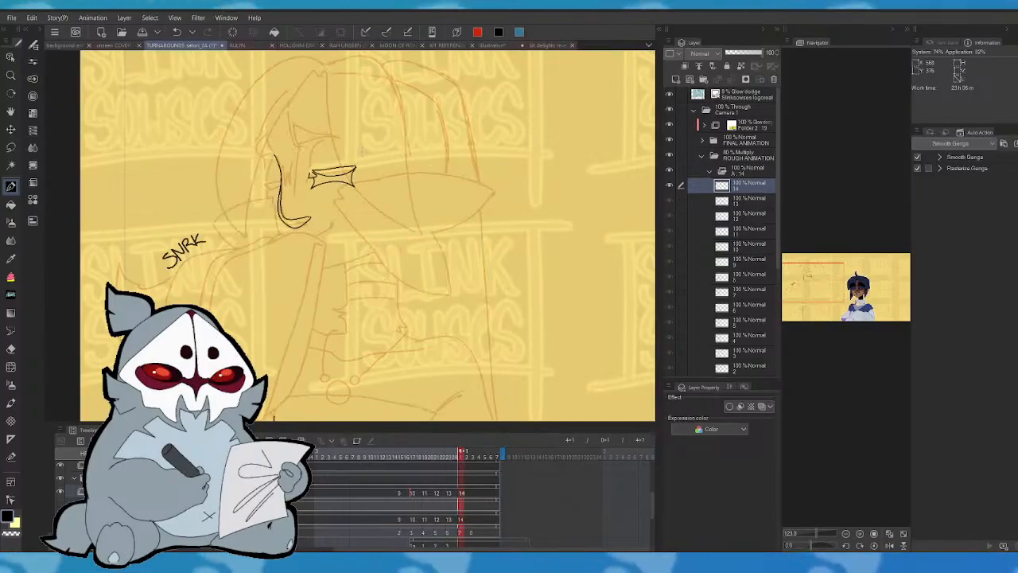
click(891, 546)
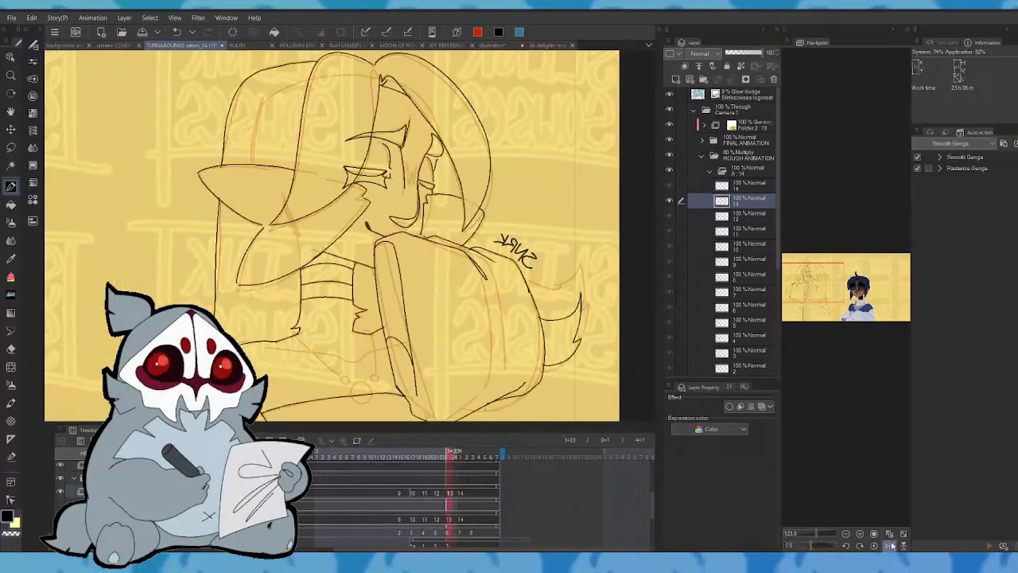
drag(428, 177, 434, 188)
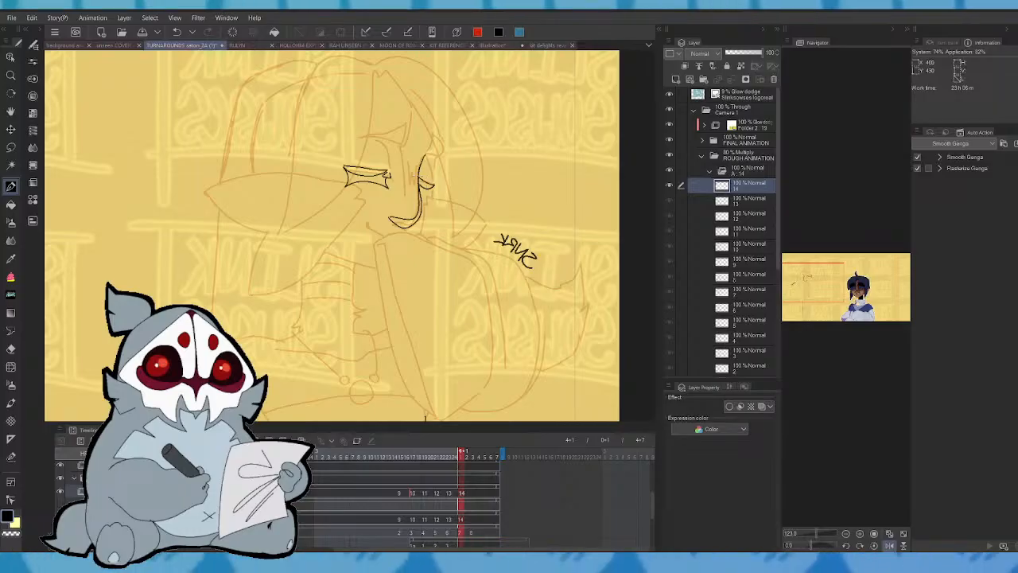
key(Left)
key(Right)
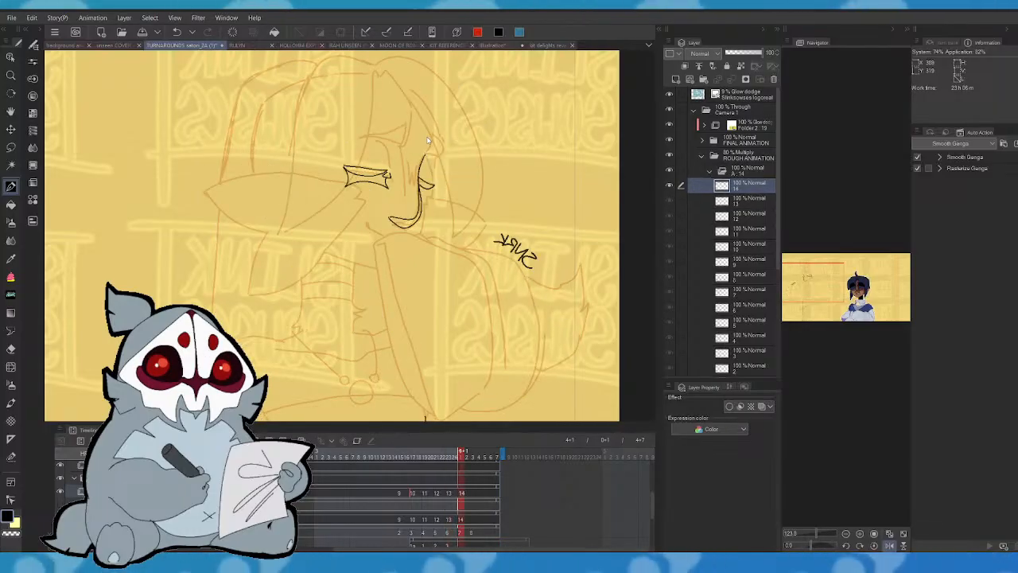
key(ctrl+z)
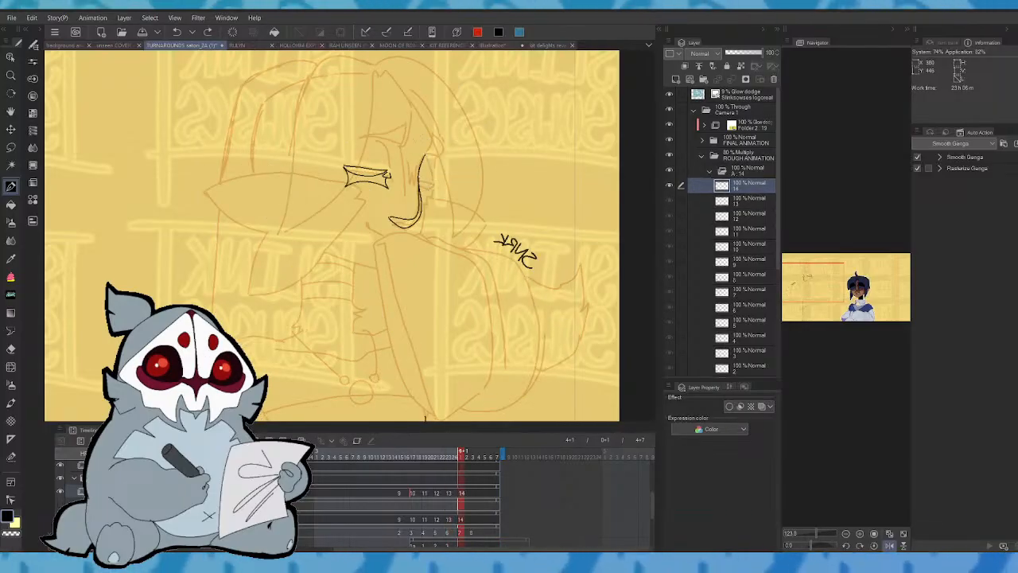
drag(422, 173, 427, 188)
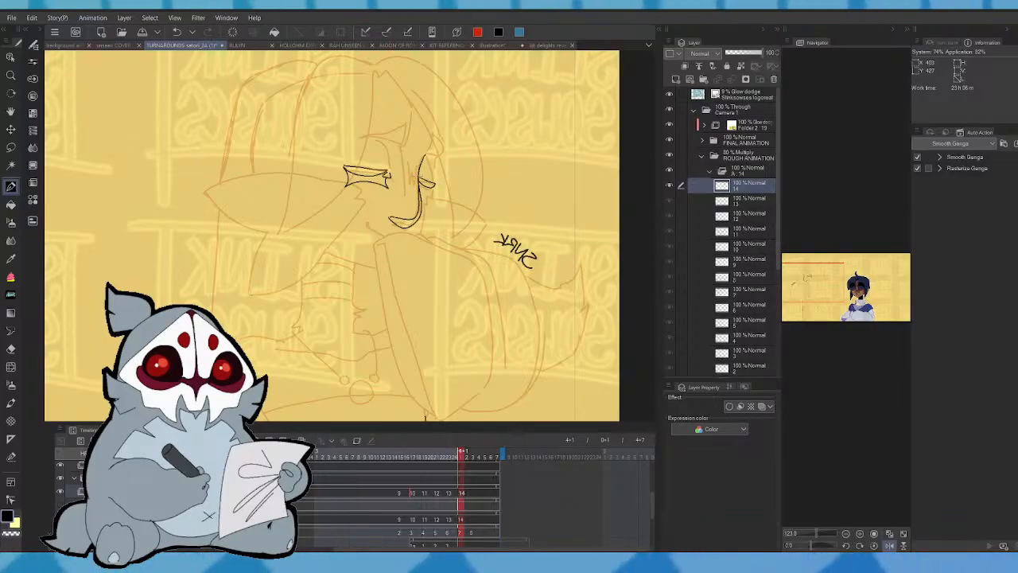
key(Left)
key(Right)
click(890, 546)
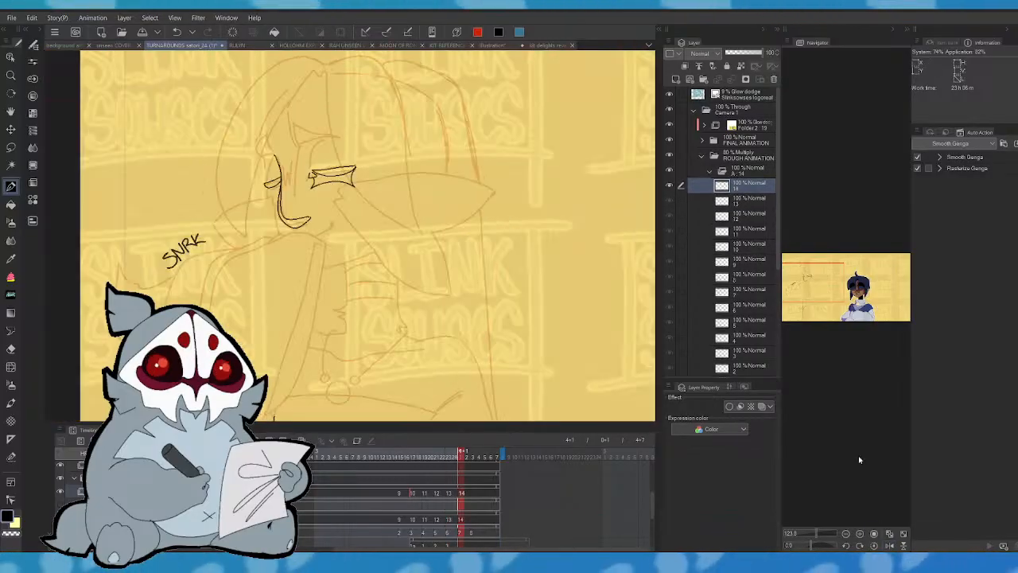
key(ctrl+z)
drag(280, 174, 278, 188)
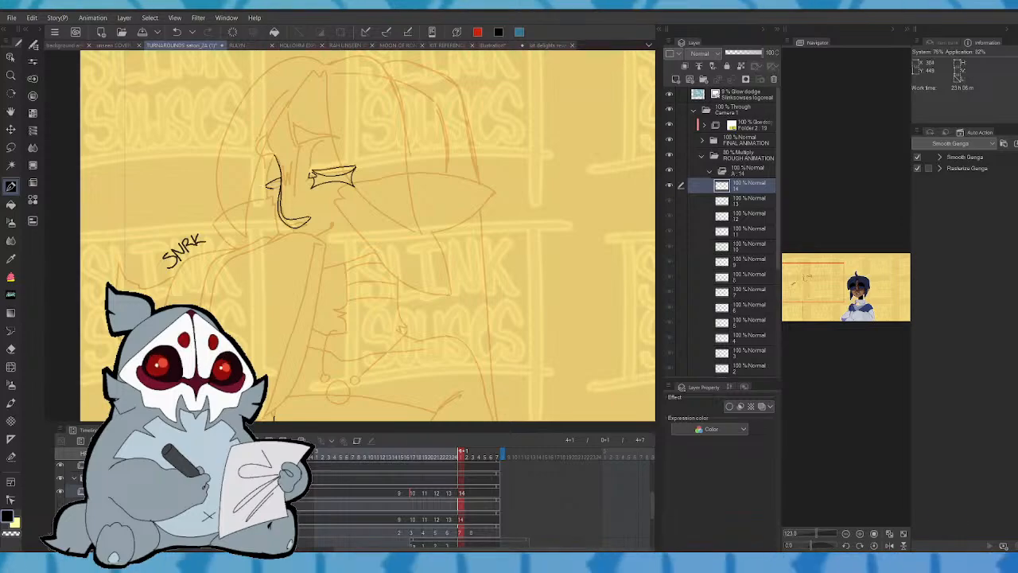
key(Left)
key(Right)
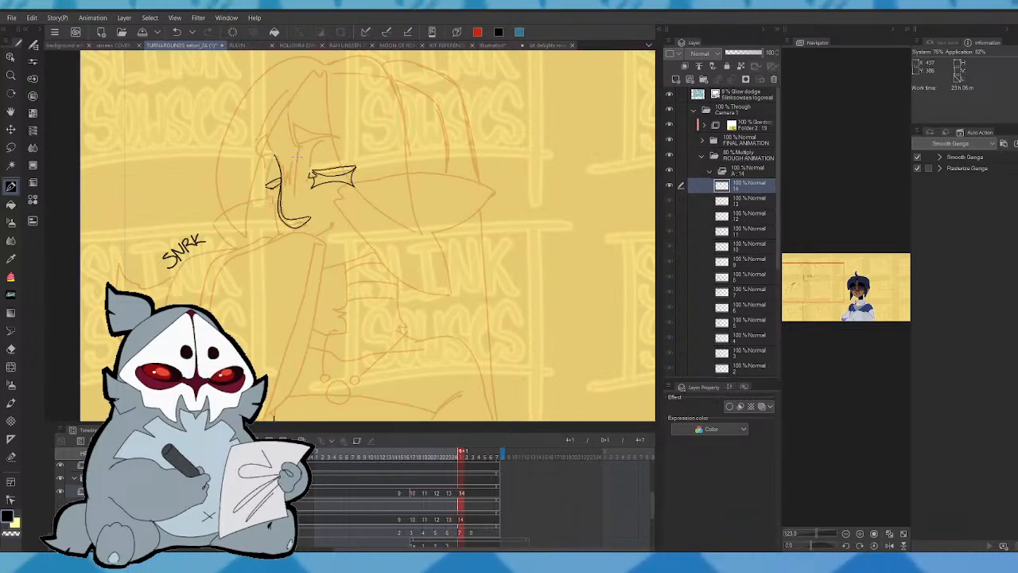
key(ctrl+z)
- Draw the small half-closed far eye against the face line in drawing 14, using the onion skin as a guide
click(300, 440)
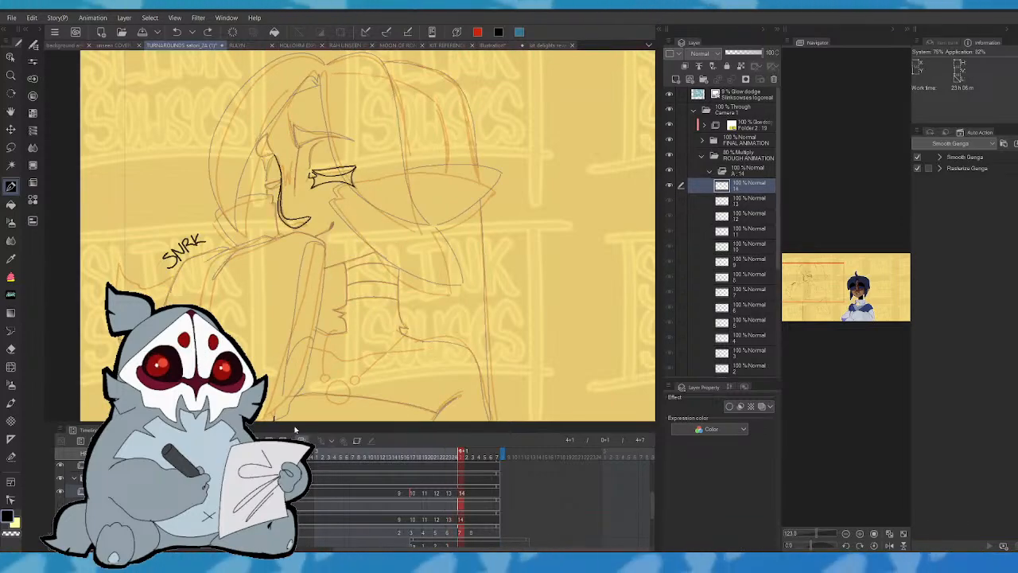
mouse_move(281, 181)
mouse_down()
mouse_move(266, 186)
mouse_move(273, 191)
mouse_up()
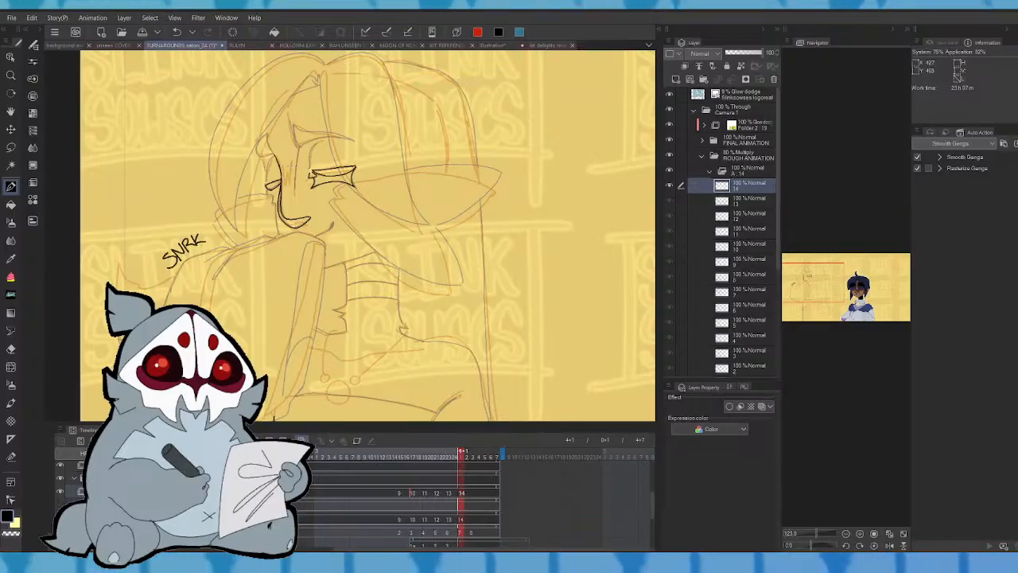
click(302, 439)
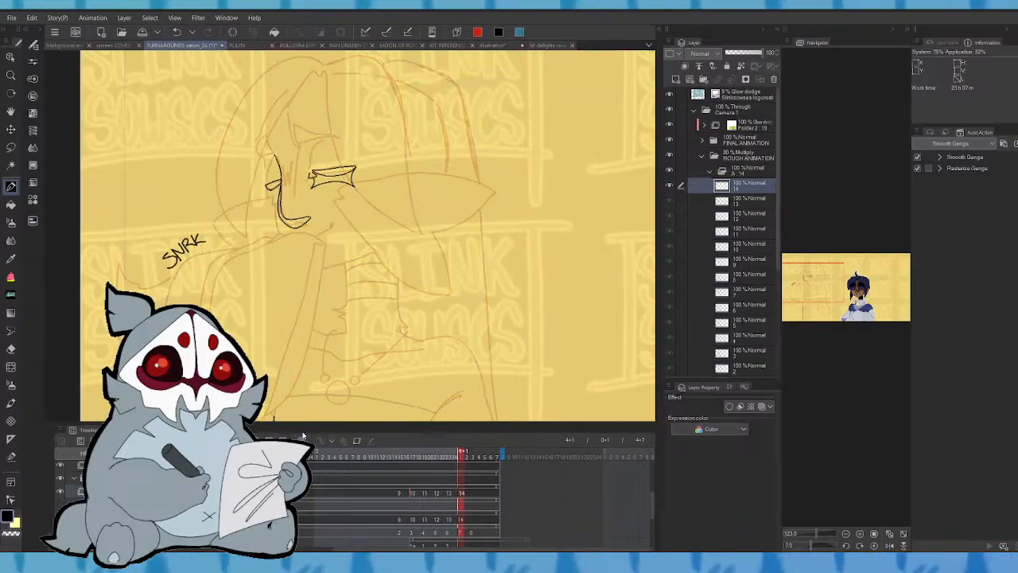
- Draw the eyelid arc above the far eye in drawing 14 and compare it with drawing 13
click(890, 547)
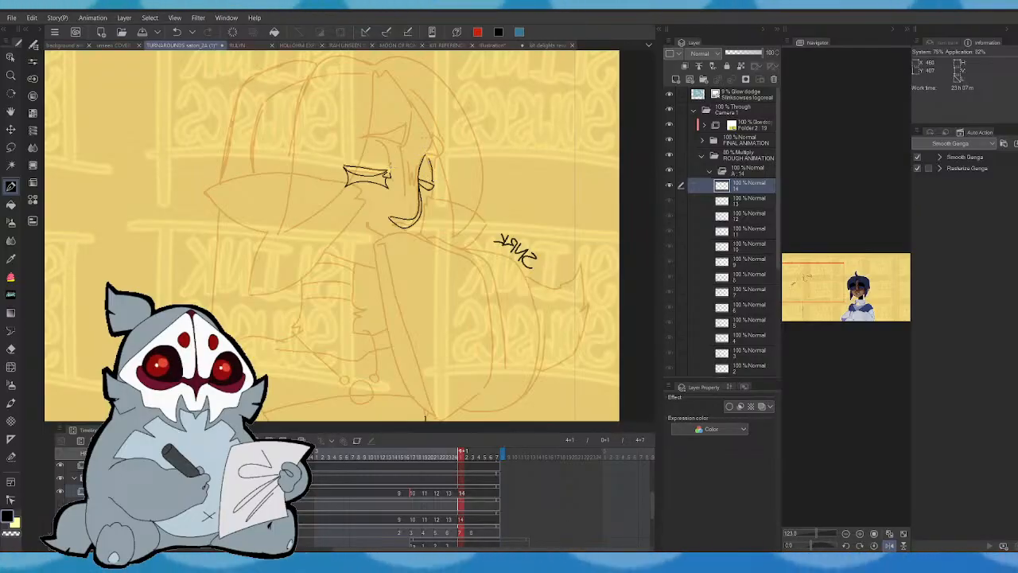
click(890, 546)
key(Left)
key(Right)
key(Left)
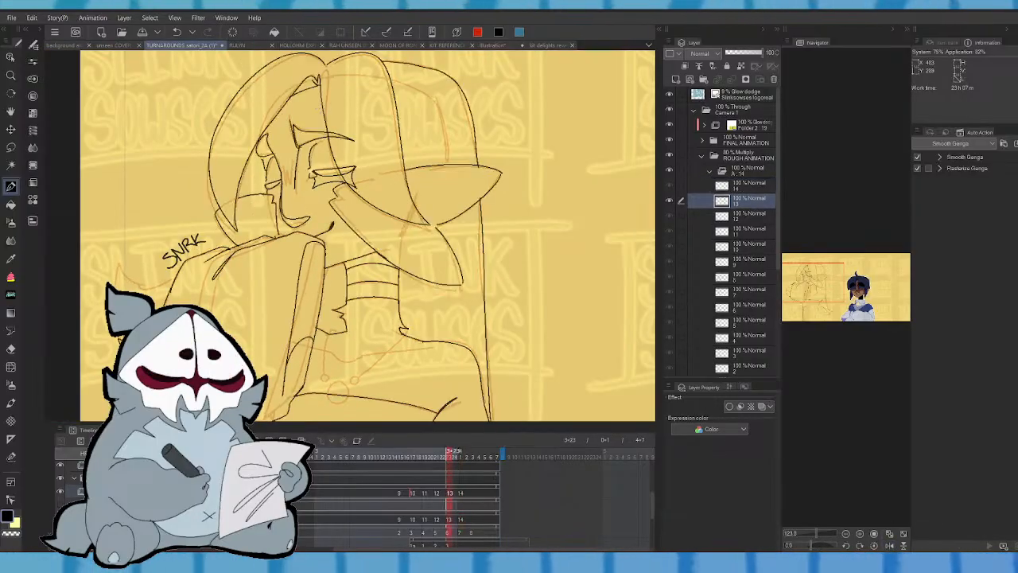
key(Right)
key(ctrl+z)
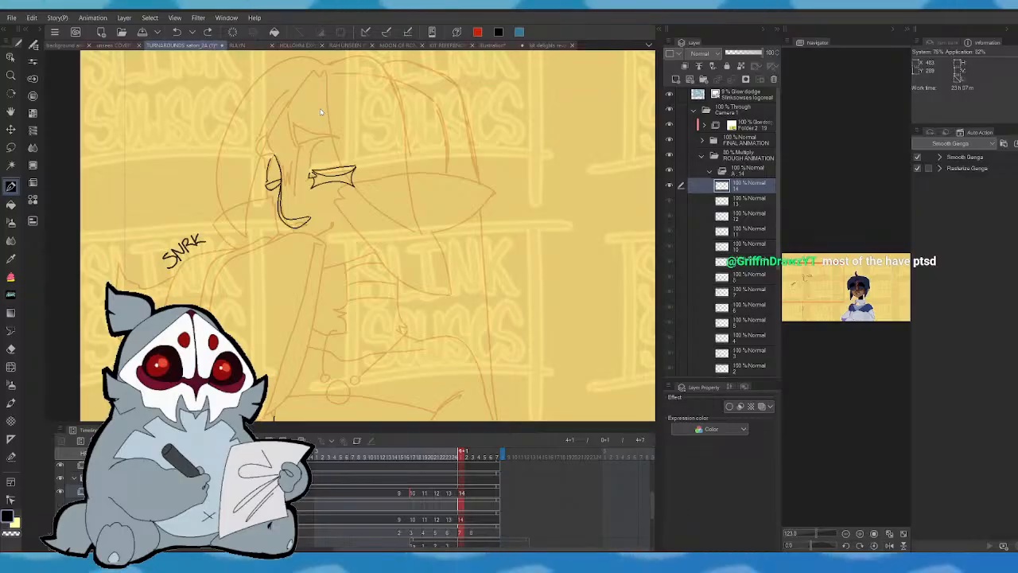
- Draw the curved eyelid line above the nearer eye in drawing 14 over the onion skin, comparing it with drawing 13
key(o)
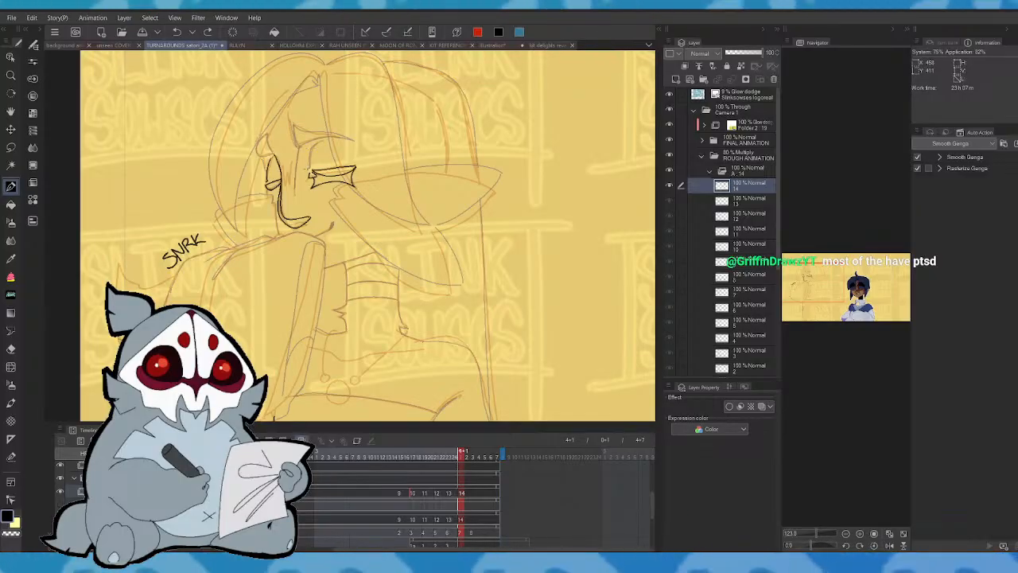
drag(309, 169, 323, 141)
key(Left)
key(Right)
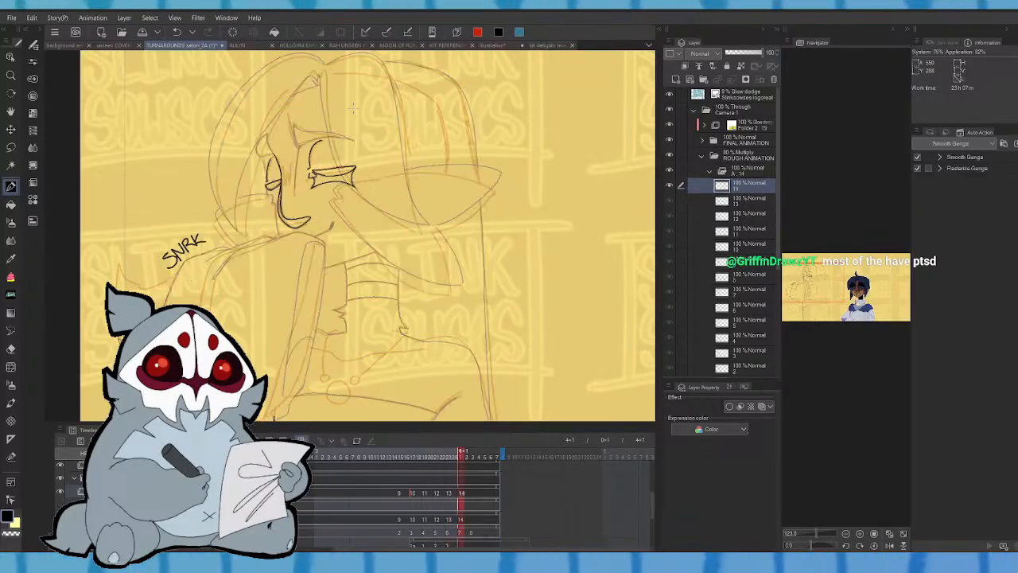
key(Left)
key(Right)
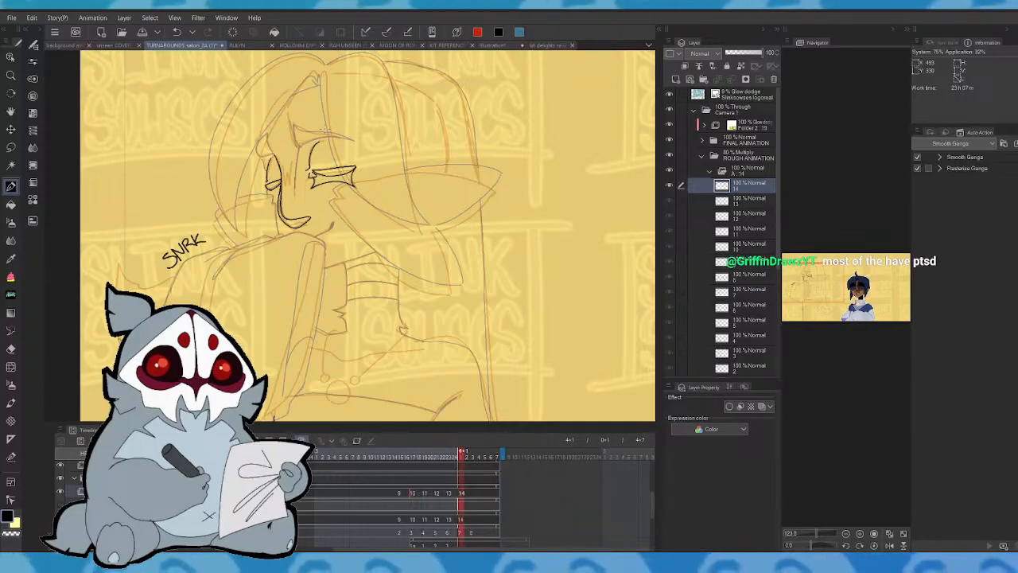
key(Left)
key(Right)
click(302, 440)
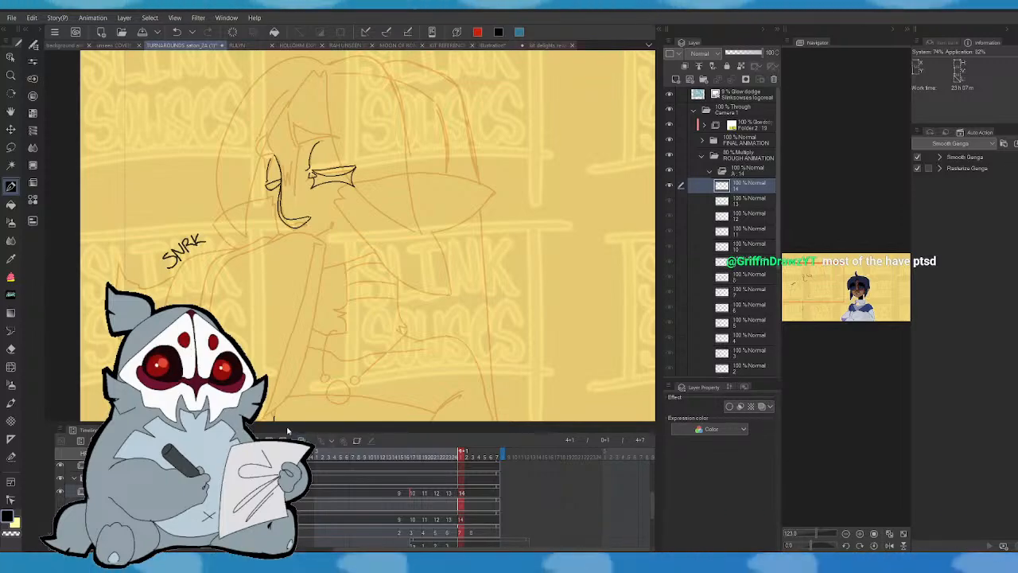
key(Left)
key(Right)
- Draw the pointed eyebrow above the nearer eye in drawing 14 and compare it with drawing 13
mouse_move(861, 287)
mouse_down()
mouse_move(823, 265)
mouse_move(814, 274)
mouse_up()
key(Left)
key(Right)
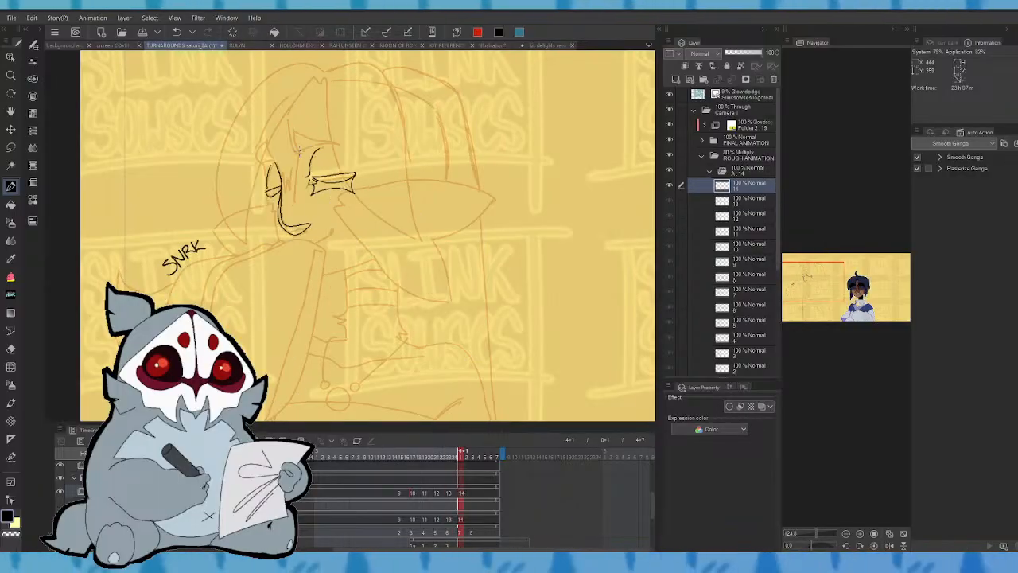
mouse_move(299, 149)
mouse_down()
mouse_move(292, 130)
mouse_move(340, 146)
mouse_up()
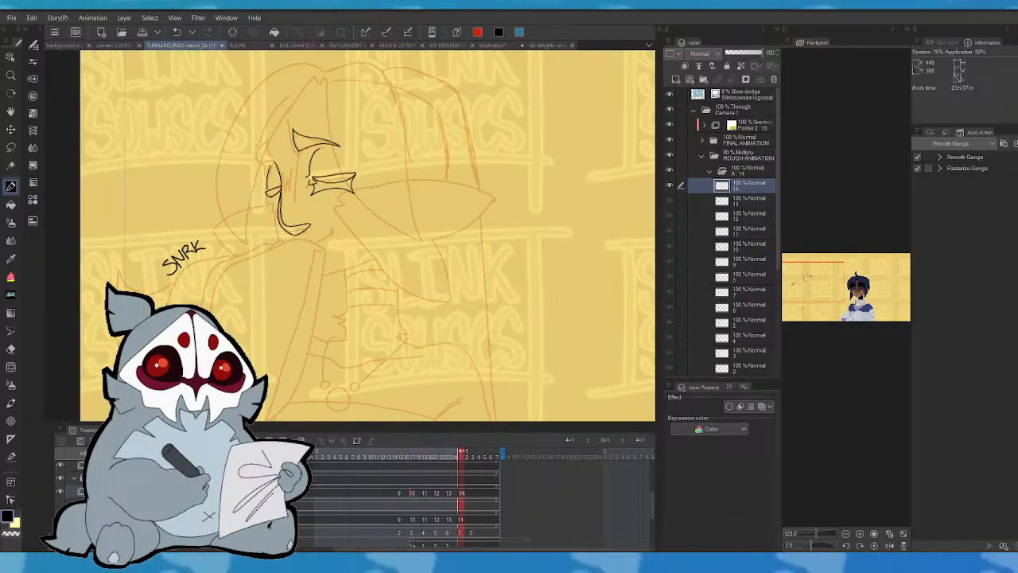
key(Left)
key(Right)
- Extend the eyebrow's outer end into a longer tapered tail in mirrored view, checking it against drawing 13
click(889, 545)
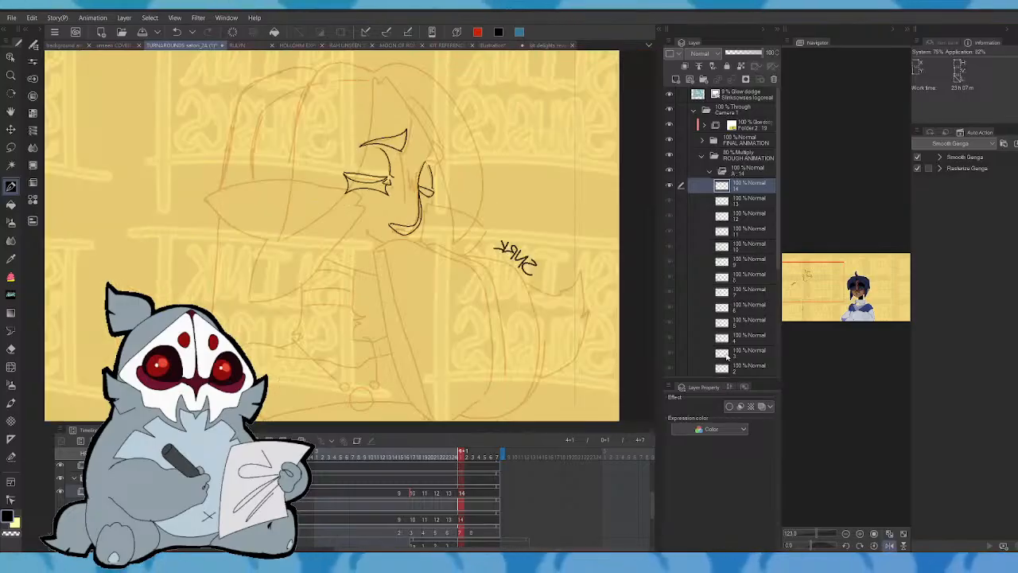
mouse_move(363, 145)
mouse_down()
mouse_move(350, 152)
mouse_move(378, 139)
mouse_up()
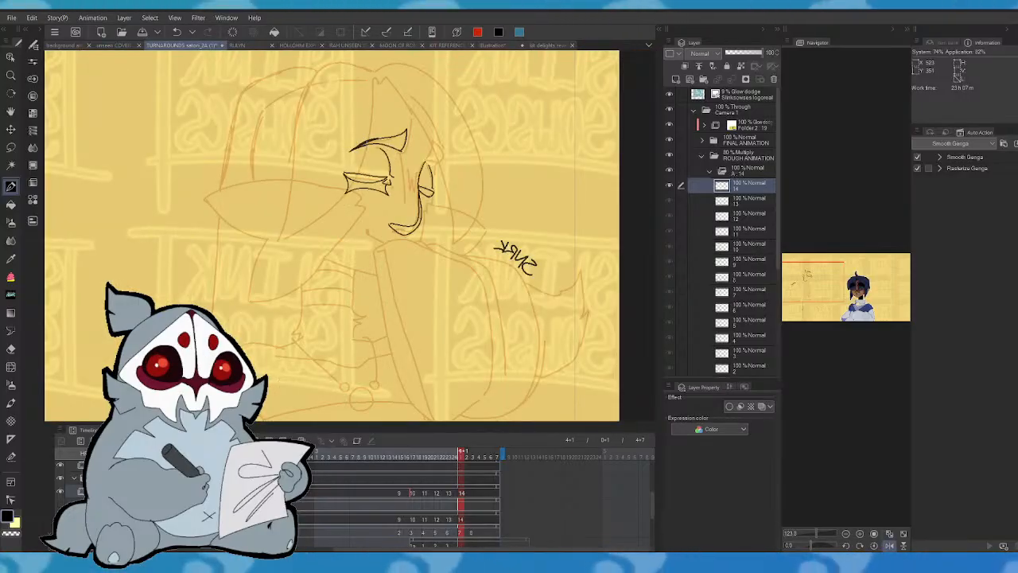
key(Left)
key(Right)
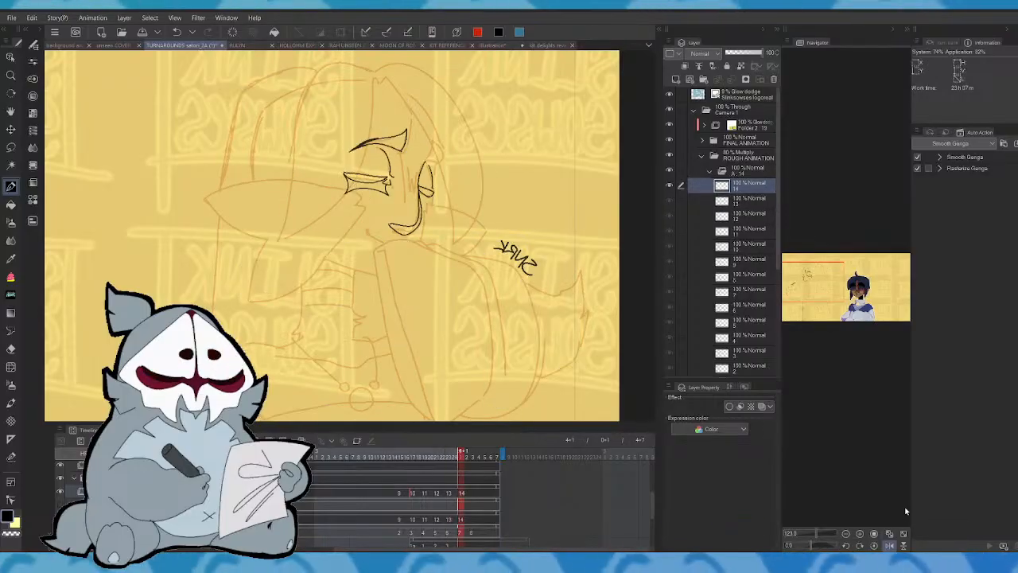
- Draw the small eyebrow above the far eye in drawing 14 and compare it repeatedly with drawing 13
click(889, 546)
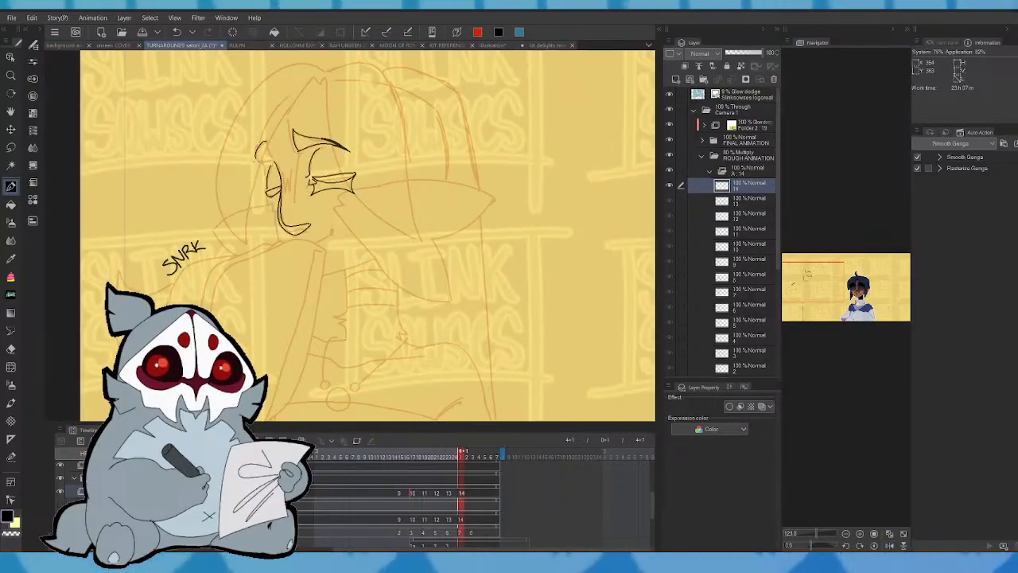
key(Left)
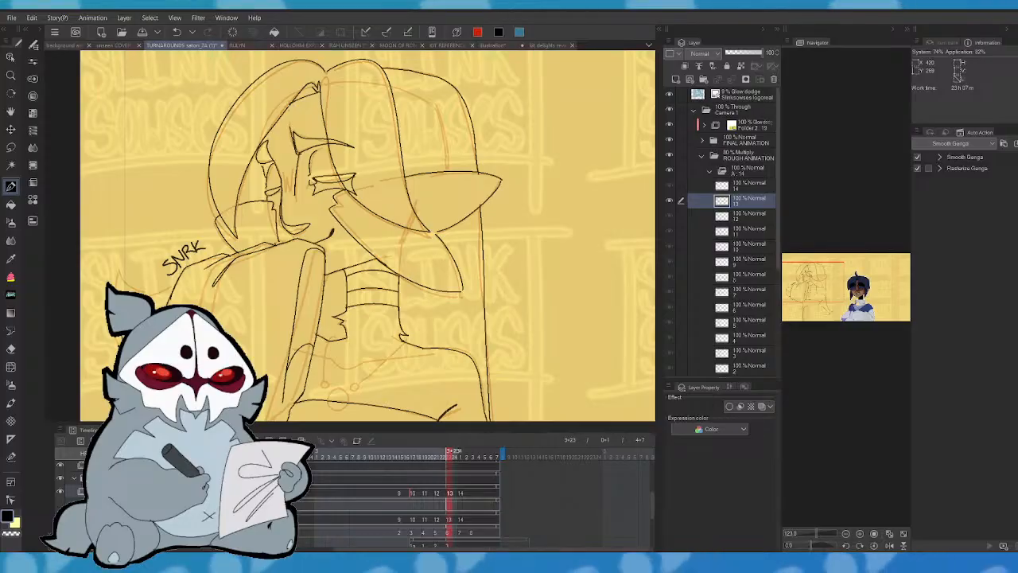
key(Right)
key(Left)
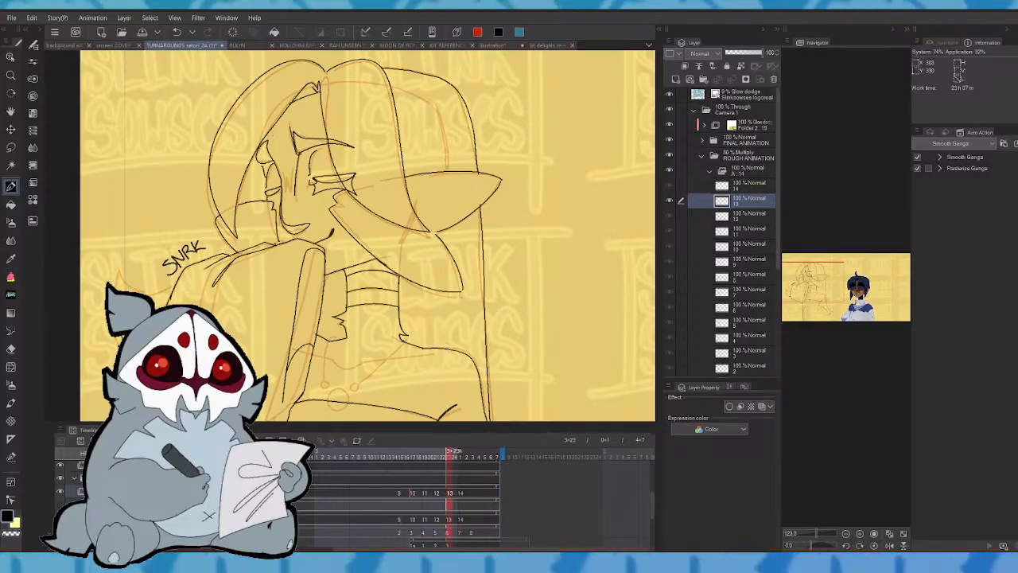
key(Right)
key(Left)
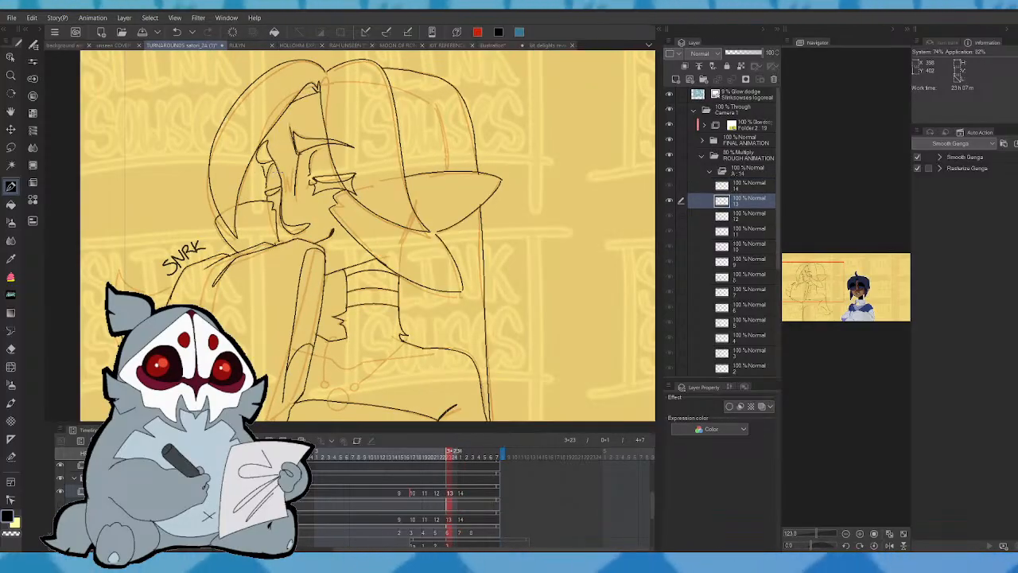
key(Right)
key(Left)
key(Left)
key(Right)
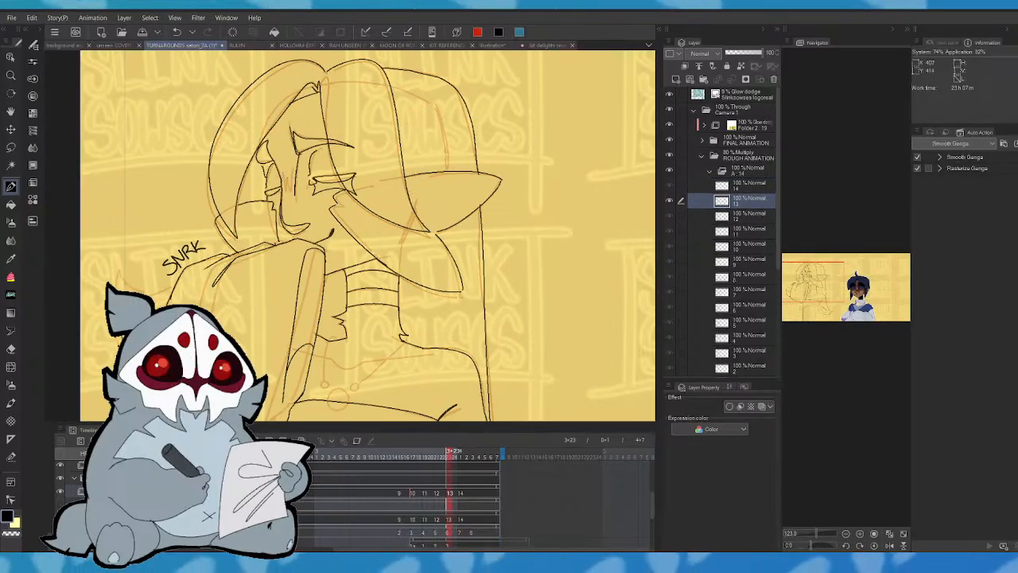
key(Right)
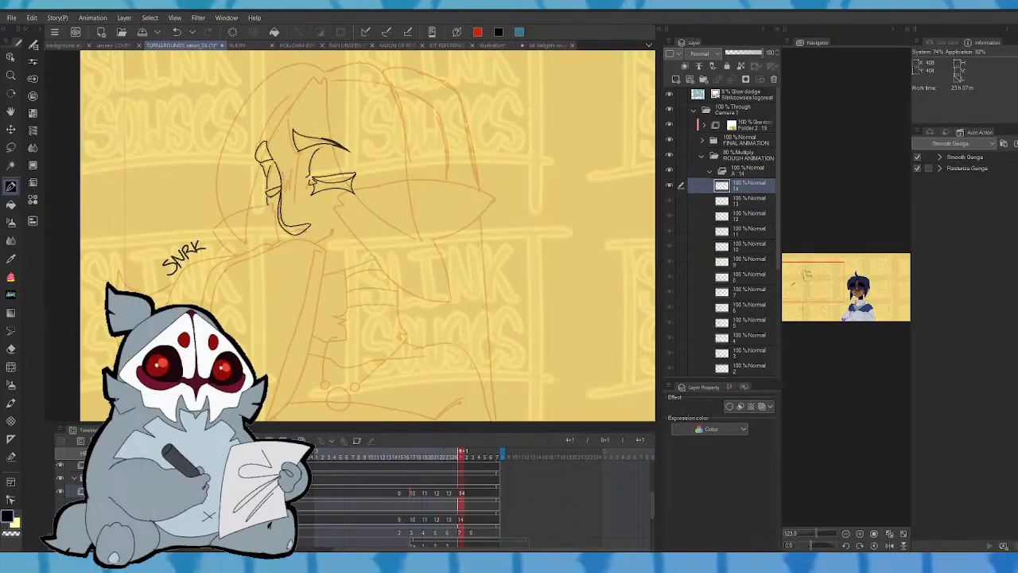
- Draw the small zigzag marking between the two eyes in drawing 14 and compare it with drawing 13
drag(285, 181, 292, 192)
key(Left)
key(Right)
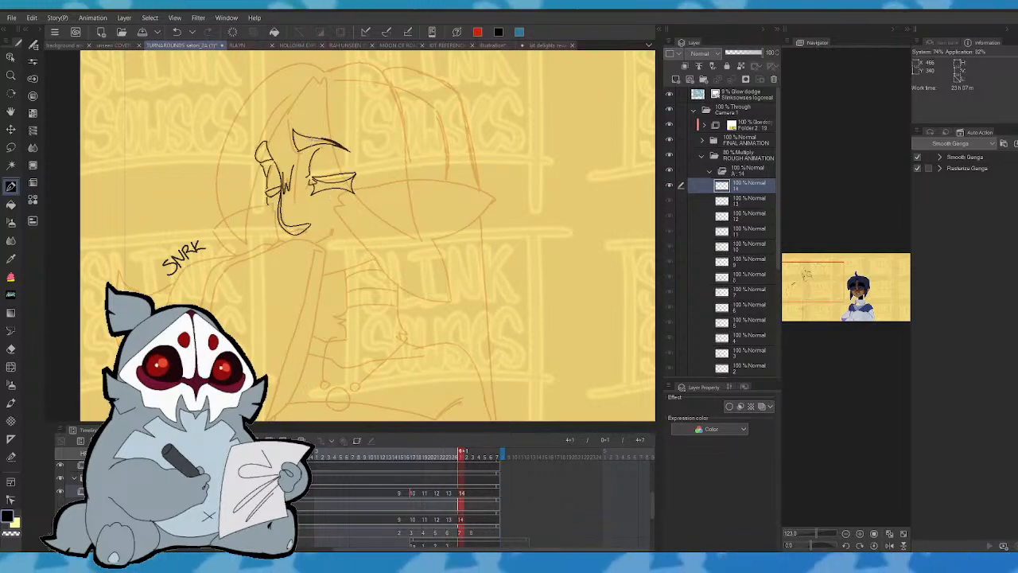
key(Left)
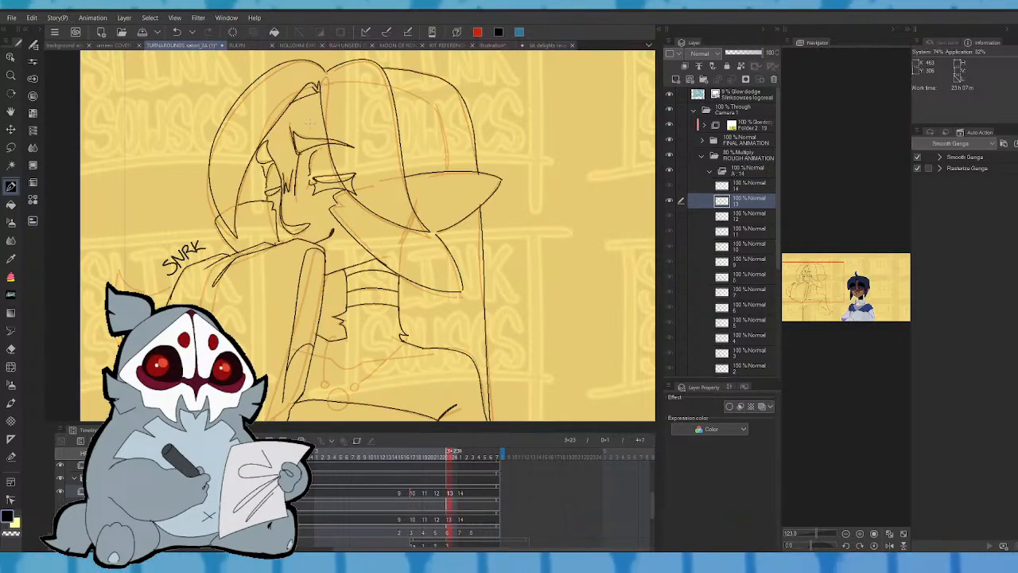
key(Right)
- Draw the long marking line beside the nose in drawing 14 and extend it up past the nearer eyebrow onto the forehead
drag(297, 152, 294, 205)
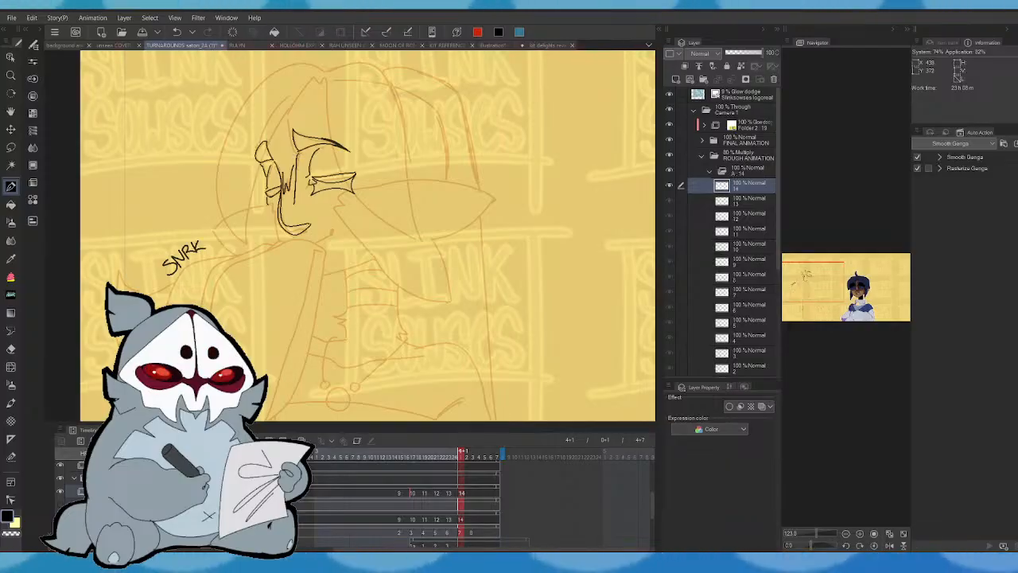
key(Left)
key(Right)
drag(295, 151, 288, 123)
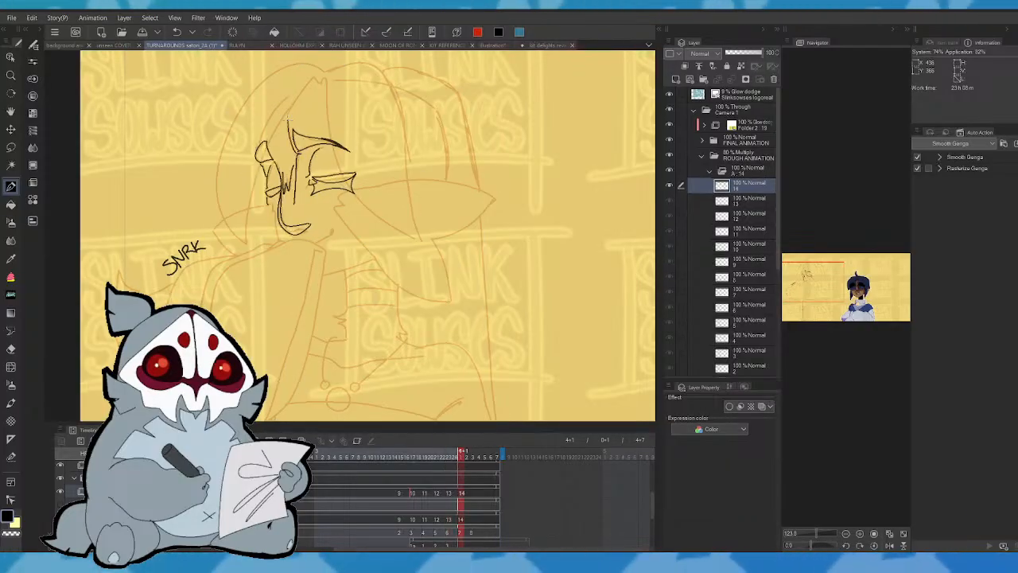
key(Left)
key(Right)
- Draw the far cheek edge and the pointed tuft beyond it in drawing 14, checking the face in mirrored view
click(891, 534)
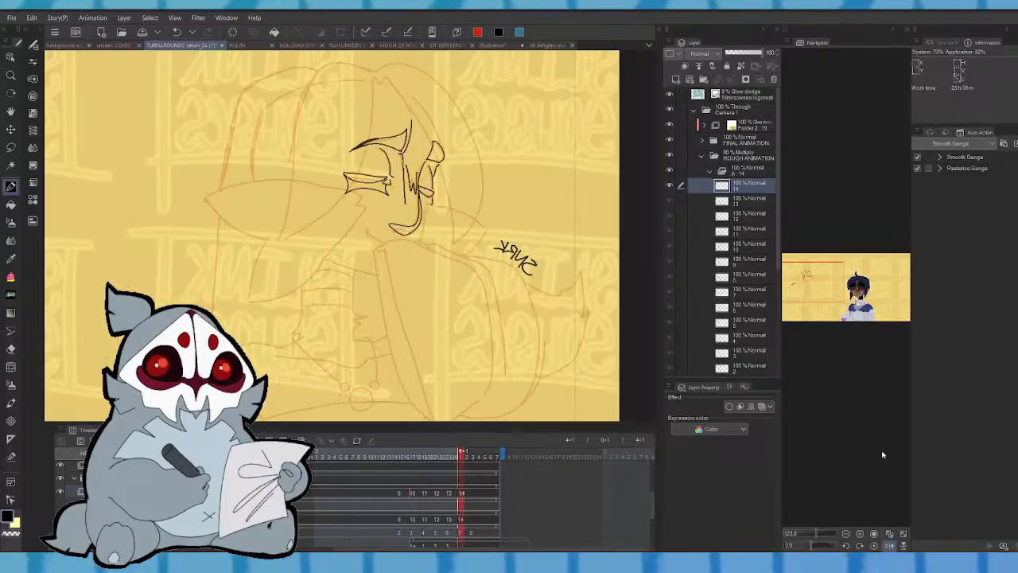
drag(823, 266, 825, 268)
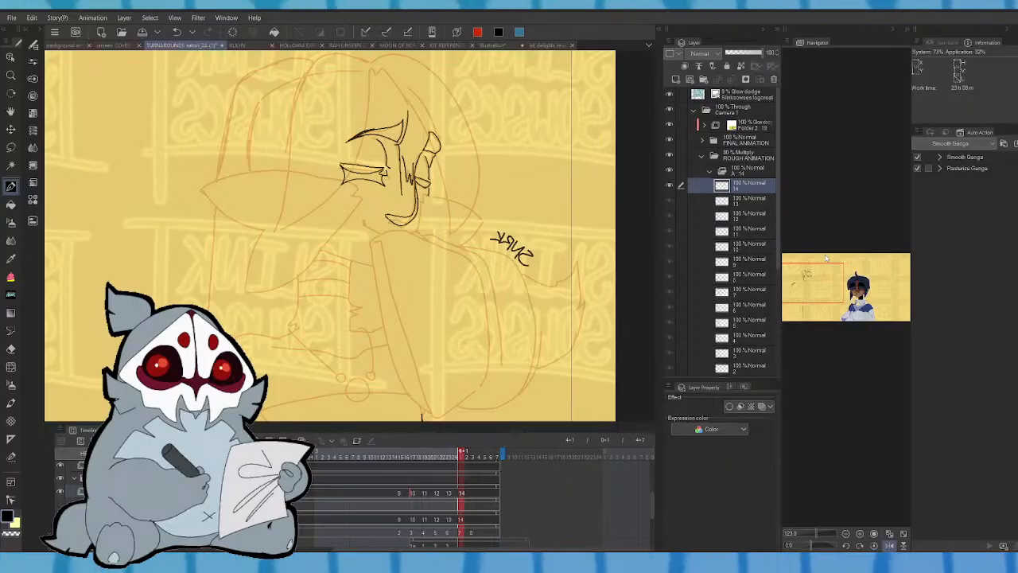
key(Left)
key(Right)
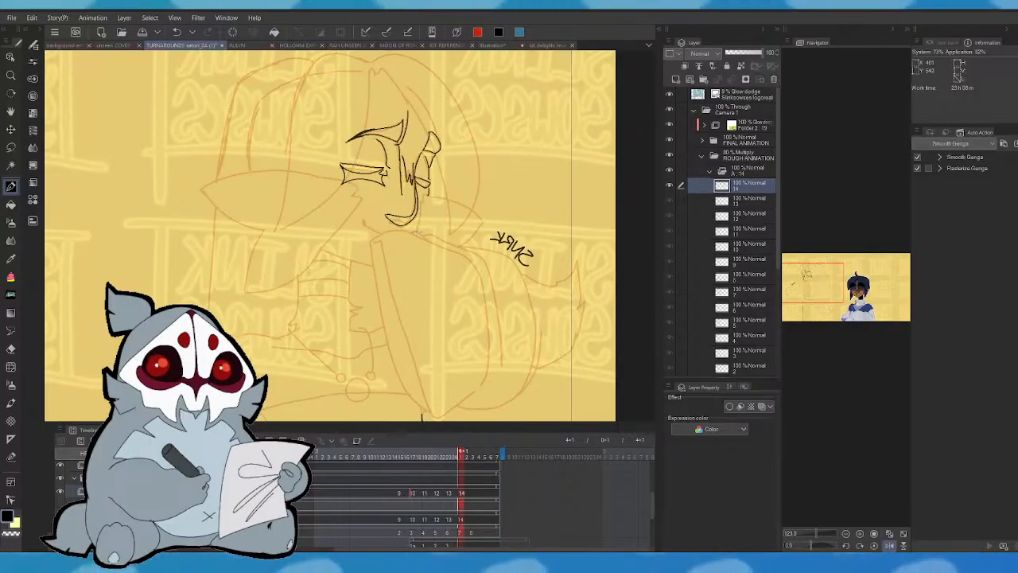
drag(418, 232, 421, 201)
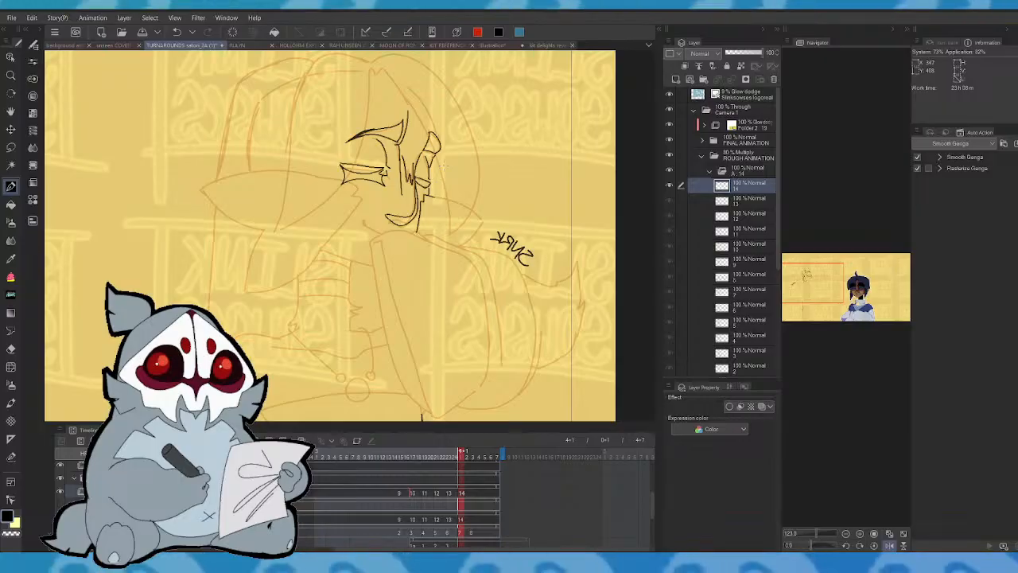
click(890, 545)
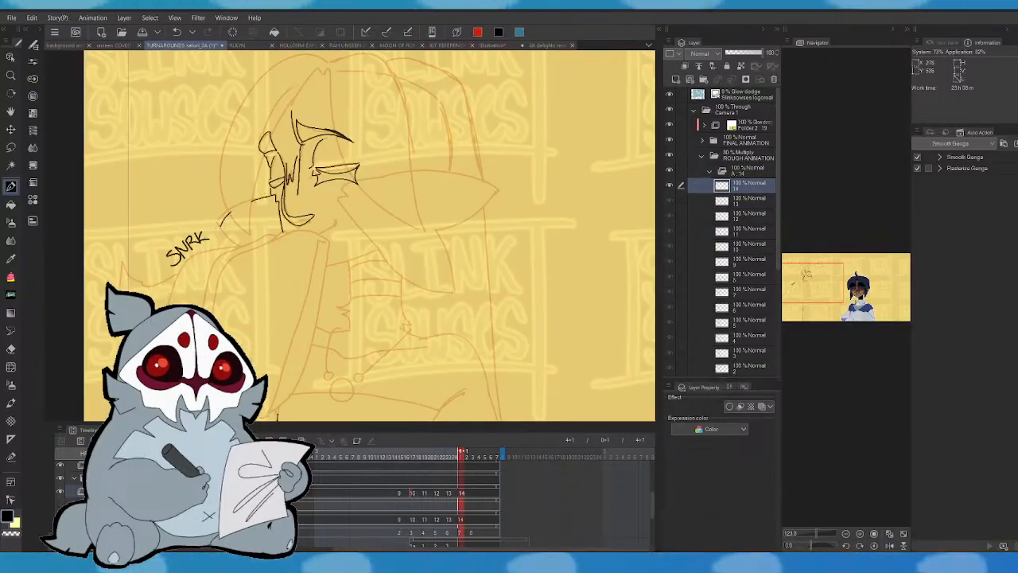
drag(221, 227, 242, 246)
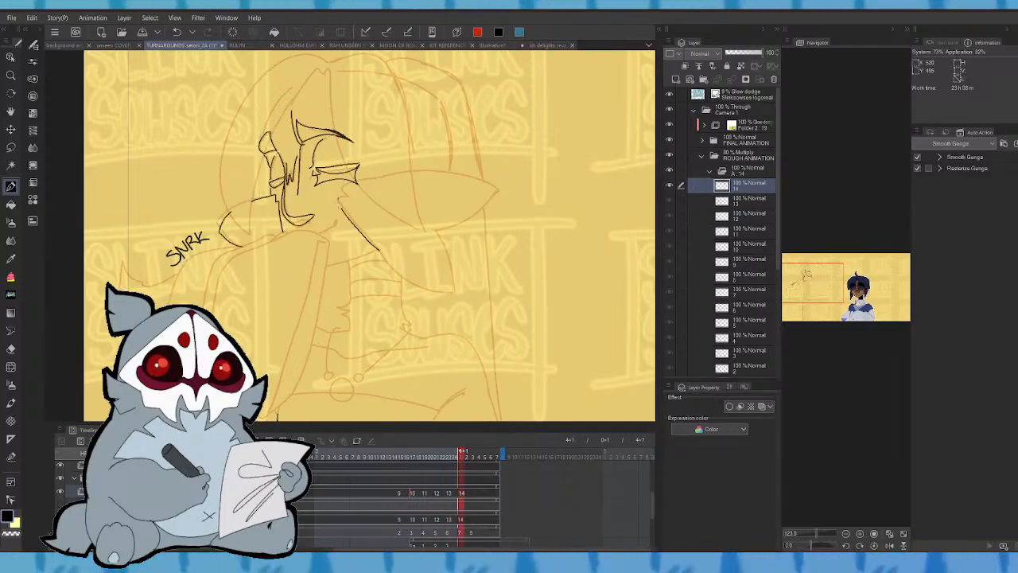
key(ctrl+z)
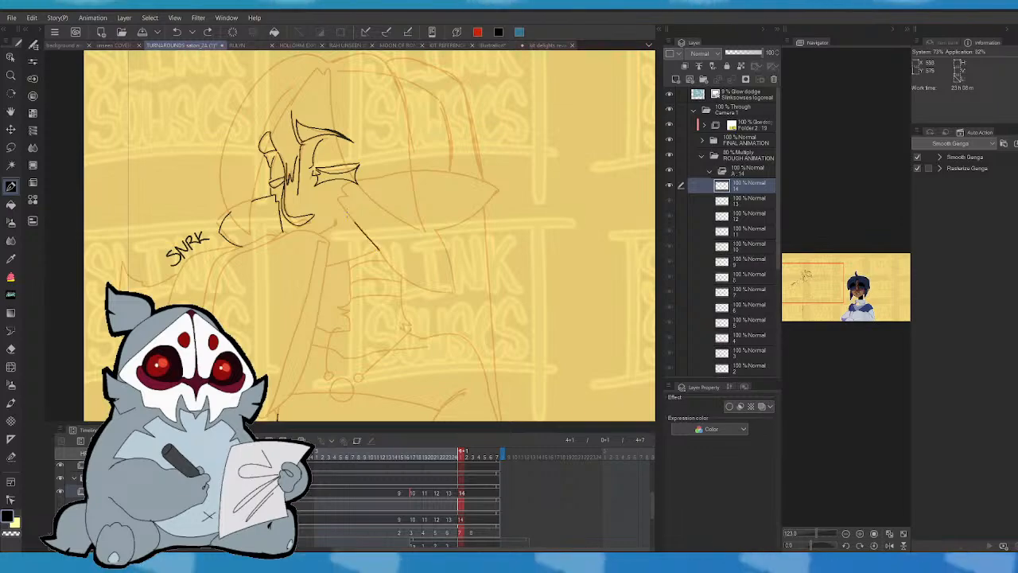
drag(341, 190, 355, 183)
key(Left)
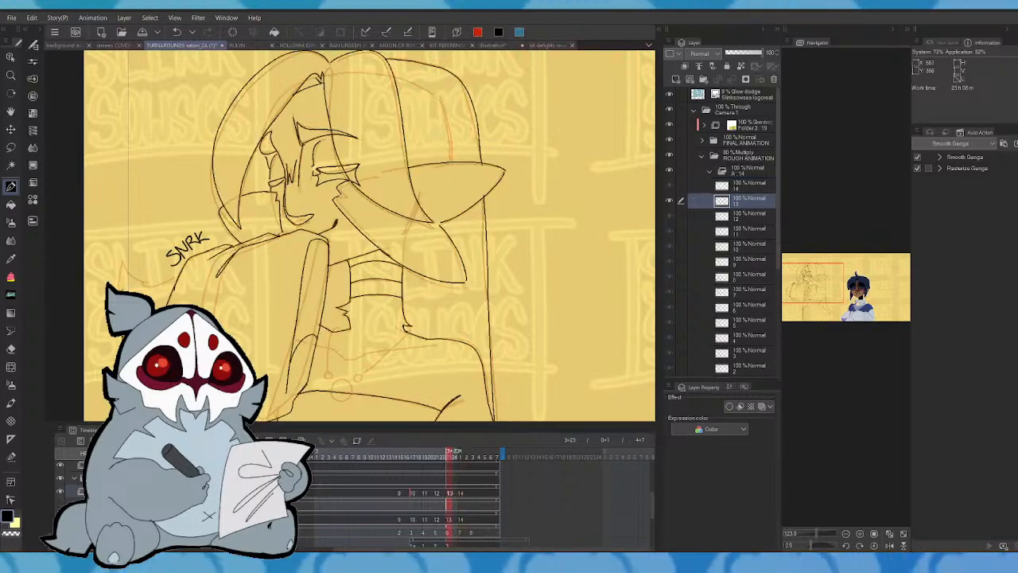
key(Right)
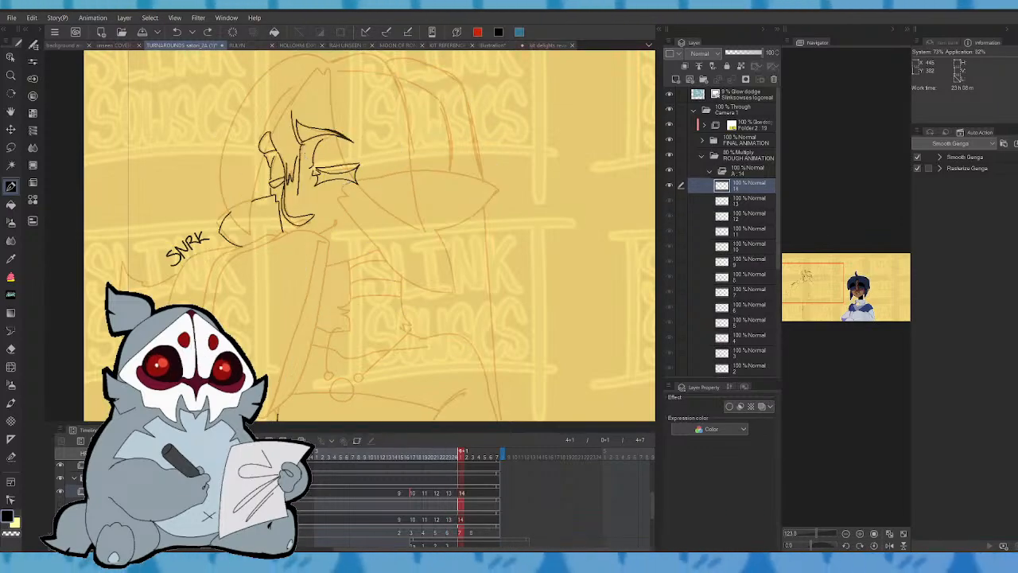
key(Left)
key(Right)
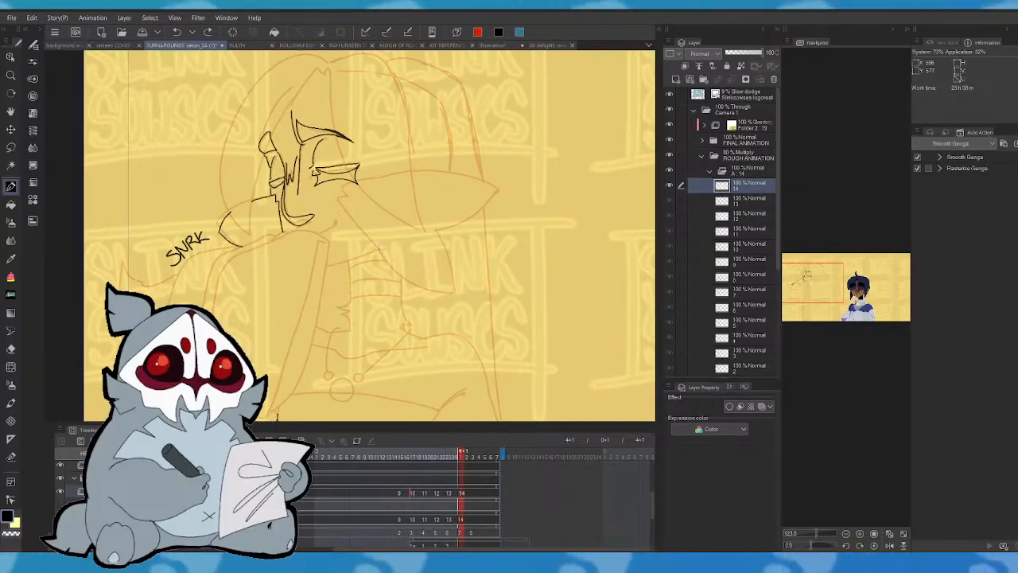
drag(344, 218, 379, 249)
key(Left)
key(Right)
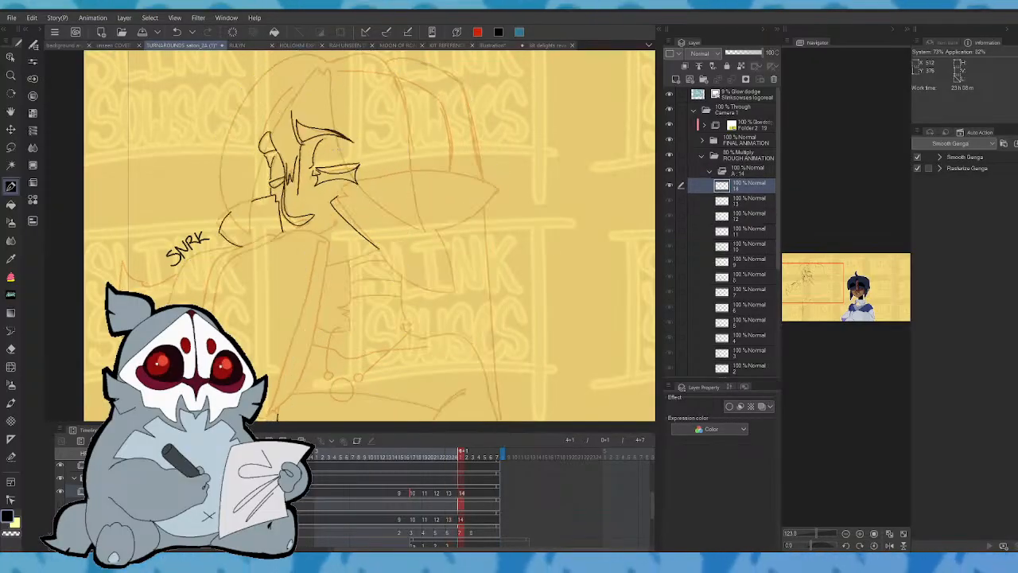
key(ctrl+z)
- Draw the jagged base and lower edge of the cheek tuft below the nearer eye, using the onion skin of drawing 13
click(301, 439)
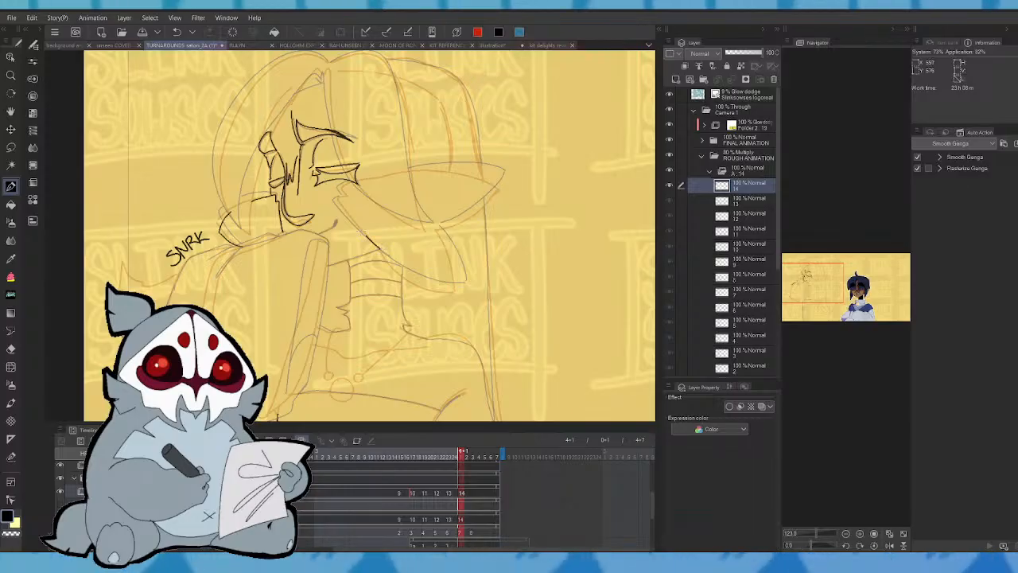
drag(342, 211, 367, 237)
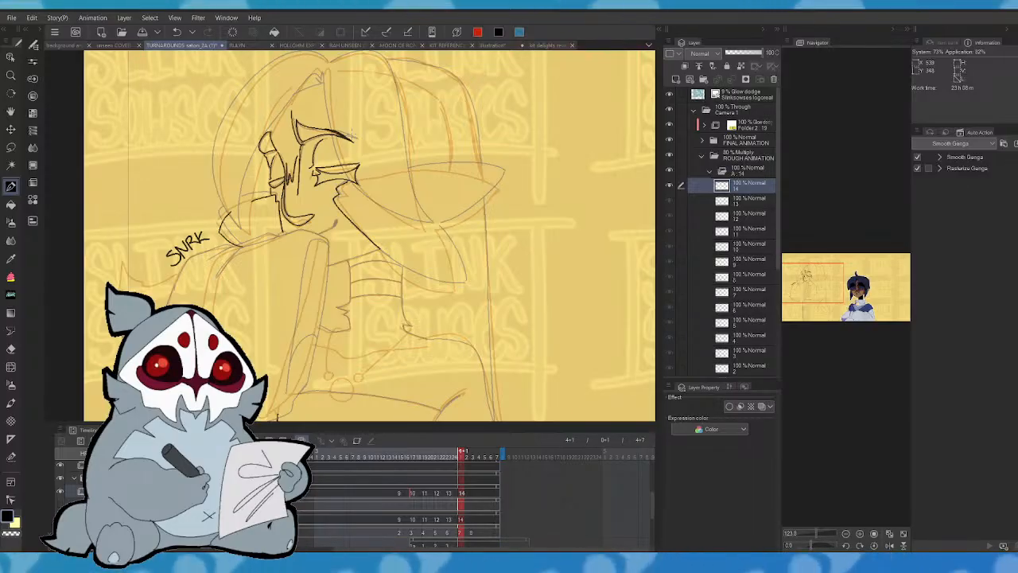
click(301, 439)
- Draw the far-side hair lock in drawing 14 from the parting around the far cheek, and compare it with drawing 13
mouse_move(856, 311)
mouse_down()
mouse_move(815, 286)
mouse_move(833, 277)
mouse_move(806, 276)
mouse_up()
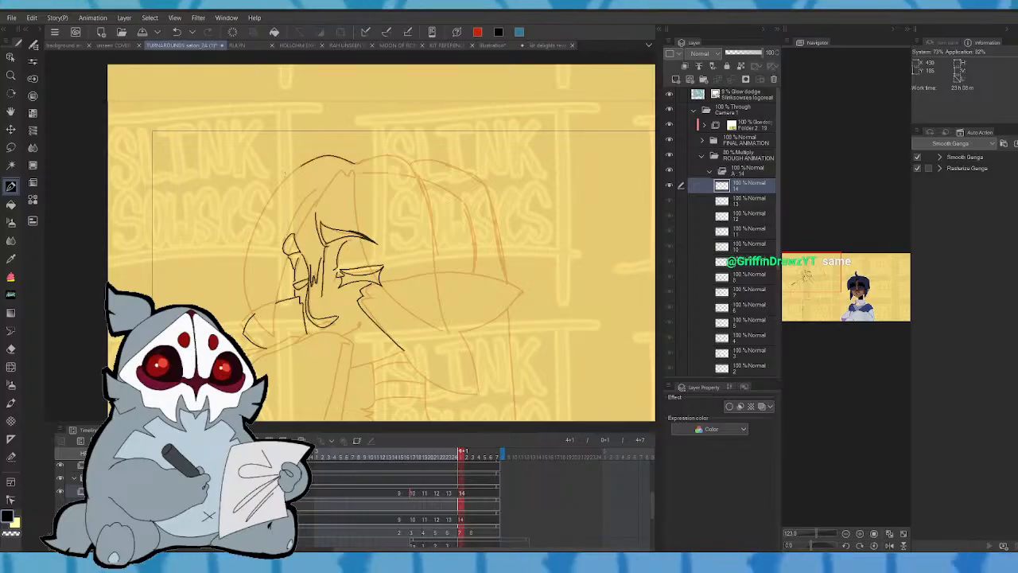
drag(350, 177, 294, 248)
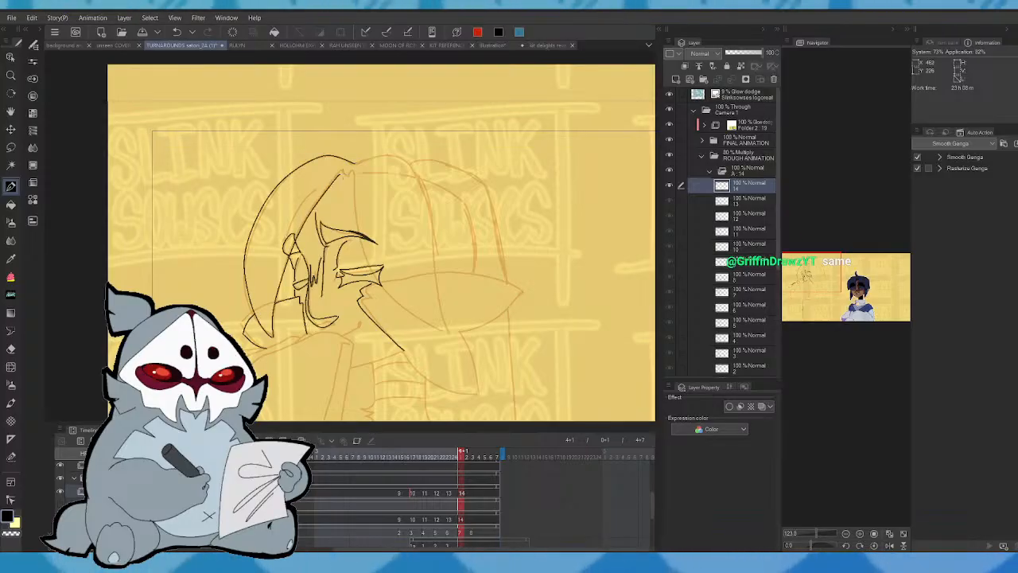
key(Left)
key(Right)
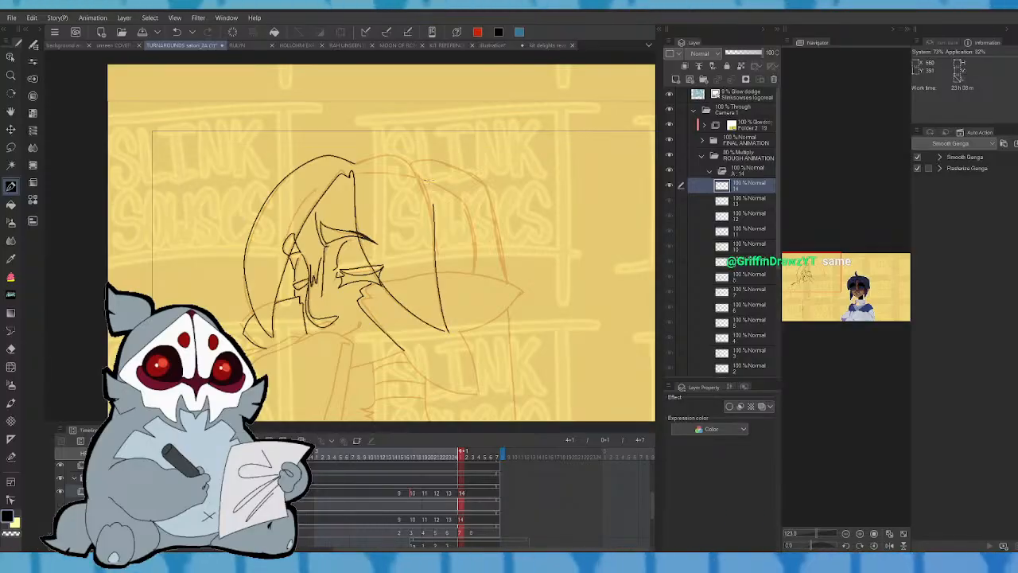
- Complete the nearer front hair lock with a curve over the crown to the parting, and tidy where the two locks meet
mouse_move(434, 206)
mouse_down()
mouse_move(385, 149)
mouse_move(350, 163)
mouse_up()
key(Left)
key(Right)
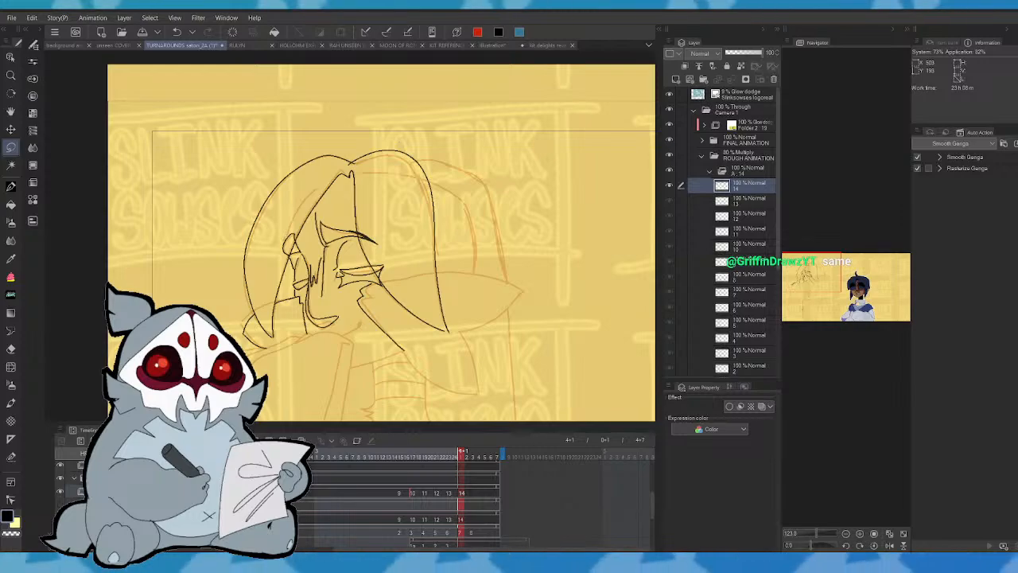
drag(358, 162, 352, 166)
click(341, 182)
click(266, 183)
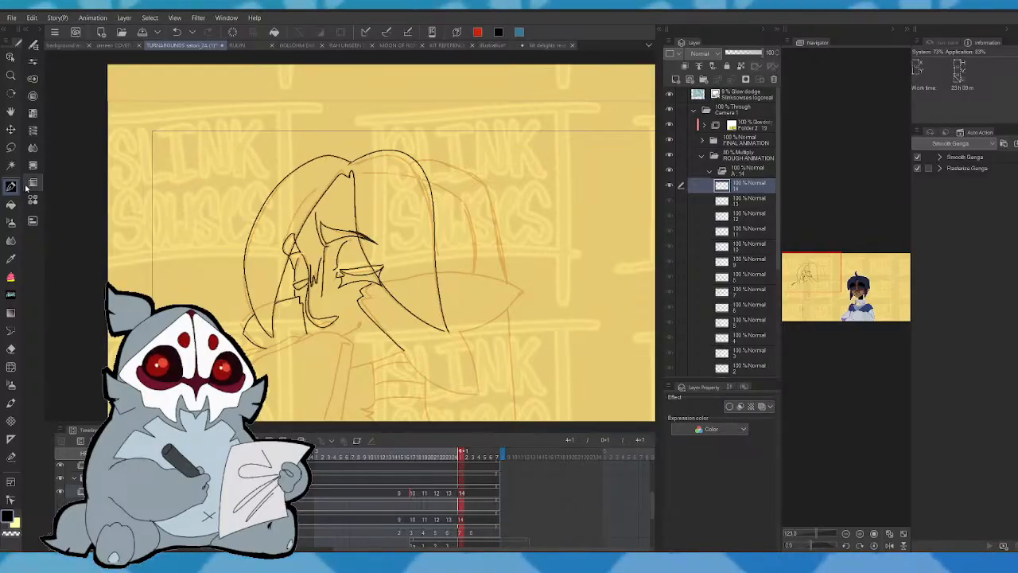
- Draw the back outline of the hair from the crown down to the pointed ear, comparing drawing 14 with drawing 13
key(Left)
click(817, 276)
key(Right)
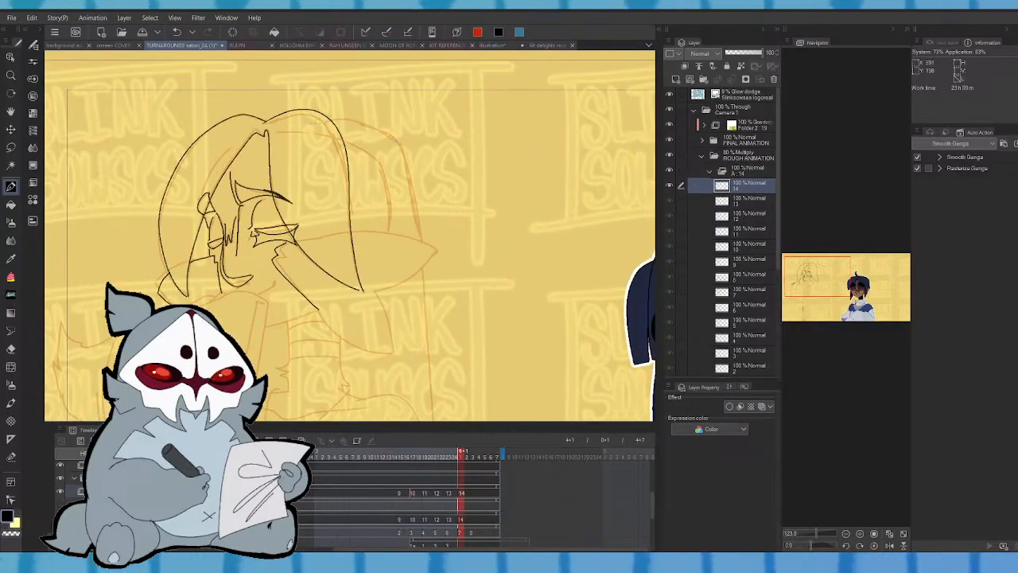
drag(329, 119, 347, 124)
drag(403, 146, 421, 241)
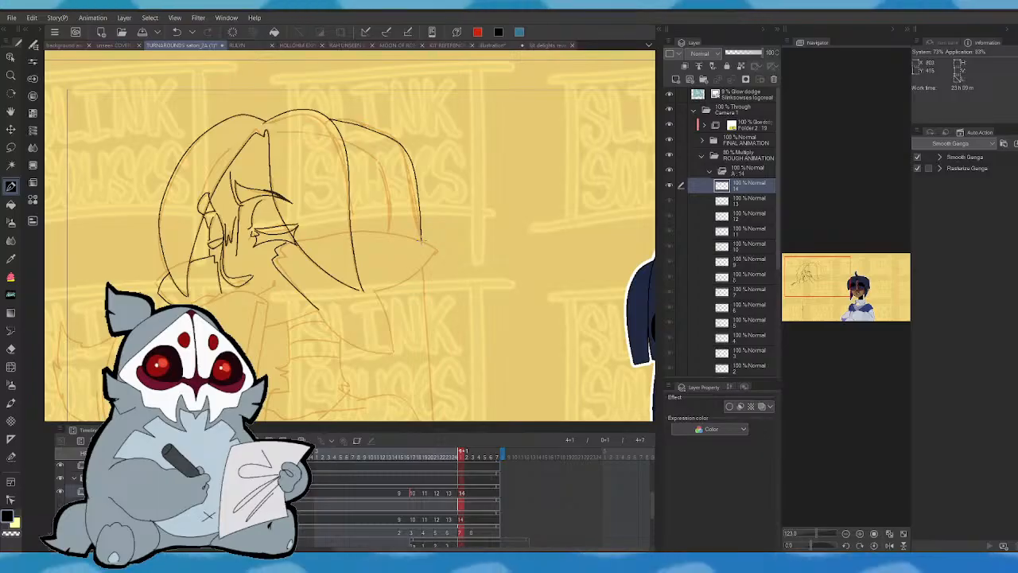
key(Left)
key(Right)
- Complete the drooping cheek tuft's outline below the ear in drawing 14, redoing its lower curve after undoing a stroke
drag(861, 273, 824, 281)
key(Left)
key(Right)
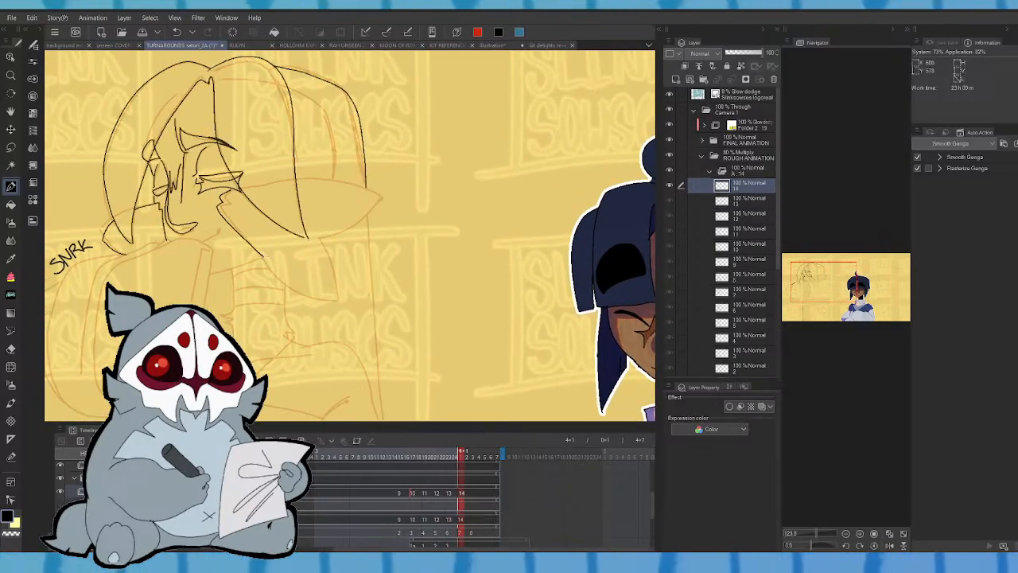
key(ctrl+z)
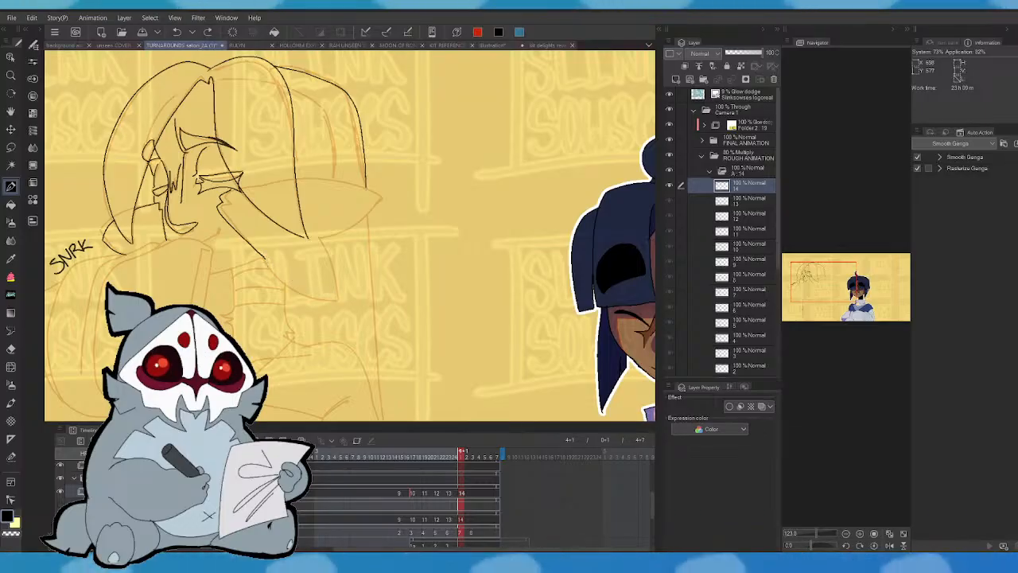
drag(264, 258, 339, 272)
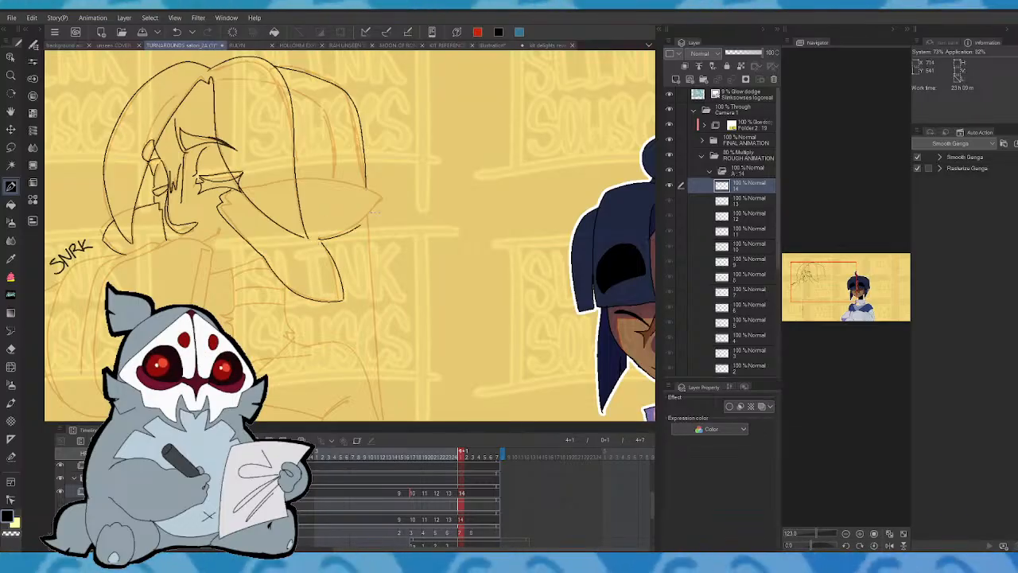
- Draw the upper edge and tip of the pointed ear in drawing 14, checking it against drawing 13 and undoing a stray tip stroke
drag(384, 199, 298, 178)
key(Left)
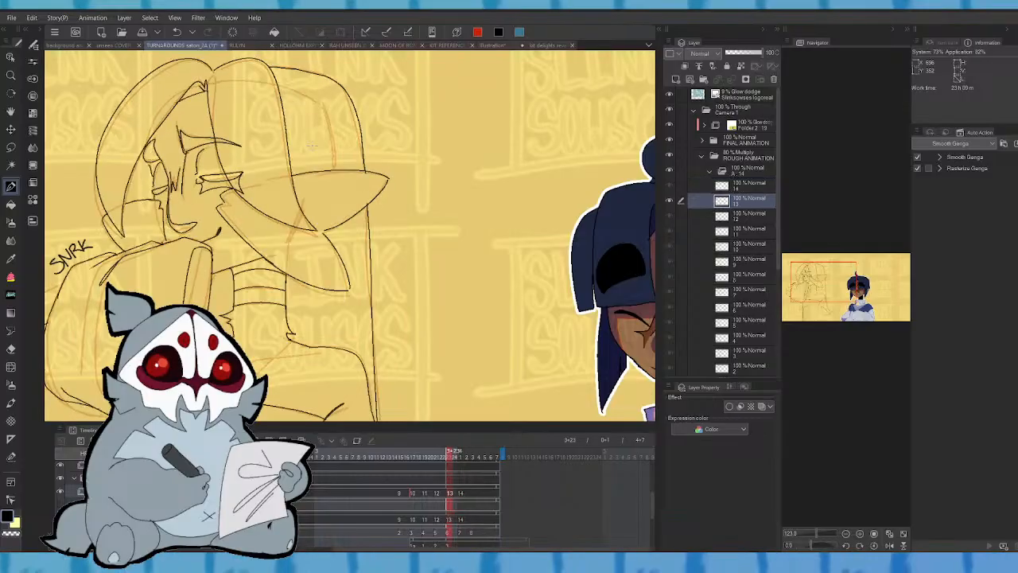
key(Right)
click(890, 545)
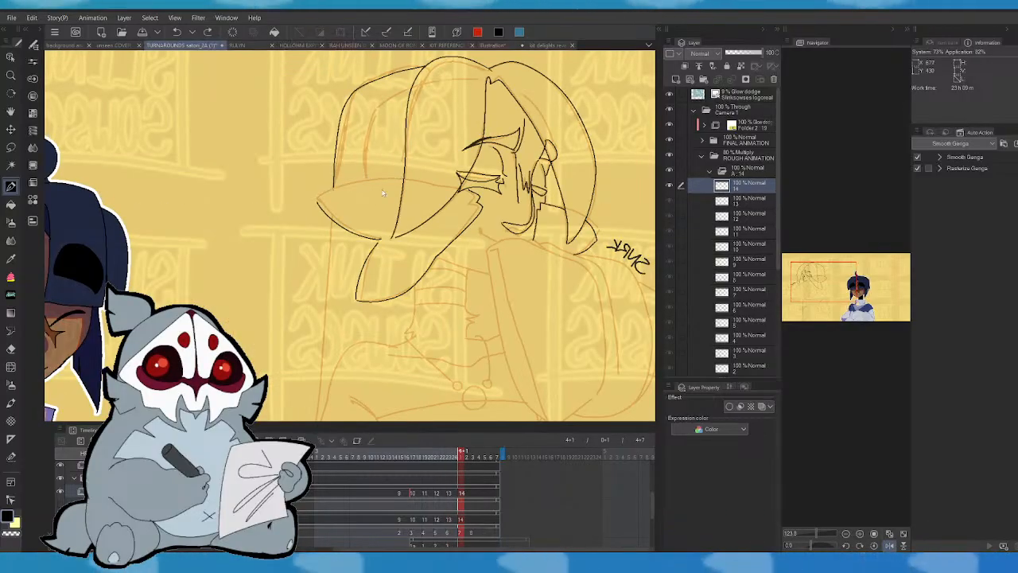
drag(345, 224, 330, 211)
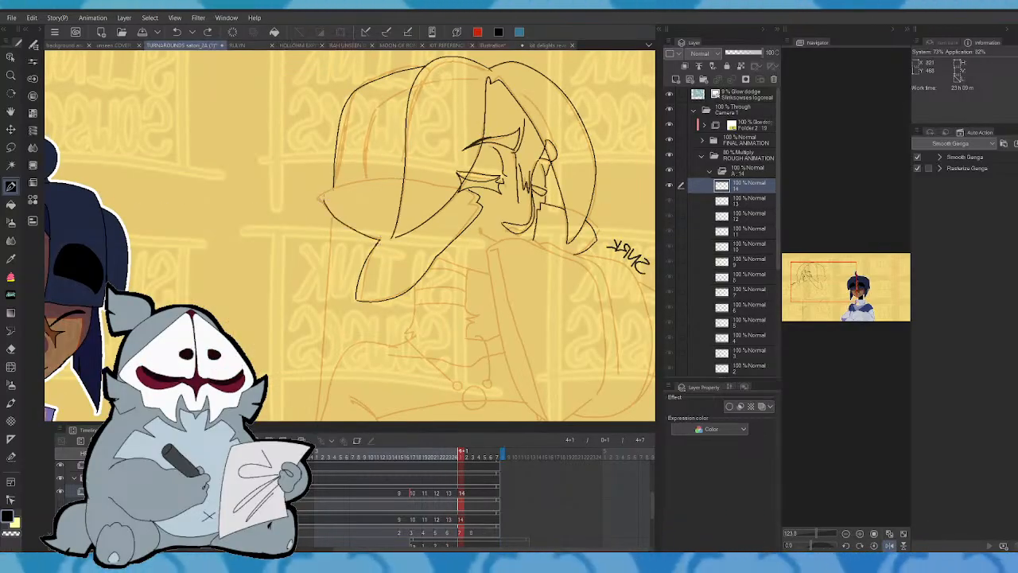
key(ctrl+z)
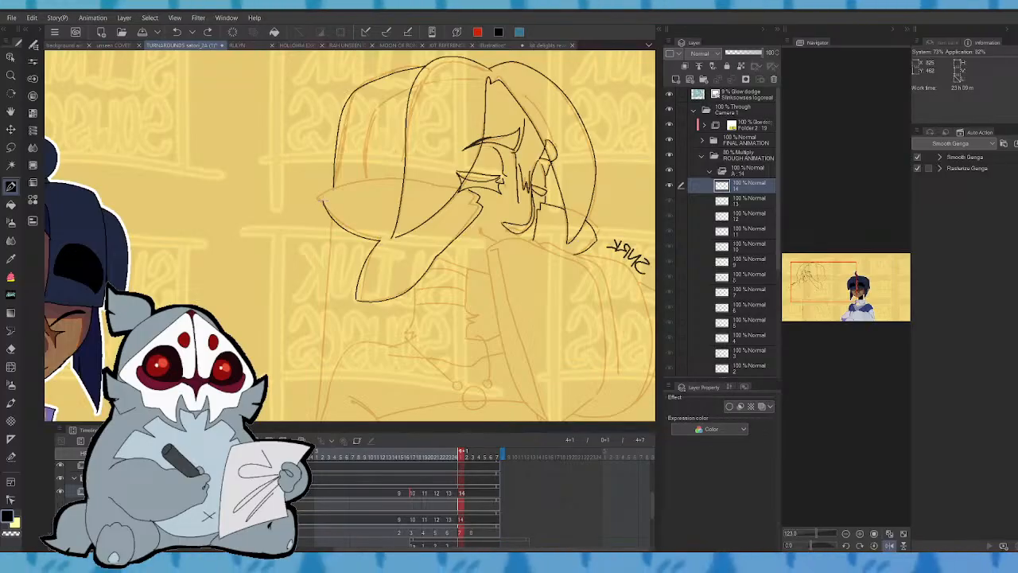
key(Left)
key(Right)
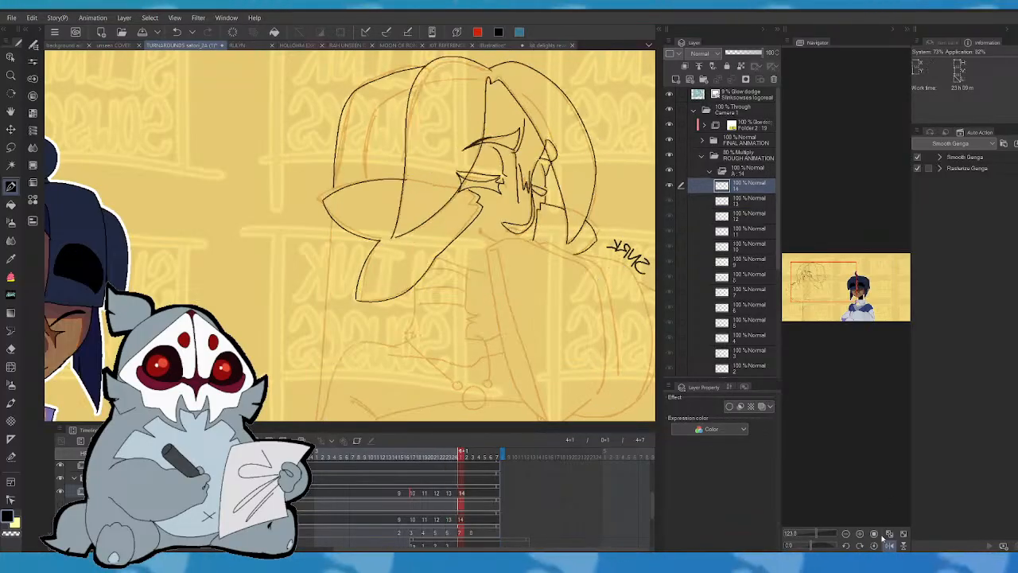
click(890, 545)
- Draw the long back hair line from beneath the ear tip down past the waist, redoing it after comparing with drawing 13
drag(834, 285, 830, 288)
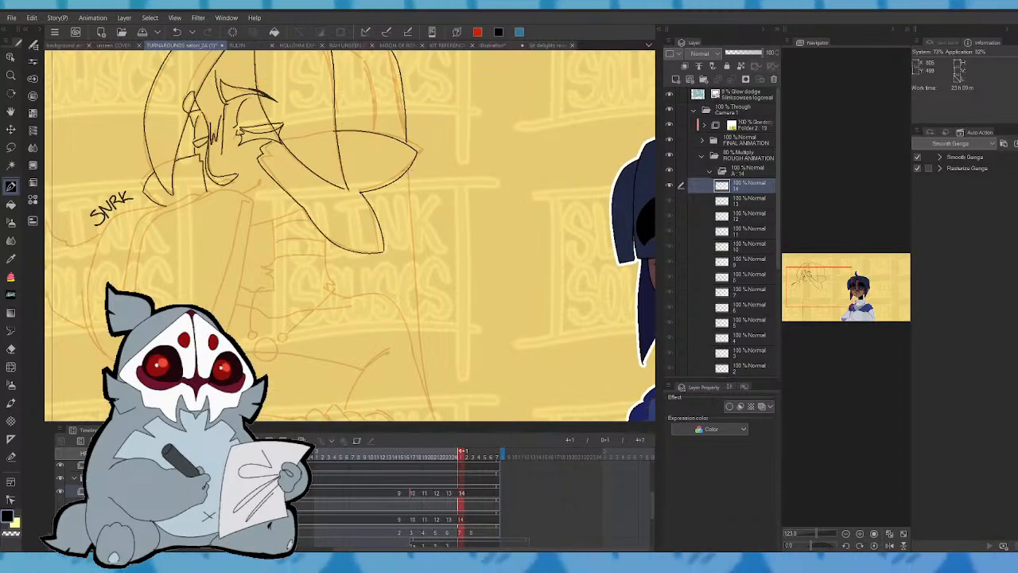
drag(405, 169, 427, 390)
key(Left)
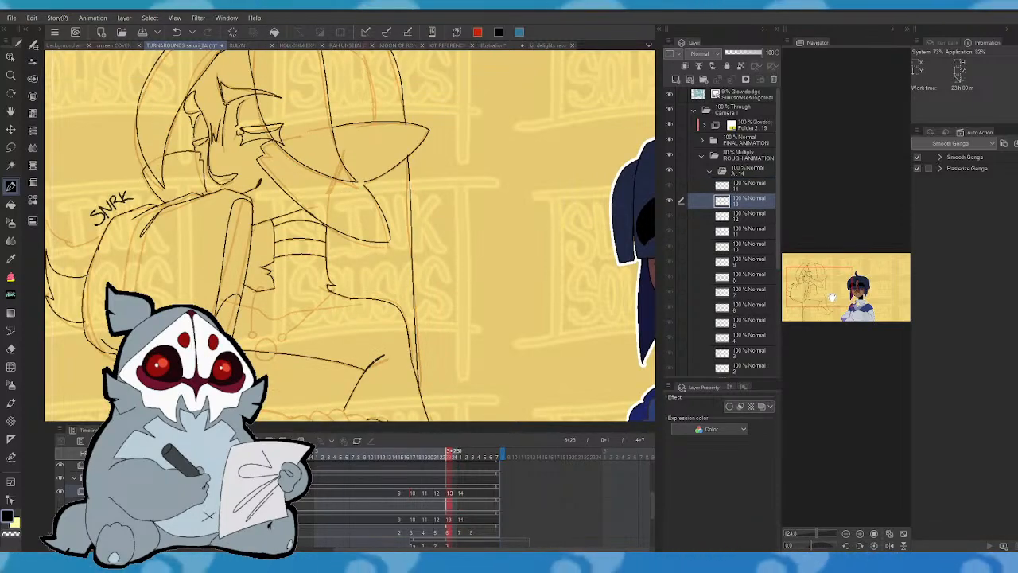
key(Right)
key(ctrl+z)
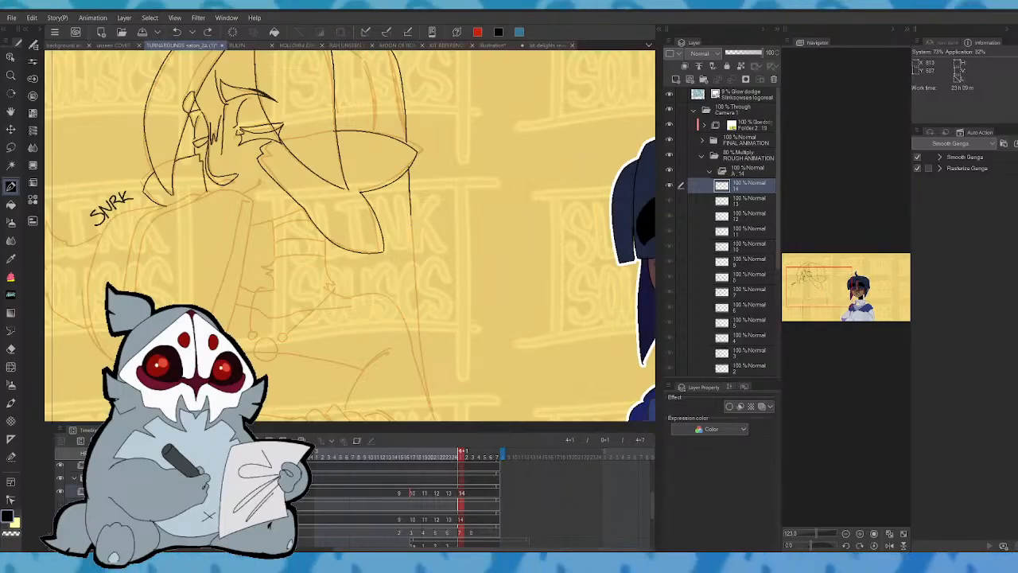
key(Left)
key(Right)
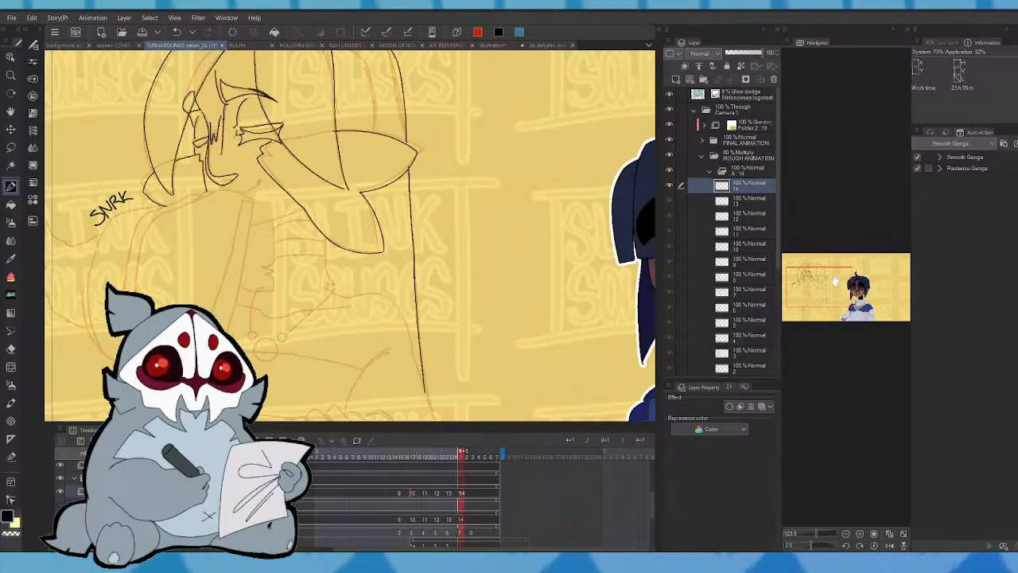
- Draw the short neck line between the cheek tuft and the raised arm in drawing 14, redoing it once and comparing with drawing 13
drag(835, 282, 831, 279)
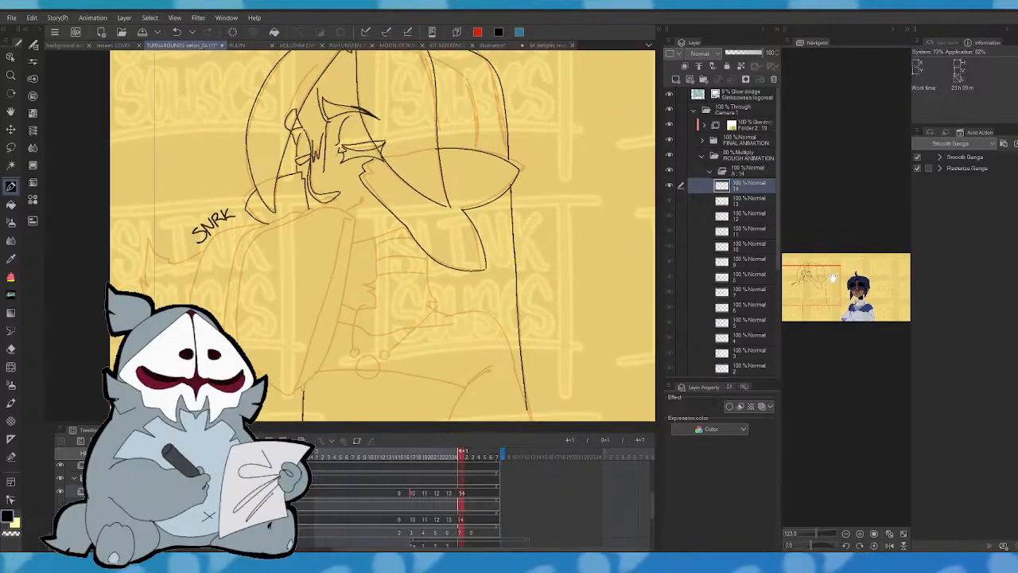
key(Left)
key(Right)
click(890, 545)
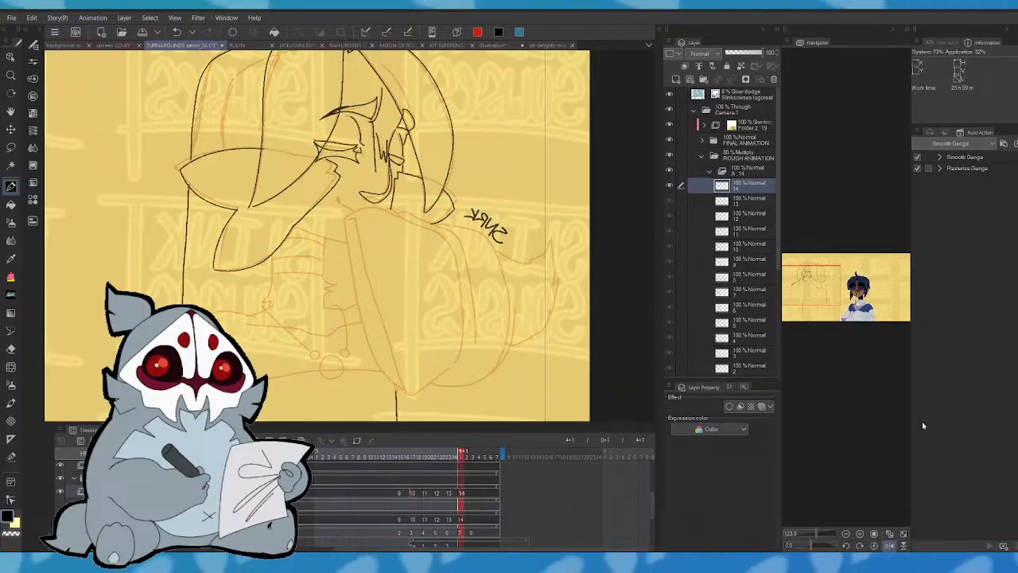
drag(820, 292, 822, 297)
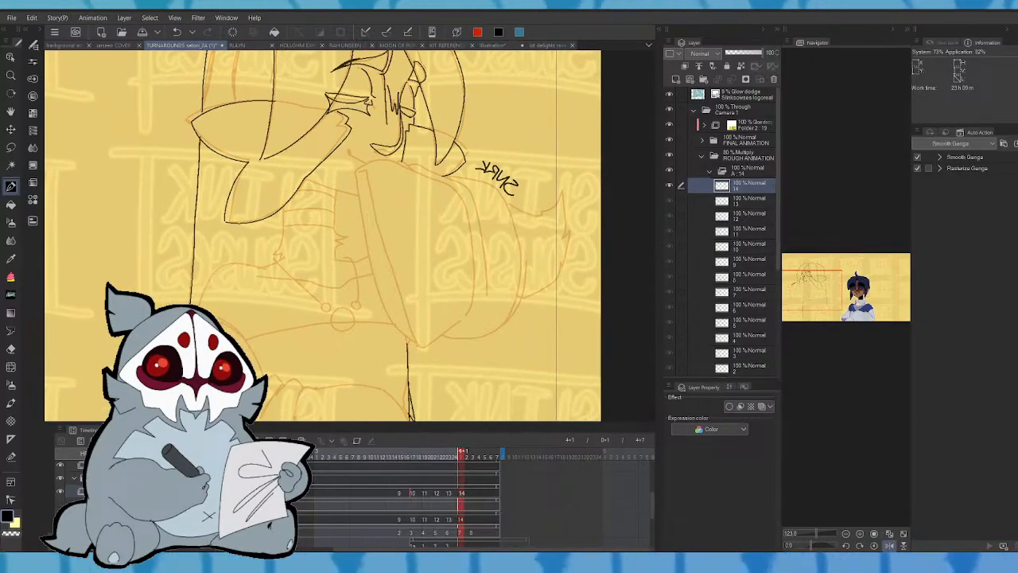
key(Left)
key(Right)
drag(305, 177, 361, 196)
key(ctrl+z)
drag(304, 178, 358, 194)
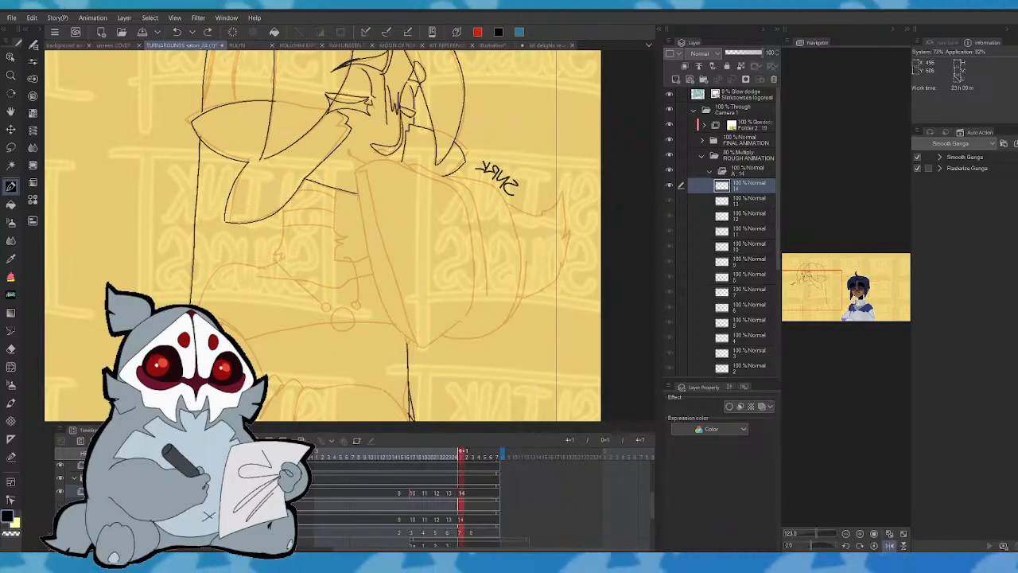
key(Left)
key(Right)
- Add the short curved mark at the corner of the smirk in drawing 14 and compare it with drawing 13
drag(346, 148, 367, 164)
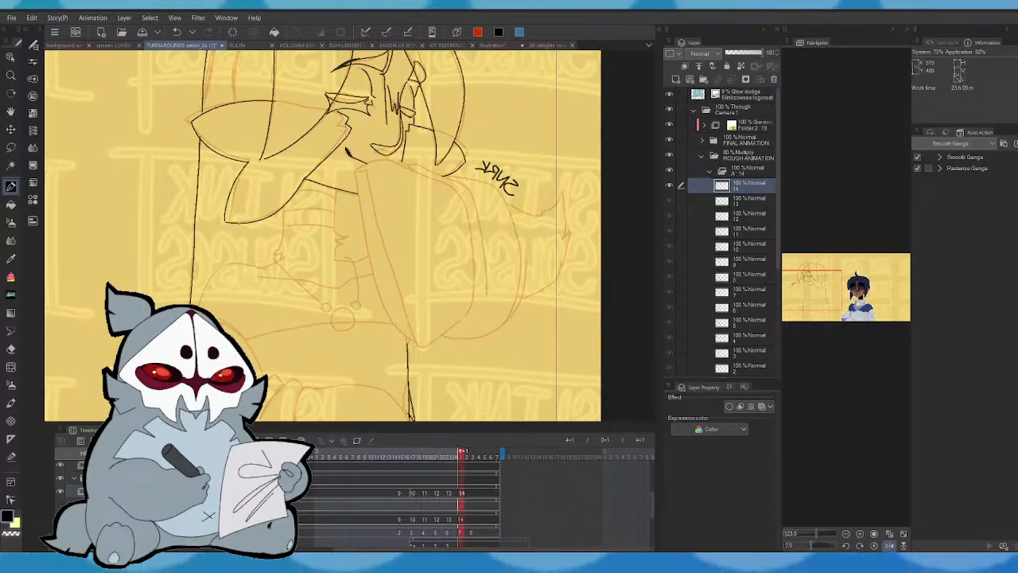
key(Left)
key(Right)
click(889, 545)
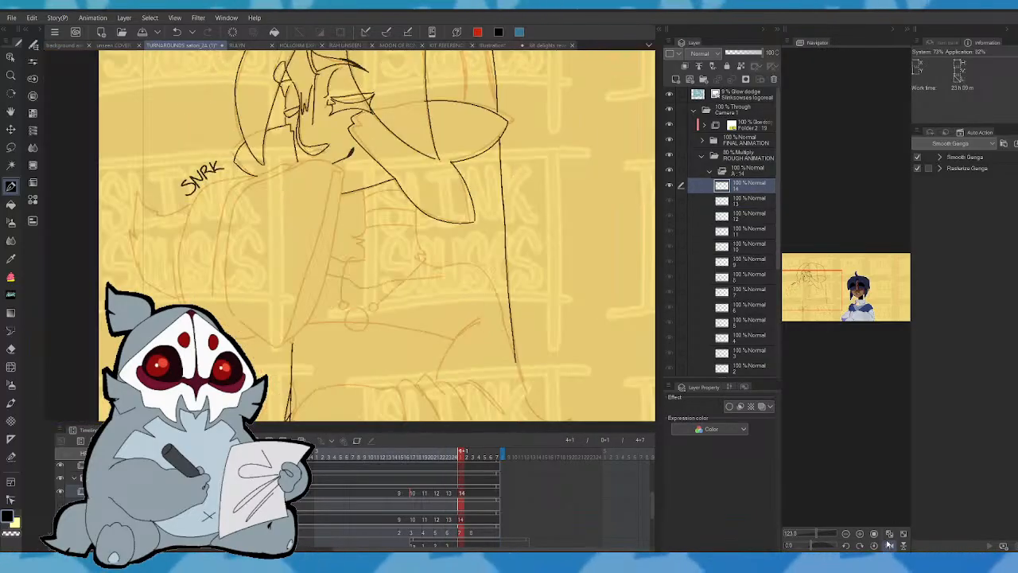
- Examine how the head, ear and raised arm move across drawings 12, 13 and 14
key(Right)
key(Left)
key(Left)
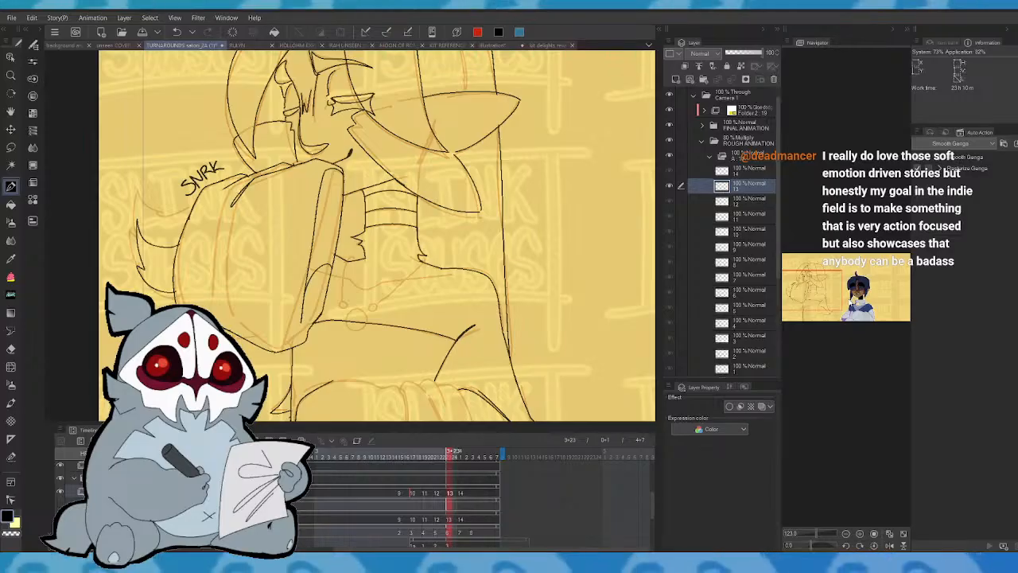
key(Left)
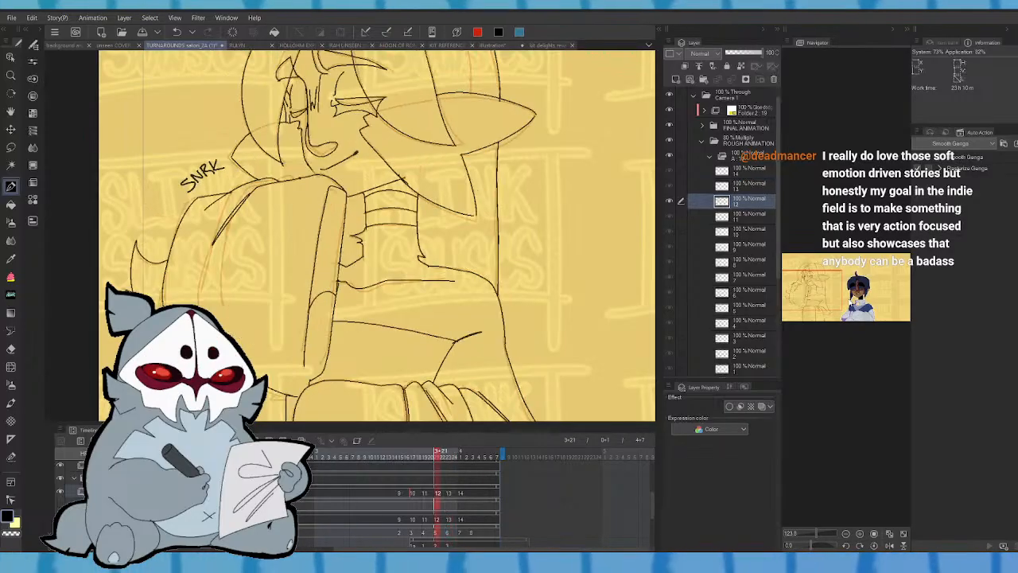
key(Right)
click(867, 282)
drag(867, 282, 824, 280)
key(Left)
key(Right)
key(Right)
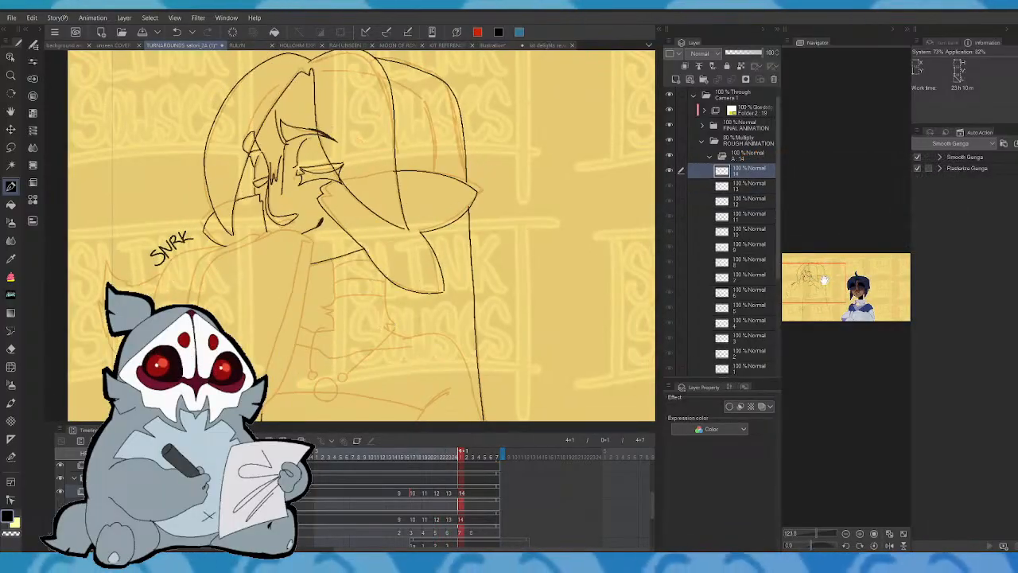
key(Left)
key(Right)
drag(829, 280, 823, 280)
- Draw the raised arm's inner edge from the shoulder downward in drawing 14, turning on onion skin and redoing the stroke
click(889, 545)
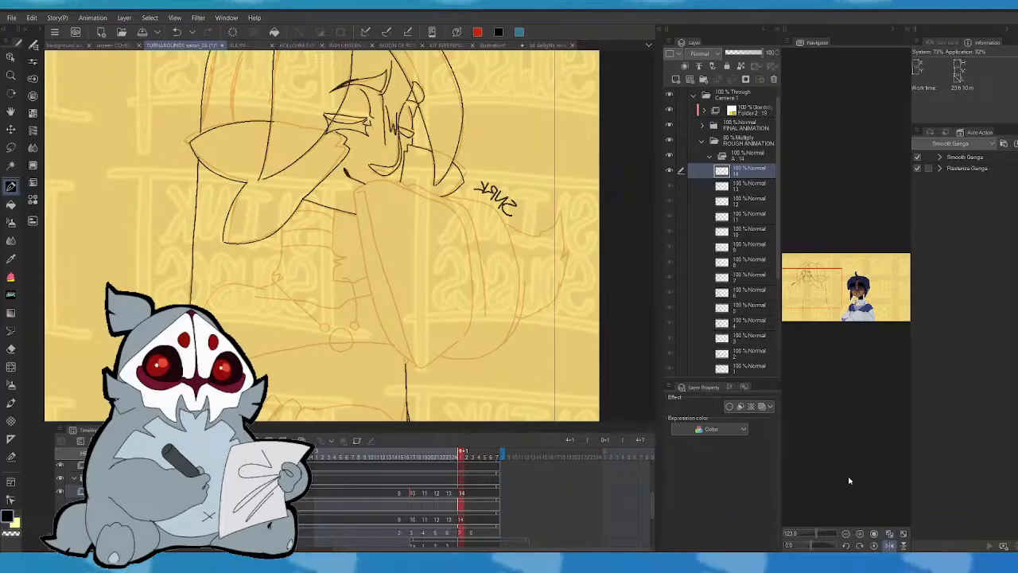
key(Left)
key(Right)
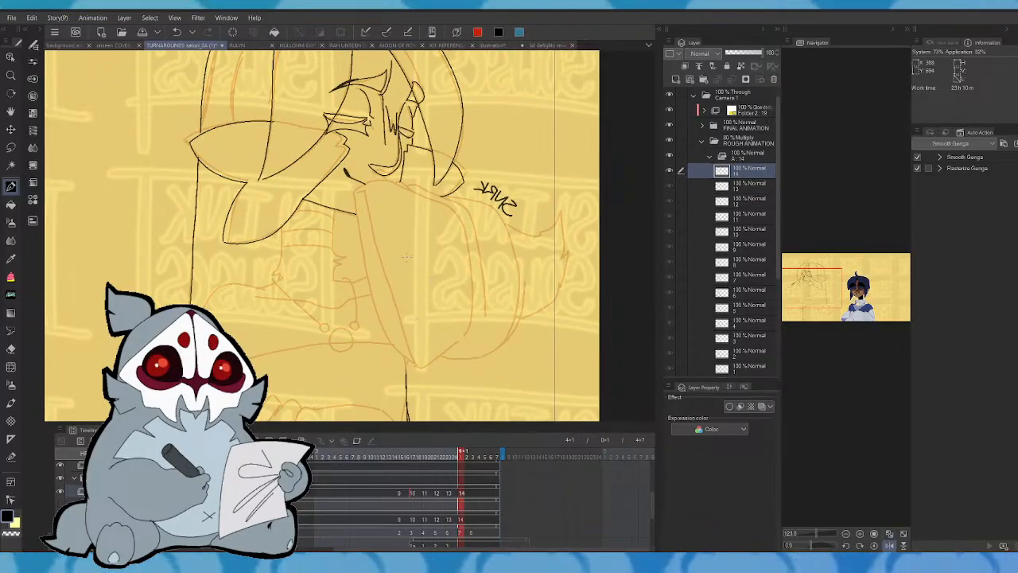
drag(356, 189, 369, 334)
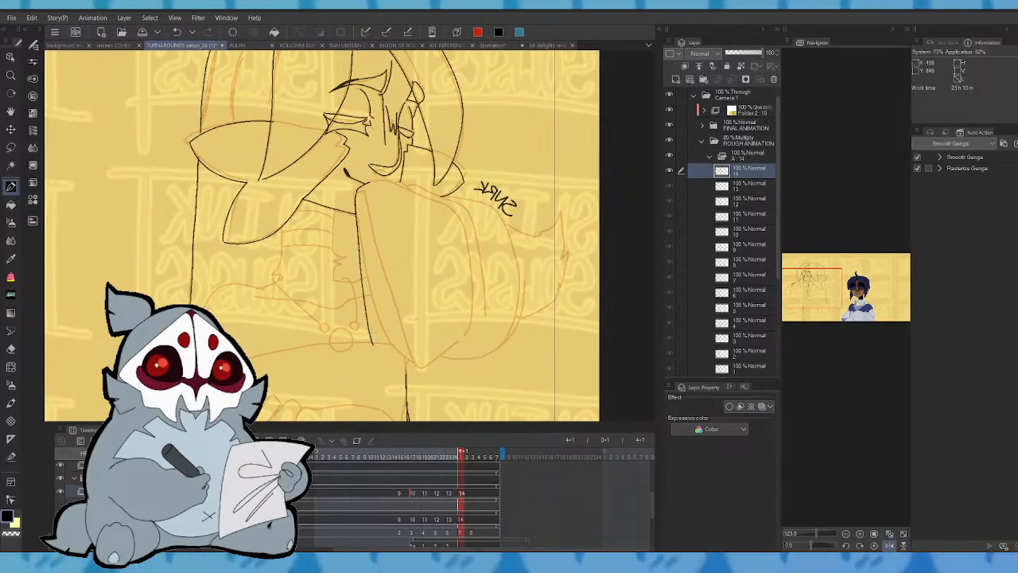
key(Left)
key(Right)
click(301, 440)
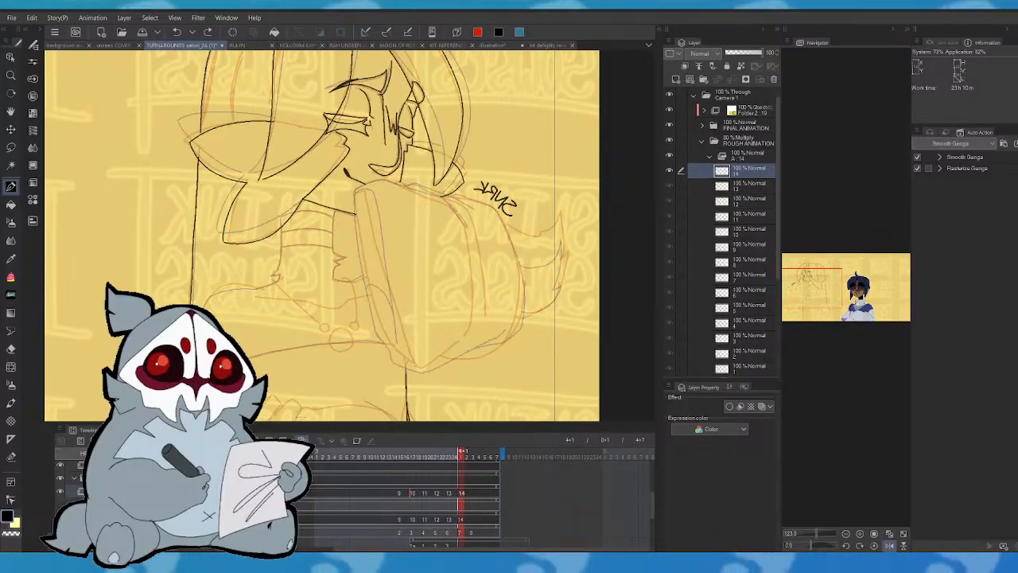
key(ctrl+z)
drag(358, 261, 387, 345)
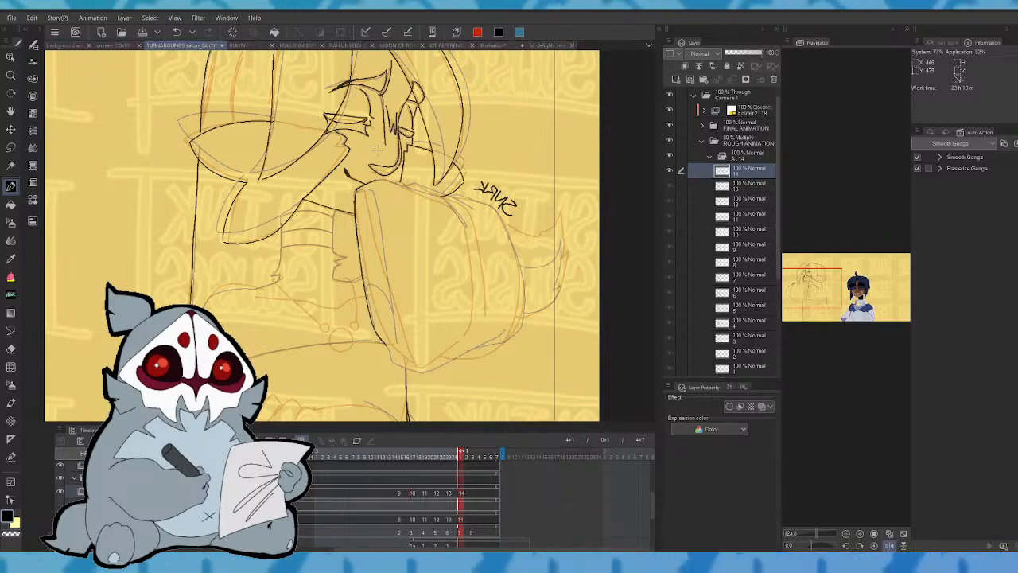
- Continue the raised arm's outline around its lower tip and up along the underside to the outer bend
drag(387, 343, 423, 372)
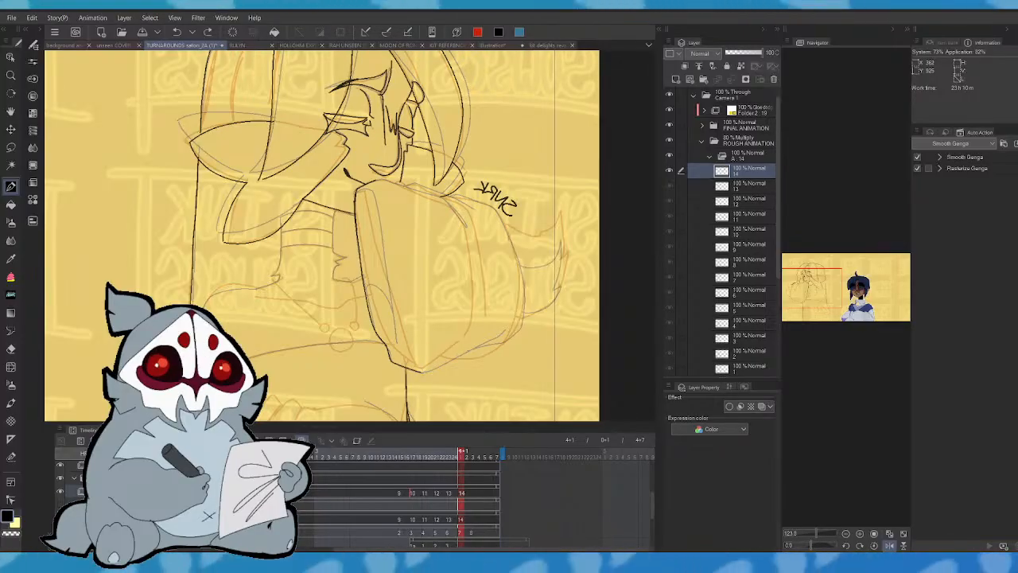
drag(502, 332, 525, 317)
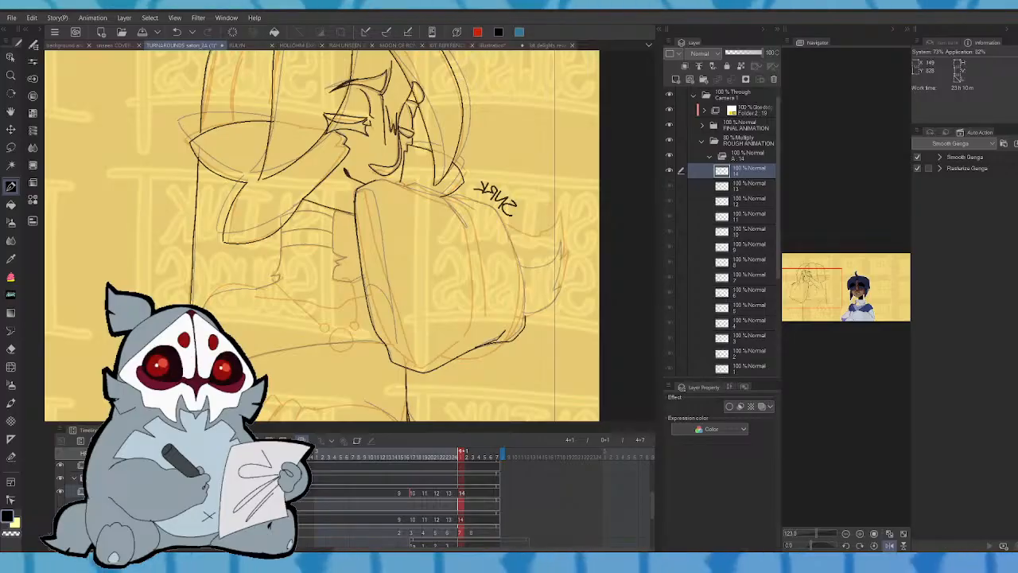
click(889, 545)
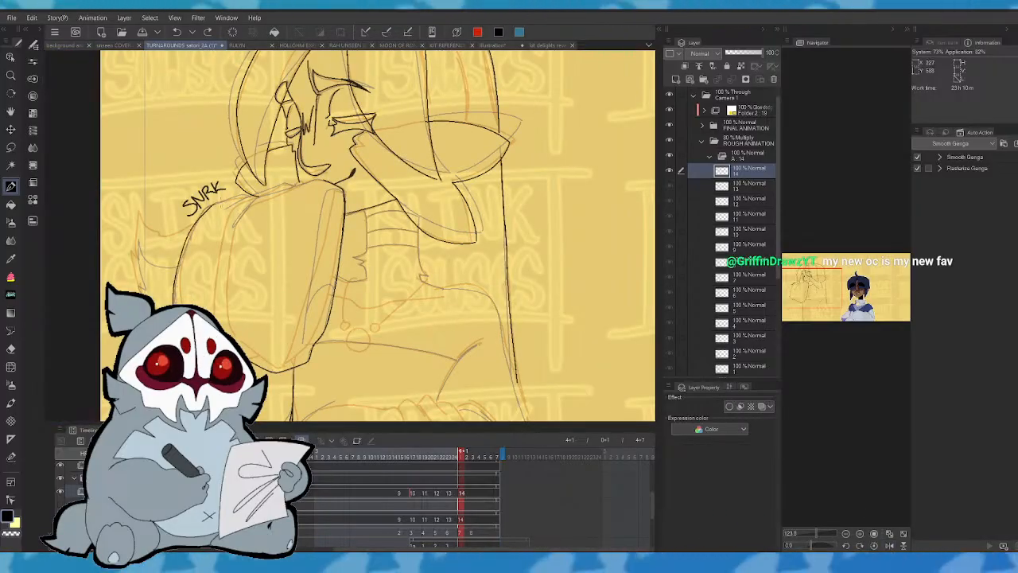
click(889, 545)
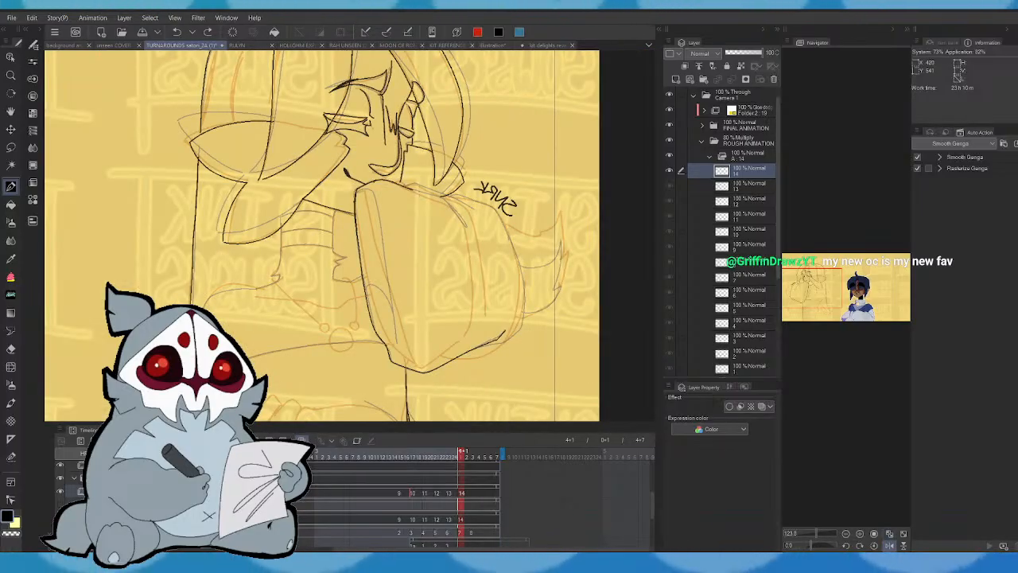
- Draw the shoulder fold and the outer edge of the raised arm, and compare the result with drawing 13
drag(439, 193, 470, 225)
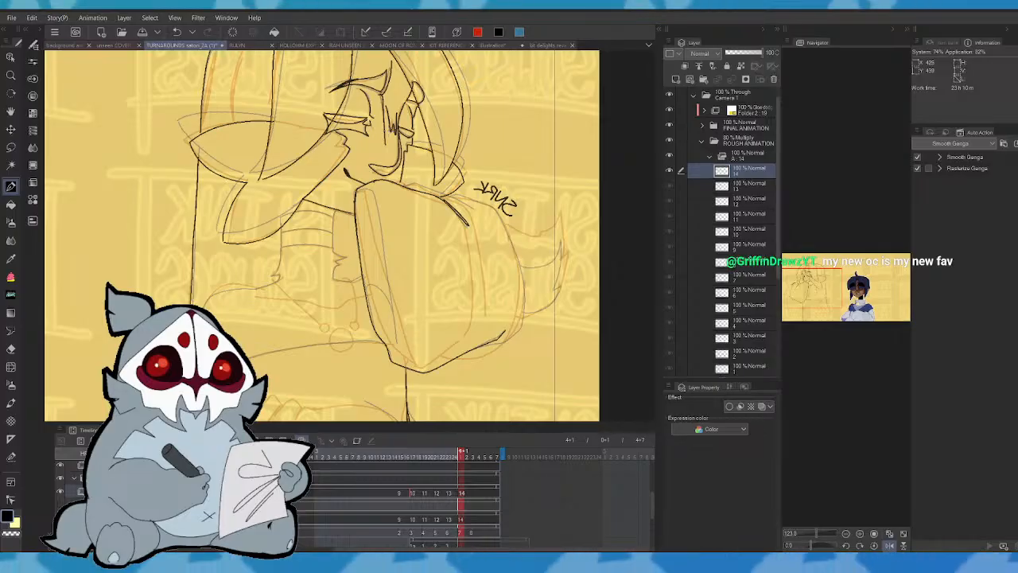
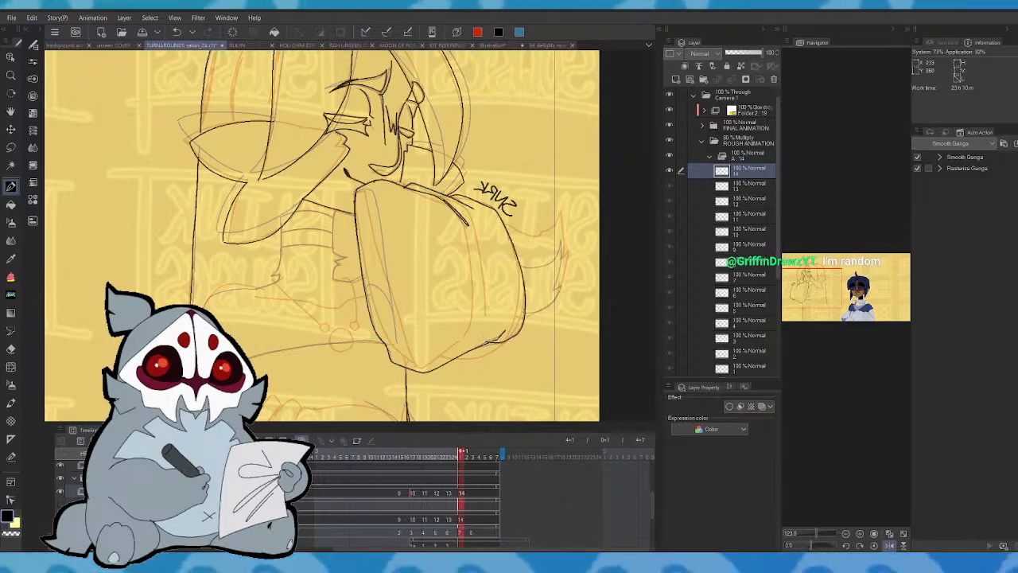
key(Left)
key(Right)
click(890, 546)
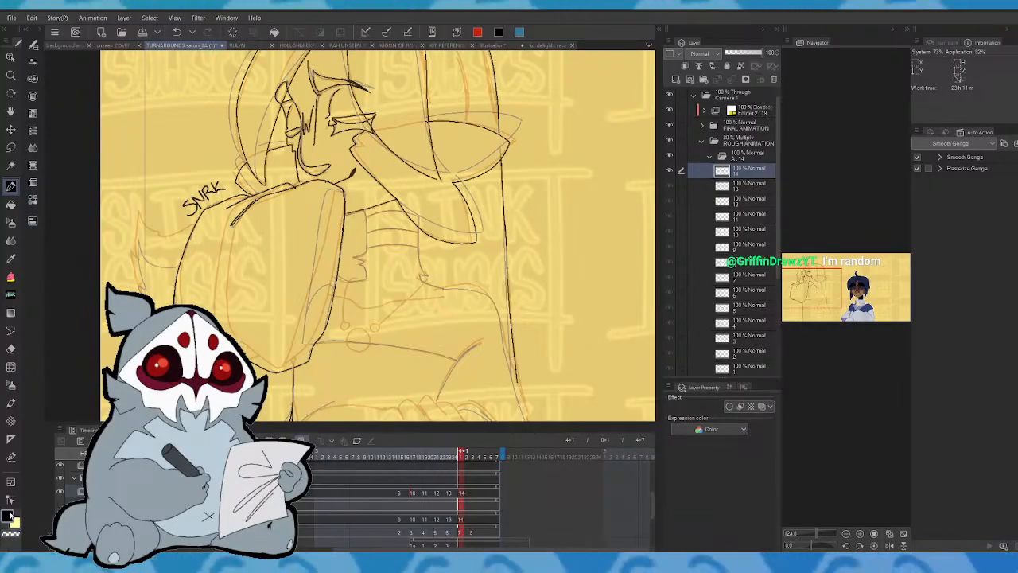
key(Left)
key(Right)
click(890, 546)
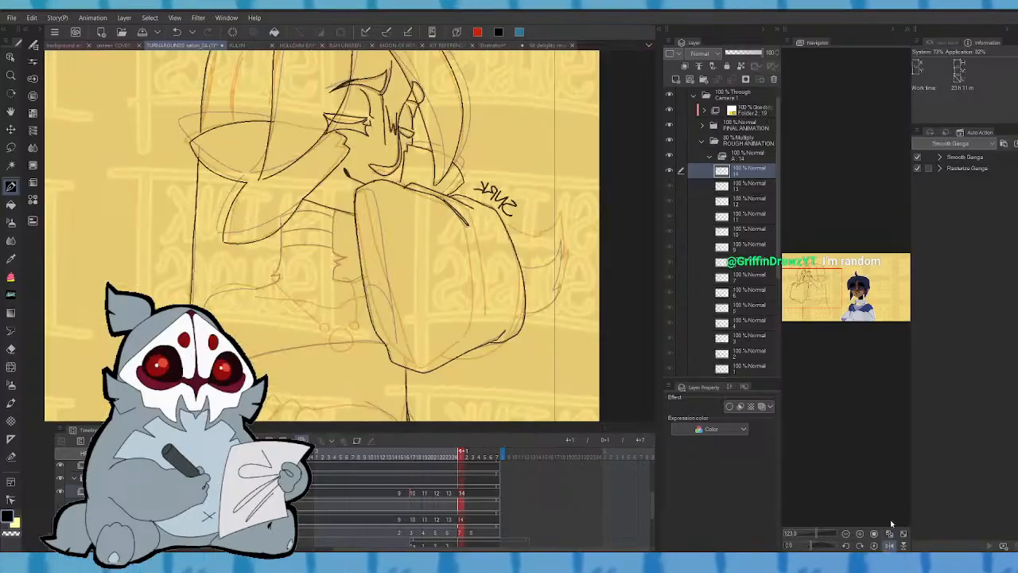
- Draw the spiky tuft projecting from the raised arm's outer edge in drawing 14, and compare it with drawing 13
drag(523, 268, 561, 241)
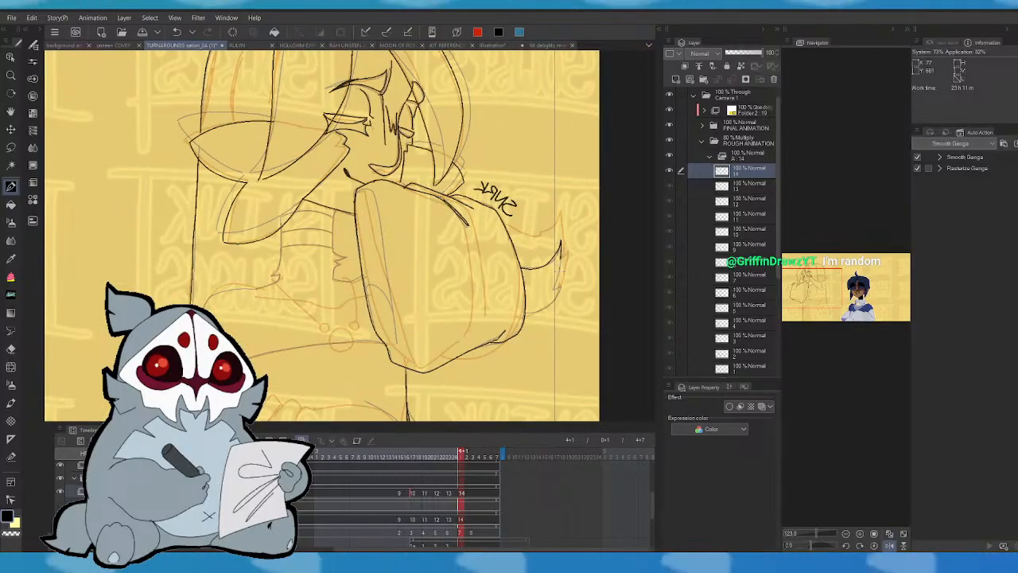
key(Left)
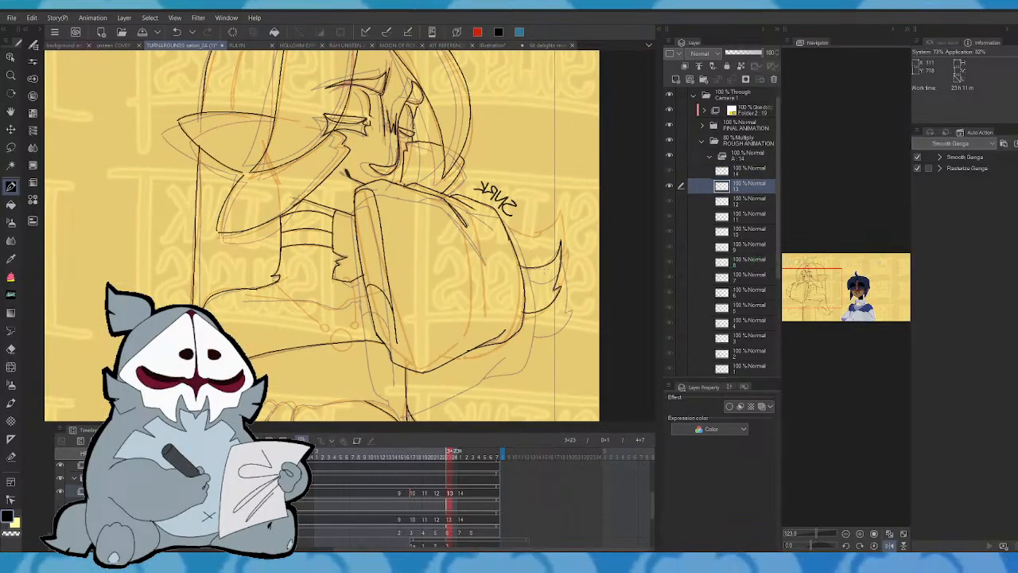
key(Right)
click(890, 545)
drag(837, 338, 829, 303)
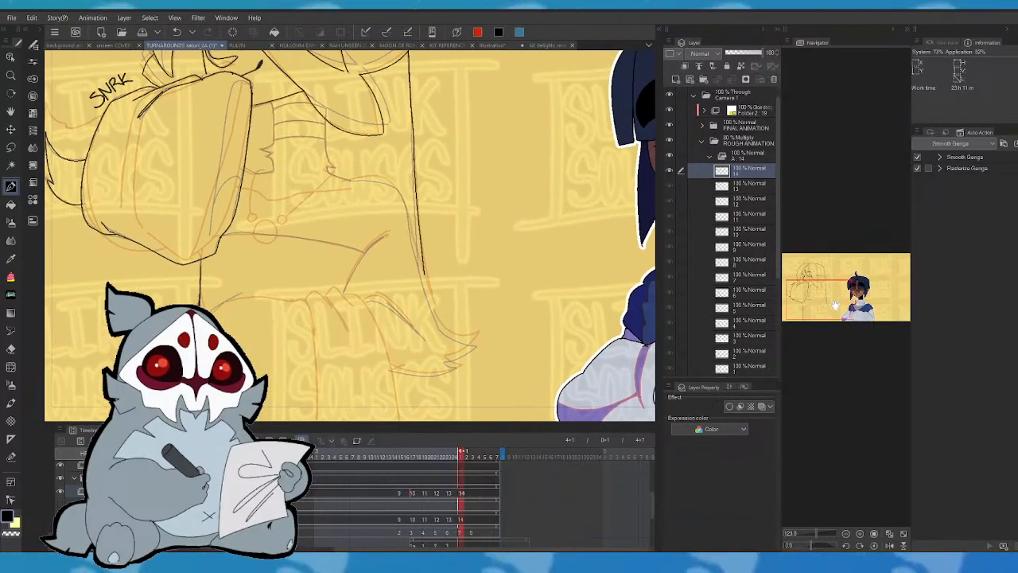
key(Left)
key(Right)
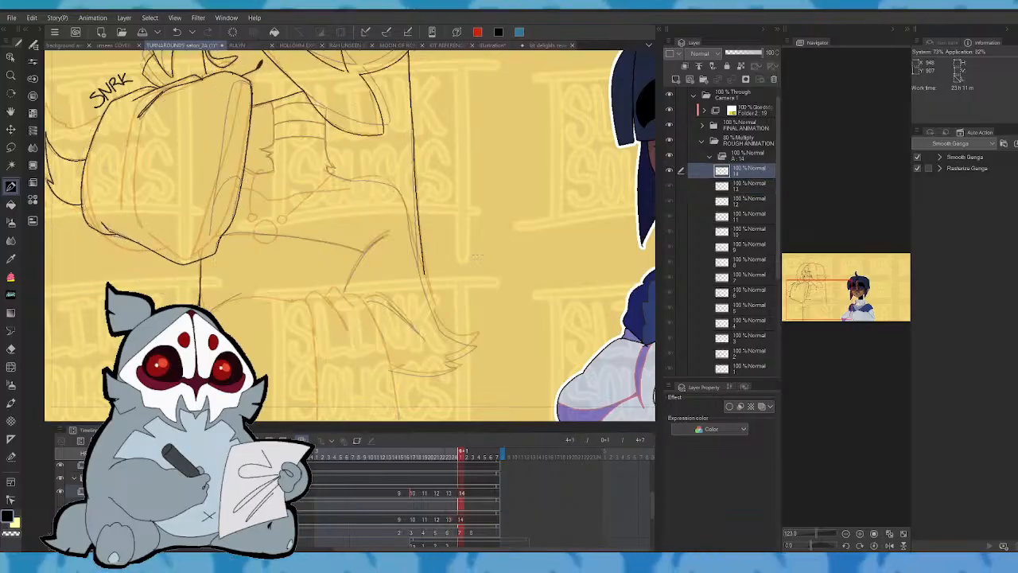
- Draw the line across the lower chest and the fold at the arm's crook in drawing 14, and compare with drawing 13
key(Left)
mouse_move(848, 315)
mouse_down()
mouse_move(851, 305)
mouse_move(823, 288)
mouse_up()
key(Right)
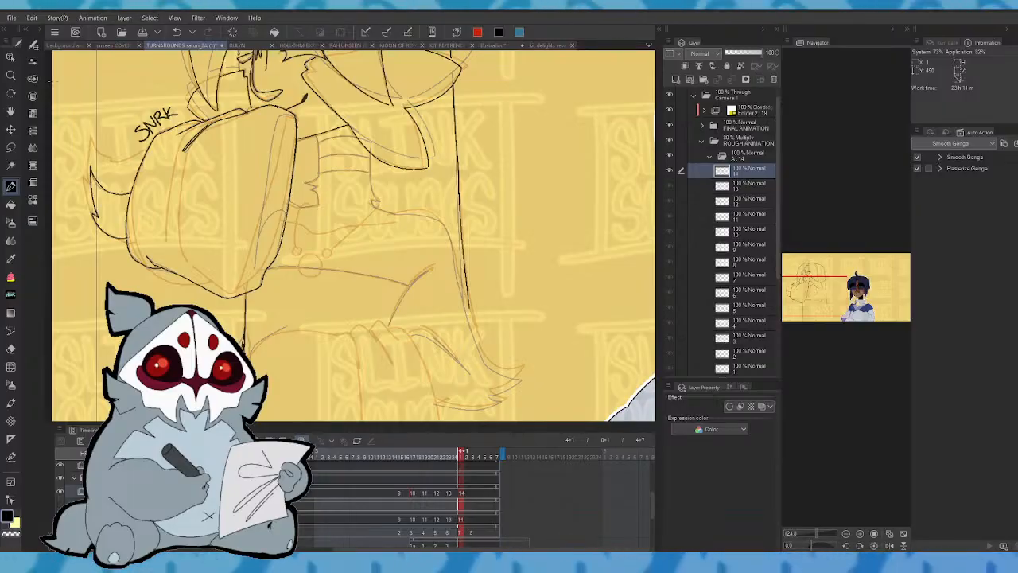
click(890, 544)
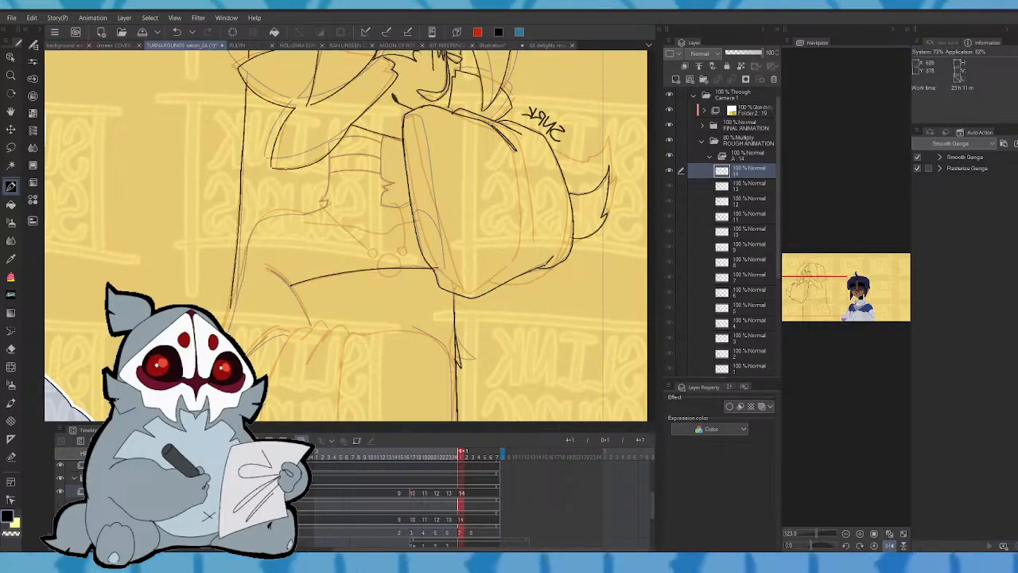
click(889, 545)
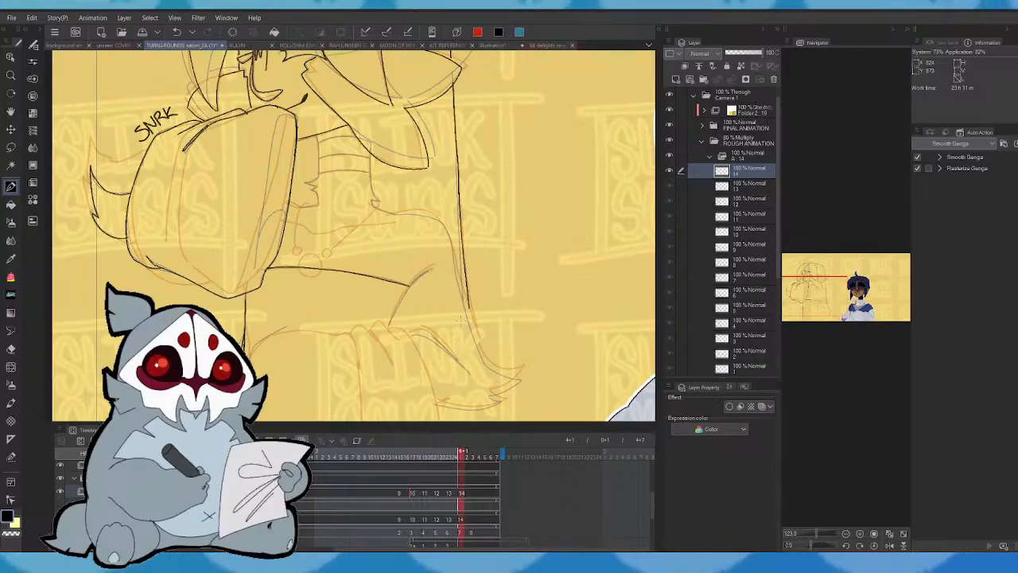
drag(410, 286, 435, 266)
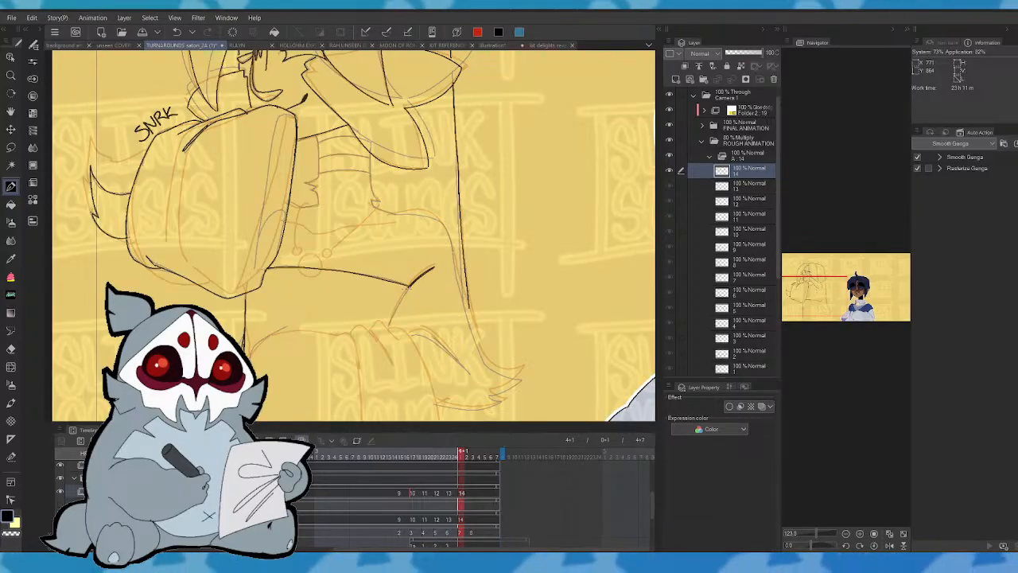
key(Left)
key(Right)
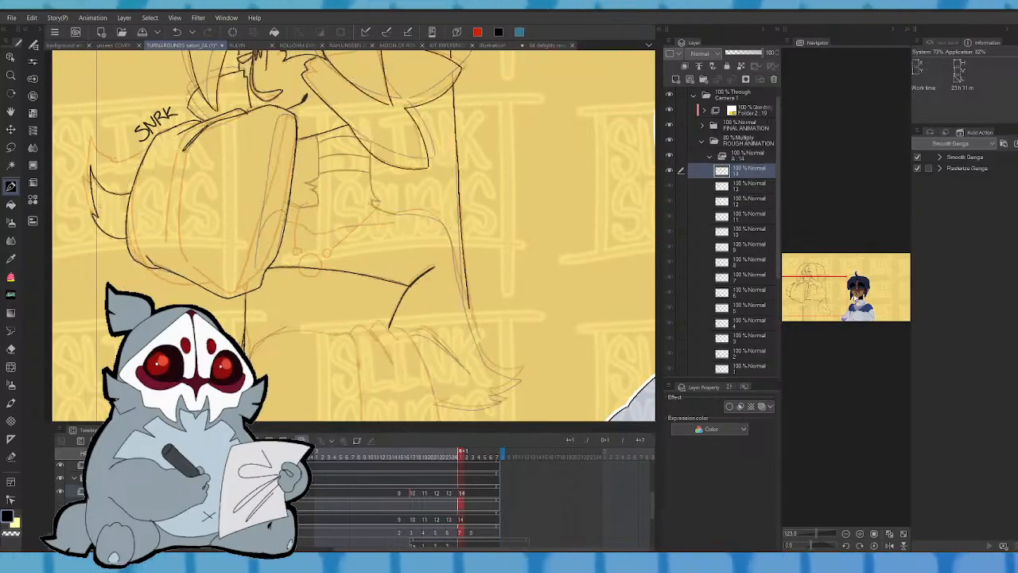
- Draw the jagged tuft beside the neck behind the raised arm in drawing 14, checking it against drawings 12 and 13
mouse_move(806, 292)
mouse_down()
mouse_move(848, 289)
mouse_move(805, 288)
mouse_up()
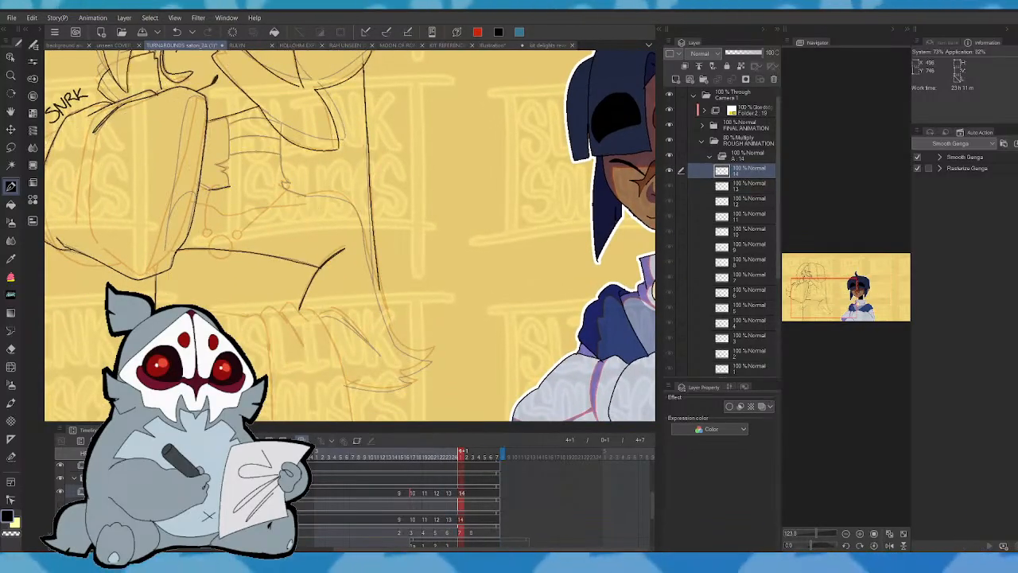
key(Left)
key(Right)
drag(826, 294, 813, 283)
key(Left)
key(Left)
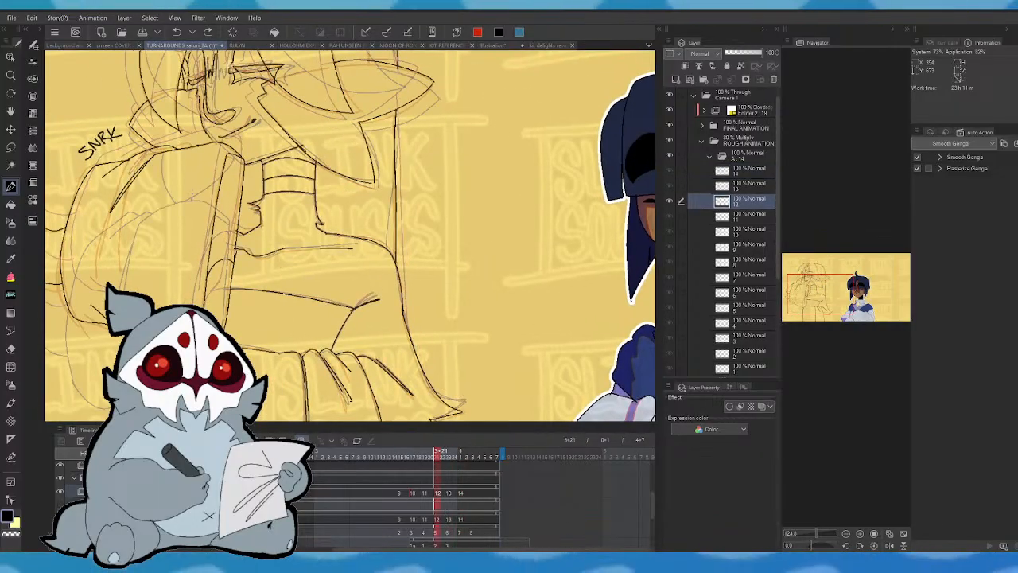
key(Right)
key(Right)
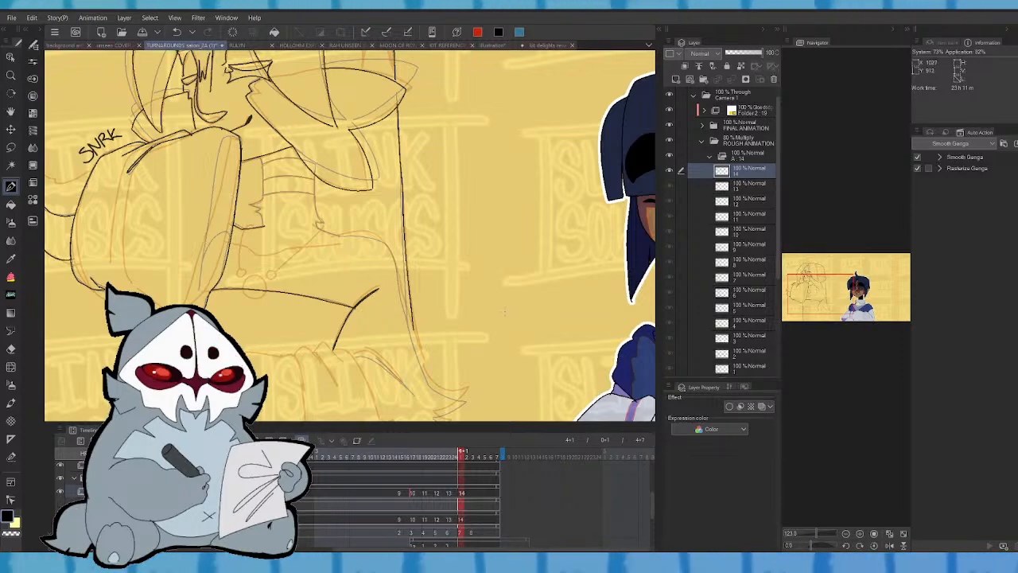
key(Left)
key(Right)
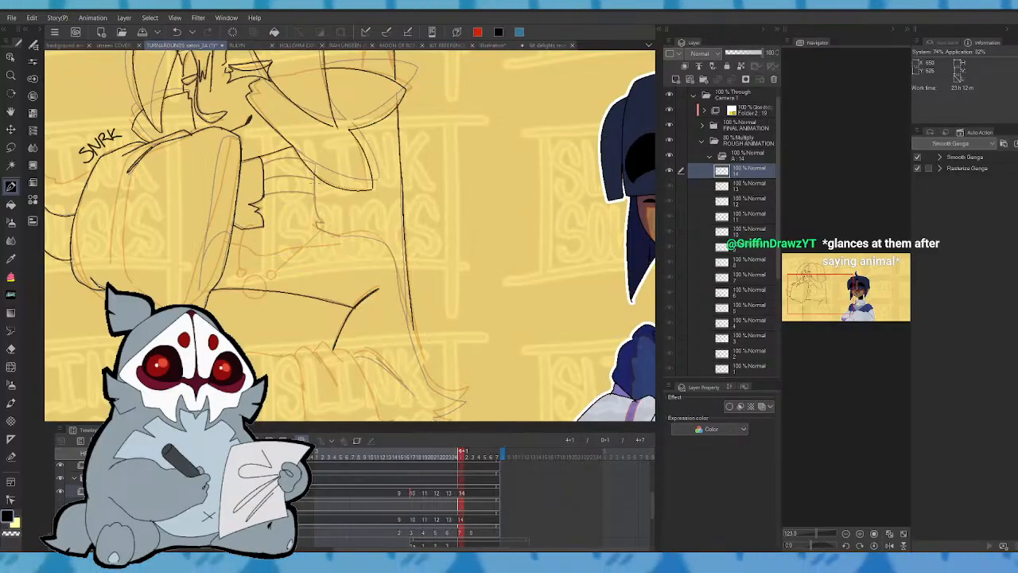
- Draw the far side of the neck and the start of the shoulder line in drawing 14, and compare with drawing 13
drag(317, 227, 340, 236)
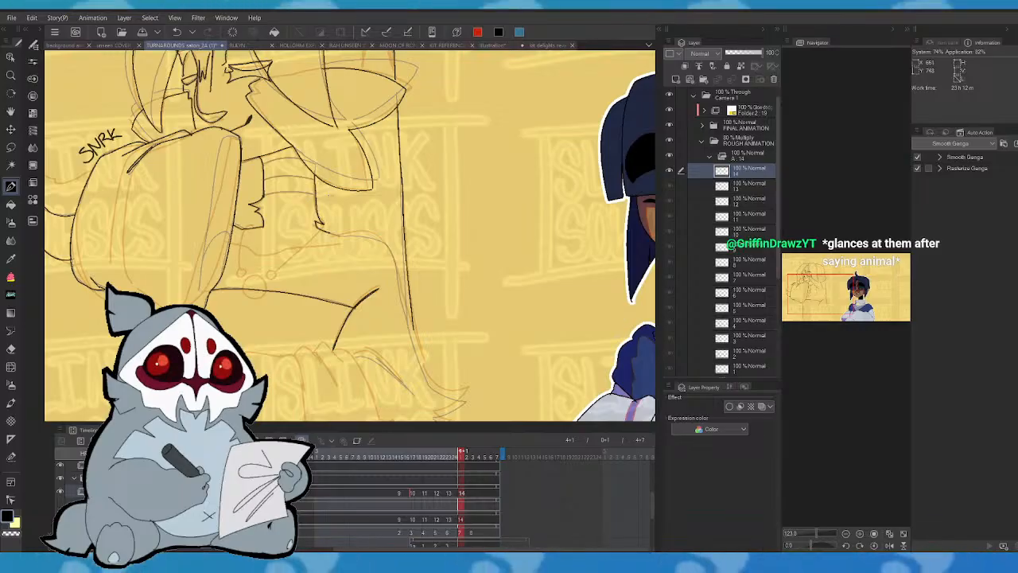
key(Left)
key(Right)
click(889, 545)
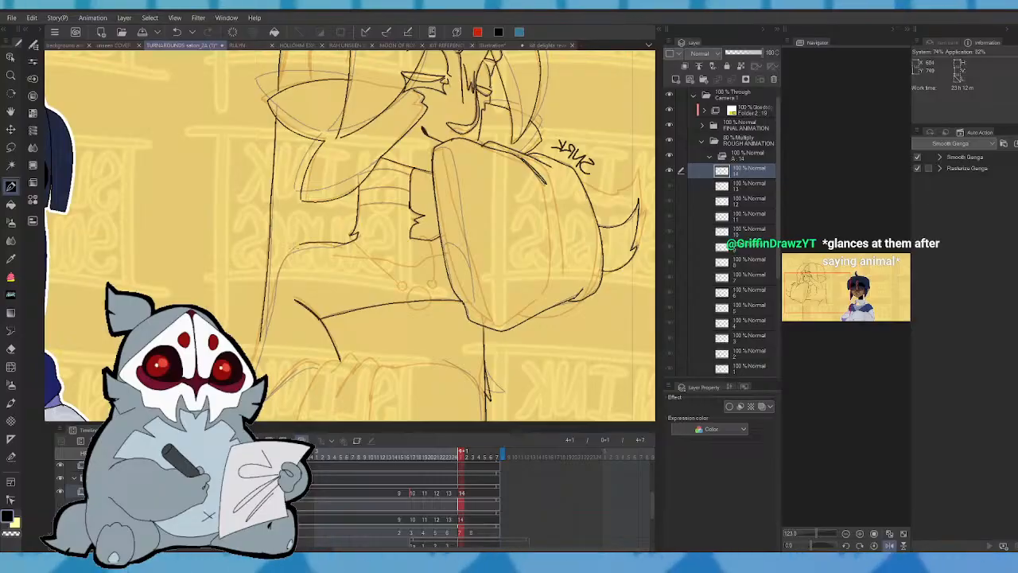
key(Left)
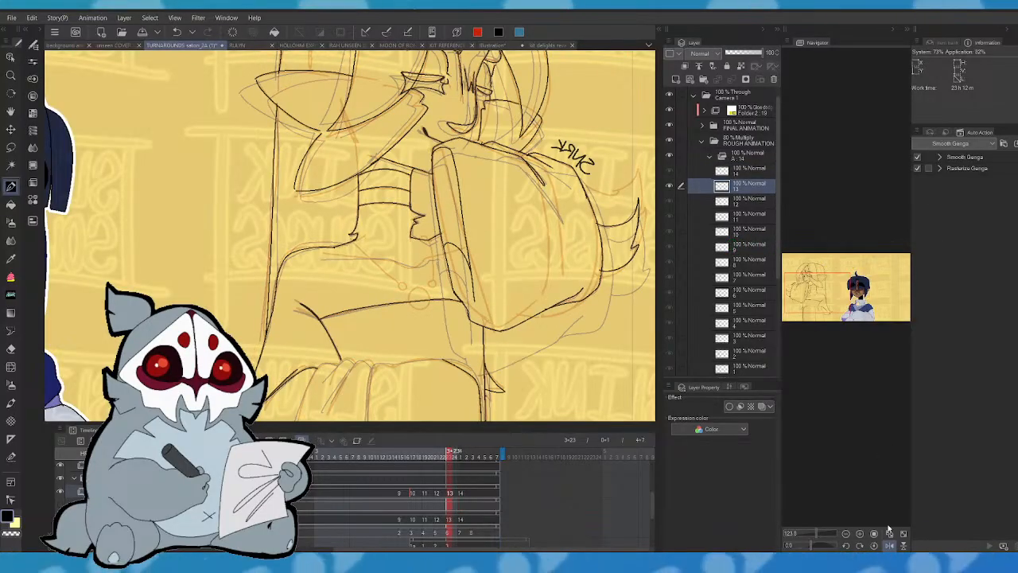
key(Right)
click(889, 545)
- Redraw the shoulder curve in drawing 14 and continue the arm's outer edge down to a spiky tuft at the elbow
drag(817, 290, 819, 298)
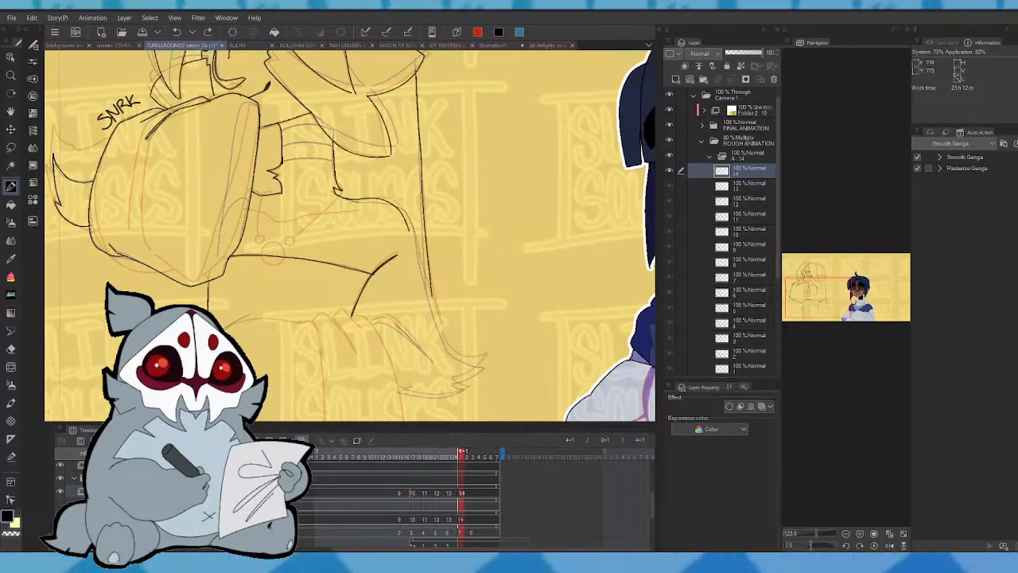
key(ctrl+z)
drag(390, 198, 425, 275)
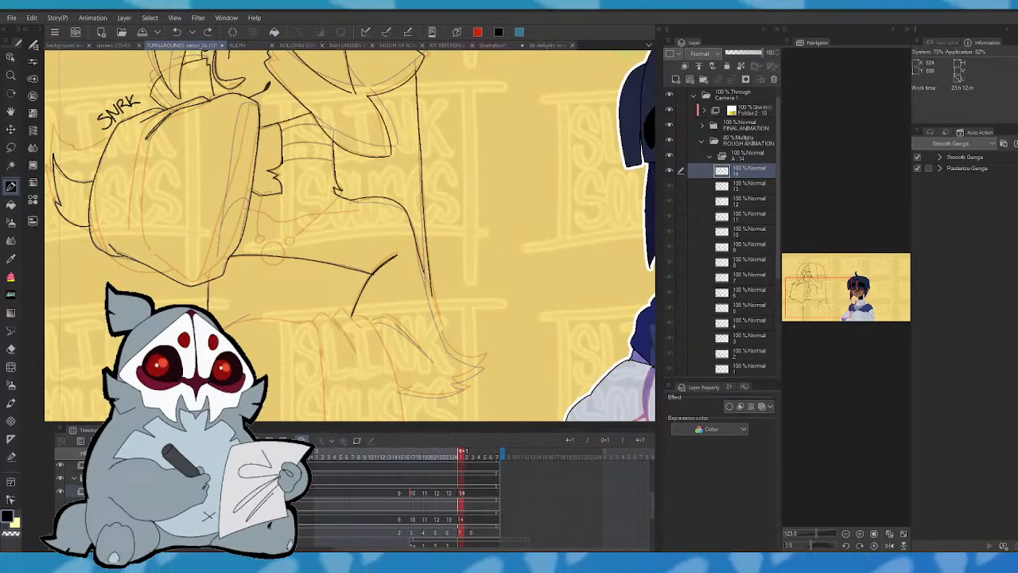
mouse_move(448, 345)
mouse_down()
mouse_move(491, 361)
mouse_move(454, 382)
mouse_up()
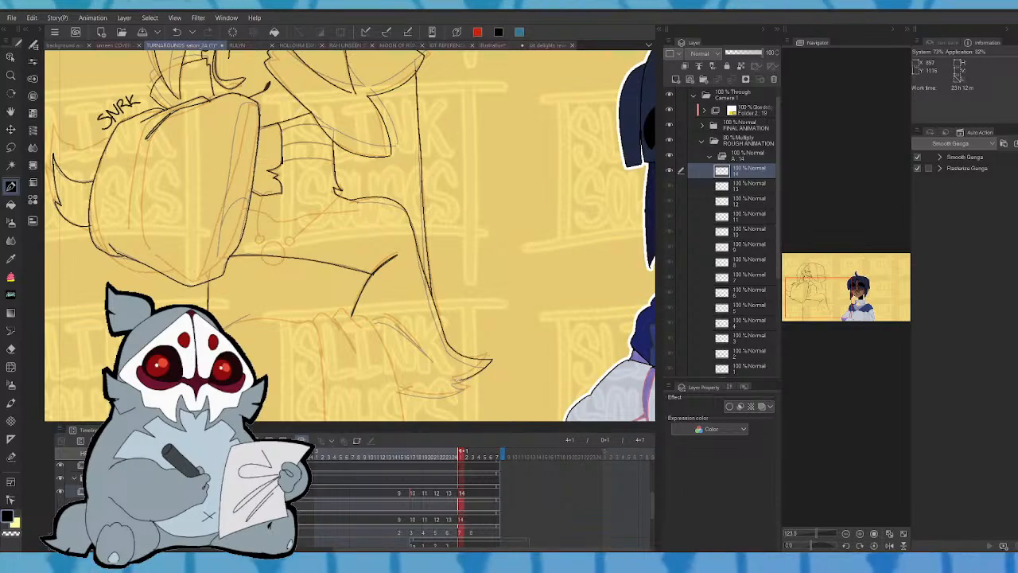
drag(856, 297, 814, 308)
key(comma)
key(period)
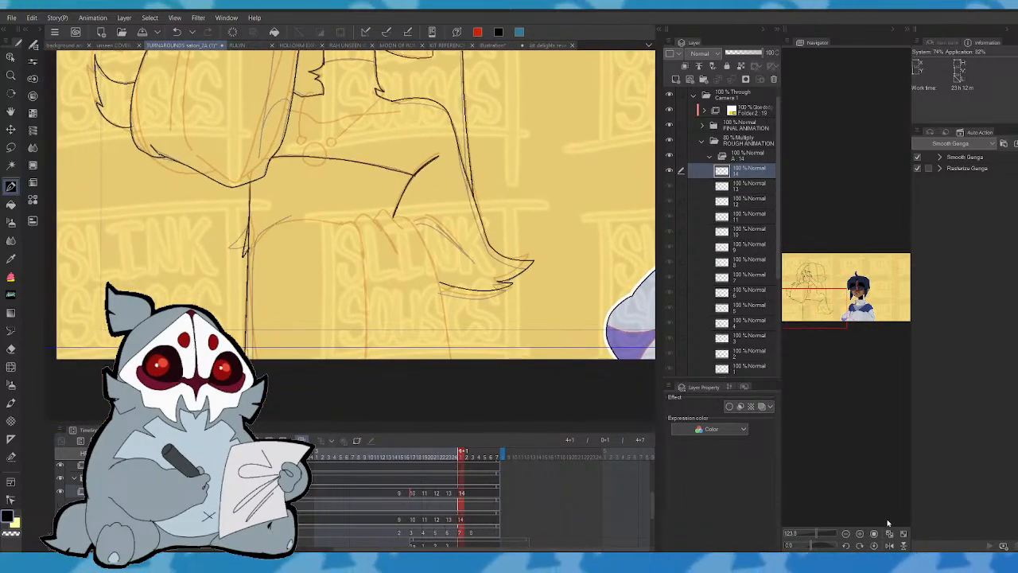
- Add the dipping line across the upper chest below the neck in drawing 13, checking it mirrored and redoing the stroke
click(889, 546)
key(comma)
drag(833, 297, 830, 288)
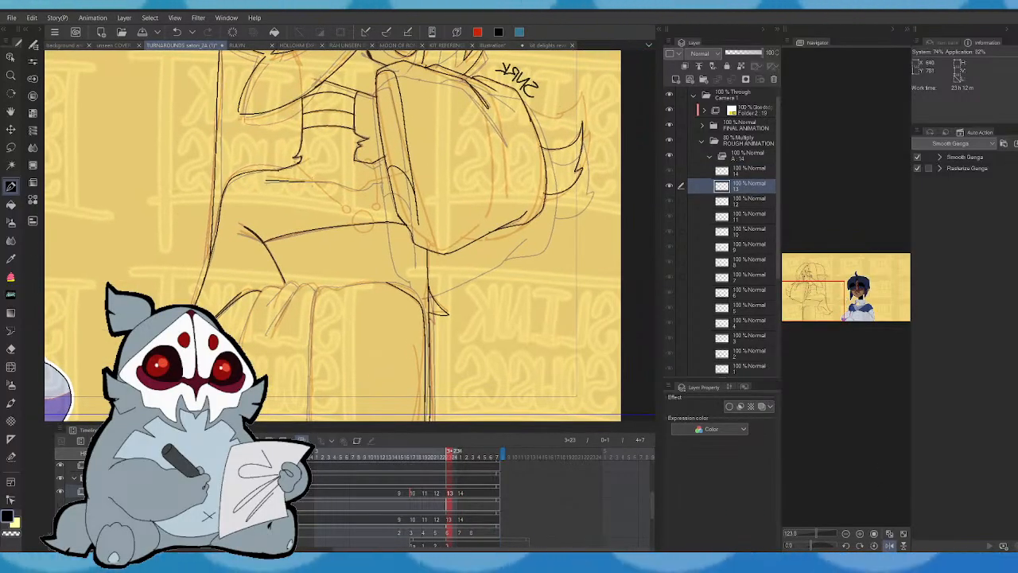
key(period)
key(comma)
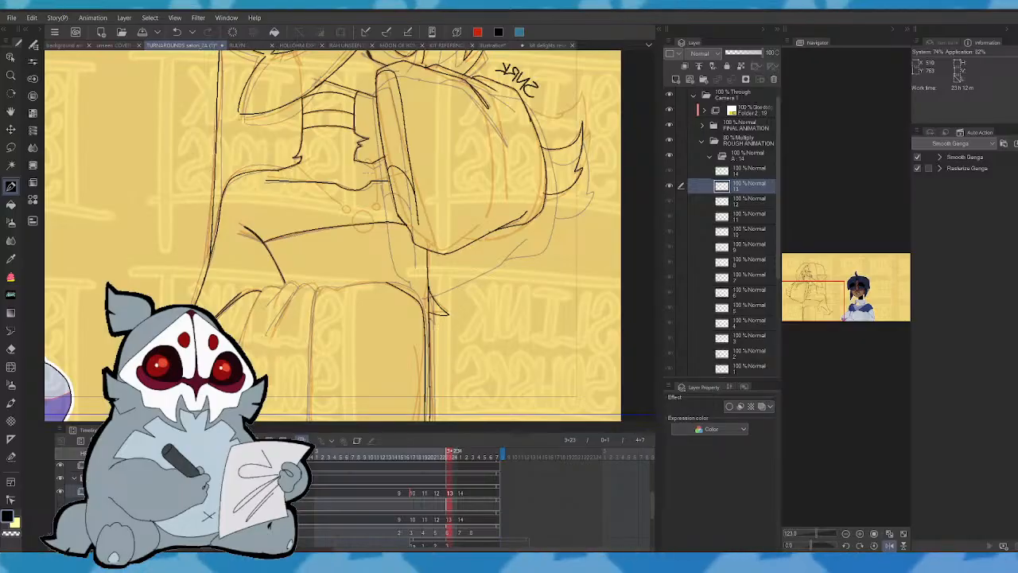
key(period)
key(comma)
click(890, 546)
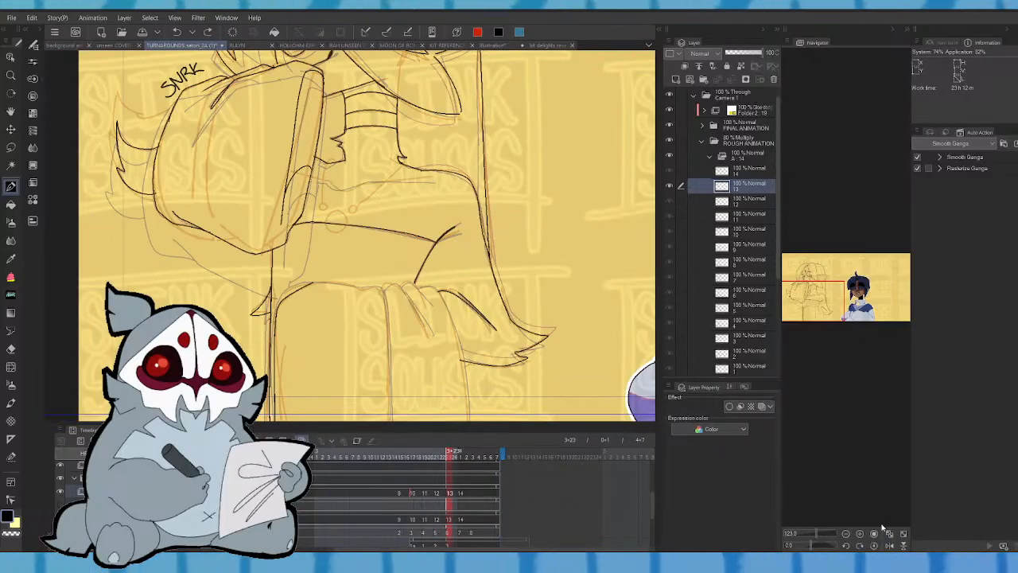
drag(328, 185, 438, 178)
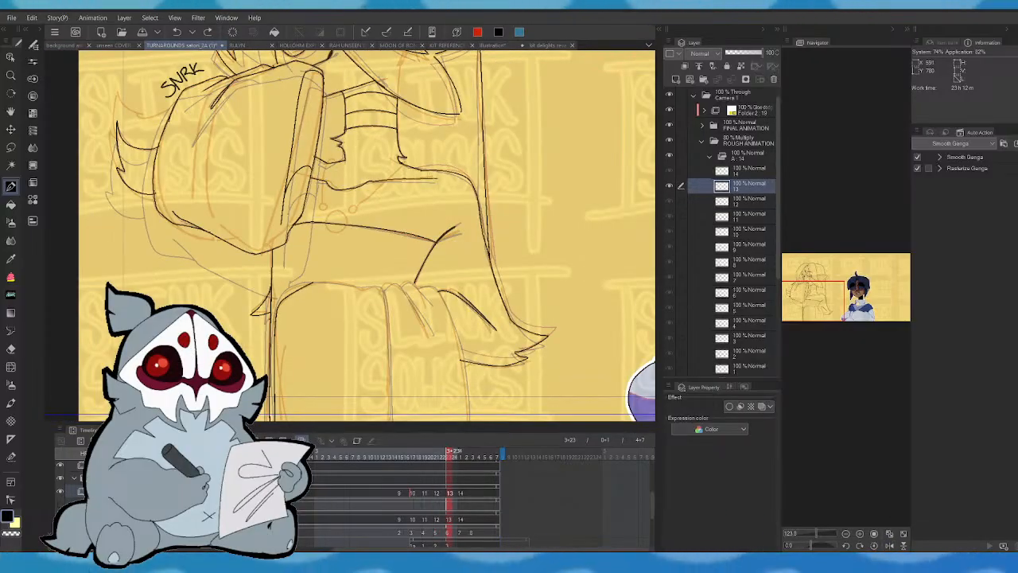
key(period)
key(comma)
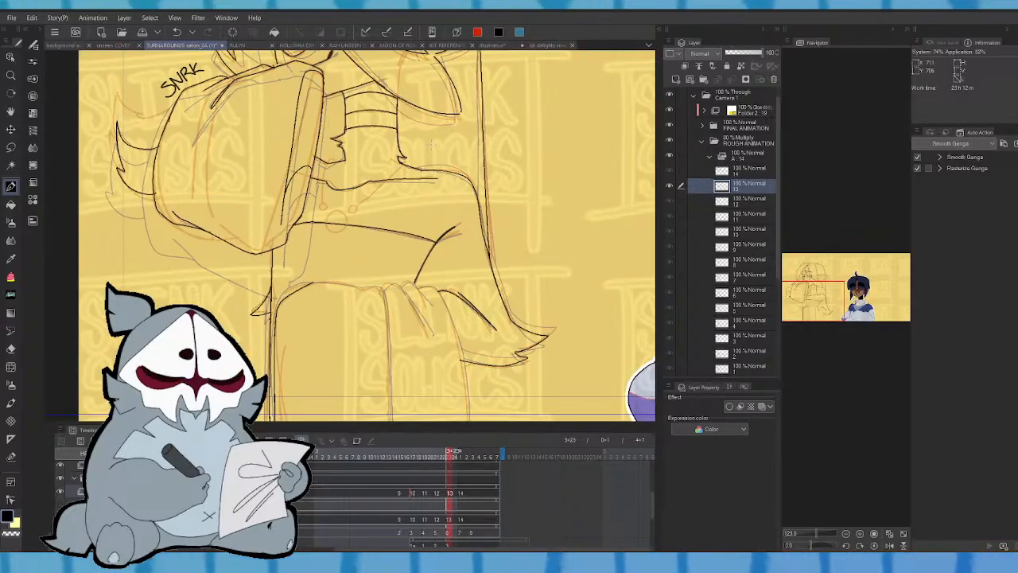
- Compare the upper chest line across drawings 11 to 14
key(period)
key(comma)
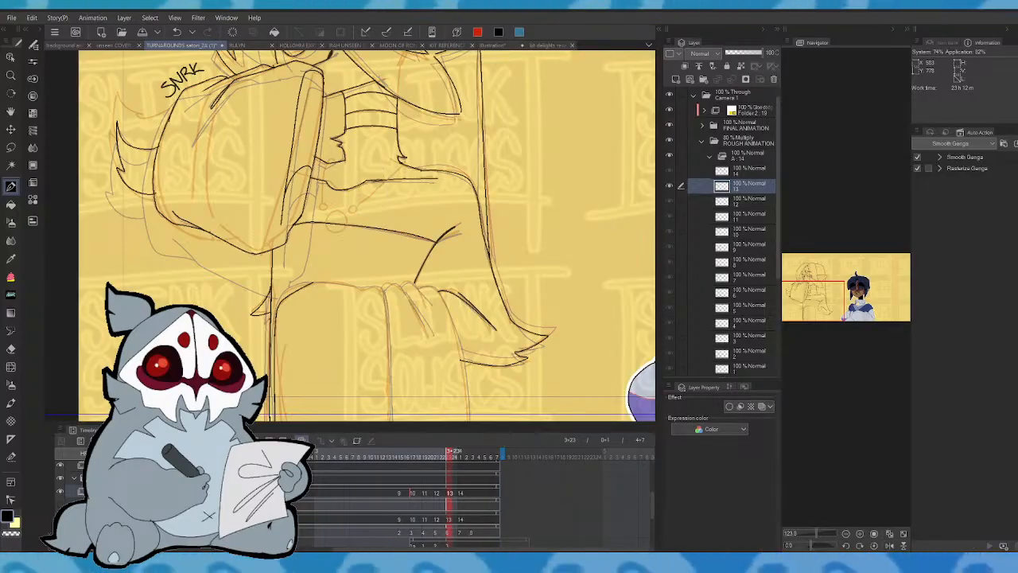
key(comma)
key(comma)
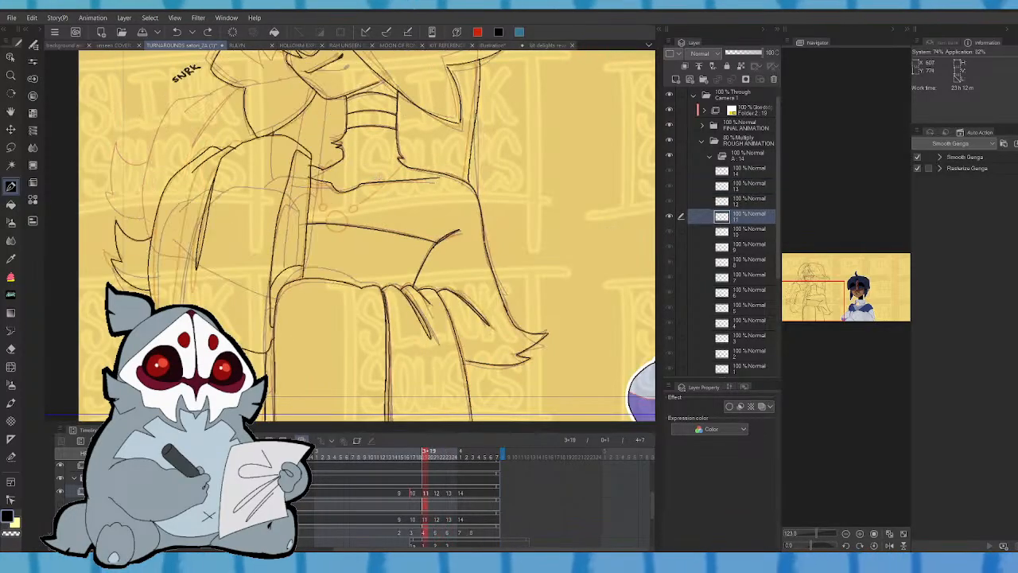
key(period)
key(period)
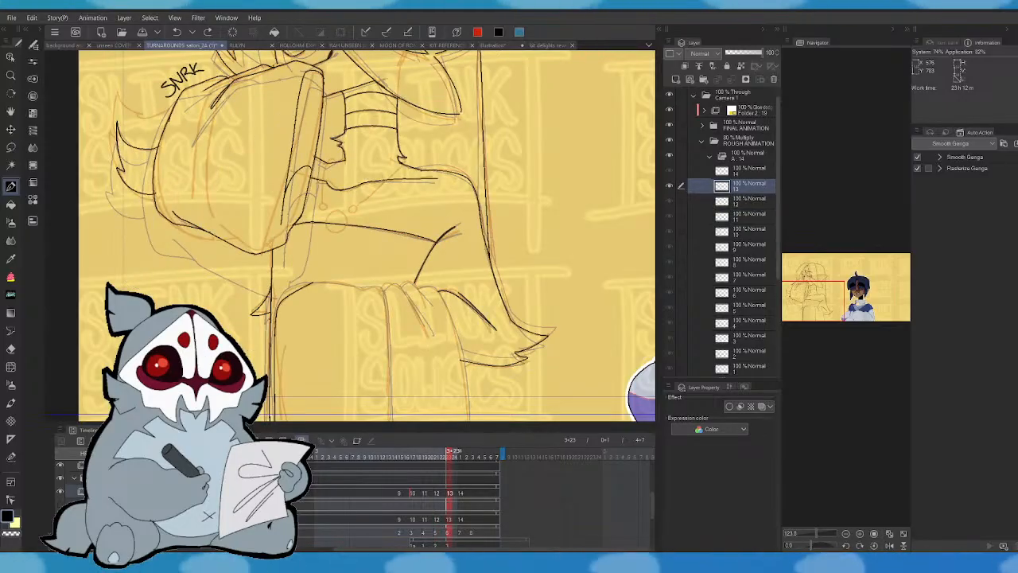
key(comma)
key(period)
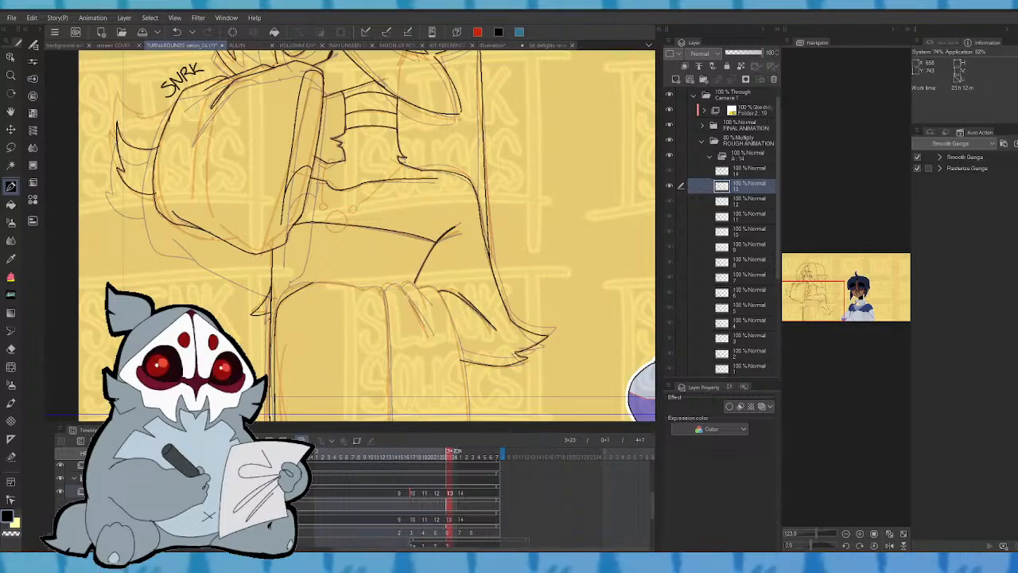
key(comma)
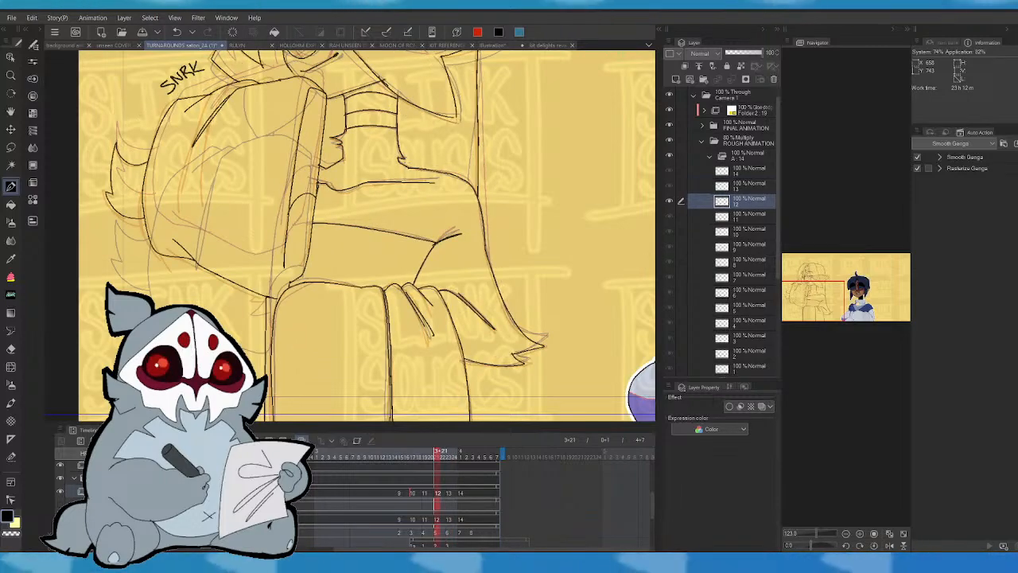
key(period)
key(period)
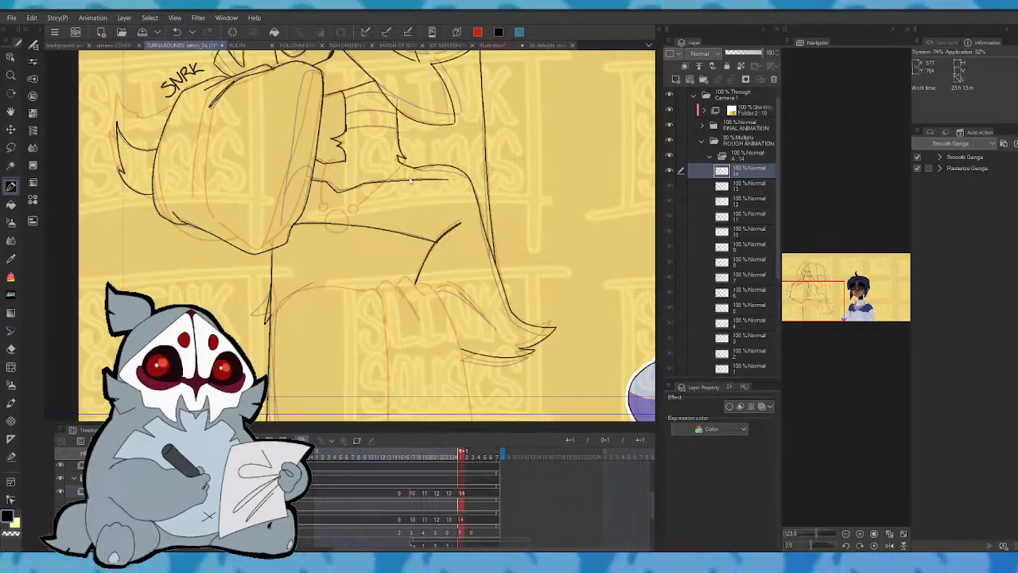
- Redraw the dipping upper chest line in drawing 14 and check it against drawing 13, mirrored and in full view
key(ctrl+z)
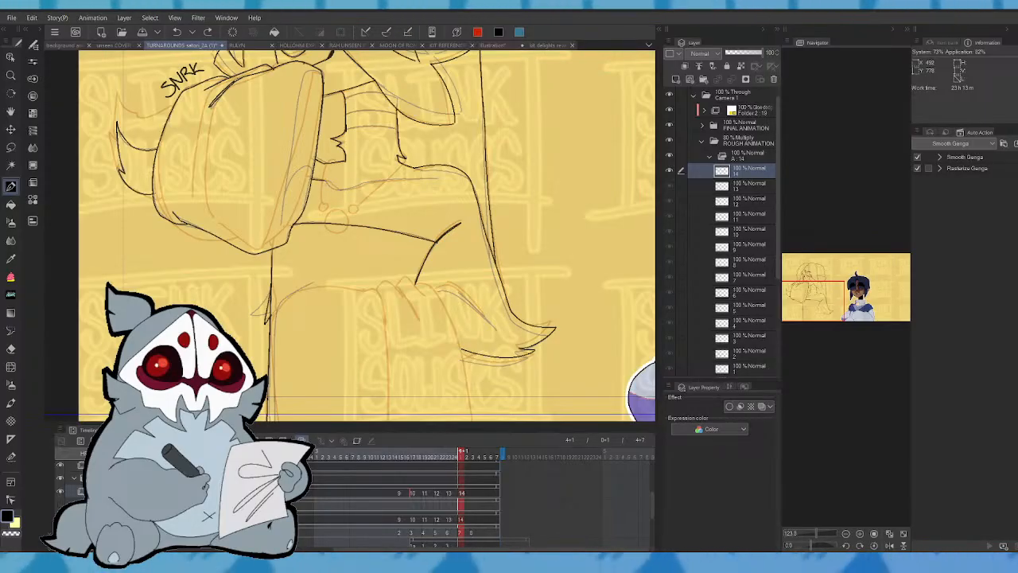
drag(345, 188, 435, 176)
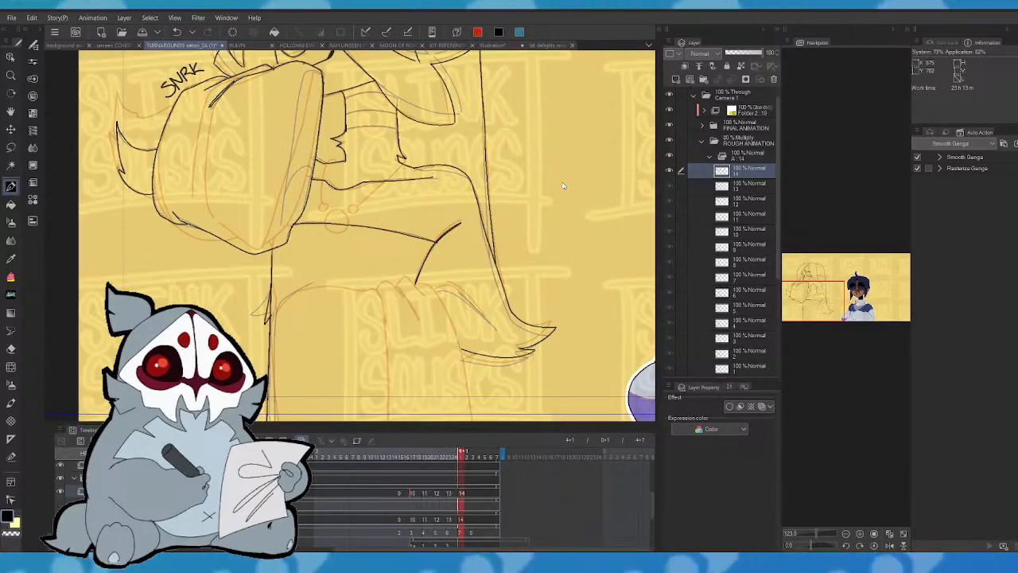
key(ctrl+z)
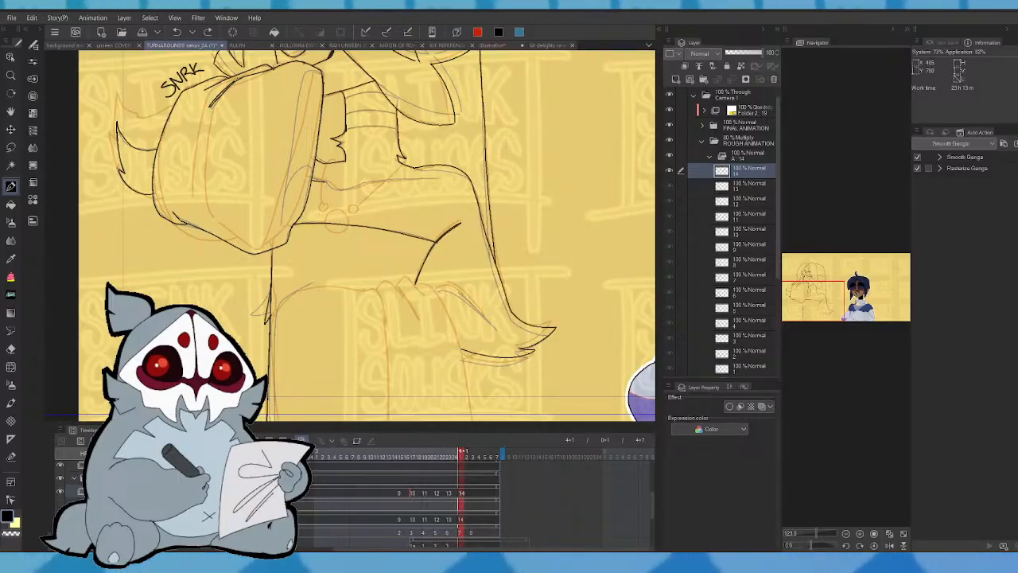
key(ctrl+z)
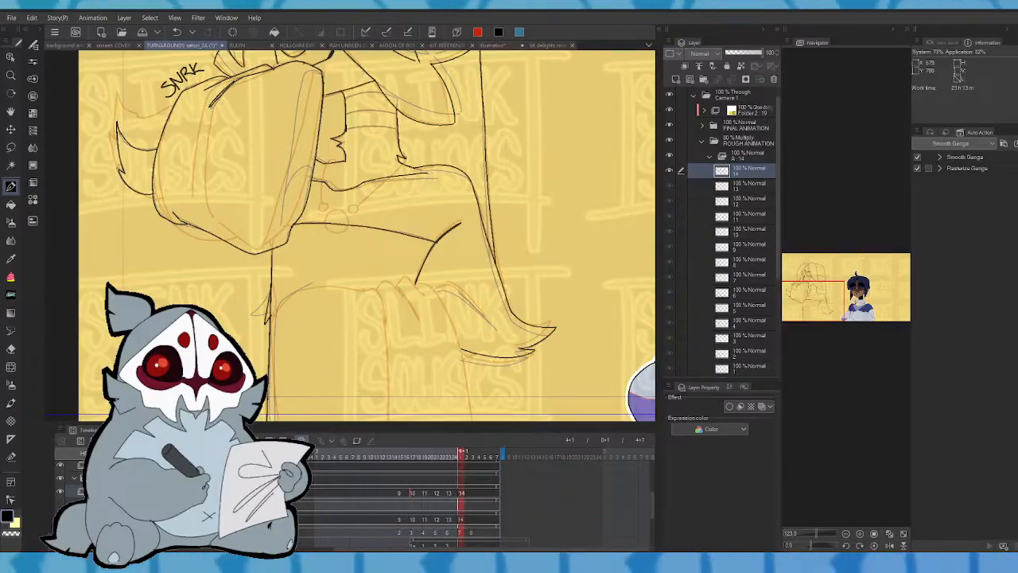
key(Left)
key(Right)
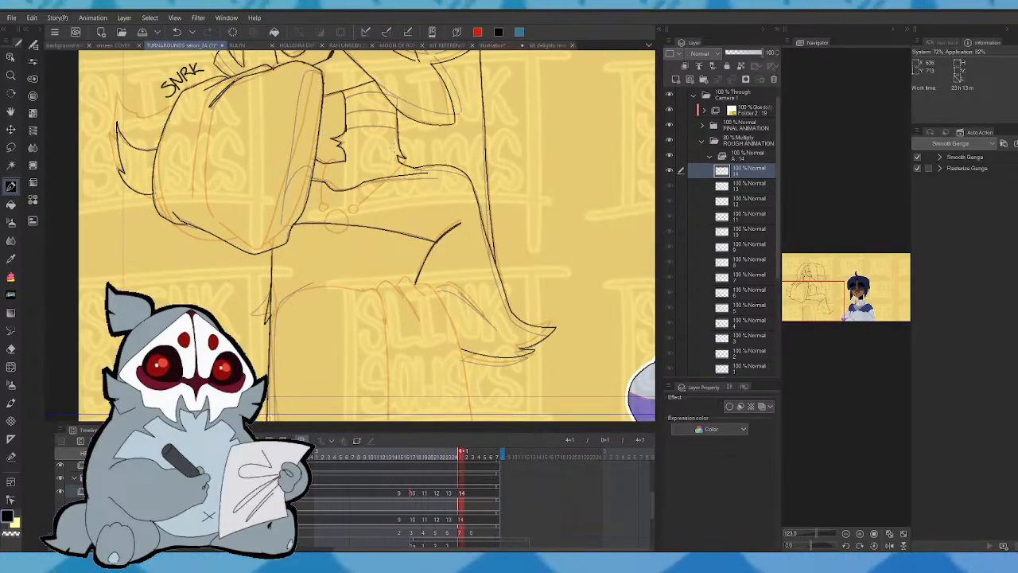
click(889, 546)
mouse_move(860, 321)
mouse_down()
mouse_move(861, 297)
mouse_move(810, 293)
mouse_up()
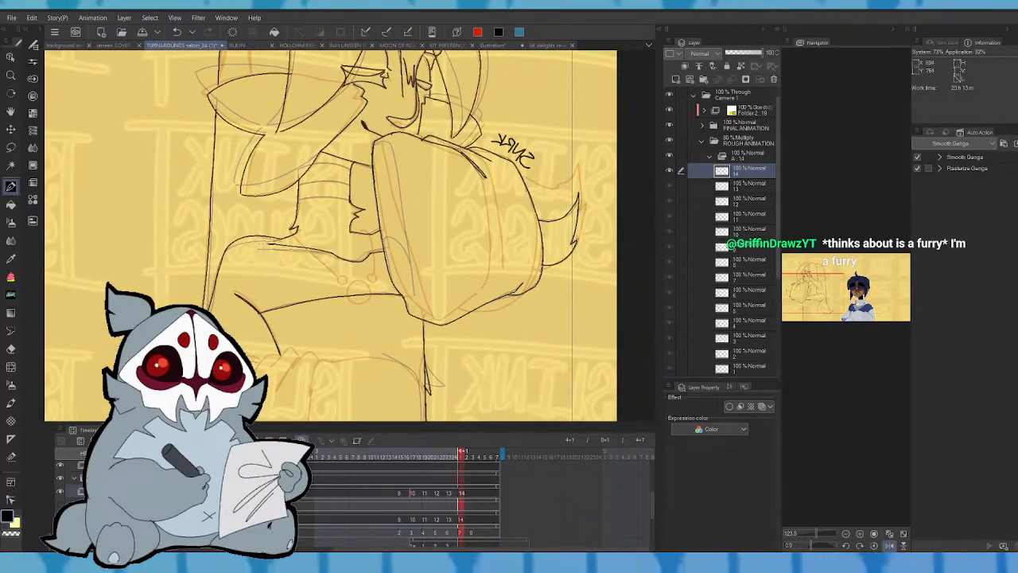
click(890, 546)
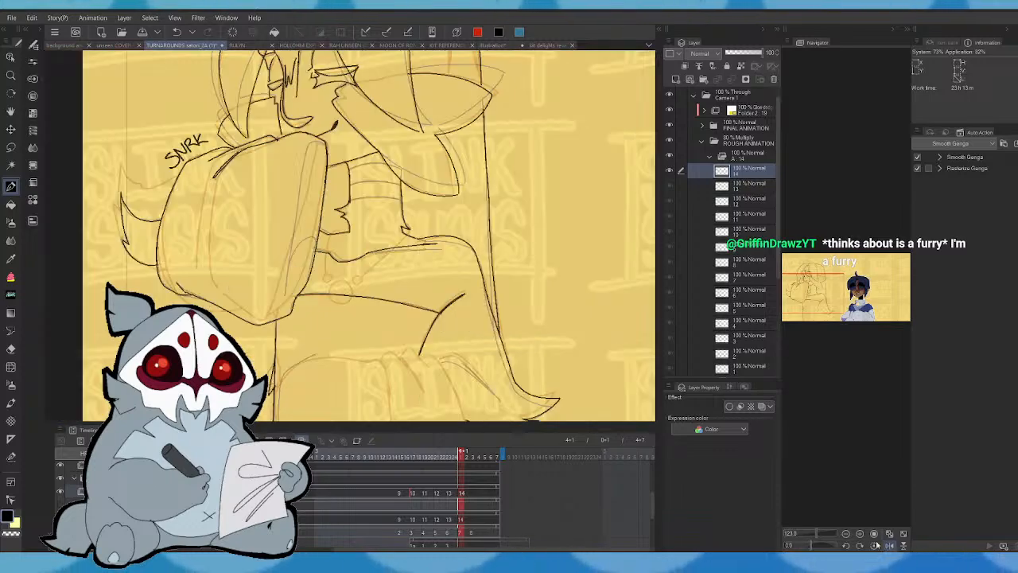
drag(819, 533, 812, 536)
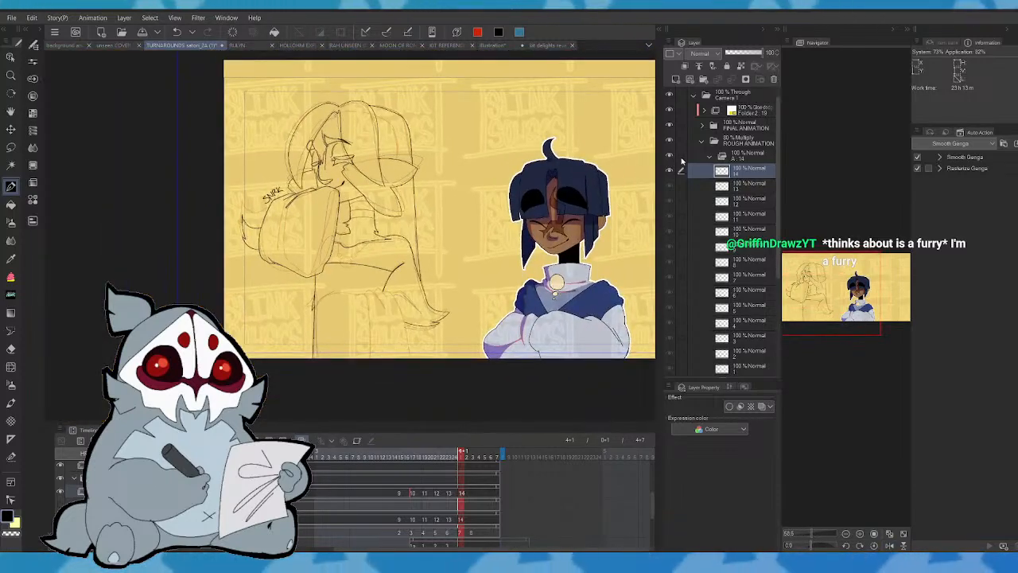
- Collapse animation folder A and show the SATORI and KITEESH rough layers beneath it as guides
click(710, 157)
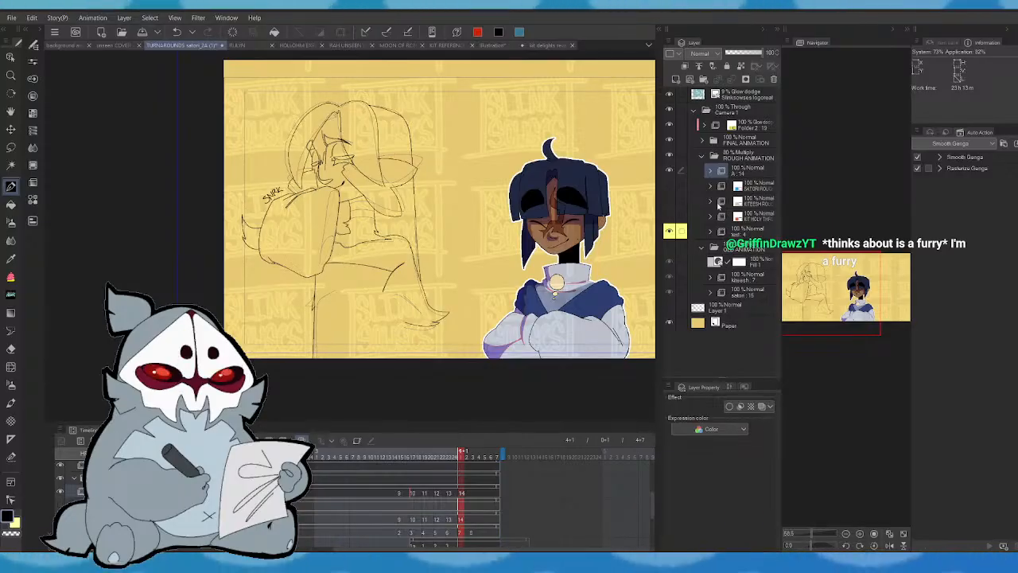
click(670, 171)
click(669, 171)
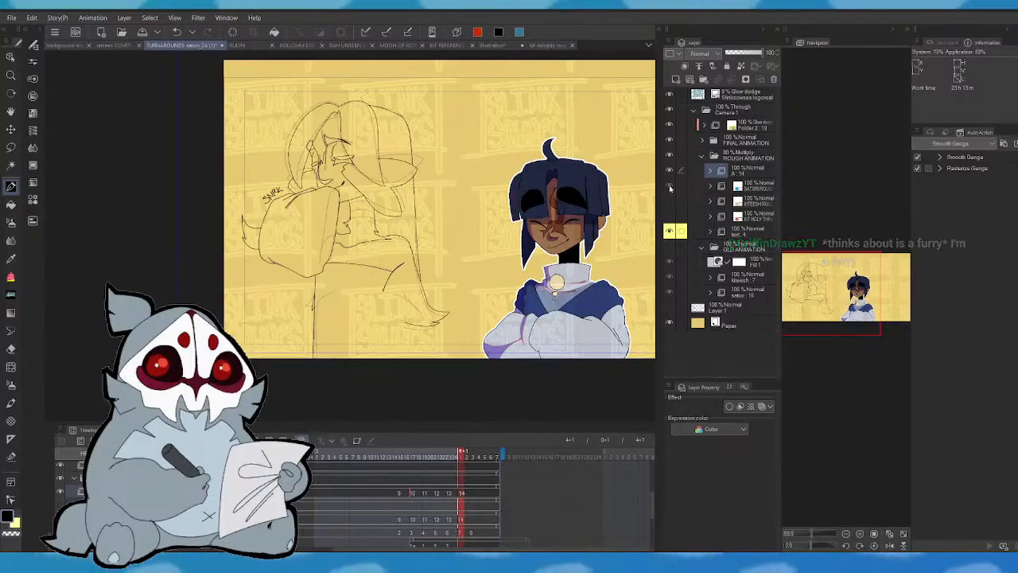
drag(813, 535, 817, 535)
drag(835, 294, 831, 314)
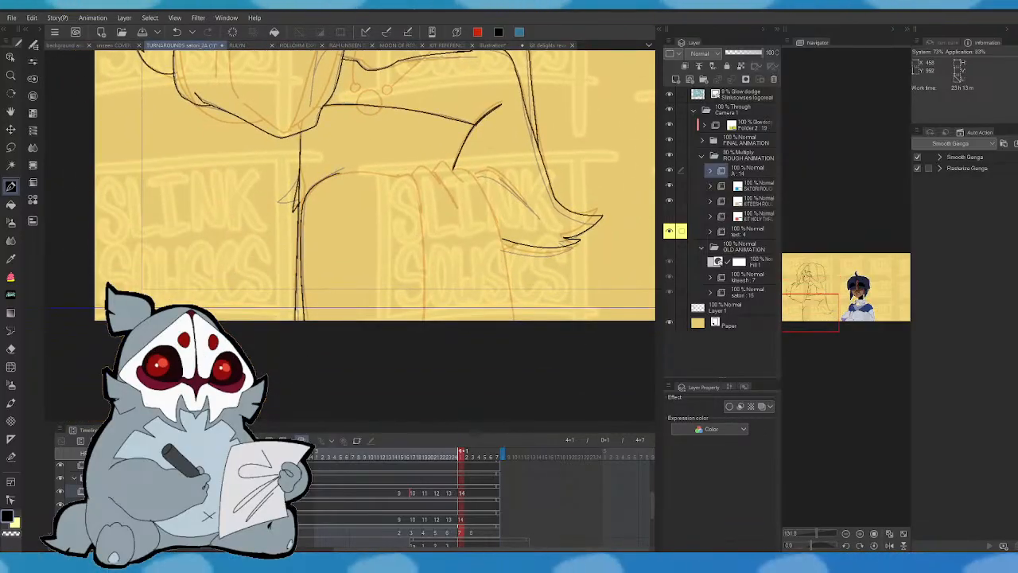
- Ink the curved drape edge below the chest band in drawing 14, with its double vertical line, gathered pleats and the sleeve's inner edge
mouse_move(344, 172)
mouse_down()
mouse_move(412, 171)
mouse_move(418, 321)
mouse_up()
drag(421, 178, 430, 321)
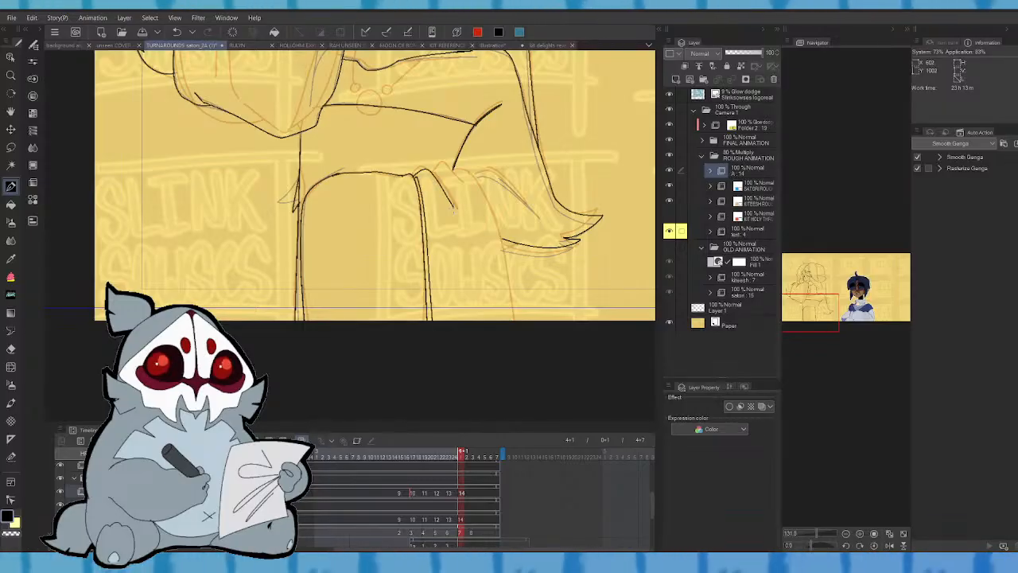
drag(436, 178, 459, 213)
key(ctrl+z)
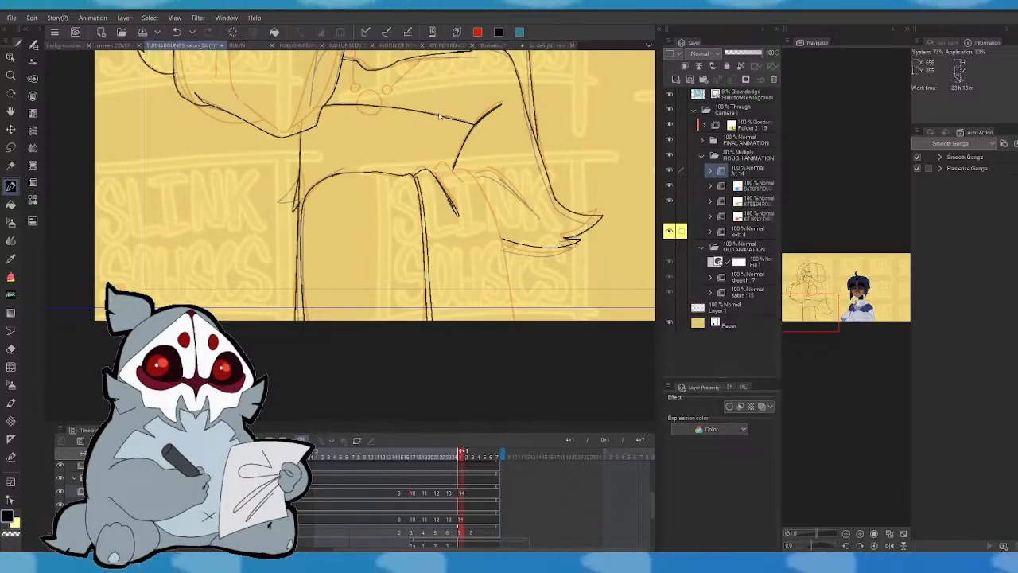
drag(437, 171, 464, 222)
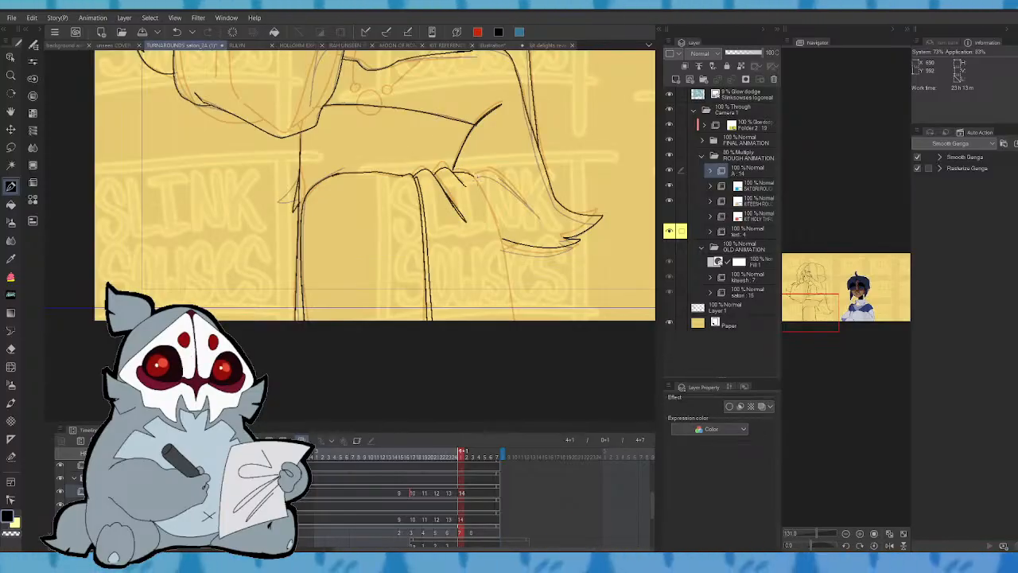
drag(498, 235, 514, 319)
- Compare drawing 14's drape lines with drawing 13 and check the figure mirrored
key(Left)
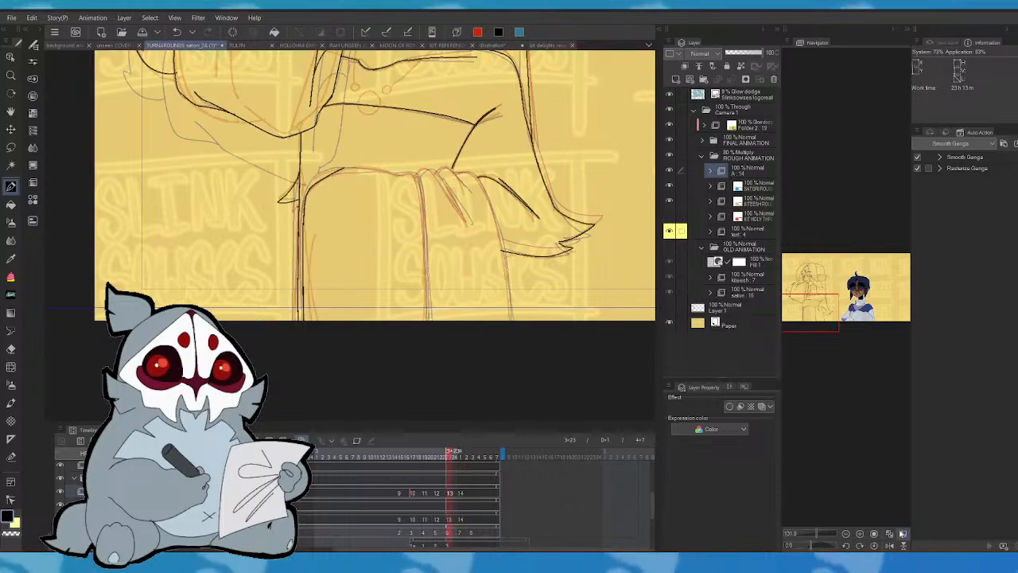
key(Right)
click(890, 546)
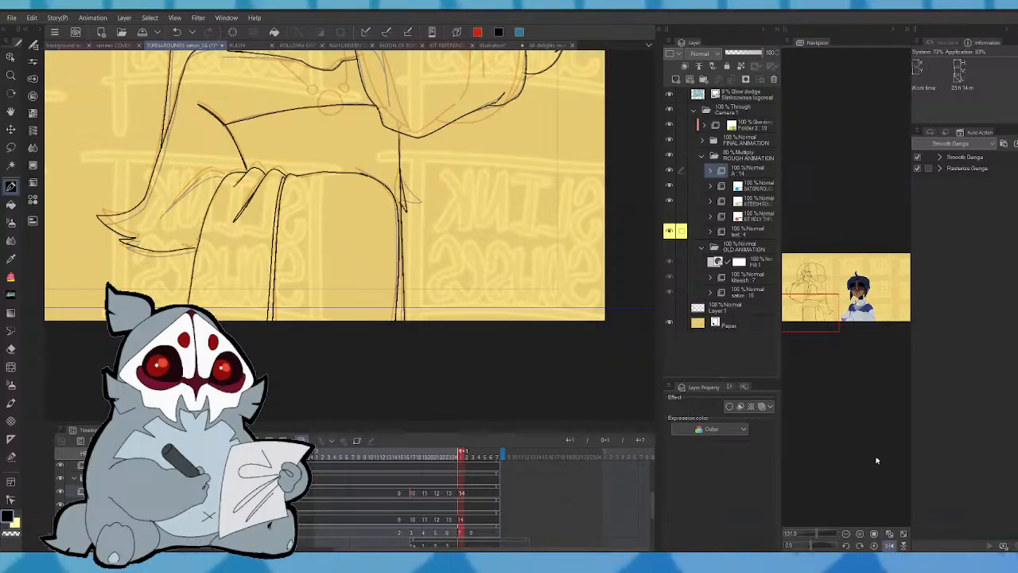
click(889, 546)
drag(826, 320, 828, 309)
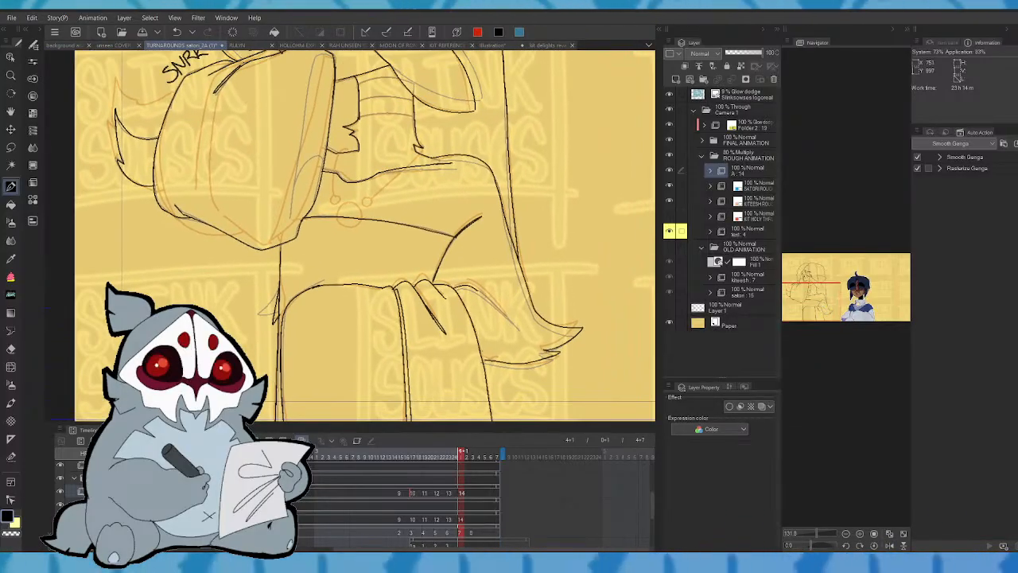
mouse_move(812, 304)
mouse_down()
mouse_move(850, 314)
mouse_move(825, 294)
mouse_up()
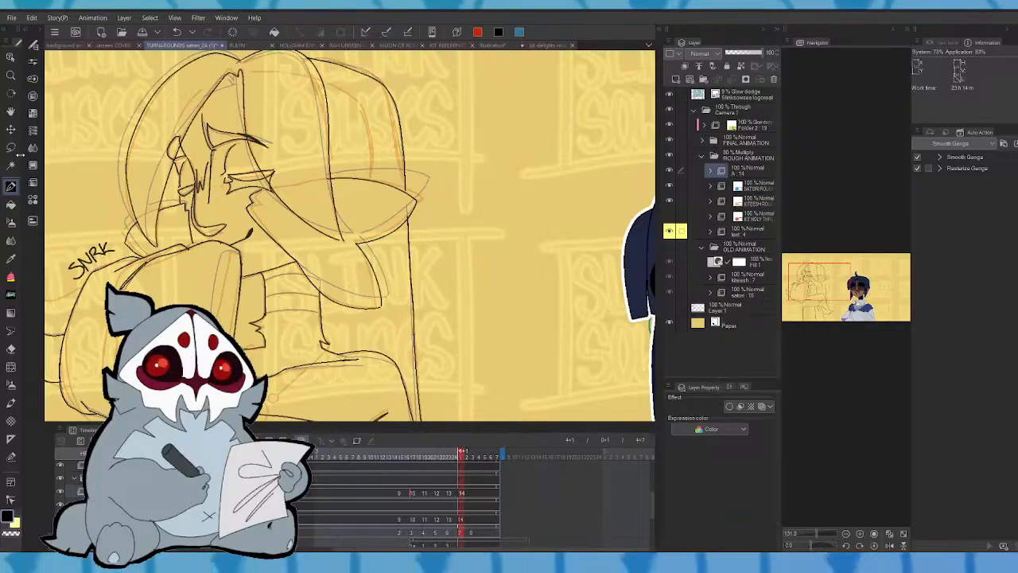
- Clear the small bit of linework along the lower hair lock beside the neck in drawing 14
click(11, 147)
drag(319, 280, 287, 242)
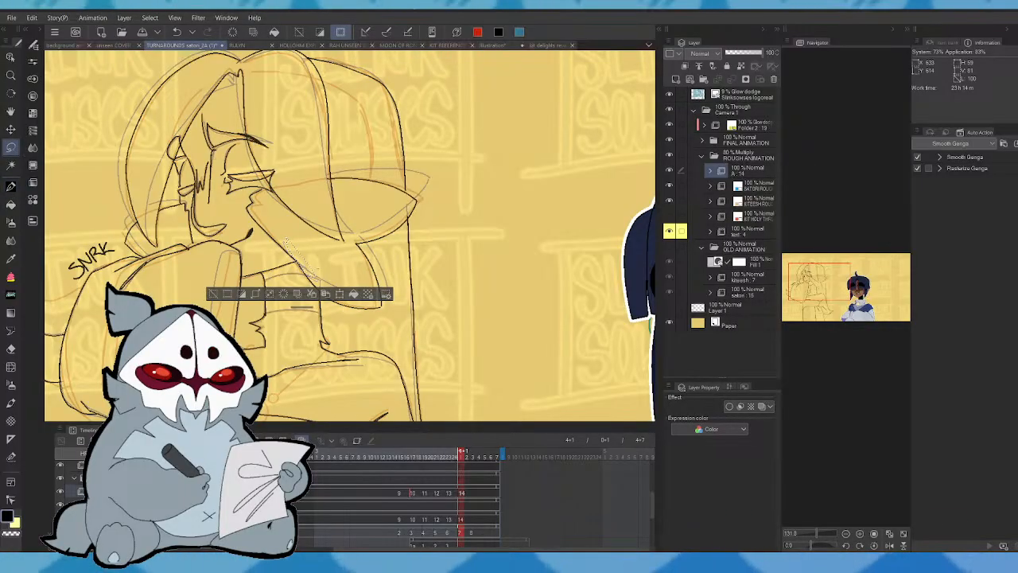
click(283, 296)
click(212, 295)
click(11, 186)
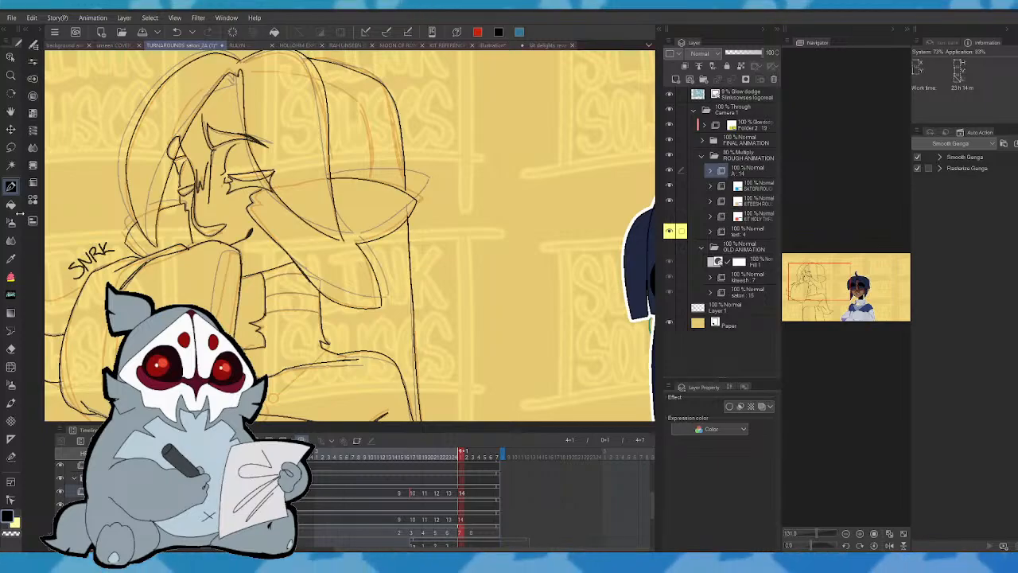
- Add the slanted fold line on the outer sleeve in drawing 14 with the canvas rotated, and check it mirrored
mouse_move(810, 546)
mouse_down()
mouse_move(801, 549)
mouse_move(810, 549)
mouse_up()
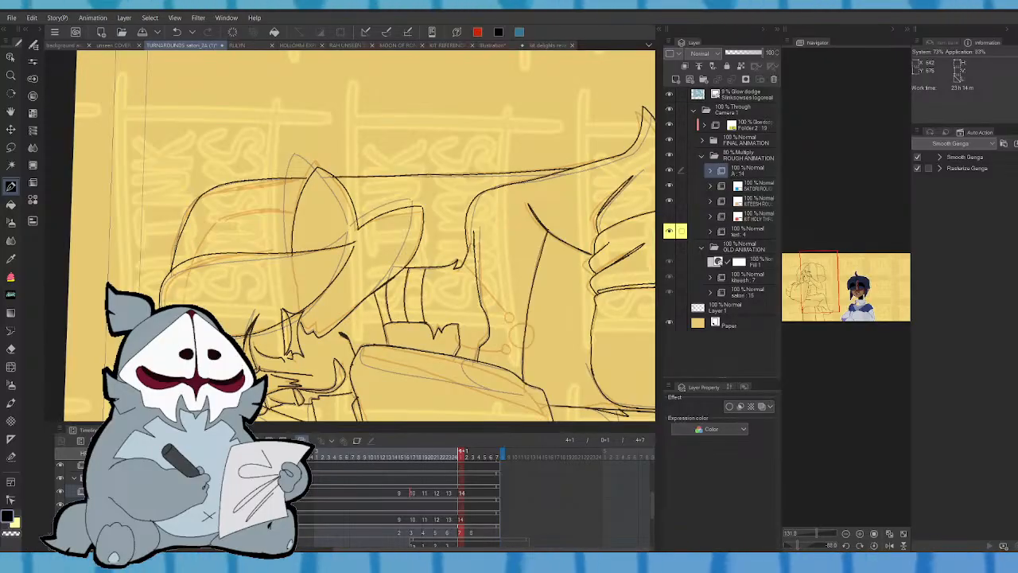
click(890, 546)
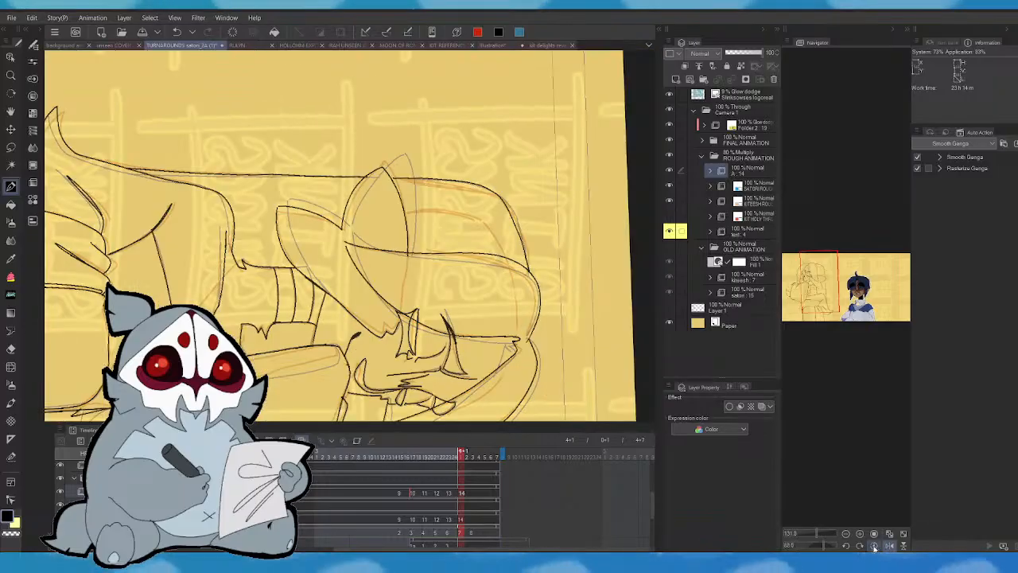
click(875, 546)
drag(832, 287, 827, 309)
click(892, 547)
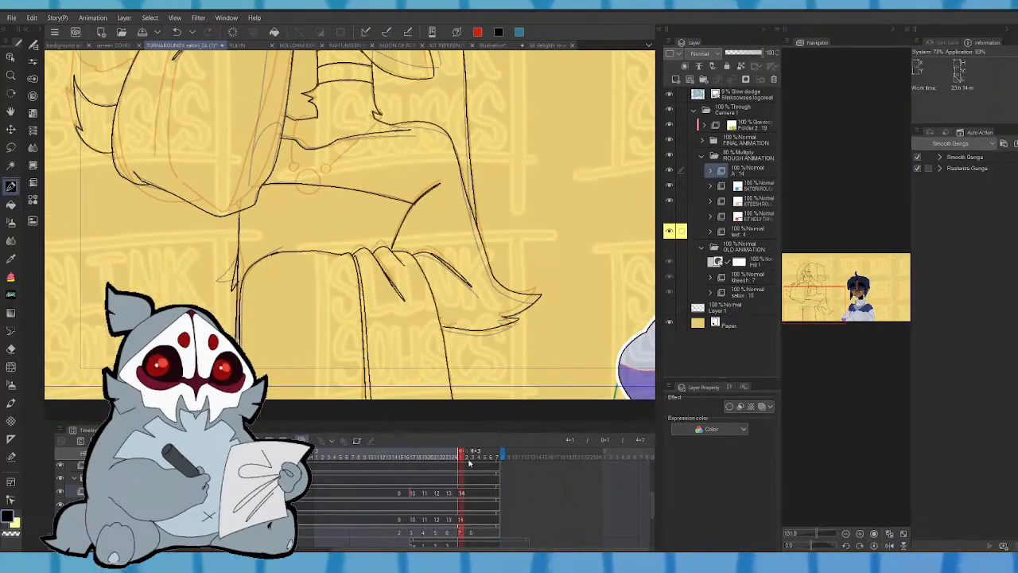
- Complete drawing 13's drape with the double vertical line, the gathered pleats and the sleeve's inner edge
drag(460, 452, 455, 452)
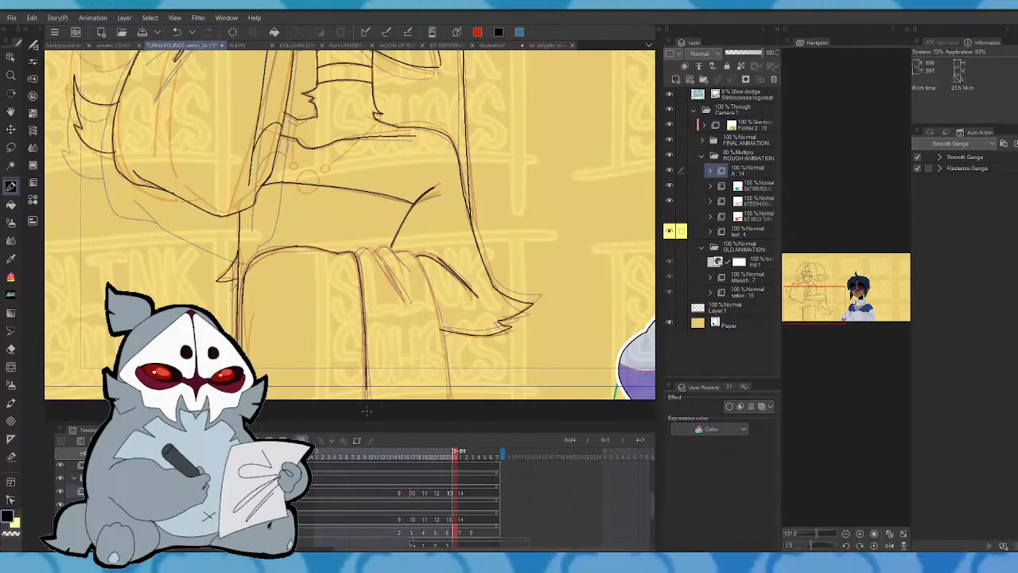
drag(361, 274, 370, 414)
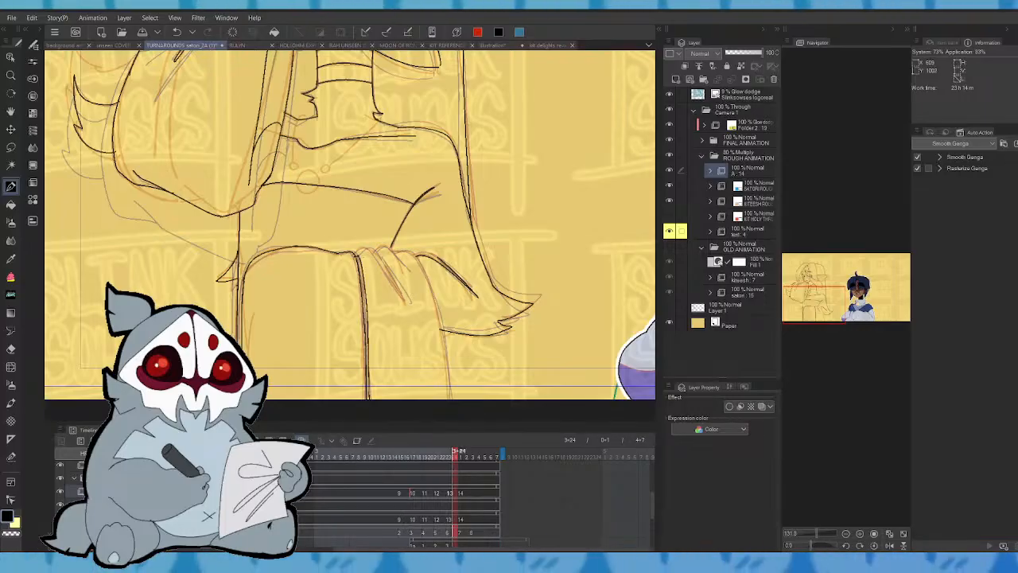
drag(379, 263, 410, 307)
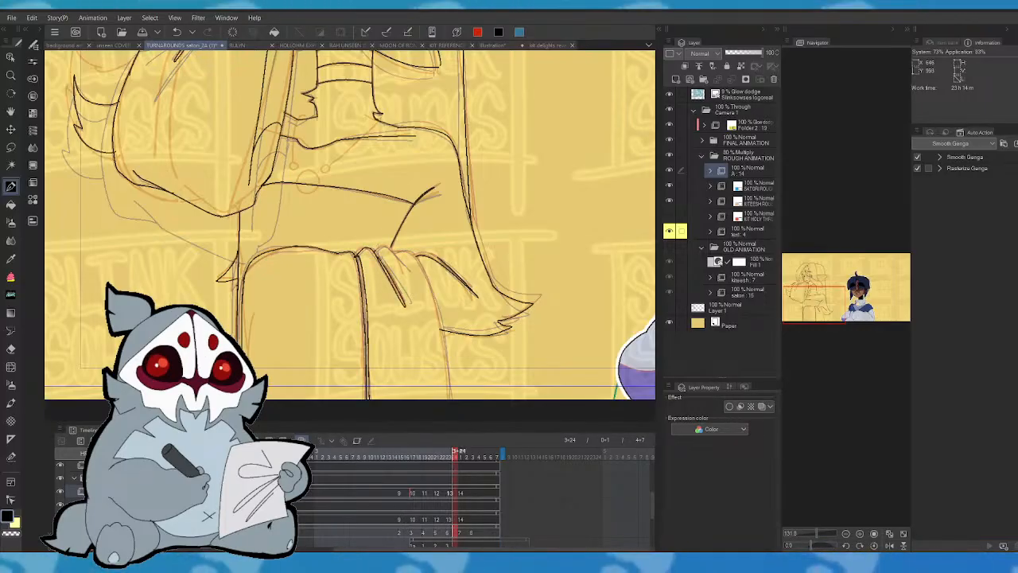
drag(376, 248, 392, 252)
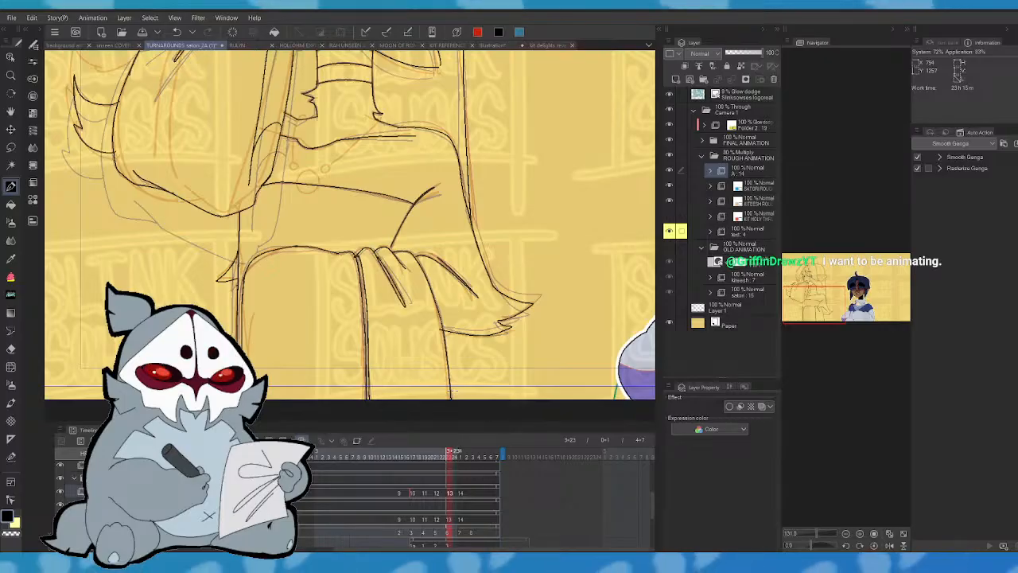
- Move animation folder A out of ROUGH ANIMATION to sit directly above it, and hide the ROUGH ANIMATION folder
click(153, 441)
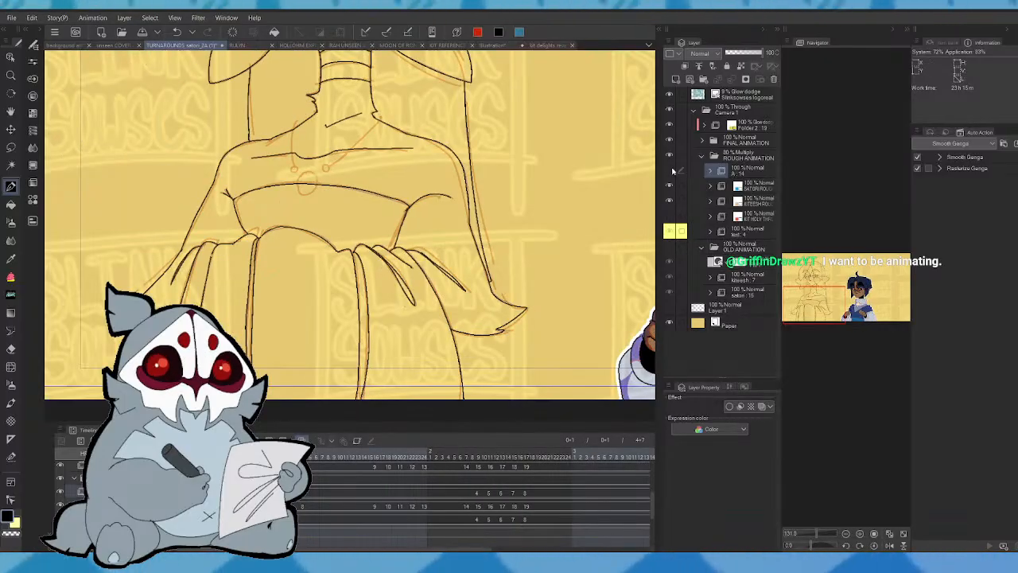
click(671, 170)
click(670, 171)
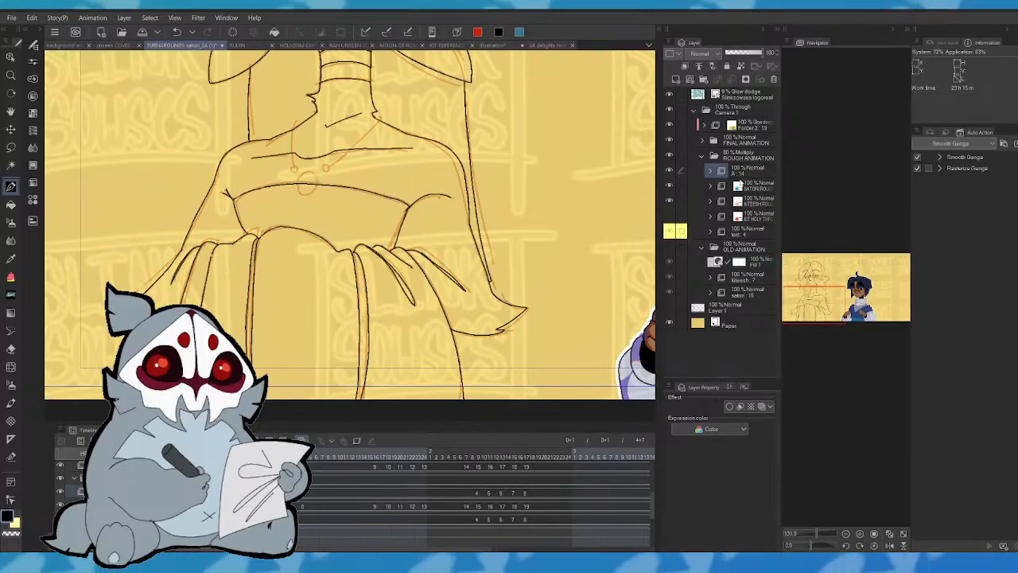
drag(756, 170, 758, 152)
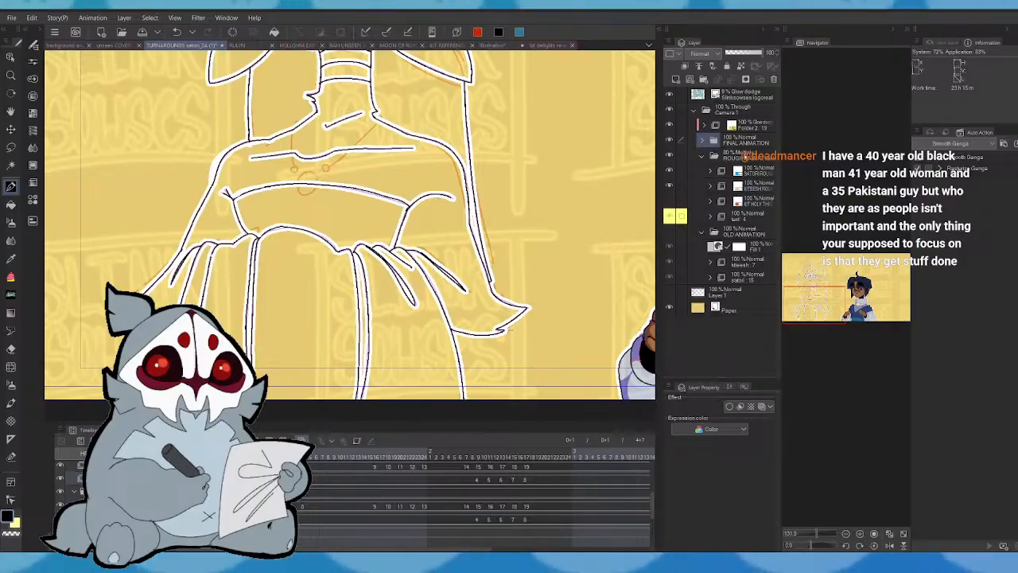
key(ctrl+z)
drag(748, 165, 752, 145)
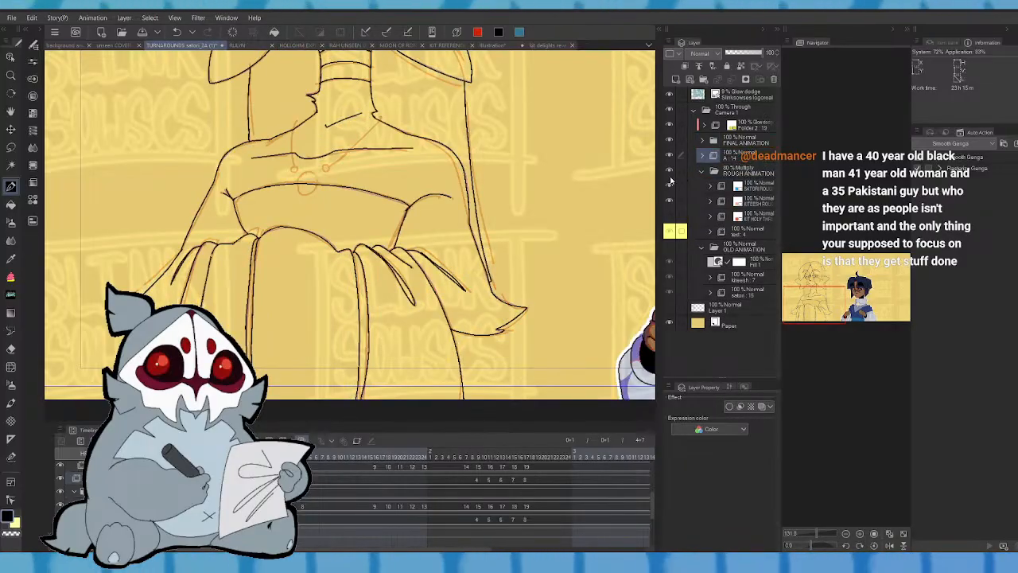
click(669, 171)
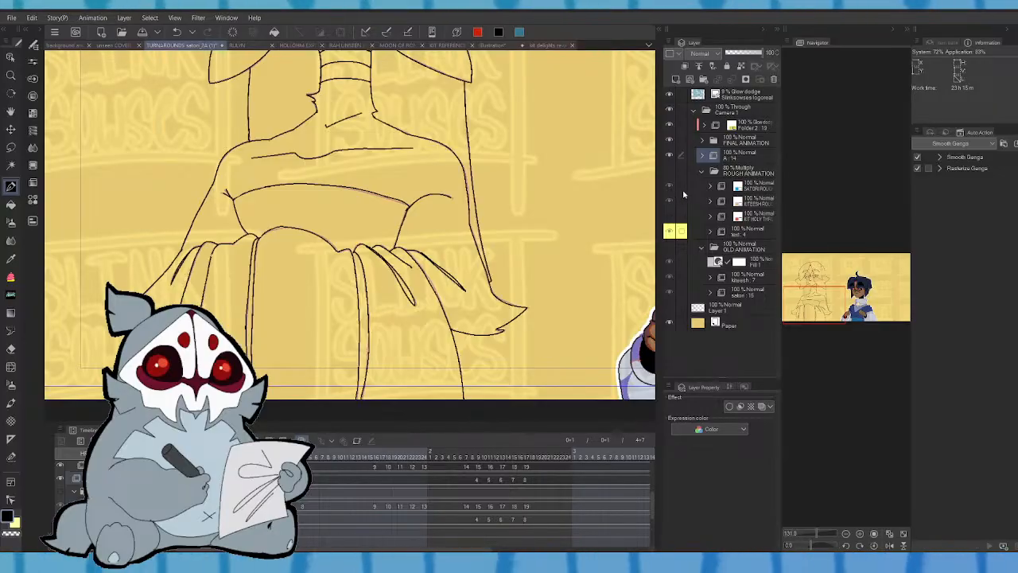
- Review the line animation with both characters in view, comparing the first and last drawings and playing it through
drag(817, 534, 814, 535)
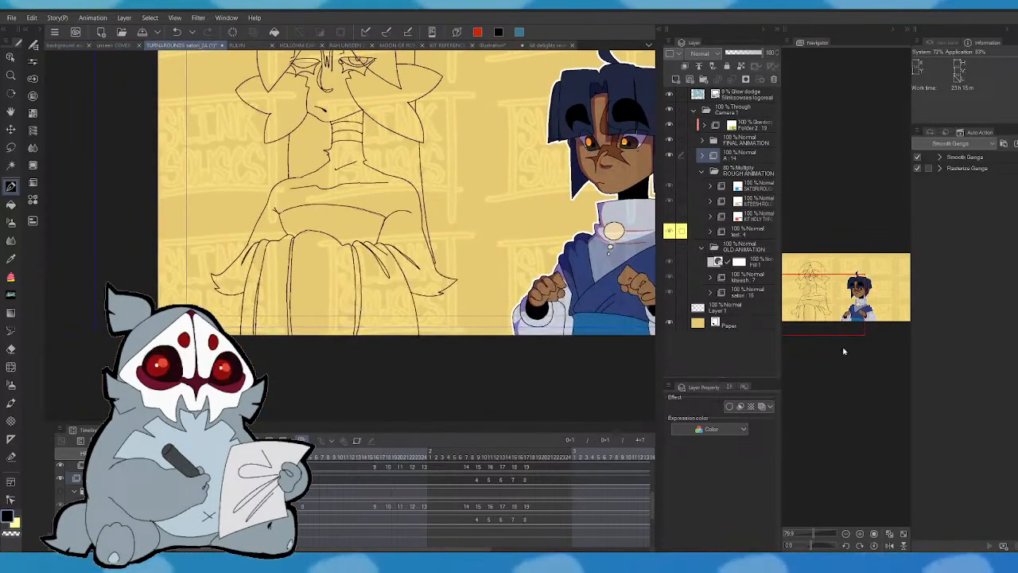
drag(839, 298, 849, 284)
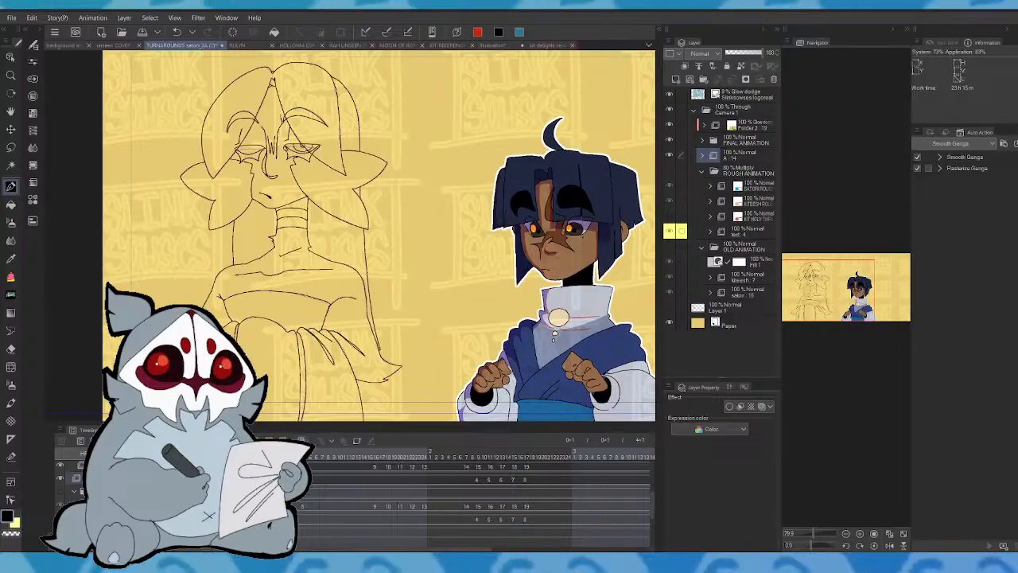
click(204, 441)
click(149, 441)
key(Left)
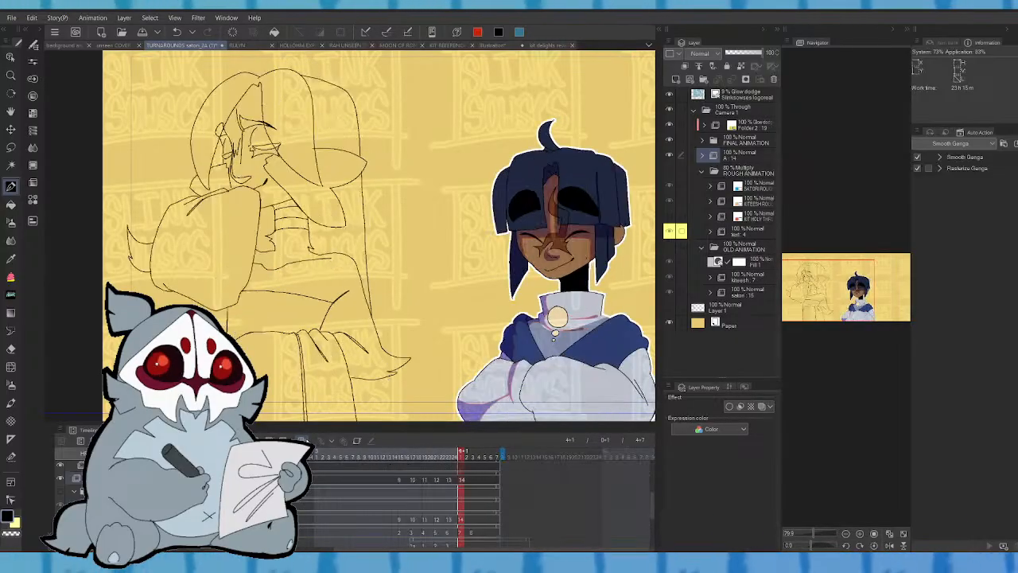
key(Right)
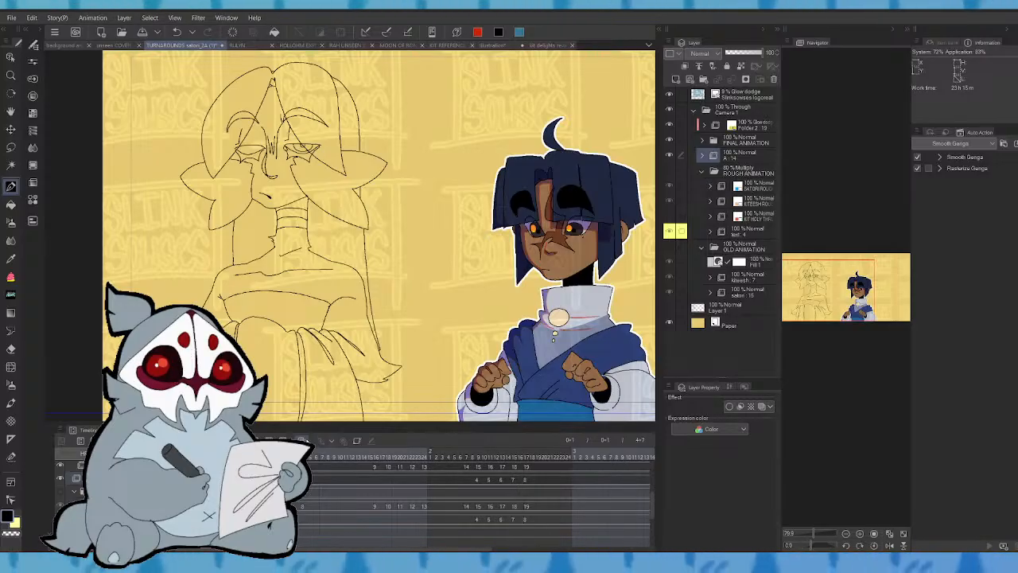
key(Left)
key(Right)
key(space)
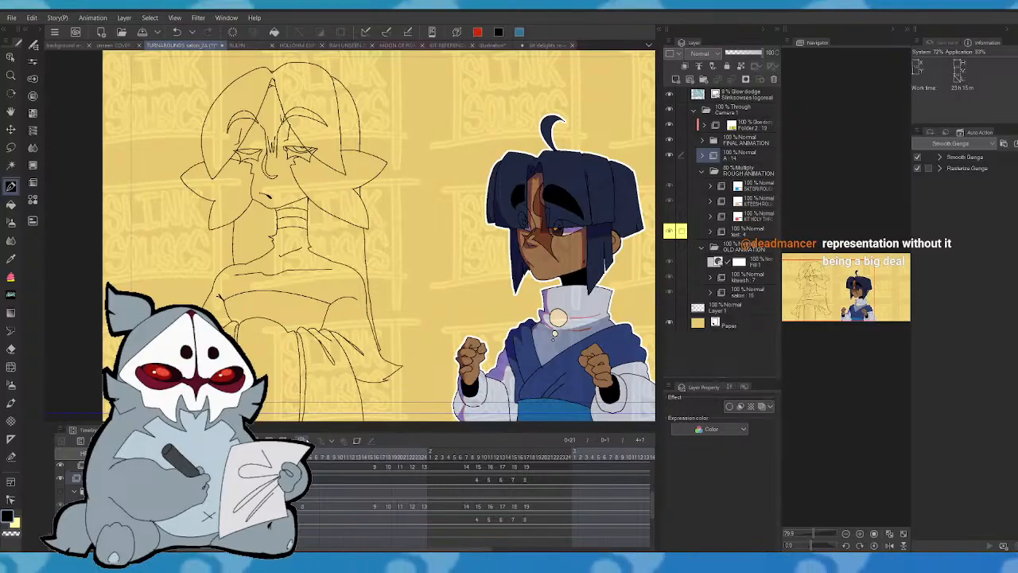
key(space)
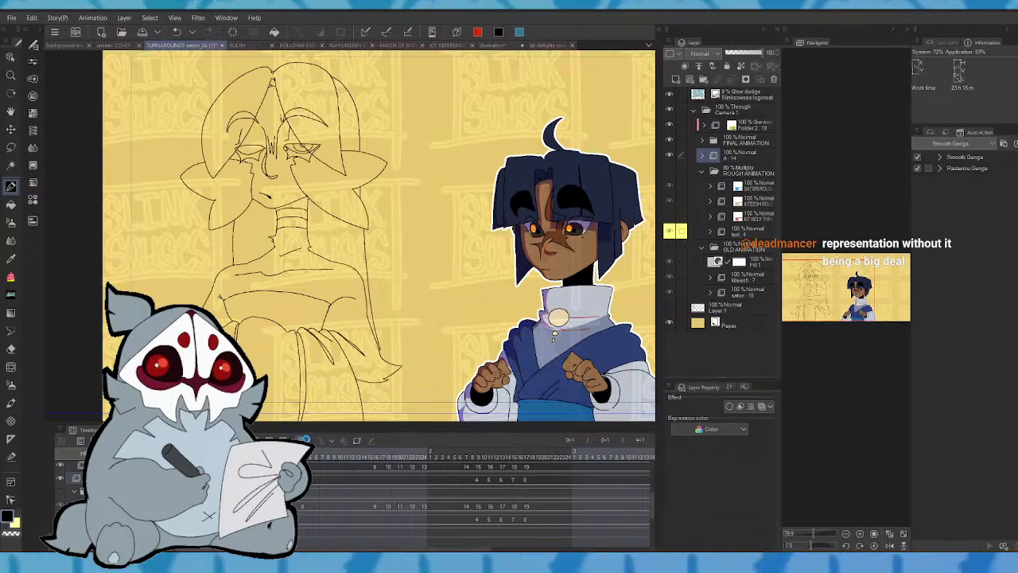
key(space)
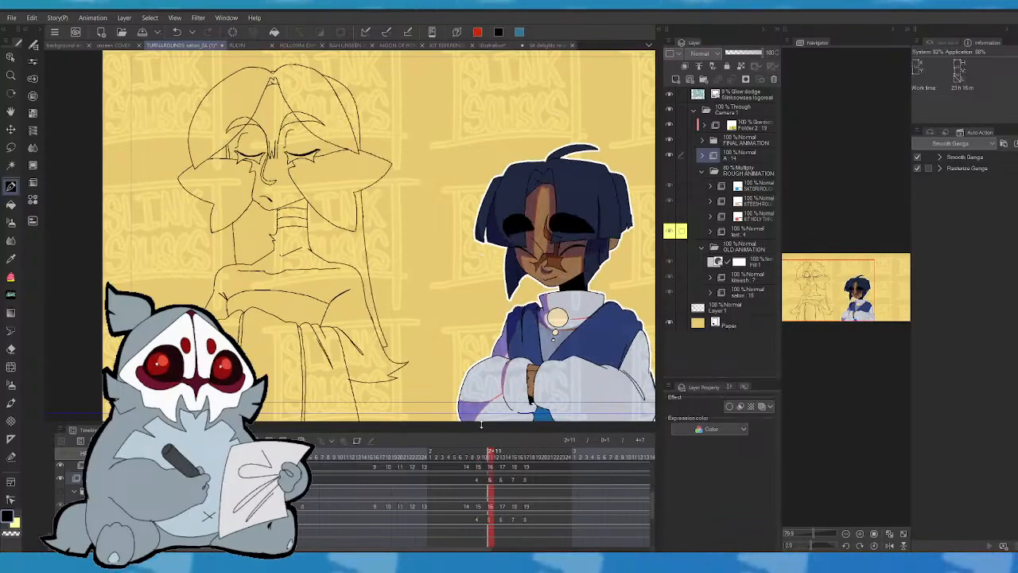
key(period)
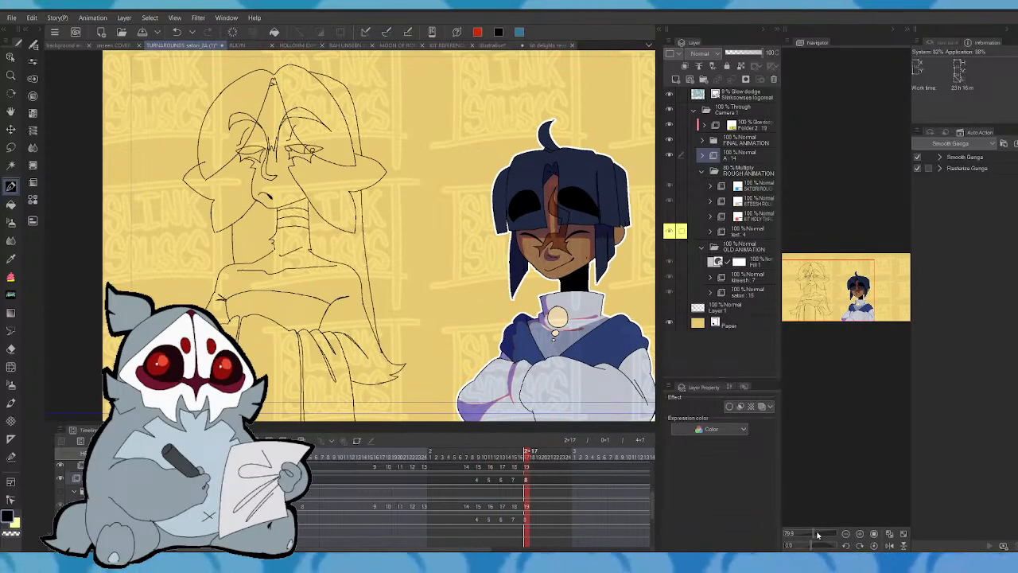
- Hide the glow dodge logo overlay layer and play the animation with the whole scene in view
drag(815, 534, 811, 534)
drag(833, 303, 837, 309)
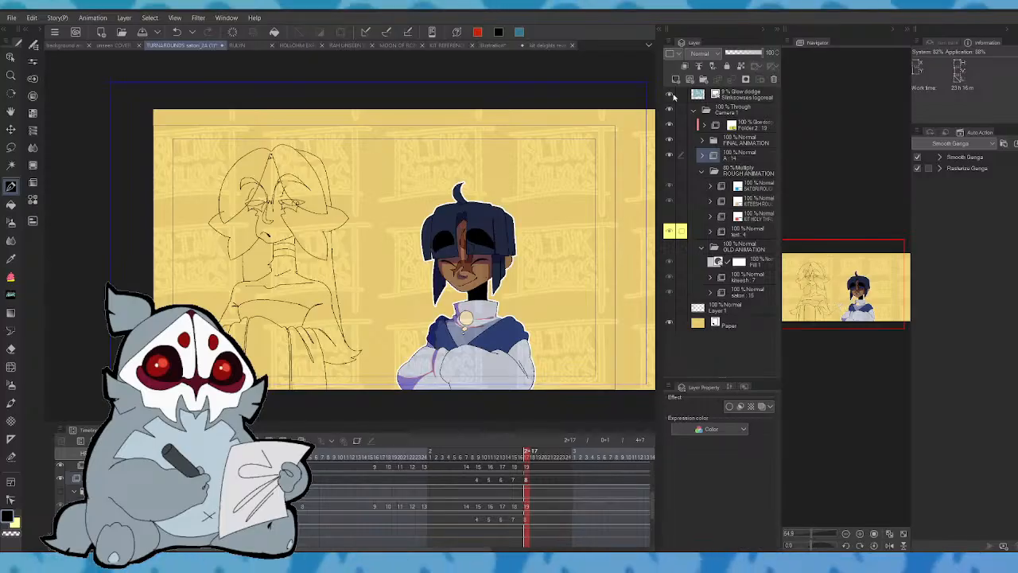
click(671, 95)
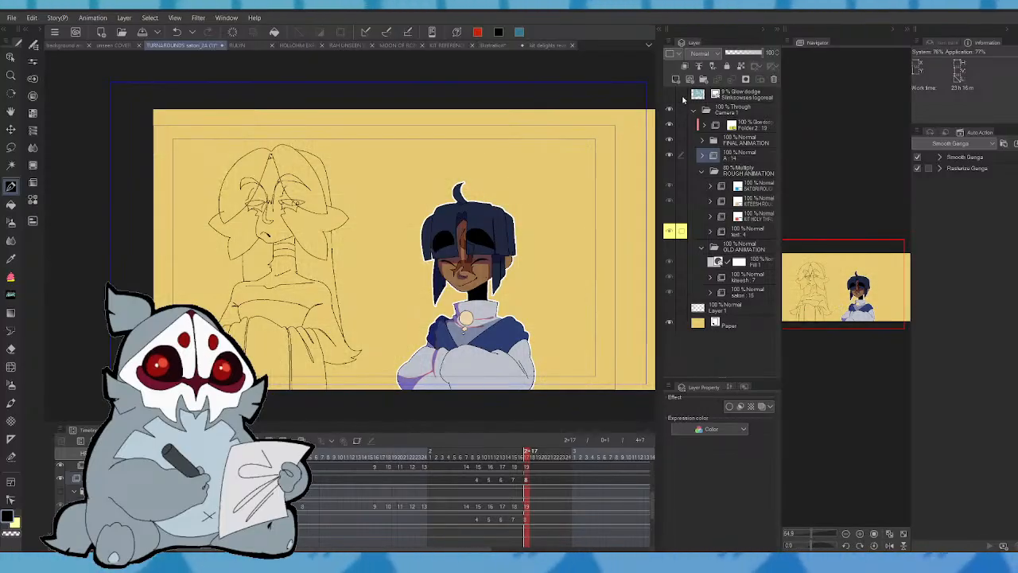
key(space)
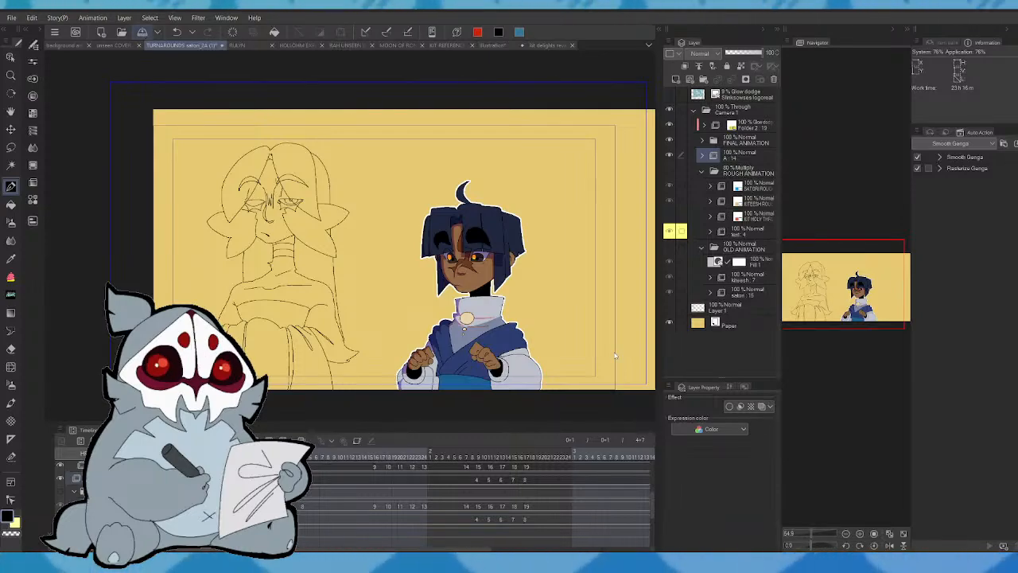
- Save the turnarounds animation file
key(ctrl+s)
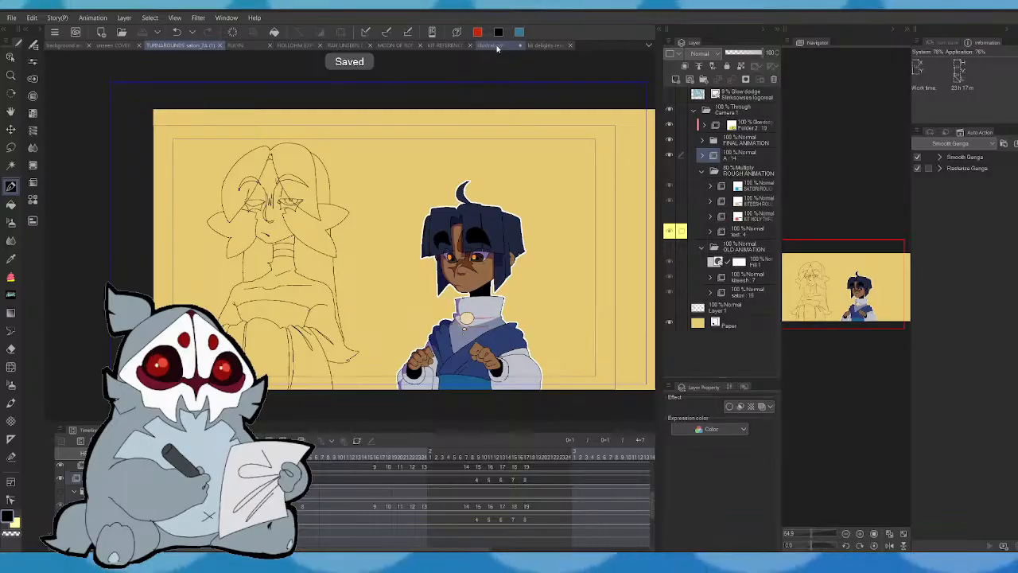
- Look through the other open illustrations, references and animation files, and return to the turnarounds animation
click(498, 48)
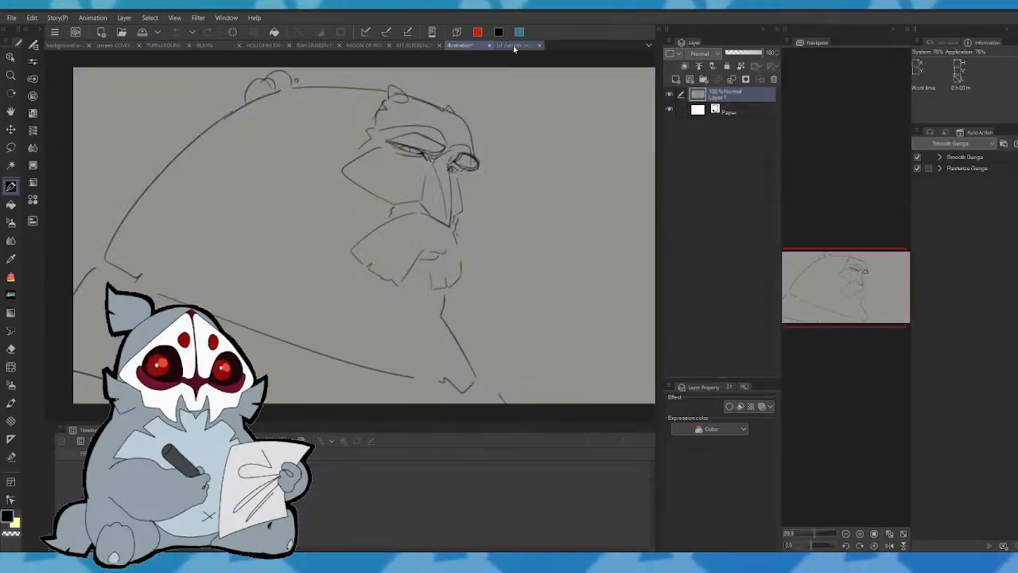
click(512, 46)
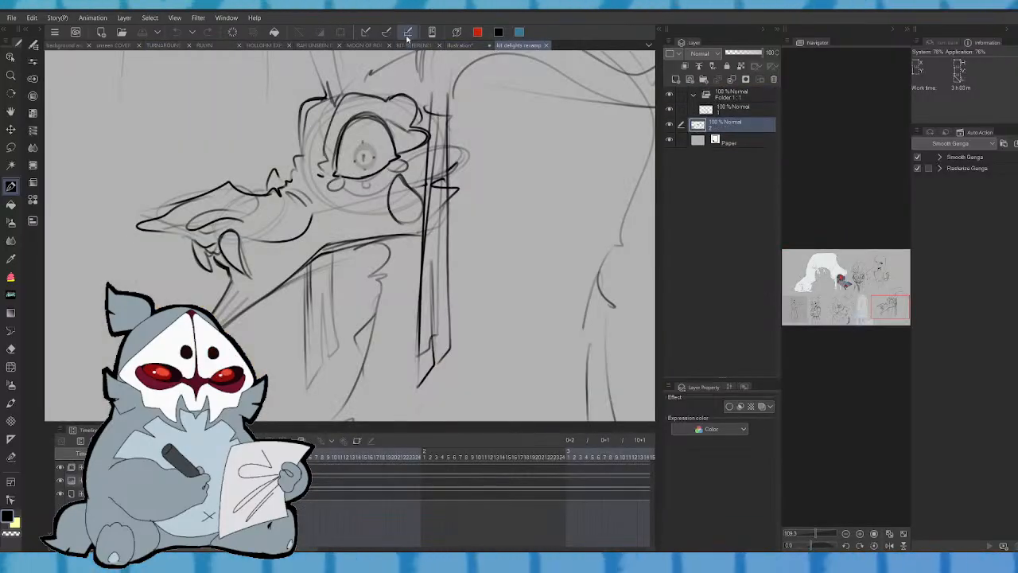
click(306, 45)
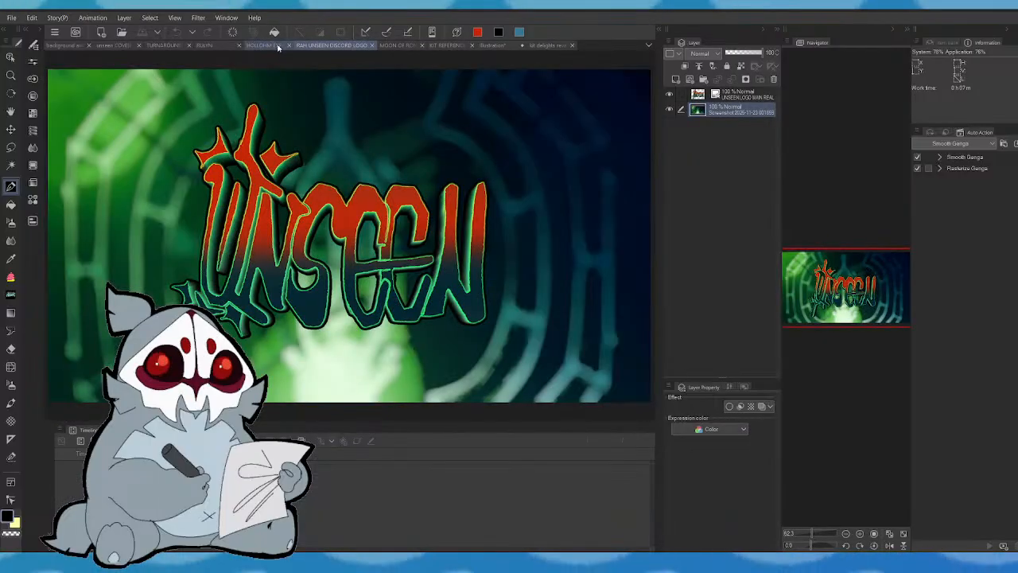
click(274, 44)
click(380, 45)
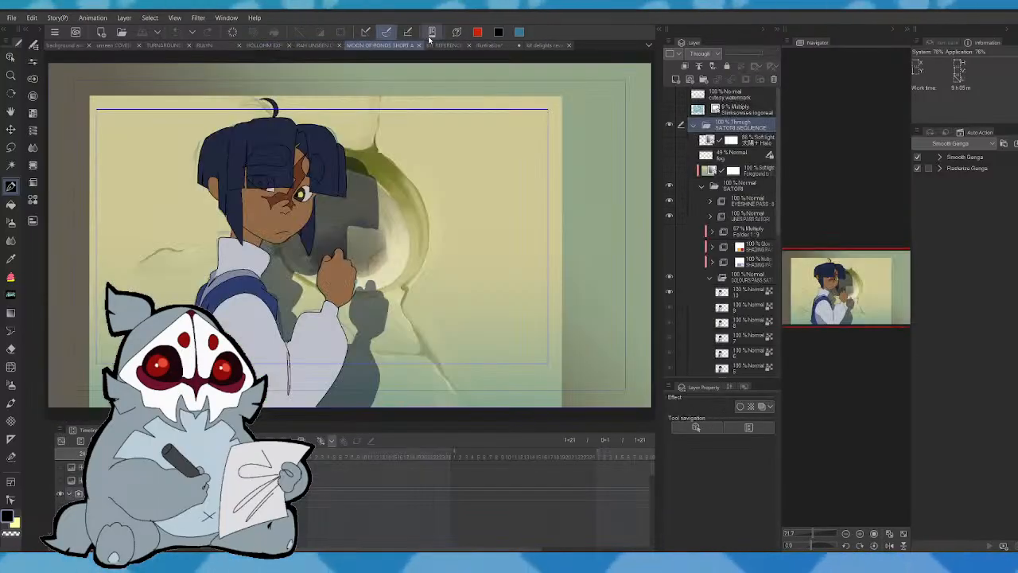
click(446, 45)
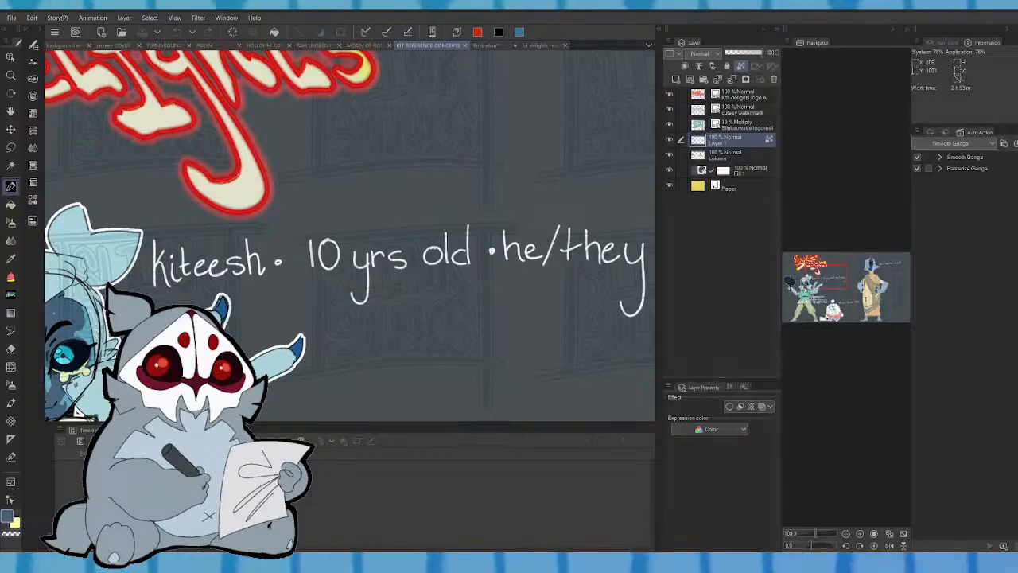
click(205, 46)
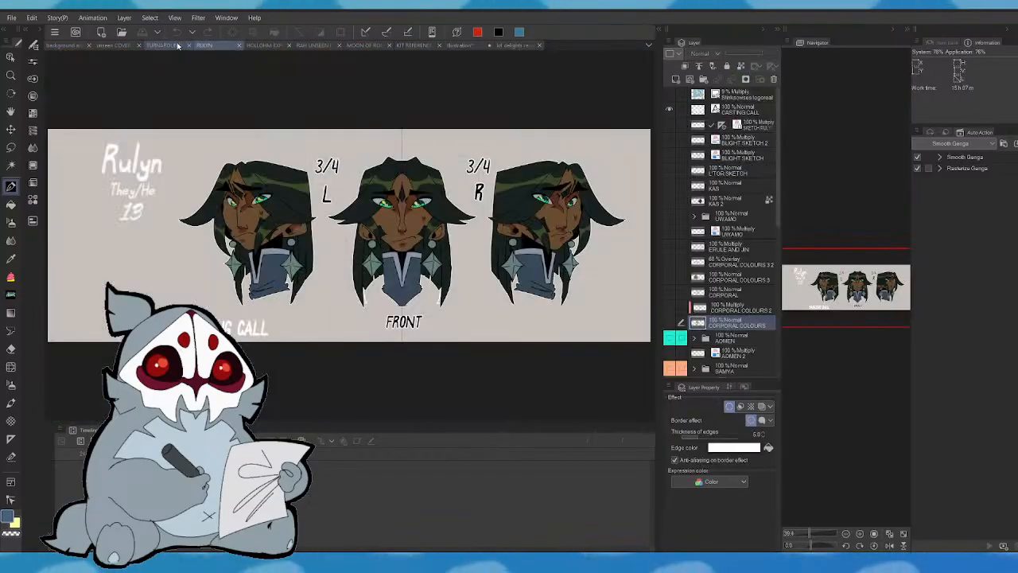
click(159, 47)
click(126, 47)
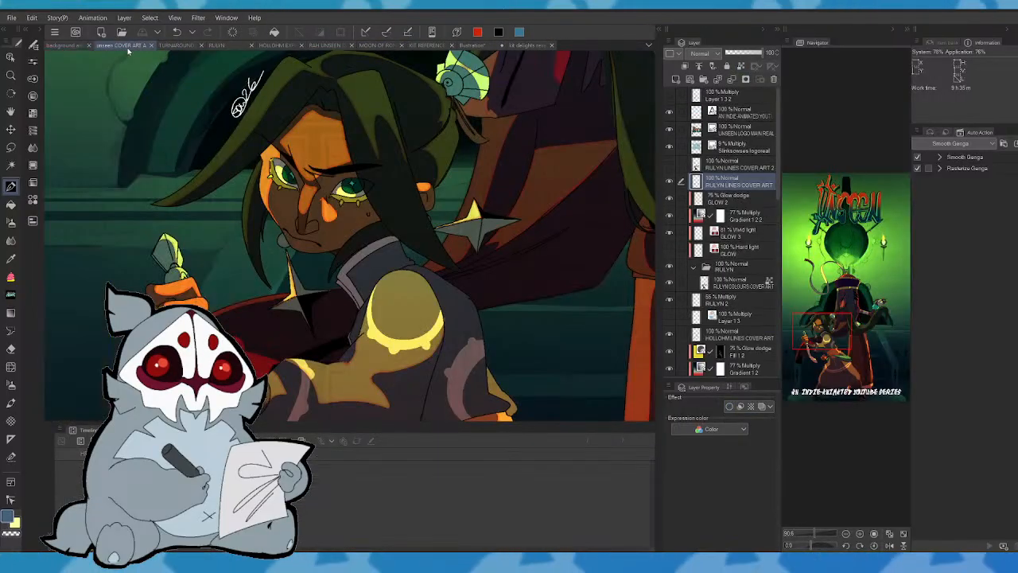
click(192, 47)
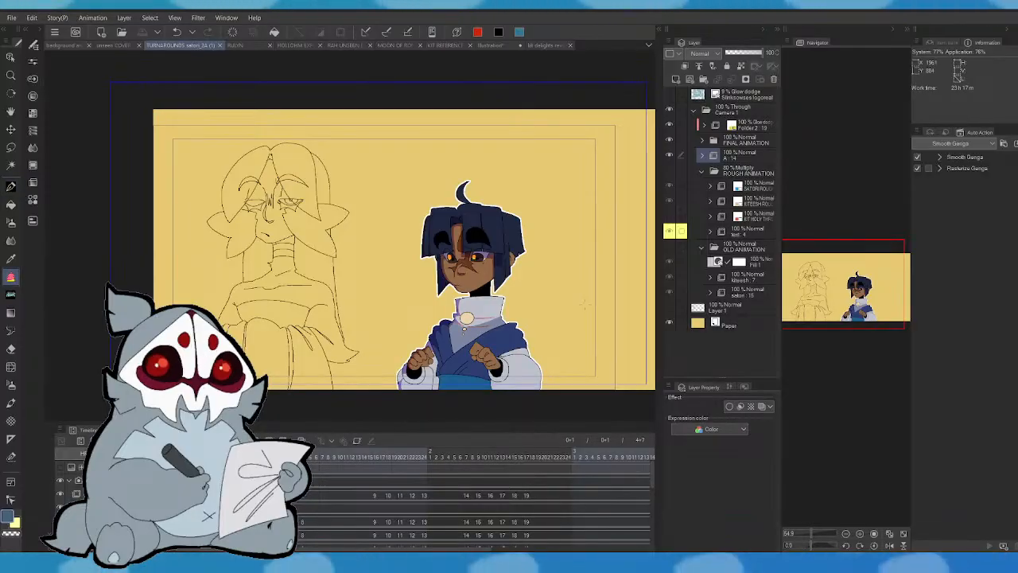
- Rename line animation folder A as KIT and add an animation folder named KIT COLOURS directly below it
click(741, 157)
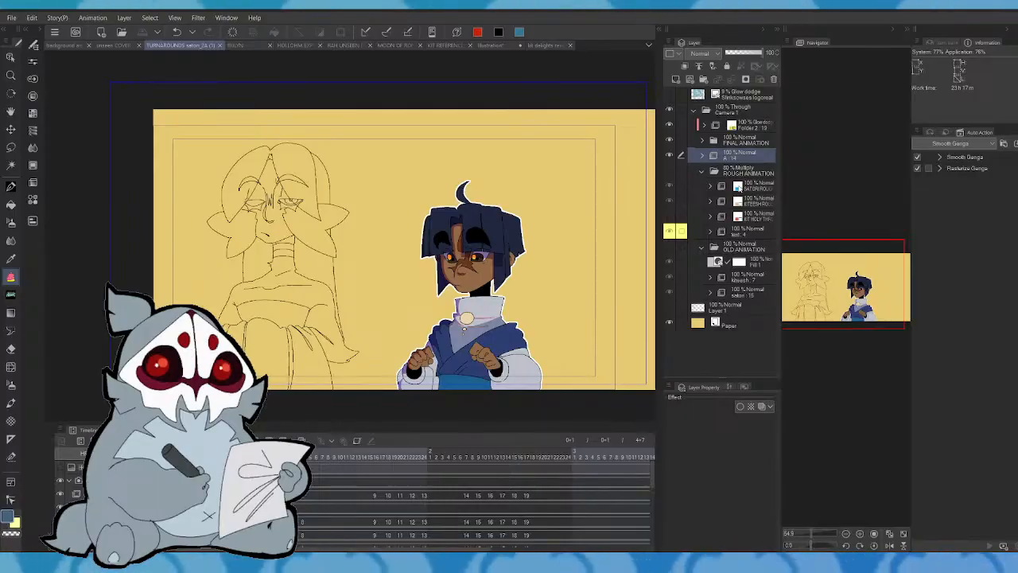
drag(833, 289, 835, 256)
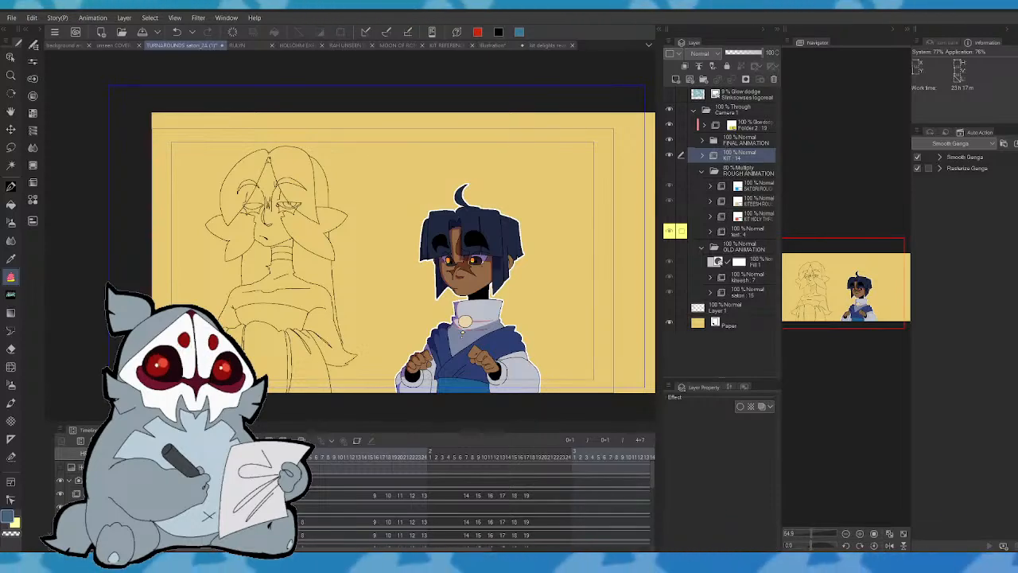
key(ctrl+shift+n)
drag(749, 156, 756, 191)
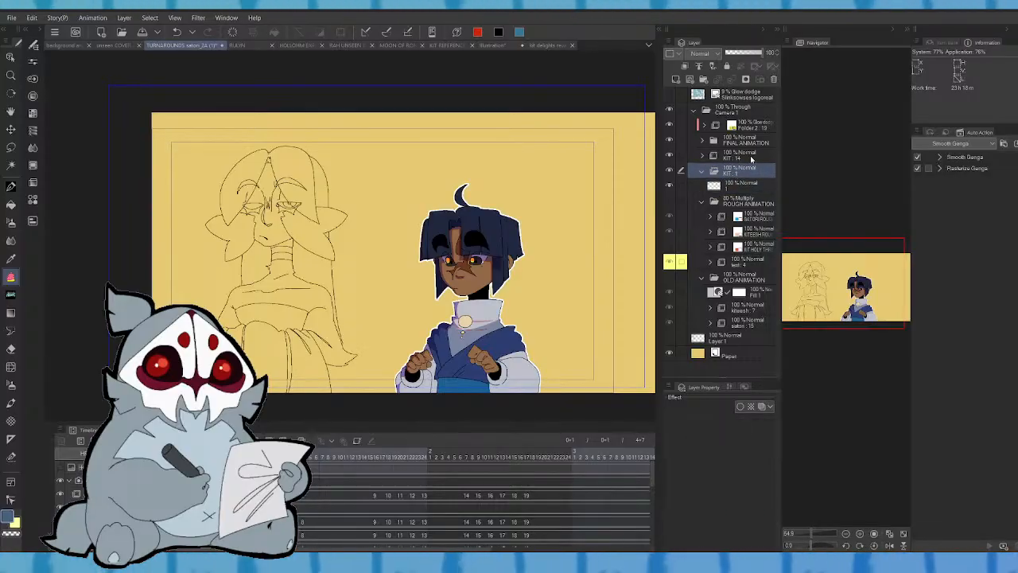
text(KIT COLOURS)
key(Return)
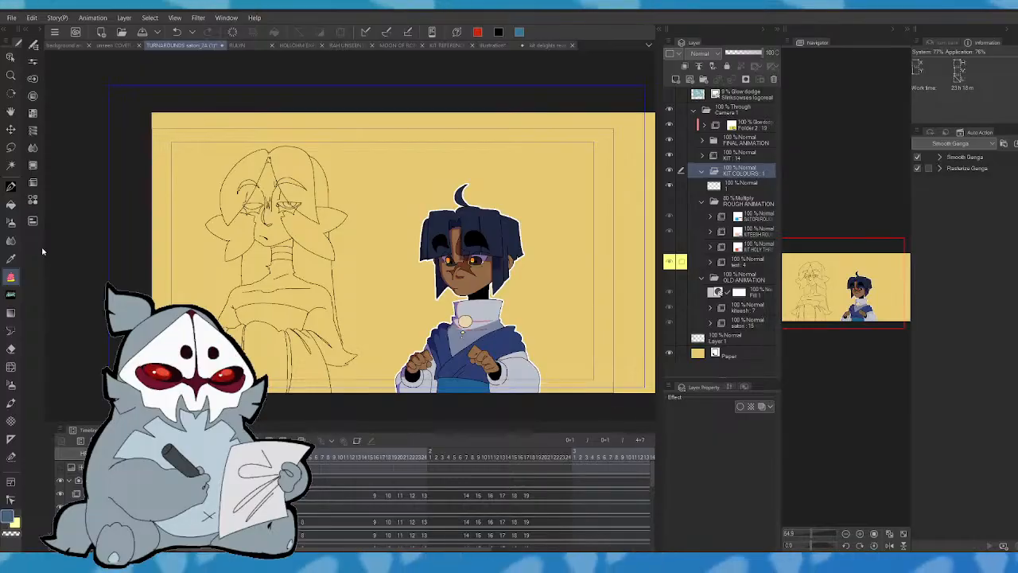
- Fill the long-eared character's whole silhouette with flat slate blue on cel 1 of KIT COLOURS
drag(850, 295, 838, 298)
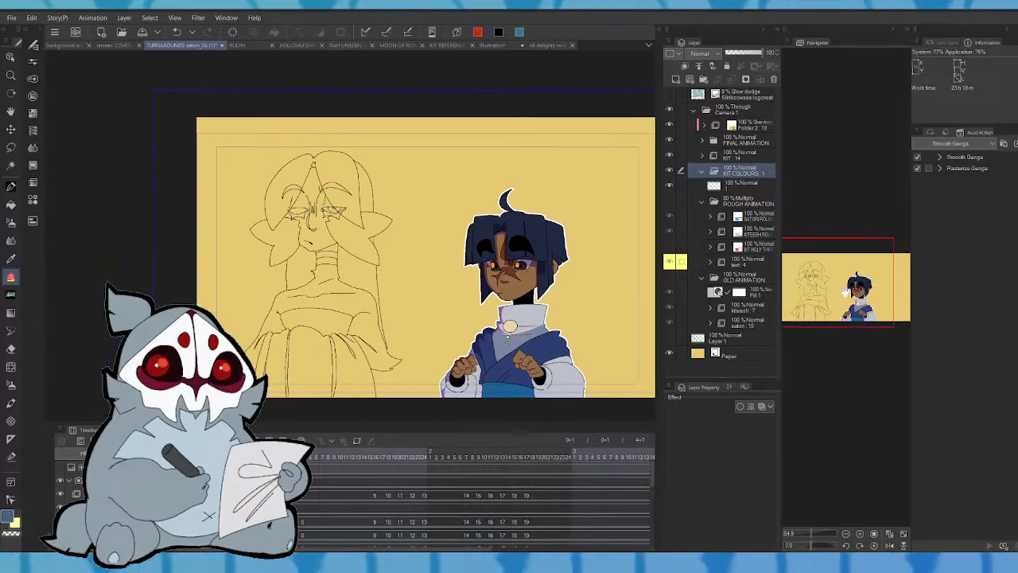
click(33, 164)
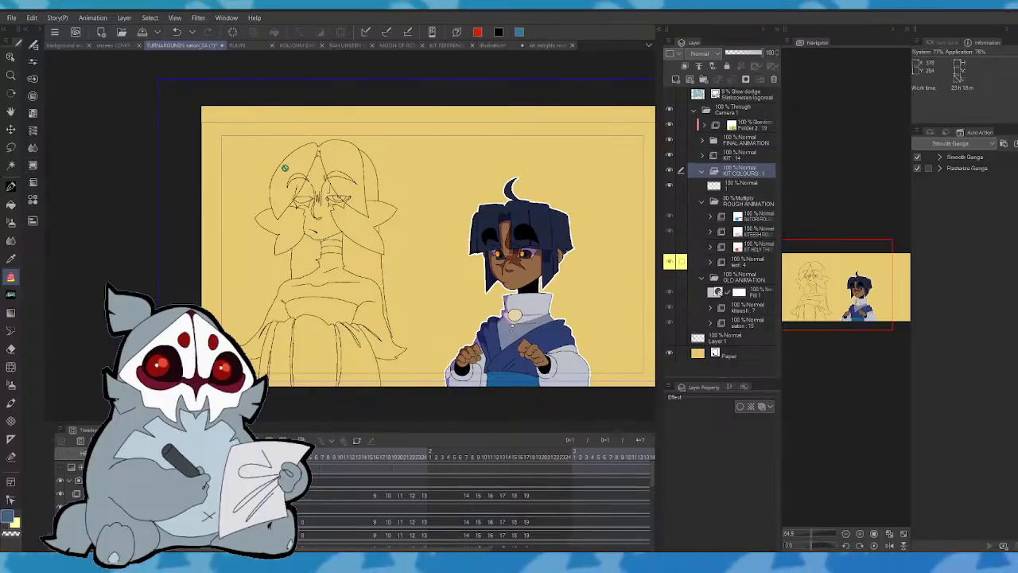
click(743, 185)
mouse_move(250, 209)
mouse_down()
mouse_move(223, 291)
mouse_move(424, 213)
mouse_move(232, 224)
mouse_move(257, 237)
mouse_up()
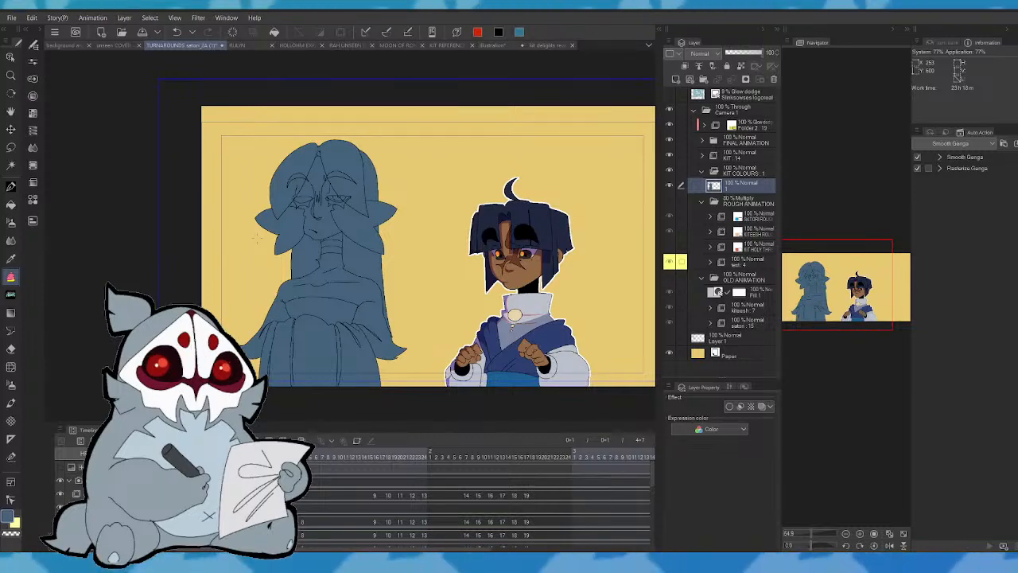
drag(257, 238, 246, 220)
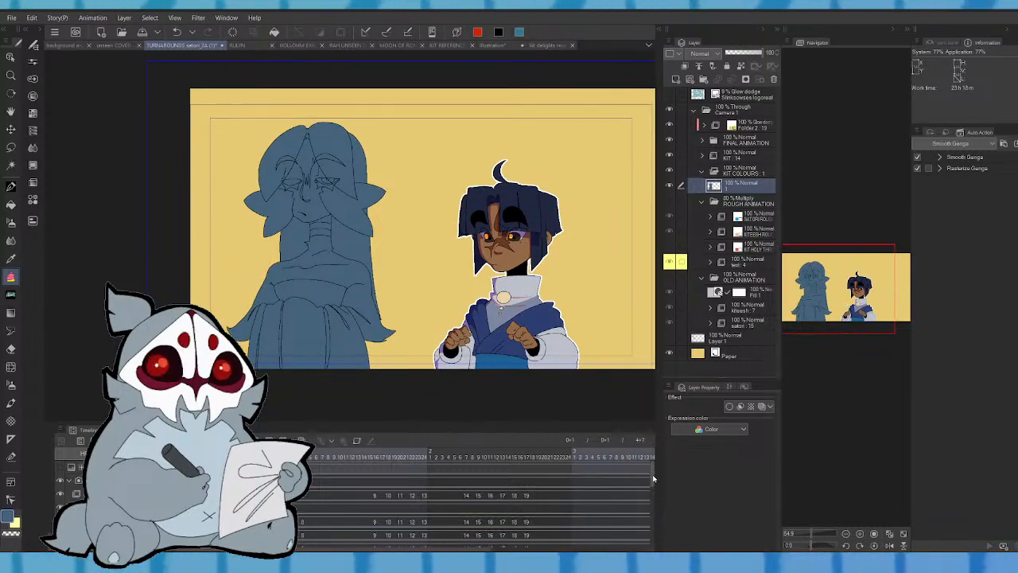
- Copy the cel timings of the KIT line track, including cels 4 to 14, onto the KIT COLOURS track
drag(654, 480, 652, 504)
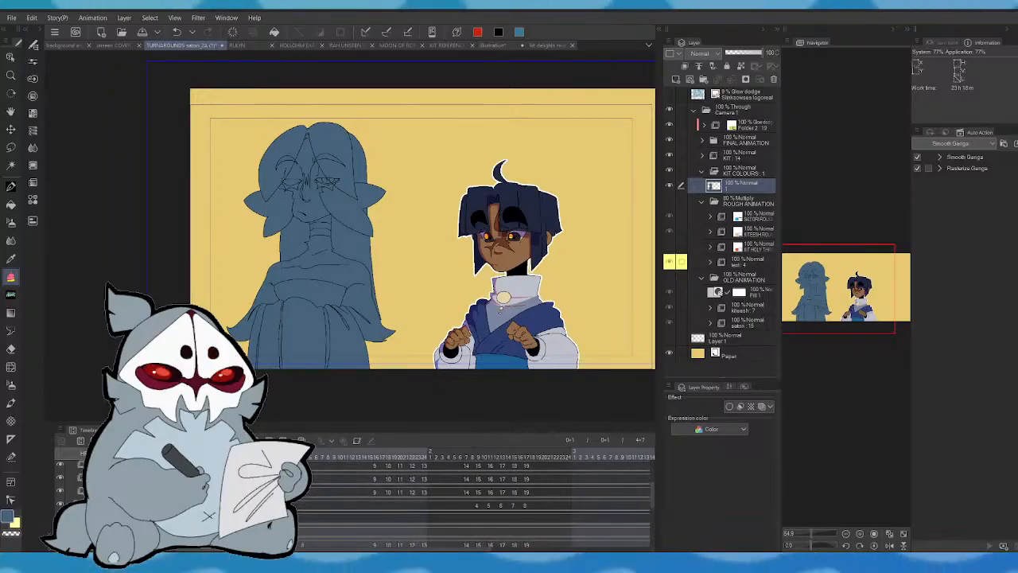
drag(471, 507, 548, 507)
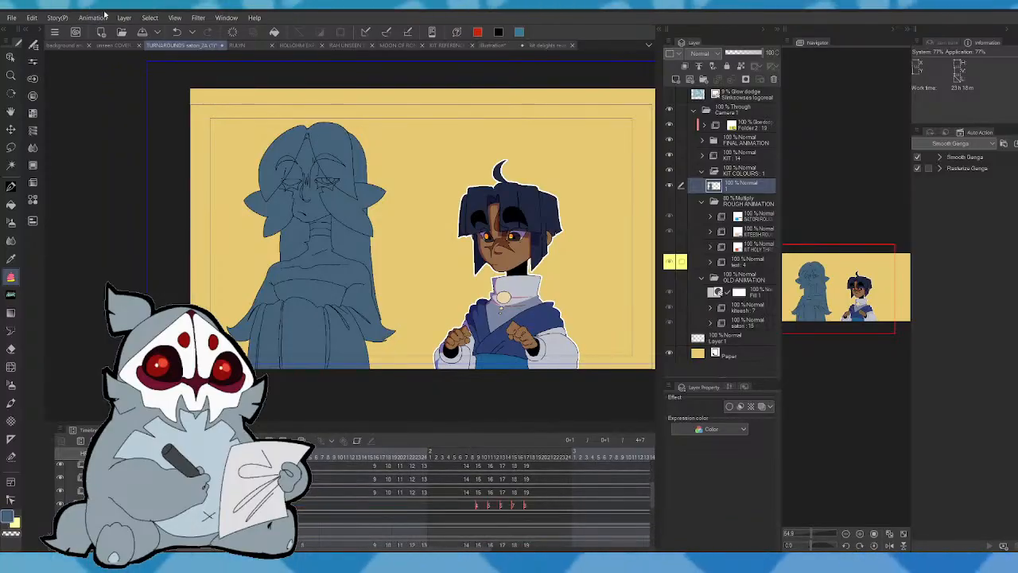
click(101, 440)
click(100, 440)
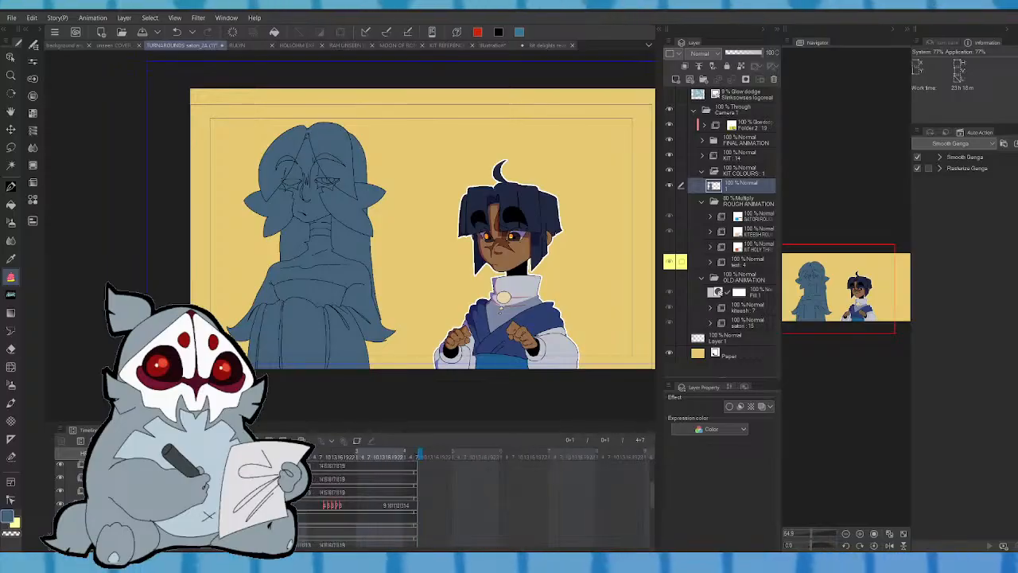
drag(247, 507, 440, 506)
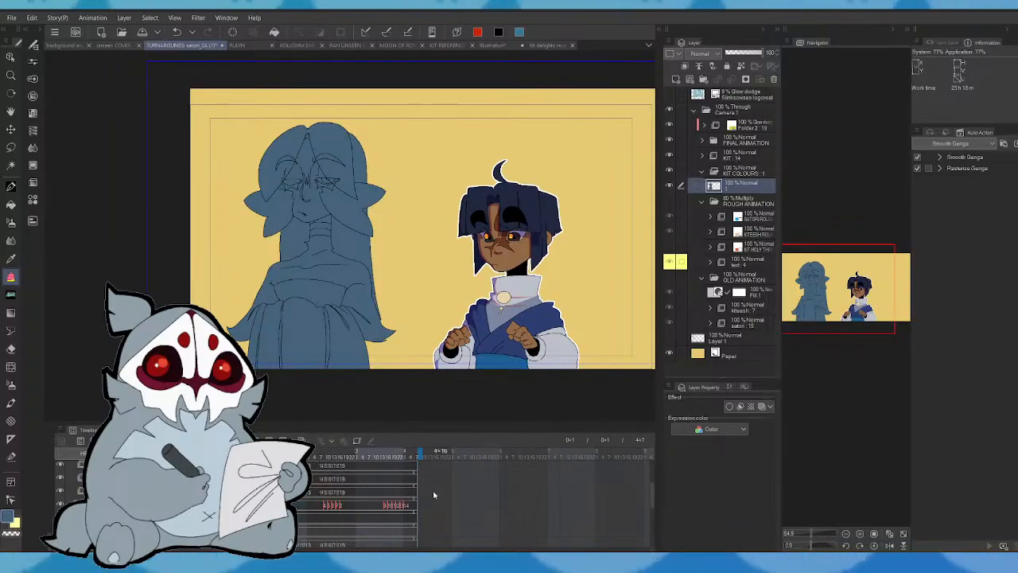
click(95, 19)
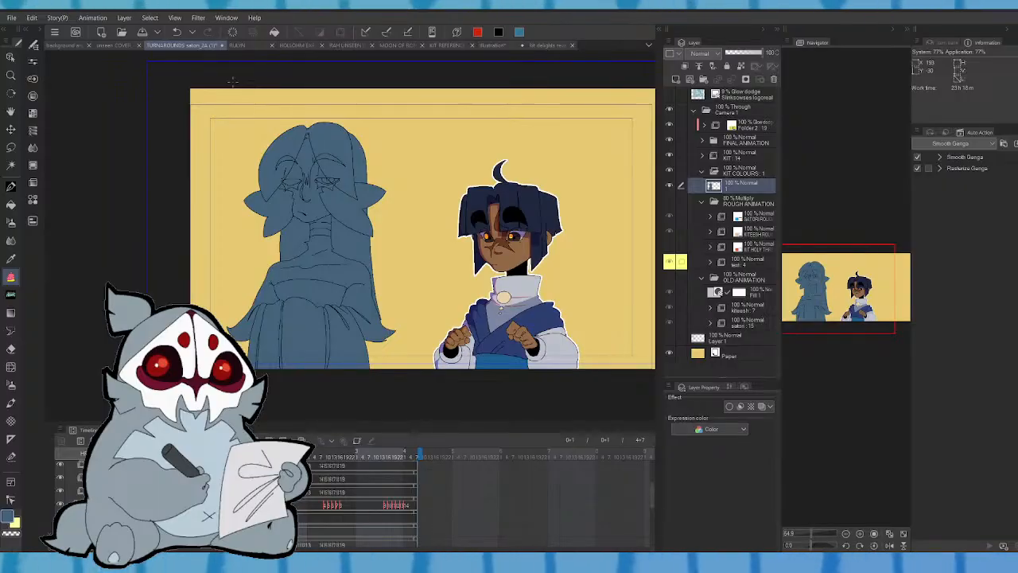
click(95, 18)
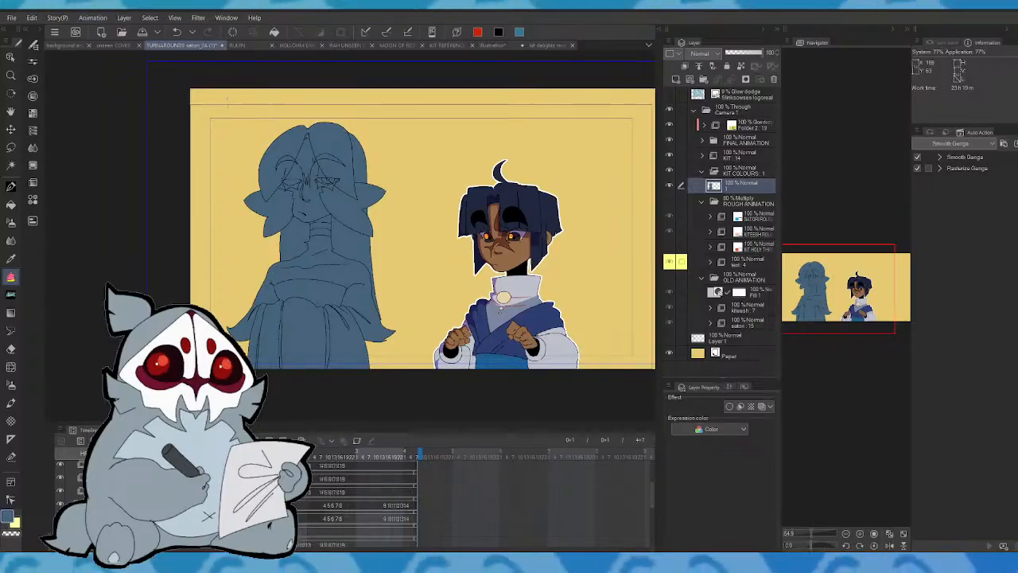
- Fill the character's silhouette at frame 0+17 with slate blue on cel 2 of KIT COLOURS
key(space)
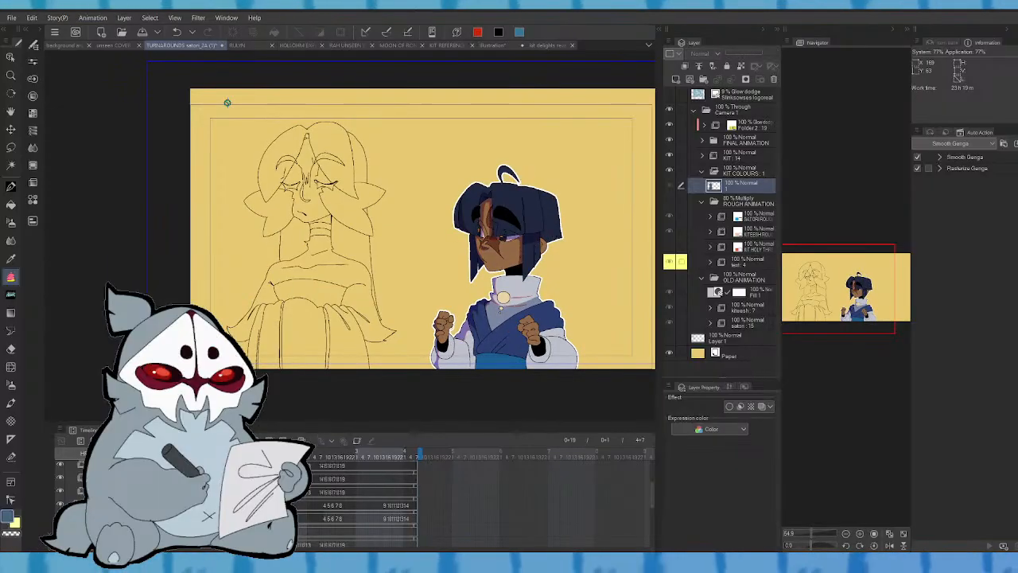
key(space)
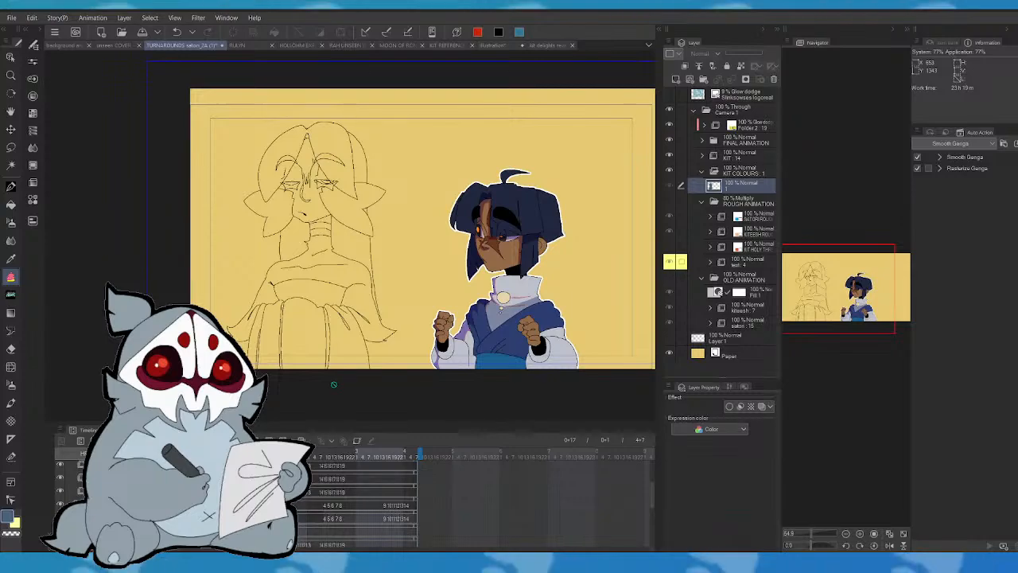
mouse_move(235, 247)
mouse_down()
mouse_move(262, 398)
mouse_move(409, 334)
mouse_move(262, 97)
mouse_move(239, 238)
mouse_up()
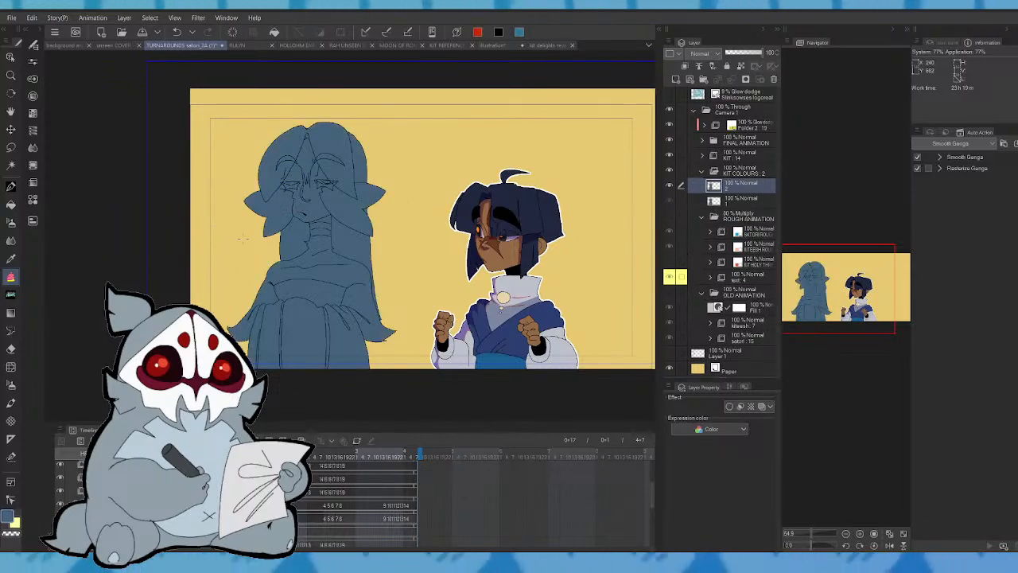
- Fill the closed-eyed character's silhouette at frame 0+19 with slate blue on cel 3 of KIT COLOURS
key(period)
key(comma)
key(period)
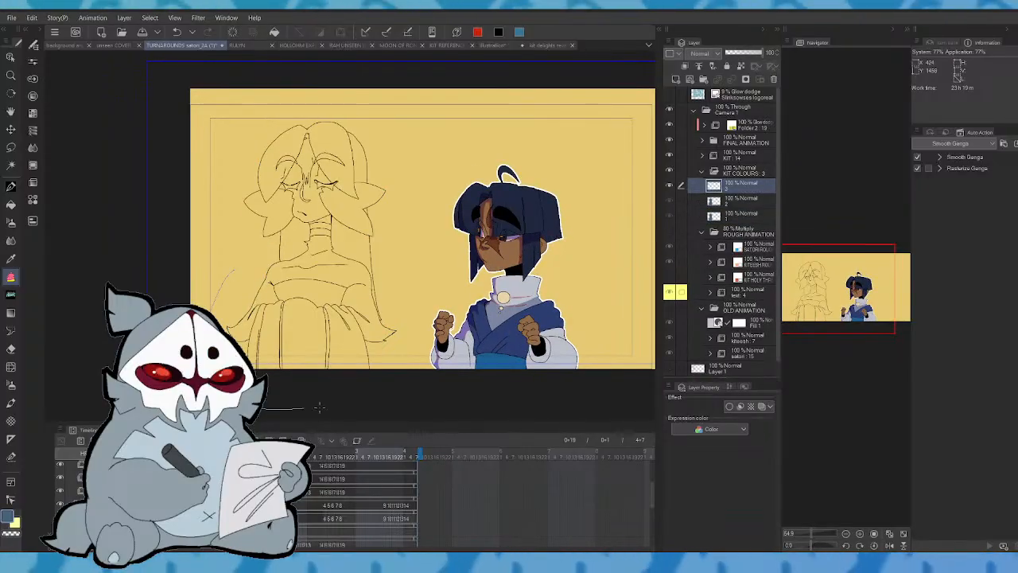
mouse_move(374, 372)
mouse_down()
mouse_move(429, 296)
mouse_move(239, 151)
mouse_move(273, 225)
mouse_move(213, 318)
mouse_move(412, 350)
mouse_move(290, 228)
mouse_move(264, 270)
mouse_up()
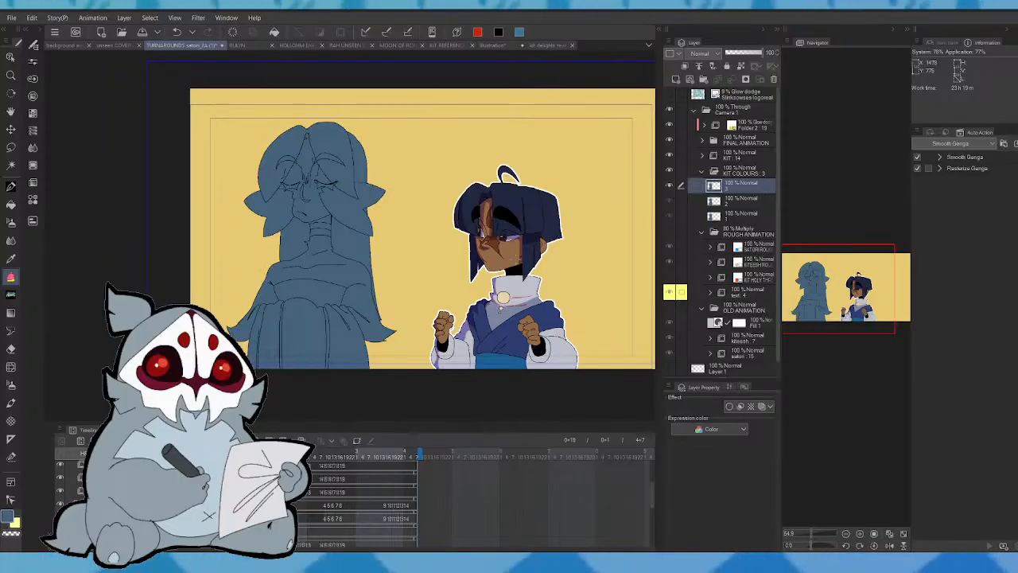
- Turn on onion skin for the KIT line drawing at frame 2+9 and compare it with the neighbouring drawings
key(Return)
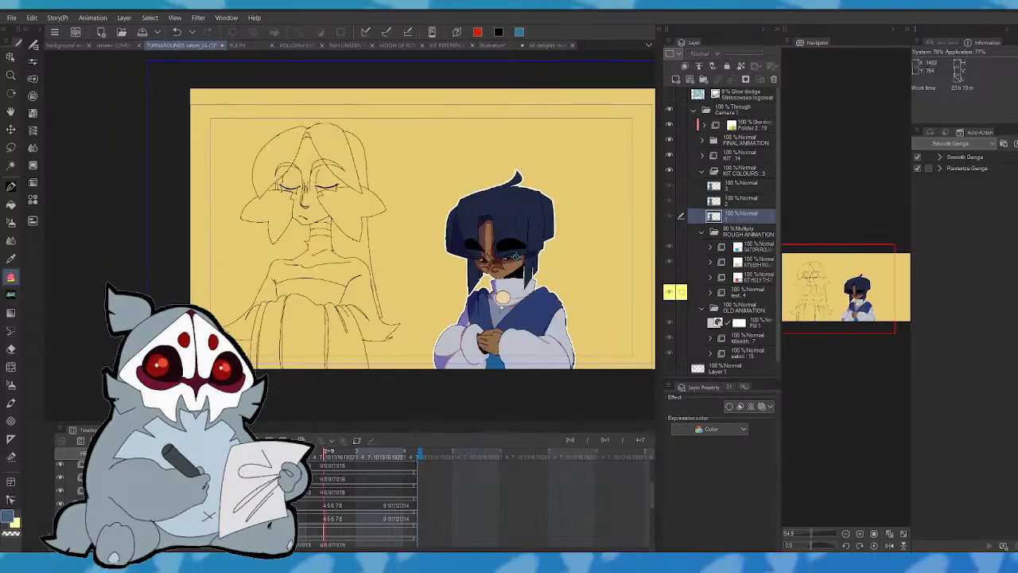
click(12, 187)
drag(812, 534, 816, 534)
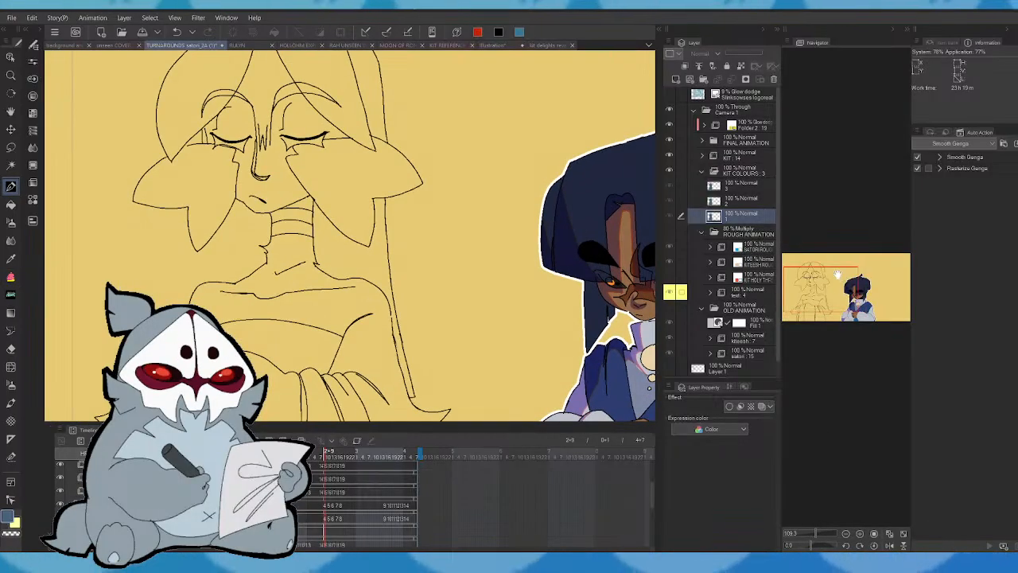
drag(844, 269, 842, 272)
click(324, 505)
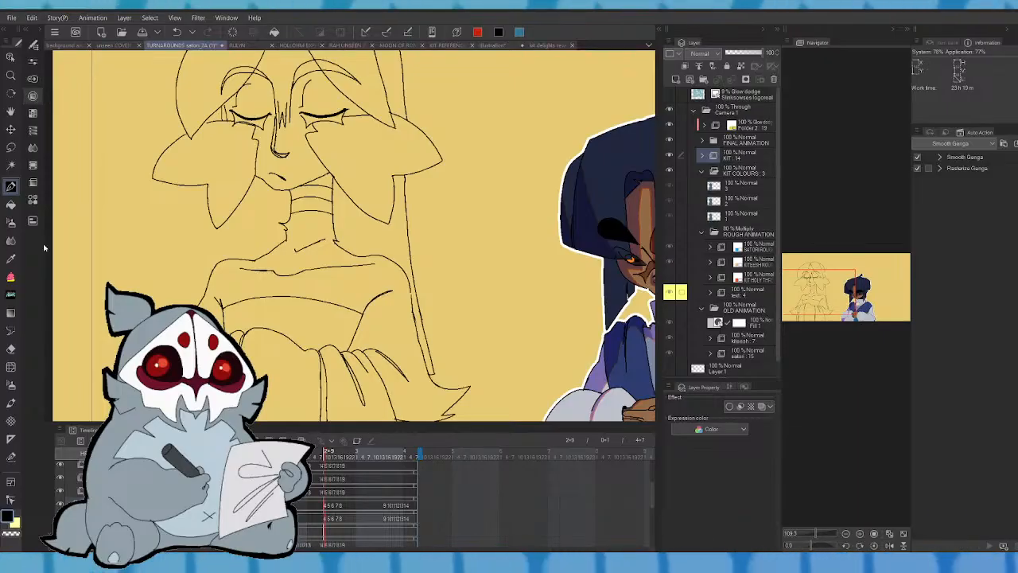
click(302, 439)
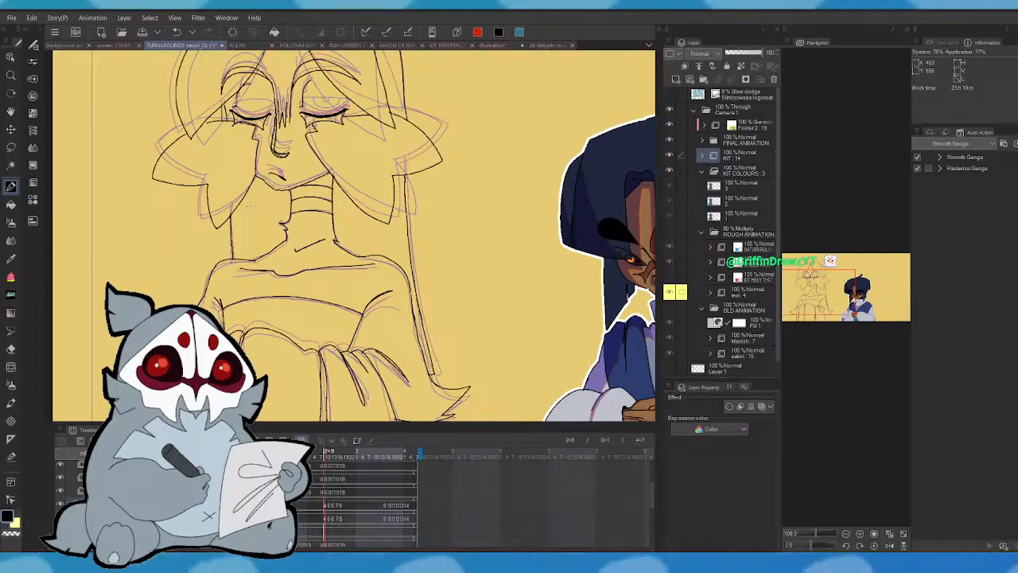
key(Left)
key(Right)
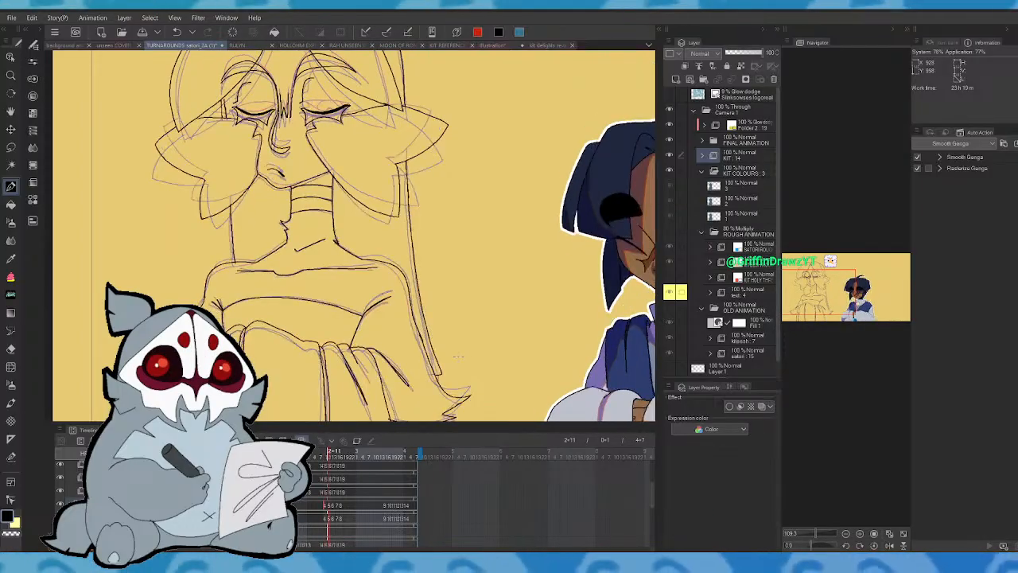
key(Left)
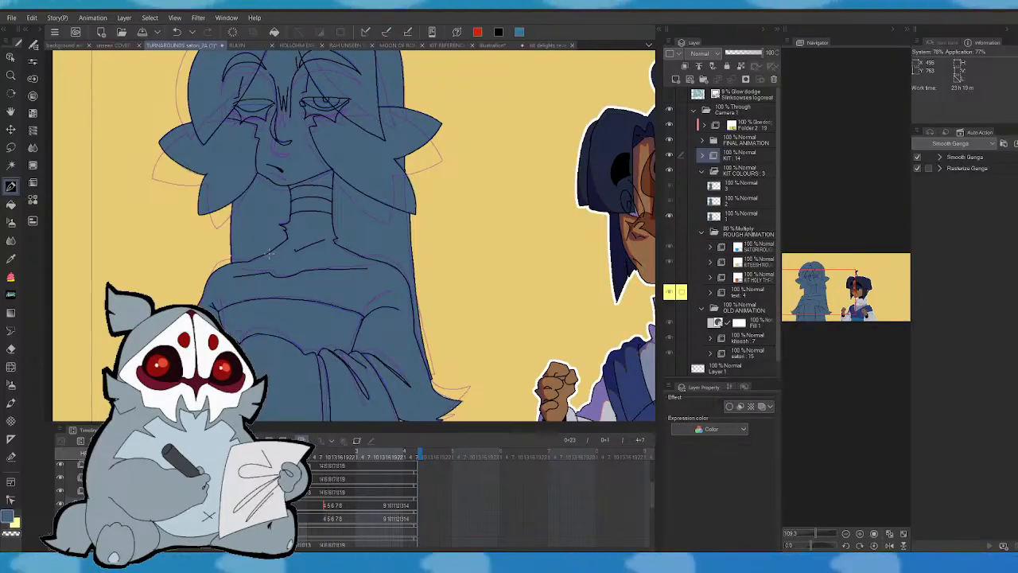
key(Right)
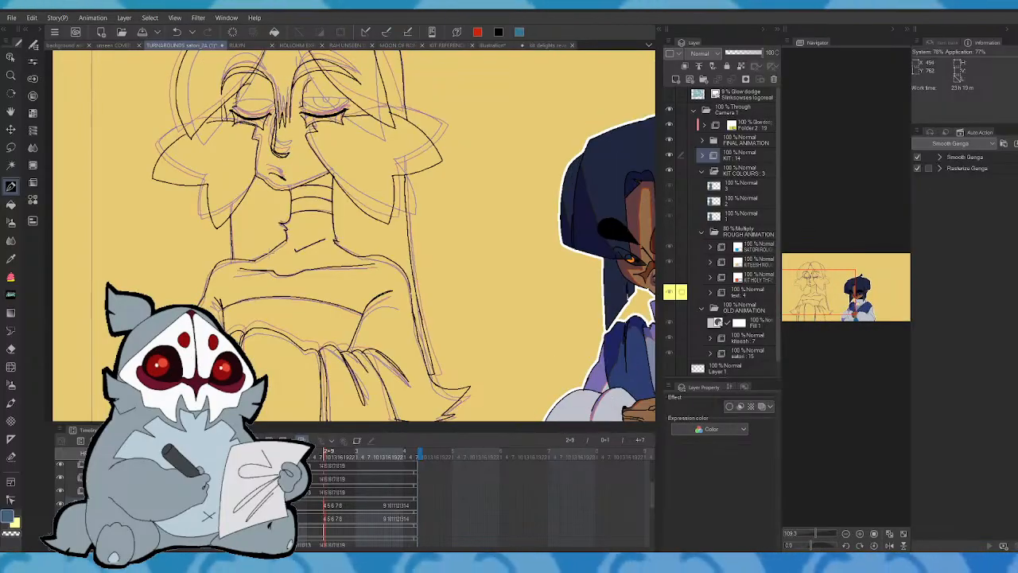
- Add a new KIT COLOURS cel at frame 2+9 and fill the long-eared character's silhouette with slate blue
drag(815, 533, 812, 534)
drag(824, 295, 823, 286)
click(736, 188)
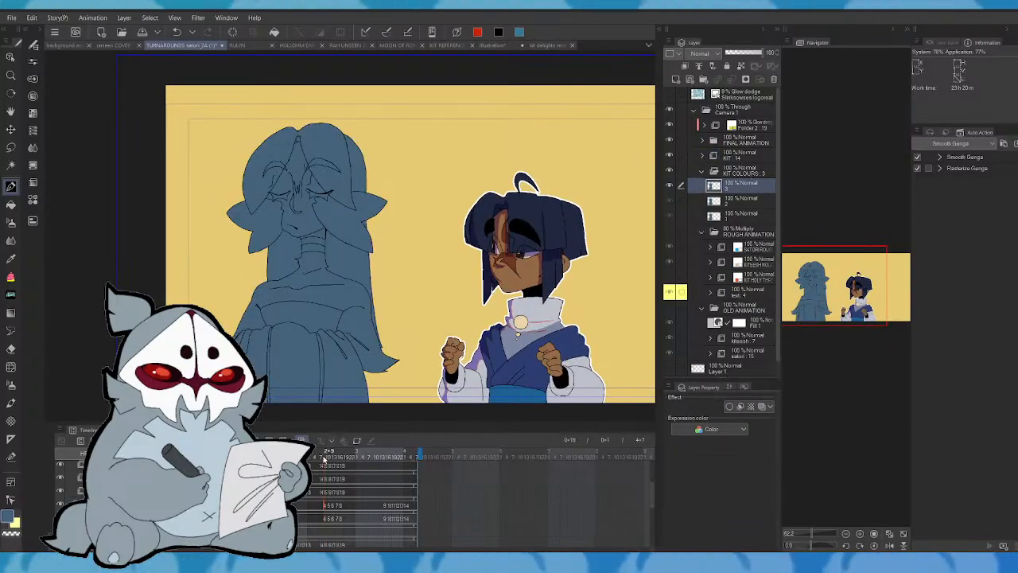
click(323, 457)
click(325, 456)
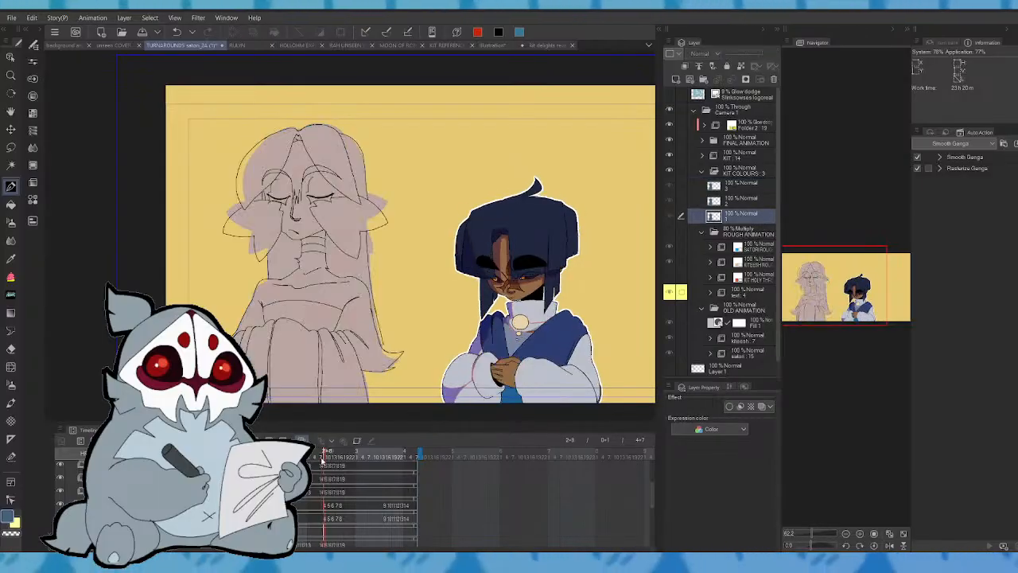
click(256, 435)
click(10, 276)
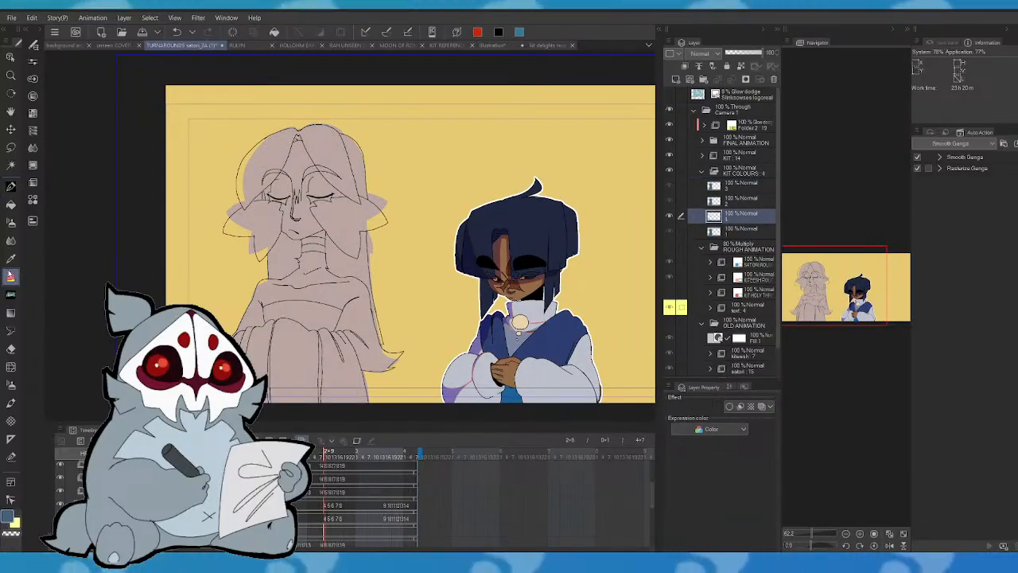
mouse_move(248, 124)
mouse_down()
mouse_move(178, 198)
mouse_move(211, 299)
mouse_move(298, 420)
mouse_move(425, 380)
mouse_move(394, 80)
mouse_move(211, 113)
mouse_move(209, 137)
mouse_up()
- Add a new KIT COLOURS cel at frame 2+11 and fill the closed-eyed character's silhouette with slate blue
key(Left)
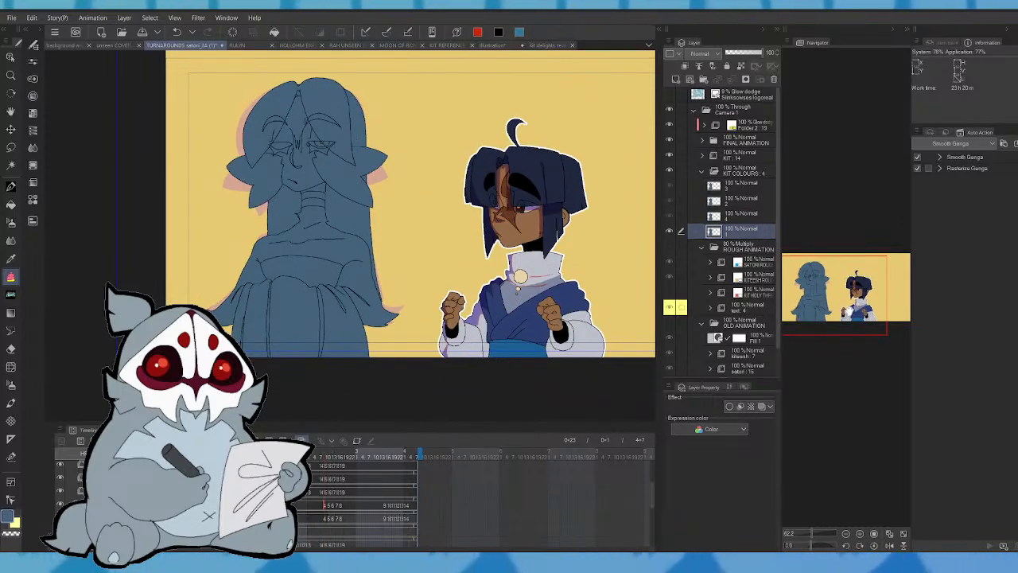
key(Right)
key(Right)
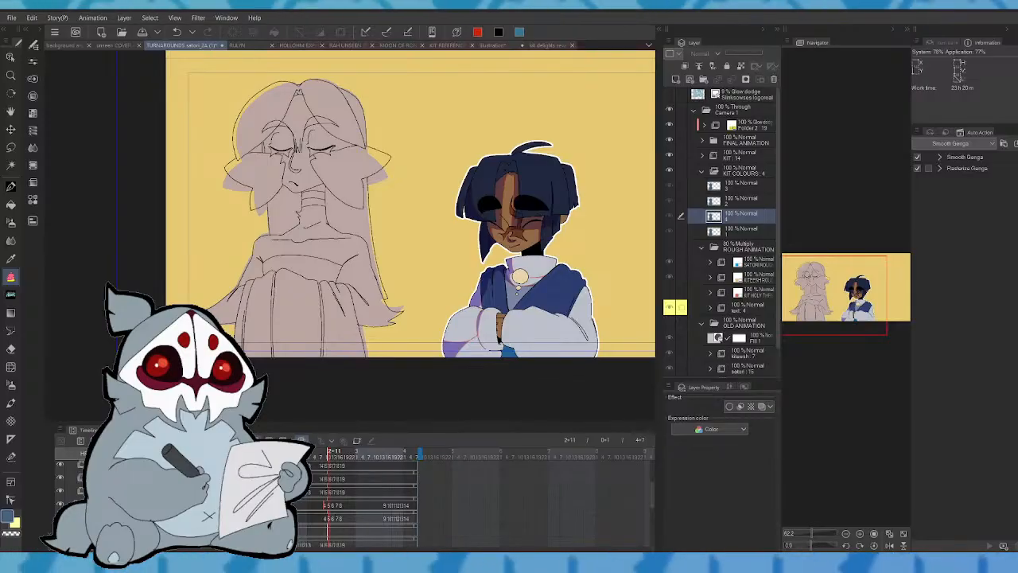
click(256, 437)
mouse_move(209, 262)
mouse_down()
mouse_move(404, 383)
mouse_move(227, 73)
mouse_move(193, 171)
mouse_move(194, 199)
mouse_up()
- Add a new KIT COLOURS cel at frame 2+13 and fill the long-eared character's silhouette with slate blue
key(Left)
key(Right)
key(Right)
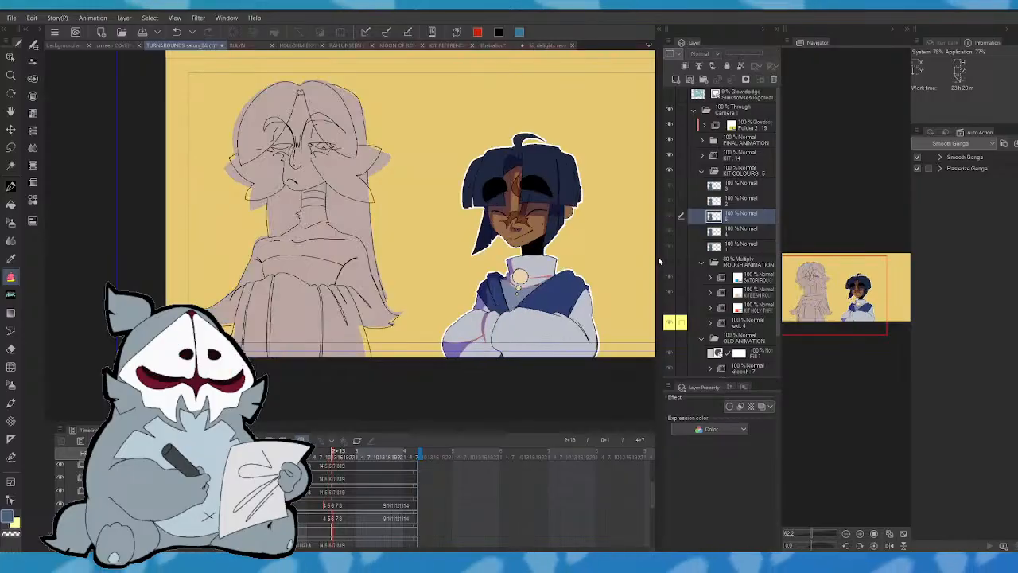
key(Left)
key(Right)
key(Right)
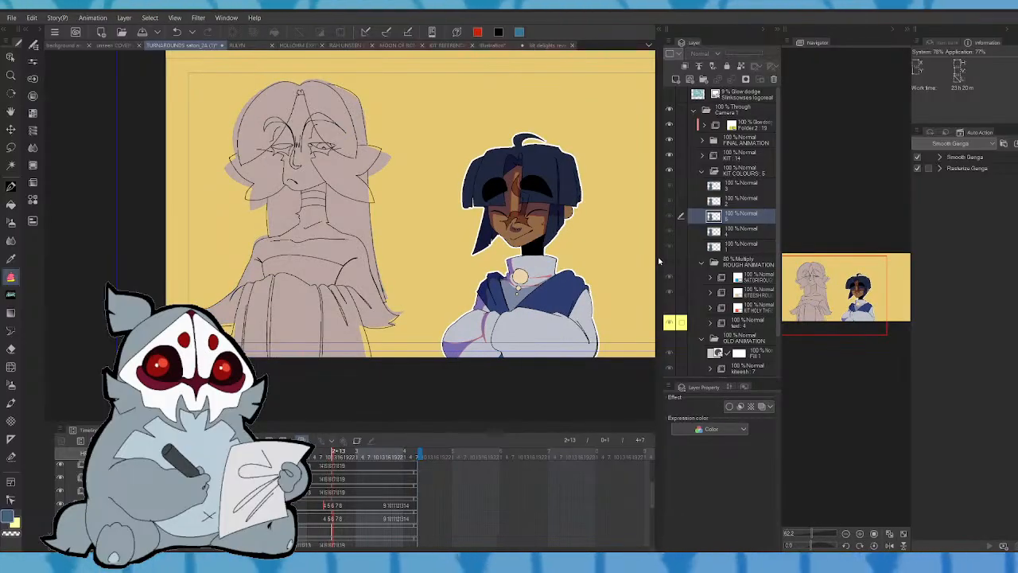
click(255, 439)
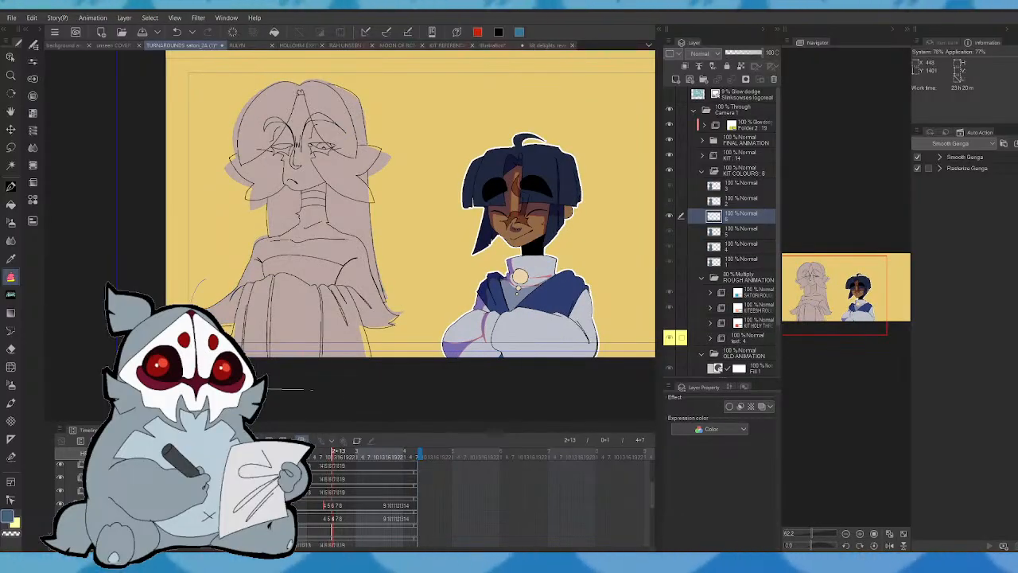
mouse_move(312, 389)
mouse_down()
mouse_move(420, 342)
mouse_move(311, 62)
mouse_up()
drag(181, 231, 199, 272)
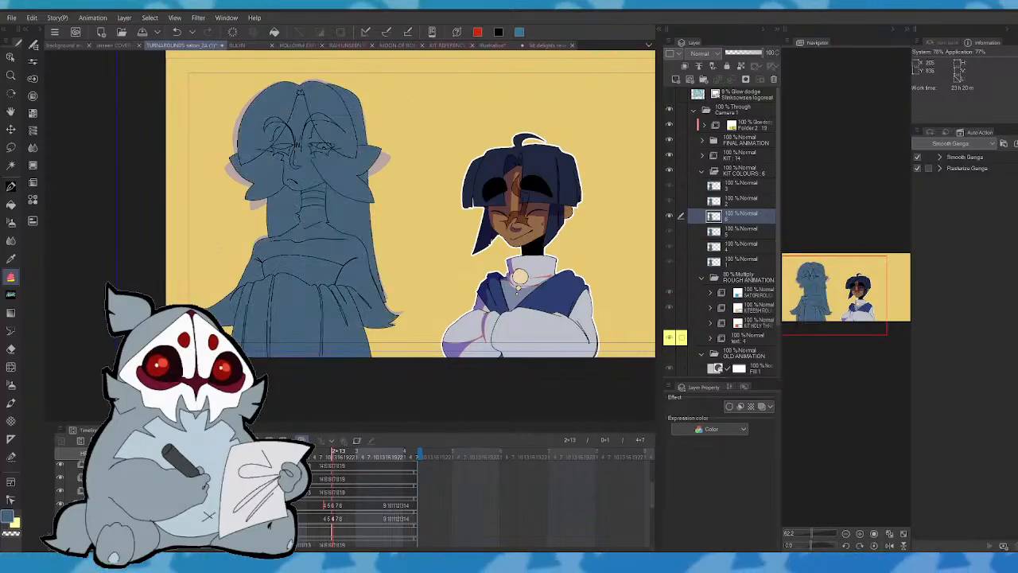
- Add a new KIT COLOURS cel at frame 2+15, fill the character's silhouette with slate blue, and check it against the neighbouring frame
key(Right)
key(Right)
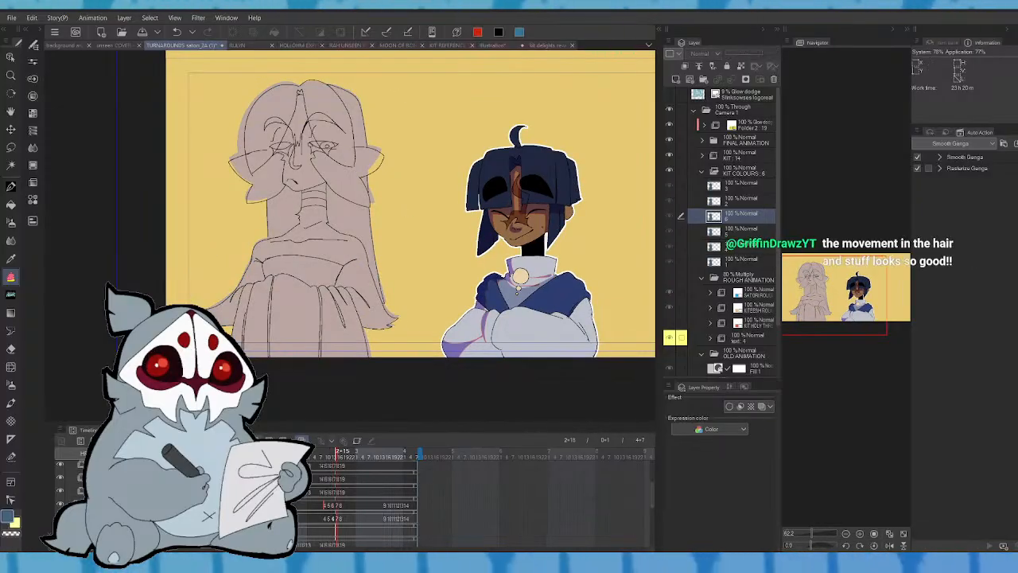
mouse_move(217, 262)
mouse_down()
mouse_move(382, 389)
mouse_move(412, 312)
mouse_move(384, 68)
mouse_up()
drag(223, 226, 218, 253)
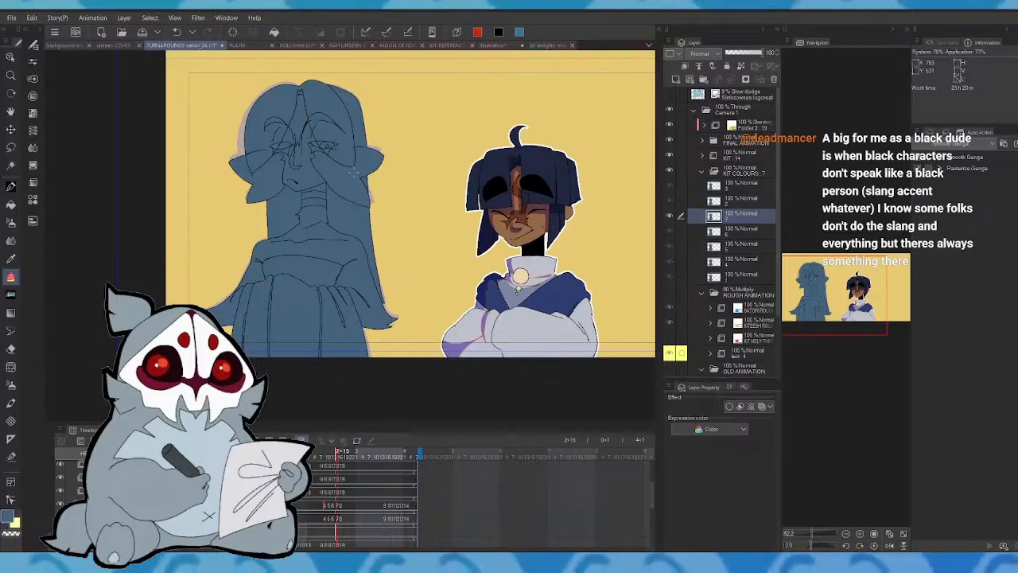
key(comma)
key(period)
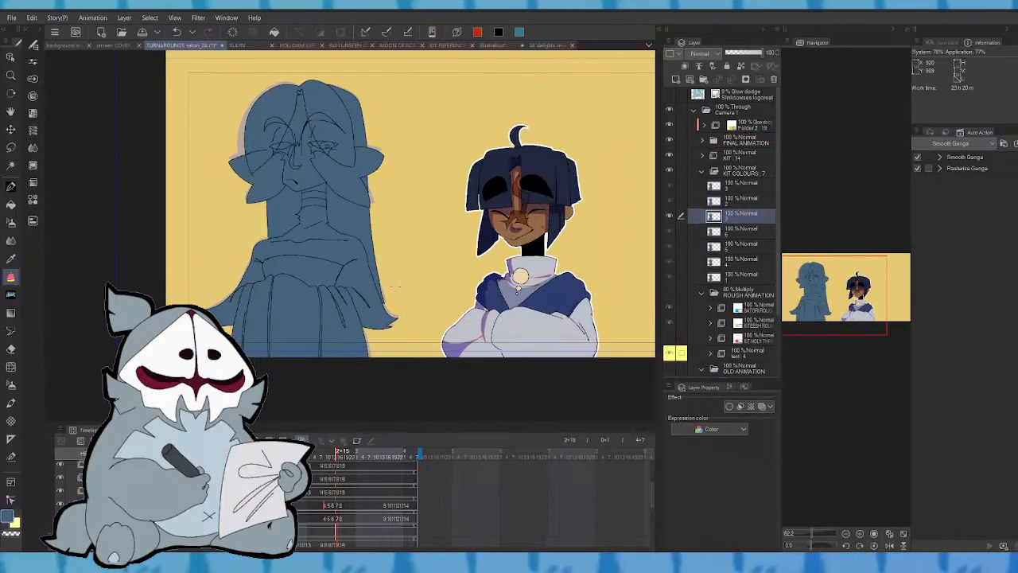
- Add a cel to the KIT COLOURS folder at frame 2+17 and fill the long-haired character's silhouette with dark blue
key(period)
key(period)
key(comma)
key(period)
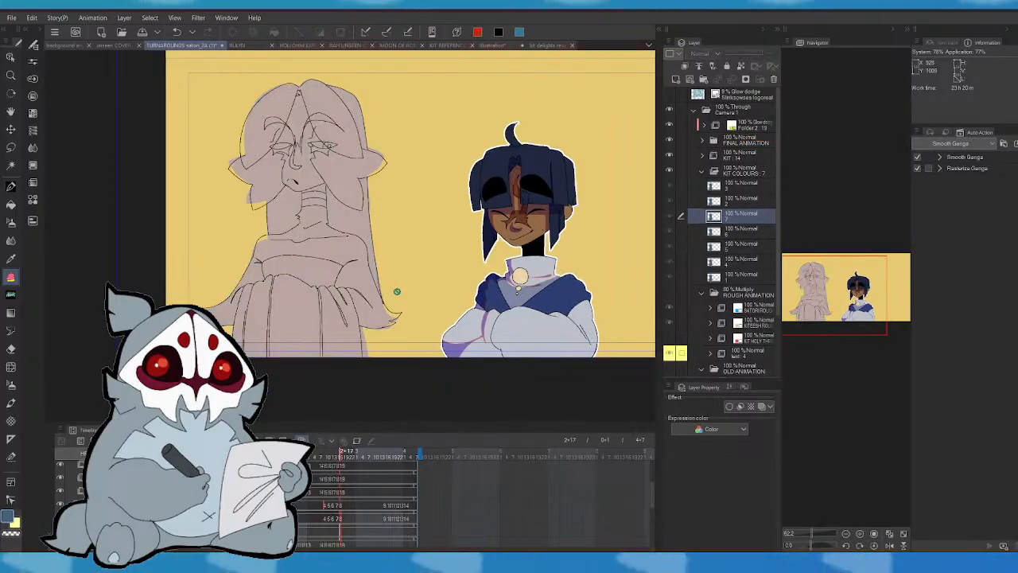
key(ctrl+shift+n)
mouse_move(267, 394)
mouse_down()
mouse_move(308, 395)
mouse_move(415, 113)
mouse_up()
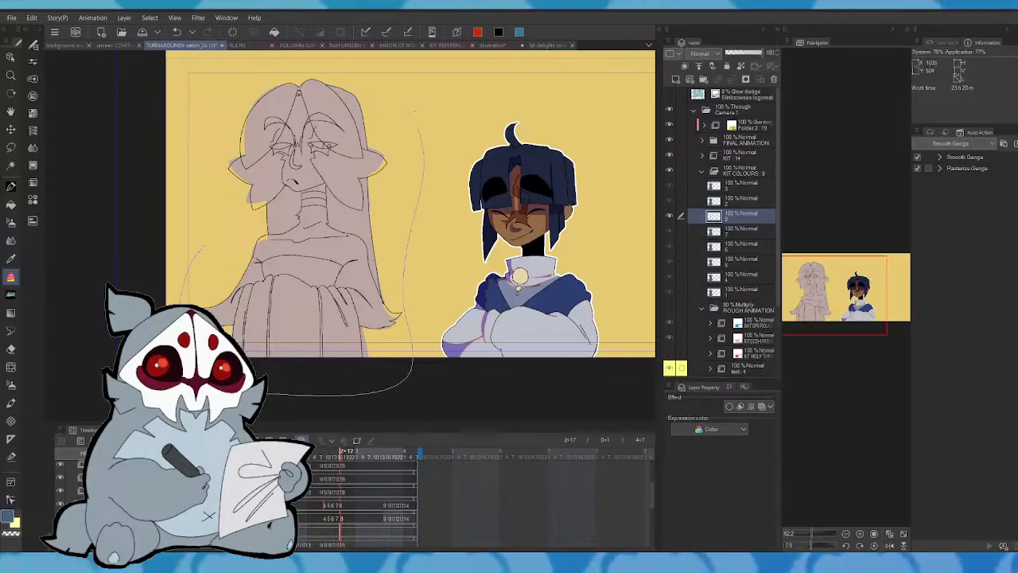
- Add a colour cel at frame 3+15 and fill the long-haired character's silhouette with the same dark blue
key(period)
key(period)
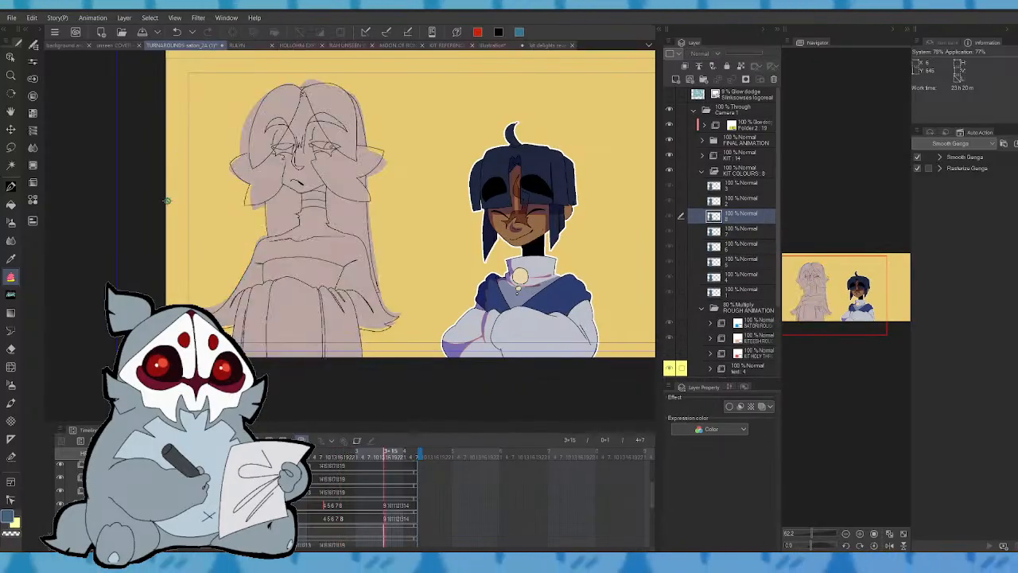
key(comma)
key(period)
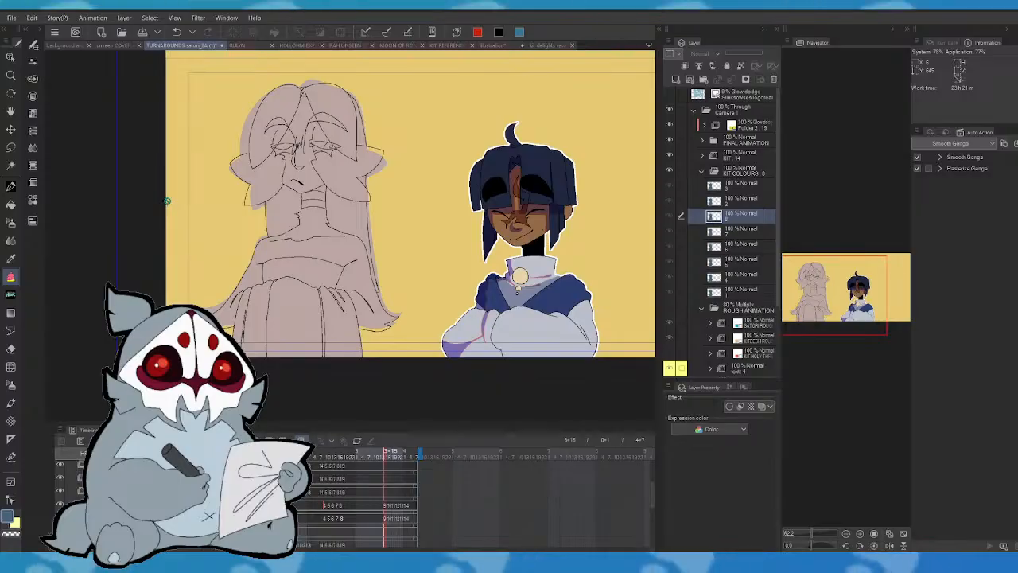
key(ctrl+shift+n)
mouse_move(268, 401)
mouse_down()
mouse_move(410, 189)
mouse_move(178, 200)
mouse_up()
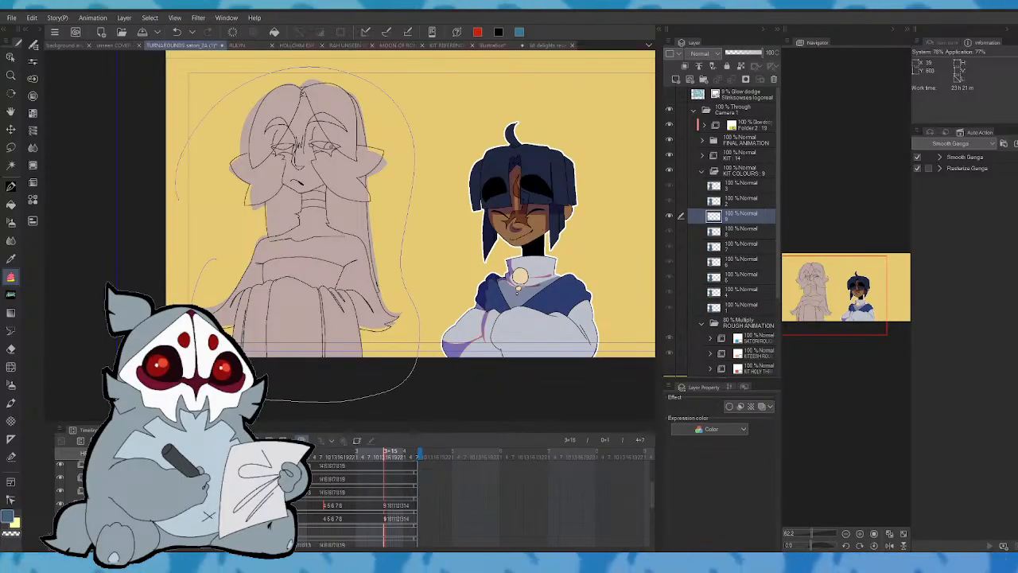
- Add a colour cel at frame 3+17 and fill the long-haired character, including the raised sleeve, with dark blue
key(period)
key(period)
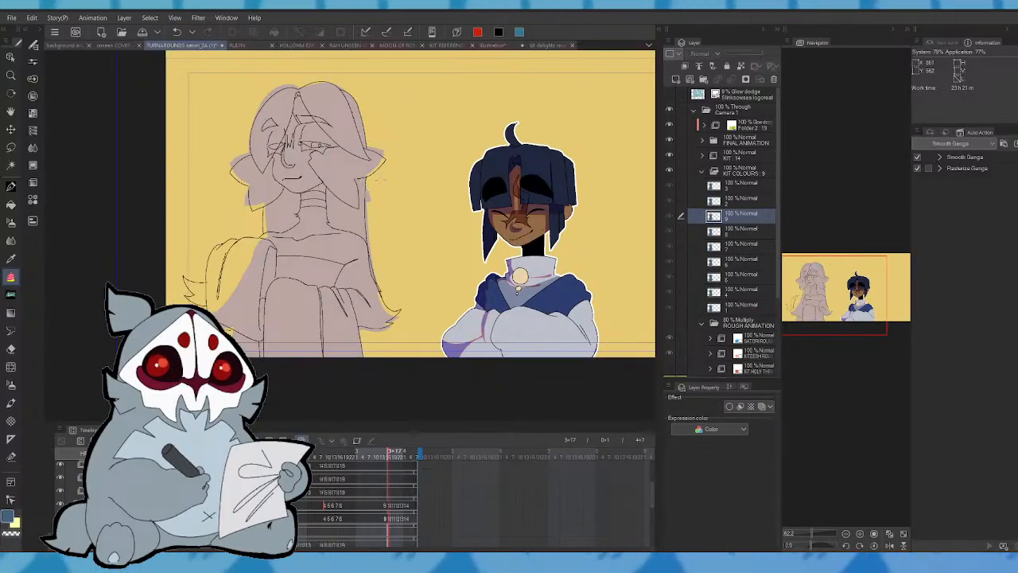
key(ctrl+shift+n)
mouse_move(191, 223)
mouse_down()
mouse_move(167, 318)
mouse_move(416, 275)
mouse_move(180, 208)
mouse_move(189, 211)
mouse_up()
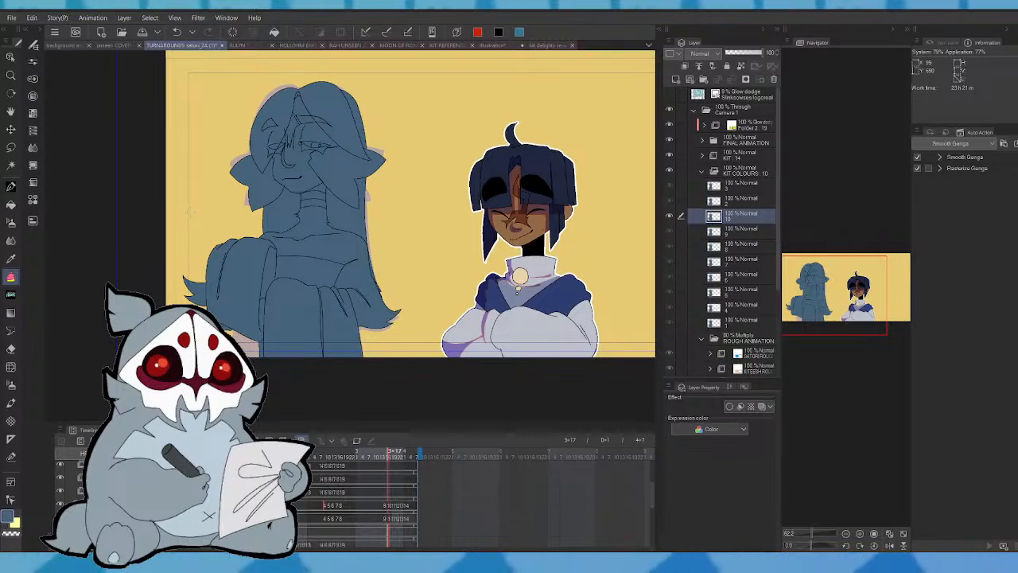
- Add a colour cel at frame 3+19 and enclose the turned-head pose to fill its silhouette with dark blue
key(Right)
key(Right)
mouse_move(190, 212)
mouse_down()
mouse_move(199, 350)
mouse_move(263, 376)
mouse_move(417, 350)
mouse_move(210, 104)
mouse_up()
drag(196, 142, 196, 174)
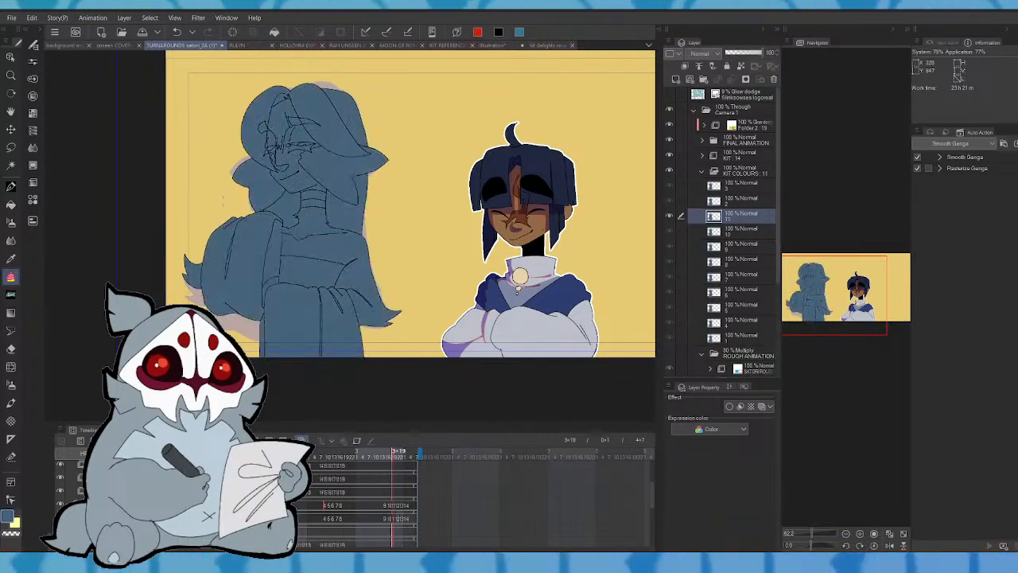
- Create the colour cel for frame 3+21 and fill the whole long-haired figure with dark blue
key(Right)
key(Right)
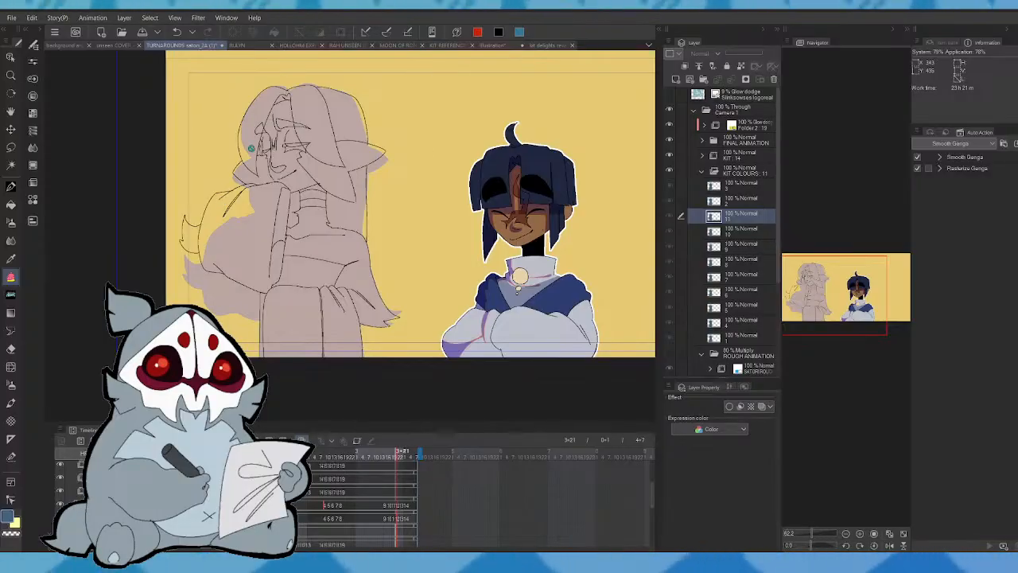
key(ctrl+shift+n)
mouse_move(197, 166)
mouse_down()
mouse_move(160, 294)
mouse_move(412, 374)
mouse_move(421, 209)
mouse_move(342, 80)
mouse_move(196, 166)
mouse_up()
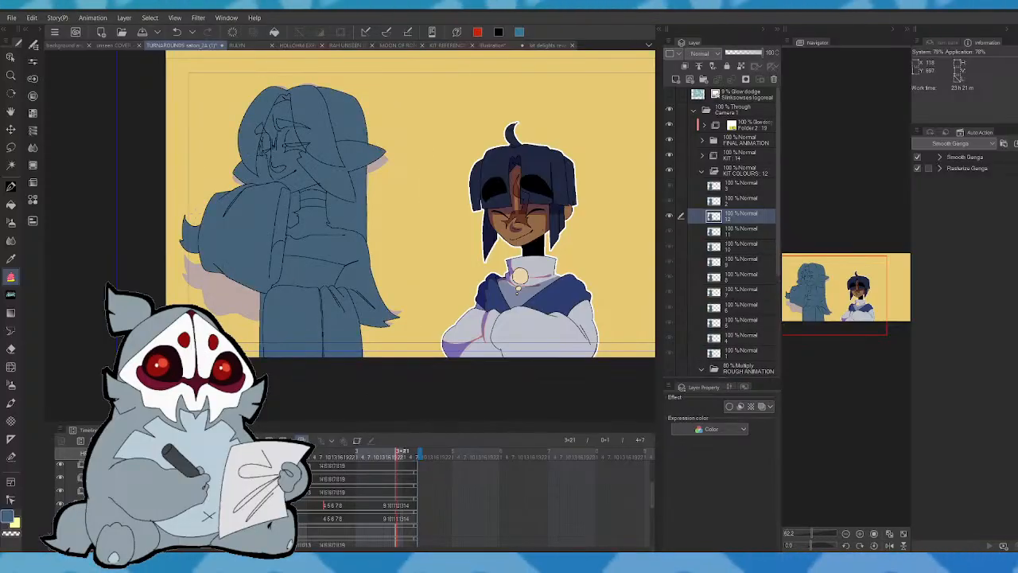
- Create the colour cel for frame 3+23 and fill the long-haired figure with dark blue
click(398, 456)
click(401, 457)
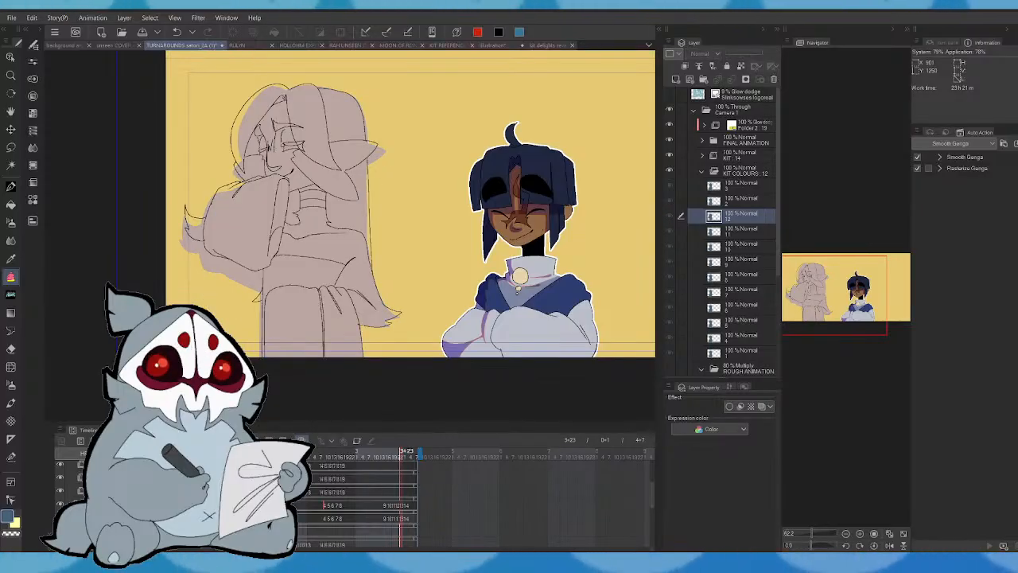
mouse_move(199, 166)
mouse_down()
mouse_move(165, 262)
mouse_move(288, 400)
mouse_move(423, 360)
mouse_move(410, 214)
mouse_move(221, 89)
mouse_move(167, 179)
mouse_up()
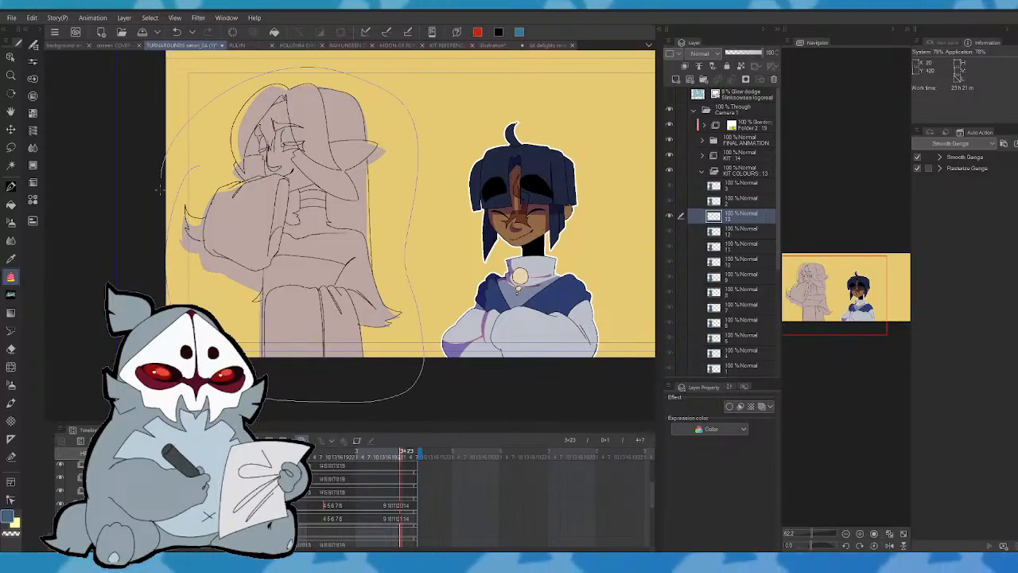
- Remove the extra cel at frame 3+24, add one at frame 4+1 instead, and fill the long-haired character with dark blue
key(Right)
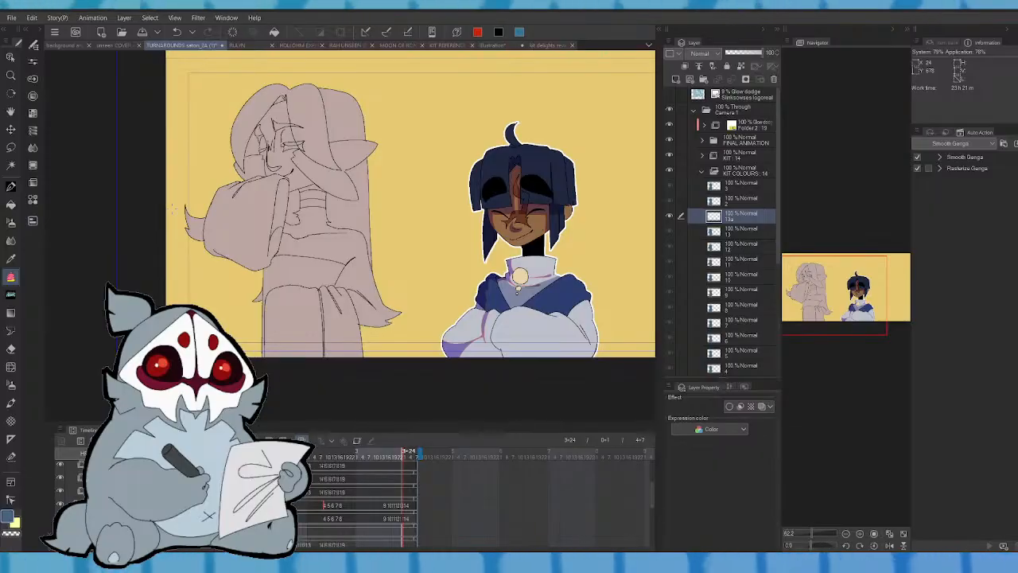
key(ctrl+z)
click(404, 457)
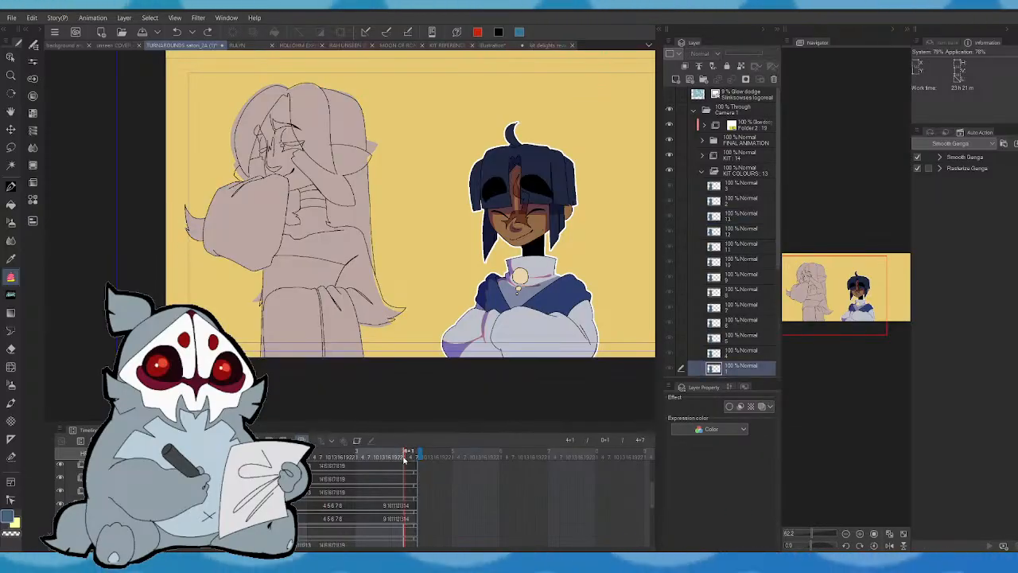
key(alt+n)
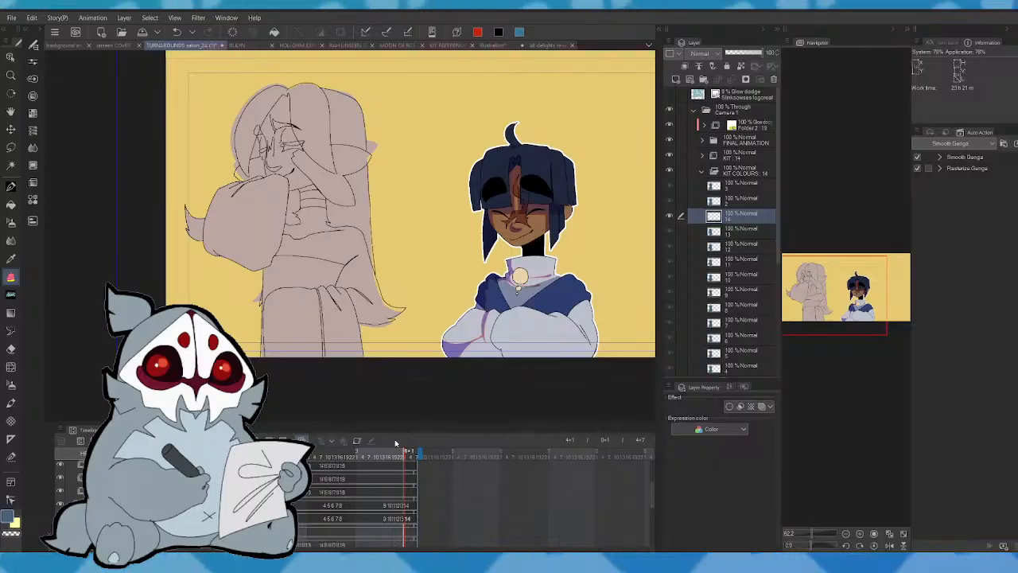
mouse_move(197, 163)
mouse_down()
mouse_move(185, 224)
mouse_move(356, 385)
mouse_move(419, 288)
mouse_move(414, 112)
mouse_move(221, 98)
mouse_move(211, 127)
mouse_up()
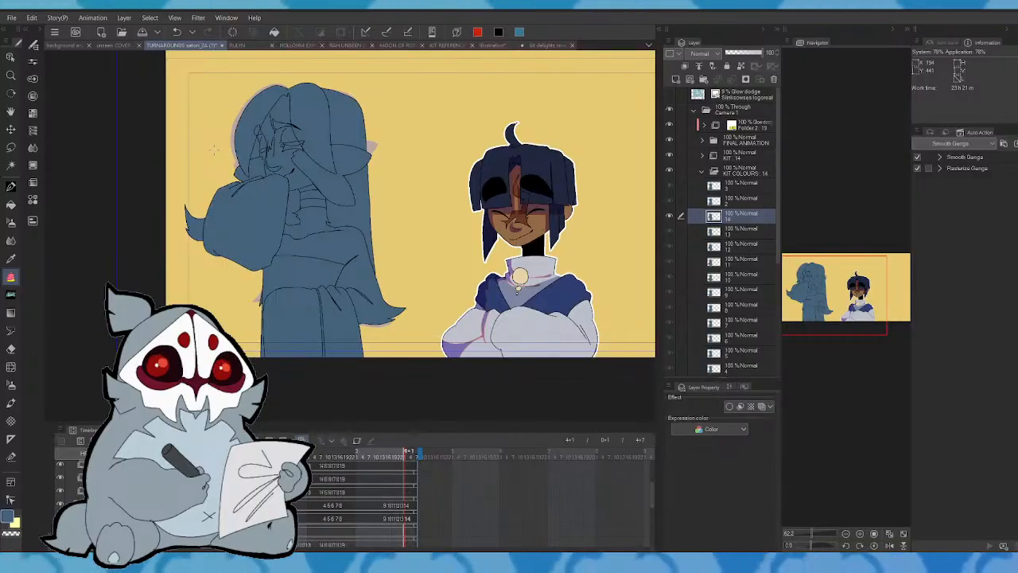
- Step back and forth through the animation frames to check the dark blue base fills against the line art
key(ctrl+comma)
key(ctrl+comma)
key(ctrl+comma)
key(ctrl+comma)
key(ctrl+comma)
key(ctrl+comma)
key(ctrl+comma)
key(ctrl+comma)
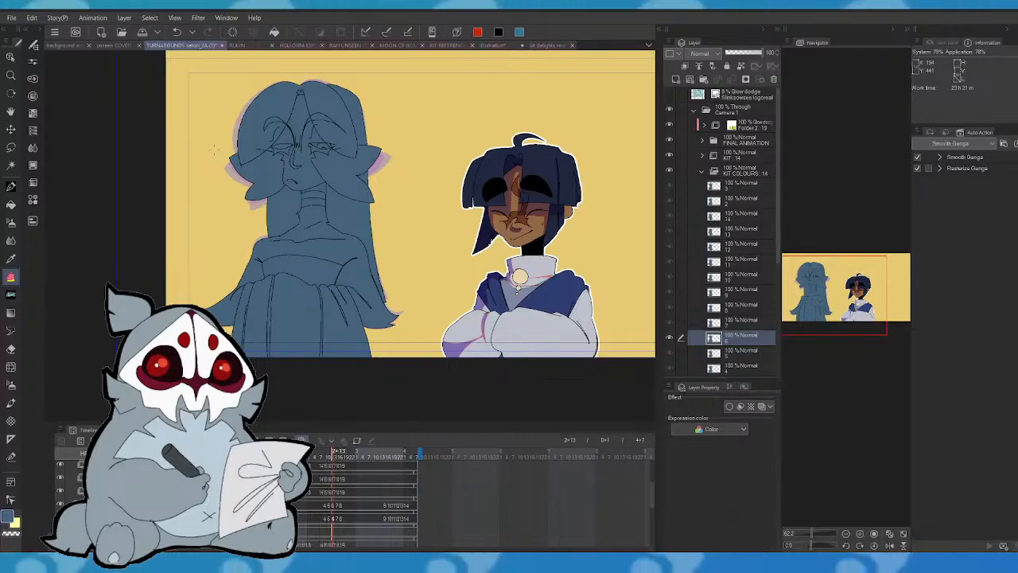
key(Left)
key(Left)
key(Left)
key(Left)
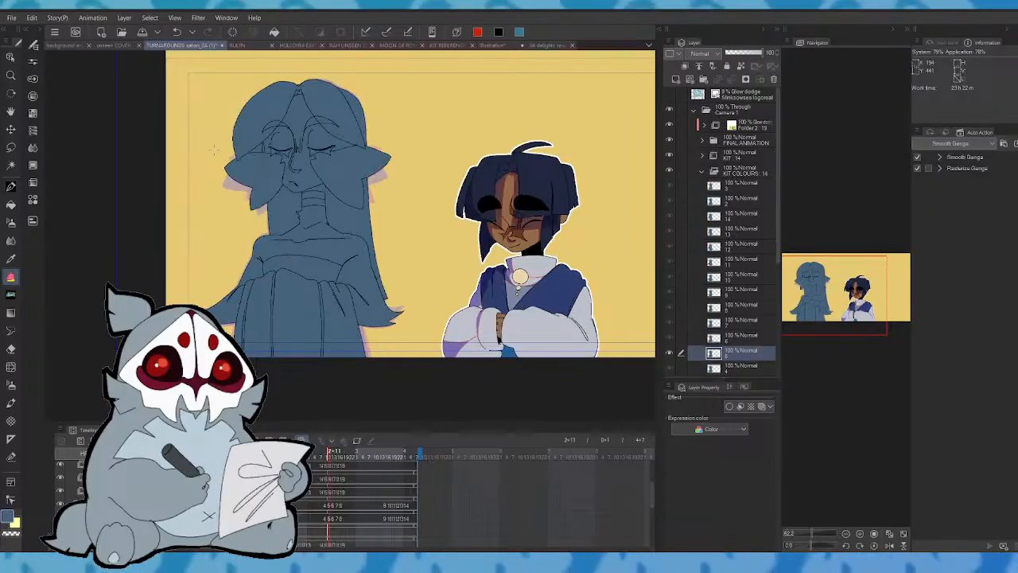
key(Right)
key(Right)
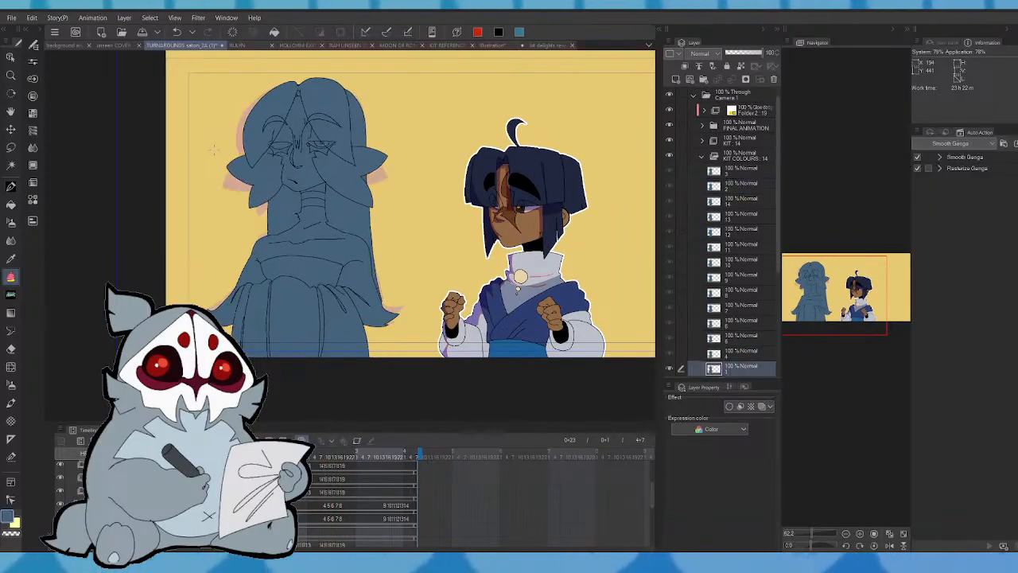
key(Left)
key(Left)
key(Left)
key(Left)
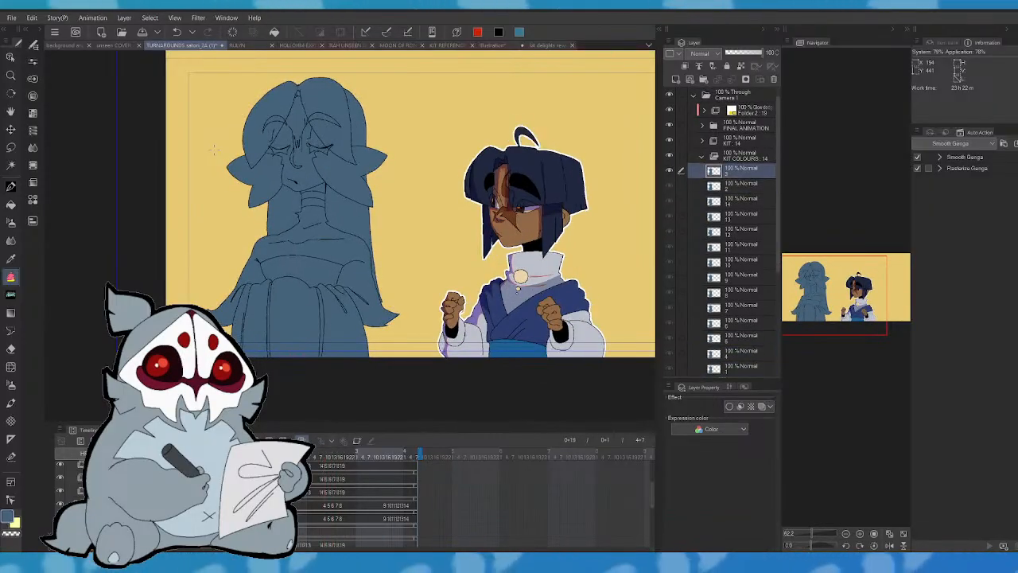
key(Left)
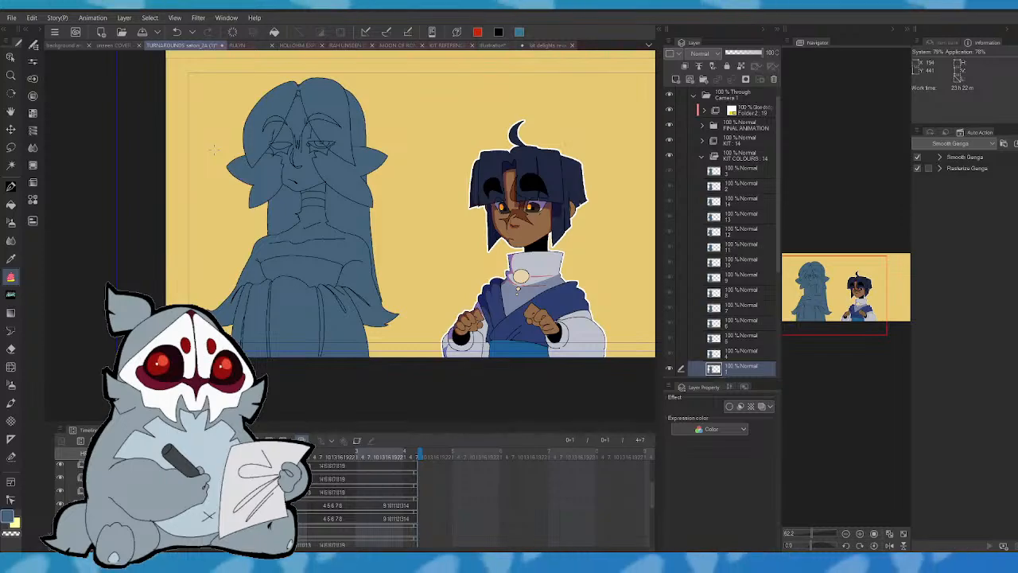
key(Right)
key(Right)
key(Right)
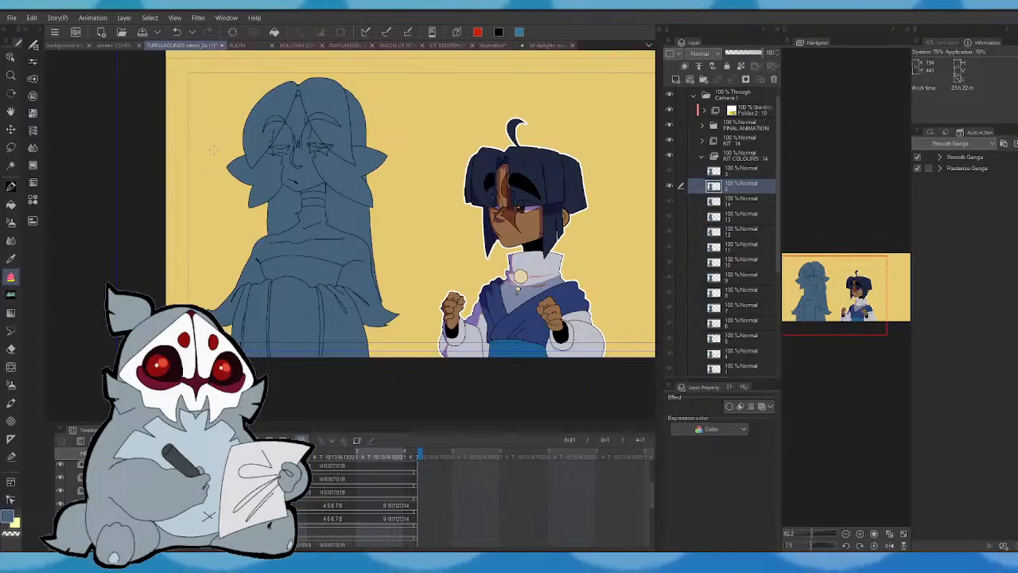
key(comma)
key(period)
key(period)
key(period)
key(period)
key(period)
key(period)
key(period)
key(period)
key(period)
key(period)
key(period)
key(period)
key(period)
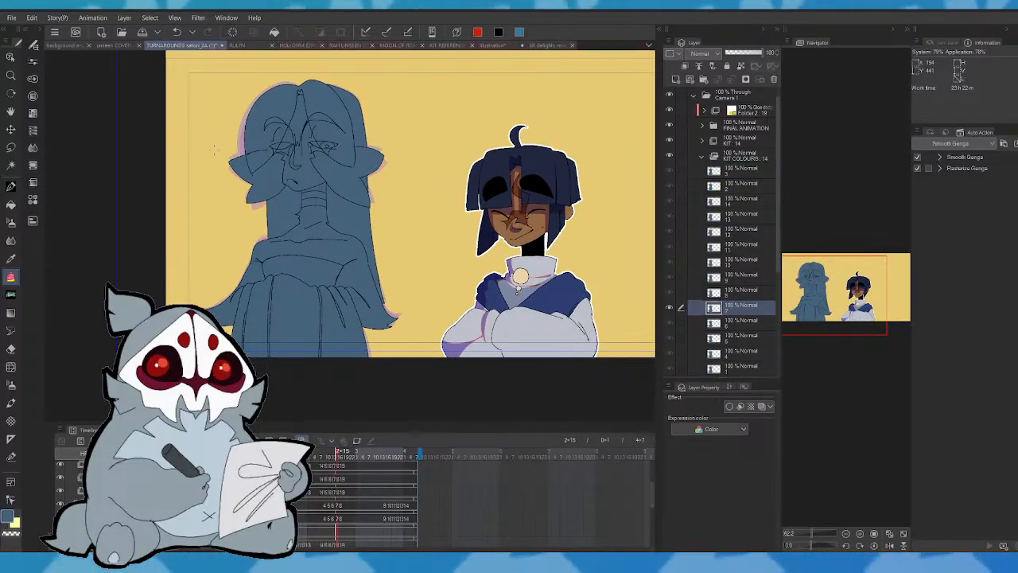
key(period)
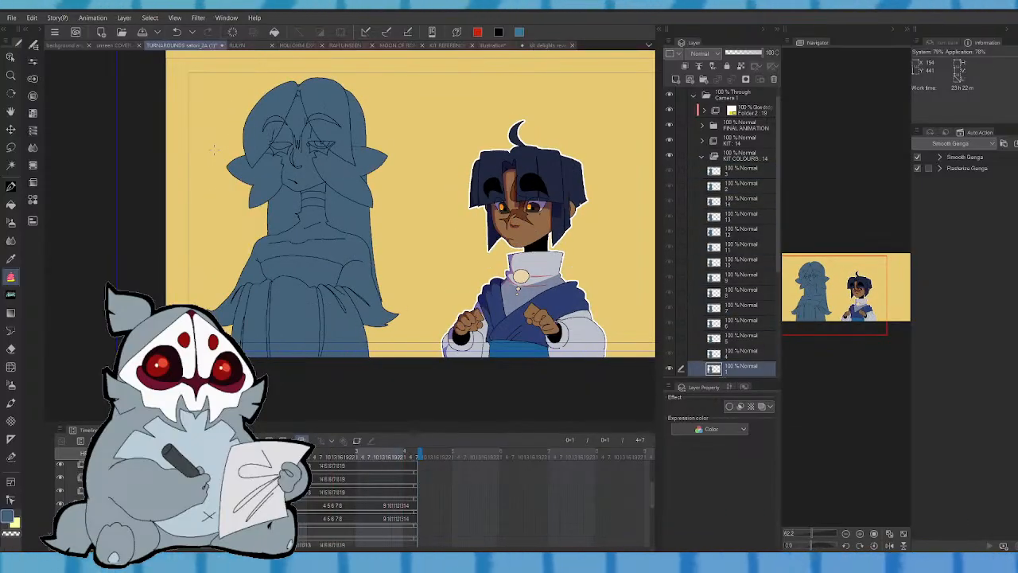
- Look through the open sketch and KIT REFERENCE CONCEPTS documents for a light blue drawing colour, and return to the TURNAROUNDS animation
click(507, 45)
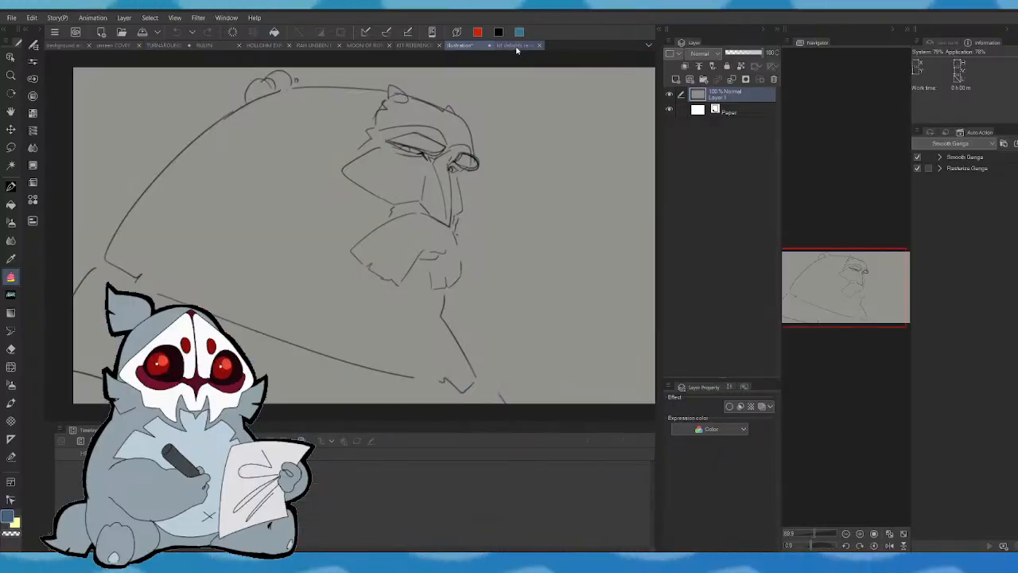
click(526, 45)
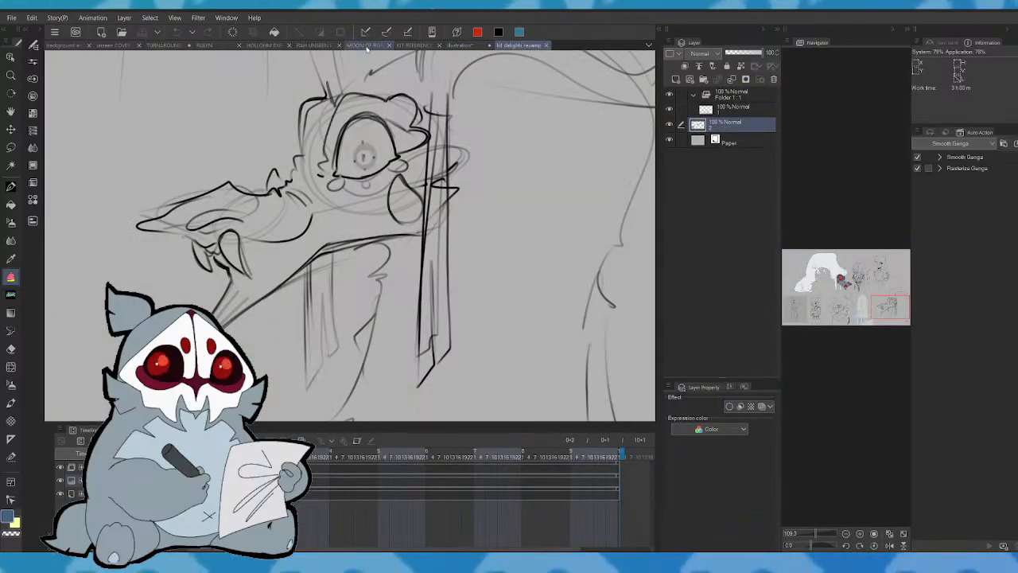
click(404, 45)
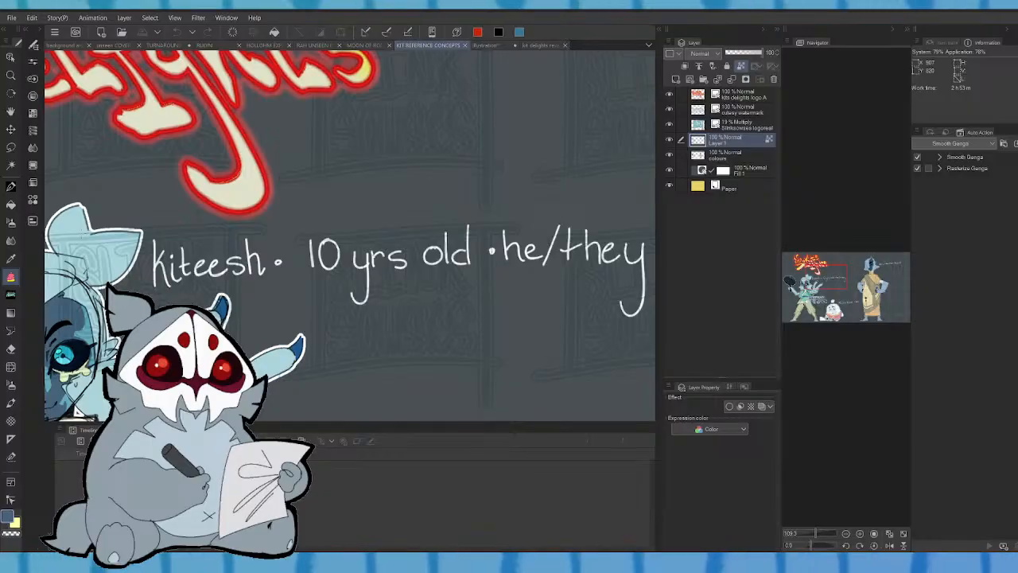
click(166, 46)
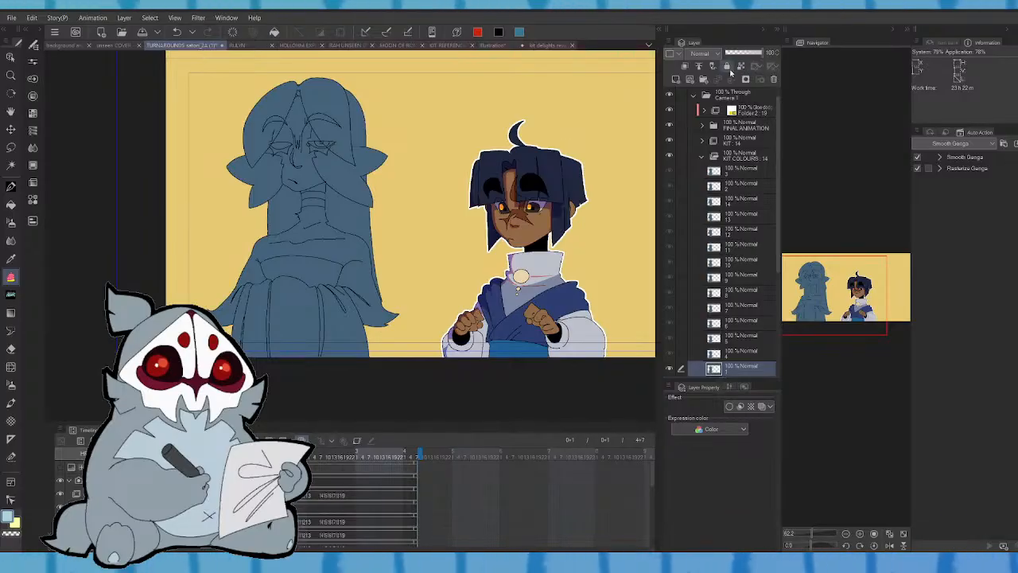
- Lock transparent pixels on all cels in the KIT COLOURS folder, leaving only cel 1 selected
drag(681, 354, 693, 178)
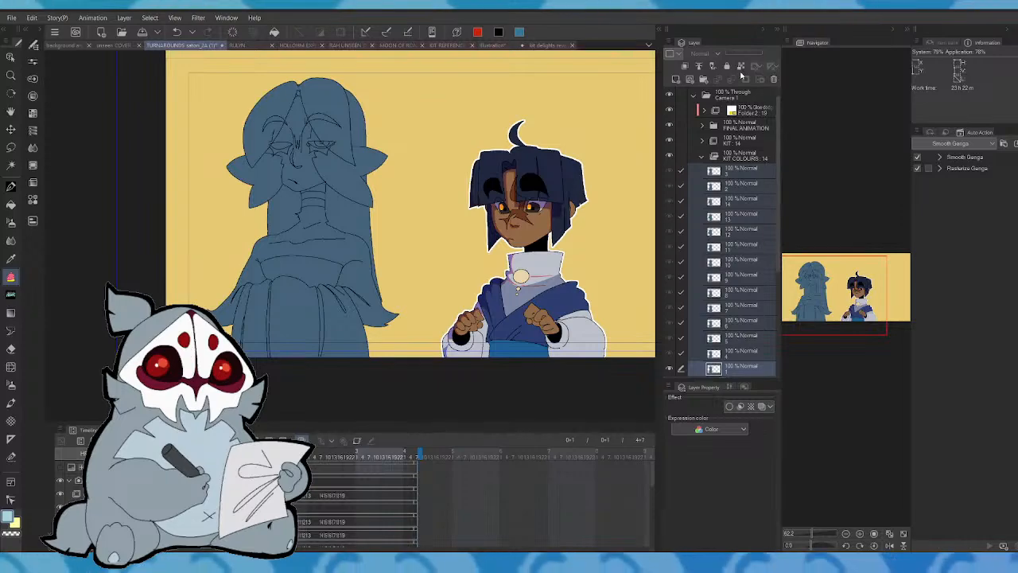
scroll(778, 198, down, 2)
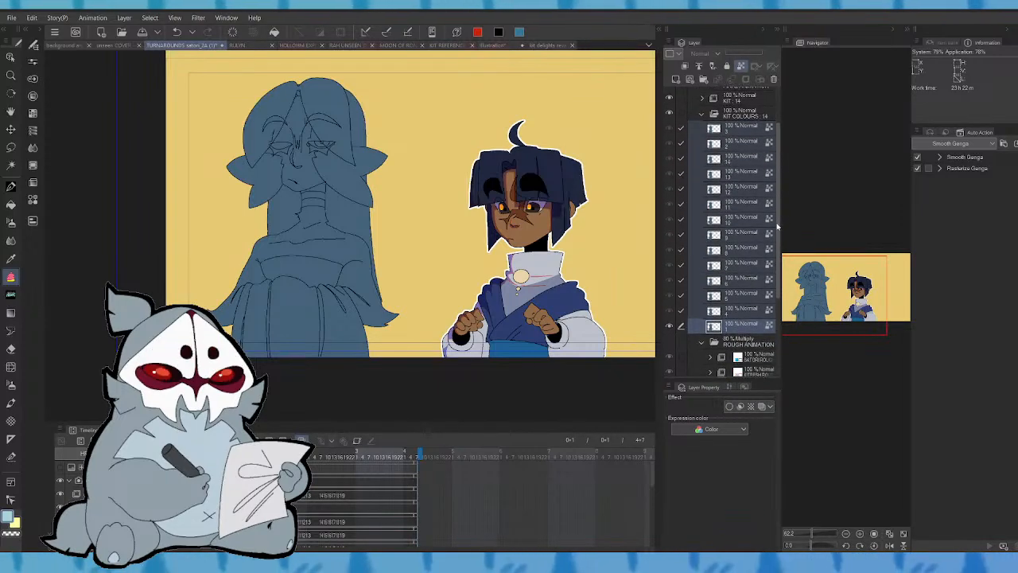
click(752, 323)
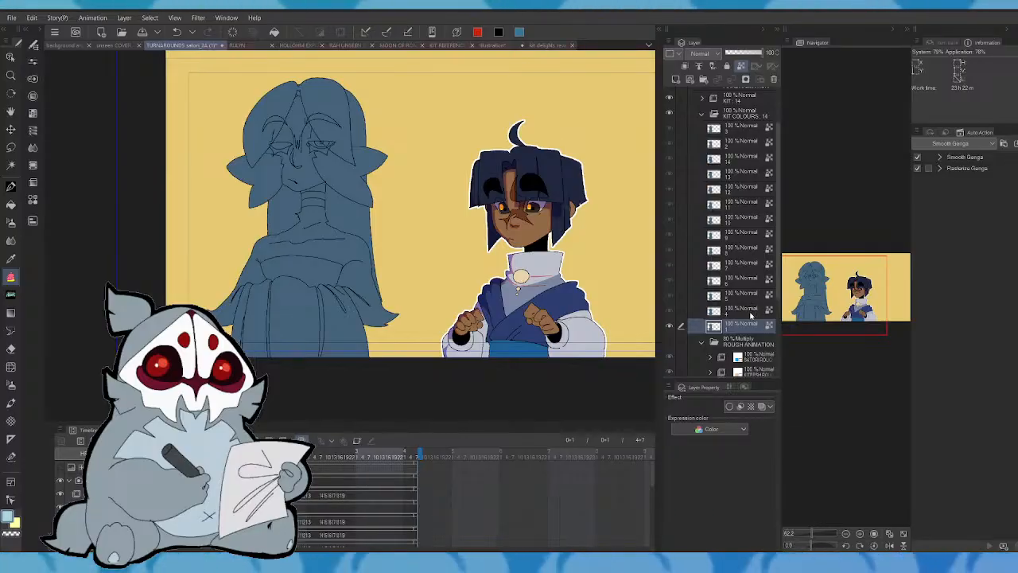
- Fill both of the long-haired character's ears with light blue on the colour cel at frame 0+1
click(751, 311)
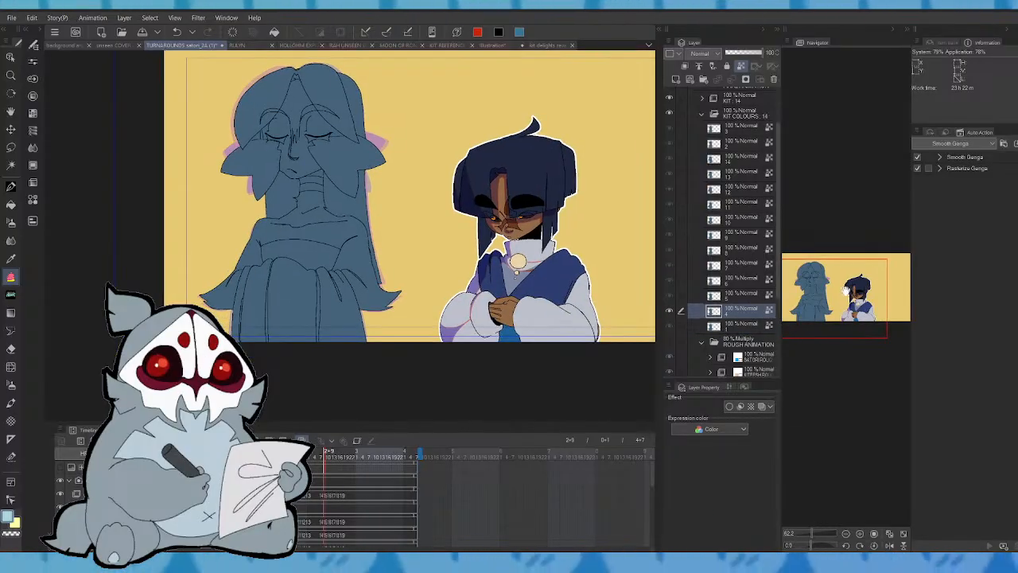
drag(654, 483, 654, 500)
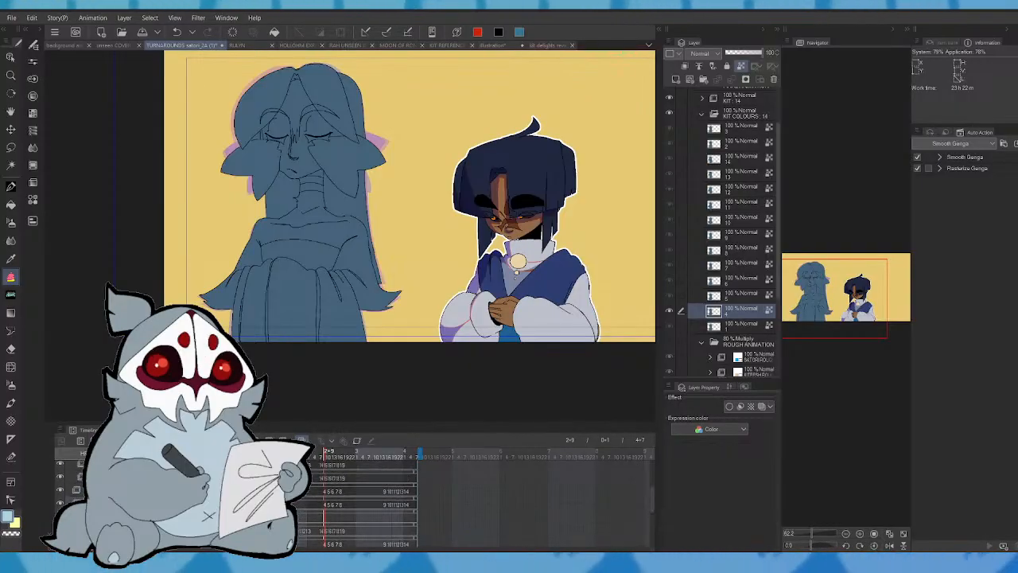
drag(324, 453, 213, 452)
click(11, 205)
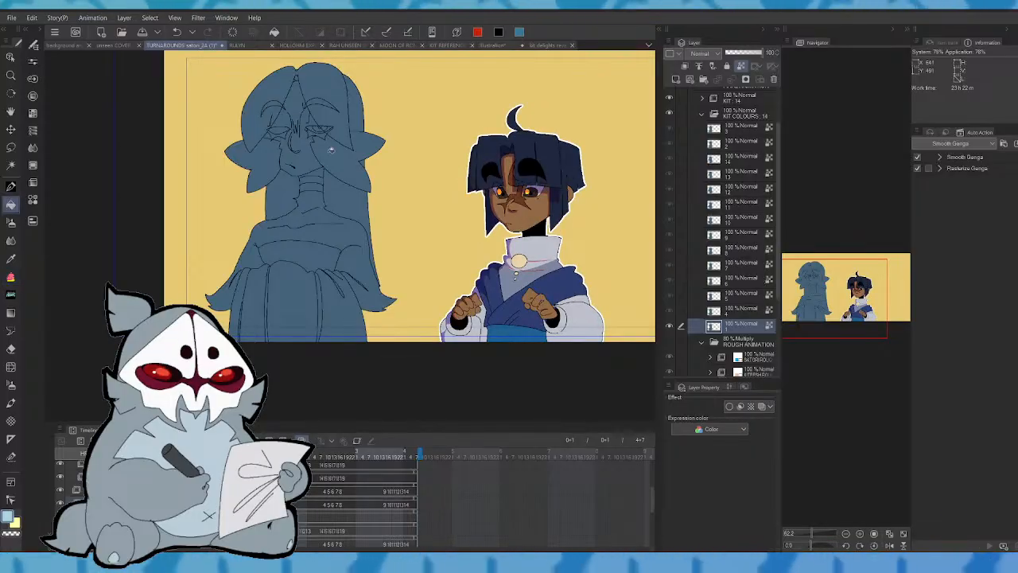
click(344, 159)
click(273, 156)
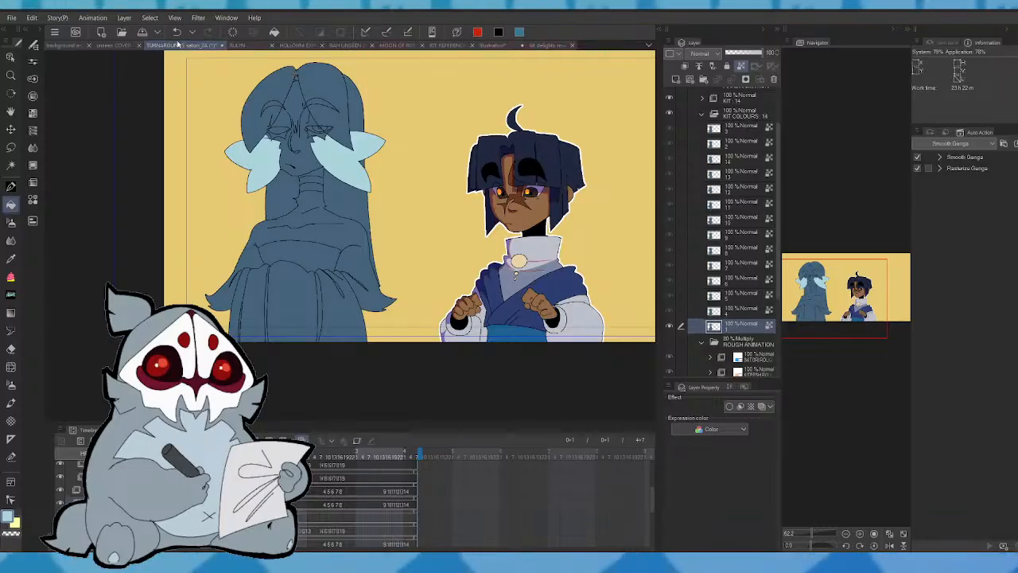
- Fill the unfilled ear, the front hair locks and the hair behind the head with light blue on cel 1
click(821, 532)
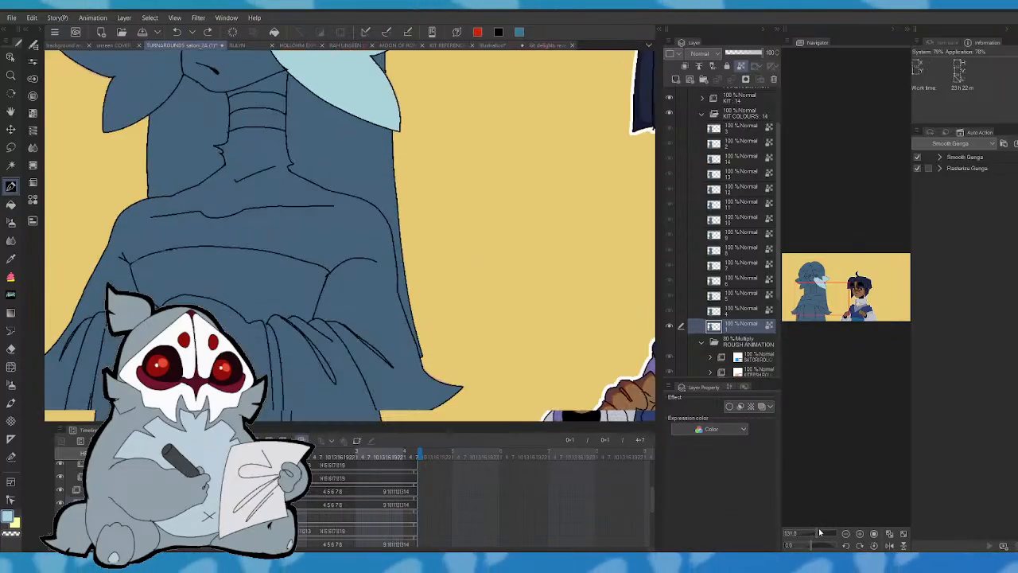
drag(820, 532, 823, 533)
click(815, 278)
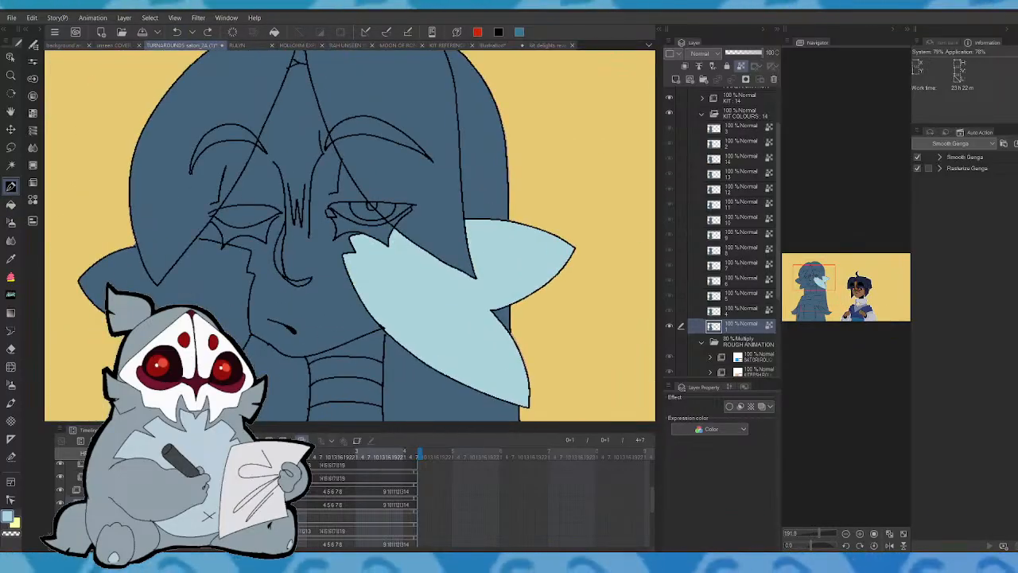
key(g)
click(184, 253)
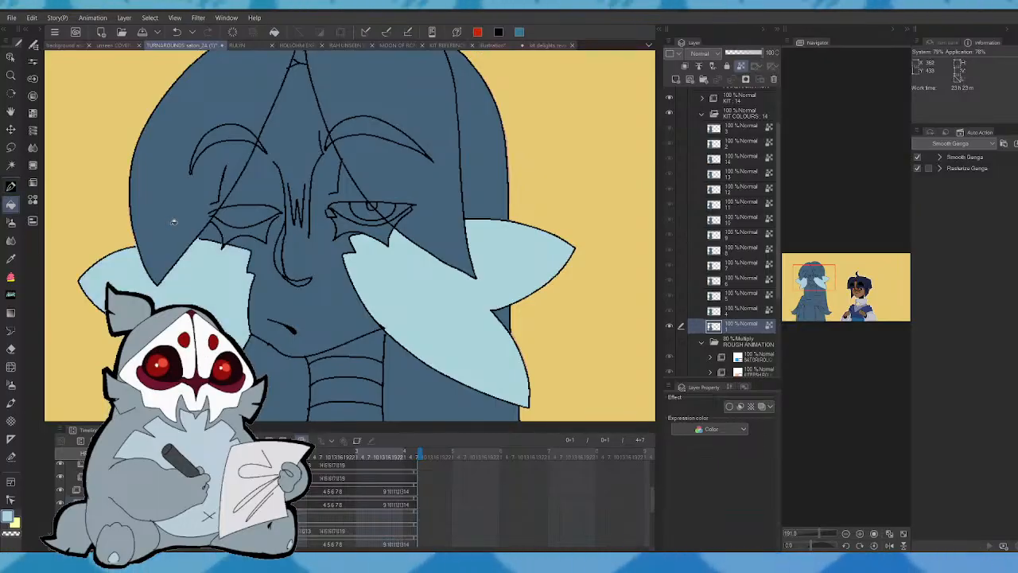
click(174, 222)
click(374, 117)
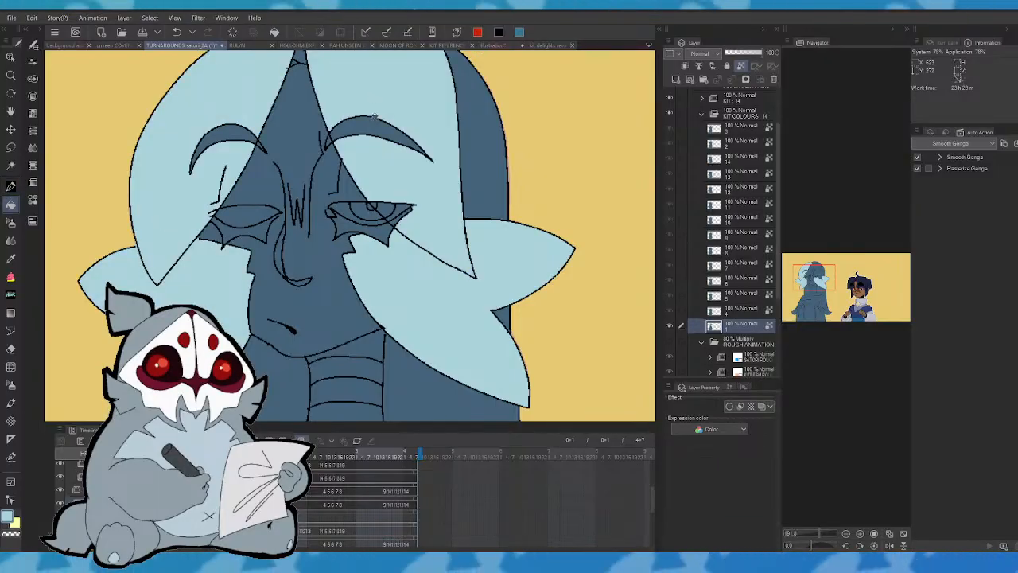
click(478, 96)
- Fill the long back hair on both sides of the neck with light blue on cel 1
drag(830, 528, 812, 525)
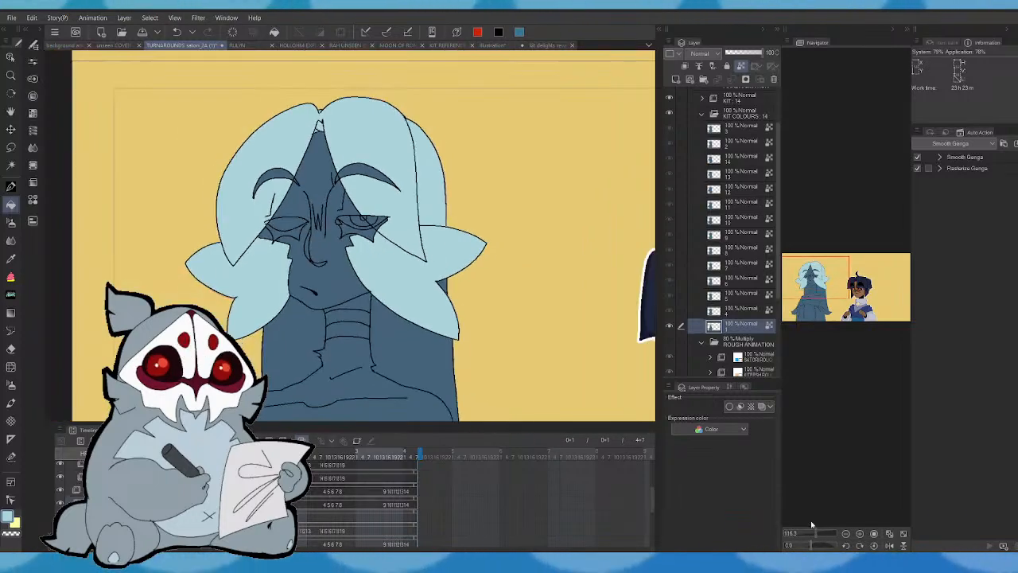
drag(807, 273, 804, 281)
click(331, 257)
click(435, 264)
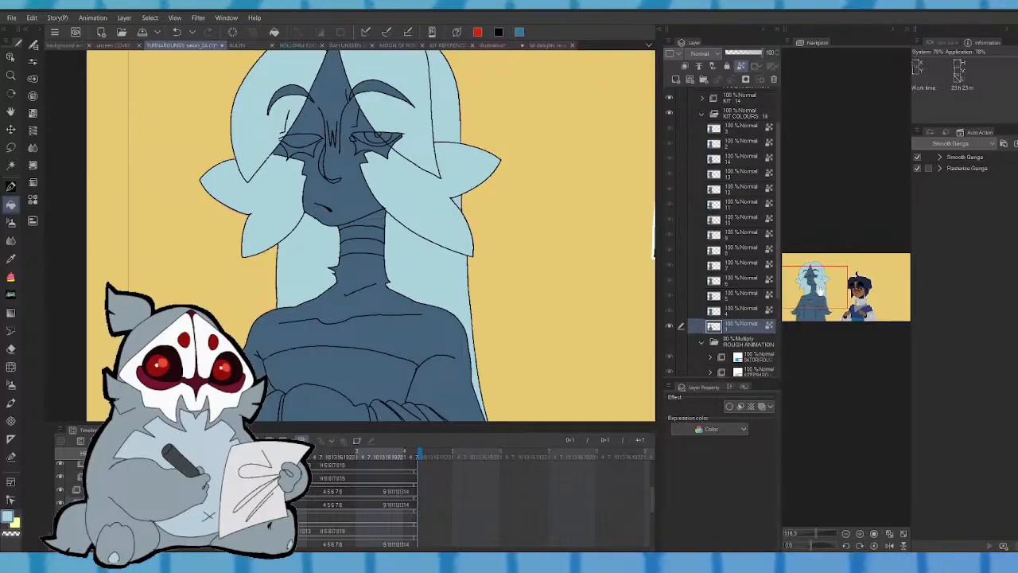
- Fill the shoulders, chest and sleeves and the neck strip under the chin with light blue on cel 1
mouse_move(820, 288)
mouse_down()
mouse_move(826, 302)
mouse_move(824, 292)
mouse_up()
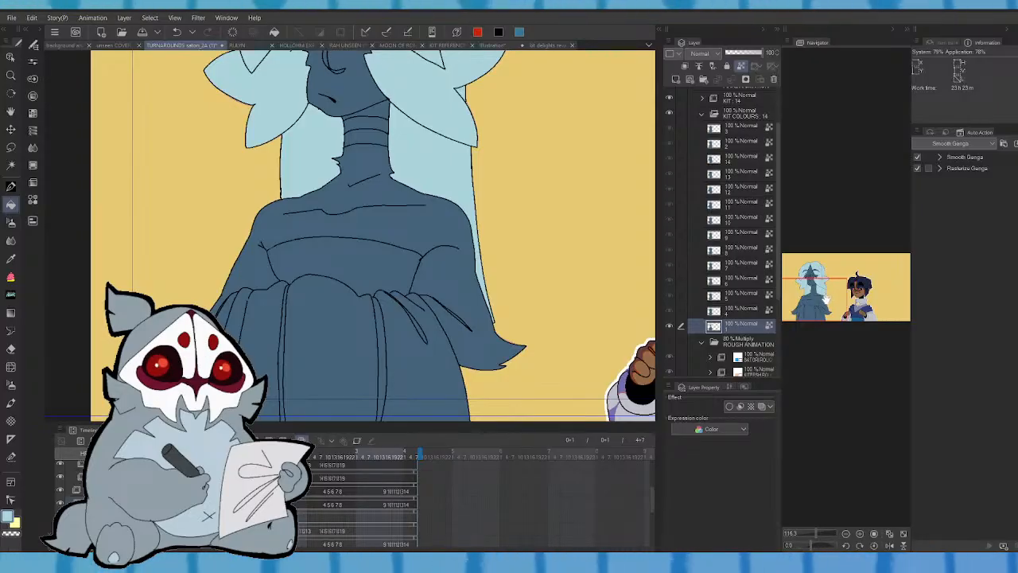
click(357, 168)
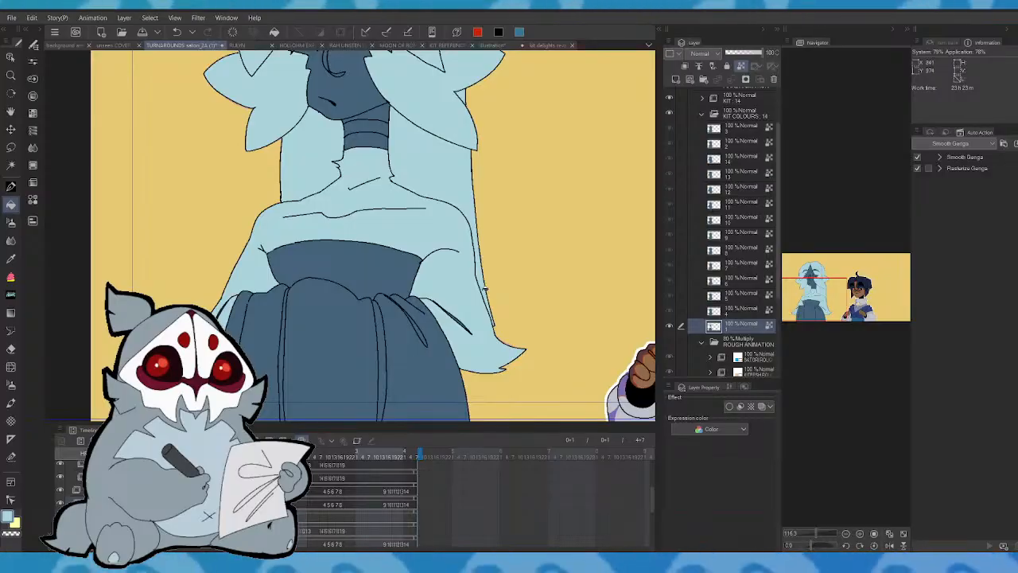
click(382, 110)
mouse_move(837, 297)
mouse_down()
mouse_move(847, 292)
mouse_move(820, 281)
mouse_up()
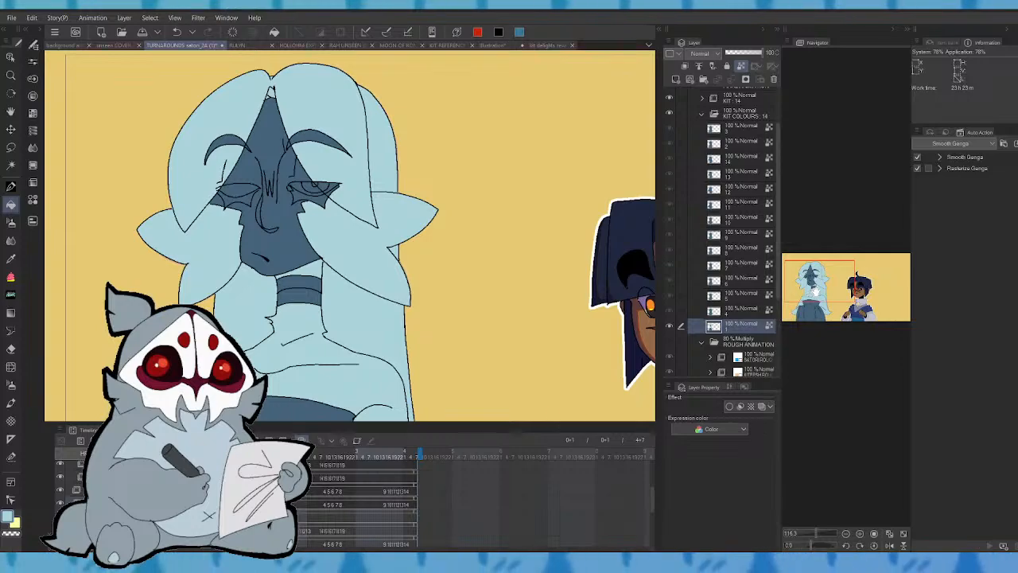
drag(815, 290, 813, 311)
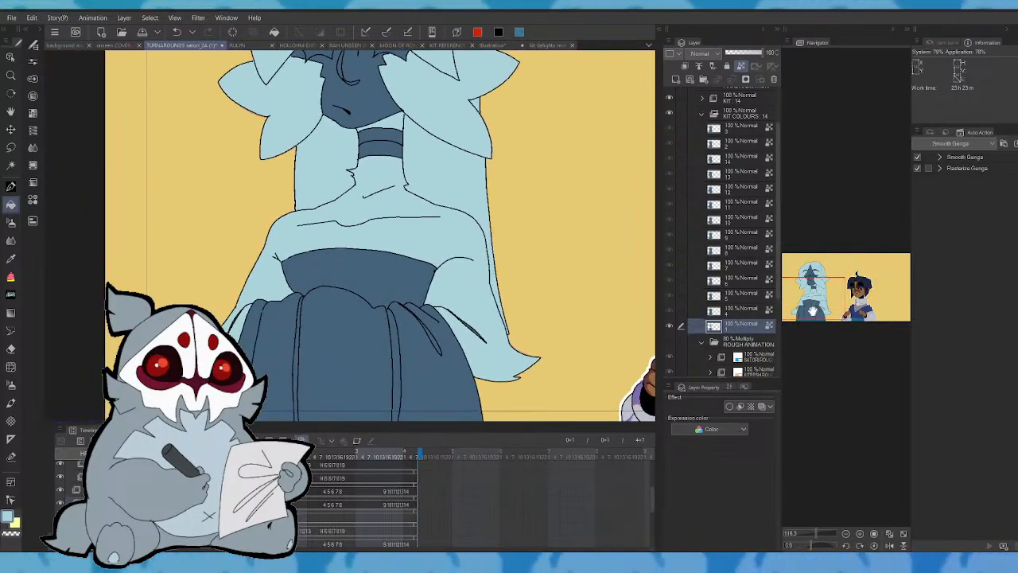
key(Right)
key(Left)
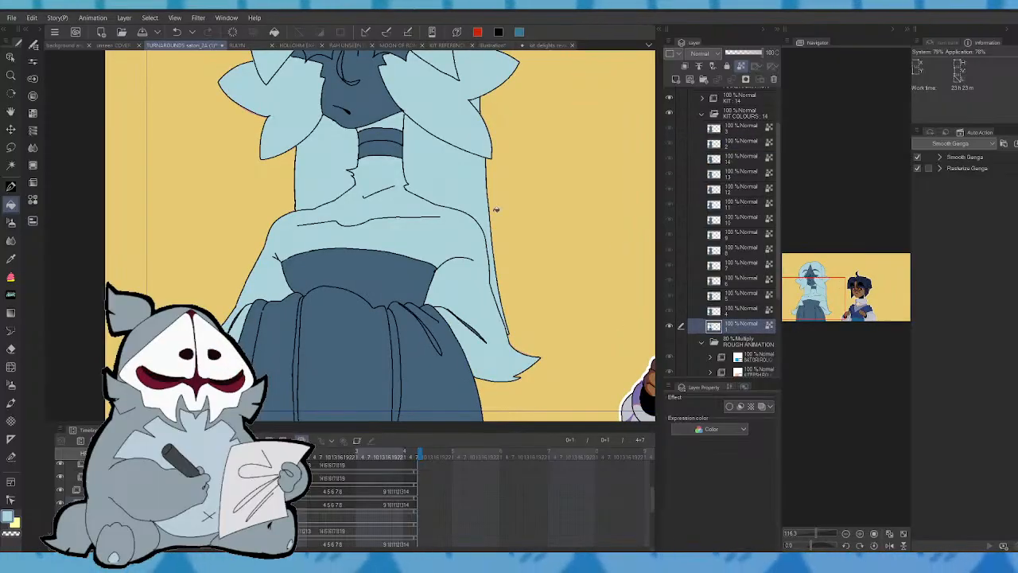
- On cel 2 at frame 0+17, fill the shoulders, sleeves and long hair beside the neck with light blue
key(Right)
click(387, 192)
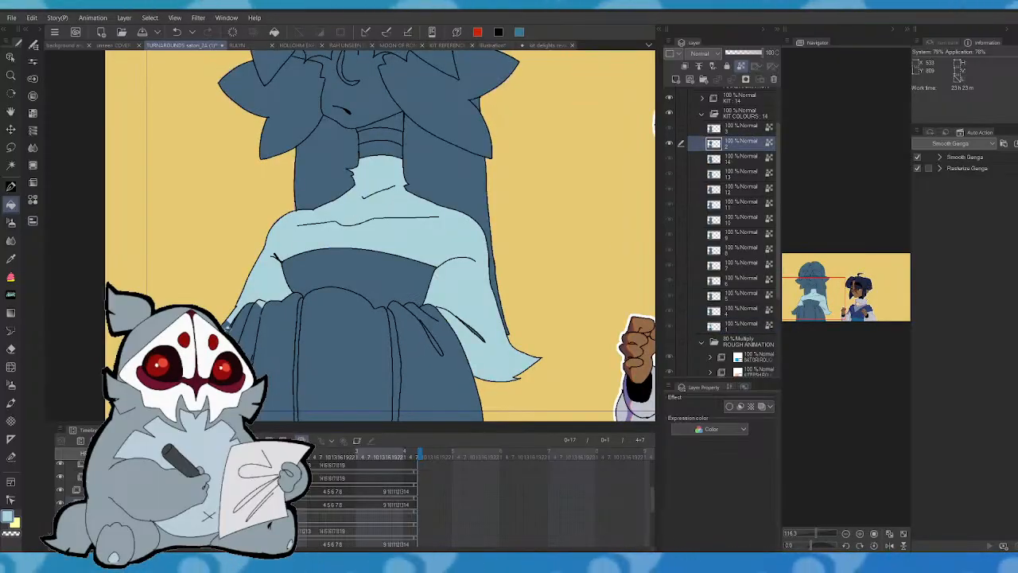
click(342, 167)
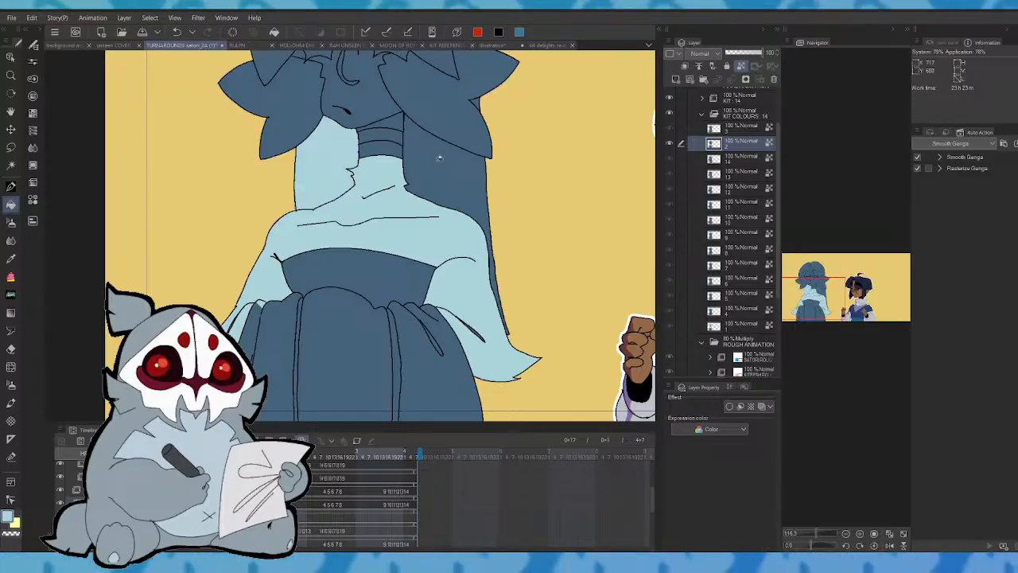
click(439, 157)
- Fill the neck strip under the chin, both ears and the hair around the head with light blue on cel 2
drag(830, 287, 830, 277)
click(398, 197)
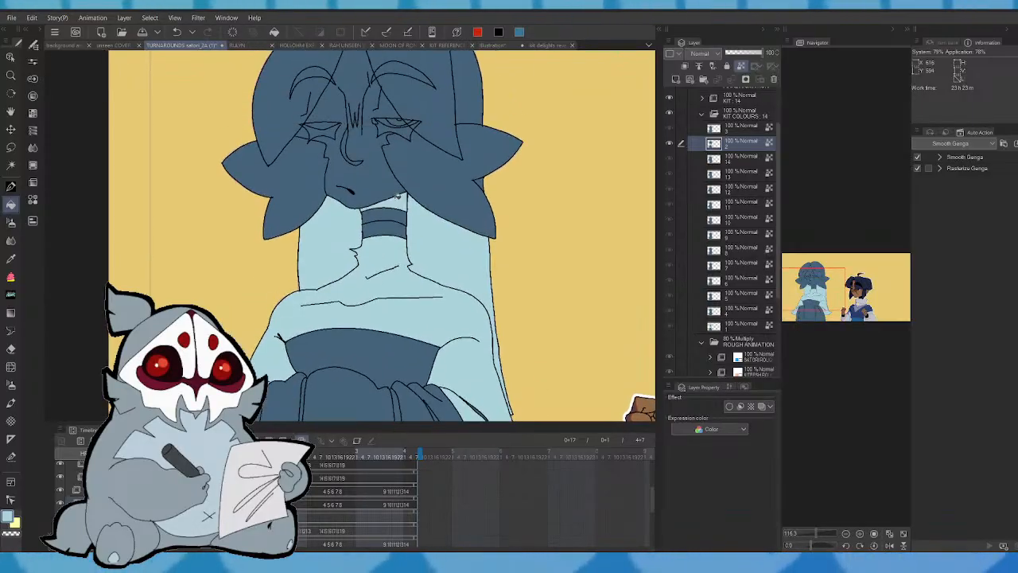
click(311, 188)
click(455, 167)
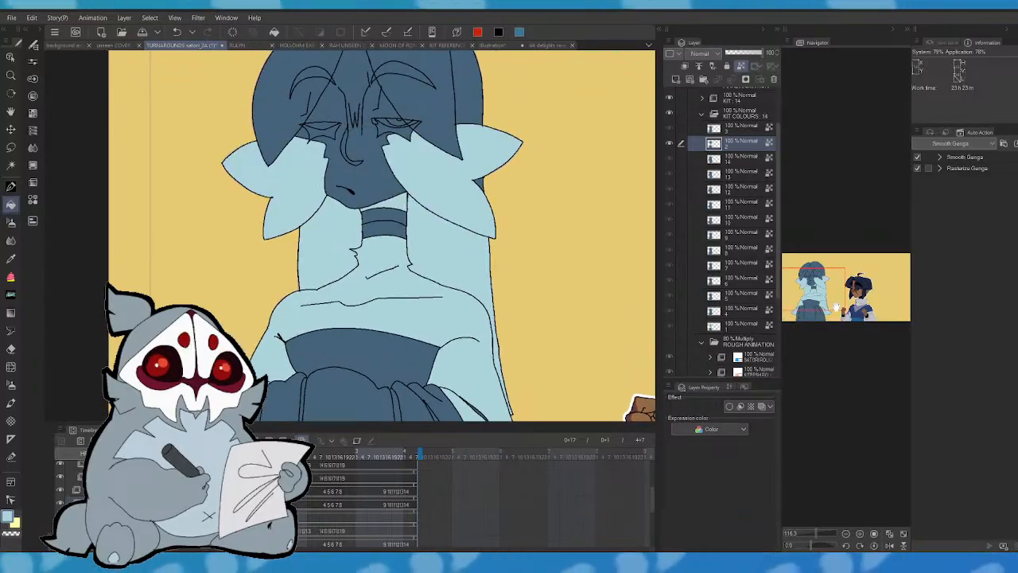
drag(834, 306, 832, 291)
click(450, 127)
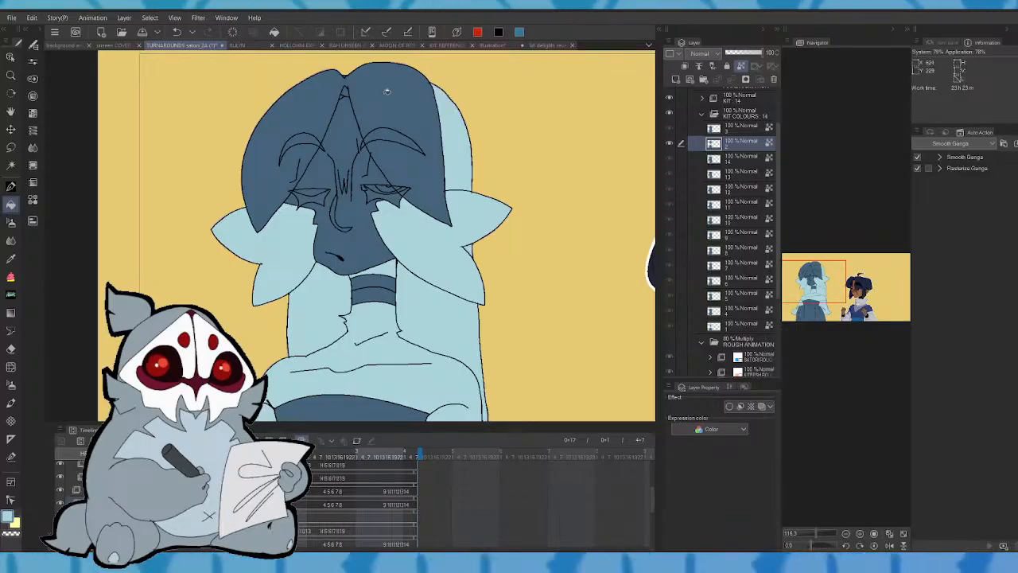
click(387, 92)
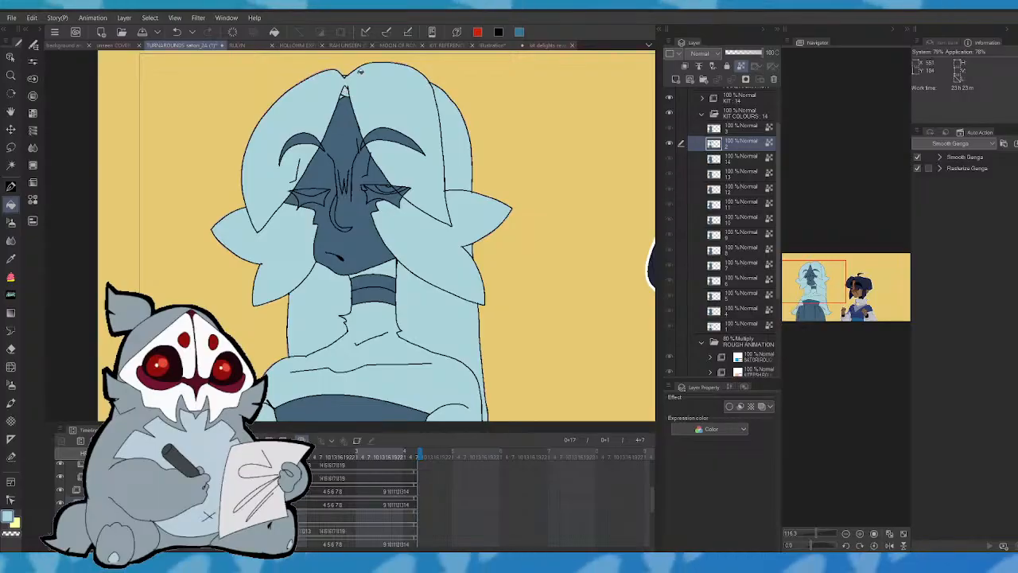
- Compare cels 1 to 3, and fill cel 3's front locks, the hair behind the head and one ear with light blue
key(comma)
key(period)
key(period)
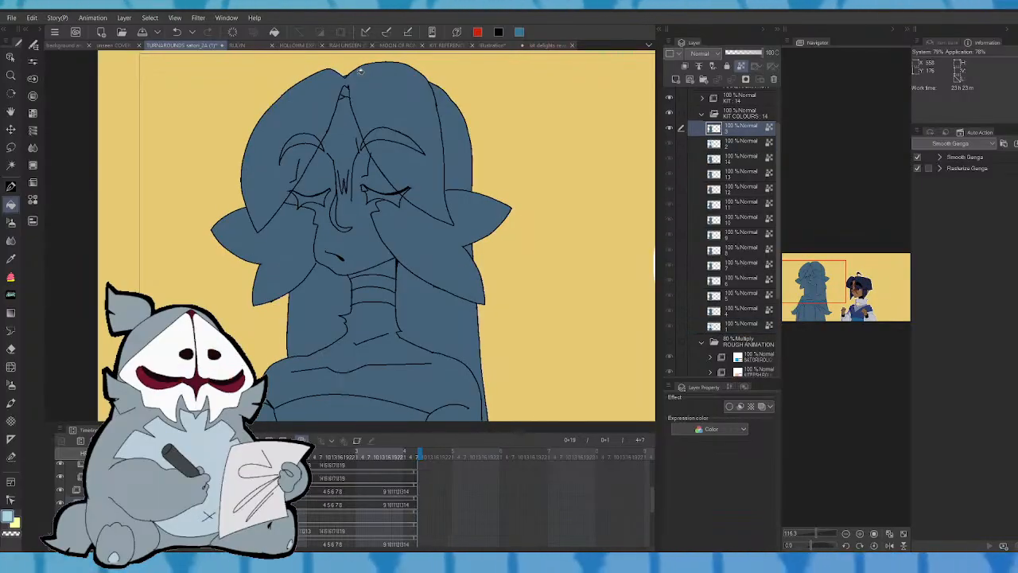
key(comma)
key(comma)
key(period)
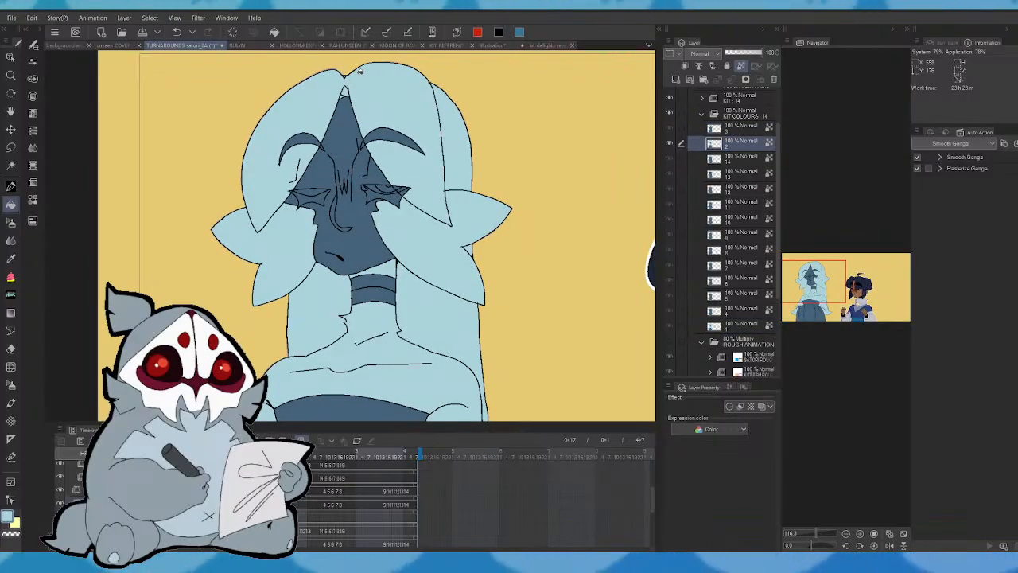
key(period)
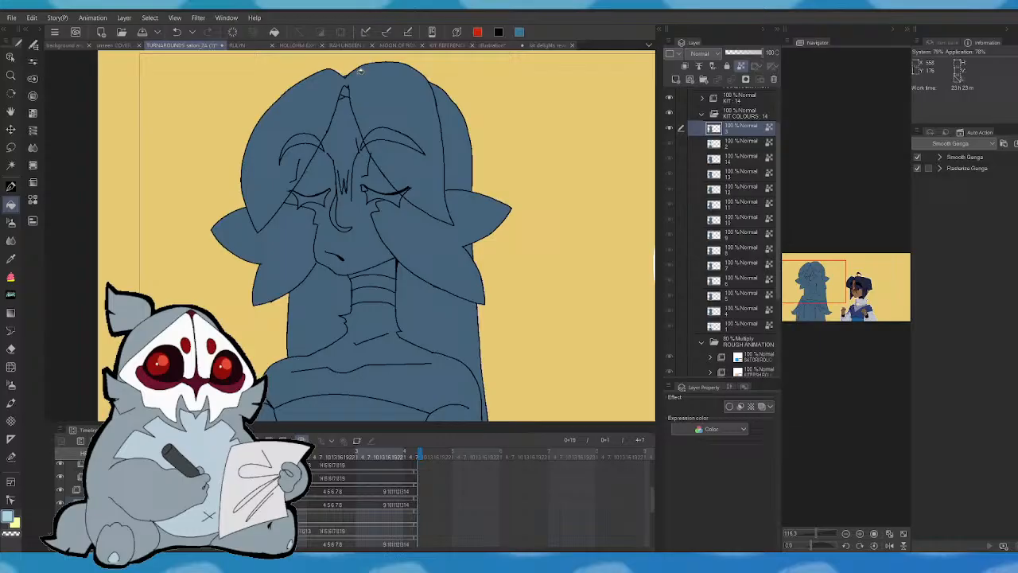
click(404, 115)
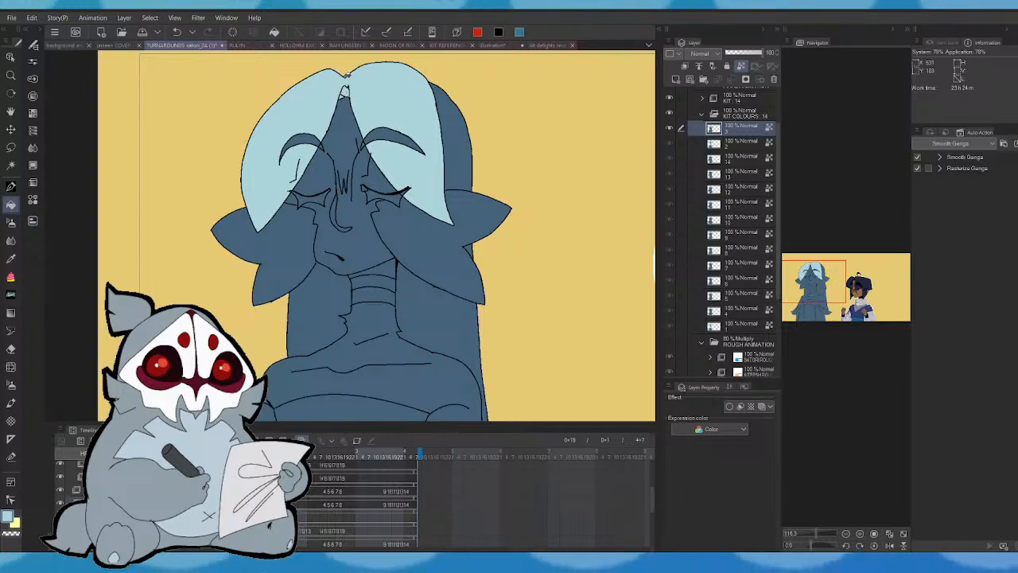
click(451, 129)
click(475, 205)
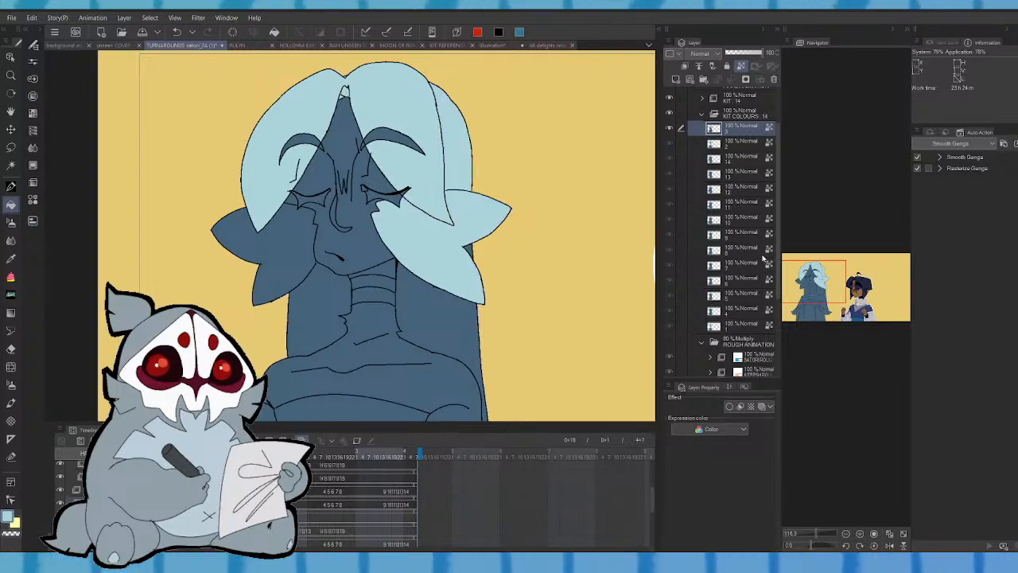
- Fill the other ear and the long back hair on both sides of the neck with light blue on cel 3
drag(832, 288, 828, 293)
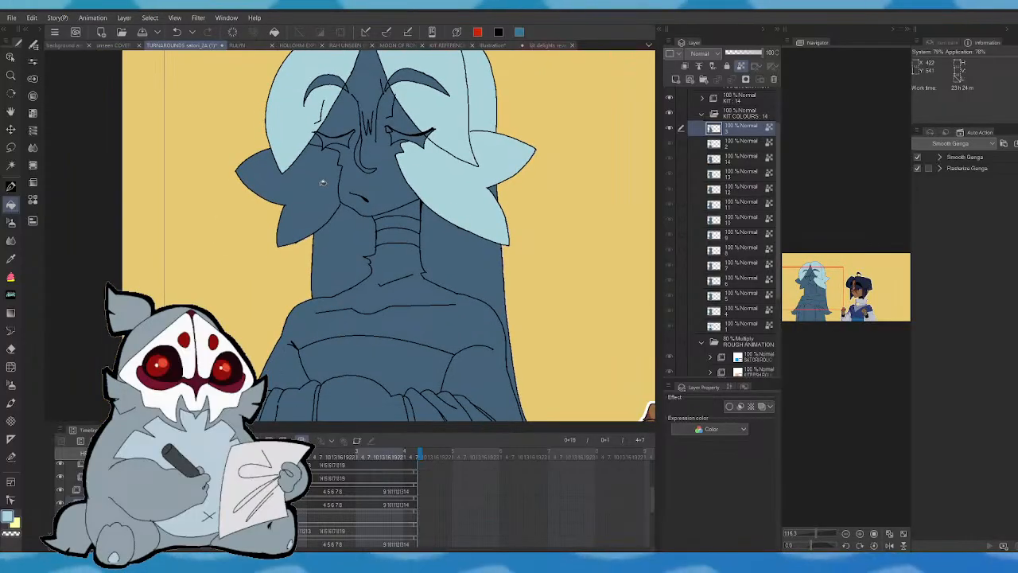
click(347, 221)
click(351, 232)
click(420, 207)
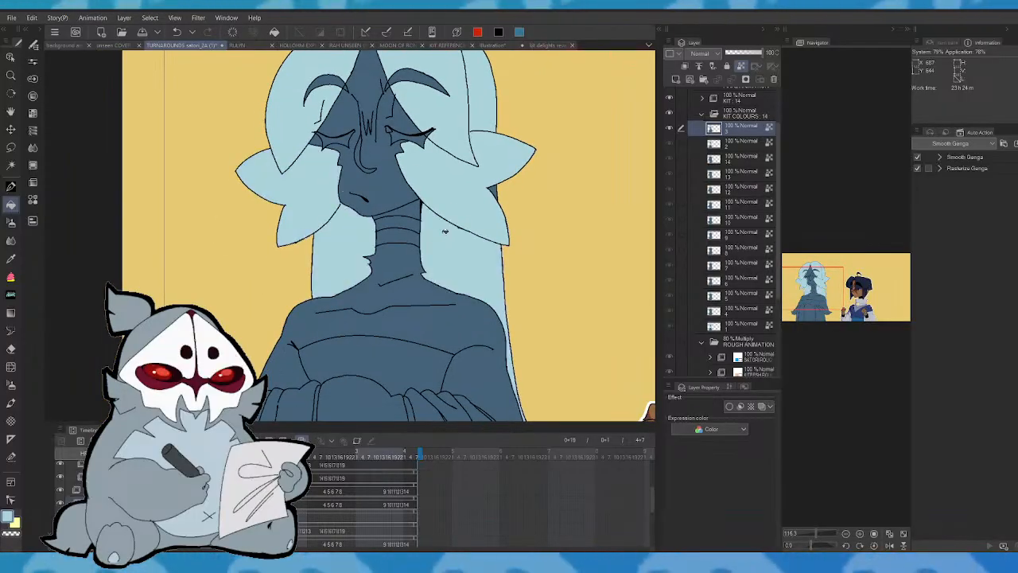
click(494, 193)
key(alt+bracketleft)
key(alt+bracketright)
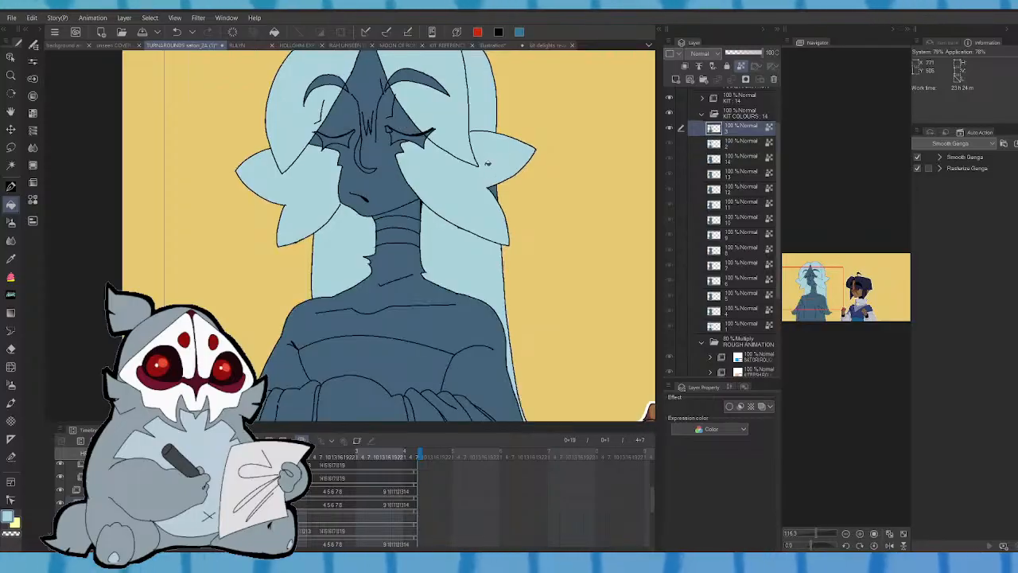
- Match cel 3 to cel 2 by filling its shoulders, chest, sleeves and the neck strip under the chin with light blue
drag(828, 291, 827, 295)
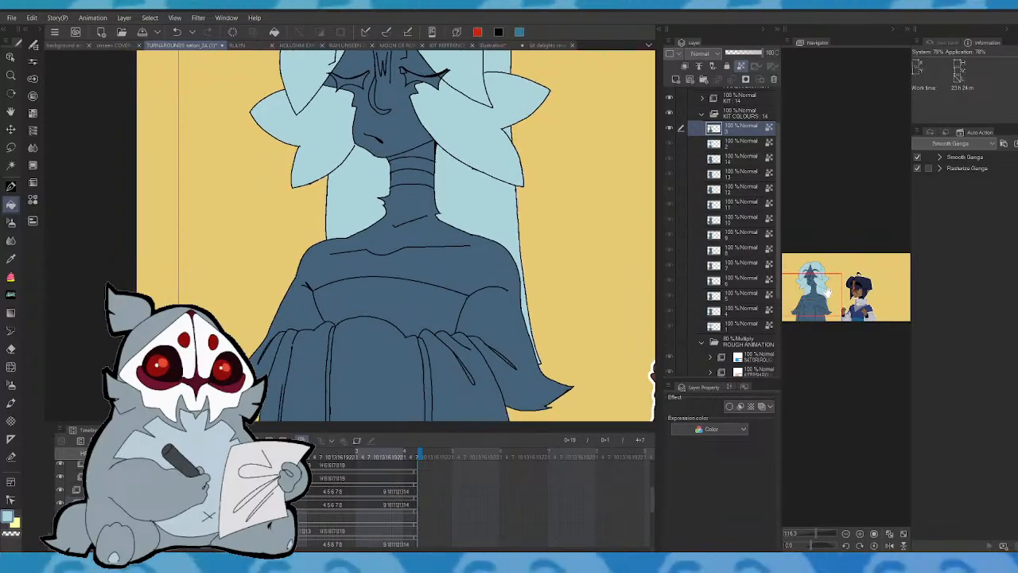
key(alt+bracketleft)
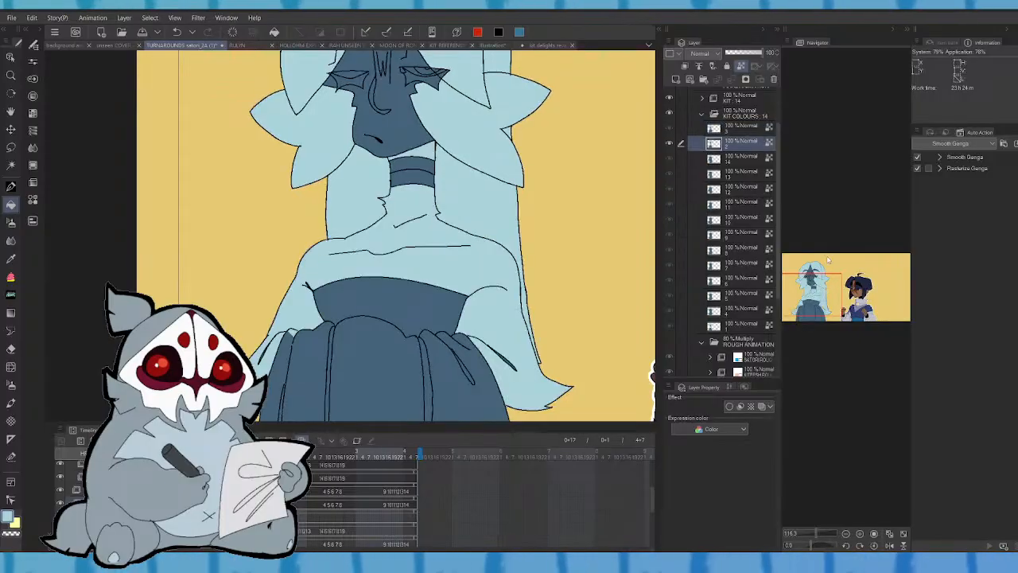
key(alt+bracketright)
click(420, 223)
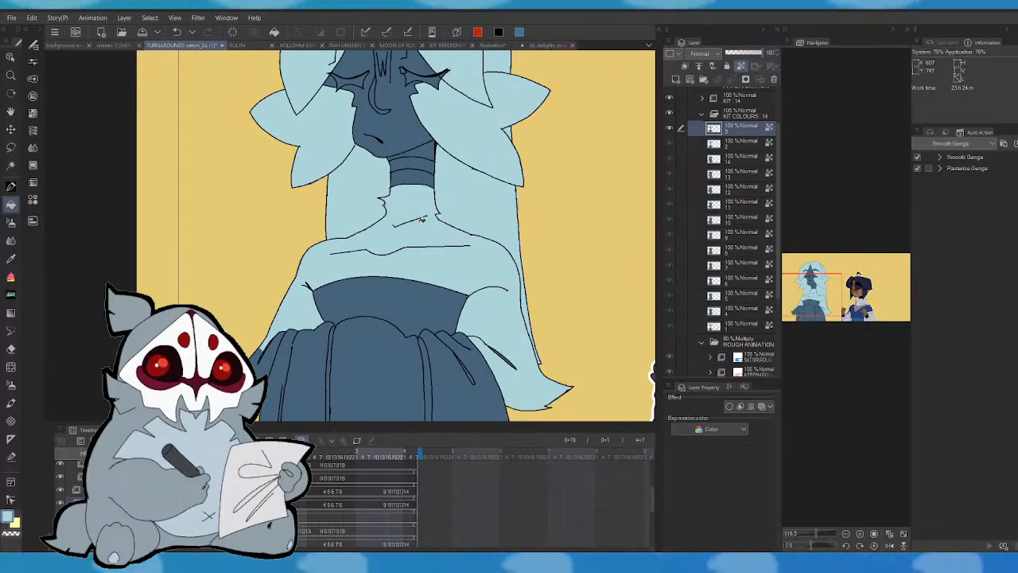
click(266, 353)
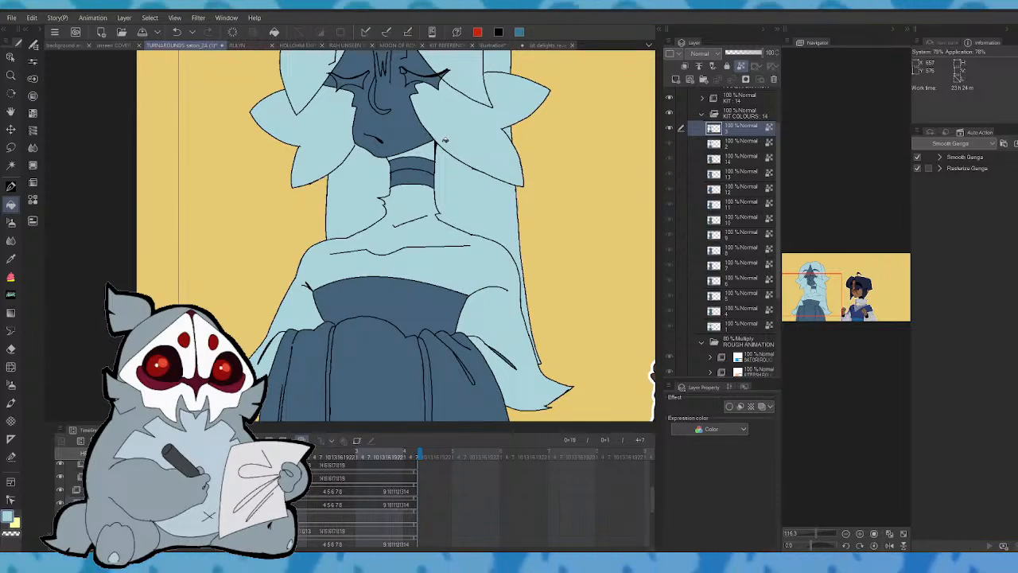
- Check the coloured cels against each other, and fill the shoulders, chest and sleeves with light blue on cel 4 at frame 2+9
key(Left)
key(Left)
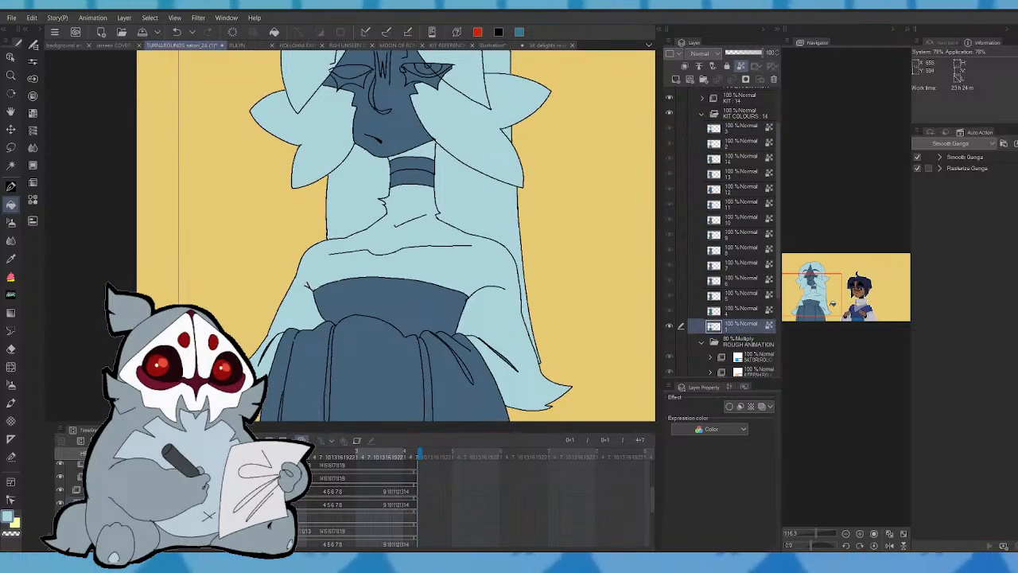
key(Left)
key(Right)
key(Right)
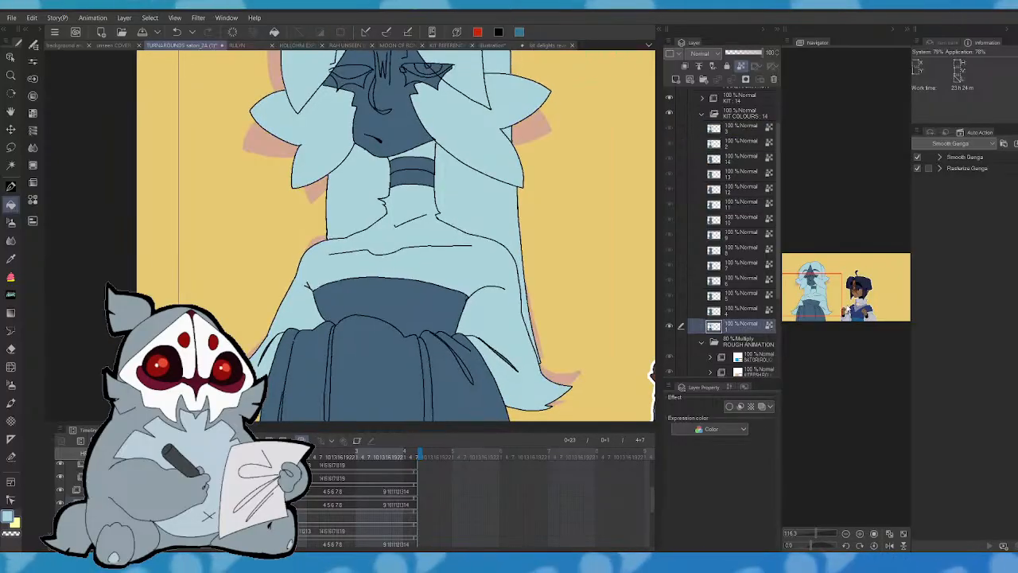
key(Right)
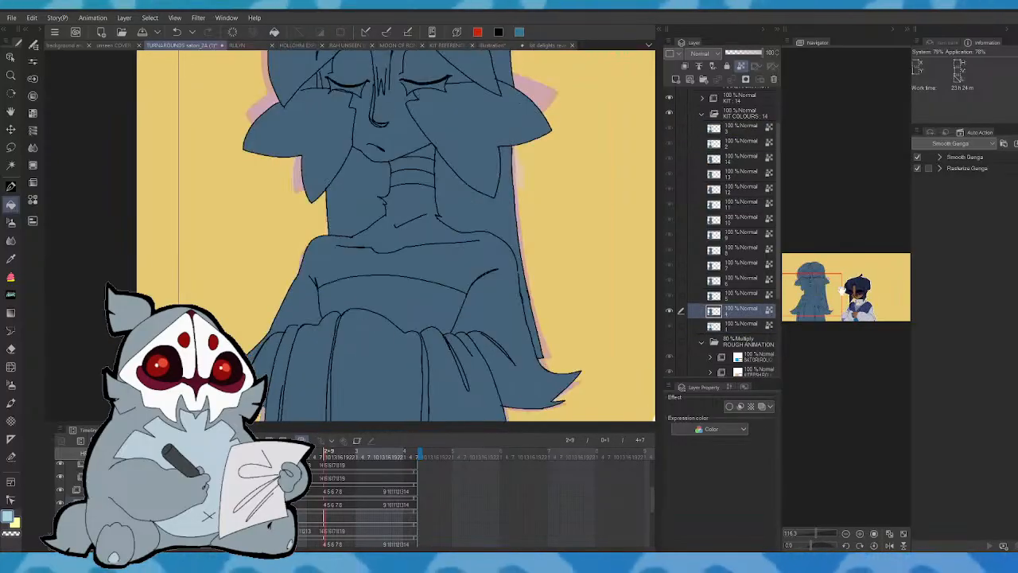
click(409, 189)
click(292, 319)
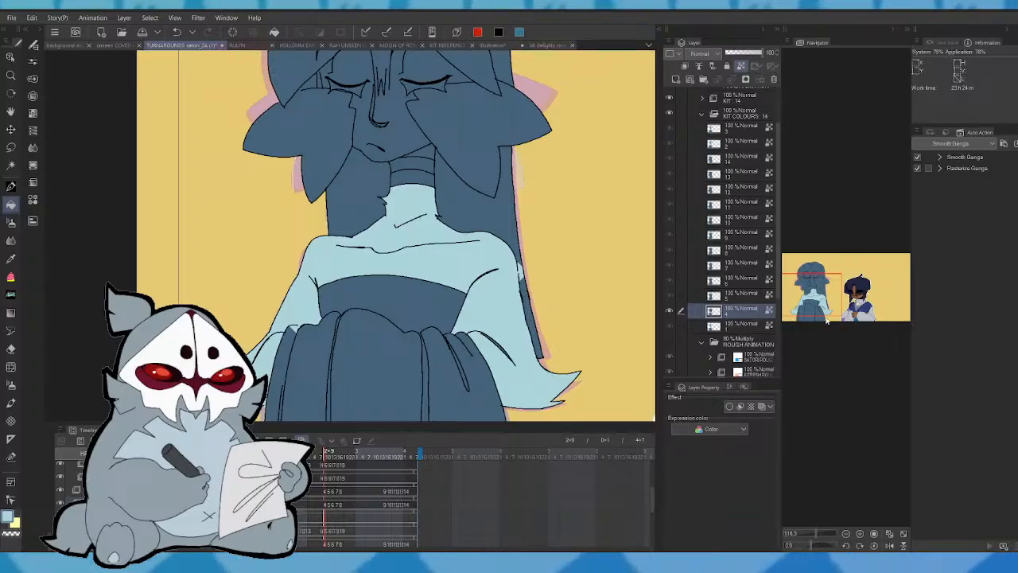
- Fill the long back hair on both sides of the neck with light blue on cel 4
drag(843, 301, 813, 272)
click(348, 270)
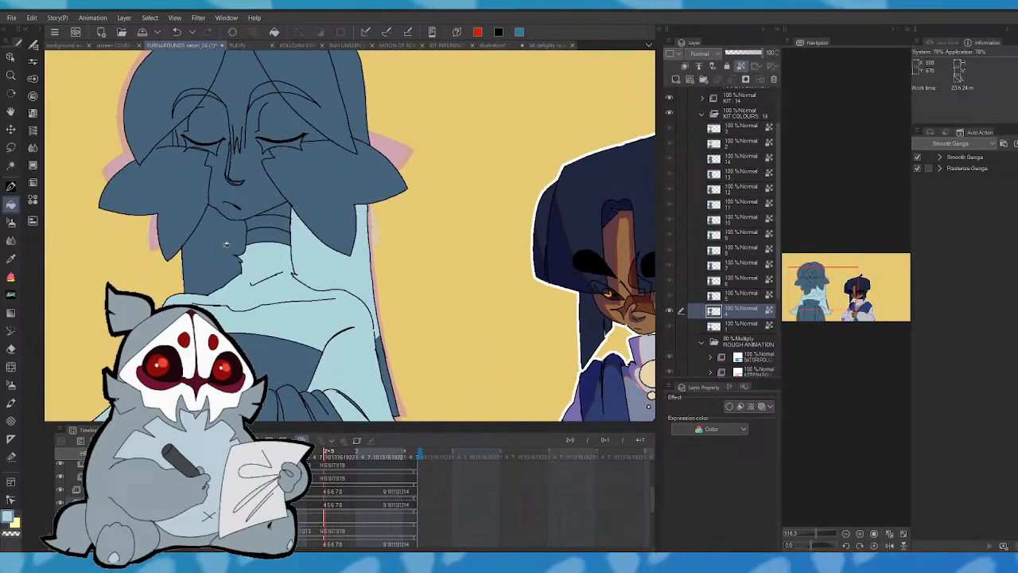
click(226, 244)
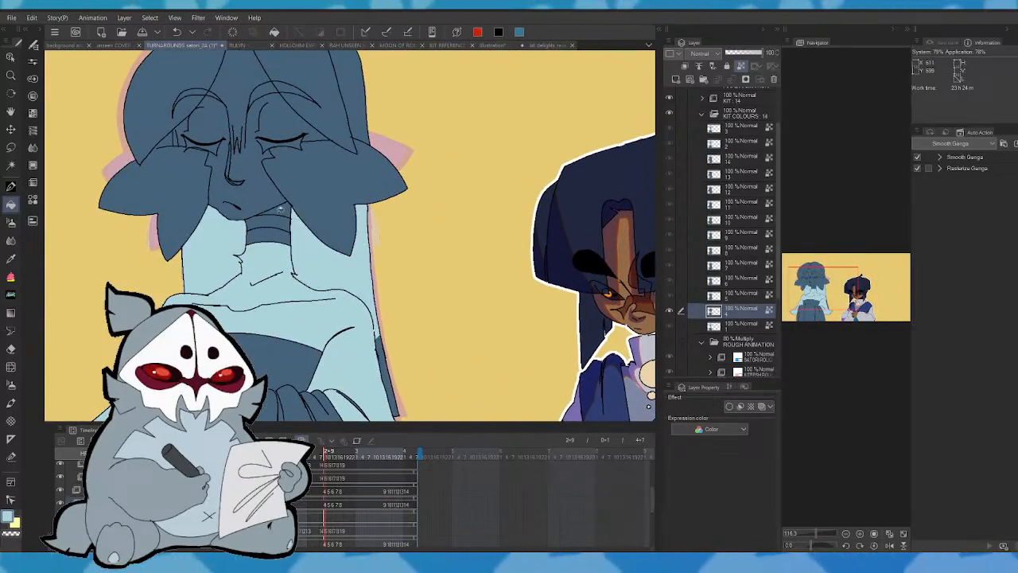
- Fill the leftover back hair strip beside the sleeve and both ears with light blue on cel 4
click(393, 375)
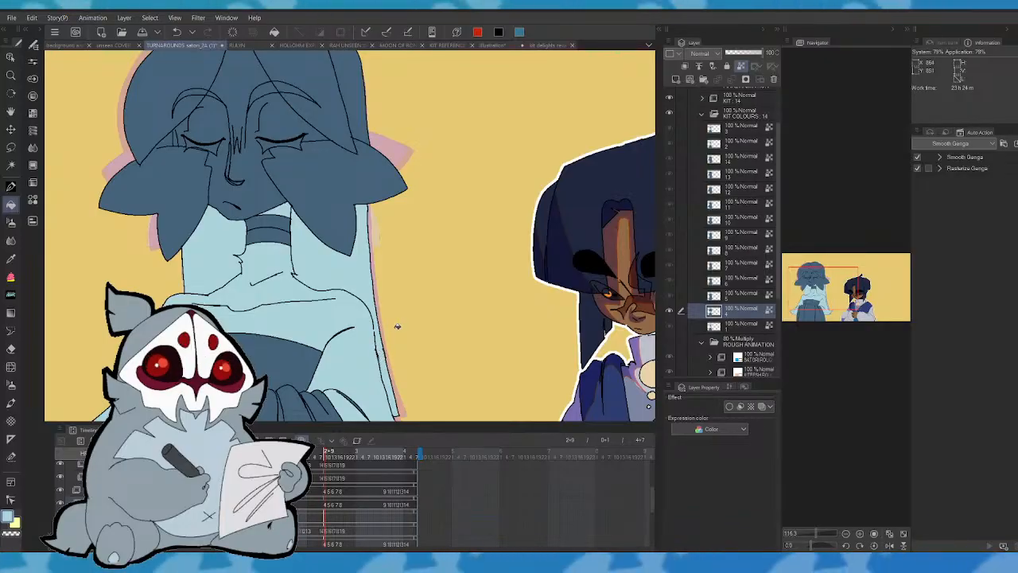
drag(398, 326, 432, 400)
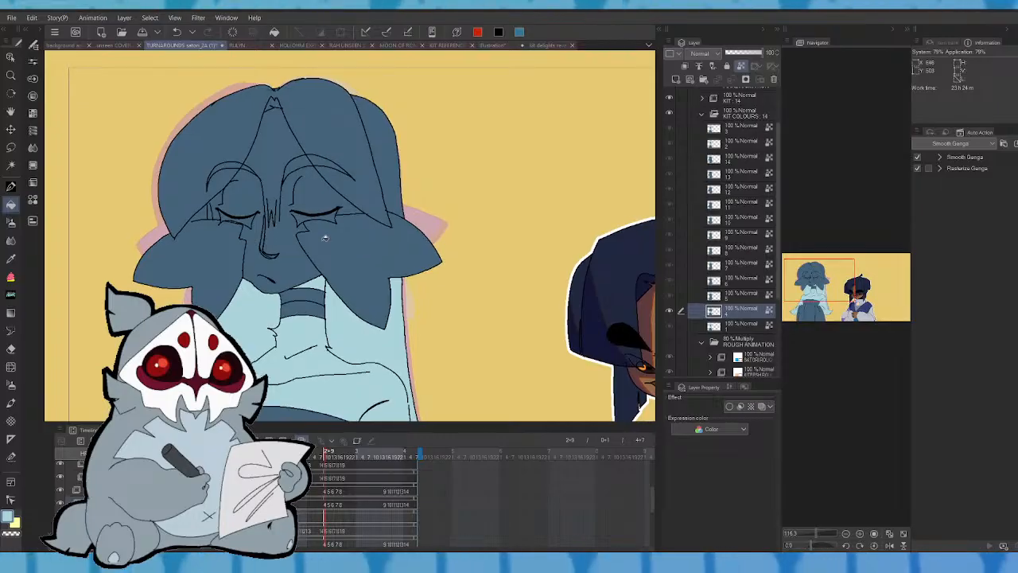
click(347, 251)
click(216, 254)
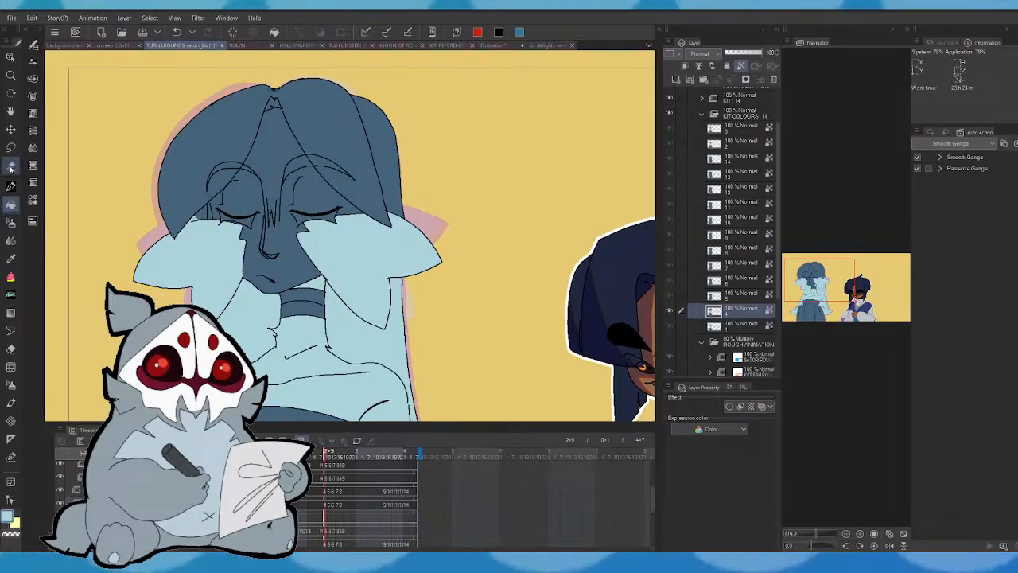
key(w)
click(202, 215)
click(204, 217)
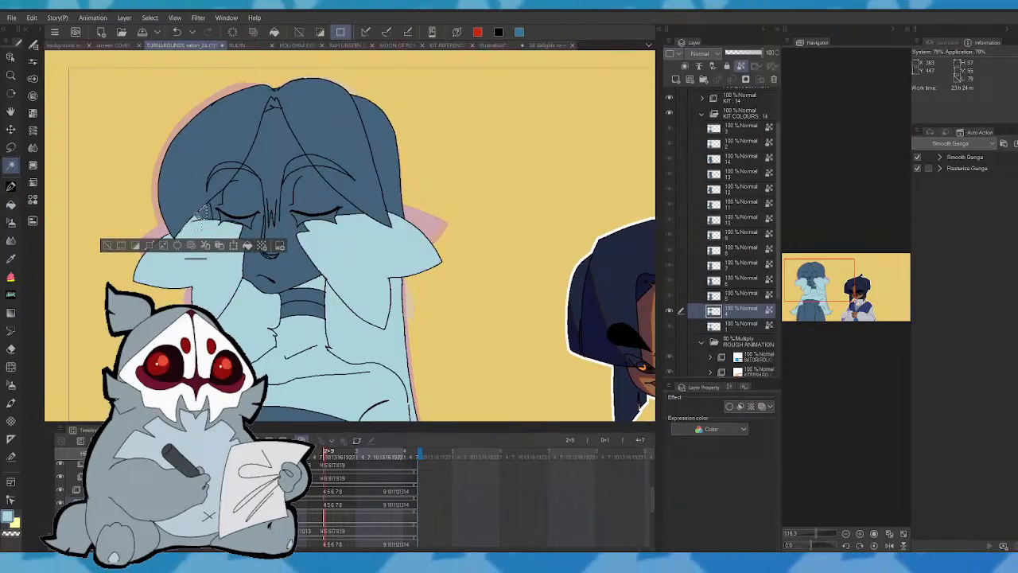
click(108, 246)
- Lasso the small gap between the left front hair, ear and face on cel 4, and clear its colour
click(14, 149)
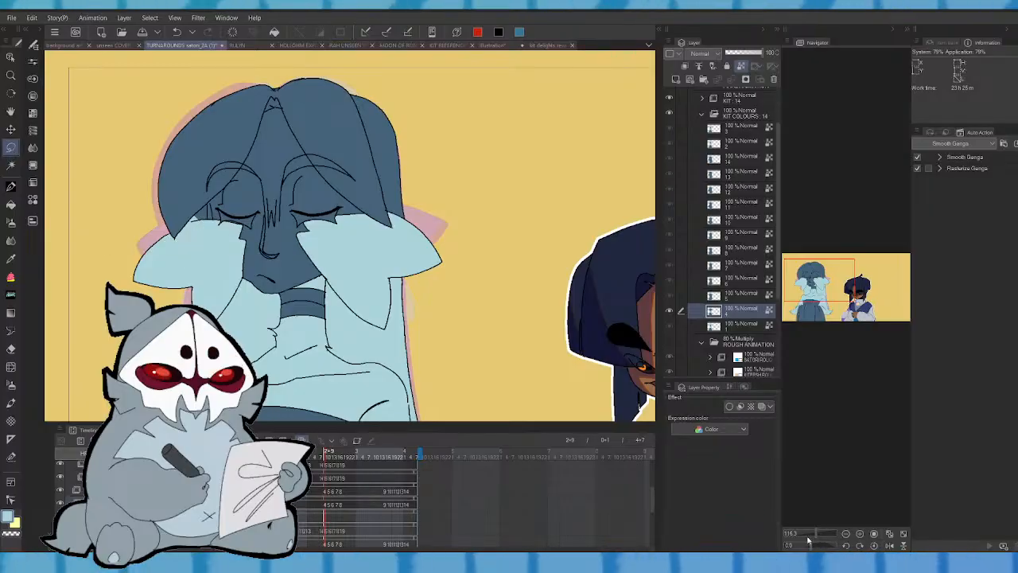
drag(816, 534, 821, 534)
drag(815, 279, 811, 279)
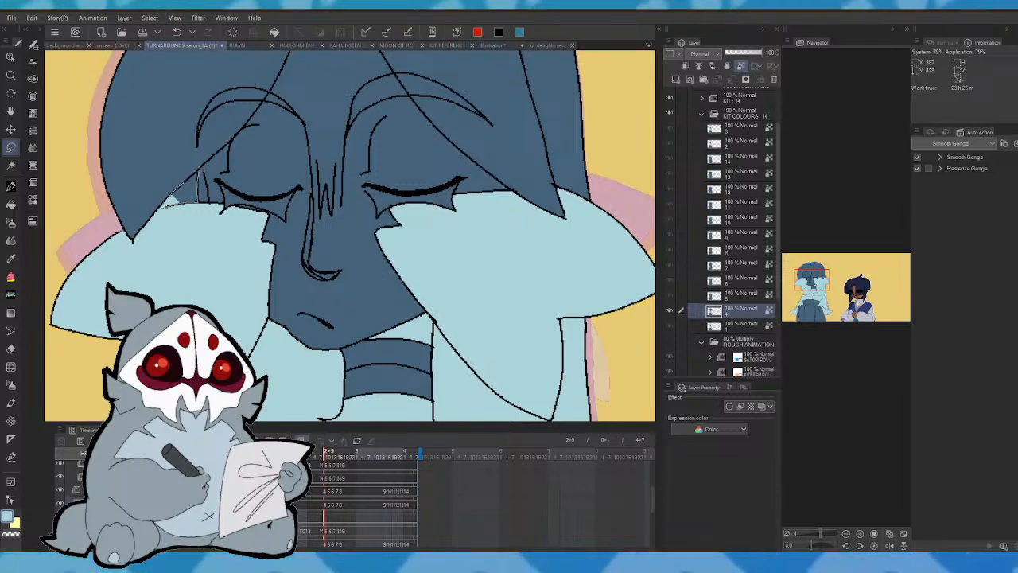
drag(196, 172, 169, 205)
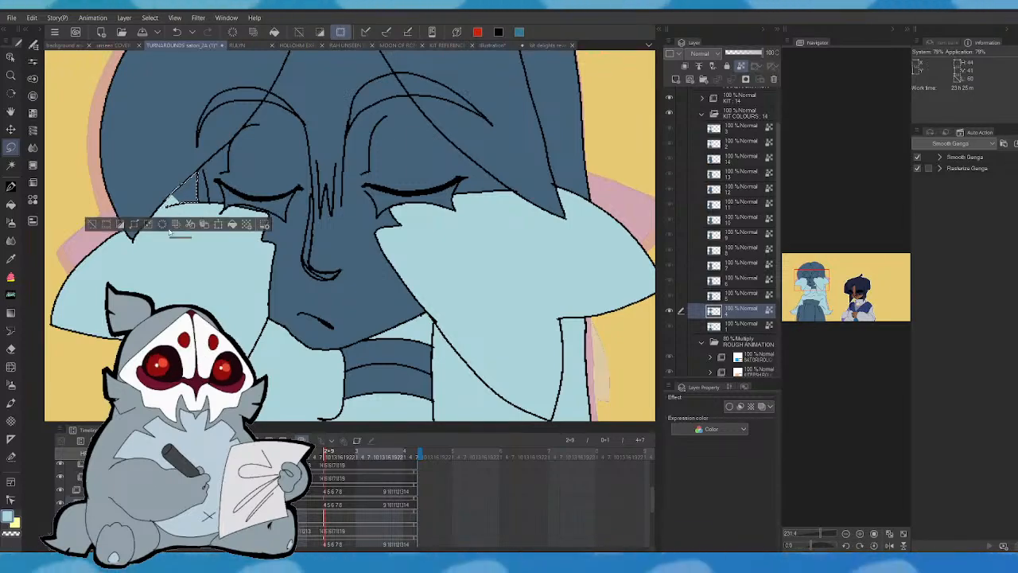
click(163, 225)
click(92, 226)
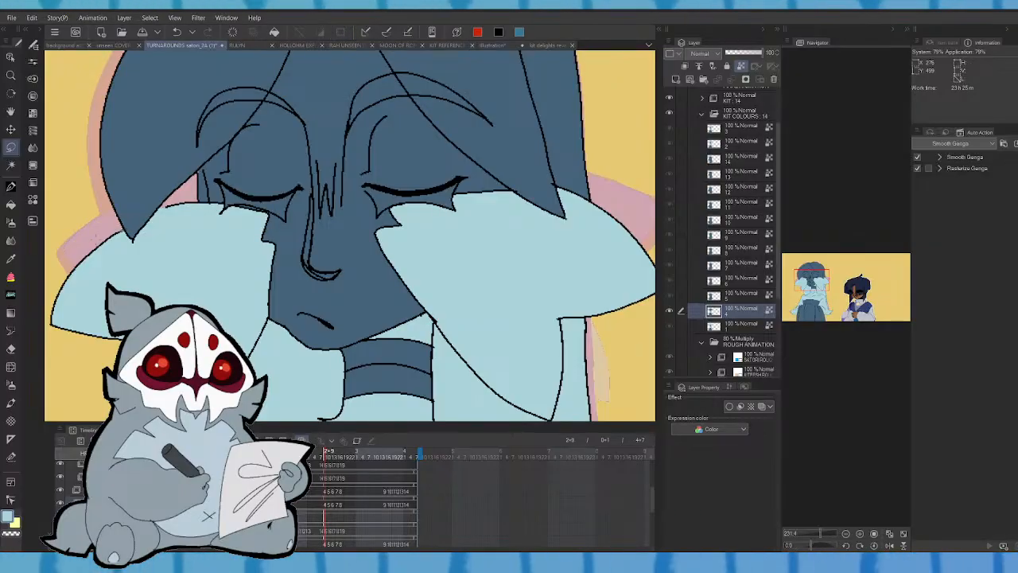
- Fill the front hair on both sides of the face and the hair behind it at the crown with light blue on cel 4
click(10, 183)
key(g)
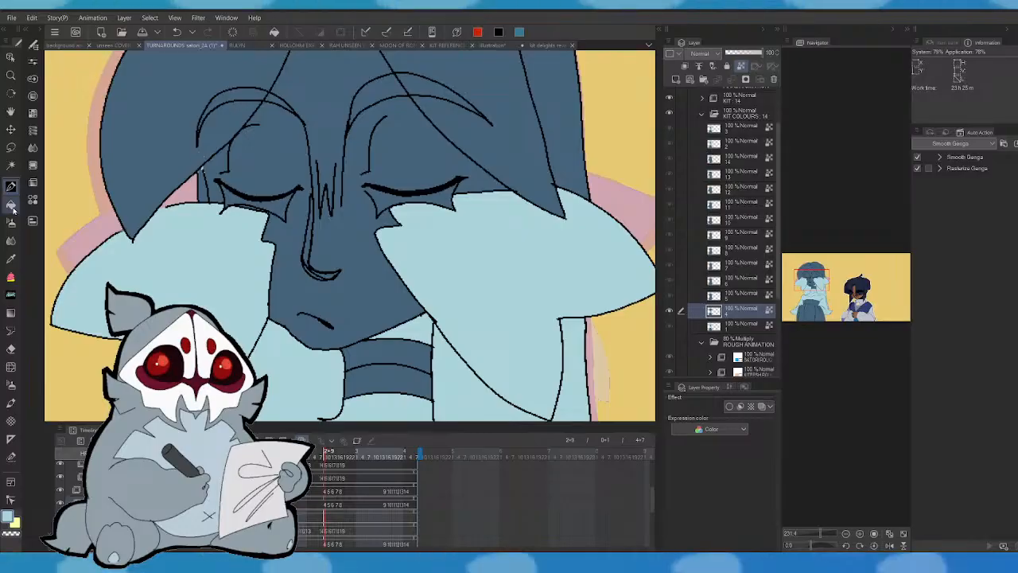
click(202, 133)
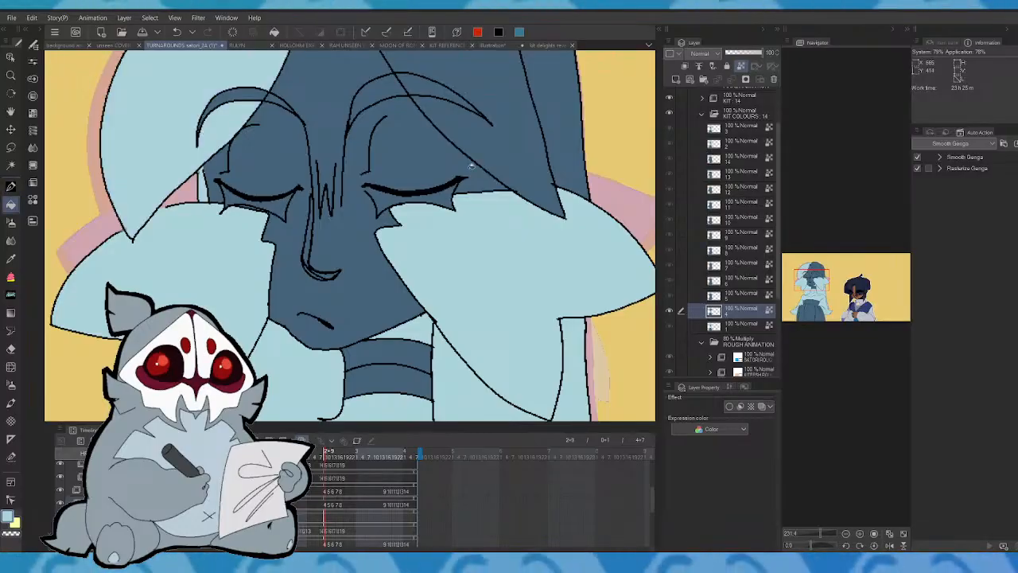
click(545, 164)
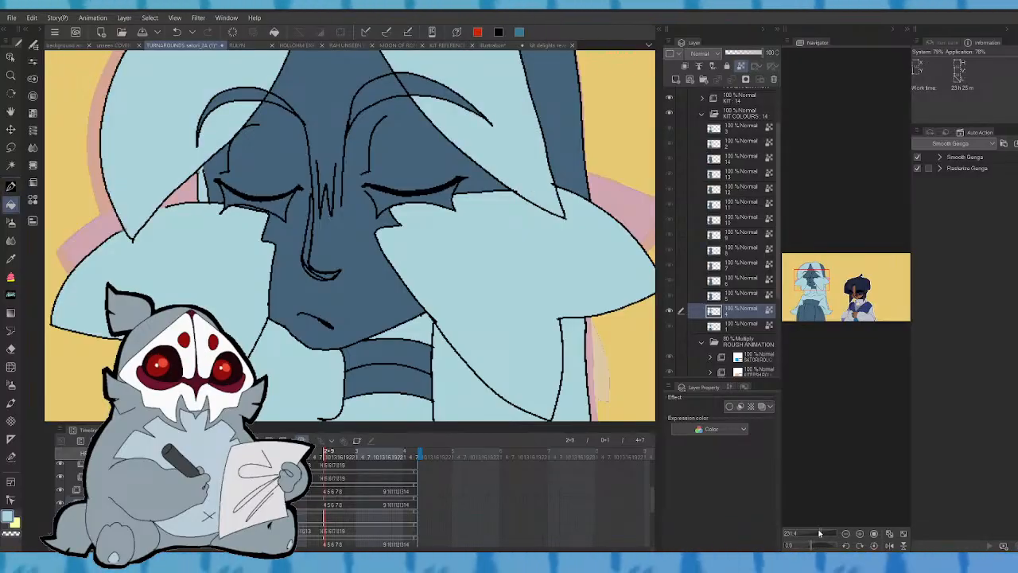
drag(820, 534, 815, 534)
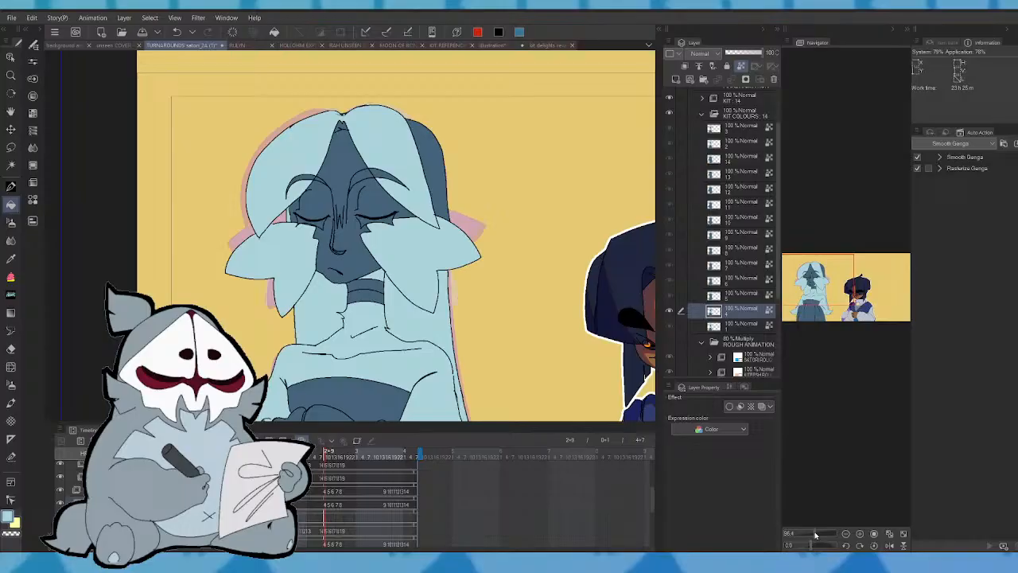
click(420, 140)
mouse_move(846, 301)
mouse_down()
mouse_move(847, 317)
mouse_move(844, 309)
mouse_up()
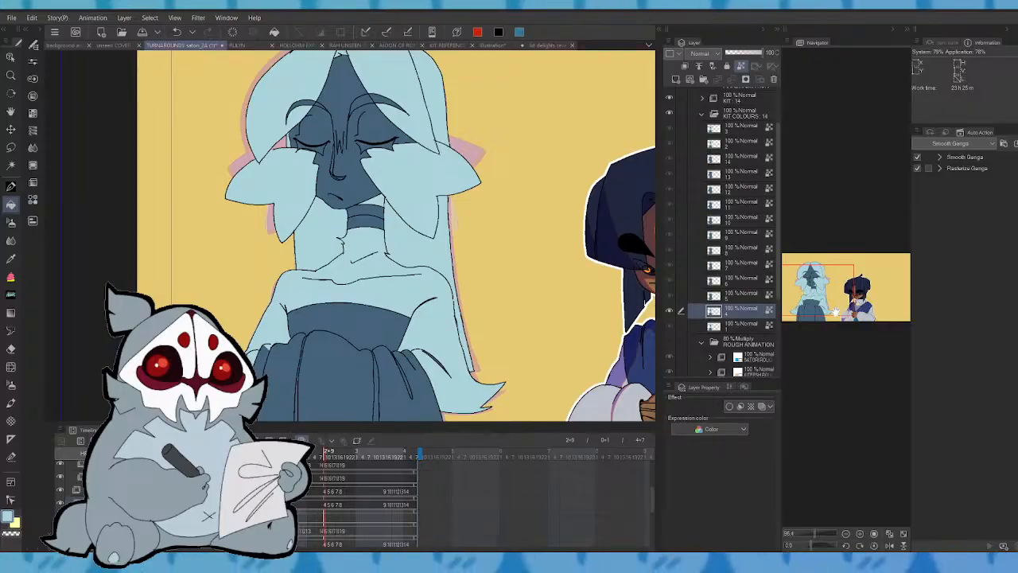
- Fill the shoulders, chest, sleeves and the long back hair on both sides of the neck with light blue on cel 5 at frame 2+11
key(period)
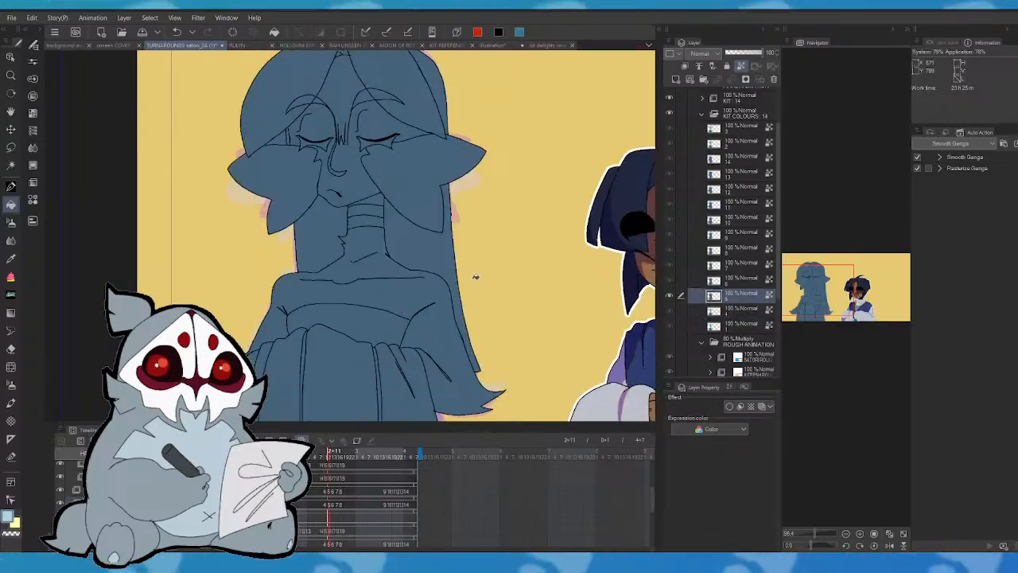
click(388, 264)
click(325, 238)
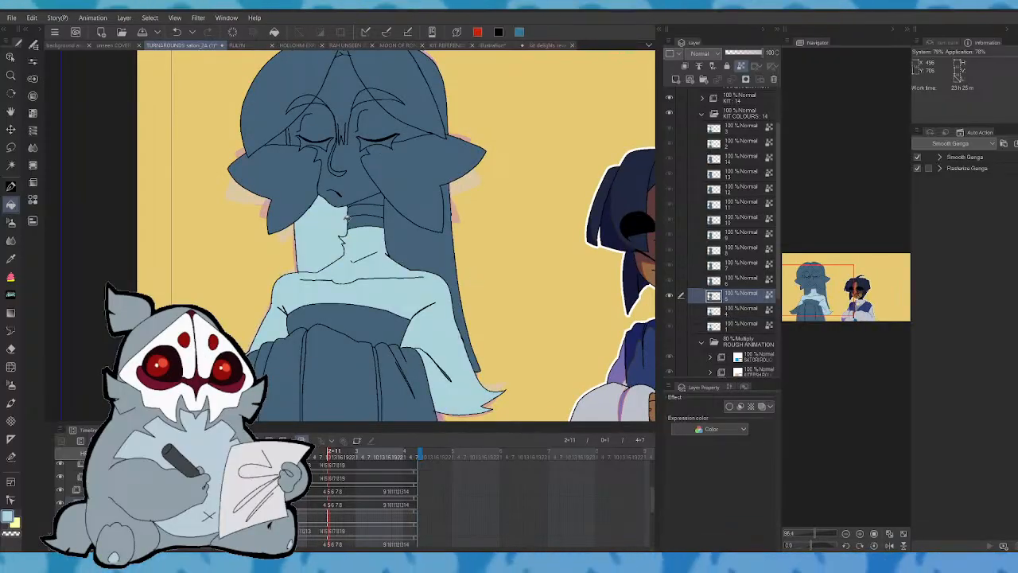
click(375, 199)
click(402, 226)
- Try filling the right-hand ear with light blue on cel 5, and undo the fill
click(421, 166)
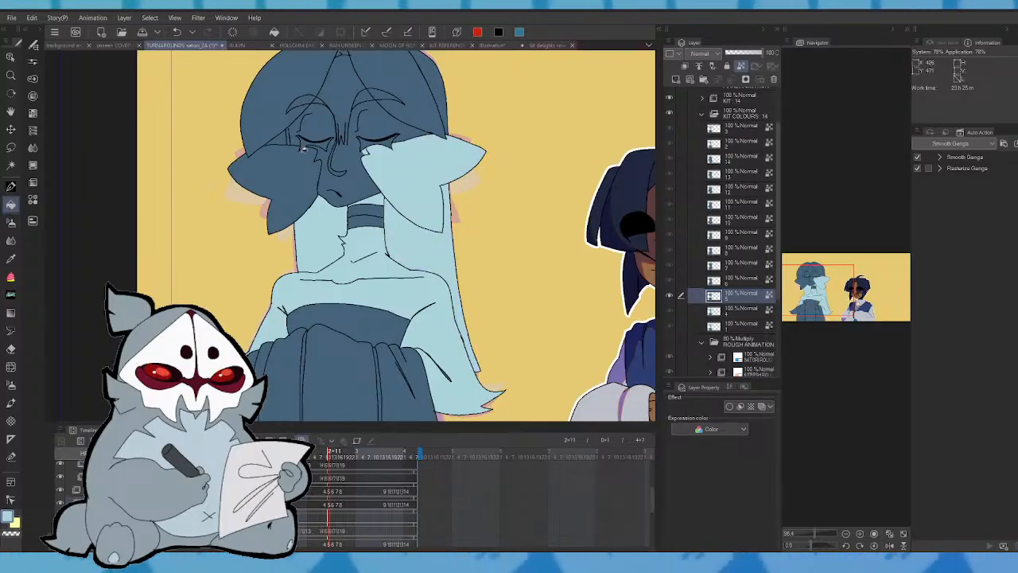
key(comma)
key(period)
key(ctrl+z)
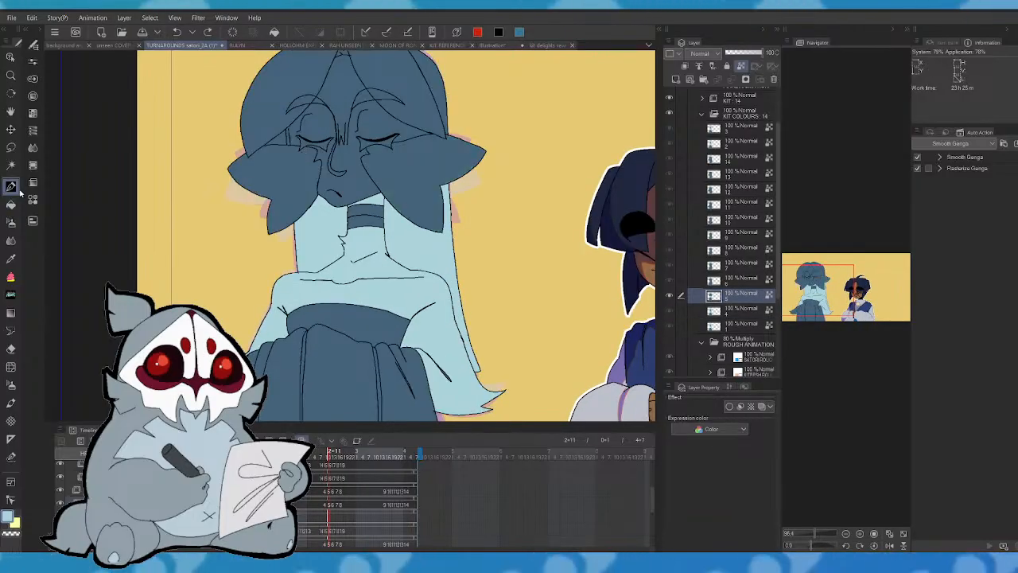
- Compare cel 5 with cel 4, and fill the left-hand ear with light blue on cel 5
key(comma)
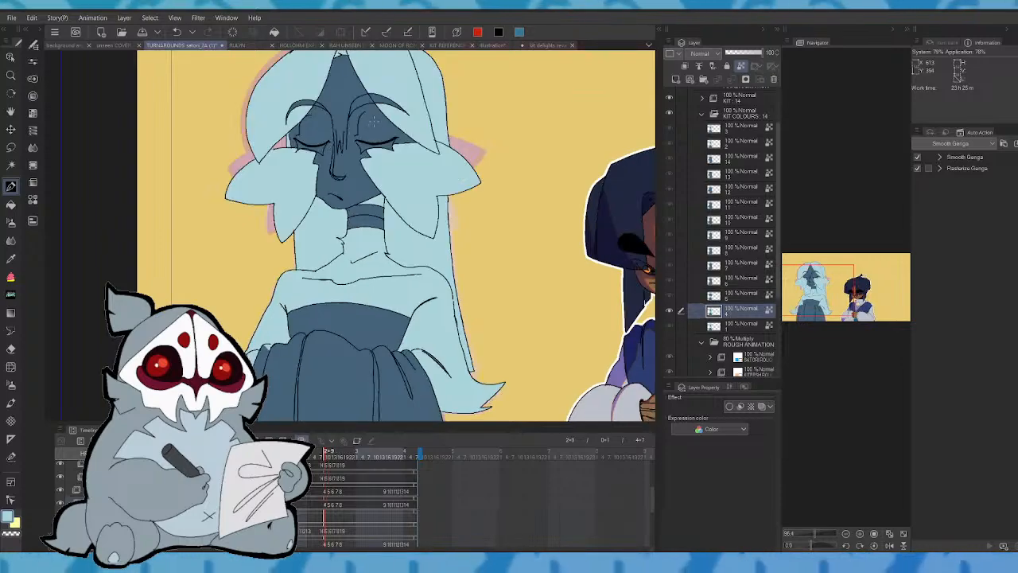
key(period)
click(11, 204)
click(300, 178)
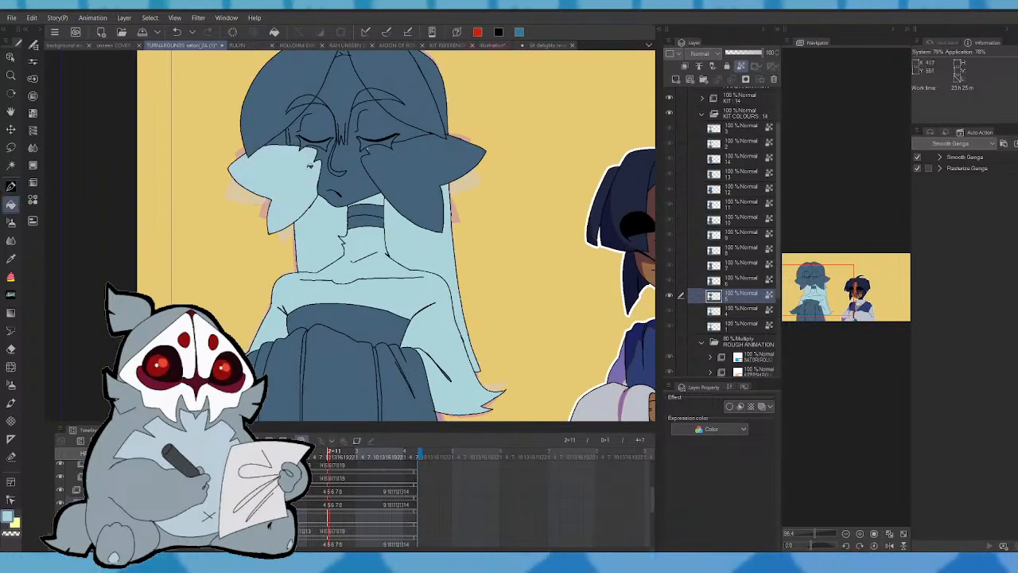
- Select the small gap between the left front hair, ear and face on cel 5, and clear its colour
click(11, 166)
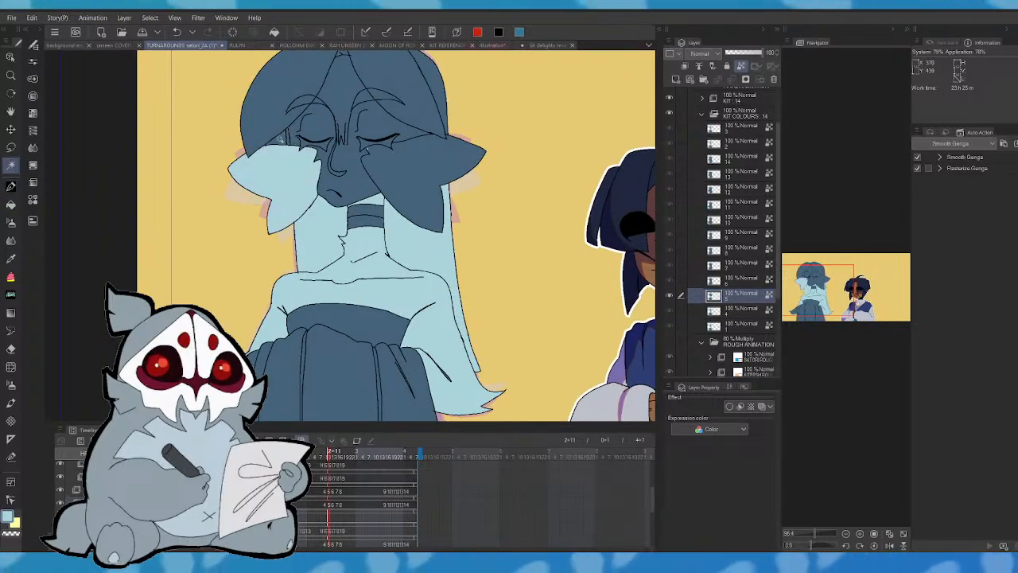
click(281, 138)
click(258, 162)
click(188, 161)
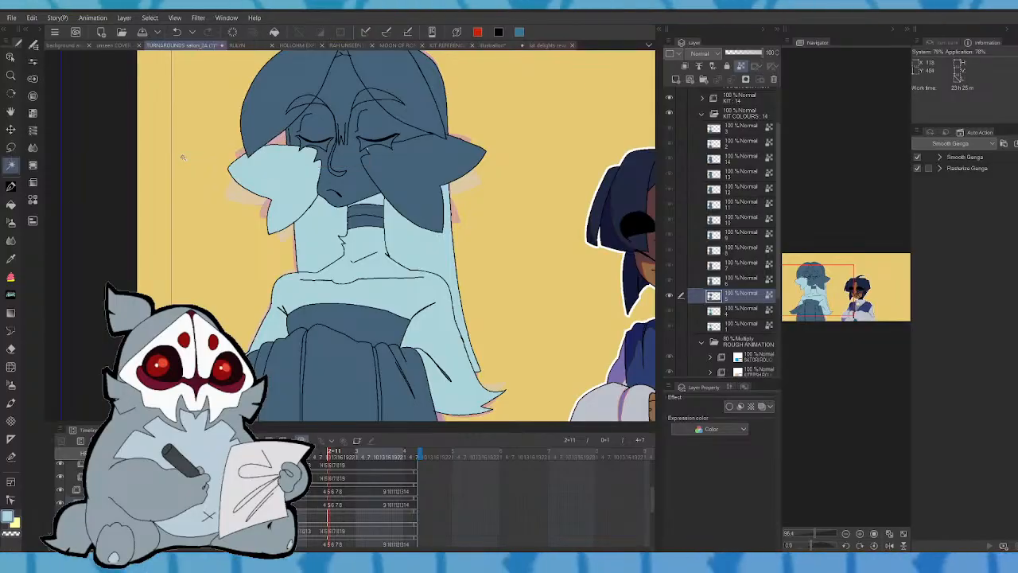
- Fill the front hair on both sides, the hair behind the crown and the right-hand ear with light blue on cel 5
click(12, 186)
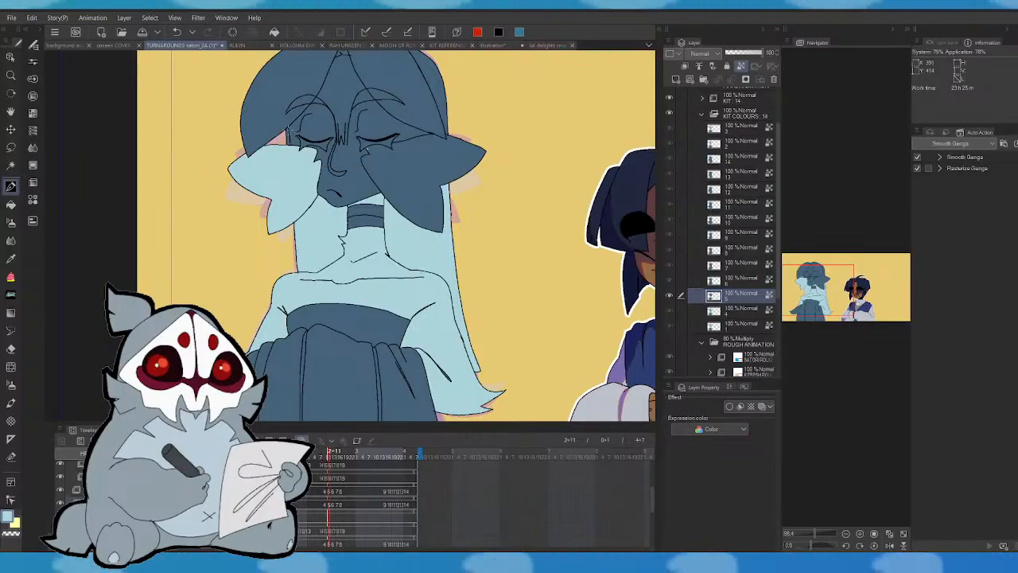
click(12, 204)
click(282, 117)
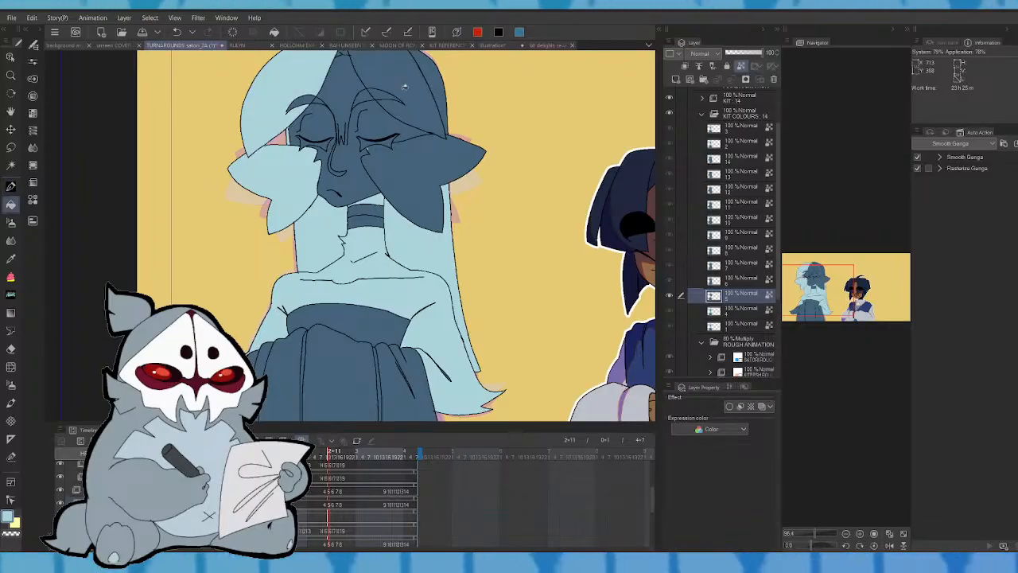
click(407, 76)
drag(557, 239, 262, 127)
scroll(350, 238, down, 2)
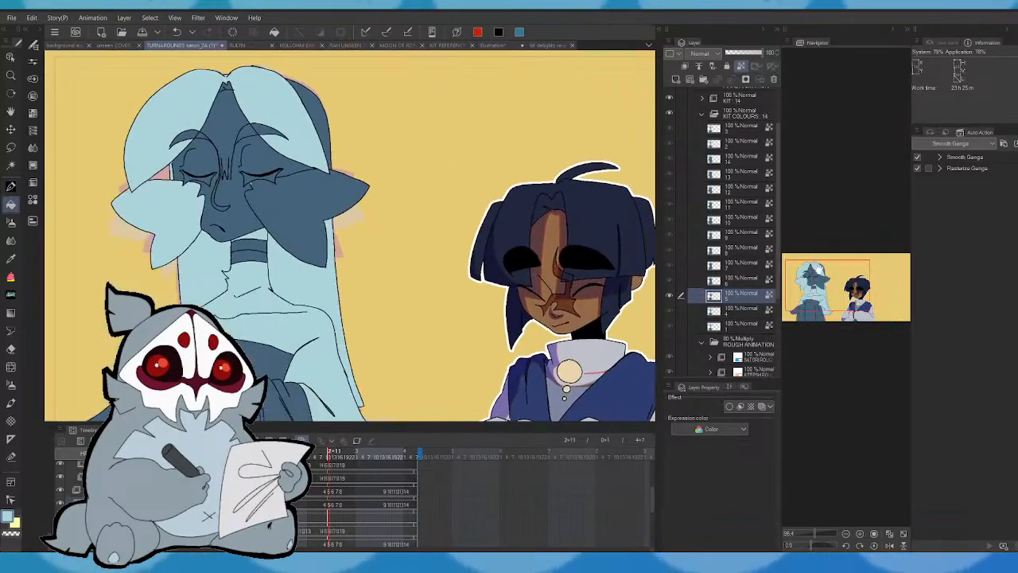
click(303, 189)
drag(143, 93, 167, 137)
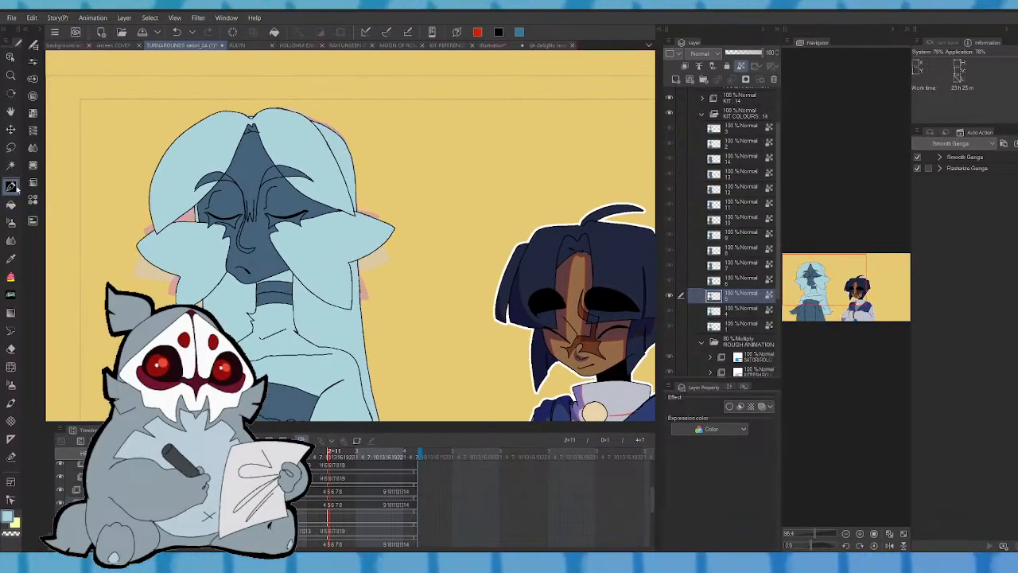
- Check the earlier cels, and on cel 4 close the face edge at the right-hand temple and fill the hair wedge beside it light blue
click(325, 455)
drag(323, 455, 312, 455)
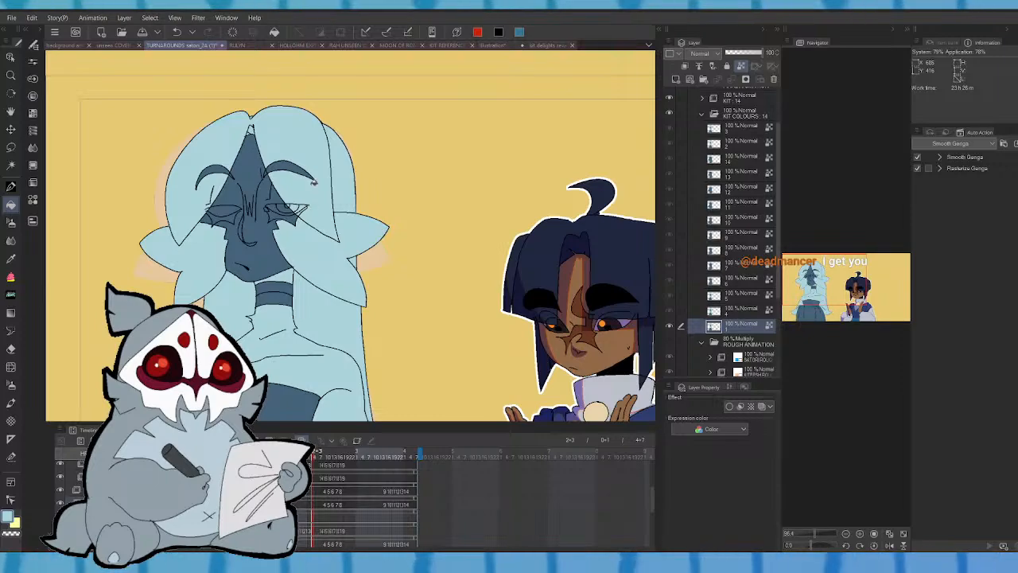
drag(319, 456, 324, 456)
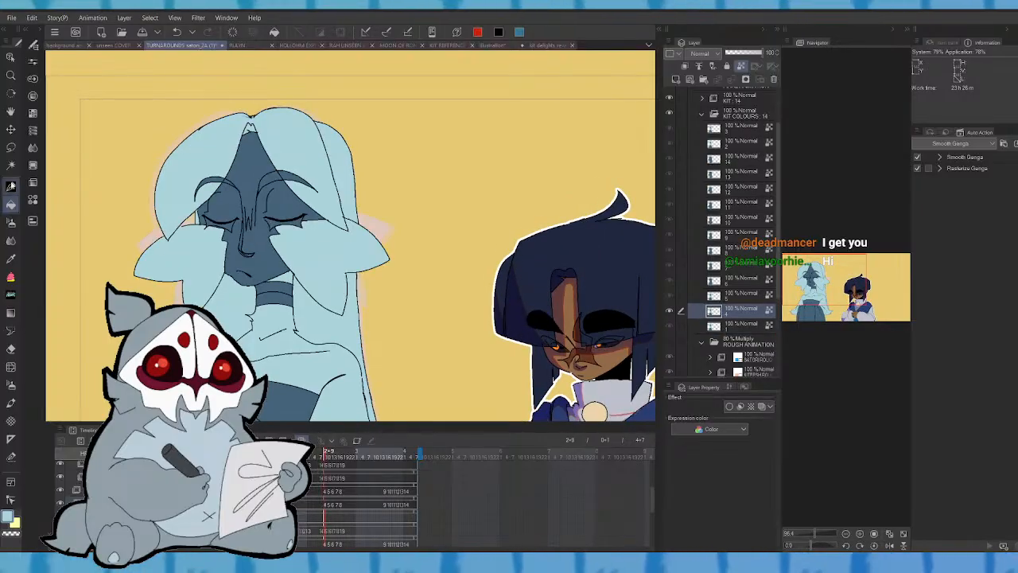
click(11, 187)
click(11, 205)
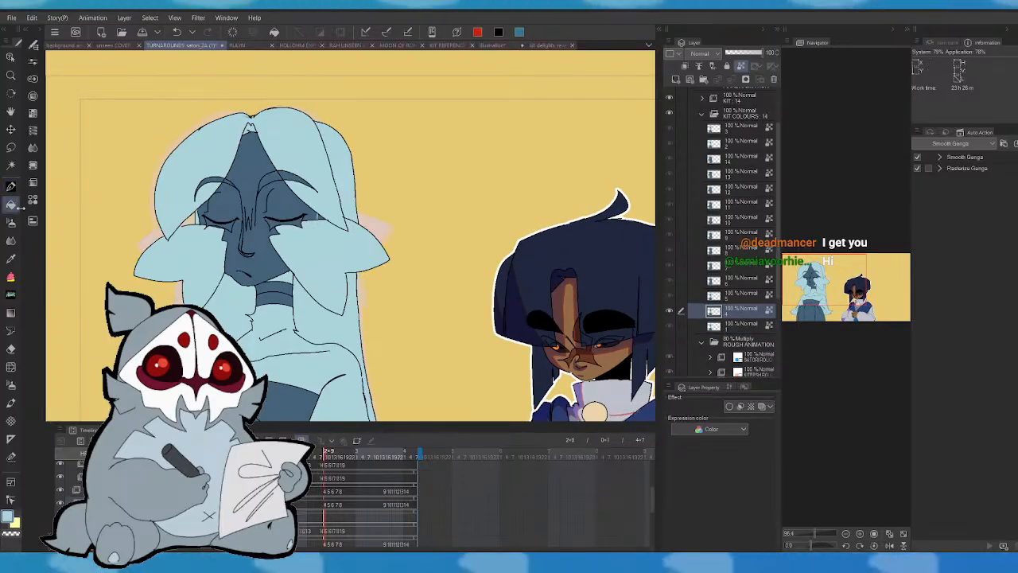
click(322, 214)
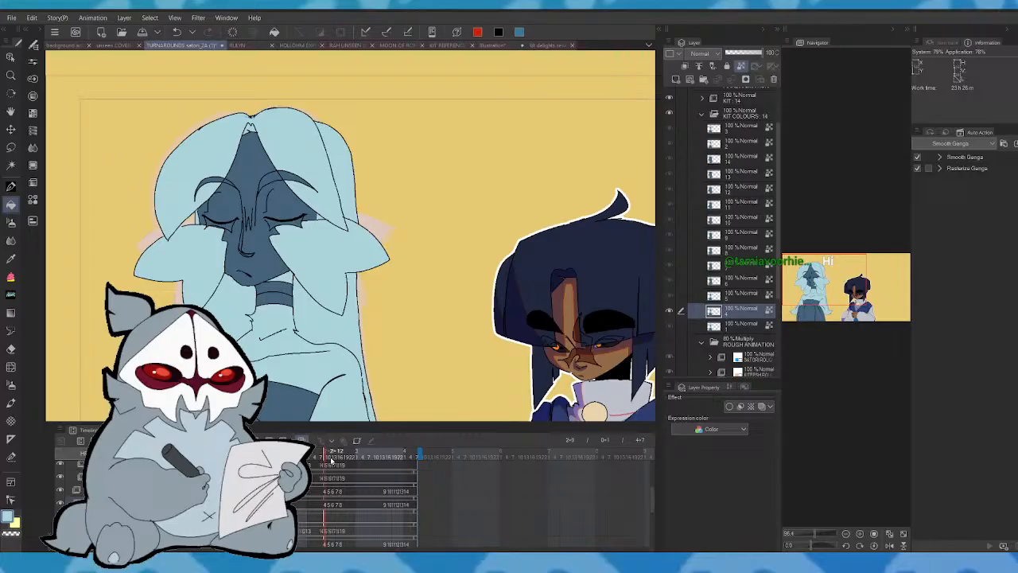
- Draw the face edge at the right-hand temple on cel 5 and fill the wedge between it and the hair light blue
click(331, 455)
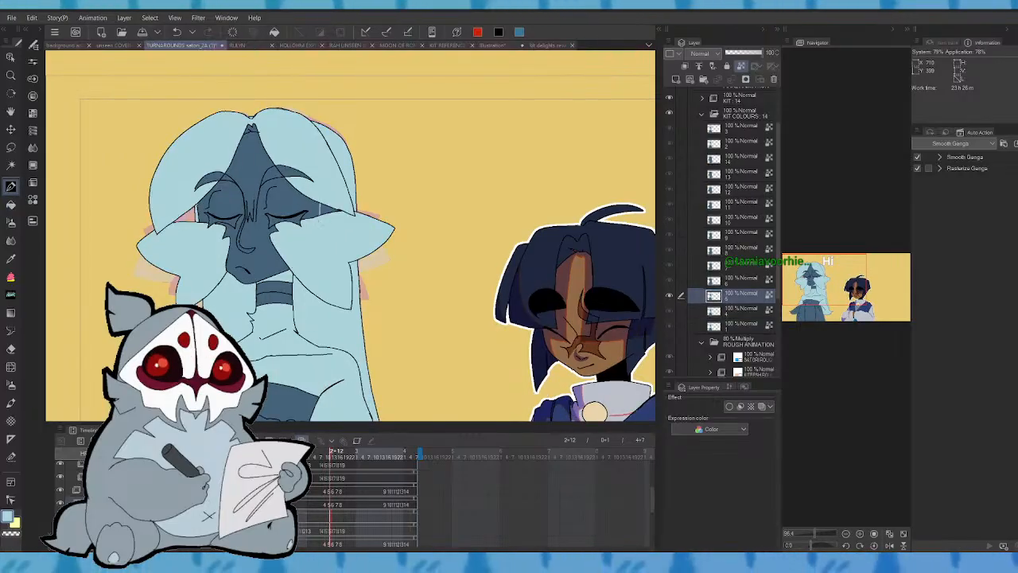
click(326, 455)
drag(329, 454, 330, 456)
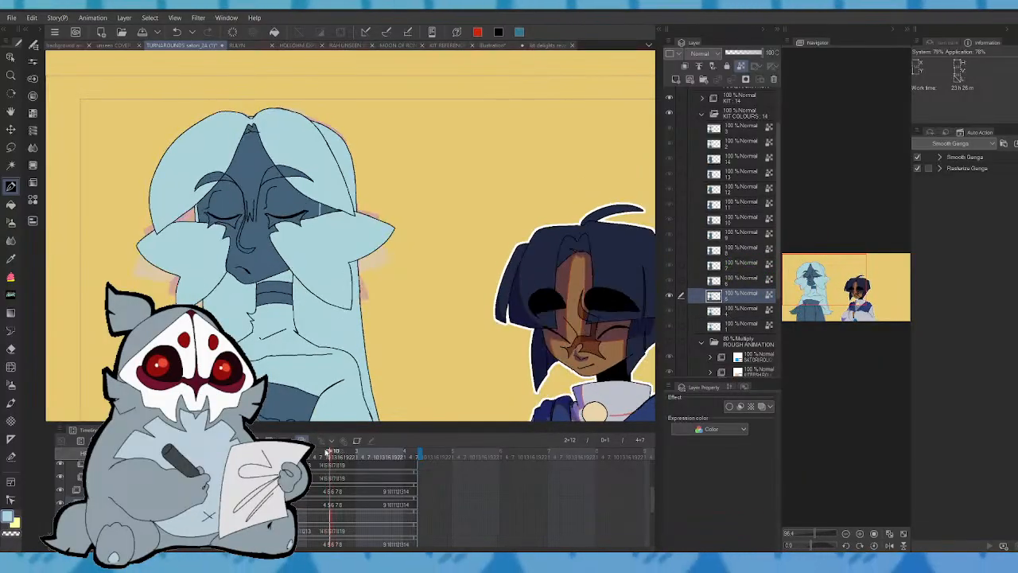
click(11, 208)
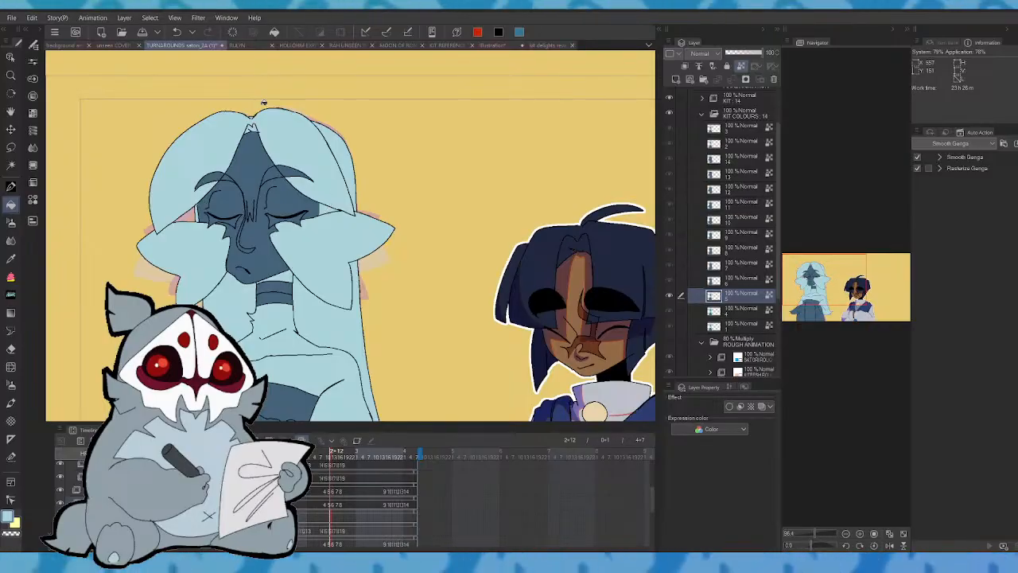
- Compare the colouring of cels 5 and 4 across the body and head
drag(850, 296, 846, 312)
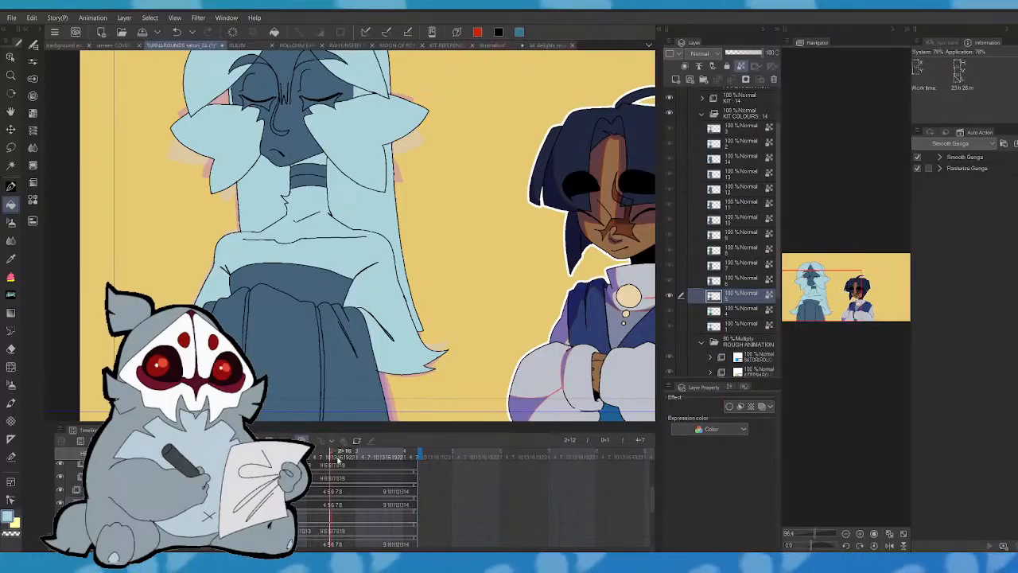
mouse_move(323, 460)
mouse_down()
mouse_move(336, 461)
mouse_move(326, 461)
mouse_up()
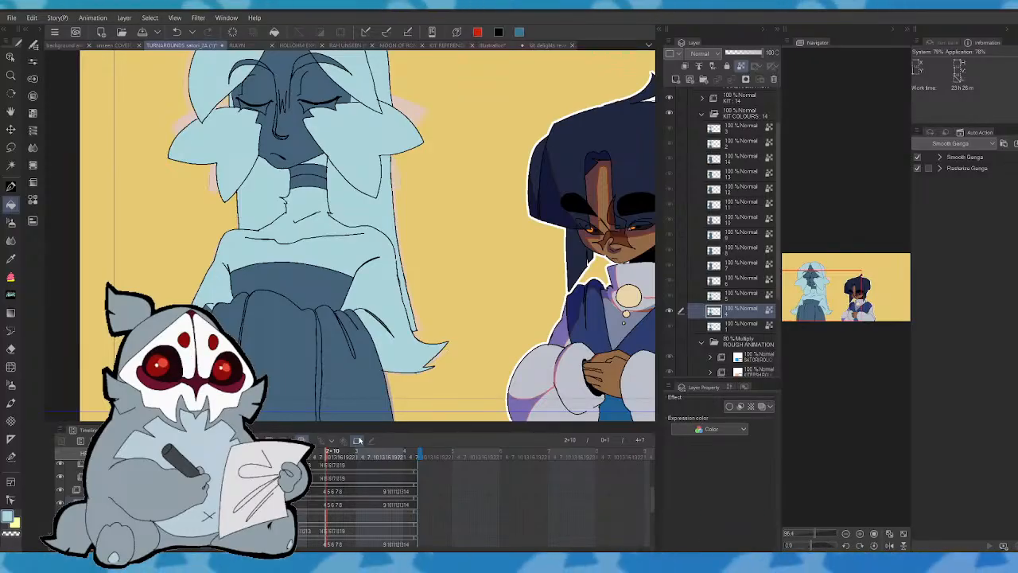
drag(829, 308, 828, 296)
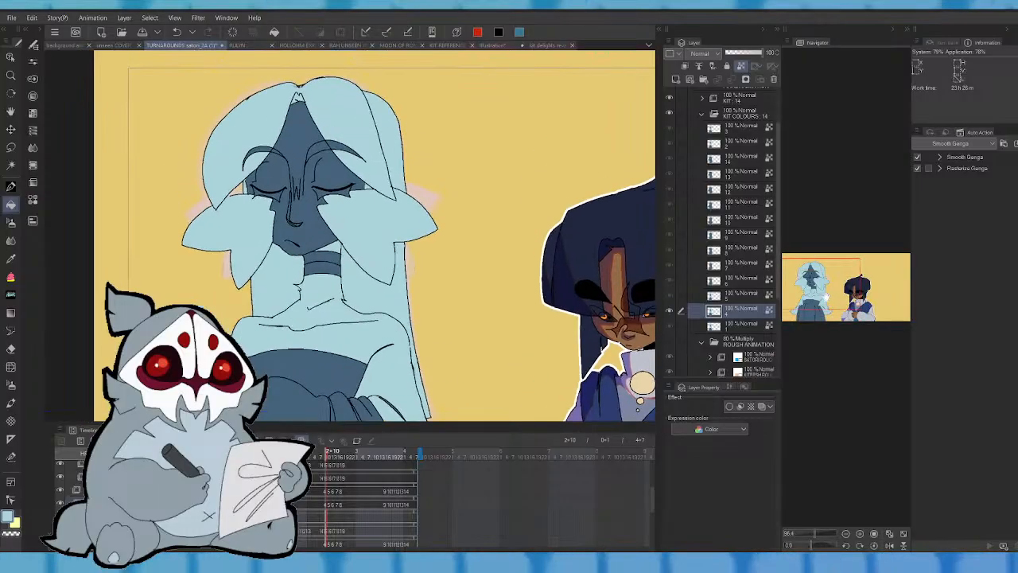
- Recheck cels 4 and 5, and on cel 6 fill the neck, shoulders, right-hand sleeve and hair beside the neck light blue
key(Right)
key(Left)
key(Right)
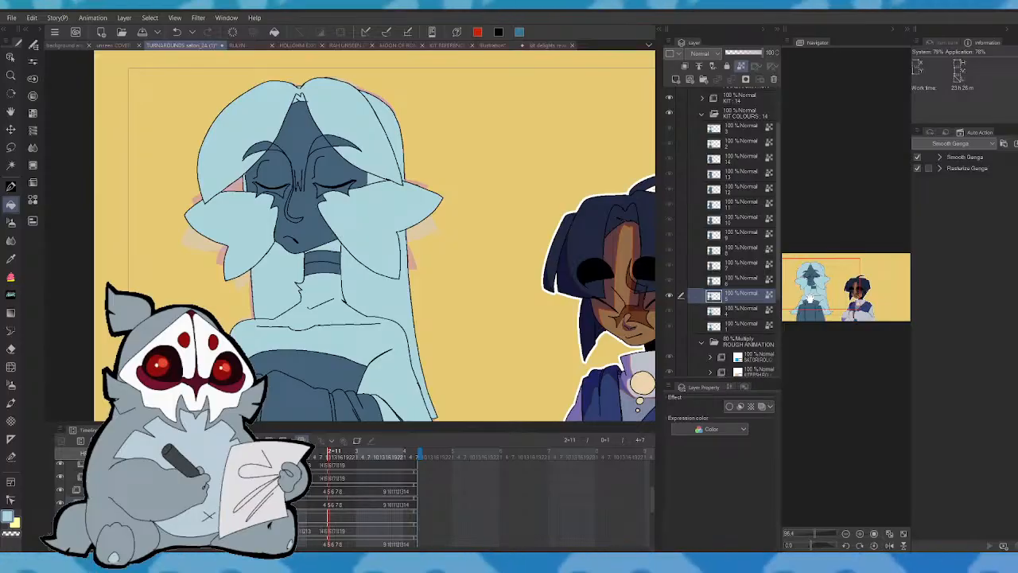
key(comma)
key(period)
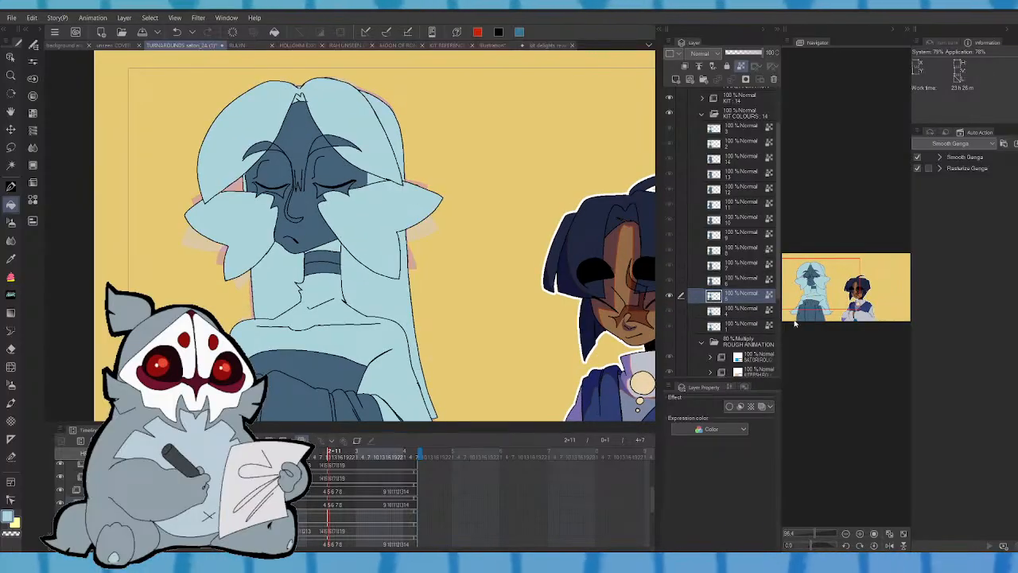
key(period)
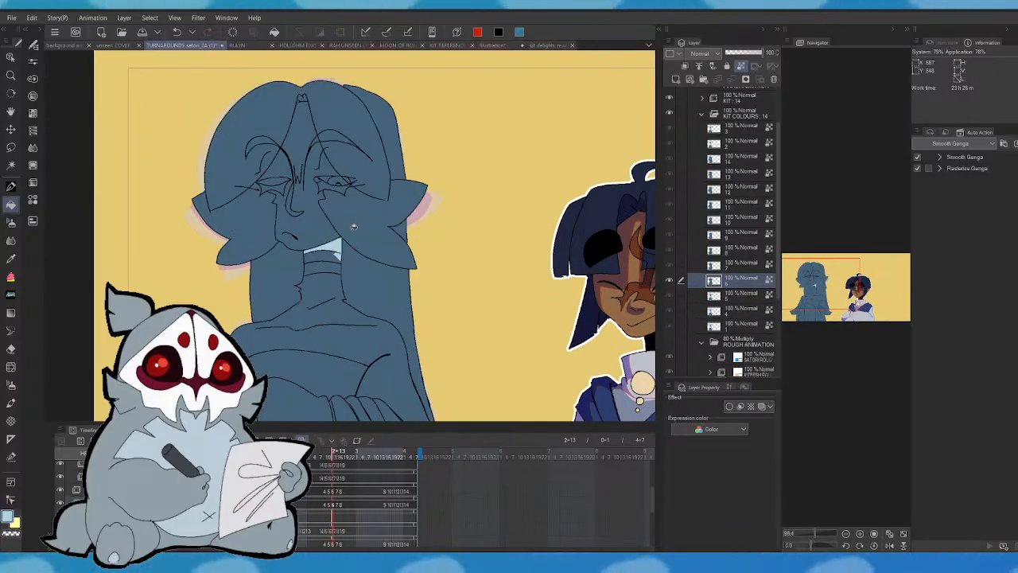
key(comma)
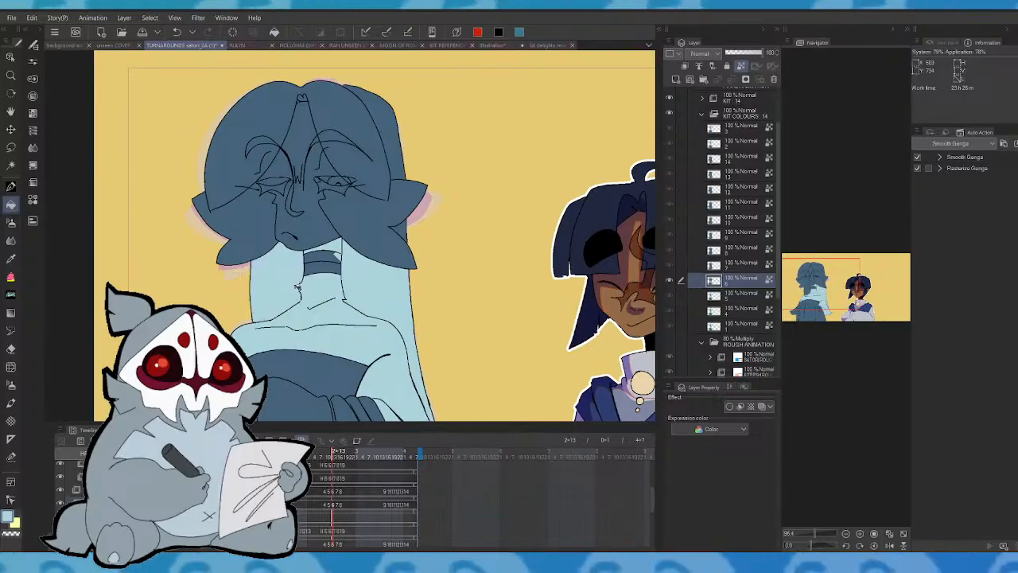
key(period)
- Fill the left-hand upper arm, sleeve and ear light blue on cel 6
drag(343, 232, 382, 155)
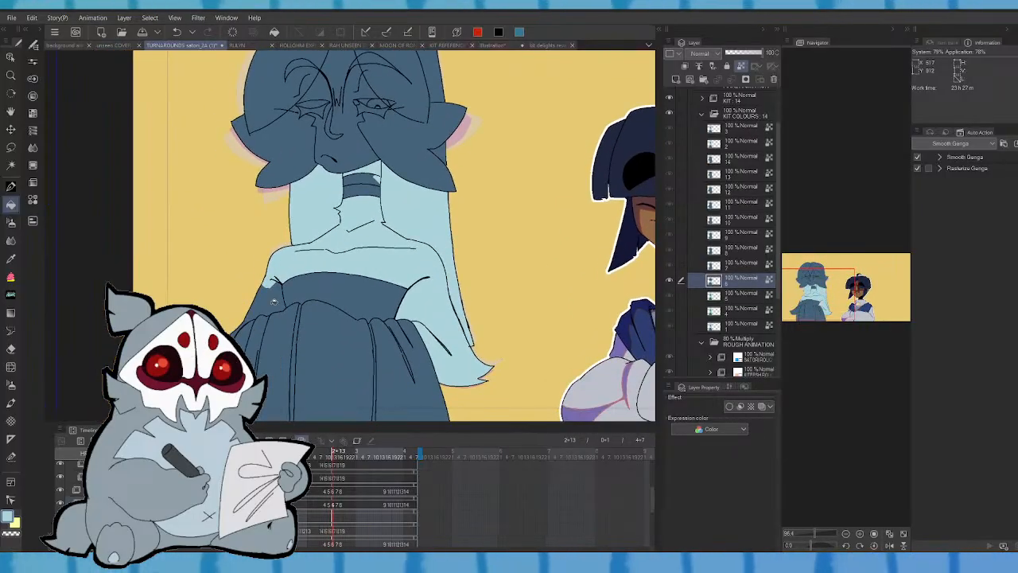
click(276, 296)
click(245, 325)
key(comma)
key(period)
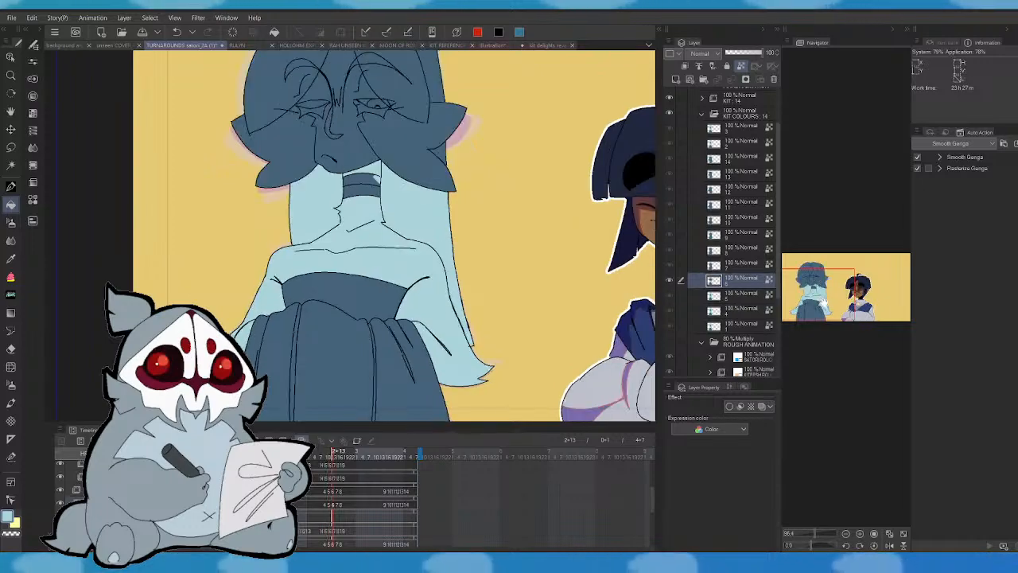
drag(826, 304, 826, 297)
click(293, 191)
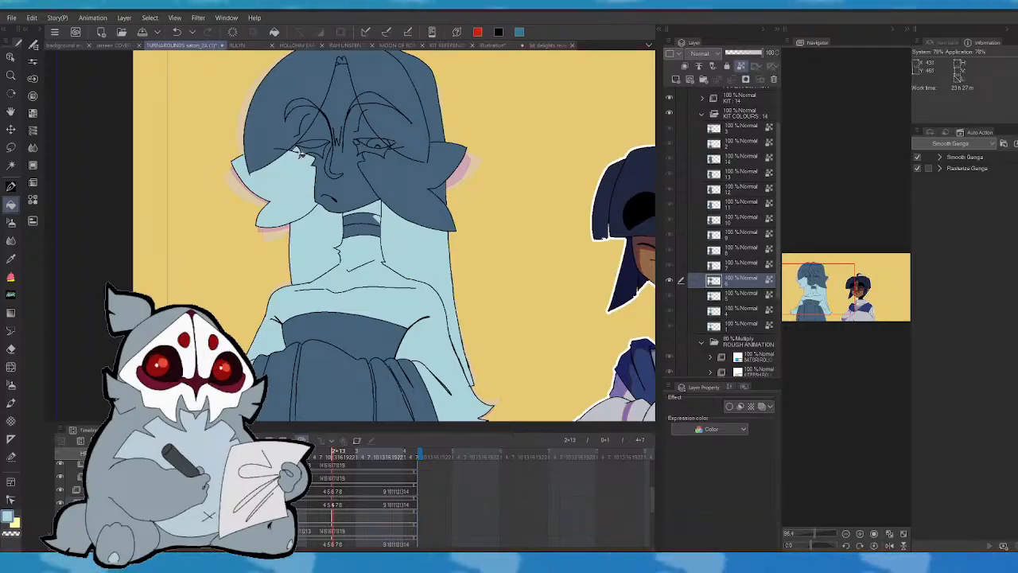
click(13, 166)
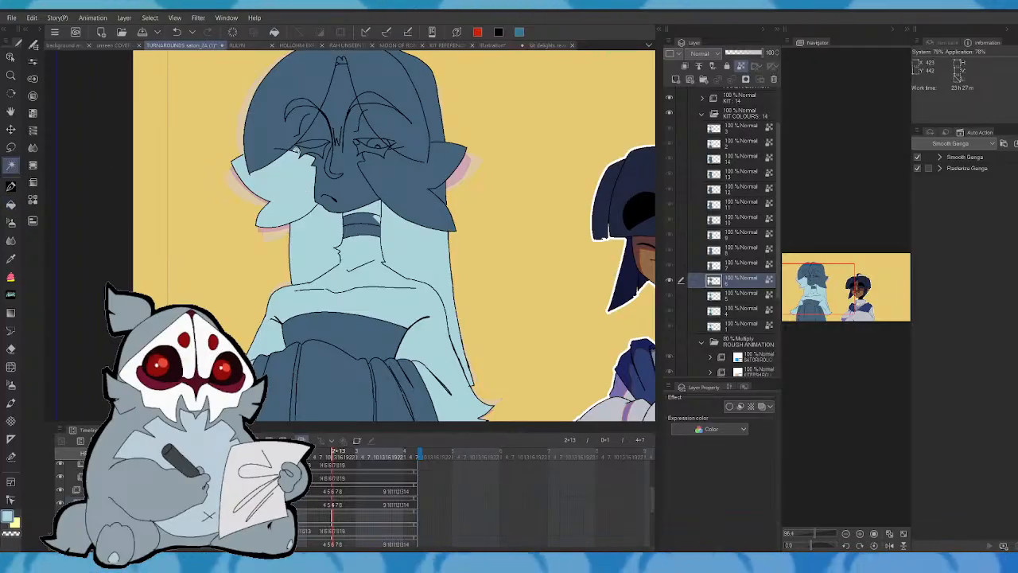
click(295, 150)
click(205, 175)
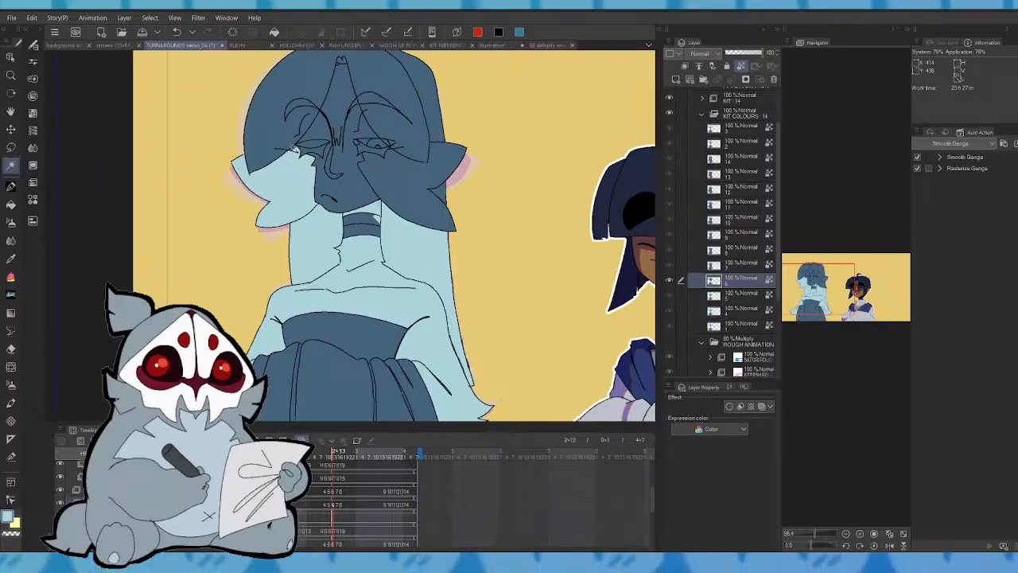
click(295, 148)
click(208, 168)
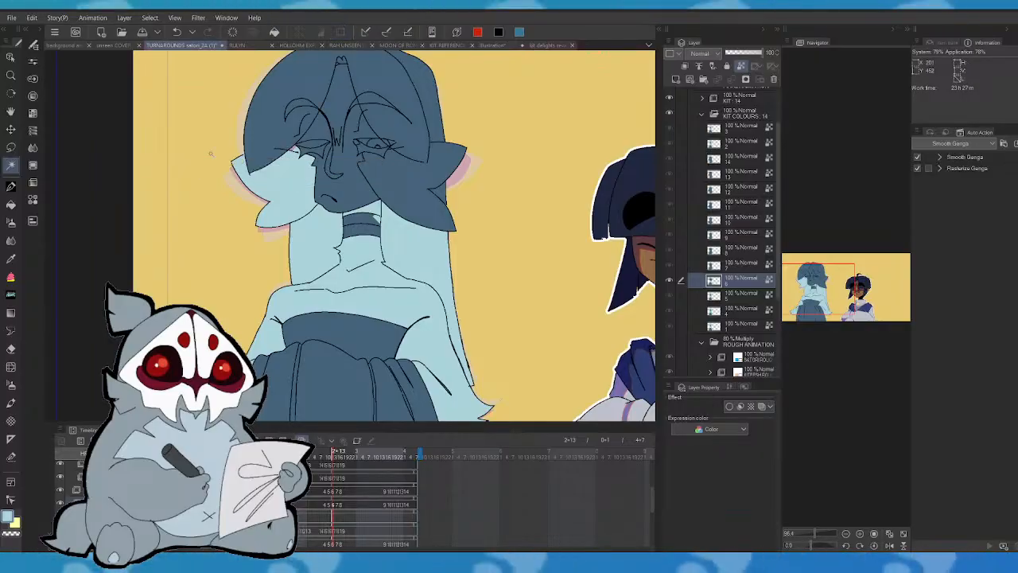
key(ctrl+z)
key(comma)
key(period)
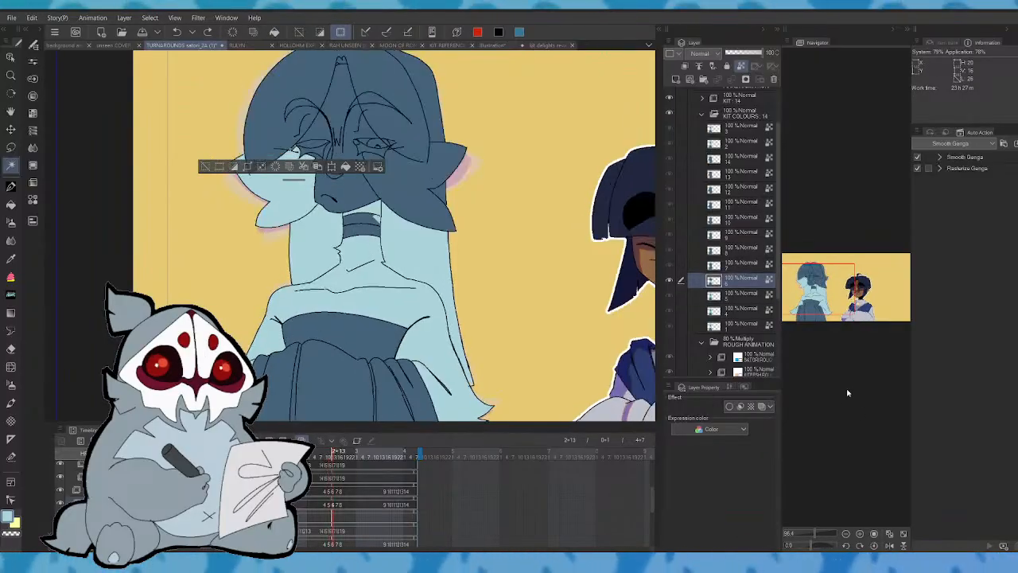
click(205, 167)
- Fill the stray light blue patch at the outer corner of the left-hand eye with dark blue on cel 6
drag(819, 534, 824, 534)
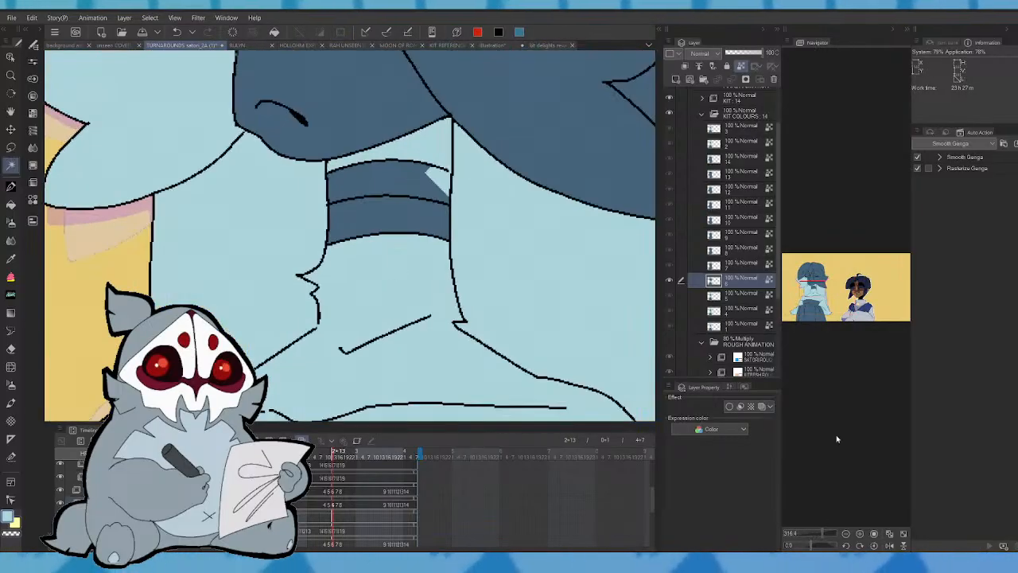
drag(811, 285, 814, 278)
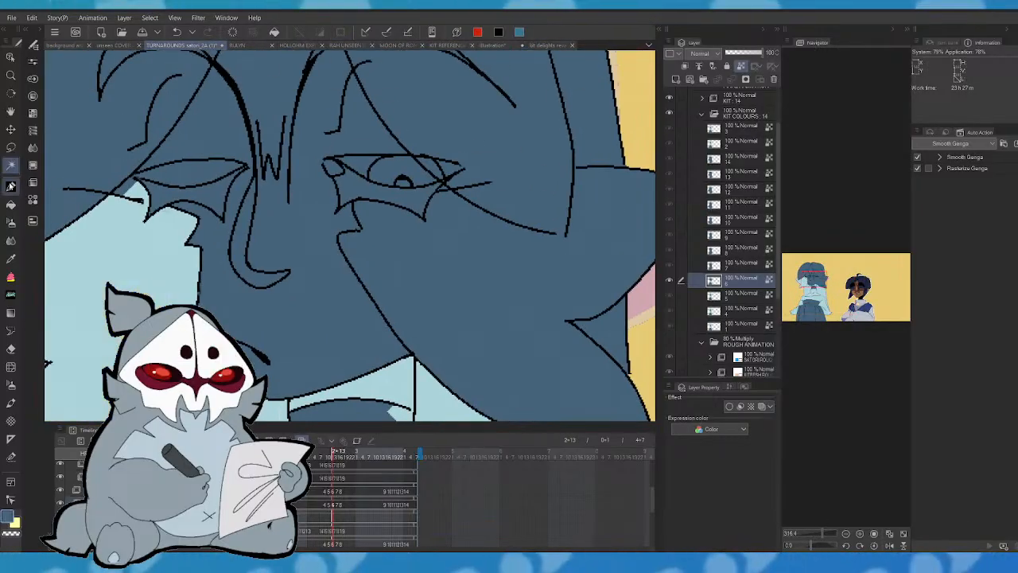
click(10, 207)
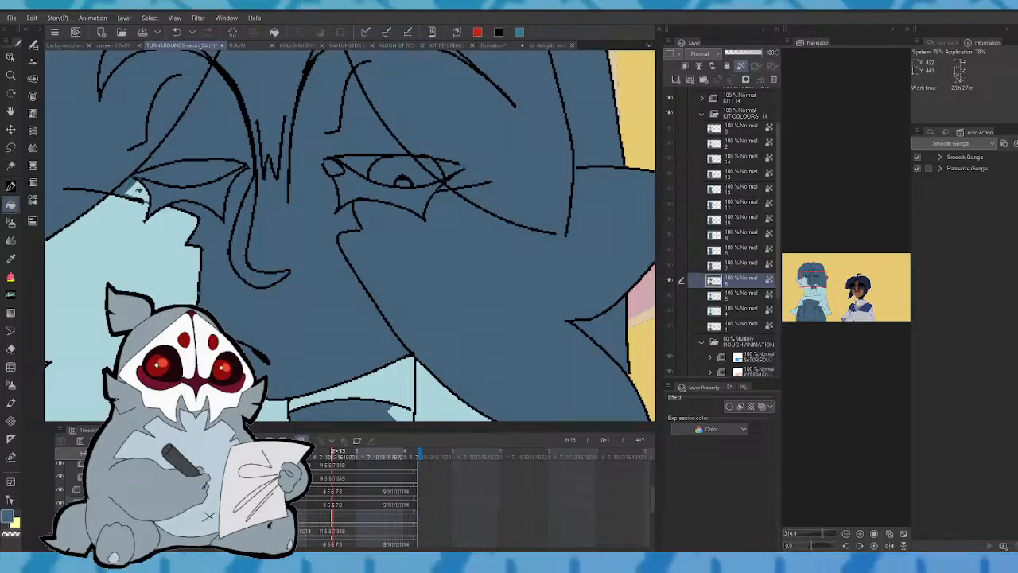
drag(816, 535, 814, 537)
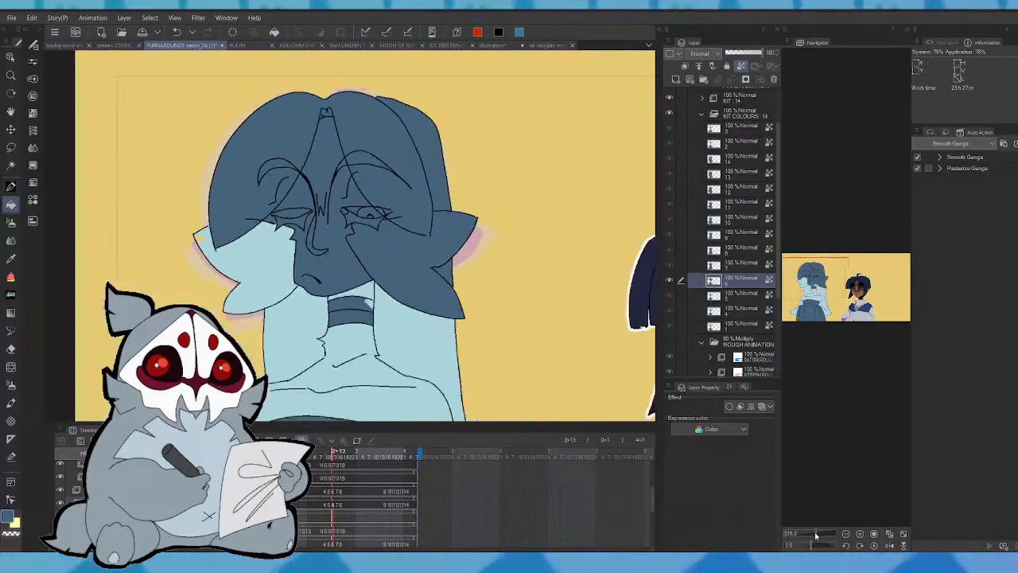
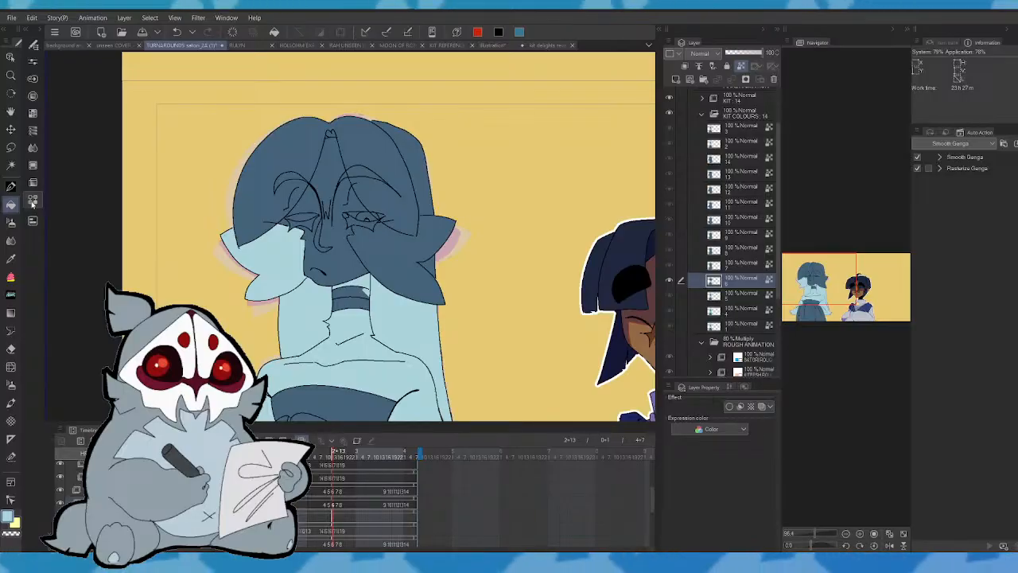
- Fill the front hair, the hair behind the crown, the right-hand ear and the wedge beneath it light blue on cel 6
click(315, 142)
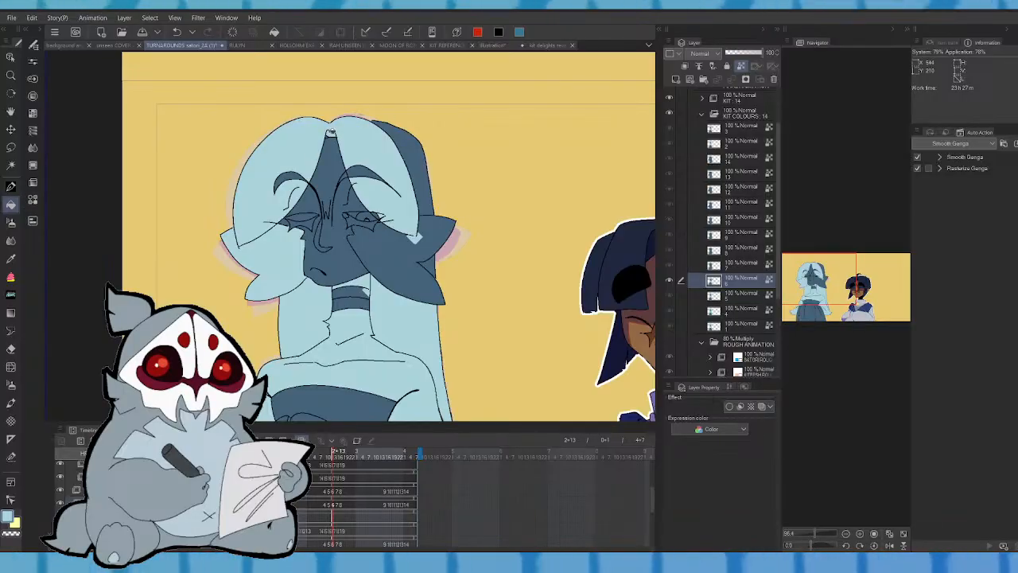
click(413, 155)
click(427, 238)
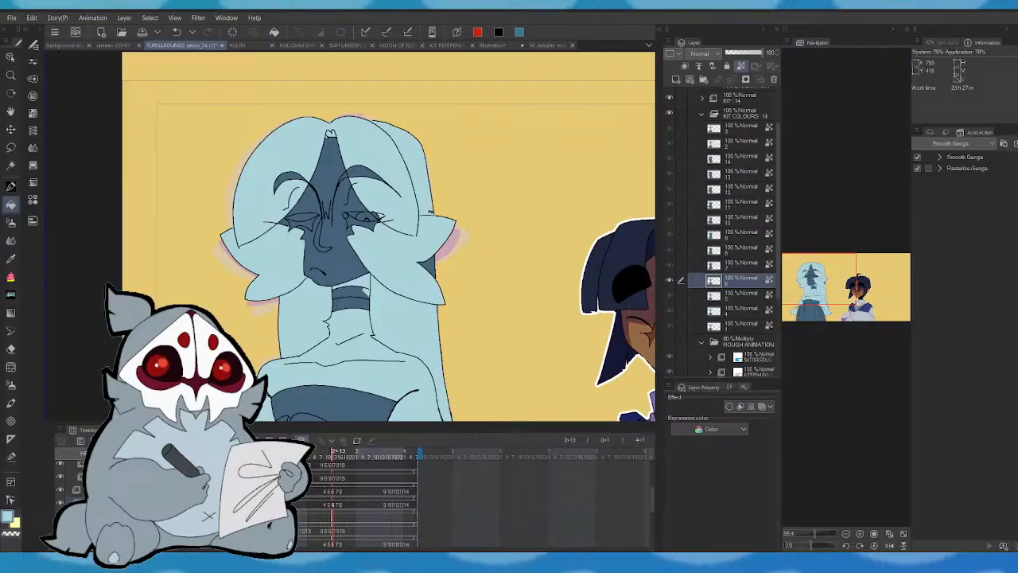
key(Left)
key(Right)
drag(856, 315, 825, 300)
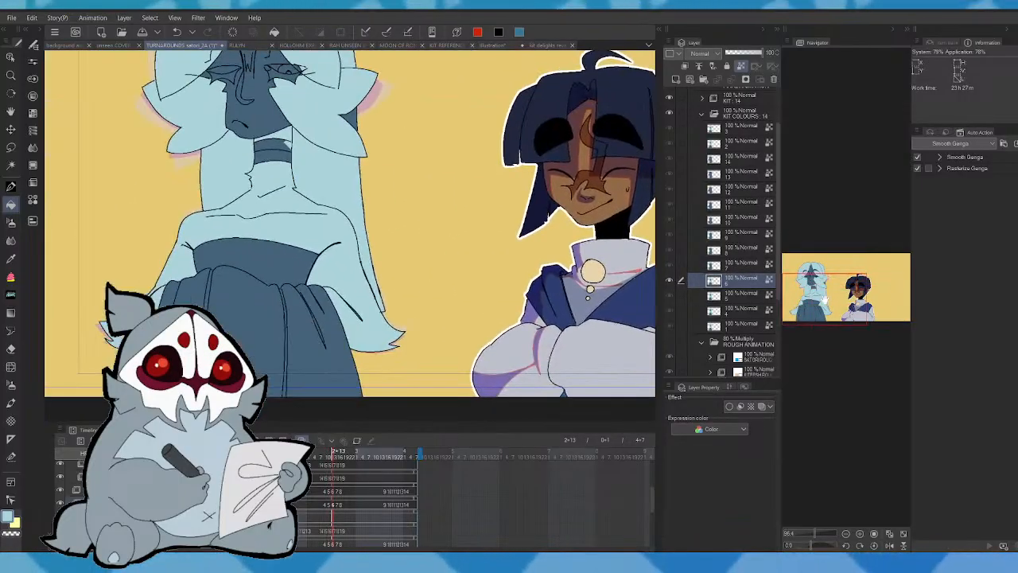
click(354, 123)
- Compare the colouring of cel 6 with the neighbouring cels across the body and head
key(Left)
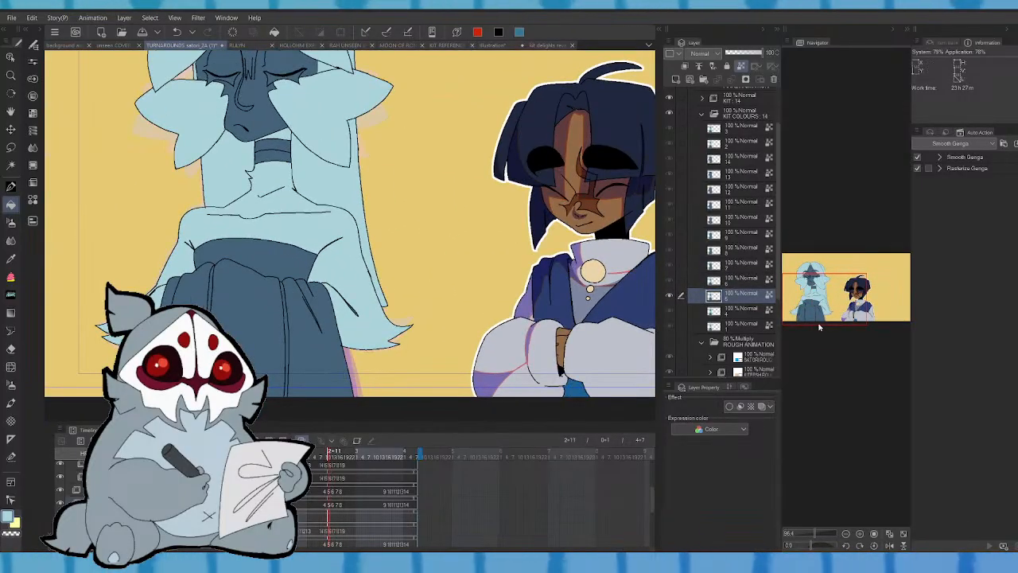
key(Right)
key(Right)
key(Right)
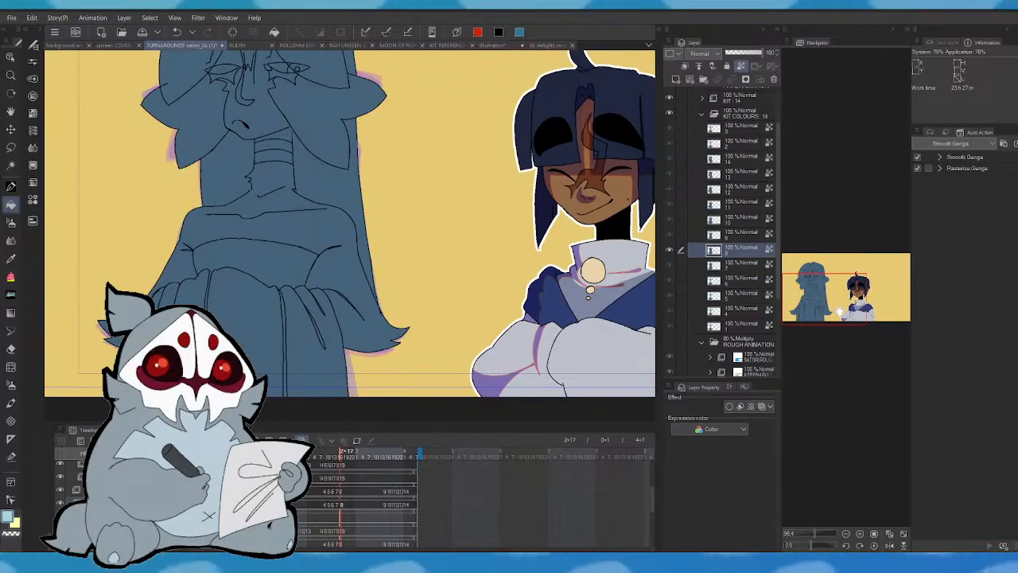
key(Left)
drag(841, 310, 835, 300)
key(Right)
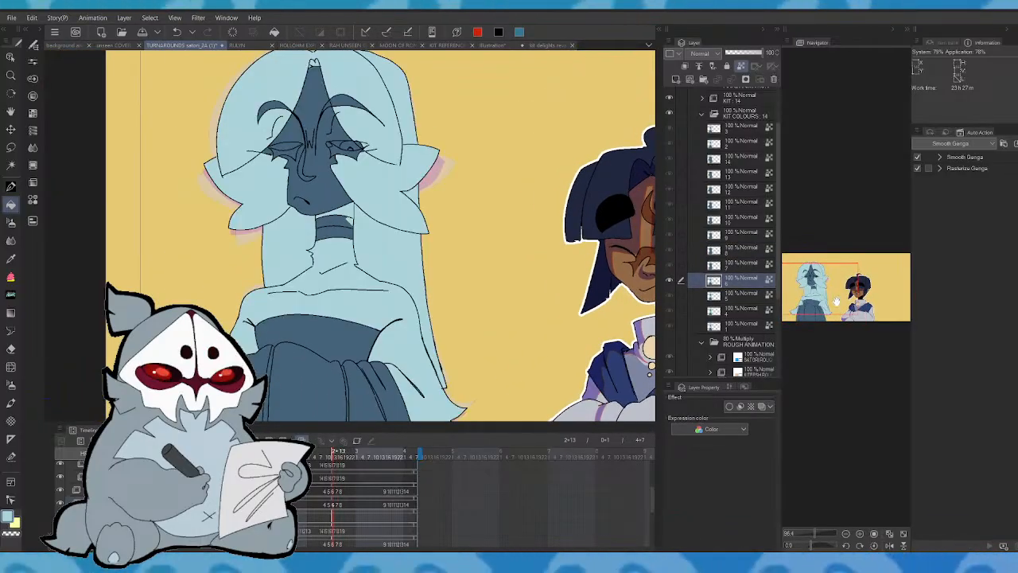
- Fill the neck, shoulders, left-hand hair beside the neck and left-hand ear with light blue on cel 7
key(Left)
click(349, 211)
click(360, 231)
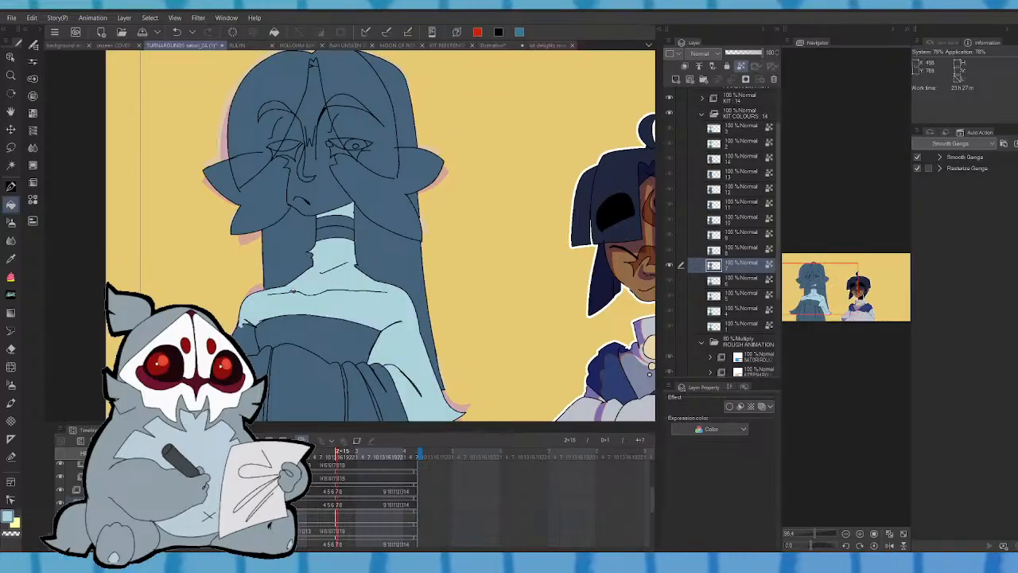
click(280, 227)
click(269, 202)
click(373, 237)
click(388, 204)
click(390, 163)
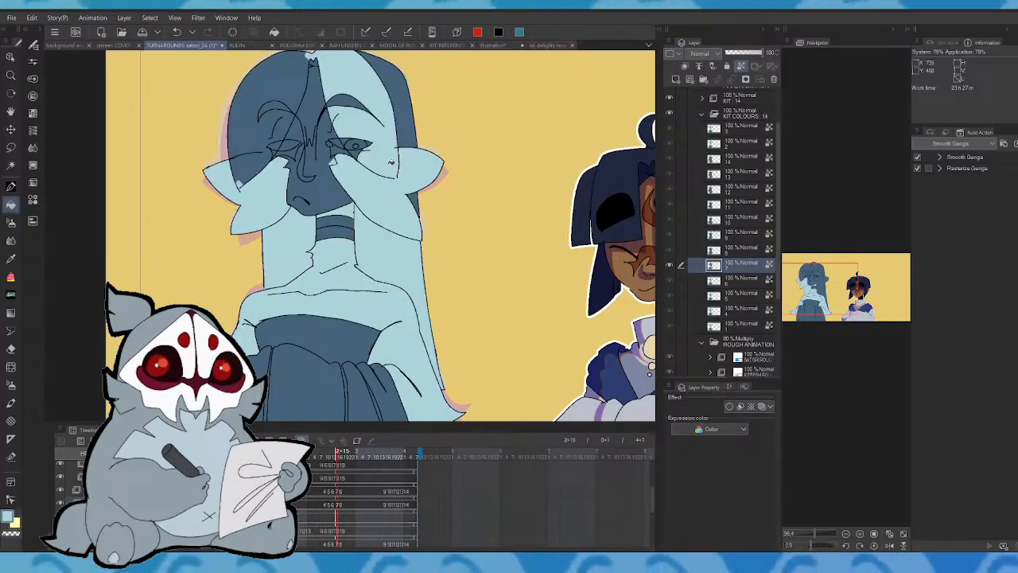
key(Left)
key(Right)
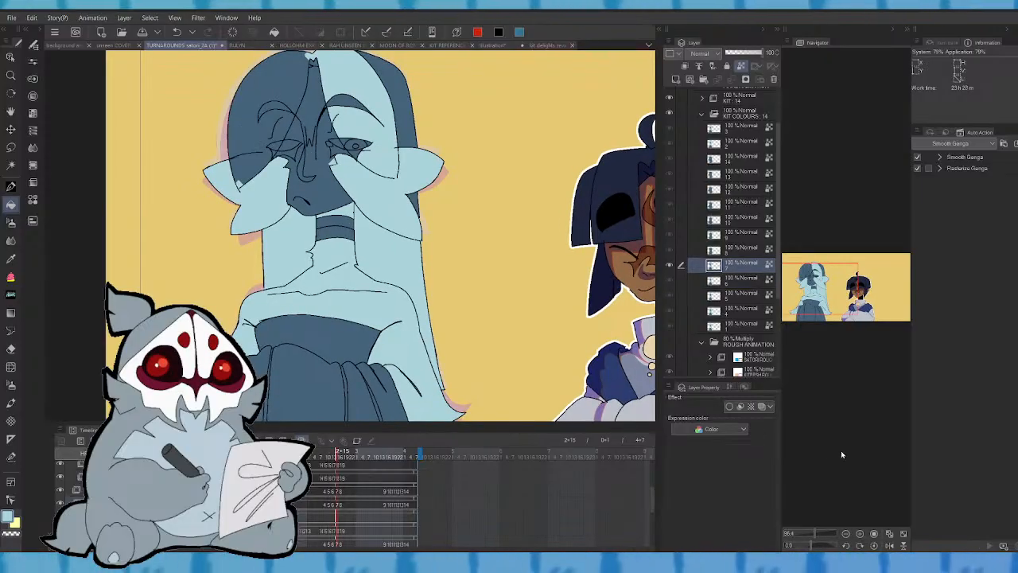
key(ctrl+z)
- Close the cheek line below the right-hand eye on cel 7 and fill the right-hand side hair, ear and front hair light blue
click(818, 533)
click(818, 284)
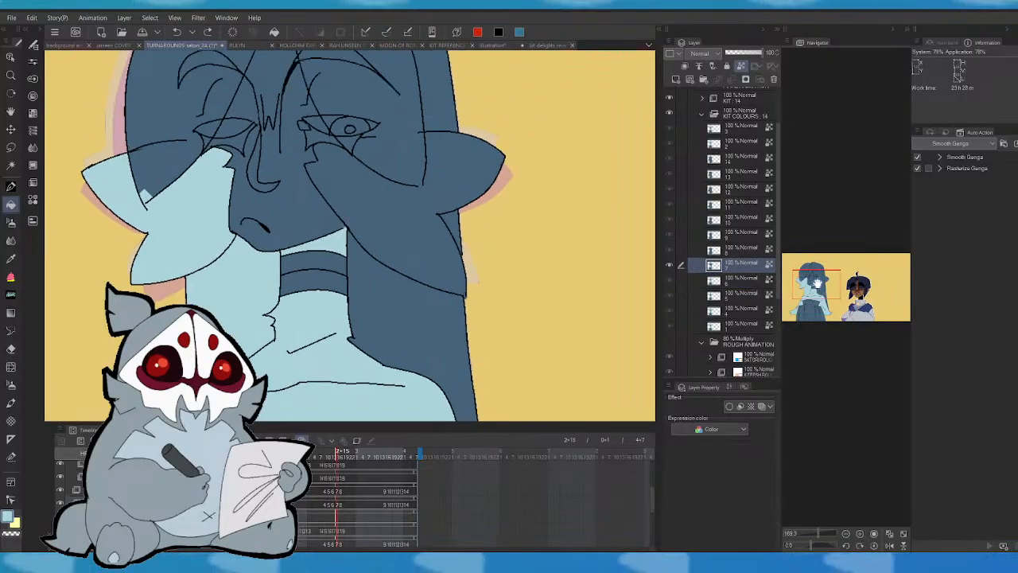
key(p)
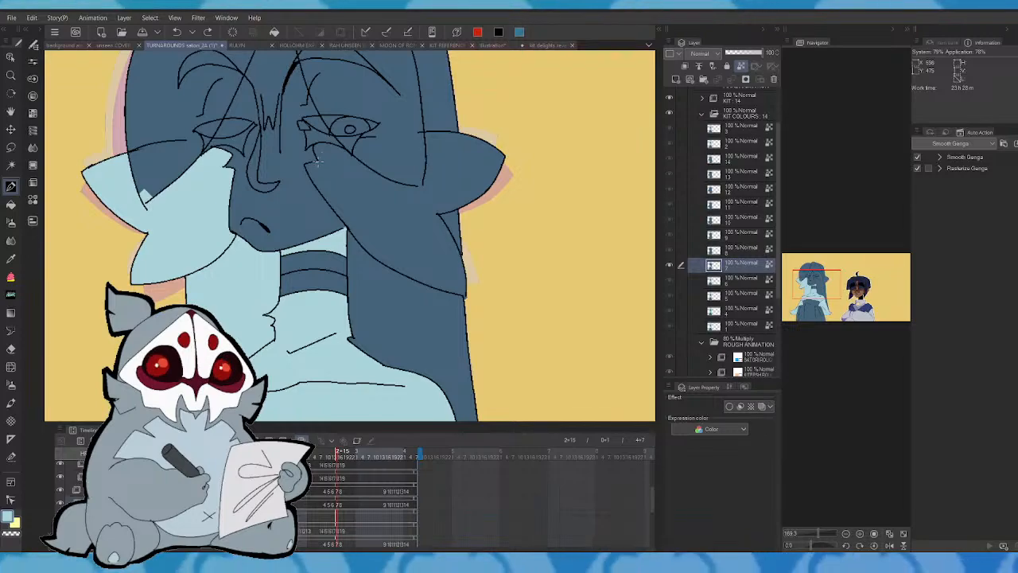
key(g)
click(402, 334)
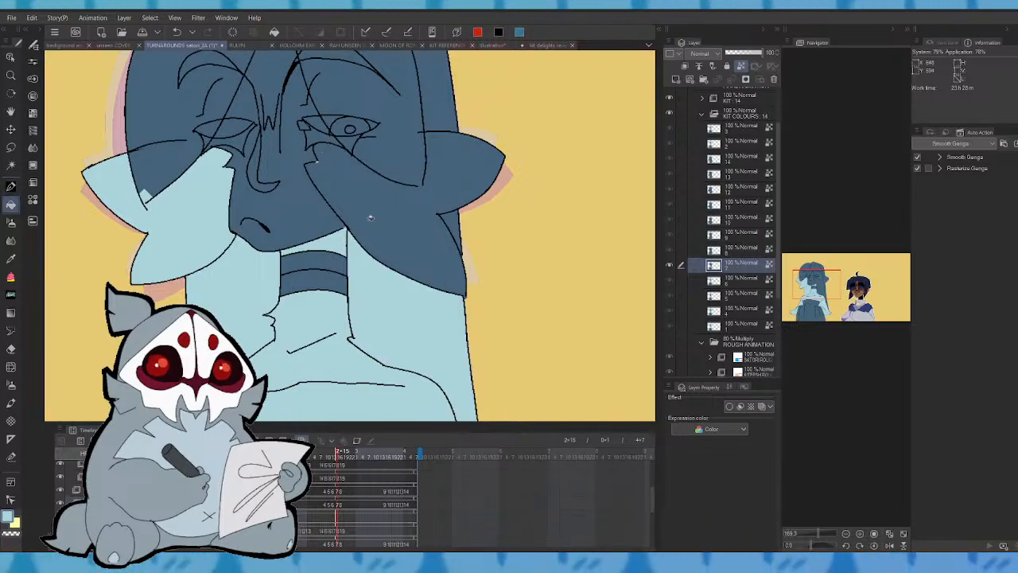
click(385, 192)
click(396, 153)
click(350, 130)
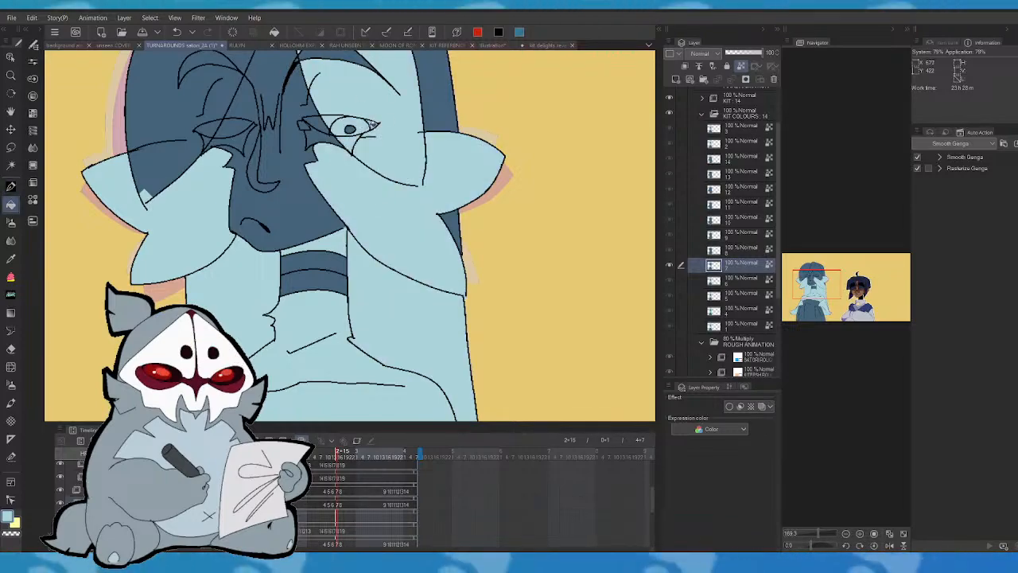
- Fill the left-hand front hair, the small tuft at the parting and the hair behind the crown light blue on cel 7
drag(818, 534, 813, 534)
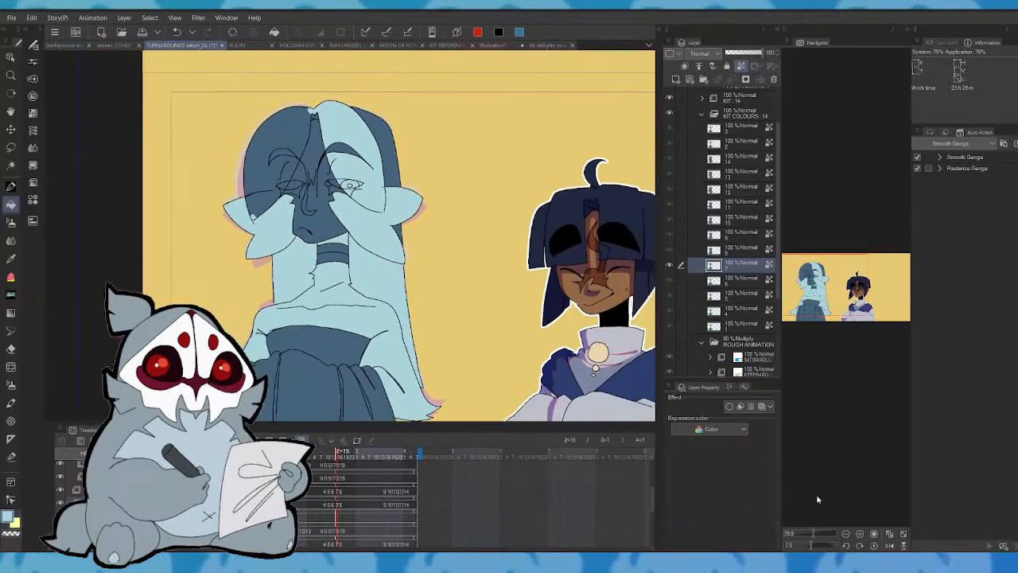
click(815, 280)
click(268, 231)
click(298, 165)
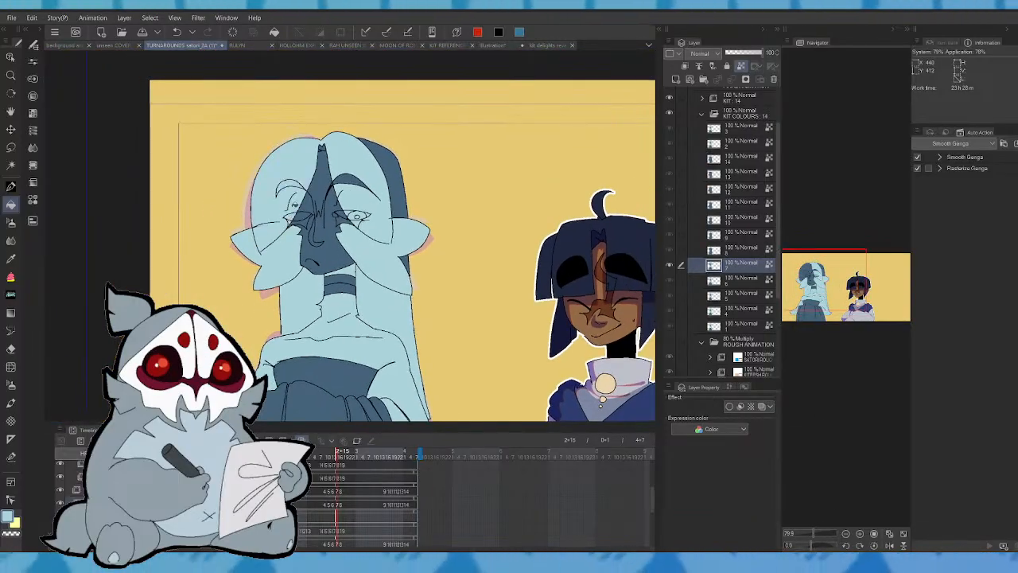
click(322, 147)
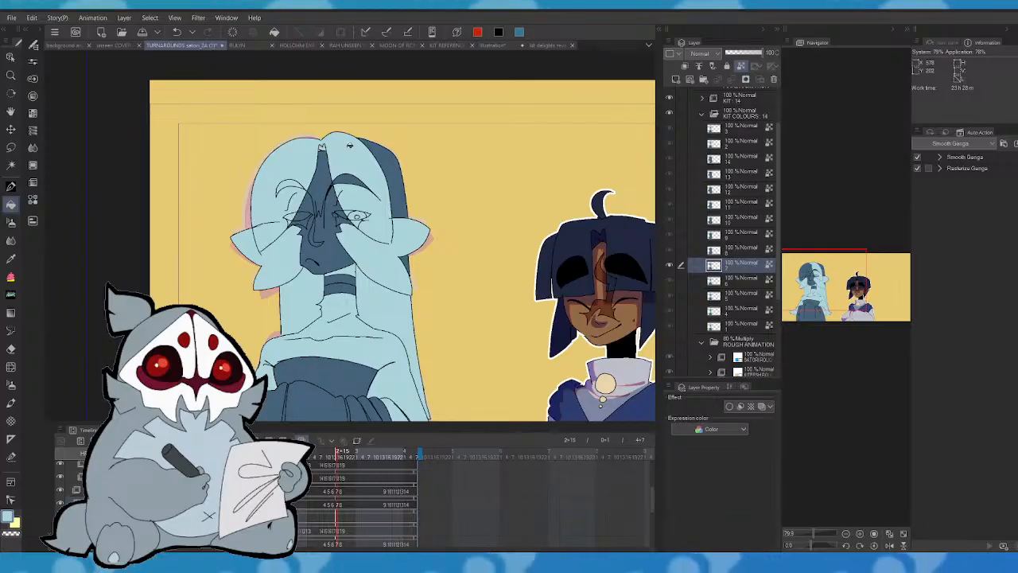
click(379, 165)
drag(820, 305, 818, 310)
key(Left)
key(Right)
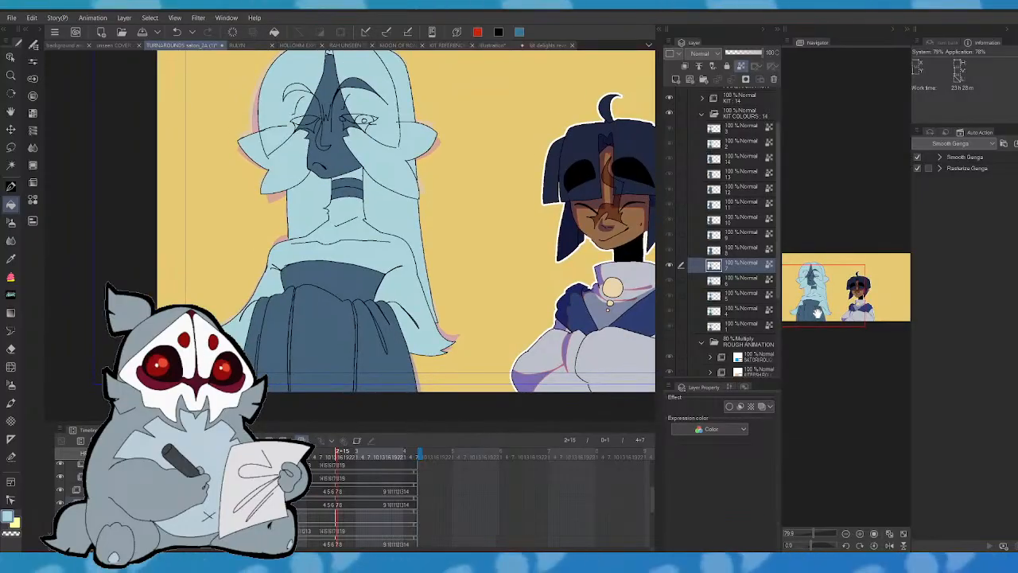
- Fill the neck, shoulders, both sleeves and the left-hand hair beside the neck with light blue on cel 8
key(Right)
key(Left)
key(Right)
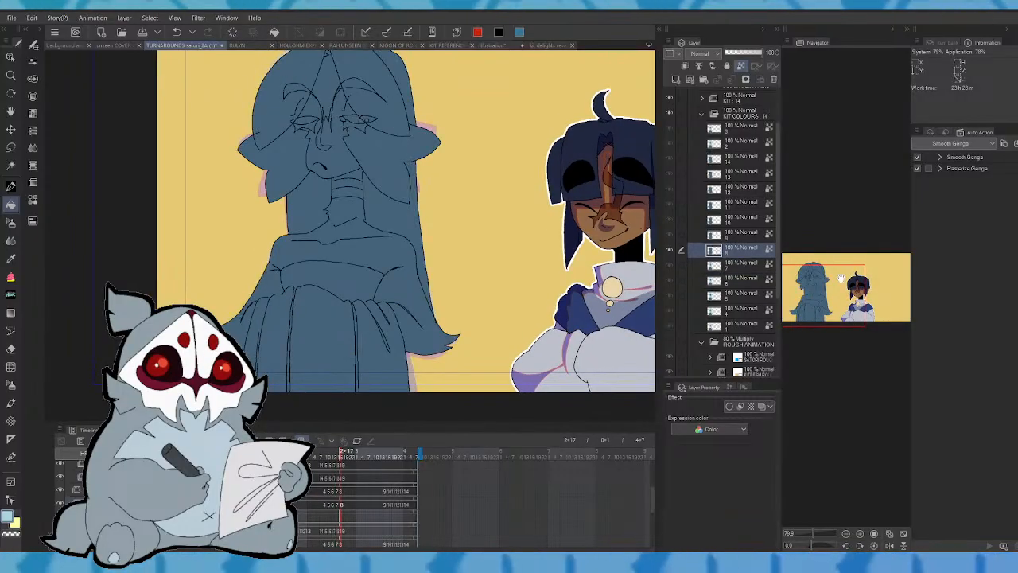
click(350, 232)
click(310, 207)
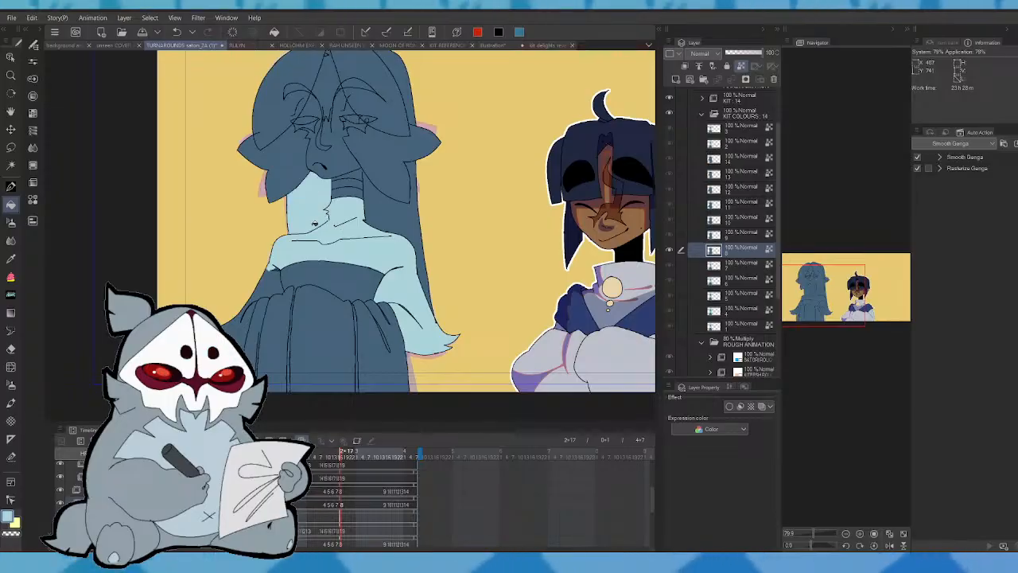
click(273, 273)
click(239, 317)
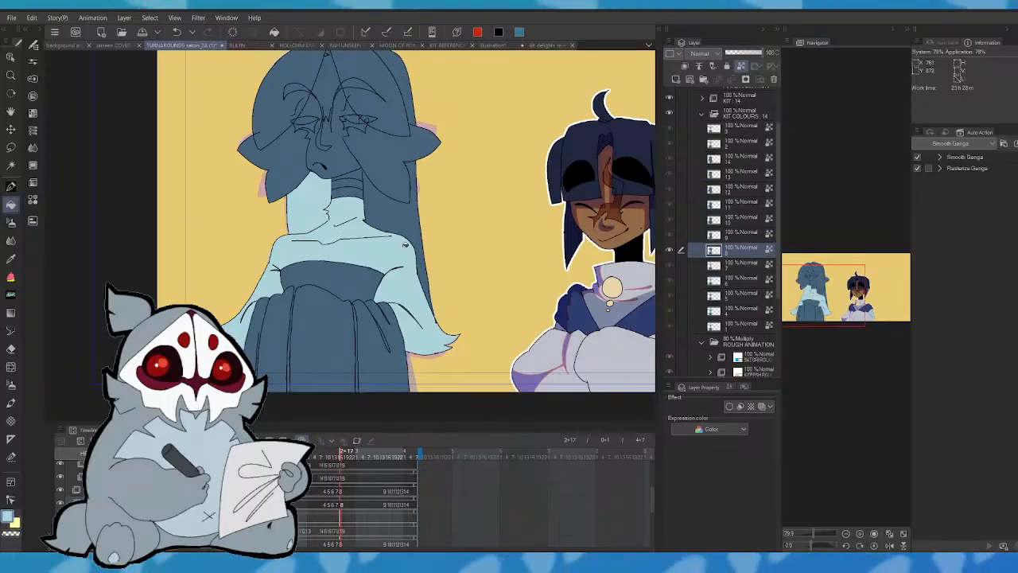
- Fill the right-hand side hair, both ears and the left-hand front hair light blue on cel 8
click(404, 245)
click(395, 174)
click(298, 150)
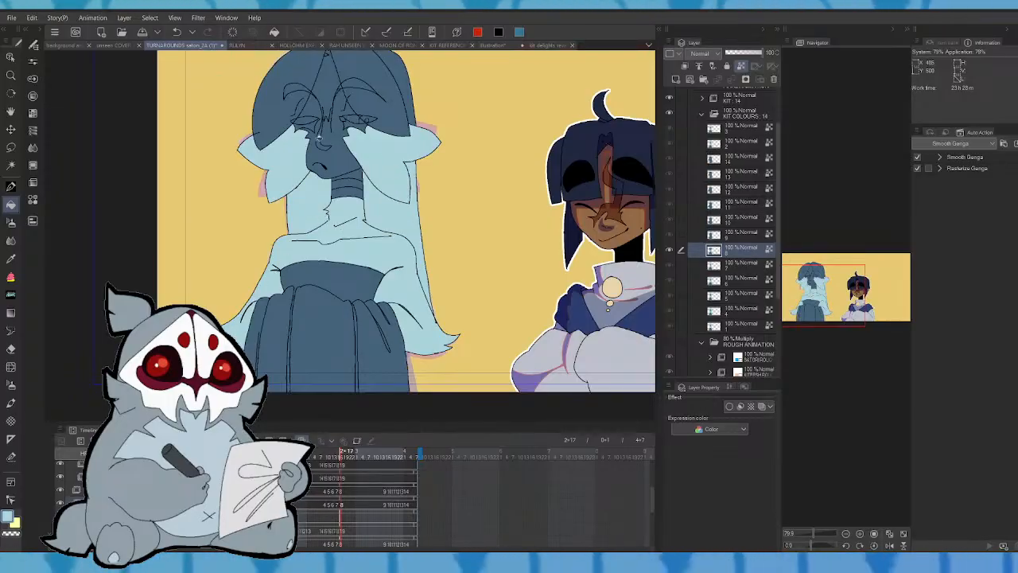
click(332, 124)
key(ctrl+z)
drag(822, 302, 821, 297)
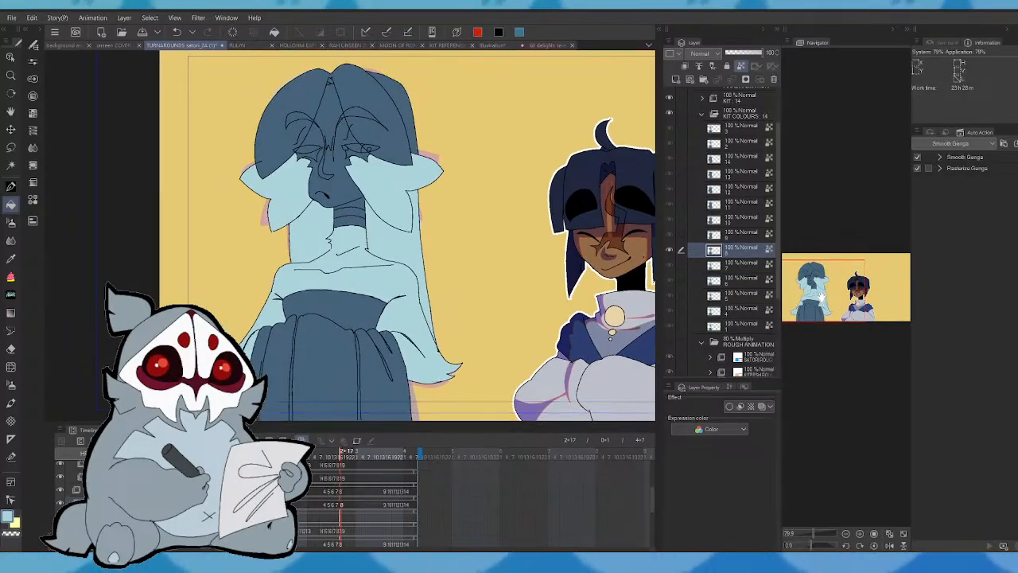
key(Left)
key(Right)
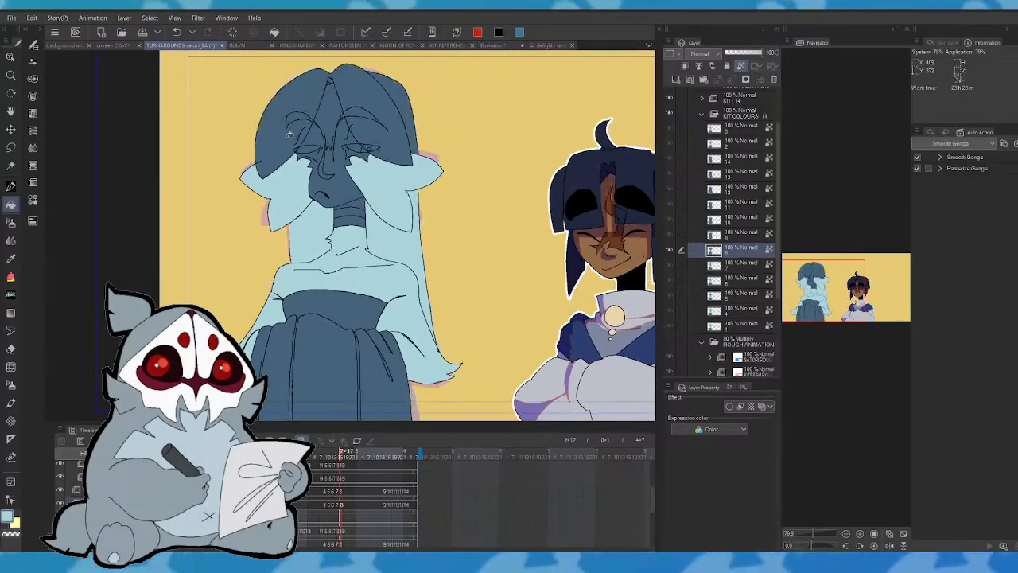
click(287, 135)
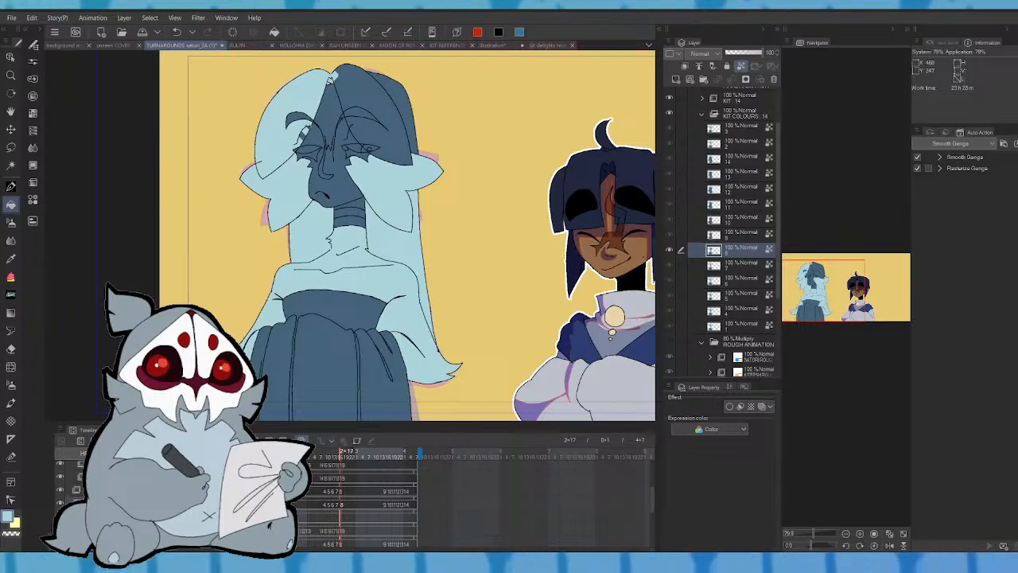
- Compare the forehead, brows and parting on cel 8 with cels 7 and 6
key(Left)
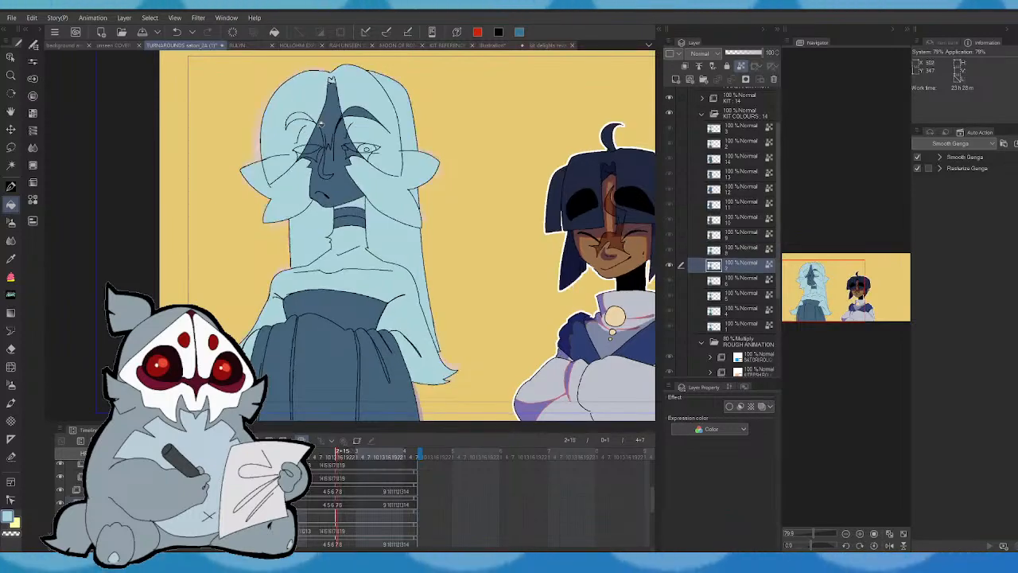
key(Right)
key(Left)
key(Left)
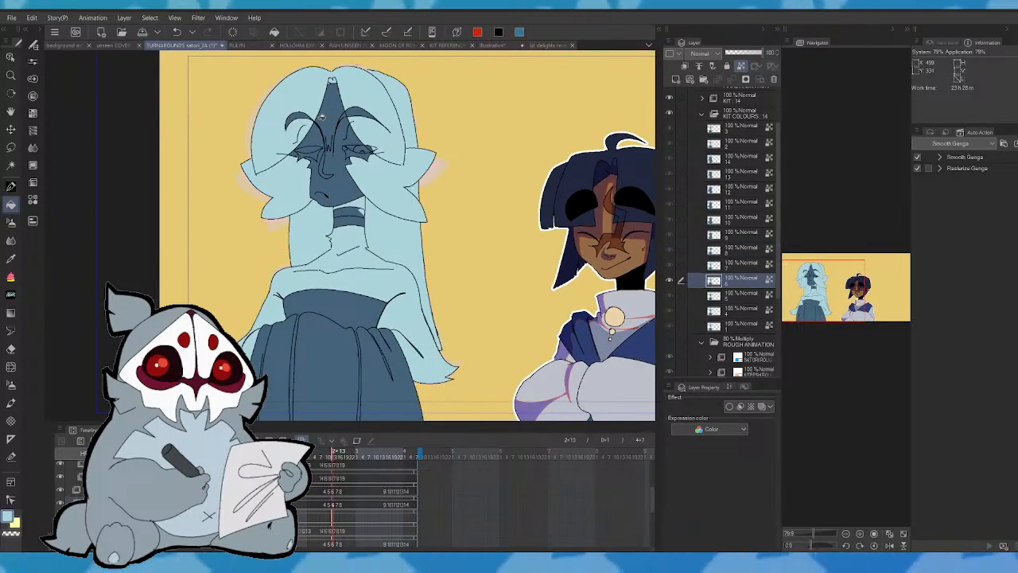
key(Right)
key(Right)
key(Left)
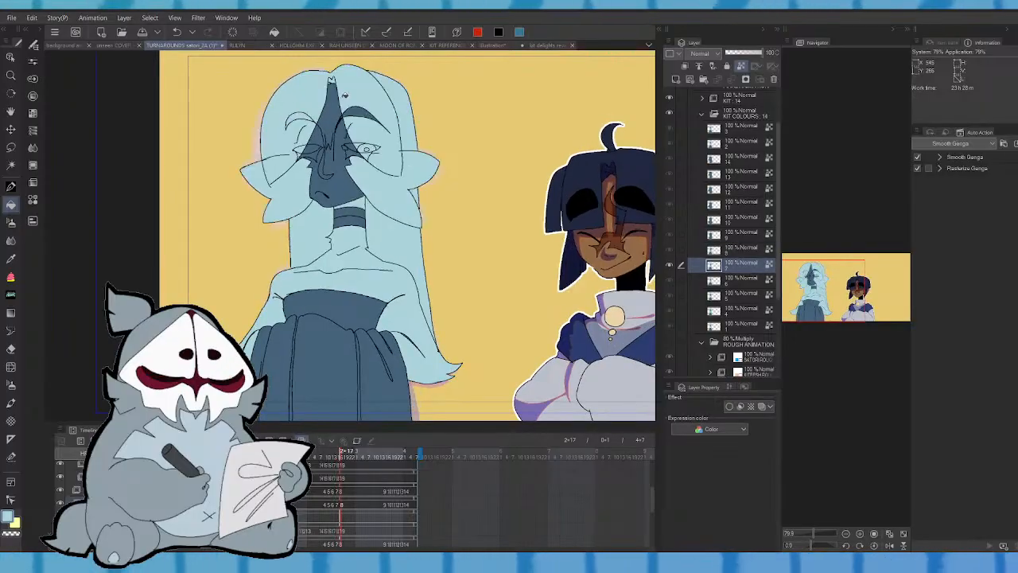
key(Right)
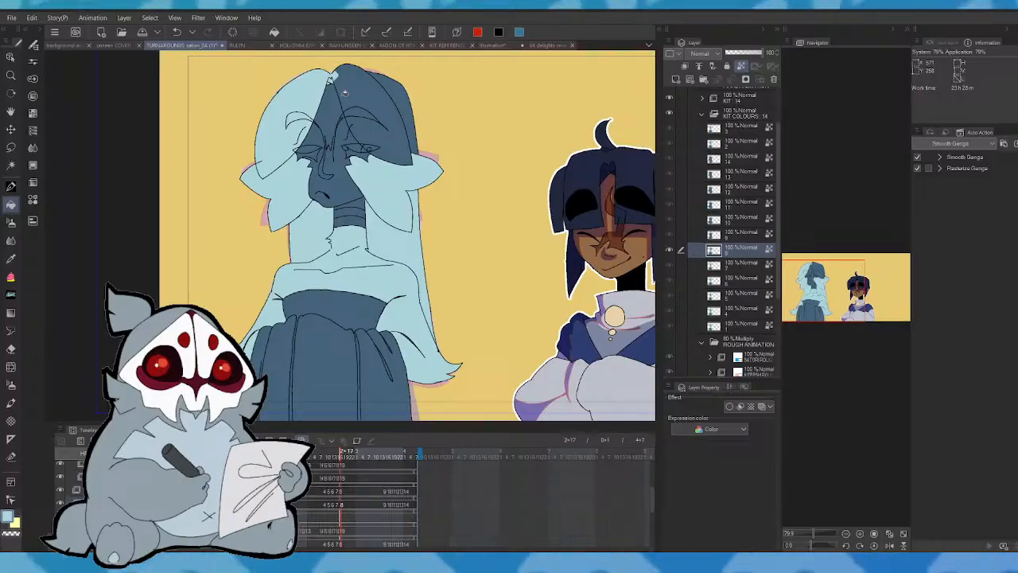
- Fill the right-hand front hair and the hair behind it light blue on cel 8, checking against cel 9
key(Right)
key(Left)
key(Right)
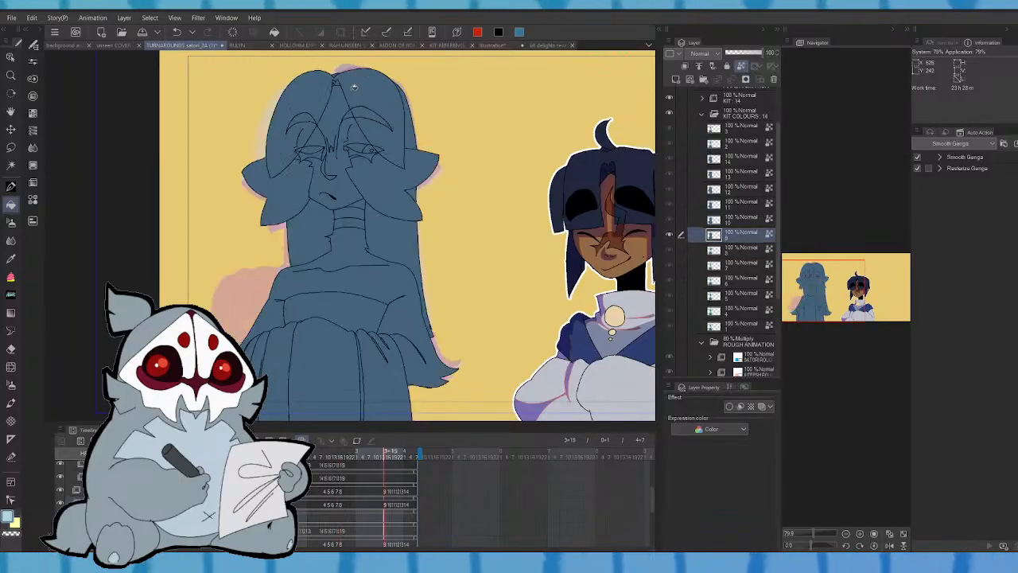
key(Left)
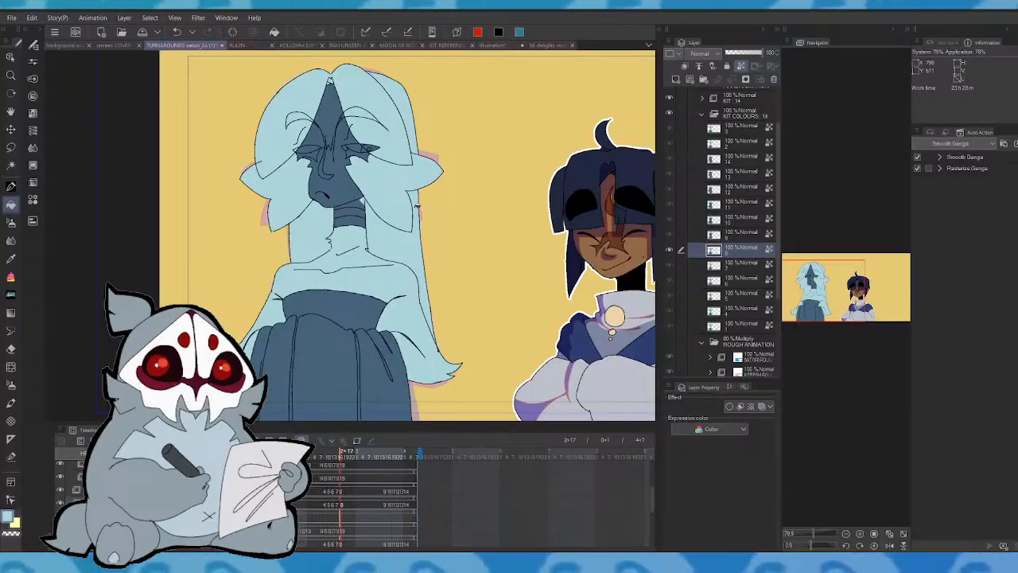
- Compare the colouring of cel 8 with cel 7 around the right-hand eye, brow, hair and neck
key(Left)
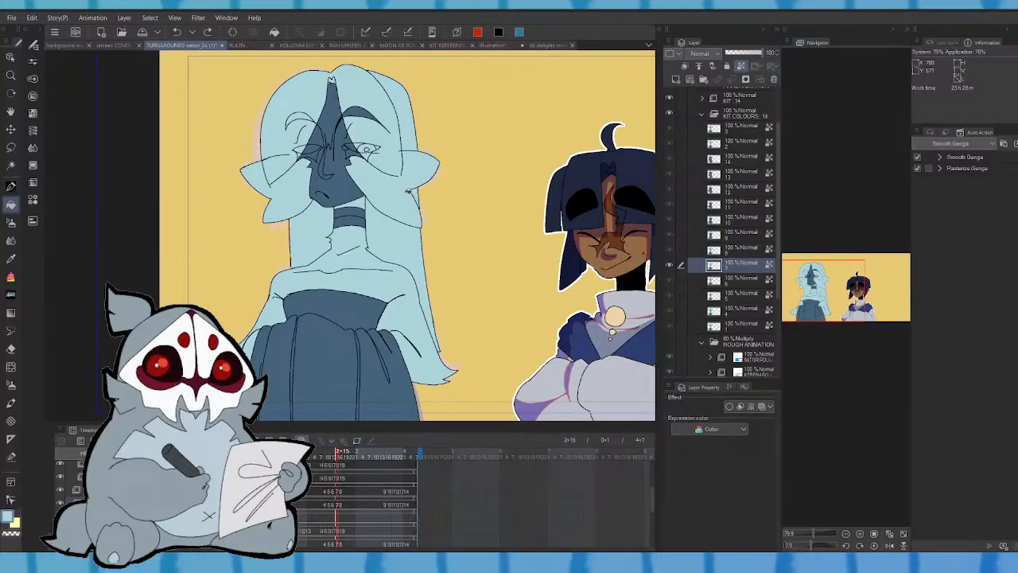
key(Right)
key(Left)
key(Right)
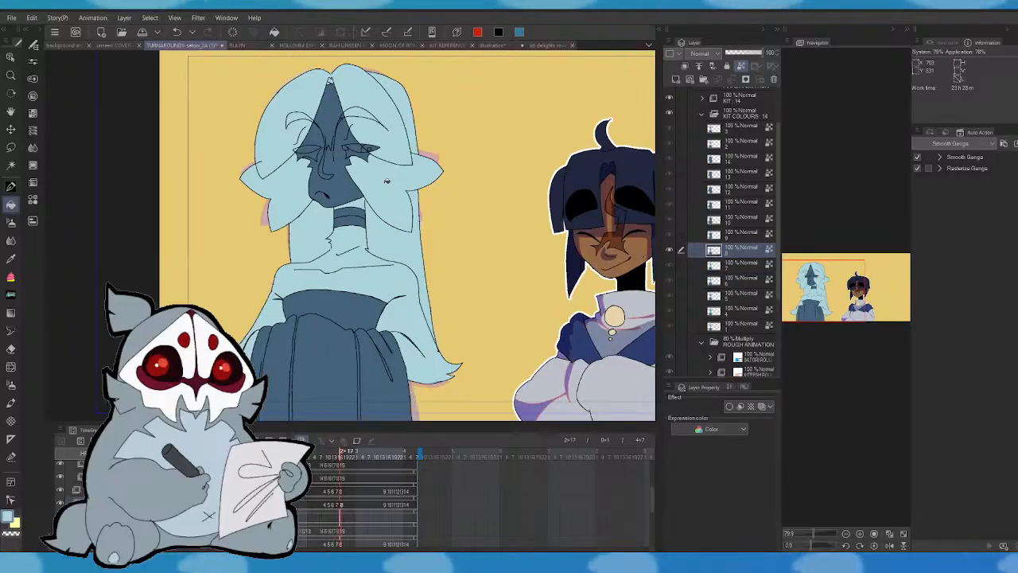
key(Left)
key(Right)
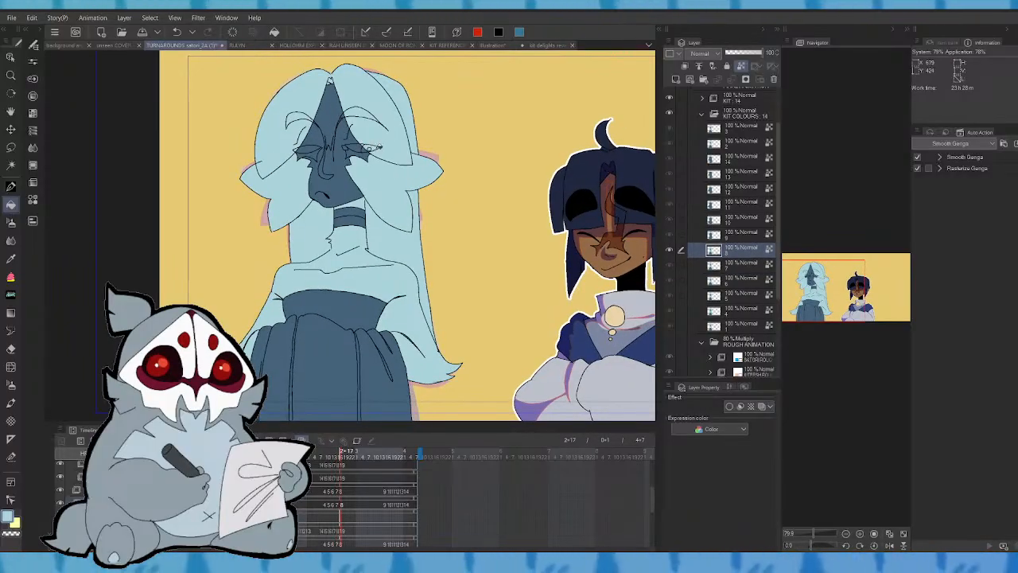
key(Left)
key(Right)
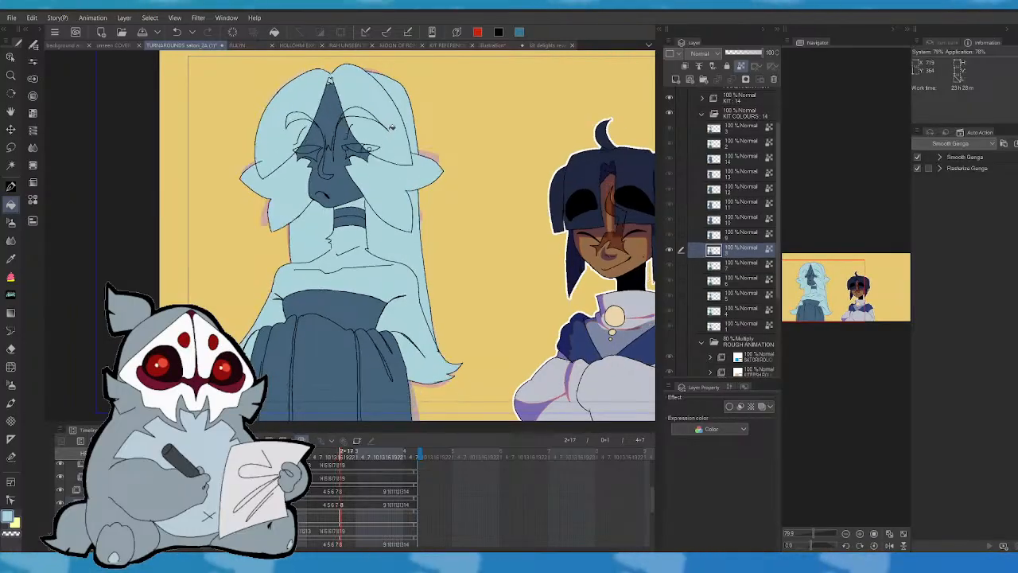
key(Left)
key(Right)
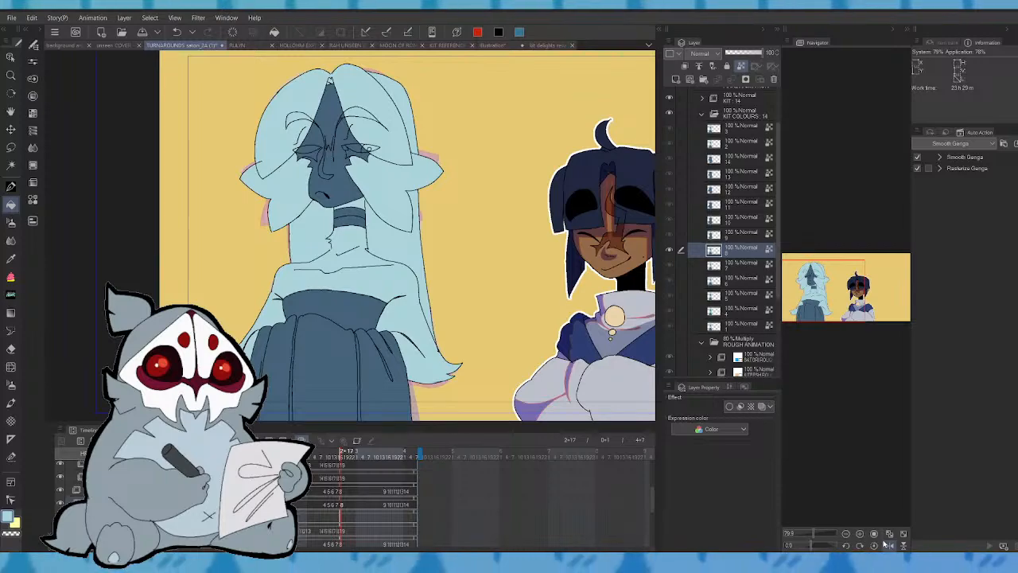
key(Left)
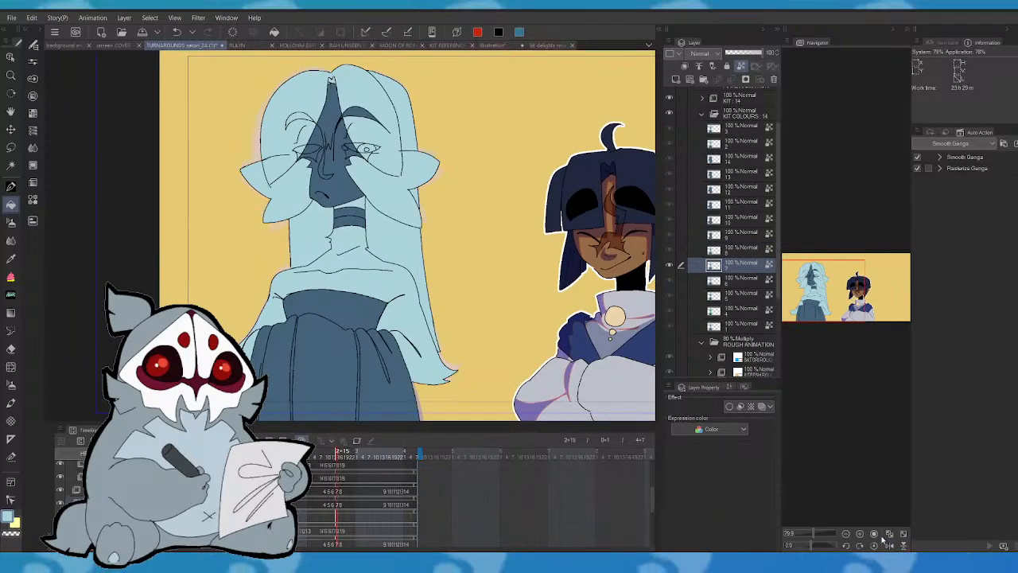
key(Right)
key(Left)
key(Right)
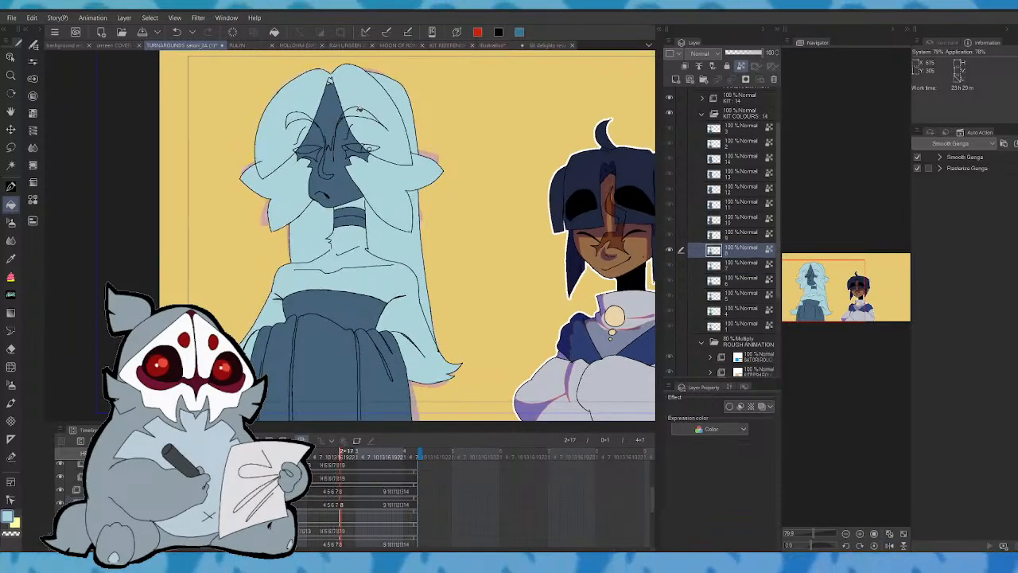
key(Left)
key(Right)
key(Left)
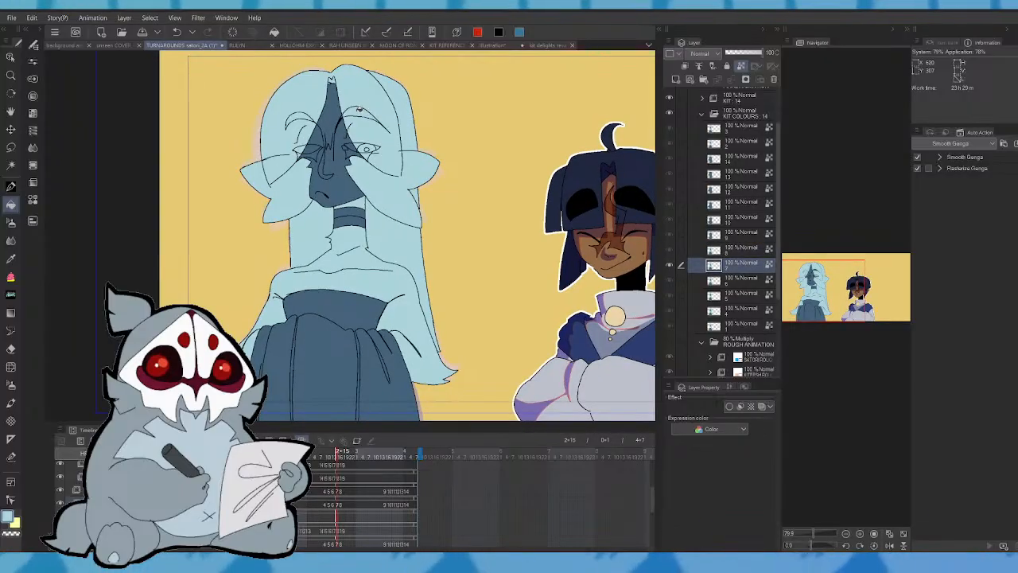
- Fill both ears and the hair on both sides of the neck light blue on cel 9
key(Right)
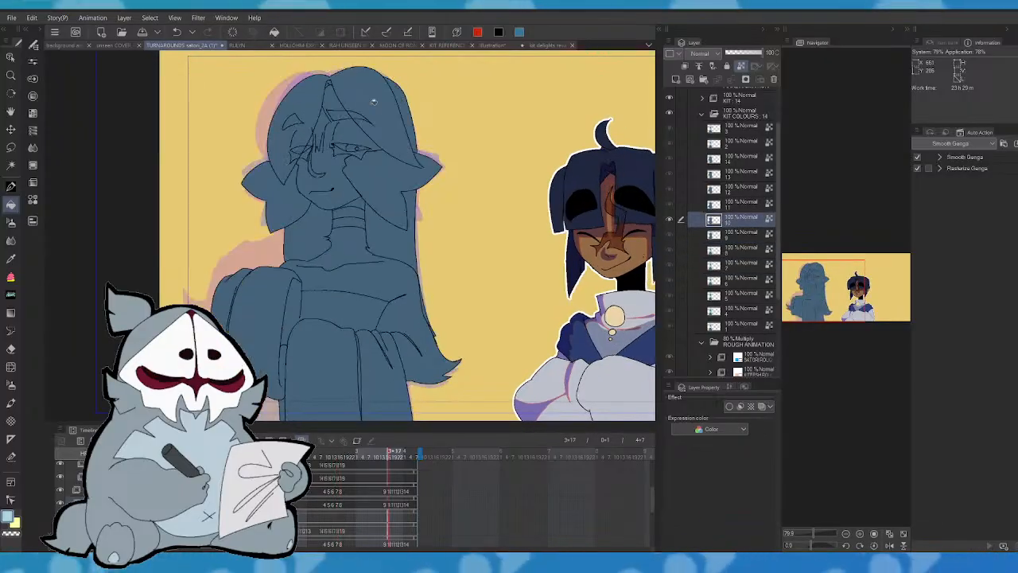
key(Right)
key(Left)
key(Right)
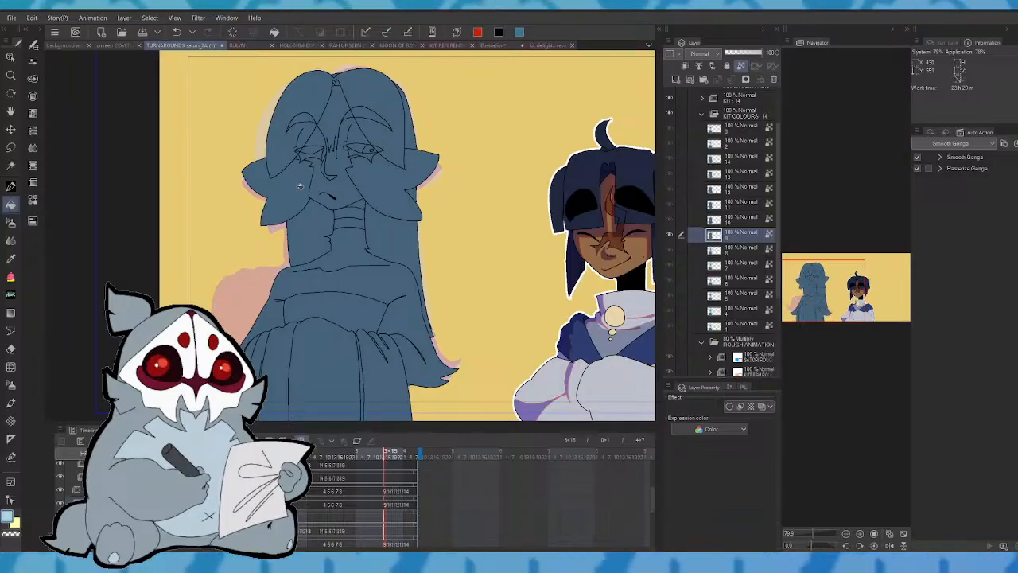
click(300, 186)
click(312, 215)
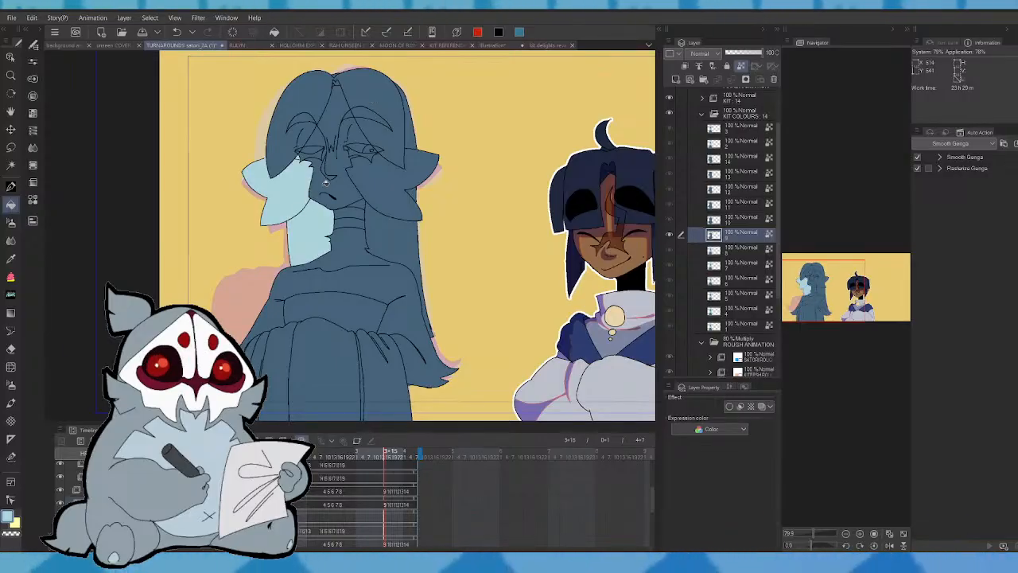
click(393, 210)
click(394, 201)
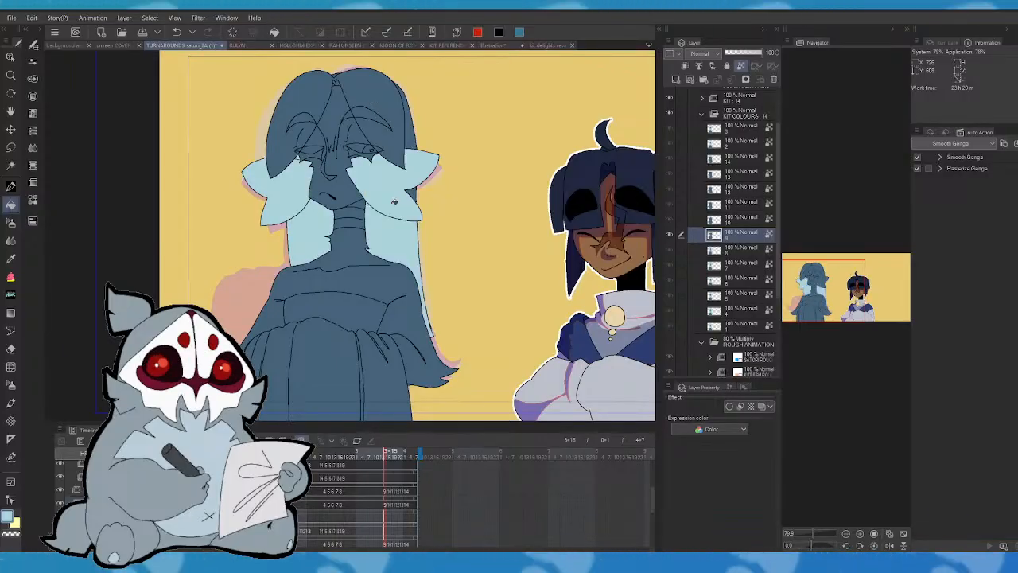
- Fill both front hair sections and the right-hand hair behind the crown light blue on cel 9
click(392, 136)
click(301, 112)
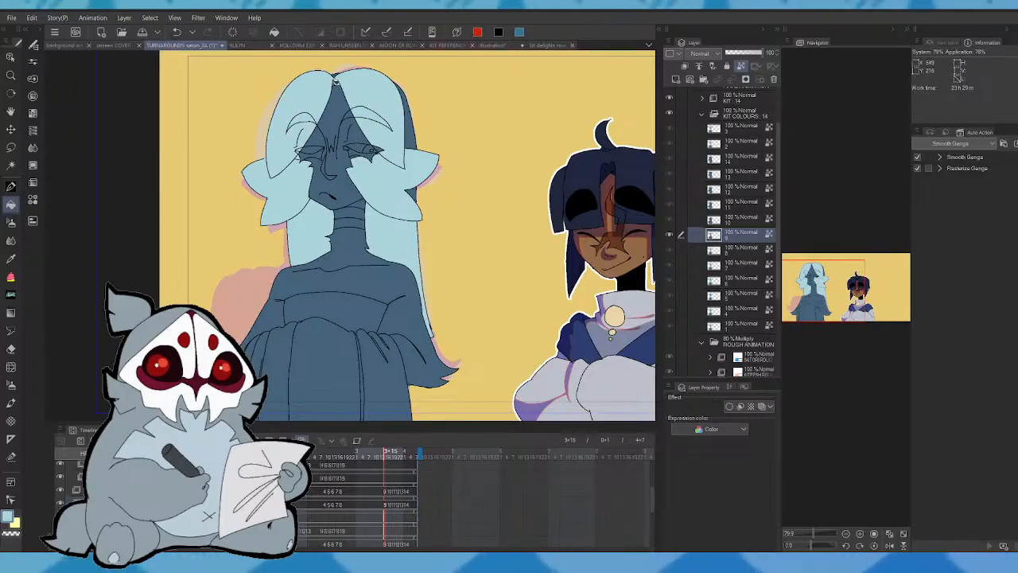
click(414, 128)
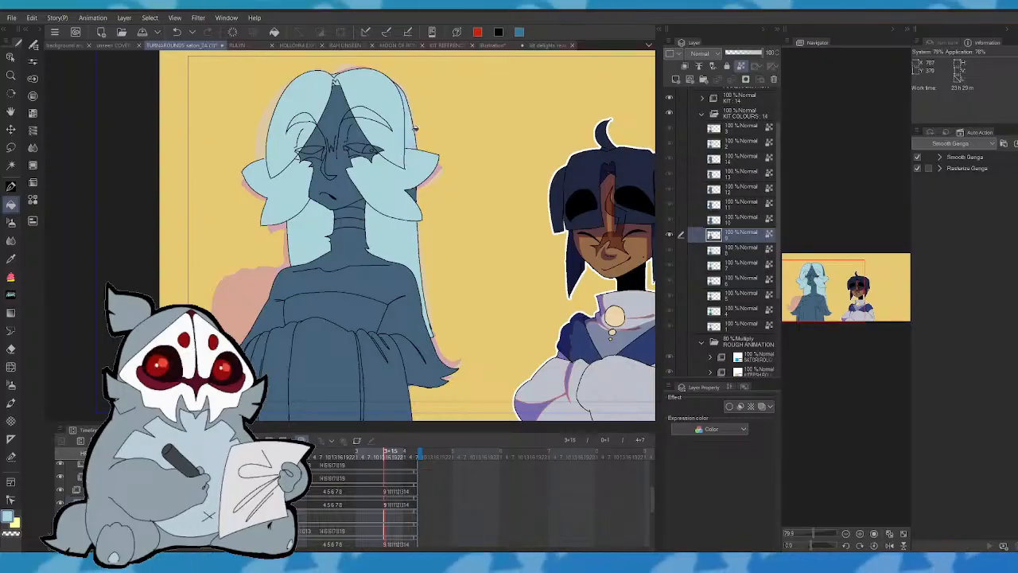
- Fill the neck, shoulders and sleeves light blue on cel 9 and check them against the previous cel
key(comma)
key(period)
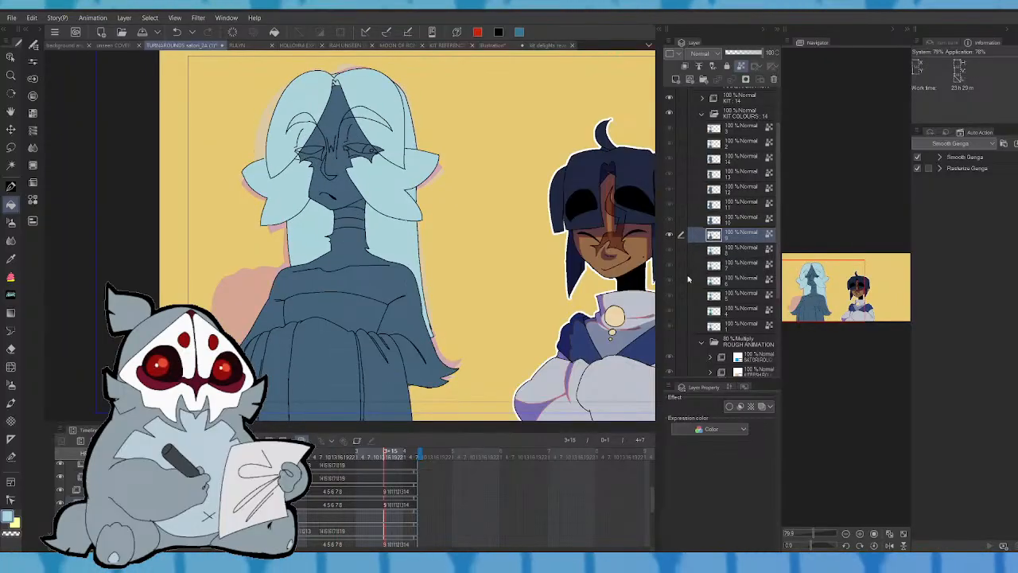
click(359, 259)
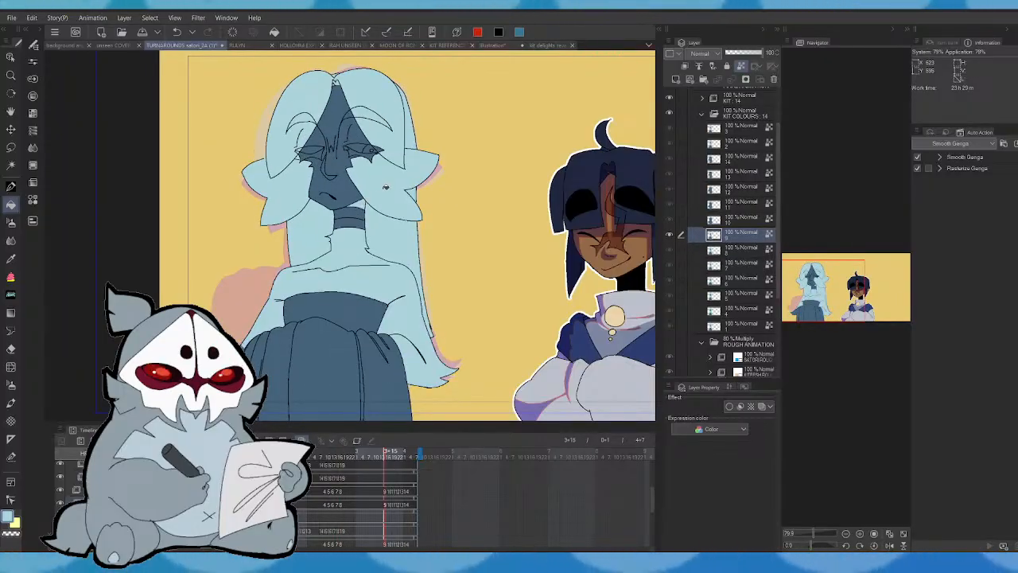
key(comma)
key(period)
key(comma)
key(period)
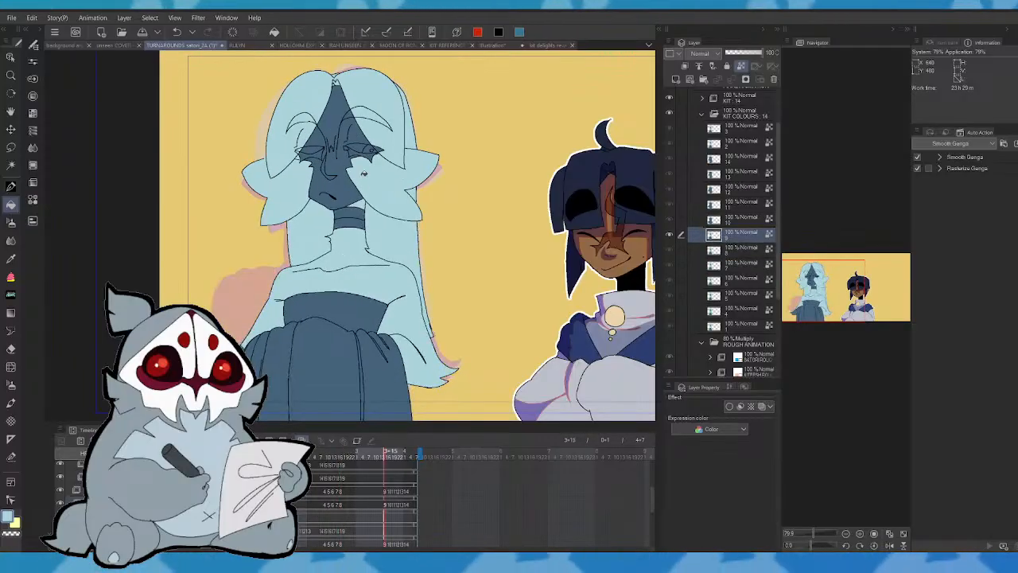
- Fill the neck, shoulders, right-hand sleeve and the hair on both sides of the neck light blue on cel 10
key(period)
click(381, 239)
click(386, 239)
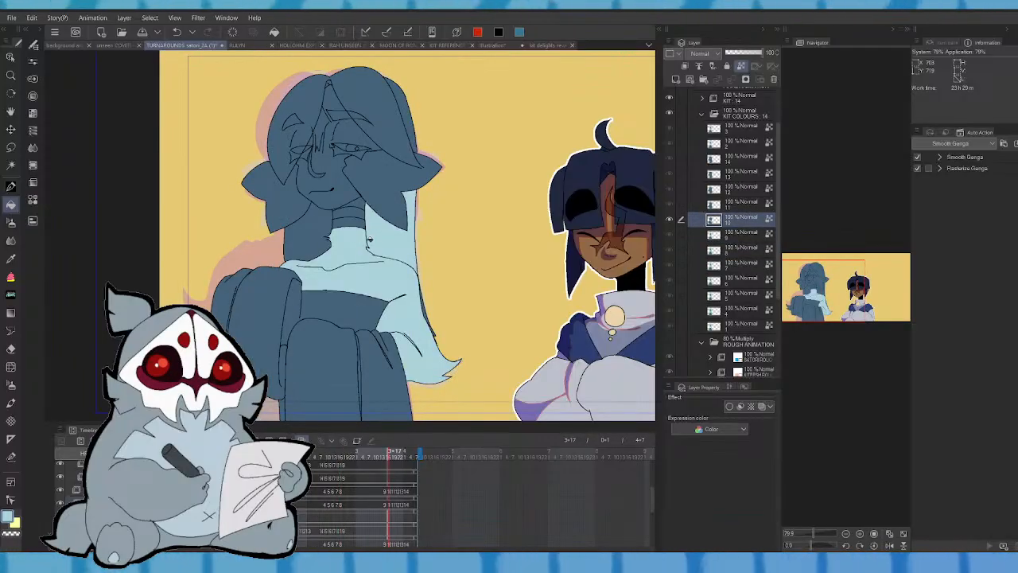
click(319, 236)
- Fill the ears and the right-hand front hair light blue on cel 10, using cel 9 as reference
key(comma)
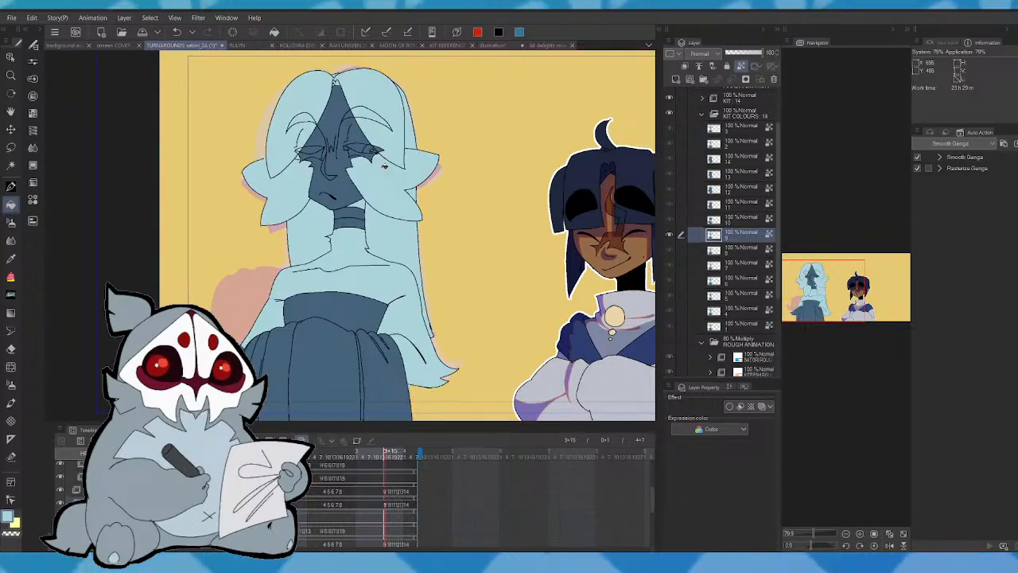
key(comma)
key(period)
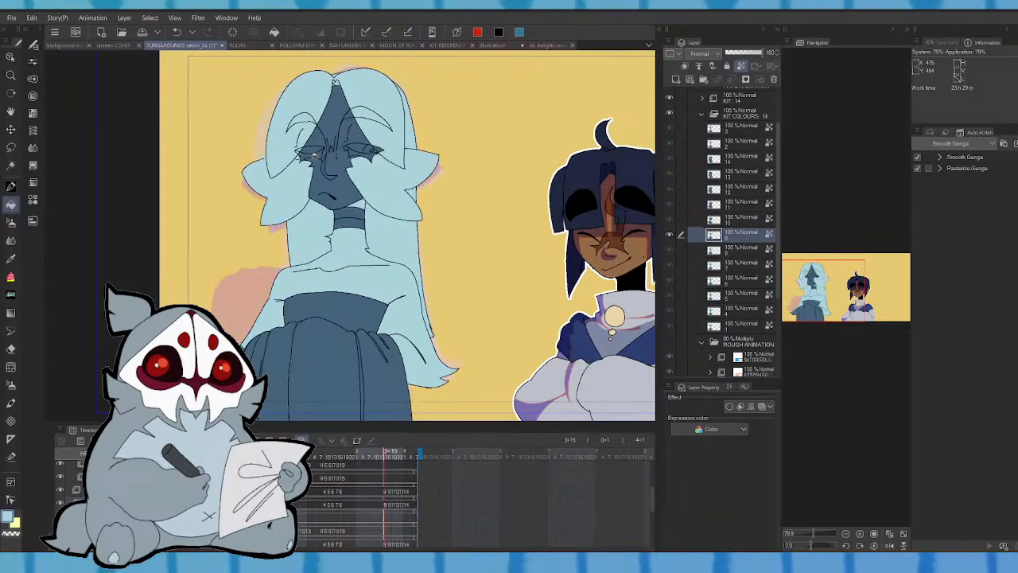
key(period)
click(387, 173)
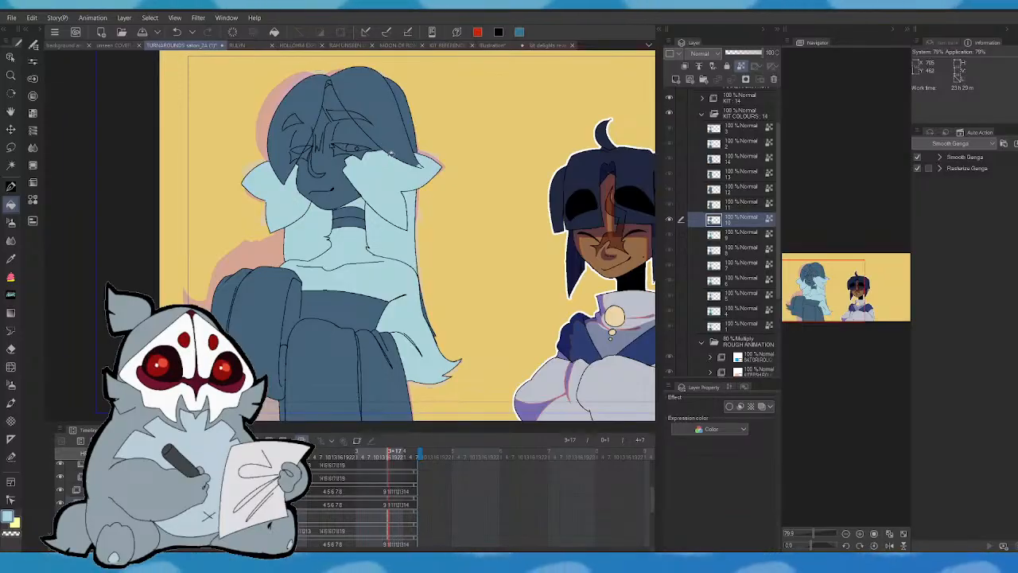
key(comma)
key(period)
click(395, 136)
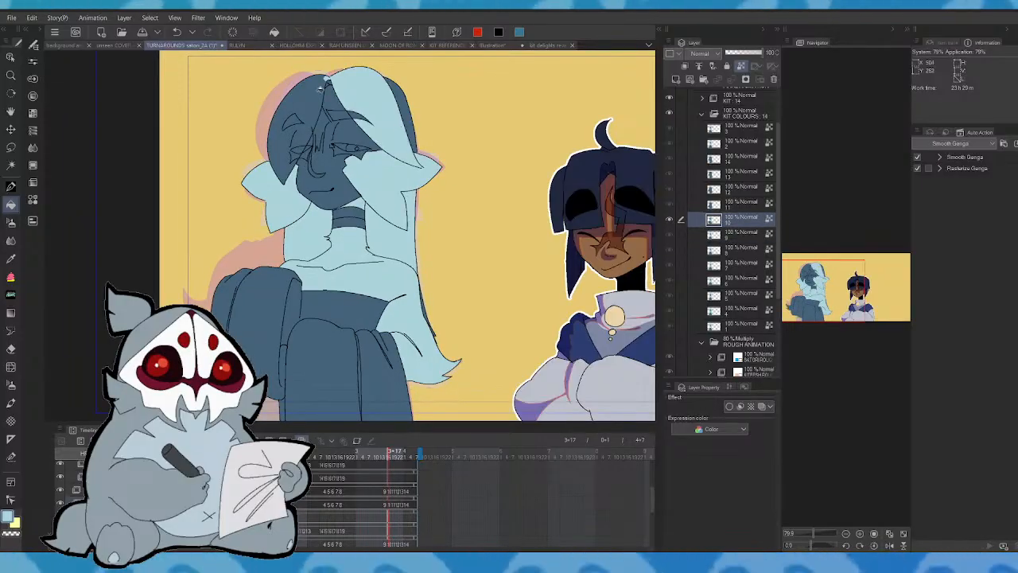
- Fill the left-hand front hair light blue on cel 10 and compare the cel with its neighbouring cels
click(325, 93)
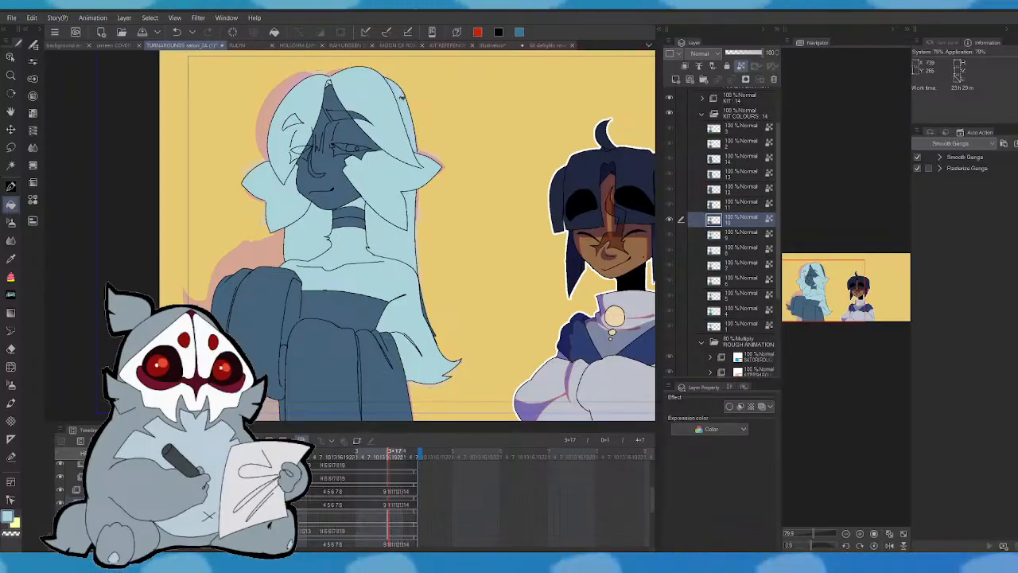
key(comma)
key(period)
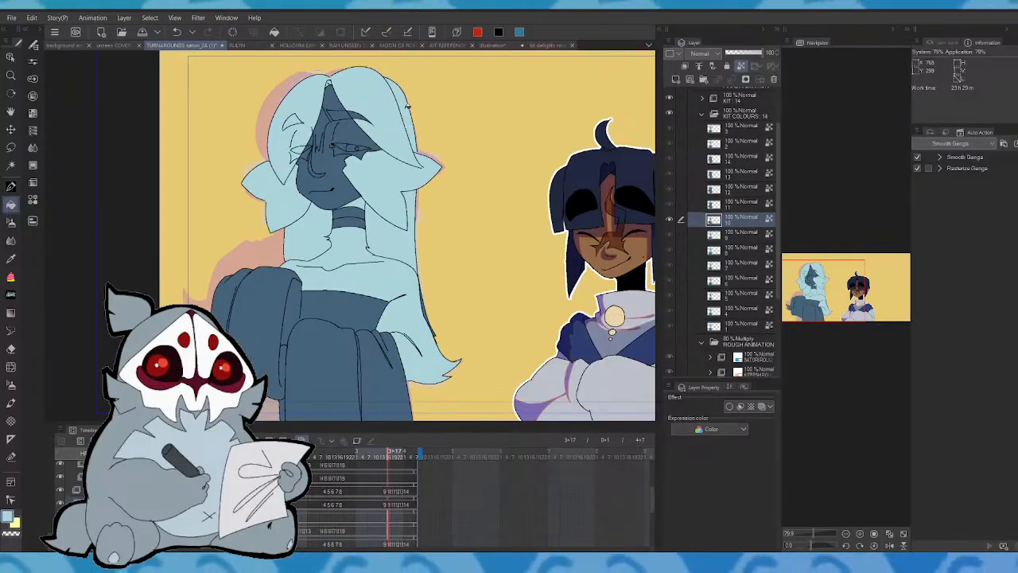
key(comma)
key(period)
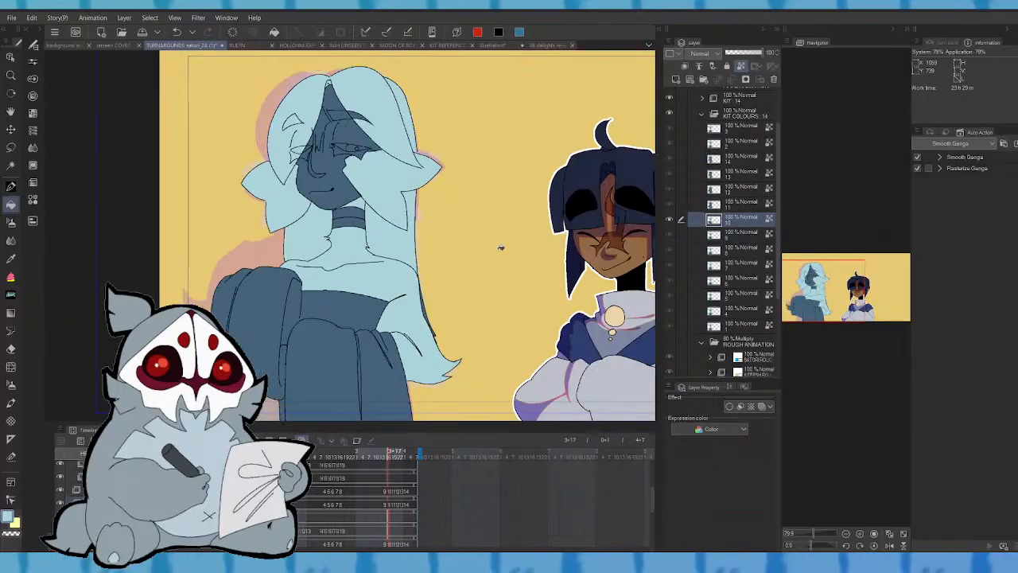
key(comma)
key(comma)
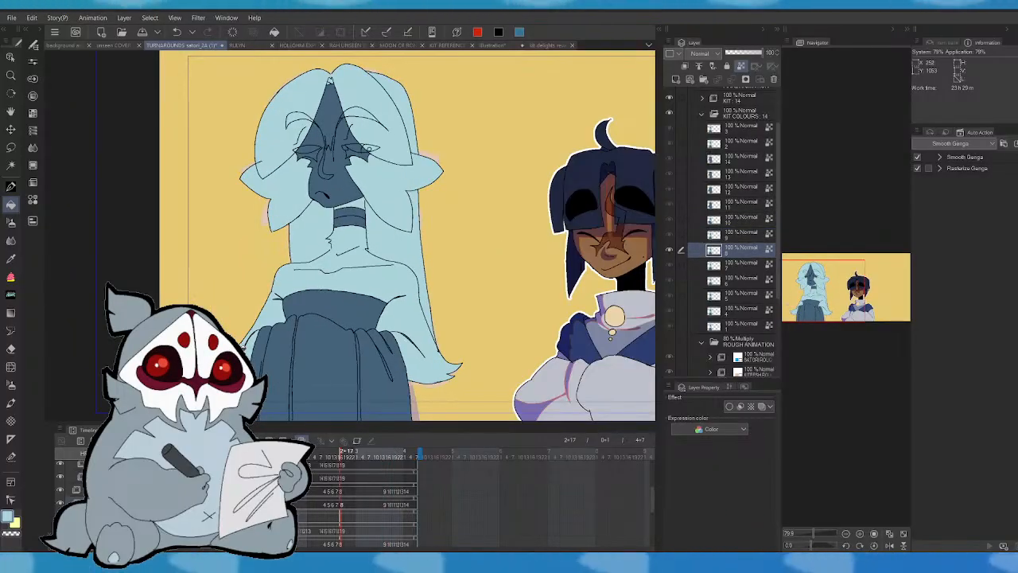
key(period)
key(period)
key(period)
key(period)
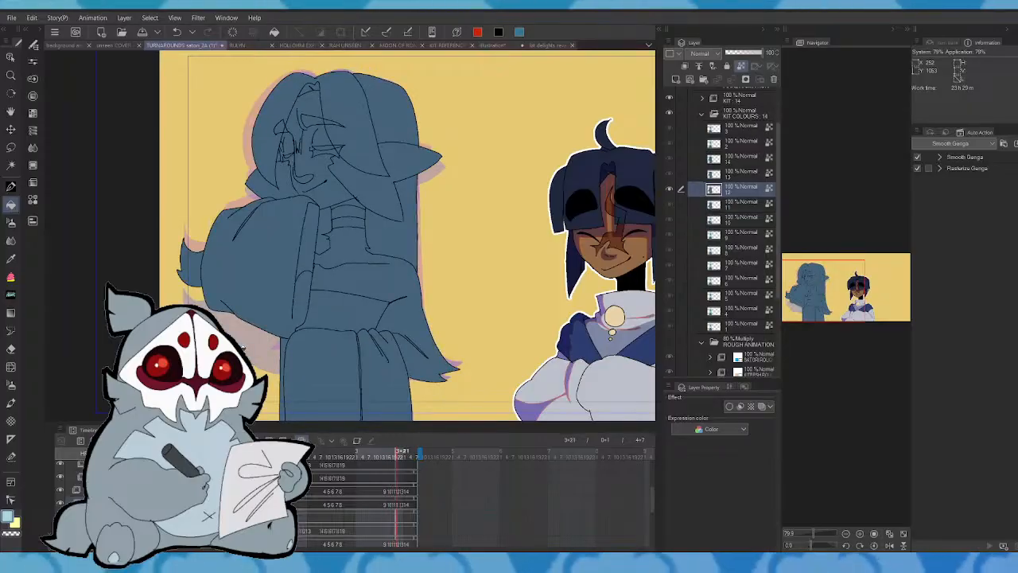
- Fill the neck, shoulders, right-hand sleeve and the hair on both sides of the neck light blue on cel 11
key(comma)
key(comma)
key(period)
click(346, 238)
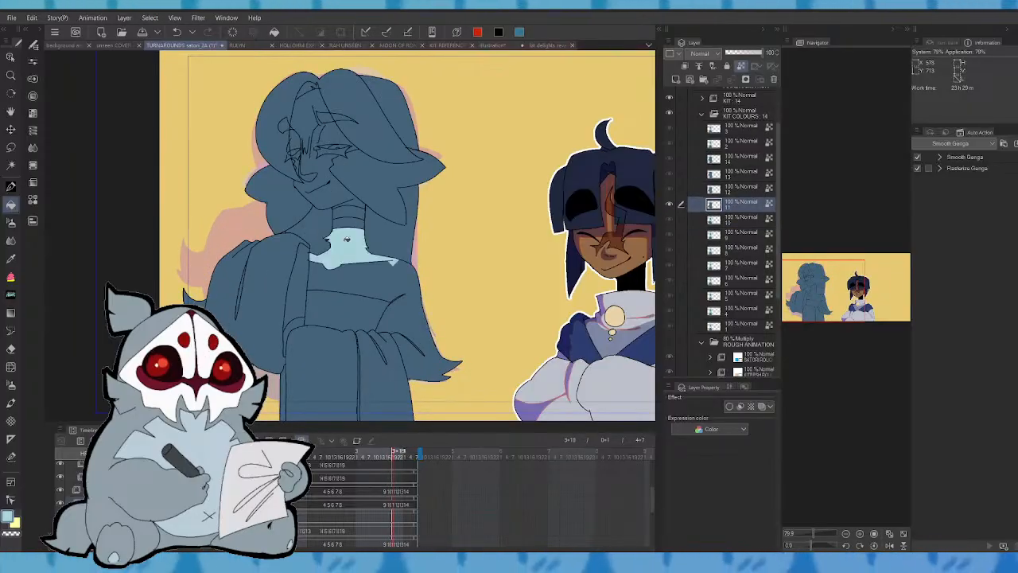
click(347, 269)
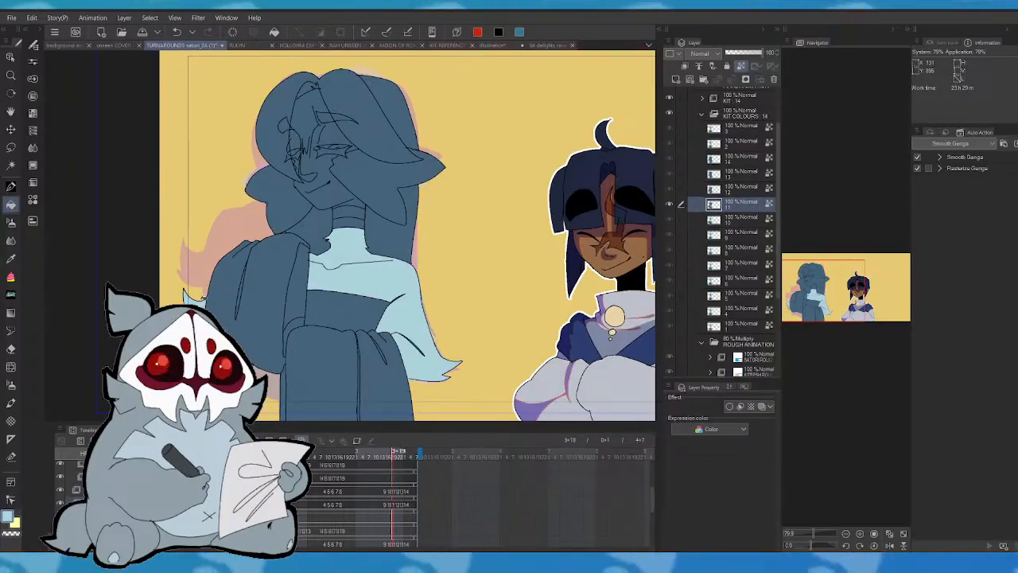
key(period)
key(comma)
click(394, 191)
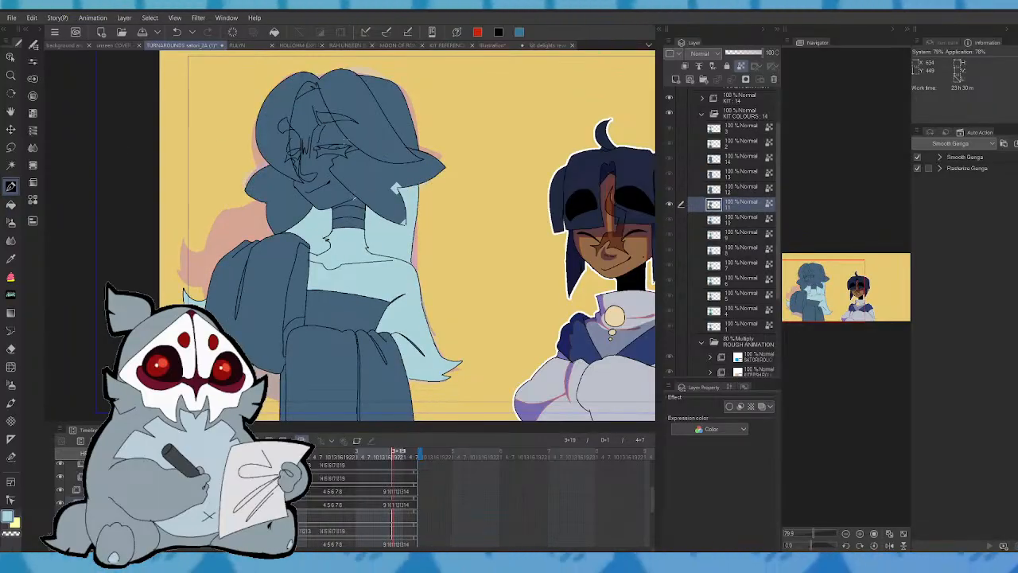
- Try to fill the right-hand ear and the front hair beside it light blue on cel 11, using cel 10 as reference
click(11, 204)
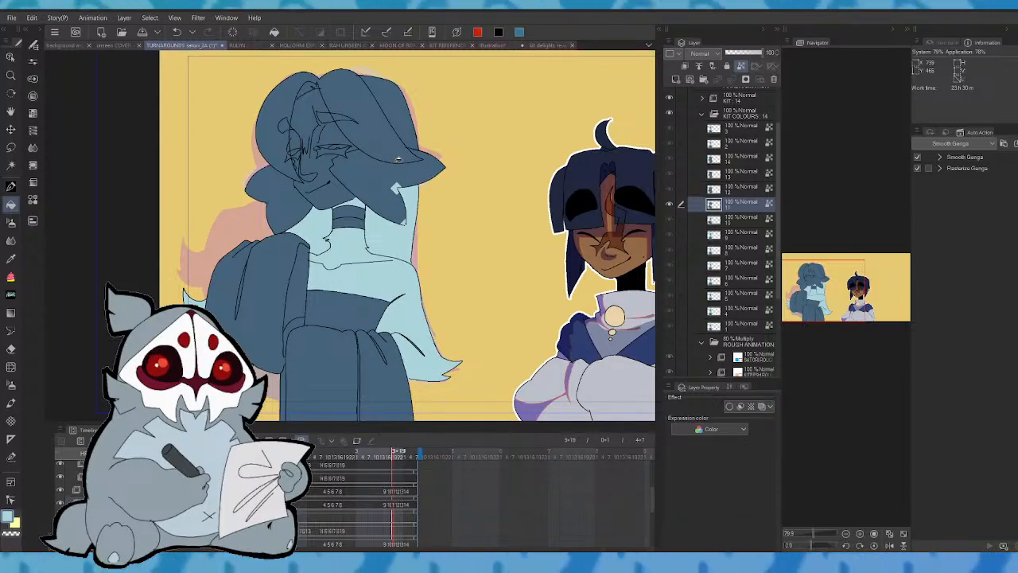
click(398, 175)
key(comma)
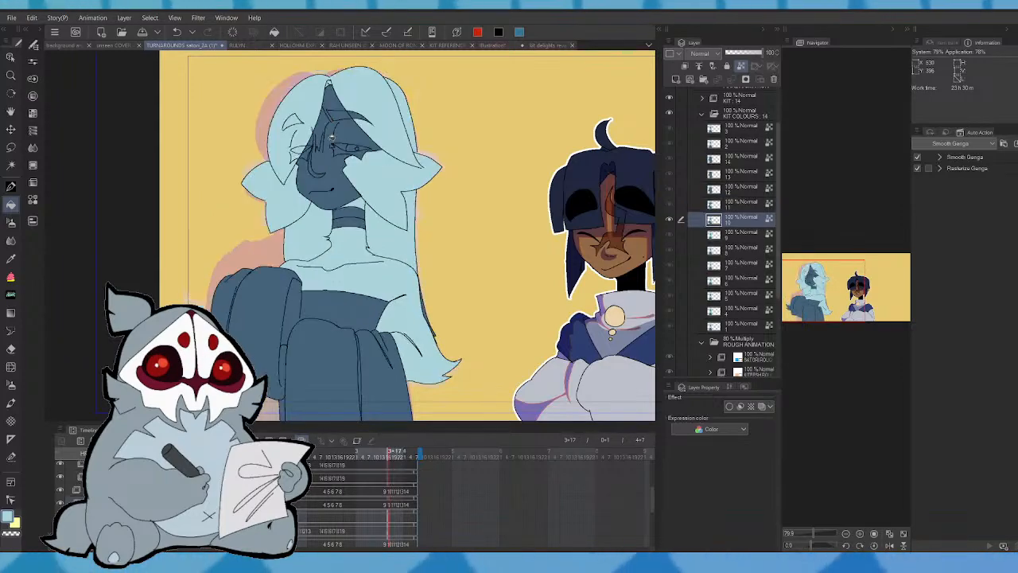
key(period)
key(ctrl+z)
click(817, 533)
drag(817, 283, 812, 264)
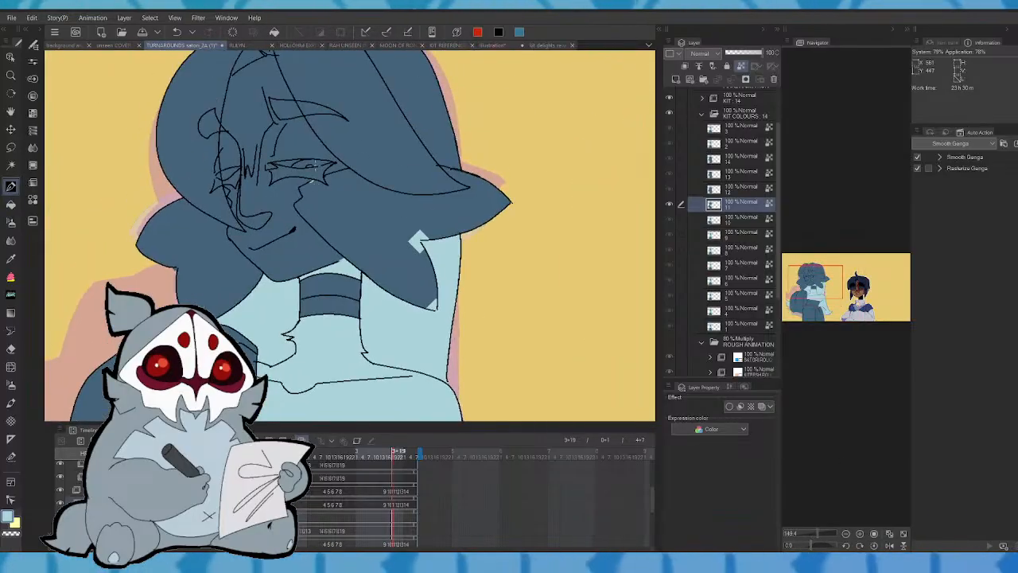
click(394, 215)
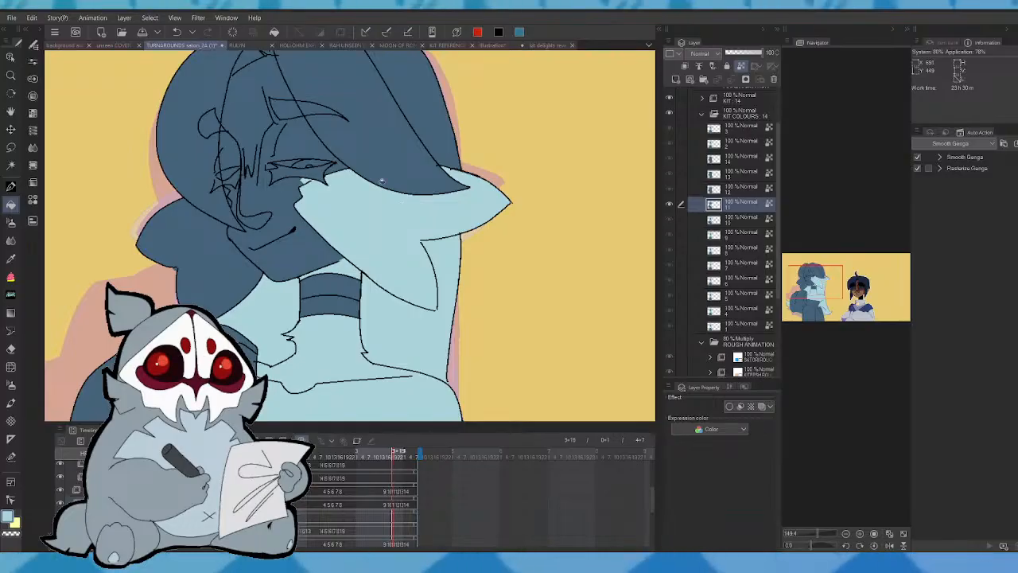
key(comma)
key(period)
key(ctrl+z)
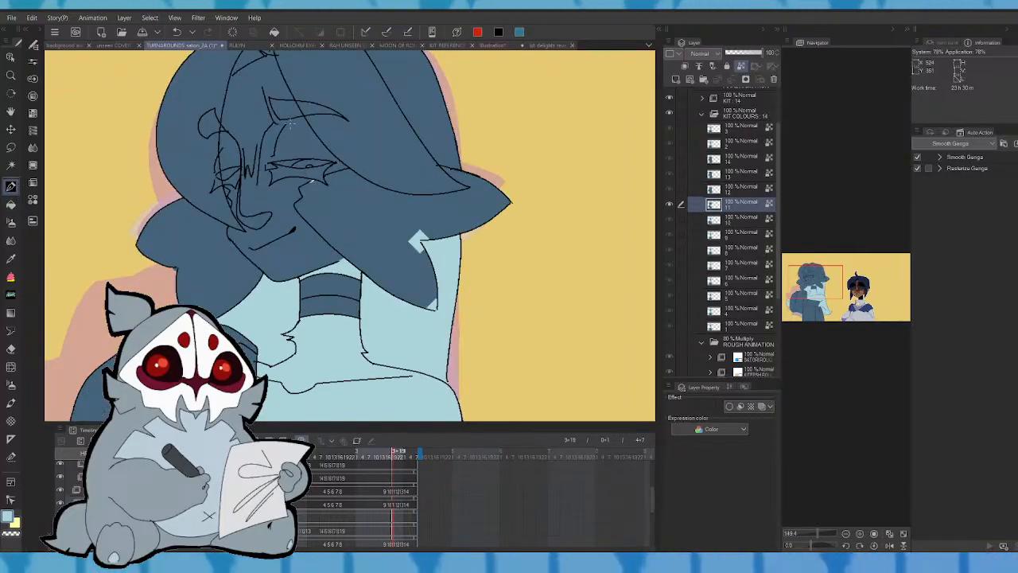
- Fill both ears and the lower right-hand and left-hand front hair light blue on cel 11
click(11, 205)
click(364, 214)
click(204, 274)
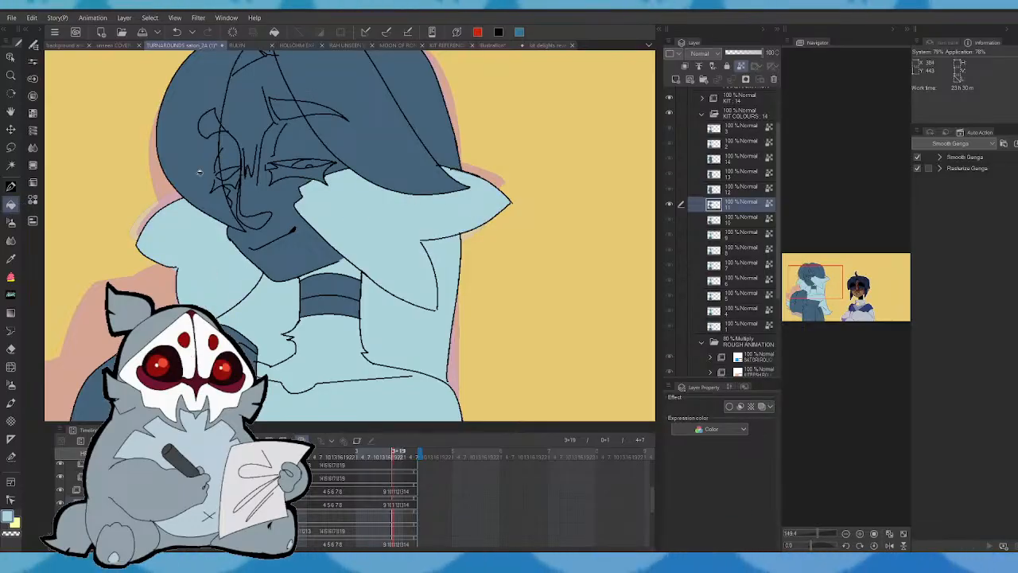
click(199, 171)
click(235, 77)
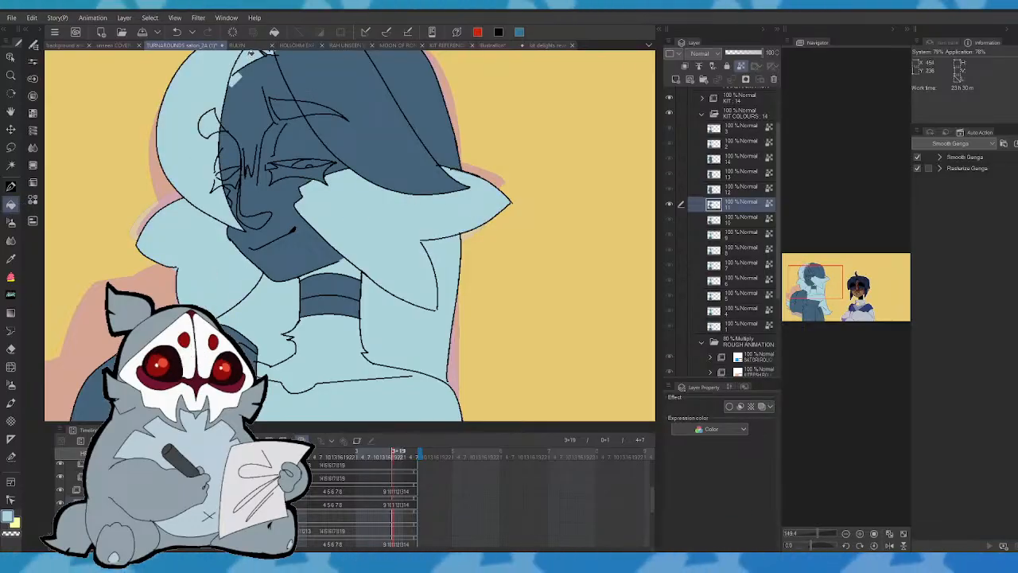
- Fill the hair at the parting, the large front section and the back hair light blue on cel 11, comparing with cel 10
click(816, 534)
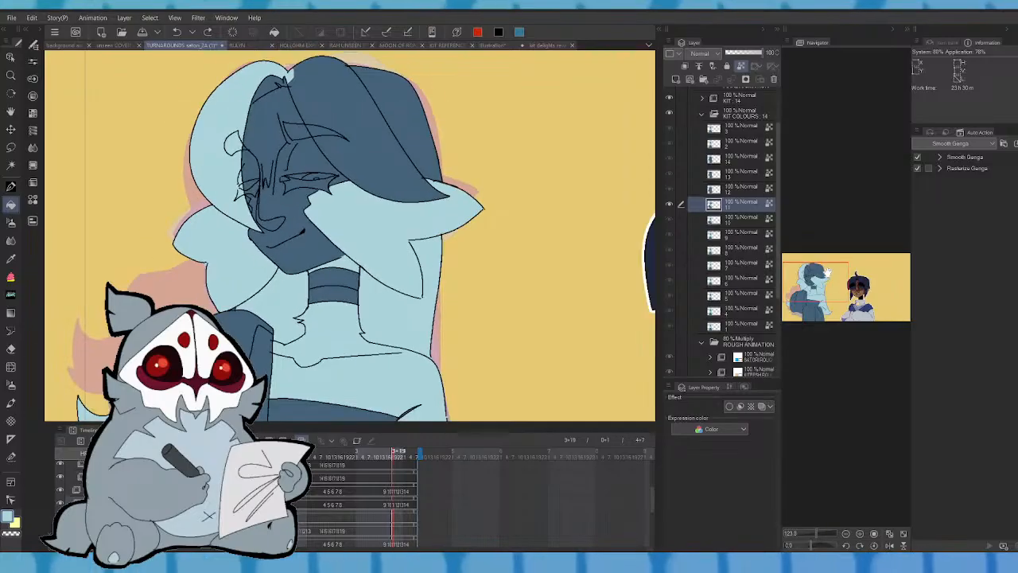
drag(829, 278, 828, 270)
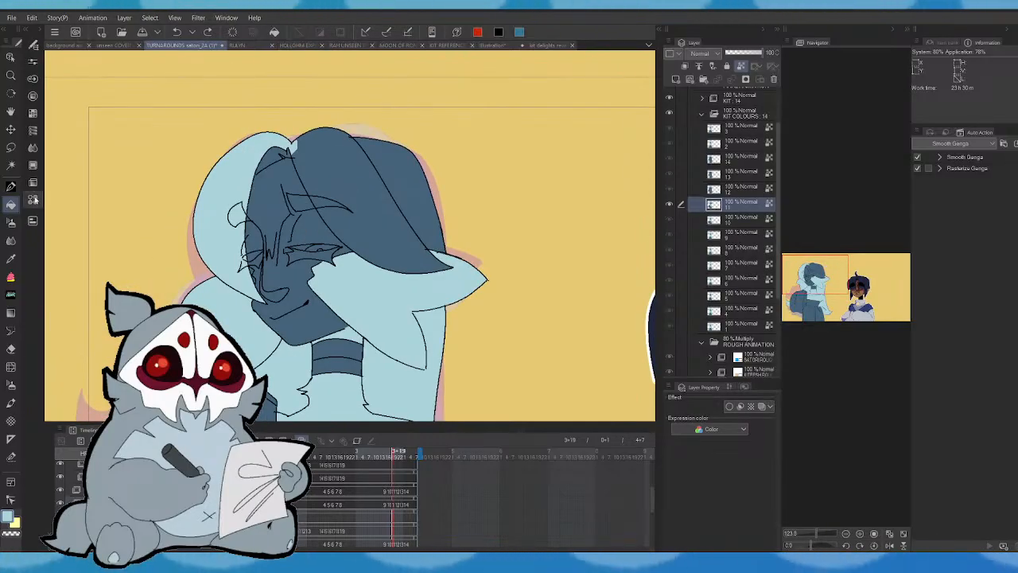
click(11, 186)
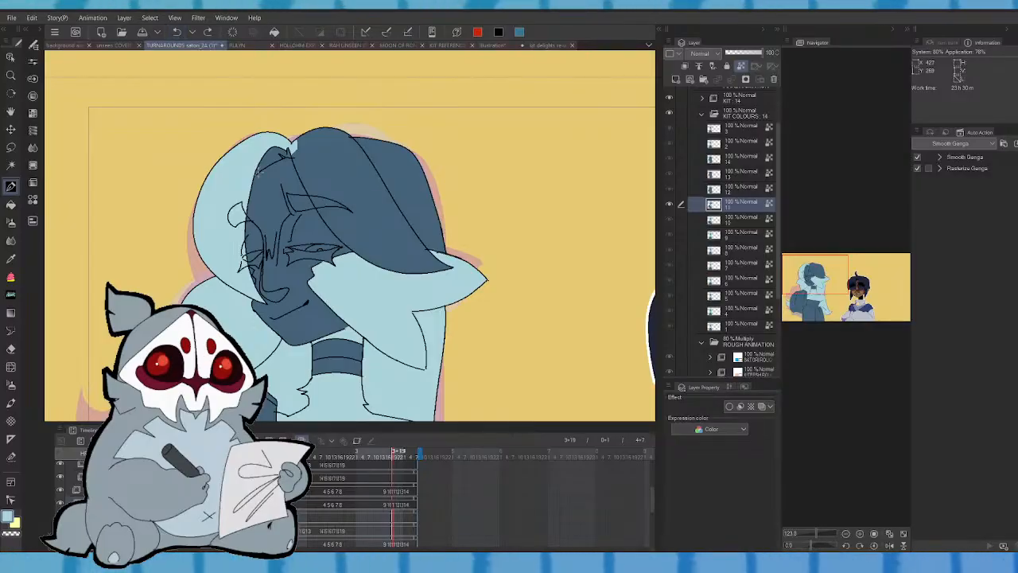
key(g)
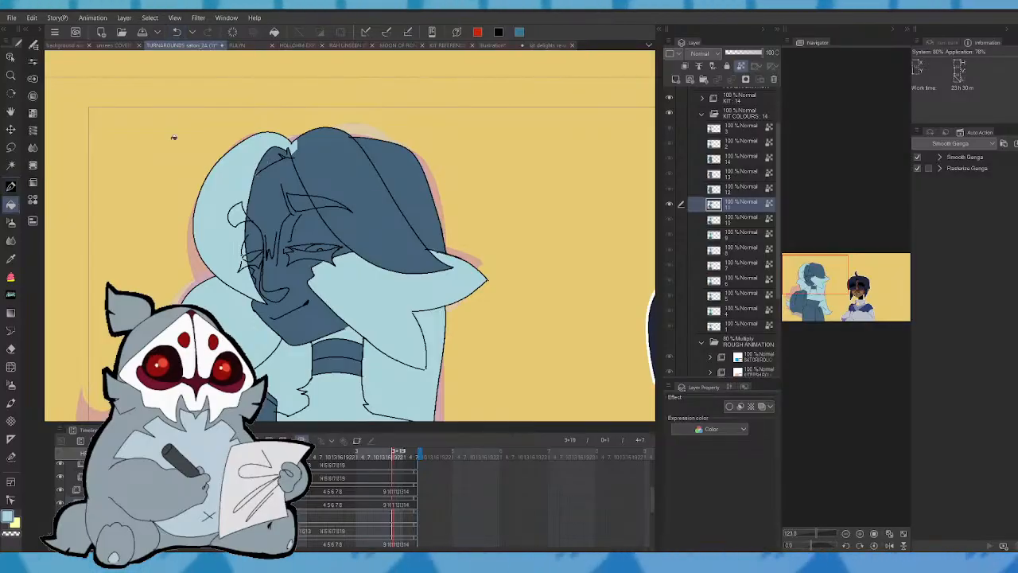
click(288, 153)
click(427, 197)
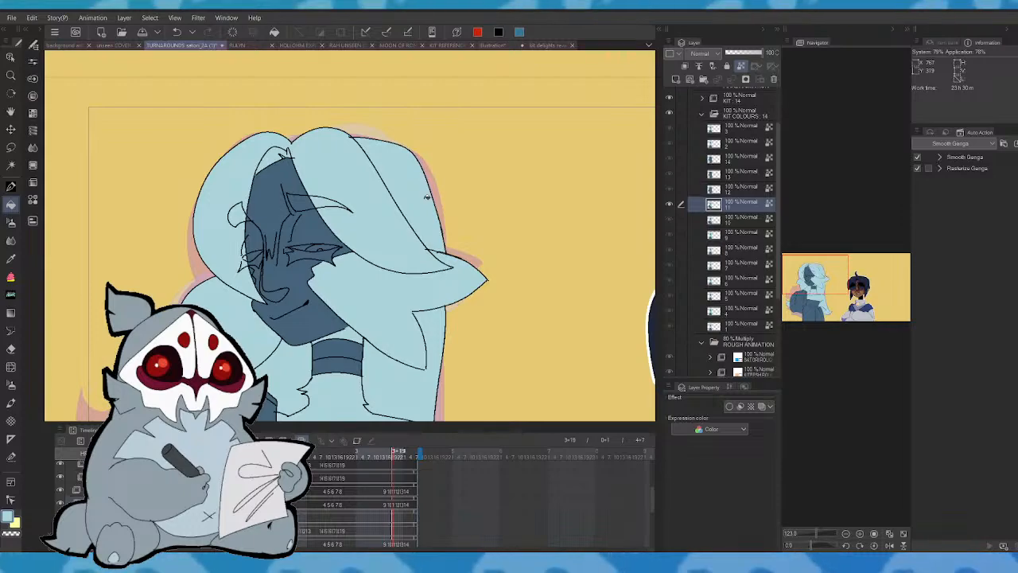
key(Left)
key(Right)
mouse_move(825, 532)
mouse_down()
mouse_move(796, 532)
mouse_move(813, 526)
mouse_up()
key(Left)
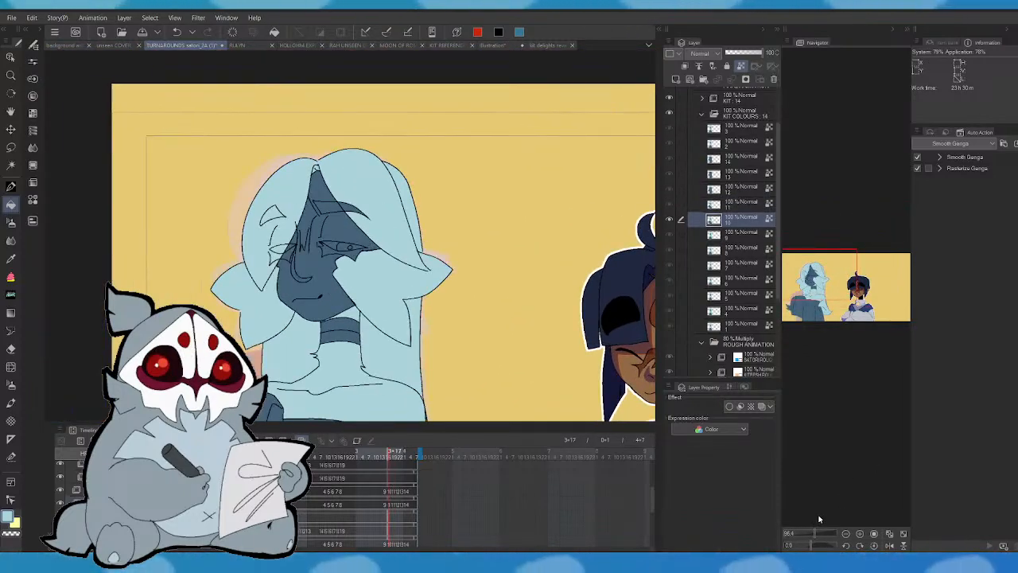
- Fill the right-hand ear, the lower front hair and the hair right of the neck light blue on cel 12
key(Right)
key(Right)
click(388, 284)
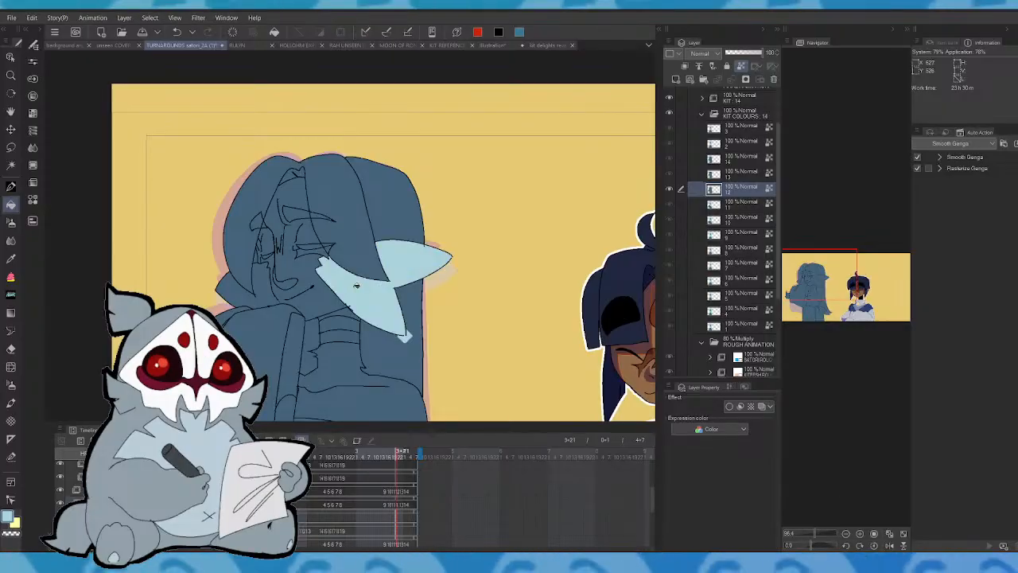
key(Left)
key(Right)
click(404, 338)
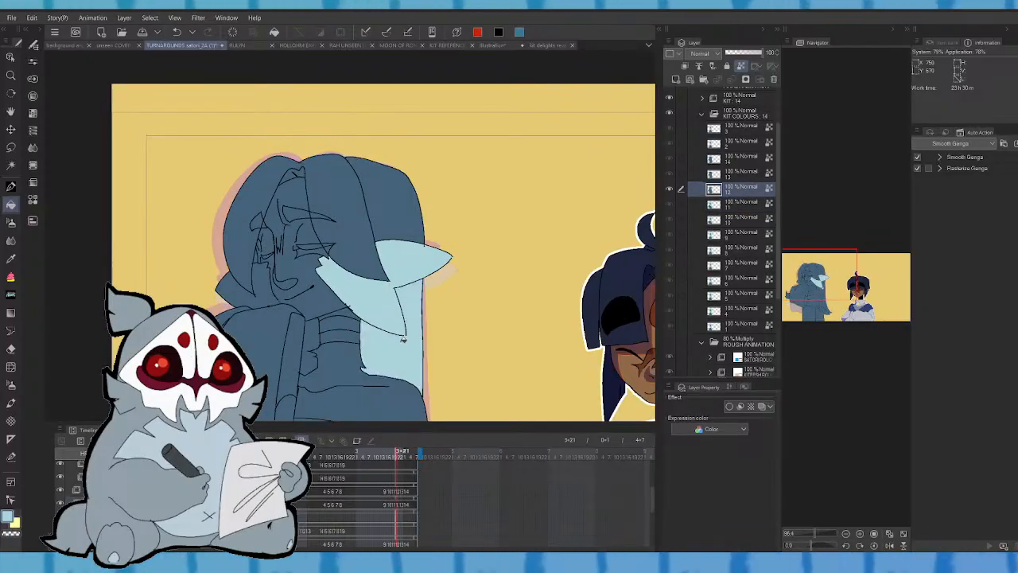
- Fill the hair left of the neck, the neck and the shoulders light blue on cel 12, using cel 11 as reference
key(Left)
key(Right)
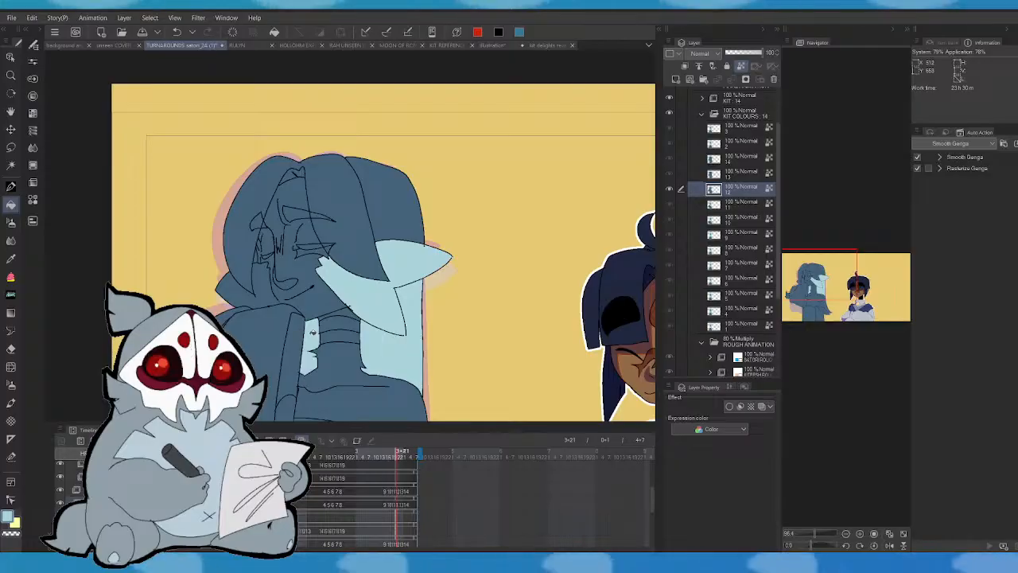
click(333, 341)
key(Left)
key(Right)
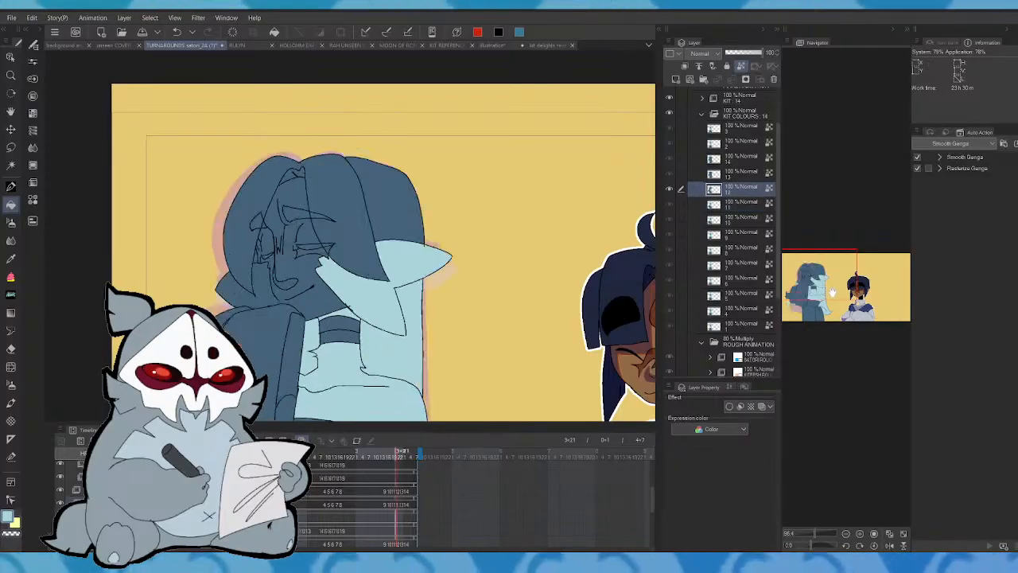
- Fill the left-hand ear, the remaining front and back hair and the tip behind the raised sleeve light blue on cel 12
drag(817, 283, 819, 291)
click(256, 195)
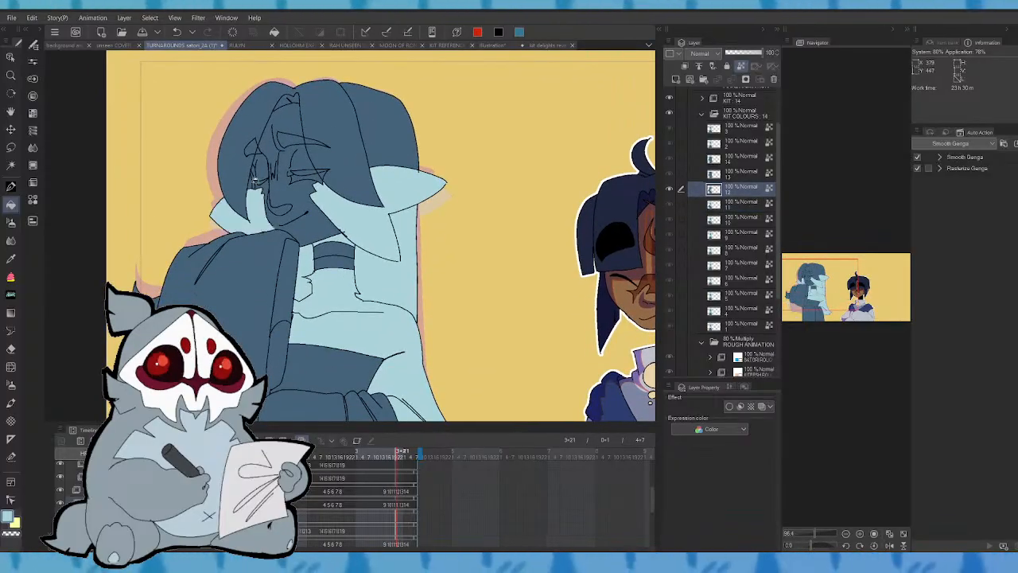
scroll(268, 149, up, 6)
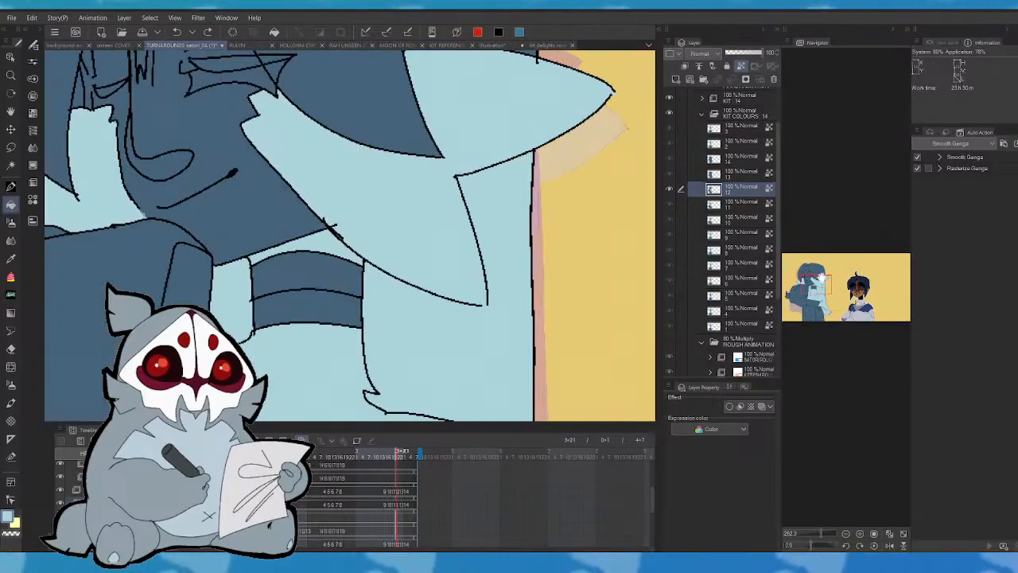
click(11, 187)
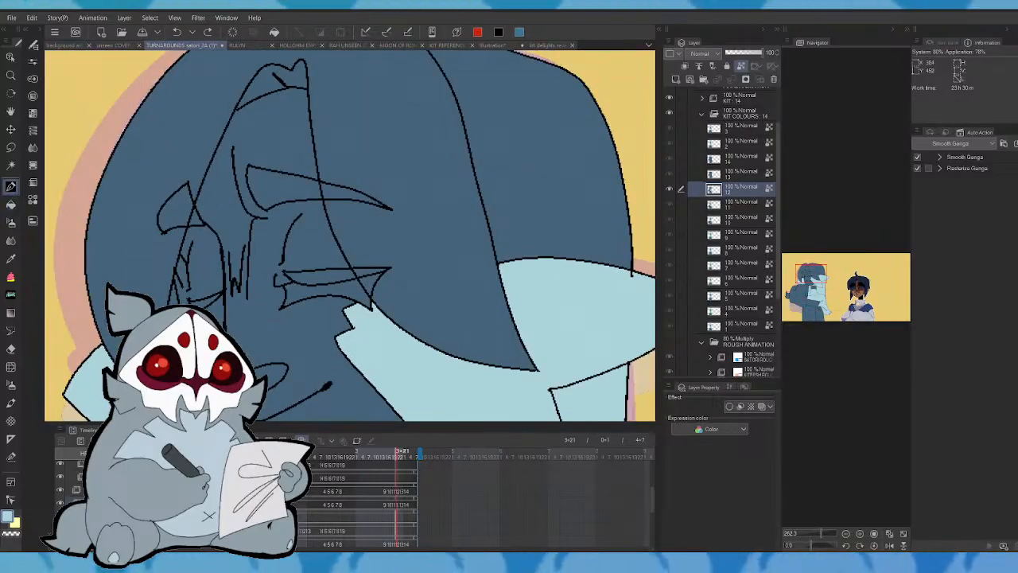
click(11, 164)
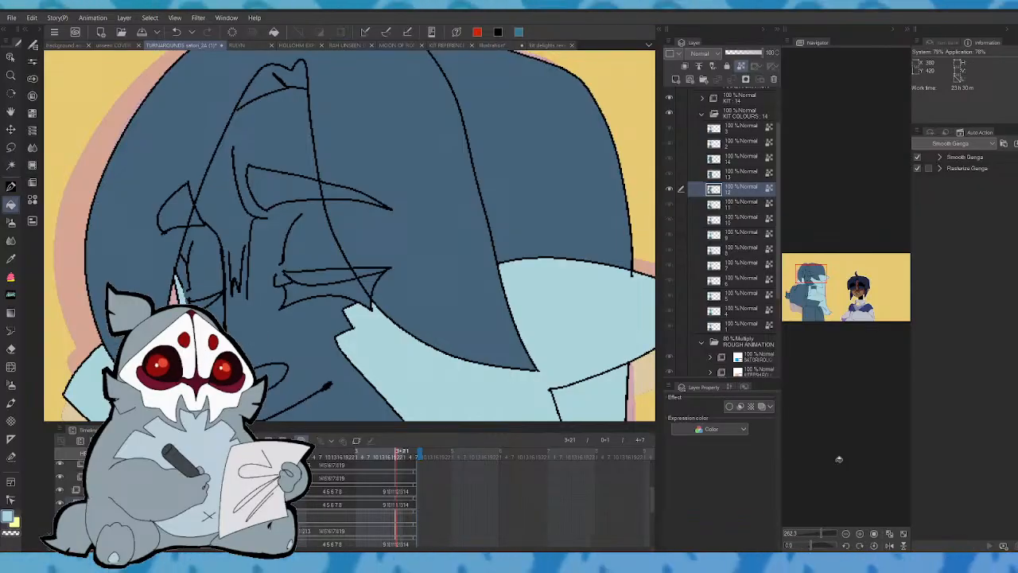
drag(825, 538, 815, 535)
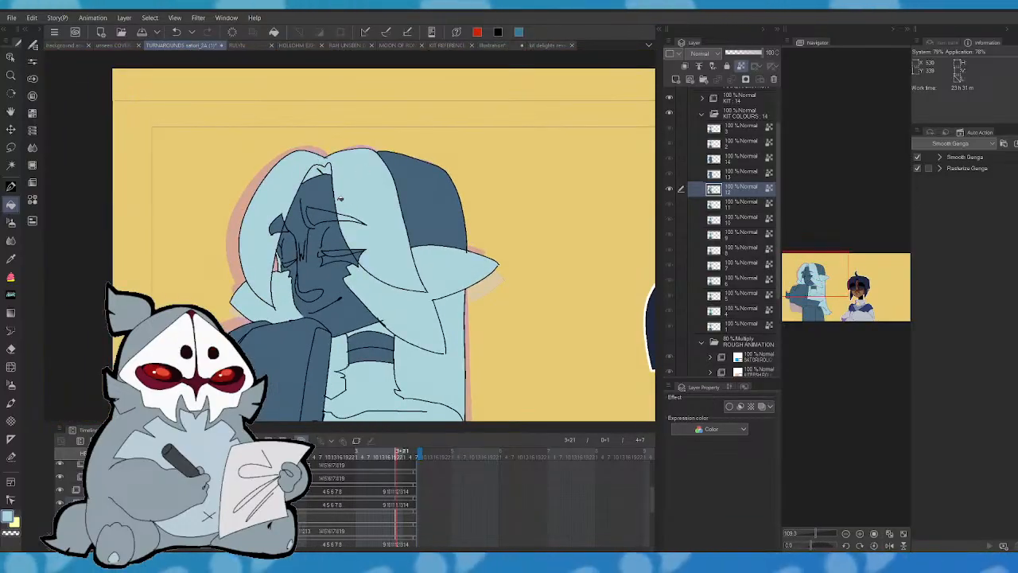
click(398, 186)
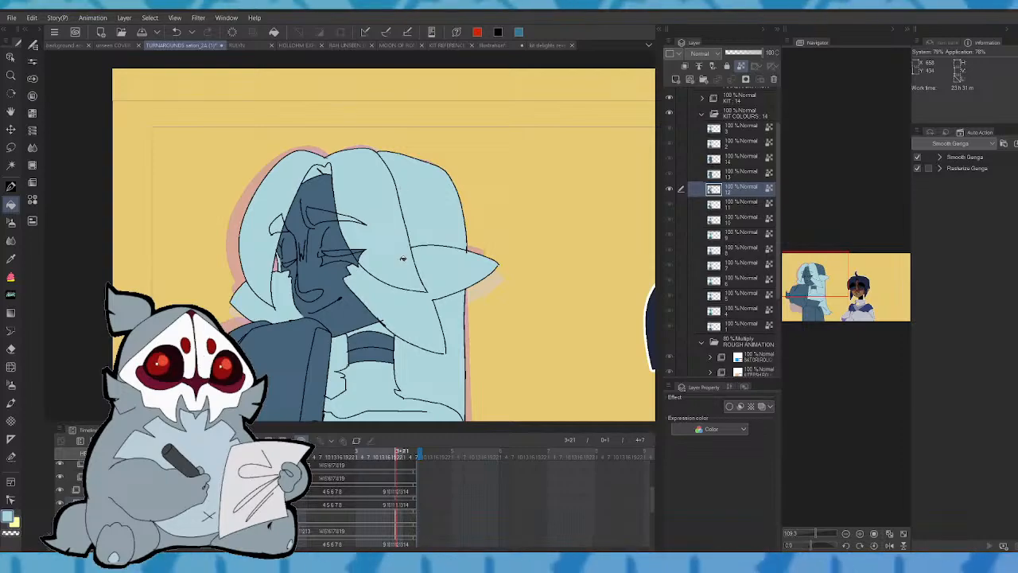
drag(873, 337, 811, 303)
click(157, 230)
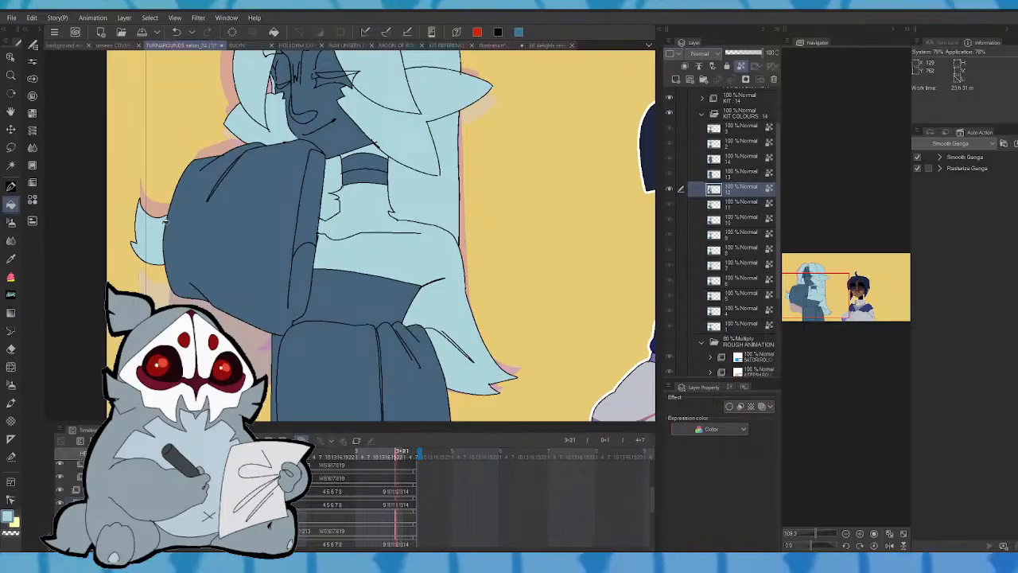
- Fill the neck fur, the shoulders and the hair right of the neck light blue on cel 13
mouse_move(824, 293)
mouse_down()
mouse_move(824, 306)
mouse_move(825, 290)
mouse_up()
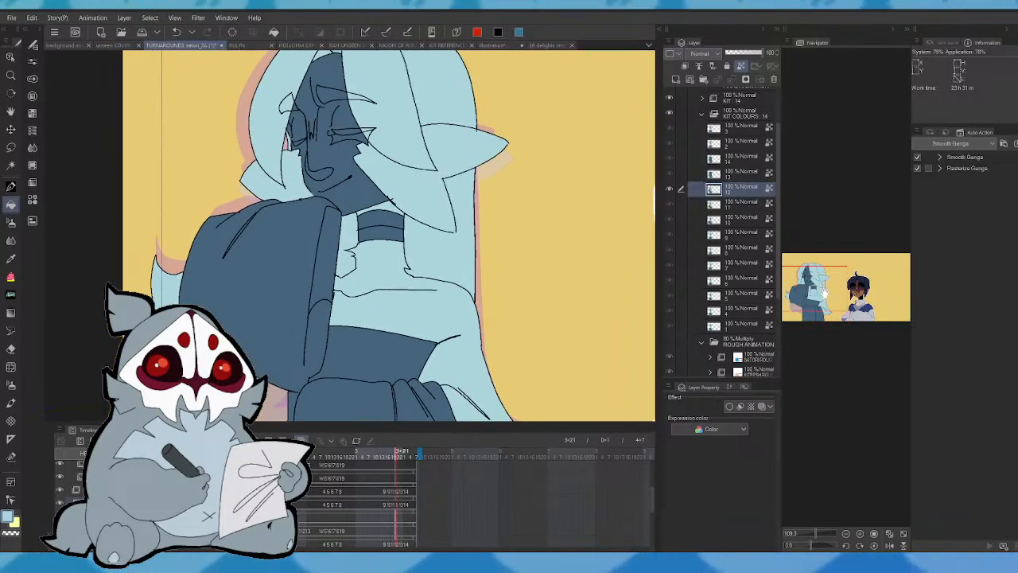
key(Right)
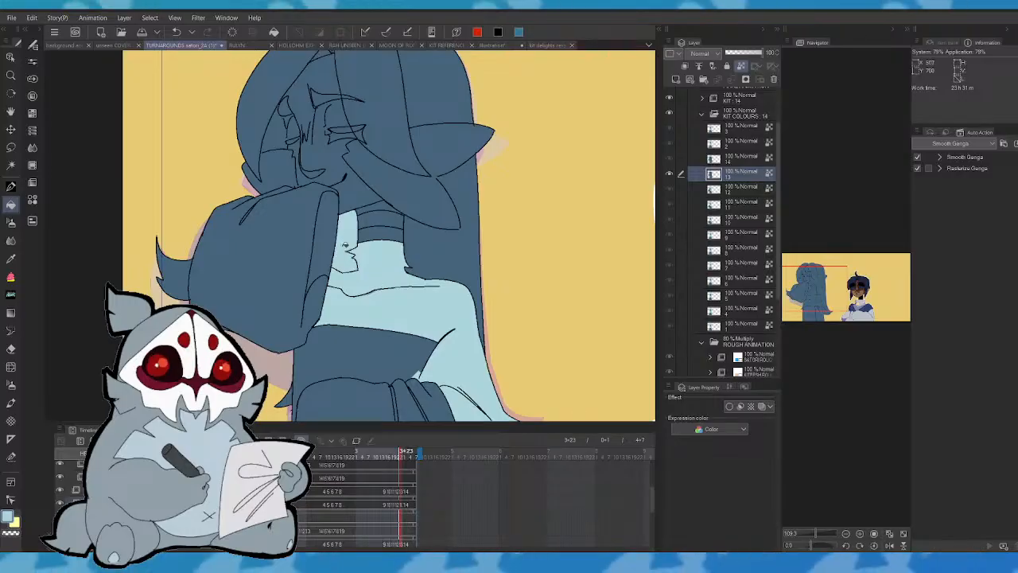
click(416, 236)
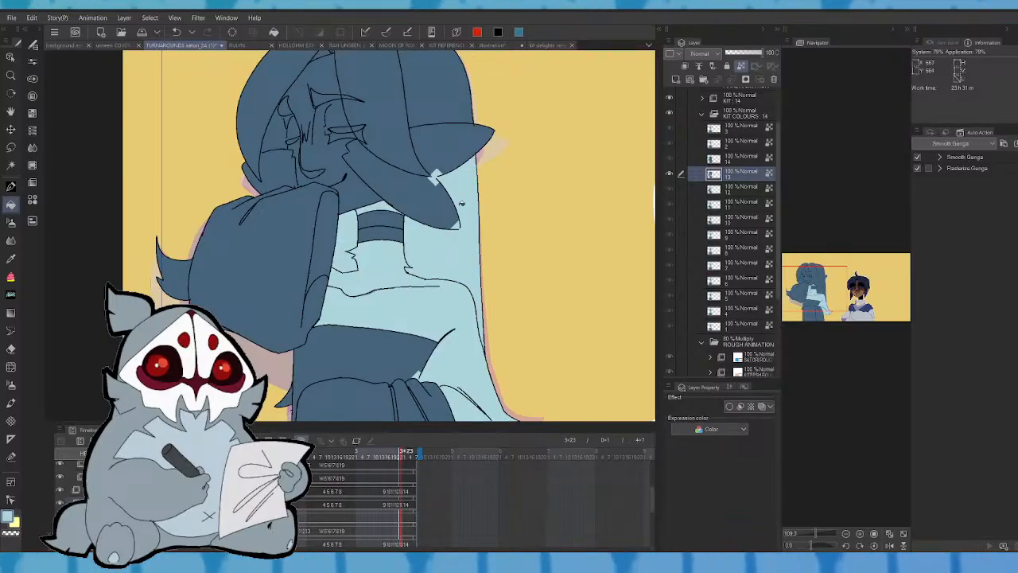
click(438, 200)
click(448, 148)
key(ctrl+z)
key(ctrl+z)
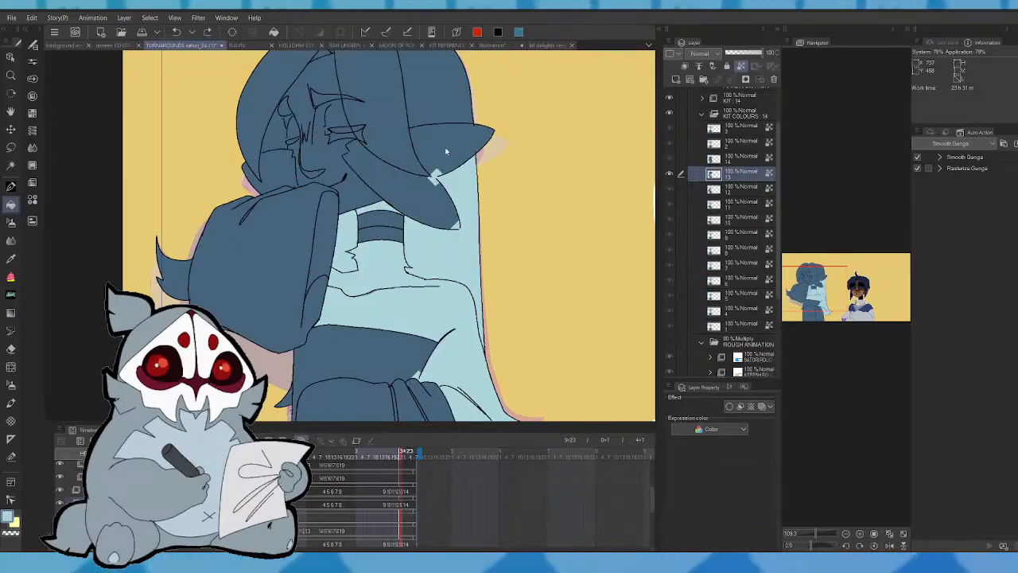
- Fill the front hair, its lower lock, the right-hand ear and the back hair at the crown light blue on cel 13
click(821, 534)
drag(811, 281, 809, 274)
key(p)
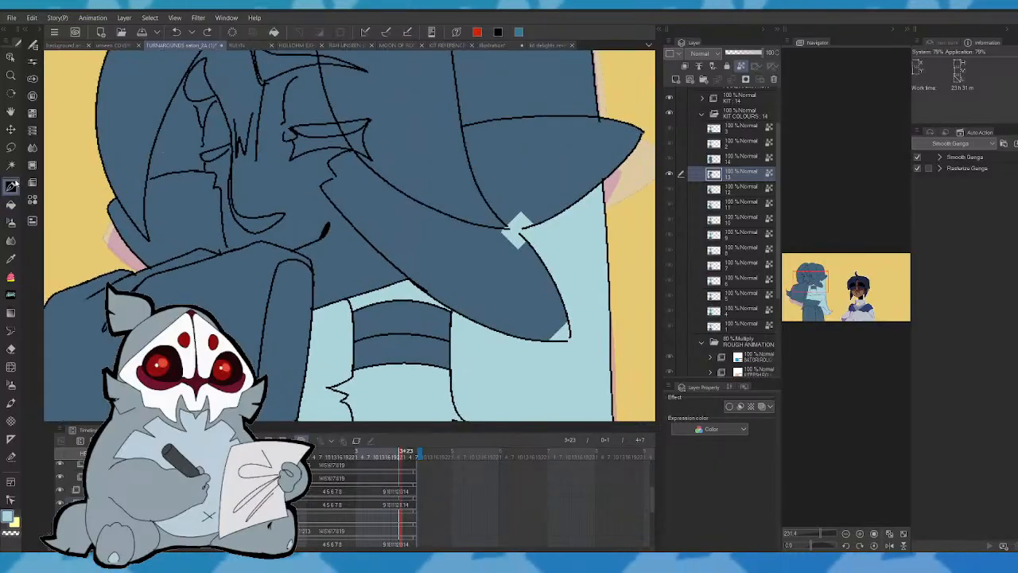
key(g)
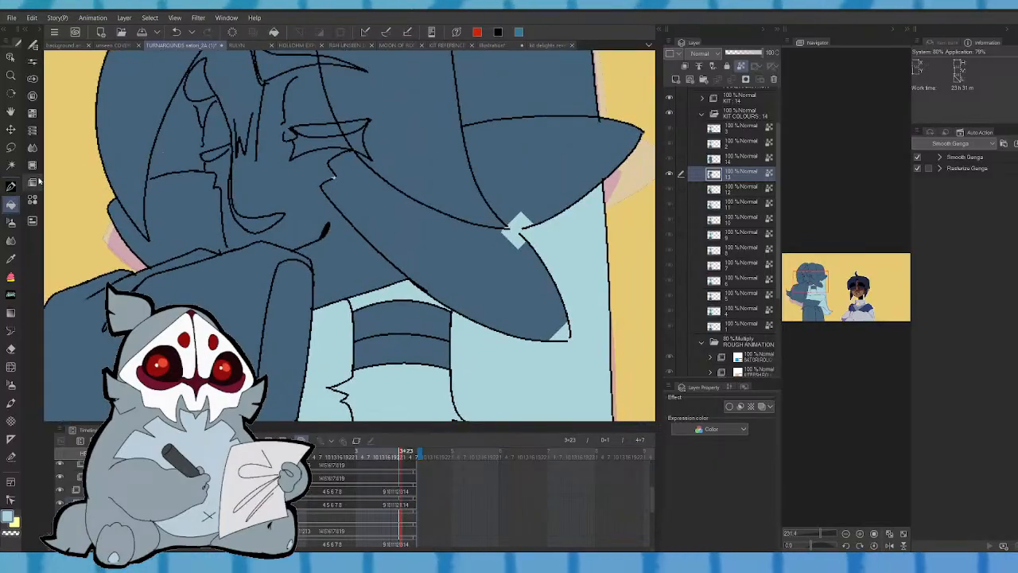
click(389, 239)
click(524, 193)
click(475, 191)
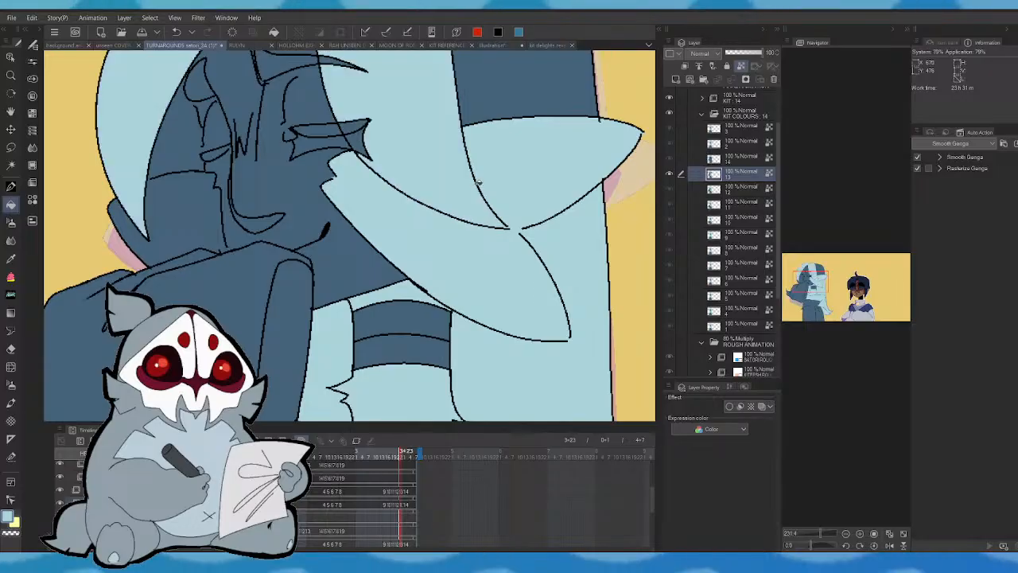
drag(811, 534, 814, 535)
drag(822, 283, 805, 258)
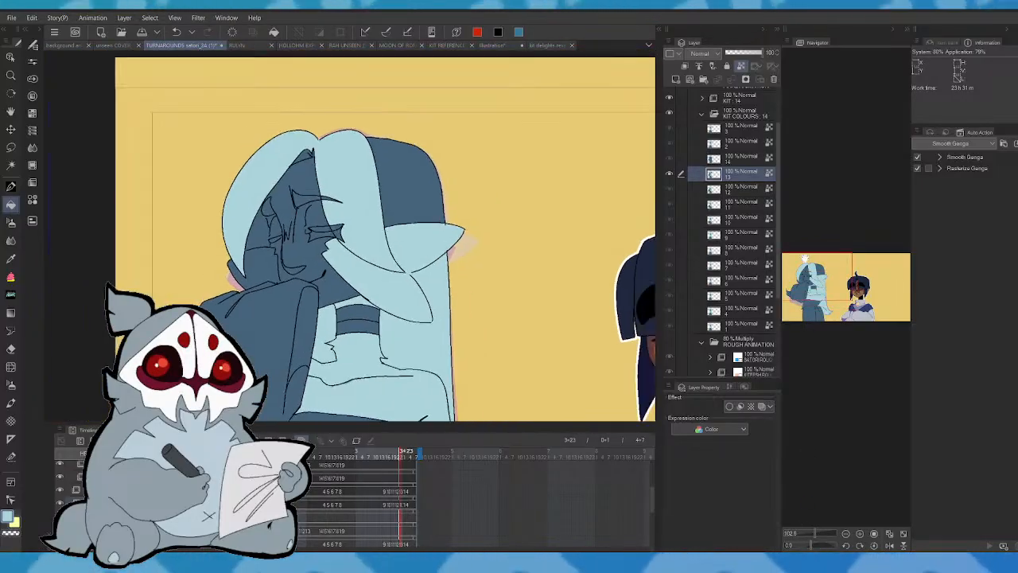
click(392, 173)
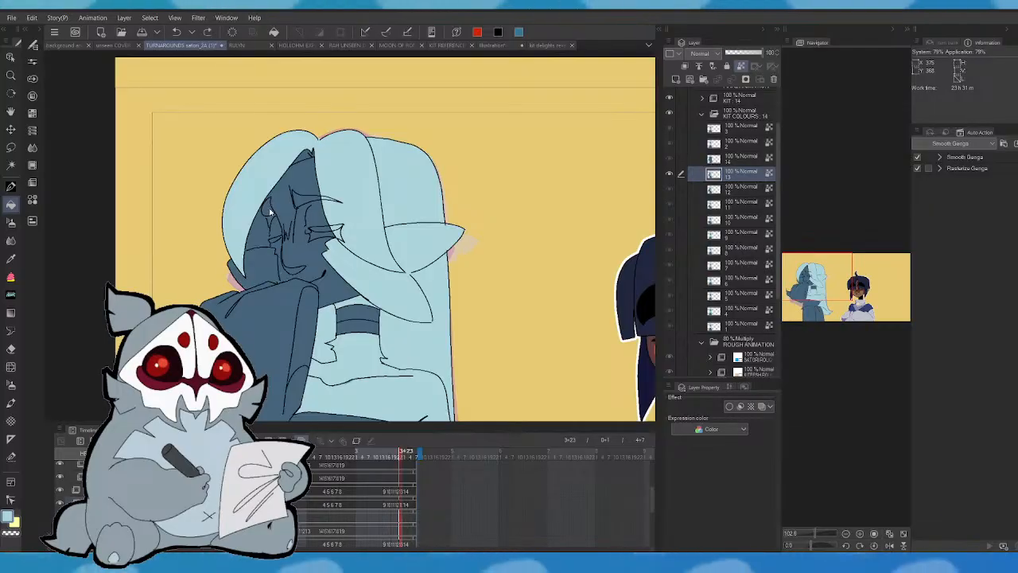
- Draw a light blue line along the far edge of the face on cel 13, using cel 12 as reference
click(890, 545)
drag(814, 534, 818, 534)
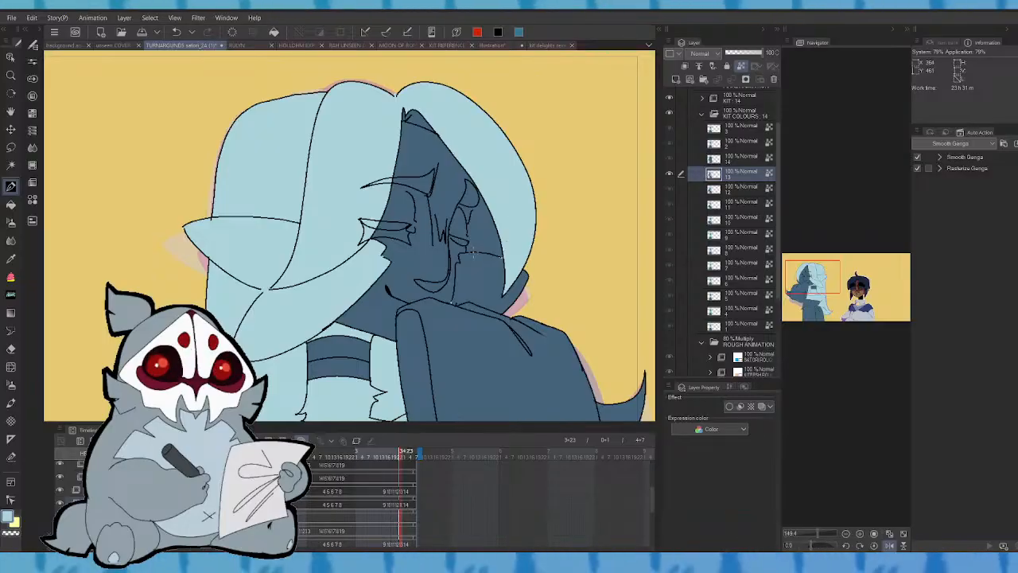
drag(477, 221, 481, 197)
key(Left)
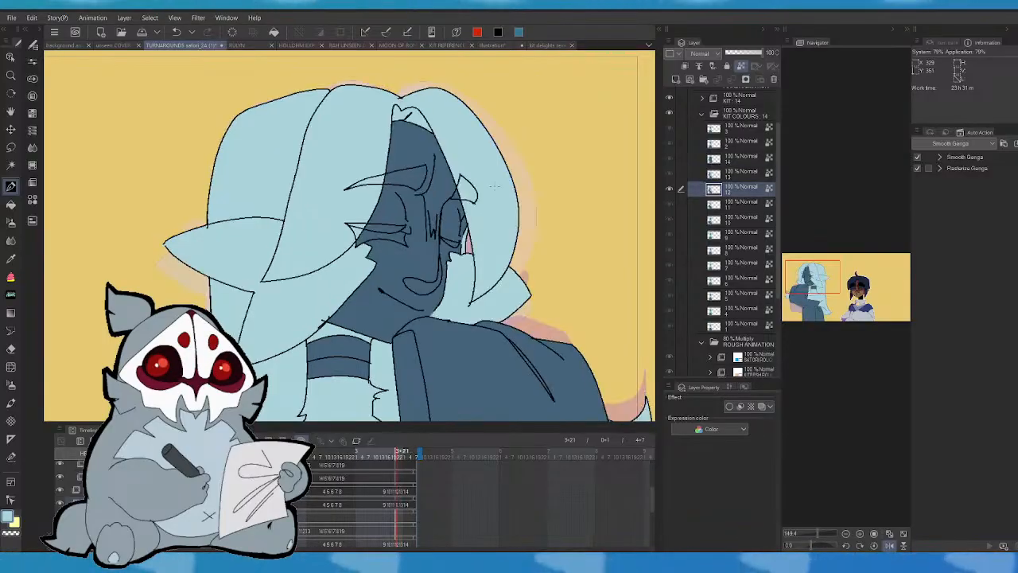
key(Right)
key(ctrl+z)
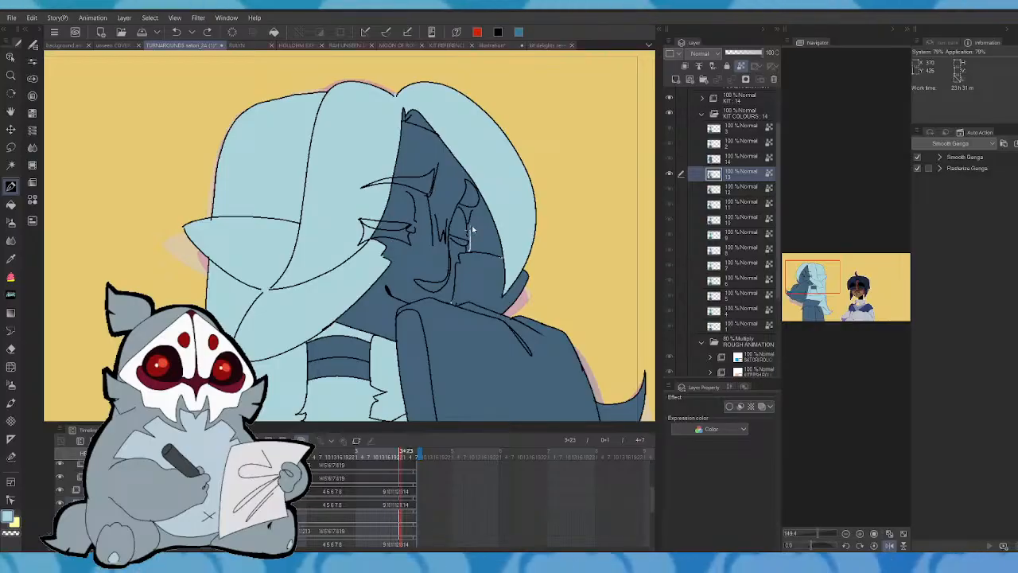
drag(470, 253, 480, 205)
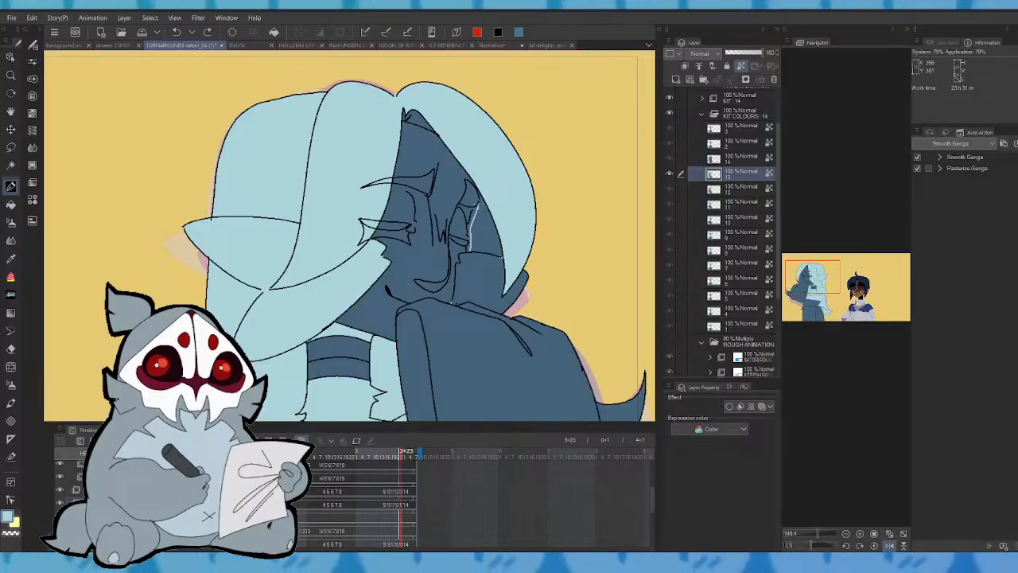
key(Left)
key(Right)
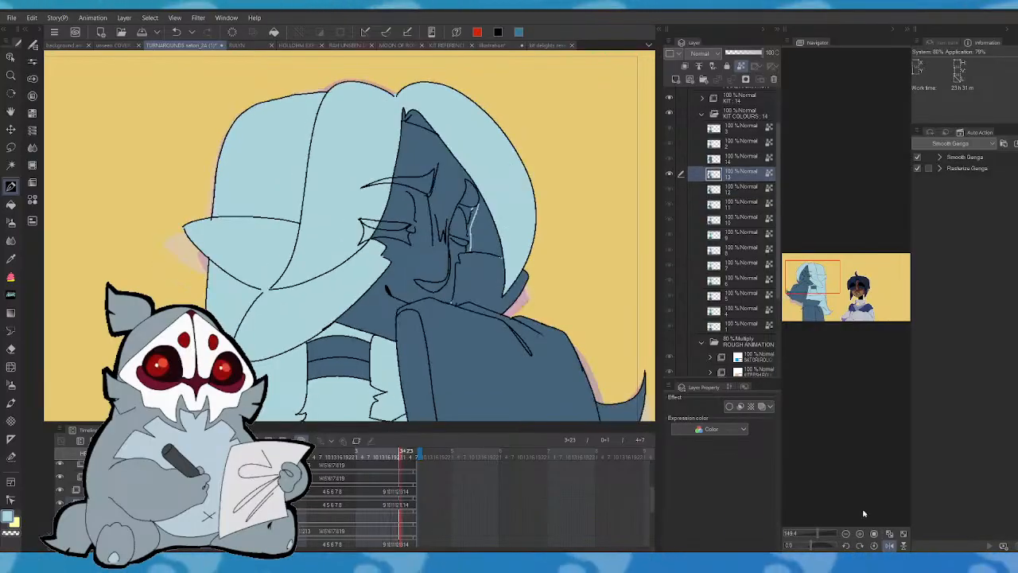
- Thicken the light blue line and extend it up to the front hair on cel 13, comparing with cel 12
click(888, 545)
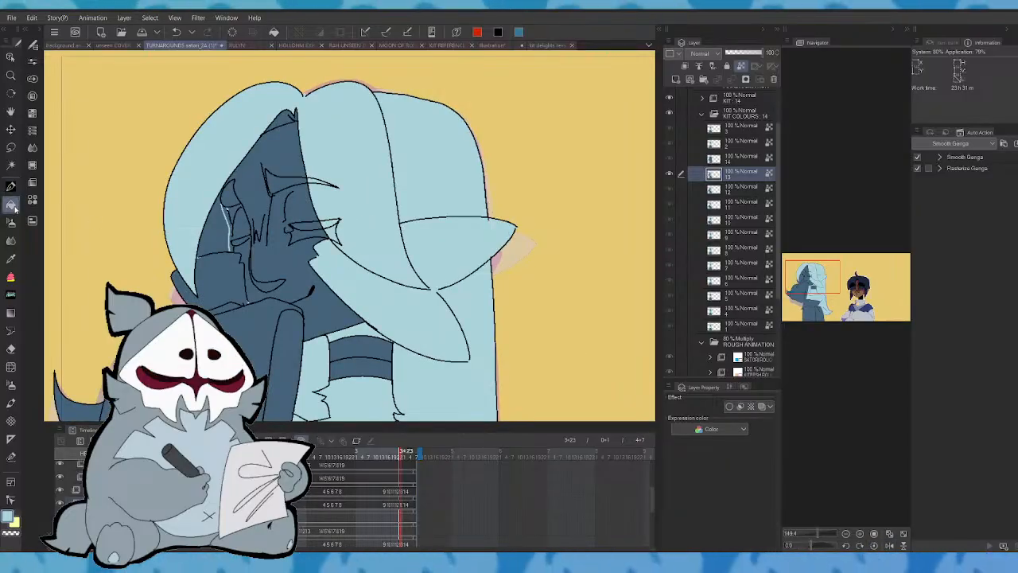
drag(230, 242, 239, 209)
key(ctrl+z)
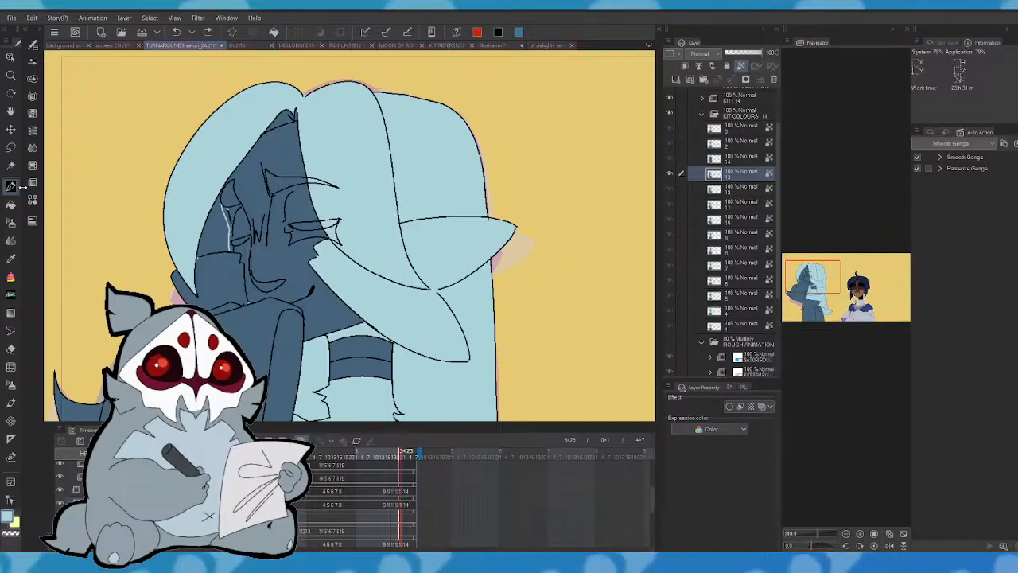
key(Left)
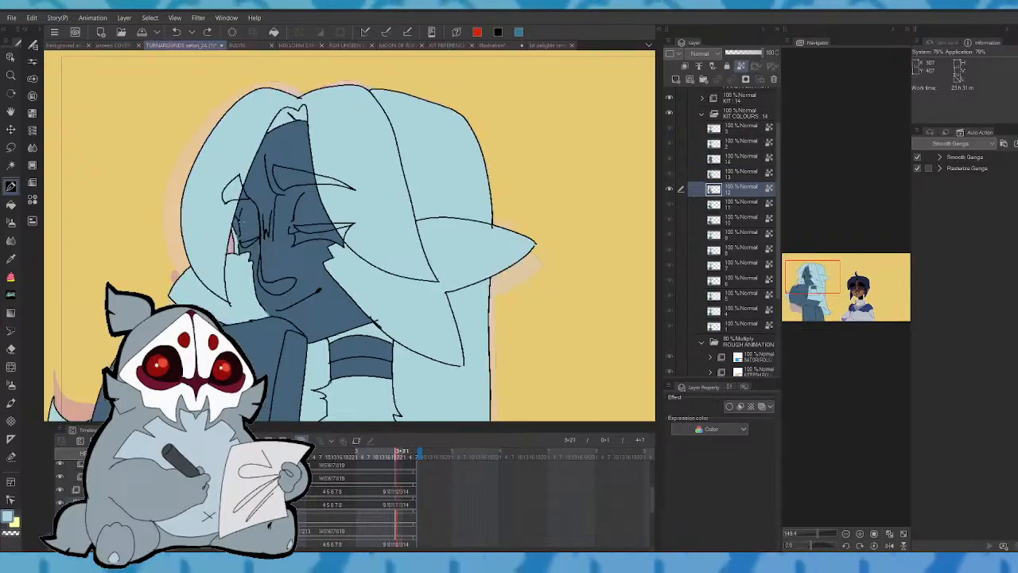
key(Right)
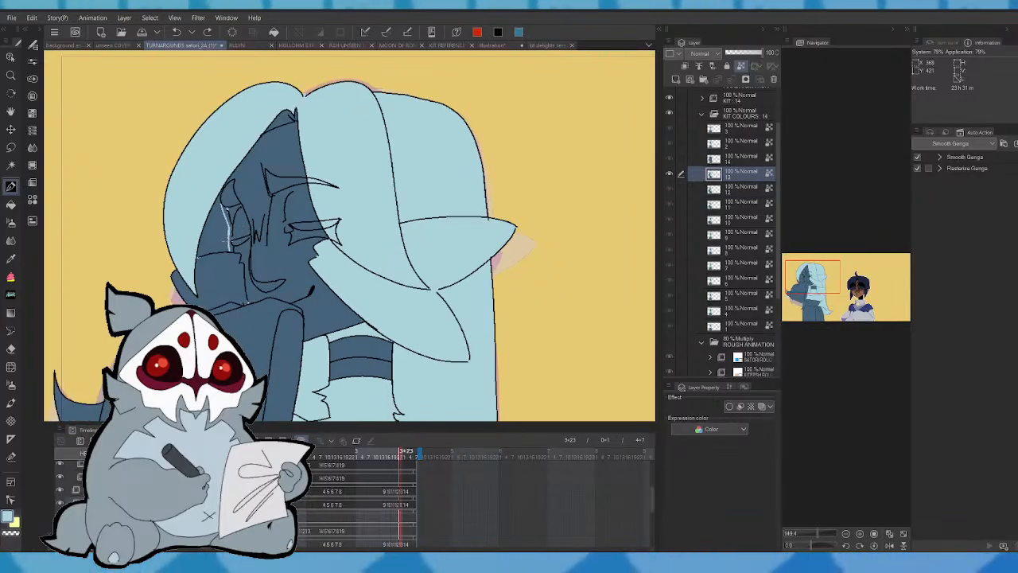
drag(229, 237, 219, 197)
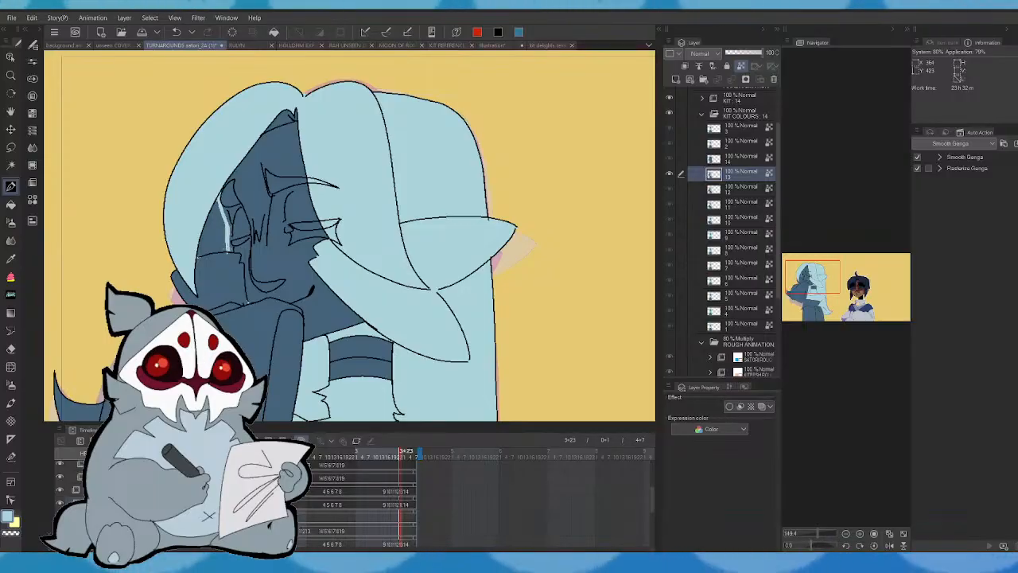
- Fill the cheek fur and the left-hand ear light blue on cel 13
key(g)
click(229, 269)
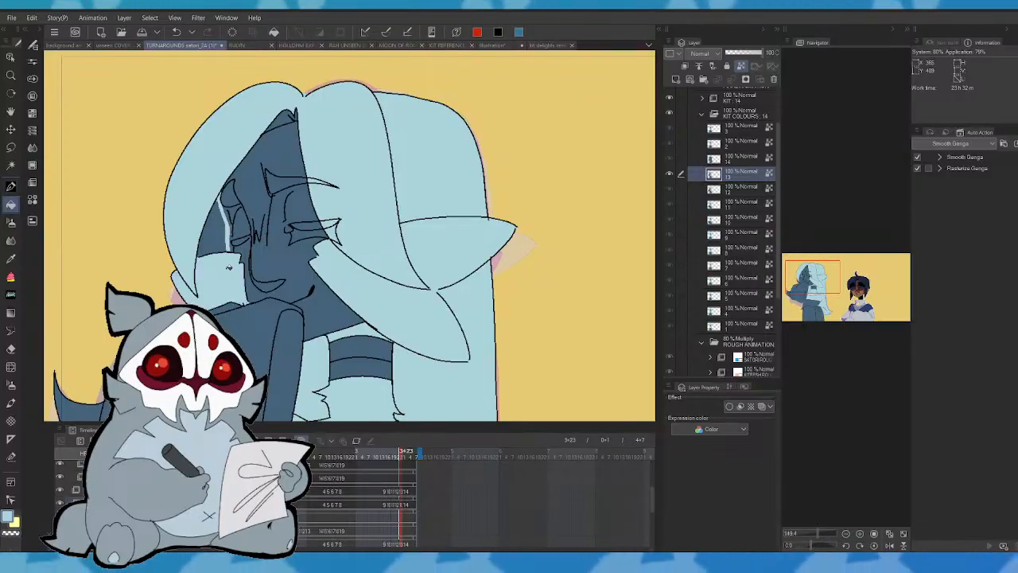
click(248, 243)
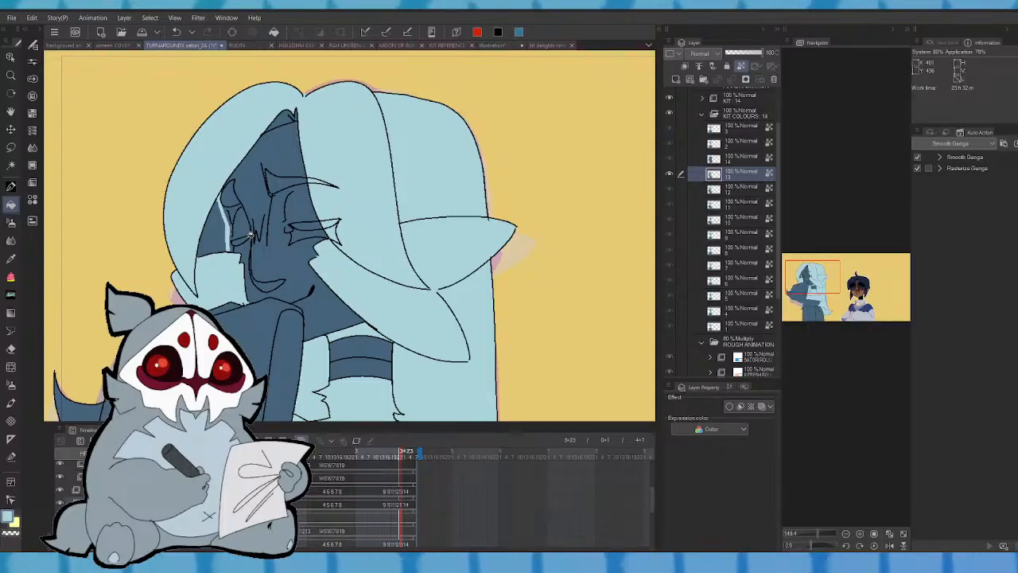
- Select the dark blue gap between the front hair and the light blue face edge on cel 13 and delete its colour
mouse_move(821, 284)
mouse_down()
mouse_move(821, 317)
mouse_move(820, 293)
mouse_up()
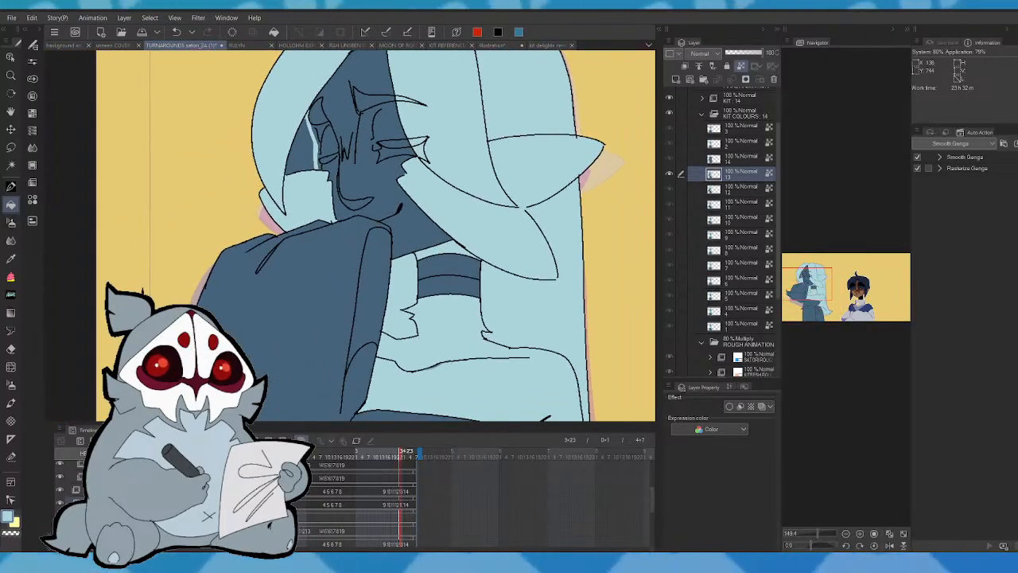
drag(400, 457, 400, 457)
click(11, 166)
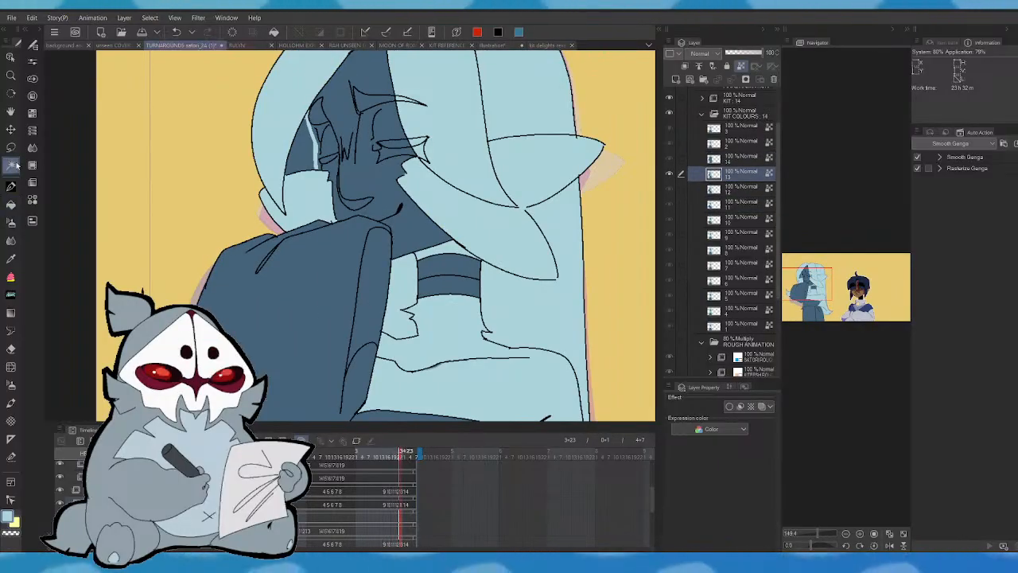
click(310, 154)
click(283, 193)
click(213, 191)
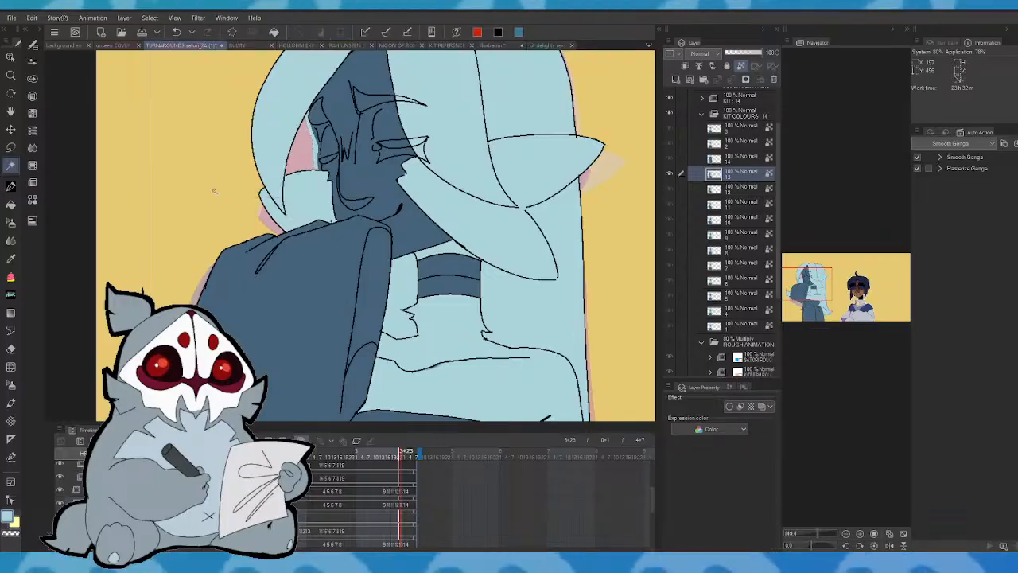
- Draw a light blue line along the far edge of the face beside the eye on cel 14
drag(401, 457, 405, 457)
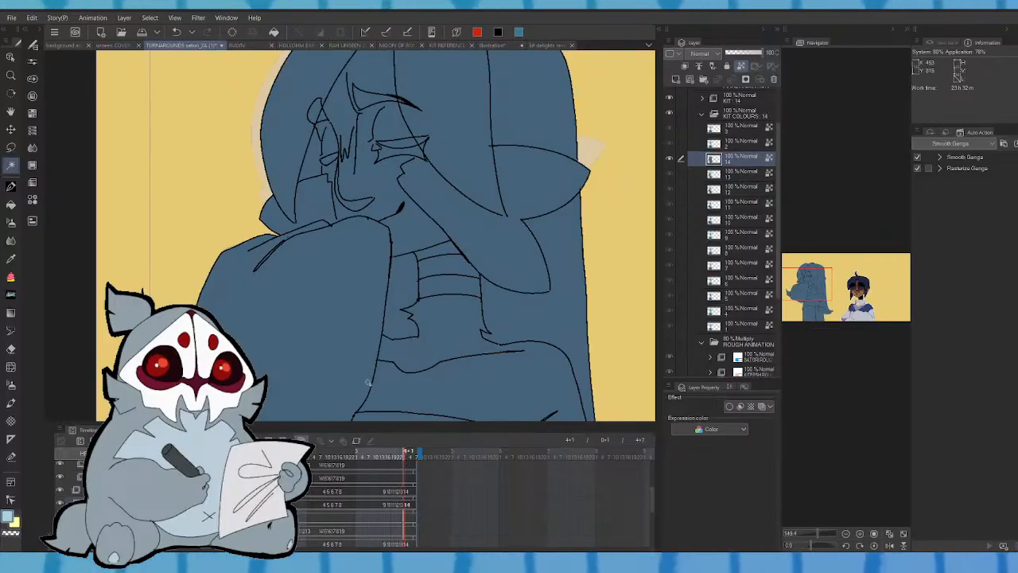
click(12, 189)
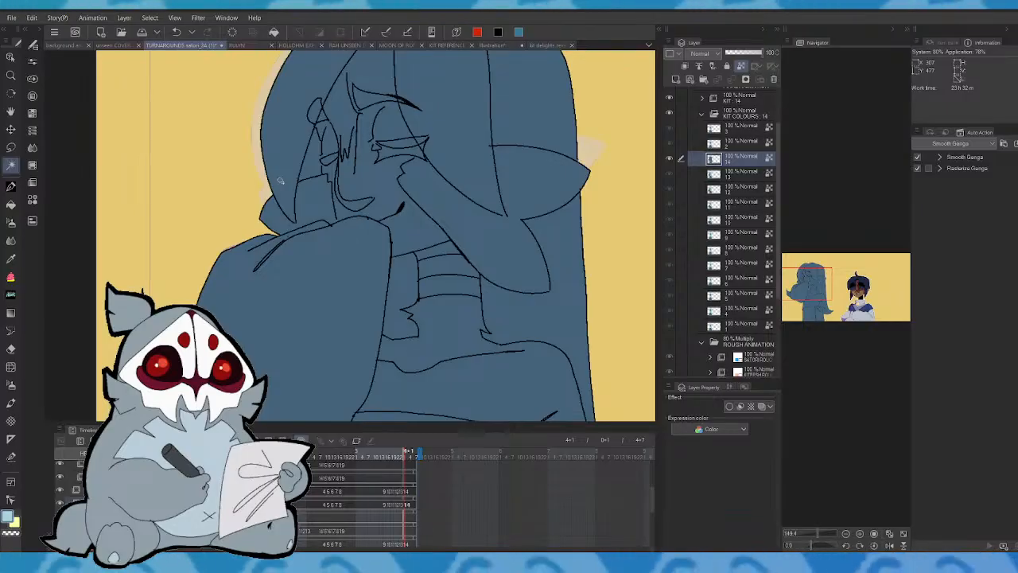
key(p)
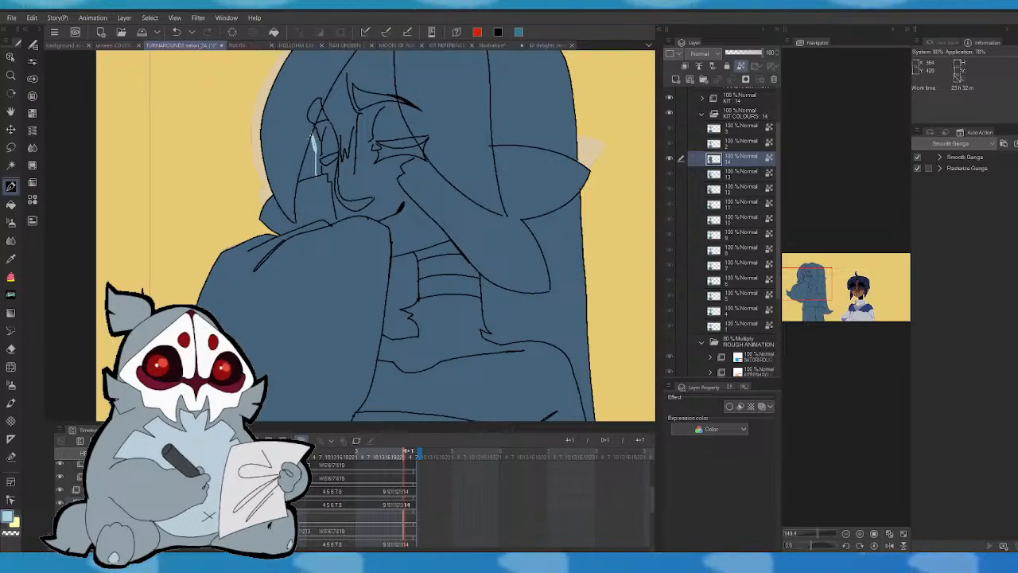
drag(314, 163, 315, 176)
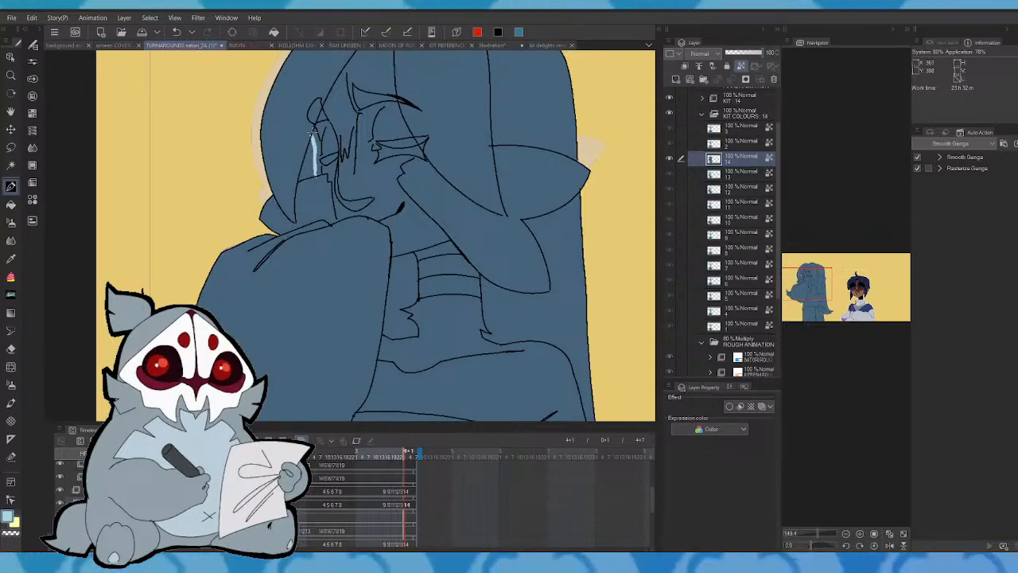
- Refine the light blue line at the face edge on cel 14 and fill the strip beside it, using the previous cels as reference
click(890, 545)
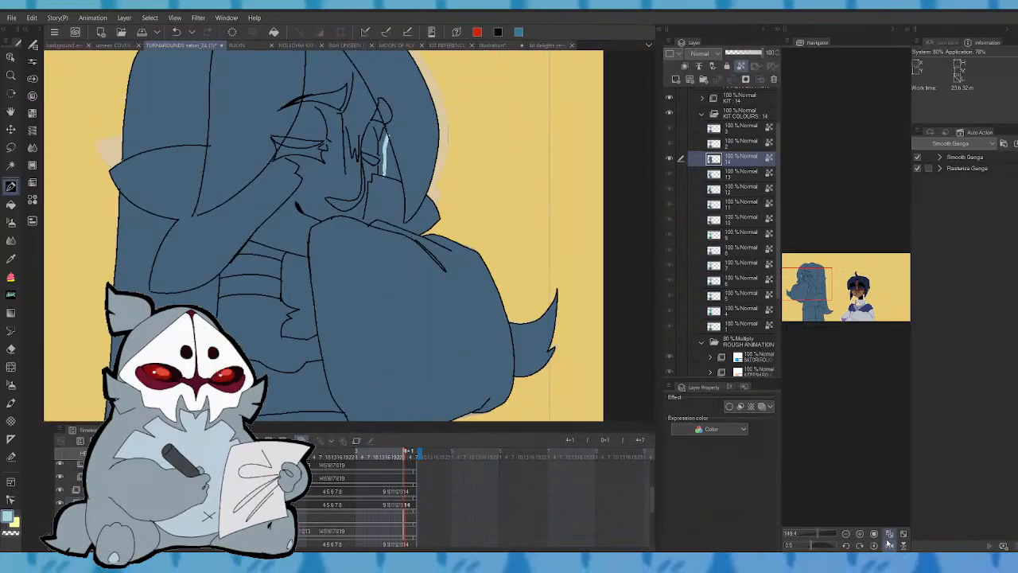
click(400, 458)
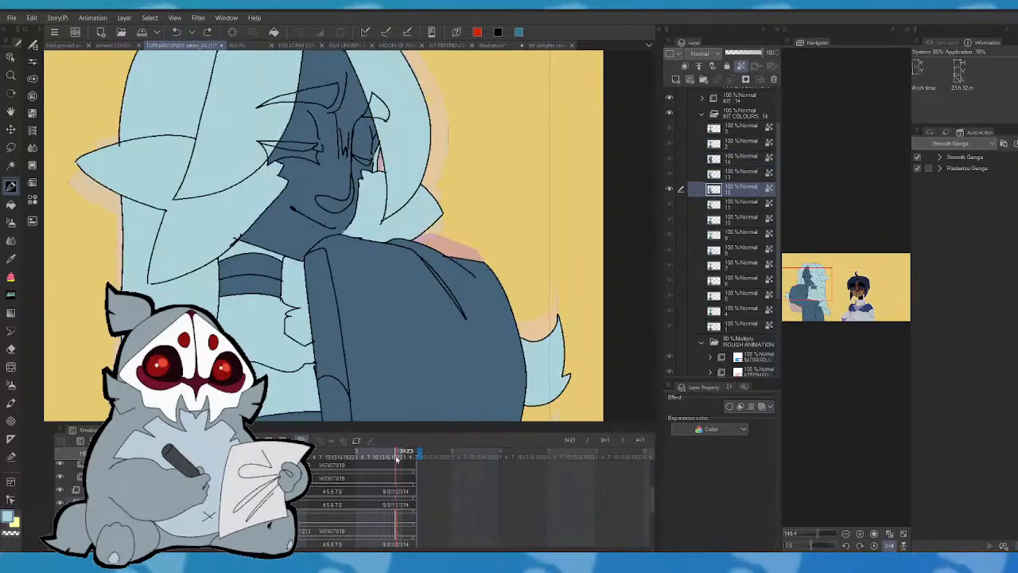
click(403, 458)
click(408, 458)
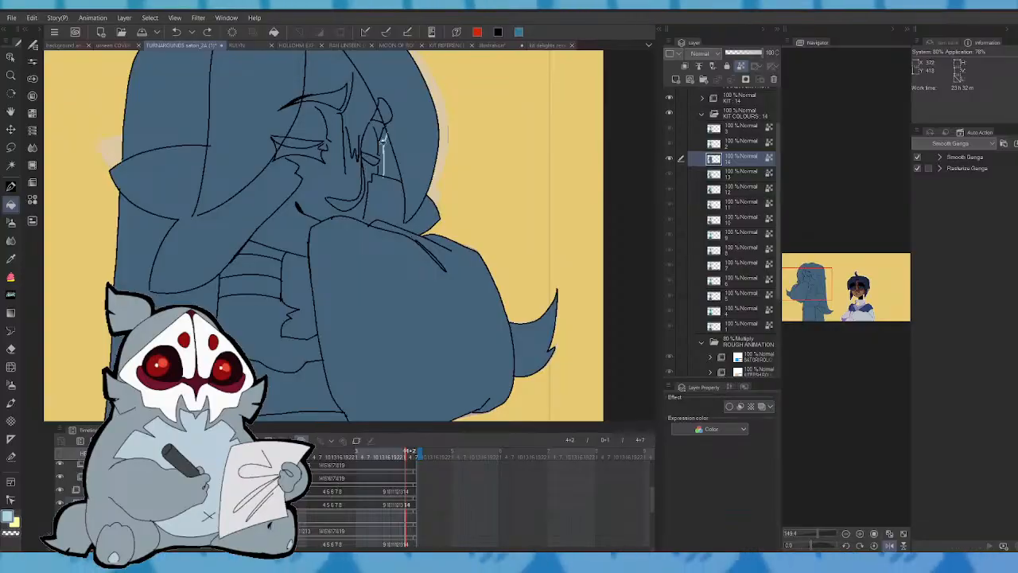
click(15, 188)
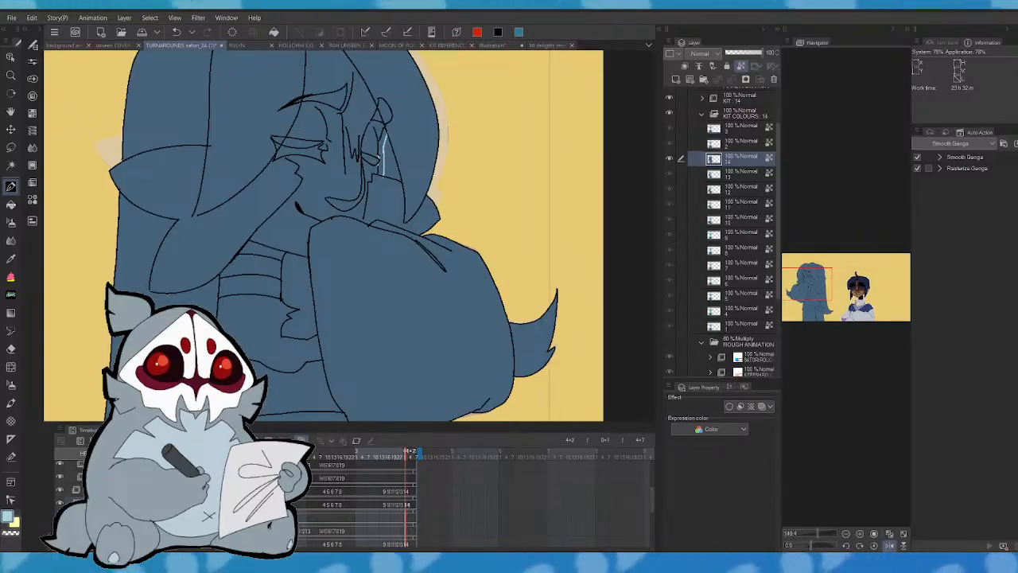
click(11, 204)
click(383, 153)
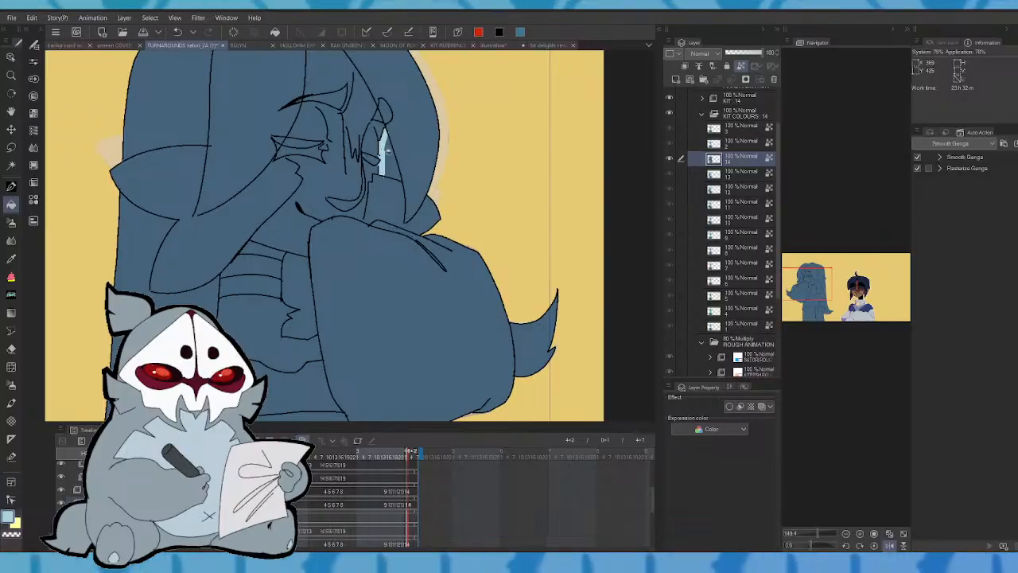
- Select the dark blue gap between the front hair and the light blue face edge on cel 14 and delete its colour
click(889, 546)
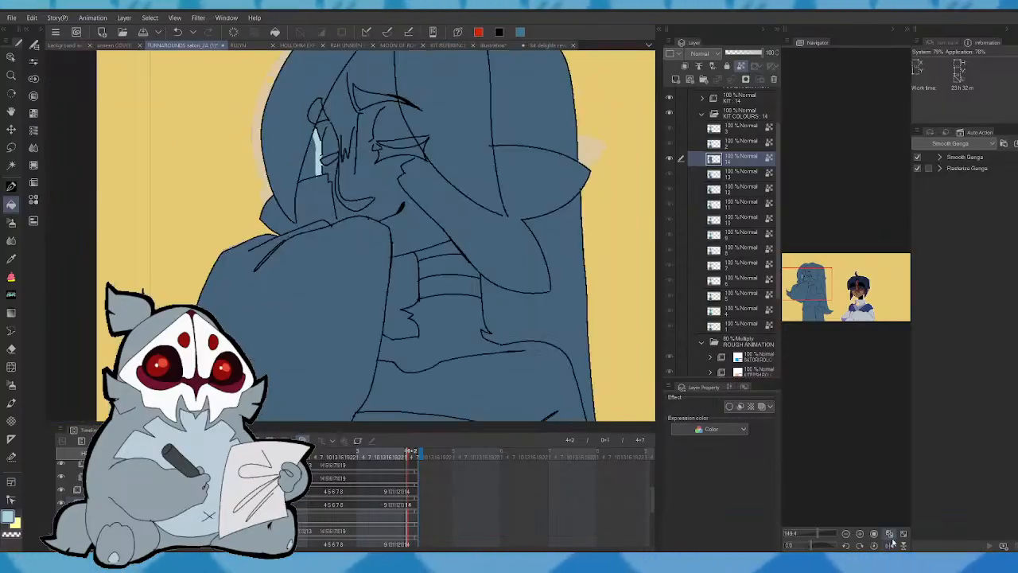
click(13, 166)
click(315, 160)
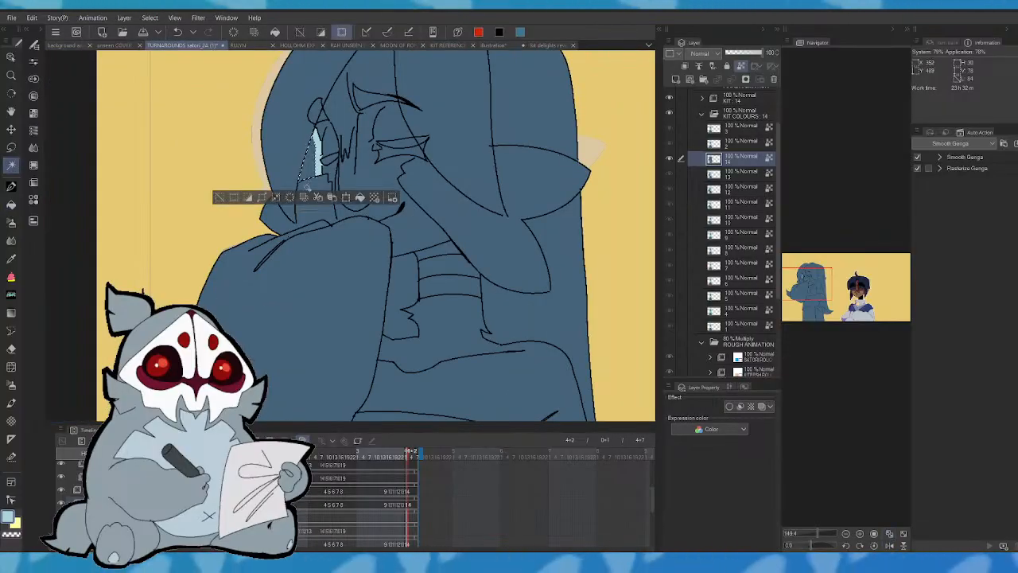
click(223, 198)
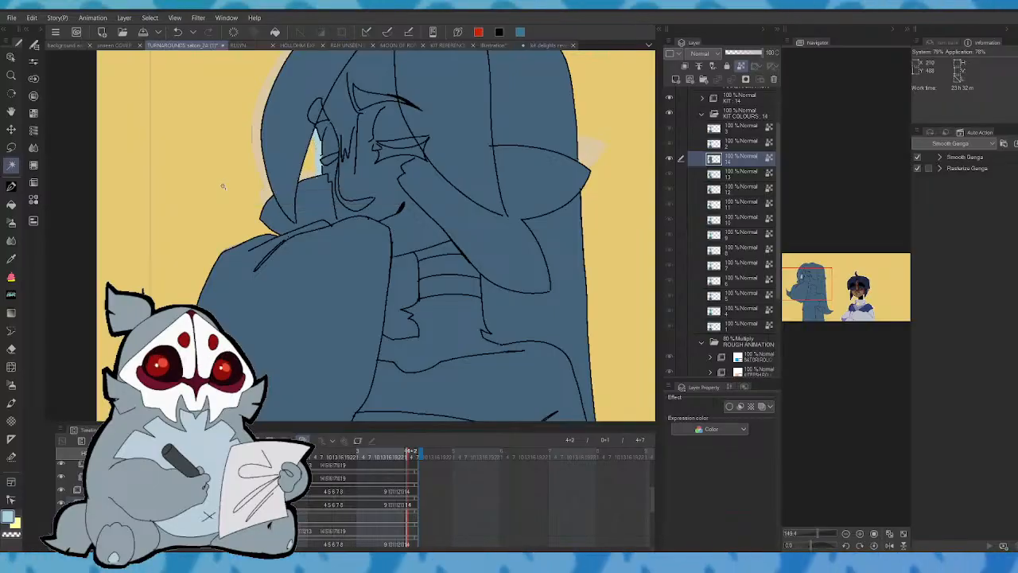
click(11, 204)
click(317, 195)
key(ctrl+z)
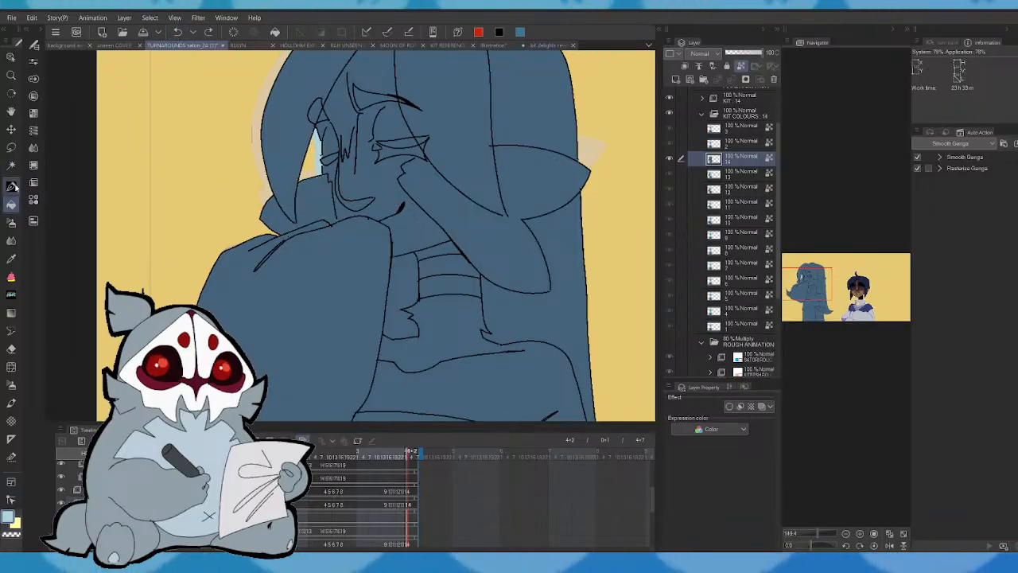
- Close the outline at the far cheek on cel 14, and fill the far cheek fur, ear and front hair light blue
click(13, 186)
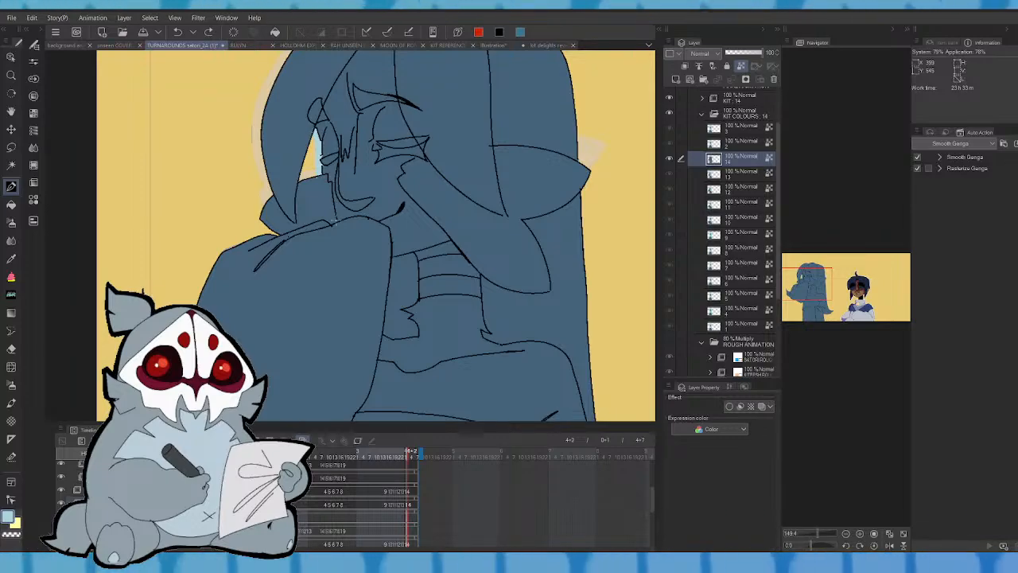
click(13, 205)
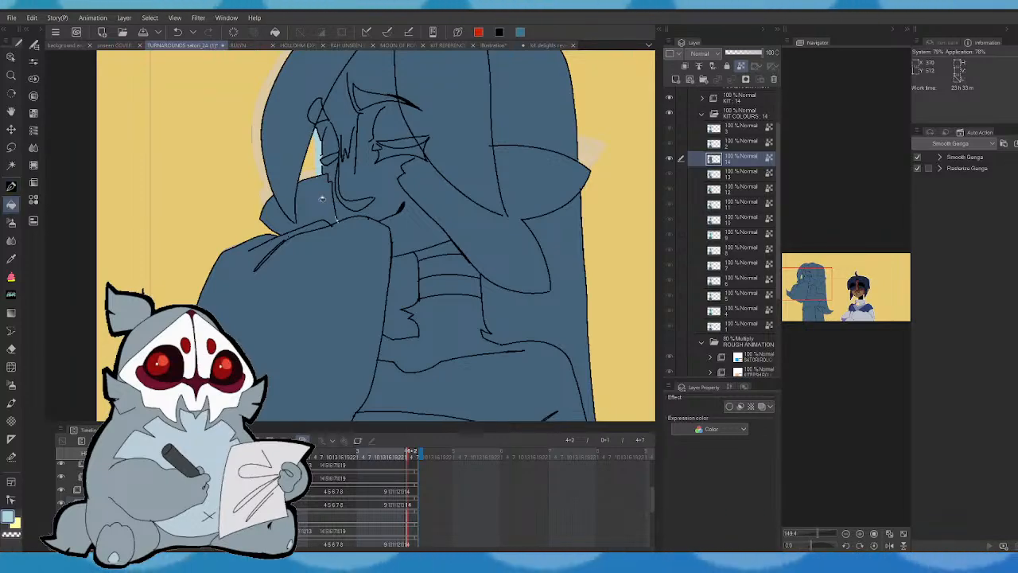
click(315, 202)
click(279, 216)
click(289, 188)
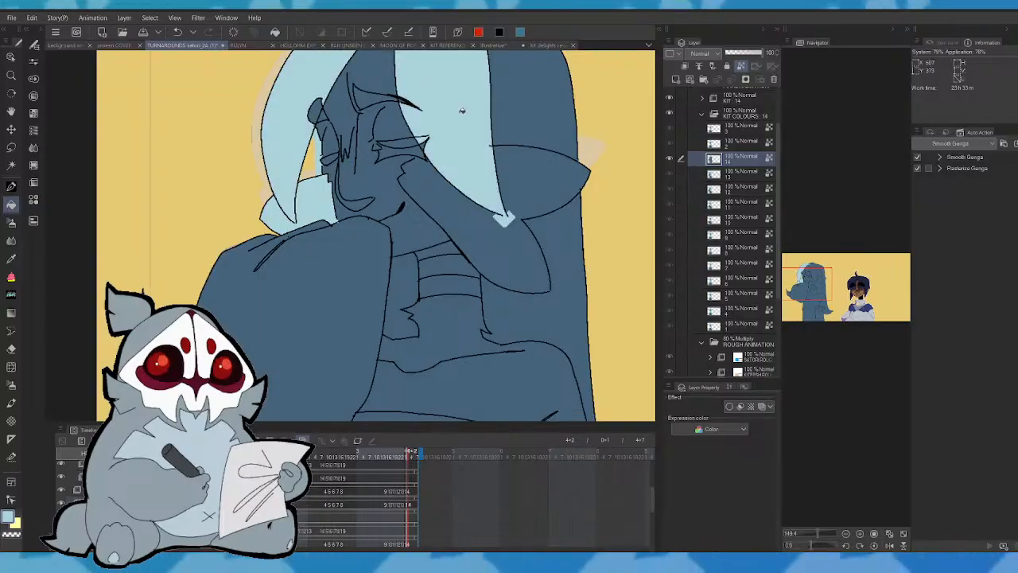
- Fill the near cheek fur, the near ear and the long back hair light blue on cel 14, undoing the first fur fill
click(490, 216)
click(508, 228)
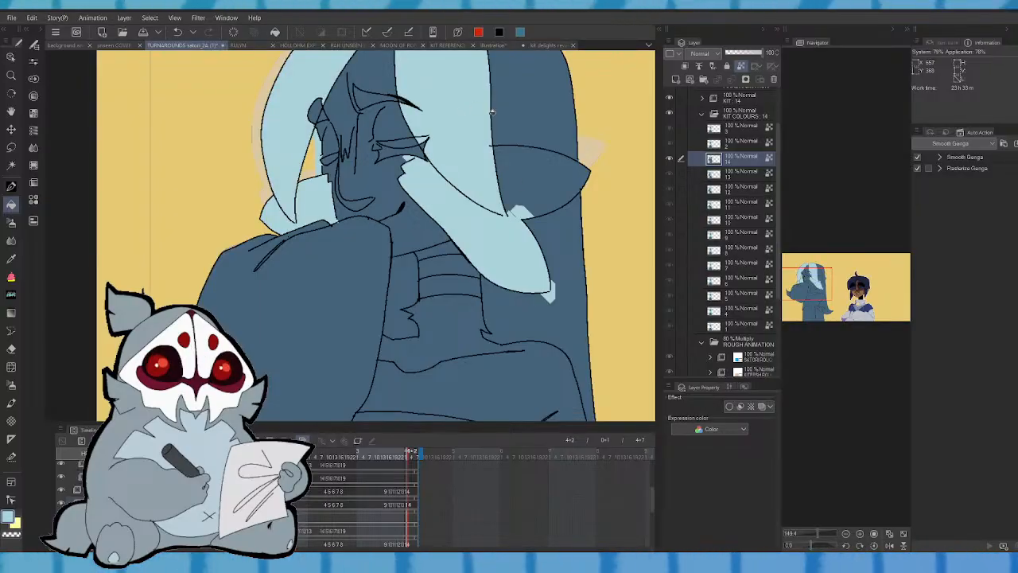
key(ctrl+z)
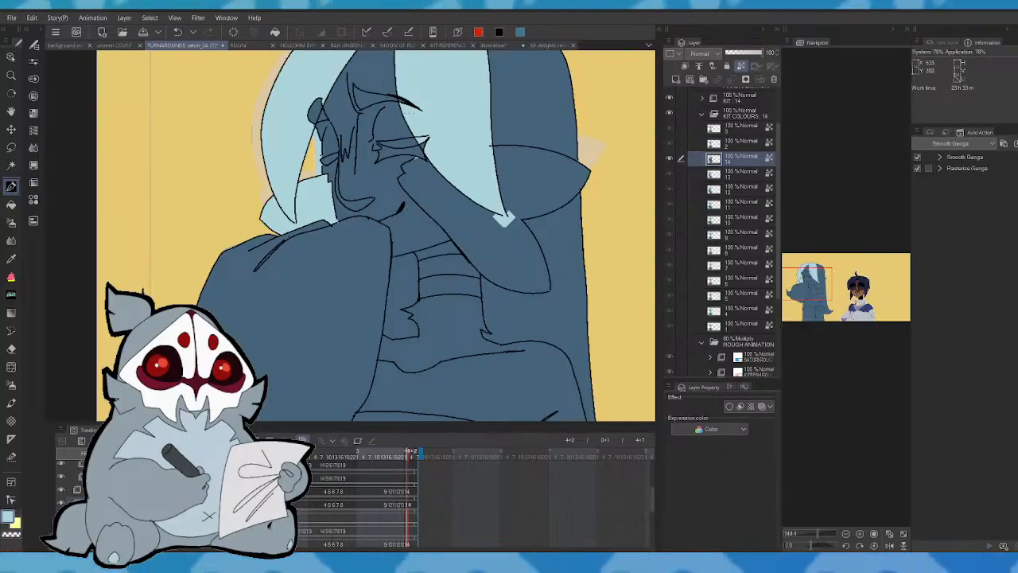
click(12, 204)
click(509, 260)
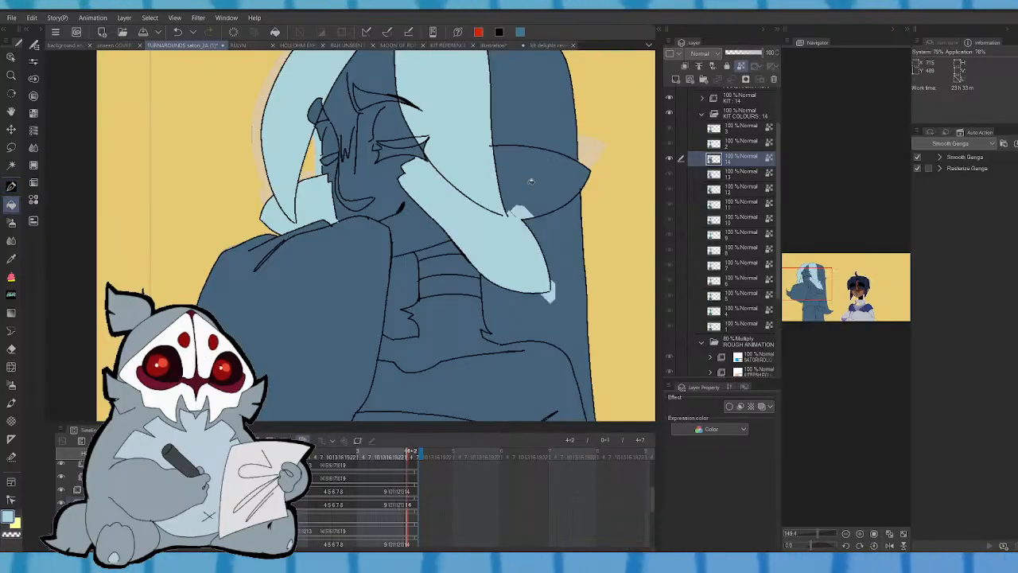
click(531, 181)
click(545, 140)
click(559, 227)
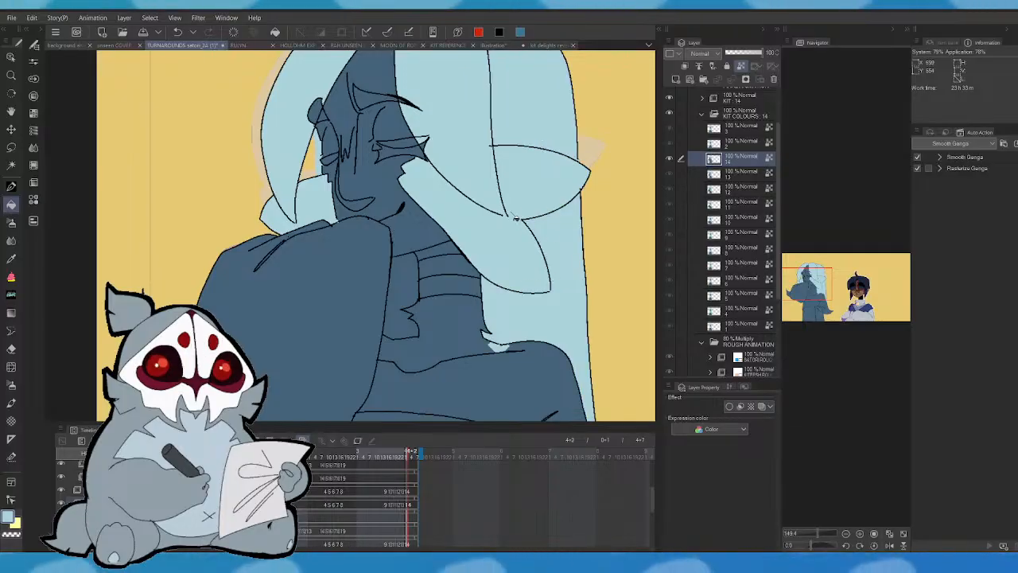
- Fill the chest fur, the shoulders with the lowered arm and the raised elbow's tuft light blue on cel 14
click(408, 277)
click(452, 310)
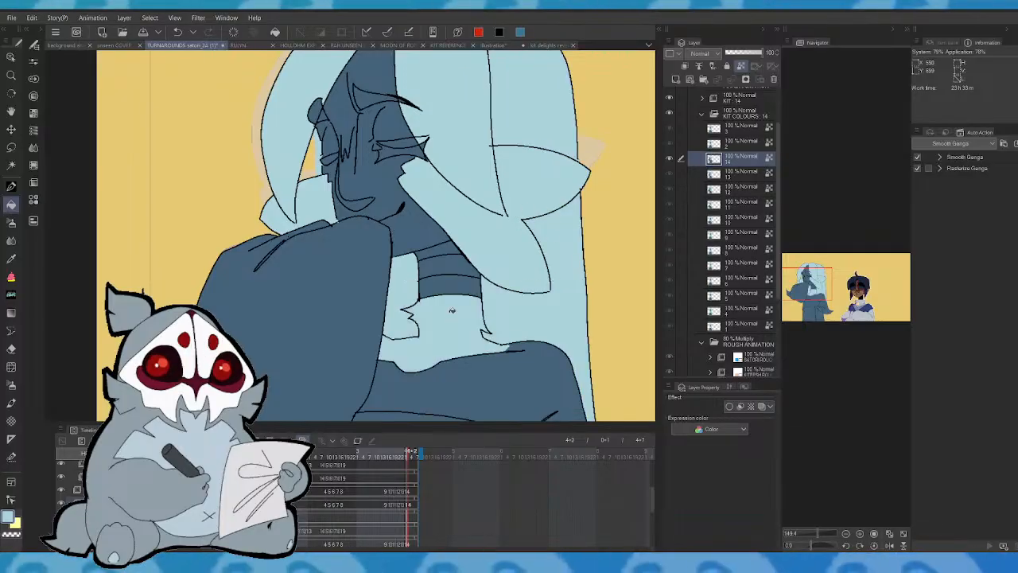
drag(820, 534, 814, 532)
drag(807, 285, 810, 291)
click(446, 269)
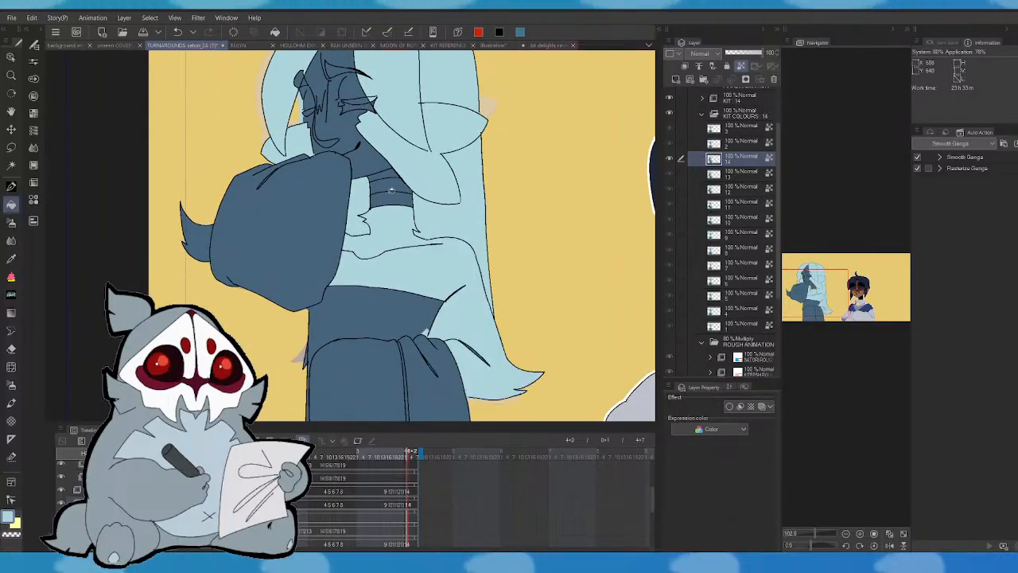
mouse_move(820, 298)
mouse_down()
mouse_move(858, 283)
mouse_move(818, 283)
mouse_up()
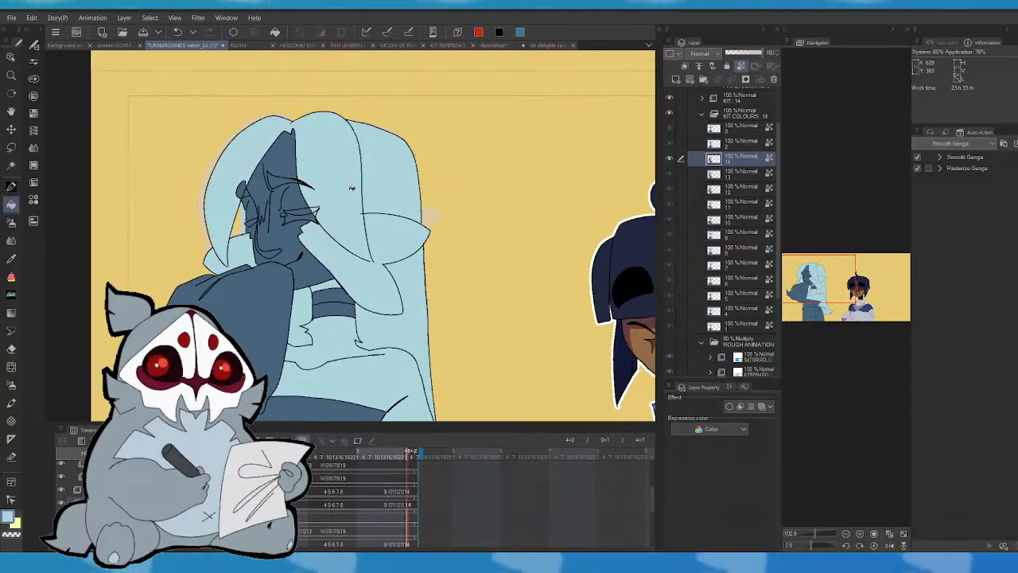
click(891, 543)
click(892, 544)
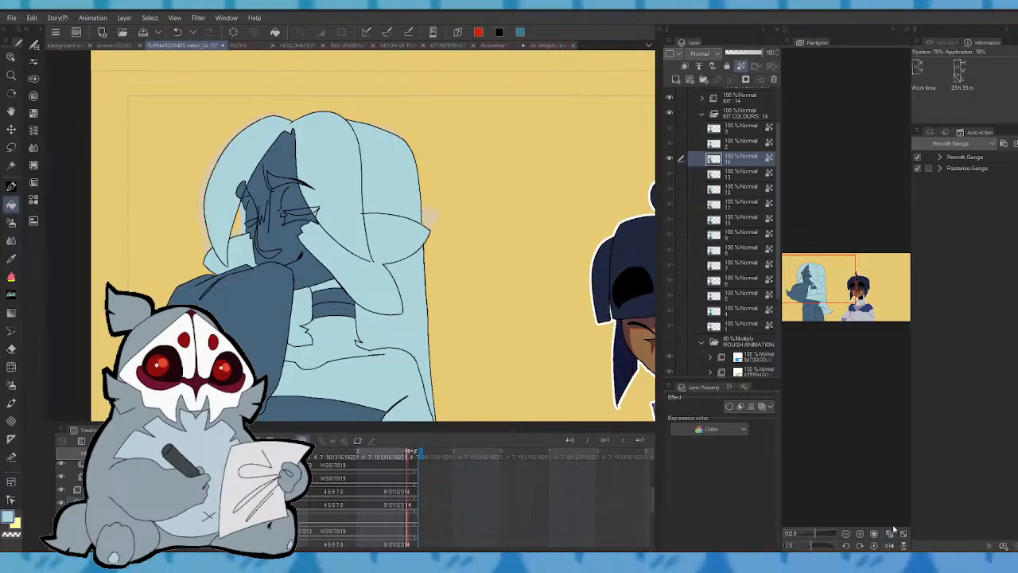
drag(858, 324, 827, 290)
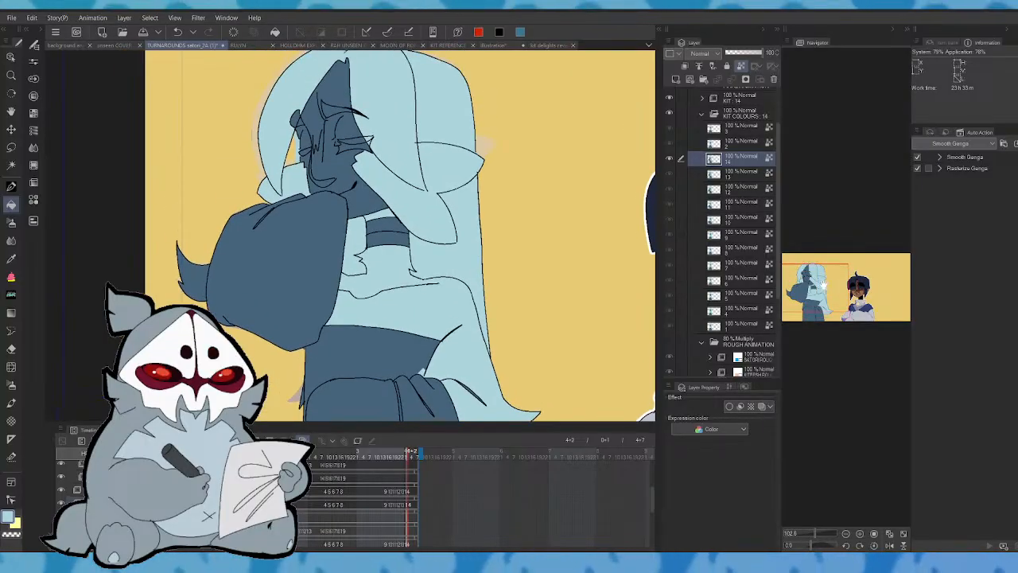
- Draw the cuff line along the inner edge of the raised sleeve on line art cel 14, redoing strokes and comparing with the adjacent cel
drag(409, 452, 408, 452)
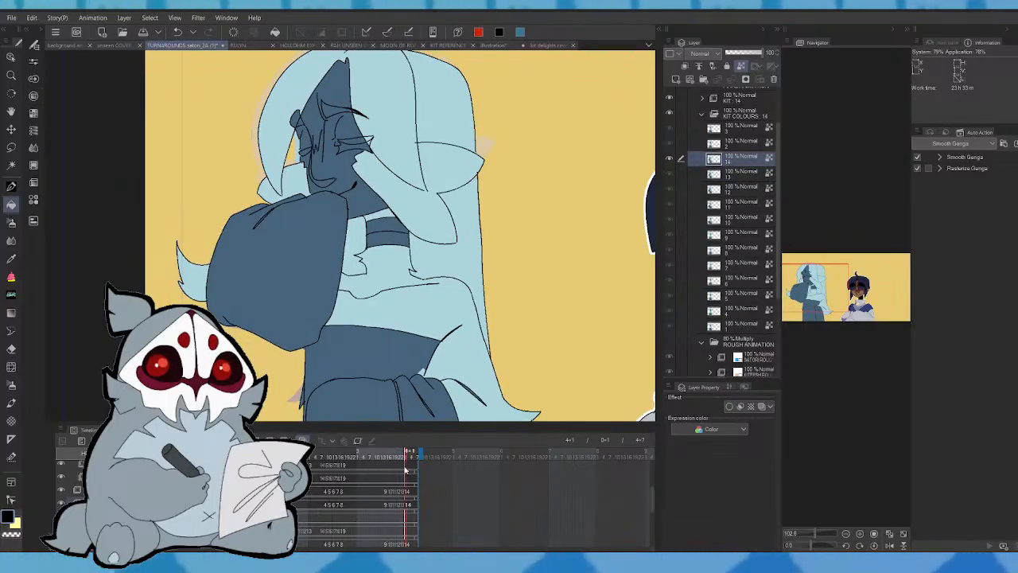
click(409, 492)
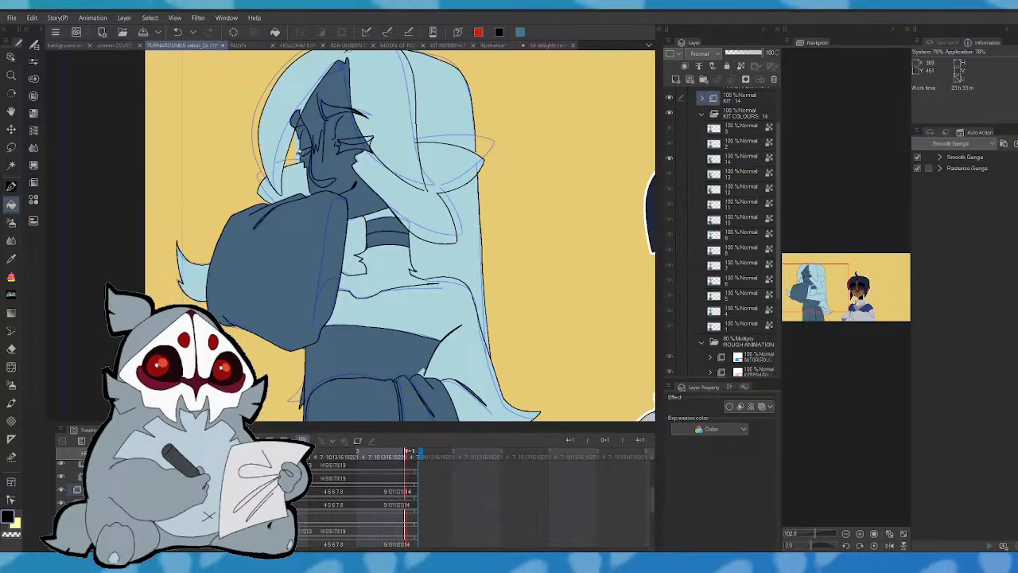
click(11, 185)
drag(340, 198, 317, 296)
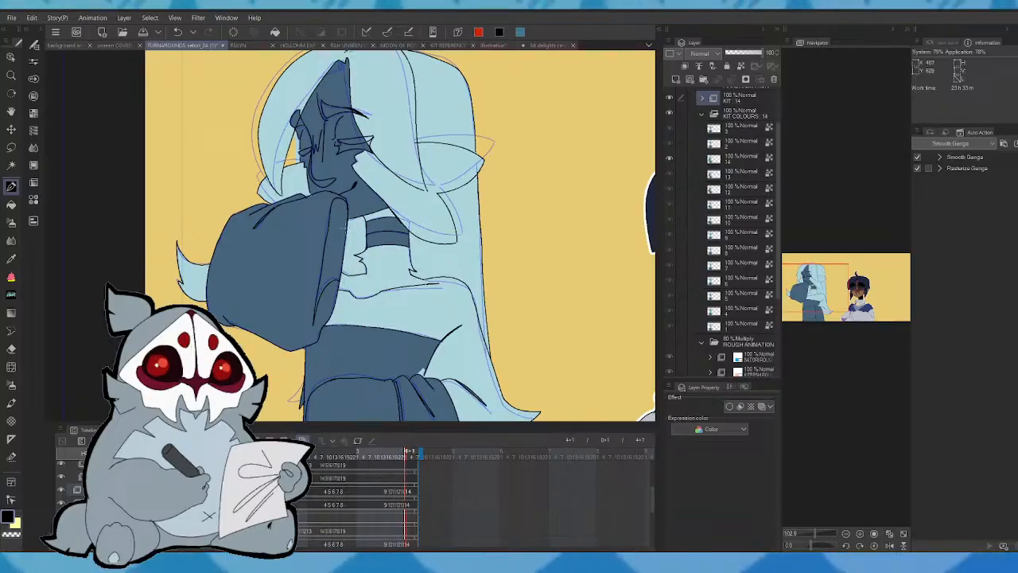
click(178, 32)
drag(338, 199, 317, 291)
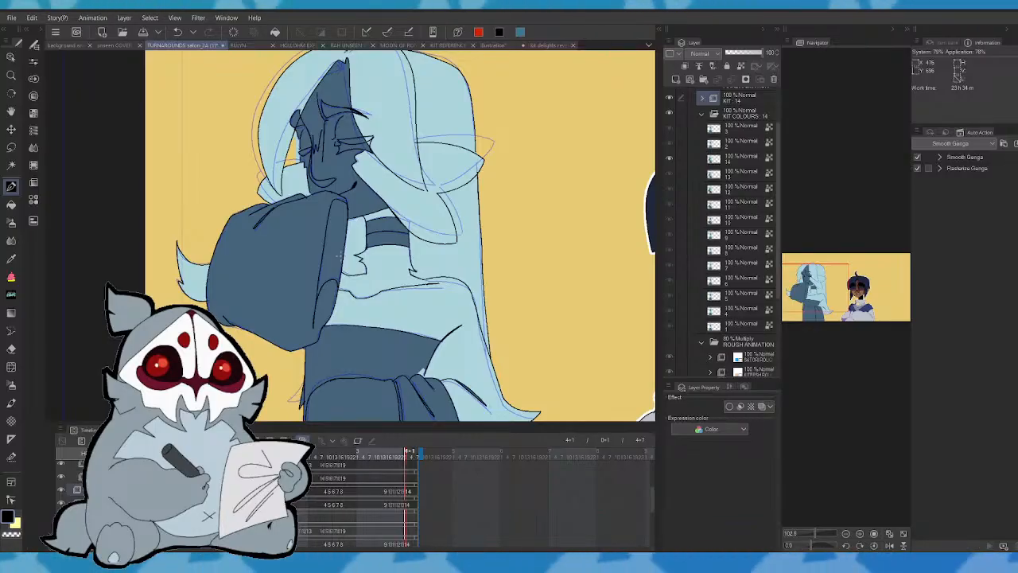
click(177, 31)
drag(327, 211, 321, 253)
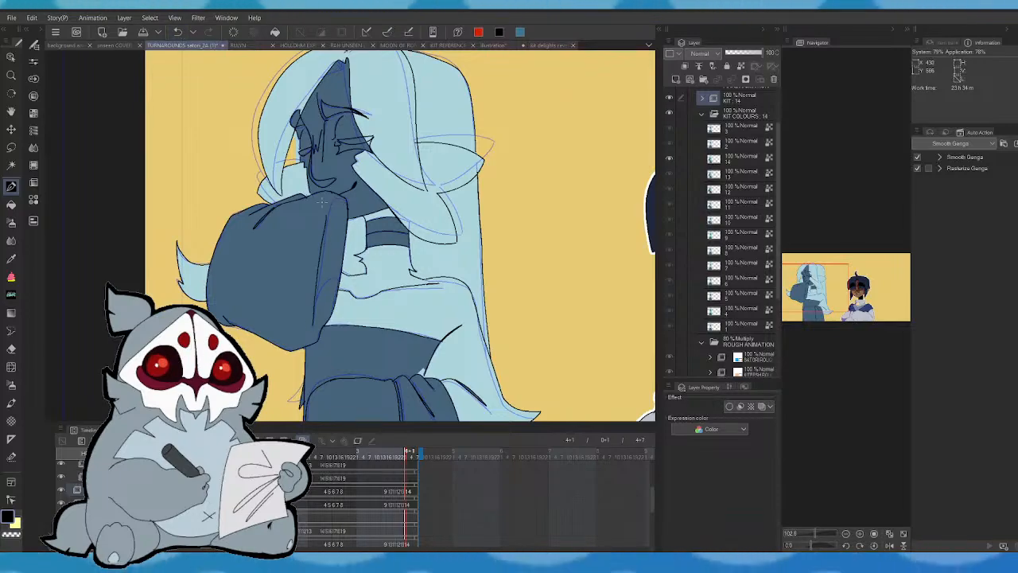
click(182, 31)
drag(346, 201, 321, 256)
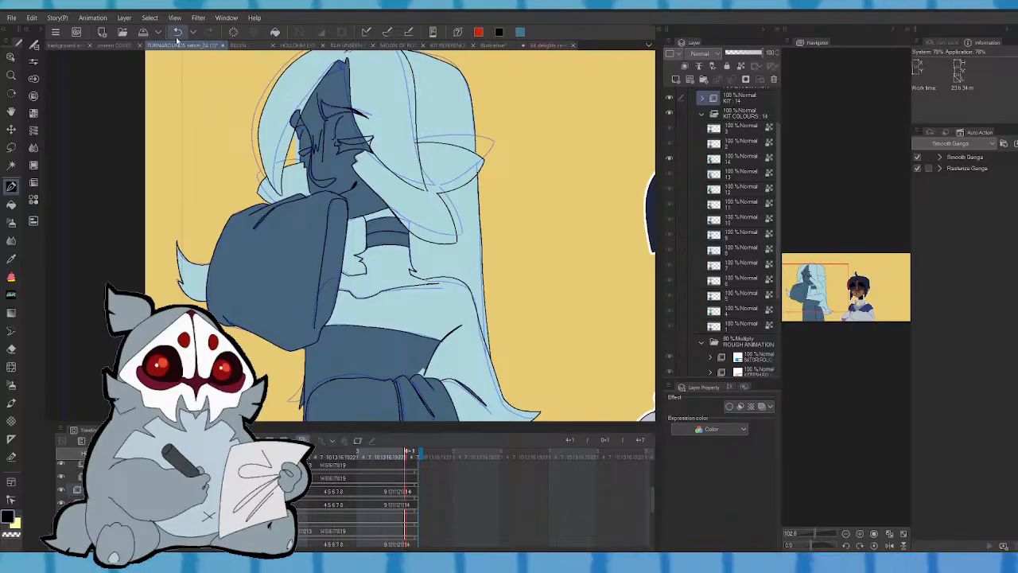
key(ctrl+z)
drag(321, 244, 326, 212)
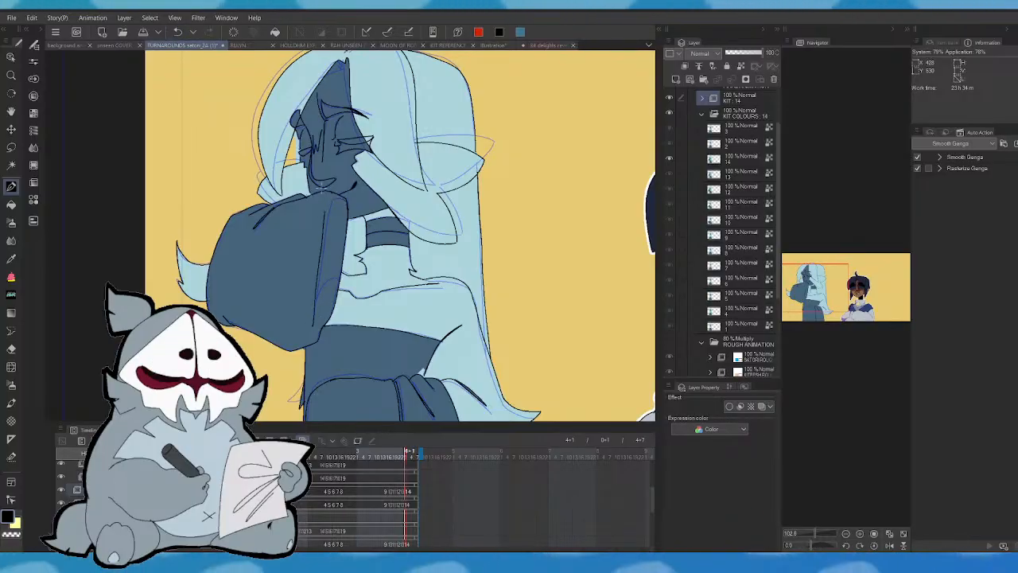
click(179, 32)
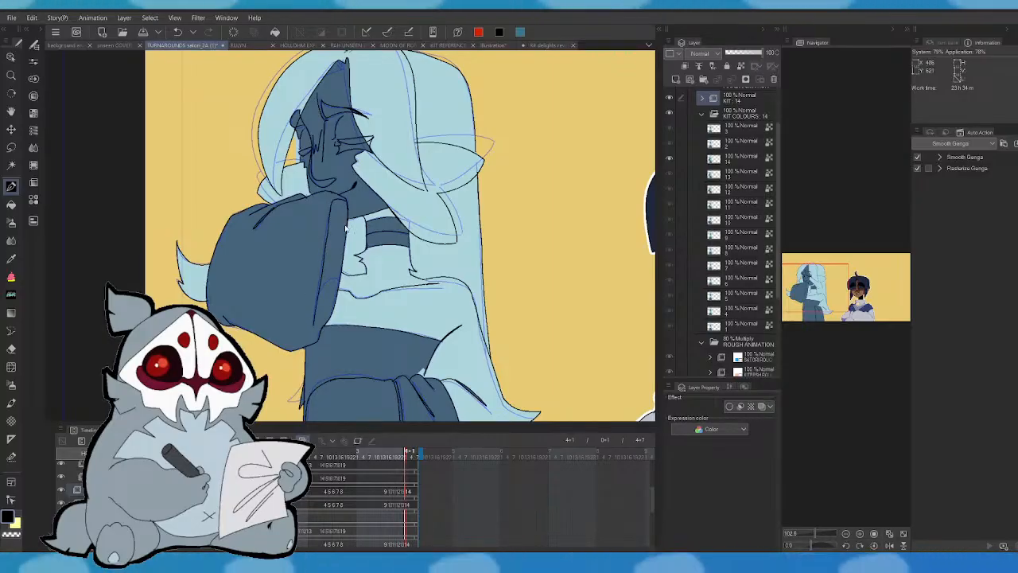
key(ctrl+z)
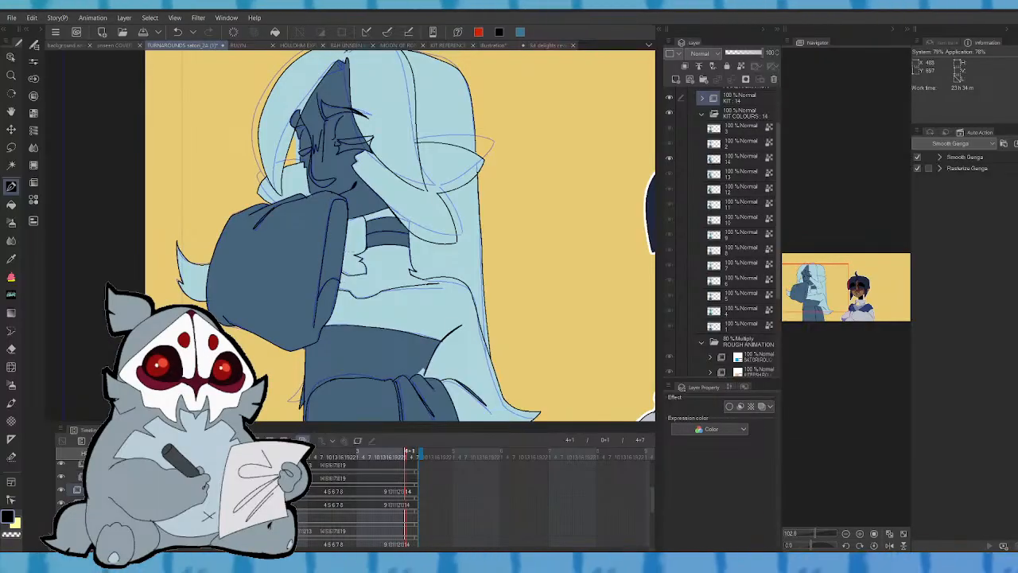
key(Left)
key(Right)
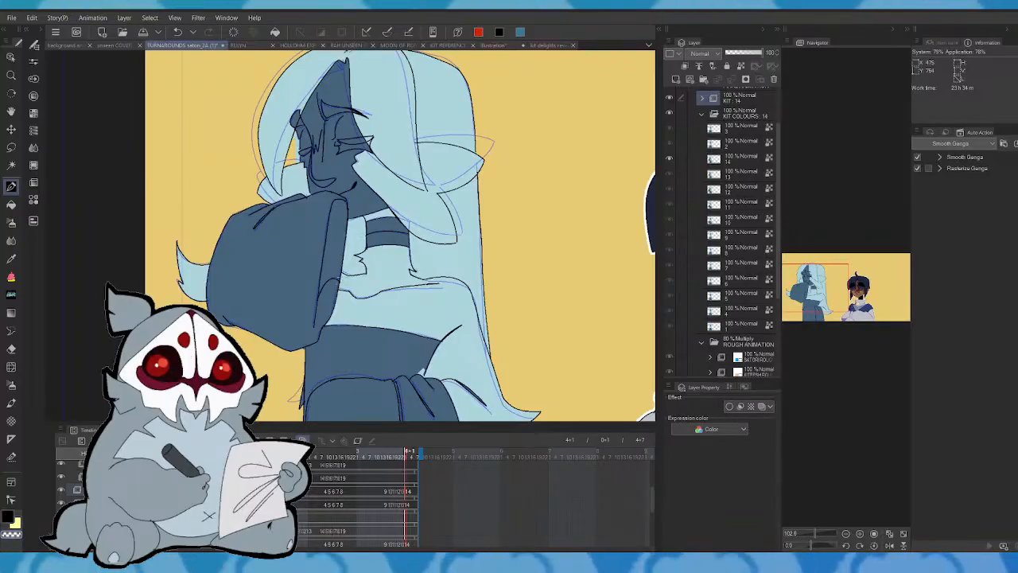
key(Left)
key(Right)
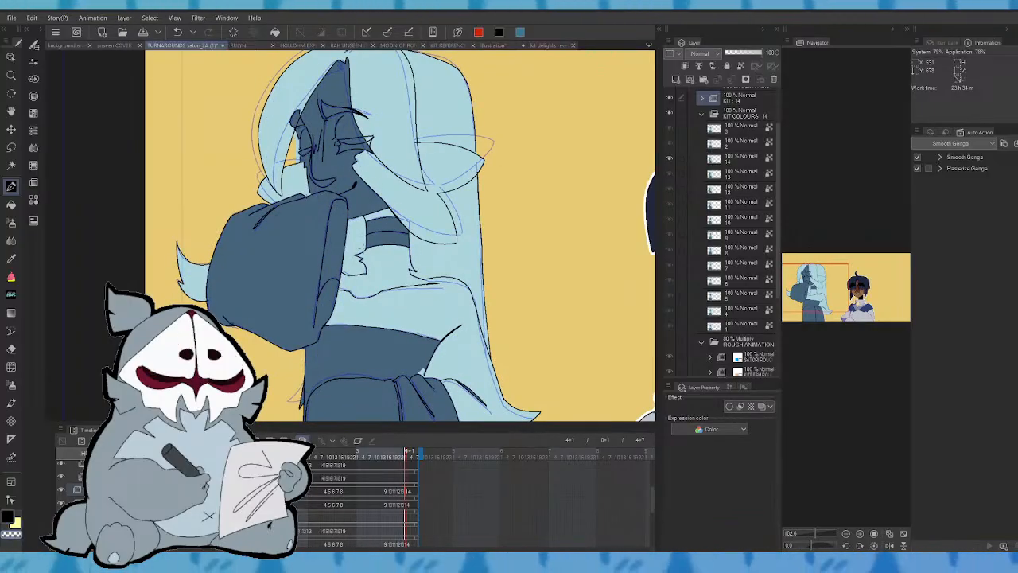
- Play back the animation, sample the light blue hair colour and fill the parts of both eyebrows over the hair on colour cel 1
drag(856, 300, 817, 304)
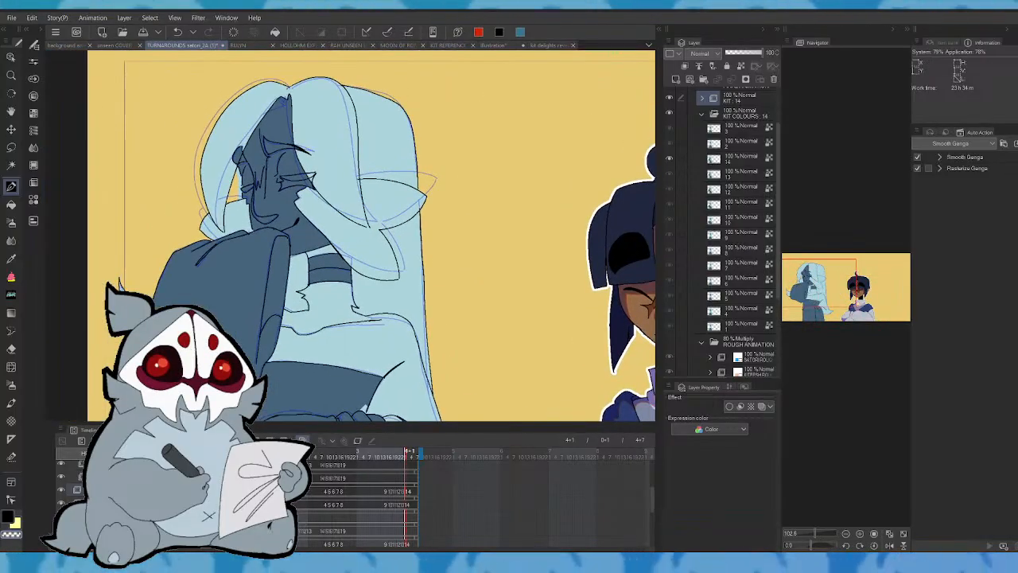
key(space)
click(299, 455)
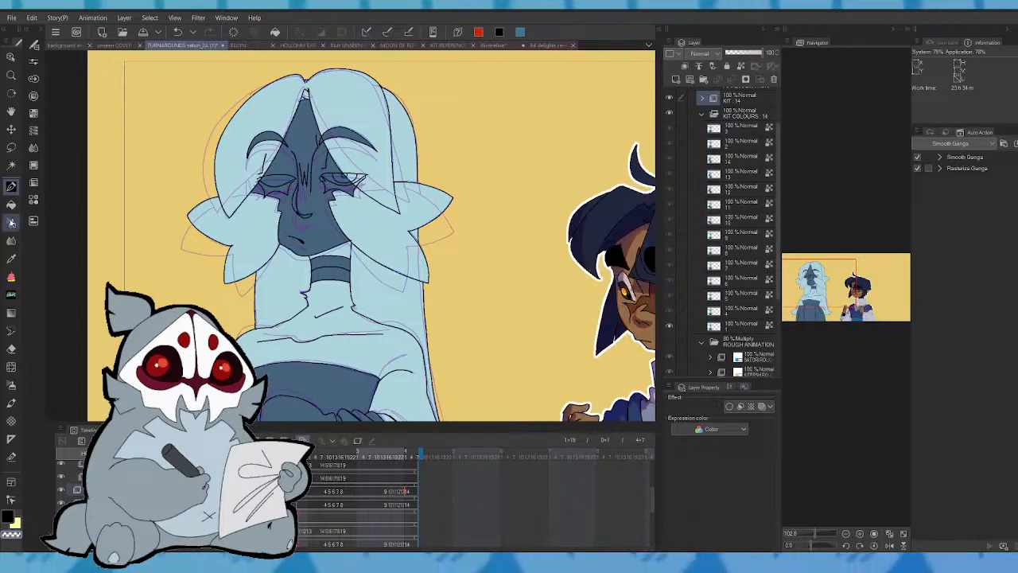
click(11, 259)
click(239, 191)
click(11, 204)
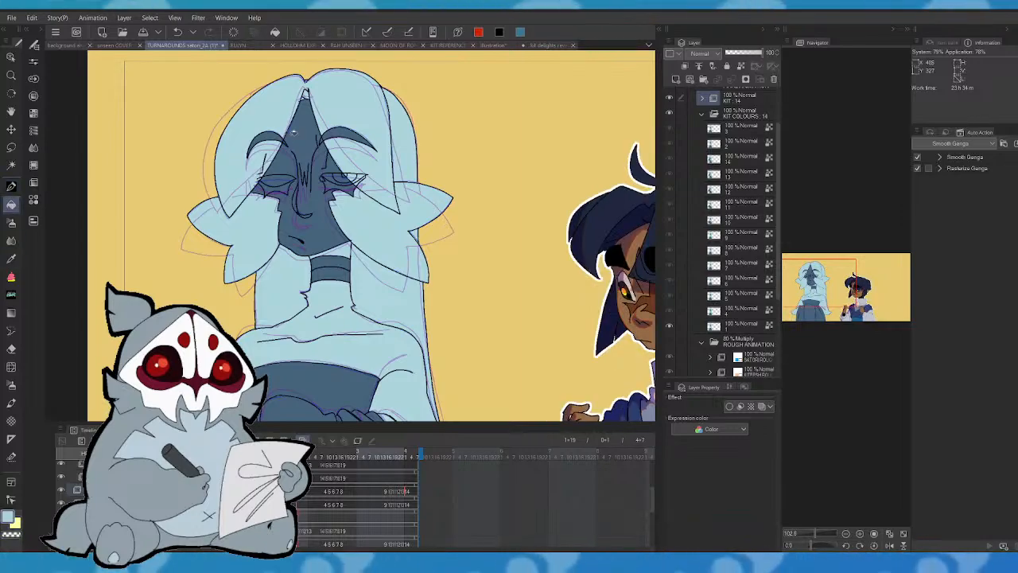
click(179, 31)
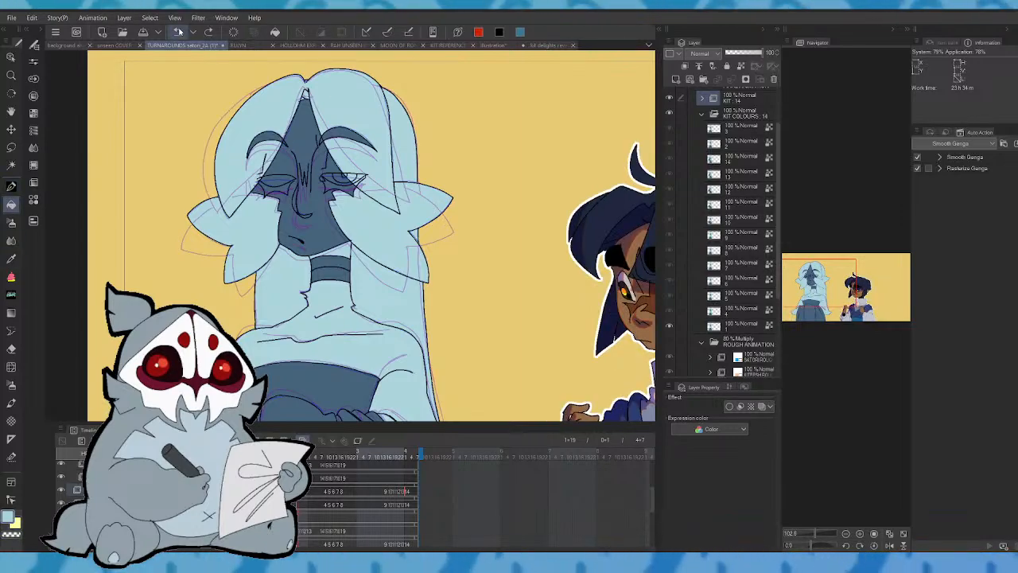
click(740, 326)
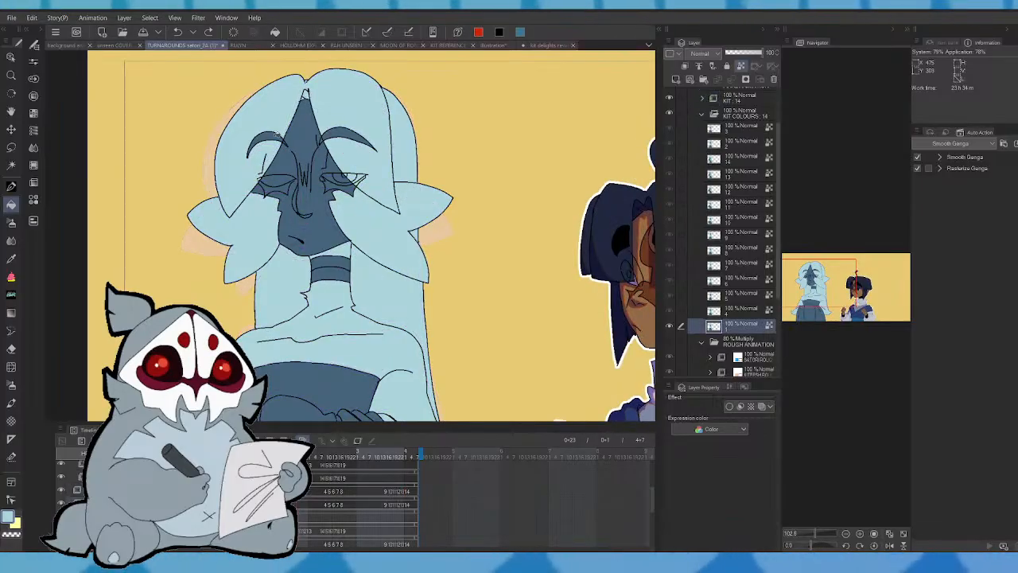
click(275, 135)
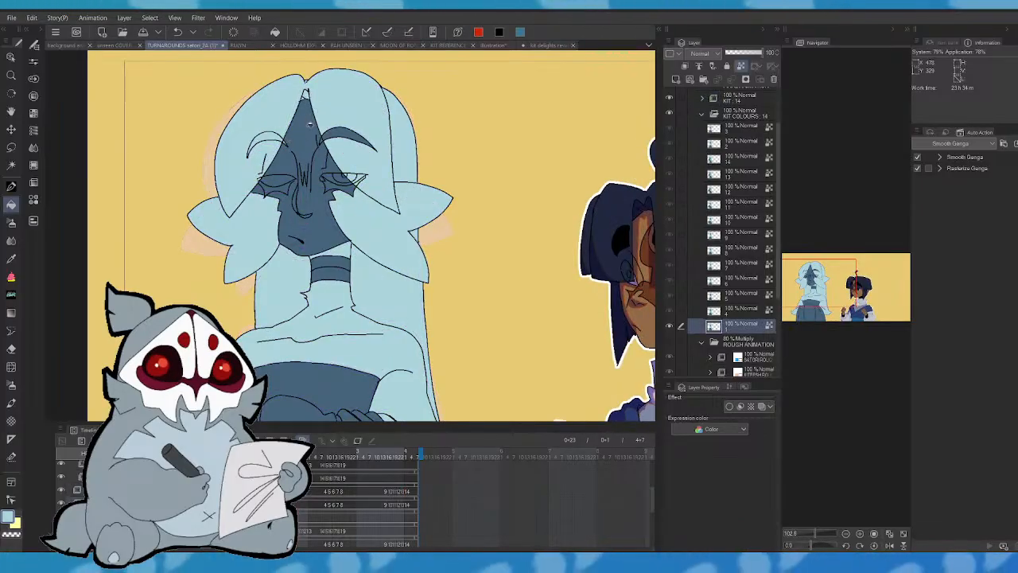
click(330, 132)
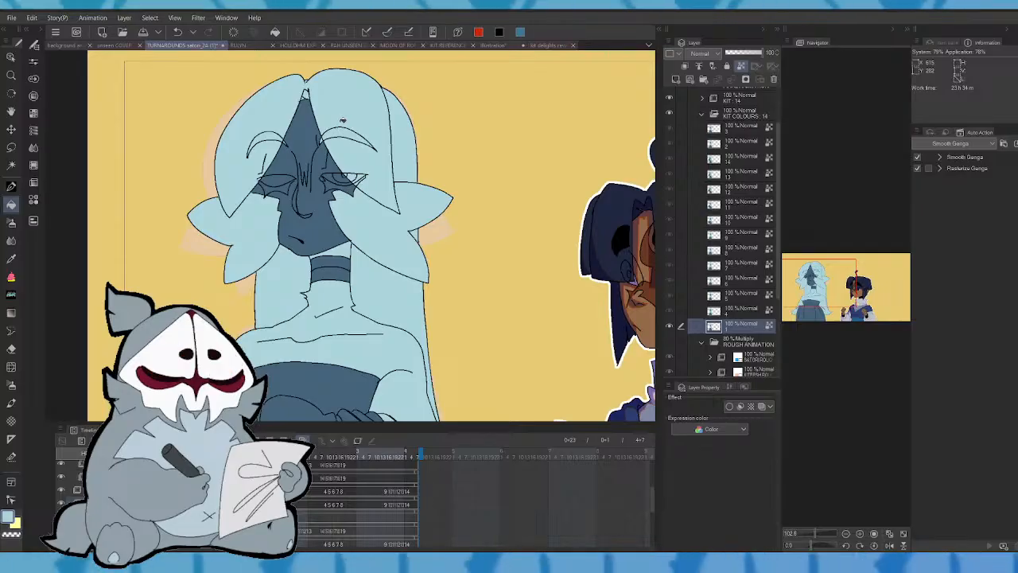
- Fill the parts of both eyebrows over the hair light blue on cel 2 and go on to cel 3
key(Left)
click(273, 137)
click(336, 129)
key(Left)
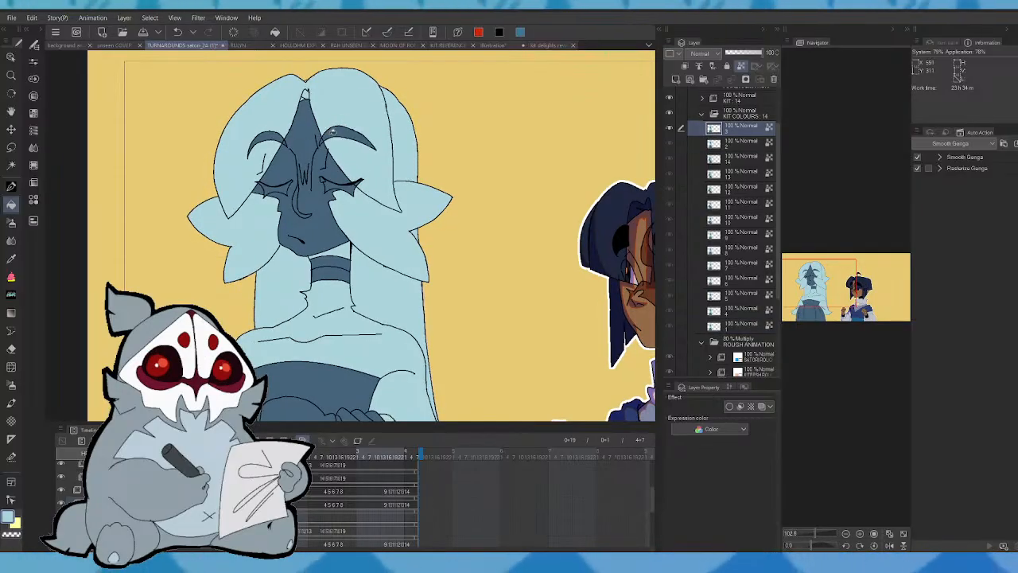
- Fill the parts of both eyebrows over the hair light blue on cel 5 and go on to cel 6
key(Left)
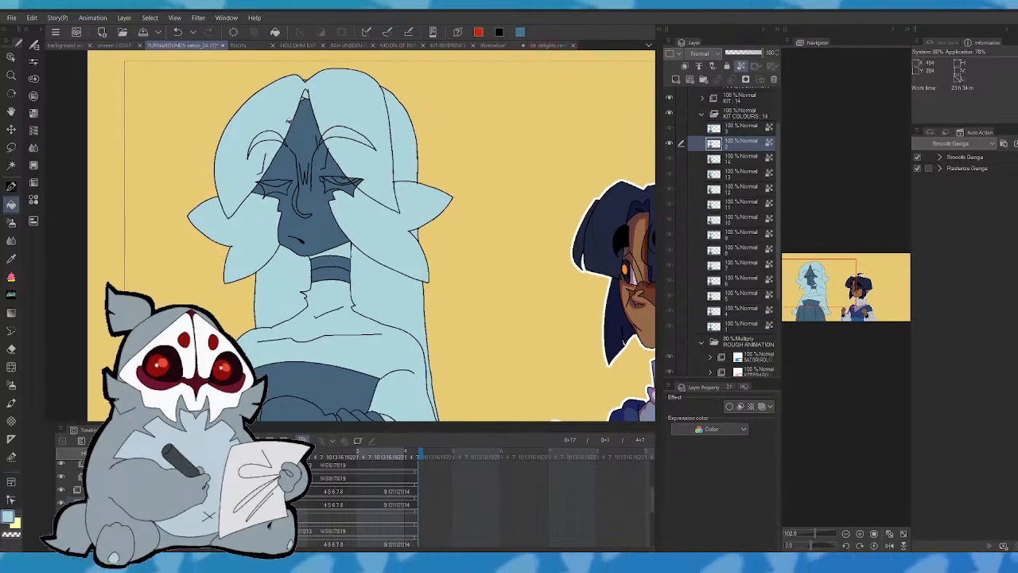
key(Right)
key(Right)
key(Right)
key(Right)
key(Right)
key(Right)
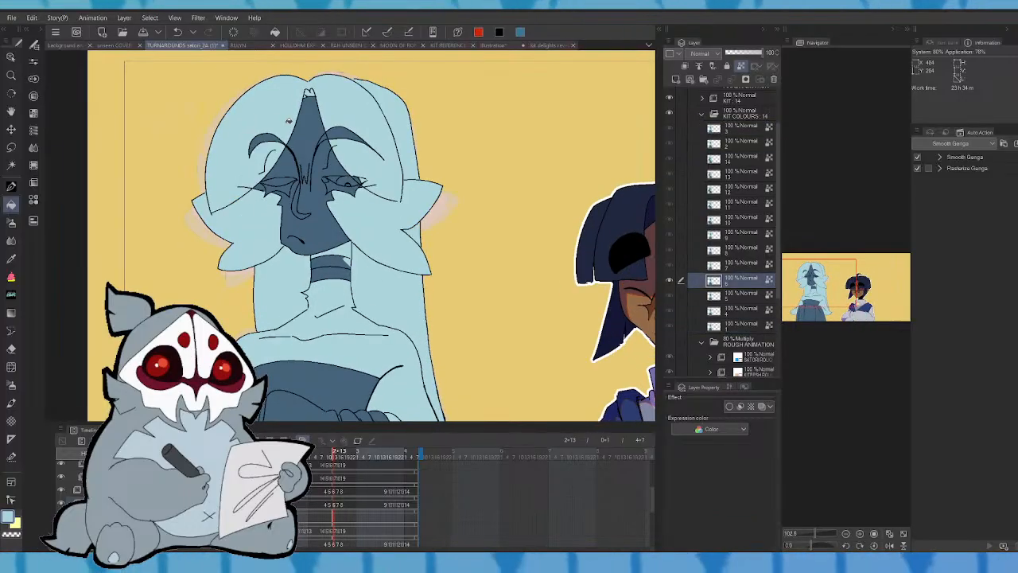
key(Left)
click(270, 139)
click(349, 136)
key(Right)
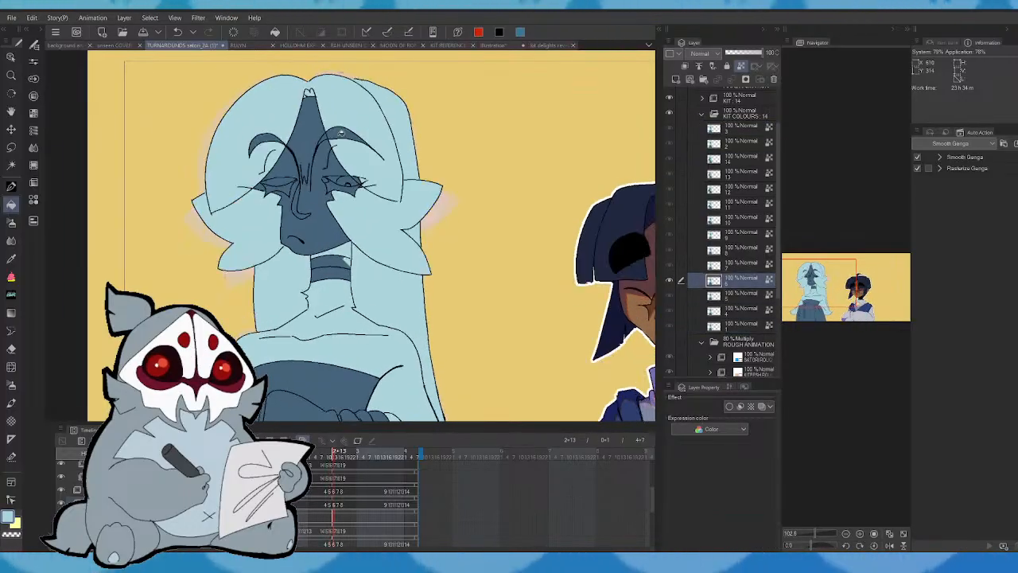
- Fill the parts of both eyebrows over the hair light blue on cel 6 and go on to cel 10
click(342, 134)
click(263, 141)
key(Right)
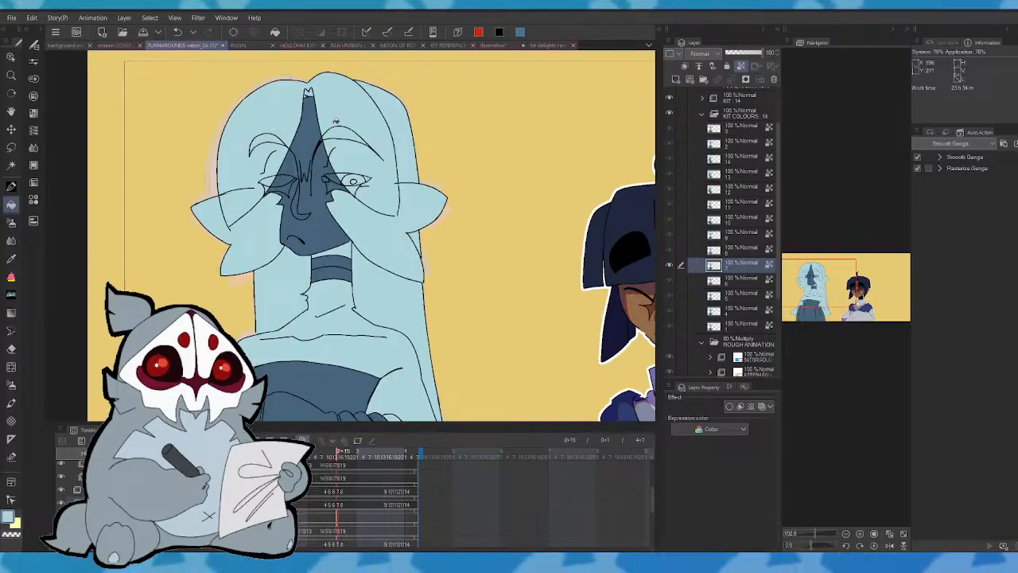
key(Right)
key(Right)
key(Right)
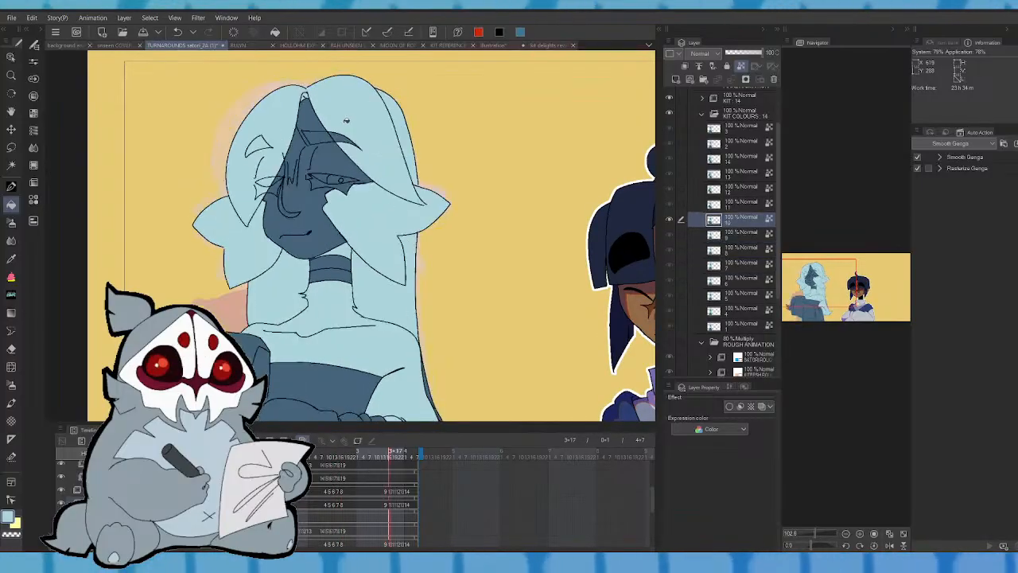
- Fill the eyebrow part over the hair light blue on cel 10, go on to cel 14 and save the animation
key(Right)
key(Left)
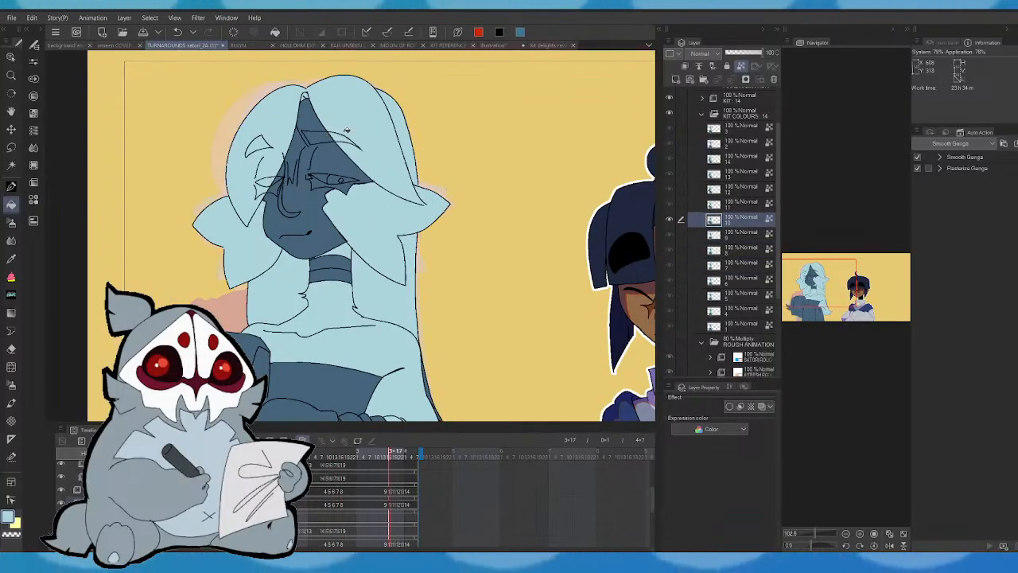
key(Right)
key(Right)
key(Right)
key(Right)
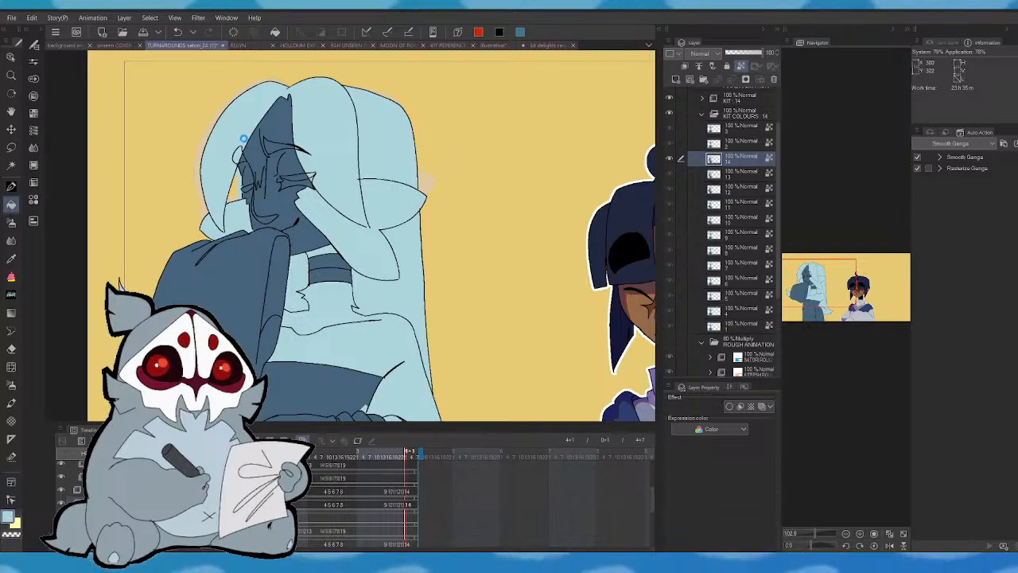
key(ctrl+s)
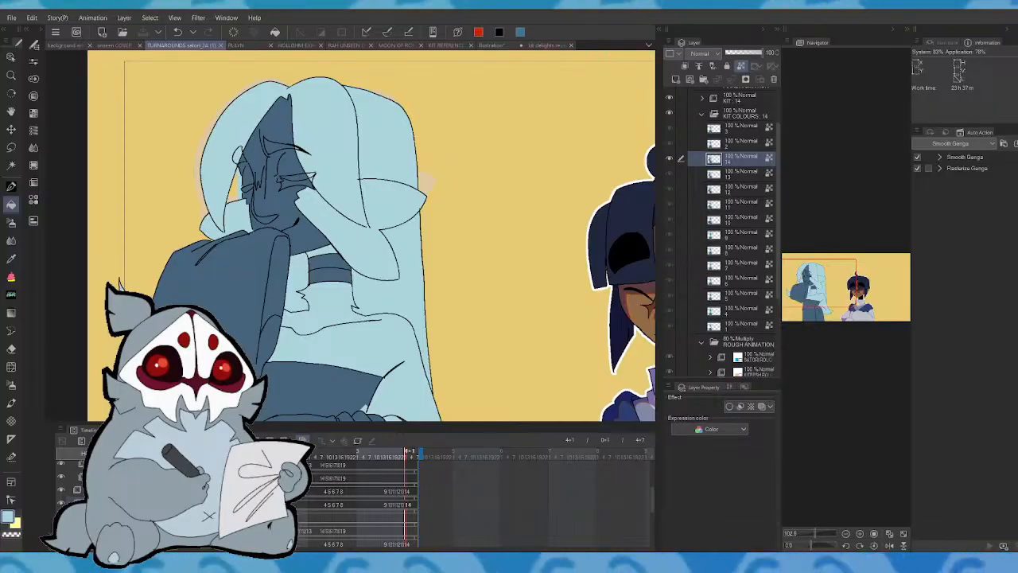
- Return to colour cel 1, flipping between it and the adjacent cels
mouse_move(826, 293)
mouse_down()
mouse_move(824, 305)
mouse_move(823, 293)
mouse_up()
key(Left)
key(Right)
key(Right)
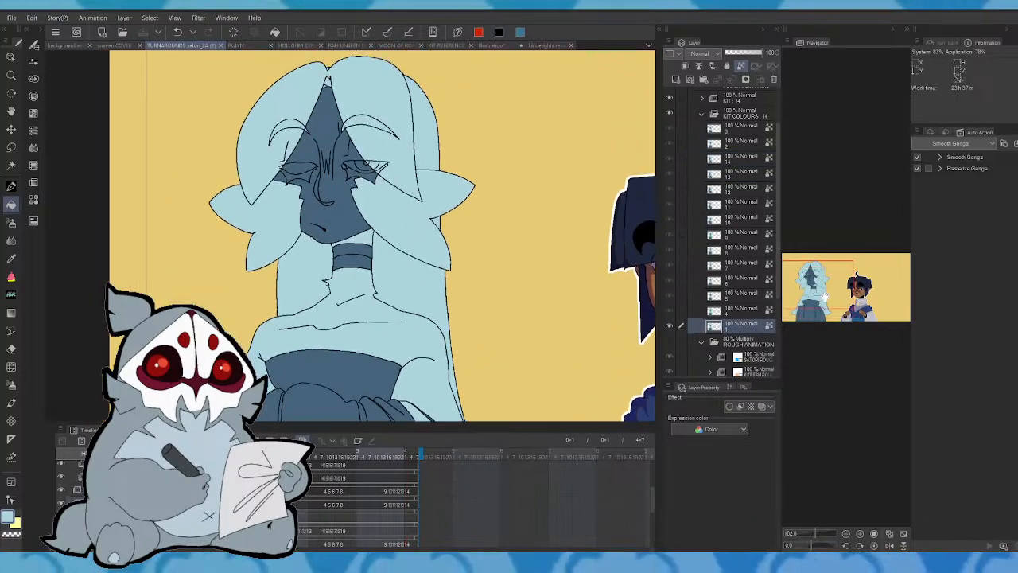
key(Left)
key(Right)
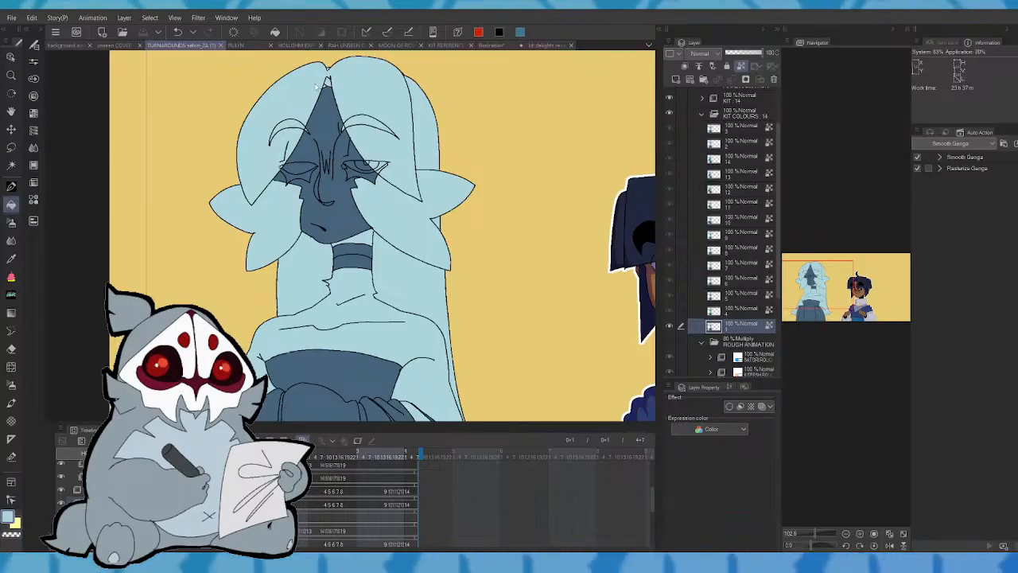
- Switch to the cover art document and zoom out until both characters are in view
key(ctrl+shift+Tab)
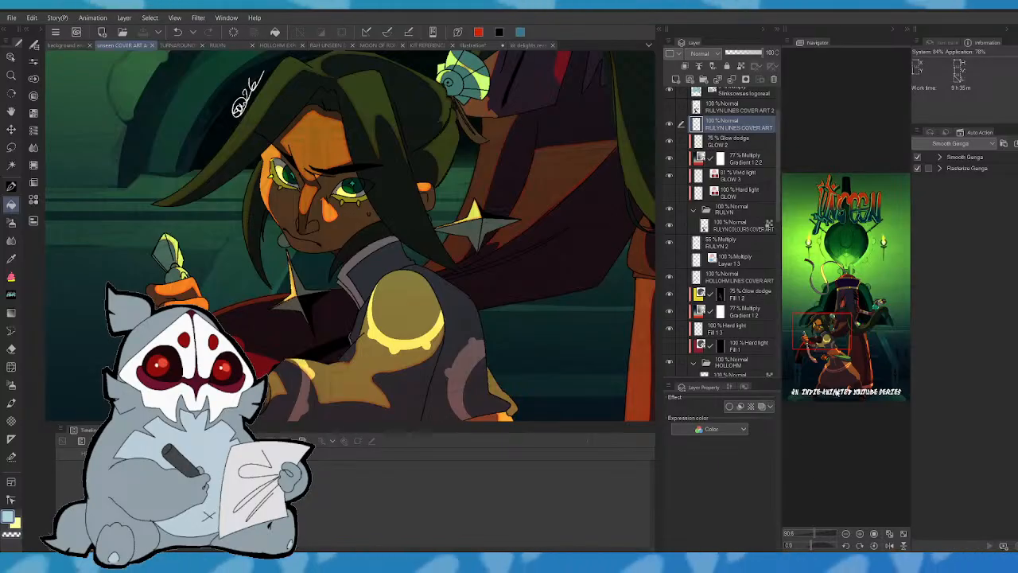
drag(812, 533, 804, 540)
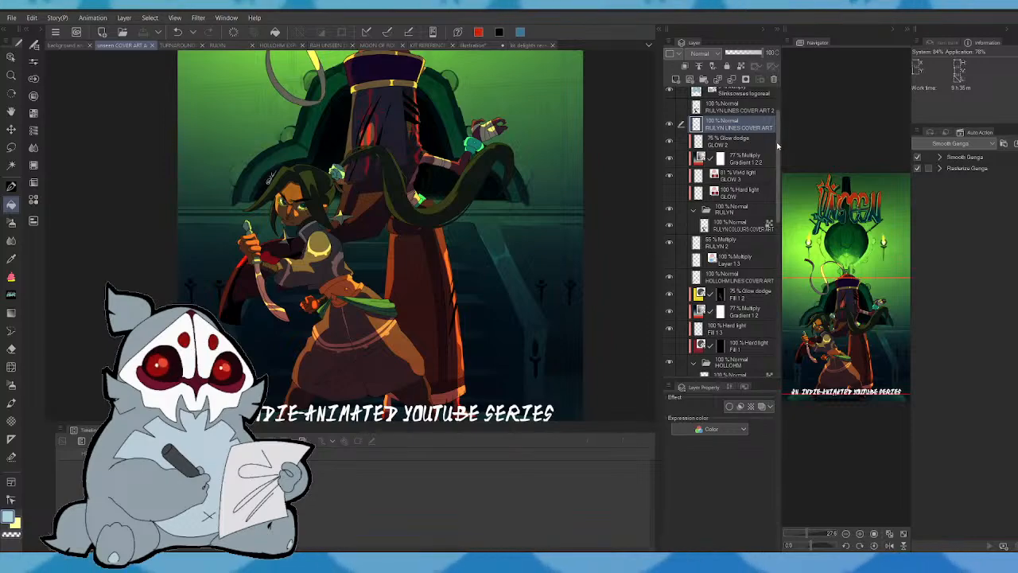
scroll(757, 139, up, 3)
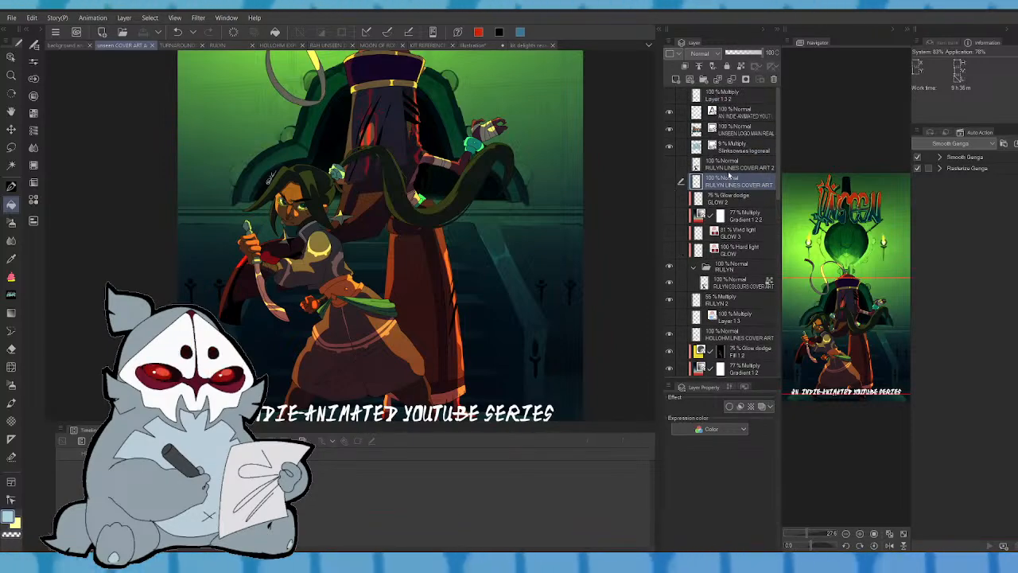
- Hide the RULYN layers, the tagline text and the lighting layers to examine the robed character's flat colours
click(670, 266)
drag(849, 295, 856, 275)
scroll(771, 269, down, 5)
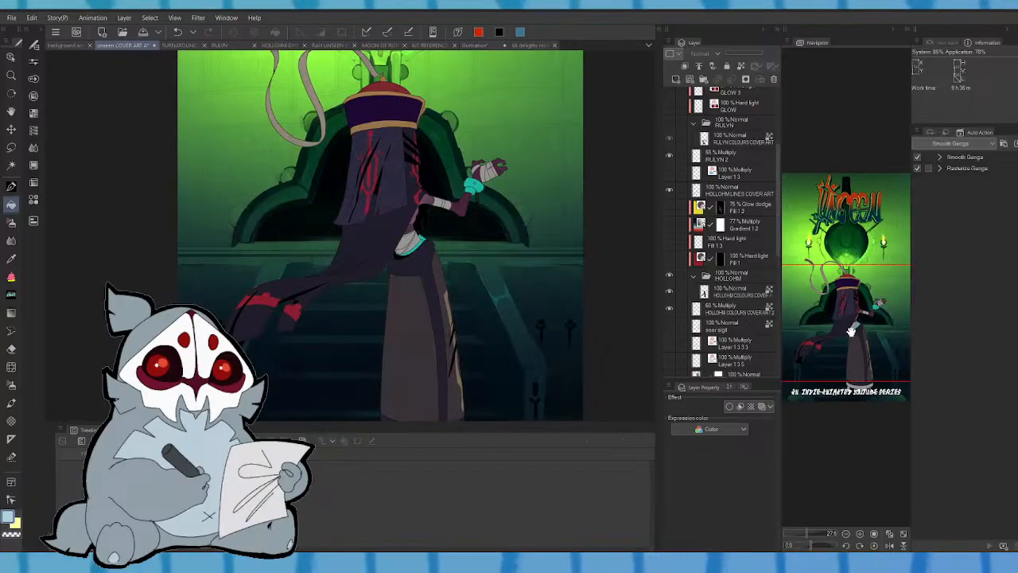
scroll(732, 231, up, 5)
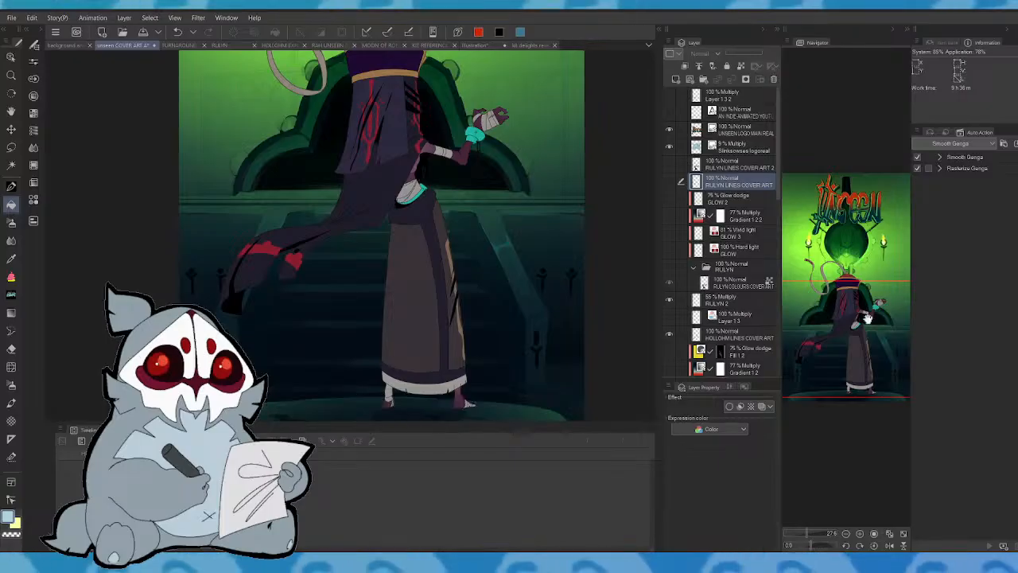
drag(867, 323, 863, 289)
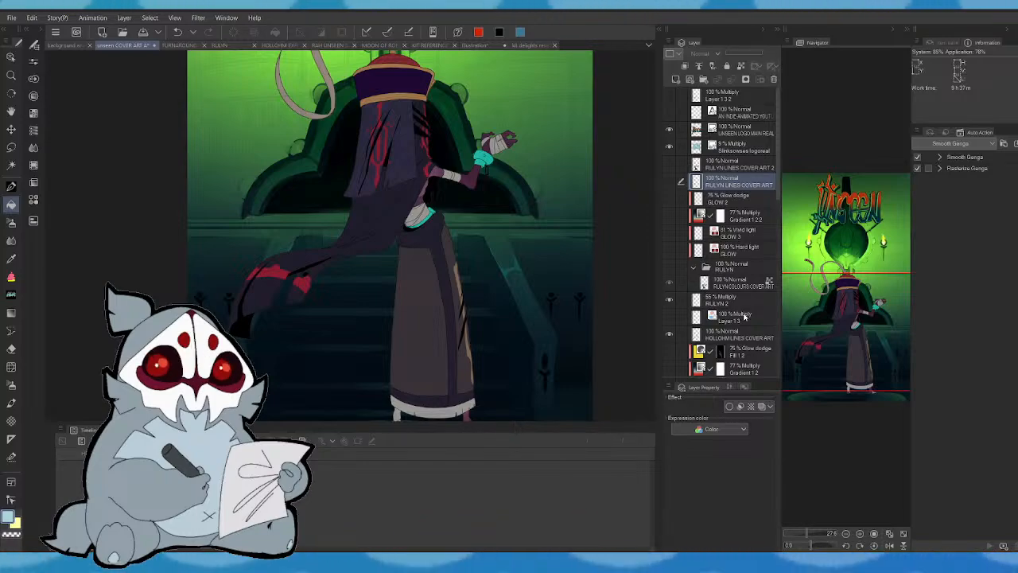
drag(861, 358, 858, 341)
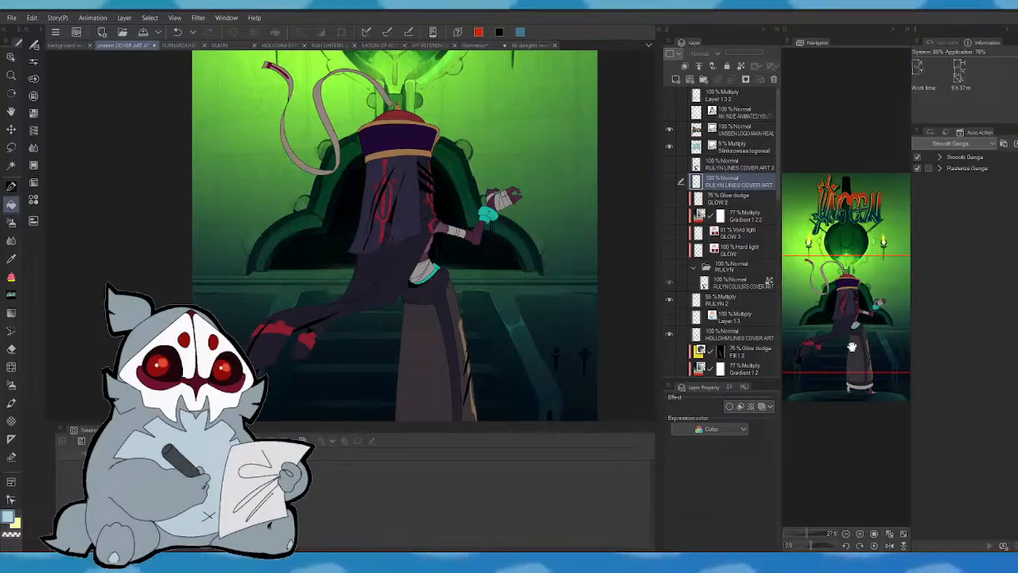
drag(852, 348, 855, 351)
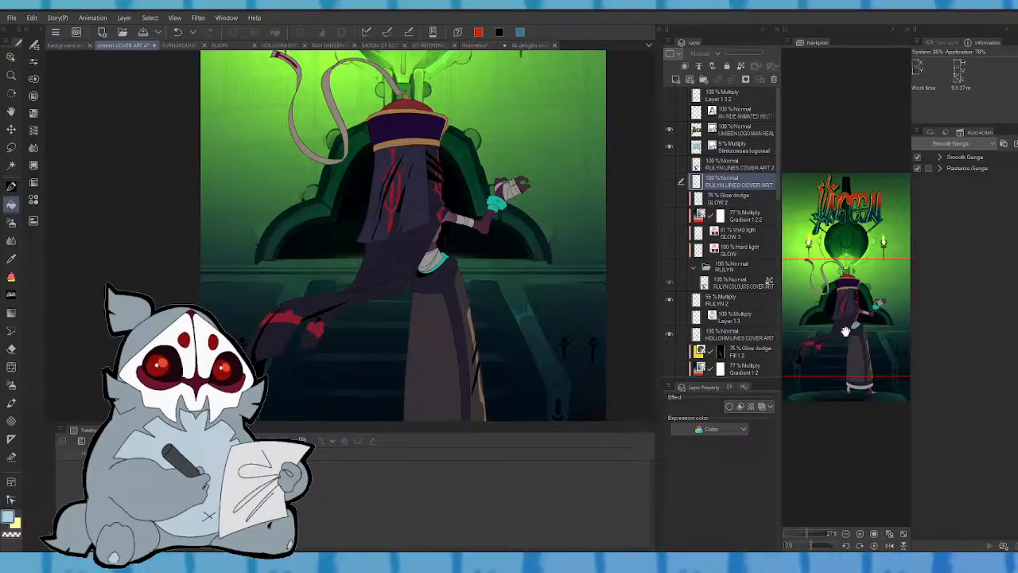
drag(861, 355, 858, 344)
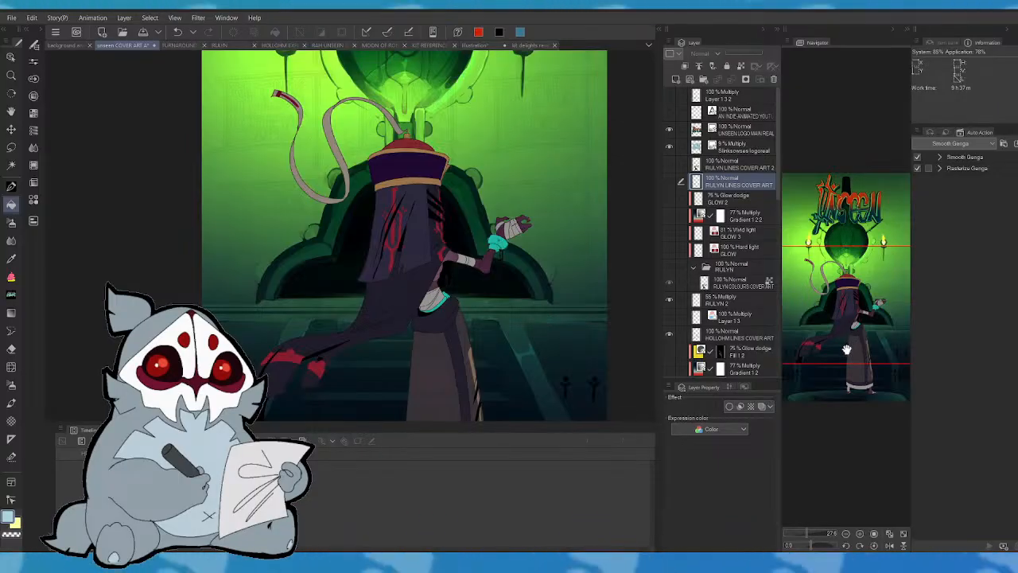
drag(847, 350, 860, 366)
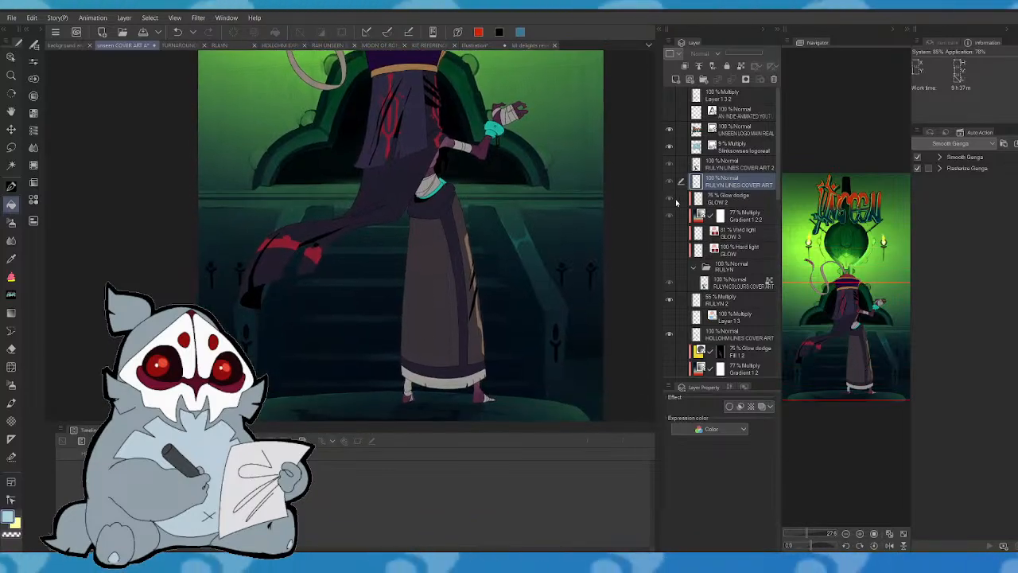
- Show the RULYN folder, its lines and both characters' lighting layers again, and save the cover art
click(670, 266)
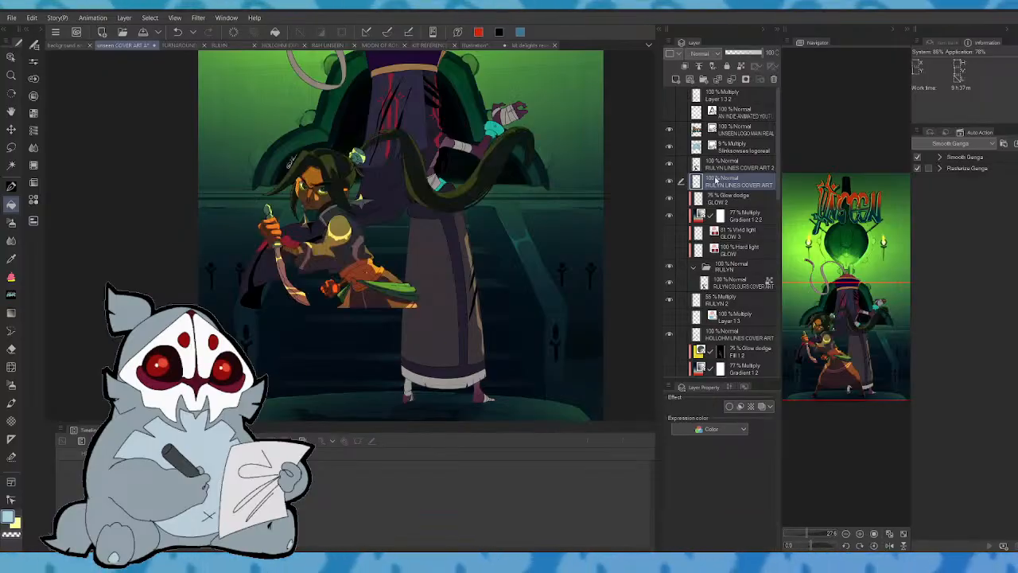
drag(776, 178, 776, 222)
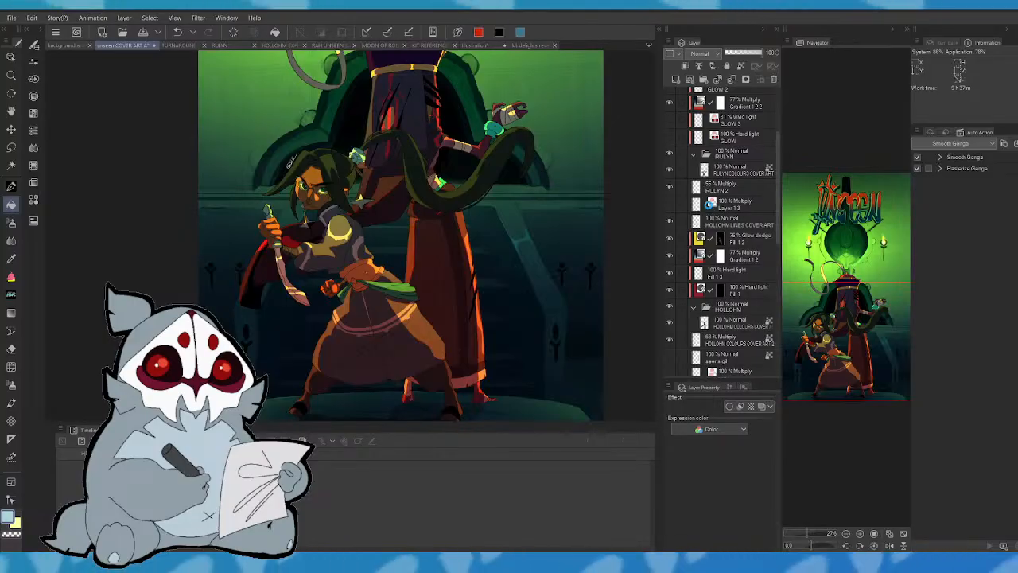
key(ctrl+s)
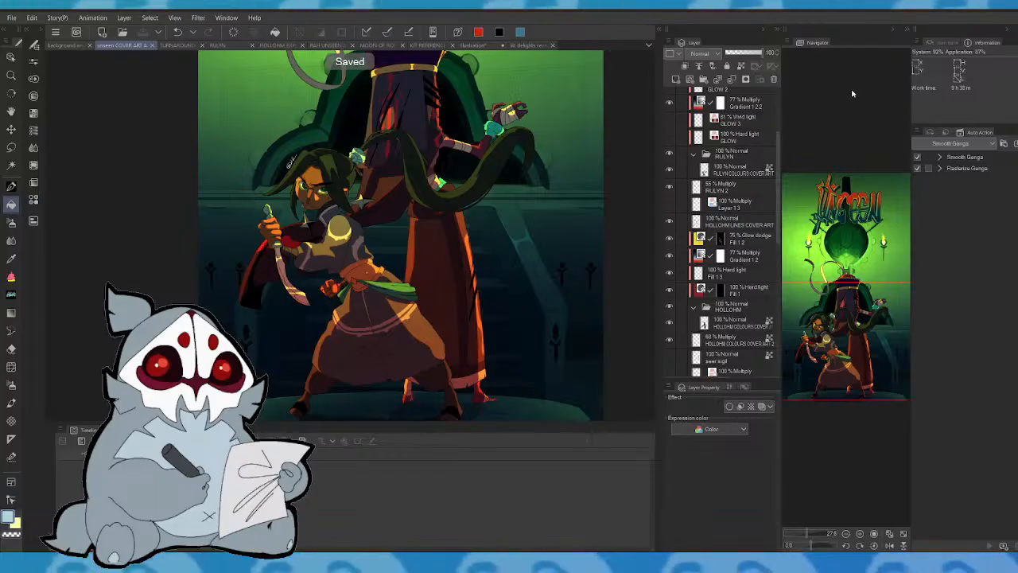
- Examine both lit characters on the cover art from the hat ribbon down to the feet
drag(870, 356, 865, 335)
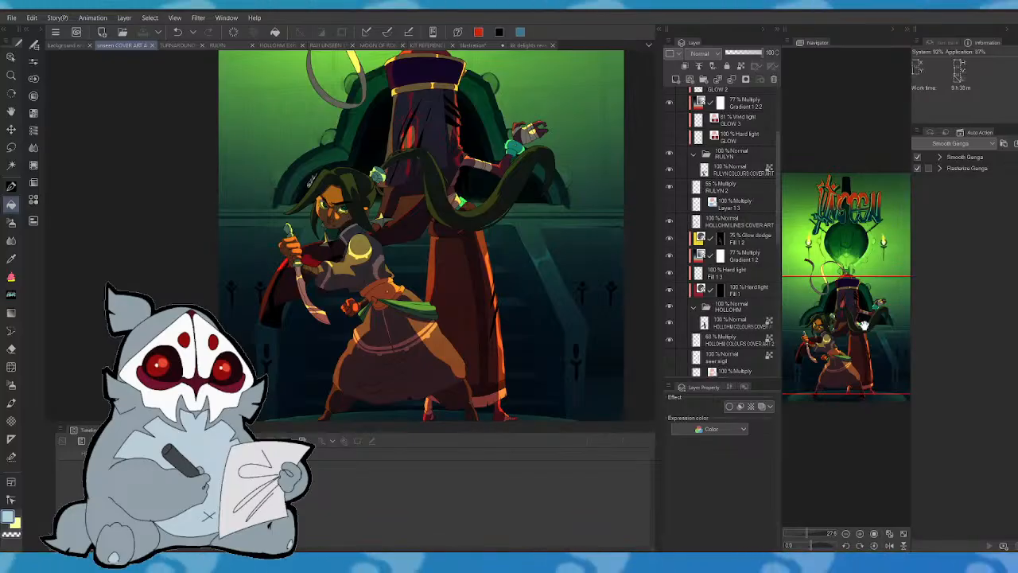
drag(854, 373, 869, 334)
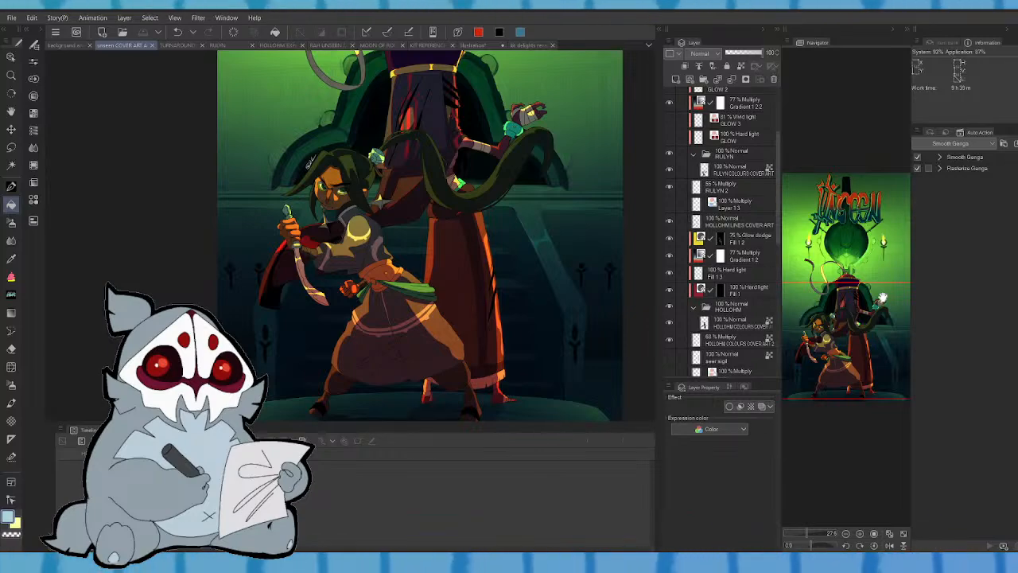
mouse_move(853, 373)
mouse_down()
mouse_move(854, 276)
mouse_move(856, 363)
mouse_up()
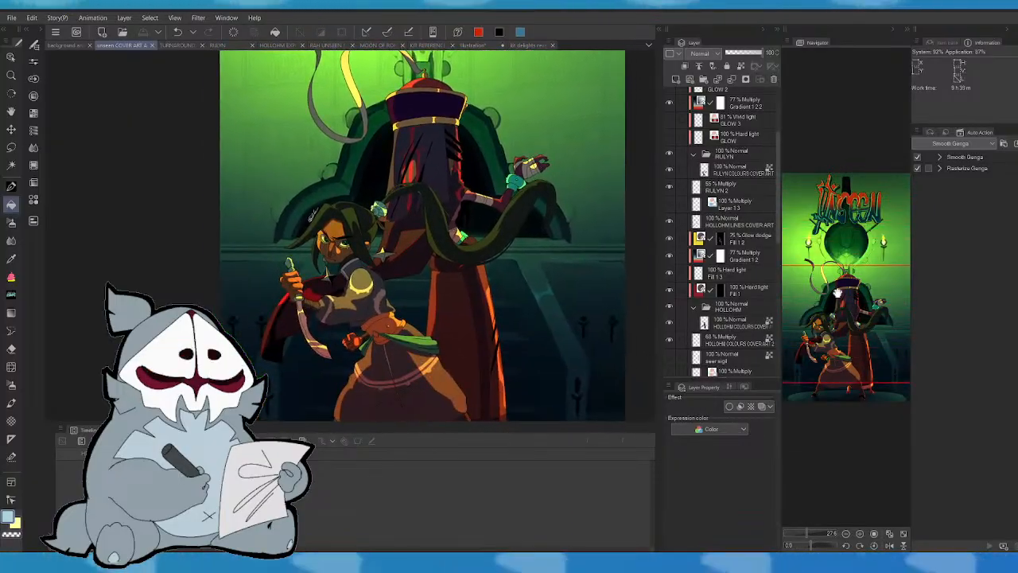
- Return to the TURNAROUNDS animation and fill the long-haired character's neck band pale pinkish grey on colour cel 1
click(202, 45)
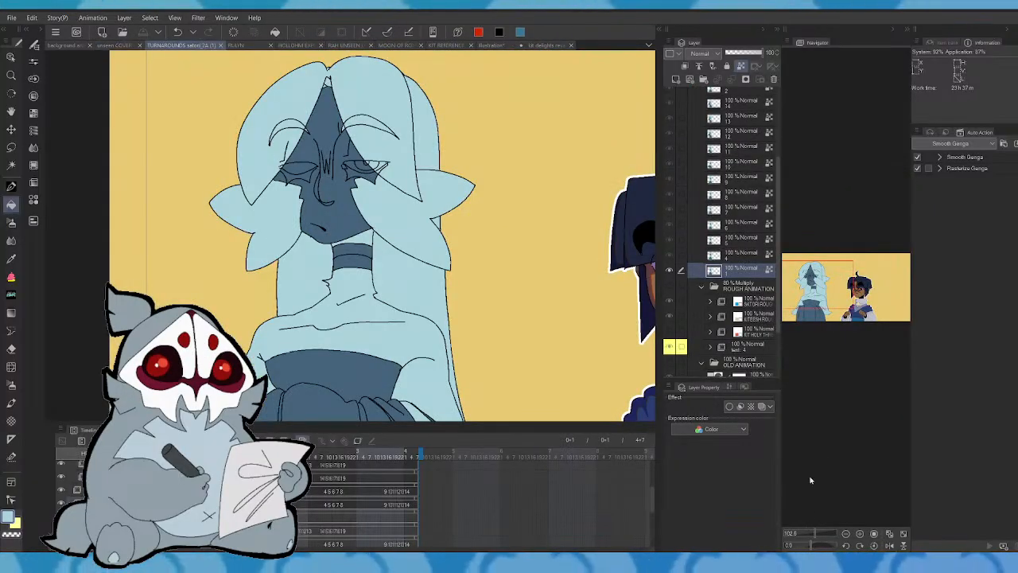
scroll(836, 279, down, 3)
scroll(835, 278, up, 2)
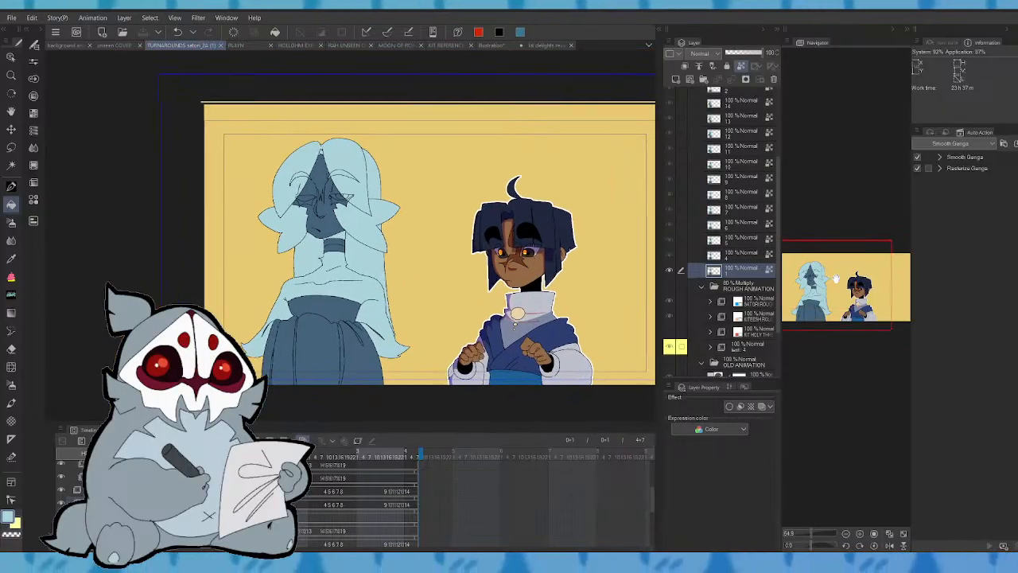
drag(836, 279, 833, 284)
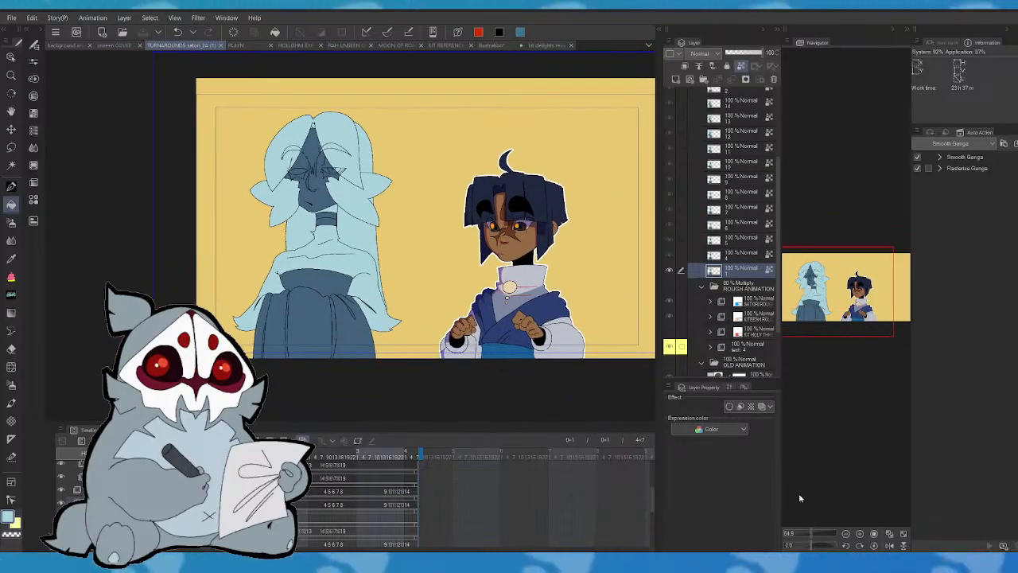
scroll(404, 288, down, 1)
scroll(450, 257, up, 3)
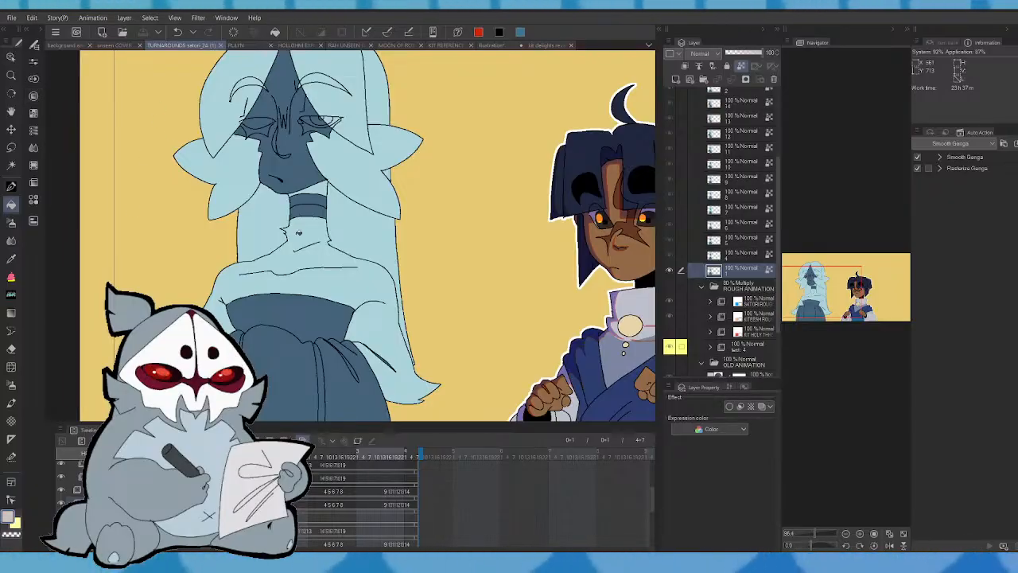
click(312, 204)
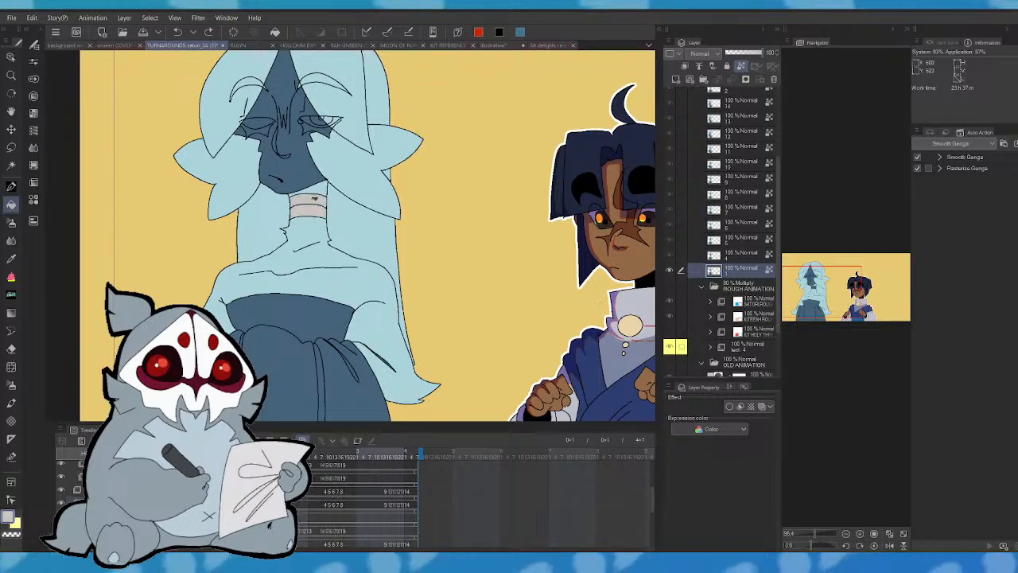
- Fill the garment area below the chest fur pale pinkish grey on cel 1, undoing and redoing the first fill
click(281, 305)
key(ctrl+z)
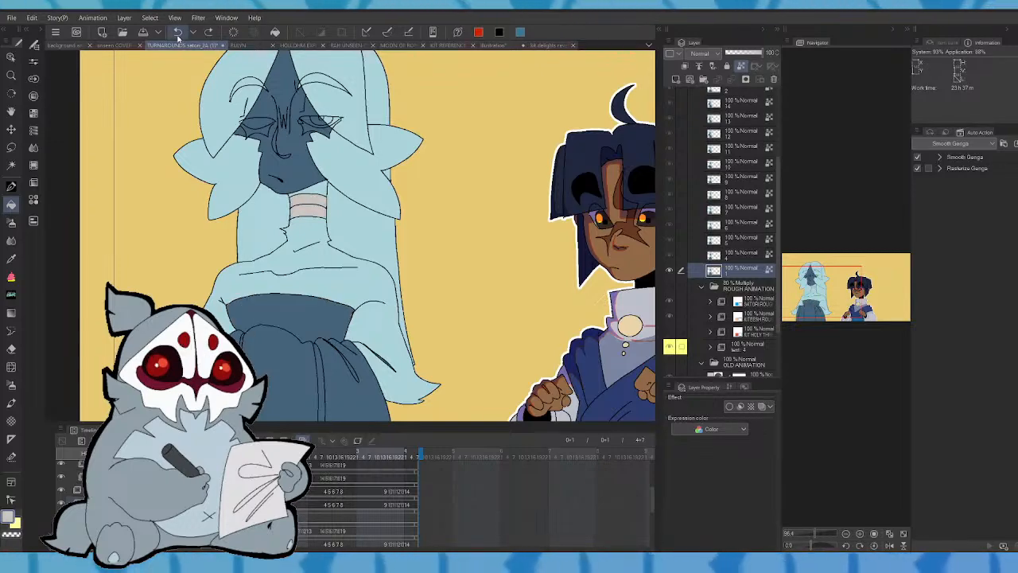
key(g)
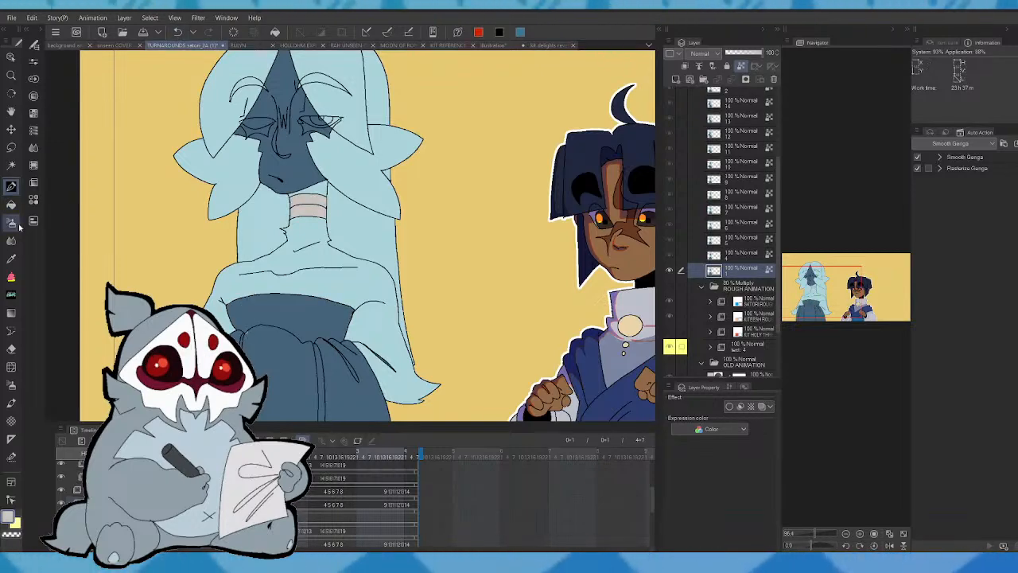
click(238, 307)
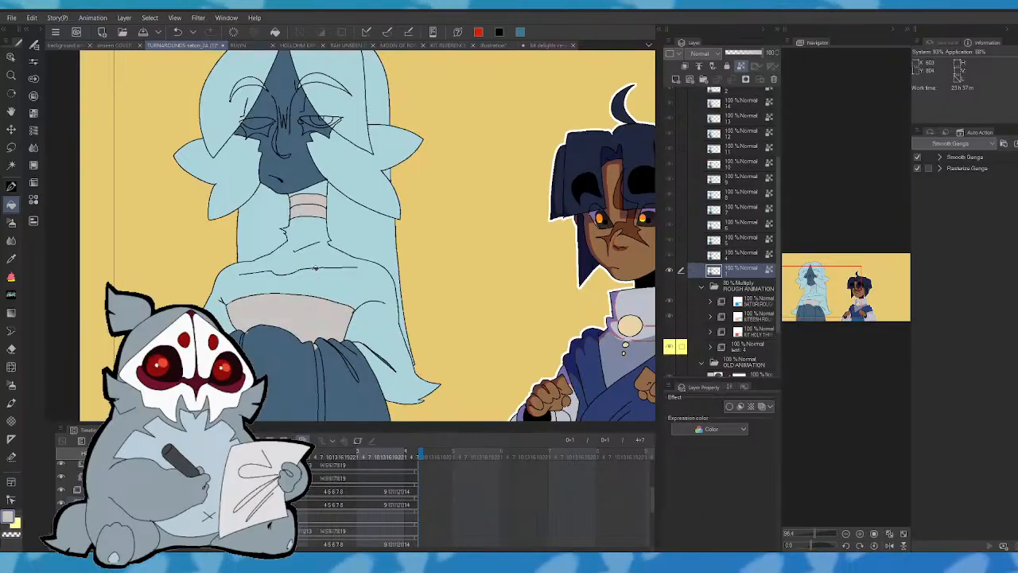
drag(829, 281, 828, 276)
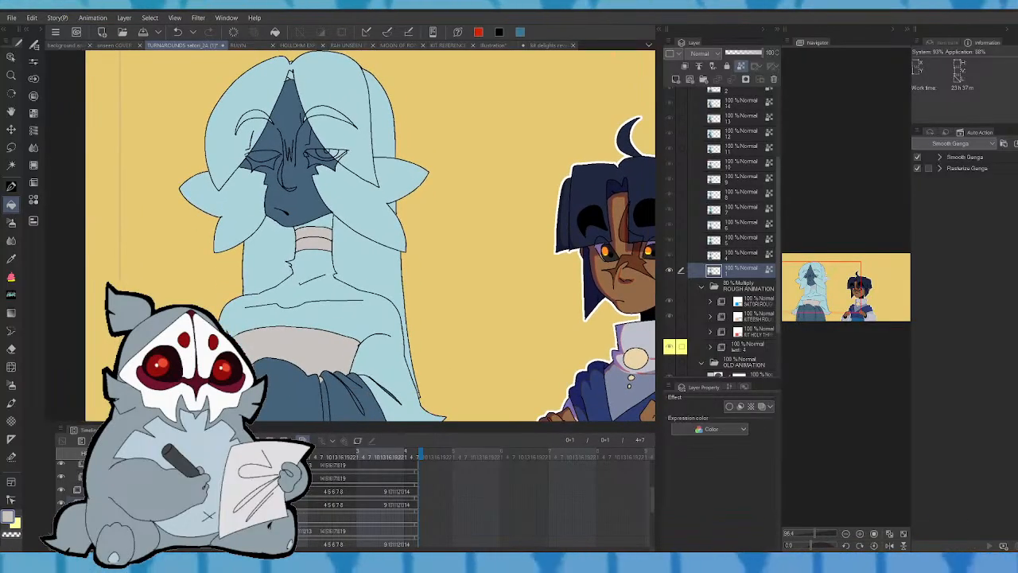
- Fill the garment area below the chest fur pale pinkish grey on cels 2 and 3, plus the neck band on cel 3
key(space)
click(305, 341)
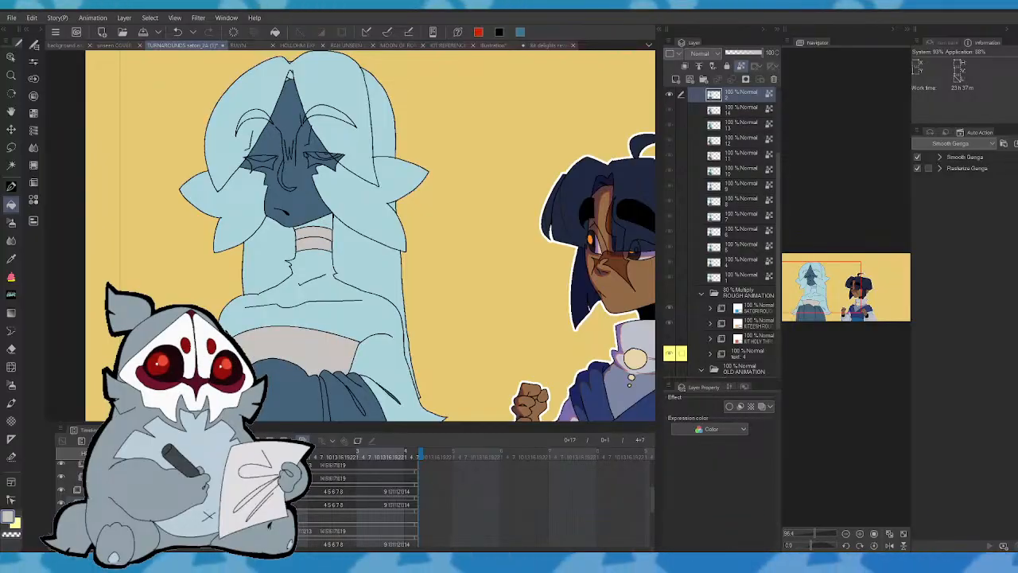
key(Right)
click(302, 343)
click(317, 239)
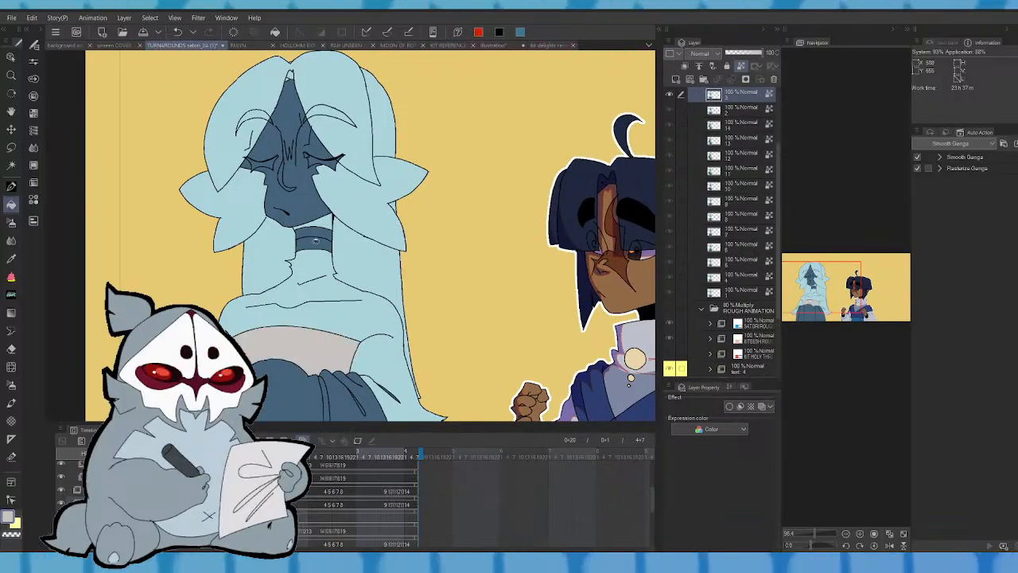
- Find colour cel 4 in the animation and fill its garment area and neck band pale pinkish grey
key(Right)
key(Right)
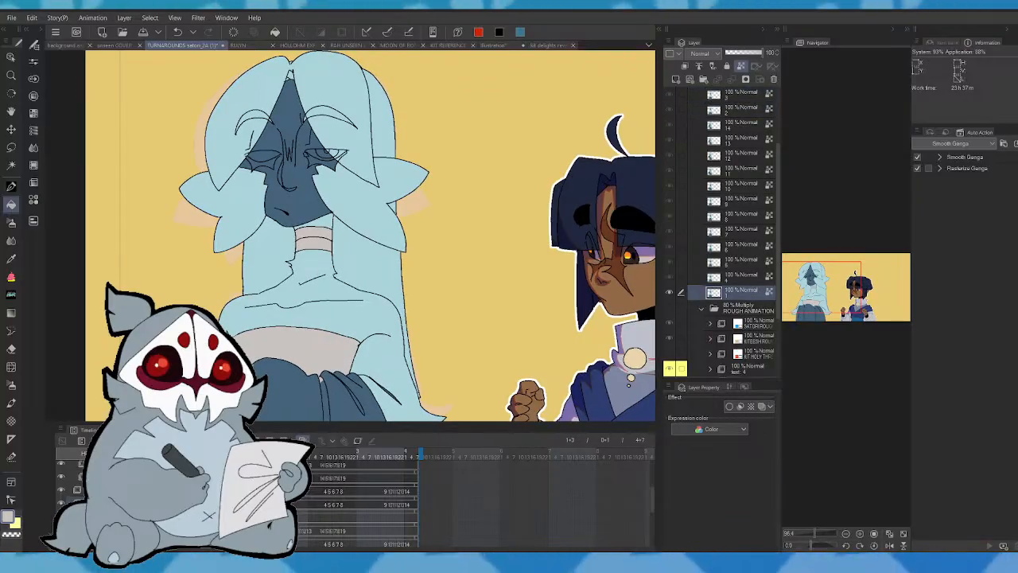
key(Right)
click(335, 452)
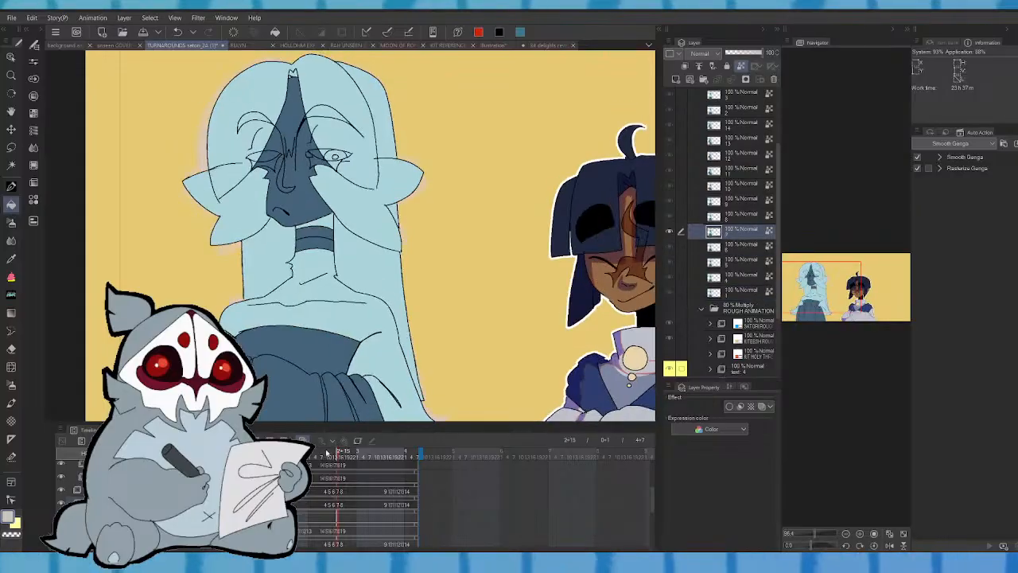
click(325, 453)
click(329, 453)
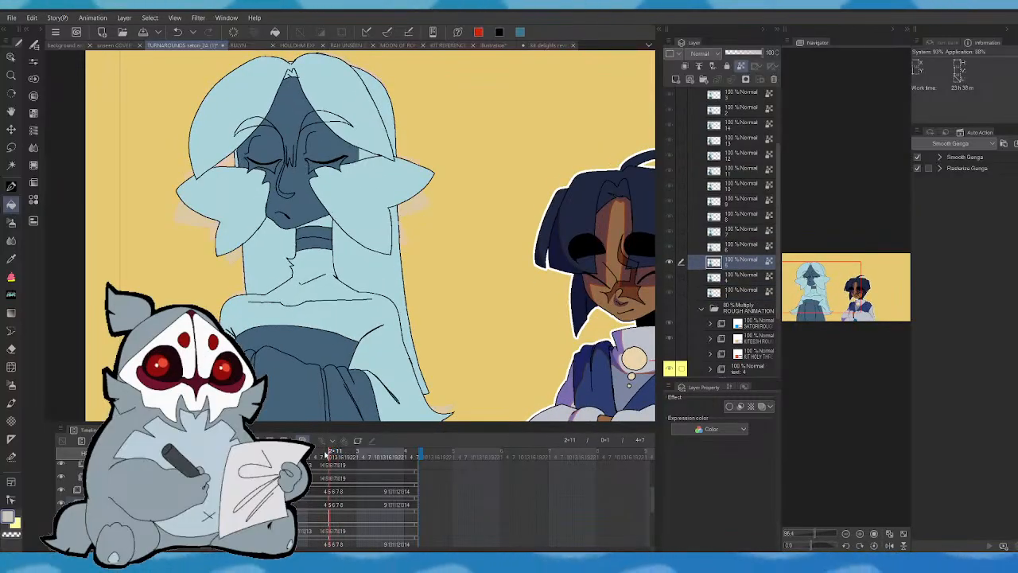
click(326, 454)
click(318, 347)
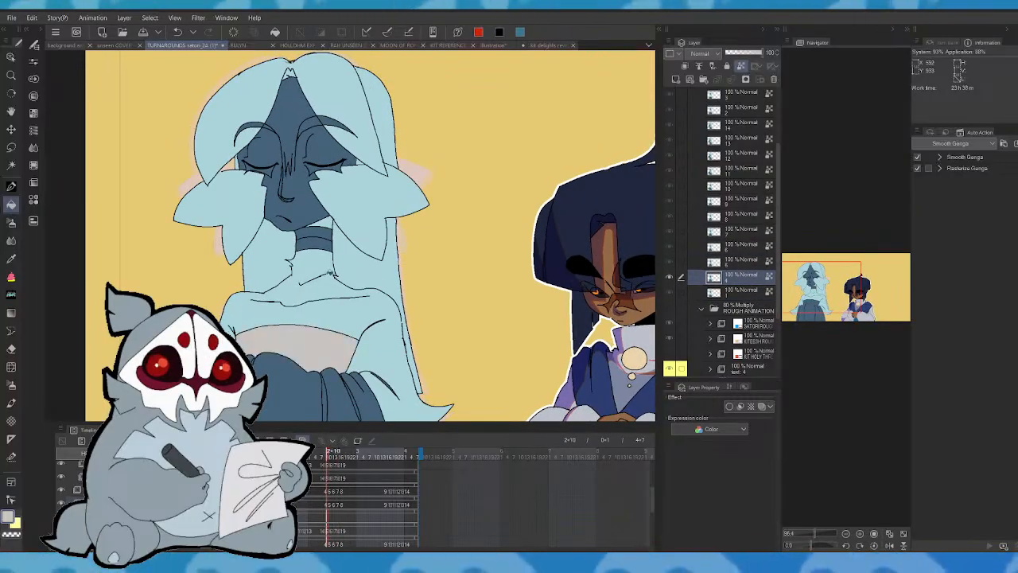
click(319, 233)
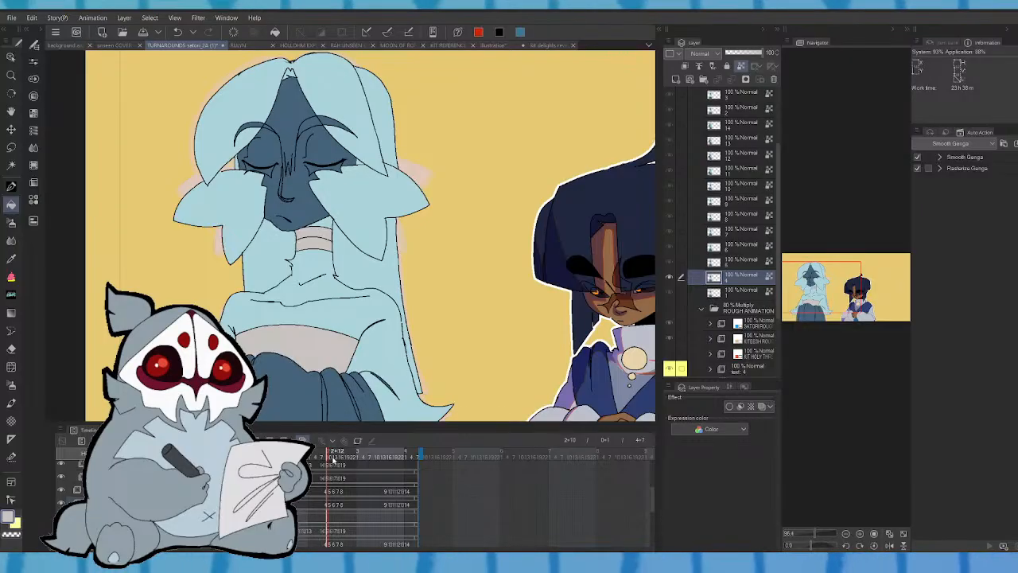
- Fill the neck band pale pinkish grey on cel 6 and try the same fill on its garment area
click(333, 454)
click(327, 231)
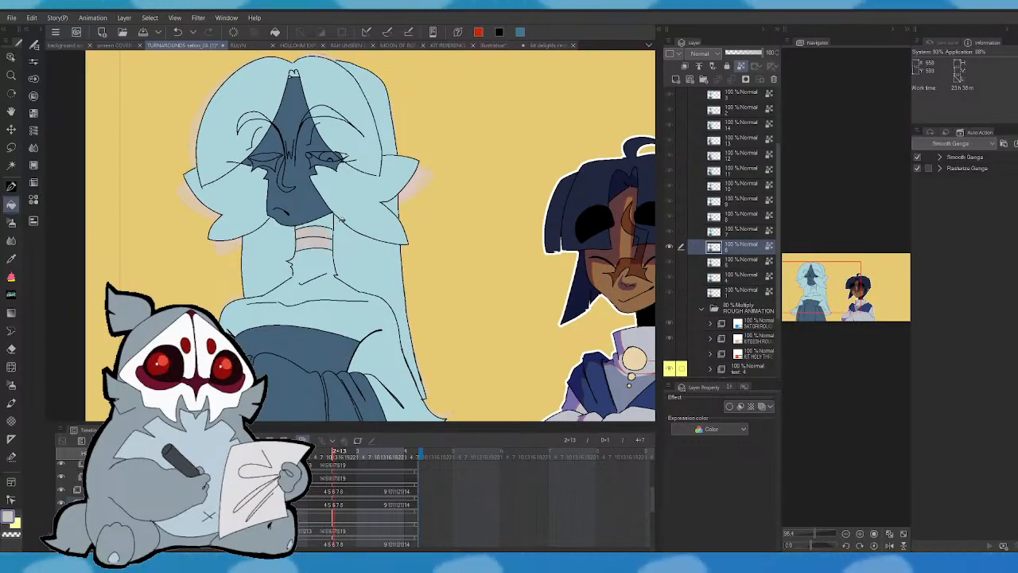
click(11, 185)
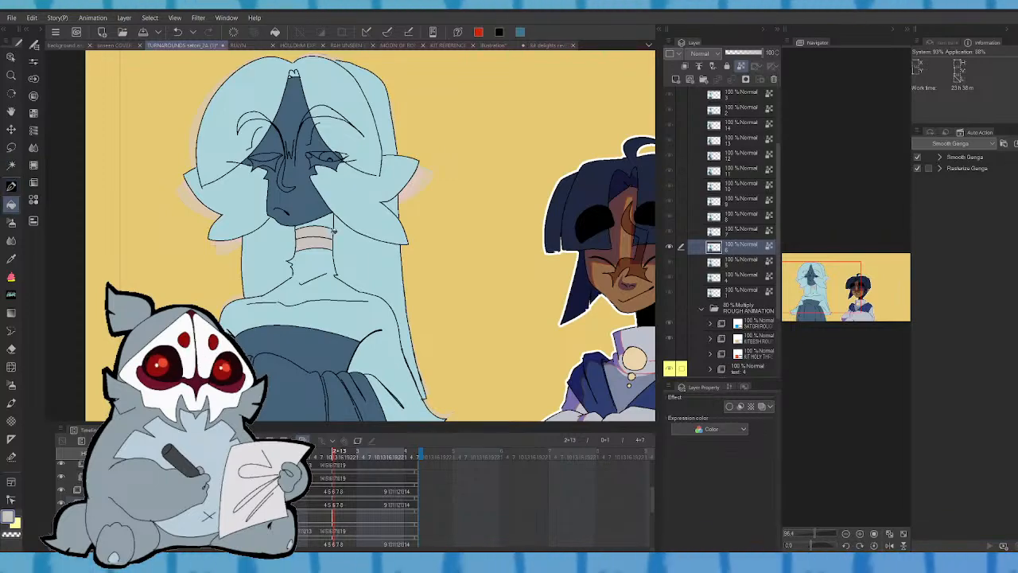
click(329, 330)
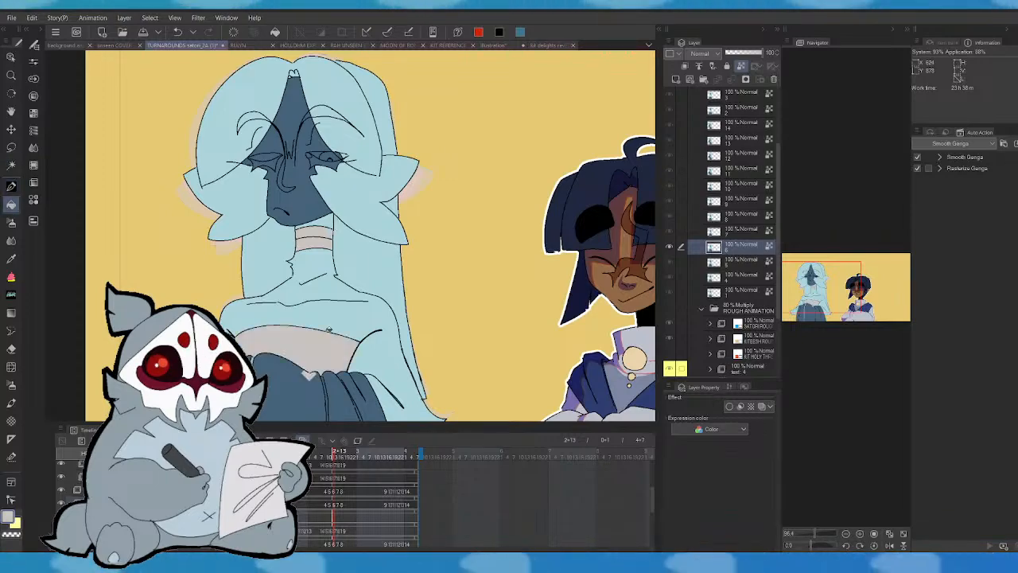
- Undo the garment fills on cel 6, close the gaps in the dark skirt's outline and refill the garment area pale pinkish grey
click(177, 33)
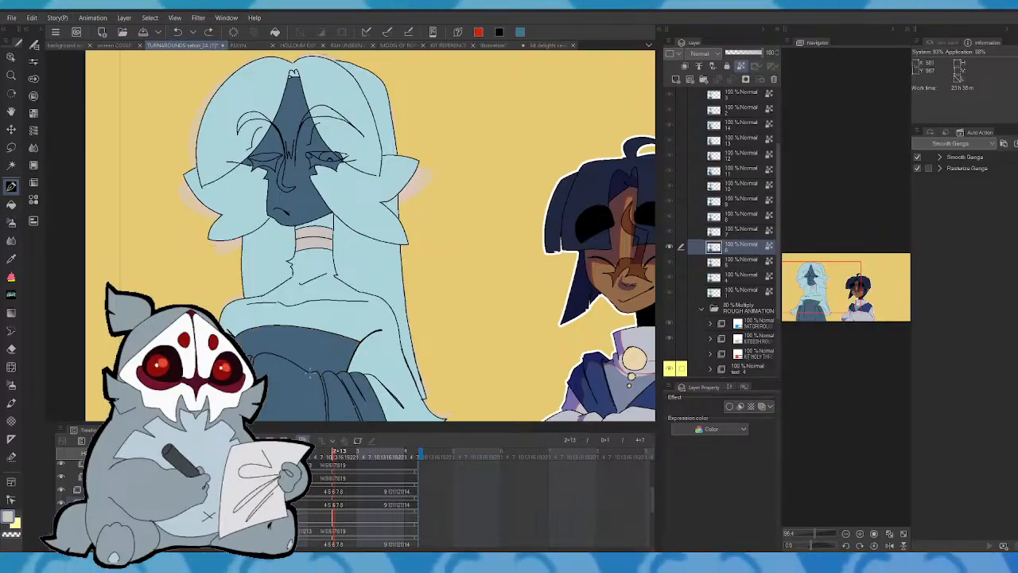
key(g)
click(313, 335)
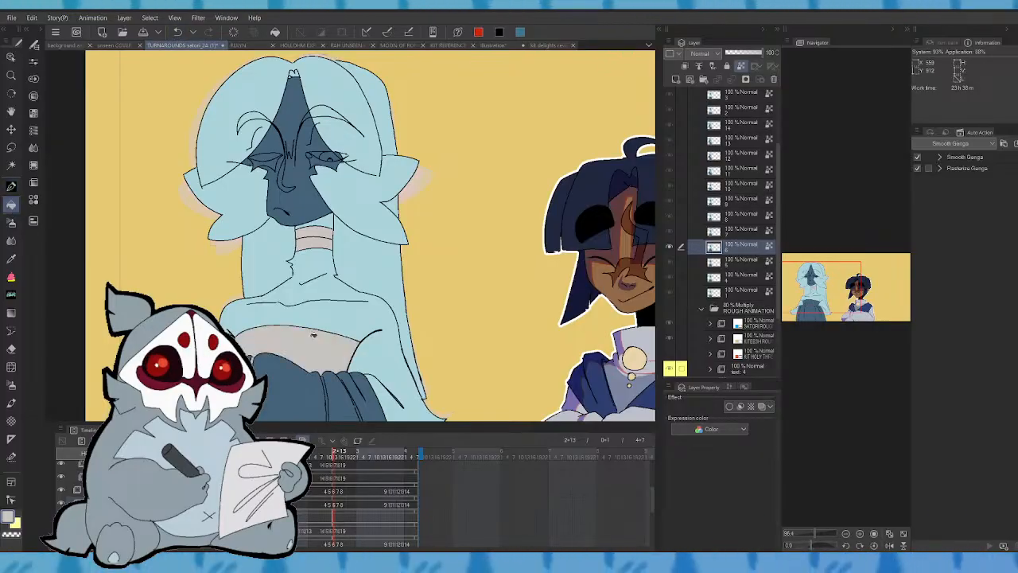
drag(831, 300, 829, 304)
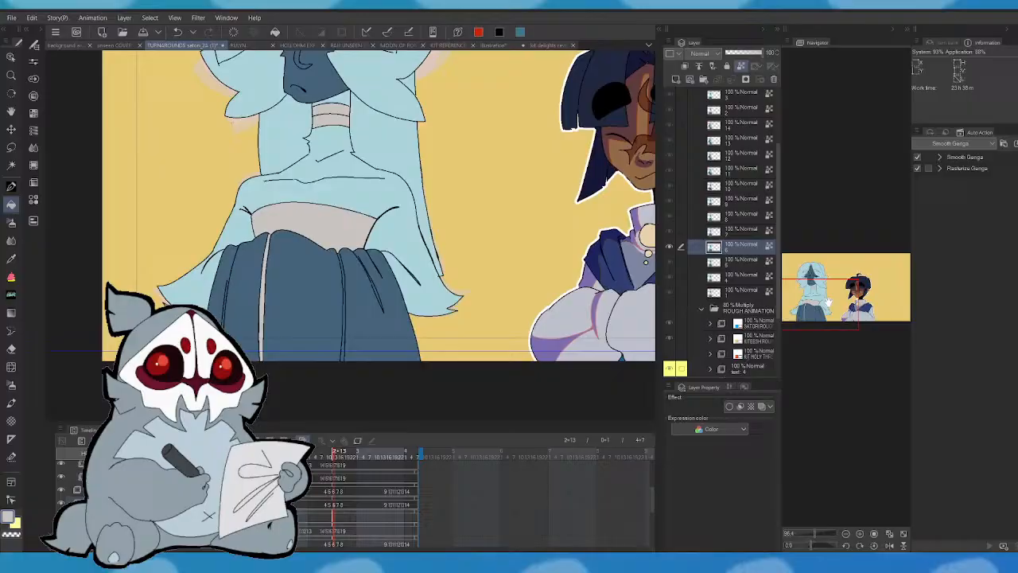
click(177, 32)
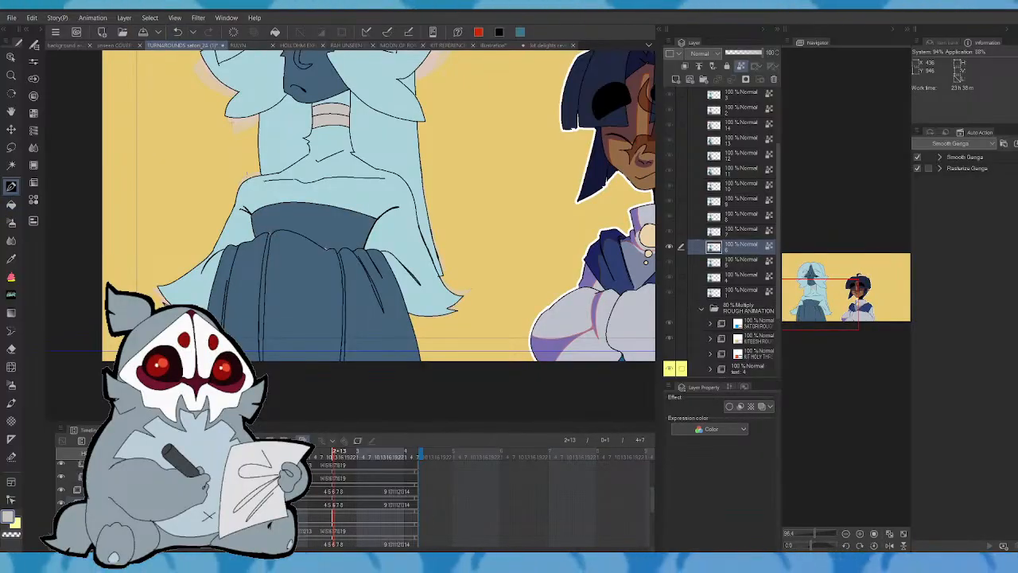
click(325, 217)
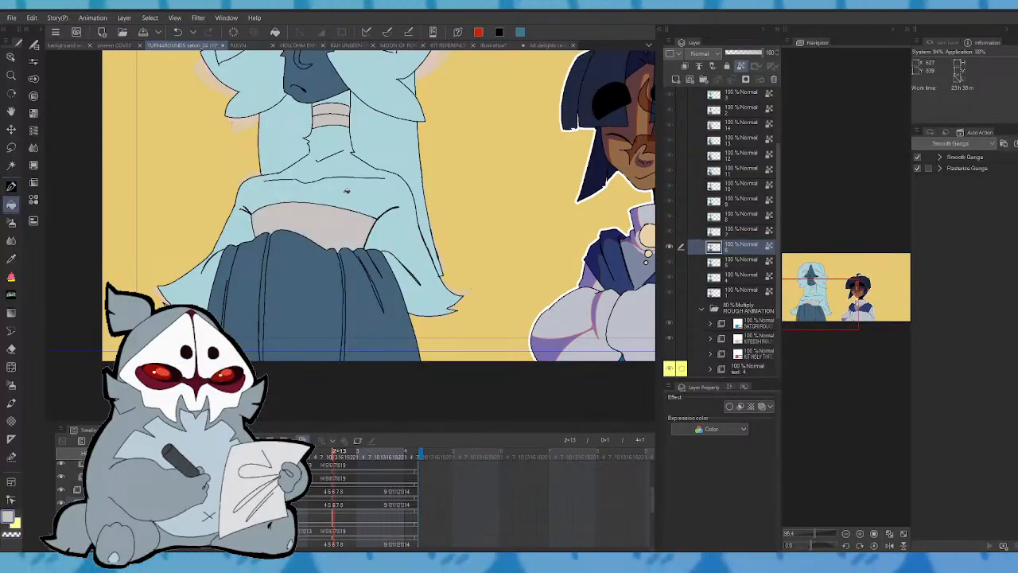
drag(825, 304, 829, 288)
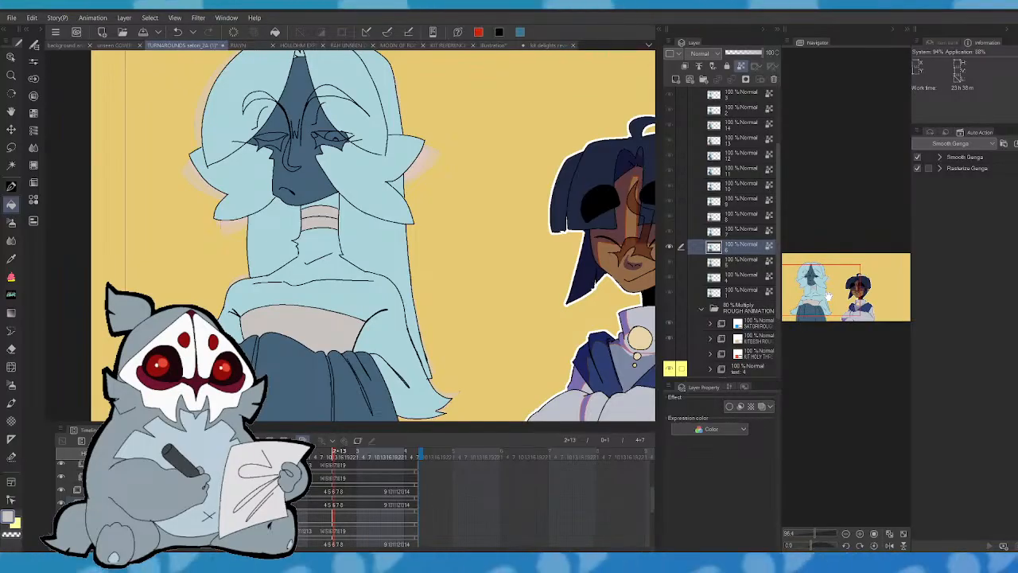
mouse_move(829, 296)
mouse_down()
mouse_move(851, 302)
mouse_move(829, 307)
mouse_up()
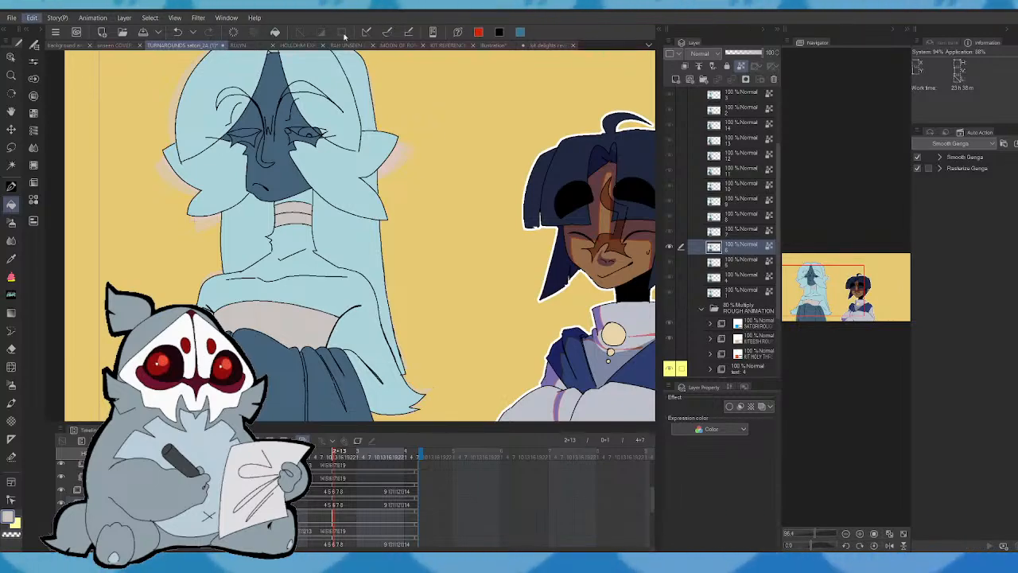
- Switch to the RULYN character sheet, hide the RULYN folder and show the BULLIES folder
click(261, 46)
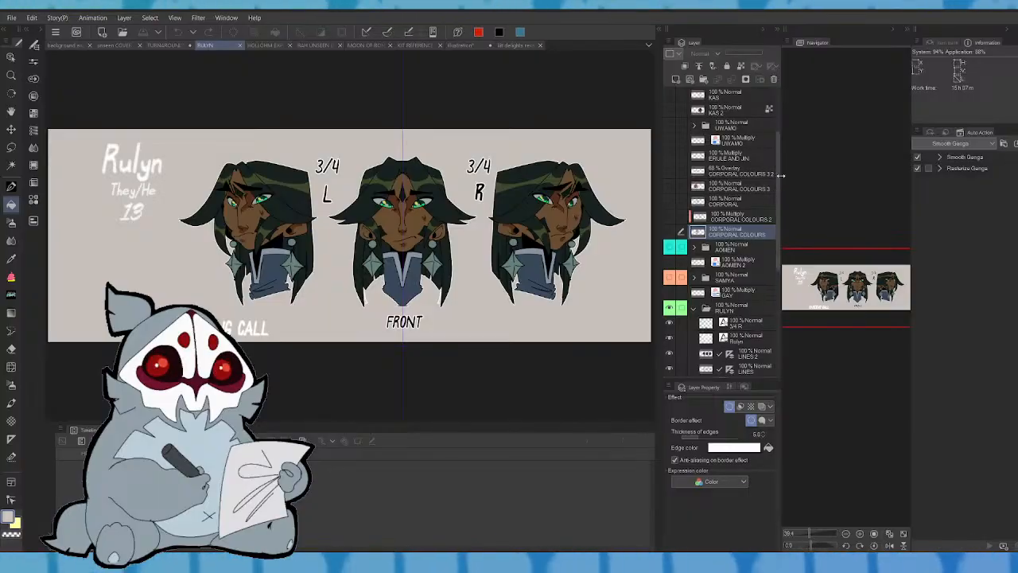
drag(810, 535, 814, 536)
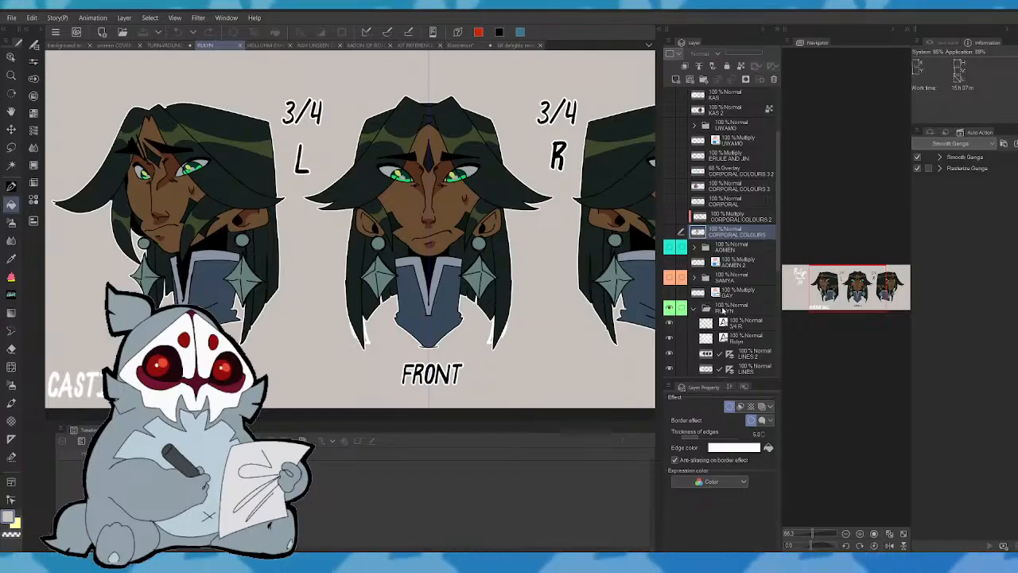
click(697, 311)
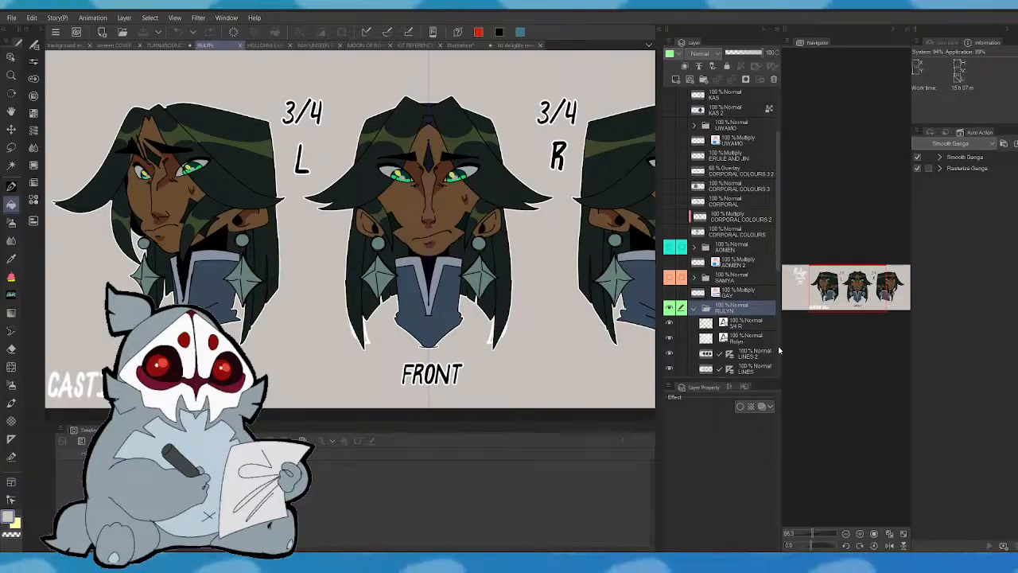
click(680, 307)
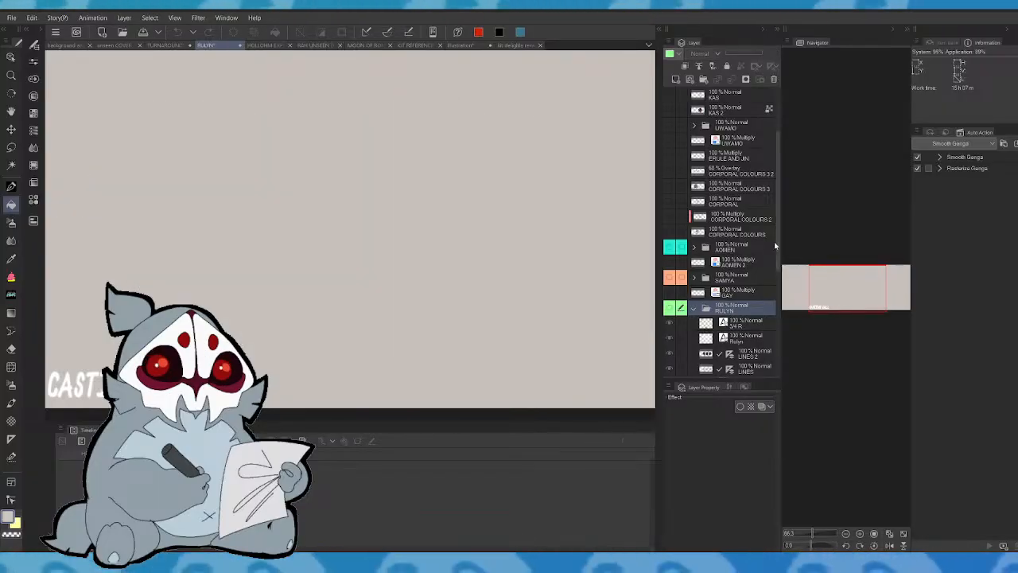
drag(776, 246, 769, 317)
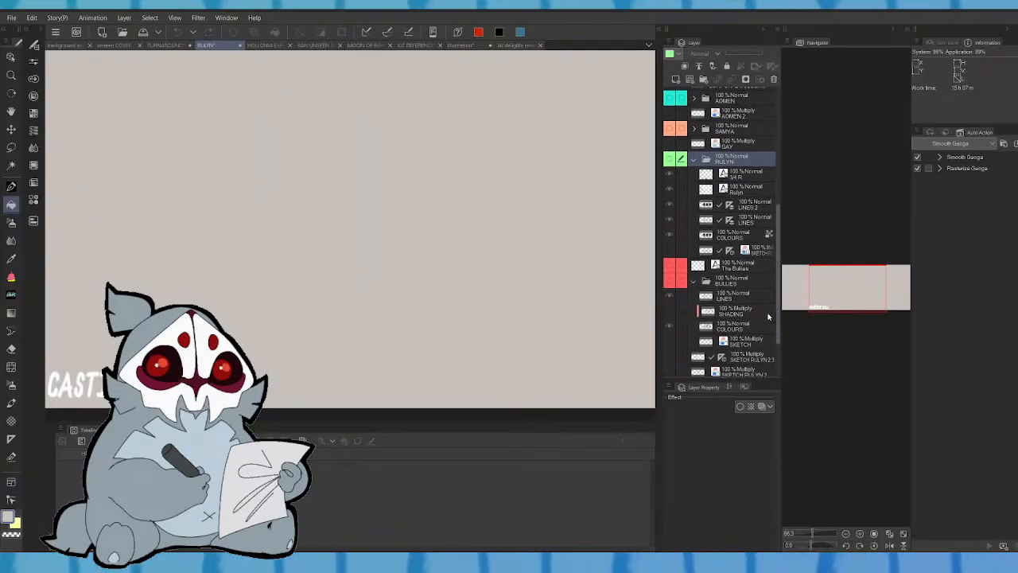
click(678, 283)
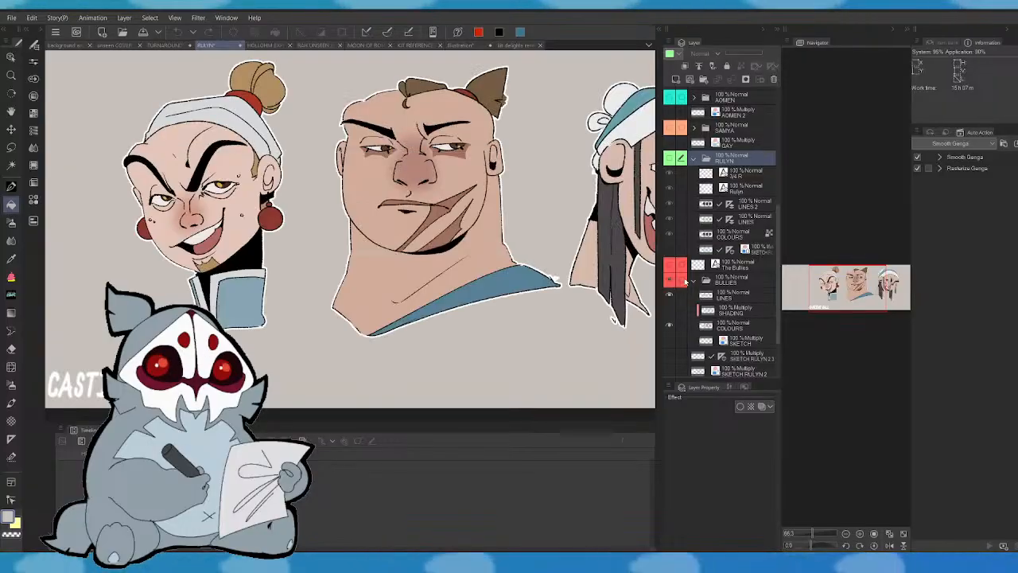
- Examine the three bully character heads across the sheet
scroll(850, 300, up, 2)
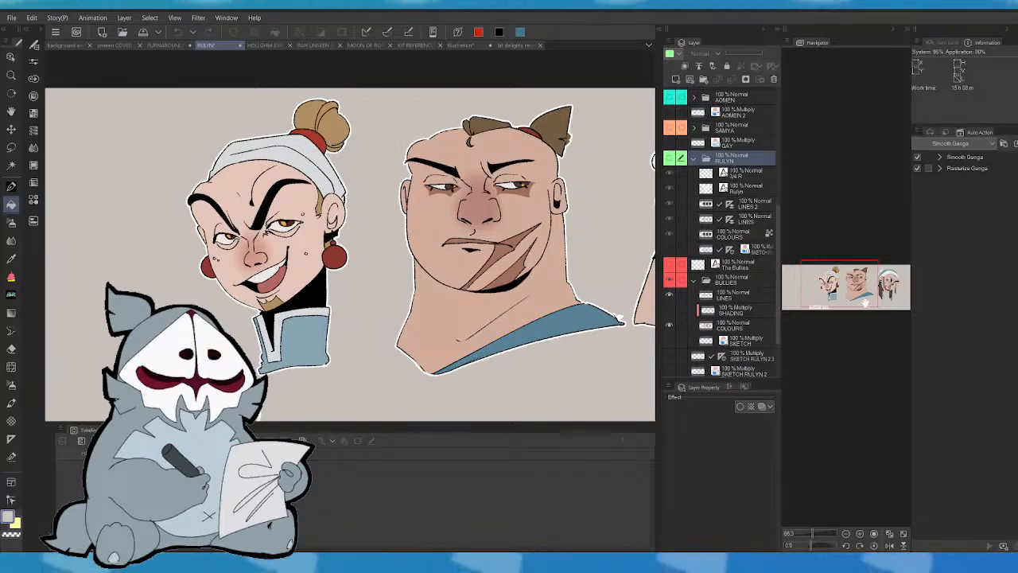
drag(850, 301, 836, 299)
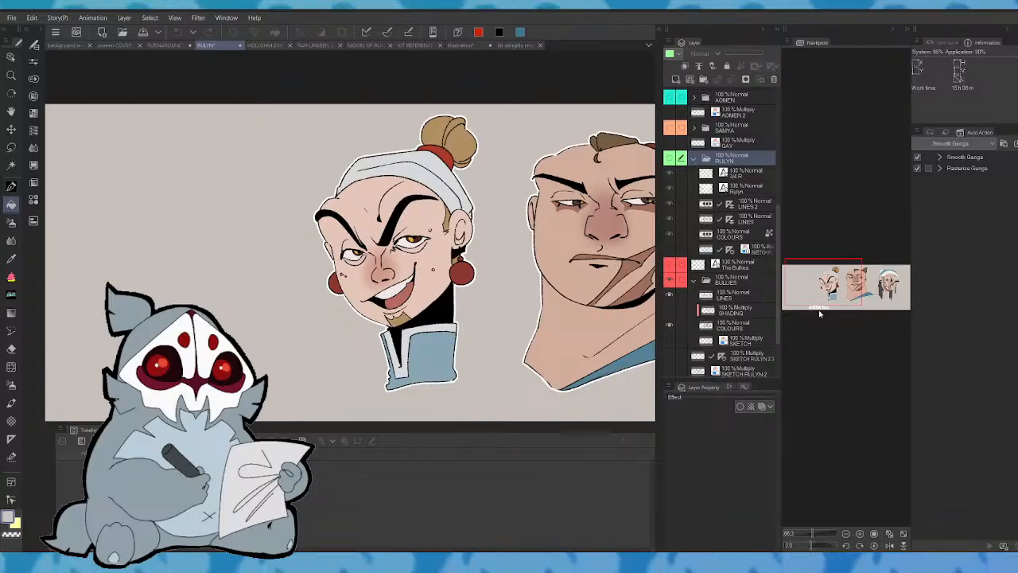
drag(839, 296, 838, 300)
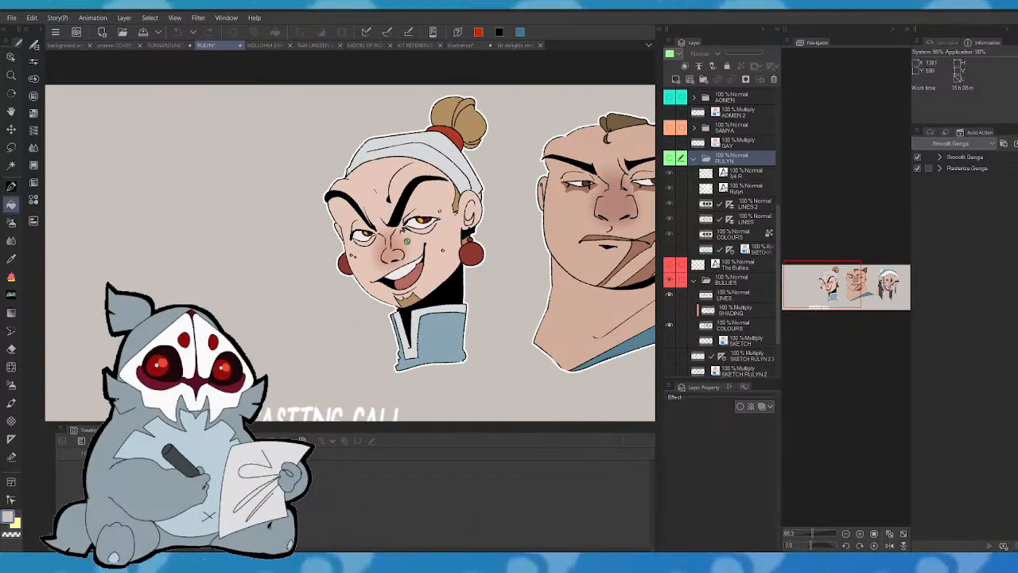
drag(788, 289, 860, 302)
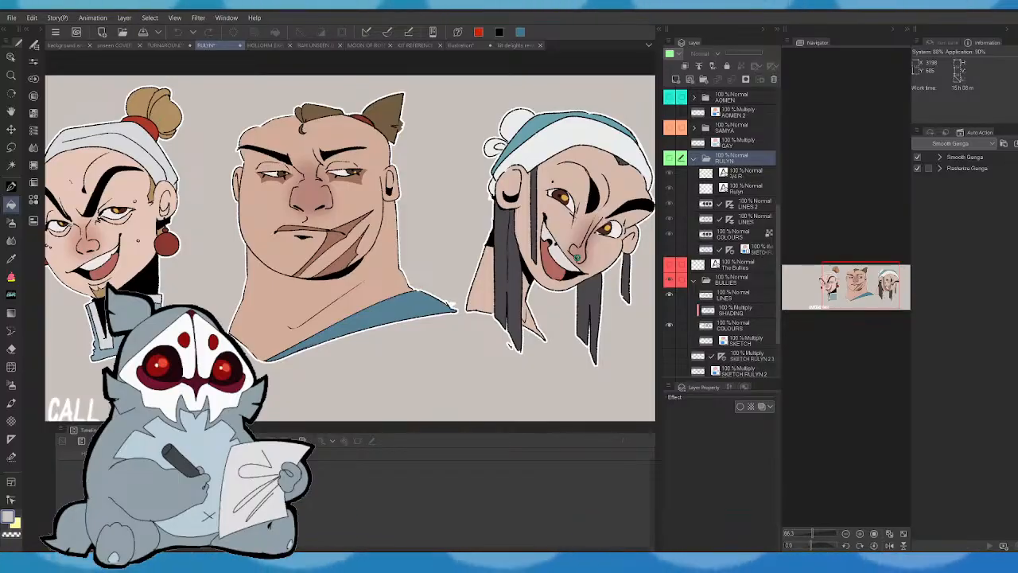
- Save the RULYN character sheet, return to the TURNAROUNDS animation and save it too
click(470, 47)
click(513, 46)
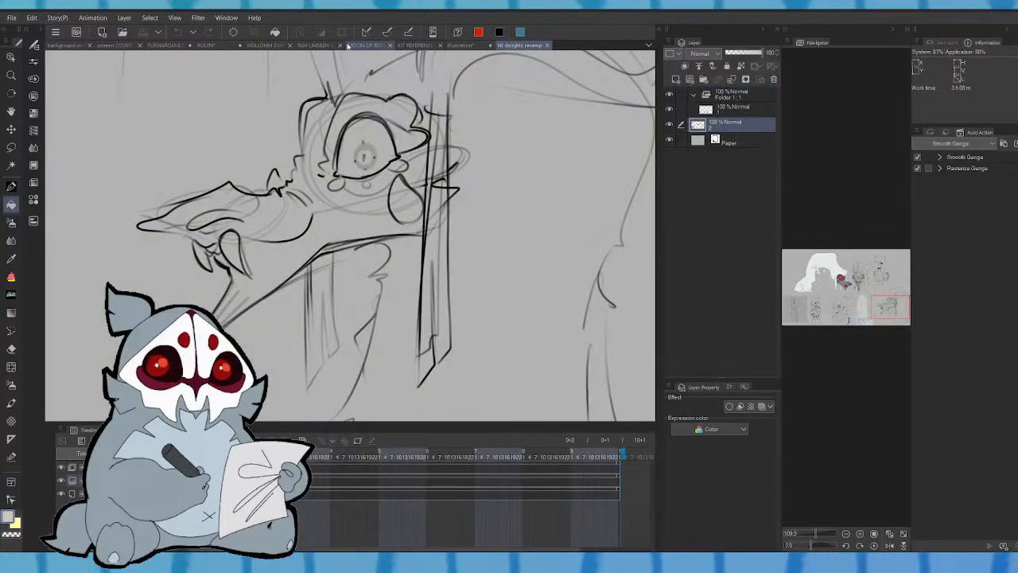
click(208, 46)
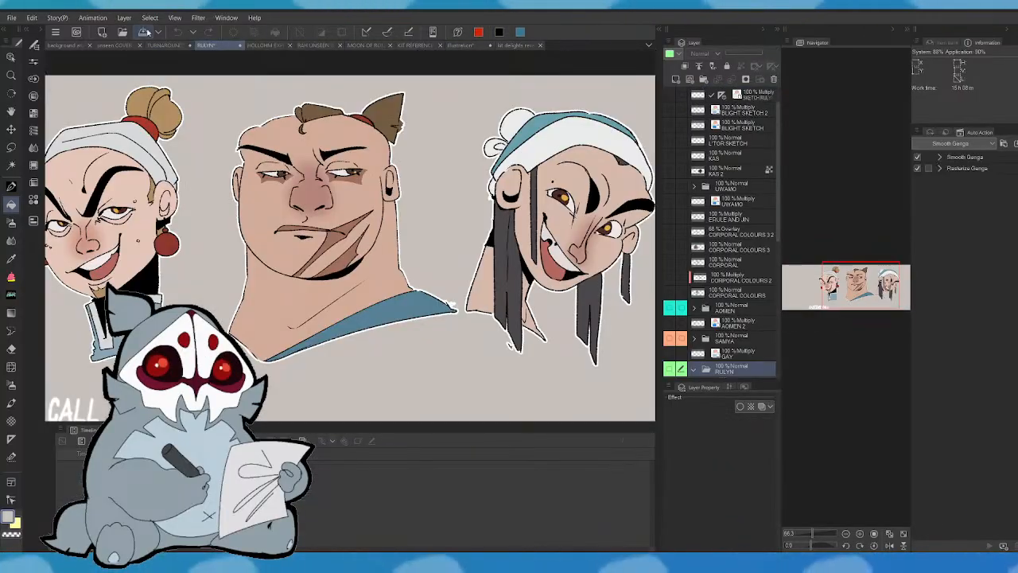
click(181, 46)
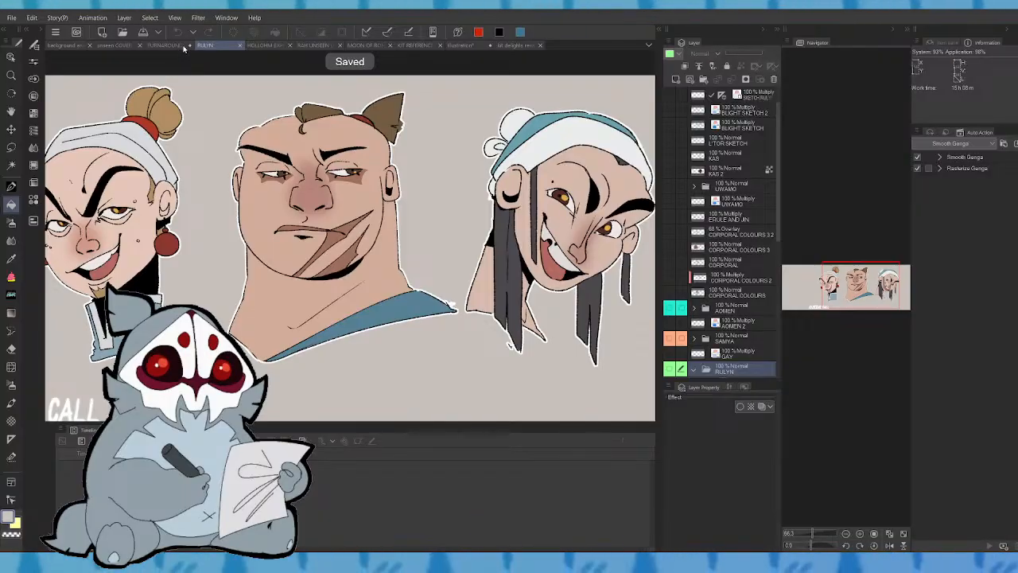
click(182, 45)
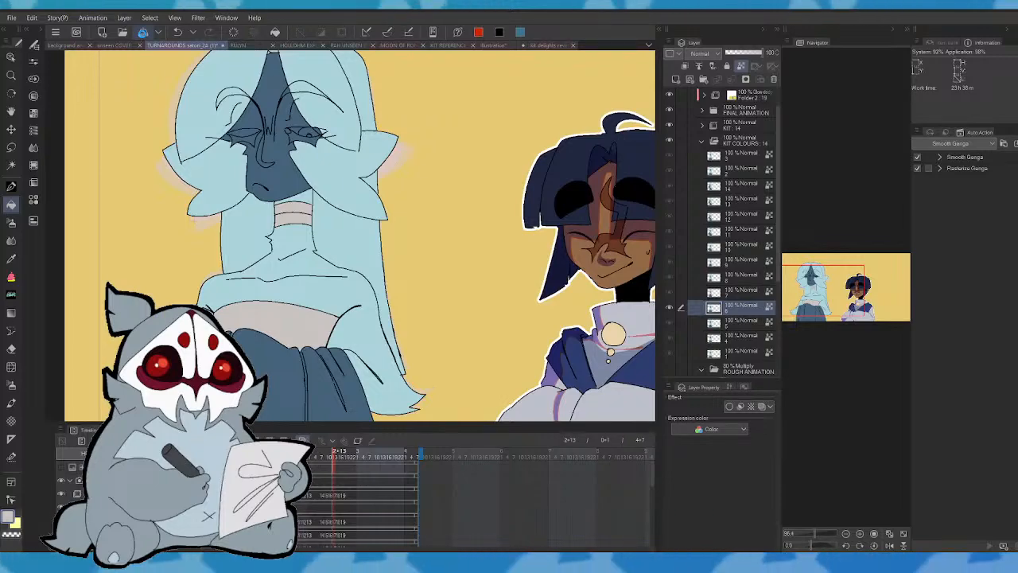
click(143, 33)
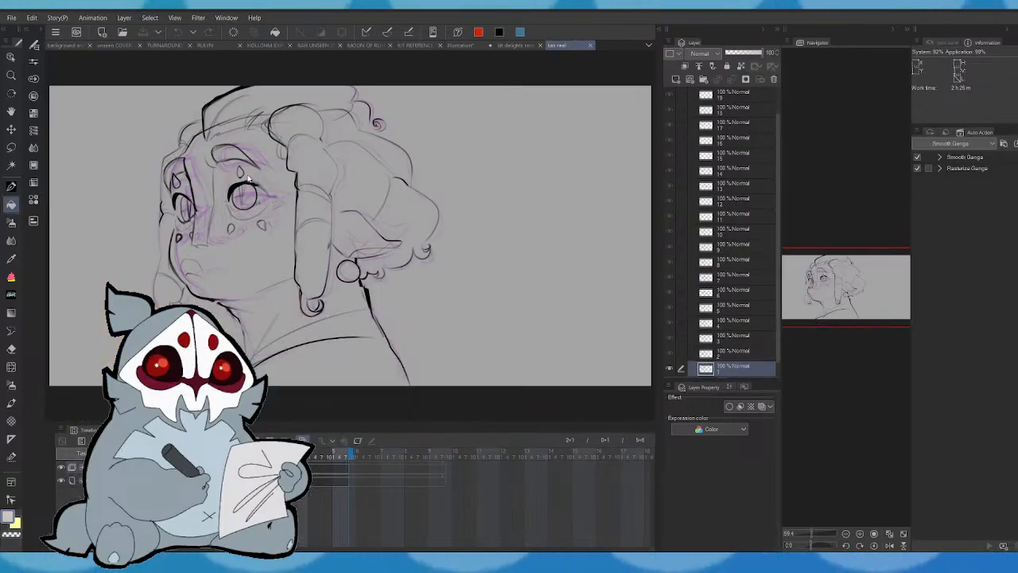
- Play back the rough head animation of the curly-haired character, enlarged around the face and hair
drag(811, 534, 815, 534)
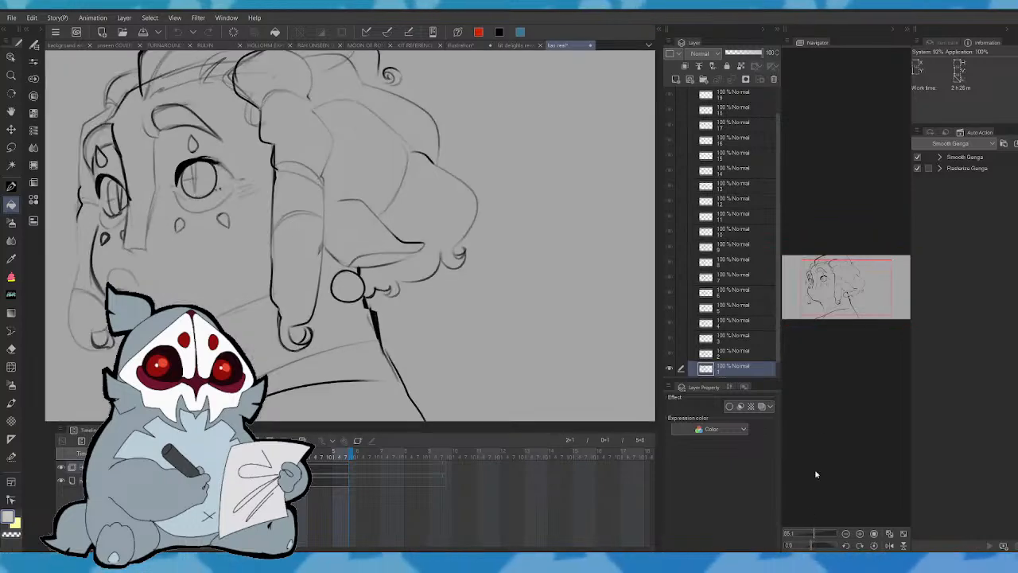
drag(849, 287, 828, 282)
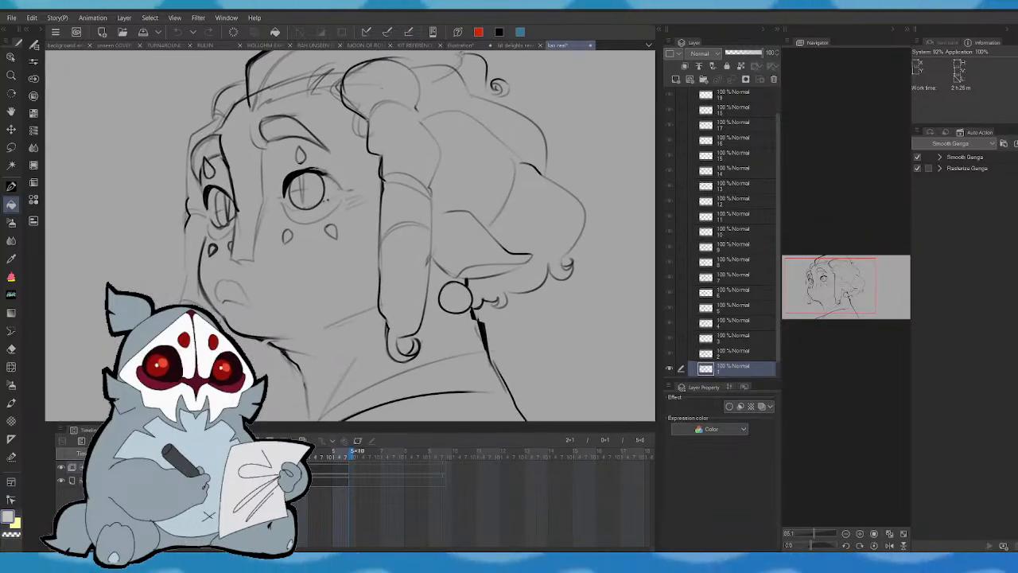
drag(348, 457, 314, 458)
click(303, 440)
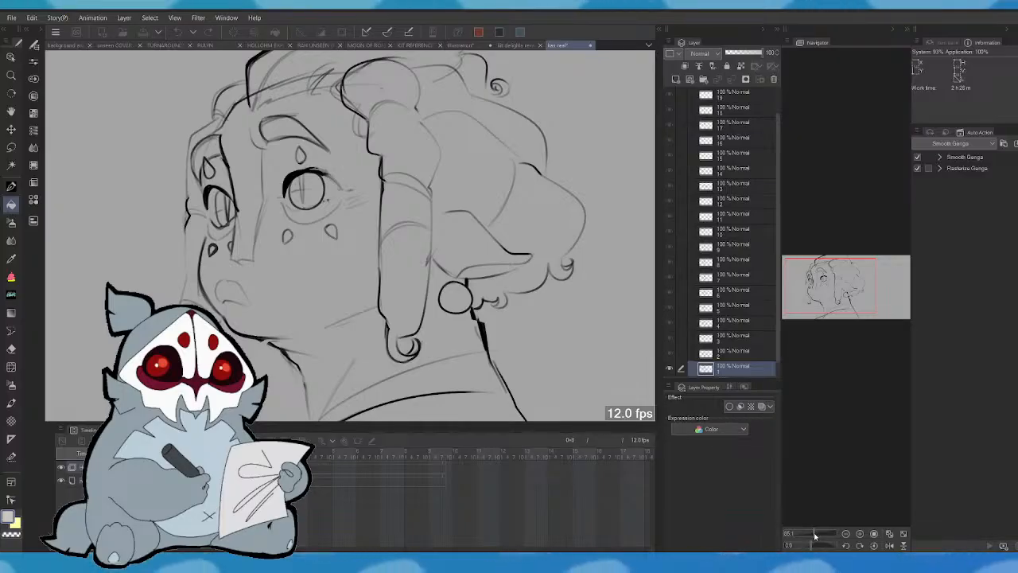
- Play back the rough curly-haired head animation at full-canvas view, stop it, and return to the TURNAROUNDS animation
drag(813, 534, 811, 535)
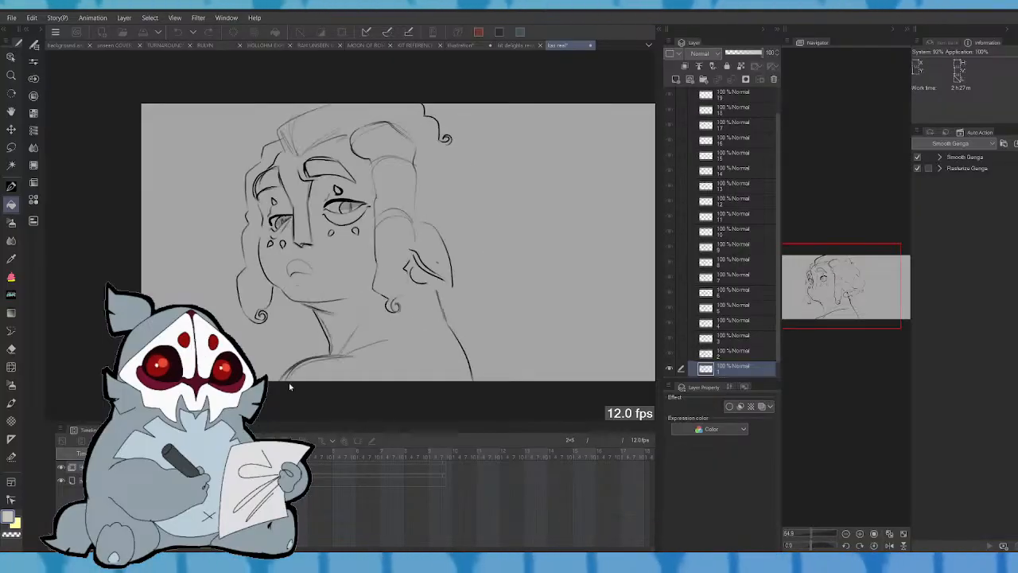
key(space)
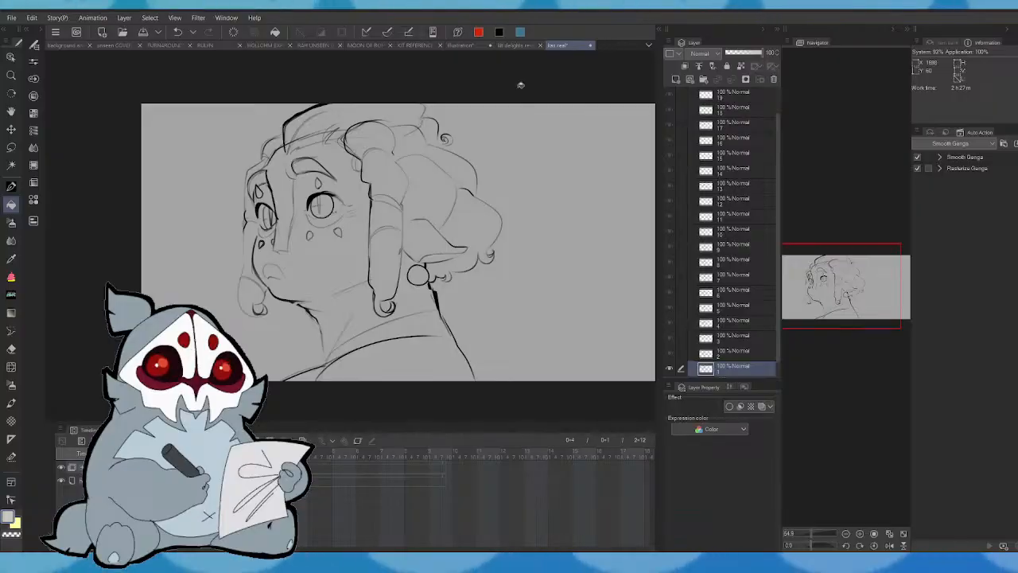
click(512, 45)
click(476, 46)
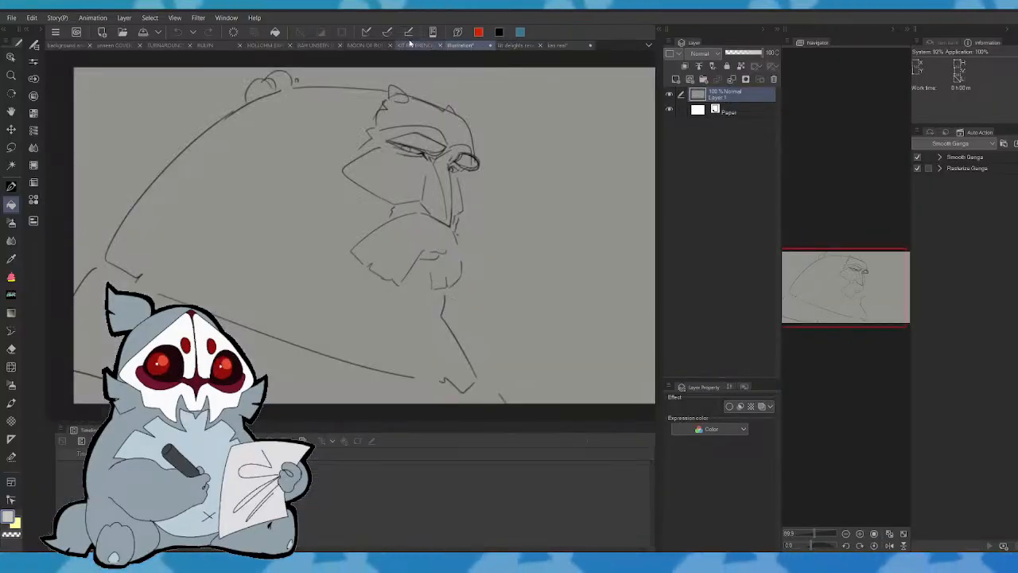
click(177, 45)
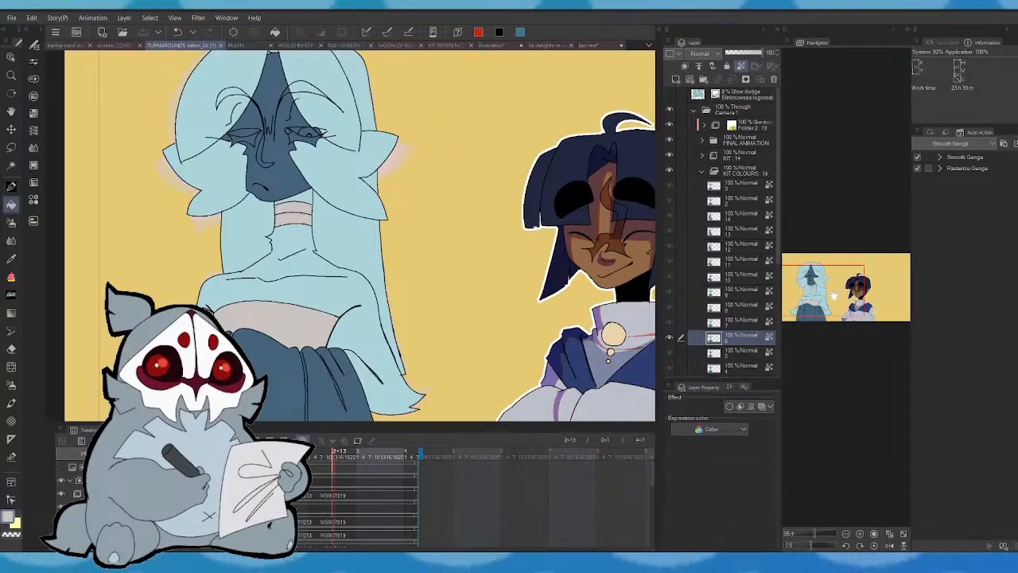
- Scrub and play through the TURNAROUNDS animation to examine the coloured long-haired character beside the dark-haired one
drag(833, 295, 831, 287)
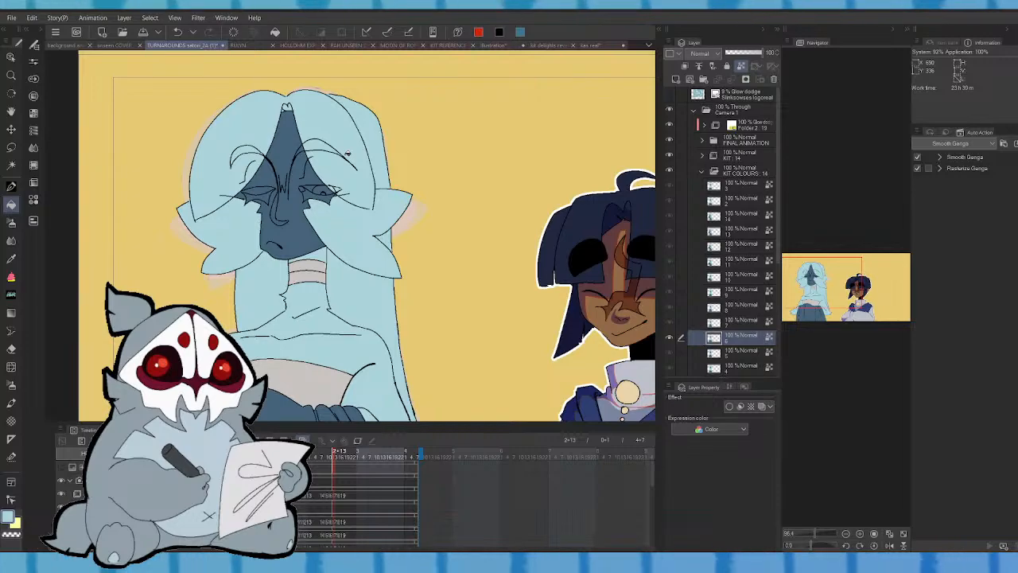
mouse_move(832, 290)
mouse_down()
mouse_move(825, 303)
mouse_move(824, 293)
mouse_up()
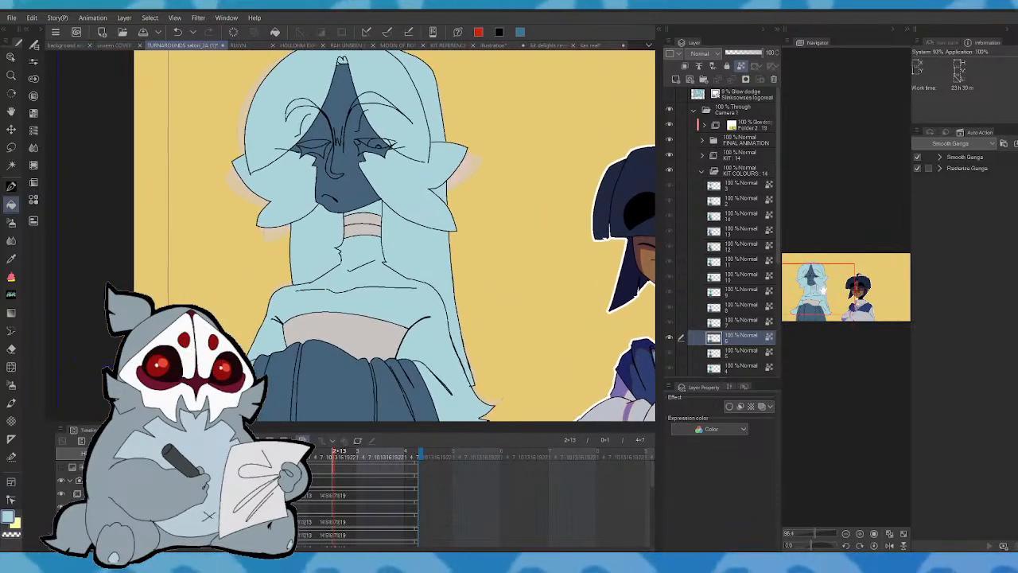
drag(328, 459, 292, 459)
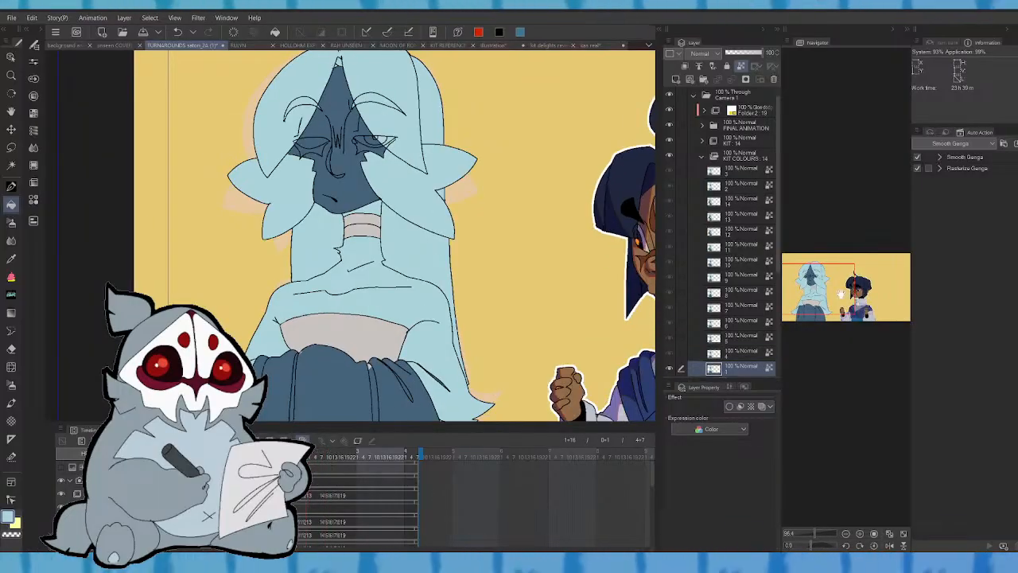
drag(841, 293, 852, 293)
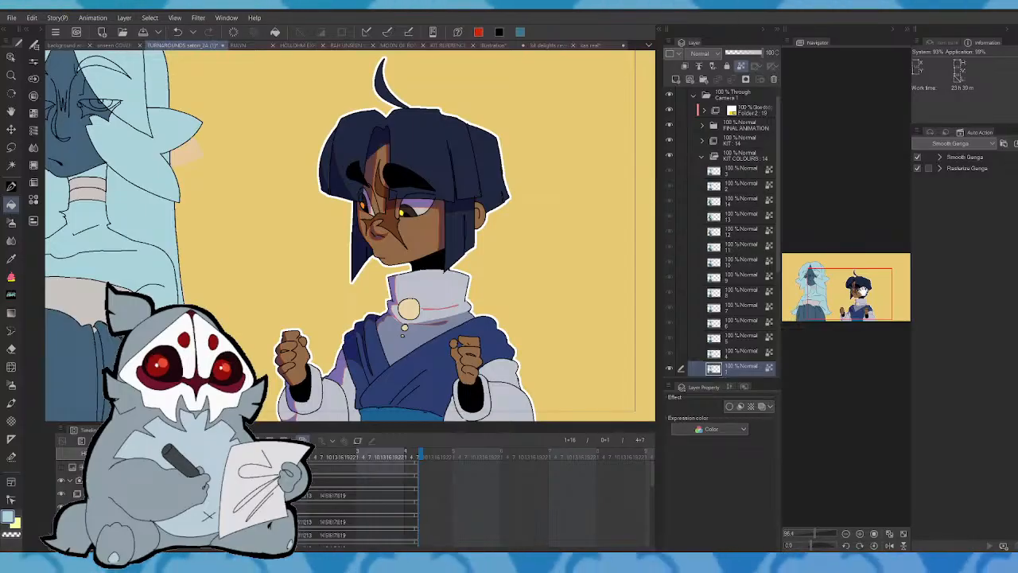
drag(864, 291, 834, 290)
key(space)
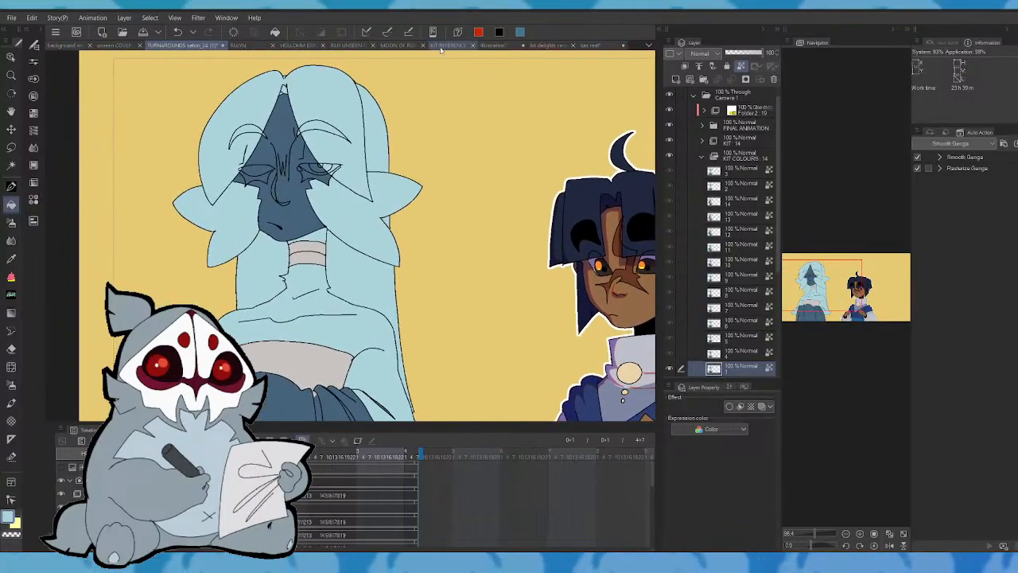
- Switch to the KIT REFERENCE CONCEPTS sheet and sample the pale yellow marking under the character's eye
click(442, 45)
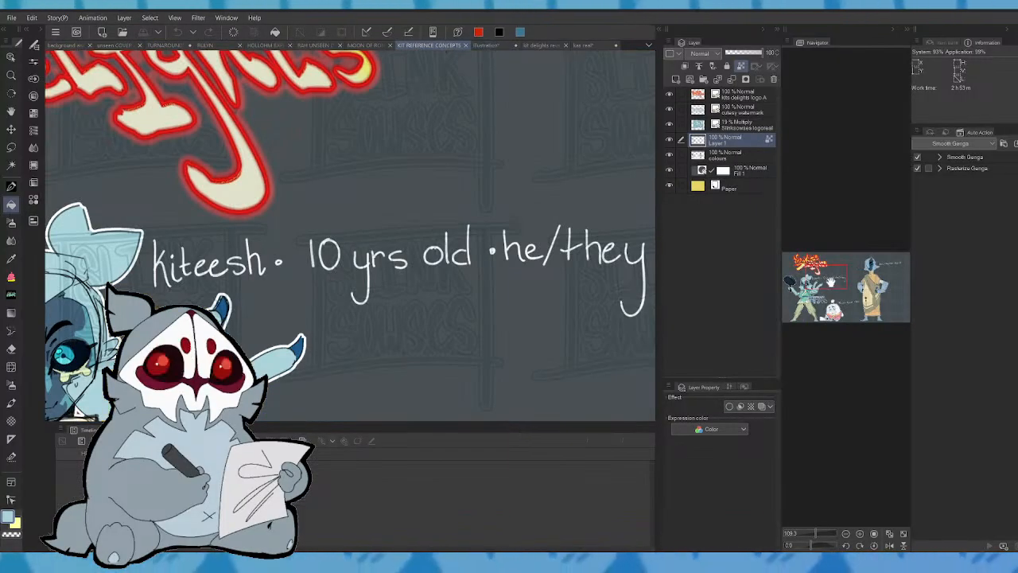
drag(830, 281, 802, 294)
alt+click(396, 248)
drag(816, 533, 819, 533)
click(810, 287)
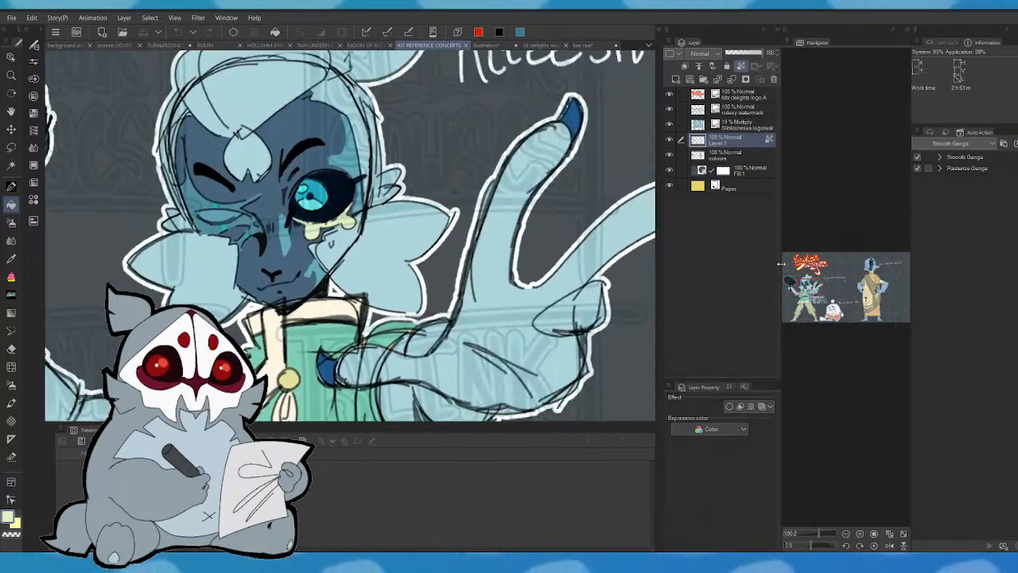
- Return to the TURNAROUNDS animation and fill the spiky markings under both eyes of the long-haired character pale yellow on cel 1
click(180, 46)
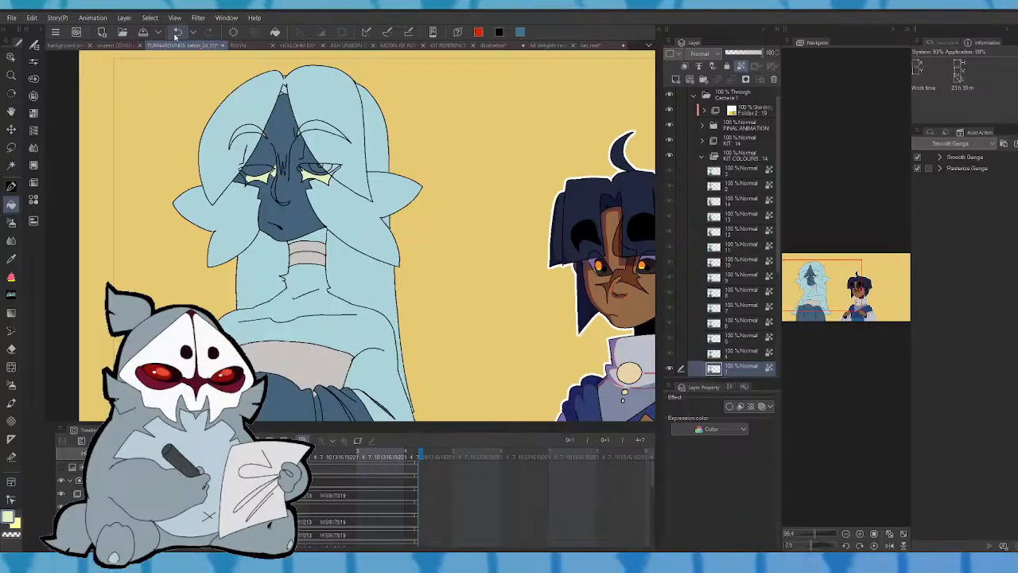
click(822, 533)
drag(822, 533, 832, 533)
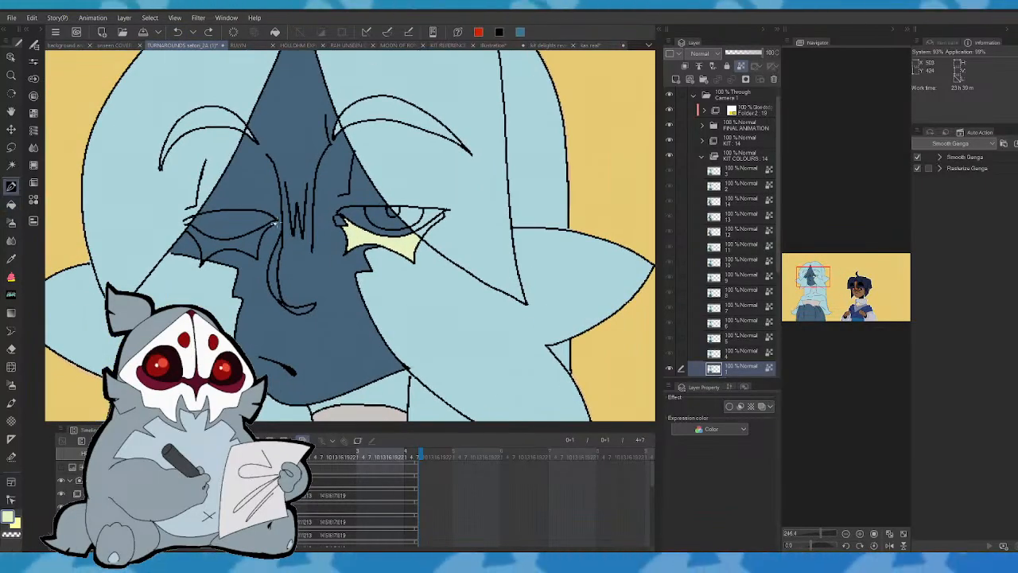
key(g)
click(223, 245)
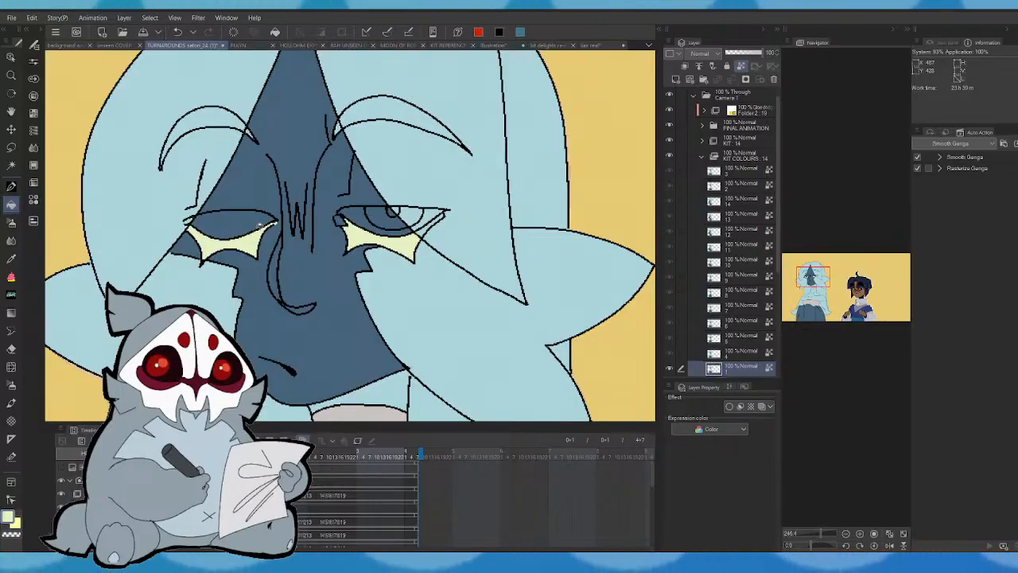
- Sample the dark navy eye colour from the KIT REFERENCE CONCEPTS sheet and fill the area around the long-haired character's open-eye iris on cel 1
click(564, 45)
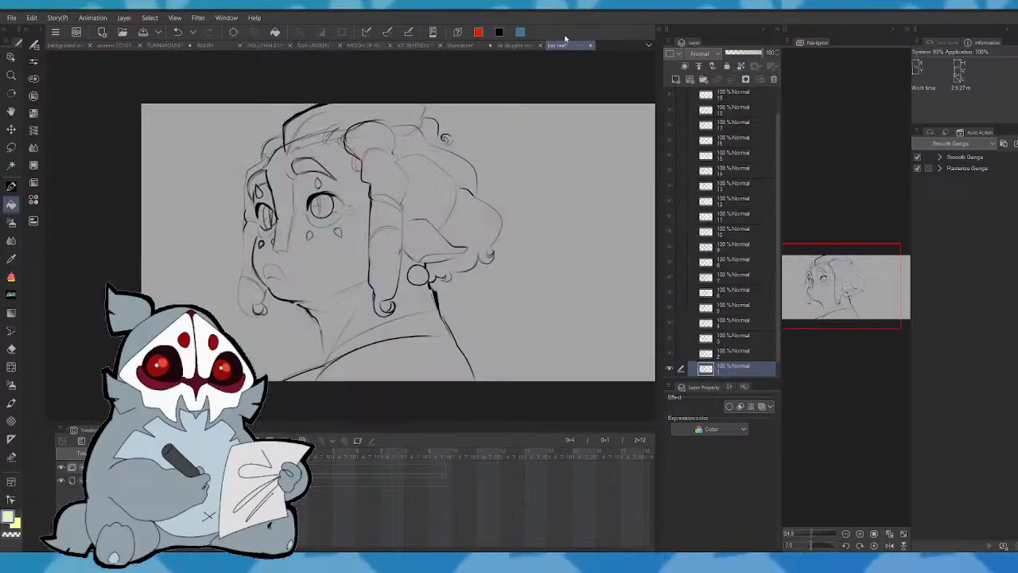
click(515, 45)
click(465, 46)
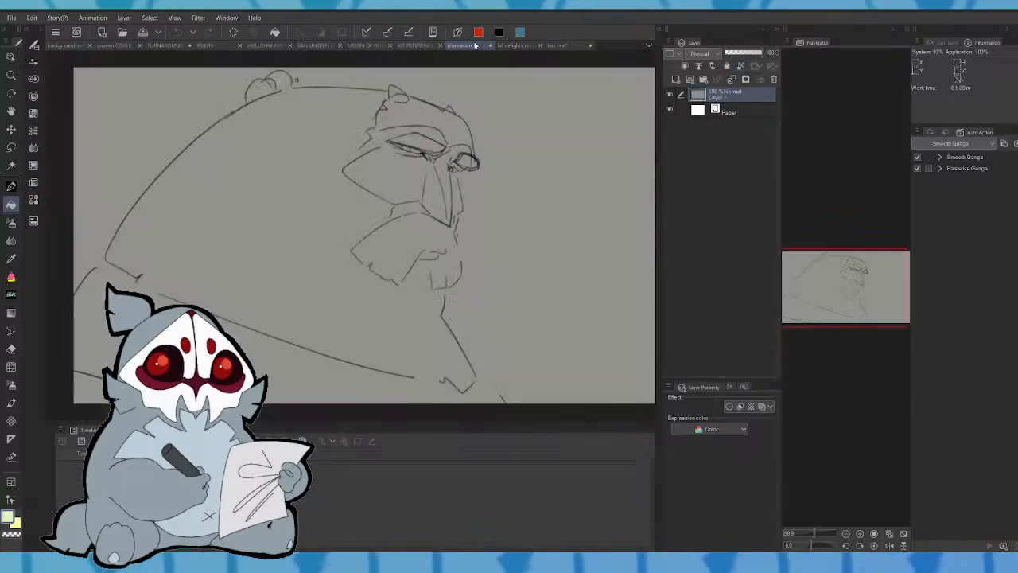
click(422, 45)
key(x)
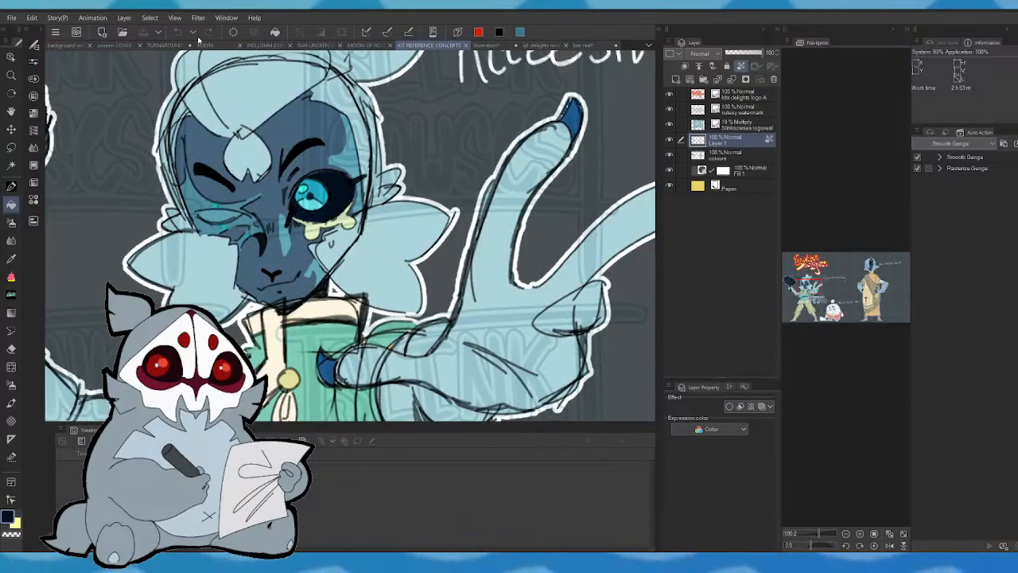
click(180, 46)
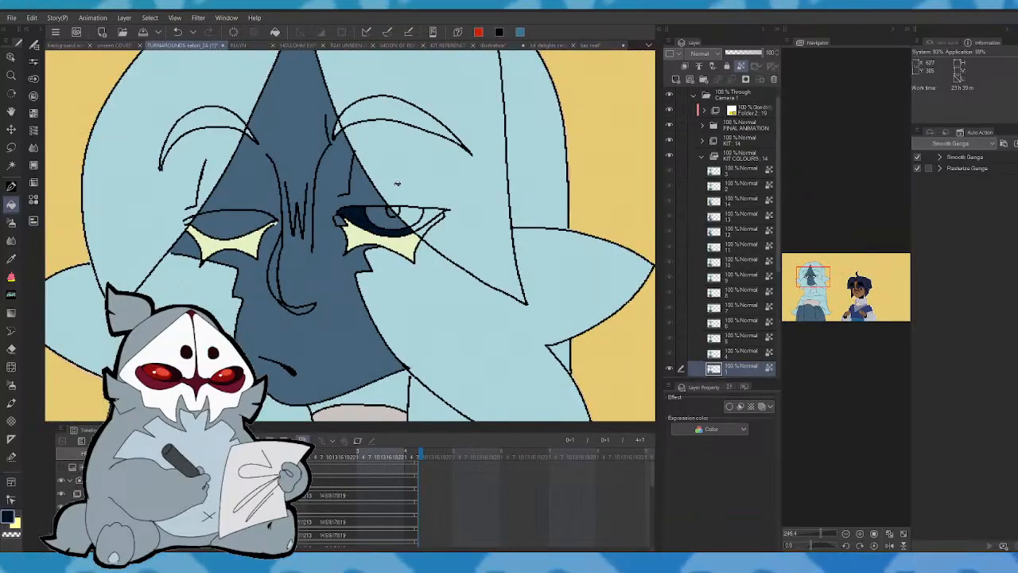
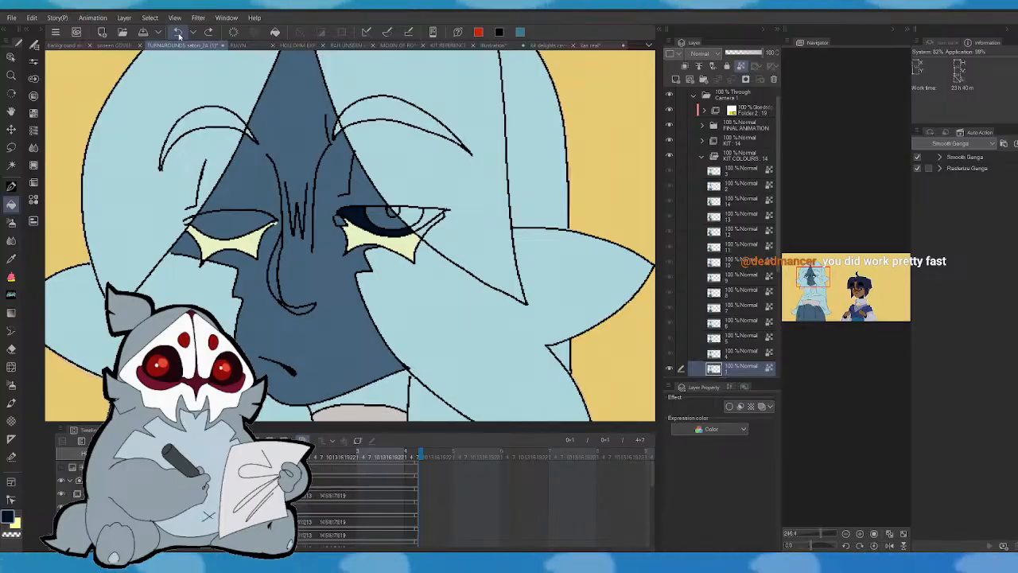
- Check the character's reference artwork in the other open documents and fill the left-hand eye dark navy in drawing 1 of KIT COLOURS
click(598, 46)
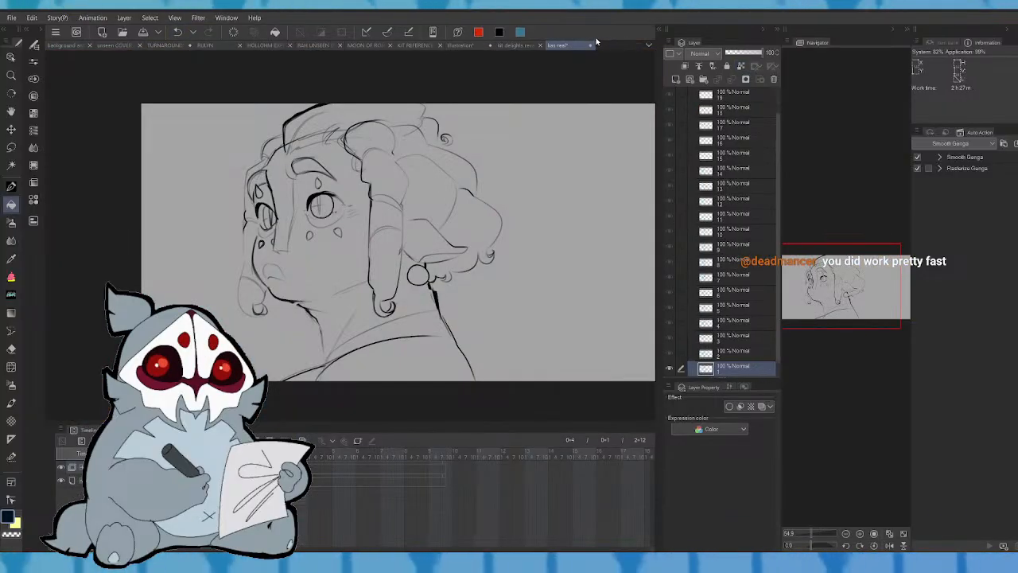
click(181, 45)
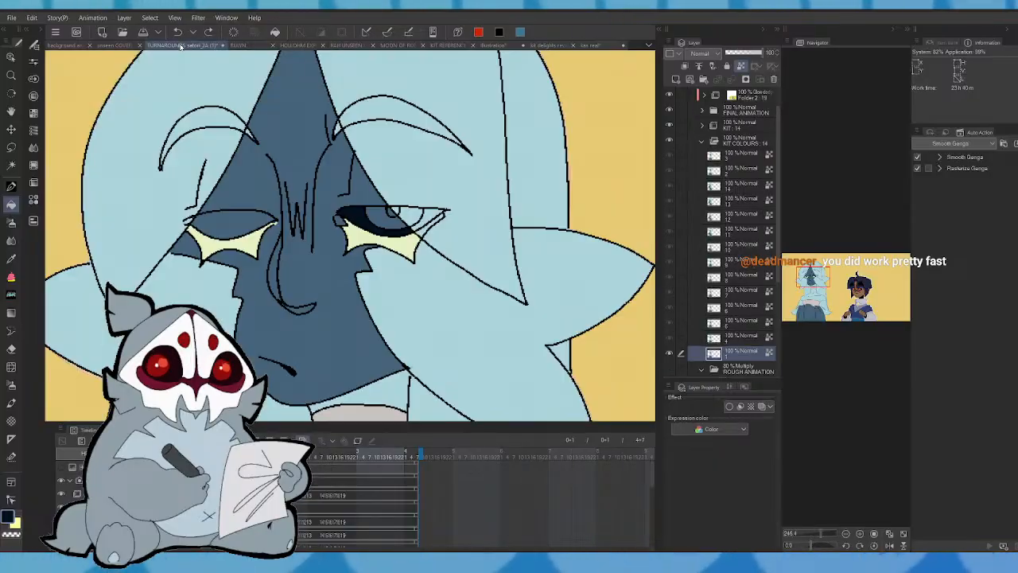
click(534, 45)
click(427, 45)
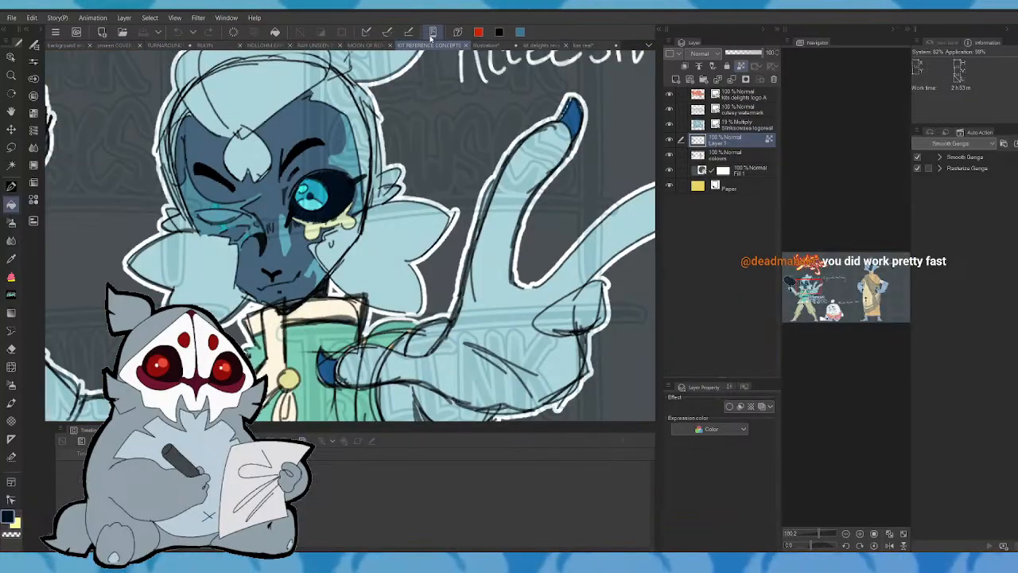
click(462, 46)
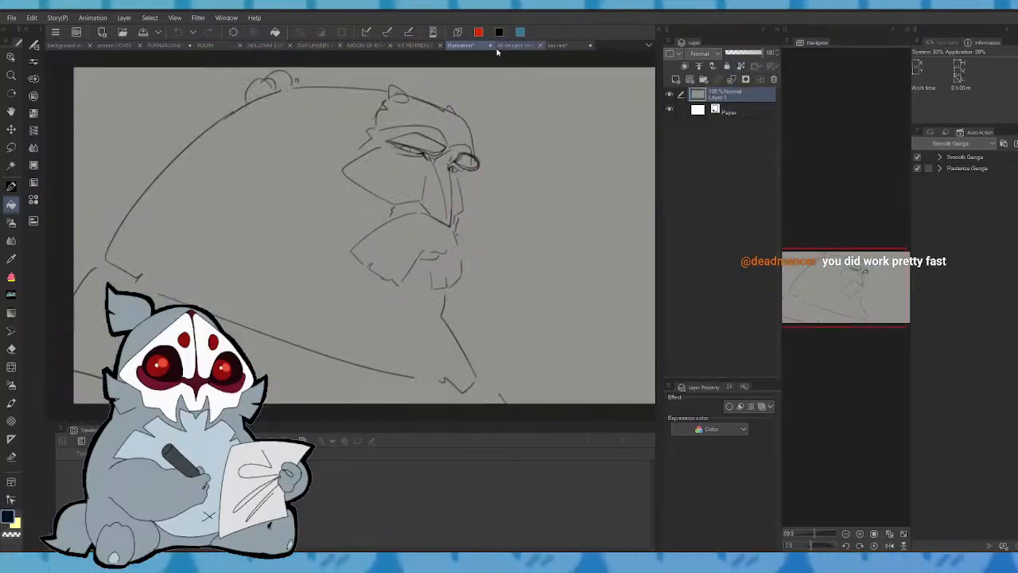
click(525, 46)
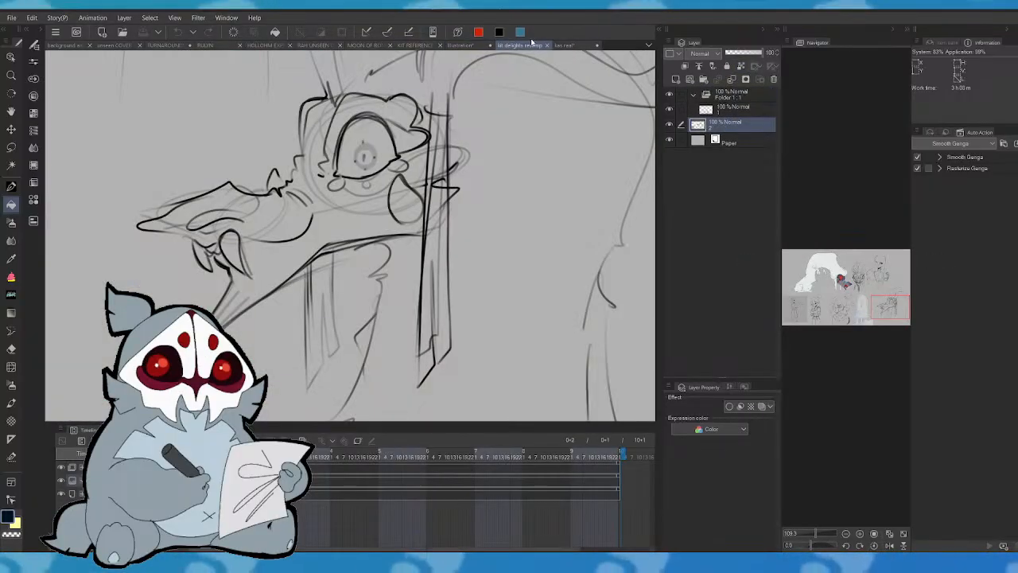
click(123, 46)
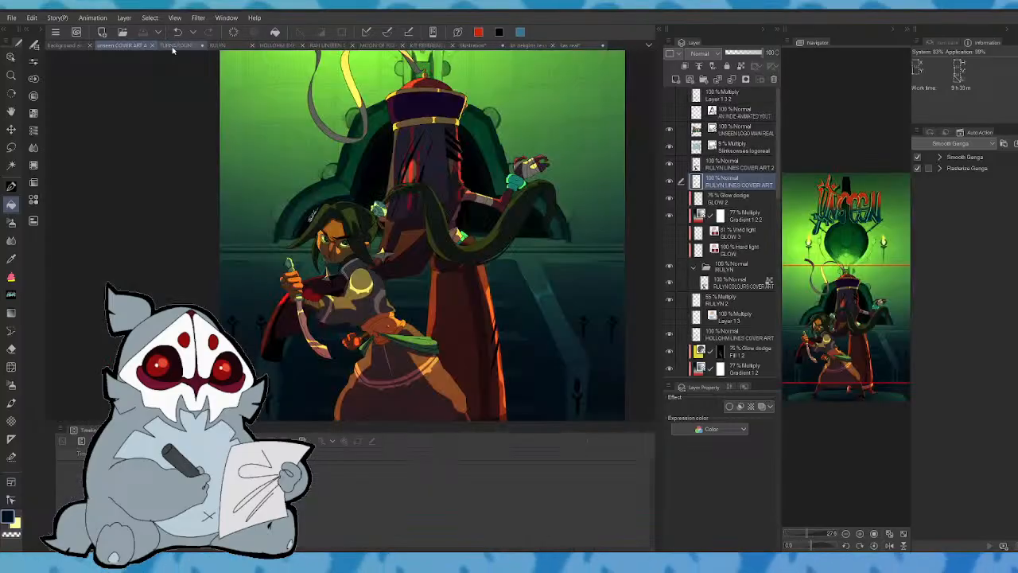
click(181, 46)
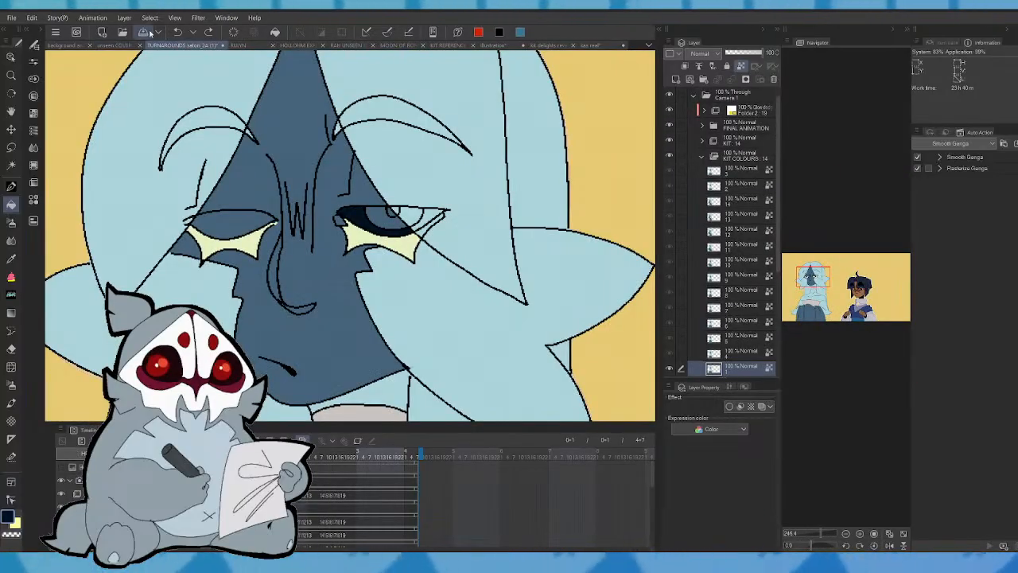
click(250, 213)
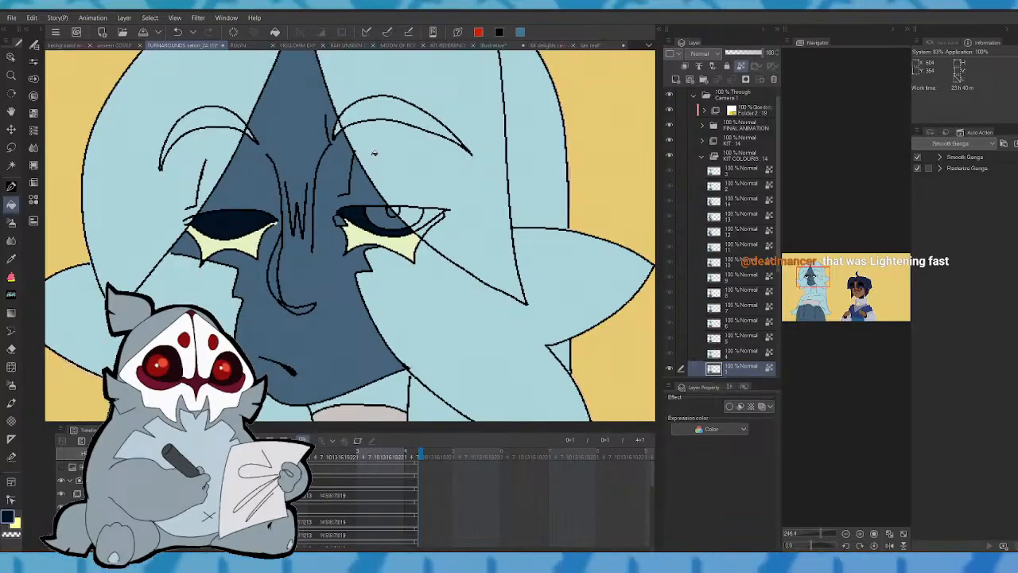
- Sample the cyan iris colour from the KIT REFERENCE CONCEPTS document and fill the right-hand iris with it in drawing 1 of the turnaround
drag(817, 279, 817, 278)
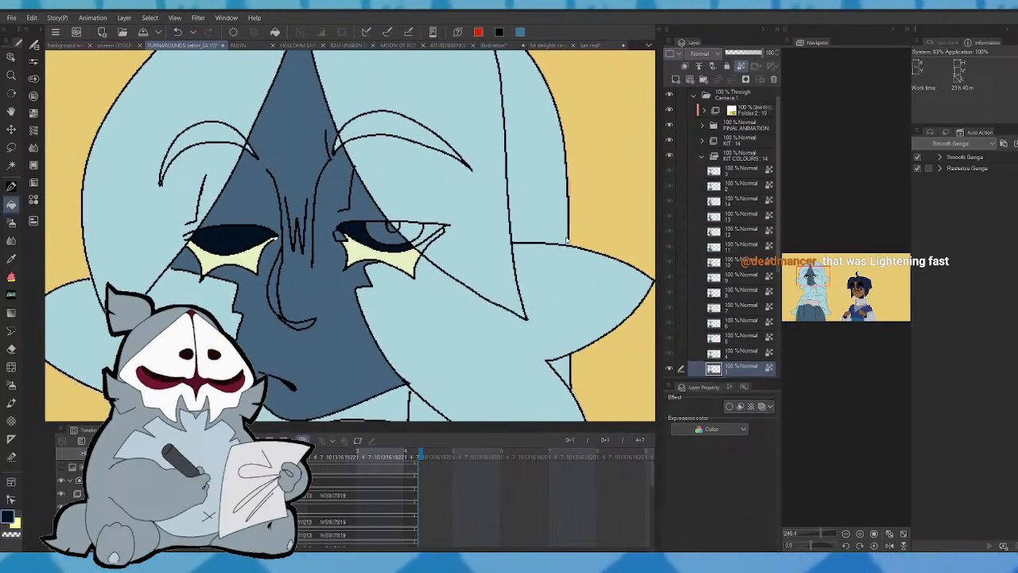
click(509, 47)
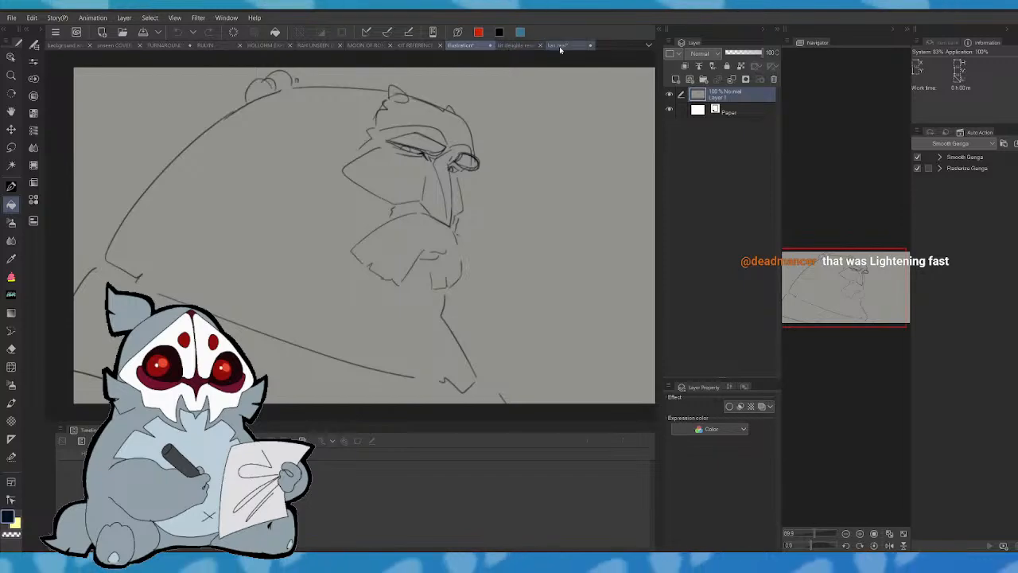
click(517, 45)
click(515, 48)
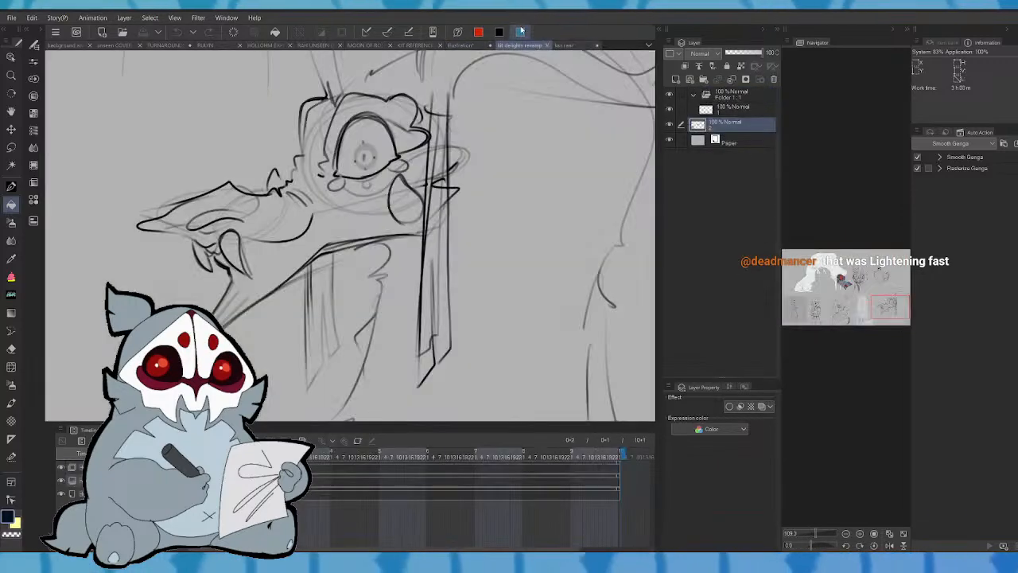
click(570, 46)
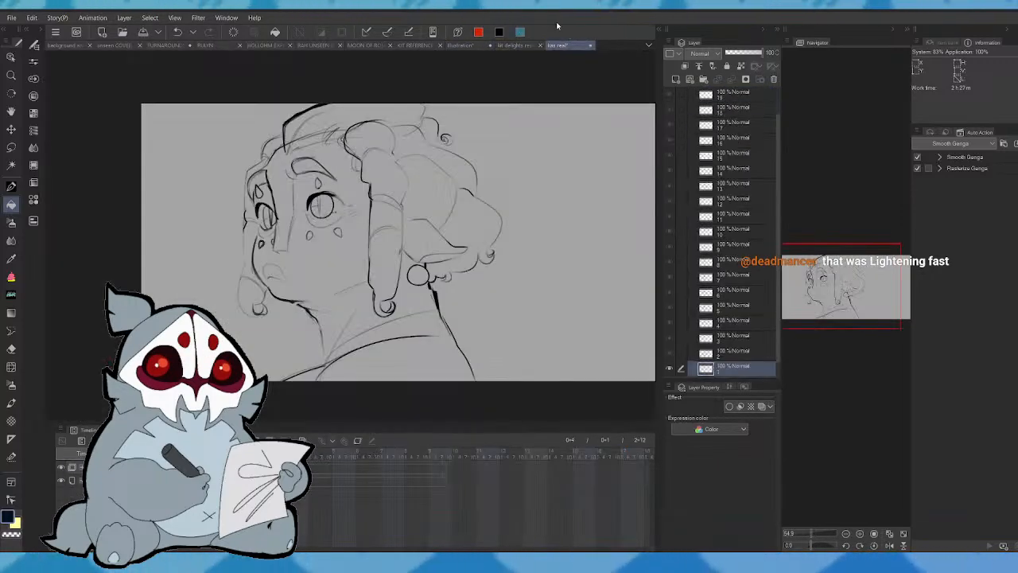
click(177, 46)
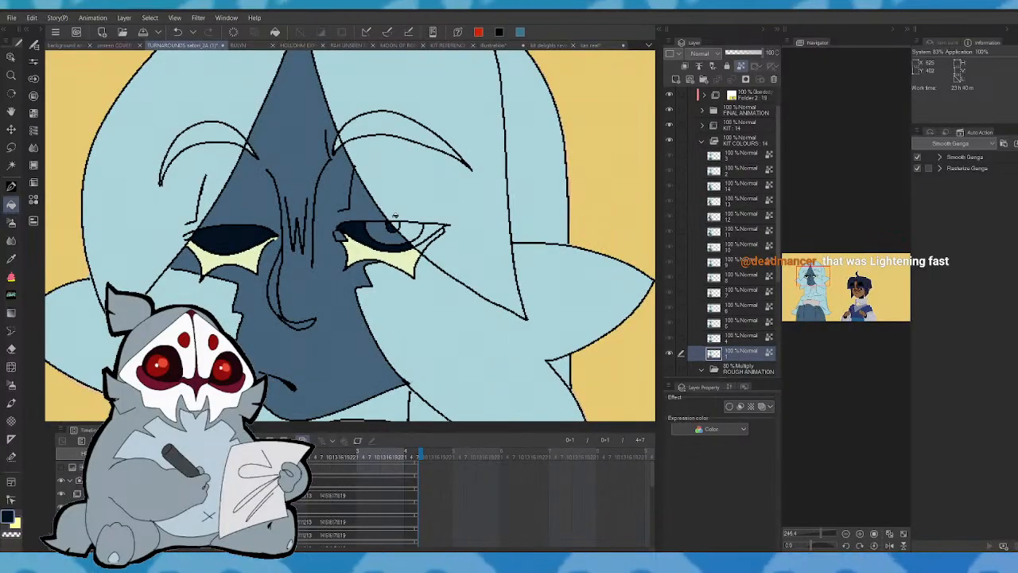
click(513, 45)
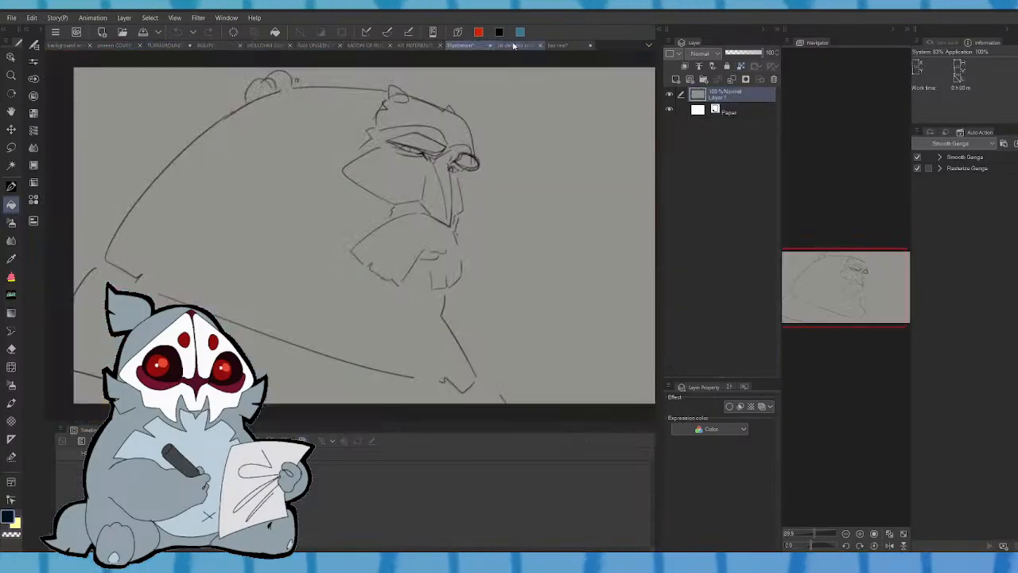
click(432, 45)
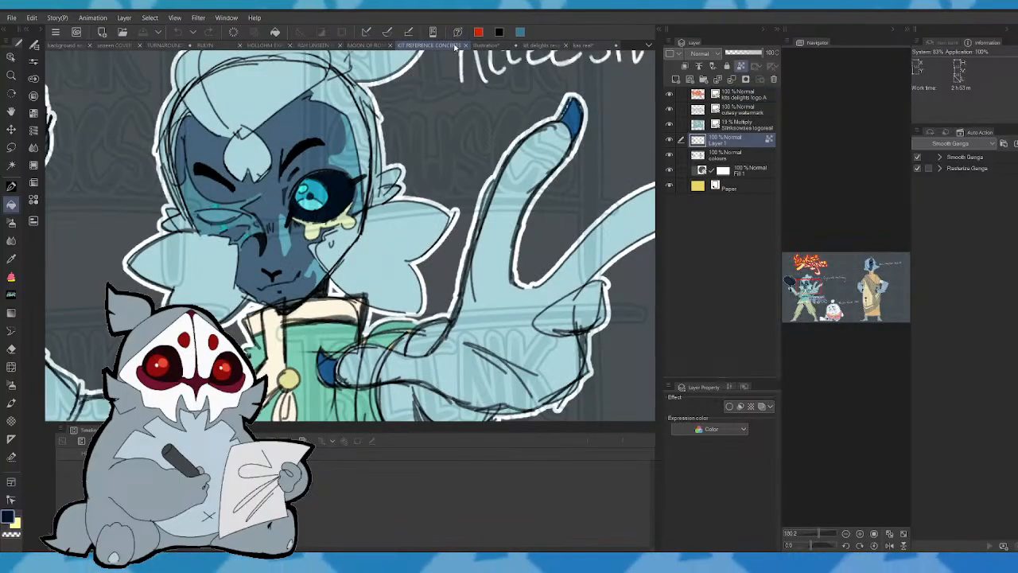
click(178, 46)
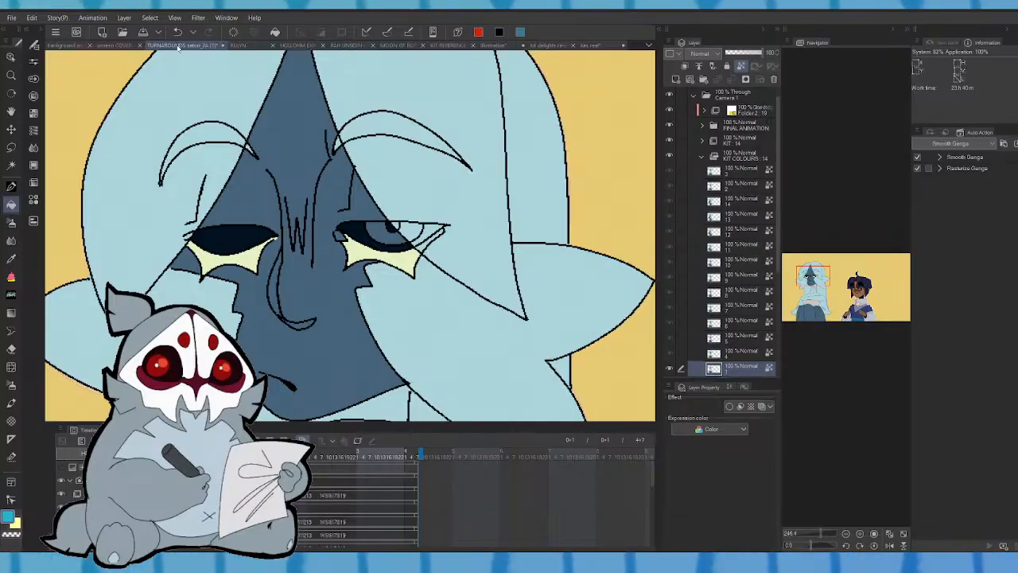
click(391, 222)
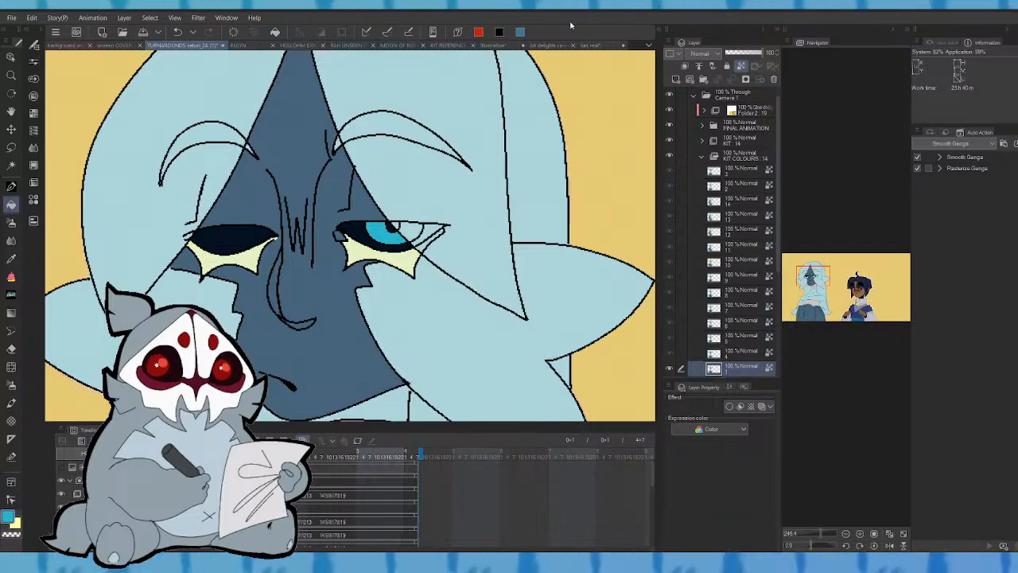
- Set the drawing colour to black and fill the nose shape in drawing 1
click(572, 46)
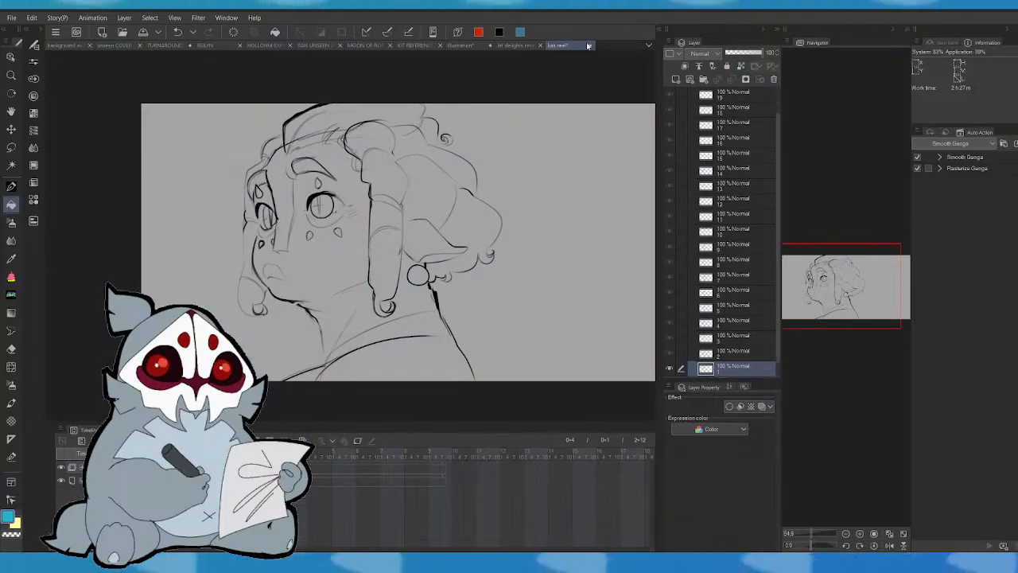
click(177, 44)
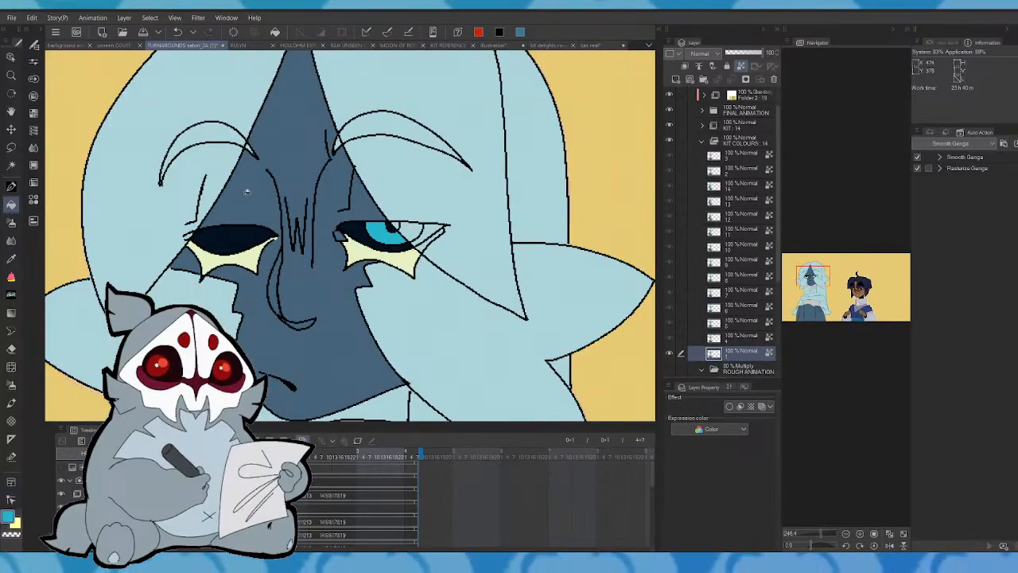
click(34, 96)
drag(88, 195, 43, 237)
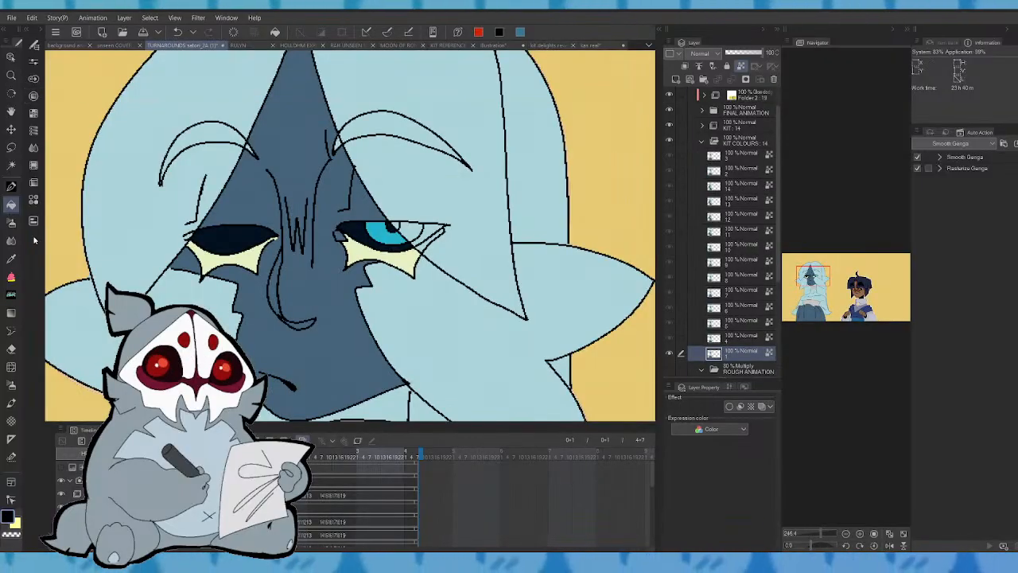
click(275, 294)
click(294, 323)
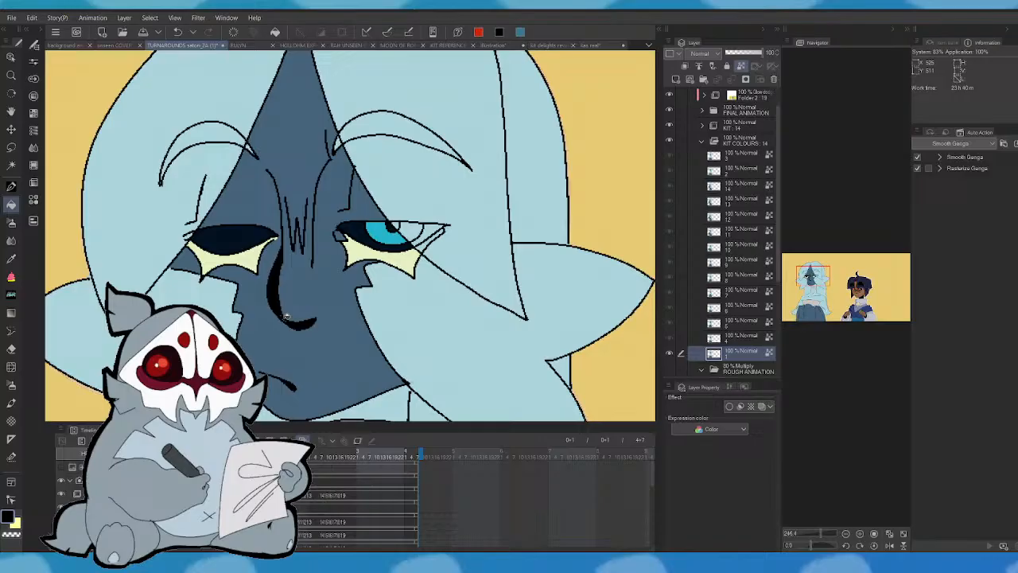
click(12, 186)
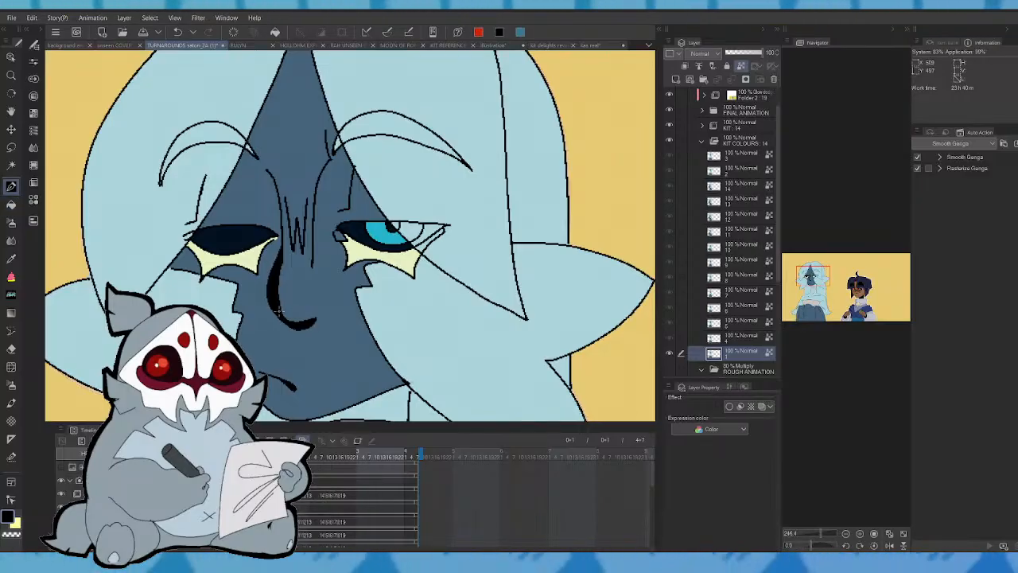
- Fill both eyebrows black in drawing 1 and compare the result against the neighbouring frames
click(11, 204)
click(250, 141)
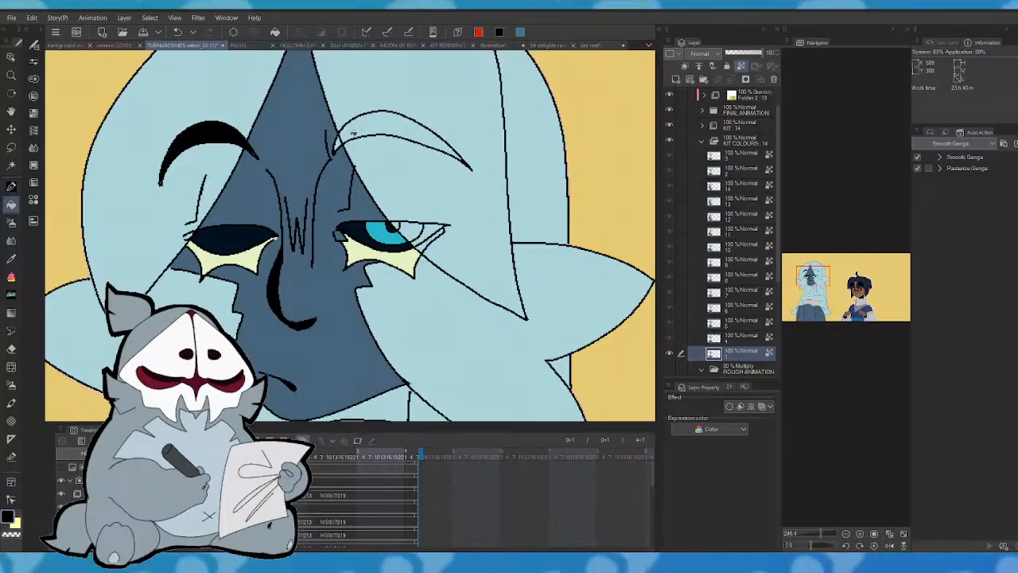
click(377, 121)
key(Right)
key(Left)
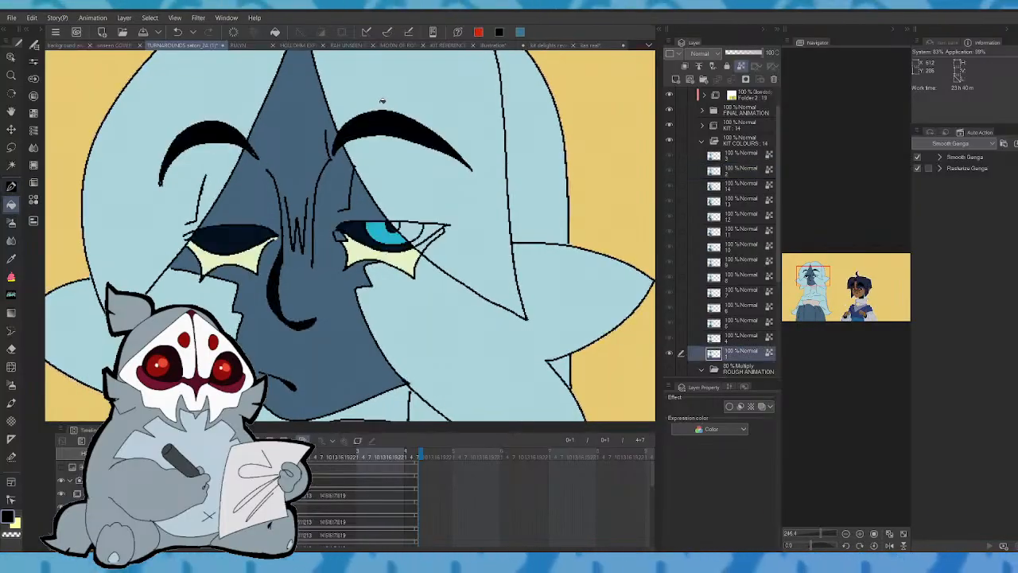
key(Left)
key(Right)
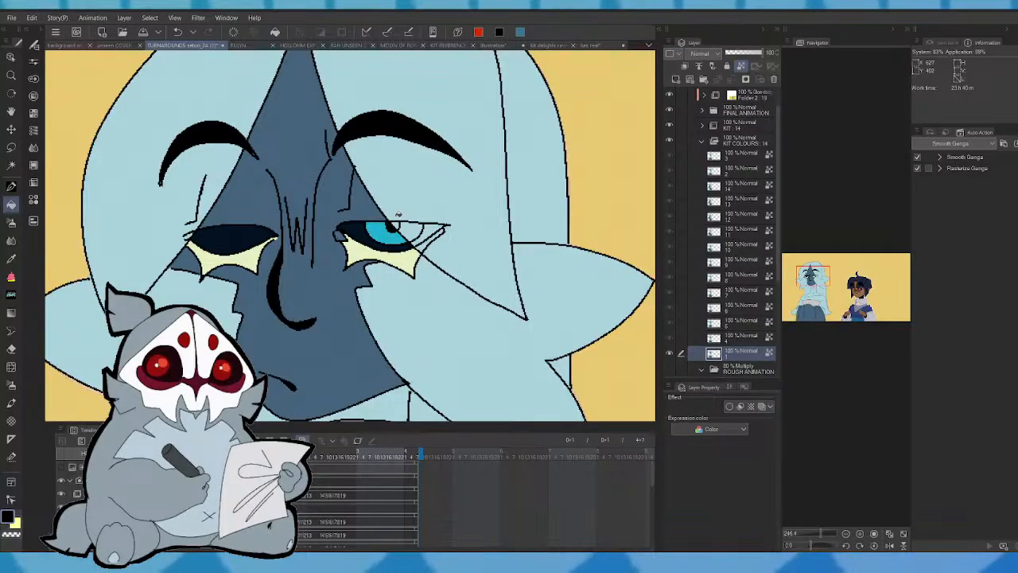
key(Right)
key(Left)
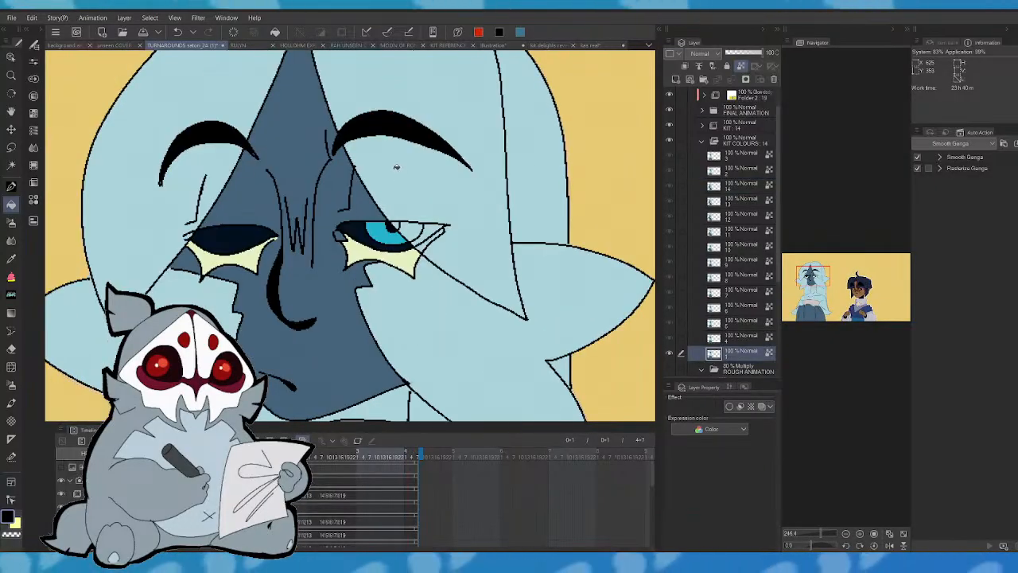
key(Left)
key(Right)
- Fill both eyebrows and the nose black in drawing 2 of KIT COLOURS
key(Right)
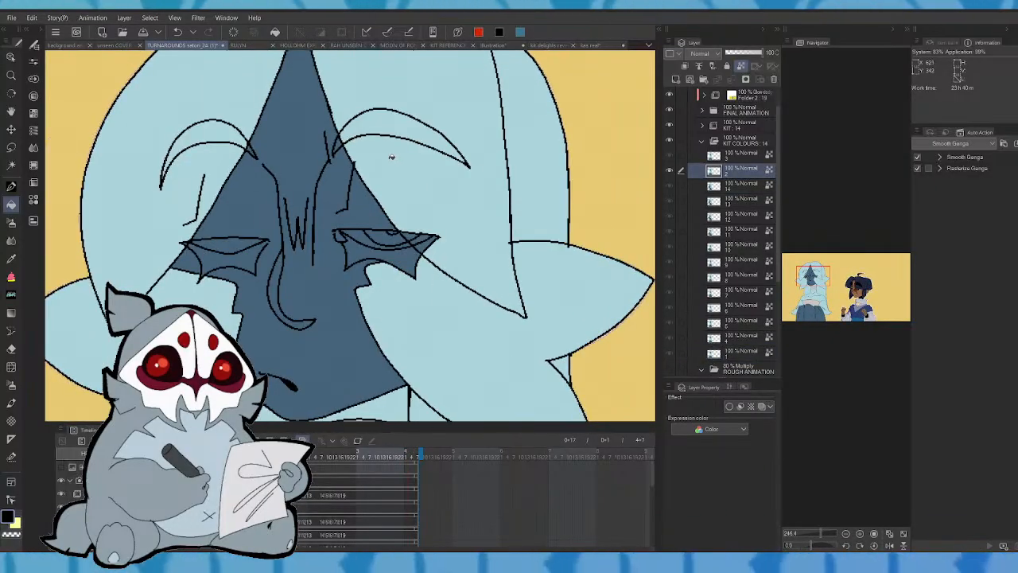
click(228, 138)
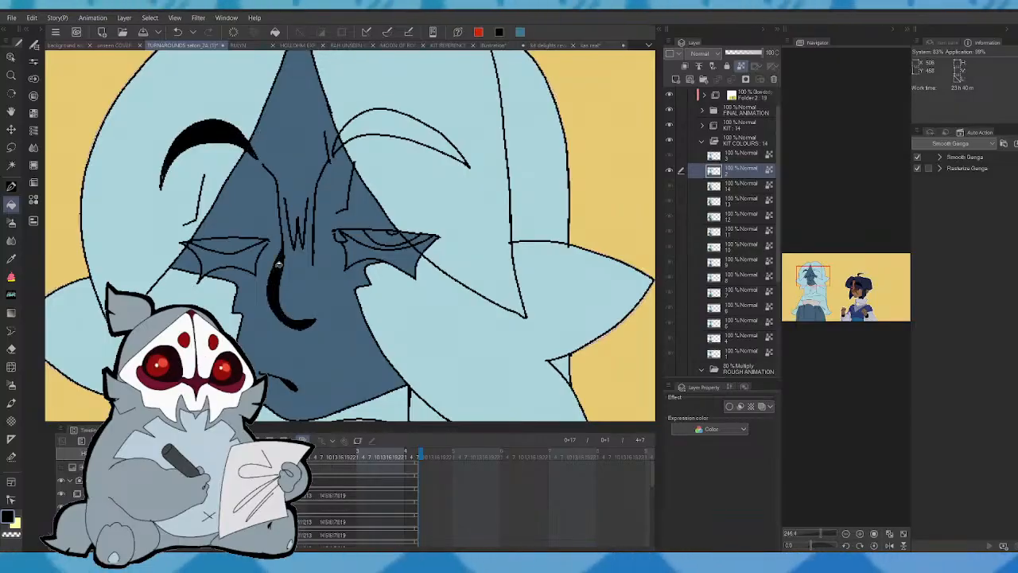
click(363, 115)
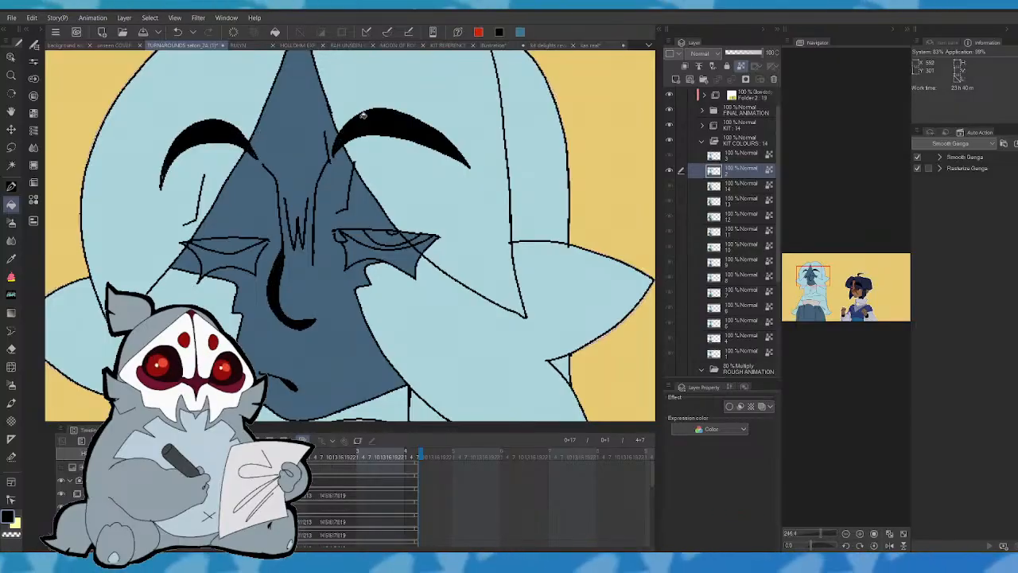
drag(815, 277, 819, 279)
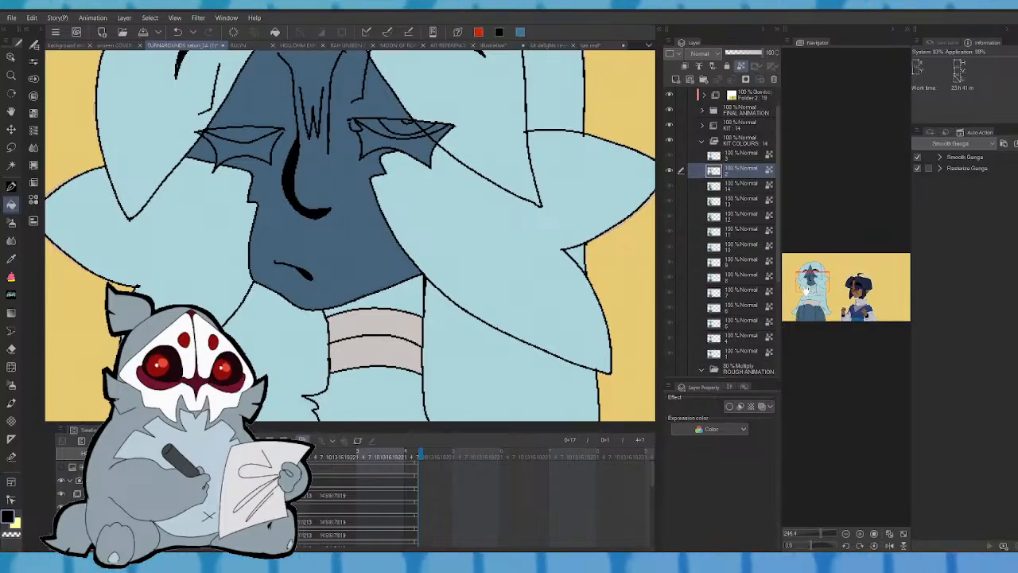
drag(824, 292, 813, 274)
key(Left)
key(Right)
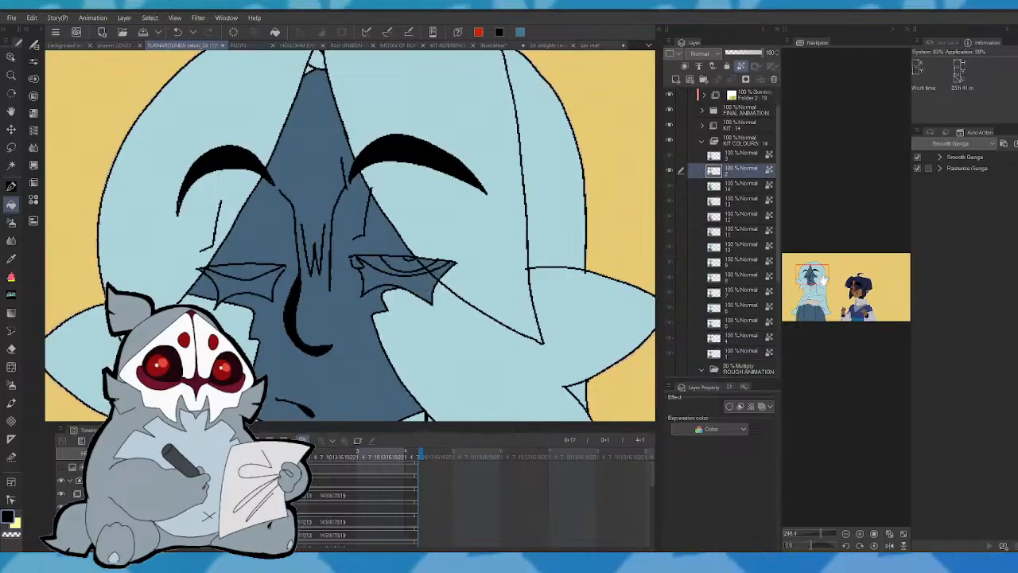
- Fill both eyebrows black in drawing 3 of KIT COLOURS and check the adjacent frames
key(Right)
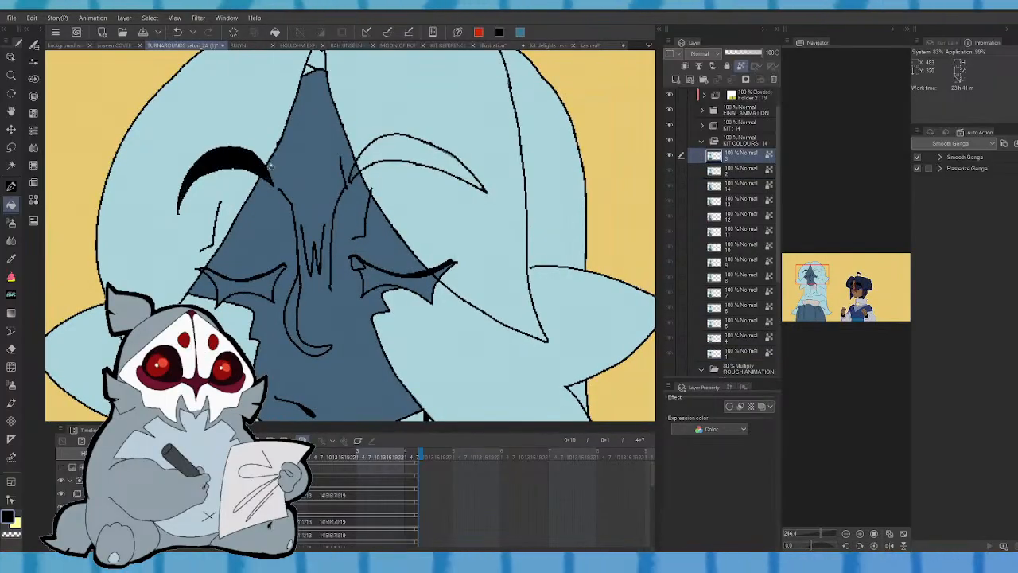
click(383, 144)
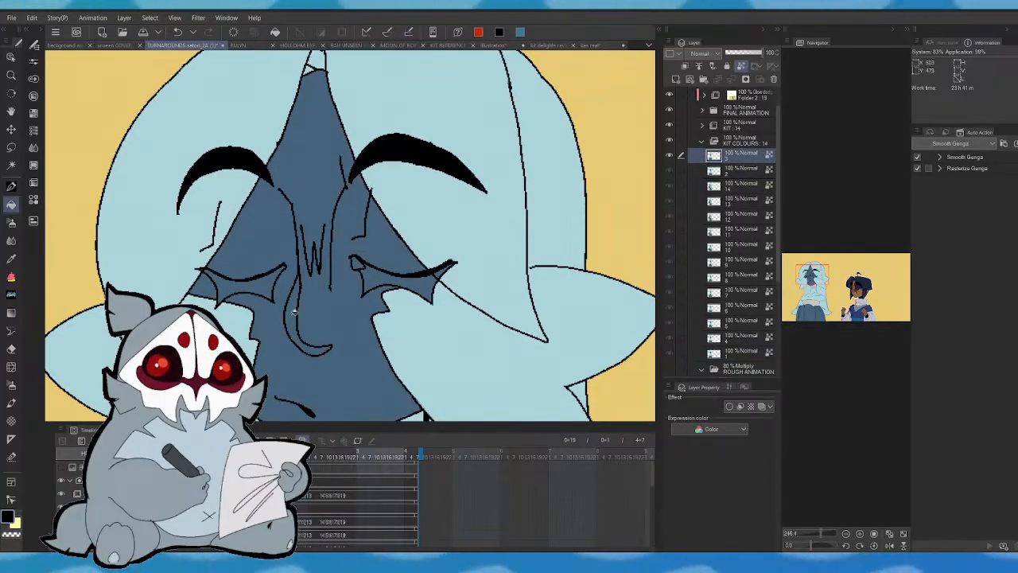
key(Left)
key(Right)
drag(843, 301, 813, 277)
key(Right)
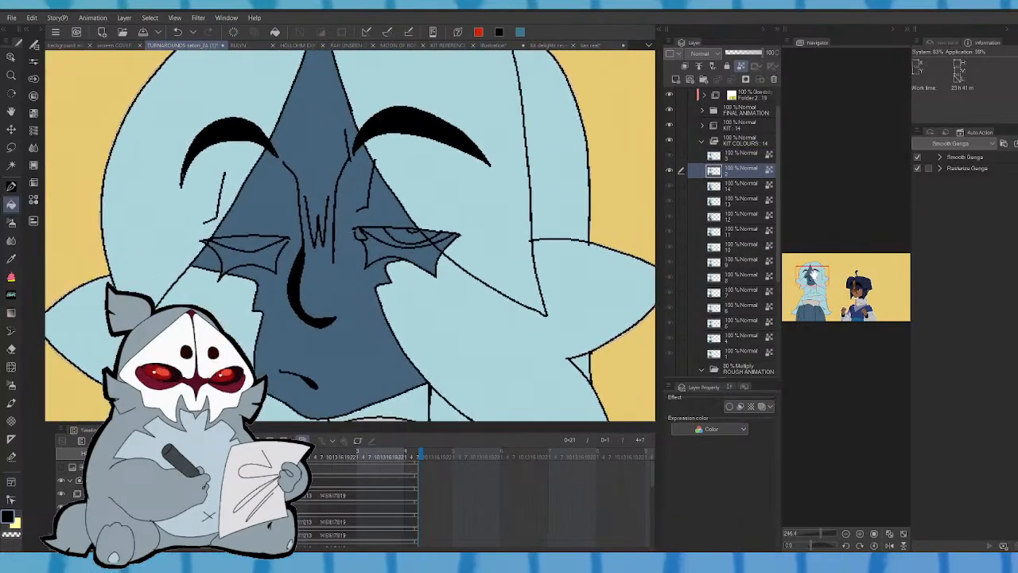
- Fill the nose and both eyebrows black in drawing 4 of KIT COLOURS
key(Right)
key(Right)
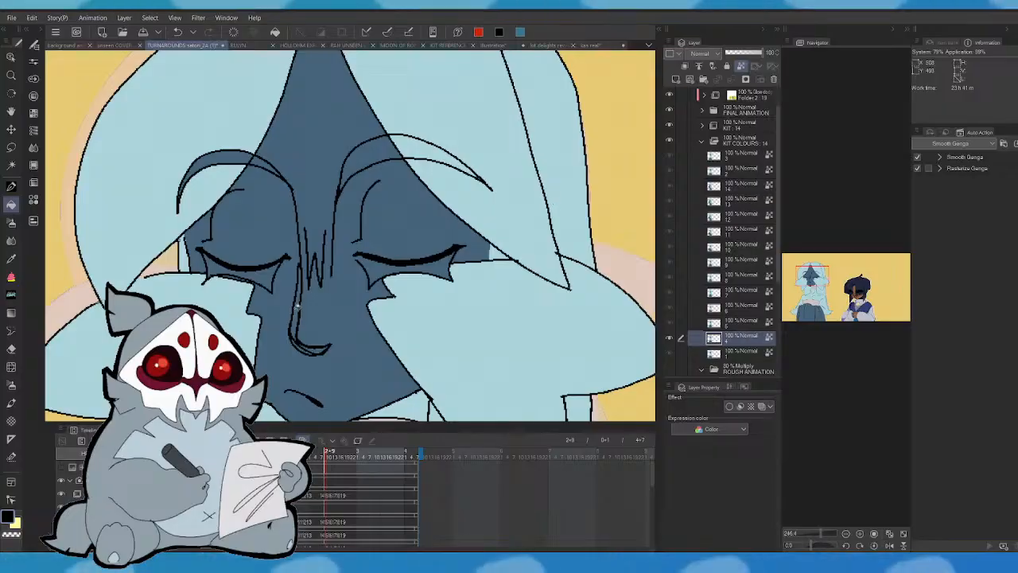
click(296, 307)
click(303, 346)
click(310, 347)
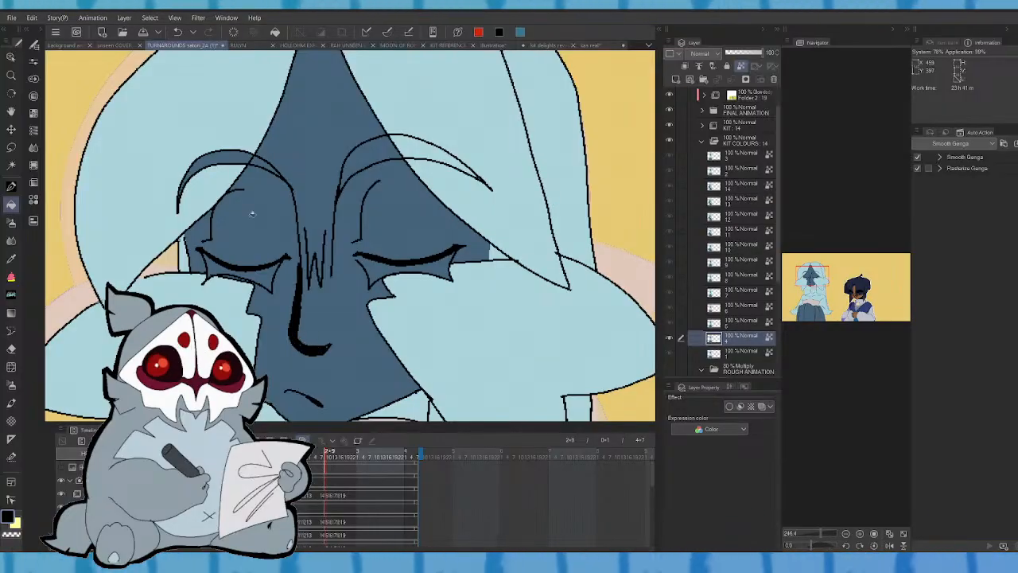
click(250, 157)
click(367, 152)
click(413, 139)
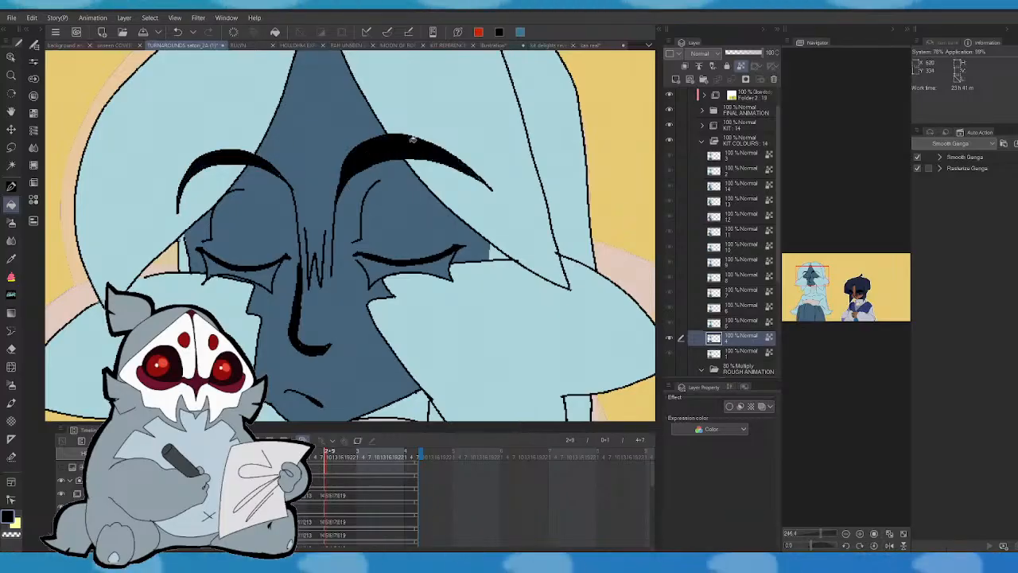
- Fill both eyebrows black in drawing 5 of KIT COLOURS
key(Right)
key(Right)
click(243, 148)
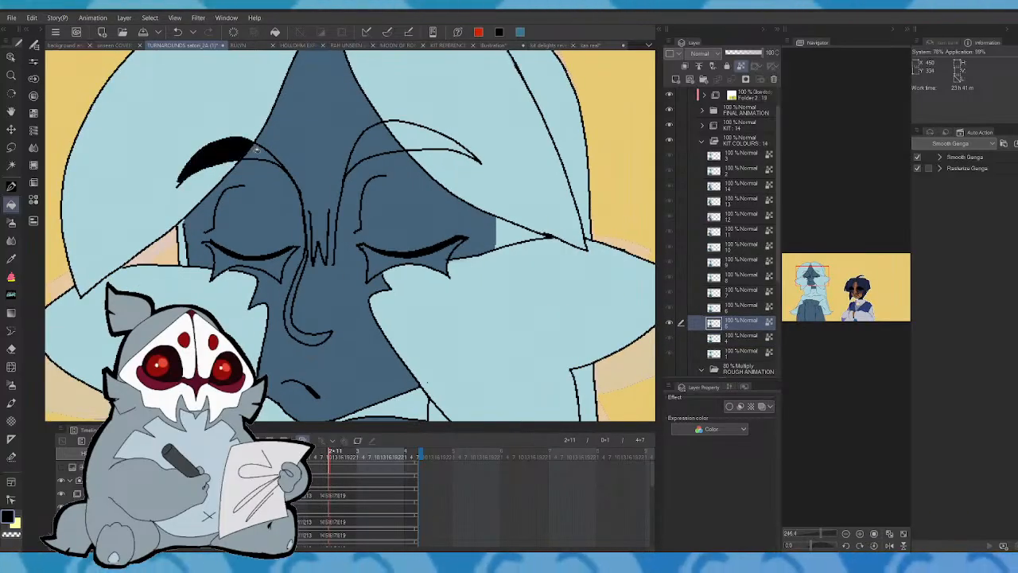
click(258, 151)
click(382, 137)
click(415, 127)
- Fill both eyebrows black in drawing 6 of KIT COLOURS
key(Right)
key(Right)
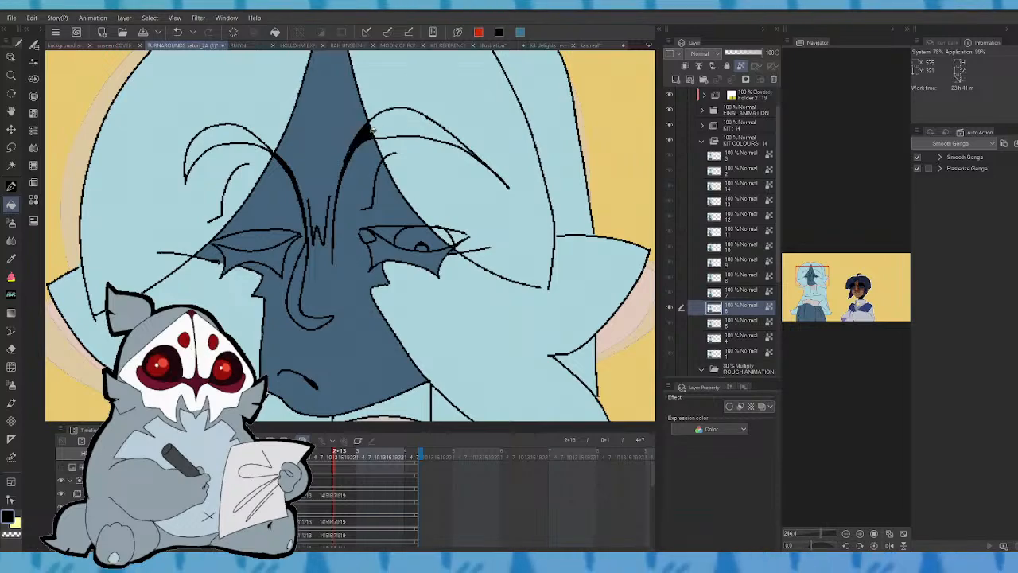
click(388, 113)
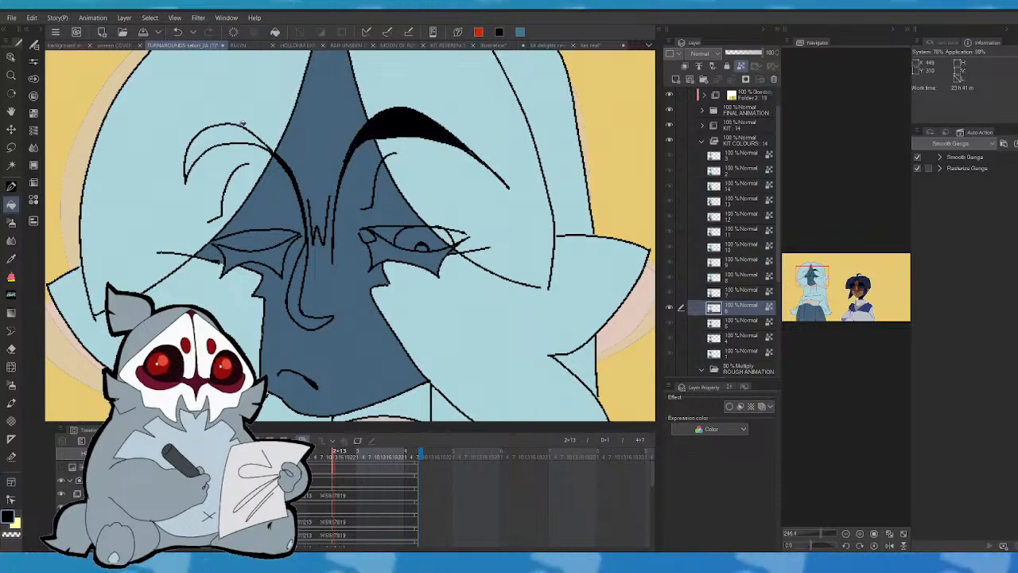
click(234, 130)
- Fill both eyebrows black in drawing 7 of KIT COLOURS, checking the neighbouring frame
key(Right)
key(Right)
click(248, 137)
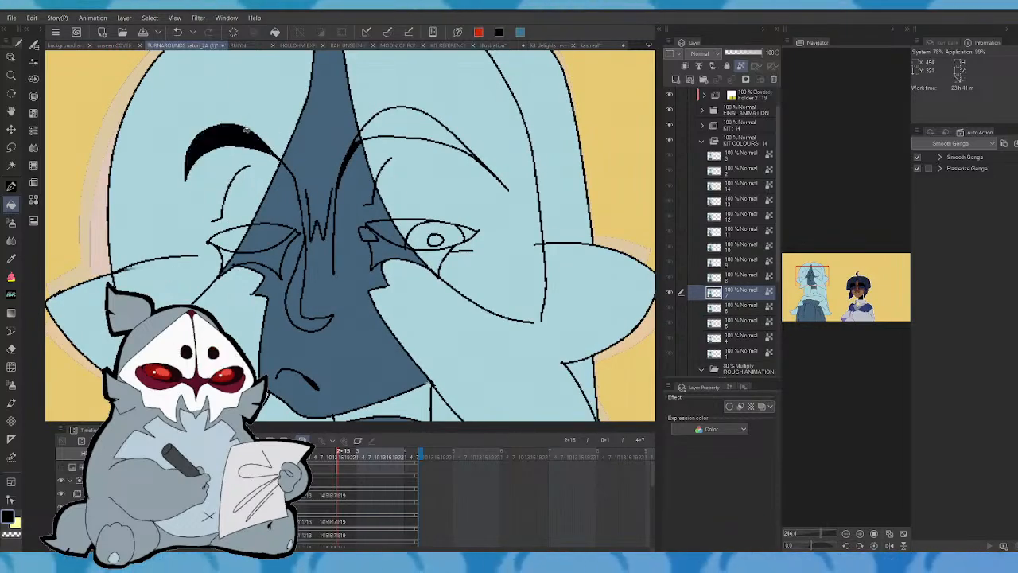
key(Right)
key(Right)
key(Left)
key(Left)
click(374, 126)
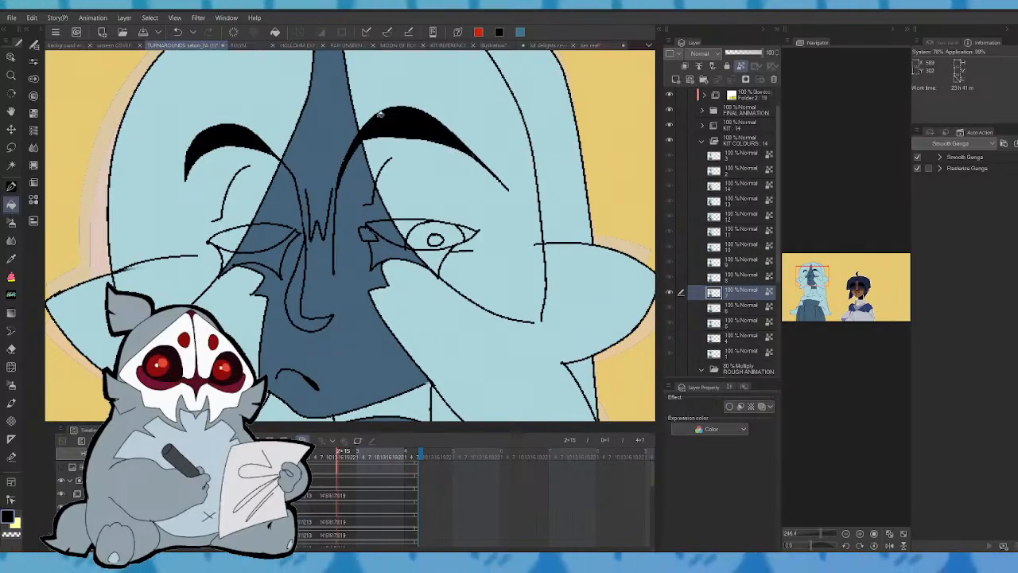
- Fill both eyebrows black in drawing 8 of KIT COLOURS
key(Right)
key(Right)
click(246, 139)
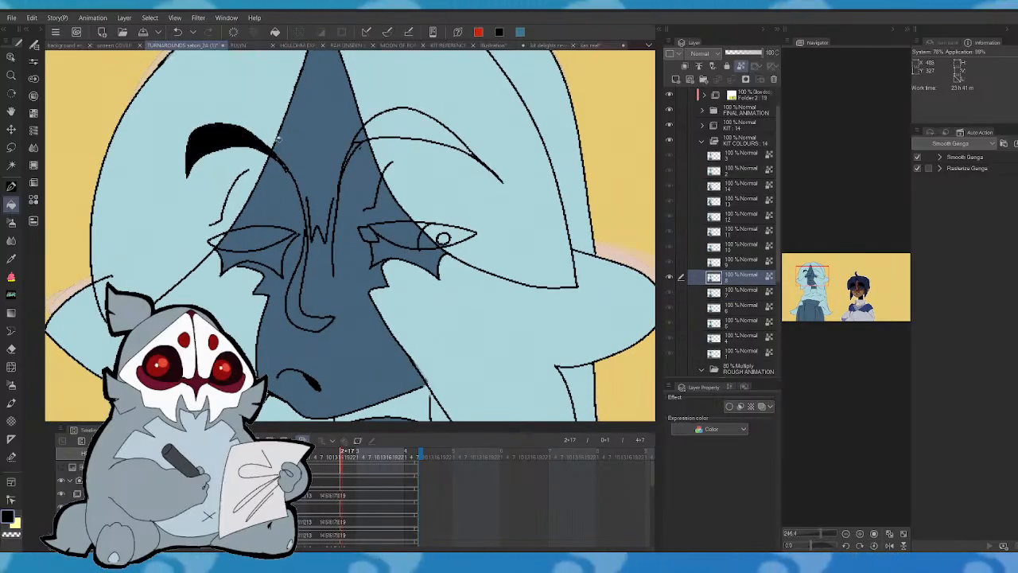
click(386, 123)
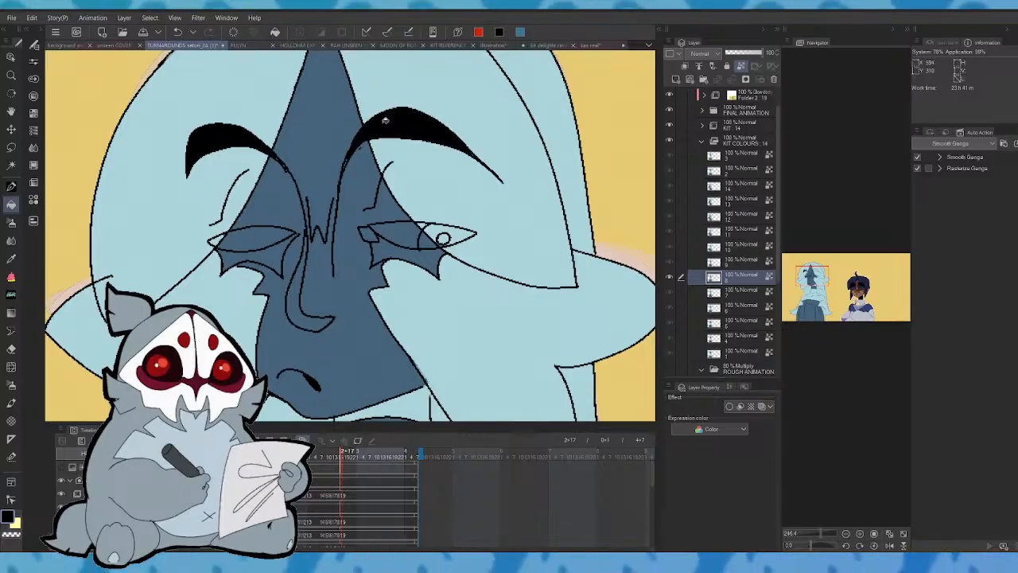
- Fill both eyebrows black in drawing 9 of KIT COLOURS
key(Right)
key(Right)
click(413, 112)
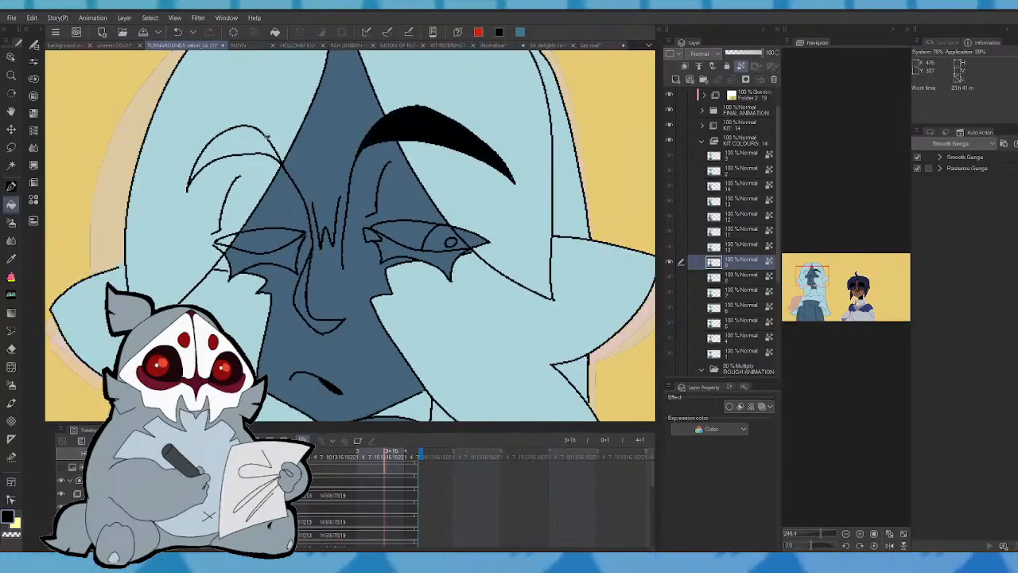
click(267, 133)
- Fill both eyebrows black in drawing 10, including the part of the brow that crosses the hair
key(Right)
key(Right)
click(227, 147)
click(345, 123)
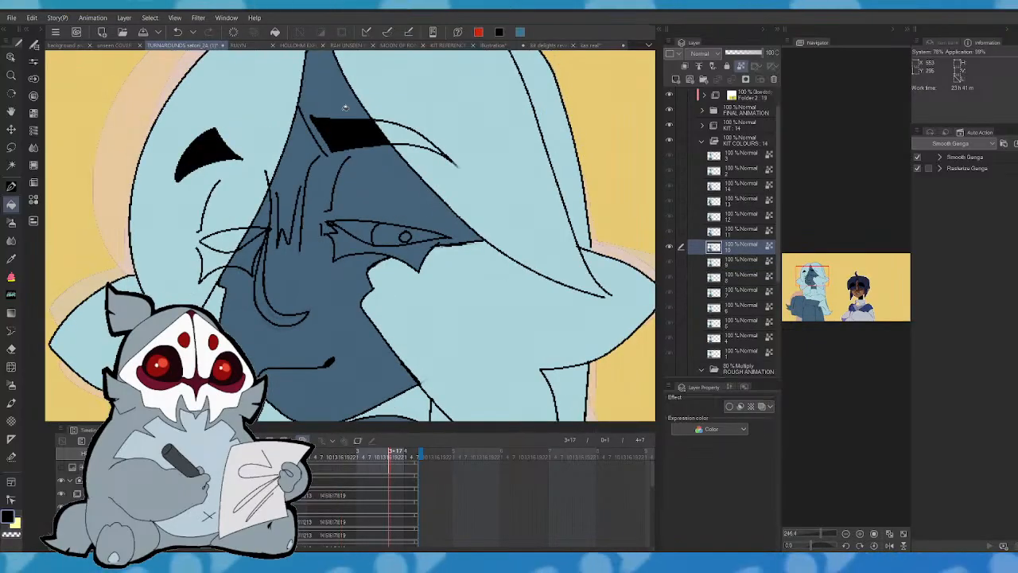
click(394, 121)
- Fill both eyebrows black in drawing 11 of KIT COLOURS
key(Right)
key(Right)
click(334, 133)
click(366, 142)
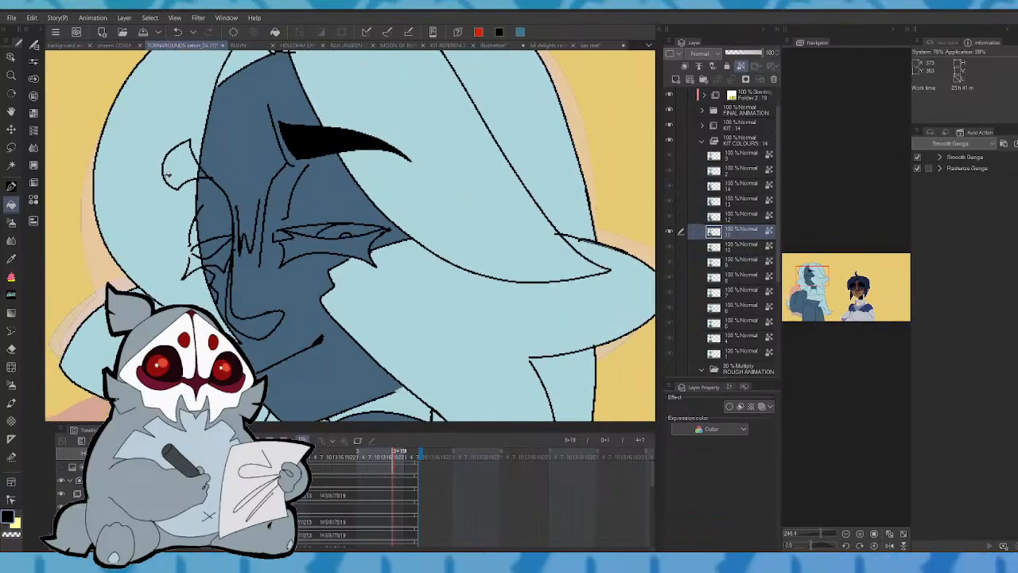
click(182, 158)
- Fill both eyebrows black in drawing 12 of KIT COLOURS
key(Right)
key(Right)
click(177, 166)
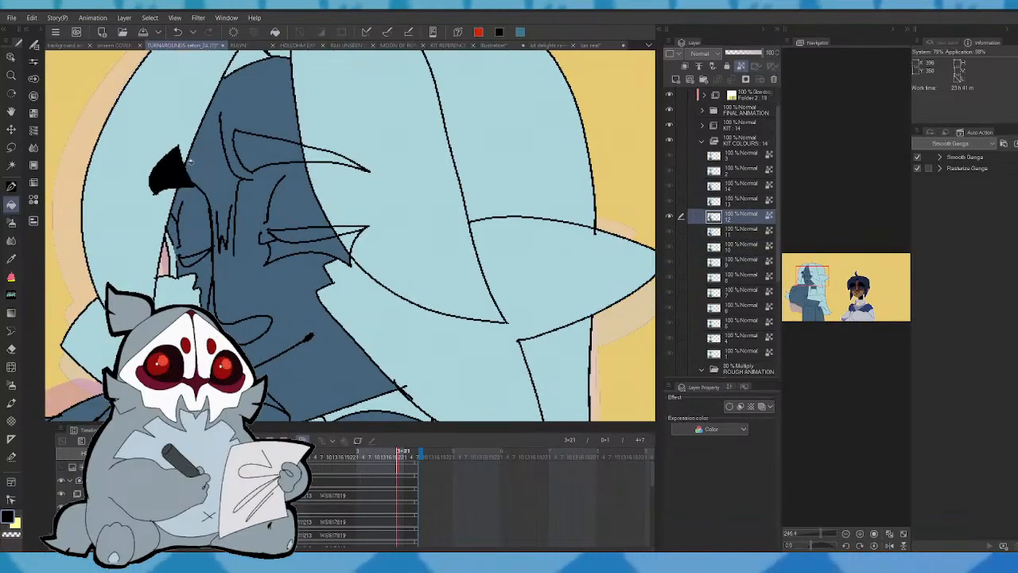
click(264, 142)
click(323, 157)
- Fill both eyebrows black in drawing 13 of KIT COLOURS
key(Right)
key(Right)
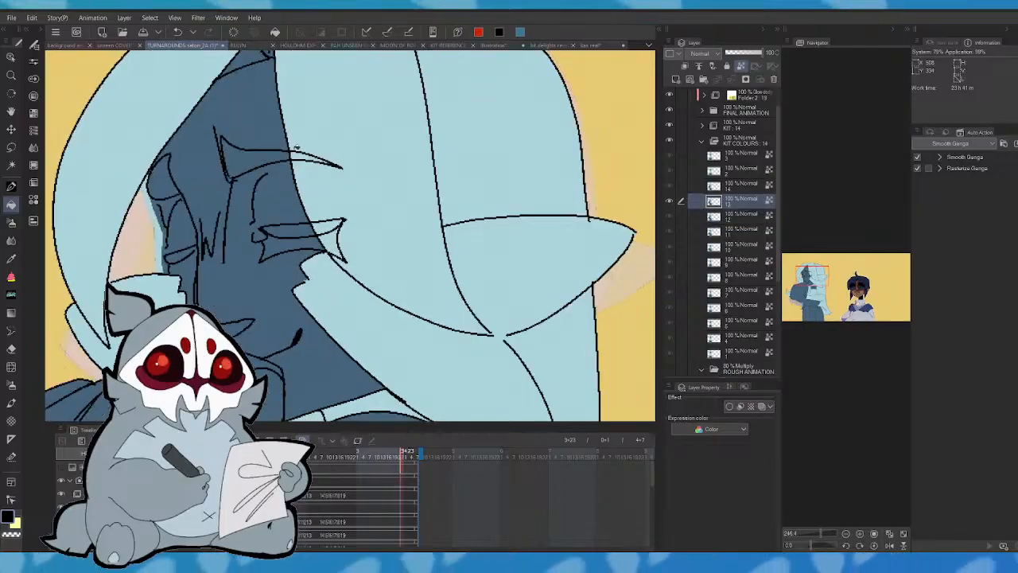
click(253, 156)
click(308, 156)
click(170, 163)
- Fill both eyebrows black in drawing 14 of KIT COLOURS
key(Right)
key(Right)
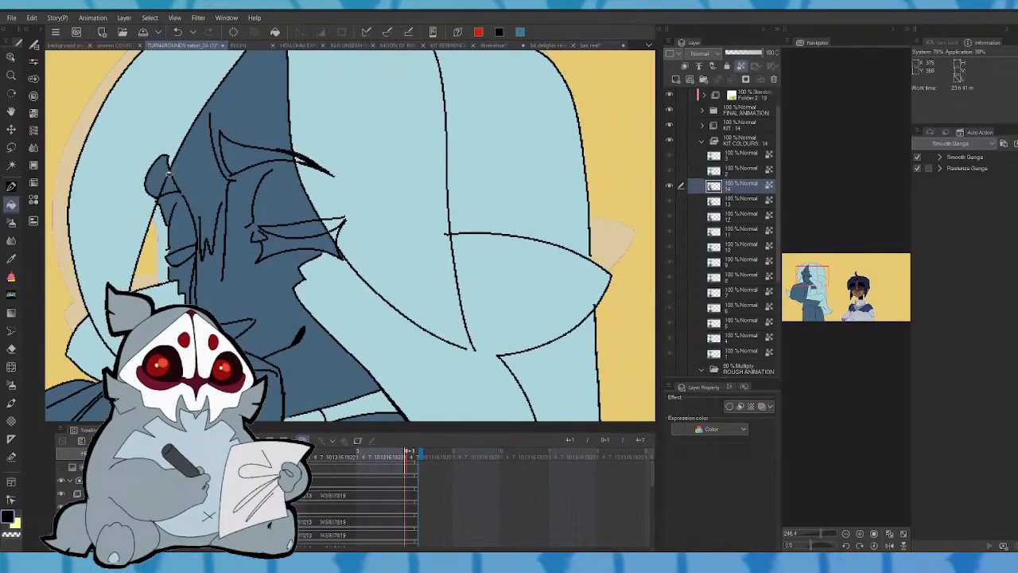
click(180, 165)
click(282, 145)
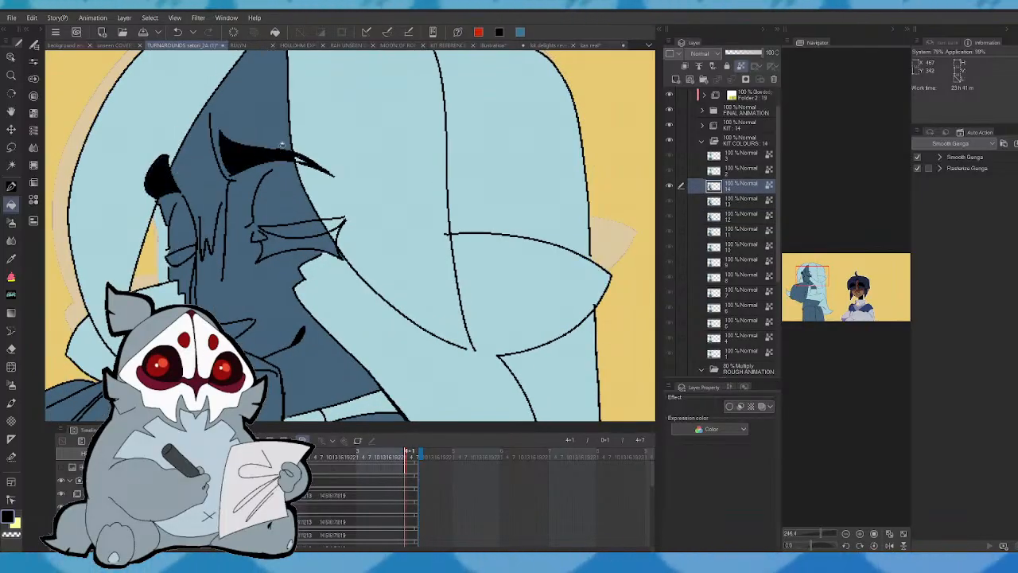
- Flip back and forth between drawings 13 and 14 to compare the face and eyebrow fills
key(Right)
key(Right)
key(Left)
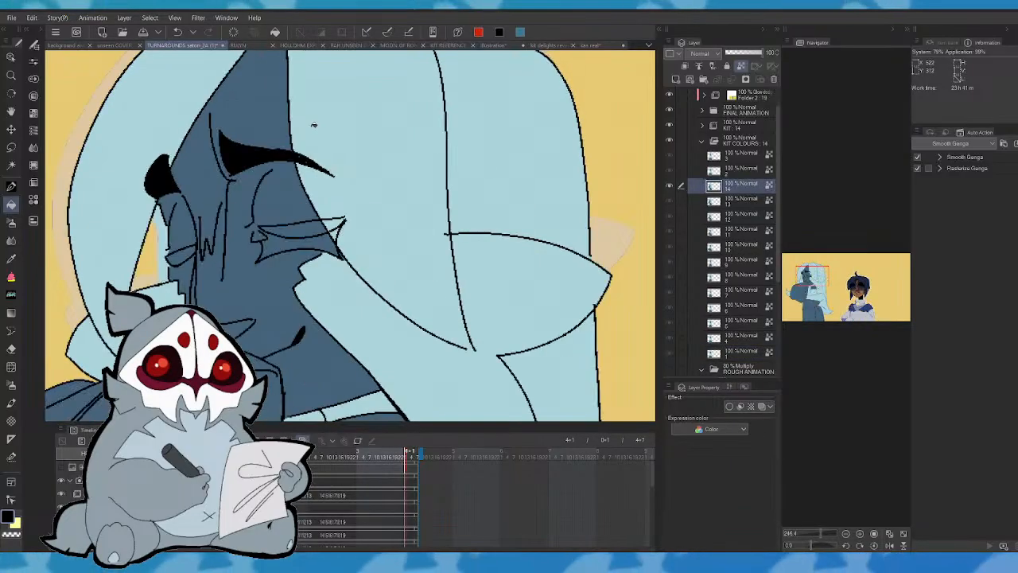
key(Right)
key(Left)
key(Right)
key(Left)
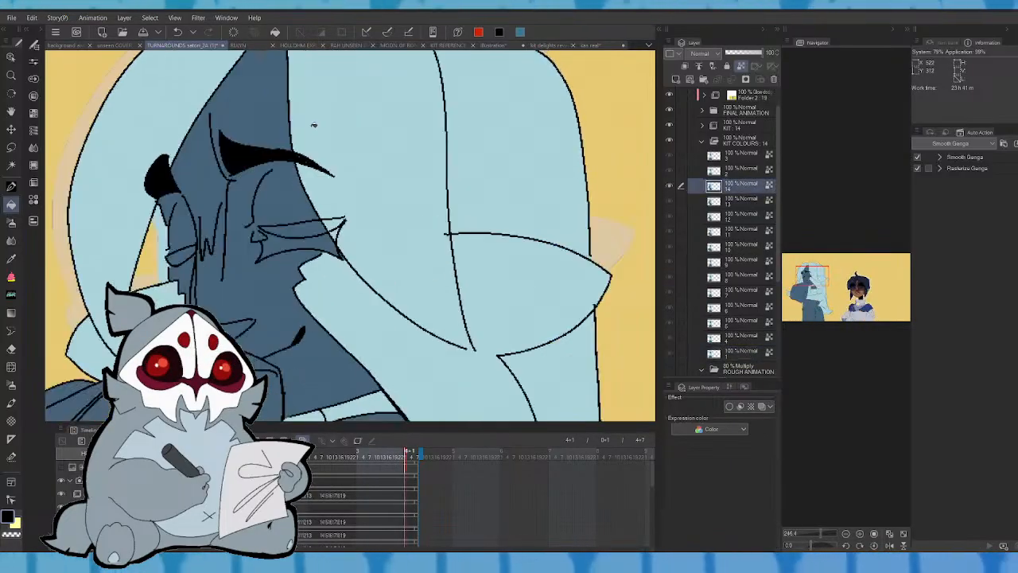
key(Right)
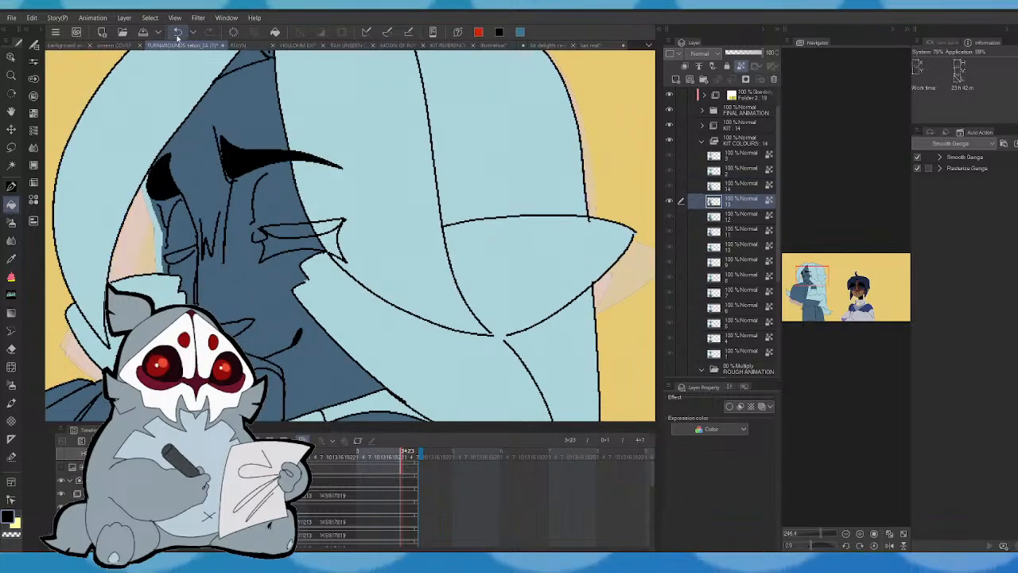
key(Left)
- Fill the nose shape black in drawings 14 and 13 of KIT COLOURS
click(13, 185)
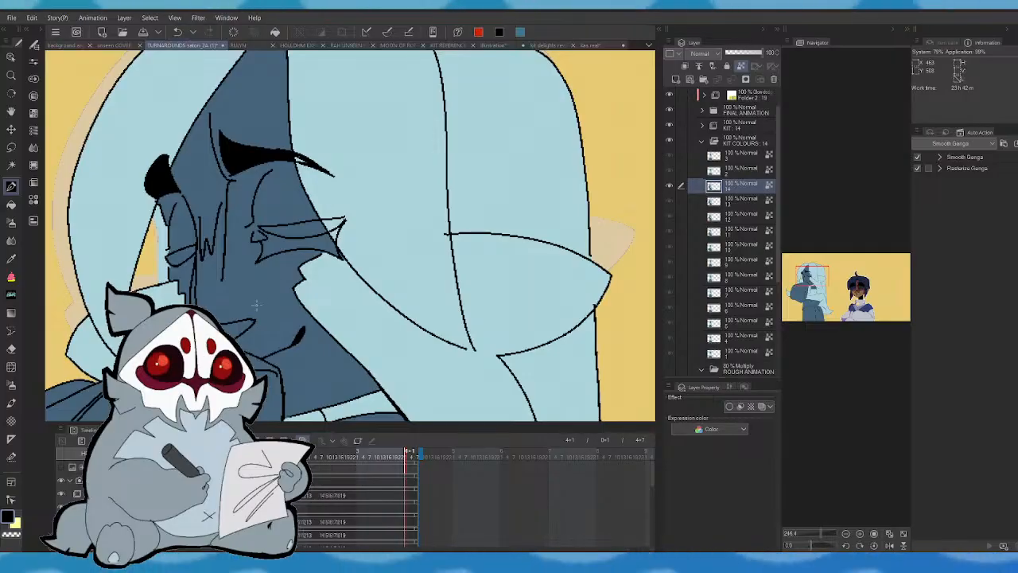
click(12, 206)
click(234, 327)
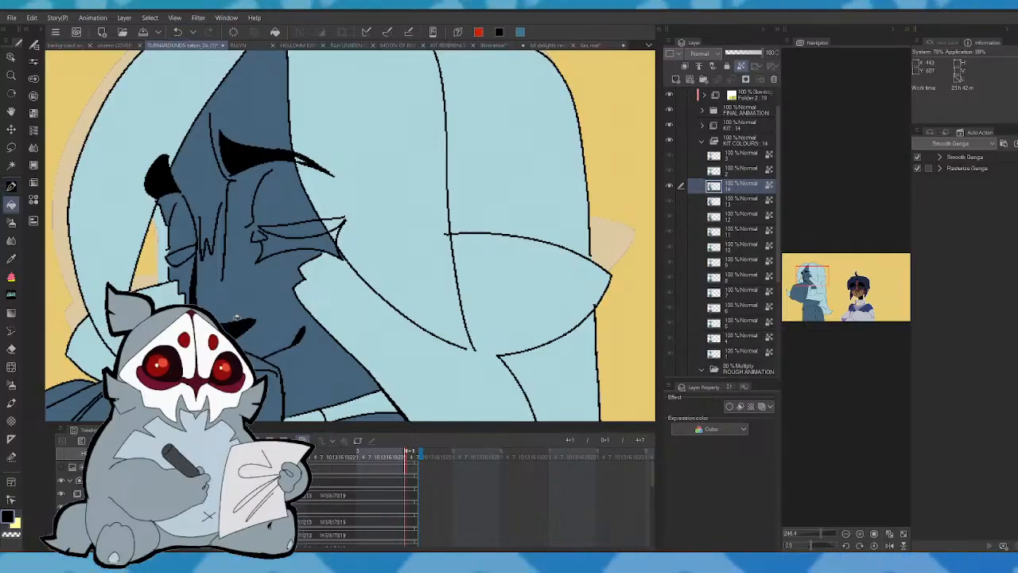
click(403, 455)
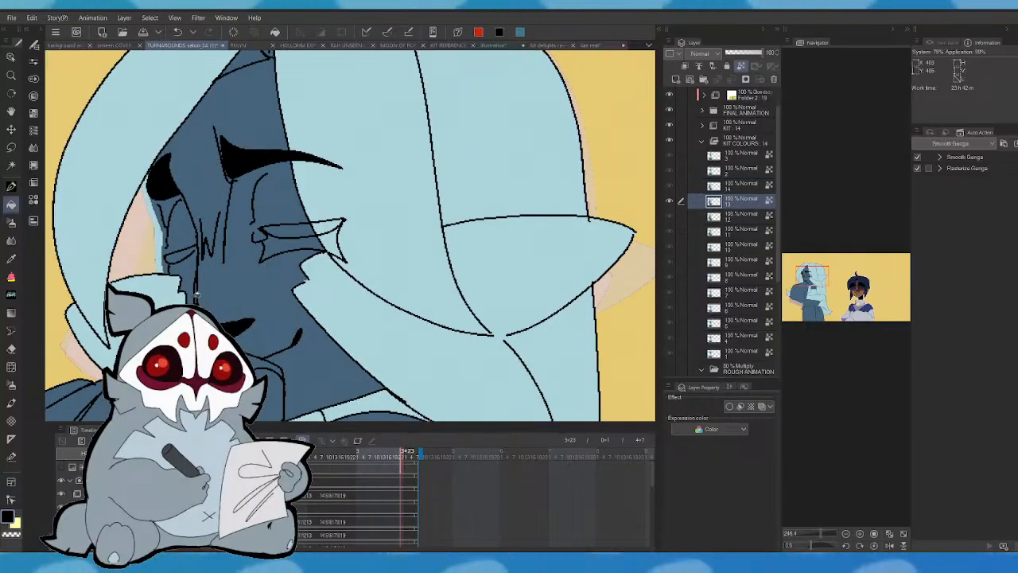
click(199, 292)
- Fill the nose shape black in drawings 12, 11 and 10, working backwards through the frames
click(246, 327)
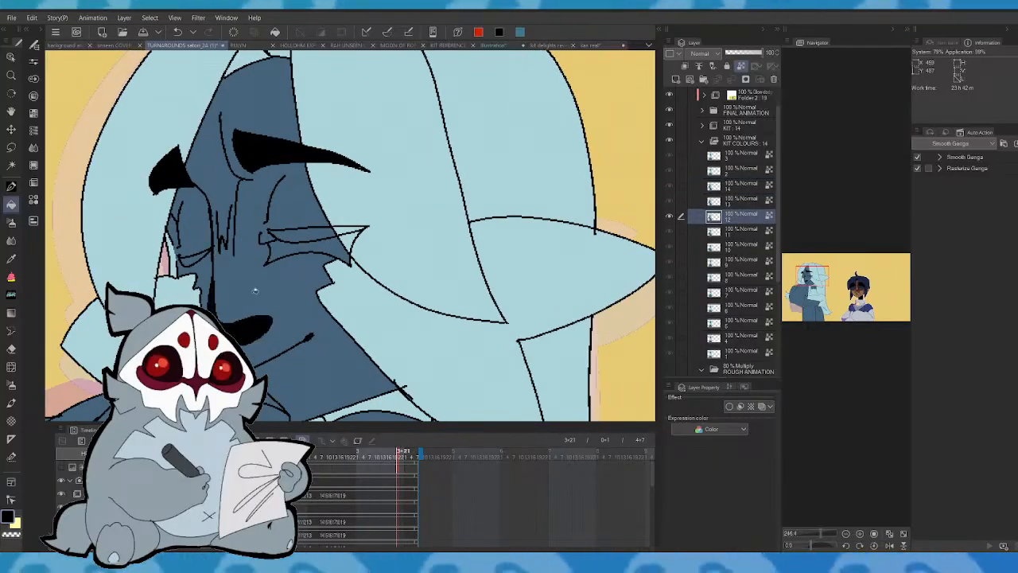
click(250, 321)
click(280, 312)
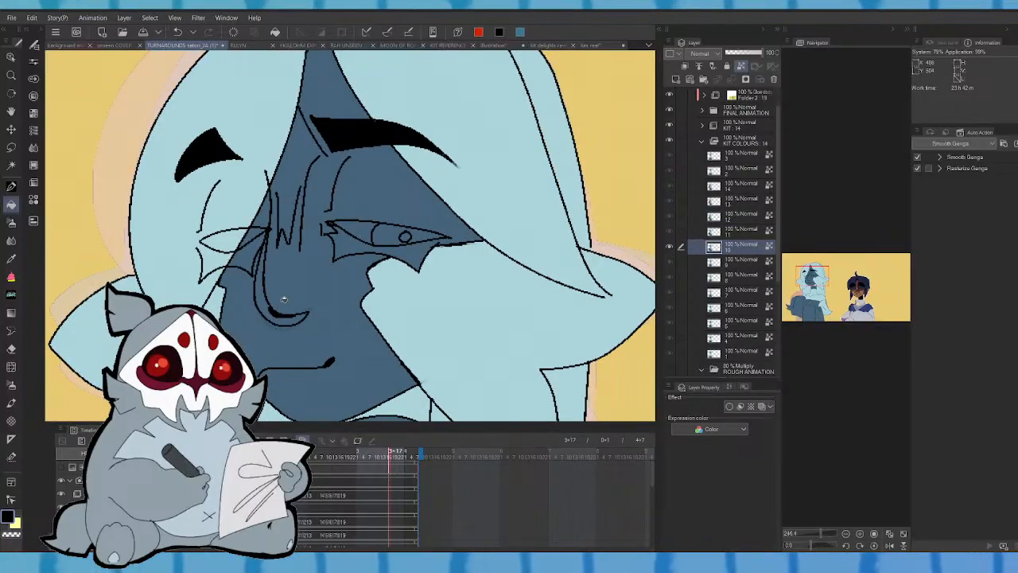
click(280, 309)
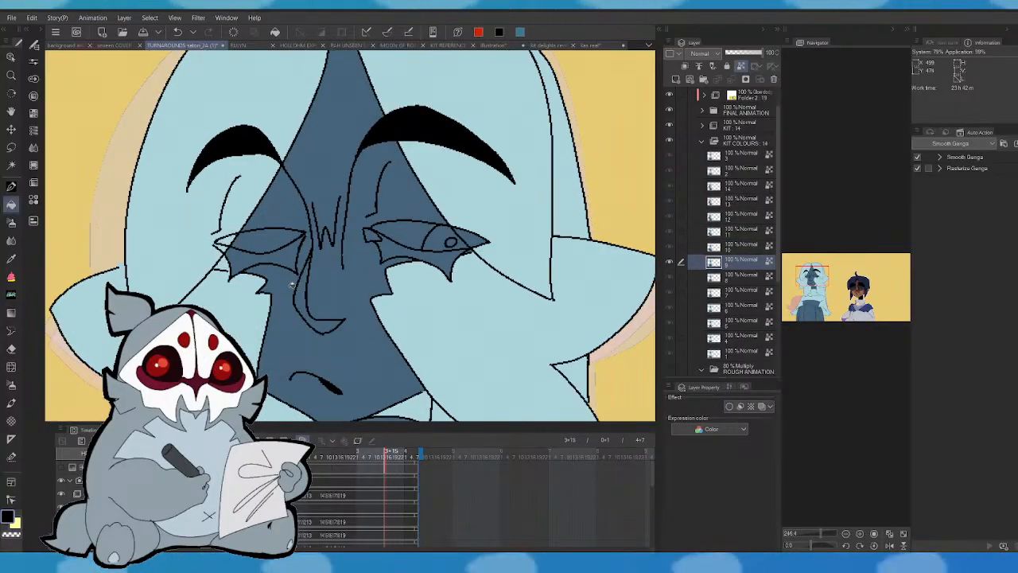
- Fill the nose shape black in drawings 9, 8, 7 and 6 of KIT COLOURS
key(.)
click(306, 309)
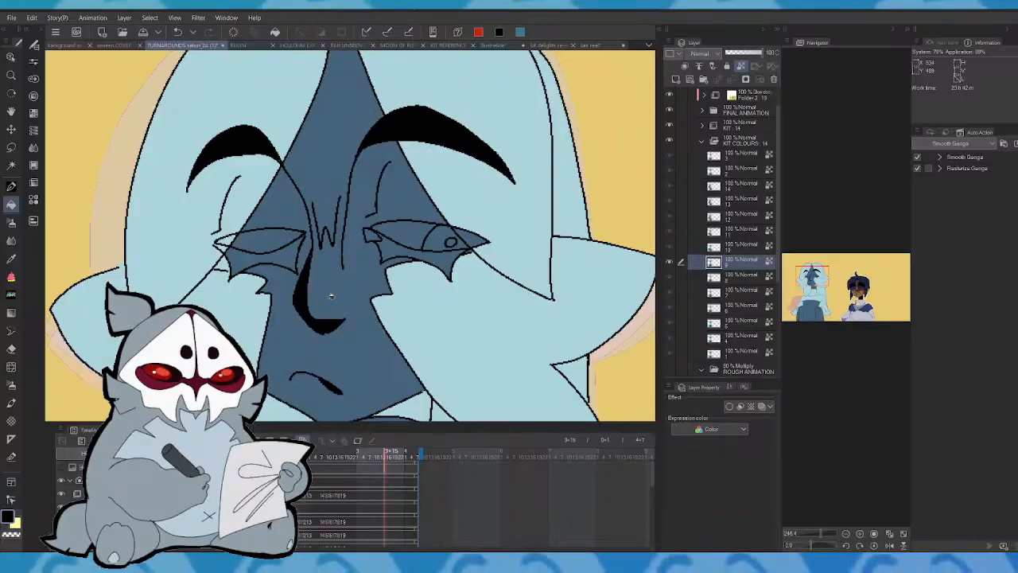
click(319, 316)
click(311, 320)
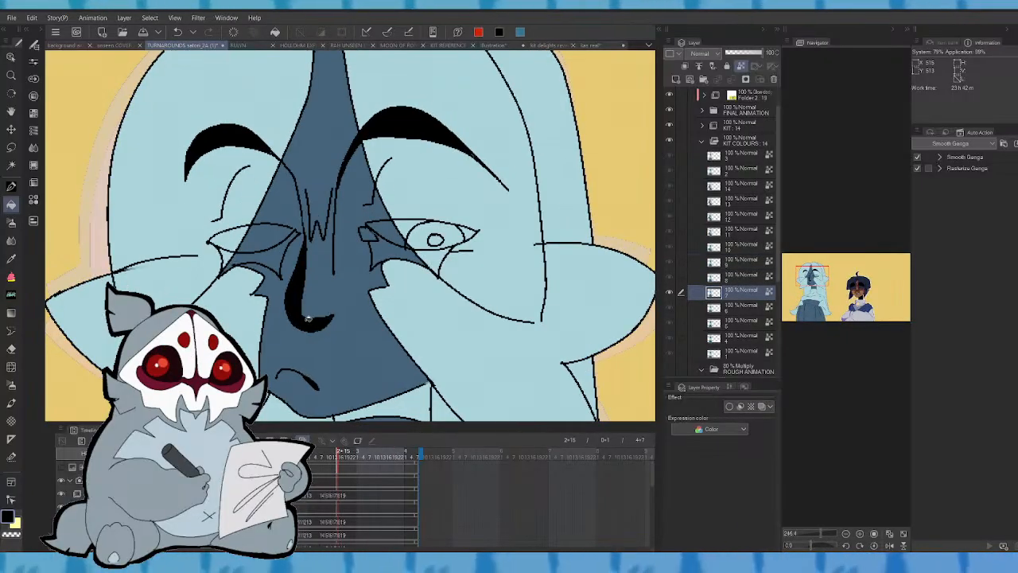
click(309, 318)
- Try to fill the nose black in drawing 5, and undo the fill
click(309, 320)
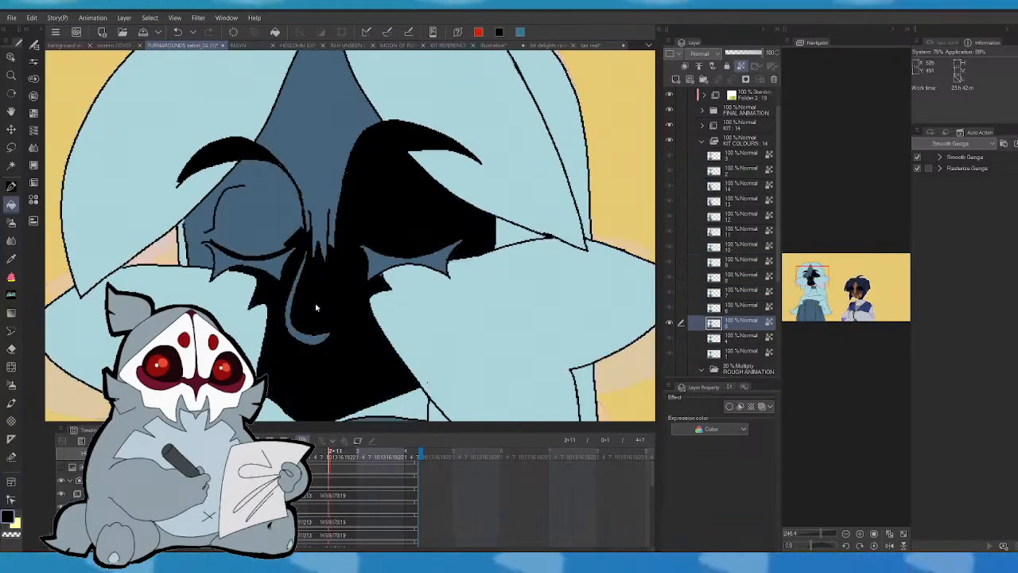
key(ctrl+z)
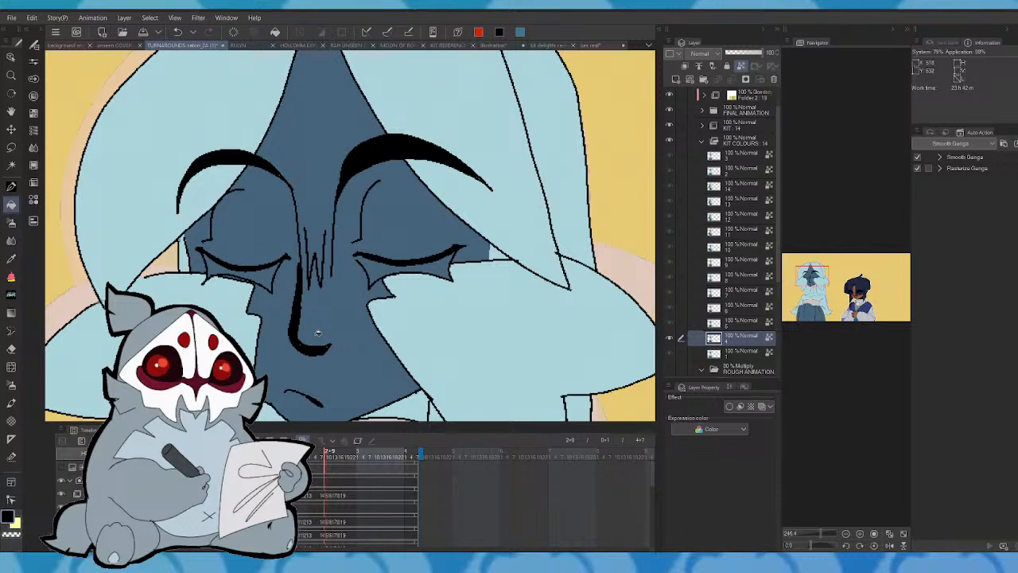
- Pick up the dark navy eye colour from drawing 1 and fill both eyes with it in drawing 2
key(.)
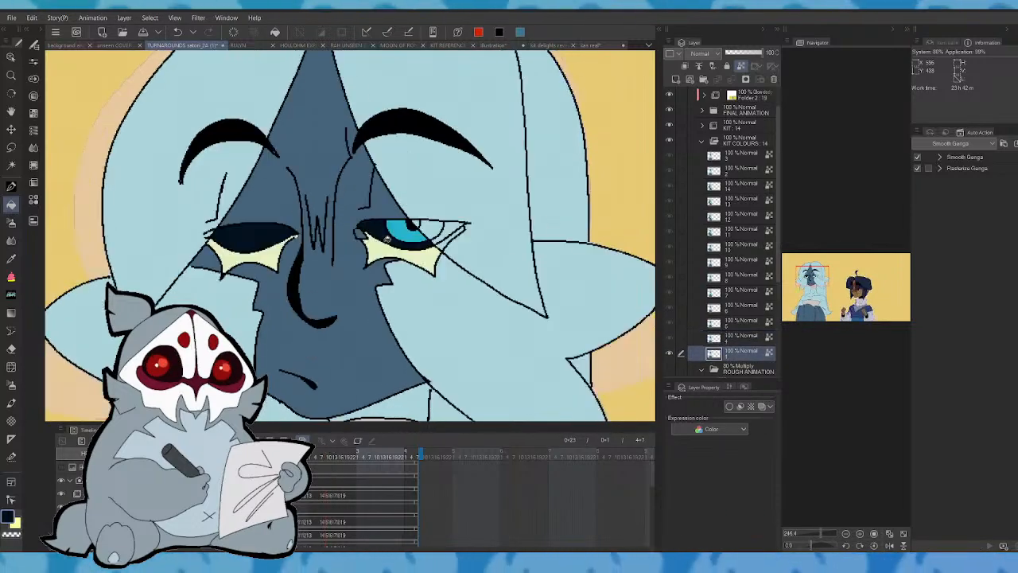
key(.)
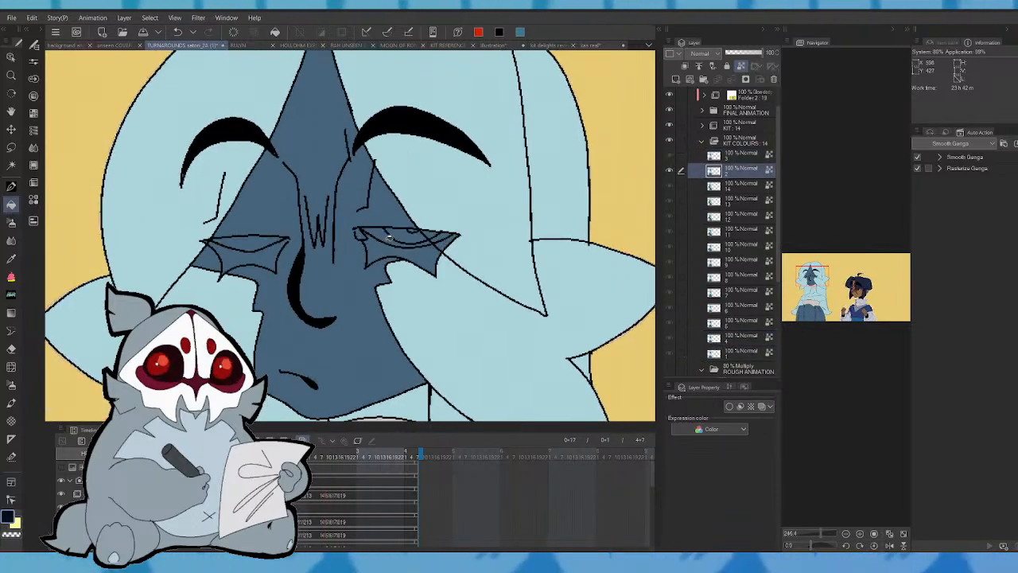
key(.)
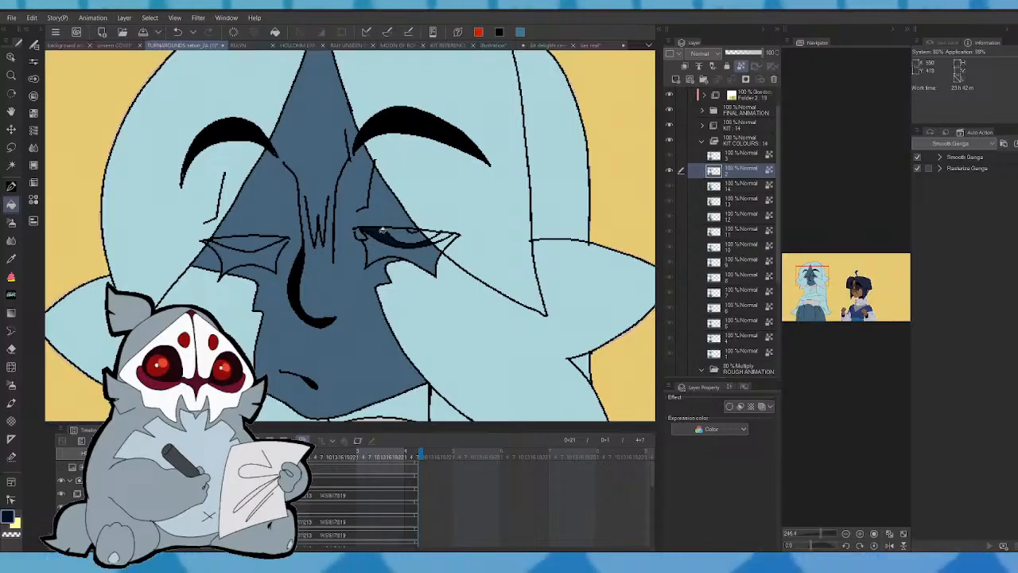
key(.)
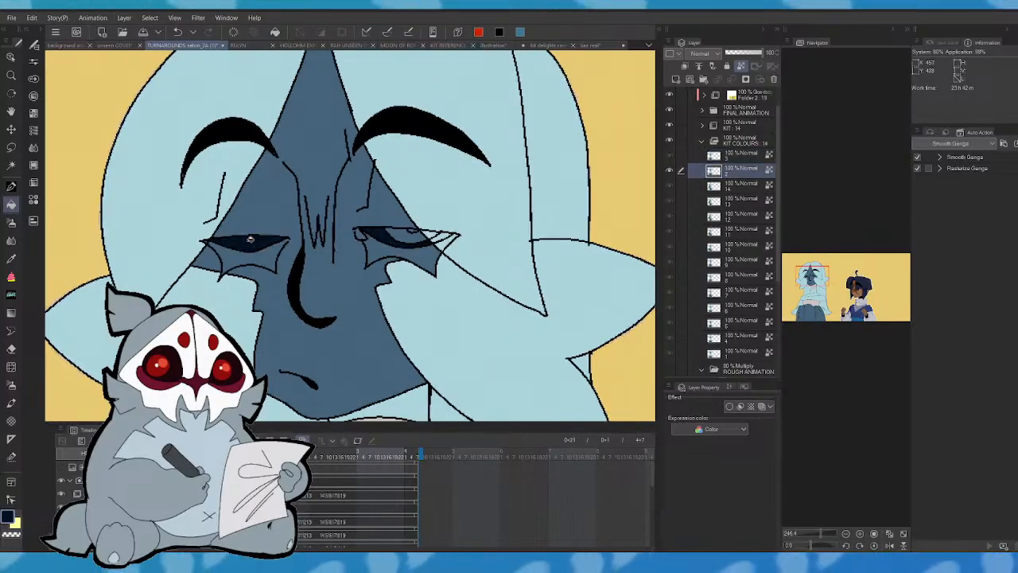
key(.)
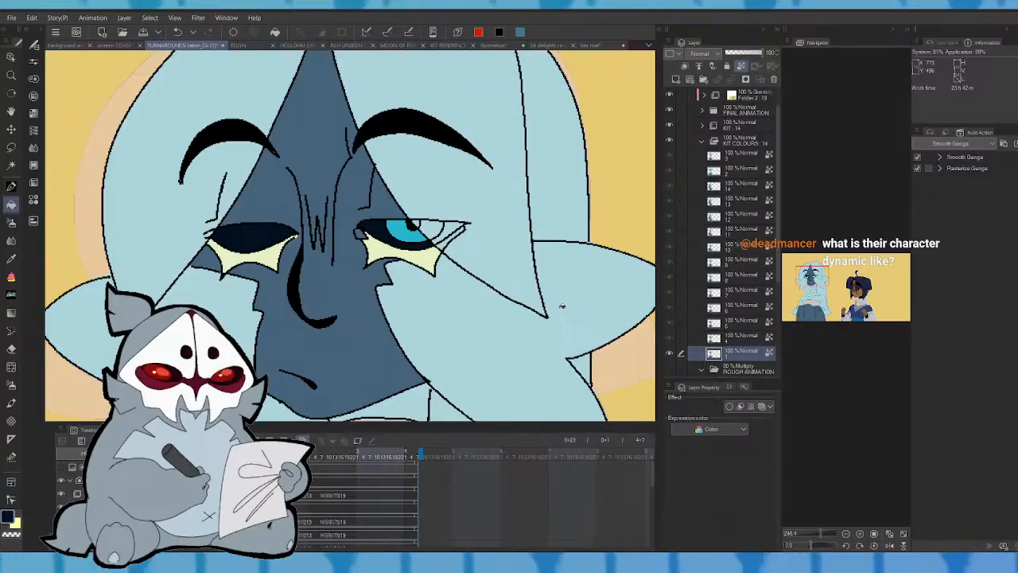
- Pick up the black pupil colour from drawing 1 and fill the pupil with it in drawing 2
key(ctrl+Left)
key(ctrl+Left)
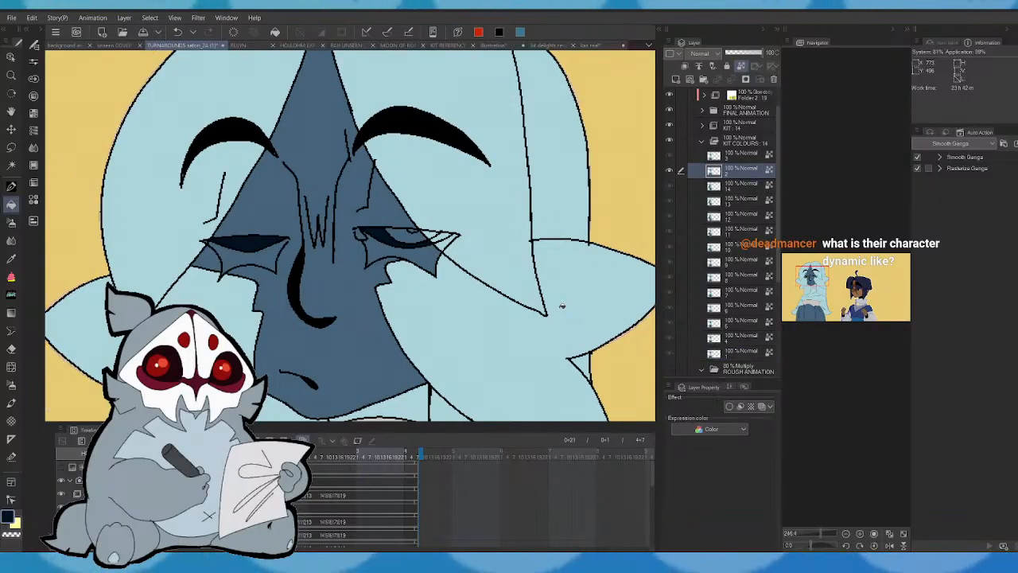
key(ctrl+Right)
key(ctrl+Left)
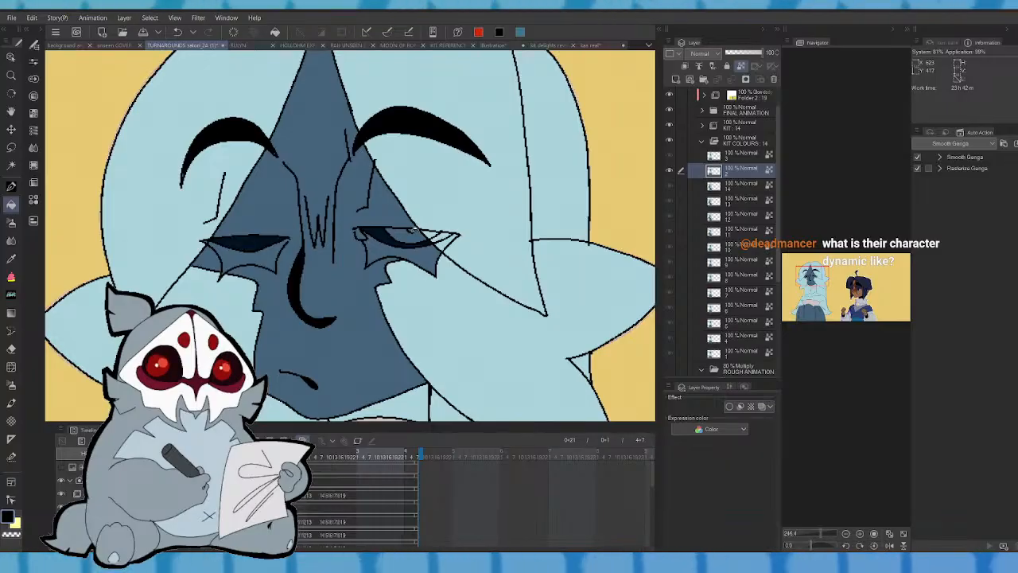
key(ctrl+Left)
key(ctrl+Right)
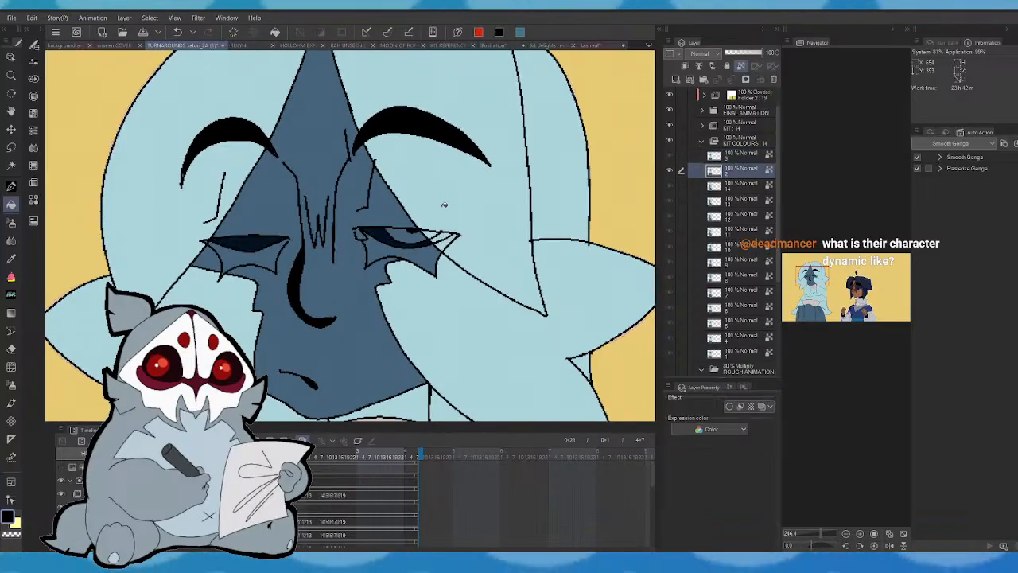
- Compare the eyes of drawing 2 with the finished eyes in drawing 1
key(ctrl+Left)
key(ctrl+Right)
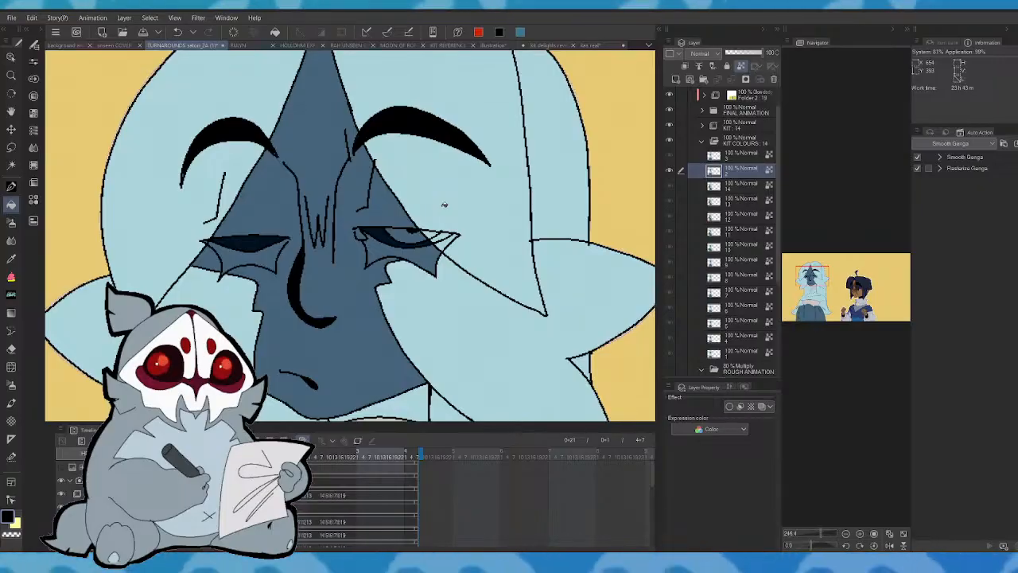
key(ctrl+Left)
key(ctrl+Right)
key(ctrl+Right)
key(ctrl+Left)
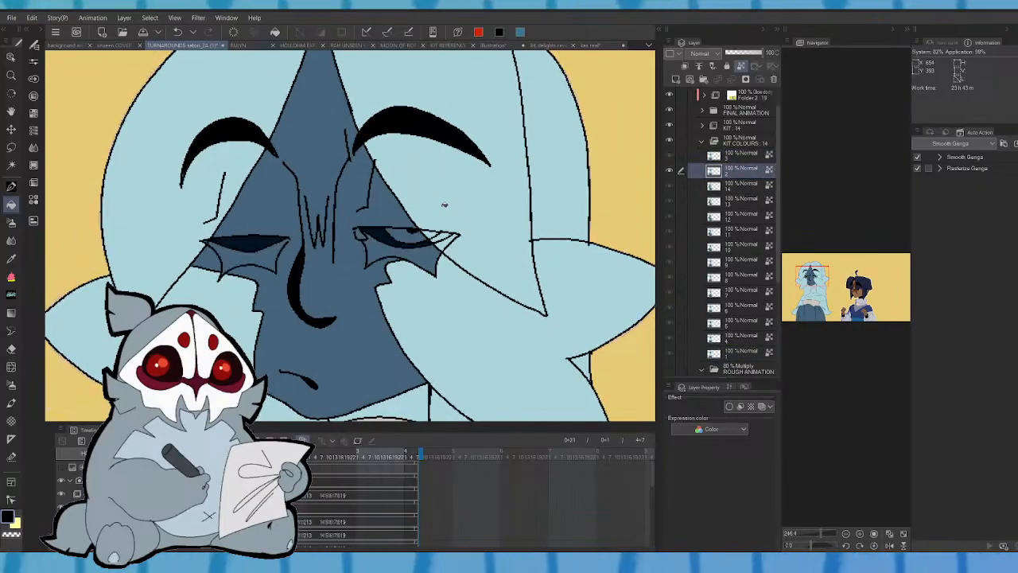
- Pick up the cyan iris colour from drawing 1, select the iris area in drawing 2 and fill it
key(ctrl+Right)
key(ctrl+Left)
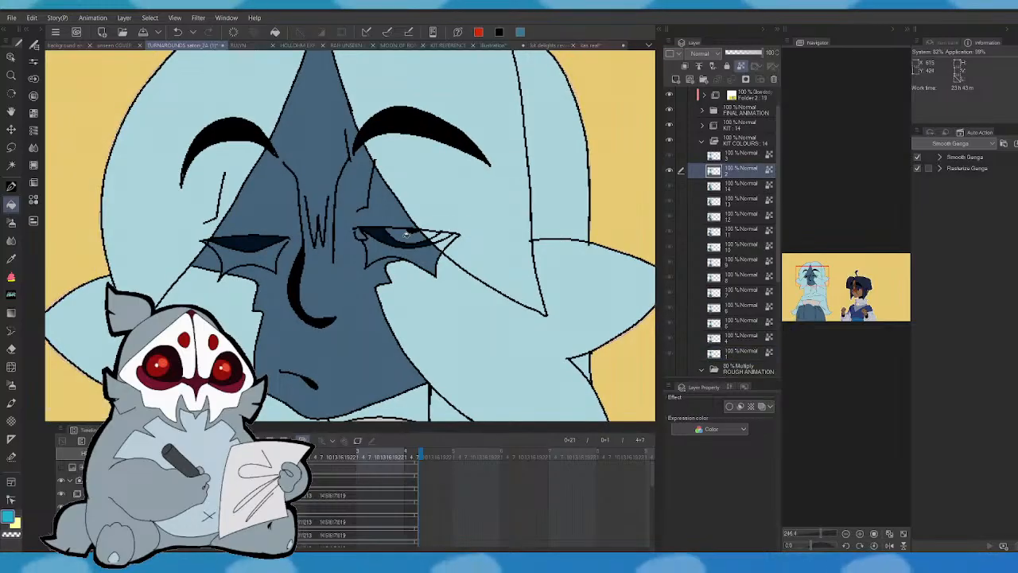
key(ctrl+Left)
key(ctrl+Right)
key(ctrl+Left)
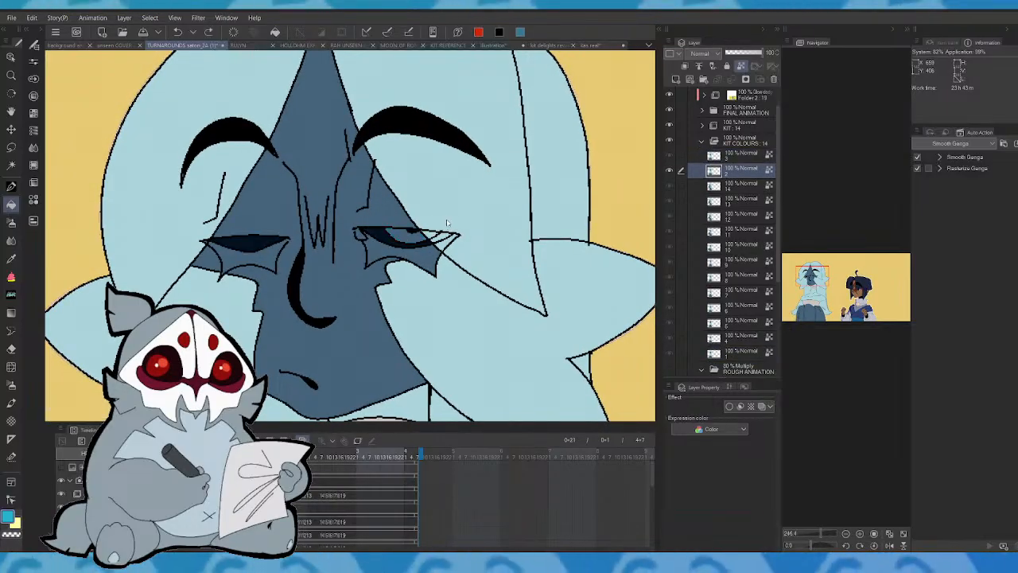
key(m)
drag(386, 230, 389, 235)
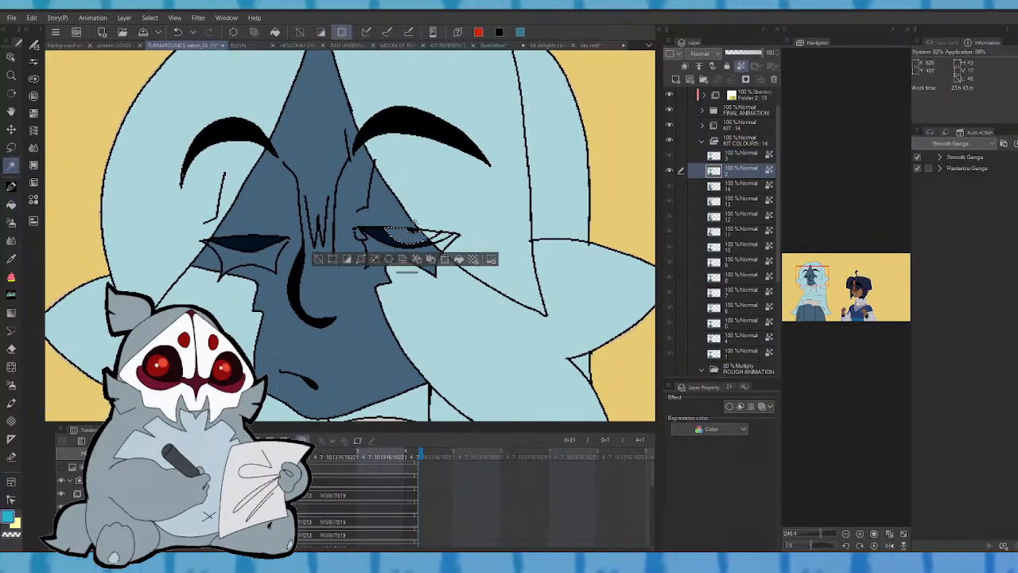
click(459, 260)
click(320, 259)
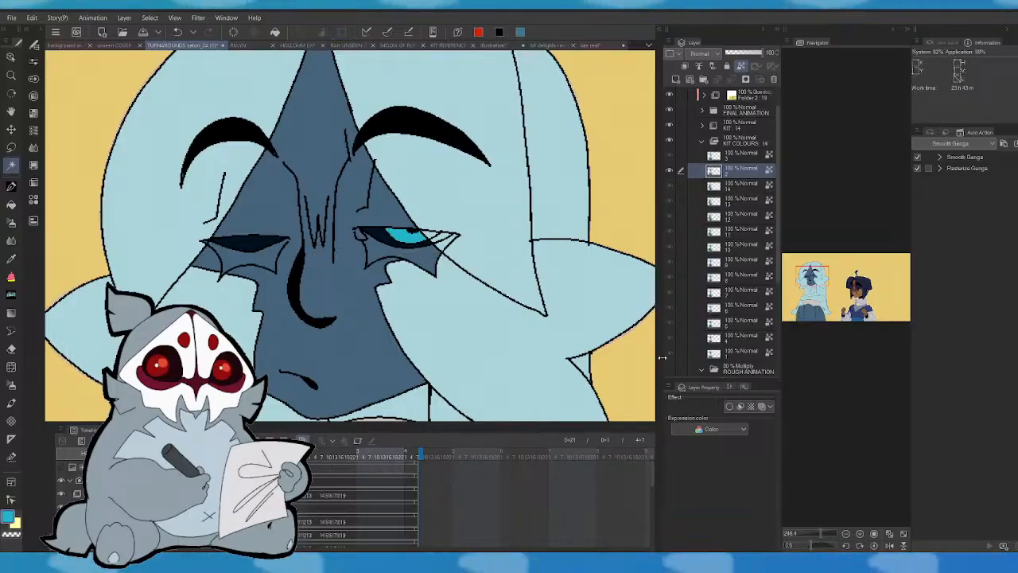
- Pick up the pale yellow from drawing 1 and fill the markings under both eyes with it in drawing 2
key(ctrl+Left)
key(ctrl+Right)
key(ctrl+Right)
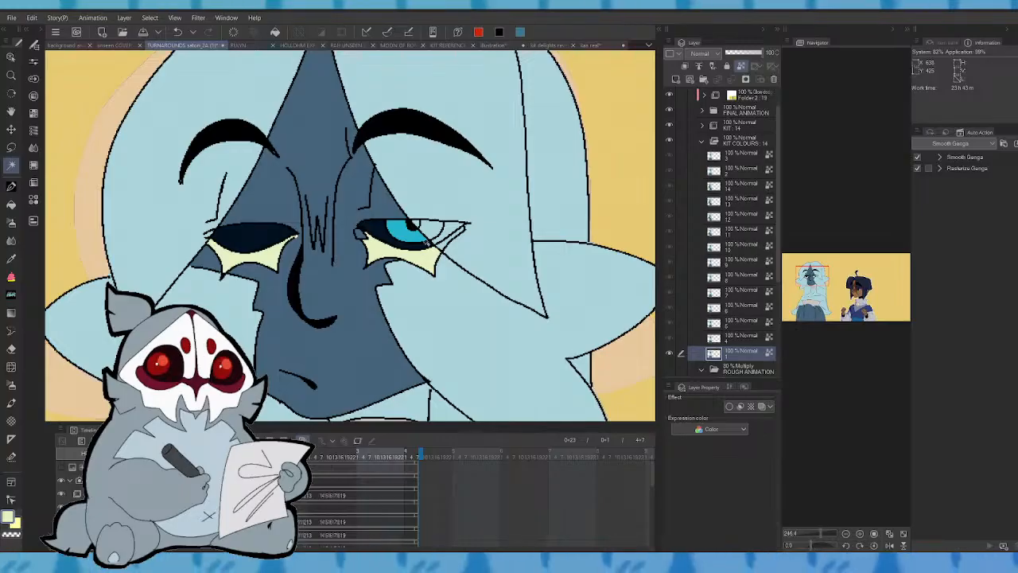
click(11, 206)
key(ctrl+Left)
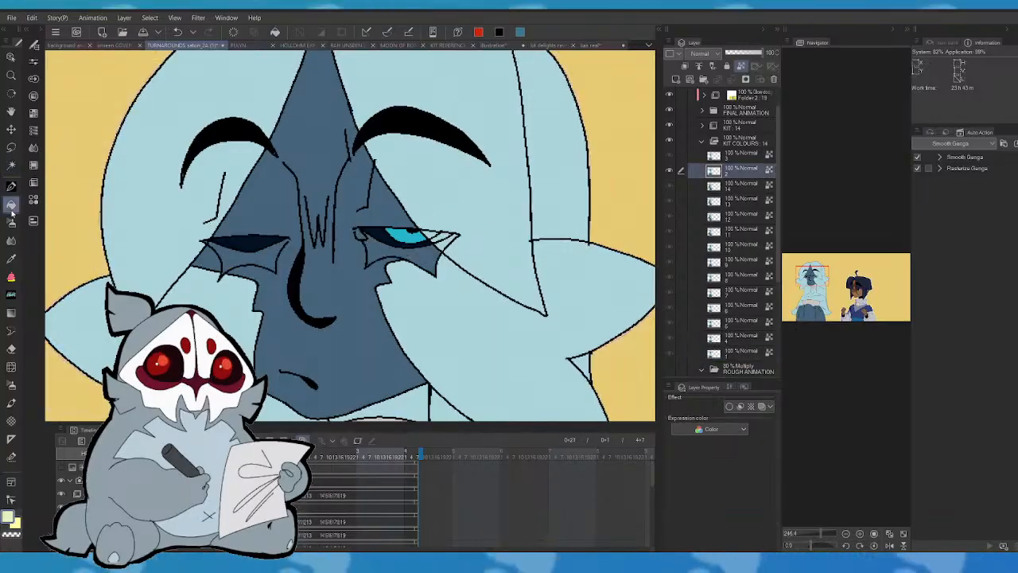
click(427, 256)
click(376, 245)
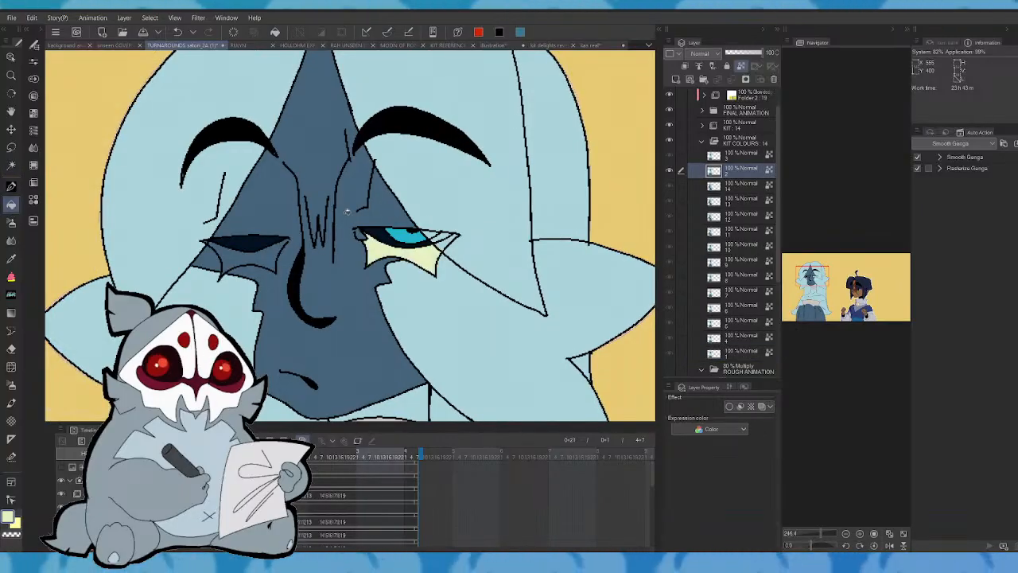
key(p)
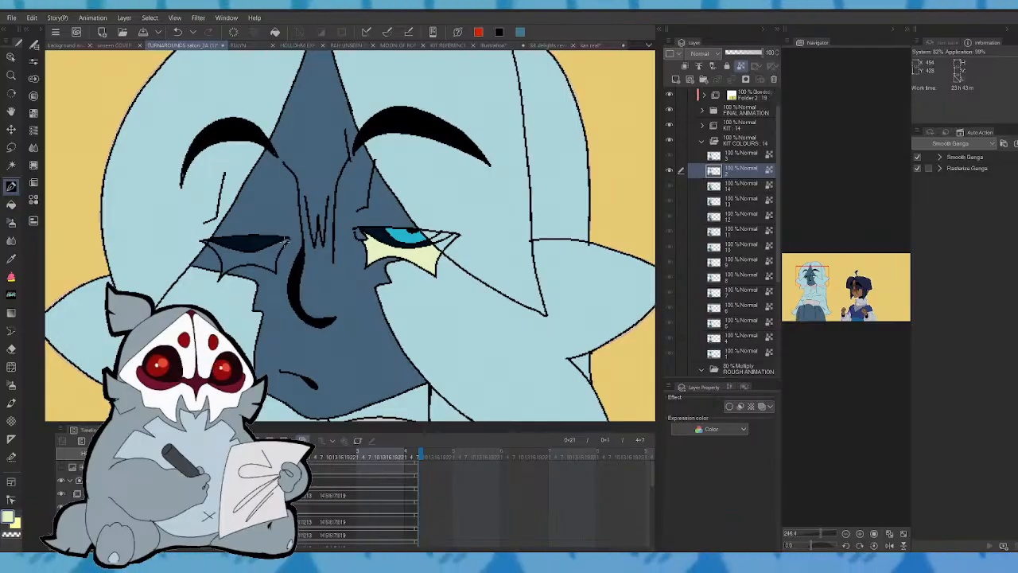
click(11, 205)
click(267, 260)
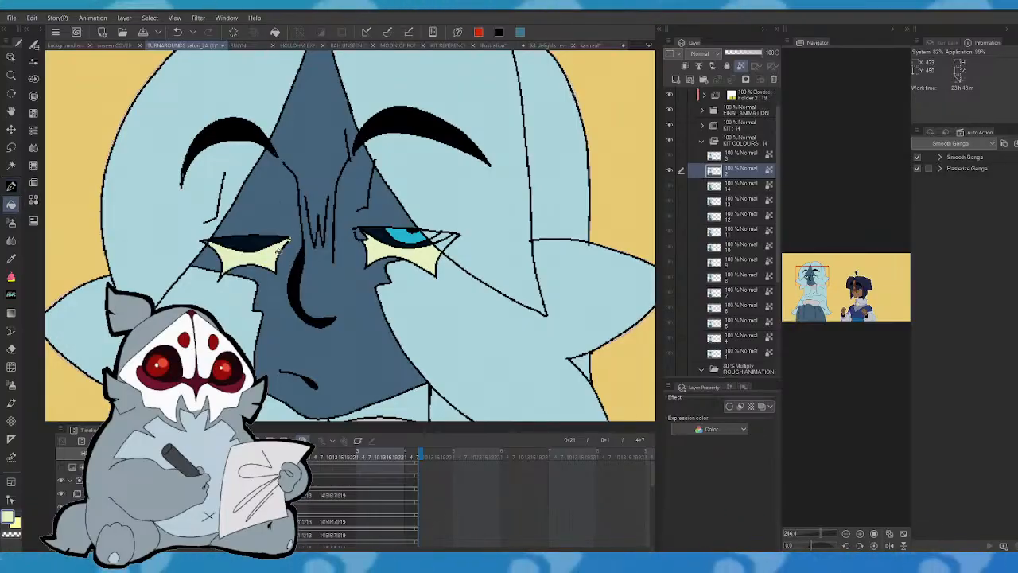
- Fill the markings under both closed eyes pale yellow in drawing 3, including the leftover corners
key(ctrl+comma)
key(ctrl+period)
key(ctrl+comma)
click(384, 245)
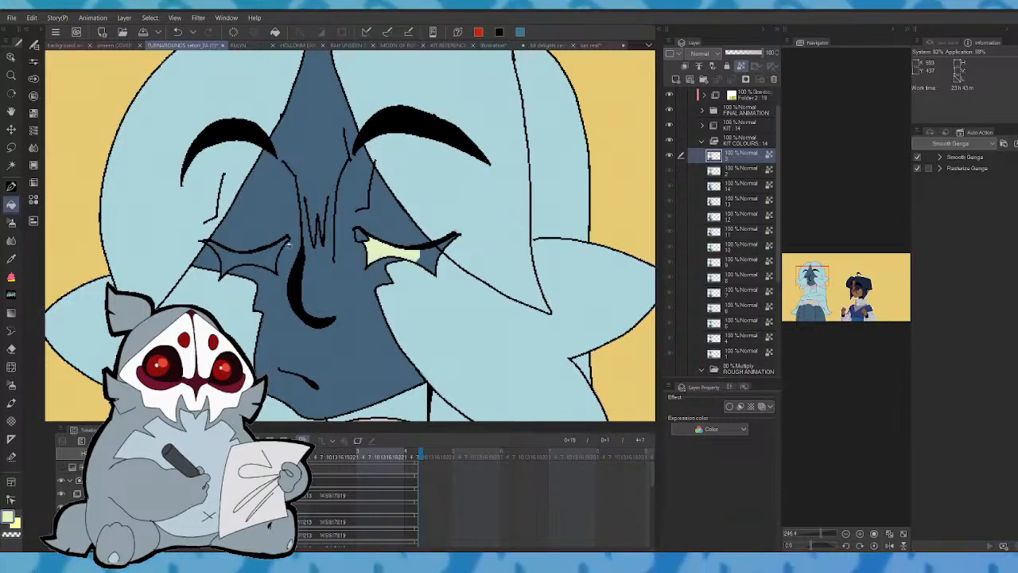
click(274, 242)
click(224, 260)
click(424, 244)
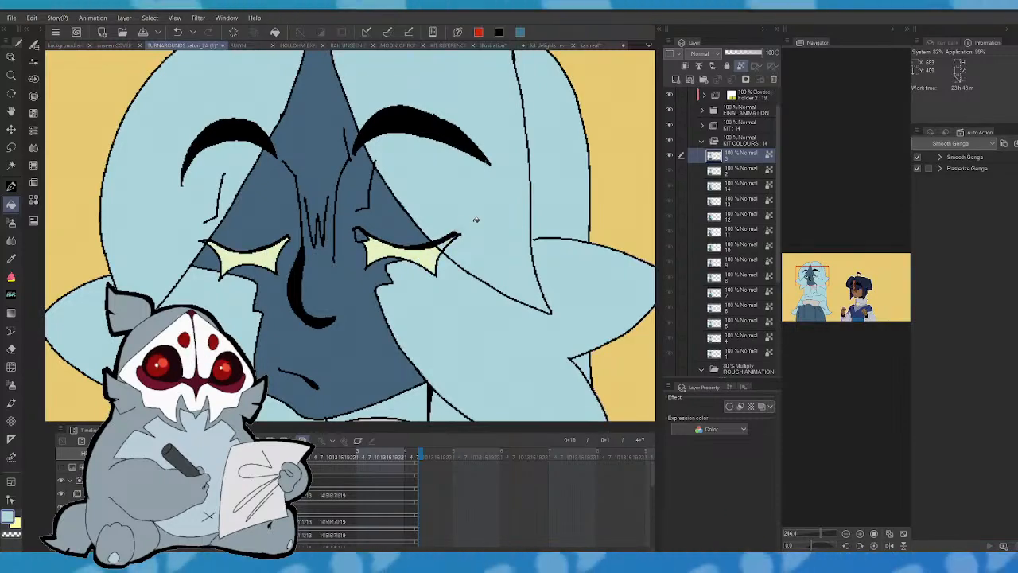
- Return to drawing 1 and pick up the pale yellow of the under-eye markings again
key(ctrl+comma)
key(ctrl+period)
key(ctrl+period)
key(ctrl+period)
key(ctrl+period)
key(ctrl+period)
key(ctrl+period)
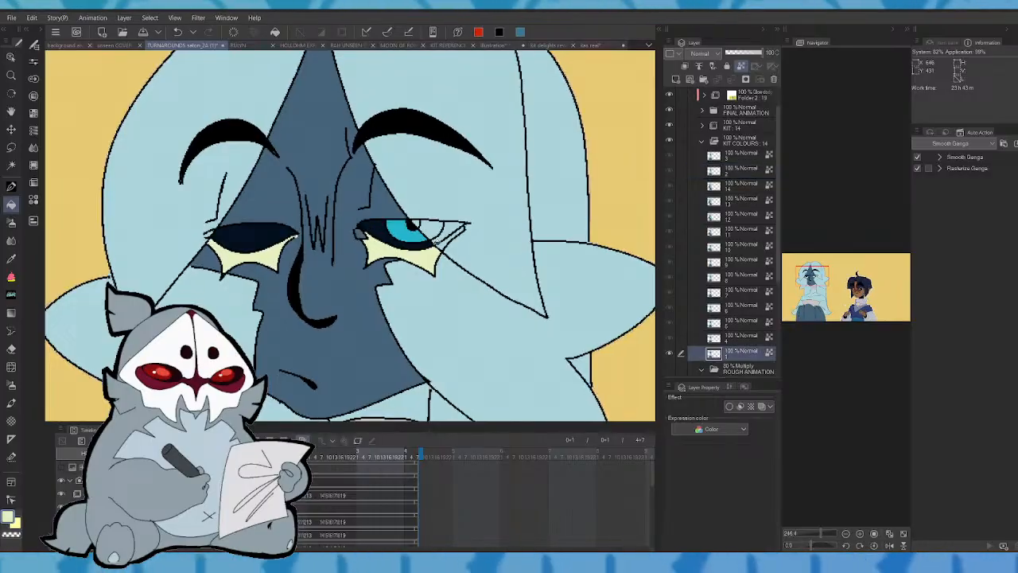
click(440, 240)
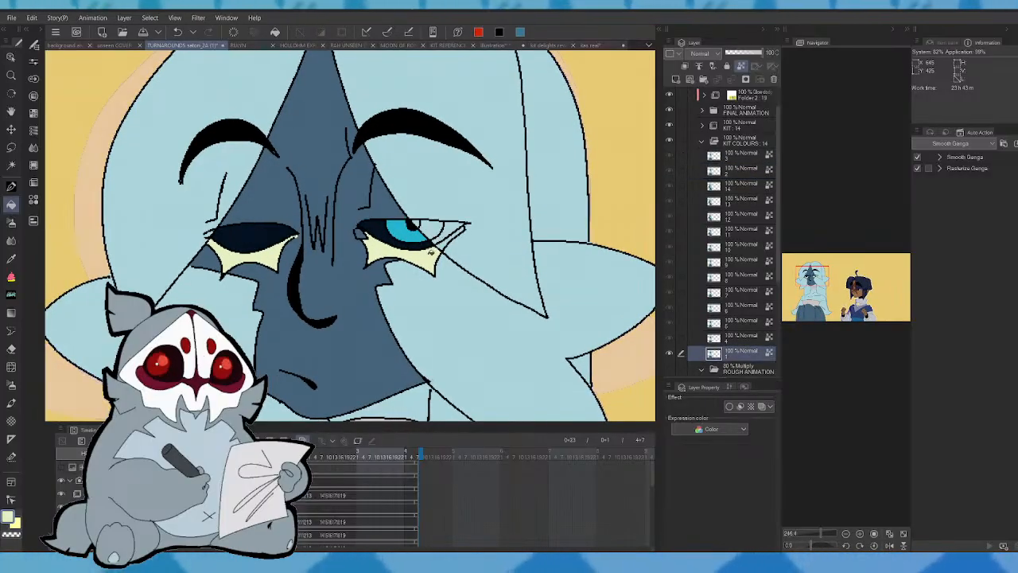
- Fill the markings under both closed eyes pale yellow in drawing 4, including the inner corner
key(ctrl+period)
key(ctrl+period)
key(ctrl+comma)
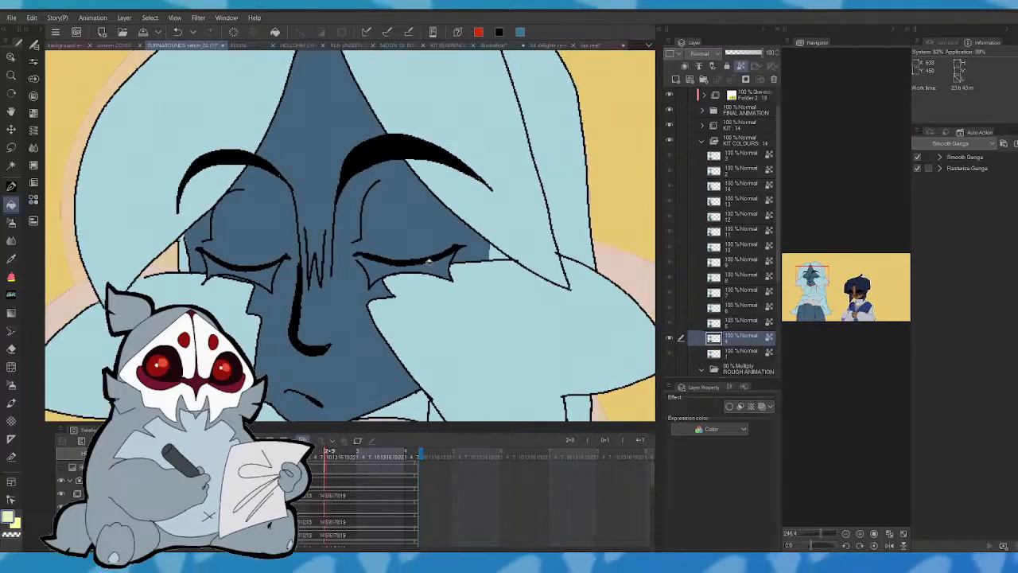
key(ctrl+comma)
key(ctrl+period)
click(440, 259)
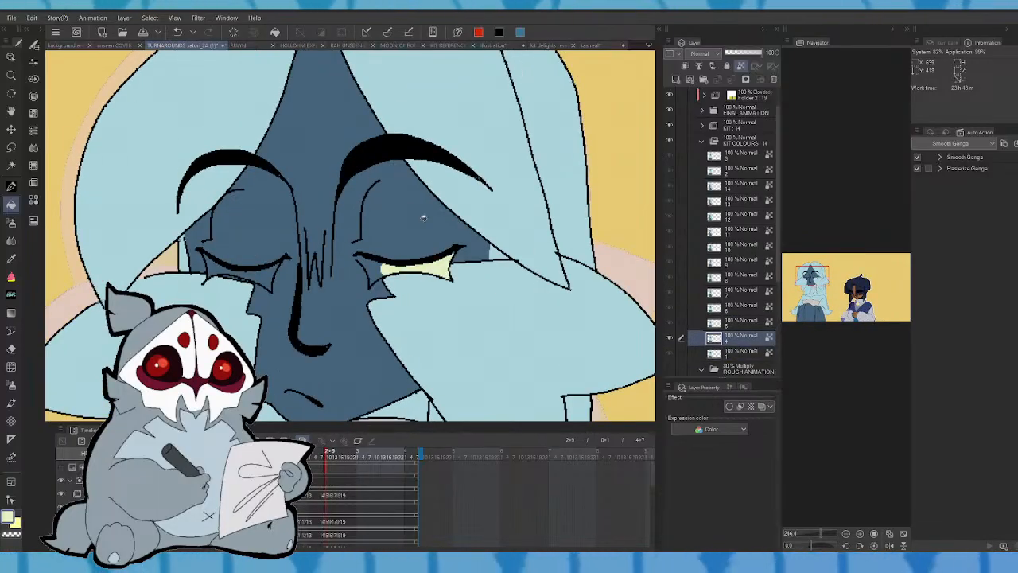
click(11, 186)
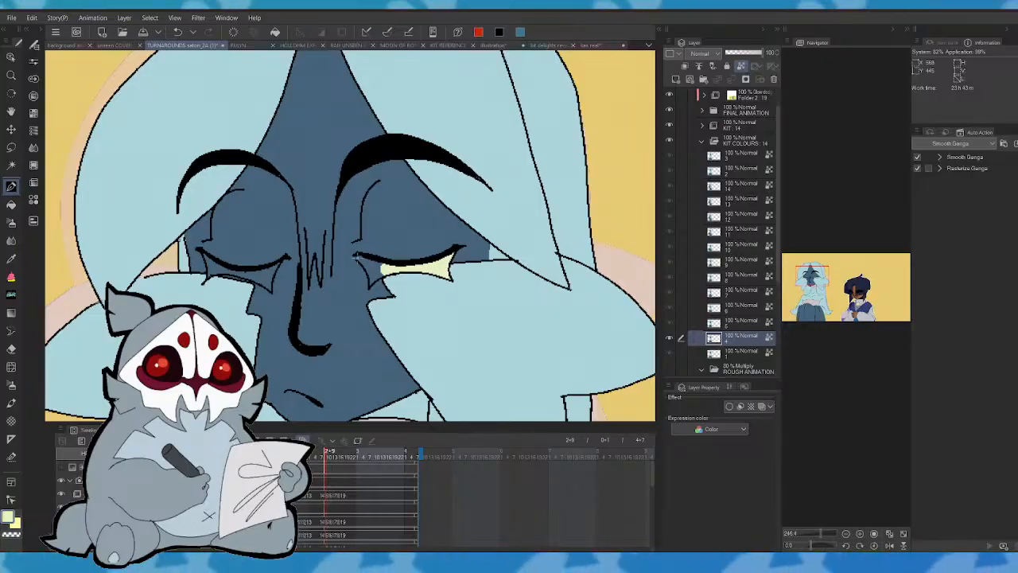
key(g)
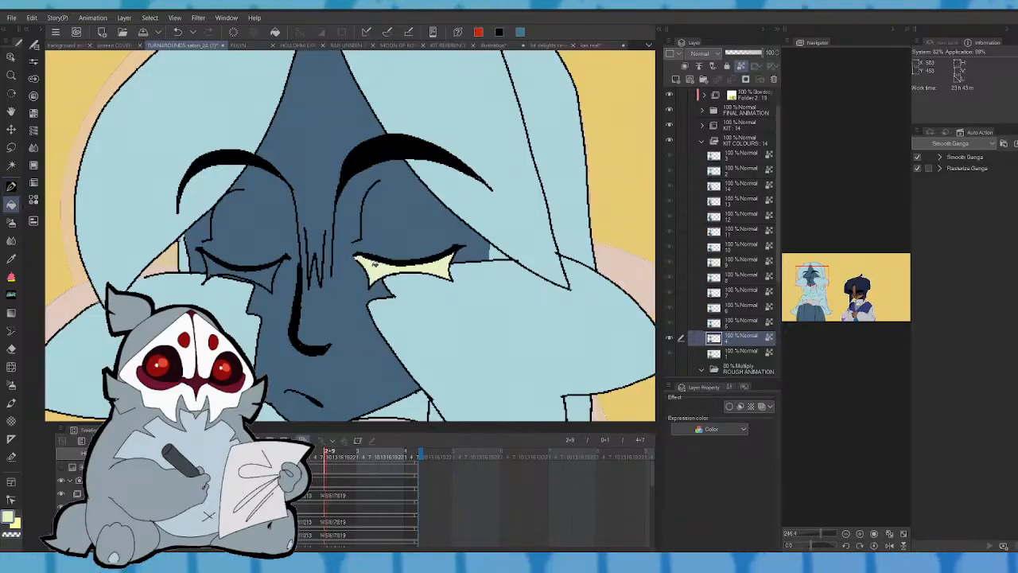
click(249, 271)
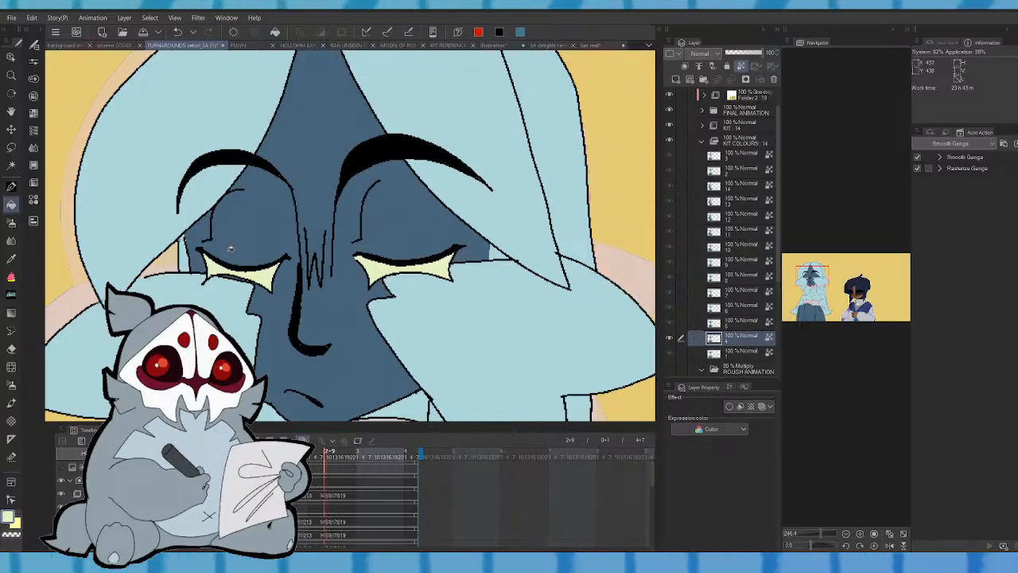
- Fill the under-eye markings pale yellow in drawing 5, undoing the fill that spills past the outline and closing the gap
key(Left)
key(Right)
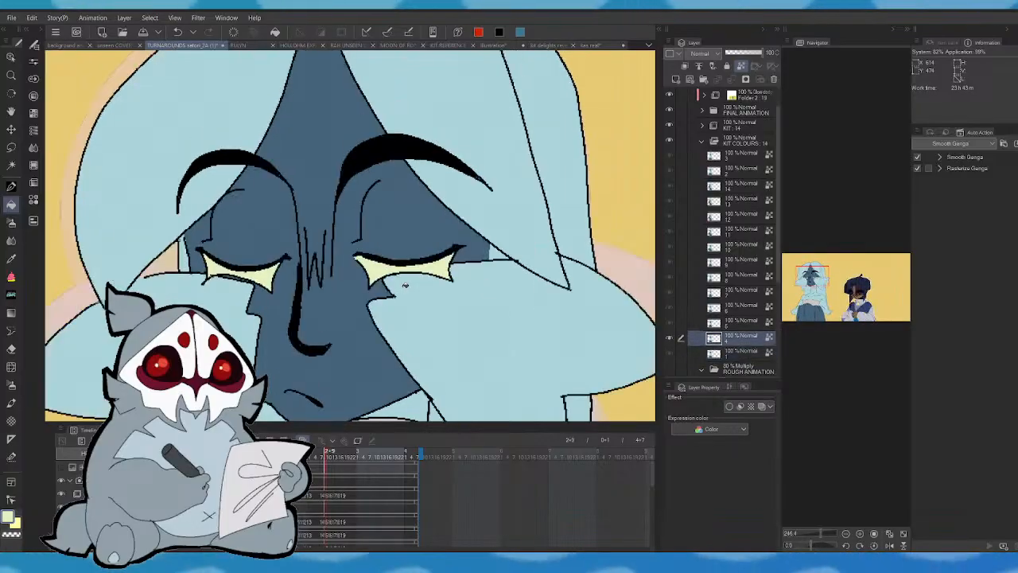
key(Left)
key(Right)
key(Left)
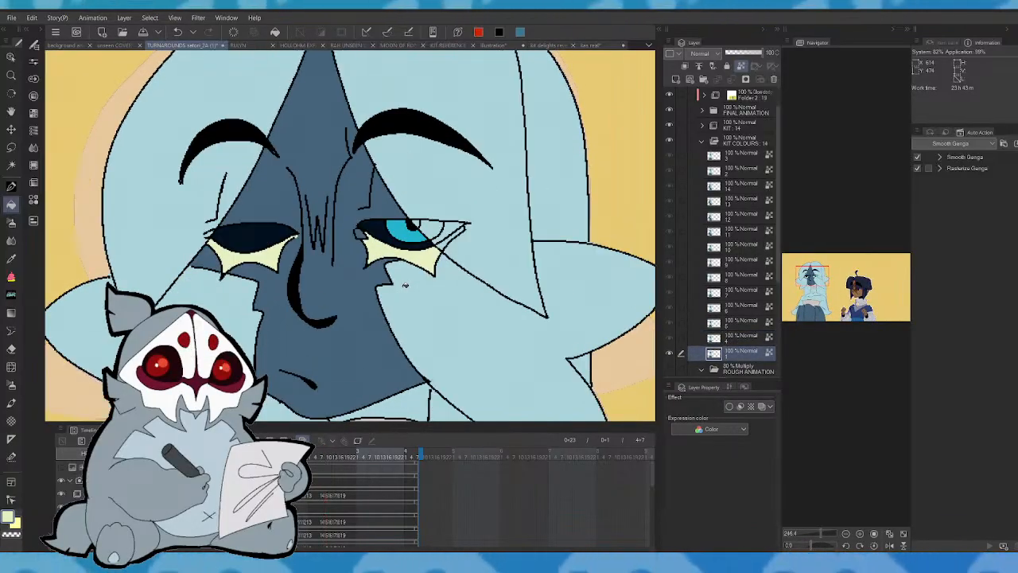
key(Right)
key(Right)
click(420, 253)
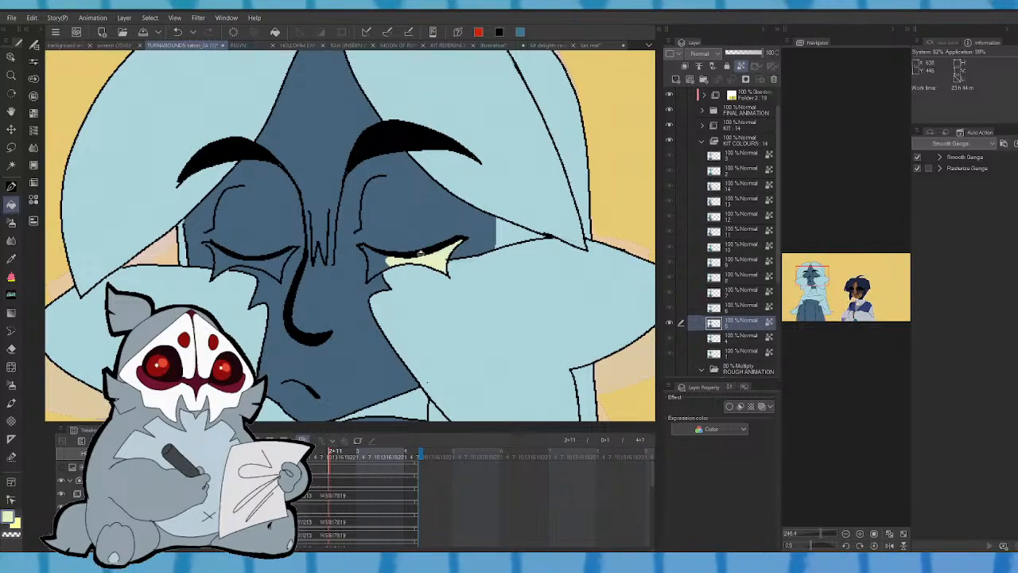
click(277, 263)
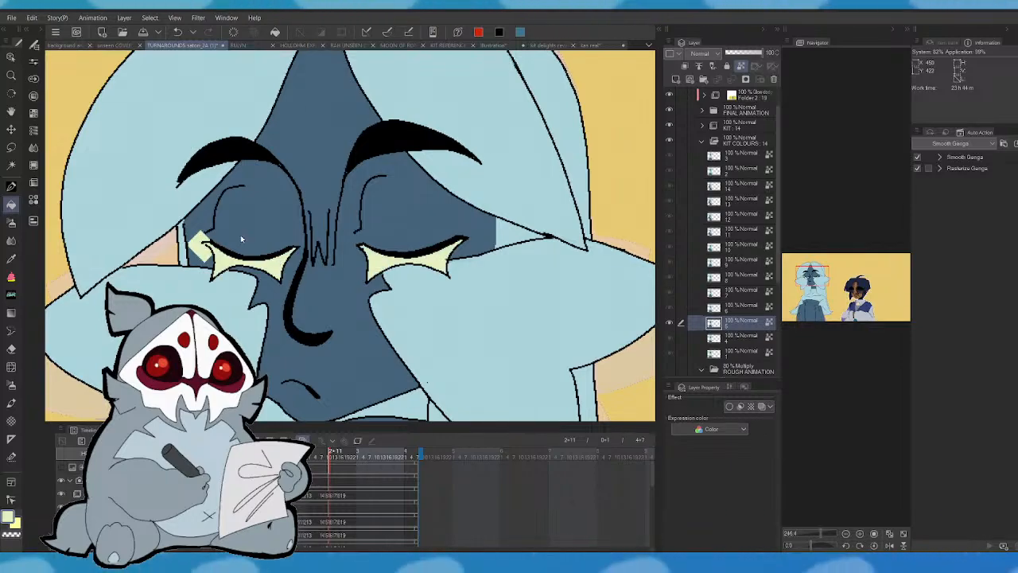
key(ctrl+z)
key(p)
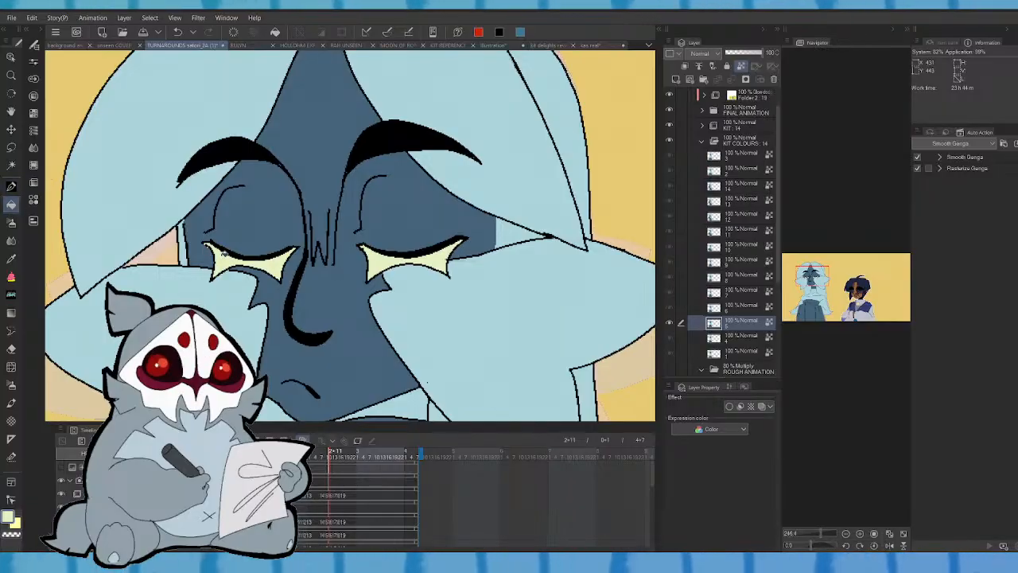
- Fill the markings under both eyes pale yellow in drawing 6, including the outer corner
key(Left)
key(Right)
key(Right)
click(253, 256)
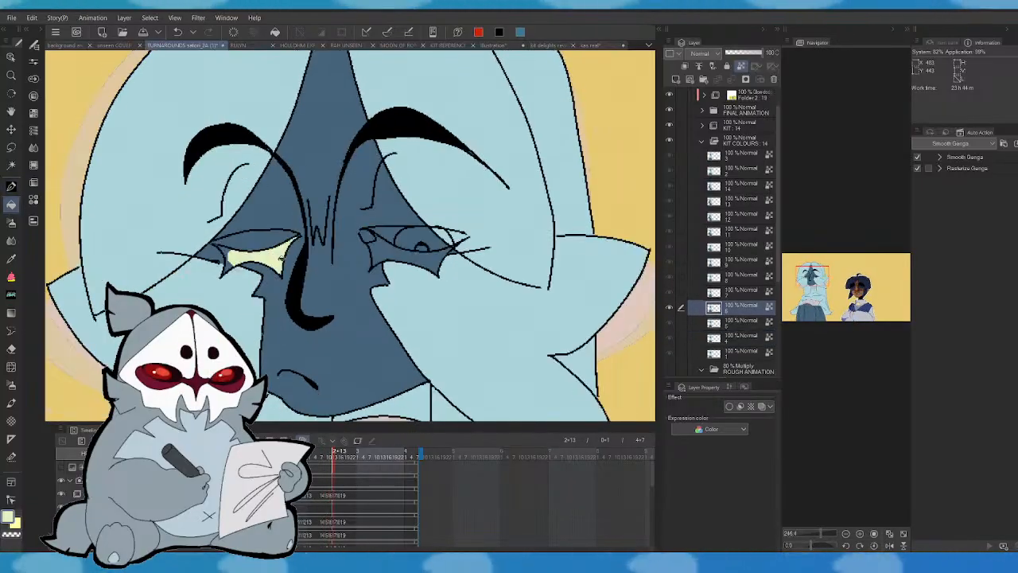
click(386, 255)
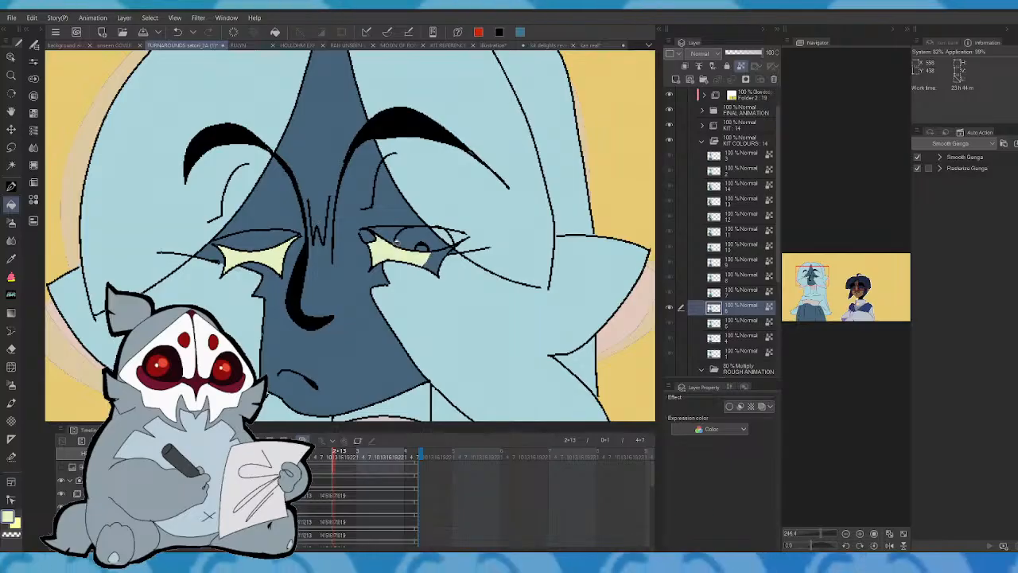
click(450, 253)
key(Left)
key(Right)
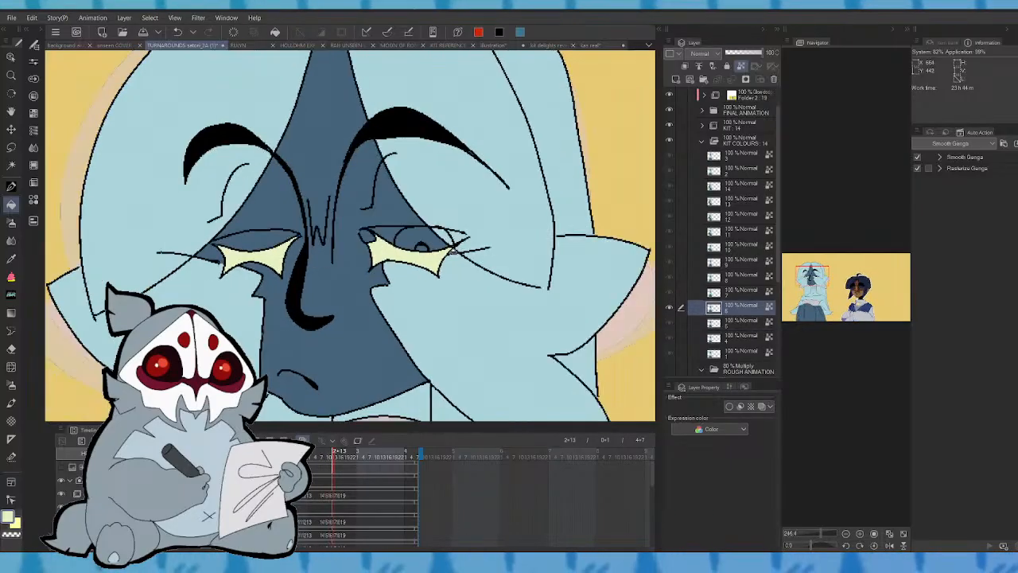
- Fill the parts of the under-eye markings inside the dark face area pale yellow in drawing 7, and compare with drawing 6
key(Right)
click(436, 256)
key(ctrl+z)
click(417, 248)
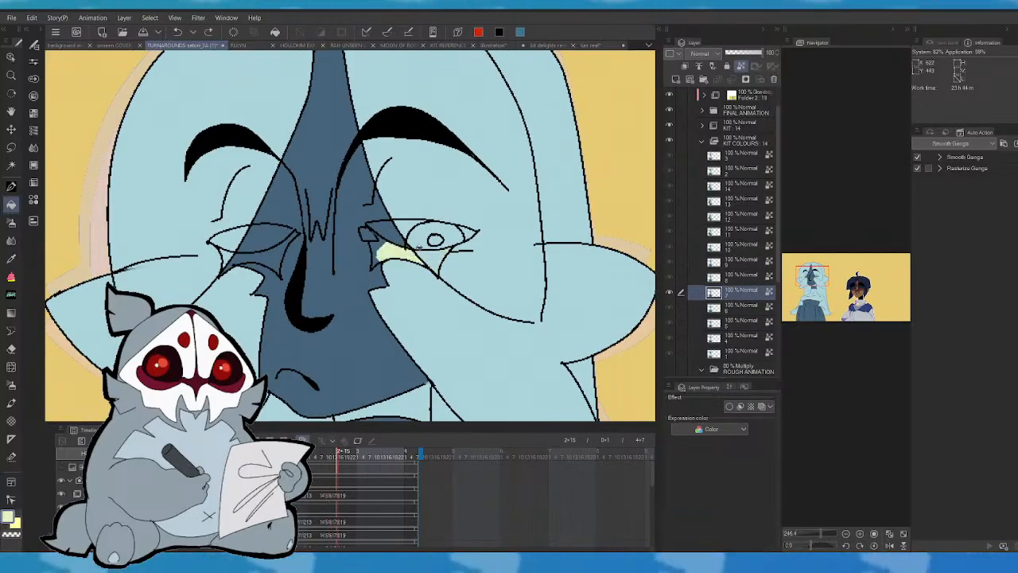
key(Left)
key(Right)
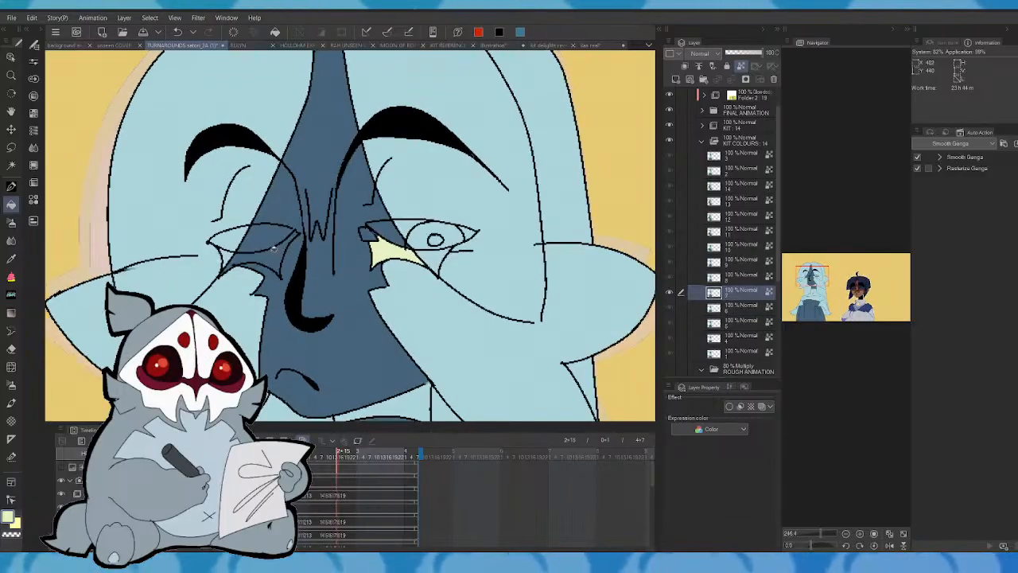
click(265, 243)
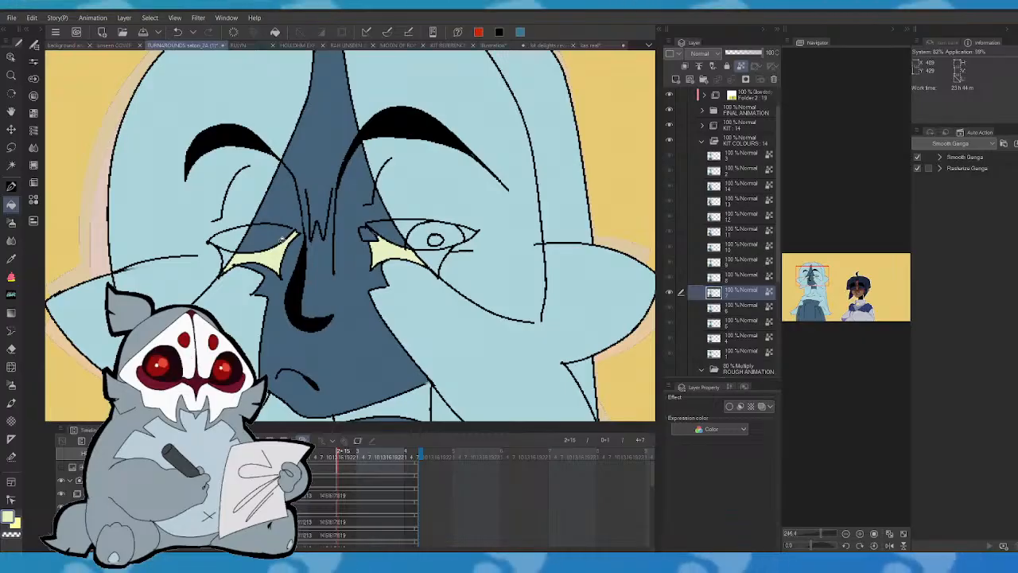
key(Left)
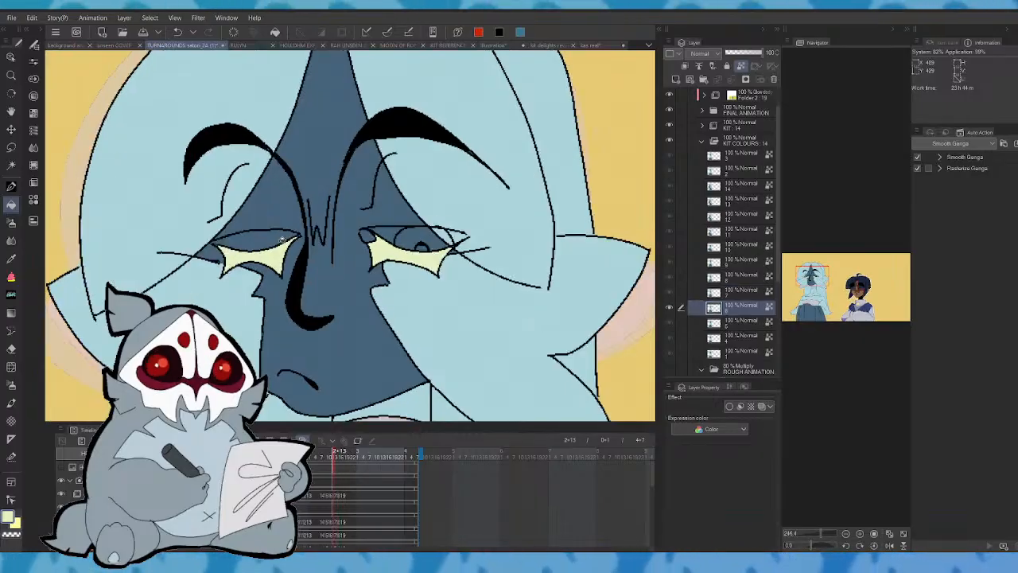
- Fill the markings under both eyes pale yellow in drawing 8
key(Right)
key(Right)
click(272, 252)
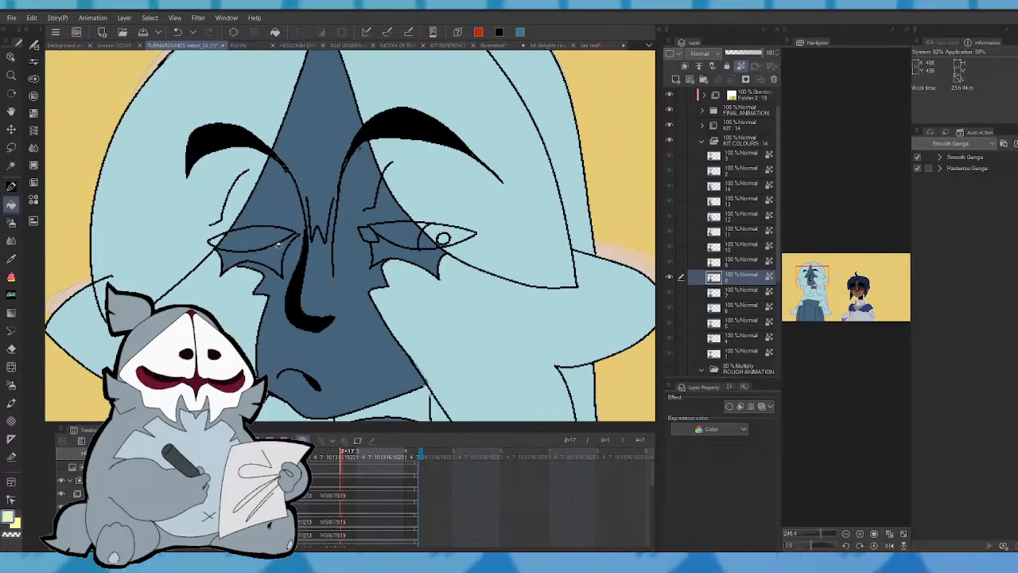
click(229, 256)
click(408, 253)
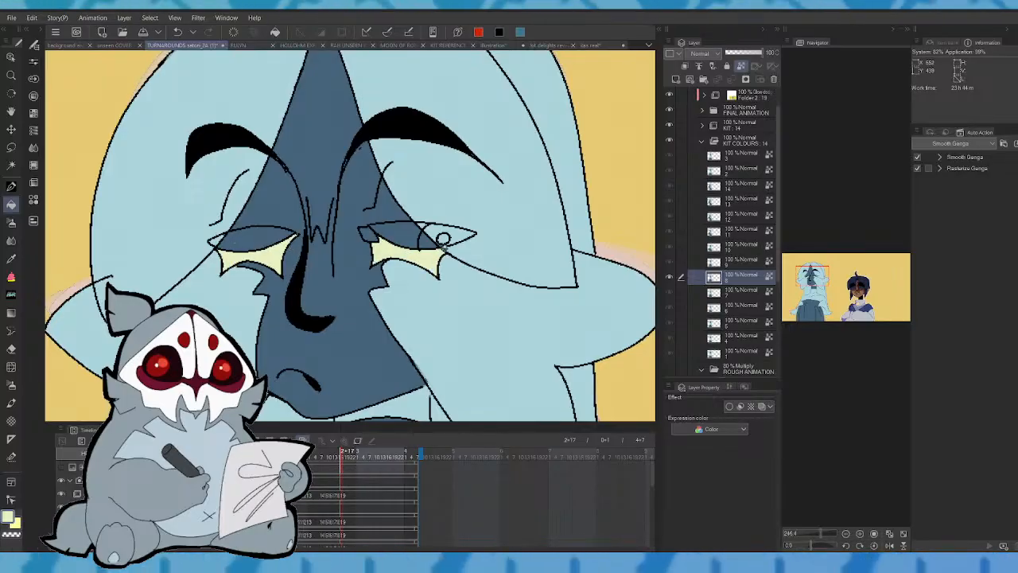
- Fill the markings under both eyes pale yellow in drawing 9, including the inner corner sections
key(Right)
click(440, 260)
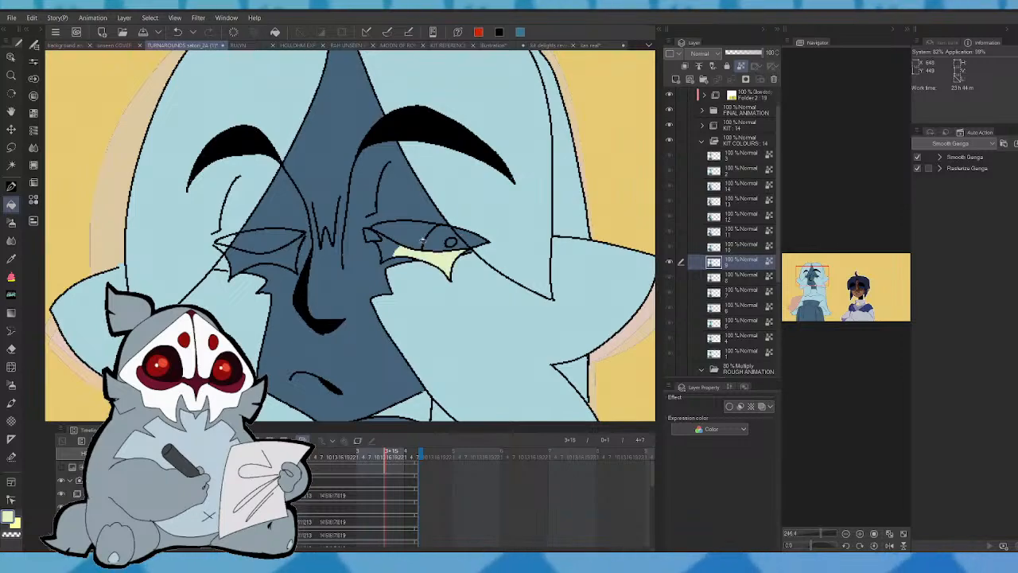
click(391, 245)
click(271, 253)
click(236, 260)
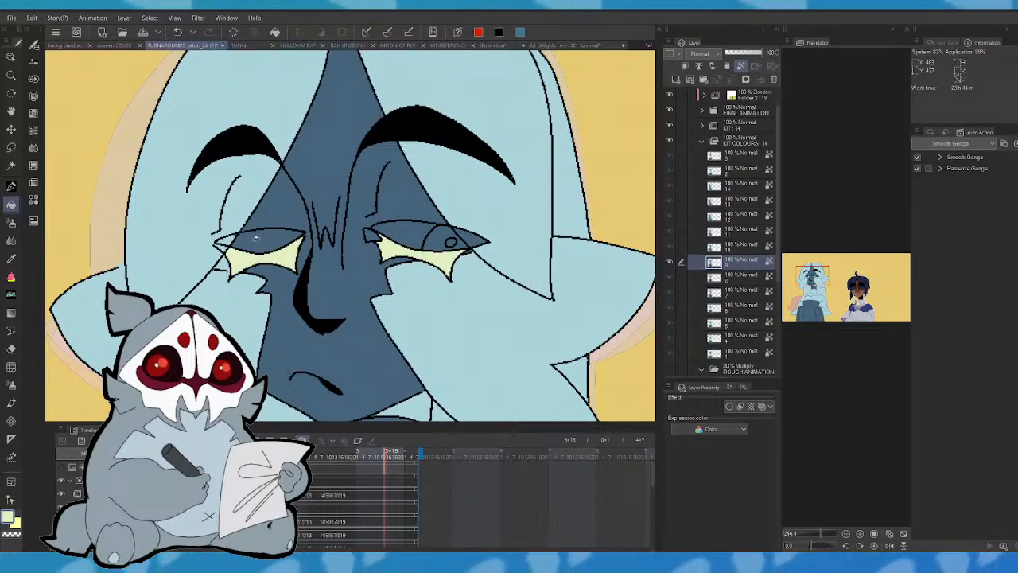
- Undo the fill that spills past the nose line in drawing 10 and fill only the enclosed far-eye marking pale yellow
key(Right)
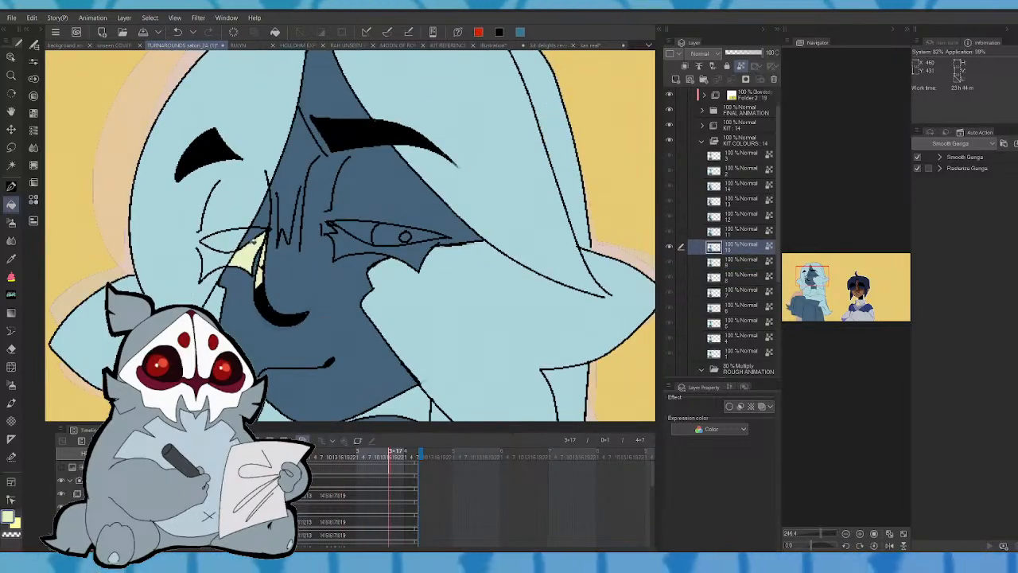
key(ctrl+z)
key(w)
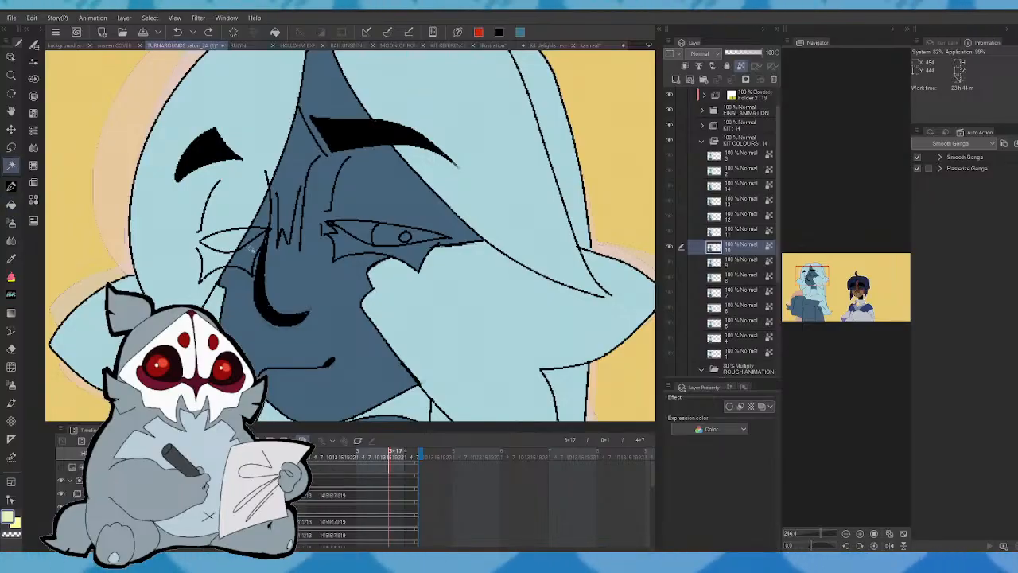
click(251, 249)
click(297, 290)
click(163, 290)
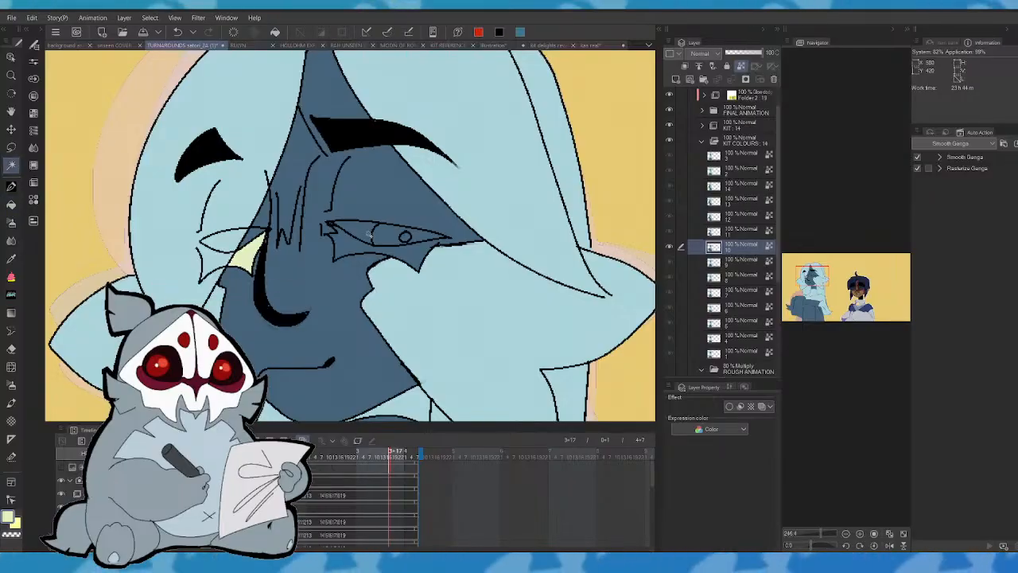
- Close the outer gap of the nearer eye's marking in drawing 10, fill it pale yellow, and compare with drawing 9
click(11, 186)
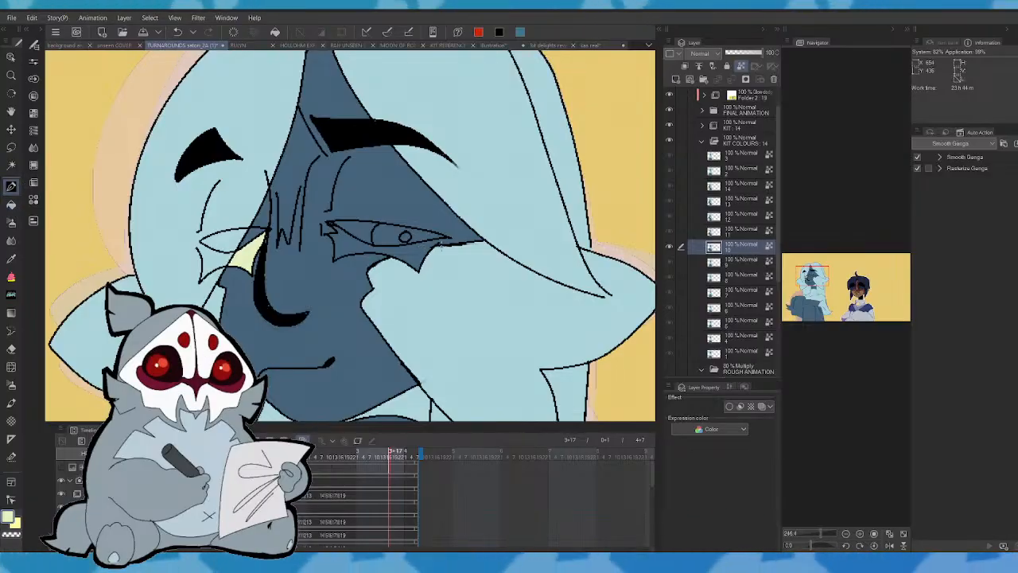
key(g)
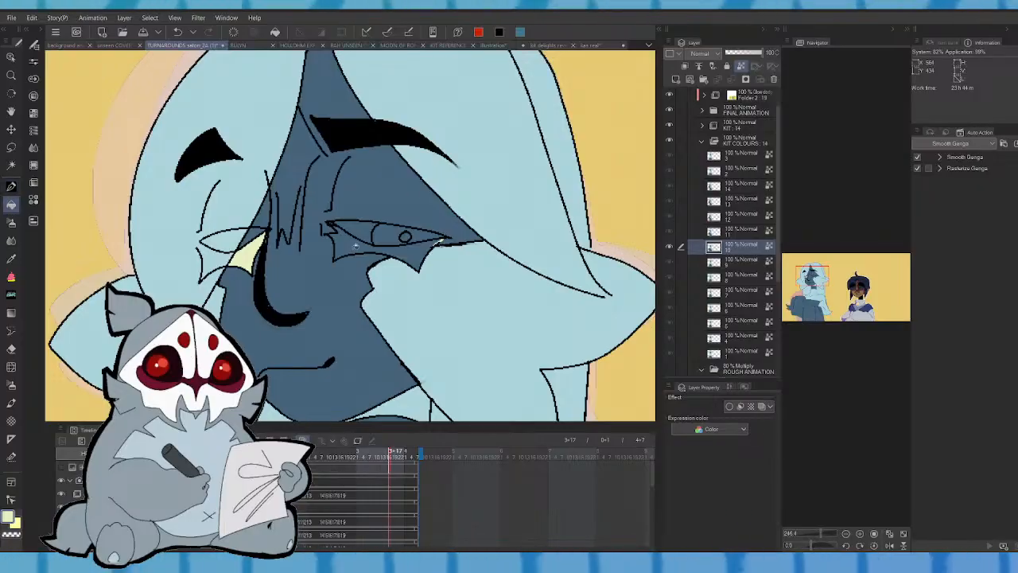
click(355, 248)
click(412, 251)
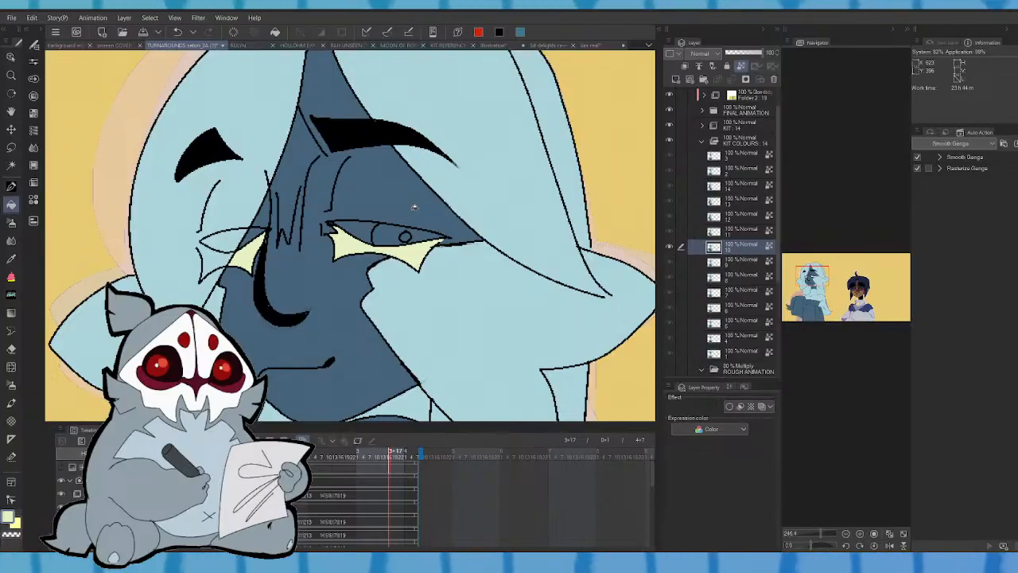
key(comma)
key(period)
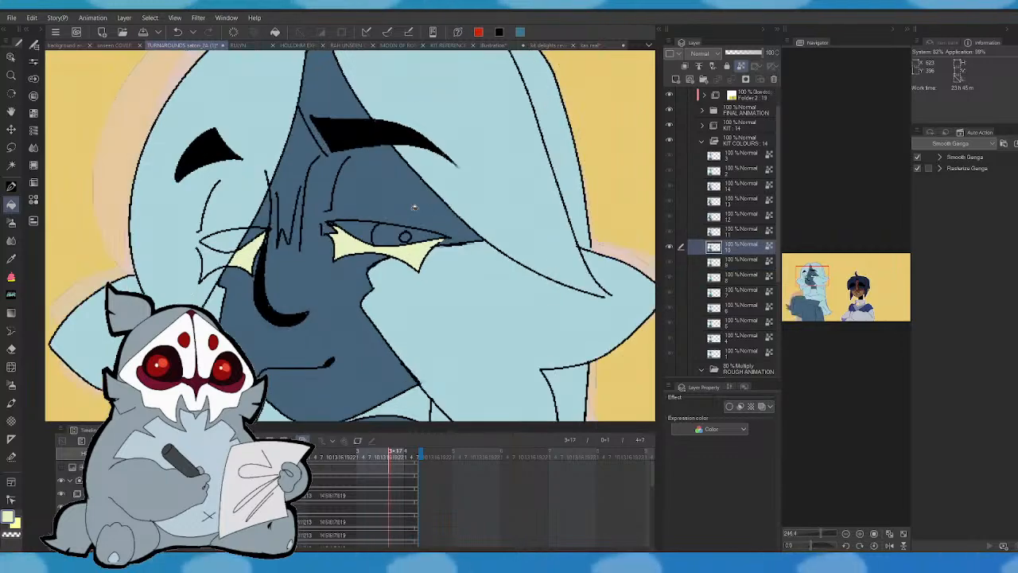
key(comma)
key(period)
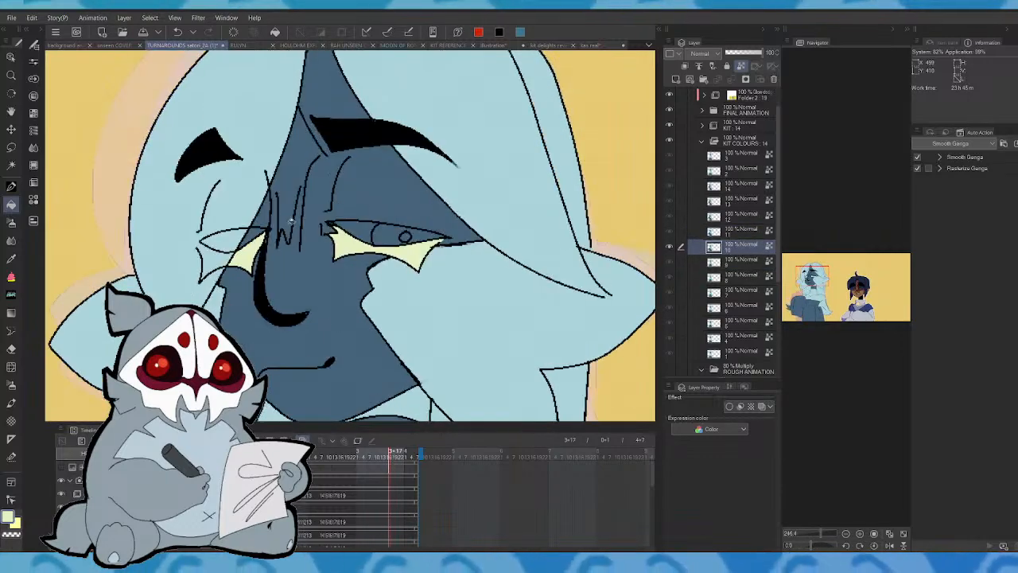
- Select the markings under both eyes in drawing 11, fill them pale yellow, and compare with the preceding drawings
key(period)
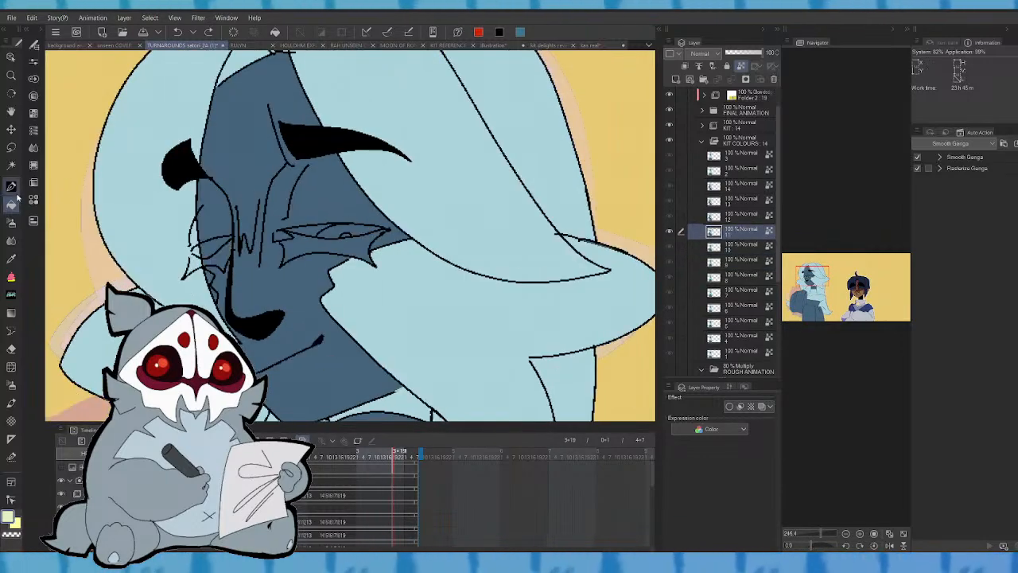
click(11, 165)
click(217, 259)
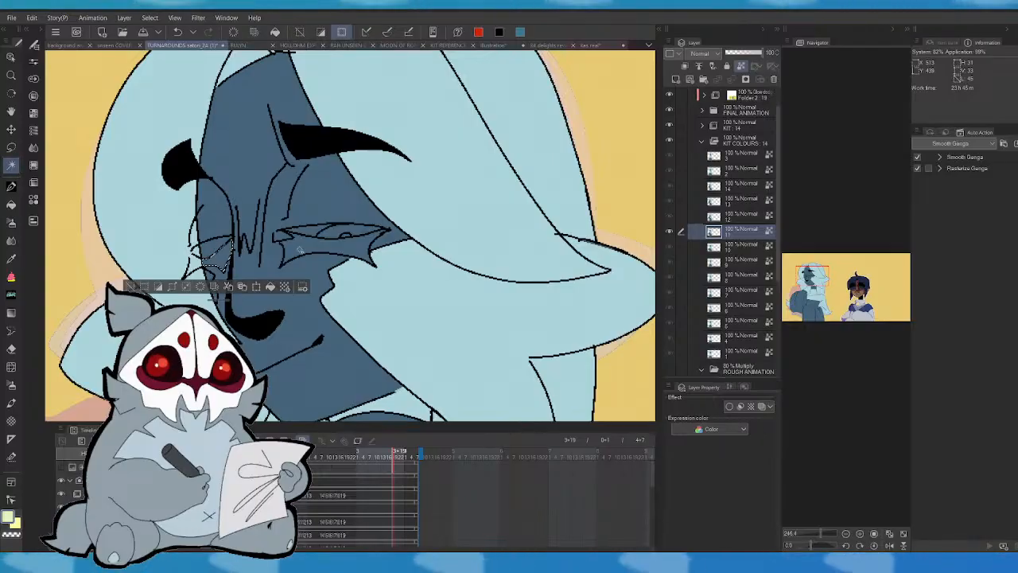
shift+click(300, 249)
key(alt+BackSpace)
key(ctrl+d)
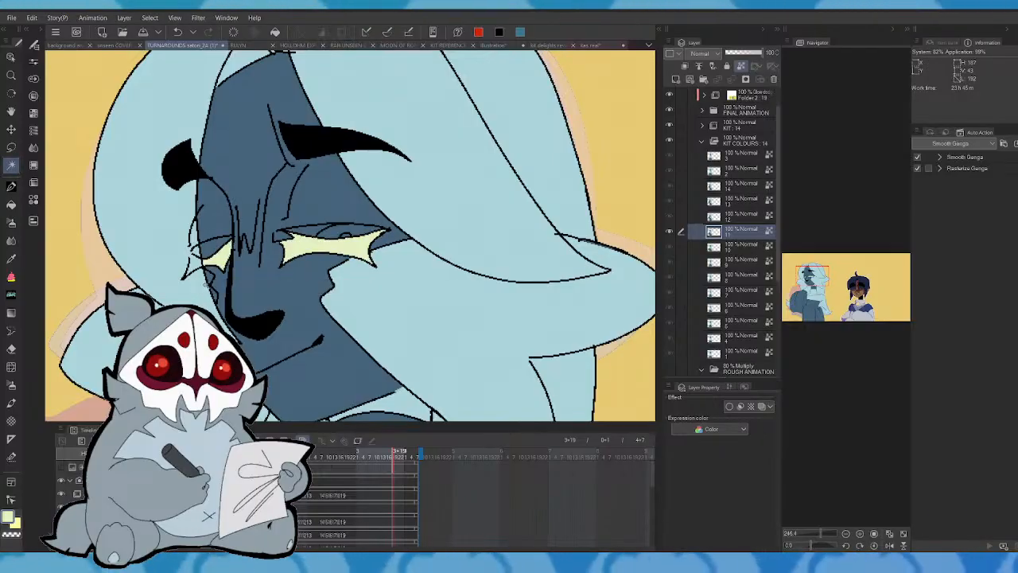
key(comma)
key(comma)
key(period)
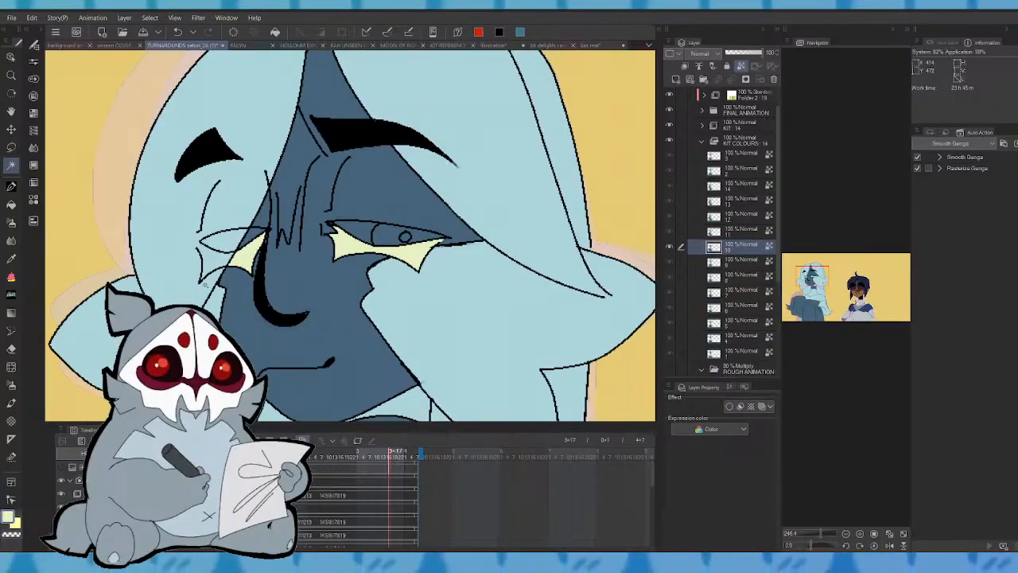
- Select the marking under the nearer eye in drawing 12 and fill it pale yellow
key(period)
key(period)
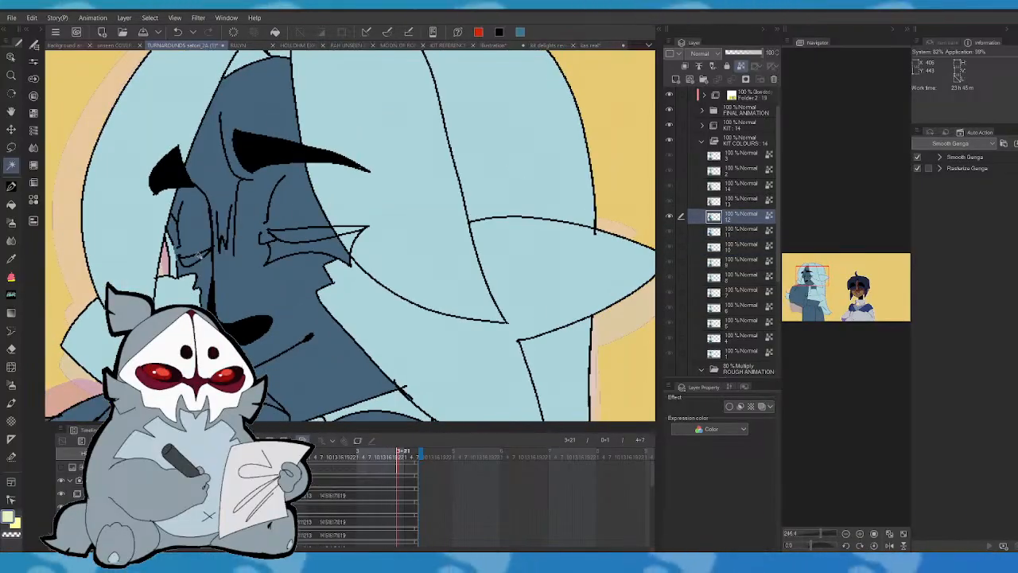
click(293, 245)
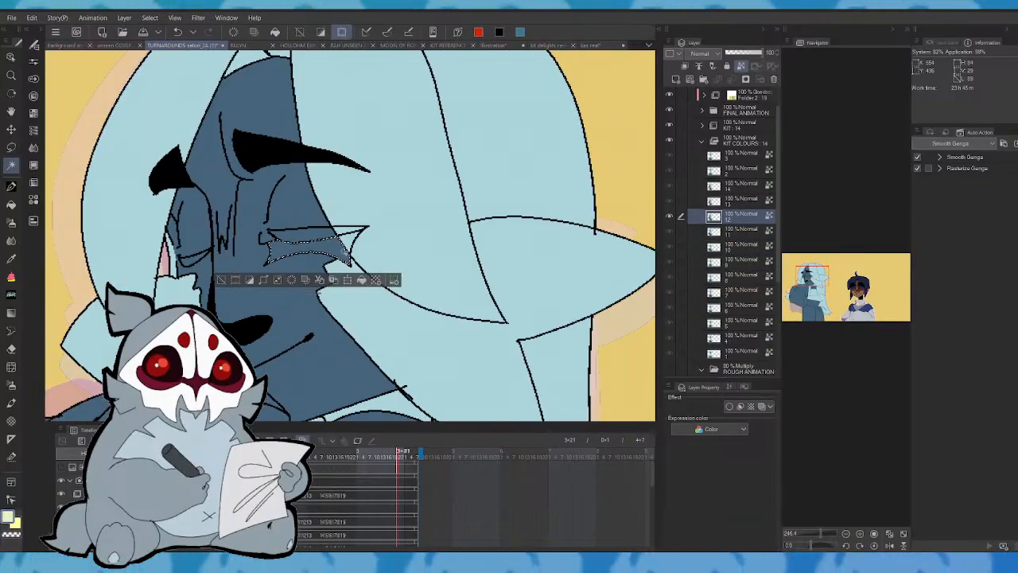
key(alt+BackSpace)
key(ctrl+d)
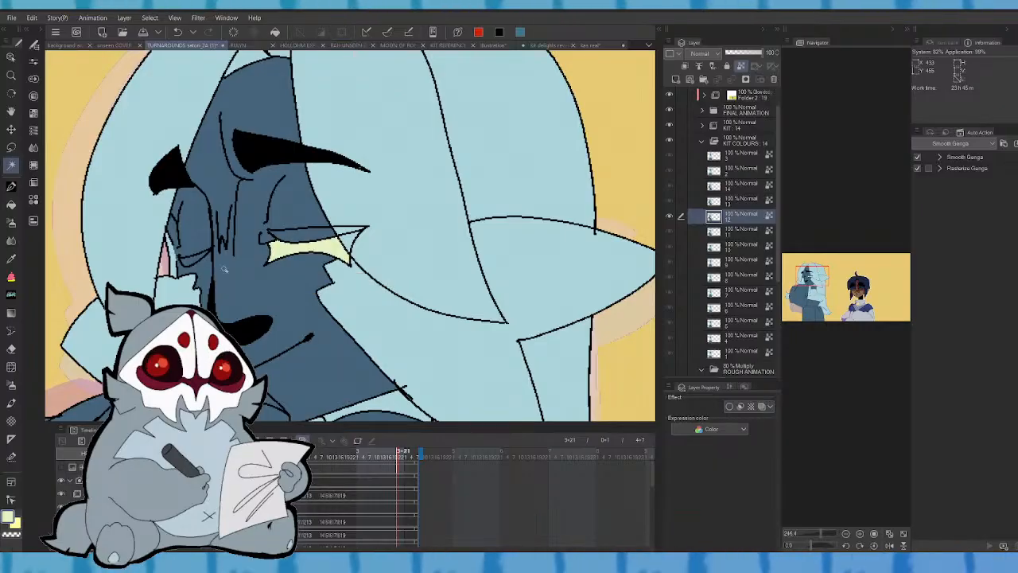
- Mirror the view and complete the outline of the far eye's marking in black on drawing 12's KIT line art
click(890, 543)
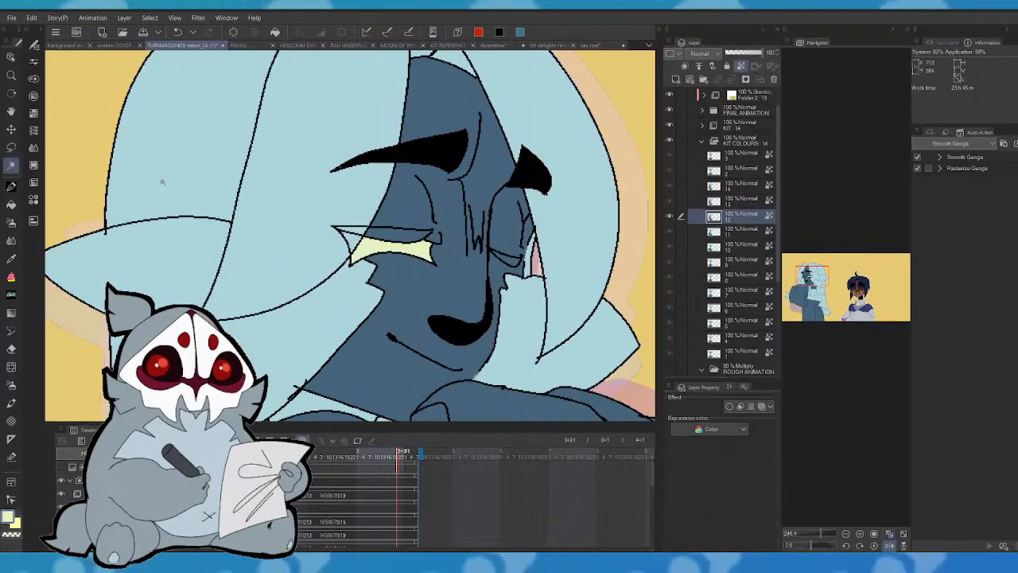
click(11, 187)
key(comma)
key(period)
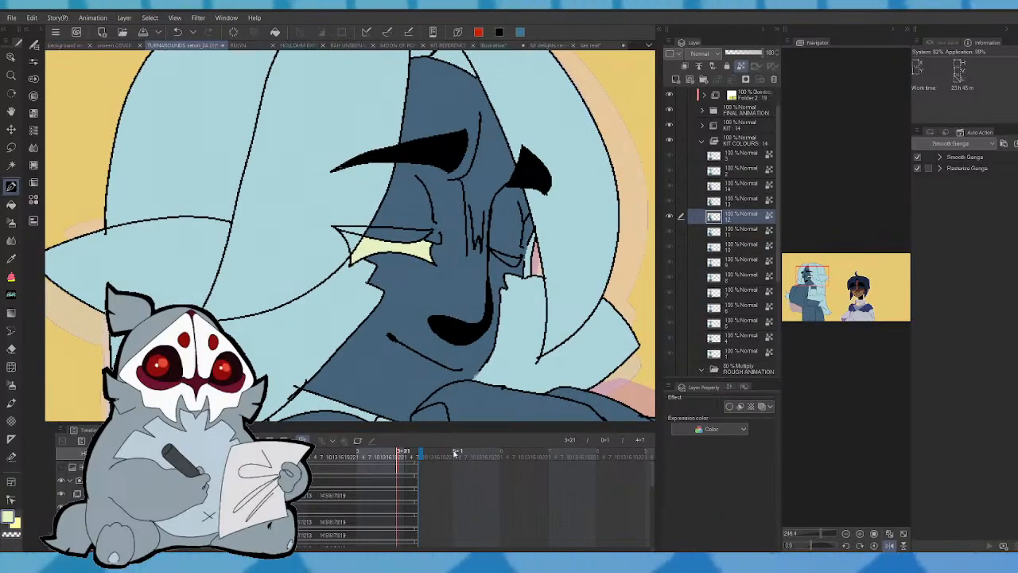
drag(654, 476, 653, 508)
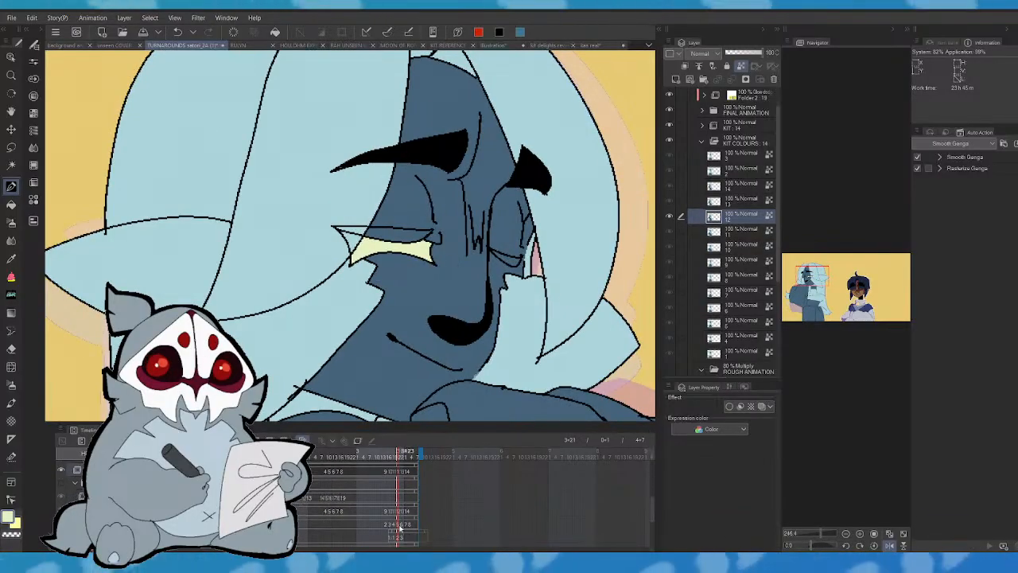
scroll(643, 497, down, 3)
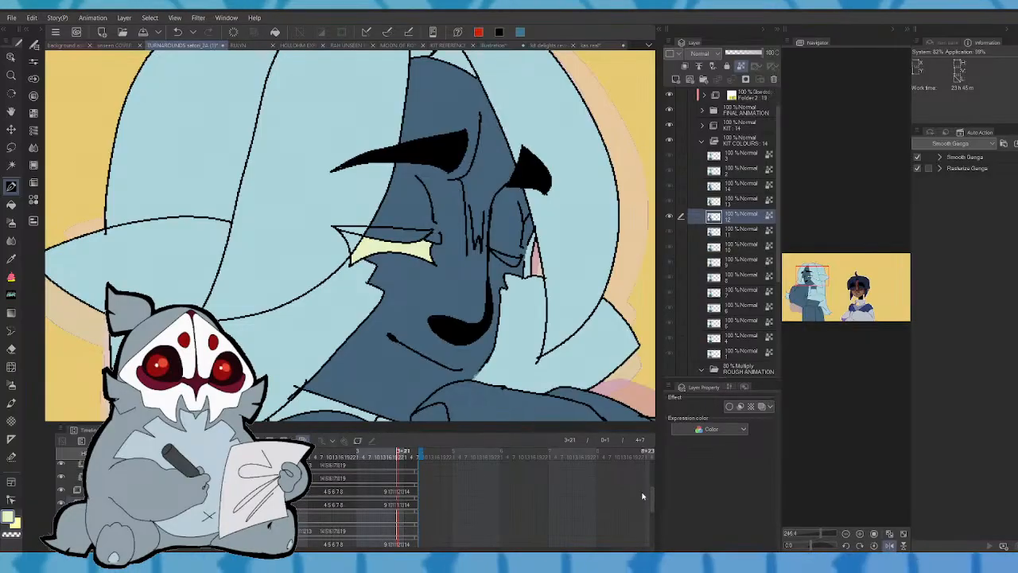
click(399, 492)
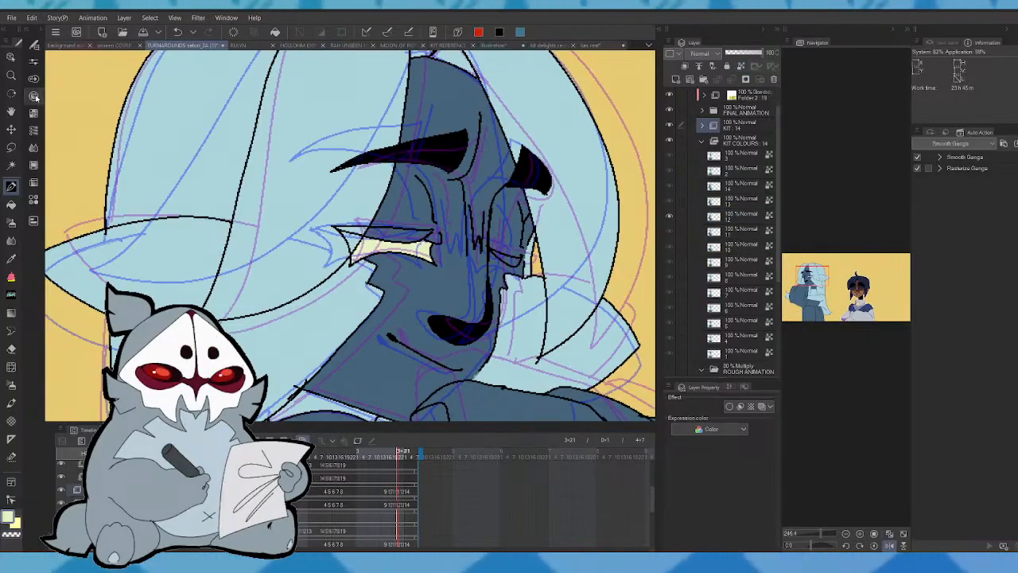
click(500, 32)
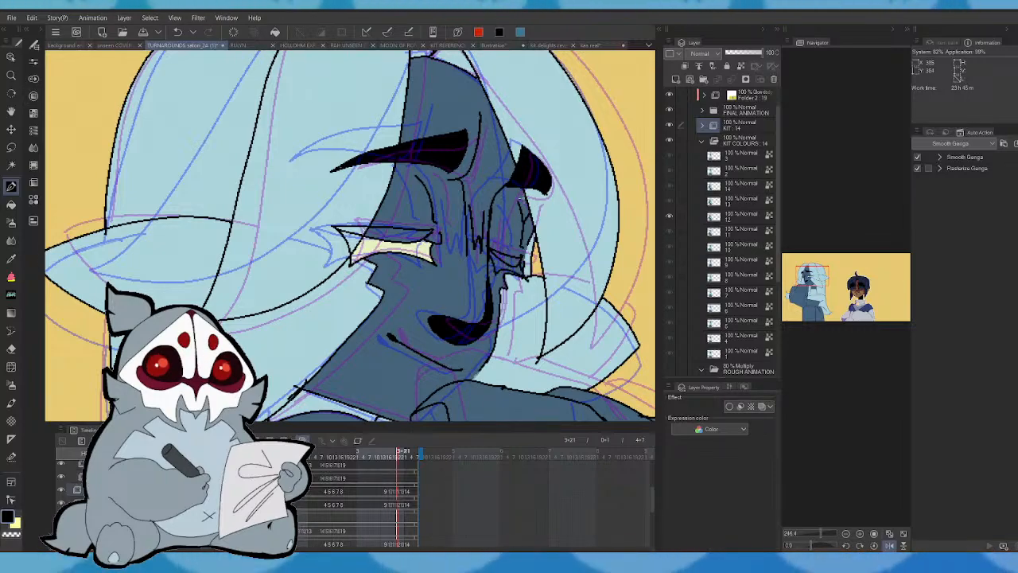
- Fill the far eye's marking pale yellow in drawing 12's colour layer, compare with drawing 11, and restore the unmirrored view
alt+click(401, 251)
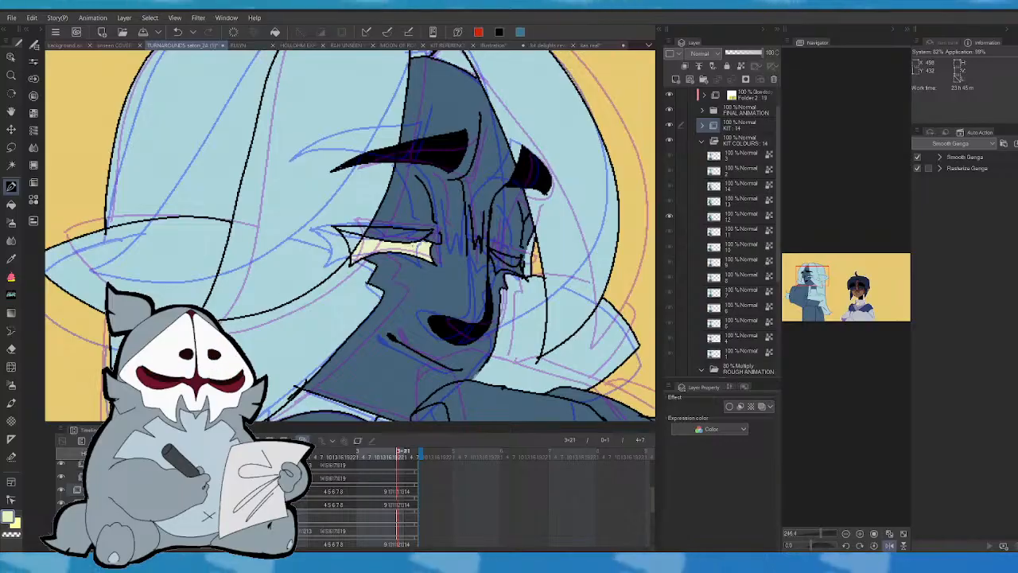
click(399, 510)
click(11, 205)
click(513, 266)
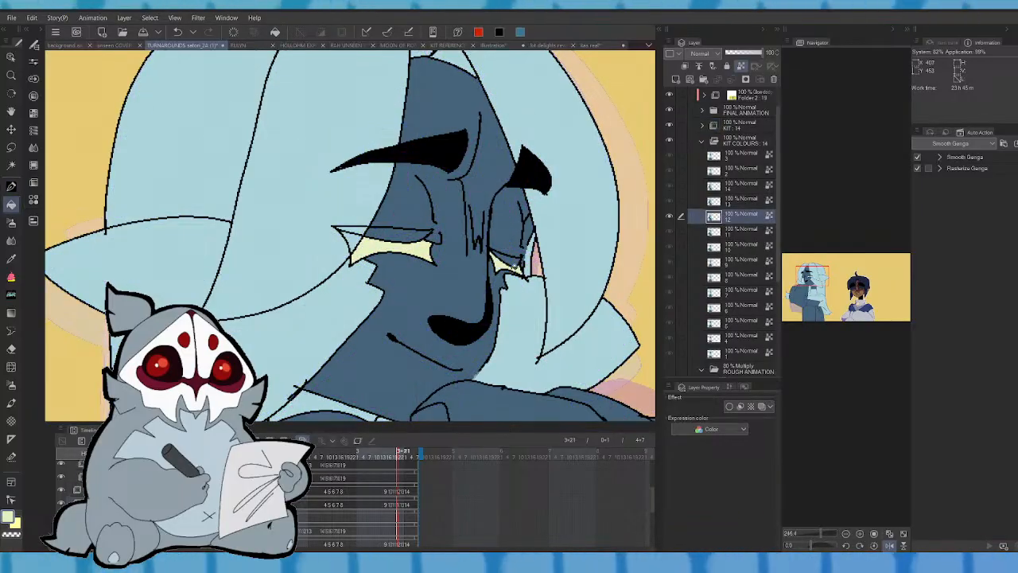
key(Left)
key(Right)
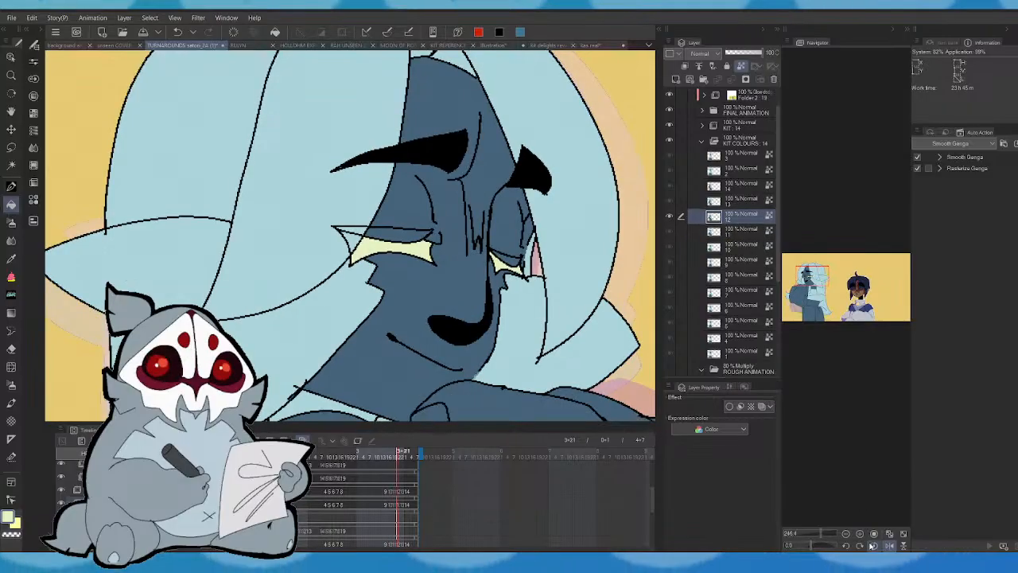
click(873, 545)
- Choose a near-black colour and try to fill the nearer eye in drawing 12, undoing the fill
click(34, 95)
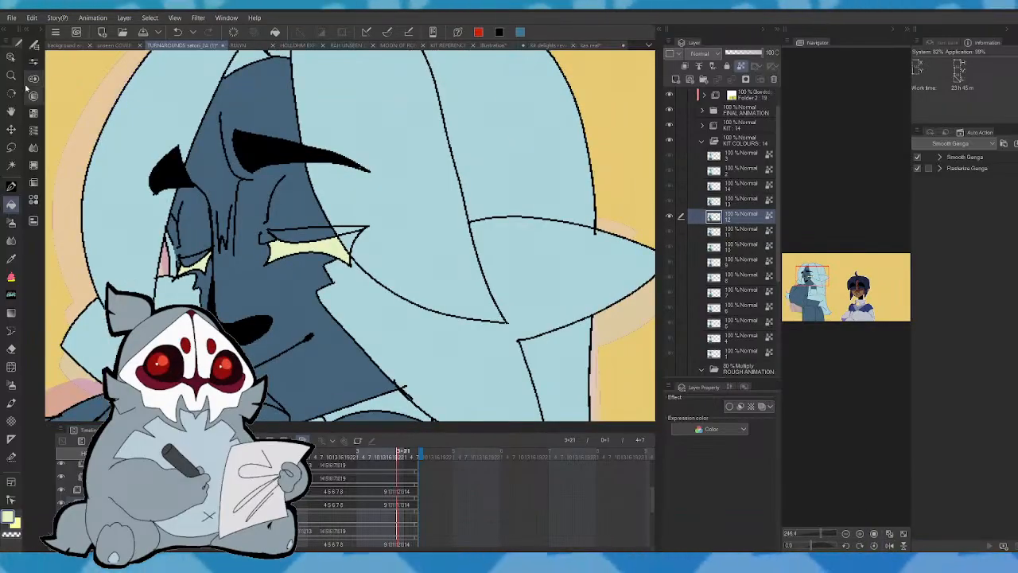
click(433, 514)
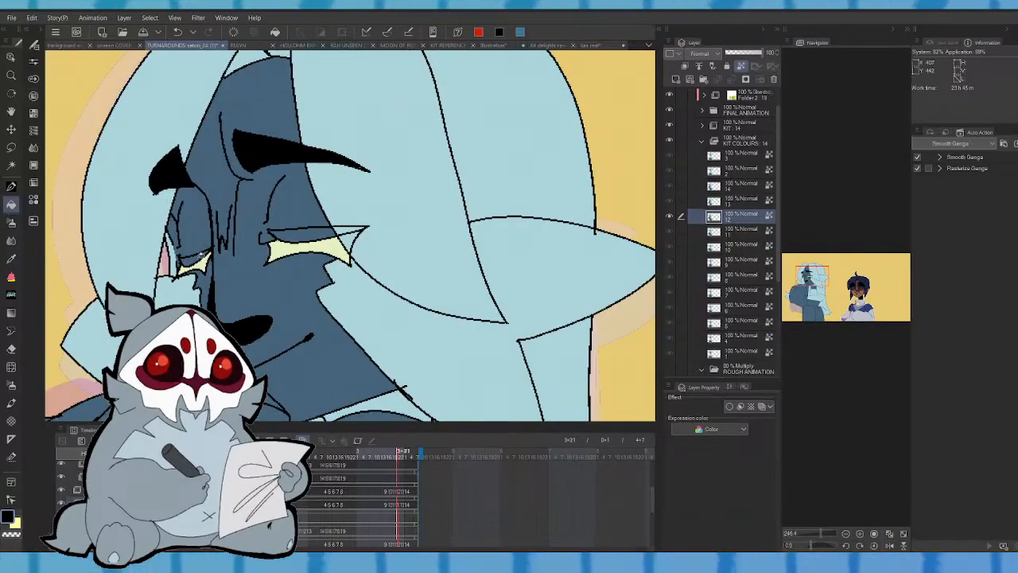
drag(267, 236, 338, 228)
key(ctrl+z)
- Compare the eyes in drawings 10 to 12 and fill the inner part of drawing 11's nearer eye near-black
key(comma)
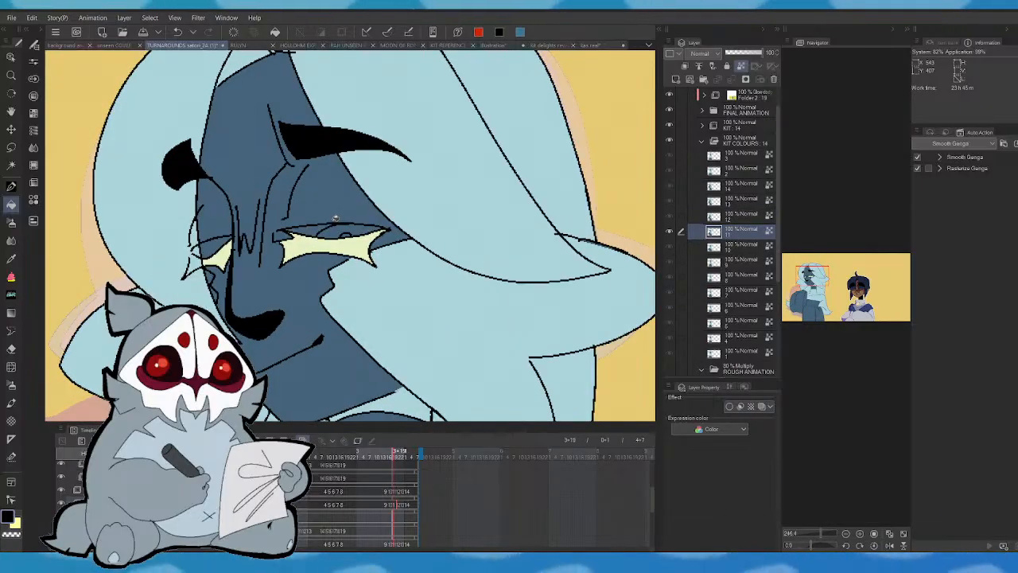
key(period)
key(comma)
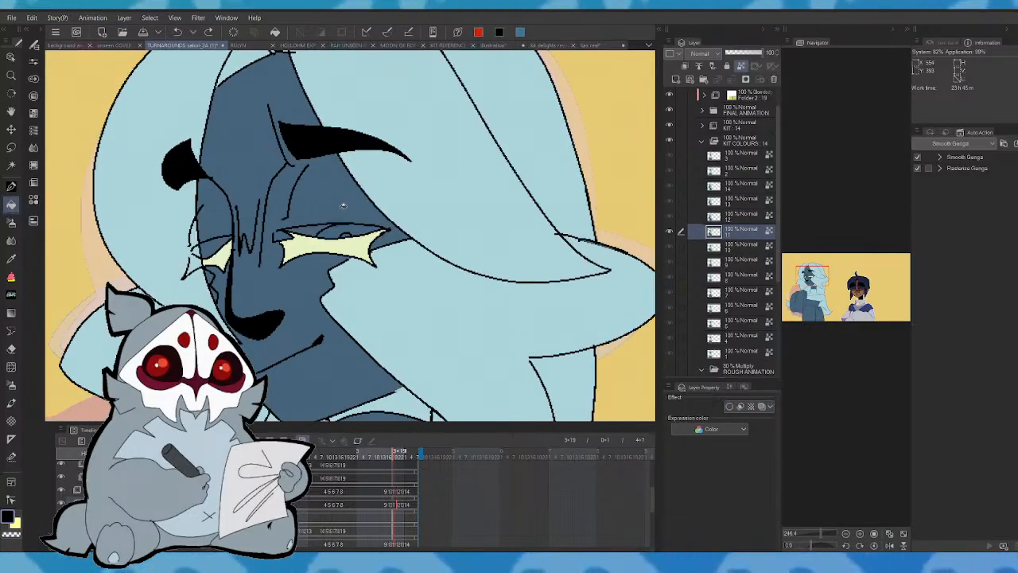
key(comma)
key(period)
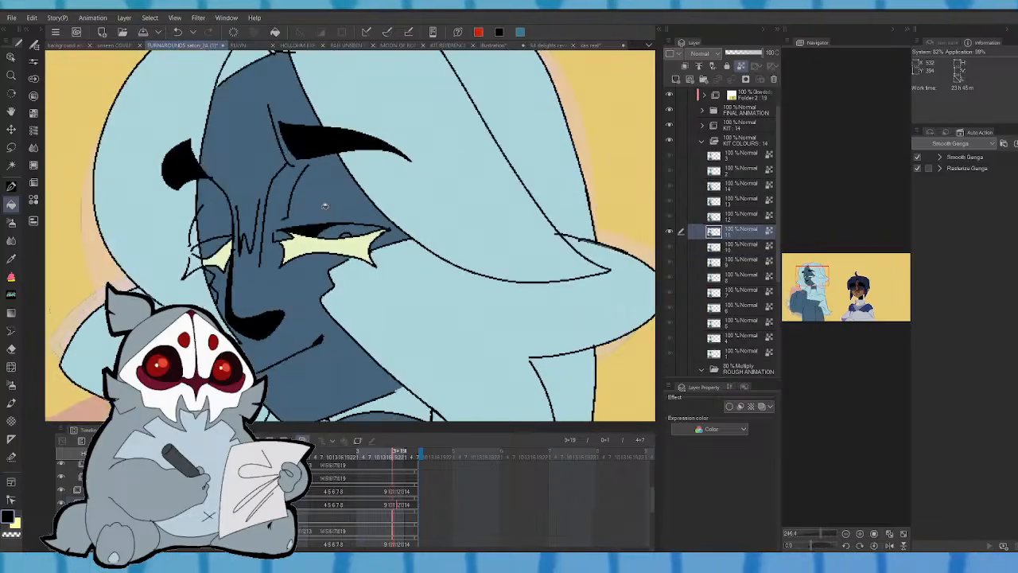
- Sample the dark navy eye colour from drawing 1 for use on the other drawings
key(period)
key(space)
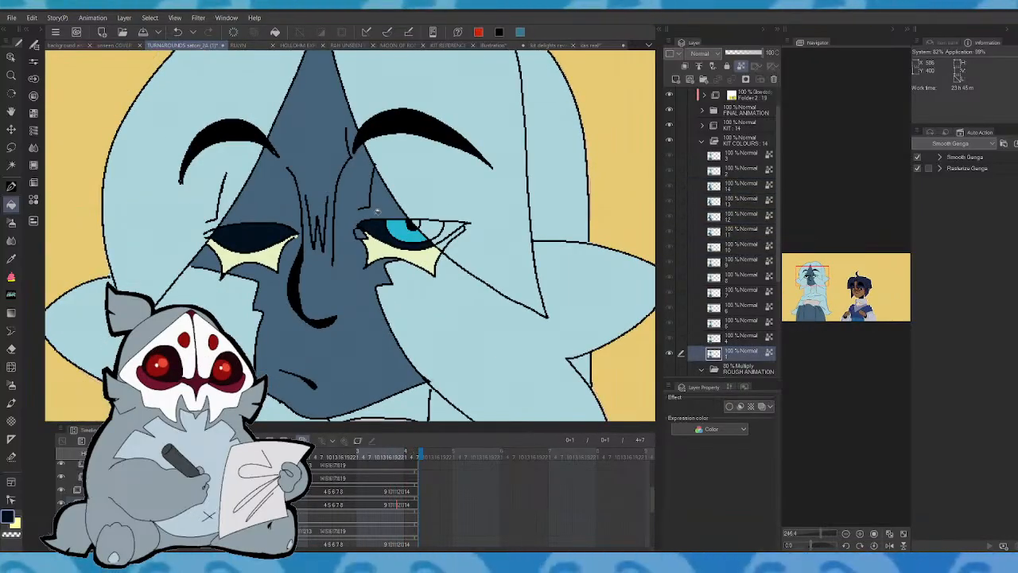
key(space)
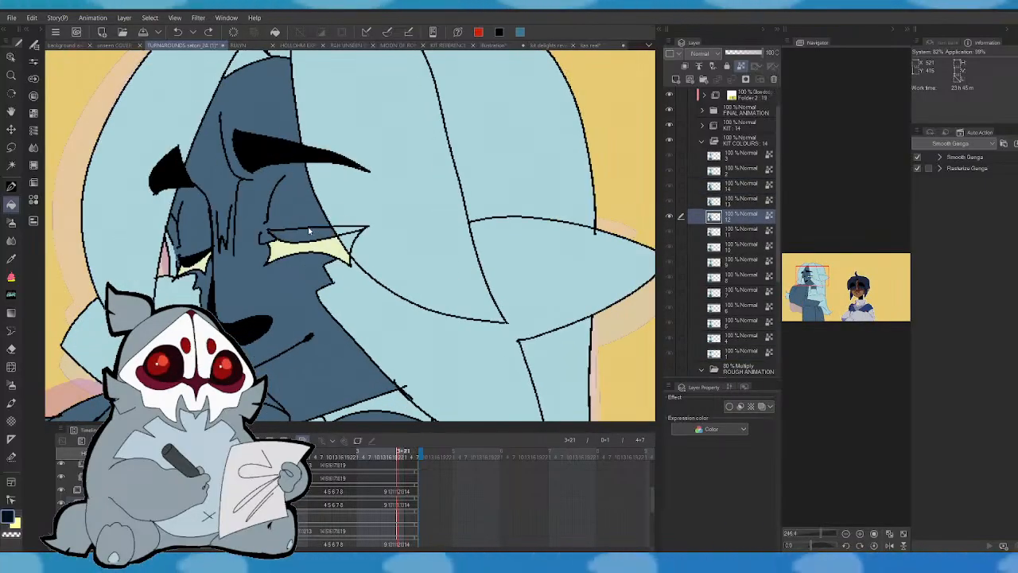
- Try a dark navy fill on the nearer eye in drawing 12, compare it with the neighbouring drawings, and undo the fill
key(Left)
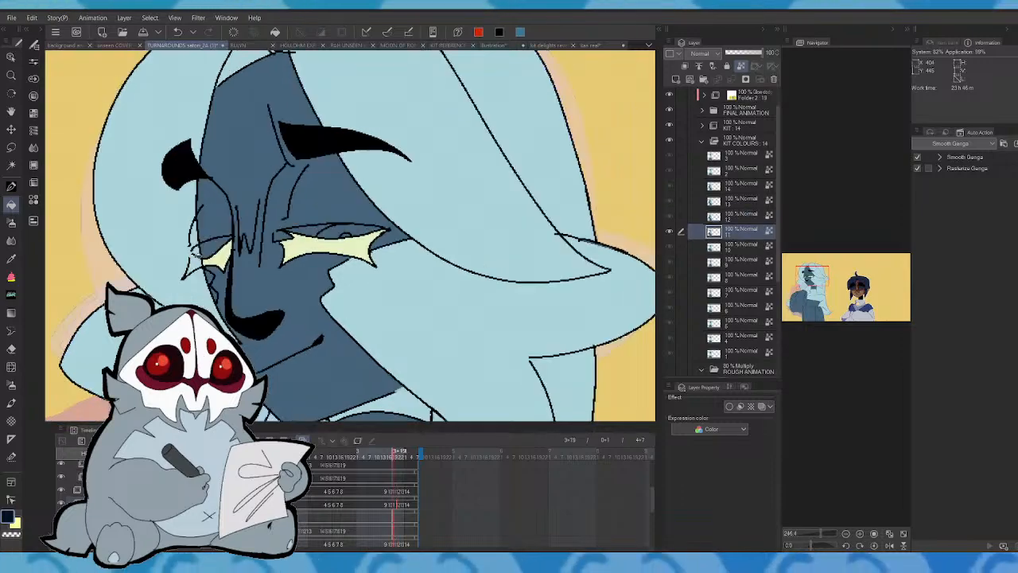
key(Right)
key(Left)
key(Right)
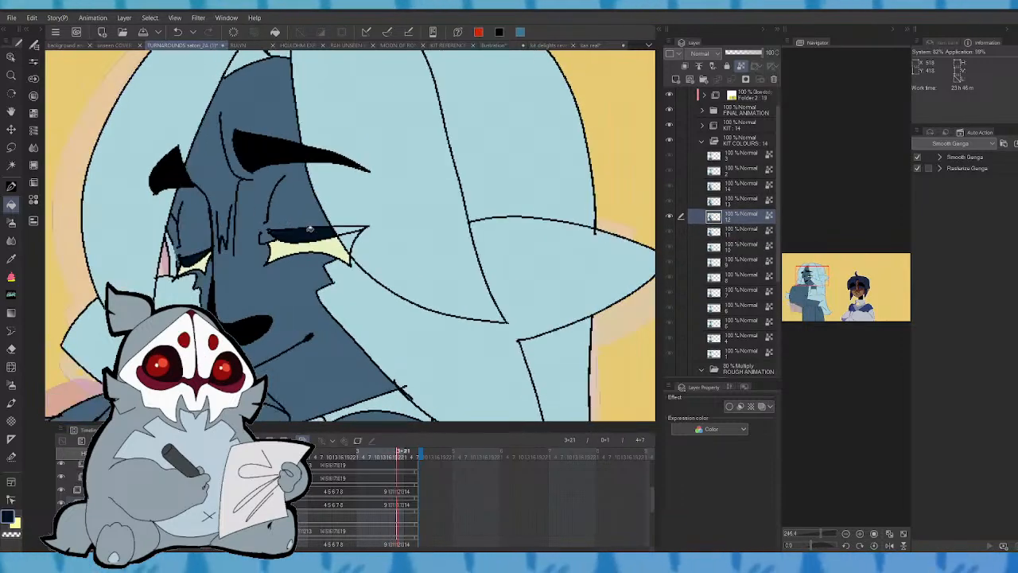
key(Right)
key(Left)
key(Left)
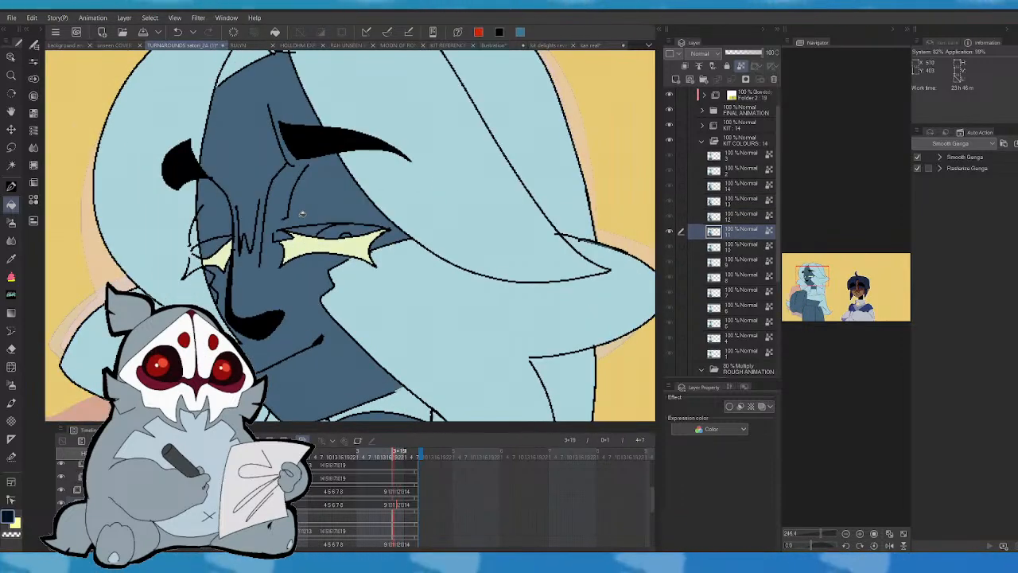
key(Right)
key(ctrl+z)
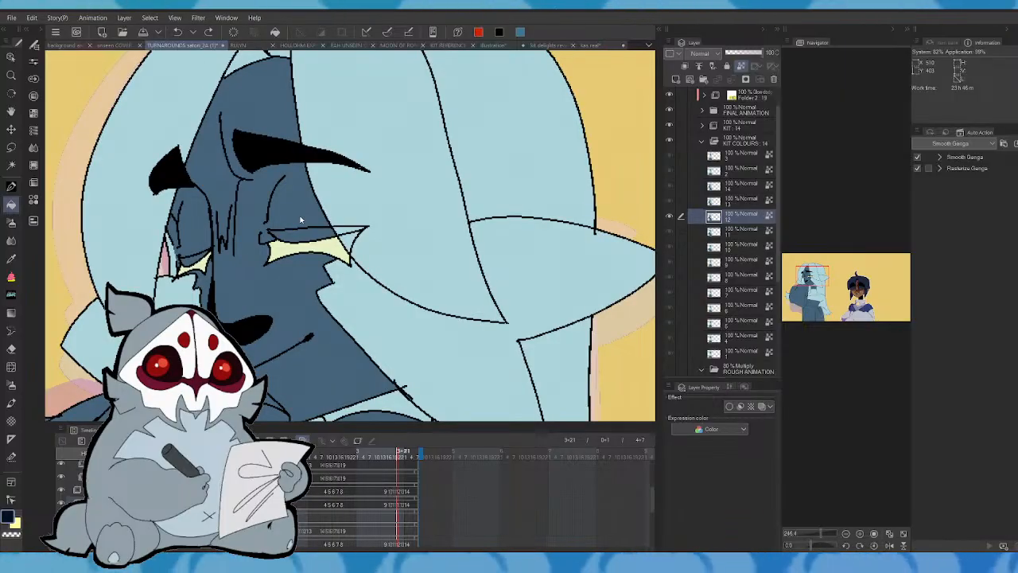
- Fill the dark inner parts of both eyes with navy in drawings 11, 10, 9 and 8
key(Left)
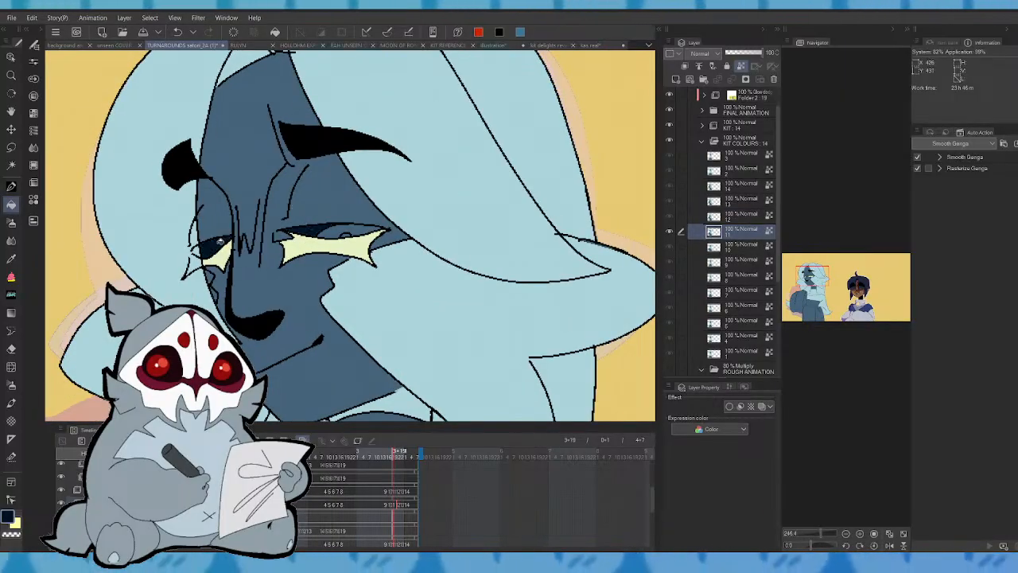
key(Left)
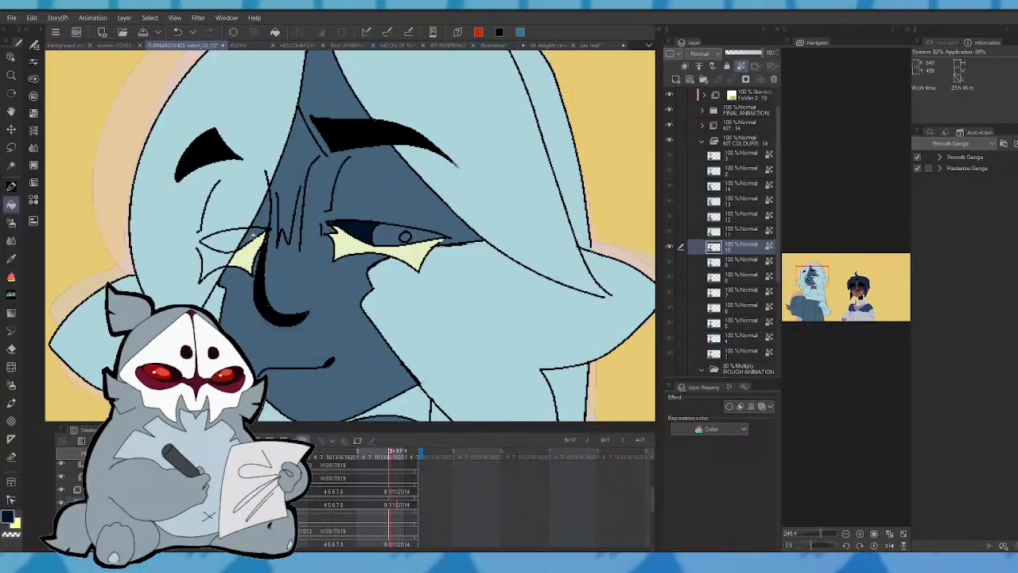
key(Left)
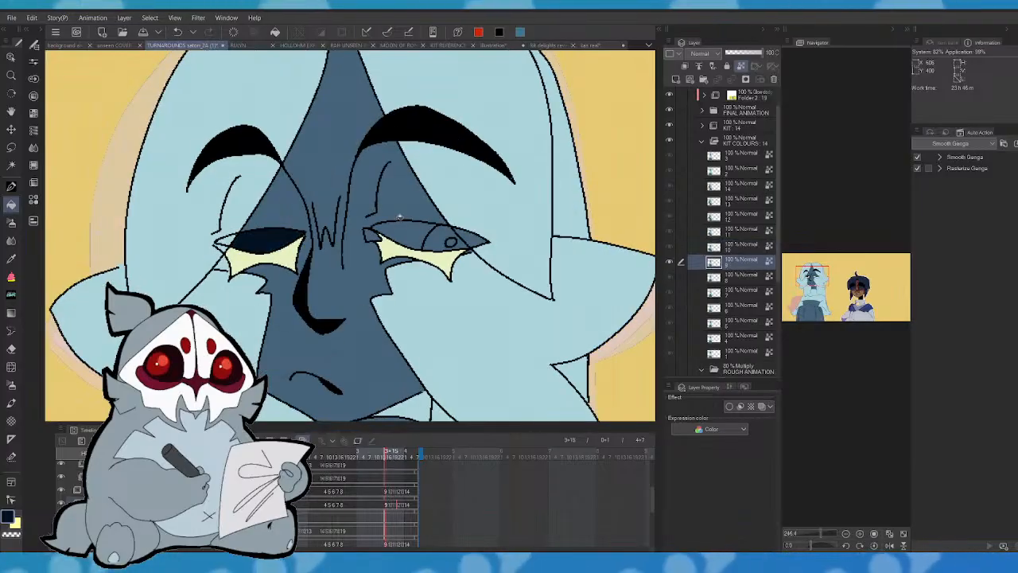
key(Left)
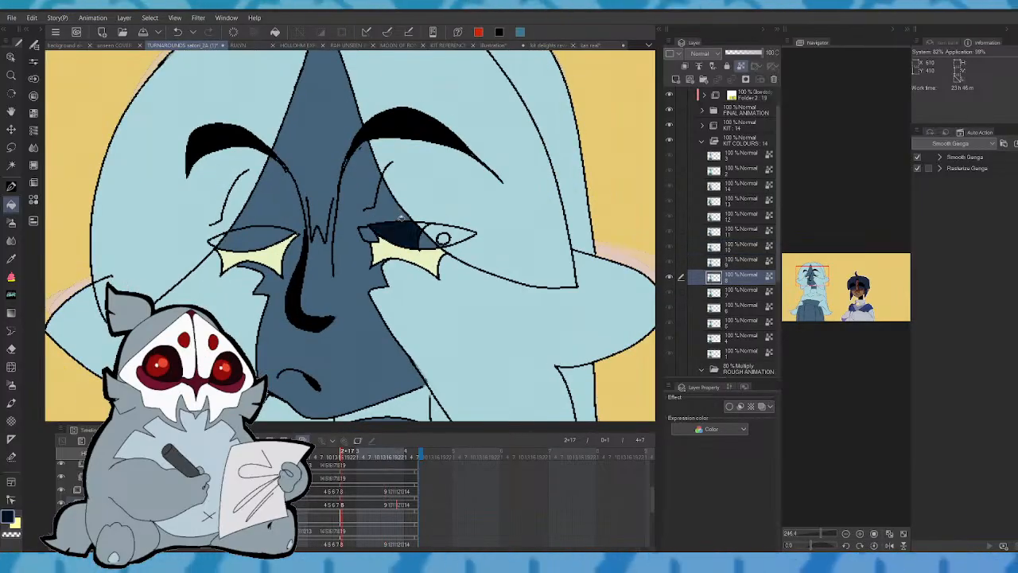
click(278, 230)
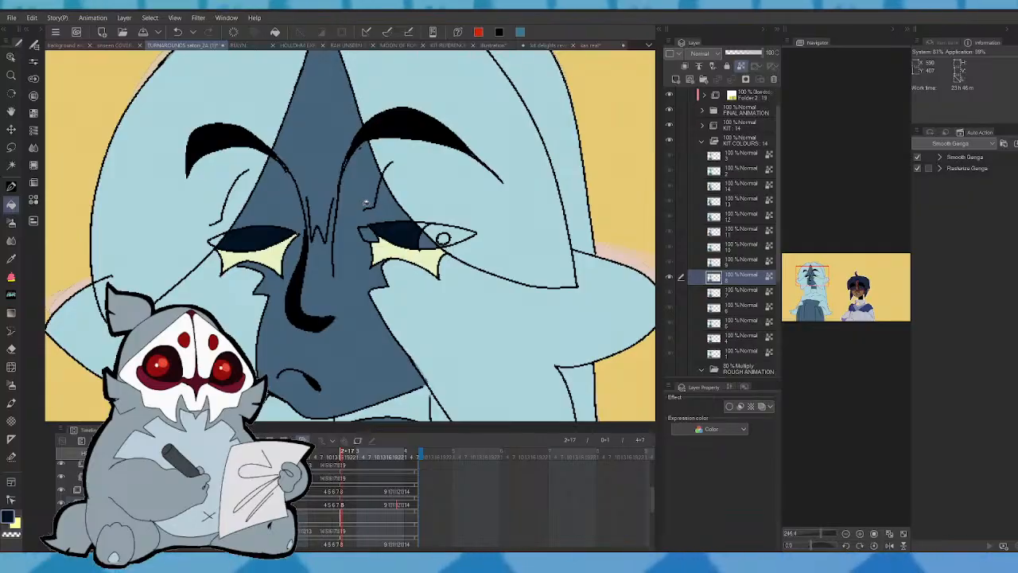
- Fill the inner parts of both eyes in drawing 7 dark navy, undoing and redoing the far eye's spilled fill
key(Left)
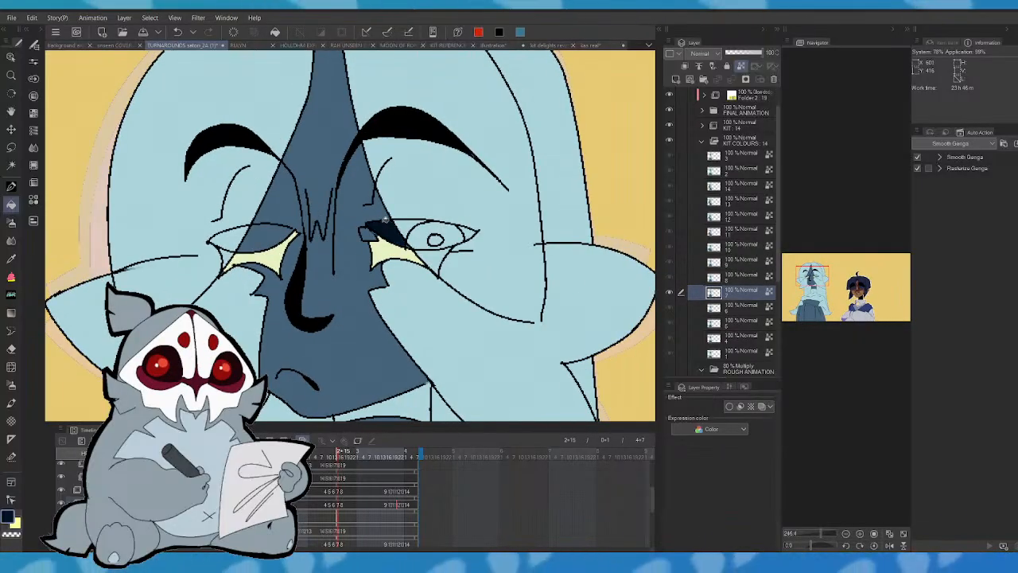
click(287, 230)
key(Left)
key(Right)
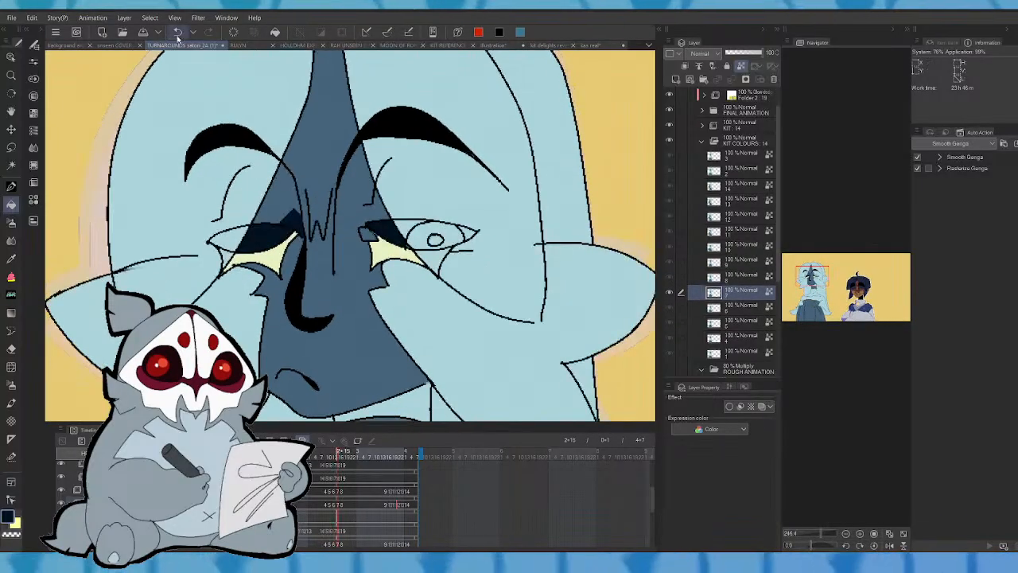
click(178, 32)
click(11, 186)
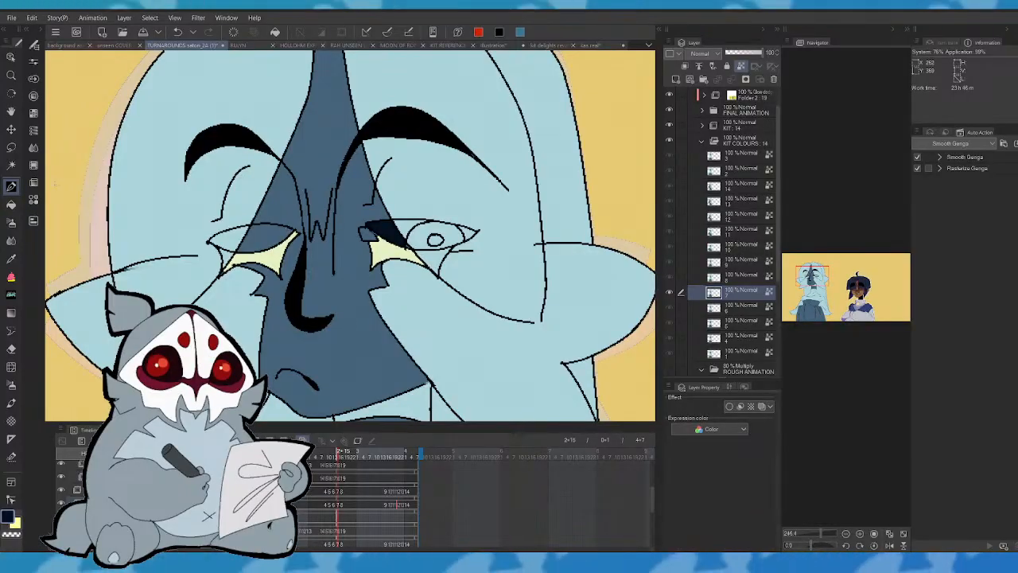
key(g)
click(277, 231)
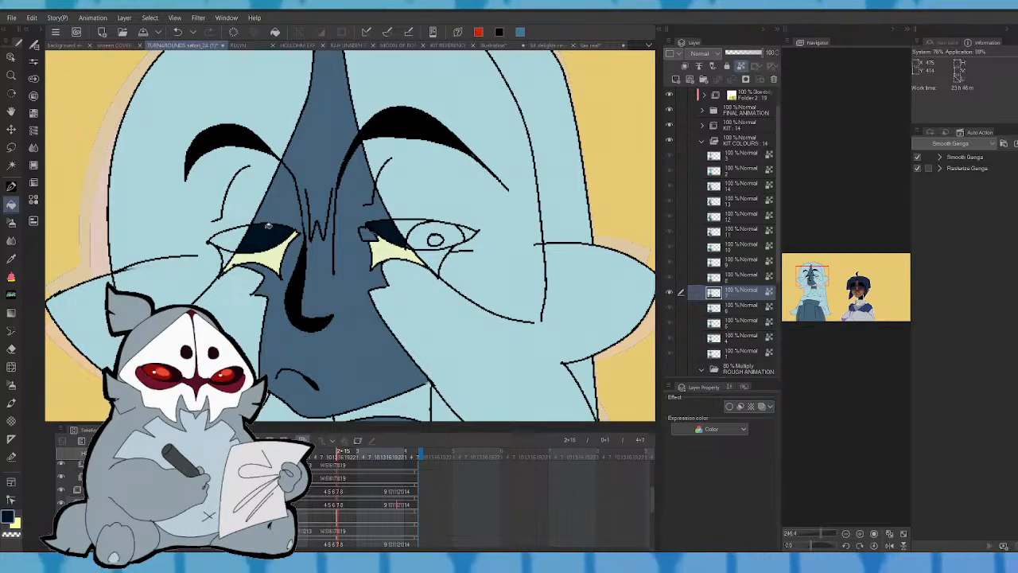
- Fill the dark inner parts of both eyes in drawing 6 with navy
key(ctrl+Left)
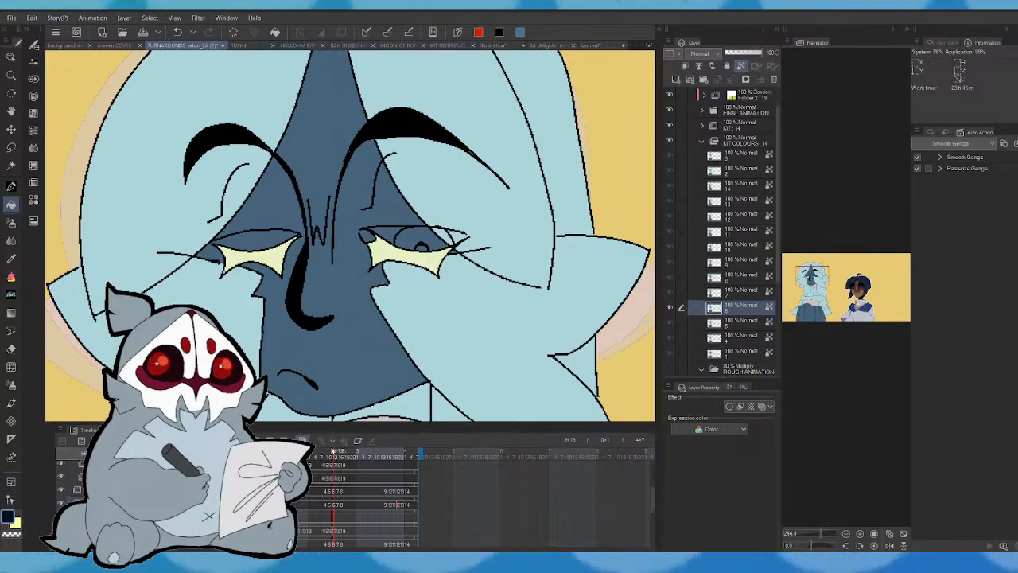
click(276, 231)
click(390, 230)
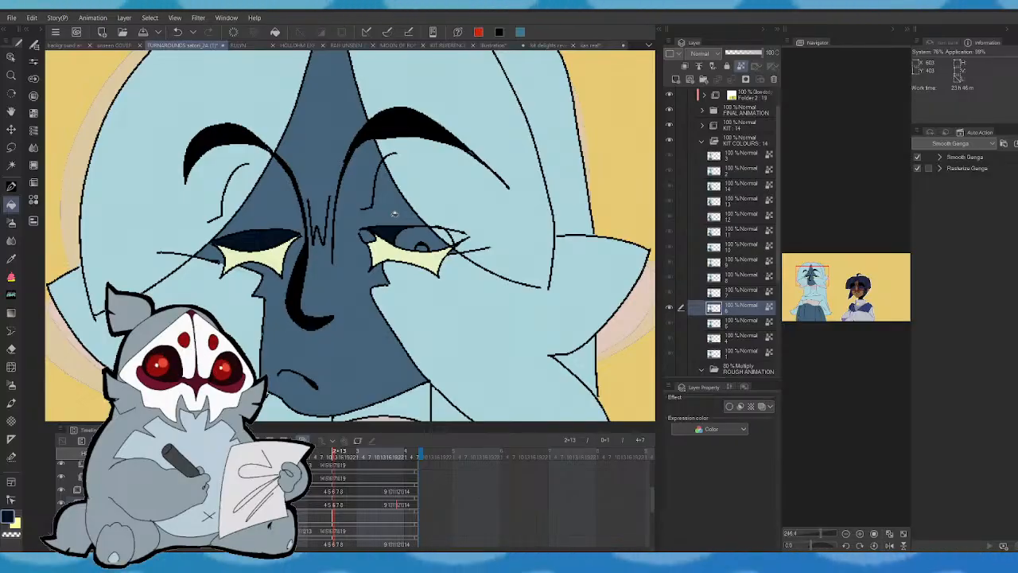
- Sample the cyan iris colour from drawing 1, then fill drawing 6's iris cyan and its pupil black
click(332, 459)
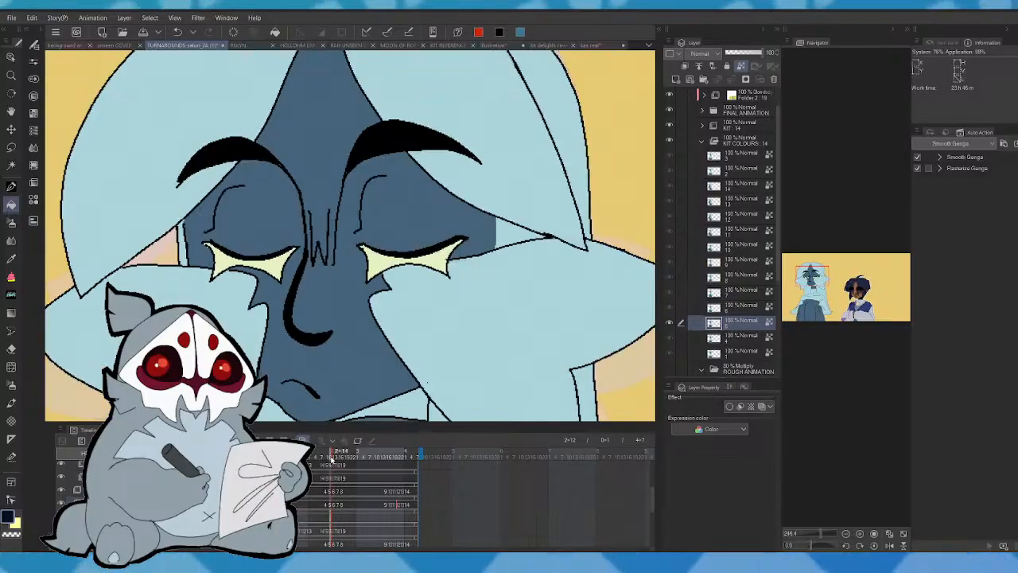
drag(335, 455, 242, 456)
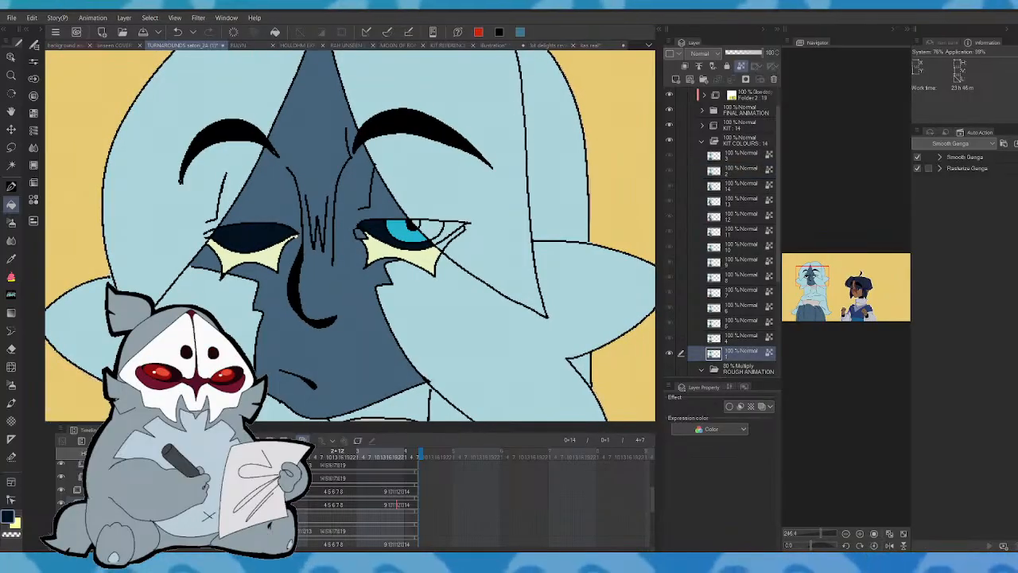
mouse_move(330, 452)
mouse_down()
mouse_move(345, 457)
mouse_move(337, 457)
mouse_up()
click(434, 237)
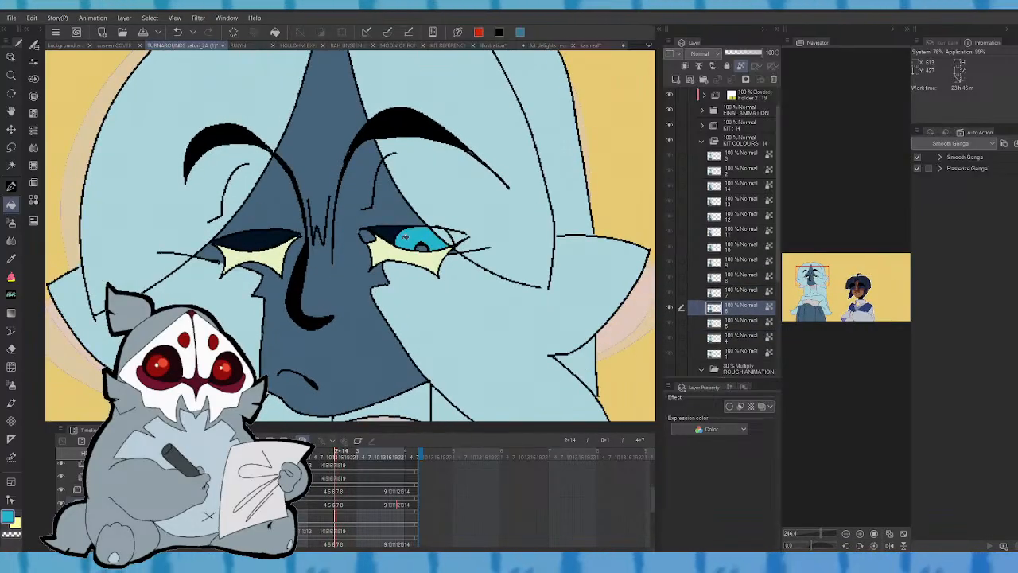
alt+click(400, 137)
click(423, 248)
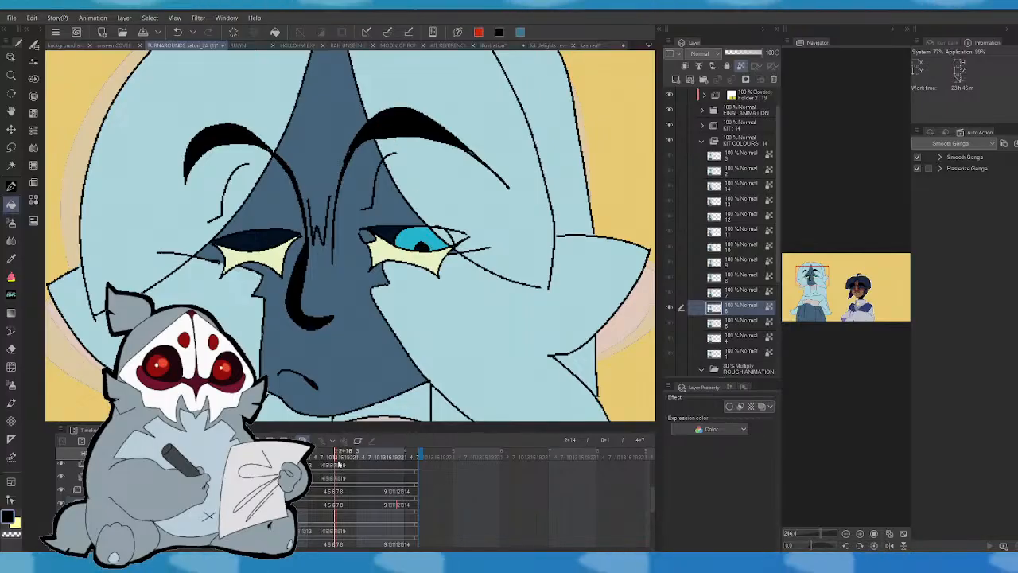
- Fill the face-coloured part of the iris in drawing 8 with cyan
drag(331, 458, 338, 455)
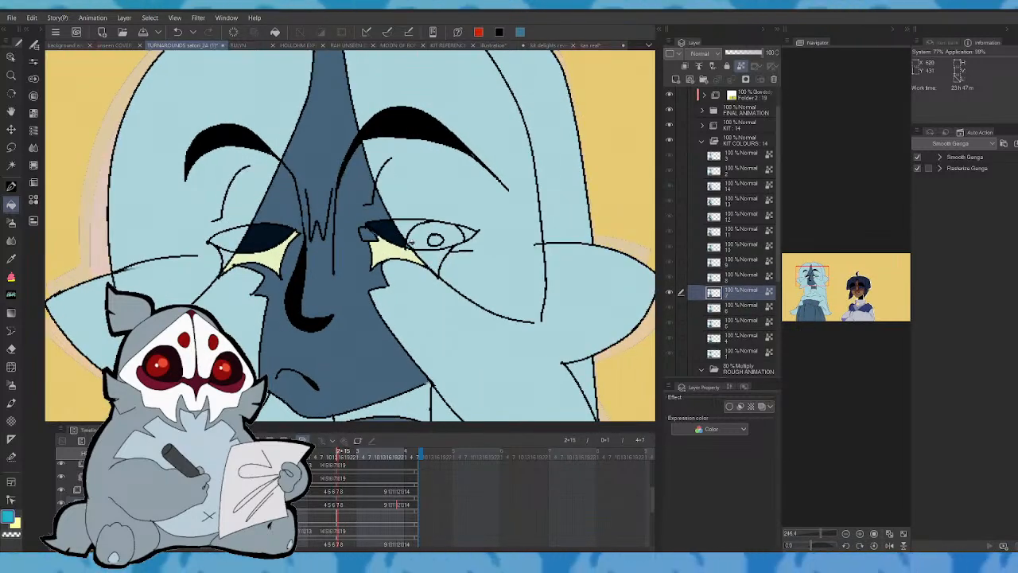
click(341, 457)
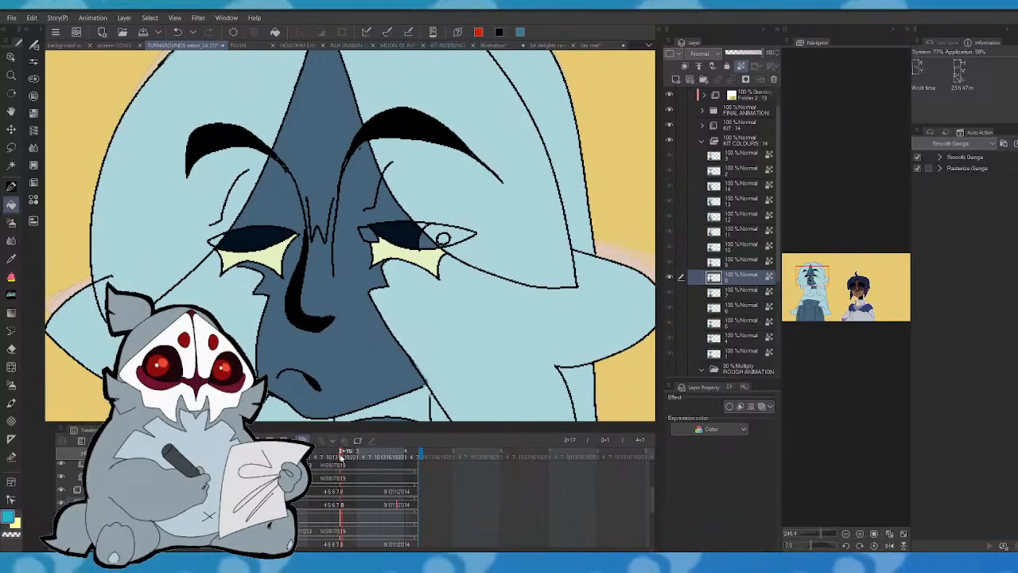
click(428, 239)
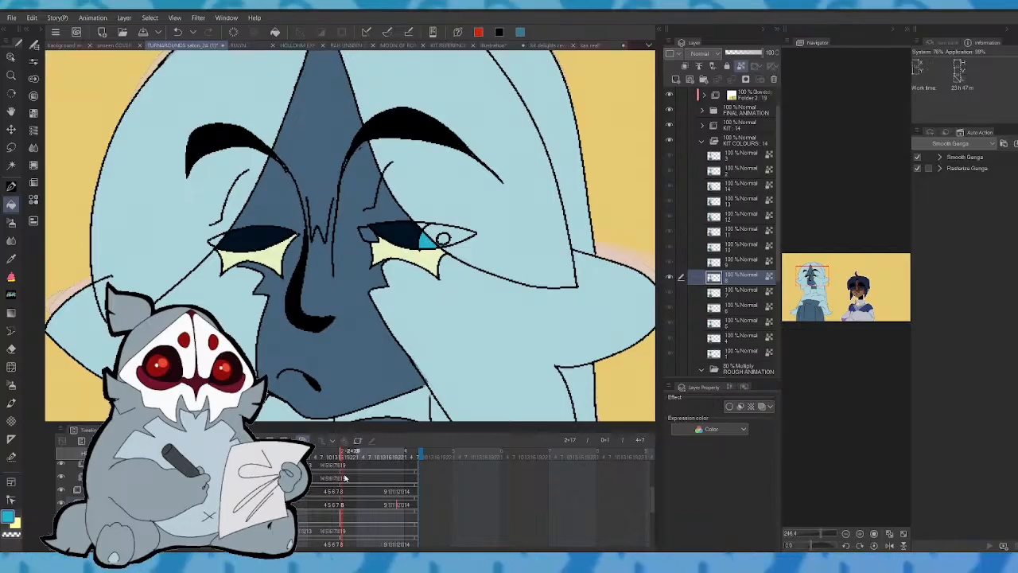
- Fill the iris in drawing 9 with cyan and its pupil with black
mouse_move(365, 458)
mouse_down()
mouse_move(405, 460)
mouse_move(387, 458)
mouse_up()
click(443, 237)
alt+click(413, 231)
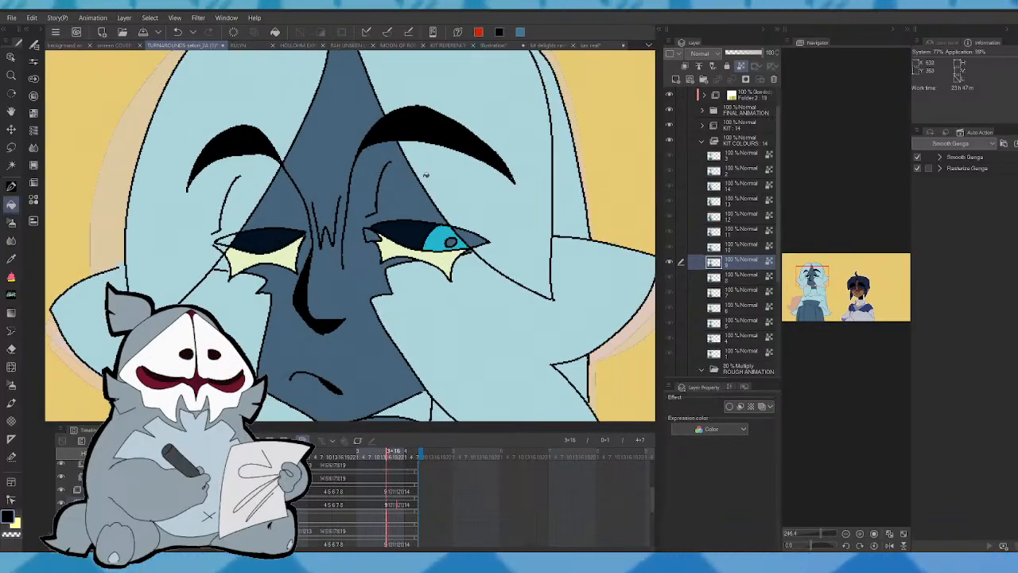
click(451, 242)
- Sample the cyan from drawing 9's iris and fill the iris in drawing 10 with it
click(392, 458)
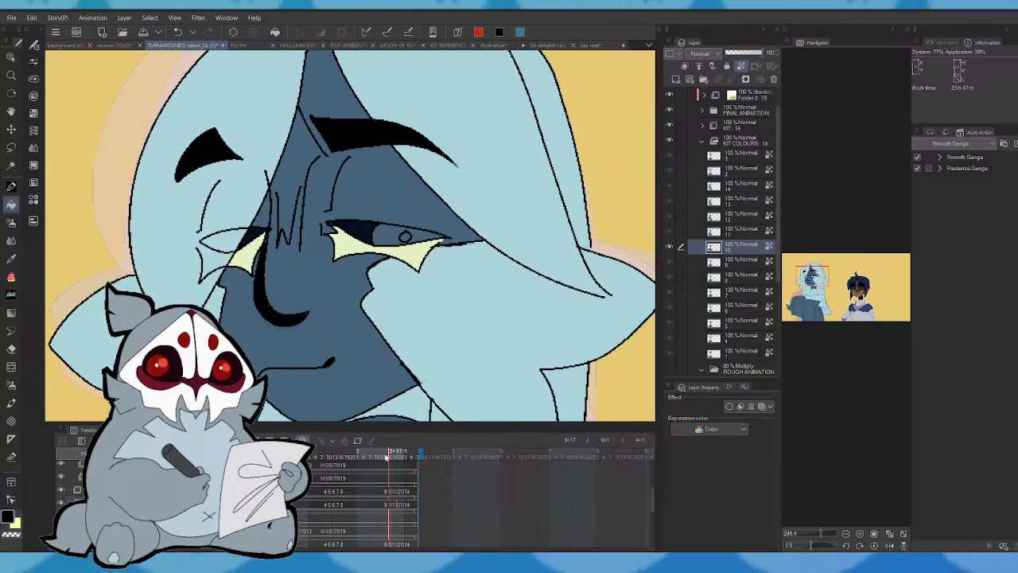
click(387, 457)
alt+click(430, 242)
click(390, 457)
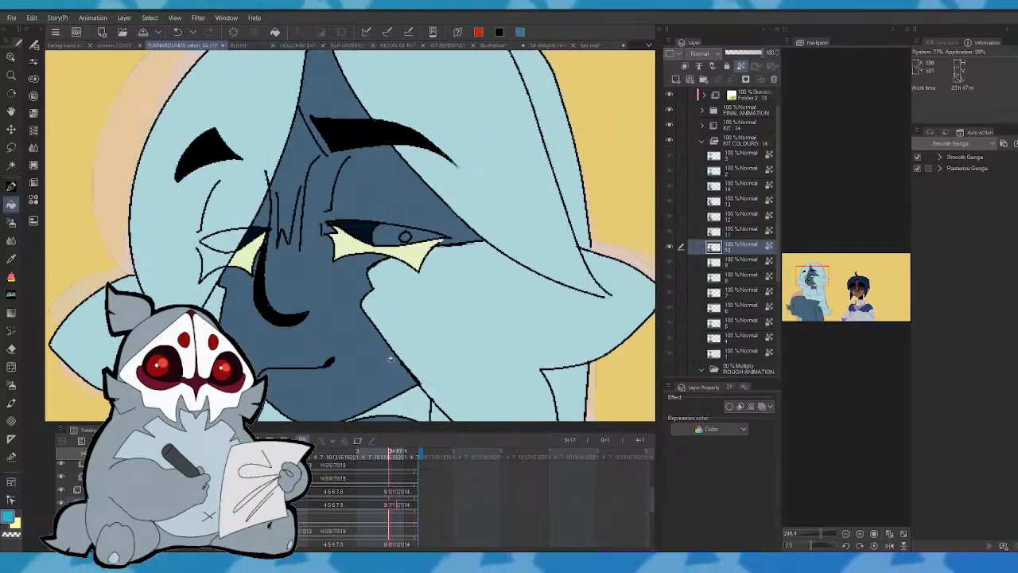
click(384, 240)
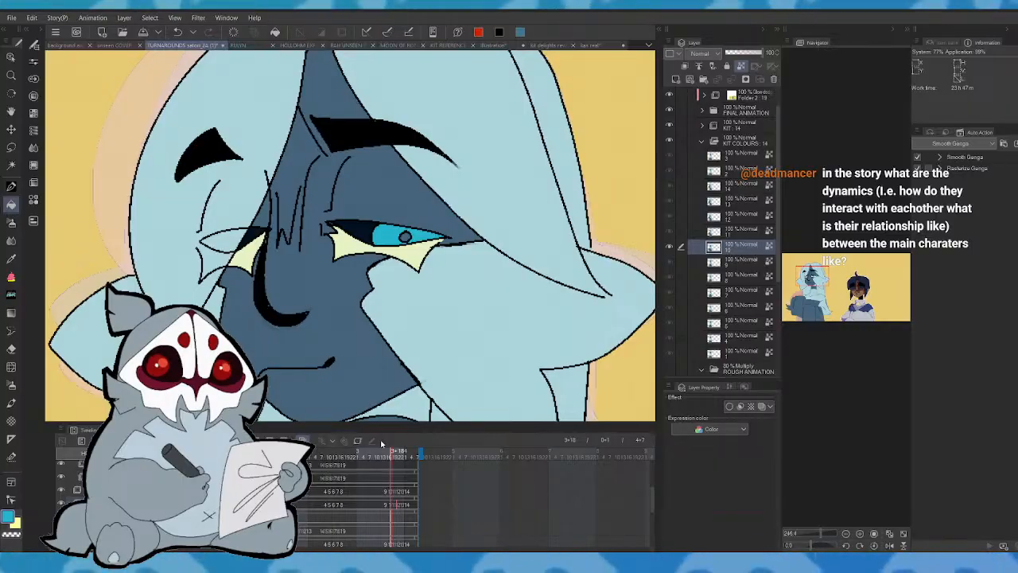
- Fill the pupil in drawing 10 with black and compare the eye with drawings 9 and 11
key(Left)
key(Right)
key(Right)
key(Left)
key(Left)
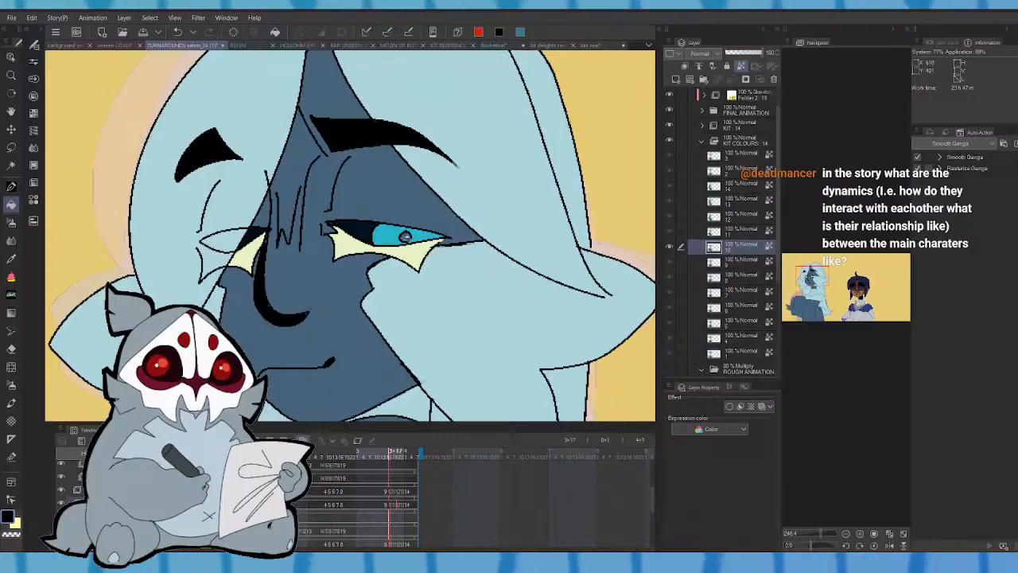
key(Left)
key(Right)
key(Right)
key(Right)
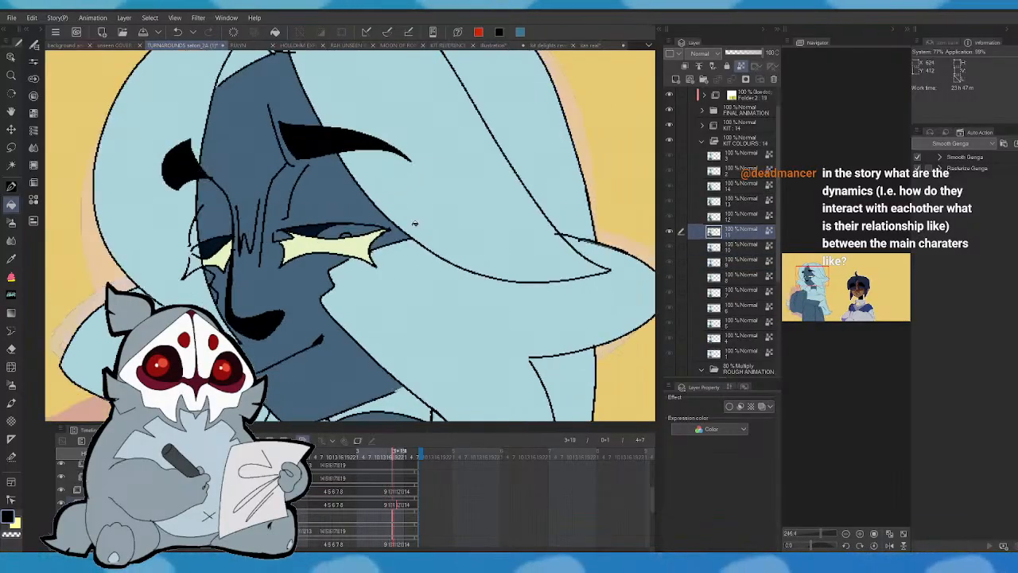
- Fill the outer corner of drawing 9's nearer eye with the light blue hair colour and compare it with adjacent drawings
key(Left)
key(Left)
key(Left)
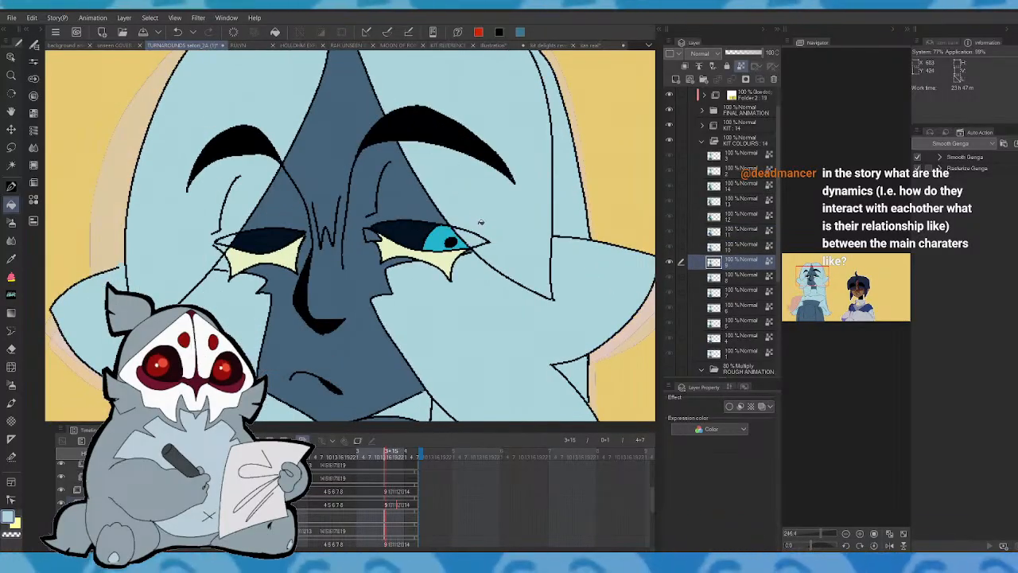
key(Left)
key(Right)
key(Right)
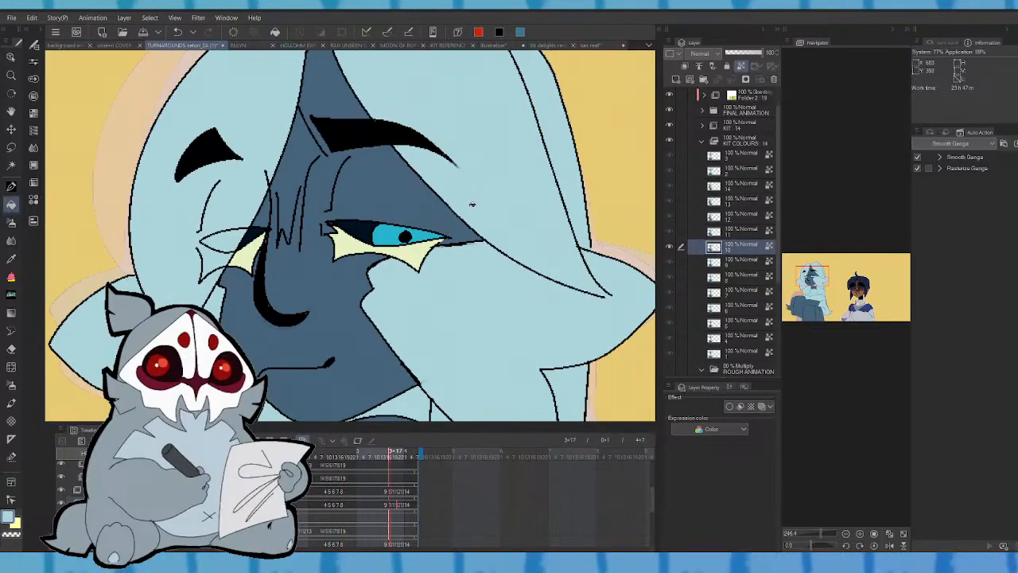
- Fill the nearer eye's iris in drawing 11 with cyan and its pupil with black, checking against drawing 10
key(Right)
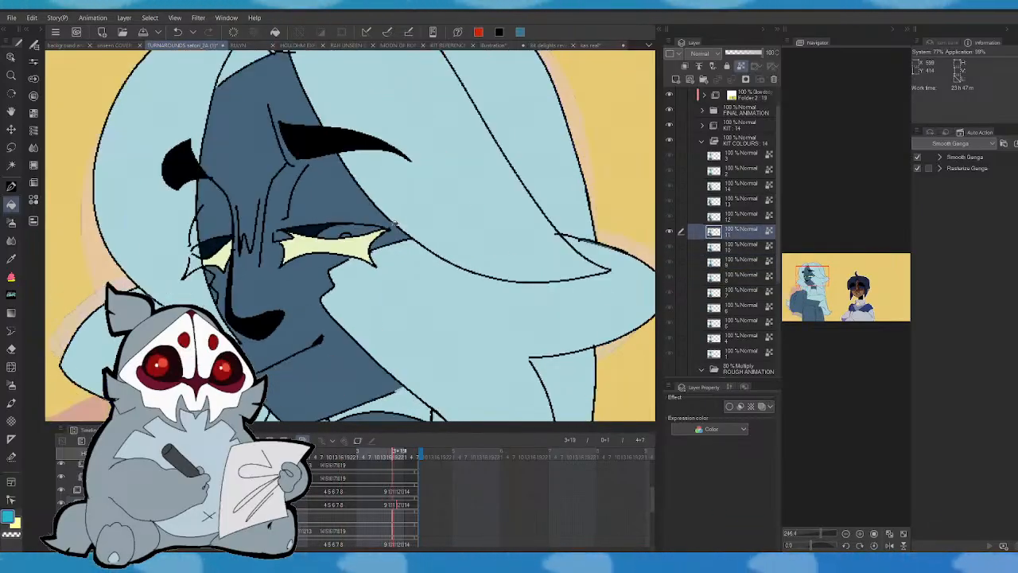
key(Left)
key(Right)
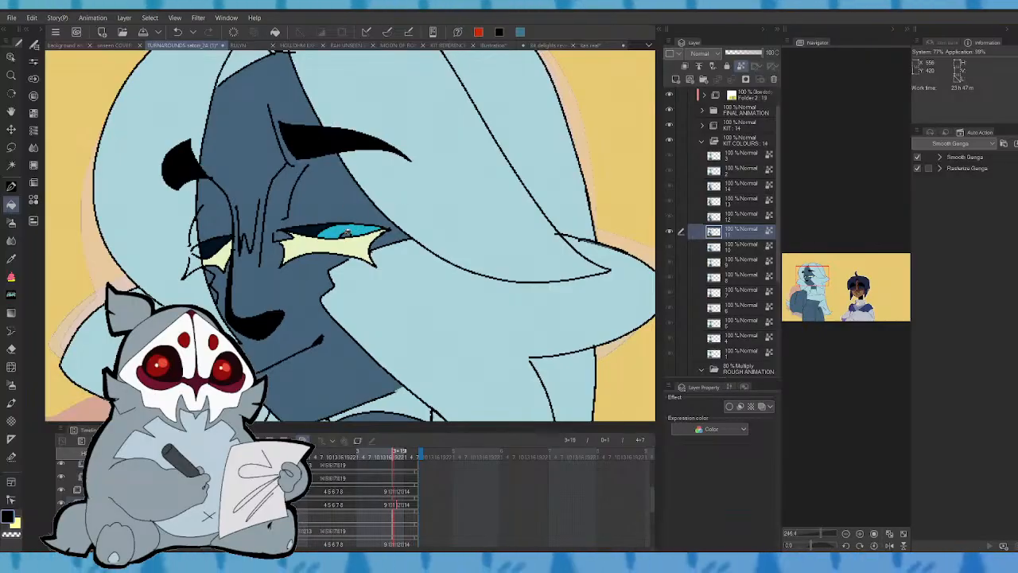
key(Left)
key(Right)
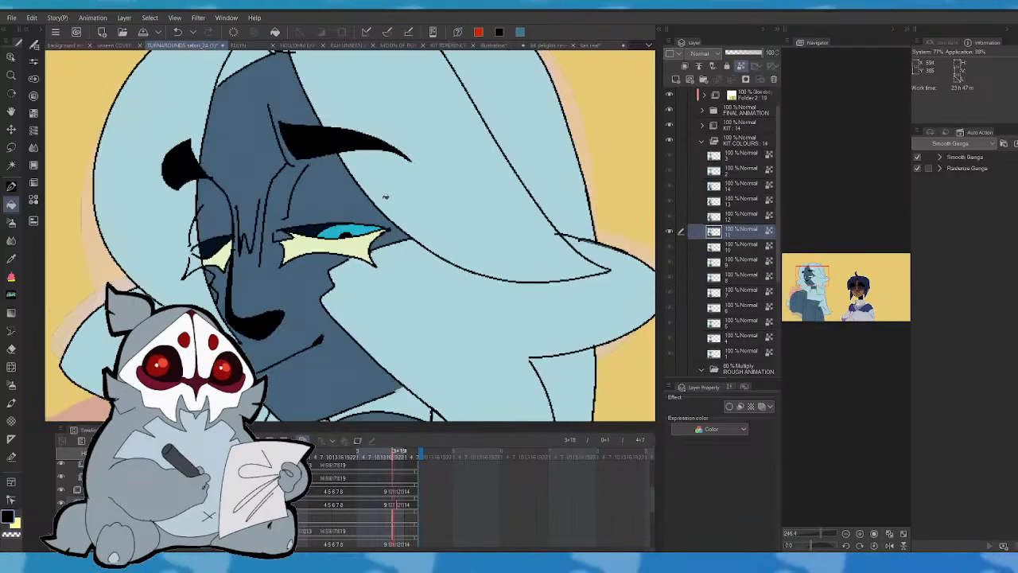
- Fill the closed eyes in drawings 12 and 13 with black, checking them against drawing 11
key(Right)
key(Left)
key(Right)
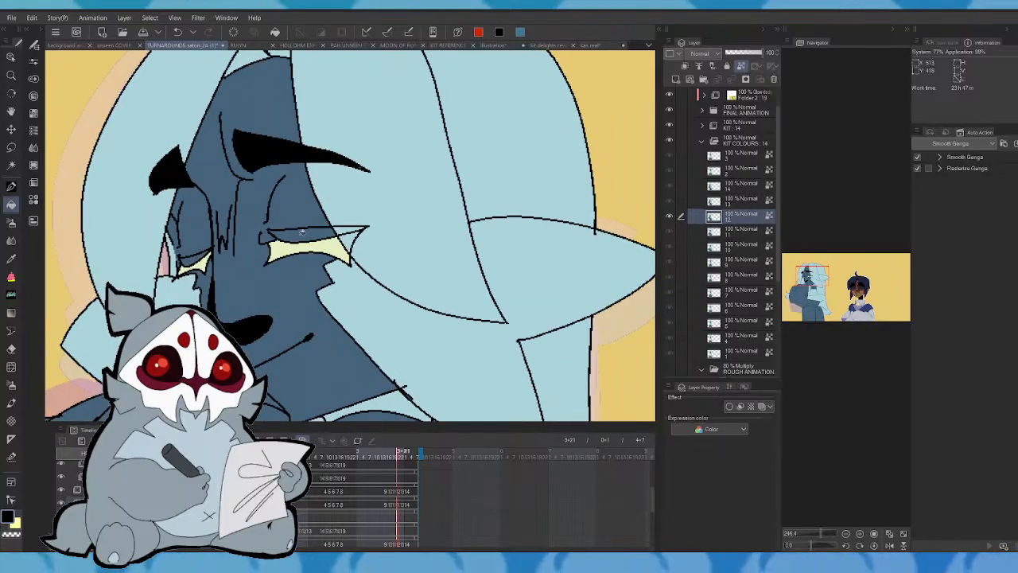
key(Left)
key(Left)
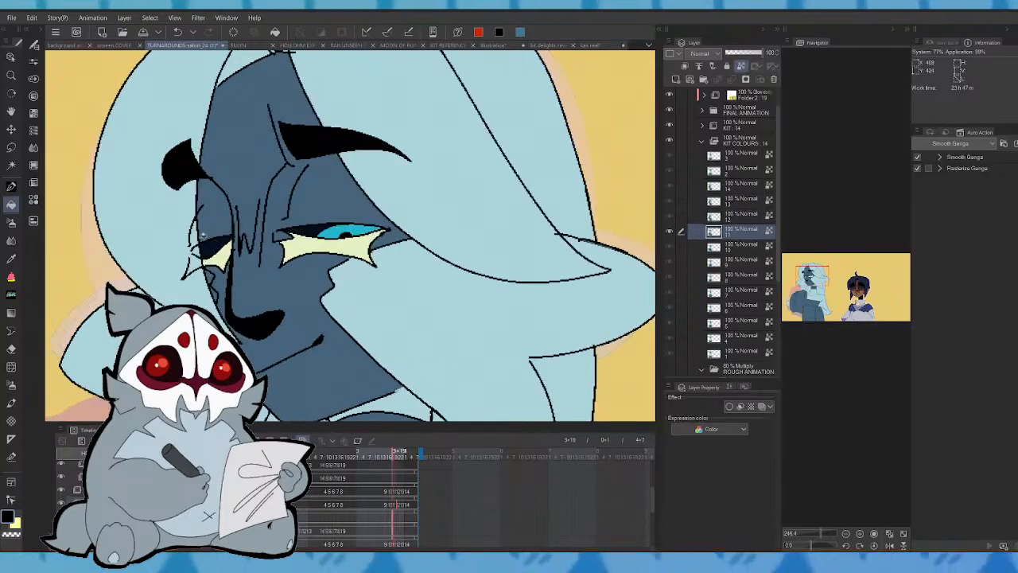
key(Right)
key(Right)
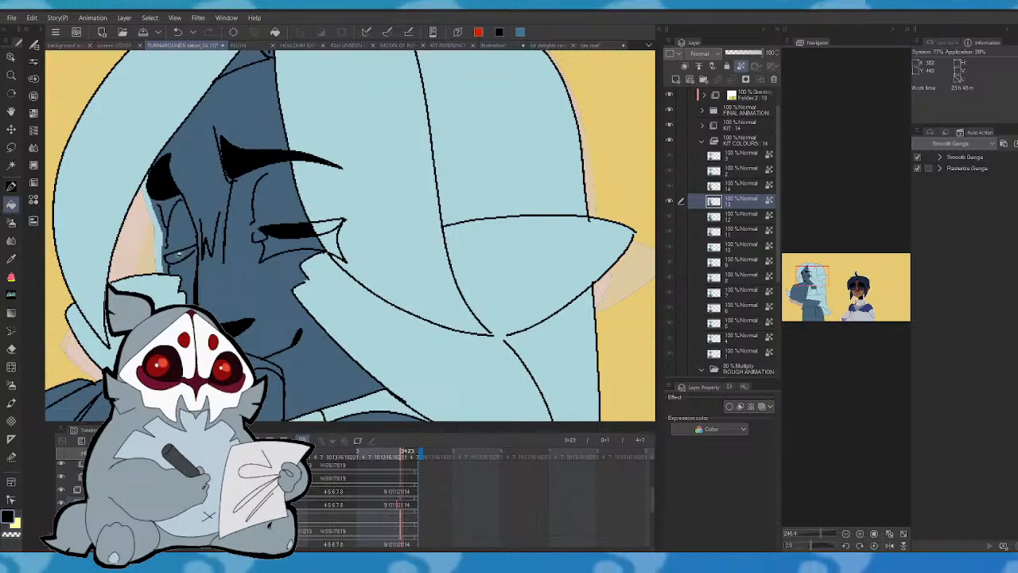
key(Right)
key(Left)
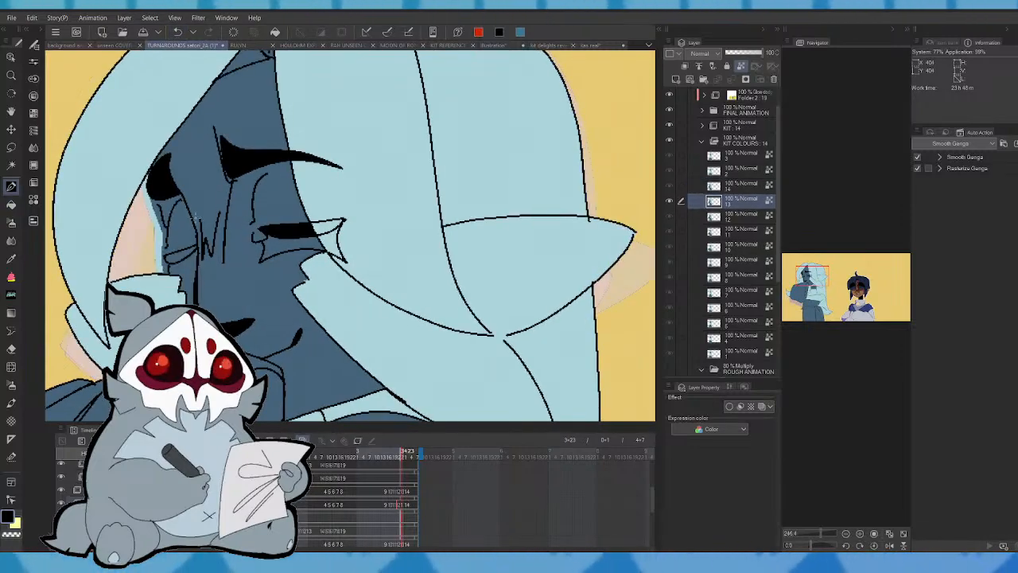
key(Right)
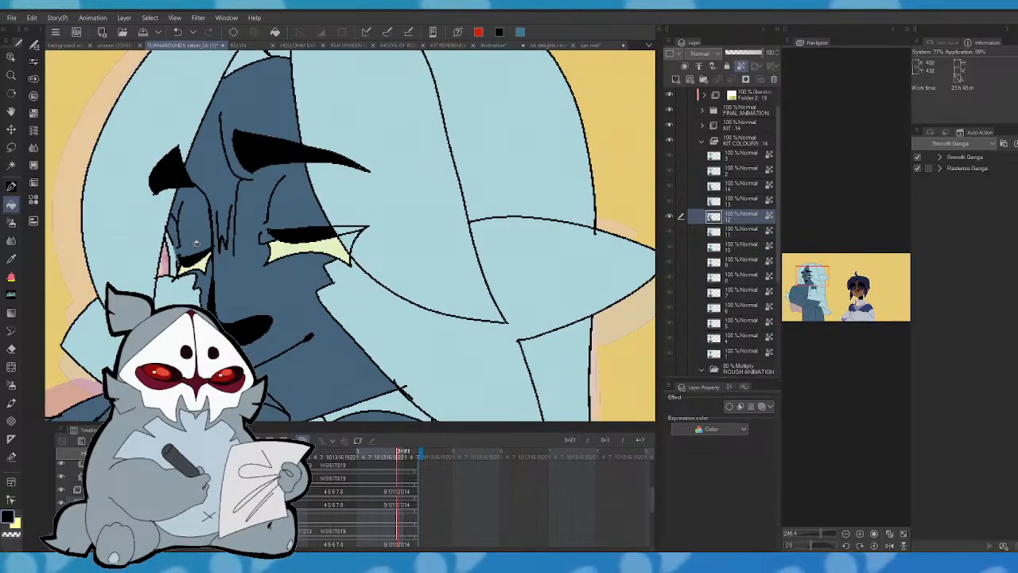
key(Left)
- Compare the character's face in drawings 12 and 13 with the canvas mirrored, and restore the normal orientation
click(889, 547)
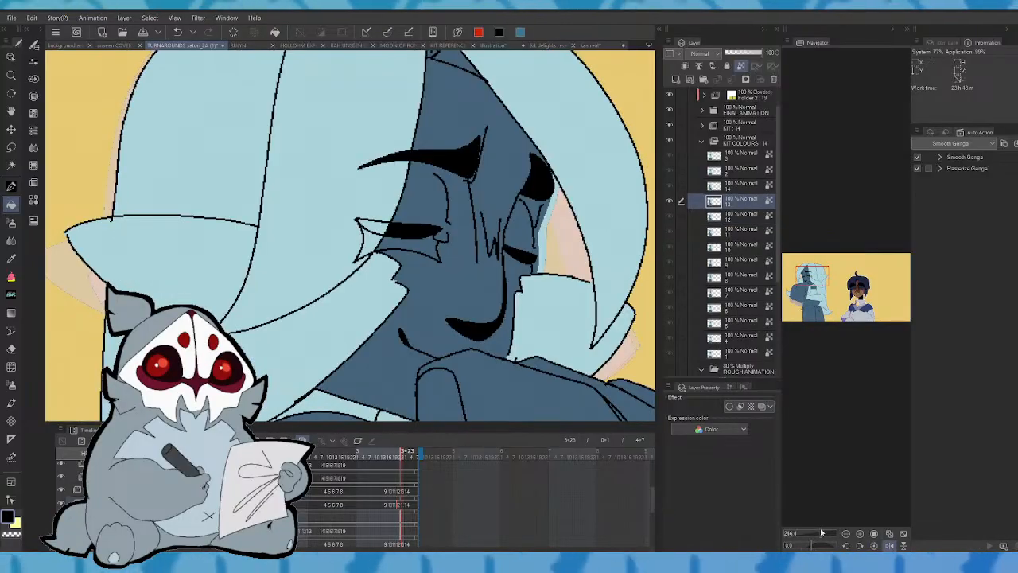
drag(822, 533, 818, 533)
key(Left)
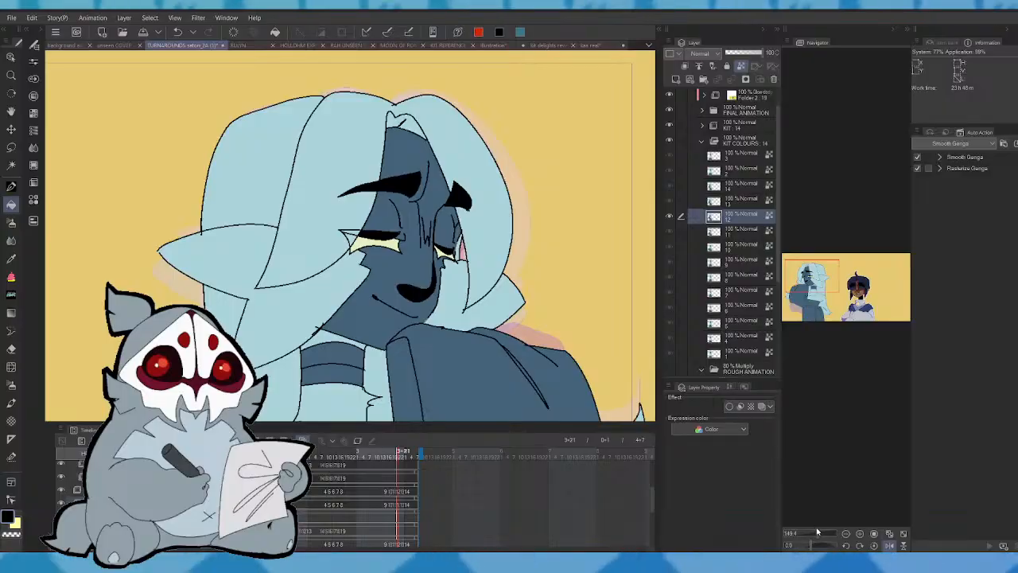
key(Right)
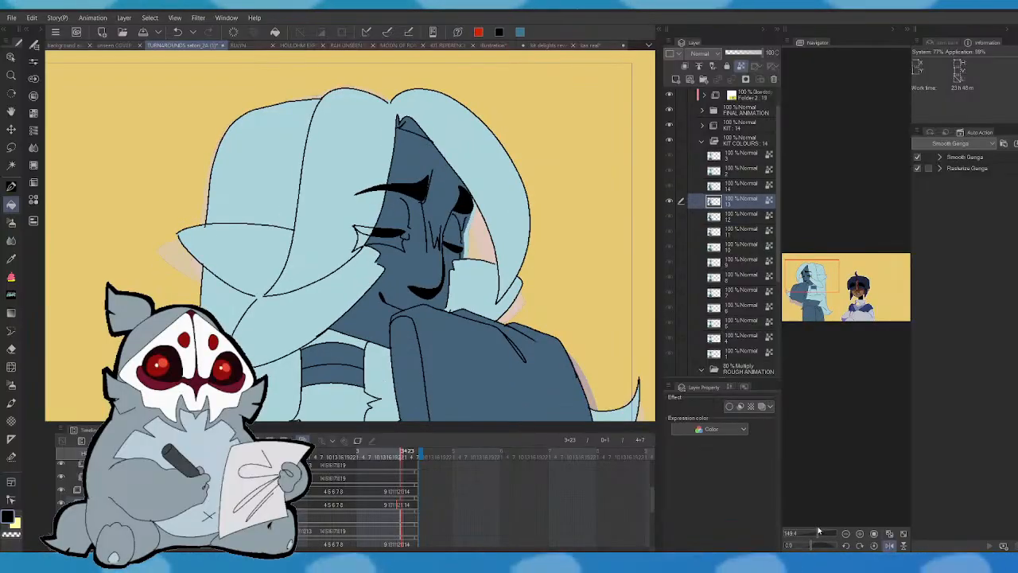
click(890, 547)
drag(818, 533, 821, 534)
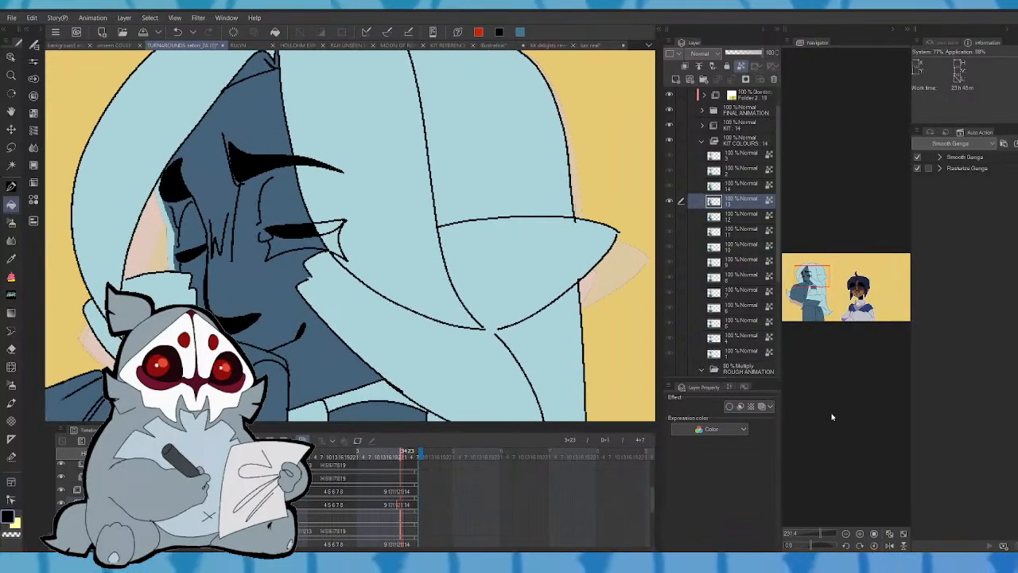
- Go back to drawing 6 and fill its neck bands with light grey
drag(793, 261, 810, 277)
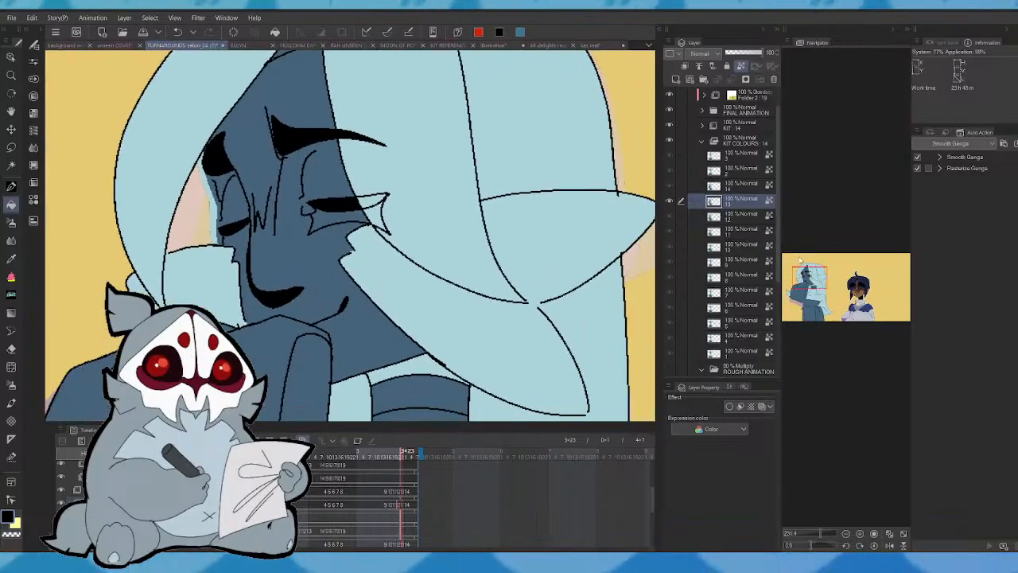
mouse_move(383, 457)
mouse_down()
mouse_move(292, 458)
mouse_move(394, 455)
mouse_up()
key(period)
key(period)
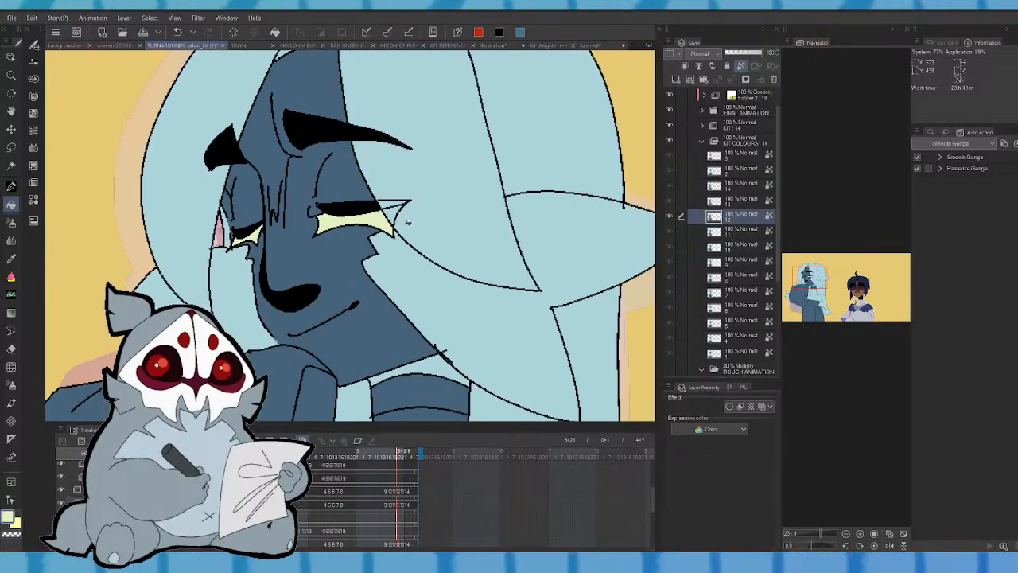
key(comma)
key(comma)
key(comma)
key(comma)
key(comma)
key(comma)
key(comma)
key(comma)
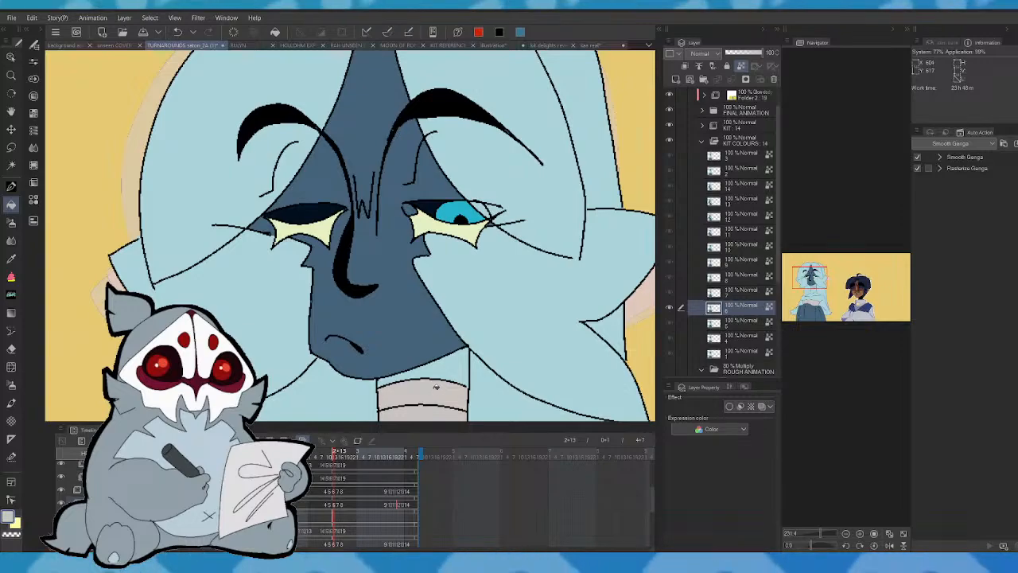
- Fill the neck bands in drawings 4 and 5 with the same light grey
key(comma)
key(period)
key(comma)
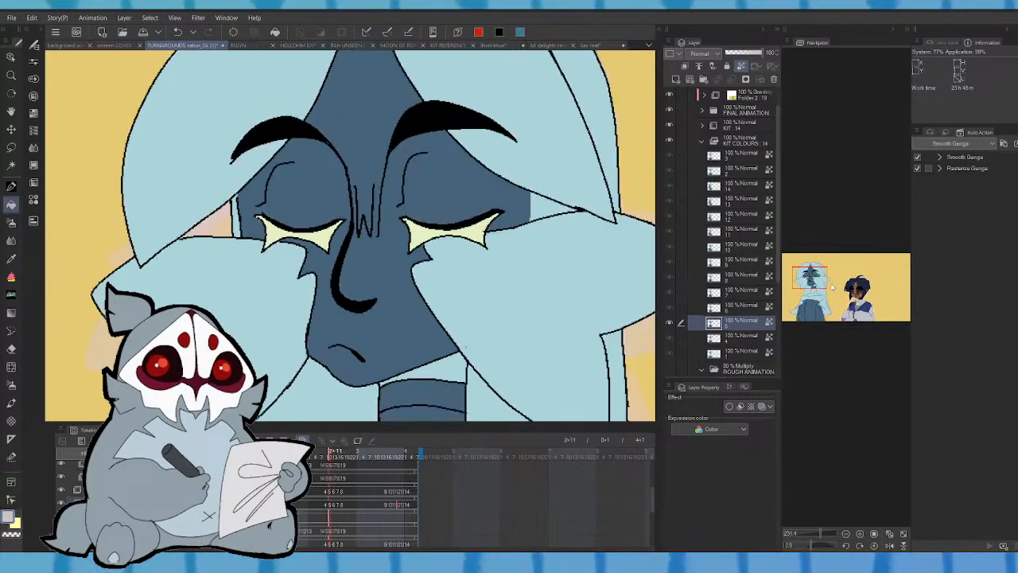
key(comma)
drag(815, 278, 815, 285)
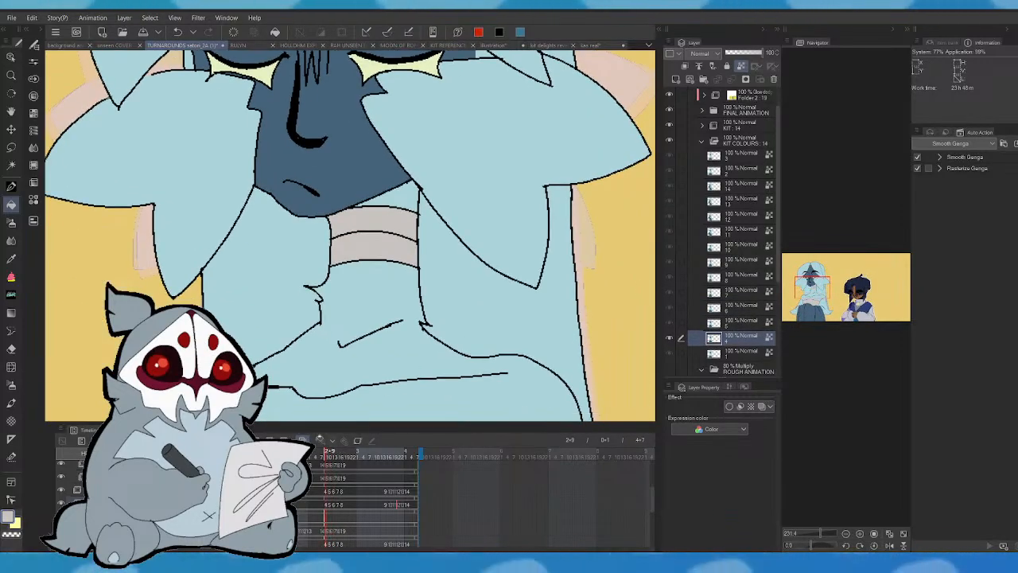
key(period)
- Fill the torso area between the arms with light grey in drawings 5, 6 and 7
scroll(380, 224, down, 5)
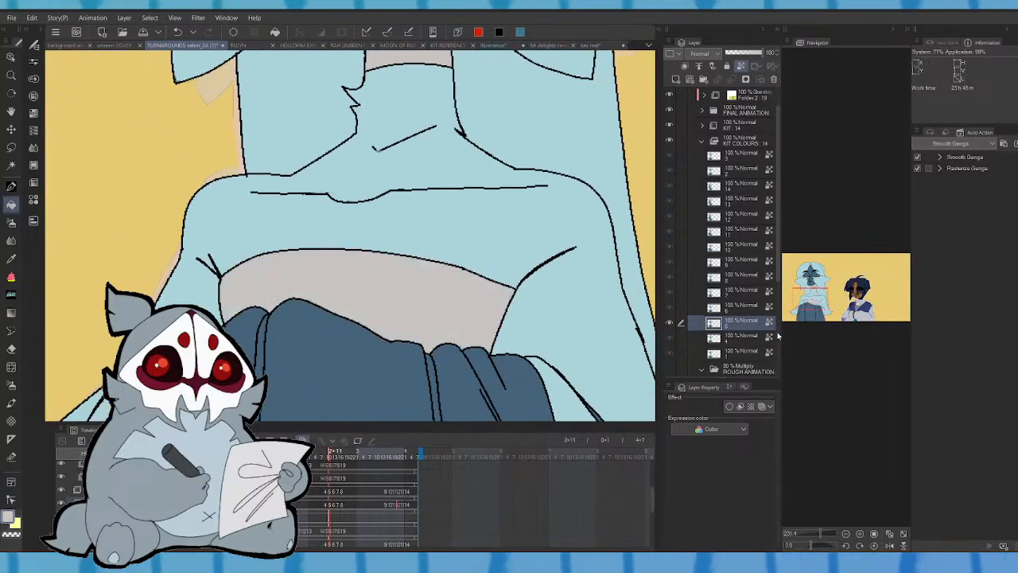
key(period)
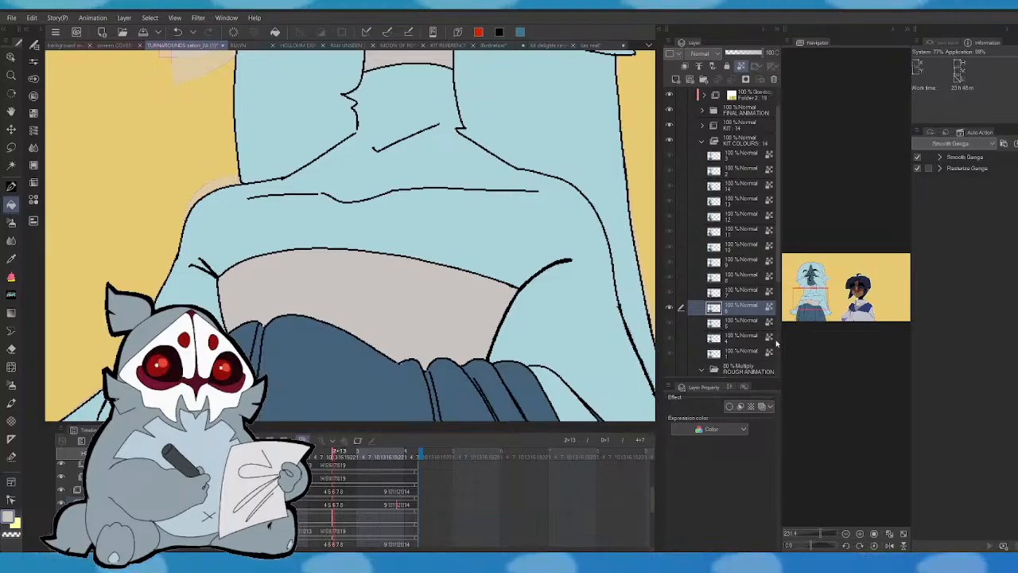
key(period)
key(period)
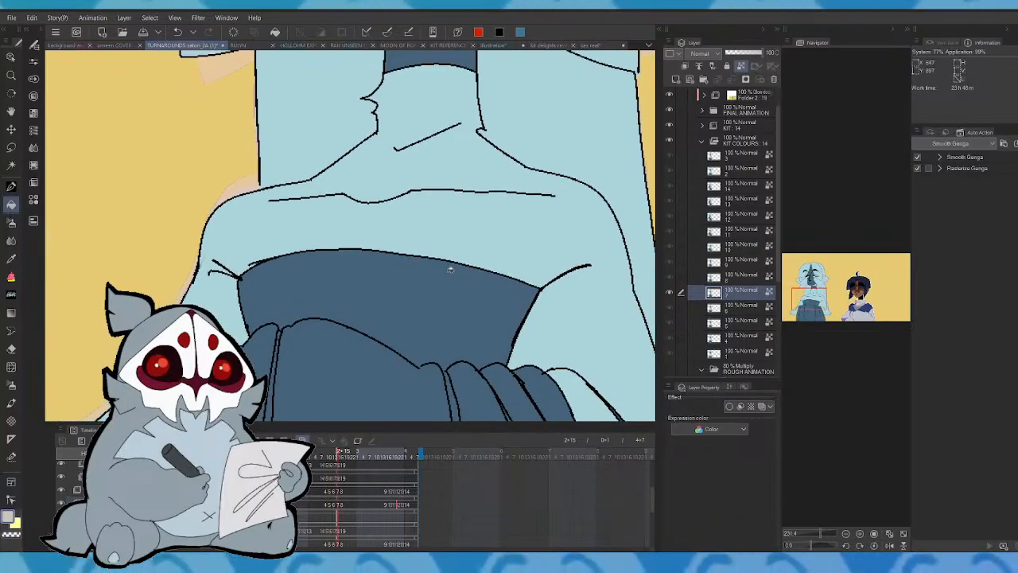
click(444, 302)
- Fill both neck bands in drawings 7 and 8 with light grey
drag(807, 304, 811, 290)
click(450, 284)
click(457, 308)
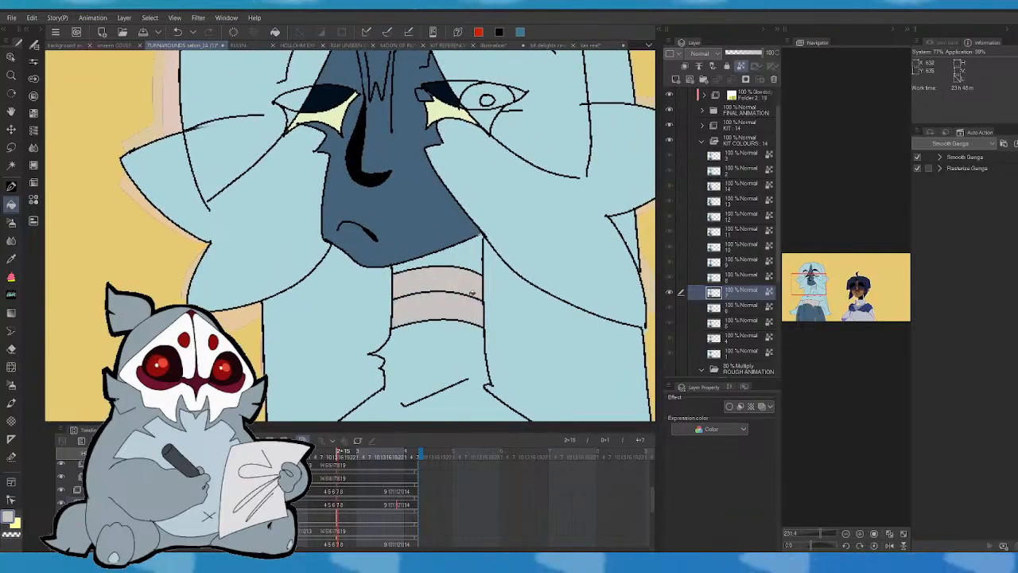
key(period)
key(period)
click(456, 282)
click(460, 304)
- Fill the torso area between the arms in drawing 8 with light grey, checking it against drawing 7
drag(816, 289, 817, 303)
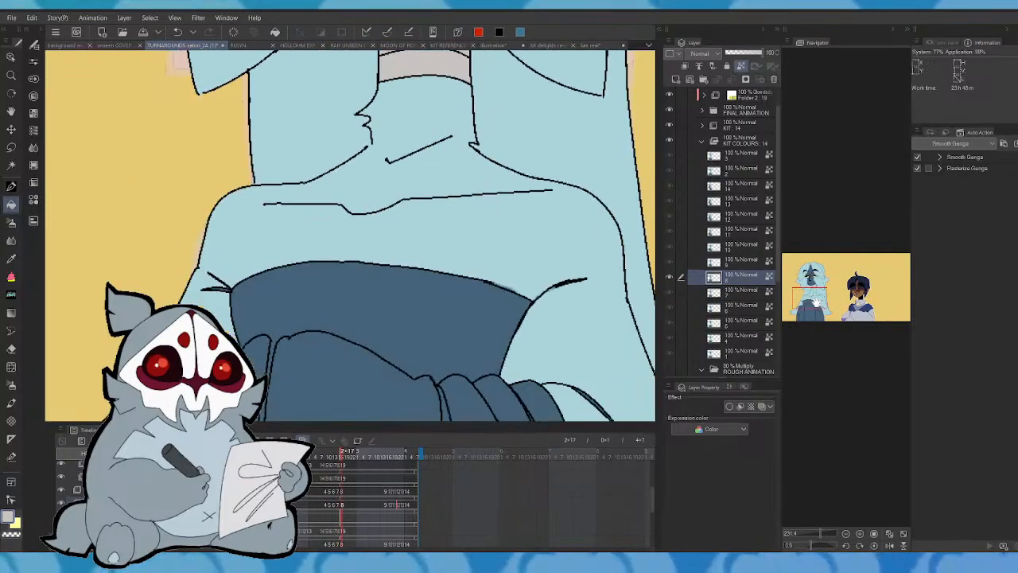
click(467, 308)
key(comma)
key(comma)
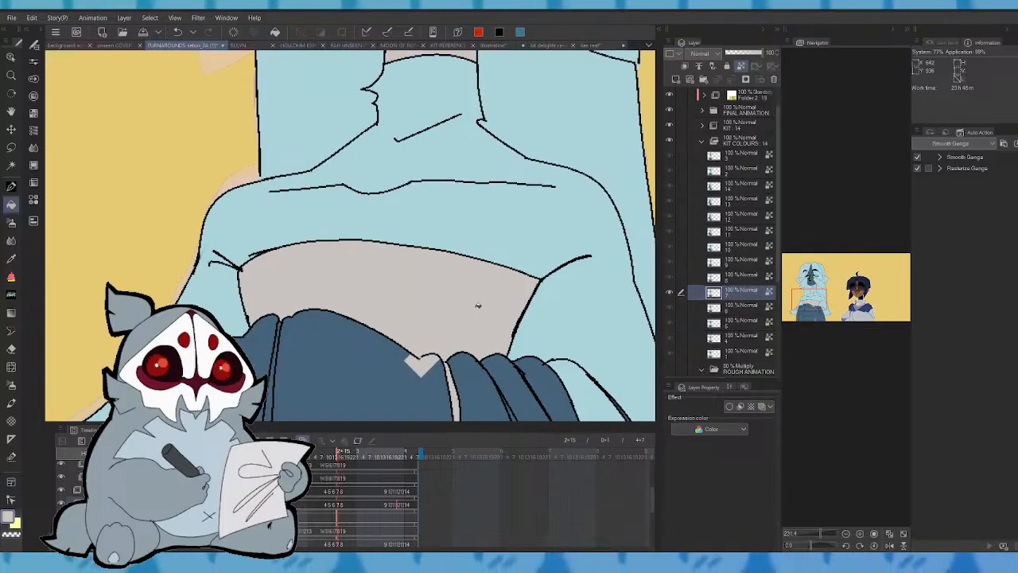
key(period)
key(period)
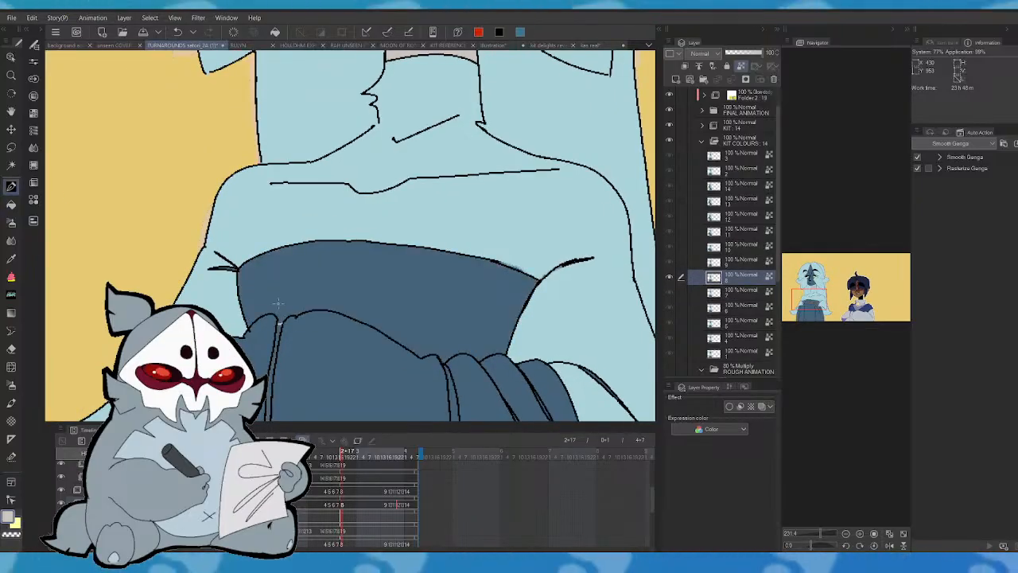
click(377, 292)
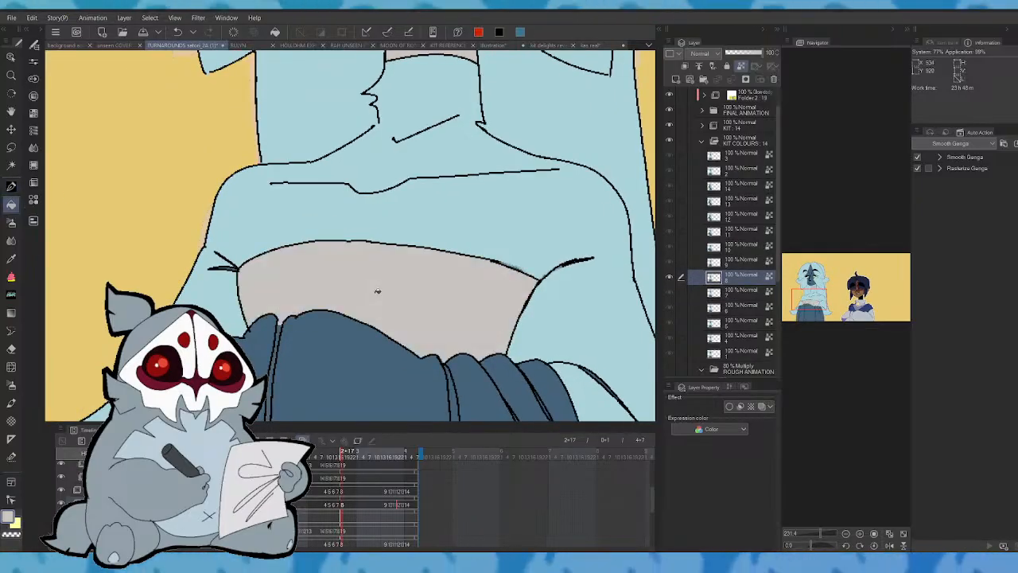
- Fill the torso area in drawing 9 with light grey and compare it with drawing 8
key(period)
click(463, 302)
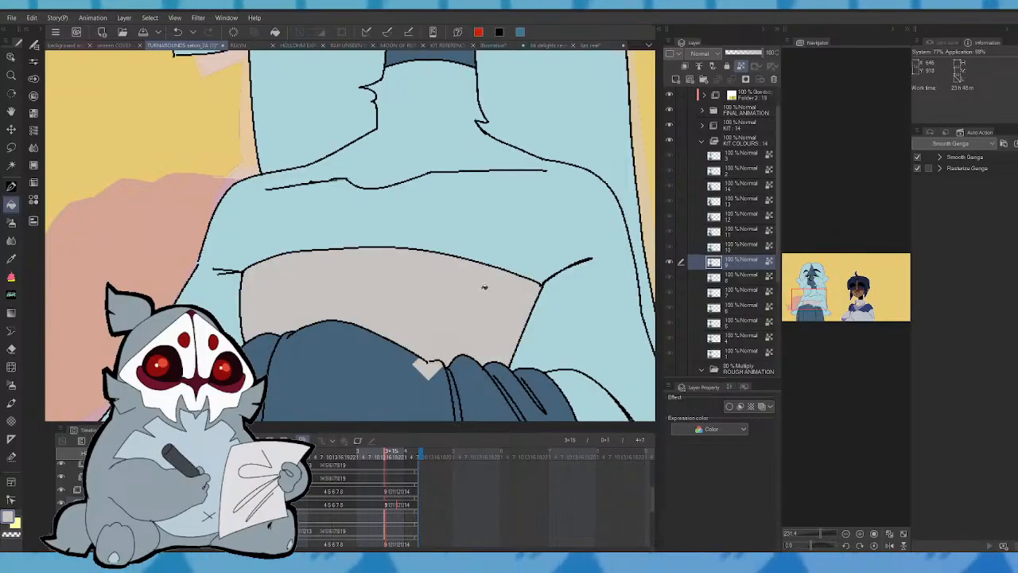
key(comma)
key(period)
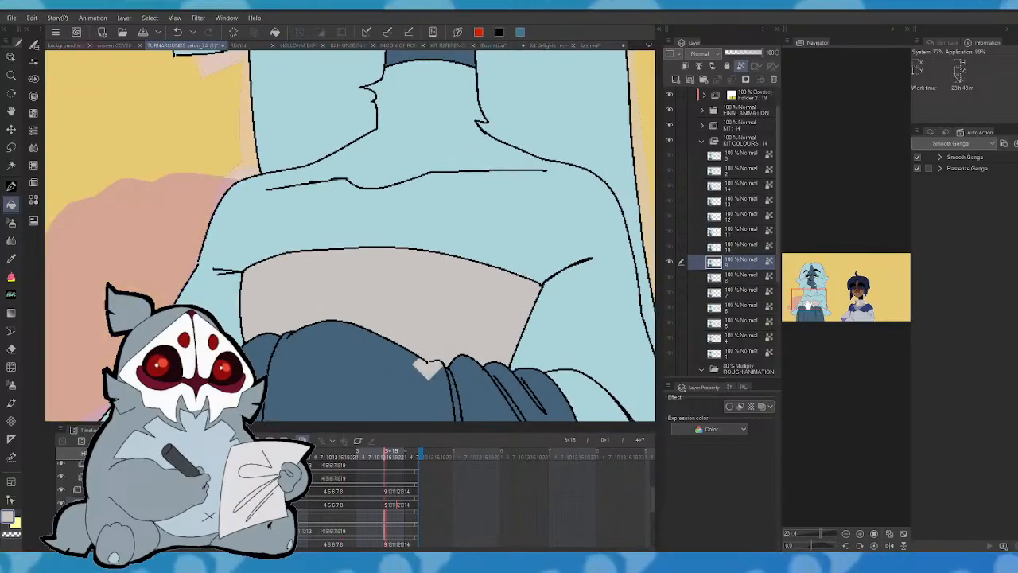
- Fill both neck bands in drawings 10 and 11 with light grey
scroll(427, 368, up, 10)
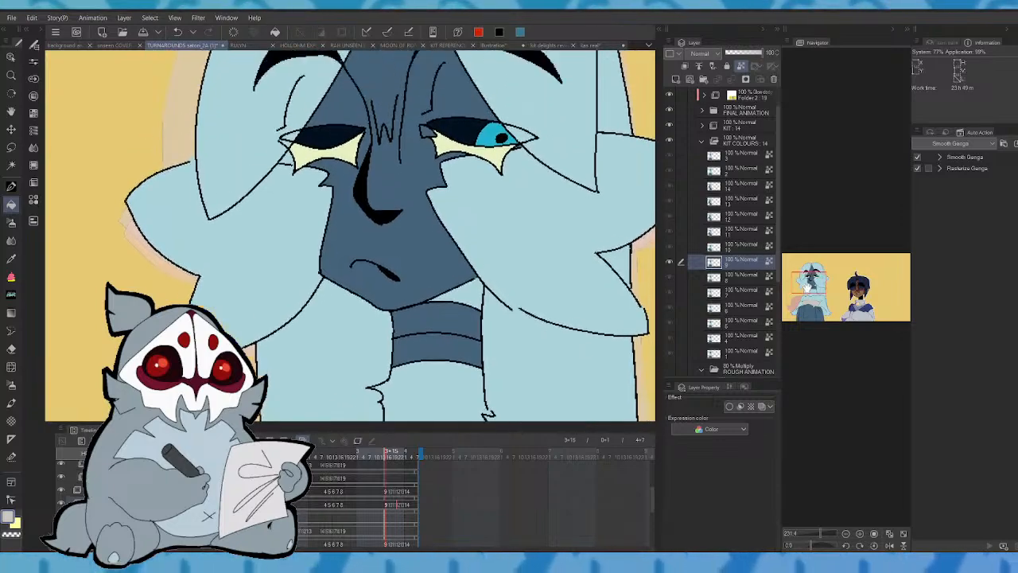
key(period)
key(period)
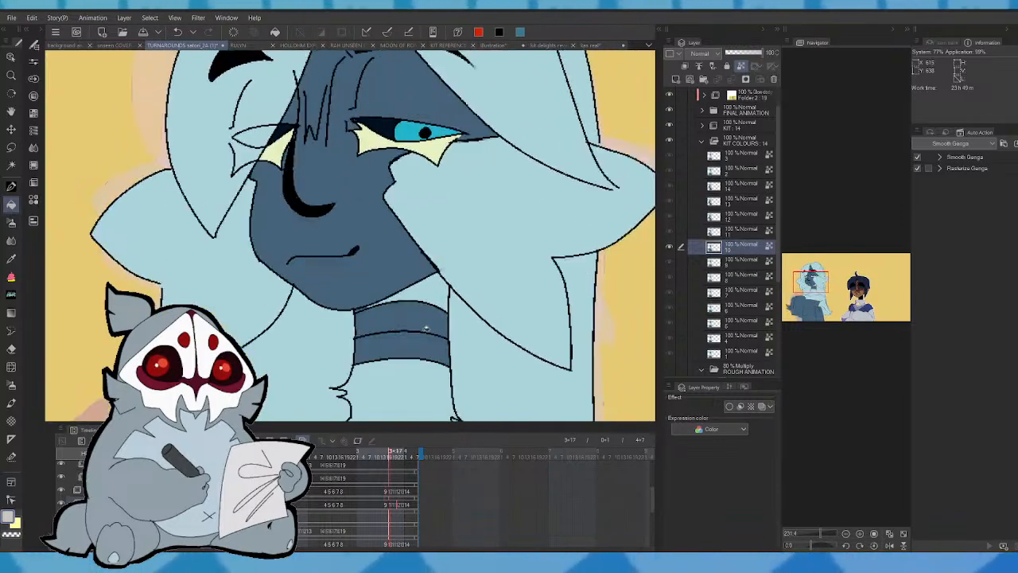
click(425, 327)
click(424, 349)
key(period)
click(422, 321)
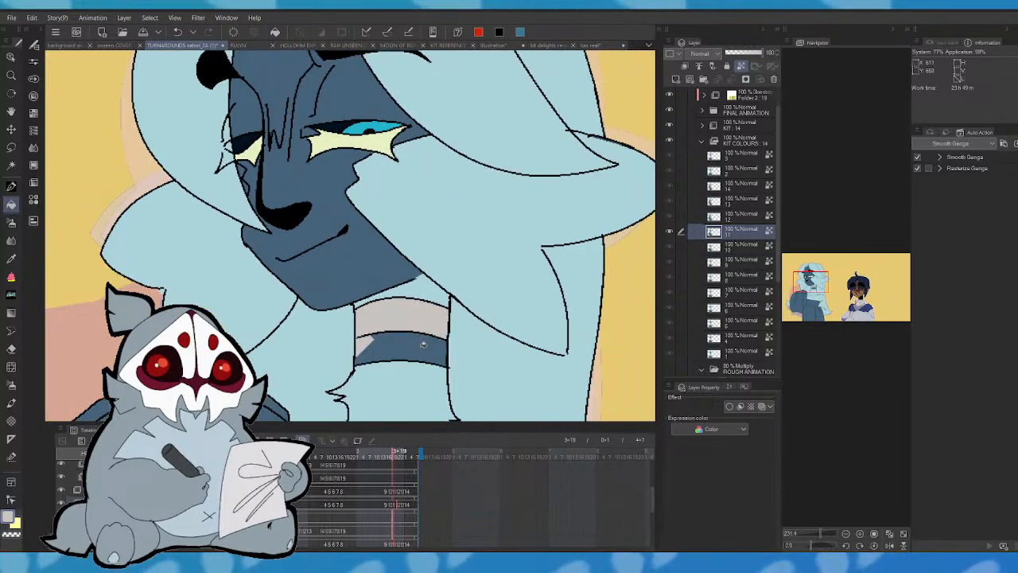
click(422, 343)
- Fill both neck bands in drawings 12, 13 and 14 with light grey
key(period)
click(426, 318)
click(425, 347)
key(period)
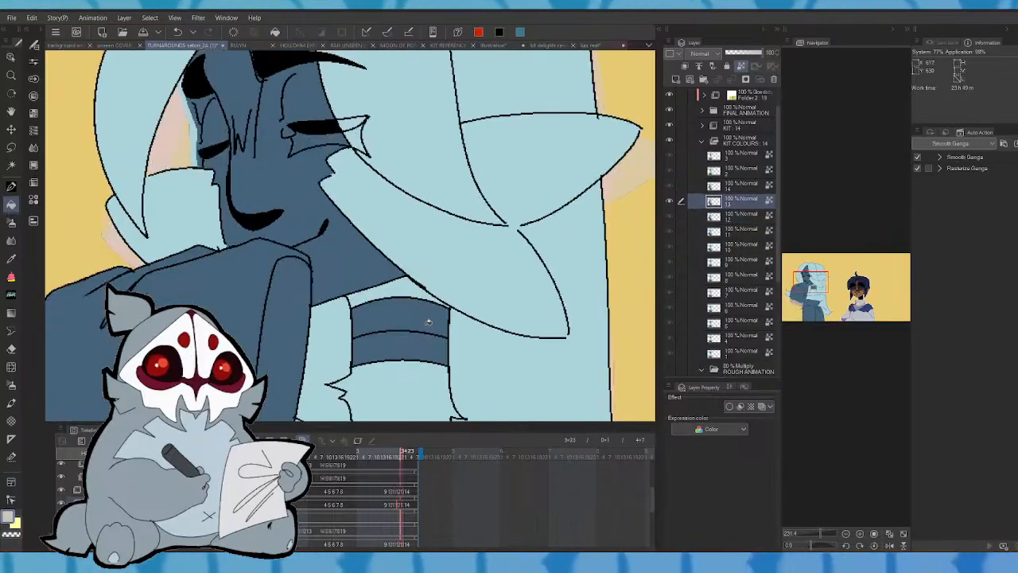
click(428, 322)
click(429, 347)
key(period)
click(428, 318)
click(430, 336)
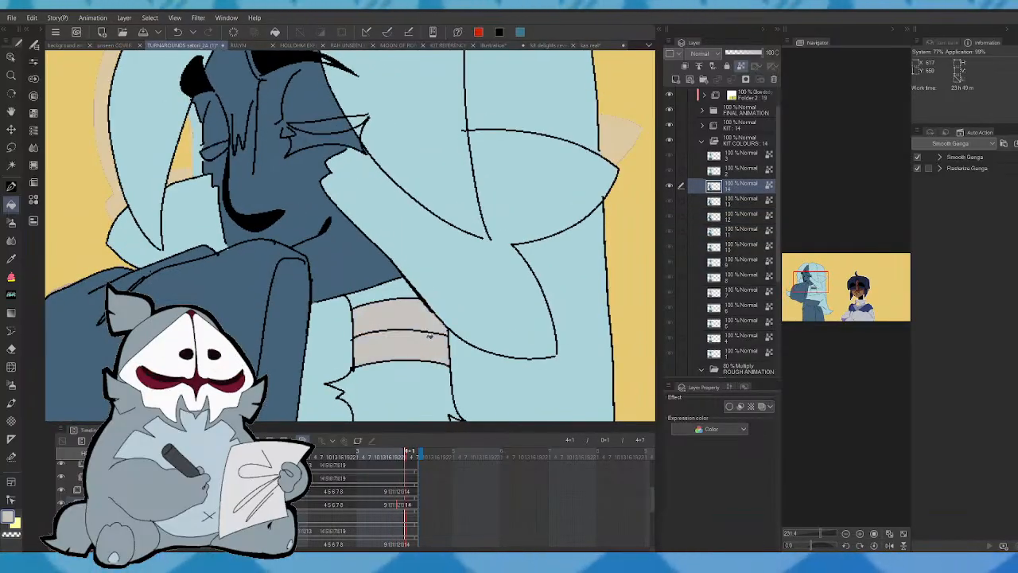
- Flip through the drawings from the end of the sequence and on to drawing 11, examining the neck band colours
key(period)
key(period)
key(period)
key(comma)
key(comma)
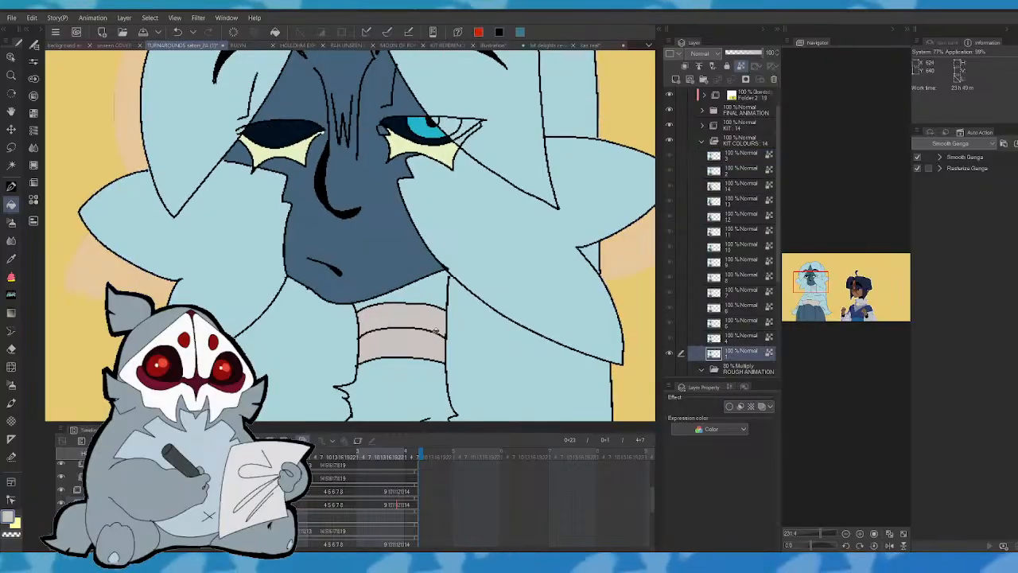
key(period)
key(period)
key(period)
key(period)
key(period)
key(period)
key(period)
key(period)
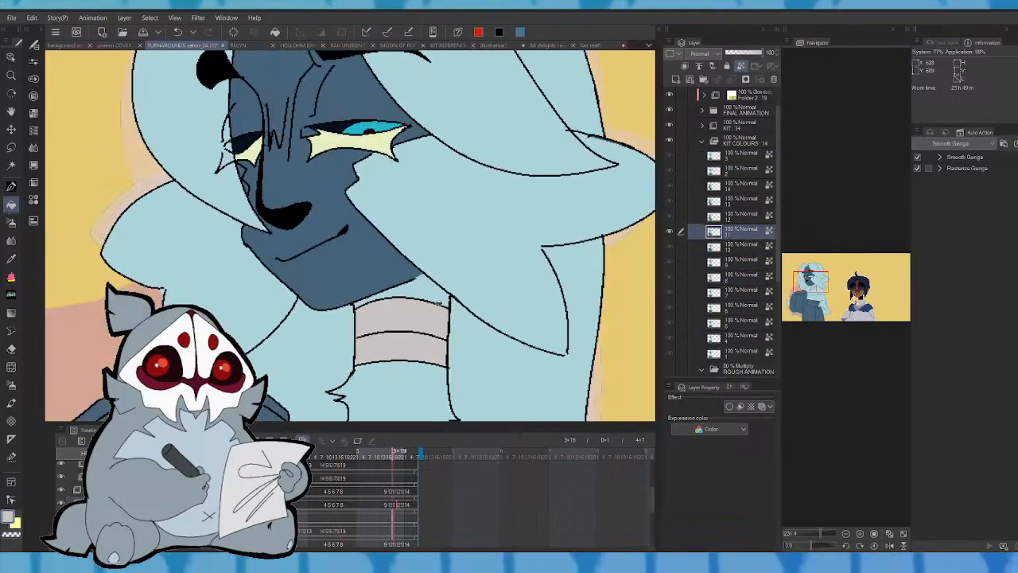
- Flip between drawings 10 and 11, examine the neck bands at full-figure view, and return to drawing 1
mouse_move(822, 533)
mouse_down()
mouse_move(809, 533)
mouse_move(819, 534)
mouse_up()
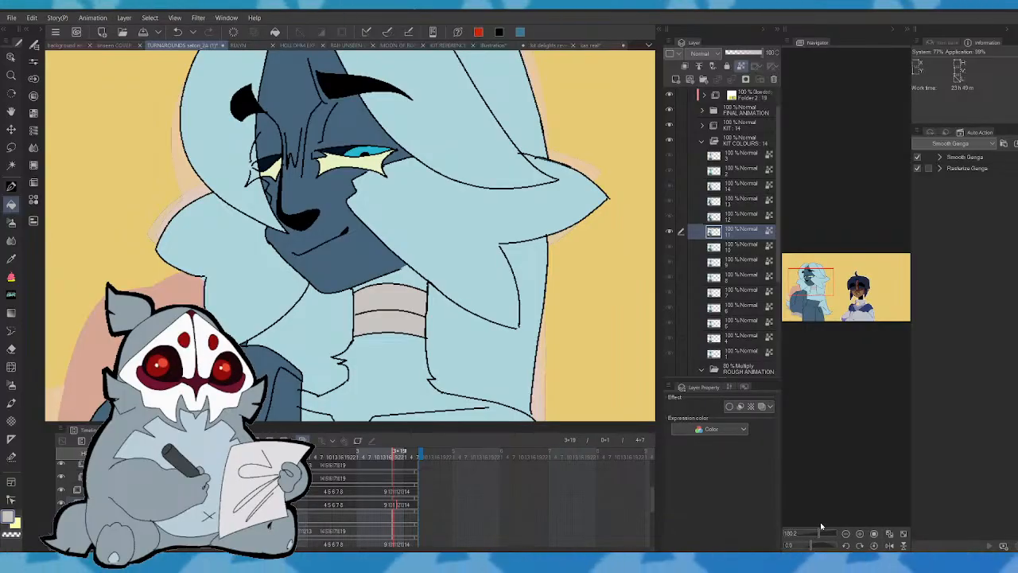
key(comma)
key(period)
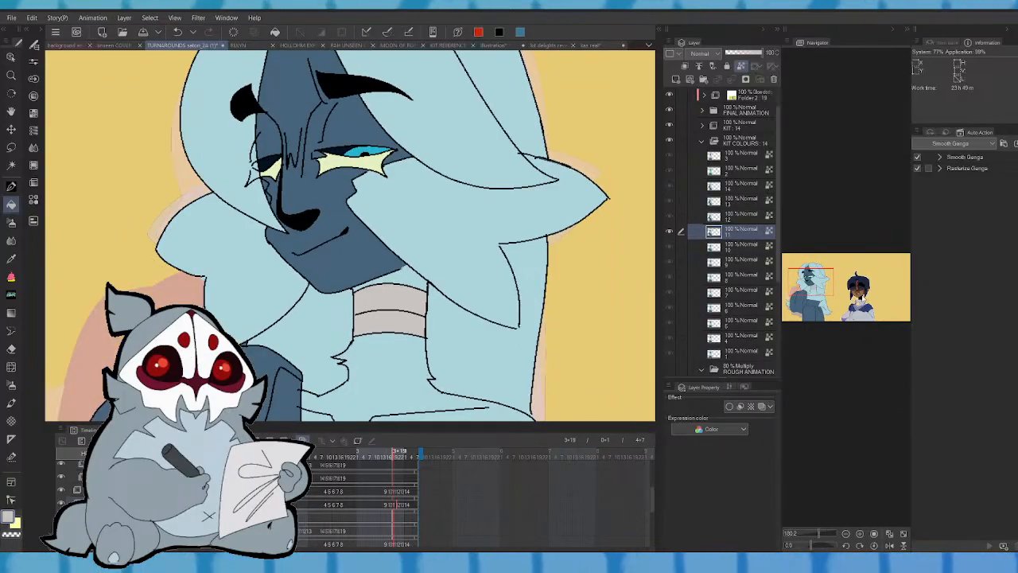
key(comma)
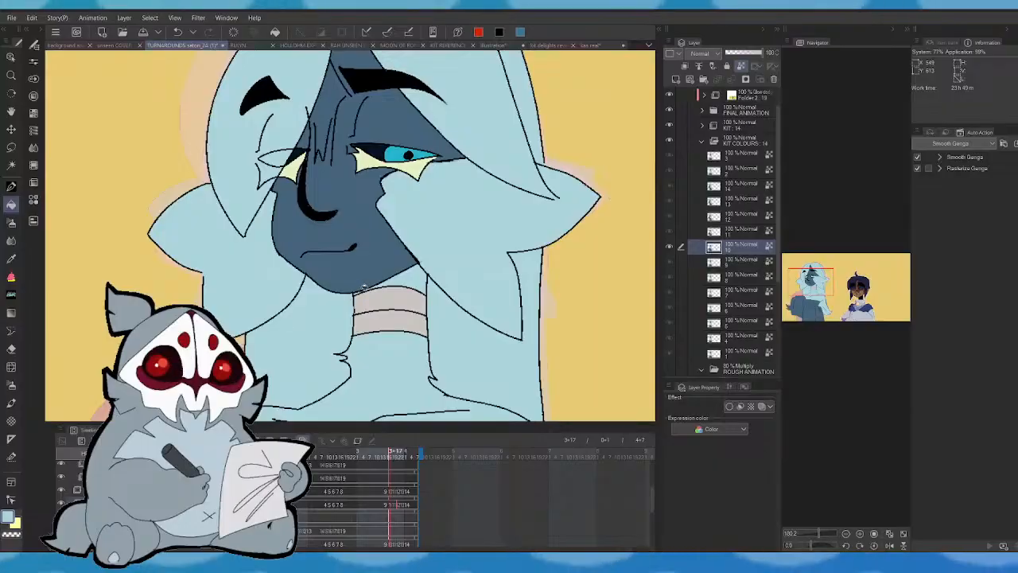
key(comma)
key(period)
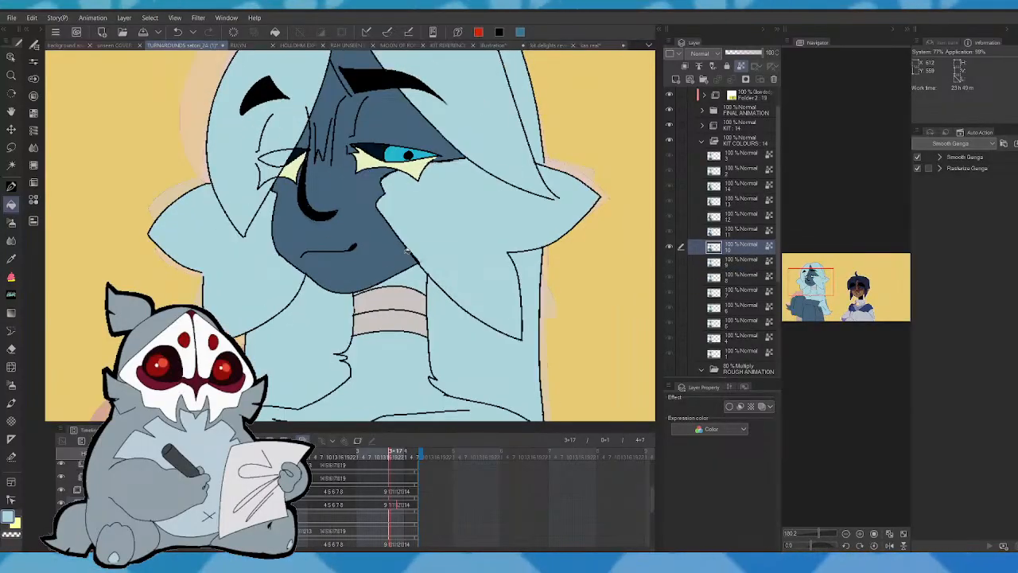
click(813, 536)
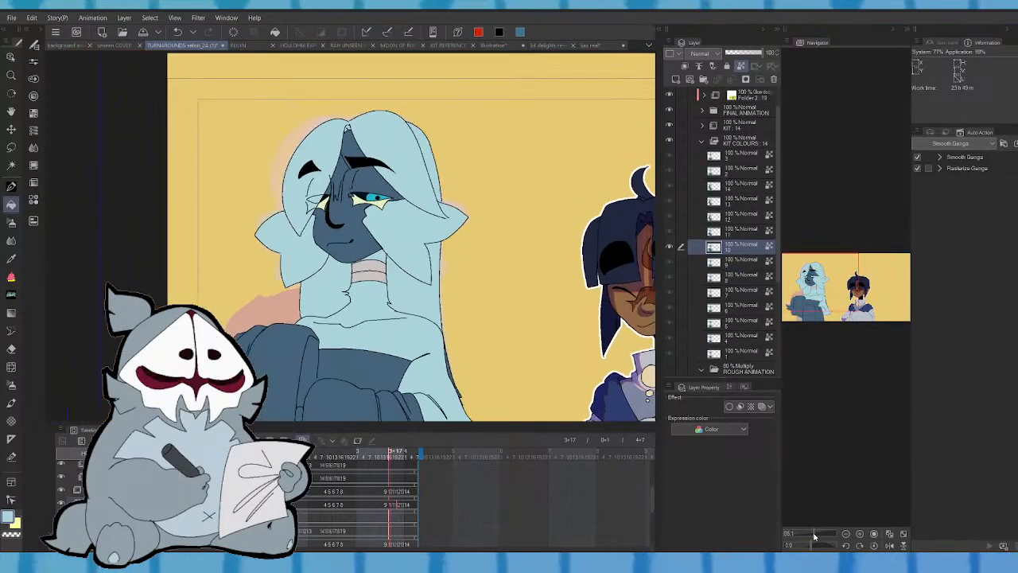
key(comma)
key(comma)
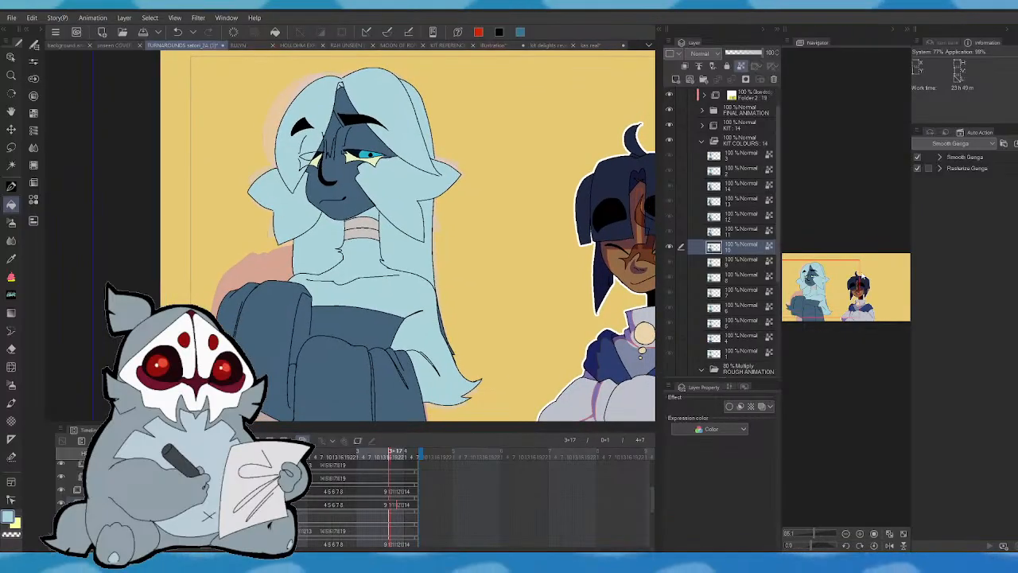
drag(357, 456, 221, 456)
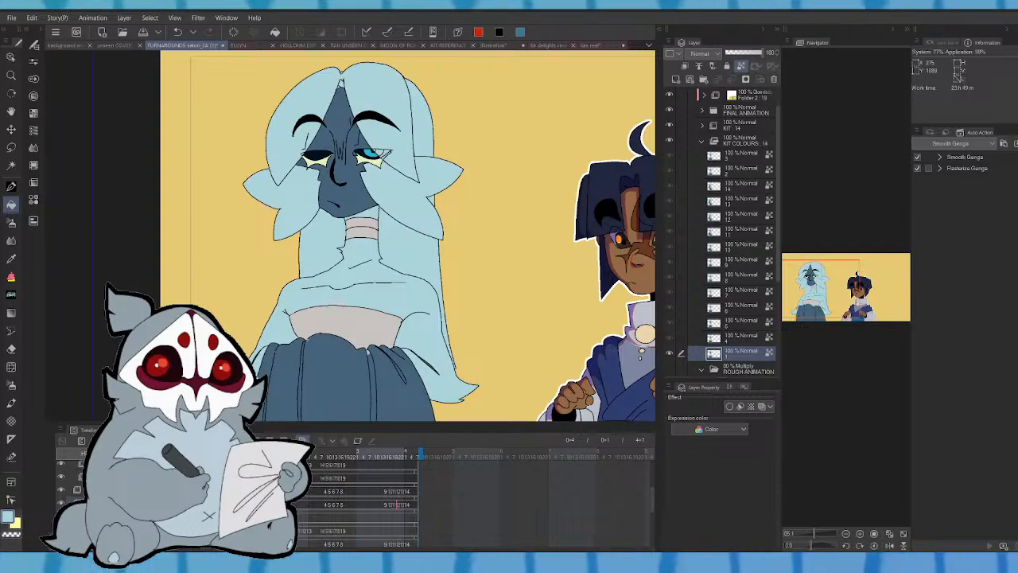
drag(831, 296, 834, 300)
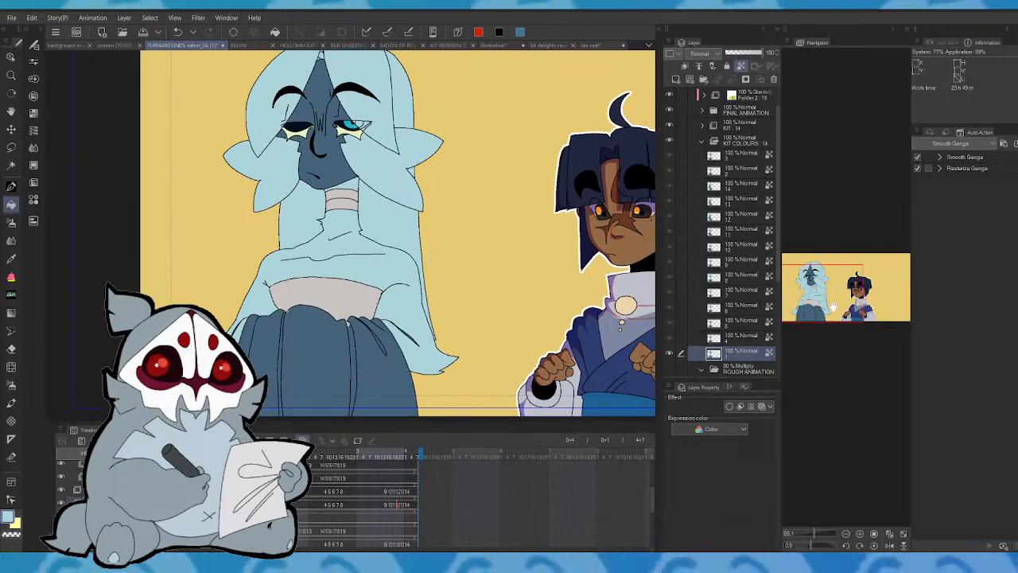
drag(835, 308, 848, 300)
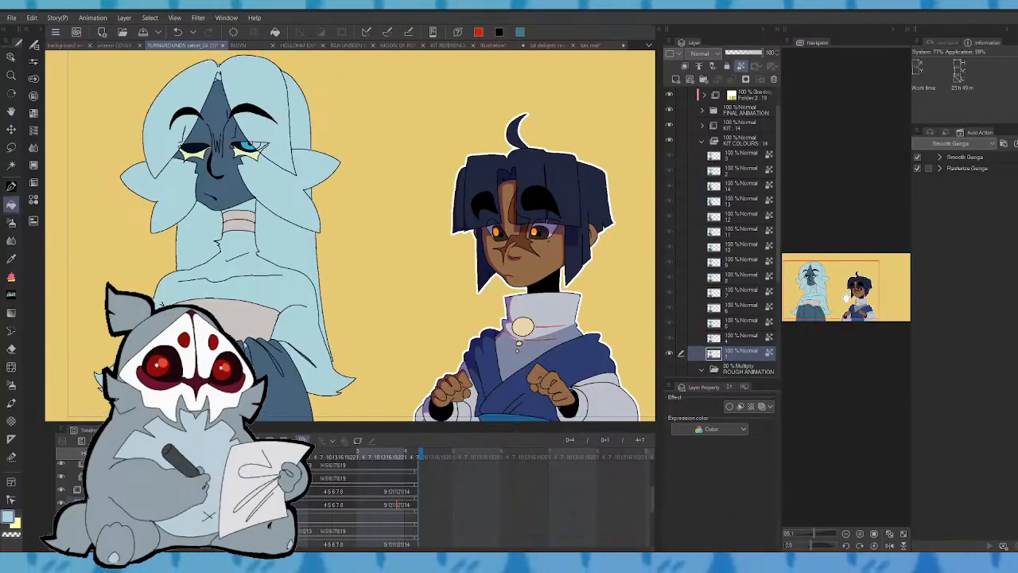
drag(848, 301, 845, 310)
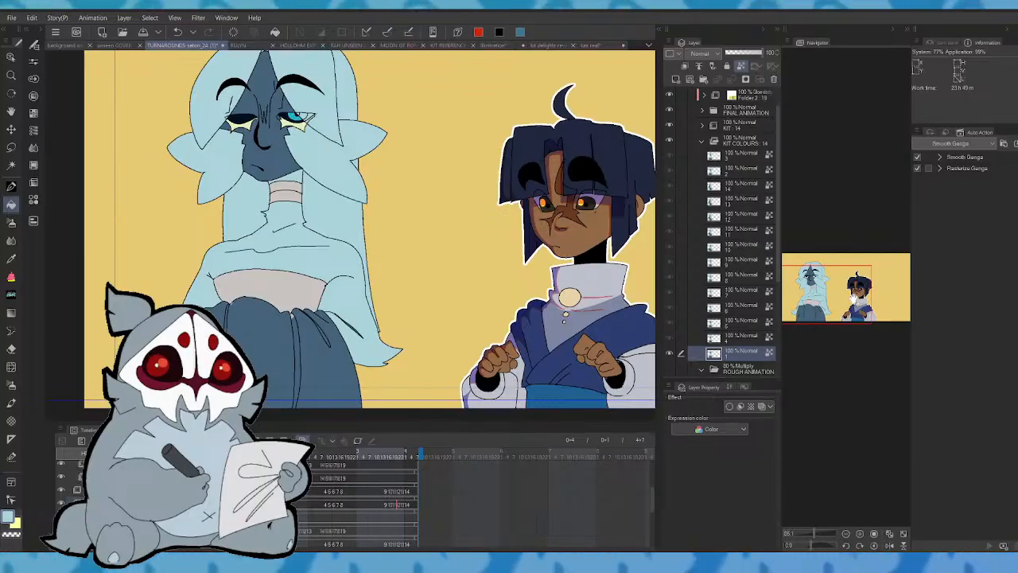
drag(834, 296, 842, 306)
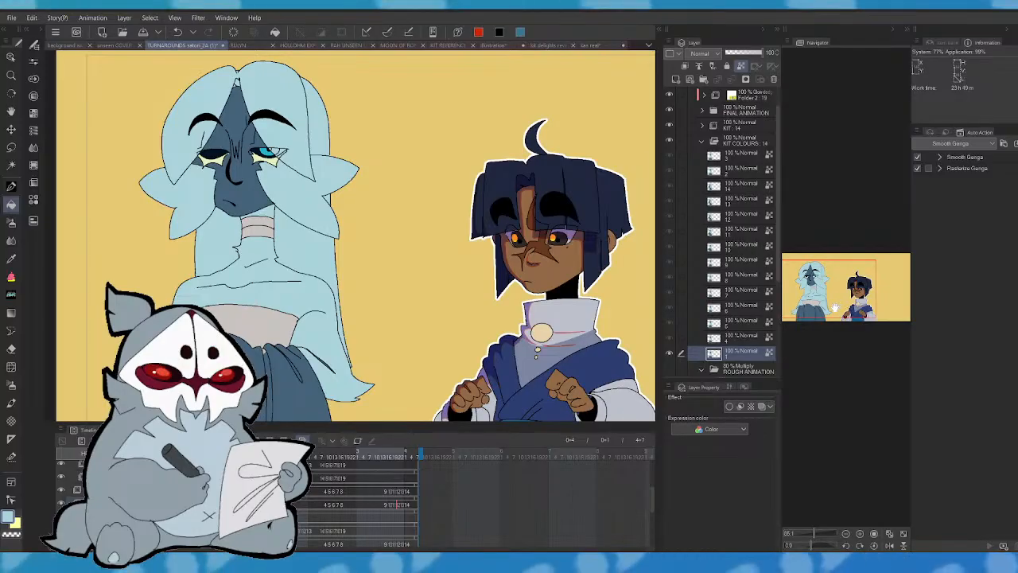
drag(835, 308, 833, 310)
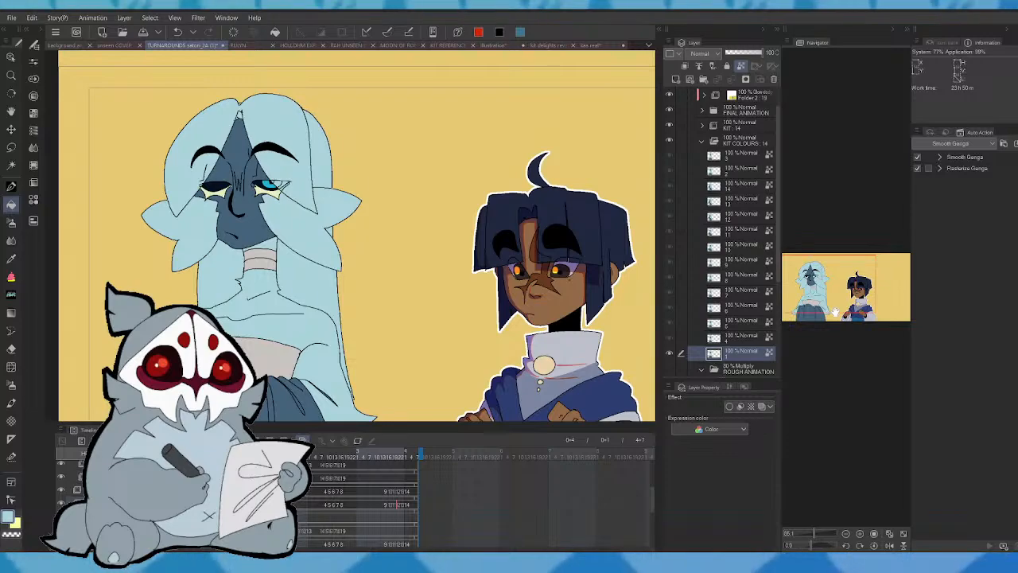
mouse_move(836, 312)
mouse_down()
mouse_move(849, 322)
mouse_move(855, 310)
mouse_move(843, 307)
mouse_up()
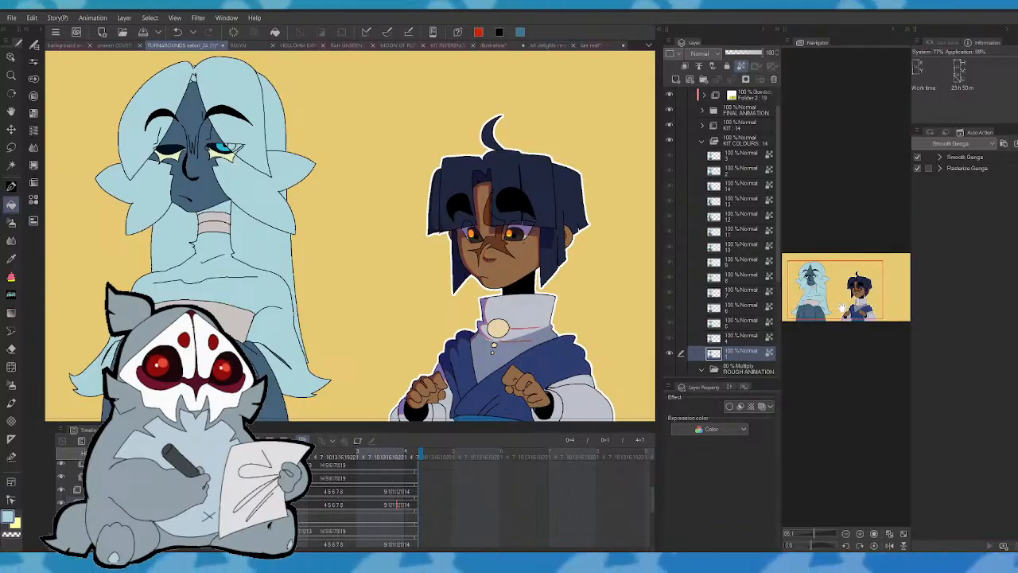
drag(845, 310, 845, 307)
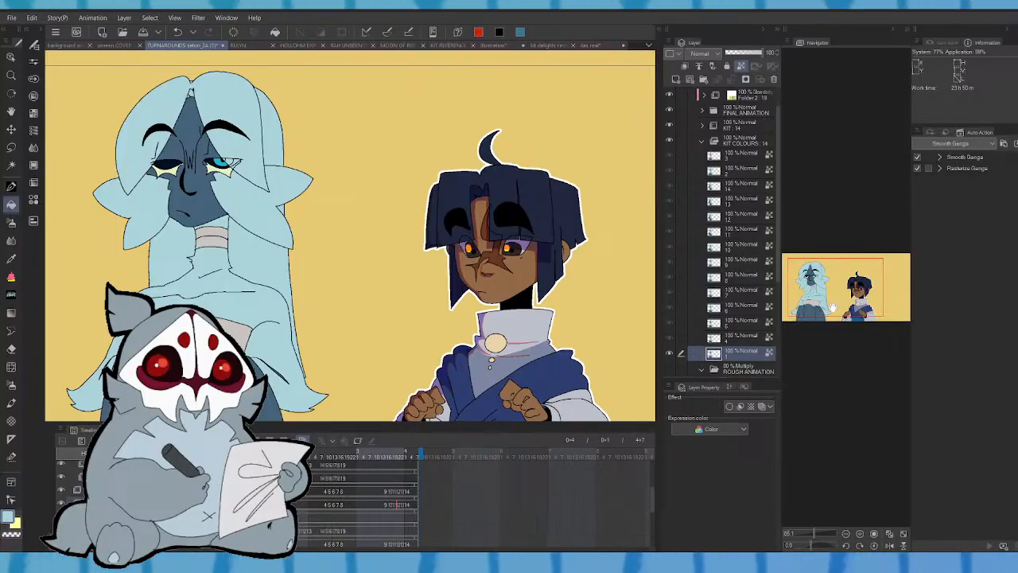
scroll(837, 304, up, 1)
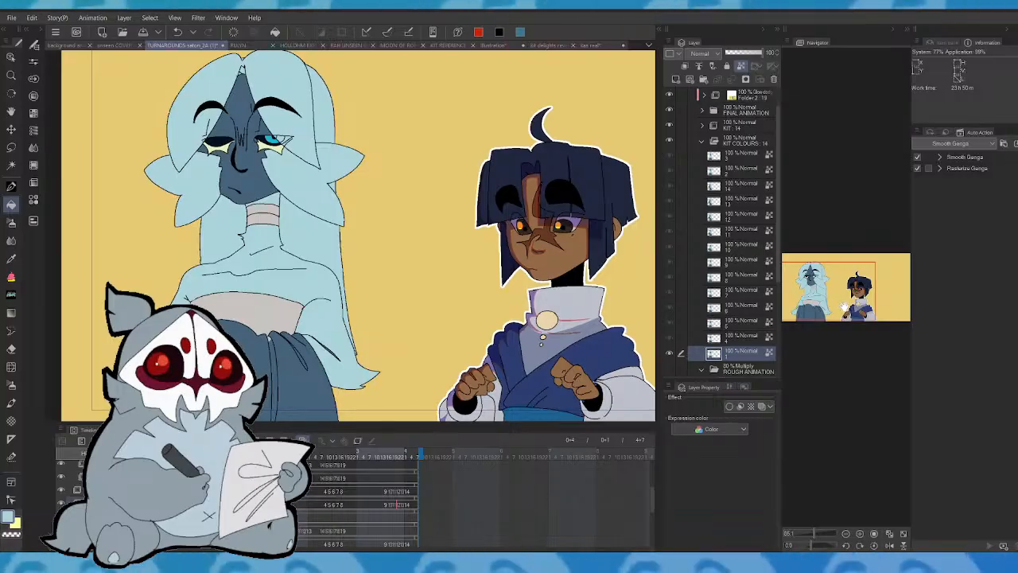
drag(844, 308, 849, 309)
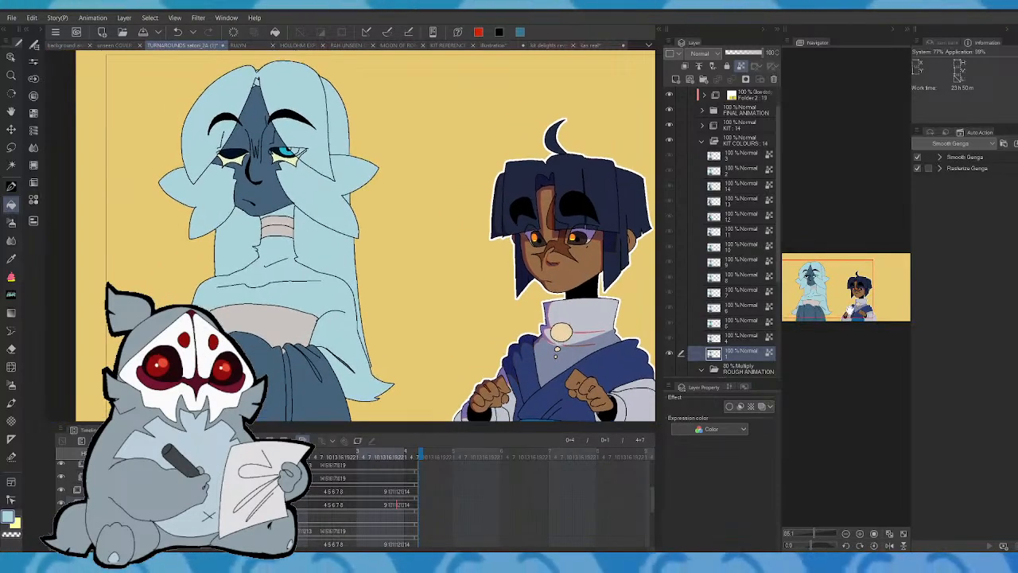
- Compare the closed eyes in drawings 13 and 14, and sample the pale yellow eye colour from drawing 10 for use on drawing 13
key(space)
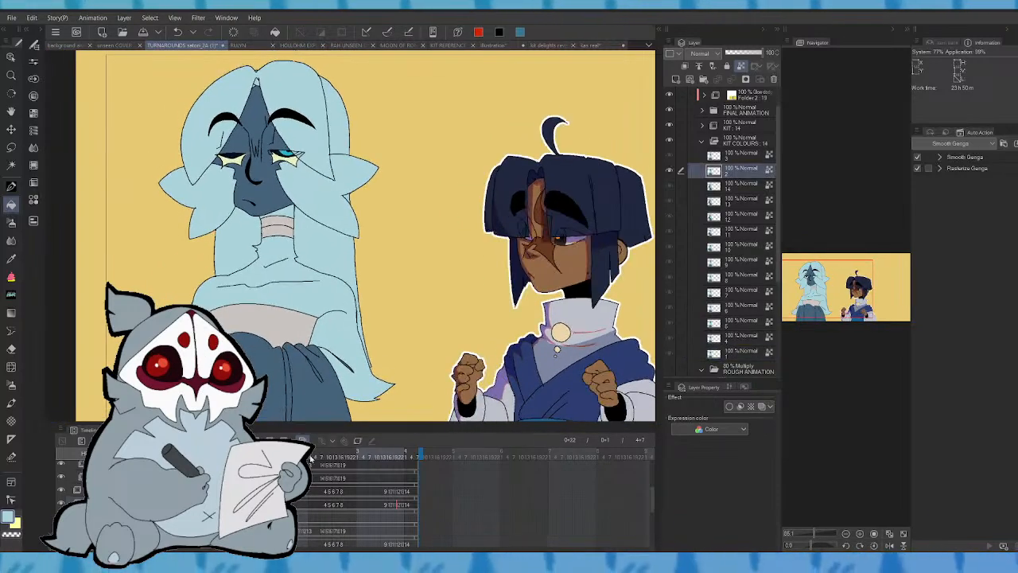
click(407, 456)
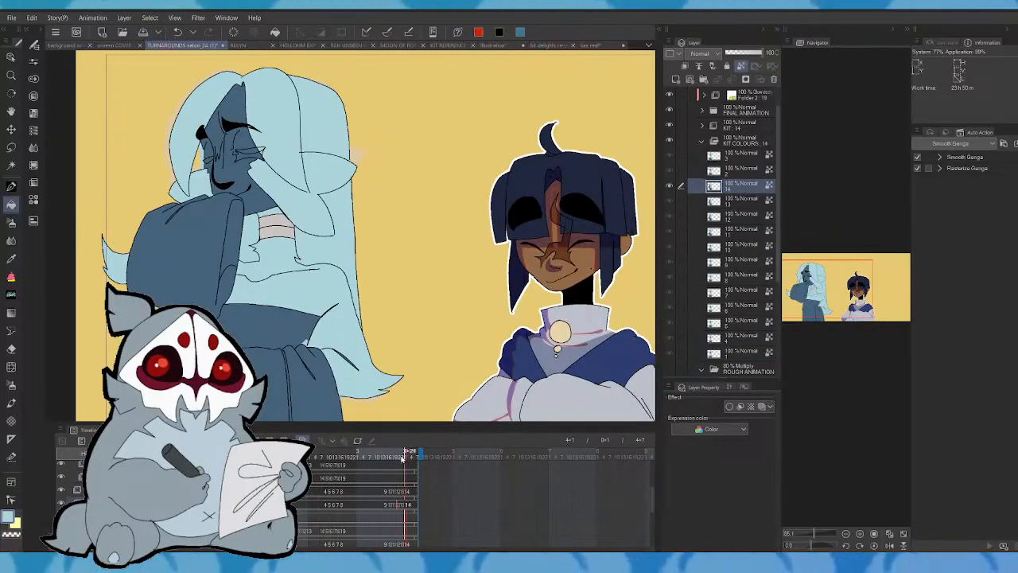
click(402, 455)
alt+click(250, 149)
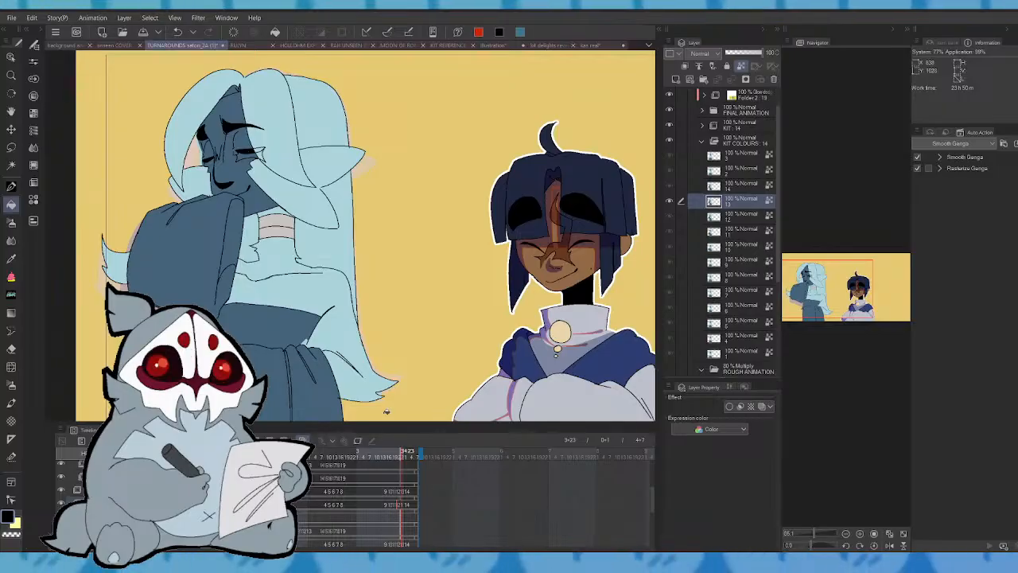
click(411, 456)
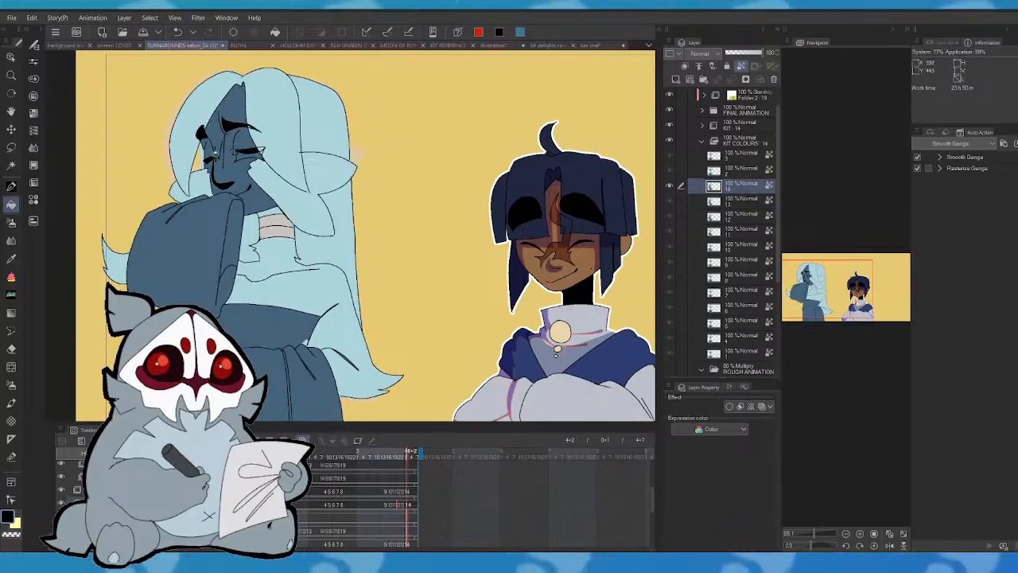
drag(407, 454, 391, 454)
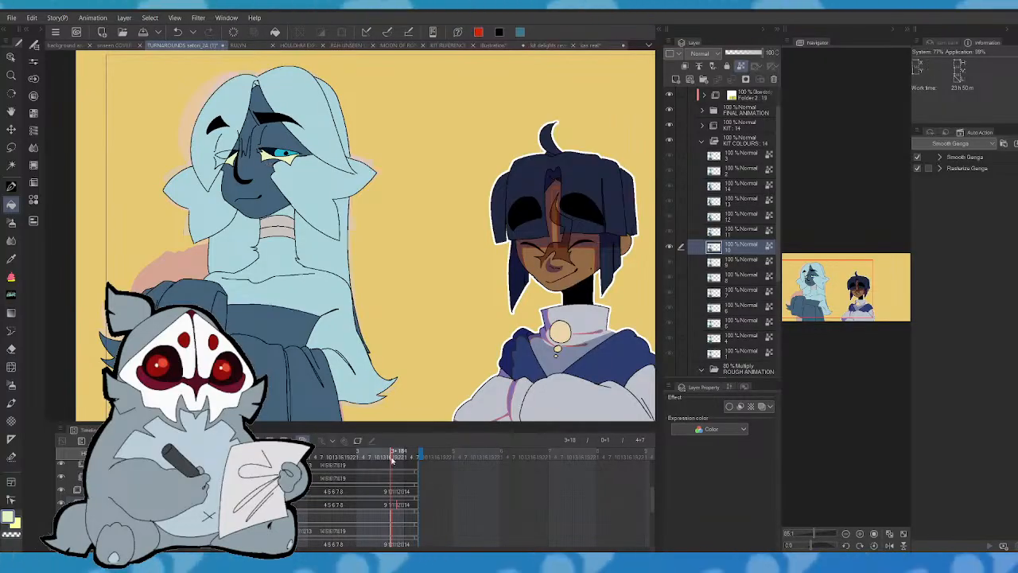
drag(392, 460, 402, 454)
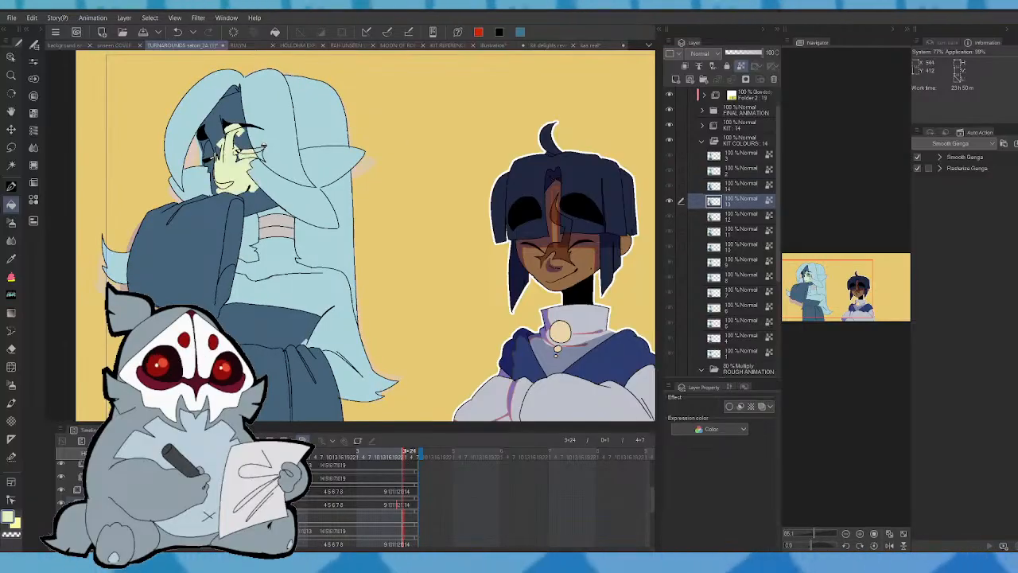
- Undo the pale yellow face fill in drawing 13 and try to fill only the eye marking
click(178, 31)
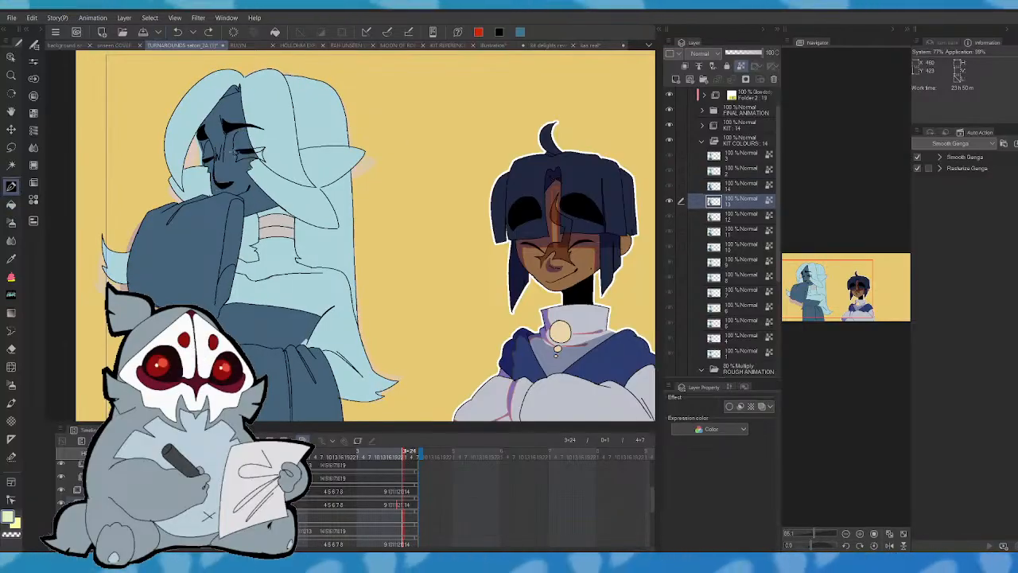
click(11, 203)
click(245, 151)
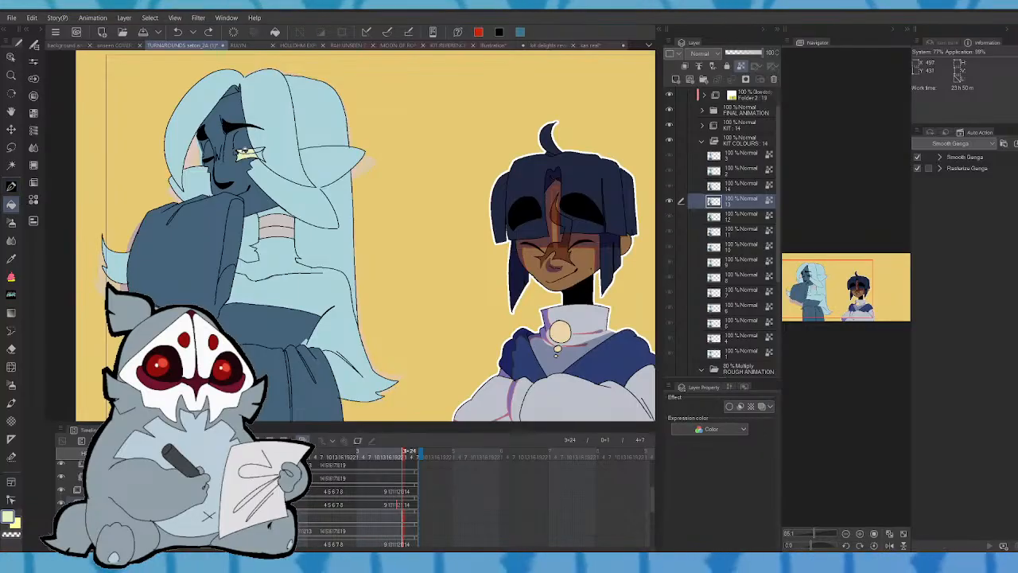
- Select the marking under the closed eye in drawing 13, fill it with pale yellow and clear the selection
click(12, 165)
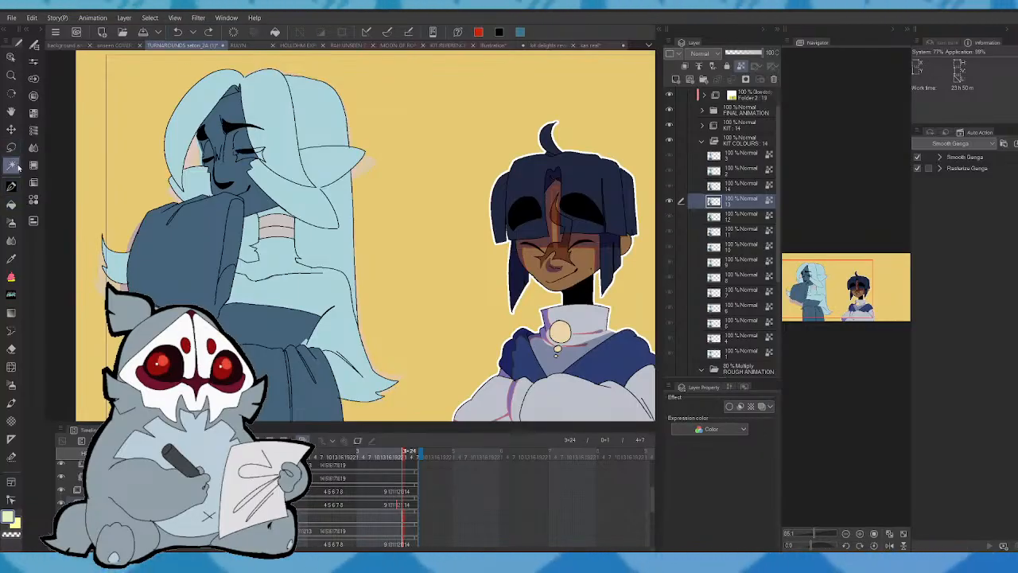
drag(237, 149, 259, 162)
click(298, 177)
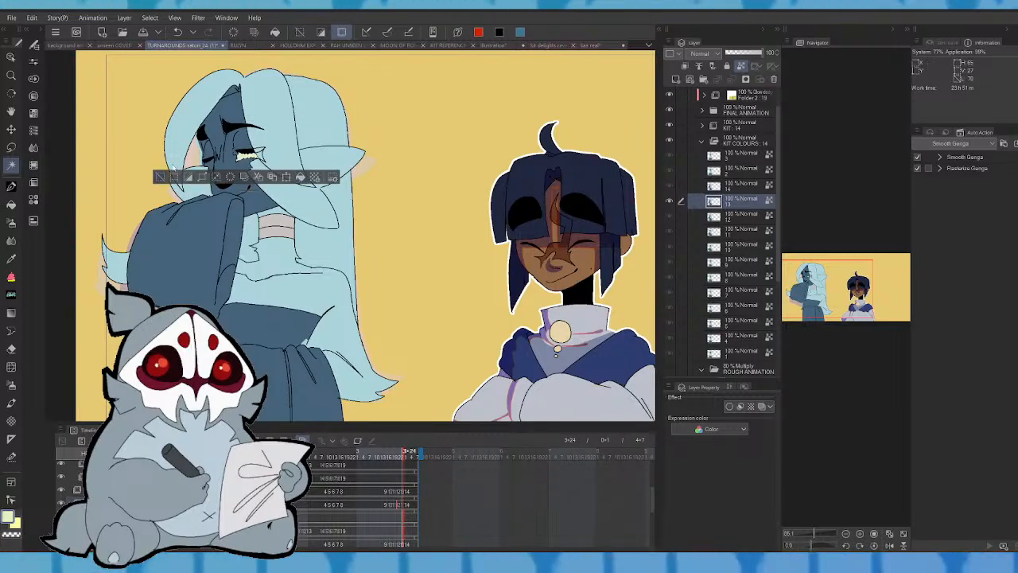
click(161, 178)
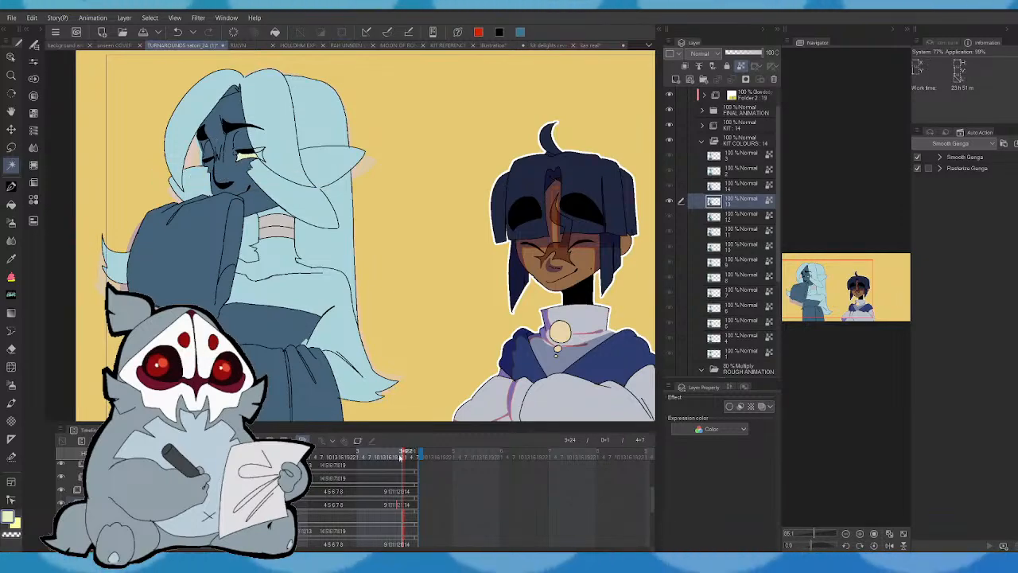
- Check the eye in drawing 12, and fill the marking under the closed eye in drawing 14 with pale yellow using selections
click(401, 457)
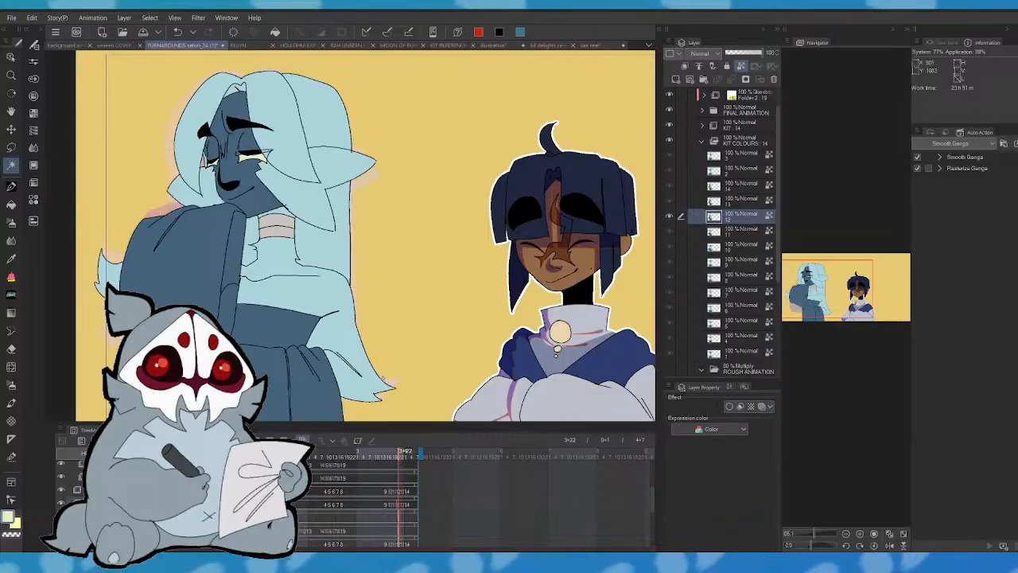
click(404, 457)
click(408, 456)
click(246, 154)
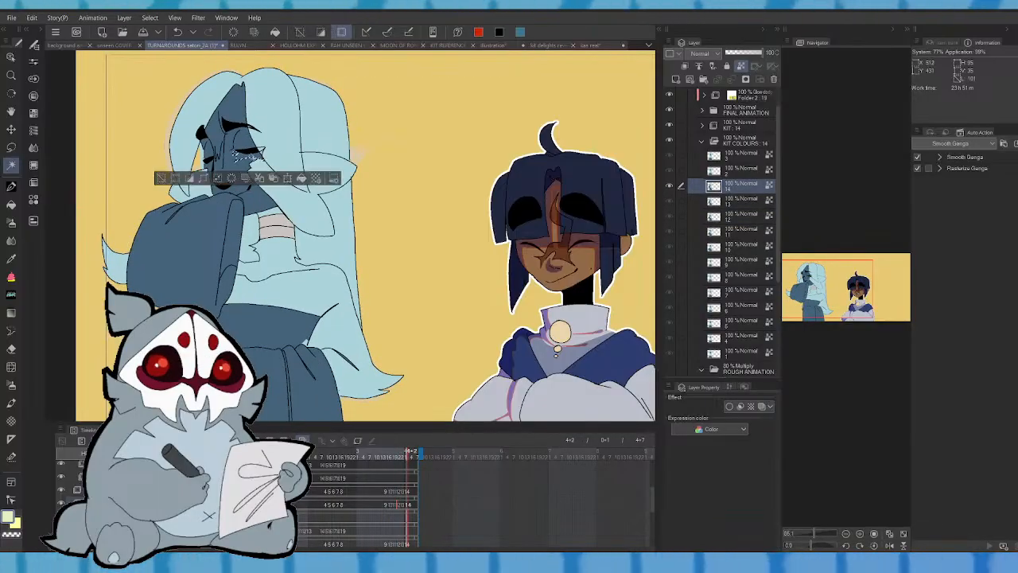
click(161, 180)
click(251, 155)
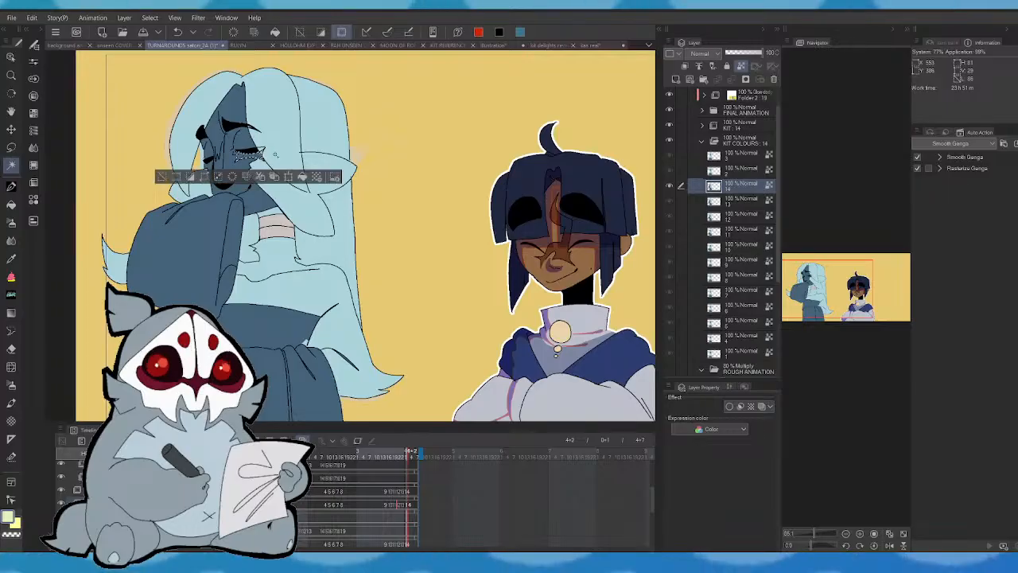
click(162, 178)
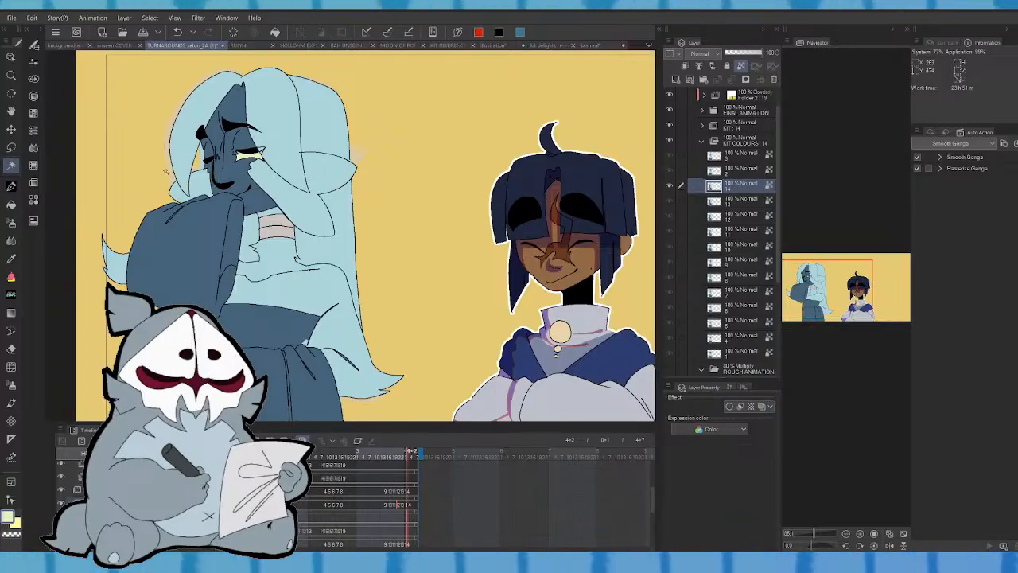
- Mirror the view of Kit's face and fill the hair gap above the forehead in drawing 13 with light blue
click(889, 545)
drag(813, 533, 817, 533)
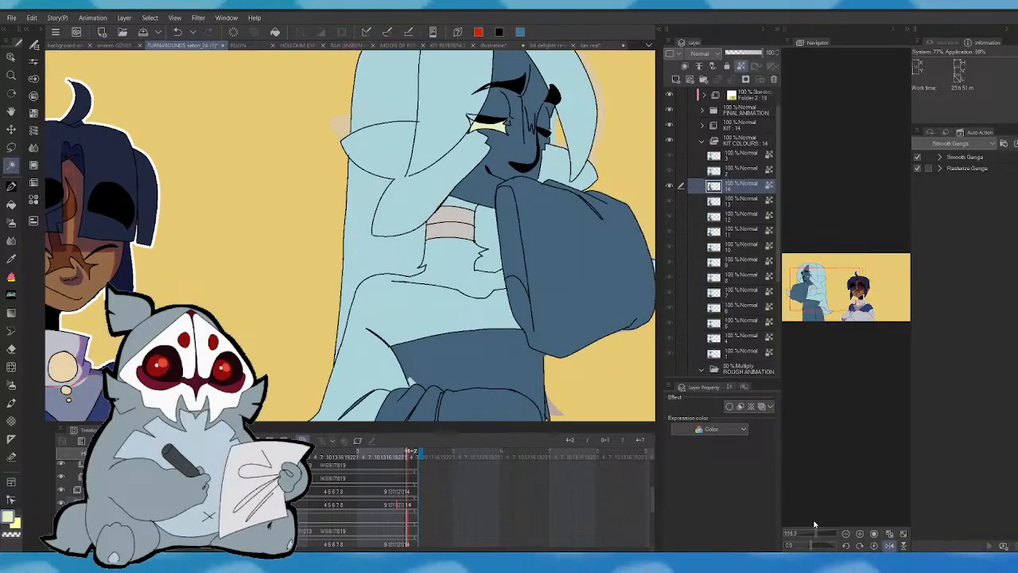
drag(837, 291, 811, 275)
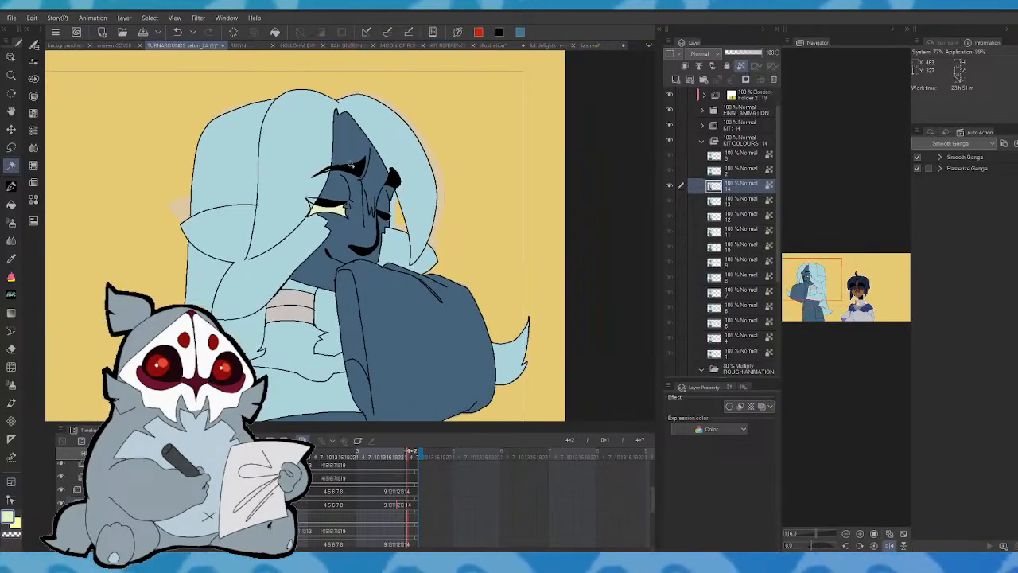
alt+click(350, 165)
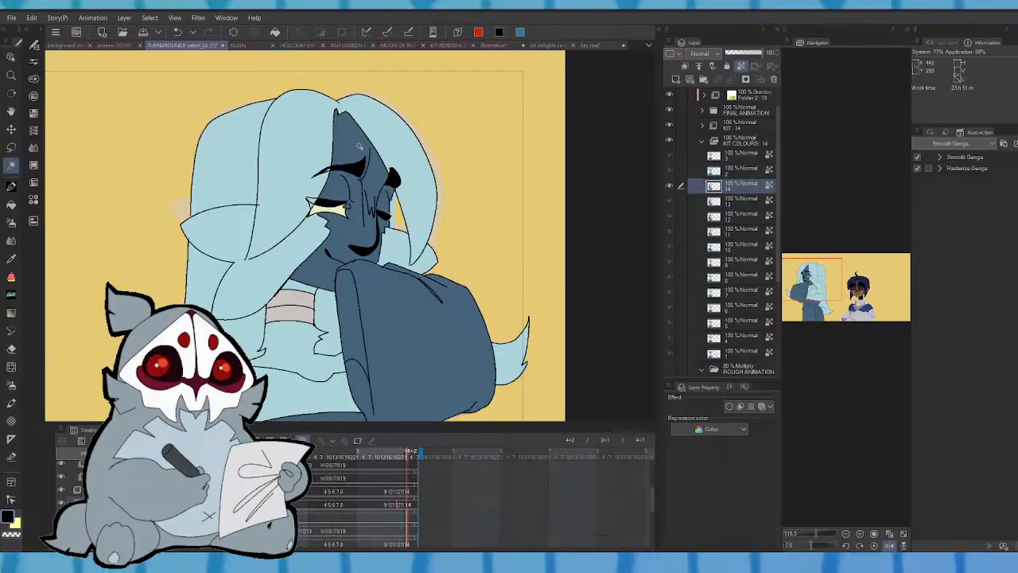
drag(405, 455, 400, 452)
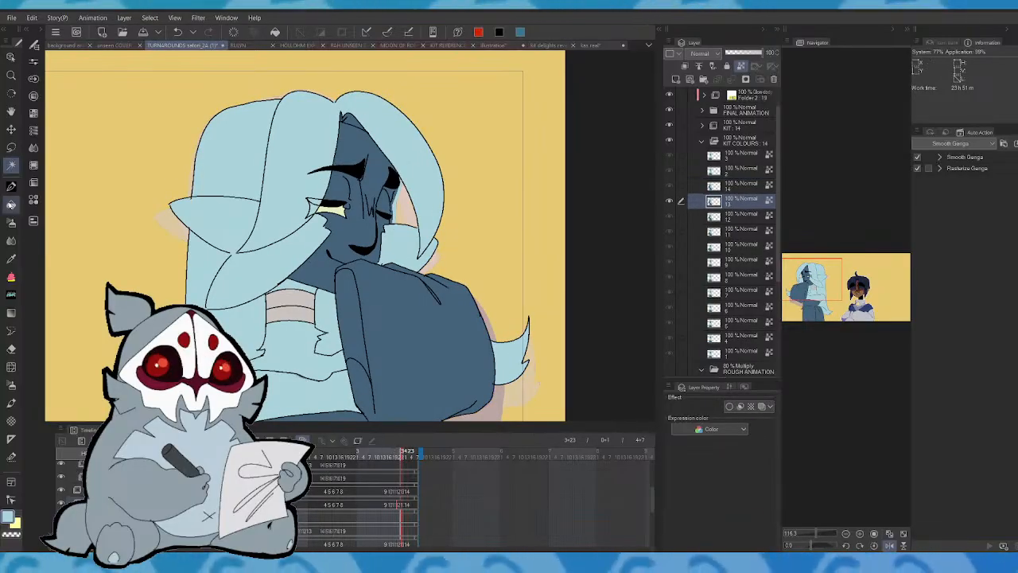
click(12, 205)
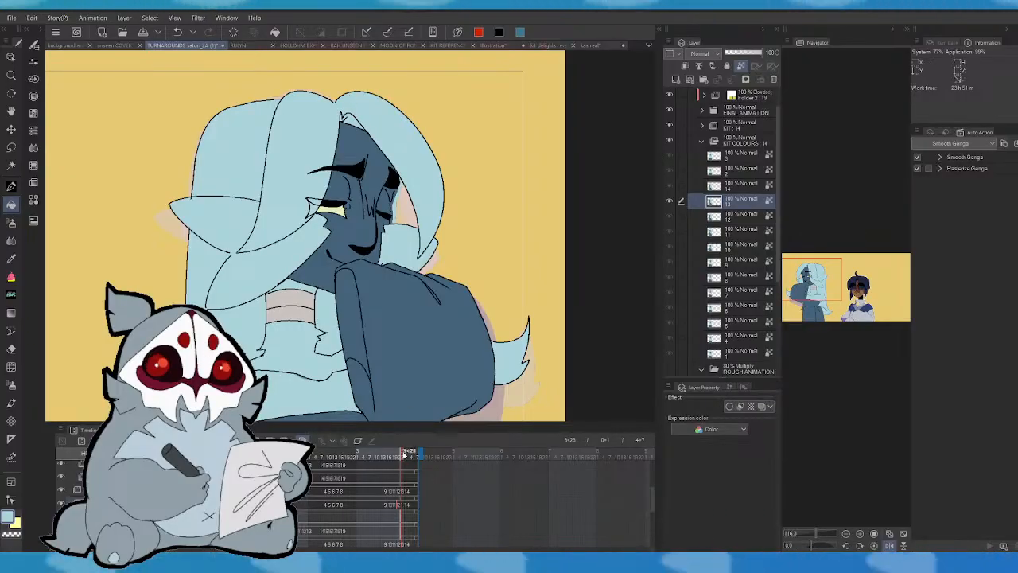
- Compare the far eye in drawings 14 and 12, and outline its lower marking in black on drawing 13's KIT line art
click(406, 455)
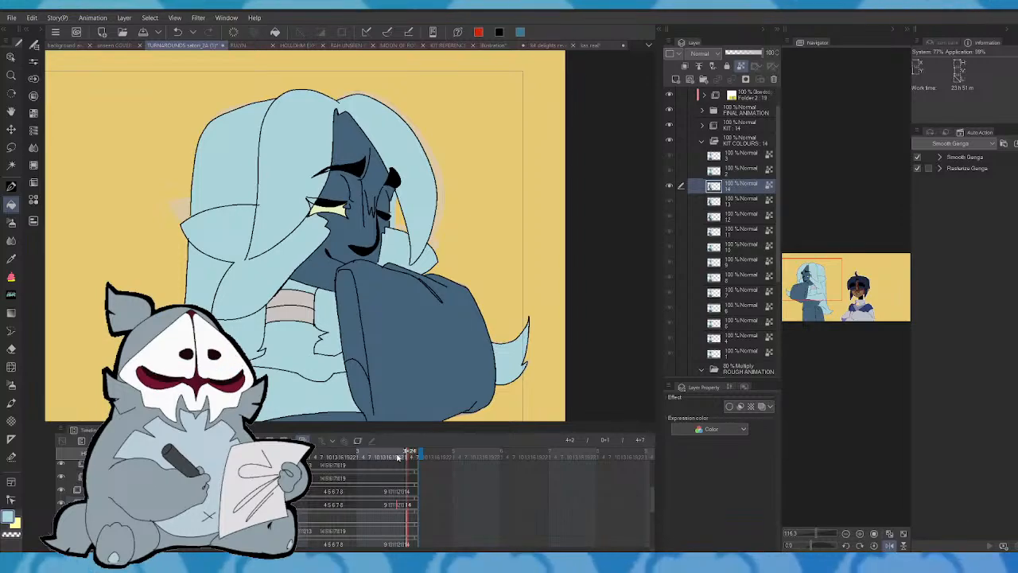
drag(406, 454, 401, 455)
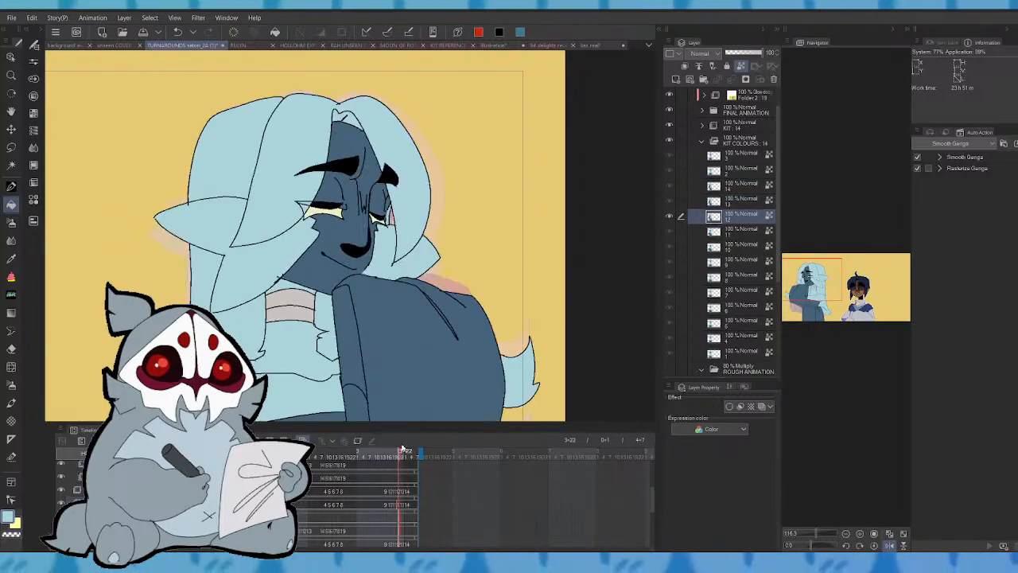
click(401, 509)
key(p)
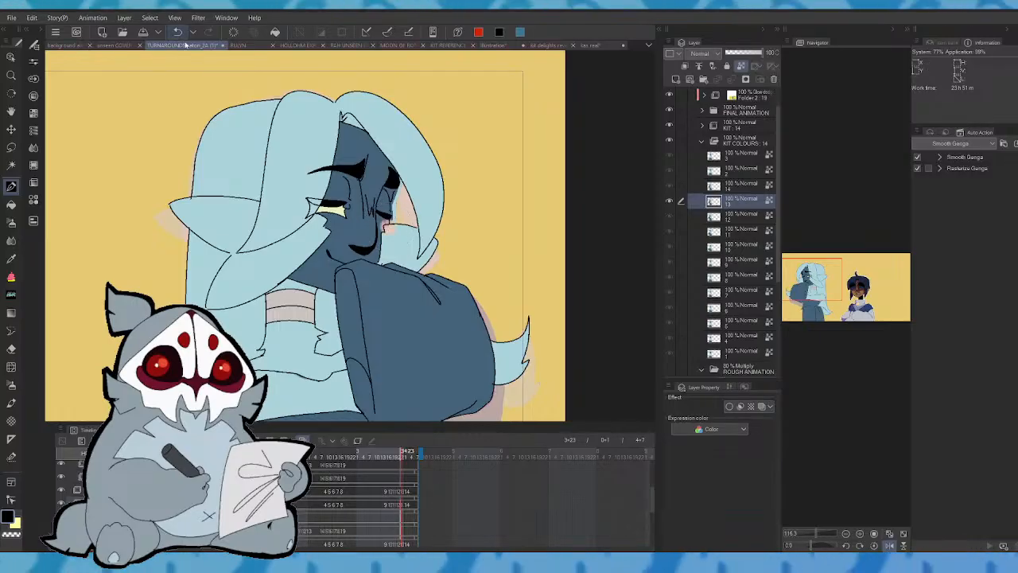
click(404, 493)
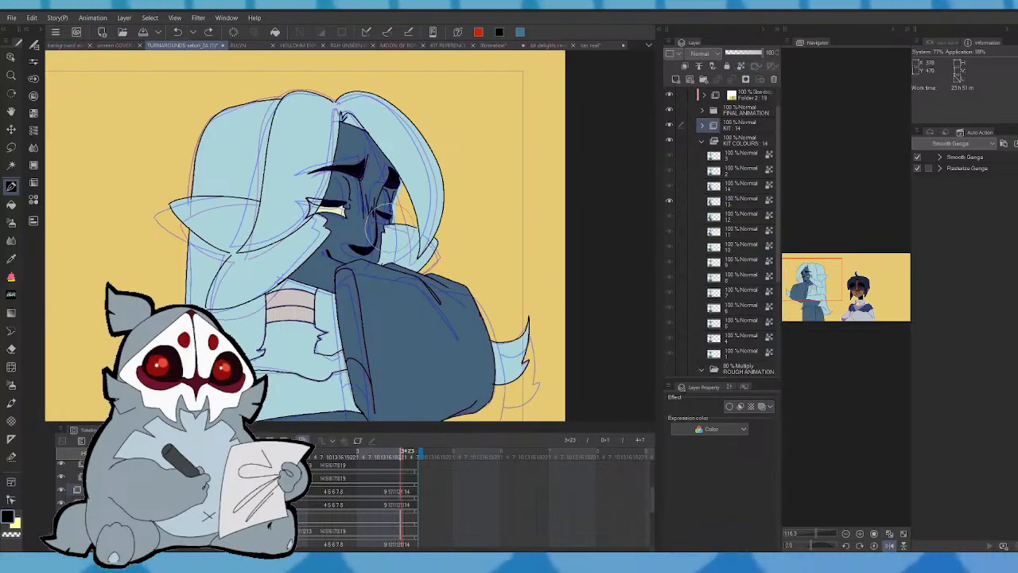
click(303, 440)
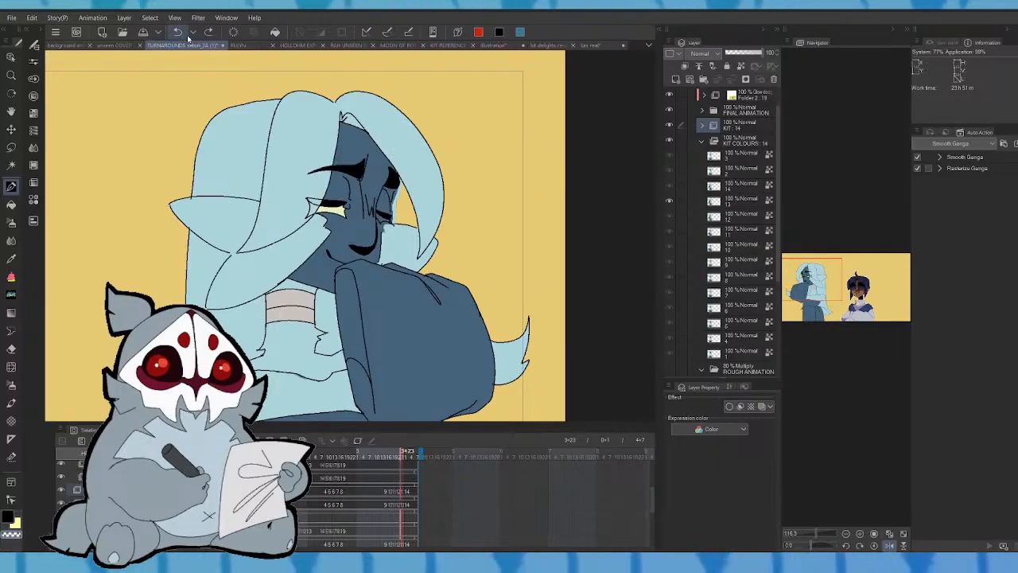
- Touch up the dark blue skin around the far eye in drawing 13 of KIT COLOURS, and sample pale yellow from the near eye's marking
drag(817, 534, 825, 534)
click(807, 277)
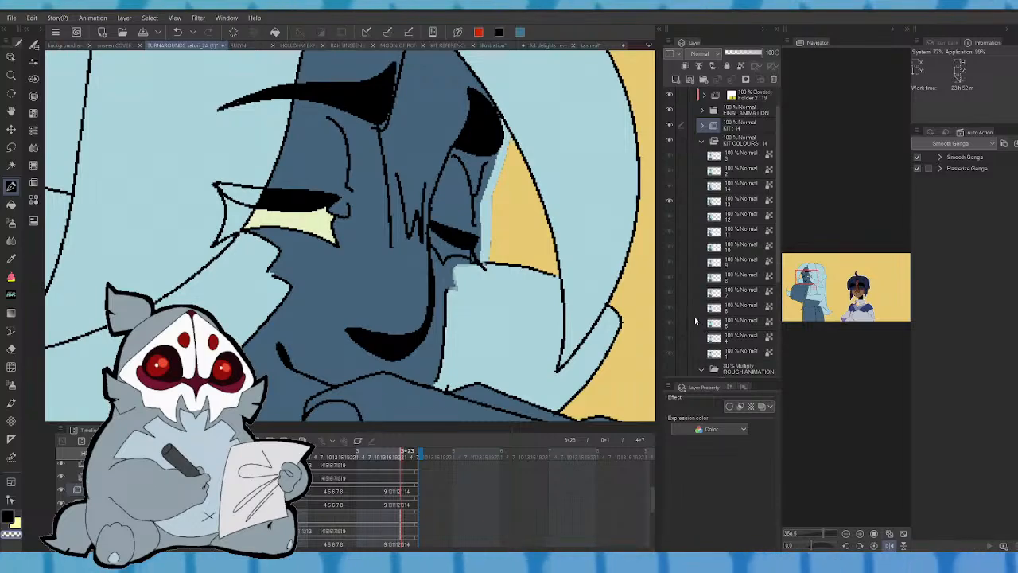
click(736, 202)
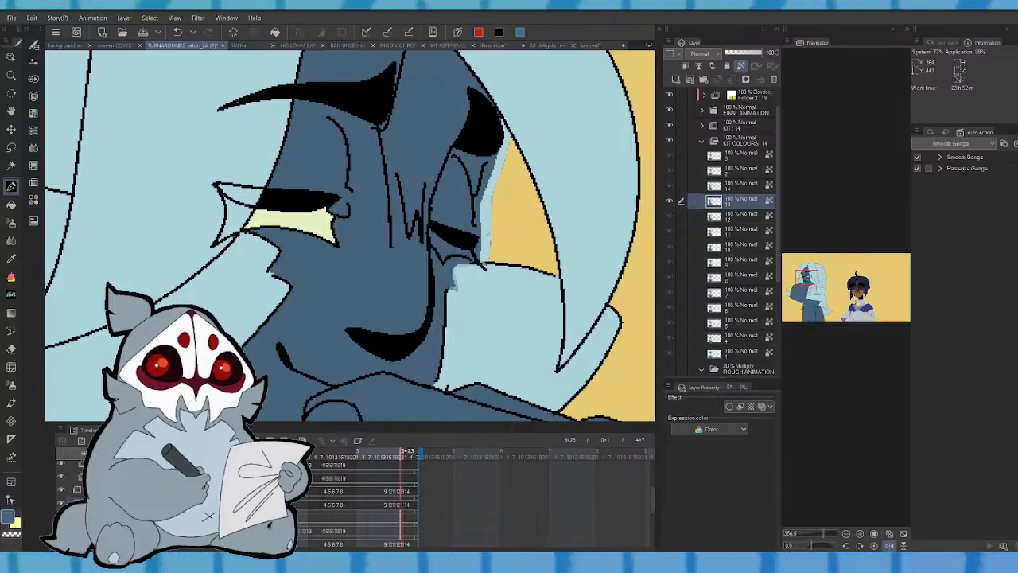
drag(826, 534, 823, 534)
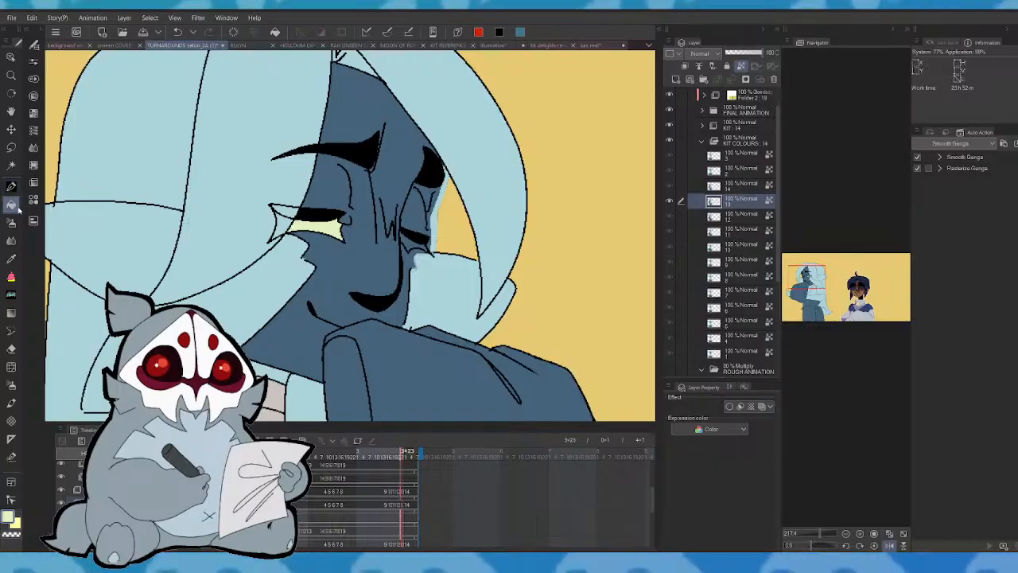
- Look through the other KIT COLOURS drawings to check the pale yellow eye markings, and return to drawing 13
click(737, 171)
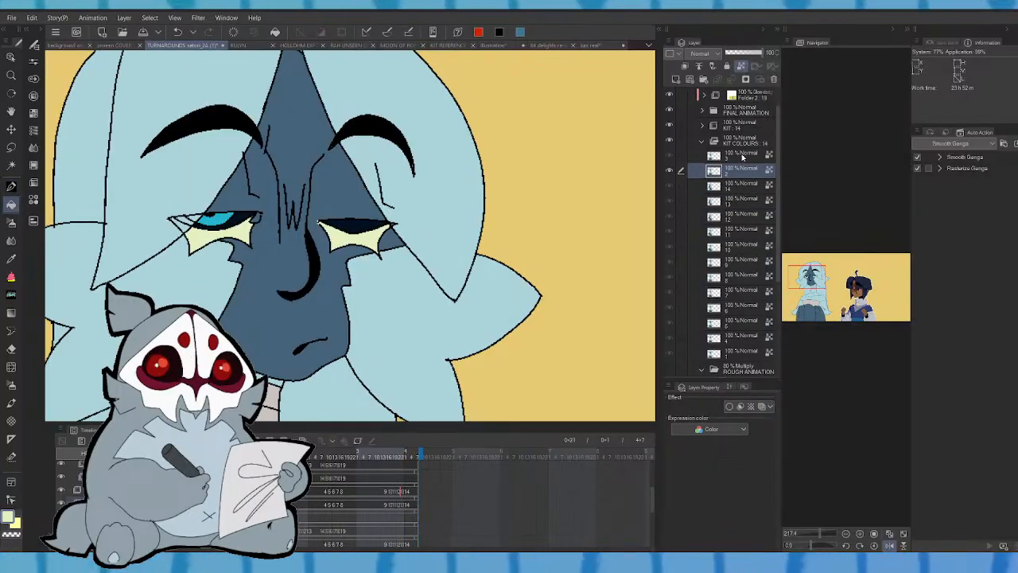
click(743, 156)
click(738, 263)
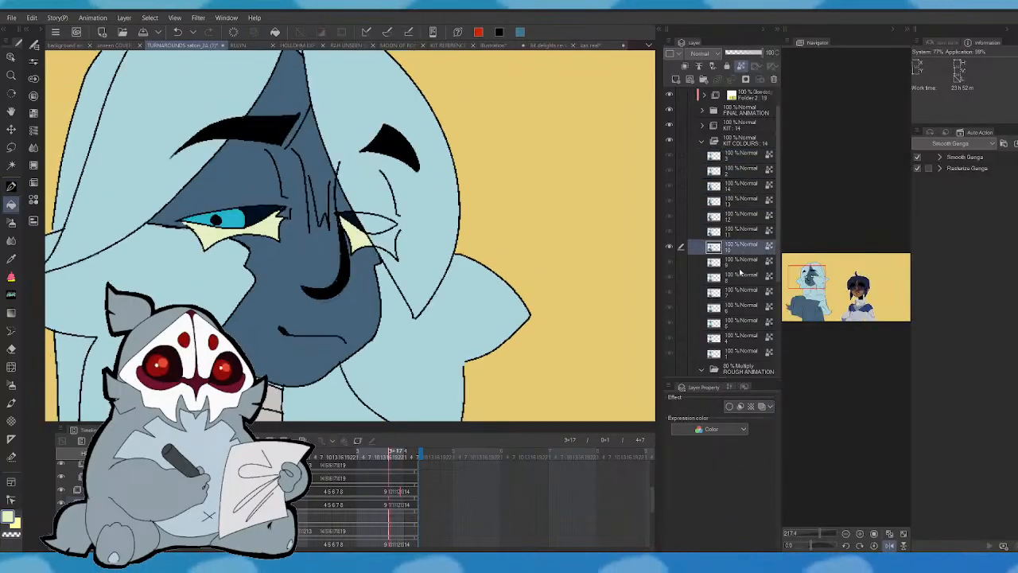
click(738, 293)
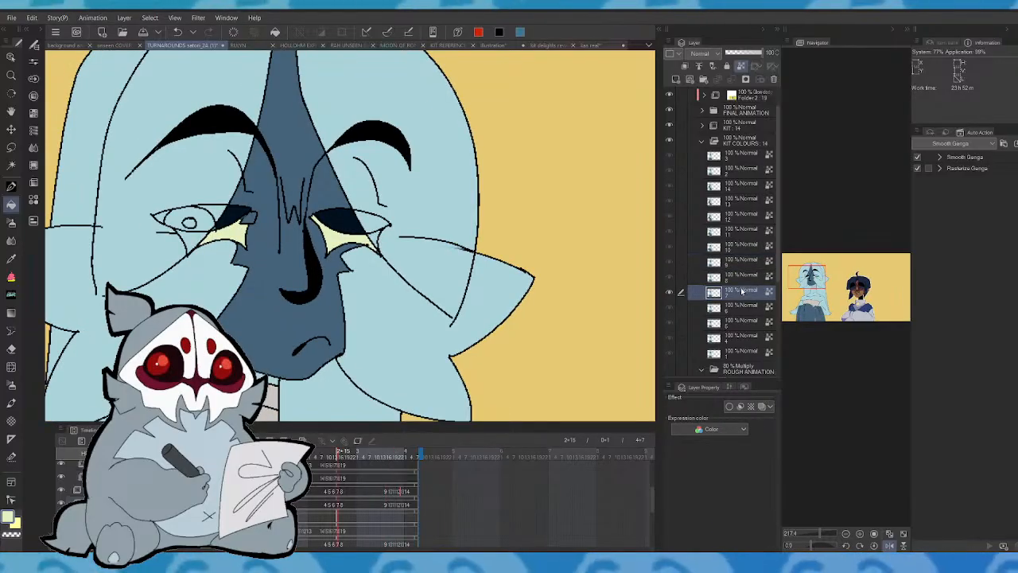
click(736, 310)
click(736, 325)
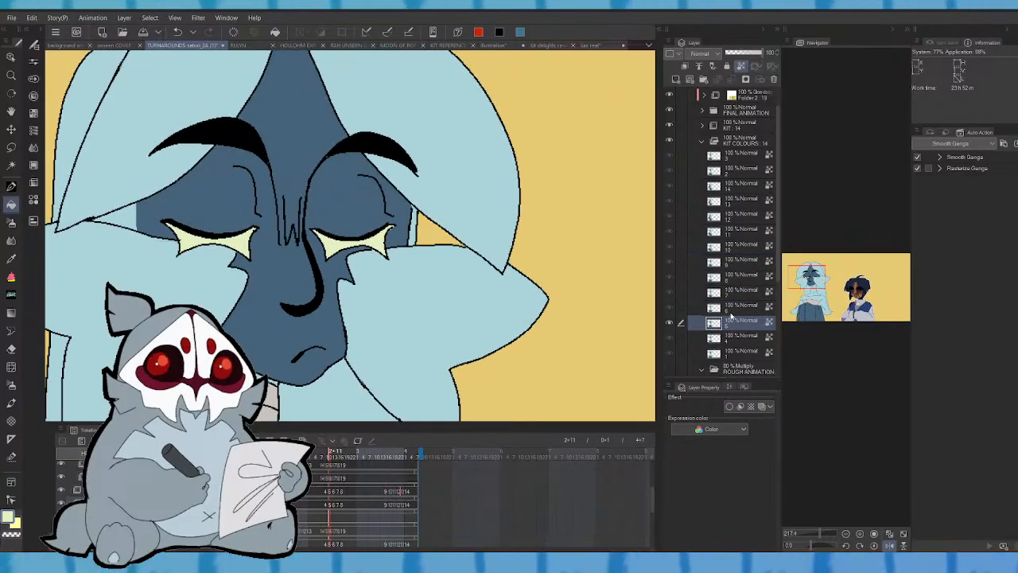
click(736, 339)
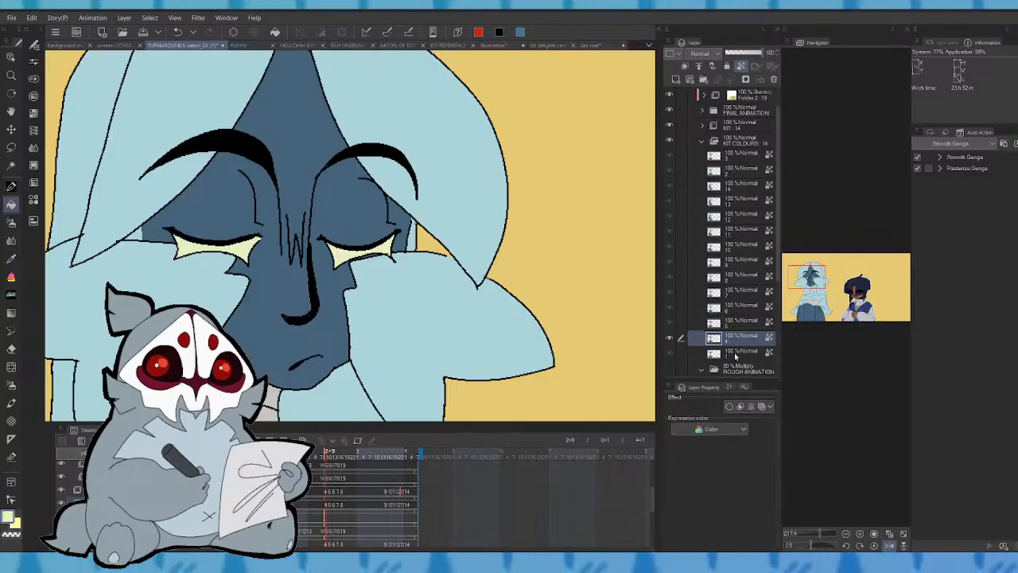
click(737, 352)
click(743, 230)
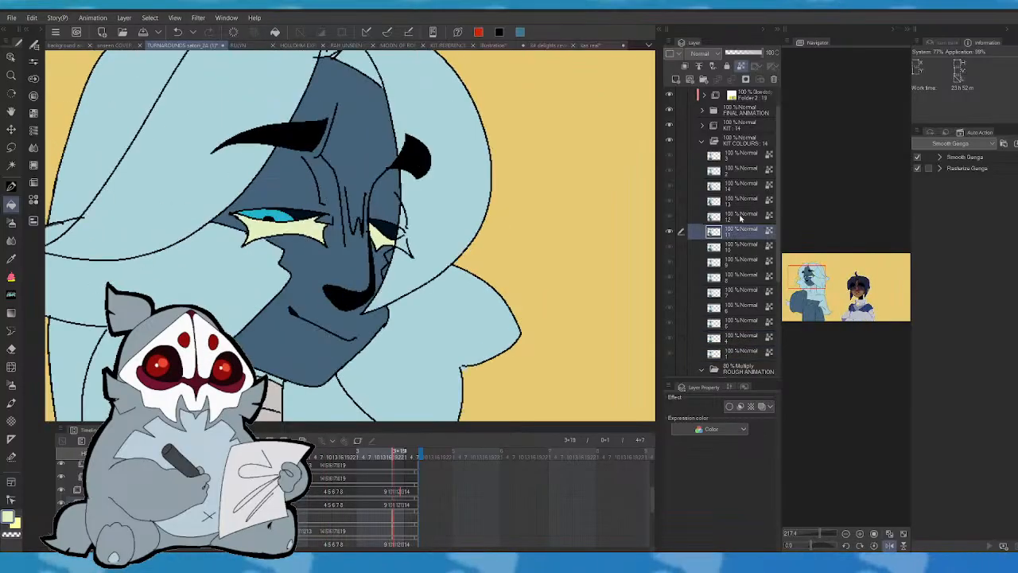
click(750, 218)
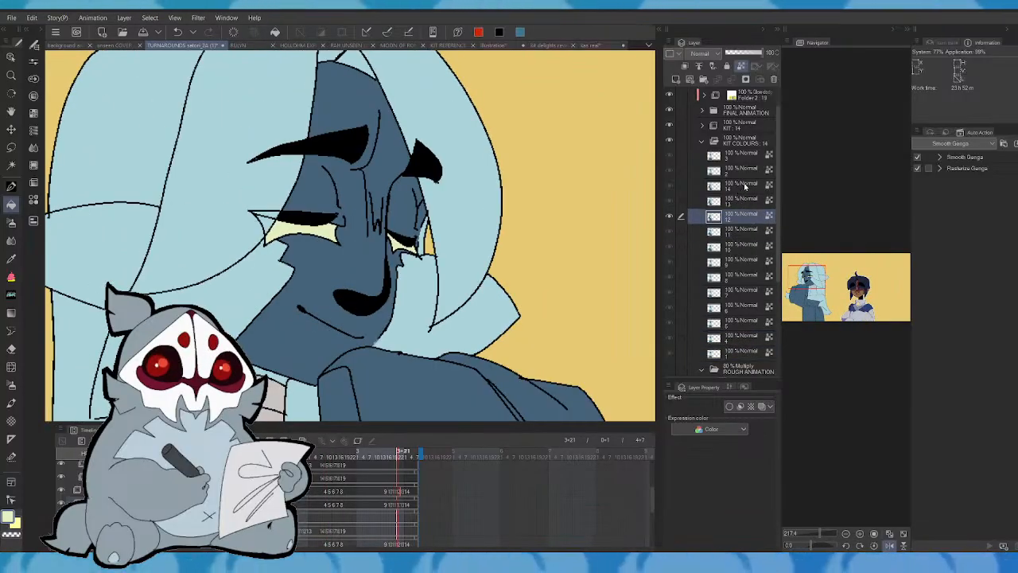
click(744, 200)
- Try to fill the marking under the far eye in drawing 13 with pale yellow directly, and undo the fill
click(11, 205)
click(414, 238)
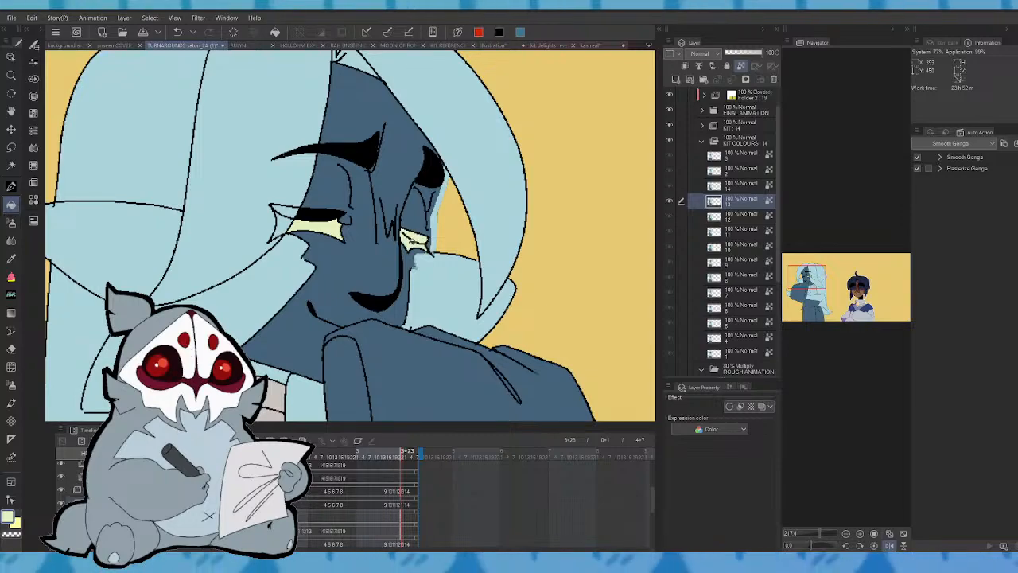
click(177, 33)
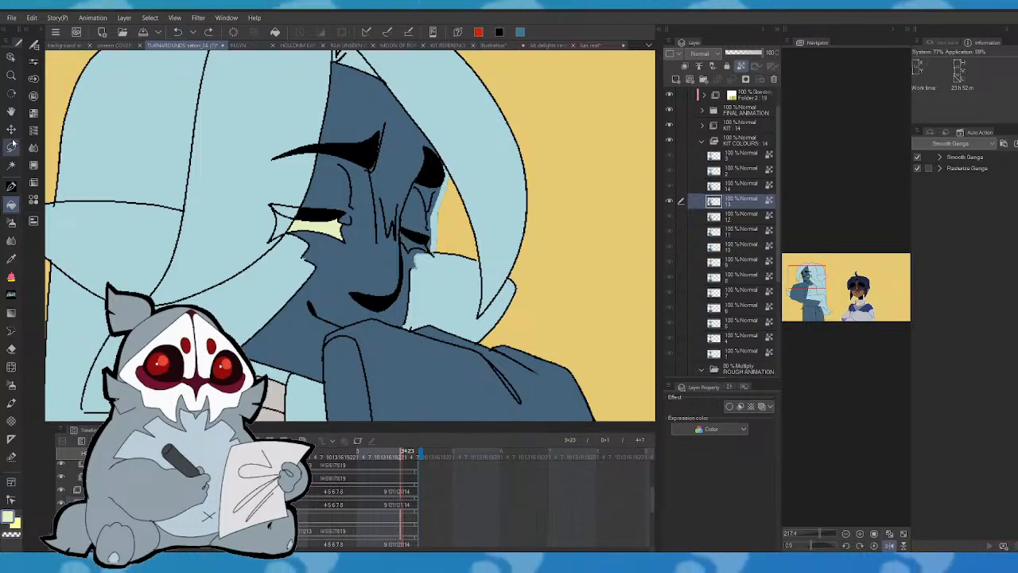
- Select the marking under the far eye in drawing 13, fill it with pale yellow and clear the selection
click(15, 165)
click(414, 243)
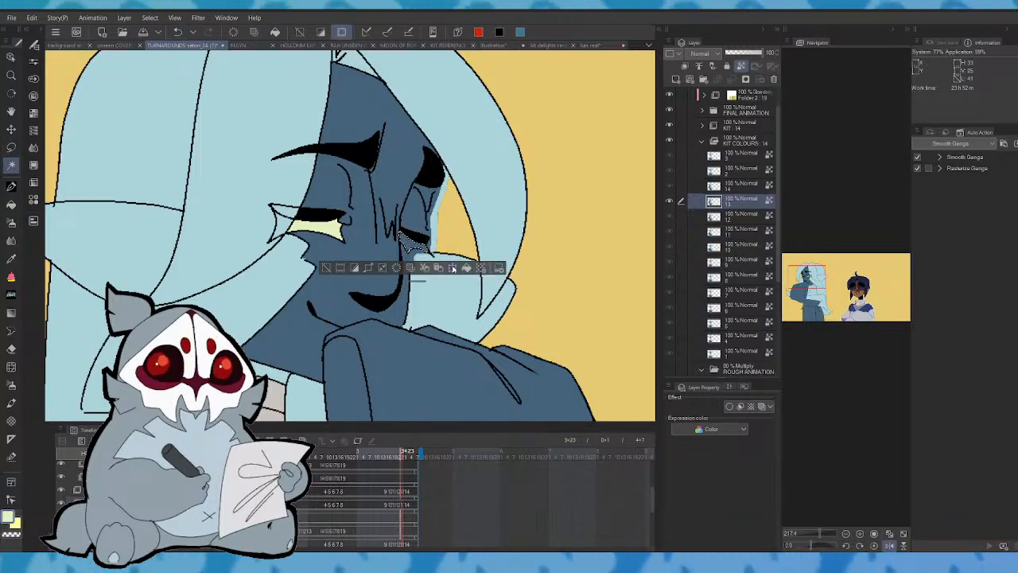
click(452, 269)
click(339, 269)
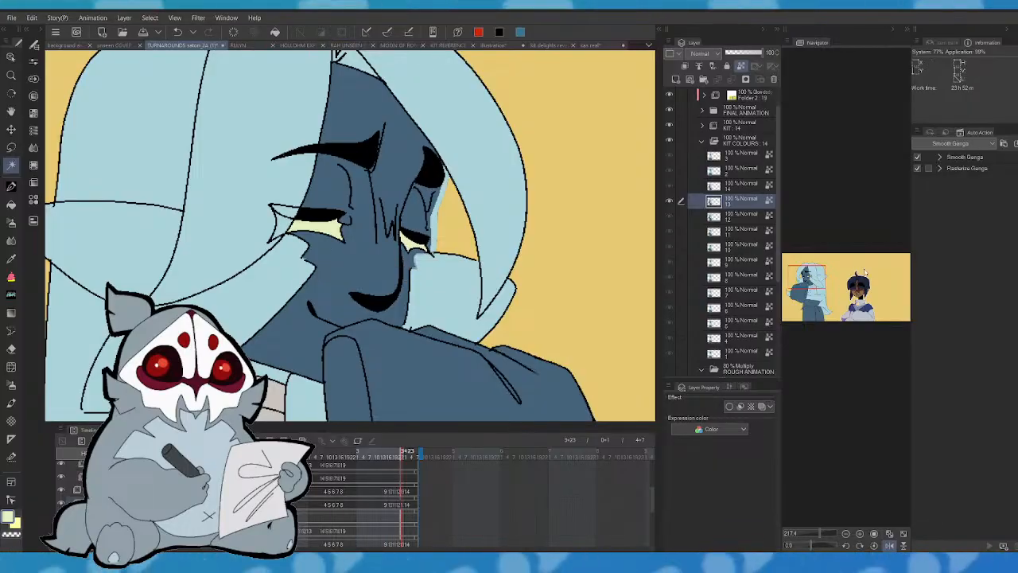
- Outline the marking under the far eye in black on drawing 14 of the KIT line art, and sample the pale yellow marking colour
key(Right)
key(p)
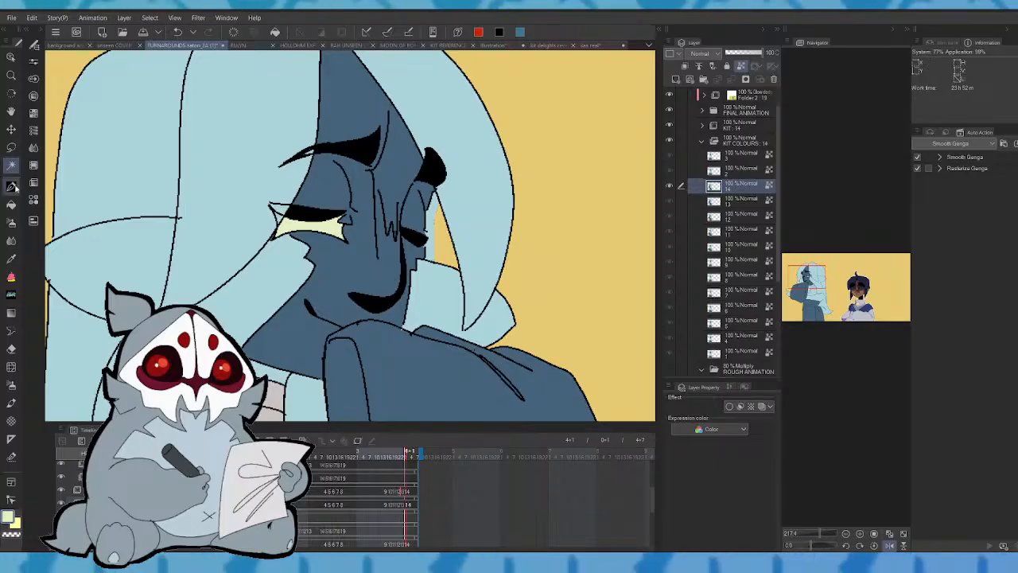
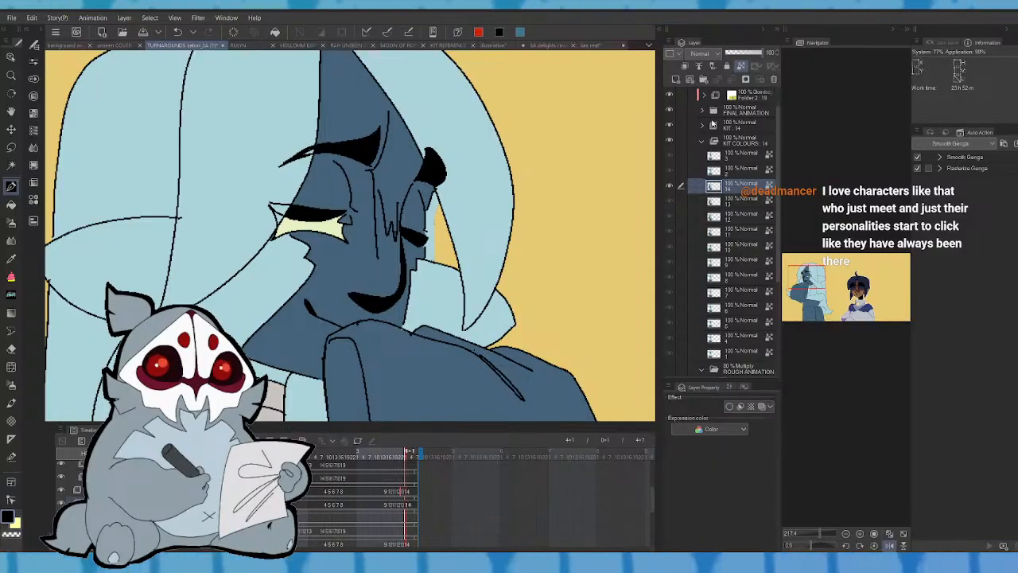
click(702, 140)
click(701, 125)
click(744, 142)
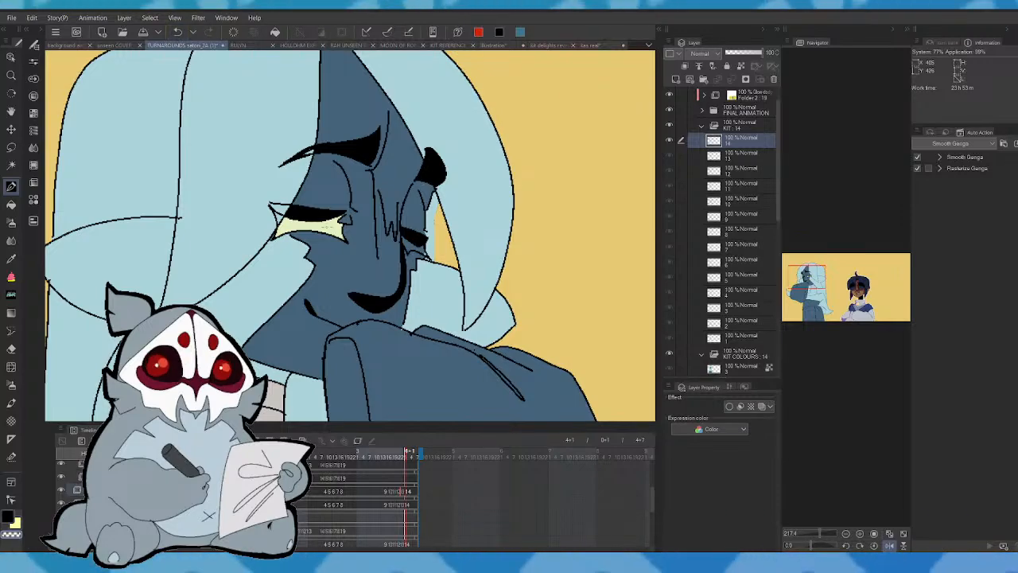
key(p)
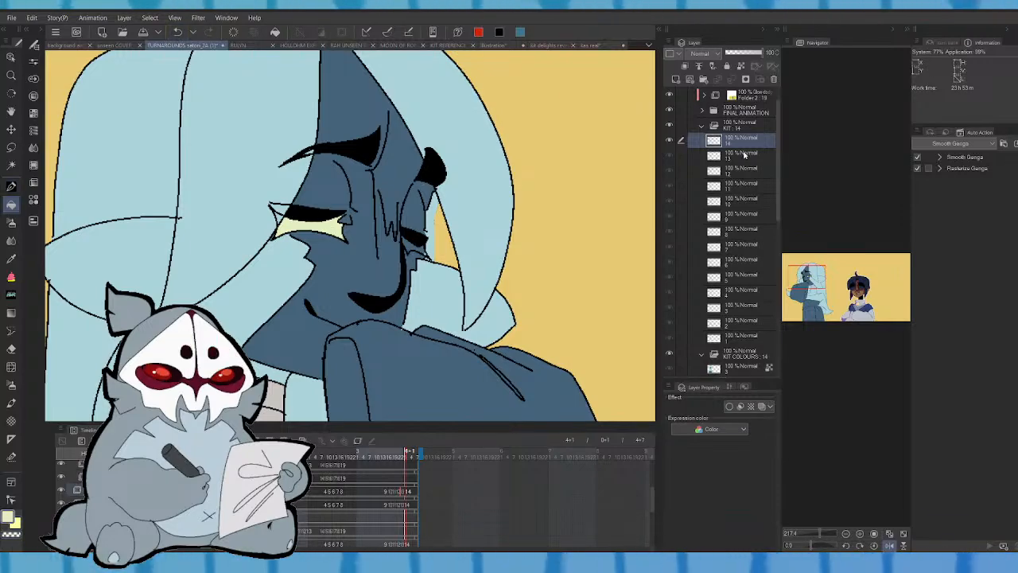
- Select the far eye's marking in drawing 14 of KIT COLOURS, fill it with pale yellow, clear the selection and unmirror the view
click(405, 508)
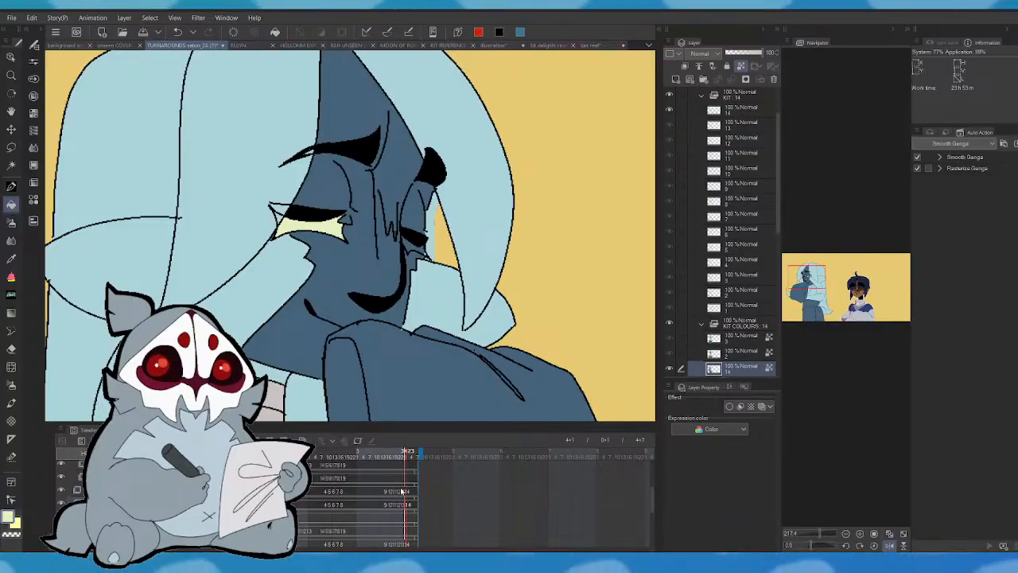
click(177, 33)
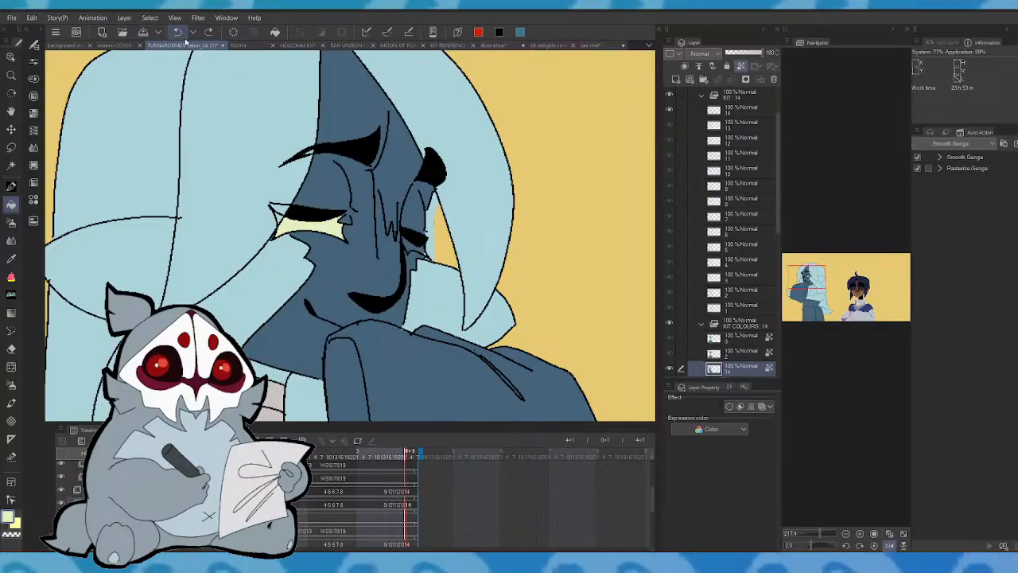
click(13, 166)
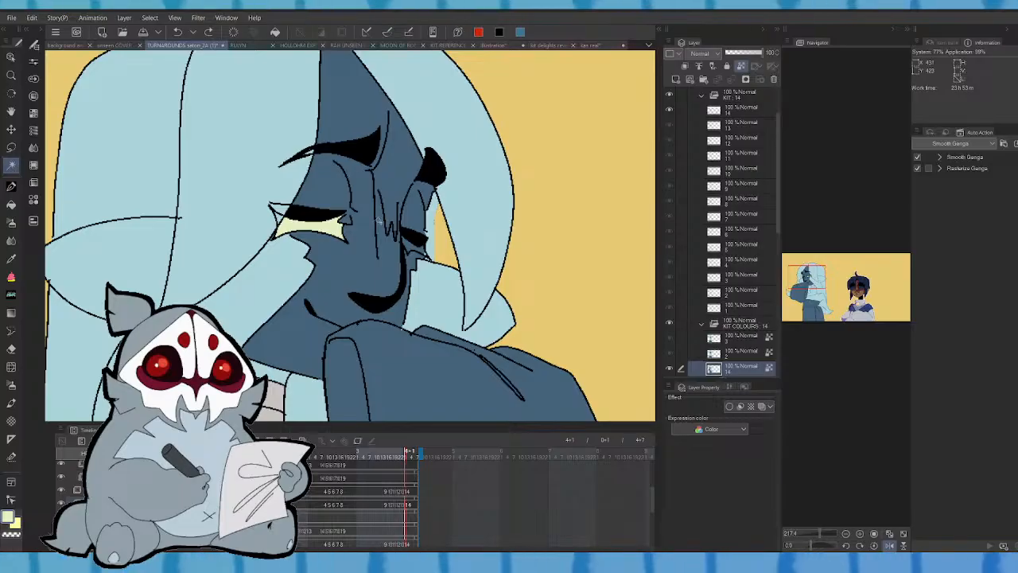
click(420, 252)
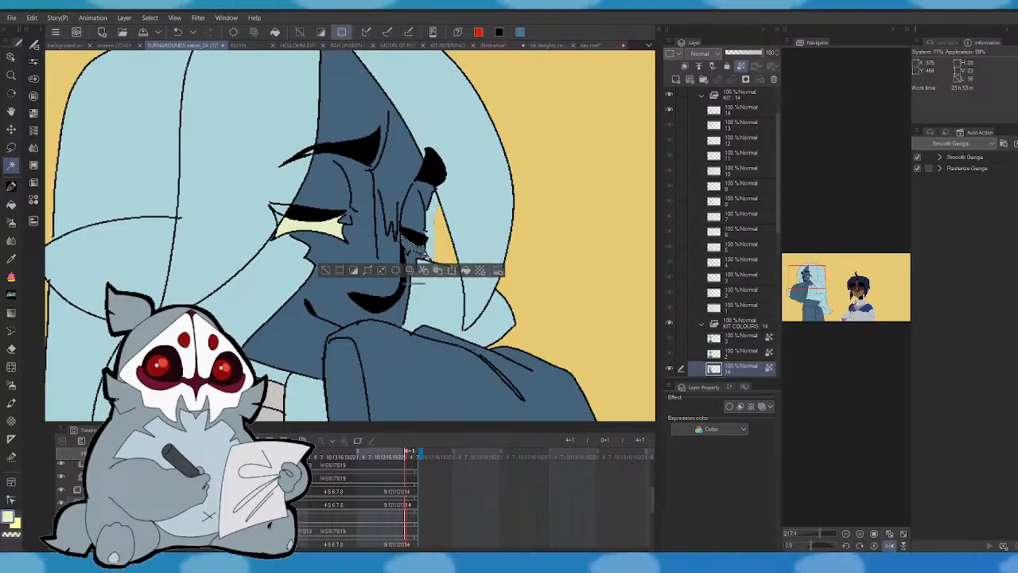
click(178, 33)
click(424, 253)
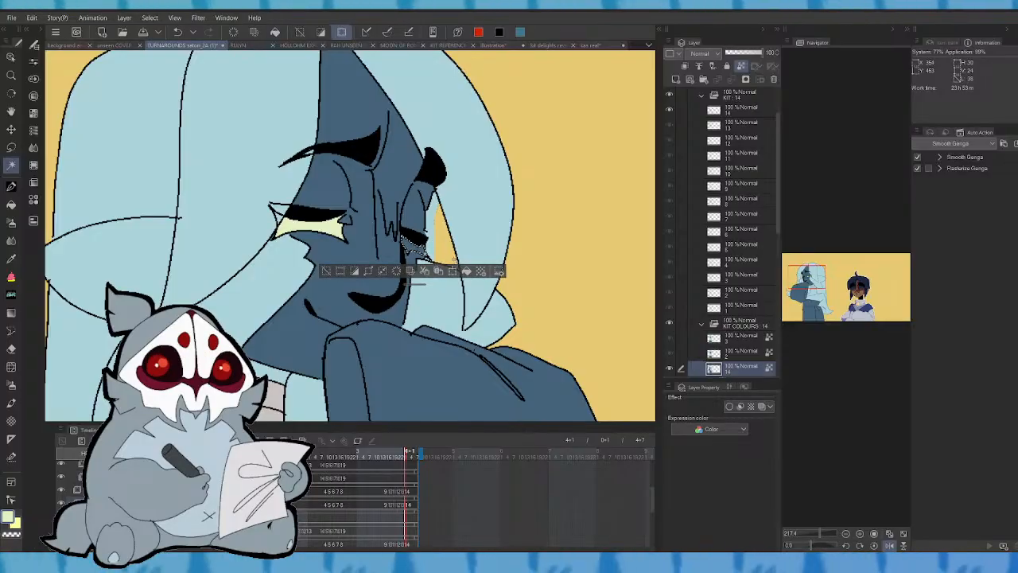
click(467, 271)
click(327, 270)
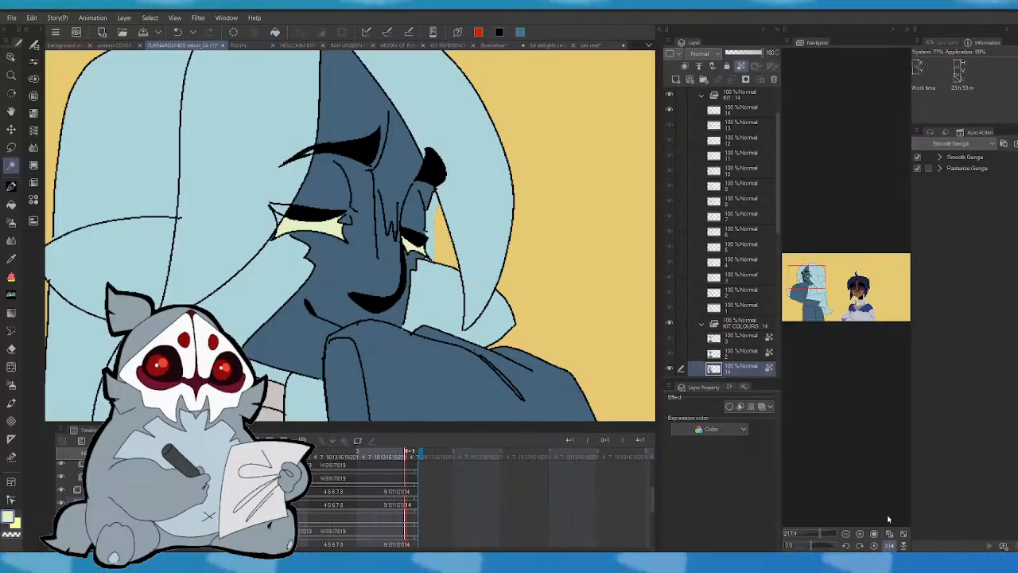
click(891, 546)
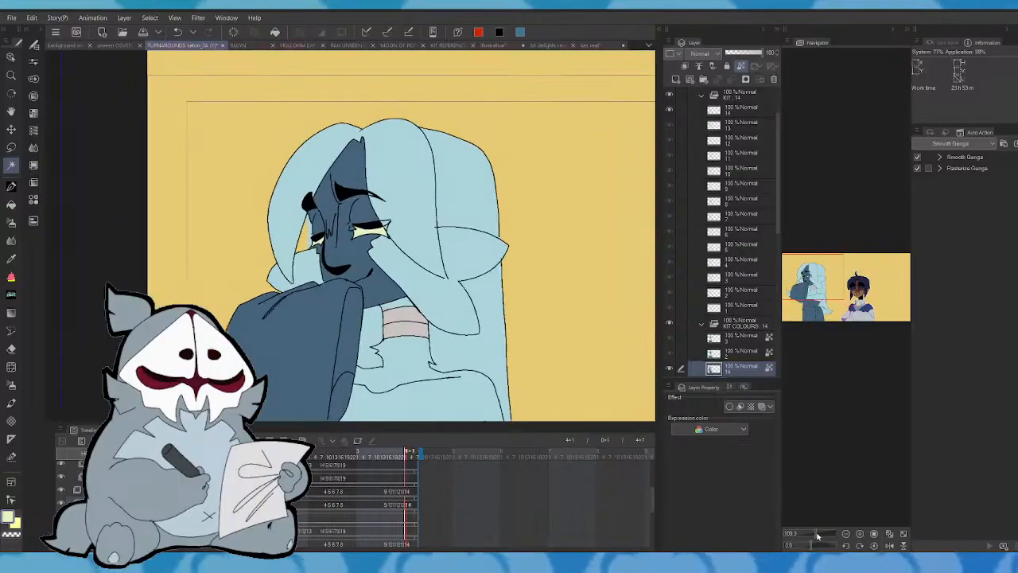
- Sample the pale grey-pink of the neck band and fill the waist section above the skirt in drawing 10 with it
drag(839, 288, 809, 291)
mouse_move(389, 460)
mouse_down()
mouse_move(399, 458)
mouse_move(389, 459)
mouse_up()
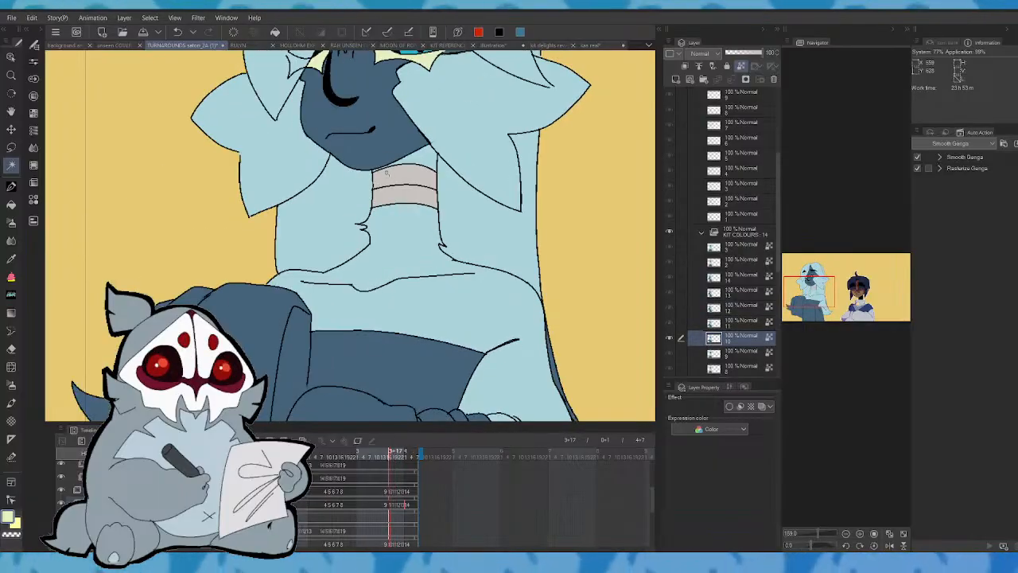
click(11, 186)
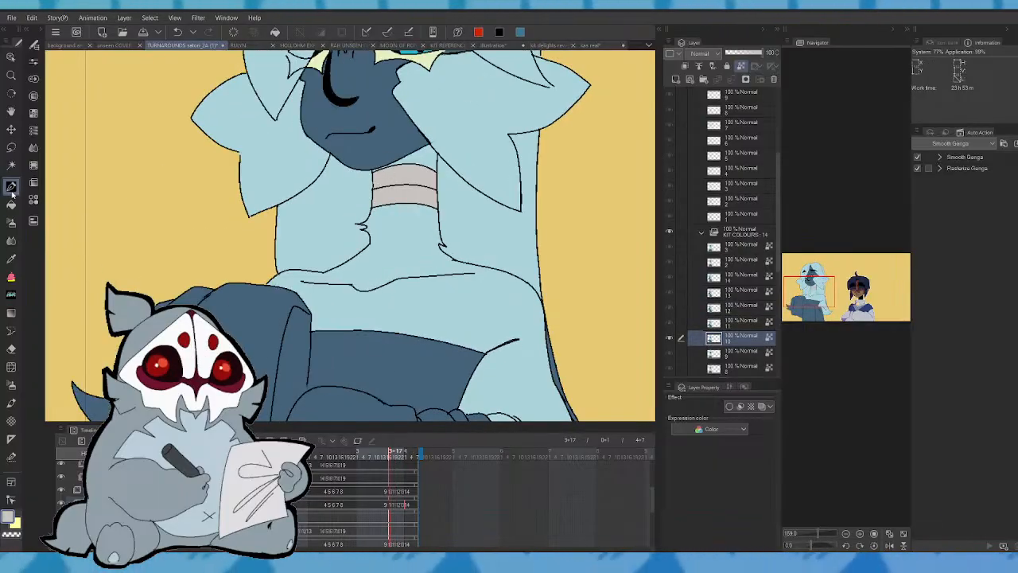
click(11, 204)
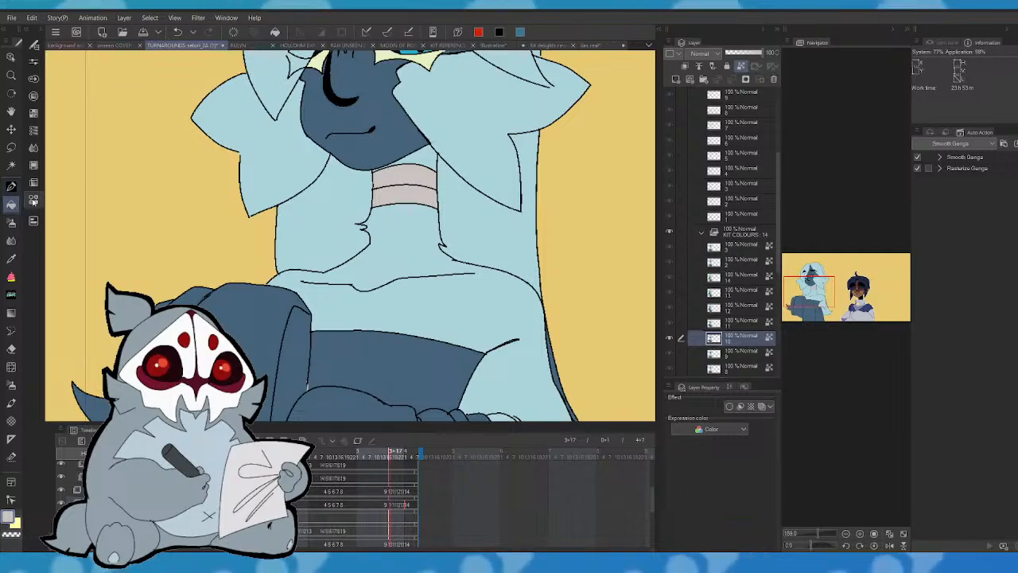
click(426, 396)
- Fill the waist sections in drawings 11 and 12 with pale grey-pink, including the narrow strip beside the skirt in drawing 12
drag(389, 457, 394, 457)
click(402, 385)
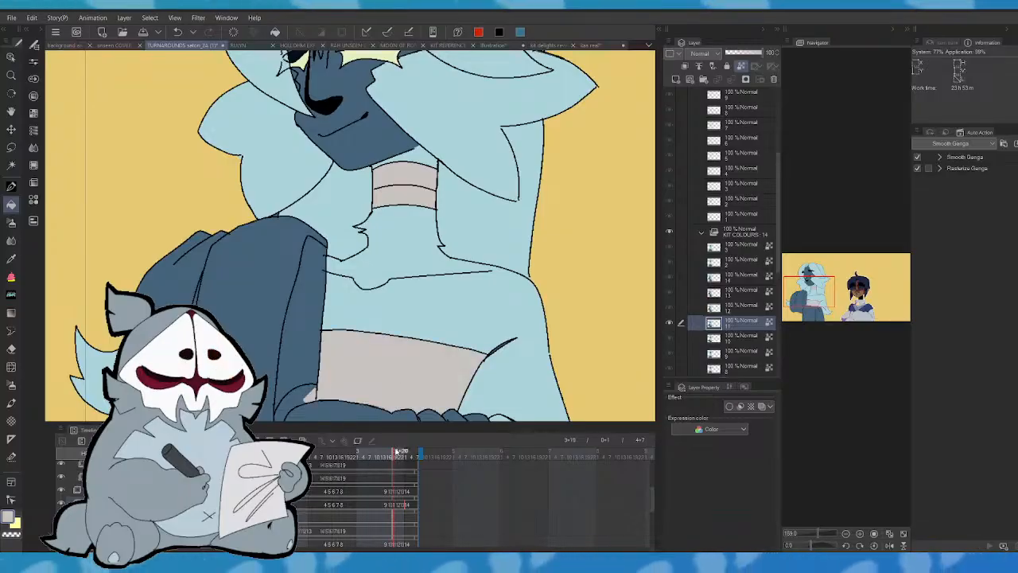
click(398, 457)
click(401, 383)
drag(828, 294, 829, 308)
click(308, 292)
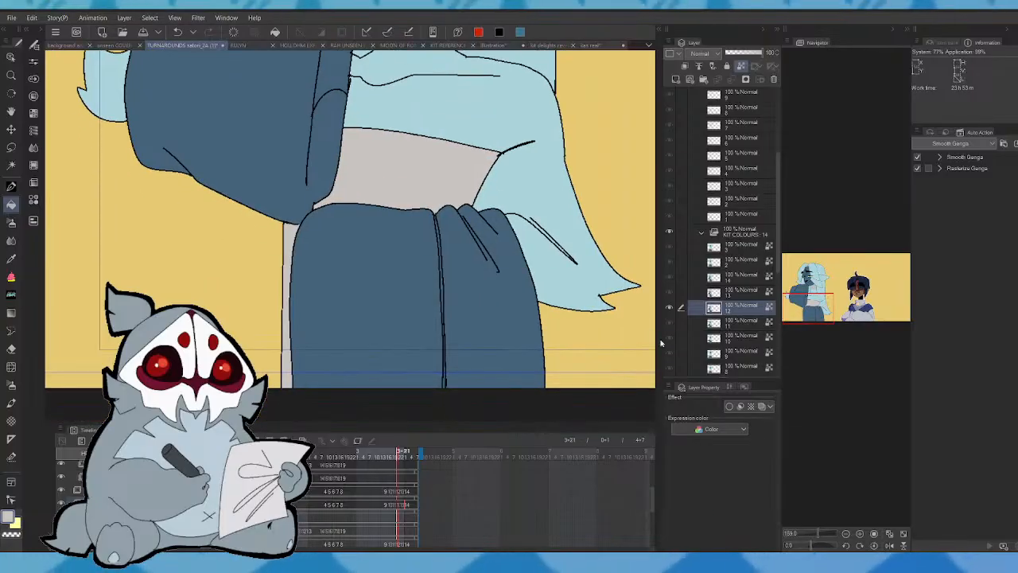
- Fill the narrow strip between the sleeve and the skirt in drawings 11 and 10 with pale grey-pink
click(398, 455)
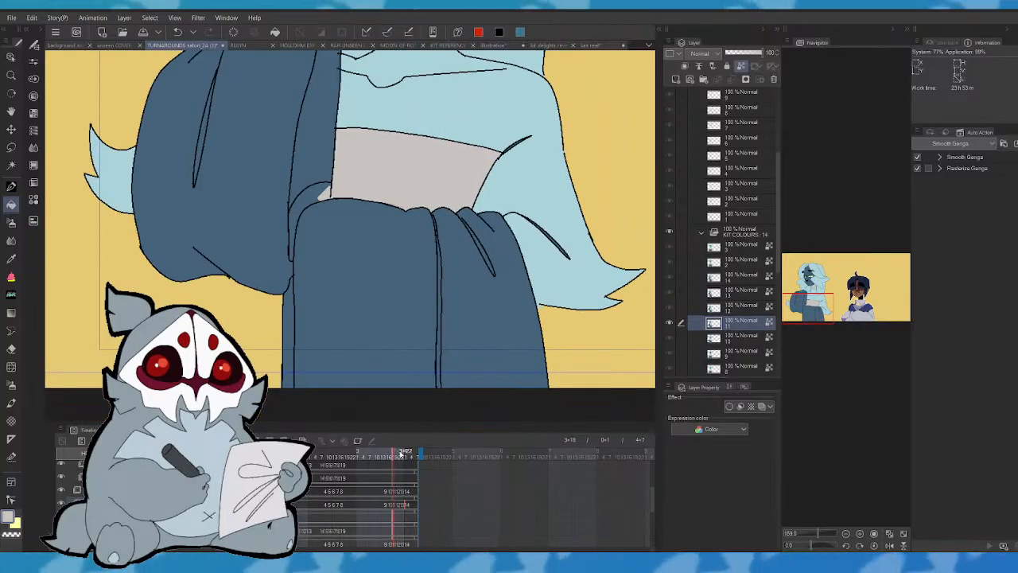
key(comma)
key(period)
click(289, 355)
key(comma)
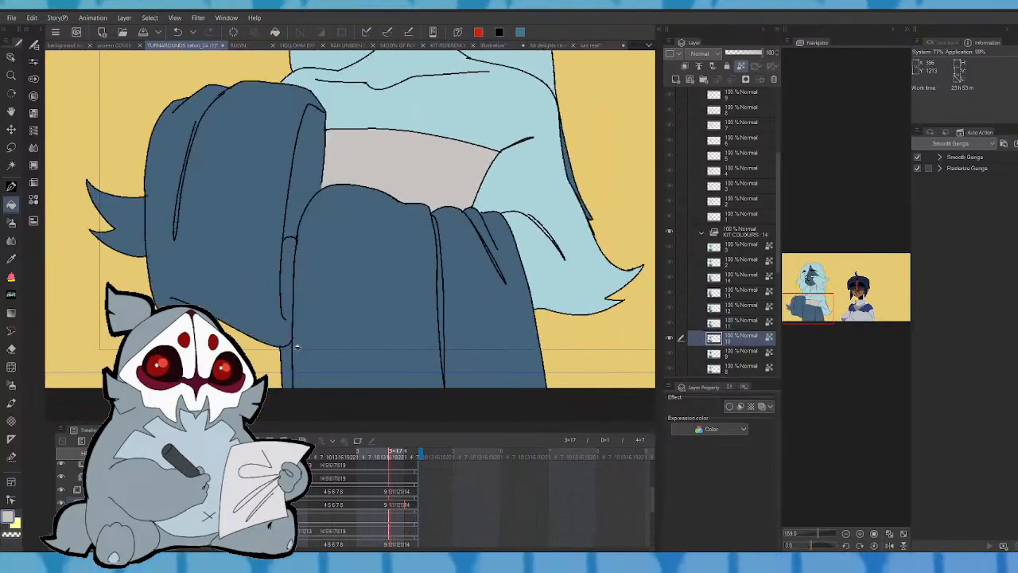
click(287, 355)
- Fill the waist sections above the skirt in drawings 13 and 14 with pale grey-pink
key(period)
key(period)
key(period)
drag(528, 196, 463, 272)
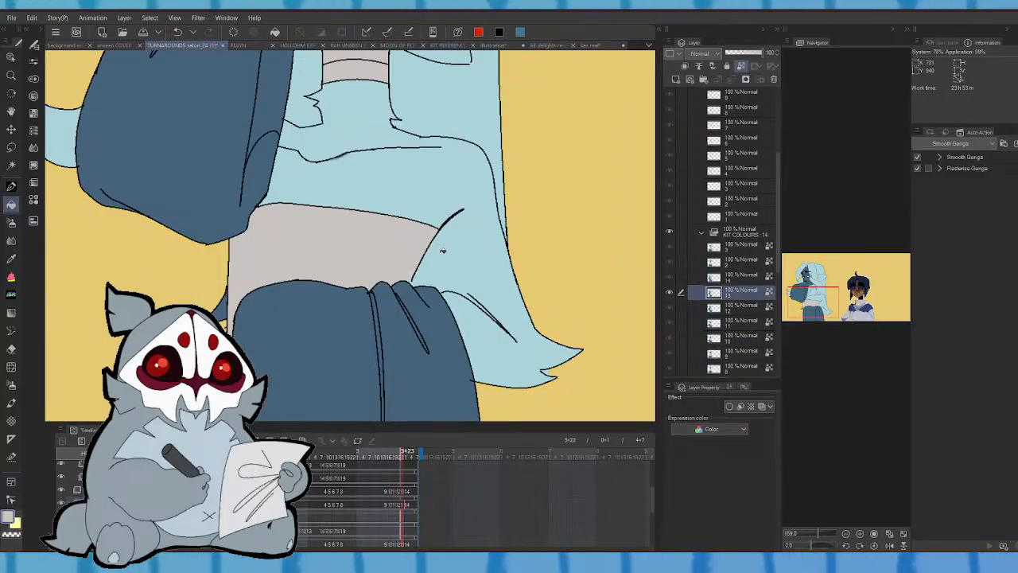
key(comma)
key(period)
key(period)
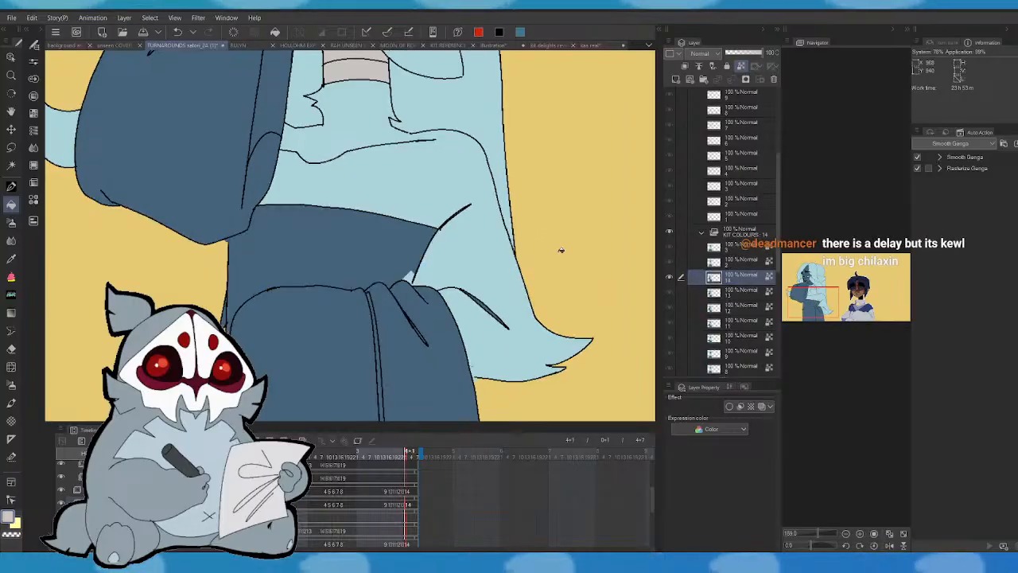
click(402, 252)
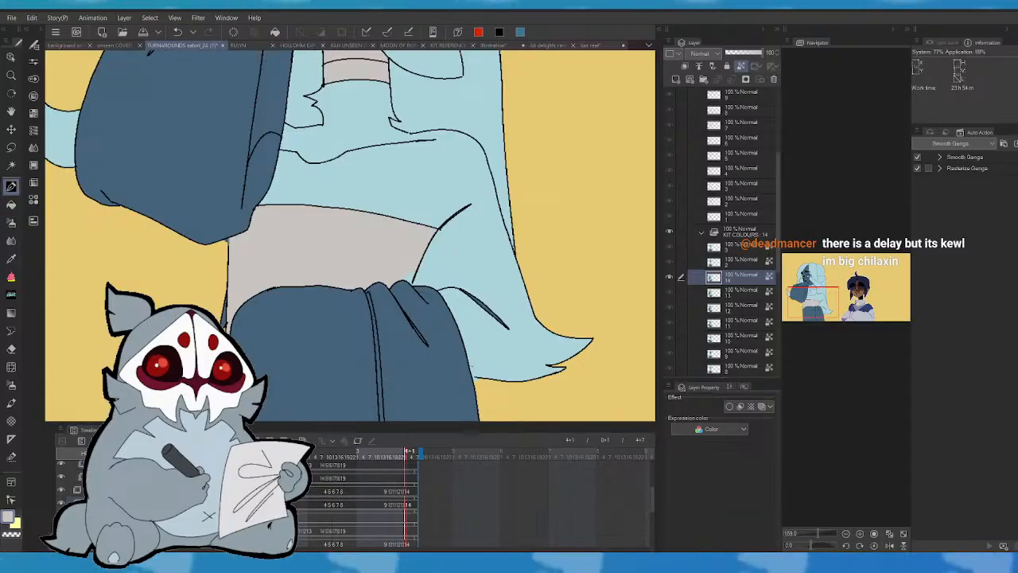
- Sample the light blue hair colour and fill the small dark area beside the skirt in drawing 13 with it
key(p)
key(g)
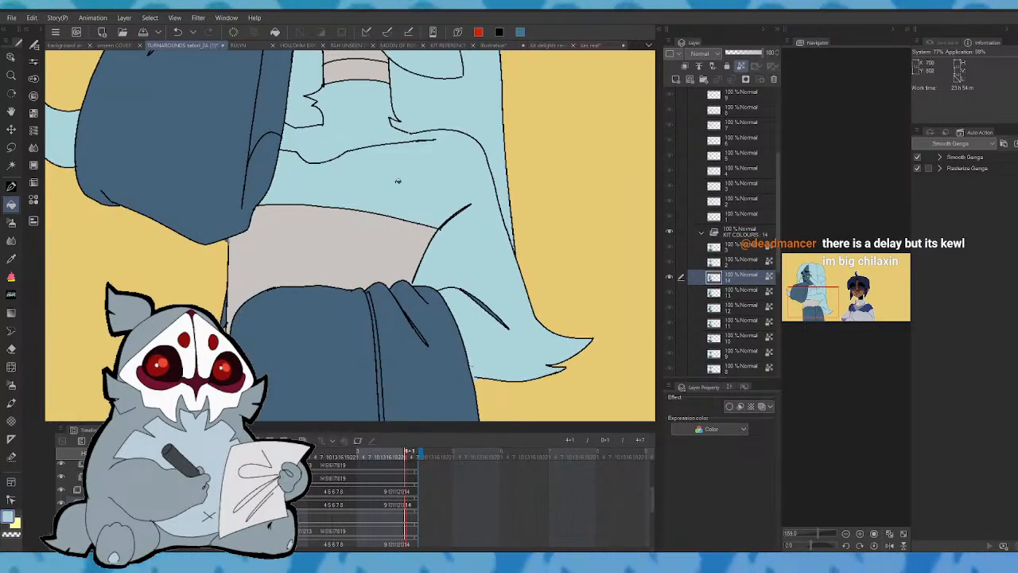
key(comma)
click(225, 309)
key(comma)
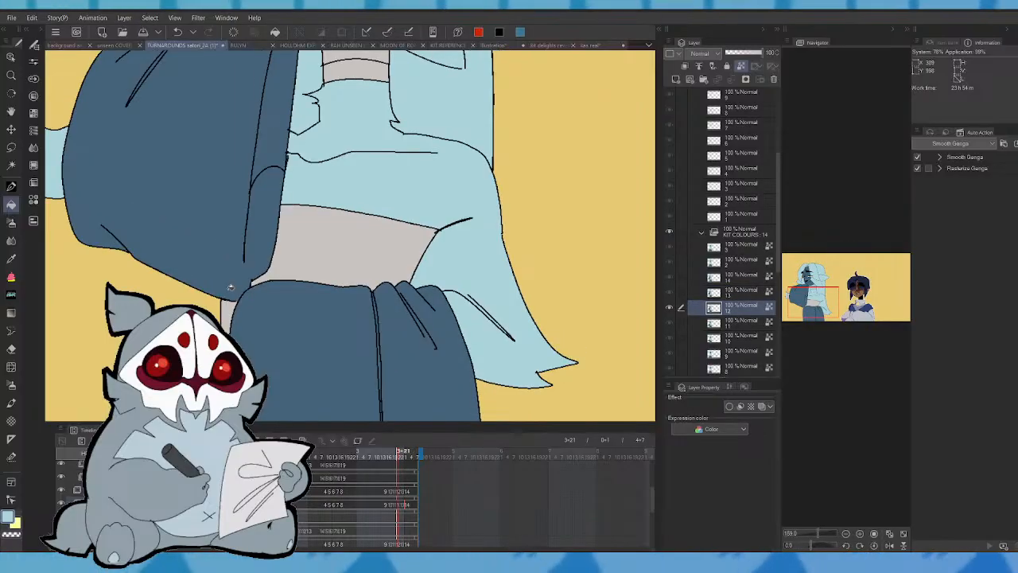
- Return to the first frame, choose dark red and fill all sections of the skirt in drawing 1 of KIT COLOURS
drag(819, 533, 813, 534)
key(comma)
key(period)
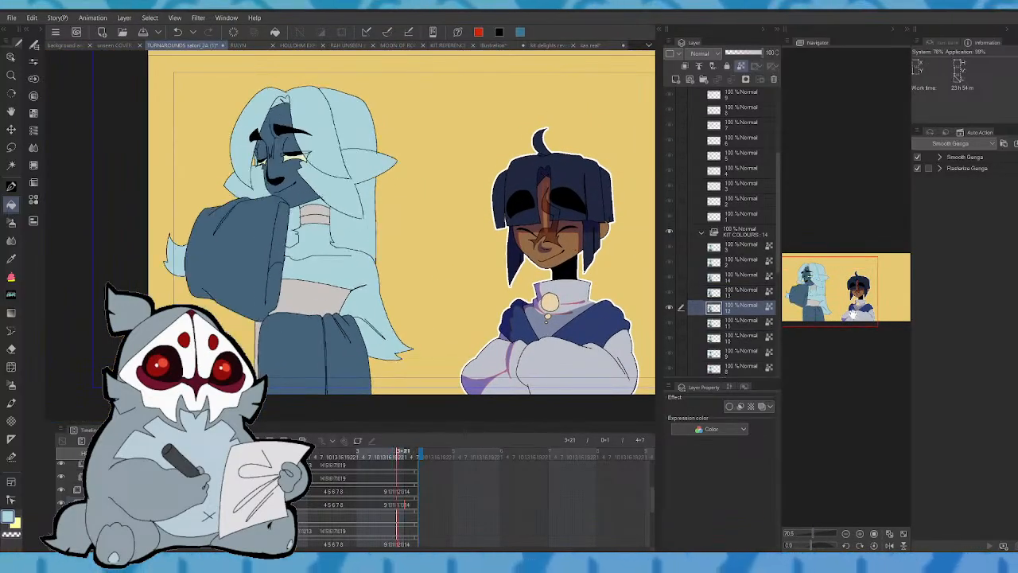
key(period)
key(period)
key(Home)
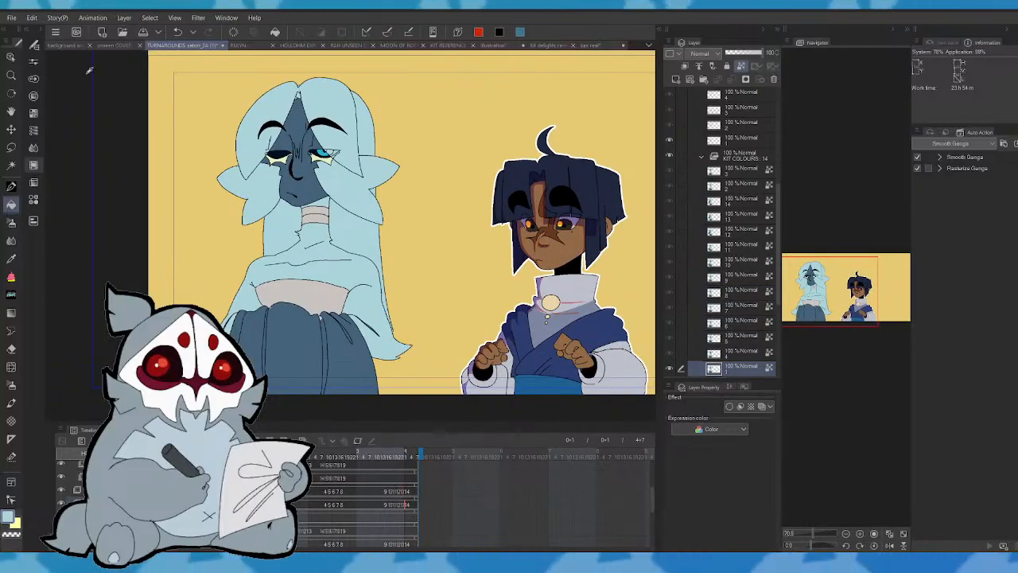
click(44, 265)
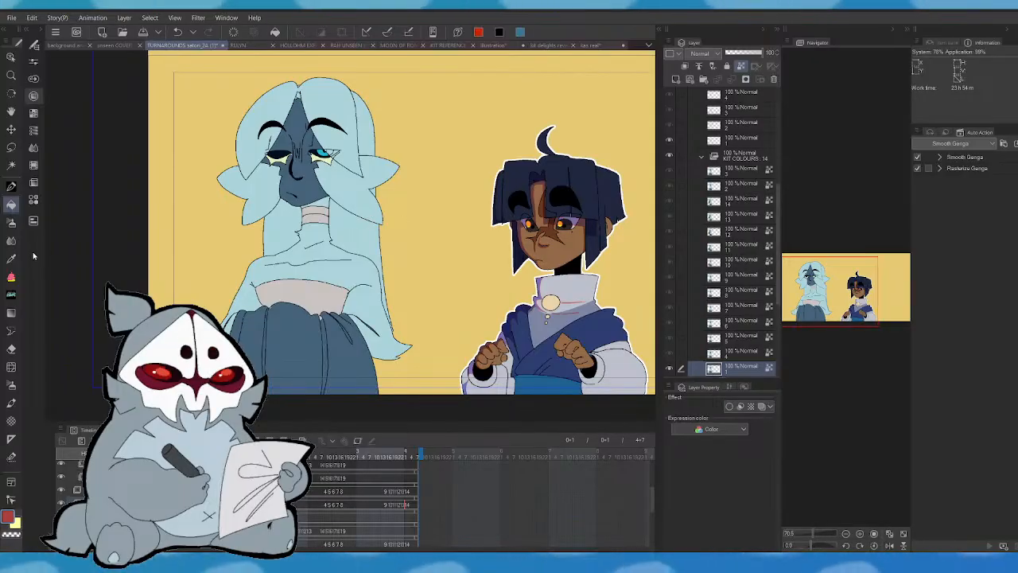
click(253, 334)
click(313, 350)
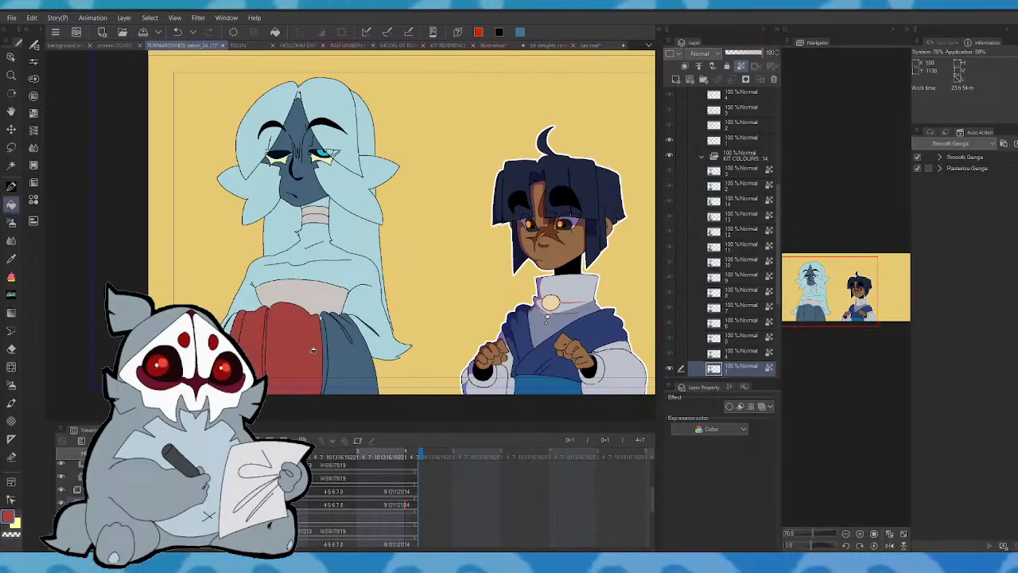
click(324, 318)
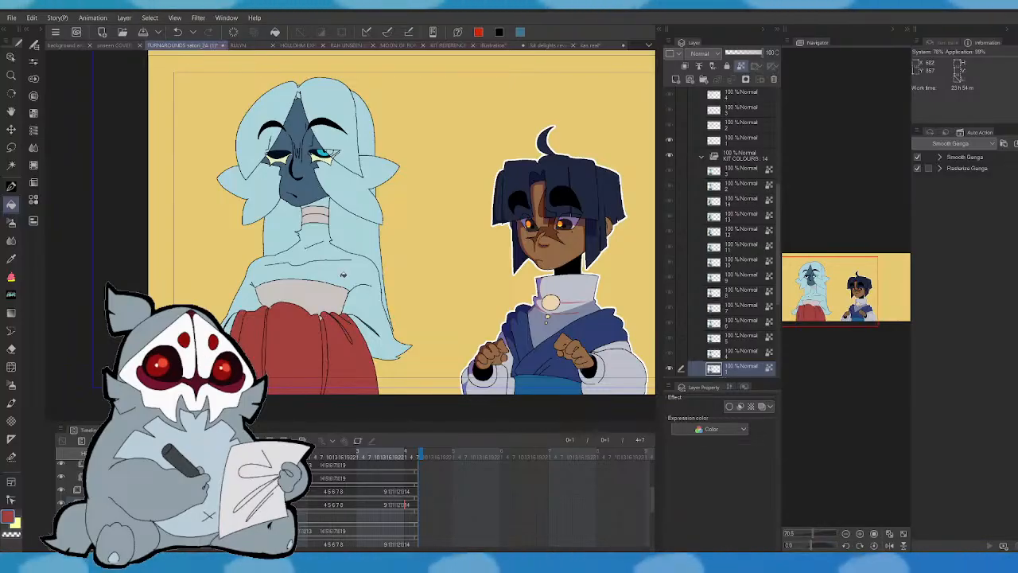
- Fill all sections of the skirt in drawings 2 and 3 of KIT COLOURS with dark red
key(Right)
click(295, 335)
click(251, 345)
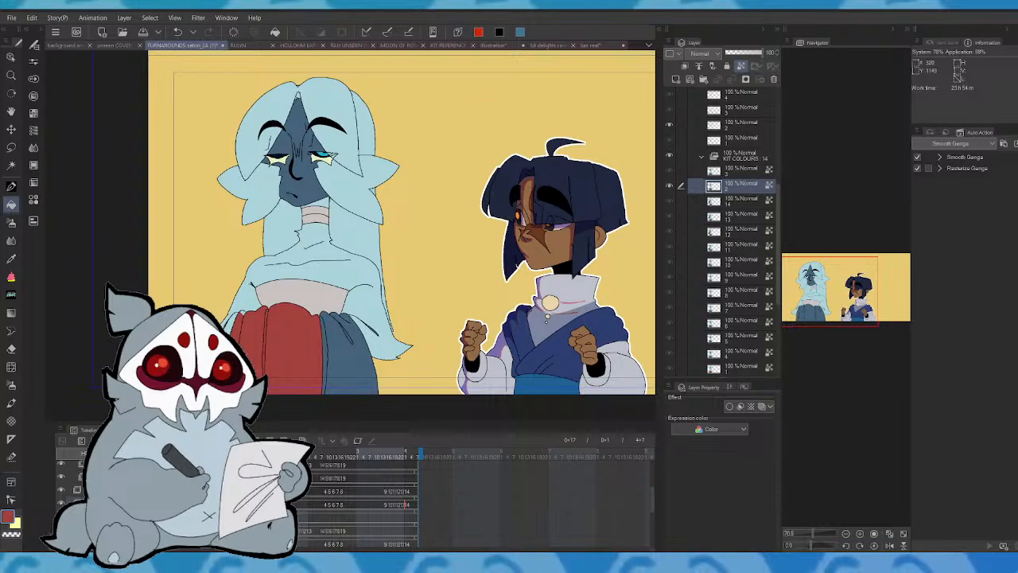
click(348, 318)
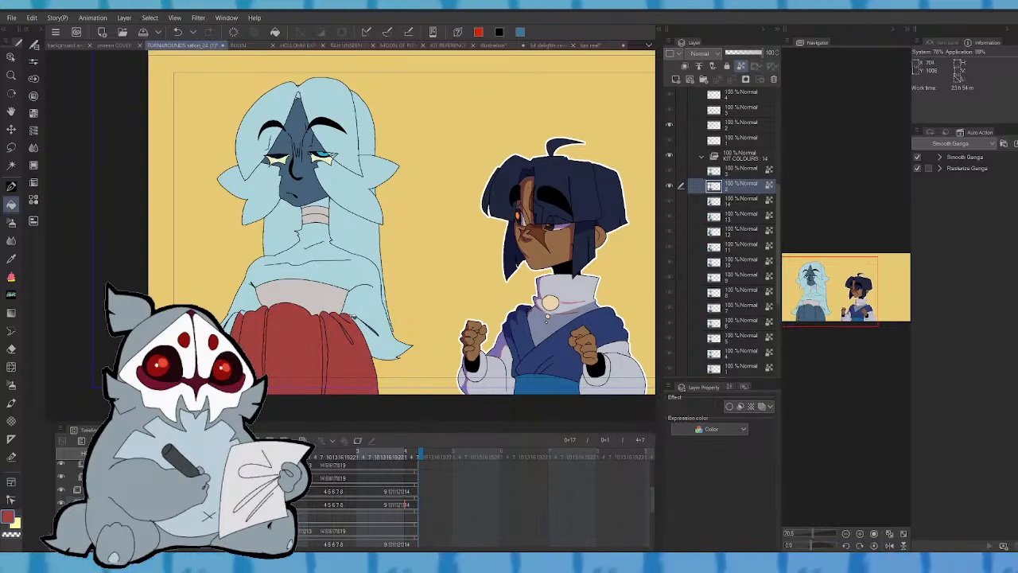
key(Right)
click(251, 345)
click(294, 334)
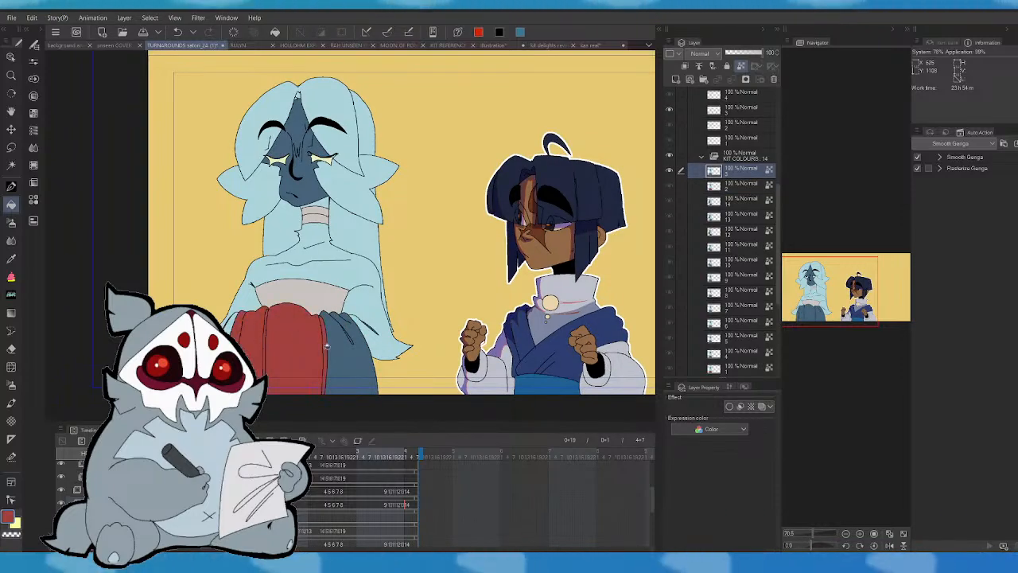
click(348, 334)
- Advance to drawing 4 of KIT COLOURS and fill all sections of its skirt with dark red
key(Right)
key(Right)
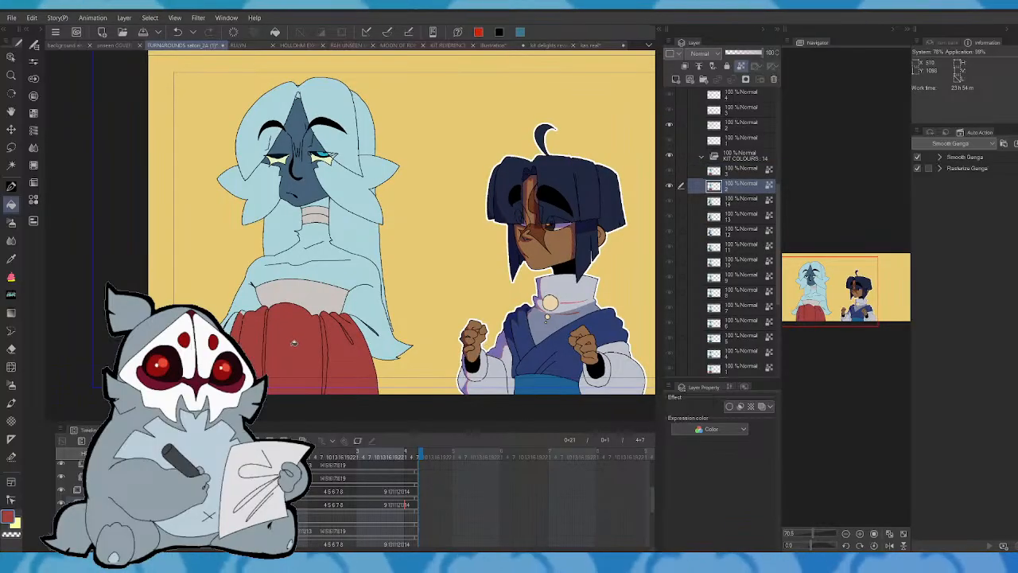
key(Right)
key(Right)
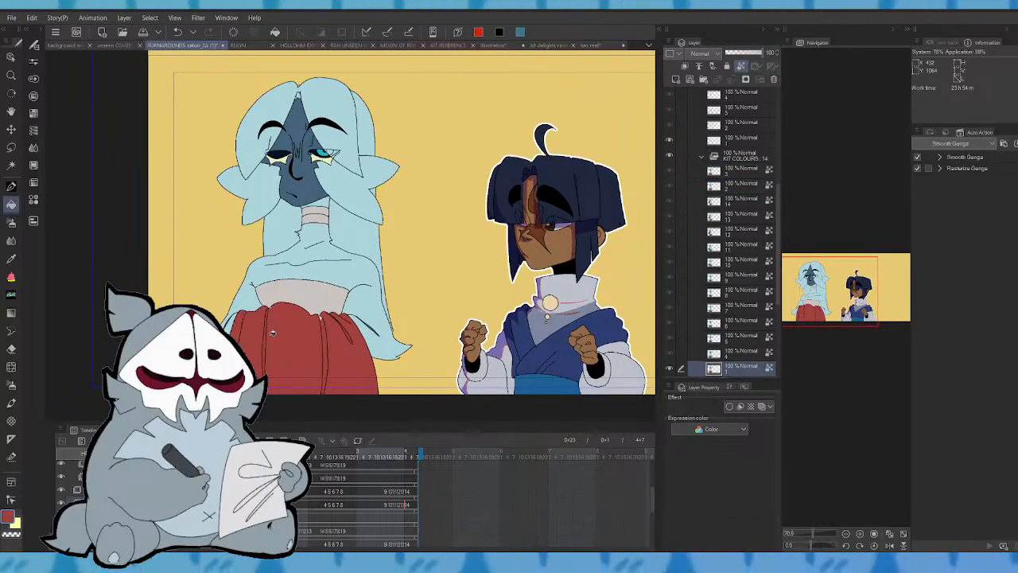
click(297, 316)
click(255, 335)
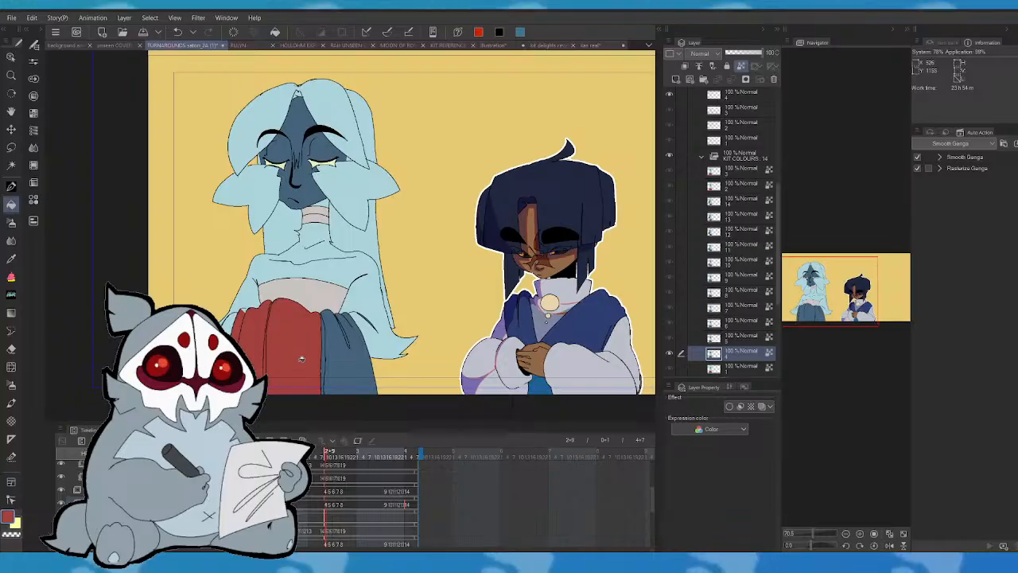
click(338, 364)
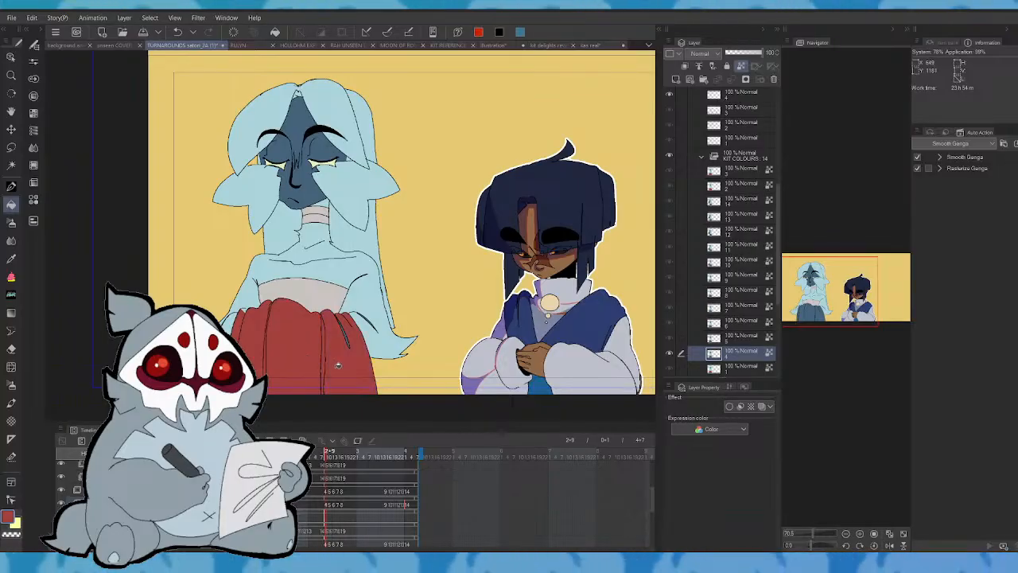
- Fill all sections of the skirt in drawings 5 and 6 of KIT COLOURS with dark red
key(Right)
click(339, 335)
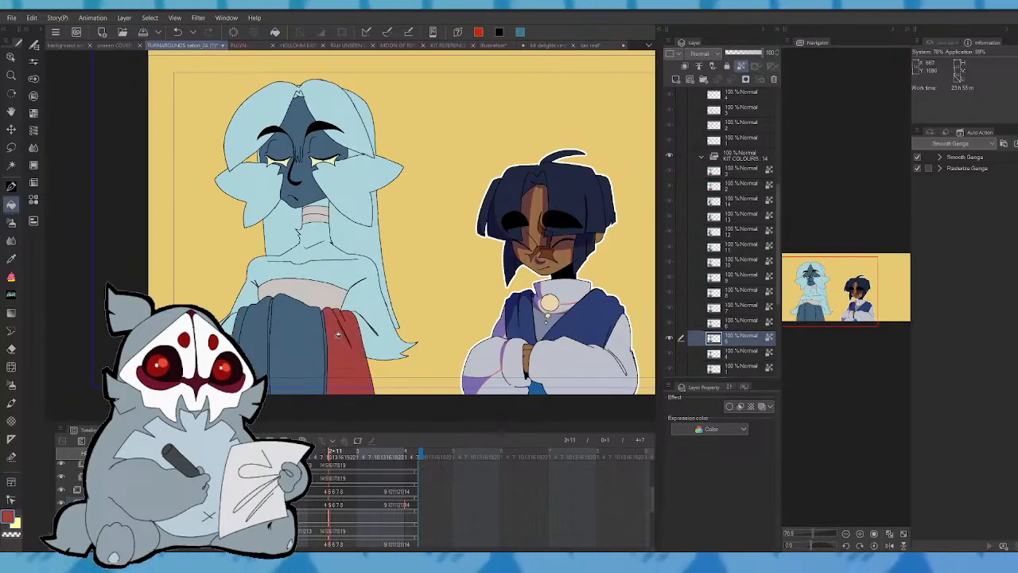
click(306, 343)
click(256, 343)
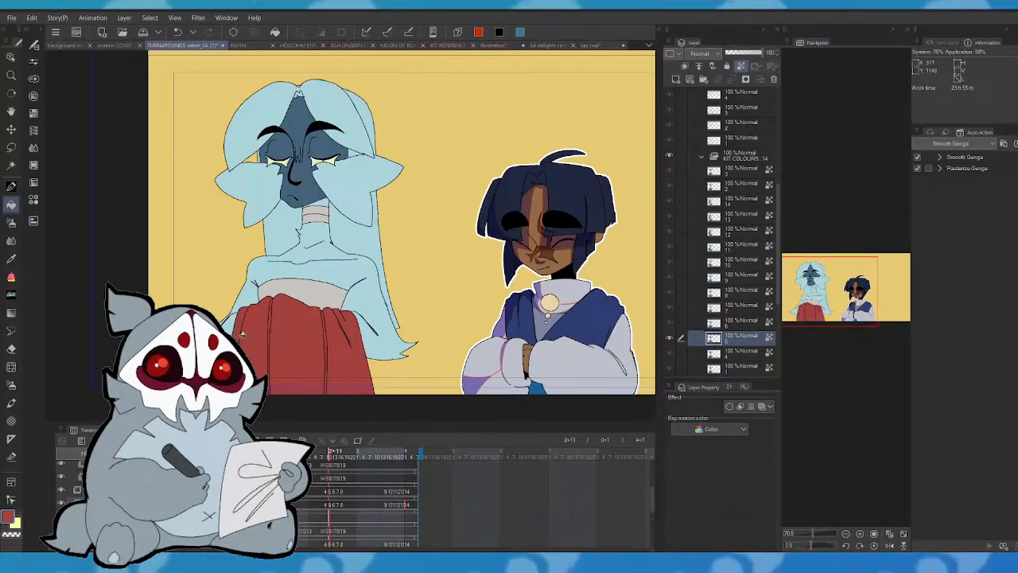
key(Right)
click(243, 338)
click(271, 335)
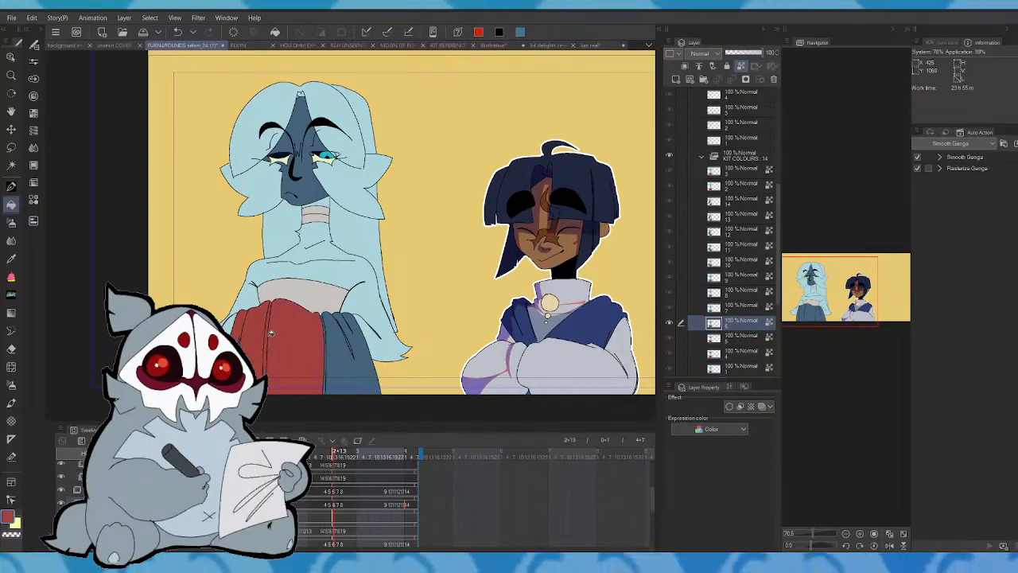
click(329, 353)
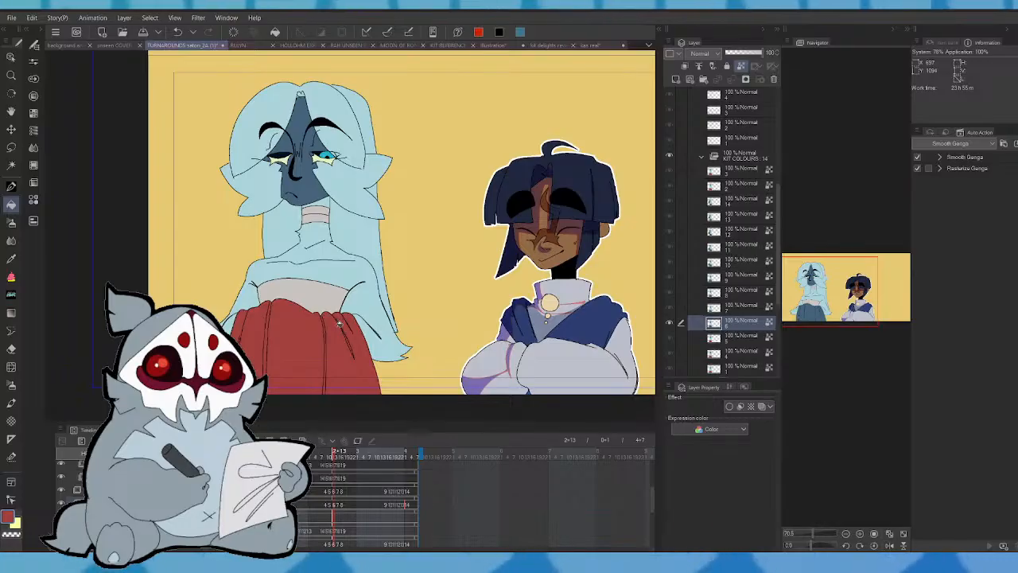
- Fill the skirt in drawing 7 of KIT COLOURS with dark red, including the small pale gap along its centre fold
key(Right)
click(334, 334)
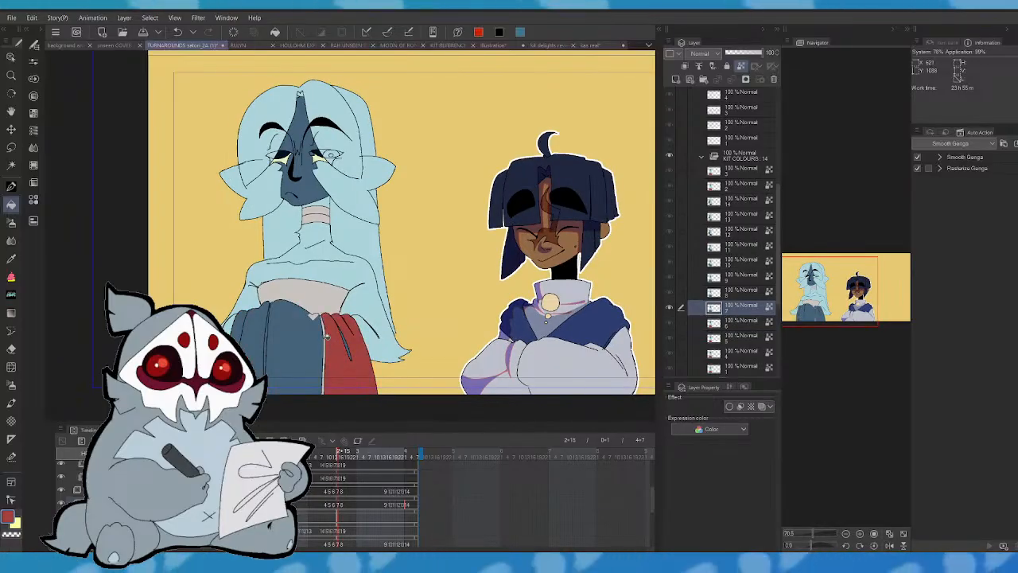
click(11, 187)
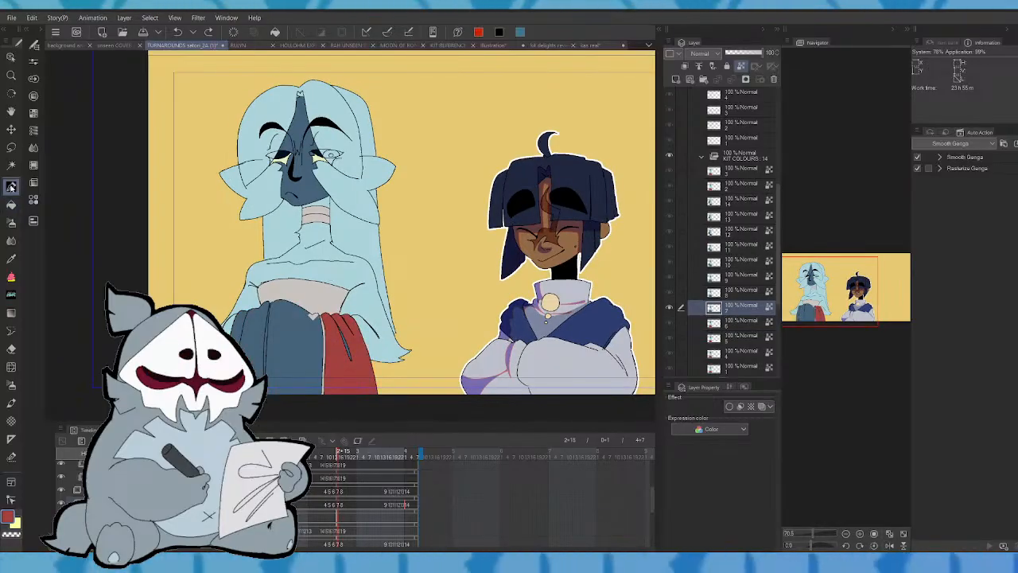
click(11, 205)
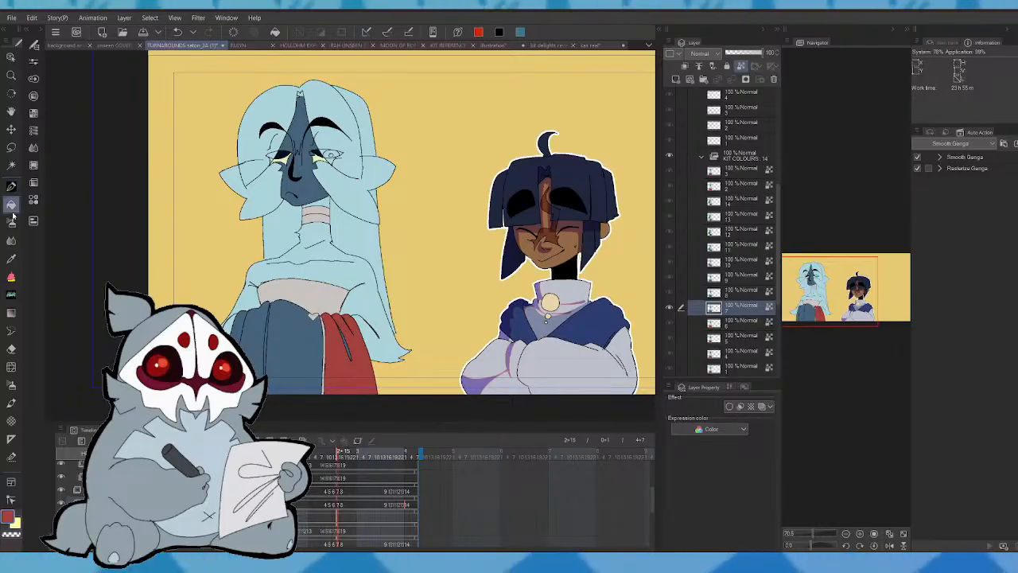
click(273, 369)
click(253, 354)
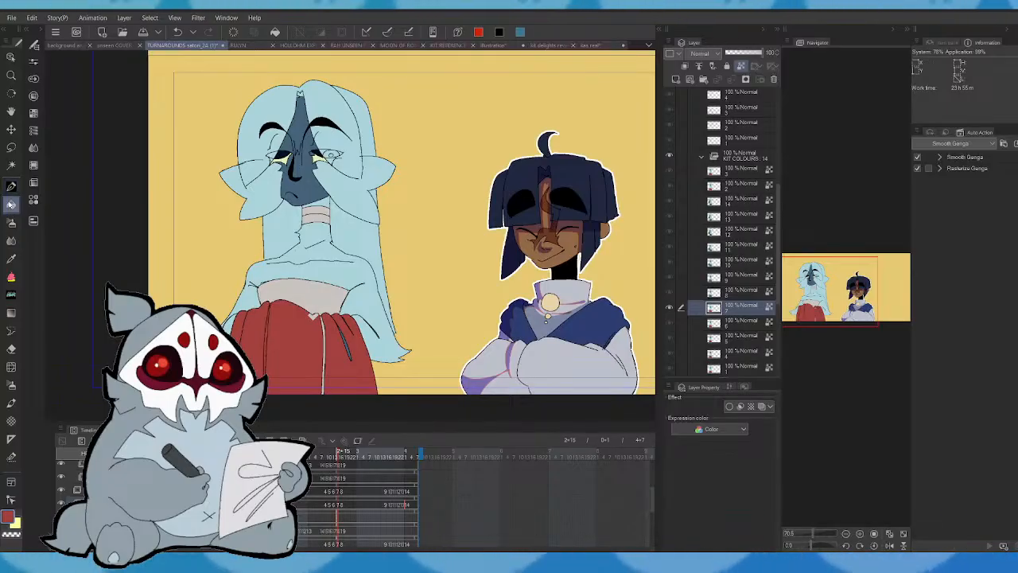
click(316, 315)
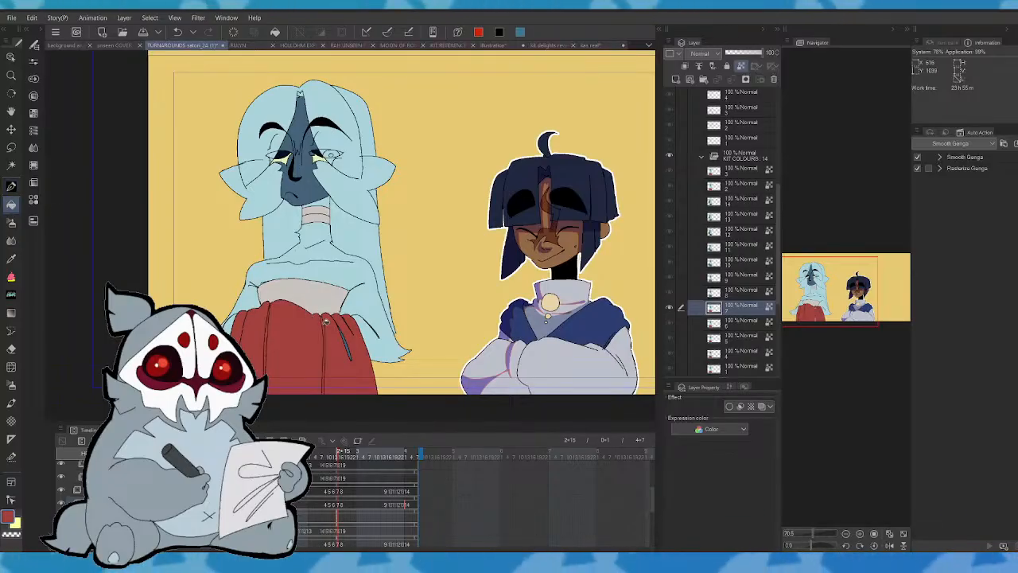
key(Left)
key(Right)
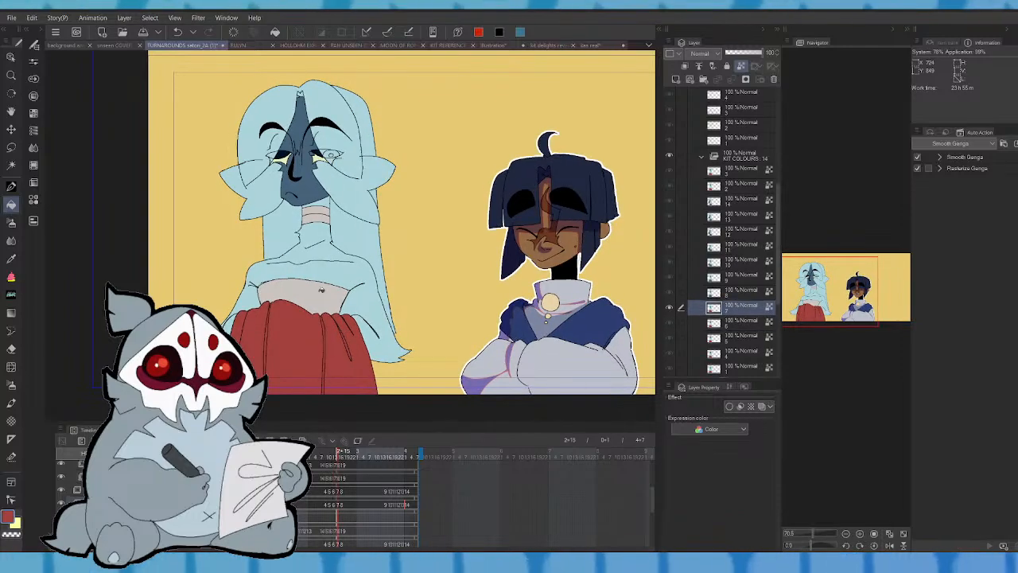
- Fill all sections of the skirt in drawings 8 and 9 of KIT COLOURS with dark red
key(Right)
click(304, 330)
click(261, 338)
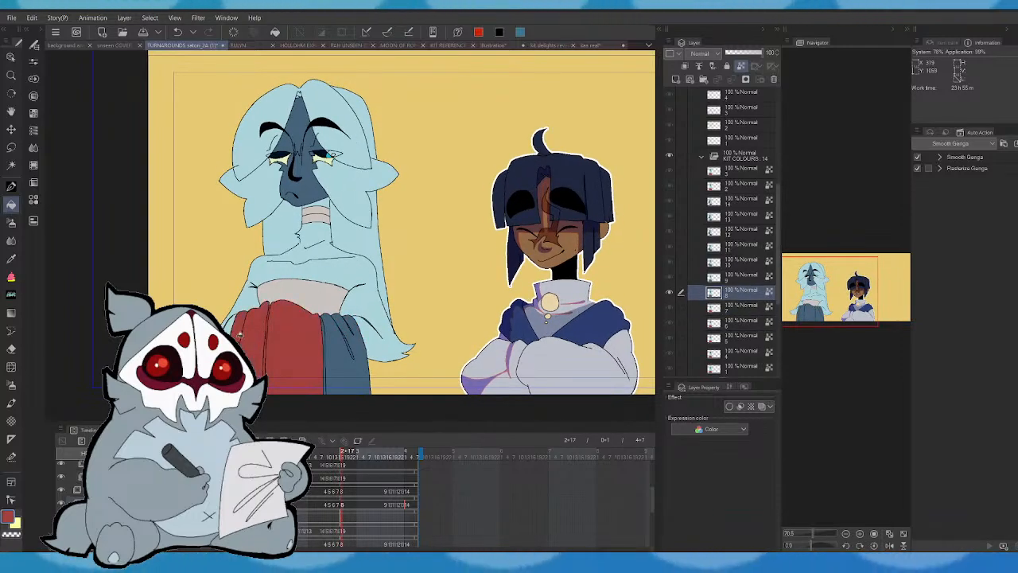
click(341, 351)
key(Right)
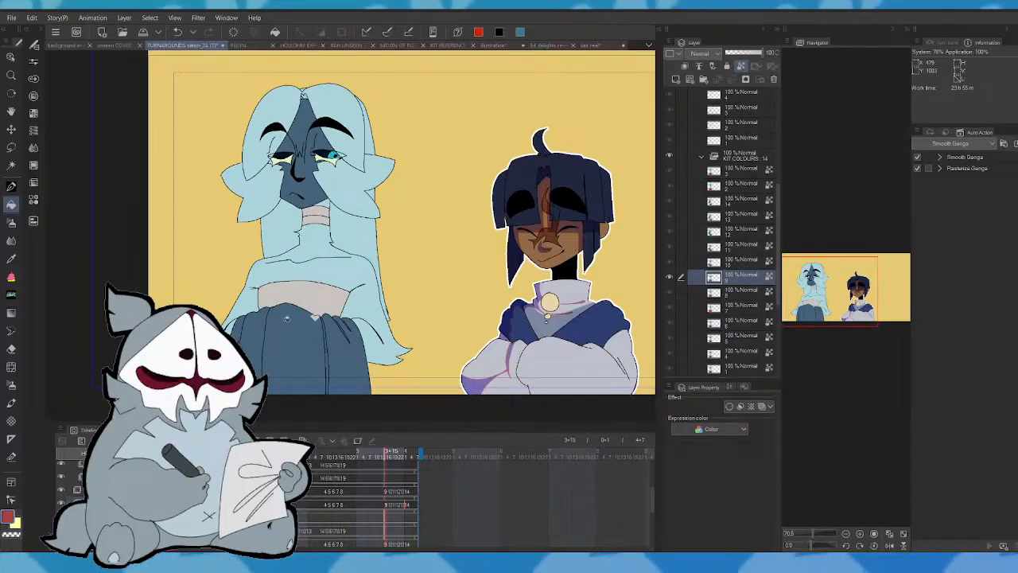
click(316, 320)
click(340, 358)
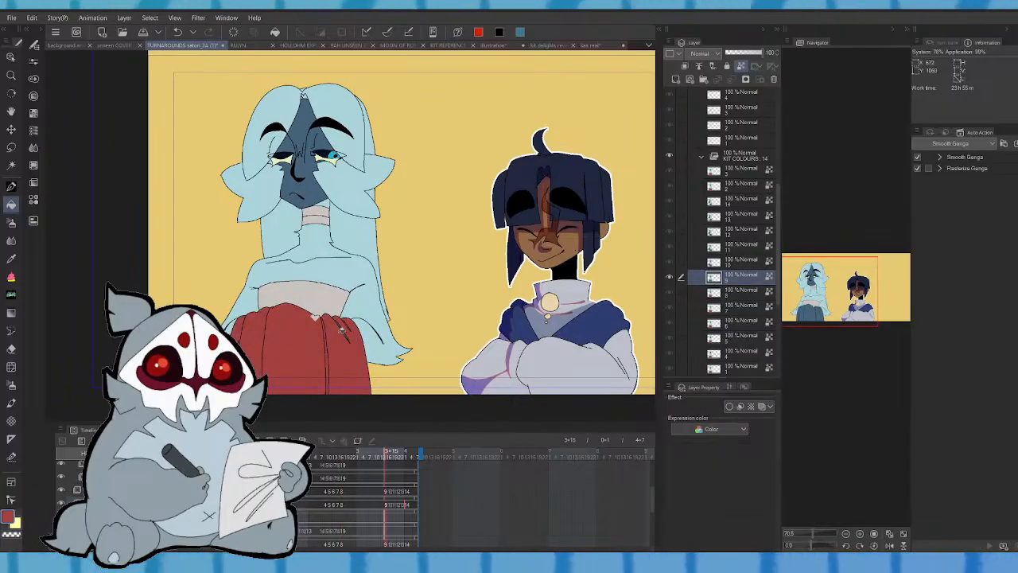
- Advance to drawing 10 of KIT COLOURS and fill its skirt and raised sleeve with dark red
key(Right)
click(310, 339)
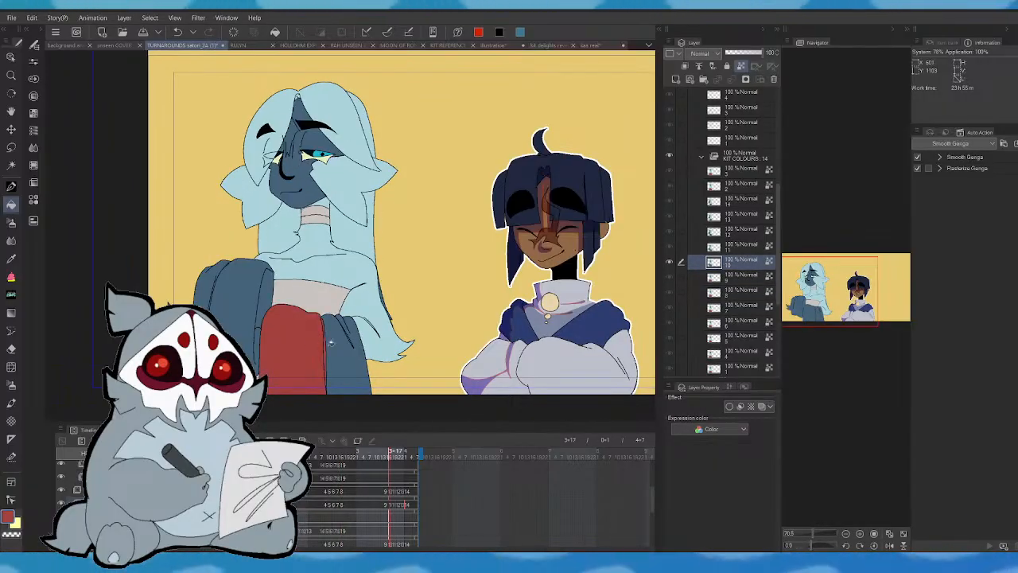
click(343, 328)
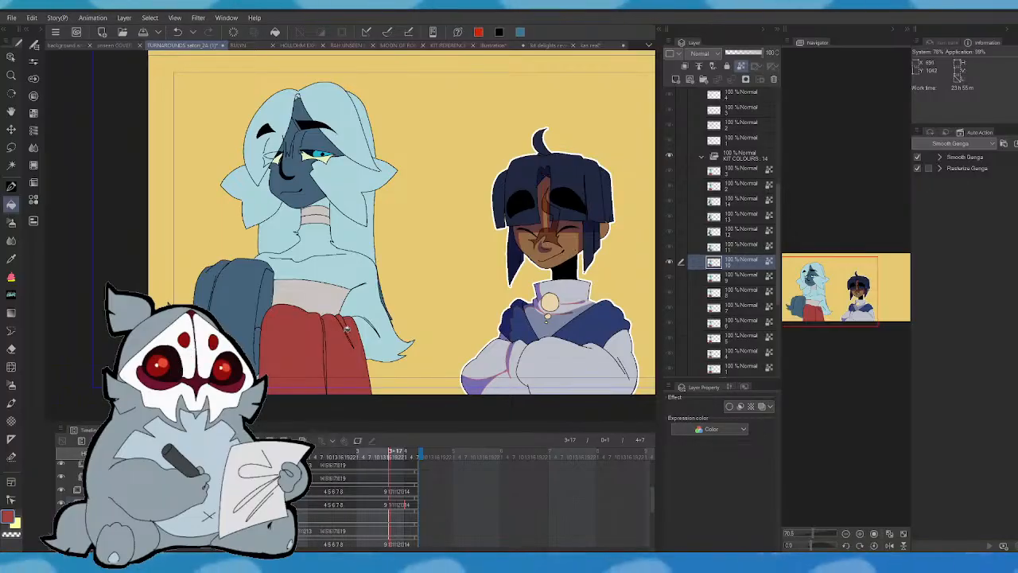
click(253, 302)
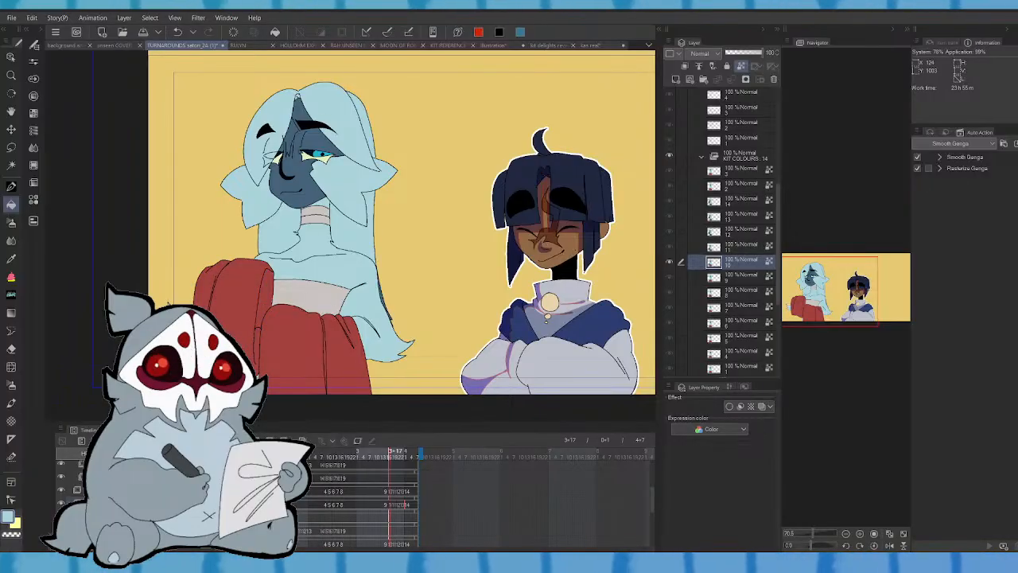
- Compare drawing 11 of KIT COLOURS with its neighbours and fill its raised sleeve and skirt sections with dark red
key(comma)
key(period)
key(period)
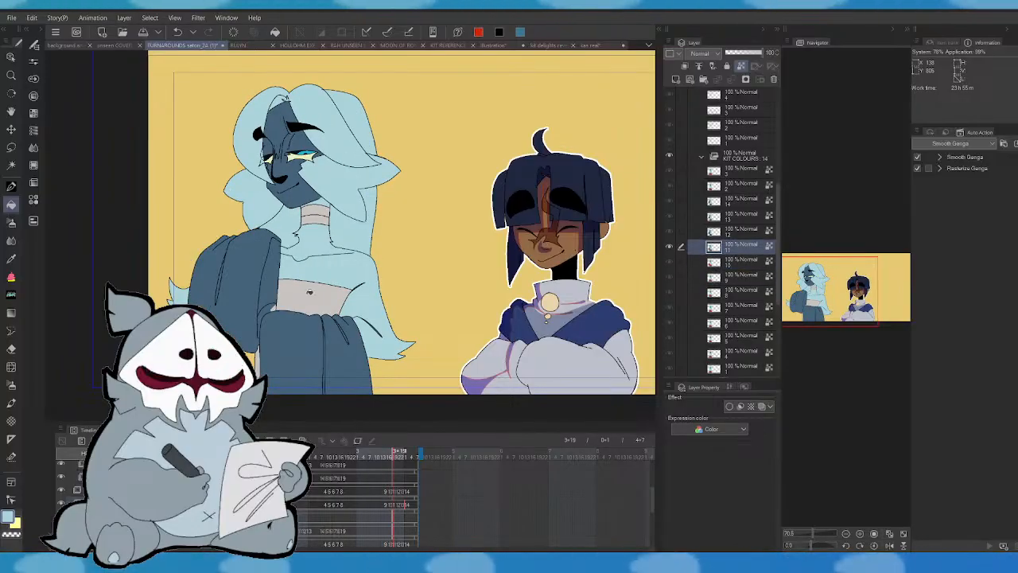
key(comma)
key(comma)
key(period)
click(251, 269)
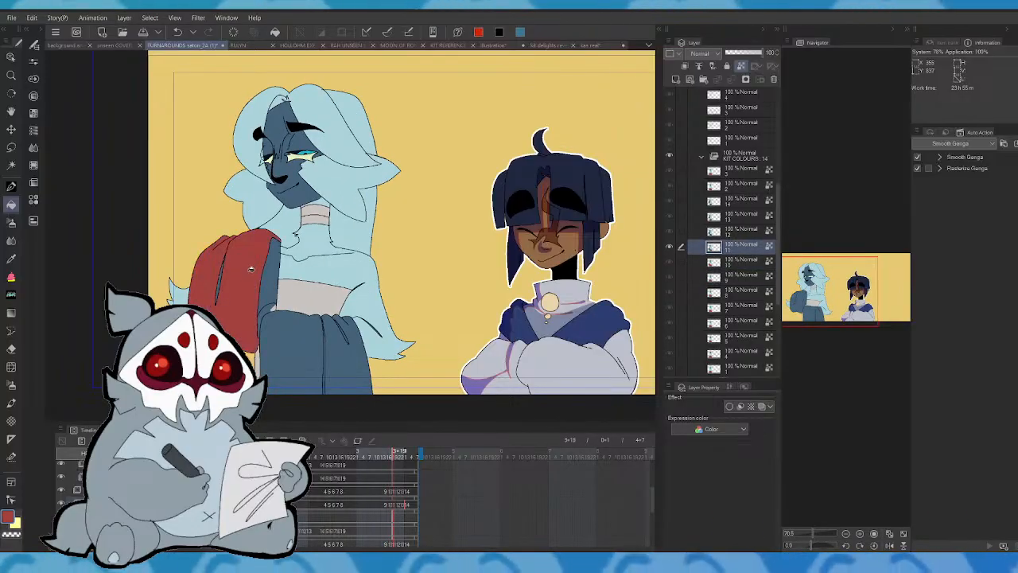
click(269, 285)
click(274, 309)
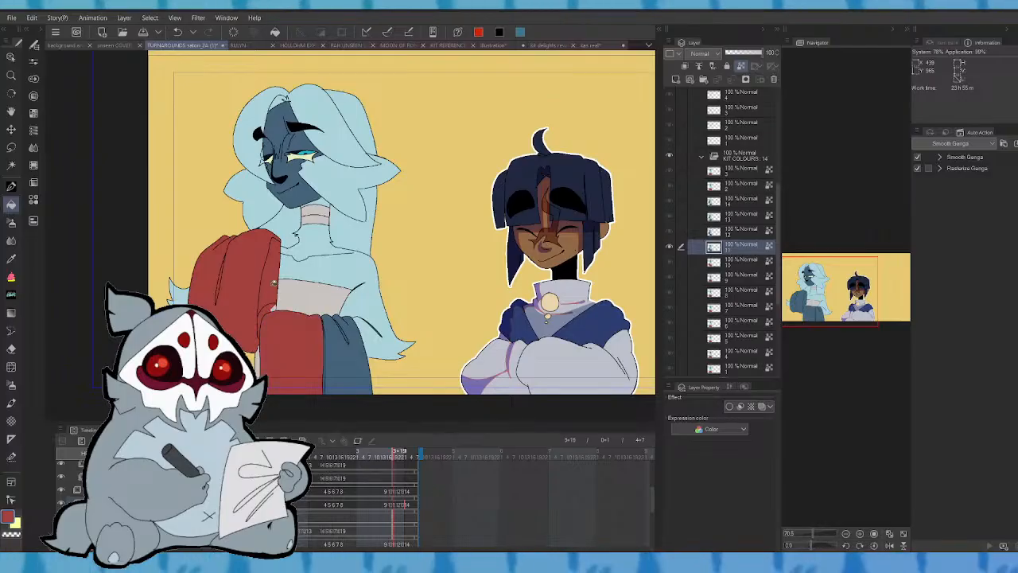
click(342, 334)
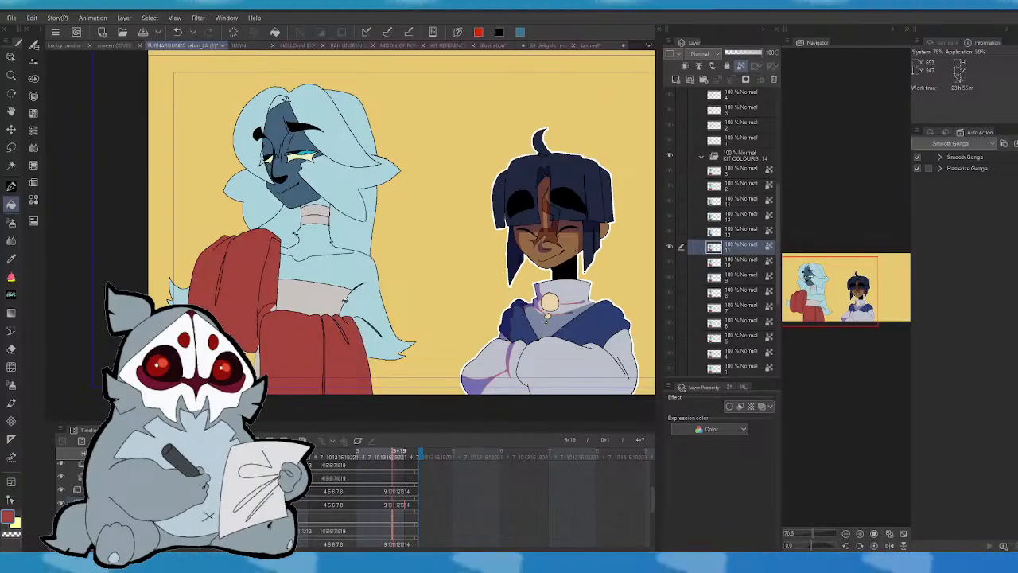
- Fill the raised sleeve, its inner section and the skirt in drawing 12 of KIT COLOURS with dark red
key(comma)
key(period)
key(period)
click(270, 286)
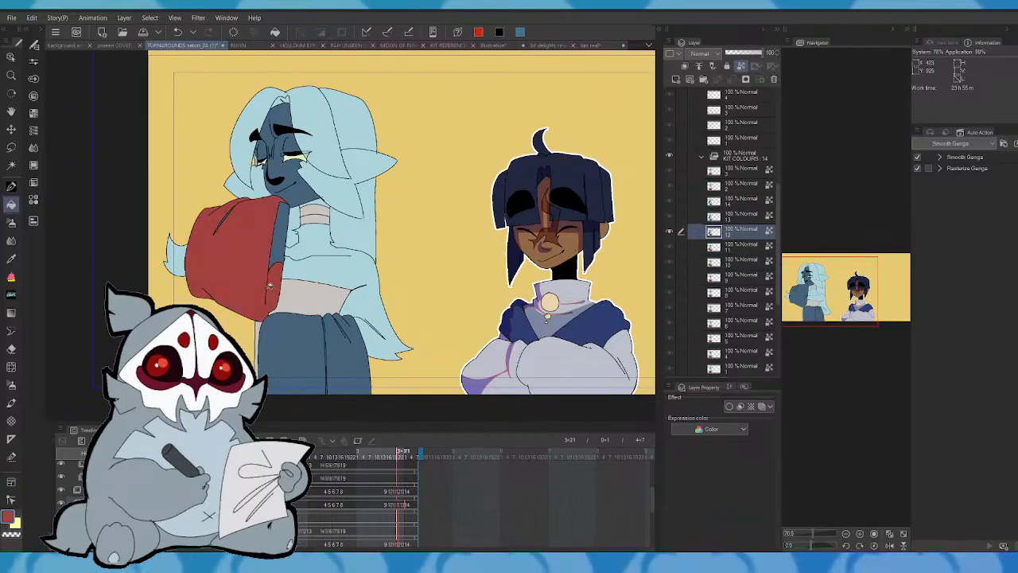
click(276, 227)
click(294, 350)
click(339, 334)
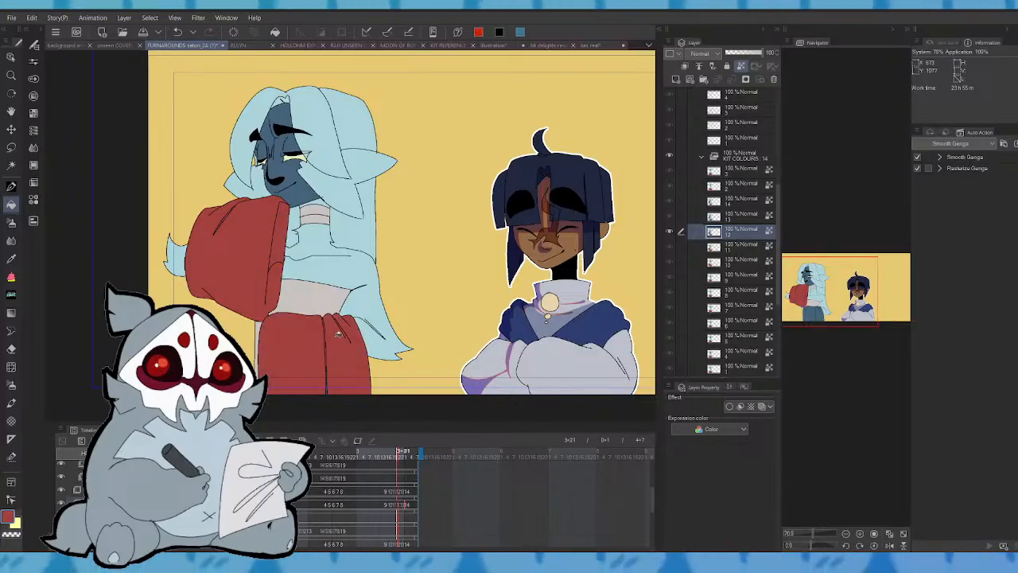
- Move on to drawing 13 of KIT COLOURS and fill its raised sleeve and skirt with dark red
key(comma)
key(period)
key(period)
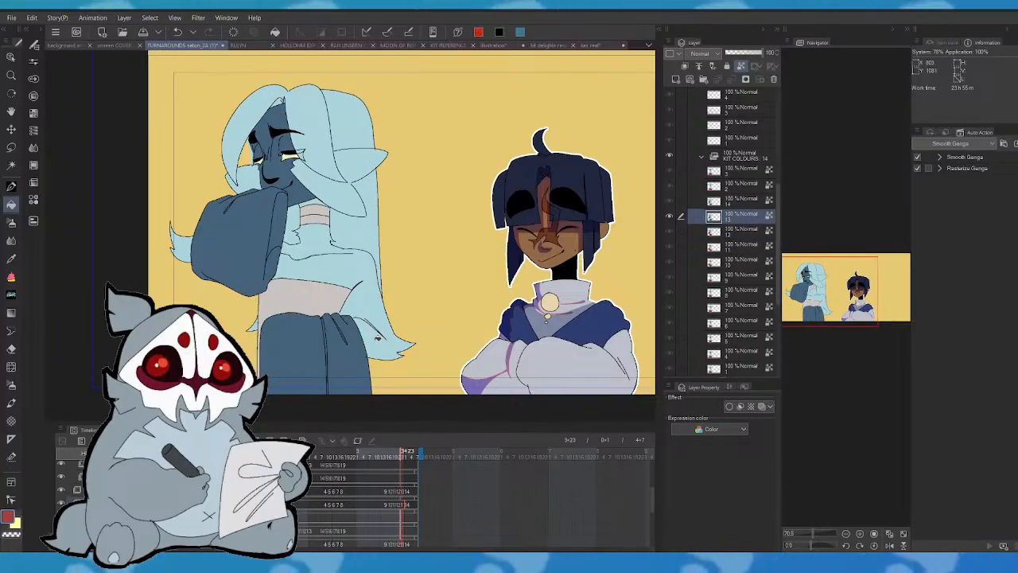
click(276, 237)
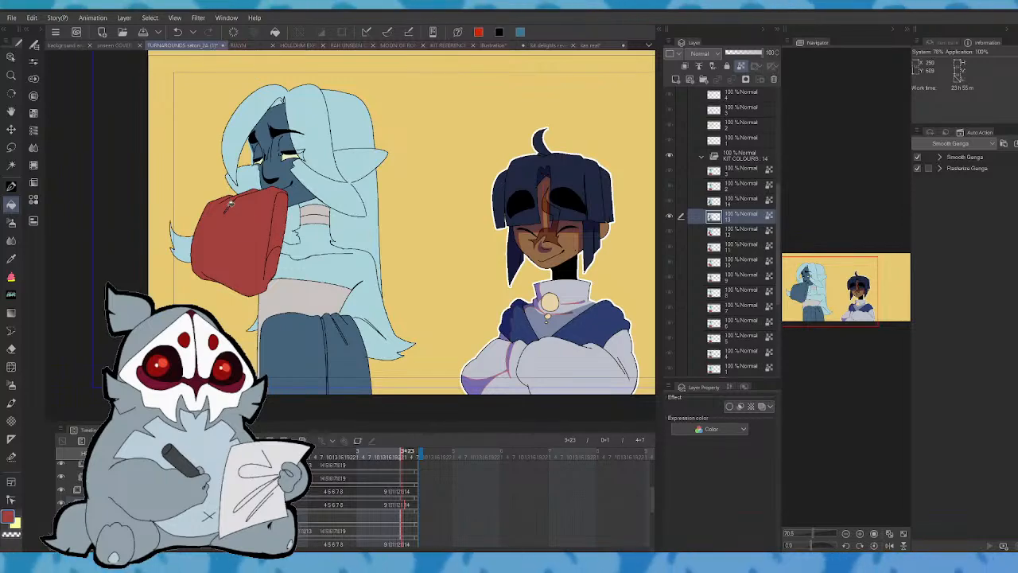
click(313, 342)
click(341, 338)
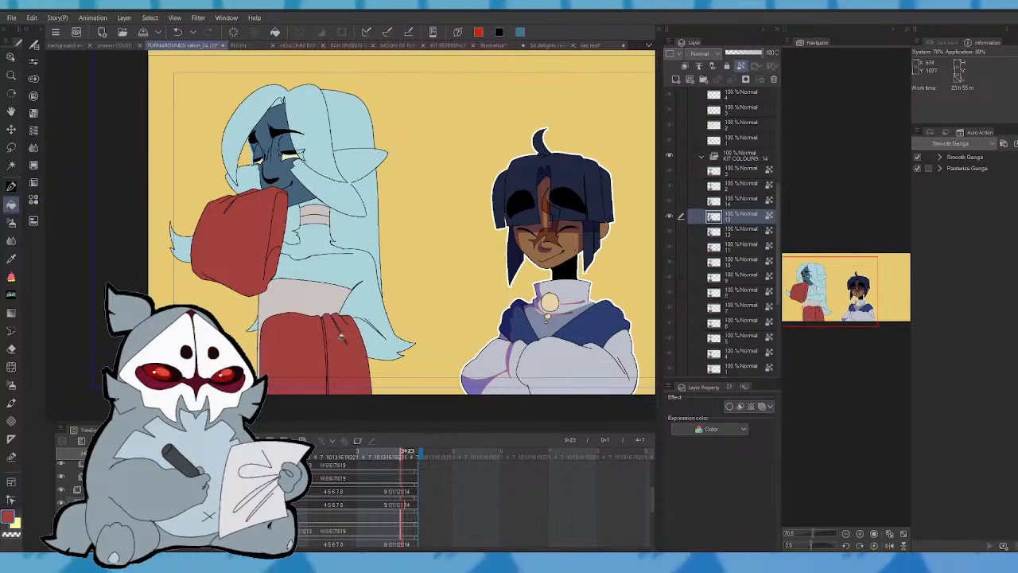
- Fill the raised sleeve and skirt in drawing 14 of KIT COLOURS with dark red and compare it with drawing 13
key(Right)
key(Left)
key(Right)
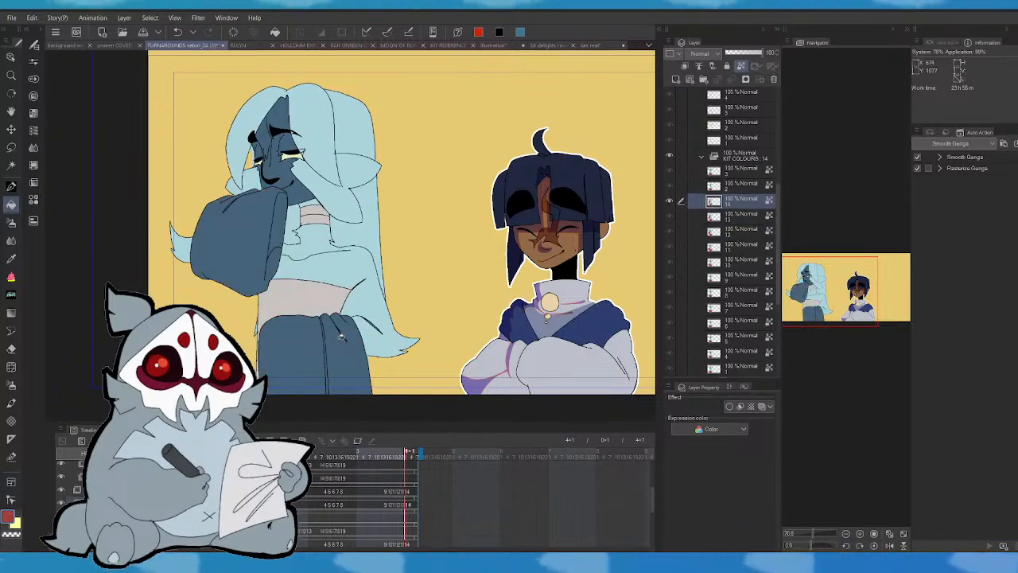
click(250, 246)
click(315, 359)
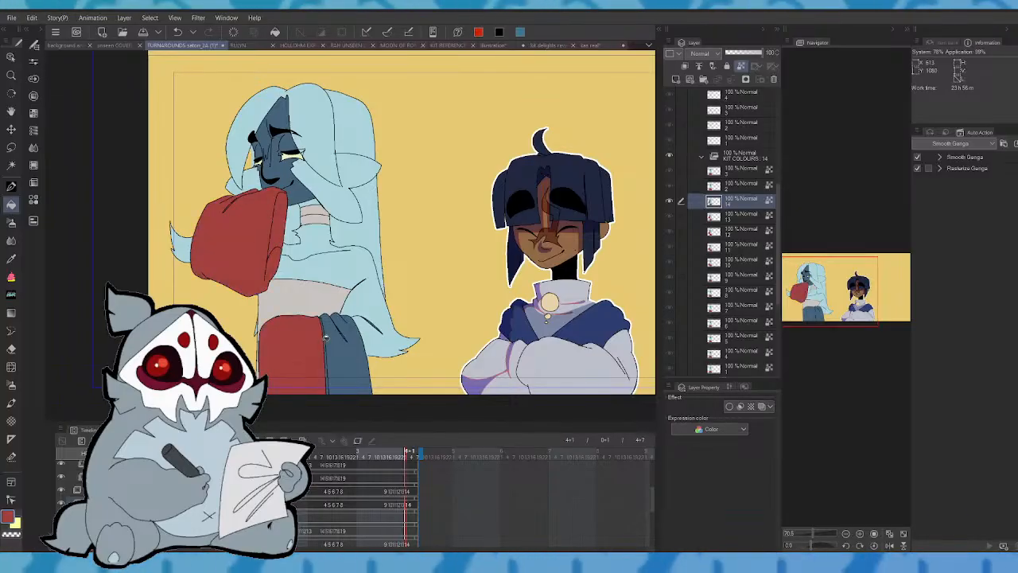
click(327, 338)
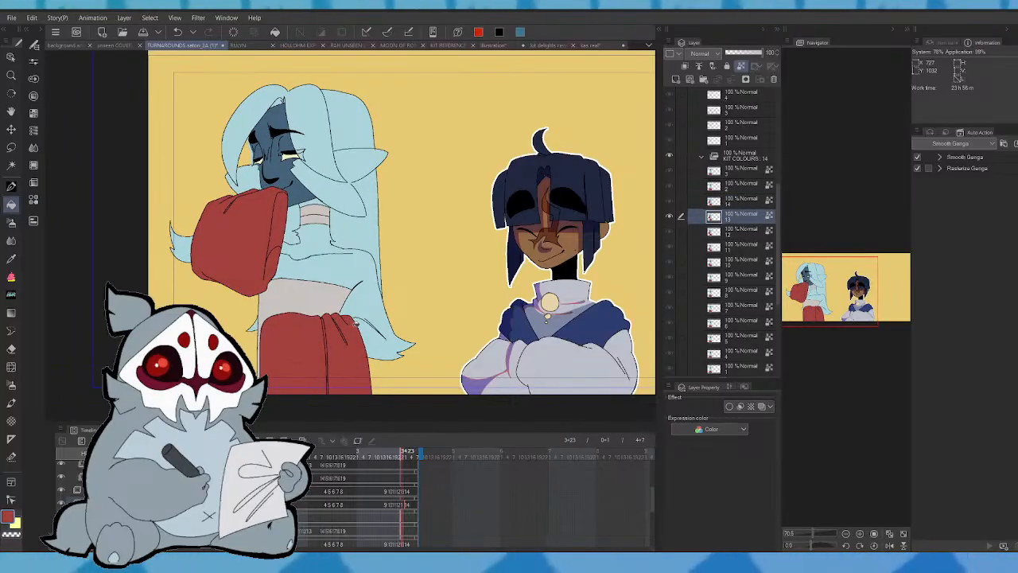
key(Right)
key(Left)
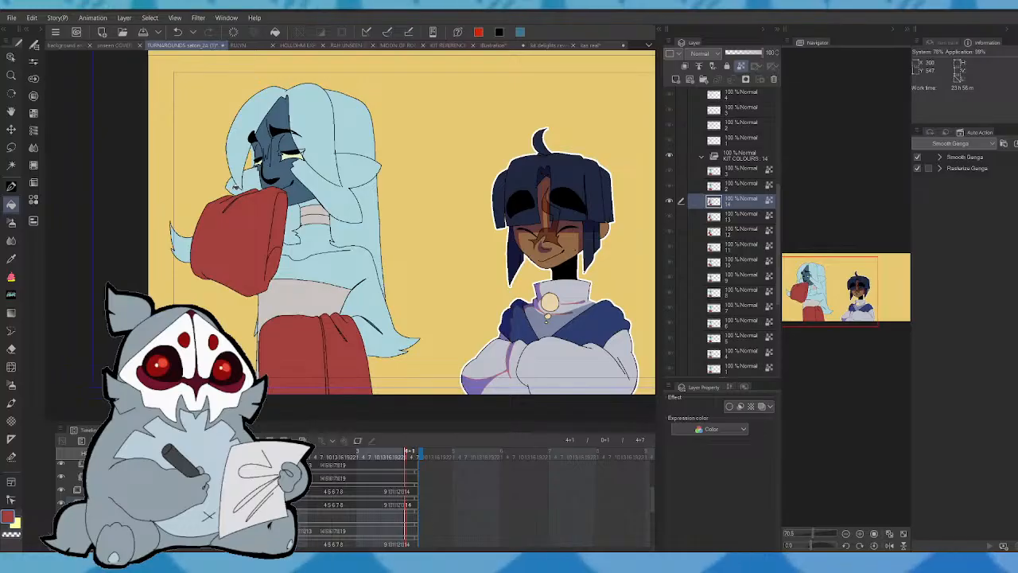
- Scrub back to the start of the animation and examine the skirt colouring in drawings 1 to 3 up close
click(13, 256)
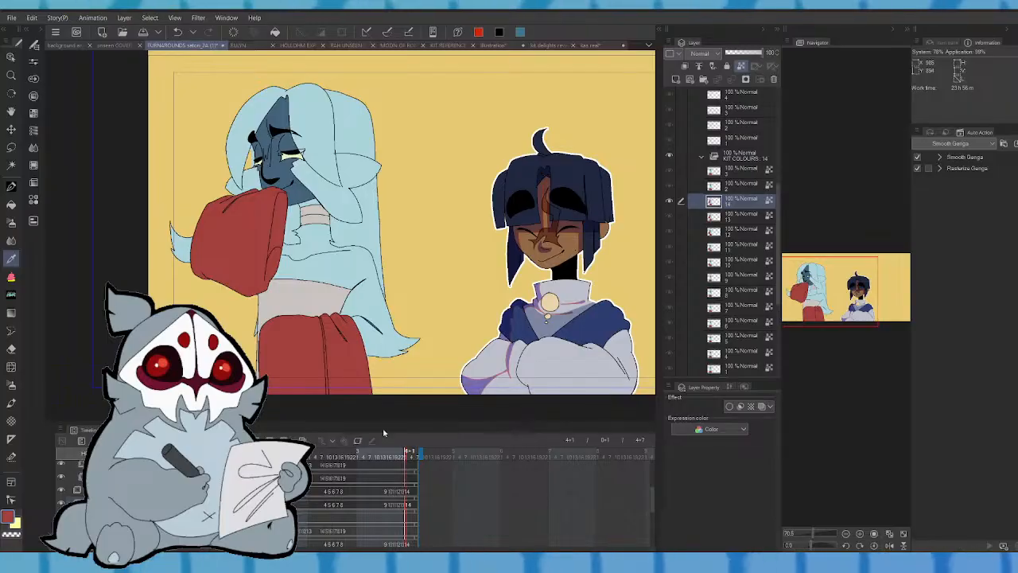
drag(400, 457, 240, 458)
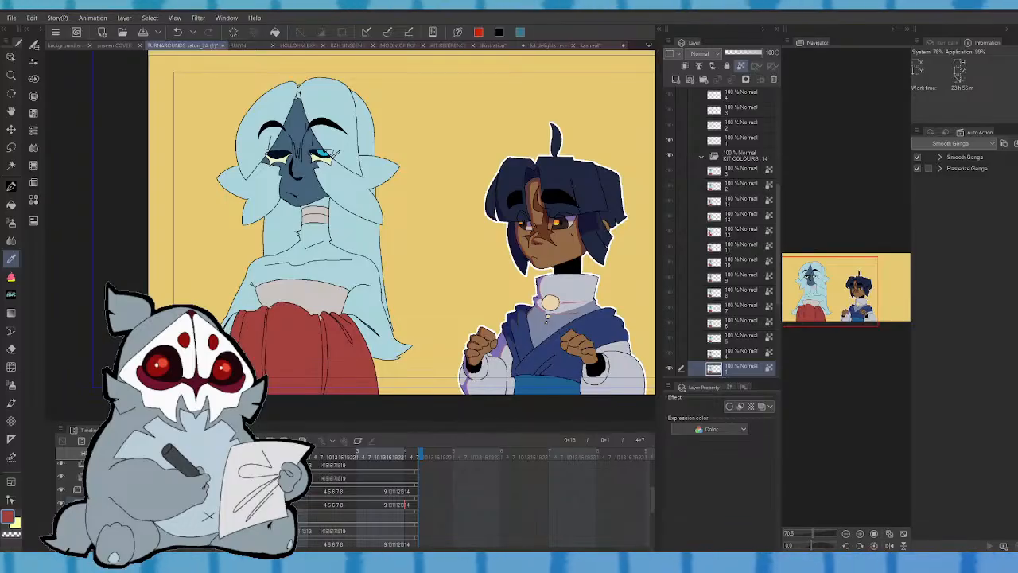
mouse_move(241, 458)
mouse_down()
mouse_move(406, 457)
mouse_move(223, 458)
mouse_move(334, 458)
mouse_move(251, 458)
mouse_up()
drag(813, 534, 810, 534)
drag(843, 324, 846, 317)
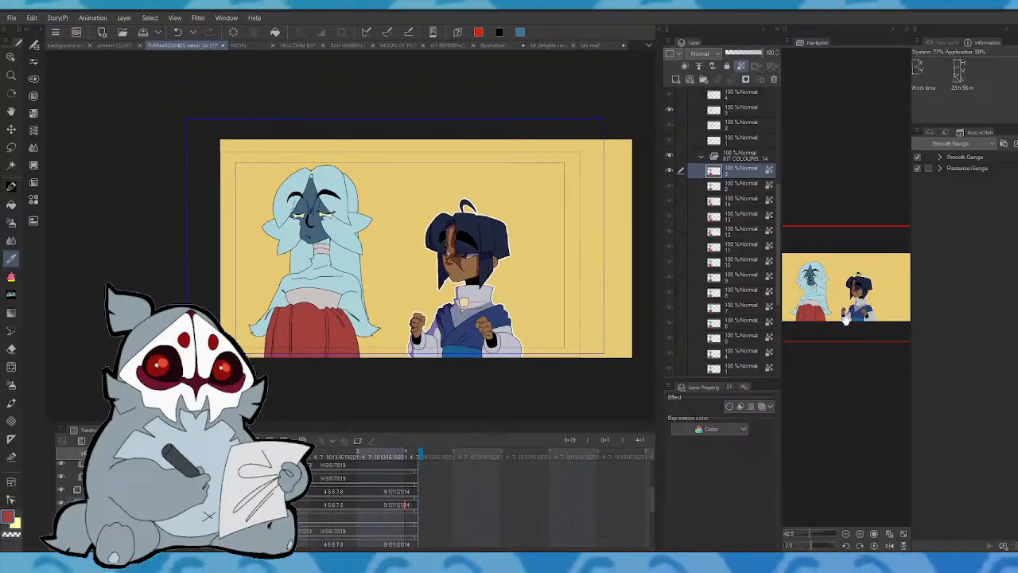
drag(810, 534, 816, 534)
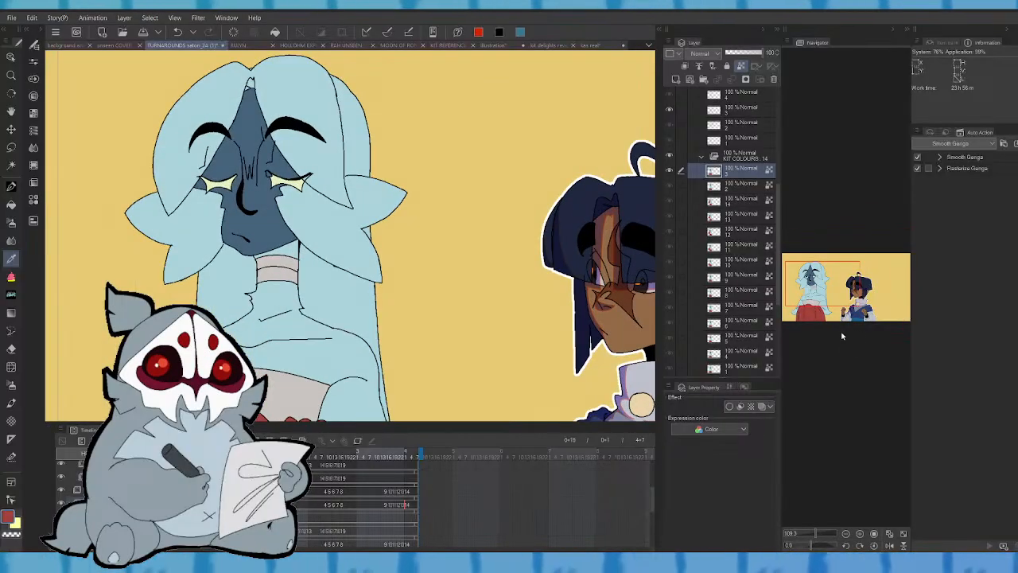
drag(831, 284, 826, 285)
key(comma)
key(comma)
key(period)
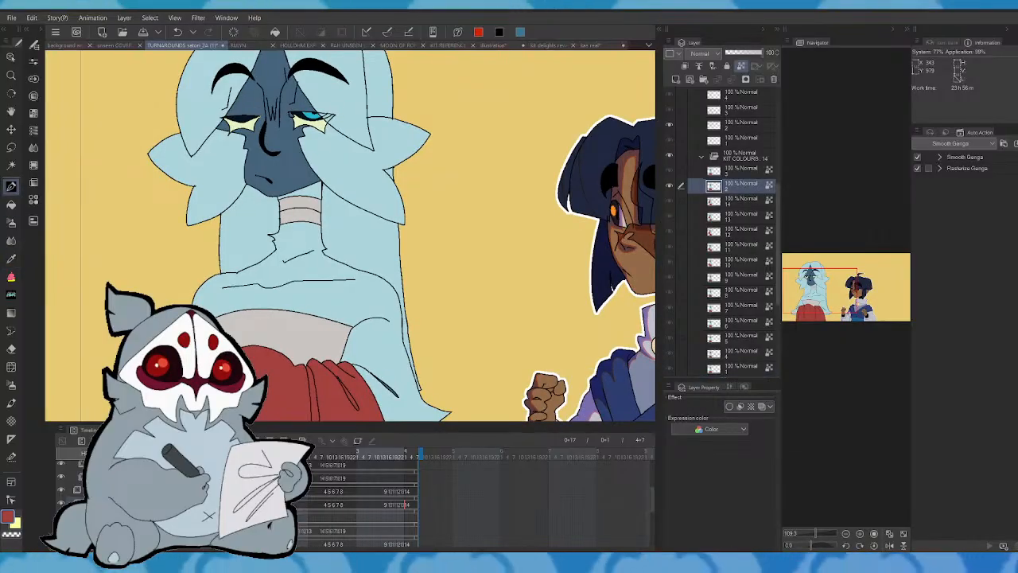
key(comma)
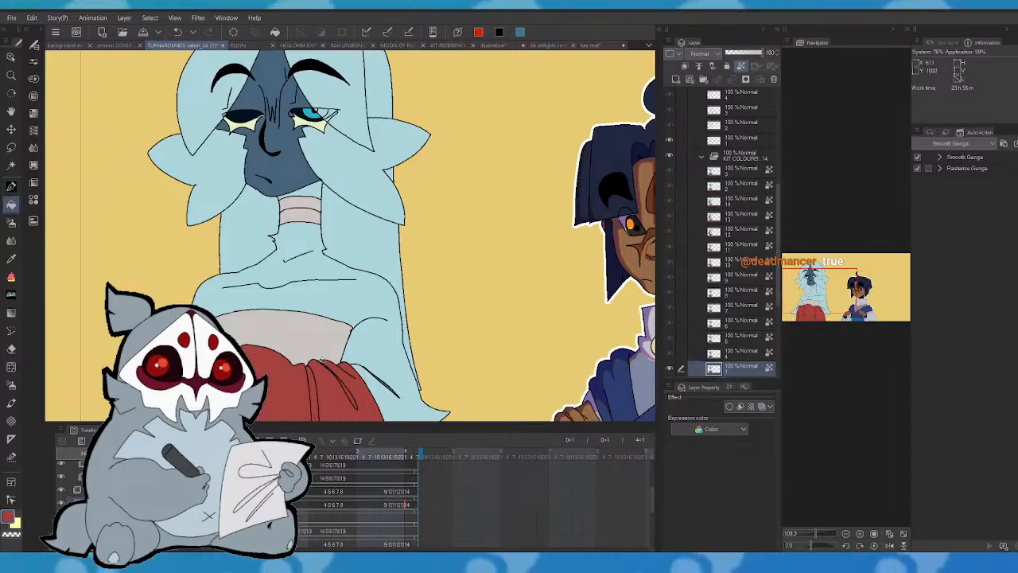
- Go through drawings 2 to 10 of KIT COLOURS, checking the skirt, waist and sleeve fills for missed spots
key(Right)
key(Right)
key(Left)
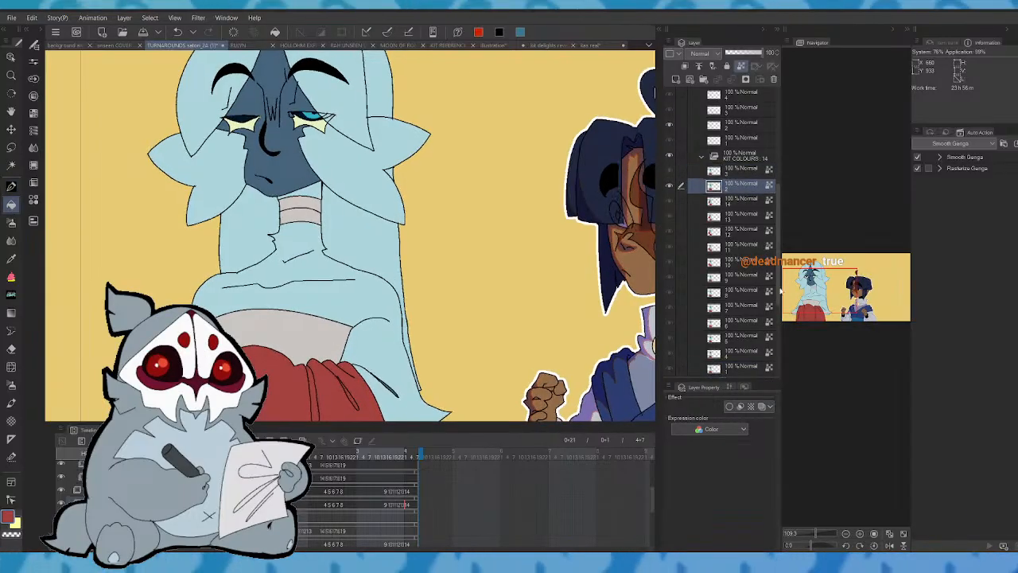
drag(812, 295, 811, 305)
key(Right)
key(Right)
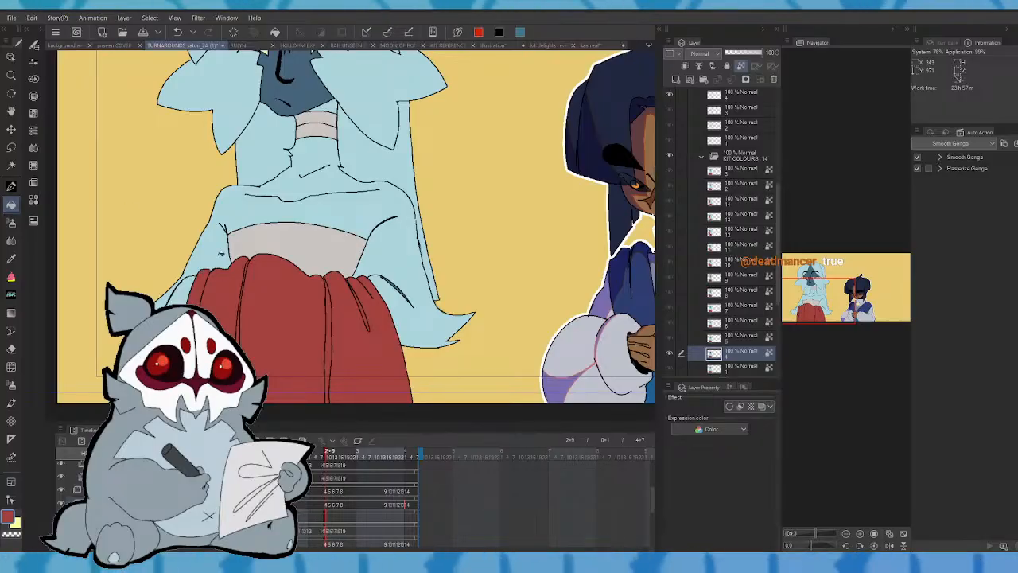
key(Right)
key(Left)
key(Right)
key(Right)
key(Right)
key(Right)
key(Right)
key(Right)
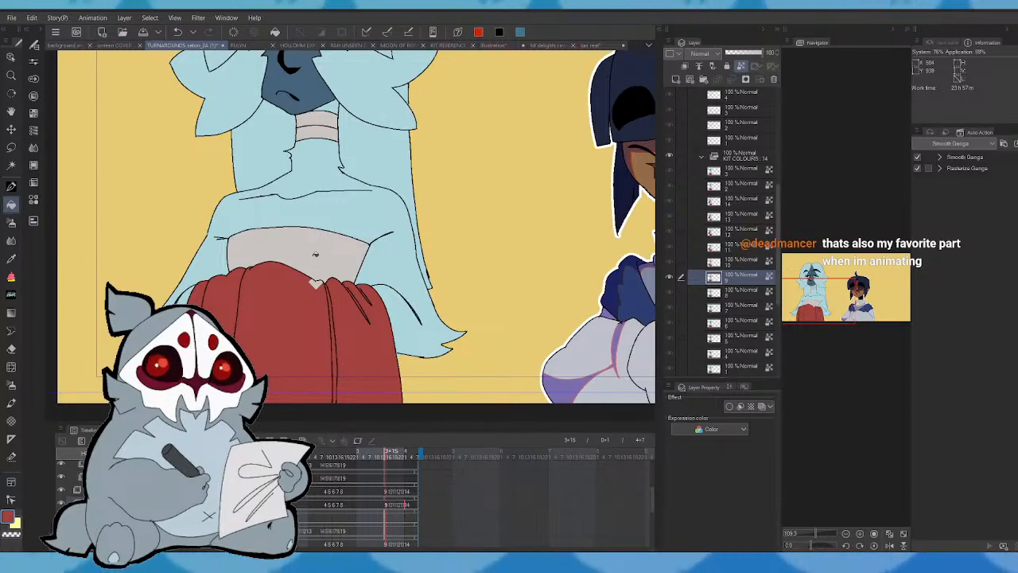
click(12, 186)
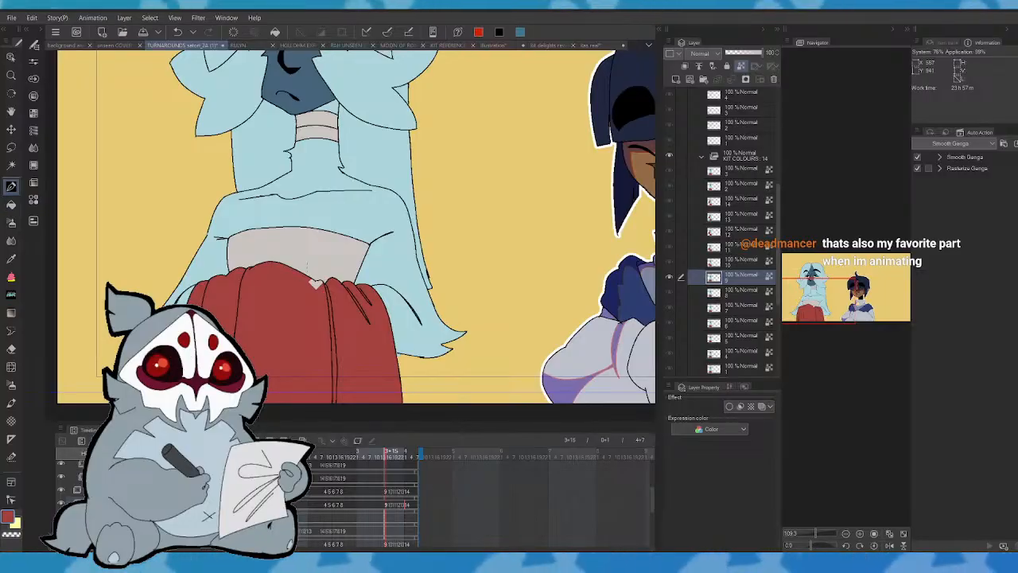
click(12, 205)
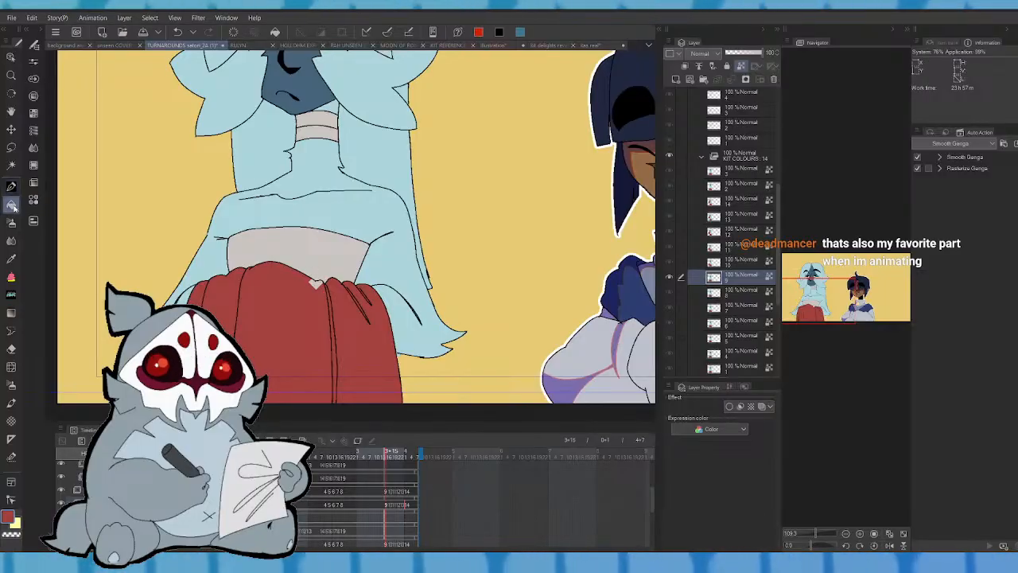
key(Left)
key(Right)
key(Right)
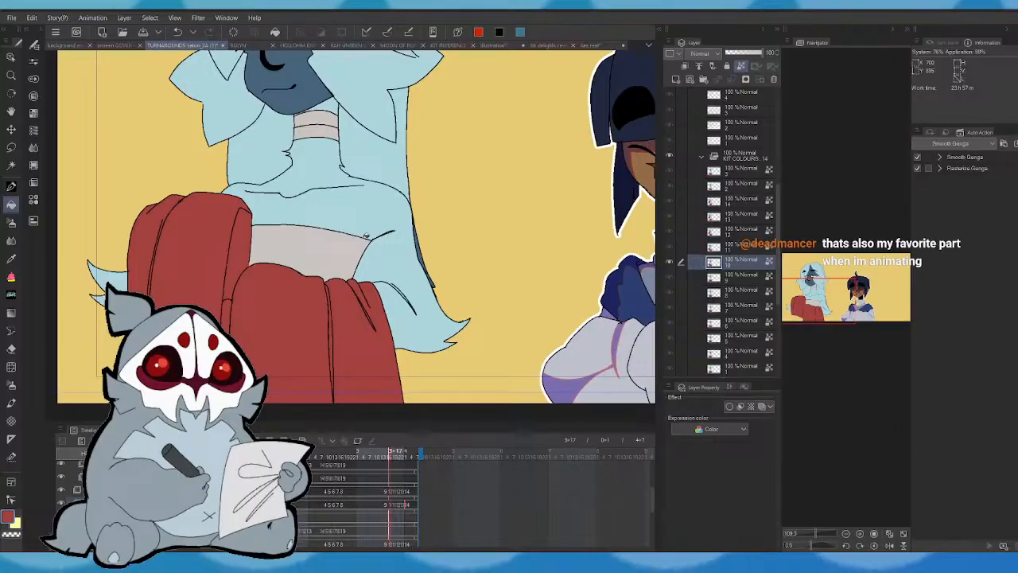
key(Left)
key(Right)
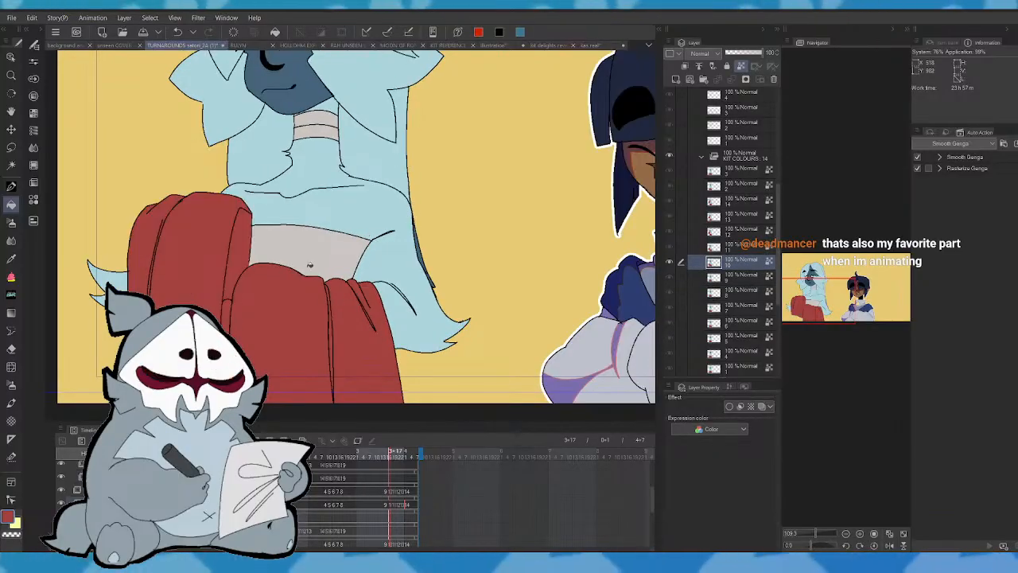
- Switch the fill colour to black and fill the inner opening of the raised sleeve in drawing 10 of KIT COLOURS
key(Right)
key(Right)
key(Right)
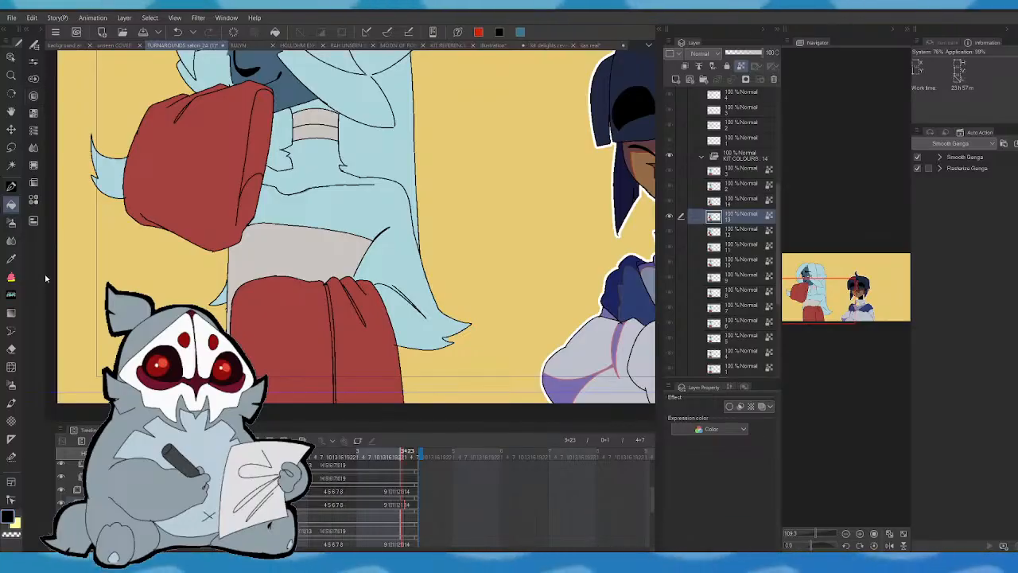
key(Left)
key(Left)
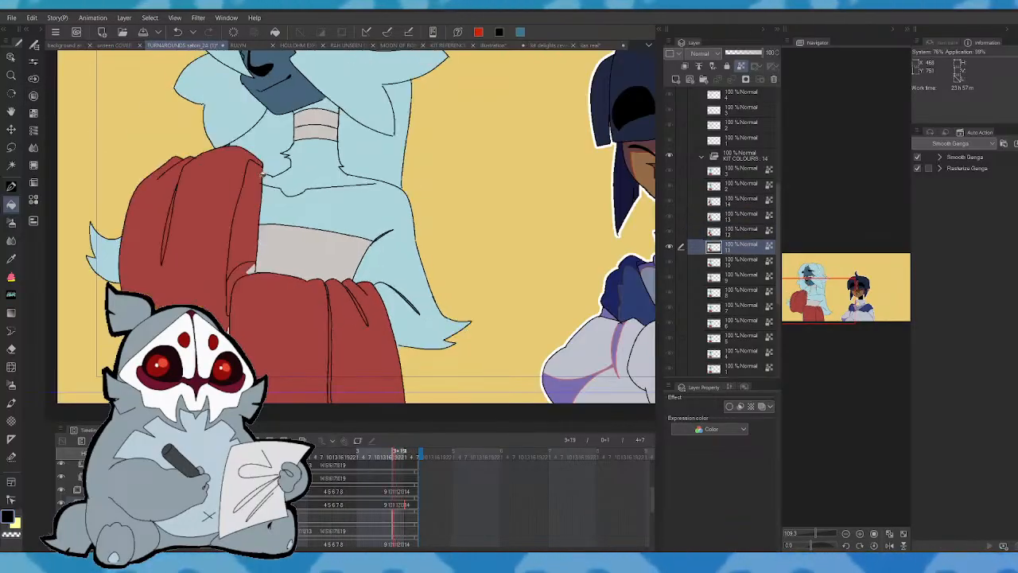
key(Left)
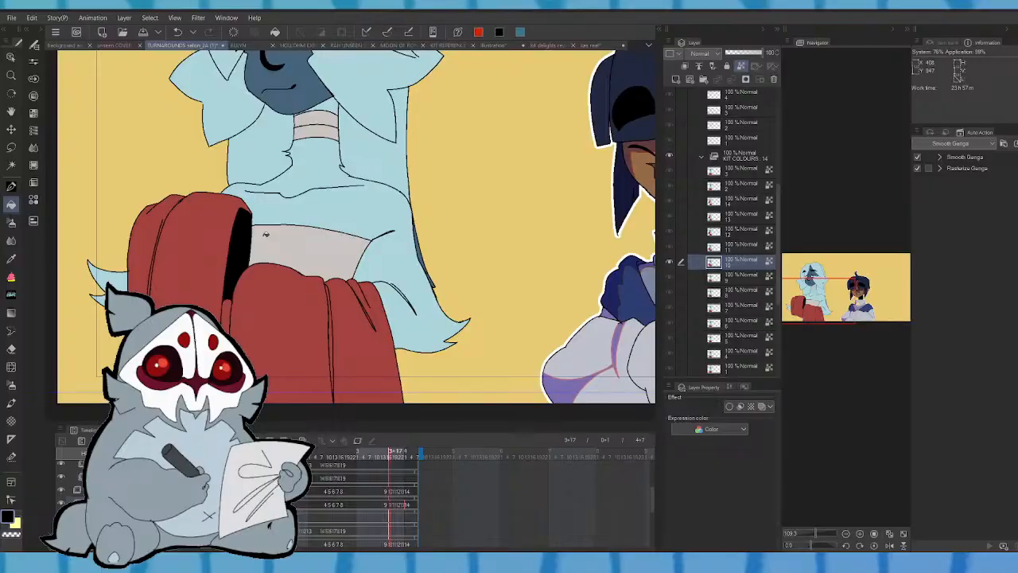
- Fill the inner opening of the raised sleeve with black in drawings 11 and 12 of KIT COLOURS
key(Right)
key(Right)
key(Right)
key(Right)
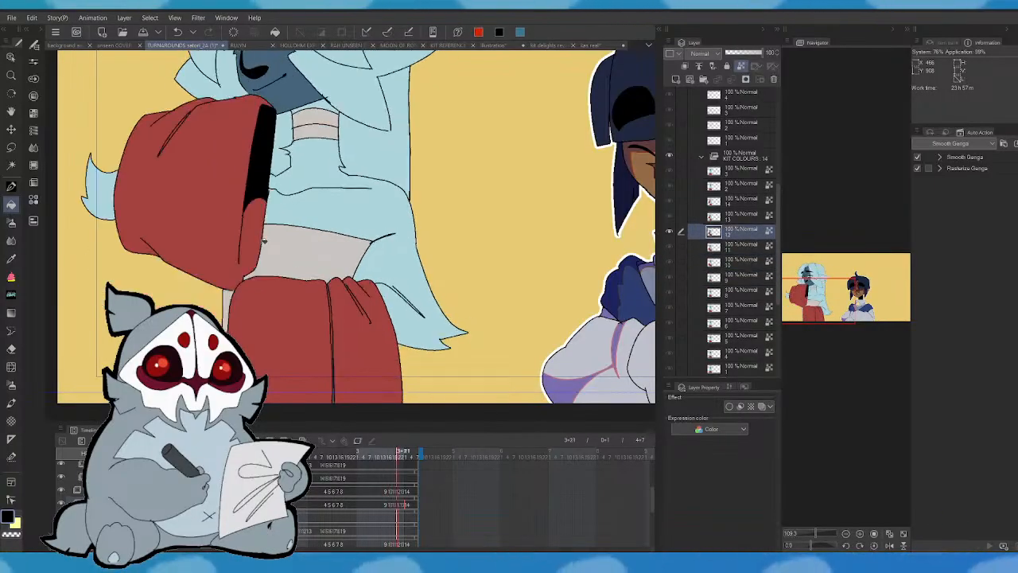
- Fill the small uncoloured patch below the black sleeve opening in drawing 11 with dark red, clear the selection and save the file
key(Left)
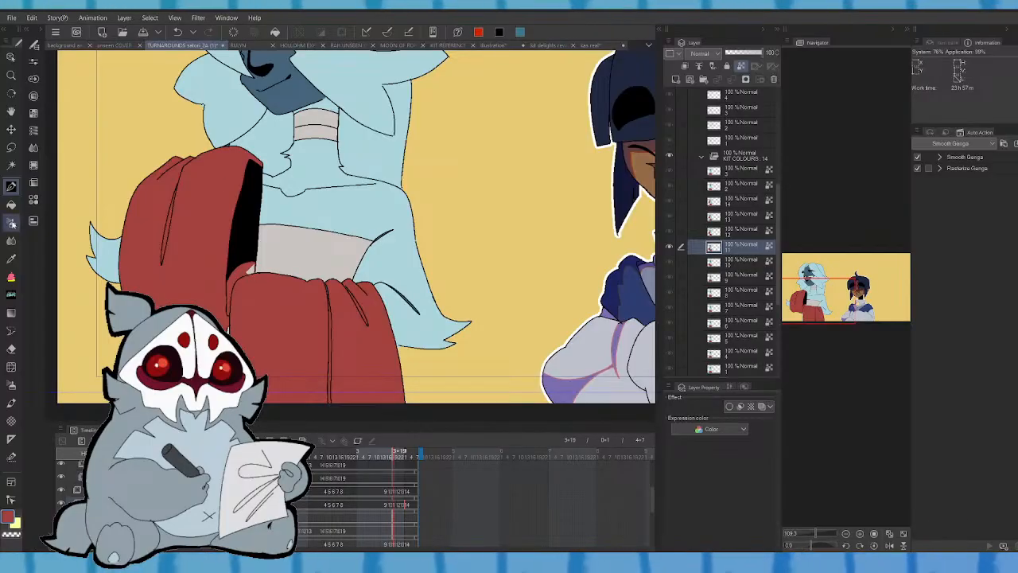
key(g)
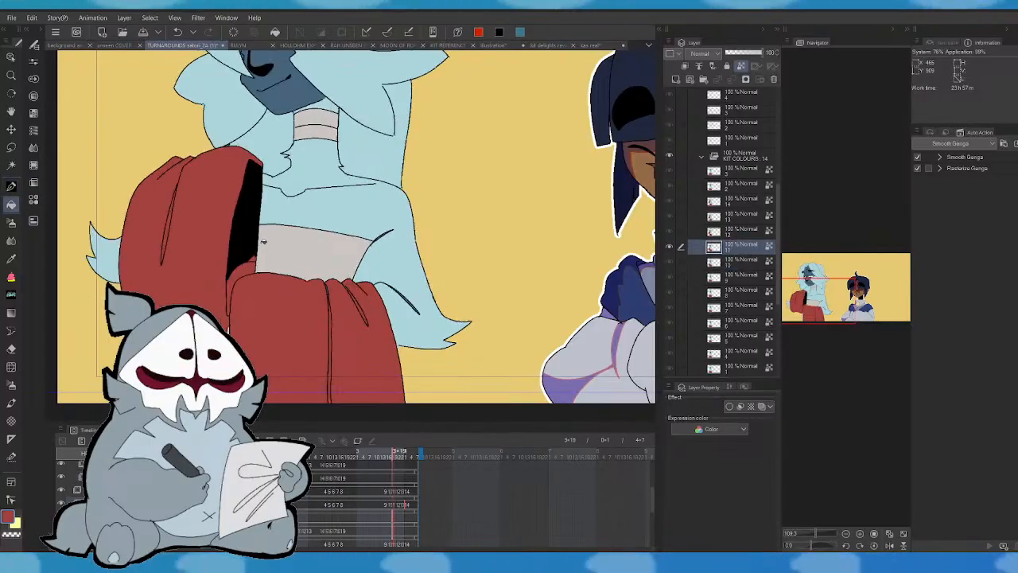
click(251, 270)
click(250, 269)
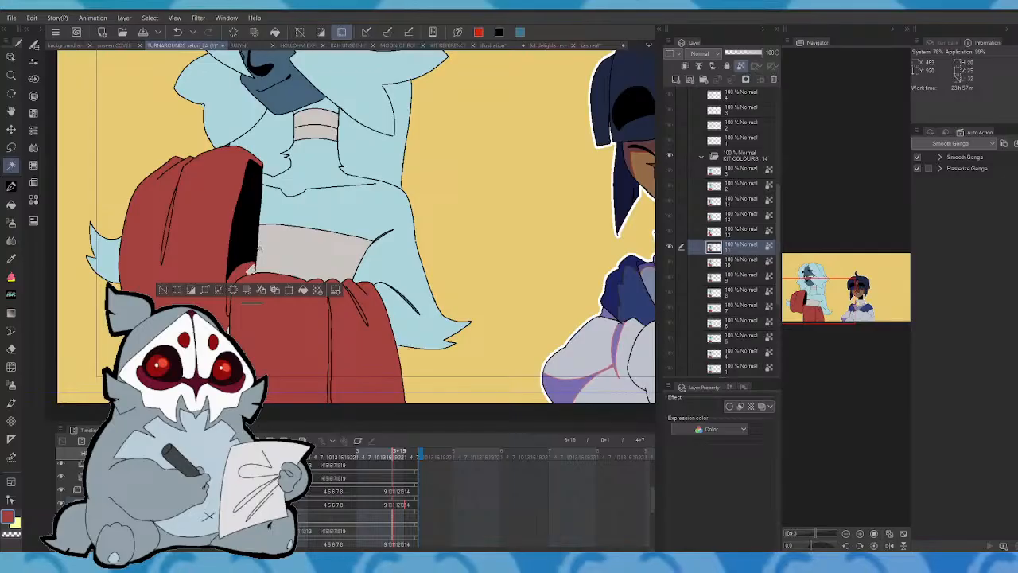
click(164, 289)
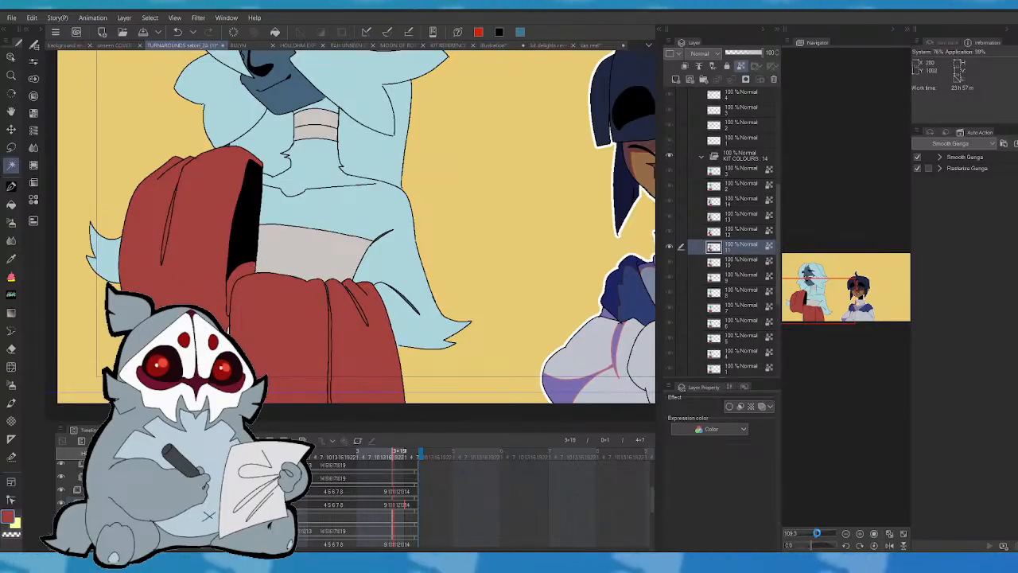
key(ctrl+s)
- Play back the animation at a wider view to check the coloured skirt and sleeves
drag(817, 532, 815, 533)
mouse_move(833, 319)
mouse_down()
mouse_move(835, 305)
mouse_move(834, 314)
mouse_up()
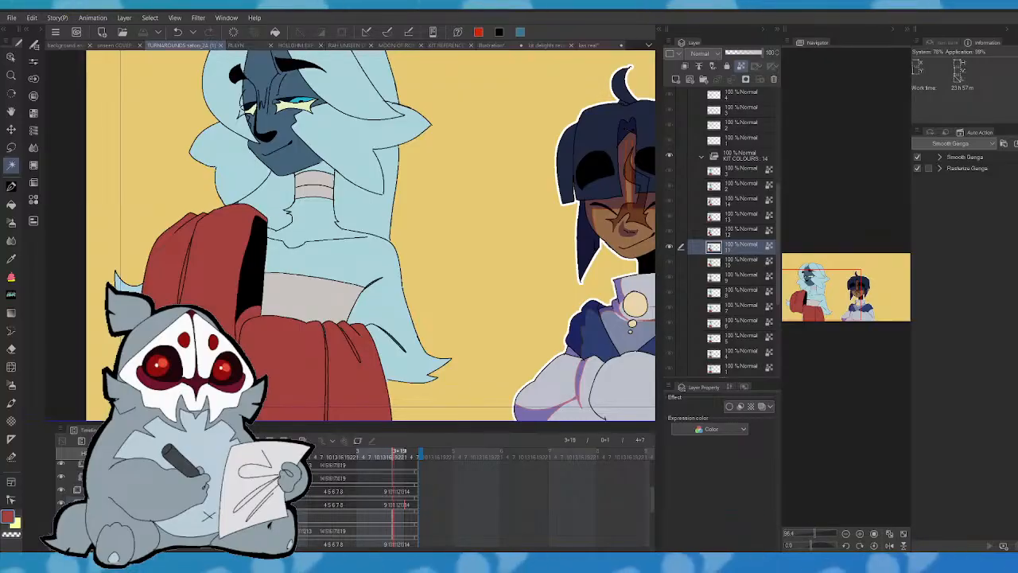
key(Right)
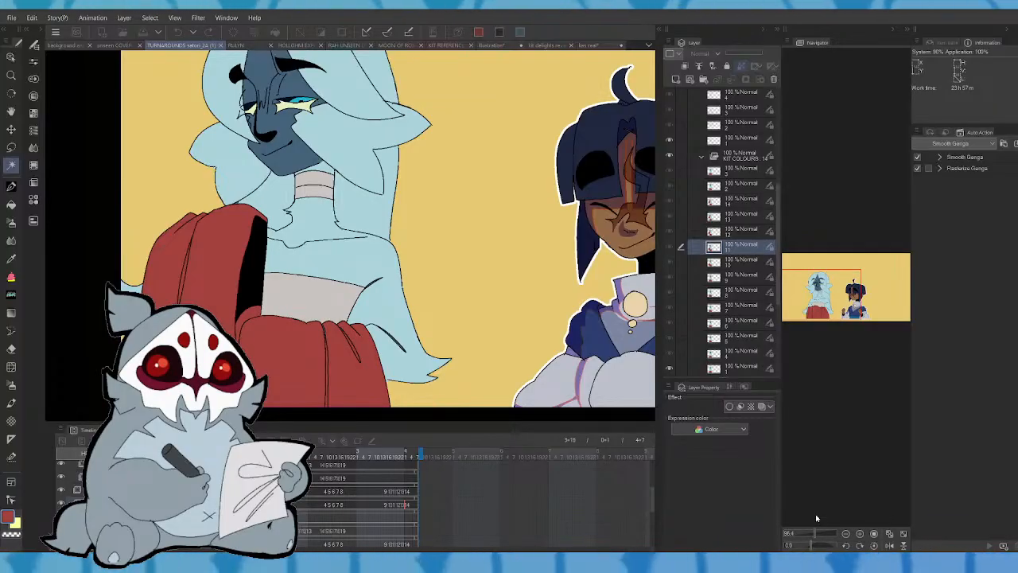
key(space)
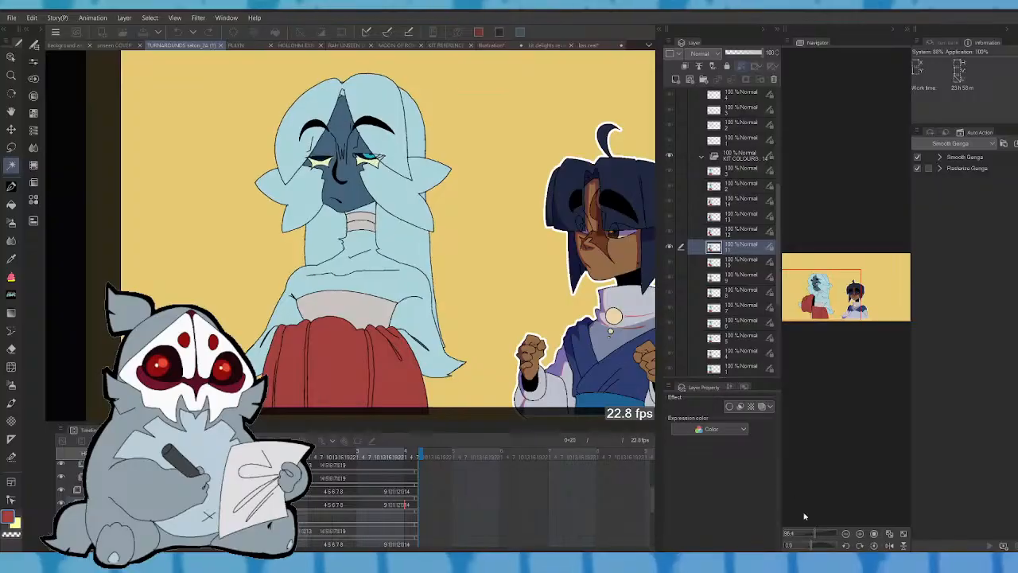
- Fill the inner opening of the raised sleeve in drawing 14 with black and compare it with drawing 13
click(409, 455)
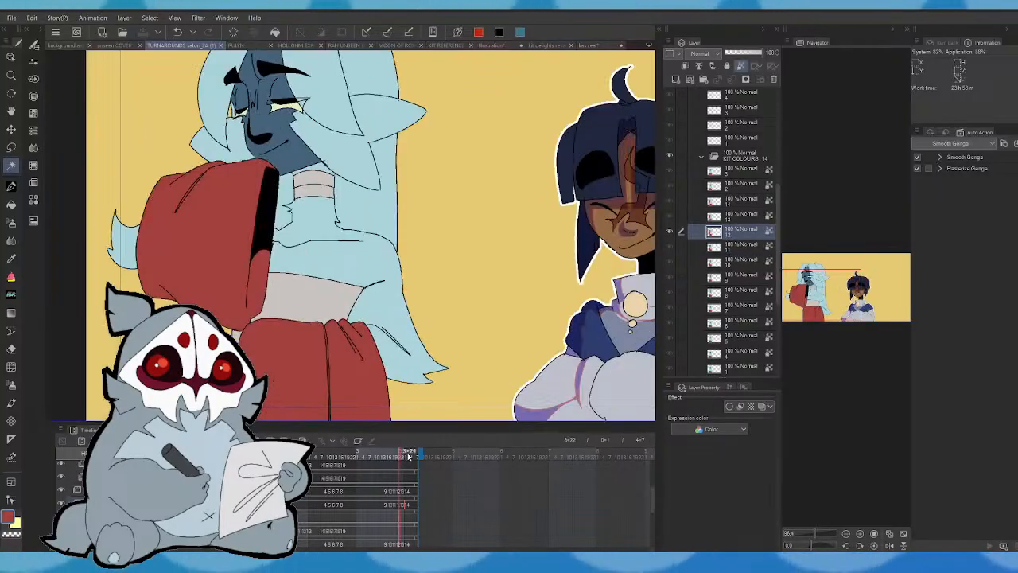
drag(408, 455, 410, 456)
click(11, 259)
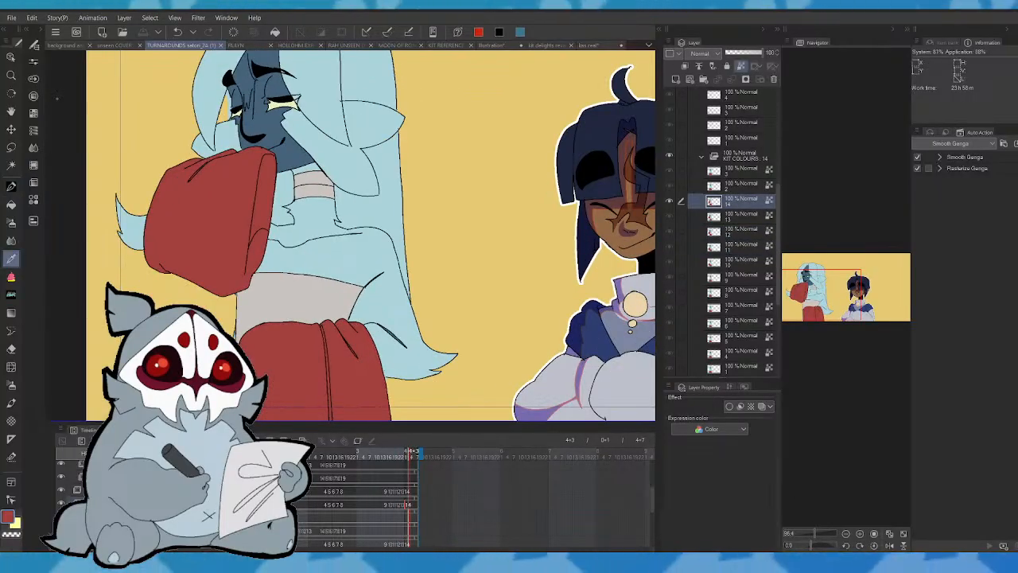
click(34, 96)
click(454, 507)
click(12, 206)
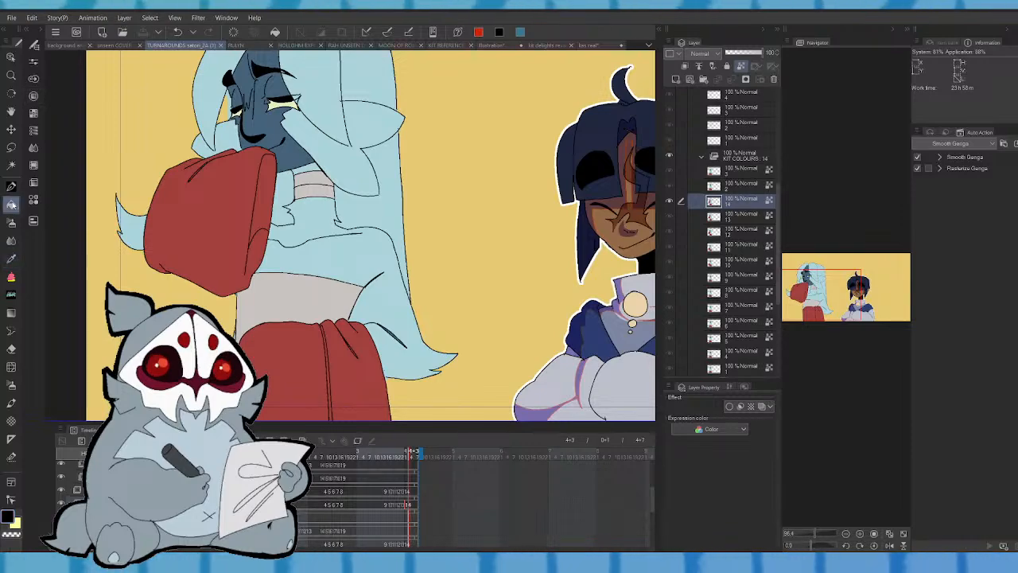
click(268, 183)
key(comma)
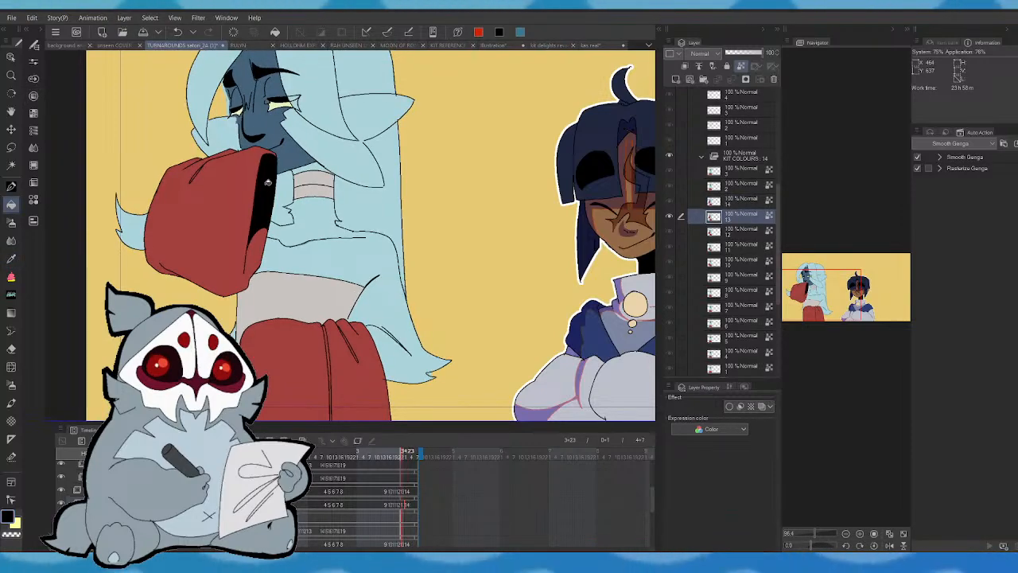
key(period)
key(period)
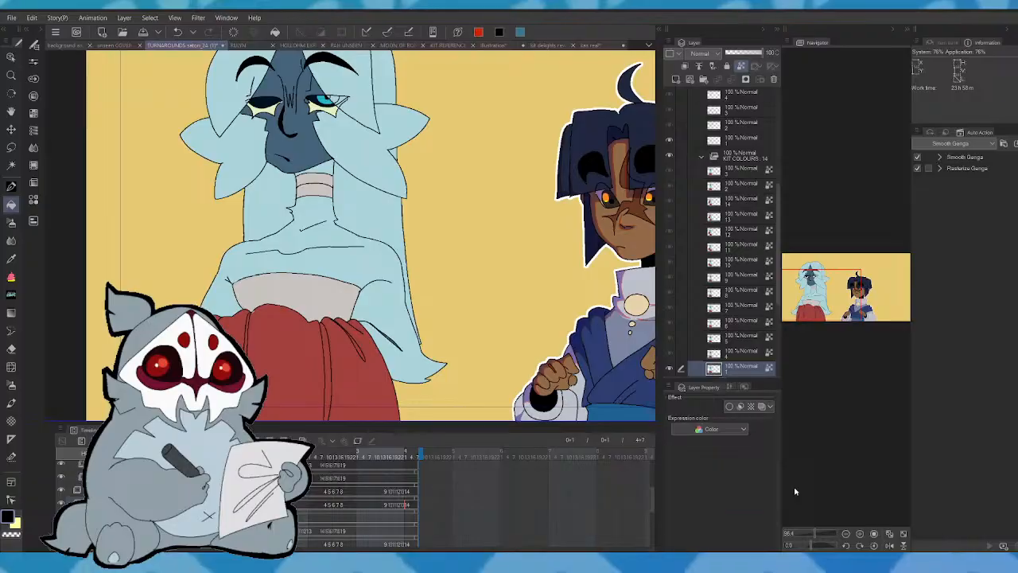
- Play the whole animation at several zoom levels, also with the canvas mirrored horizontally, to check both characters' colours and motion
drag(815, 534, 808, 536)
drag(826, 294, 835, 289)
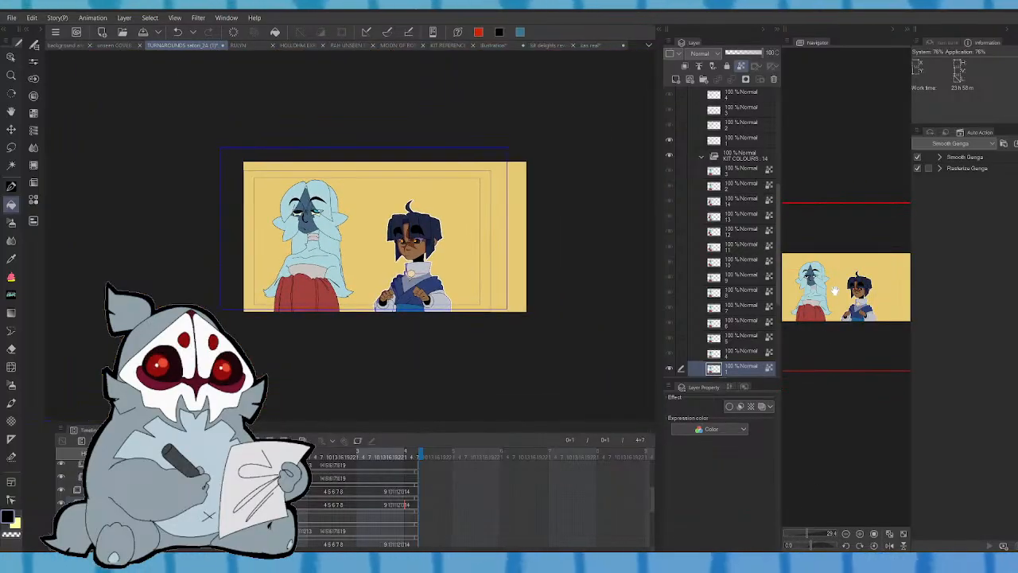
drag(808, 534, 813, 533)
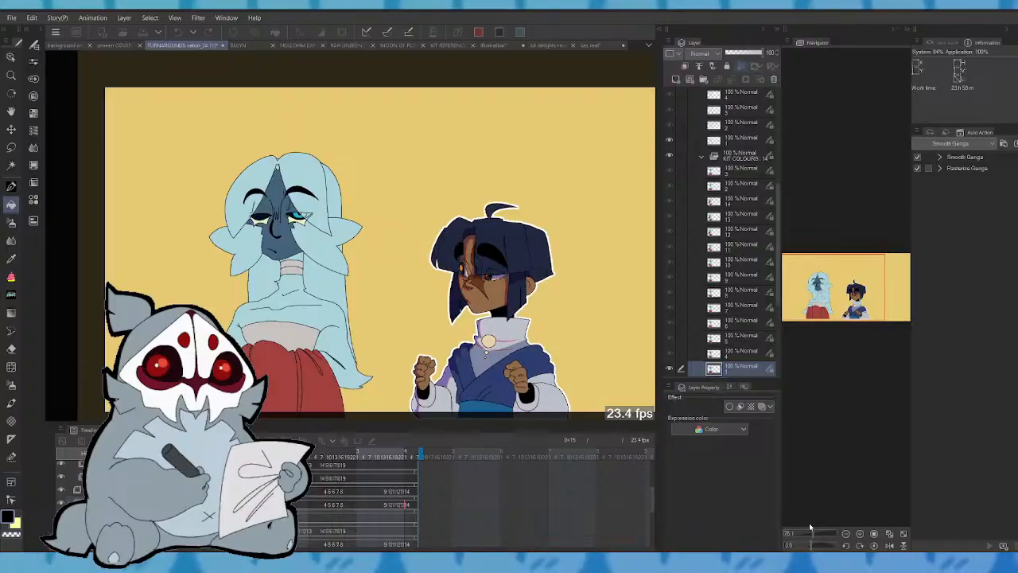
click(889, 546)
drag(814, 536, 810, 535)
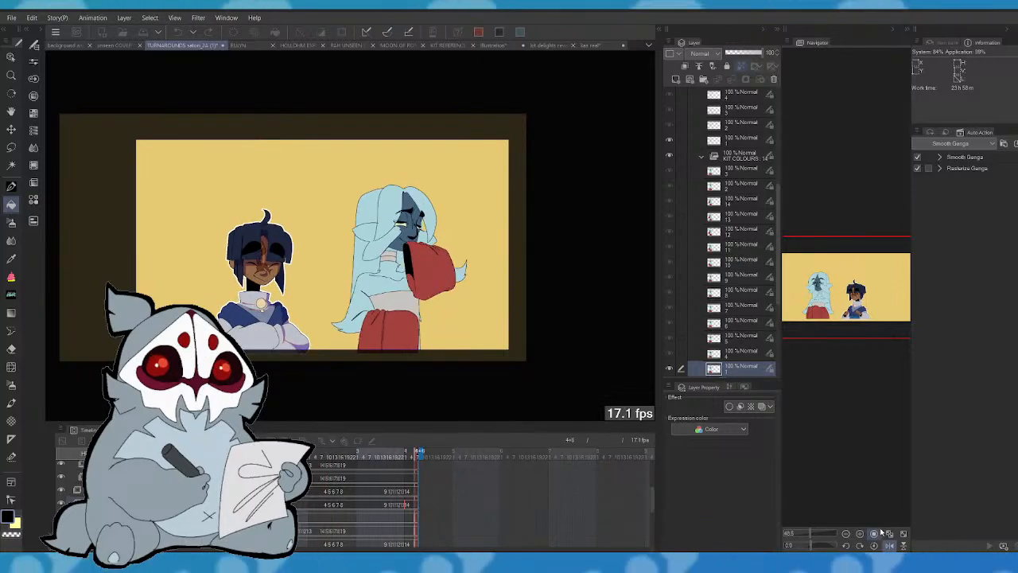
drag(810, 535, 812, 535)
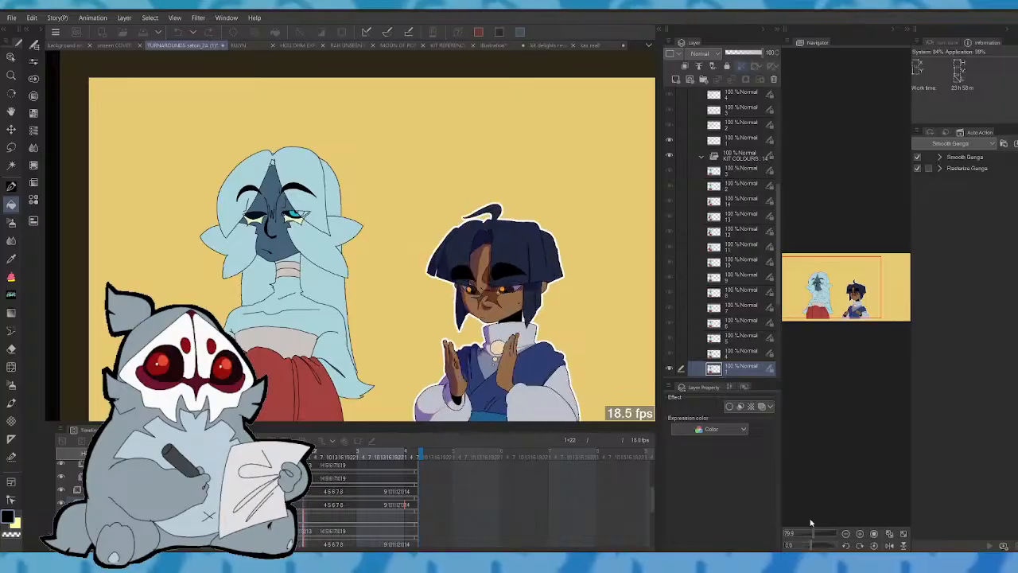
key(space)
- Move the four-drawing animation folder out of ROUGH ANIMATION to directly beneath KIT COLOURS, and play the animation close up on Kit's face
drag(777, 239, 775, 278)
click(761, 286)
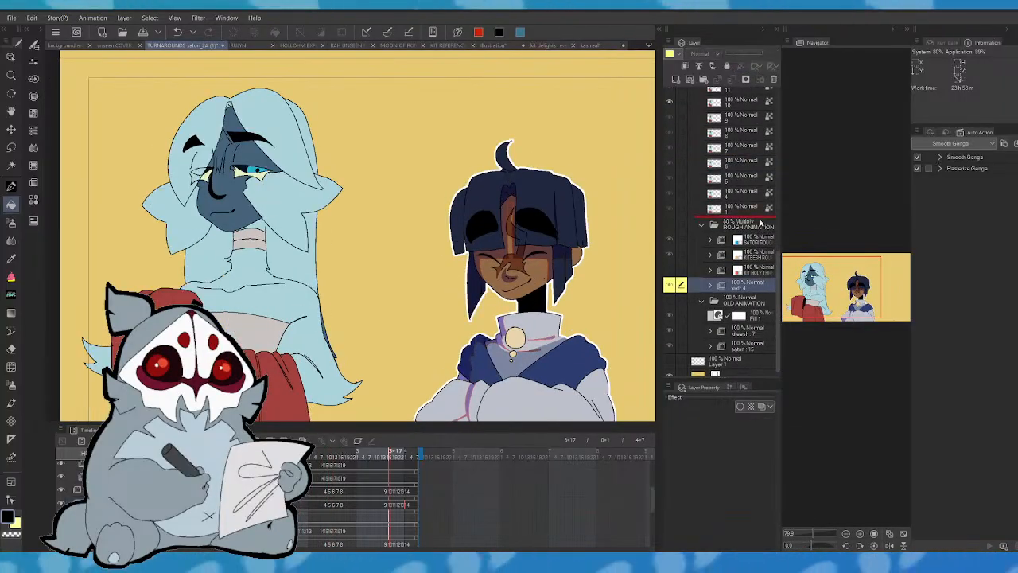
drag(762, 280, 742, 191)
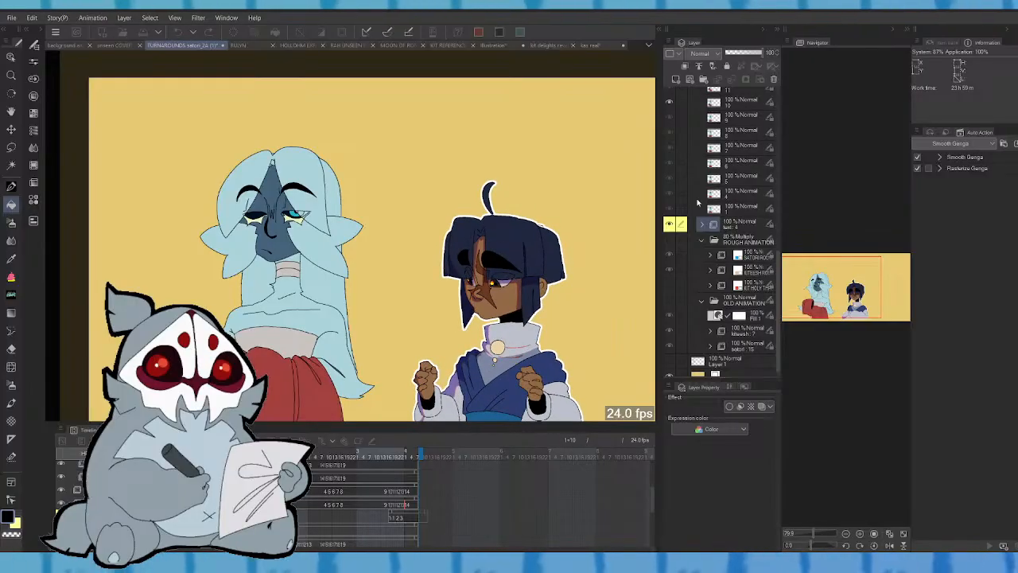
click(818, 534)
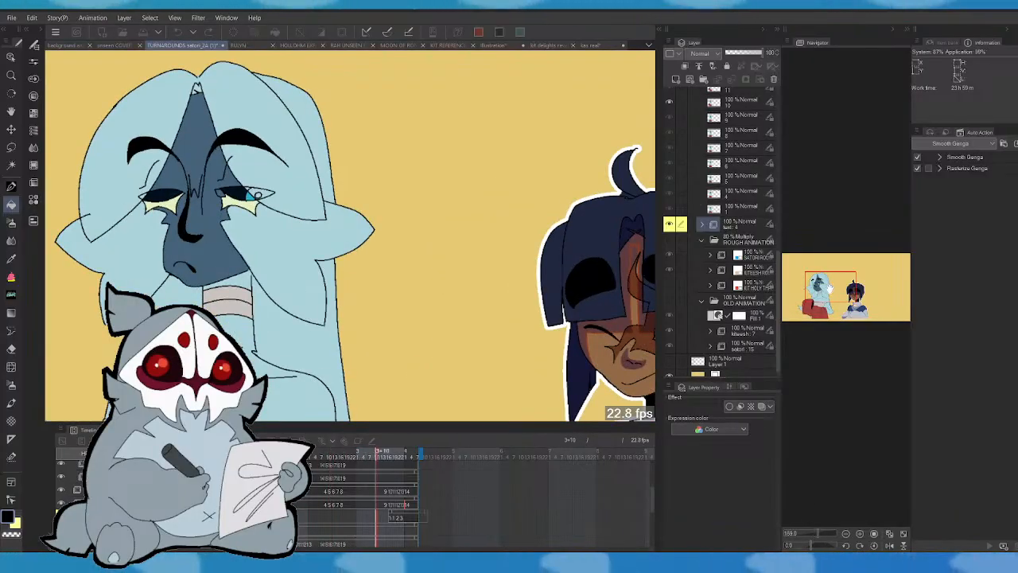
drag(826, 288, 818, 291)
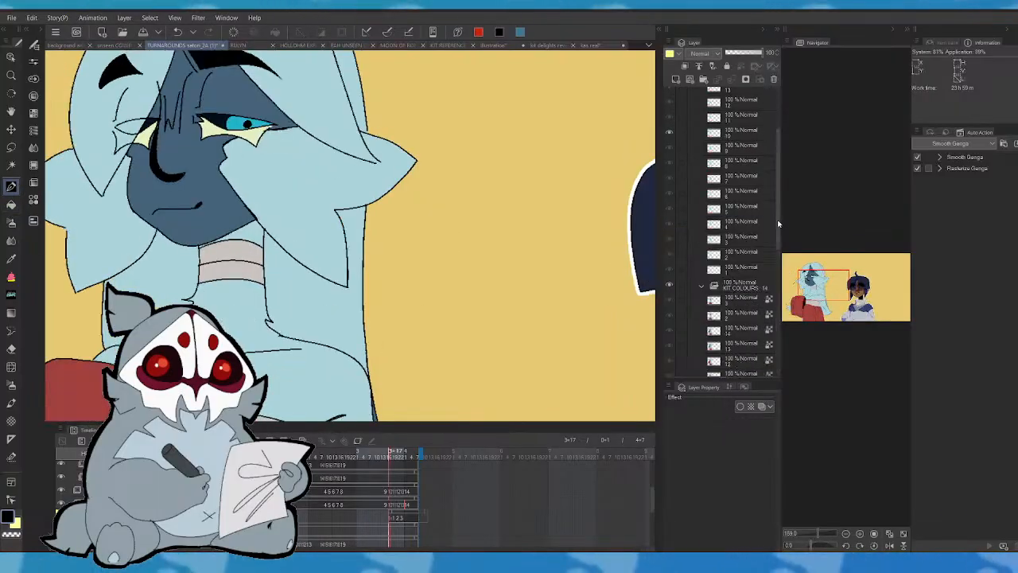
- Collapse the KIT animation folder in the layer list and rename it KIT CLEANUP
drag(777, 253, 779, 186)
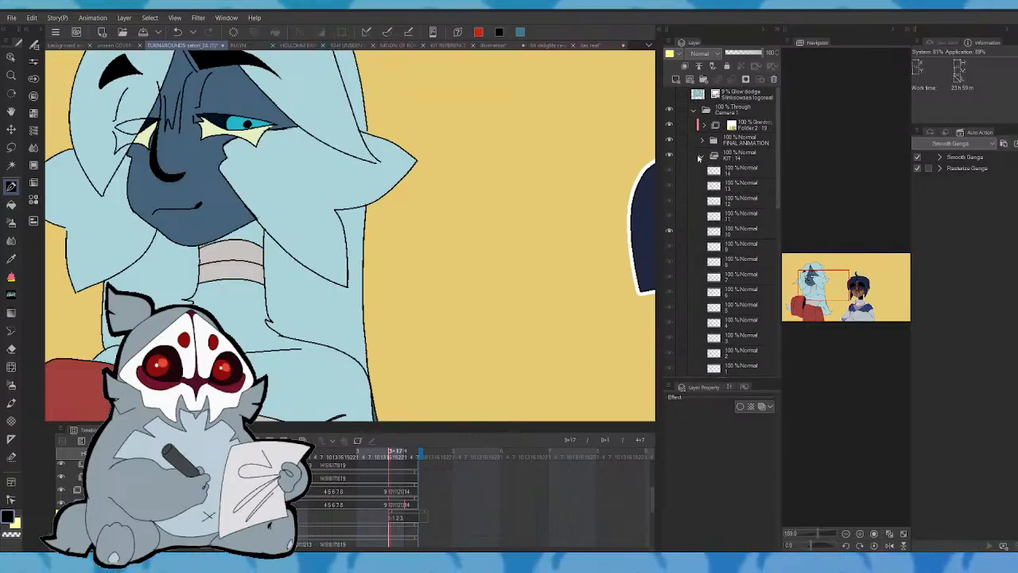
click(702, 157)
click(733, 158)
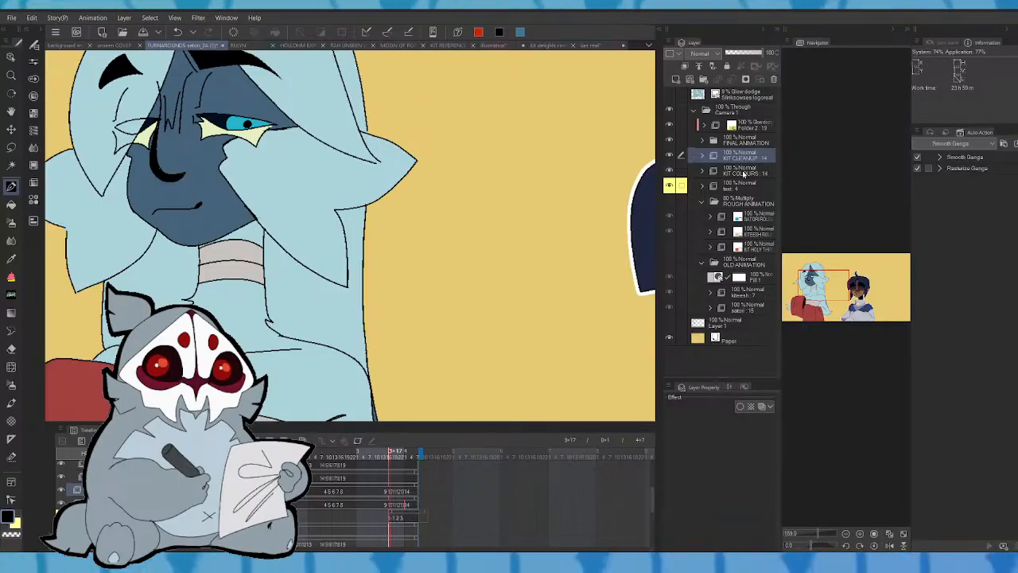
- Apply a layer colour effect to the KIT COLOURS folder and set its layer colour to white
click(744, 173)
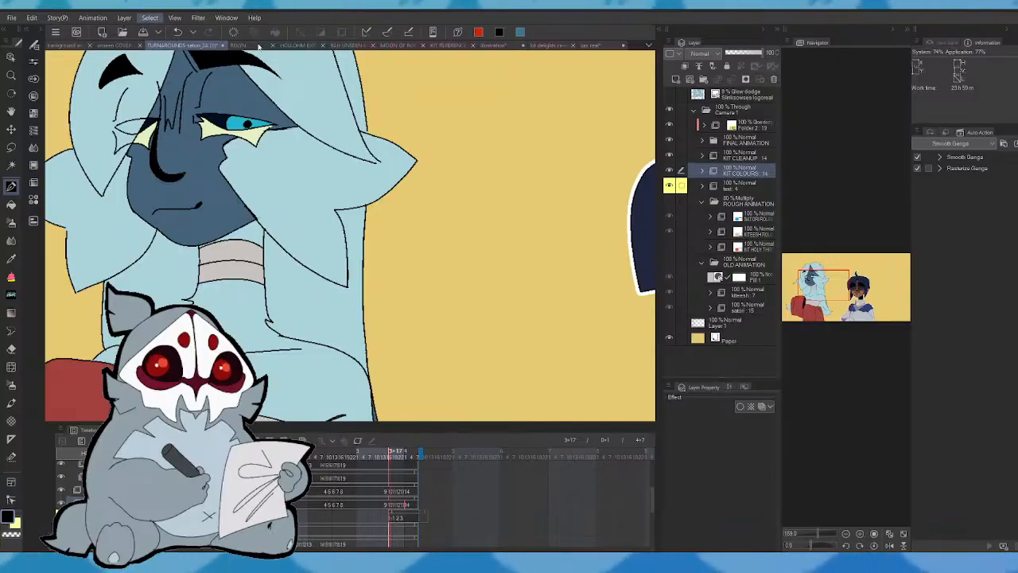
click(762, 406)
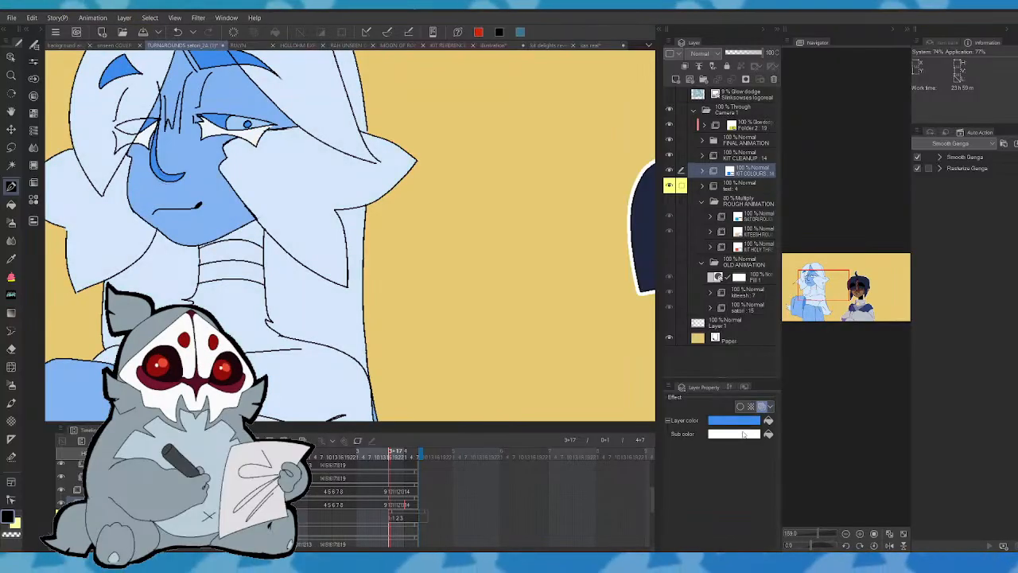
click(434, 424)
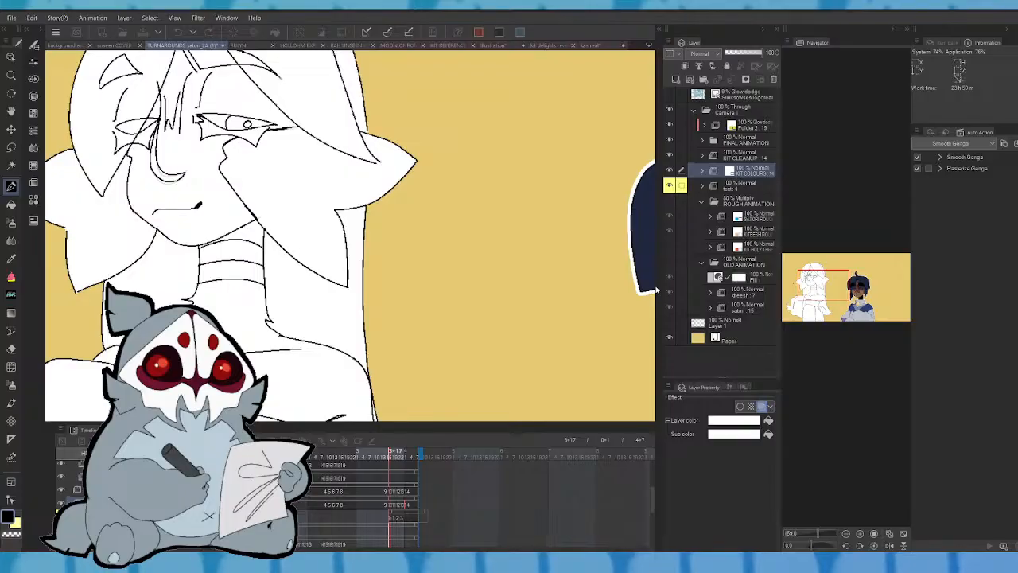
key(Return)
- Create a new animation folder above KIT COLOURS and add a blank cel 1 inside it
drag(350, 239, 451, 306)
drag(816, 280, 814, 278)
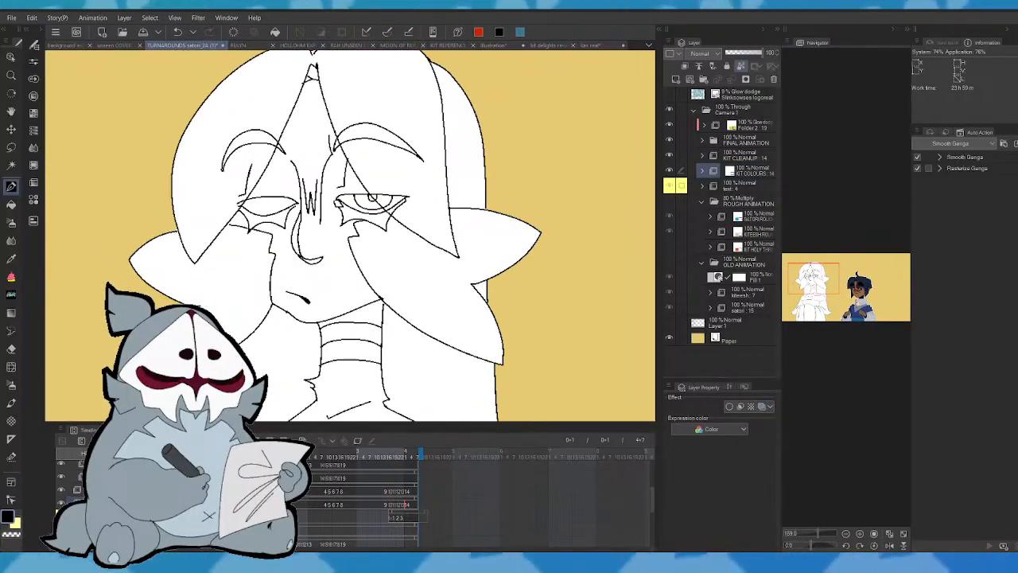
click(246, 440)
click(258, 439)
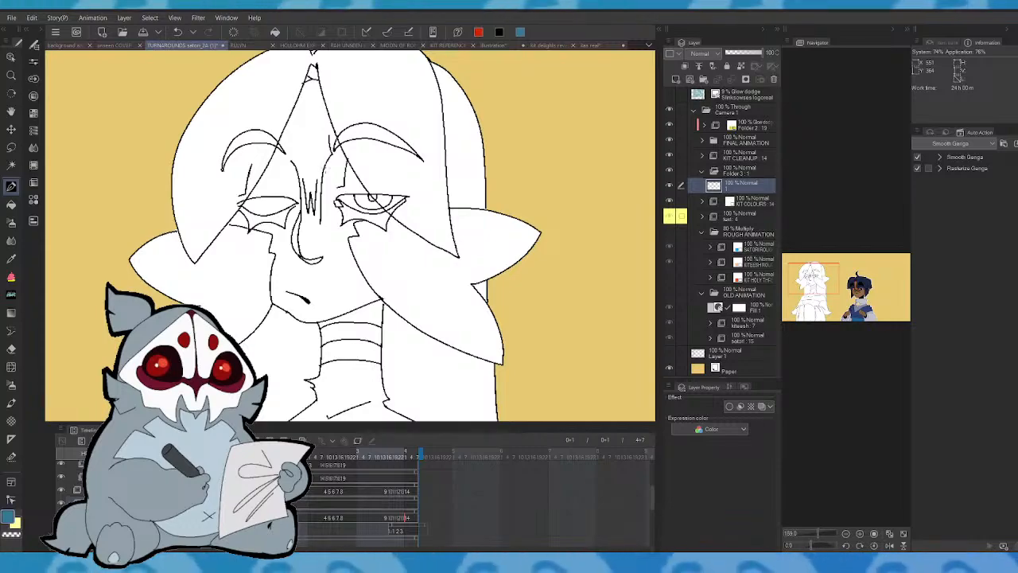
- Rename the new animation folder KITS SHADING LINES, clip it to the layer below and select its cel 1
drag(814, 279, 868, 290)
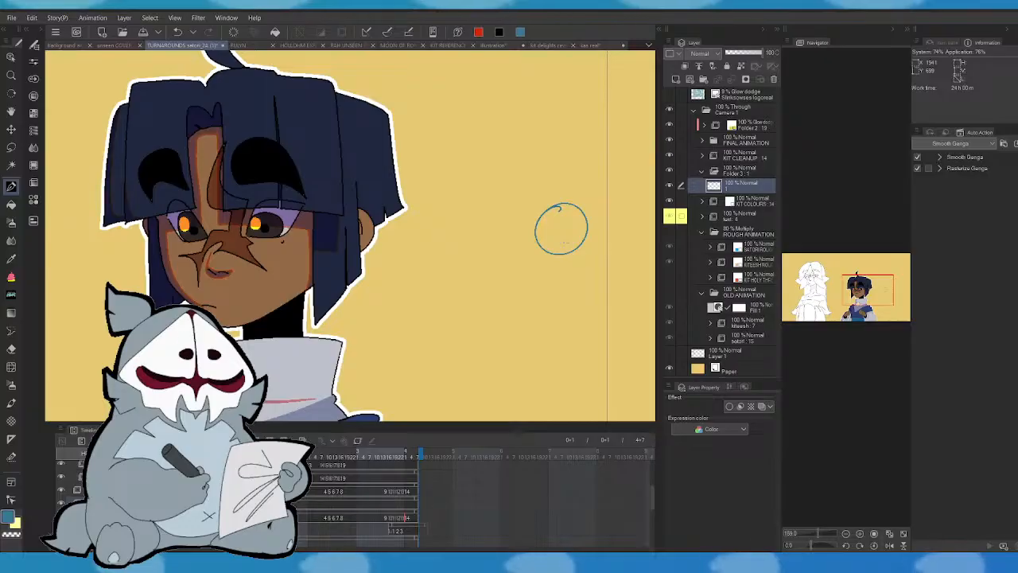
click(746, 169)
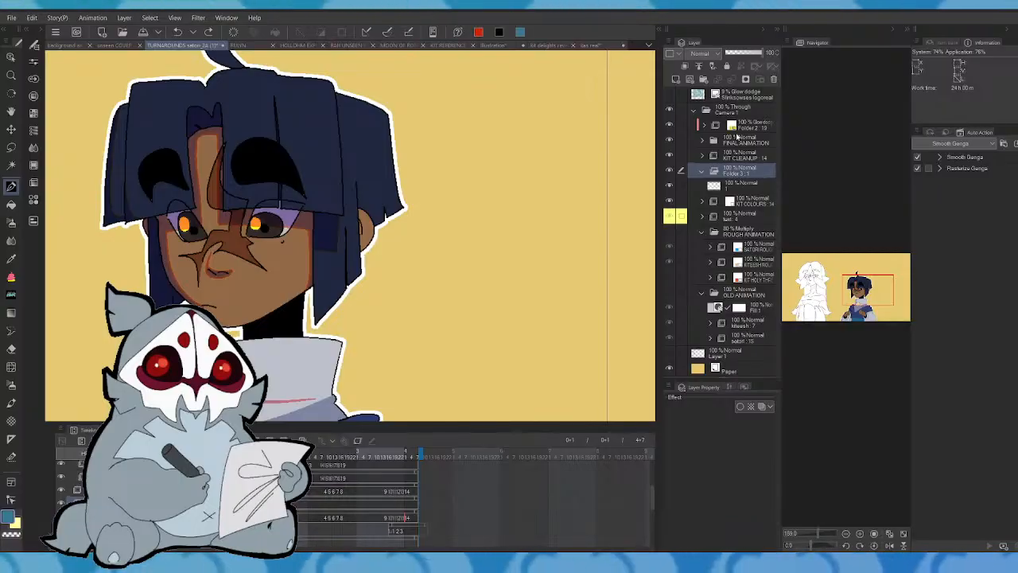
click(823, 284)
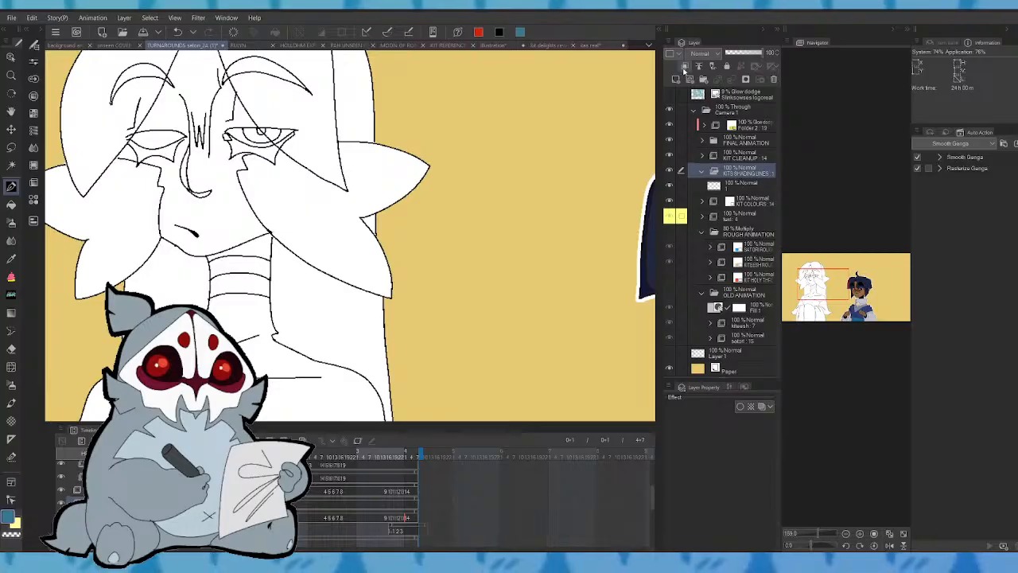
click(743, 186)
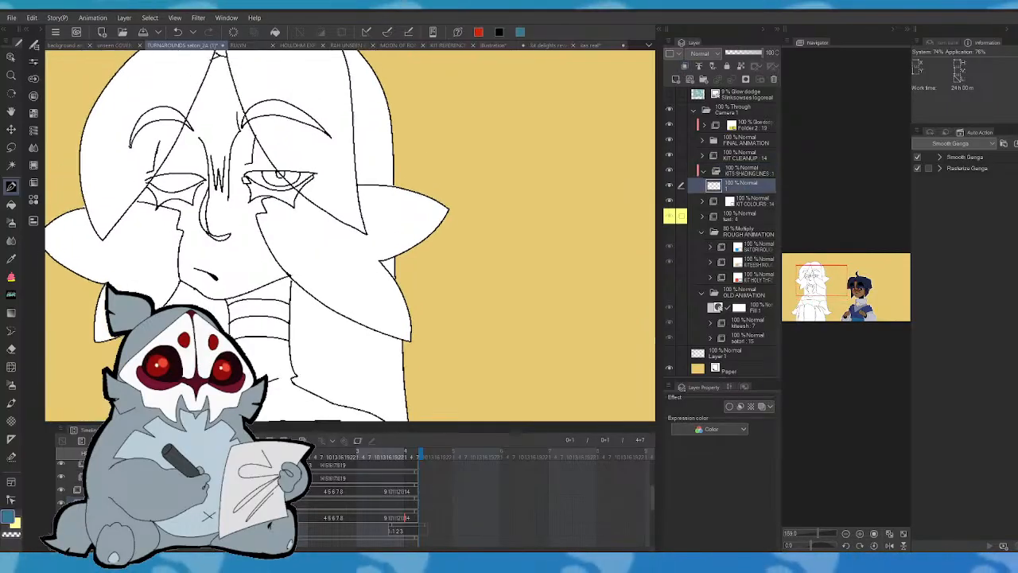
- Draw blue shading lines in both eyes, on the nose bridge, down the cheek to the chin and above the closed eye
mouse_move(808, 284)
mouse_down()
mouse_move(854, 288)
mouse_move(868, 305)
mouse_move(843, 310)
mouse_move(858, 290)
mouse_move(813, 300)
mouse_move(811, 276)
mouse_up()
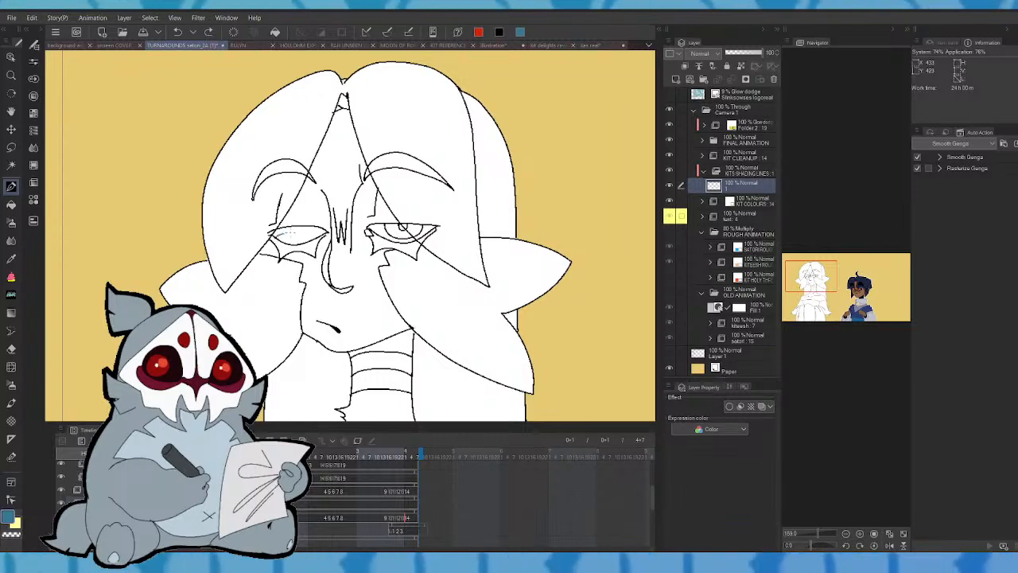
key(ctrl+z)
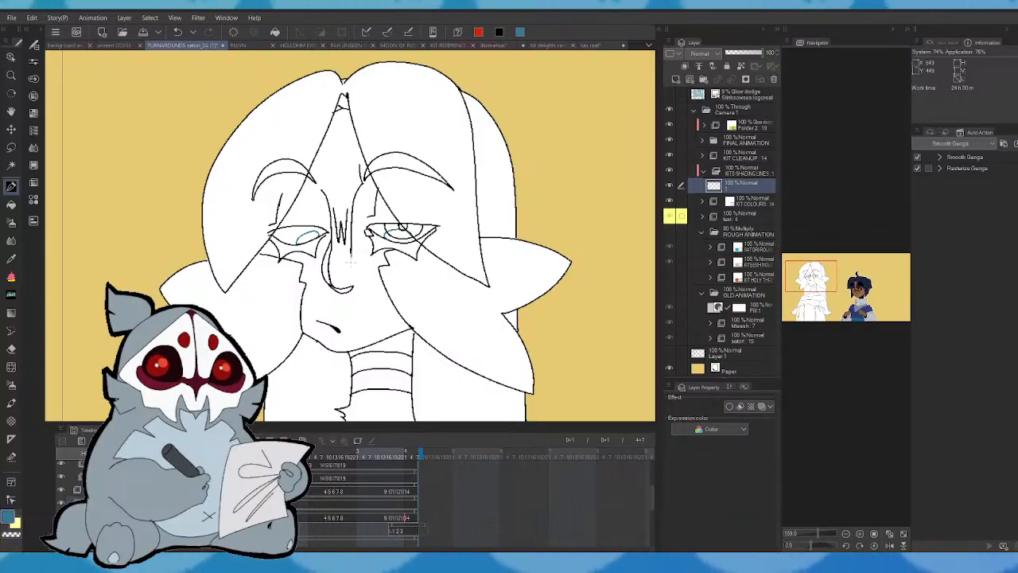
mouse_move(351, 263)
mouse_down()
mouse_move(366, 249)
mouse_move(377, 191)
mouse_up()
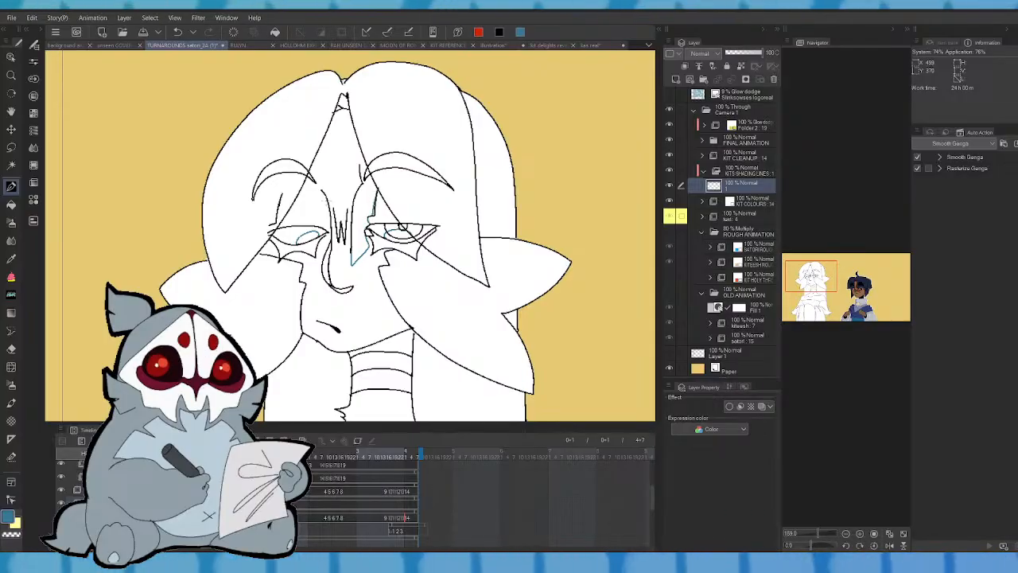
drag(322, 261, 311, 264)
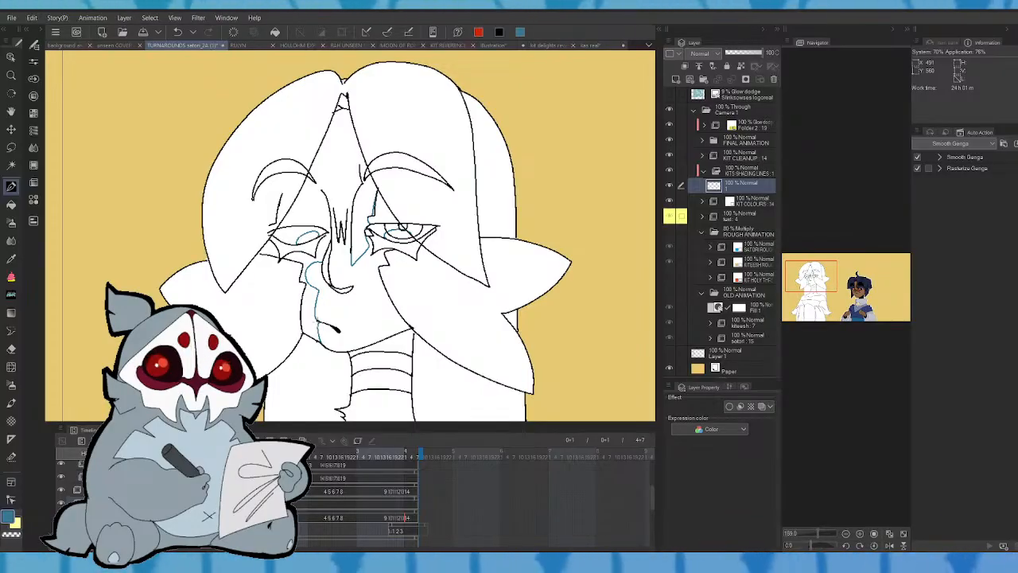
mouse_move(308, 223)
mouse_down()
mouse_move(296, 214)
mouse_move(309, 188)
mouse_move(302, 222)
mouse_up()
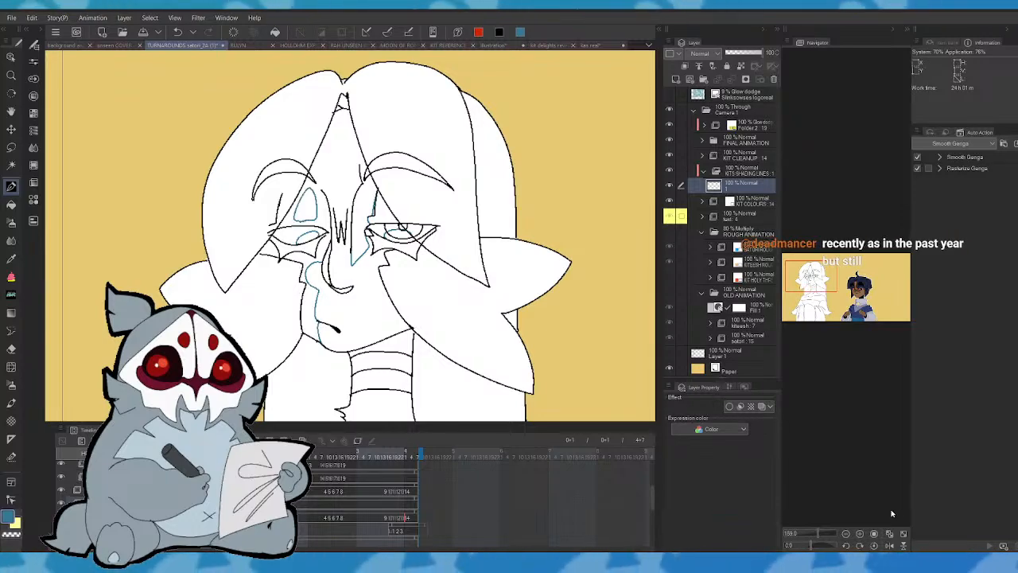
click(889, 545)
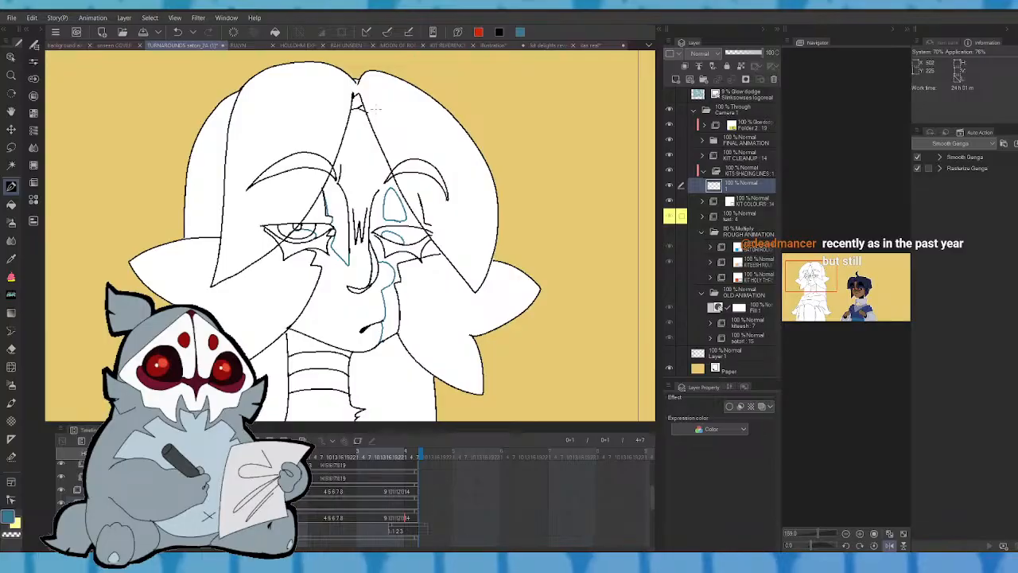
click(888, 546)
drag(820, 534, 817, 533)
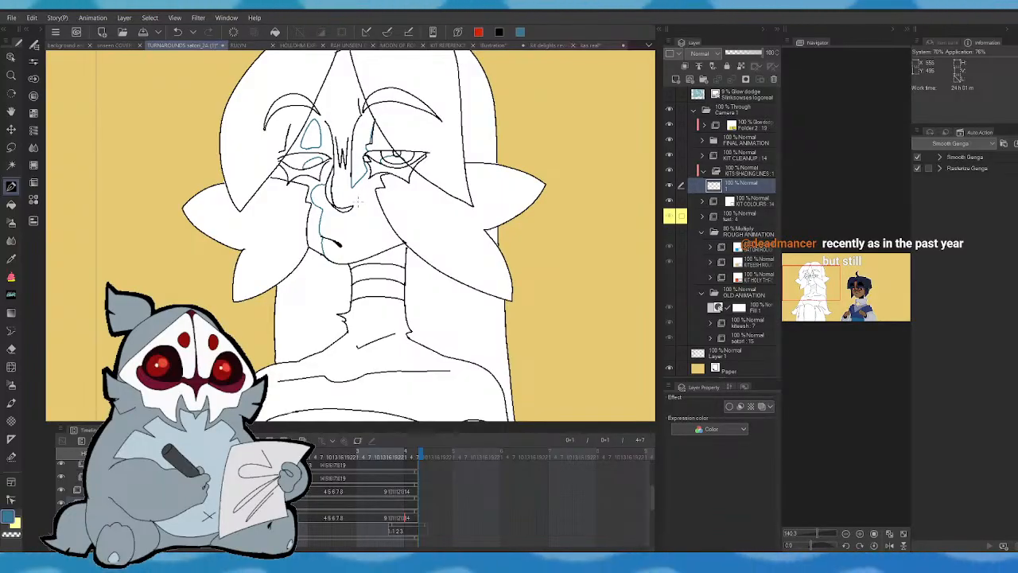
drag(347, 214, 327, 199)
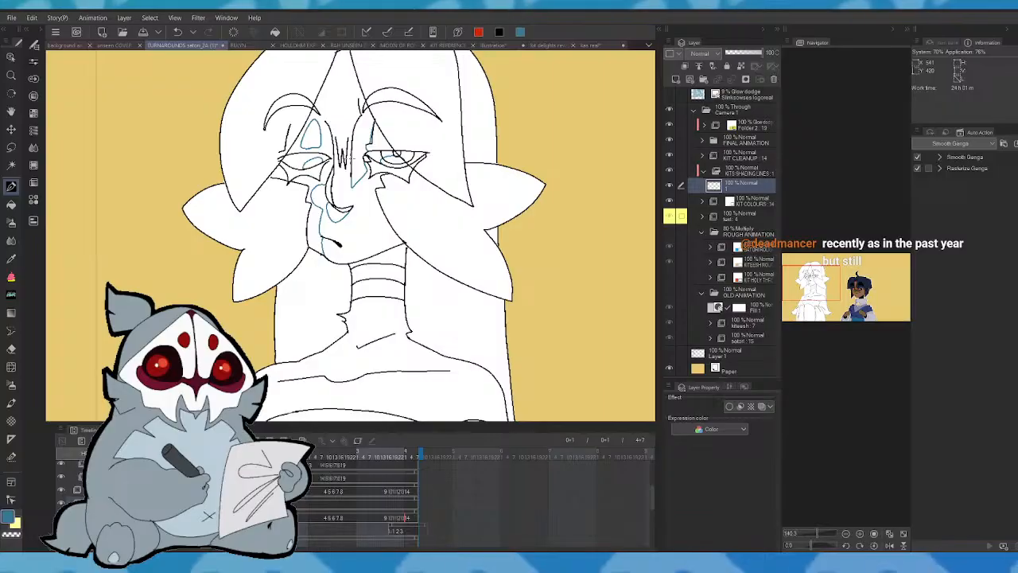
click(179, 33)
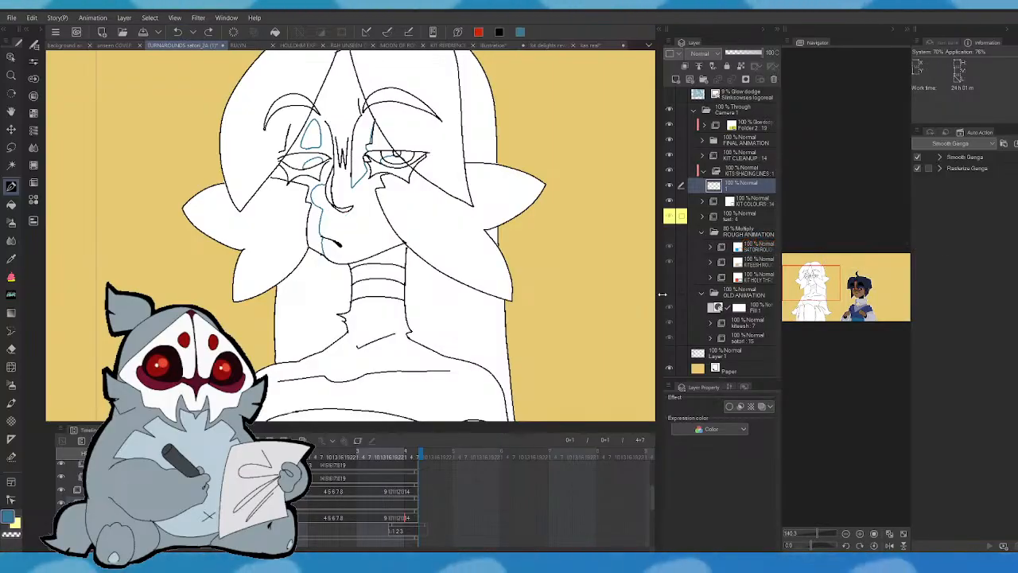
- Draw blue shading lines down the banded neck, across the collarbone and around the shoulder, checking the drawing mirrored
scroll(350, 239, down, 3)
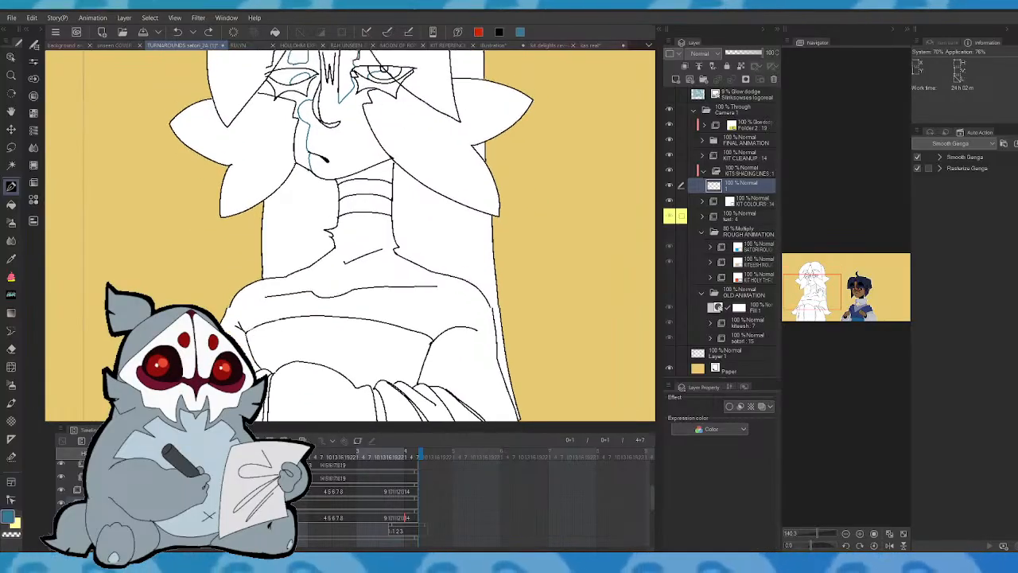
drag(447, 265, 456, 278)
drag(368, 184, 362, 210)
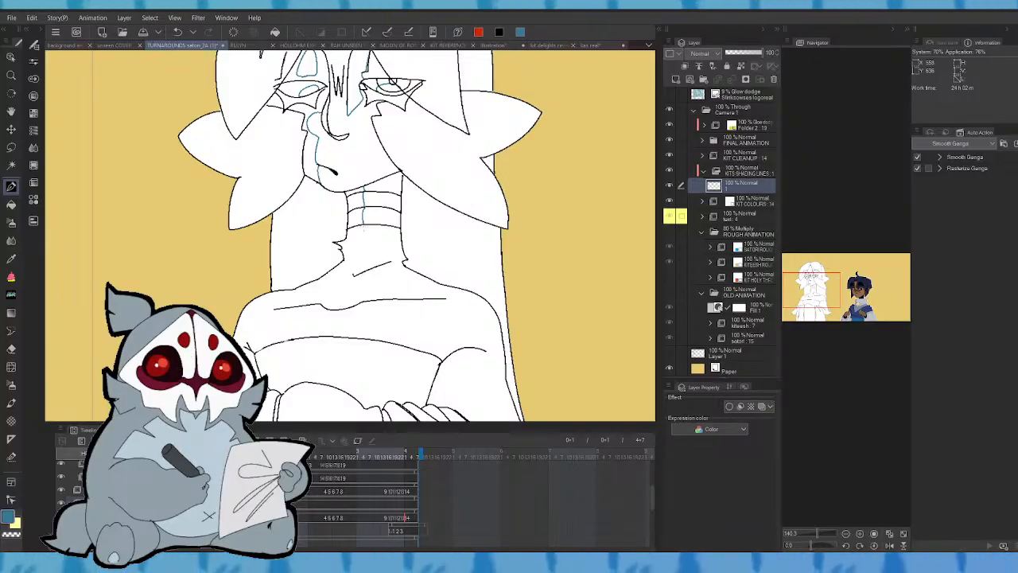
mouse_move(364, 226)
mouse_down()
mouse_move(355, 277)
mouse_move(309, 300)
mouse_up()
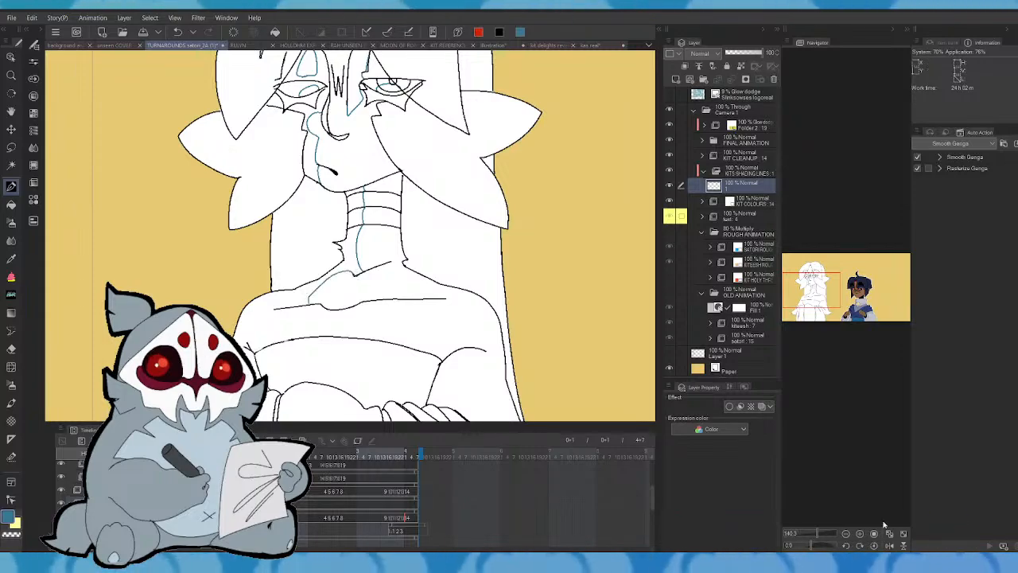
click(889, 546)
mouse_move(390, 302)
mouse_down()
mouse_move(395, 268)
mouse_move(436, 281)
mouse_move(450, 325)
mouse_move(436, 358)
mouse_up()
click(889, 546)
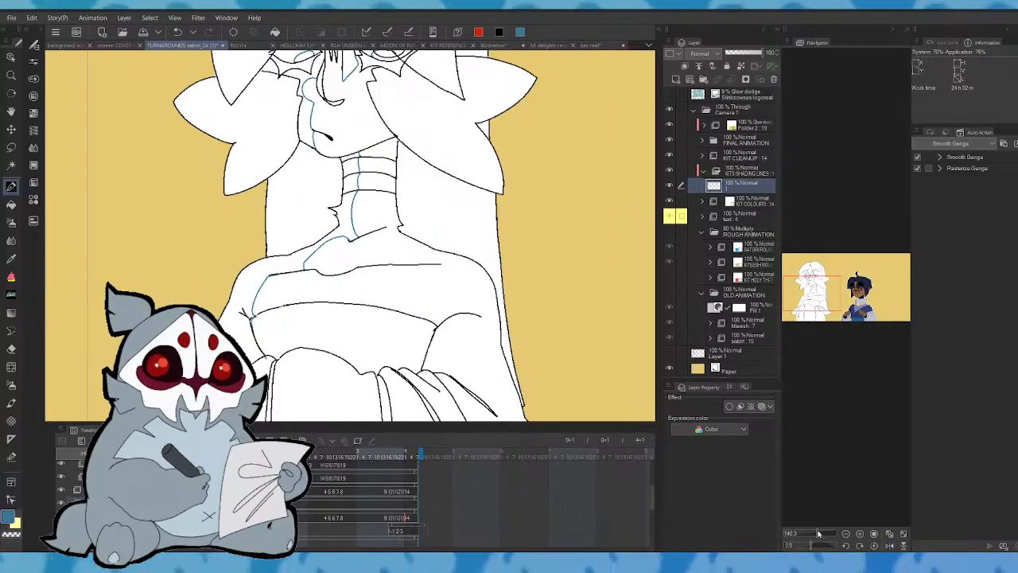
drag(819, 534, 813, 529)
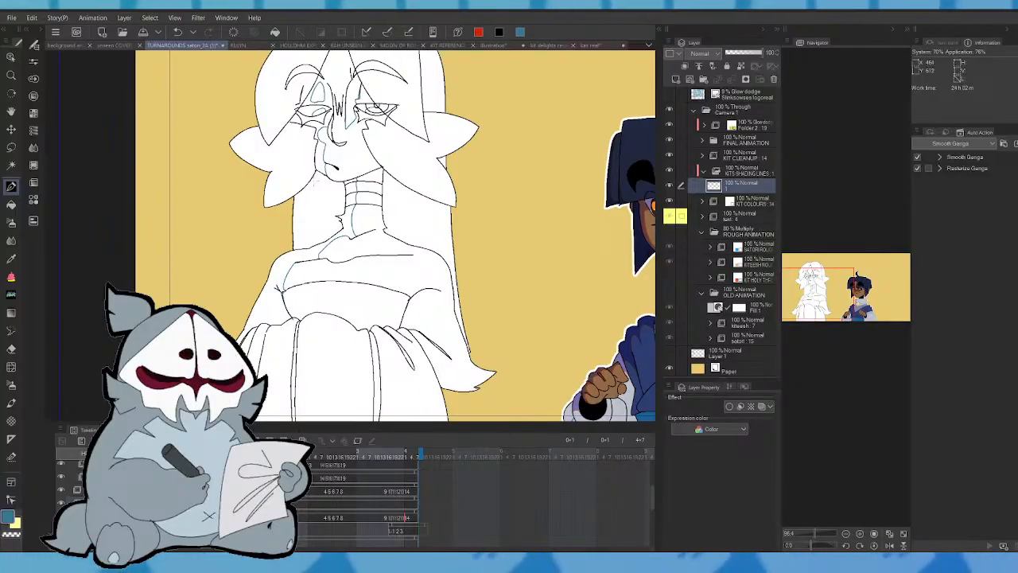
drag(304, 183, 303, 246)
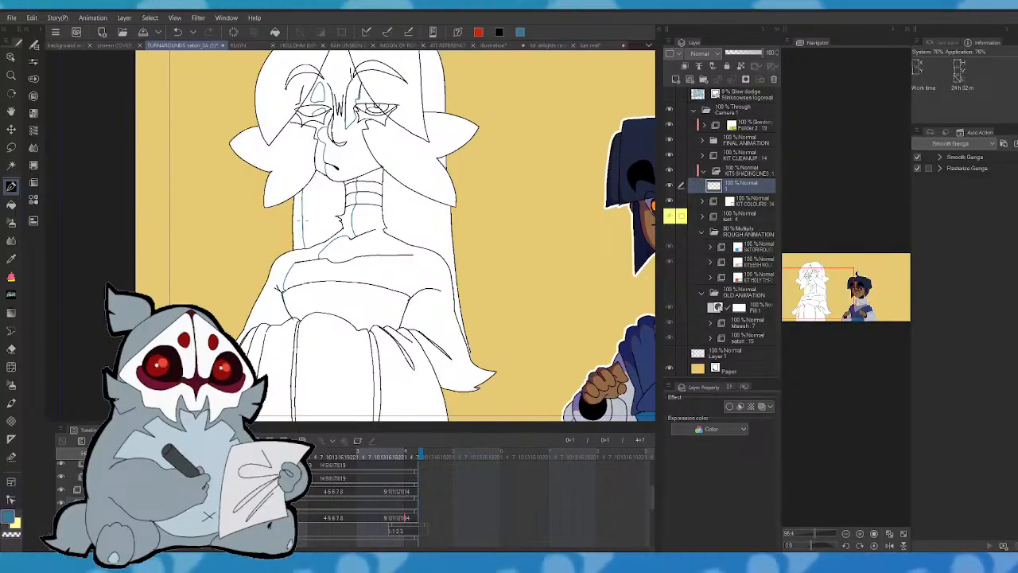
drag(823, 288, 824, 282)
click(179, 33)
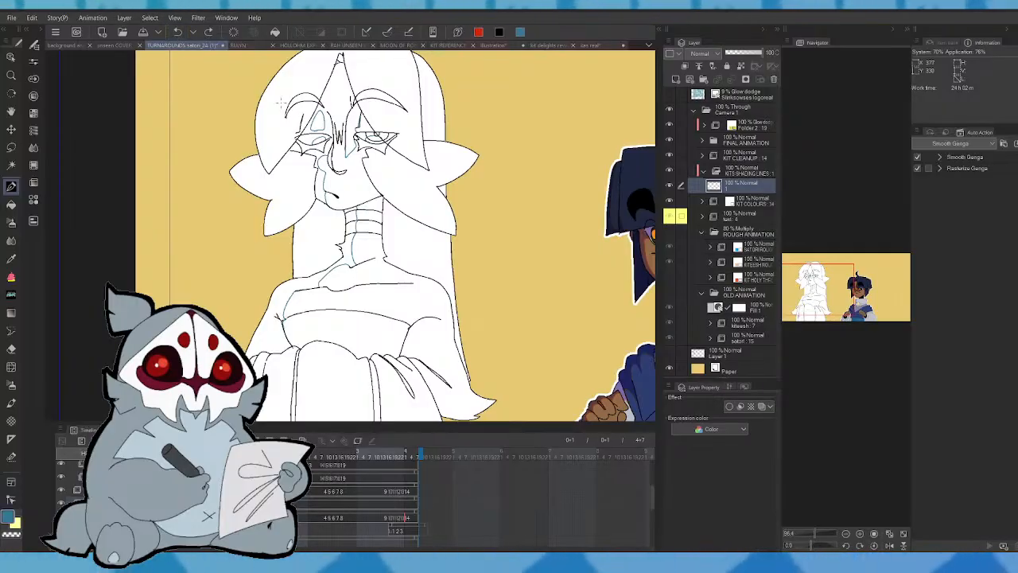
- Draw and rework a small rounded shading shape at the collarbone notch, checking it in the mirrored view
drag(346, 280, 372, 283)
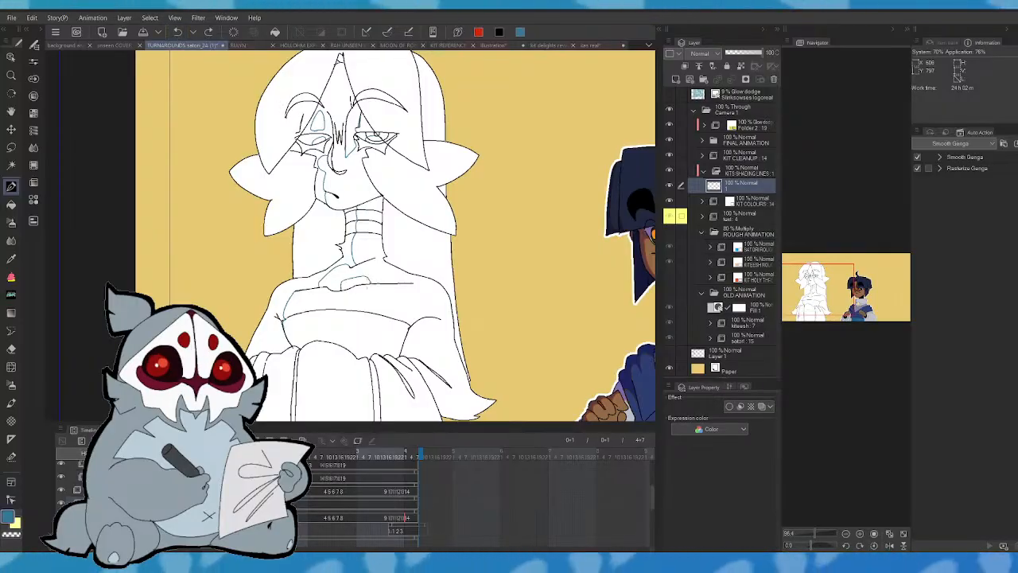
key(ctrl+z)
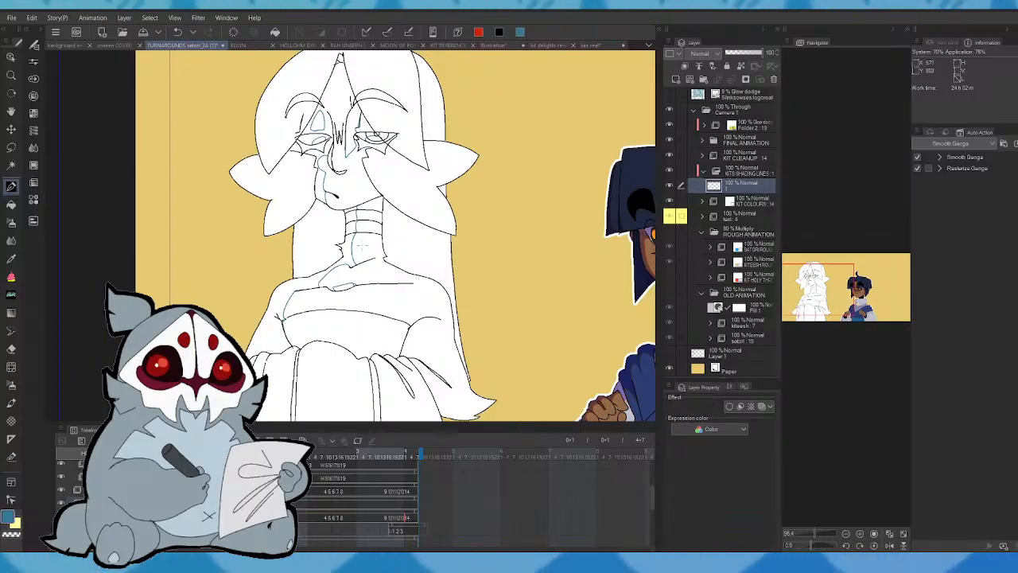
click(890, 545)
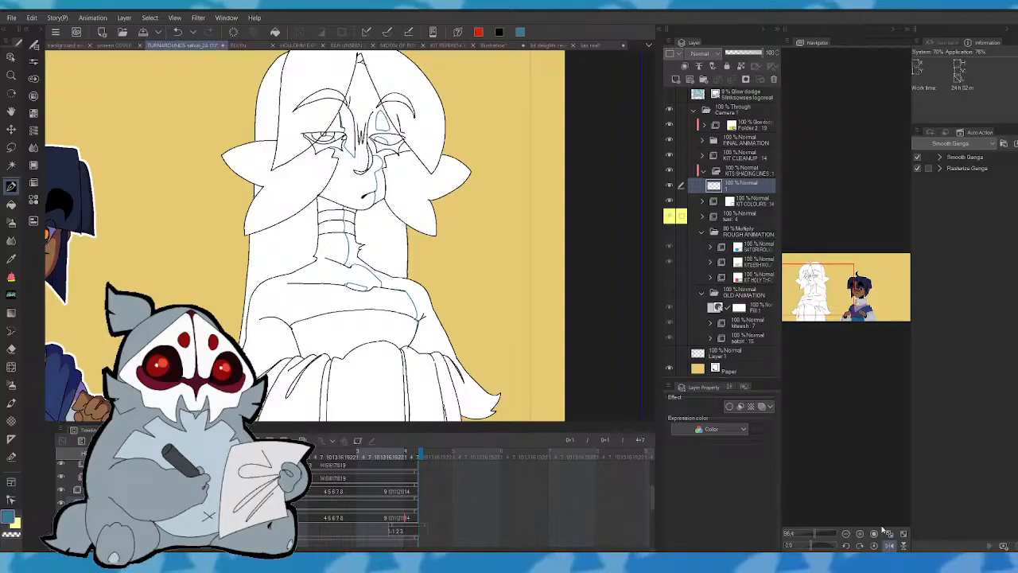
click(890, 545)
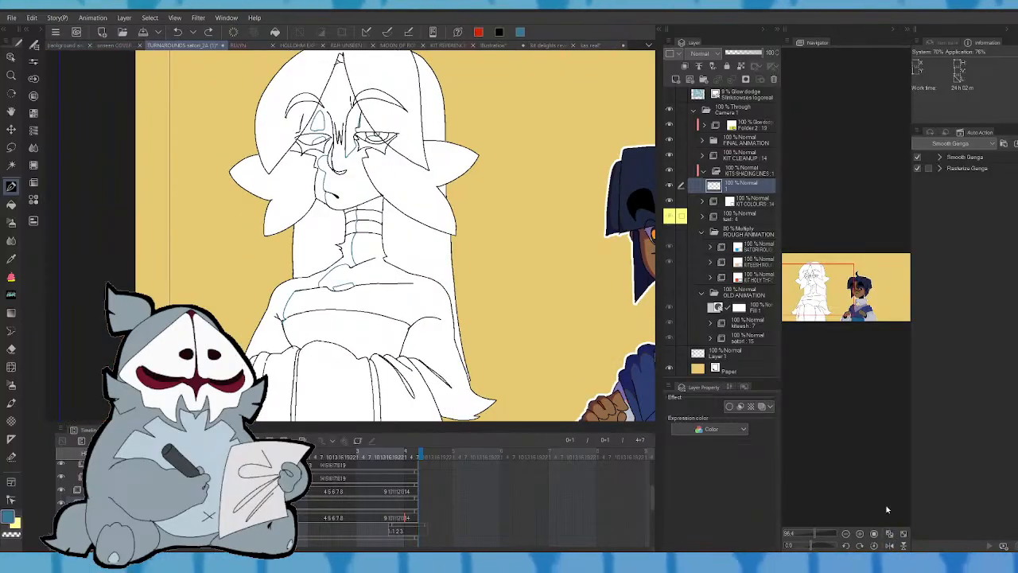
- Draw blue shading lines along the outer hair and side tuft, checking the dark-haired character and the RULYN file for reference
click(865, 294)
drag(869, 298, 863, 298)
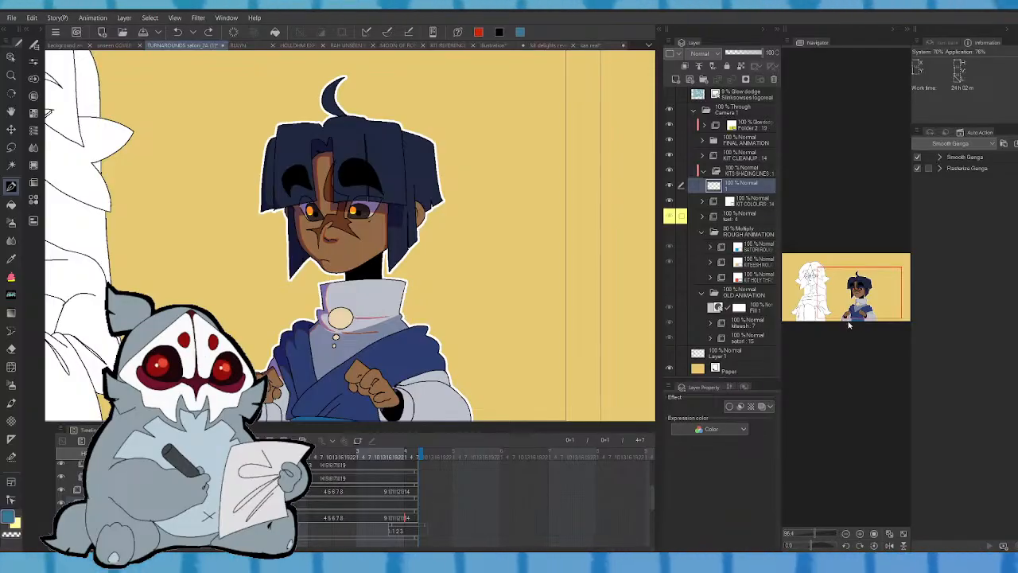
drag(853, 320, 827, 281)
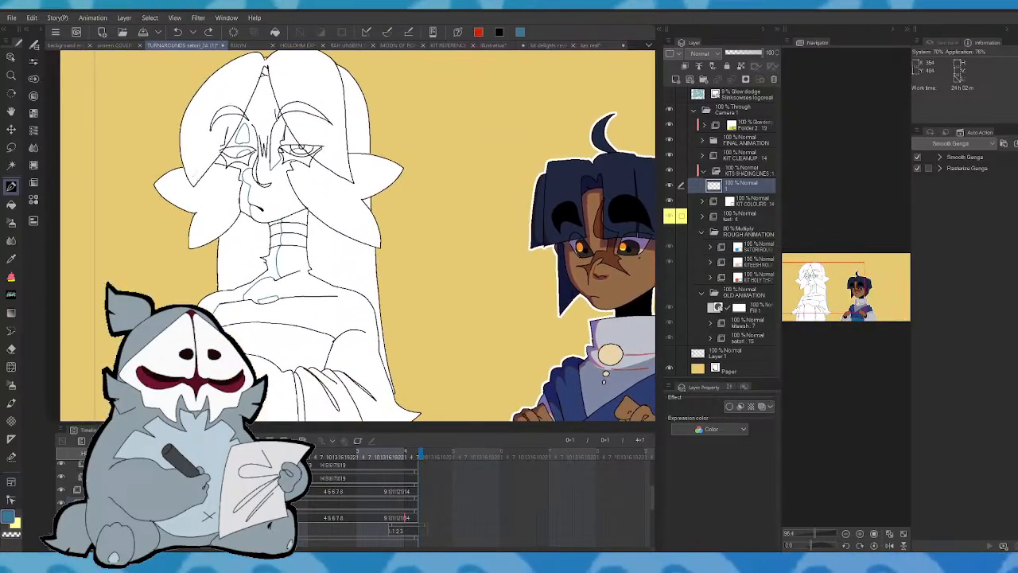
drag(195, 171, 235, 59)
click(229, 45)
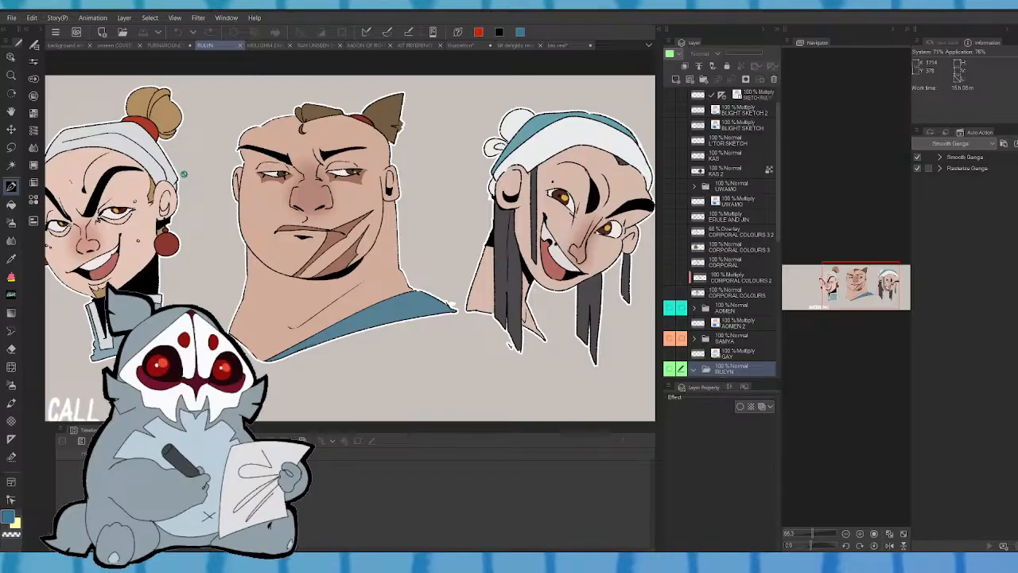
click(177, 44)
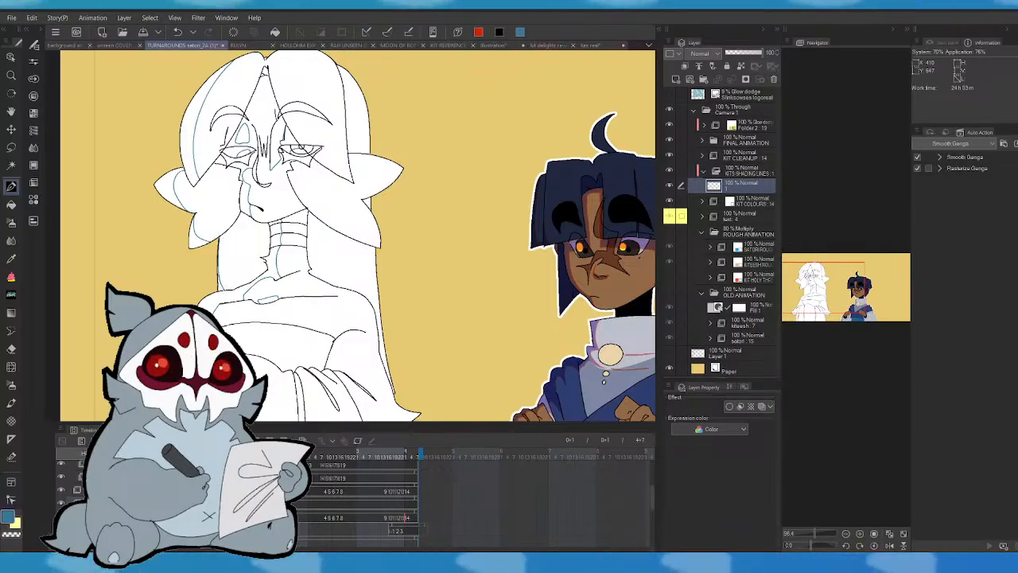
- Draw and rework blue shading lines along the front fringe strand from the parting to its tip, checking the drawing mirrored
click(890, 545)
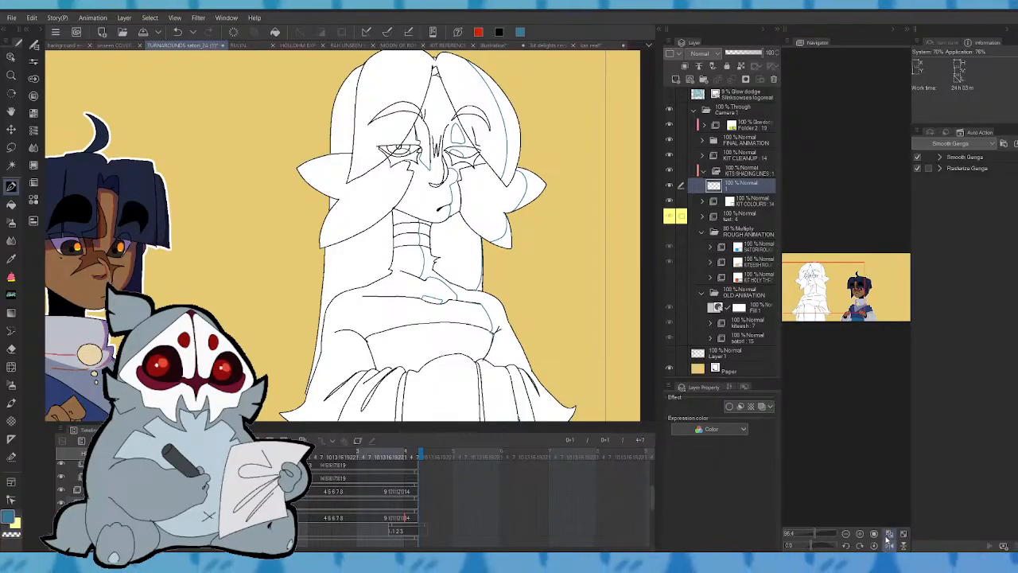
drag(828, 288, 823, 283)
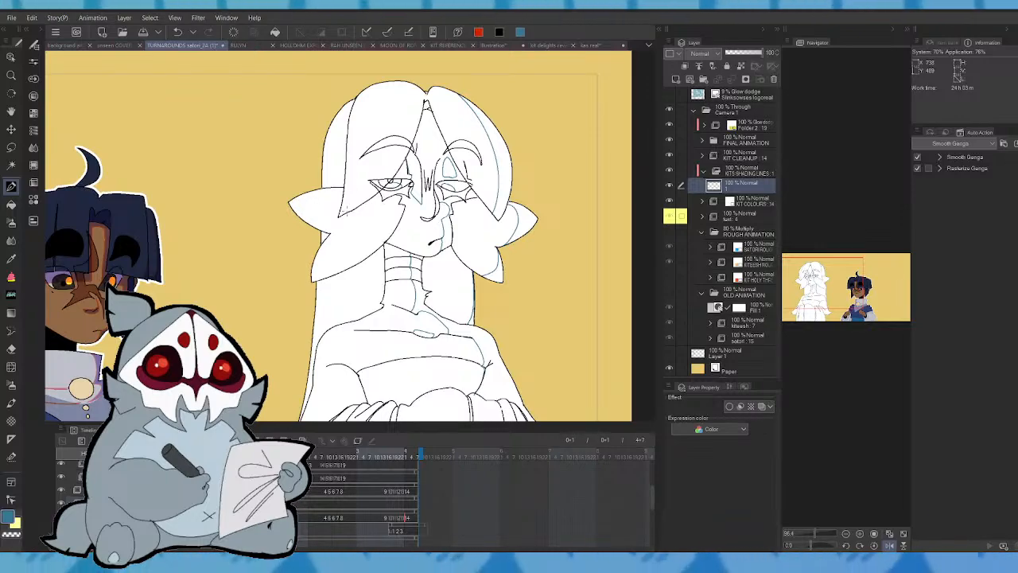
mouse_move(345, 224)
mouse_down()
mouse_move(413, 166)
mouse_move(428, 113)
mouse_up()
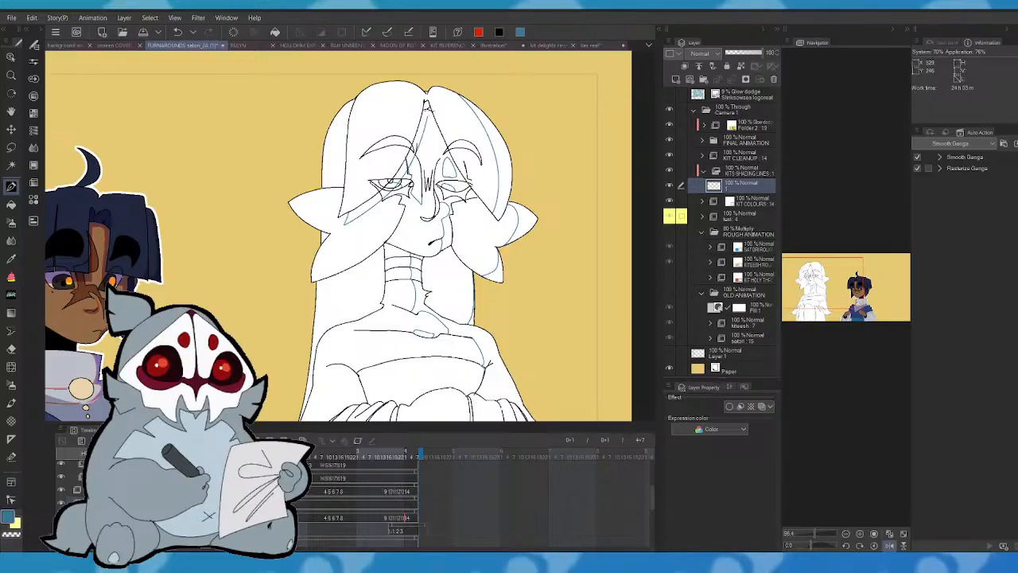
click(889, 545)
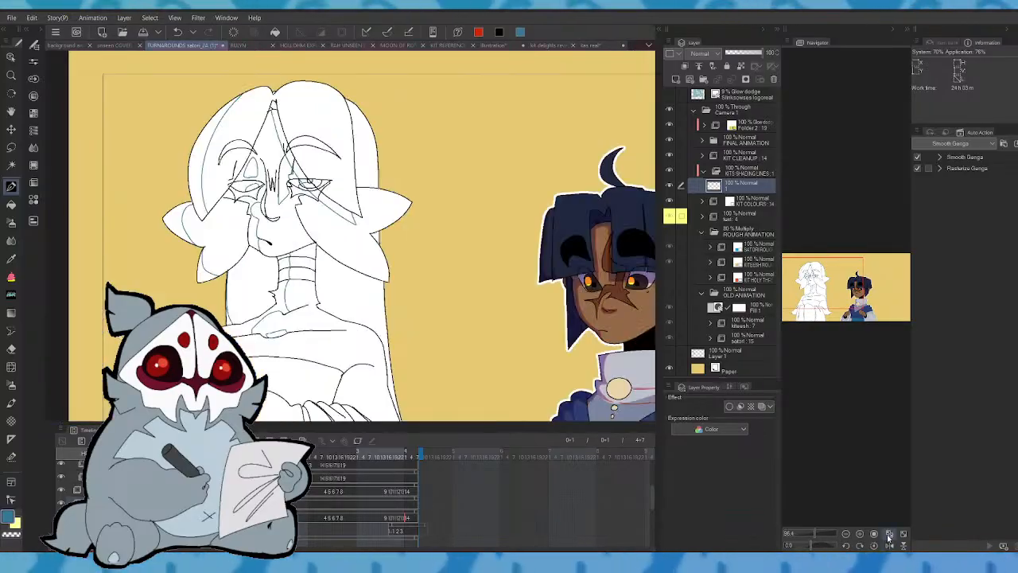
key(ctrl+z)
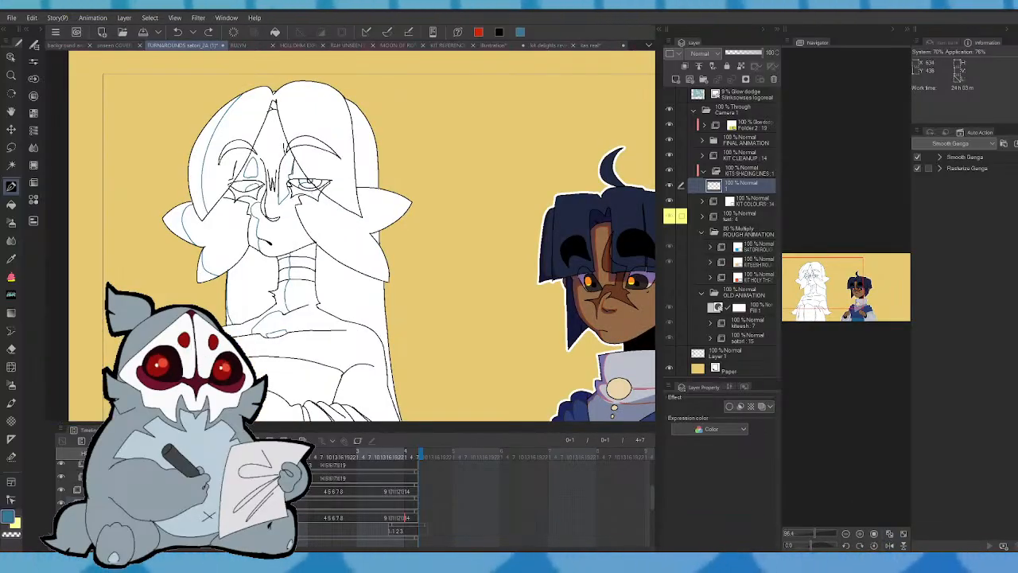
drag(318, 197, 355, 221)
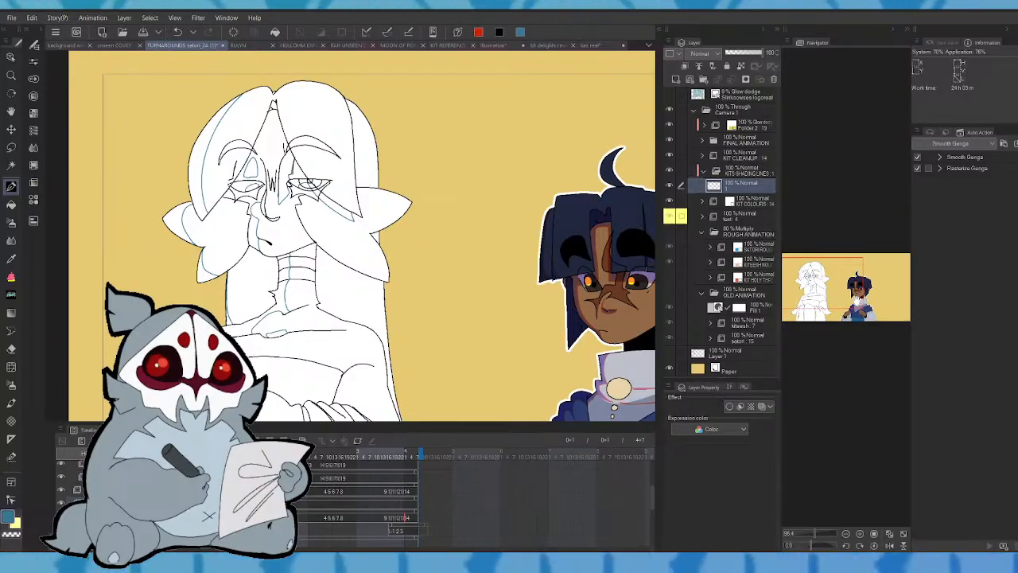
drag(358, 125, 386, 109)
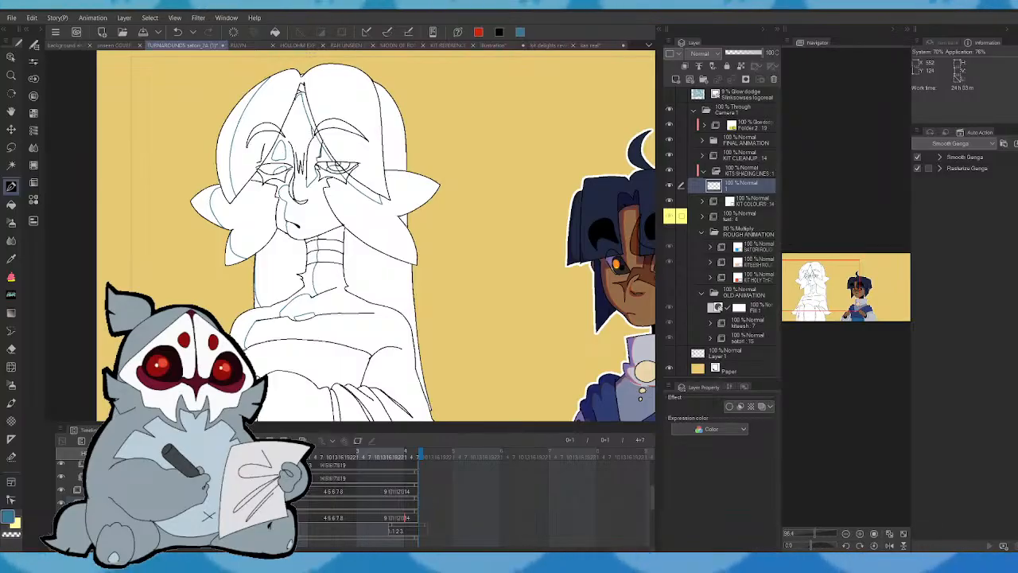
click(890, 546)
key(ctrl+z)
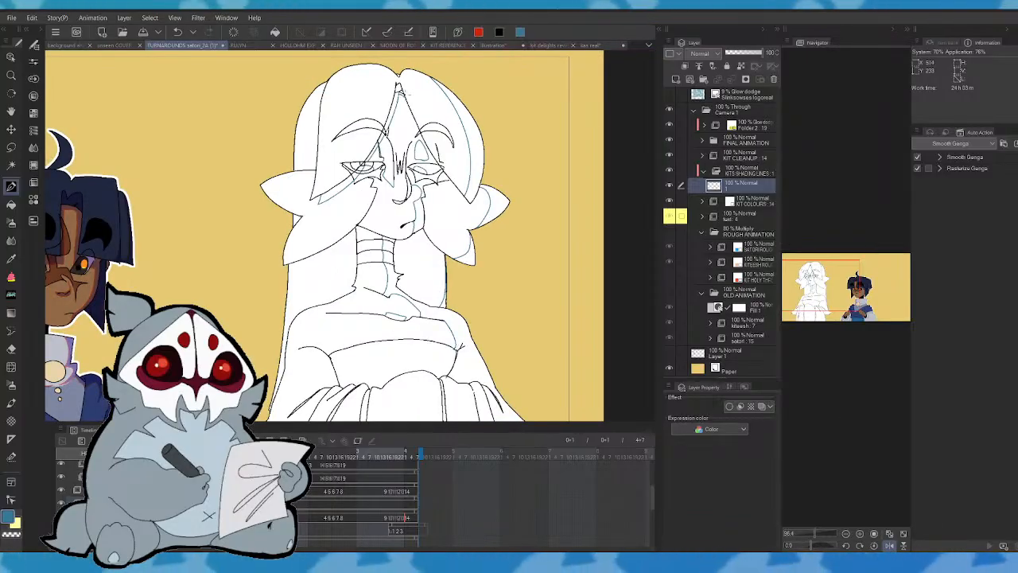
- Draw rounded blue shading curves across the three draped folds of the skirt, reworking the narrow side fold in the mirrored view
click(890, 545)
drag(816, 285, 816, 301)
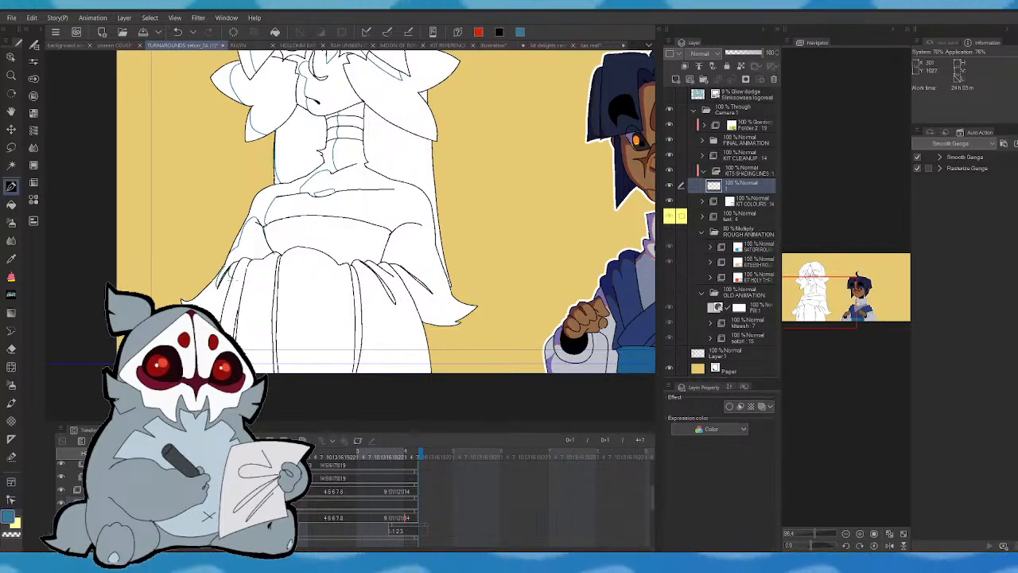
mouse_move(232, 280)
mouse_down()
mouse_move(245, 273)
mouse_move(249, 294)
mouse_move(276, 287)
mouse_up()
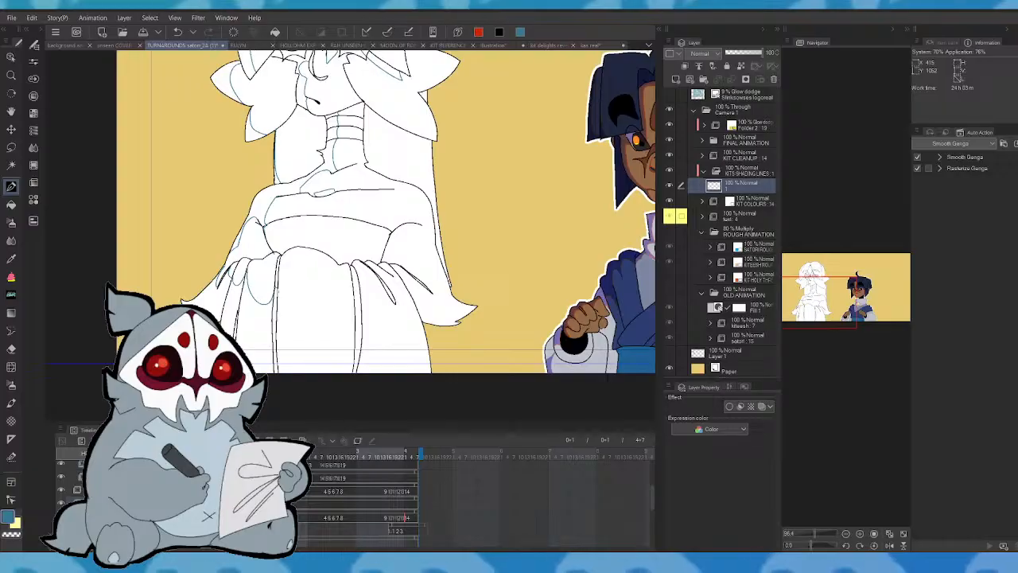
drag(288, 322, 352, 328)
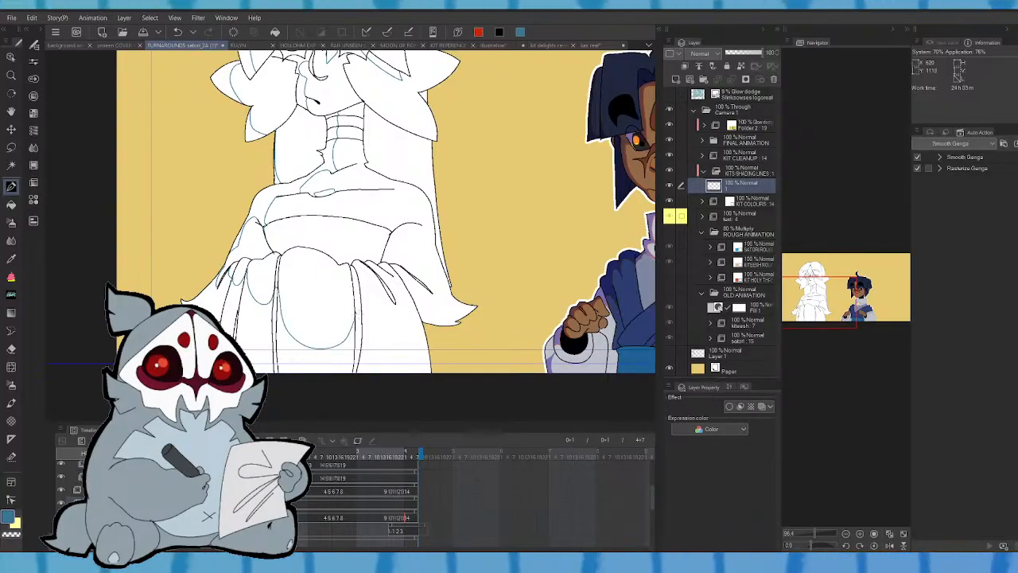
drag(387, 289, 428, 348)
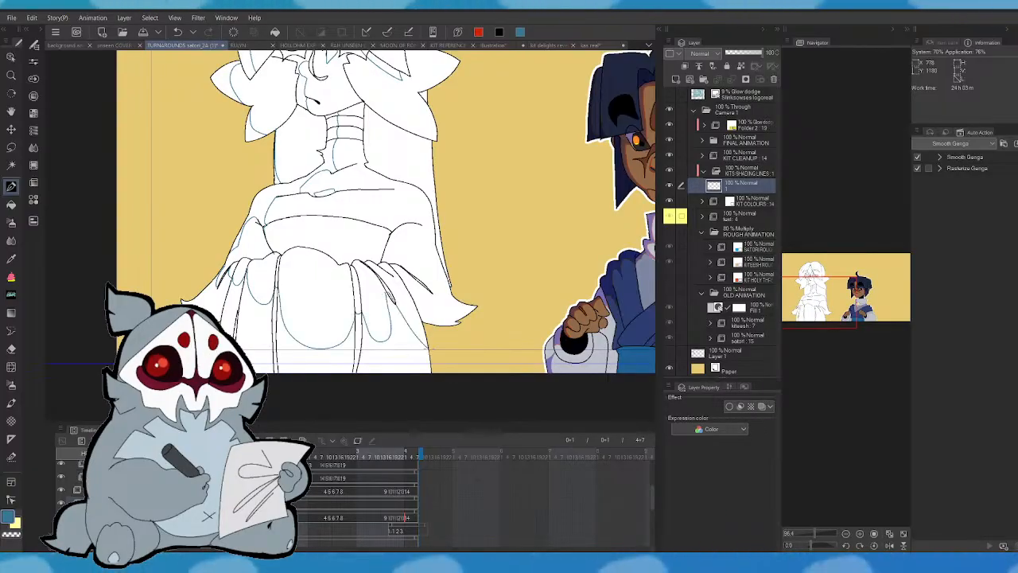
click(889, 536)
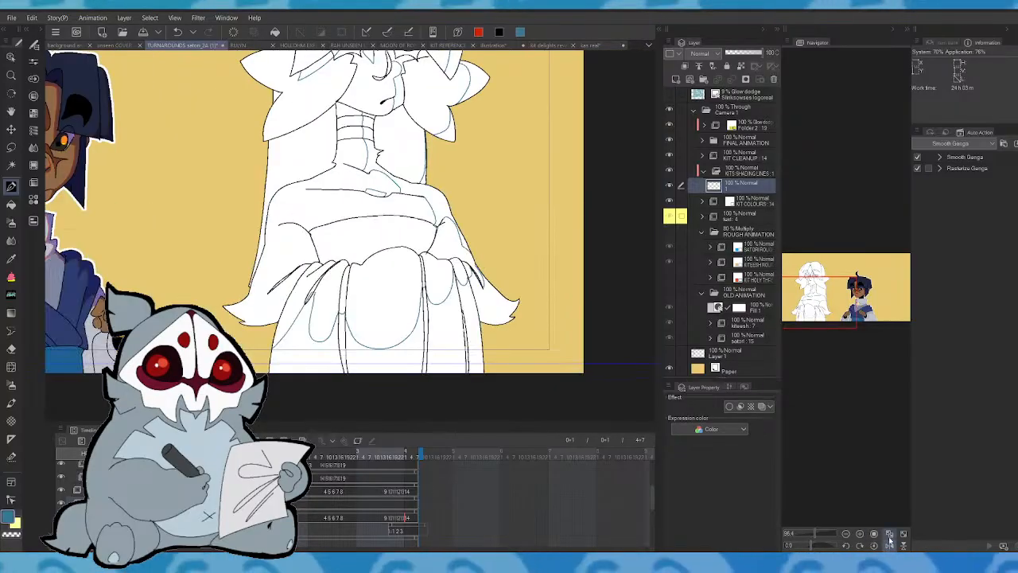
key(ctrl+z)
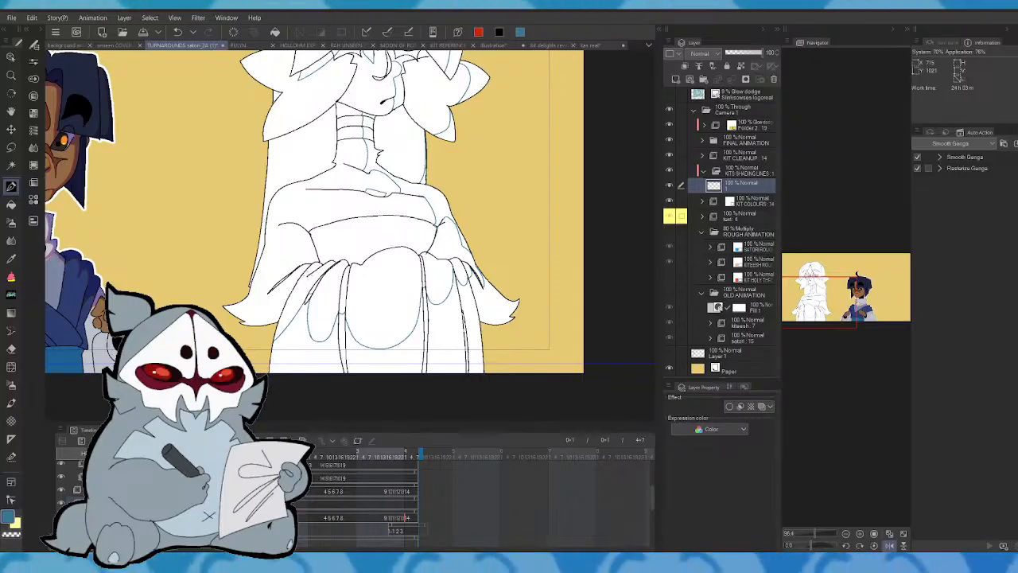
click(891, 548)
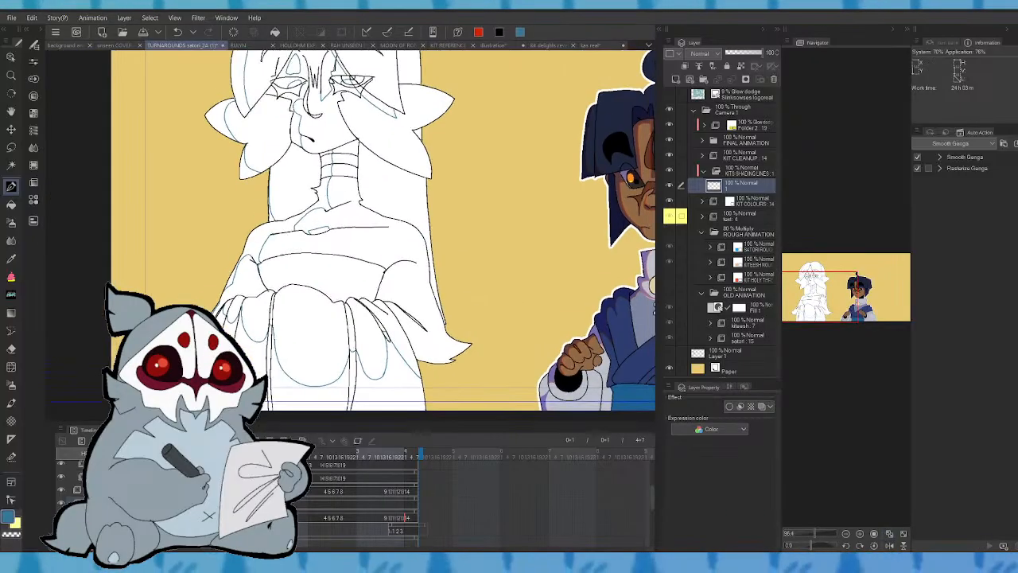
- Draw blue shading lines inside the arm's sleeve and down the long back hair, checking the whole figure mirrored
drag(825, 301, 833, 282)
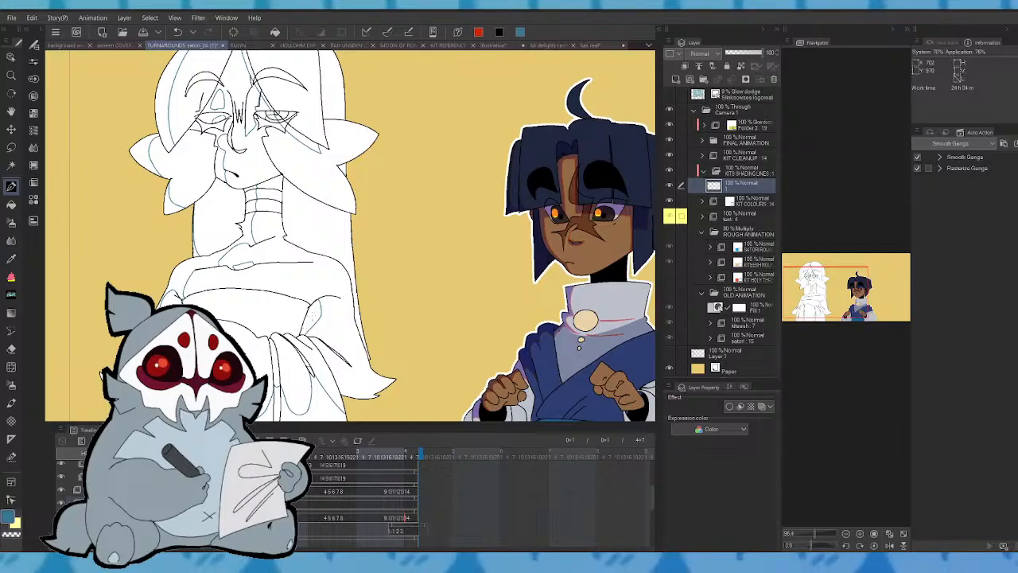
drag(846, 280, 852, 271)
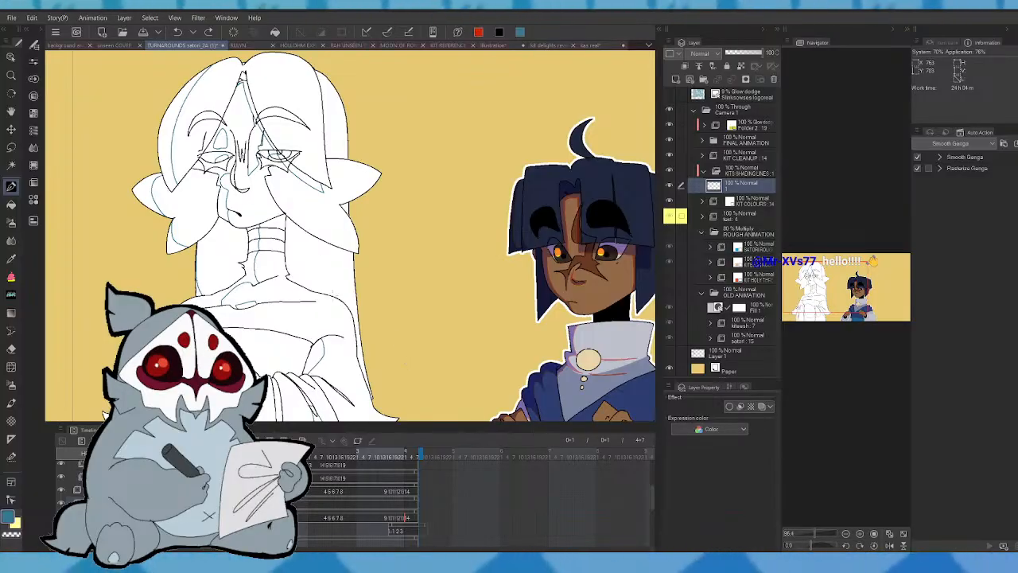
drag(330, 295, 333, 247)
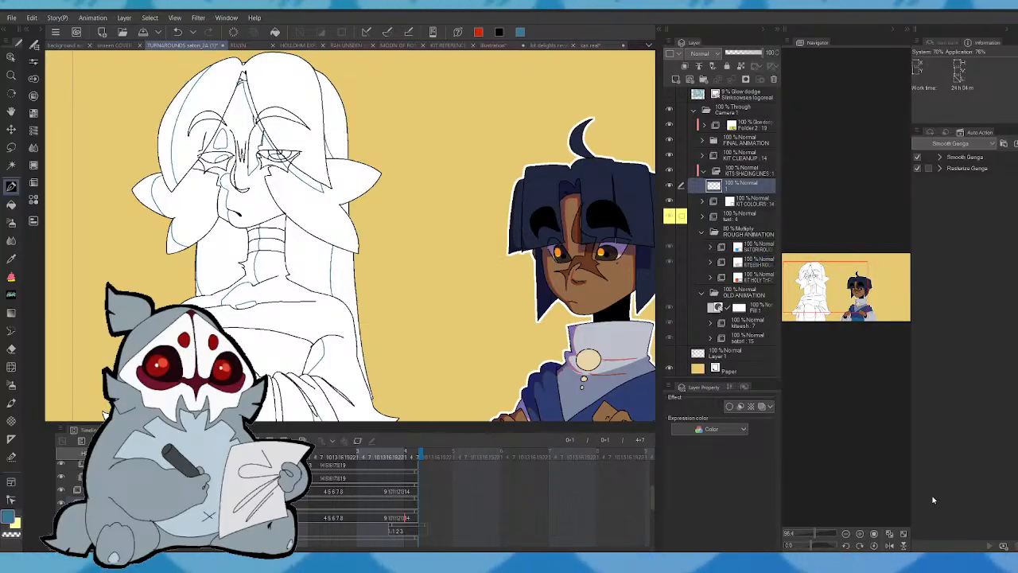
click(889, 546)
mouse_move(823, 286)
mouse_down()
mouse_move(824, 296)
mouse_move(824, 288)
mouse_up()
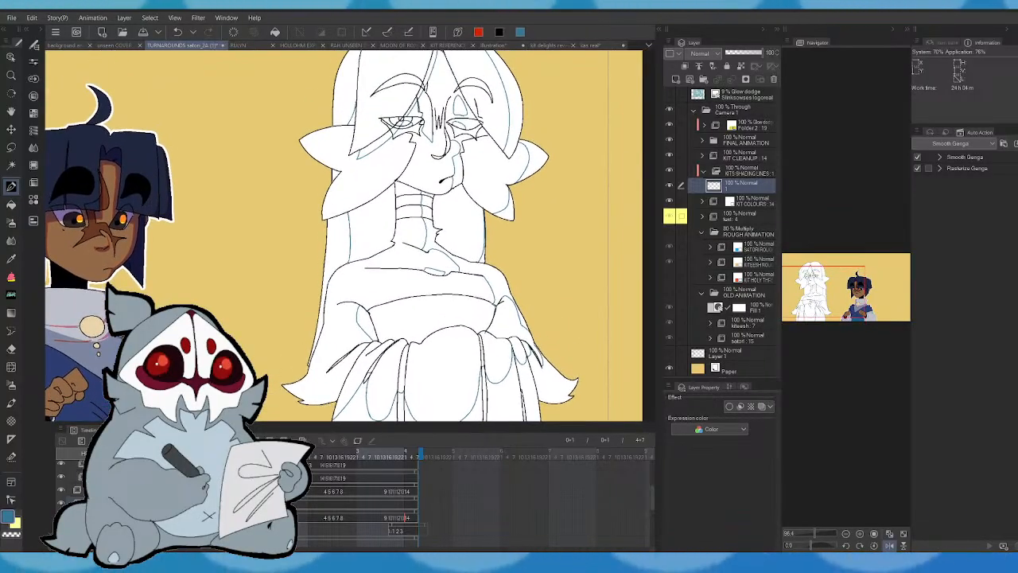
drag(813, 301, 815, 311)
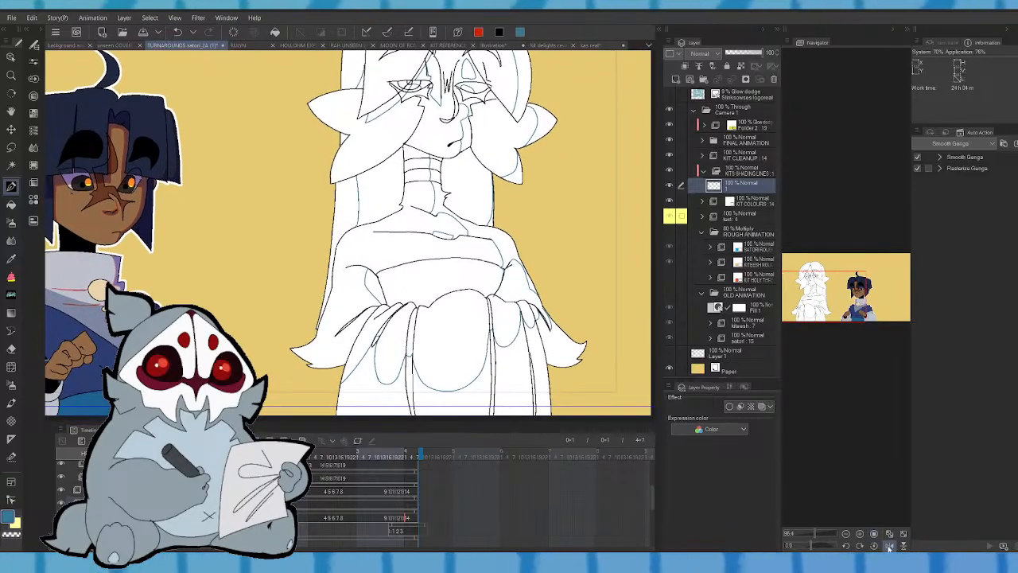
drag(827, 282, 830, 288)
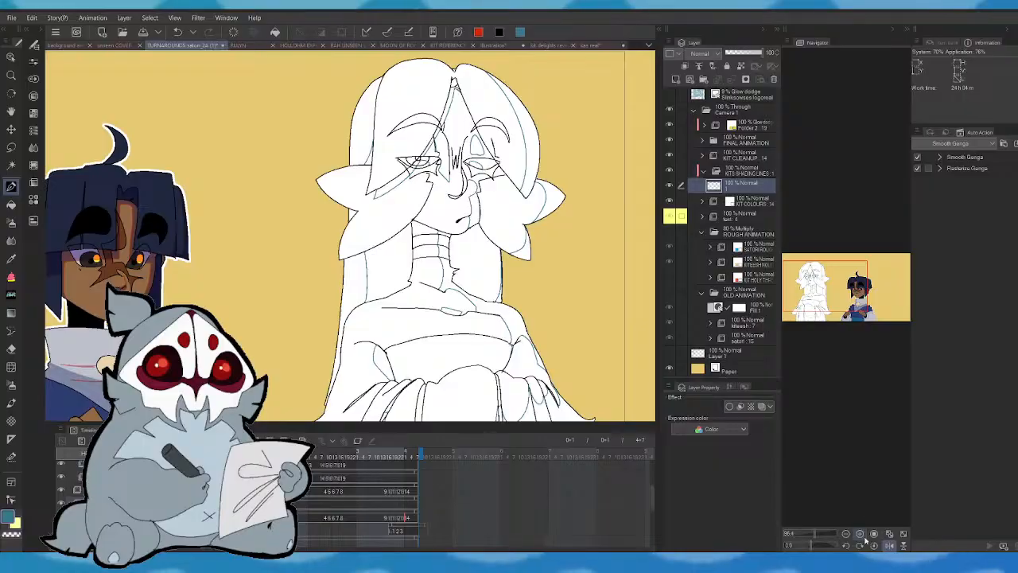
click(890, 545)
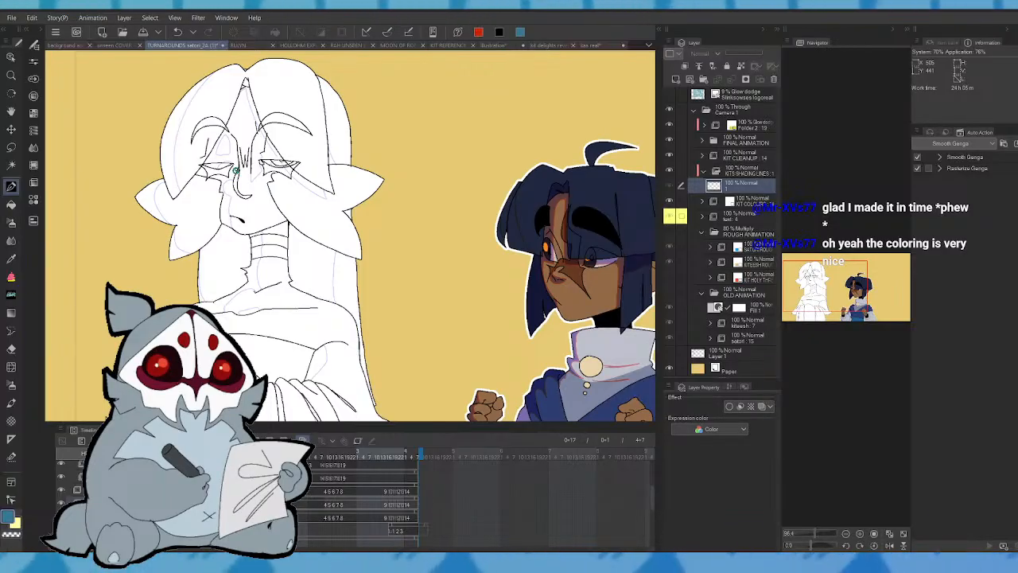
- Add a new blank cel to Kit's shading lines folder at frame 0+17 and flip between it and the first frame
key(Home)
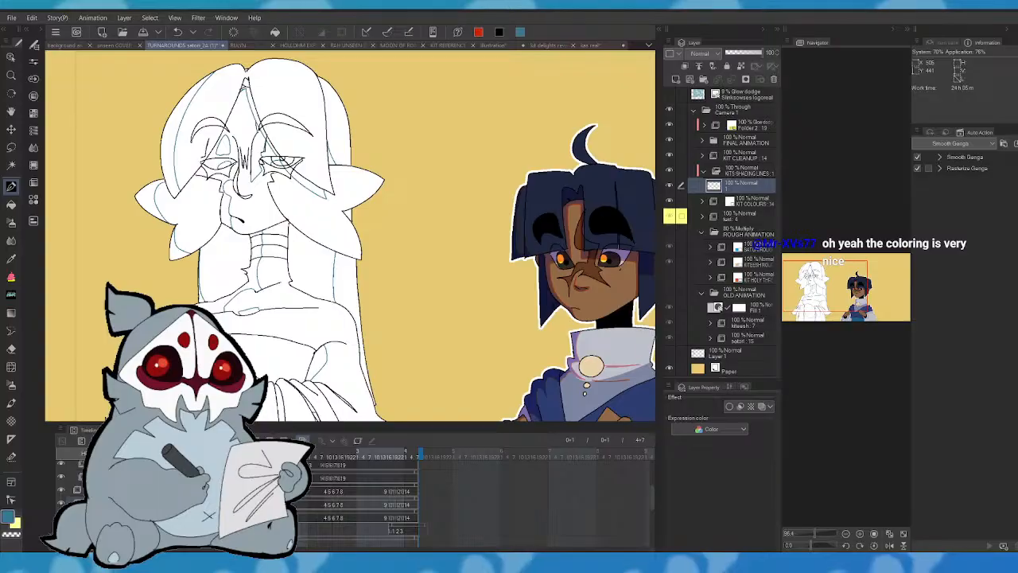
key(Right)
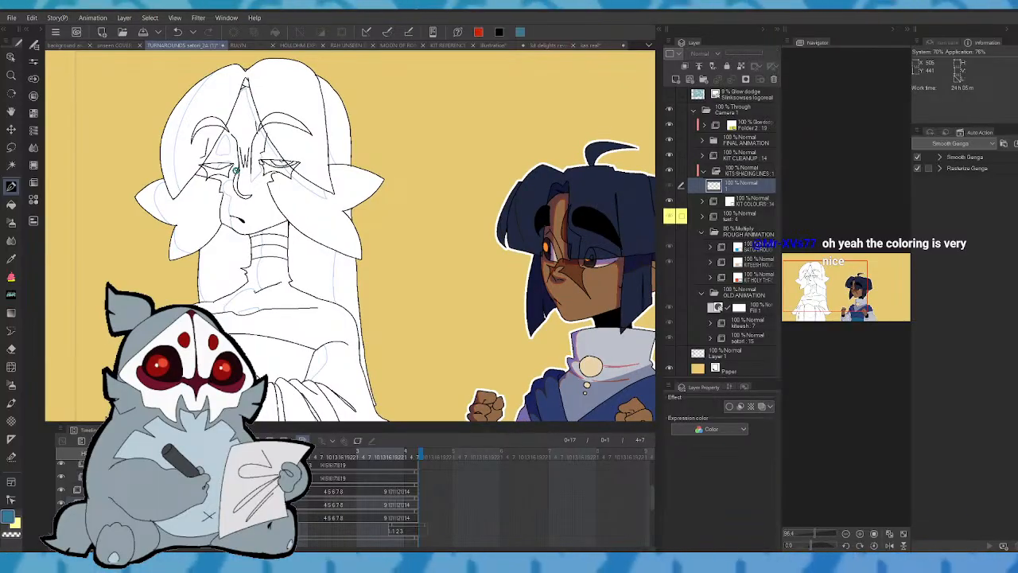
key(ctrl+shift+n)
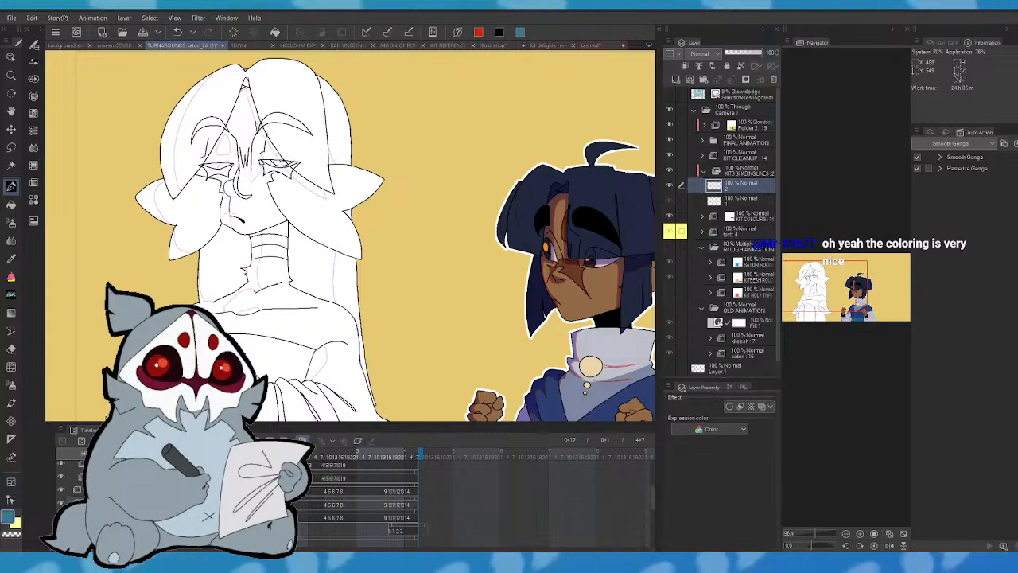
key(Left)
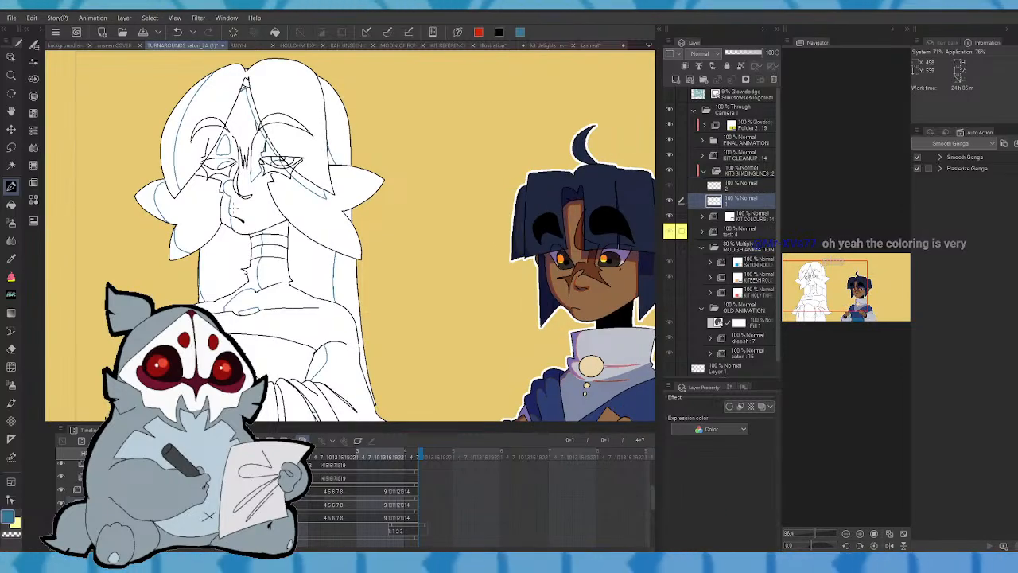
key(Right)
- Trace the blue shading line from beside the nose down the cheek to the chin on the new cel, following the onion skin
click(889, 546)
drag(816, 533, 825, 534)
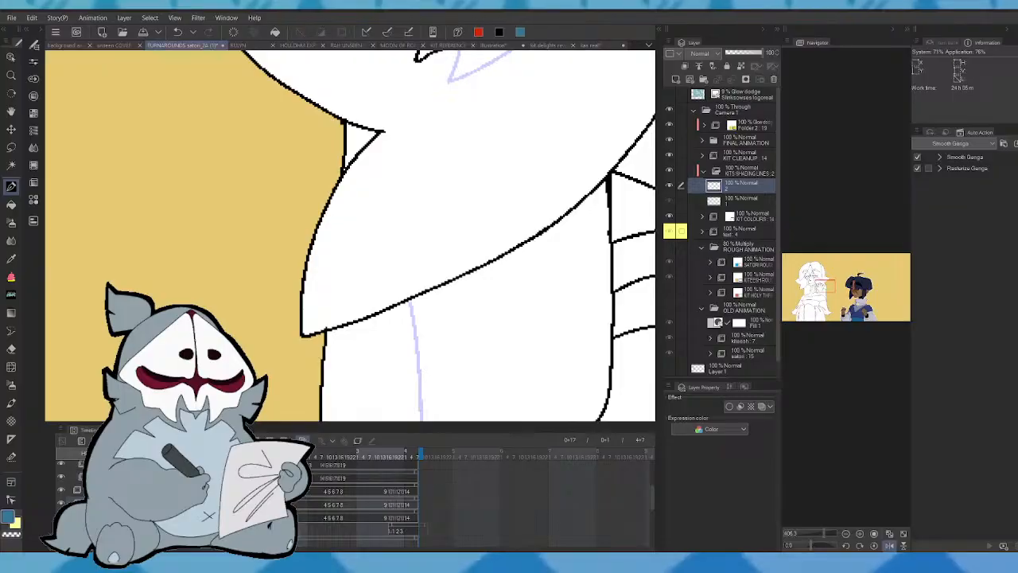
drag(813, 277, 809, 280)
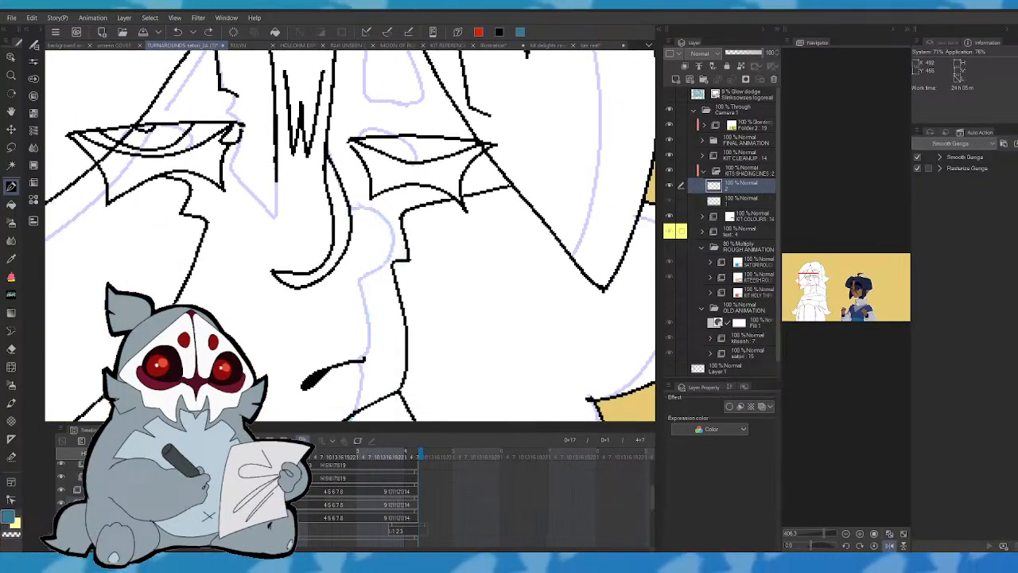
key(ctrl+z)
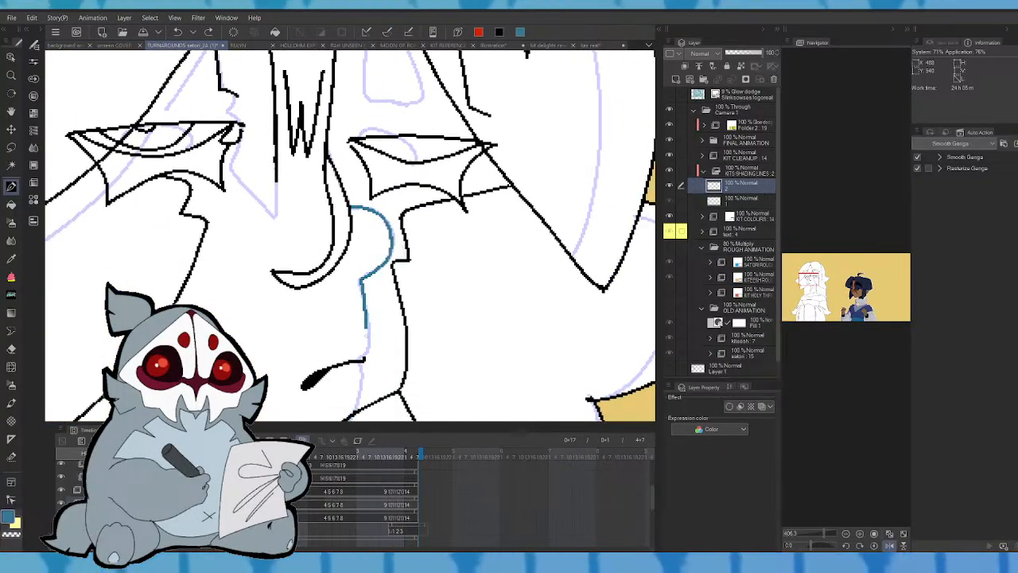
drag(366, 326, 358, 406)
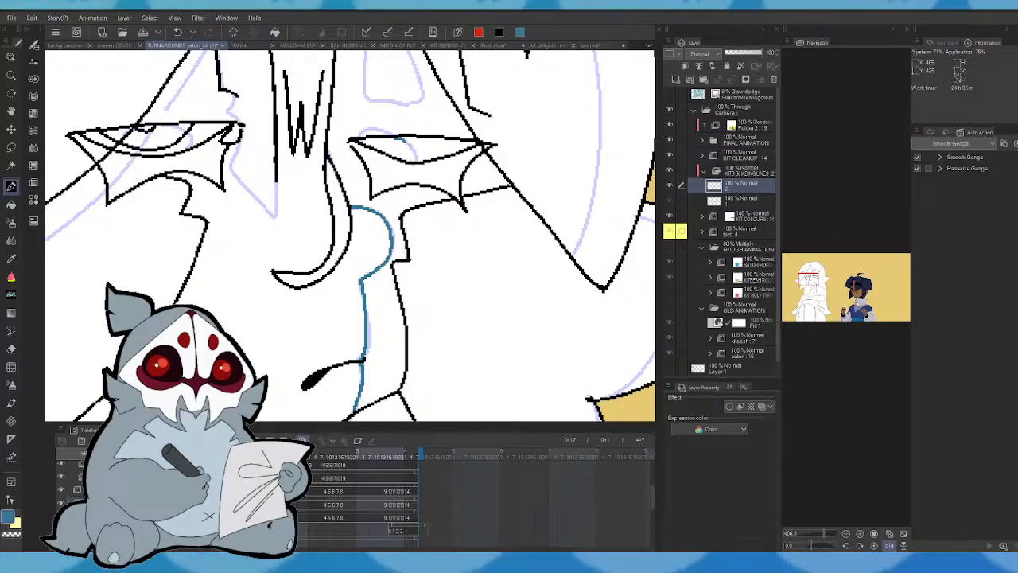
- Redraw the blue shading line beneath the pointed side fringe slightly lower across the cheek on the second cel, comparing it with the first frame
drag(825, 533, 820, 533)
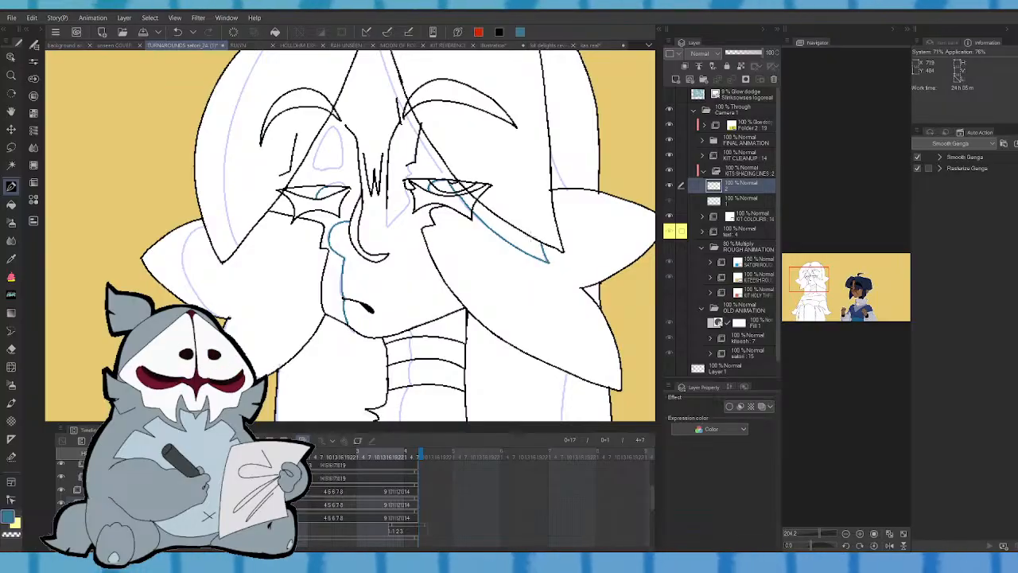
key(Left)
key(Right)
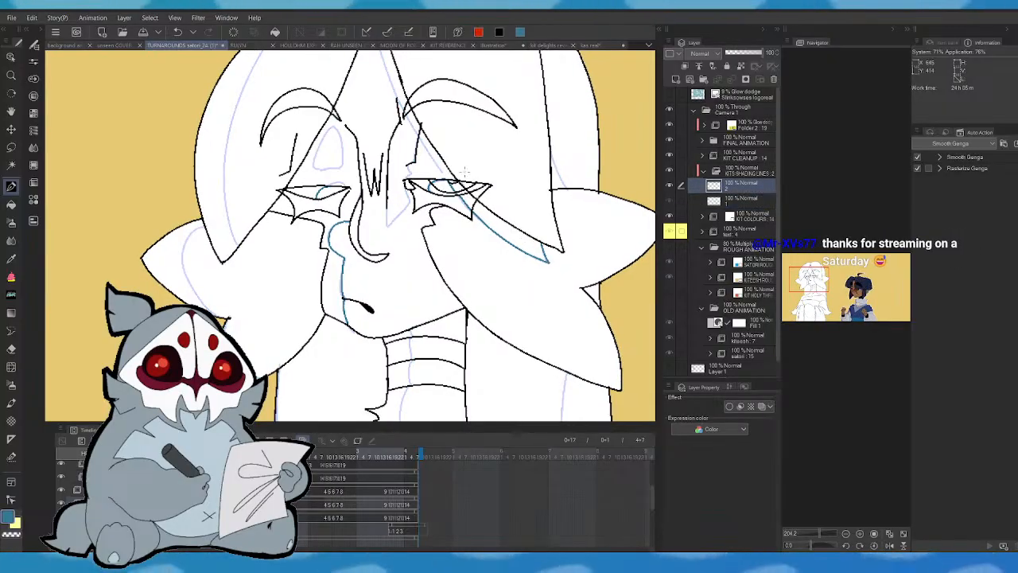
key(ctrl+z)
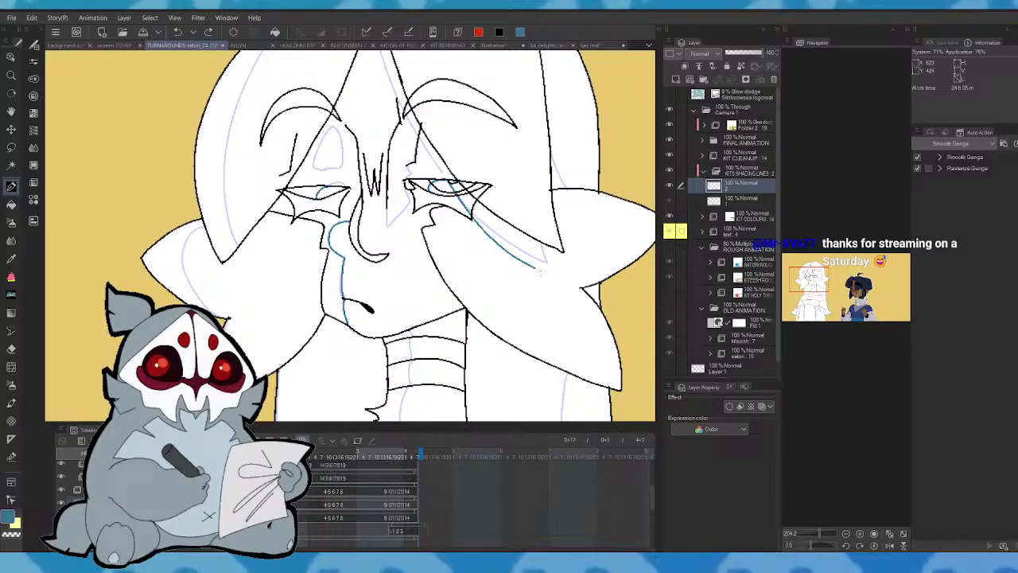
key(Left)
key(Right)
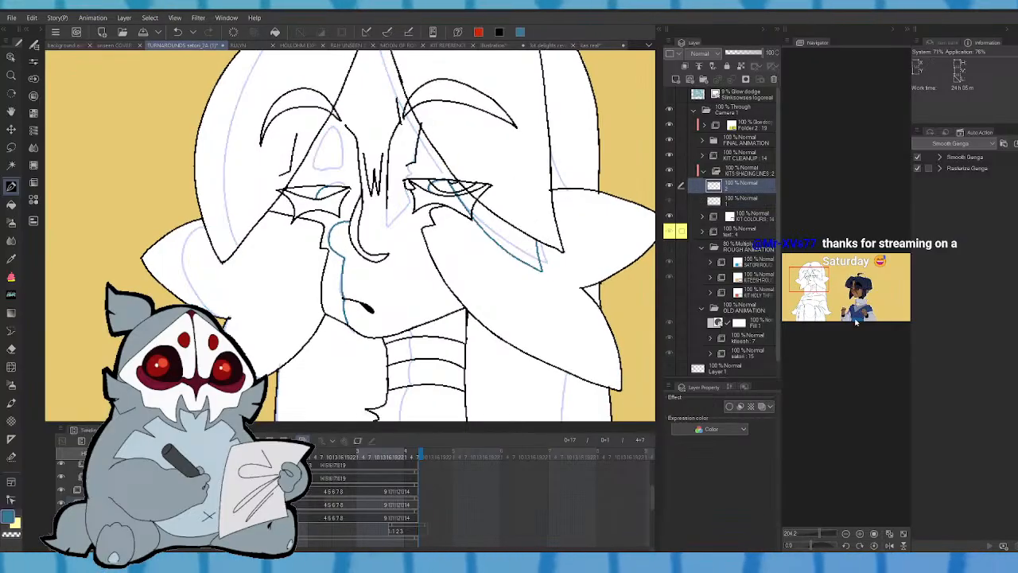
click(809, 278)
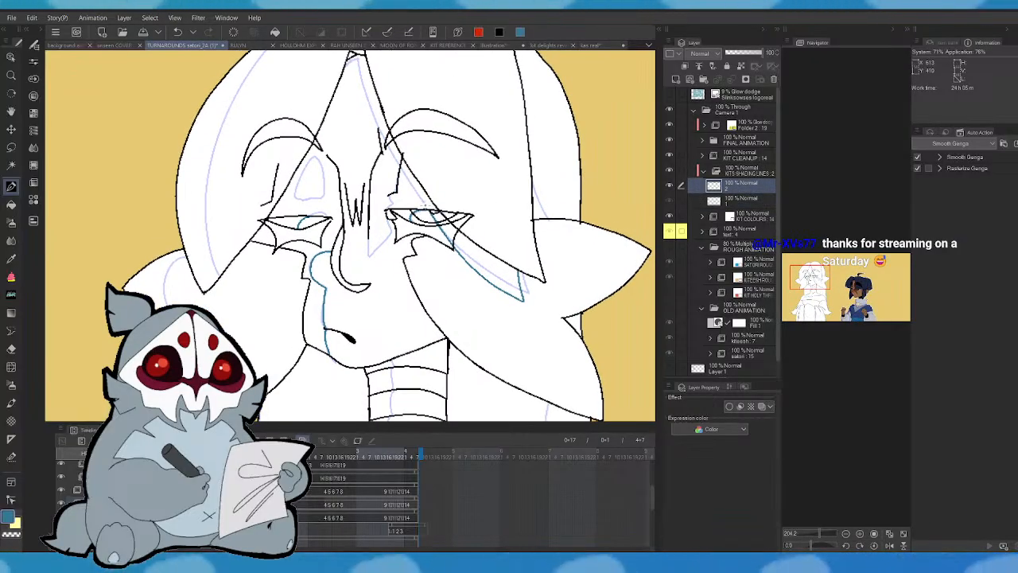
- Trace the blue shading line from the hair parting's peak down the fringe edge to the eye on the second cel, checking it mirrored
key(ctrl+z)
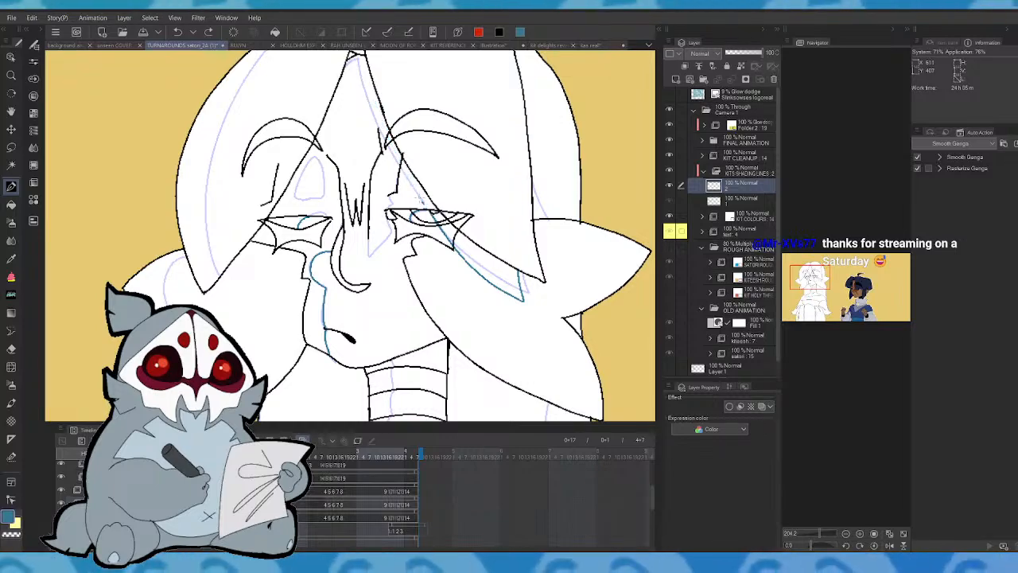
drag(365, 85, 358, 62)
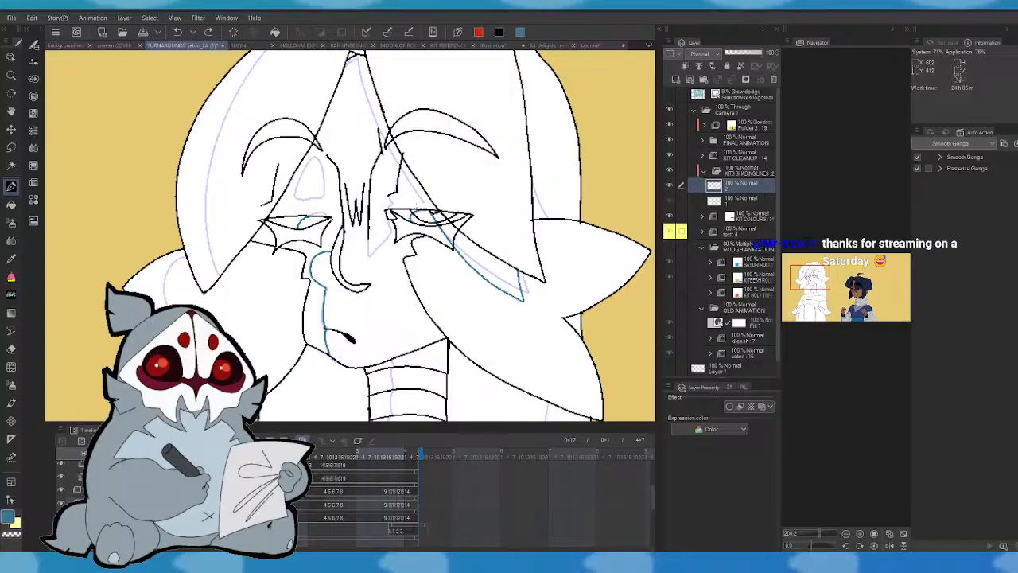
drag(424, 209, 396, 157)
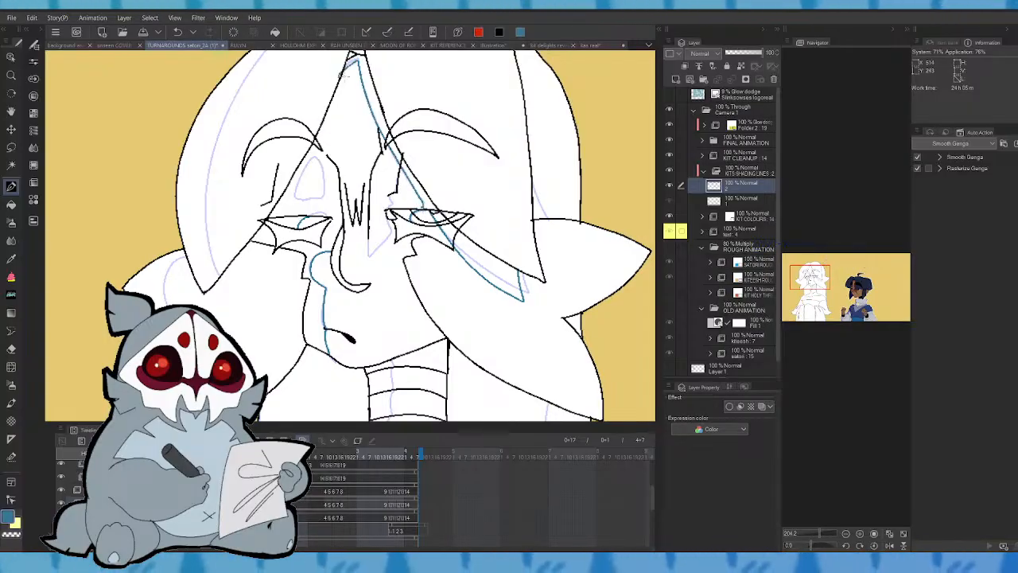
key(Left)
key(Right)
click(888, 546)
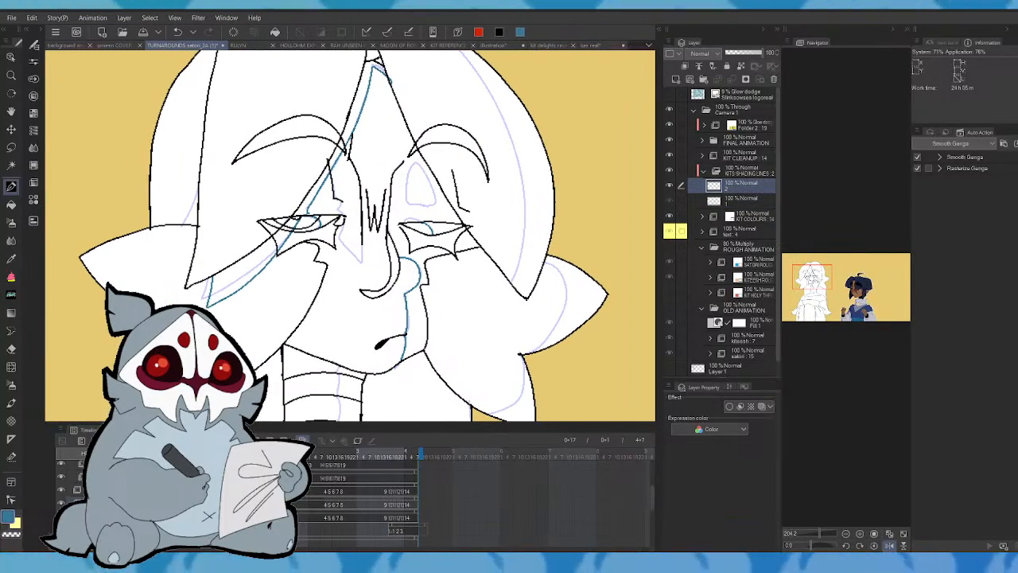
mouse_move(429, 239)
mouse_down()
mouse_move(416, 253)
mouse_move(369, 232)
mouse_move(327, 238)
mouse_move(334, 257)
mouse_up()
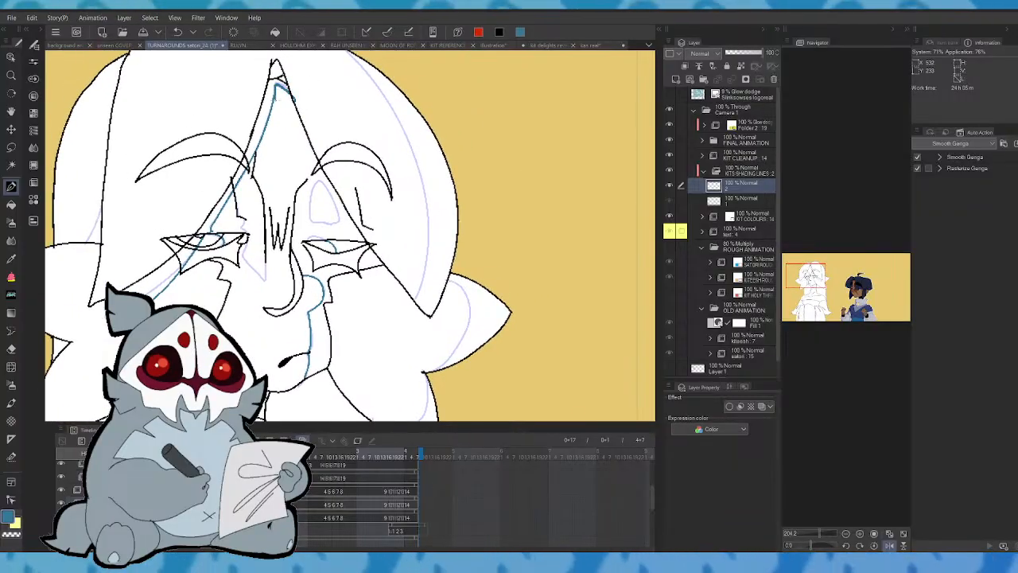
key(Left)
key(Right)
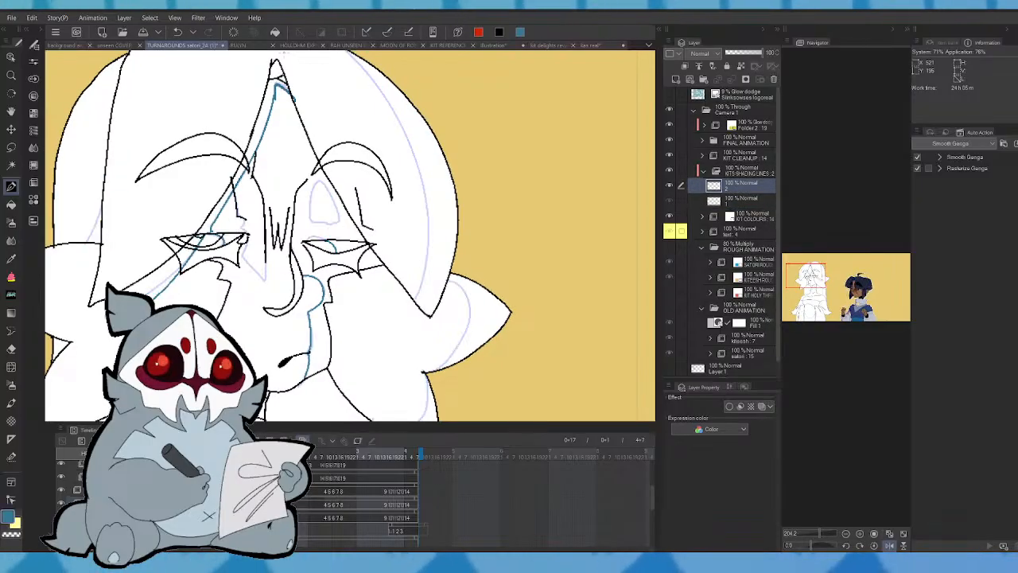
- Redraw the small peak of the blue forehead shading line at the hair parting on the first cel
key(Right)
key(Left)
key(Left)
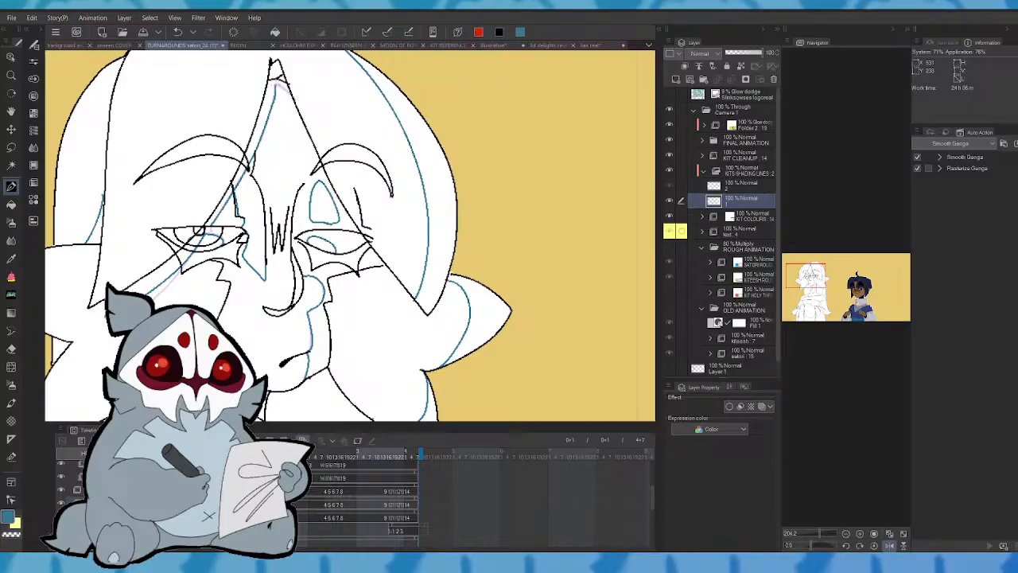
drag(277, 84, 290, 93)
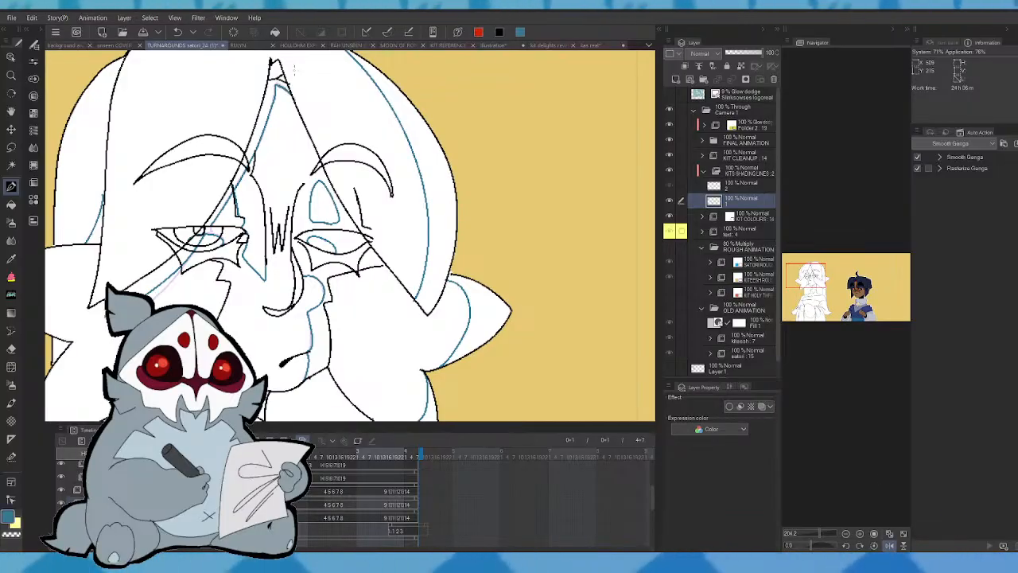
click(890, 541)
- Trace the jagged blue shading line from the inner brow down to its point beside the nose on the second cel, flipping against the first frame
drag(825, 534, 832, 534)
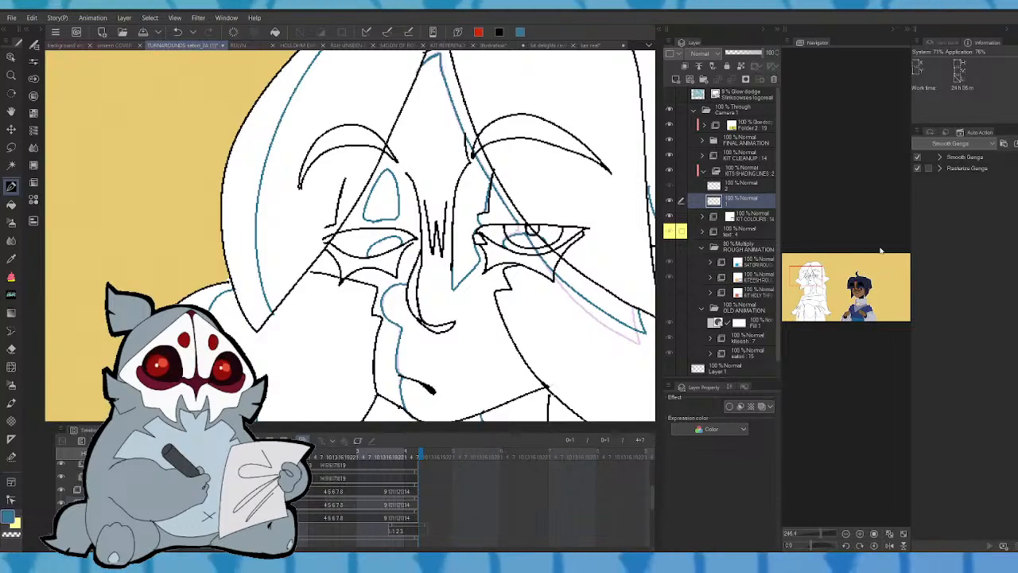
click(856, 282)
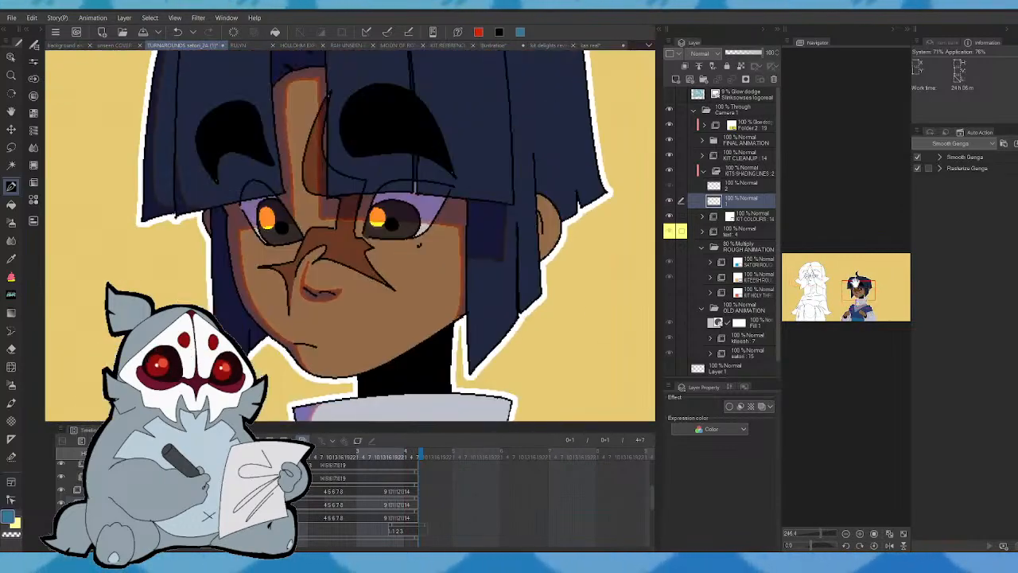
drag(856, 282, 811, 276)
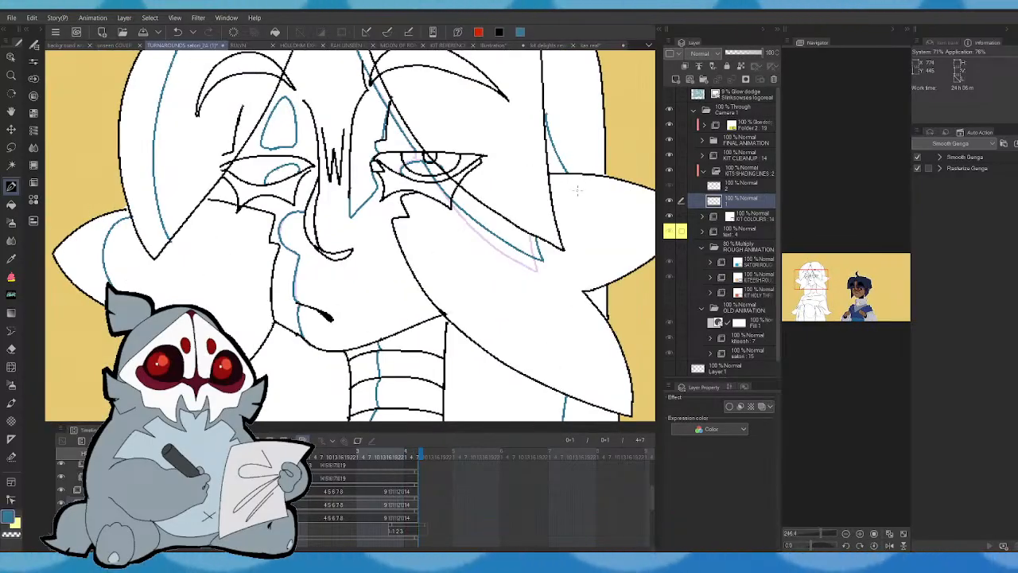
key(Left)
key(Right)
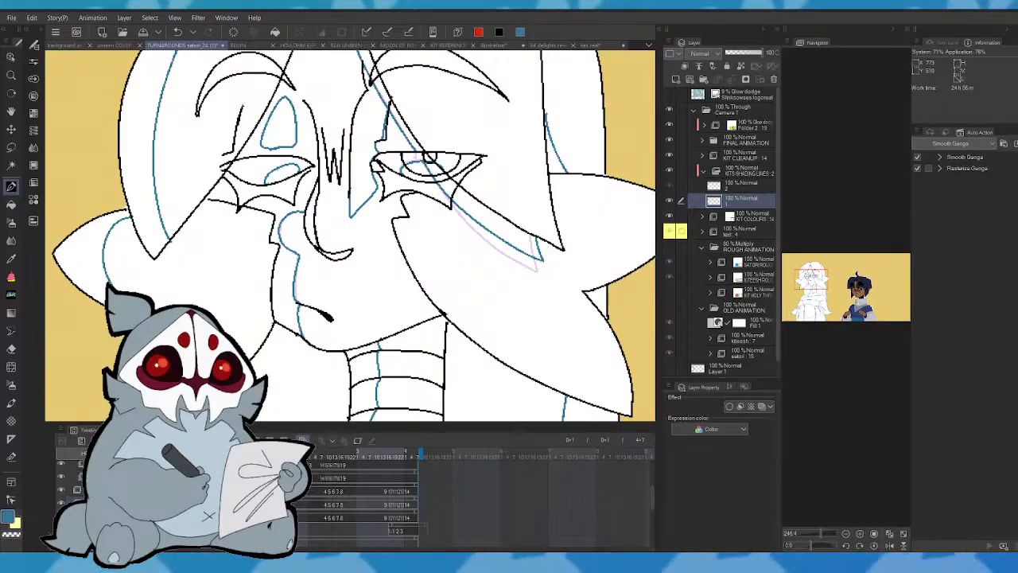
key(Right)
key(Right)
key(Right)
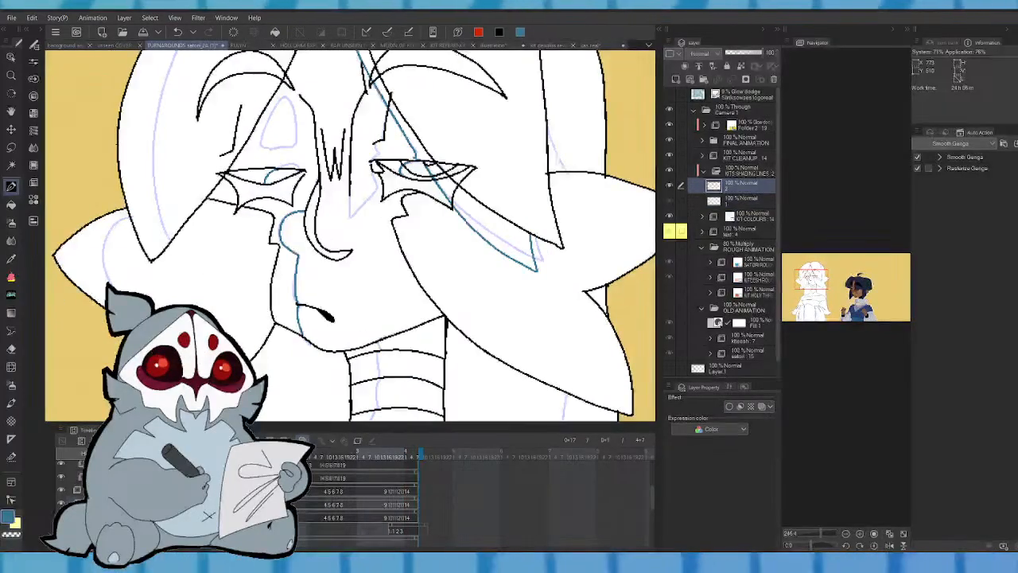
key(period)
key(comma)
key(comma)
key(period)
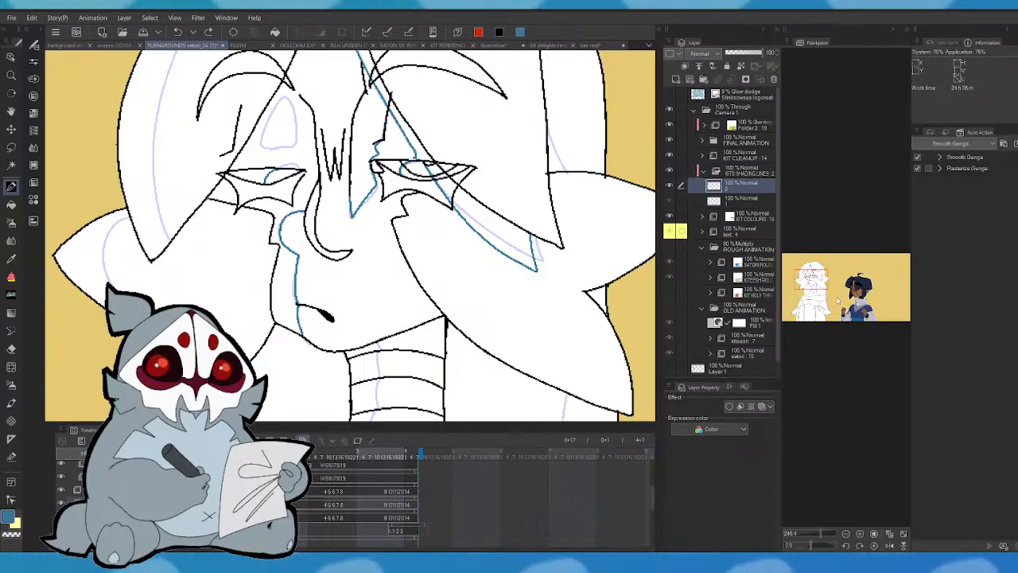
- Draw the rounded blue triangular shading shape between brow and eye on the second cel, placing its base lower than in the first frame
drag(842, 300, 811, 281)
mouse_move(270, 111)
mouse_down()
mouse_move(290, 78)
mouse_move(303, 120)
mouse_up()
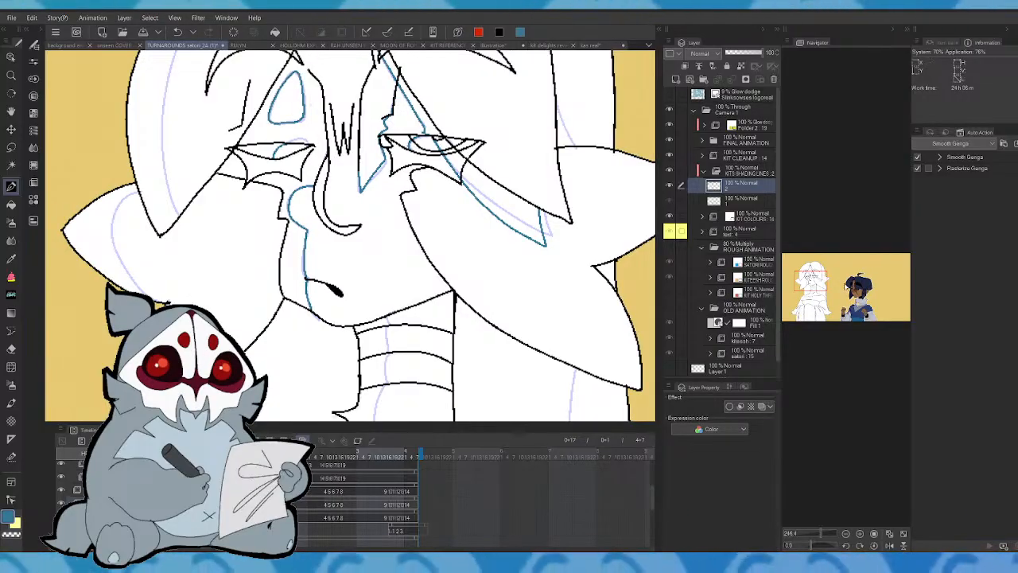
drag(821, 283, 811, 277)
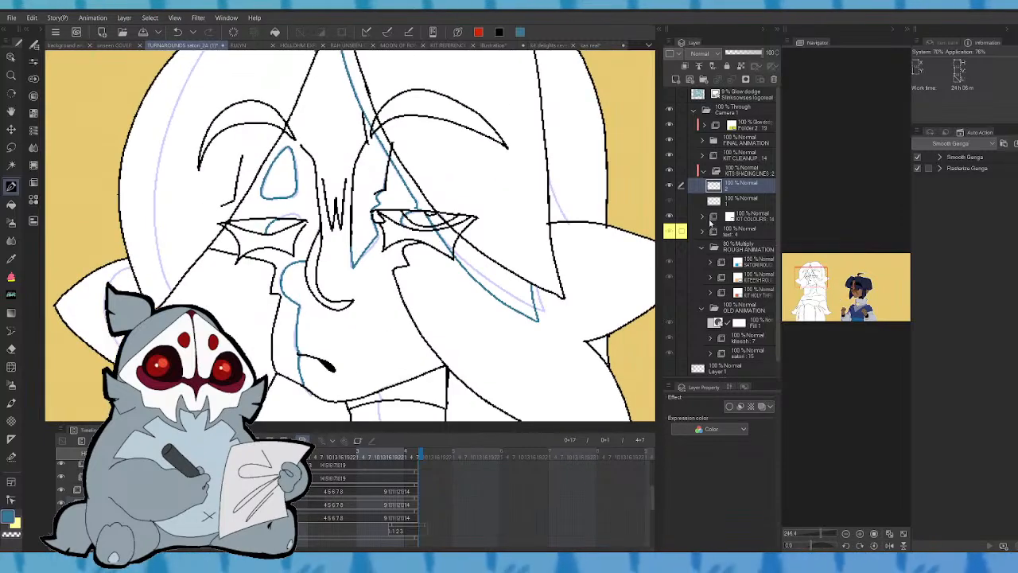
click(722, 201)
key(Right)
key(Left)
key(Right)
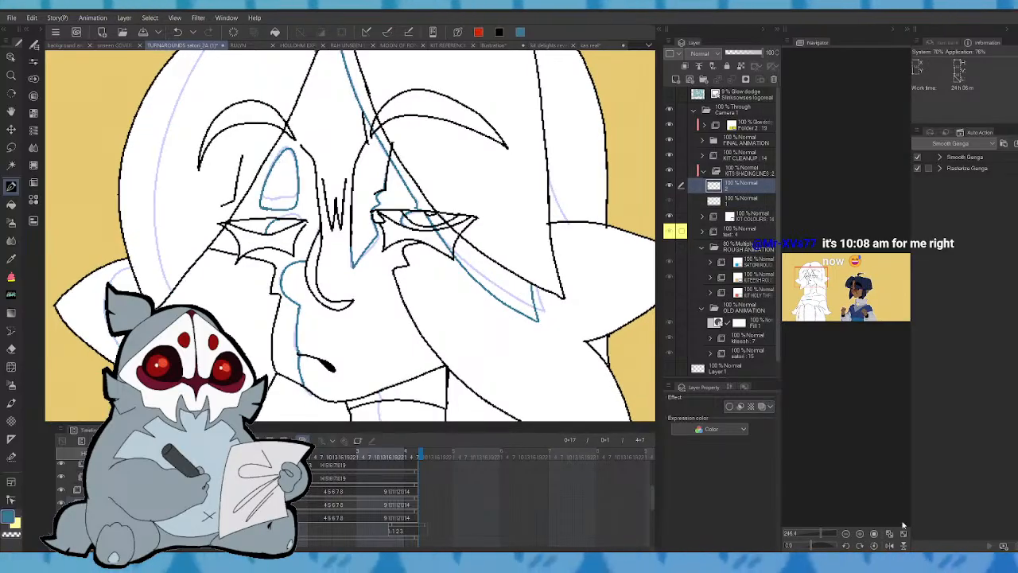
- Check the second cel mirrored and against the first frame, and retrace the shading line beneath the side fringe along the onion skin
click(875, 542)
drag(821, 533, 815, 534)
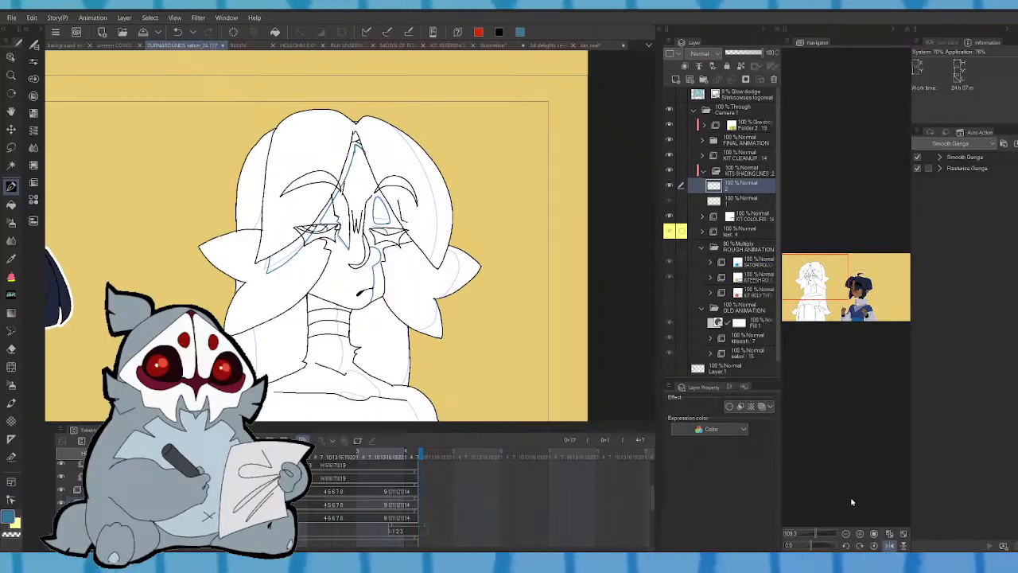
click(889, 546)
key(Left)
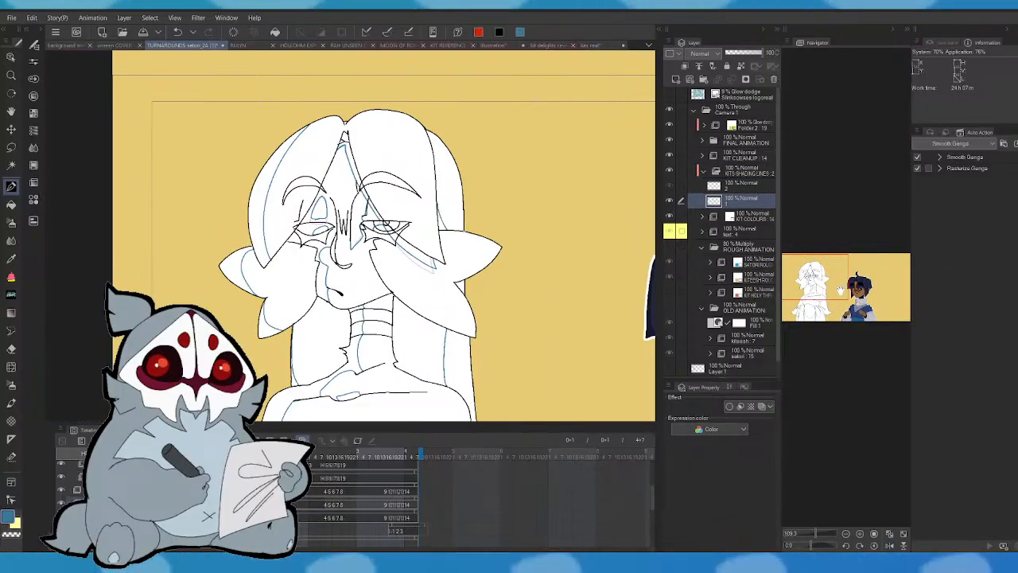
key(Right)
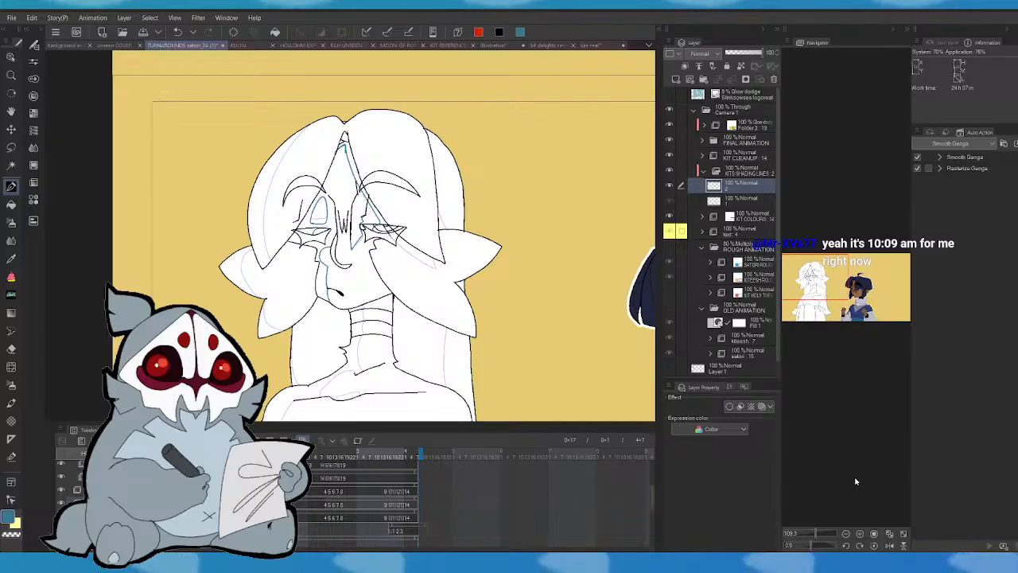
scroll(346, 248, up, 3)
drag(560, 329, 535, 296)
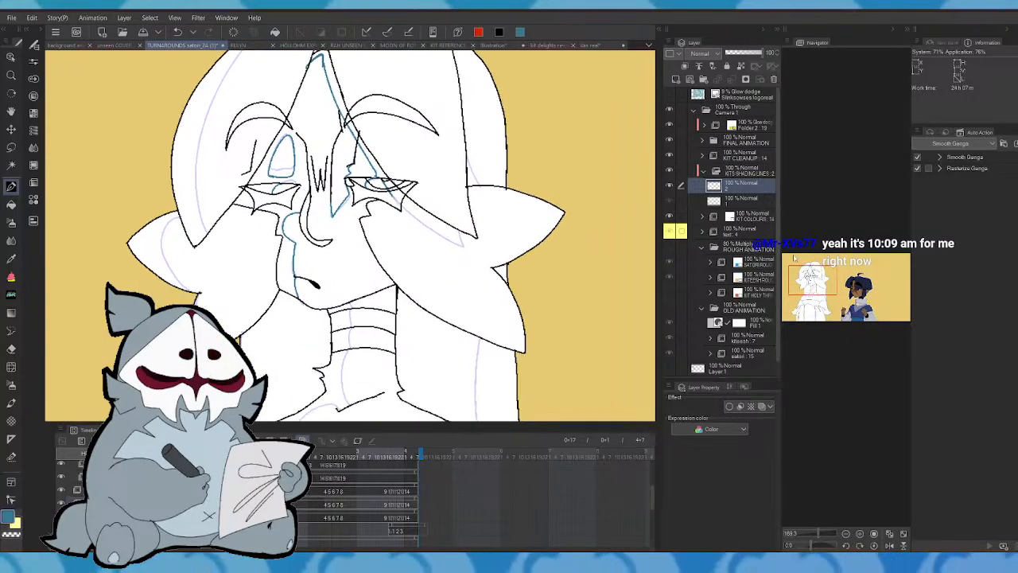
drag(404, 207, 453, 242)
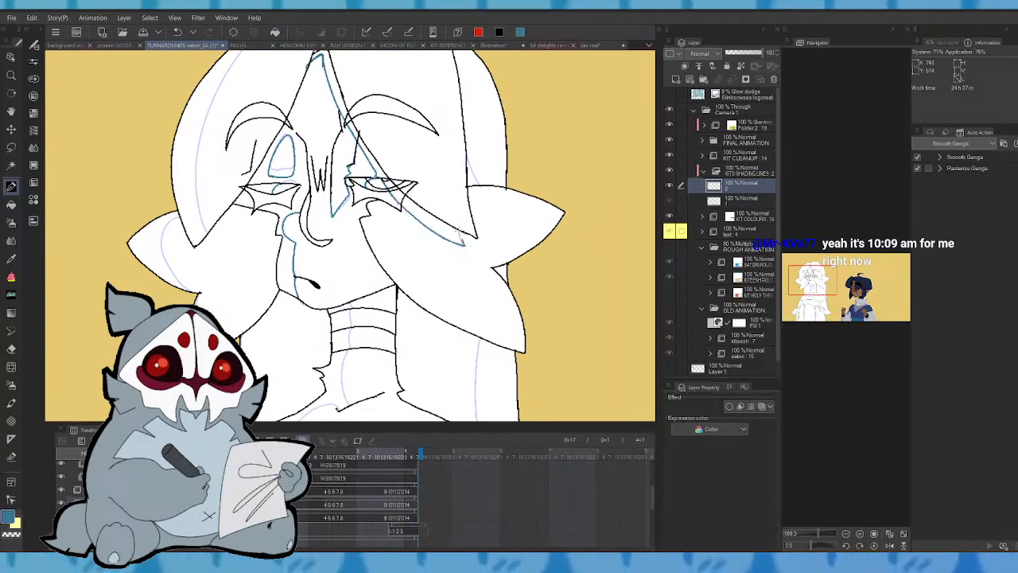
key(Left)
key(Right)
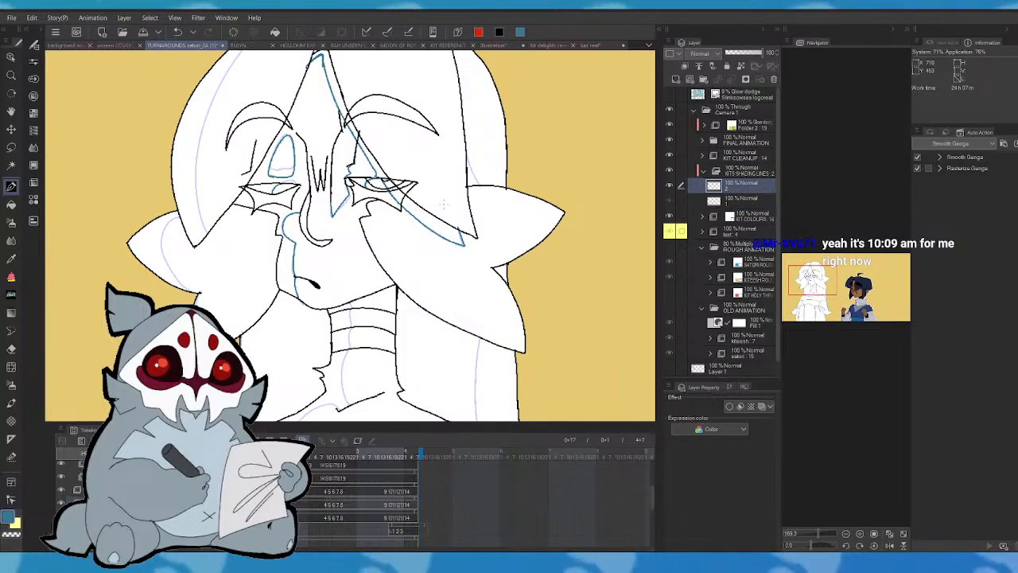
- Trace the blue shading line down the banded neck to the collar on the second cel, checking it mirrored and against the first frame
drag(444, 204, 451, 111)
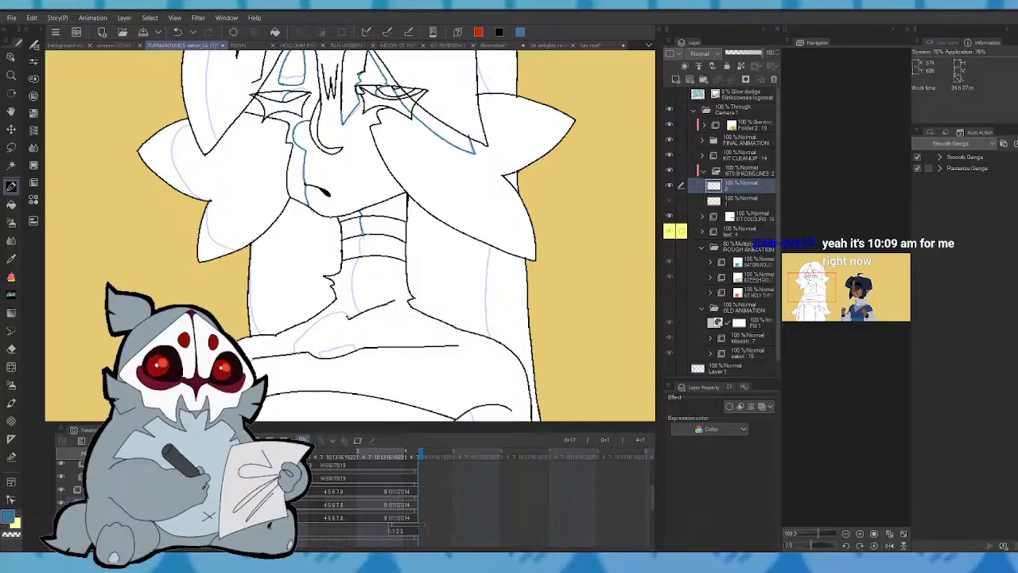
drag(355, 259, 356, 293)
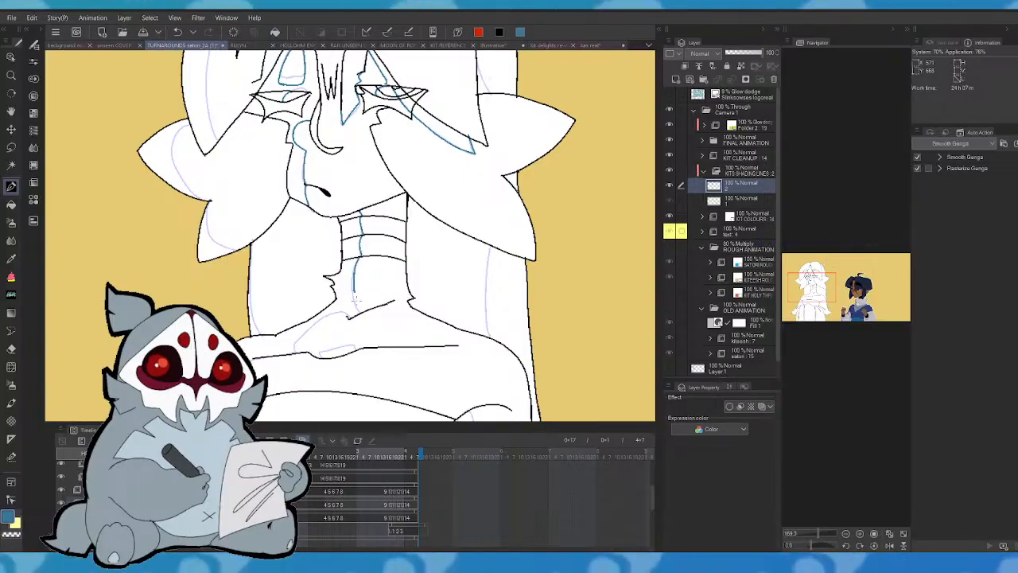
click(889, 545)
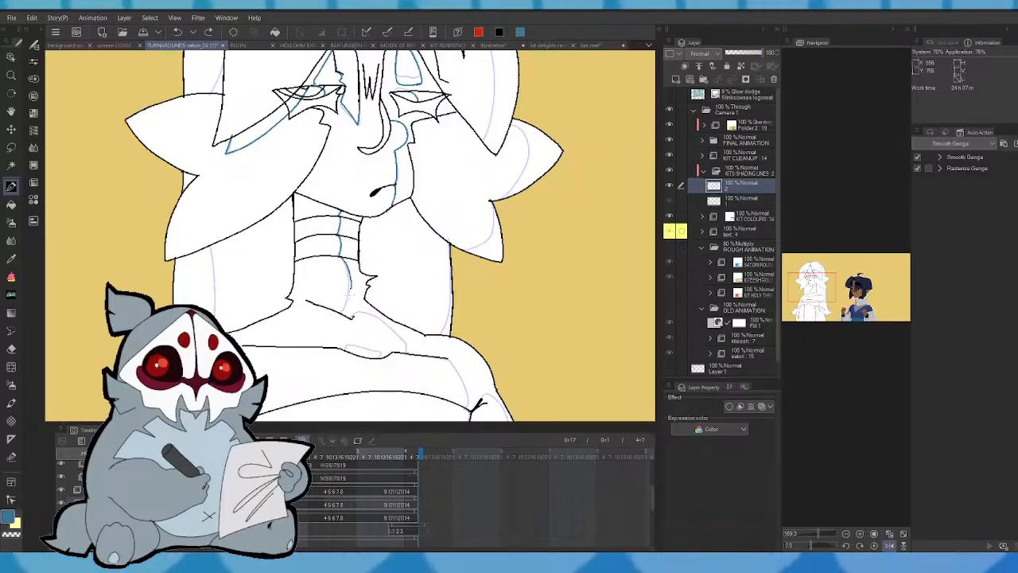
drag(342, 256, 344, 311)
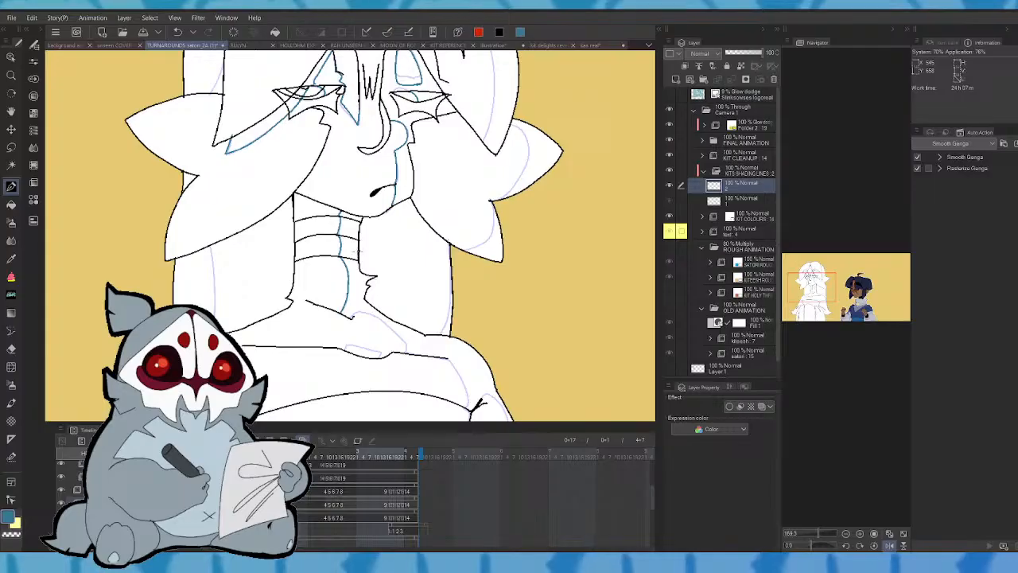
key(Left)
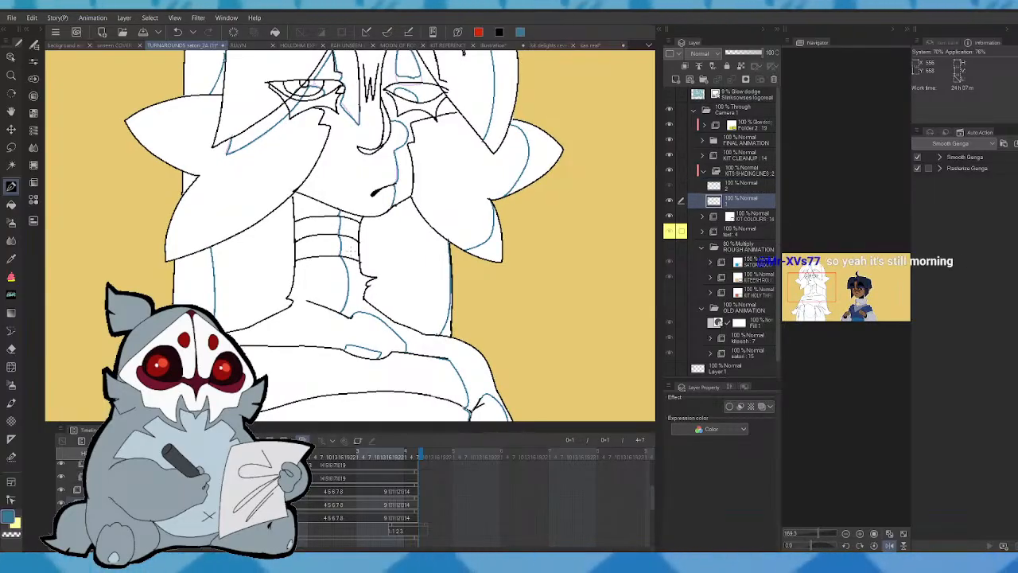
key(Right)
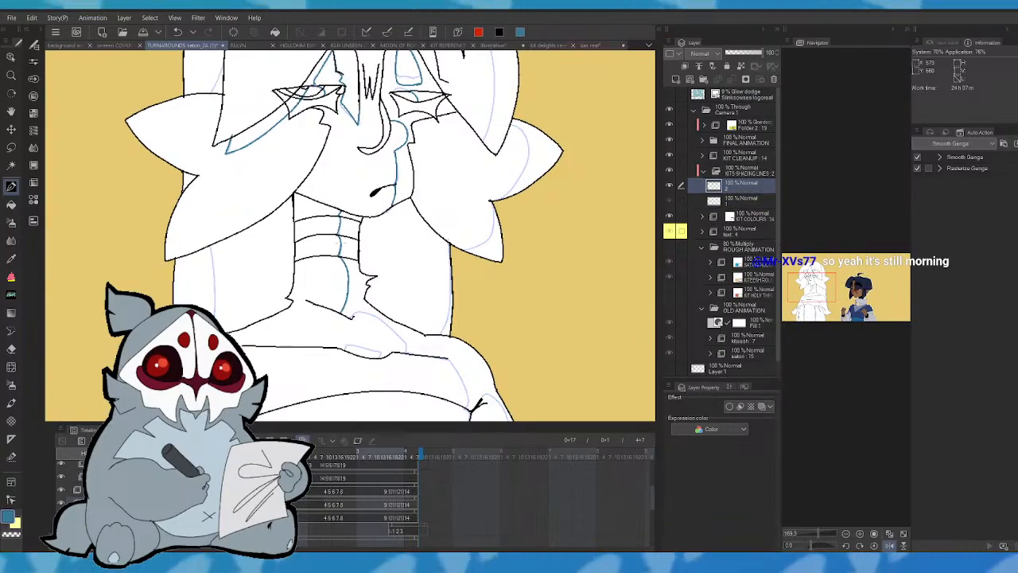
key(Left)
key(Right)
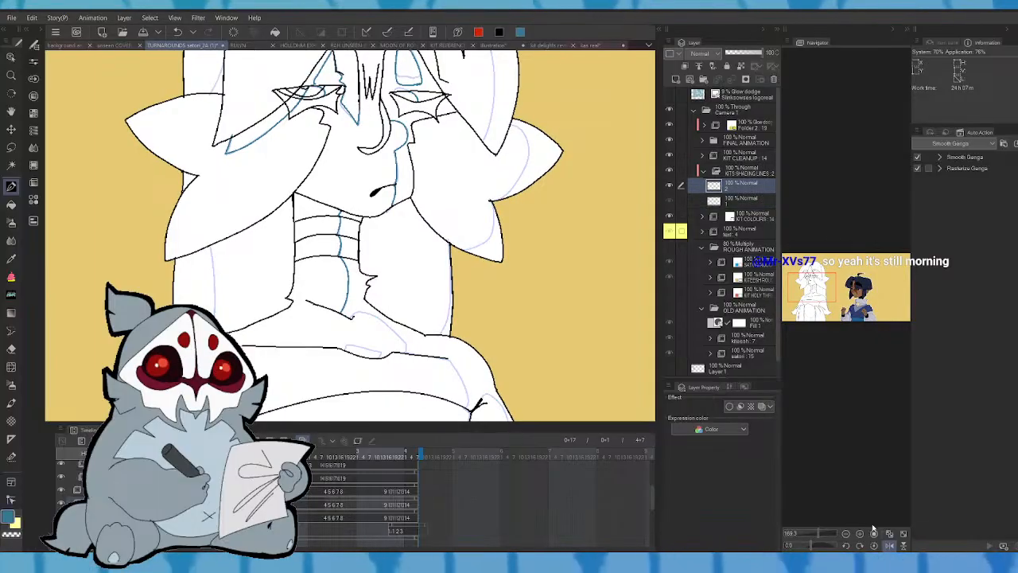
- Trace the blue collarbone shading curve from the neck base to the garment's neckline on the second cel, checking it mirrored and against the first frame
click(889, 546)
key(Left)
key(Right)
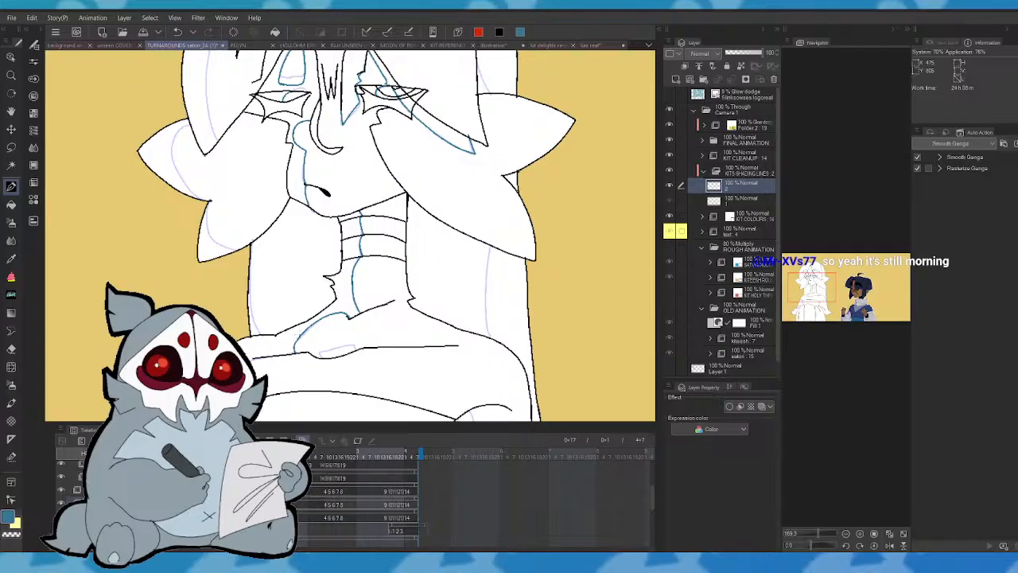
key(Left)
key(Right)
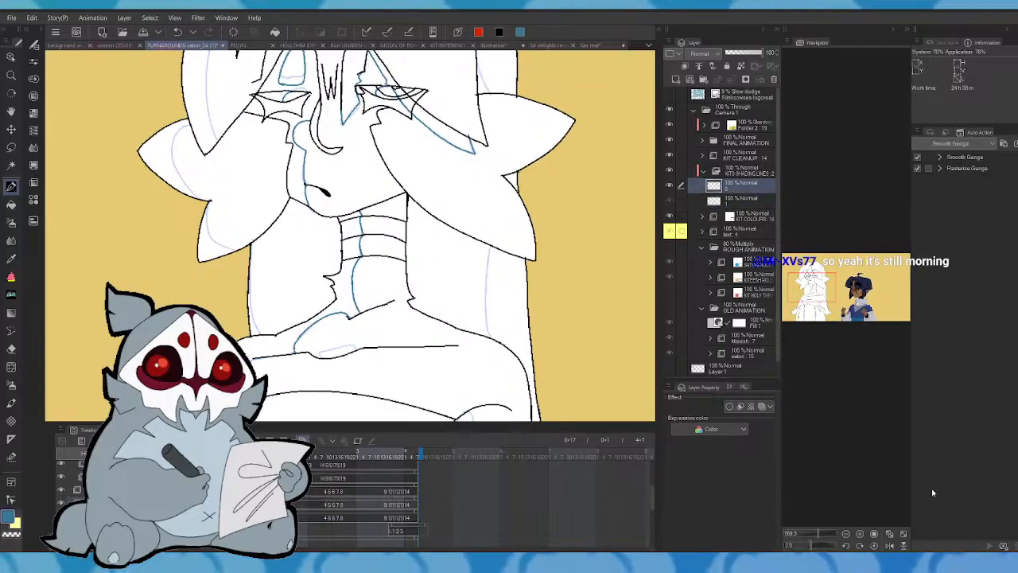
click(889, 545)
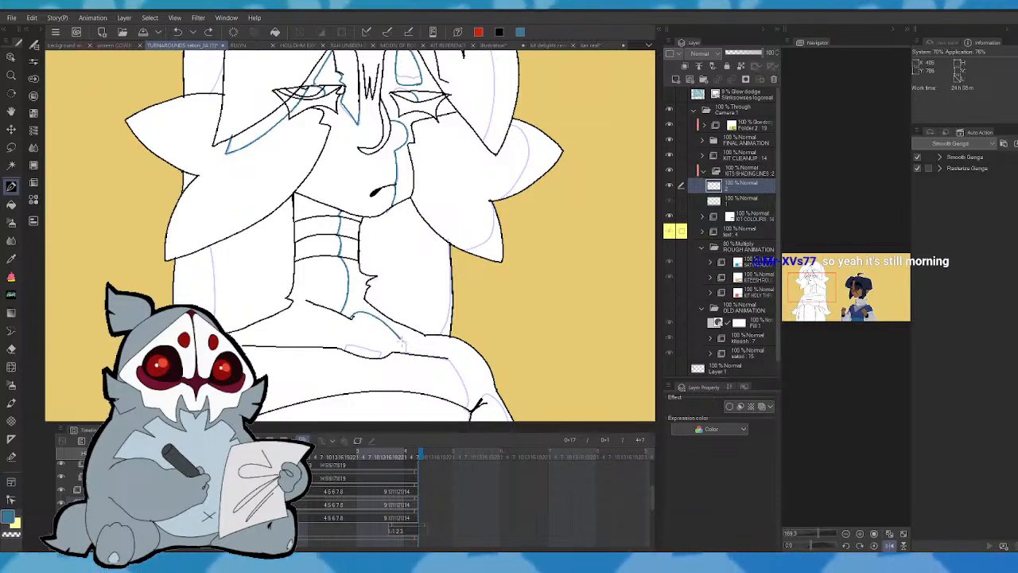
key(comma)
key(period)
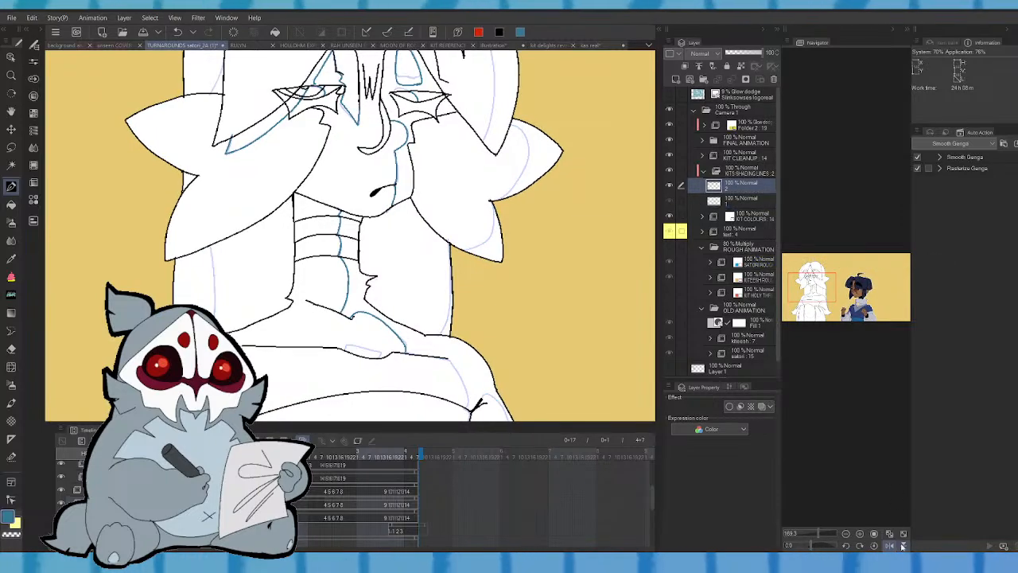
click(889, 546)
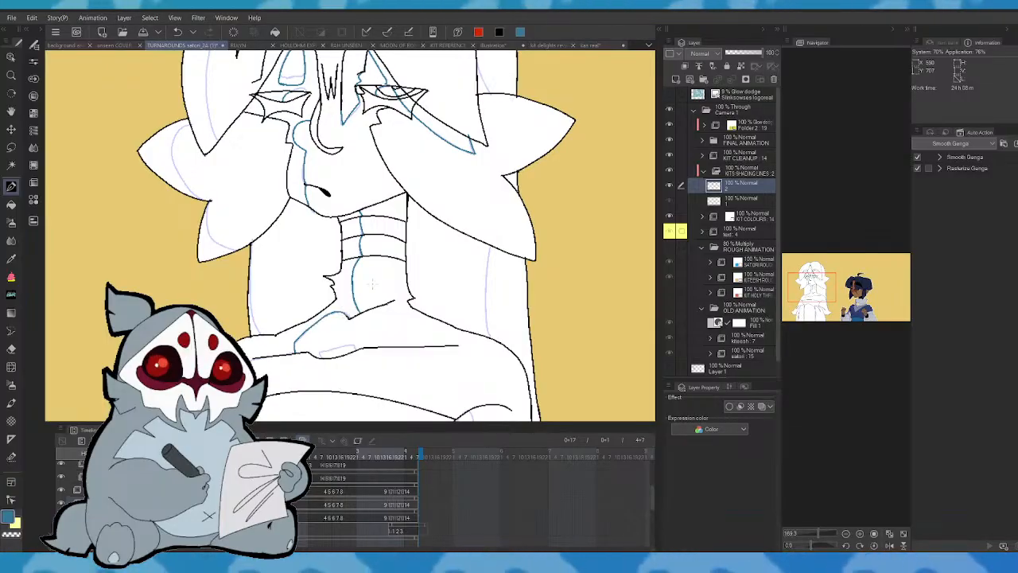
- Trace the blue shading lines along the hair behind the neck and down the shoulder fold on the second cel, flipping against the first frame
drag(864, 308, 807, 294)
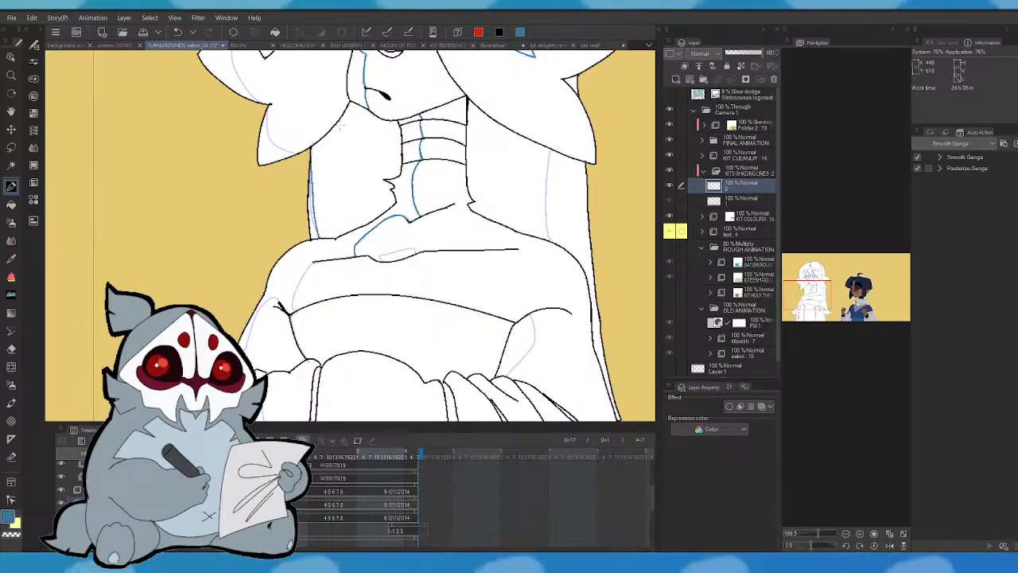
key(Left)
key(Right)
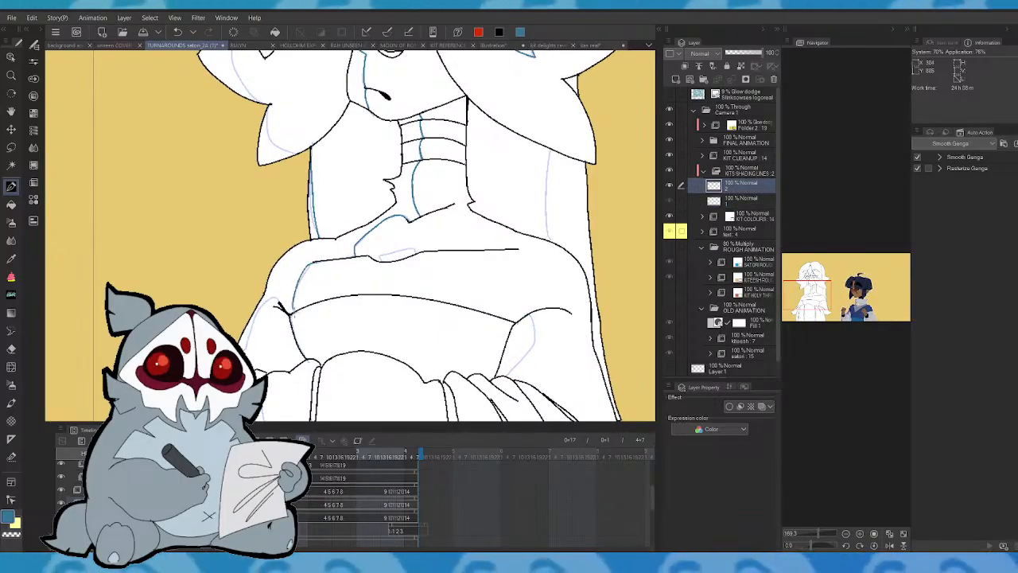
key(Left)
key(Right)
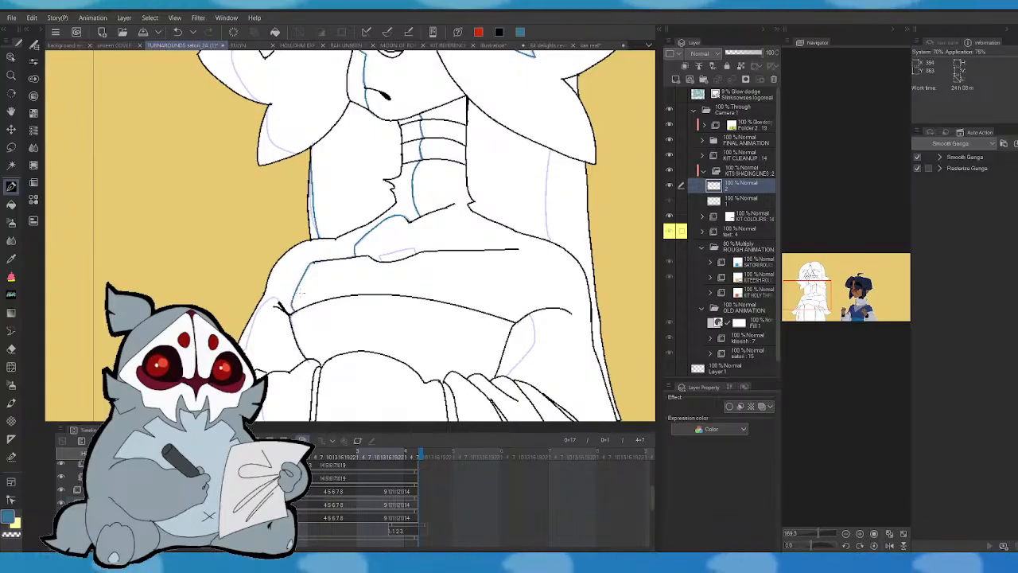
- Trace the blue shading line down the outer upper sleeve on the second cel, comparing it with the first frame
key(Left)
key(Right)
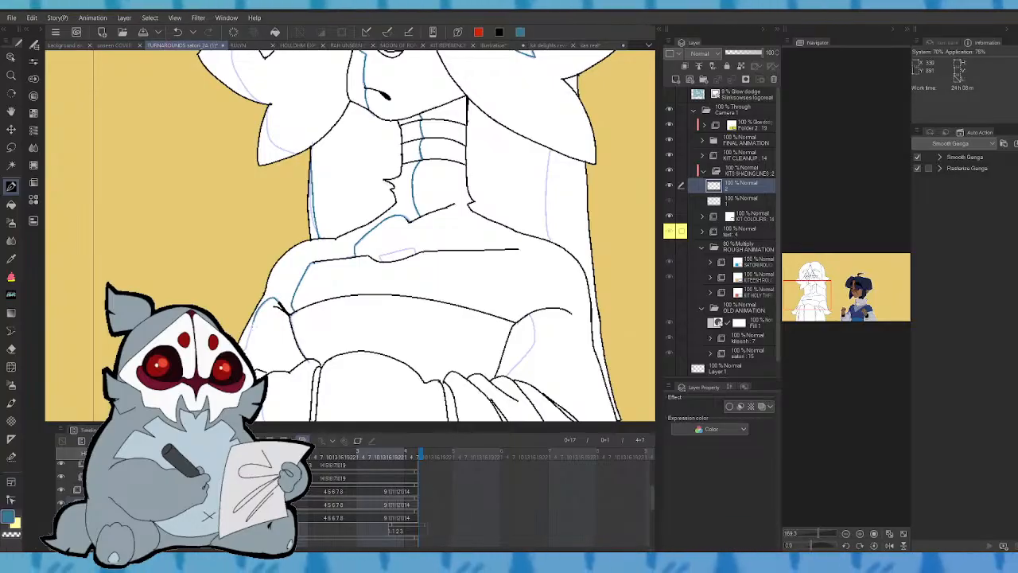
key(Left)
key(Right)
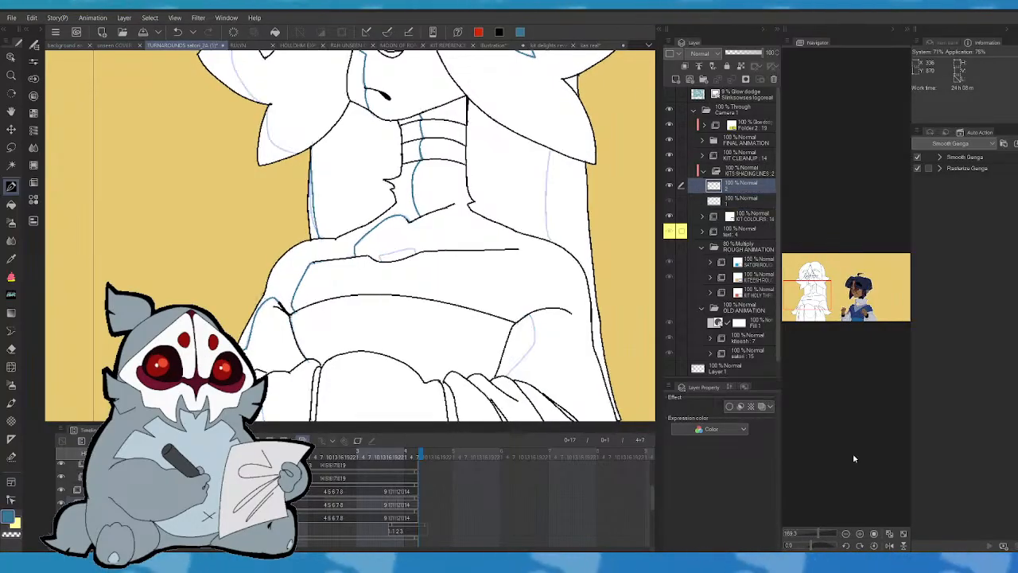
- Trace the small blue shading shape at the notch in the garment's neckline on the second cel, undoing the first version and redrawing it closer up
drag(817, 533, 816, 535)
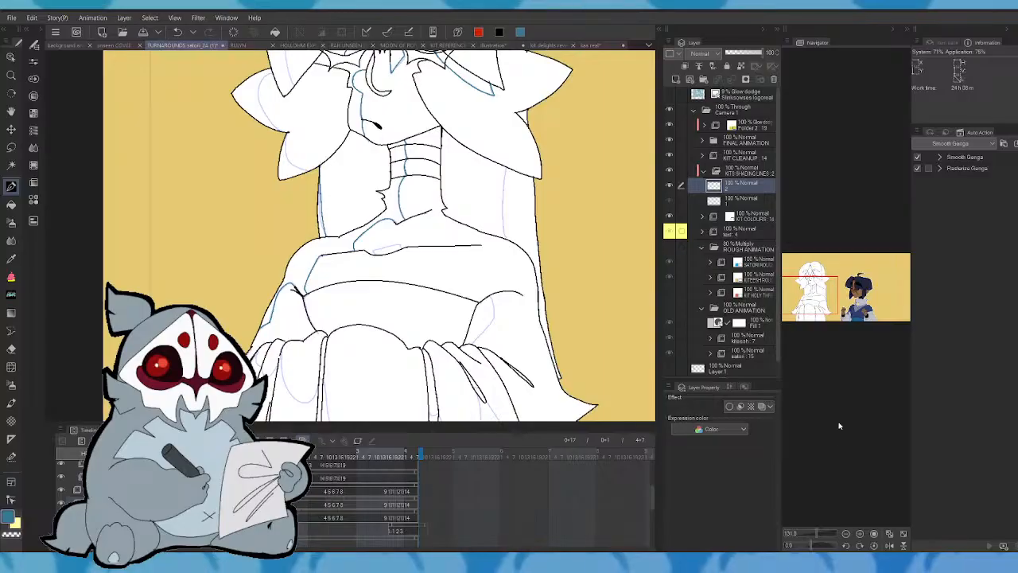
click(817, 295)
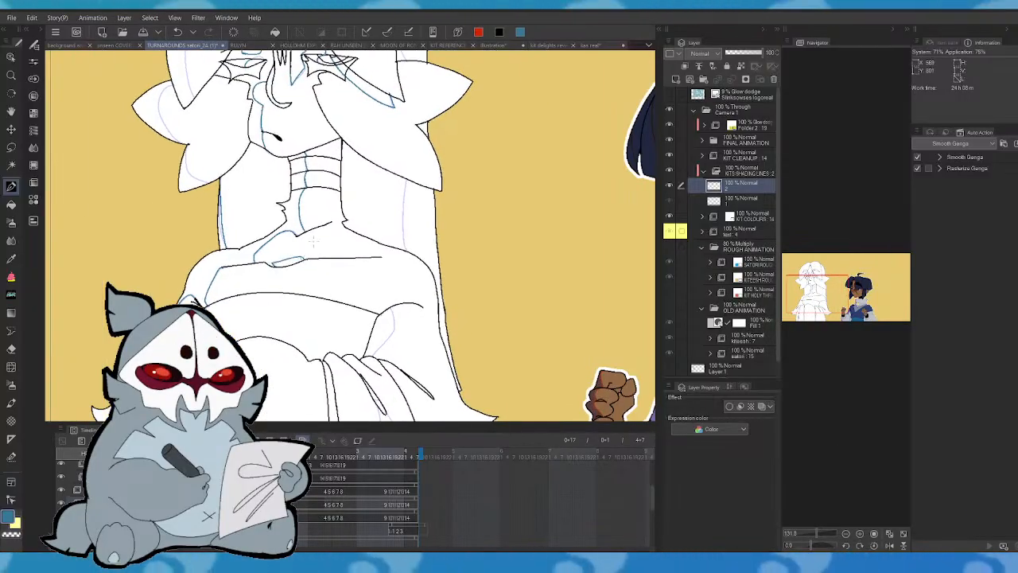
key(Left)
key(Right)
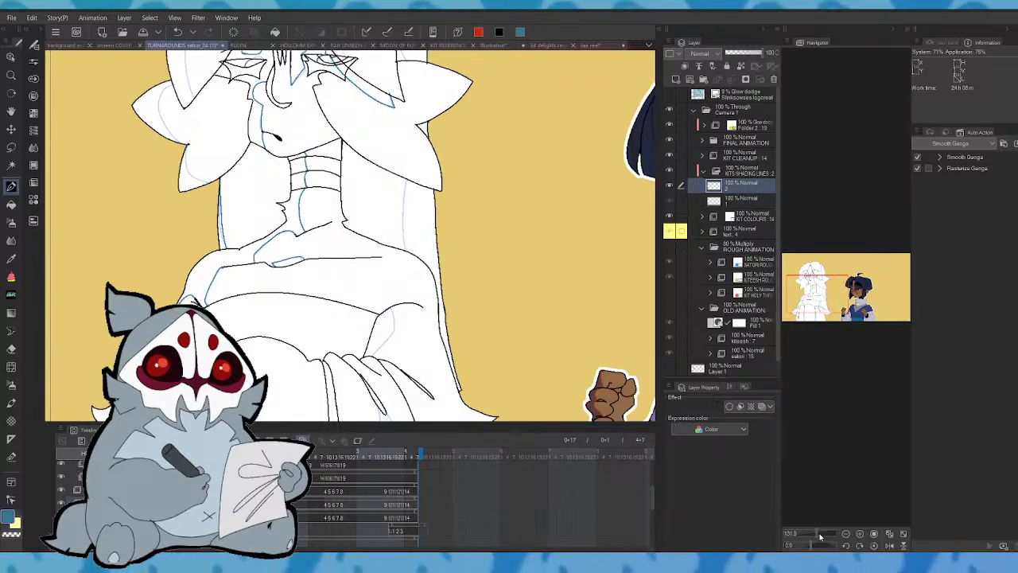
click(821, 534)
drag(816, 293, 812, 293)
key(ctrl+z)
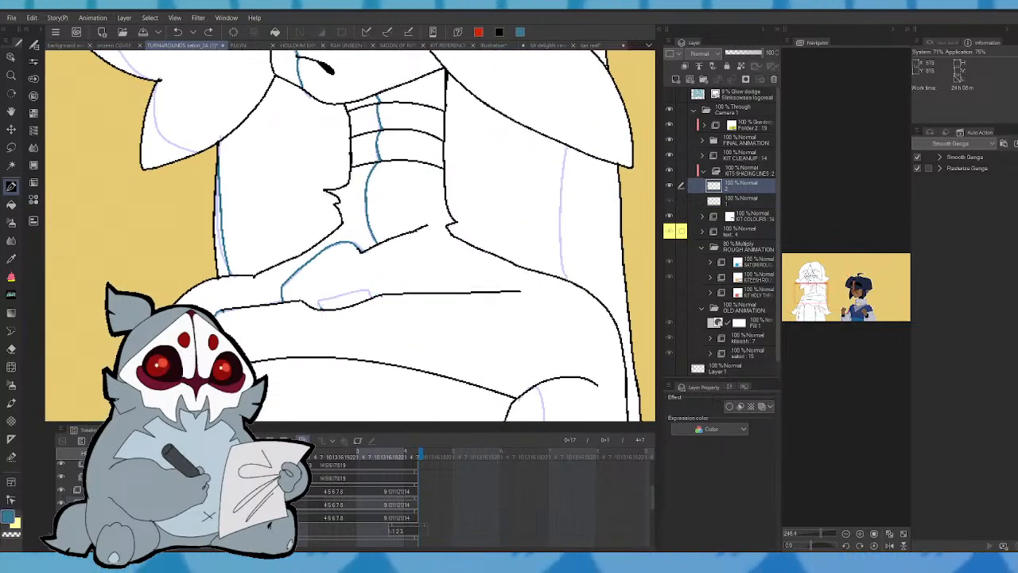
mouse_move(332, 299)
mouse_down()
mouse_move(370, 293)
mouse_move(320, 301)
mouse_move(371, 297)
mouse_move(353, 226)
mouse_move(391, 75)
mouse_move(279, 77)
mouse_up()
key(ctrl+z)
- Trace the curved blue shading line inside the far sleeve, from the elbow fold to the gathered cloth, using the mirrored second cel
mouse_move(434, 196)
mouse_down()
mouse_move(447, 232)
mouse_move(406, 283)
mouse_up()
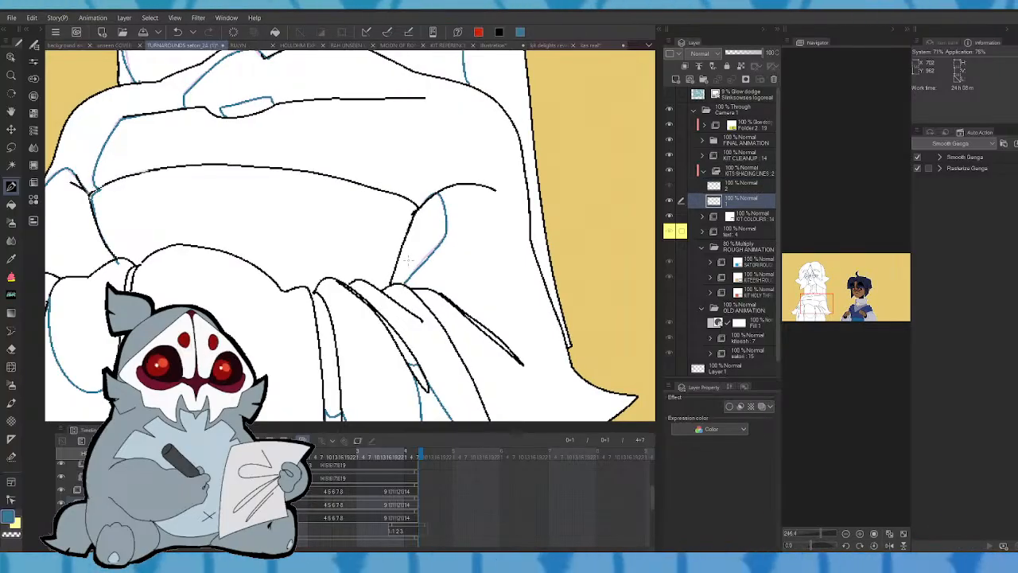
click(889, 545)
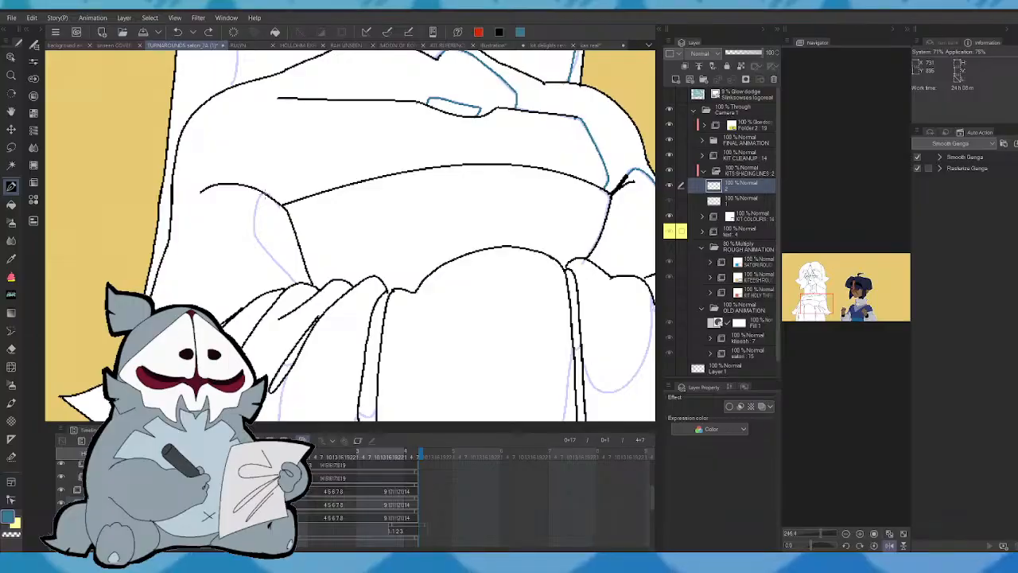
drag(258, 247, 296, 285)
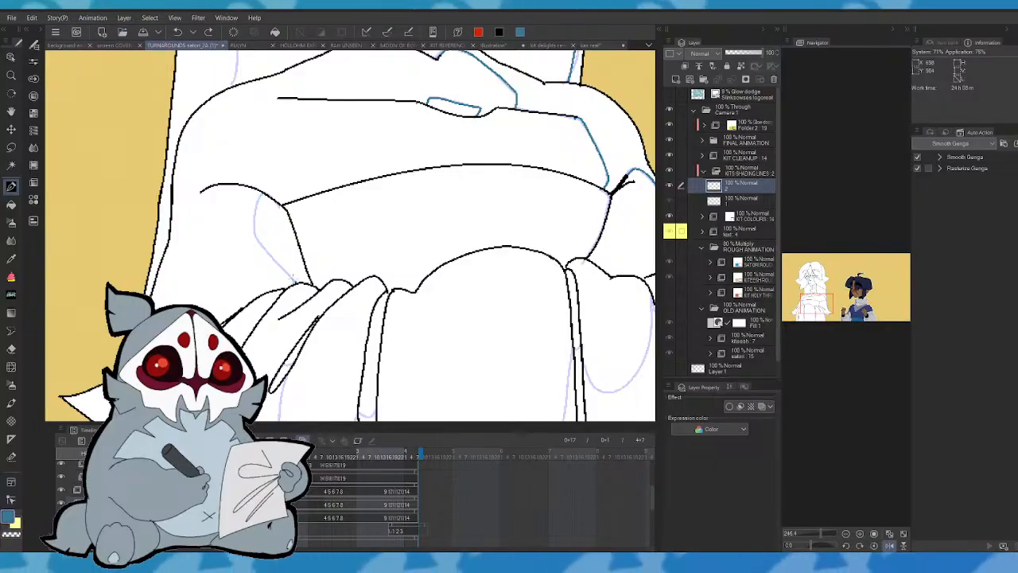
drag(253, 230, 263, 191)
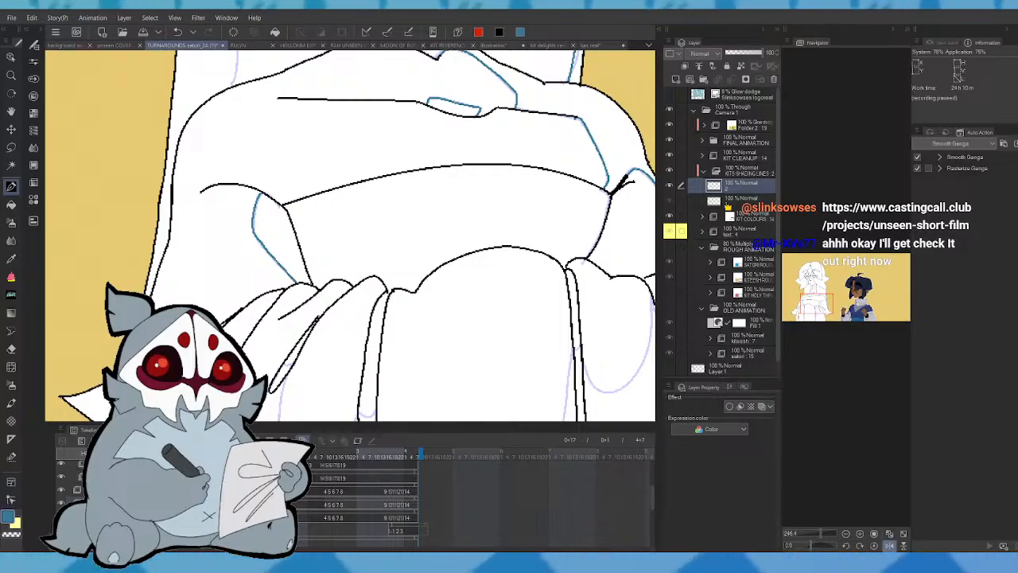
- Trace the short blue shading lines beside the outermost gathered folds at the waist on the second cel
key(h)
drag(318, 278, 439, 114)
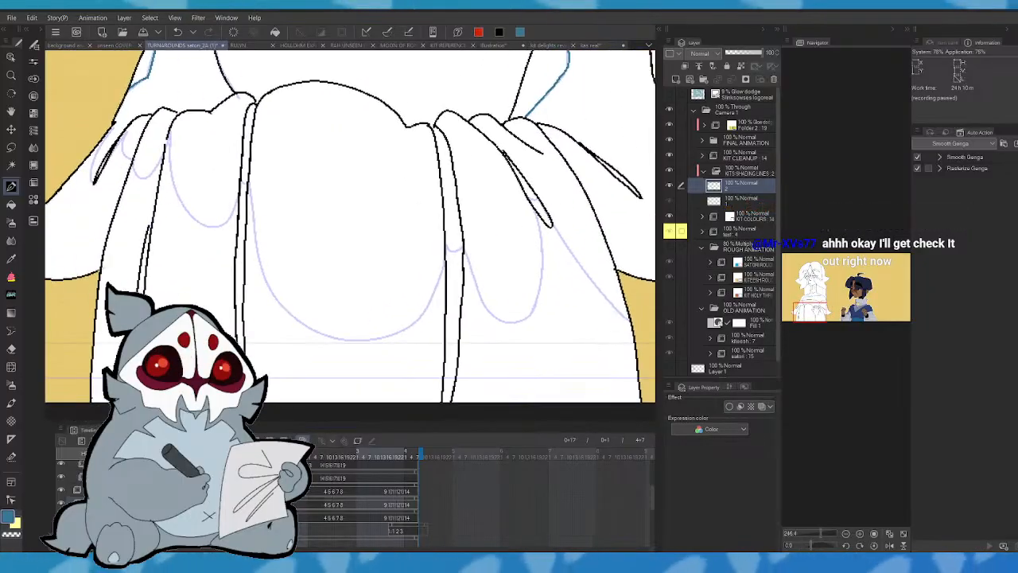
drag(477, 239, 621, 238)
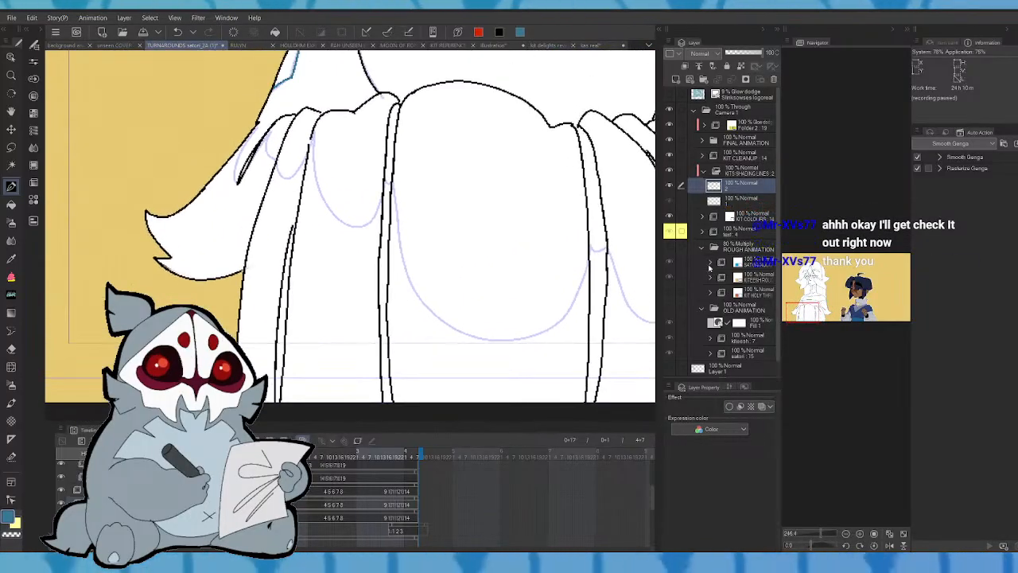
mouse_move(272, 128)
mouse_down()
mouse_move(276, 159)
mouse_move(272, 145)
mouse_move(236, 169)
mouse_up()
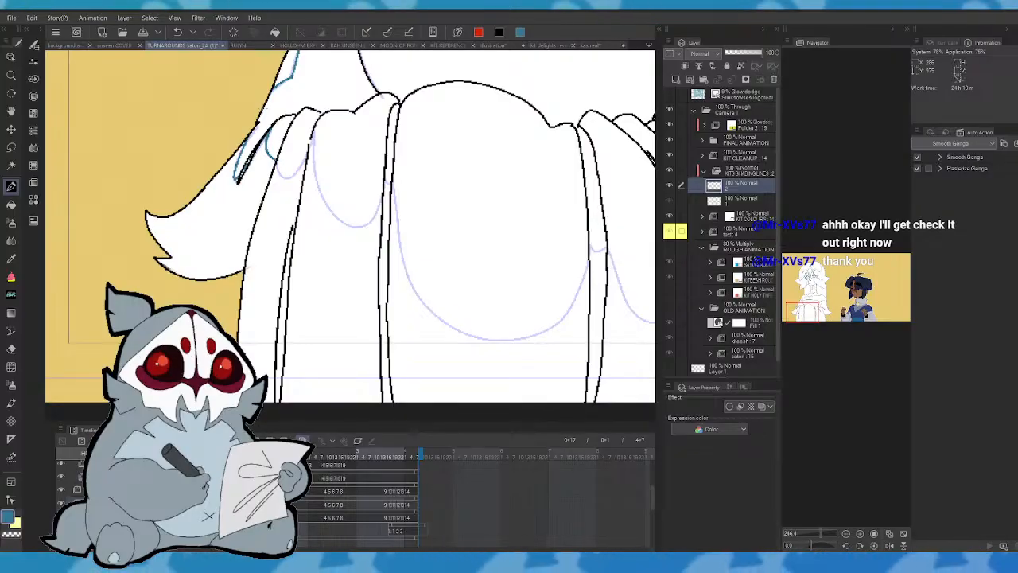
- Flip through Kit's cleaned-up frames from around 3+15 back to the second shading frame to review the pose changes
drag(822, 534, 818, 534)
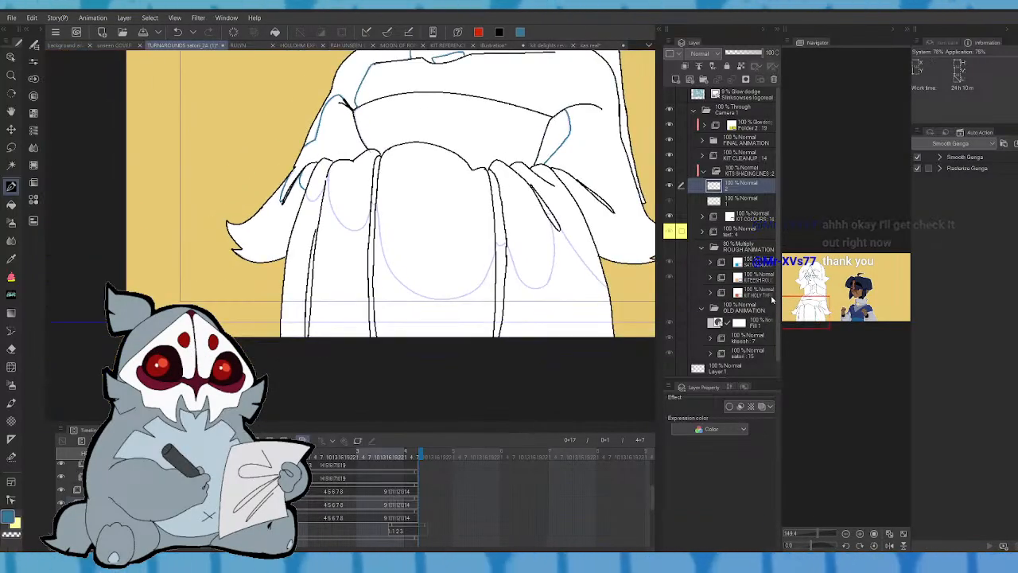
click(768, 295)
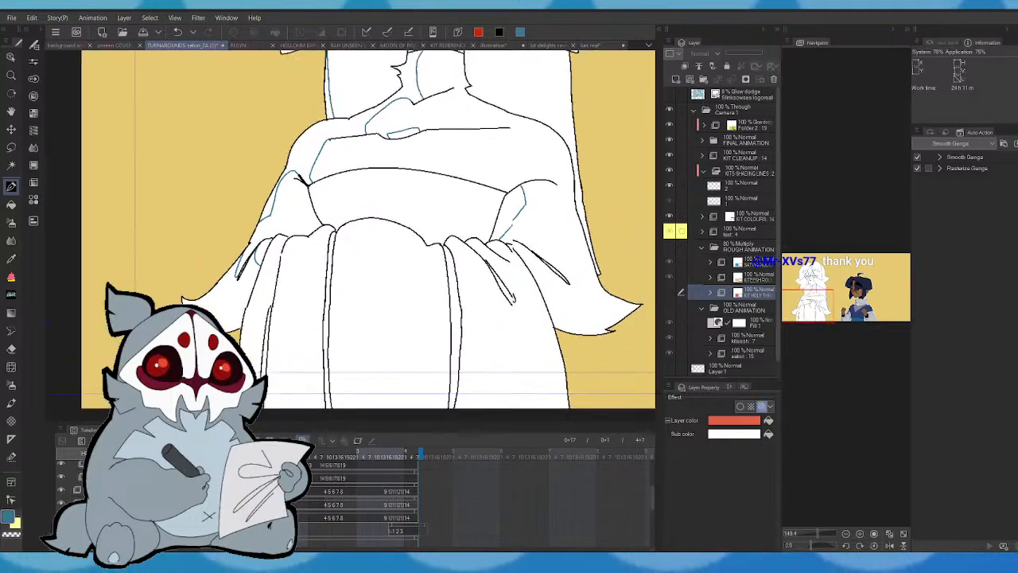
drag(807, 305, 813, 302)
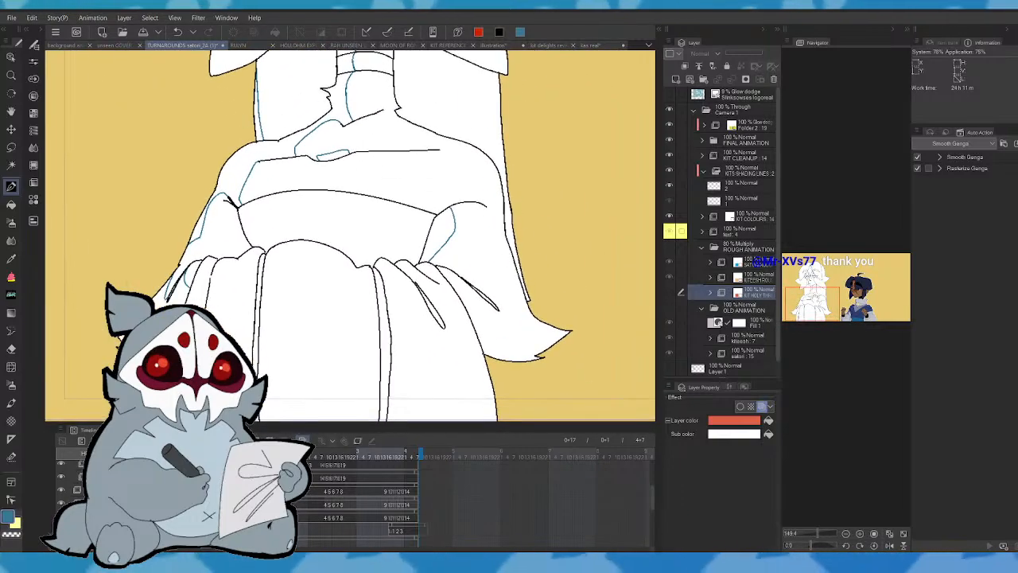
click(386, 454)
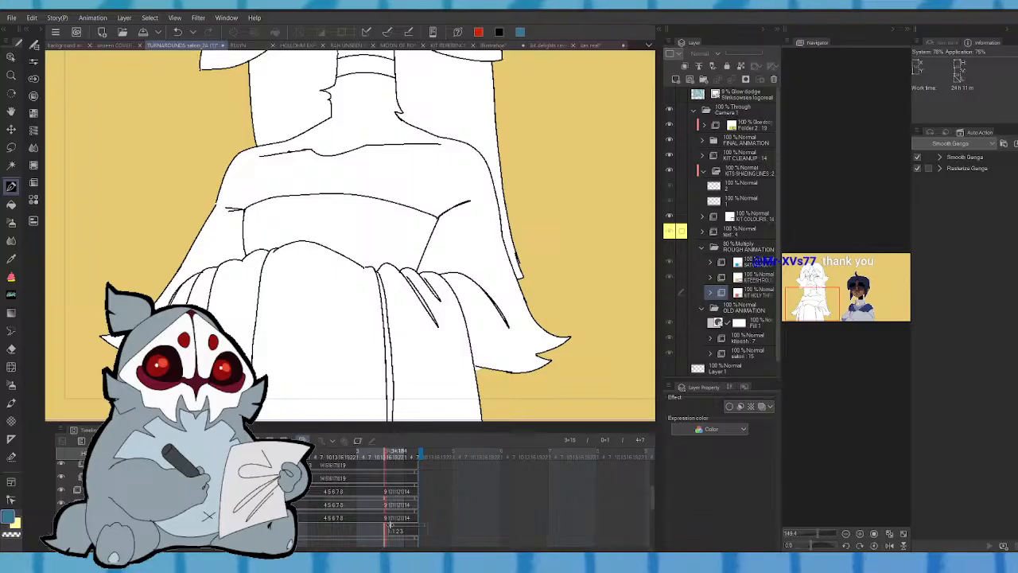
click(386, 520)
key(comma)
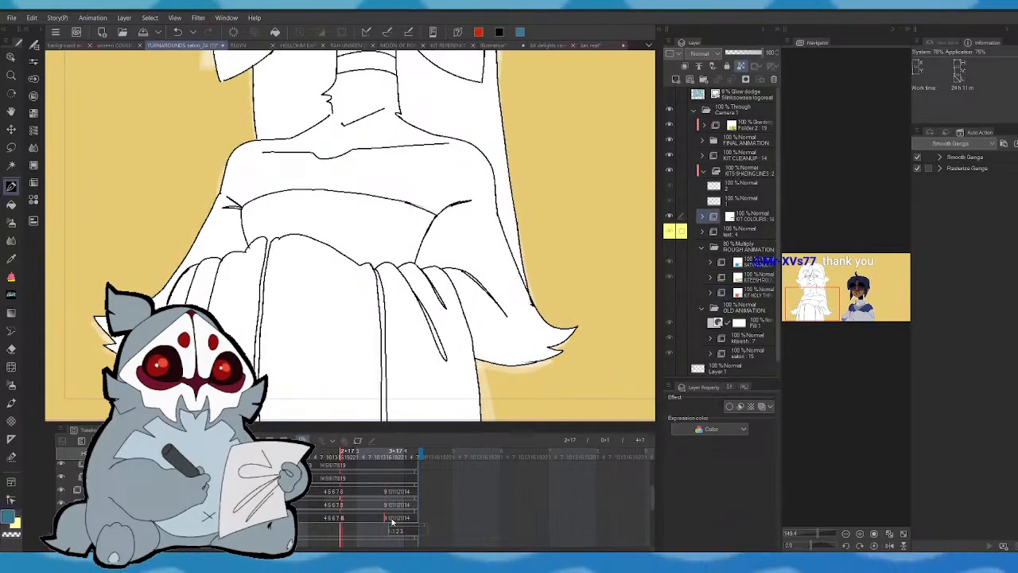
key(period)
key(period)
key(period)
key(comma)
key(comma)
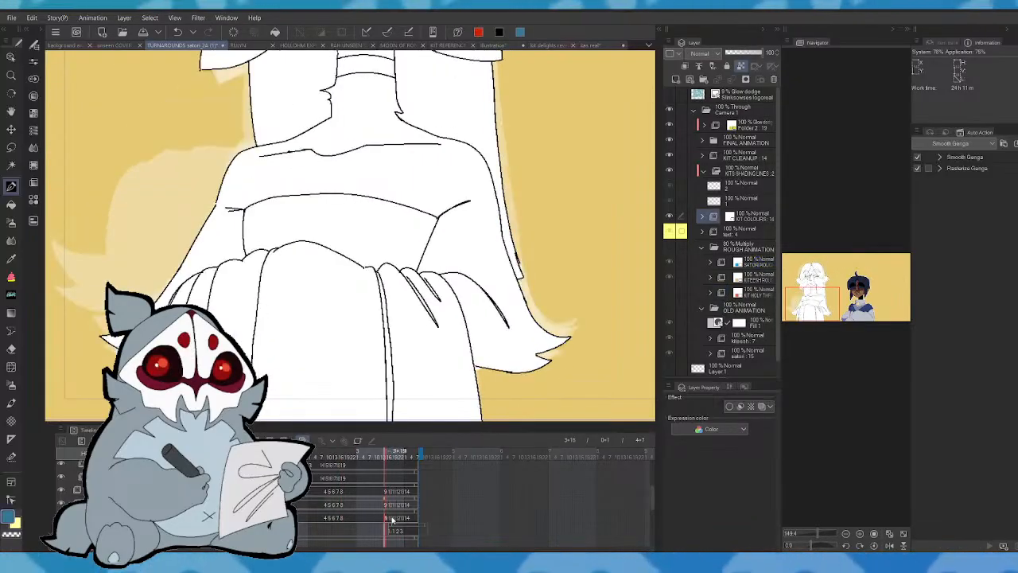
key(comma)
key(comma)
key(comma)
key(comma)
key(comma)
key(comma)
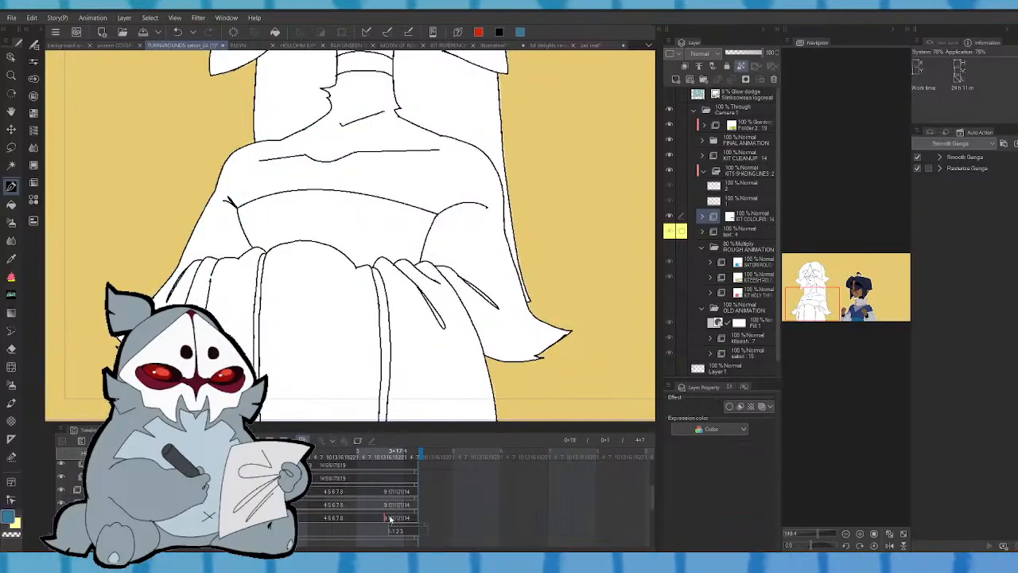
key(comma)
key(comma)
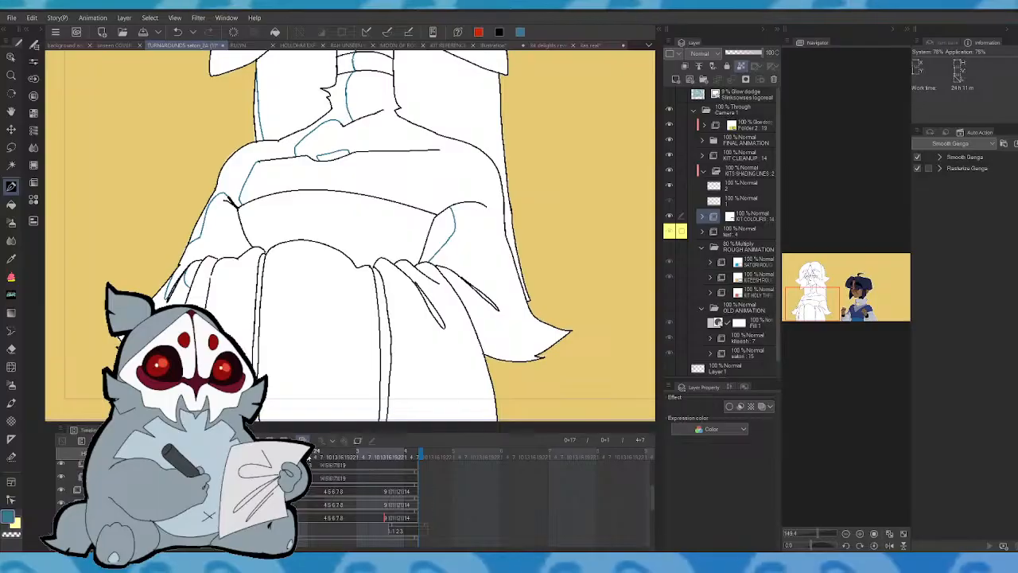
- Reselect cel 2 in the KITS SHADING LINES folder, flipping it against the neighbouring frames to compare the shading lines
key(period)
key(period)
key(period)
key(period)
key(comma)
key(comma)
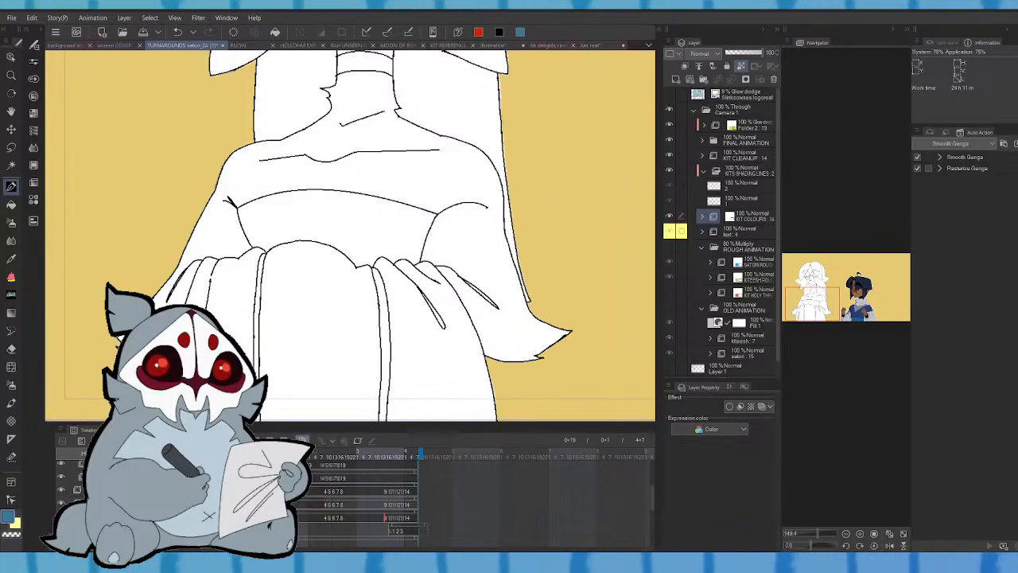
key(comma)
key(comma)
key(comma)
key(comma)
key(comma)
key(comma)
key(comma)
key(comma)
key(comma)
key(comma)
key(comma)
key(comma)
key(comma)
key(comma)
key(comma)
key(comma)
key(comma)
key(comma)
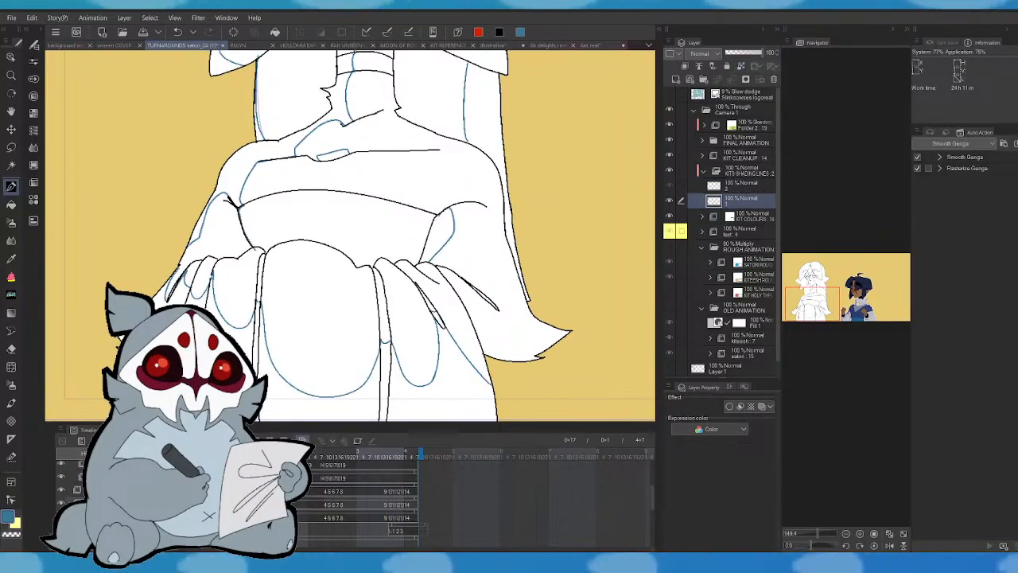
key(comma)
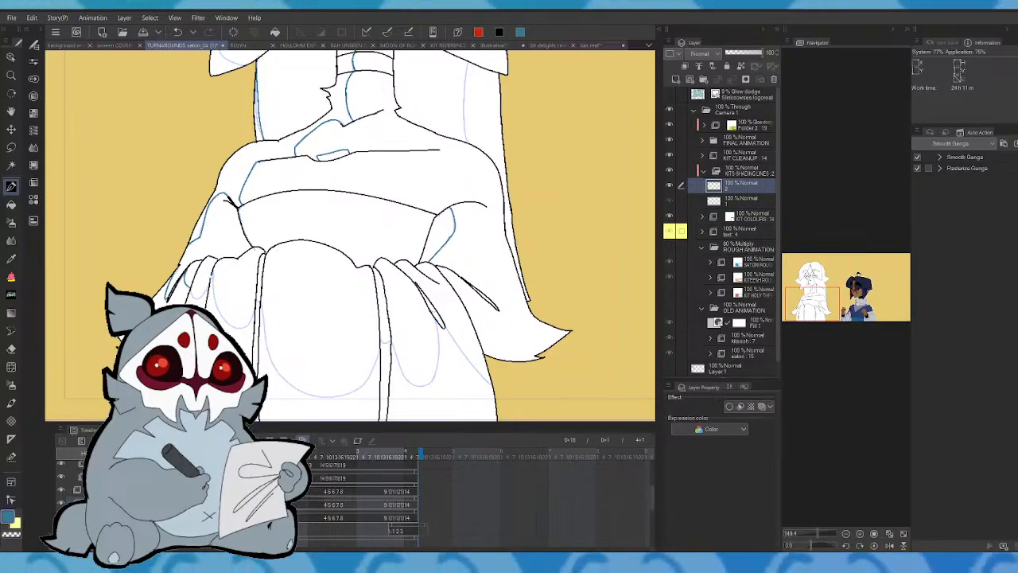
key(comma)
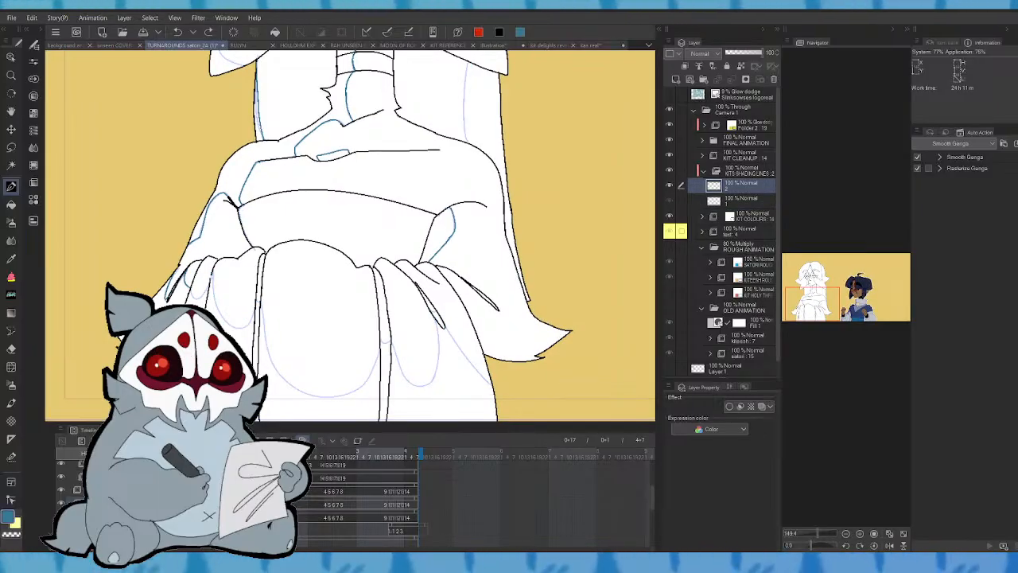
key(period)
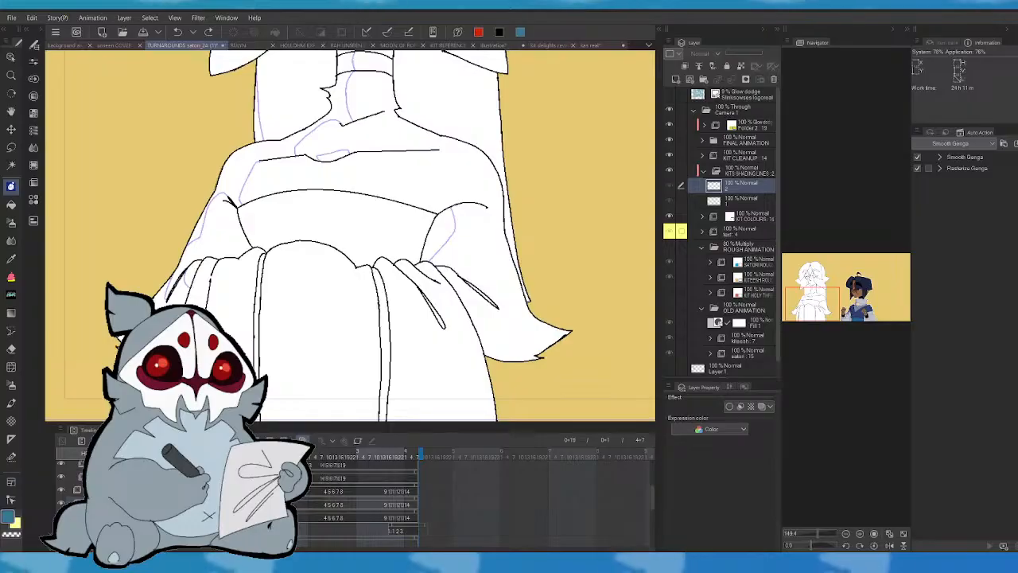
key(comma)
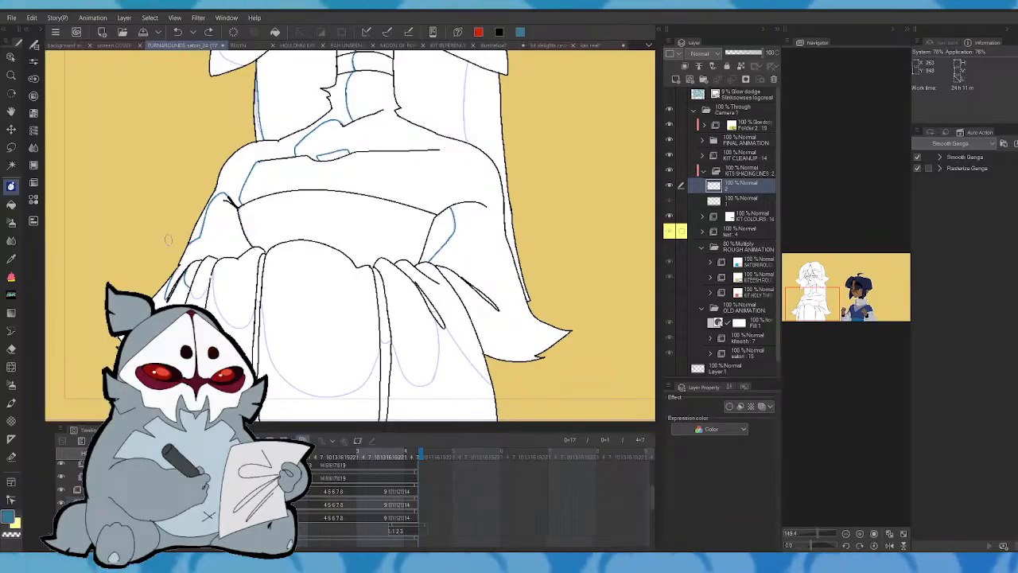
- Trace the rounded blue shading curves of the left skirt folds and the large front skirt panel onto the second cel with the pen
key(p)
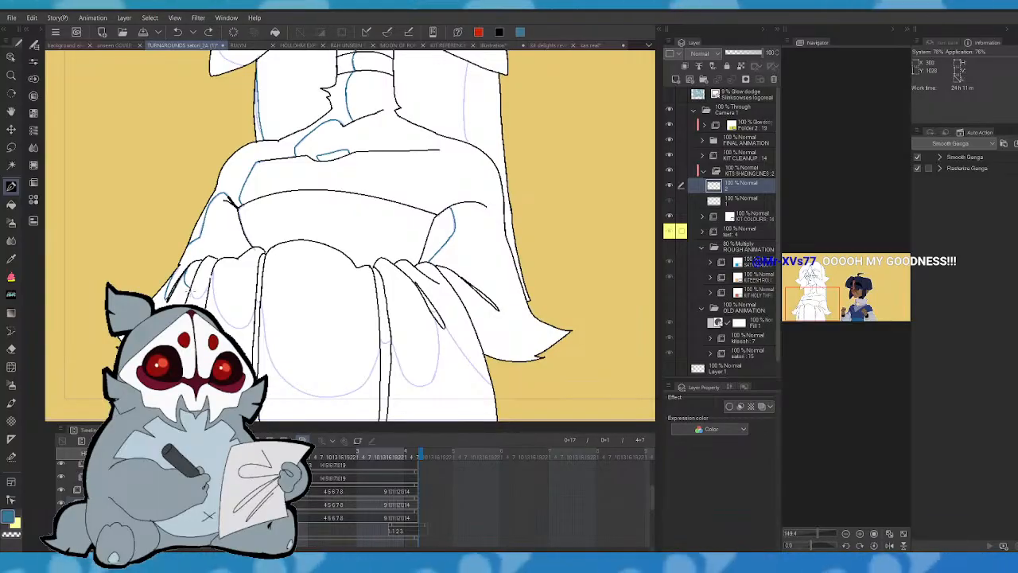
mouse_move(206, 271)
mouse_down()
mouse_move(231, 321)
mouse_move(261, 297)
mouse_up()
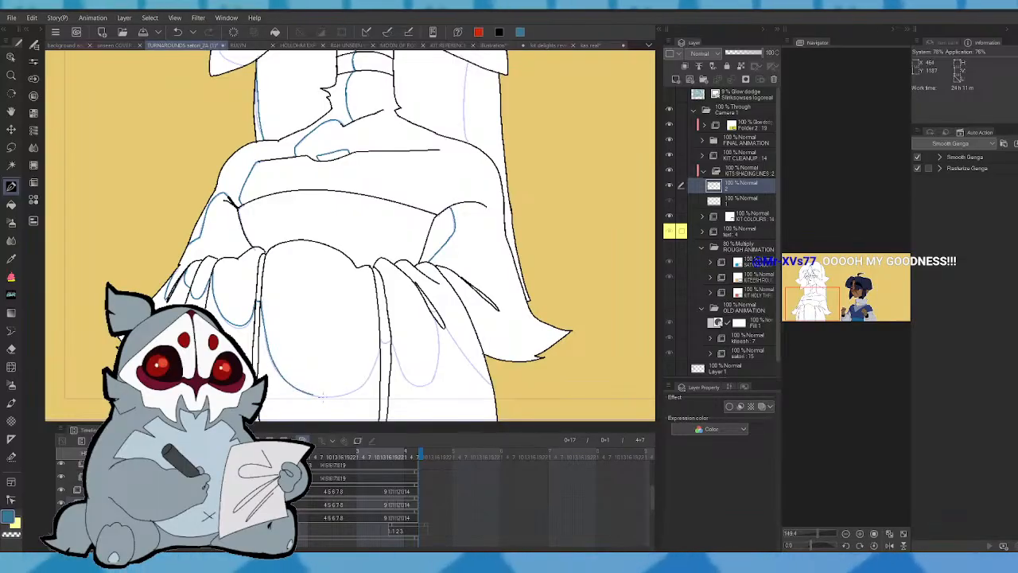
drag(269, 334, 375, 354)
key(ctrl+z)
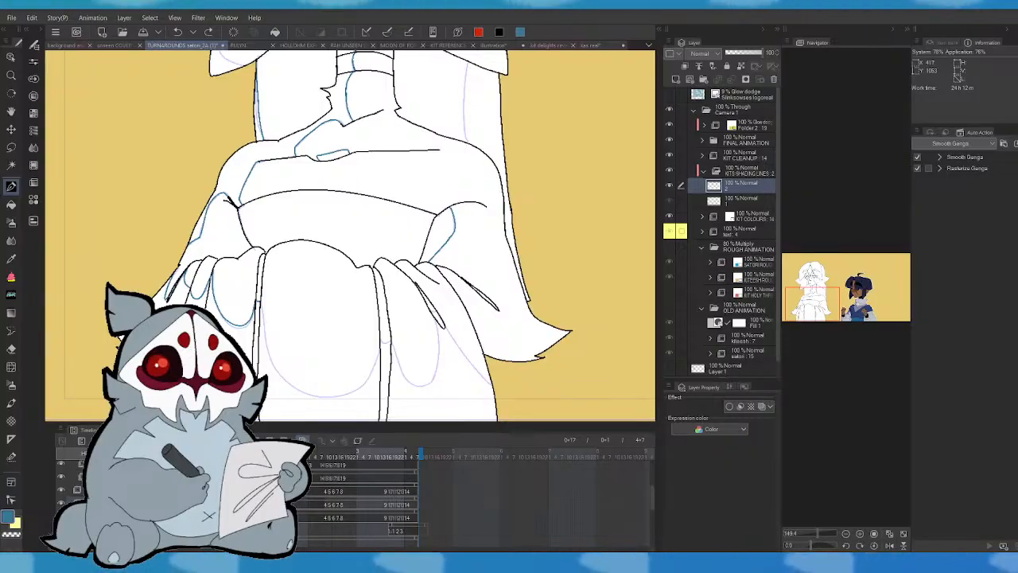
click(179, 32)
mouse_move(262, 312)
mouse_down()
mouse_move(282, 377)
mouse_move(350, 396)
mouse_move(369, 379)
mouse_up()
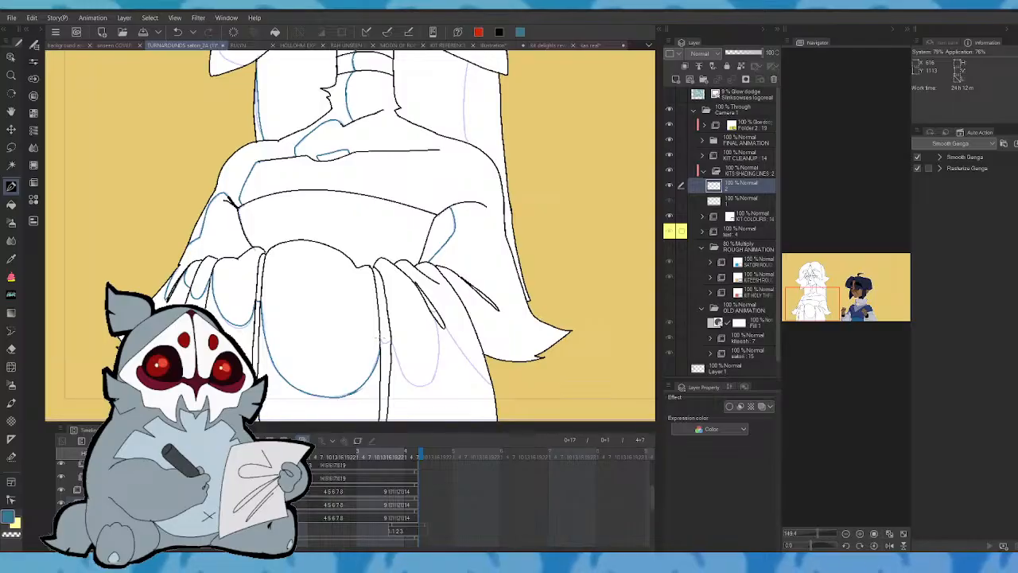
- Trace the narrow rounded shading loop beside the front panel and the diagonal line at the skirt's right edge on the second cel
mouse_move(379, 337)
mouse_down()
mouse_move(405, 372)
mouse_move(434, 377)
mouse_move(444, 331)
mouse_up()
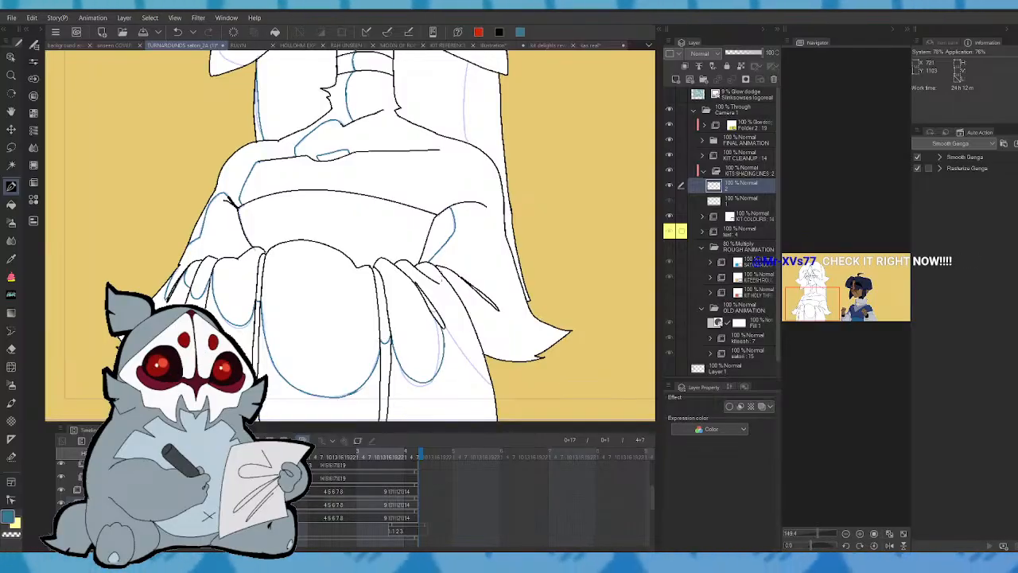
click(177, 33)
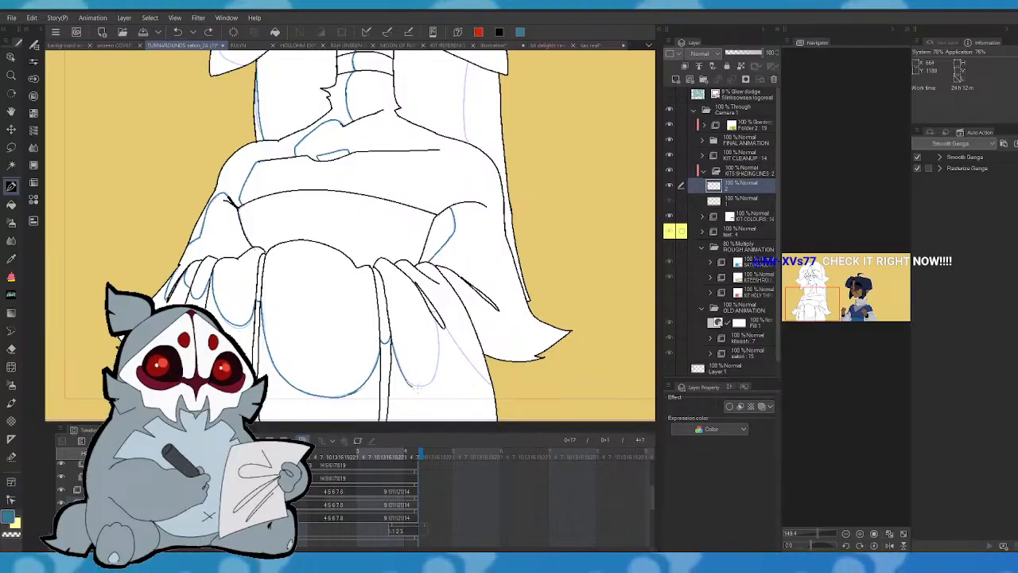
mouse_move(414, 387)
mouse_down()
mouse_move(440, 353)
mouse_move(435, 317)
mouse_up()
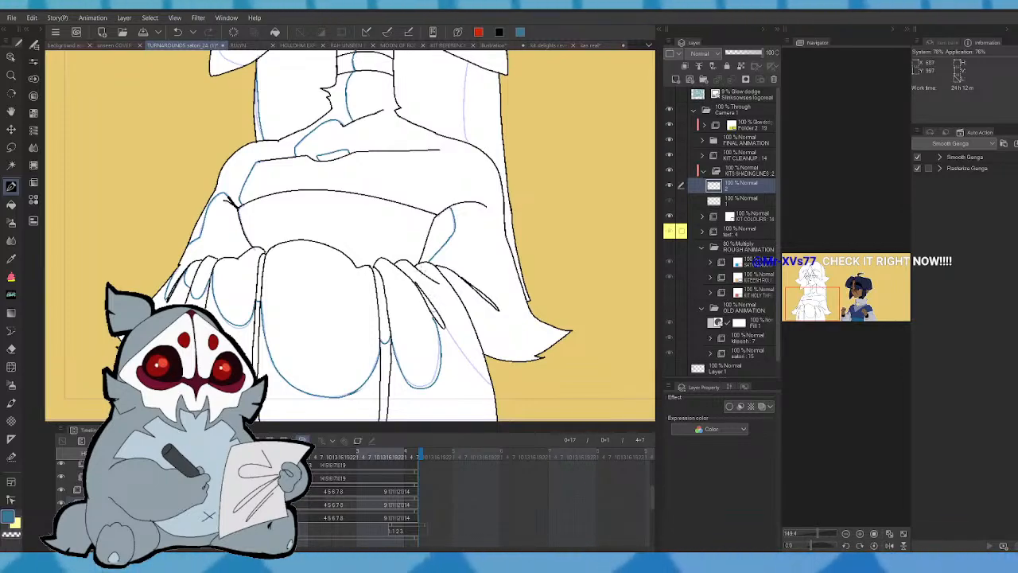
key(ctrl+z)
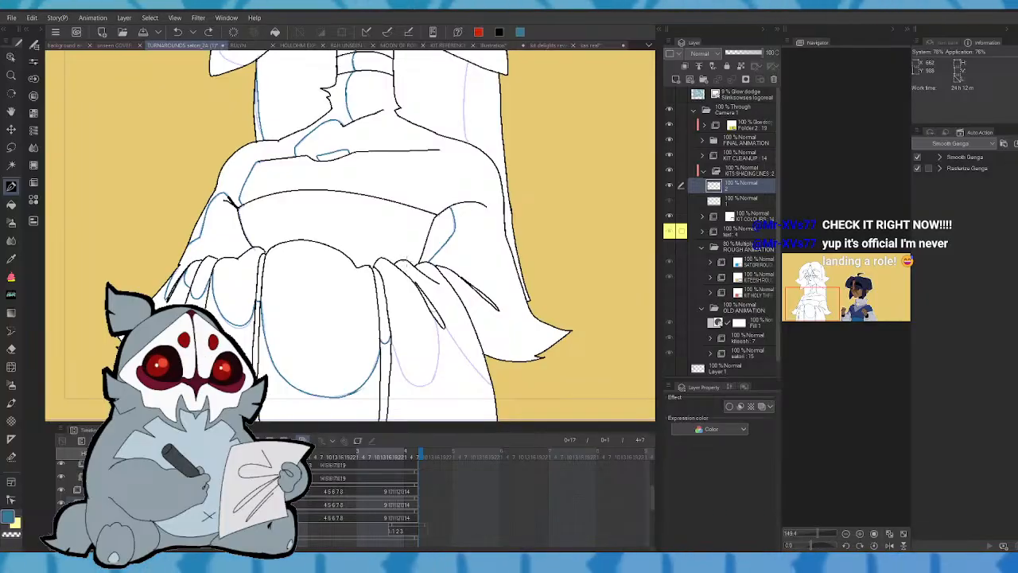
mouse_move(393, 348)
mouse_down()
mouse_move(404, 377)
mouse_move(427, 387)
mouse_move(439, 358)
mouse_up()
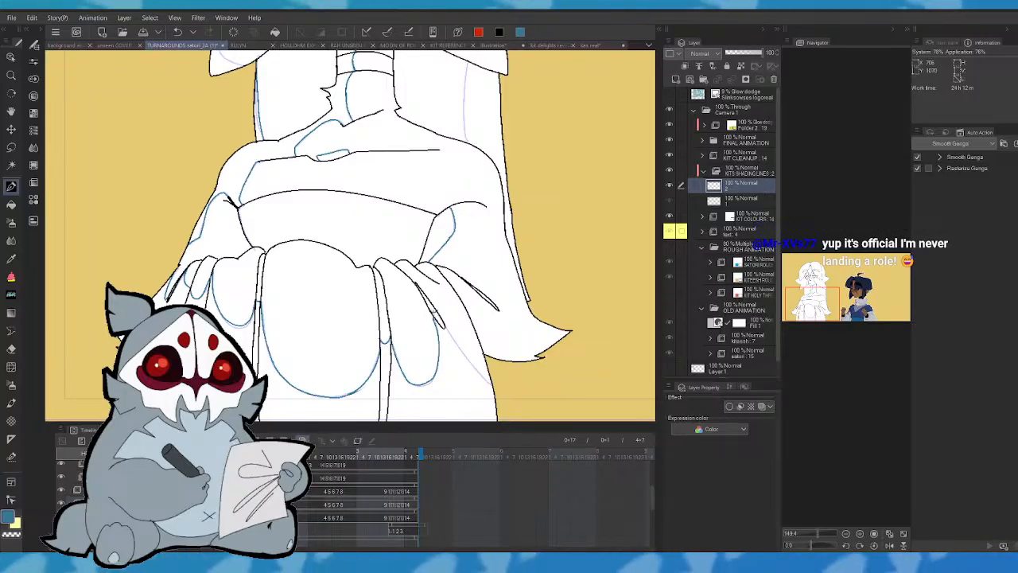
drag(444, 321, 490, 384)
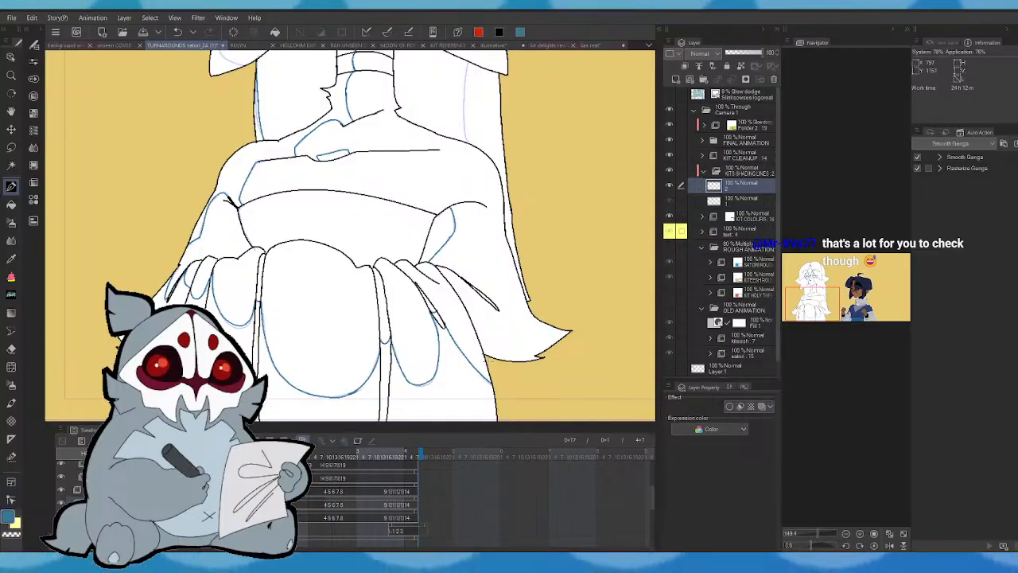
key(Left)
key(Right)
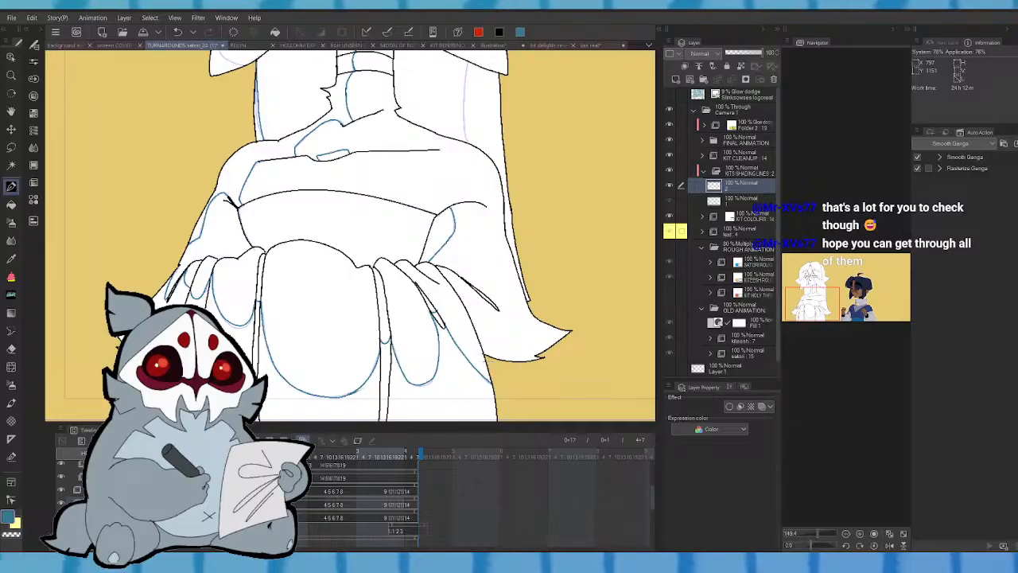
key(Right)
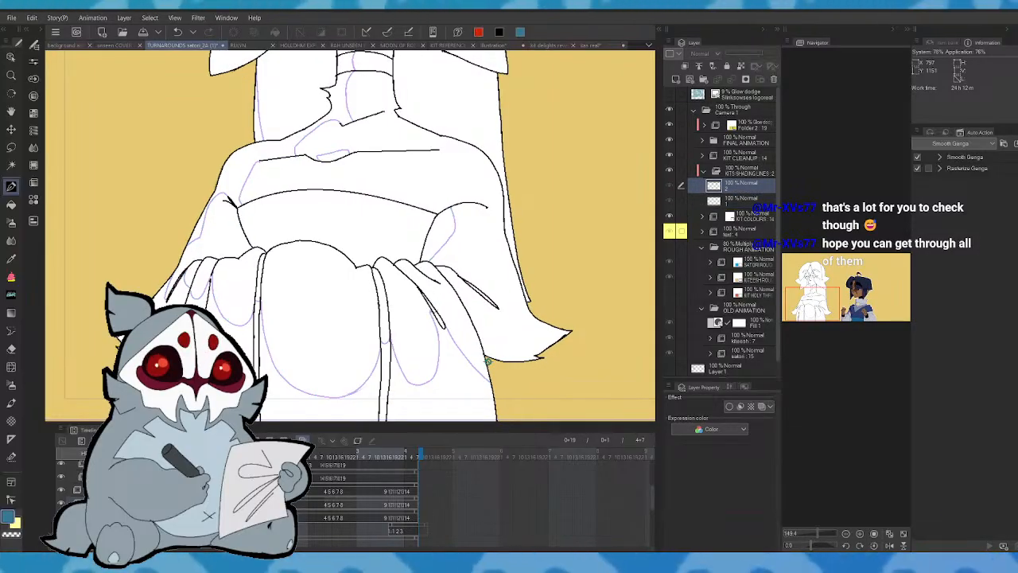
- Trace the shading curves inside the left side tuft and along the outer left edge of the hair on the second cel
scroll(487, 360, up, 10)
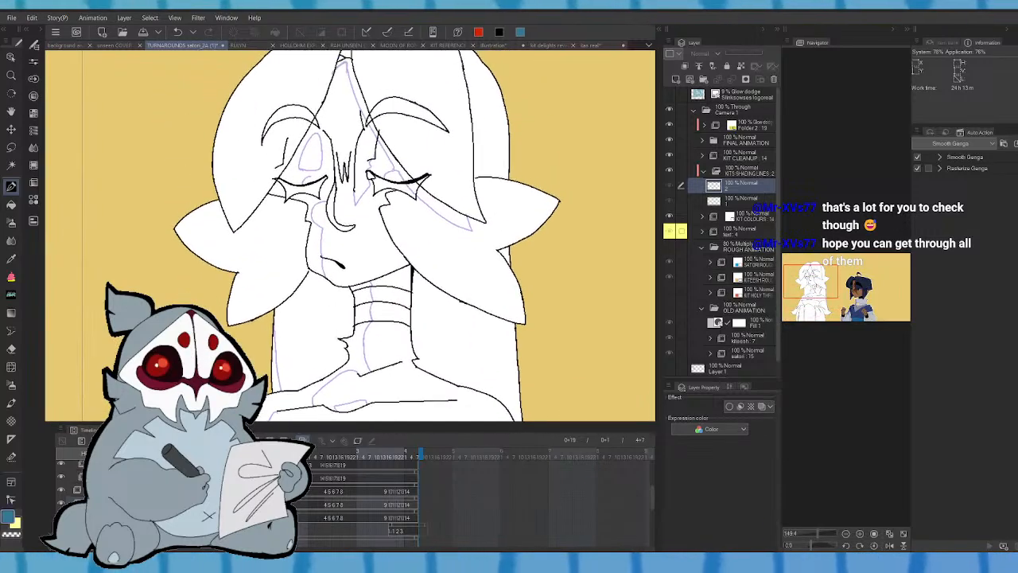
key(Left)
drag(274, 330, 310, 366)
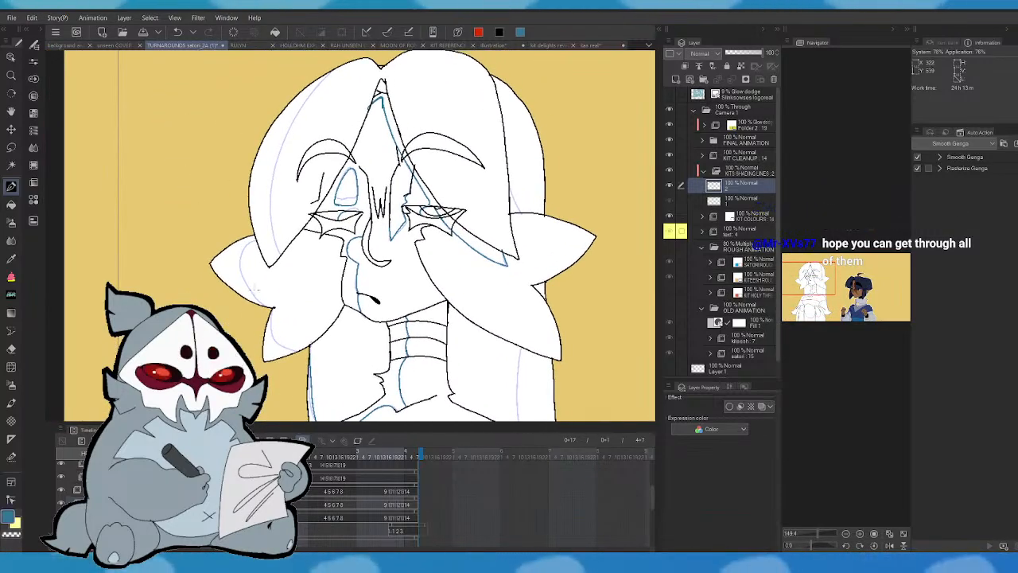
mouse_move(265, 304)
mouse_down()
mouse_move(240, 272)
mouse_move(245, 240)
mouse_move(256, 241)
mouse_move(320, 80)
mouse_up()
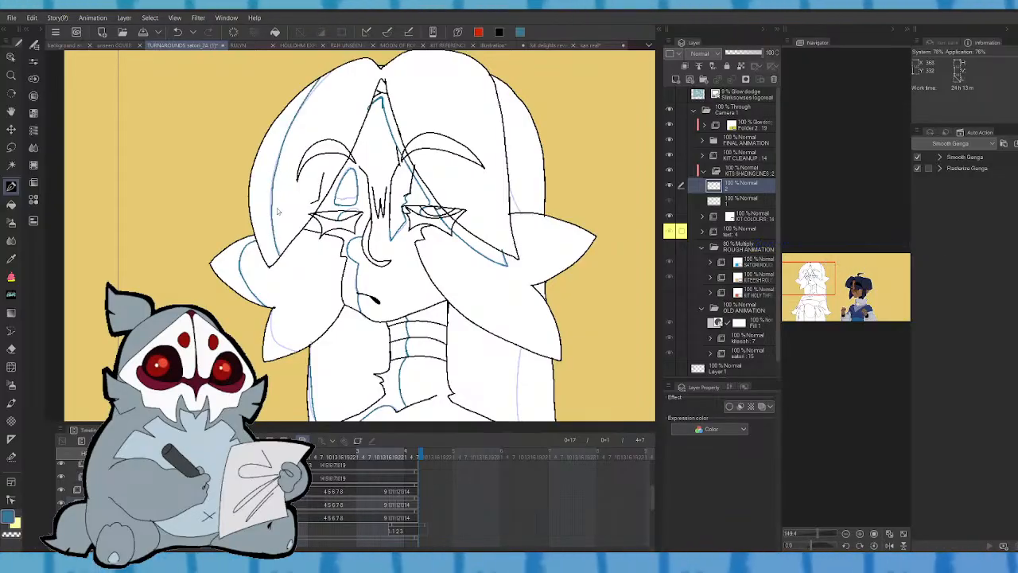
key(ctrl+z)
mouse_move(270, 197)
mouse_down()
mouse_move(294, 119)
mouse_move(326, 73)
mouse_up()
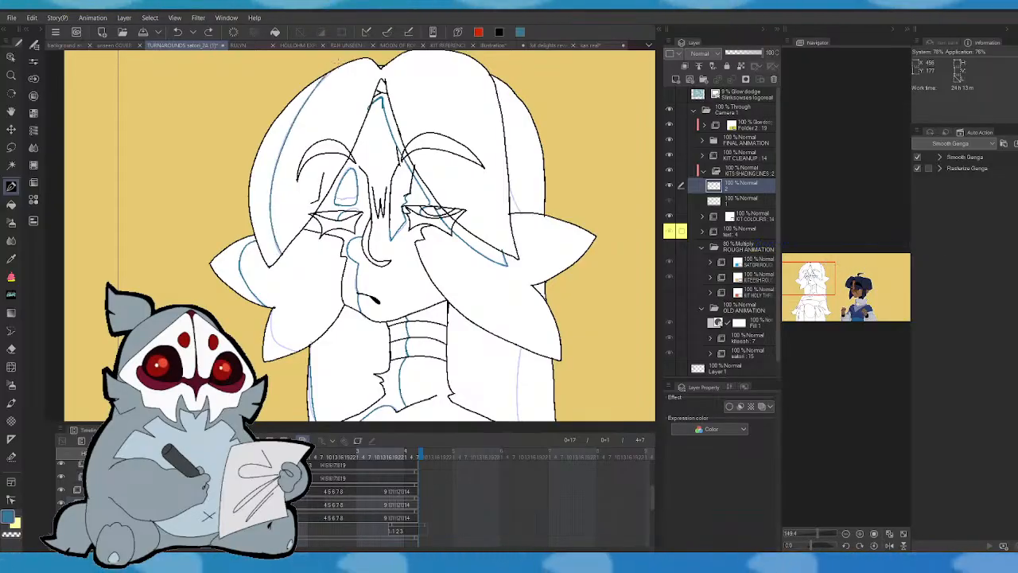
key(comma)
key(period)
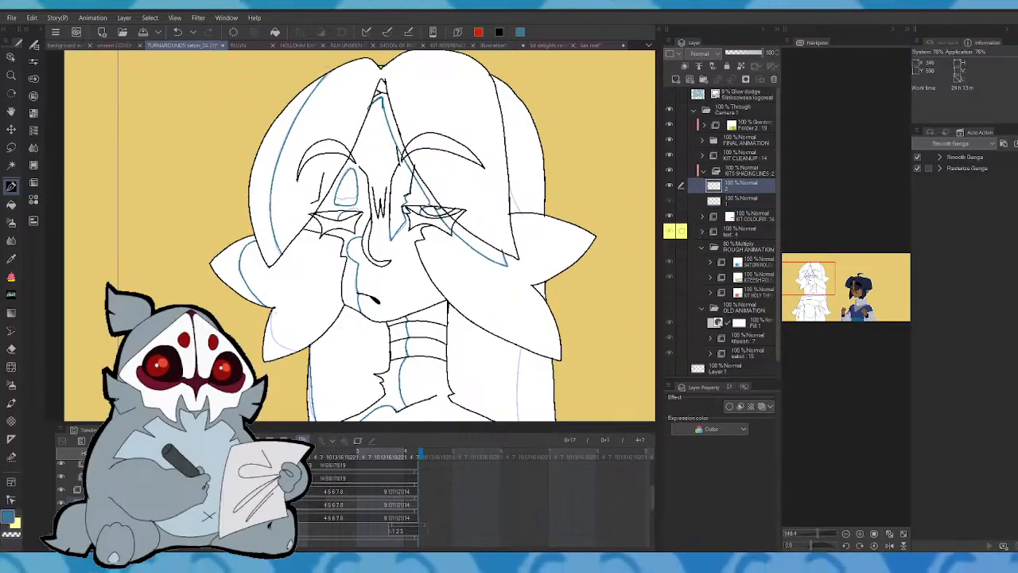
- Trace the short curved shading line inside the lower left hair tuft and compare it with the first cel
drag(270, 308, 296, 352)
key(ctrl+z)
mouse_move(271, 309)
mouse_down()
mouse_move(277, 341)
mouse_move(298, 350)
mouse_up()
key(comma)
key(period)
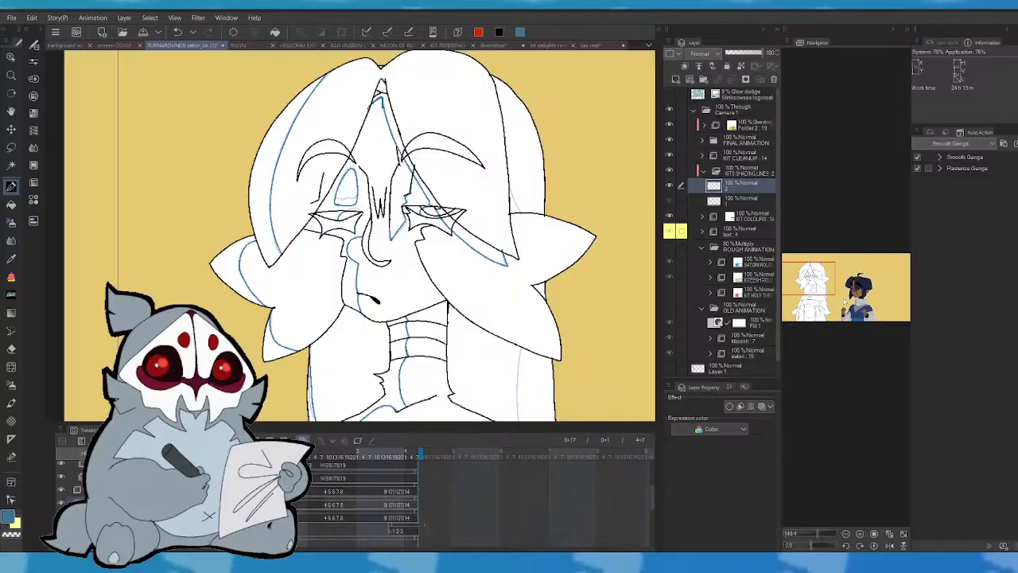
- Compare the skirt and sleeve shading lines on the second cel against the neighbouring frames
click(840, 302)
drag(566, 168, 345, 265)
drag(120, 318, 647, 235)
key(Left)
key(Right)
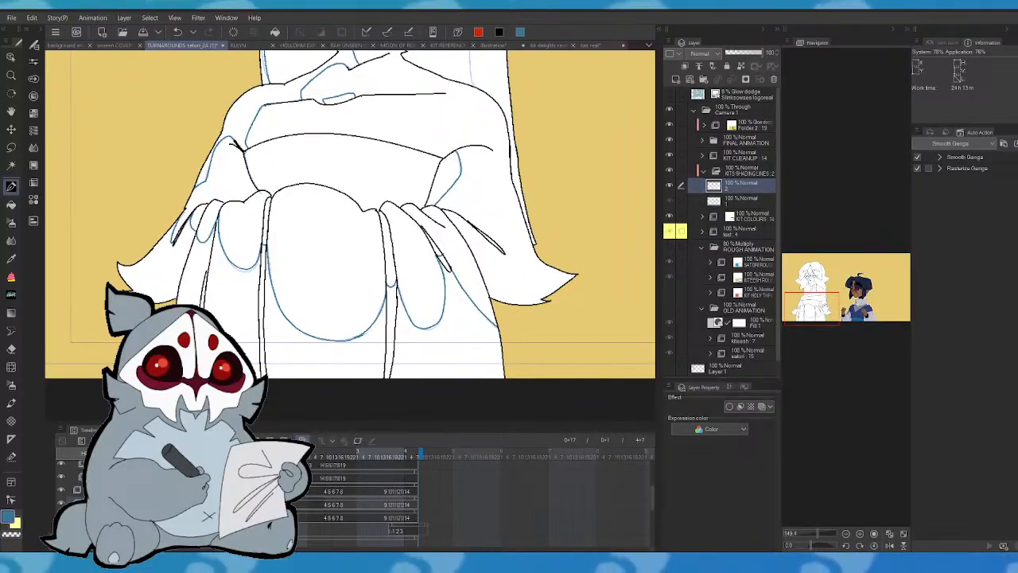
key(Left)
key(Right)
key(Right)
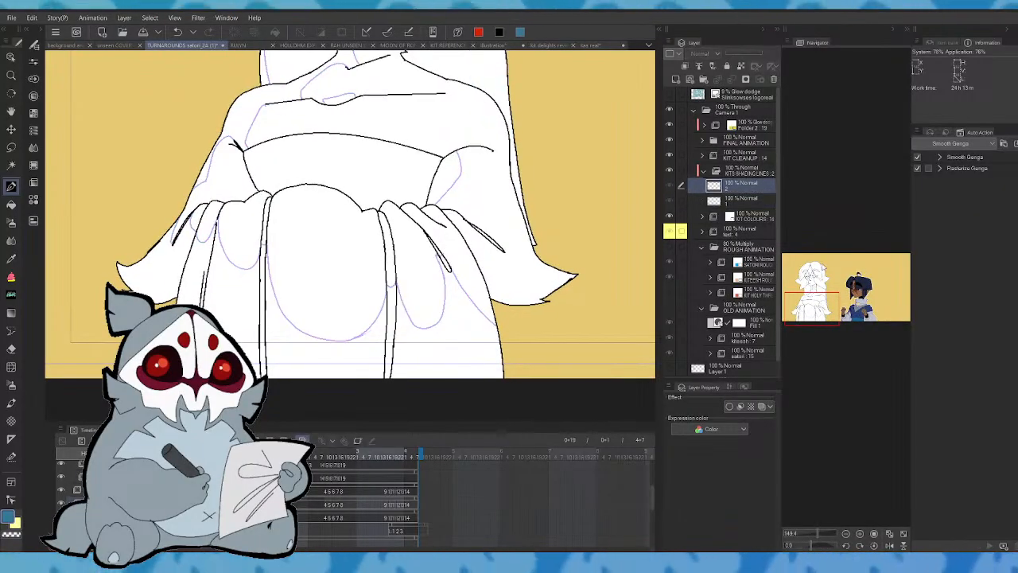
key(Left)
- Trace the vertical shading line down the long hair at the right of the neck on the second cel
drag(848, 297, 829, 289)
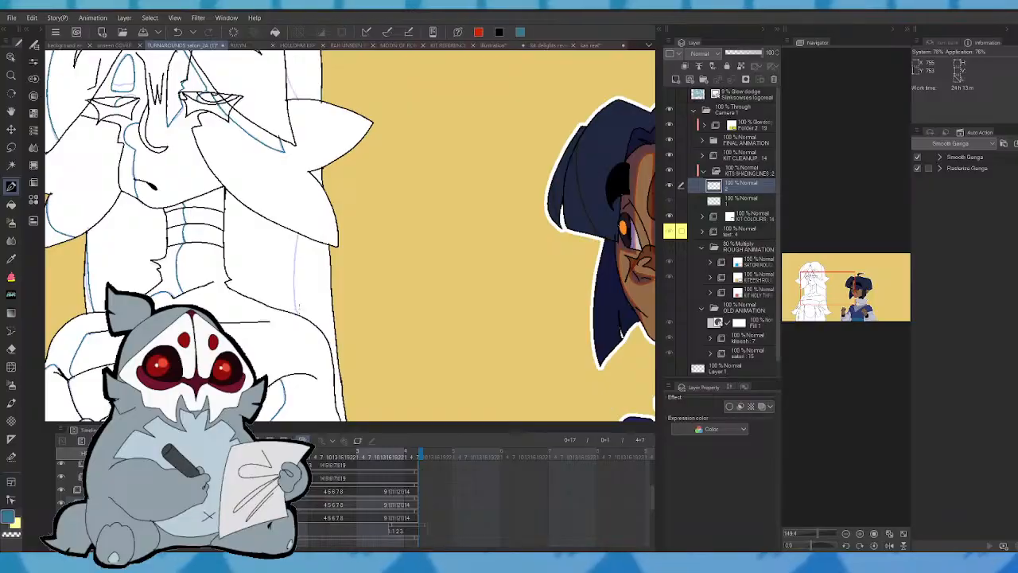
drag(295, 313, 298, 233)
key(Left)
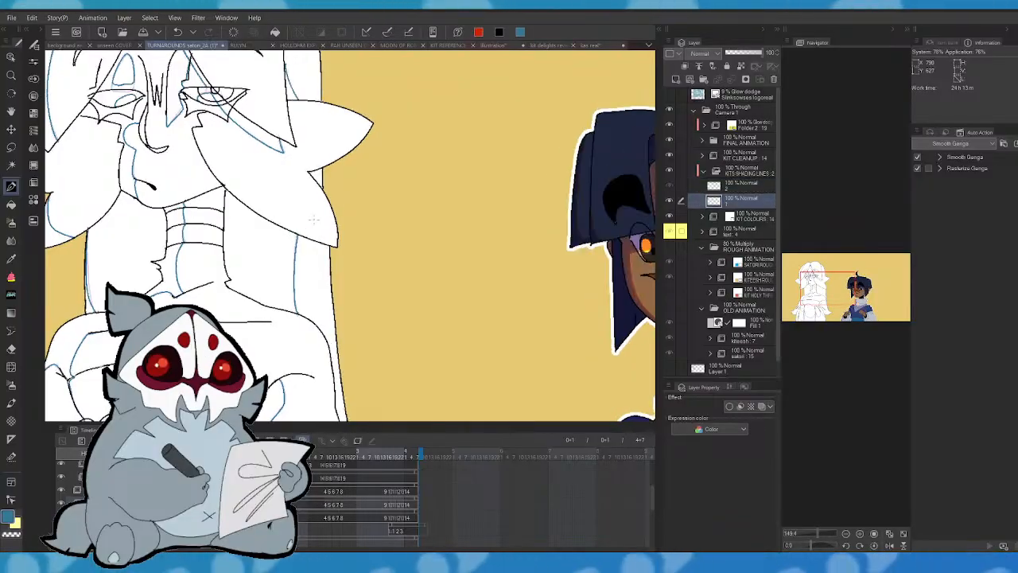
key(Right)
- Trace the short shading line in the hair above the right side tuft and check the second cel's lines from head to skirt
drag(828, 289, 826, 277)
drag(325, 234, 316, 210)
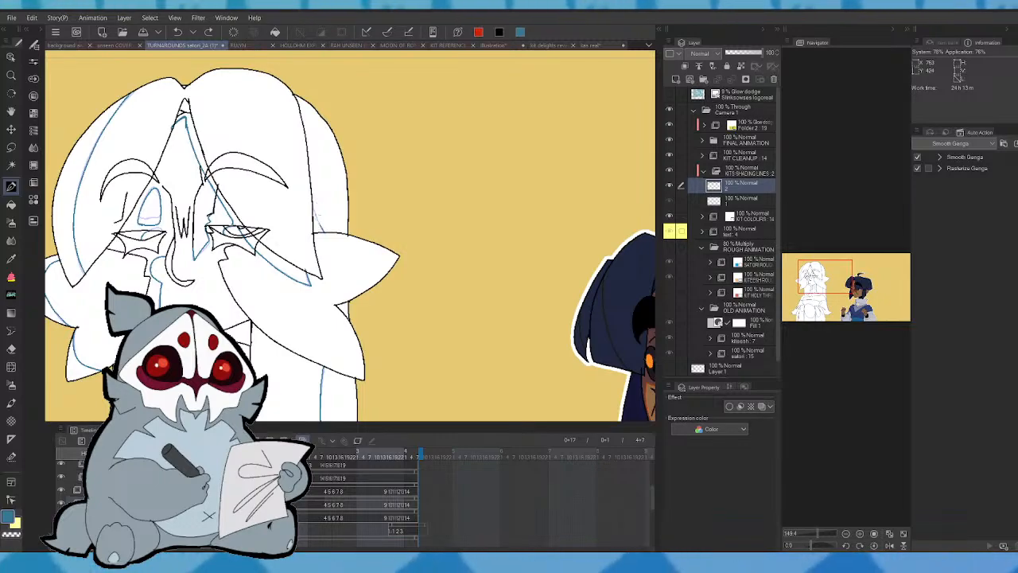
key(Left)
key(Right)
drag(839, 299, 821, 288)
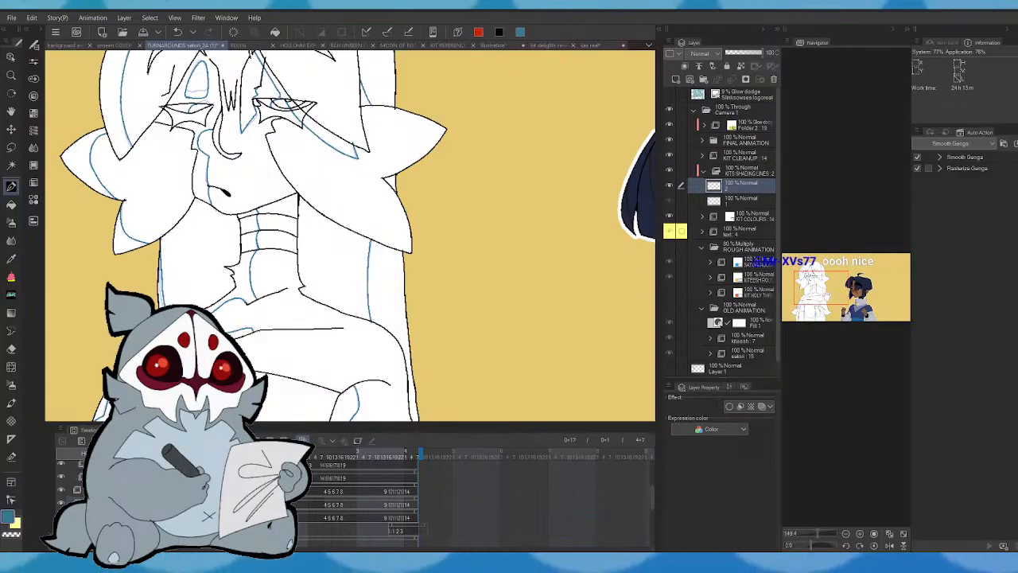
drag(827, 295, 823, 288)
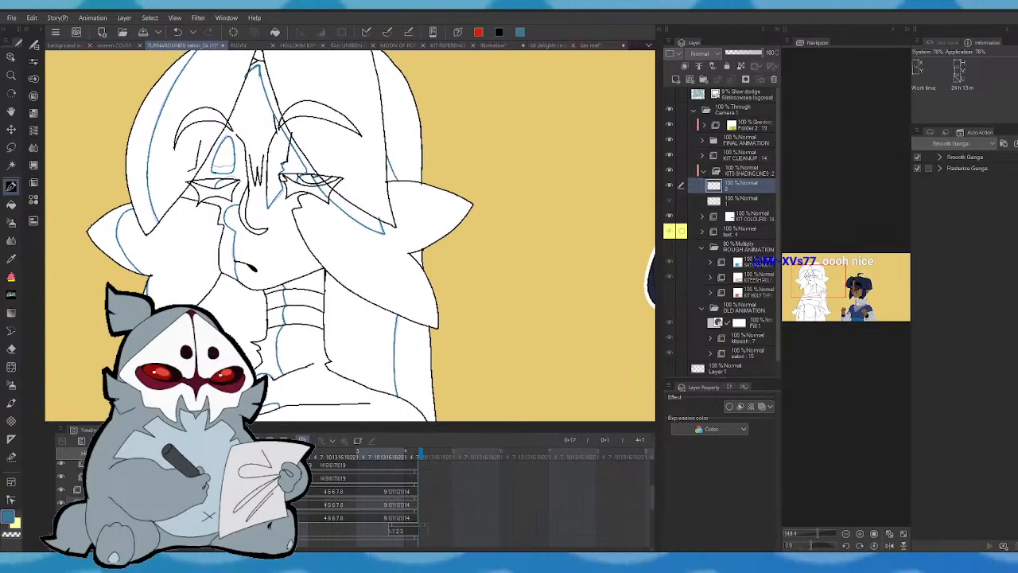
drag(824, 288, 821, 315)
key(comma)
key(period)
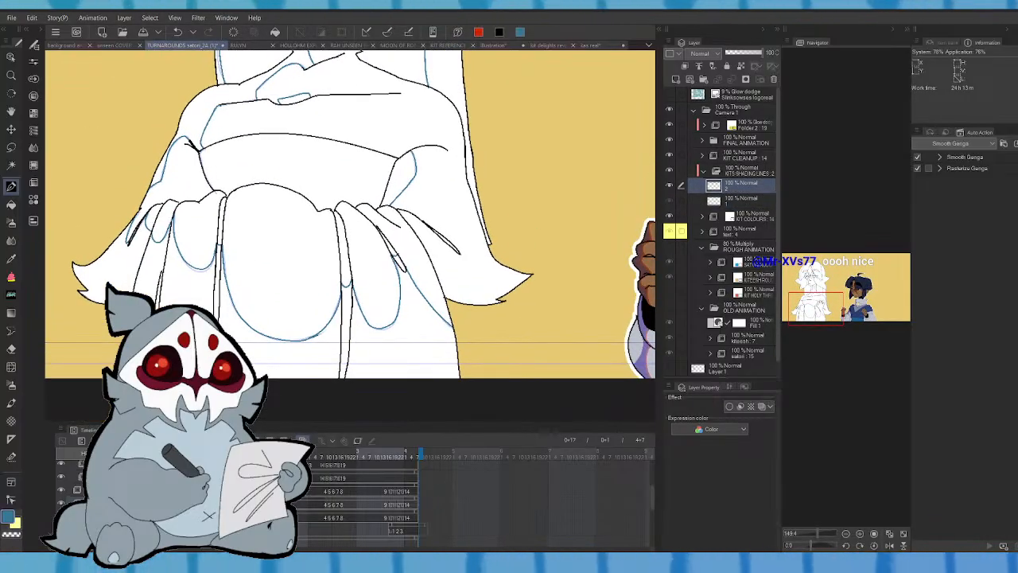
- Add a third cel to KITS SHADING LINES at frame 0+19 and trace the left shoulder's curved shading line onto it
key(period)
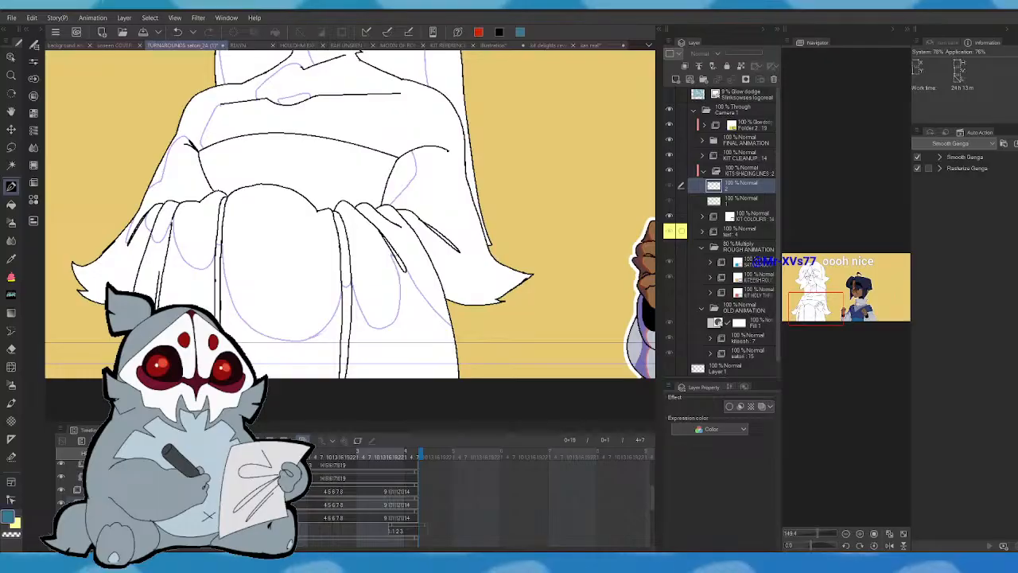
key(alt+n)
drag(817, 308, 813, 300)
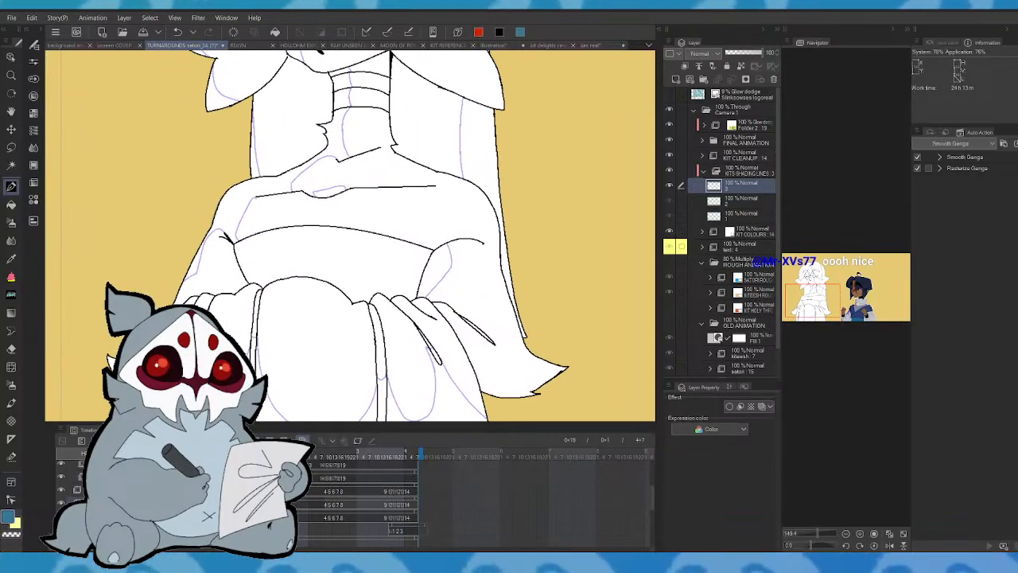
drag(237, 239, 253, 201)
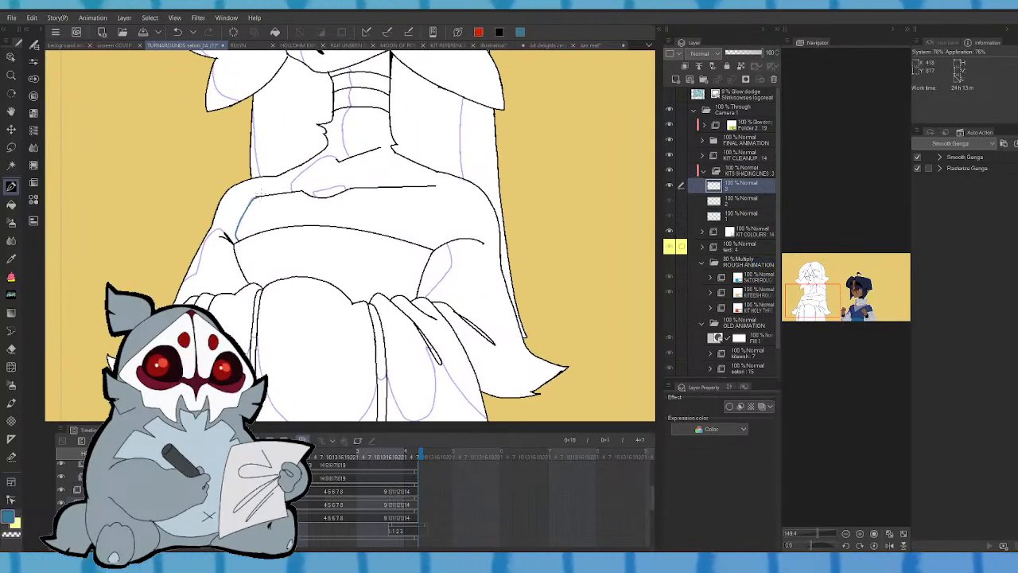
key(comma)
key(comma)
key(period)
key(period)
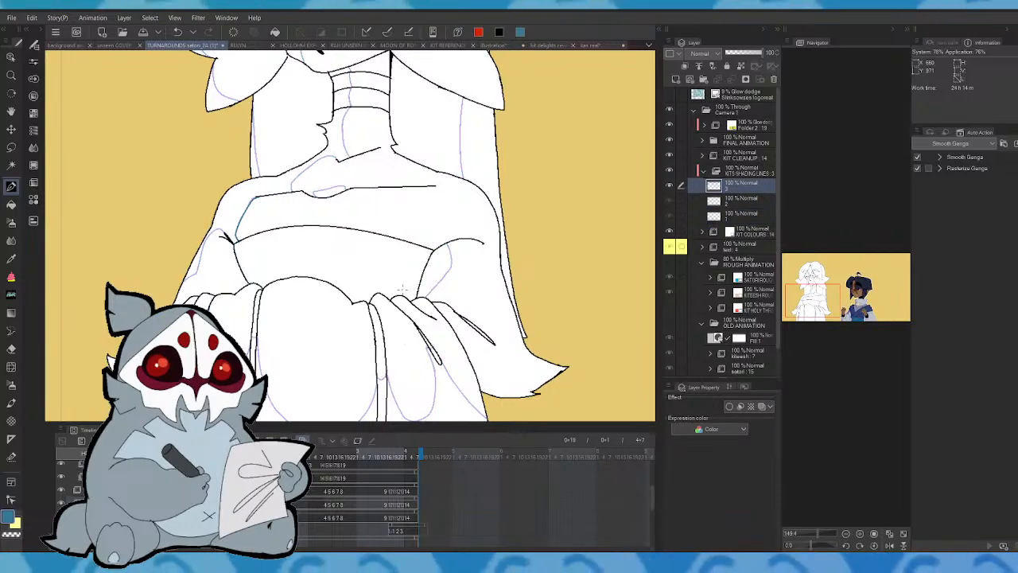
- Trace the blue shading line along the left sleeve from the elbow fold on the third cel, checking it against the second
mouse_move(231, 245)
mouse_down()
mouse_move(220, 229)
mouse_move(196, 263)
mouse_up()
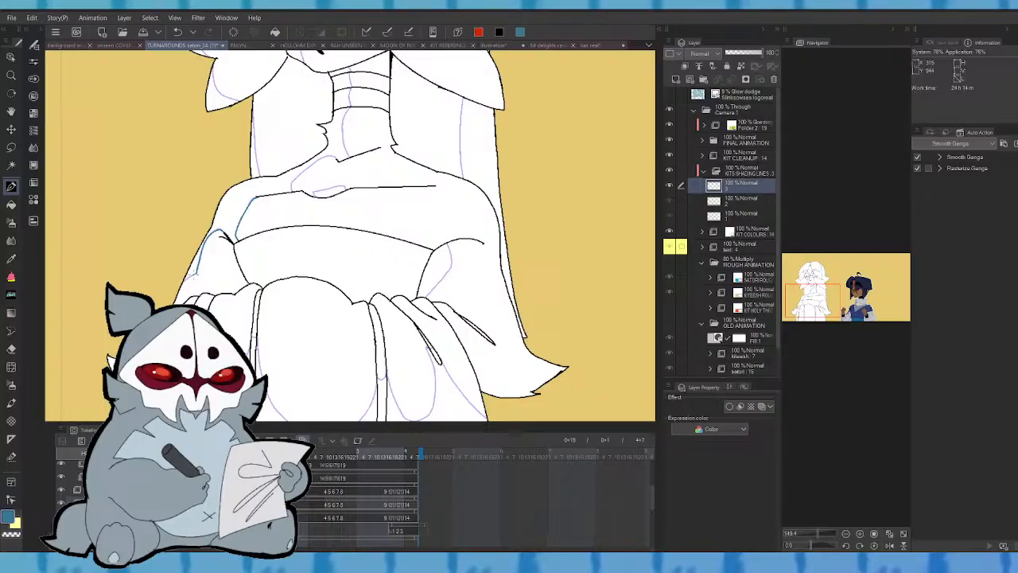
key(comma)
key(period)
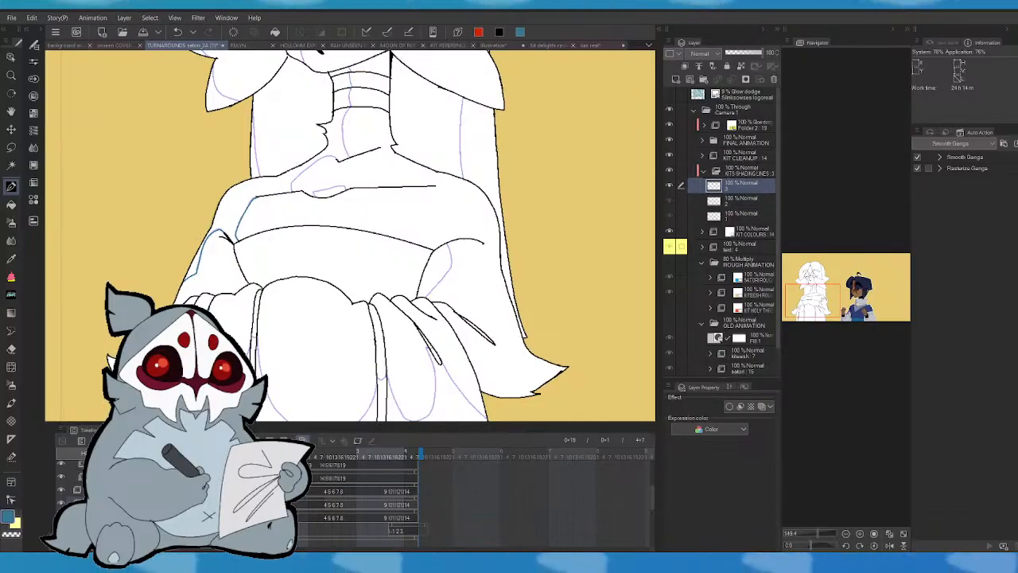
- Trace the small blue shading curves in the skirt folds at the left of the waist on the third cel
drag(350, 239, 381, 189)
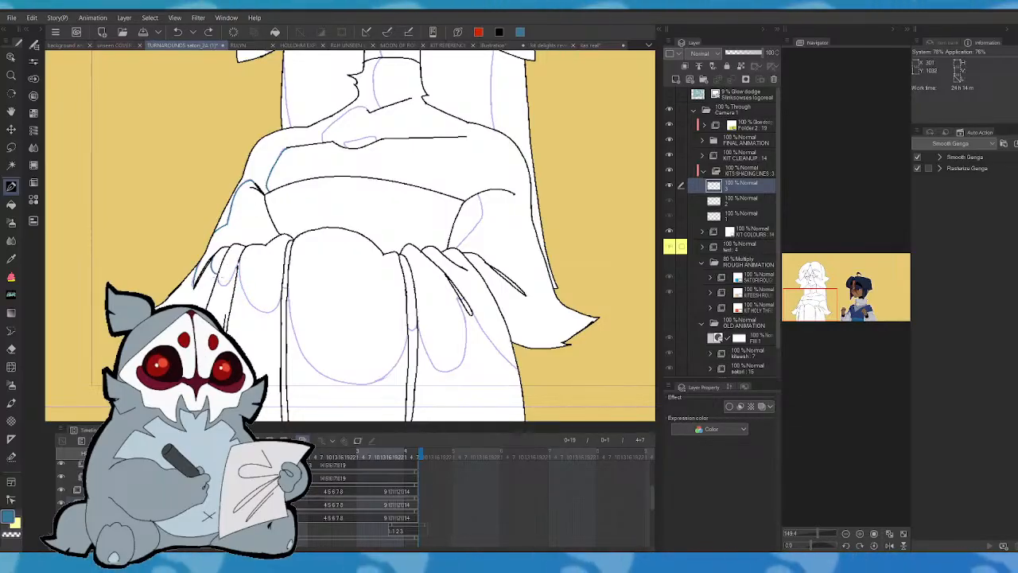
mouse_move(243, 279)
mouse_down()
mouse_move(254, 308)
mouse_move(275, 311)
mouse_move(284, 288)
mouse_up()
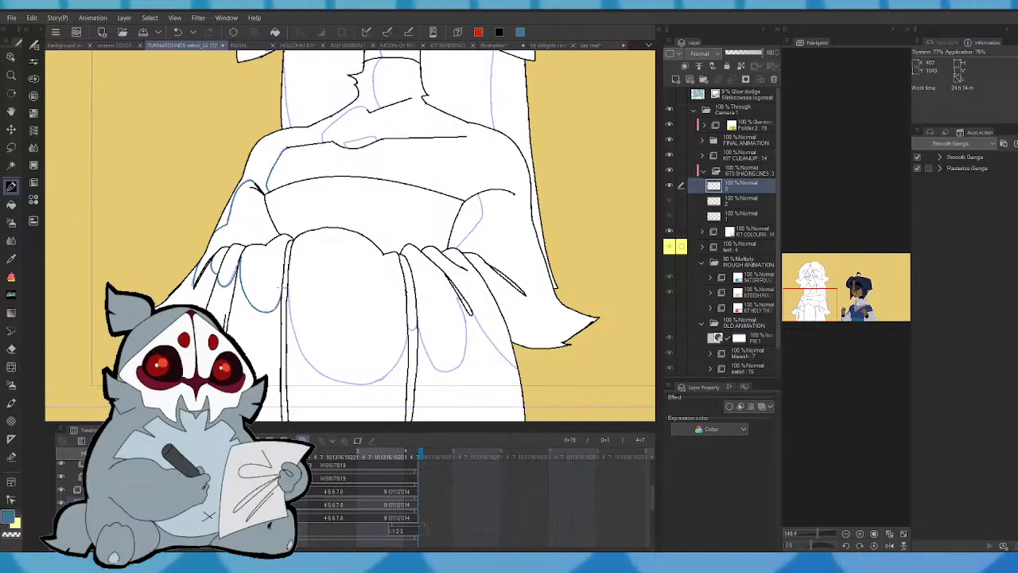
drag(285, 287, 302, 350)
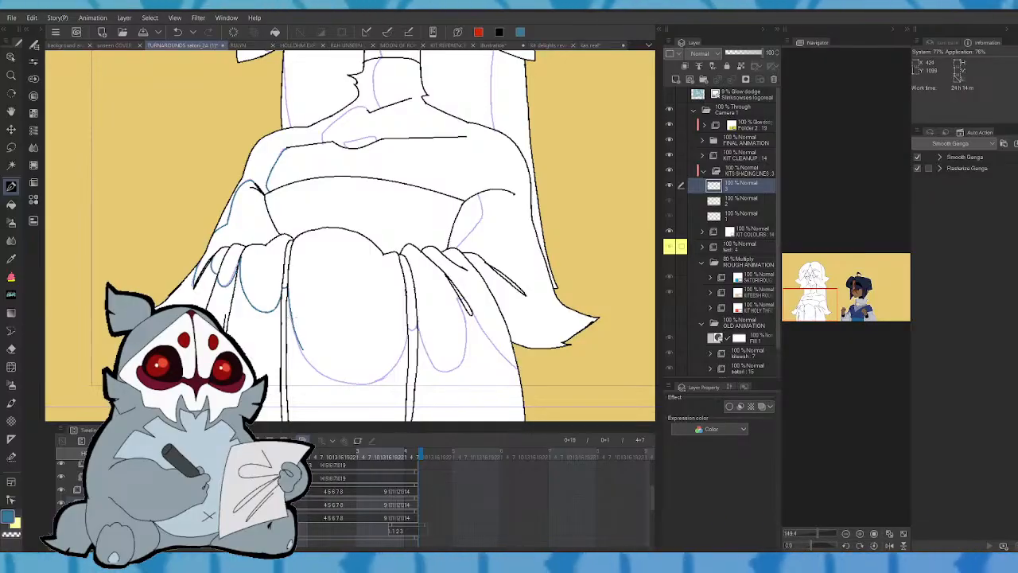
key(Left)
key(Right)
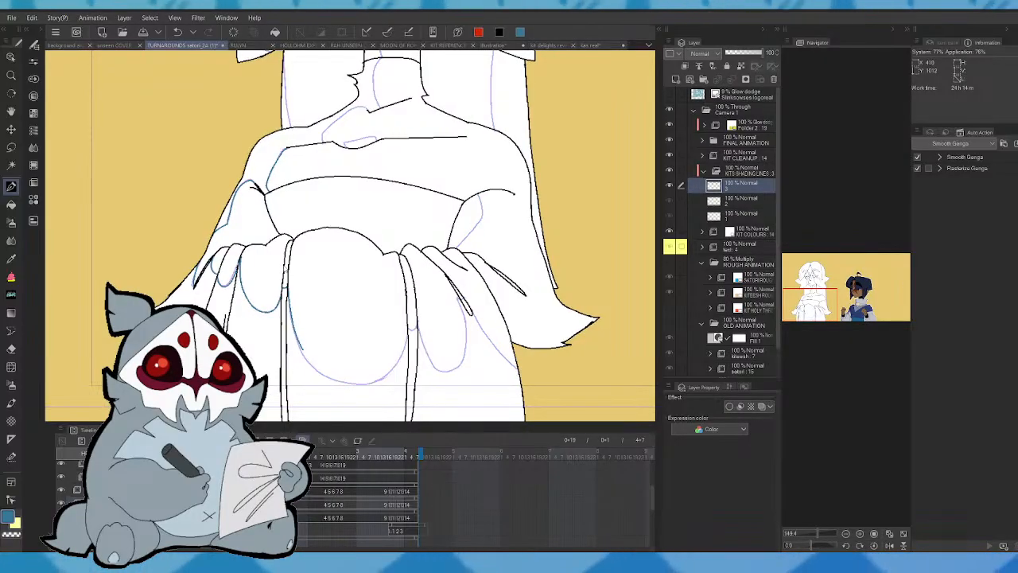
key(ctrl+z)
drag(288, 302, 294, 328)
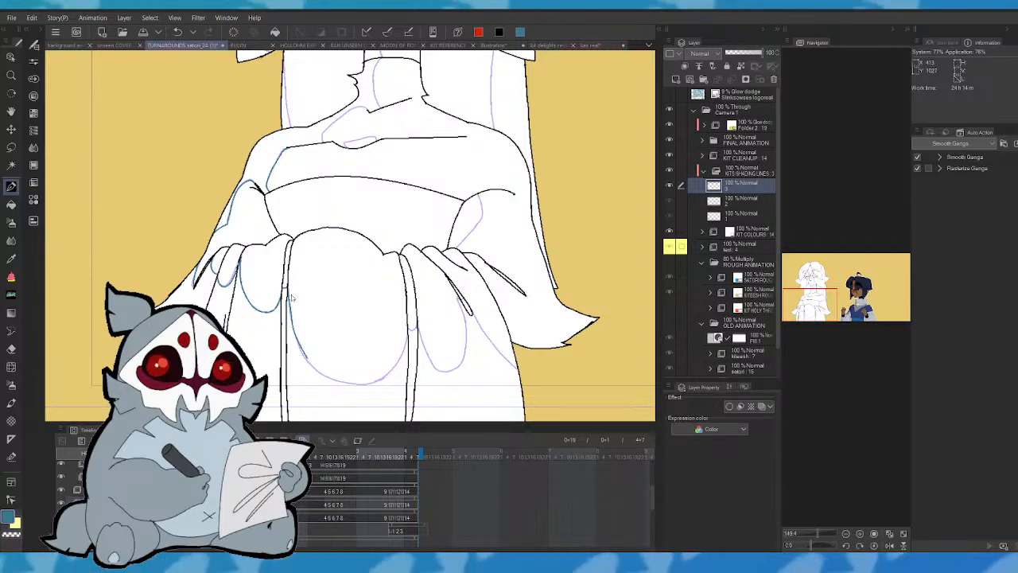
key(ctrl+z)
drag(288, 288, 301, 338)
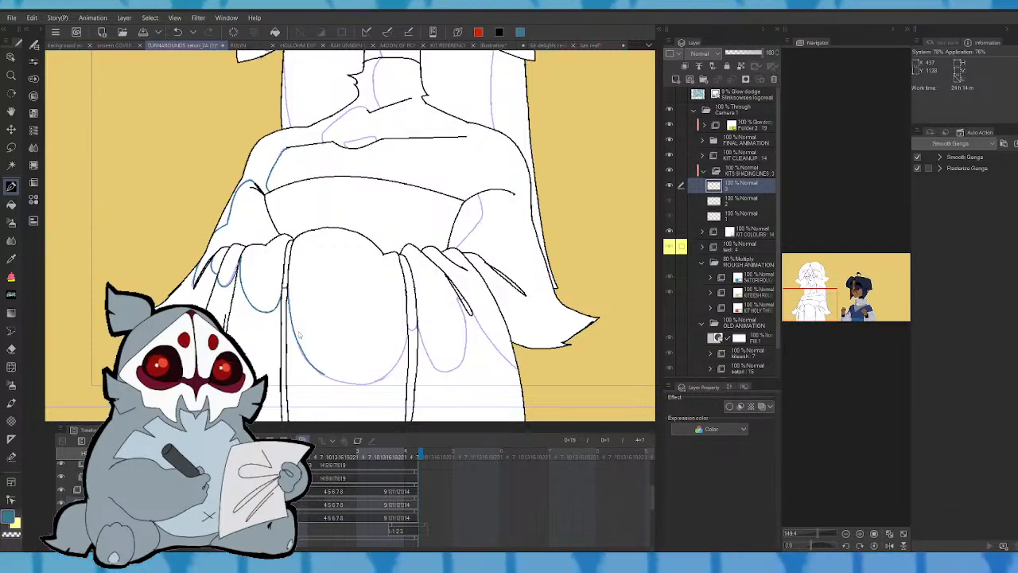
key(ctrl+z)
key(ctrl+z)
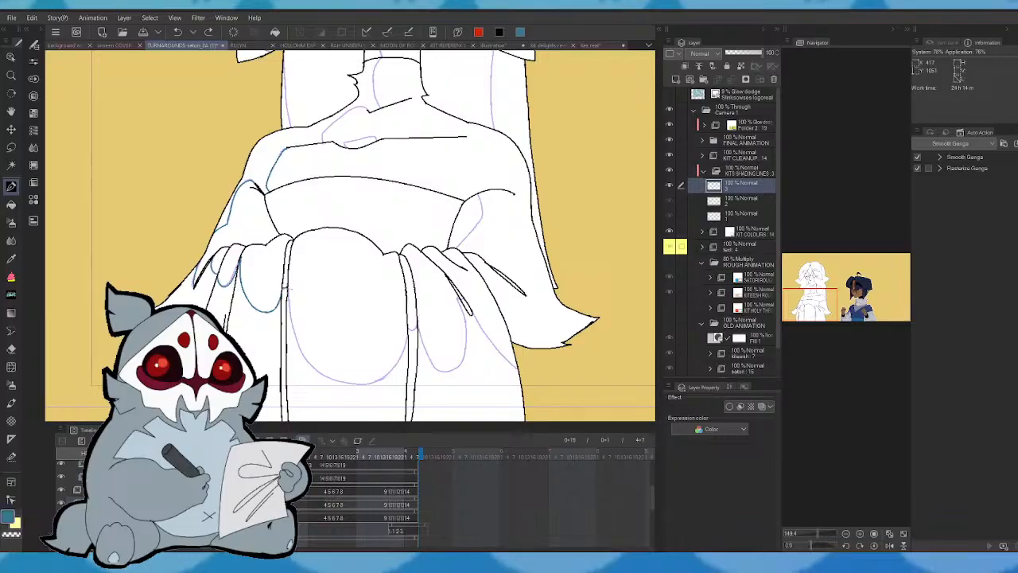
- Trace the large central skirt scallop, the smaller scallop beside it and the diagonal shading line at the skirt's right edge on the third cel
mouse_move(288, 288)
mouse_down()
mouse_move(305, 356)
mouse_move(353, 382)
mouse_move(388, 373)
mouse_move(402, 345)
mouse_move(409, 264)
mouse_move(418, 336)
mouse_move(461, 296)
mouse_up()
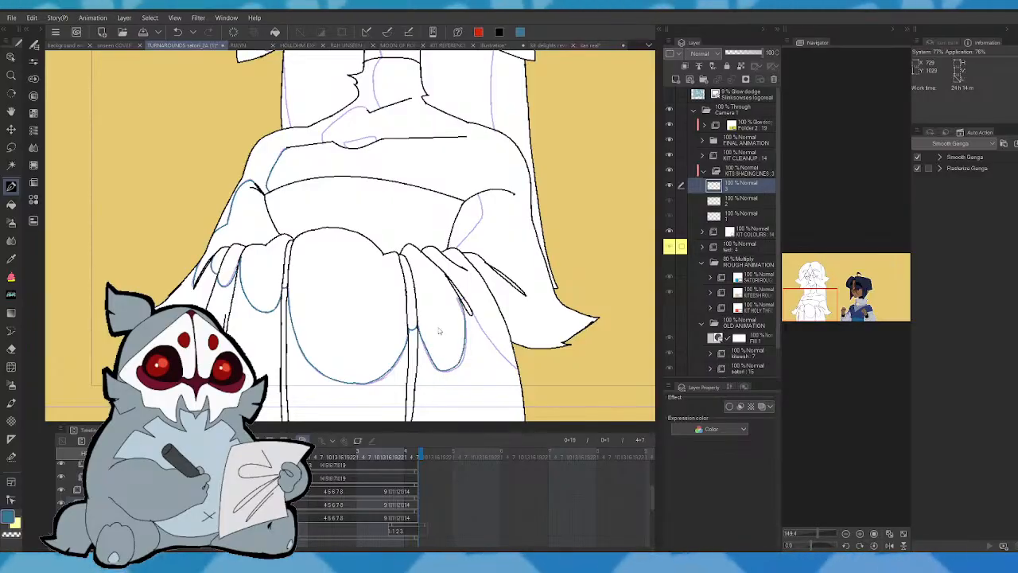
key(ctrl+z)
mouse_move(420, 341)
mouse_down()
mouse_move(437, 369)
mouse_move(463, 364)
mouse_move(457, 298)
mouse_move(517, 368)
mouse_up()
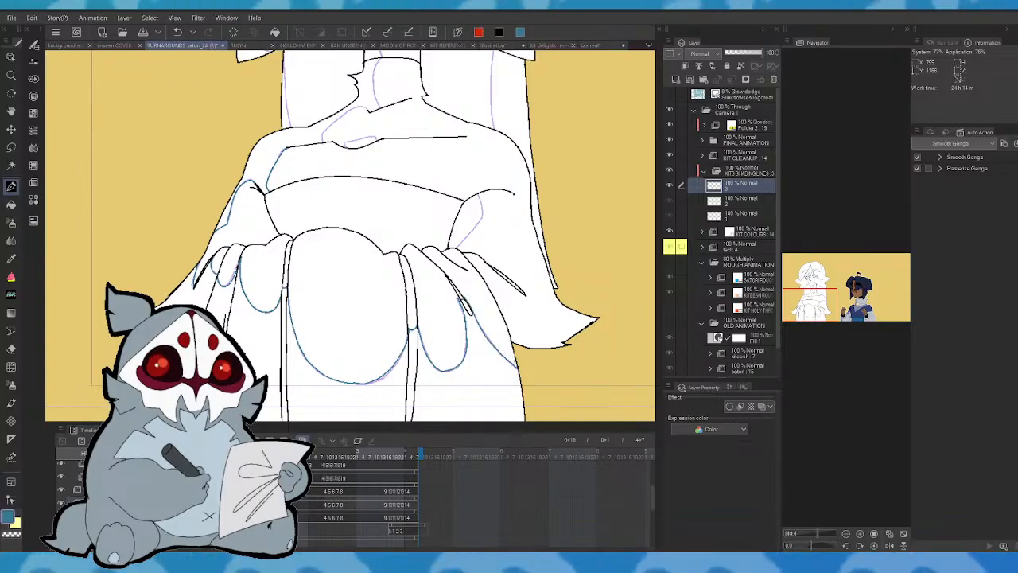
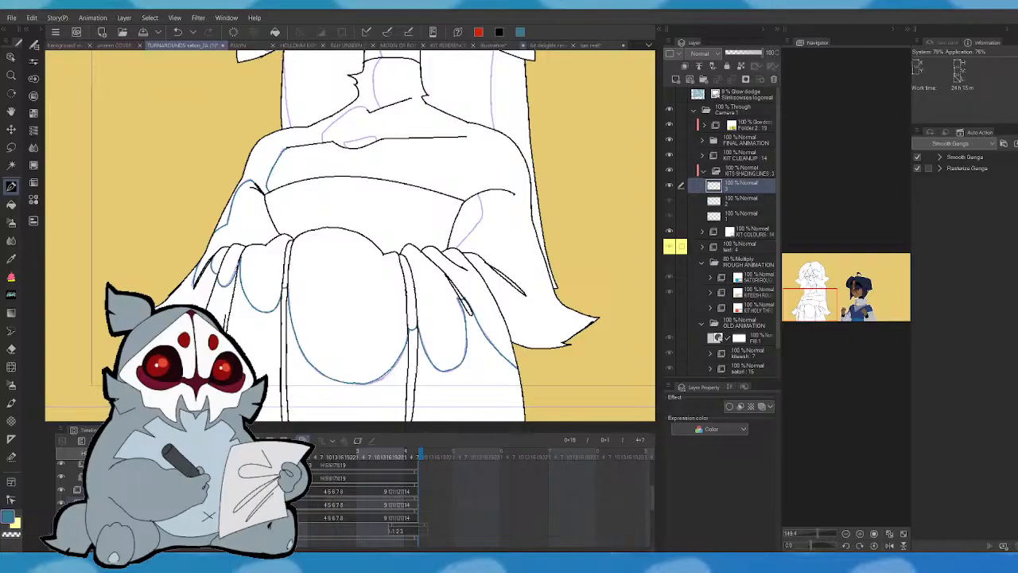
- Switch to the Unseen cover art document, fit the whole artwork in view and enlarge the canvas area by shrinking the timeline
click(123, 45)
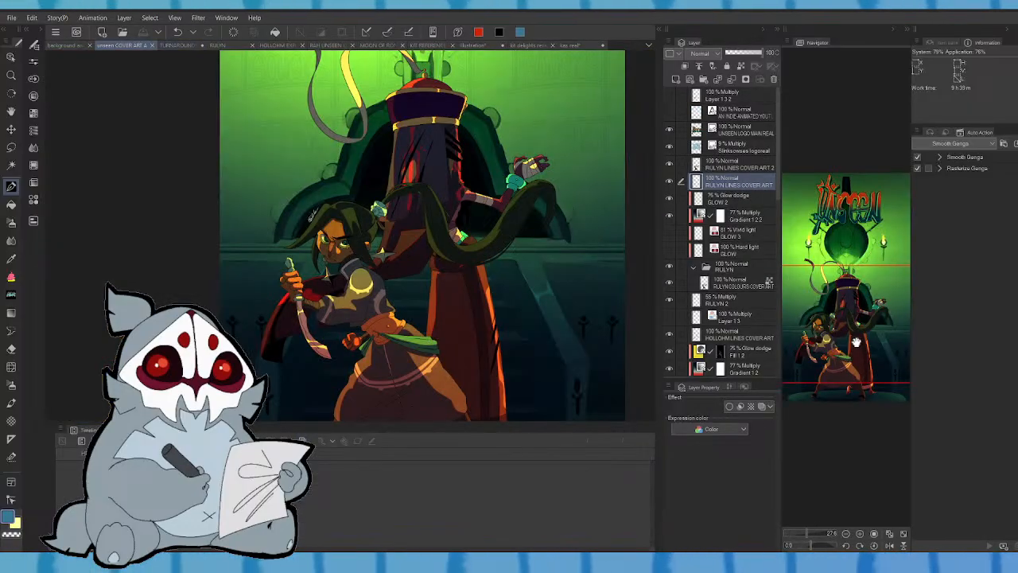
drag(857, 343, 864, 288)
click(889, 534)
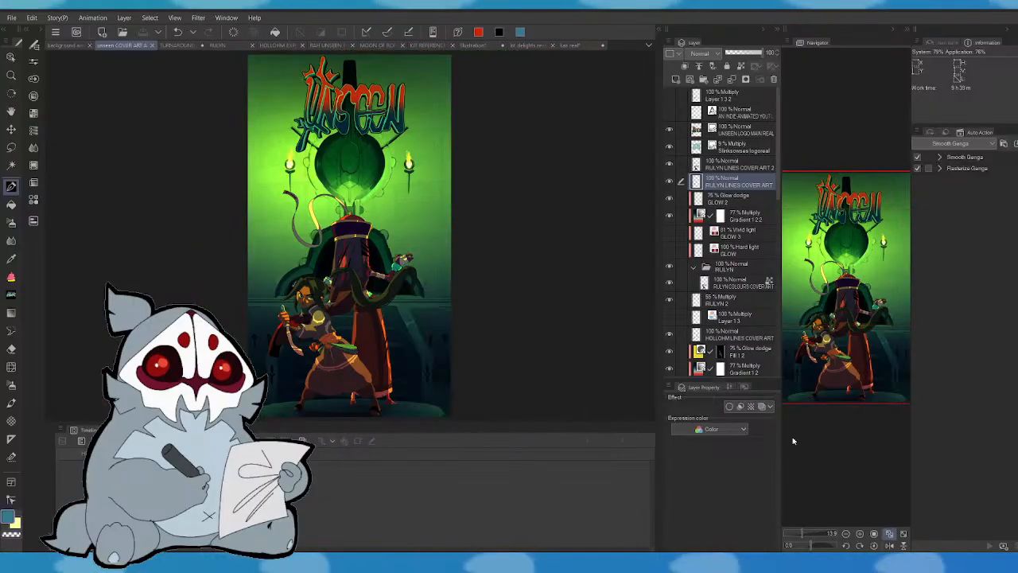
drag(414, 424, 414, 495)
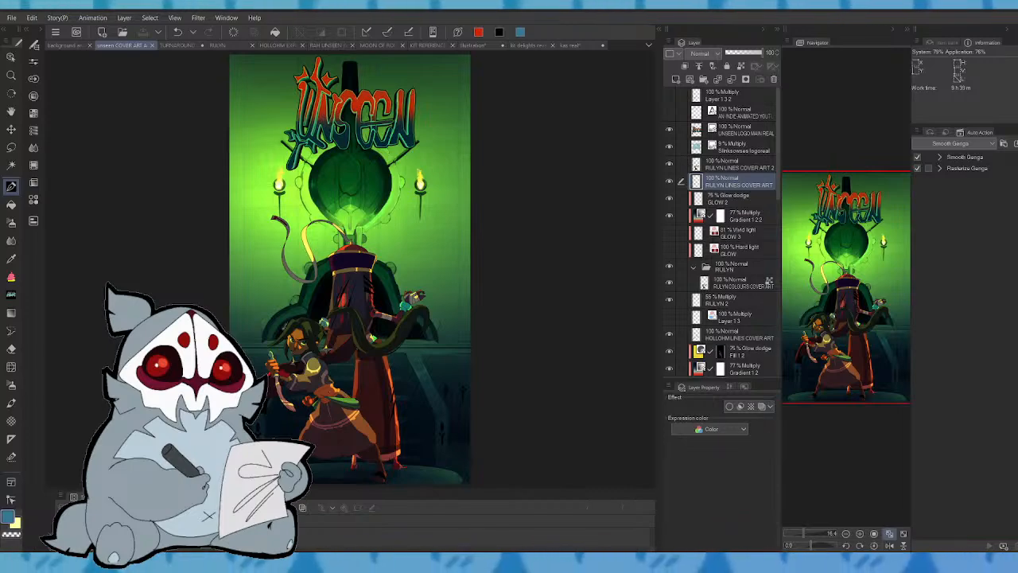
drag(852, 333, 819, 334)
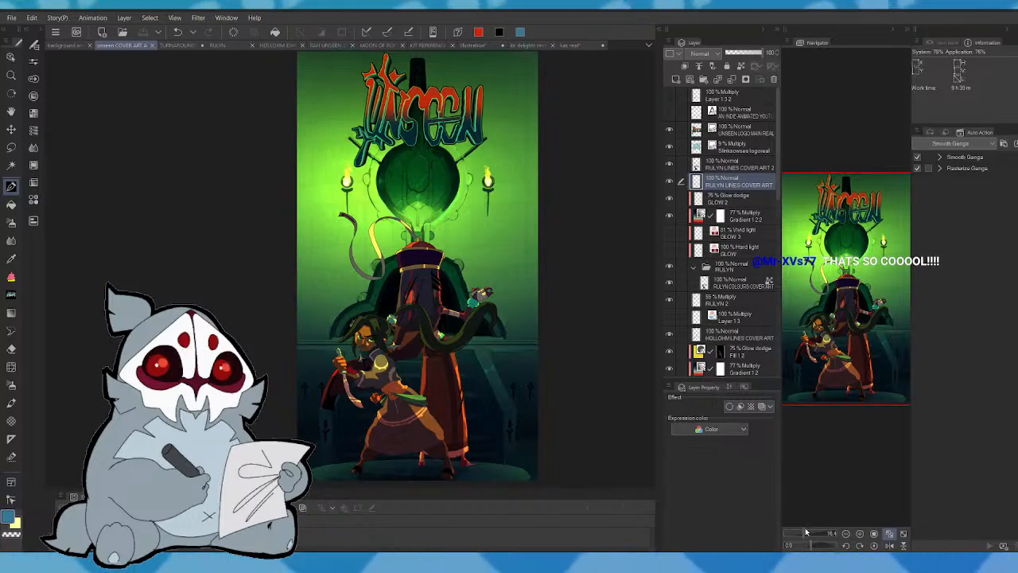
- Examine the two characters in the cover art up close and glance at the grey Illustration sketch
drag(804, 534, 808, 534)
drag(848, 289, 863, 313)
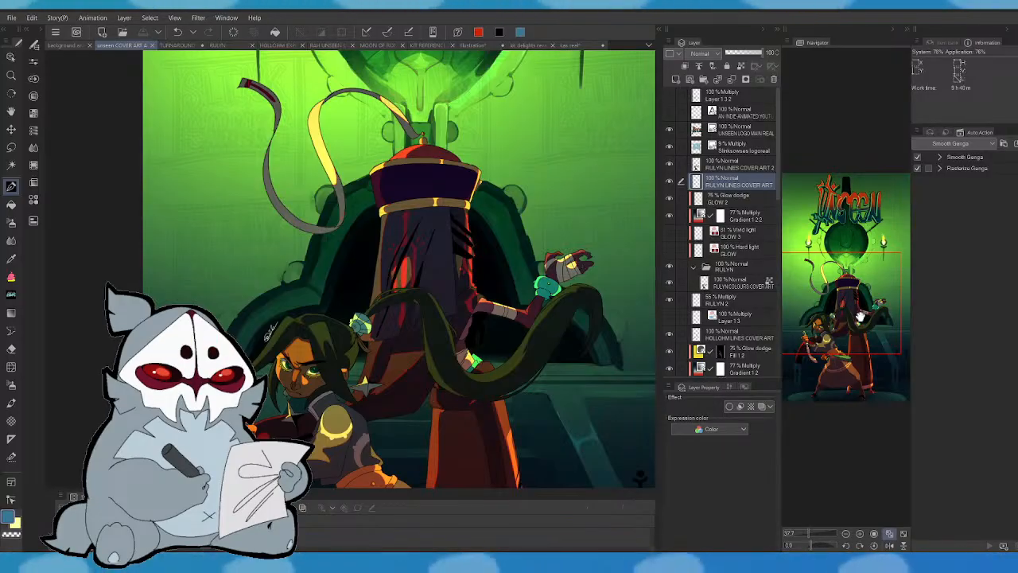
drag(859, 318, 856, 342)
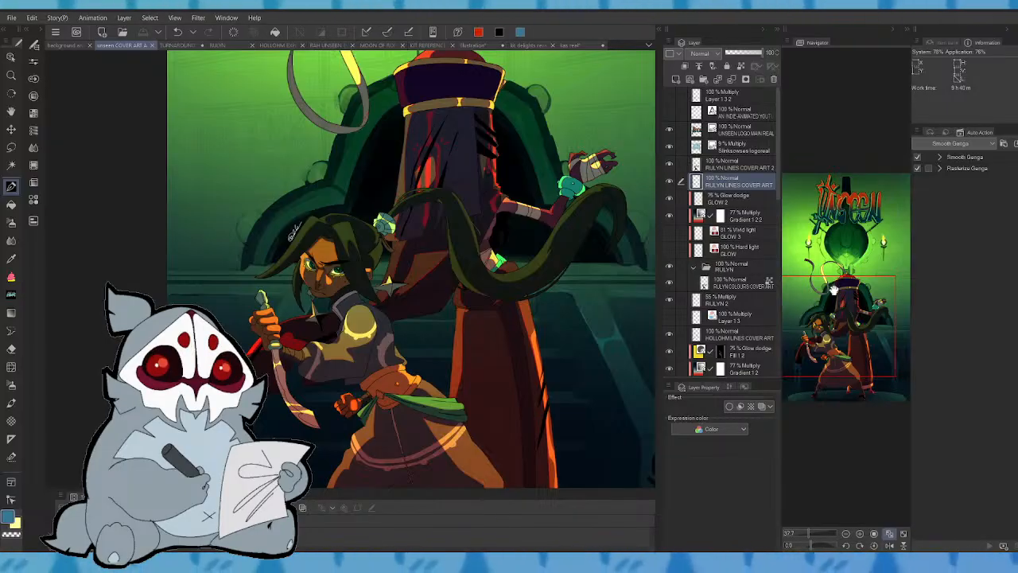
mouse_move(848, 340)
mouse_down()
mouse_move(863, 290)
mouse_move(856, 342)
mouse_up()
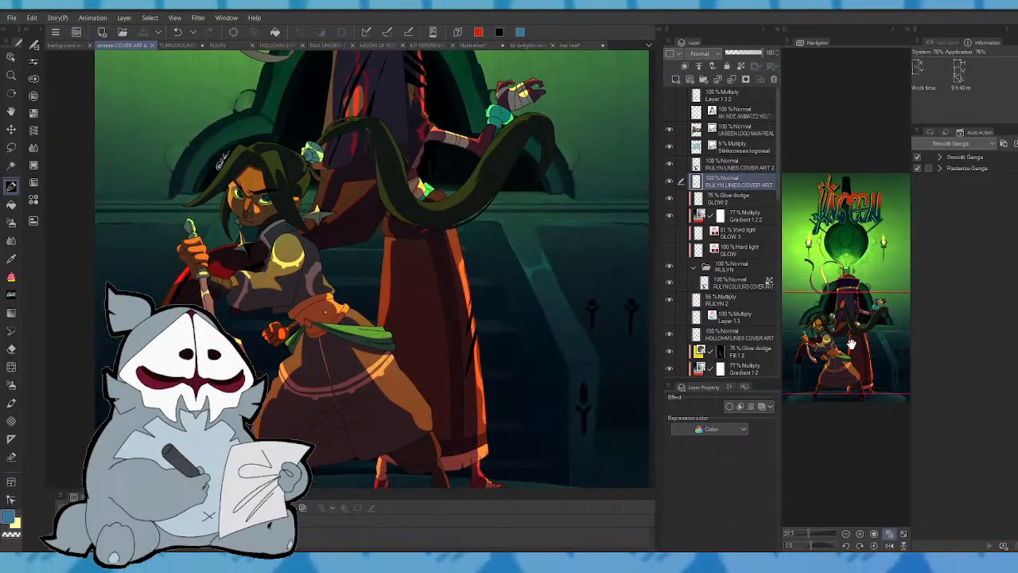
drag(865, 357, 865, 346)
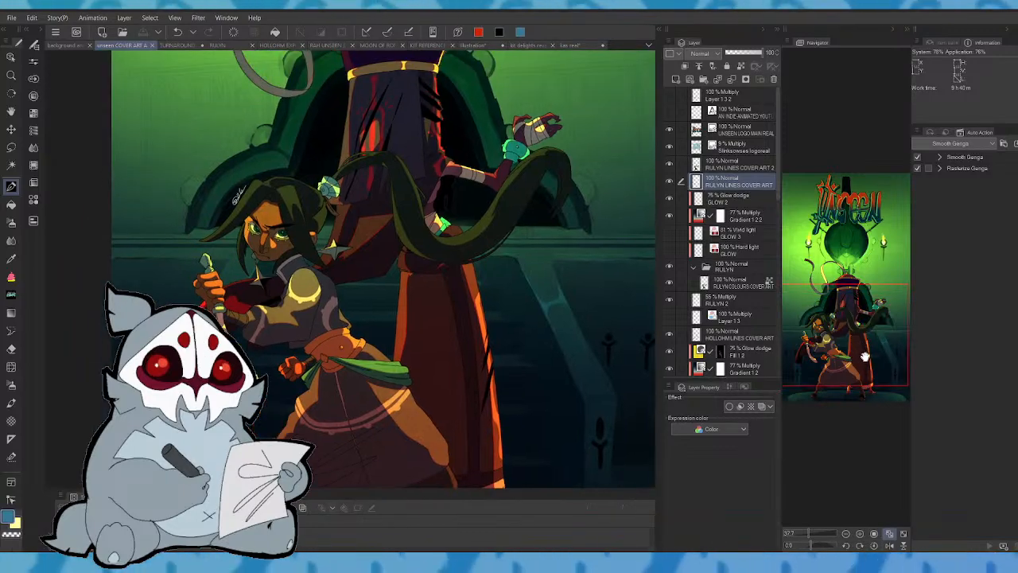
mouse_move(859, 355)
mouse_down()
mouse_move(864, 374)
mouse_move(863, 345)
mouse_up()
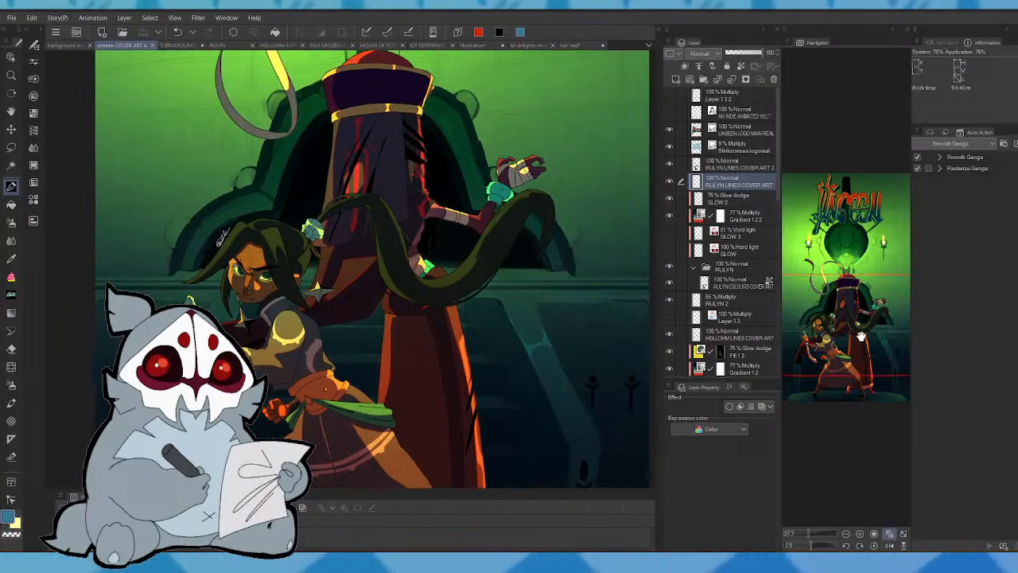
click(485, 46)
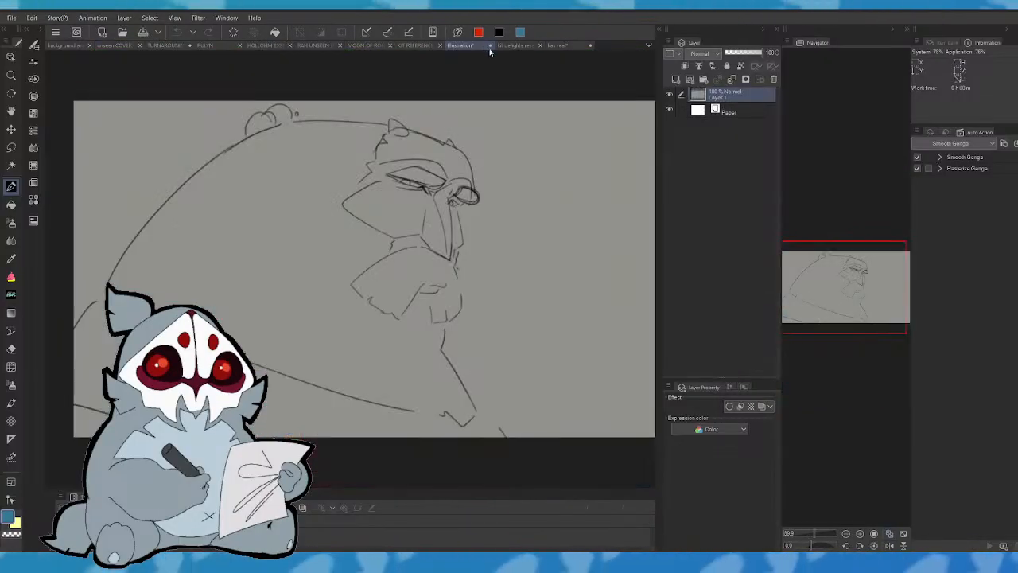
- Return to the turnaround animation and trace the short shading line at the collarbone fold on the third cel, using a mirrored view
click(173, 47)
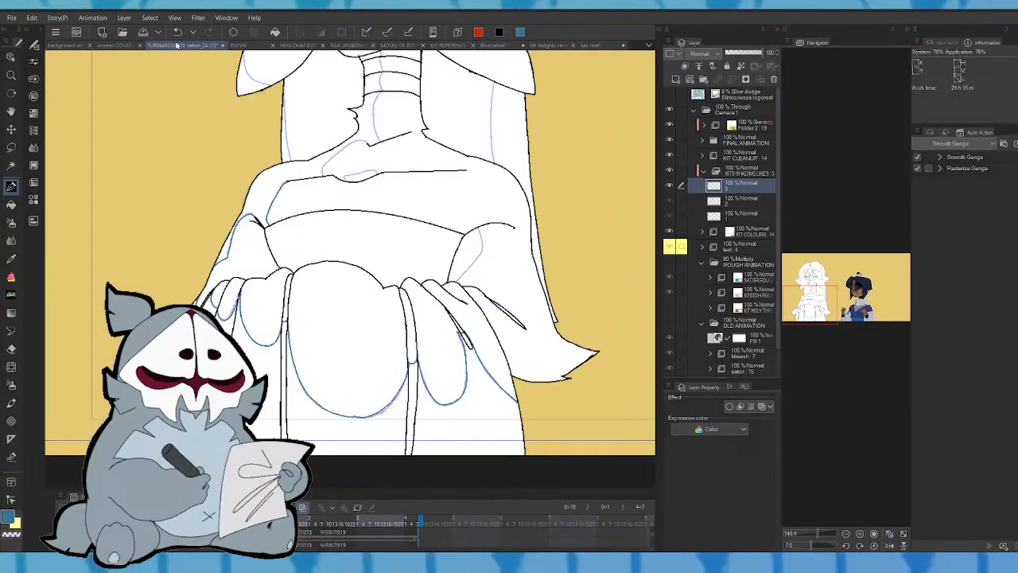
drag(816, 304, 806, 277)
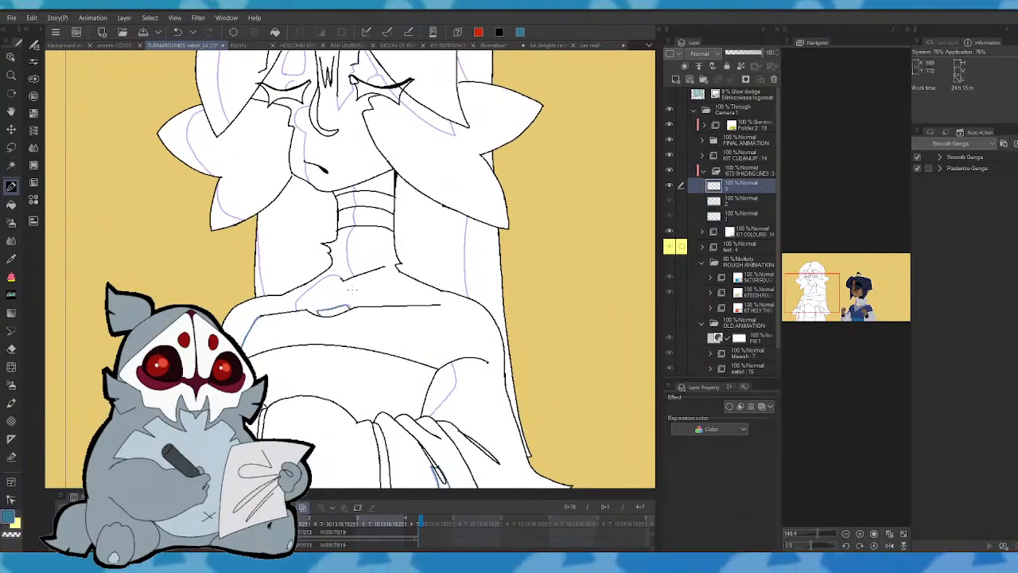
click(891, 545)
key(ctrl+z)
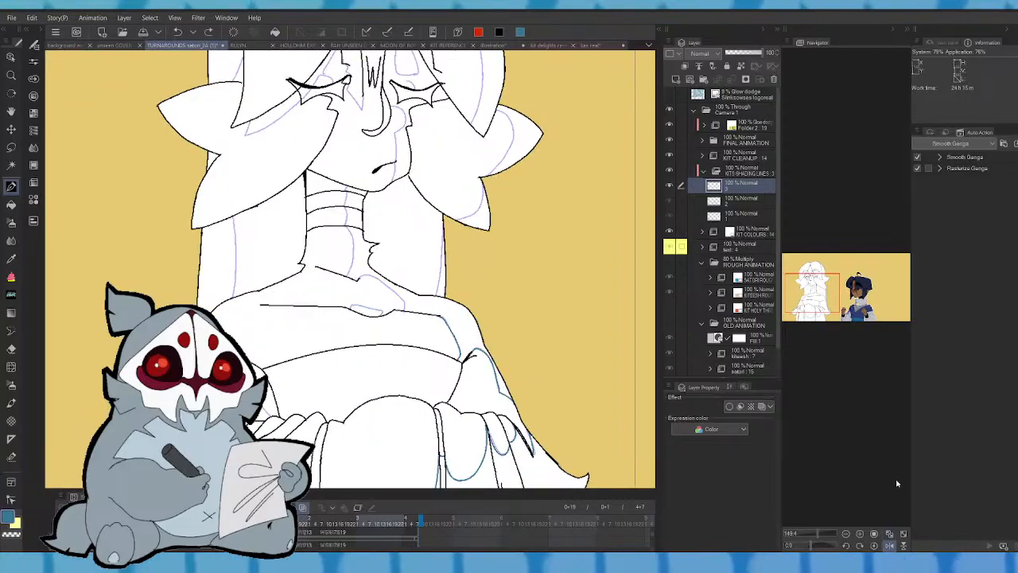
drag(353, 307, 370, 308)
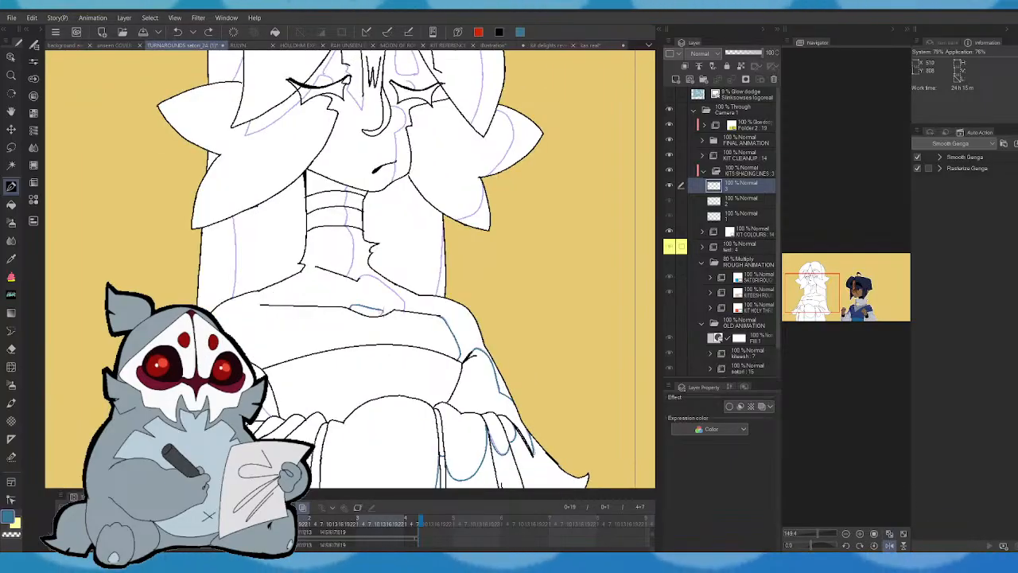
click(889, 547)
key(comma)
key(period)
scroll(350, 268, up, 1)
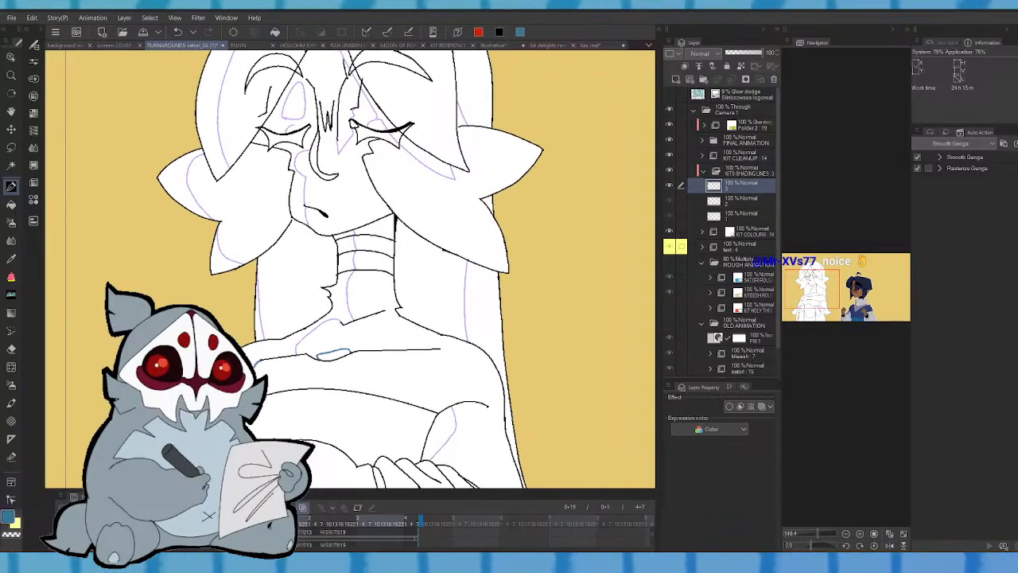
- Trace the vertical shading line down the long hair at the left of the neck, comparing it with the second cel
drag(268, 340, 257, 291)
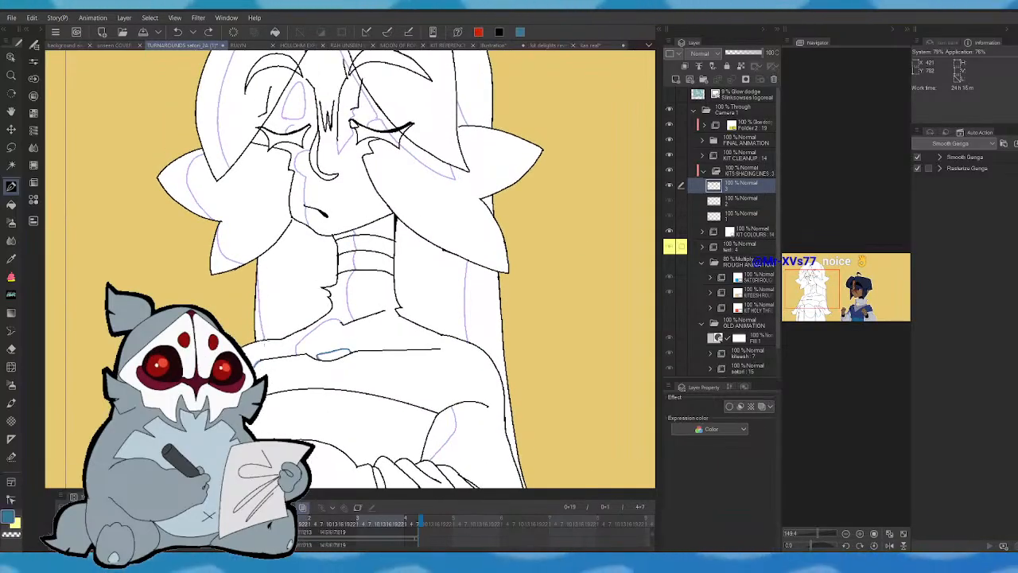
drag(269, 342, 256, 283)
key(ctrl+z)
drag(265, 343, 257, 275)
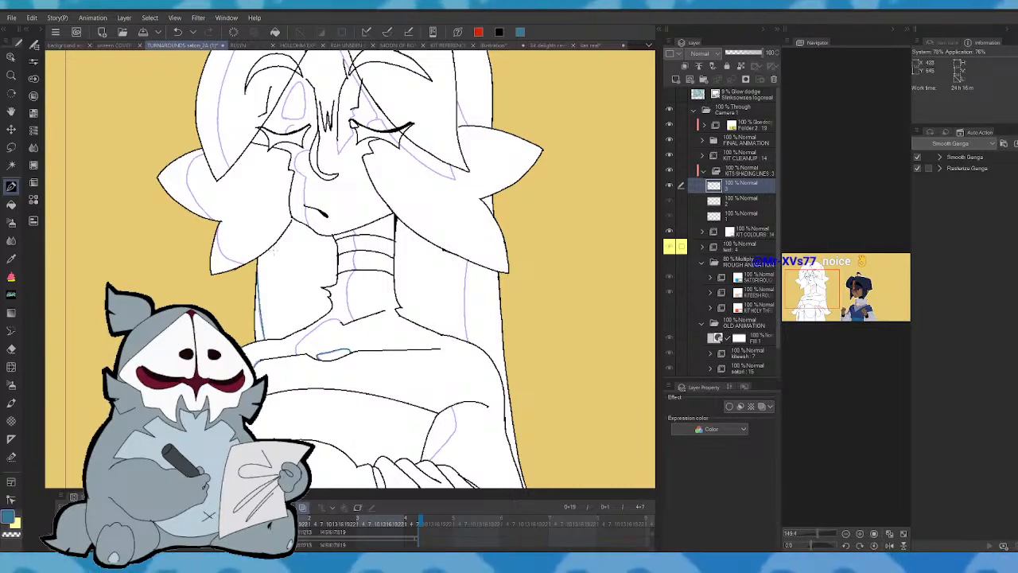
key(comma)
key(period)
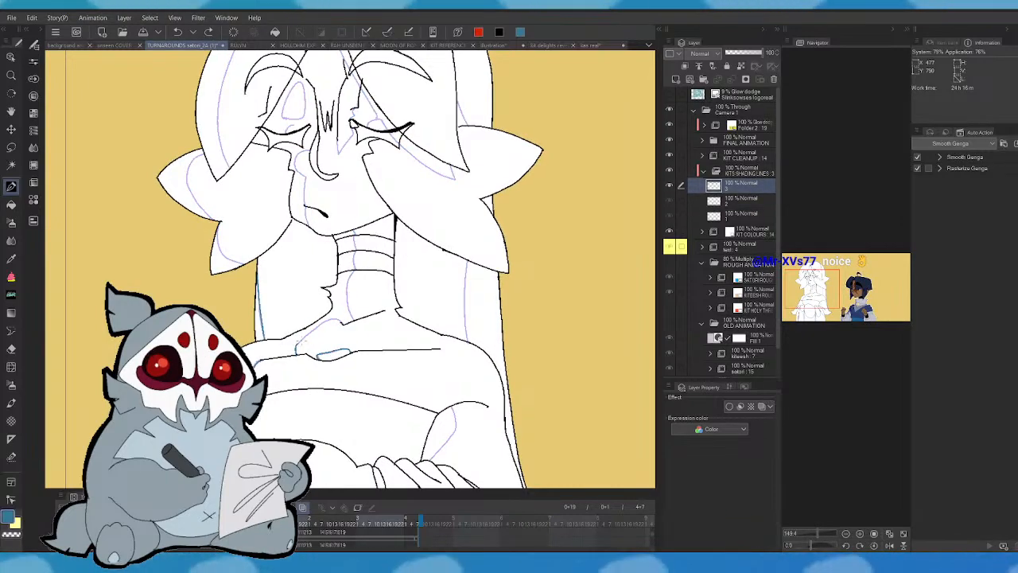
- Trace the curved shading line above the collarbone and the vertical one up the neck, checking them against the second cel
drag(296, 350, 318, 322)
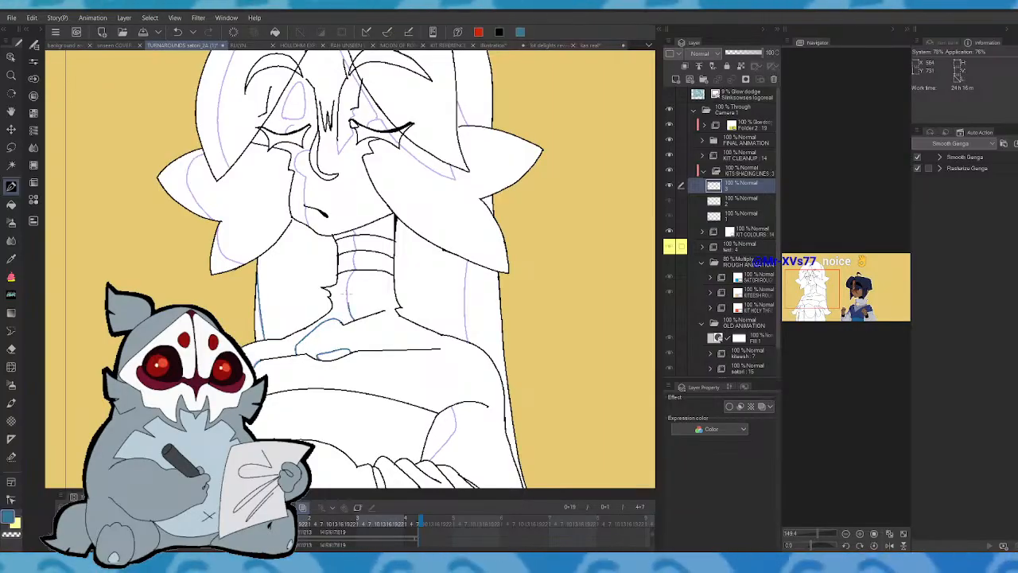
key(ctrl+z)
drag(351, 319, 350, 276)
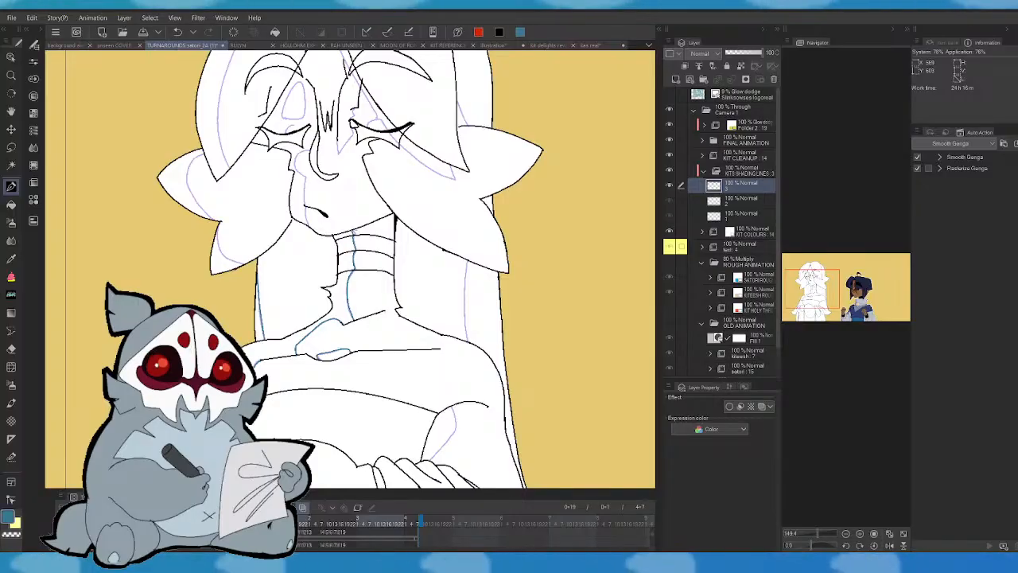
key(alt+bracketleft)
key(alt+bracketright)
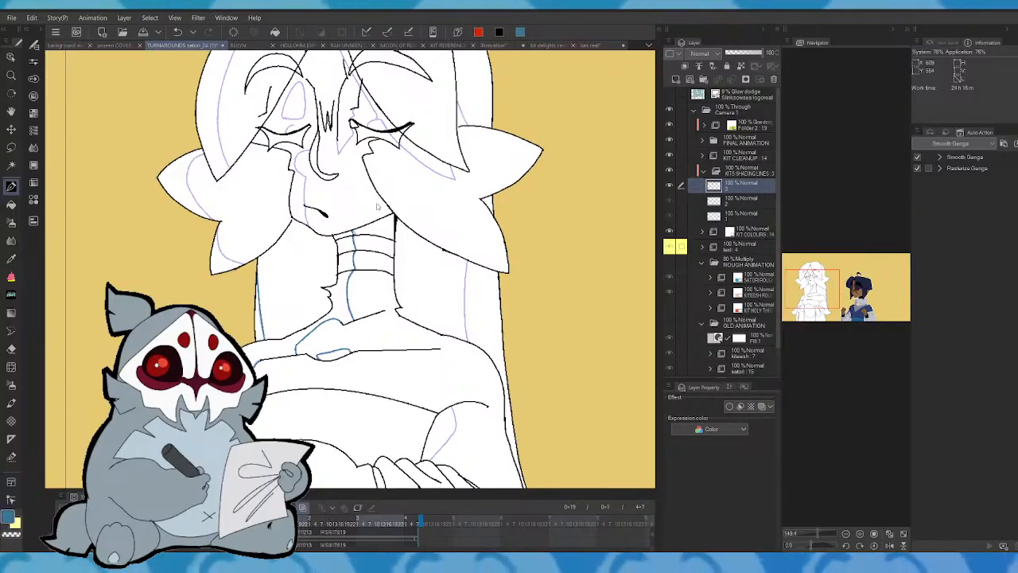
- Trace the shading line down the left cheek to the chin and the angled one beside the nose, checking in a mirrored view
key(ctrl+z)
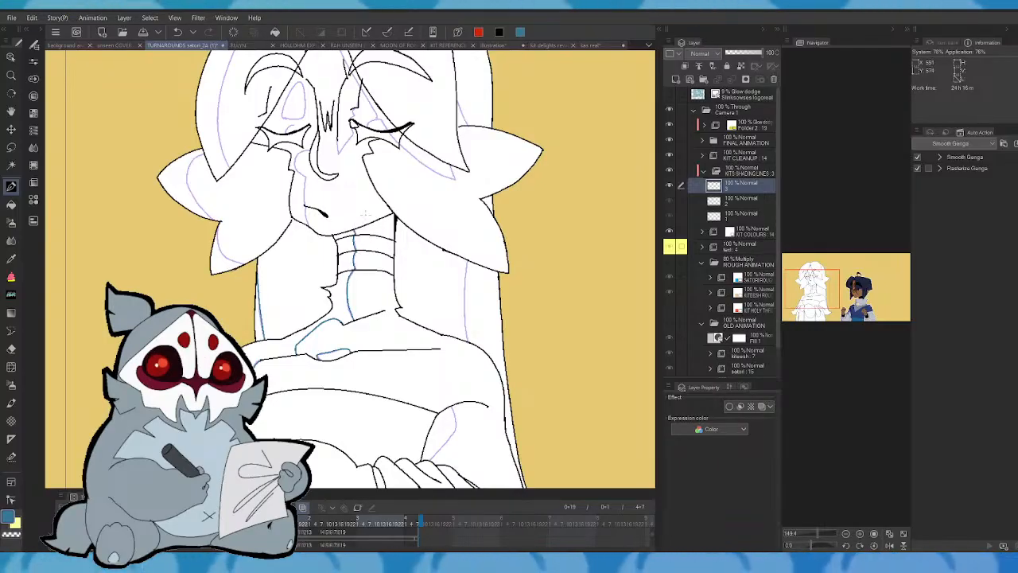
drag(366, 213, 446, 253)
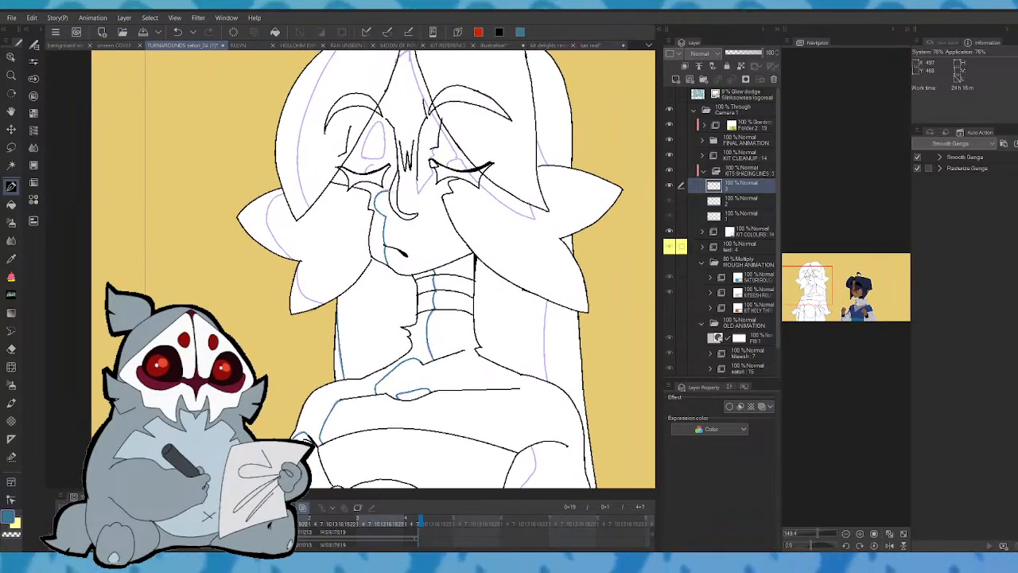
key(h)
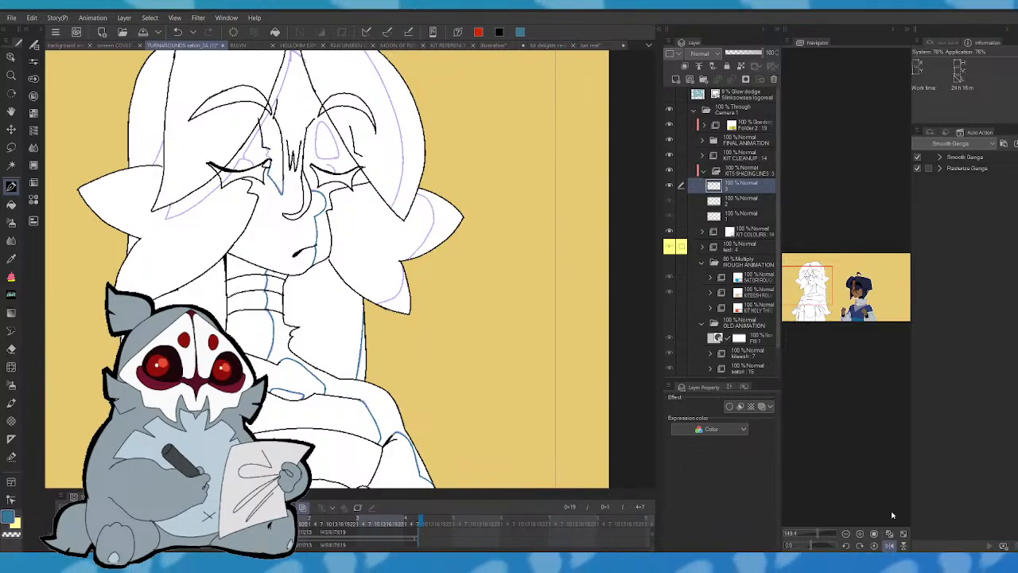
key(h)
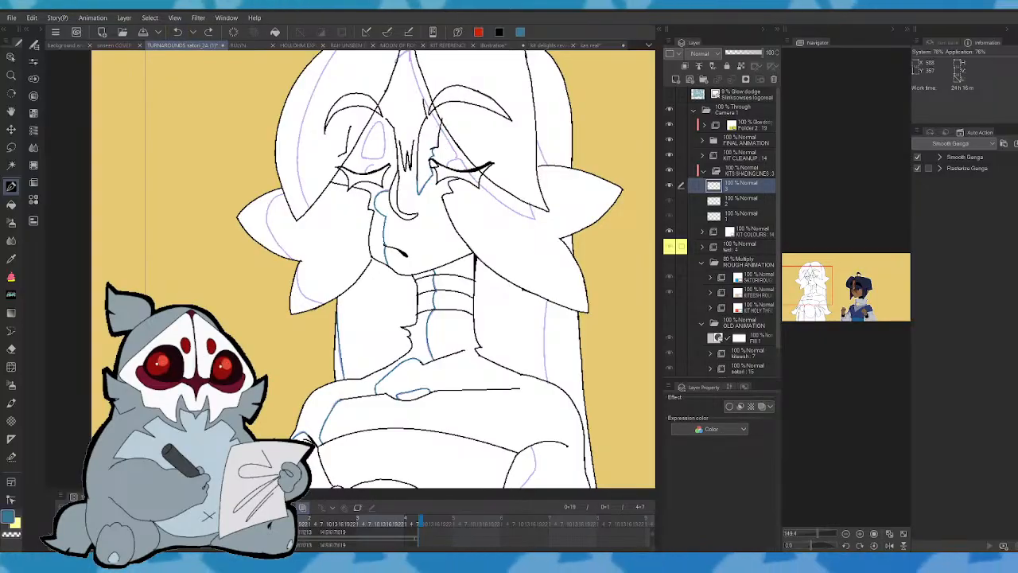
- Trace the long shading line from the hair parting across the right eye to the fringe tip on the third cel, checking in a mirrored view
drag(429, 115, 461, 165)
drag(498, 201, 533, 215)
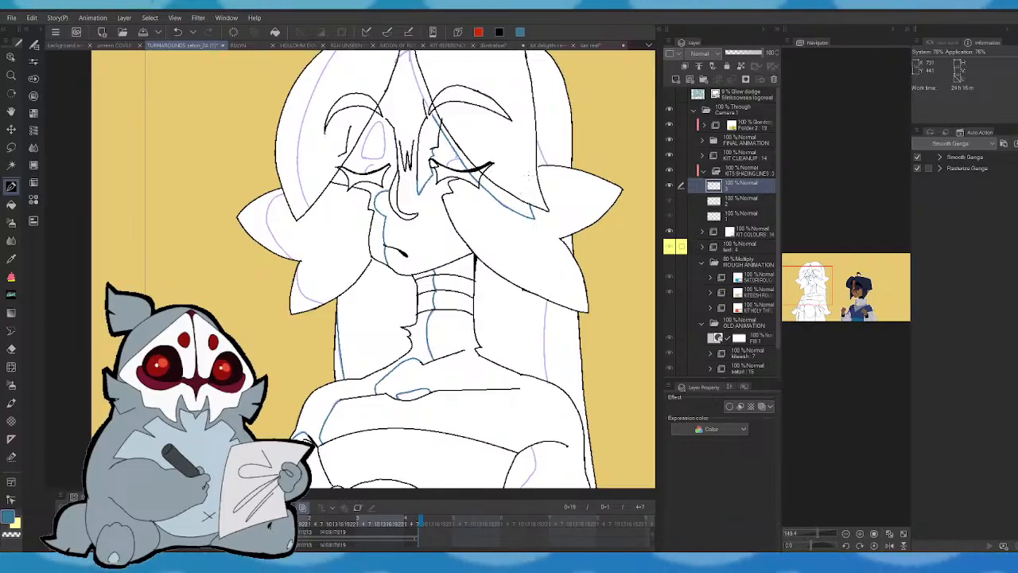
click(889, 546)
drag(355, 231, 350, 311)
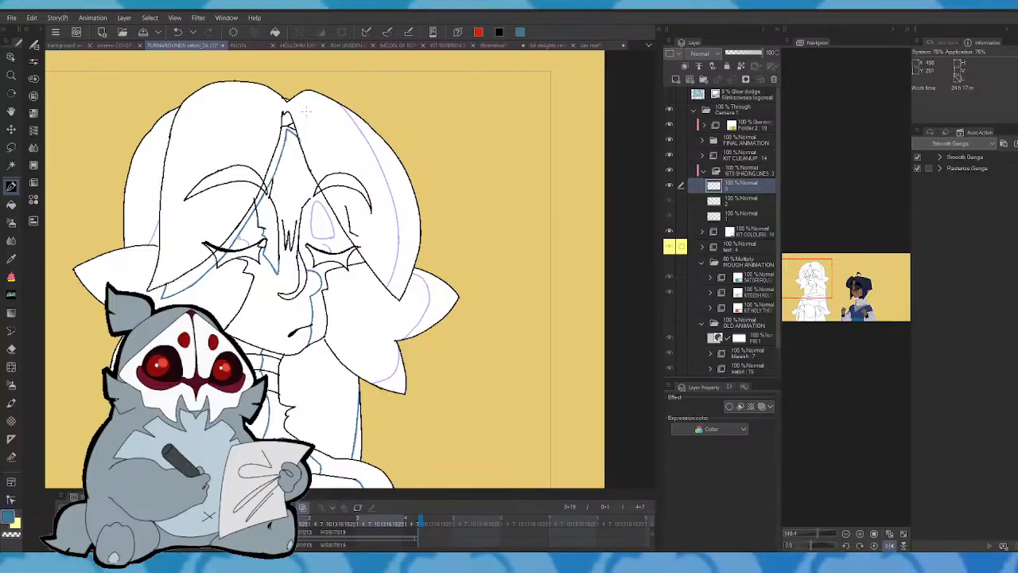
click(889, 545)
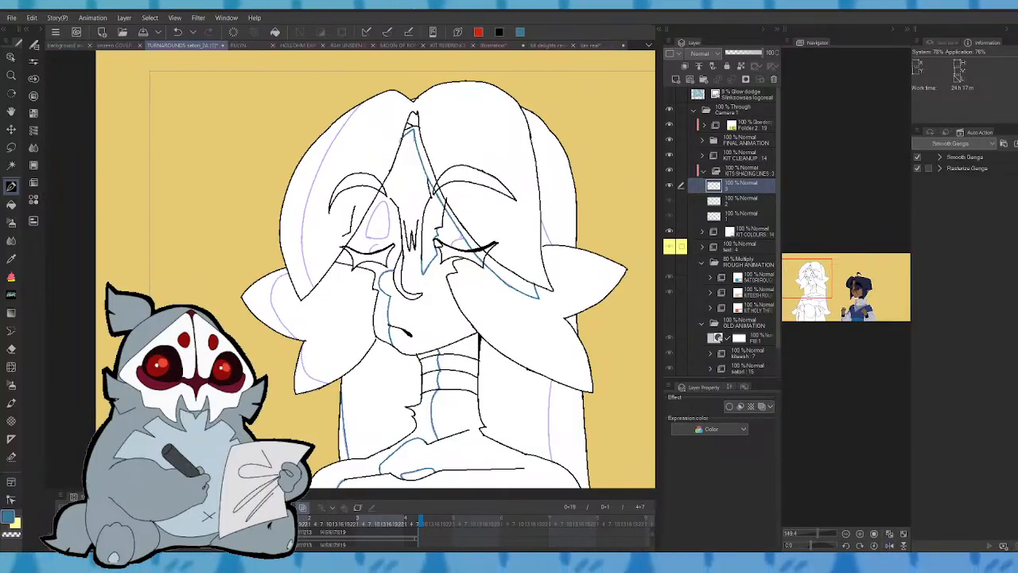
- Trace the rounded shading shape above the left closed eye on the third cel, redoing the strokes until they match the guide
drag(808, 272, 811, 272)
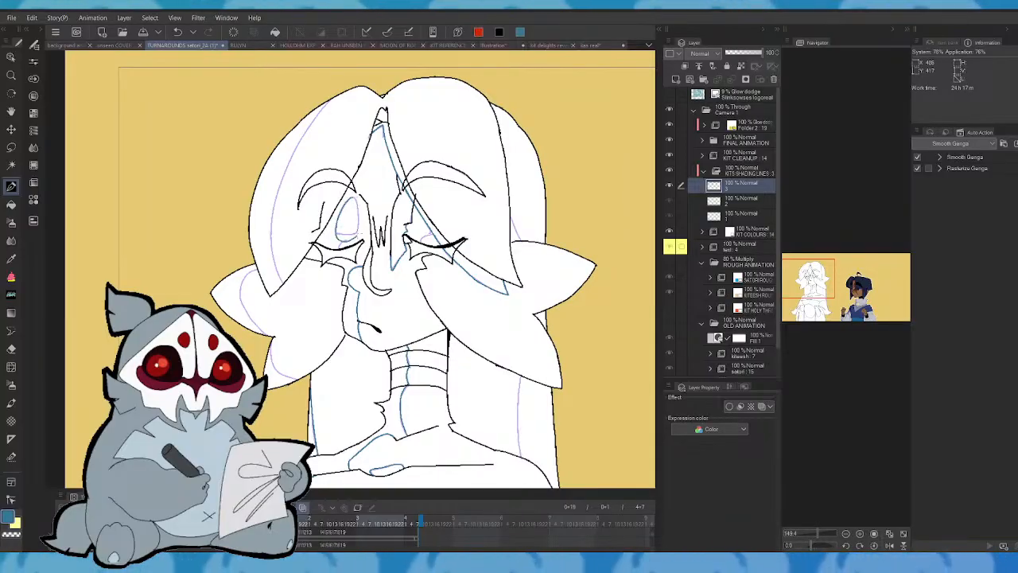
key(ctrl+z)
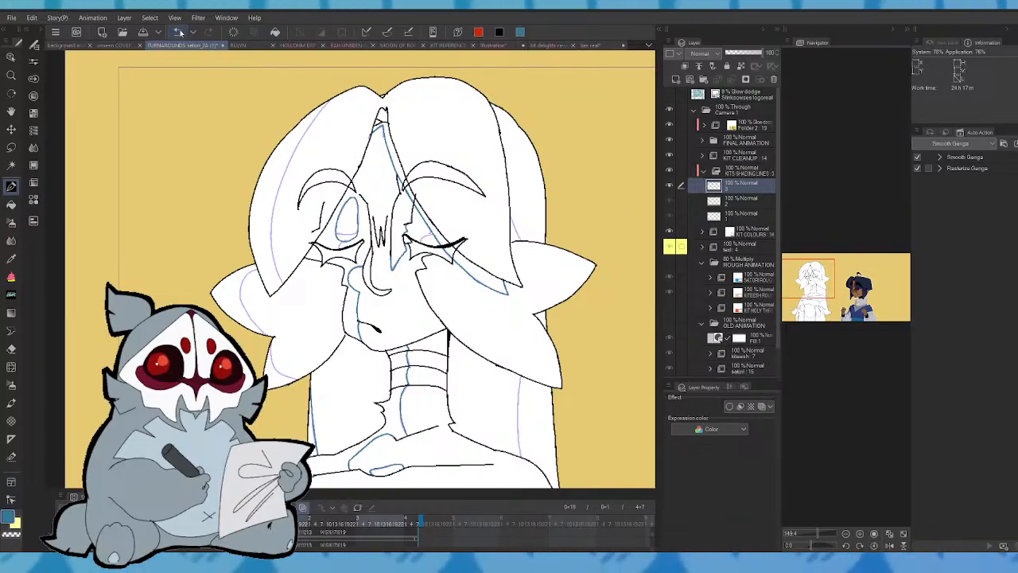
mouse_move(349, 201)
mouse_down()
mouse_move(337, 240)
mouse_move(353, 243)
mouse_up()
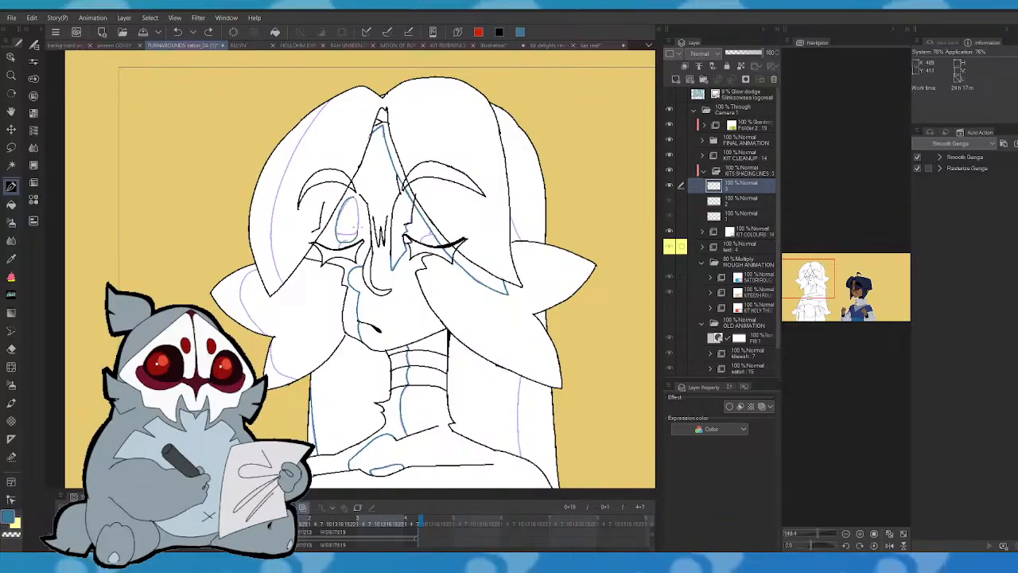
click(180, 33)
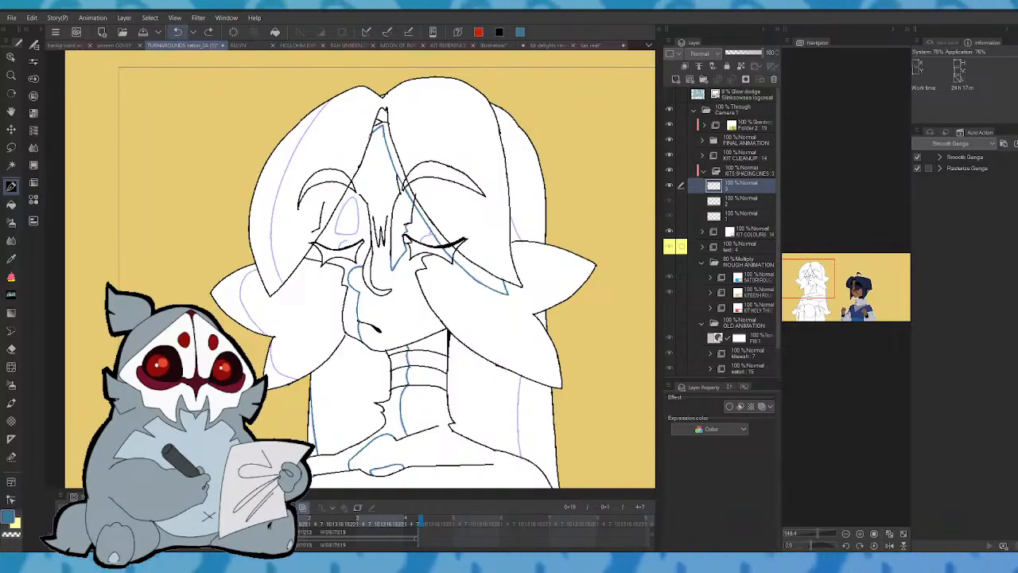
mouse_move(352, 240)
mouse_down()
mouse_move(360, 200)
mouse_move(352, 260)
mouse_up()
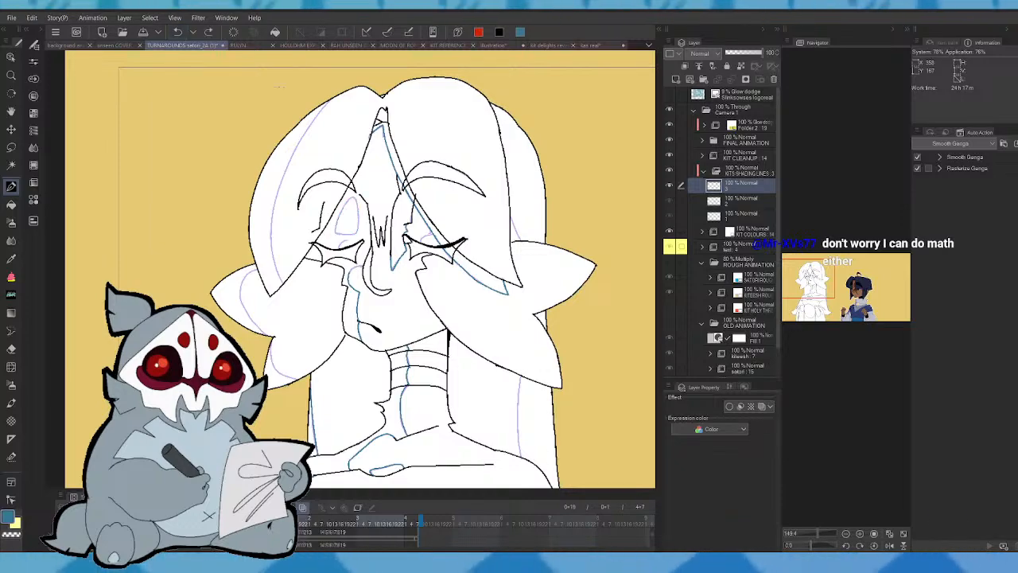
drag(350, 199, 338, 244)
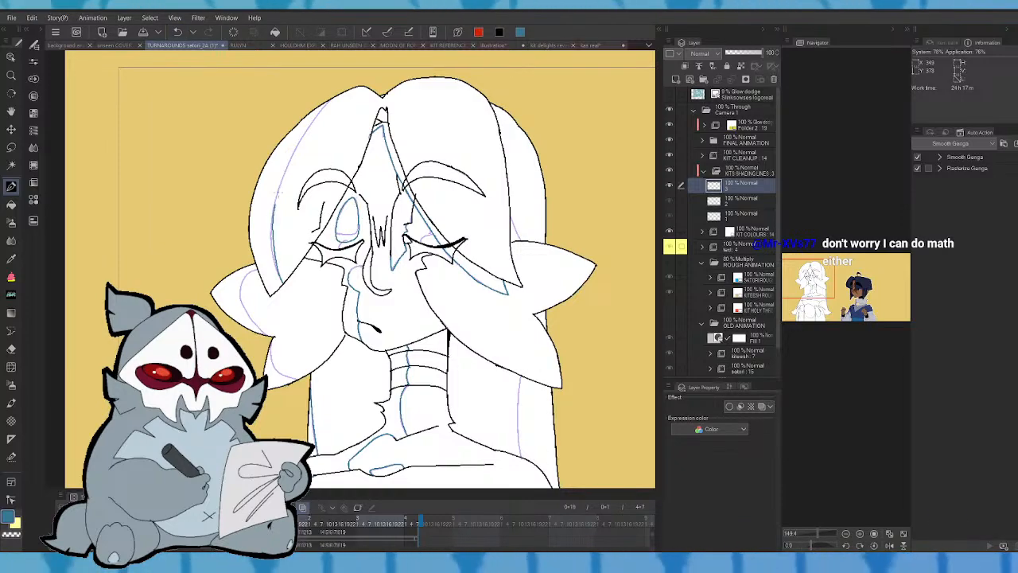
- Trace the long curved shading line down the left side of the hair and the curved ones inside the left ear tufts
drag(326, 105, 293, 157)
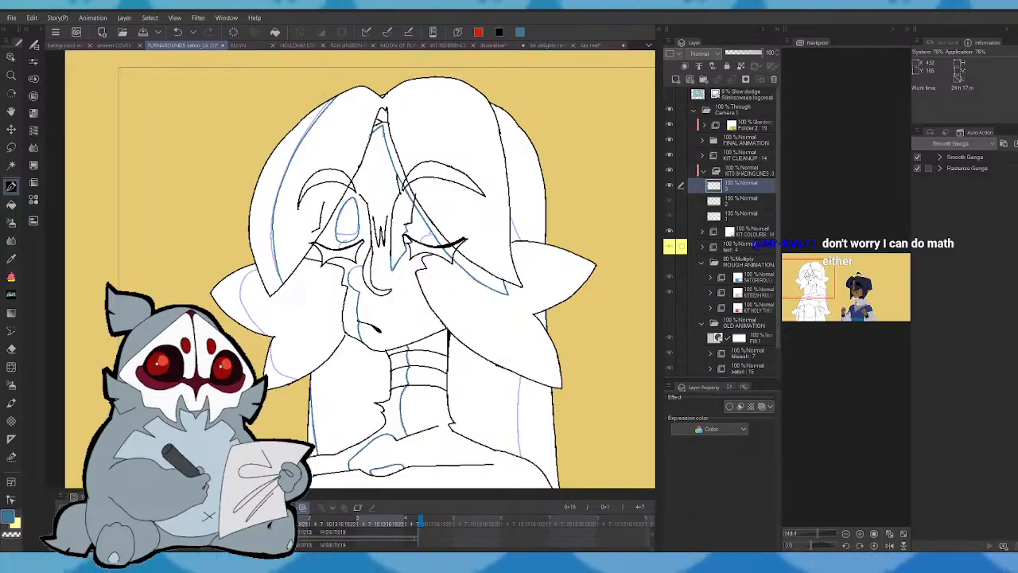
key(ctrl+z)
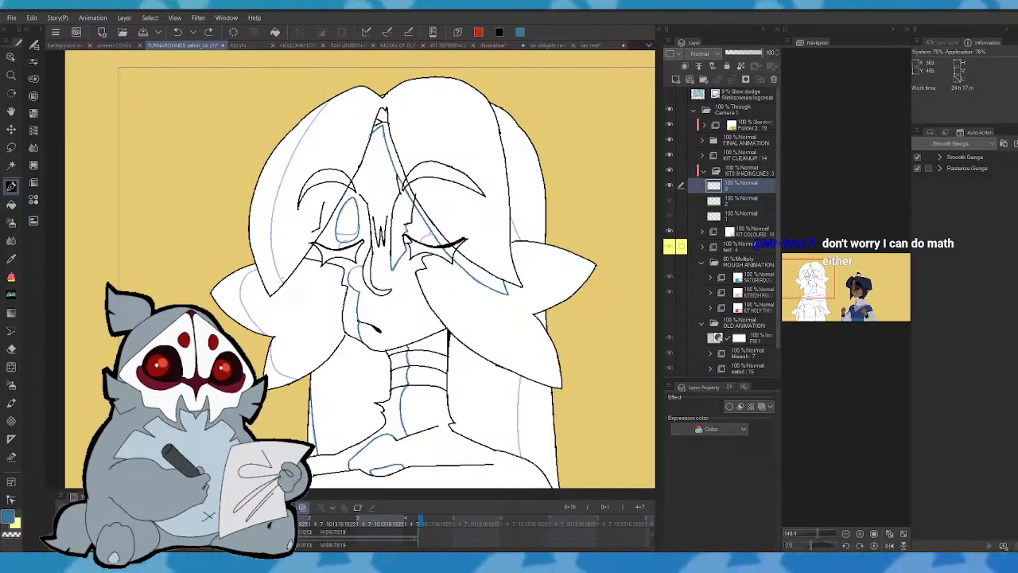
mouse_move(280, 274)
mouse_down()
mouse_move(293, 154)
mouse_move(327, 102)
mouse_up()
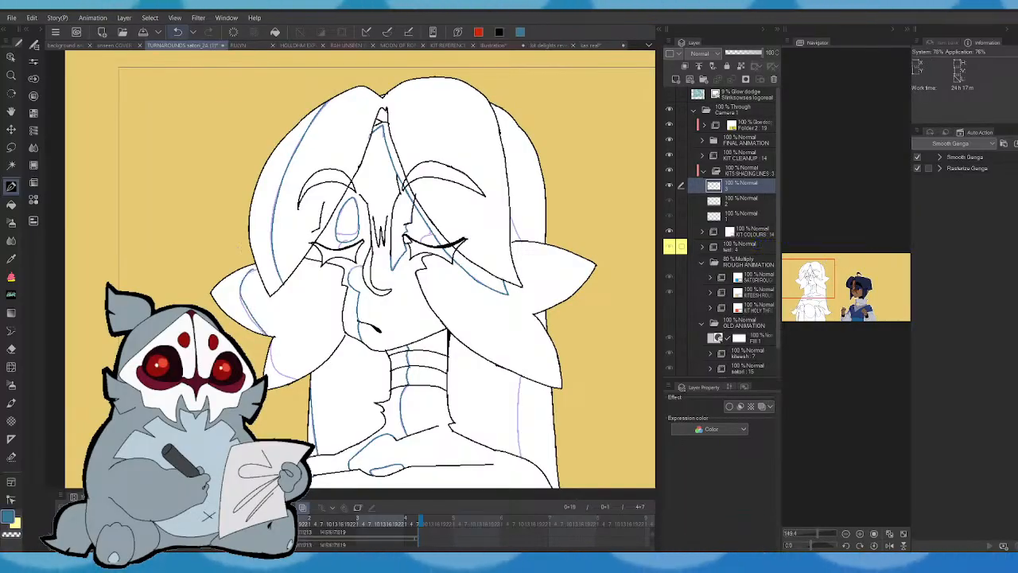
key(ctrl+z)
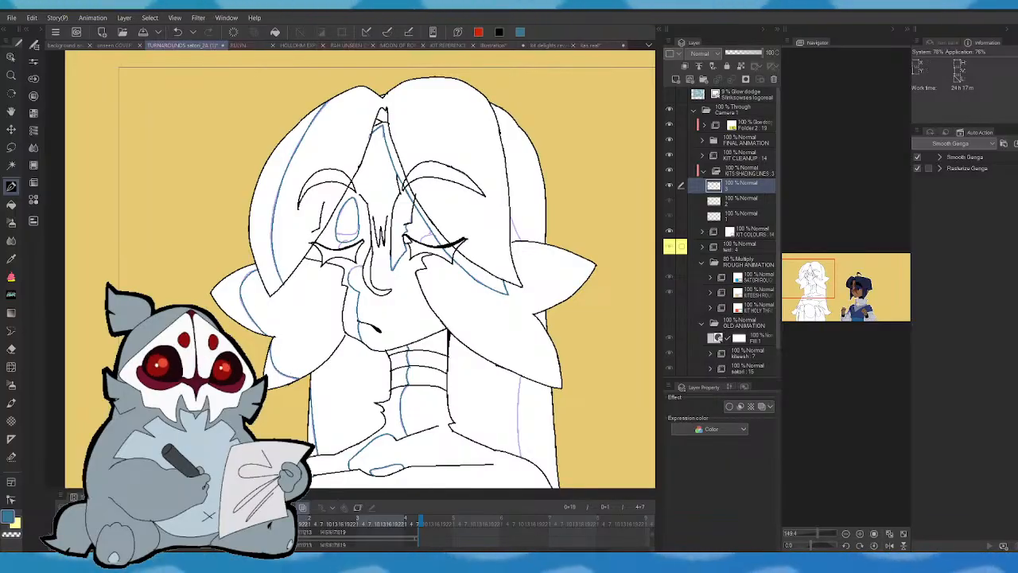
- Trace the curved shading line at the right arm fold, the vertical one down the right long hair, and the short one above the right ear
drag(808, 276, 821, 295)
drag(366, 263, 357, 292)
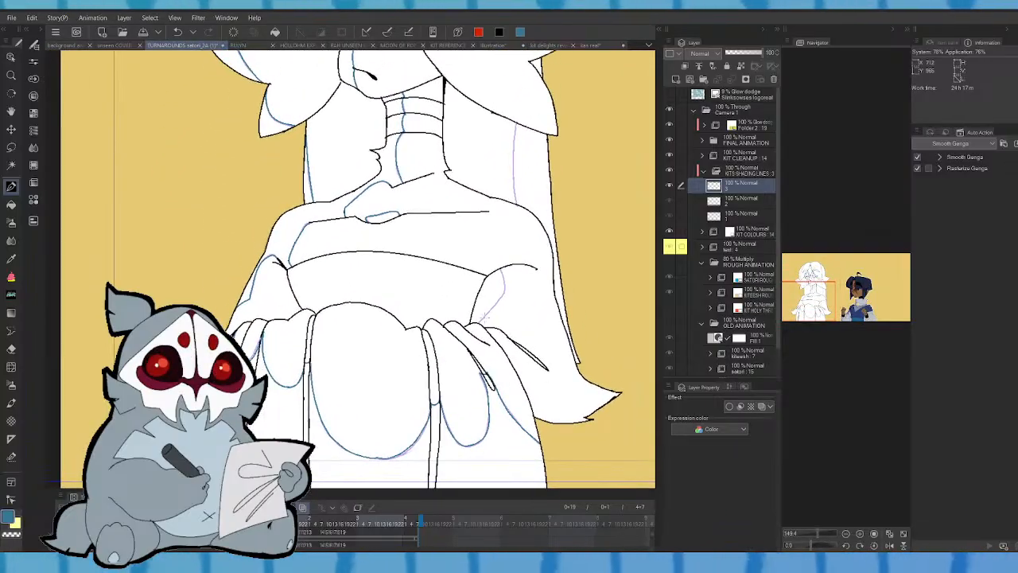
drag(503, 293, 487, 314)
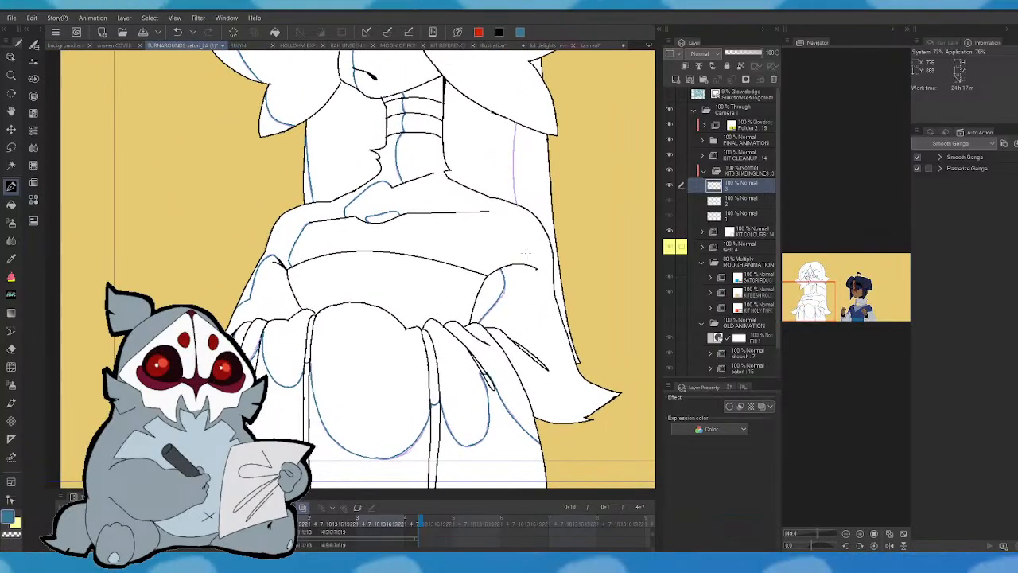
drag(526, 253, 261, 425)
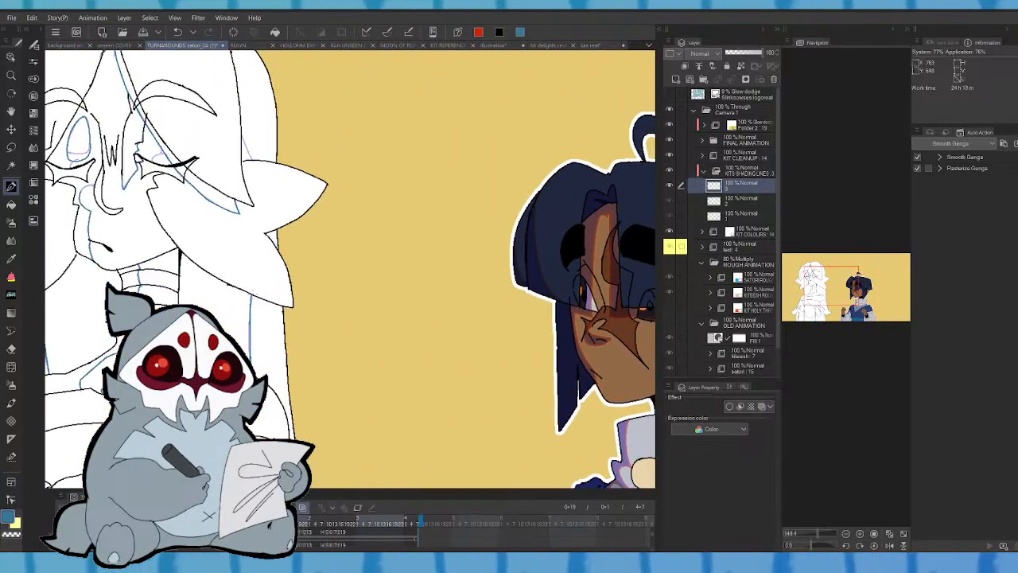
drag(289, 107, 317, 306)
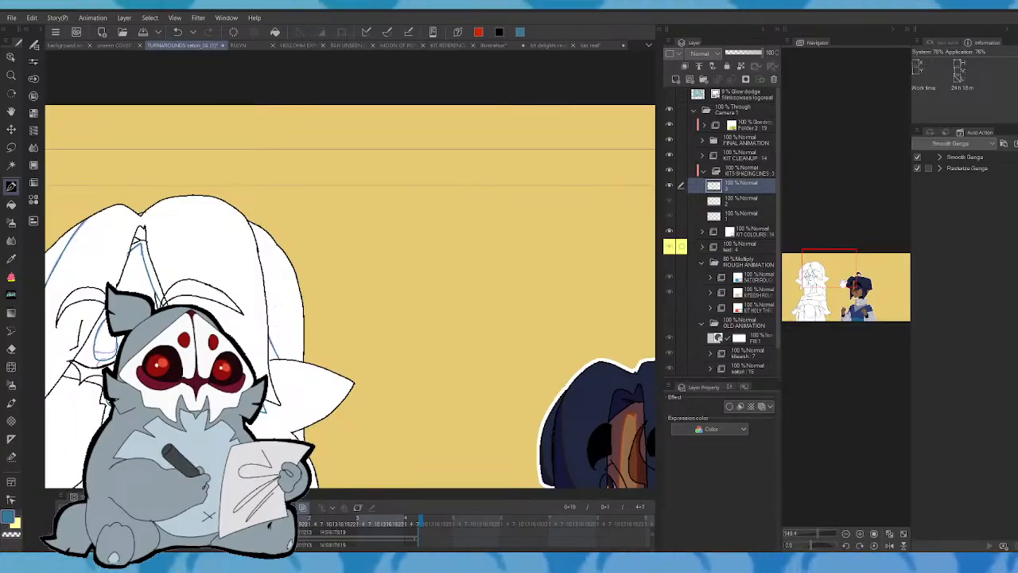
mouse_move(819, 274)
mouse_down()
mouse_move(811, 286)
mouse_move(821, 291)
mouse_move(823, 280)
mouse_up()
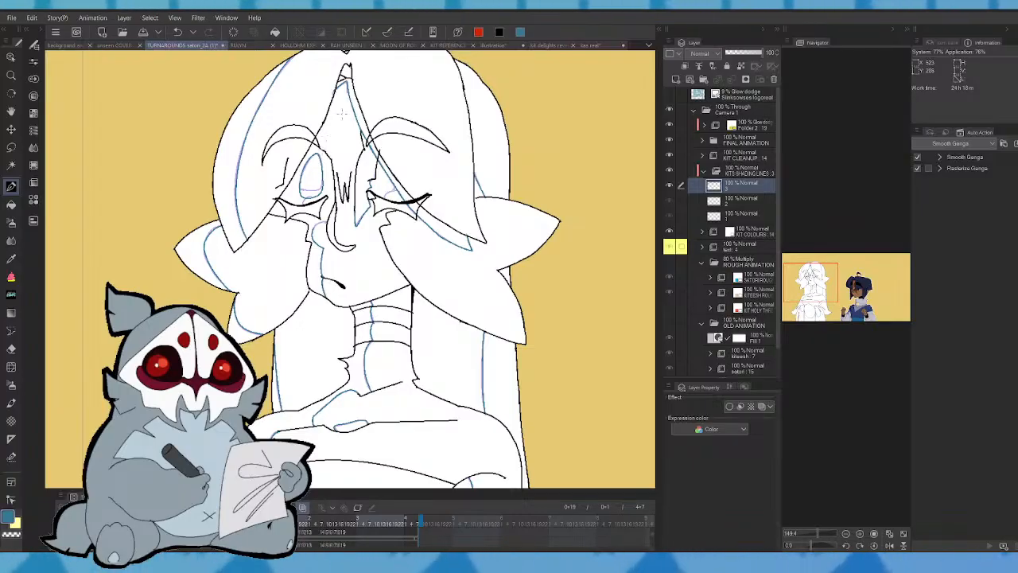
- Flip back and forth through the neighbouring frames to compare the shading lines of the first three cels
key(Left)
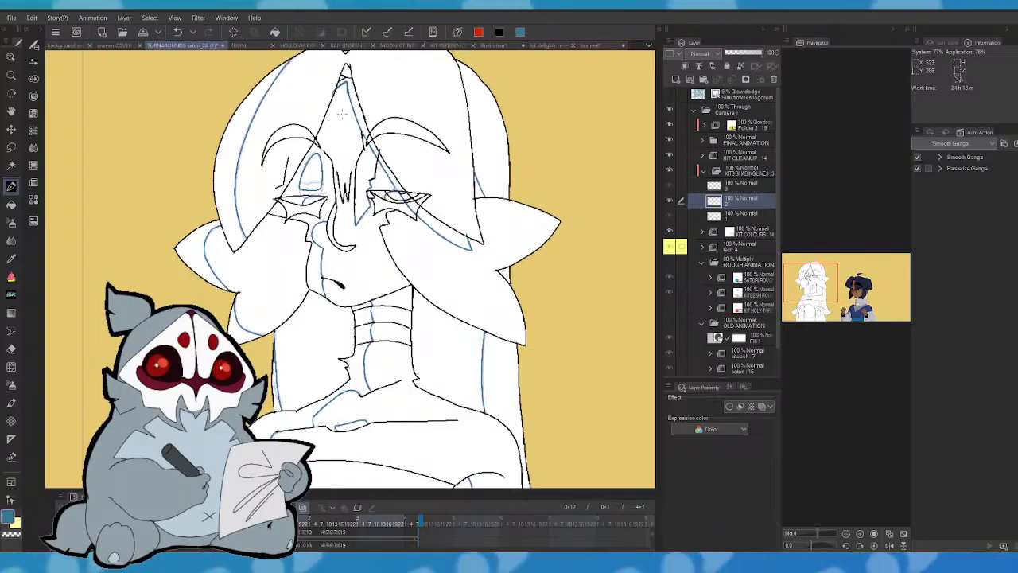
key(Left)
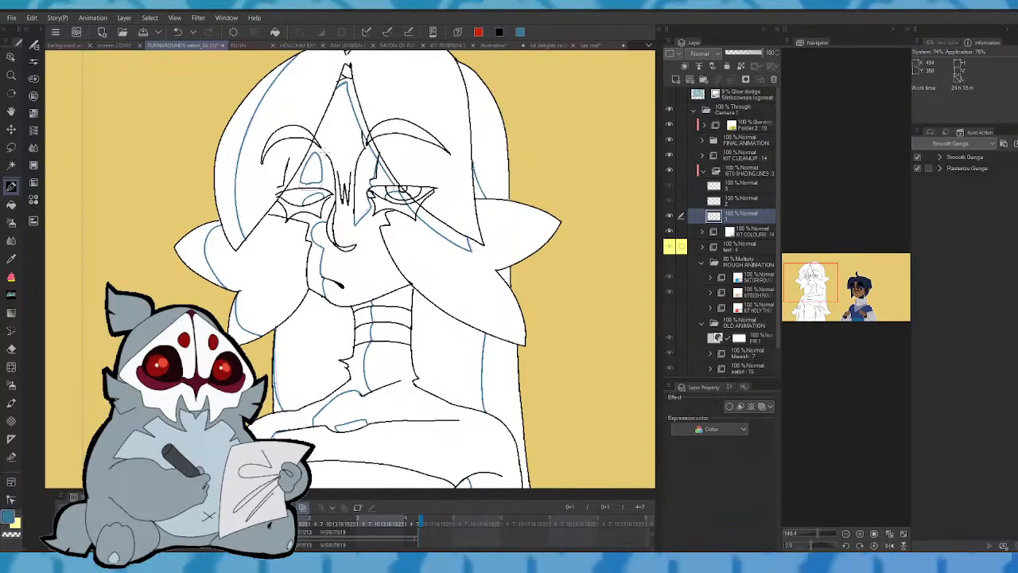
key(Left)
key(Left)
key(Right)
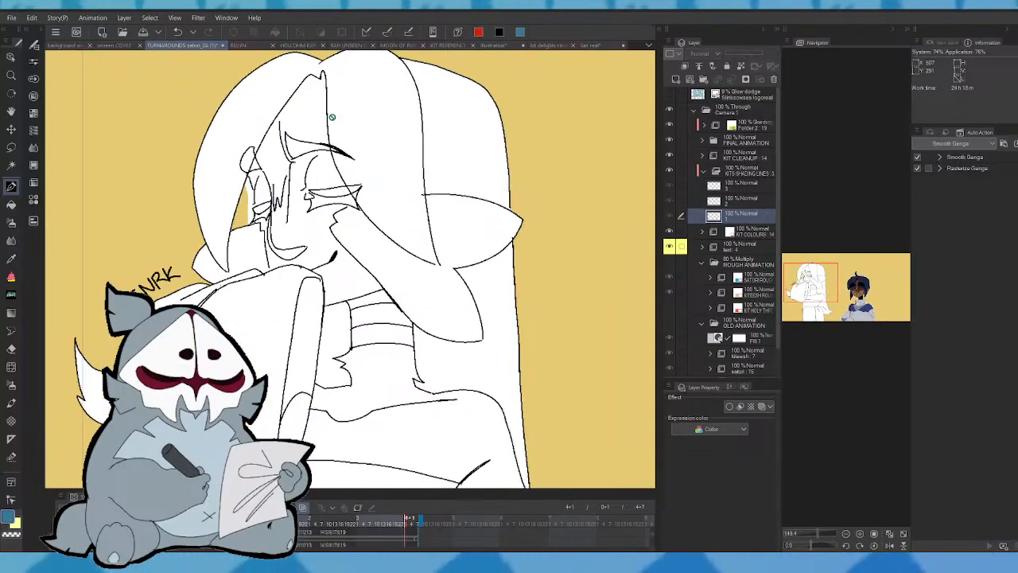
key(Right)
key(Left)
key(Right)
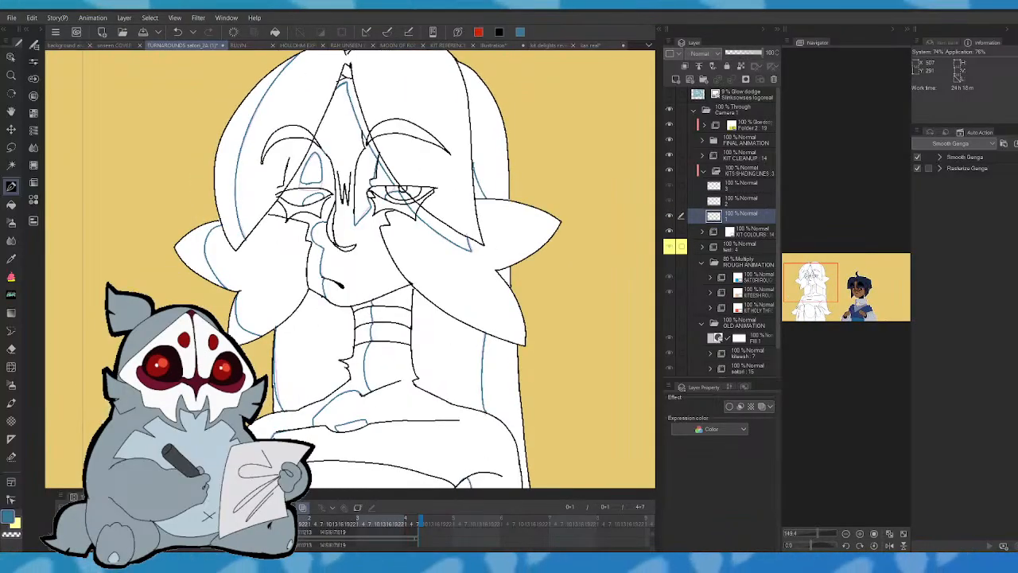
key(Right)
key(Right)
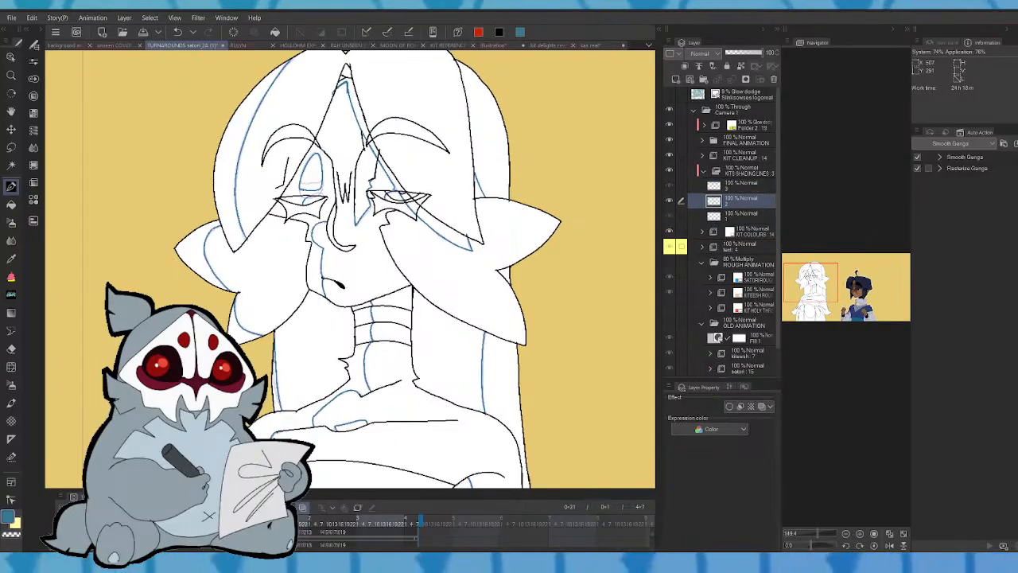
- Go to the closed-eye frame at 2+9 and add a new cel 4 for its shading lines, comparing it with the previous drawing
key(Right)
key(Right)
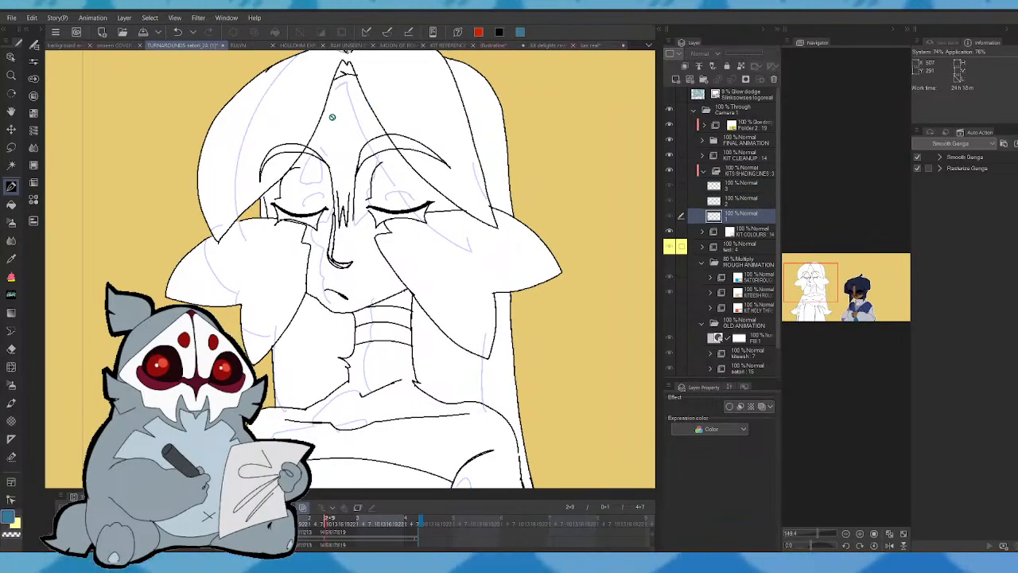
key(ctrl+shift+n)
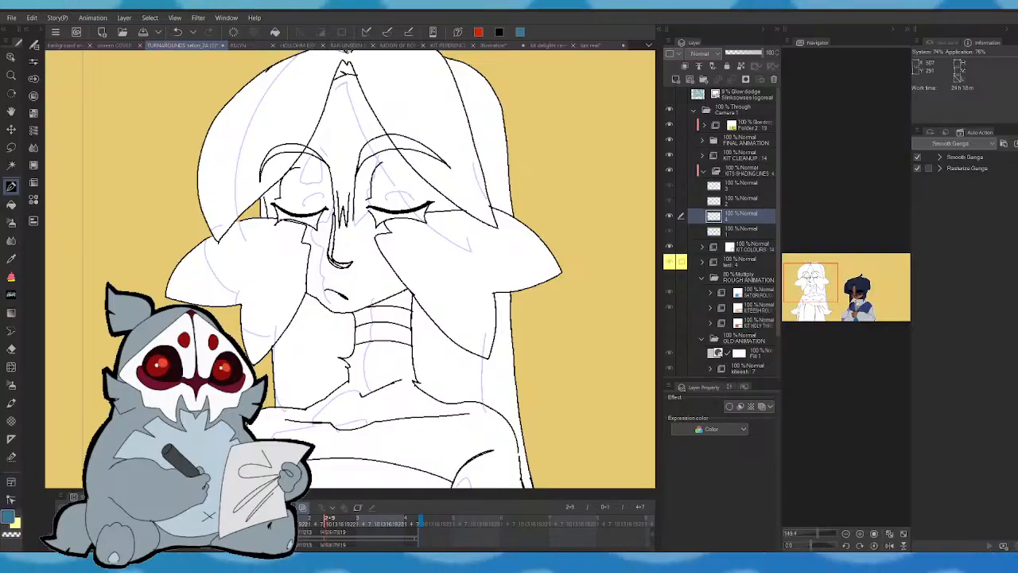
key(Left)
key(Right)
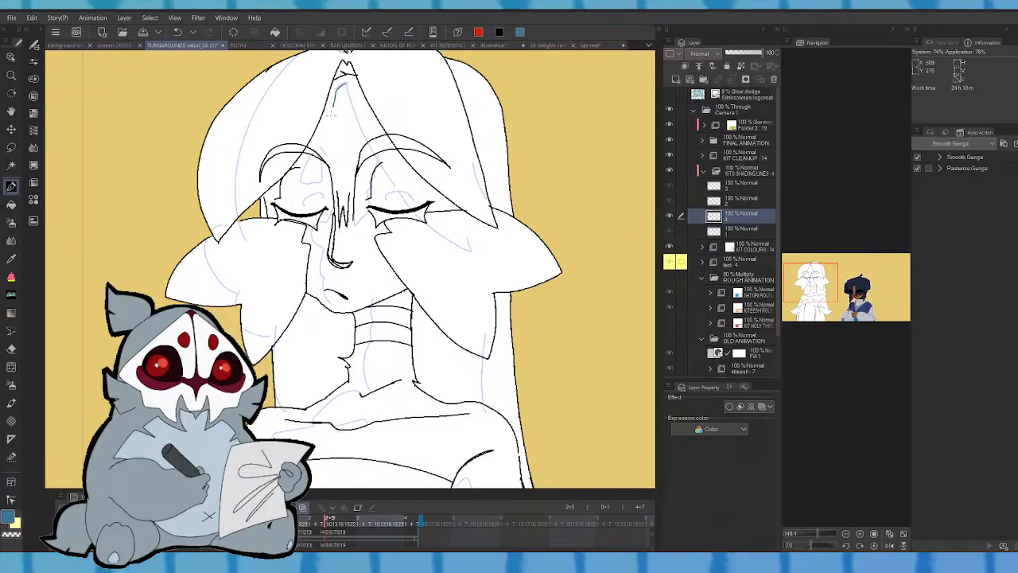
- Trace the shading line along the left inner fringe and the rounded shape on the left eyelid of cel 4, using a mirrored view
drag(342, 84, 305, 156)
key(ctrl+z)
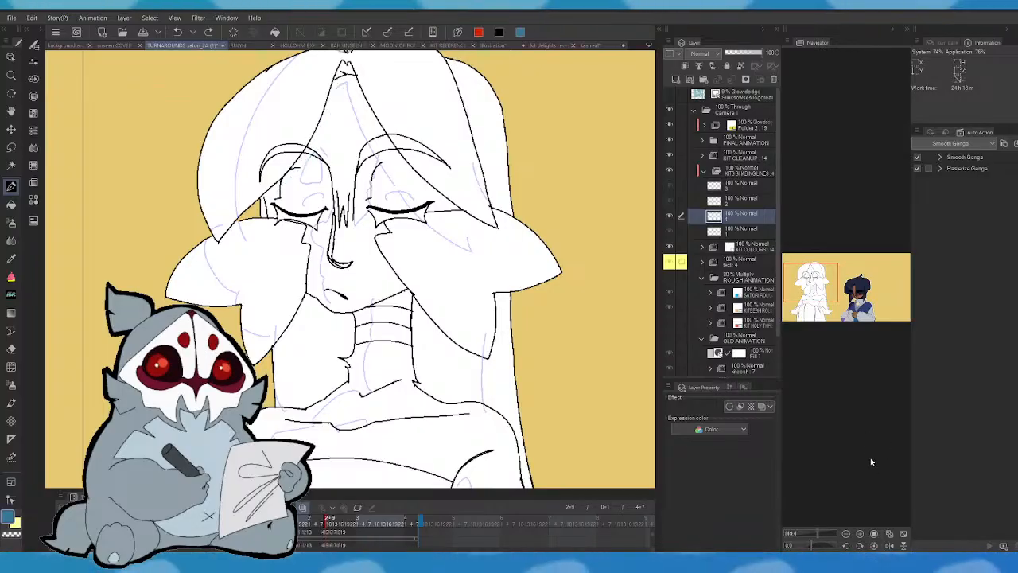
click(889, 546)
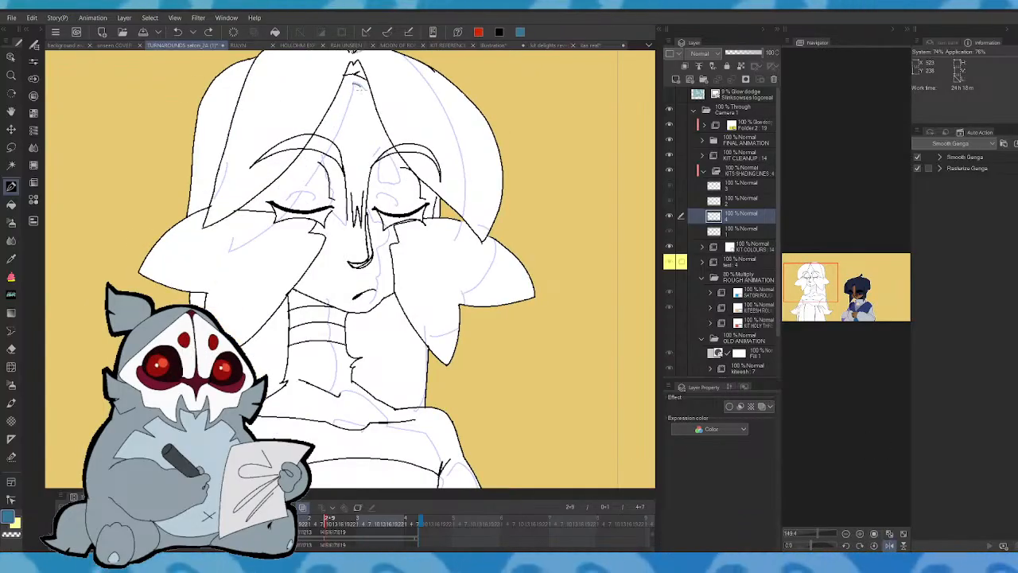
mouse_move(380, 149)
mouse_down()
mouse_move(399, 184)
mouse_move(385, 208)
mouse_move(383, 183)
mouse_up()
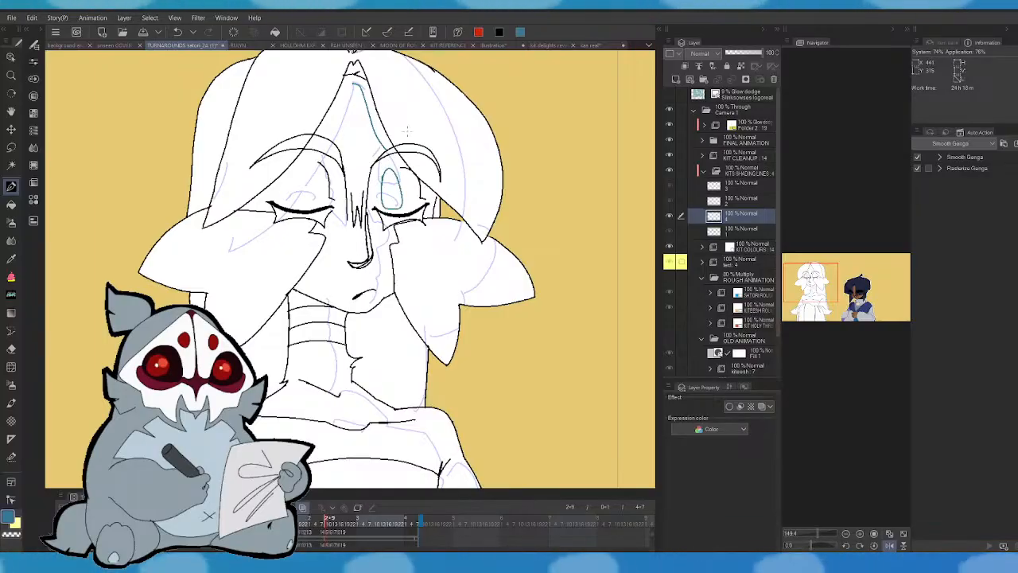
click(876, 534)
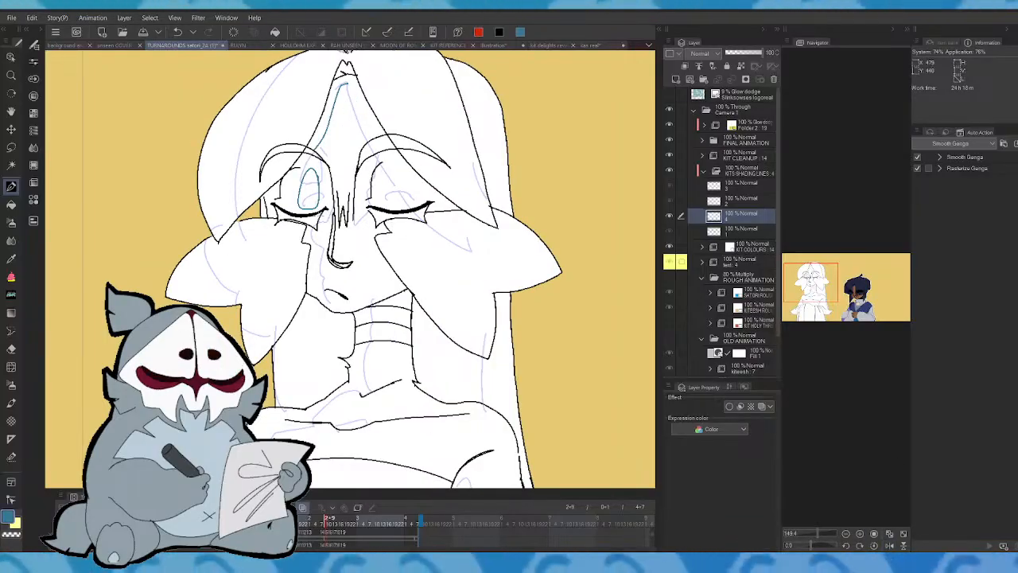
- Trace the shading line from beside the nose down the left cheek to the chin on cel 4, comparing it with the first cel
key(Left)
key(Right)
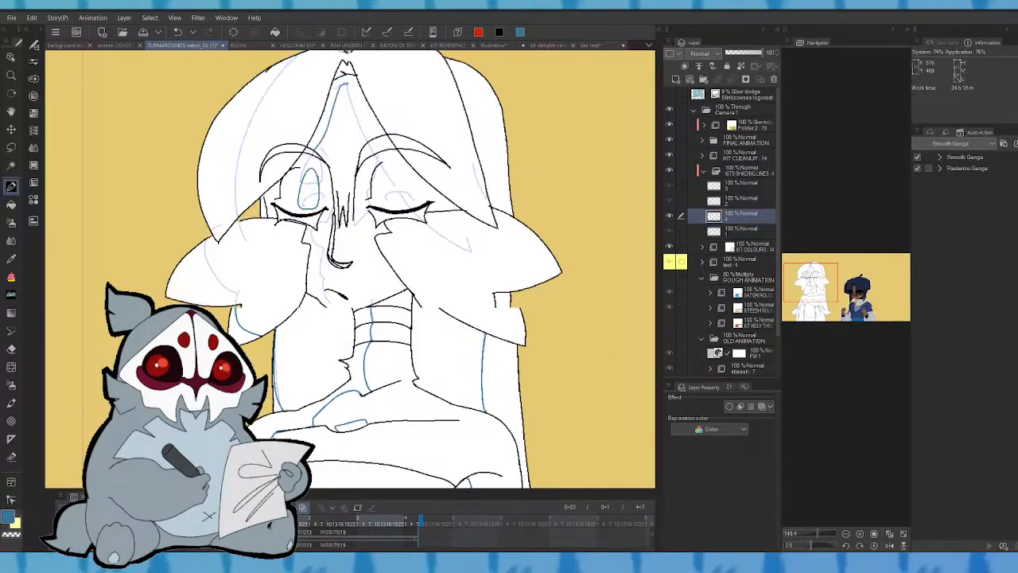
mouse_move(328, 233)
mouse_down()
mouse_move(315, 238)
mouse_move(324, 285)
mouse_up()
key(Left)
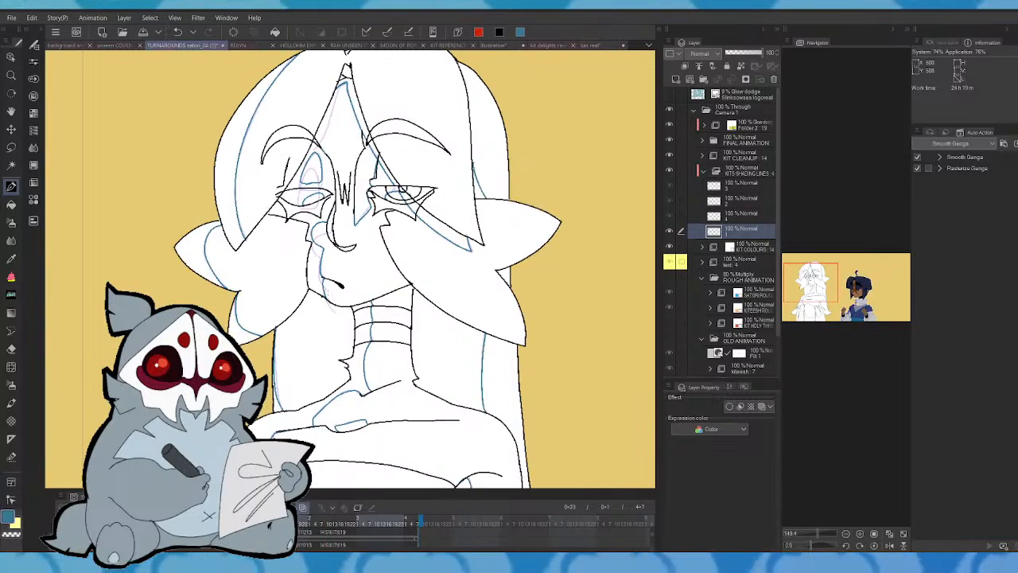
- Return to cel 4 and trace the curved shading lines inside the upper and lower tufts of the left ear
key(Right)
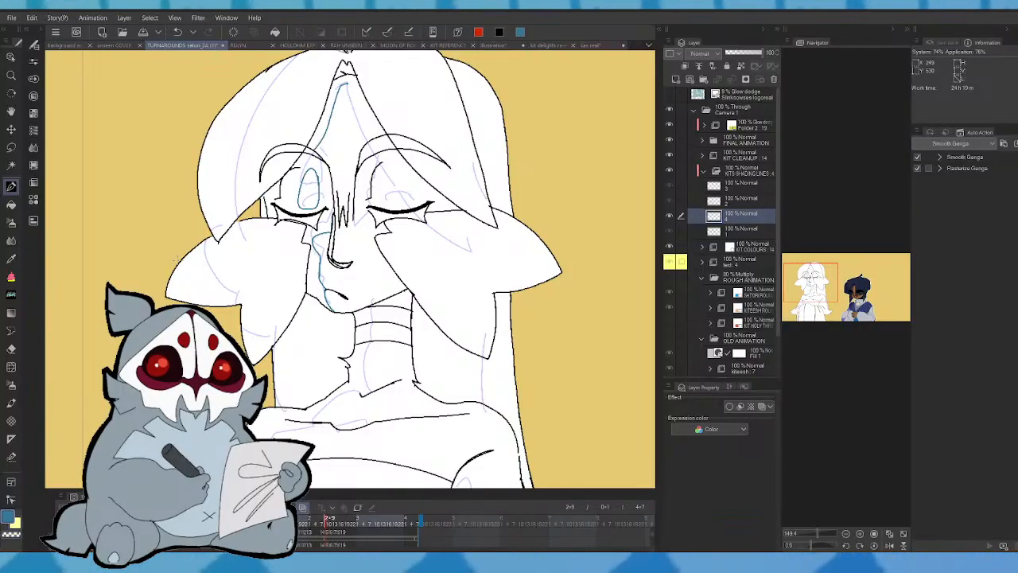
drag(202, 241, 214, 298)
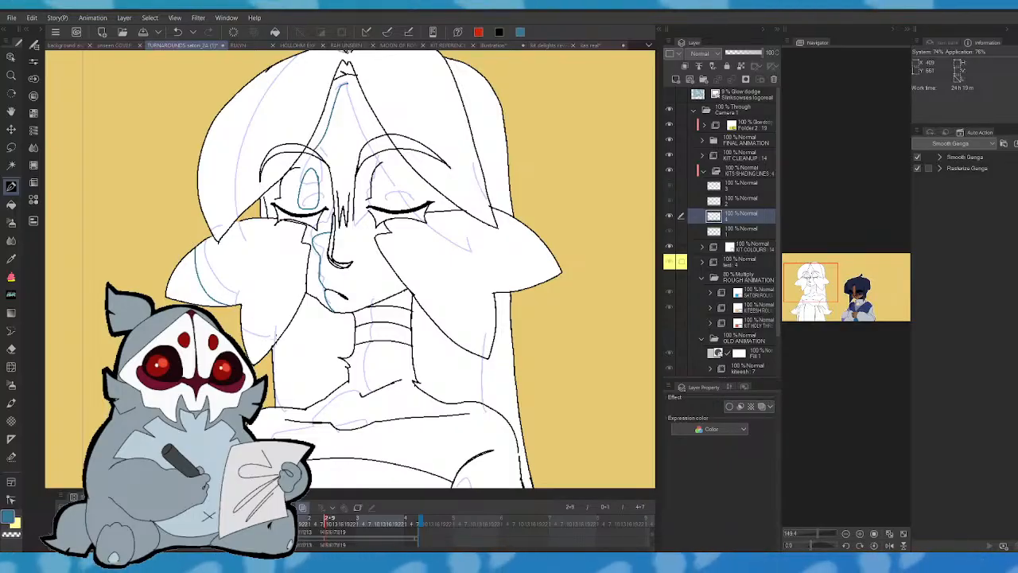
drag(253, 342, 241, 310)
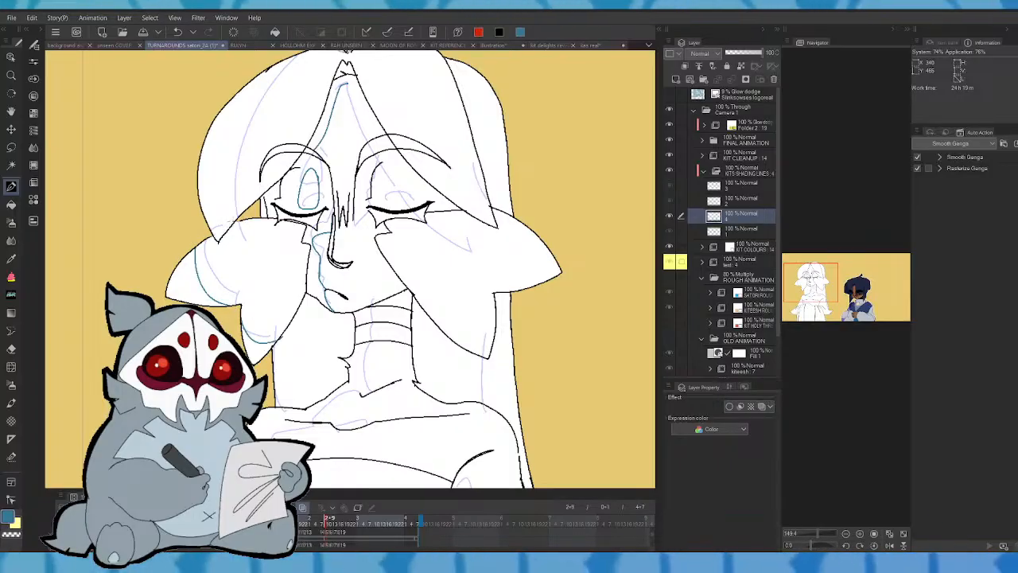
- Trace the shading line along the left outer hair on cel 4, try the right inner fringe line, and compare with the first cel
drag(228, 211, 222, 104)
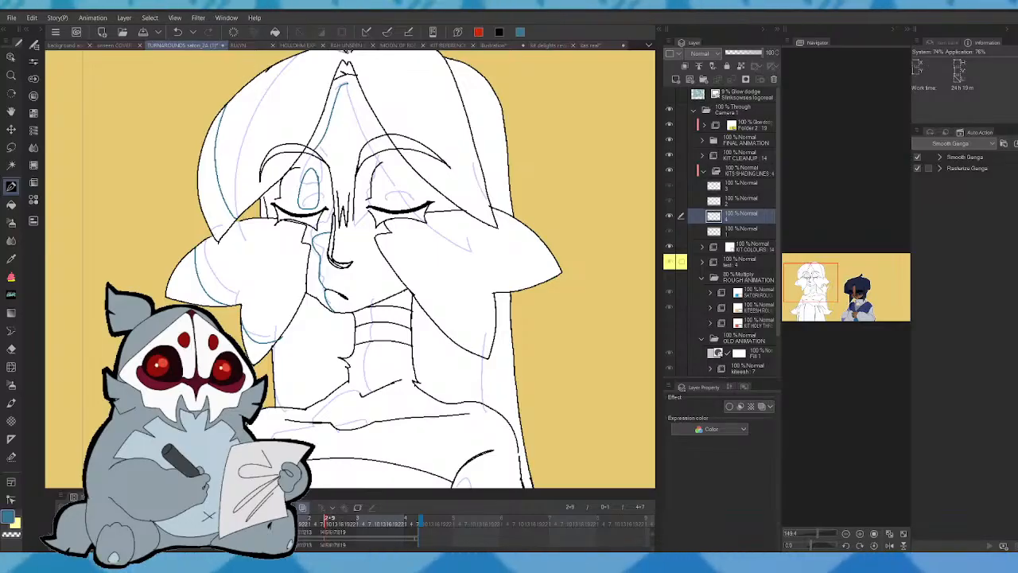
drag(819, 285, 823, 276)
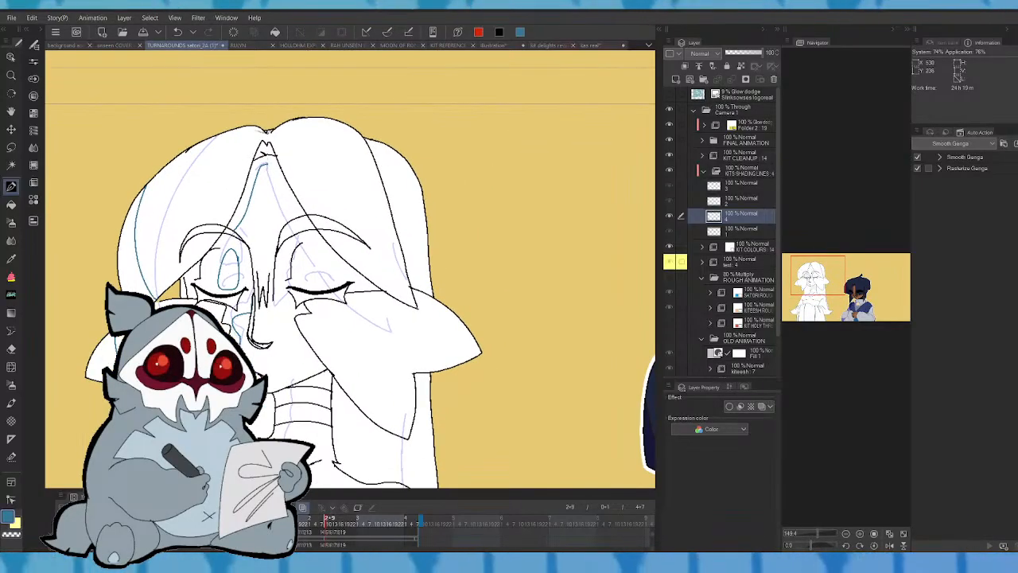
mouse_move(268, 176)
mouse_down()
mouse_move(280, 218)
mouse_move(342, 299)
mouse_up()
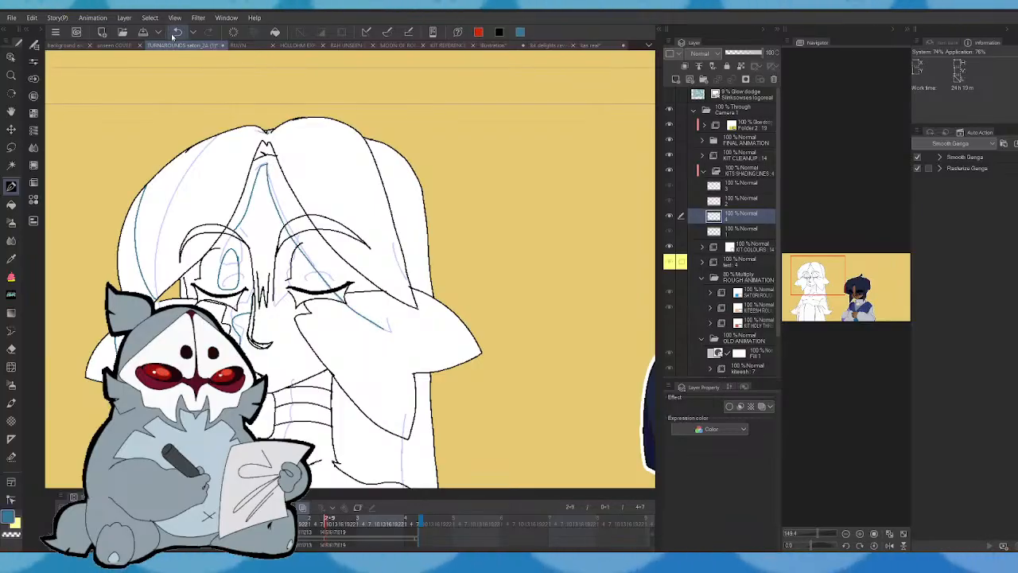
click(324, 521)
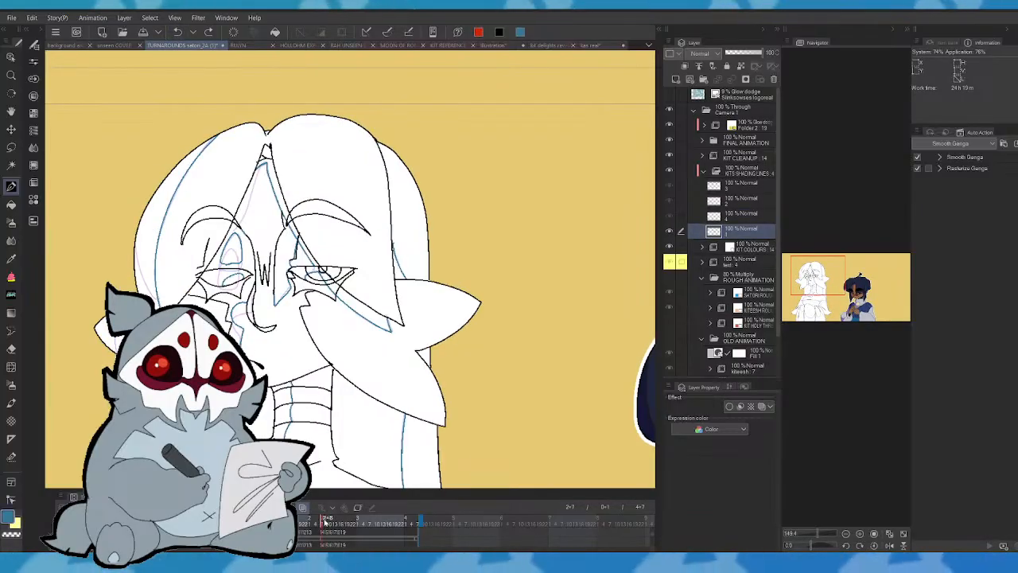
click(329, 522)
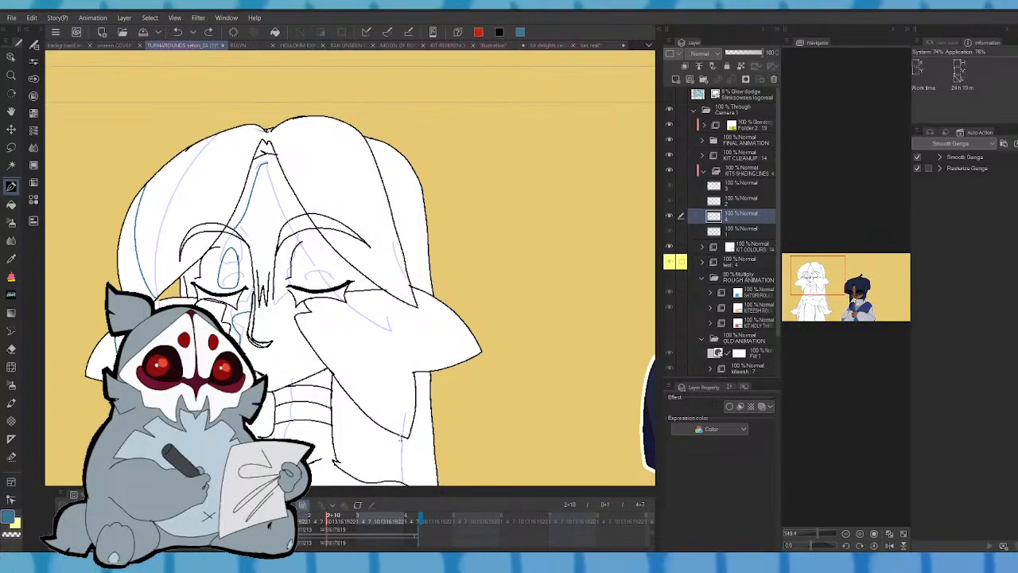
- Enlarge the timeline and redraw both inner fringe shading lines on cel 4, continuing into the right eye socket and the shadow beside it
drag(393, 491, 391, 335)
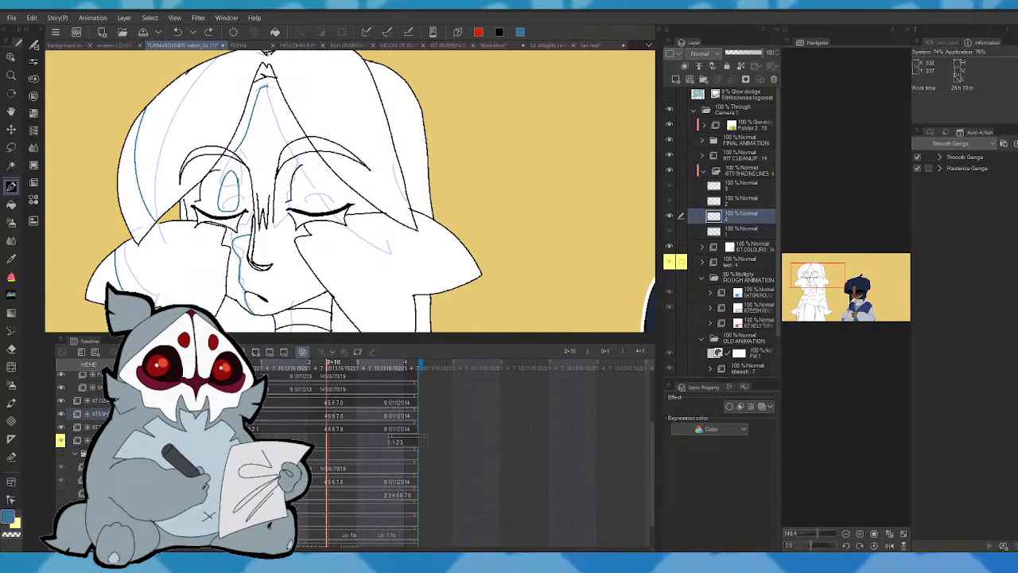
mouse_move(266, 88)
mouse_down()
mouse_move(311, 173)
mouse_move(388, 245)
mouse_up()
click(179, 32)
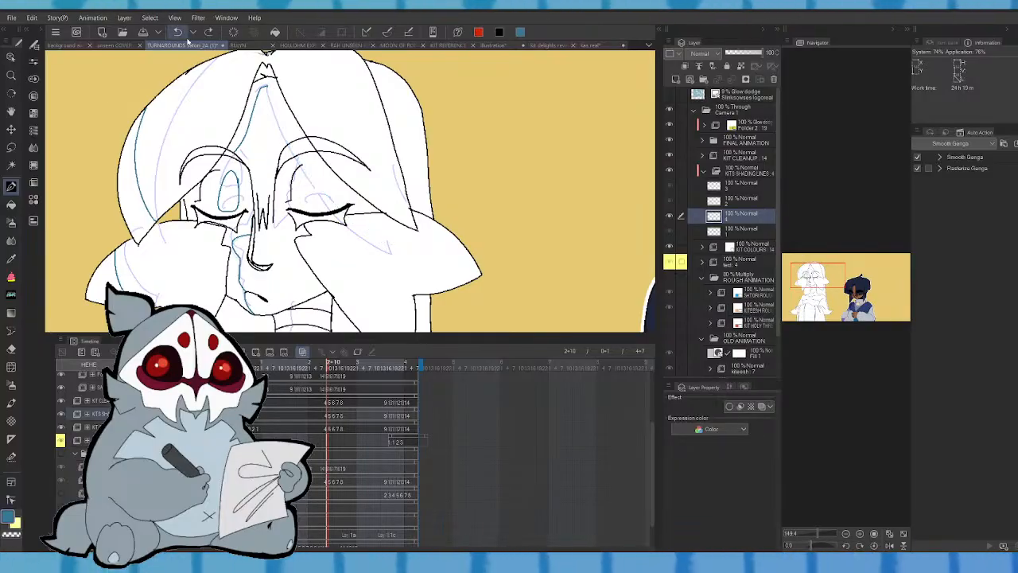
drag(327, 368, 327, 368)
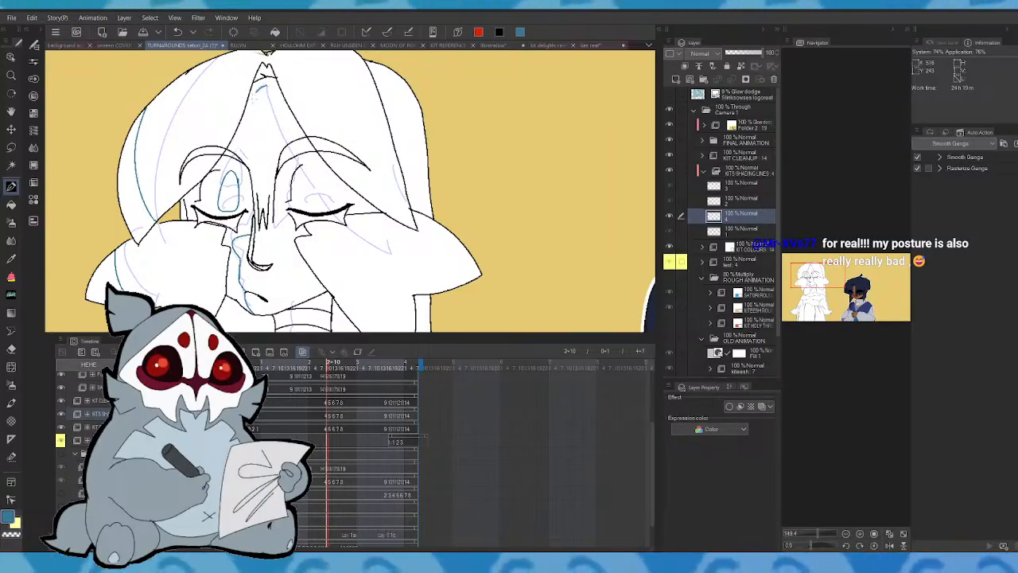
drag(253, 92, 236, 148)
mouse_move(269, 92)
mouse_down()
mouse_move(293, 144)
mouse_move(344, 205)
mouse_move(402, 239)
mouse_up()
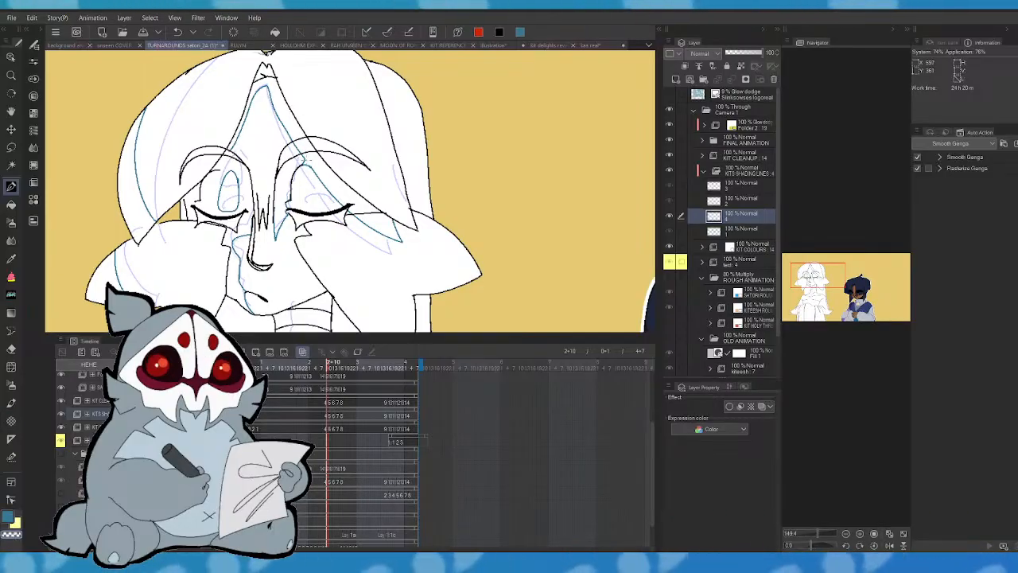
- Trace the shading line down the middle of the neck and curve it out to the left collarbone on cel 4
drag(856, 301, 813, 287)
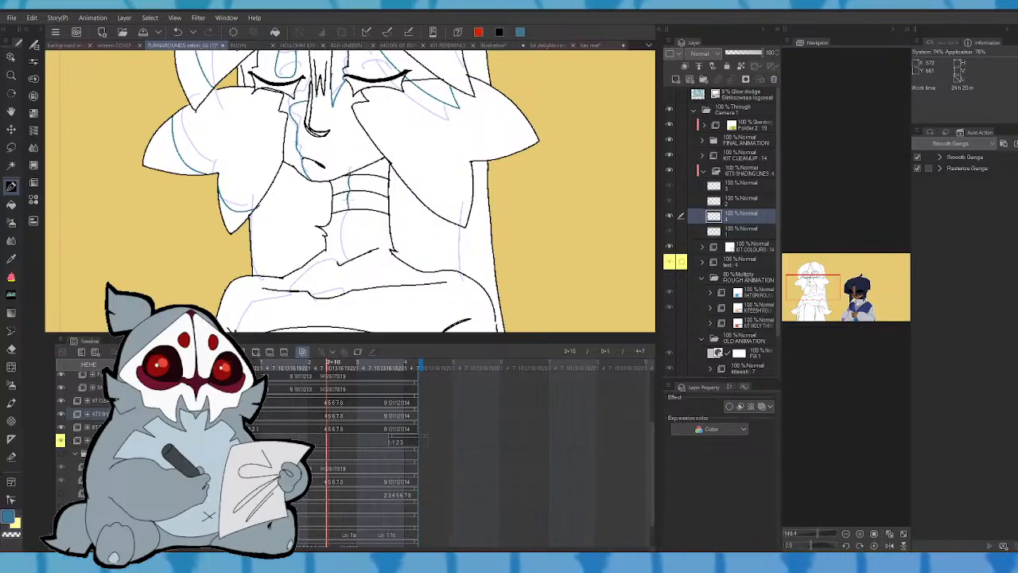
scroll(568, 235, down, 3)
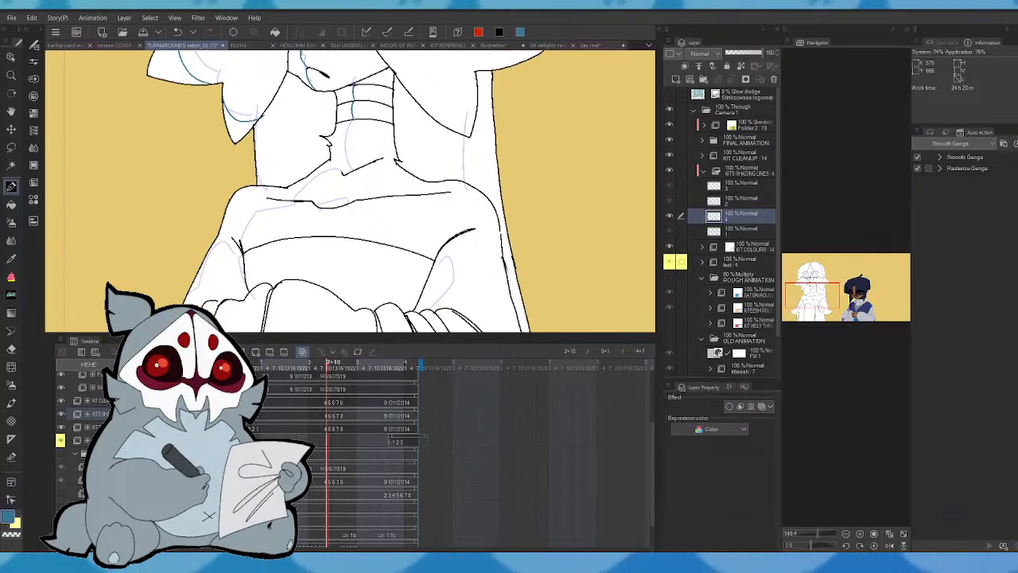
mouse_move(350, 119)
mouse_down()
mouse_move(348, 171)
mouse_move(295, 202)
mouse_up()
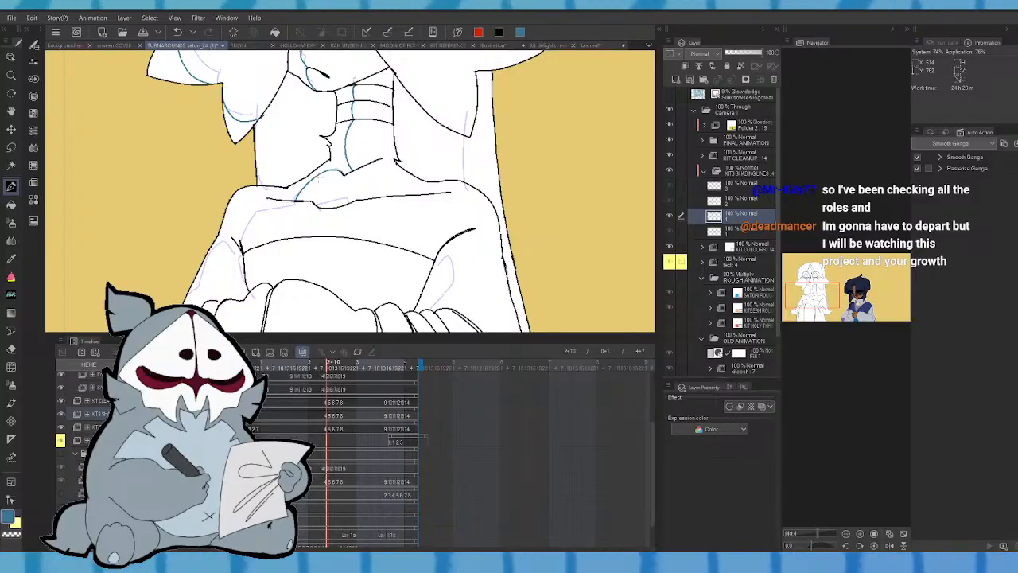
- Extend the collarbone shading line across the left shoulder to the armpit, drawing it in a mirrored view and redoing the first attempt
click(889, 544)
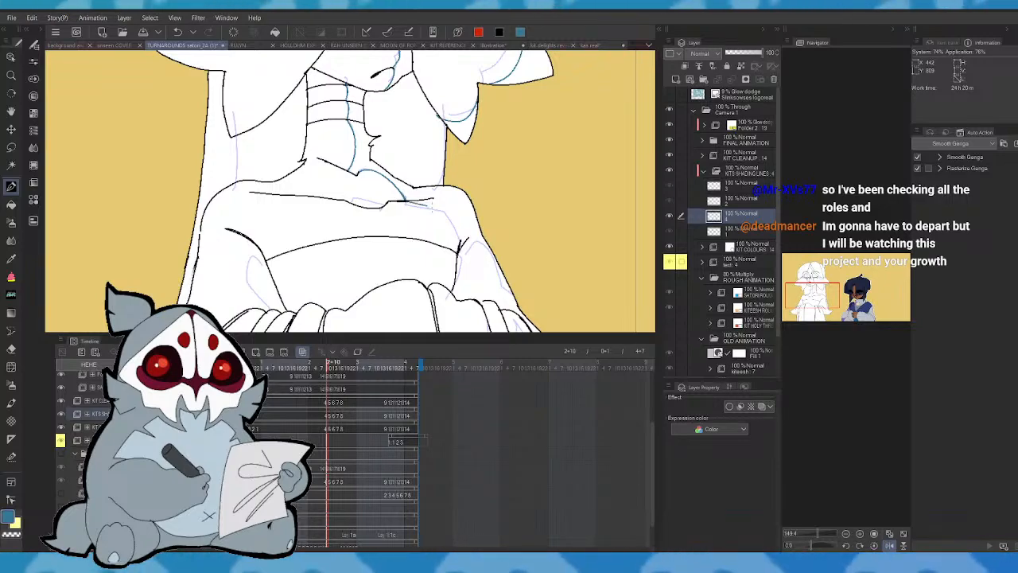
drag(432, 205, 460, 238)
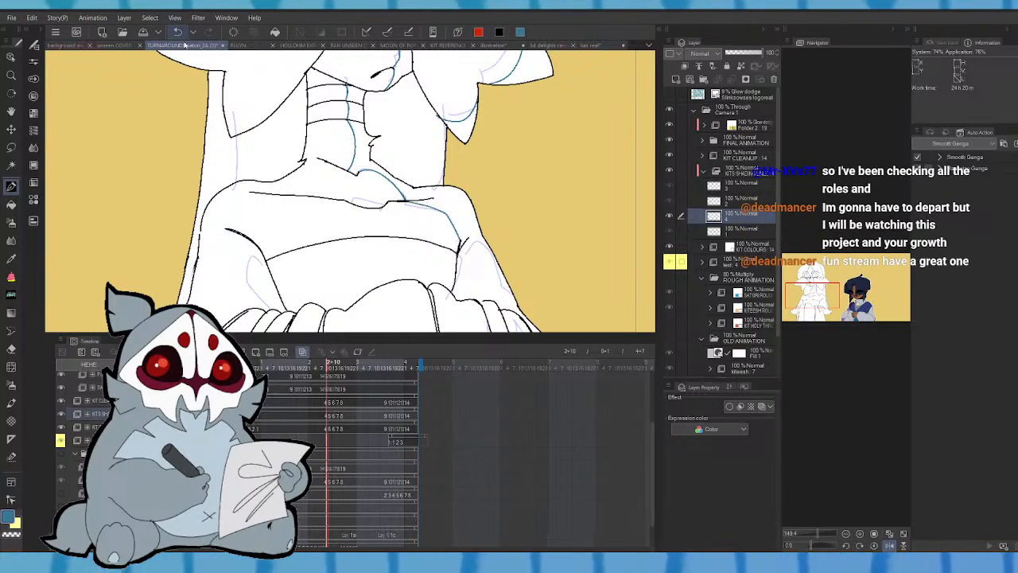
key(ctrl+z)
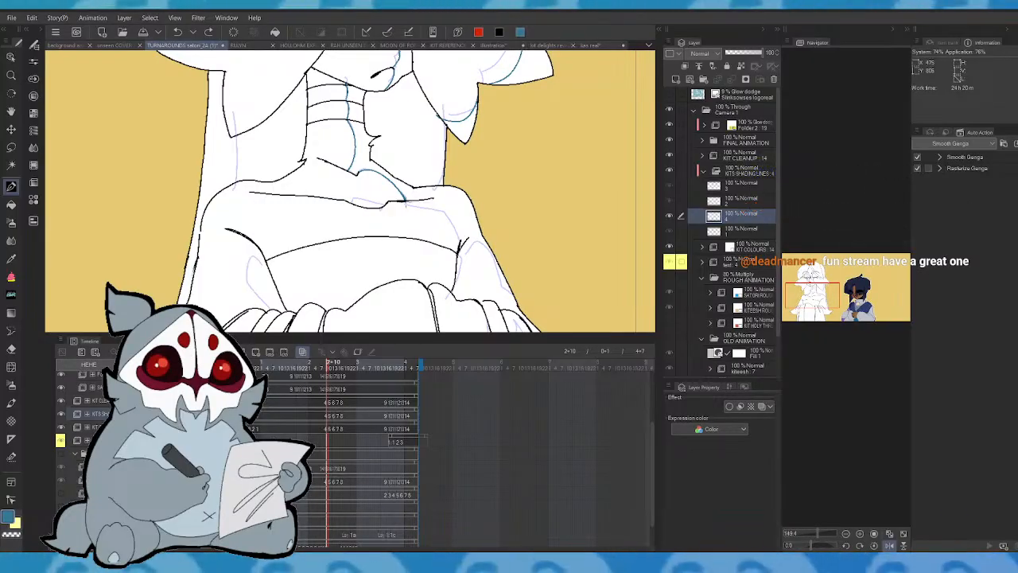
drag(448, 217, 460, 240)
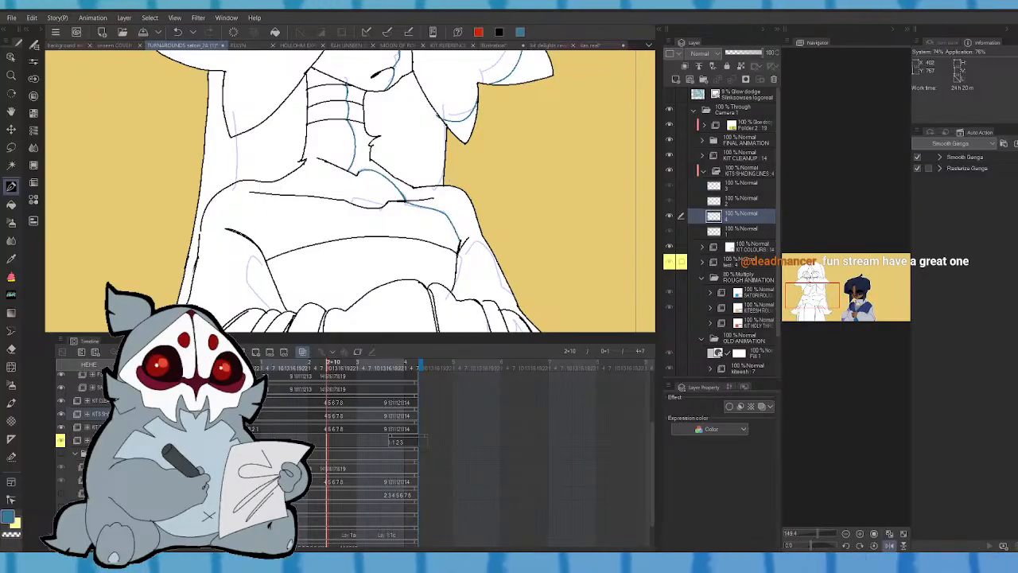
click(888, 545)
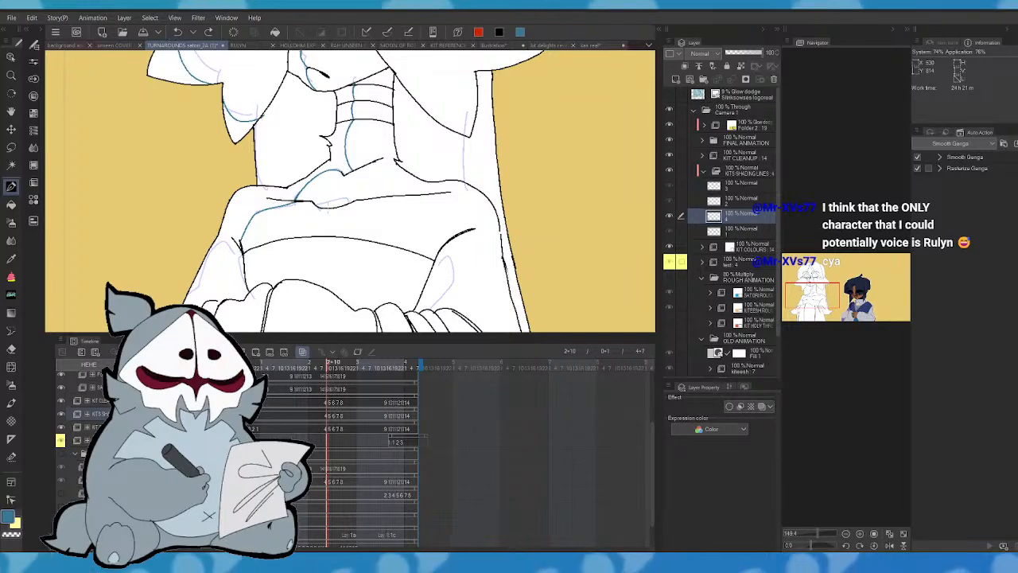
- Trace the small shading shape at the centre of the collar and the curved line inside the right sleeve, mirroring the view for the sleeve
drag(322, 203, 350, 195)
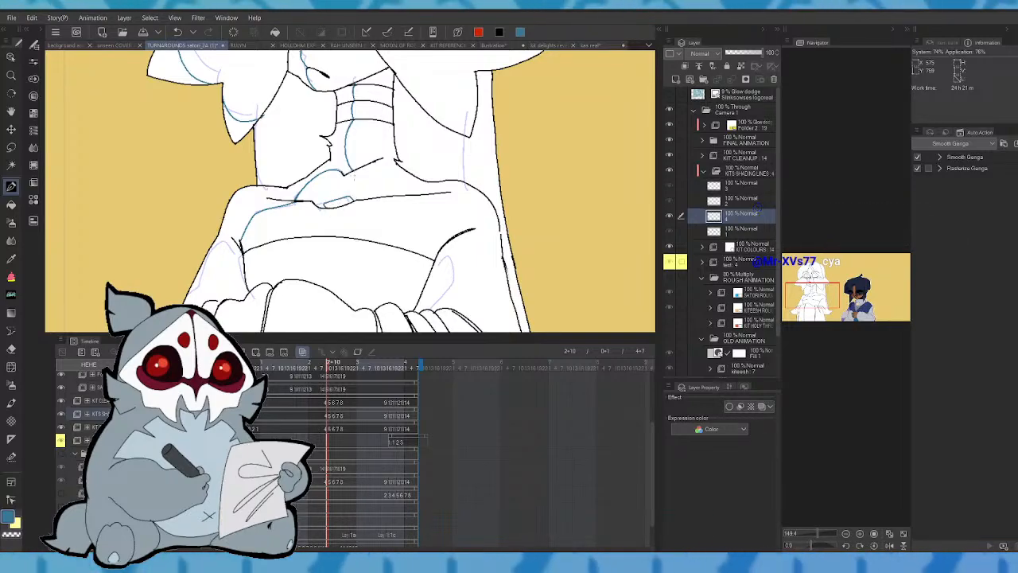
click(888, 545)
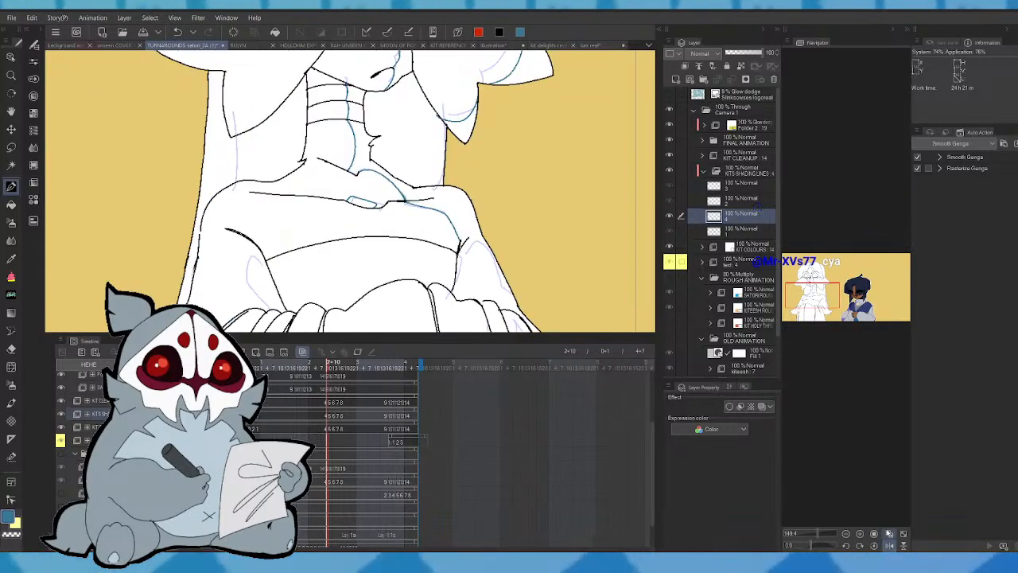
drag(255, 240, 248, 273)
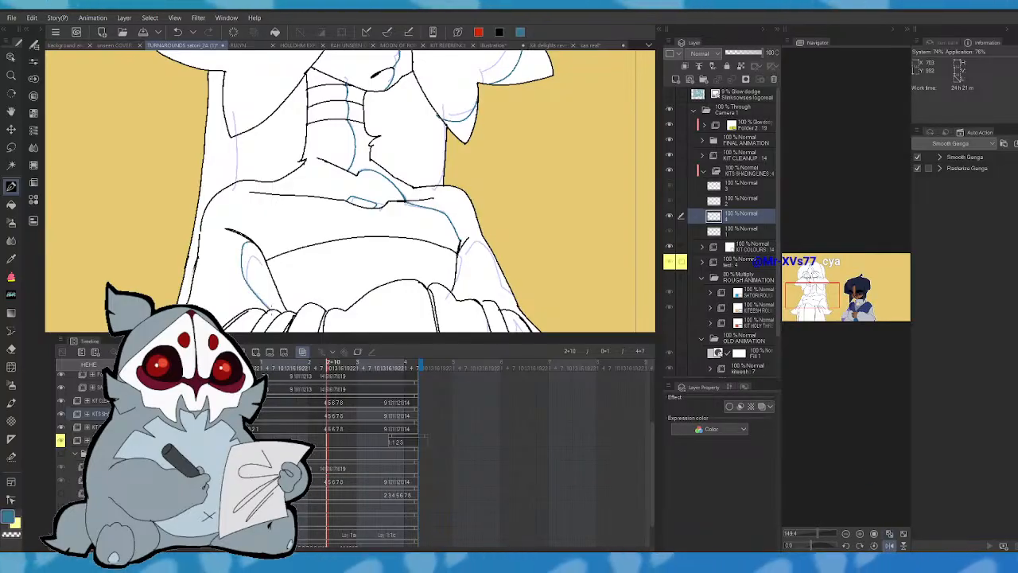
click(890, 544)
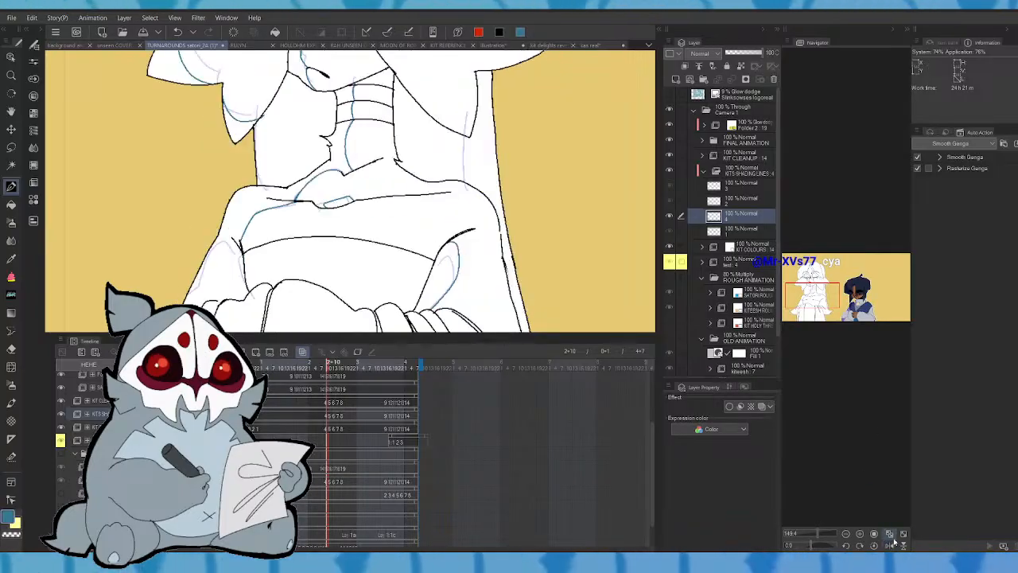
- Trace the vertical shading lines down the long hair on both sides of the neck on cel 4
mouse_move(274, 175)
mouse_down()
mouse_move(277, 292)
mouse_move(266, 295)
mouse_up()
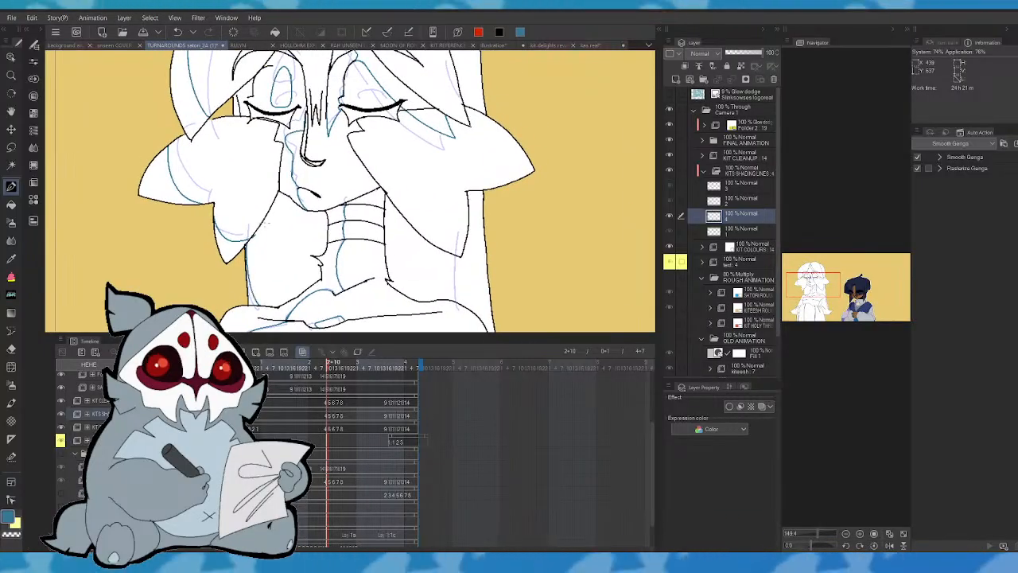
drag(350, 230, 341, 160)
drag(447, 196, 448, 233)
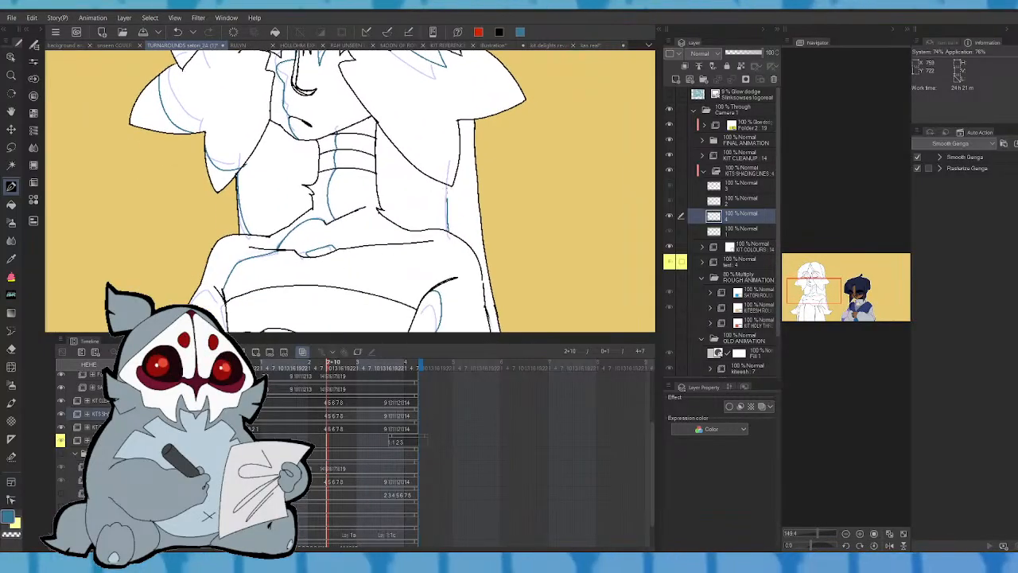
- Trace the shading line down the left sleeve to the cuff fold on cel 4, checking it against the neighbouring frame
scroll(350, 191, down, 5)
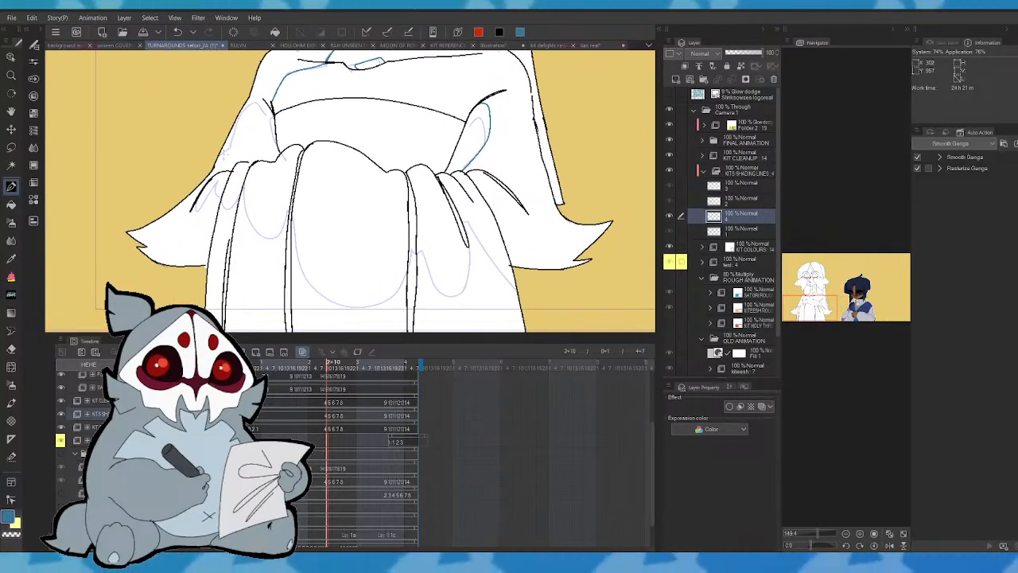
mouse_move(327, 368)
mouse_down()
mouse_move(316, 369)
mouse_move(327, 369)
mouse_up()
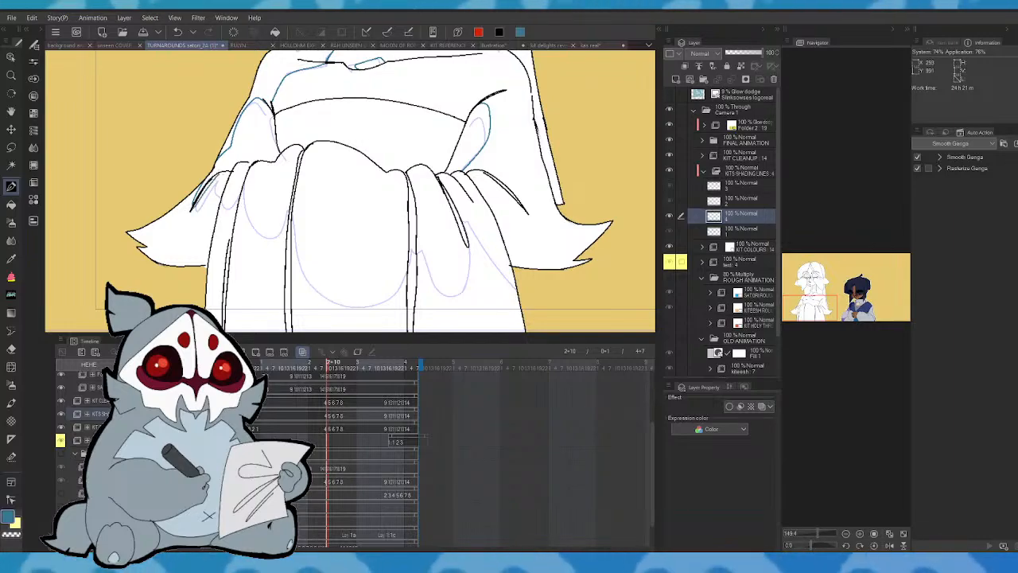
click(321, 369)
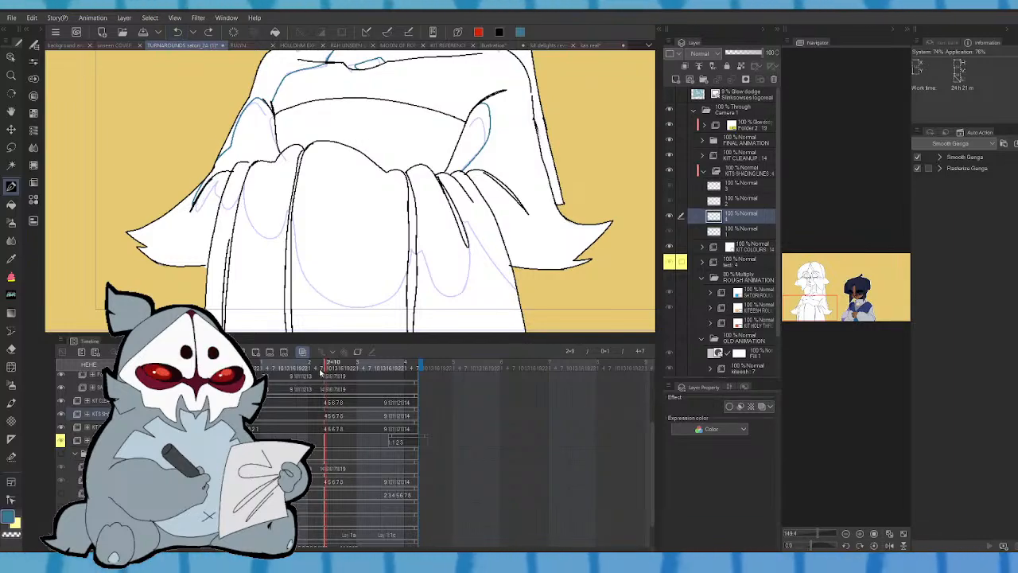
click(327, 369)
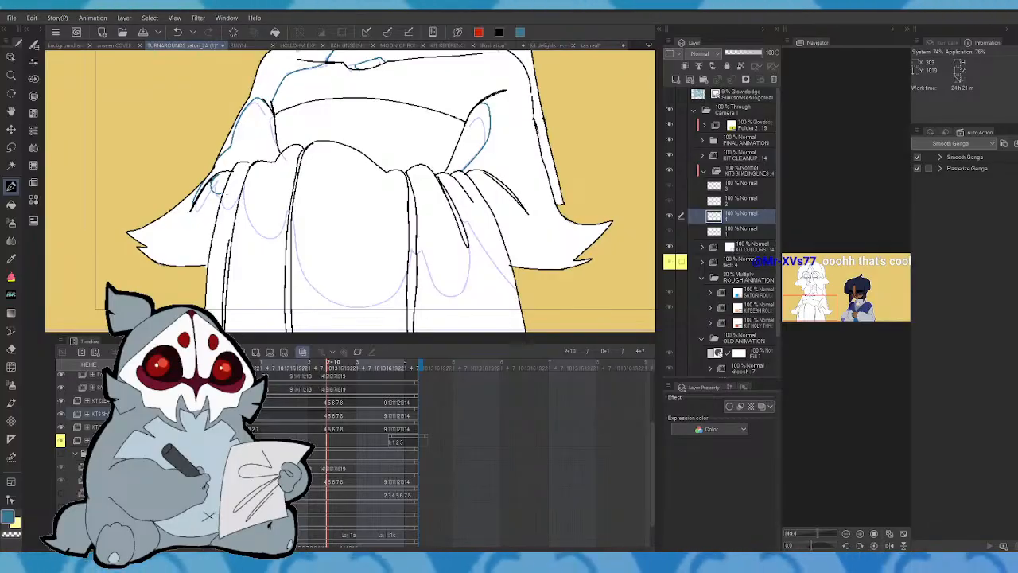
- Trace the rounded shading curves across the skirt pleats below the waist, from the left folds to the slanted line at the right edge
drag(237, 197, 243, 171)
click(178, 32)
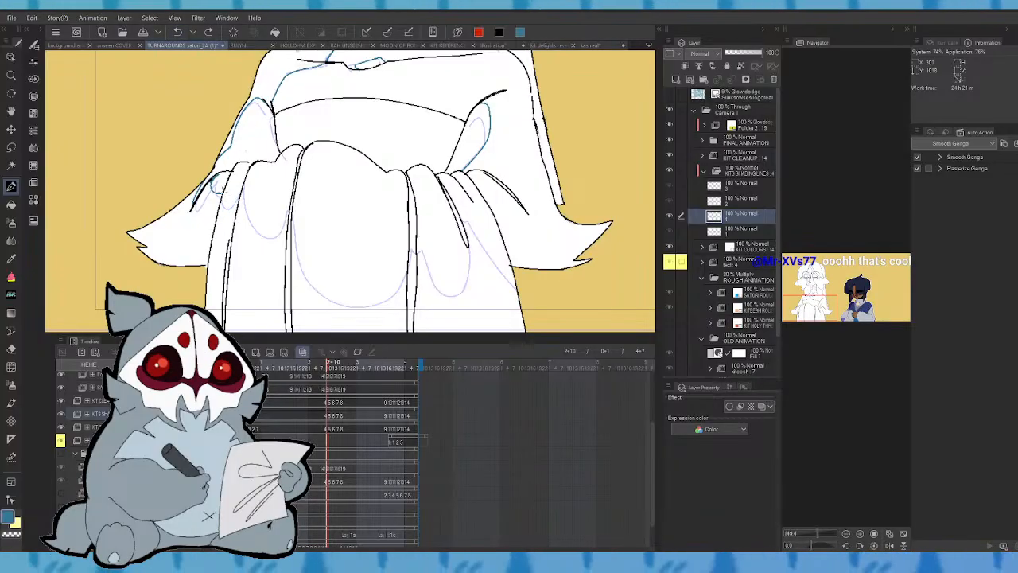
drag(230, 205, 245, 169)
mouse_move(245, 208)
mouse_down()
mouse_move(272, 237)
mouse_move(291, 210)
mouse_up()
click(178, 34)
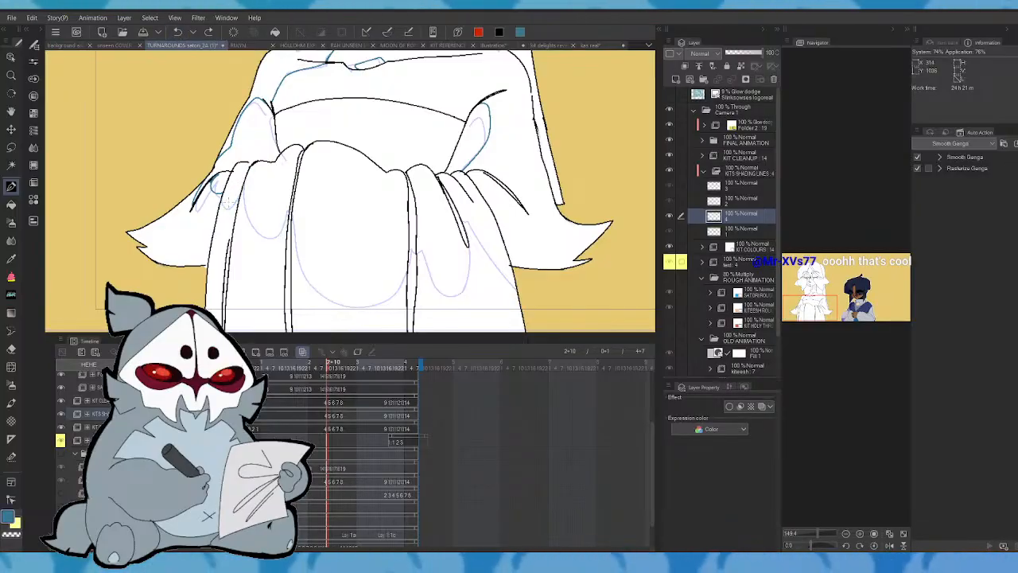
mouse_move(246, 170)
mouse_down()
mouse_move(265, 237)
mouse_move(290, 211)
mouse_move(303, 275)
mouse_move(350, 306)
mouse_move(410, 250)
mouse_up()
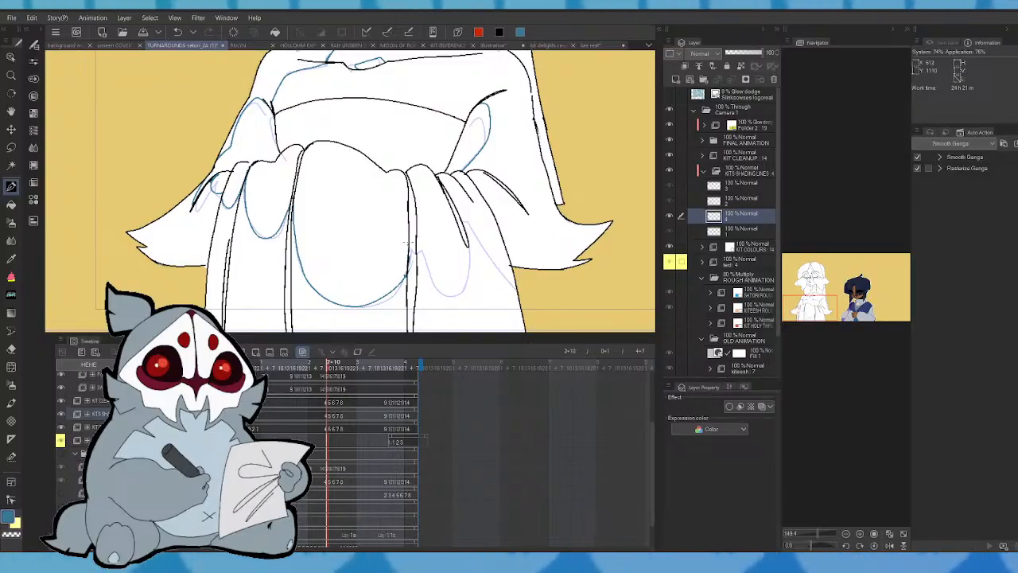
drag(460, 296, 466, 223)
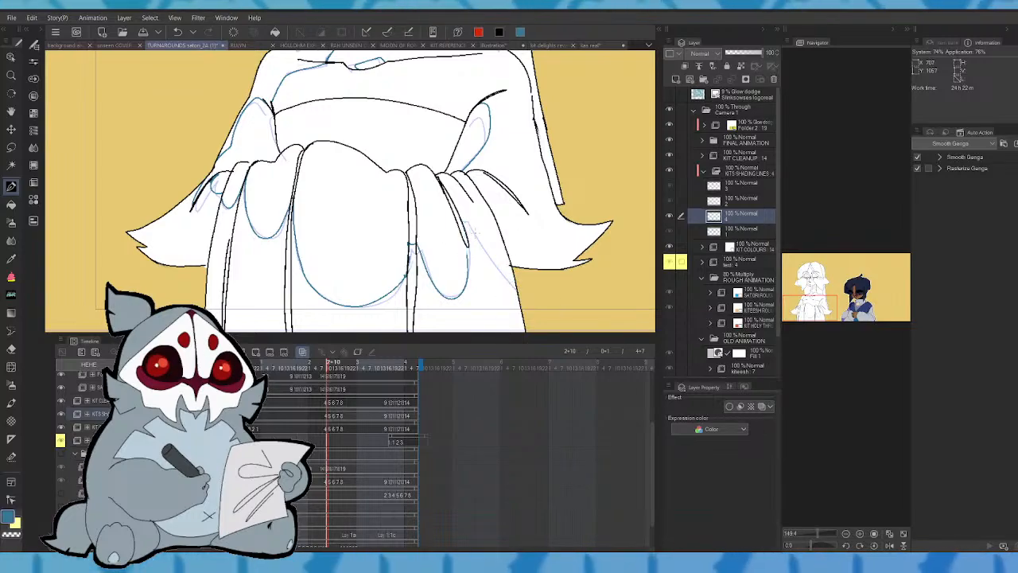
drag(468, 253, 455, 218)
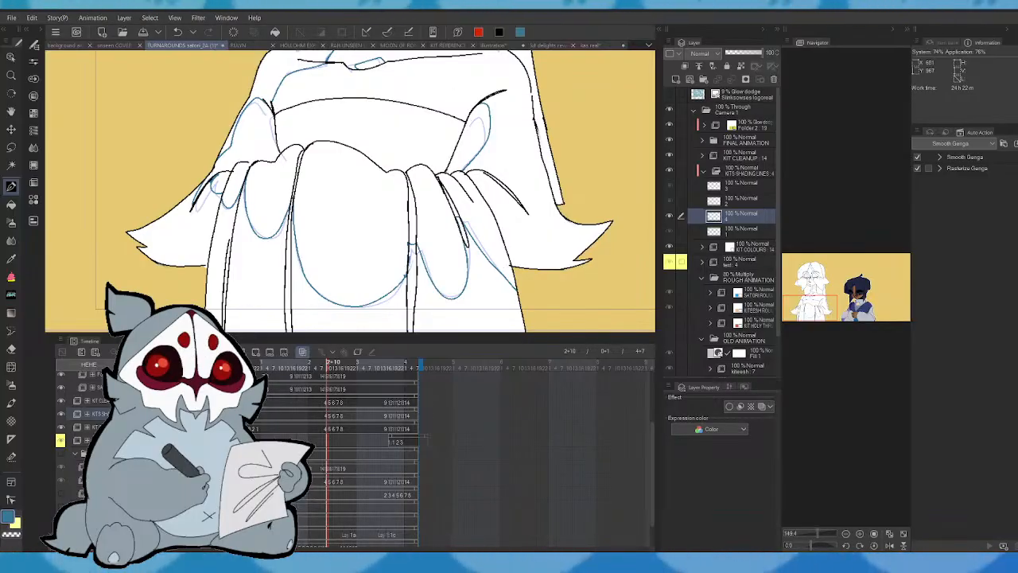
drag(358, 58, 337, 330)
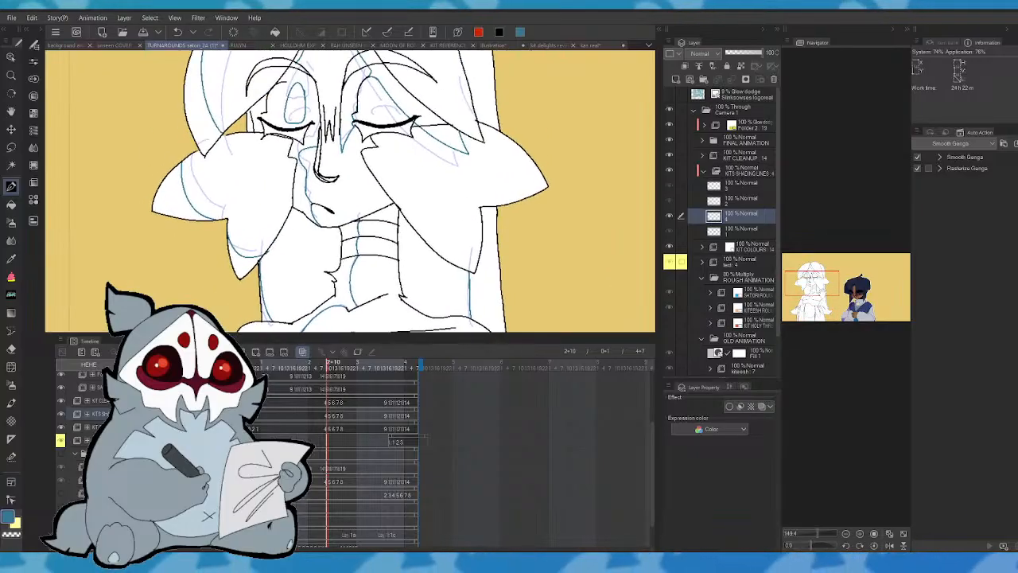
drag(347, 191, 342, 213)
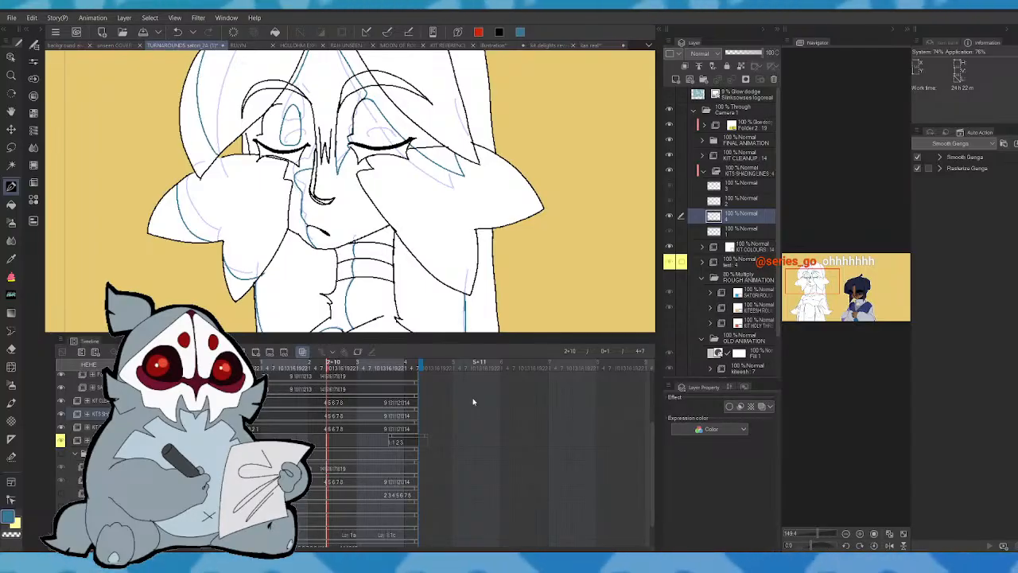
drag(382, 199, 409, 233)
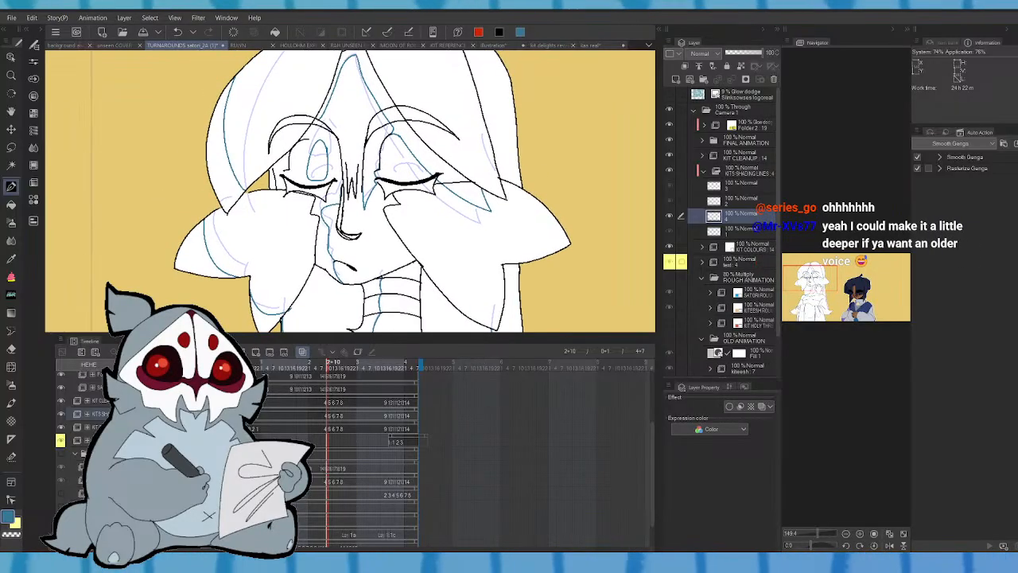
- Add a new empty cel to the KITS SHADING LINES folder at frame 2+11, after reviewing the lines on cels 4 and 1
mouse_move(813, 283)
mouse_down()
mouse_move(813, 311)
mouse_move(814, 295)
mouse_up()
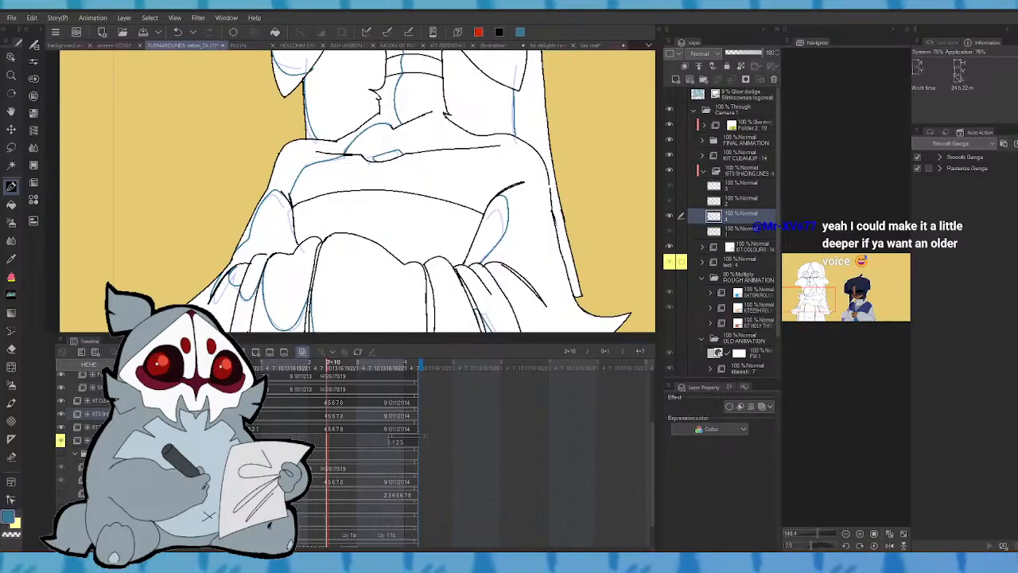
drag(814, 298, 815, 275)
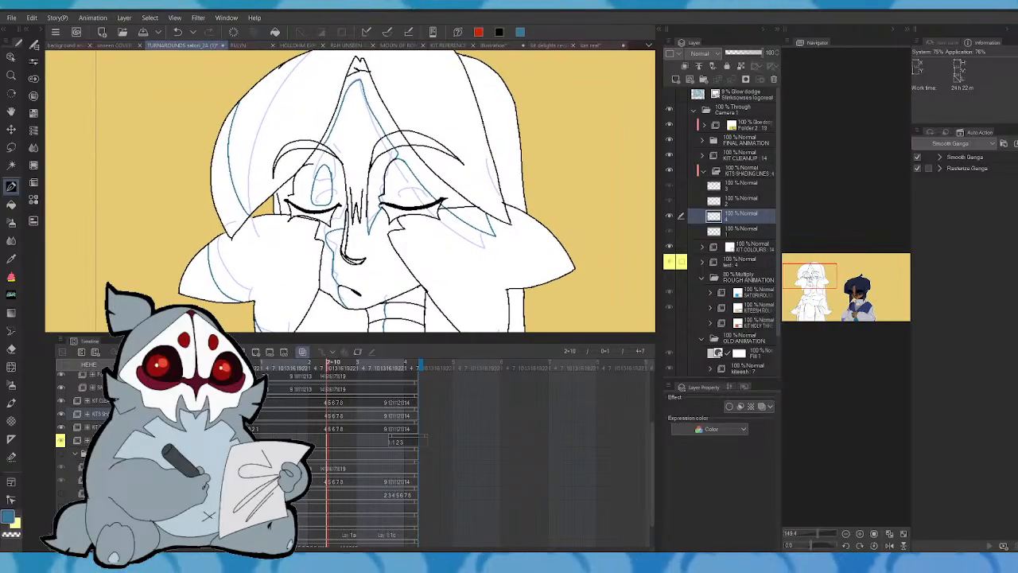
click(742, 231)
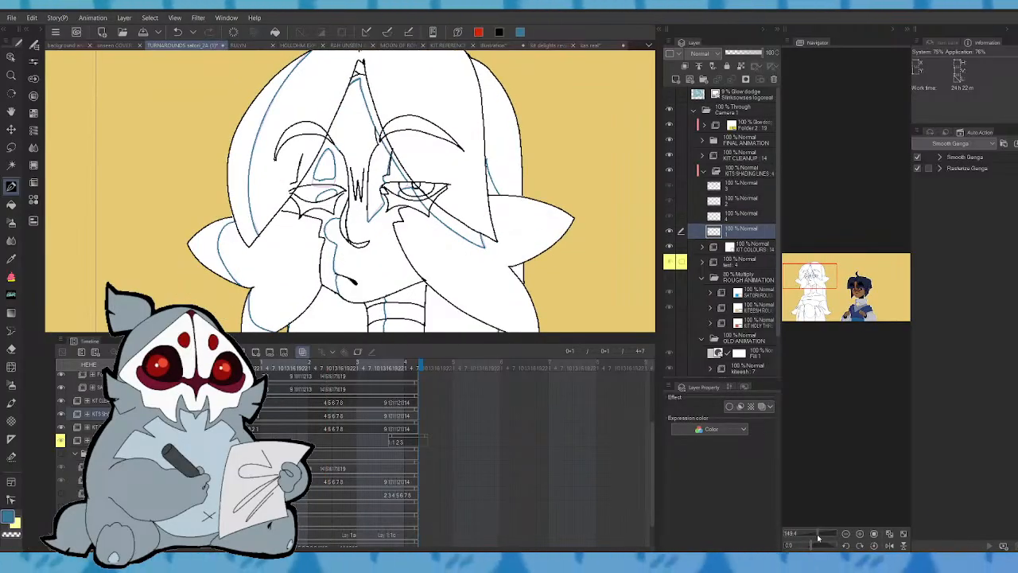
drag(818, 538, 812, 537)
drag(831, 296, 833, 294)
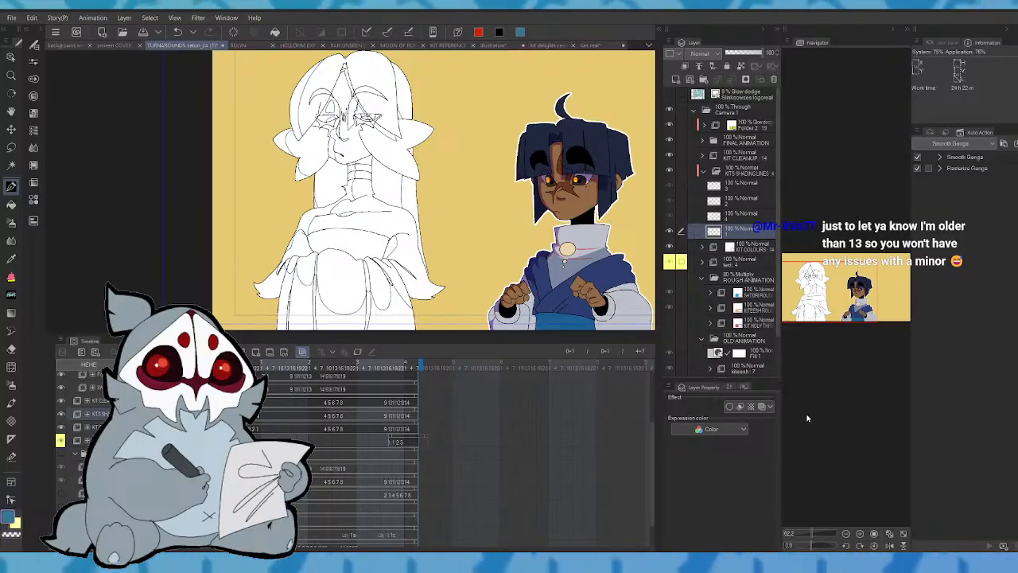
drag(812, 534, 818, 535)
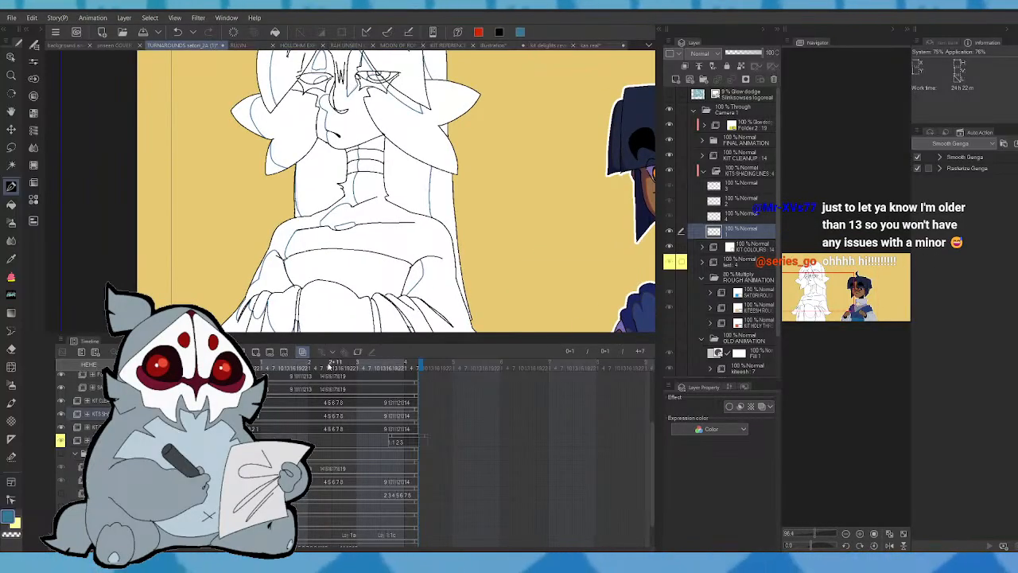
click(329, 366)
drag(330, 366, 336, 364)
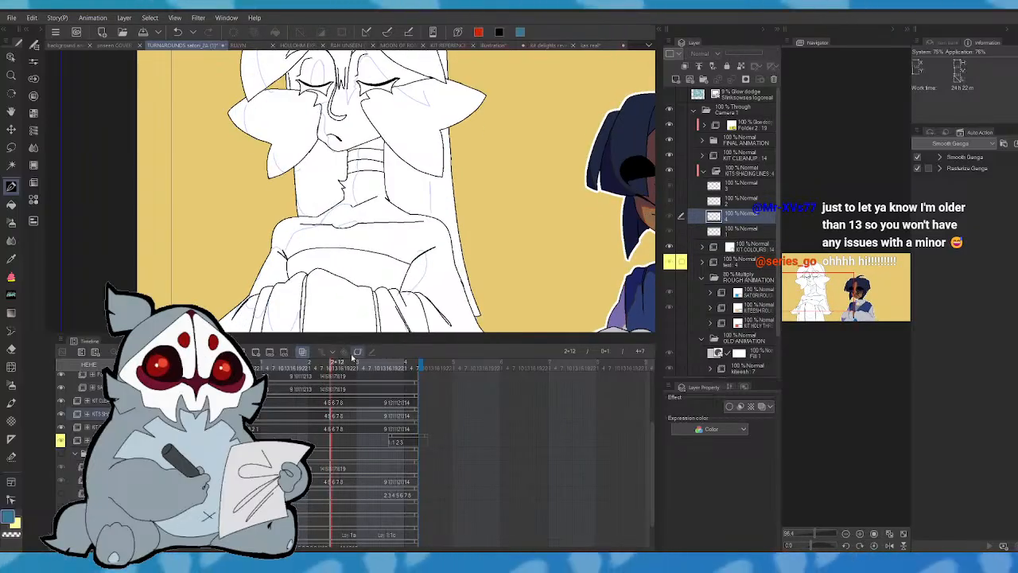
click(329, 366)
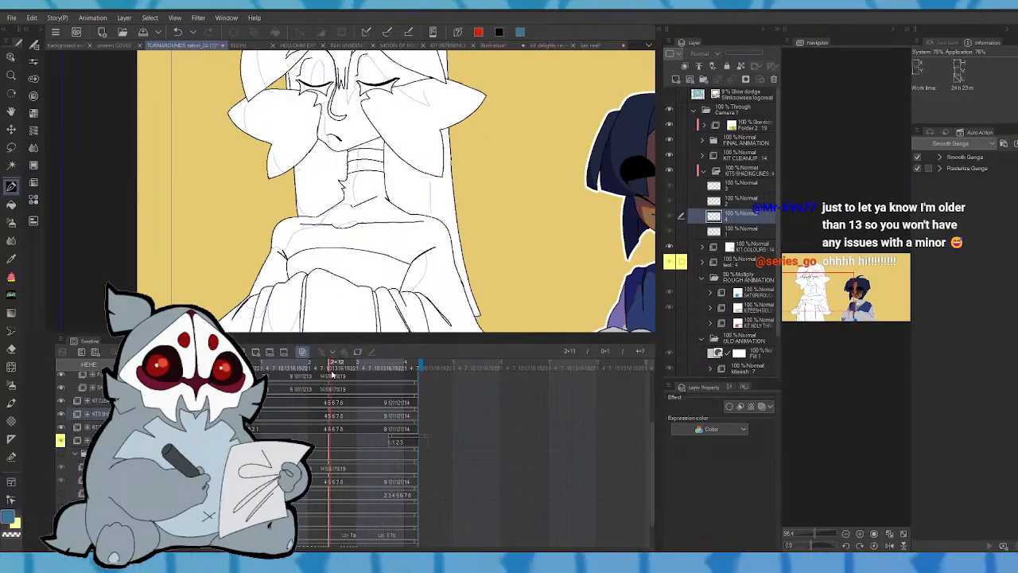
key(ctrl+shift+n)
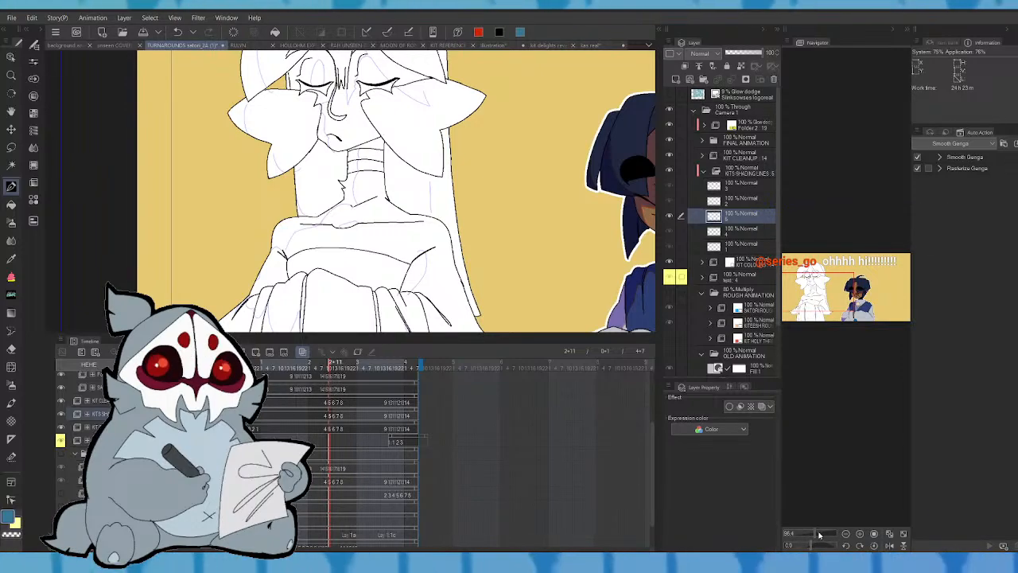
- Trace the shading line down the neck and over the collarbone to the left shoulder on cel 5, mirroring the view for the shoulder
scroll(353, 183, up, 3)
scroll(350, 191, up, 2)
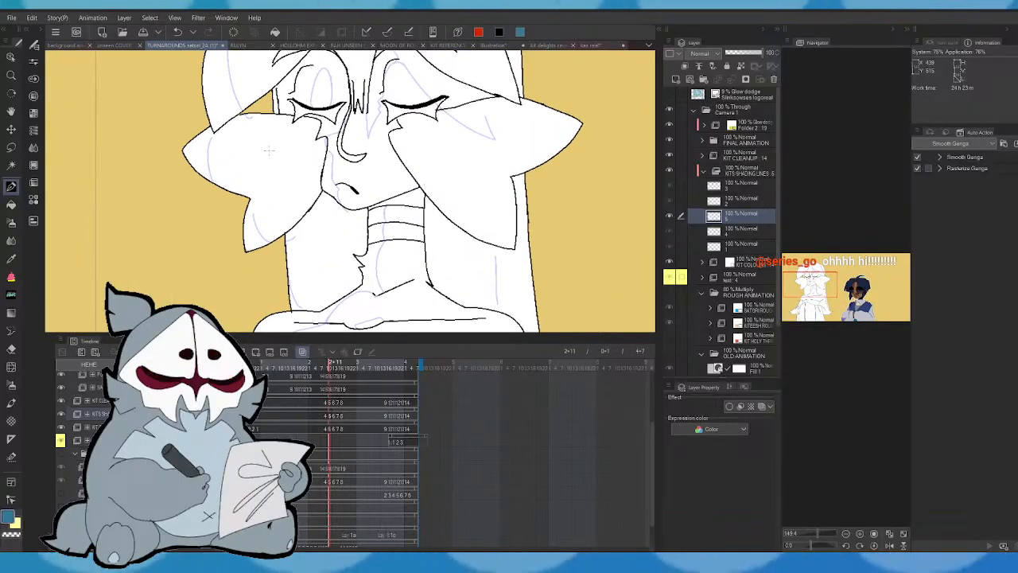
click(12, 186)
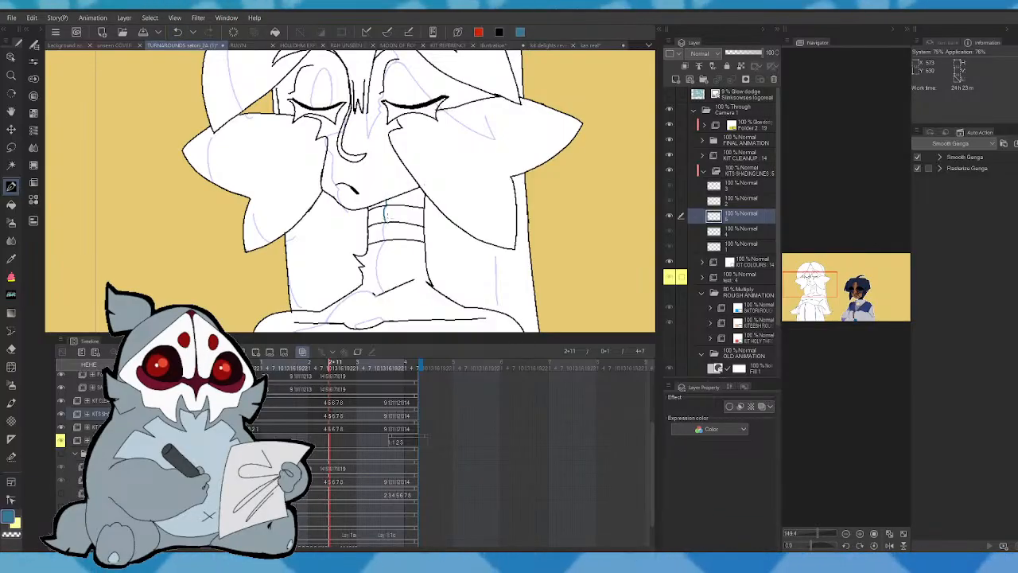
drag(384, 230, 378, 293)
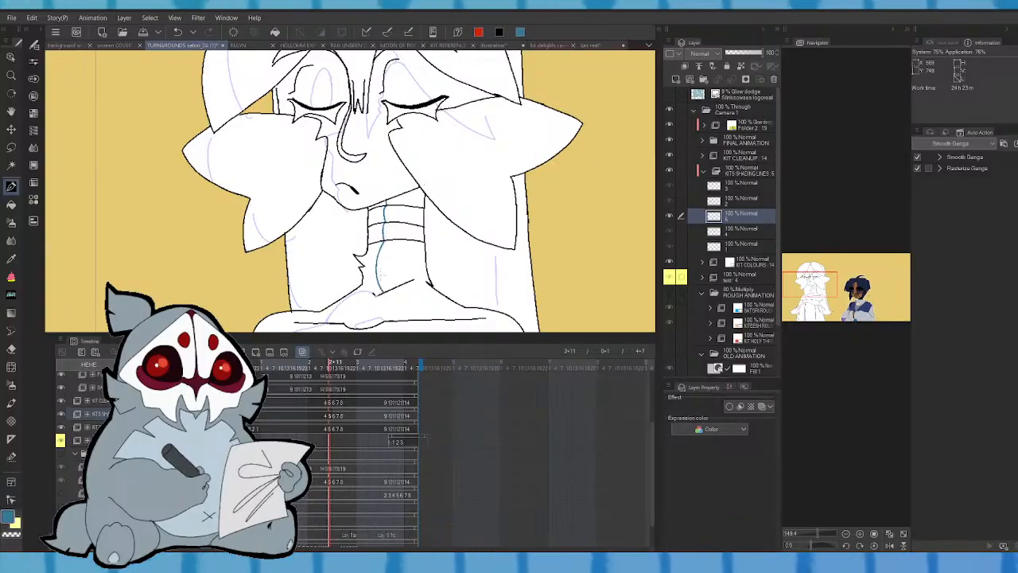
key(h)
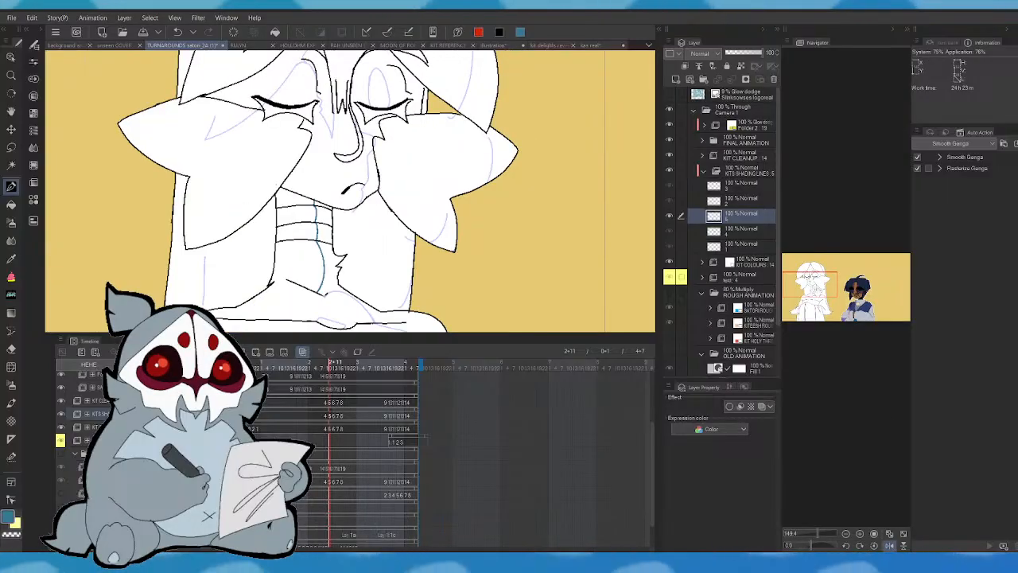
drag(395, 213, 378, 159)
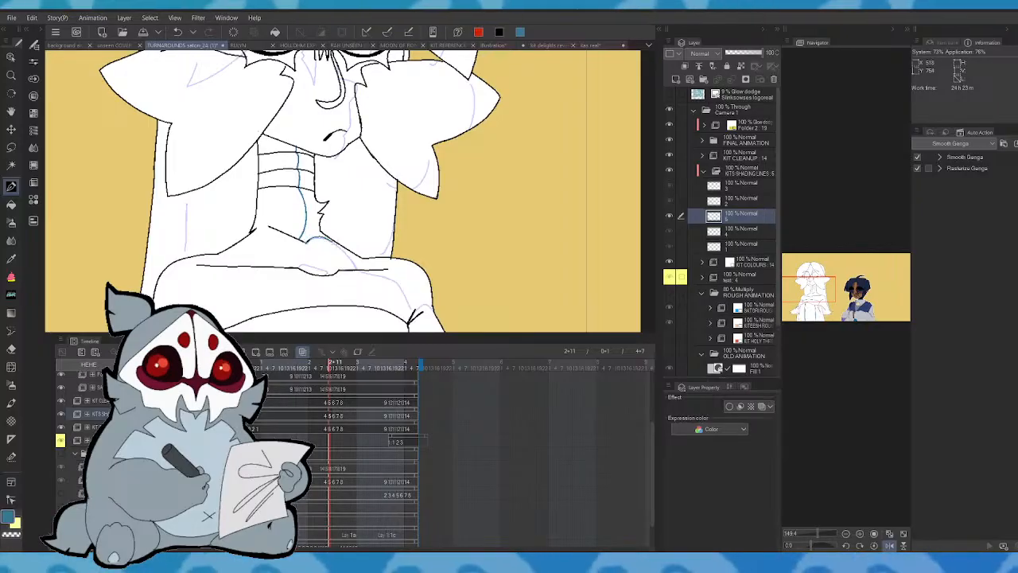
mouse_move(307, 237)
mouse_down()
mouse_move(355, 267)
mouse_move(355, 237)
mouse_move(323, 234)
mouse_move(267, 299)
mouse_up()
key(h)
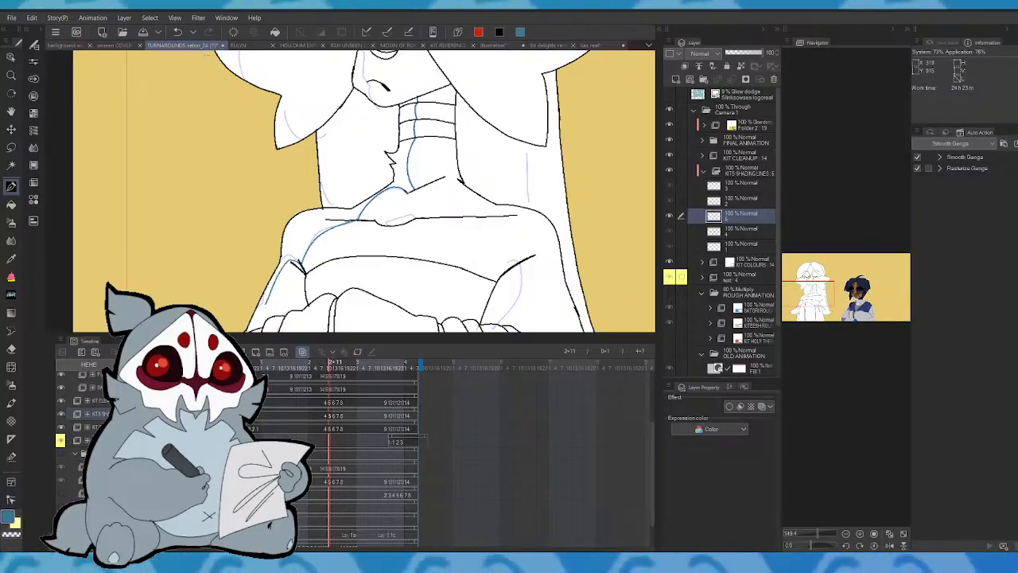
- Undo the last sleeve stroke, and retrace the left sleeve line and the rounded curves of the left skirt pleats on cel 5
key(ctrl+z)
drag(328, 368, 333, 365)
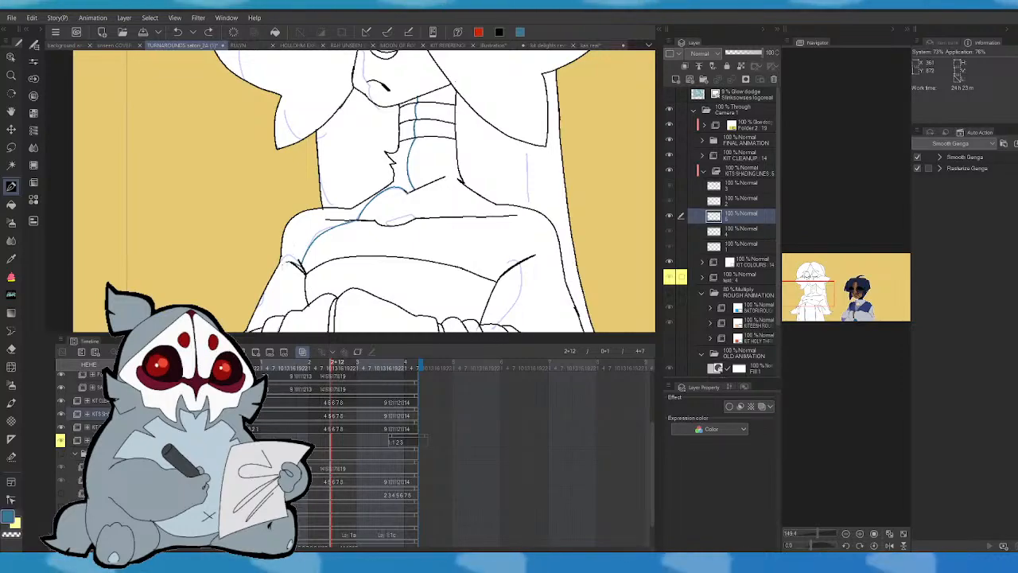
mouse_move(288, 262)
mouse_down()
mouse_move(255, 315)
mouse_move(292, 226)
mouse_move(298, 167)
mouse_up()
mouse_move(249, 220)
mouse_down()
mouse_move(270, 198)
mouse_move(289, 221)
mouse_move(305, 188)
mouse_move(308, 252)
mouse_move(353, 193)
mouse_up()
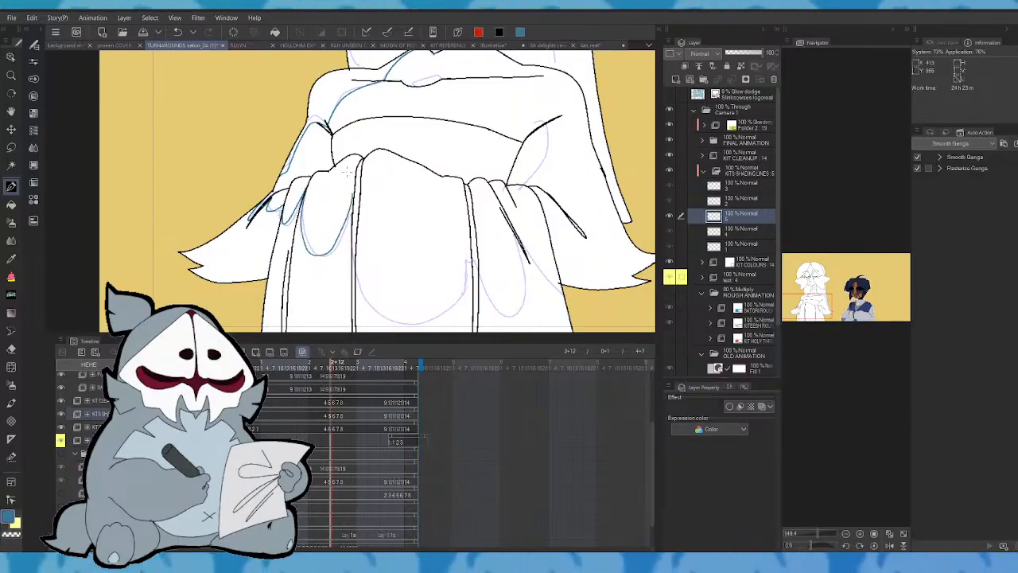
drag(309, 239, 352, 215)
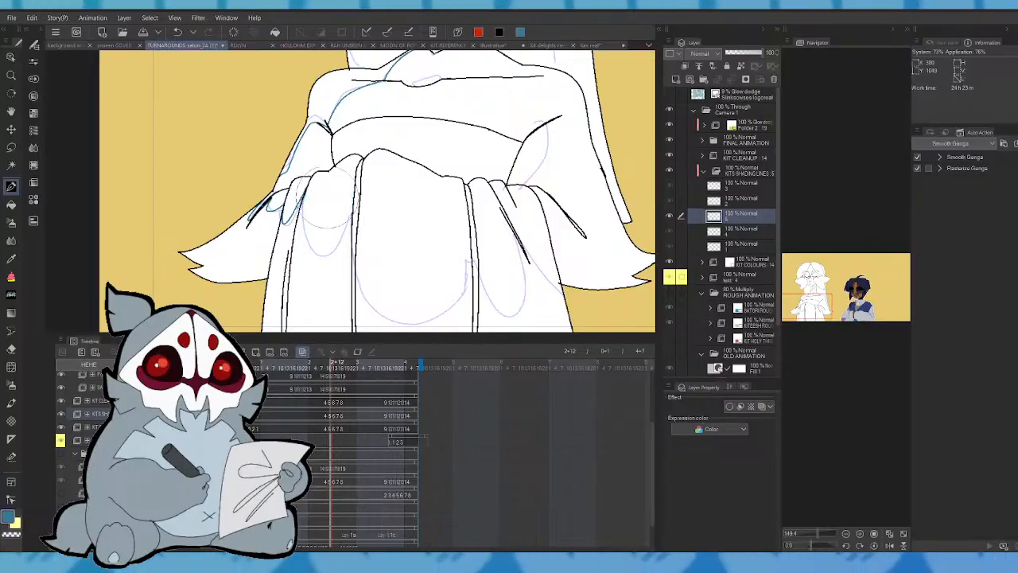
mouse_move(305, 189)
mouse_down()
mouse_move(331, 251)
mouse_move(352, 197)
mouse_up()
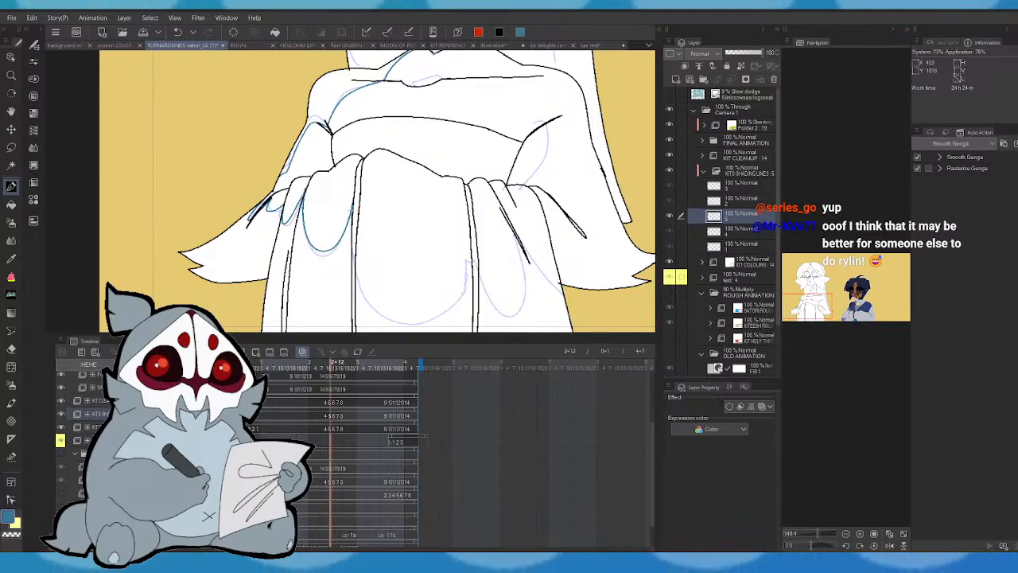
mouse_move(352, 241)
mouse_down()
mouse_move(372, 307)
mouse_move(406, 321)
mouse_up()
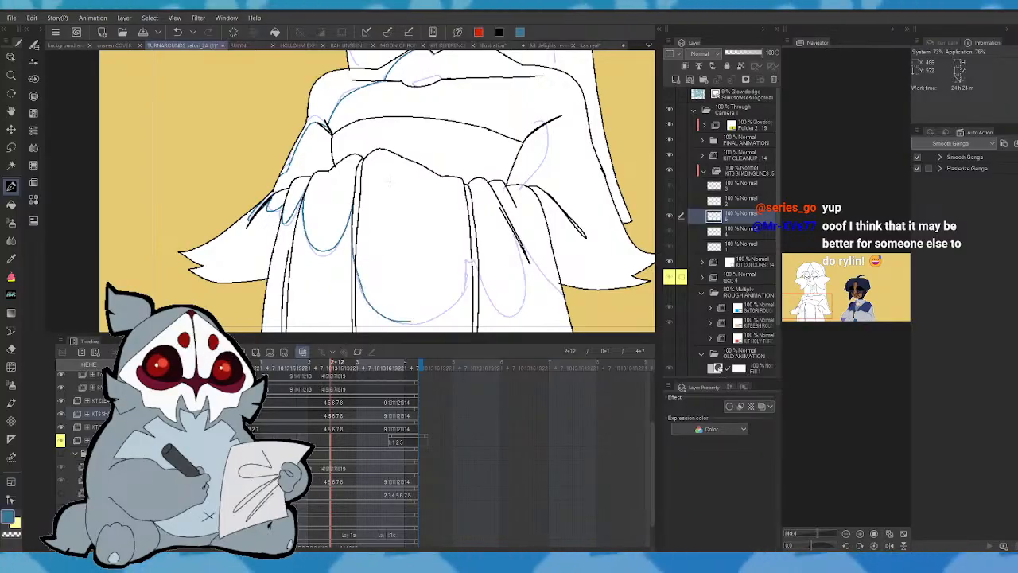
click(181, 36)
mouse_move(353, 221)
mouse_down()
mouse_move(372, 312)
mouse_move(414, 323)
mouse_up()
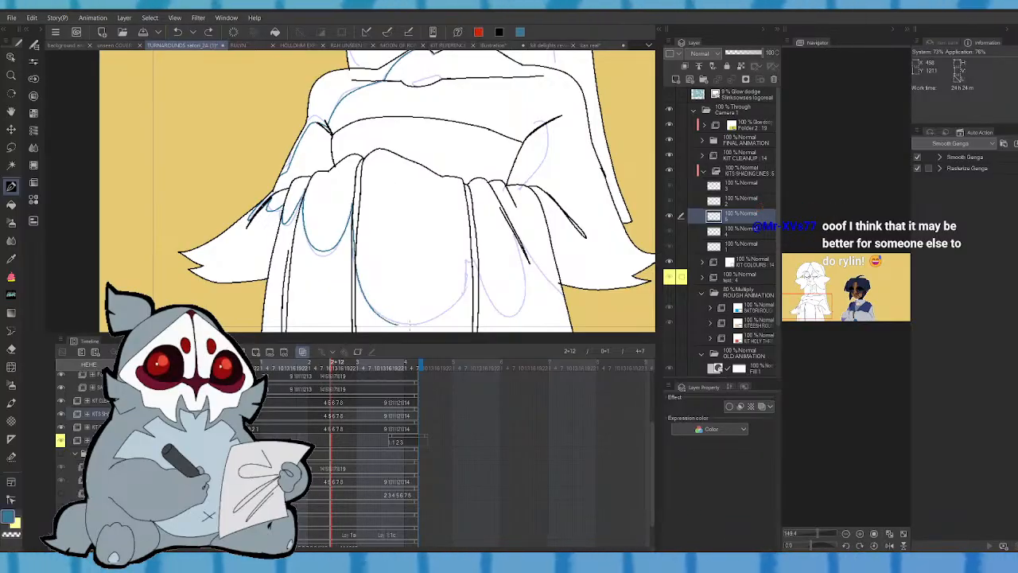
click(187, 32)
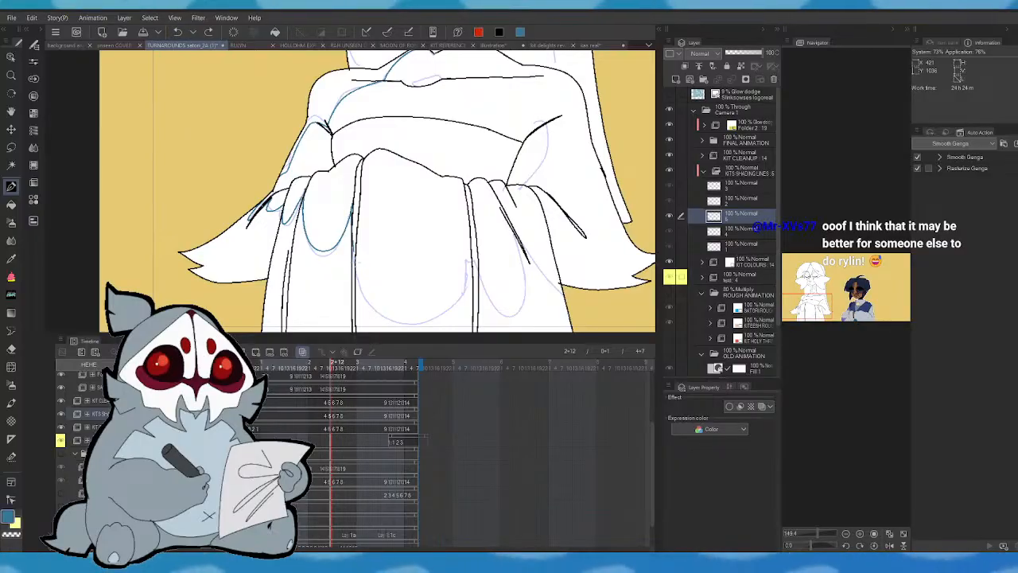
drag(377, 314, 435, 318)
key(ctrl+z)
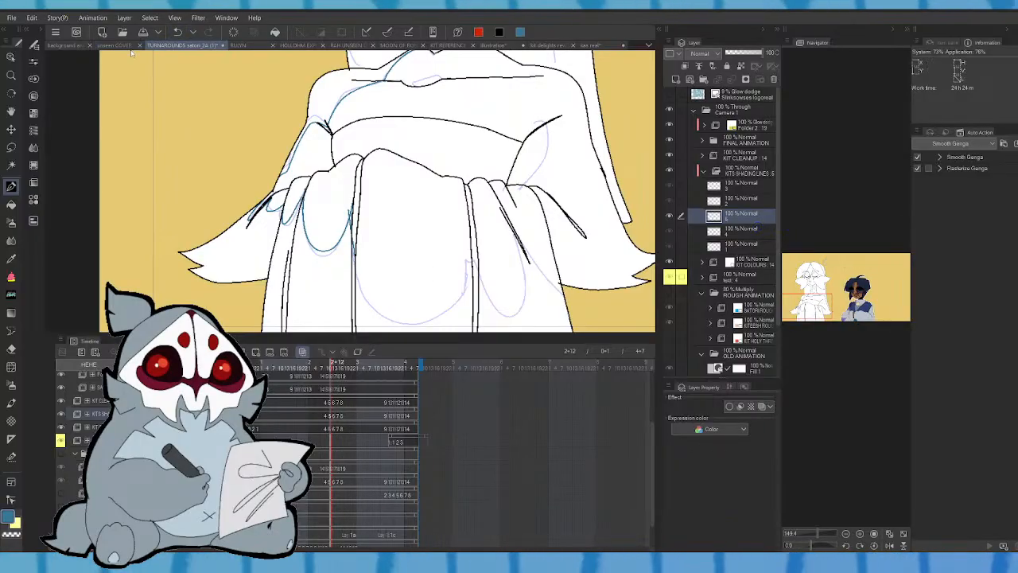
click(177, 32)
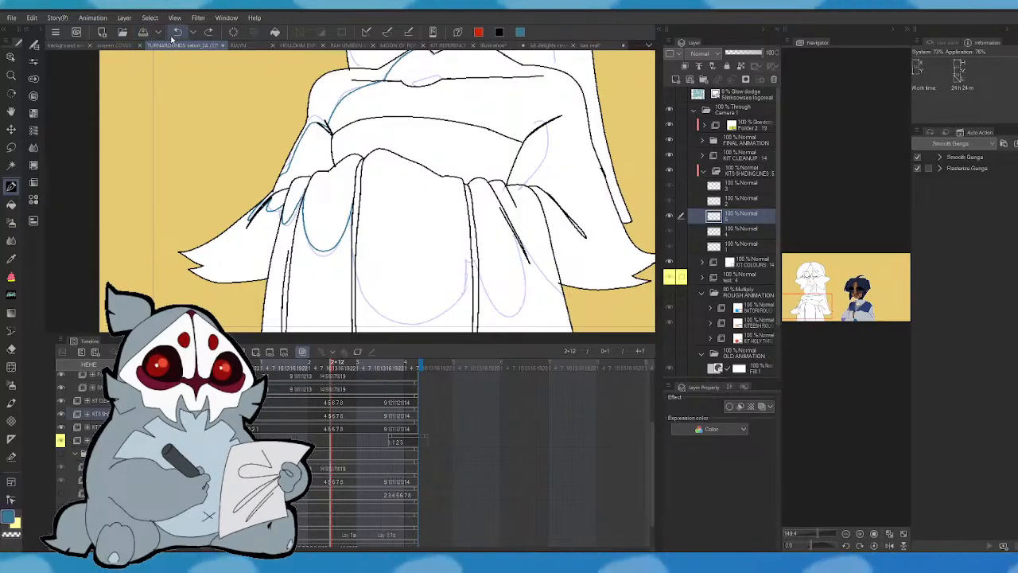
click(208, 33)
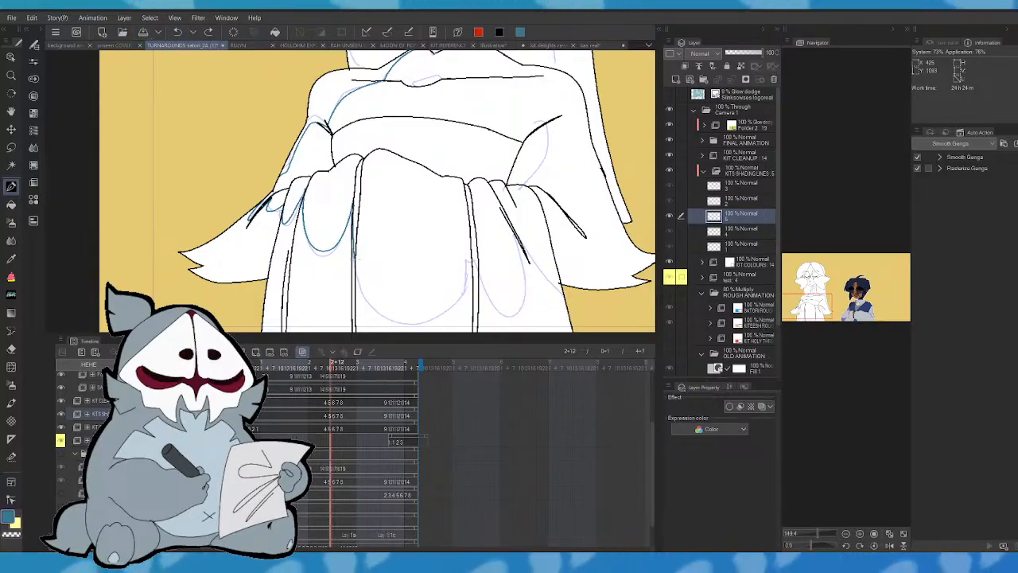
click(183, 34)
- Trace the wide rounded shading curve of the centre pleat, the narrower right pleat curve and the slanted line beside it
mouse_move(353, 243)
mouse_down()
mouse_move(373, 302)
mouse_move(454, 313)
mouse_move(471, 256)
mouse_up()
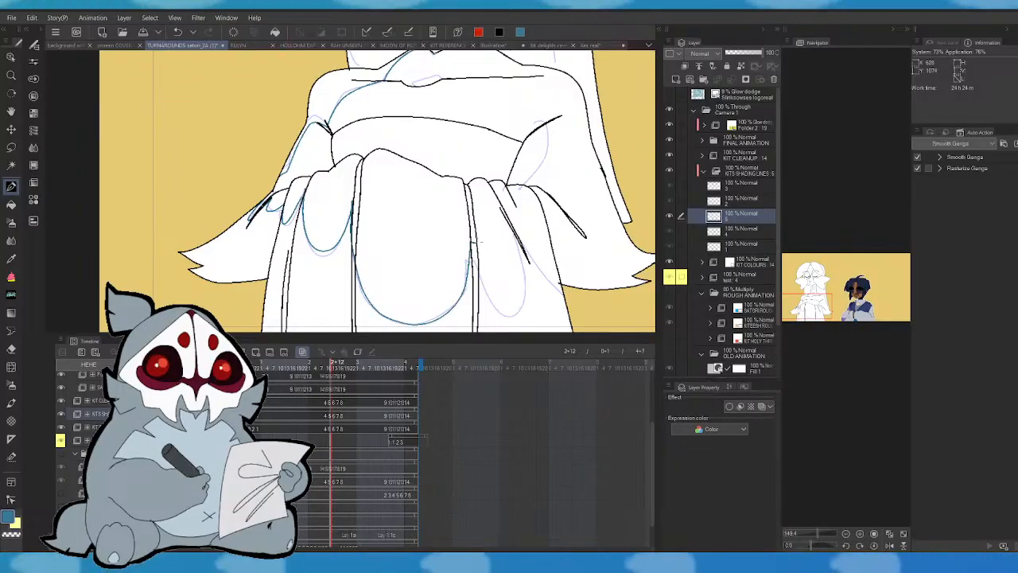
mouse_move(488, 294)
mouse_down()
mouse_move(521, 190)
mouse_move(513, 234)
mouse_move(562, 285)
mouse_up()
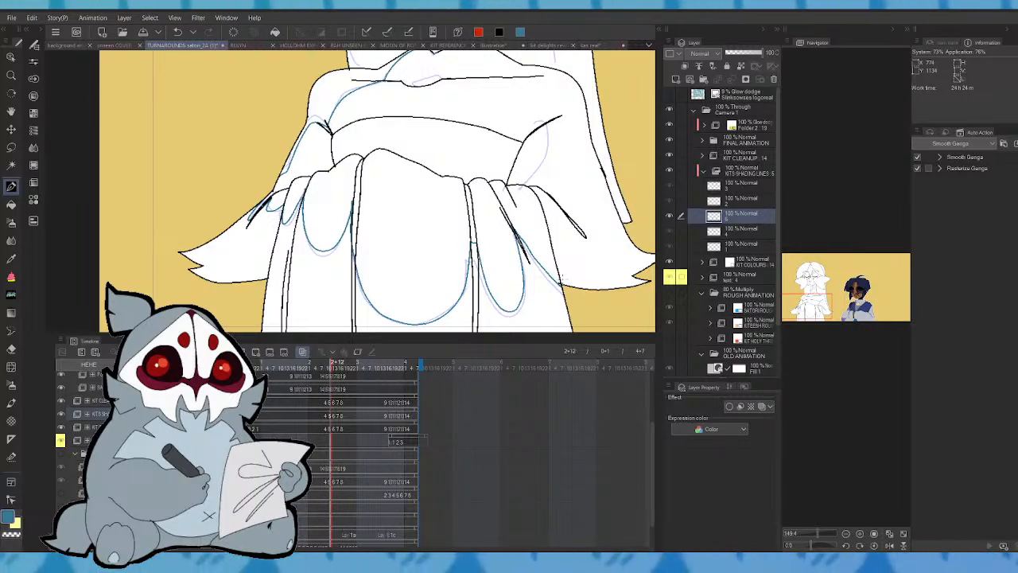
- Trace the curved shading line inside the right sleeve and the small shape at the centre of the collar on cel 5
drag(523, 183, 483, 235)
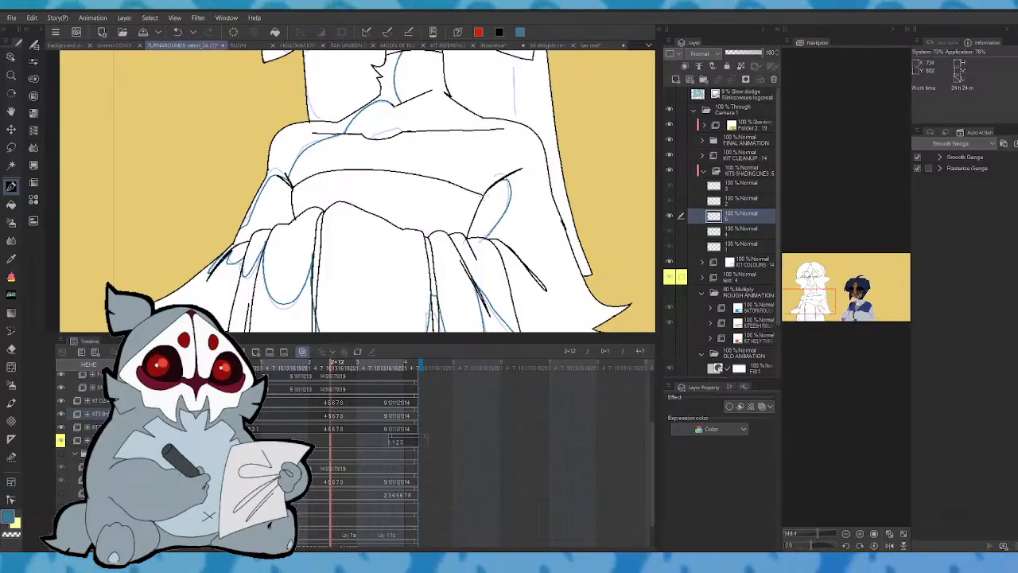
drag(484, 235, 502, 291)
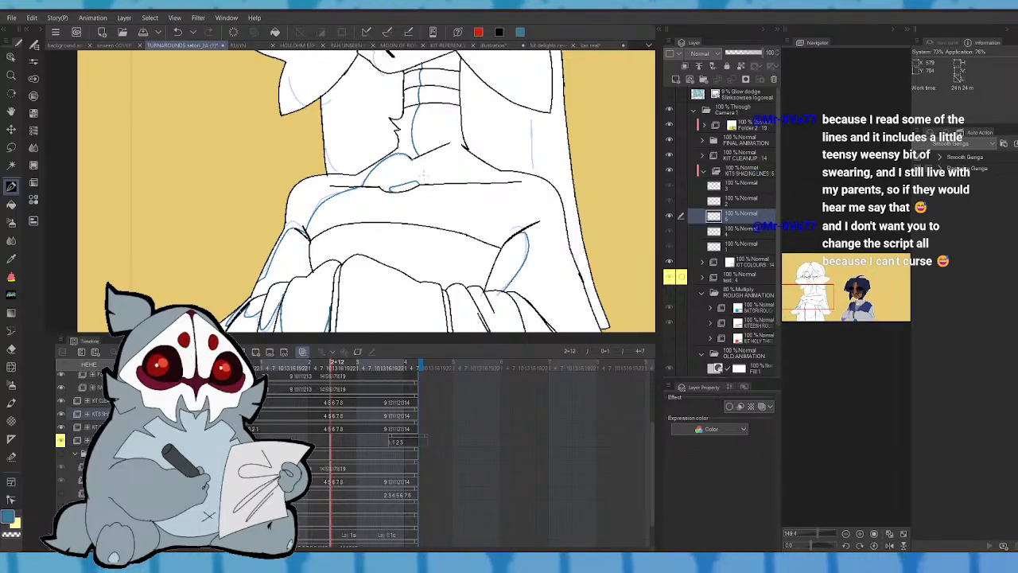
- Trace the vertical shading lines of the long hair on both sides of the neck on cel 5, checking against the neighbouring frame
drag(424, 175, 388, 251)
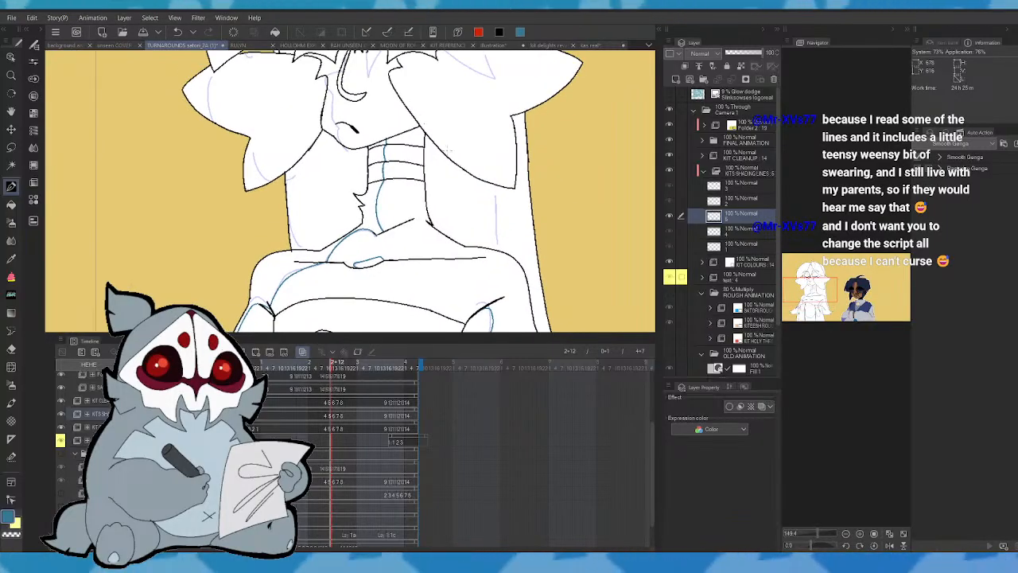
drag(503, 250, 498, 190)
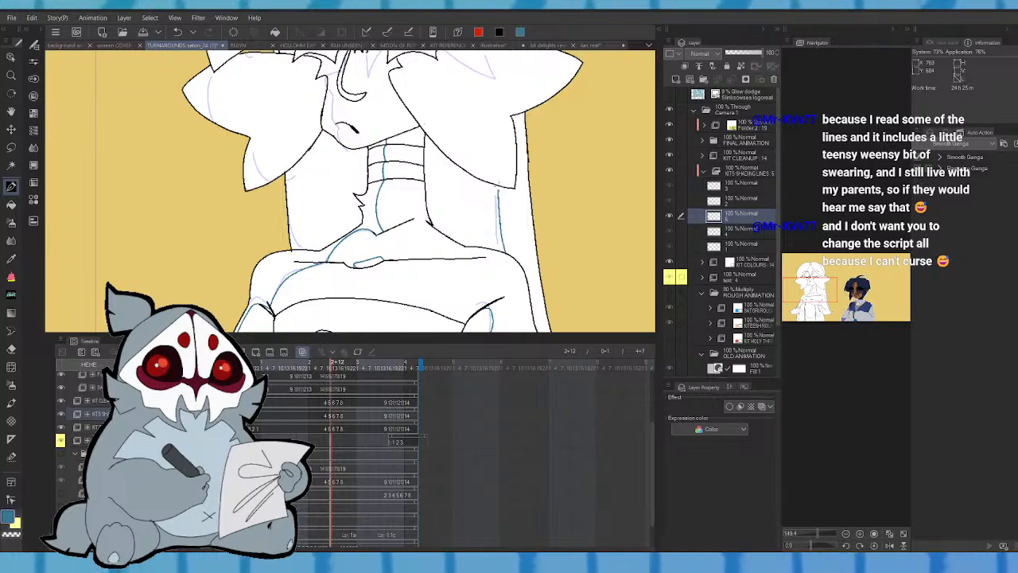
drag(304, 251, 288, 200)
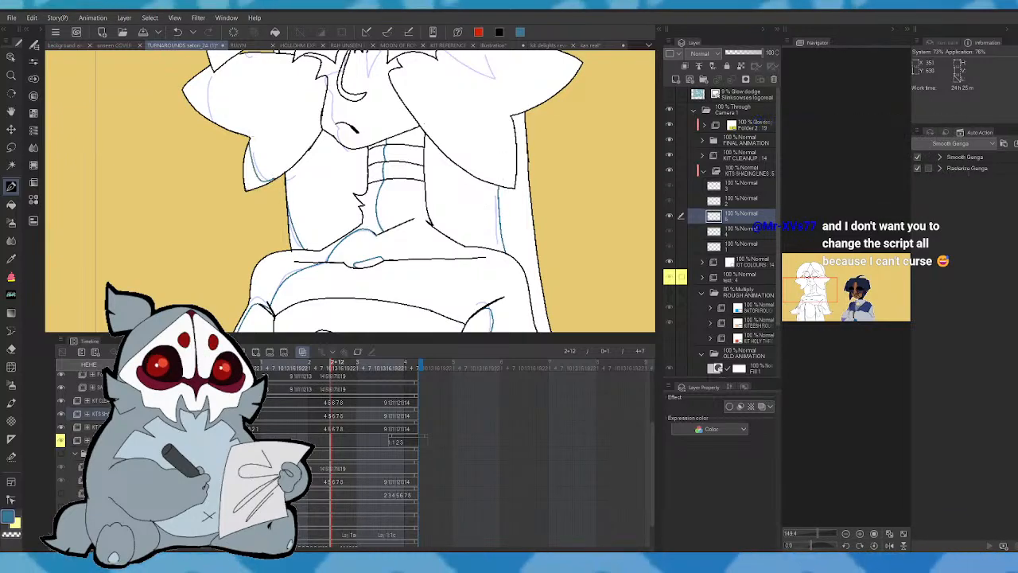
drag(320, 367, 330, 367)
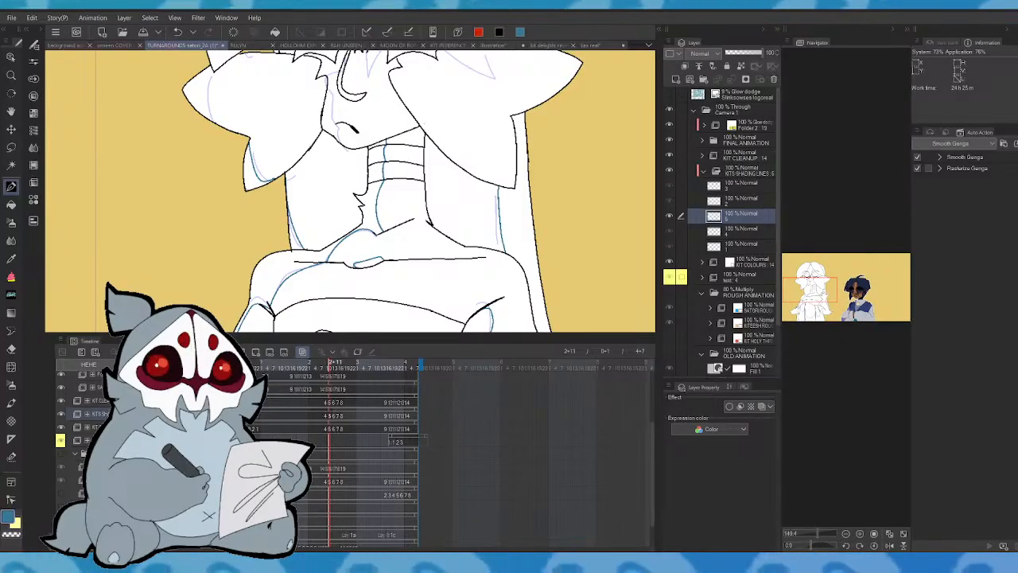
- Trace the left cheek tuft's upper shading curve, the line along the left side of the hair and the left eyelid oval on cel 5
drag(382, 175, 395, 219)
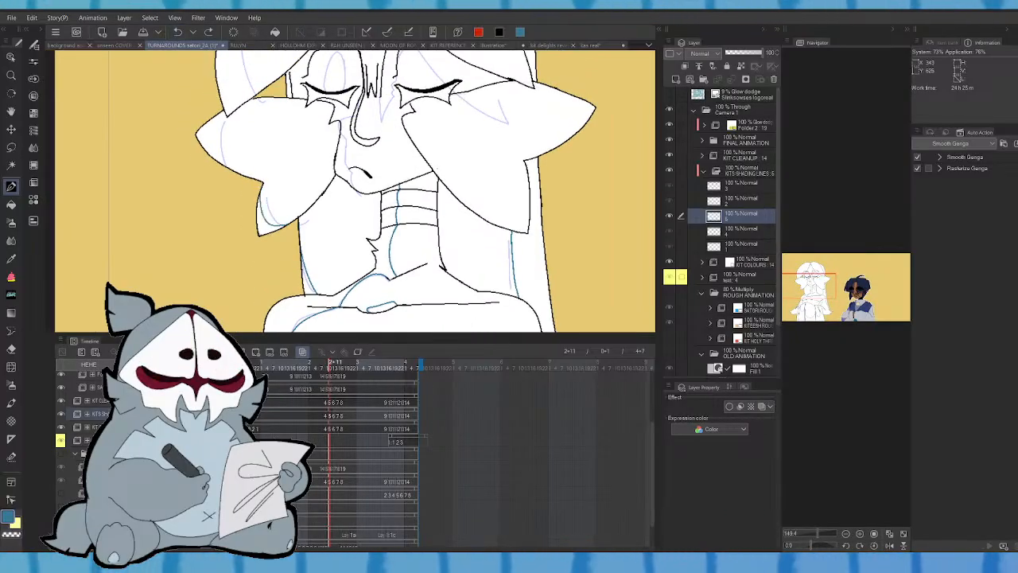
mouse_move(242, 173)
mouse_down()
mouse_move(225, 111)
mouse_move(241, 104)
mouse_move(280, 190)
mouse_up()
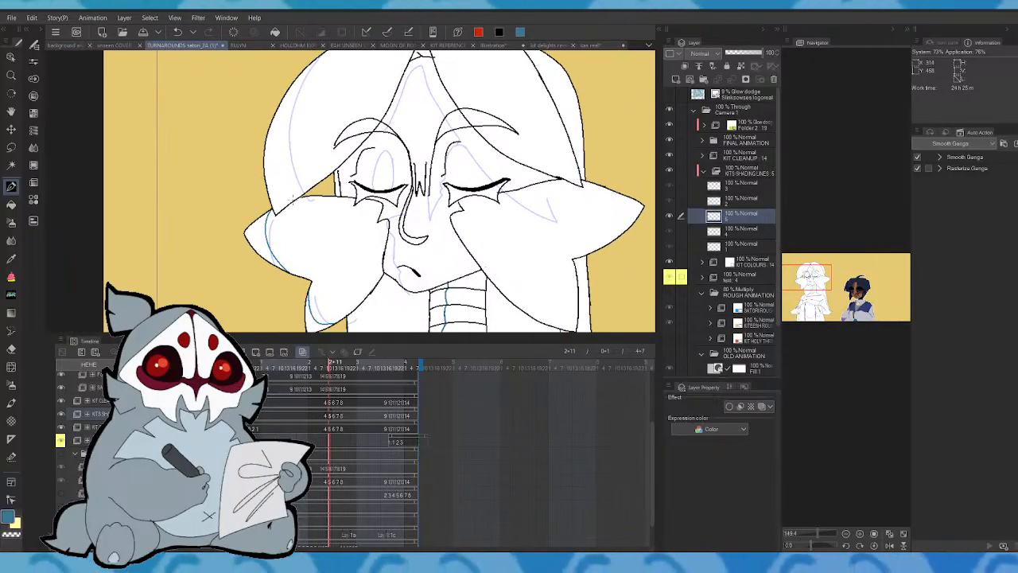
drag(284, 142, 294, 81)
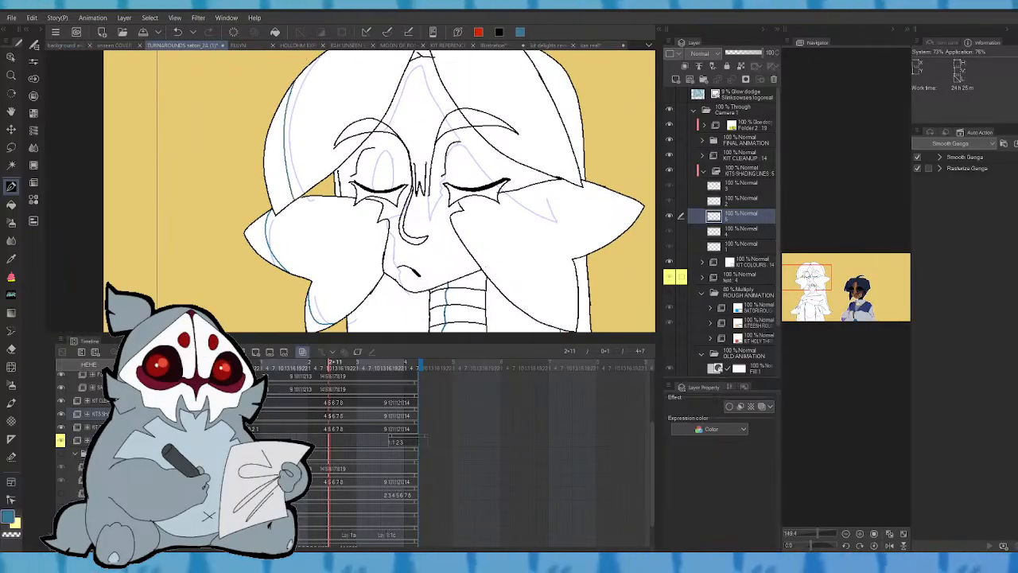
mouse_move(360, 171)
mouse_down()
mouse_move(328, 211)
mouse_move(340, 218)
mouse_move(358, 188)
mouse_move(362, 225)
mouse_move(345, 225)
mouse_up()
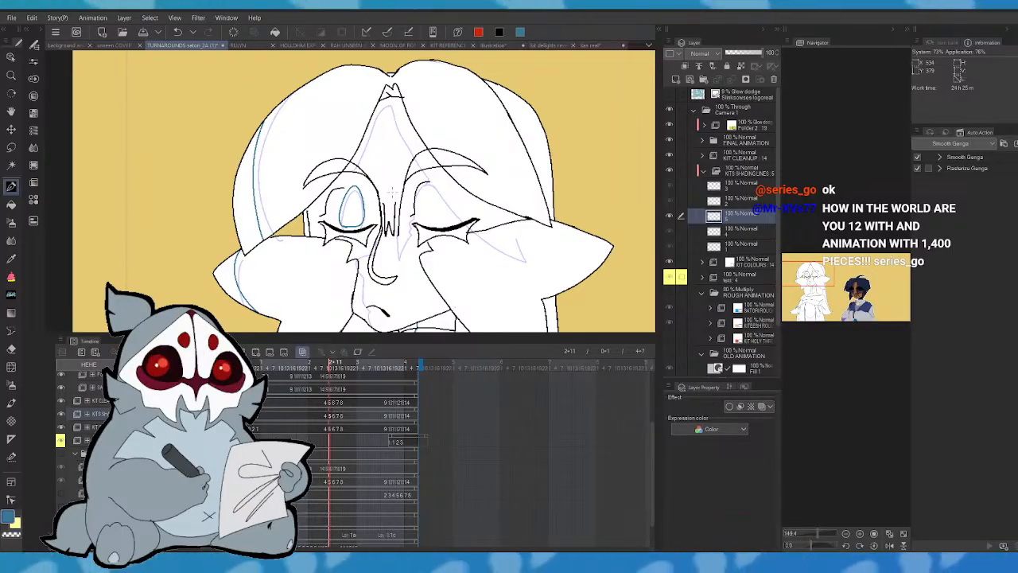
- Trace the peaked shading line below the hair parting and the fringe line running to the right cheek tuft, undoing and redrawing faulty strokes
drag(352, 168, 390, 106)
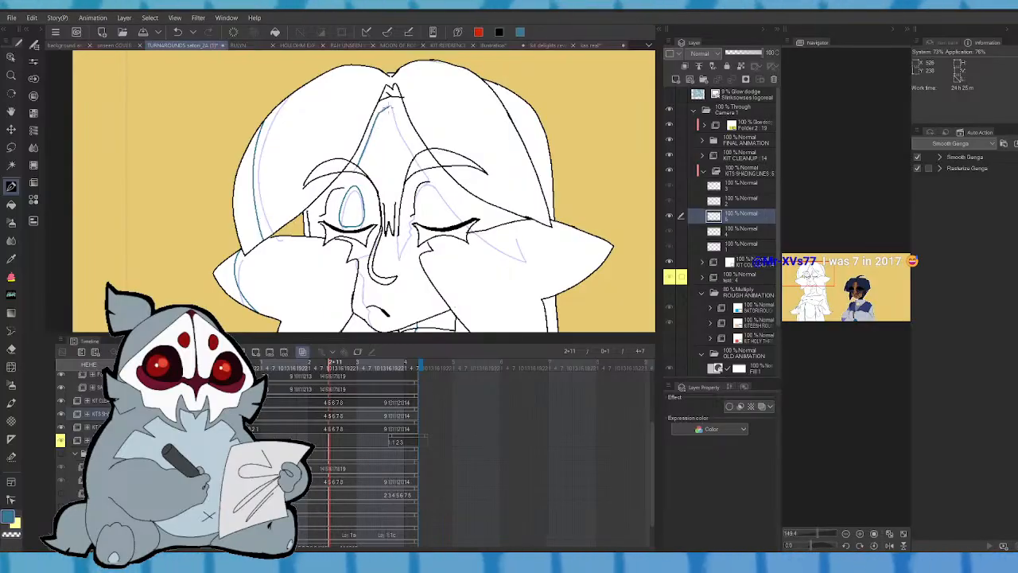
click(177, 32)
drag(389, 107, 413, 152)
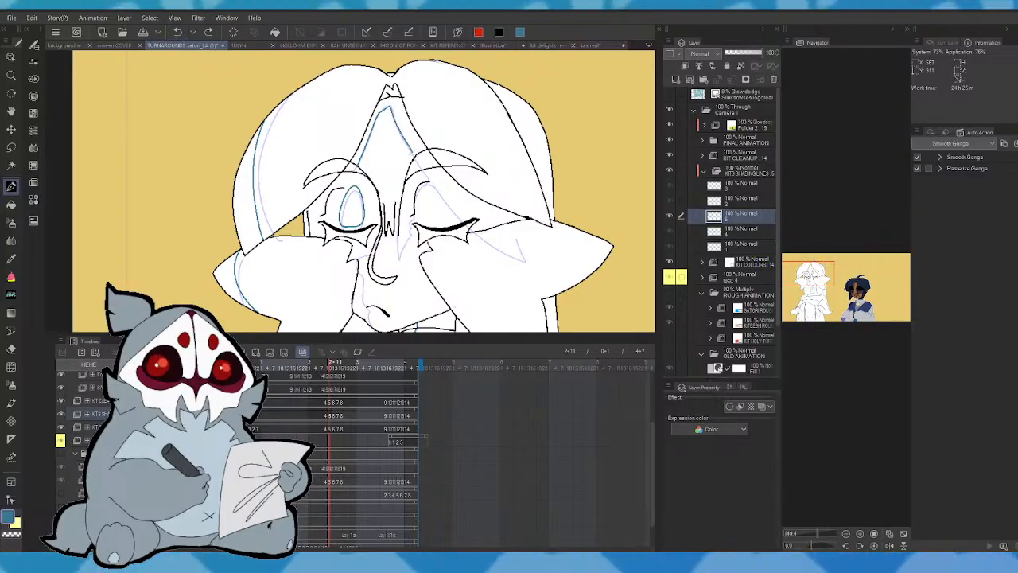
click(178, 32)
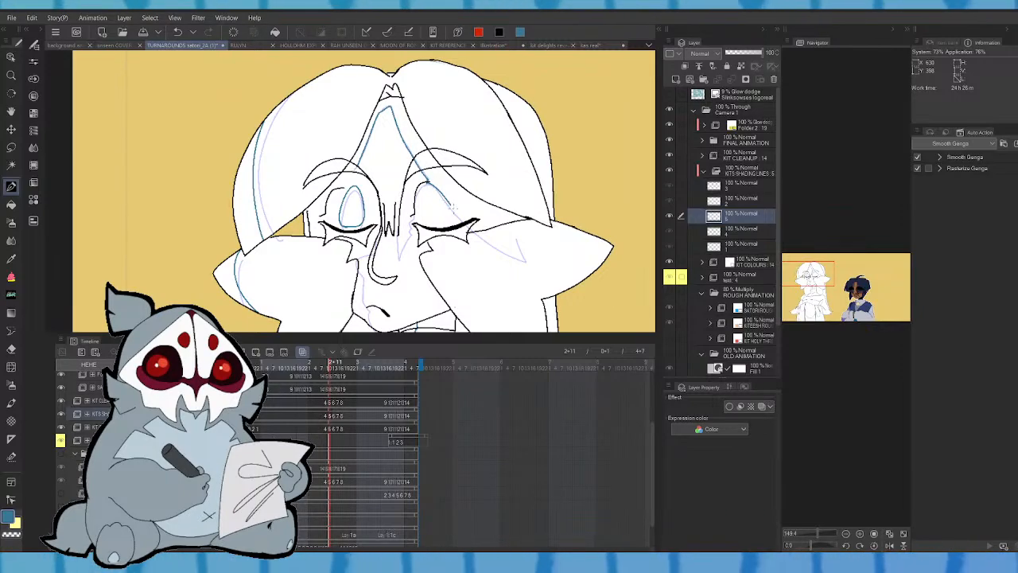
click(179, 32)
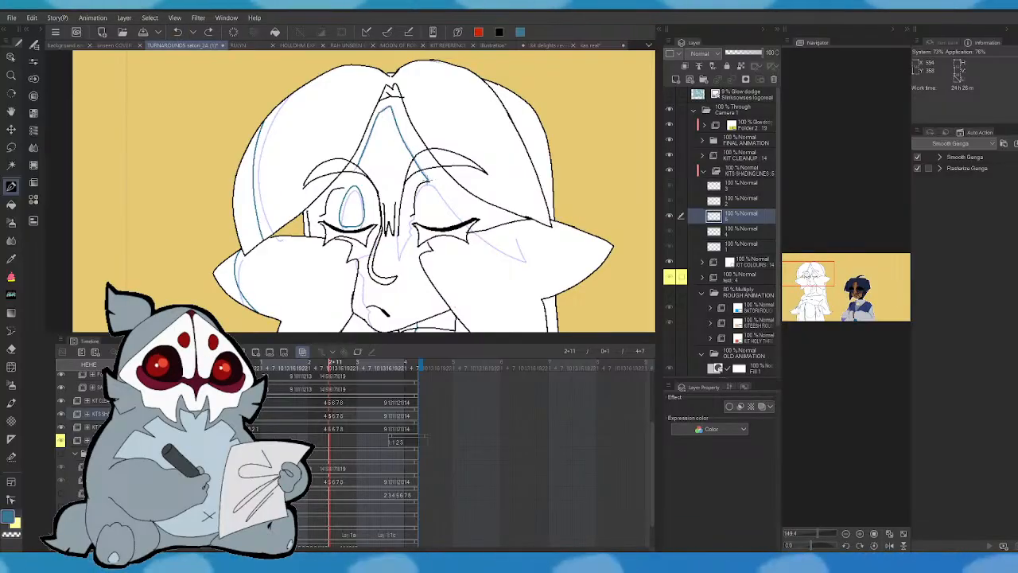
drag(434, 186, 465, 222)
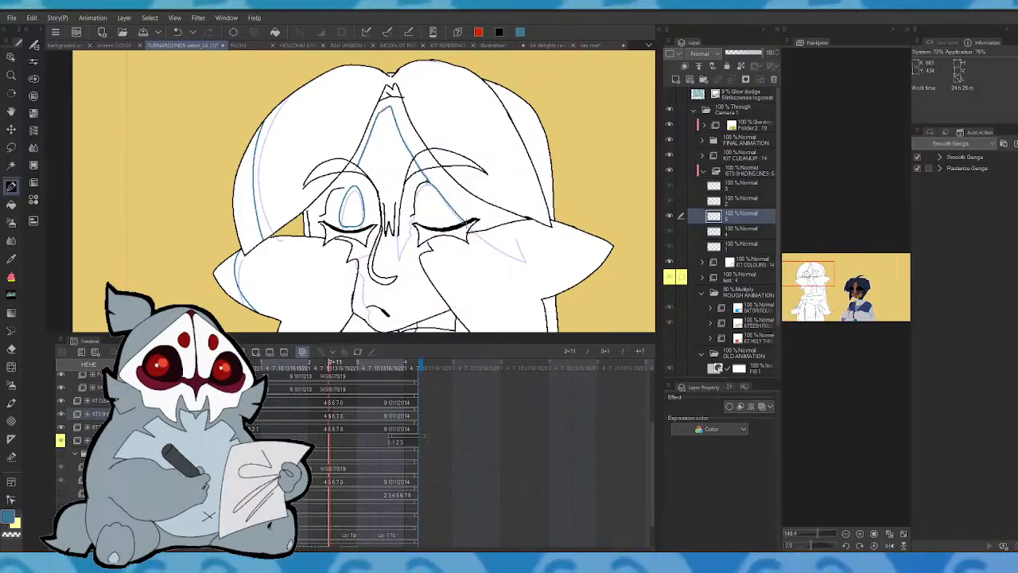
key(ctrl+z)
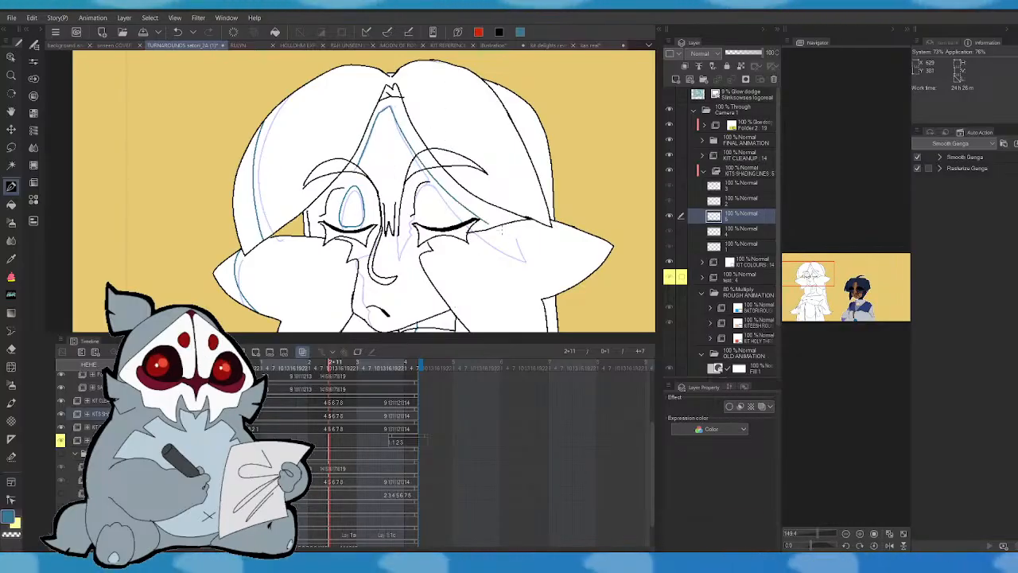
drag(488, 224, 544, 243)
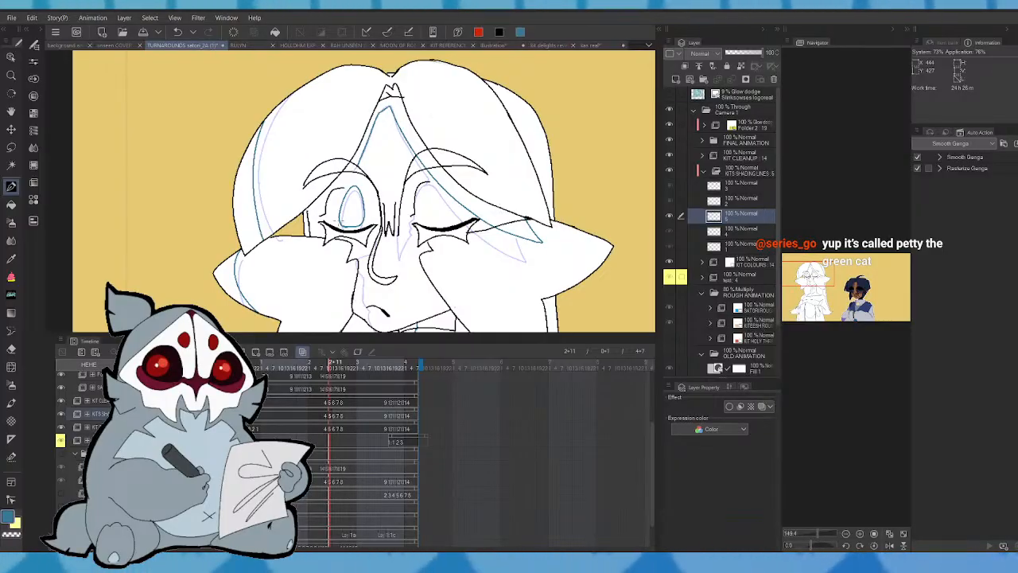
- Trace the shading contour down the left side of the face past the mouth, and the lines beside the nose and on the right eyelid
scroll(363, 191, down, 3)
scroll(364, 190, up, 2)
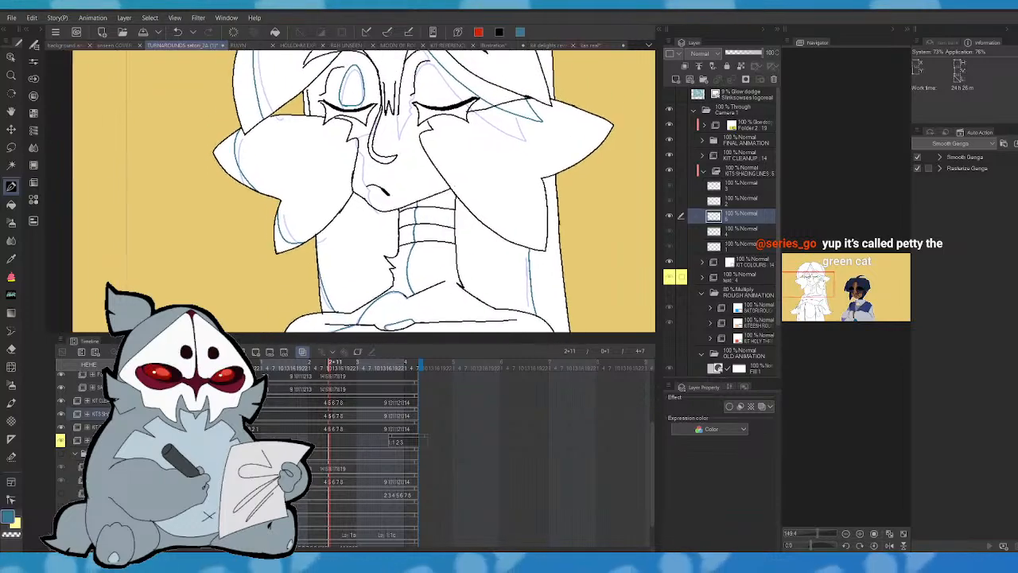
scroll(366, 191, up, 1)
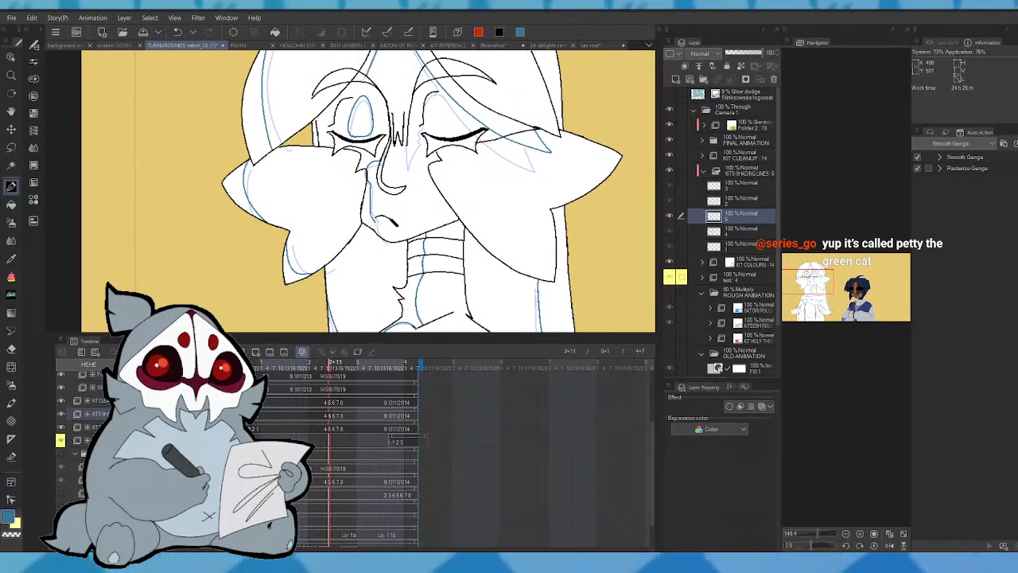
drag(373, 224, 381, 239)
click(178, 33)
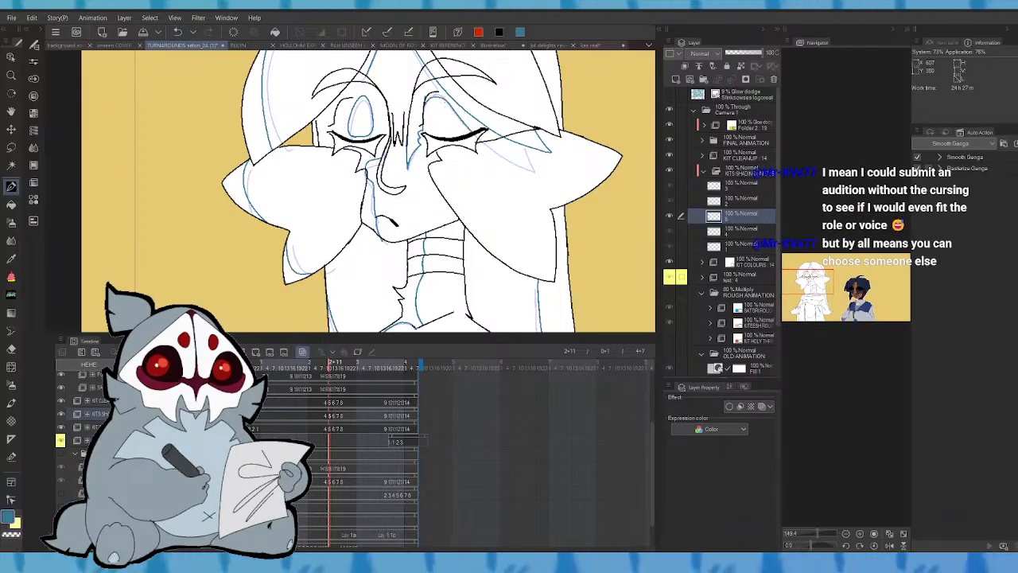
click(181, 38)
drag(856, 275, 827, 279)
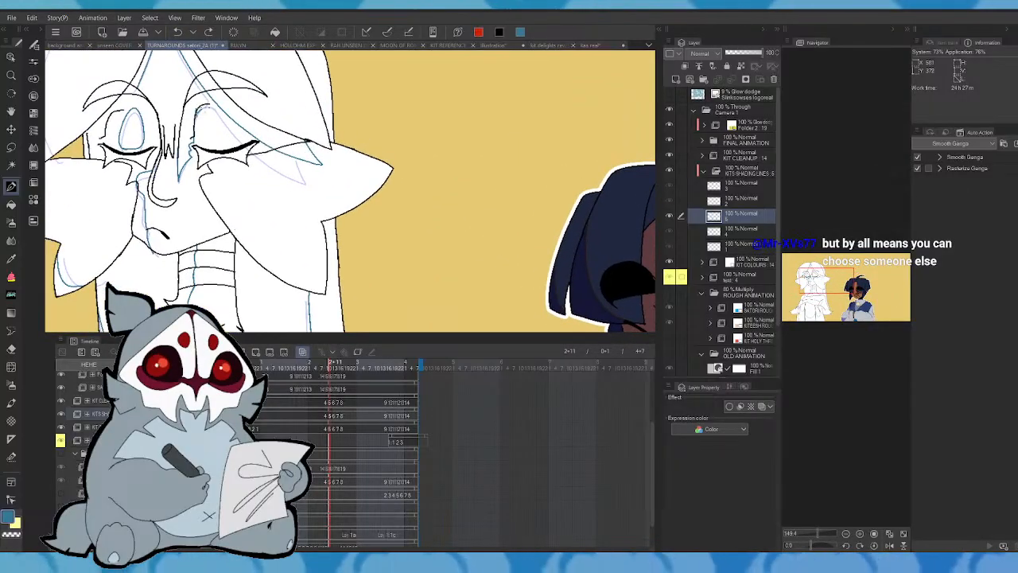
click(176, 32)
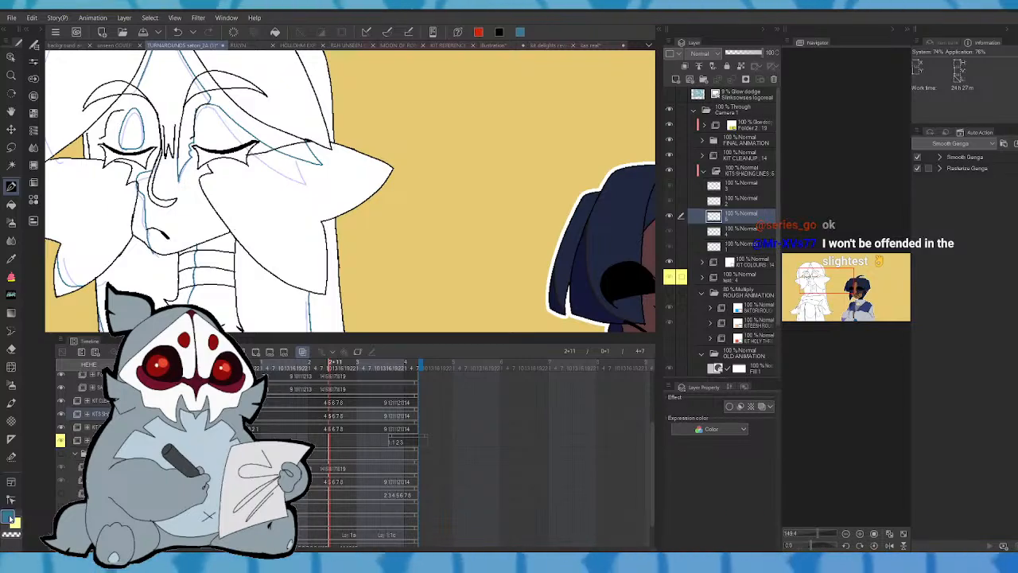
- Add a new cel 6 to the shading lines folder at frame 2+13
drag(836, 275, 824, 303)
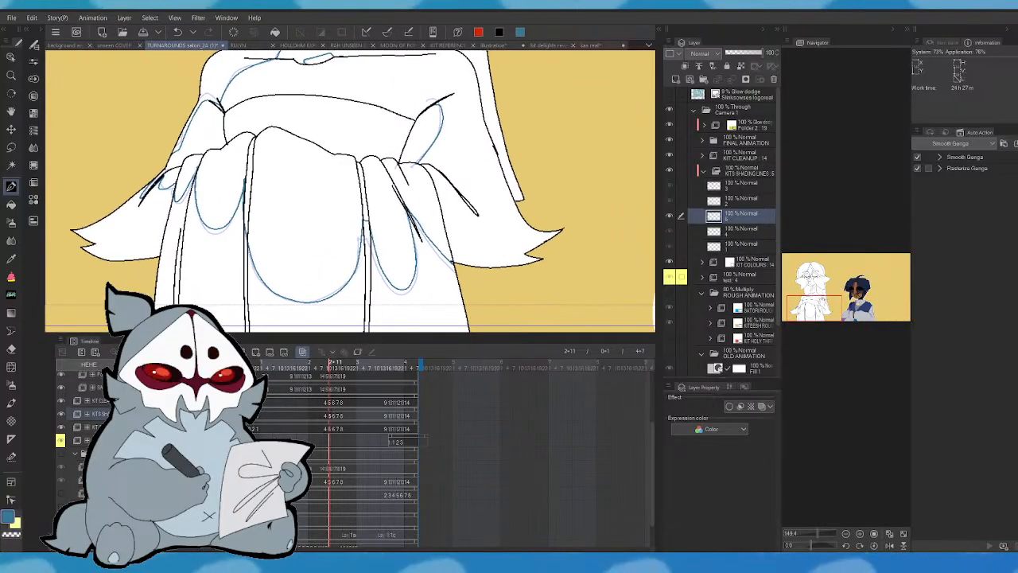
click(337, 367)
drag(336, 368, 334, 368)
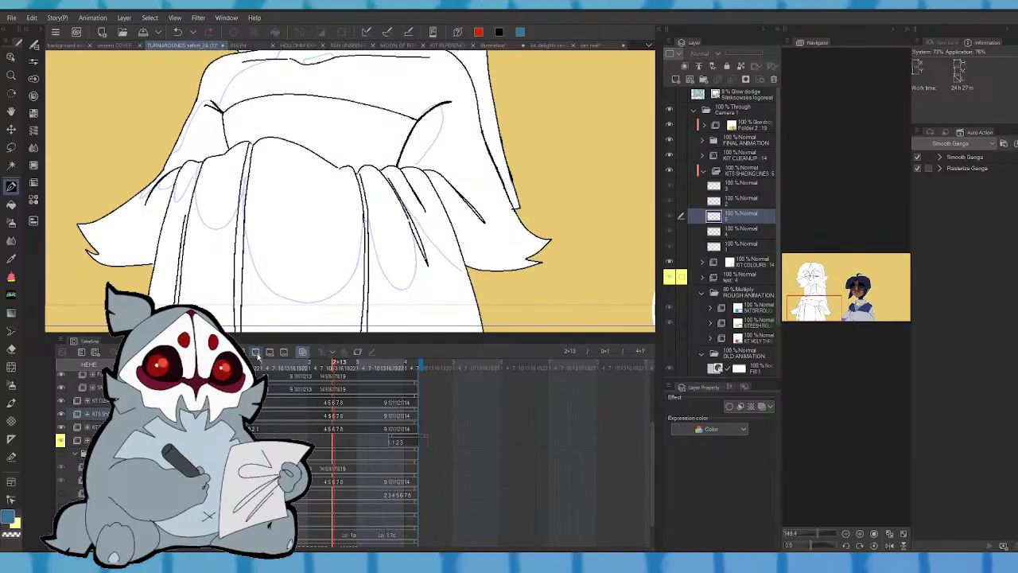
click(256, 352)
- Trace the shading contour down the left side of the face and the small jagged shape beside the nose on cel 6
drag(823, 314, 822, 291)
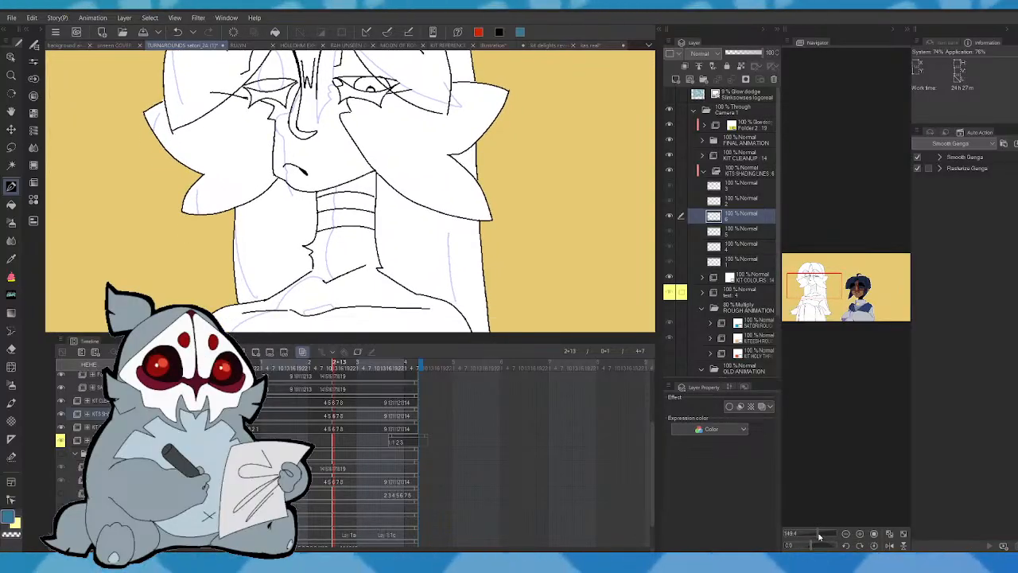
drag(827, 533, 812, 532)
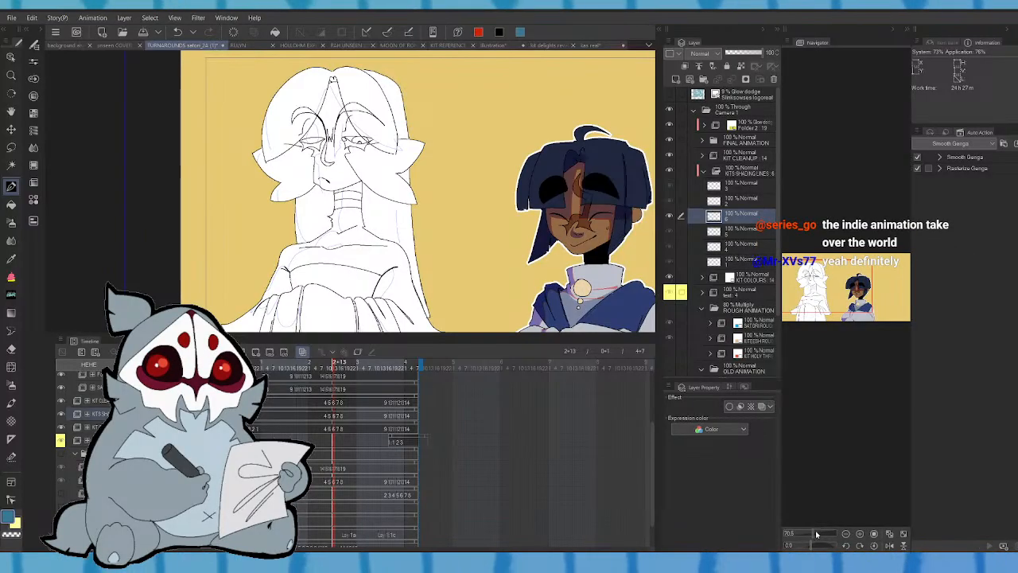
click(818, 534)
drag(500, 196, 515, 251)
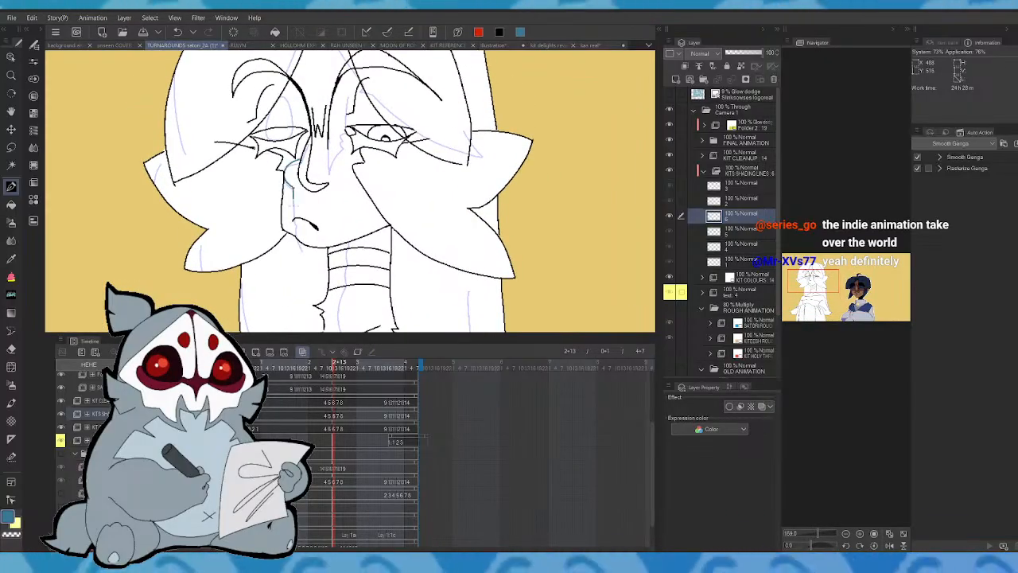
drag(288, 167, 296, 237)
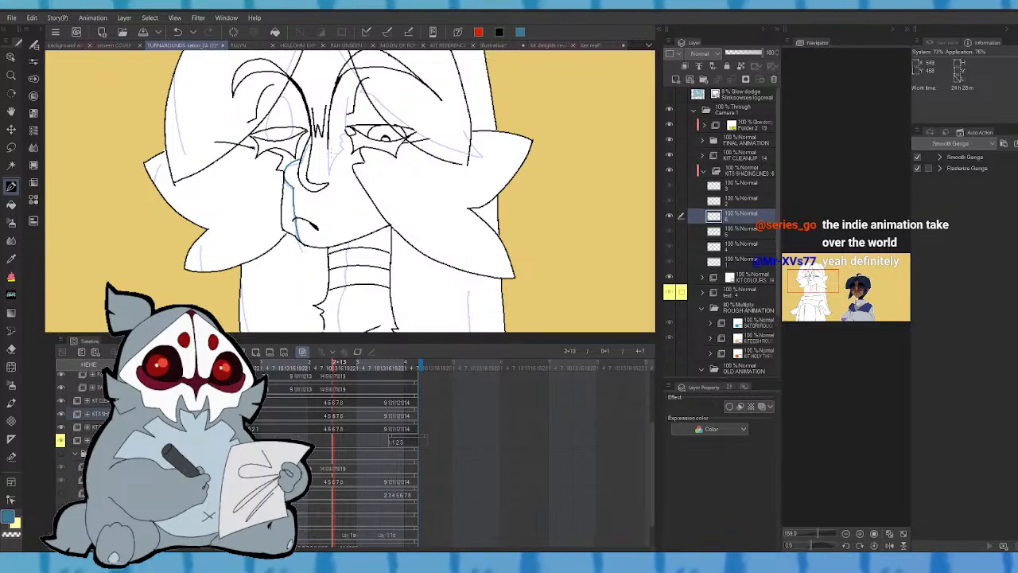
drag(333, 134, 331, 168)
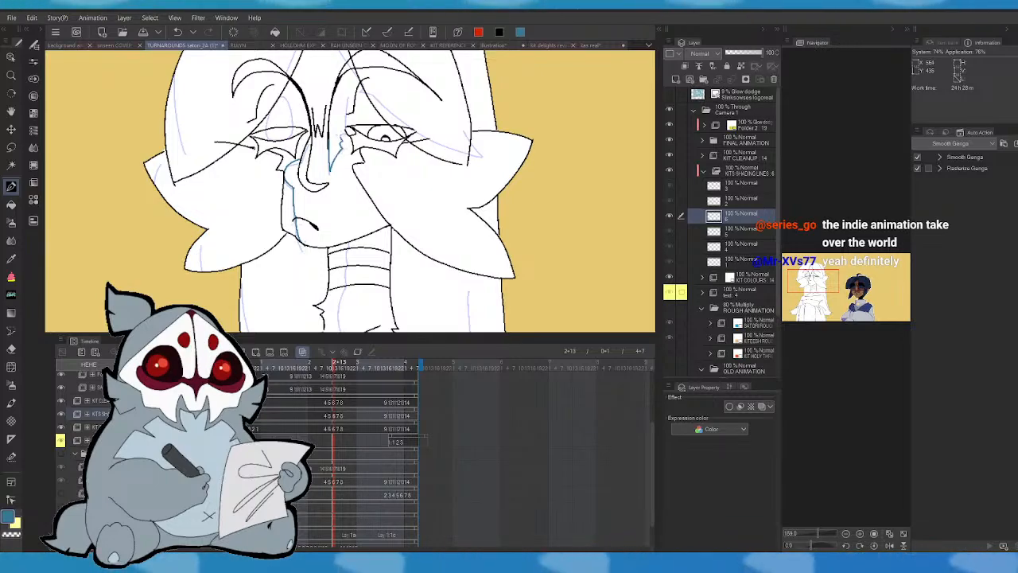
- Return to cel 5 at frame 2+11 and redraw the shading shape beside the nose as a straight line with a slanted edge
drag(334, 369, 328, 368)
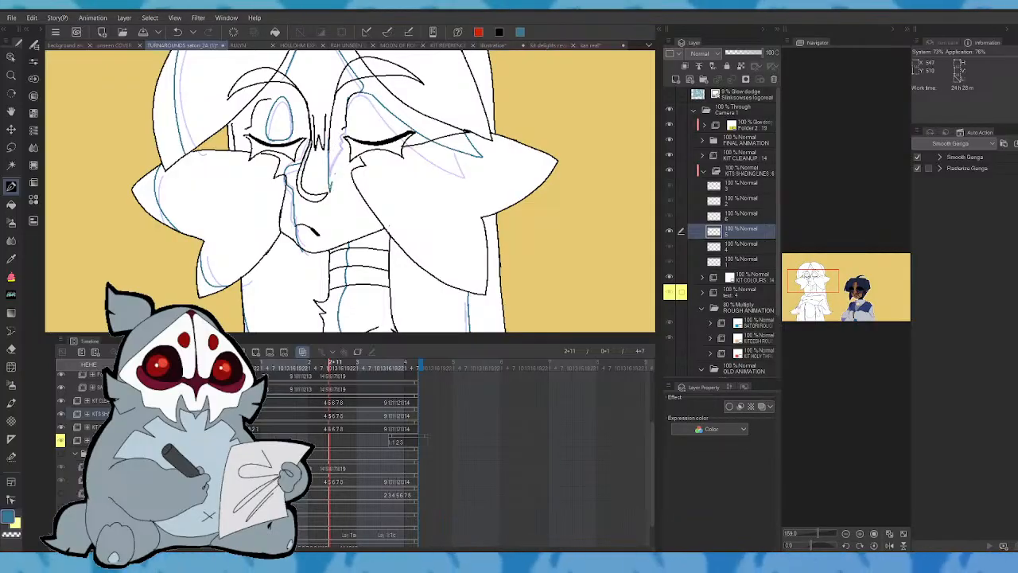
click(178, 32)
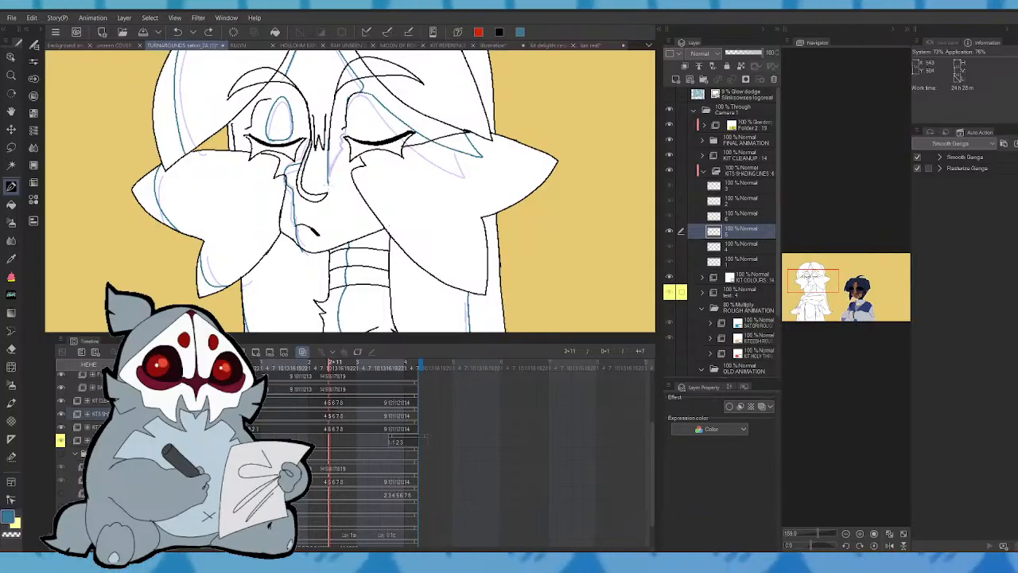
drag(336, 169, 345, 141)
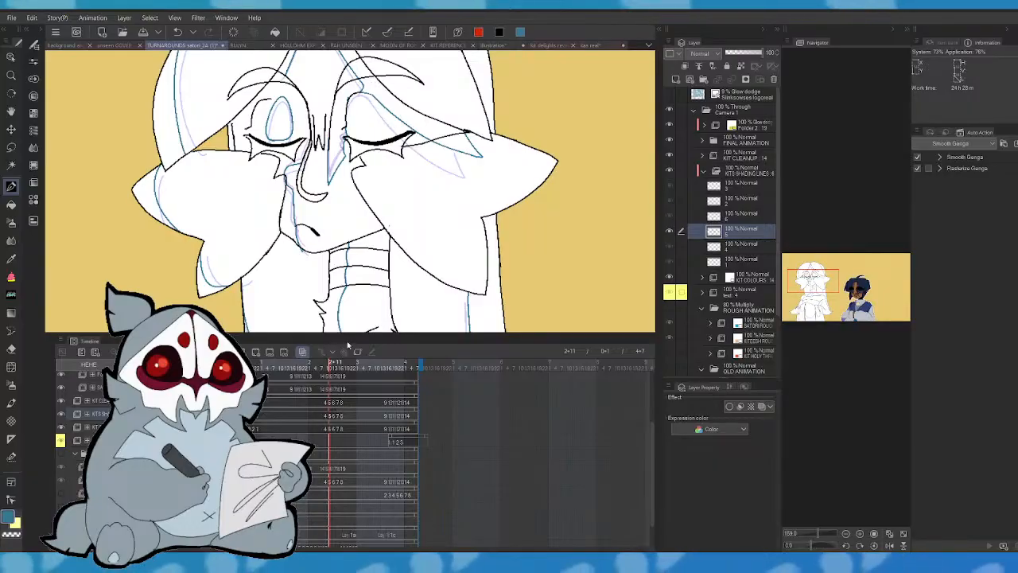
- Go back to cel 6 at frame 2+13 and redraw the nose shading as a longer pointed shape reaching up to the right eye
click(337, 368)
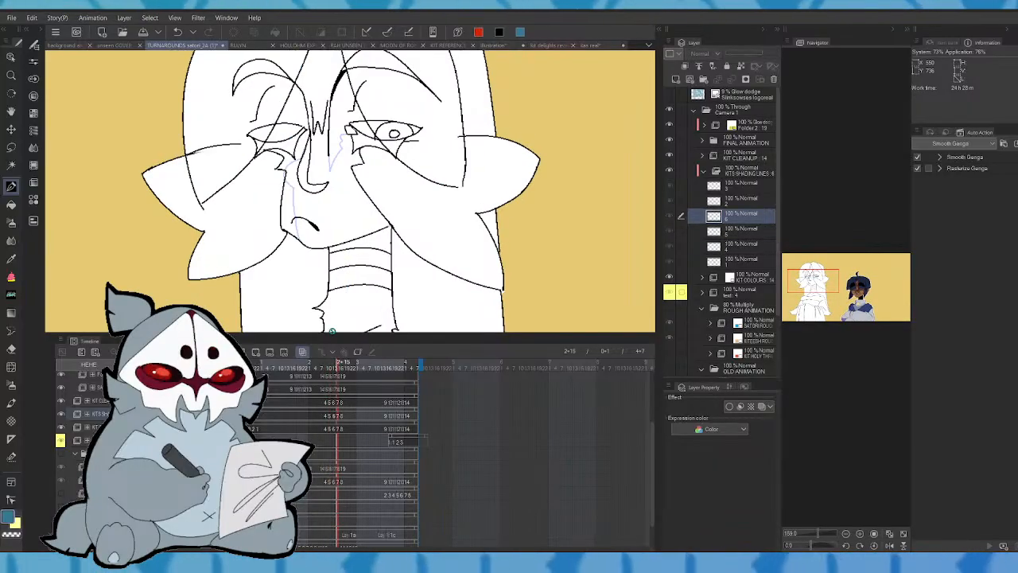
click(332, 366)
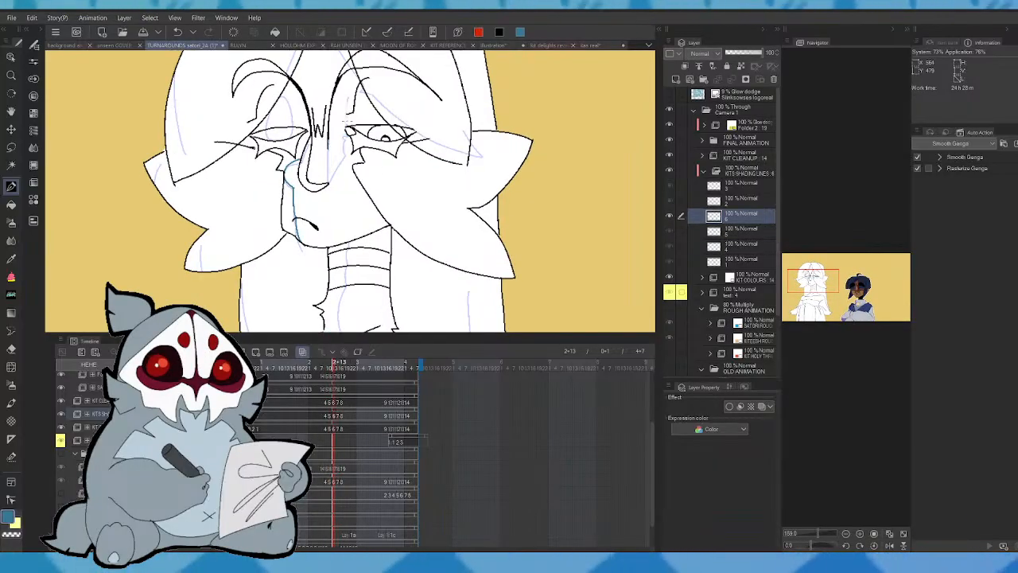
click(178, 34)
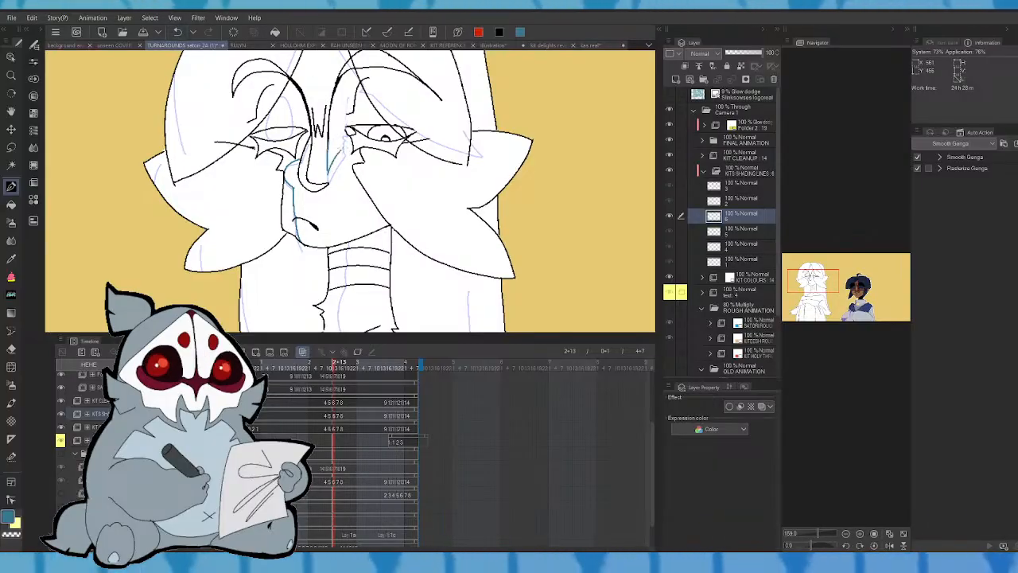
drag(344, 144, 347, 131)
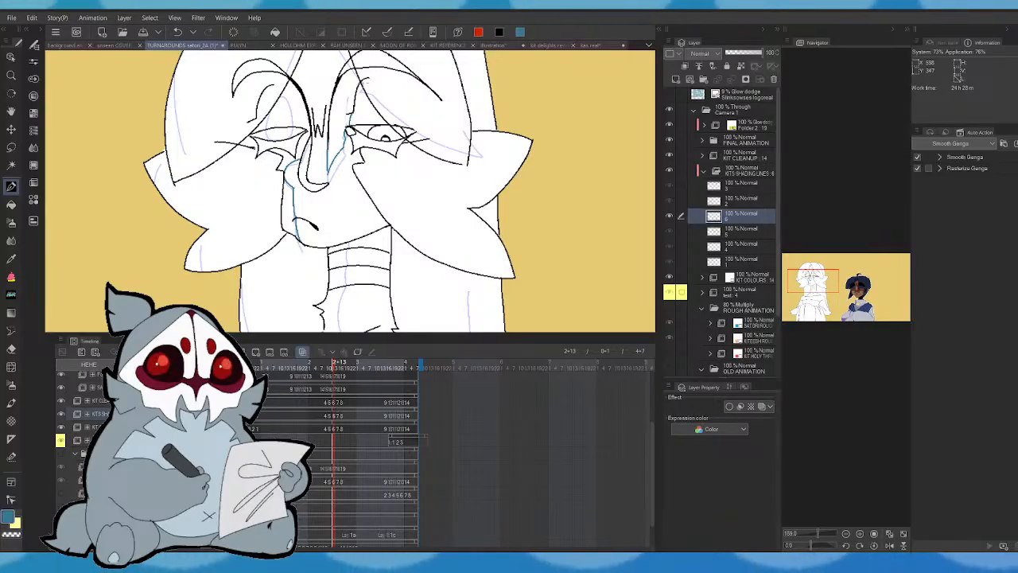
- Trace the peaked forehead line, both fringe shading edges, the left eyelid shape and the left cheek tuft's lower curve on cel 6
drag(445, 159, 465, 218)
drag(806, 271, 805, 265)
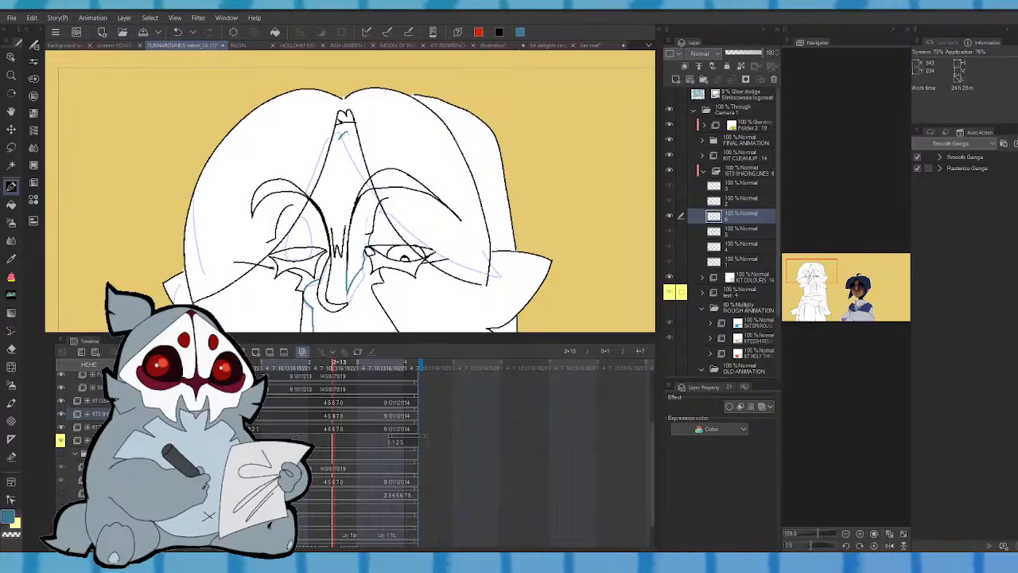
click(179, 33)
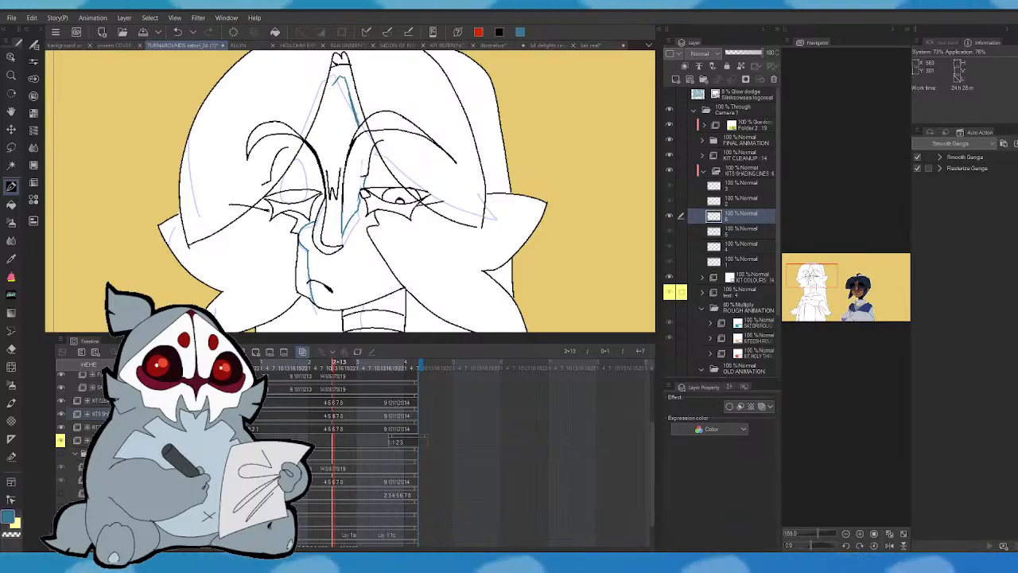
drag(463, 173, 445, 154)
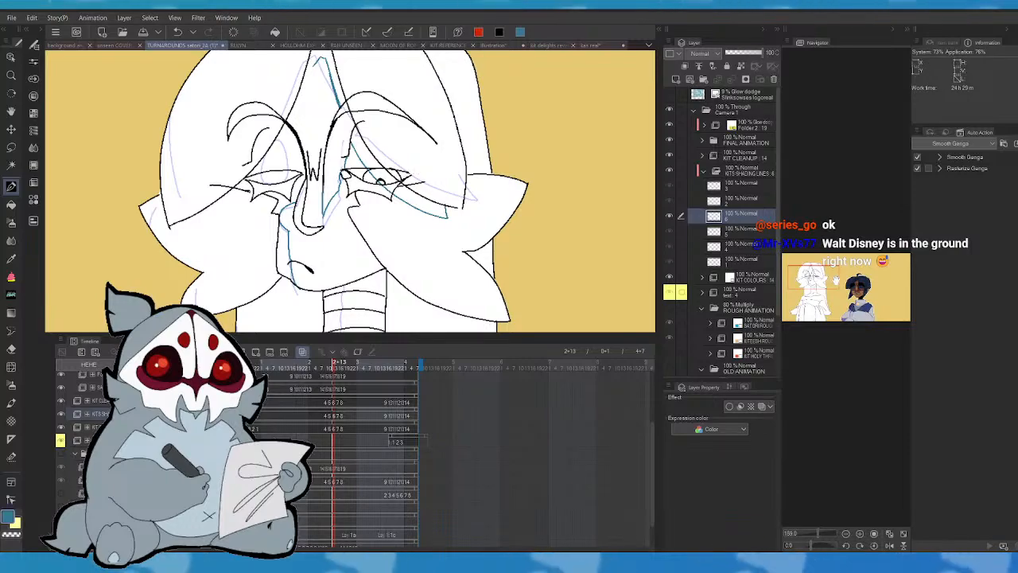
drag(836, 280, 831, 277)
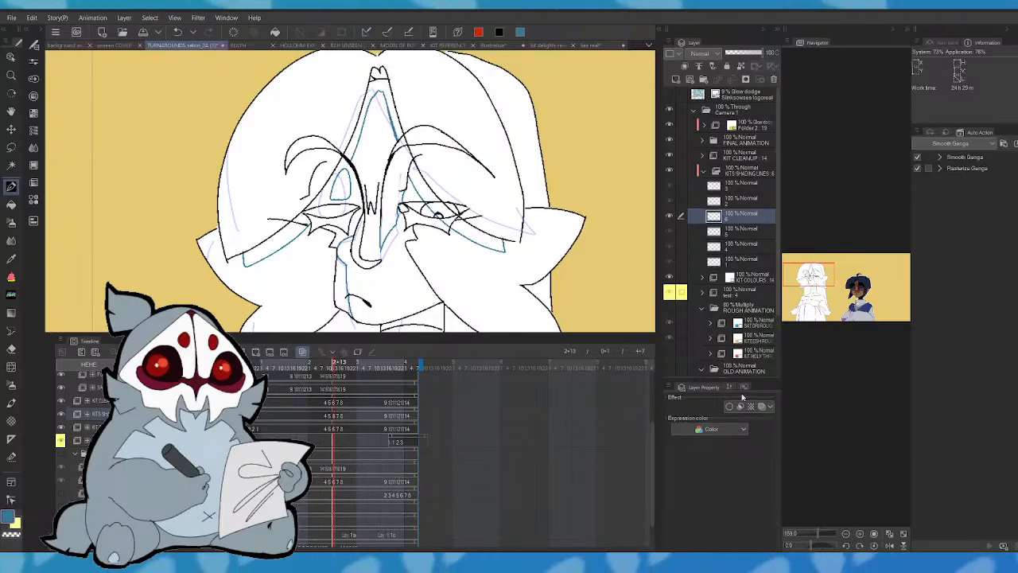
drag(358, 299, 343, 132)
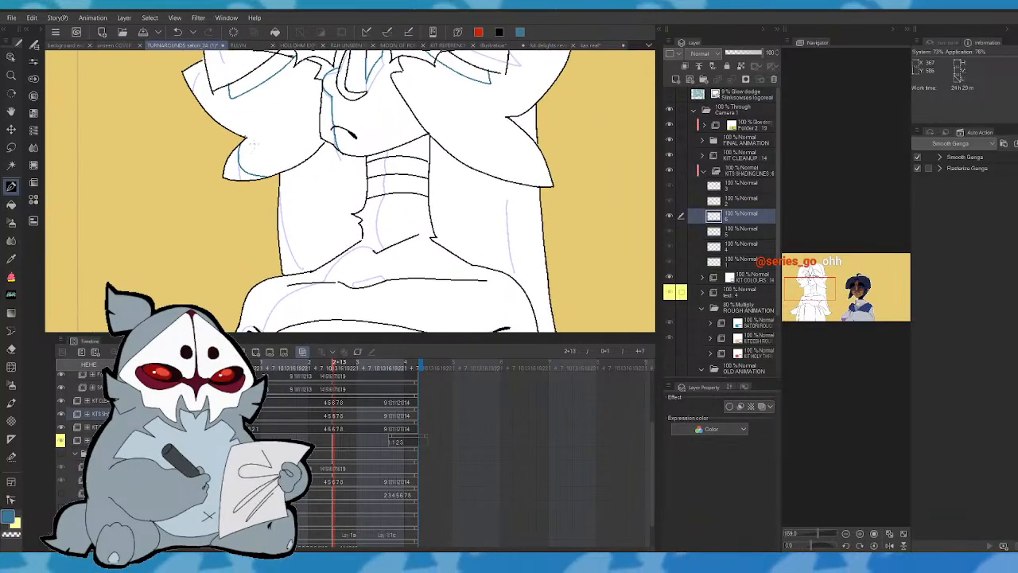
- Trace the shading line down the long hair beside the neck and start the neck's vertical shading line on cel 6
drag(503, 104, 507, 205)
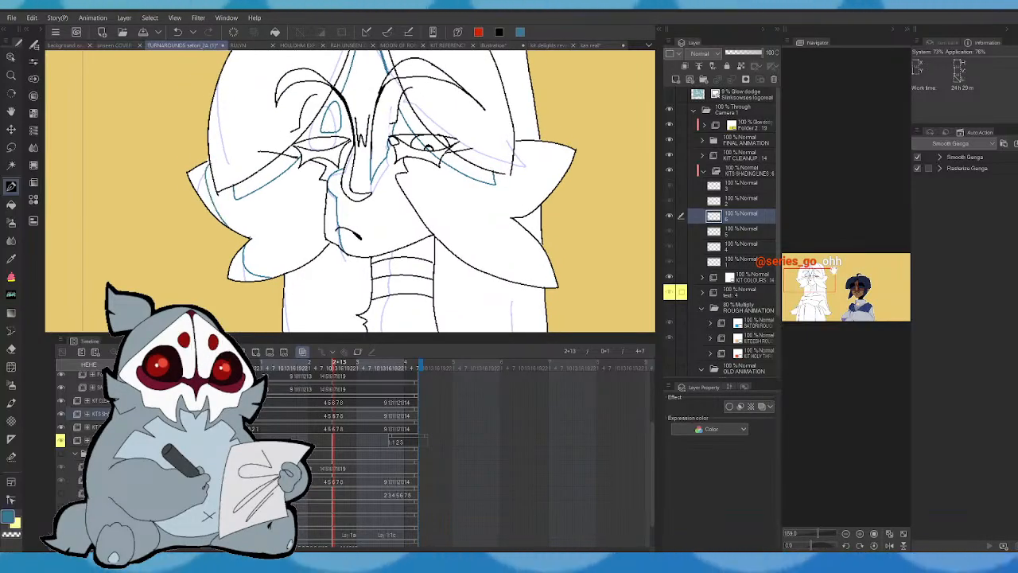
click(815, 278)
mouse_move(827, 291)
mouse_down()
mouse_move(840, 293)
mouse_move(827, 296)
mouse_up()
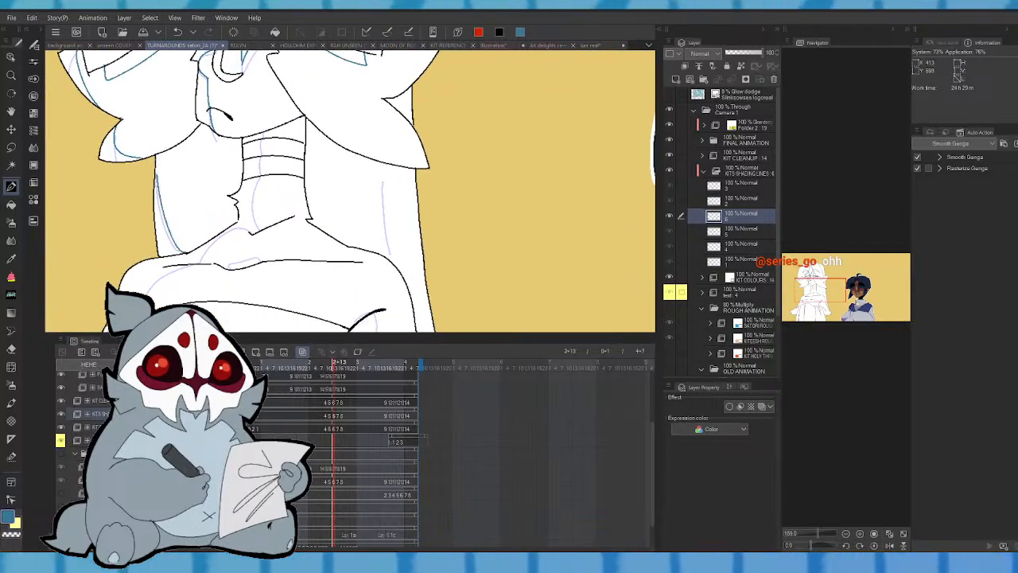
click(817, 292)
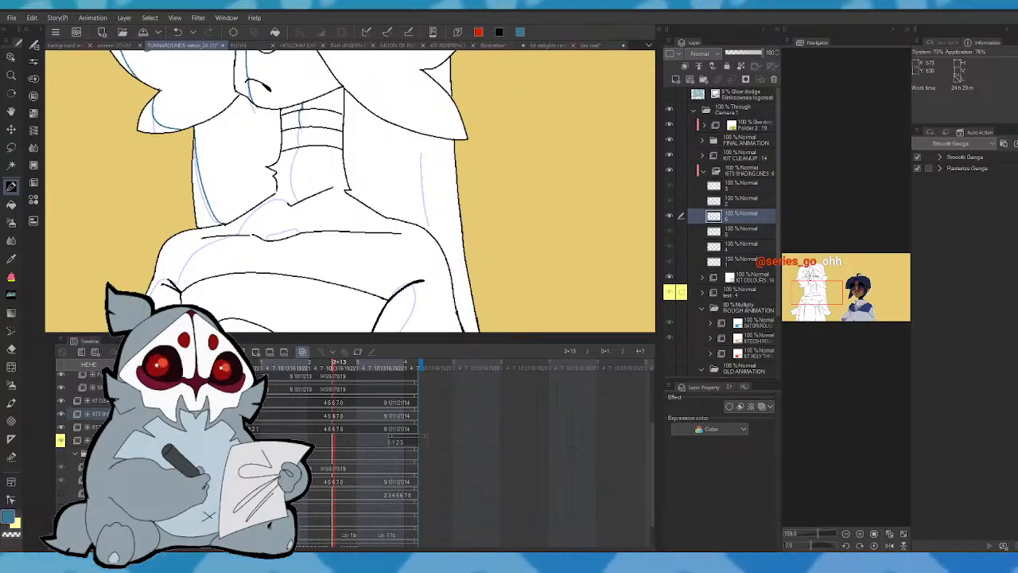
drag(299, 147, 295, 199)
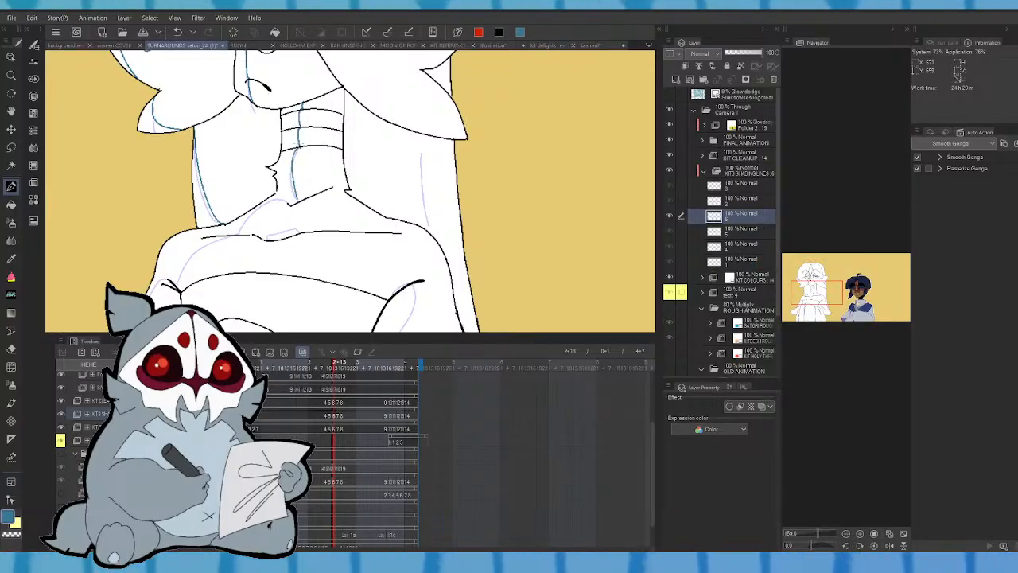
- Redraw the neck shading line down to the collar and the curved line crossing the collar and shoulder, checking them in mirrored view
click(890, 546)
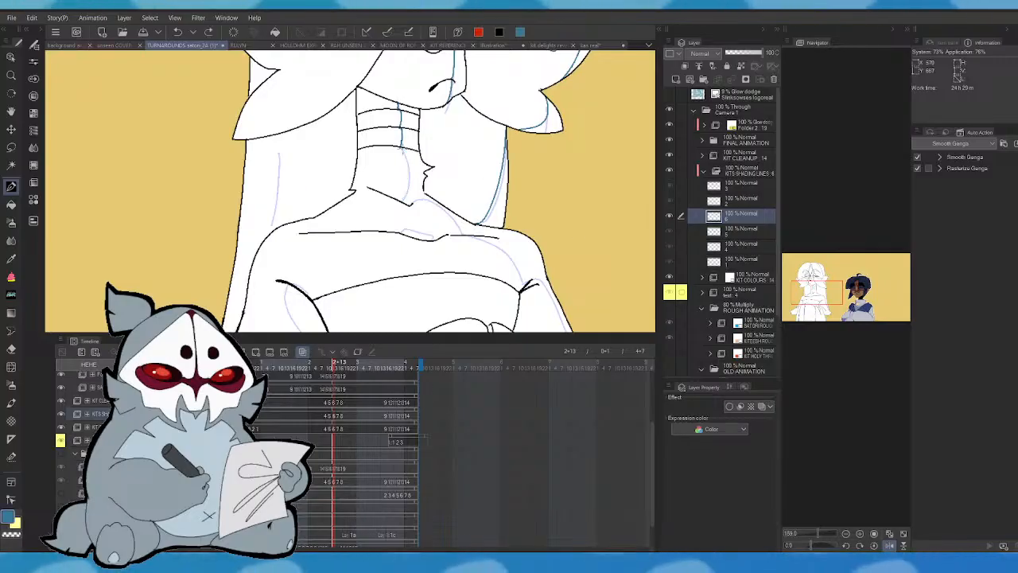
key(ctrl+z)
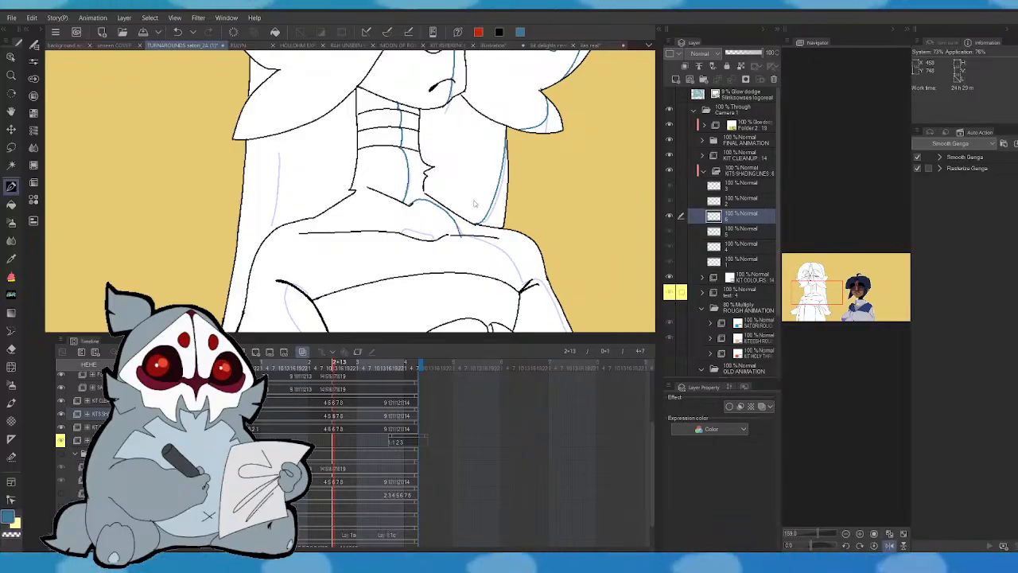
key(ctrl+z)
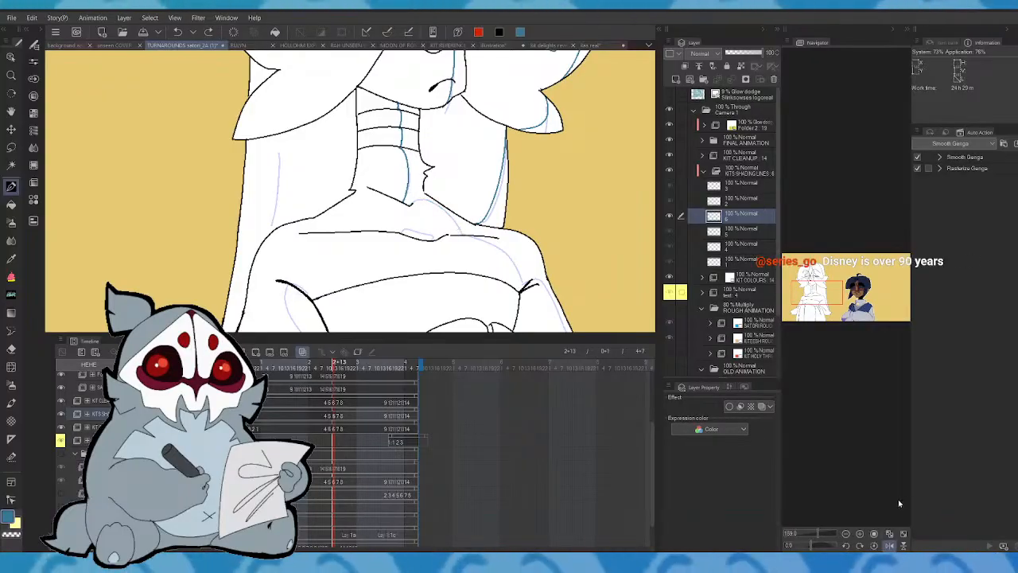
drag(898, 499, 899, 506)
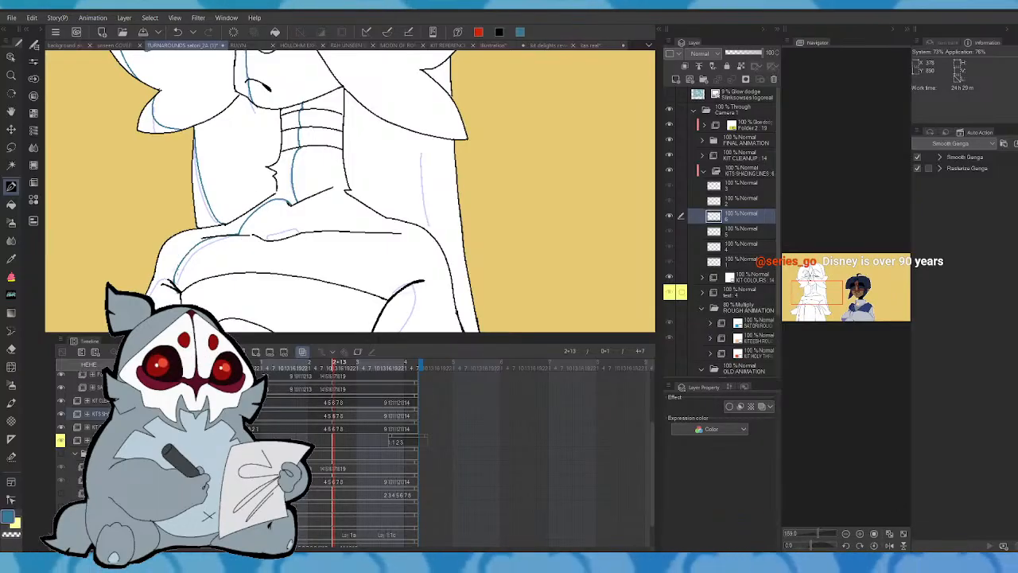
- Trace the shading edge along the outer left sleeve from the elbow down towards the folds, comparing it with the neighbouring frame
click(889, 545)
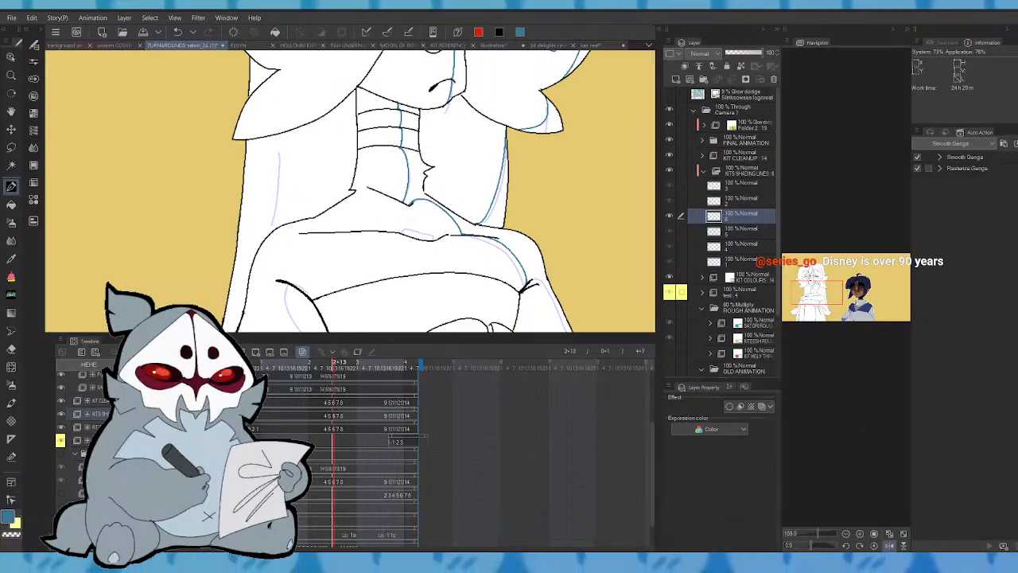
drag(482, 196, 530, 221)
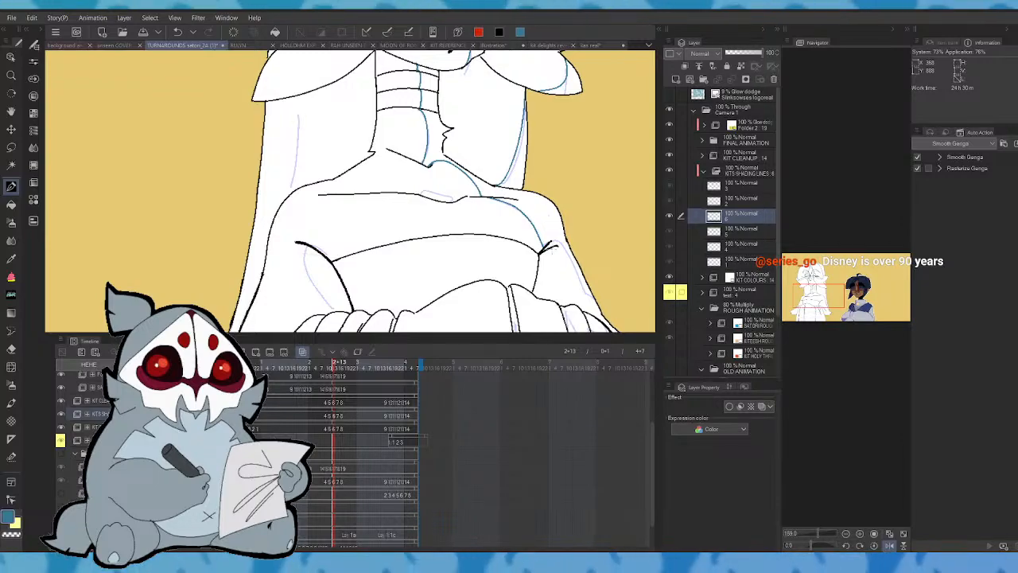
click(890, 545)
click(813, 300)
drag(814, 299, 811, 300)
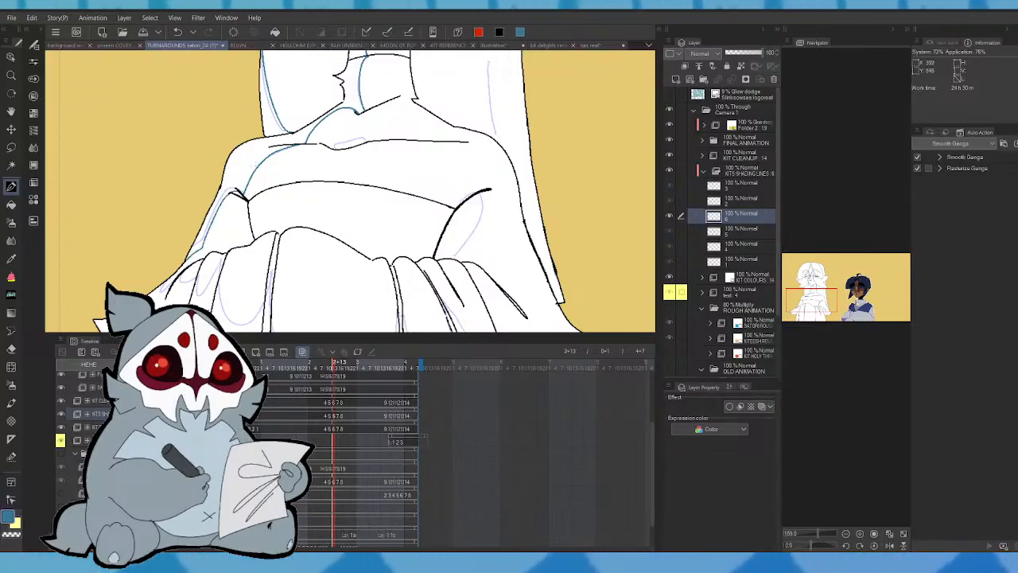
key(Left)
key(Right)
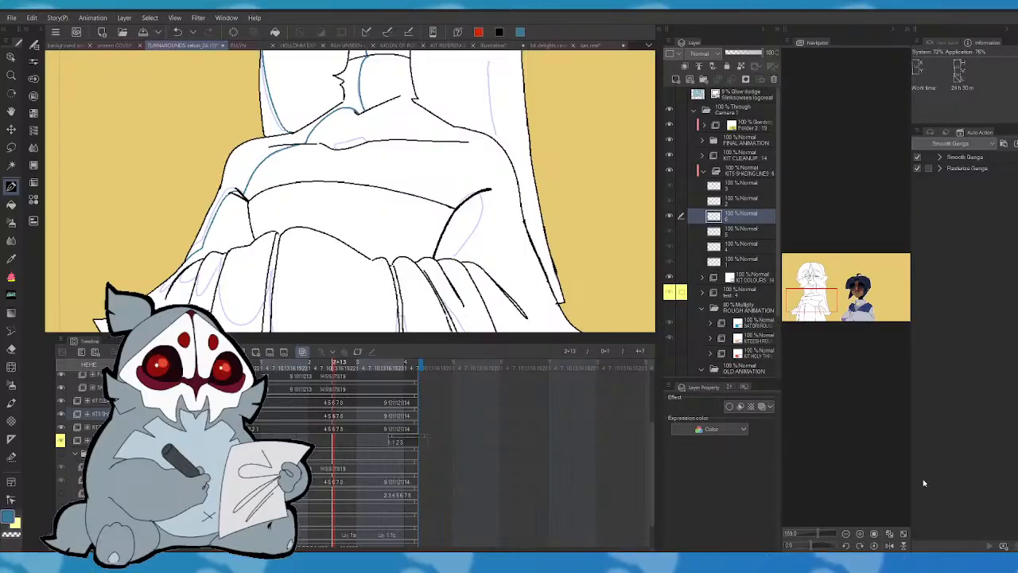
- Trace the rounded shading shape beside the right sleeve's inner fold on cel 6 and compare it with cel 5 at frame 2+11
click(890, 545)
click(890, 545)
click(890, 545)
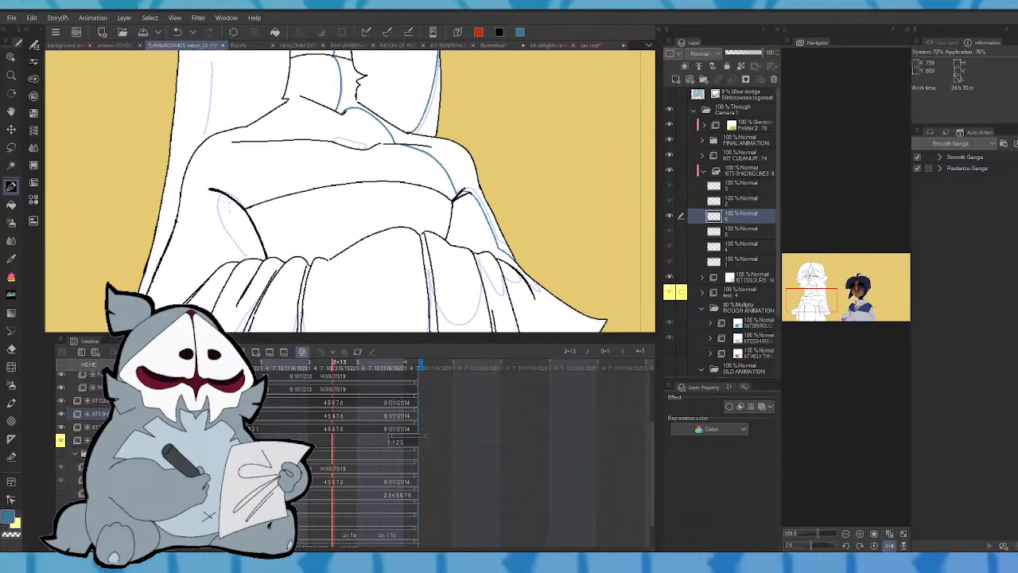
mouse_move(218, 200)
mouse_down()
mouse_move(227, 240)
mouse_move(250, 266)
mouse_up()
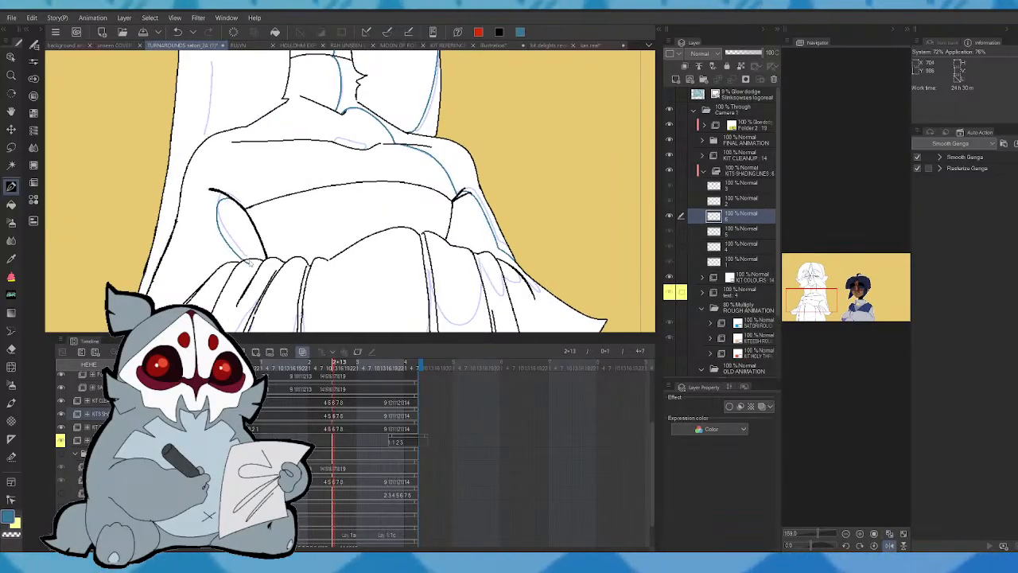
key(Left)
key(Left)
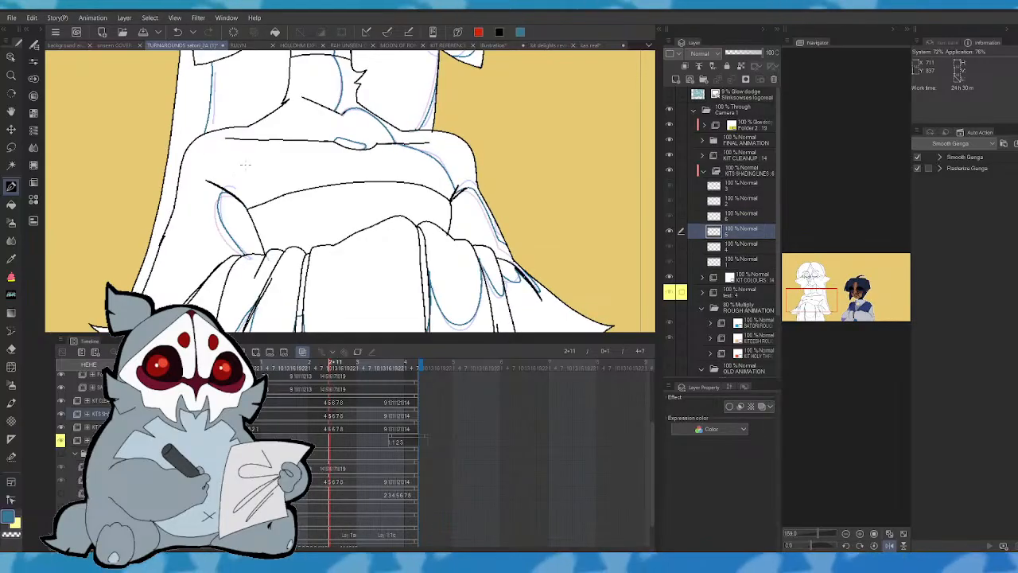
key(Right)
key(Right)
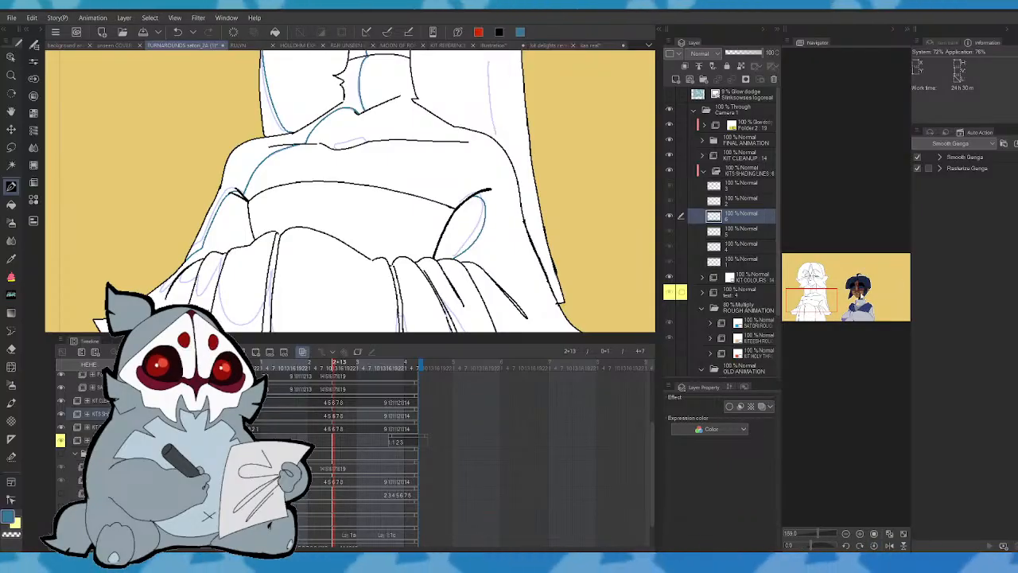
- Trace the small looping fold shadows on the left side of the skirt and the larger U-shaped shadow next to them
drag(342, 230, 390, 159)
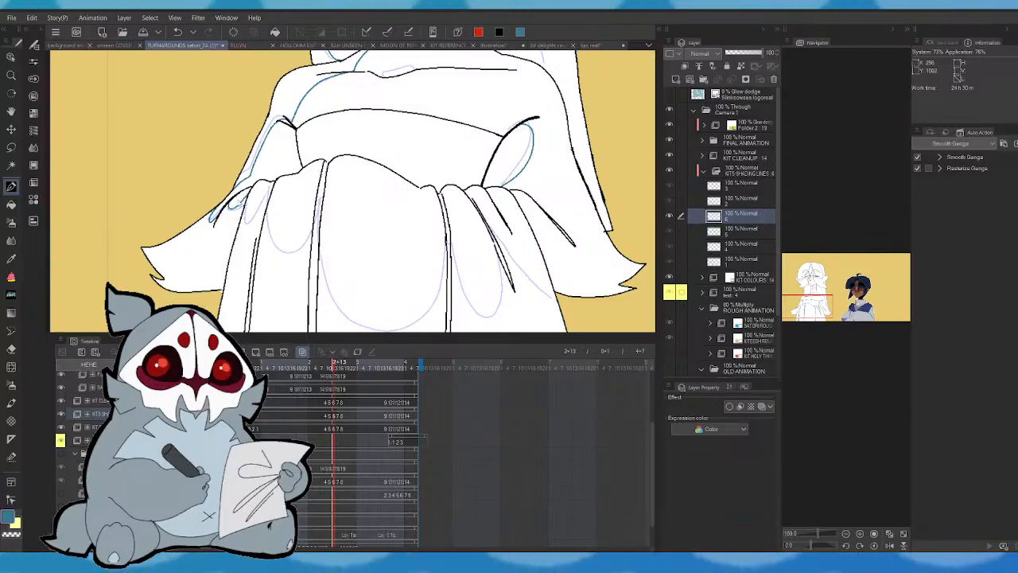
mouse_move(248, 192)
mouse_down()
mouse_move(248, 221)
mouse_move(270, 185)
mouse_up()
key(ctrl+z)
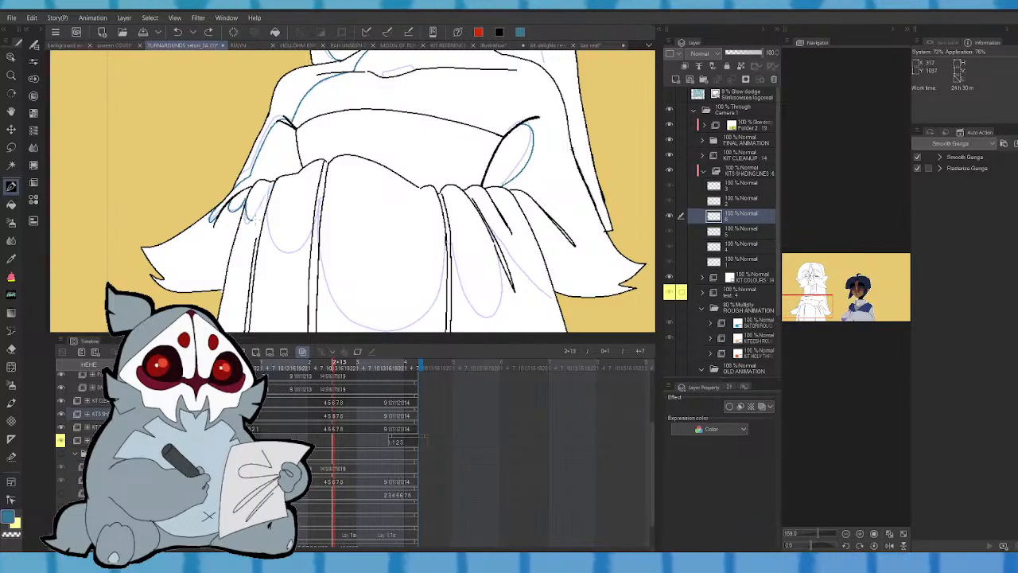
mouse_move(255, 222)
mouse_down()
mouse_move(271, 185)
mouse_move(269, 234)
mouse_up()
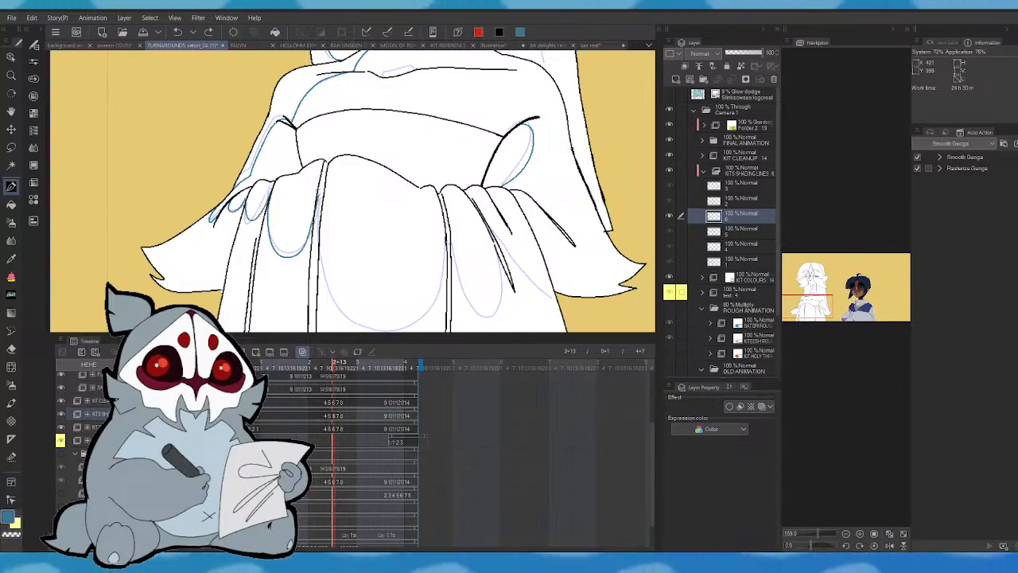
- Try to trace the large U-shaped shading curve across the skirt's central panel, and remove the stroke
drag(320, 191, 341, 308)
mouse_move(415, 316)
mouse_down()
mouse_move(439, 262)
mouse_move(440, 212)
mouse_up()
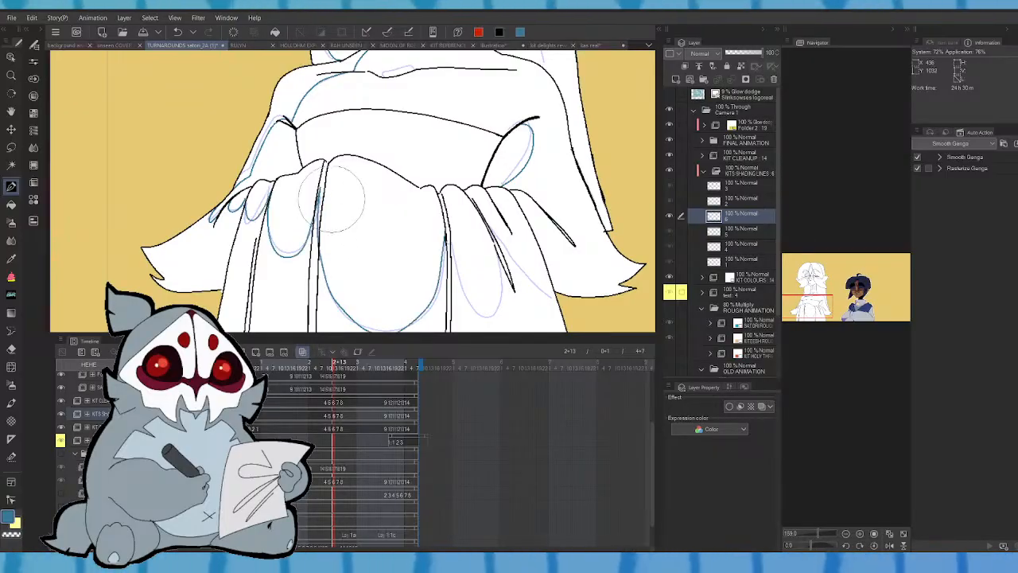
drag(332, 199, 428, 290)
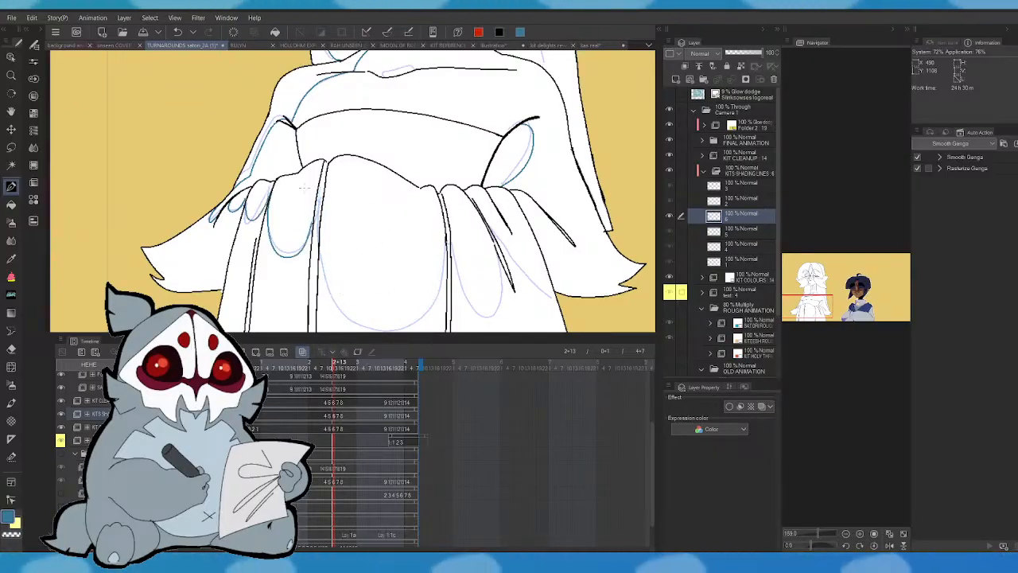
- Trace the blue shading curves on cel 6 for the skirt's central and neighbouring folds and for the long hair beside the neck
drag(318, 196, 319, 242)
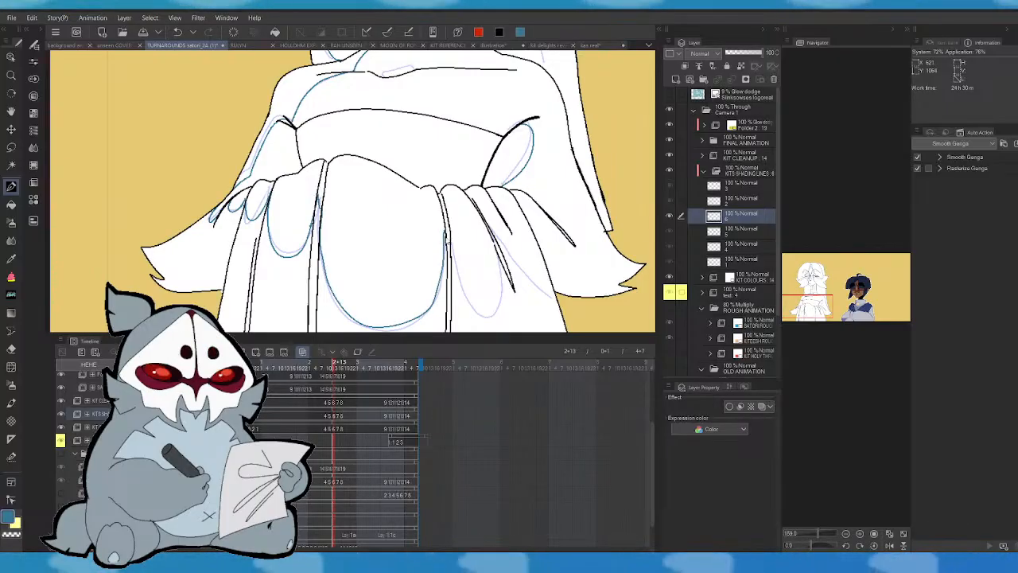
key(ctrl+z)
drag(445, 242, 421, 178)
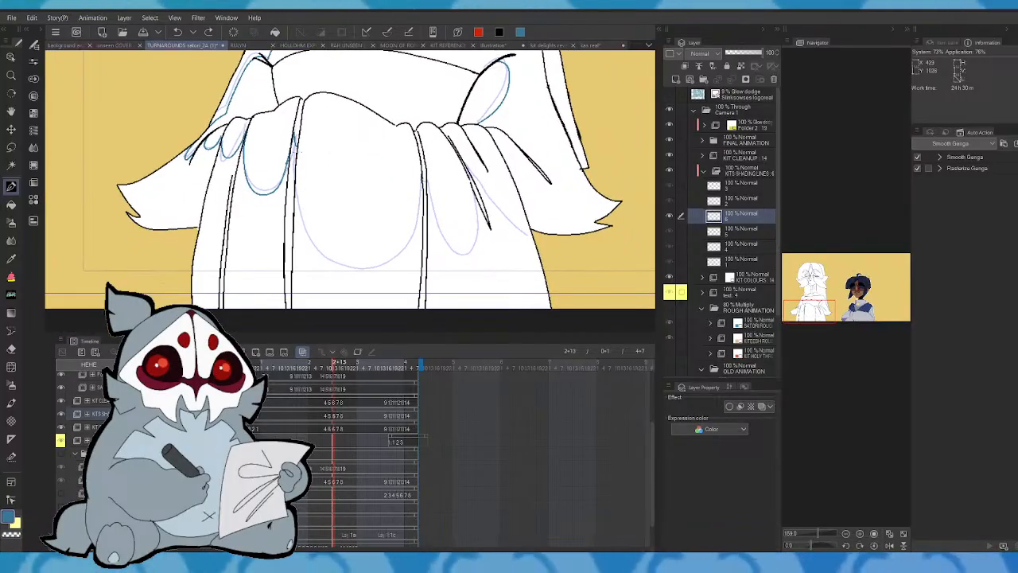
mouse_move(296, 195)
mouse_down()
mouse_move(332, 257)
mouse_move(376, 266)
mouse_move(410, 252)
mouse_move(417, 199)
mouse_up()
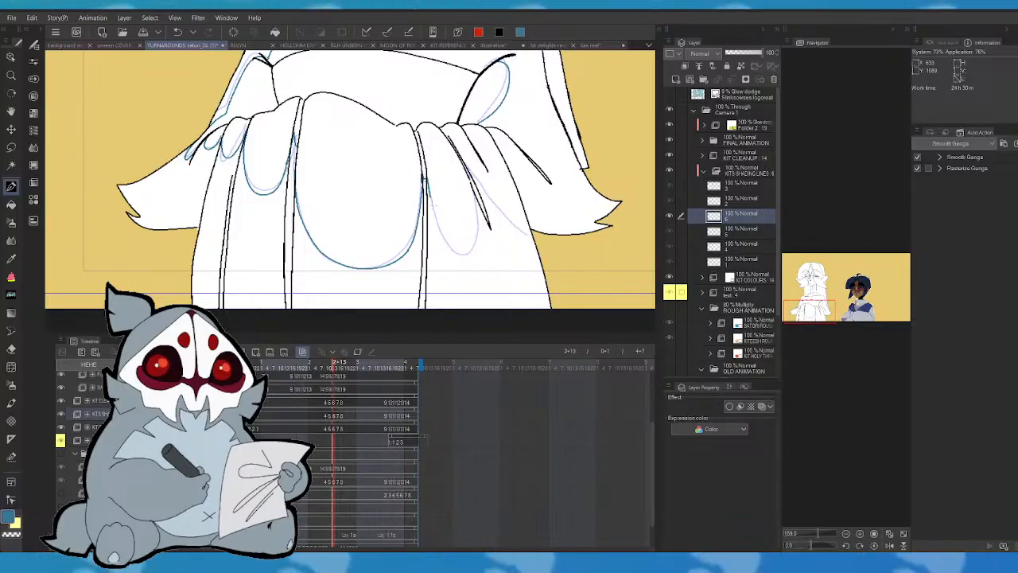
mouse_move(465, 248)
mouse_down()
mouse_move(477, 214)
mouse_move(469, 165)
mouse_up()
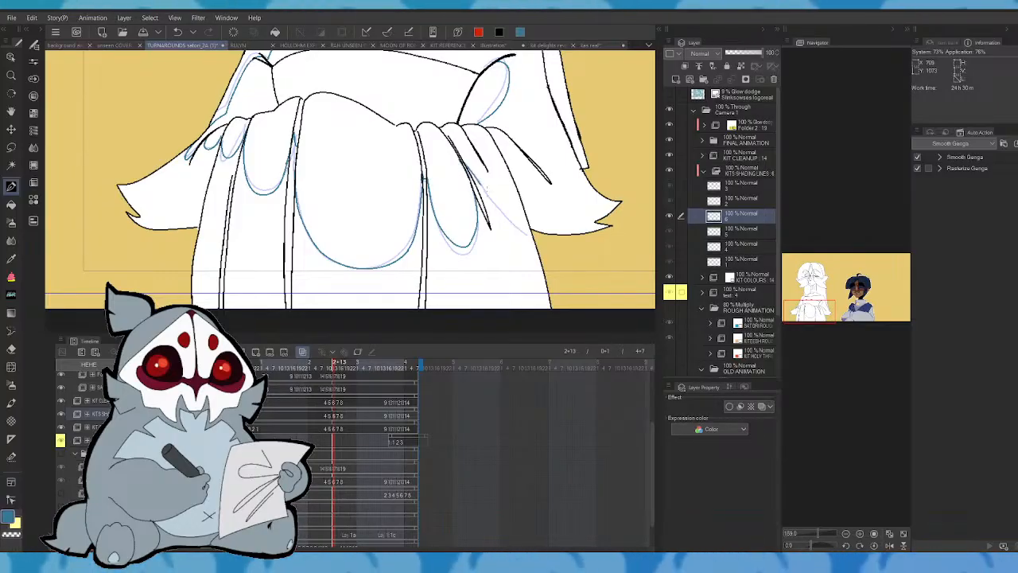
mouse_move(828, 289)
mouse_down()
mouse_move(818, 298)
mouse_move(823, 291)
mouse_up()
drag(371, 256, 366, 178)
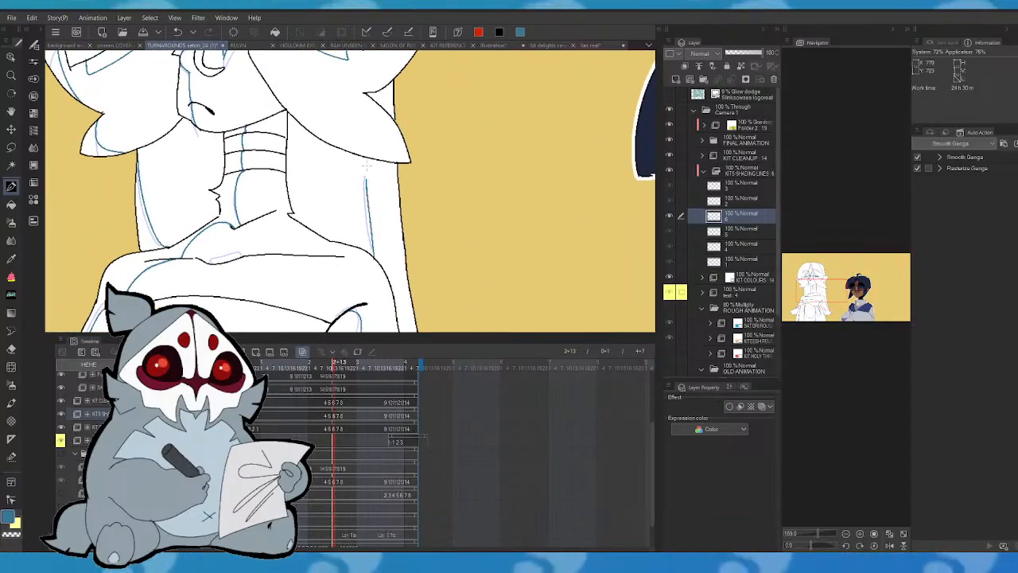
- Compare the face, hair and neck shading lines of cel 6 with those of the preceding frames
mouse_move(814, 276)
mouse_down()
mouse_move(809, 267)
mouse_move(816, 277)
mouse_up()
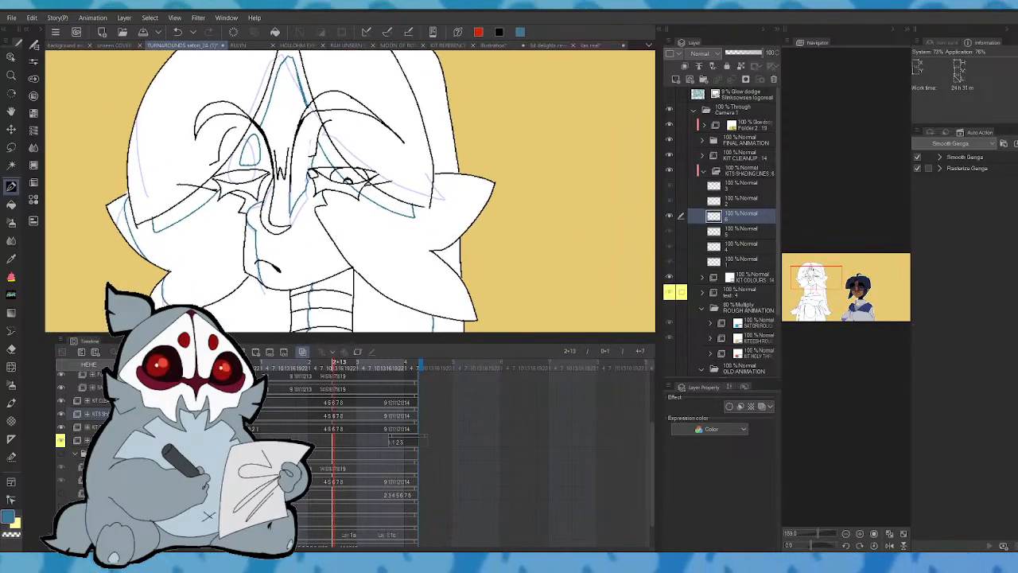
key(comma)
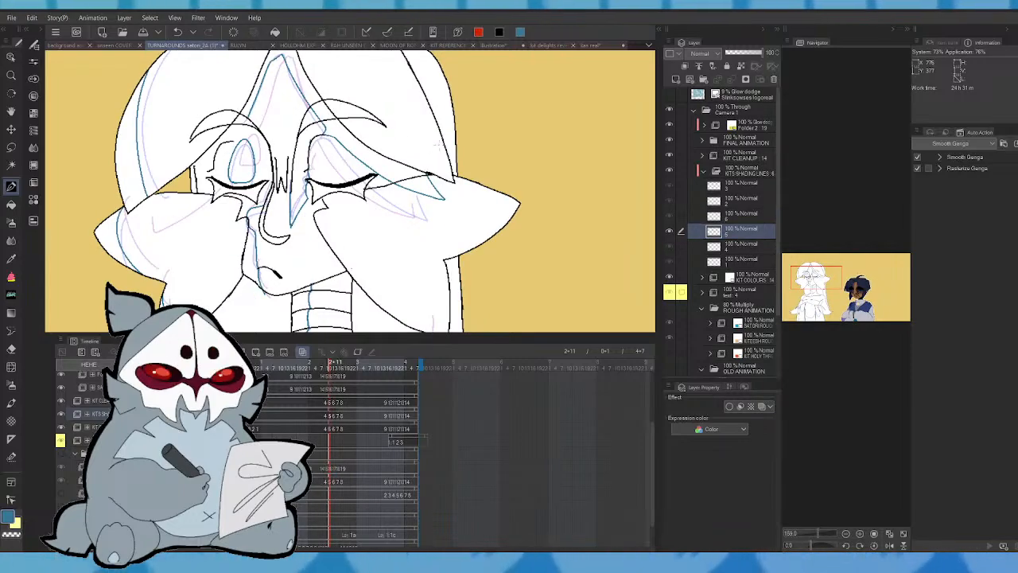
key(comma)
key(comma)
key(period)
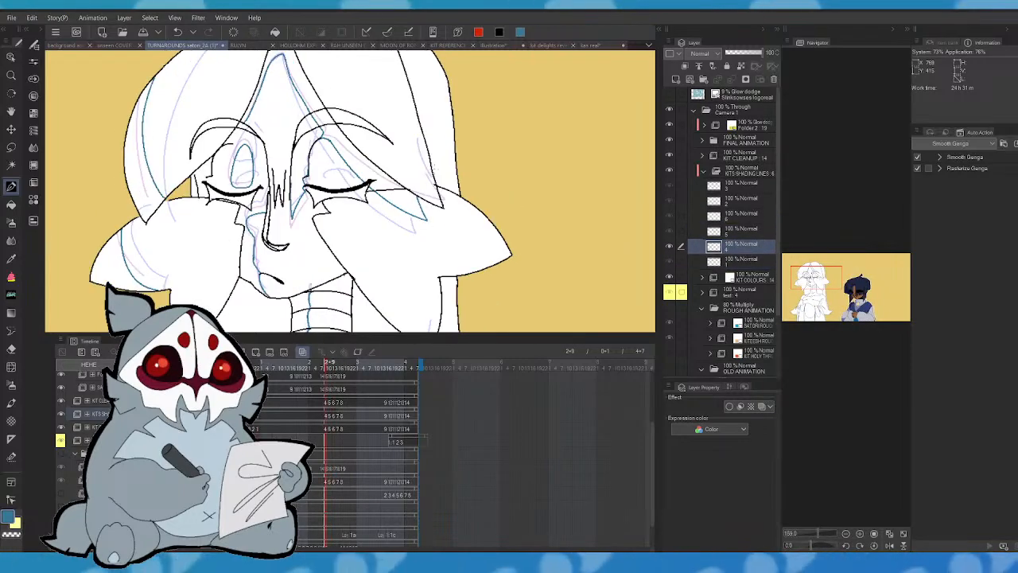
key(period)
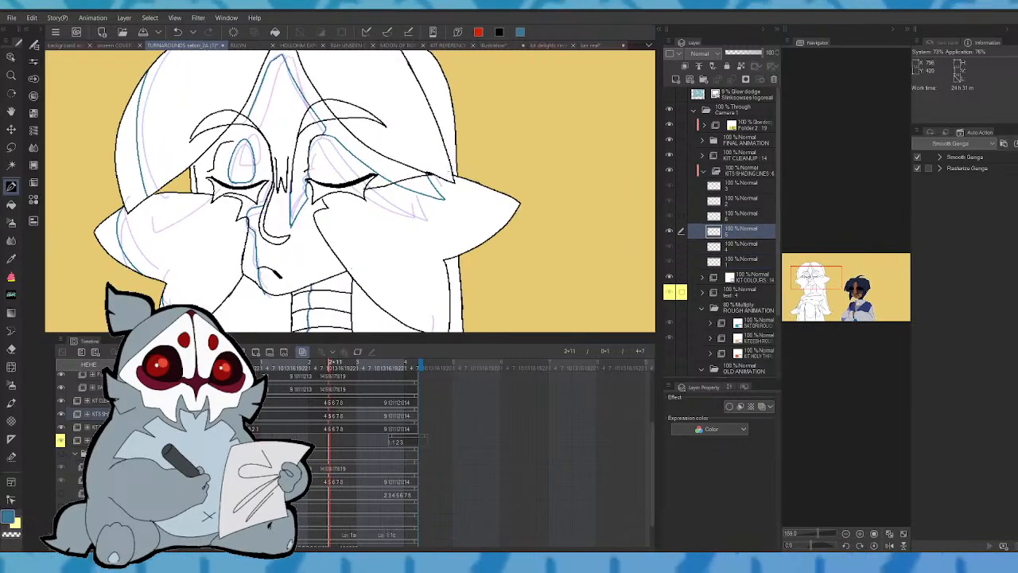
key(period)
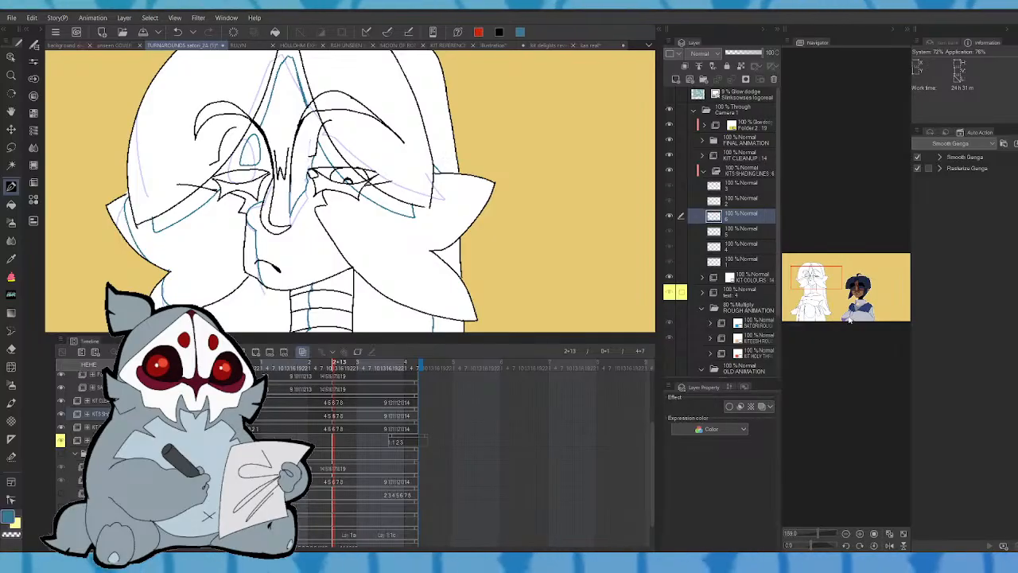
drag(850, 319, 795, 273)
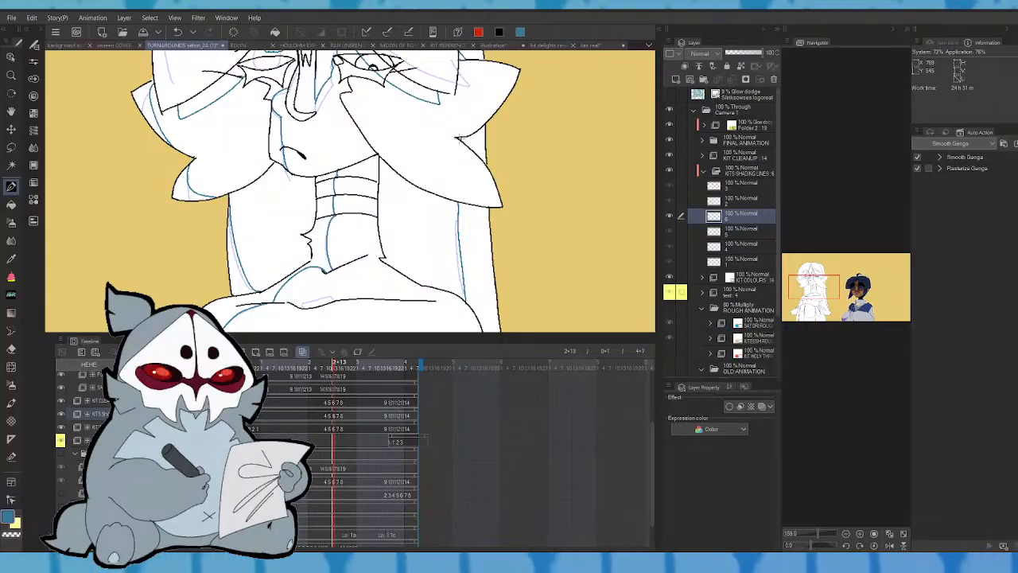
drag(828, 289, 821, 287)
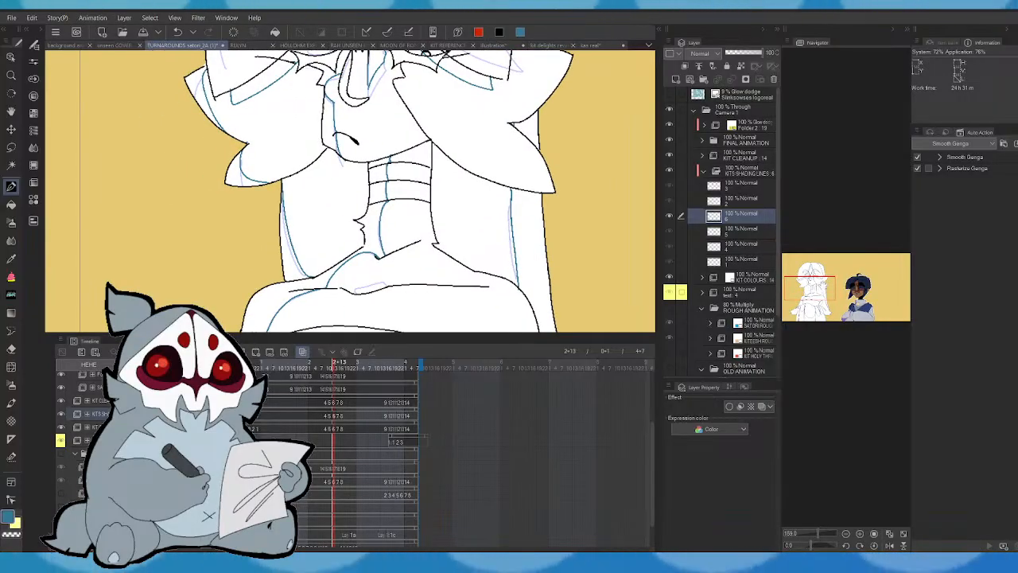
key(comma)
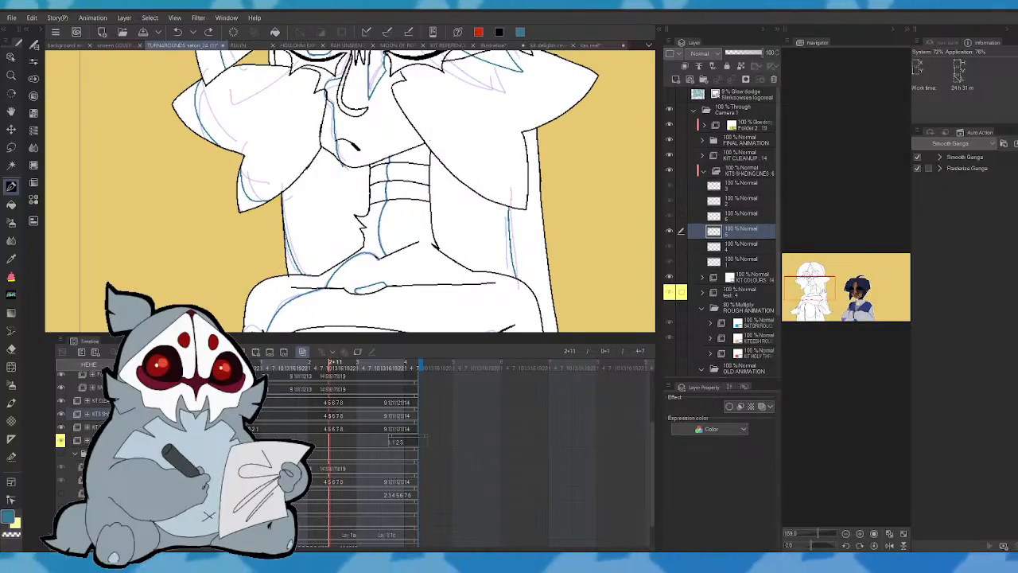
key(period)
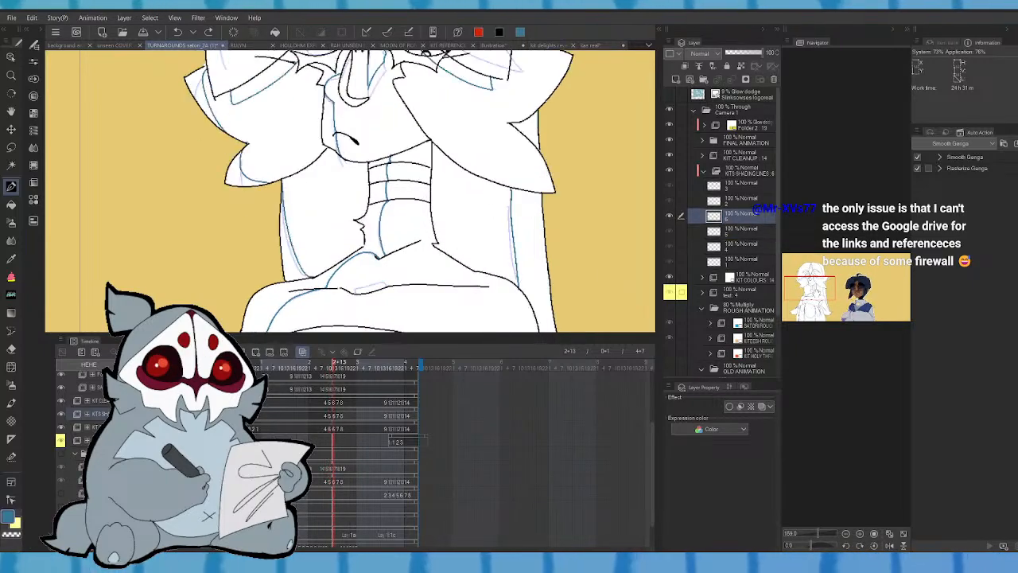
- Add a new cel at frame 2+15 in the KITS SHADING LINES folder
drag(817, 536, 814, 538)
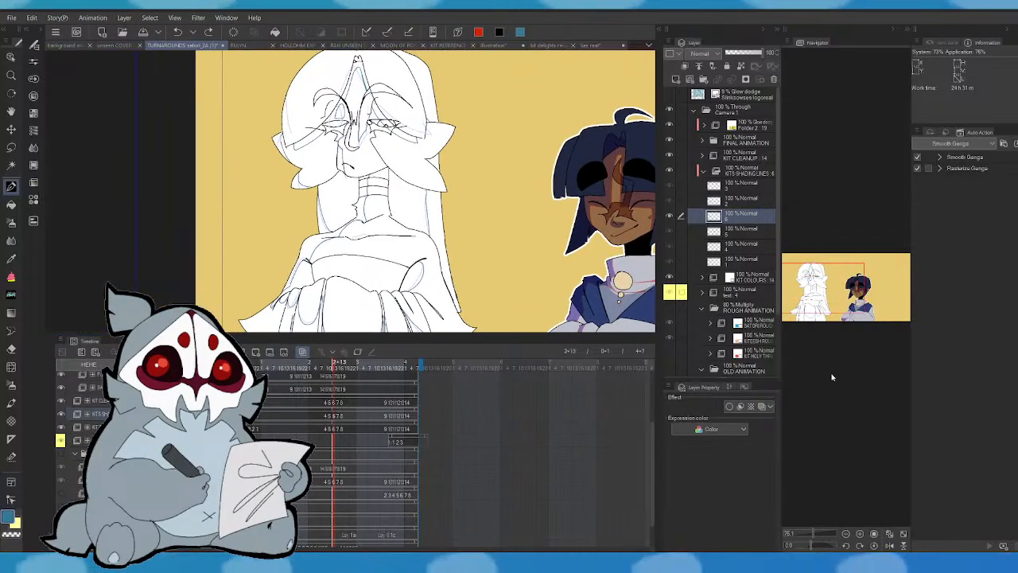
drag(818, 283, 811, 297)
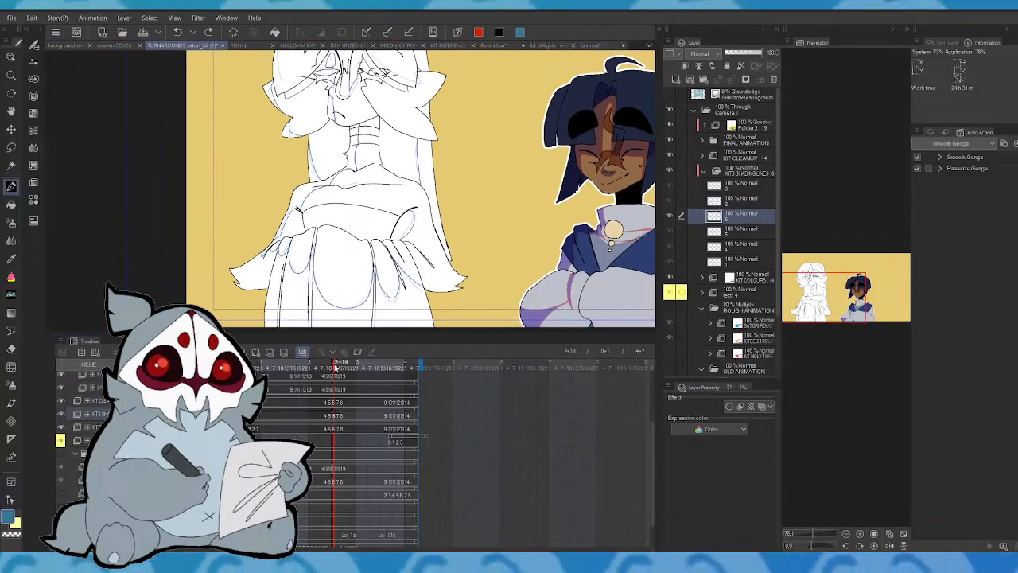
click(337, 365)
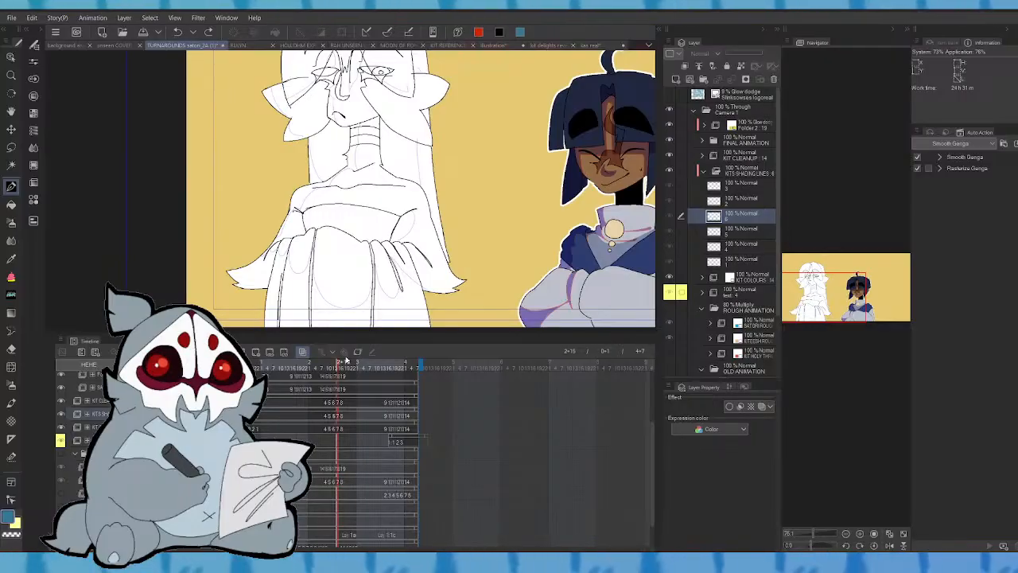
key(p)
key(ctrl+shift+n)
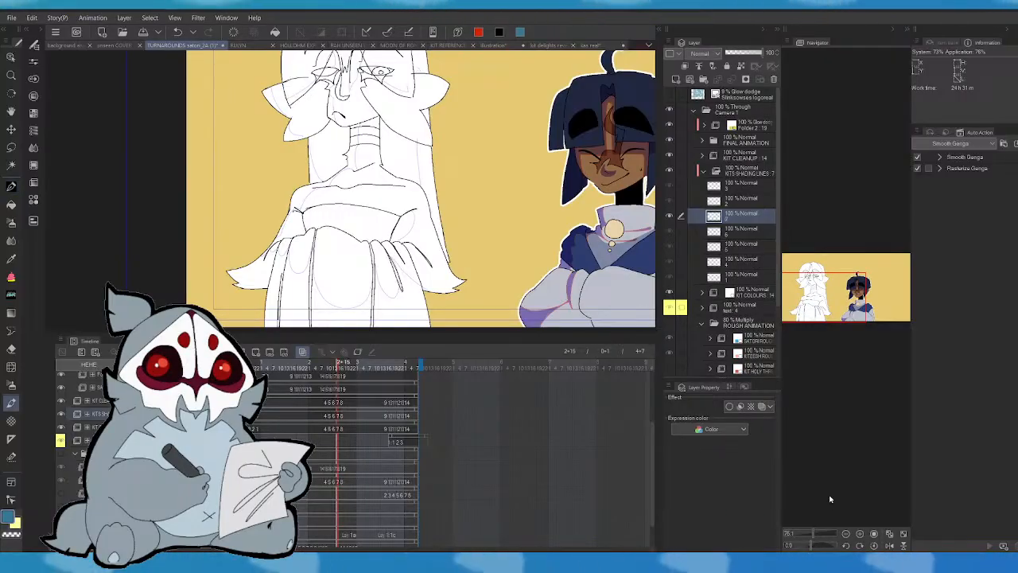
- At frame 2+16, trace the shading curve inside the outer edge of the pointed hair tuft beside the face with the pen
click(815, 534)
click(812, 286)
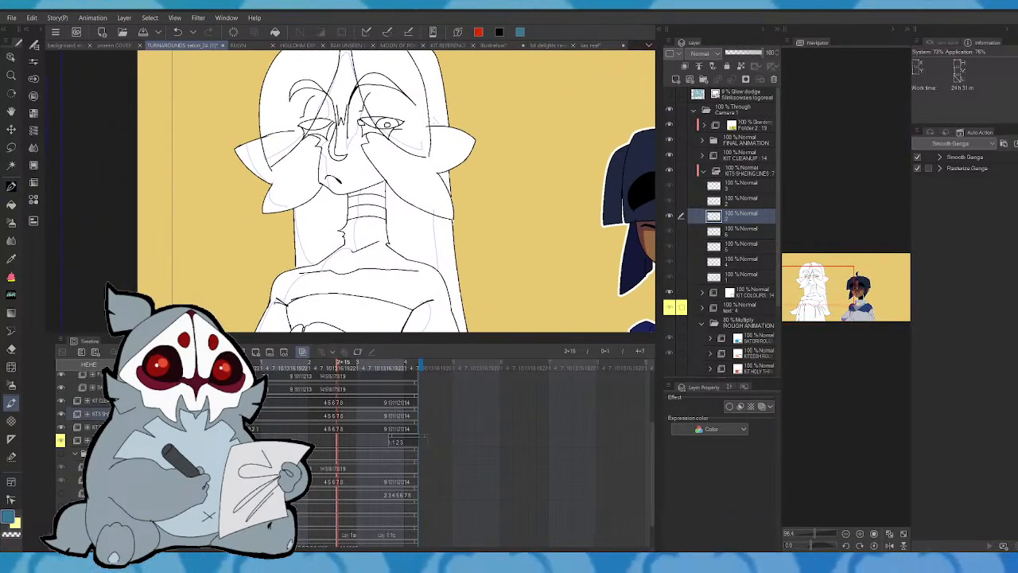
drag(336, 368, 342, 367)
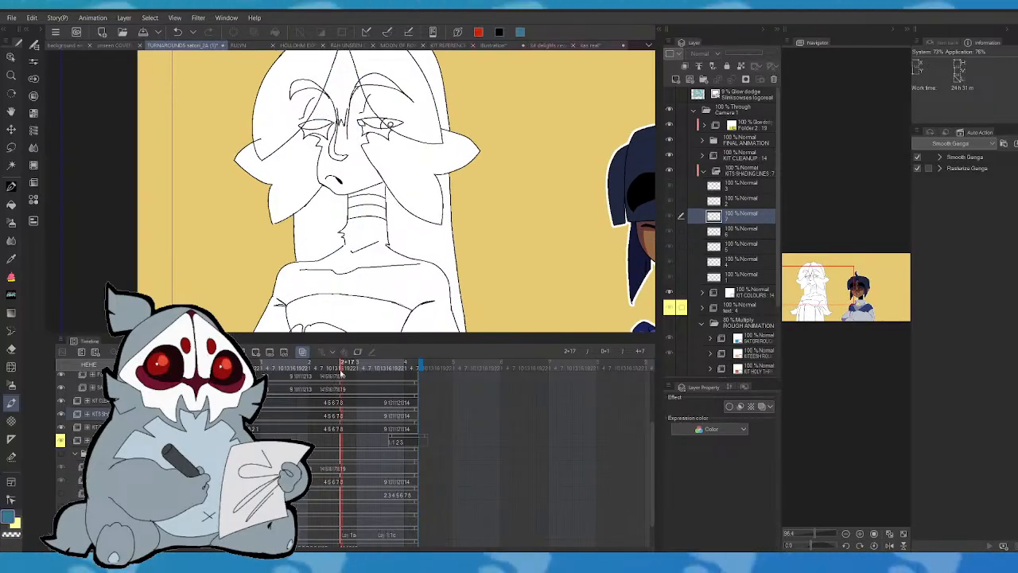
click(340, 367)
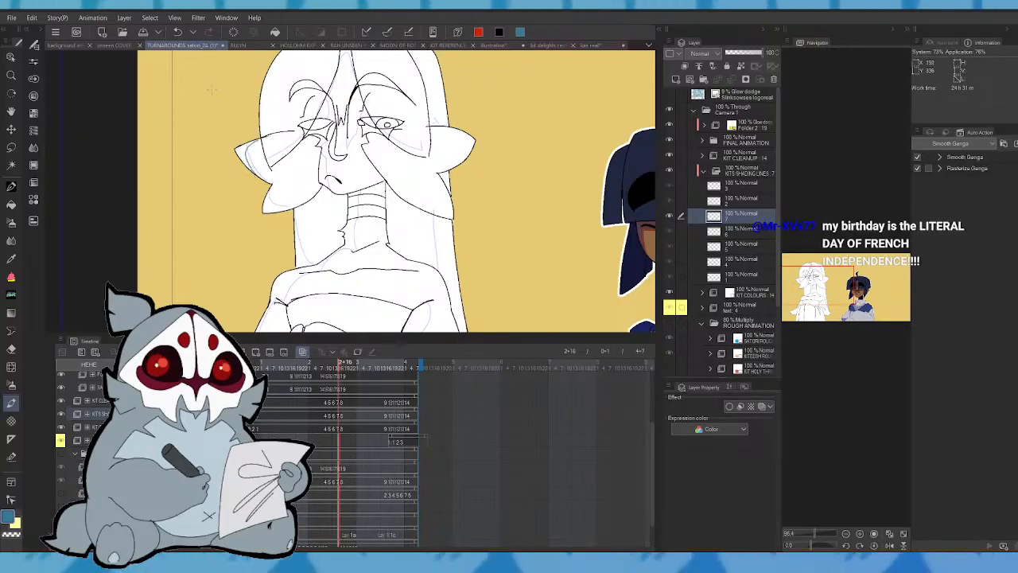
click(178, 34)
drag(252, 169, 252, 141)
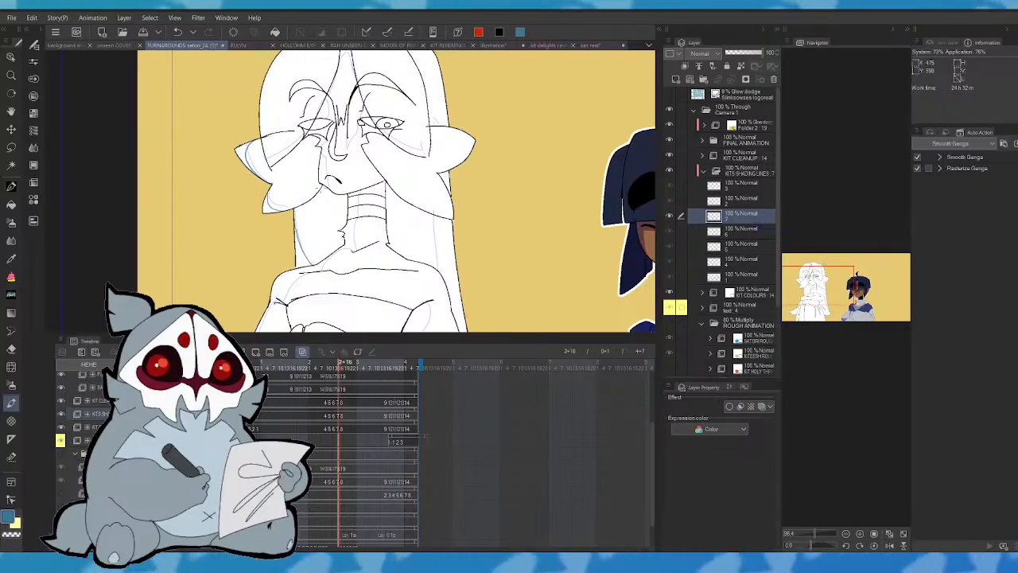
click(13, 187)
key(ctrl+z)
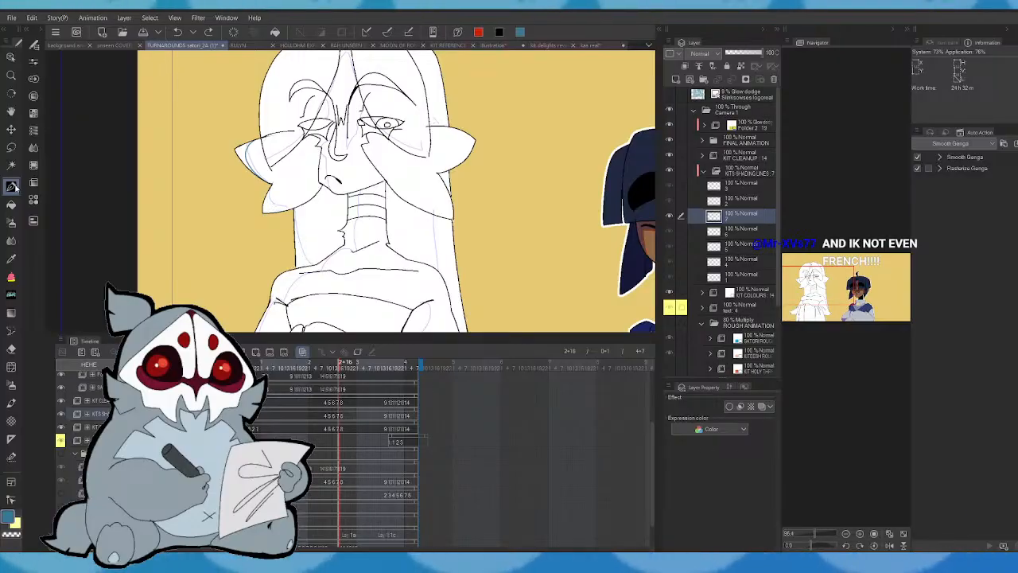
drag(253, 138, 254, 170)
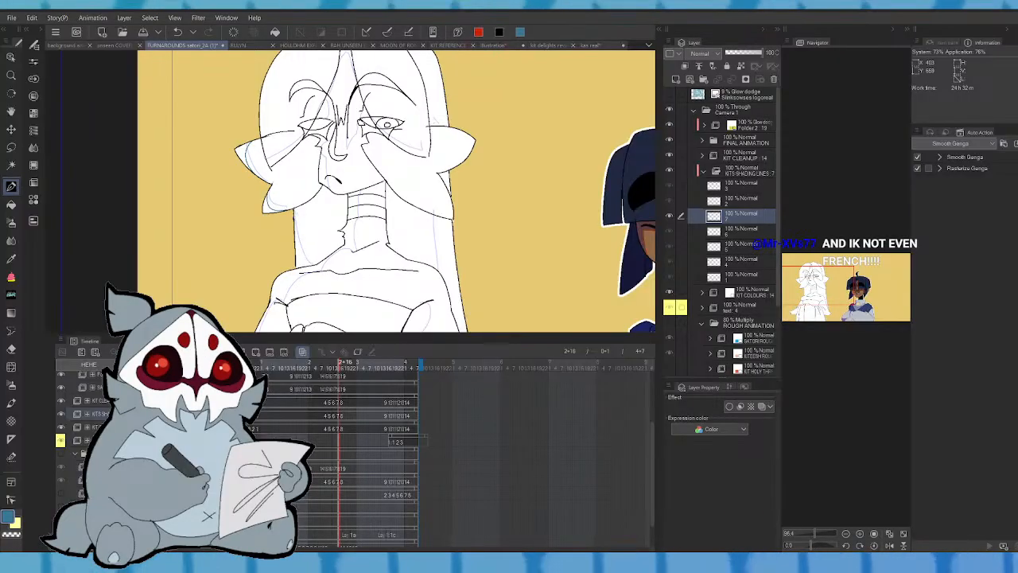
- Trace the shading lines down the long hair on both sides of the neck, redrawing strokes that miss the rough
drag(294, 210, 314, 268)
click(177, 33)
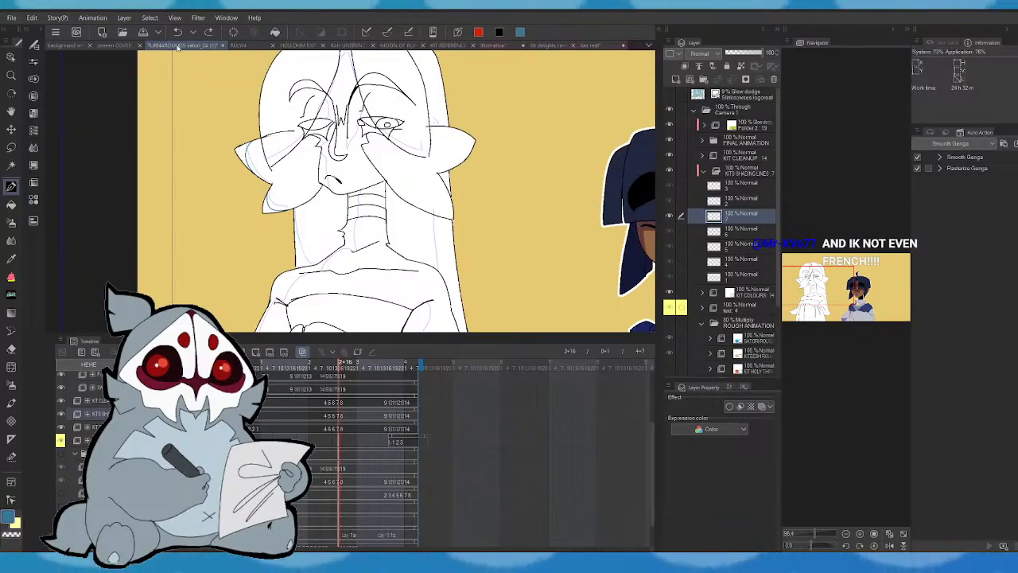
drag(294, 212, 313, 266)
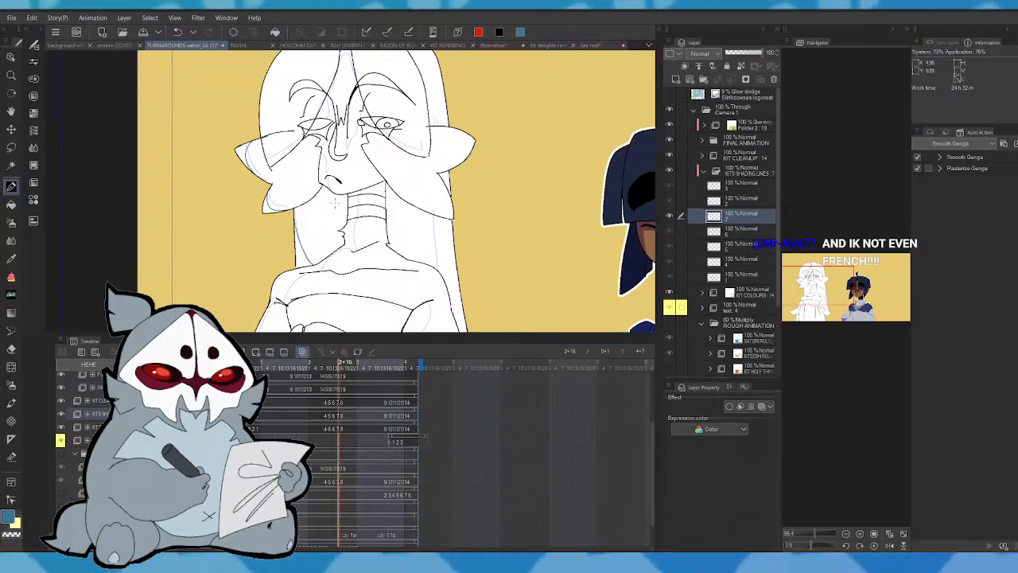
drag(436, 218, 434, 262)
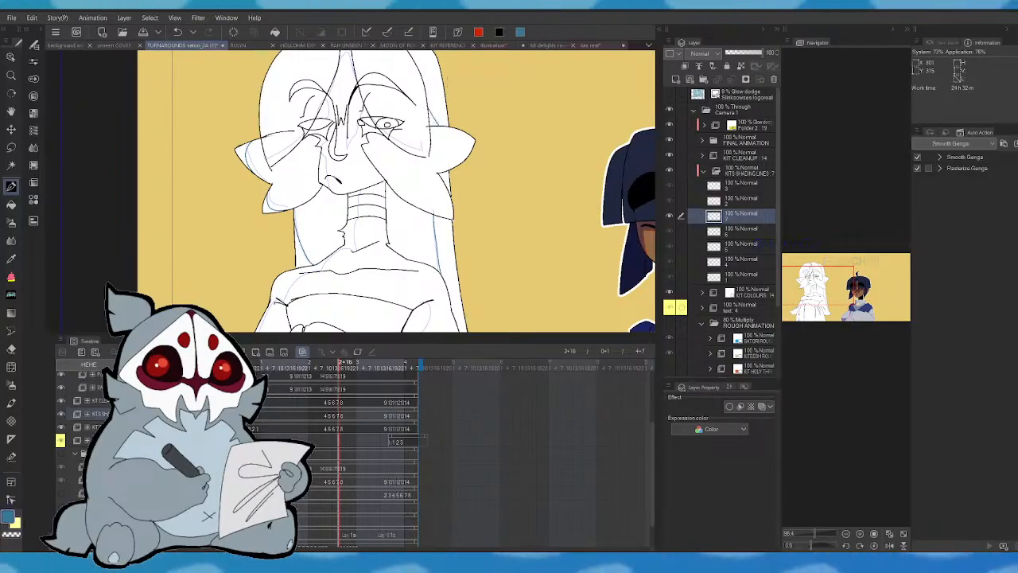
drag(812, 285, 853, 293)
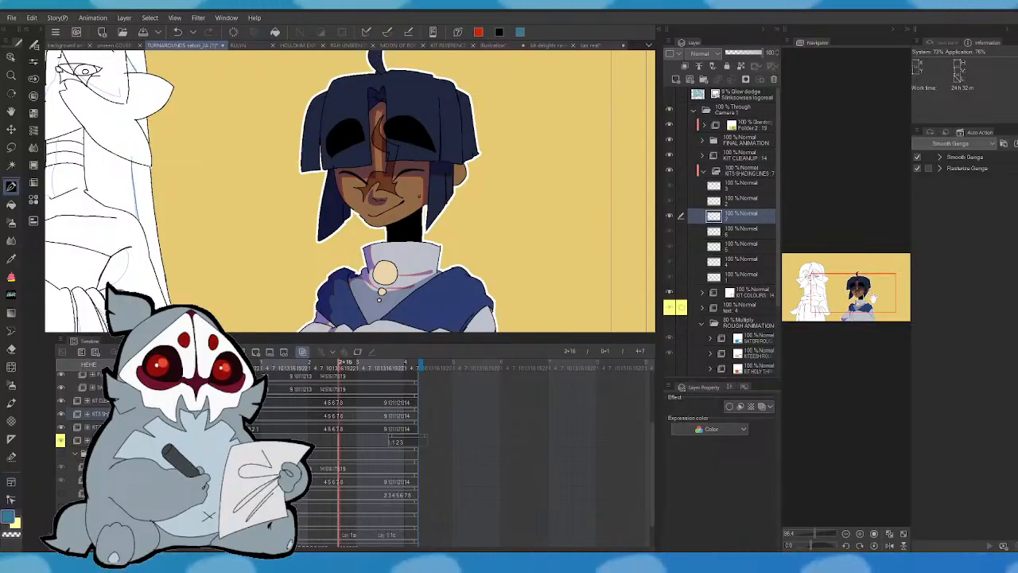
drag(873, 298, 835, 294)
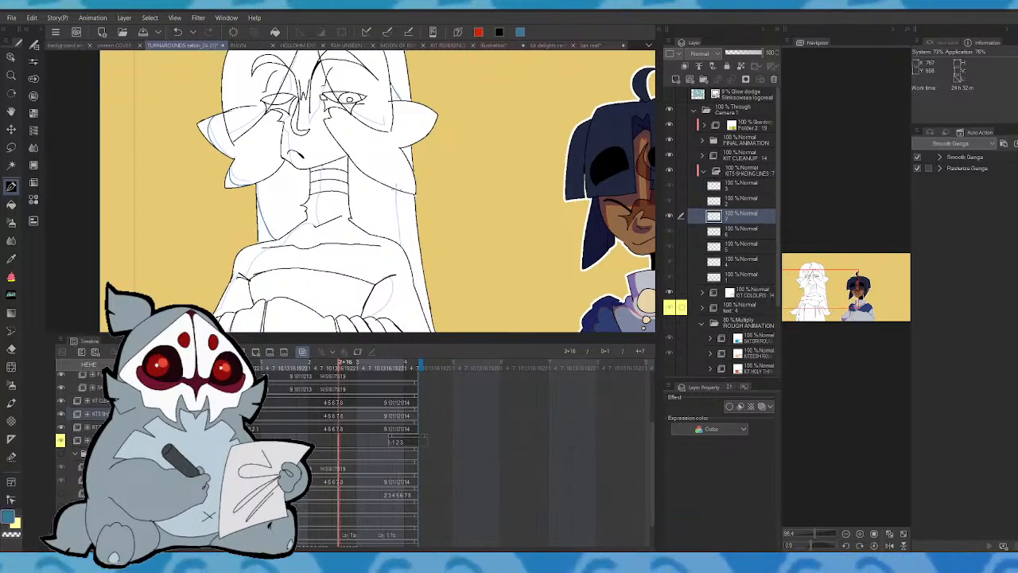
drag(394, 191, 401, 238)
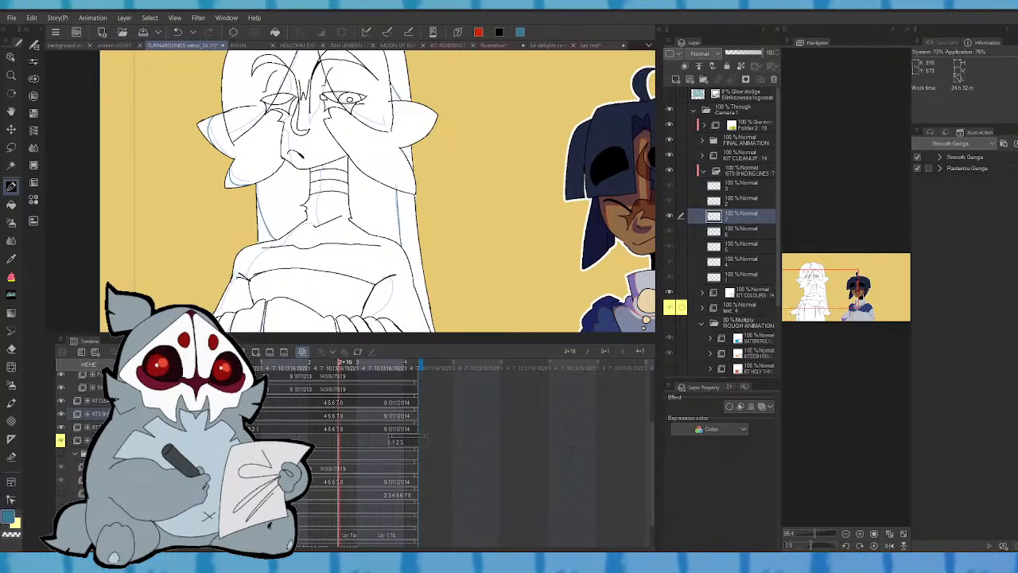
- Trace the shading curves of the sleeve opening, neck and shoulder, using a mirrored canvas view before restoring its orientation
drag(413, 158, 446, 93)
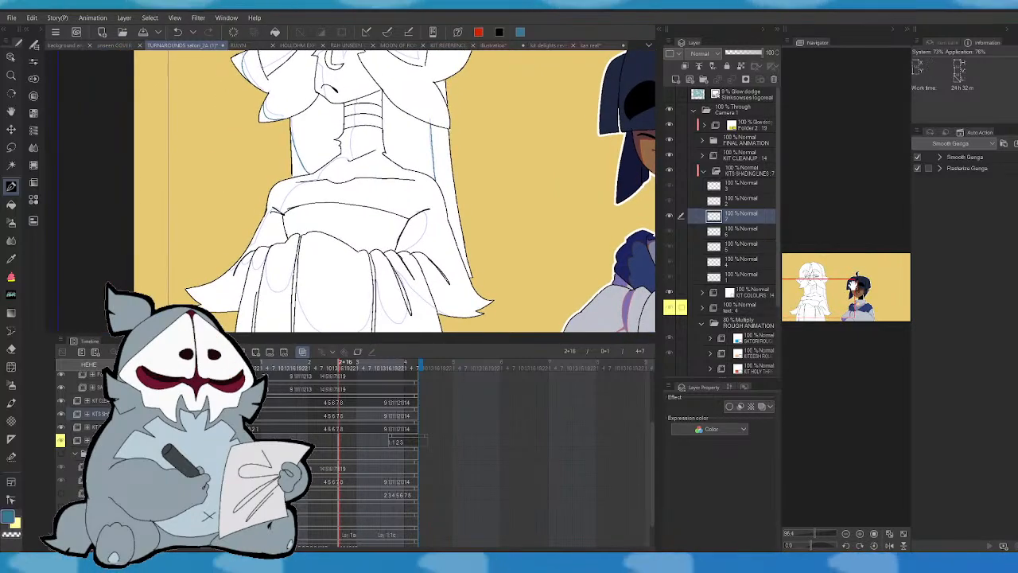
drag(431, 215, 413, 249)
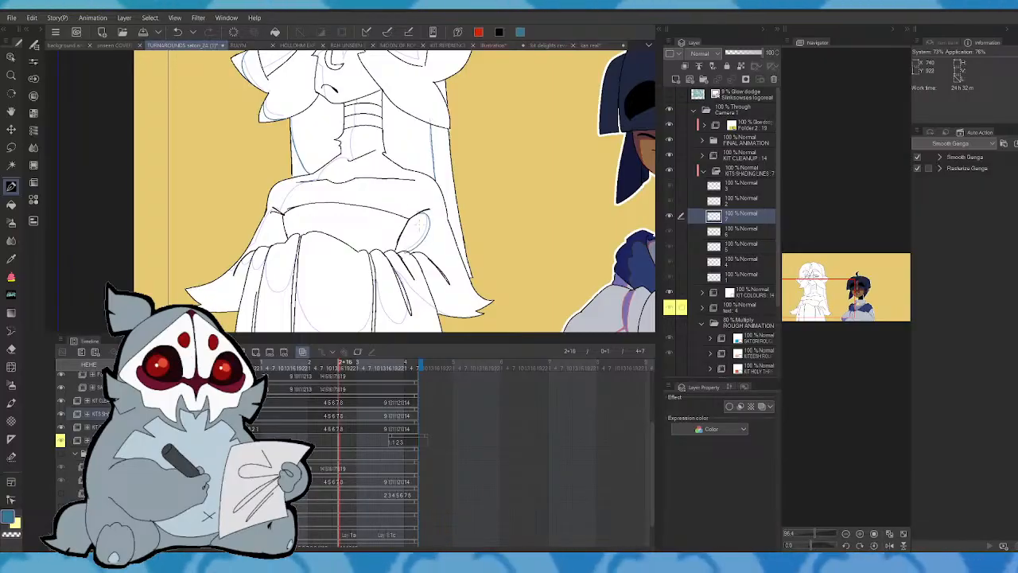
click(889, 546)
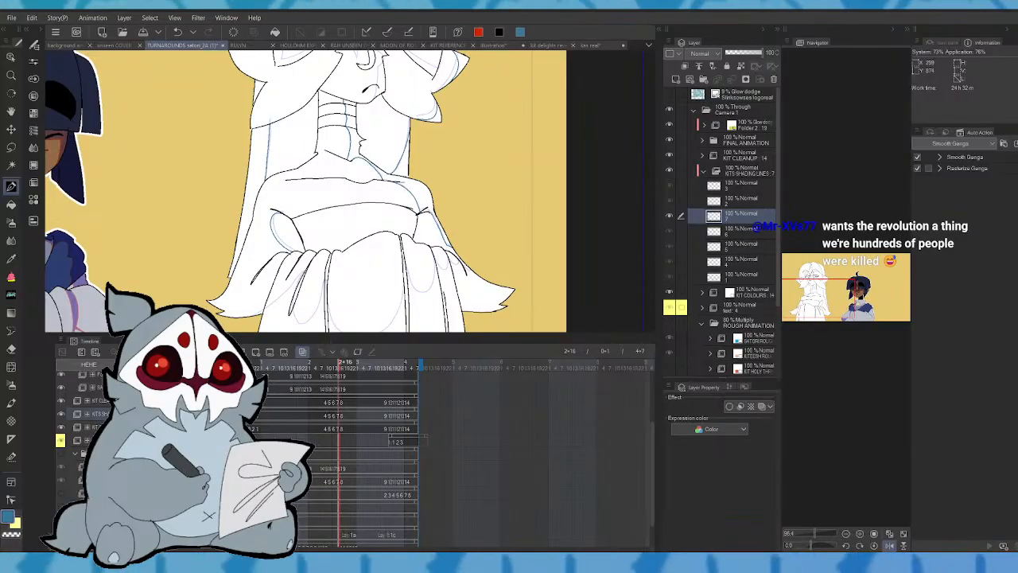
click(889, 540)
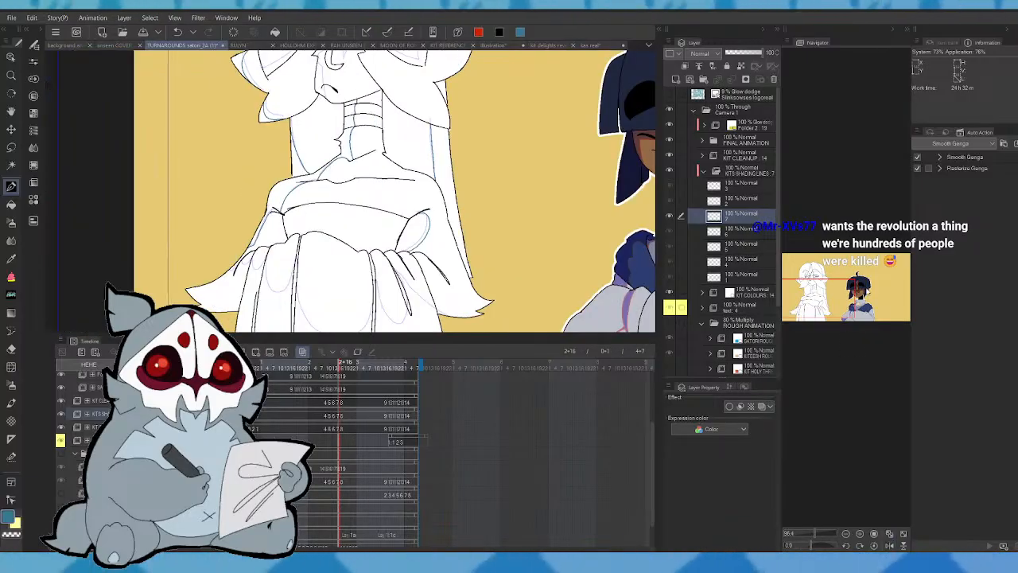
drag(861, 289, 808, 305)
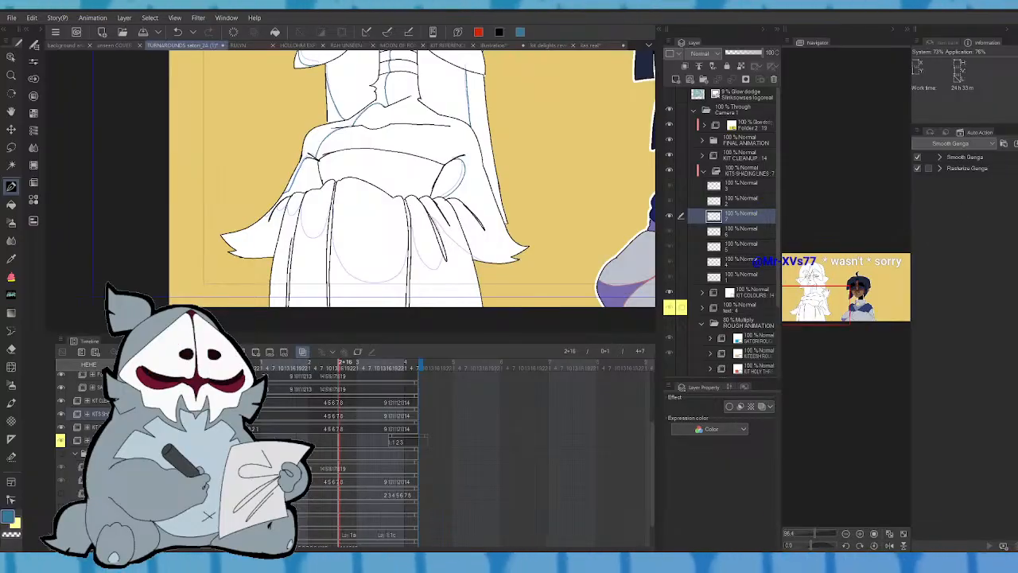
- Trace the shading curves of the small gathered folds at the skirt's waist and start the curve of the wide central panel
scroll(412, 178, down, 3)
scroll(412, 159, down, 1)
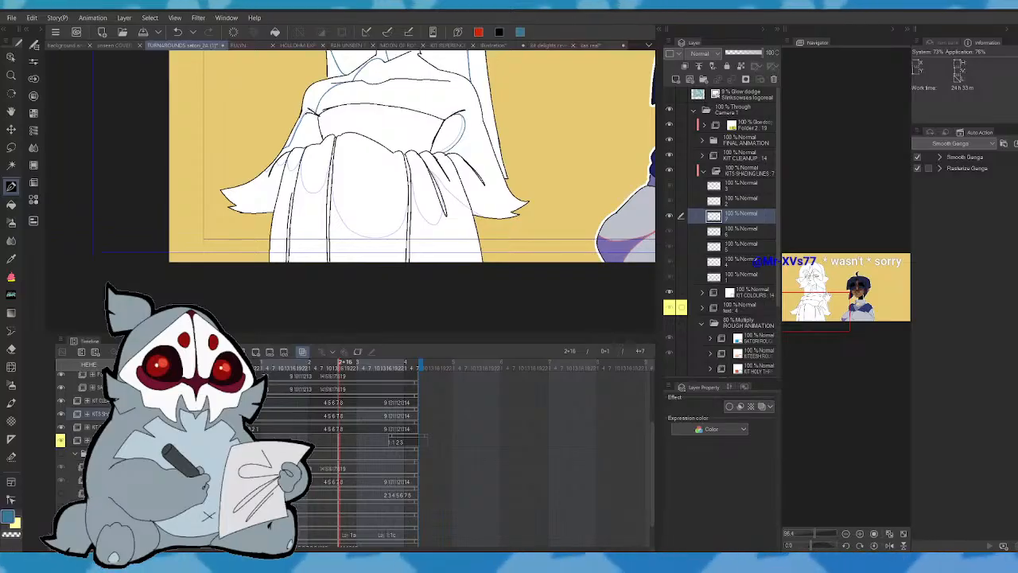
scroll(412, 156, down, 3)
scroll(410, 140, down, 1)
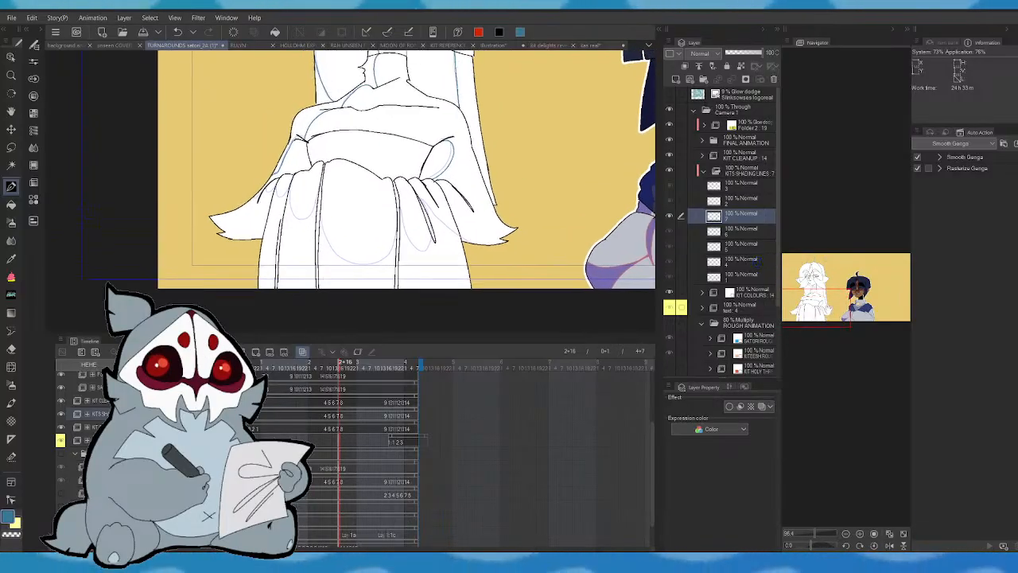
scroll(407, 168, up, 5)
scroll(407, 168, up, 2)
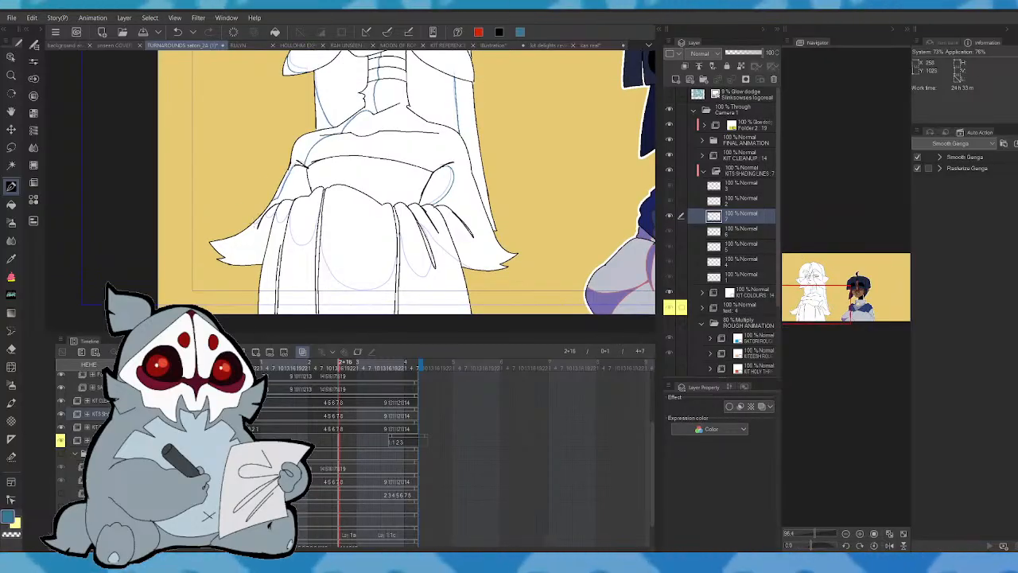
key(ctrl+z)
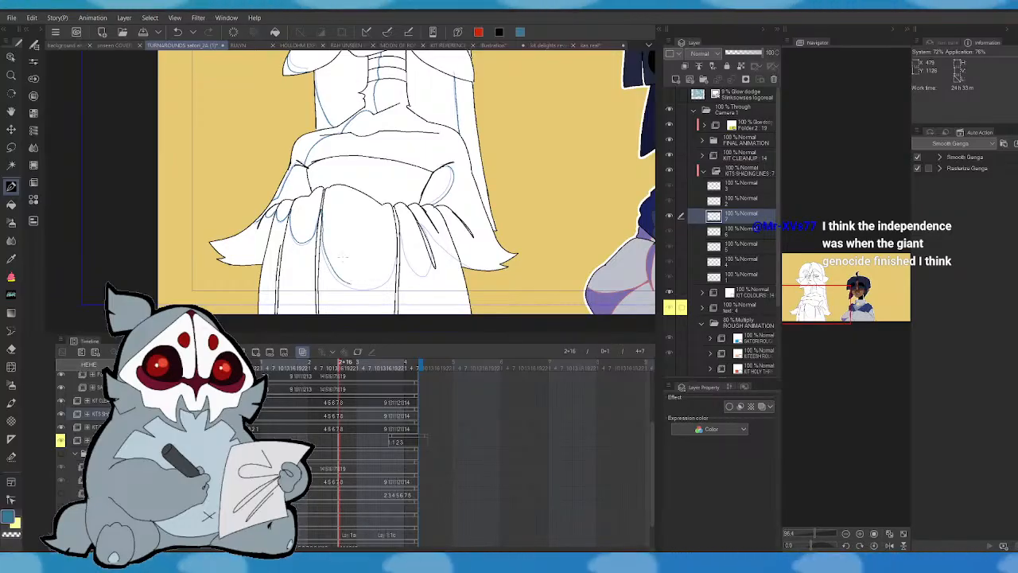
- Compare the skirt's shading curves at frame 2+15 with those at frame 2+13 by flipping between the frames
key(comma)
key(comma)
key(period)
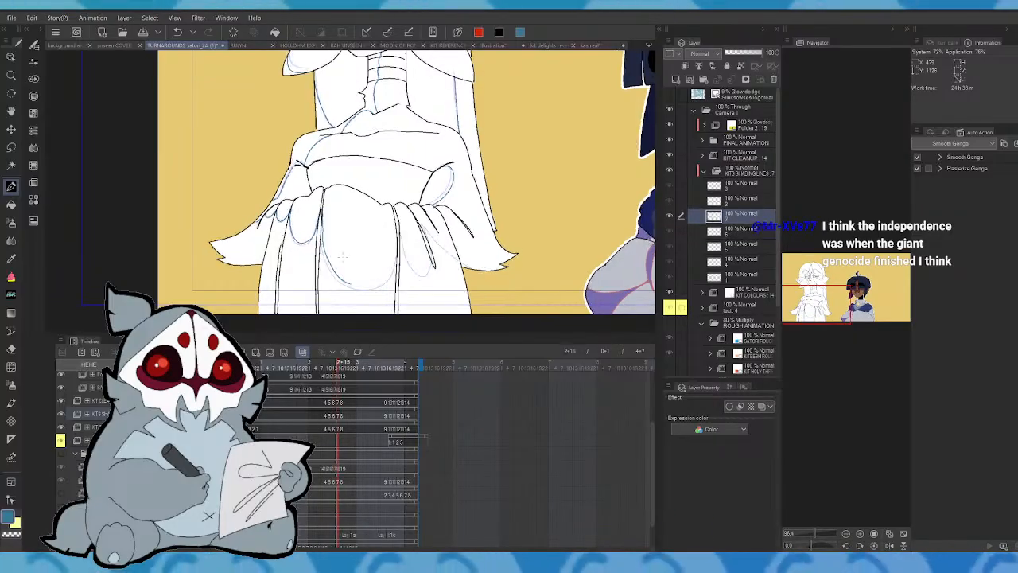
key(period)
key(comma)
key(comma)
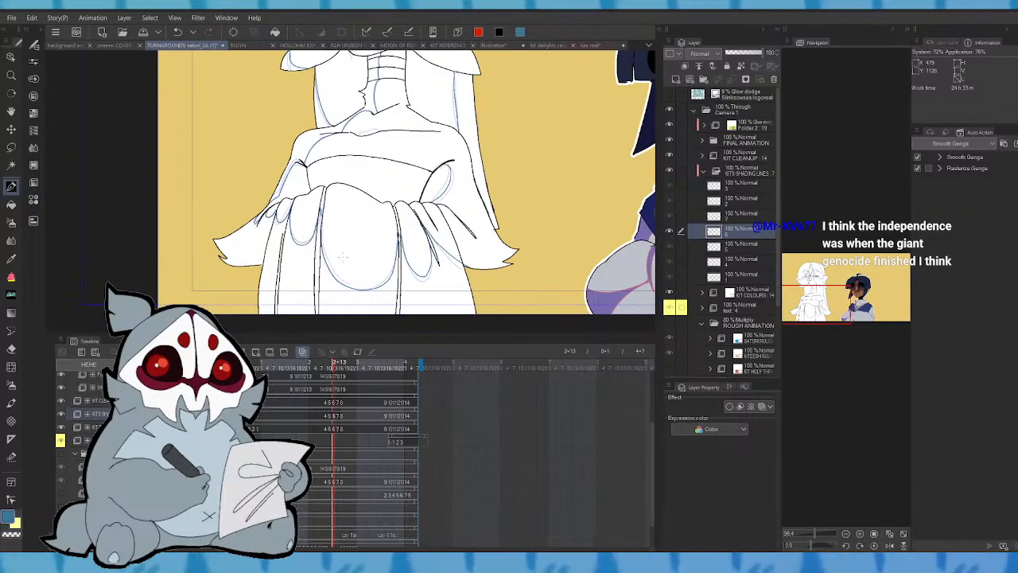
key(period)
key(period)
key(comma)
key(comma)
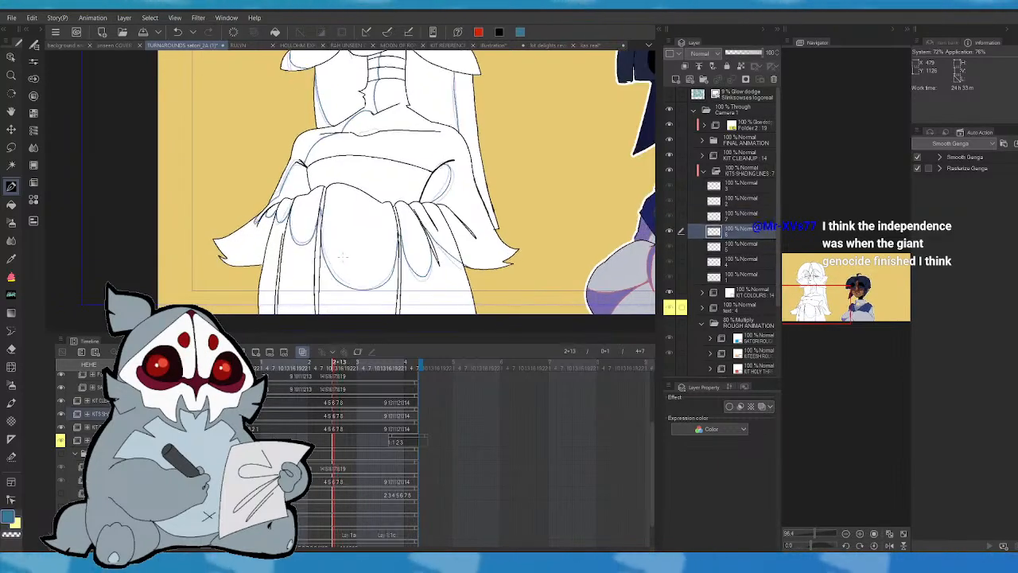
key(period)
key(period)
key(comma)
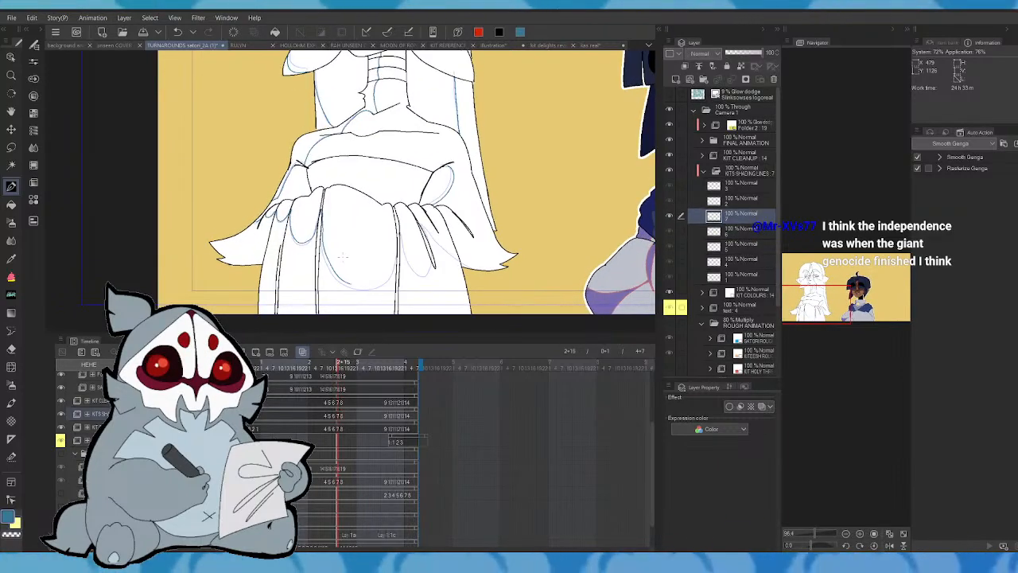
- Undo the recent skirt strokes at frame 2+15 and retrace the shading curves of the narrow folds beside the central panel
key(ctrl+z)
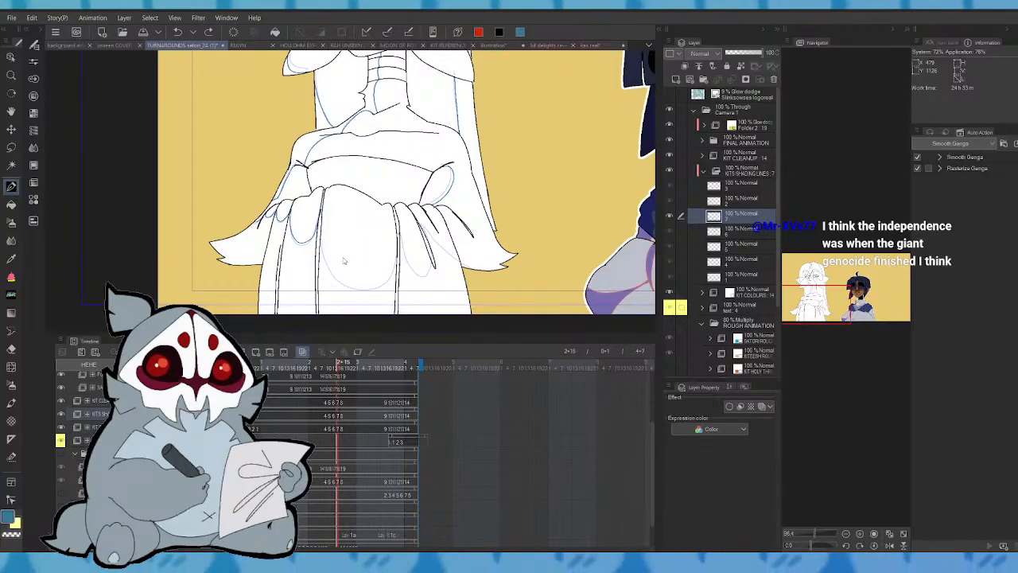
key(ctrl+z)
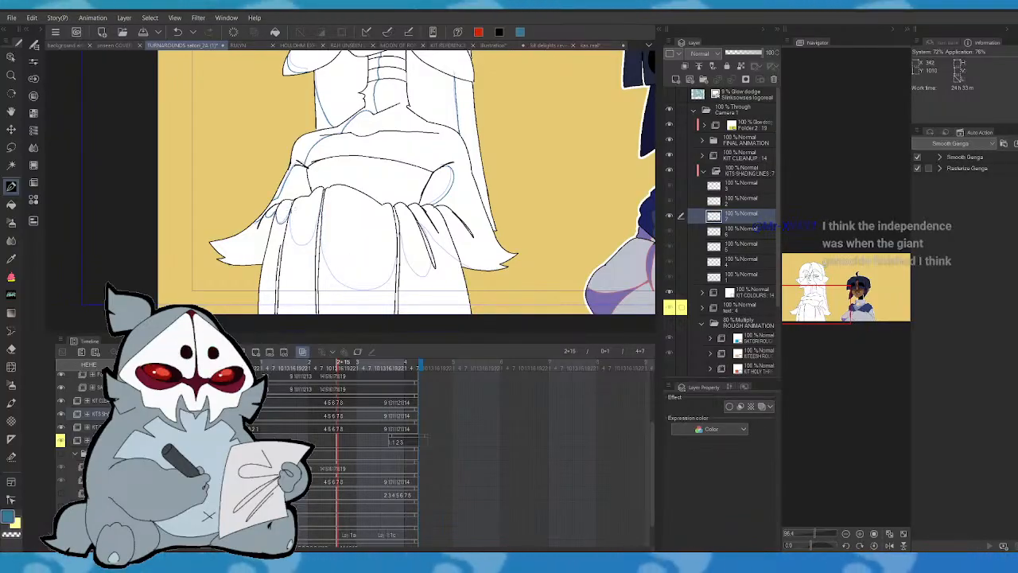
key(ctrl+z)
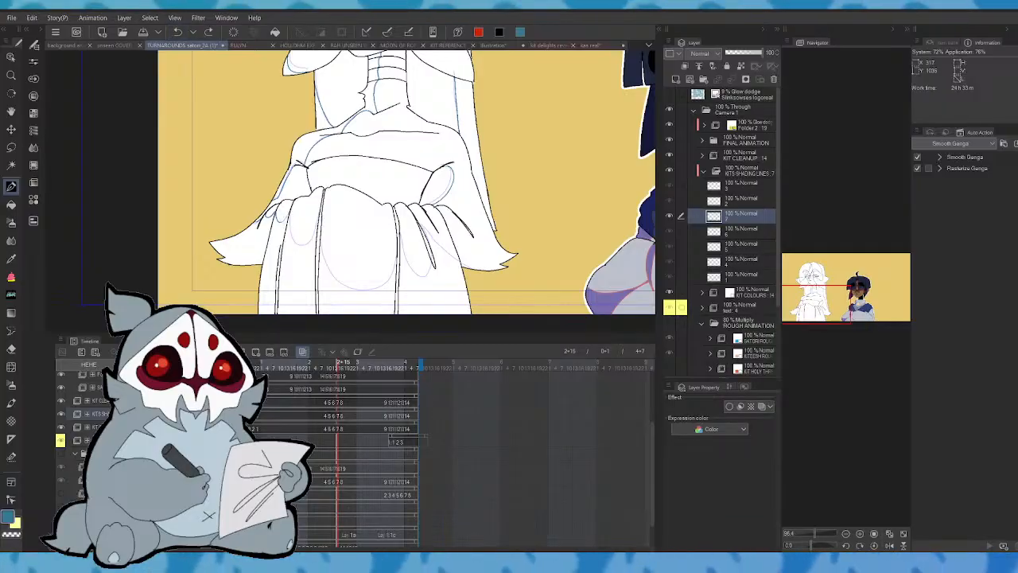
mouse_move(291, 217)
mouse_down()
mouse_move(298, 242)
mouse_move(315, 205)
mouse_move(338, 280)
mouse_up()
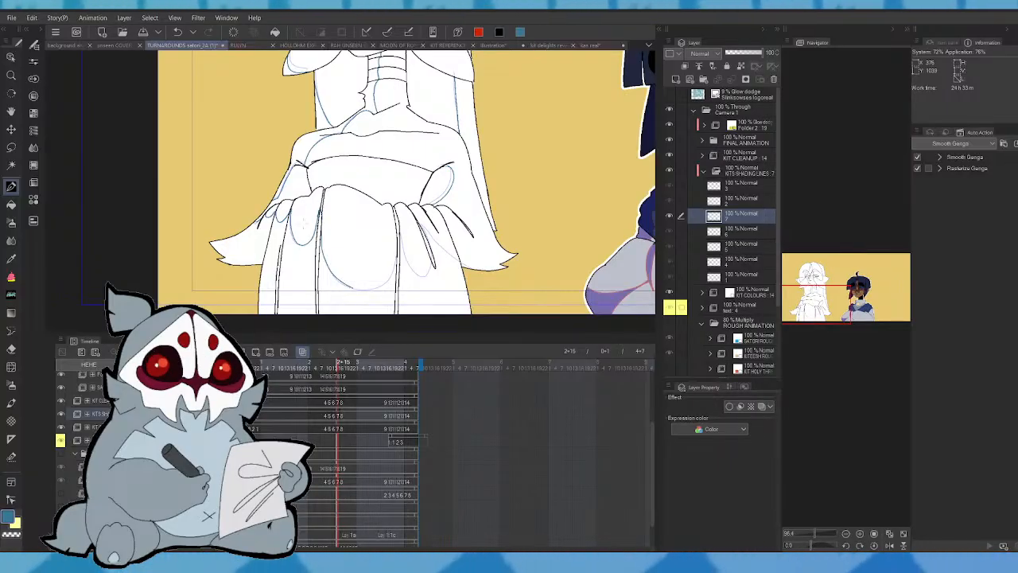
- Trace the large U-shaped shading curve of the central skirt panel, redrawing missed strokes, and the curves of the folds beside it
drag(343, 271, 360, 284)
mouse_move(322, 245)
mouse_down()
mouse_move(334, 276)
mouse_move(374, 288)
mouse_up()
click(178, 33)
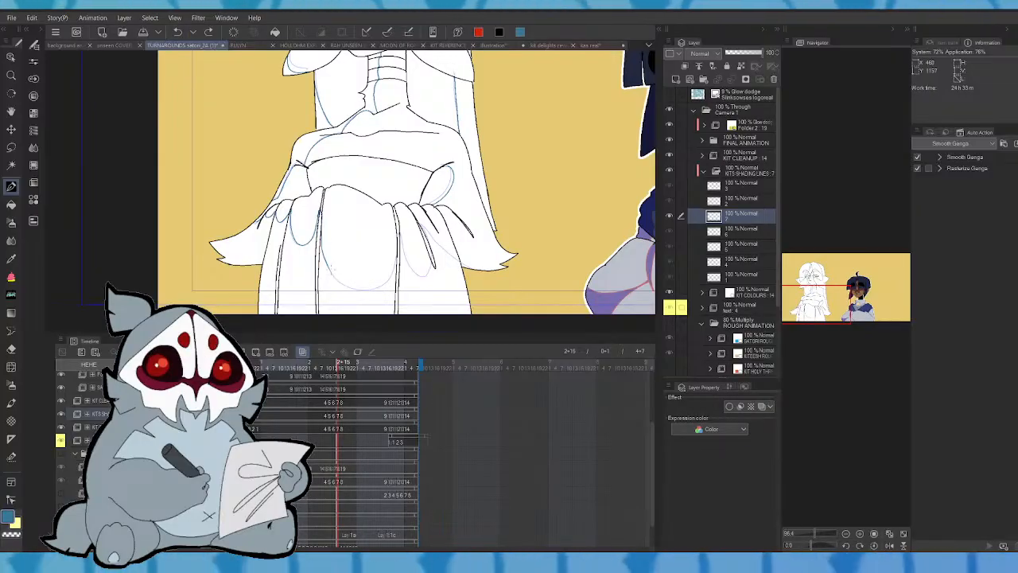
drag(327, 264, 383, 292)
click(179, 34)
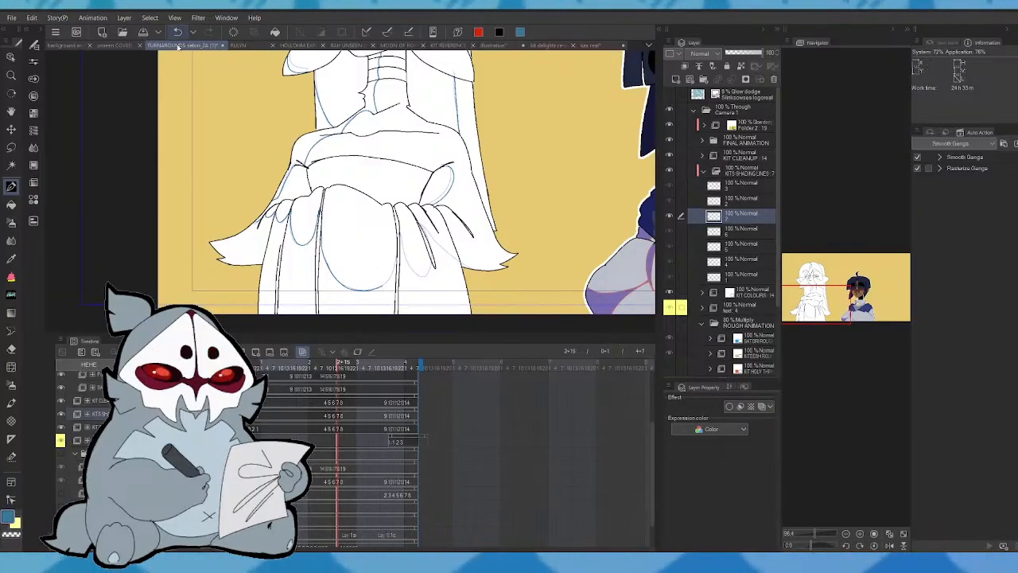
mouse_move(328, 268)
mouse_down()
mouse_move(380, 286)
mouse_move(398, 229)
mouse_move(422, 274)
mouse_move(431, 256)
mouse_up()
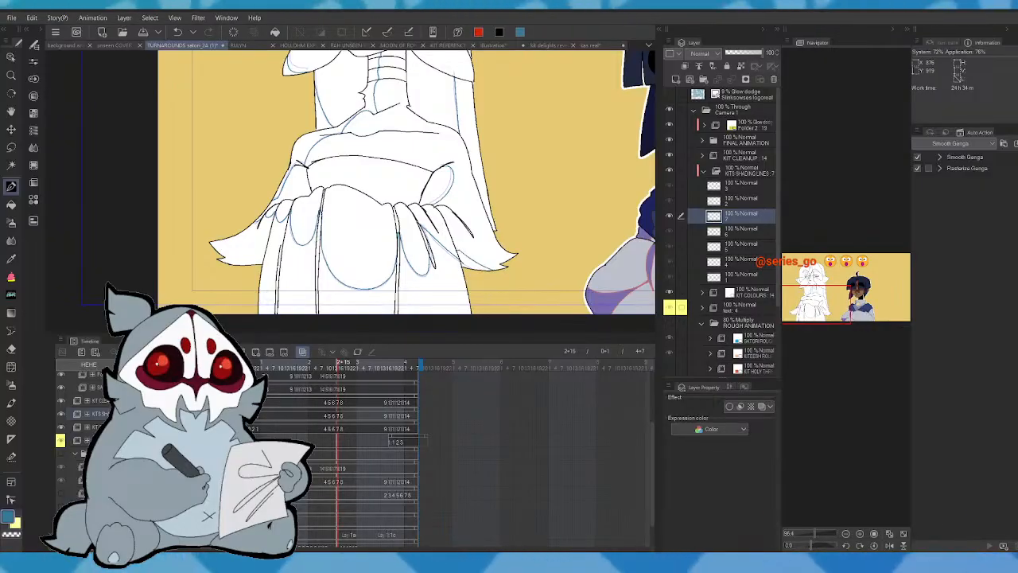
- Add a new cel at frame 2+17 in the KITS SHADING LINES folder
drag(865, 293, 827, 277)
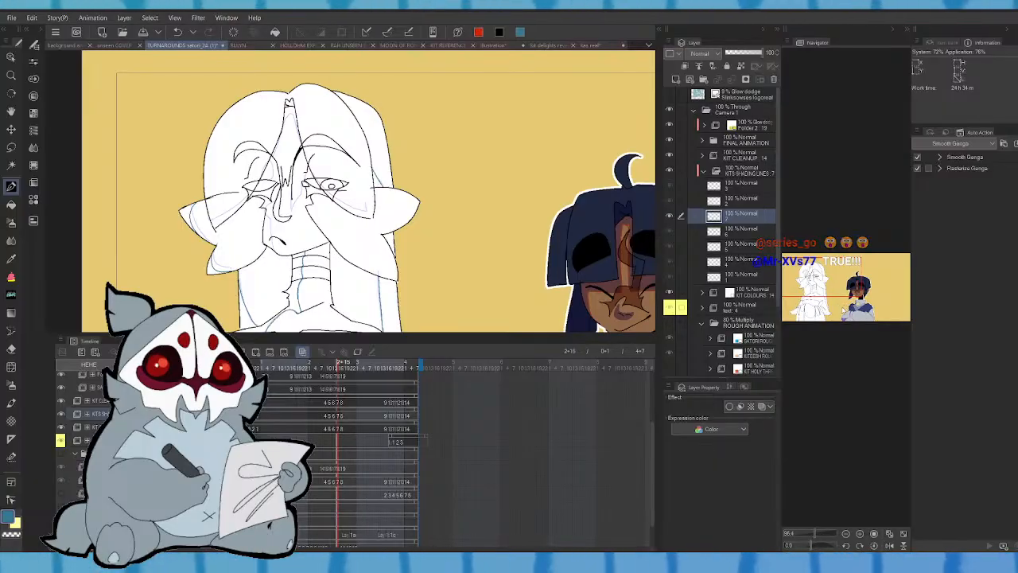
click(842, 302)
mouse_move(842, 303)
mouse_down()
mouse_move(810, 302)
mouse_move(833, 300)
mouse_up()
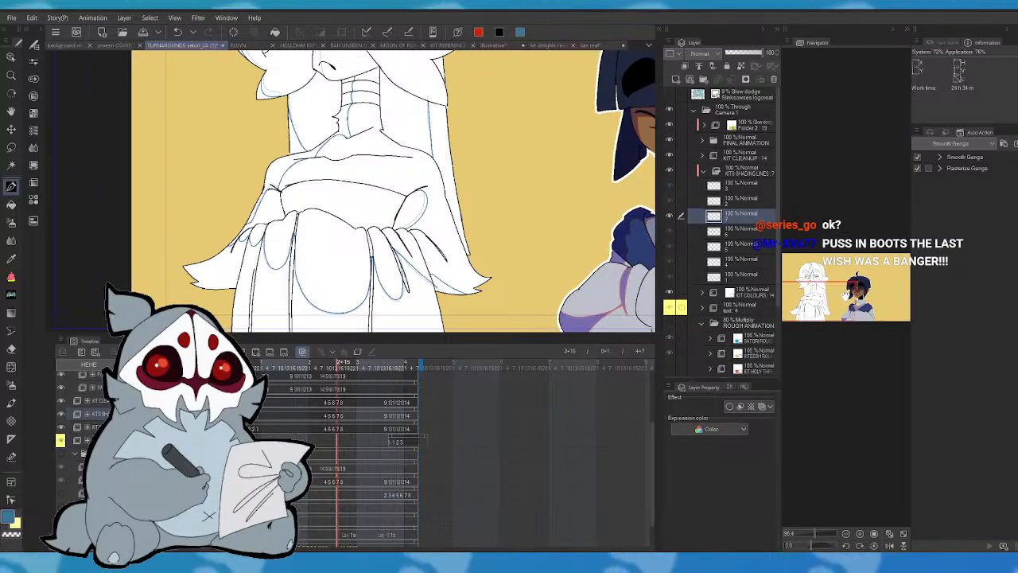
mouse_move(846, 296)
mouse_down()
mouse_move(846, 286)
mouse_move(843, 294)
mouse_up()
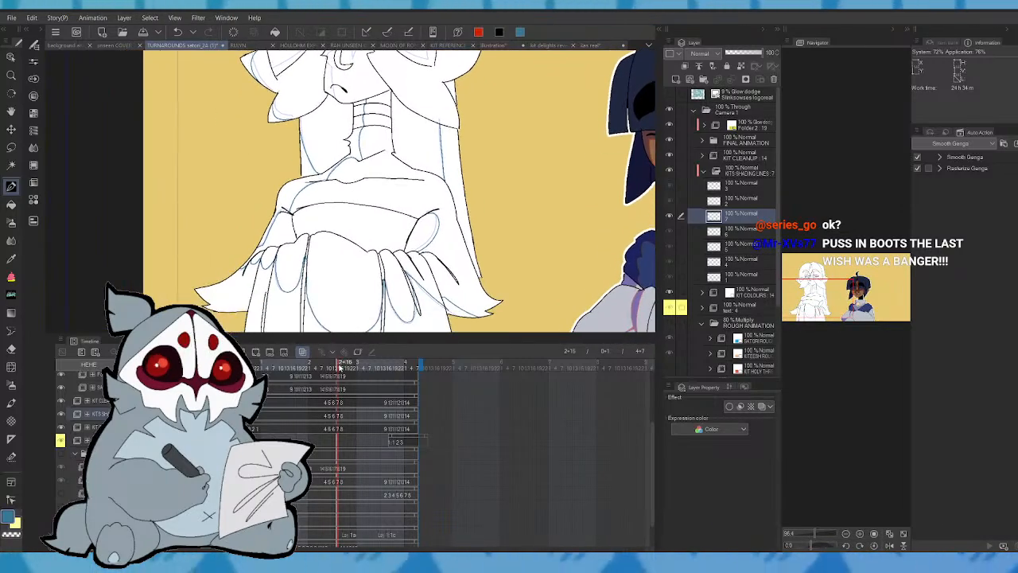
click(342, 366)
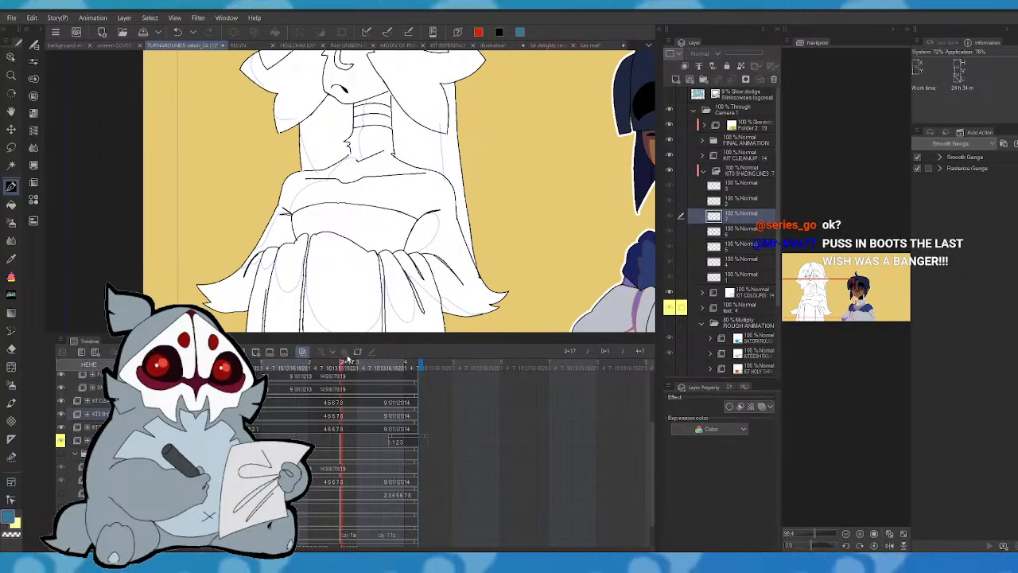
click(347, 359)
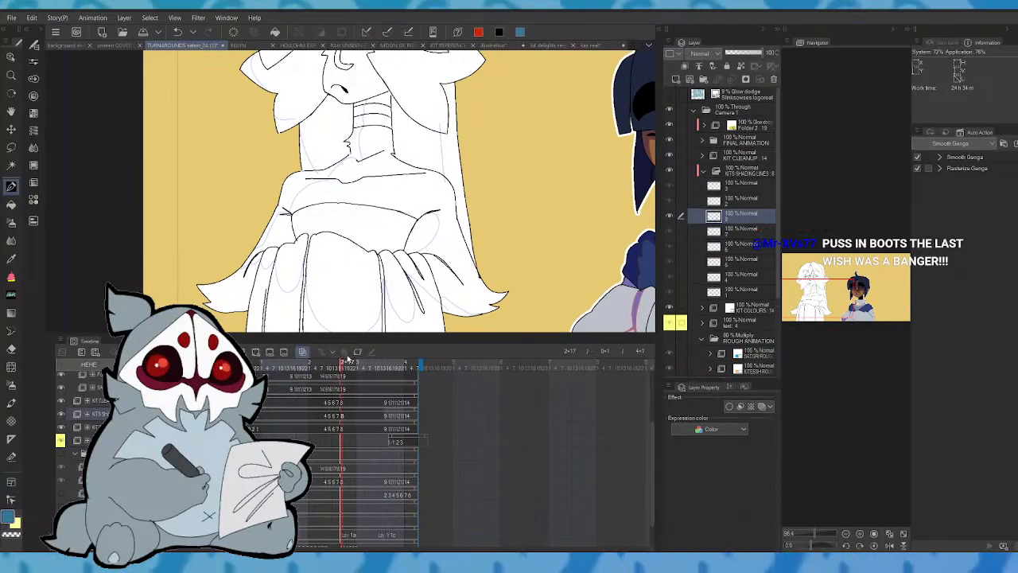
- Trace the shading curves inside the pointed hair tufts beside the face on the new cel, using a mirrored canvas view for the lower tuft
drag(833, 304, 832, 295)
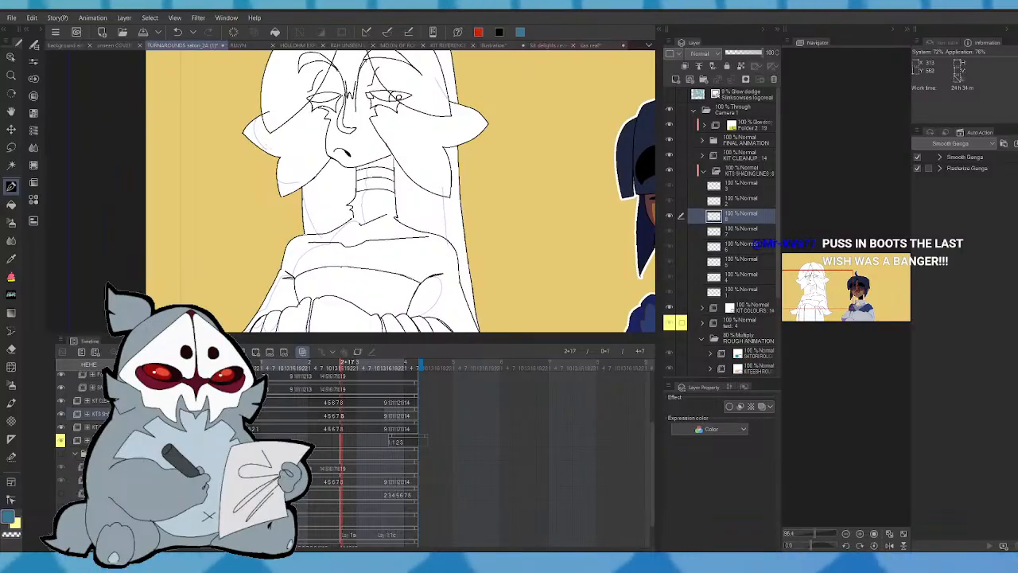
drag(341, 367, 344, 367)
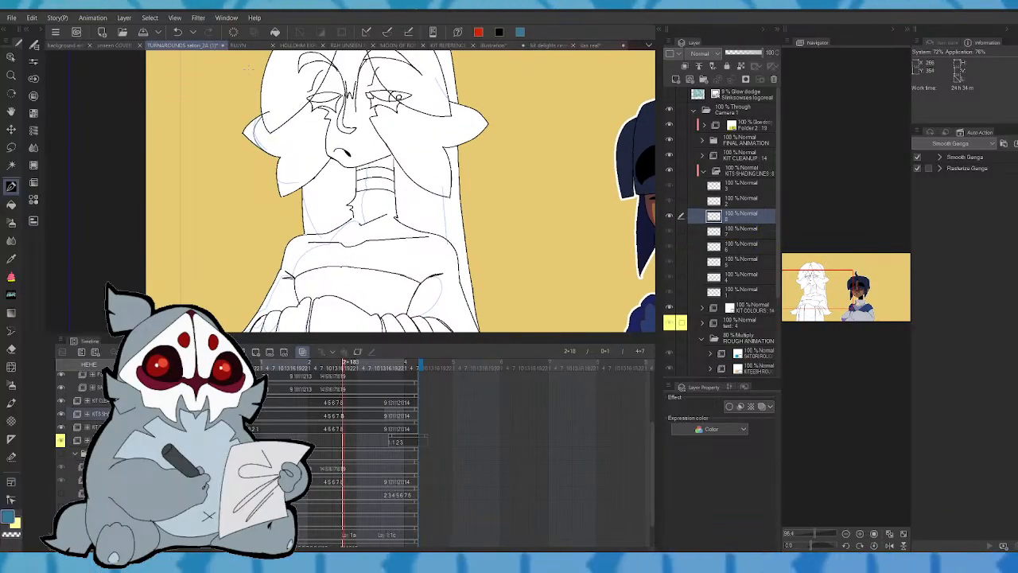
drag(277, 171, 297, 193)
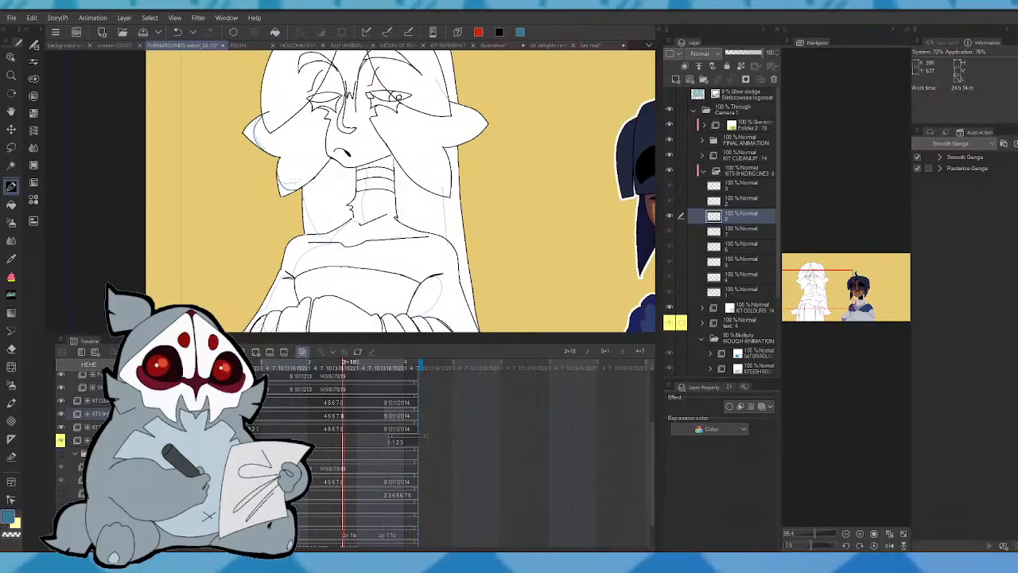
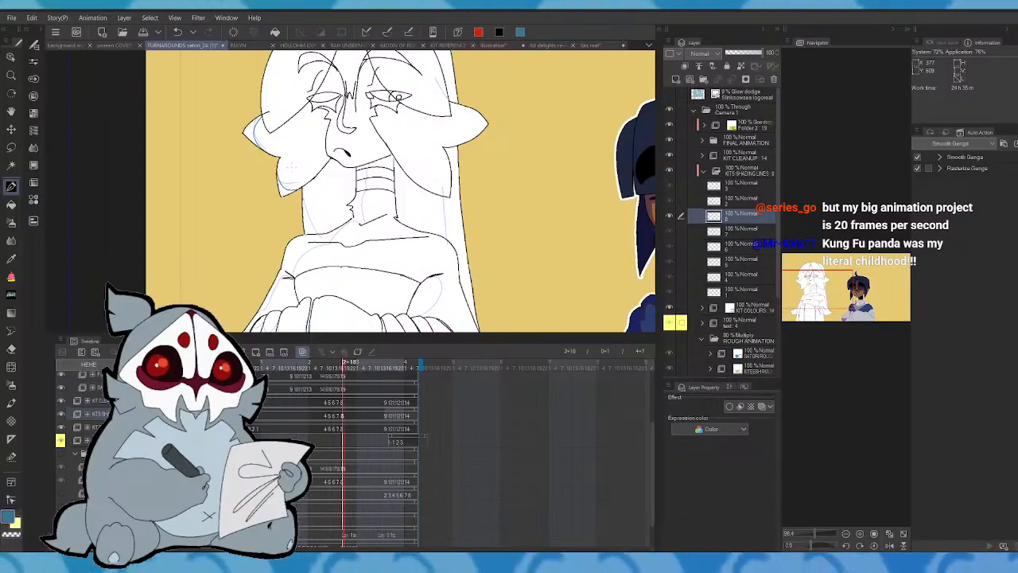
click(889, 546)
drag(276, 198, 263, 170)
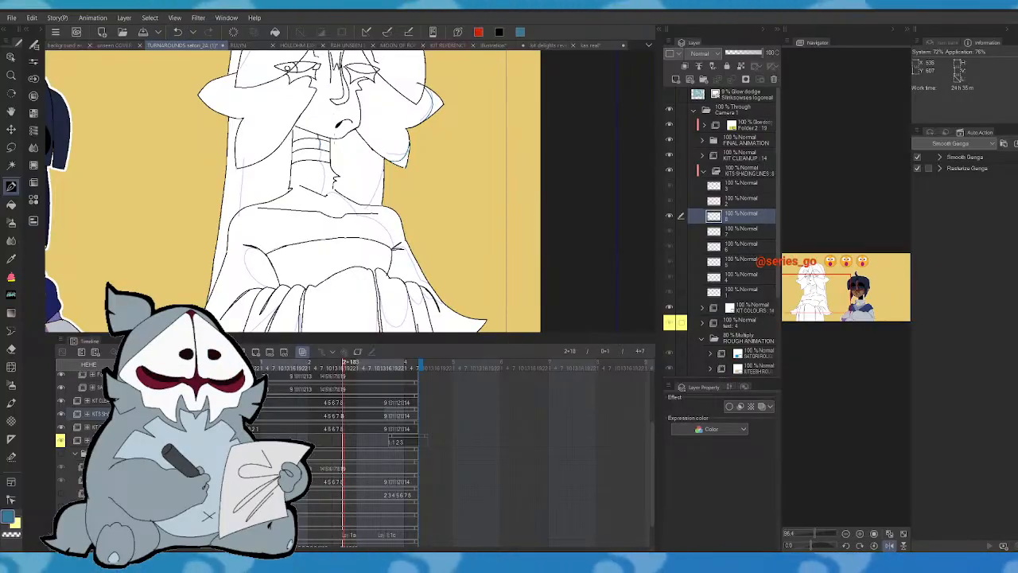
click(890, 546)
- Trace the neck and shoulder shading curves in a mirrored view, comparing neighbouring frames and redrawing missed strokes, before restoring the canvas orientation
drag(821, 284, 820, 288)
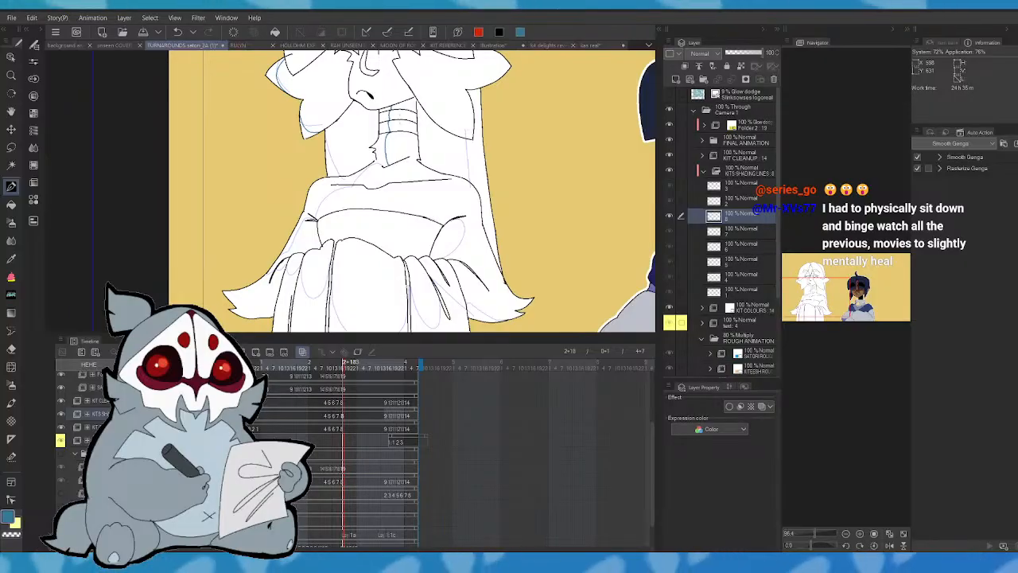
click(890, 546)
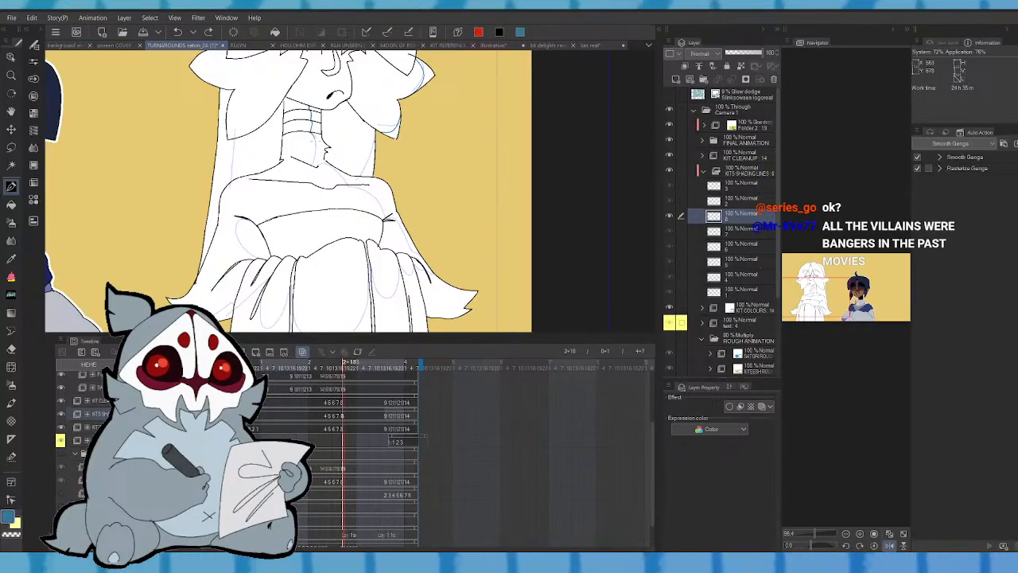
key(period)
key(comma)
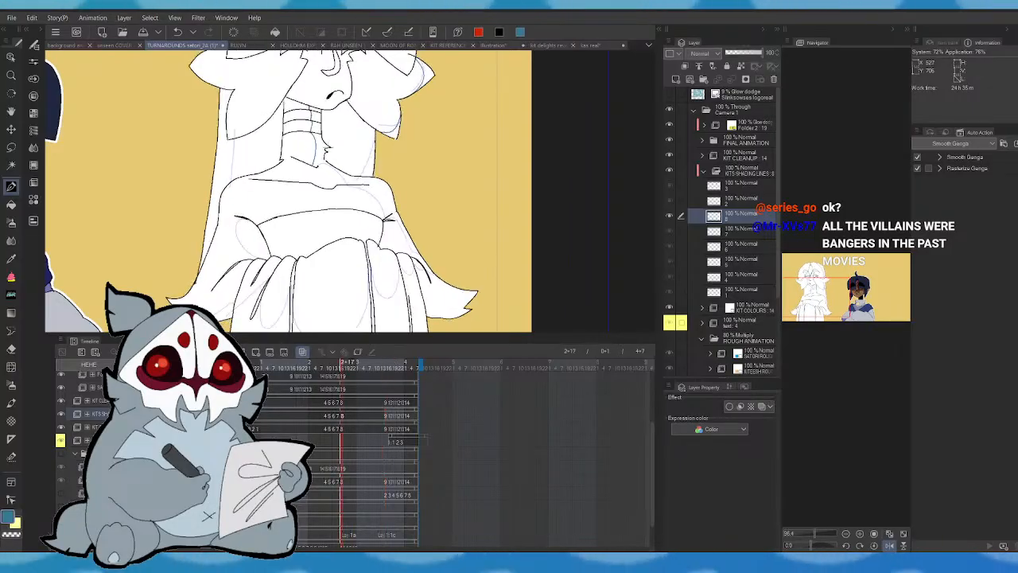
key(comma)
key(period)
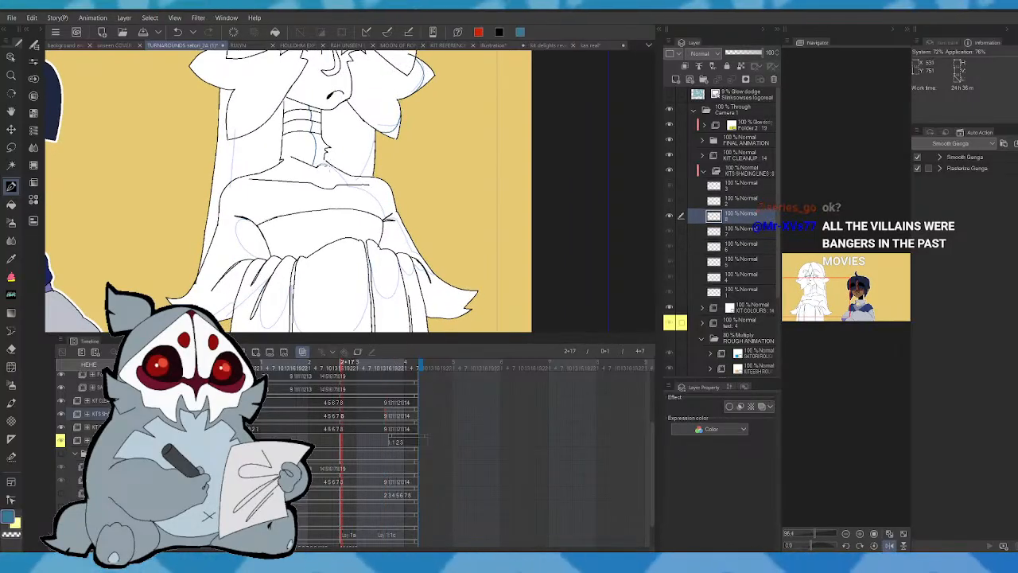
drag(323, 165, 347, 185)
key(ctrl+z)
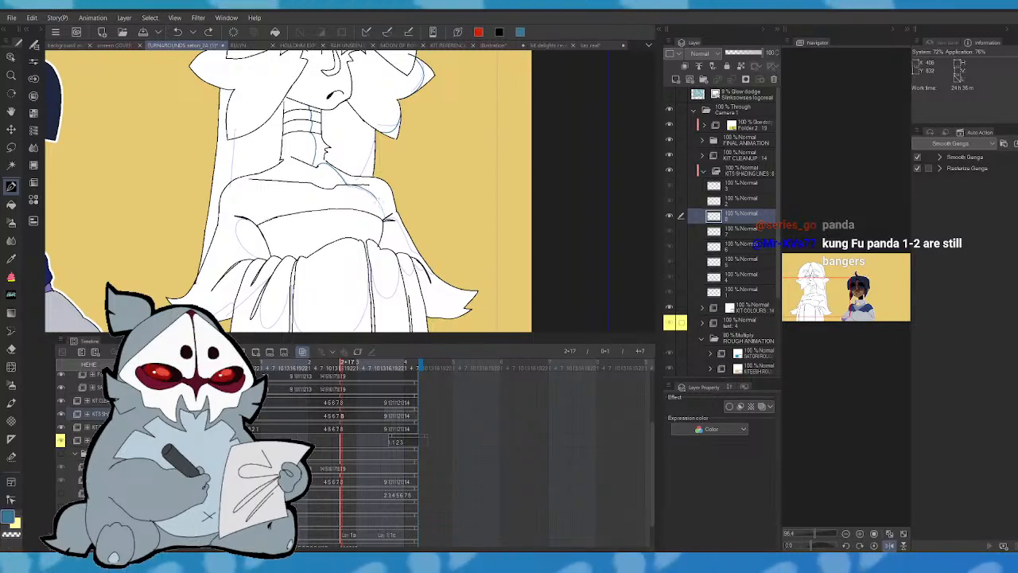
click(890, 546)
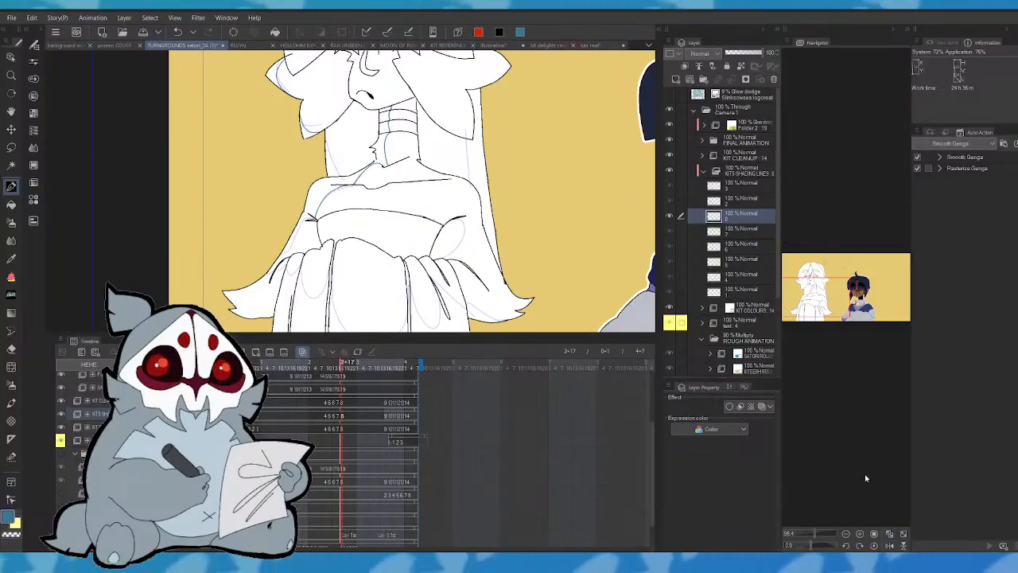
- Trace the shading line along the upper sleeve below the shoulder, checking it in the mirrored view and against the previous frame
key(Left)
key(Right)
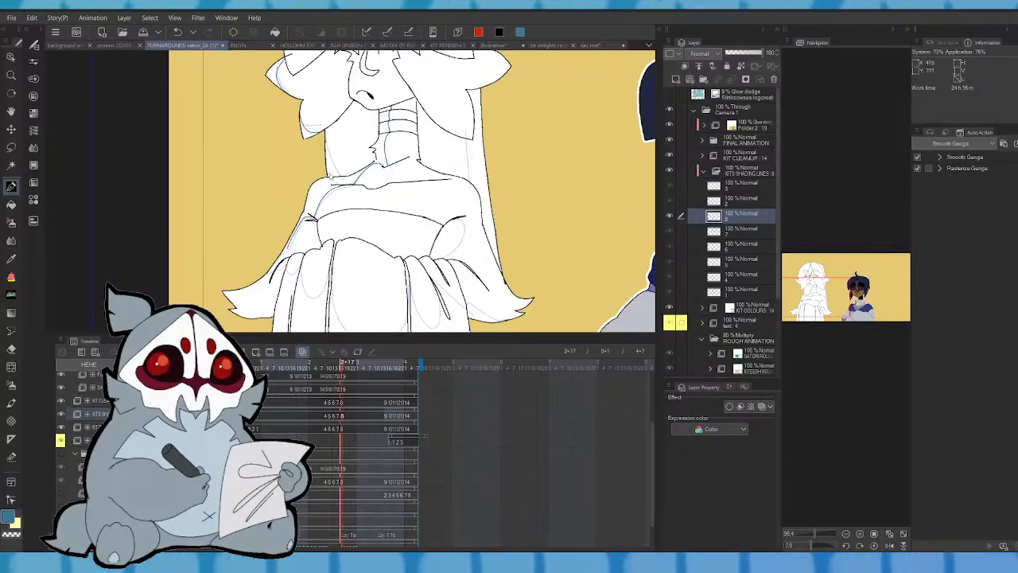
click(889, 545)
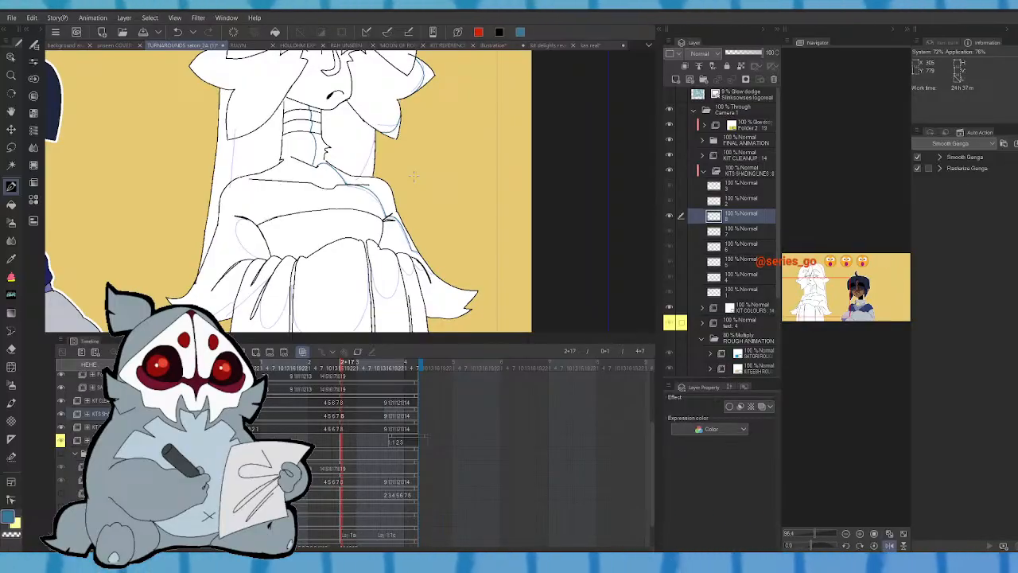
click(890, 543)
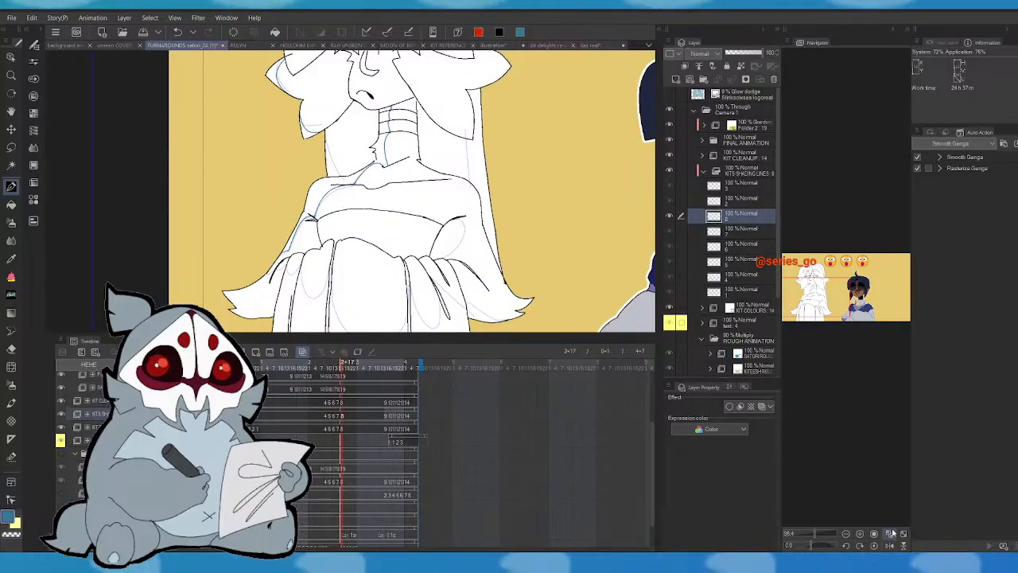
key(Left)
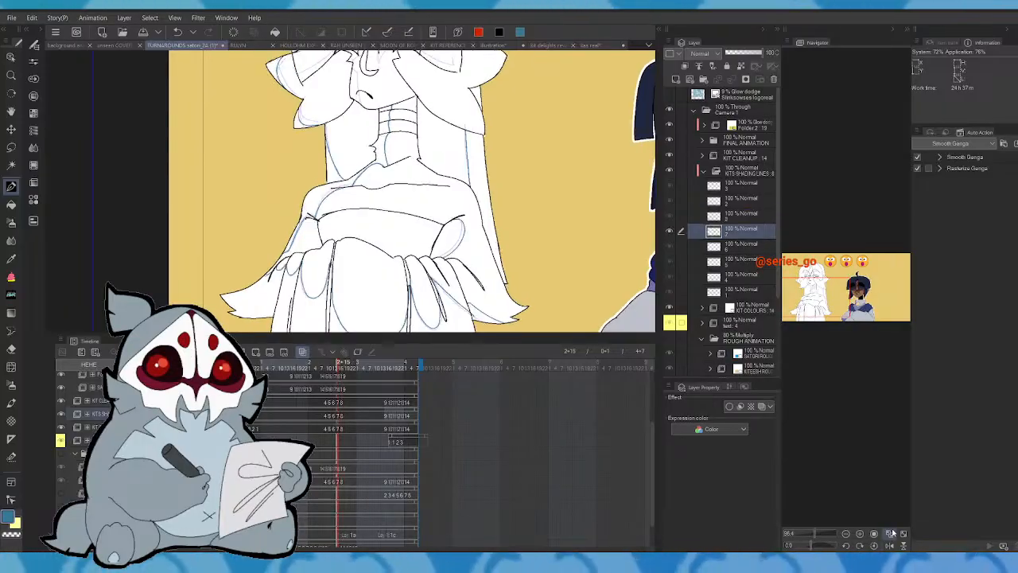
- Trace the shading curve on the back hair beside the neck at frame 2+17, checking it against the previous frame
key(period)
key(comma)
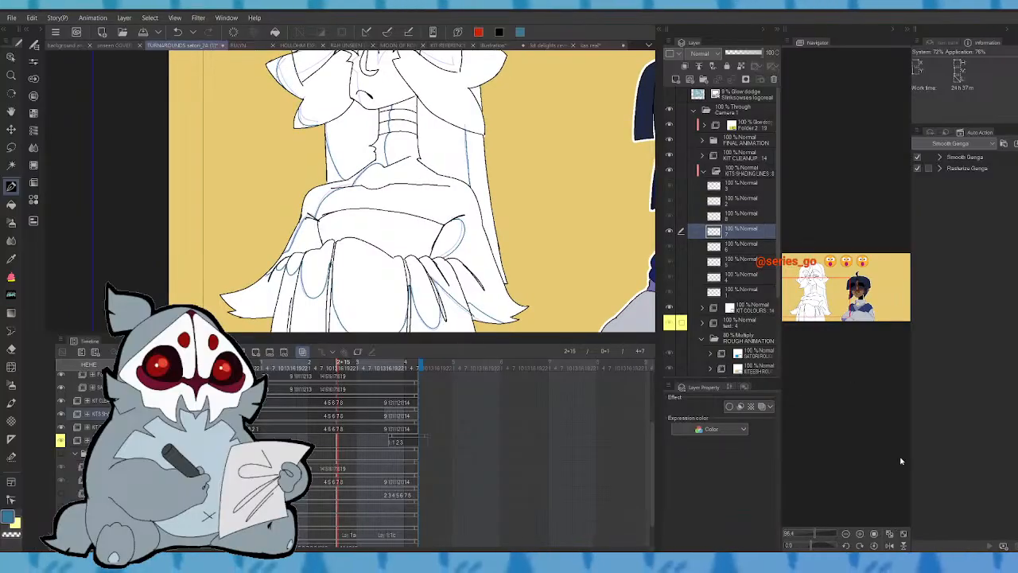
key(period)
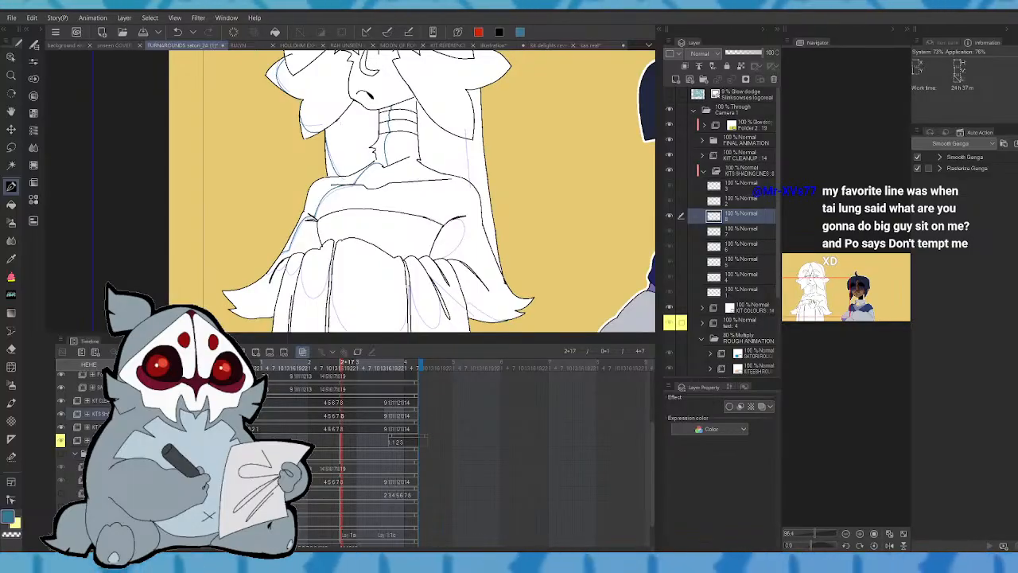
drag(340, 127, 337, 161)
key(Left)
key(Right)
drag(419, 209, 419, 176)
- Trace the curved shading line in the underarm opening on the frame 2+17 cel, checking it in a mirrored view and undoing missed strokes
drag(462, 228, 451, 252)
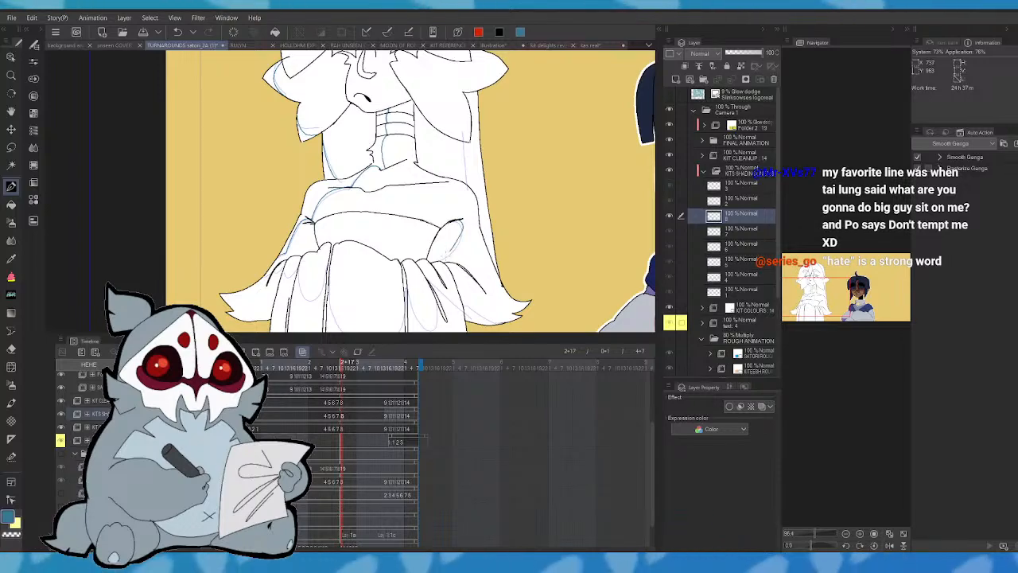
key(ctrl+z)
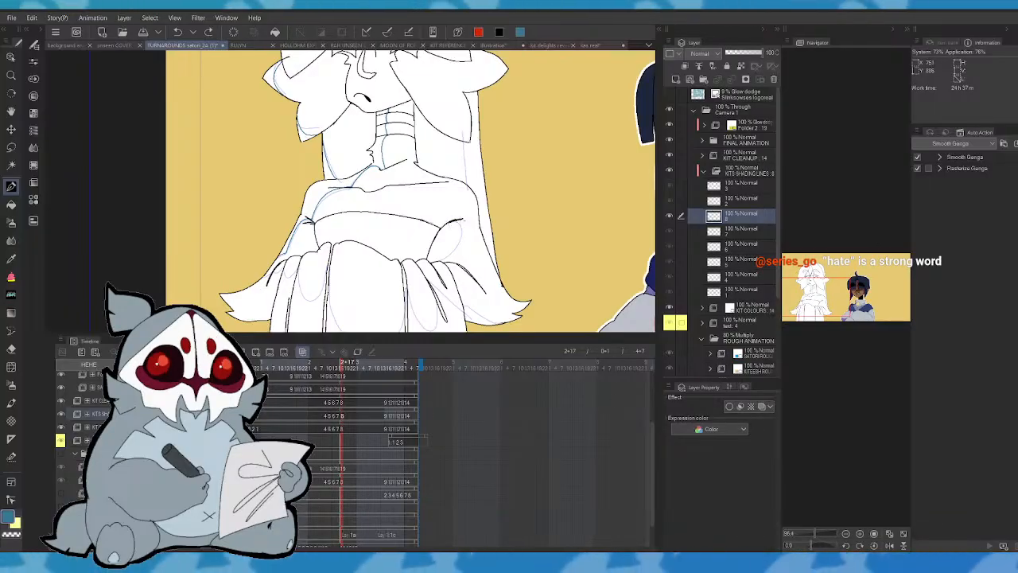
click(889, 545)
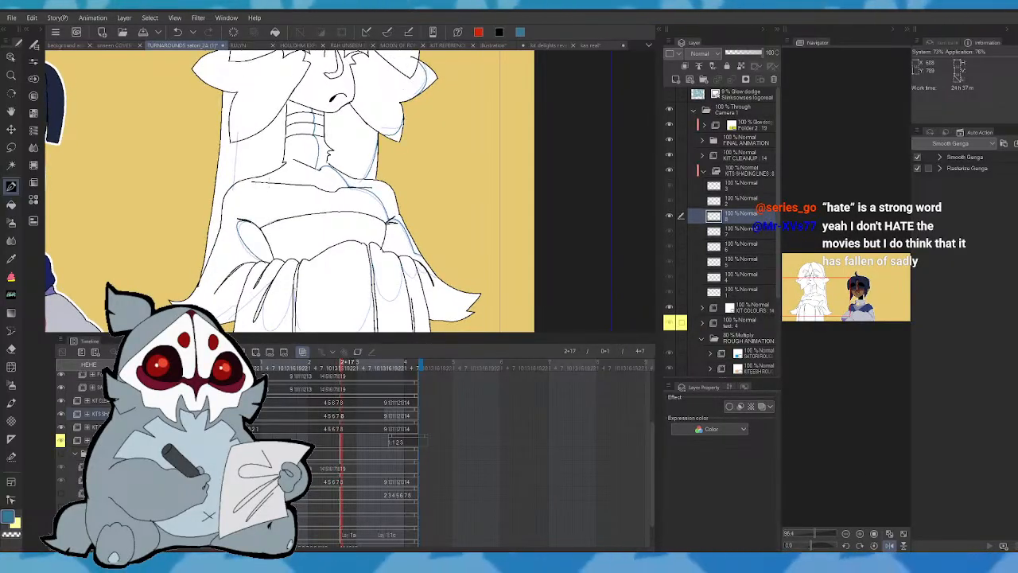
click(889, 545)
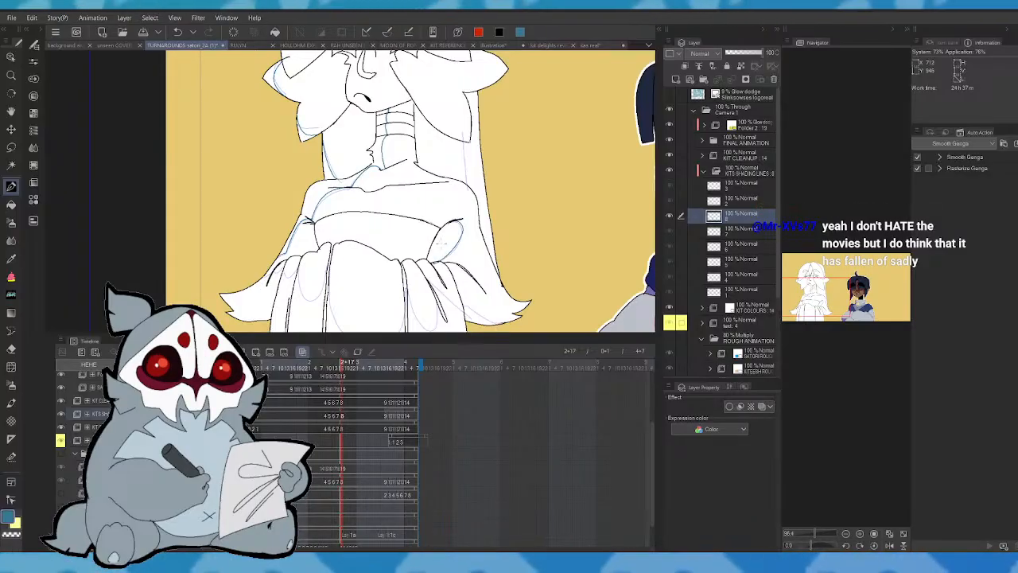
mouse_move(449, 260)
mouse_down()
mouse_move(430, 254)
mouse_move(425, 286)
mouse_up()
key(ctrl+z)
key(ctrl+z)
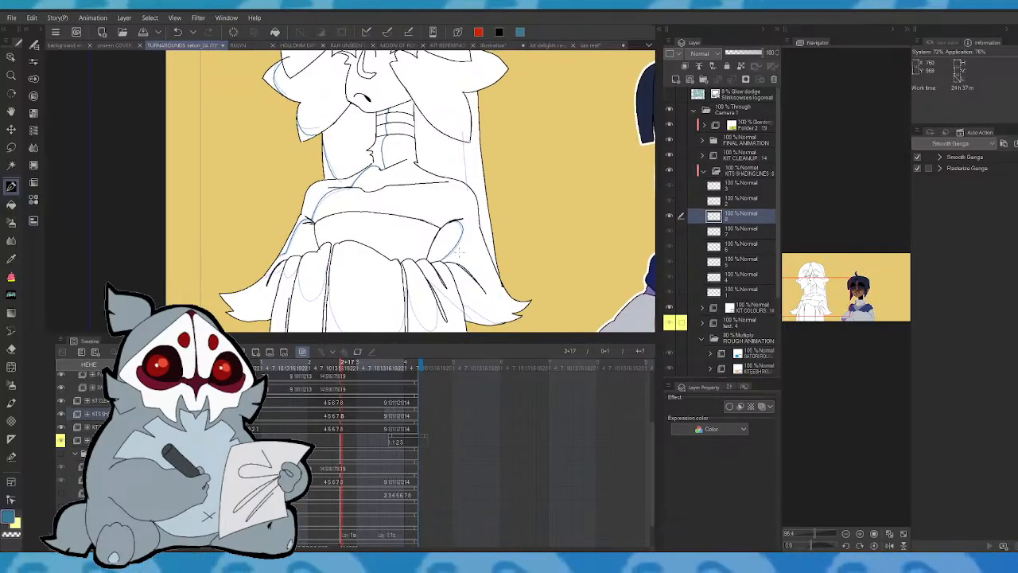
- Trace the small sleeve fold curves and the U-shaped shading curves between the skirt folds on the frame 2+17 cel, undoing missed strokes
scroll(458, 253, down, 2)
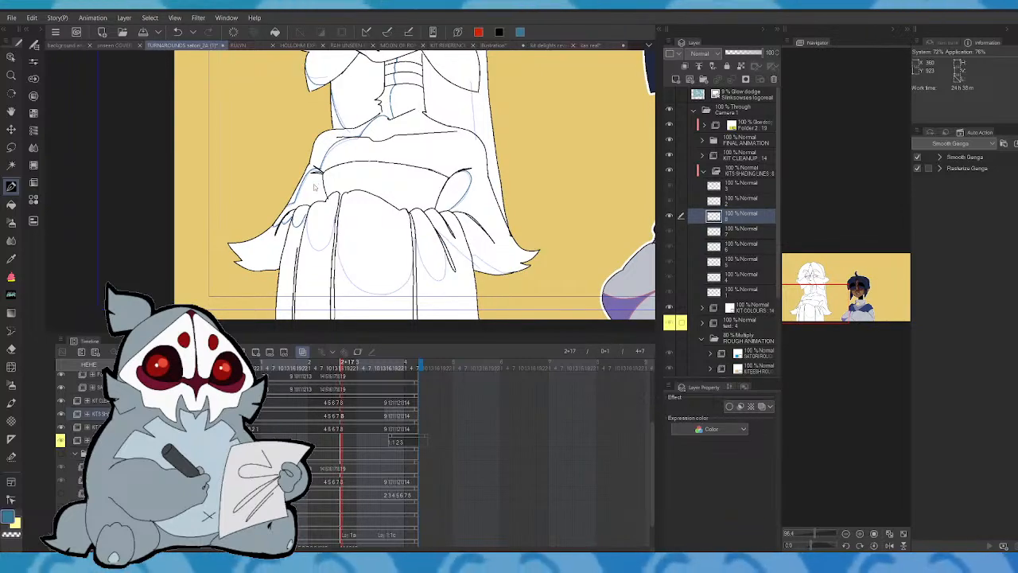
key(ctrl+z)
key(comma)
key(period)
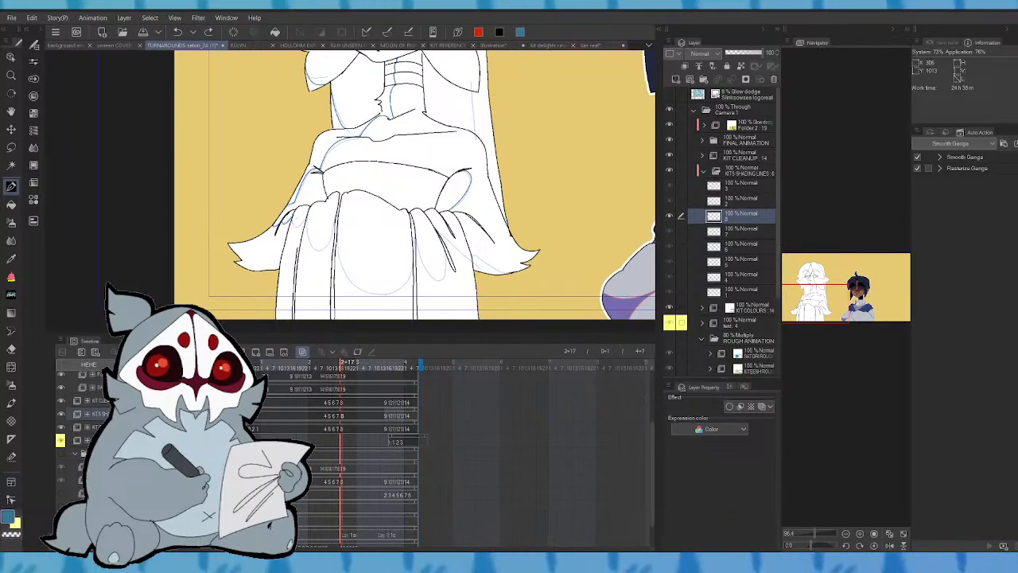
mouse_move(308, 216)
mouse_down()
mouse_move(330, 225)
mouse_move(344, 209)
mouse_move(346, 271)
mouse_move(361, 284)
mouse_move(342, 213)
mouse_move(338, 253)
mouse_move(380, 293)
mouse_up()
key(ctrl+z)
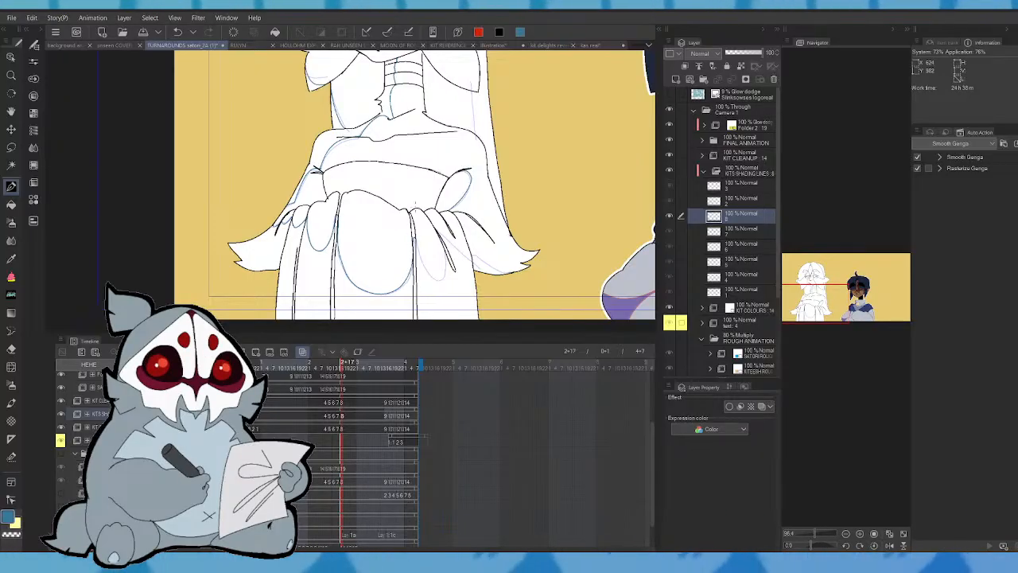
drag(414, 238, 433, 273)
key(ctrl+z)
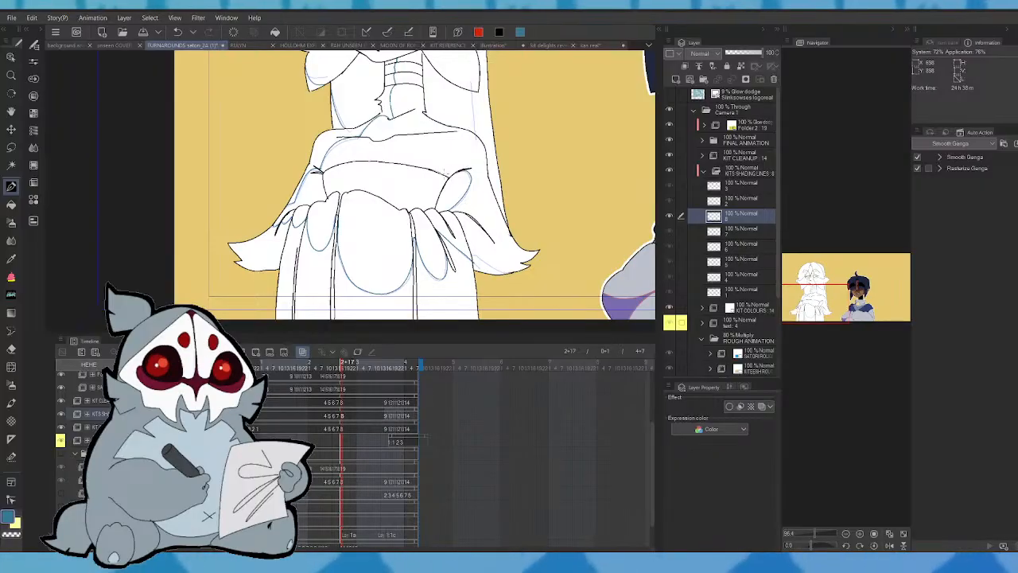
- Compare the sleeve shading across frames 2+13 to 2+17 and rework the diagonal lower sleeve line on the frame 2+13 cel
key(Left)
key(Left)
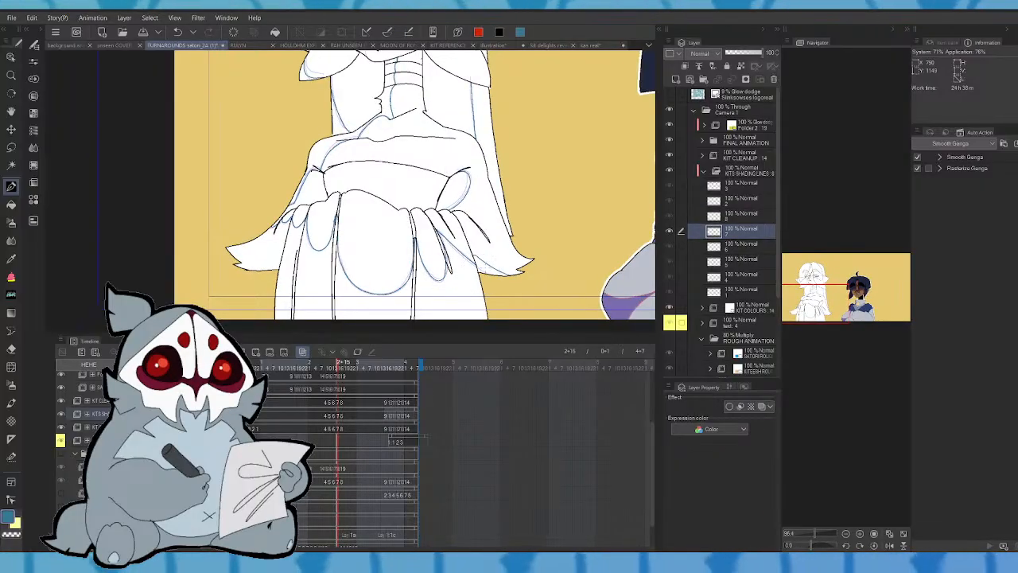
click(334, 368)
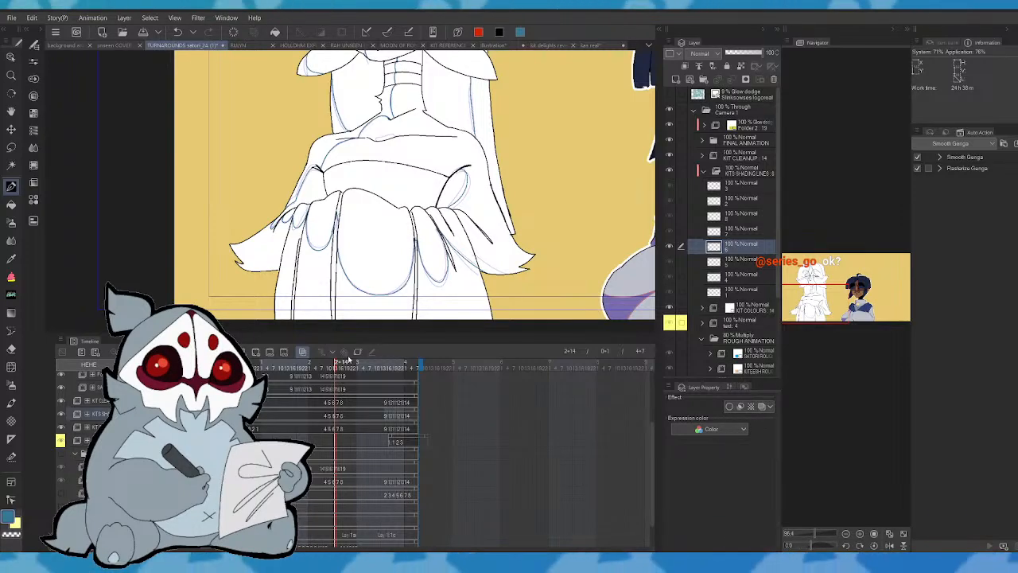
key(Left)
key(Right)
key(Right)
key(Left)
key(Left)
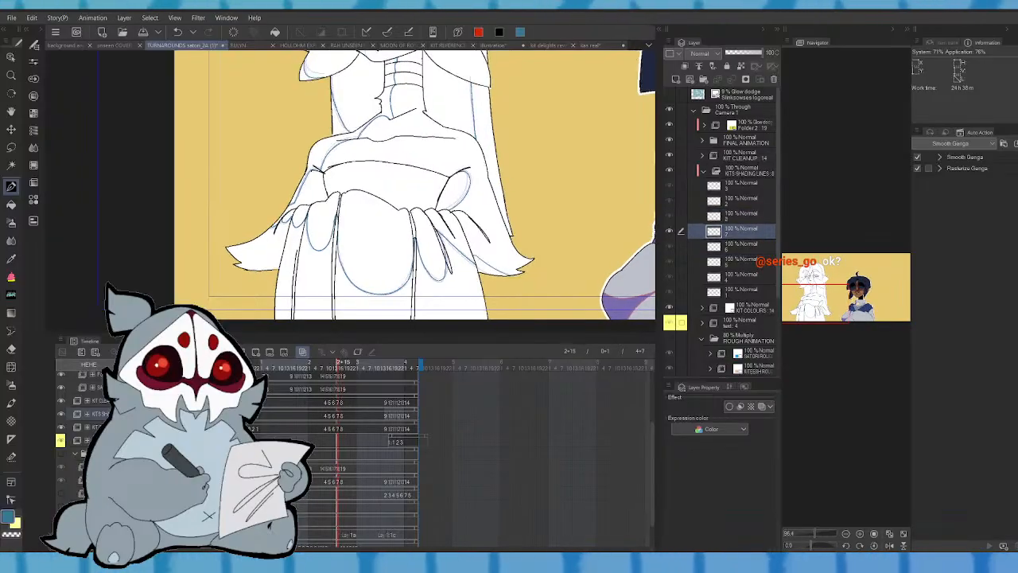
drag(491, 184, 509, 226)
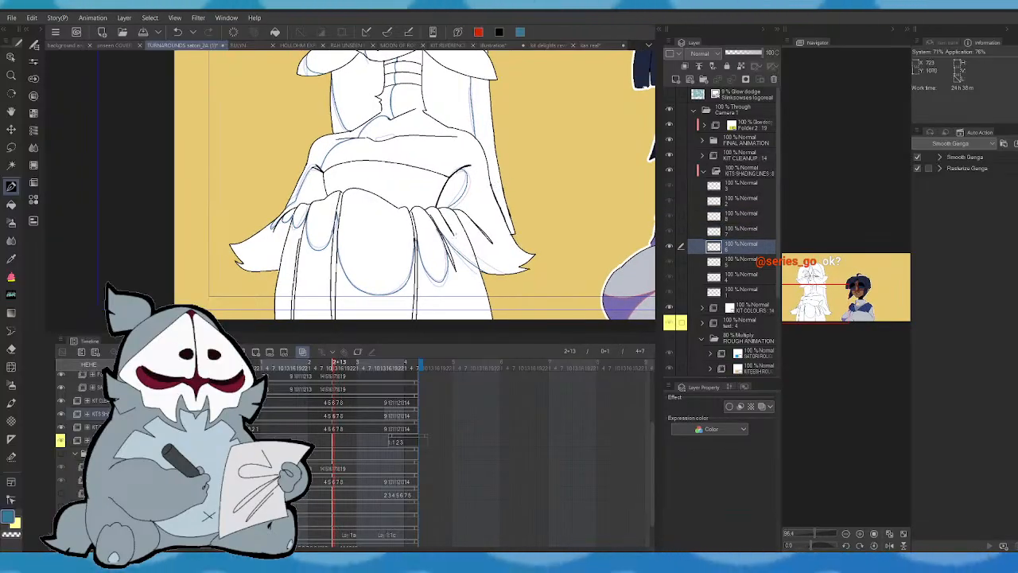
drag(441, 228, 456, 271)
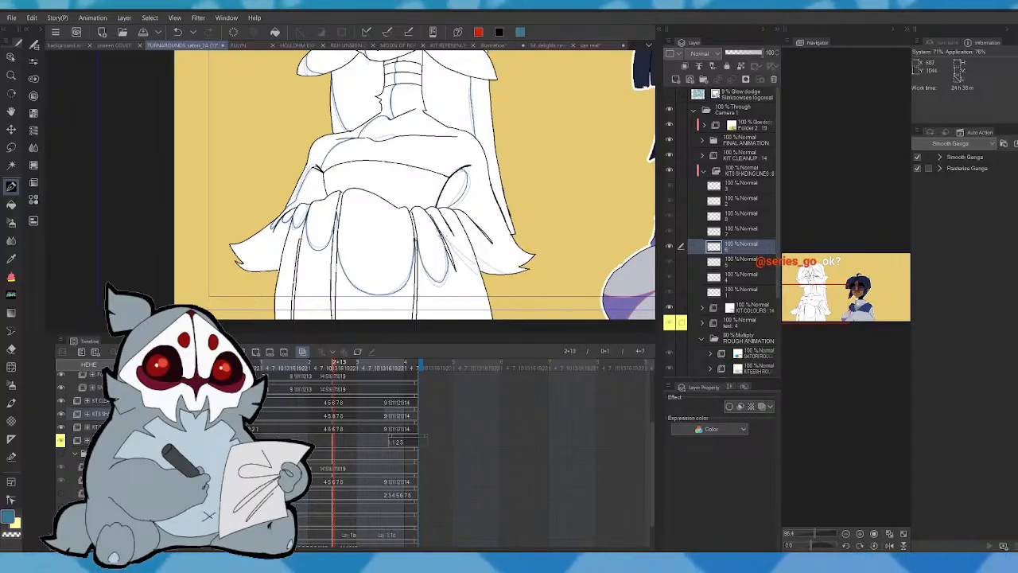
- Compare the lower sleeve and skirt shading across the earlier frames from 0+17 through 2+13
key(Left)
key(Left)
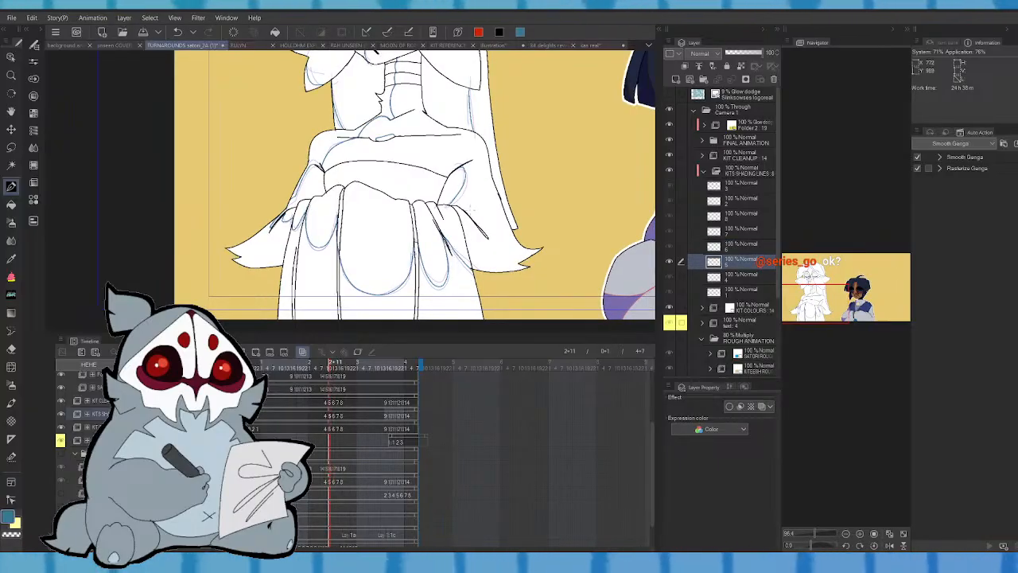
key(Right)
key(Left)
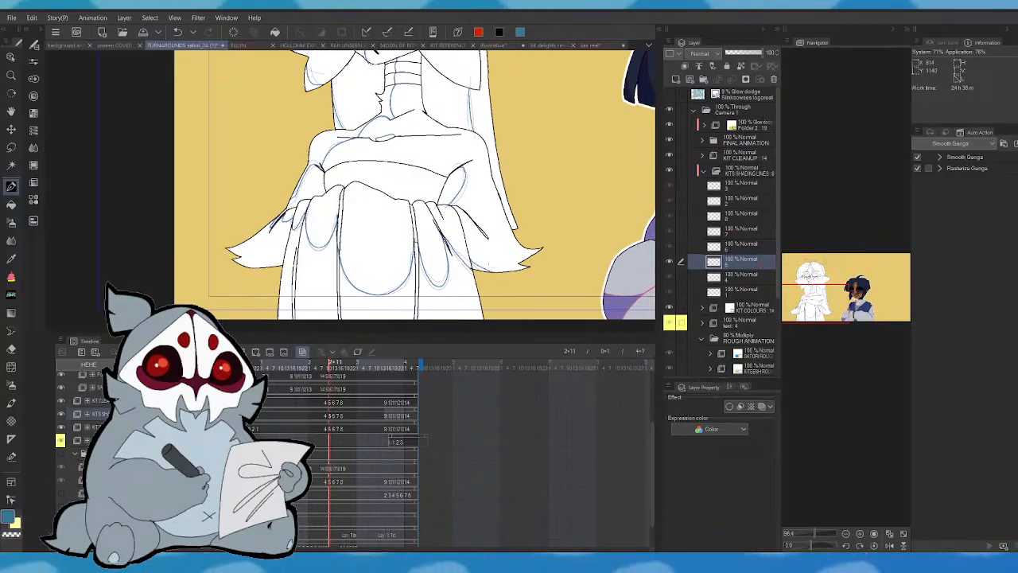
key(Left)
key(Right)
key(Left)
key(Left)
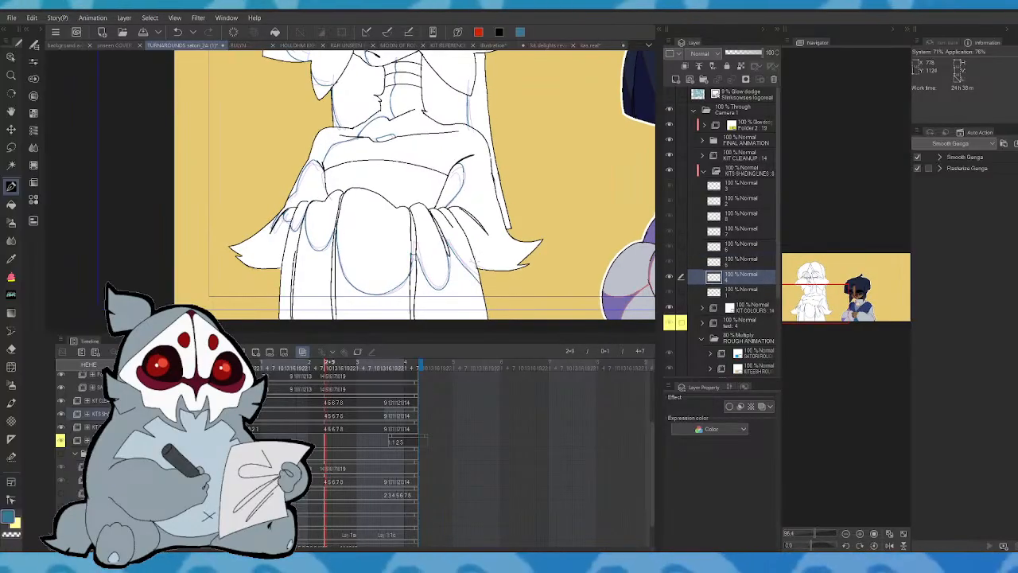
key(Left)
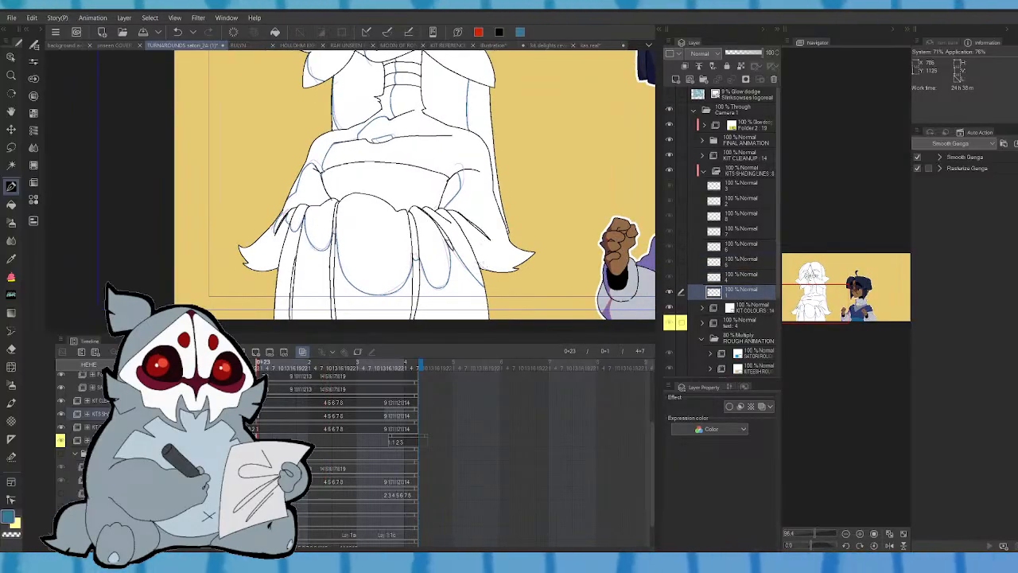
key(Left)
key(Right)
key(Right)
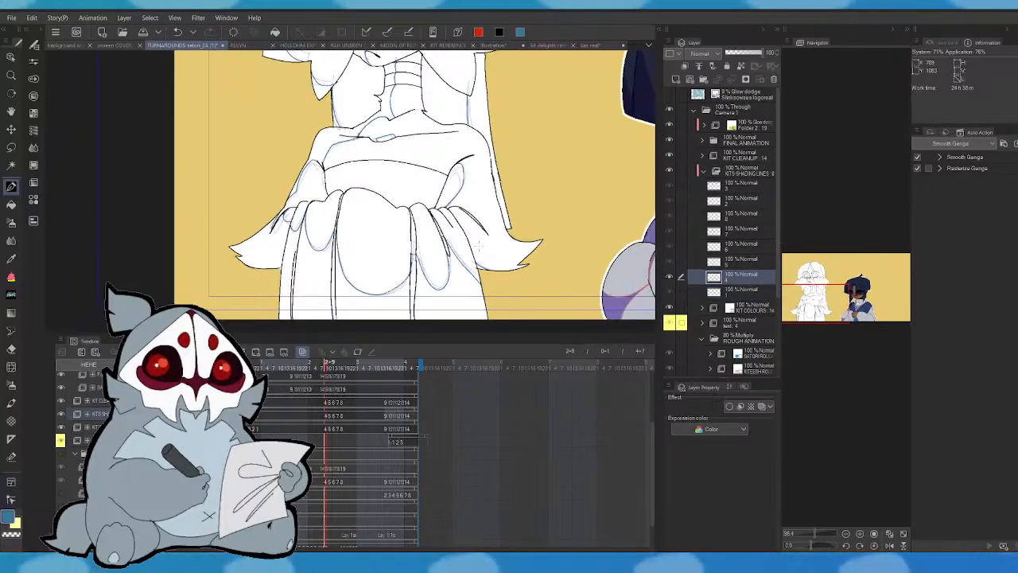
key(Left)
key(Left)
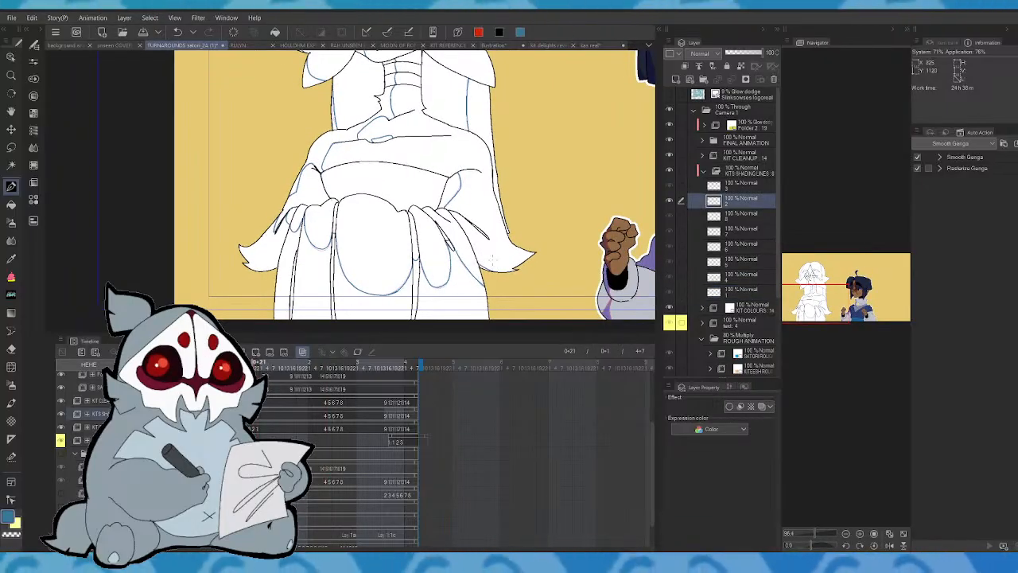
key(Left)
key(Right)
key(Right)
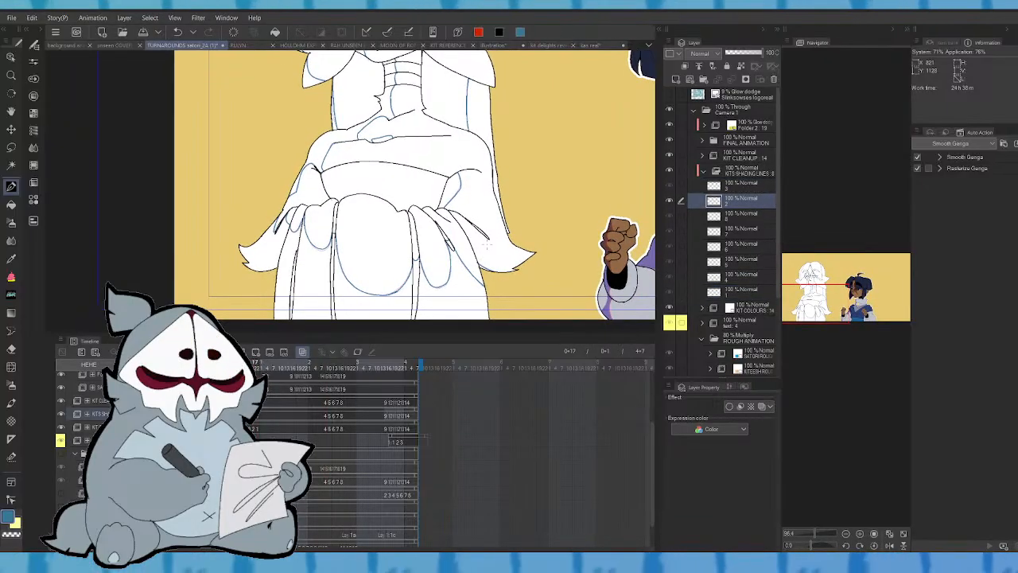
key(Right)
key(Right)
key(Right)
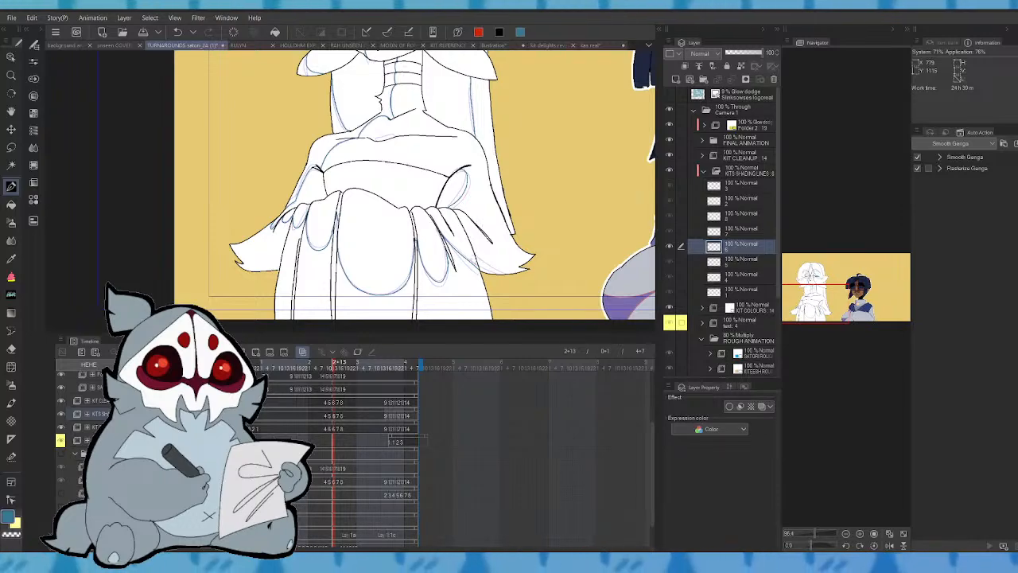
- Redraw the diagonal shading line under the lower sleeve on the frame 2+13 cel, comparing it with the preceding frame
drag(473, 258, 490, 270)
key(Left)
key(Right)
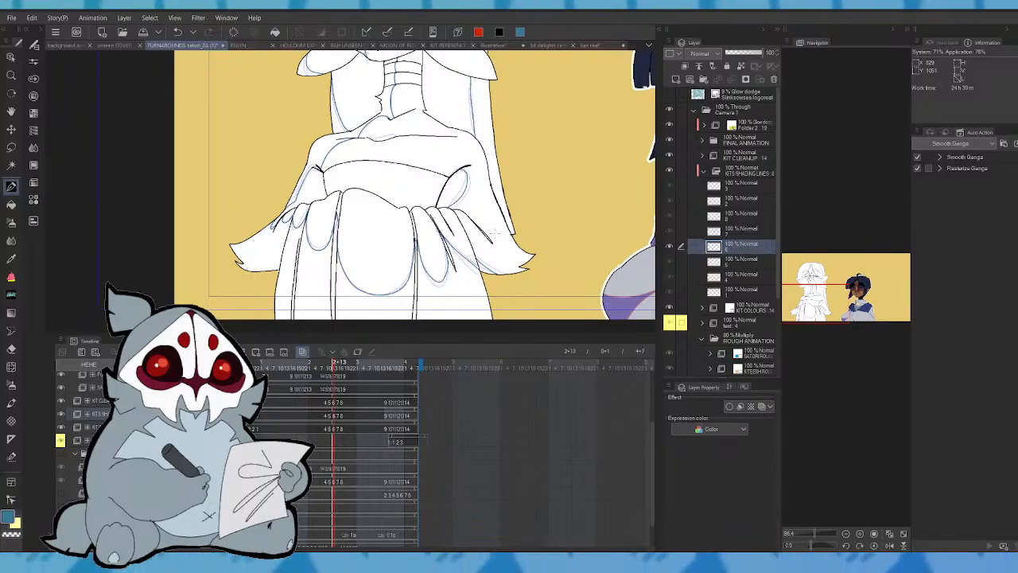
key(Left)
key(Right)
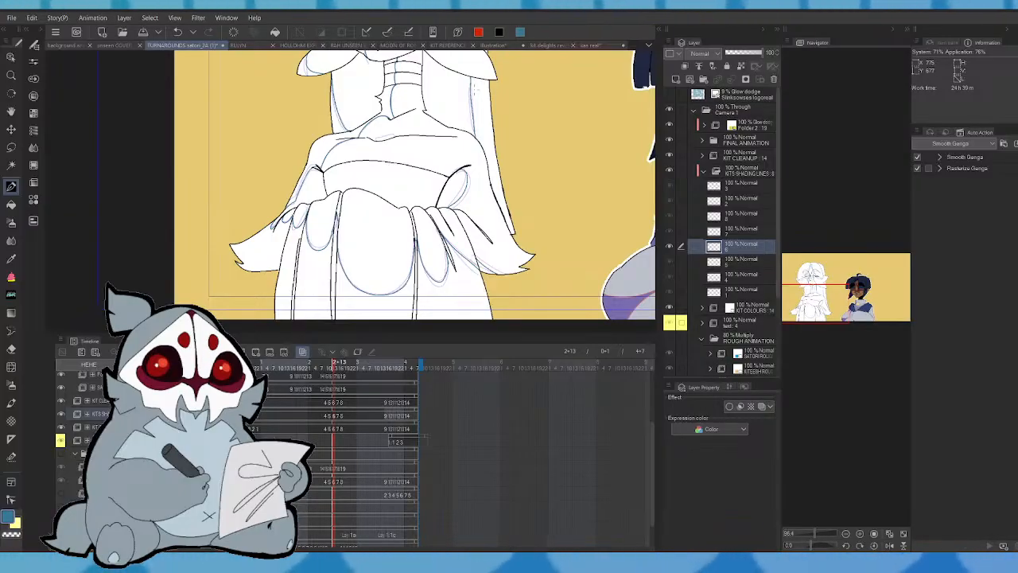
key(Left)
key(Right)
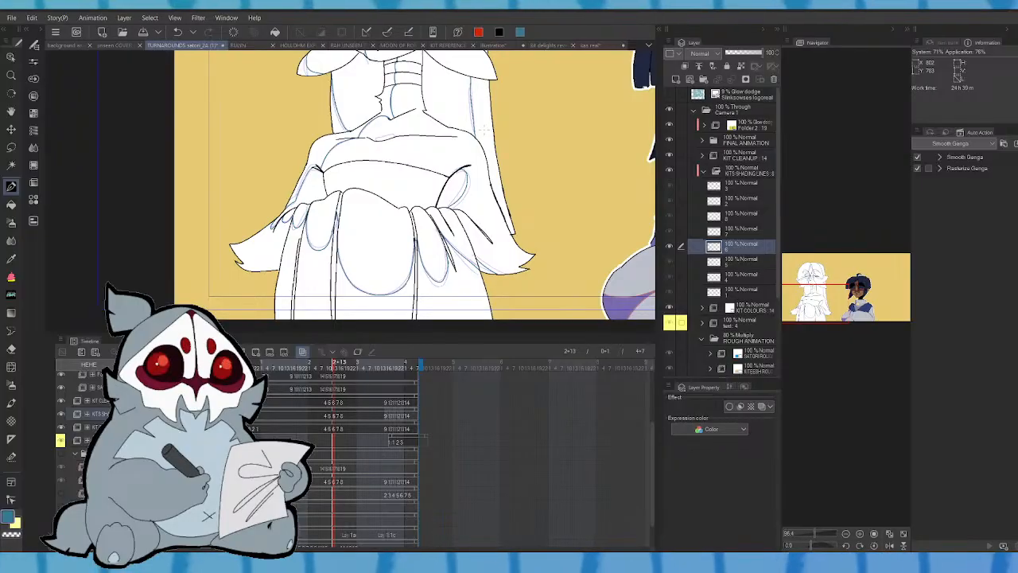
- Examine the hair, sleeve and skirt shading lines on frames 2+11 and 2+13 for consistency, with the Auto Select tool active
key(w)
key(Left)
key(Left)
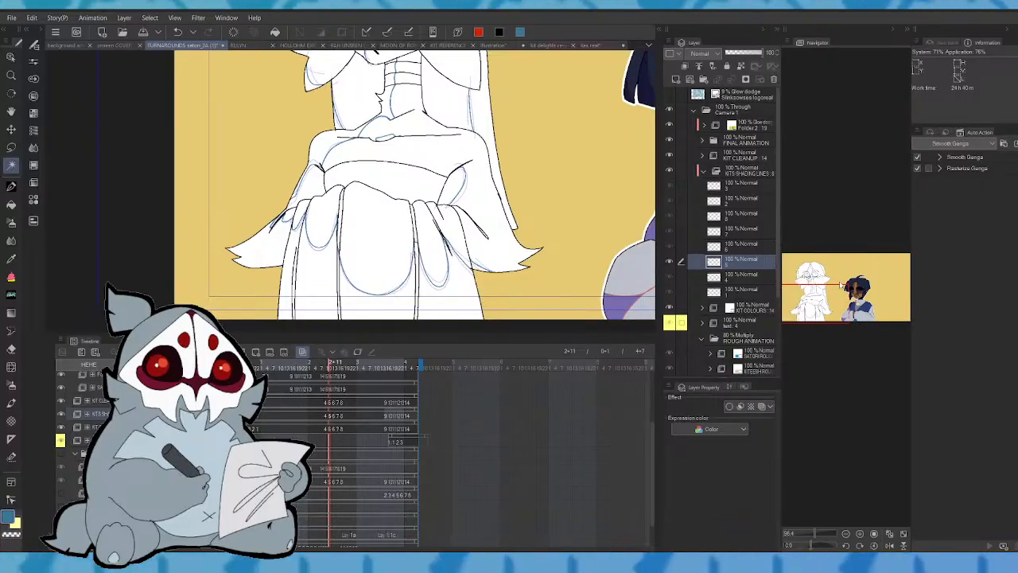
key(comma)
key(period)
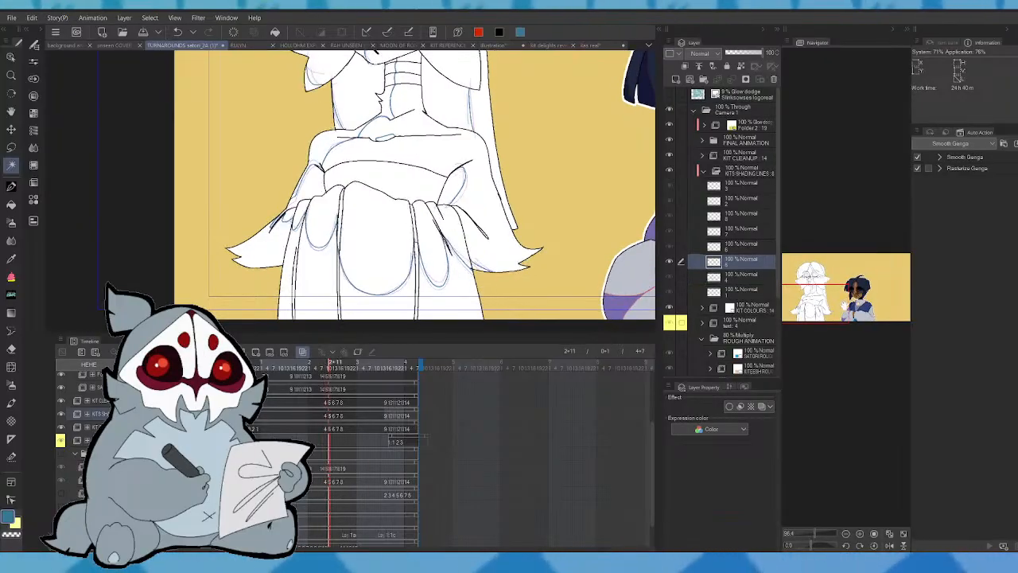
drag(857, 307, 843, 292)
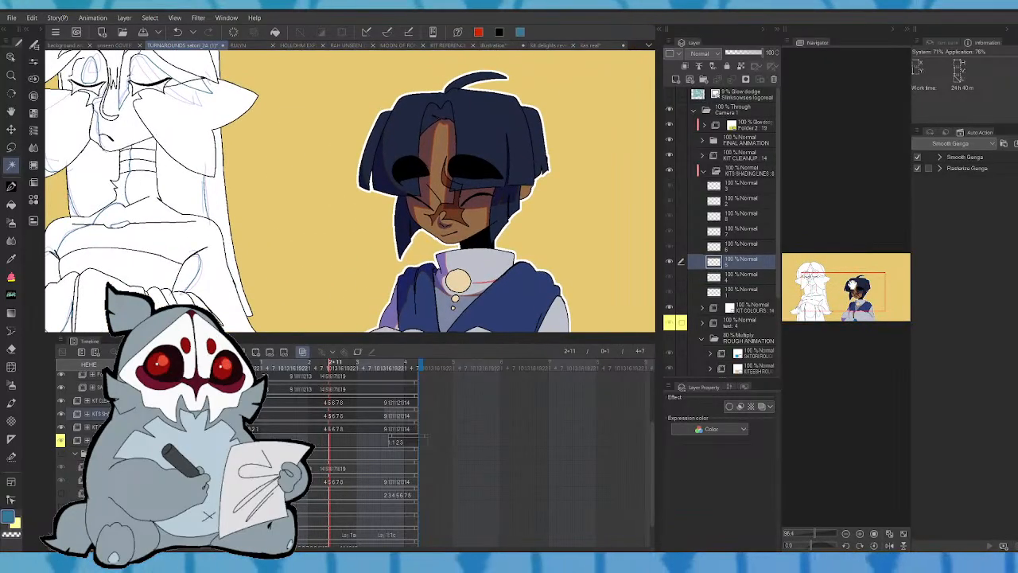
mouse_move(853, 284)
mouse_down()
mouse_move(862, 283)
mouse_move(837, 285)
mouse_move(841, 293)
mouse_up()
key(Right)
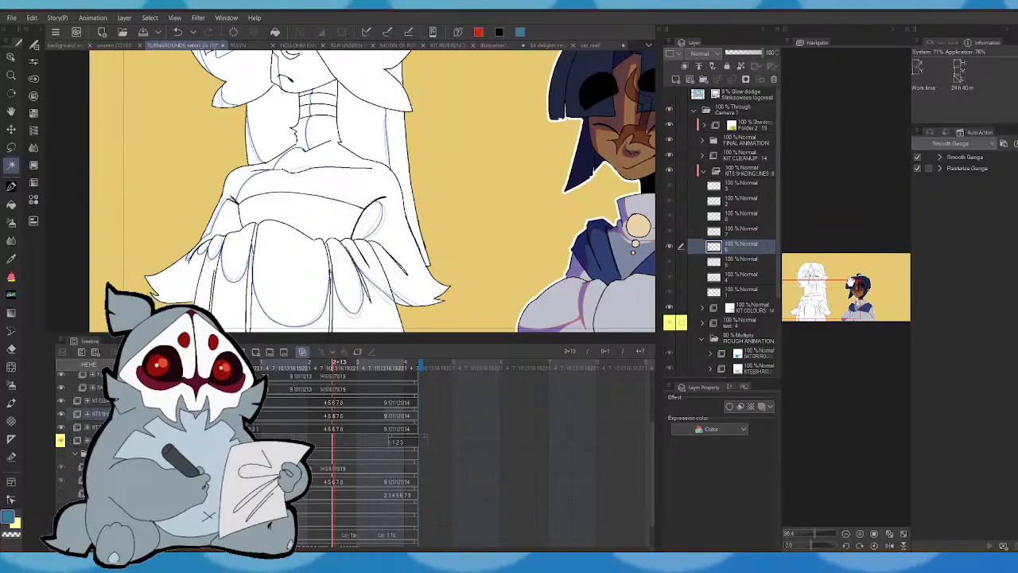
key(Right)
key(Right)
key(Right)
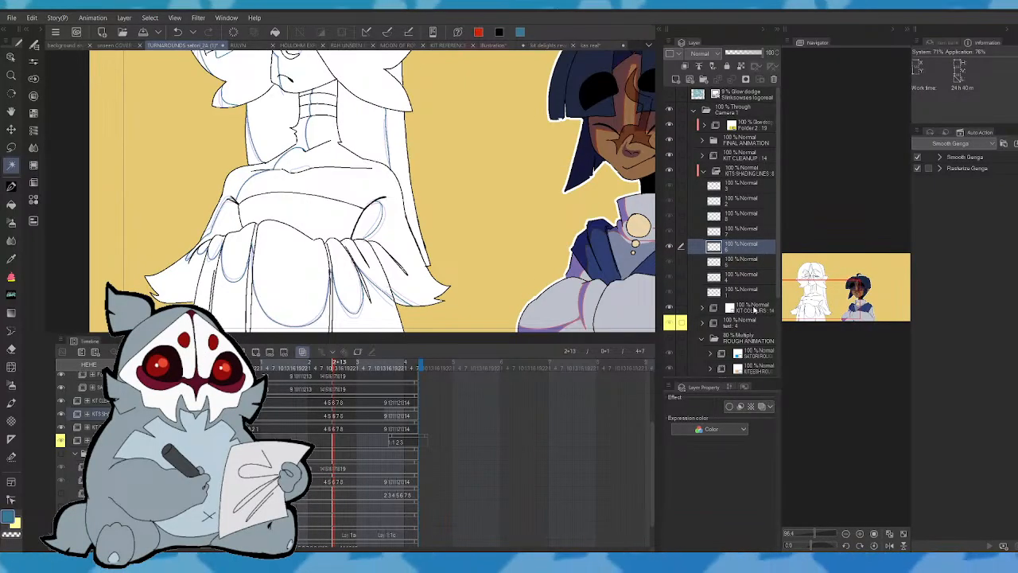
- Compare the sleeve, skirt and hair shading lines between the frame 2+17 cel and its neighbouring frames
key(Right)
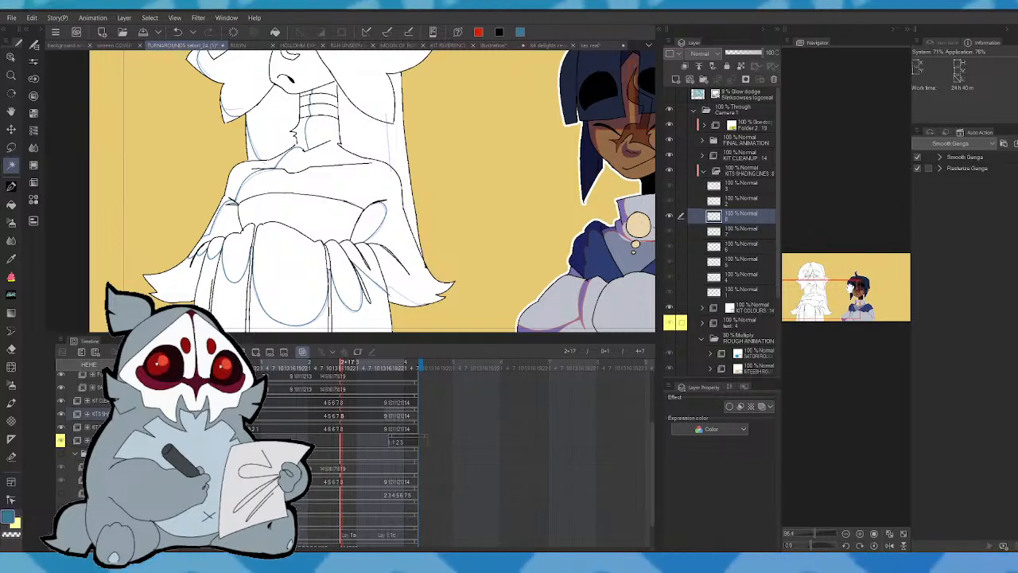
key(Left)
key(Right)
key(Right)
key(Left)
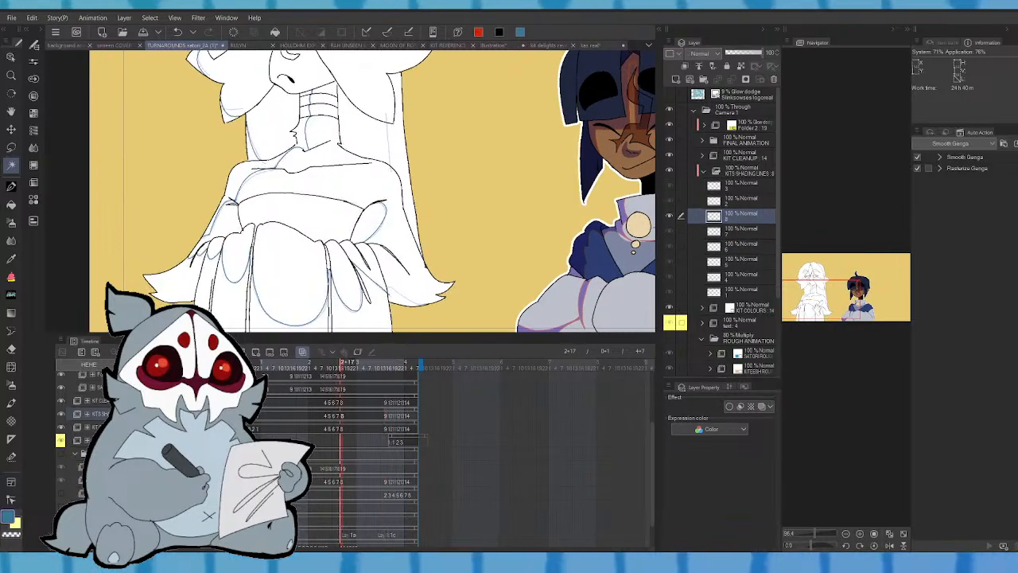
key(Left)
key(Right)
- Switch to the Pen tool and check the hair shading line beside the neck on frame 2+17 against frame 2+15
drag(840, 279, 817, 294)
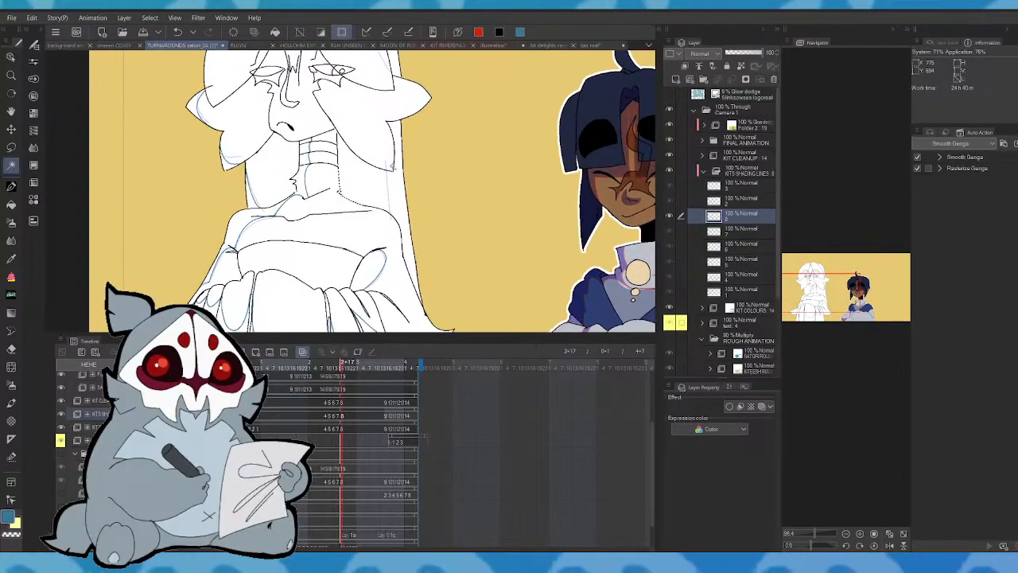
click(12, 186)
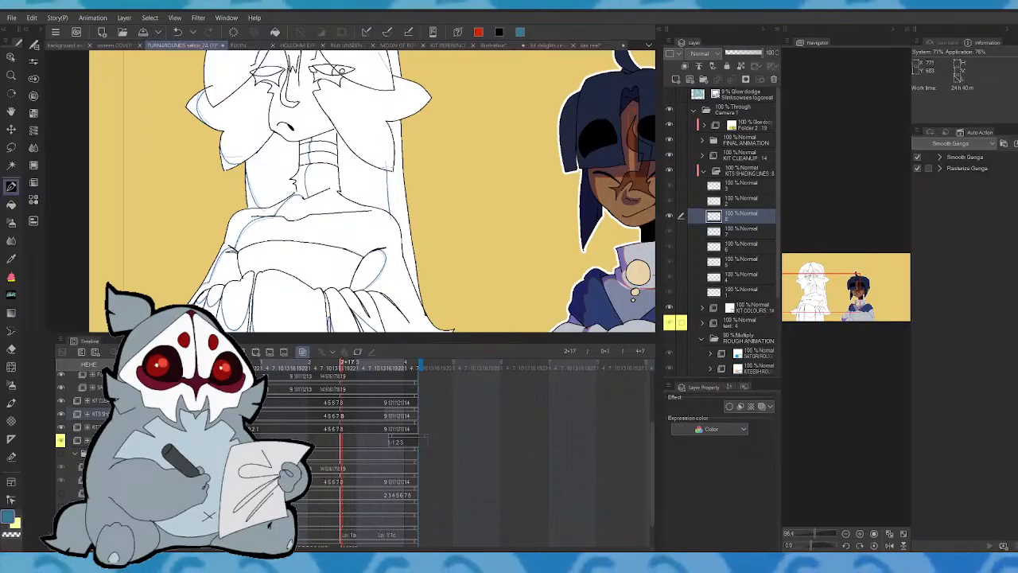
key(comma)
key(period)
drag(835, 291, 834, 280)
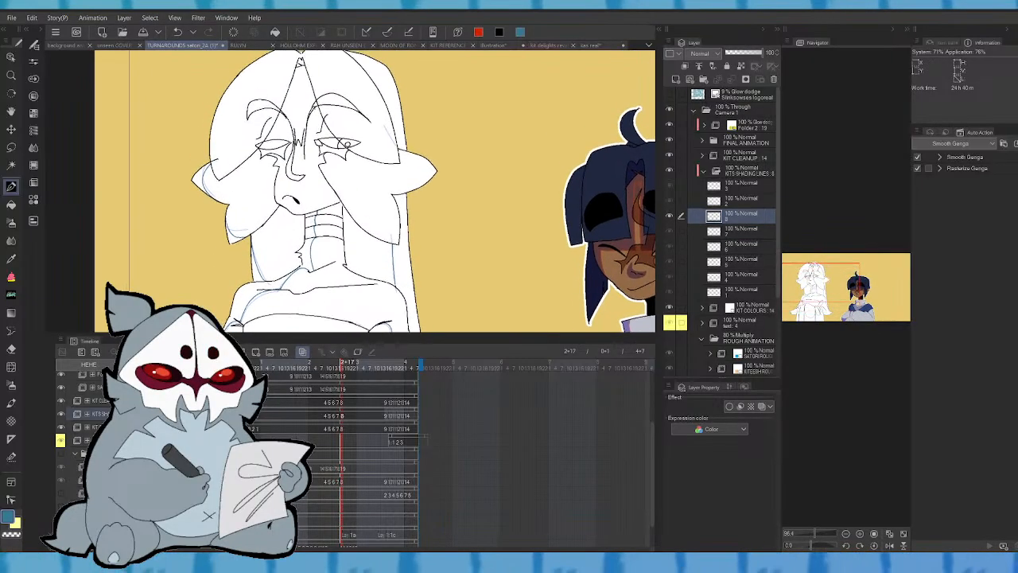
key(comma)
key(period)
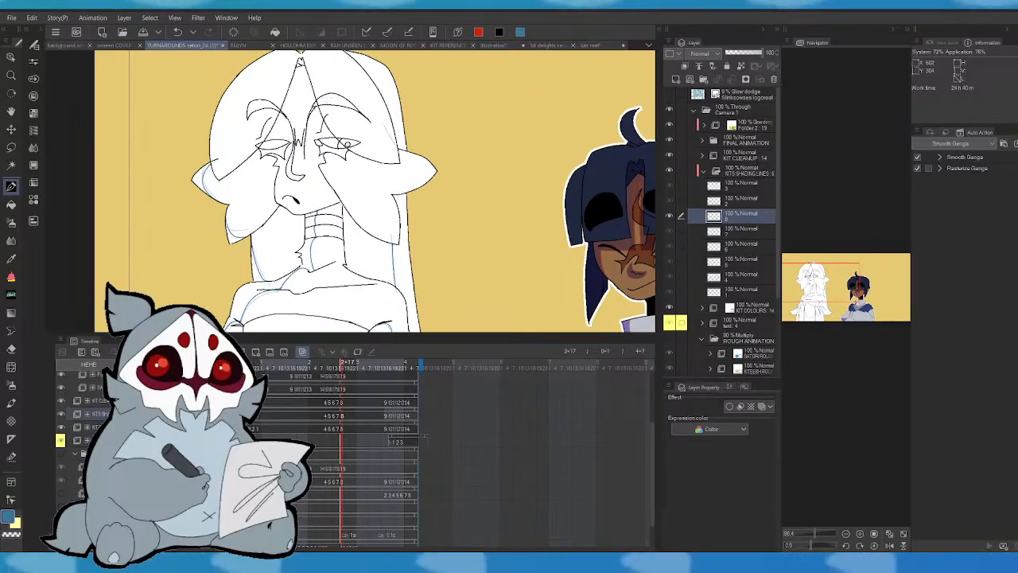
key(comma)
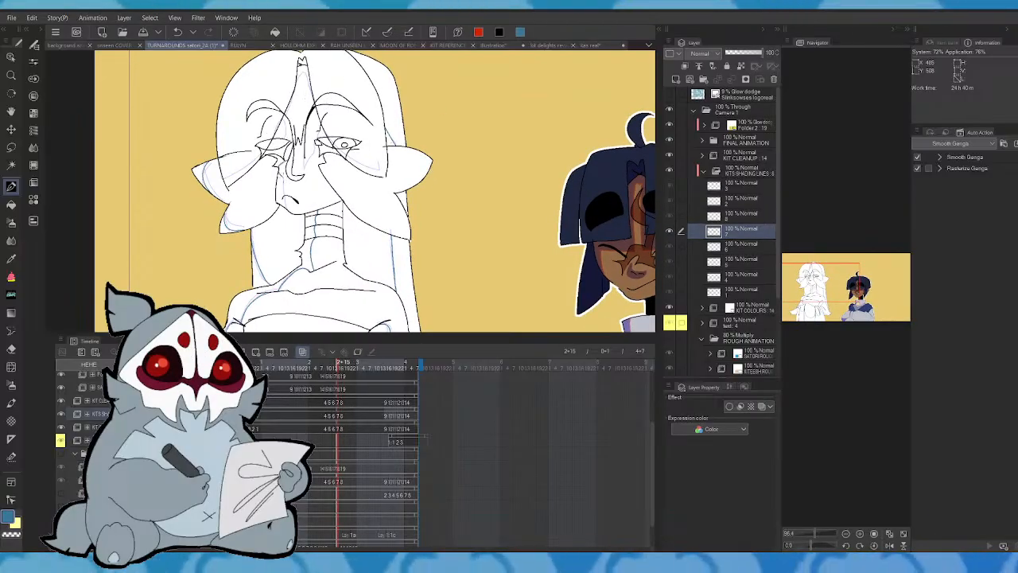
- Examine the face shading lines up close across frame 2+15 and the frames before it
click(813, 535)
drag(813, 536, 816, 535)
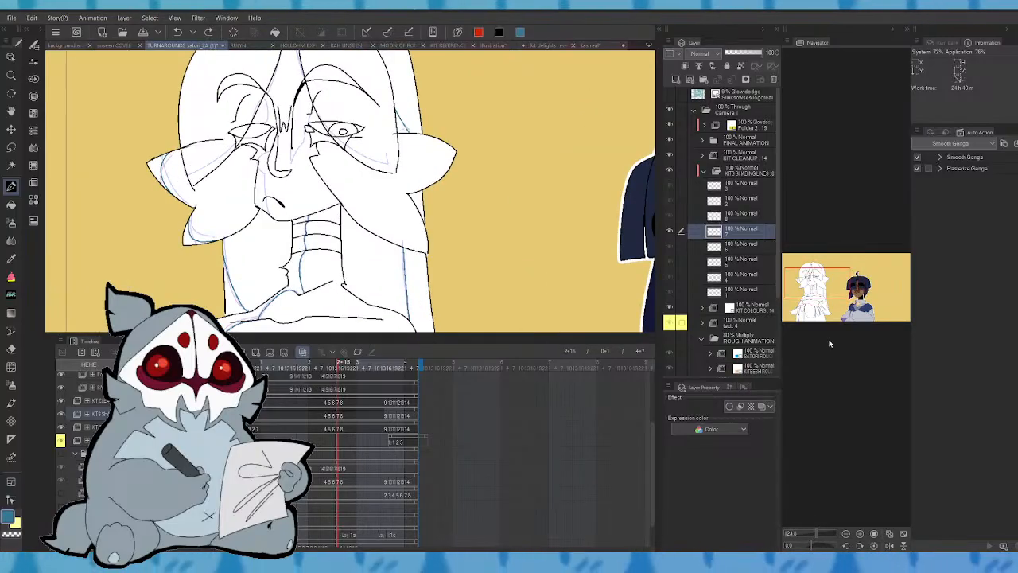
drag(829, 276, 823, 273)
key(comma)
key(comma)
key(comma)
key(comma)
key(period)
key(period)
key(period)
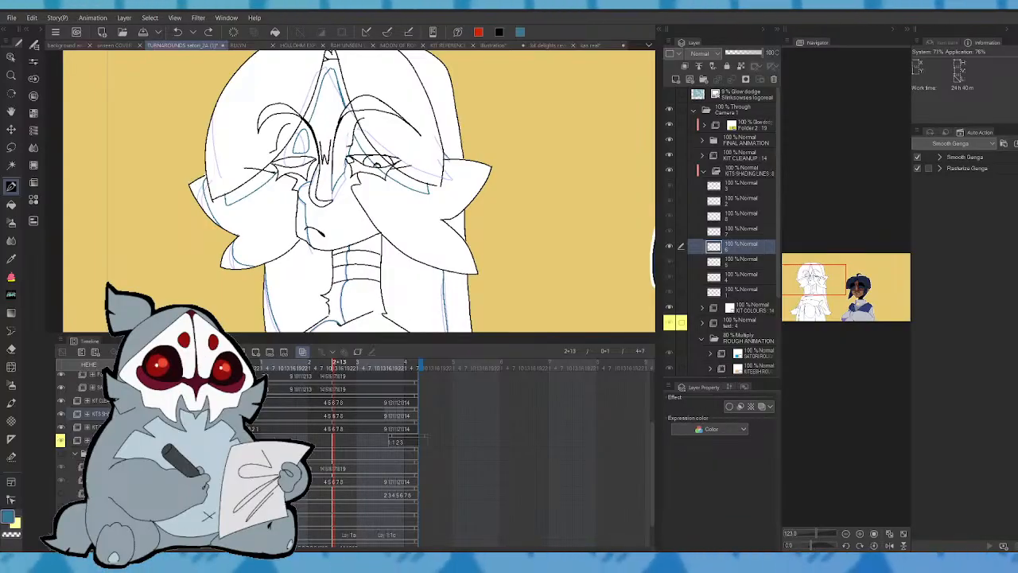
key(comma)
key(period)
key(period)
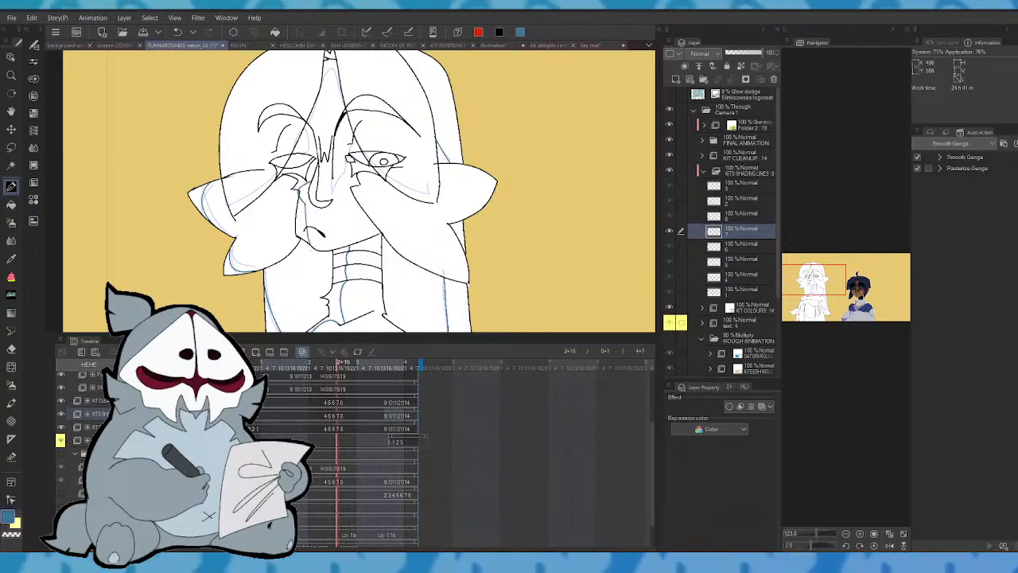
- Draw the shading lines beside the nose and mouth on the frame 2+15 cel, checking them against the preceding frame
key(ctrl+z)
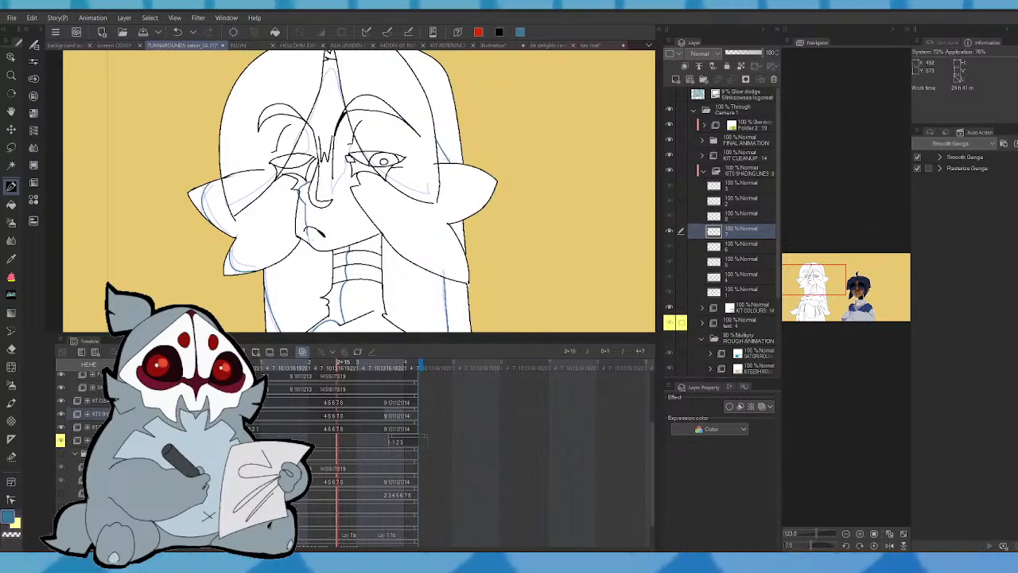
key(comma)
key(period)
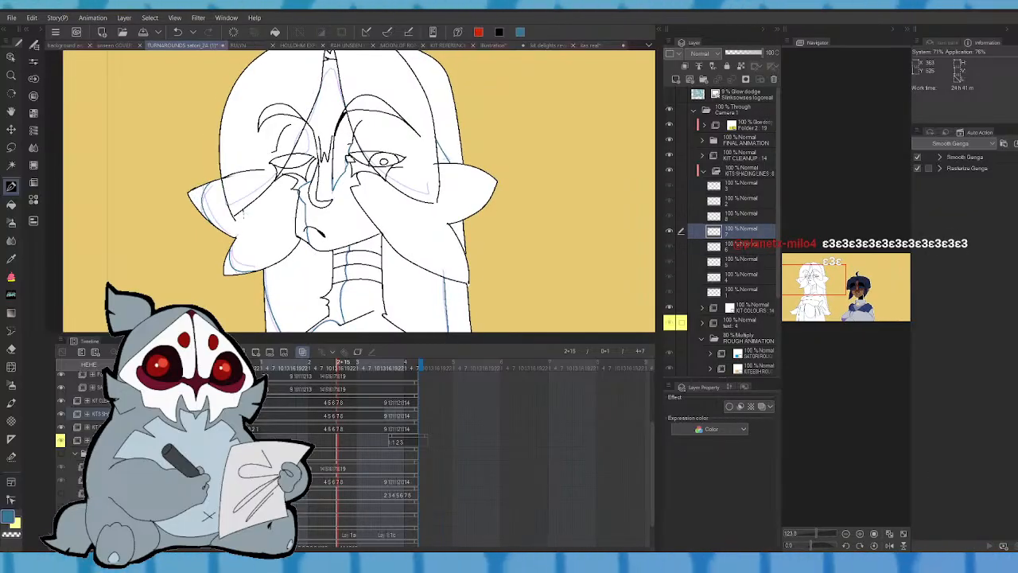
drag(270, 204, 339, 79)
key(ctrl+z)
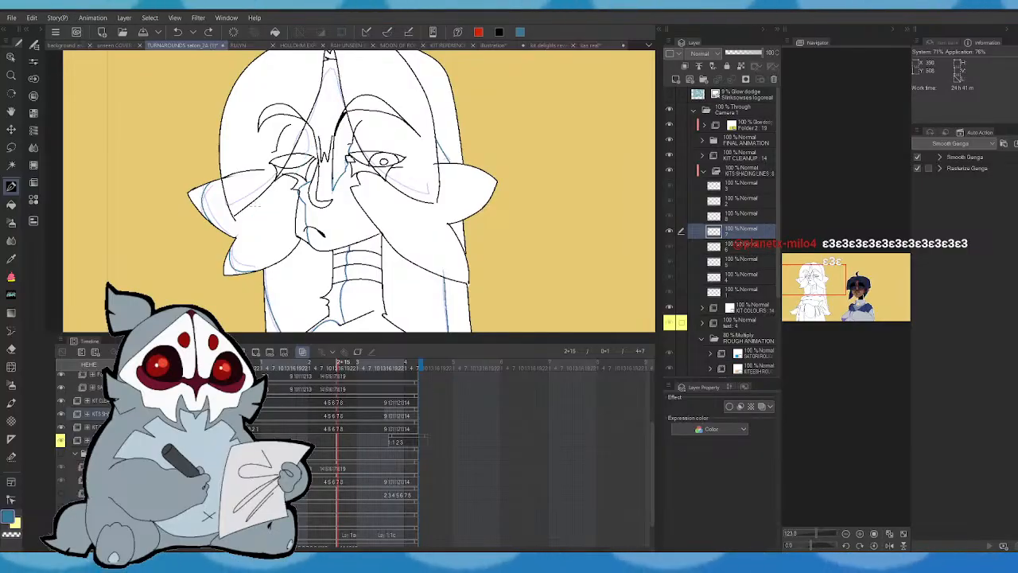
drag(261, 213, 330, 95)
key(ctrl+z)
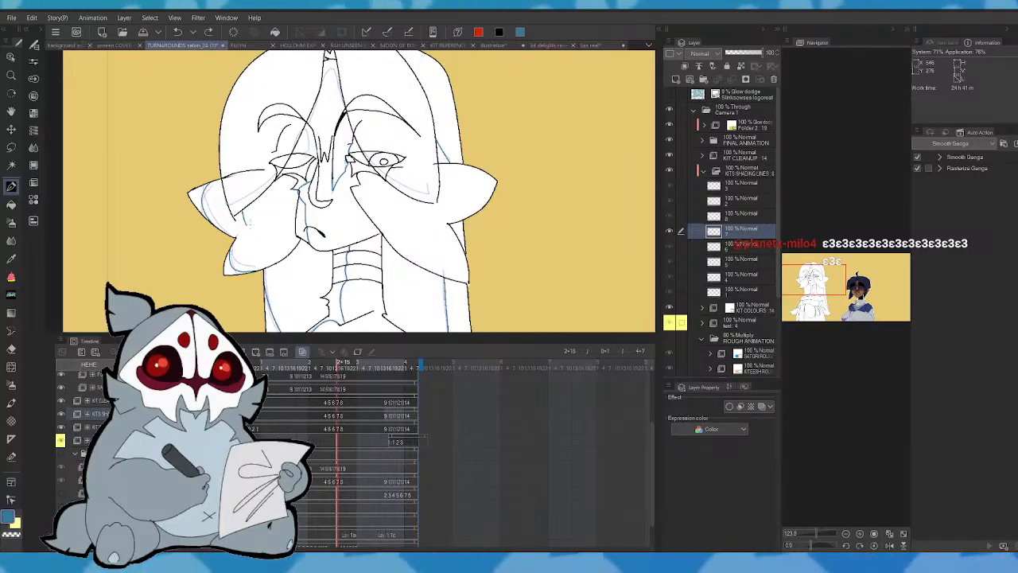
drag(248, 226, 320, 104)
key(ctrl+z)
mouse_move(247, 227)
mouse_down()
mouse_move(309, 145)
mouse_move(329, 80)
mouse_up()
key(ctrl+z)
mouse_move(273, 193)
mouse_down()
mouse_move(300, 155)
mouse_move(304, 130)
mouse_up()
key(ctrl+z)
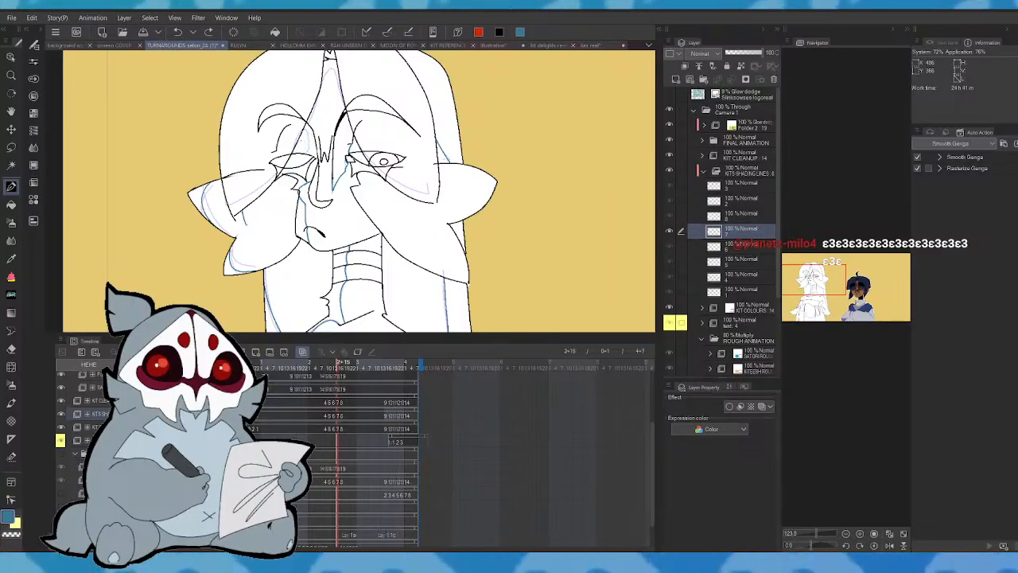
- Draw the diagonal shading line under the left eye and a short line beside the nose bridge on the frame 2+15 cel
drag(248, 225, 300, 157)
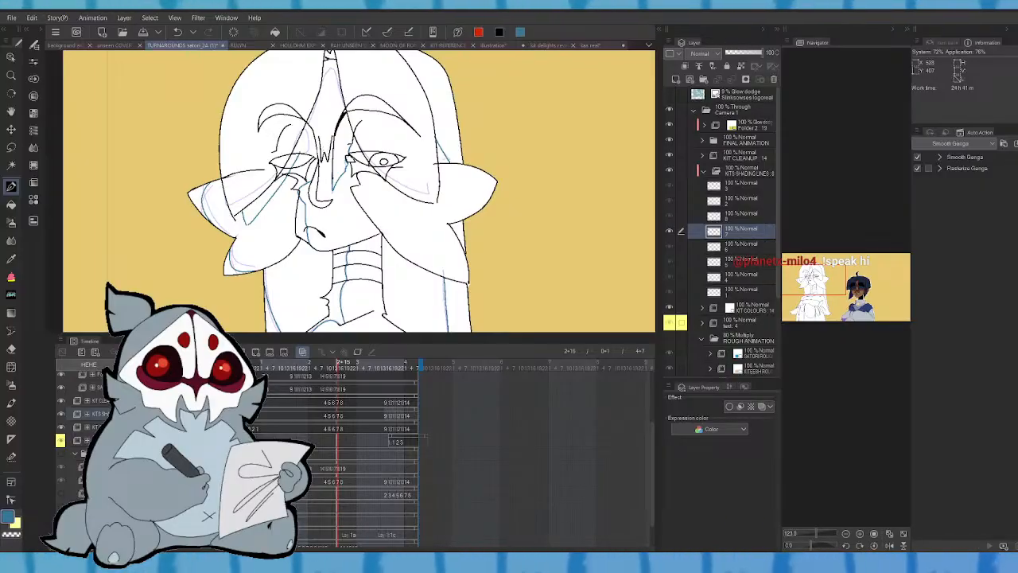
drag(302, 128, 309, 151)
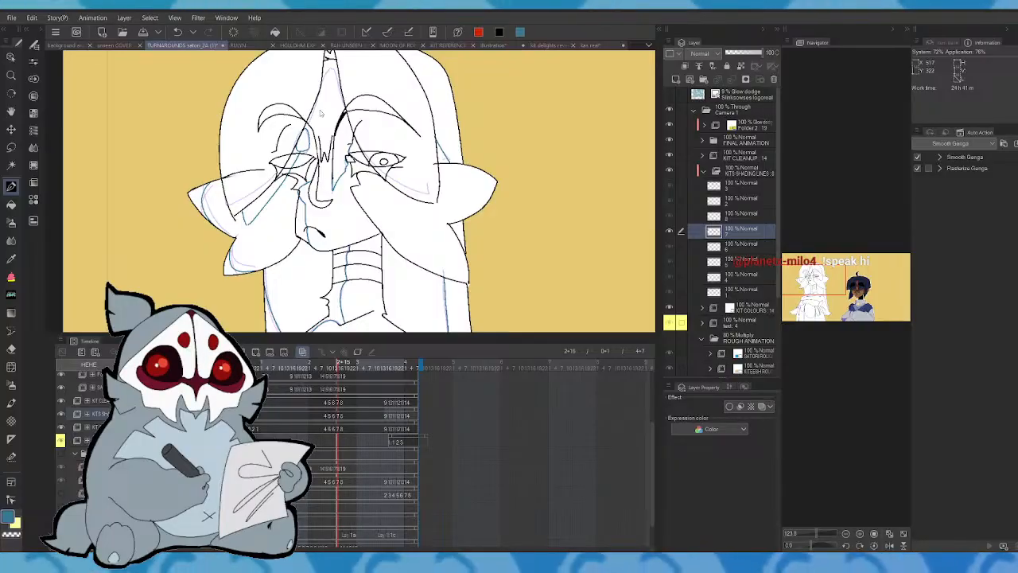
key(ctrl+z)
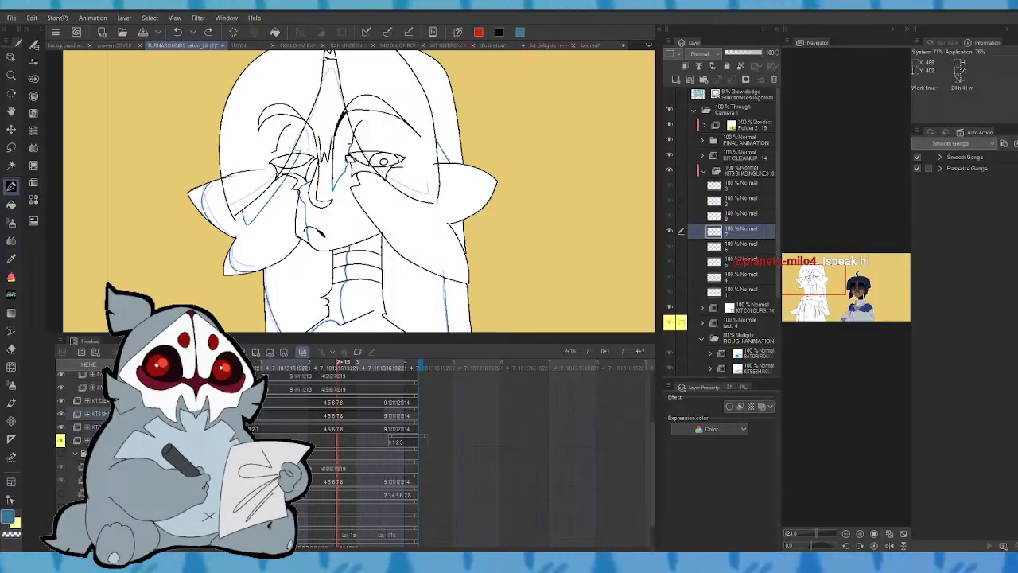
drag(308, 131, 311, 151)
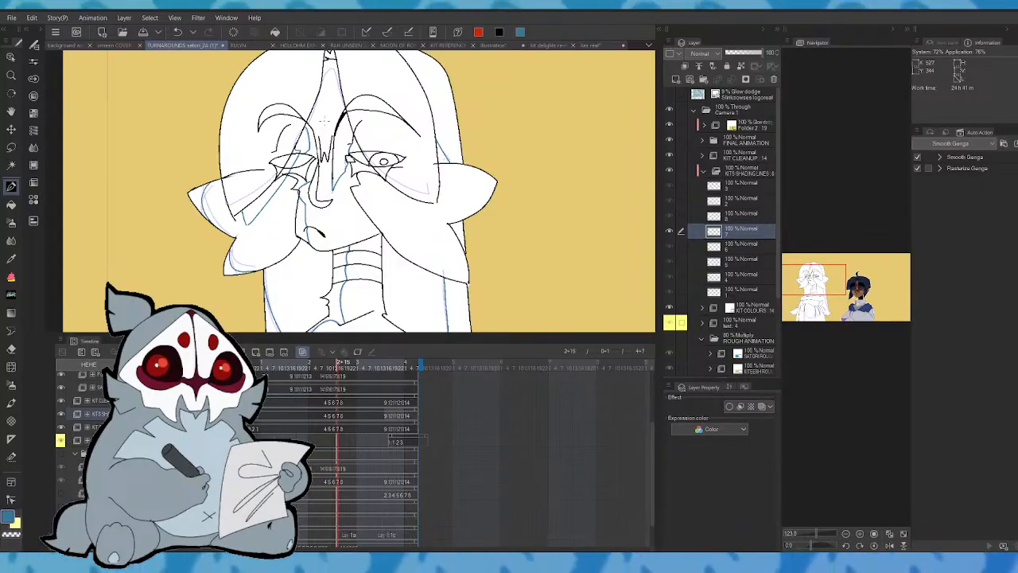
key(comma)
key(period)
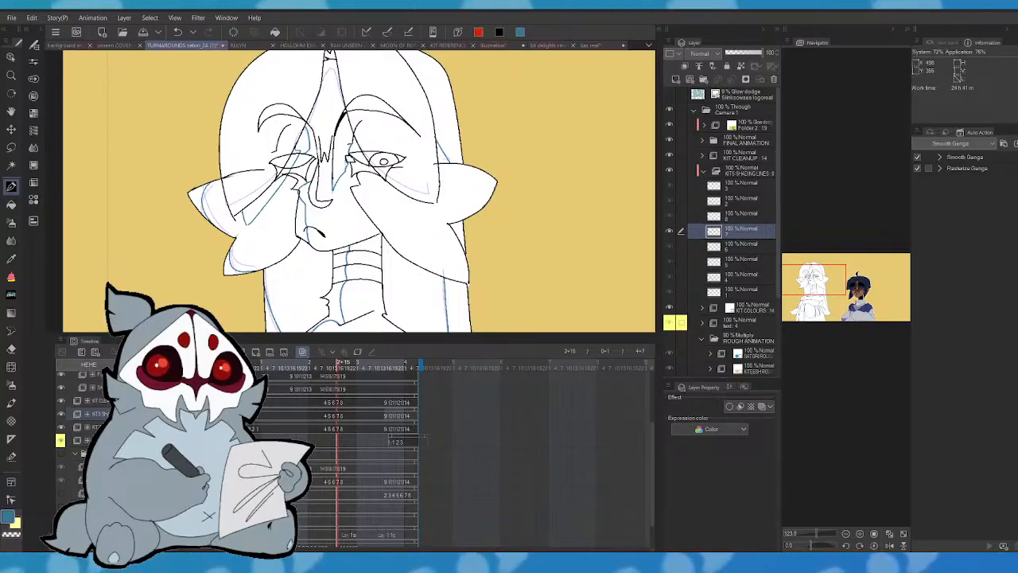
- Draw the pointed forehead shading line following the hair parting above the nose bridge on the frame 2+15 cel
mouse_move(309, 127)
mouse_down()
mouse_move(331, 66)
mouse_move(348, 132)
mouse_up()
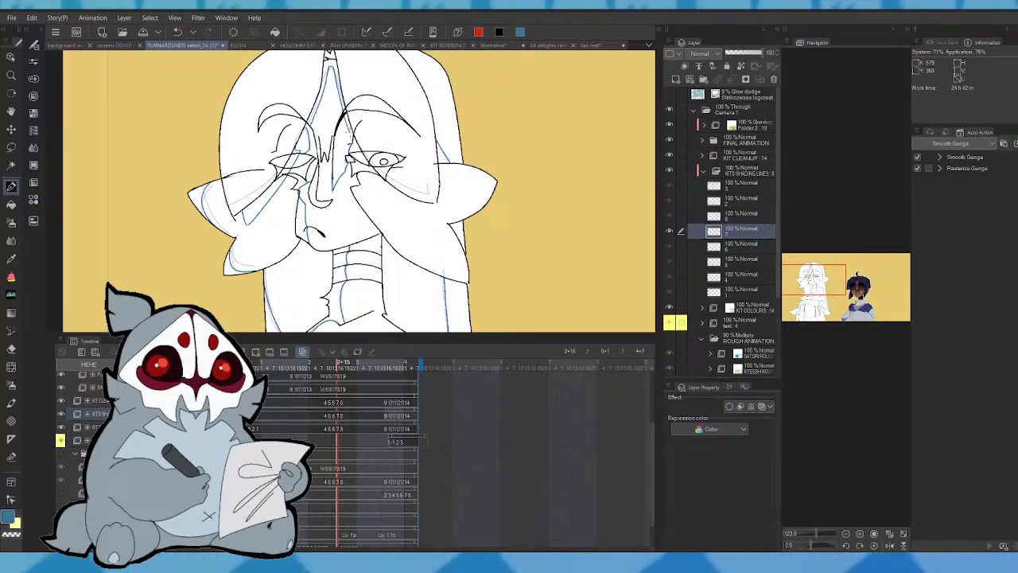
key(ctrl+z)
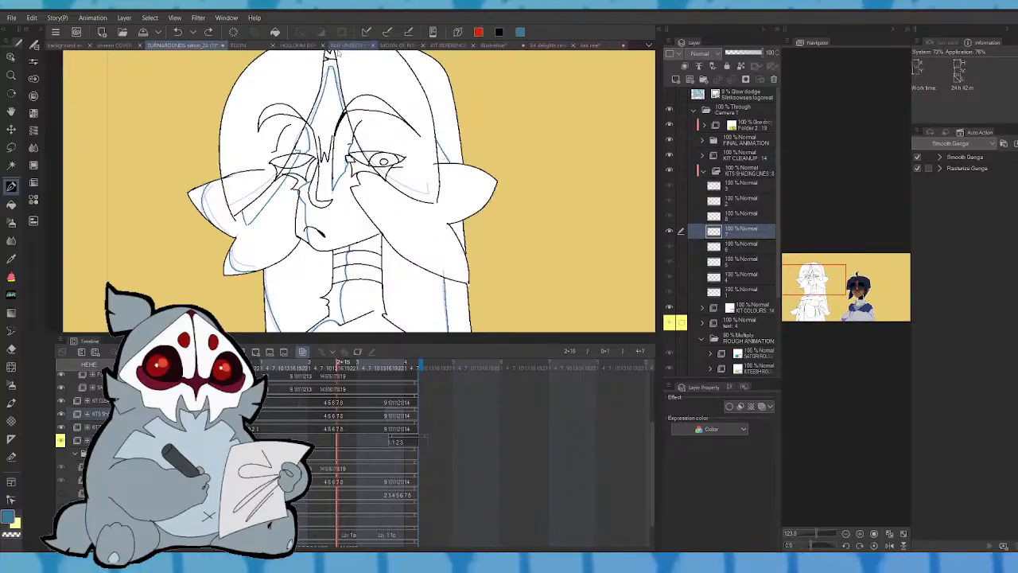
key(comma)
key(period)
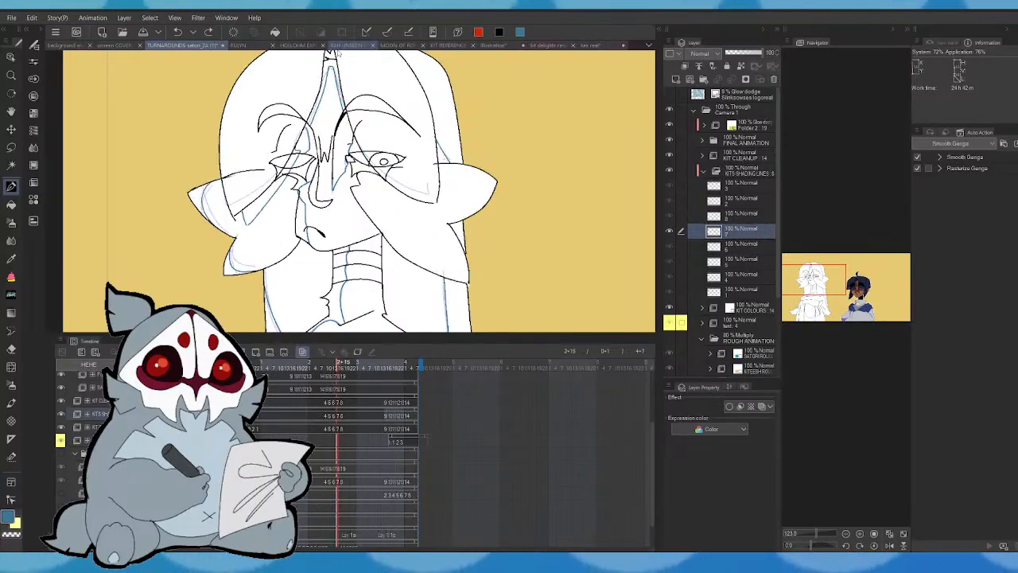
- Draw the shading line from the nose bridge under the right eye to the cheek on frame 2+15, using neighbouring frames as reference
key(period)
key(comma)
key(comma)
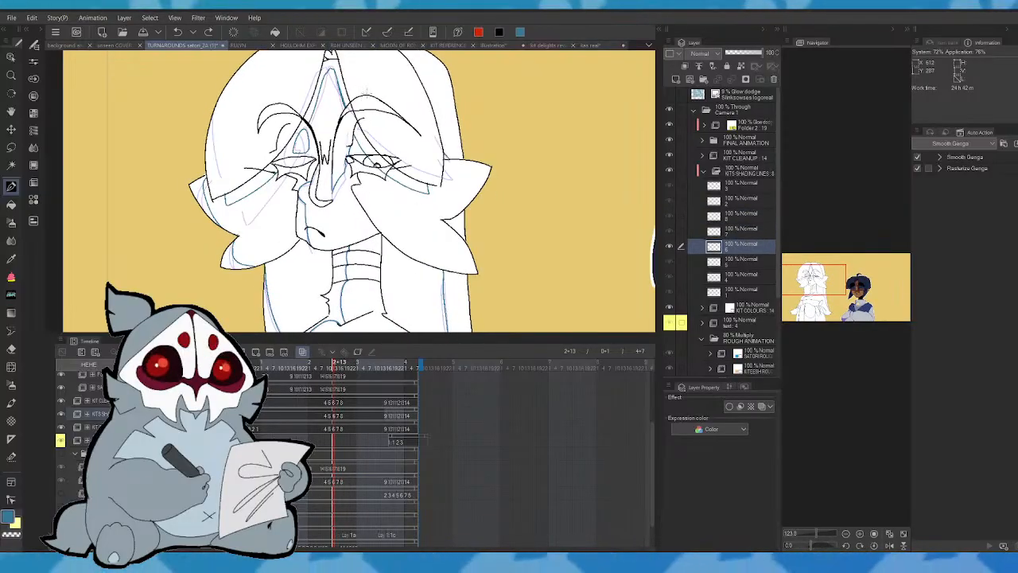
key(comma)
key(period)
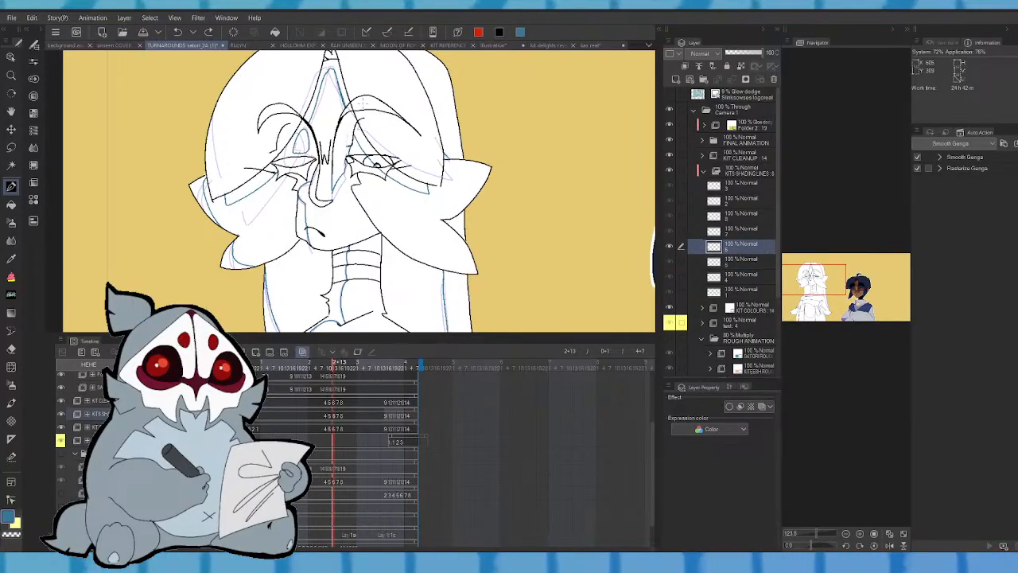
key(period)
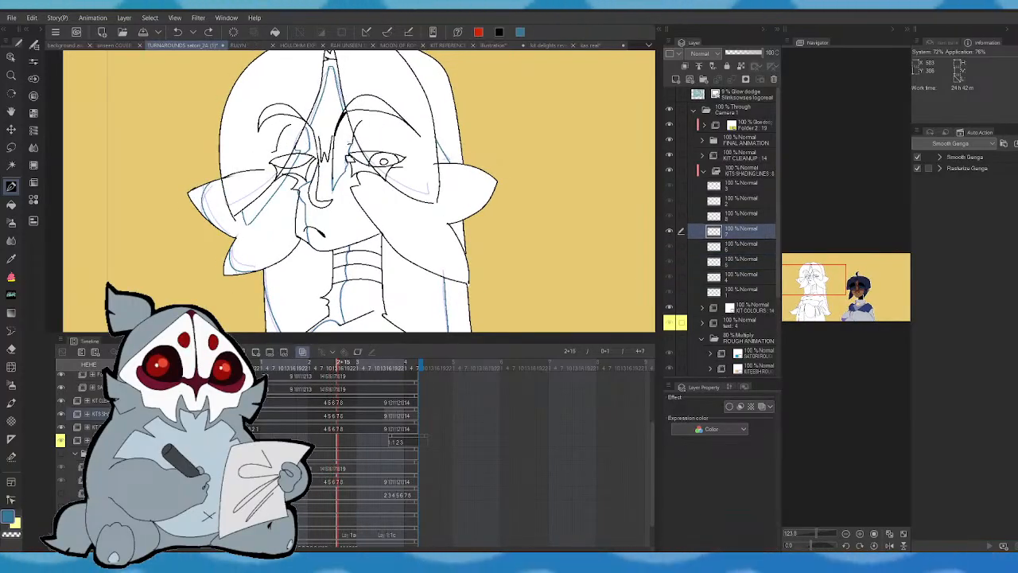
mouse_move(353, 143)
mouse_down()
mouse_move(374, 180)
mouse_move(427, 214)
mouse_up()
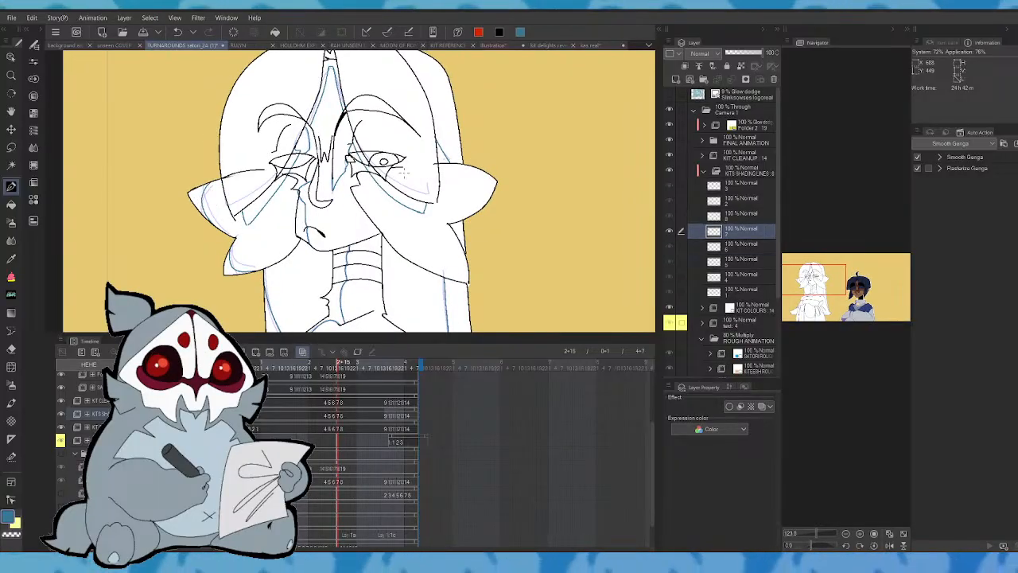
key(Left)
key(Right)
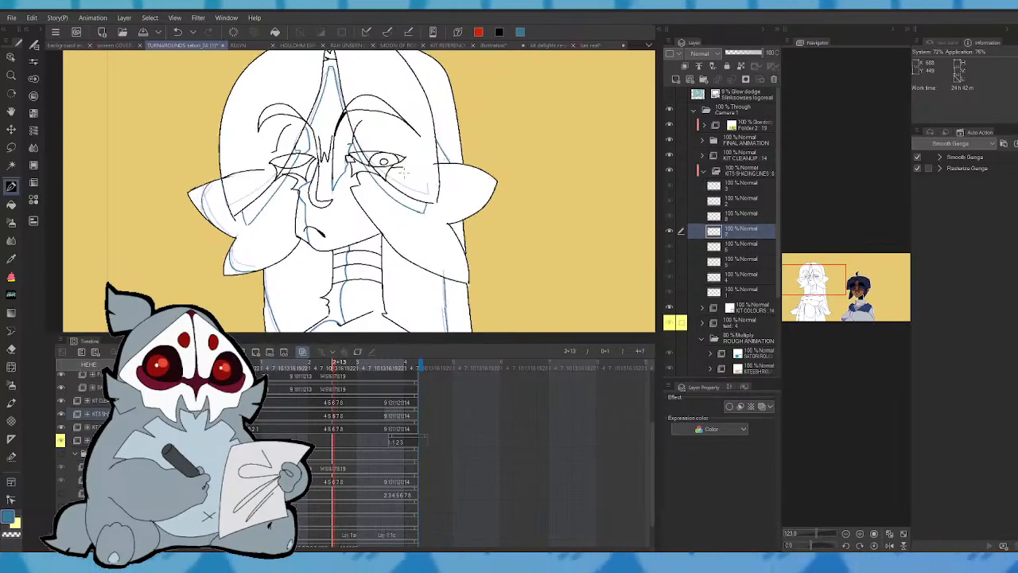
- Draw the shading line from the hair parting down past the left eye to the left cheek on the frame 2+17 cel
key(Right)
key(Right)
drag(328, 120, 339, 163)
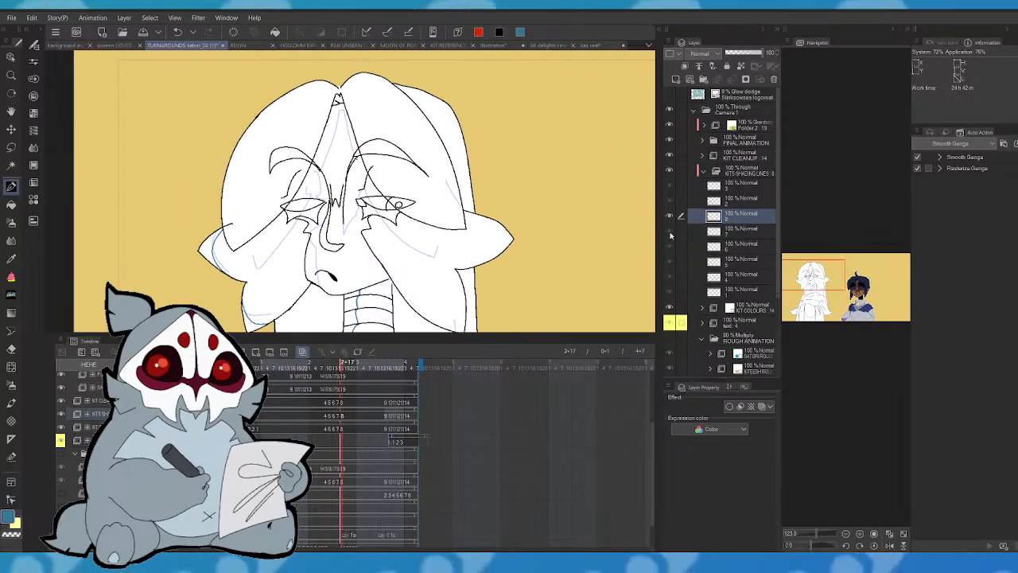
mouse_move(342, 110)
mouse_down()
mouse_move(261, 253)
mouse_move(242, 262)
mouse_up()
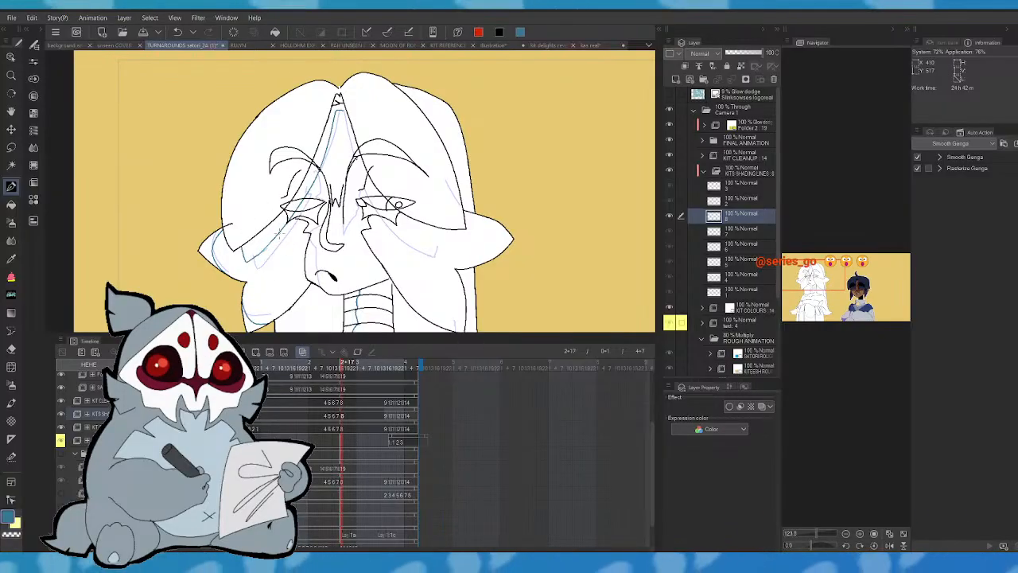
drag(285, 228, 258, 255)
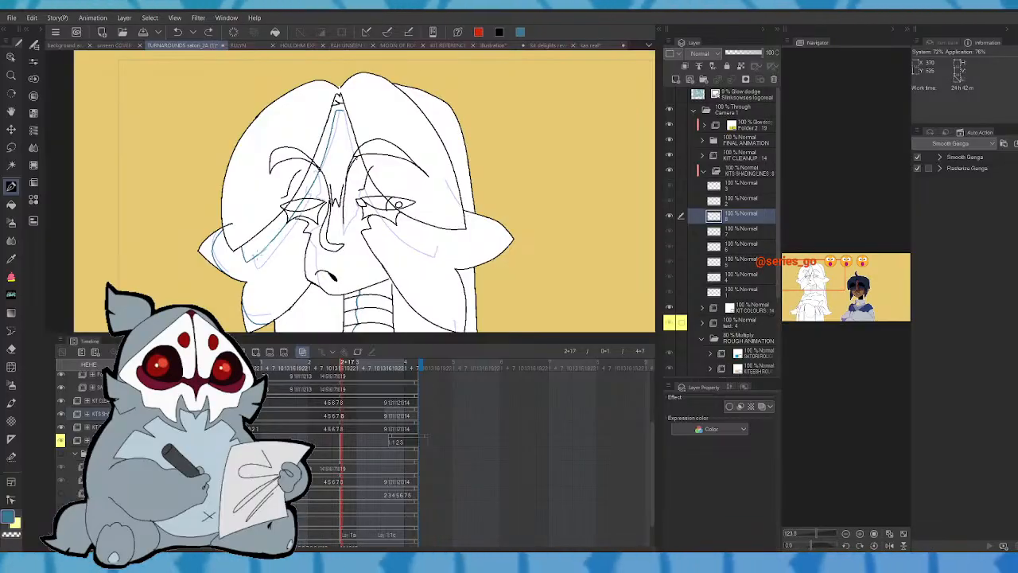
key(ctrl+Left)
key(ctrl+Right)
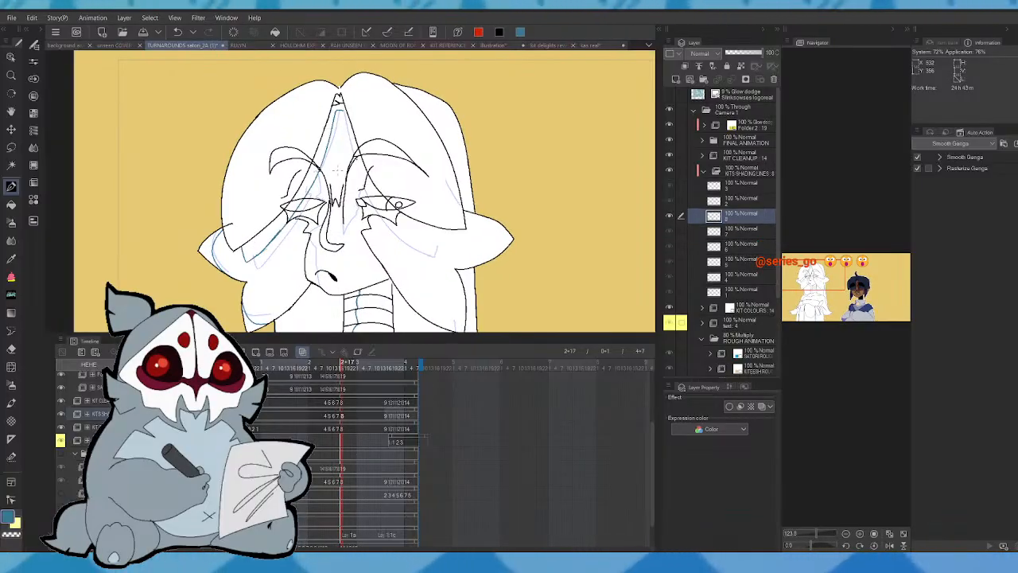
- Draw the shading line under the right eye and refine the line beside the nose on the frame 2+17 cel
mouse_move(368, 189)
mouse_down()
mouse_move(414, 241)
mouse_move(451, 257)
mouse_move(448, 228)
mouse_up()
key(ctrl+z)
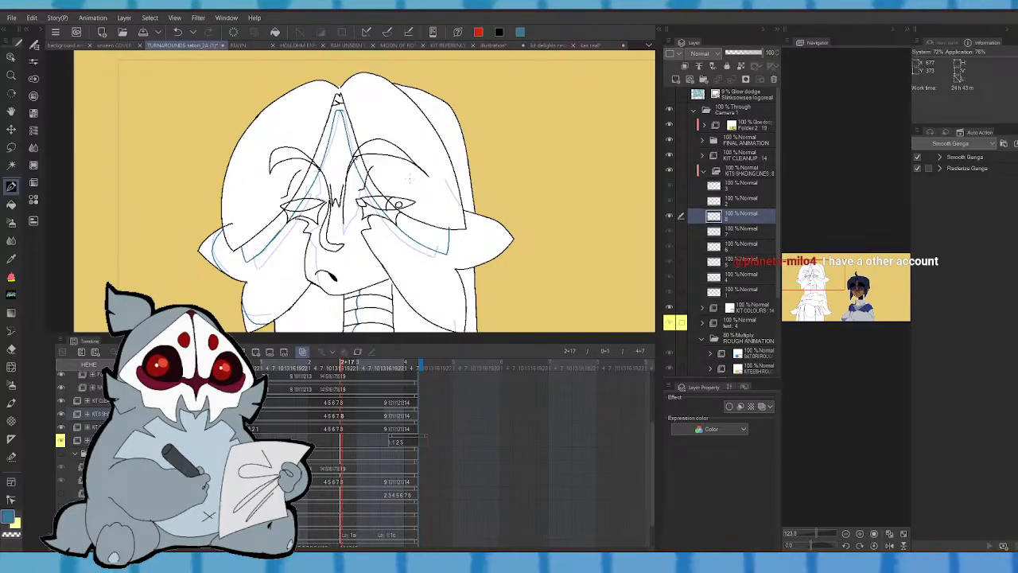
mouse_move(321, 225)
mouse_down()
mouse_move(310, 239)
mouse_move(324, 290)
mouse_move(317, 254)
mouse_up()
key(ctrl+z)
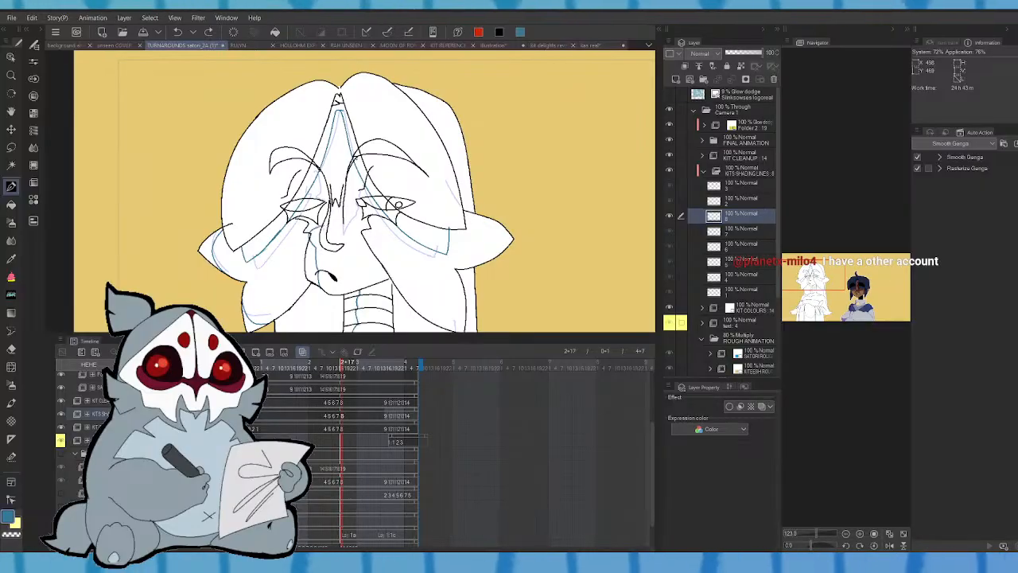
key(Left)
key(Right)
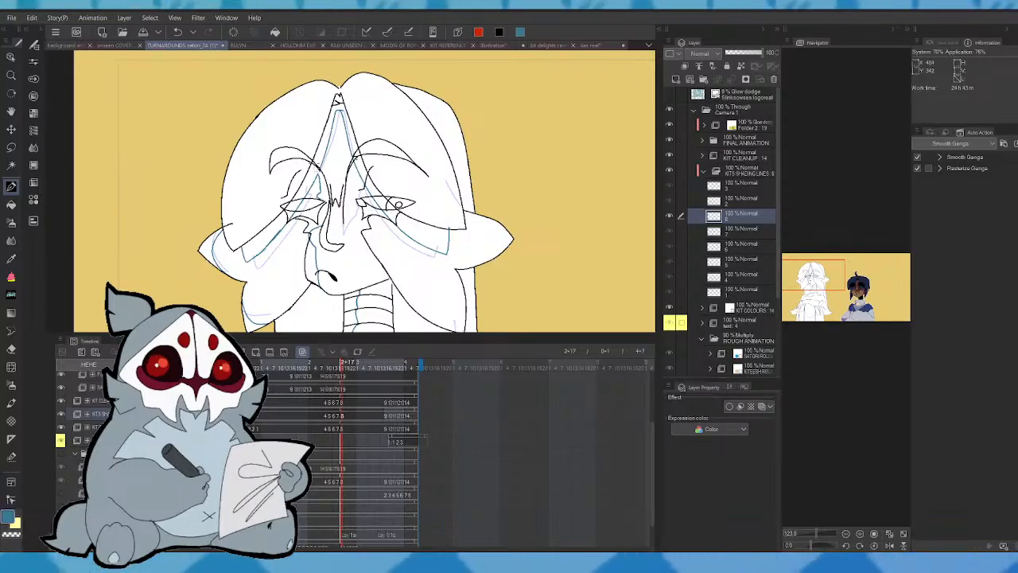
- Compare the face shading lines on frames 2+13, 2+15 and 2+17 by flipping back and forth between them
key(Left)
key(Right)
key(Left)
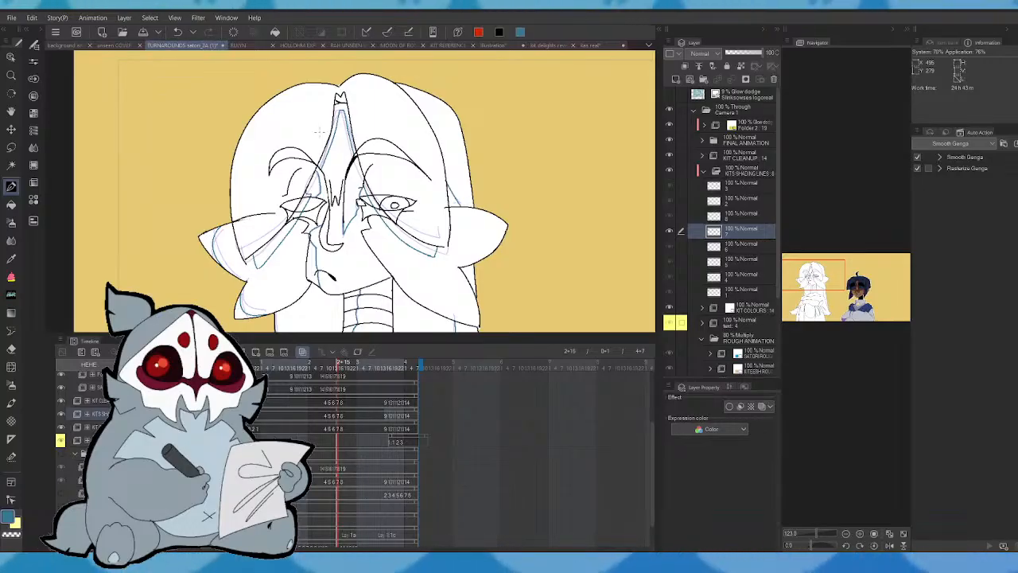
key(comma)
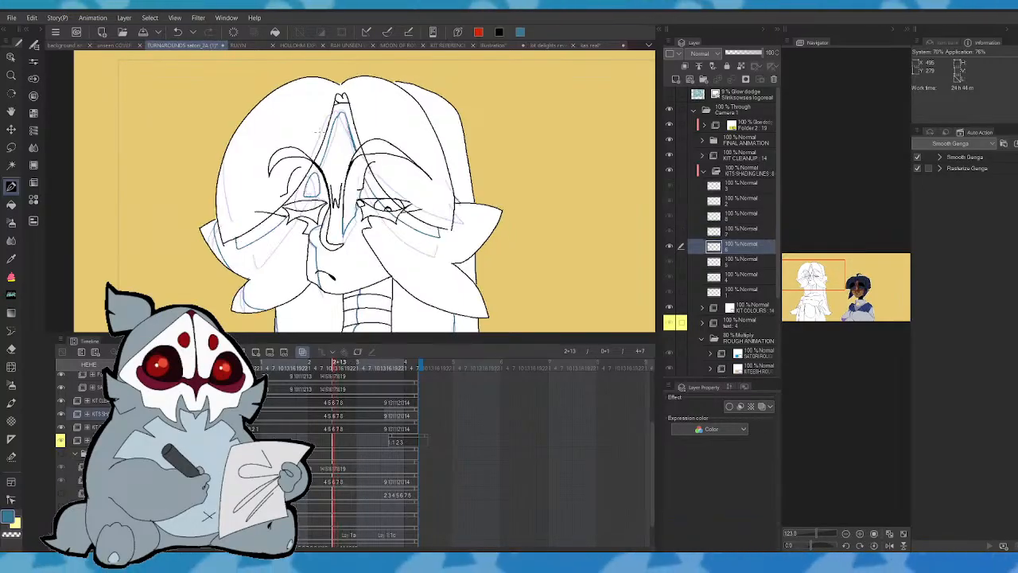
key(period)
key(comma)
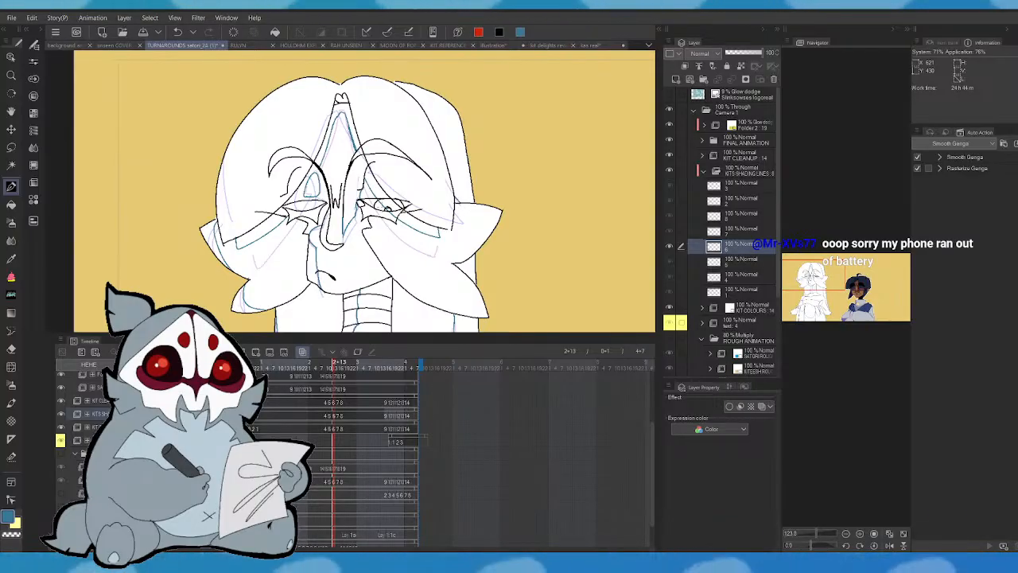
key(Left)
key(Right)
key(Right)
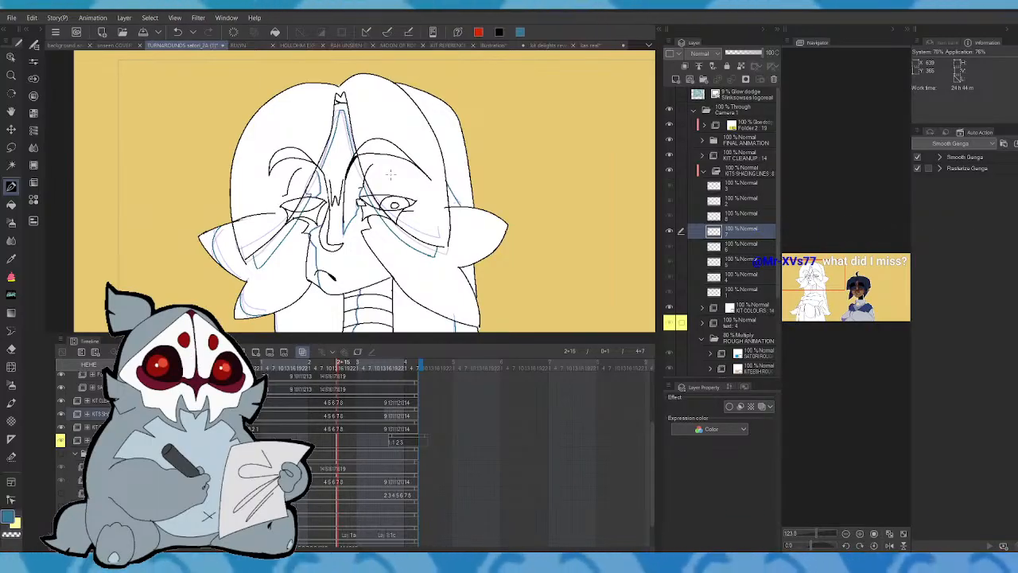
key(p)
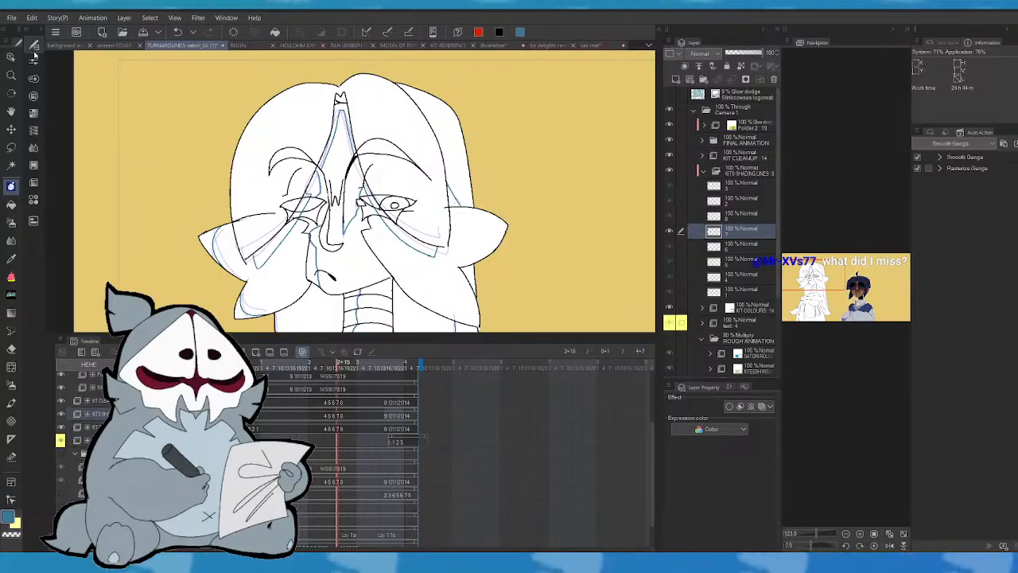
key(p)
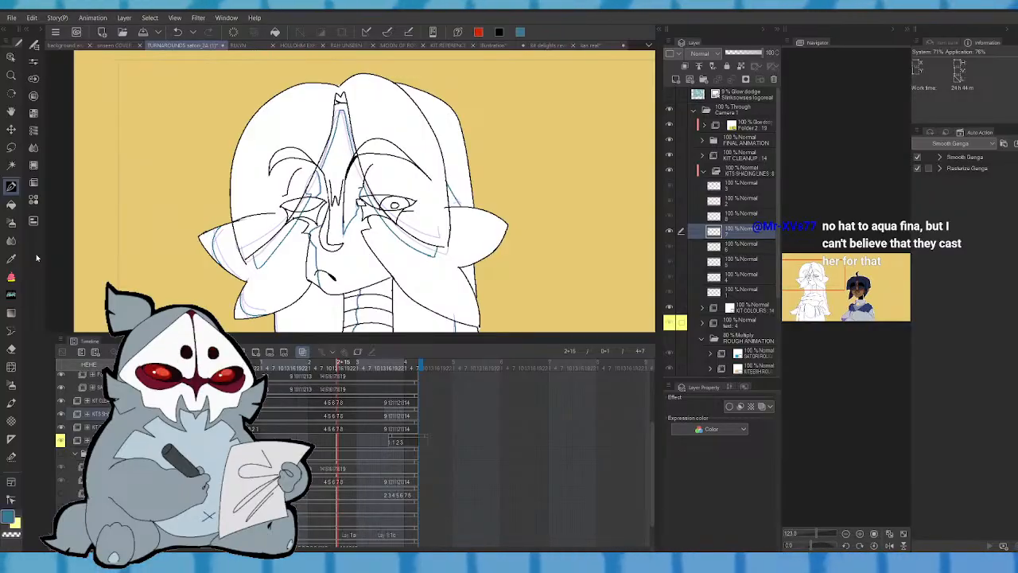
key(Left)
key(Right)
key(Left)
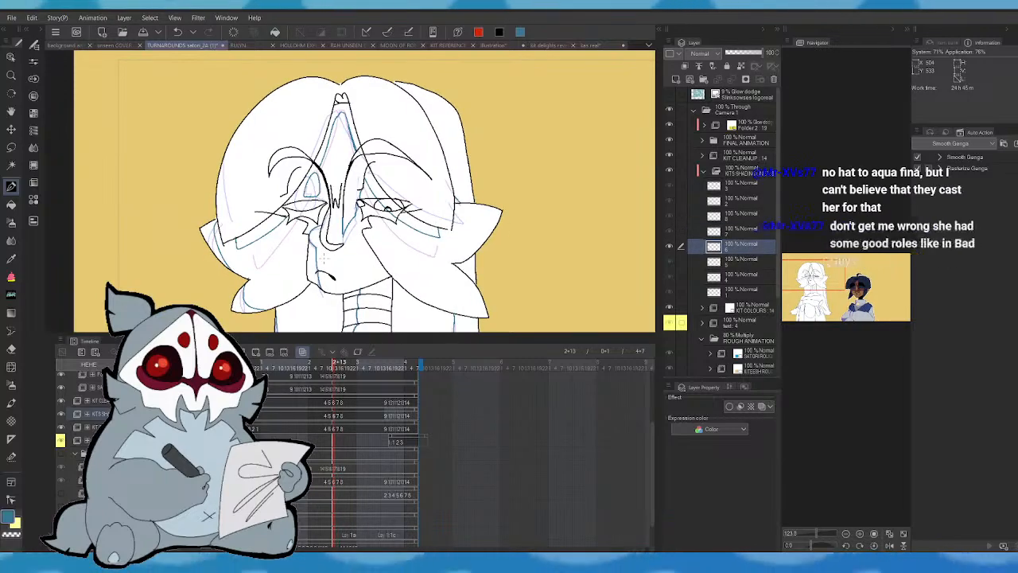
key(Right)
key(Left)
key(Right)
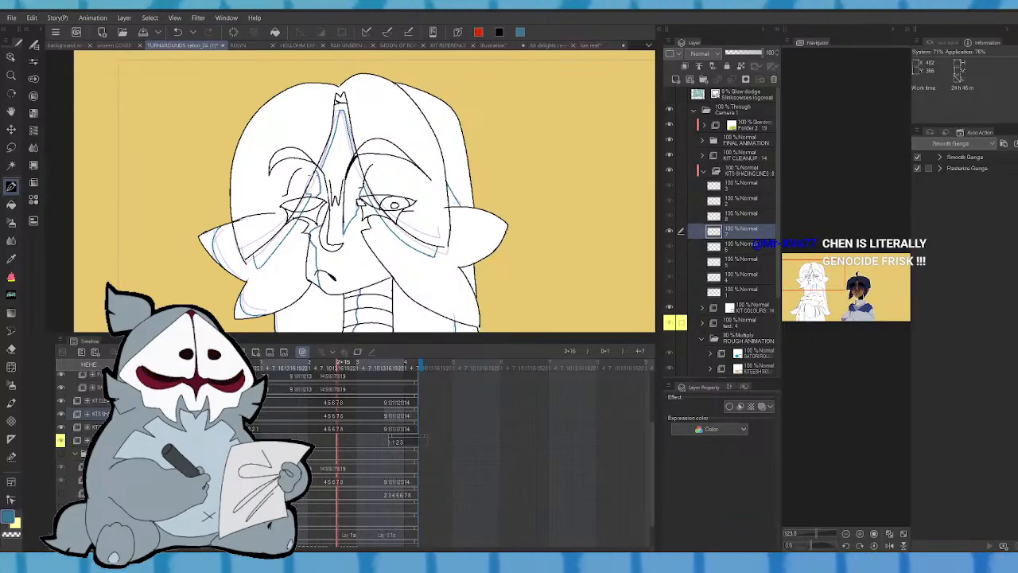
key(Left)
key(Right)
key(Right)
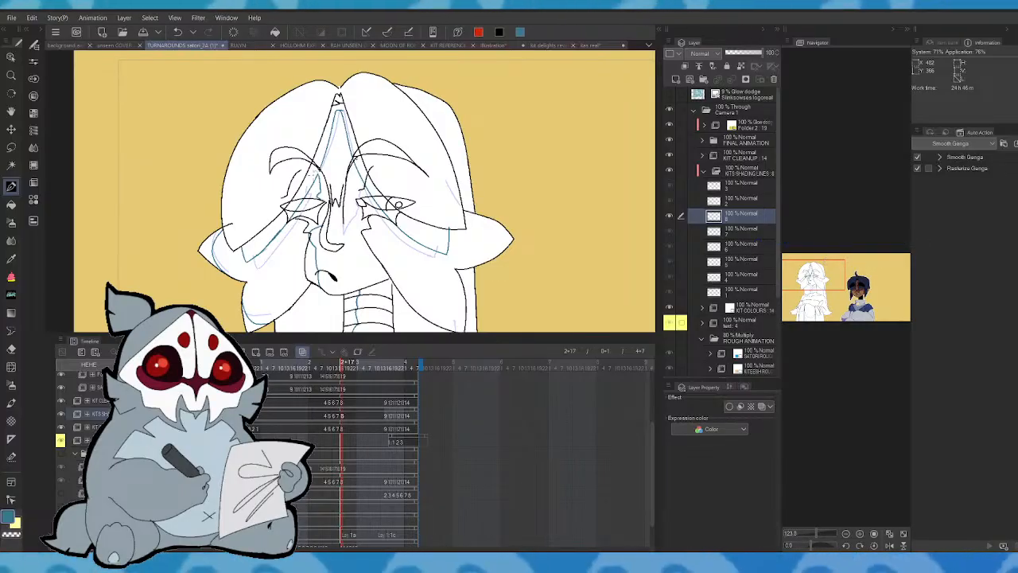
- Draw the shading line beside the nose on the frame 2+17 cel, checking it against frame 2+15
key(comma)
key(period)
drag(845, 279, 843, 284)
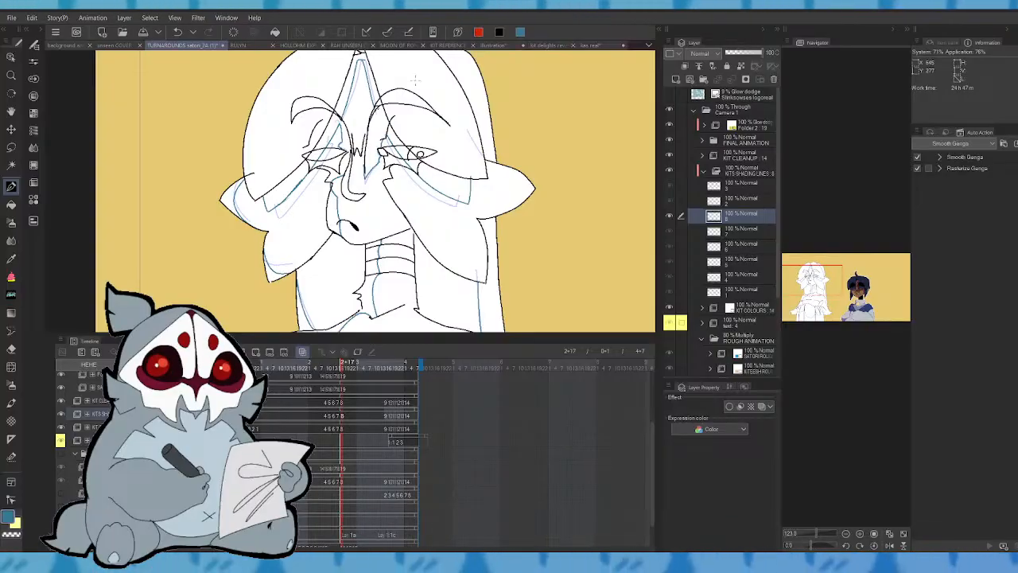
key(Left)
key(Right)
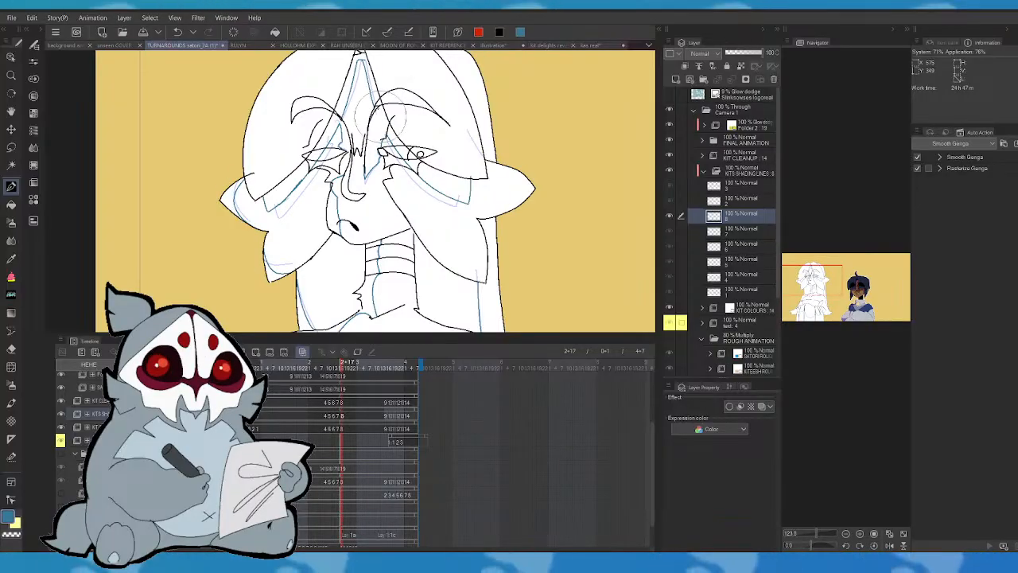
key(Left)
key(Right)
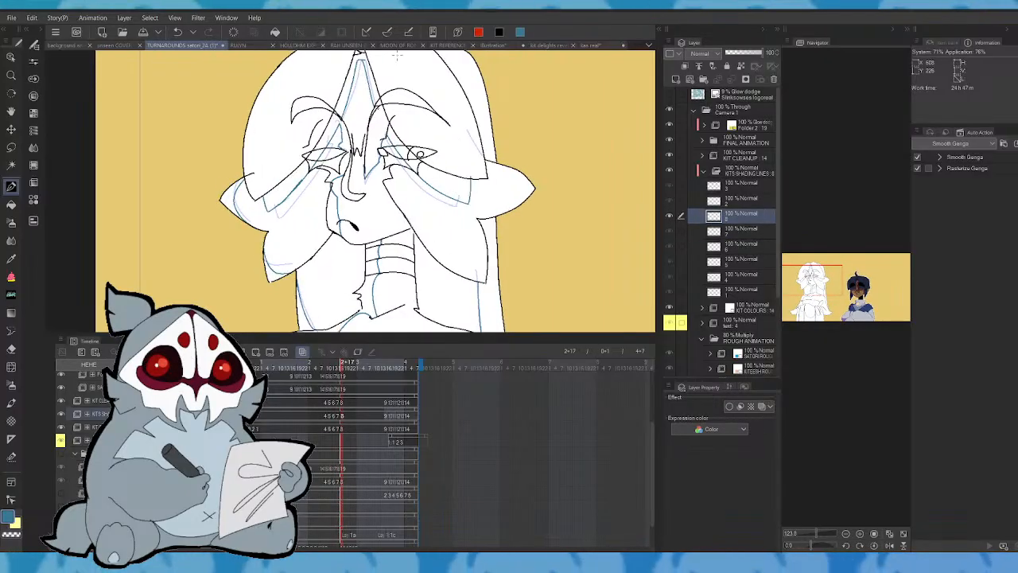
key(Left)
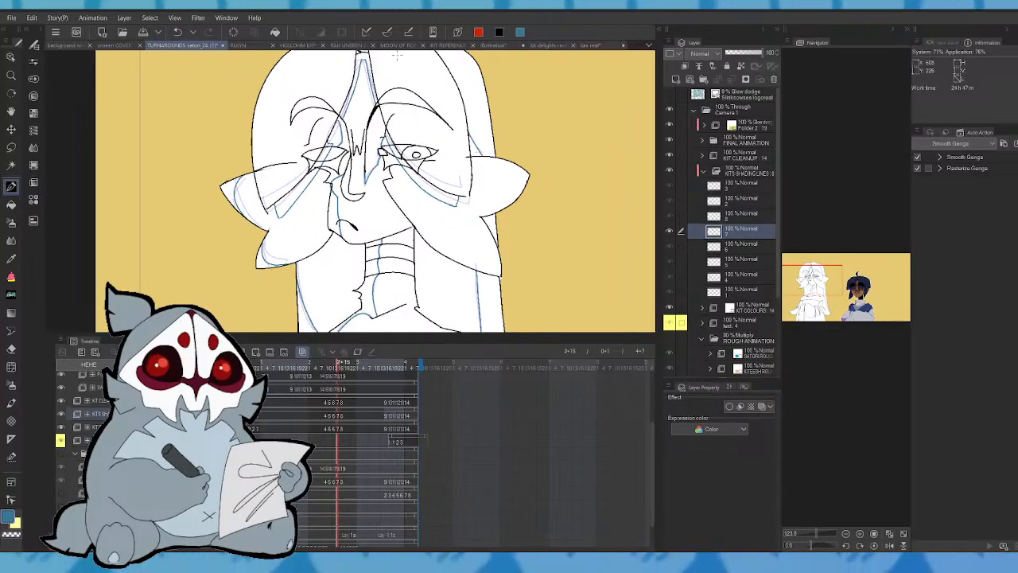
key(Right)
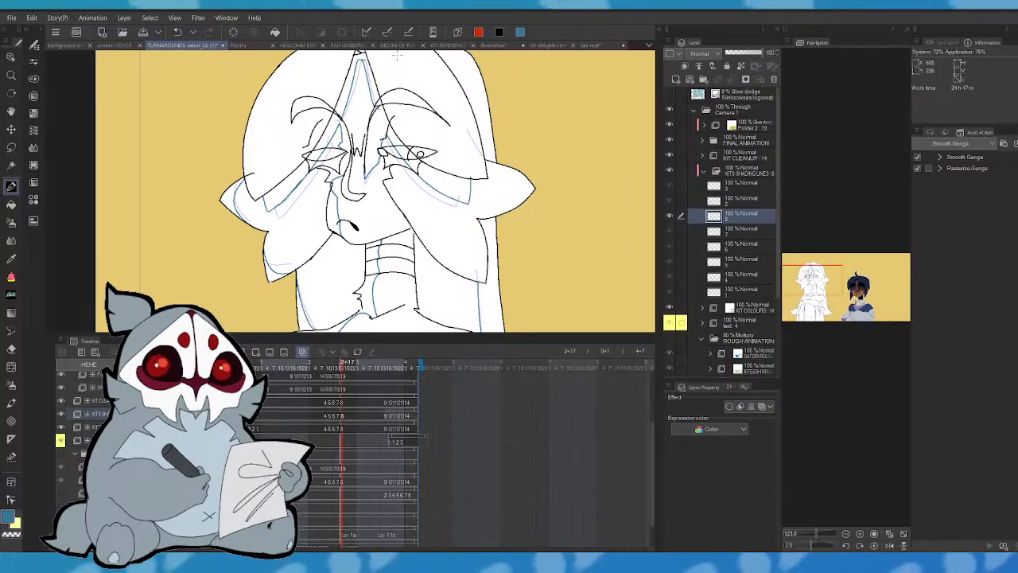
key(Left)
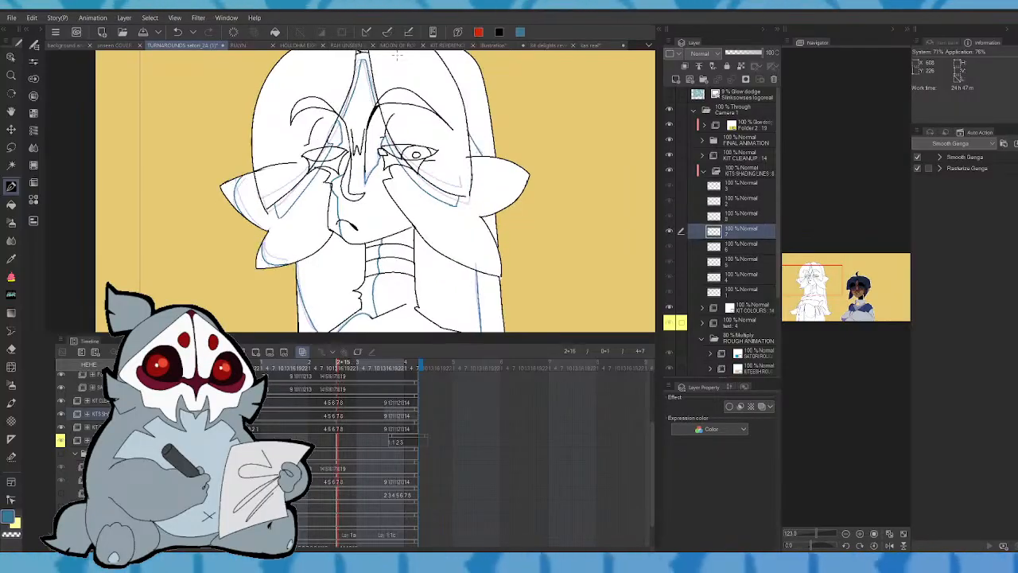
key(Right)
key(Left)
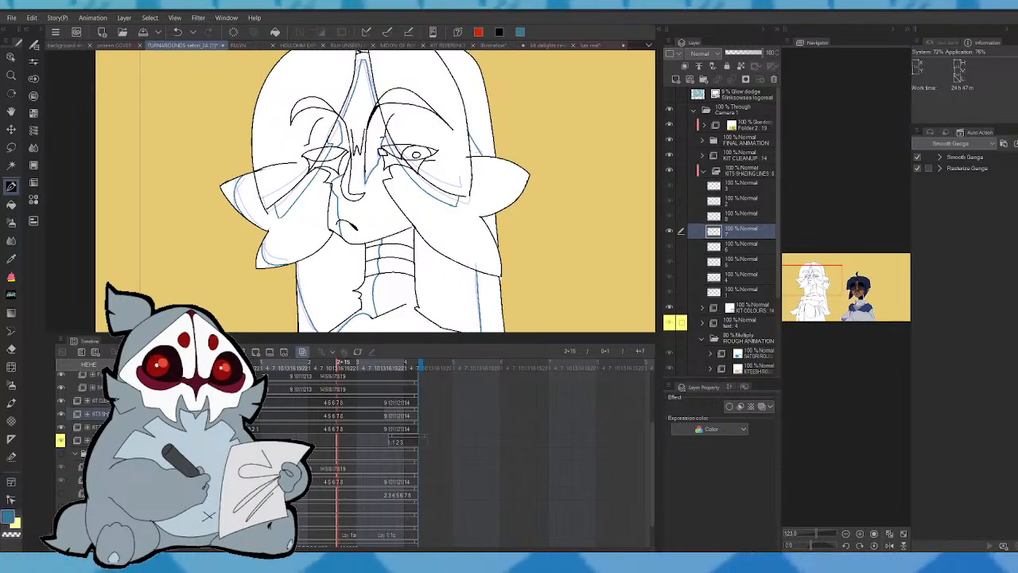
drag(397, 55, 372, 58)
key(Right)
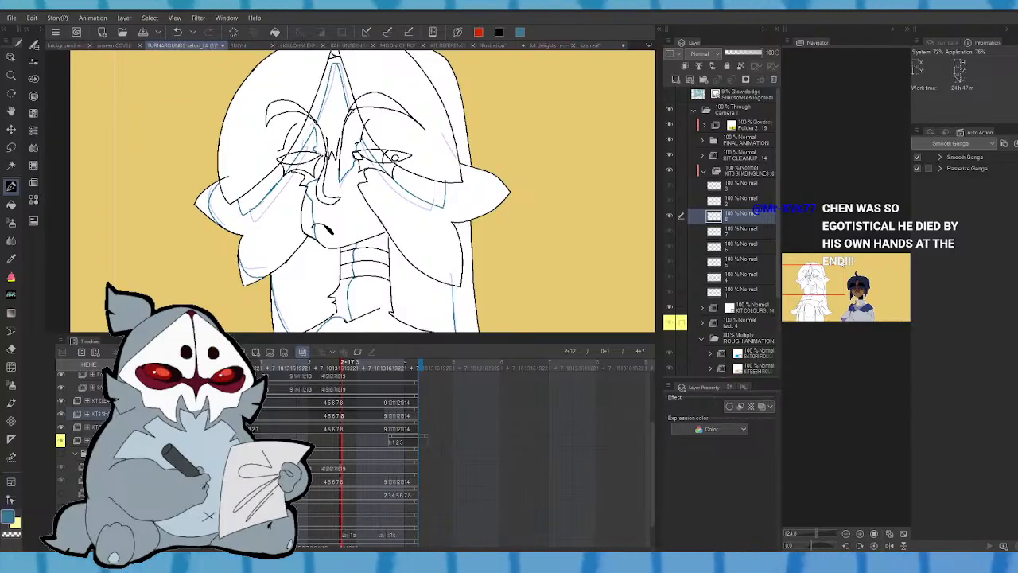
- Draw the shading line across the lower right sleeve, from the skirt gathers to the sleeve hem, on cel 8
drag(340, 368, 343, 366)
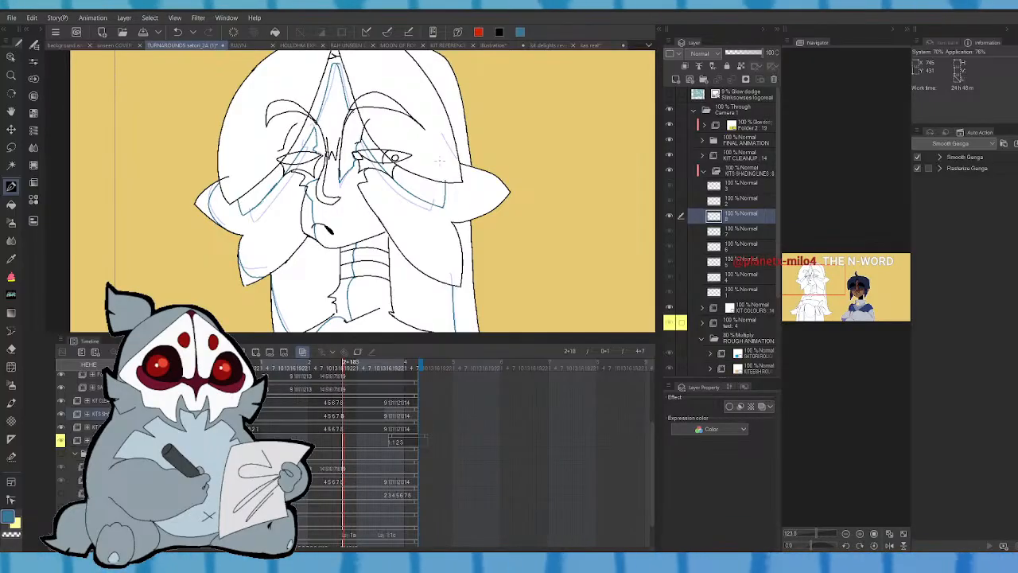
drag(828, 288, 826, 284)
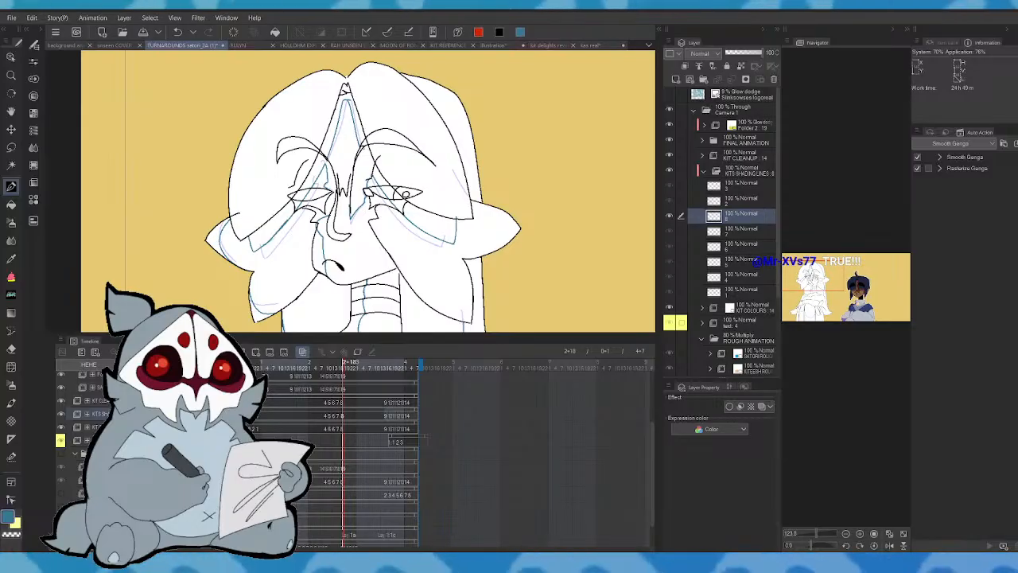
scroll(362, 191, down, 3)
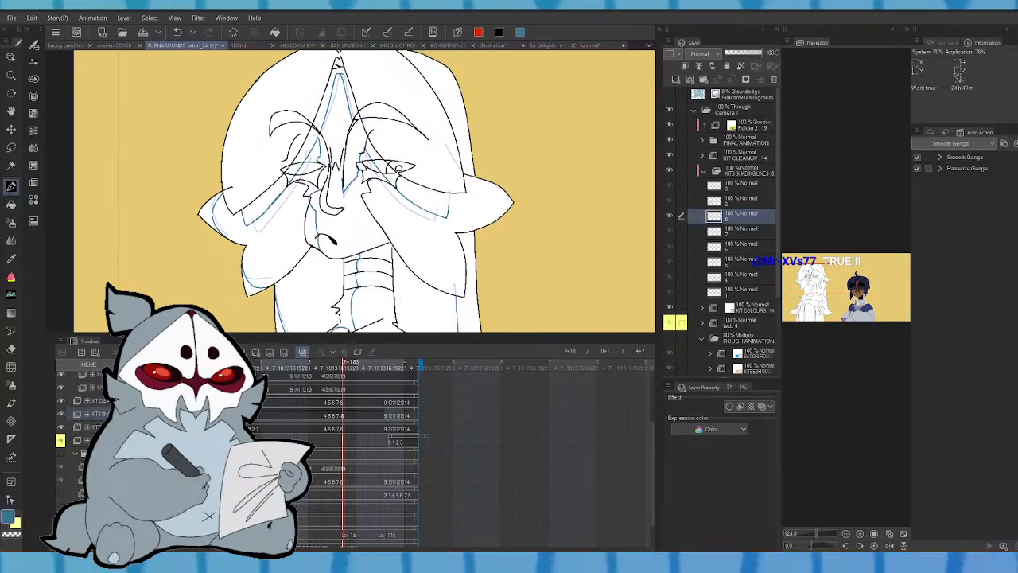
scroll(363, 191, down, 8)
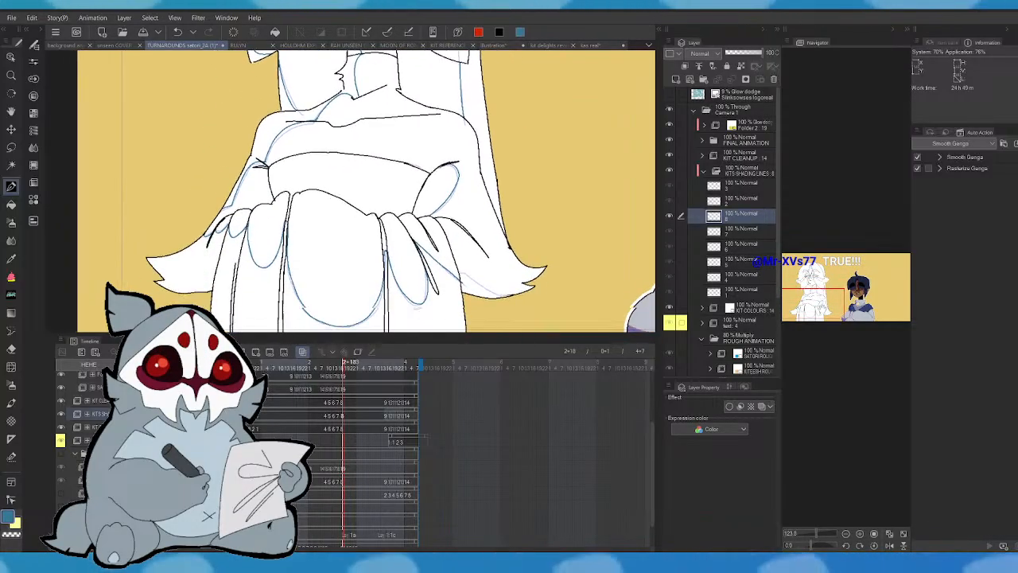
scroll(363, 191, down, 2)
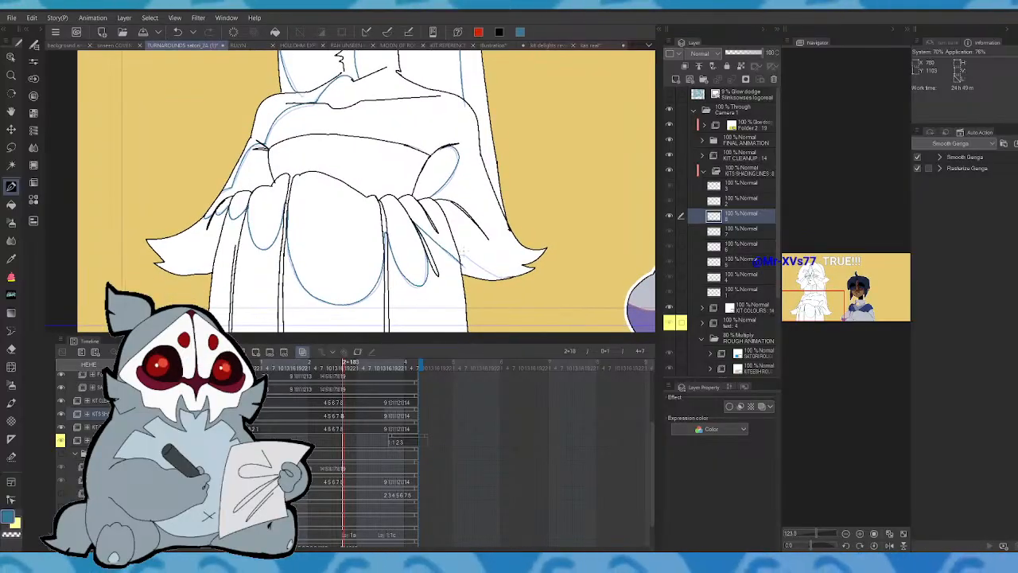
drag(343, 363, 344, 363)
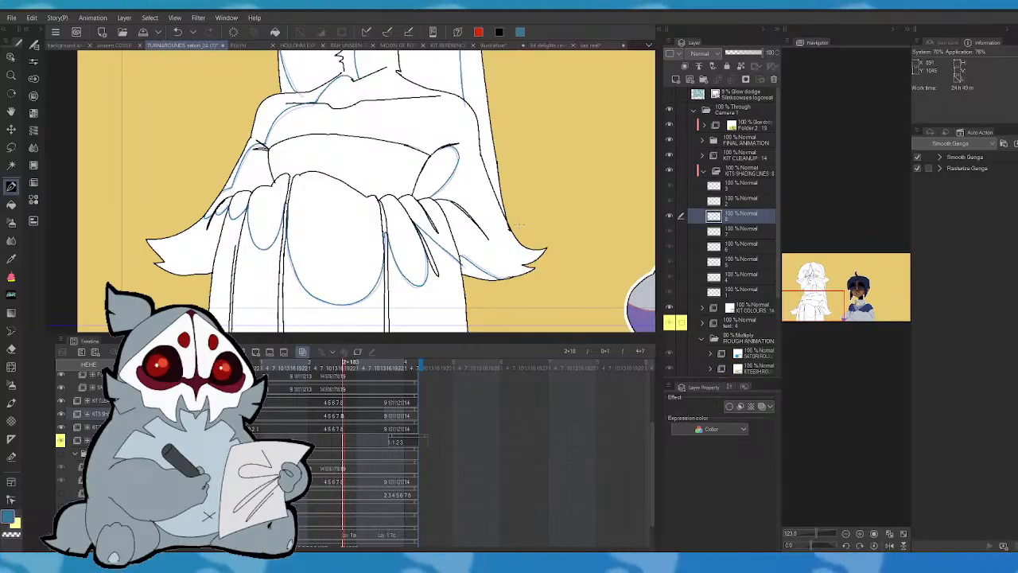
- Add a new cel to the KITS SHADING LINES folder at frame 3+15
key(Right)
key(Left)
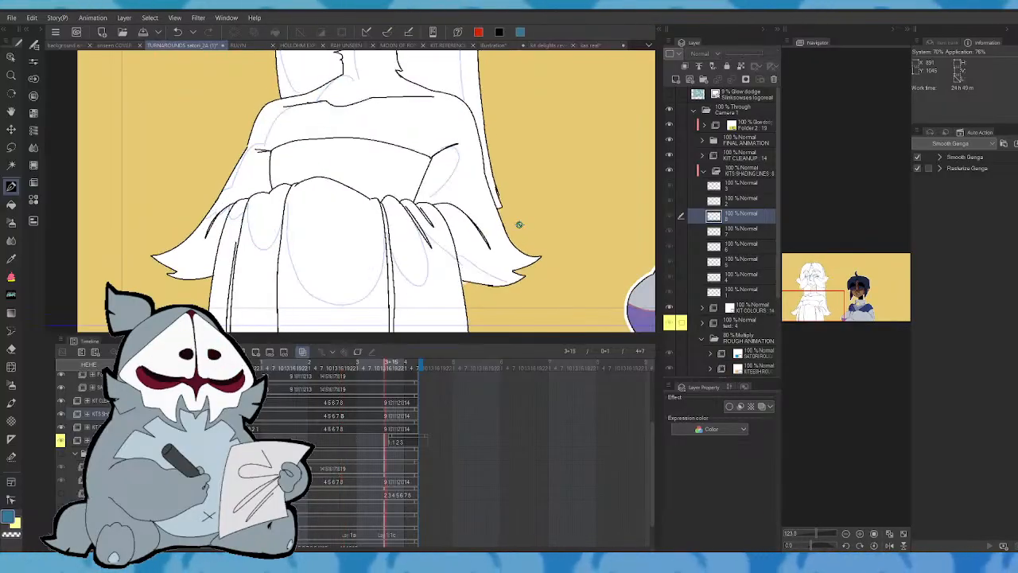
key(Right)
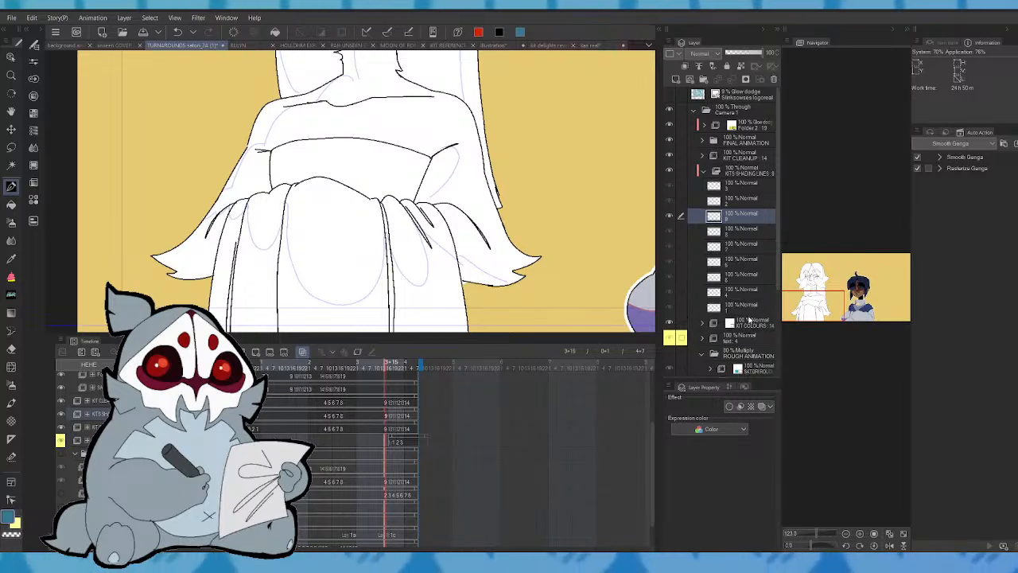
- Draw a curved shading line along the outer edge of the left hair lock on the frame 2+13 cel
drag(826, 310, 824, 286)
key(Left)
key(Left)
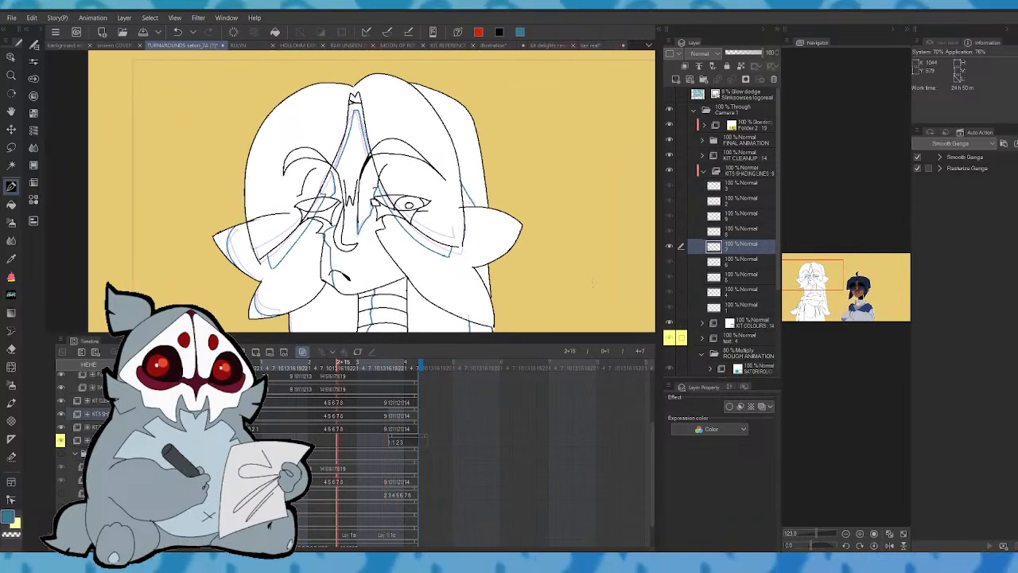
key(Left)
key(Left)
key(Left)
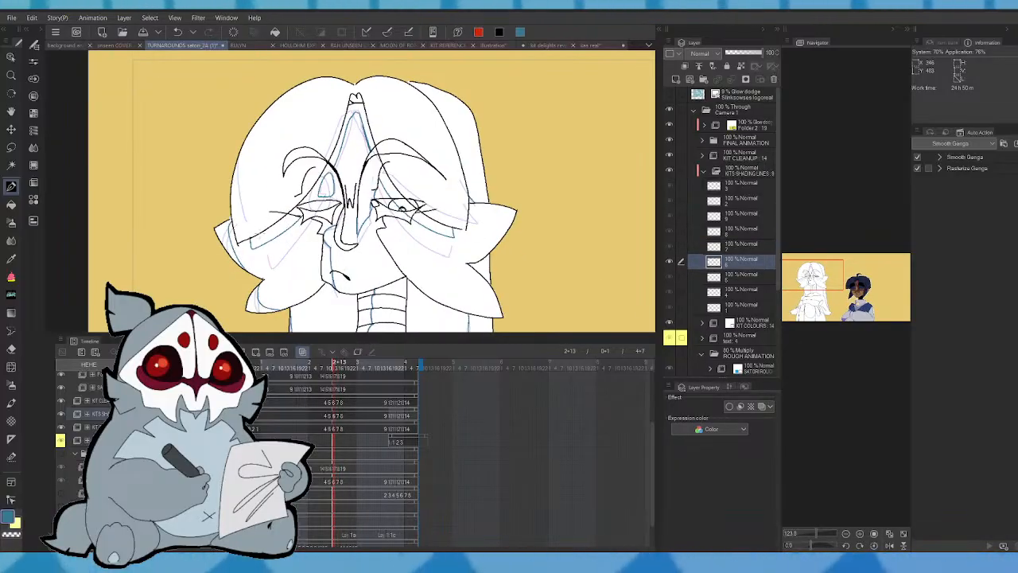
key(Right)
key(Right)
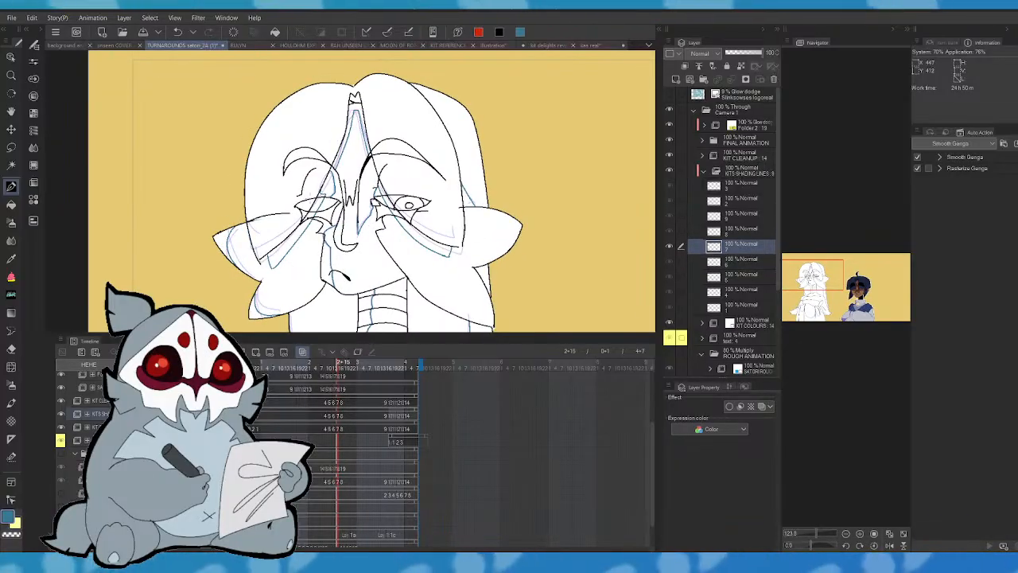
key(Left)
key(Left)
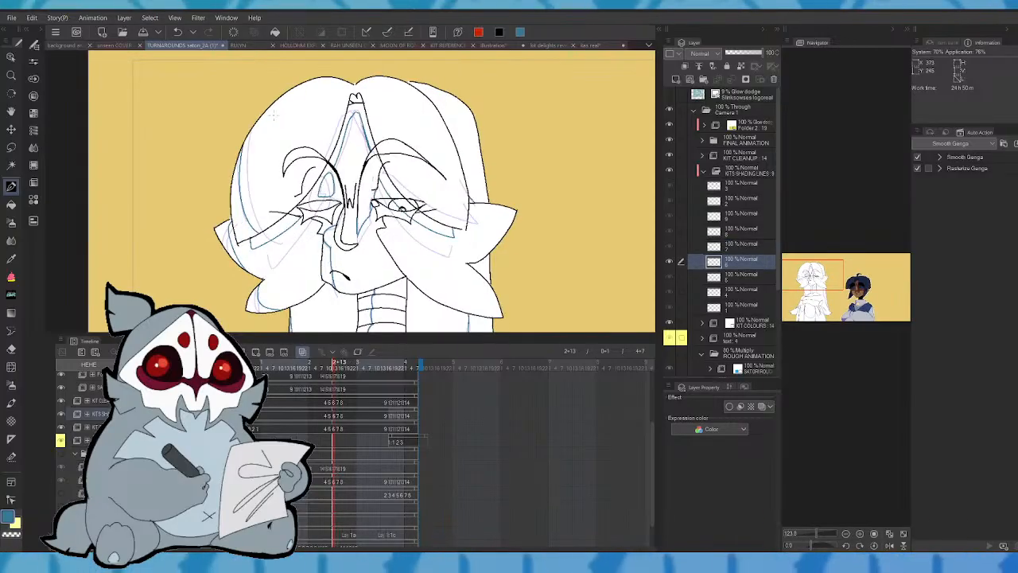
- Draw the matching curved shading line along the left hair lock on the frame 2+15 and 2+17 cels
key(Right)
key(Right)
key(Right)
key(Right)
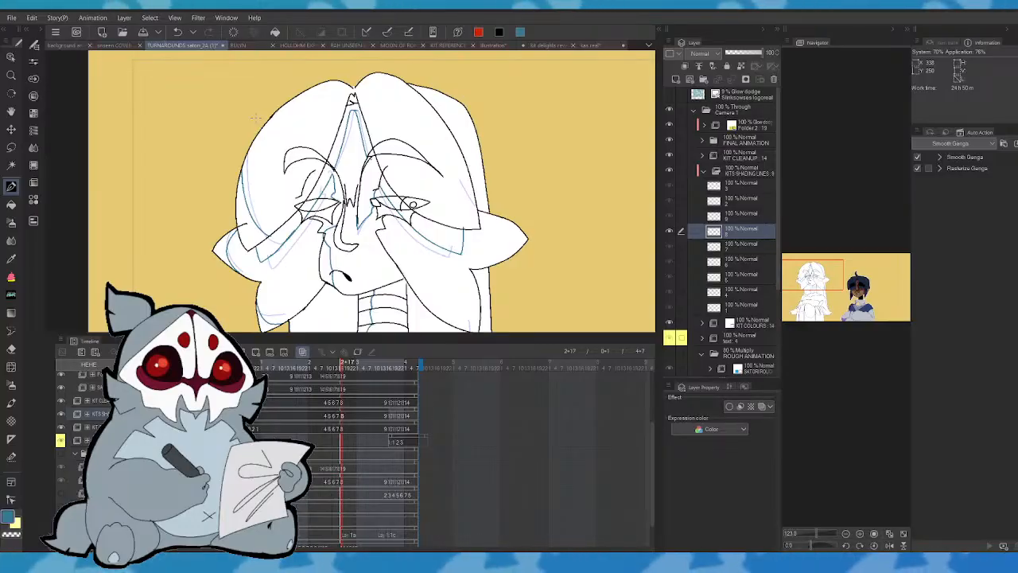
key(comma)
key(period)
key(period)
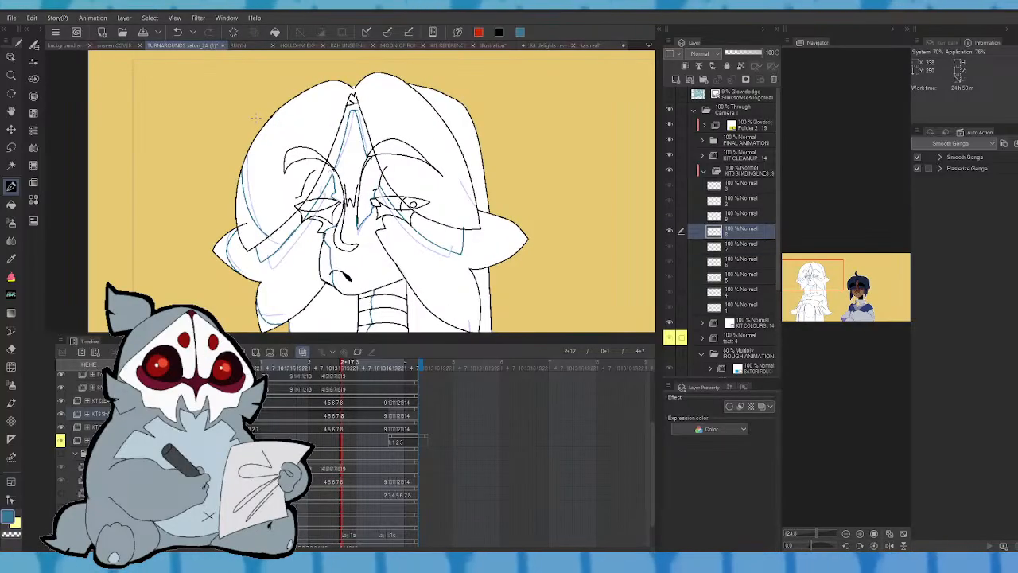
key(comma)
- Draw the left hair lock's curved shading line on the frame 3+15 cel, using frame 2+17 as reference
key(period)
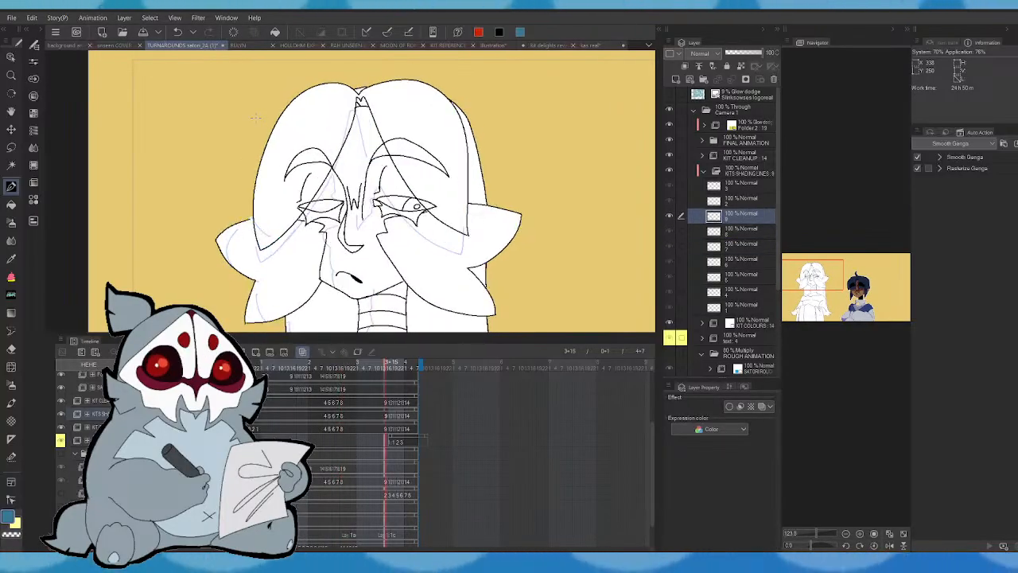
drag(285, 234, 262, 171)
key(ctrl+z)
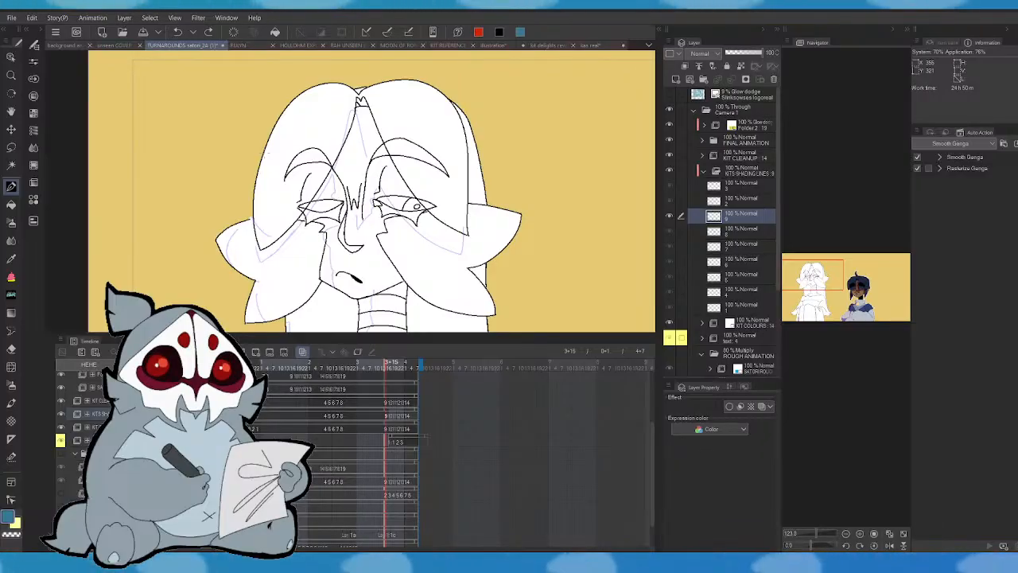
key(Left)
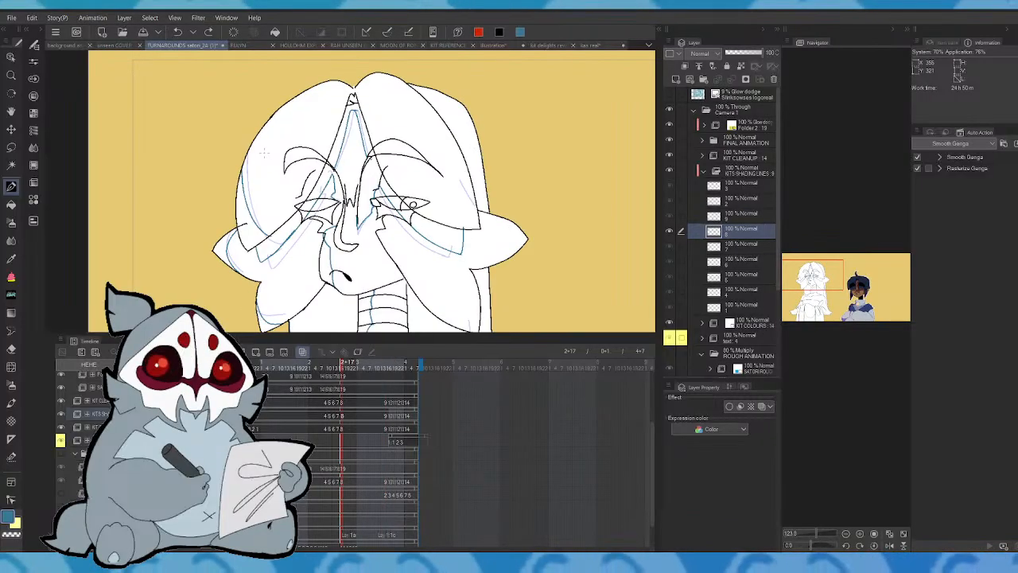
key(Right)
drag(280, 237, 257, 185)
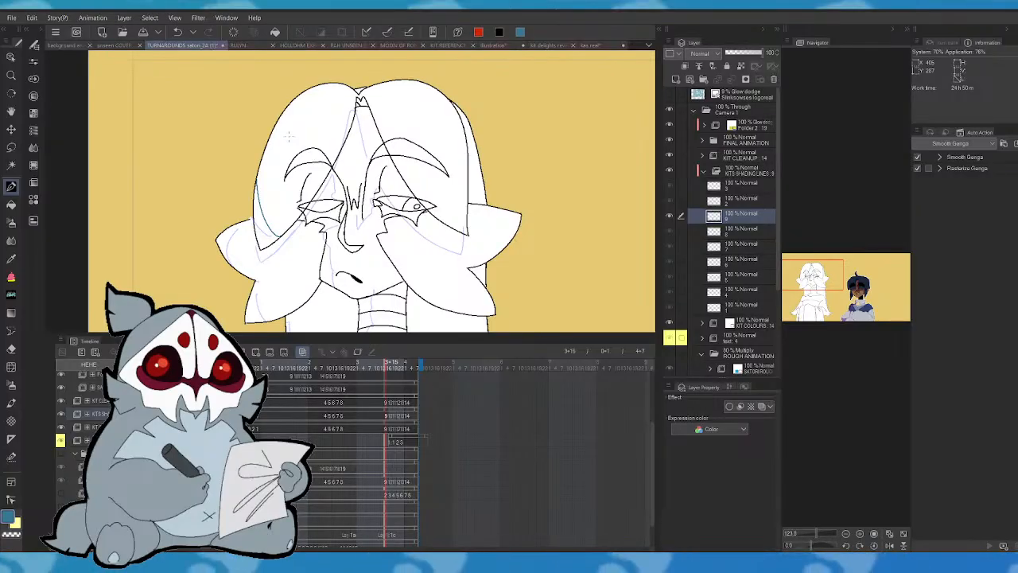
- Draw a curved shading line inside the left ear tuft on the frame 3+15 cel, using frame 2+17 as reference
key(comma)
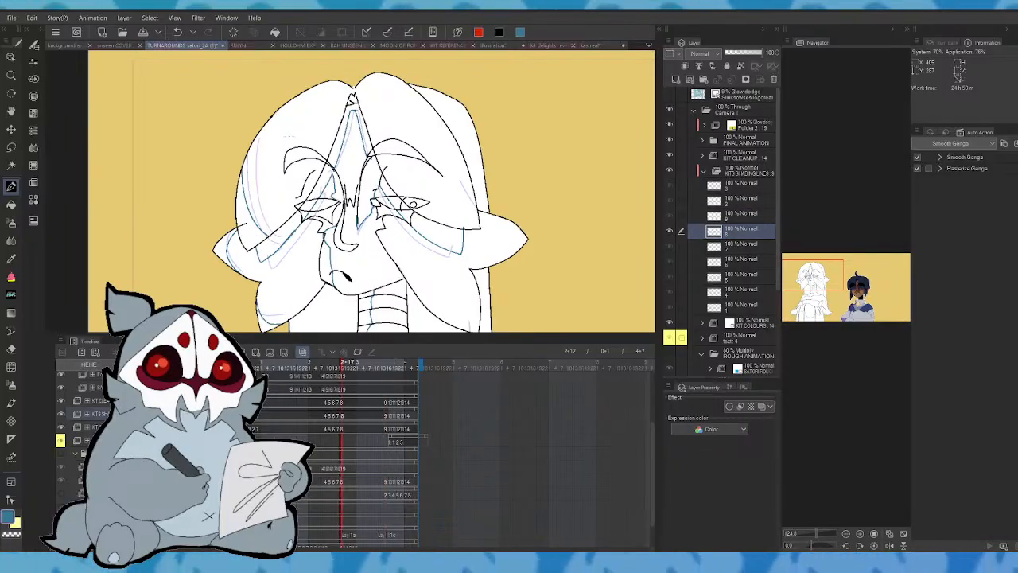
key(period)
key(comma)
key(period)
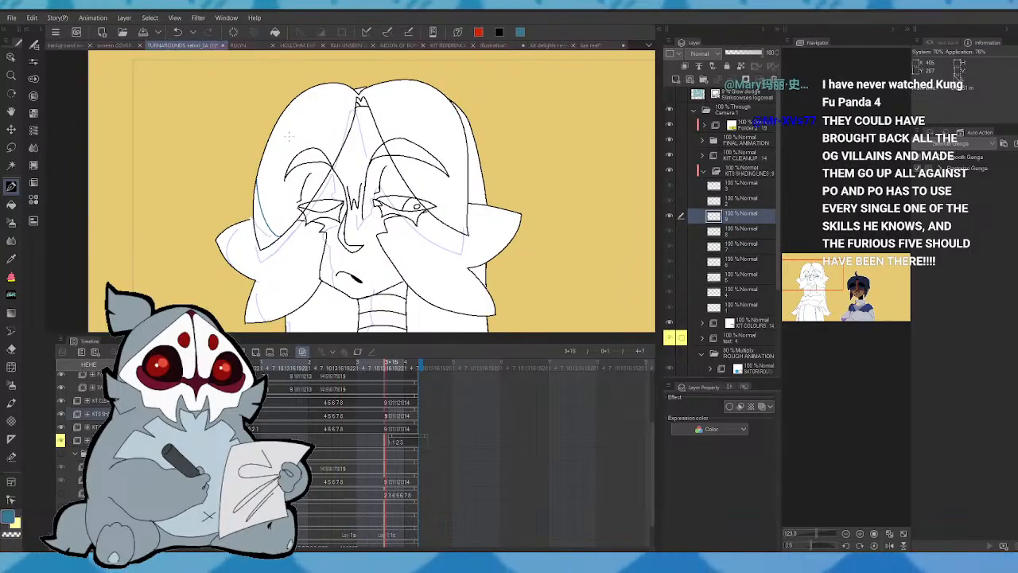
click(813, 280)
key(Left)
key(Right)
click(814, 282)
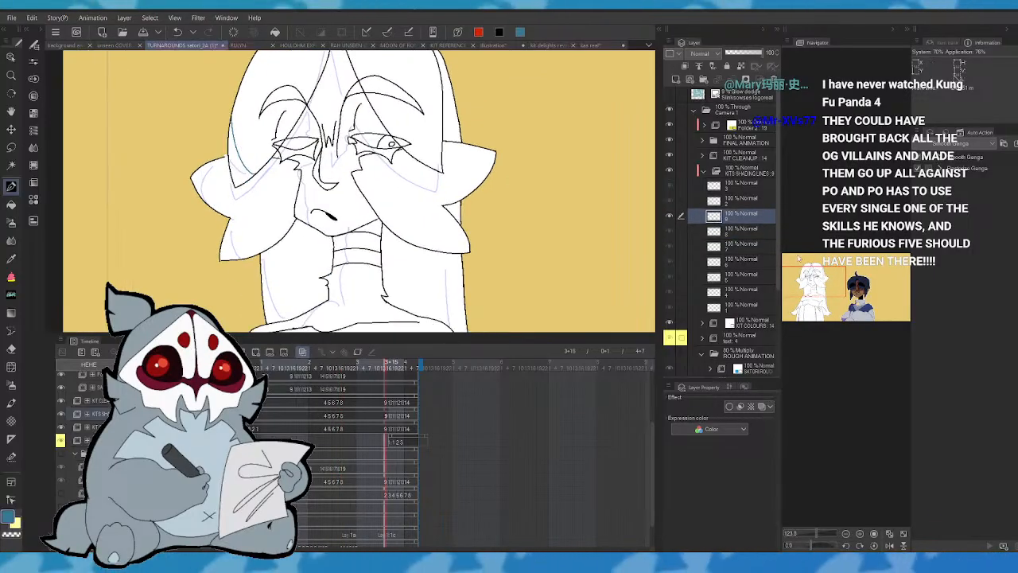
drag(225, 157, 209, 206)
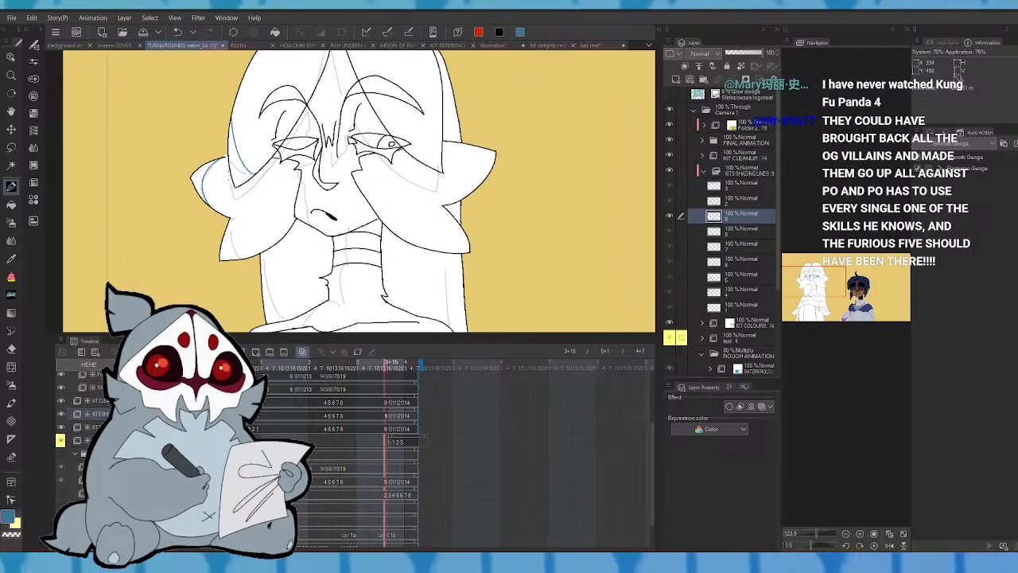
key(Left)
key(Right)
key(ctrl+z)
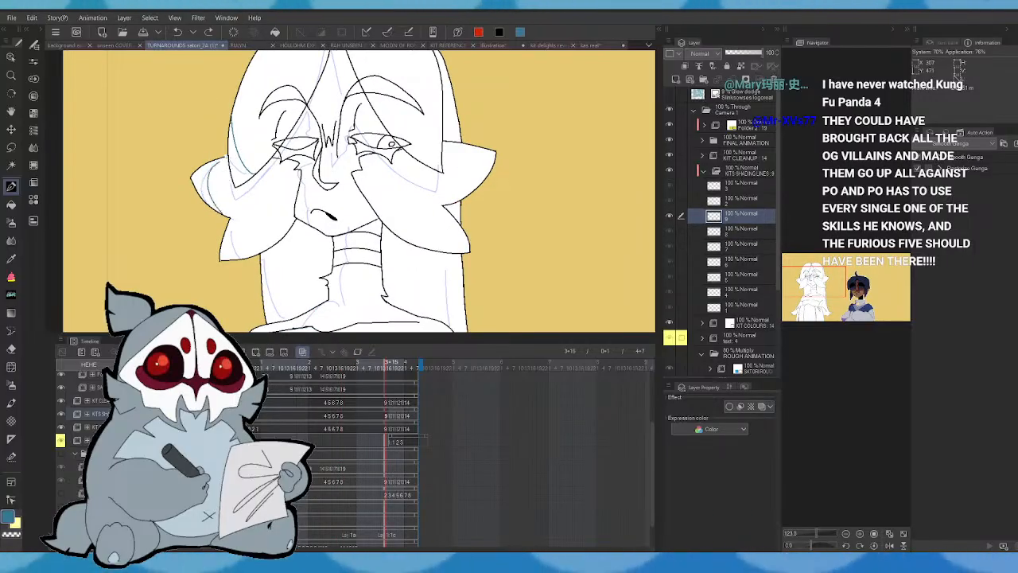
key(Left)
key(Right)
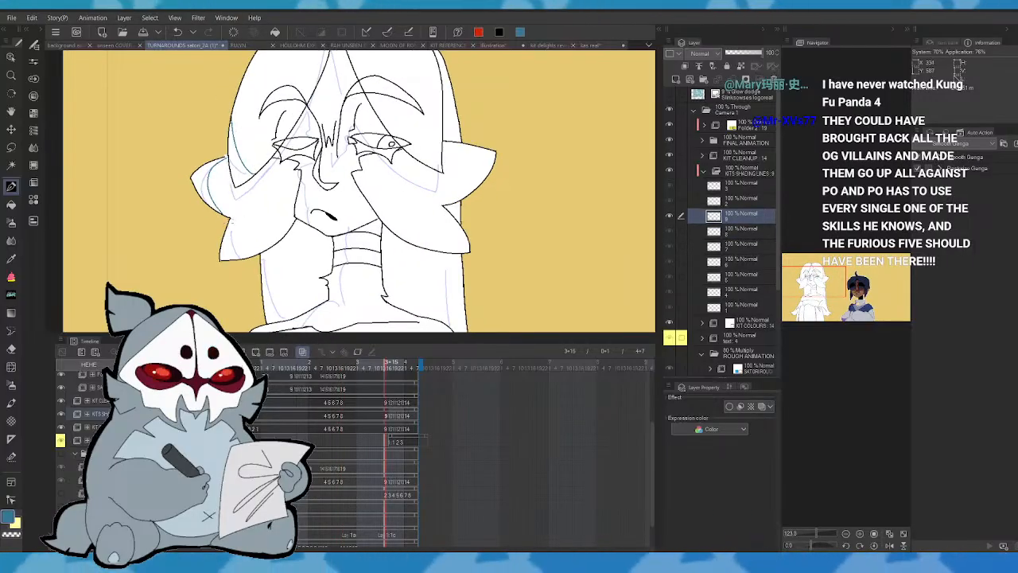
- Draw a curved shading line along the lower tip of the left cheek tuft on the frame 3+15 cel
key(ctrl+y)
key(Left)
key(Right)
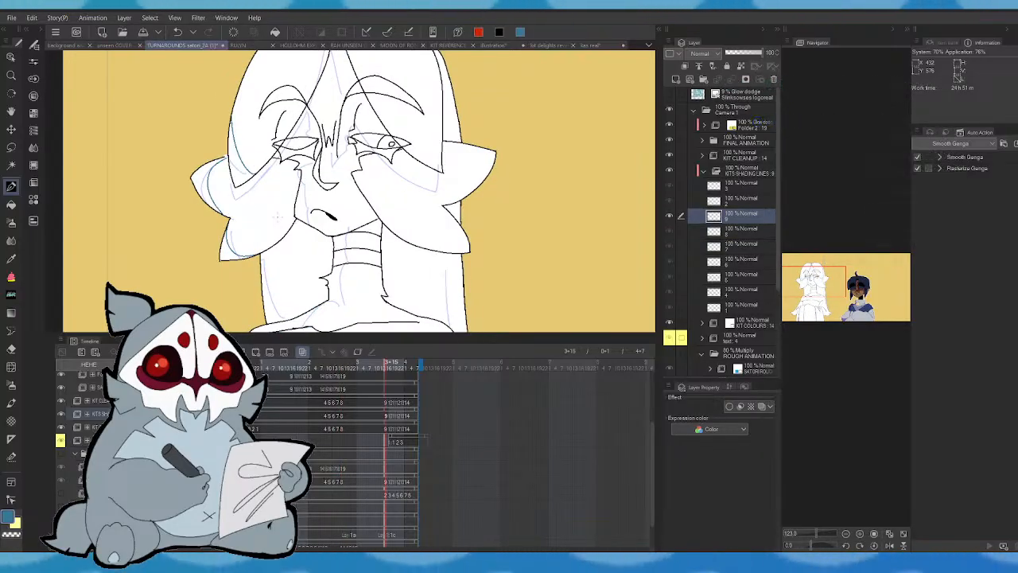
- Draw the shading line from the tip of the left front hair lock up beneath the left eye on frame 3+15
key(Left)
key(Right)
key(Left)
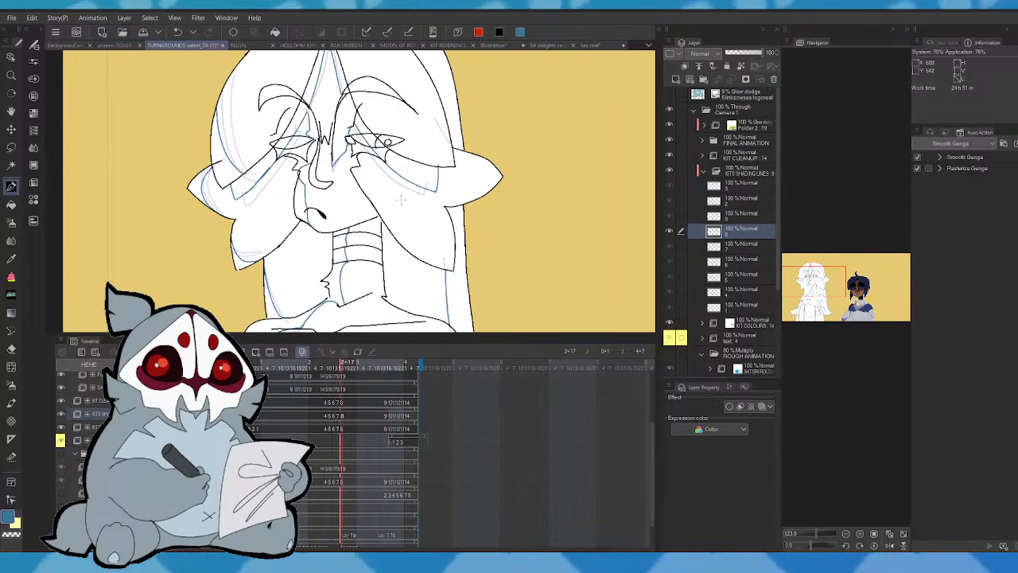
key(Right)
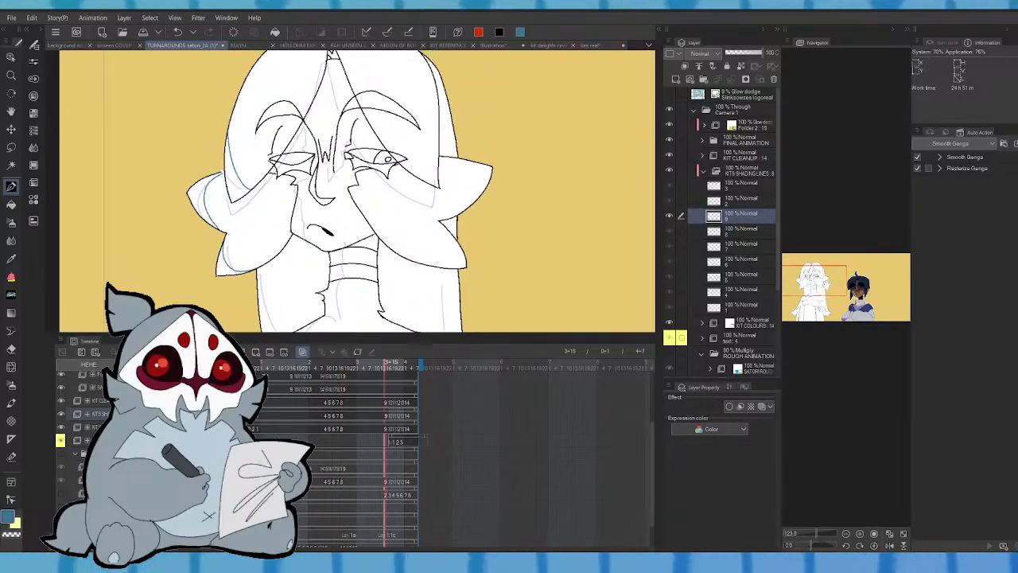
mouse_move(239, 253)
mouse_down()
mouse_move(269, 229)
mouse_move(326, 129)
mouse_up()
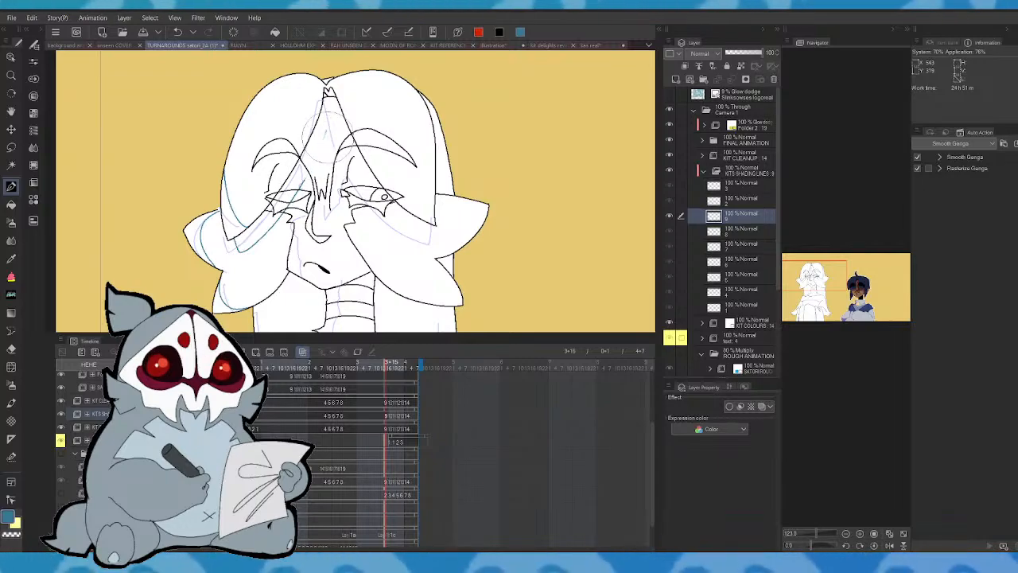
key(ctrl+z)
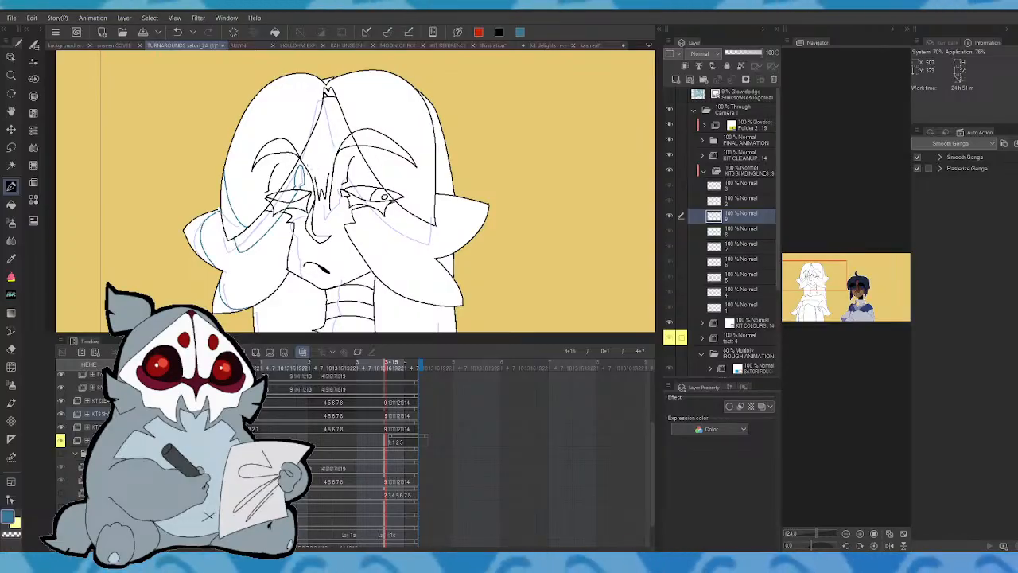
- Draw the fringe shading line from the hair parting down to the right front lock's tip and close its corner on frame 3+15
mouse_move(326, 105)
mouse_down()
mouse_move(357, 171)
mouse_move(409, 231)
mouse_move(436, 240)
mouse_up()
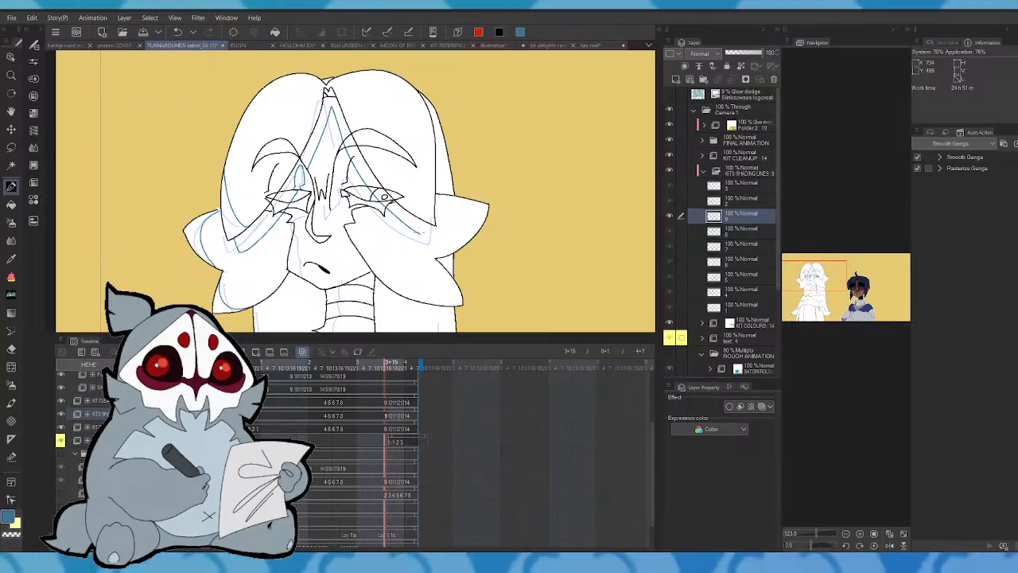
drag(418, 238, 429, 218)
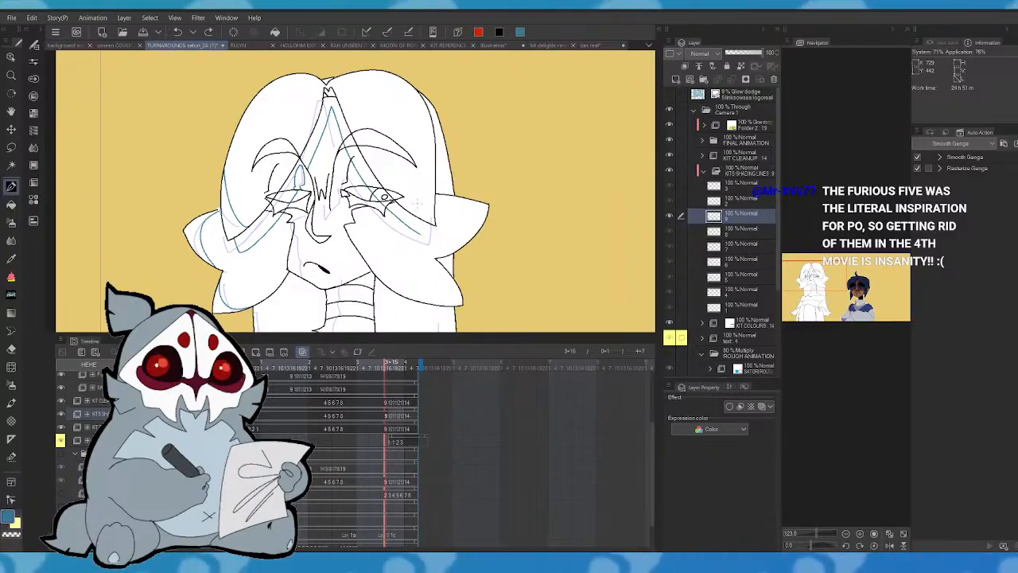
key(comma)
key(period)
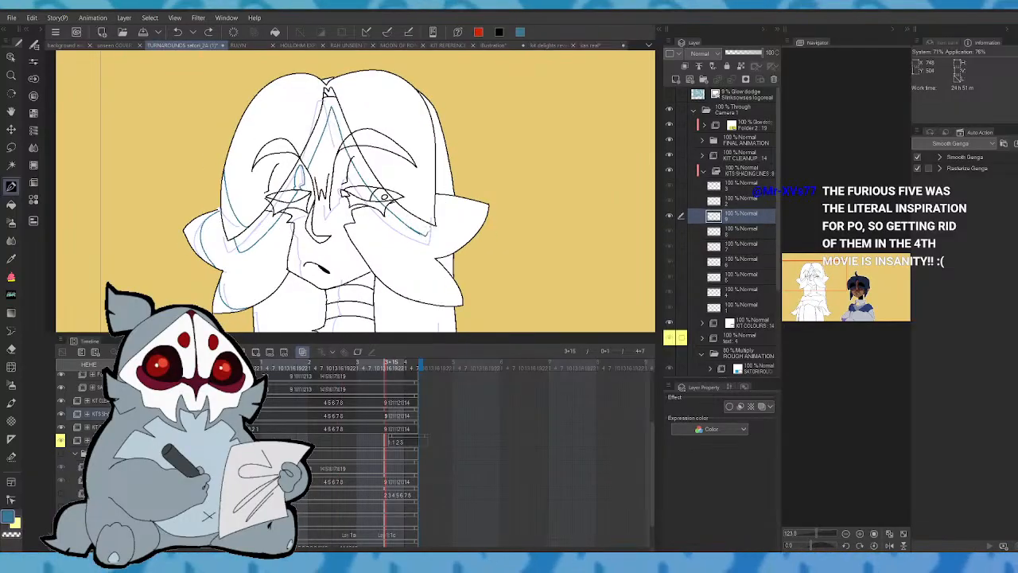
key(comma)
key(period)
- Draw the vertical shading line down the centre of the neck on the frame 3+15 cel, using frame 2+17 as reference
click(831, 296)
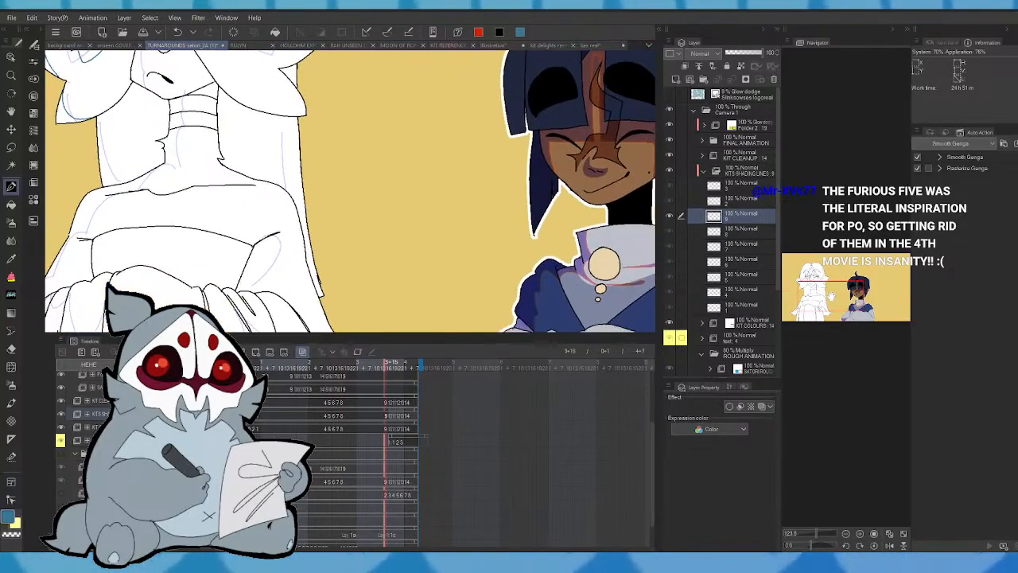
mouse_move(832, 296)
mouse_down()
mouse_move(817, 277)
mouse_move(813, 289)
mouse_up()
key(comma)
key(comma)
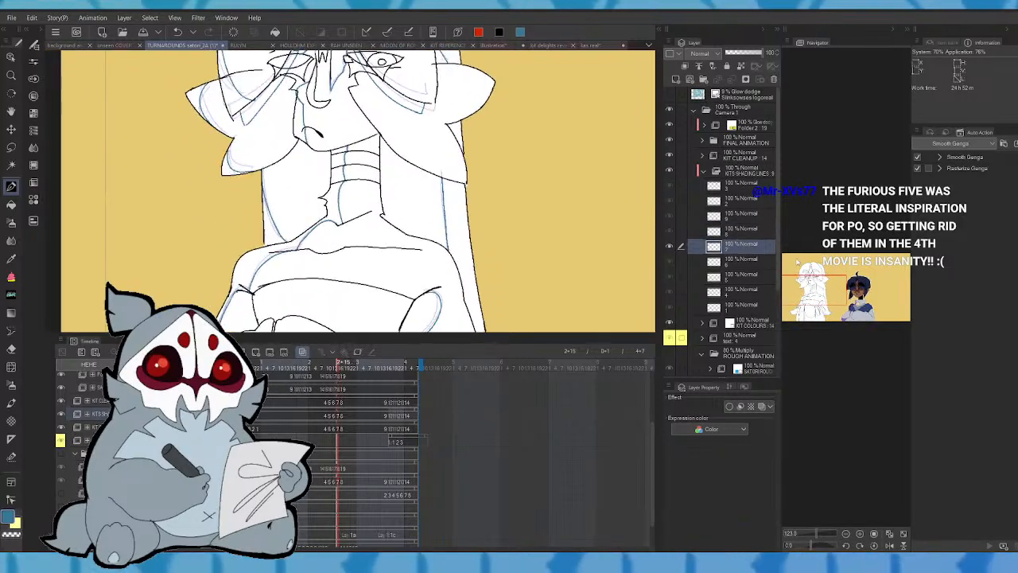
key(period)
key(period)
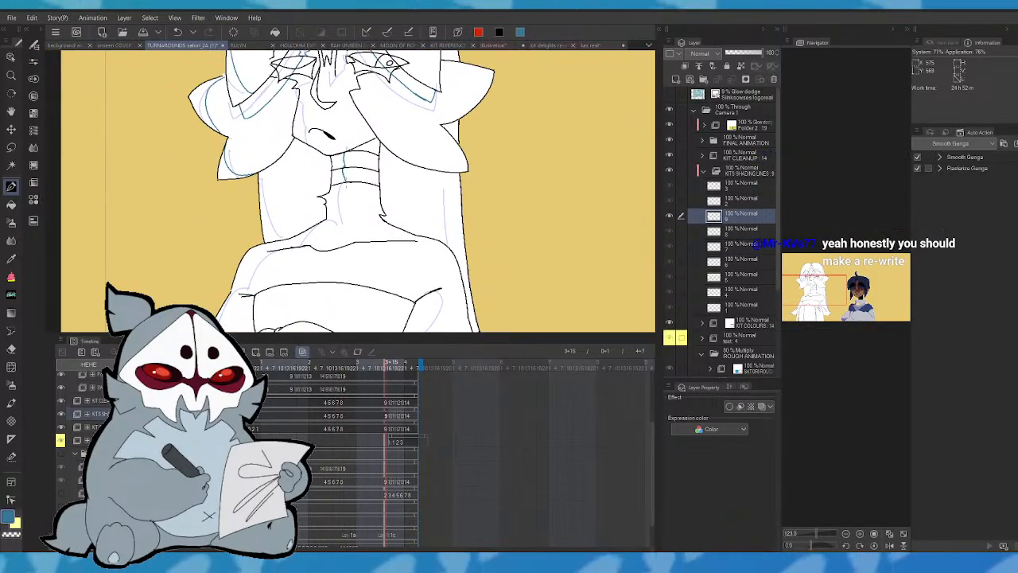
key(comma)
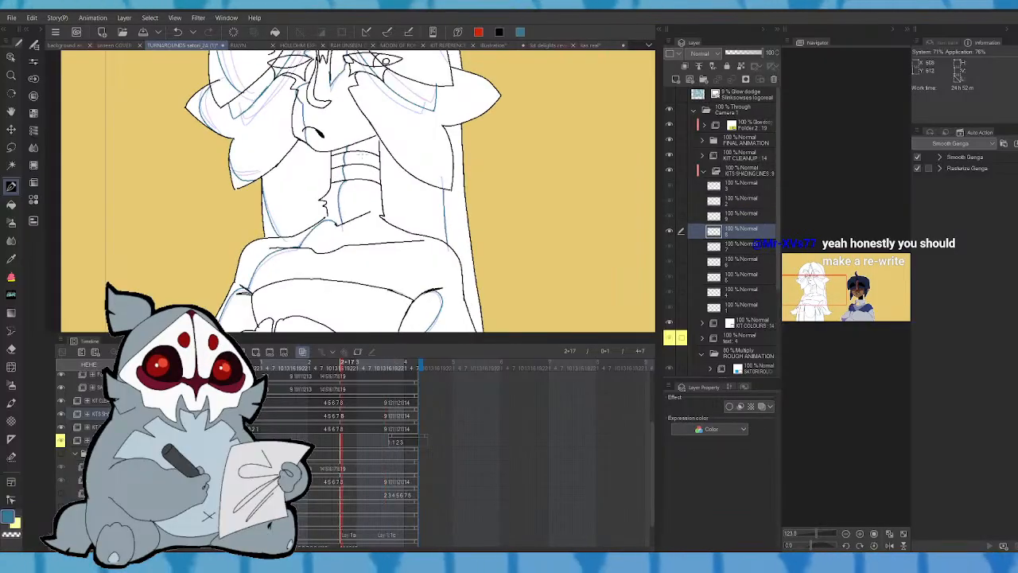
key(period)
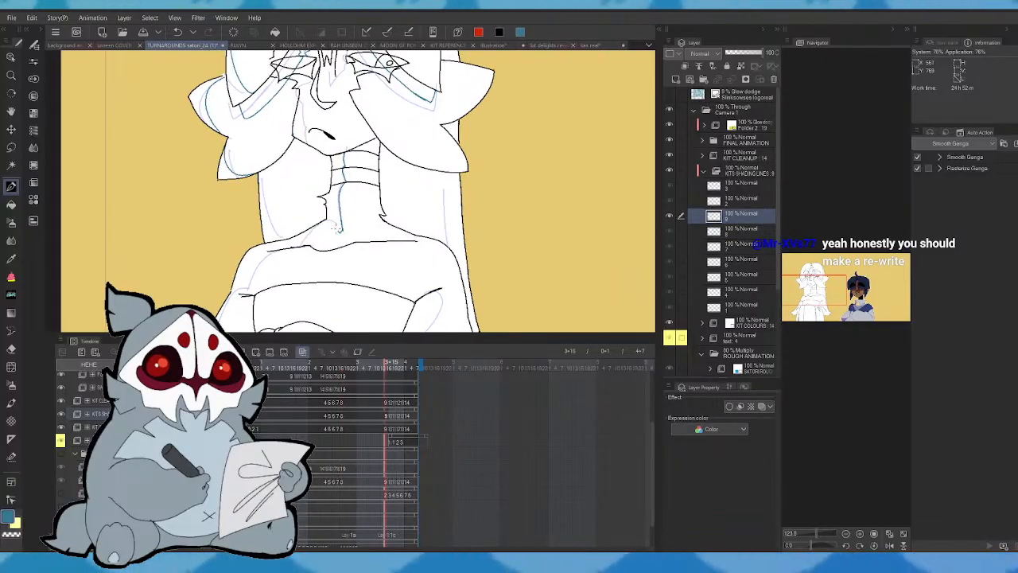
- Extend the neck shading line in a curve across the left collarbone, checking it in a mirrored view
drag(340, 226, 314, 231)
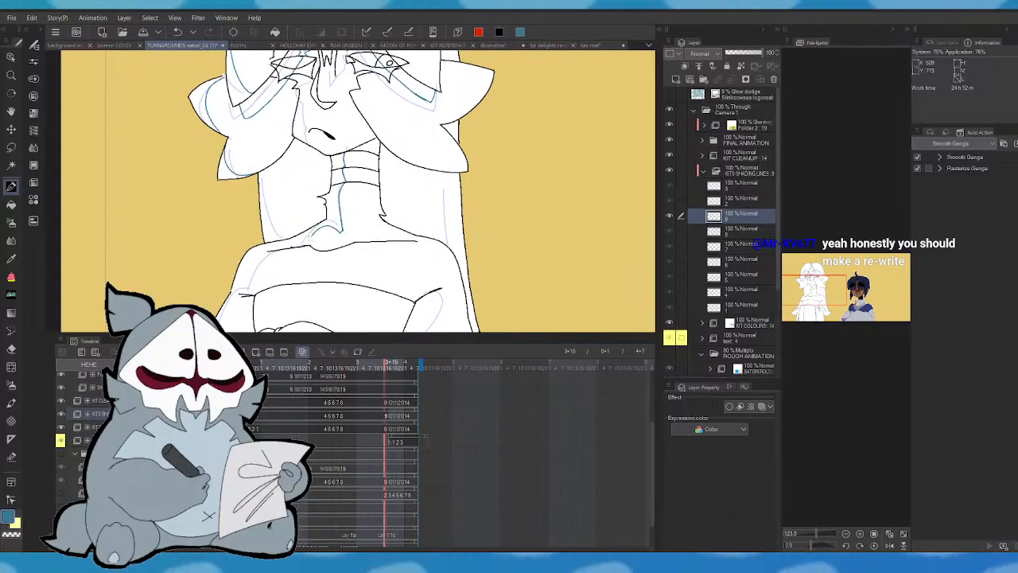
click(889, 546)
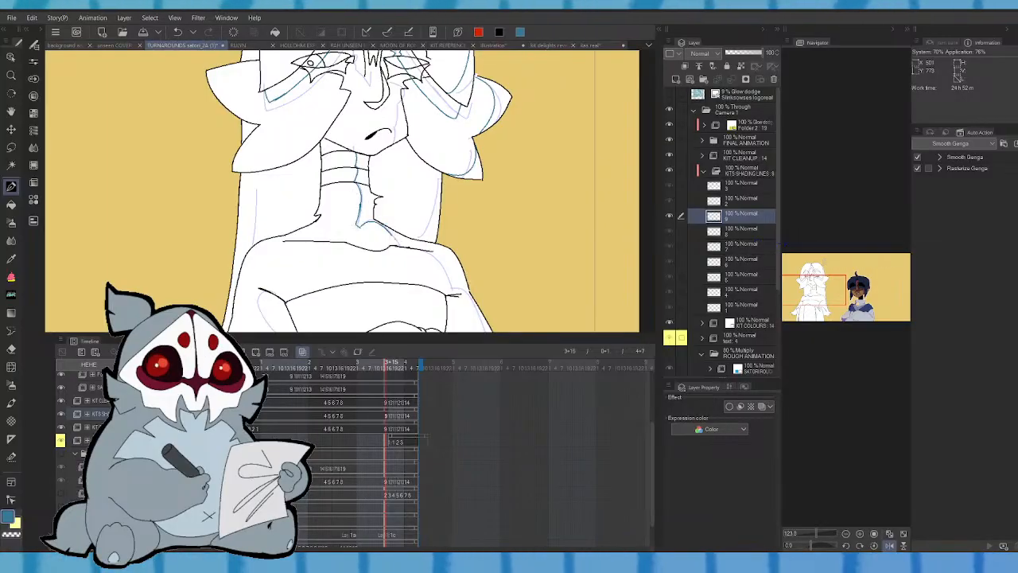
click(890, 545)
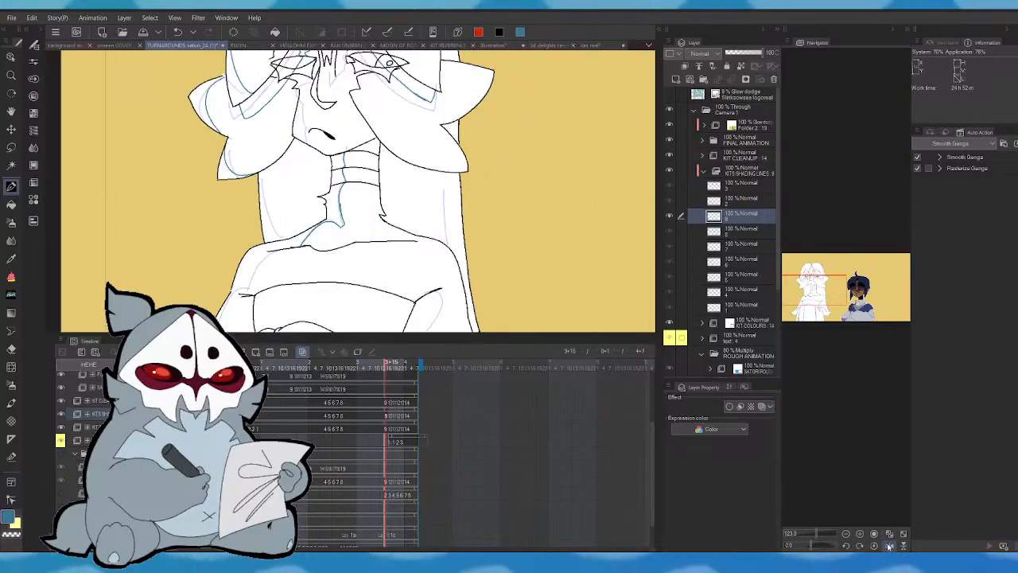
- Draw the shading line along the left shoulder and down the outer upper arm on the frame 3+15 cel
drag(865, 315, 815, 298)
drag(244, 158, 211, 197)
drag(191, 231, 186, 242)
key(Left)
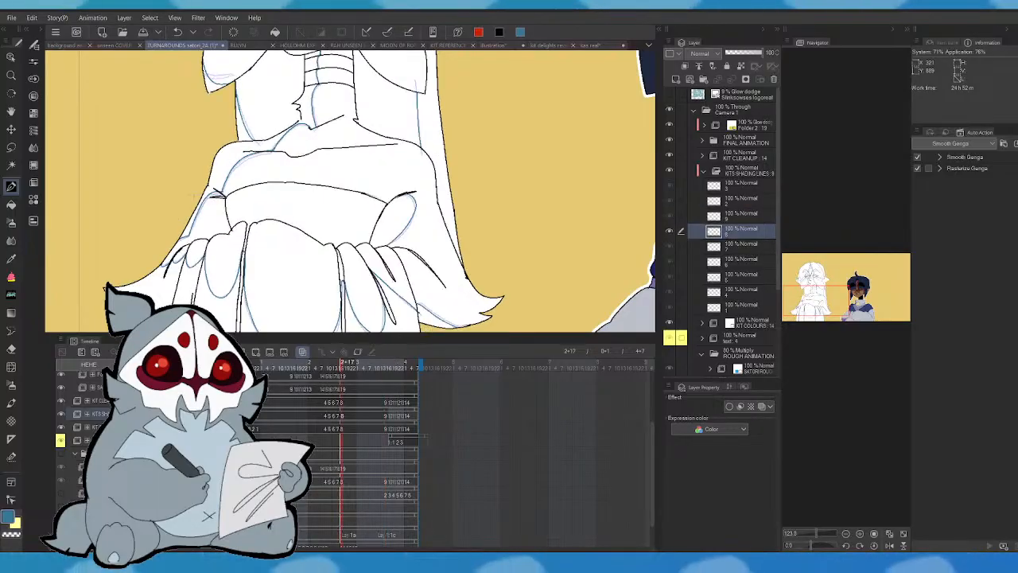
key(Right)
key(Left)
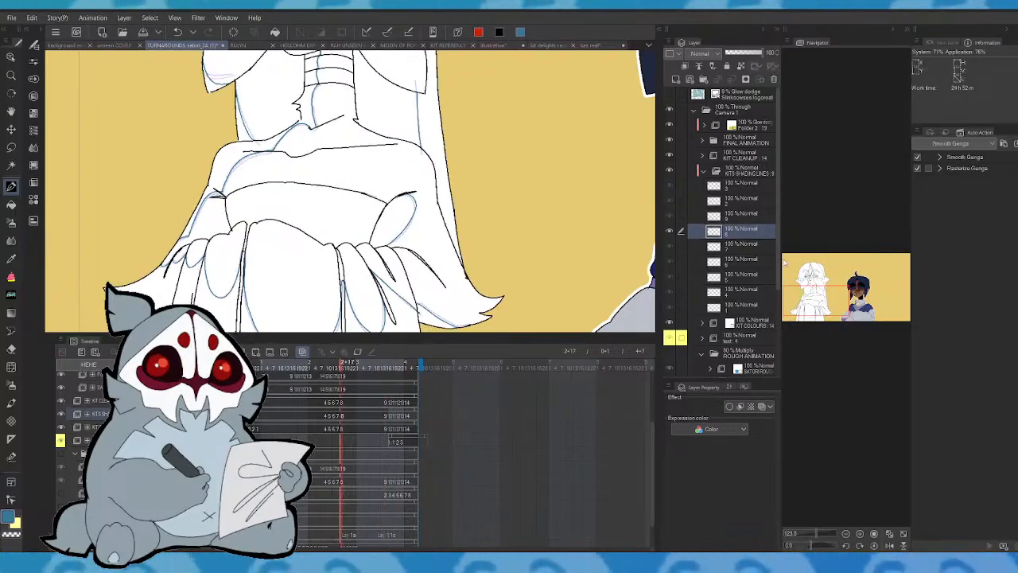
key(Right)
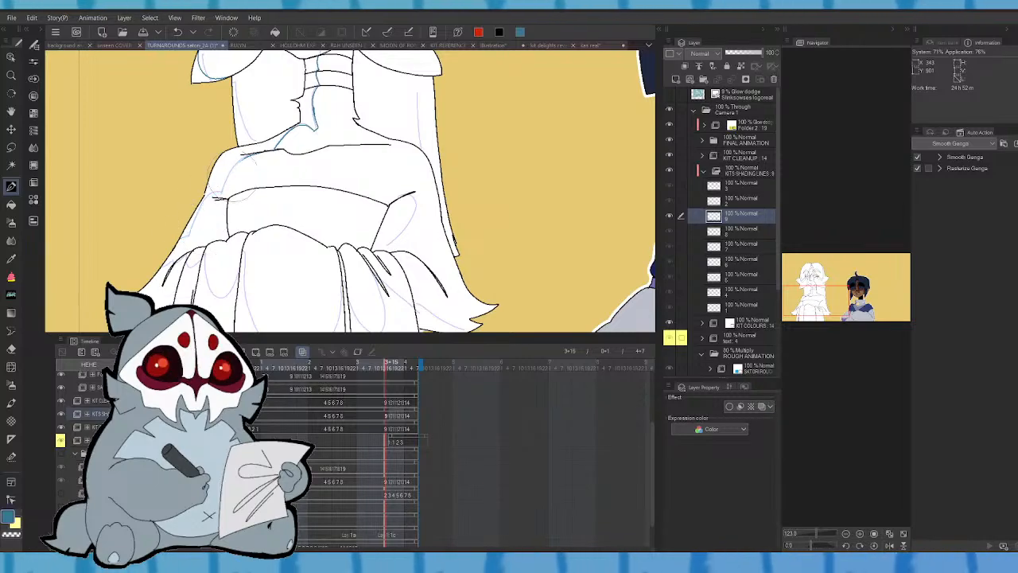
drag(233, 177, 249, 170)
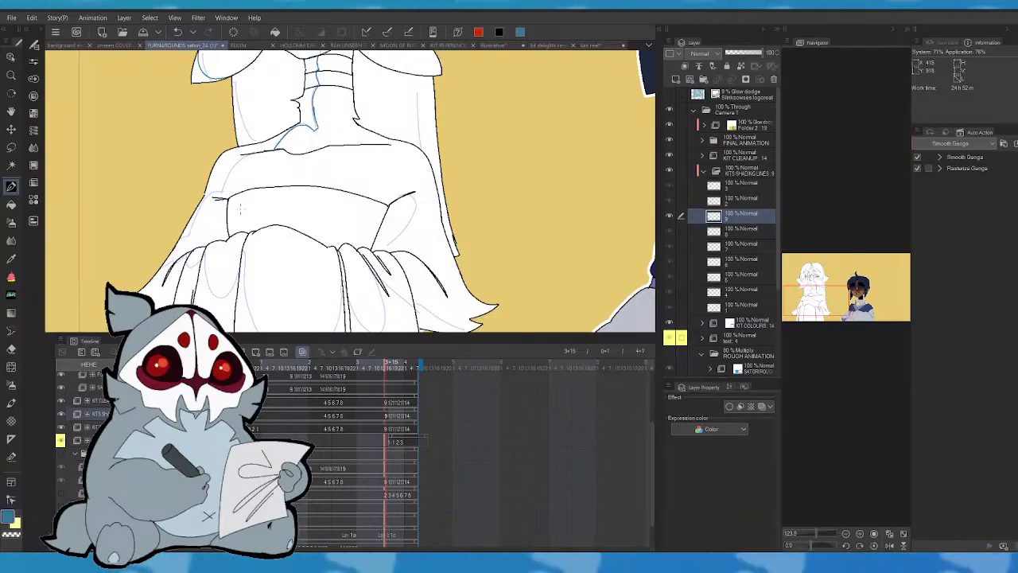
drag(234, 163, 219, 192)
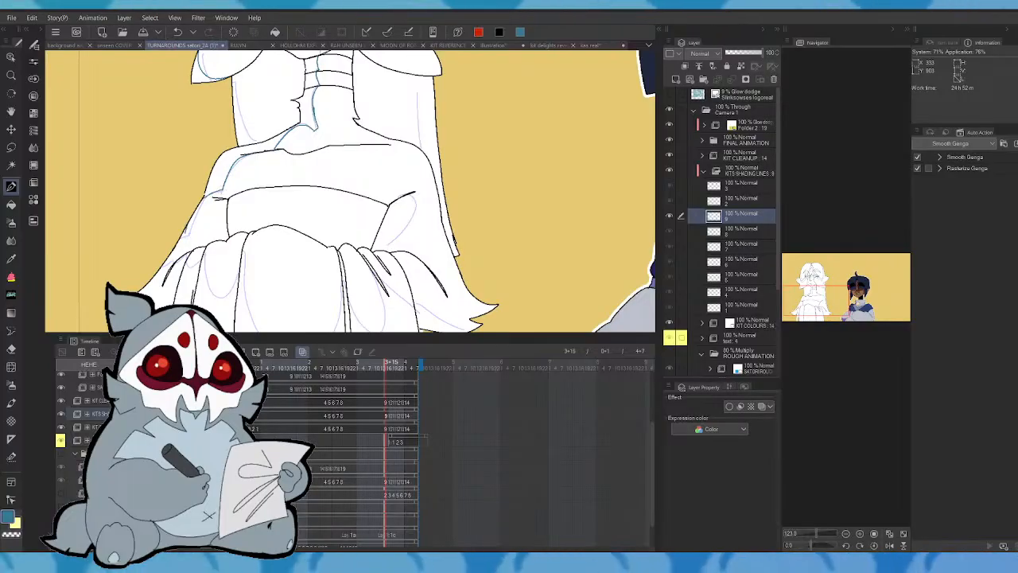
key(ctrl+z)
click(889, 545)
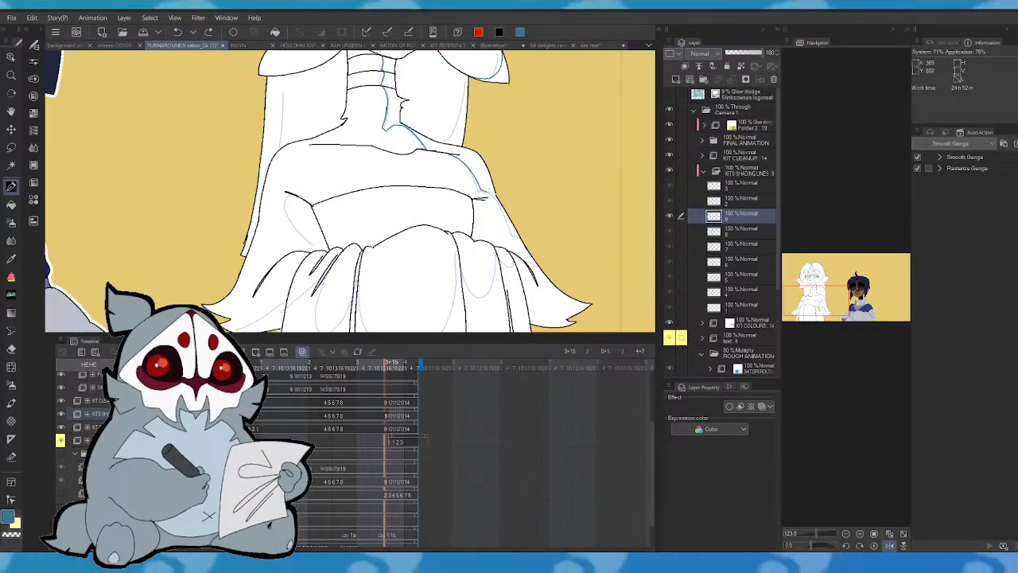
drag(503, 218, 513, 233)
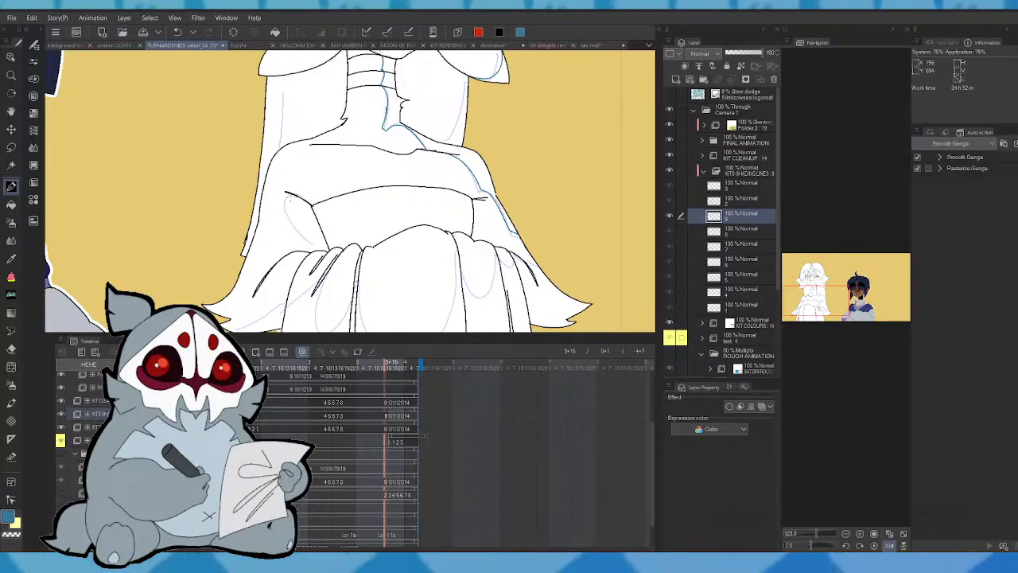
- Draw the looped shading line beside the right end of the chest band on frame 3+15, redrawing it until it fits
drag(285, 219, 308, 227)
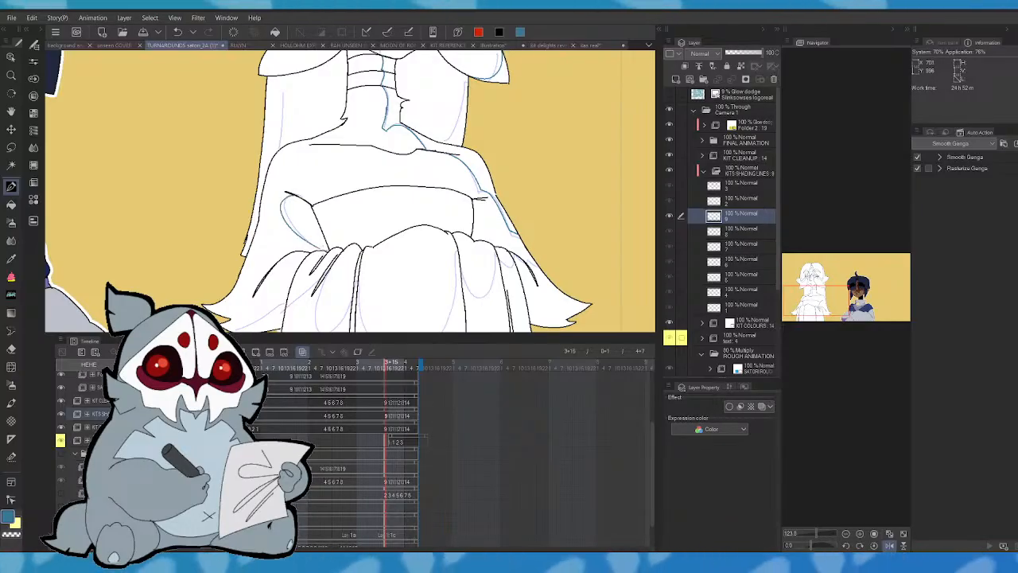
key(ctrl+z)
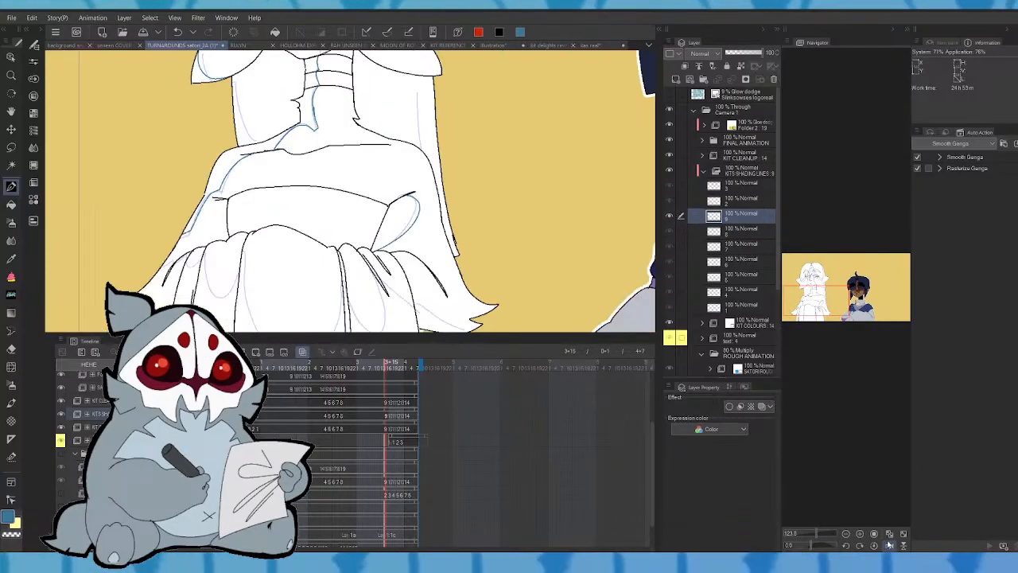
drag(379, 246, 413, 196)
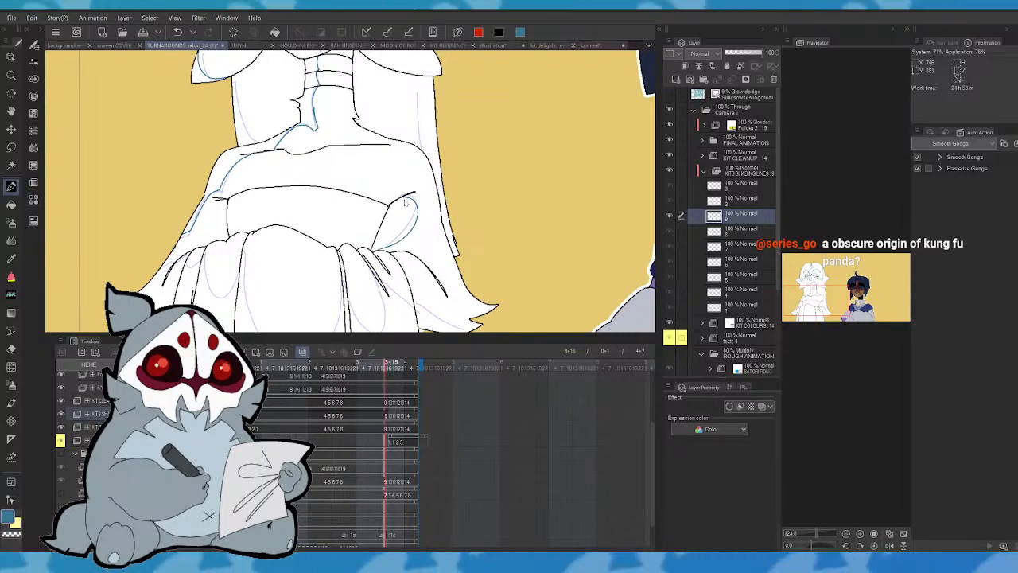
key(ctrl+z)
drag(398, 199, 417, 226)
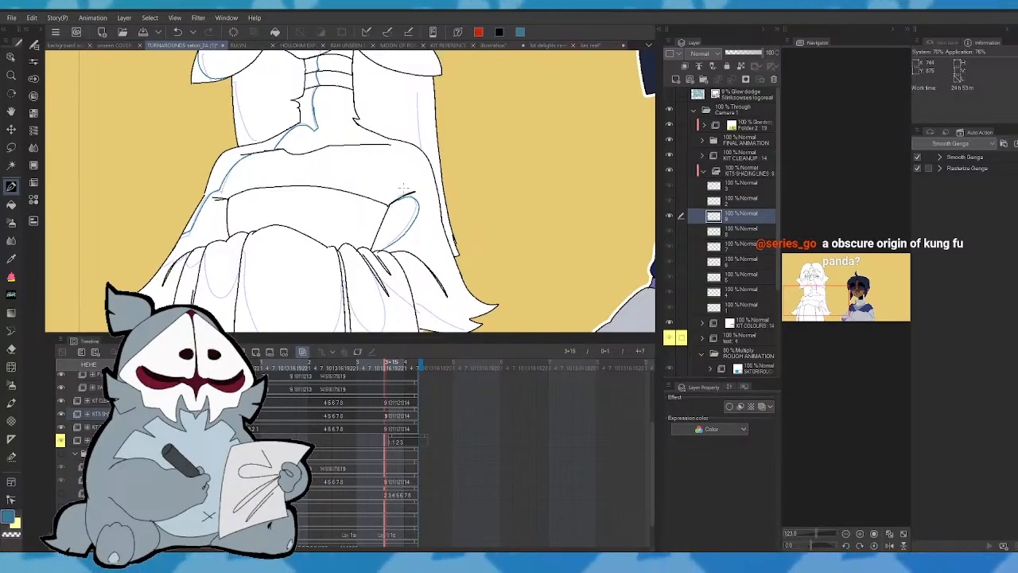
key(Left)
key(Right)
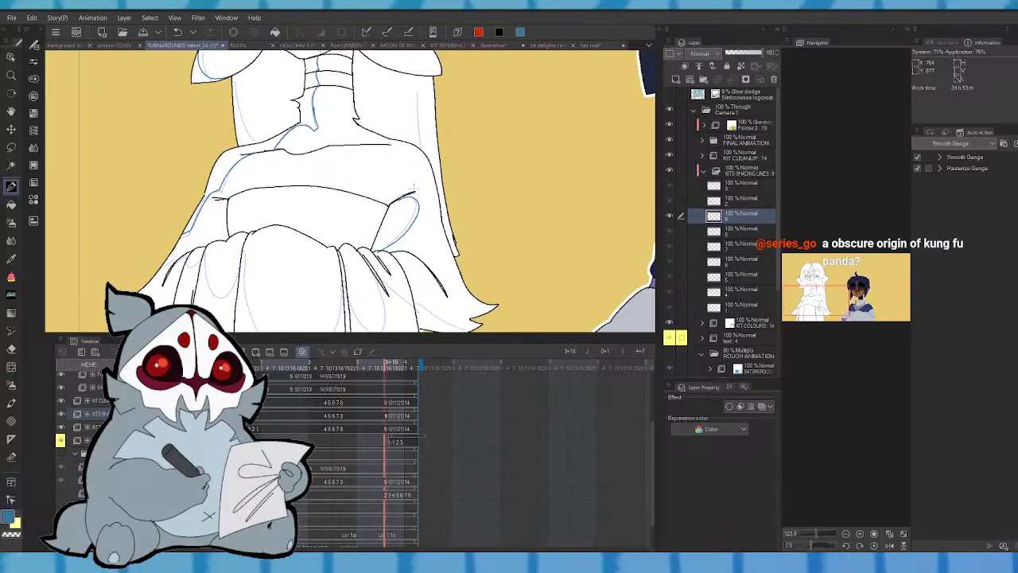
- Draw the looped shading lines along the sleeve folds and below the waist folds of the dress on frame 3+15
drag(410, 190, 473, 118)
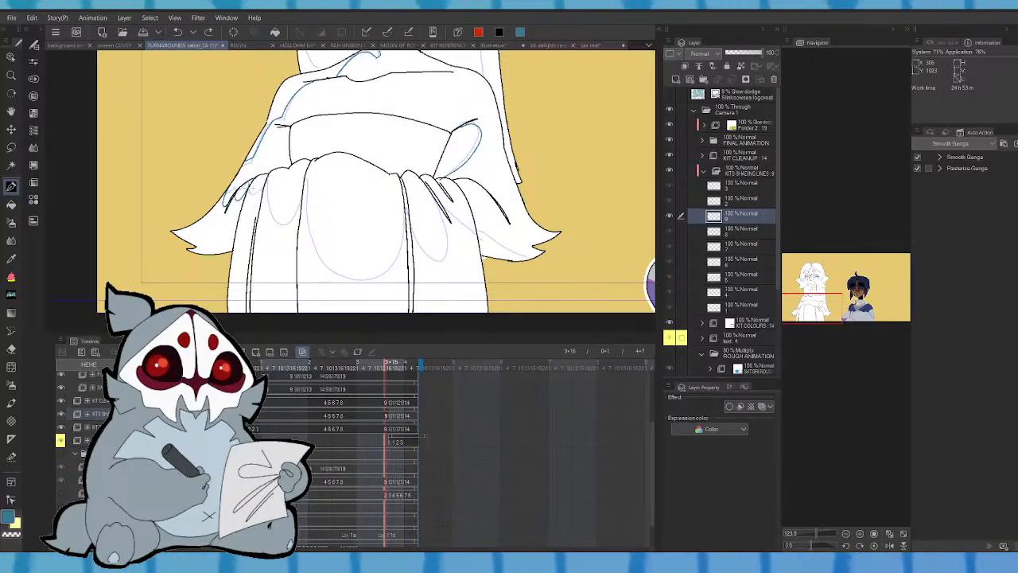
drag(265, 180, 249, 198)
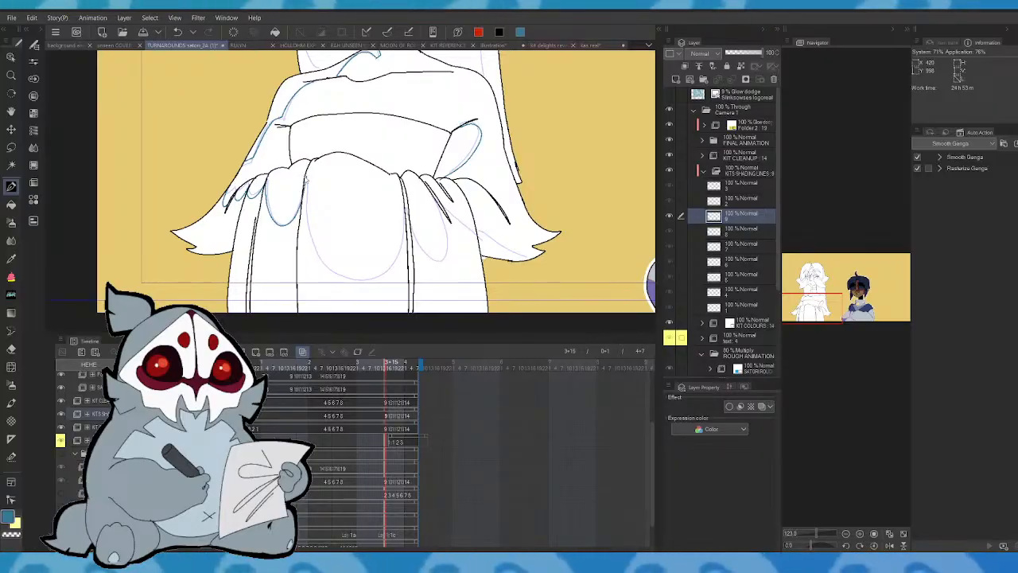
mouse_move(306, 180)
mouse_down()
mouse_move(311, 227)
mouse_move(367, 277)
mouse_move(403, 206)
mouse_move(442, 258)
mouse_move(438, 204)
mouse_move(481, 239)
mouse_up()
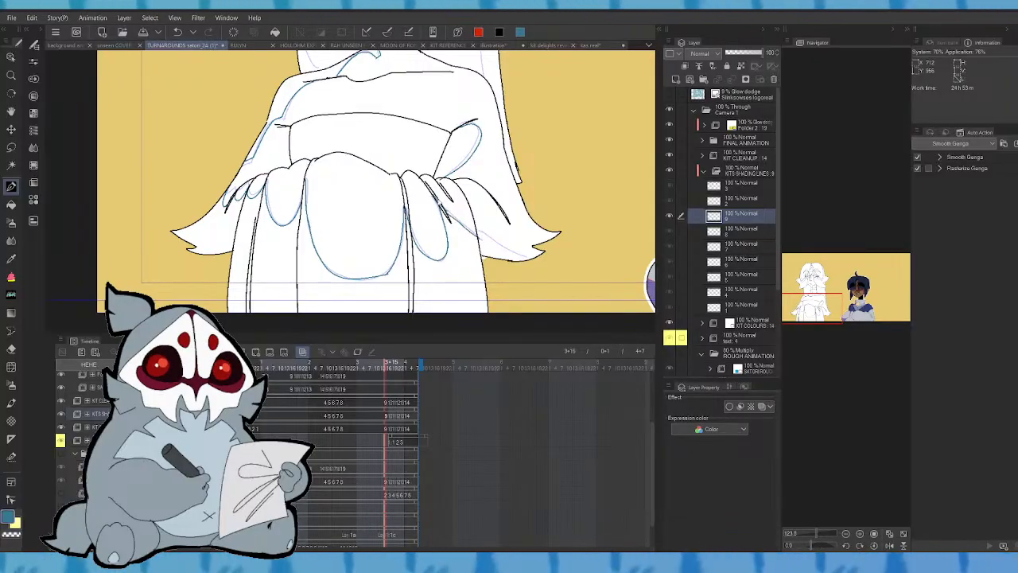
- Redraw the diagonal shading line across the right sleeve down to its hem on frame 3+15, checking it against neighbouring frames
key(ctrl+z)
drag(439, 204, 526, 259)
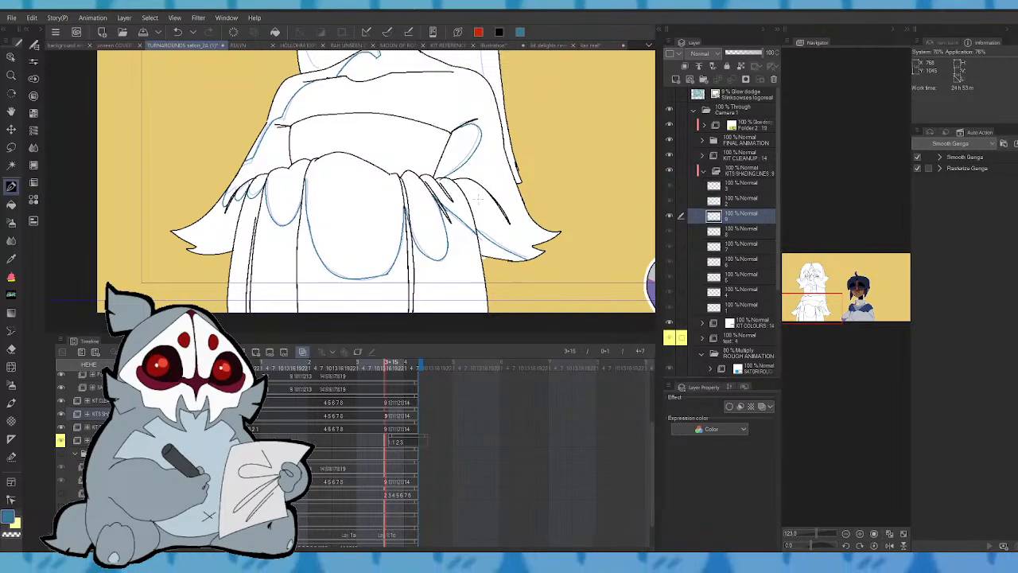
key(Left)
key(Right)
key(Right)
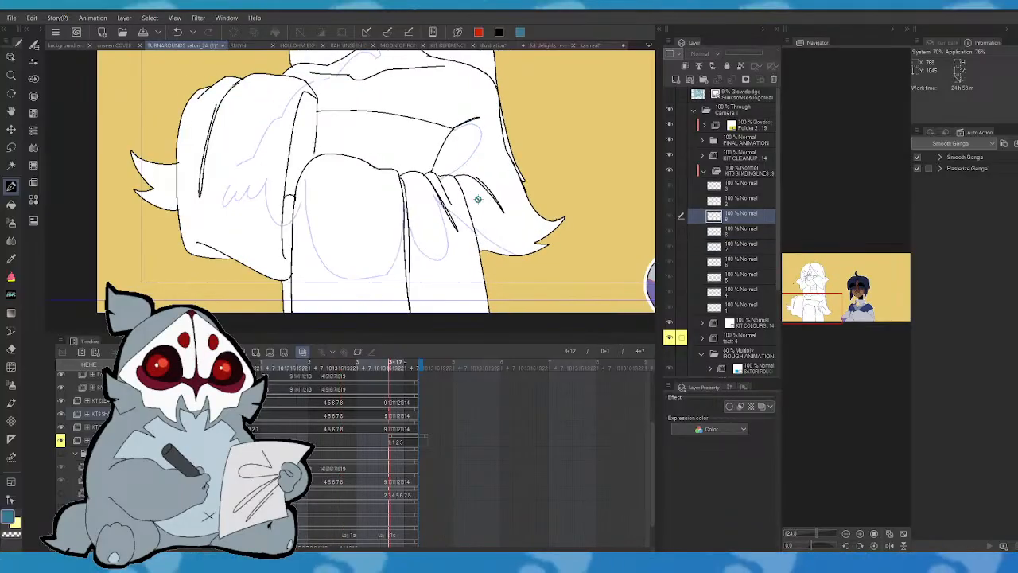
key(Left)
key(Left)
key(Right)
- Draw the facial shading line from under the left eye down to the jaw on frame 3+15, using adjacent frames as reference
drag(838, 281, 811, 278)
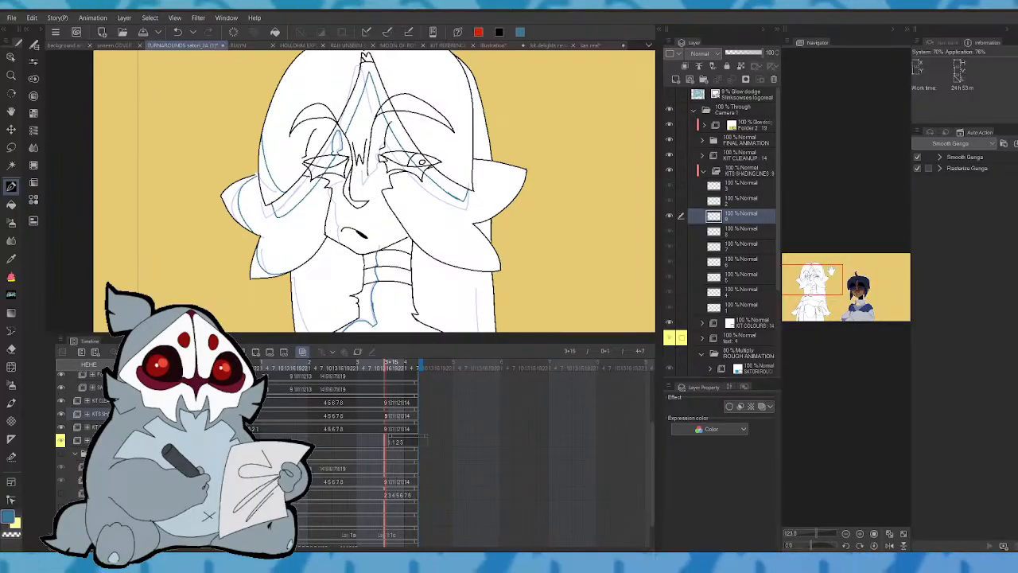
key(Left)
key(Right)
key(Right)
drag(820, 287, 809, 277)
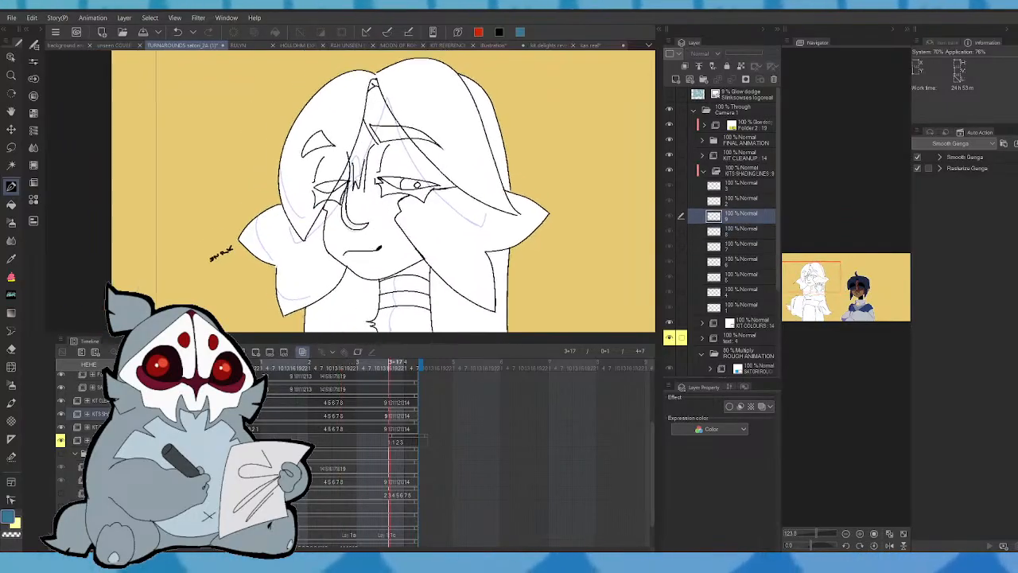
key(Left)
drag(442, 283, 438, 254)
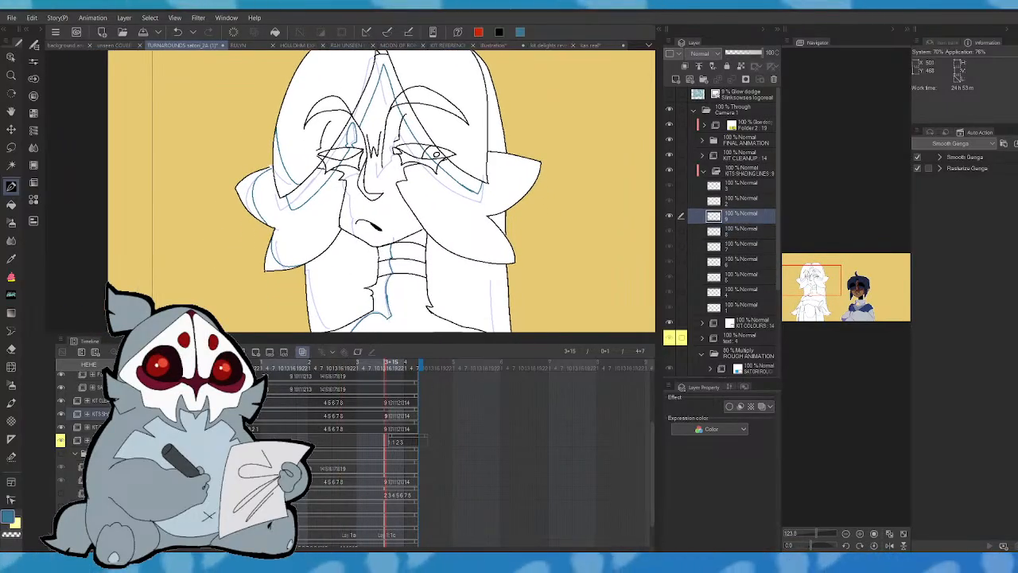
drag(354, 197, 355, 225)
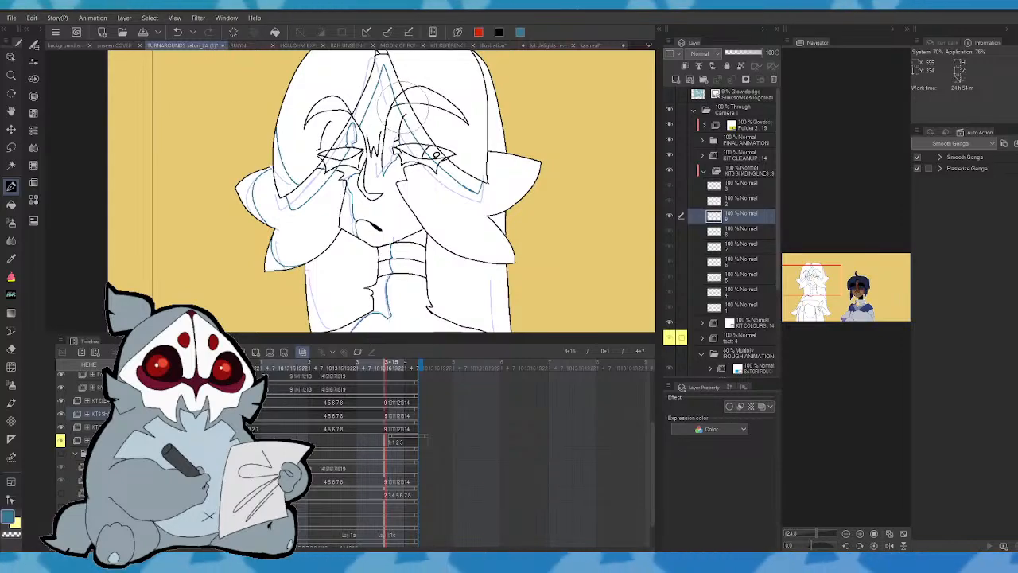
- Lasso the small section of shading line on the forehead above the right eye, delete it and clear the selection
click(12, 149)
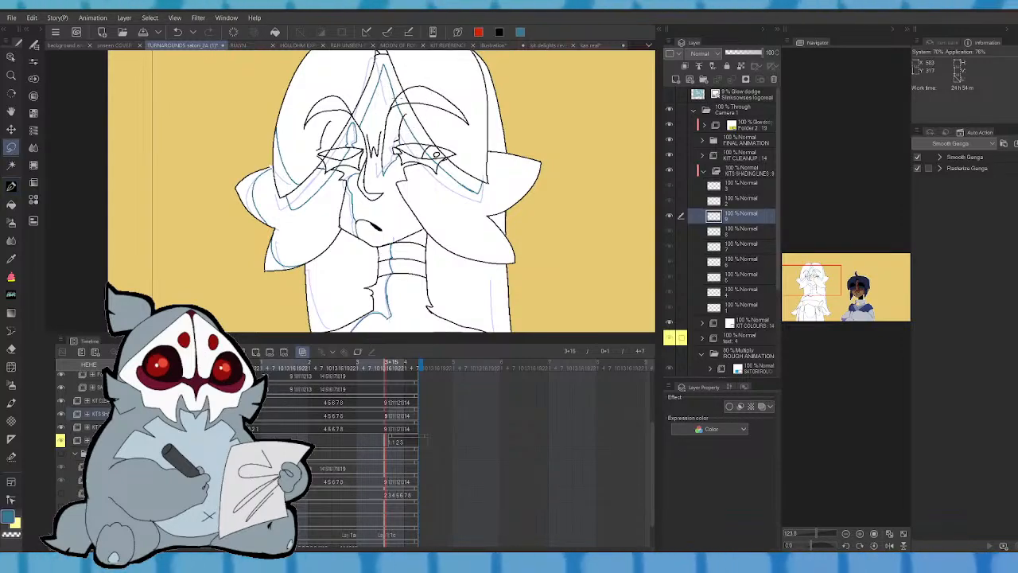
mouse_move(395, 119)
mouse_down()
mouse_move(407, 104)
mouse_move(399, 121)
mouse_up()
click(382, 138)
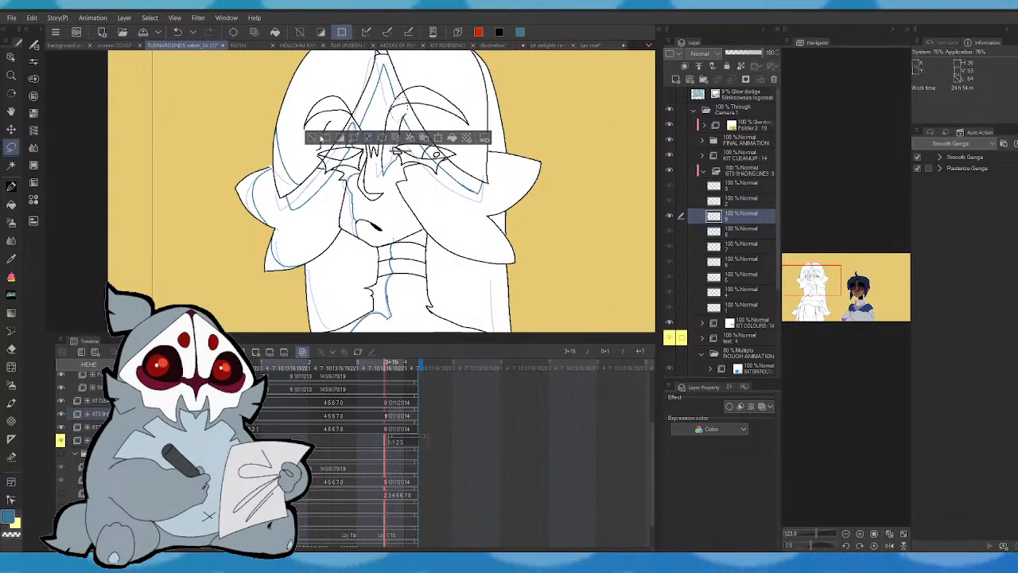
click(314, 138)
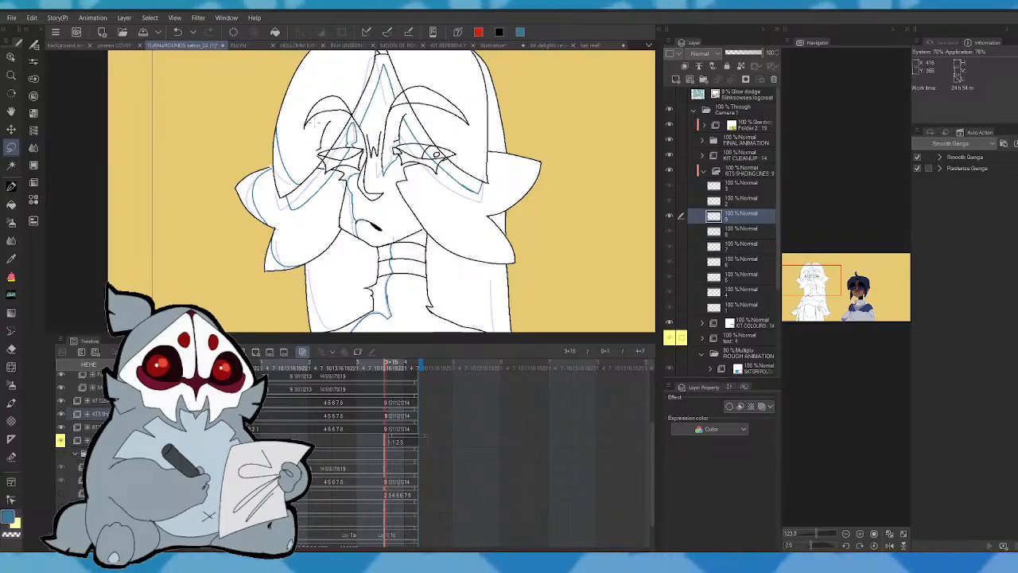
- Draw the vertical shading lines down the long hair on both sides of the neck on frame 3+15
click(11, 187)
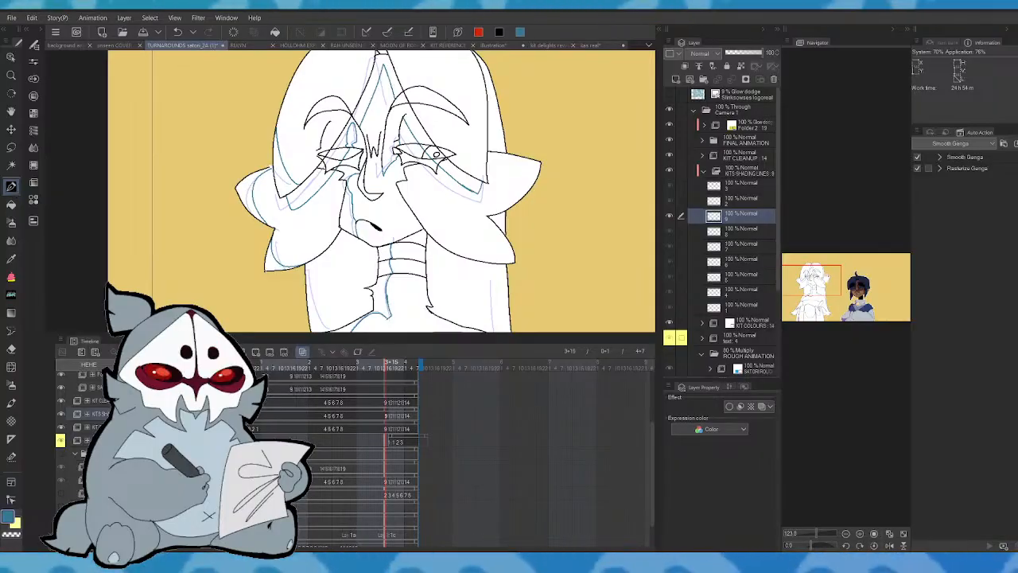
scroll(382, 191, down, 5)
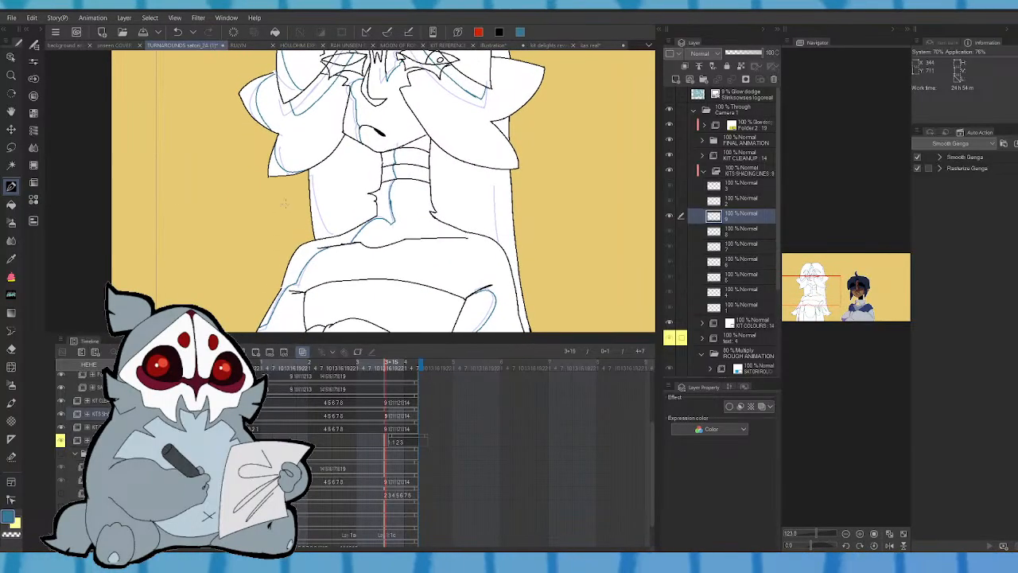
mouse_move(337, 236)
mouse_down()
mouse_move(311, 166)
mouse_move(324, 221)
mouse_move(295, 210)
mouse_up()
key(ctrl+z)
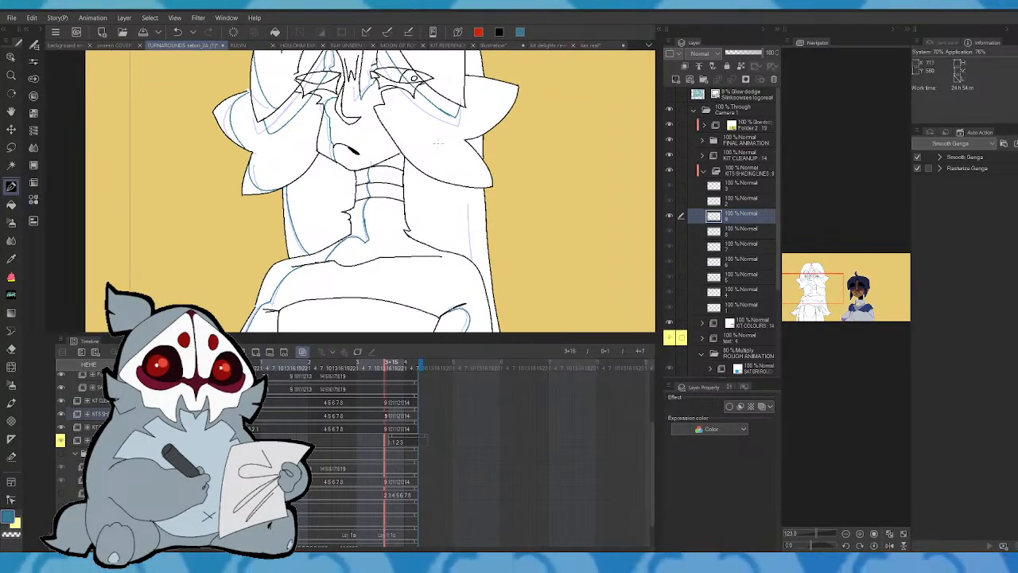
drag(472, 257, 468, 188)
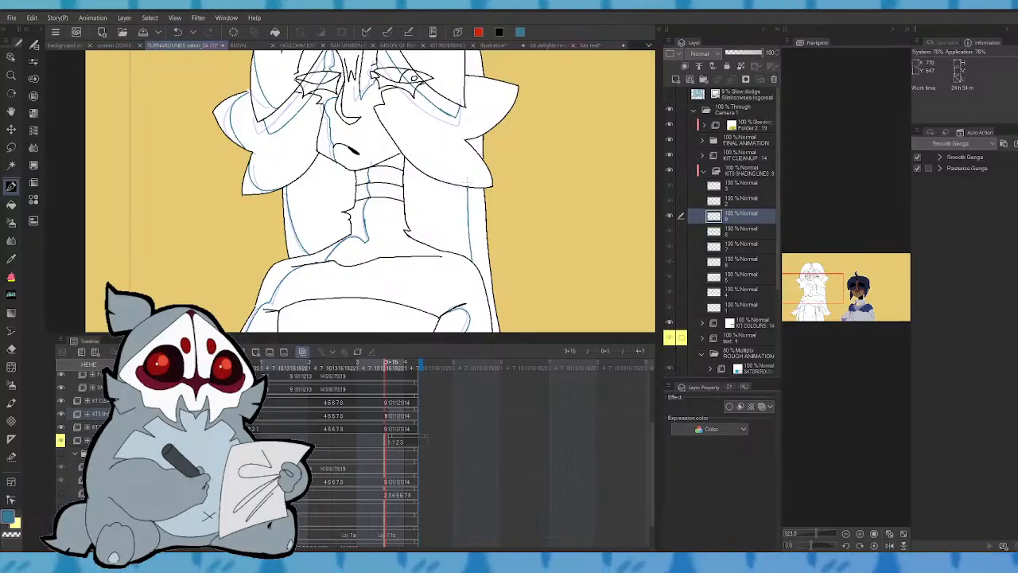
- Compare the head and hair shading lines across frames 2+15, 3+15 and 3+17
drag(836, 280, 833, 271)
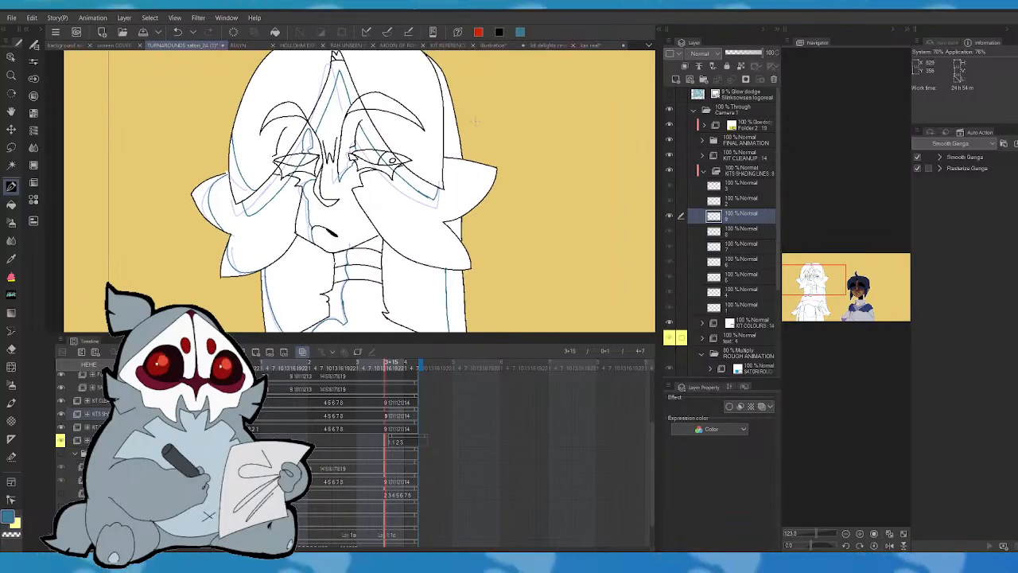
key(Left)
key(Right)
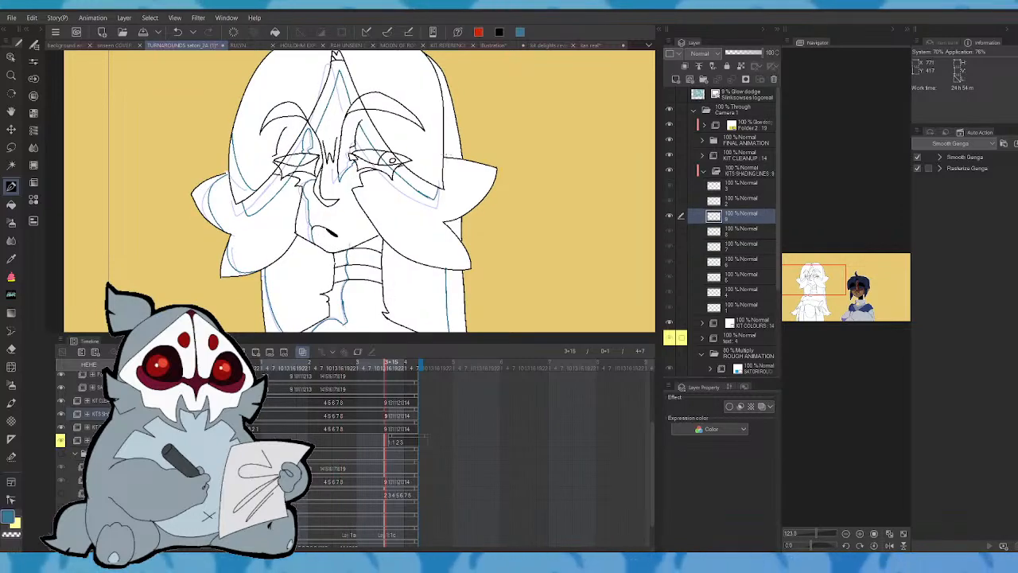
key(Left)
key(Right)
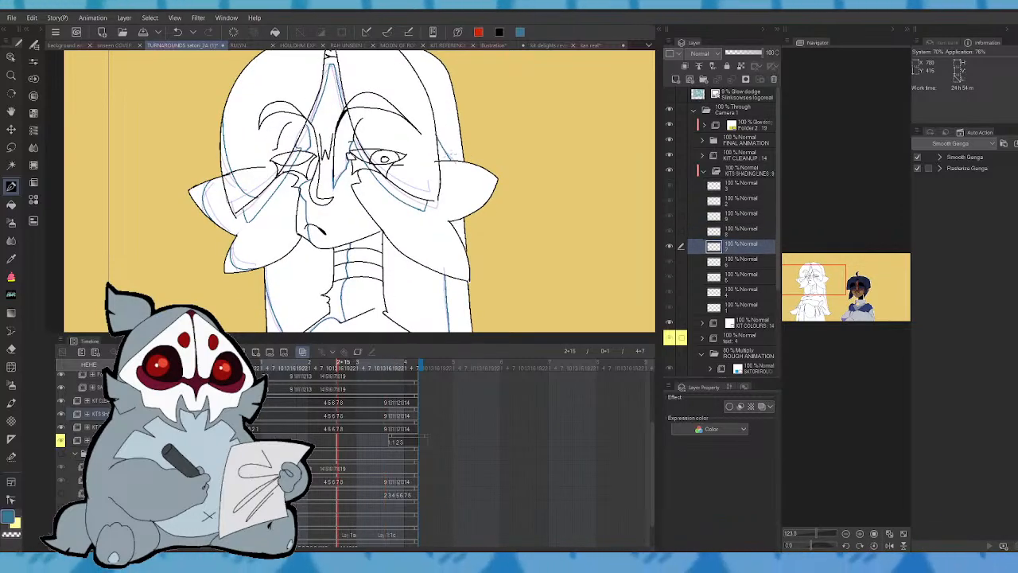
key(Left)
key(Right)
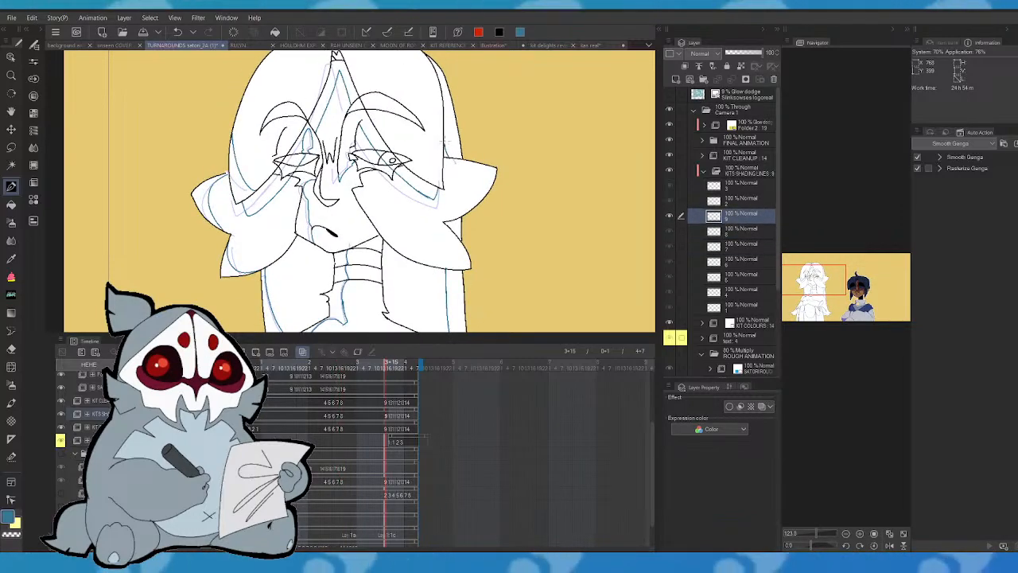
key(Right)
key(Right)
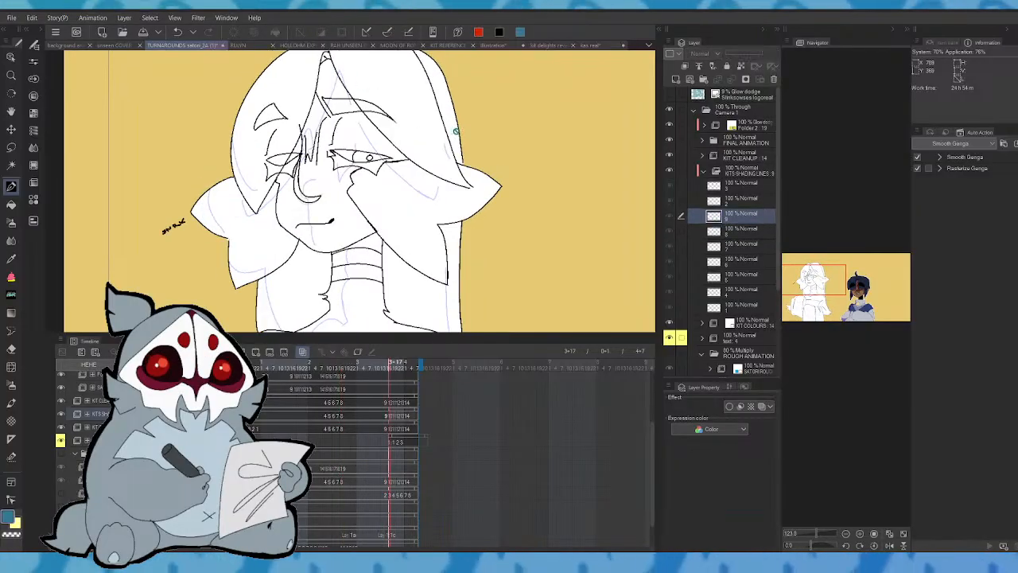
key(Left)
key(Right)
- Examine the shoulder, sleeve and skirt shading lines on frames 3+17, 3+15 and 2+17
scroll(358, 191, down, 5)
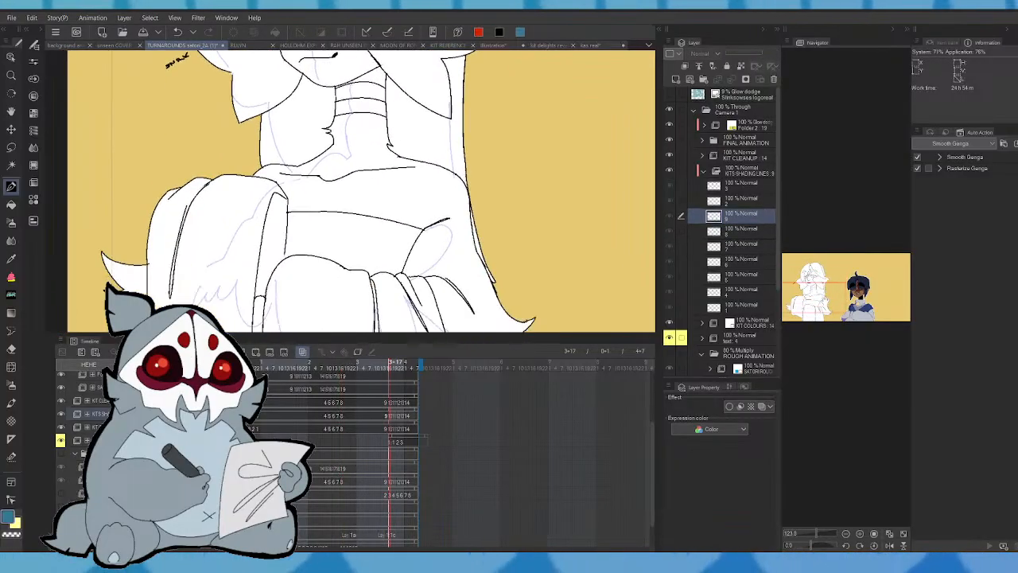
scroll(358, 191, down, 3)
key(Left)
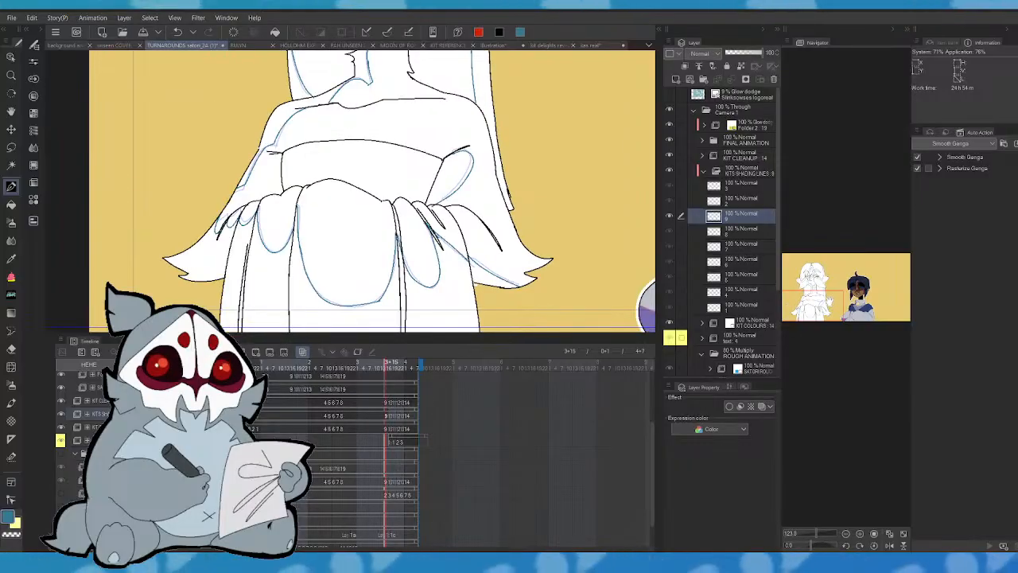
key(Left)
key(Left)
key(Left)
key(Right)
key(Right)
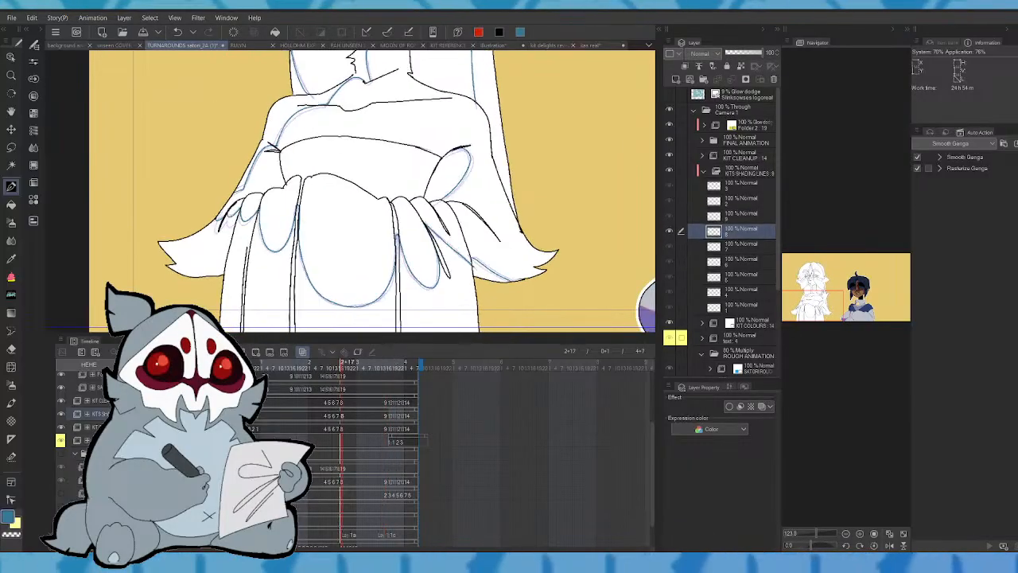
- Lasso the skirt and sleeve shading loops on frame 2+17 and move them slightly upward with the transform
key(m)
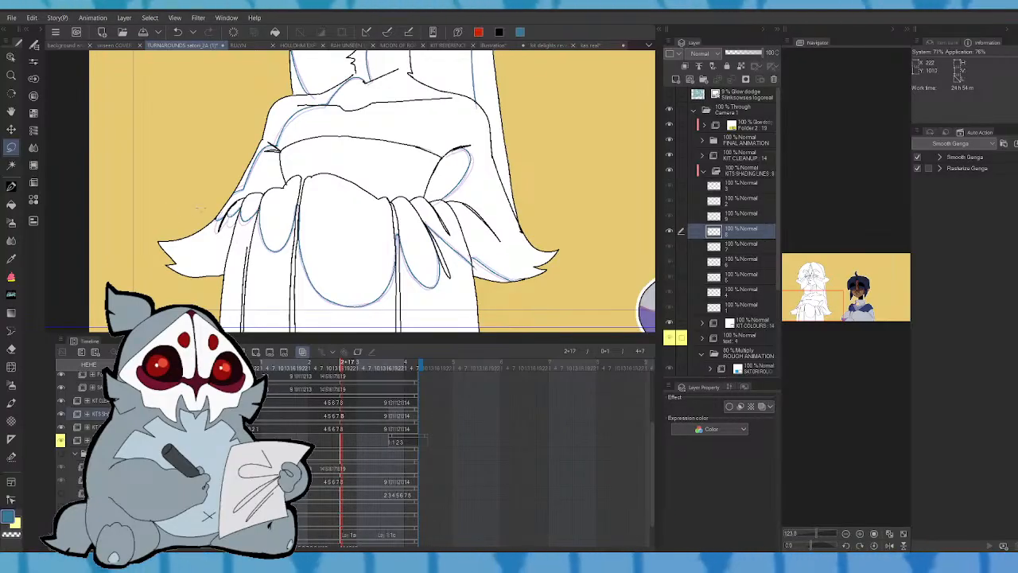
mouse_move(197, 208)
mouse_down()
mouse_move(209, 287)
mouse_move(390, 319)
mouse_move(522, 309)
mouse_move(469, 229)
mouse_move(342, 210)
mouse_up()
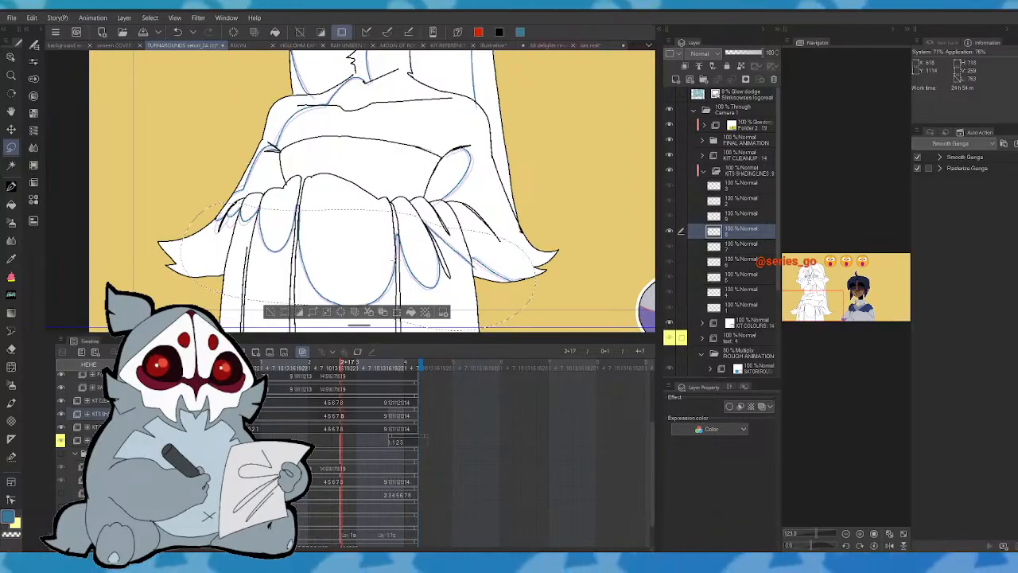
click(382, 312)
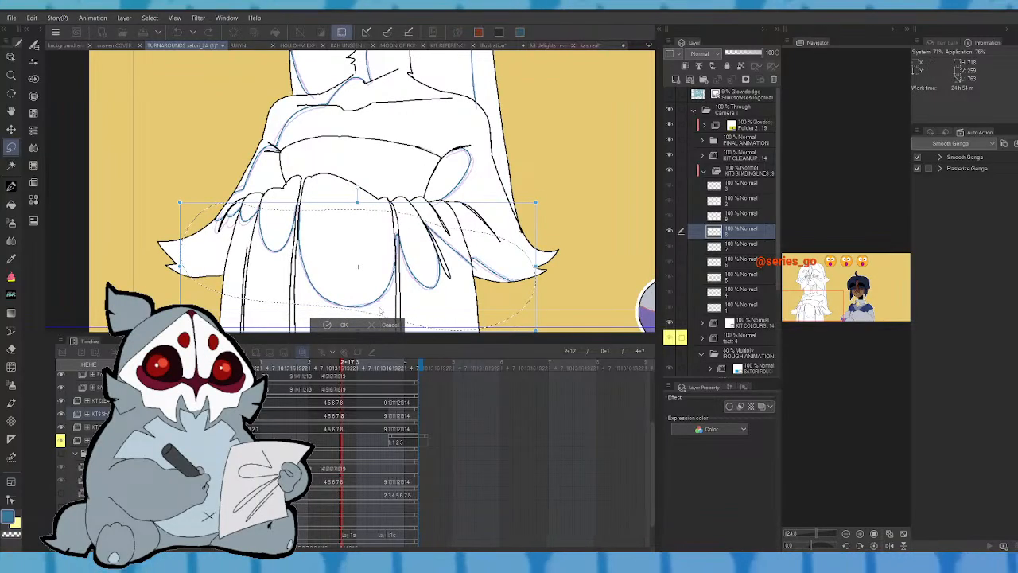
click(387, 324)
mouse_move(285, 221)
mouse_down()
mouse_move(298, 196)
mouse_move(307, 226)
mouse_up()
click(382, 312)
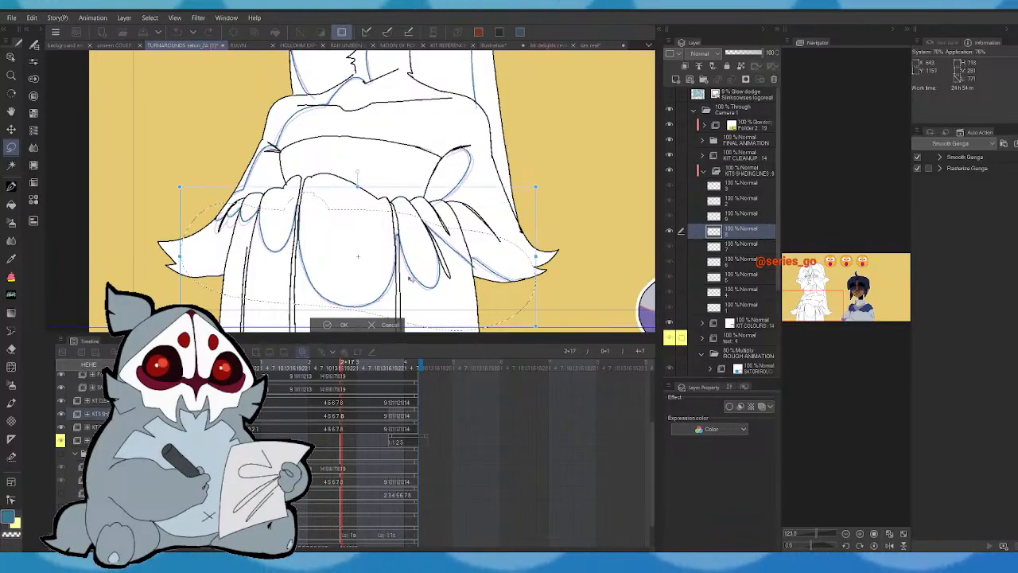
drag(411, 279, 411, 273)
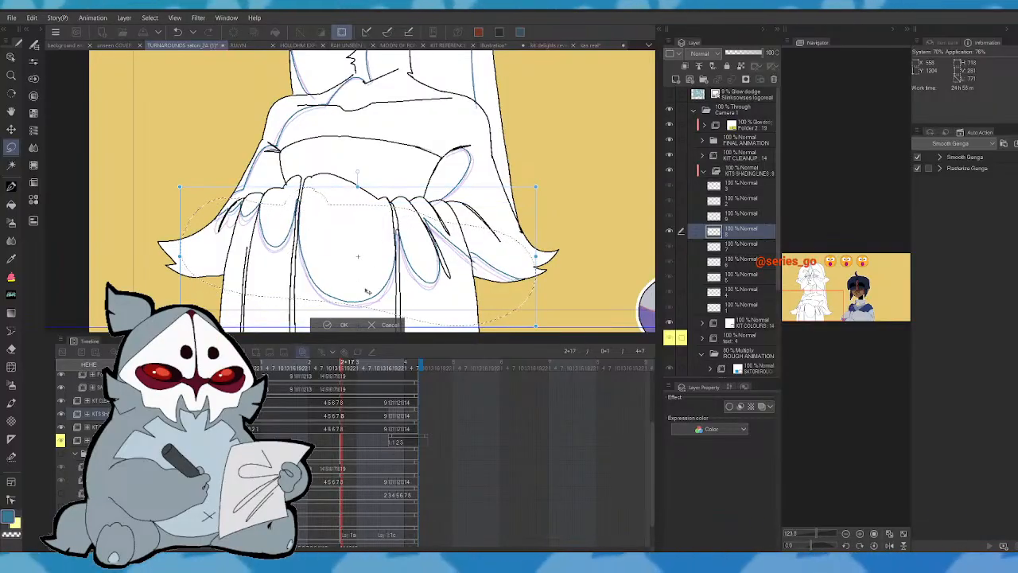
click(344, 324)
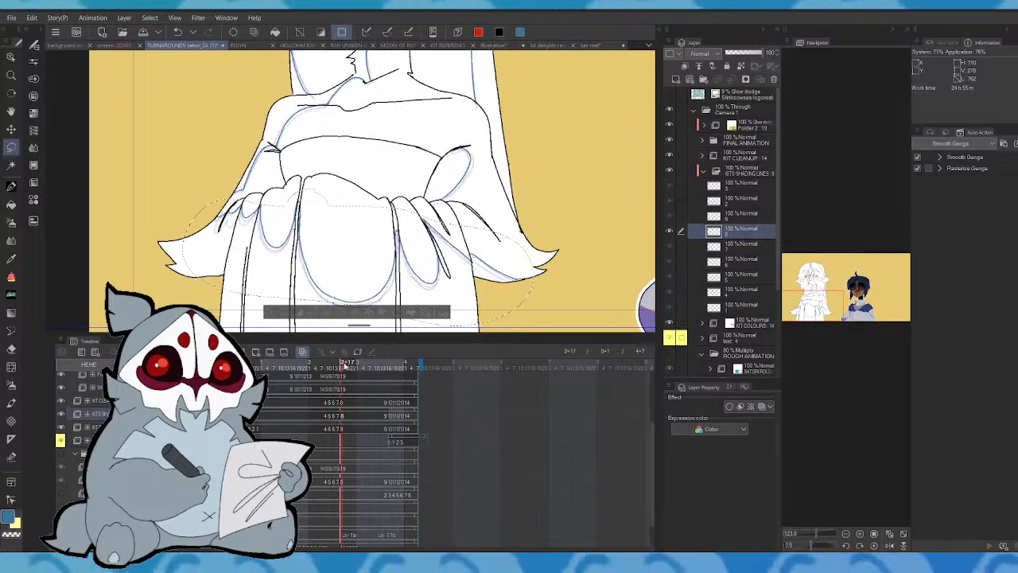
- Clear the selection and compare the dress and neck shading lines on frame 3+15 with the line art on frame 3+17
drag(344, 363, 390, 362)
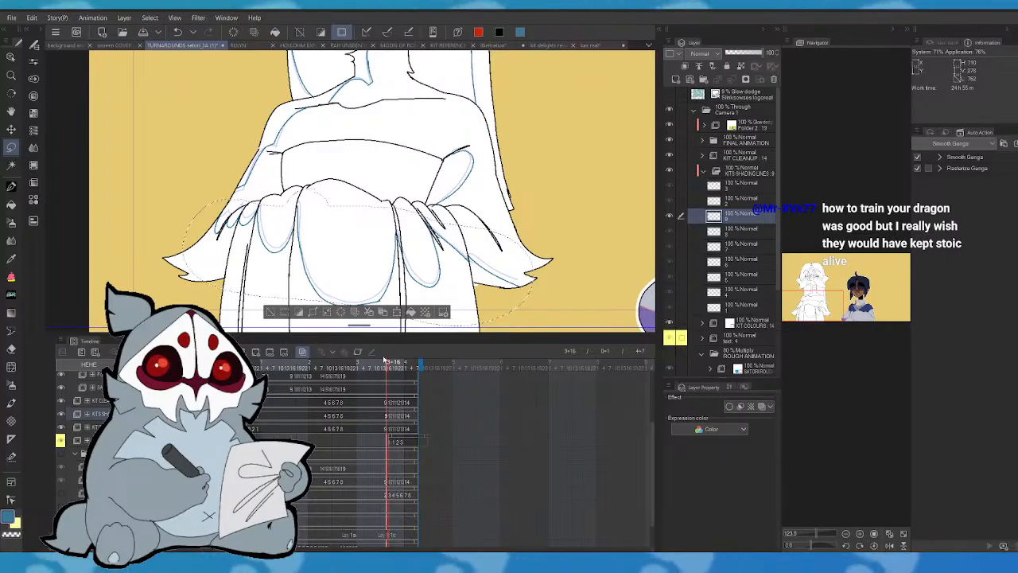
click(272, 311)
key(period)
key(comma)
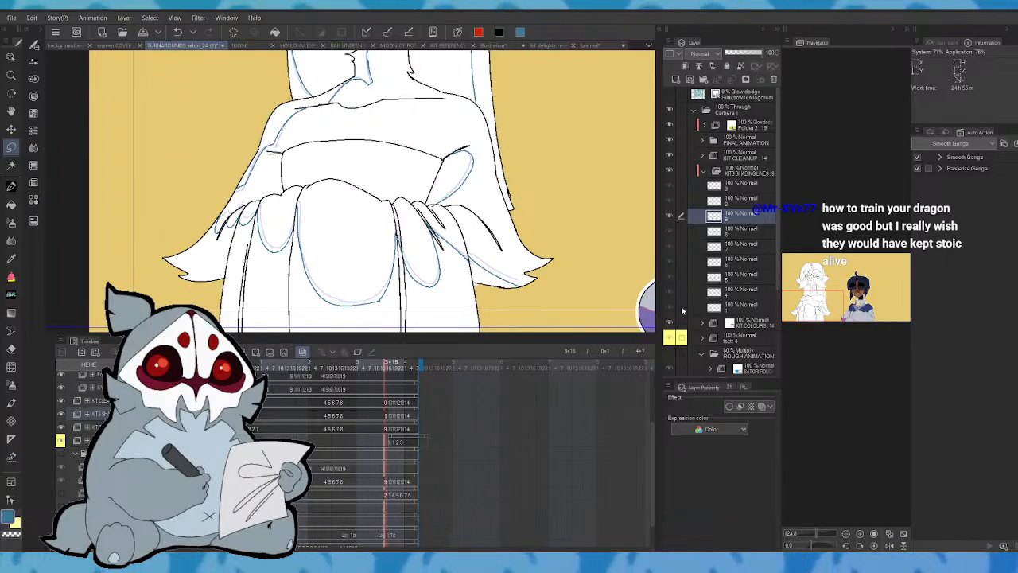
key(period)
key(comma)
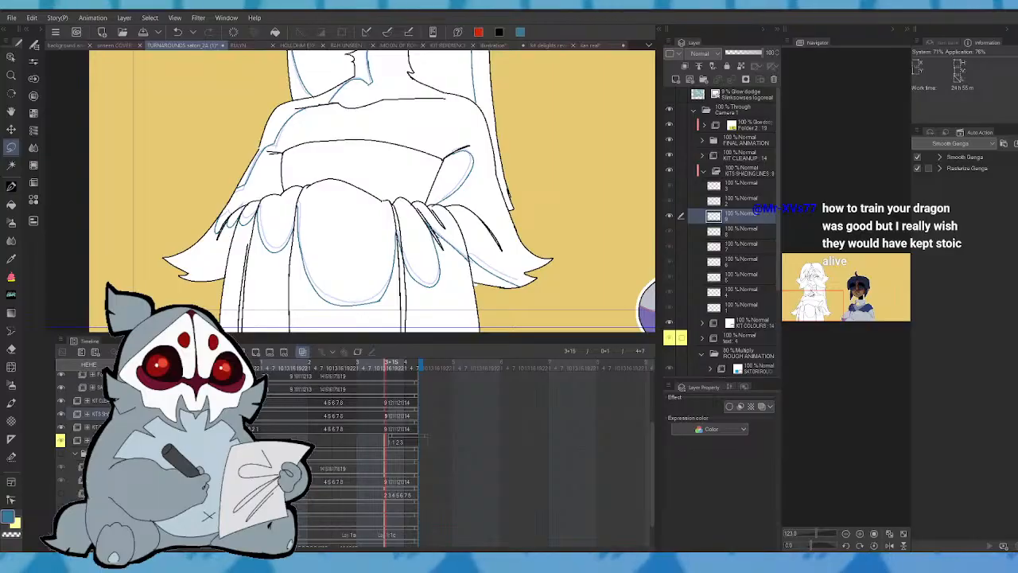
drag(358, 179, 355, 233)
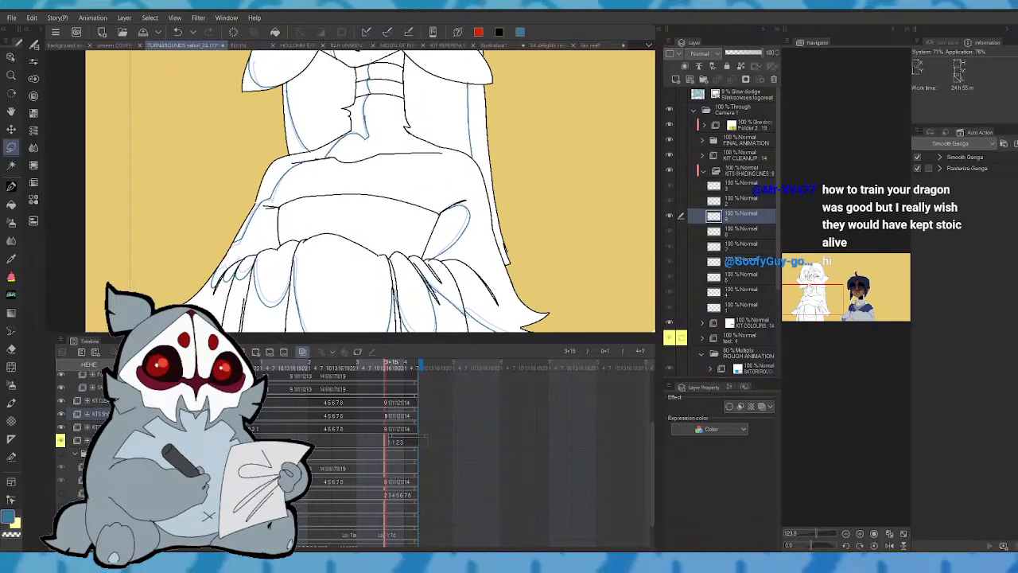
drag(359, 179, 366, 206)
key(period)
key(comma)
key(period)
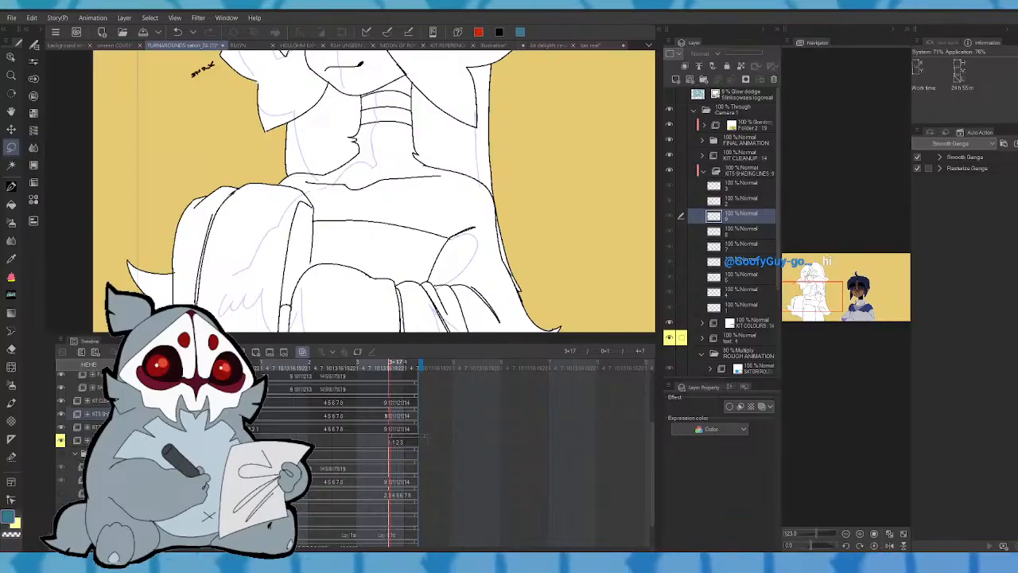
- Add a new cel on frame 3+17 and draw the blue shading line down the character's neck to the collarbone
drag(366, 206, 428, 124)
click(11, 185)
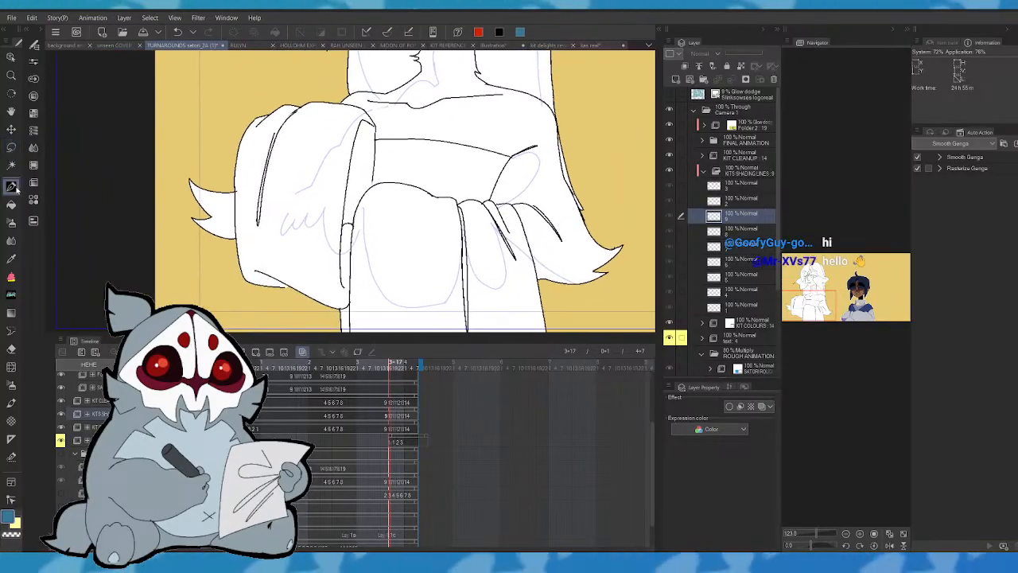
drag(466, 61, 444, 182)
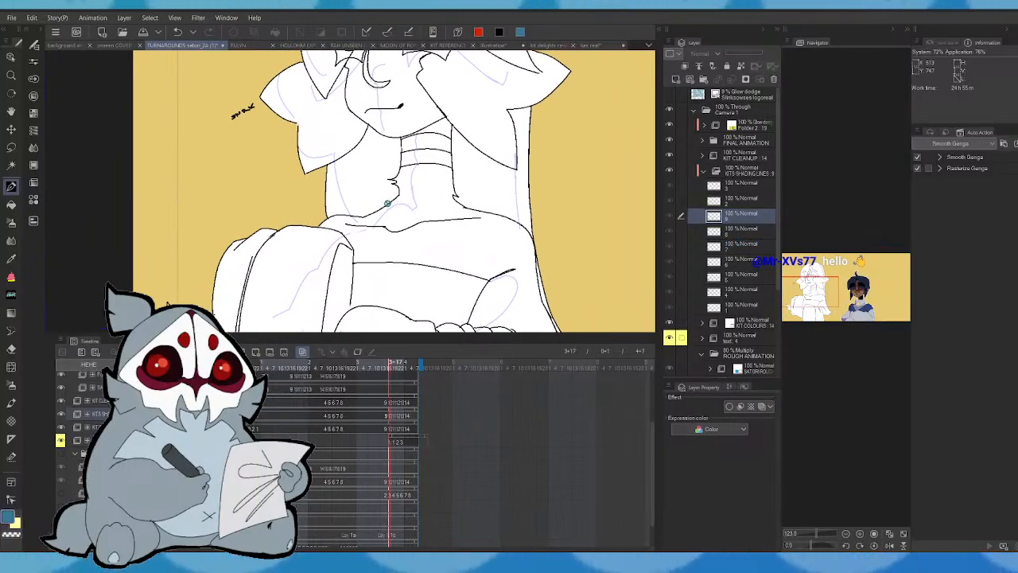
key(ctrl+shift+n)
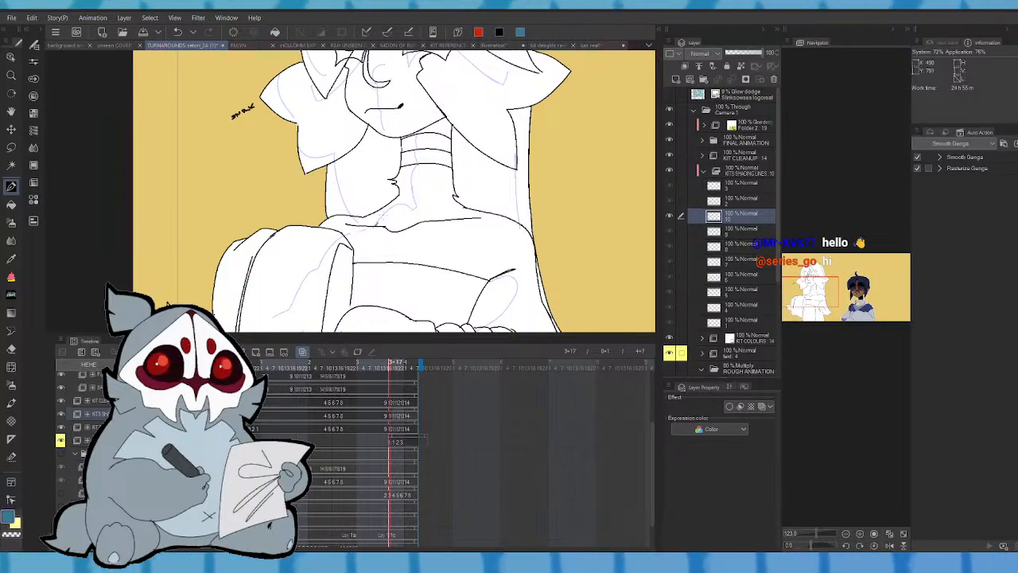
drag(375, 226, 414, 206)
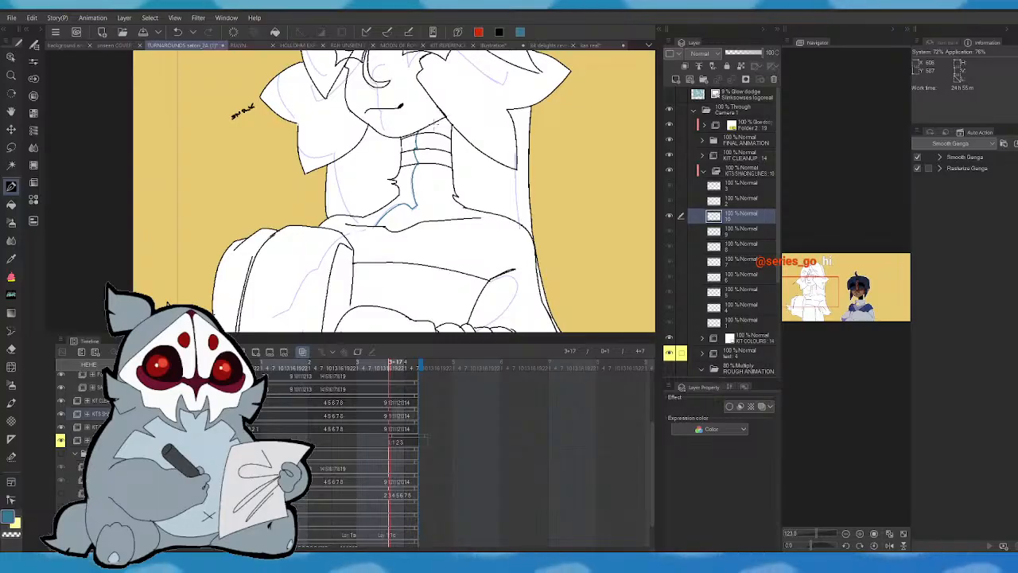
- Draw the shading lines along the long back hair on both sides of the neck, checking against the neighbouring frame
key(Left)
key(Right)
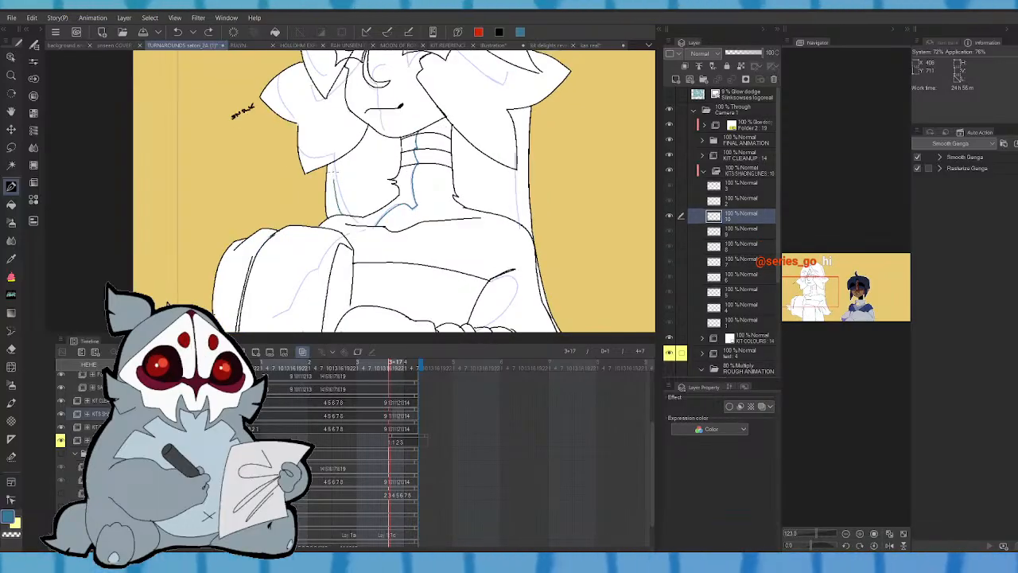
key(Left)
key(Right)
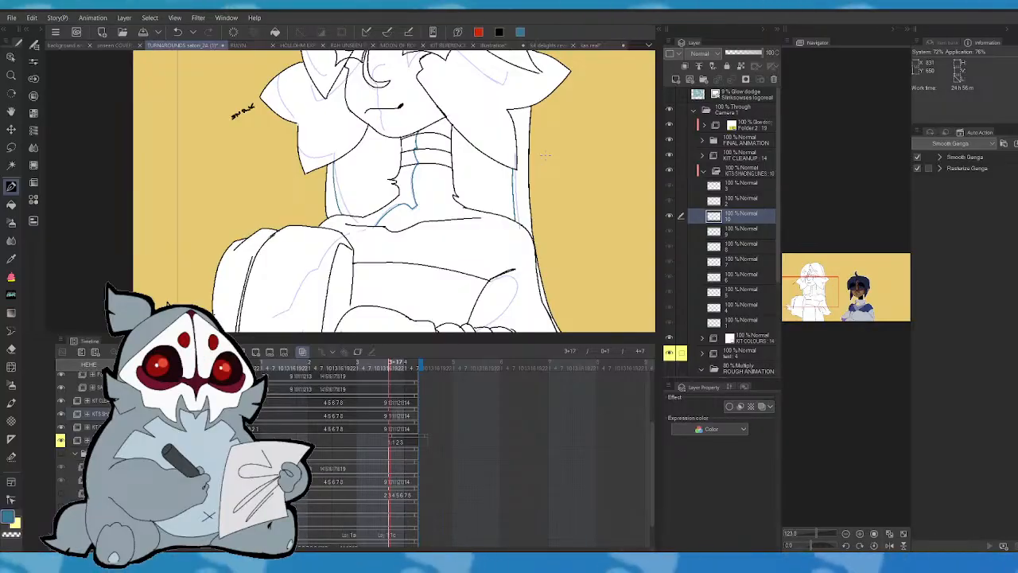
- Draw the shading line down the character's cheek beside the nose and mouth on frame 3+17
key(Left)
key(Right)
drag(849, 285, 814, 279)
key(Left)
key(Right)
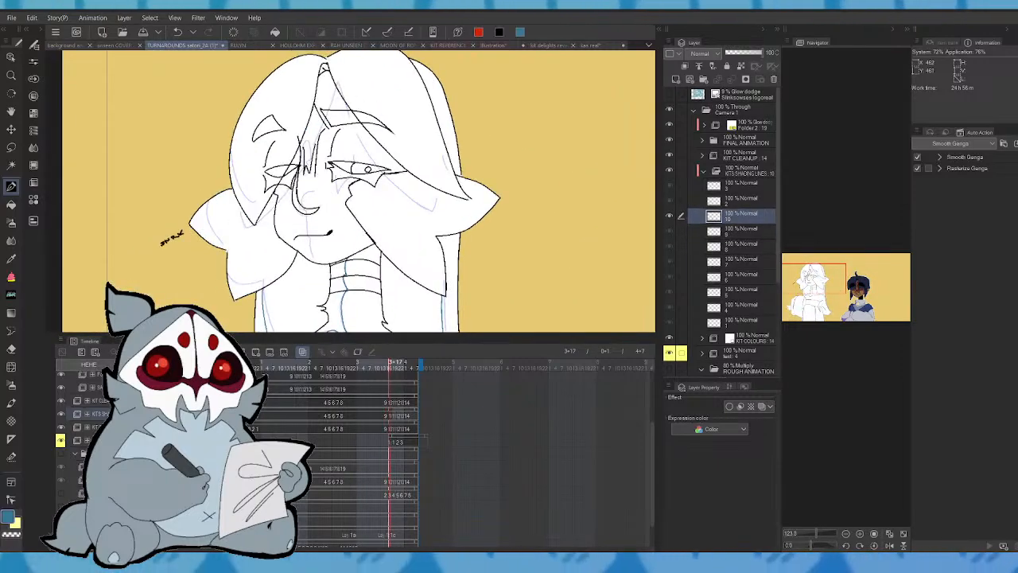
drag(294, 236, 299, 250)
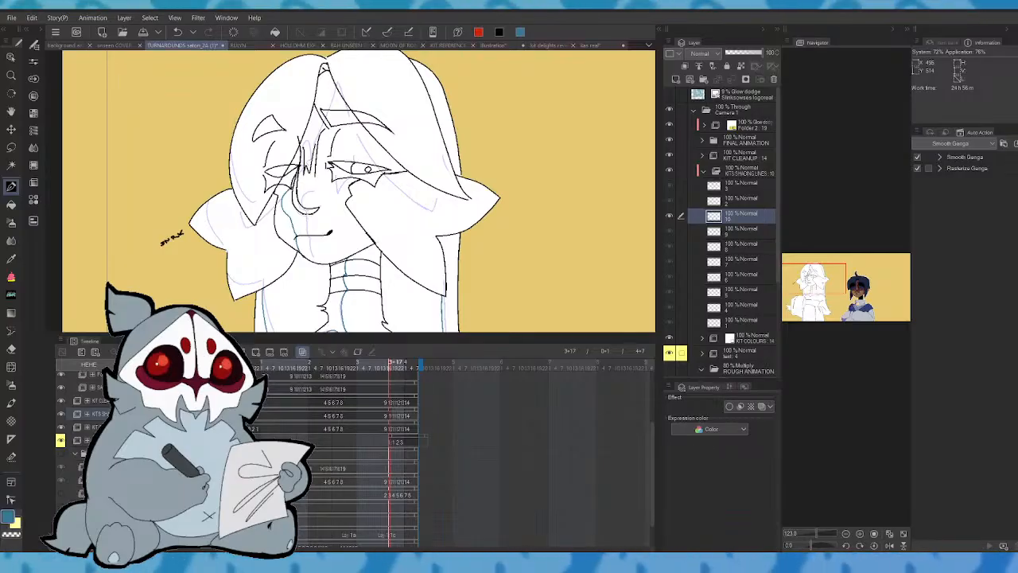
- Draw the small shading line beside the nose bridge on frame 3+17, using the face on frame 3+15 as reference
key(Left)
key(Left)
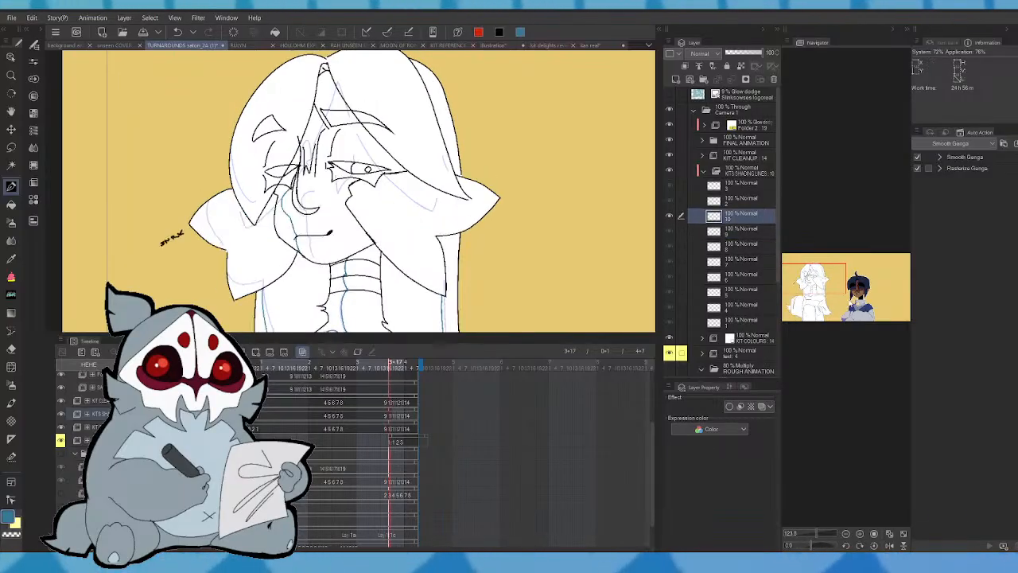
drag(858, 305, 853, 299)
drag(391, 85, 641, 191)
key(Right)
key(Right)
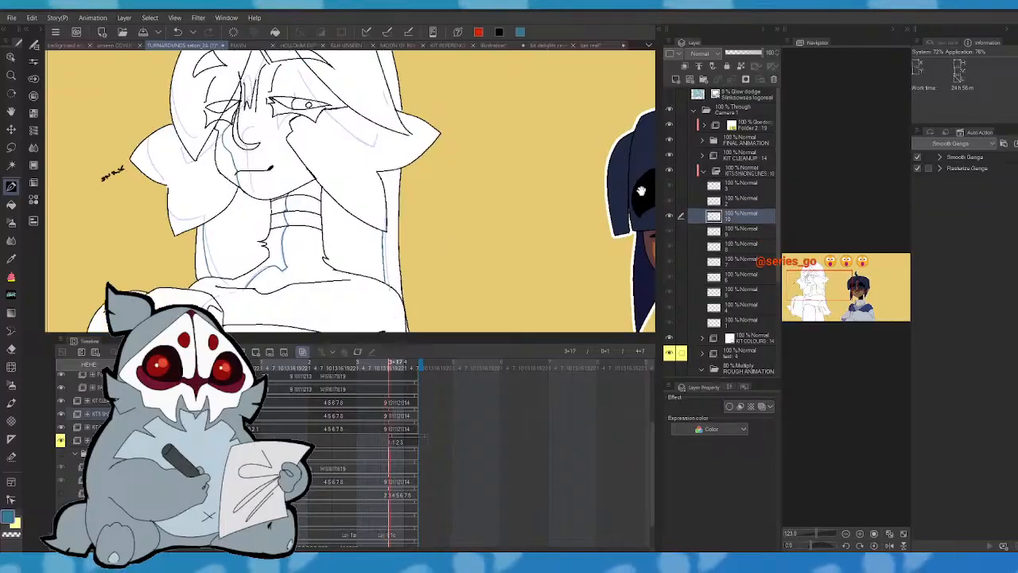
key(Left)
key(Left)
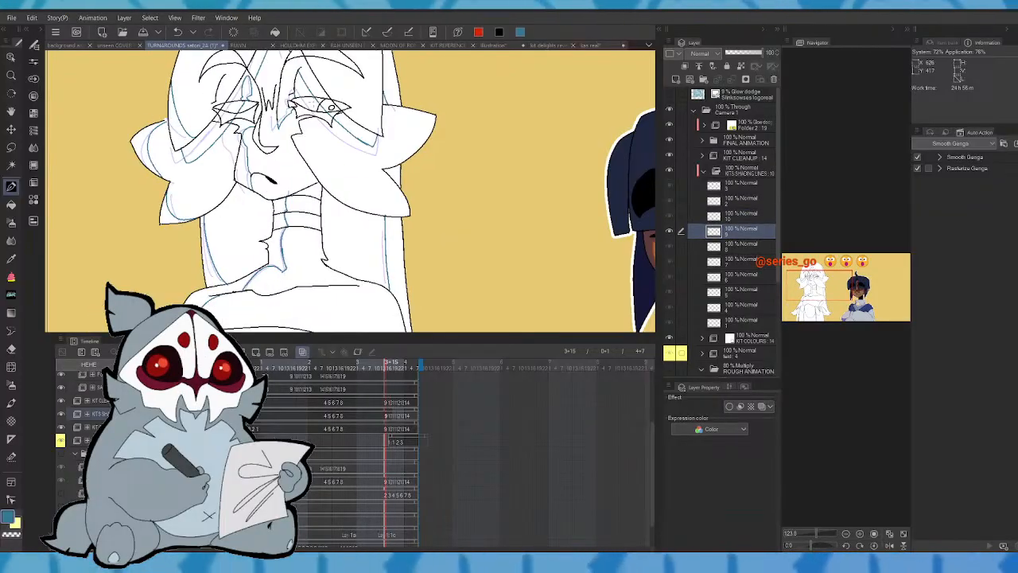
key(Left)
key(Right)
key(Right)
key(Right)
drag(838, 273, 821, 253)
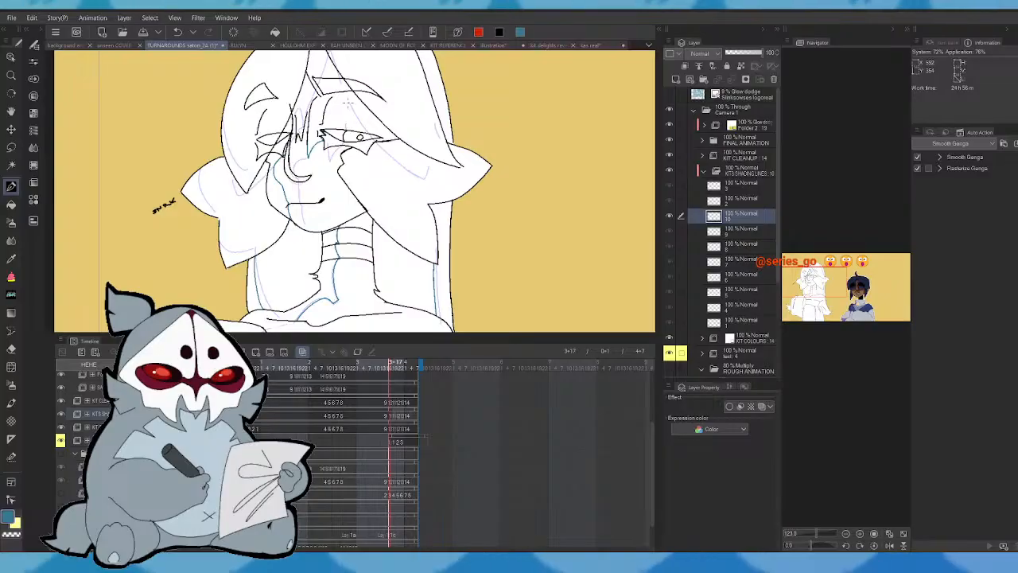
- Try shading strokes for the large front hair lock from above the open eye to its tip, and undo them
key(Left)
key(Left)
key(Right)
key(Right)
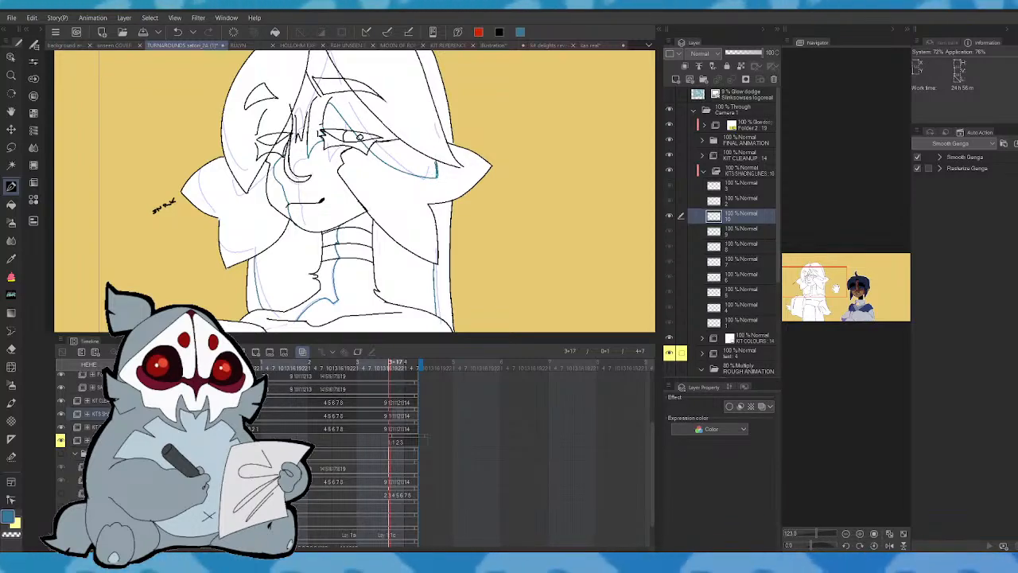
drag(592, 187, 602, 232)
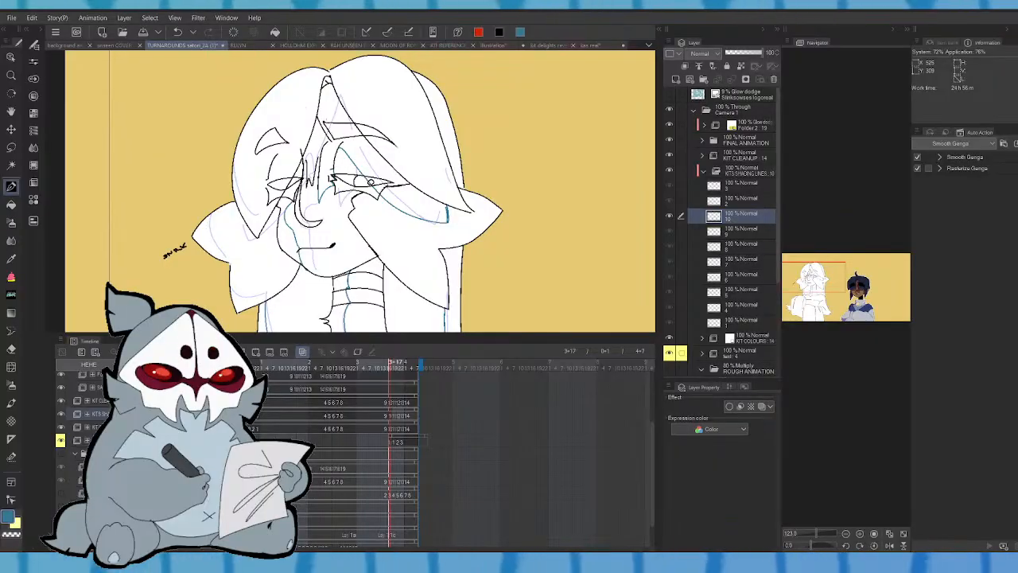
key(ctrl+z)
key(ctrl+z)
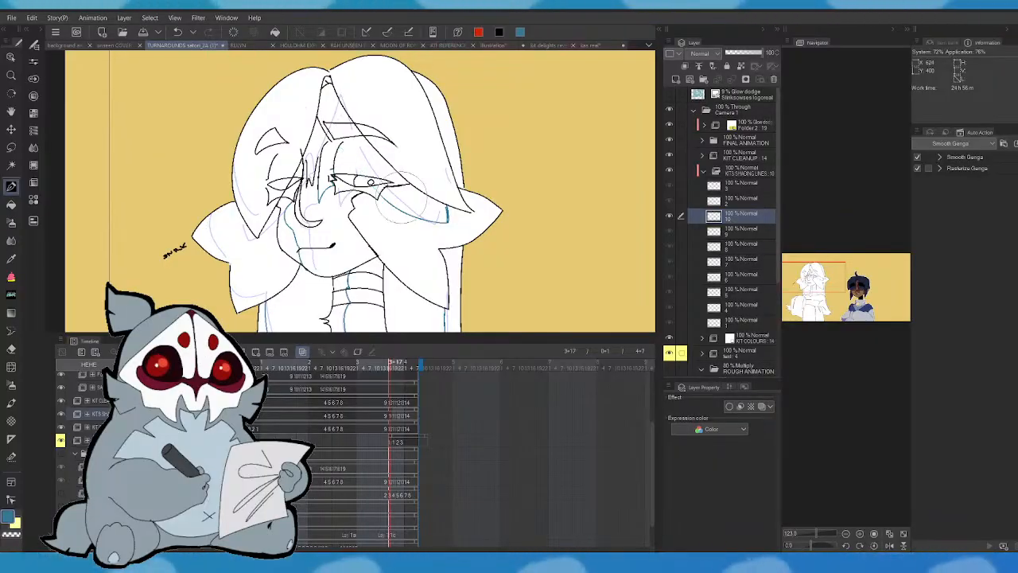
drag(333, 169, 440, 218)
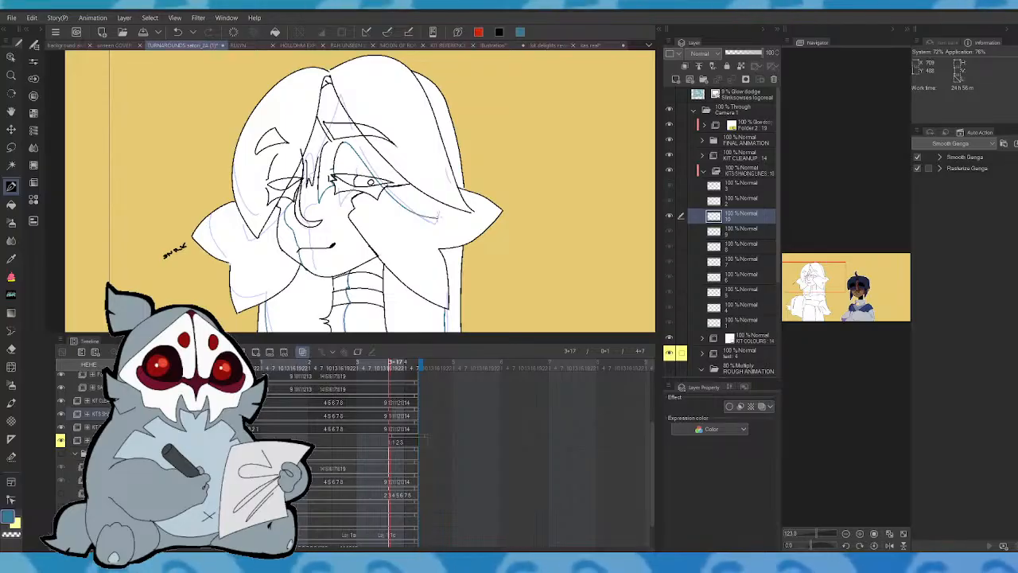
key(ctrl+z)
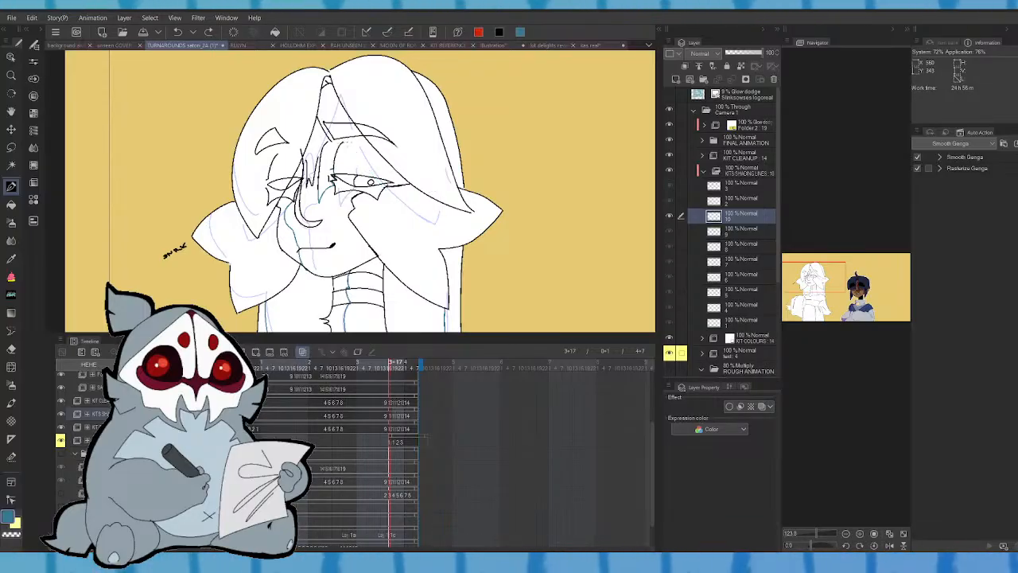
- Redraw the large front lock's shading line from the hair parting past the eye to the lock's tip
mouse_move(364, 160)
mouse_down()
mouse_move(434, 214)
mouse_move(452, 208)
mouse_up()
key(Left)
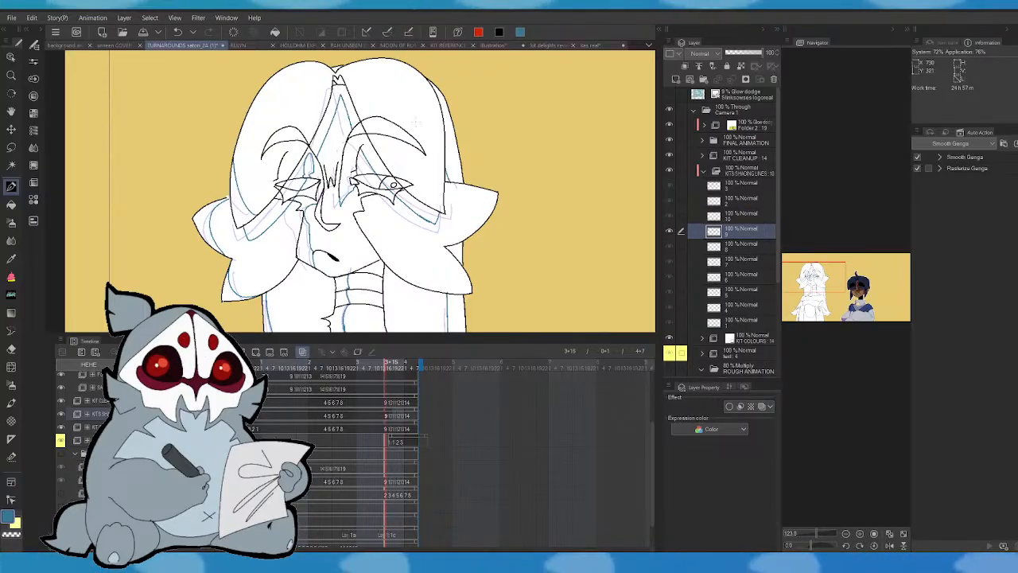
key(Right)
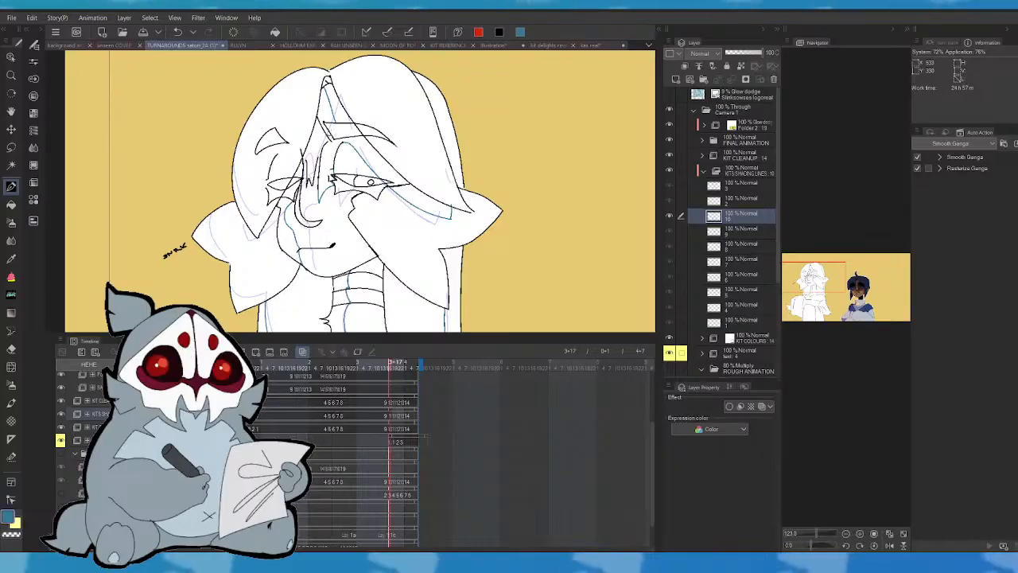
- Draw the shading line along the smaller front hair lock and join it up to the parting on frame 3+17
key(Left)
key(Right)
drag(430, 171, 451, 135)
key(Left)
key(Right)
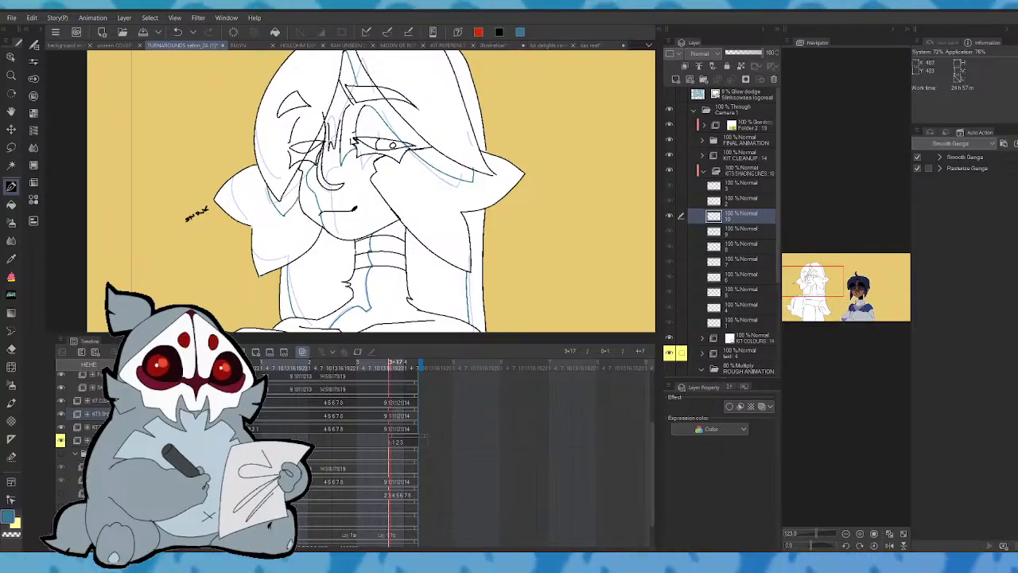
key(Left)
key(Right)
drag(840, 271, 827, 246)
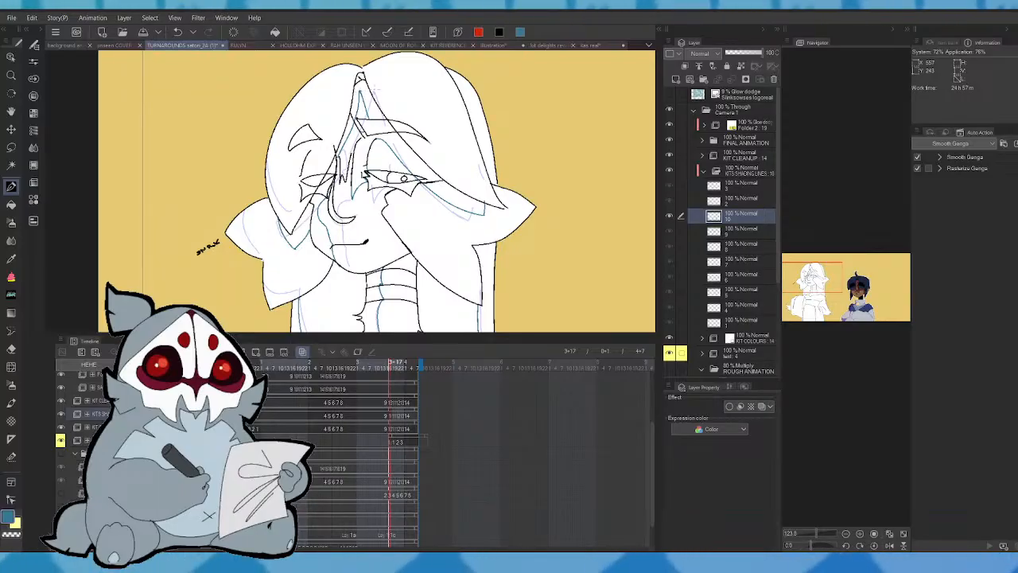
- Compare the face, neck, shoulder and sleeve shading lines on frames 3+15 and 3+17, also in mirrored view
key(Left)
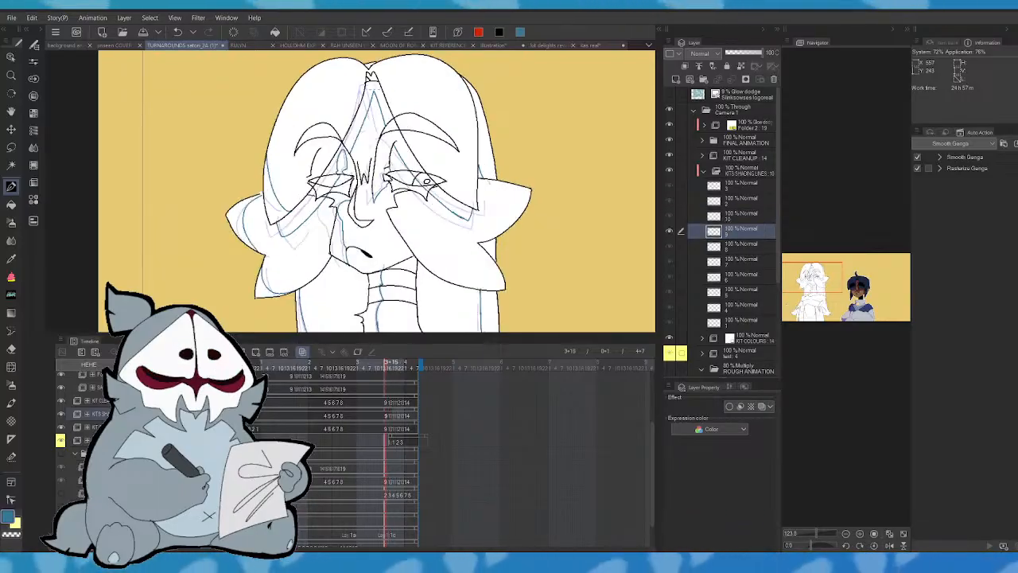
key(Right)
drag(837, 264, 810, 294)
key(Left)
key(Right)
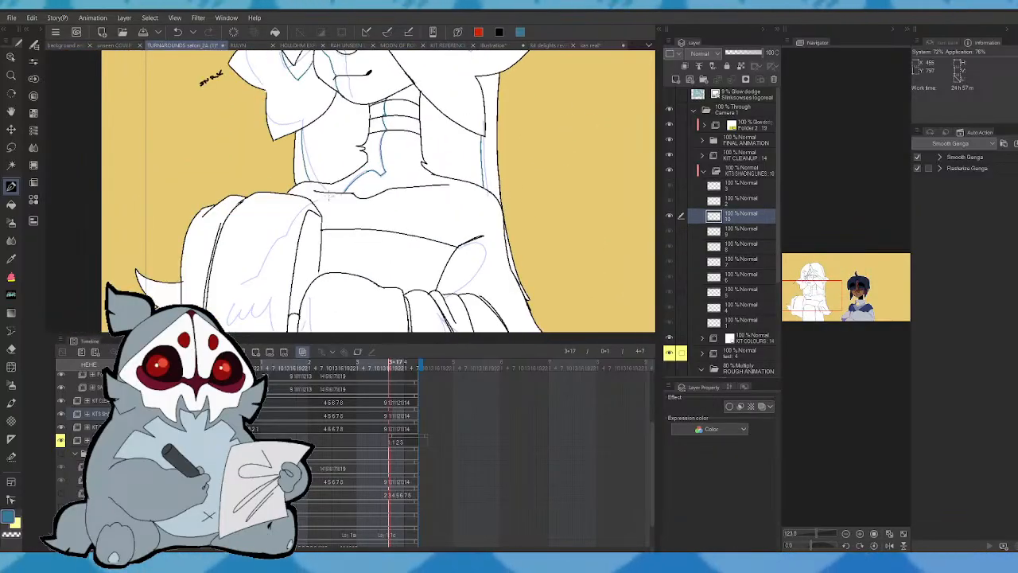
key(Left)
key(Right)
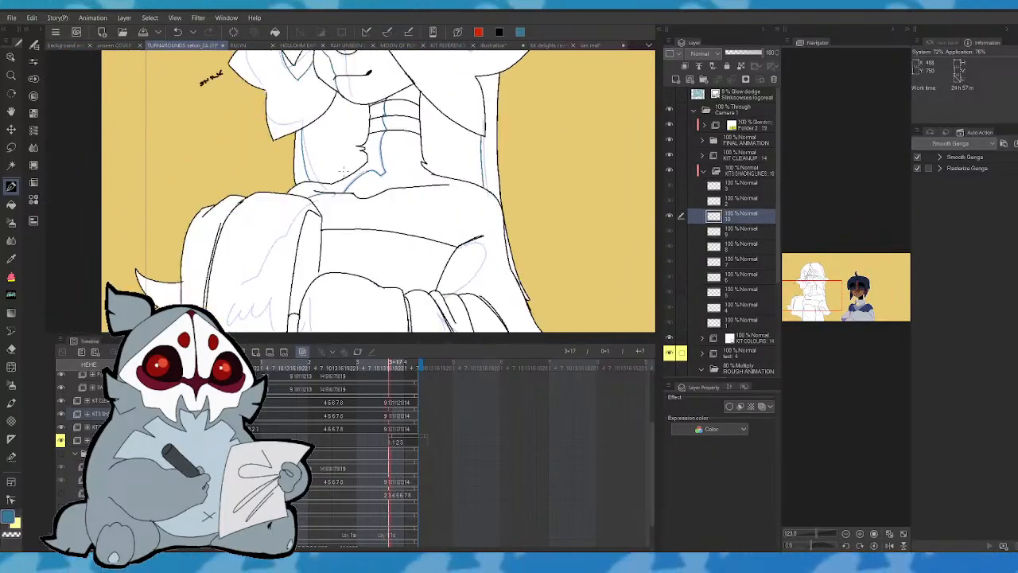
click(890, 545)
key(Left)
key(Right)
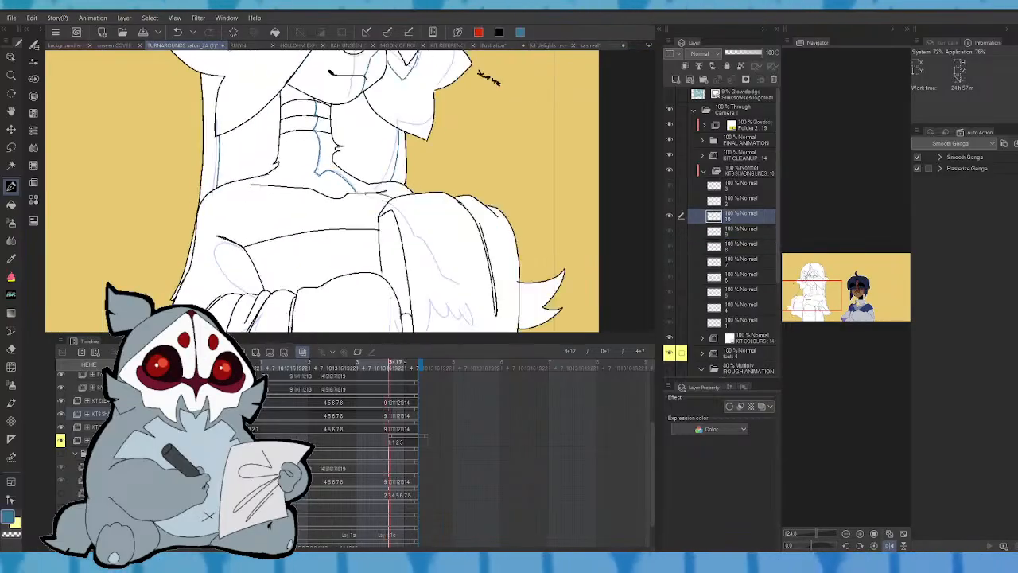
drag(813, 297, 811, 302)
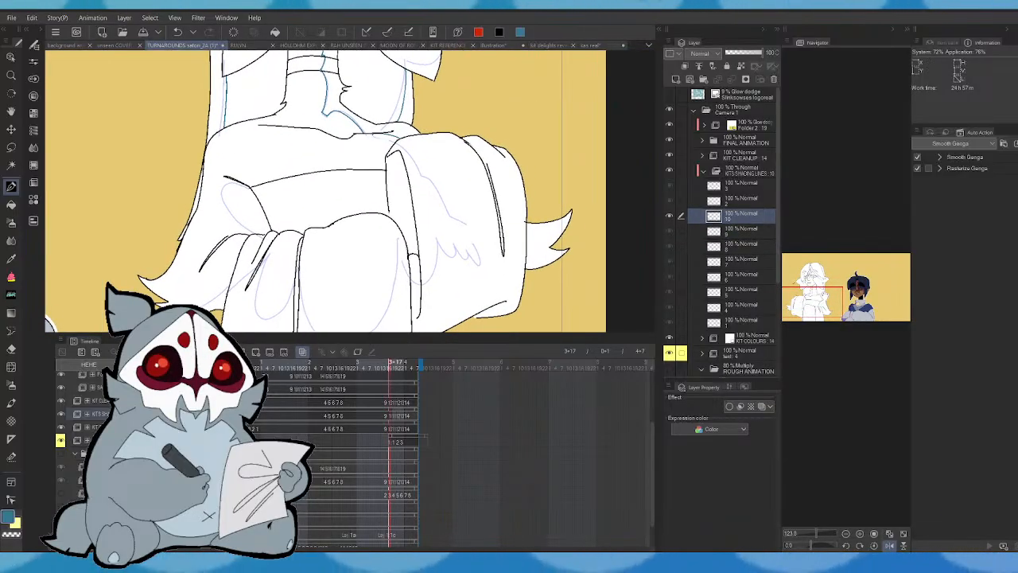
key(Left)
key(Right)
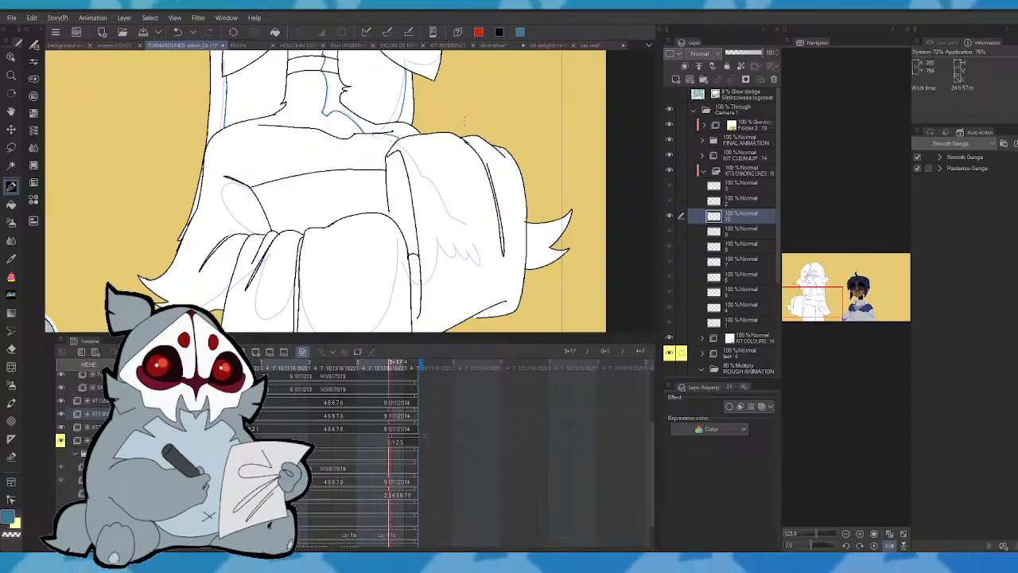
key(Left)
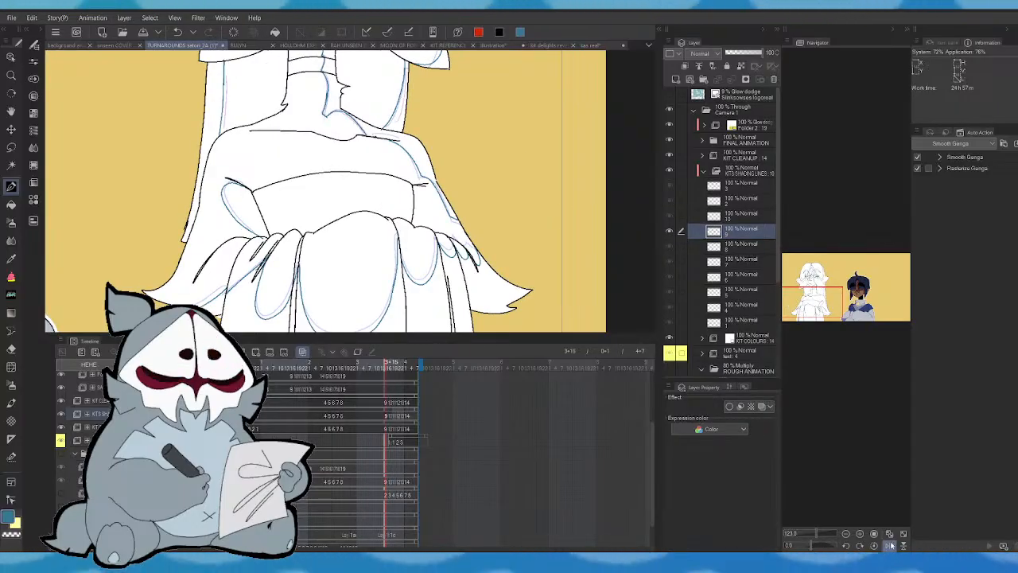
- Draw the scalloped shading curves across the folds of the raised sleeve on frame 3+17
key(Right)
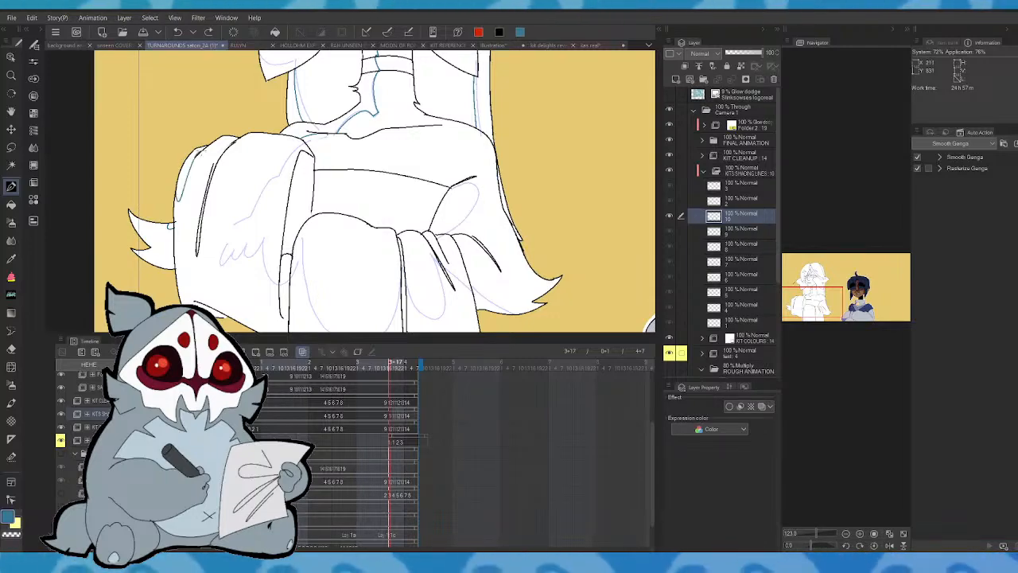
mouse_move(196, 204)
mouse_down()
mouse_move(199, 239)
mouse_move(222, 195)
mouse_up()
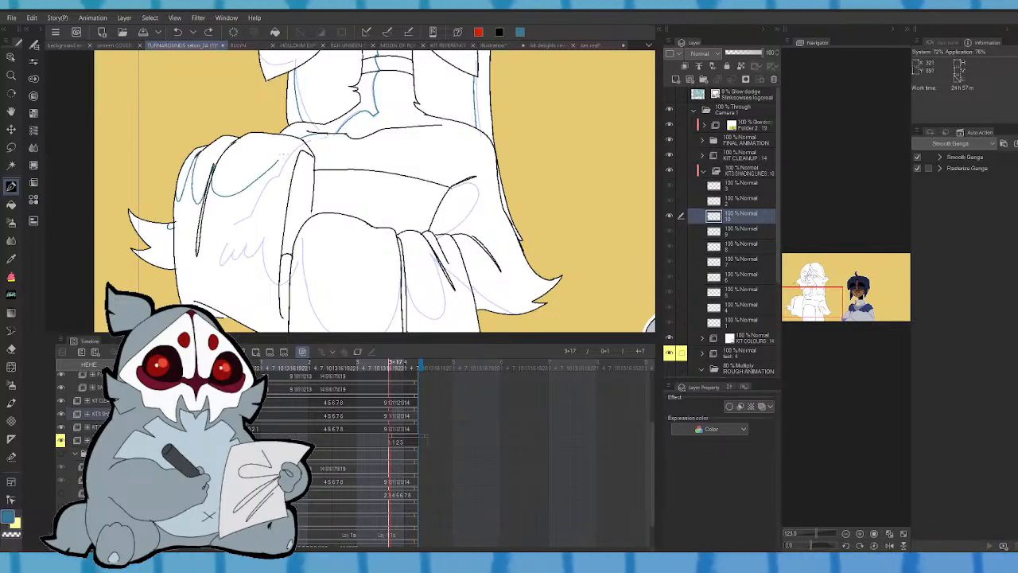
key(ctrl+z)
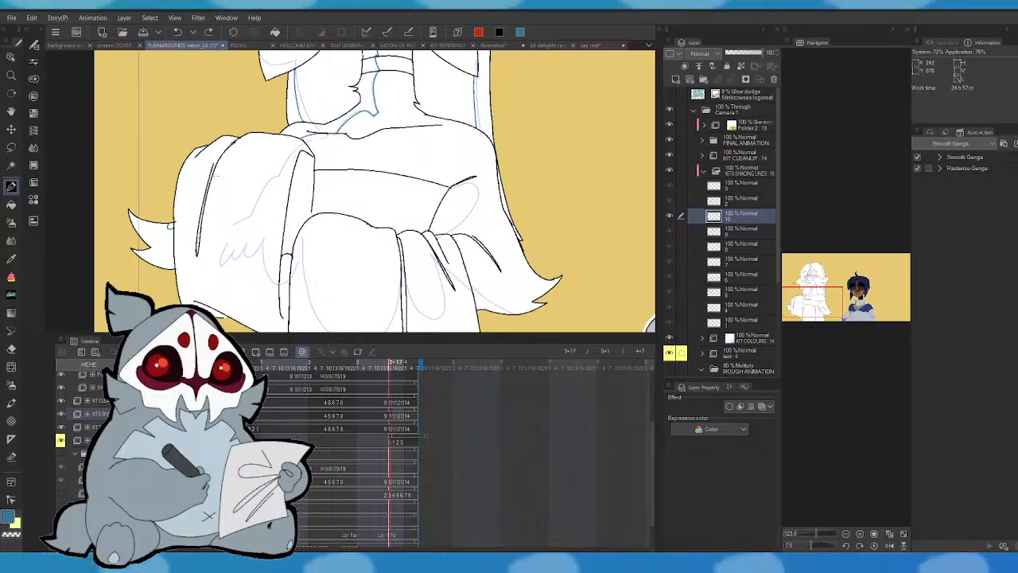
key(ctrl+y)
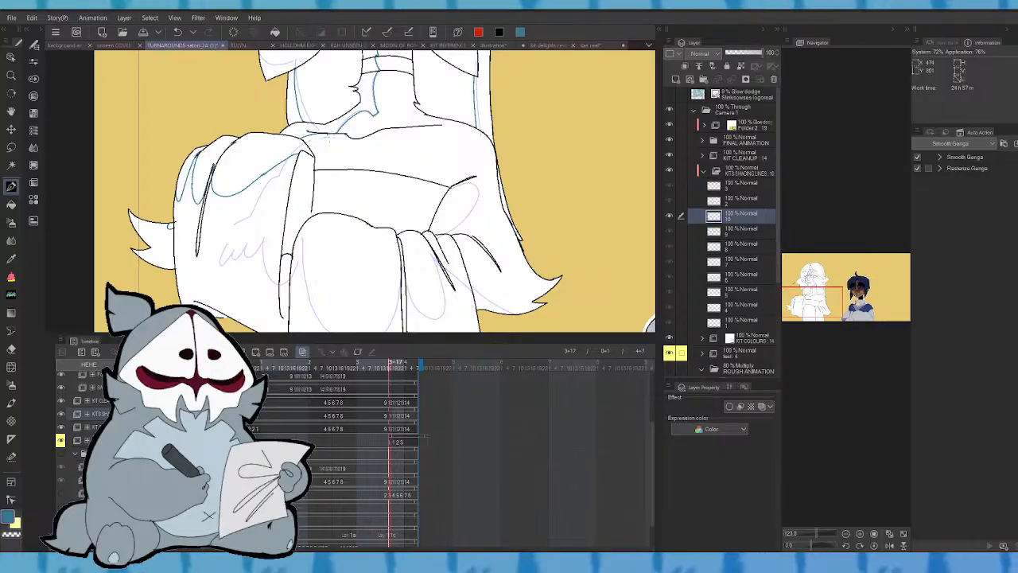
key(ctrl+z)
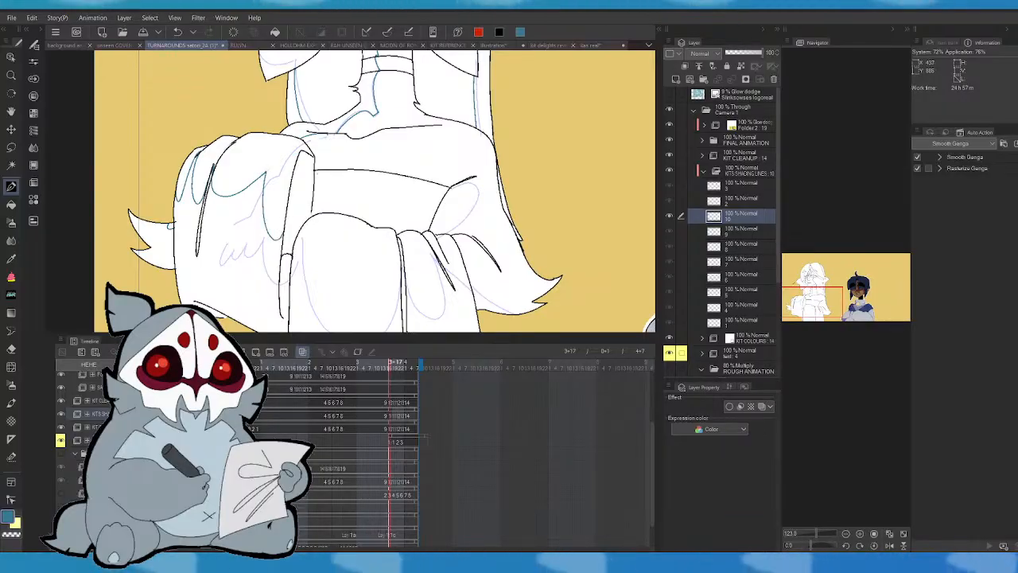
- Compare the lower sleeve and skirt shading lines on frame 3+17 with the previous frame
key(Left)
key(Right)
drag(829, 272, 817, 298)
key(Left)
key(Right)
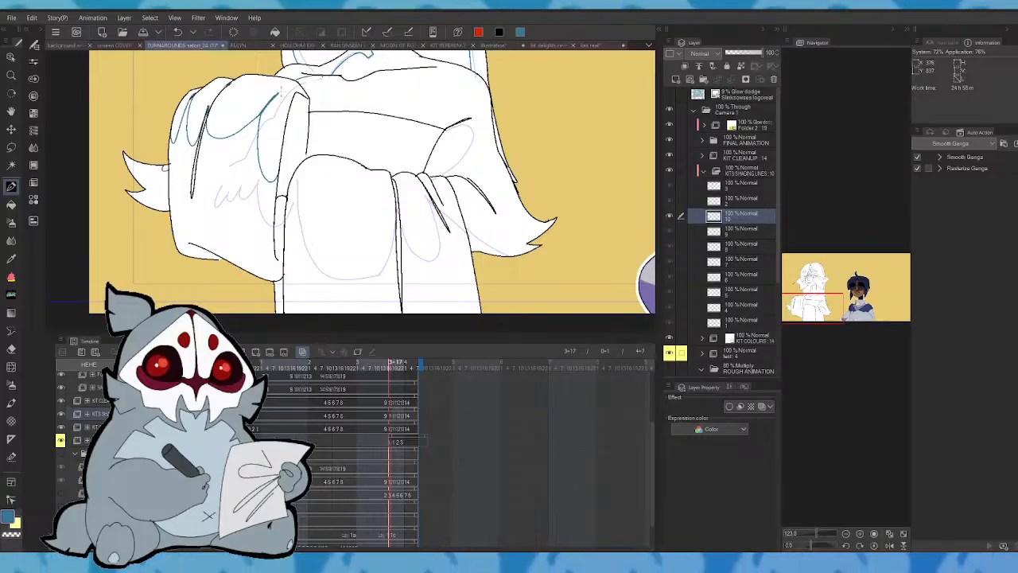
key(Left)
key(Right)
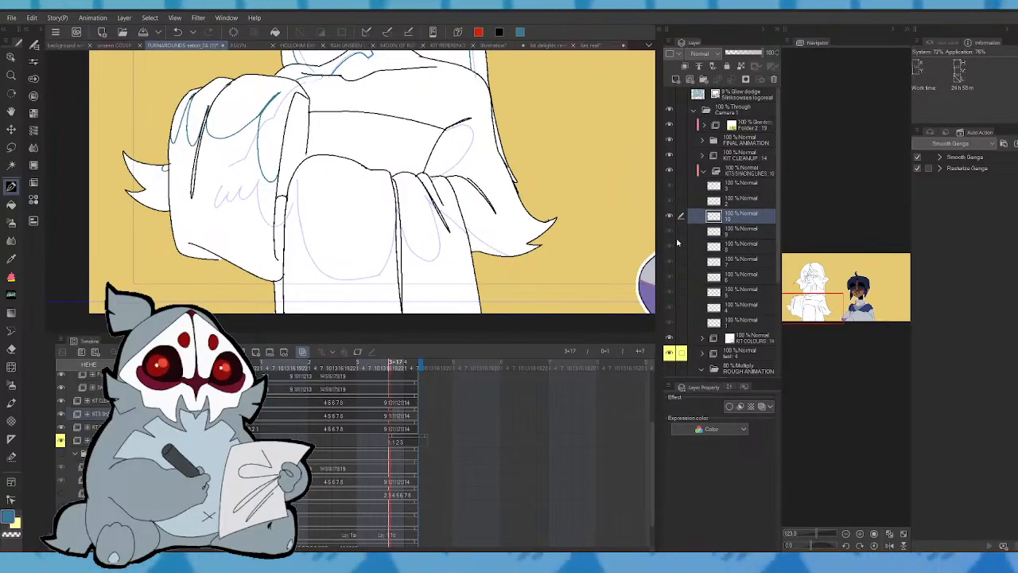
- Draw the shading curves on the wide front skirt panel, the narrow fold beside it and the flared side edge on frame 3+17
drag(298, 203, 370, 266)
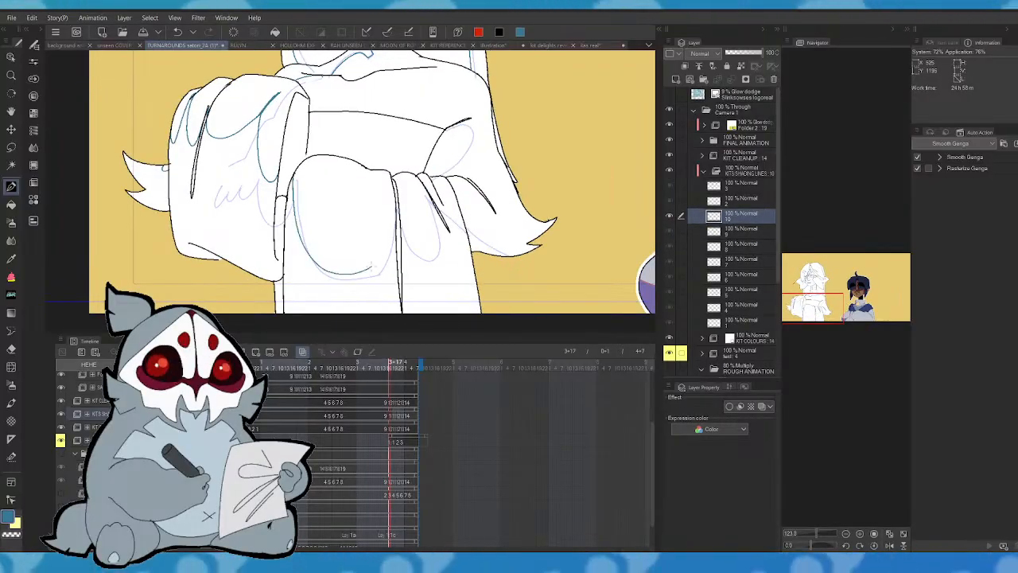
key(ctrl+z)
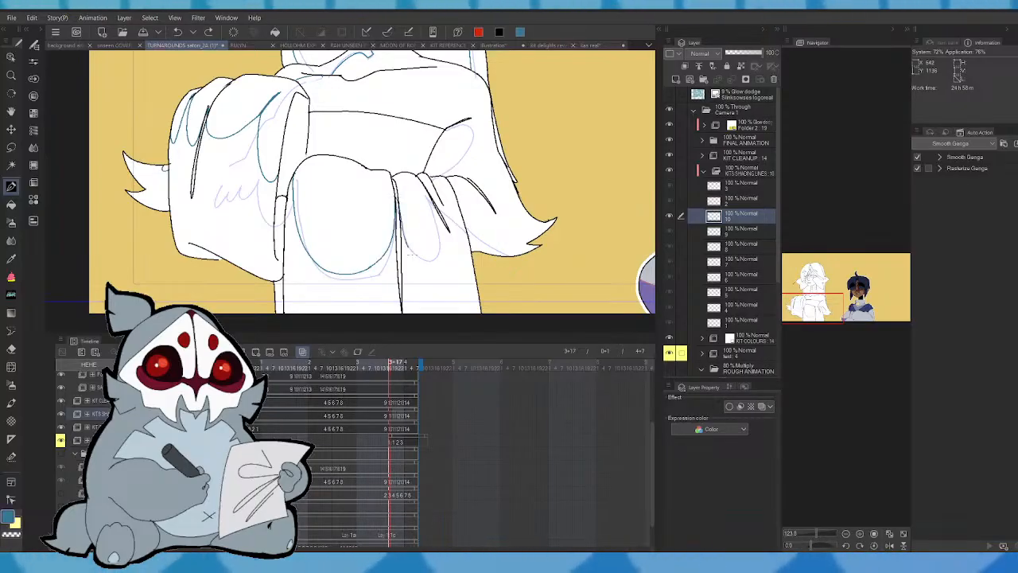
drag(420, 187, 436, 253)
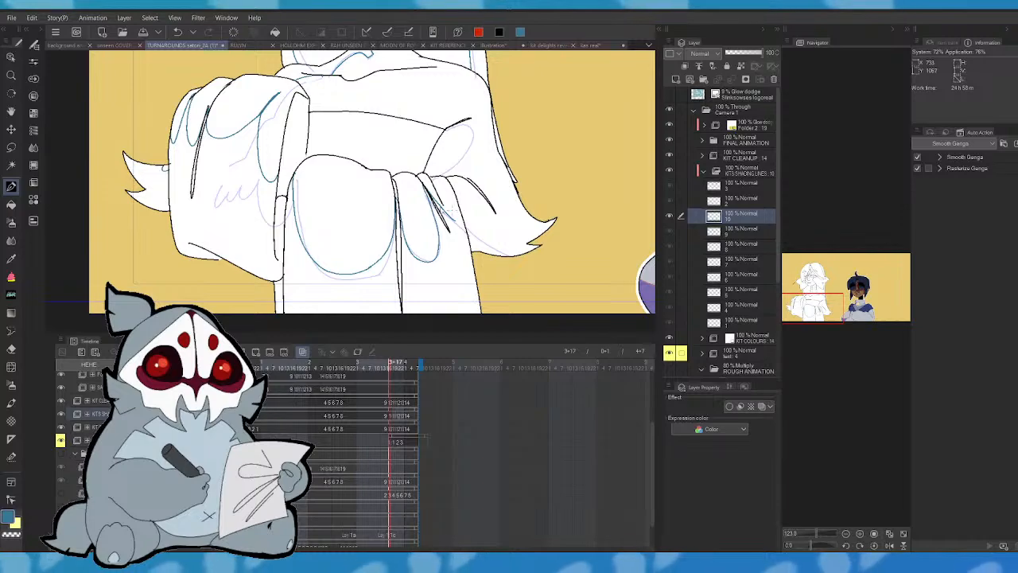
key(ctrl+z)
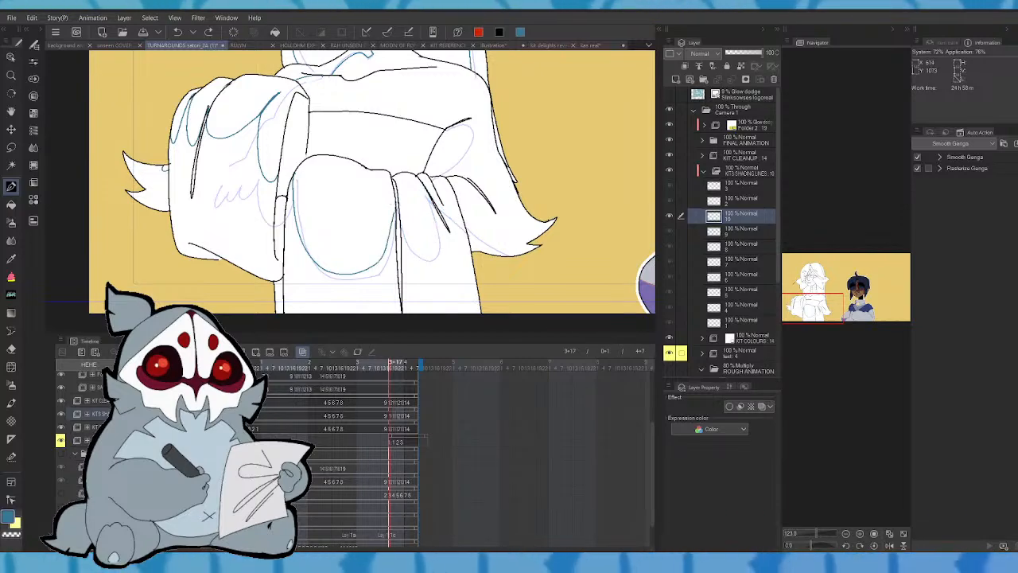
key(ctrl+z)
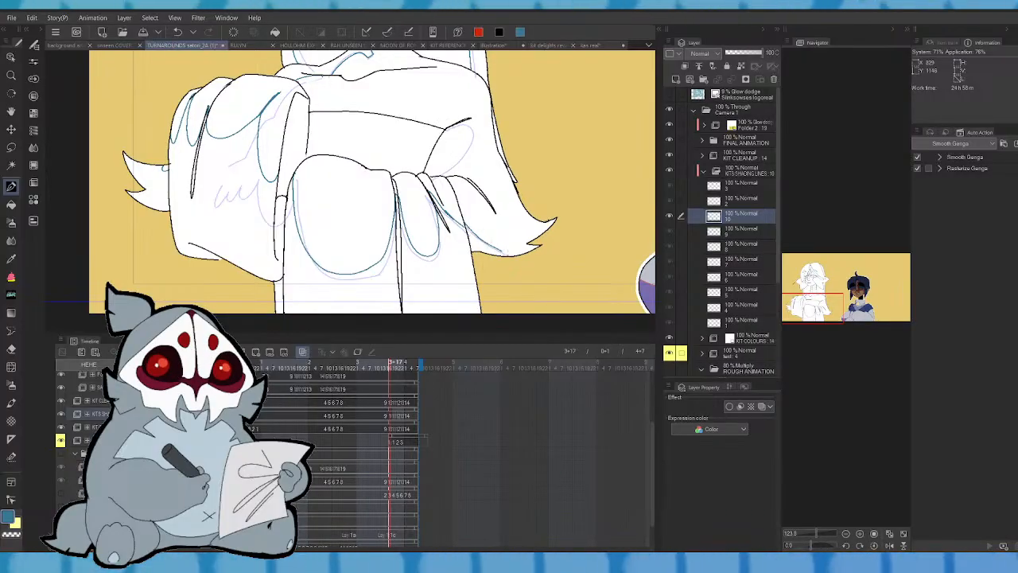
key(ctrl+z)
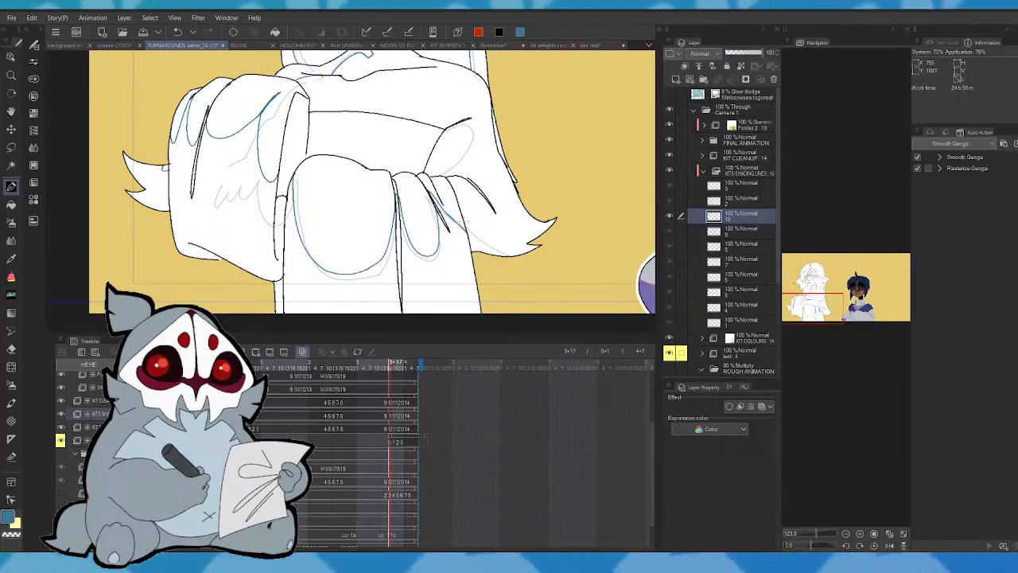
drag(499, 250, 510, 255)
- Compare the skirt, sleeve and shoulder shading lines on frame 3+17 with those on frame 3+15
key(Left)
key(Right)
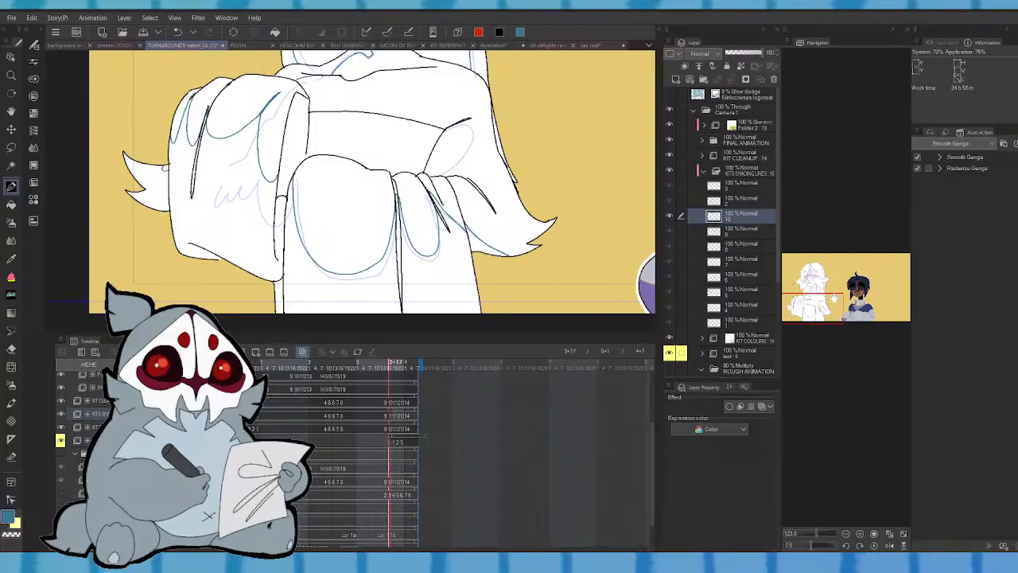
drag(833, 298, 829, 290)
key(Left)
key(Left)
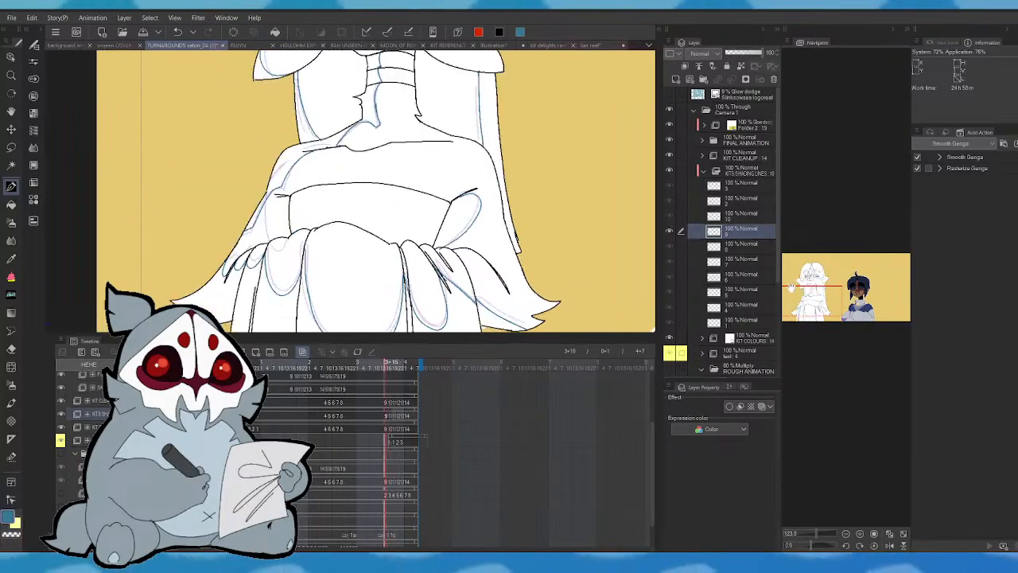
key(Right)
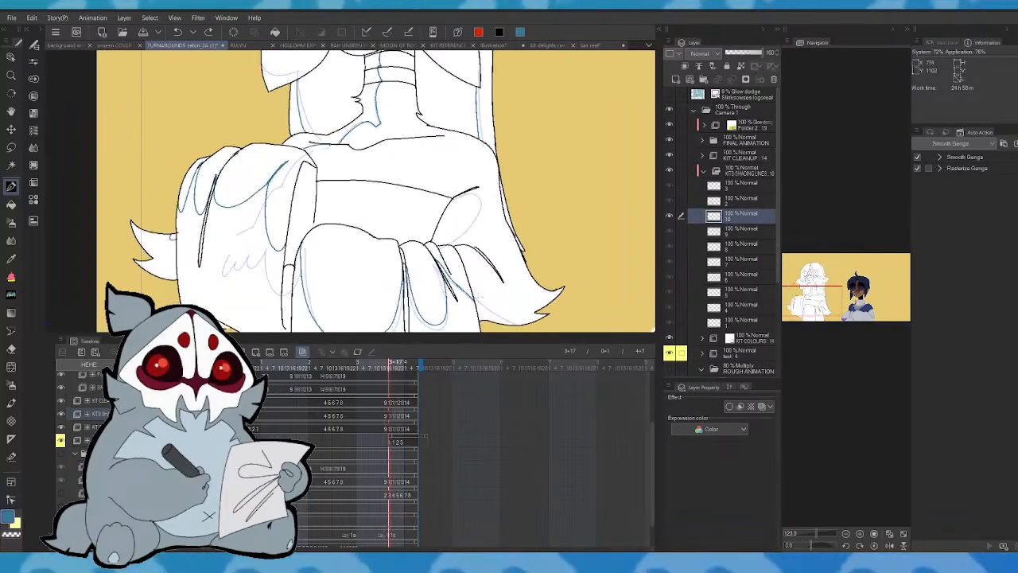
key(Left)
key(Right)
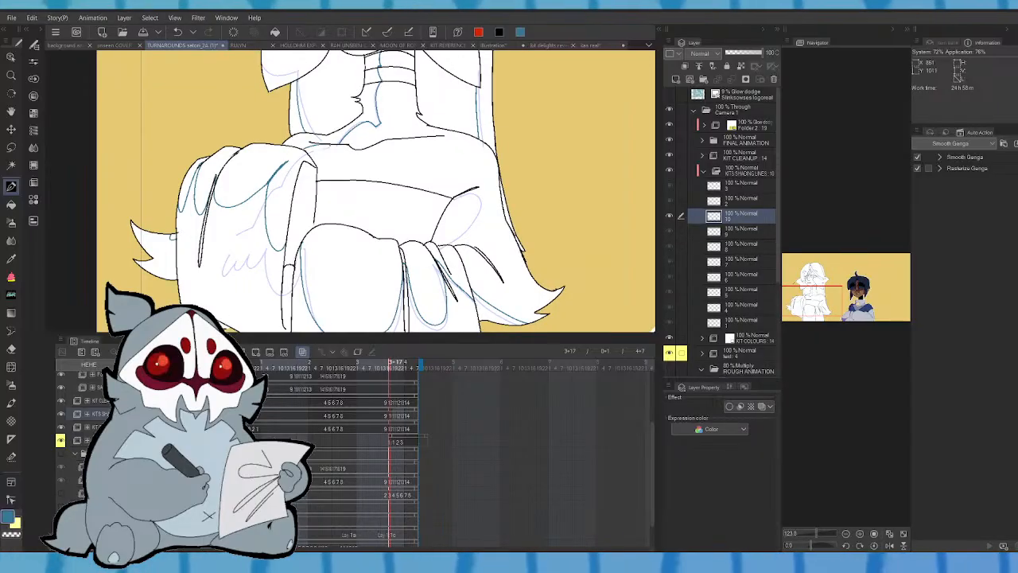
drag(849, 287, 811, 297)
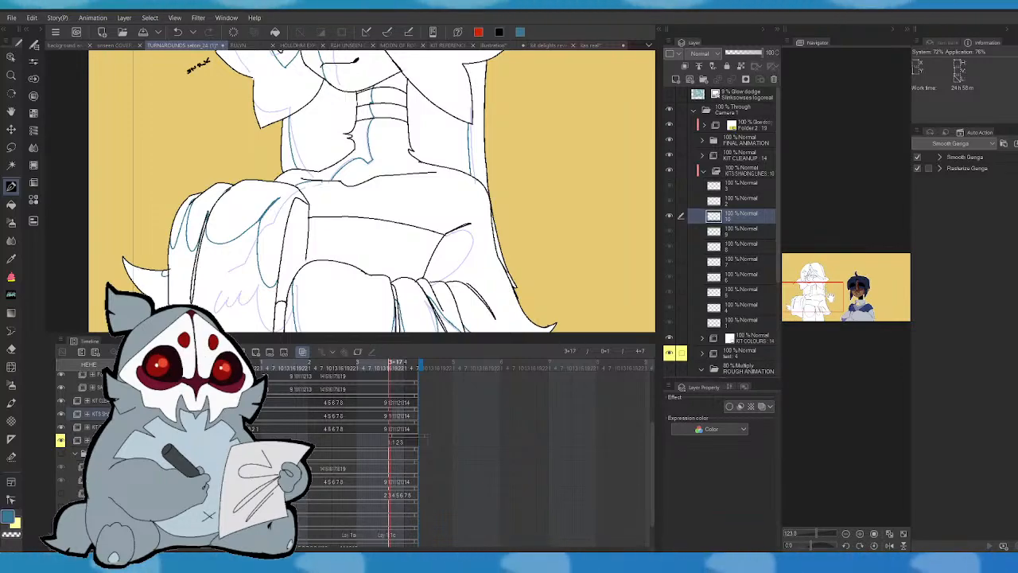
- Check the neck, face and hair shading lines on frame 3+17 against the neighbouring frames
mouse_move(372, 203)
mouse_down()
mouse_move(382, 178)
mouse_move(488, 258)
mouse_move(368, 263)
mouse_up()
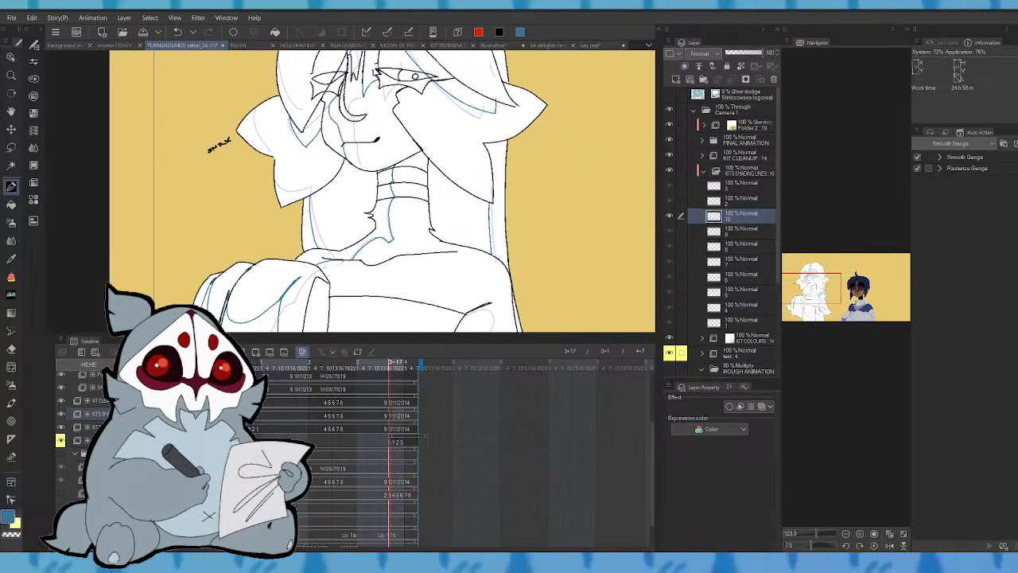
mouse_move(366, 207)
mouse_down()
mouse_move(336, 165)
mouse_move(327, 211)
mouse_up()
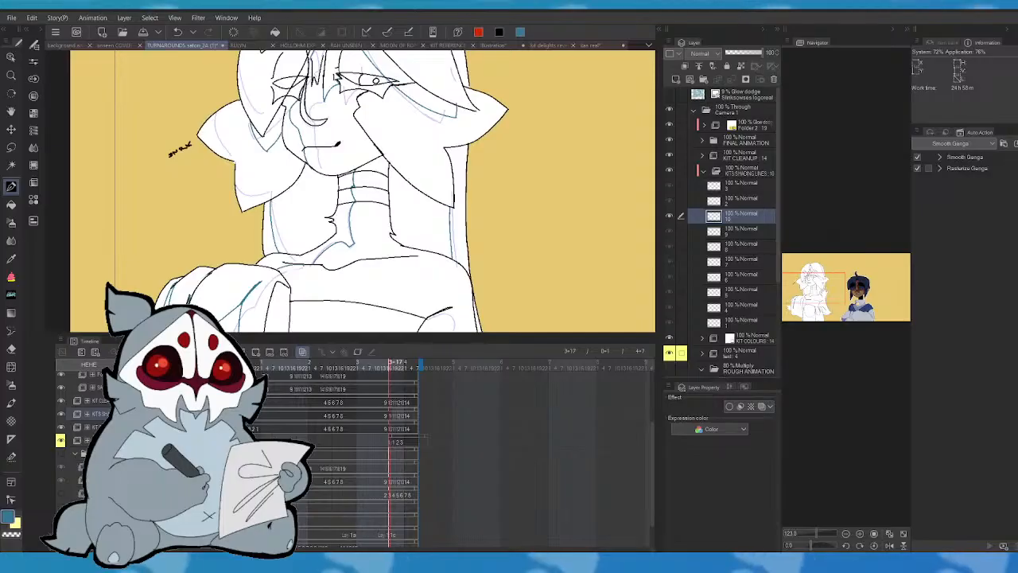
key(Left)
key(Right)
drag(334, 160, 326, 230)
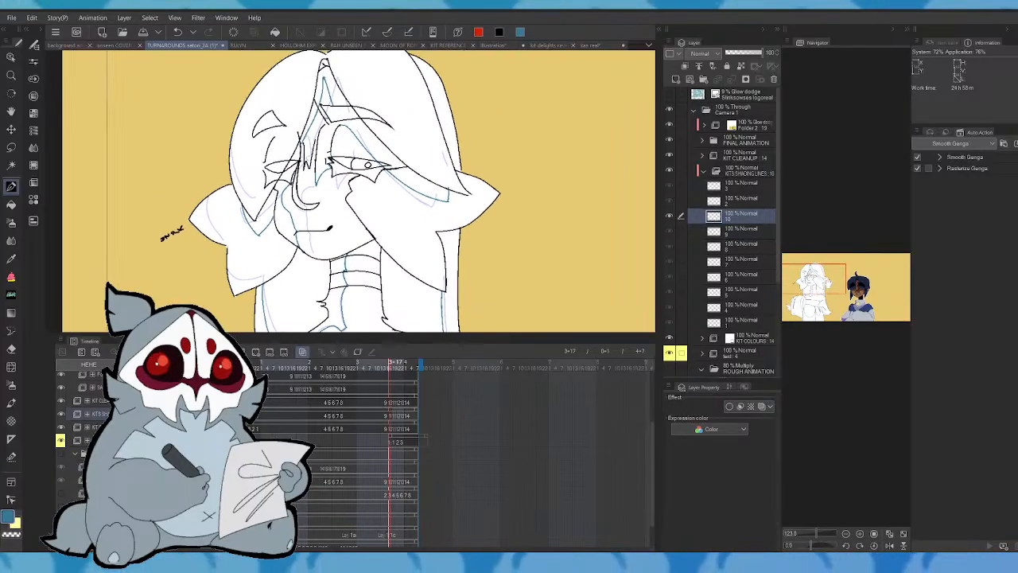
key(Right)
key(Left)
key(Left)
key(Right)
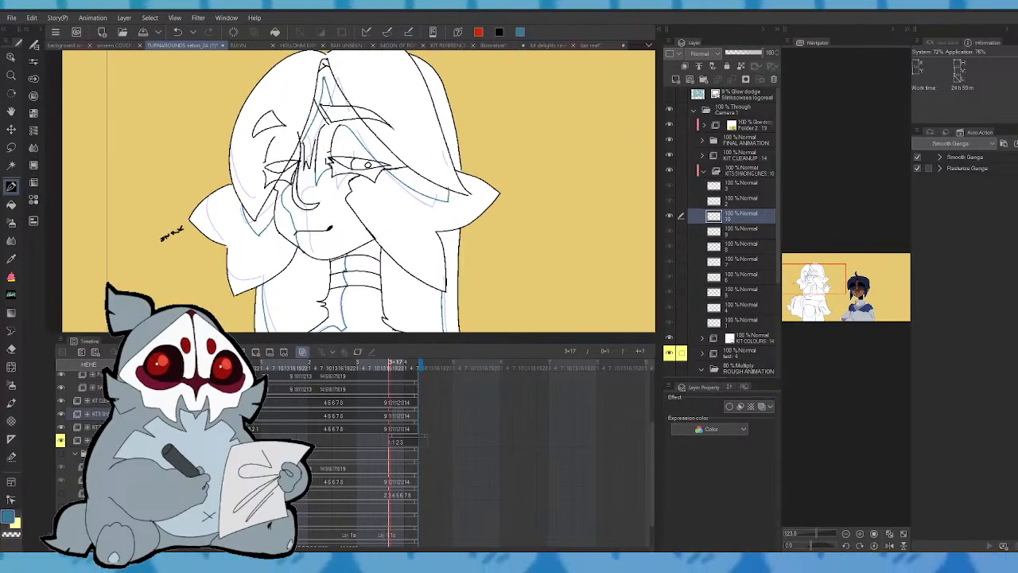
key(Right)
key(ctrl+shift+n)
drag(334, 159, 345, 188)
key(ctrl+z)
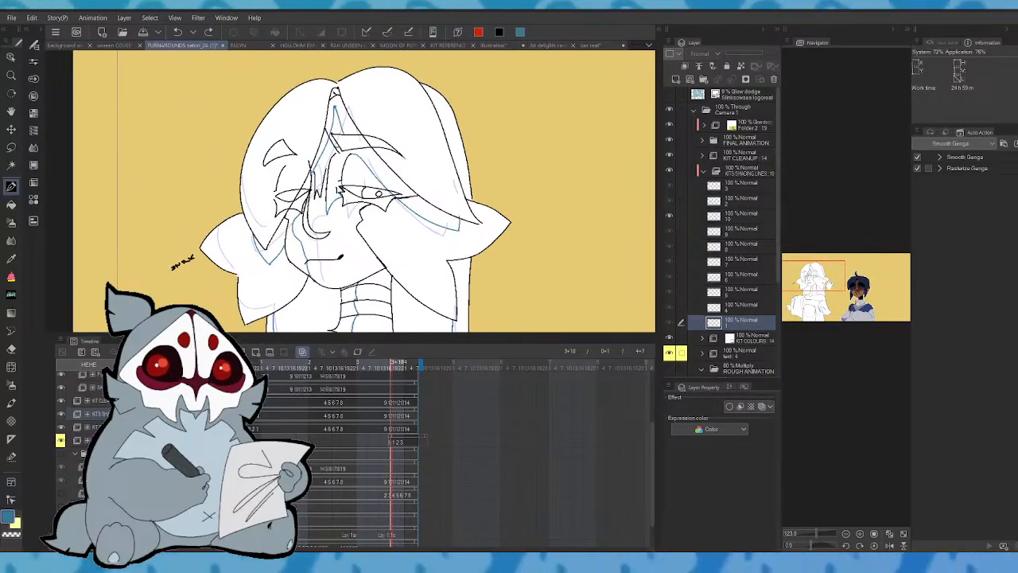
mouse_move(342, 238)
mouse_down()
mouse_move(346, 164)
mouse_move(340, 178)
mouse_move(356, 210)
mouse_up()
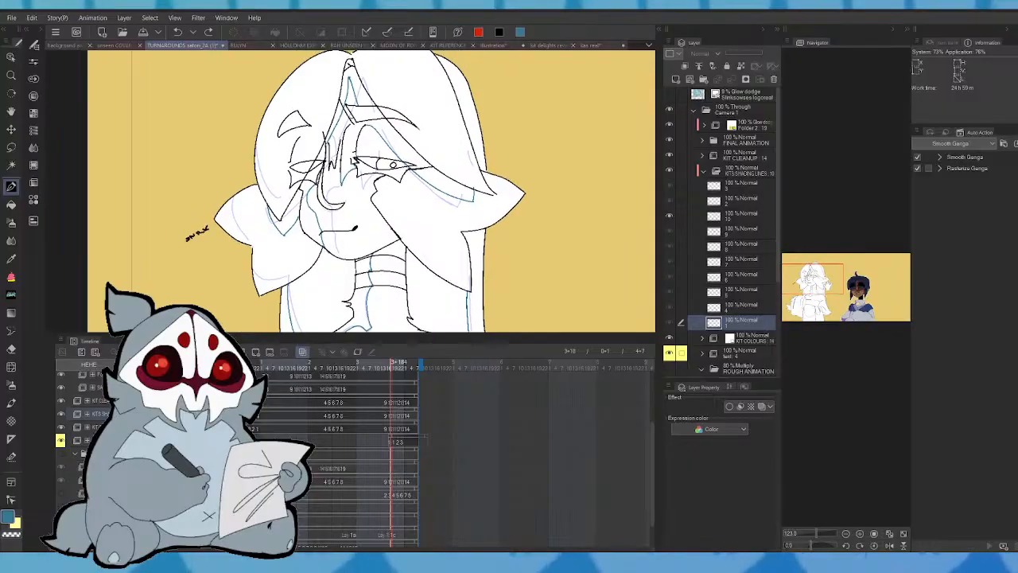
- Add a new shading cel in the KITS SHADING LINES folder on frame 3+19, checking the pose against frame 3+17
click(741, 216)
key(Right)
drag(342, 302, 371, 130)
key(Left)
key(Left)
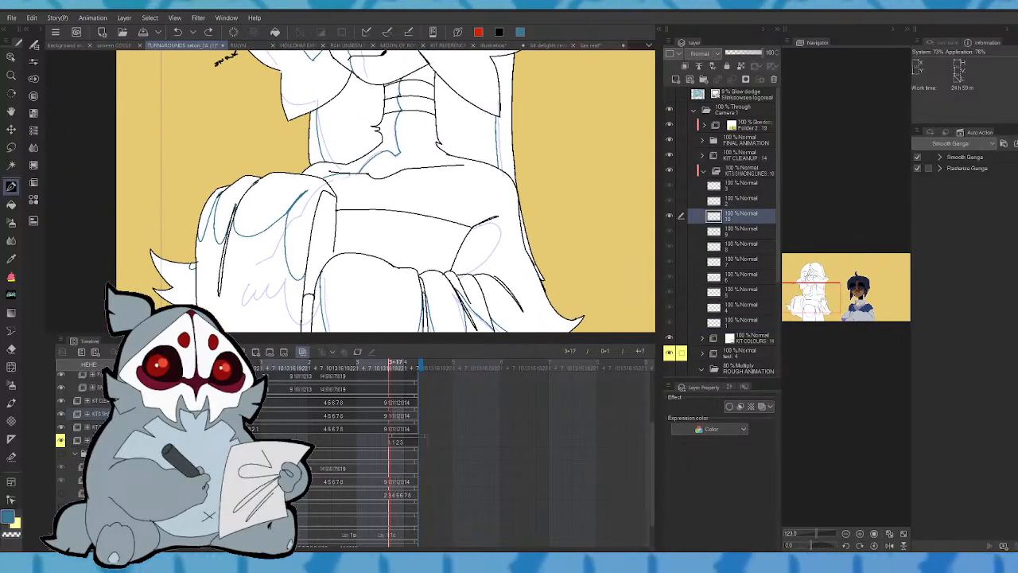
key(Right)
key(Right)
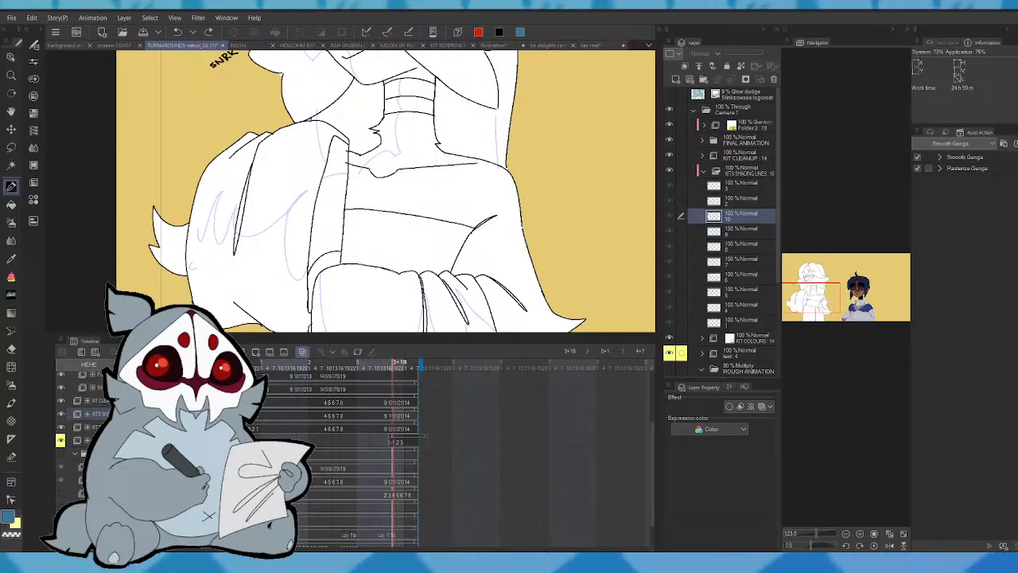
key(Left)
key(Left)
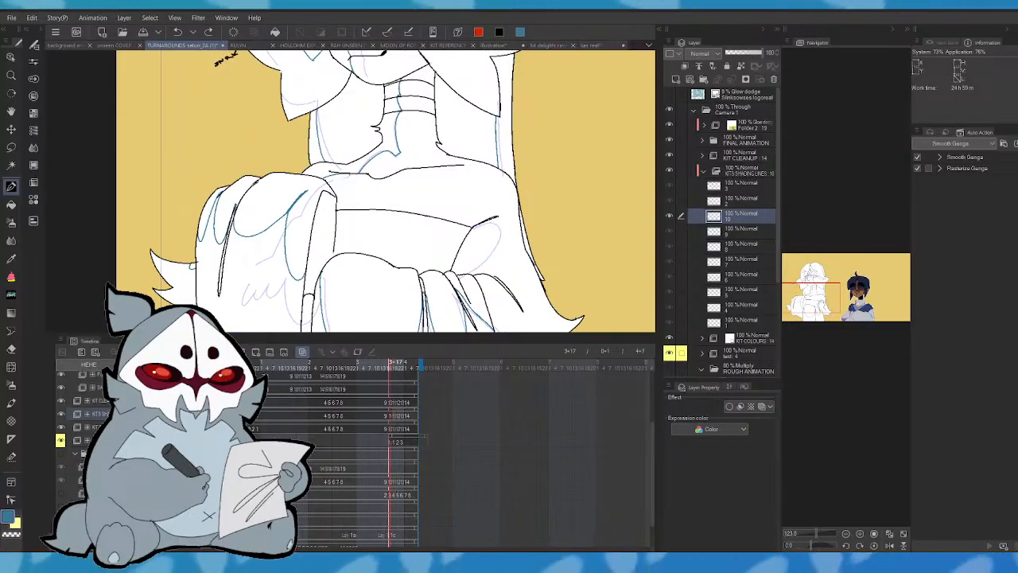
key(Right)
key(Right)
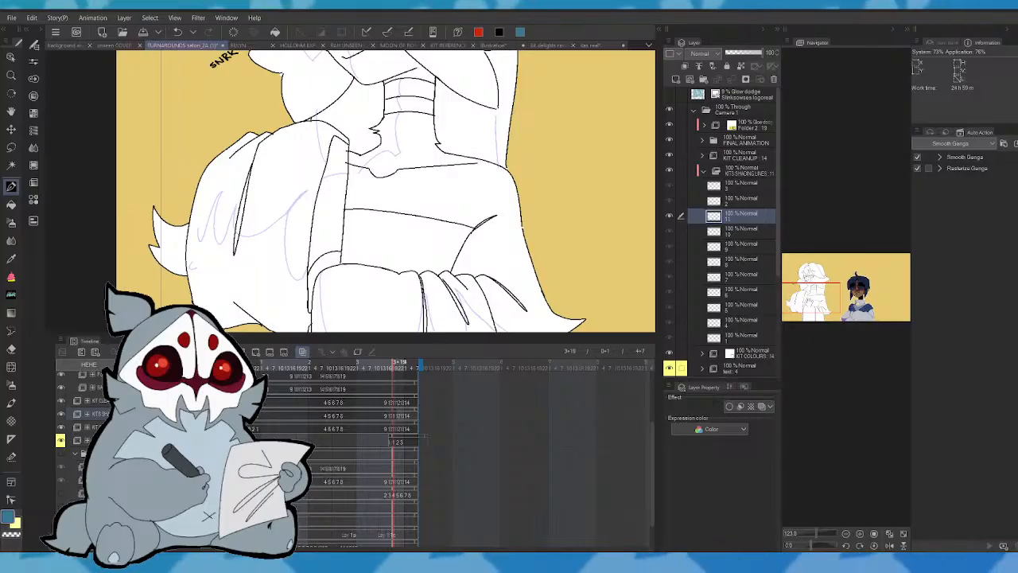
key(Left)
key(Right)
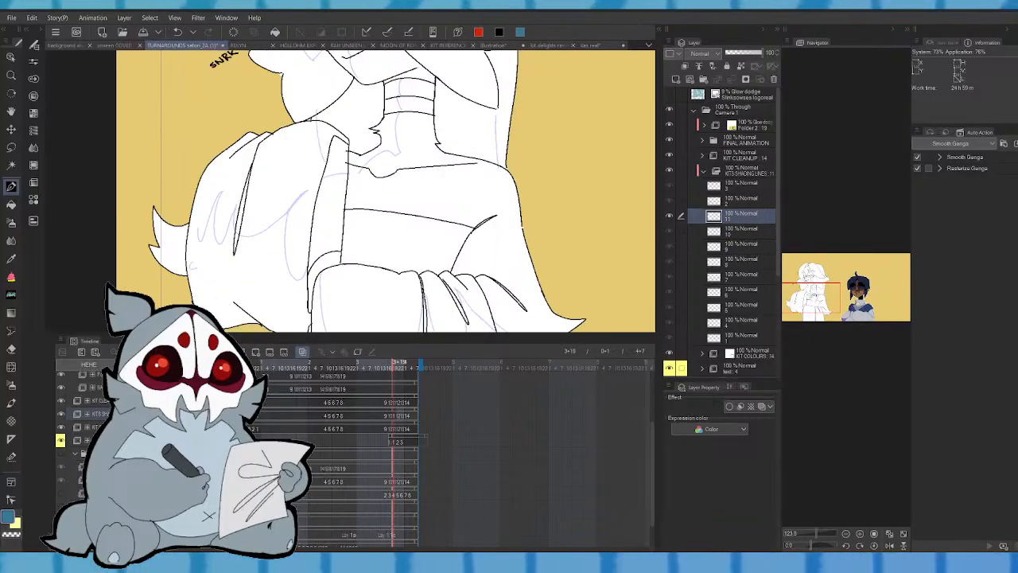
- Draw the curved shading line inside the outer hair tuft beside the SNRK lettering on frame 3+19
drag(822, 306, 822, 290)
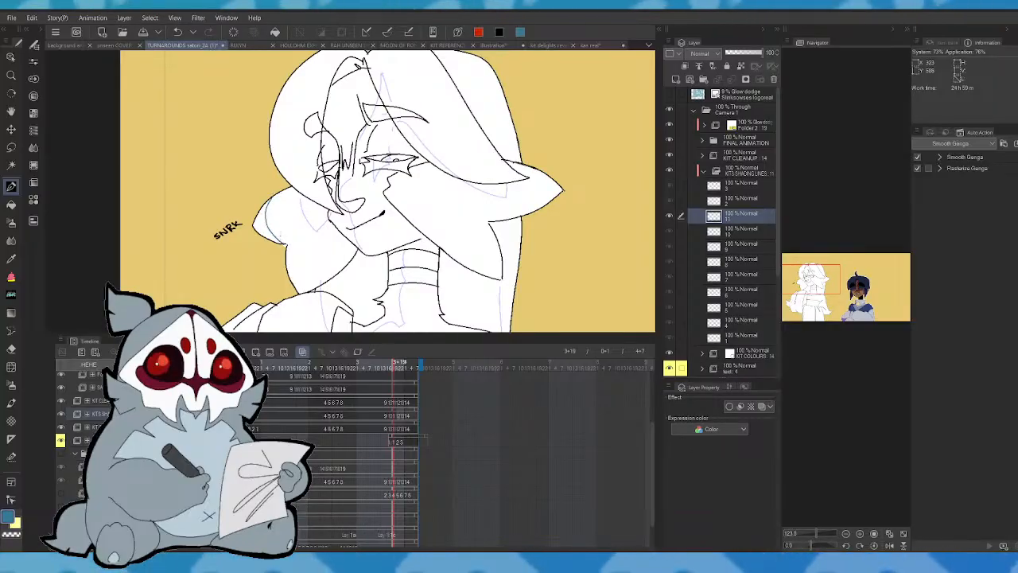
key(Left)
key(Right)
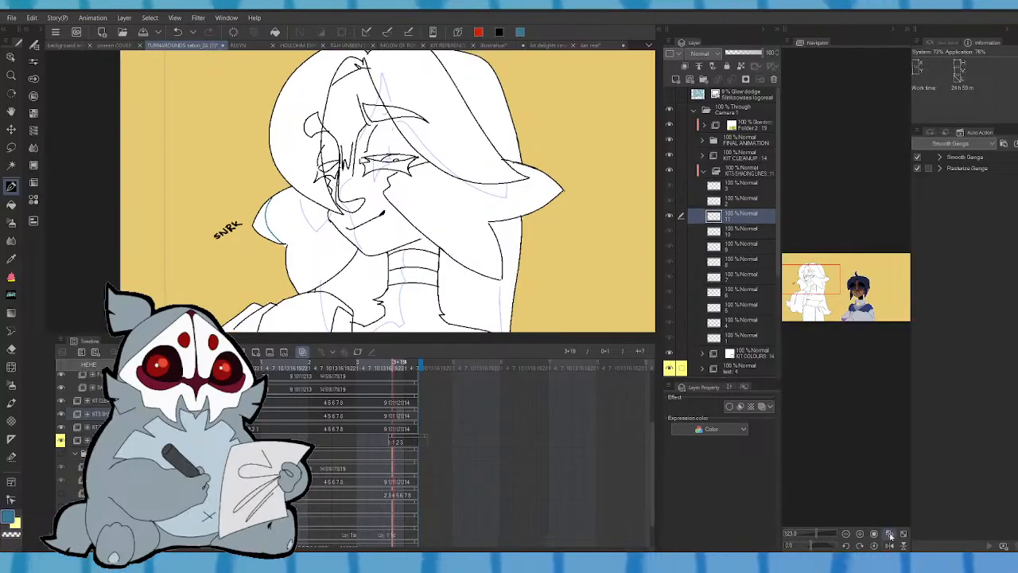
- Compare the hair and face shading lines on the earlier frames with the pose on frame 3+19
key(Left)
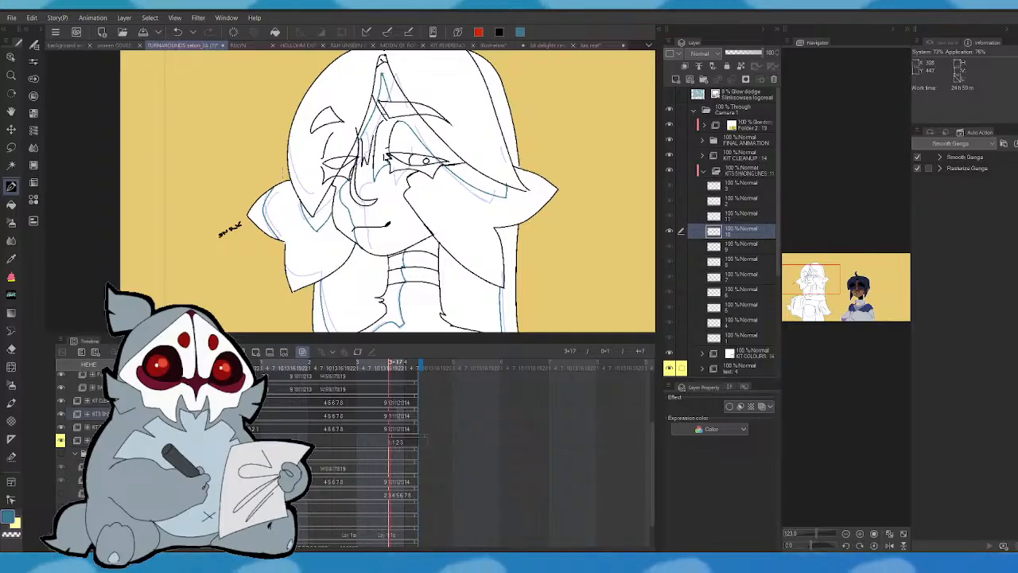
key(Left)
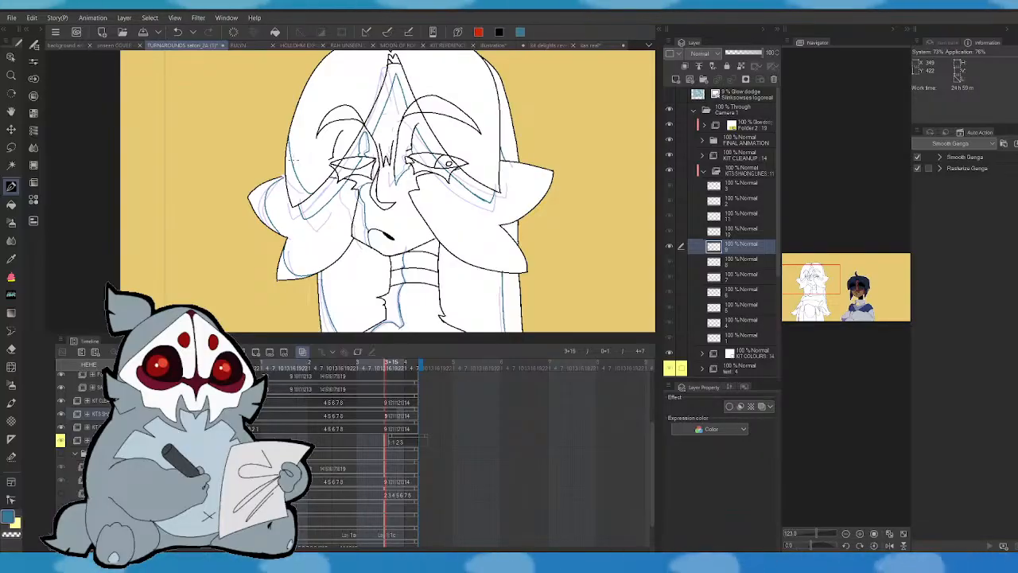
key(Right)
key(Right)
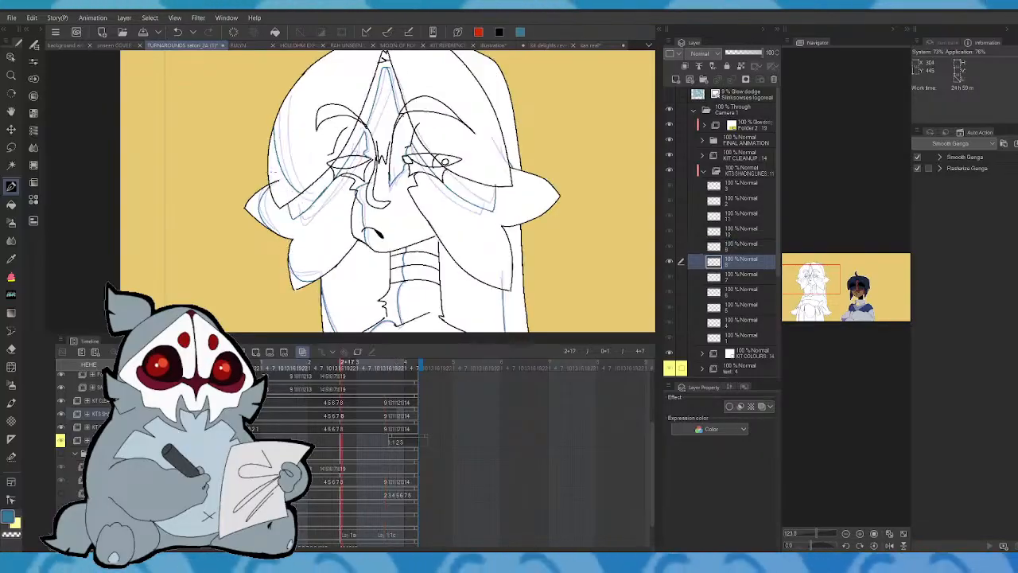
key(Right)
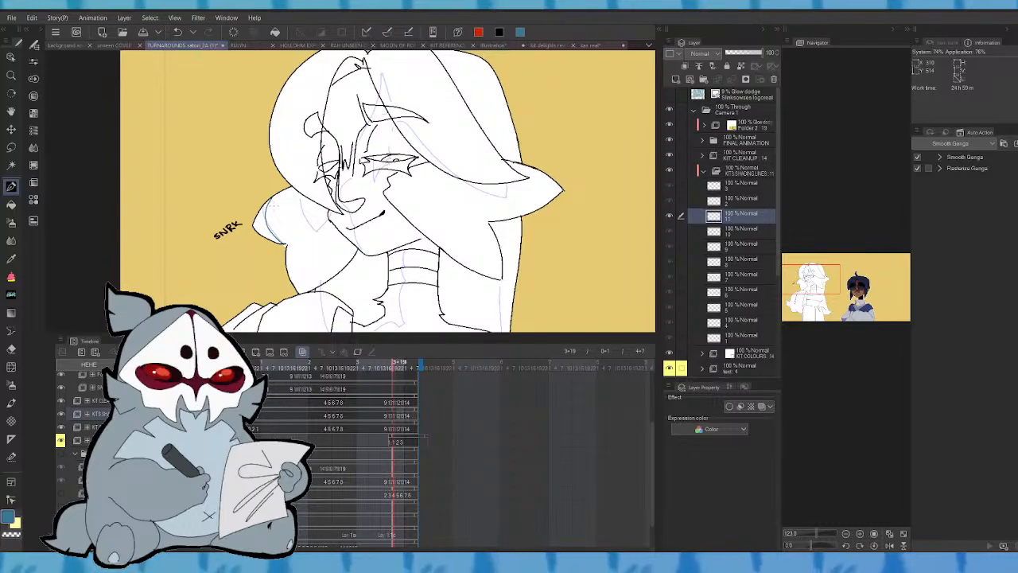
key(Left)
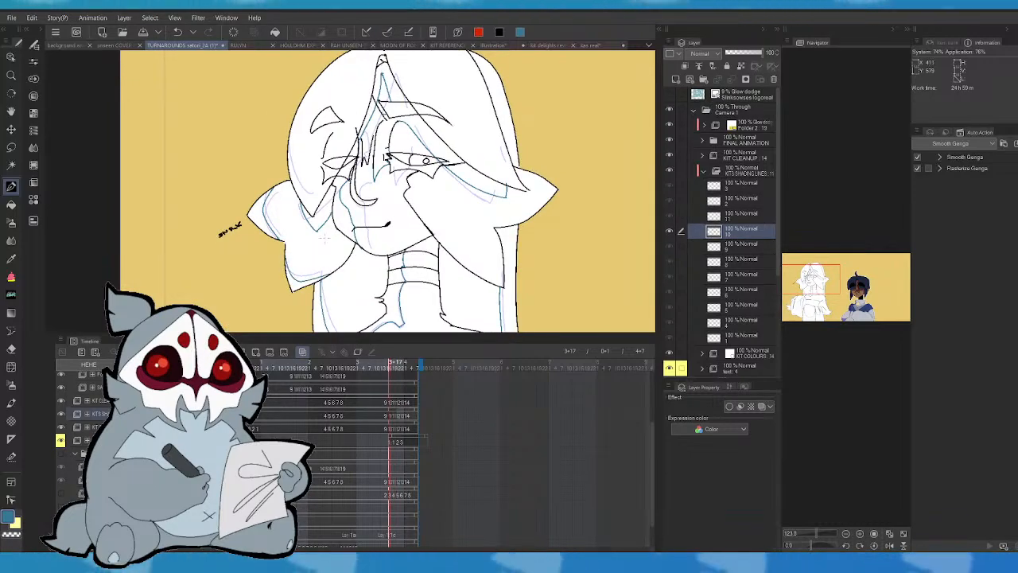
key(Left)
key(Right)
- Draw the shading line from the collarbone up the neck on frame 3+19 and check it against frame 3+17
drag(517, 322, 461, 259)
key(Right)
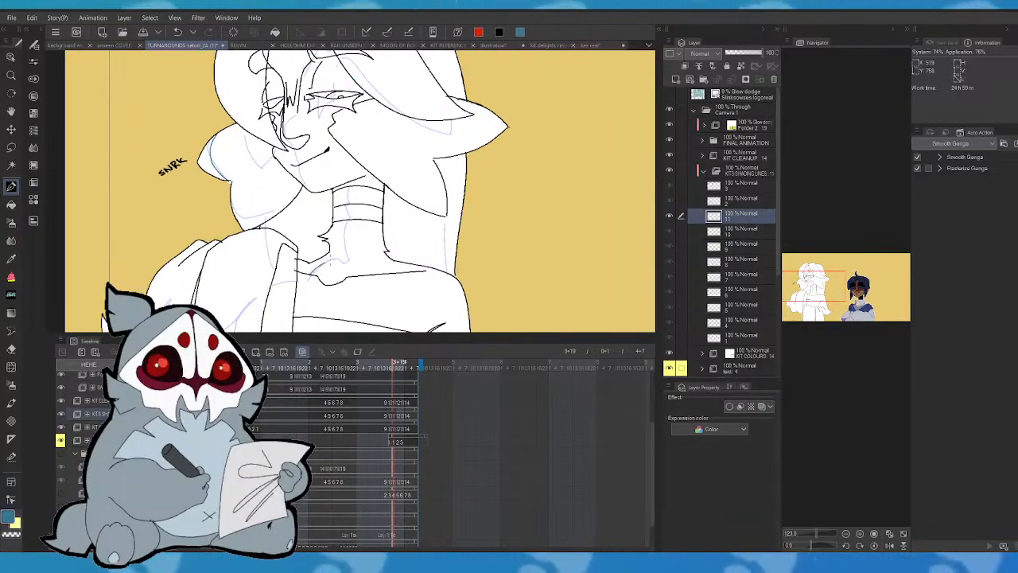
drag(347, 260, 347, 227)
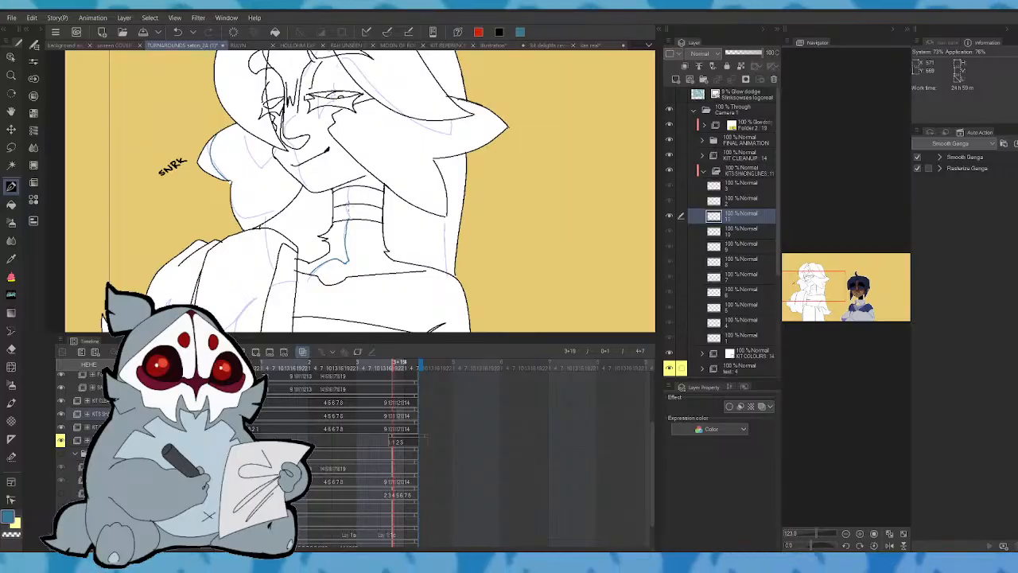
key(ctrl+z)
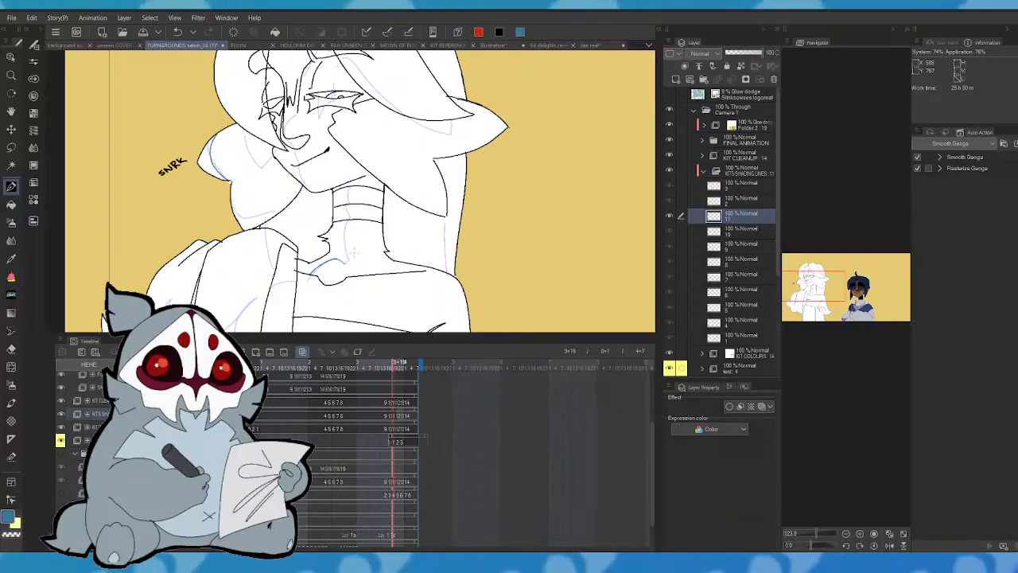
drag(333, 264, 345, 261)
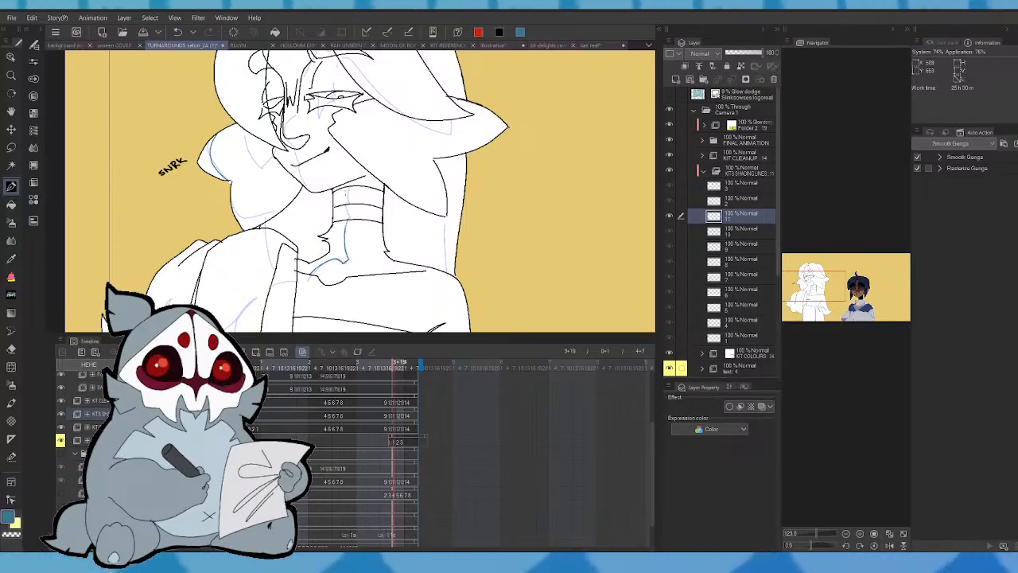
drag(348, 218, 349, 196)
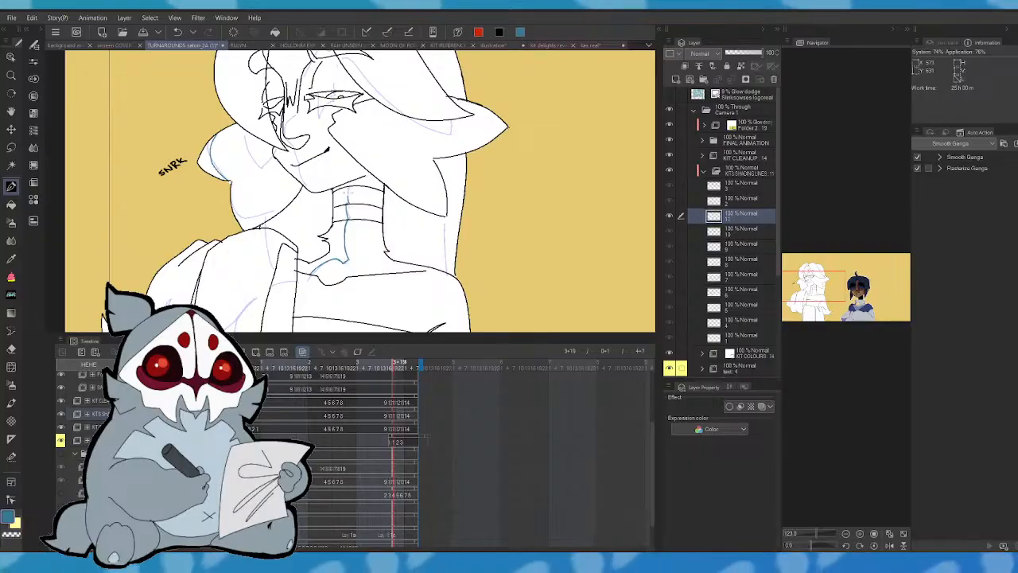
key(ctrl+Left)
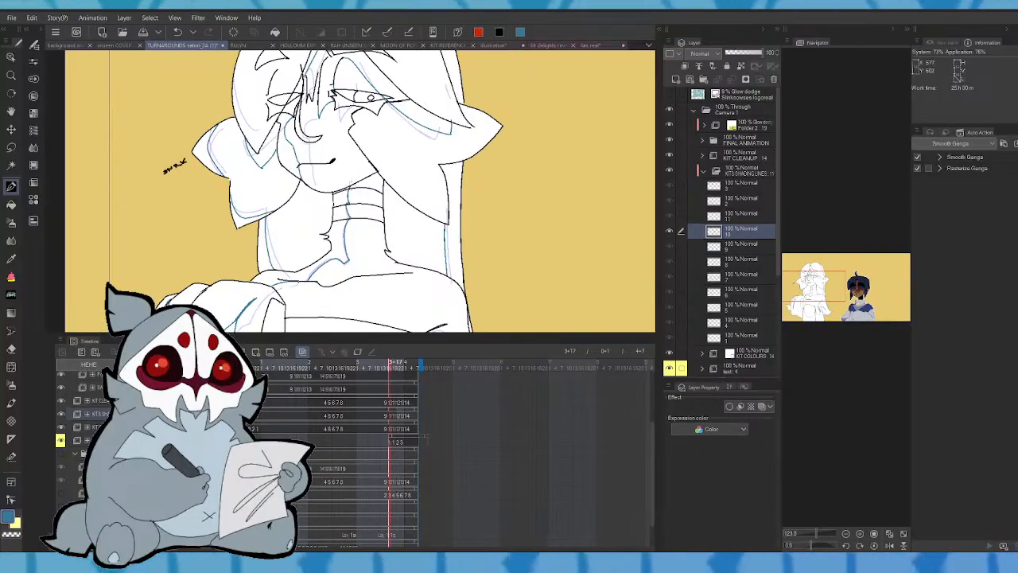
- Compare the hair, neck and clothing shading lines on frames 3+17 and 2+17 with the drawing on frame 3+19
key(ctrl+Left)
key(ctrl+Right)
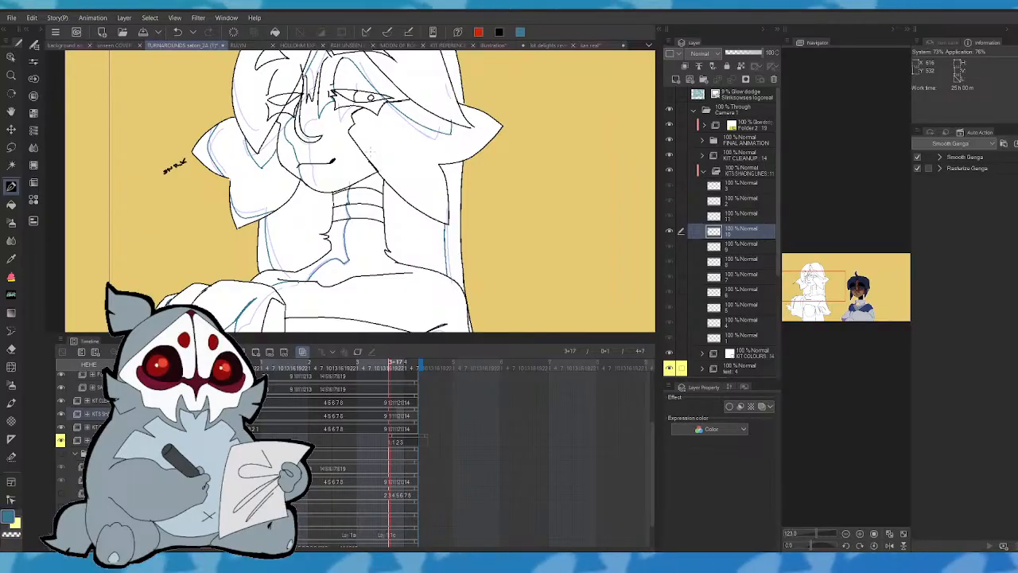
key(ctrl+Left)
key(ctrl+Right)
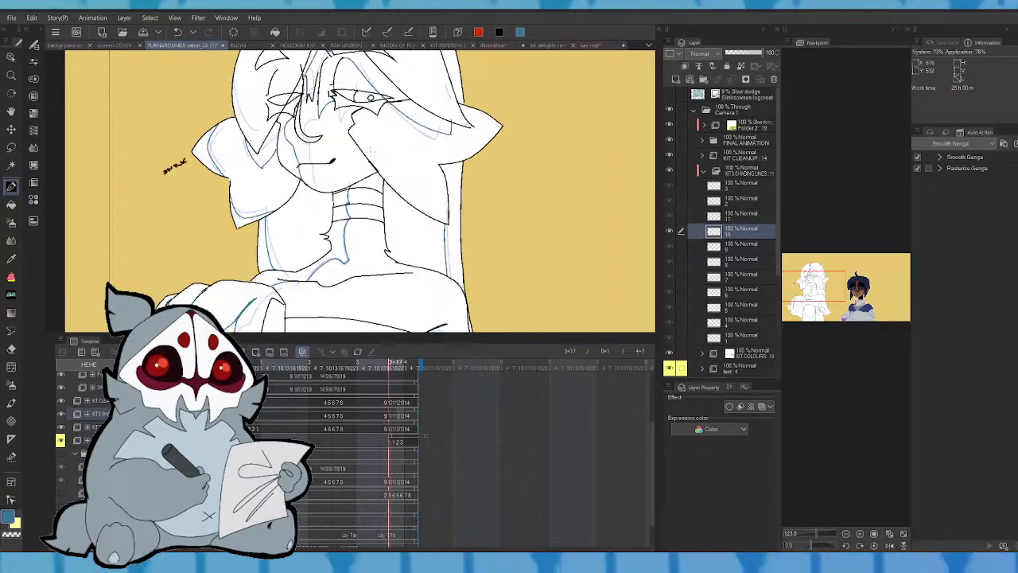
key(ctrl+Left)
key(ctrl+Left)
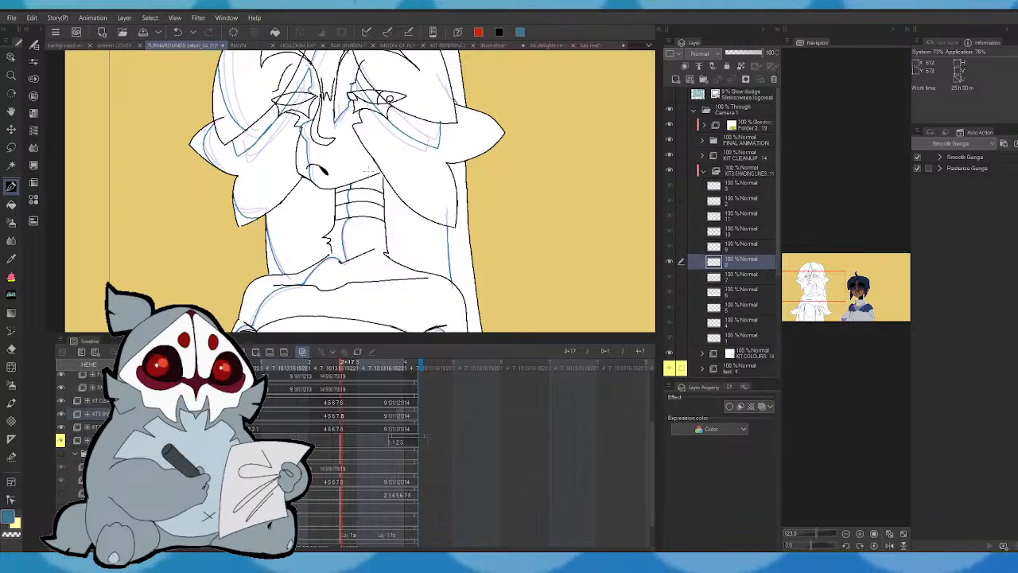
key(ctrl+Right)
key(ctrl+Right)
key(ctrl+Right)
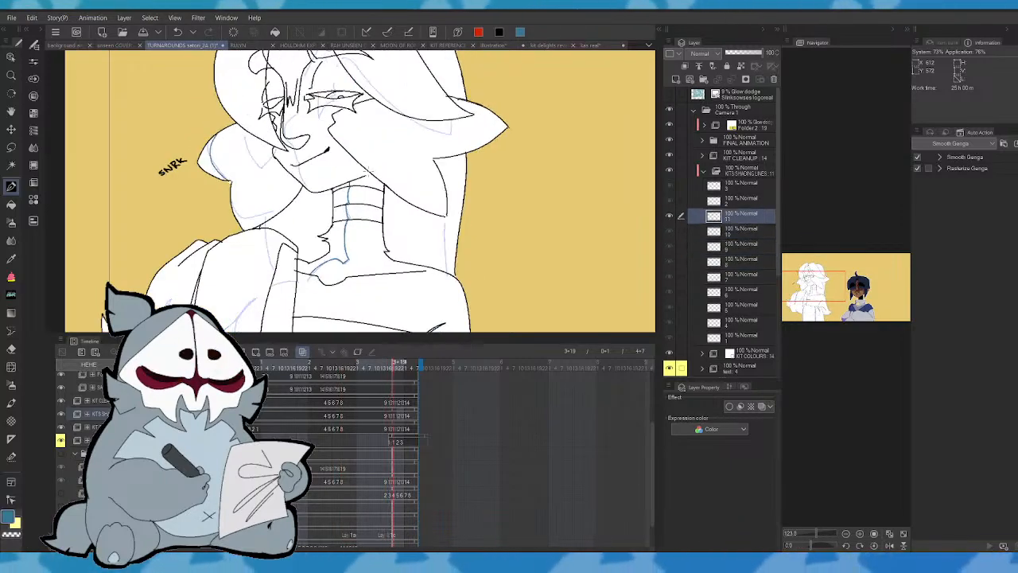
key(ctrl+Right)
key(ctrl+Left)
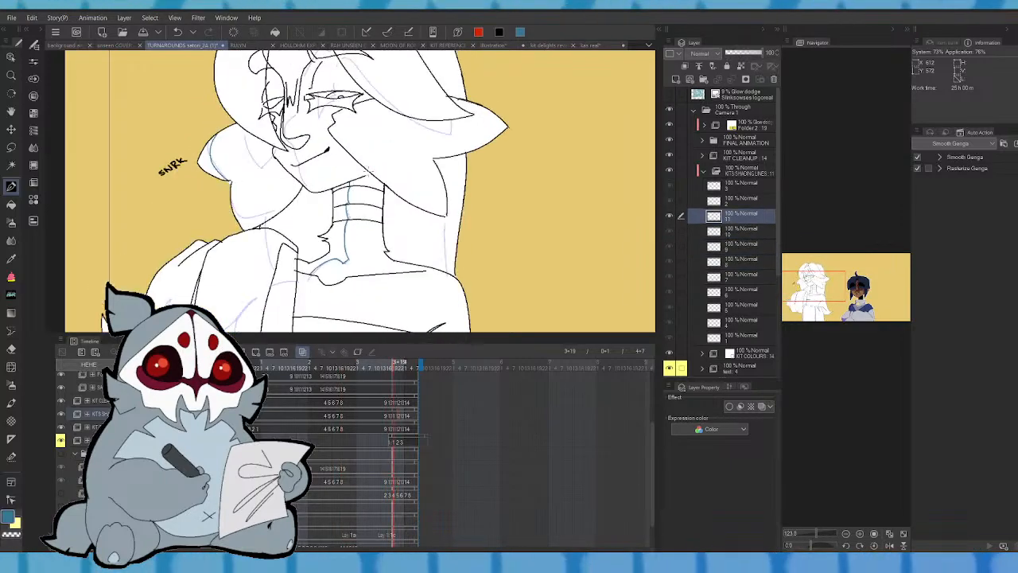
key(ctrl+Left)
key(ctrl+Right)
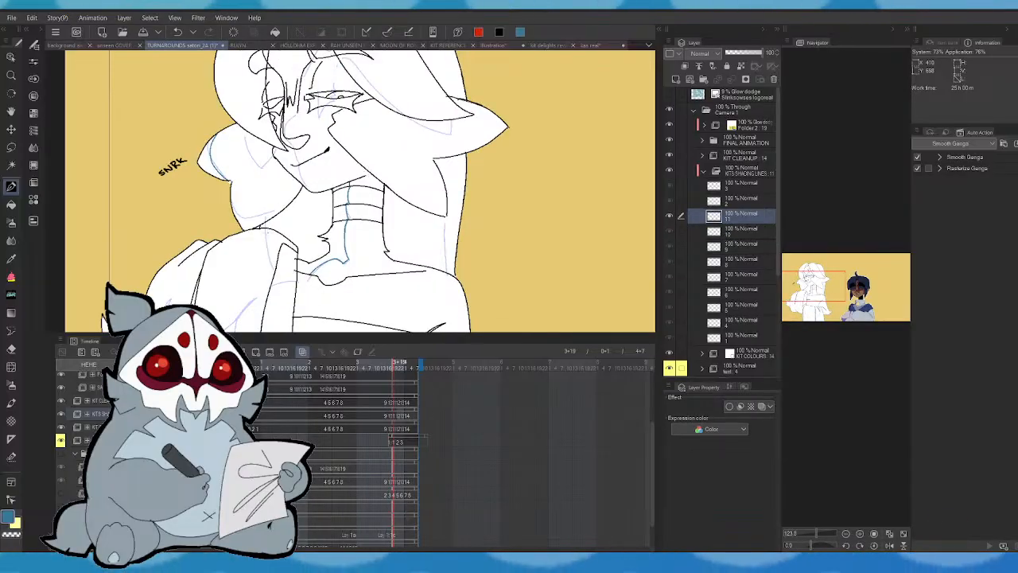
- Draw the shading lines inside the lower hair tuft and down the long hair behind the shoulder on frame 3+19
key(ctrl+Left)
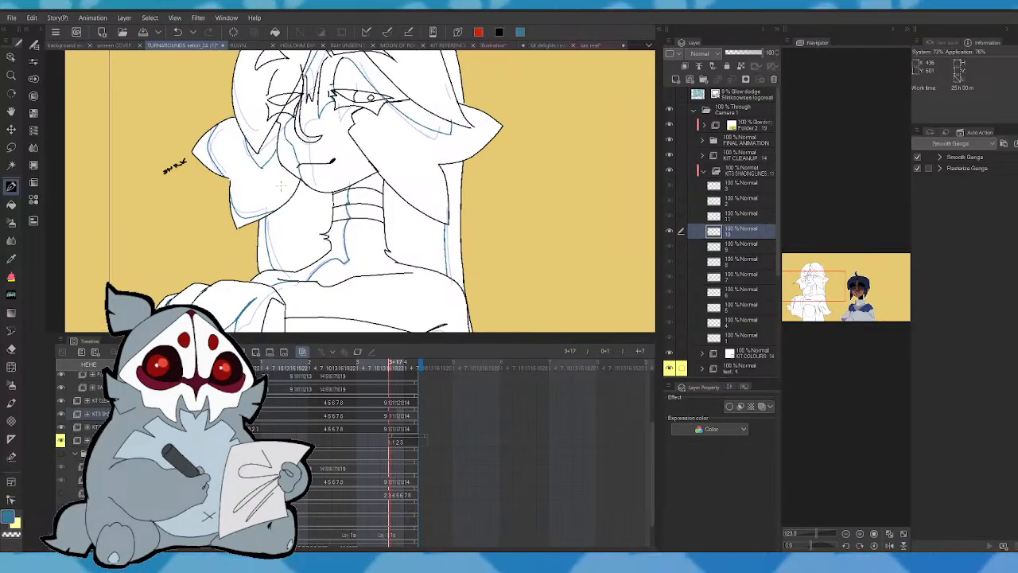
key(ctrl+Right)
drag(828, 275, 827, 272)
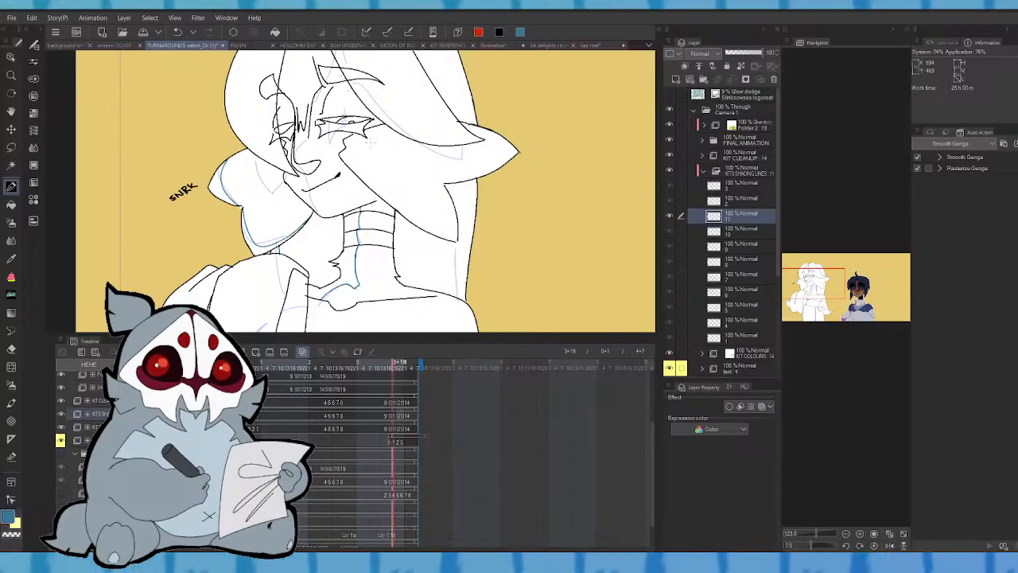
key(comma)
key(period)
drag(459, 240, 451, 296)
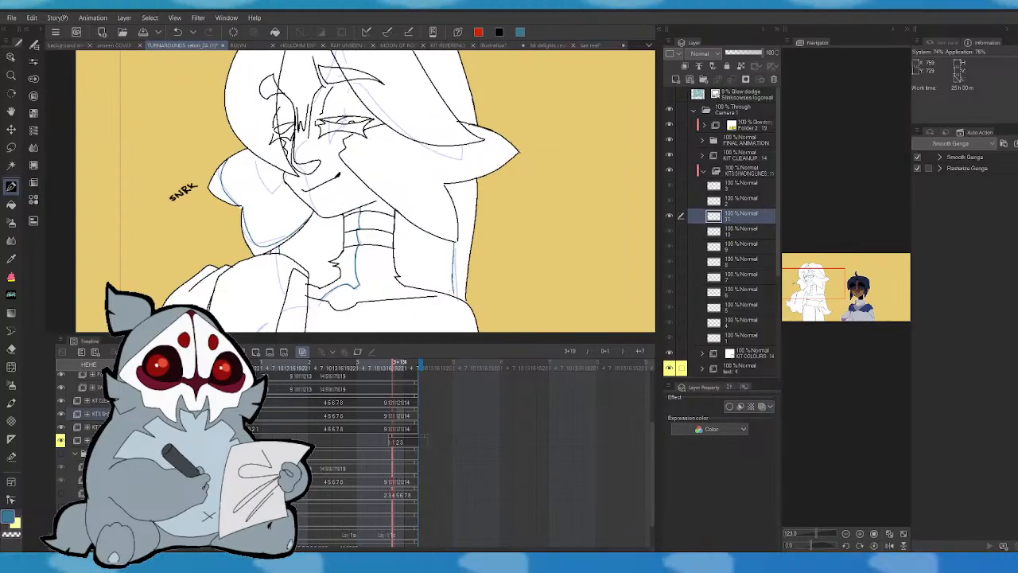
- Draw the short shading line in the hair below the pointed ear on frame 3+19, checking its placement against frame 3+17
click(817, 277)
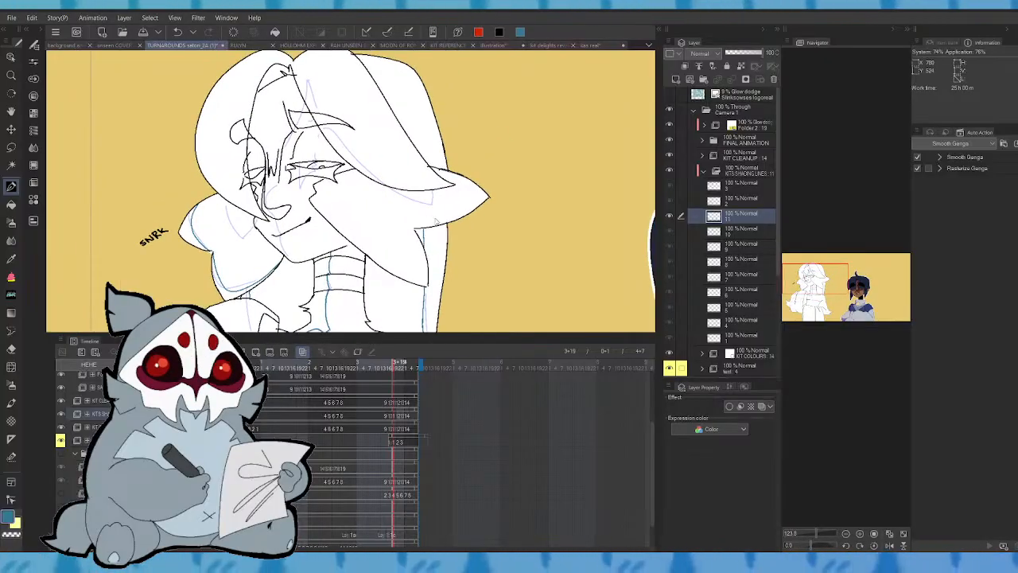
key(Left)
key(Right)
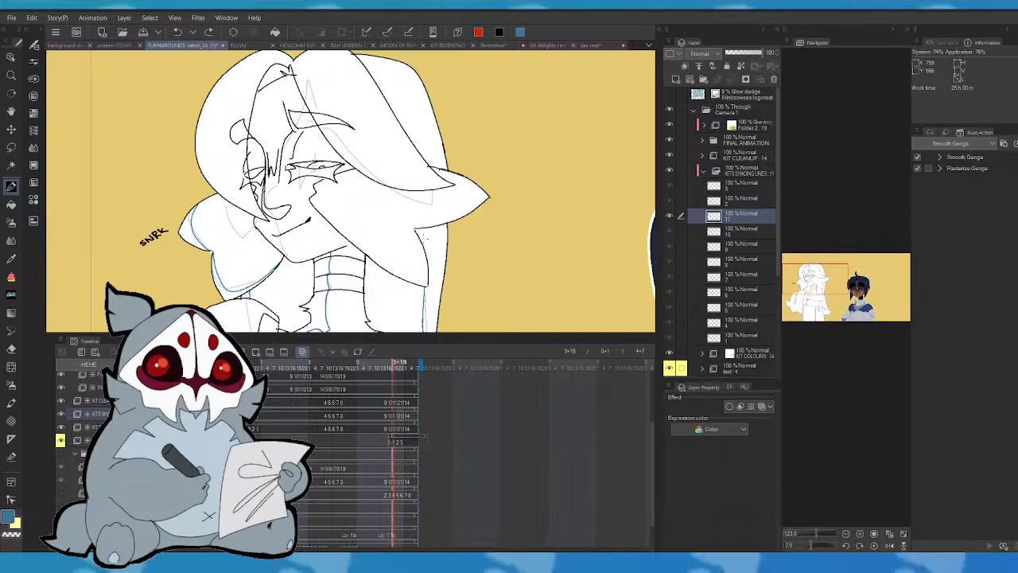
key(Left)
key(Left)
key(Right)
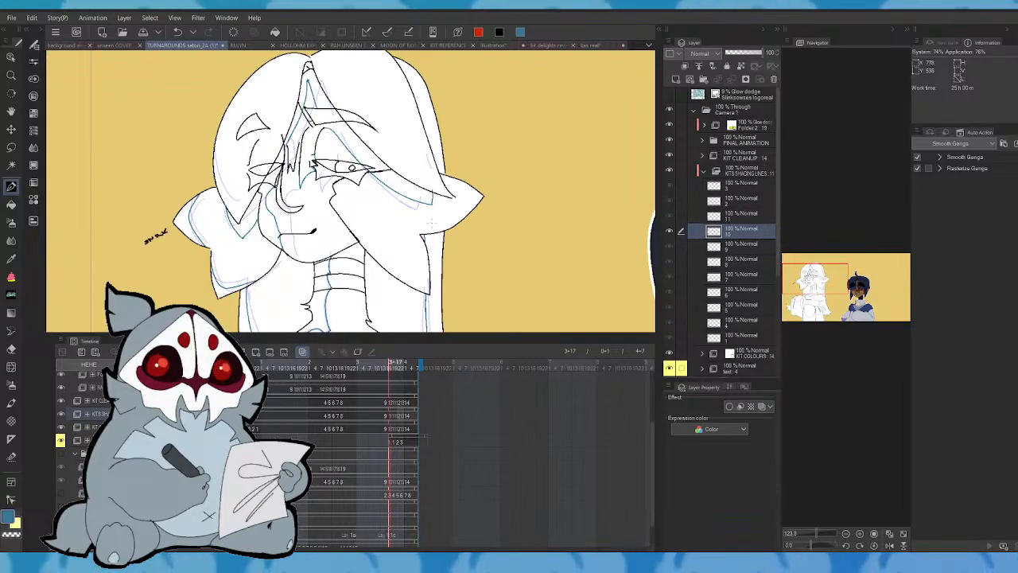
key(Right)
key(Left)
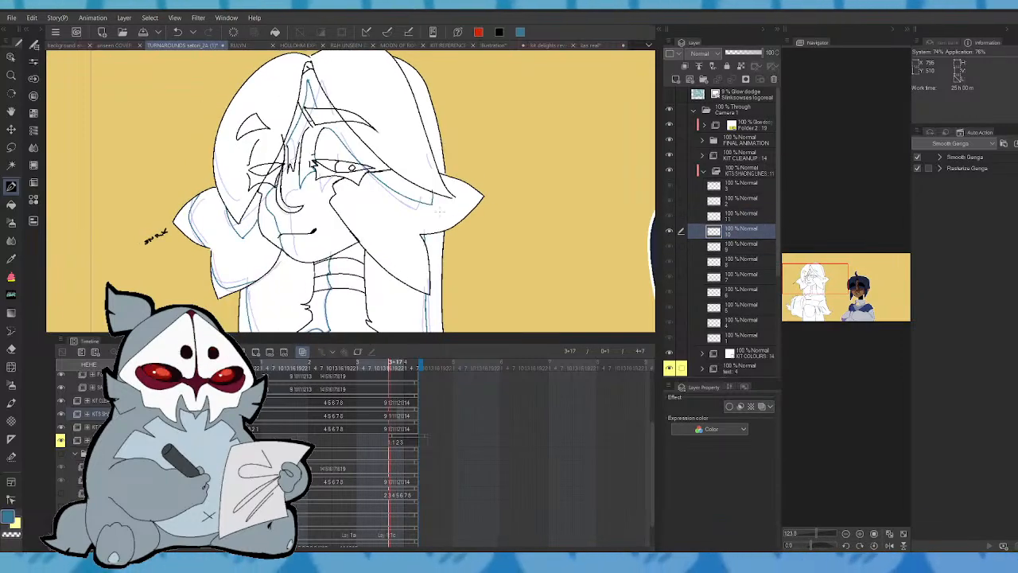
key(Right)
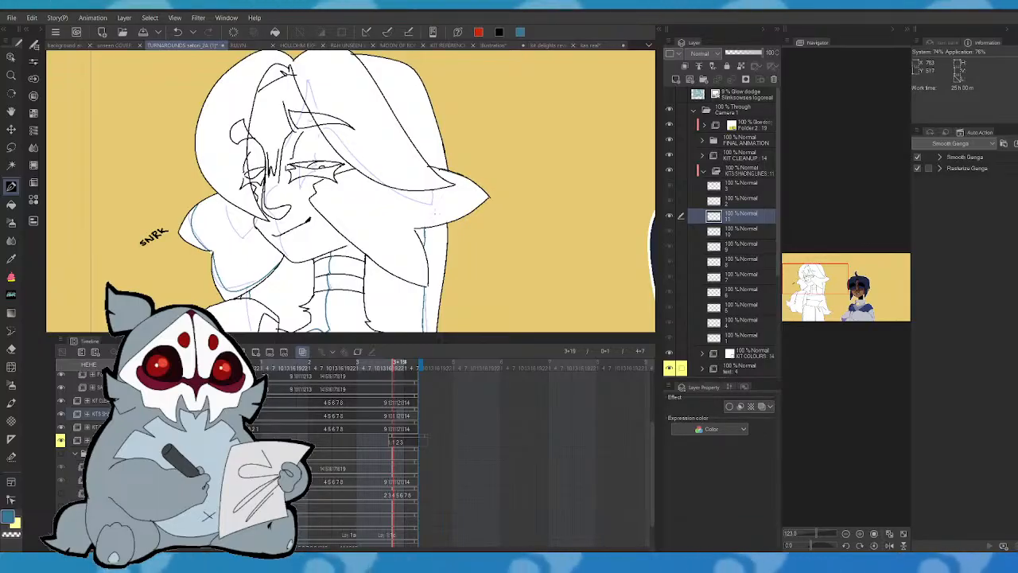
- Examine how the head, hair and raised sleeve move between frame 3+21 and the frames before it
key(Right)
key(Right)
key(Right)
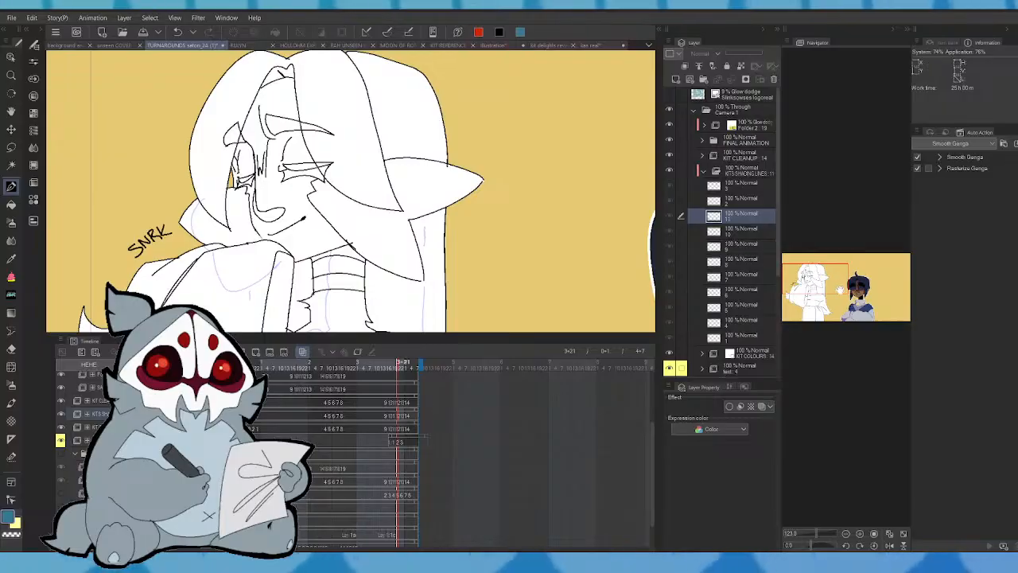
drag(841, 291, 830, 288)
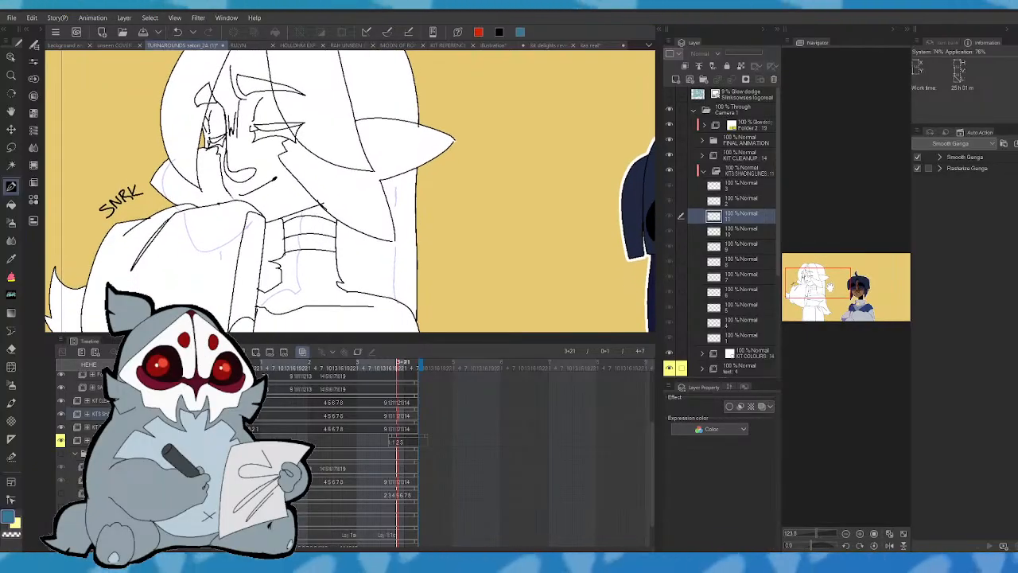
key(comma)
key(comma)
drag(350, 206, 372, 133)
key(period)
key(period)
drag(828, 292, 826, 287)
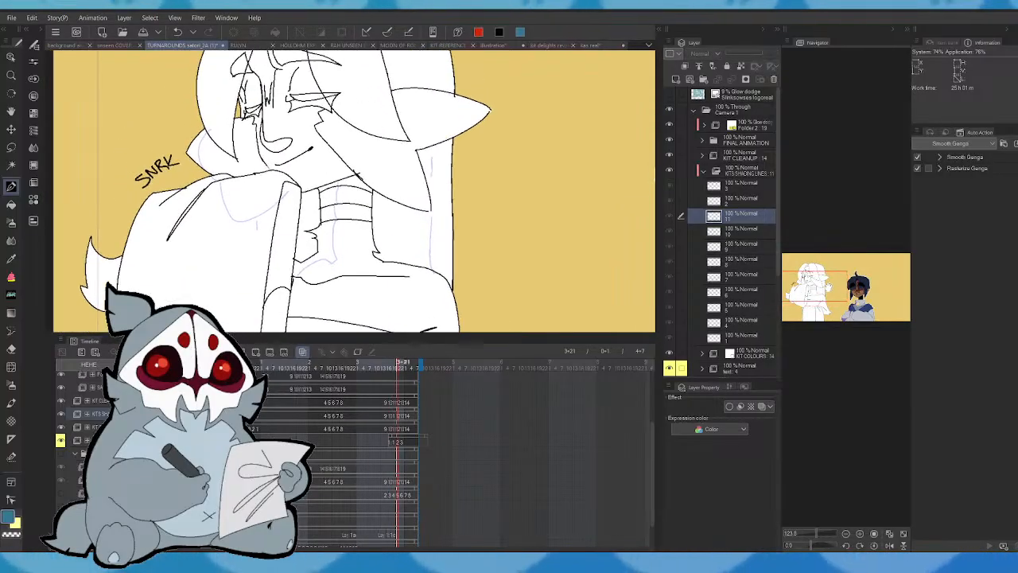
key(comma)
key(comma)
key(period)
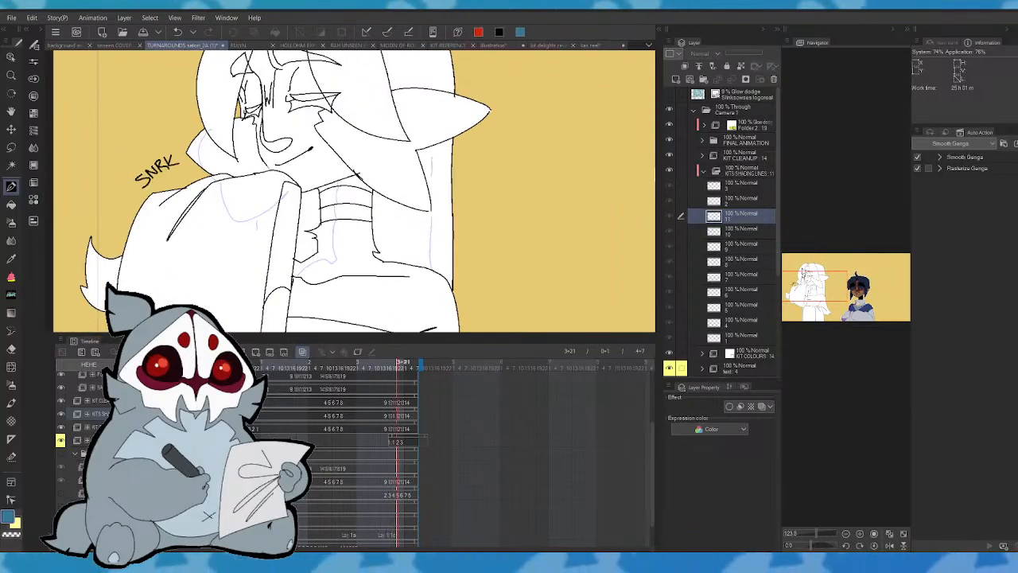
key(comma)
drag(350, 159, 334, 179)
key(comma)
key(comma)
key(period)
key(period)
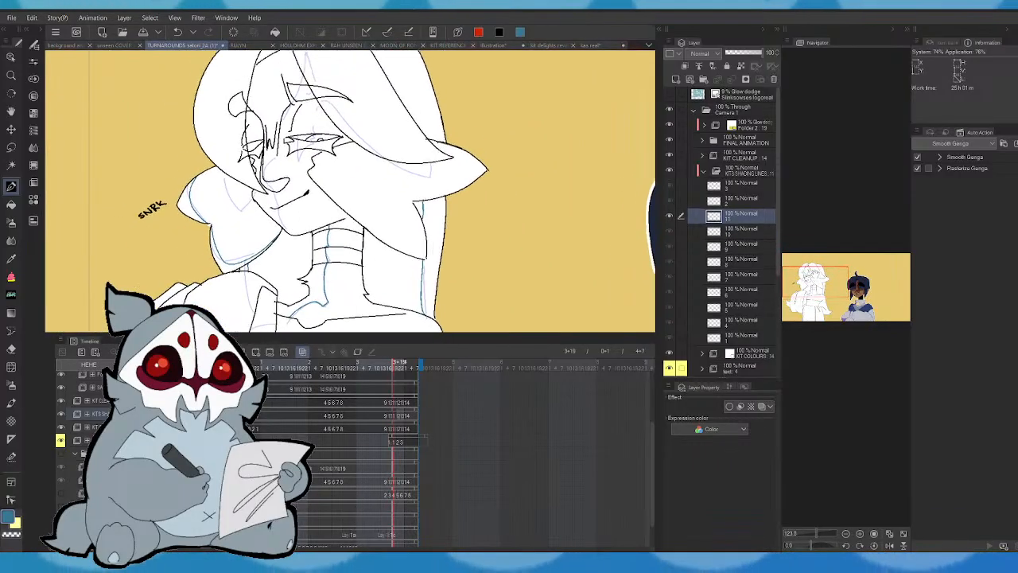
- Draw the scalloped fold shading lines across the upper part of the raised sleeve on frame 3+19, redoing the stroke near its inner edge
drag(812, 295, 811, 299)
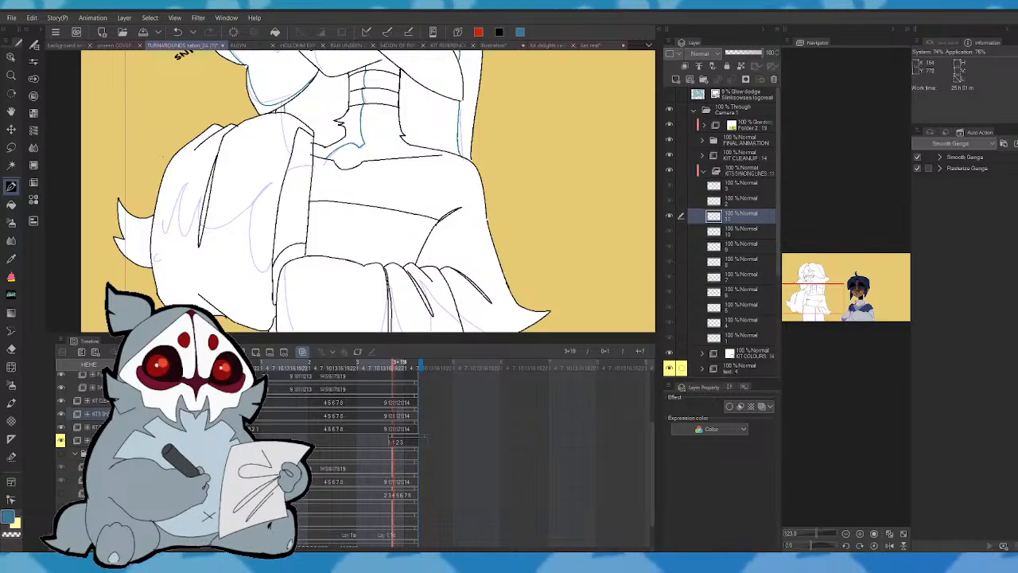
mouse_move(167, 177)
mouse_down()
mouse_move(199, 143)
mouse_move(197, 165)
mouse_move(210, 171)
mouse_move(217, 158)
mouse_move(269, 164)
mouse_move(293, 123)
mouse_up()
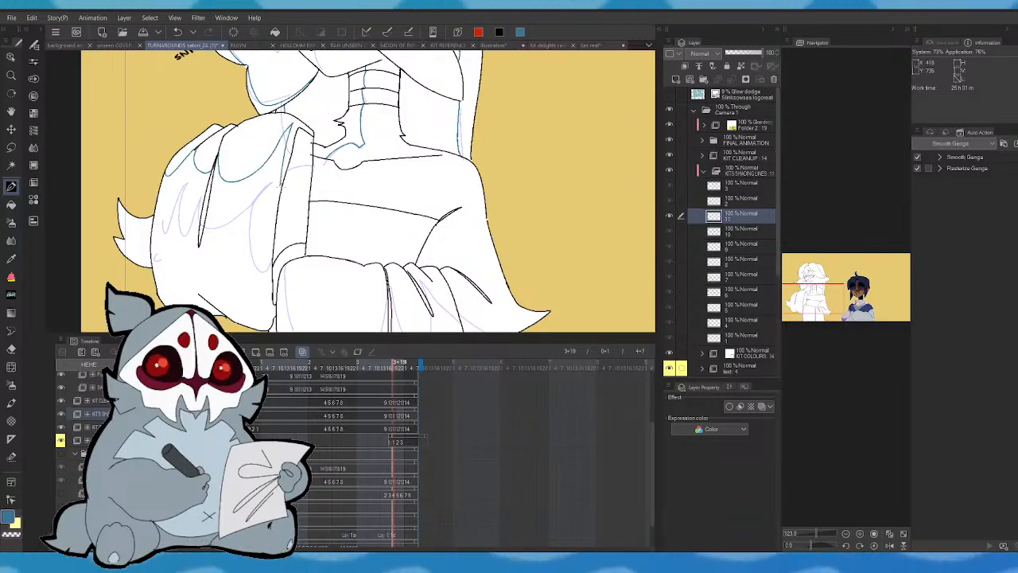
key(ctrl+z)
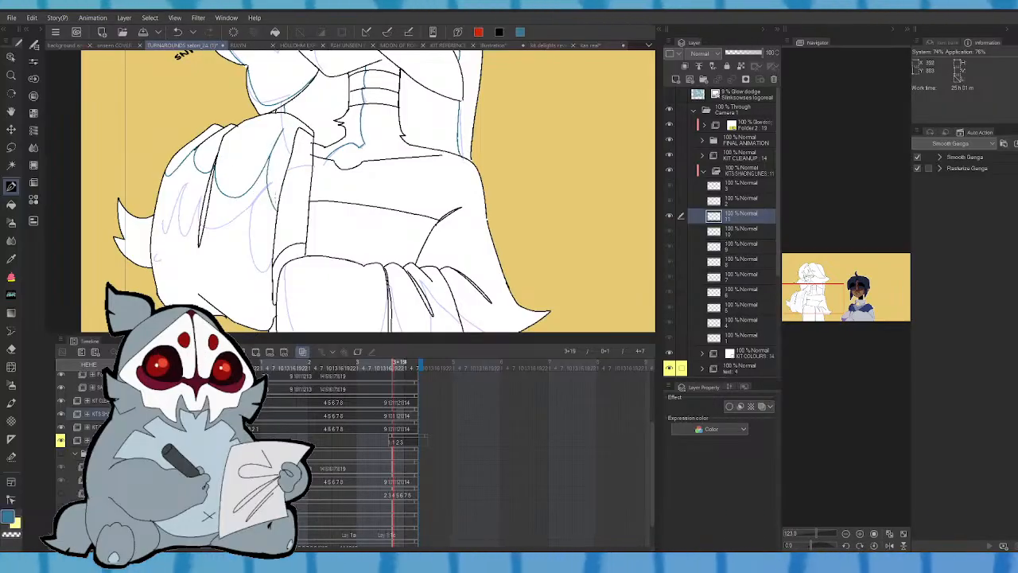
key(ctrl+Left)
key(ctrl+Right)
- Draw the jagged shading line along the cheek beside the mouth on frame 3+19, comparing it with frame 3+17
drag(853, 268, 821, 280)
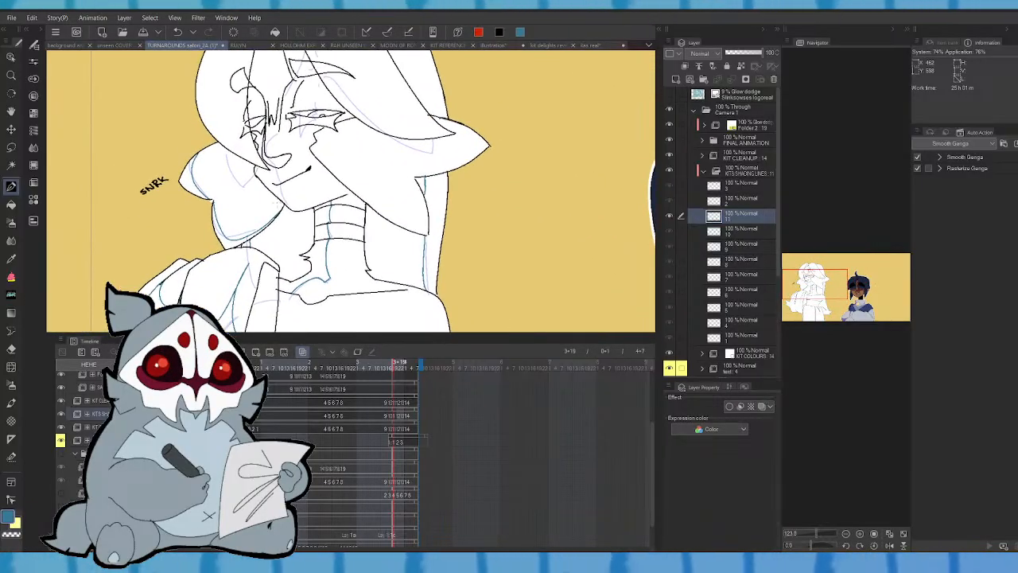
key(ctrl+Left)
key(ctrl+Right)
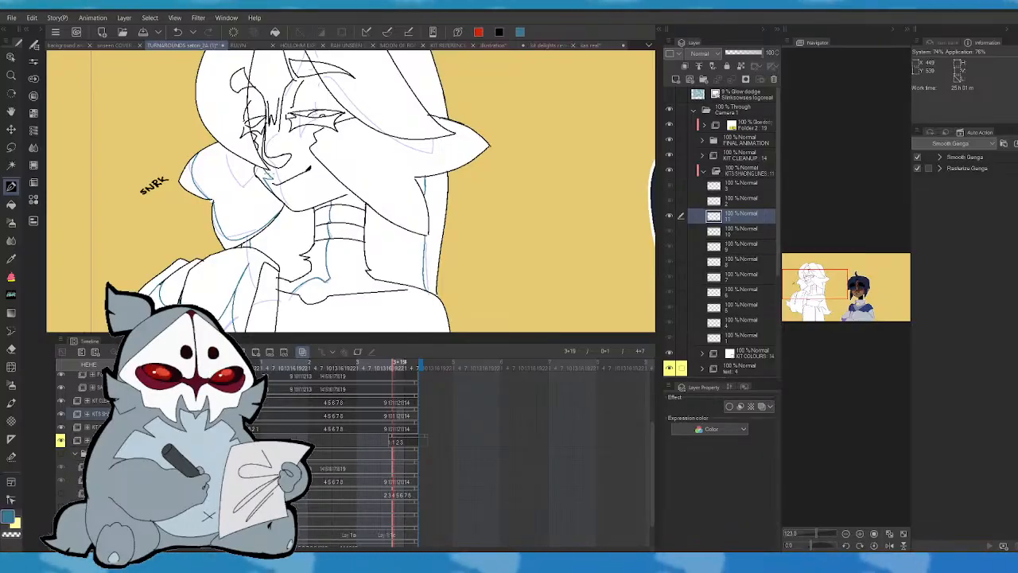
- Draw the shading lines on the forehead under the parted fringe, around the eyes and beside the nose on frame 3+19
drag(332, 242, 321, 295)
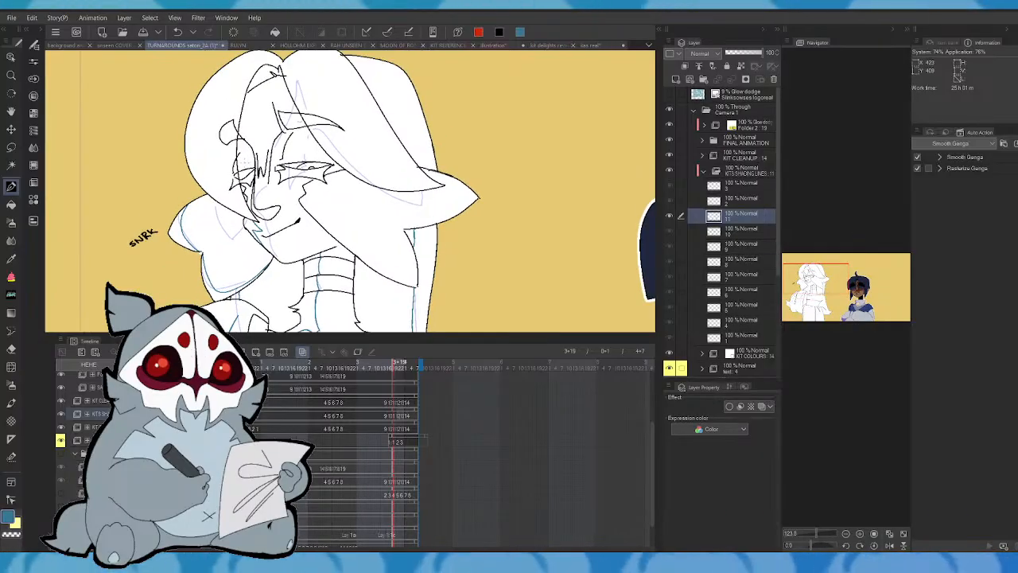
key(Left)
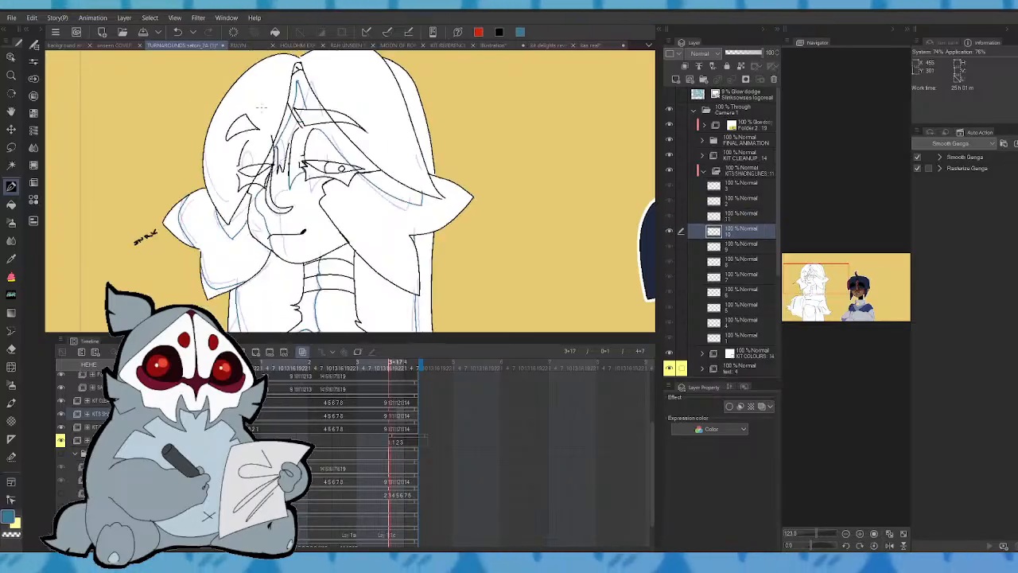
key(Right)
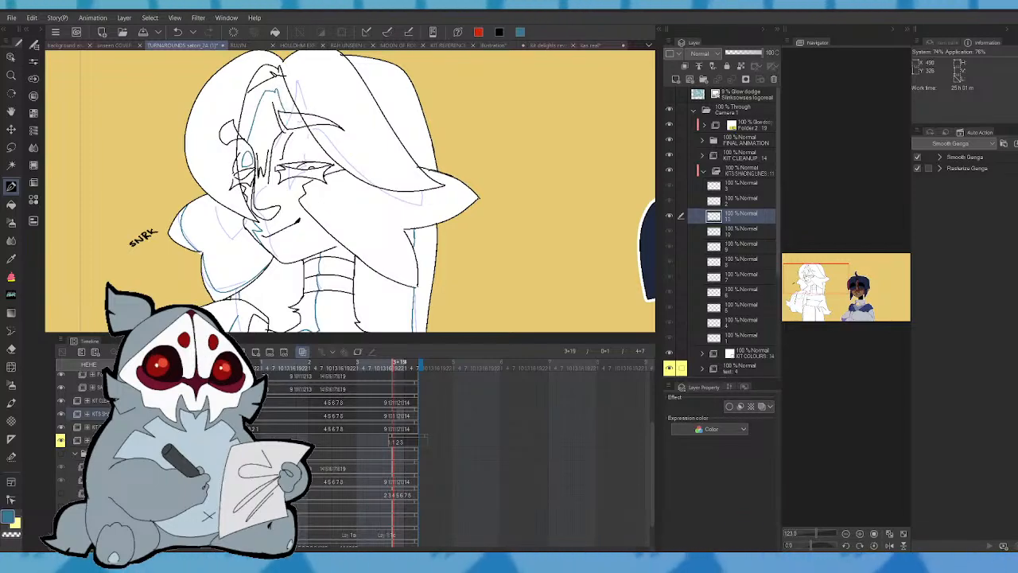
key(comma)
key(period)
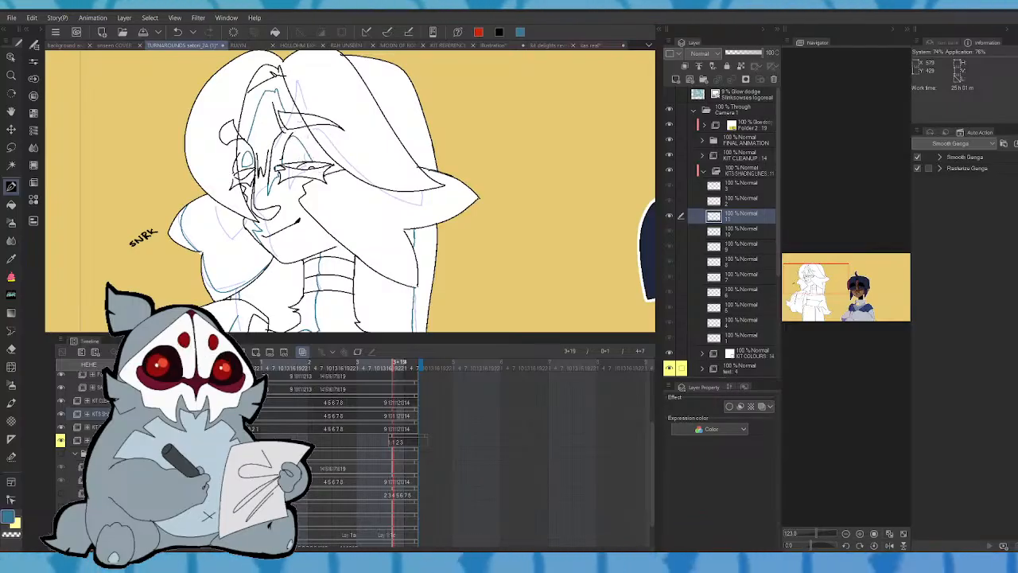
- Draw the curved shading line beneath the sweeping fringe from the outer eye corner to the pointed ear, redoing it until it flows smoothly
drag(315, 163, 358, 195)
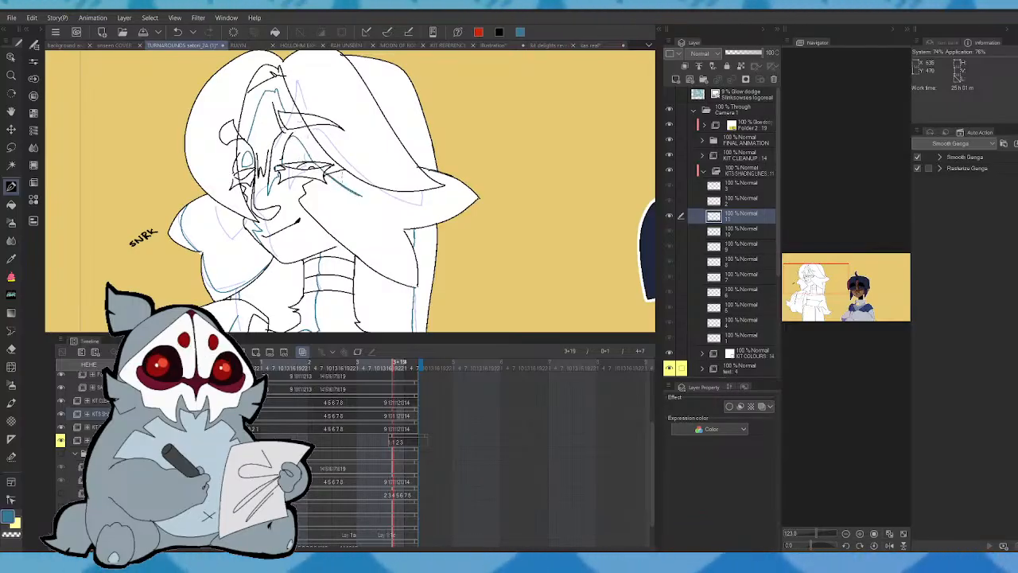
drag(317, 164, 391, 202)
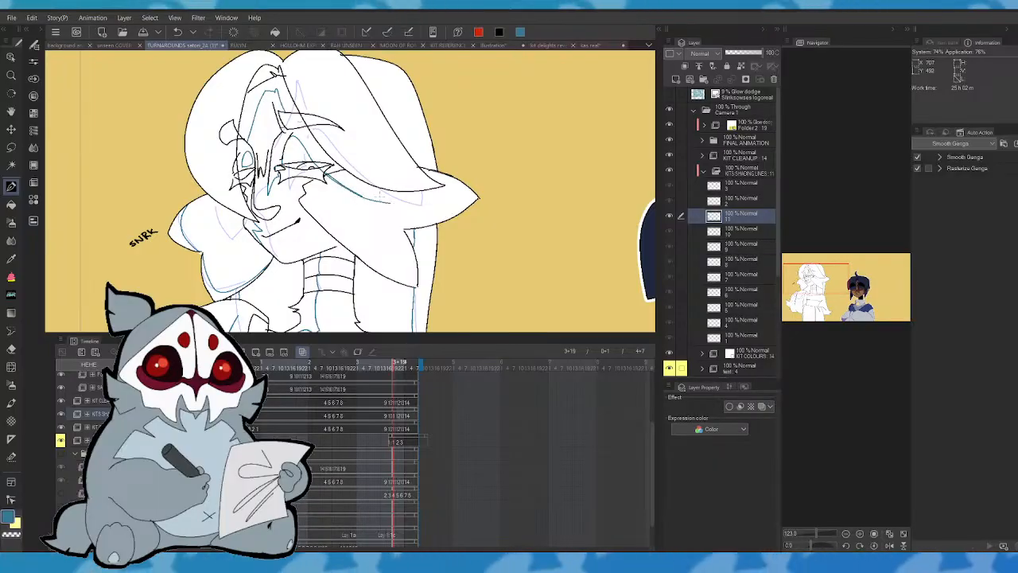
key(ctrl+z)
drag(314, 162, 403, 200)
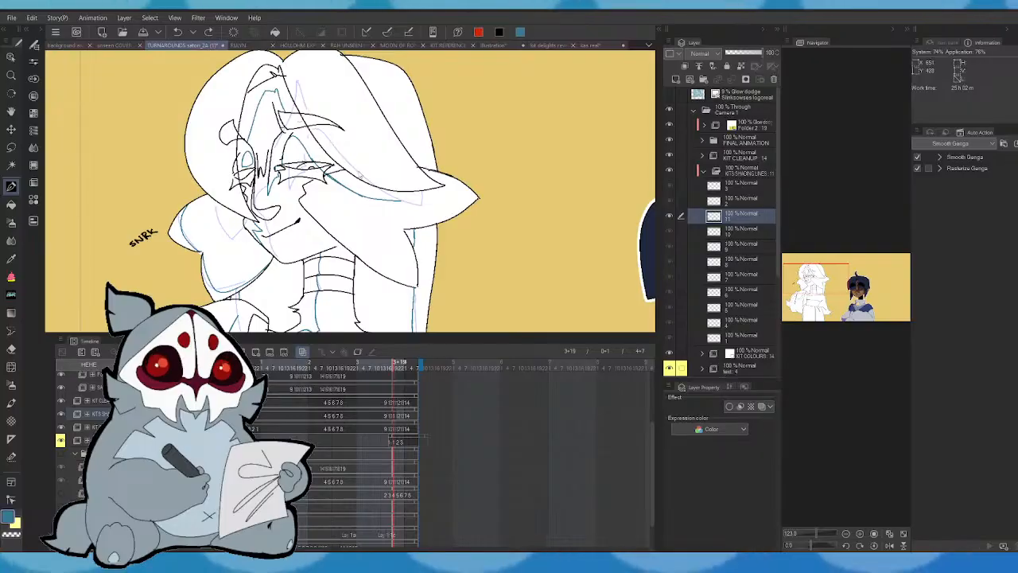
key(ctrl+z)
key(ctrl+z)
key(ctrl+z)
drag(325, 171, 420, 208)
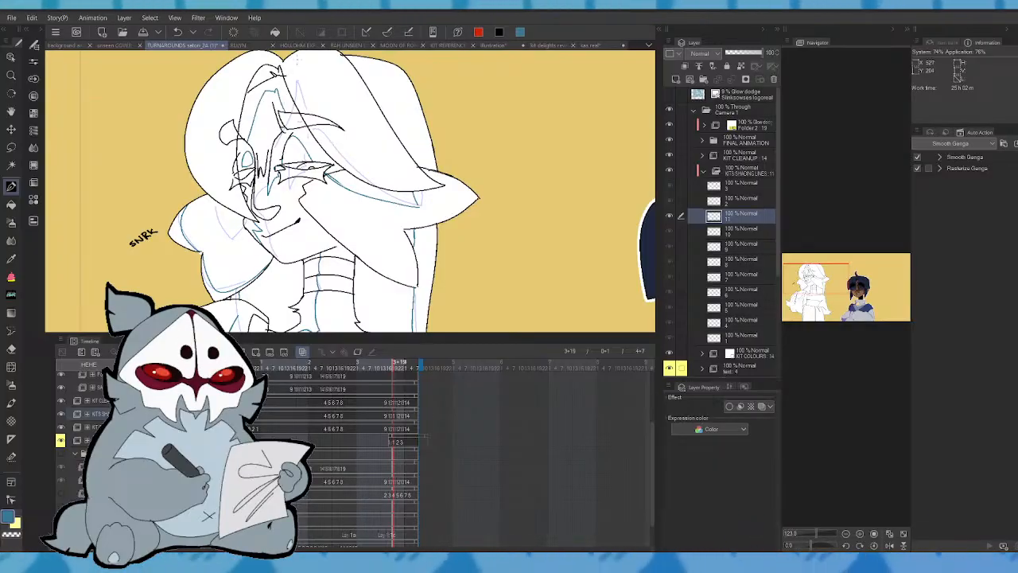
- Draw the shading lines at the sleeve's tail tuft and the deep U-shaped fold on the lower sleeve, checking the motion across neighbouring frames
drag(840, 265, 829, 279)
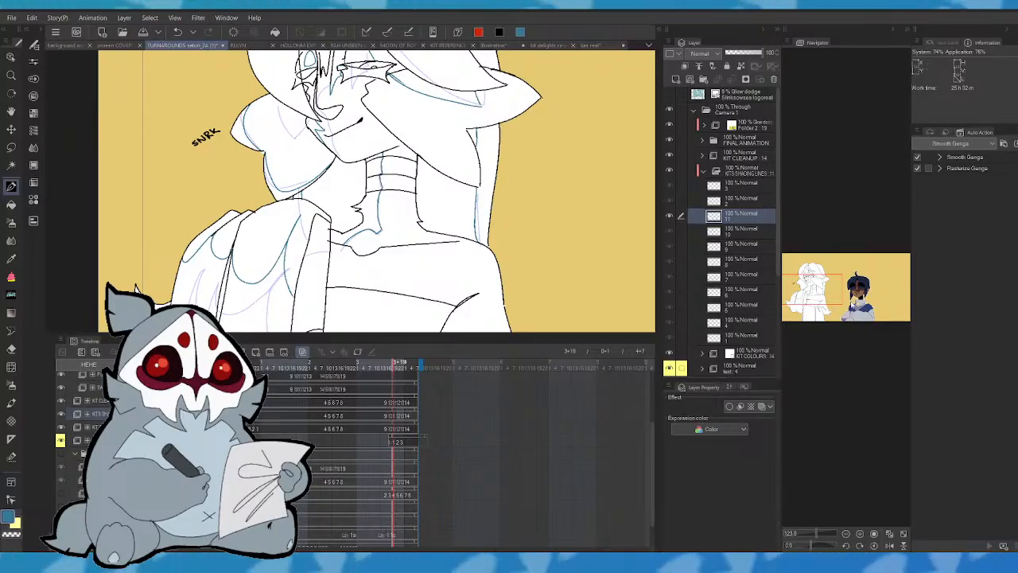
mouse_move(852, 309)
mouse_down()
mouse_move(811, 305)
mouse_move(807, 277)
mouse_up()
mouse_move(376, 366)
mouse_down()
mouse_move(365, 366)
mouse_move(398, 370)
mouse_up()
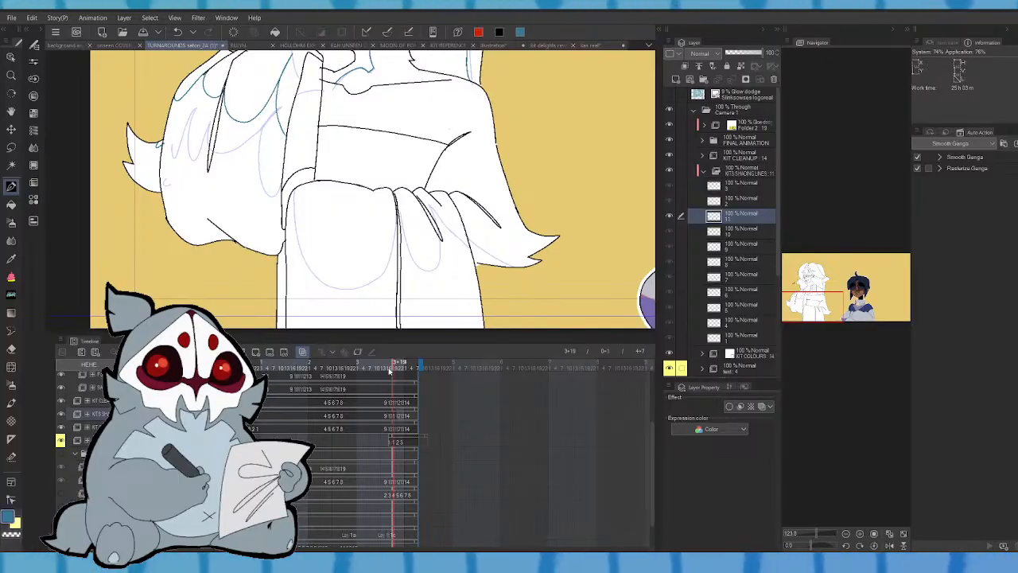
drag(391, 374, 402, 371)
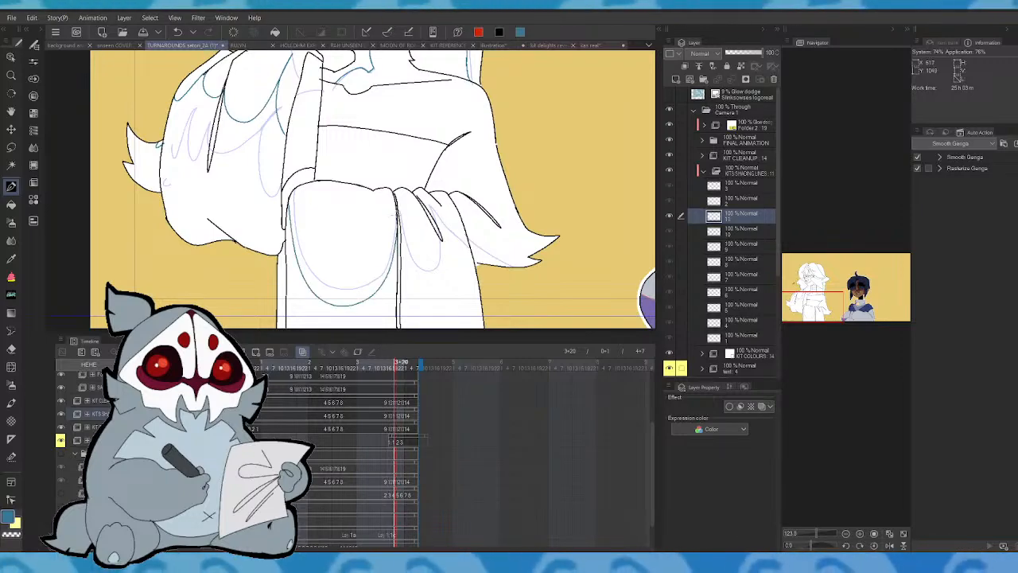
- Draw the shading lines on the narrow fold beneath the knot and along the pointed cloth end on frame 3+20, checking the motion against neighbouring frames
mouse_move(442, 241)
mouse_down()
mouse_move(446, 280)
mouse_move(429, 209)
mouse_up()
click(179, 33)
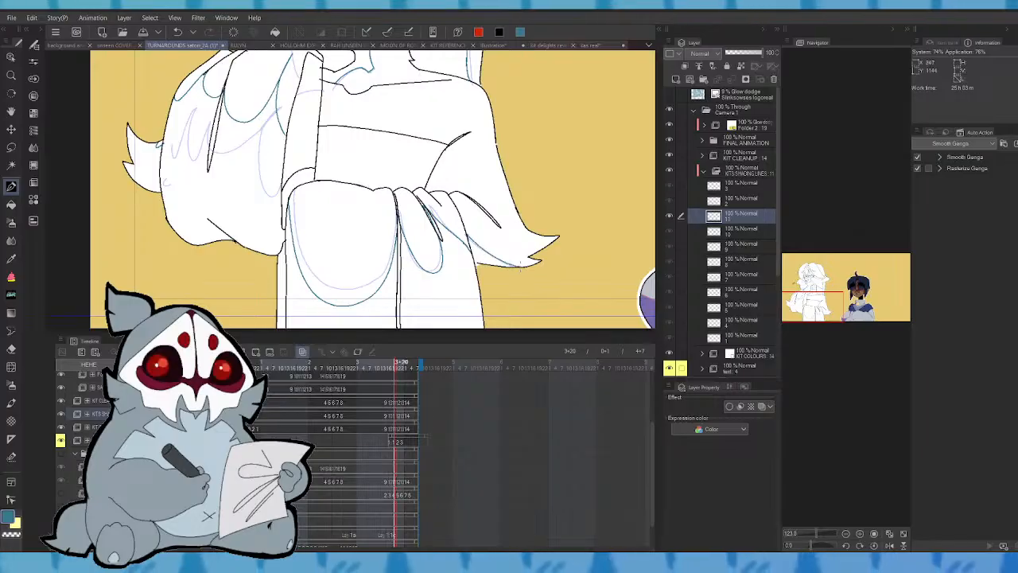
mouse_move(816, 302)
mouse_down()
mouse_move(812, 291)
mouse_move(823, 293)
mouse_up()
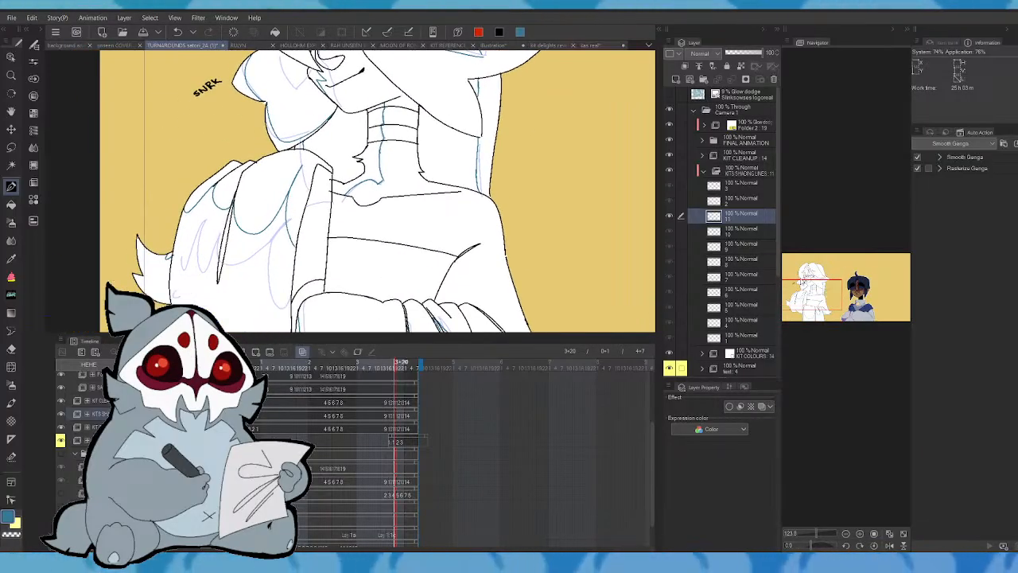
drag(389, 368, 397, 367)
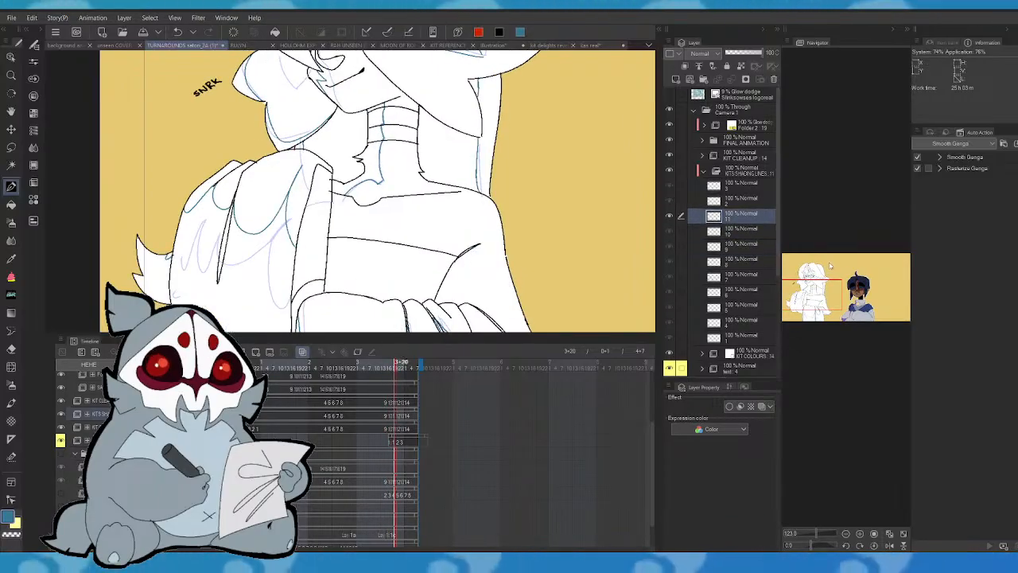
drag(810, 276, 810, 300)
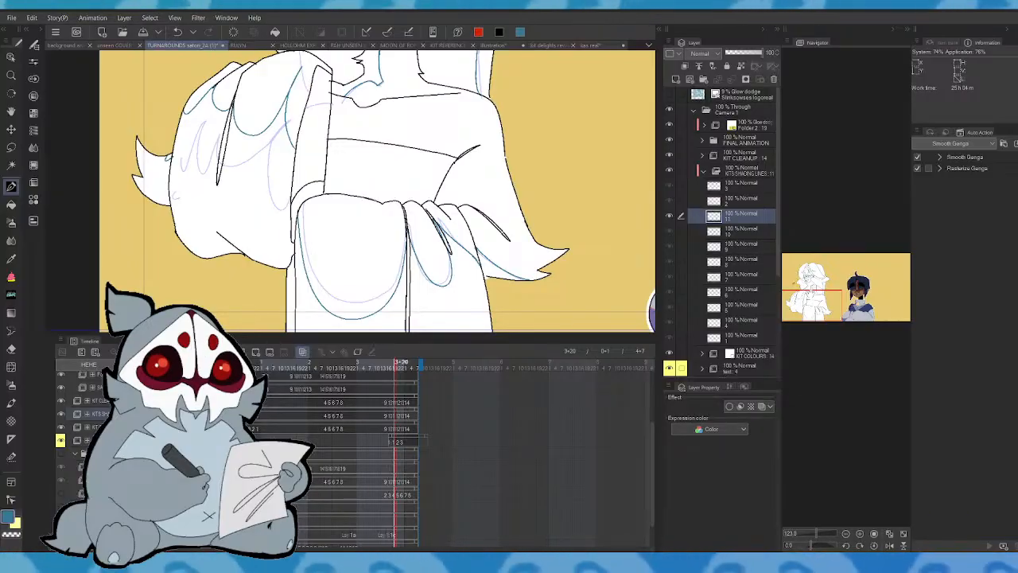
scroll(189, 294, up, 1)
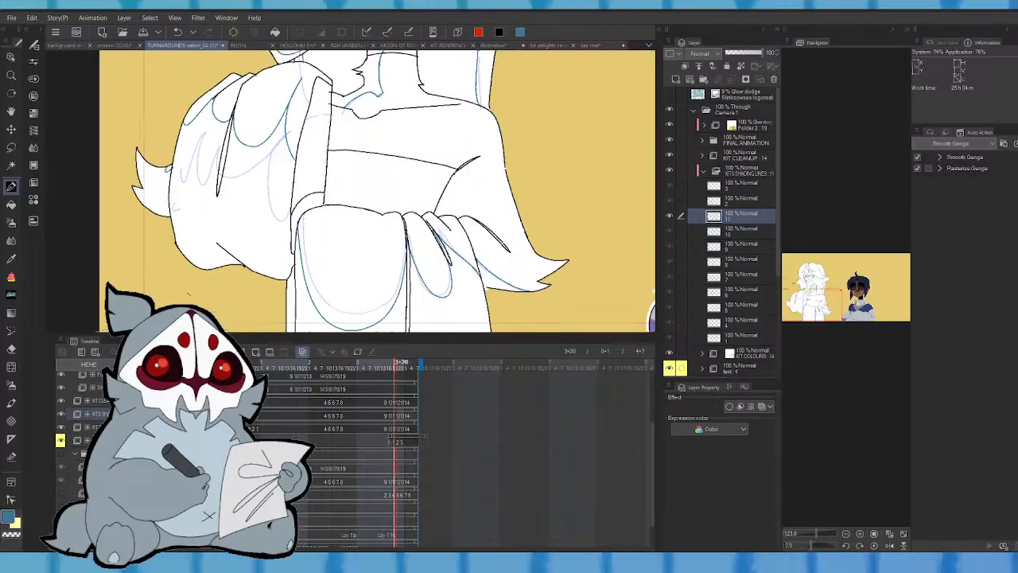
drag(366, 79, 365, 151)
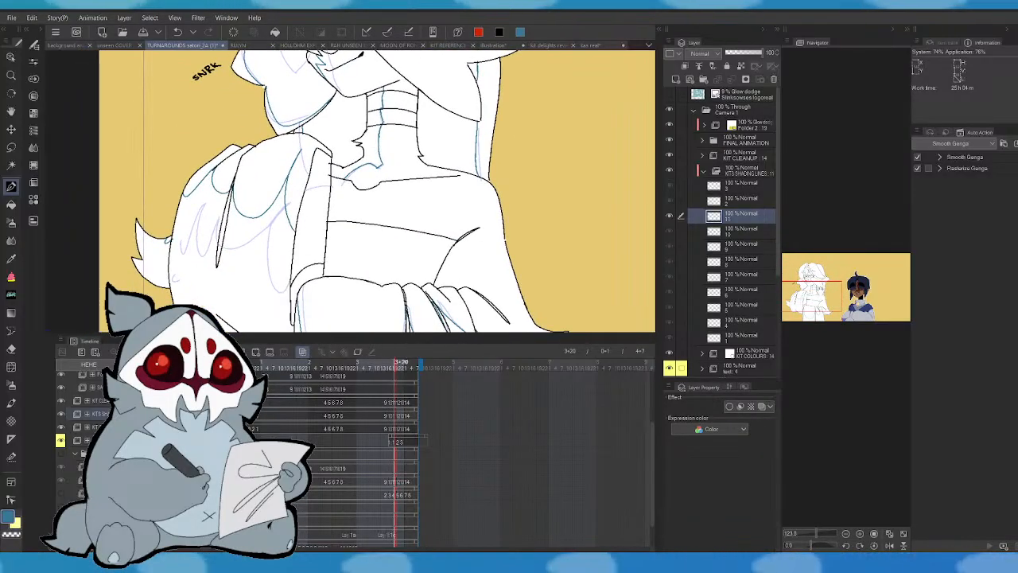
drag(796, 297, 797, 320)
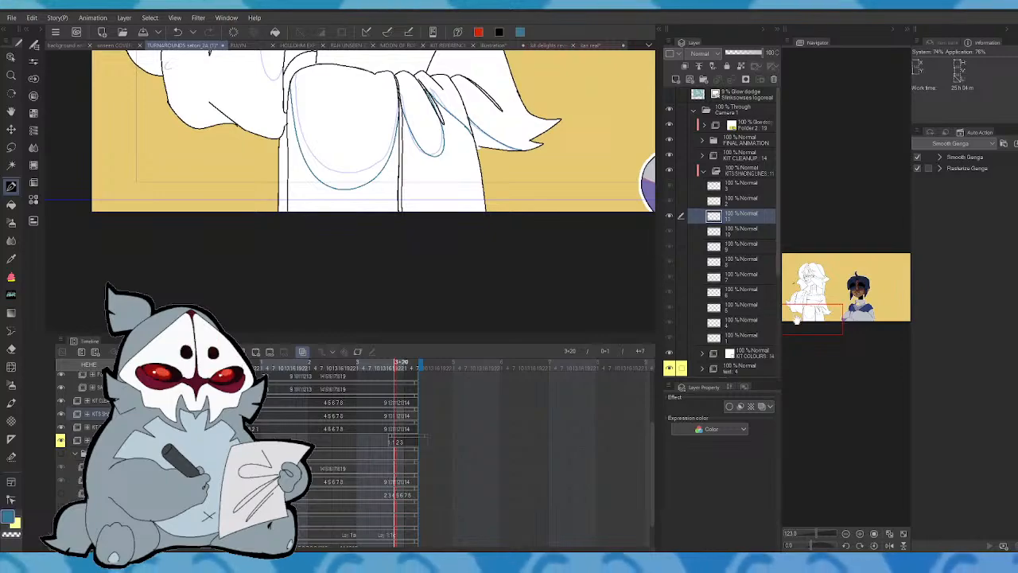
- Add a new shading cel at frame 3+21 and draw the shading lines beneath the sweeping fringe, on the forehead and on the pointed side tuft
click(399, 365)
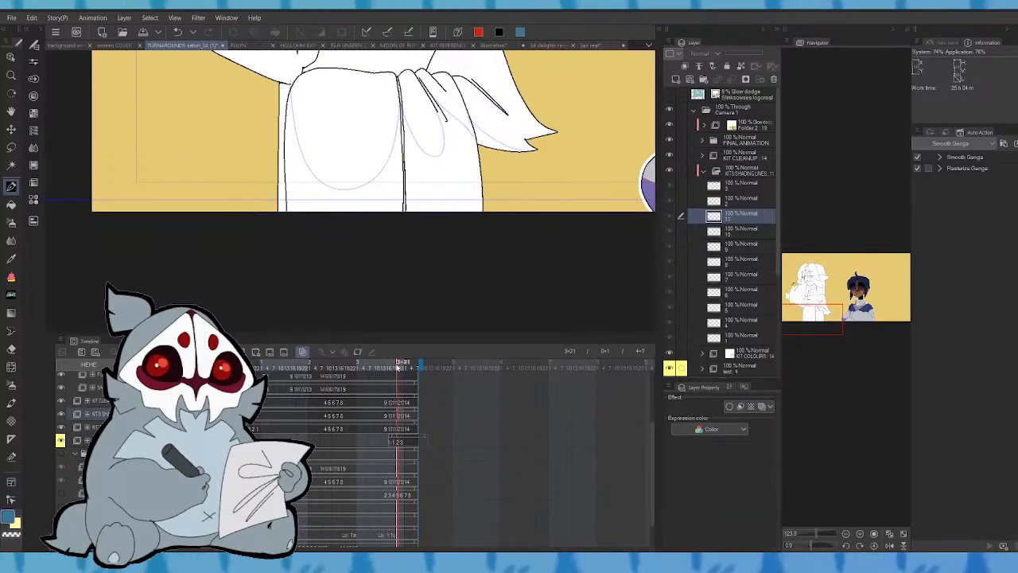
key(ctrl+shift+n)
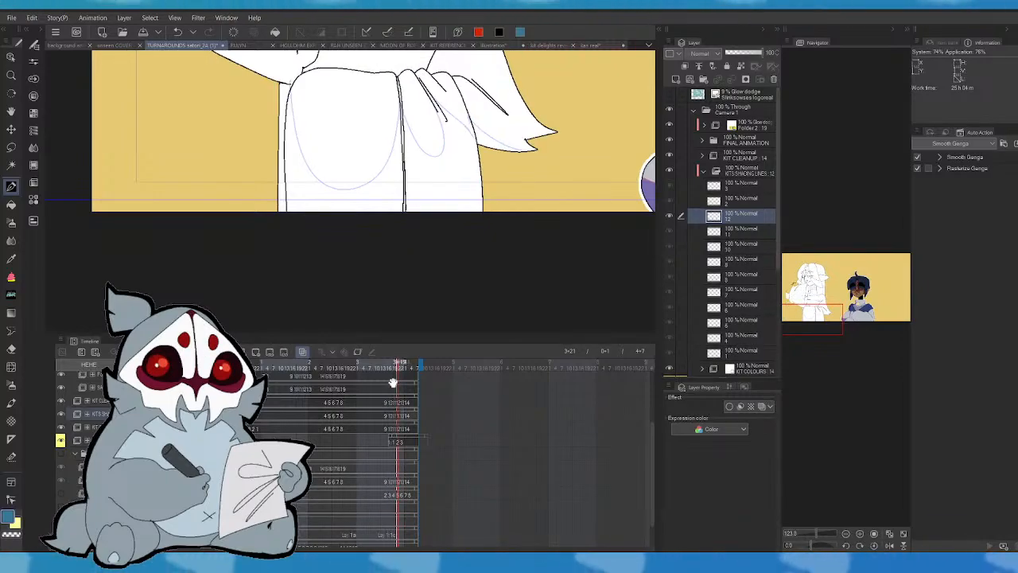
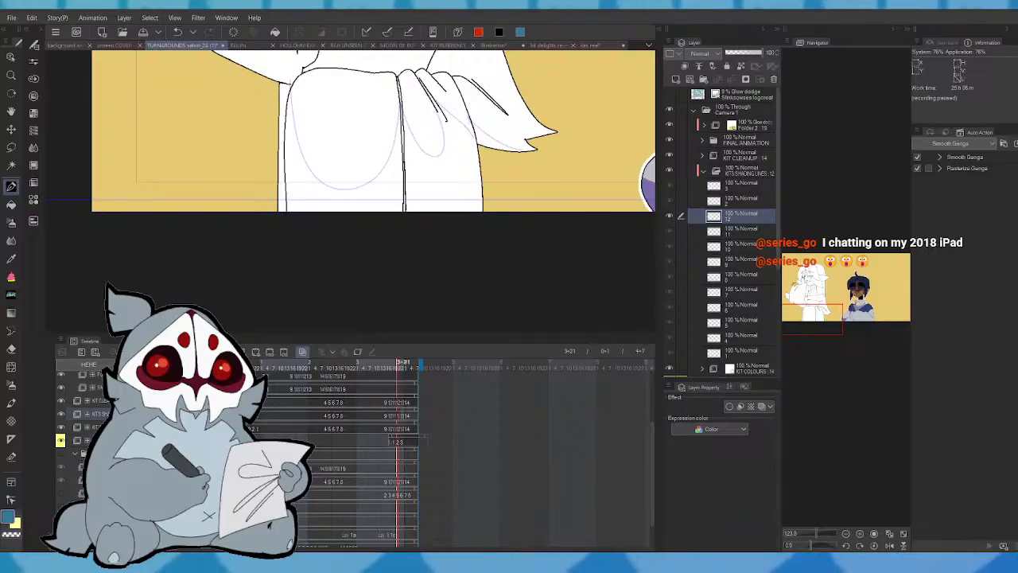
drag(358, 72, 358, 432)
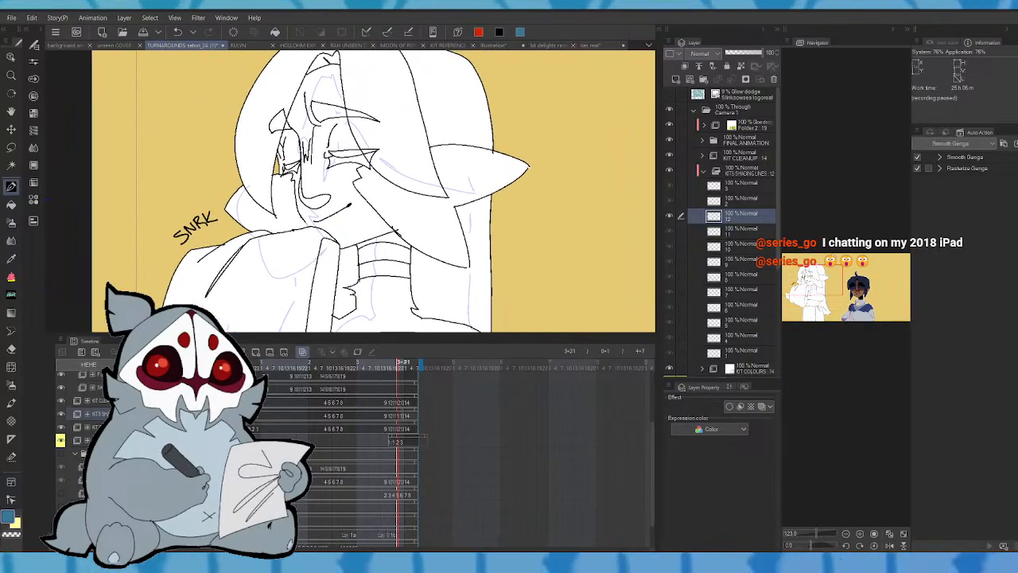
mouse_move(360, 166)
mouse_down()
mouse_move(427, 205)
mouse_move(435, 194)
mouse_up()
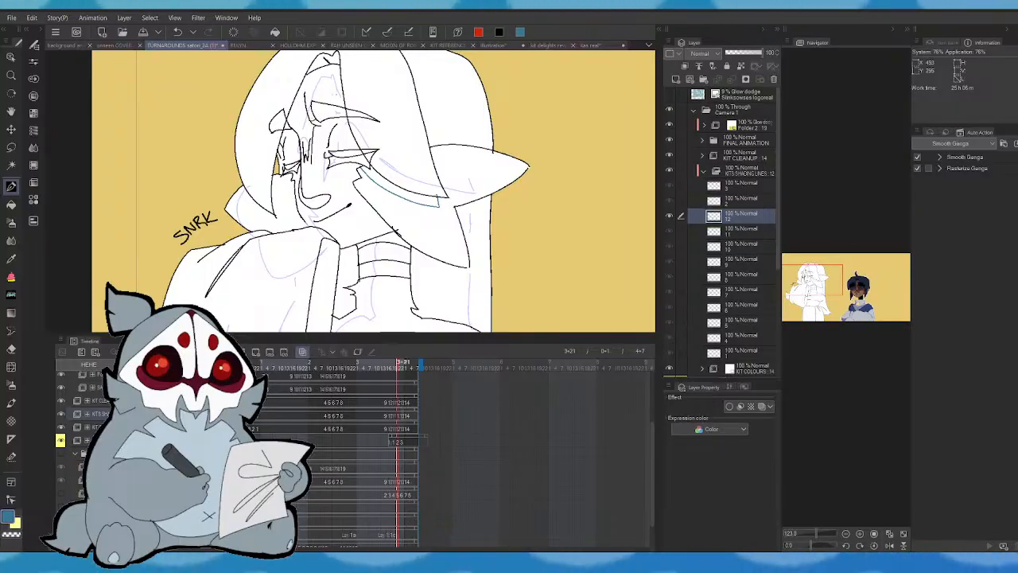
mouse_move(328, 93)
mouse_down()
mouse_move(335, 107)
mouse_move(299, 102)
mouse_move(293, 126)
mouse_up()
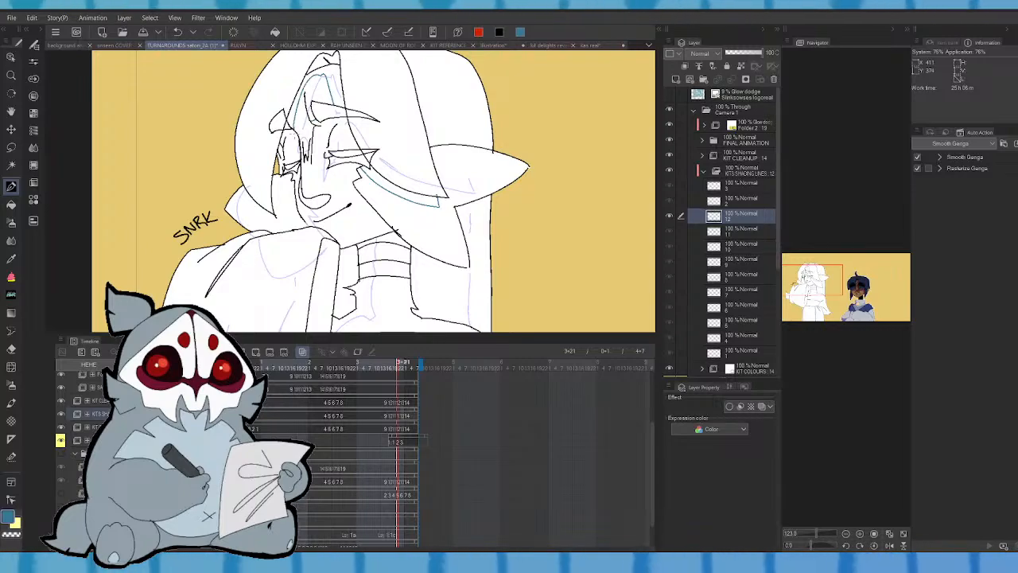
mouse_move(243, 191)
mouse_down()
mouse_move(237, 223)
mouse_move(279, 146)
mouse_move(271, 170)
mouse_up()
drag(391, 368, 402, 368)
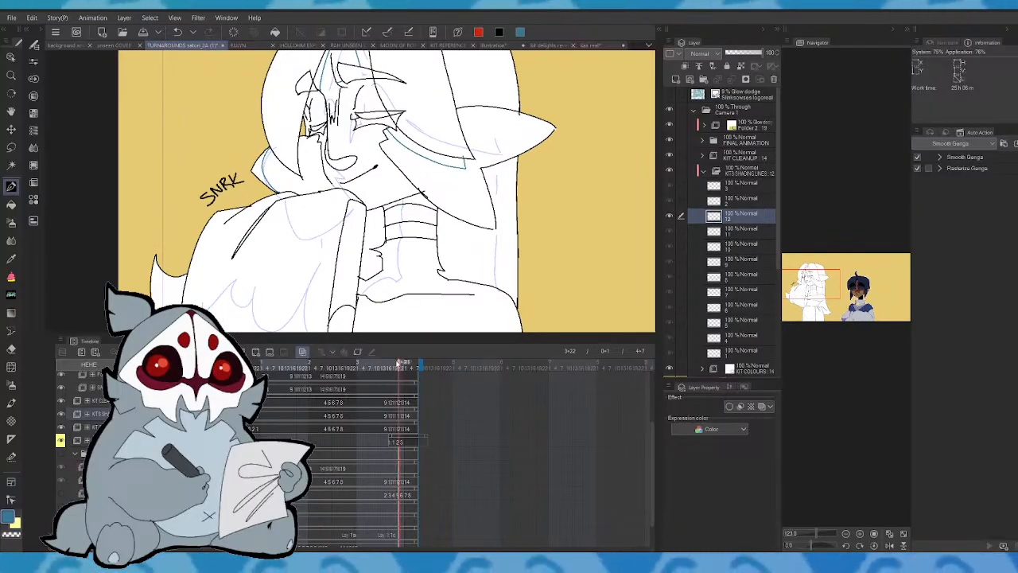